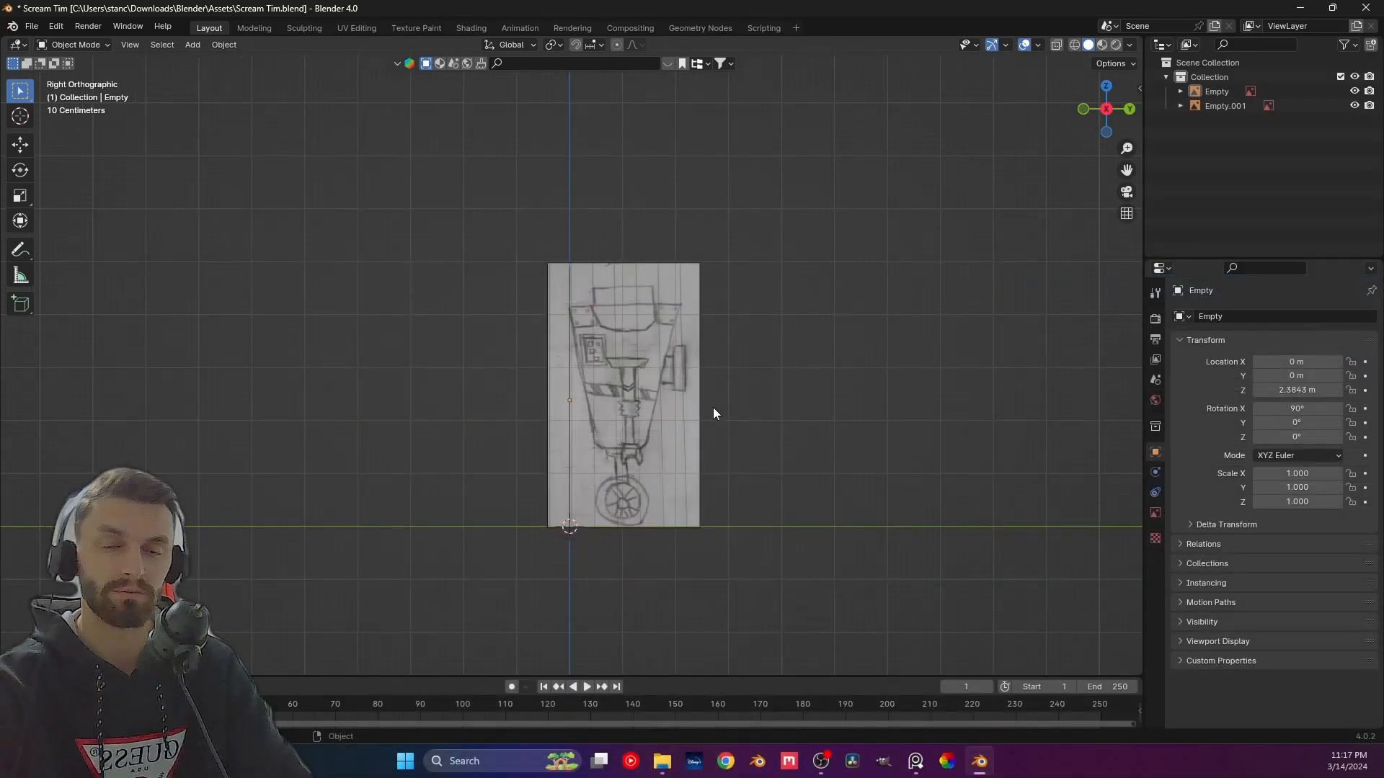
Switch to the reference image board and examine the yellow one-wheeled robot pictures, including a close look at the body's front panels.
key(KP_1)
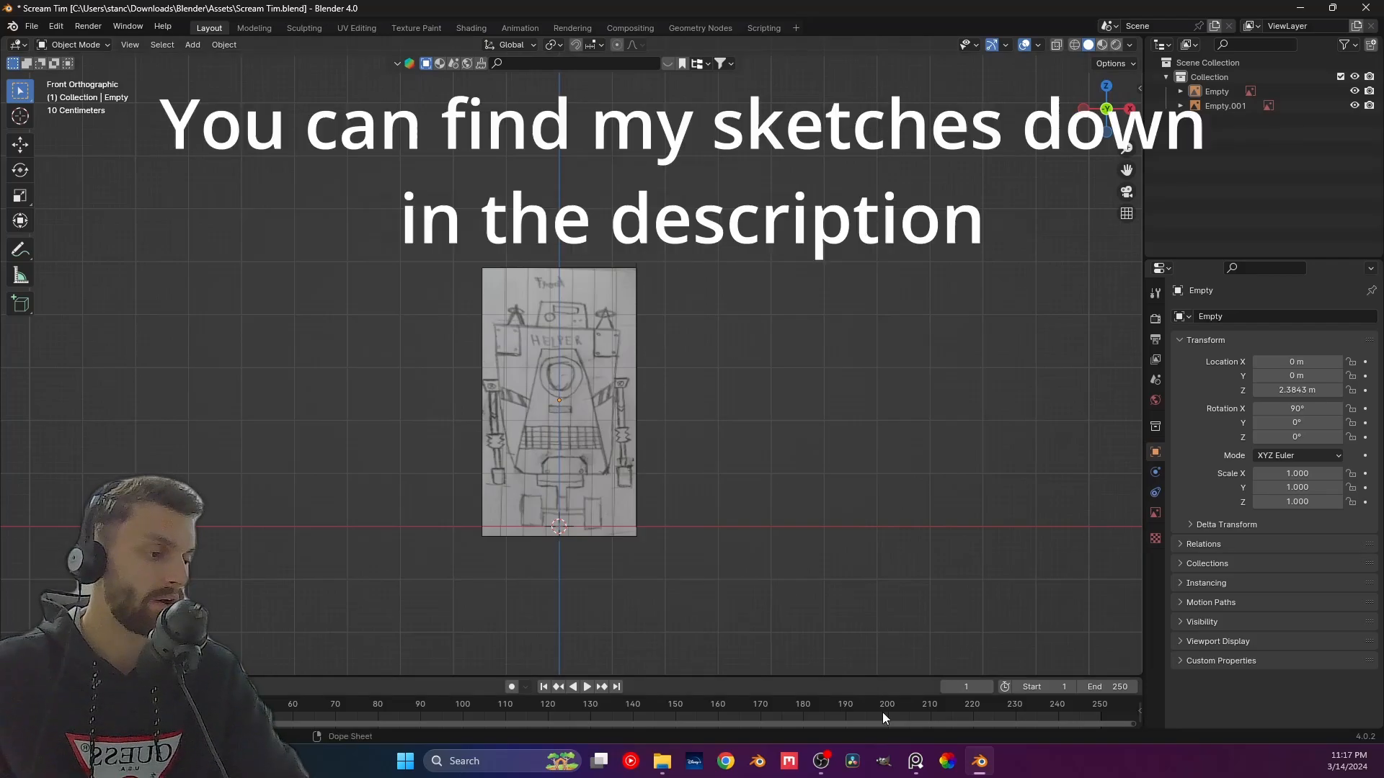
click(913, 762)
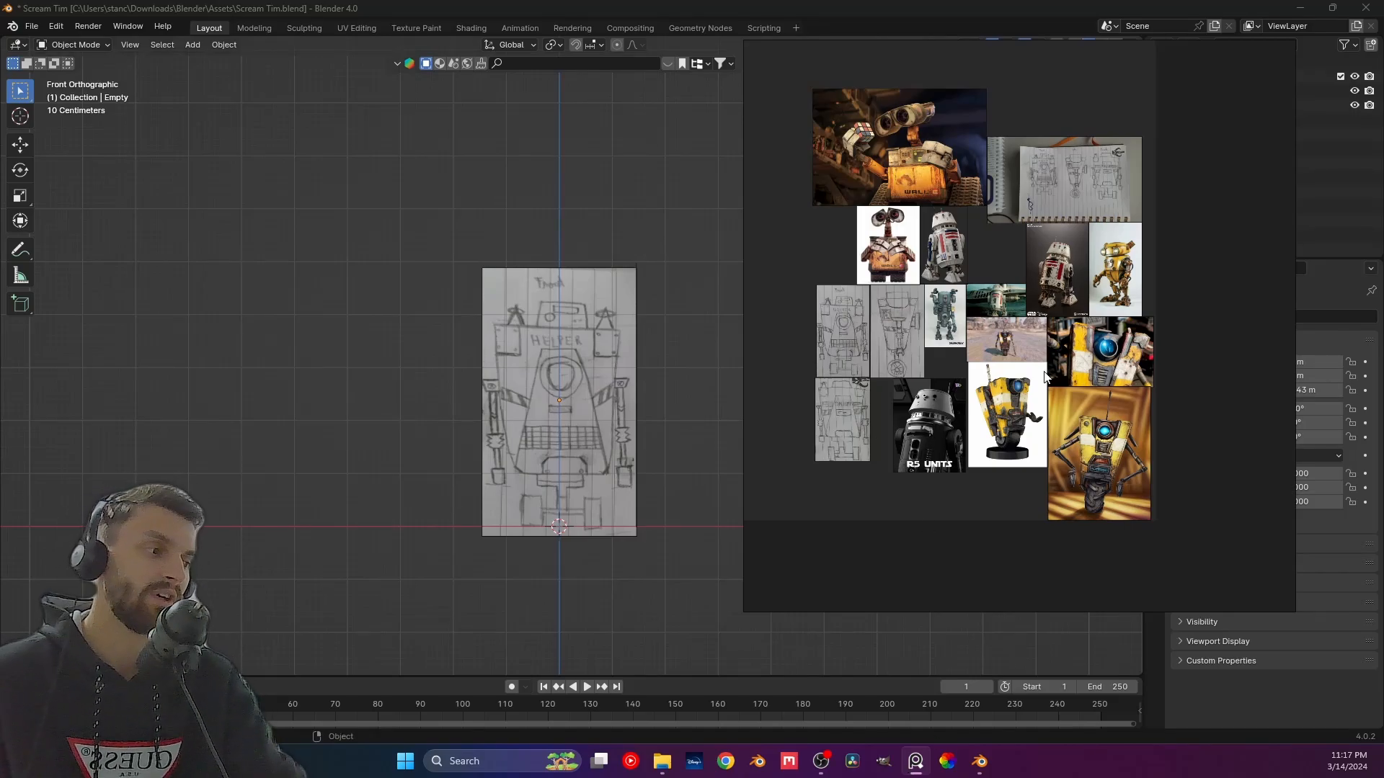
middle_drag(1044, 370, 998, 409)
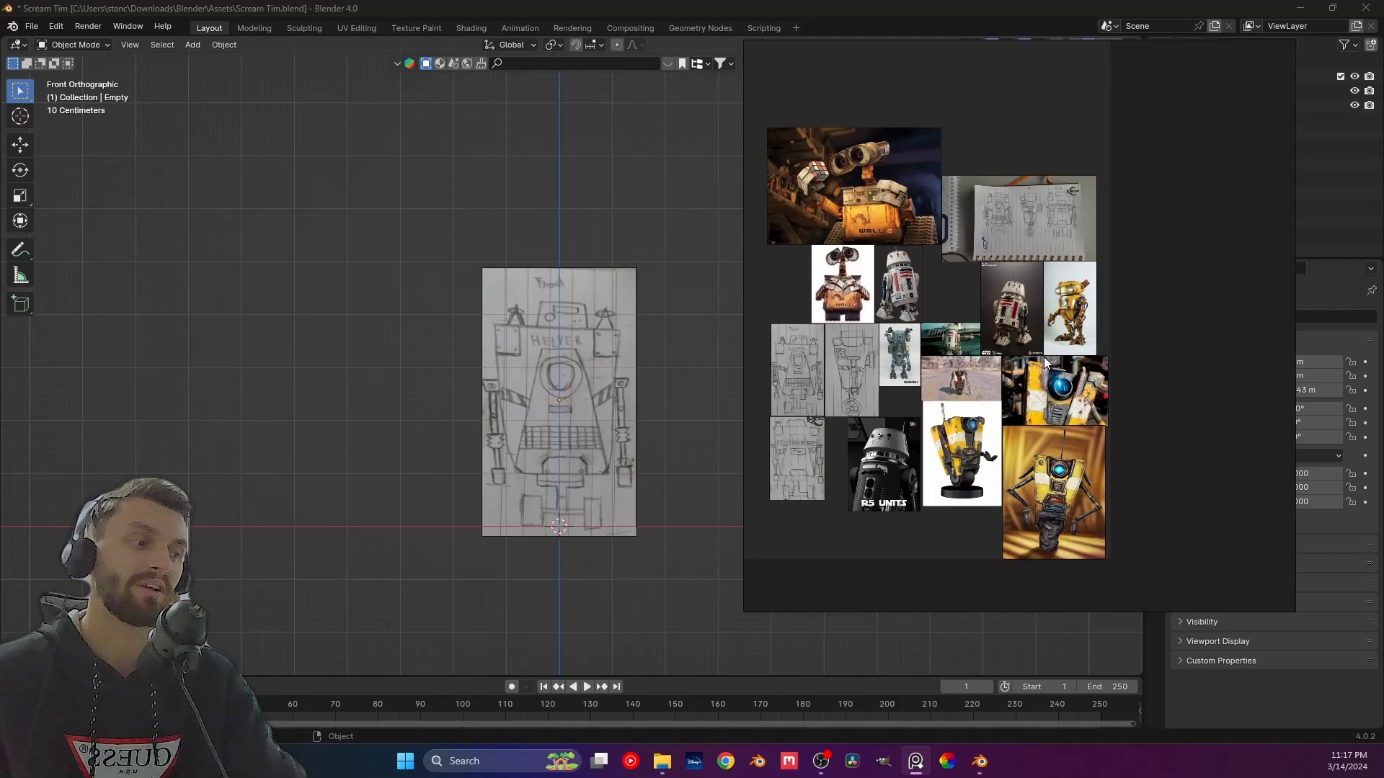
scroll(1046, 363, down, 2)
scroll(1038, 369, up, 6)
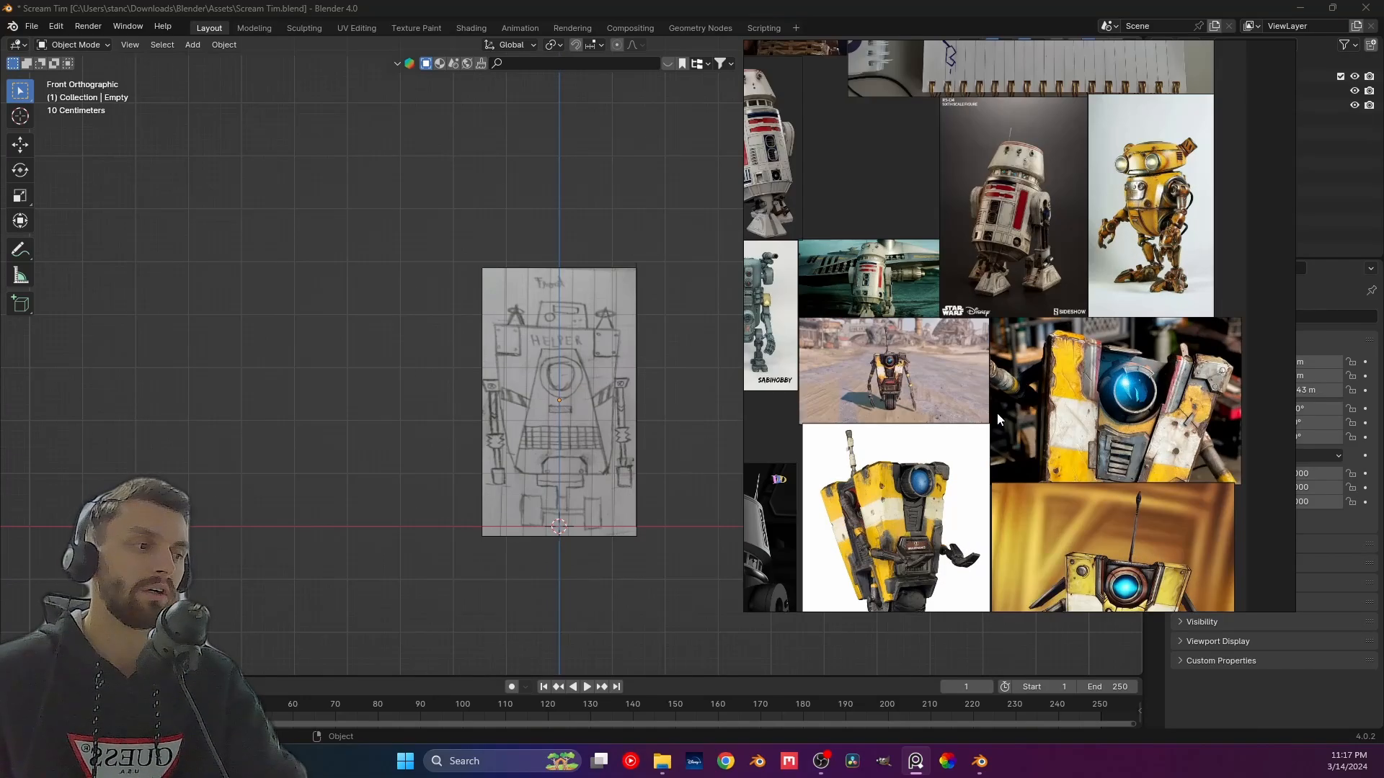
middle_drag(974, 434, 1060, 220)
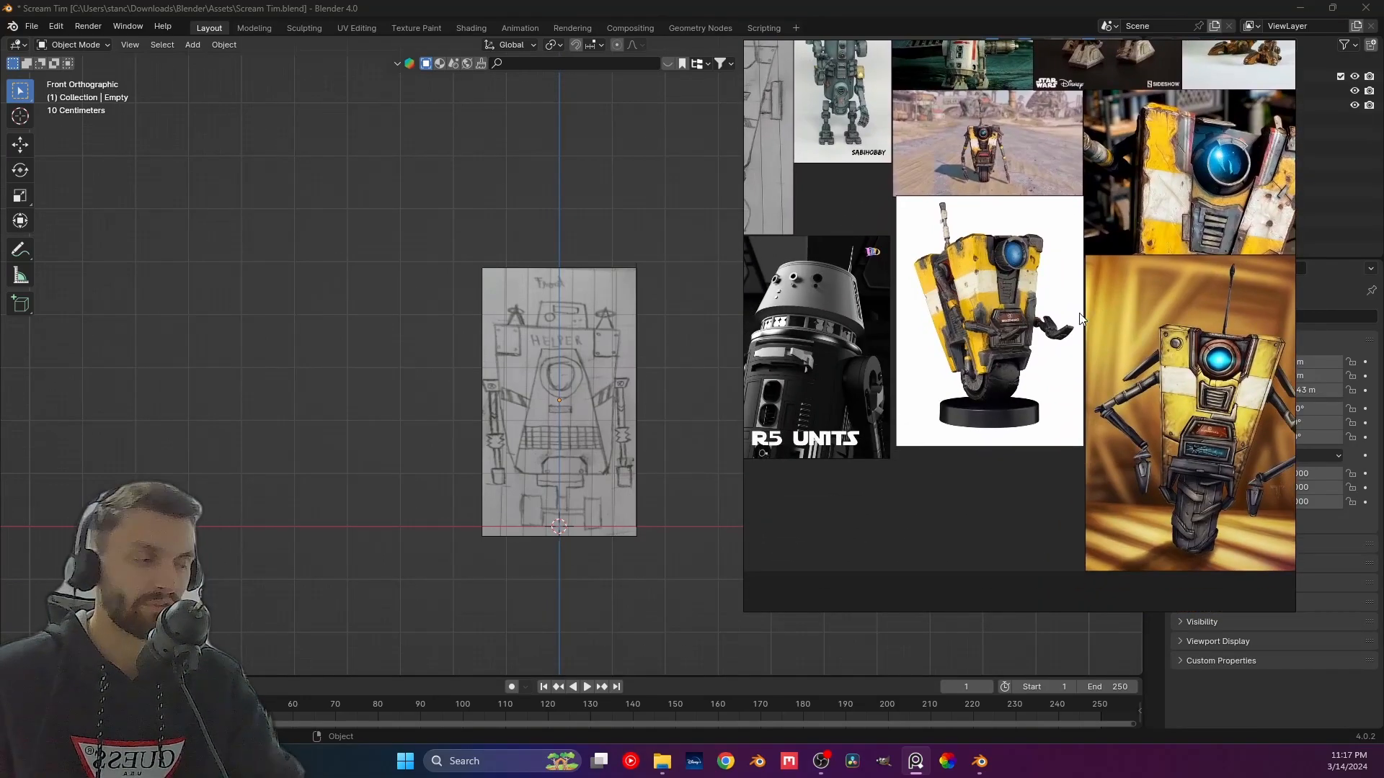
middle_drag(1156, 308, 981, 269)
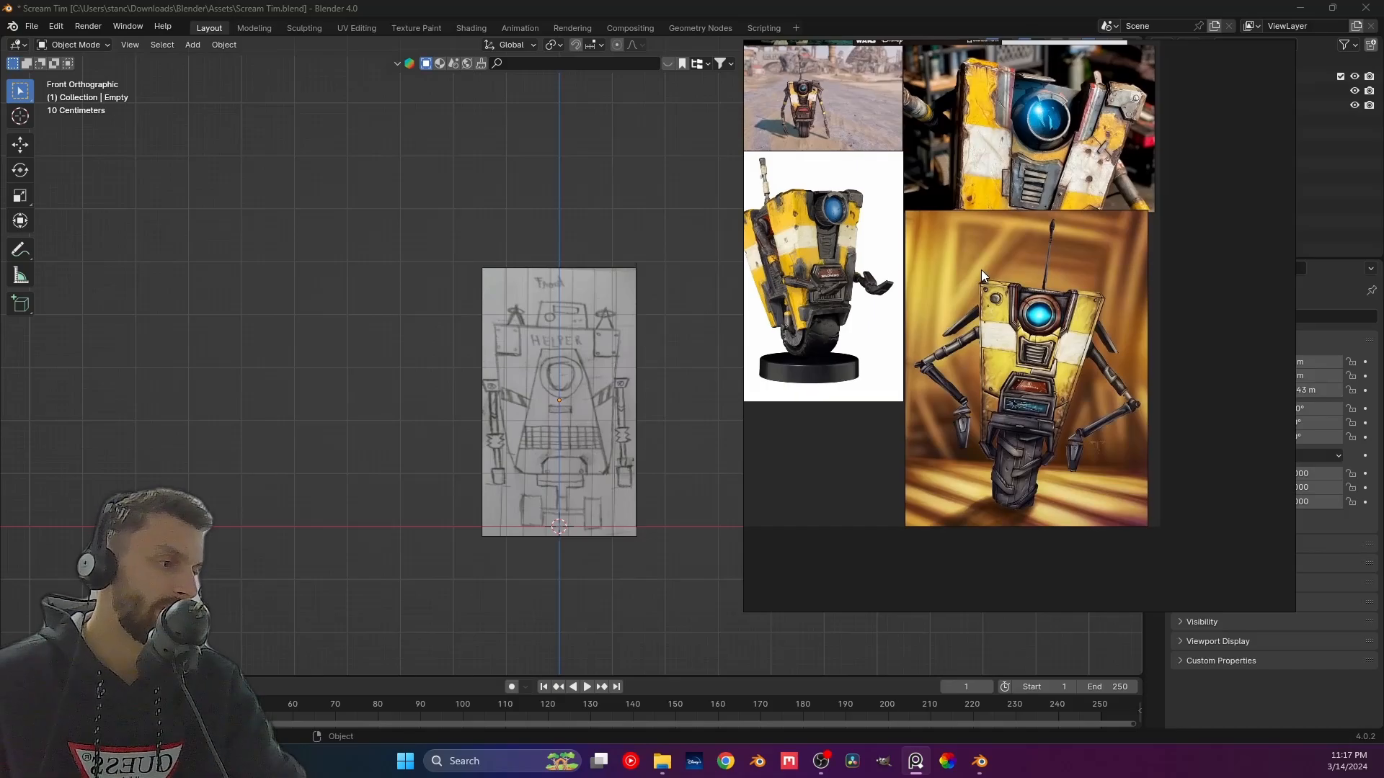
scroll(980, 271, down, 2)
scroll(1014, 340, down, 3)
scroll(1015, 353, up, 5)
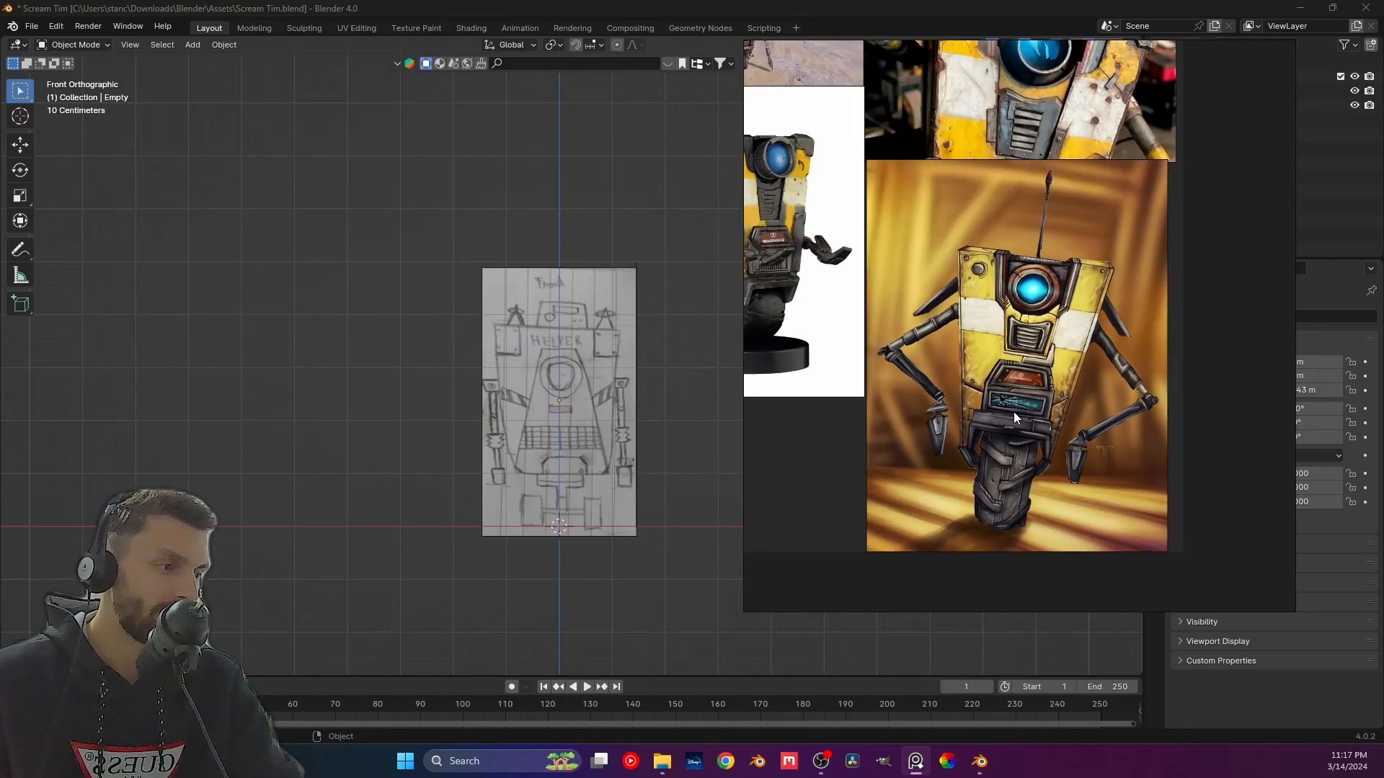
scroll(992, 370, up, 4)
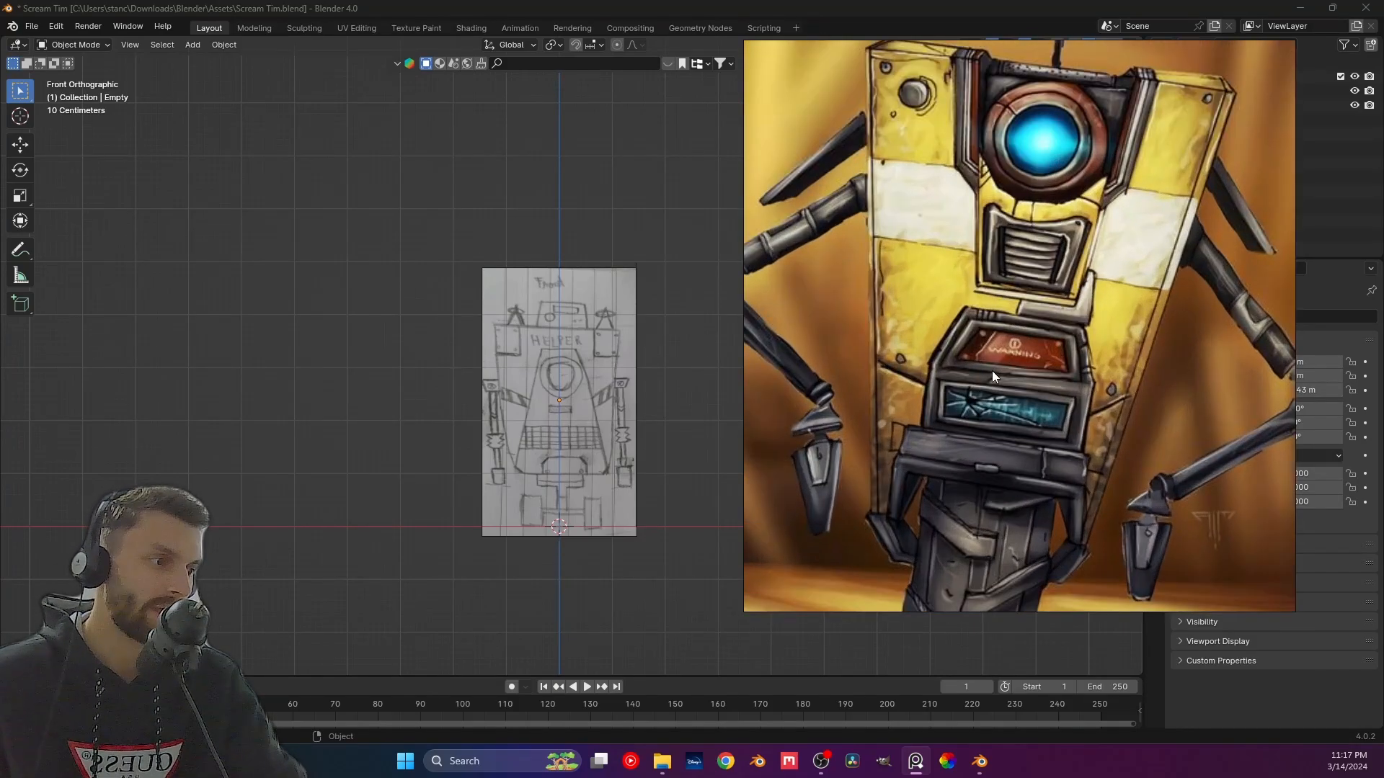
scroll(992, 371, down, 5)
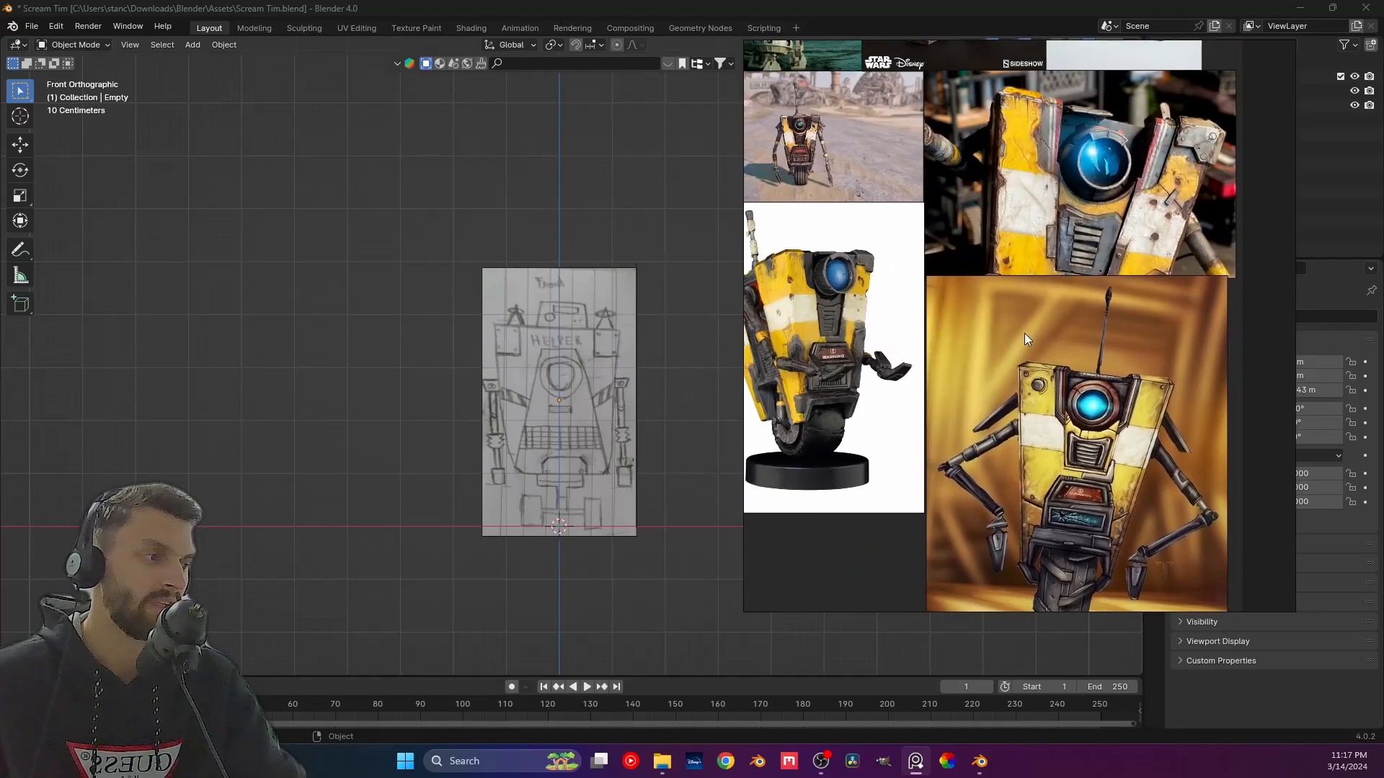
Examine the notebook sketch photo and the white-and-red R5 droid pictures on the reference board.
middle_drag(976, 255, 1140, 358)
middle_drag(955, 211, 955, 312)
scroll(1000, 350, up, 4)
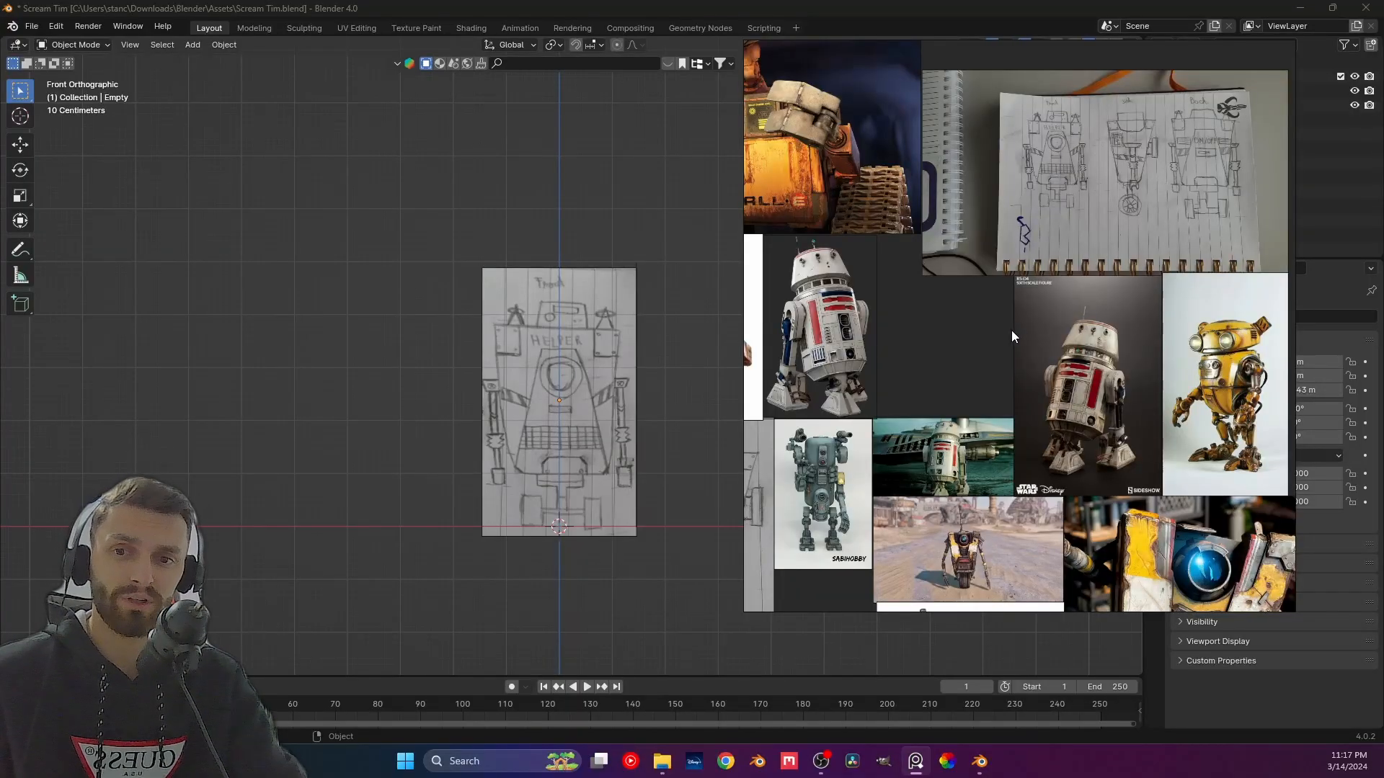
scroll(923, 396, down, 5)
scroll(959, 368, up, 1)
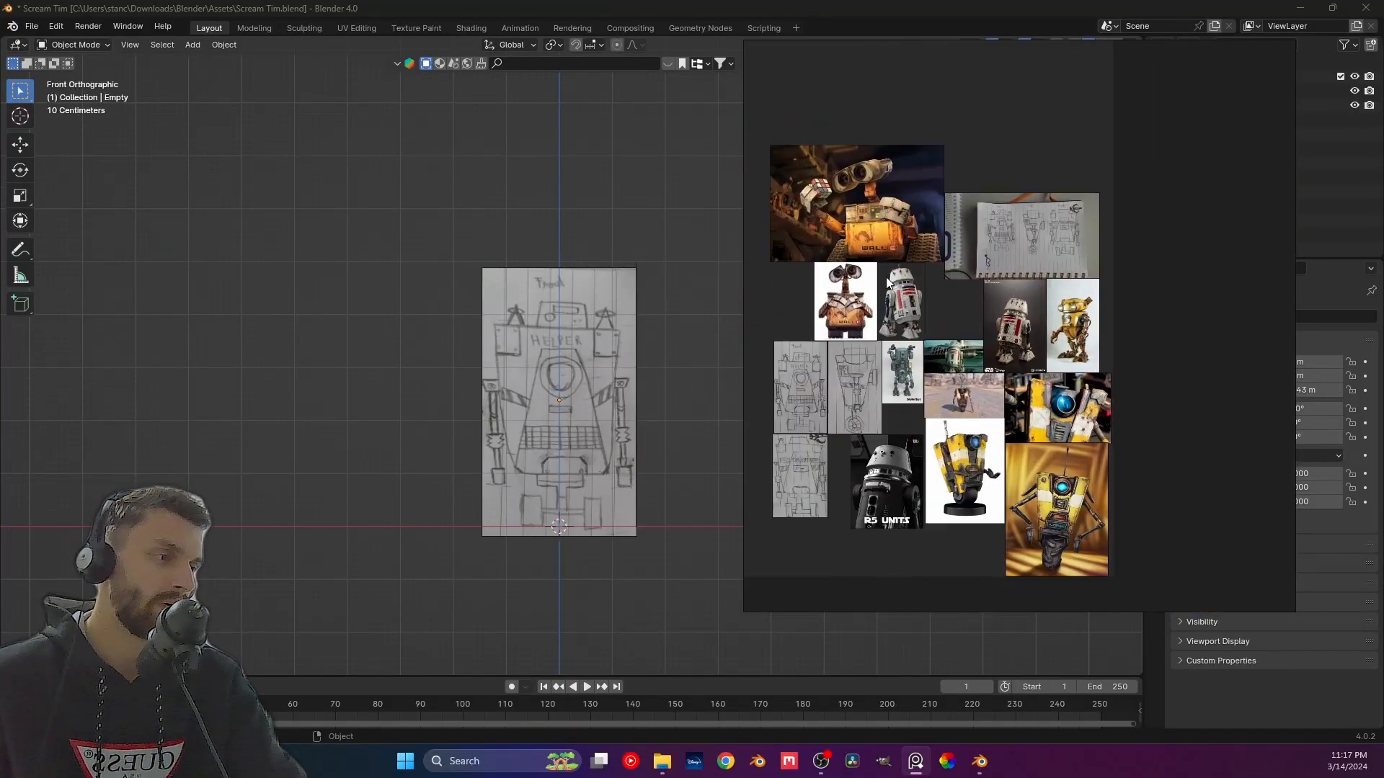
scroll(910, 309, up, 5)
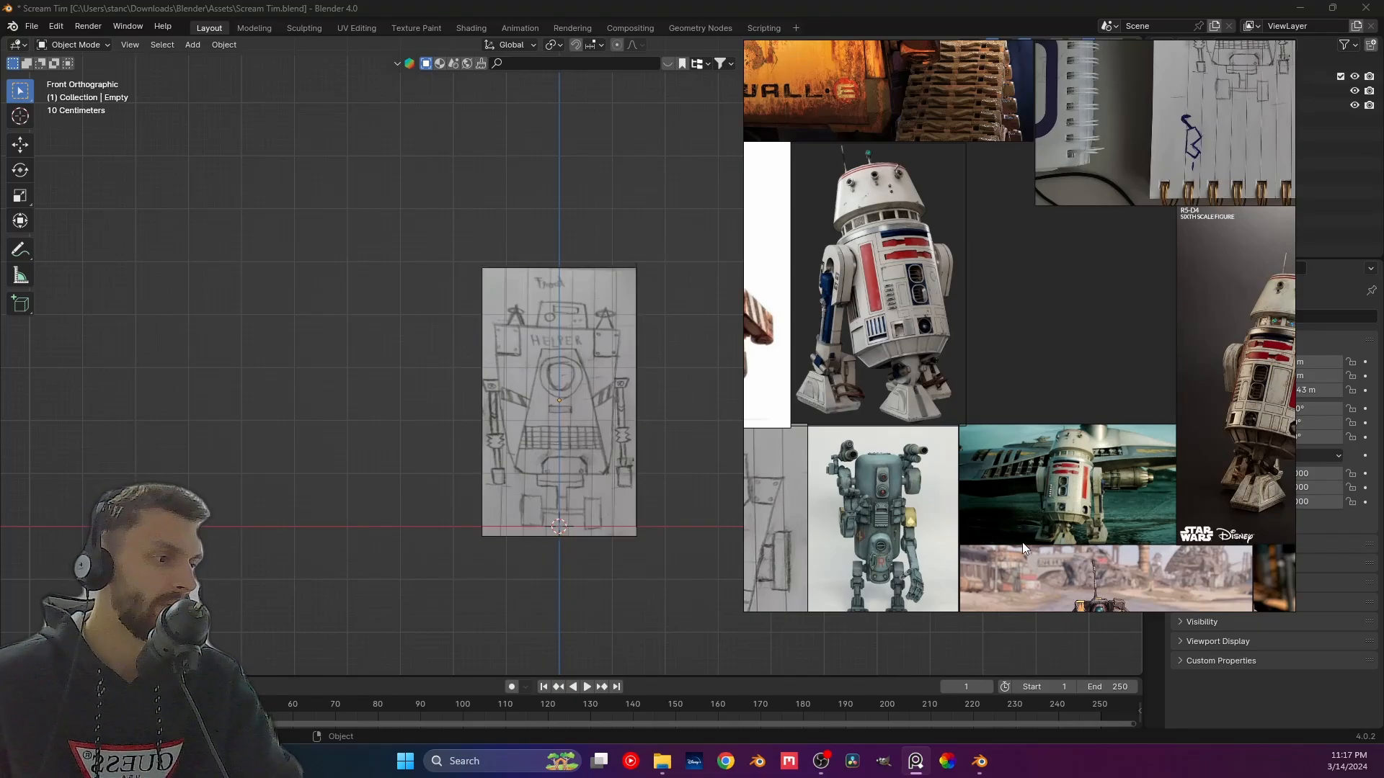
scroll(859, 377, up, 4)
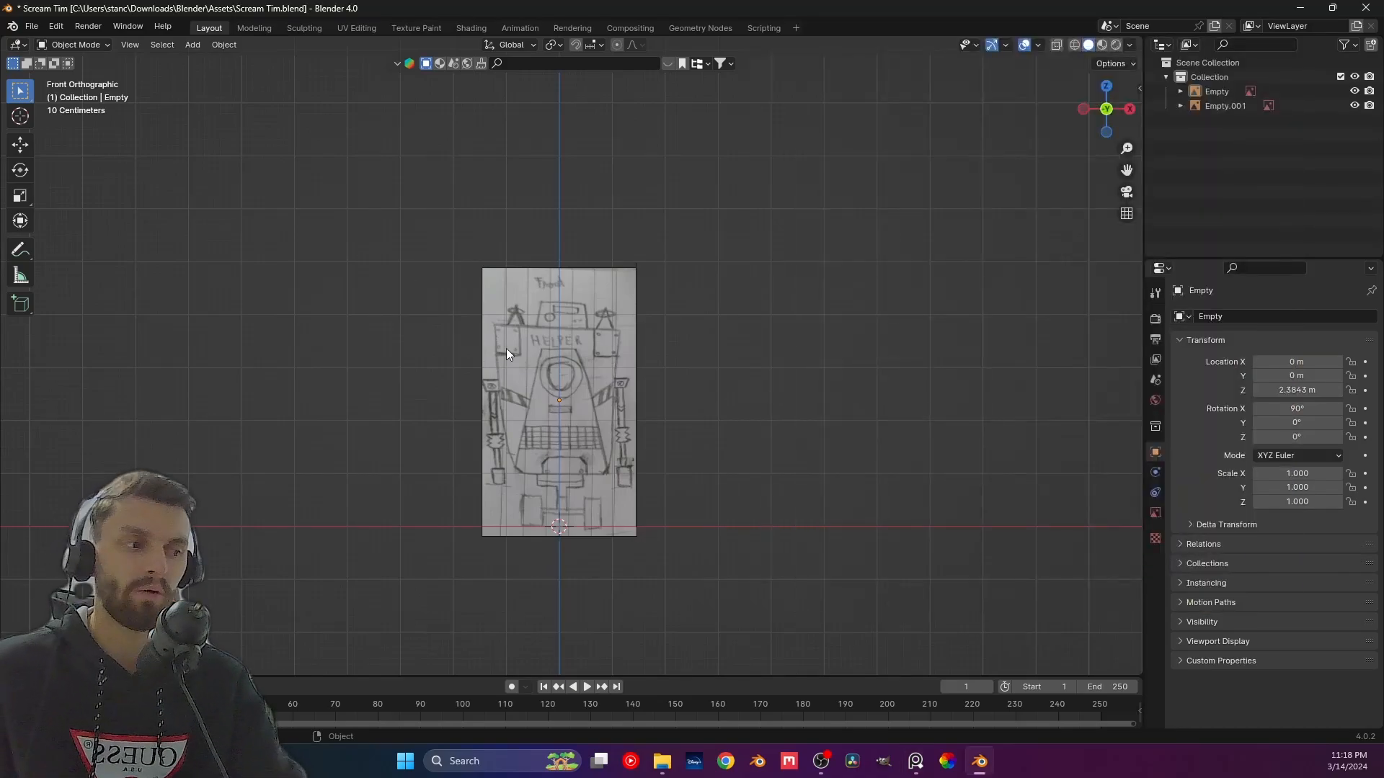
Switch back to Blender and add a cube mesh at the world origin in front view.
click(506, 348)
click(651, 326)
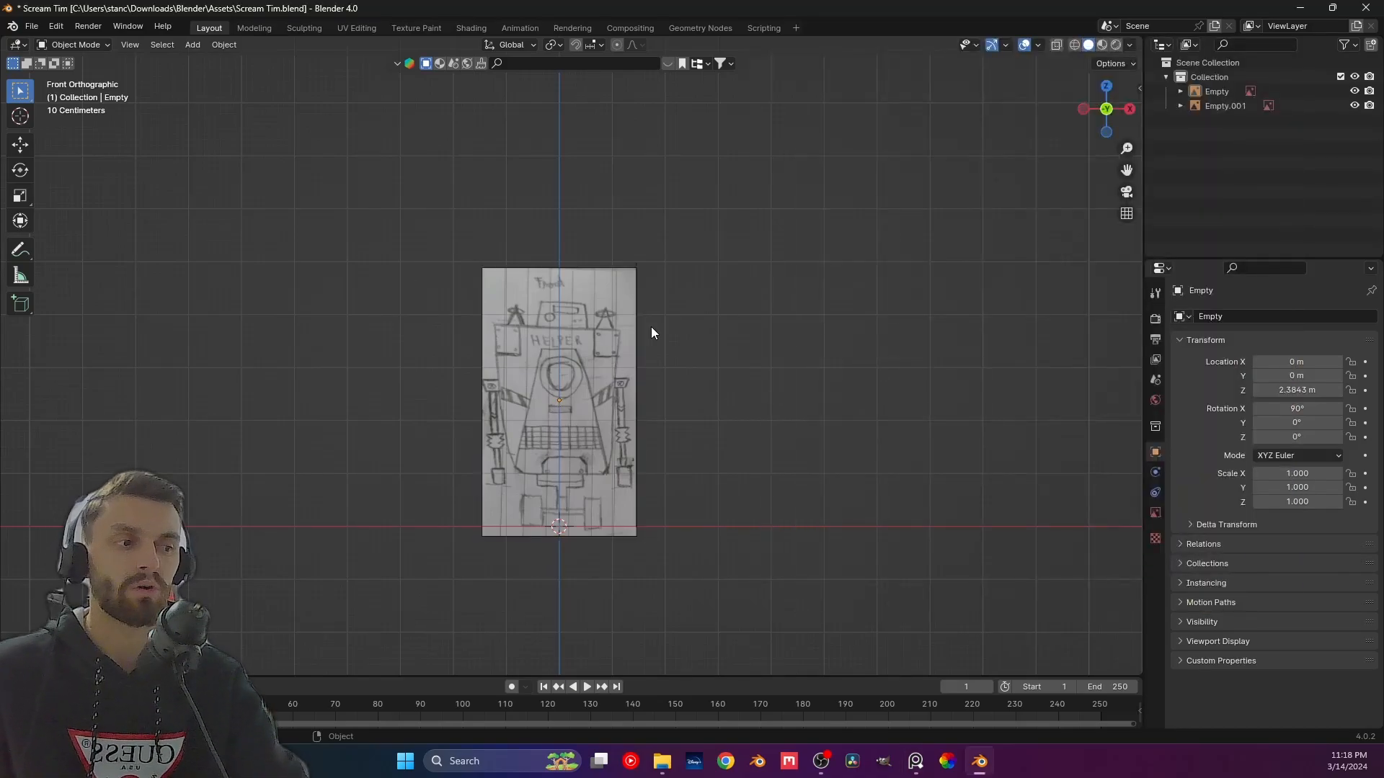
click(629, 346)
click(641, 361)
scroll(586, 412, up, 2)
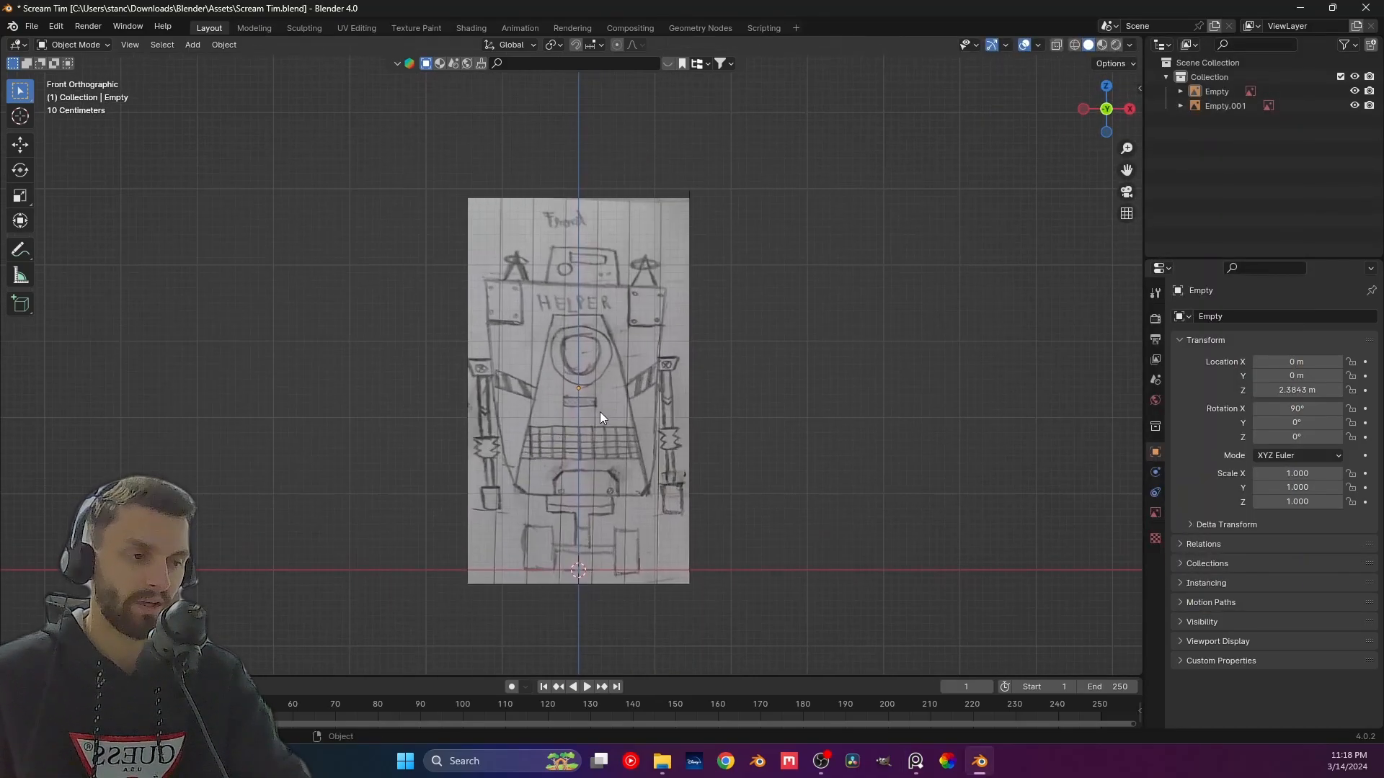
click(706, 441)
key(shift+a)
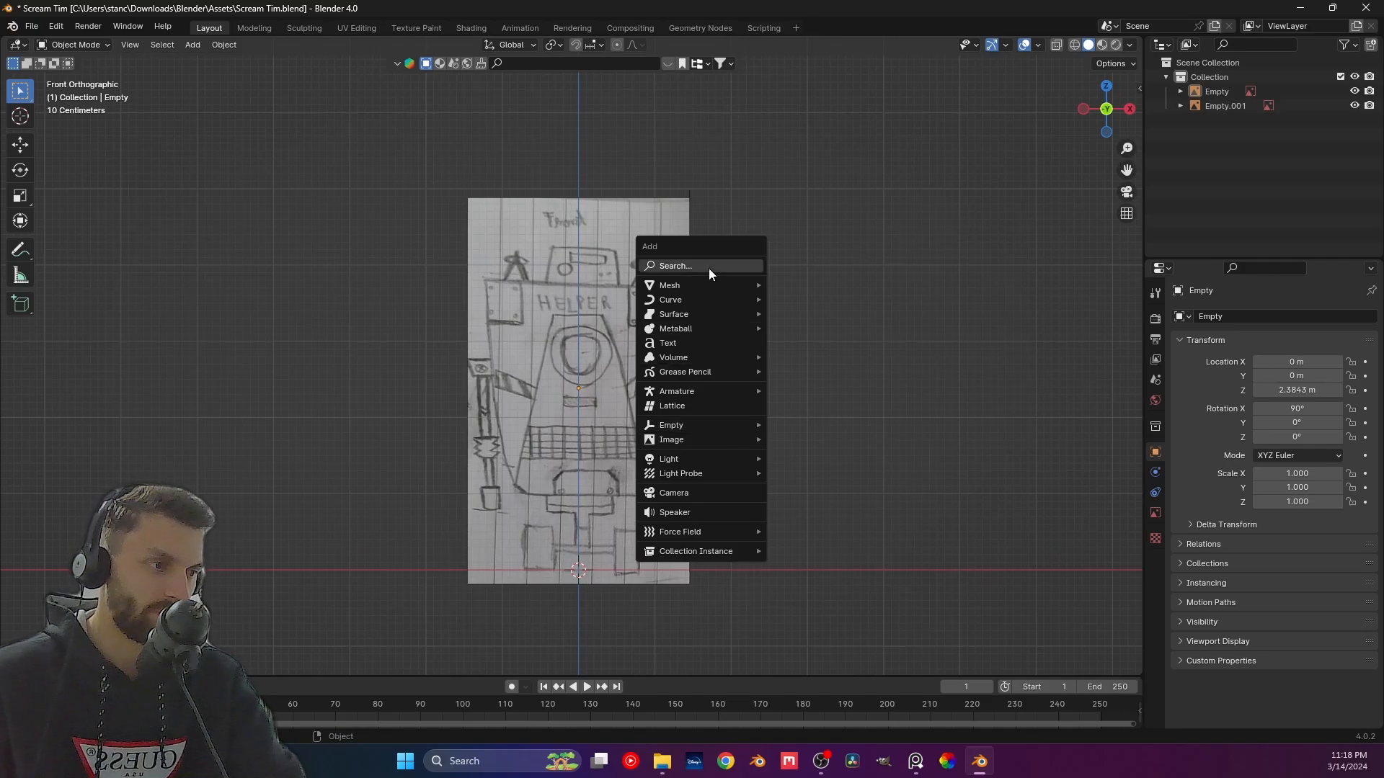
mouse_move(709, 286)
click(812, 312)
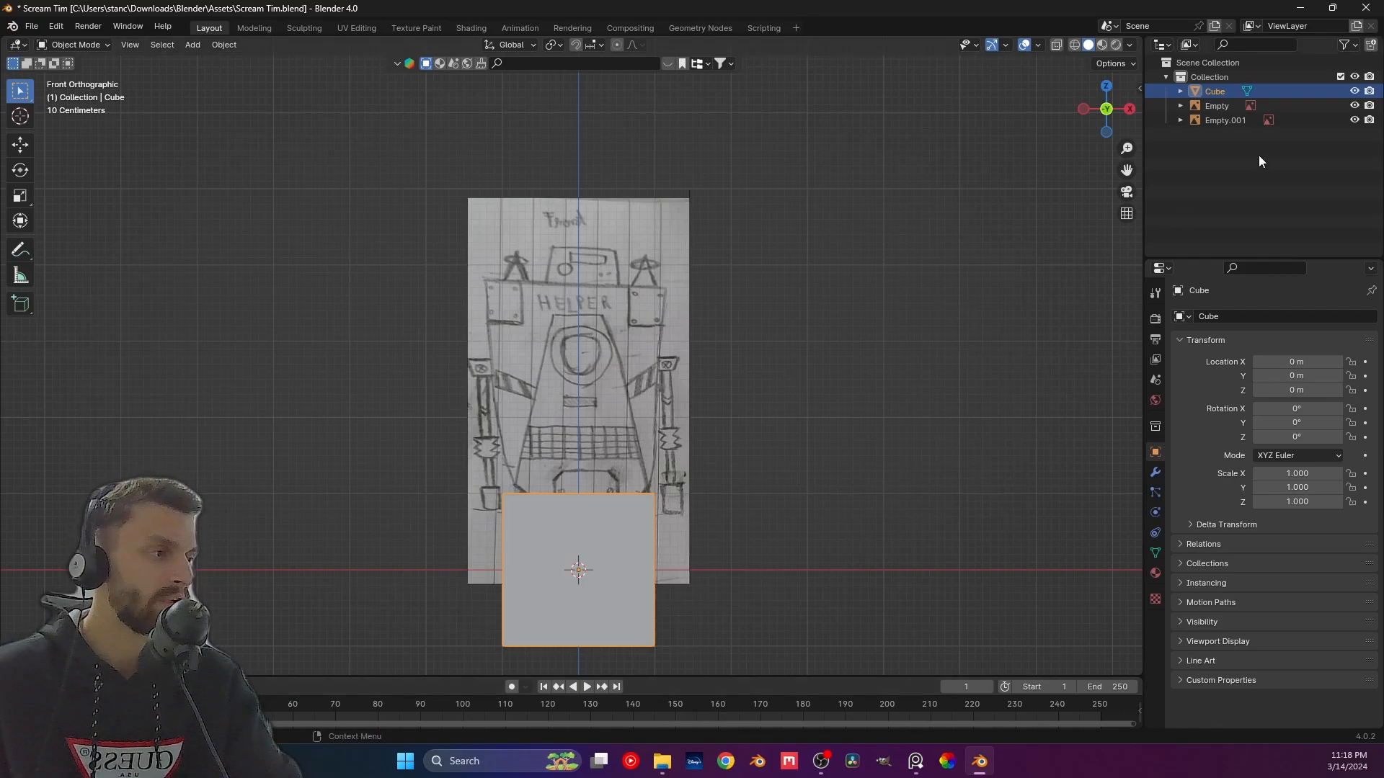
Create a new collection inside the existing Collection and name it Main Body.
right_click(1195, 77)
click(1196, 79)
double_click(1220, 90)
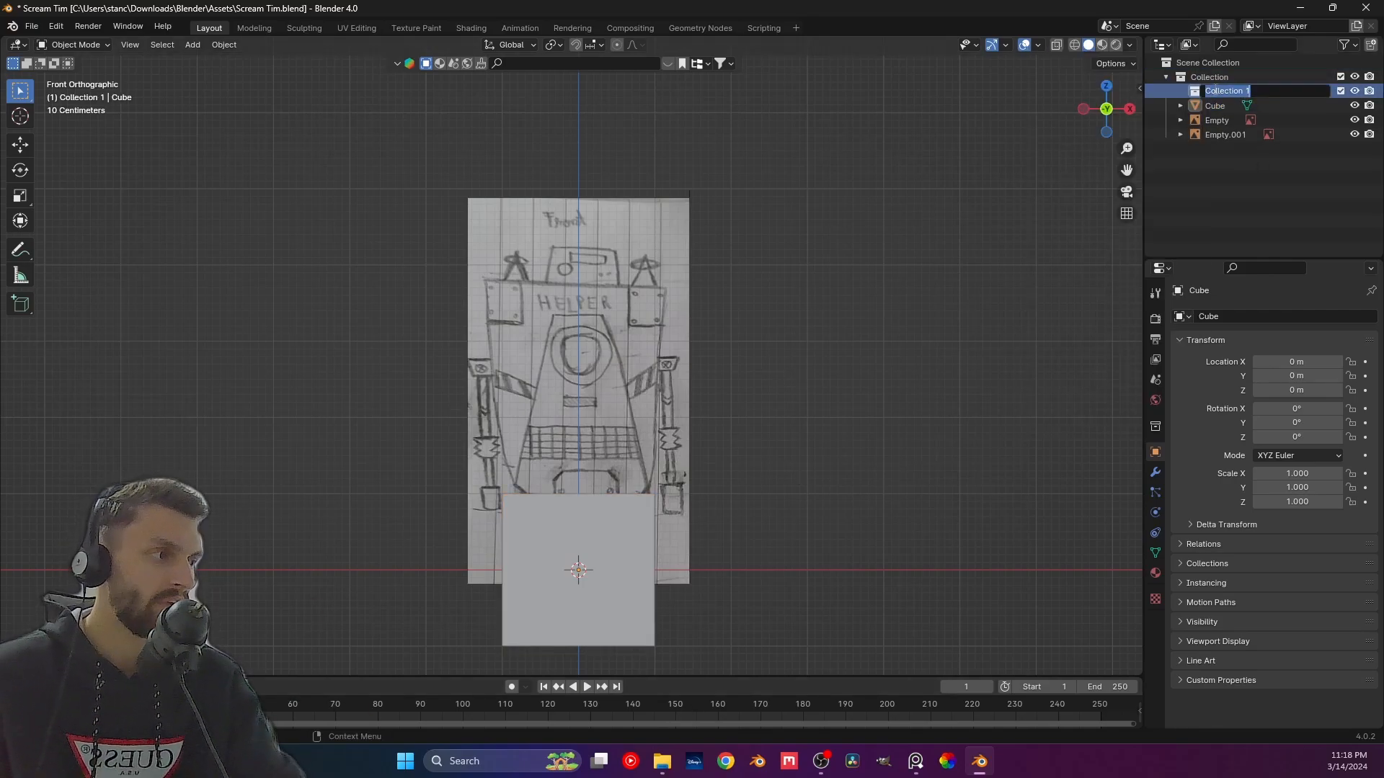
text(Main Bo)
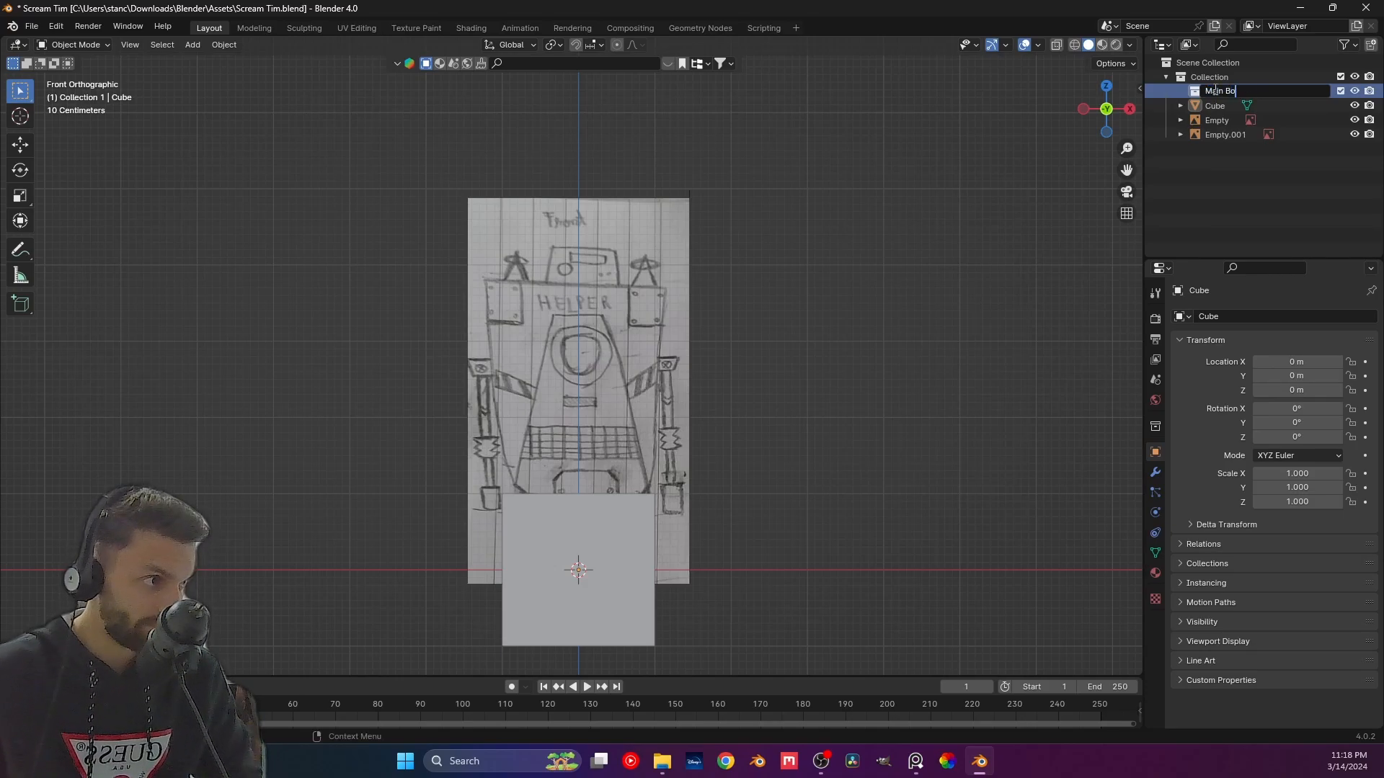
text(dy)
key(Return)
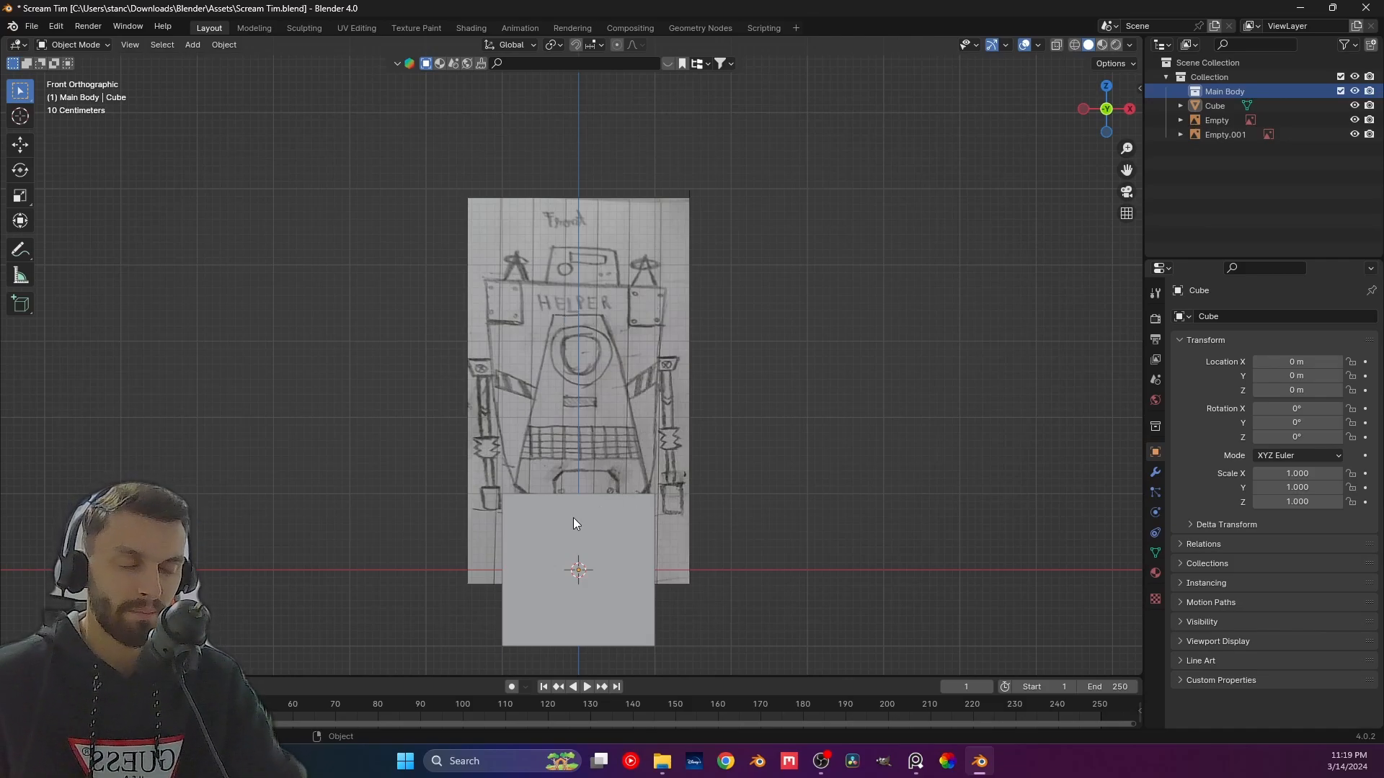
Examine the robot sketch in front view, comparing the body outline and its details with the cube.
middle_drag(584, 502, 638, 504)
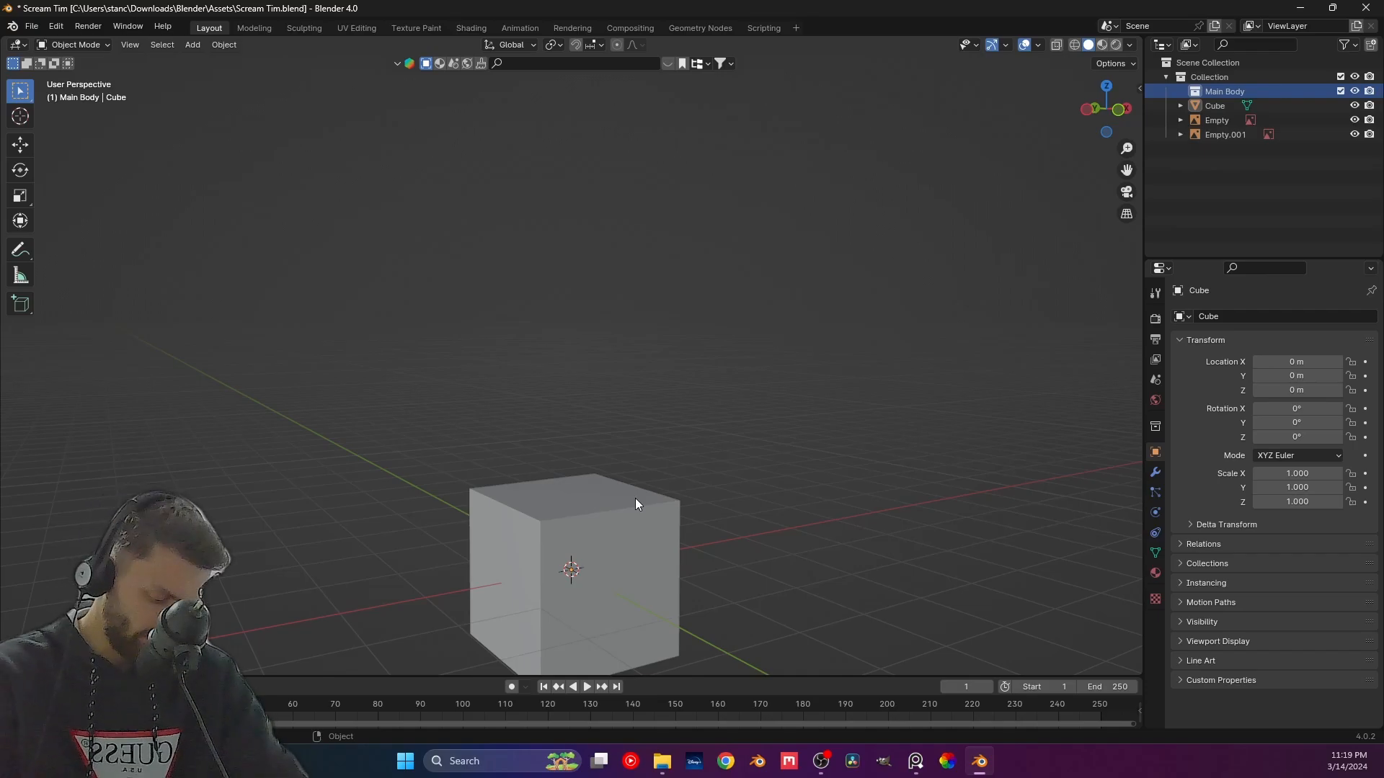
key(KP_1)
mouse_move(621, 426)
middle_down()
mouse_move(607, 442)
mouse_move(607, 426)
middle_up()
key(KP_1)
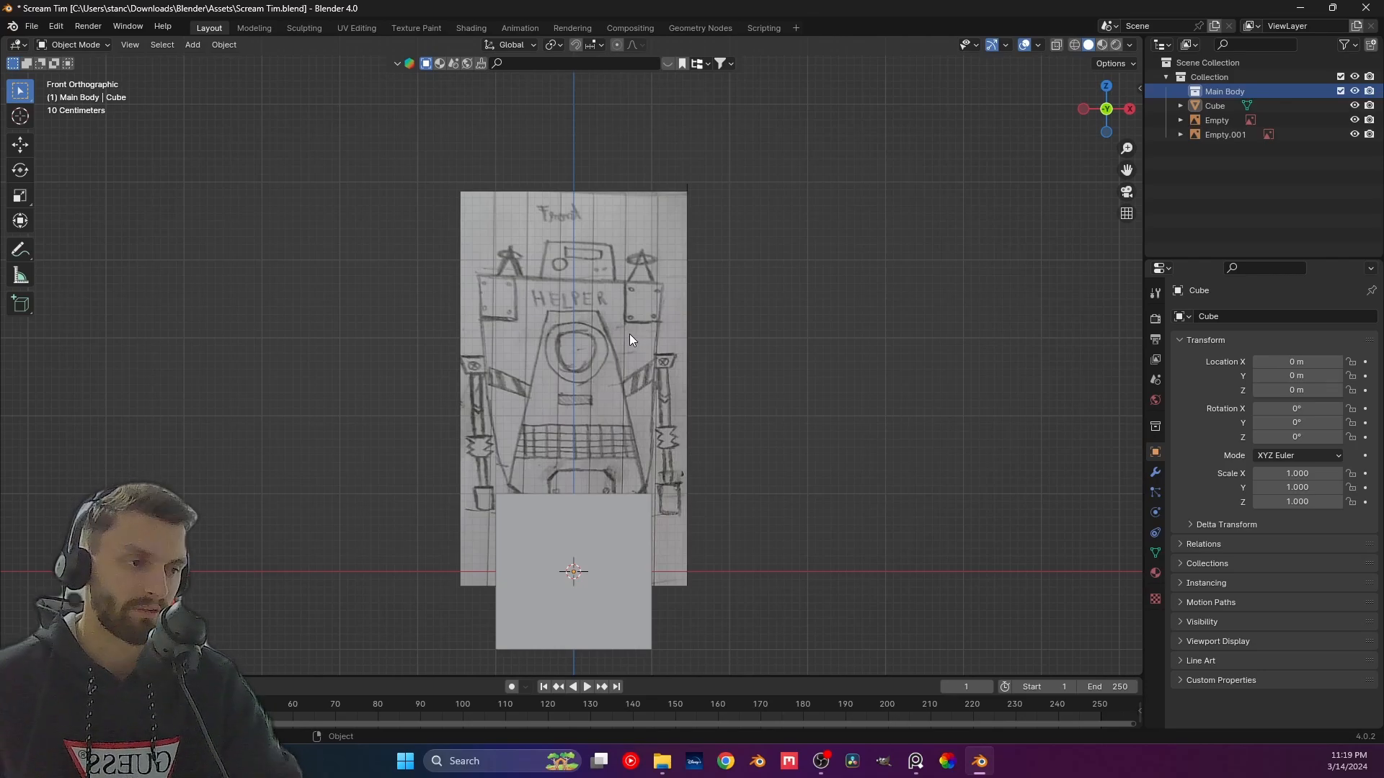
shift+middle_drag(602, 399, 612, 361)
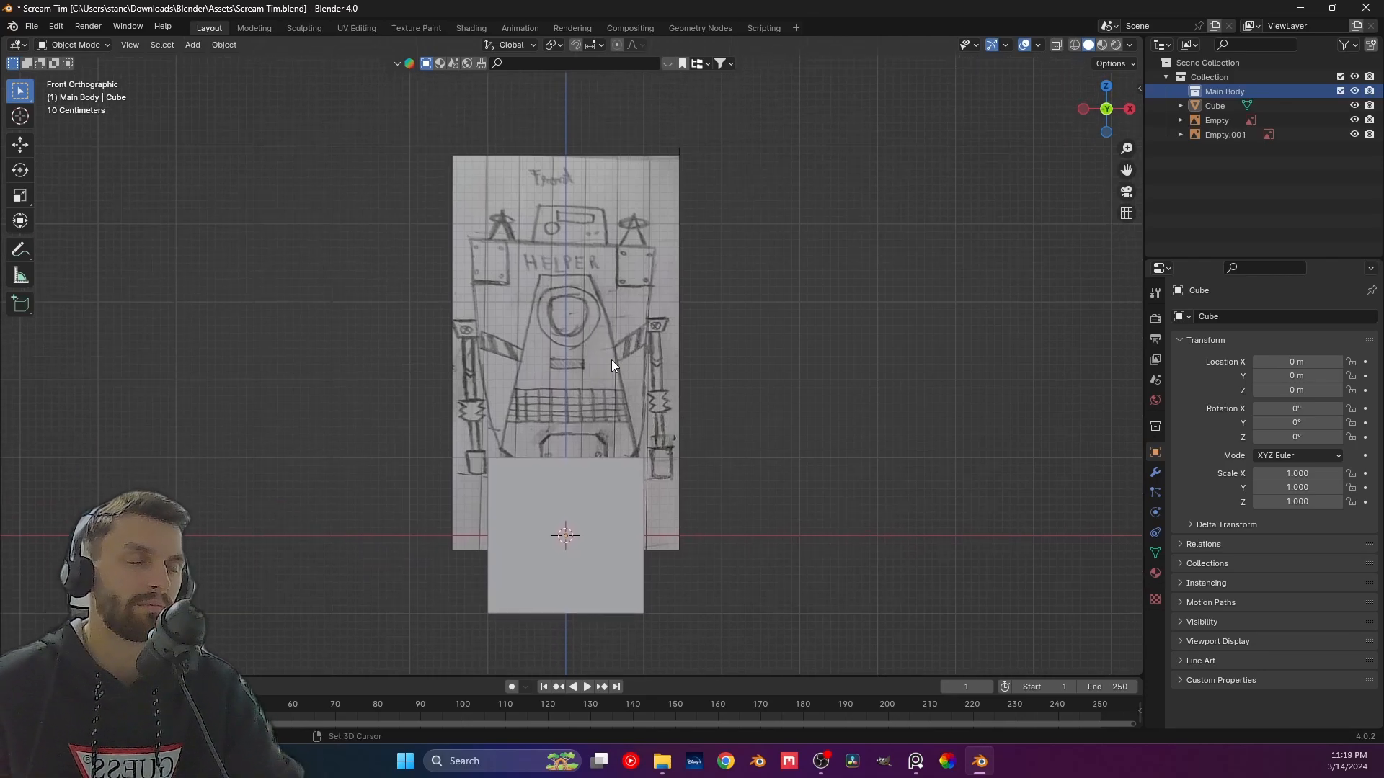
scroll(591, 336, up, 2)
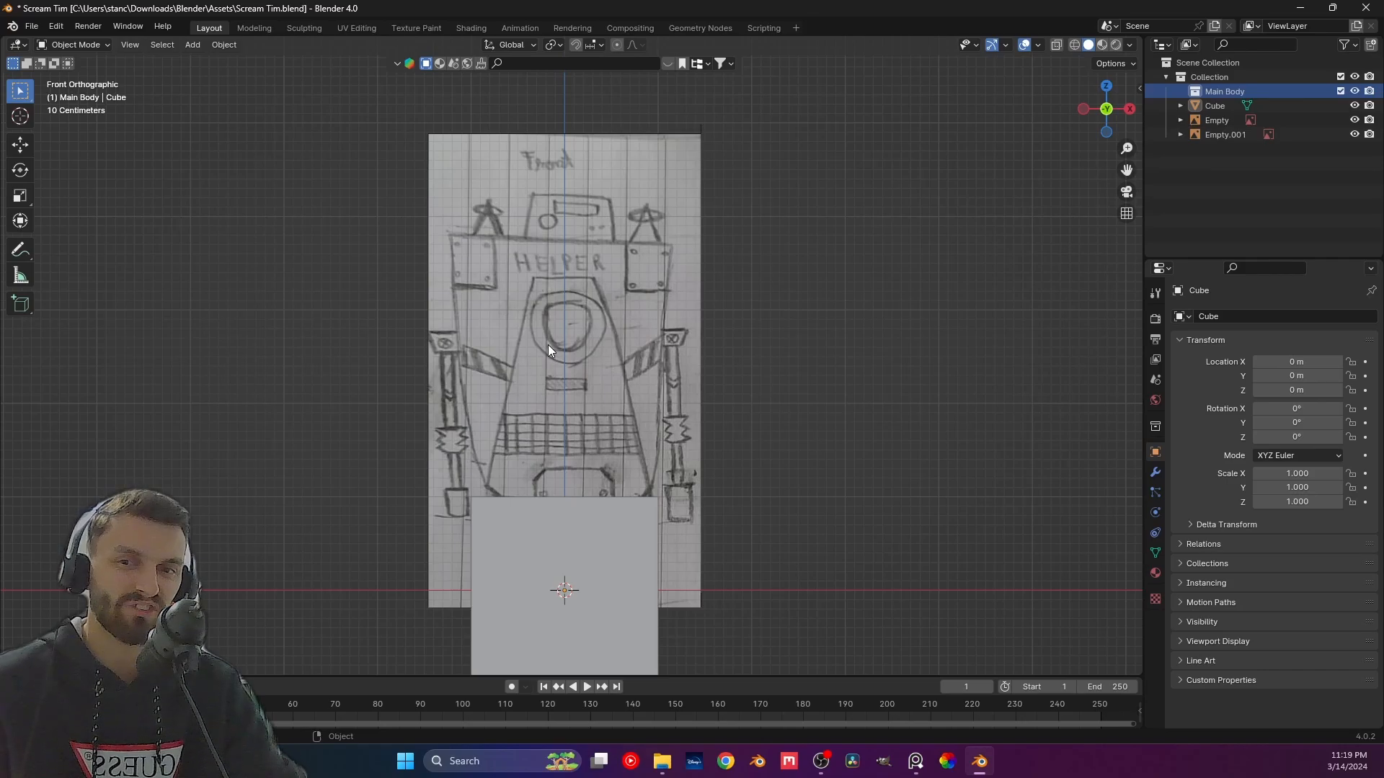
mouse_move(548, 344)
shift+middle_down()
mouse_move(562, 395)
mouse_move(555, 293)
mouse_move(569, 353)
shift+middle_up()
scroll(562, 395, up, 1)
scroll(568, 355, up, 2)
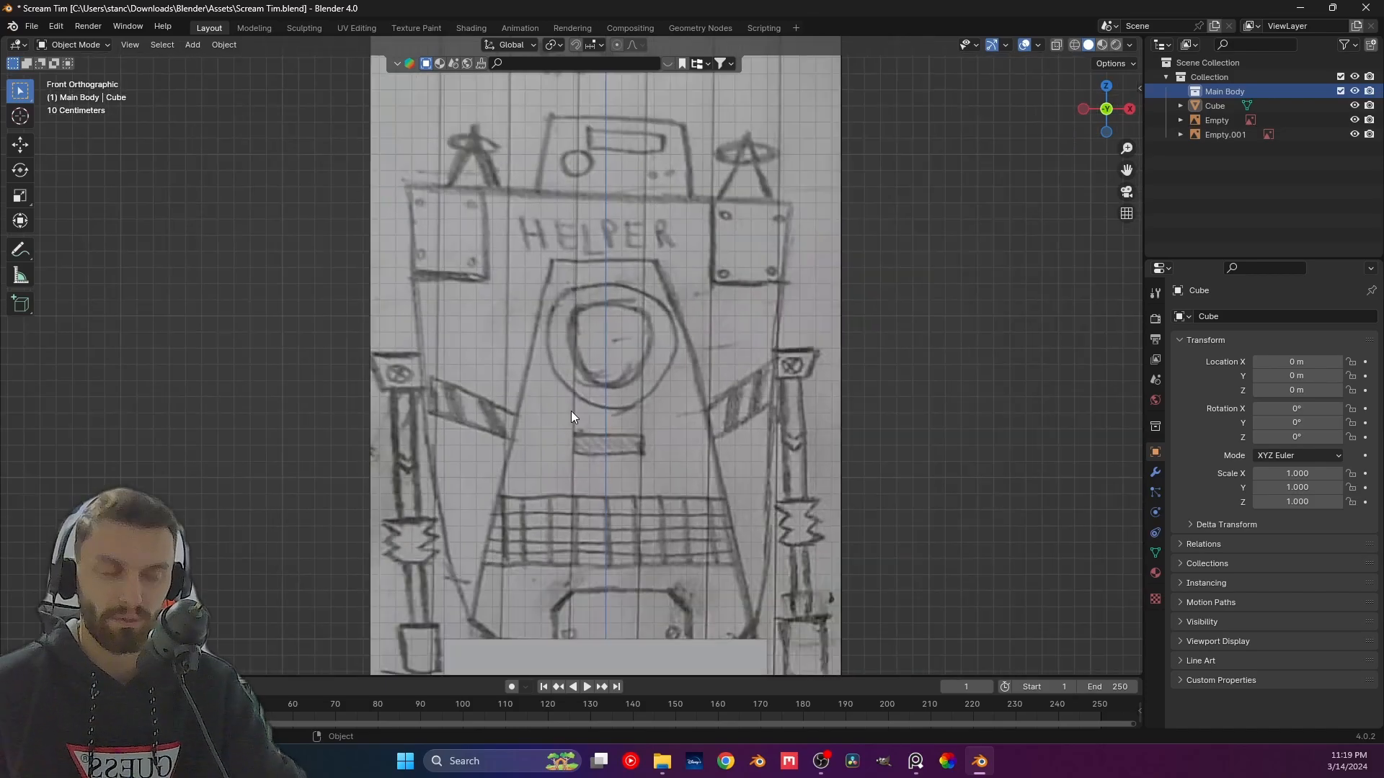
scroll(570, 404, down, 3)
mouse_move(566, 392)
middle_down()
mouse_move(602, 418)
mouse_move(574, 417)
middle_up()
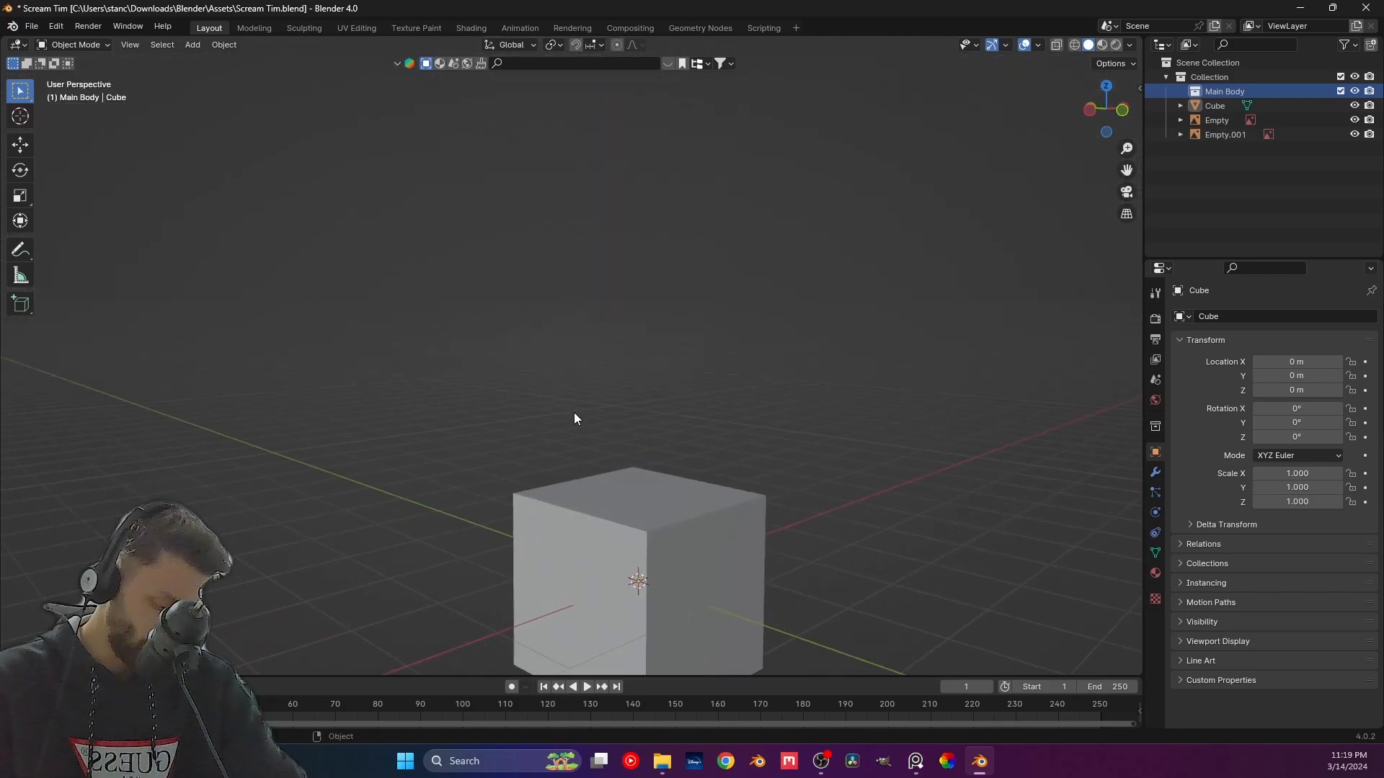
key(KP_1)
scroll(759, 409, down, 2)
shift+middle_drag(702, 404, 634, 341)
scroll(634, 426, up, 2)
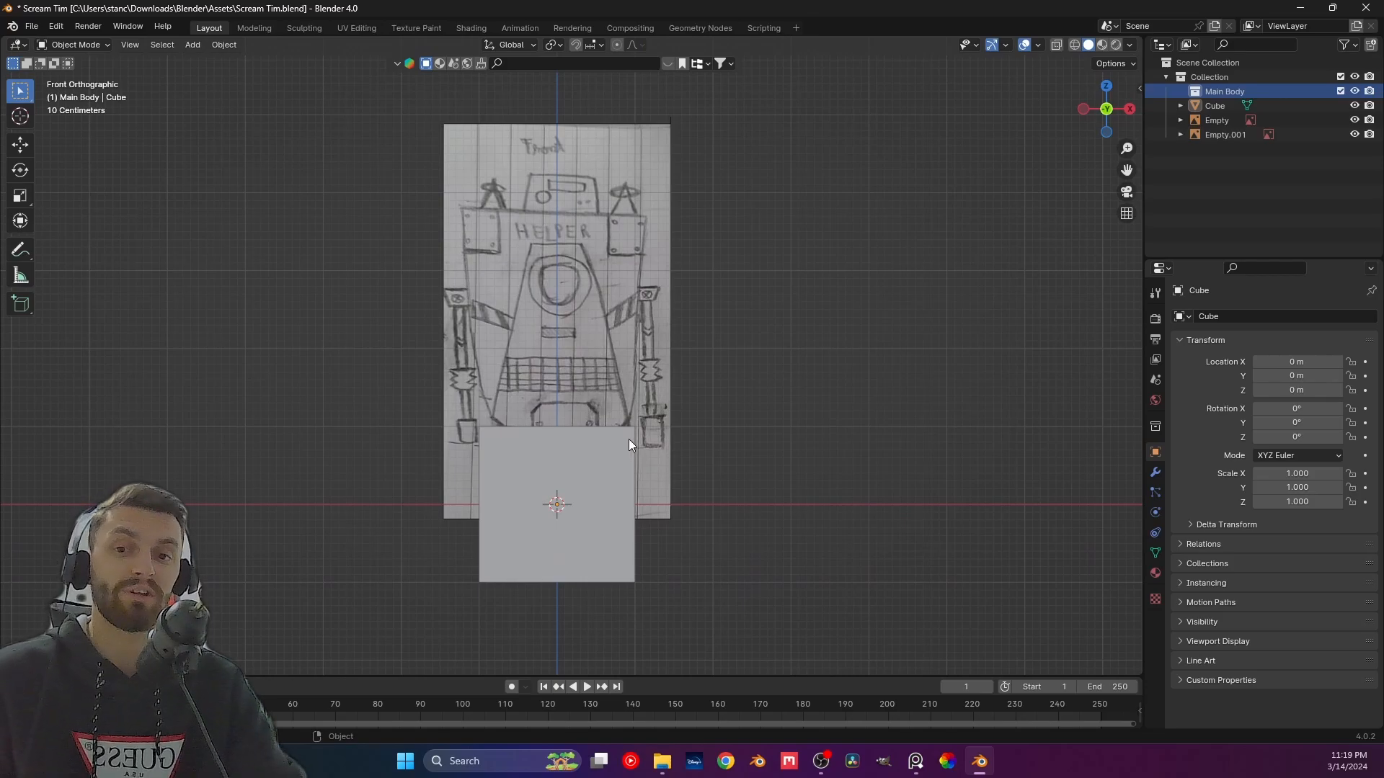
Move the cube up along the Z axis to about 1.98 m, over the sketched robot body.
click(614, 516)
key(g)
key(z)
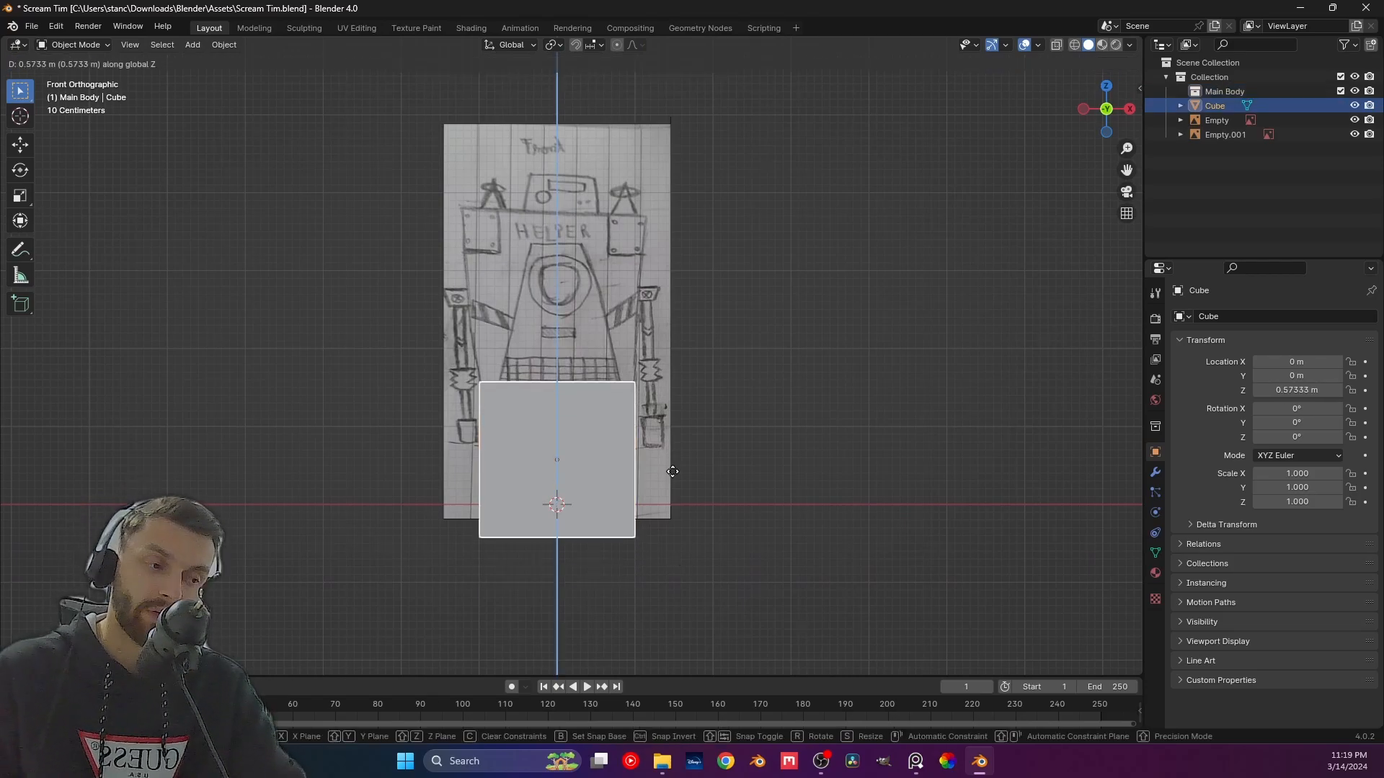
click(658, 408)
Display the Screencast Keys add-on settings for the 3D viewport.
key(n)
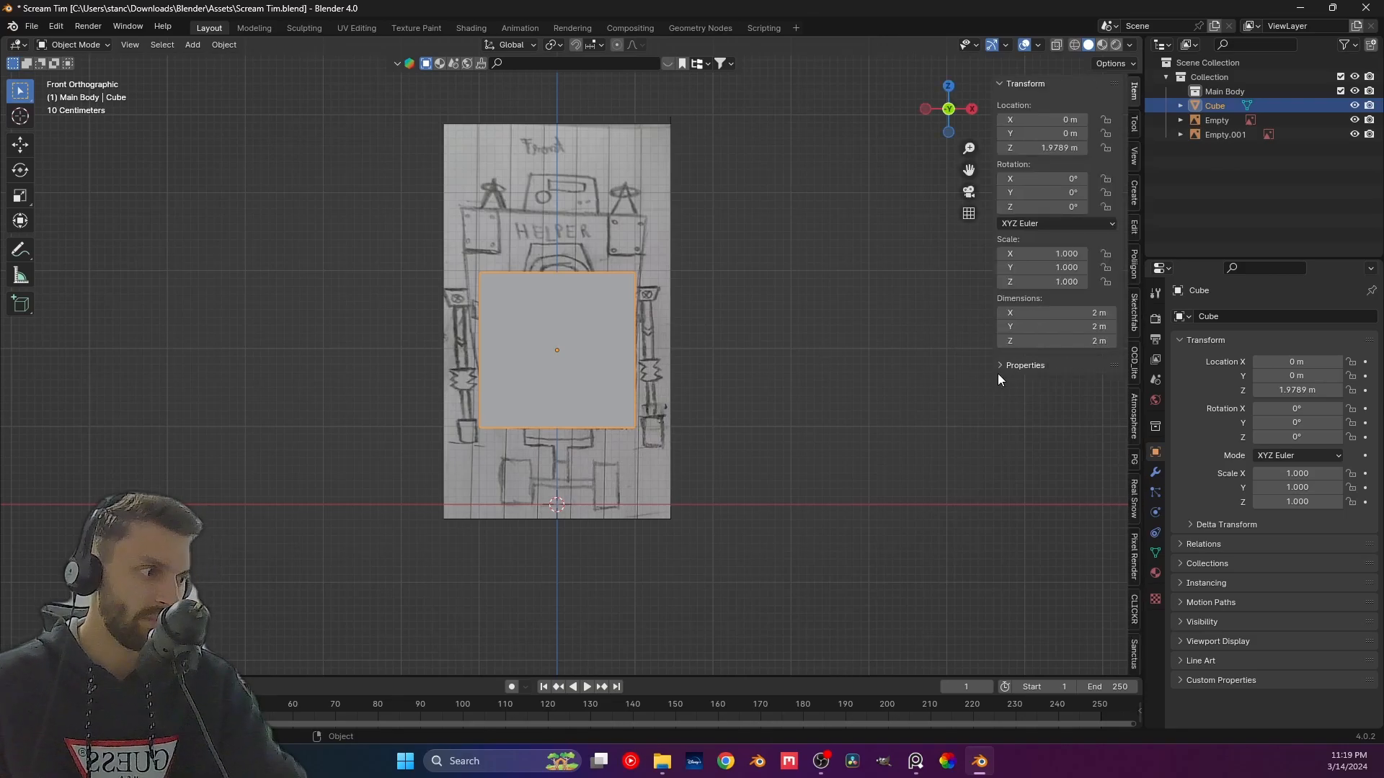
scroll(1131, 641, down, 8)
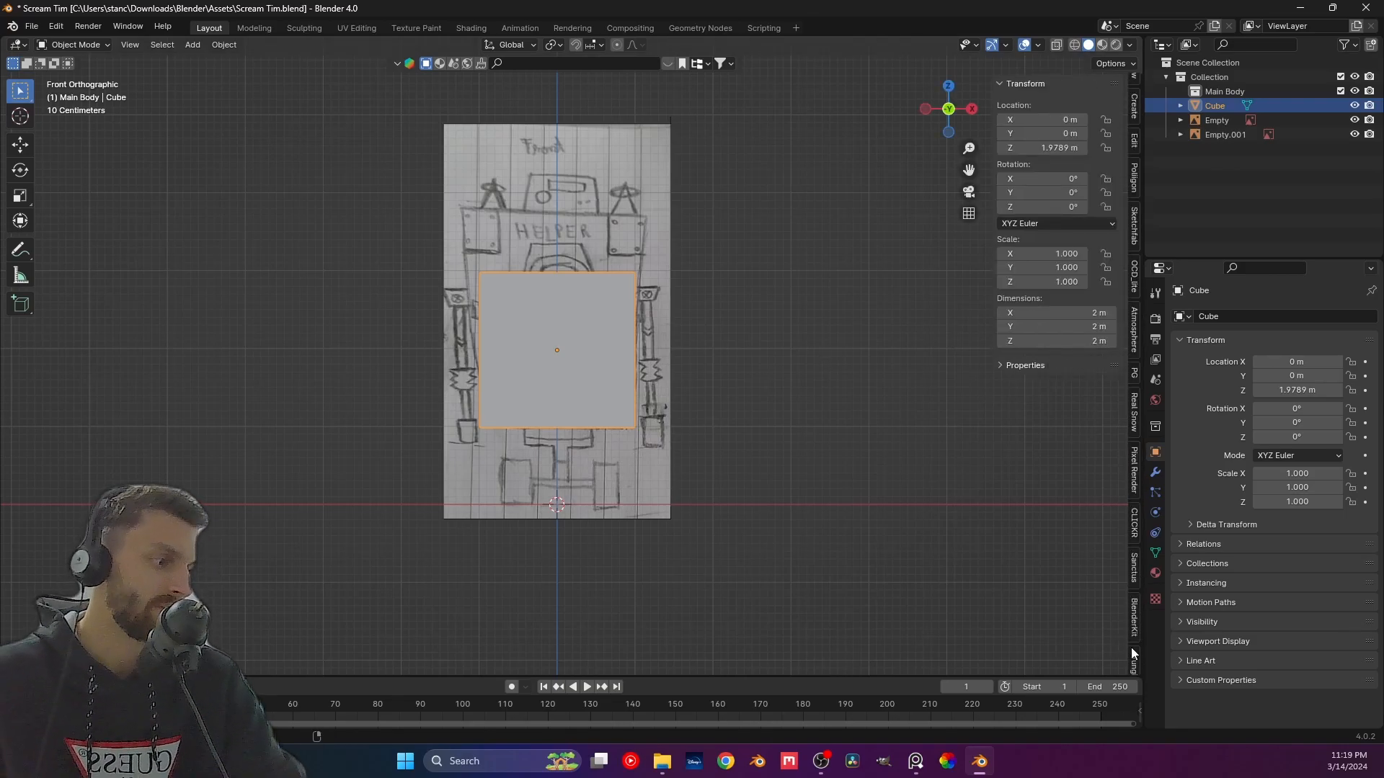
scroll(1134, 647, down, 2)
click(1135, 647)
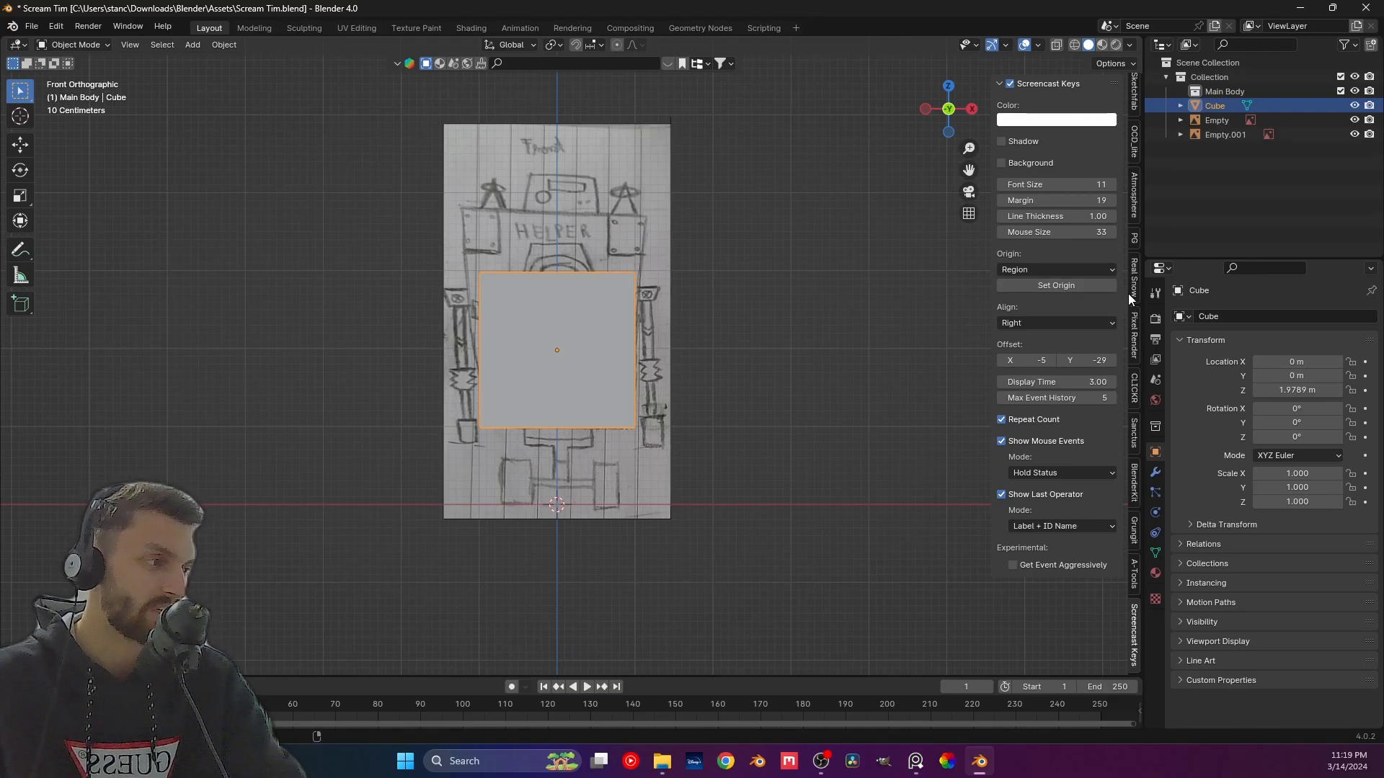
scroll(1131, 236, up, 2)
scroll(1133, 235, up, 5)
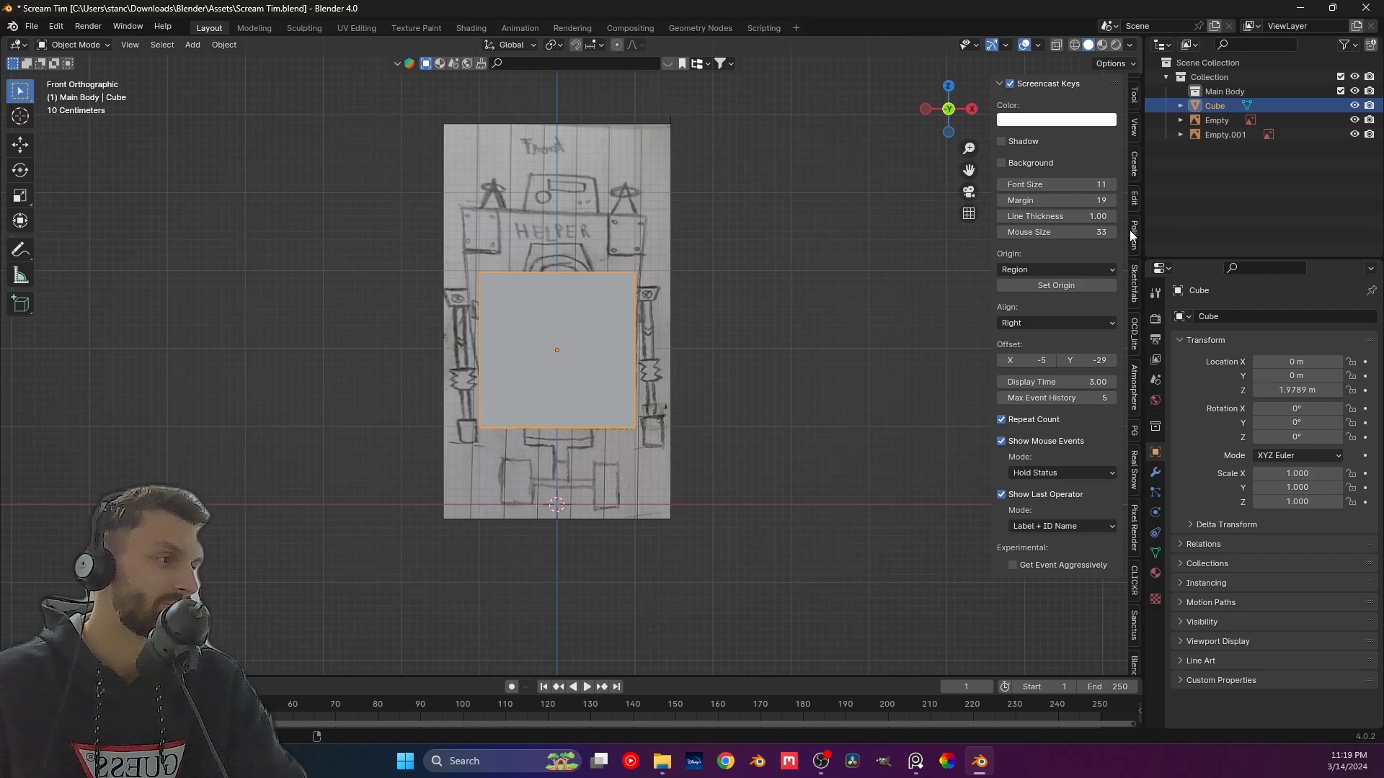
Set the cube's X, Y and Z dimensions to 1 m each.
click(1135, 101)
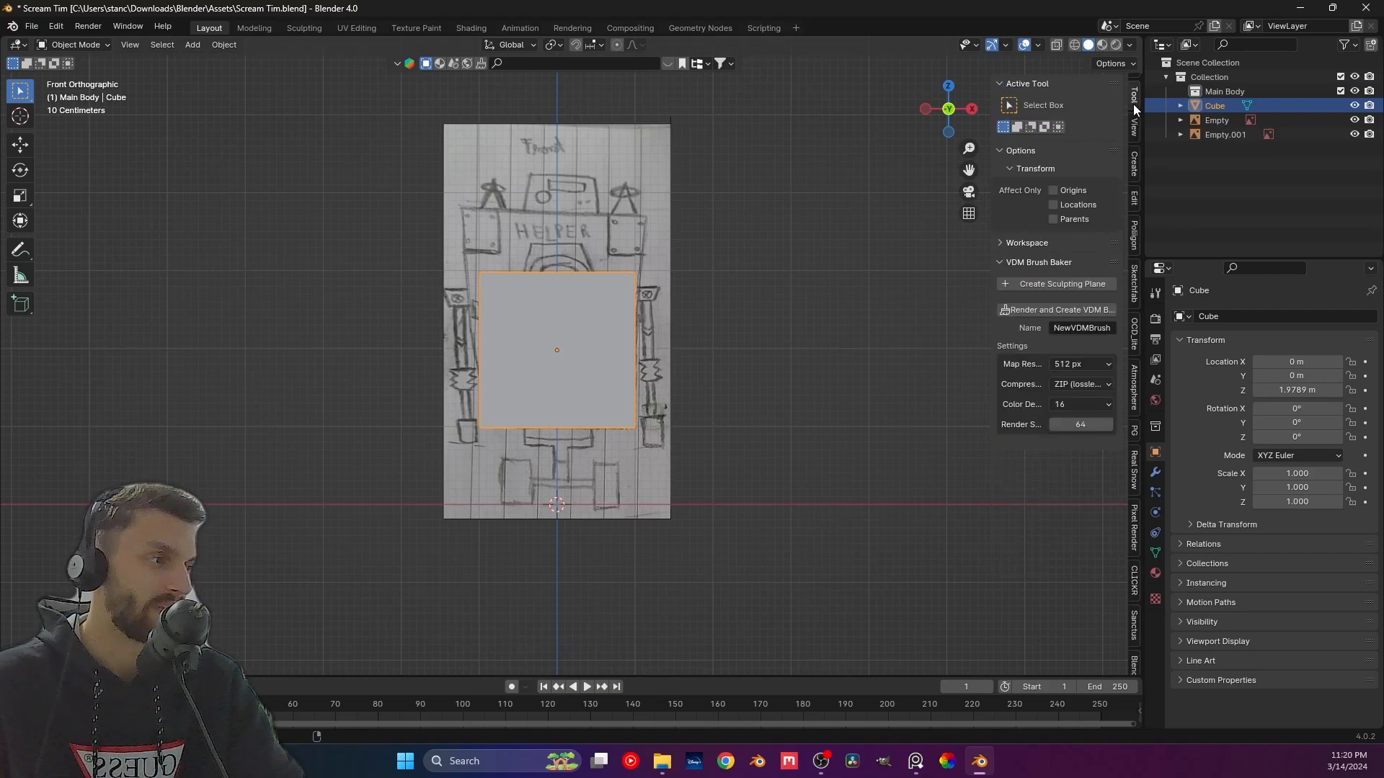
scroll(1135, 106, up, 2)
click(1135, 92)
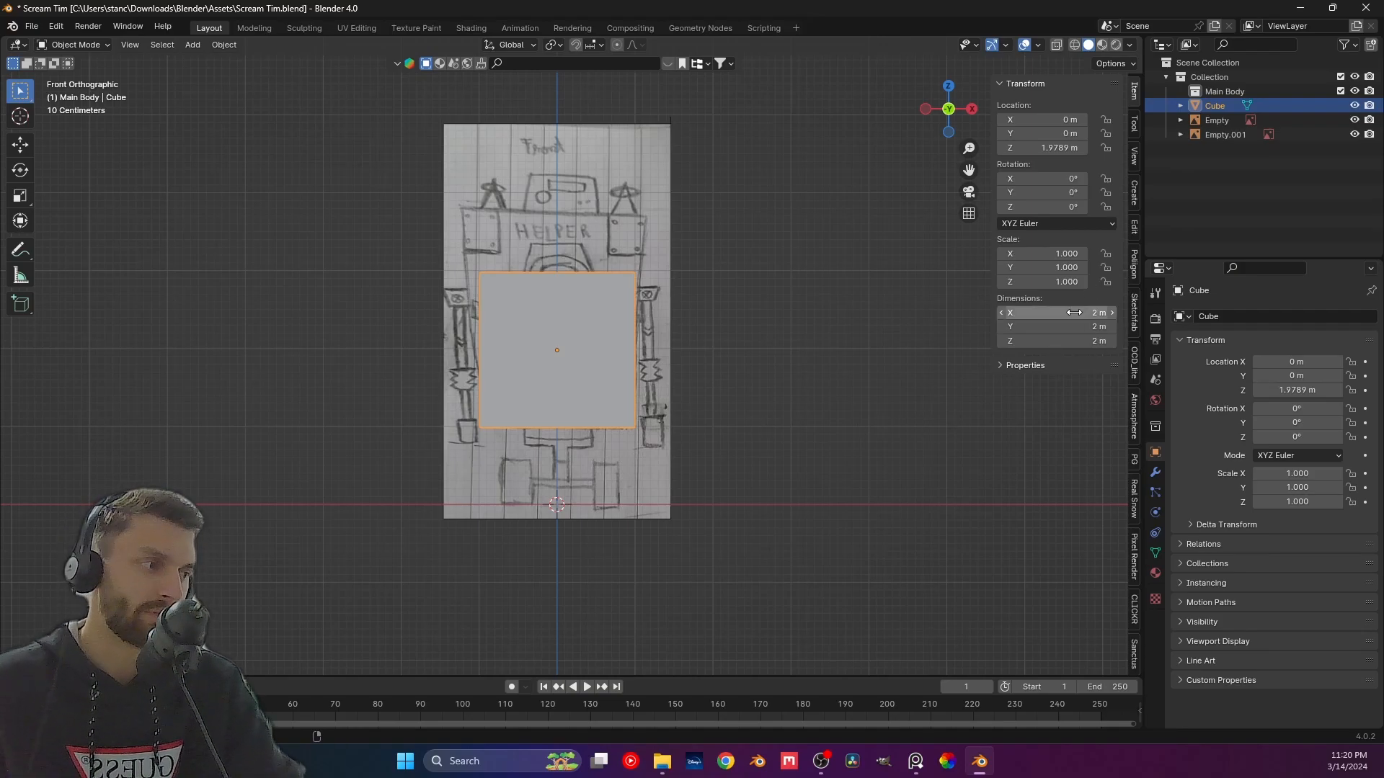
drag(1073, 312, 1074, 340)
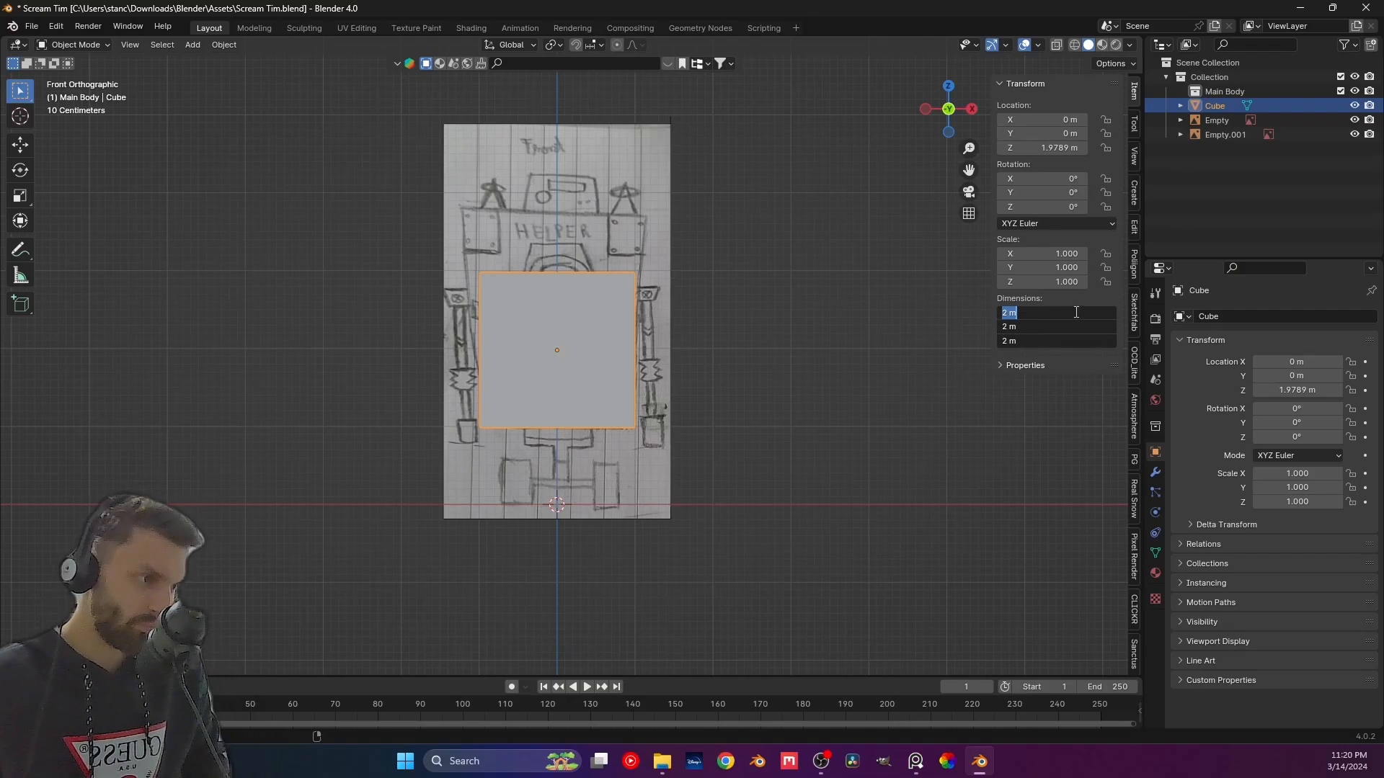
text(1)
key(Return)
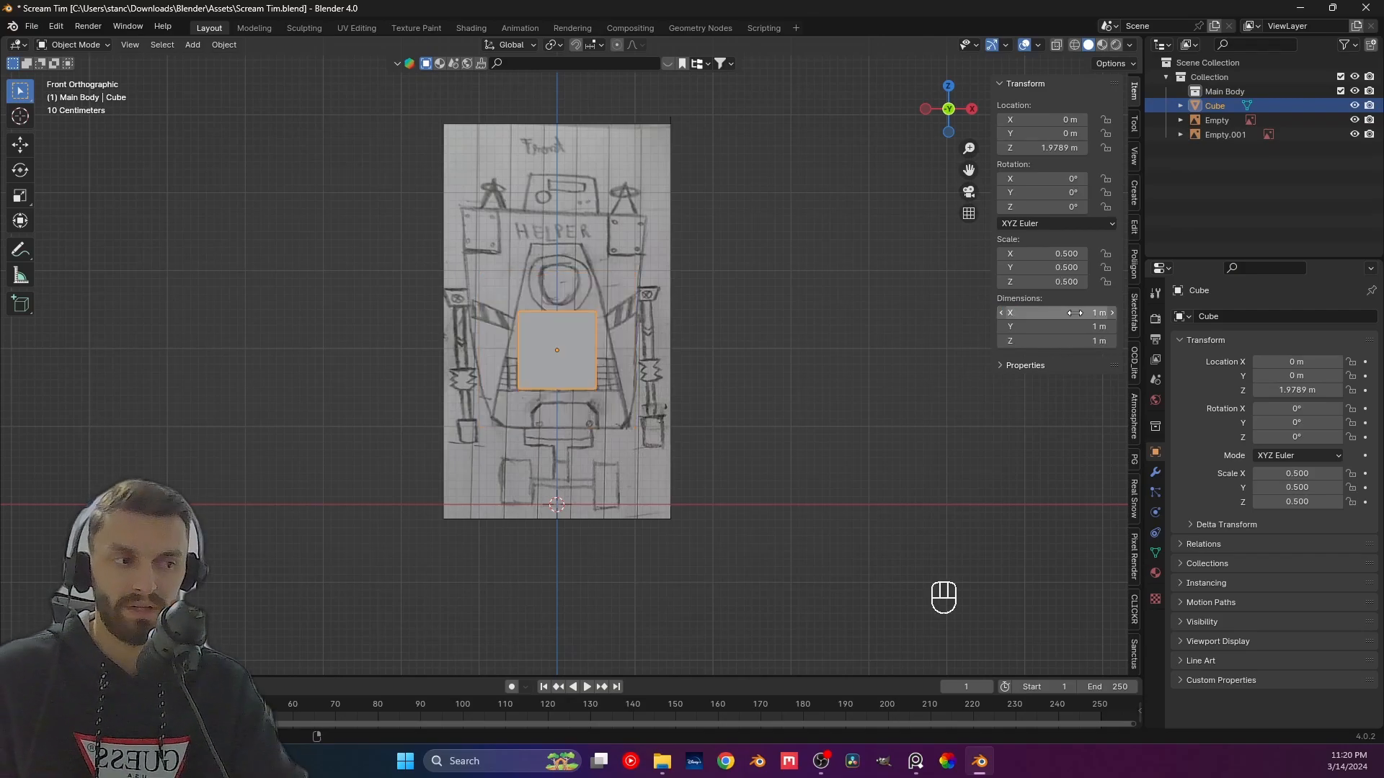
Select both sketch reference images and scale them down uniformly to about 0.286.
click(523, 490)
drag(693, 494, 564, 443)
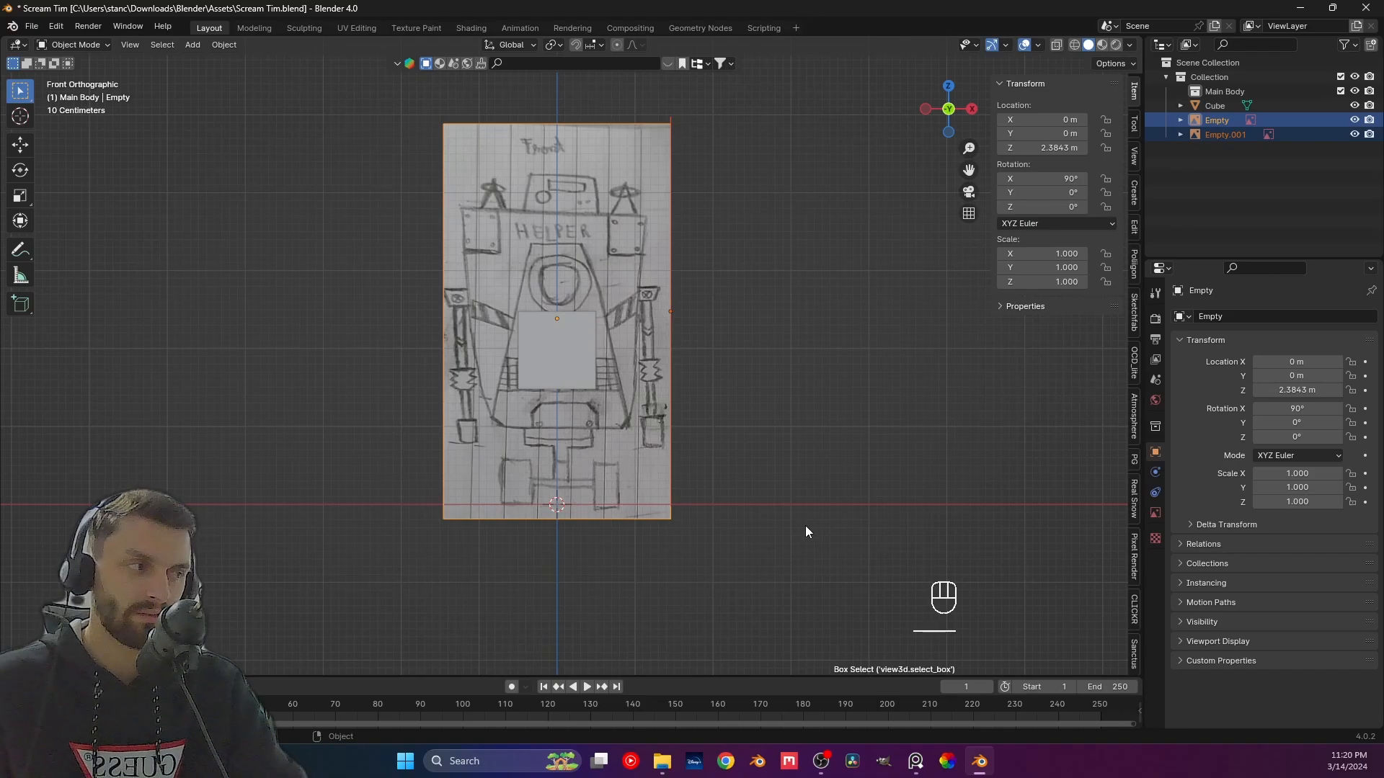
key(s)
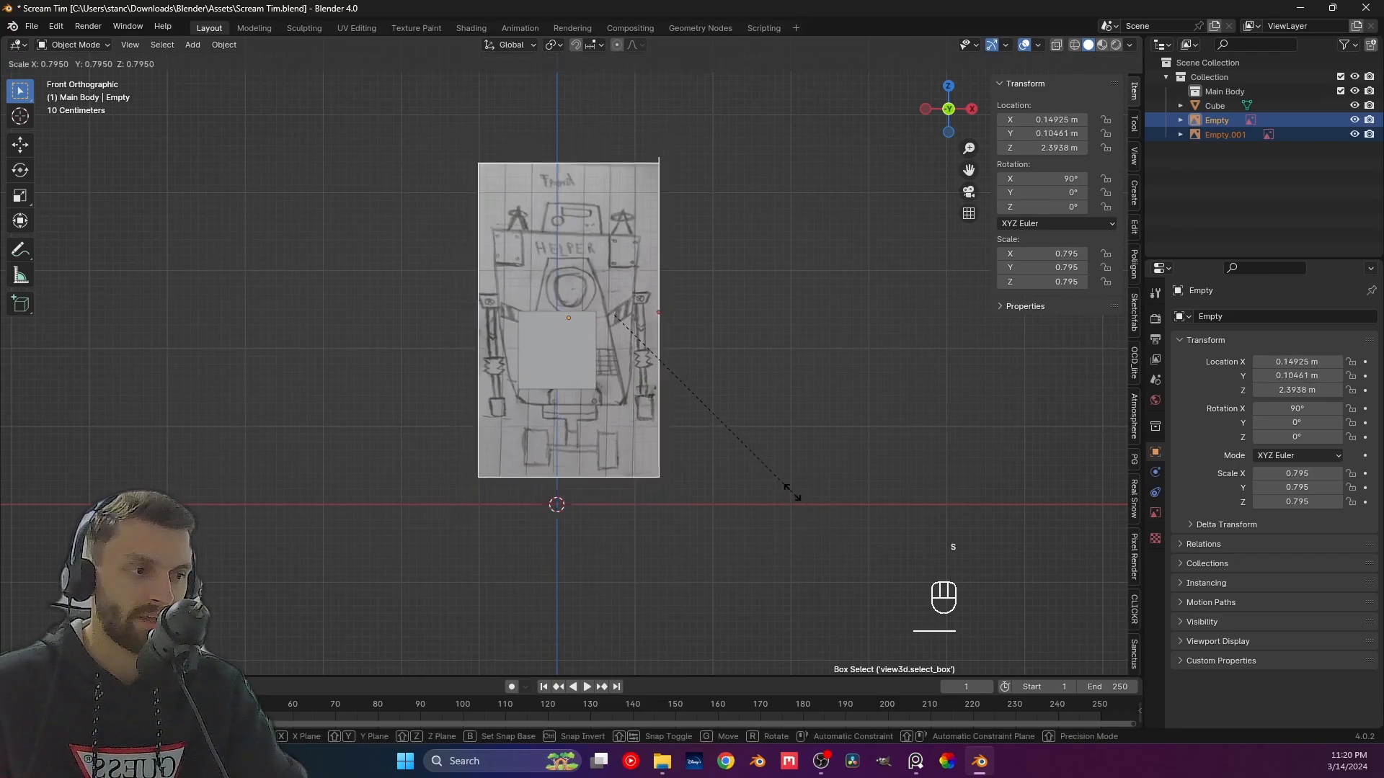
click(687, 365)
Try to lower both reference images along Z to about 0.77 m and centre them along X.
key(g)
key(z)
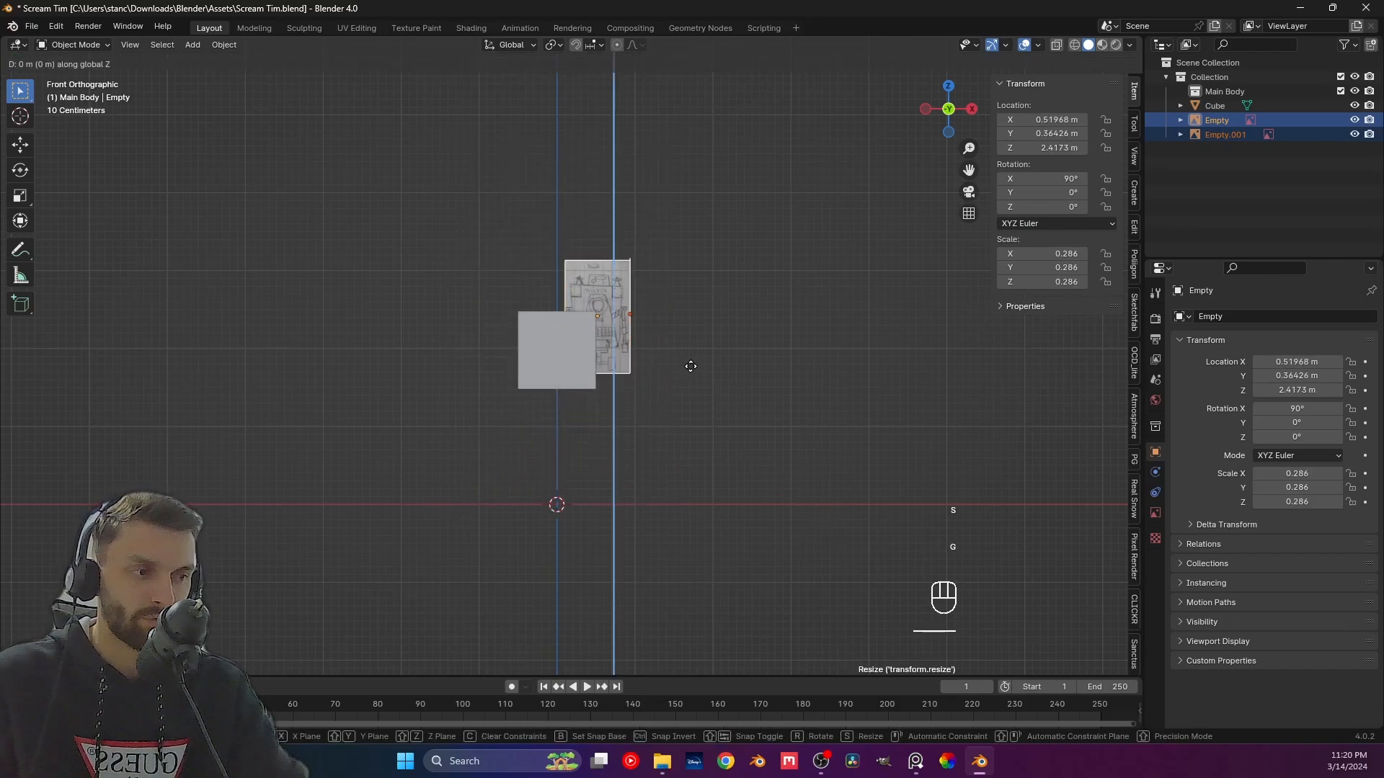
click(712, 495)
key(g)
key(x)
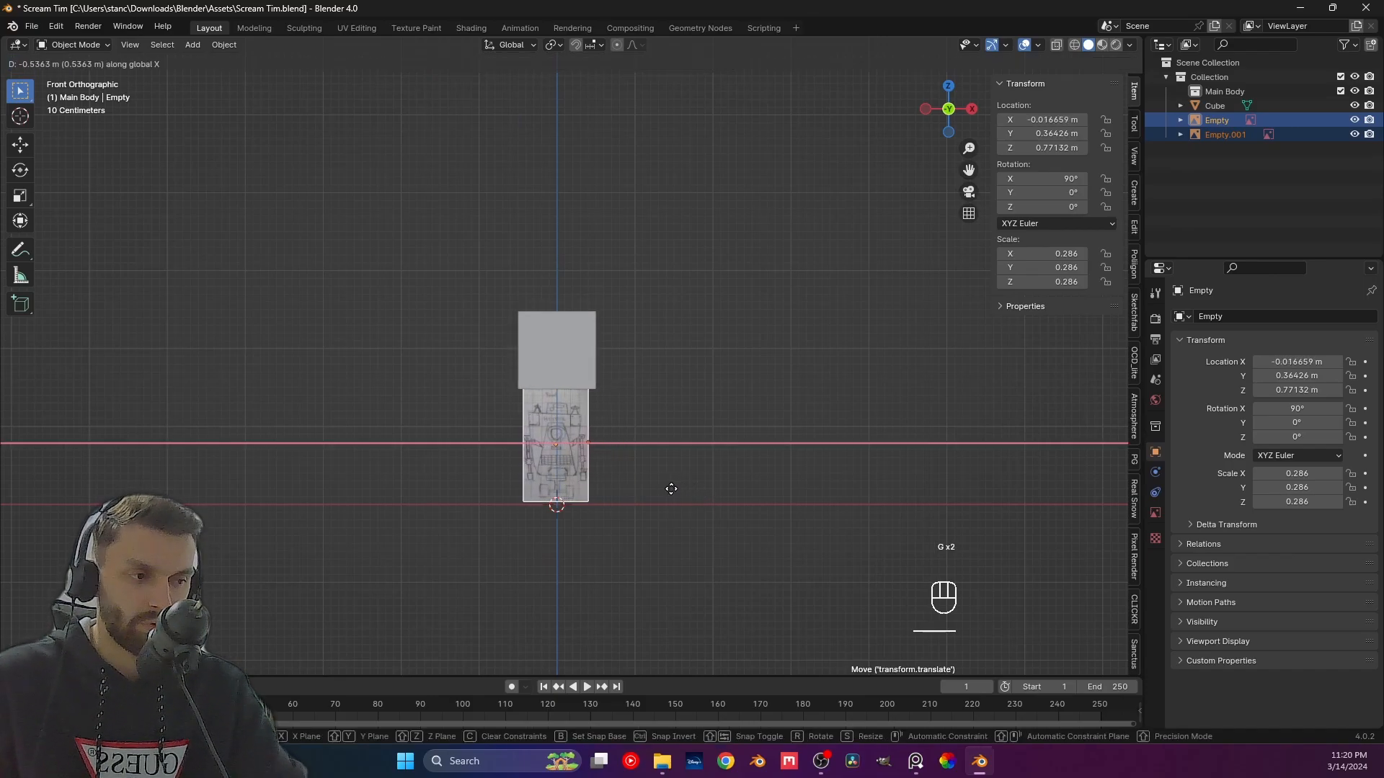
right_click(672, 493)
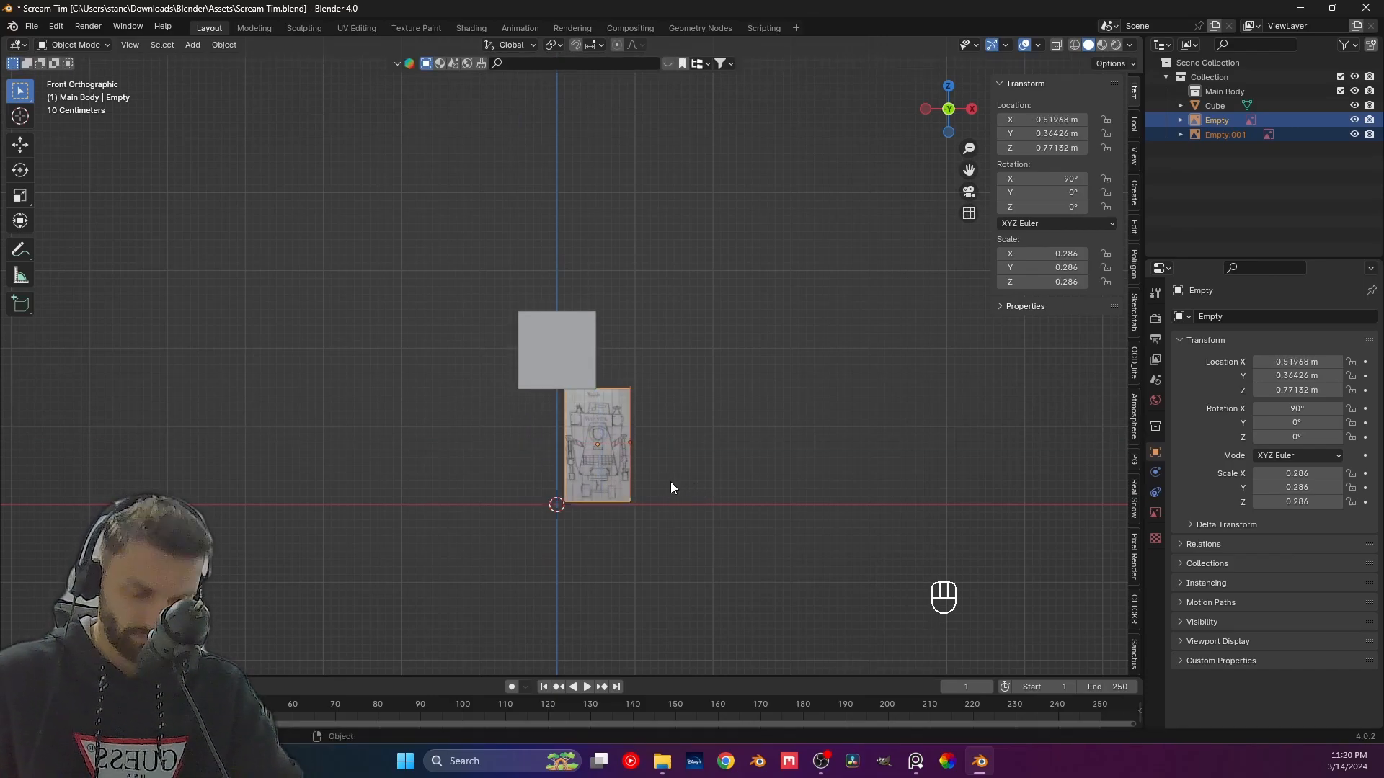
Clear the location of both reference images and raise them along Z to about 0.74 m, standing on the ground line.
key(alt+g)
key(g)
key(z)
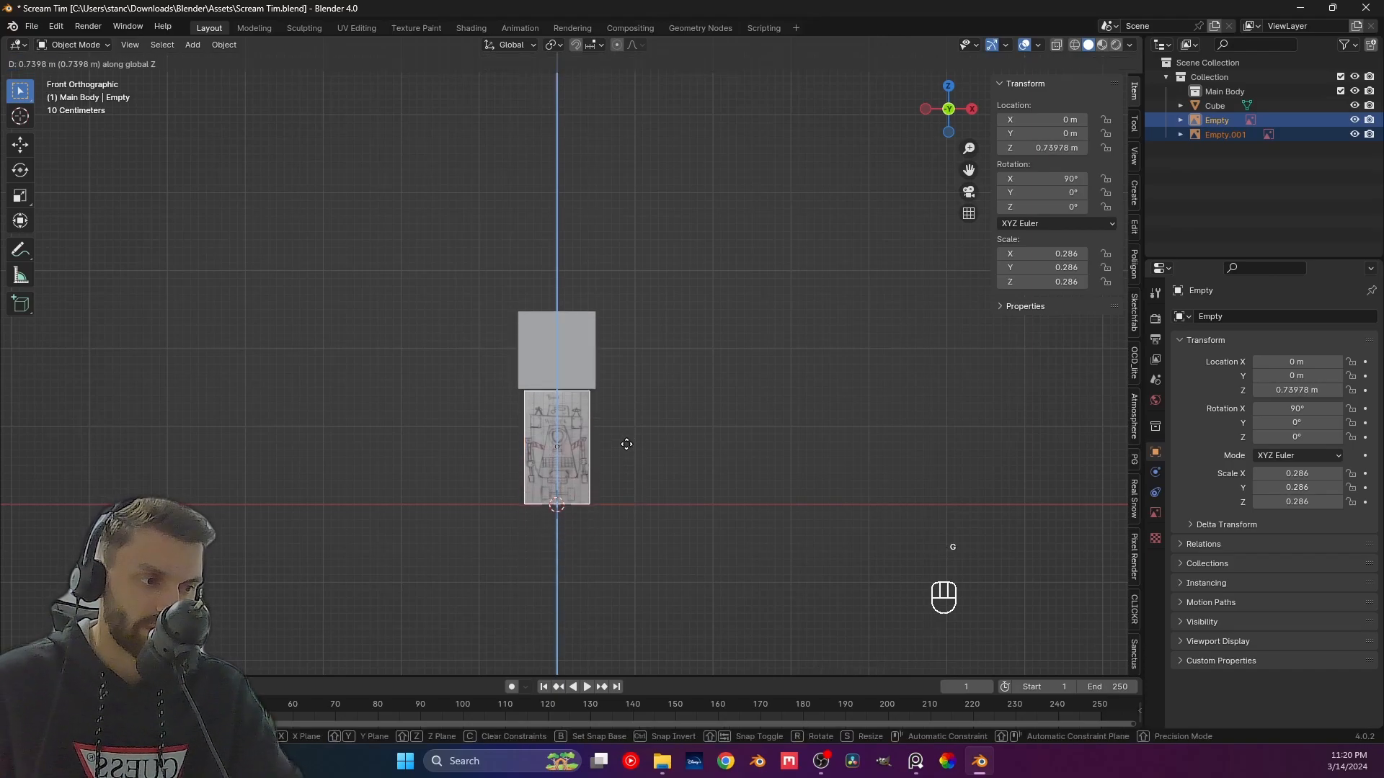
click(627, 444)
Move the side reference image along X to about 0.43 m, at the edge of the front sketch.
click(556, 468)
key(g)
key(x)
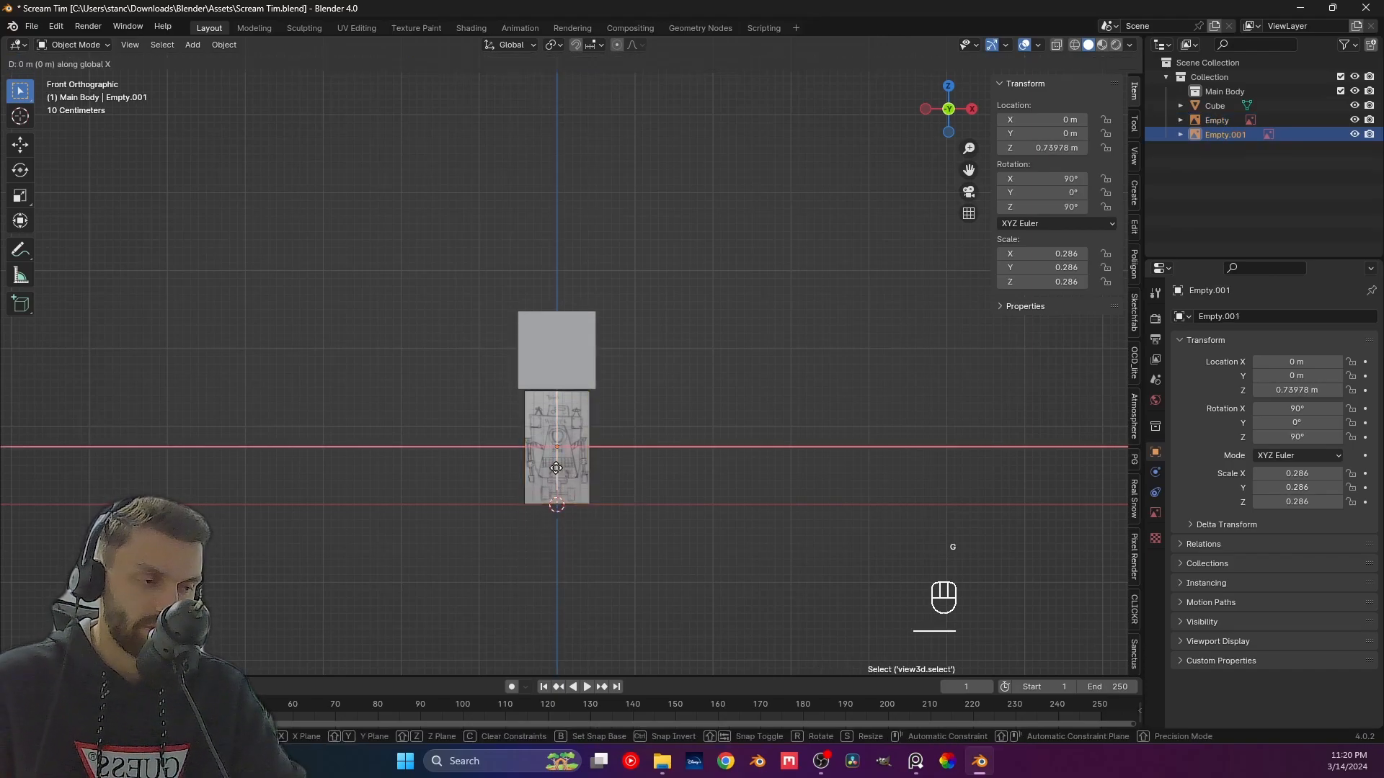
click(590, 474)
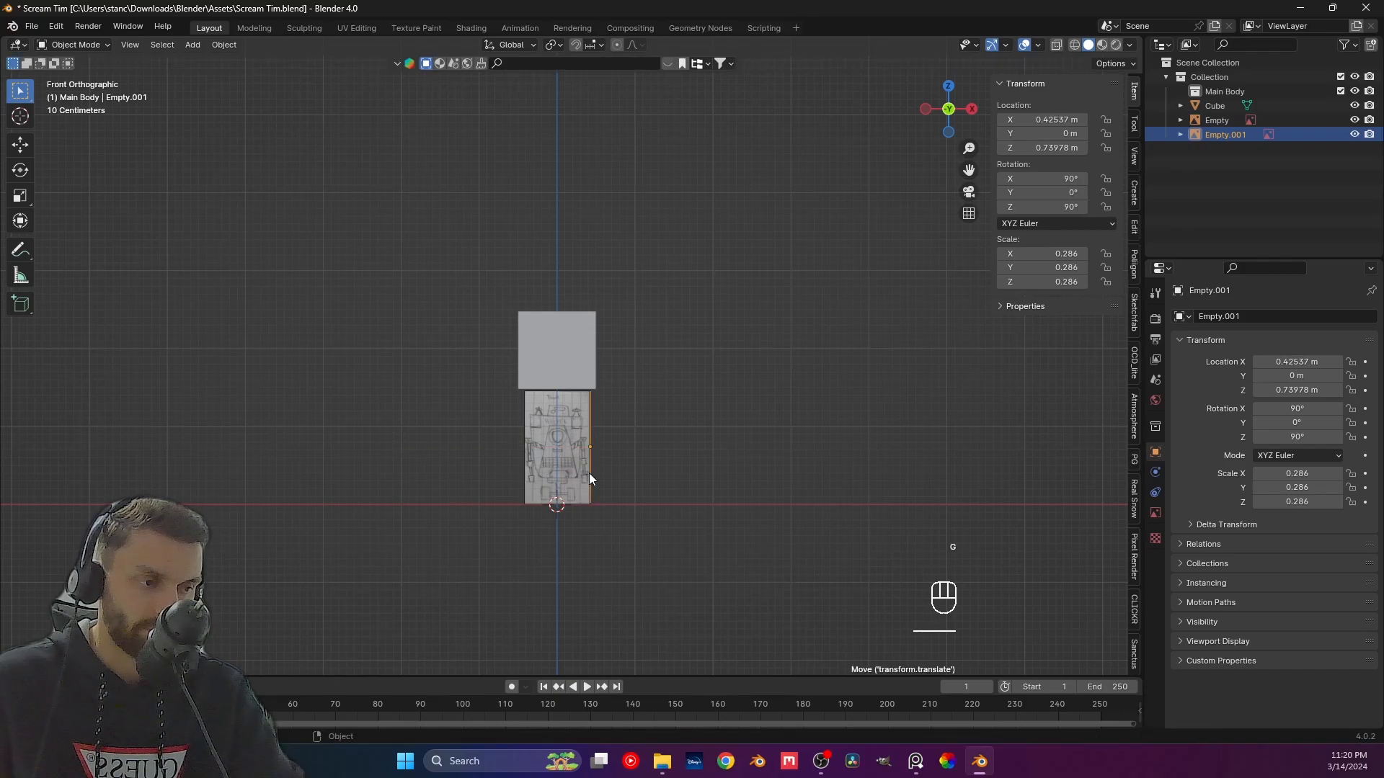
In the right view, move the side reference image along Y to about 0.29 m.
scroll(589, 473, up, 5)
middle_drag(568, 393, 709, 412)
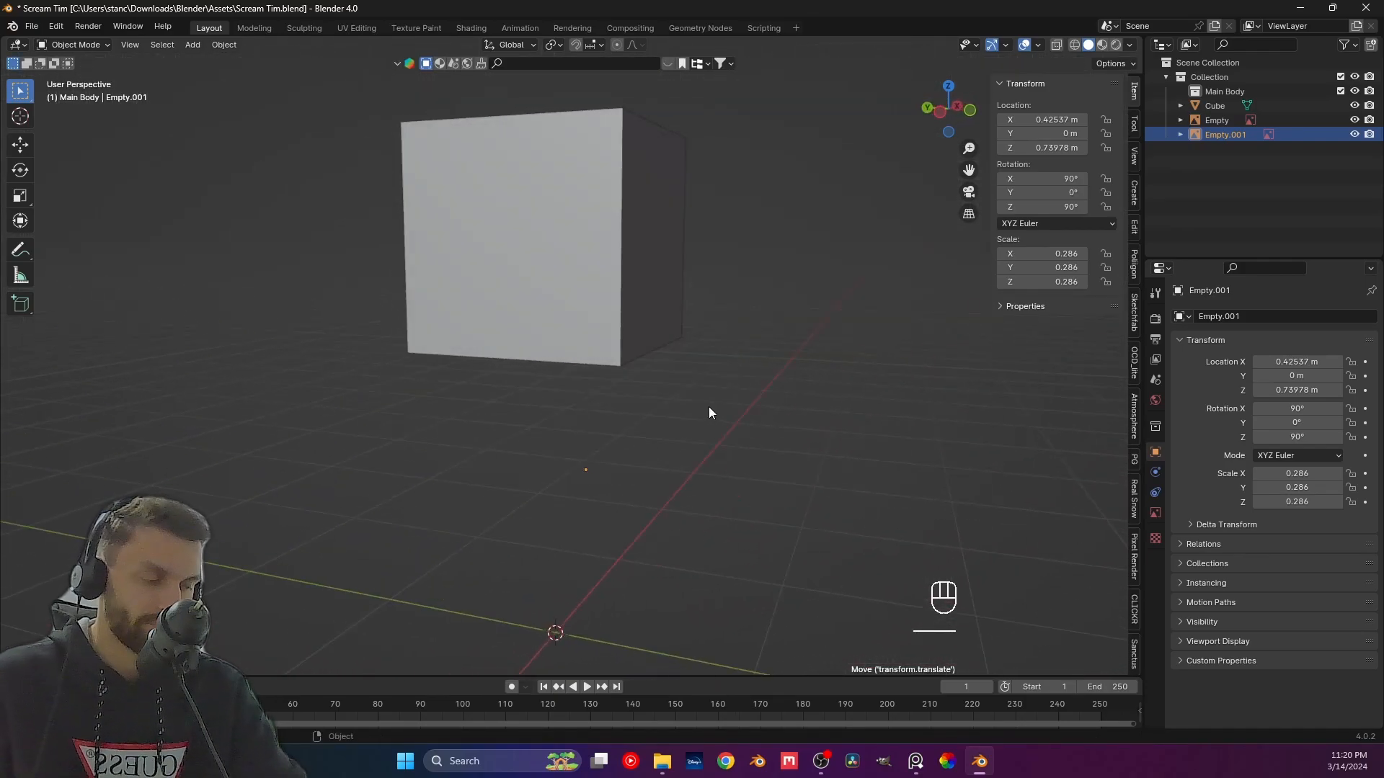
key(KP_3)
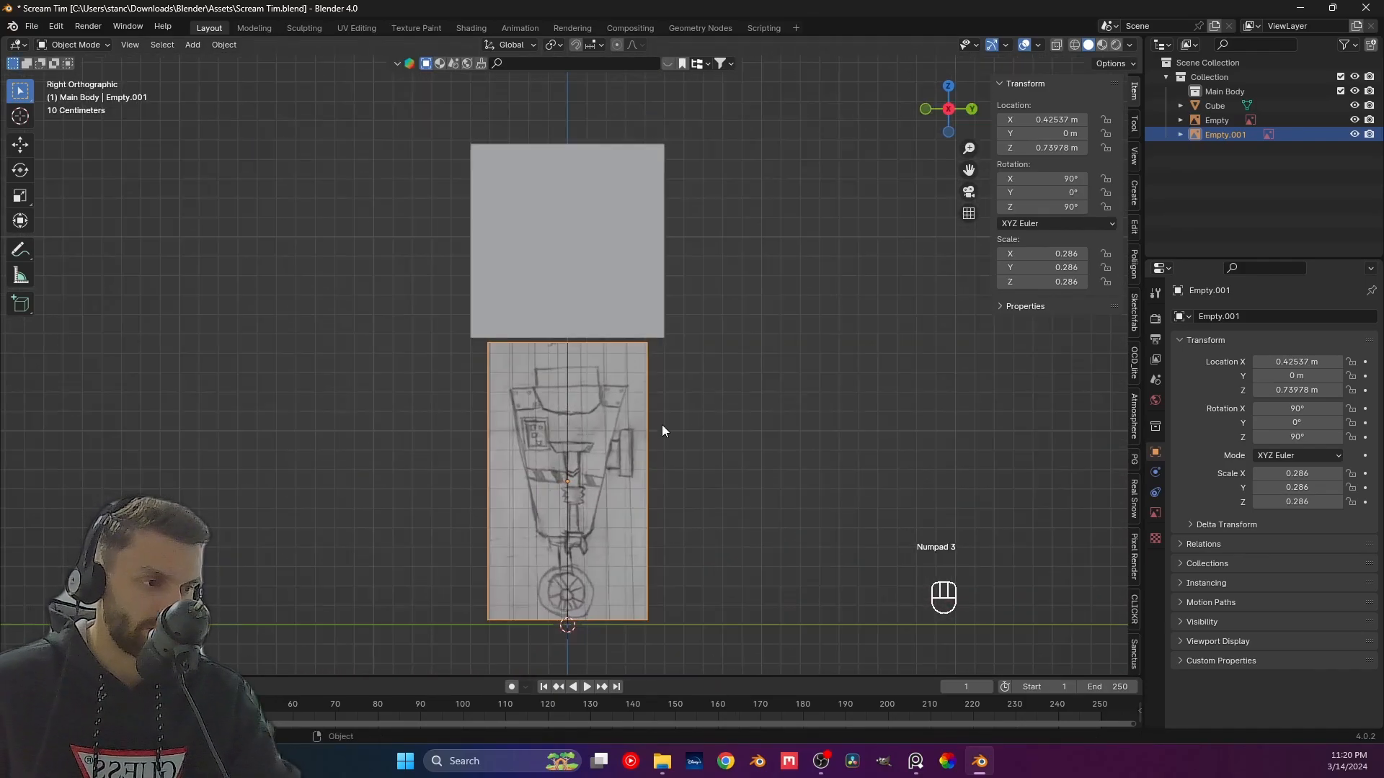
key(g)
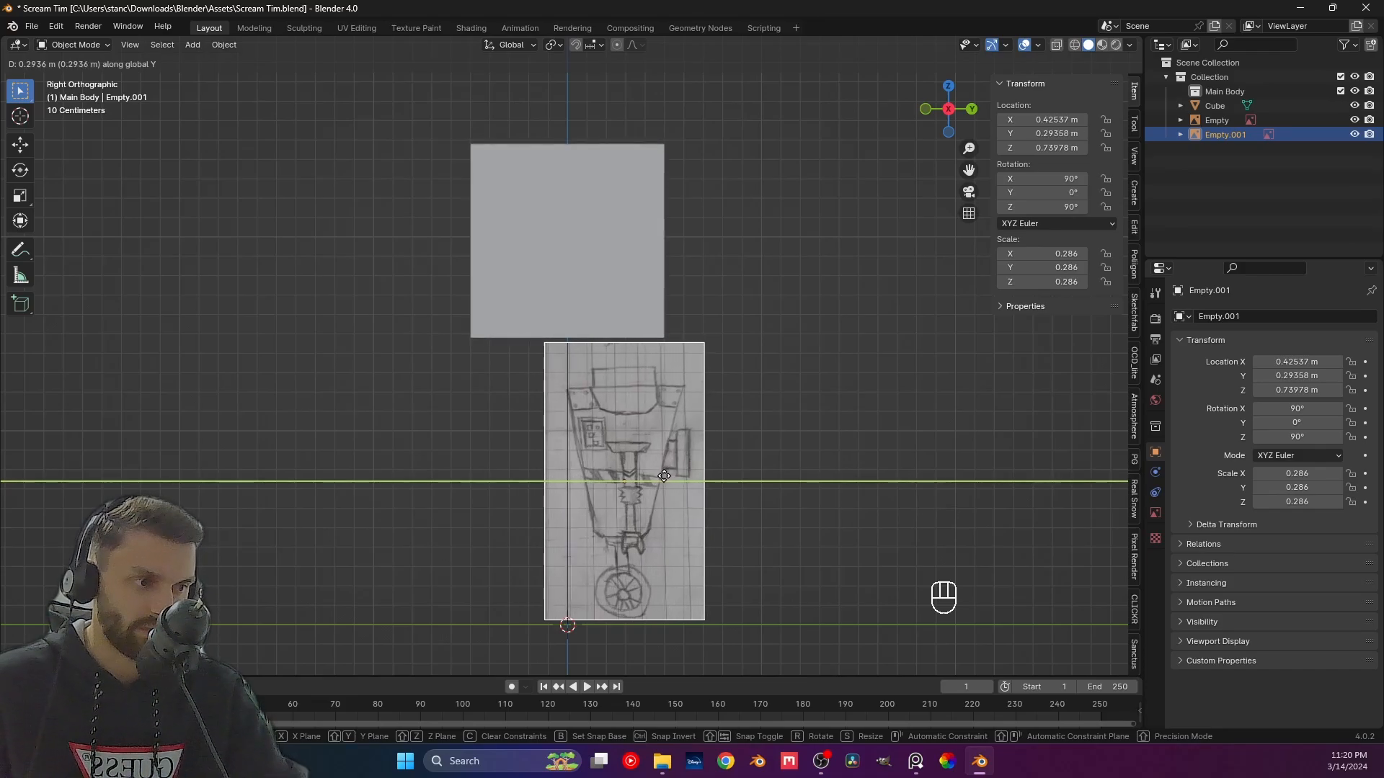
click(664, 476)
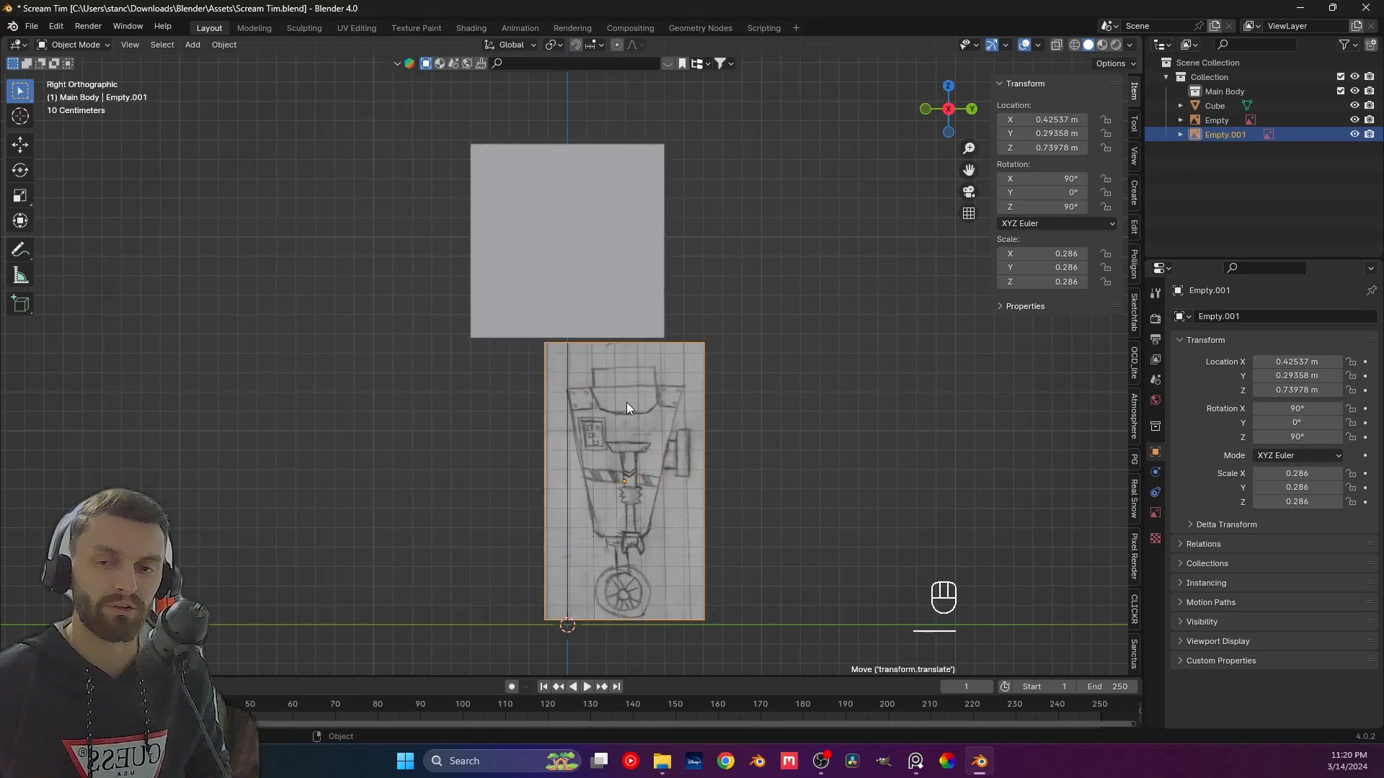
key(KP_1)
click(501, 227)
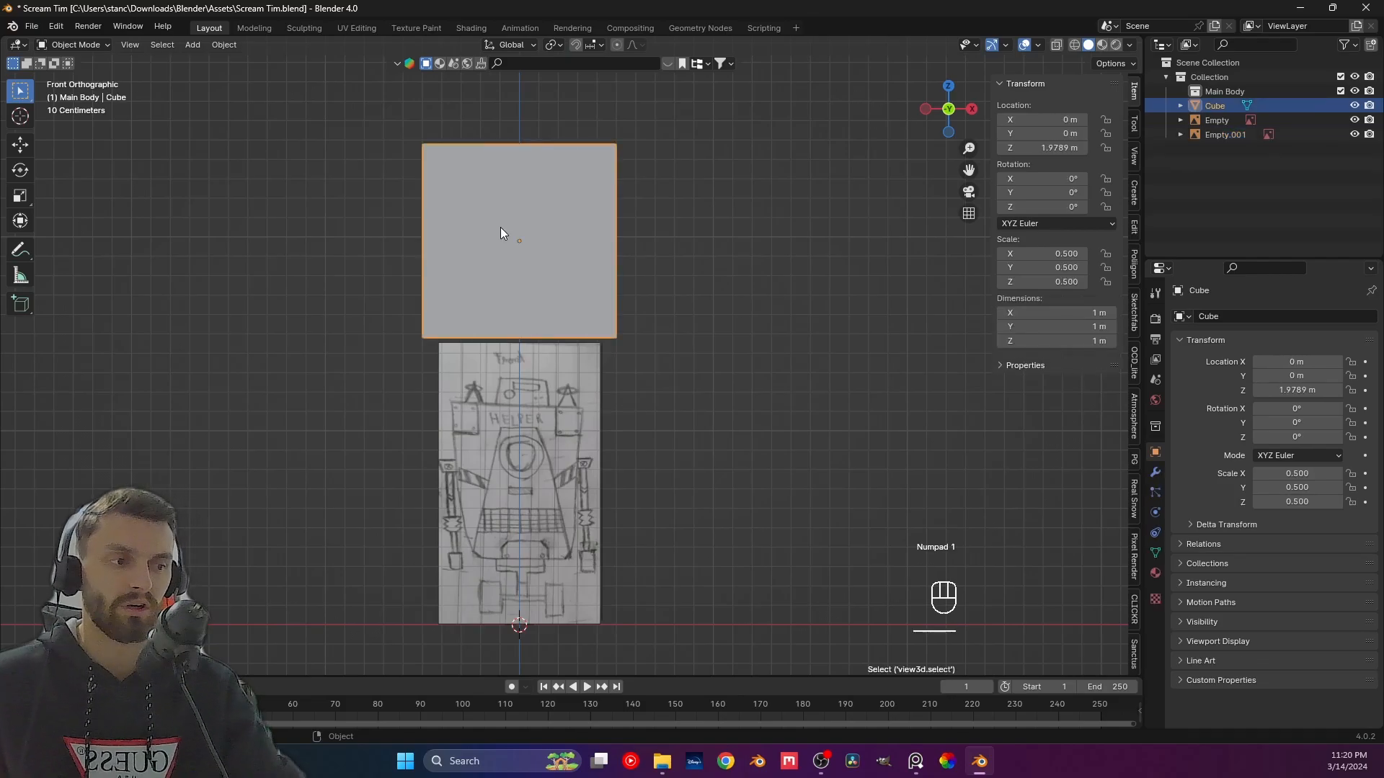
key(g)
right_click(626, 207)
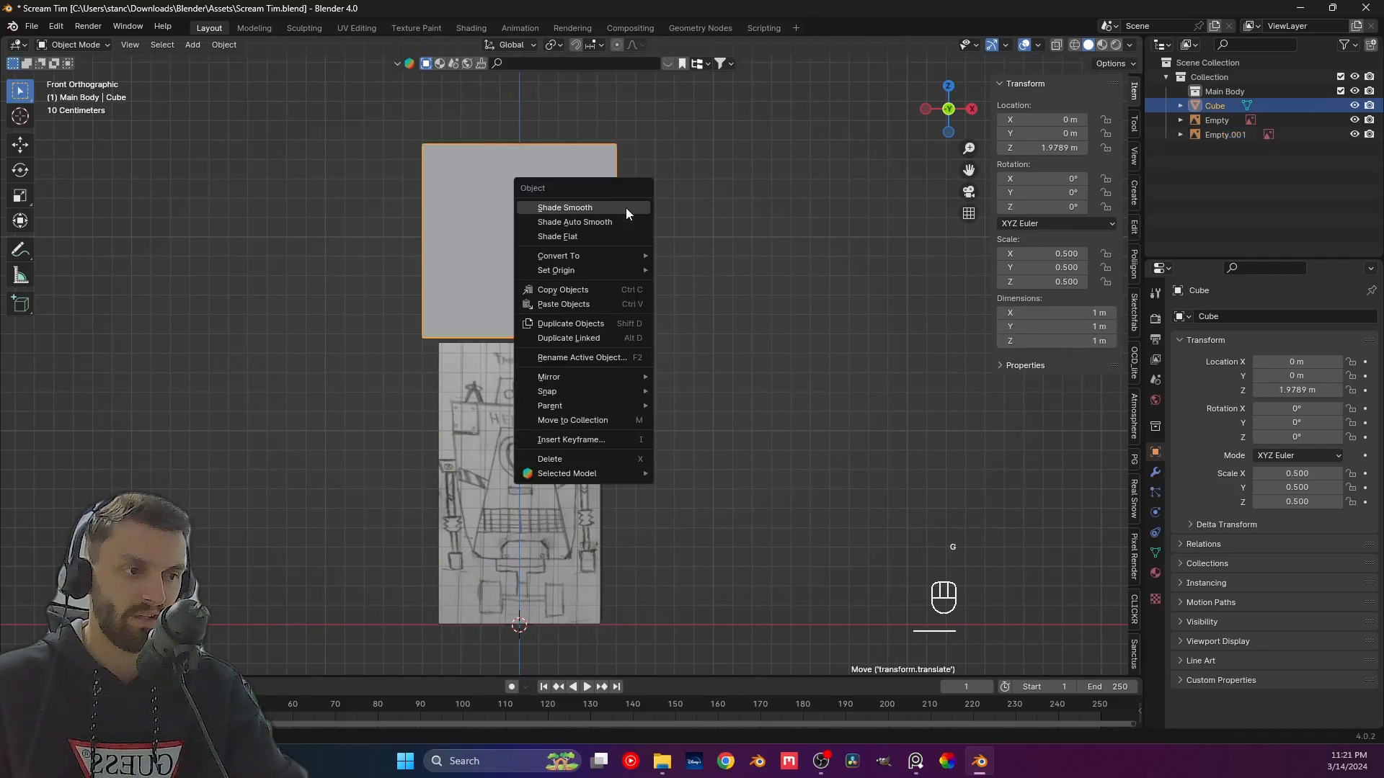
Select both reference images and scale them up to about 0.344, close to the cube's width.
drag(703, 486, 497, 369)
key(s)
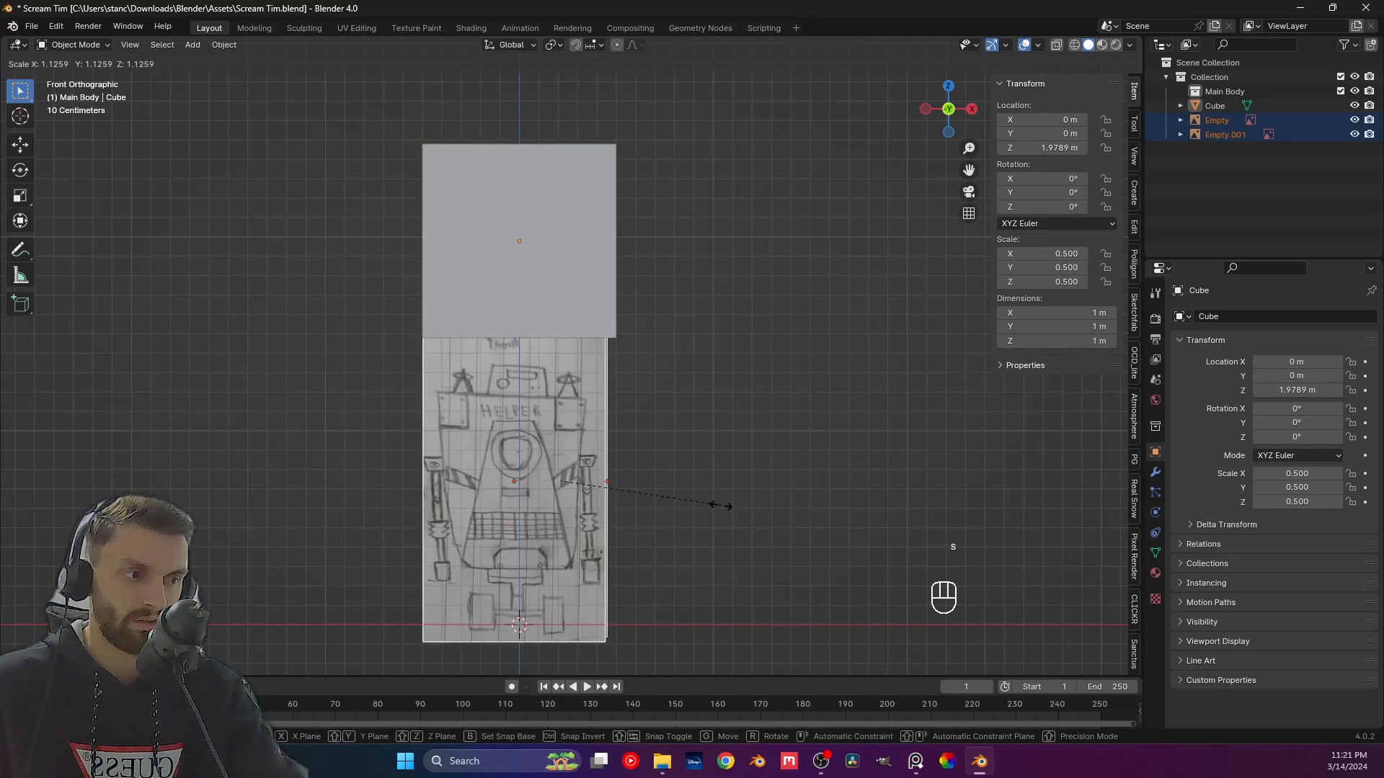
click(731, 516)
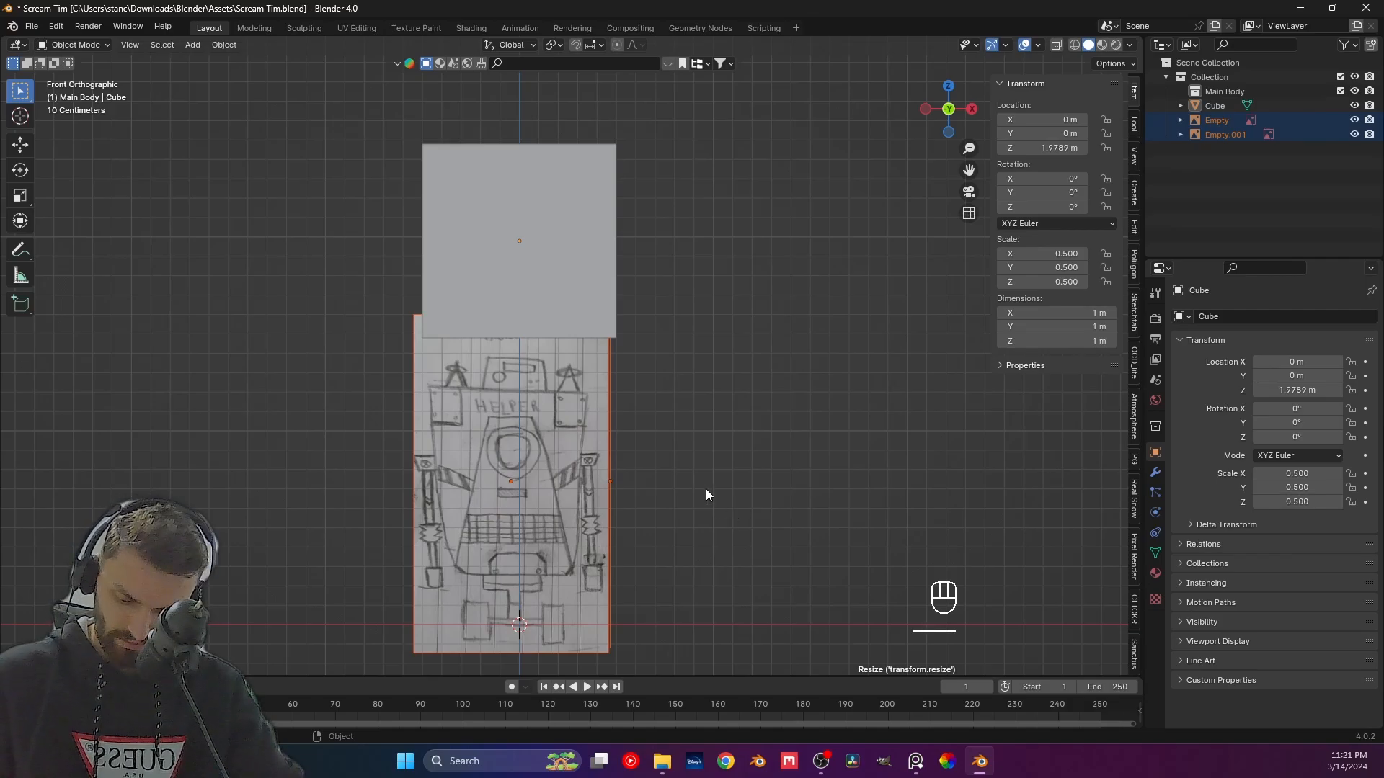
Clear the location of both reference images and raise them along Z to about 0.83 m.
key(alt+g)
key(g)
key(z)
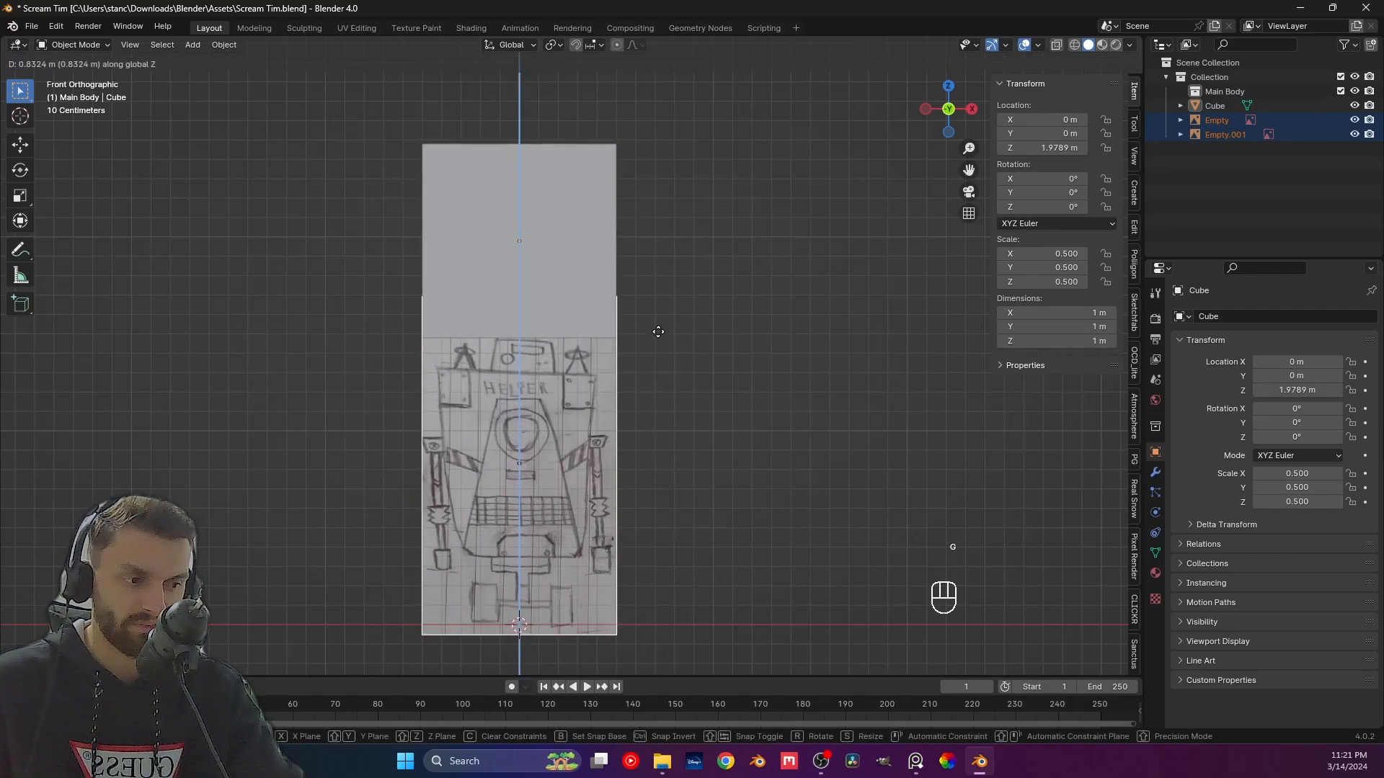
click(658, 332)
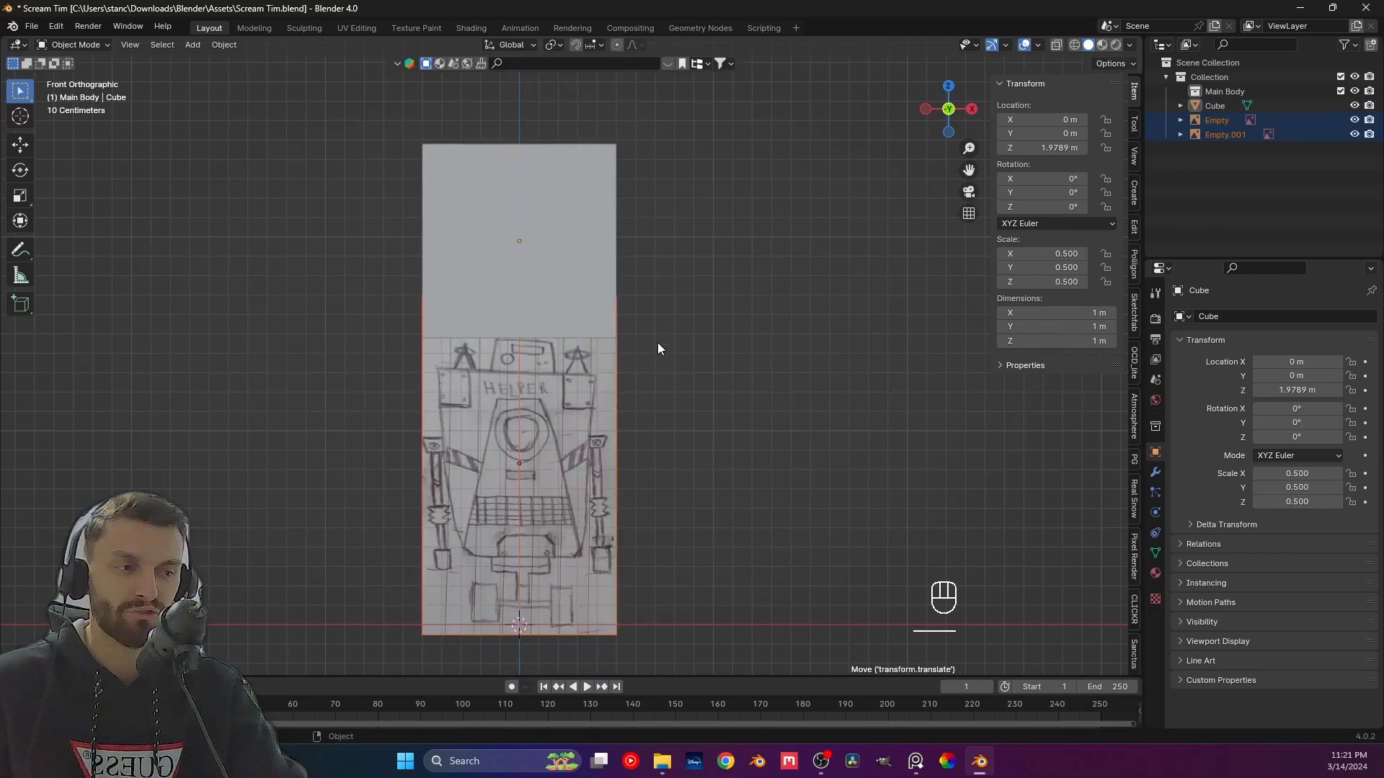
Select only the side reference image, Empty.001, and move it along X to about 0.50 m.
click(520, 439)
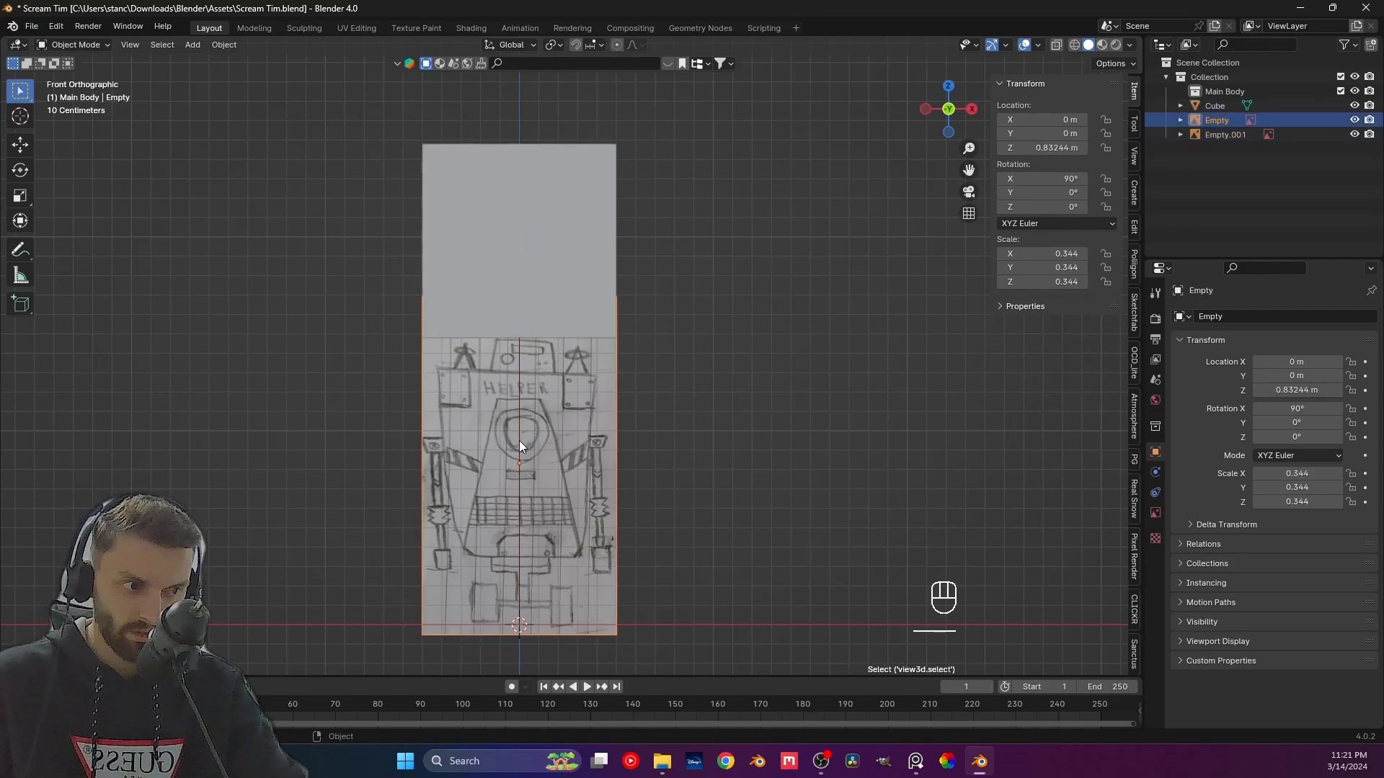
click(516, 440)
drag(524, 449, 478, 413)
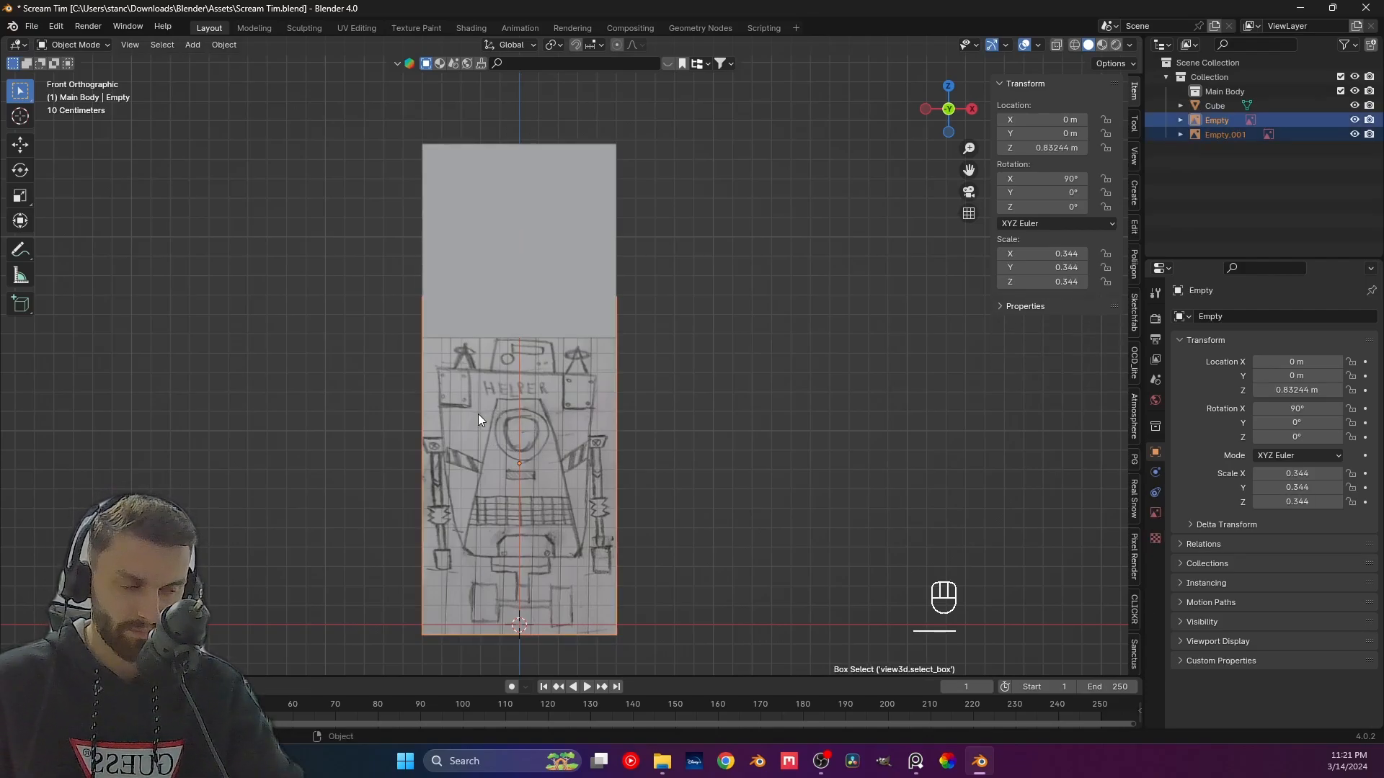
click(565, 422)
click(521, 414)
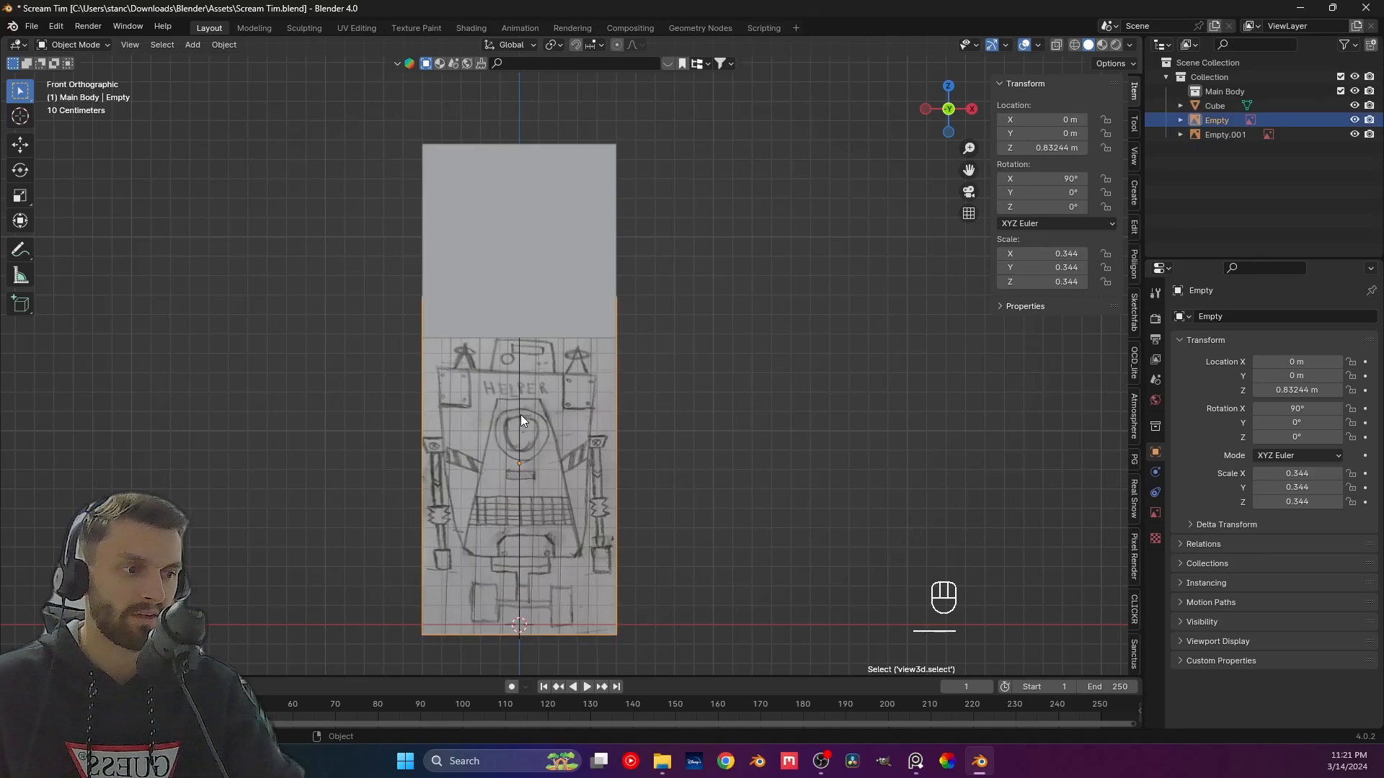
click(1224, 139)
key(g)
key(x)
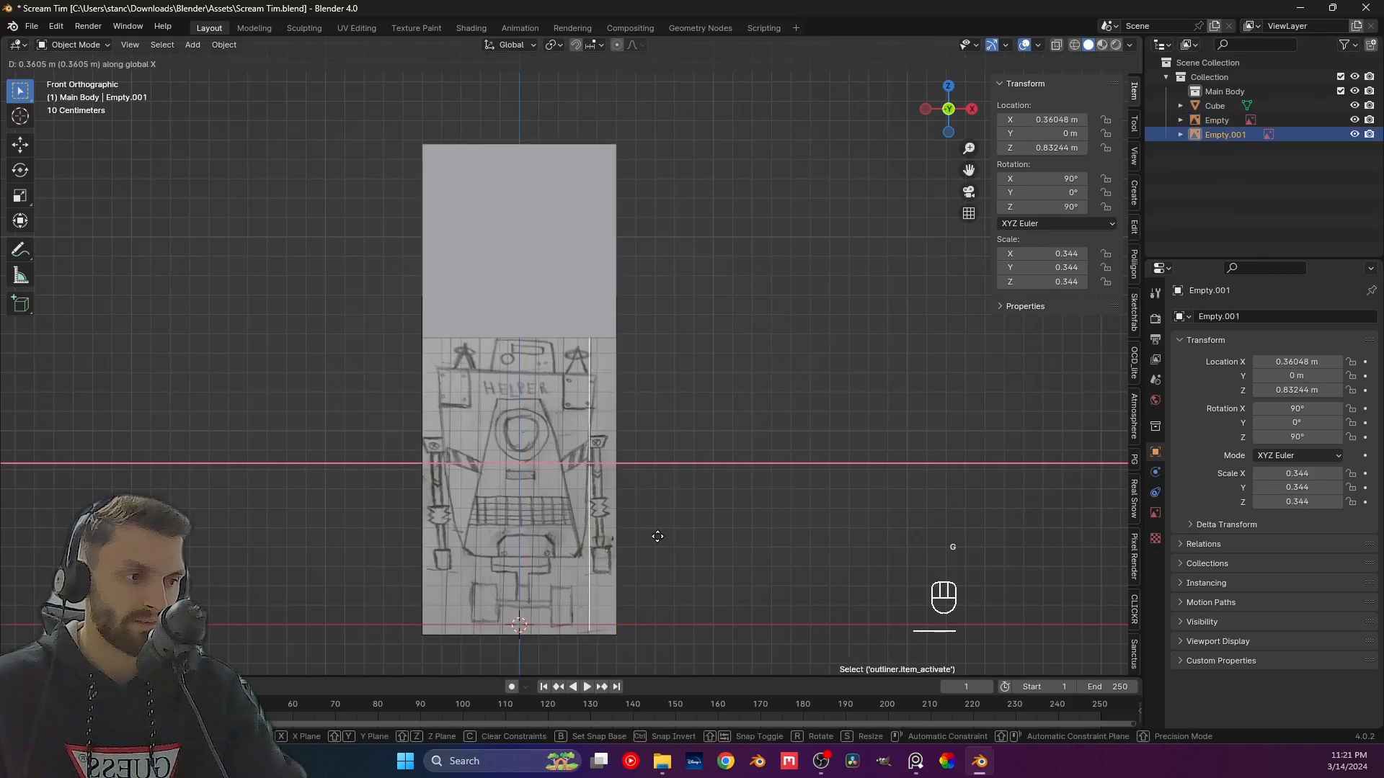
click(649, 530)
In the right view, move the side reference image along Y to about 0.35 m.
middle_drag(631, 523, 672, 521)
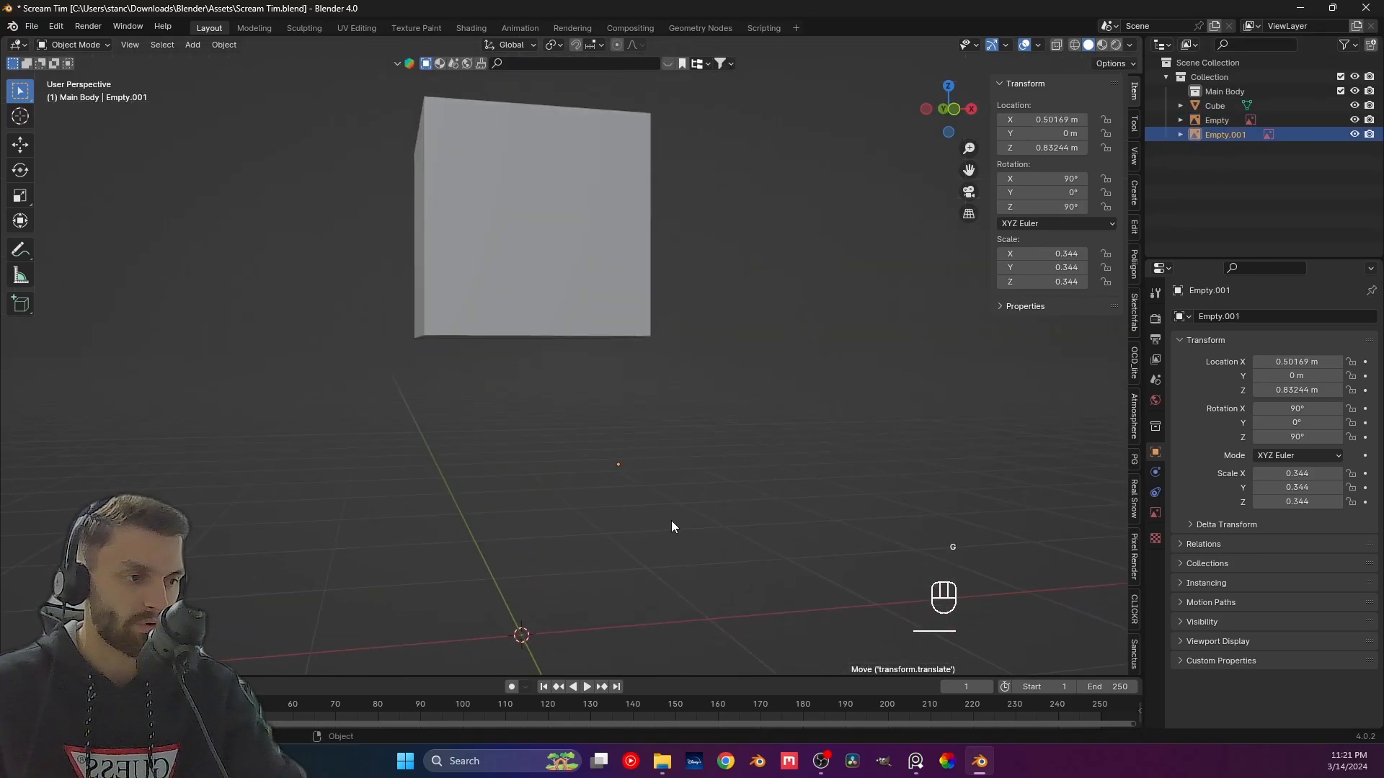
key(KP_3)
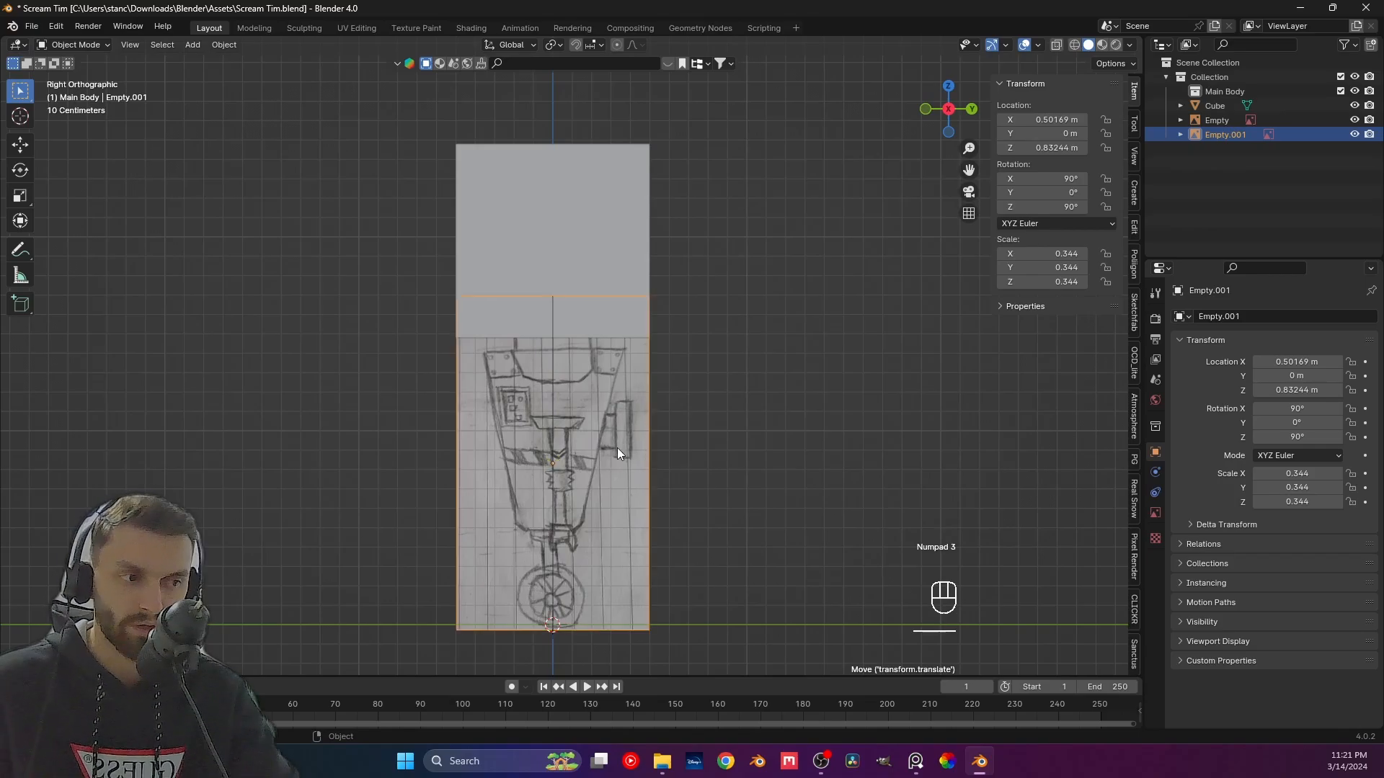
key(g)
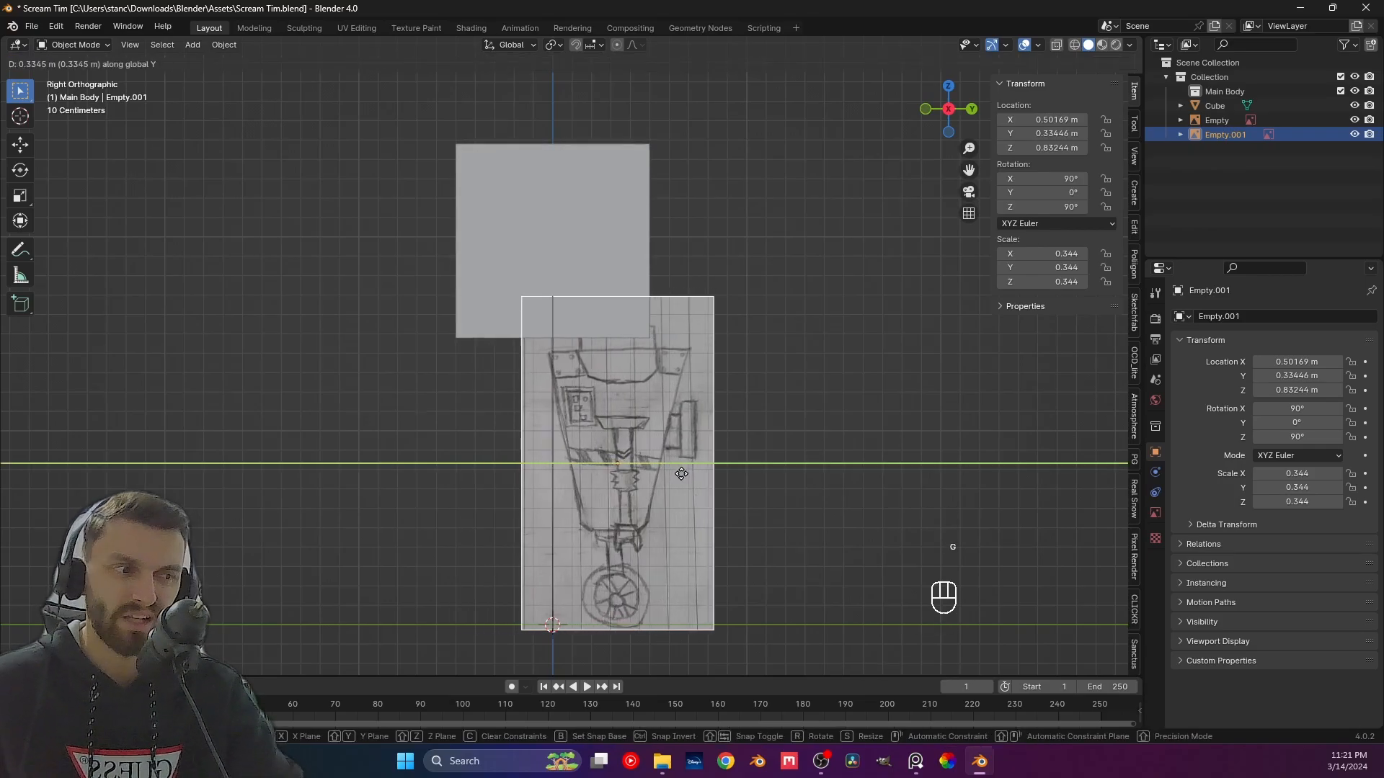
click(684, 474)
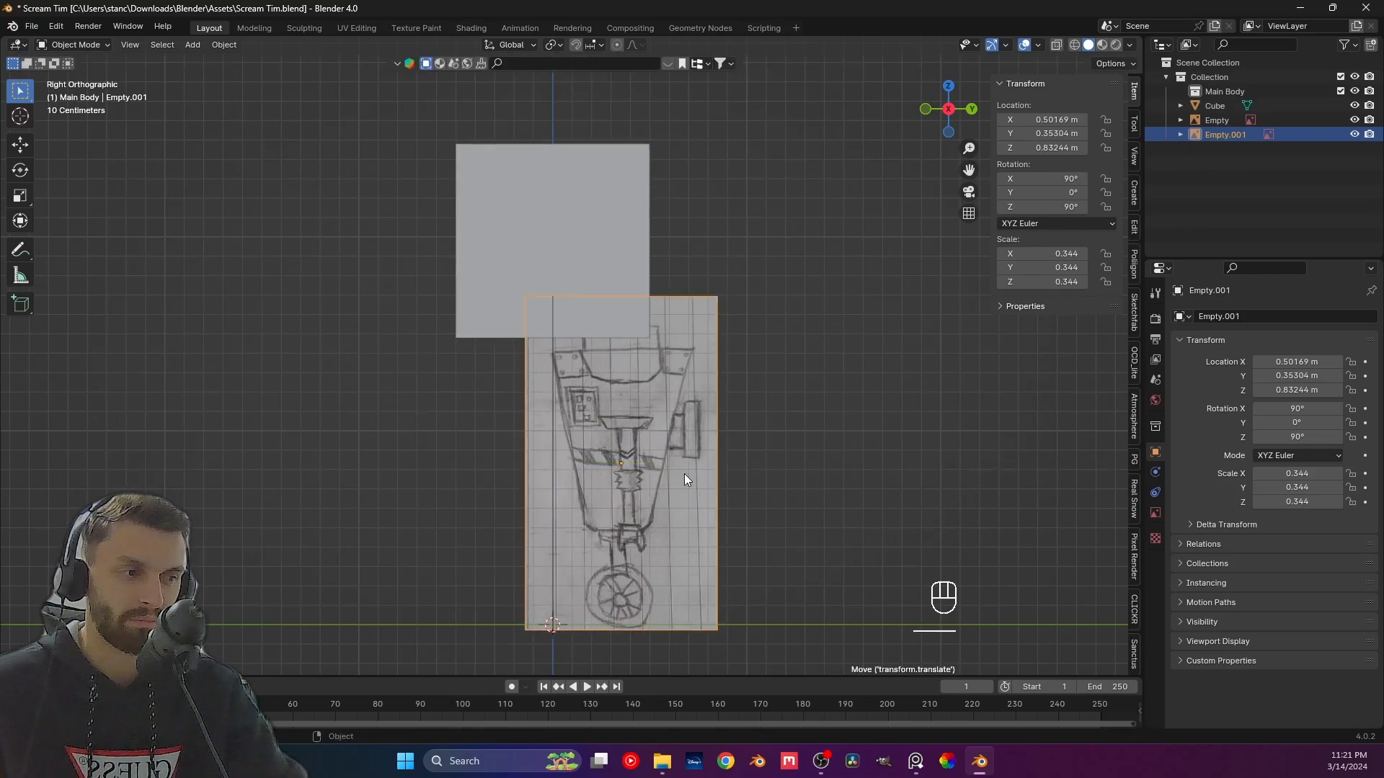
In the front view, lower the cube along Z to about 0.83 m over the sketched body and turn on X-ray display.
key(KP_1)
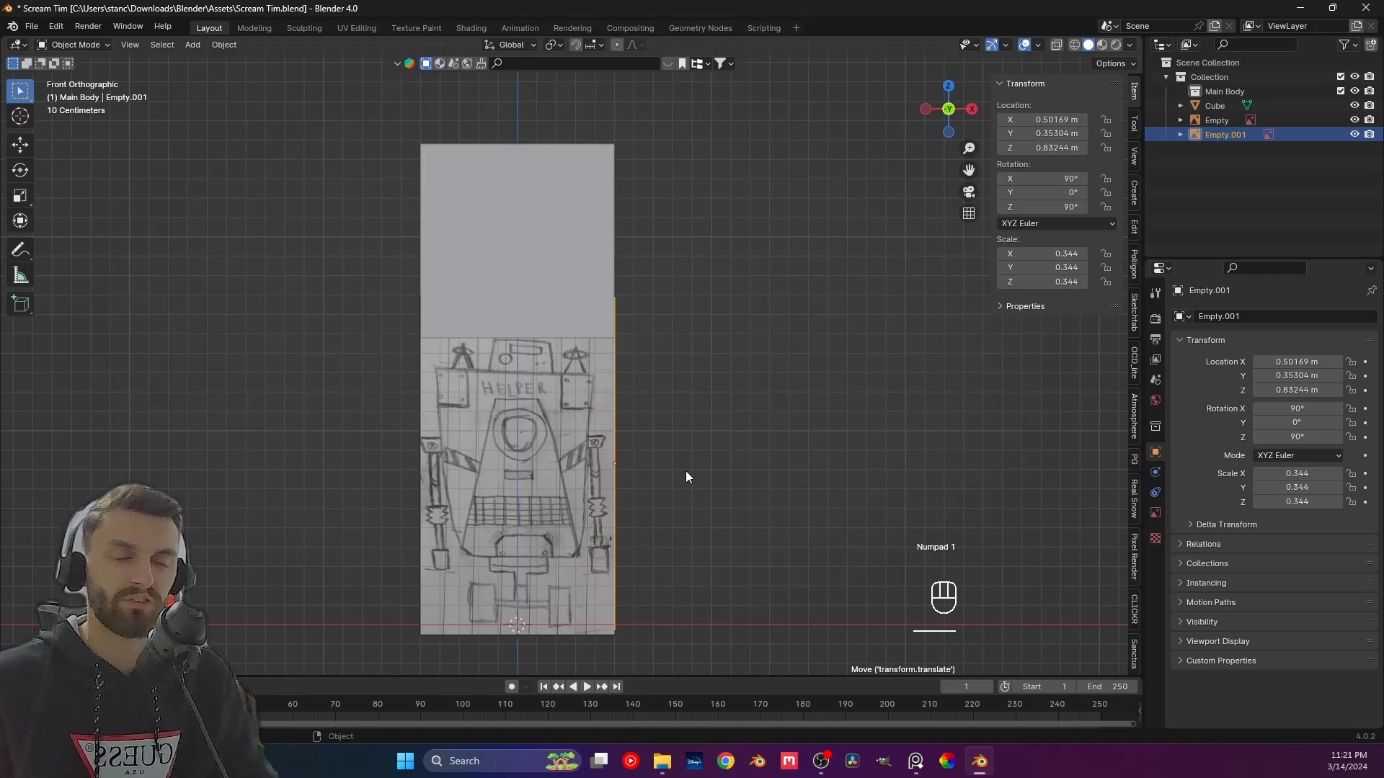
click(599, 254)
key(g)
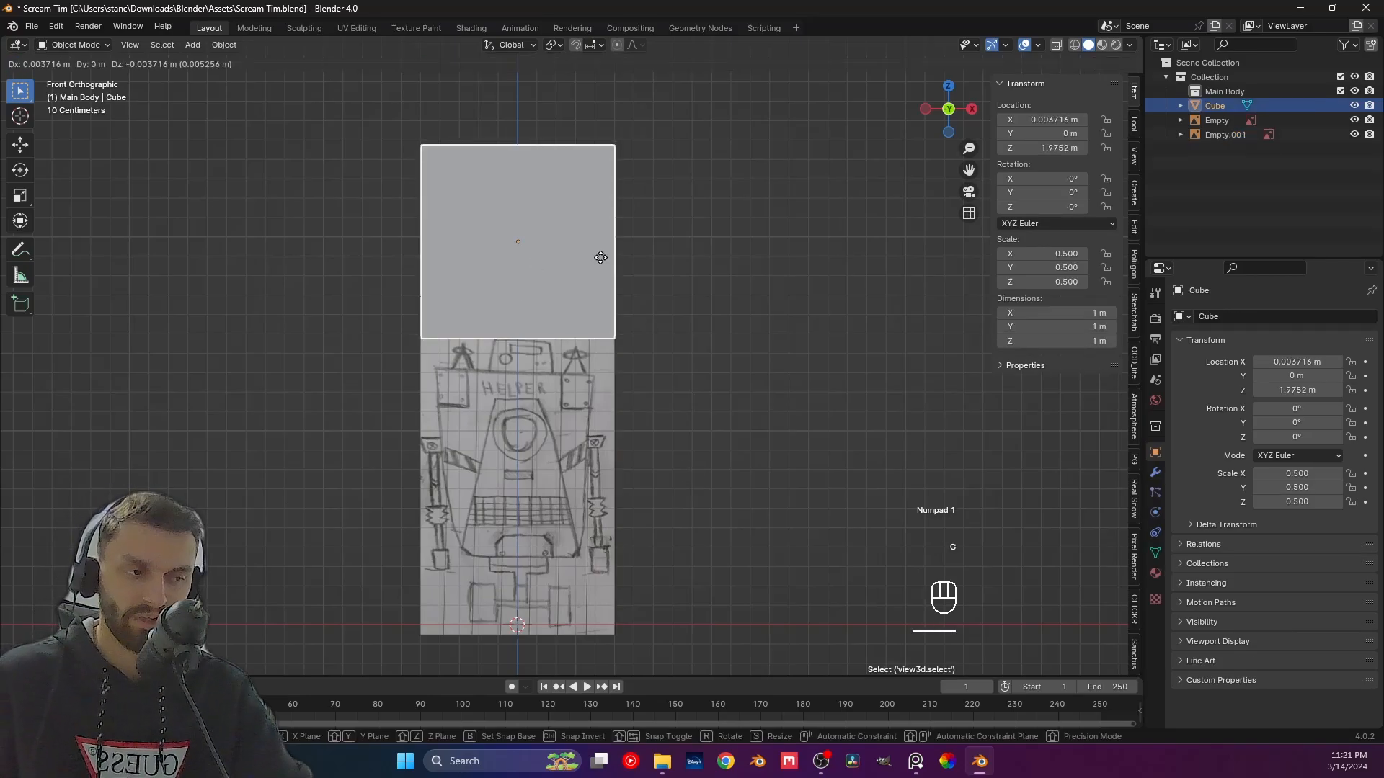
key(z)
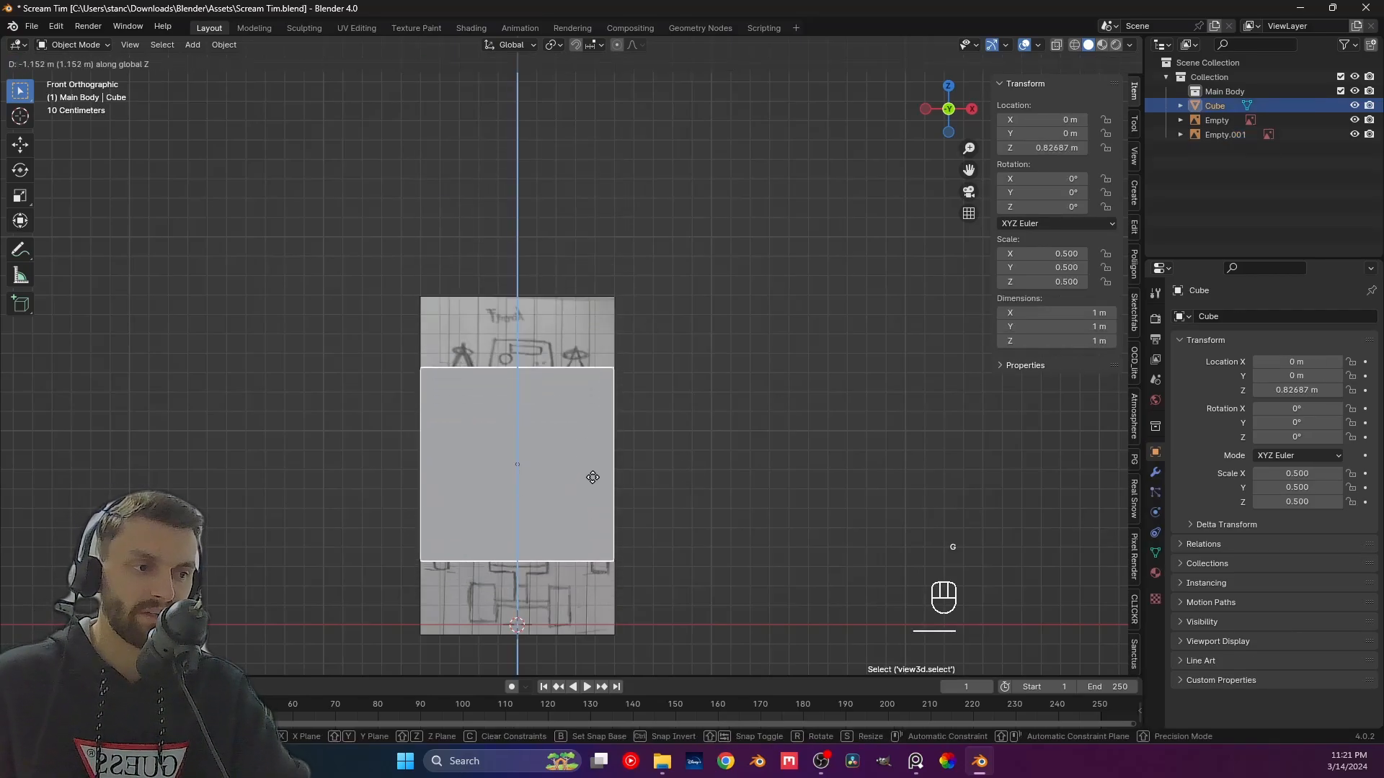
click(593, 476)
key(alt+z)
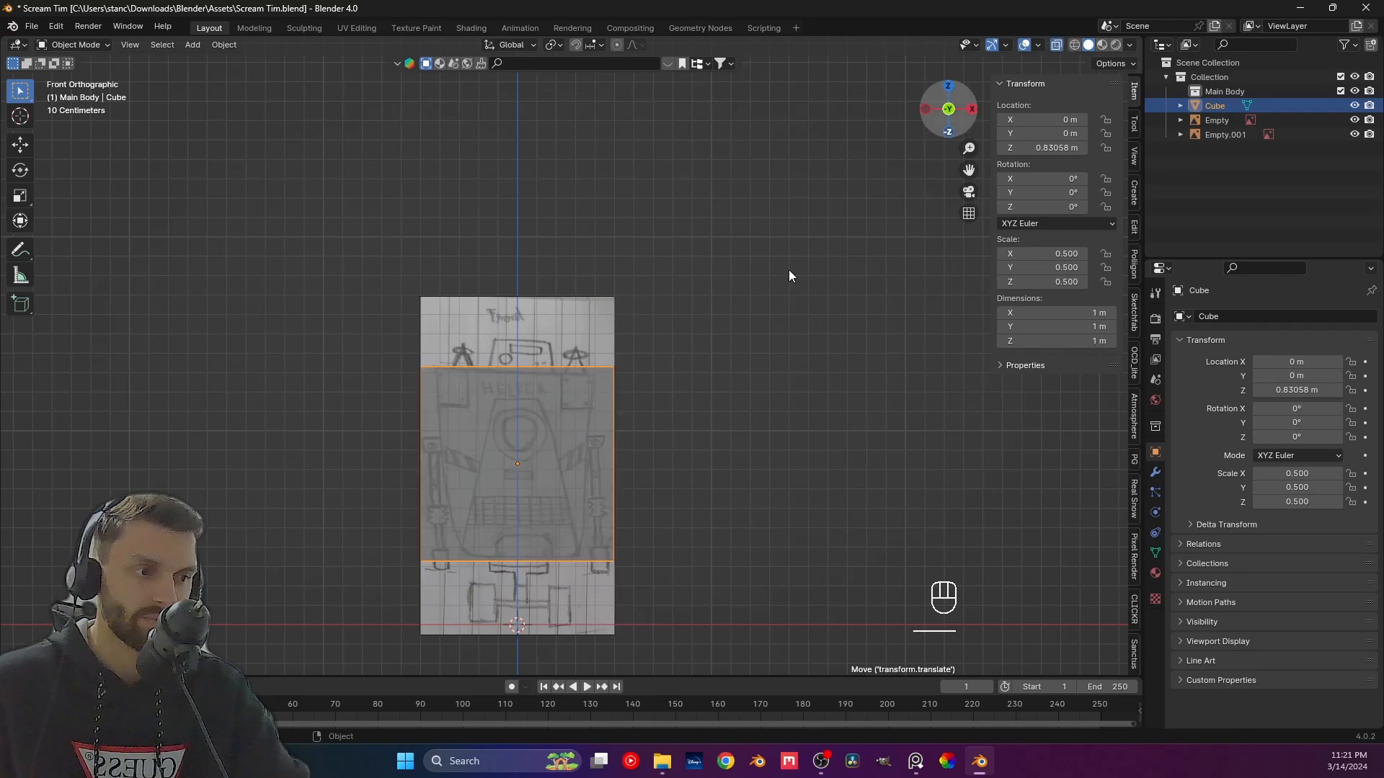
Scale the cube along X to a width of about 0.79 m to fit the sketched body.
shift+middle_drag(564, 470, 649, 391)
scroll(635, 411, down, 1)
scroll(647, 398, up, 2)
key(s)
key(x)
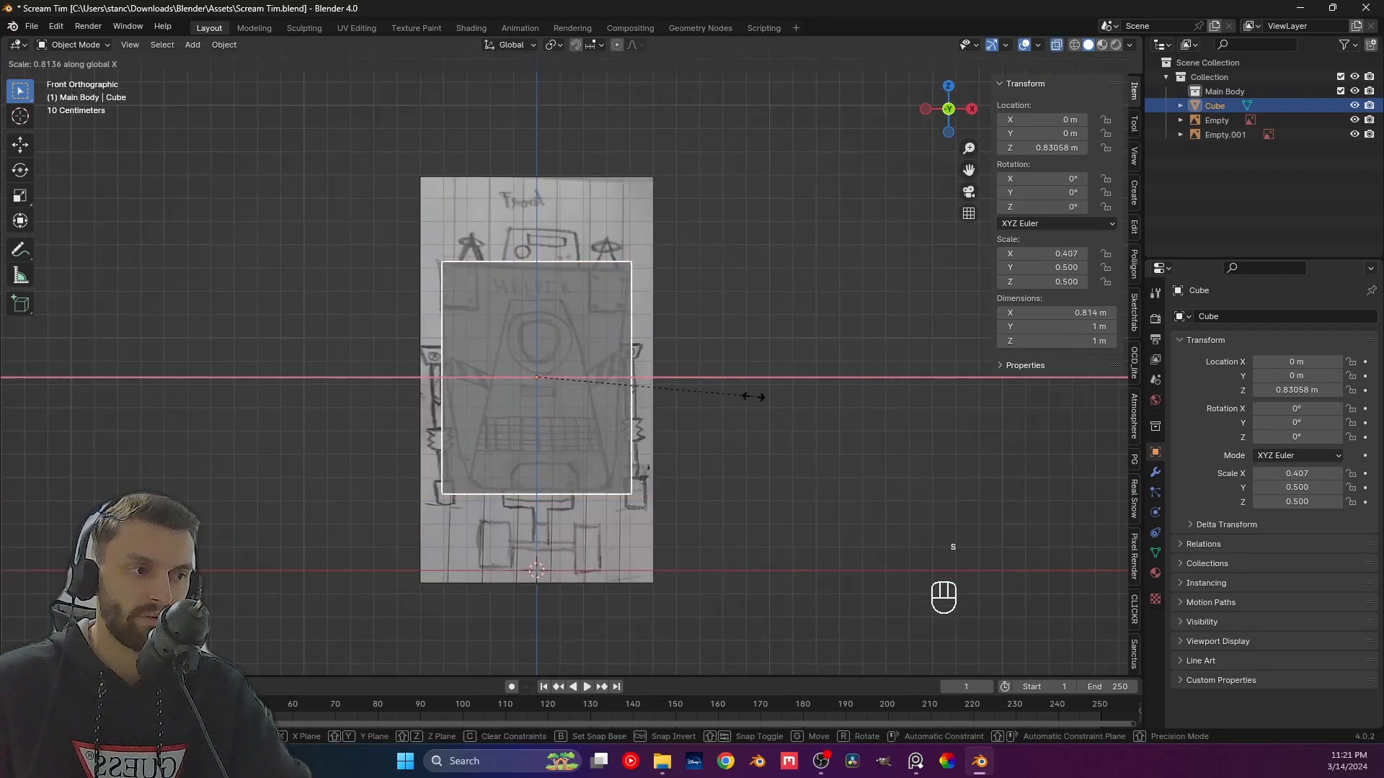
click(746, 402)
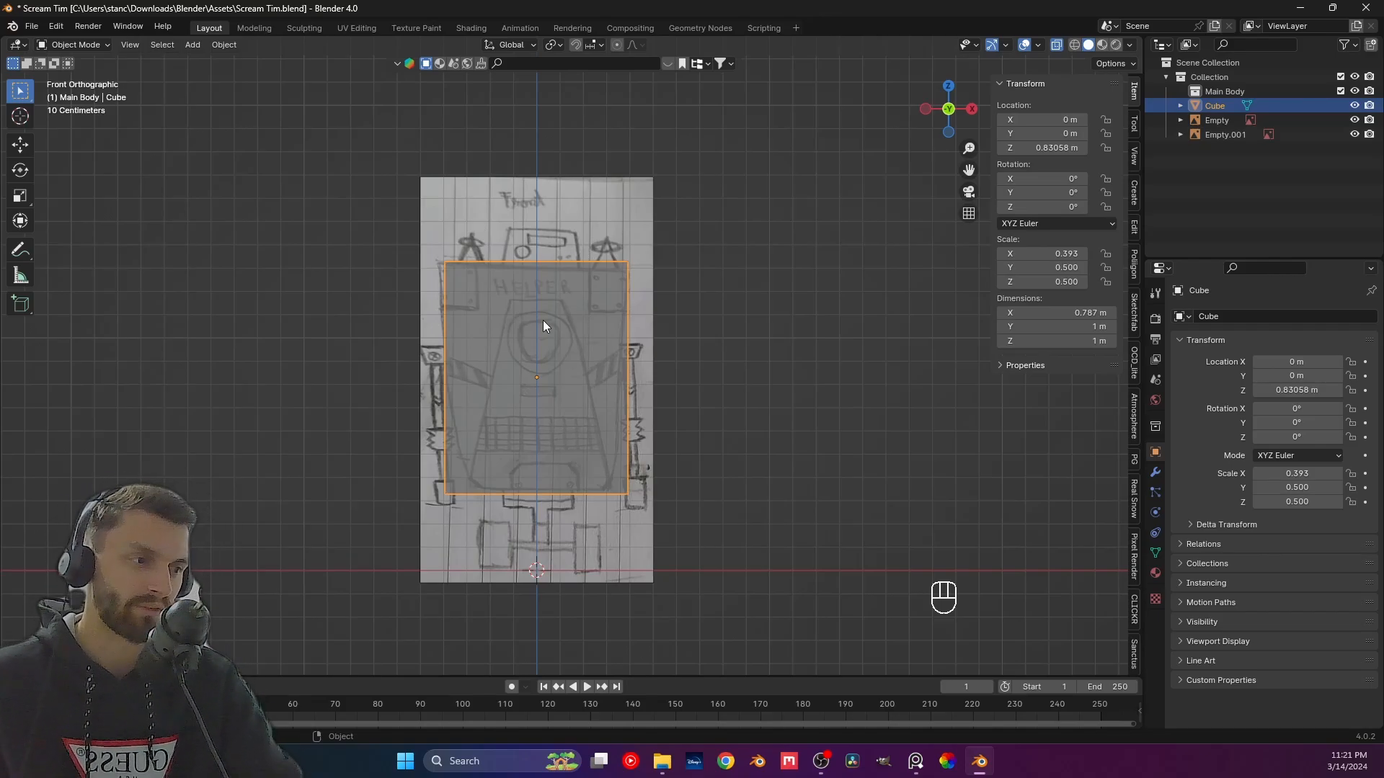
Apply the cube's scale in Object Mode.
key(Tab)
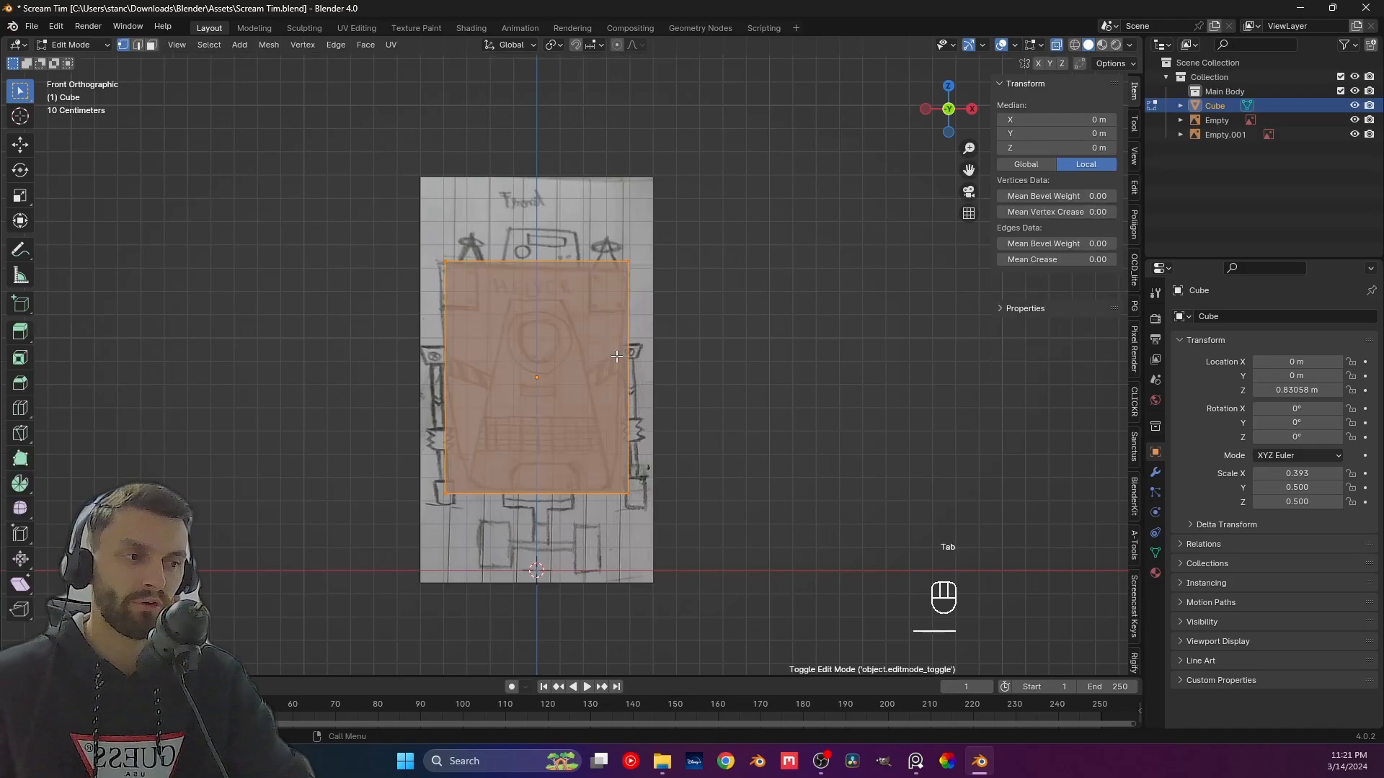
key(Tab)
key(ctrl+a)
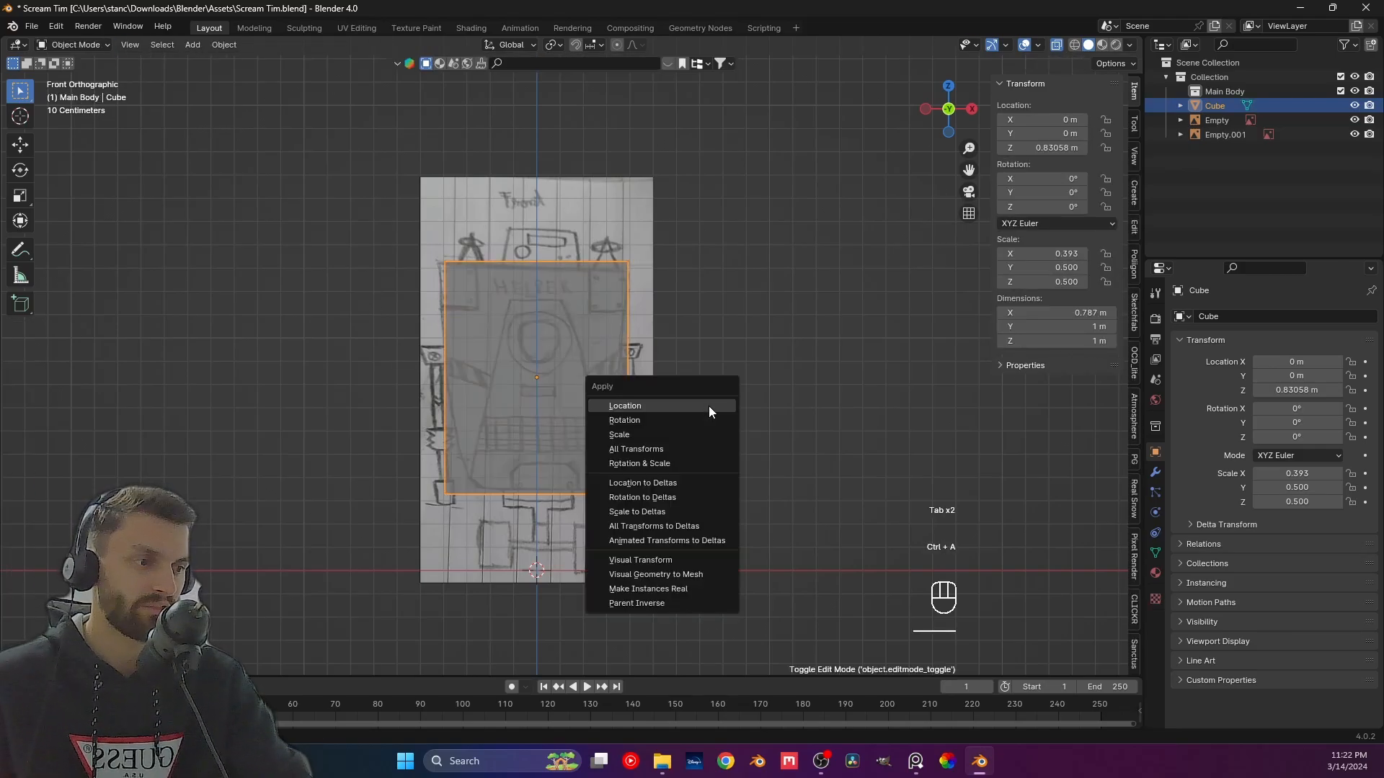
click(703, 433)
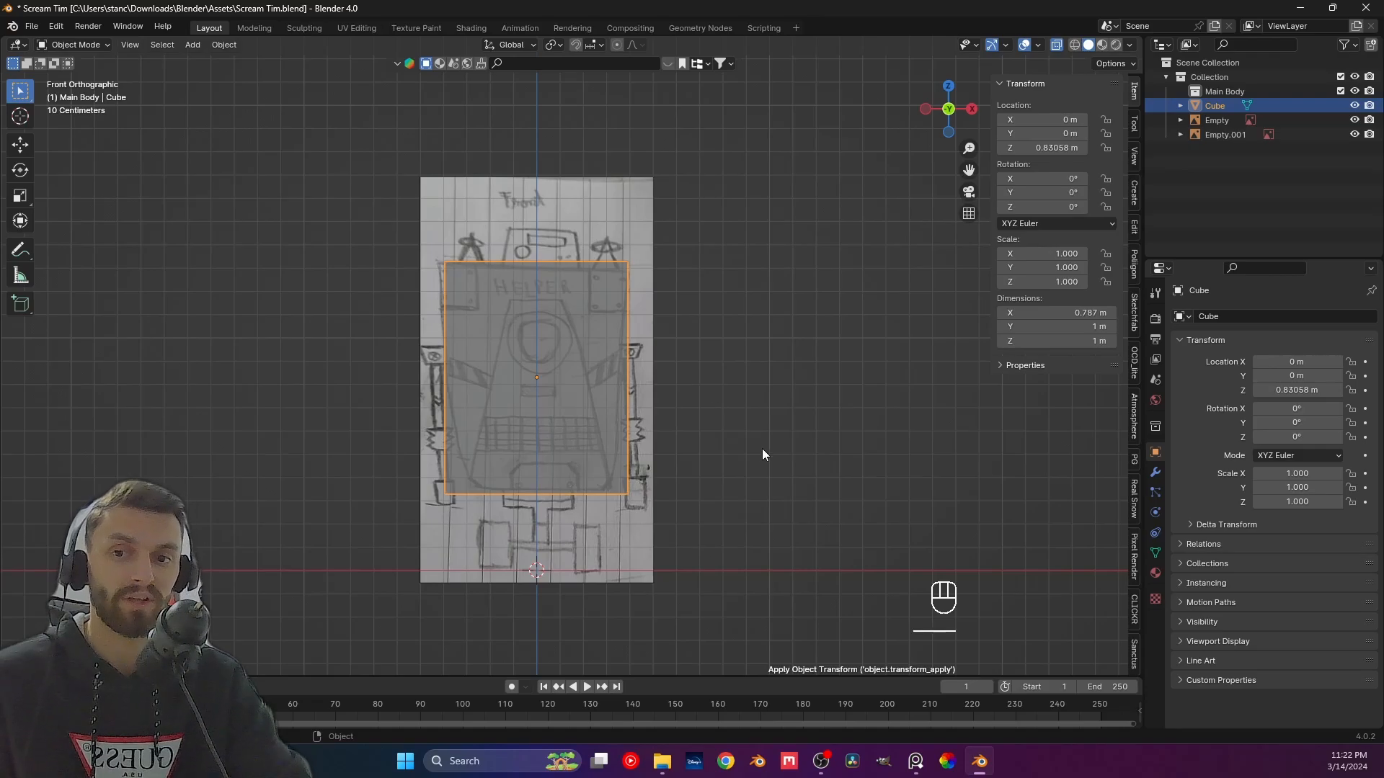
Move the cube along X to about -0.019 m to centre it on the sketched body.
shift+middle_drag(682, 444, 683, 456)
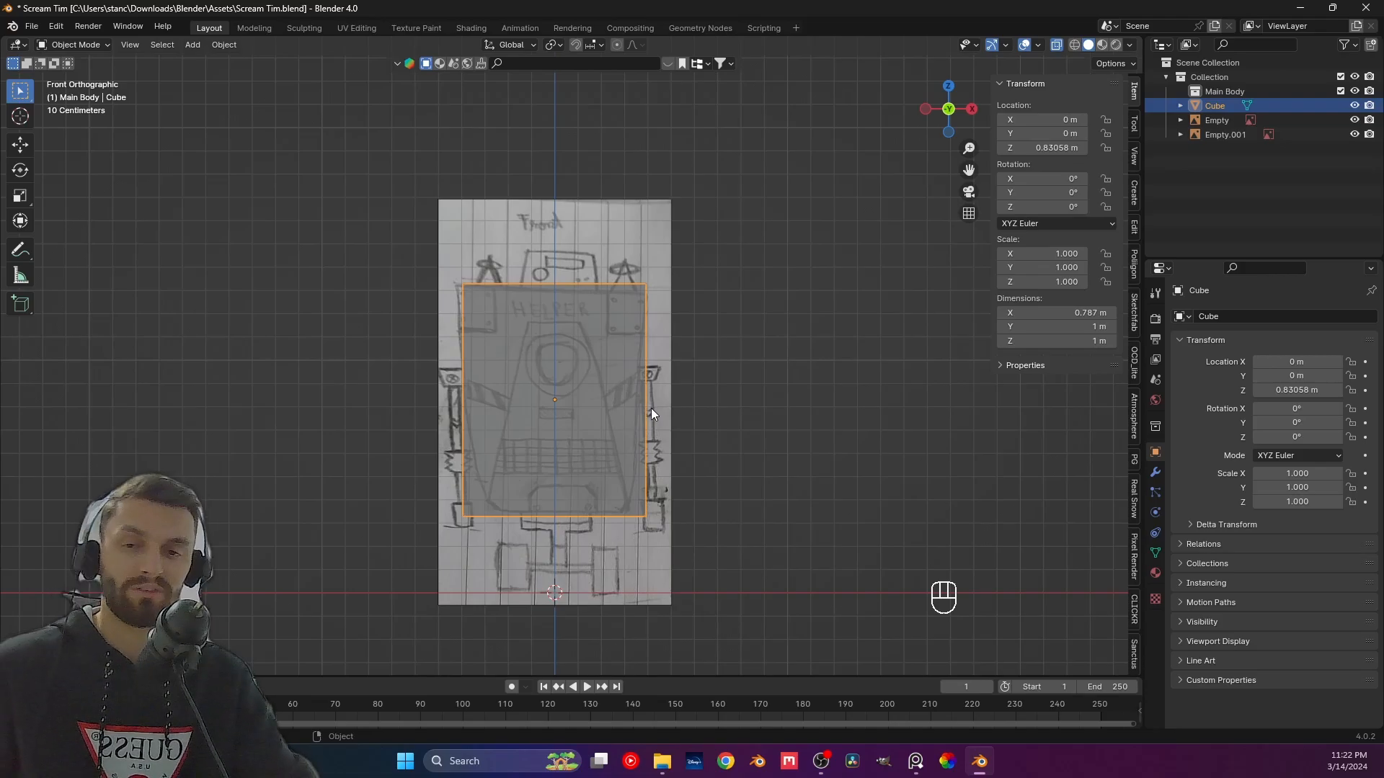
key(g)
key(x)
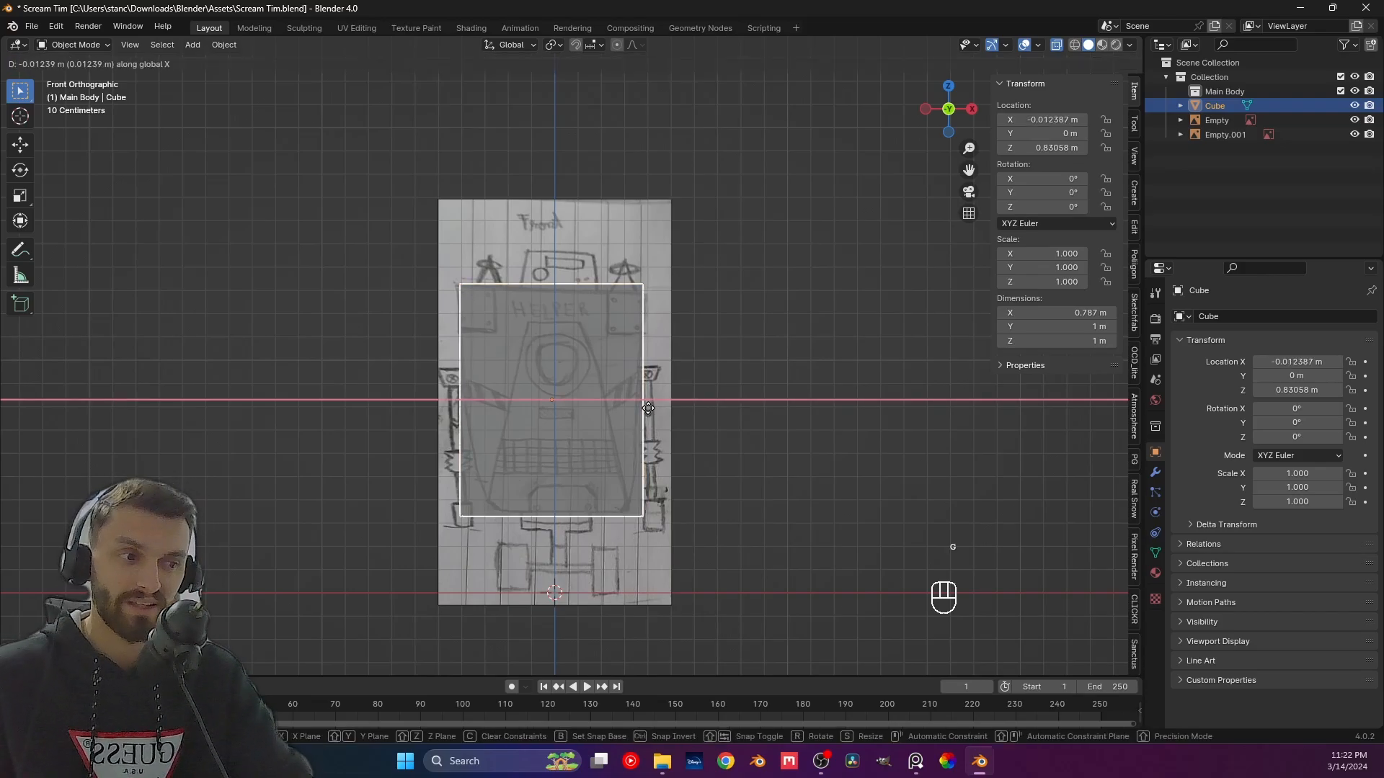
click(647, 408)
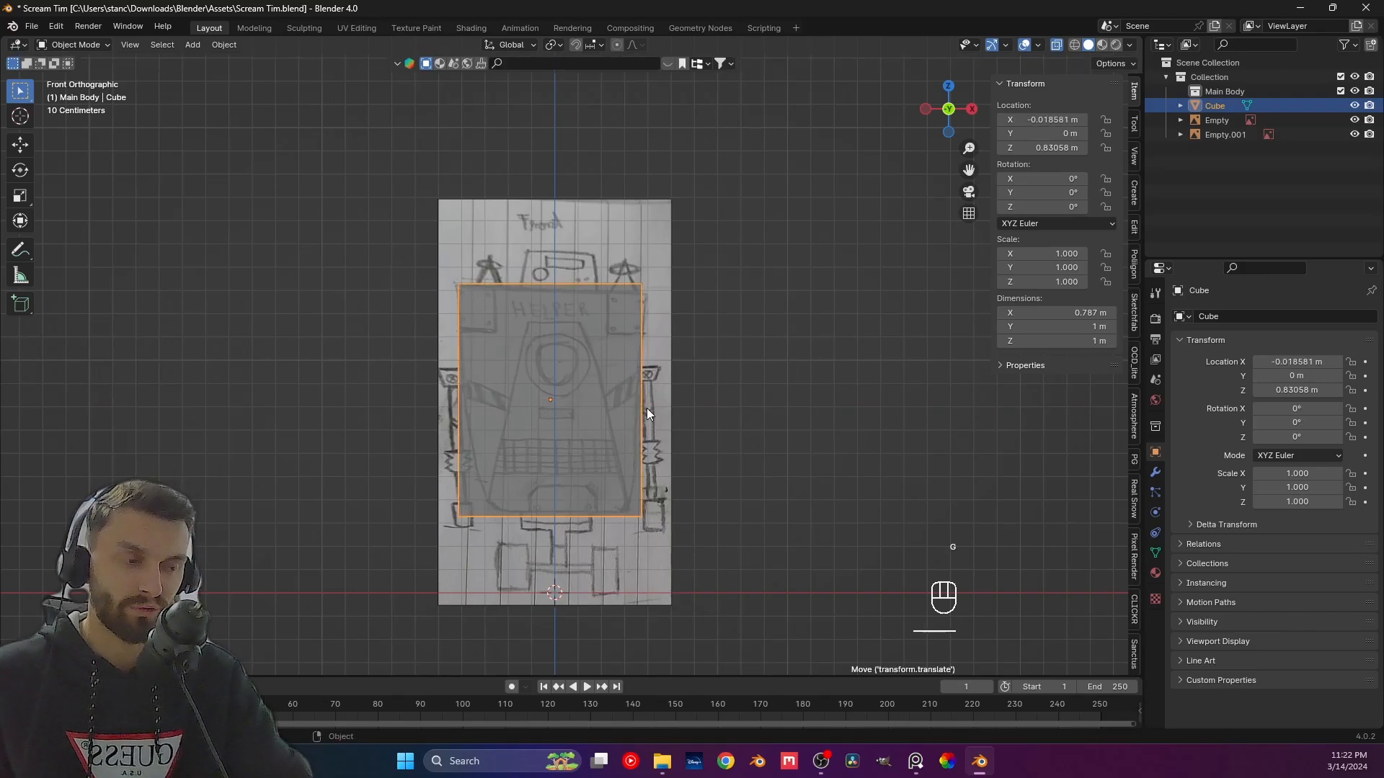
Select the cube's bottom vertices and scale them inward along X to taper the body toward the sketched outline.
scroll(635, 436, up, 2)
key(Tab)
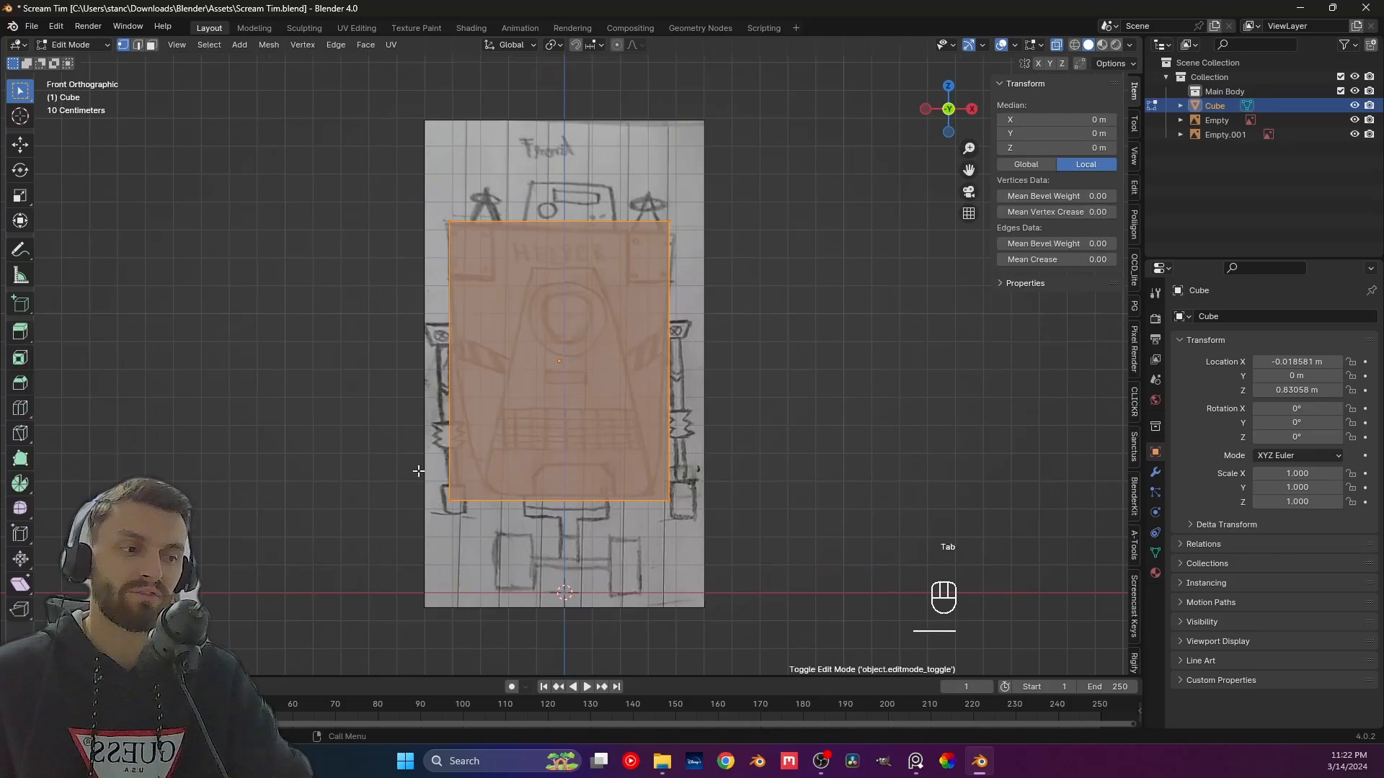
drag(416, 469, 835, 554)
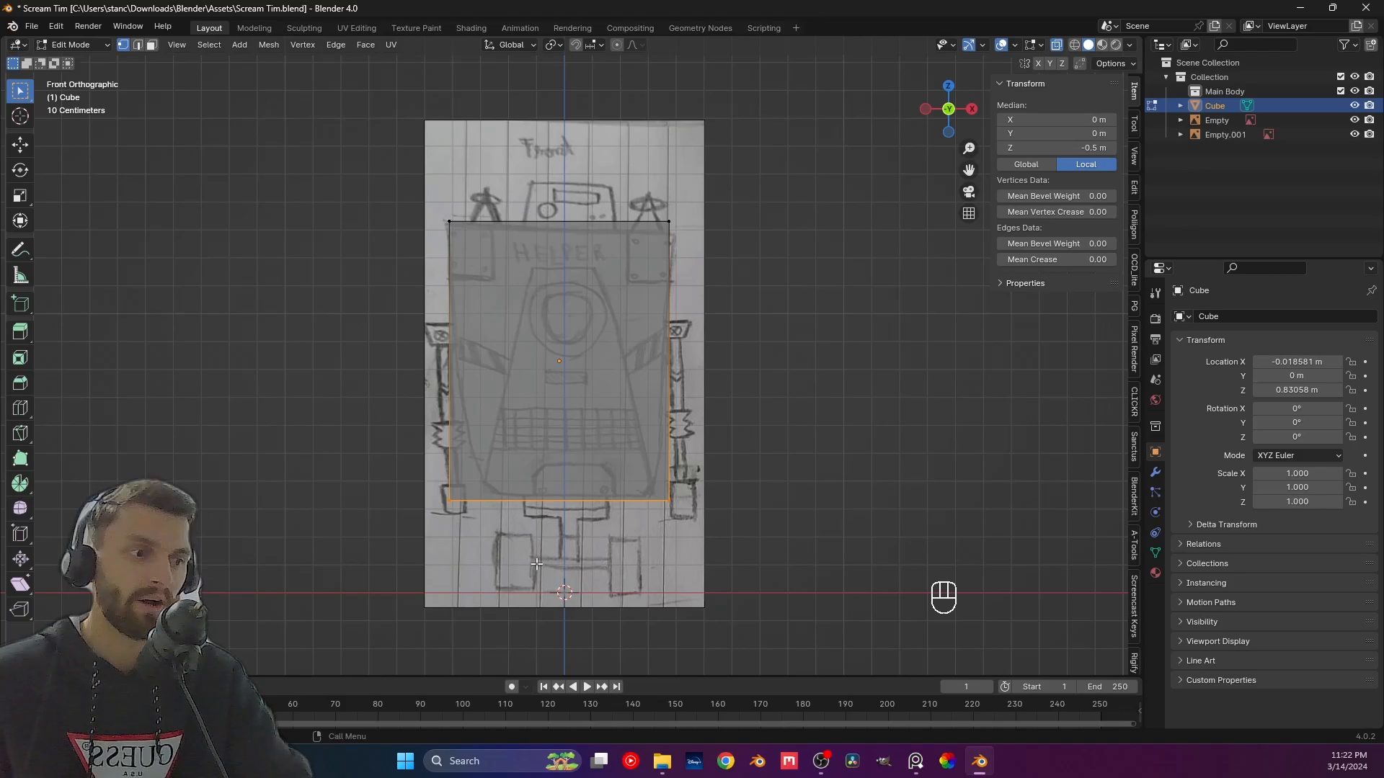
key(Tab)
key(Tab)
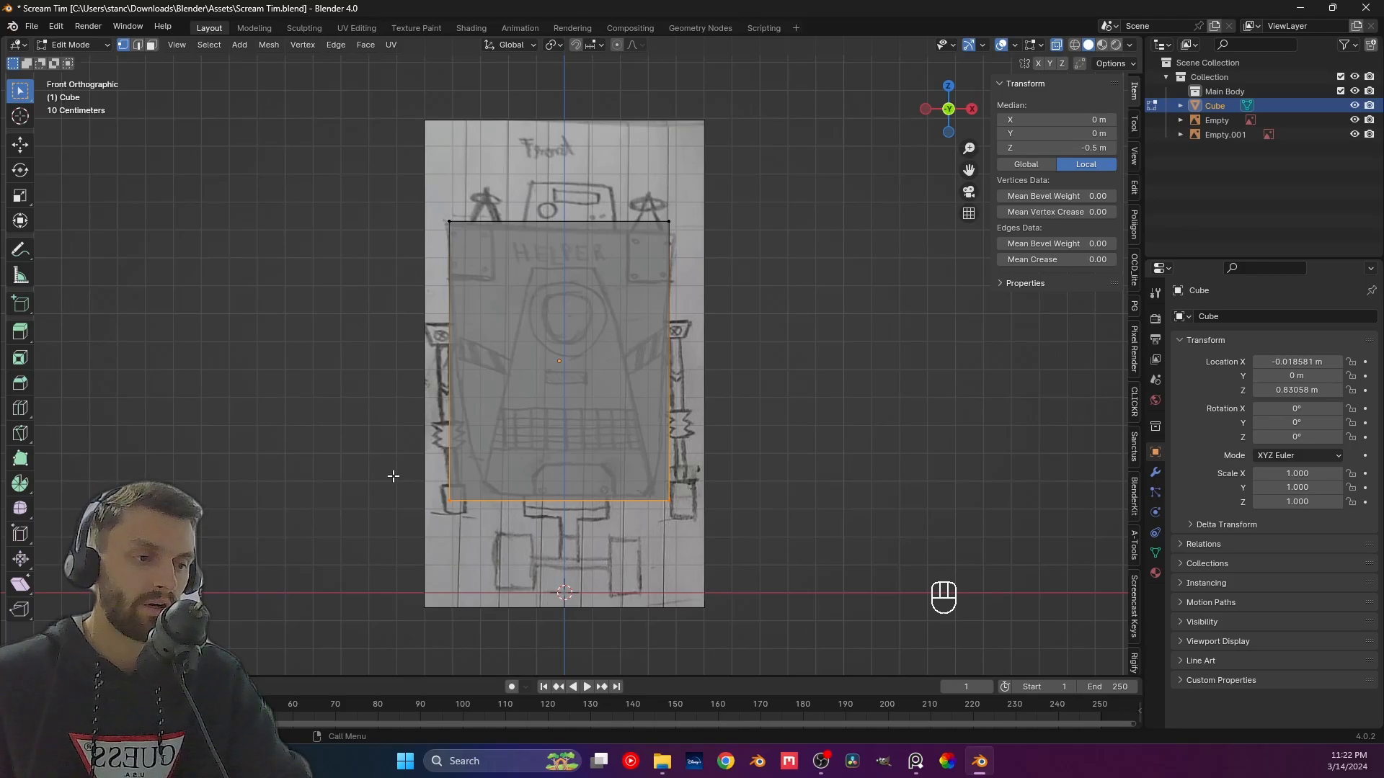
key(s)
key(x)
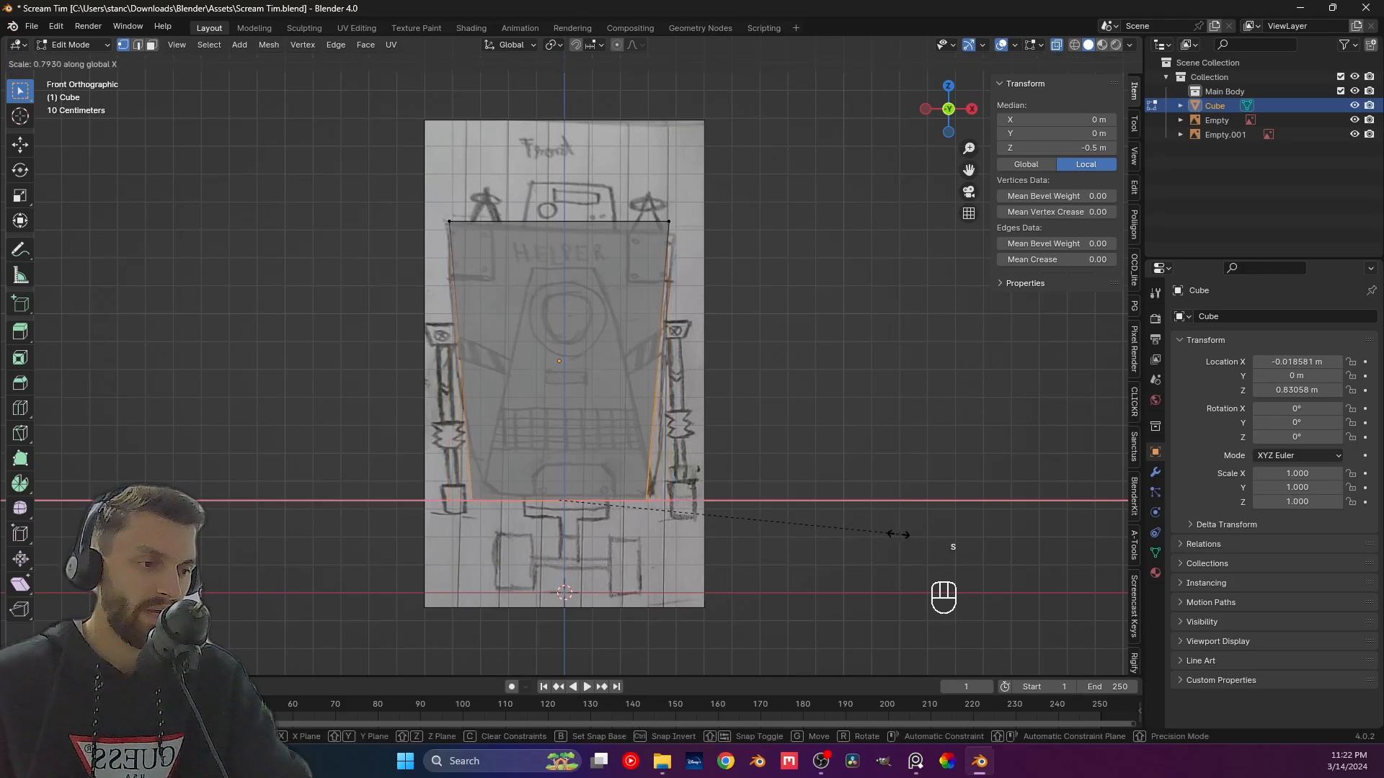
click(870, 526)
key(g)
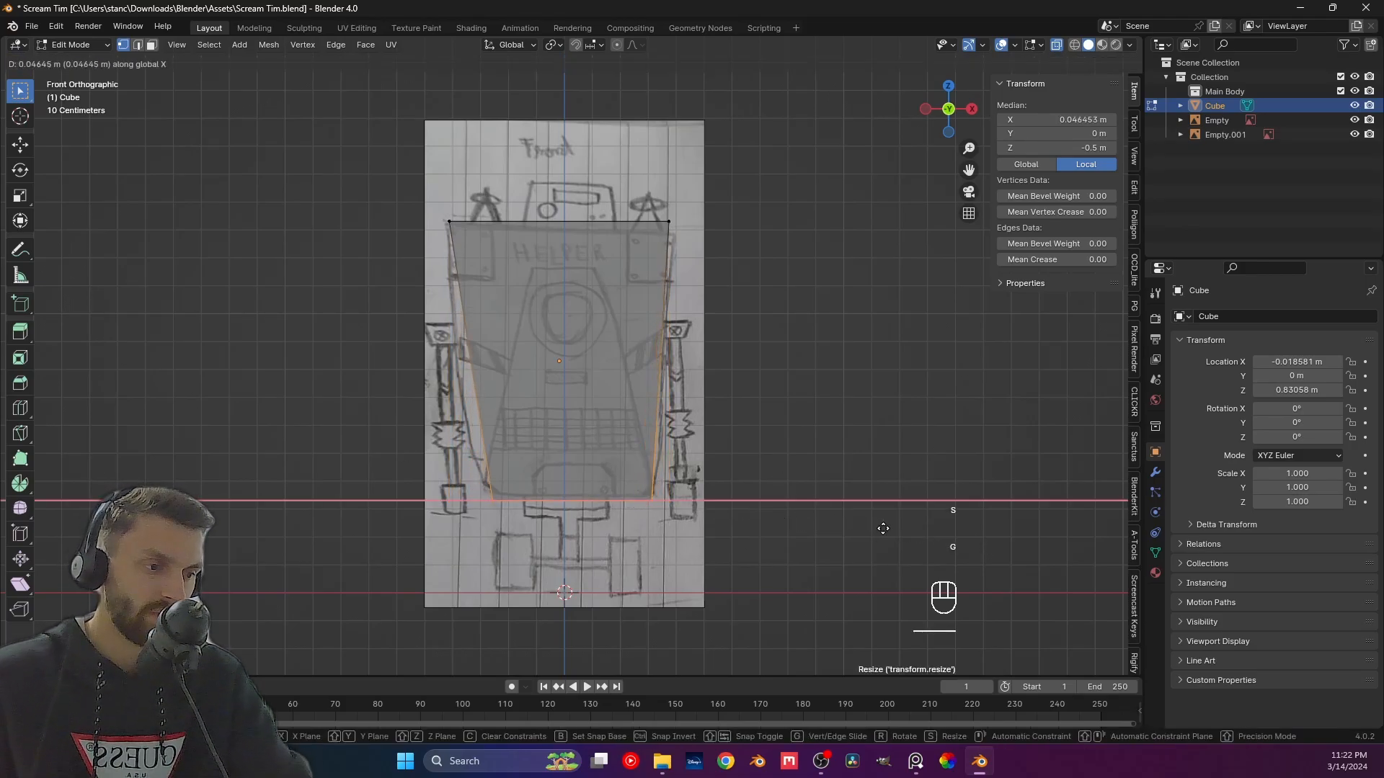
right_click(879, 529)
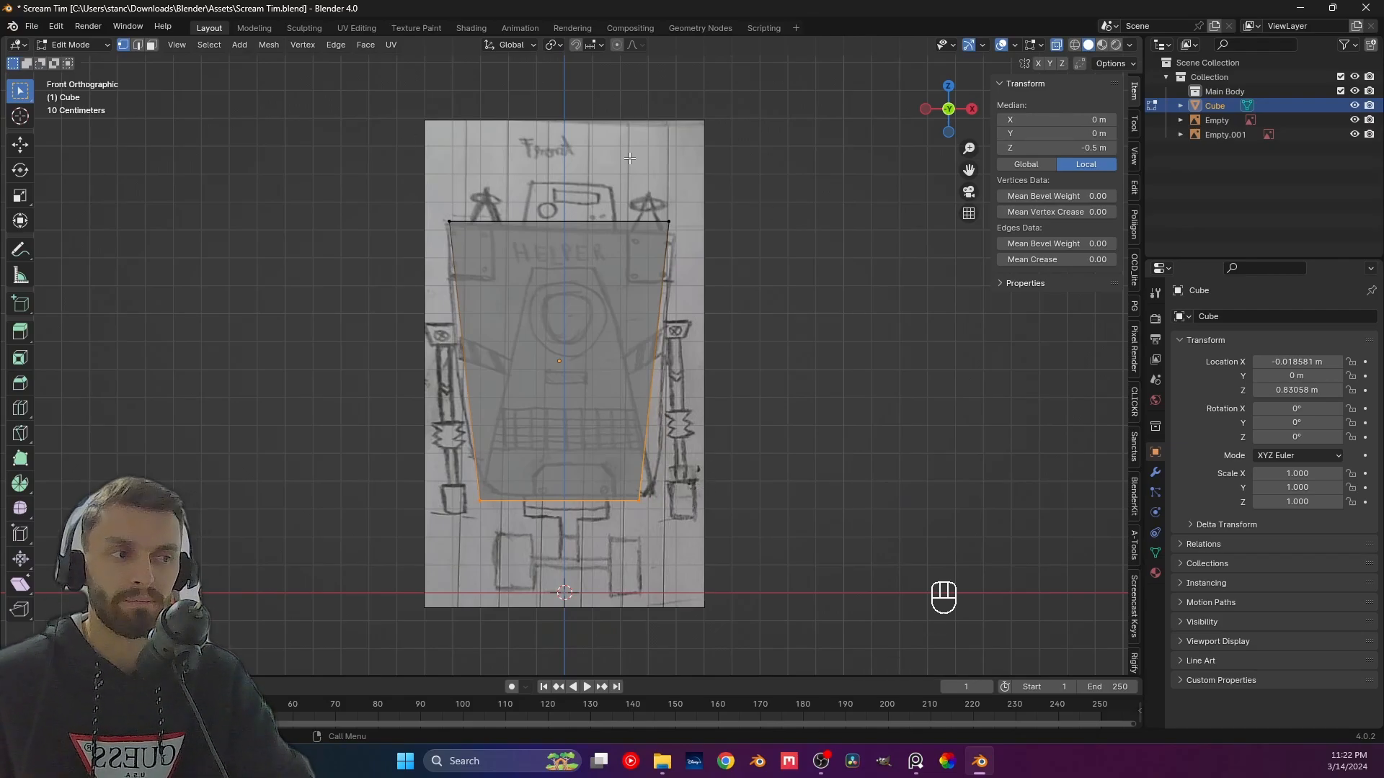
Return to Object Mode and move the front reference image along X to about -0.023 m to line it up with the tapered cube.
key(Tab)
click(664, 161)
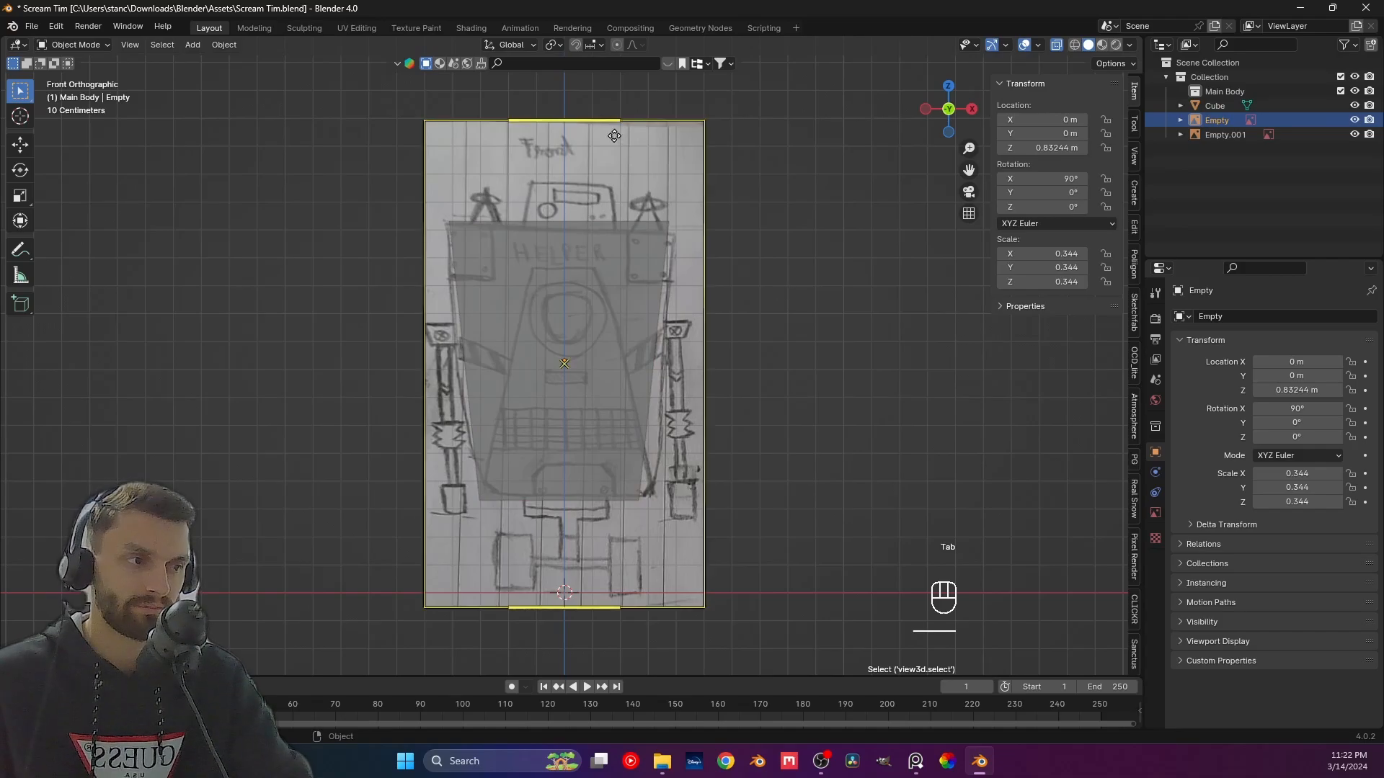
key(g)
key(x)
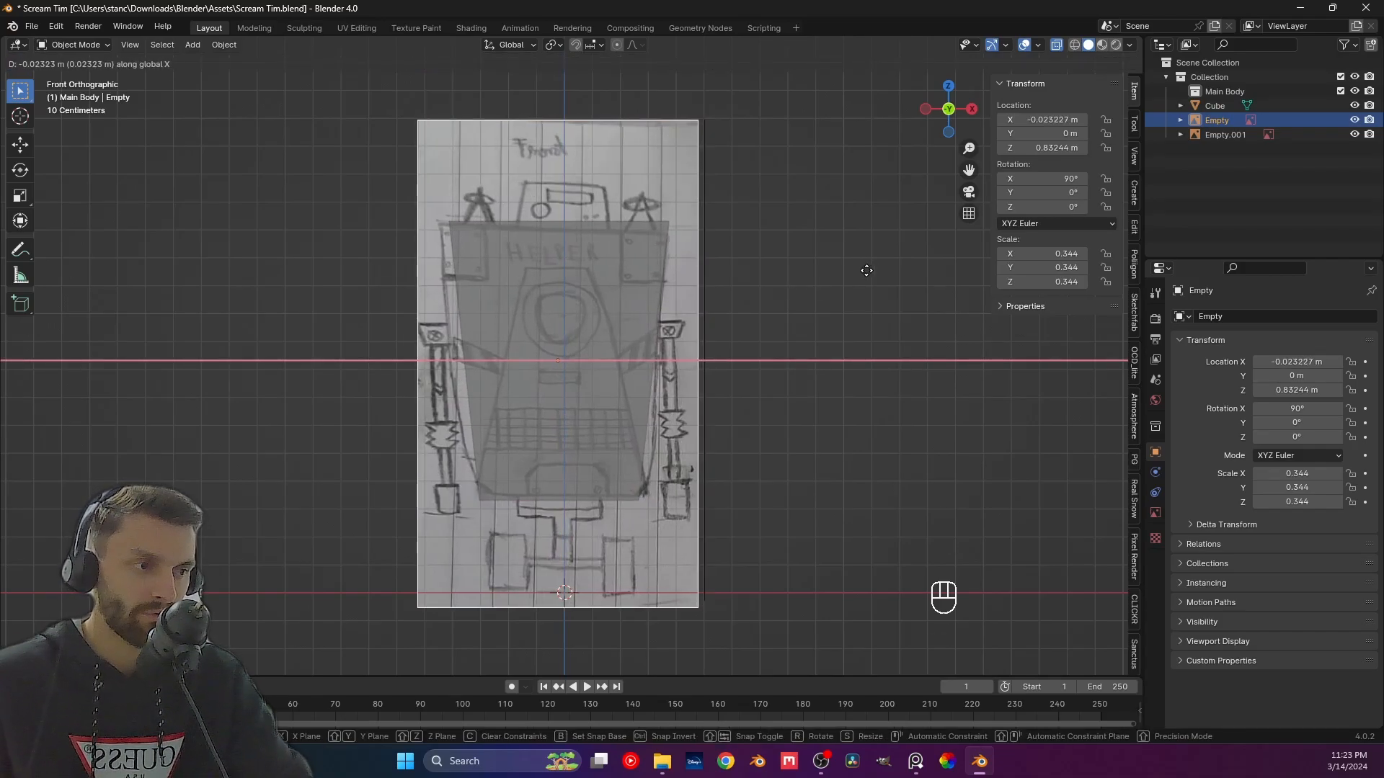
click(868, 270)
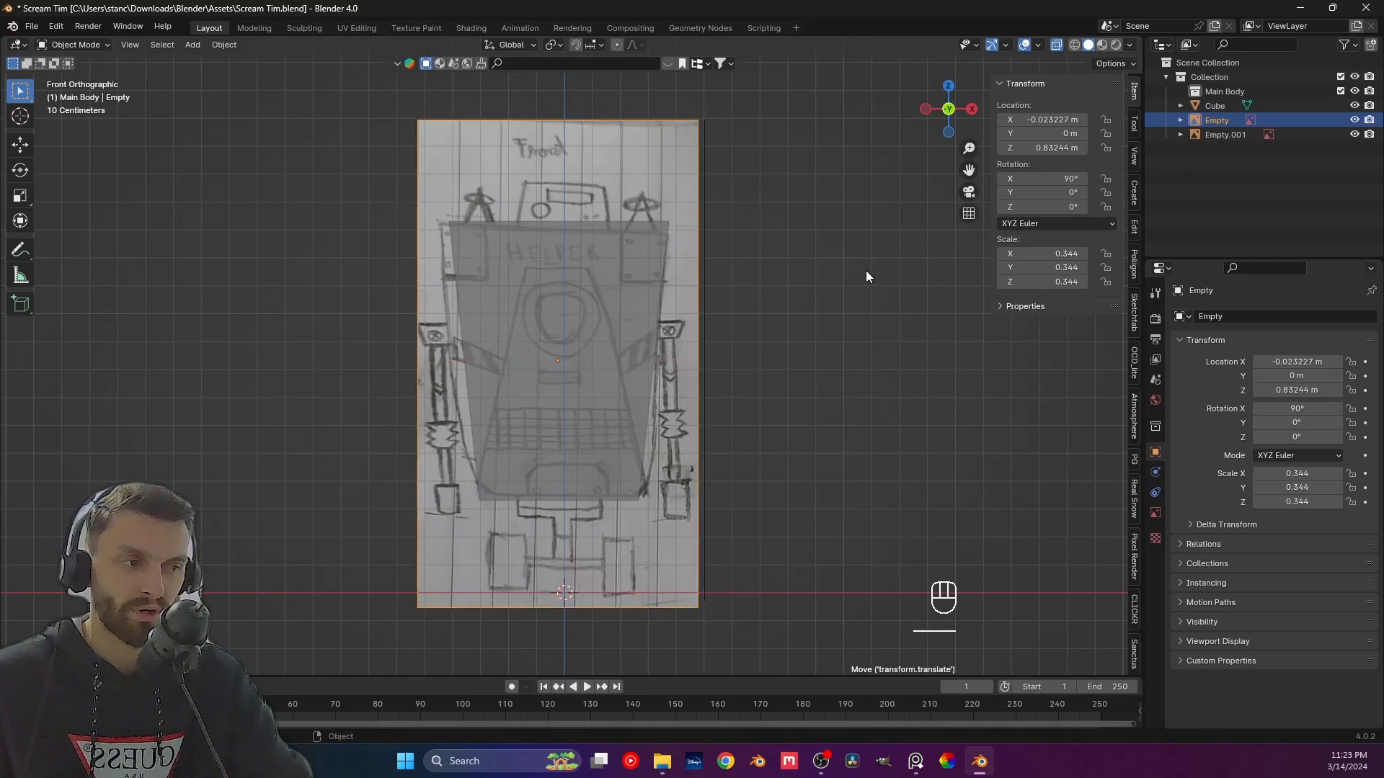
Deselect everything and save the Scream Tim.blend file.
click(603, 245)
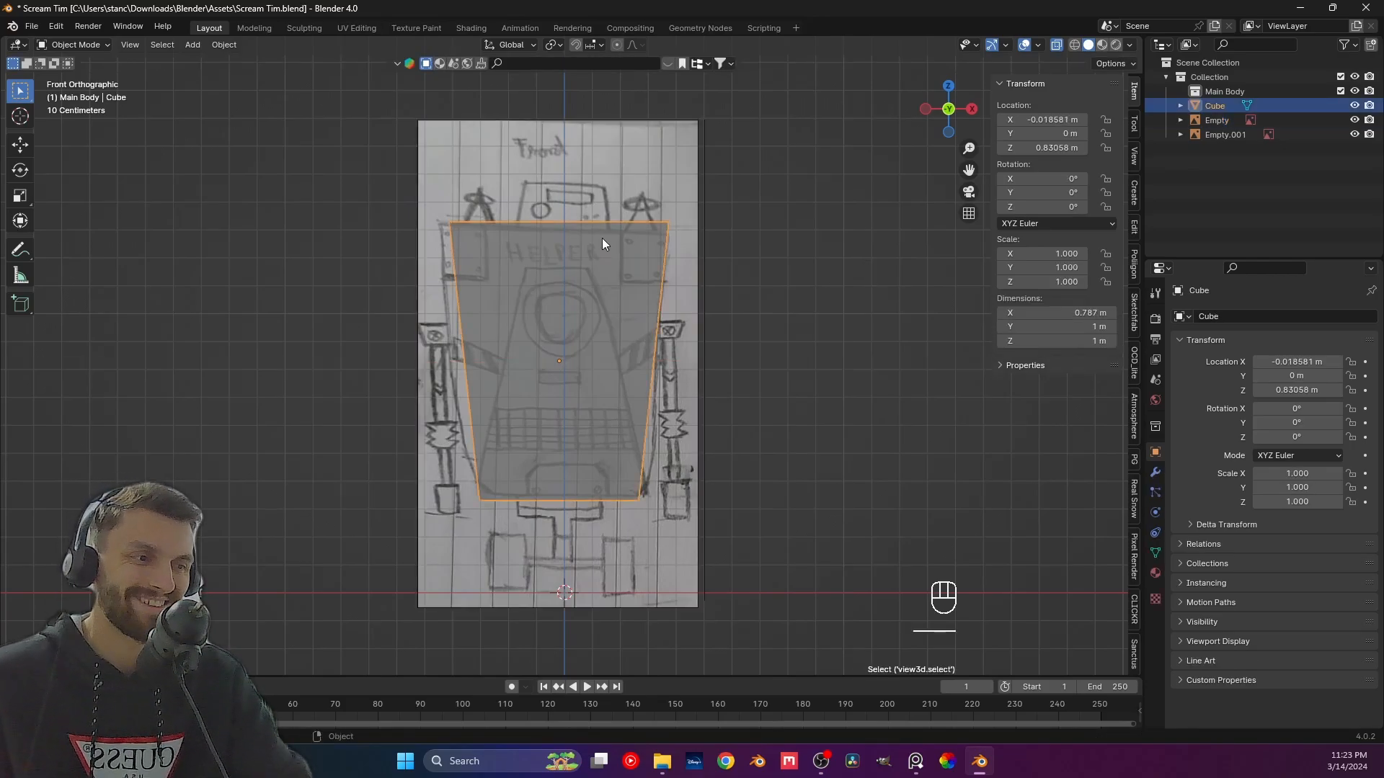
click(736, 244)
shift+middle_drag(738, 245, 780, 281)
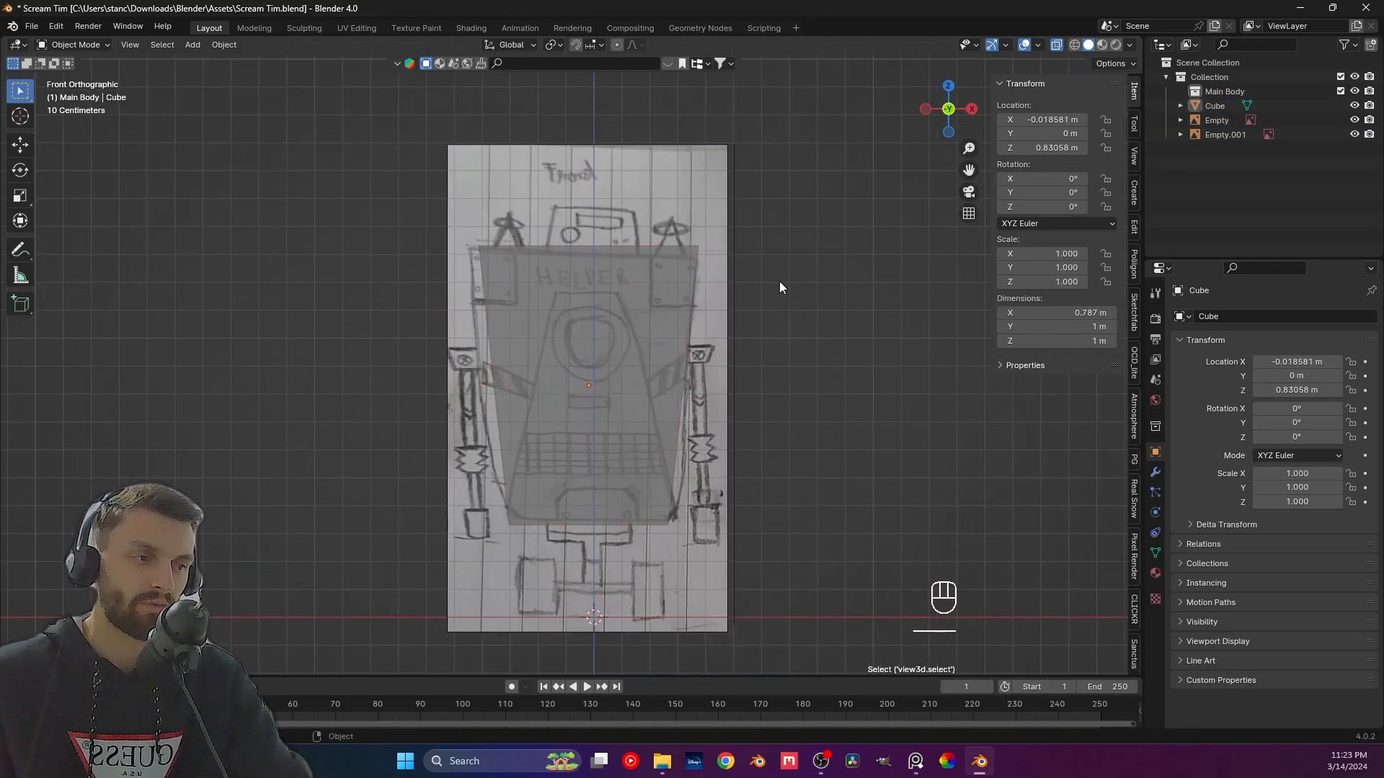
key(ctrl+s)
Put the cube into the Main Body collection and rename it Body.
double_click(1215, 106)
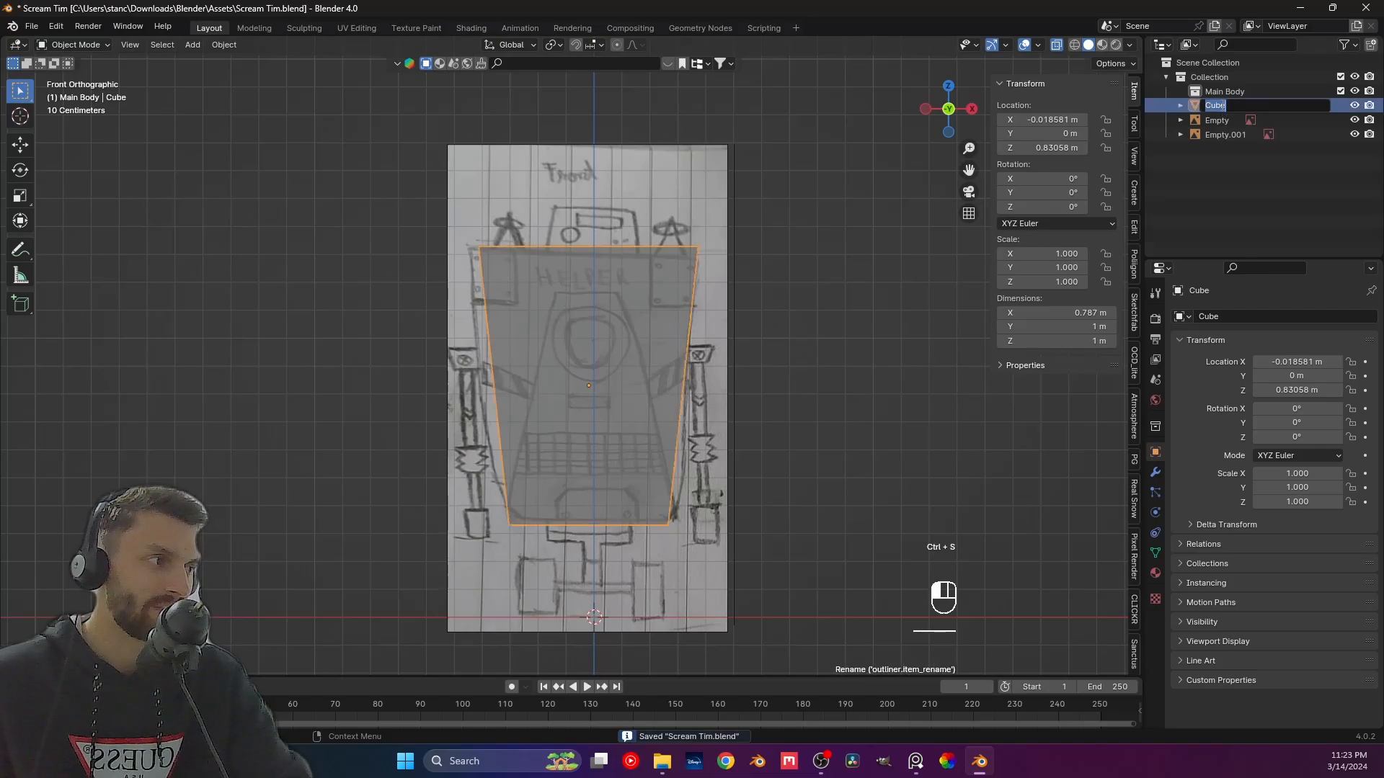
click(1209, 153)
drag(1209, 105, 1214, 92)
click(1214, 92)
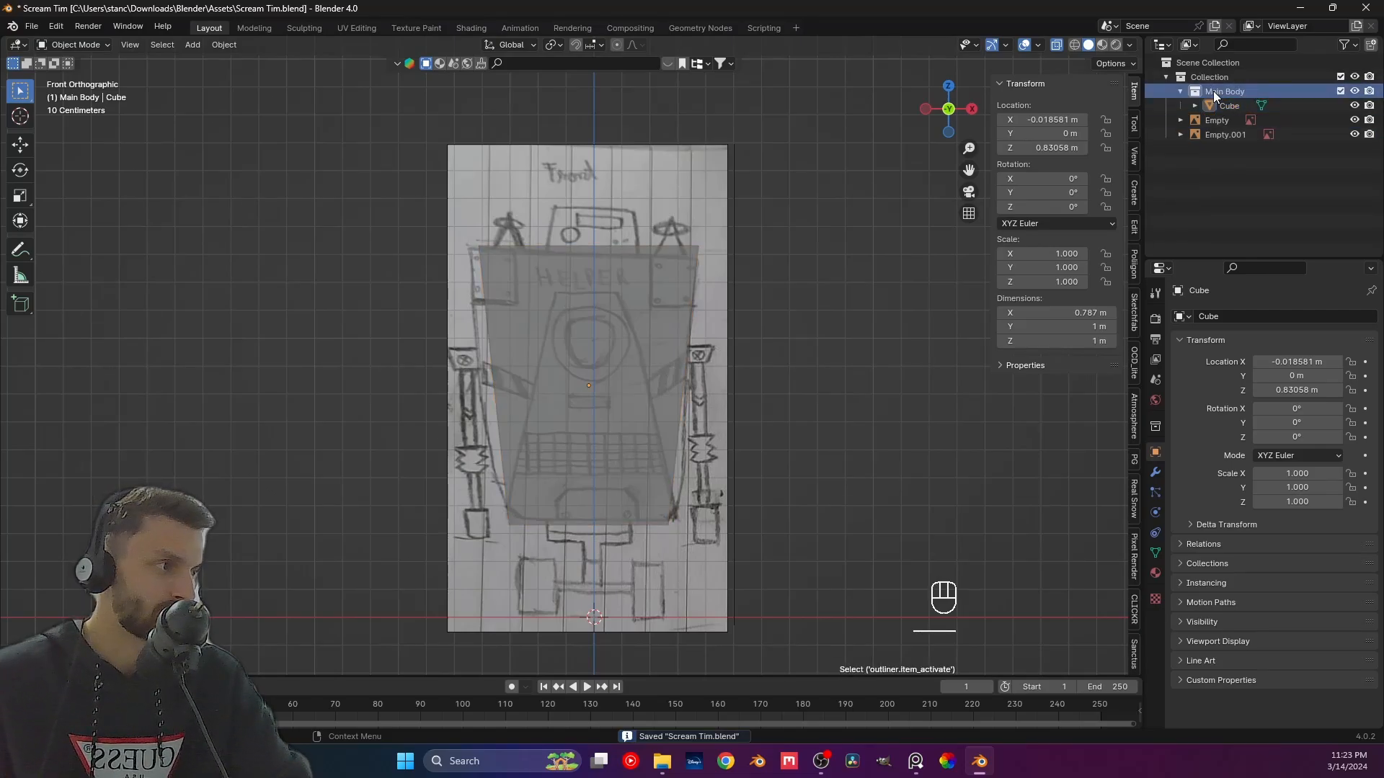
click(1215, 105)
double_click(1221, 106)
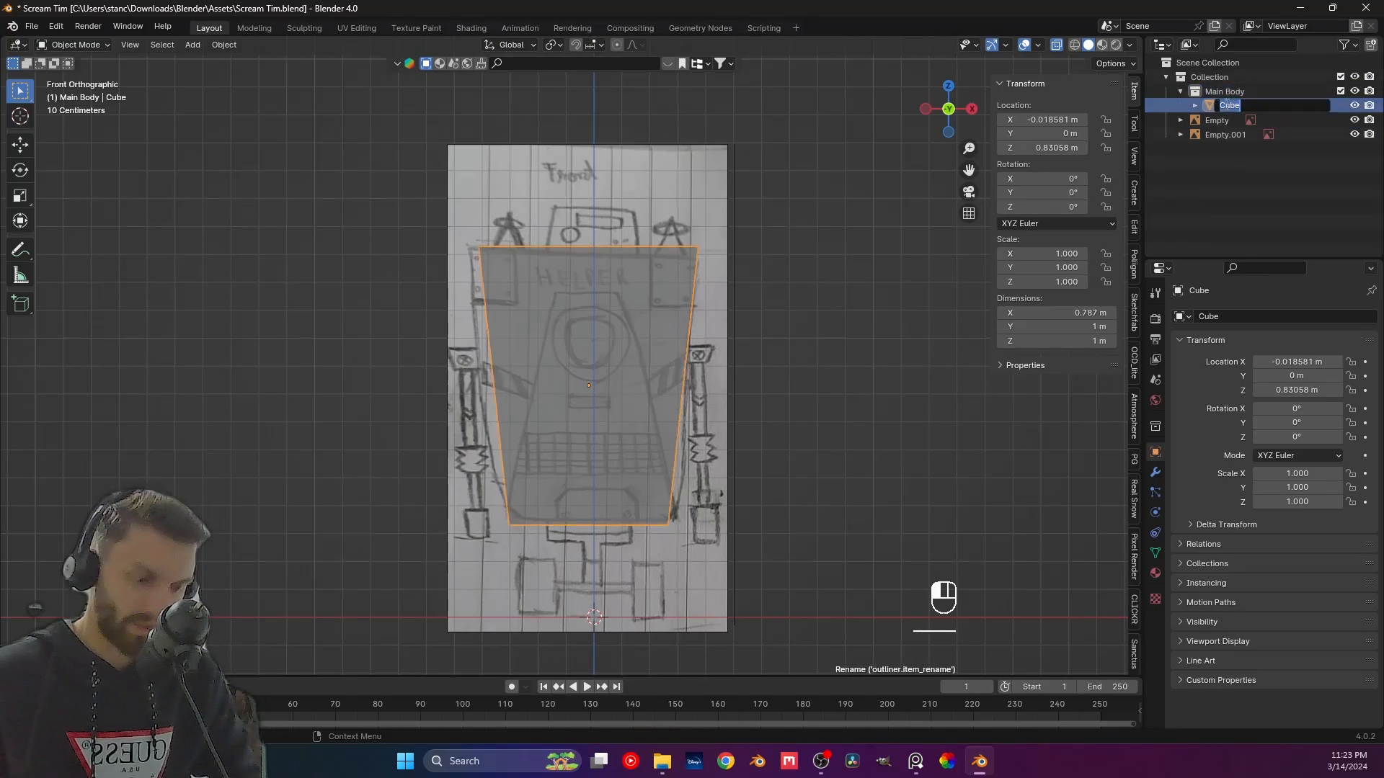
text(Bod)
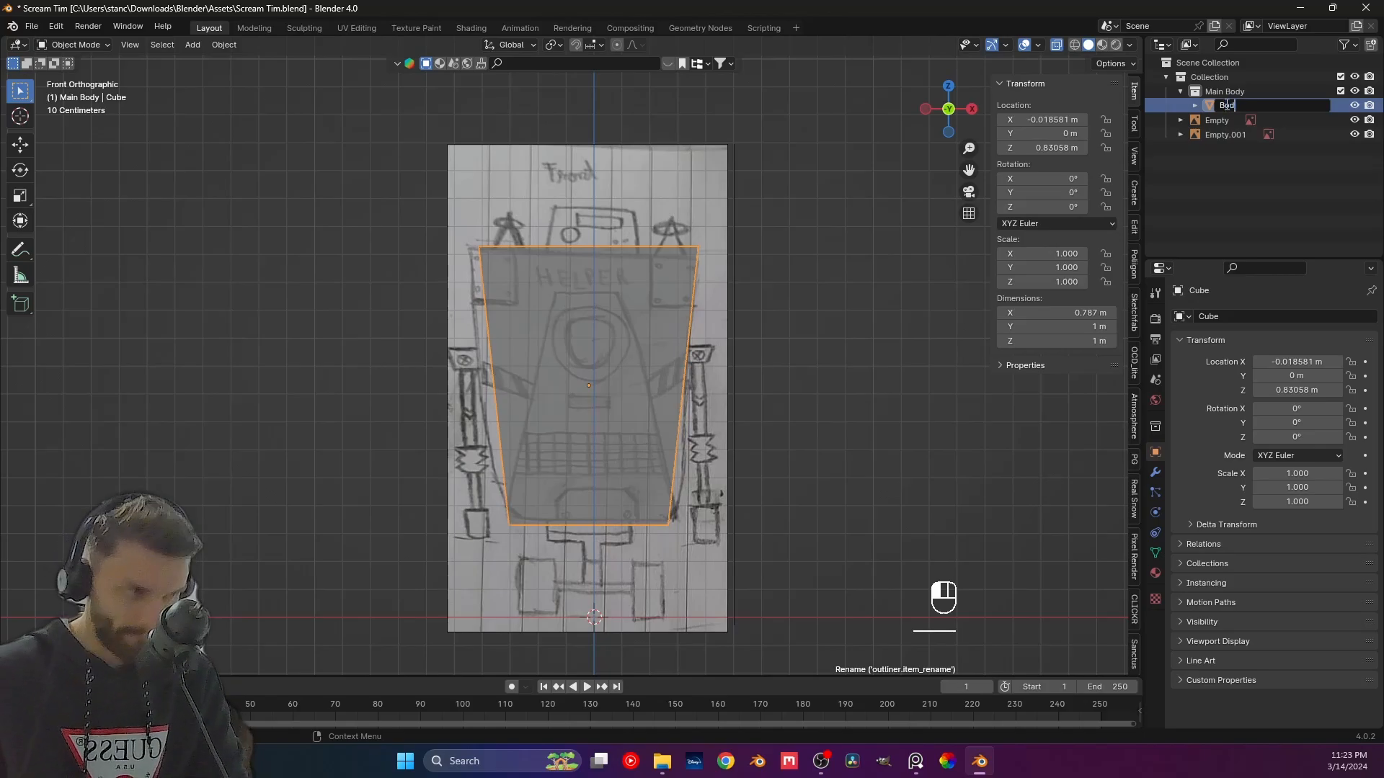
text(y)
key(Return)
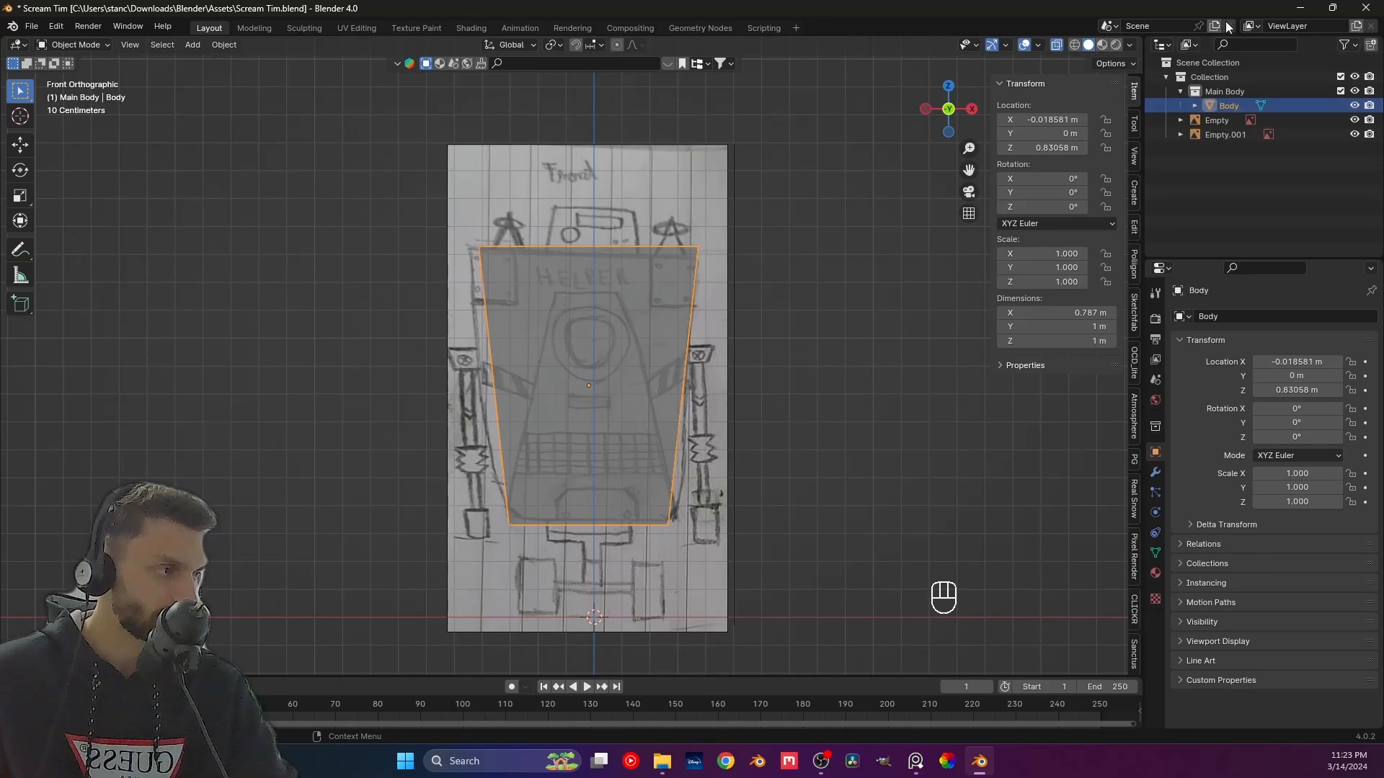
Examine how the tapered body's sides and lower corners match the front sketch.
click(794, 300)
click(662, 287)
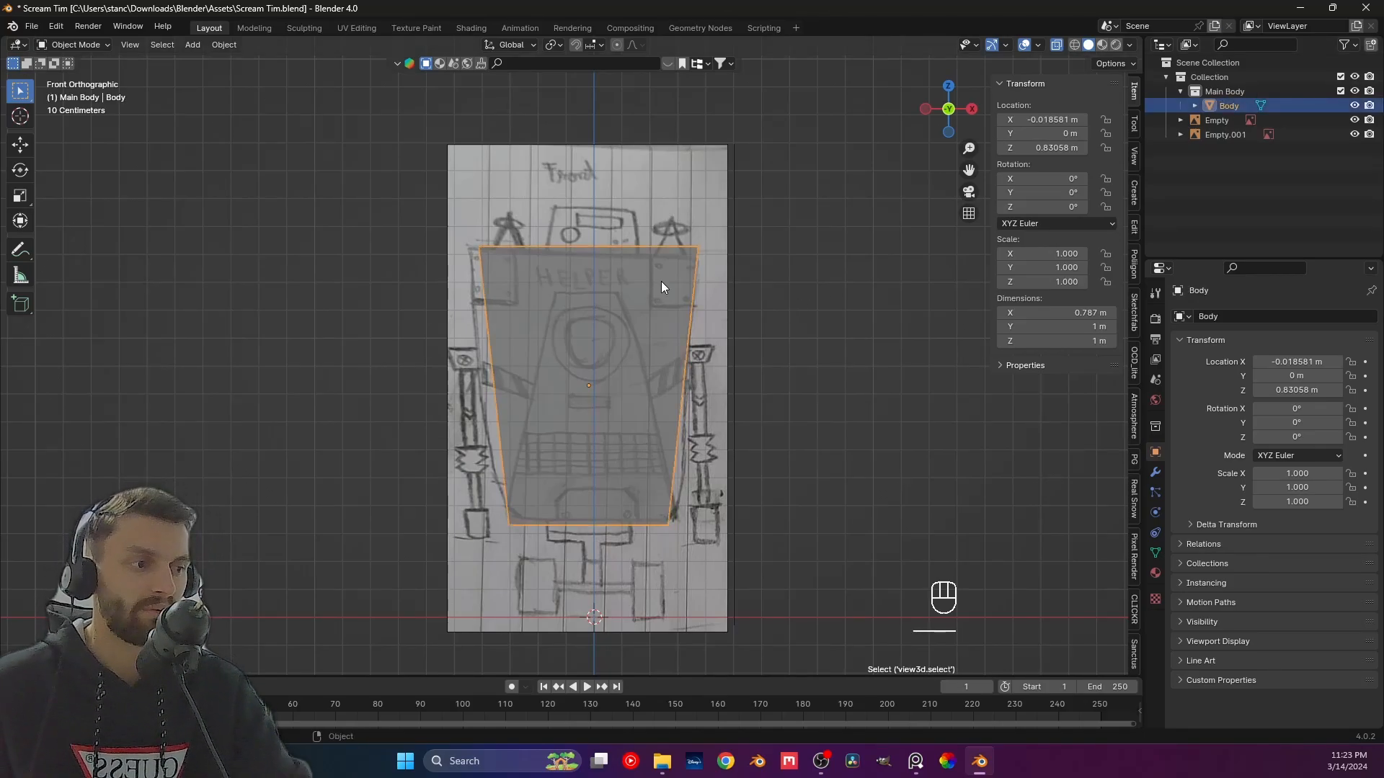
shift+middle_drag(589, 453, 587, 430)
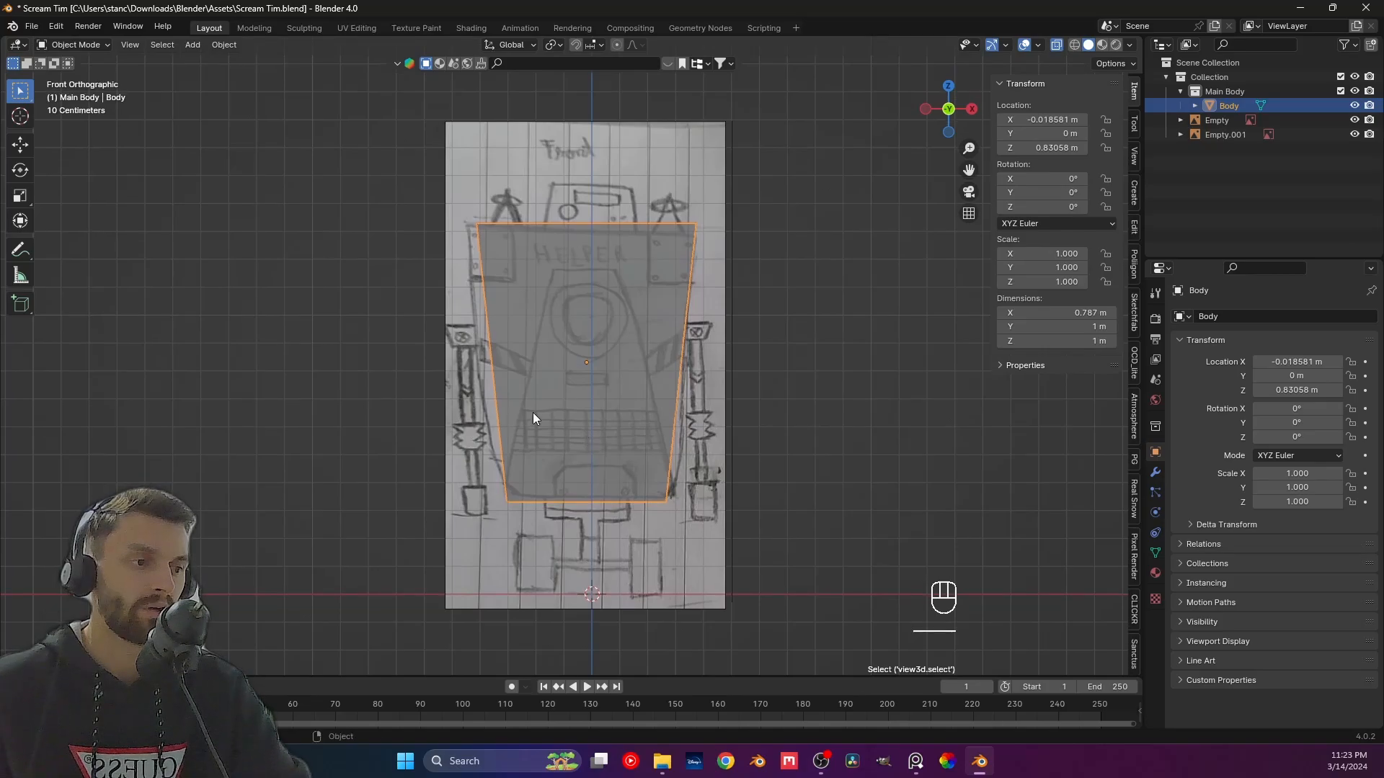
scroll(637, 460, up, 2)
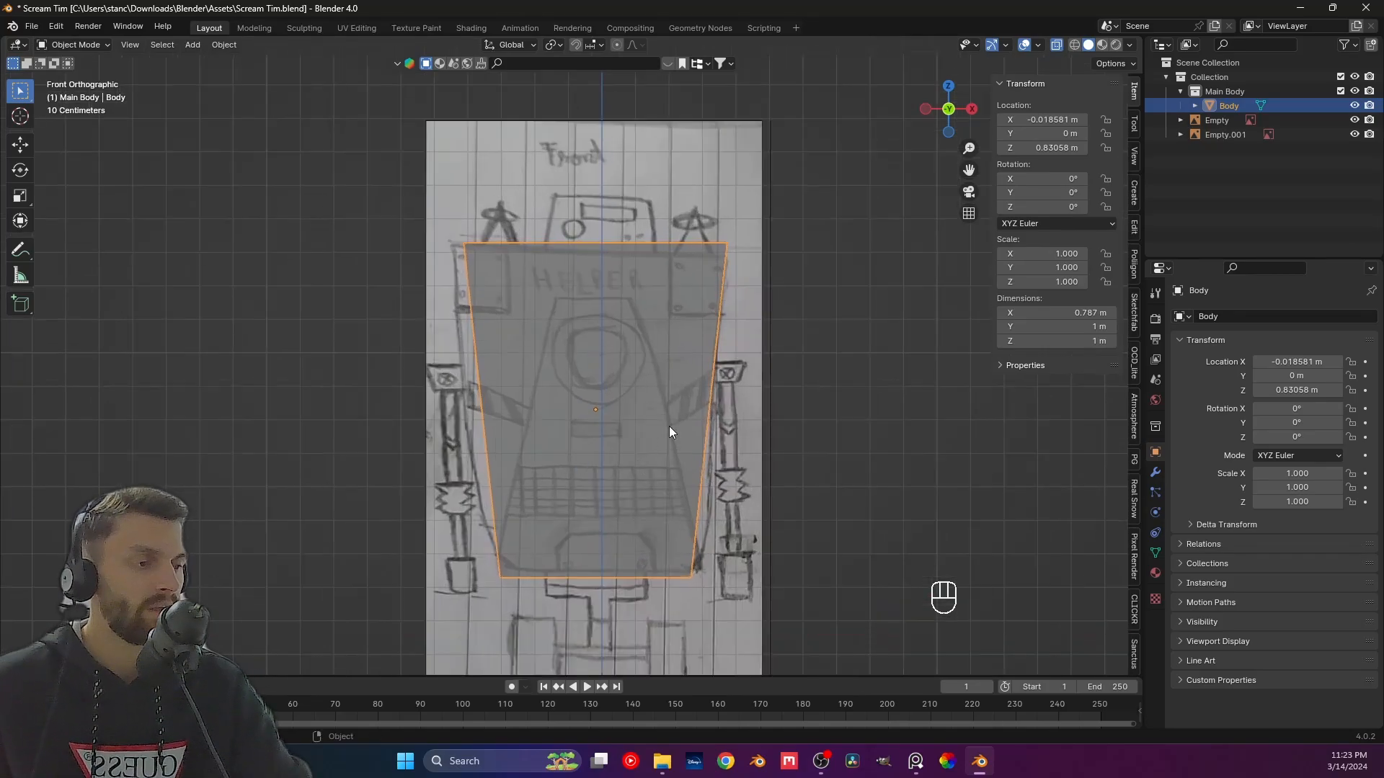
shift+middle_drag(674, 457, 653, 403)
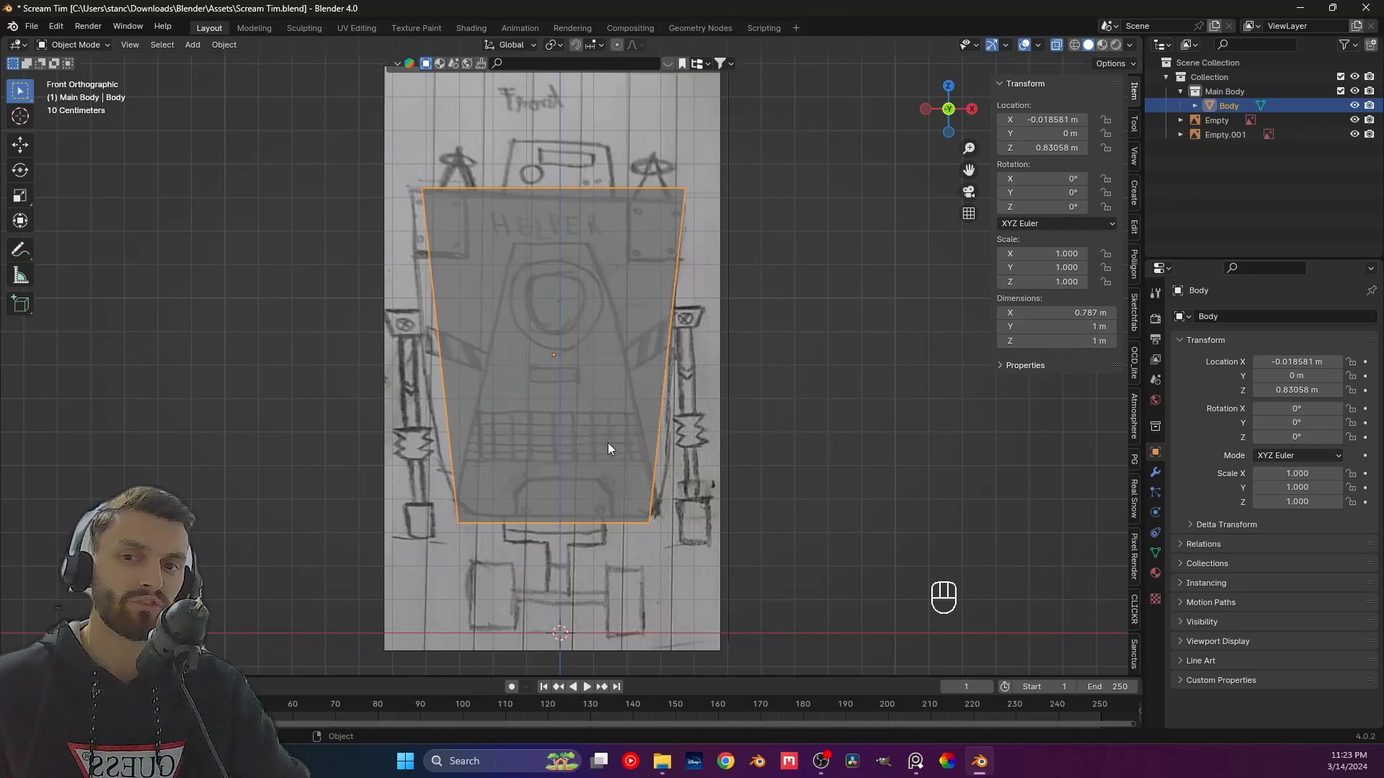
shift+middle_drag(620, 386, 651, 336)
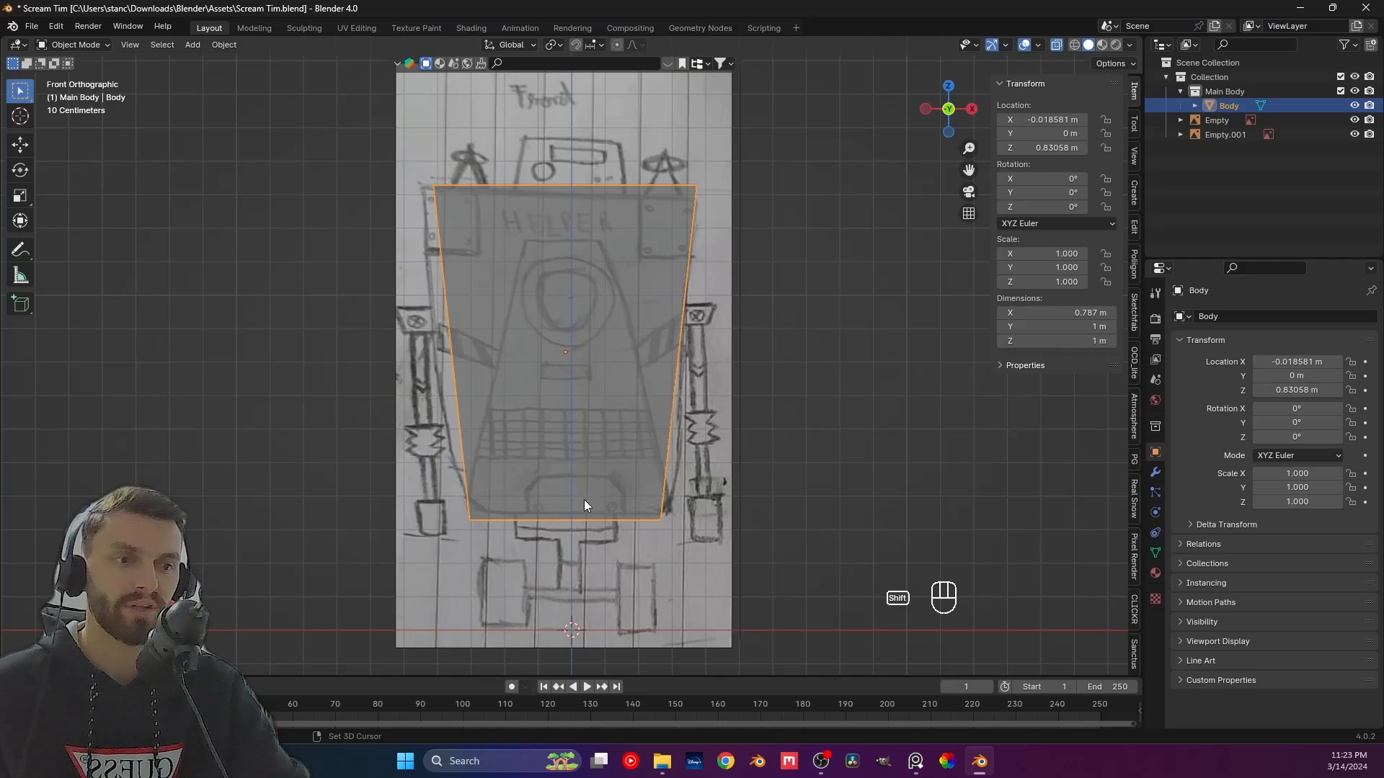
scroll(586, 497, up, 4)
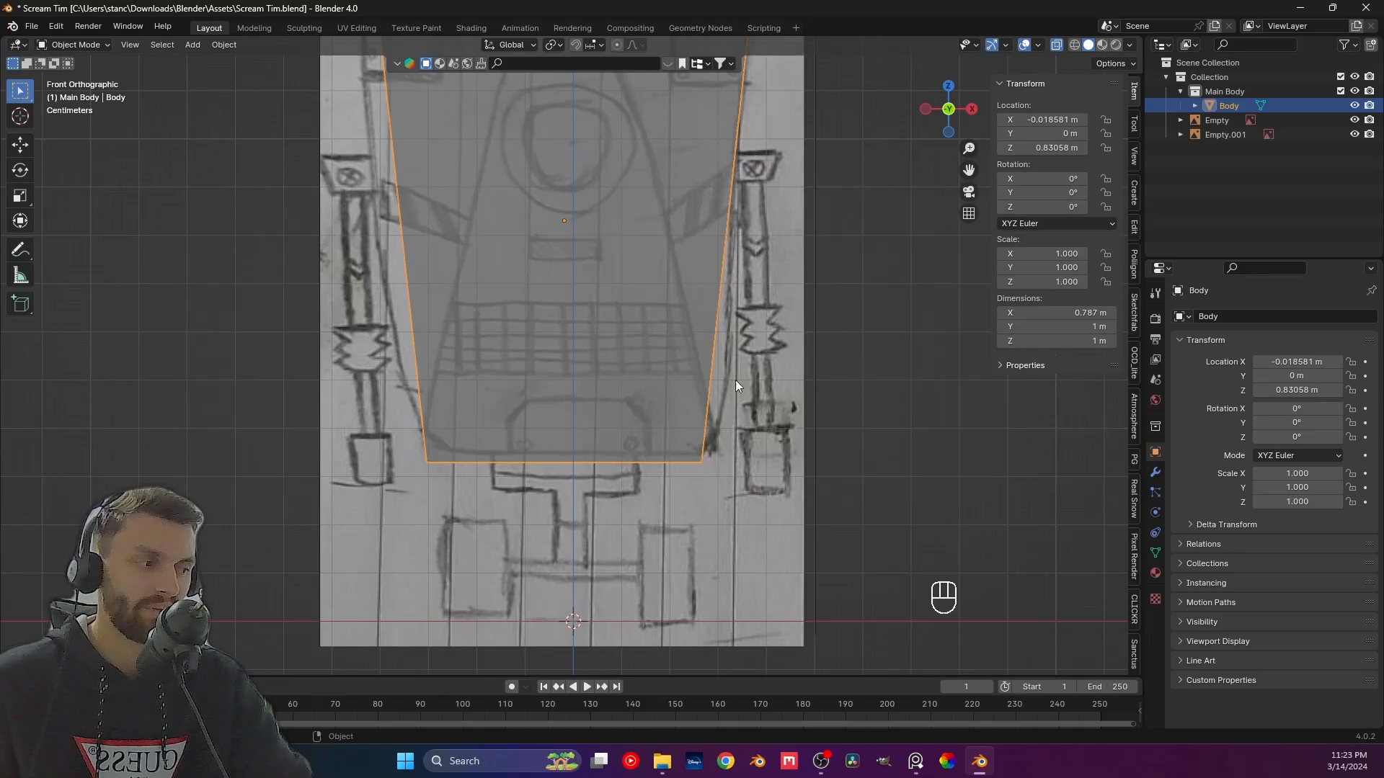
shift+middle_drag(743, 307, 708, 445)
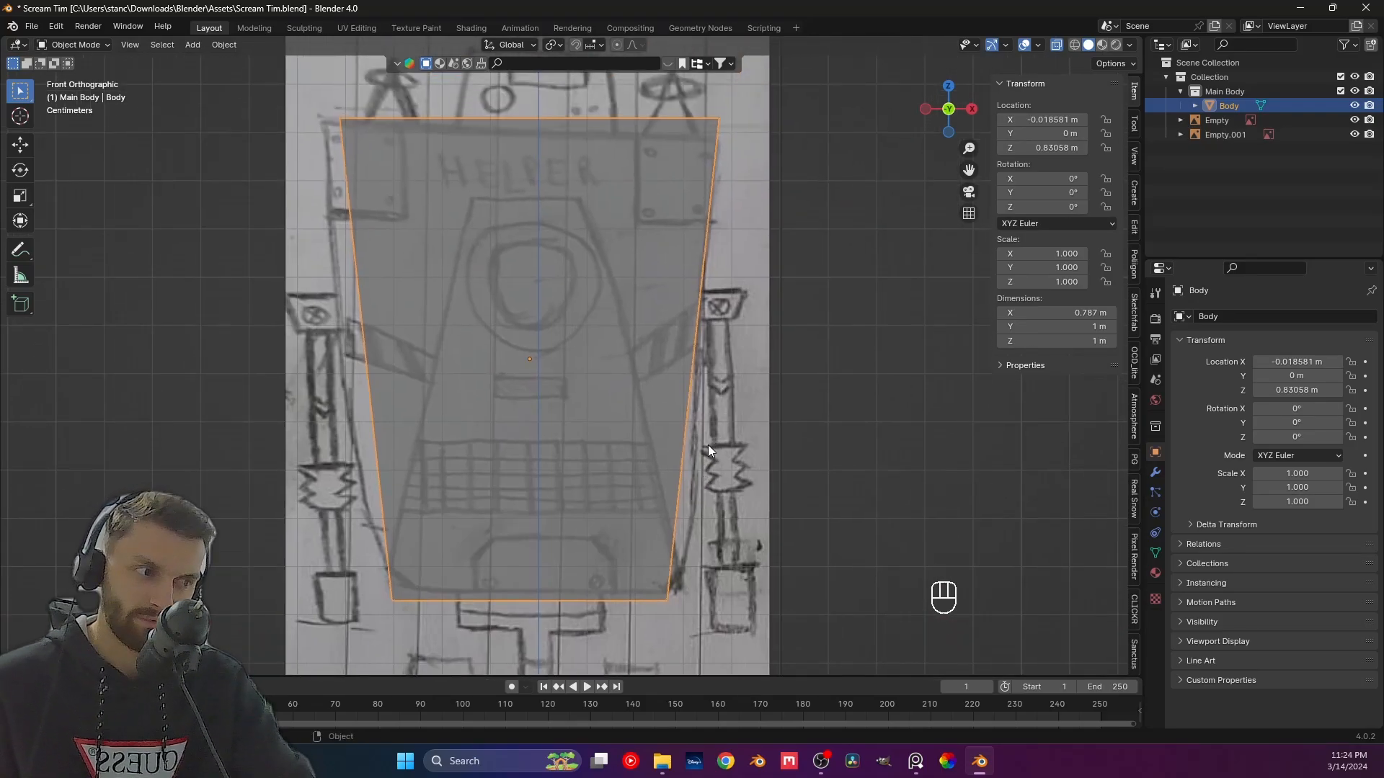
scroll(709, 446, down, 1)
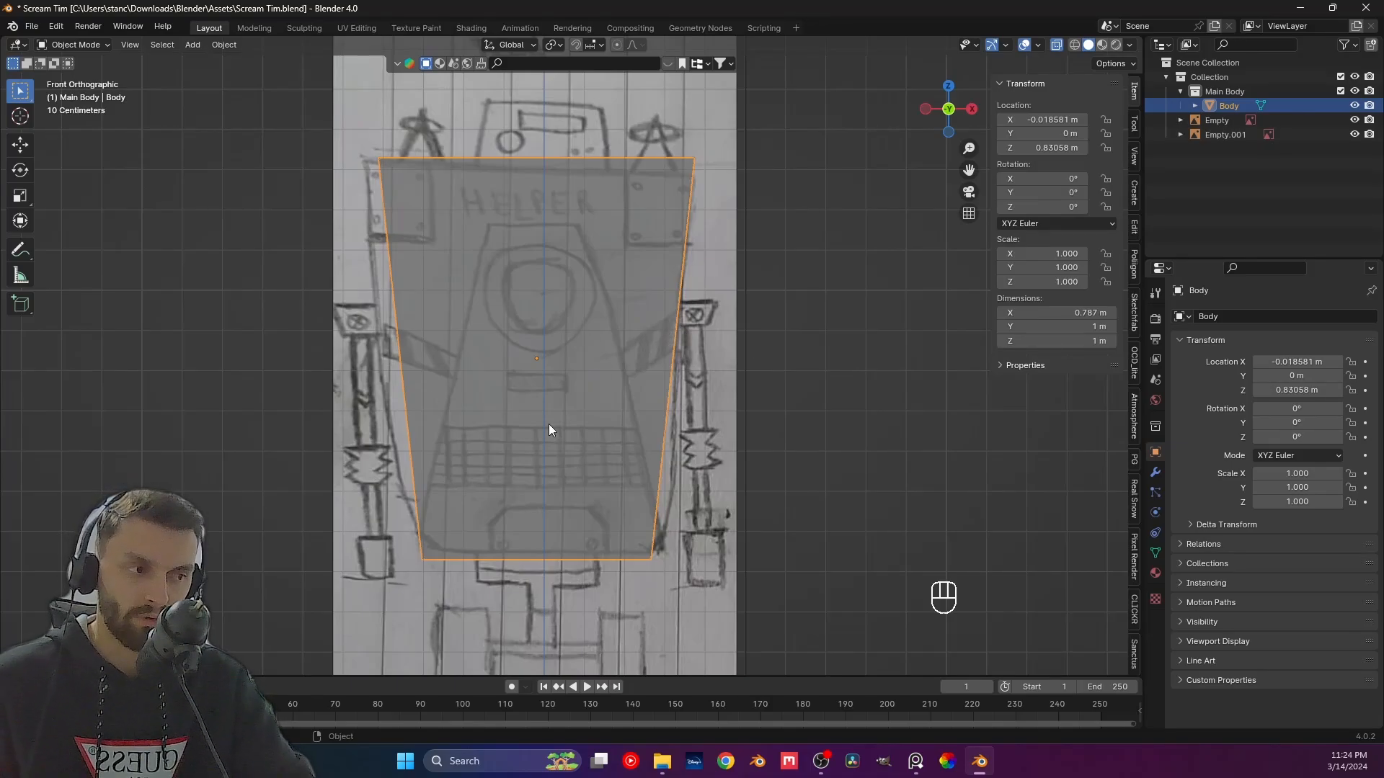
right_click(547, 384)
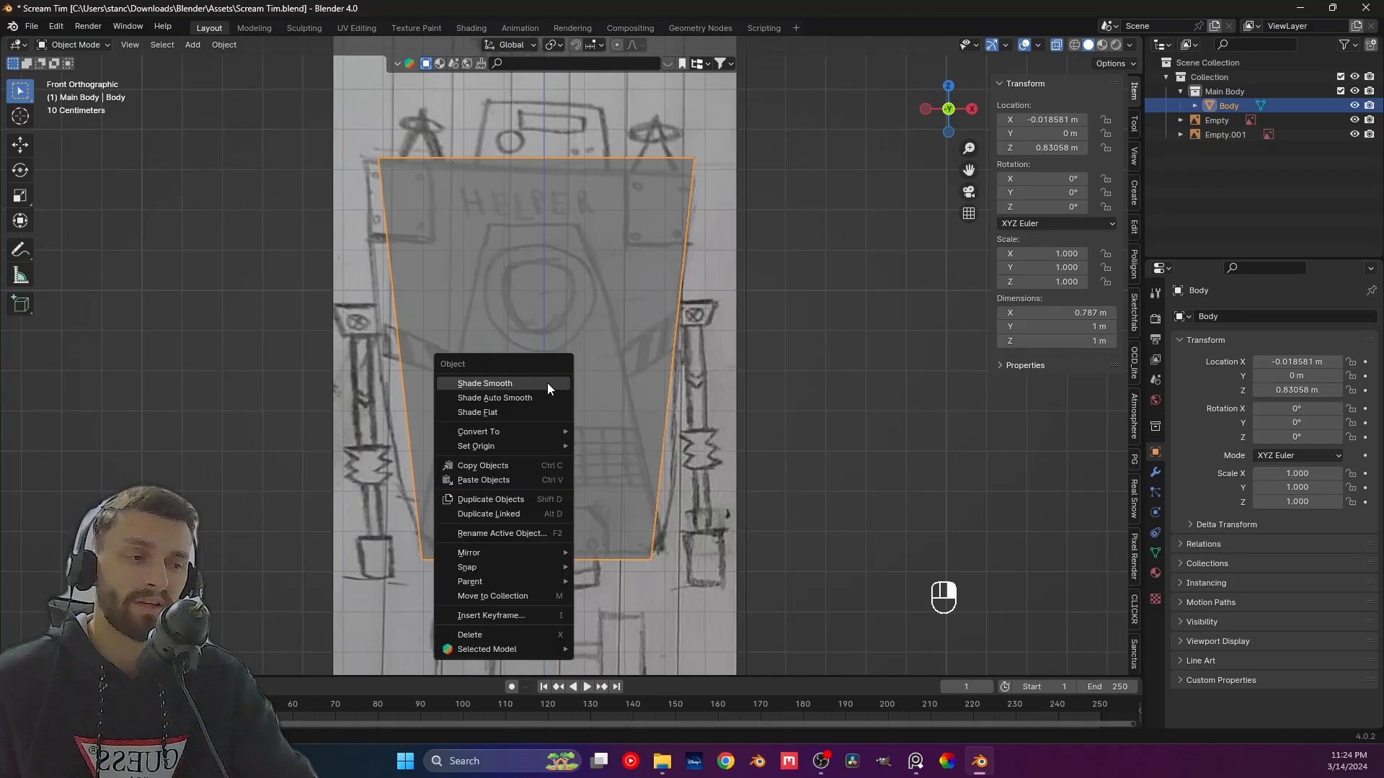
click(836, 249)
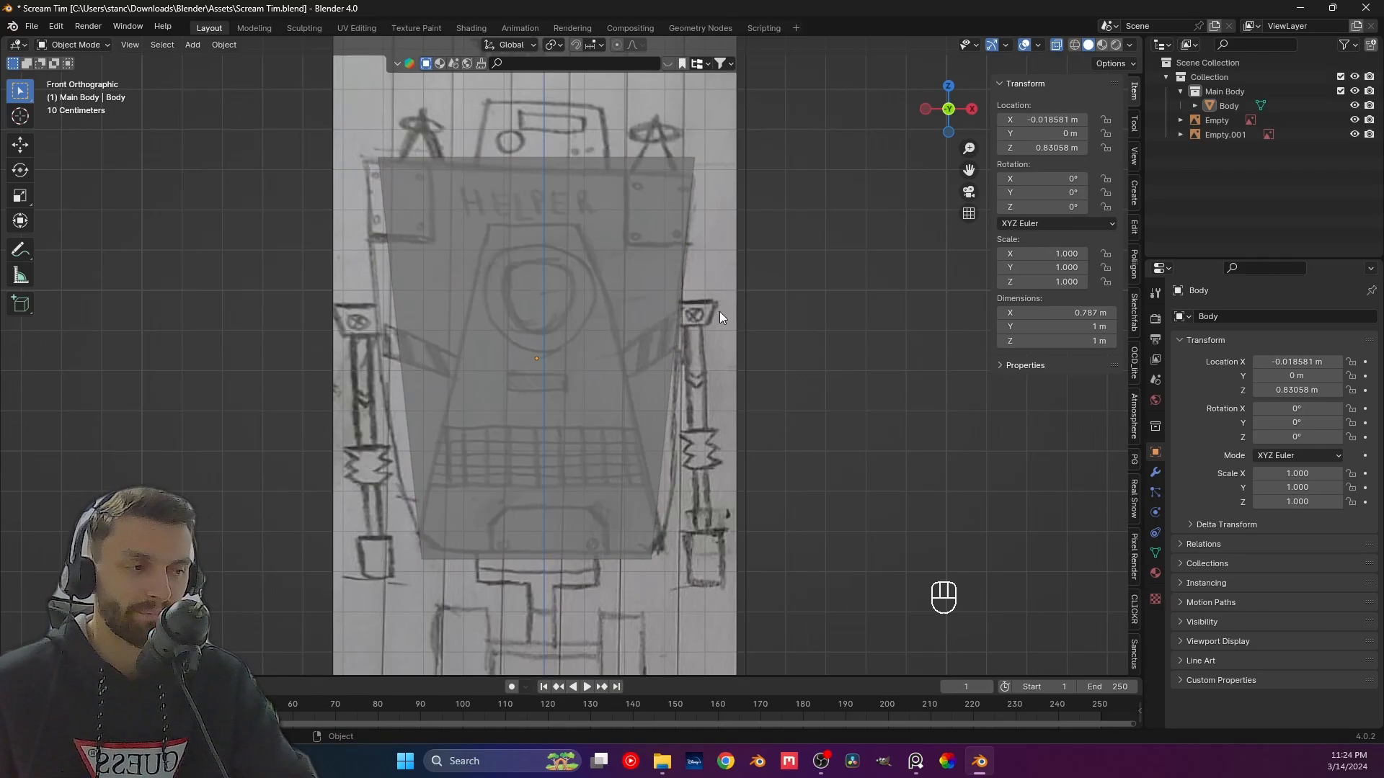
shift+middle_drag(719, 313, 701, 317)
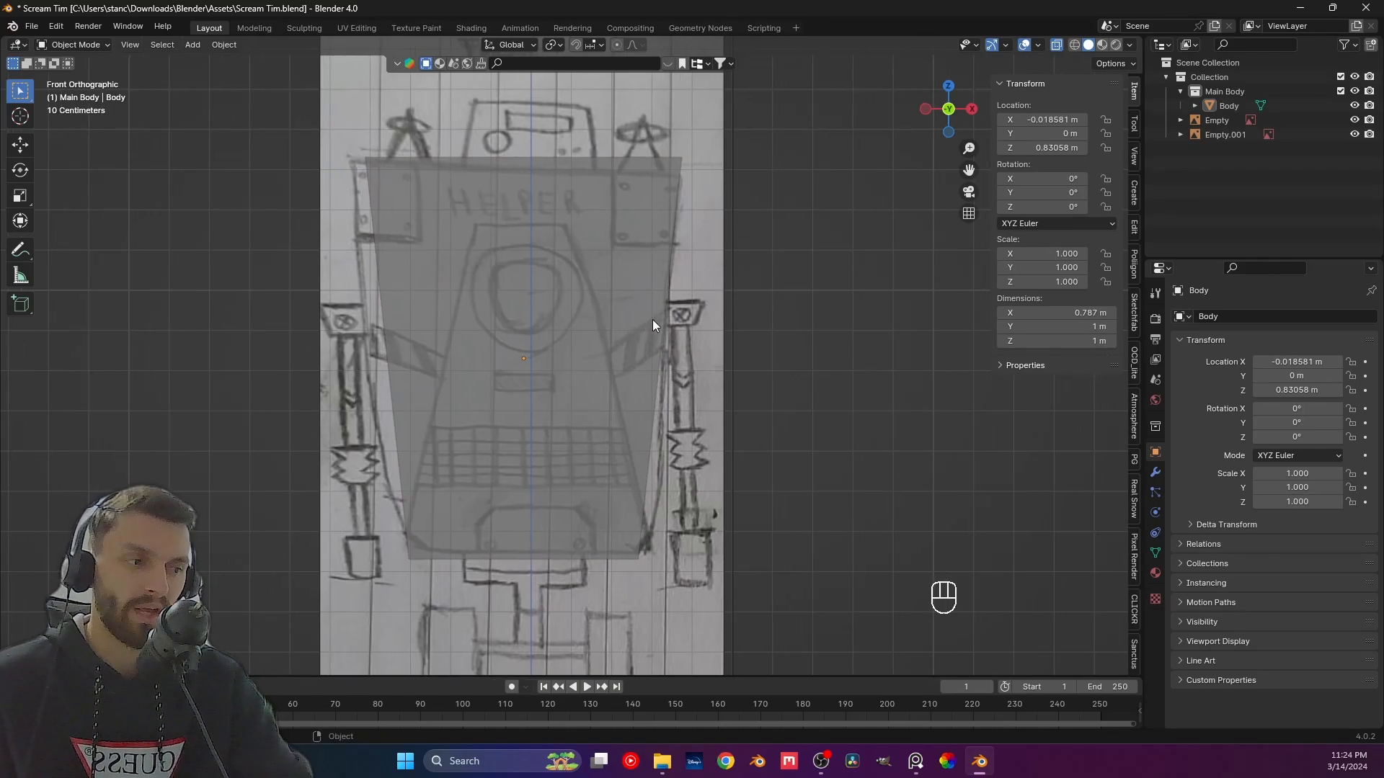
Create a new collection, move it out of Main Body into the parent Collection, and rename it Arms.
right_click(1230, 93)
click(1228, 91)
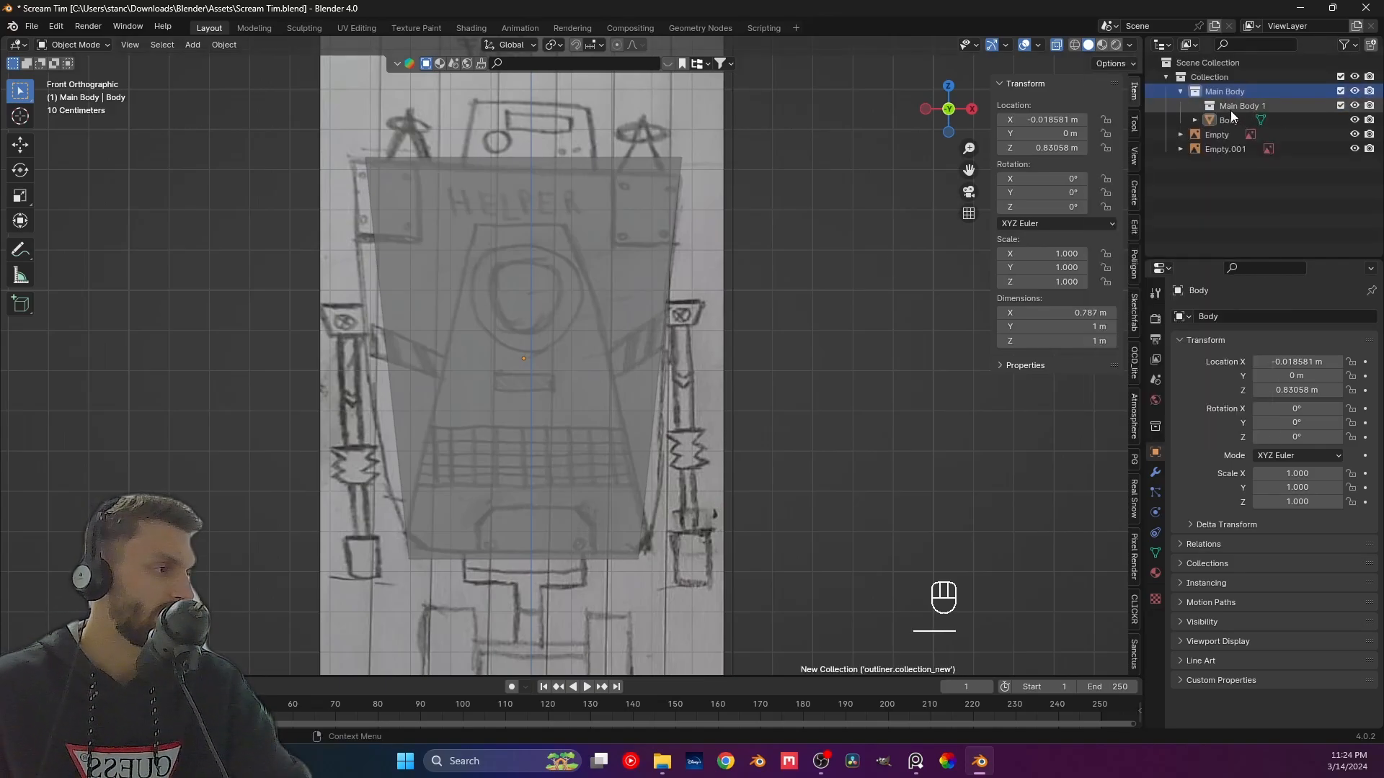
drag(1230, 110, 1204, 78)
double_click(1218, 119)
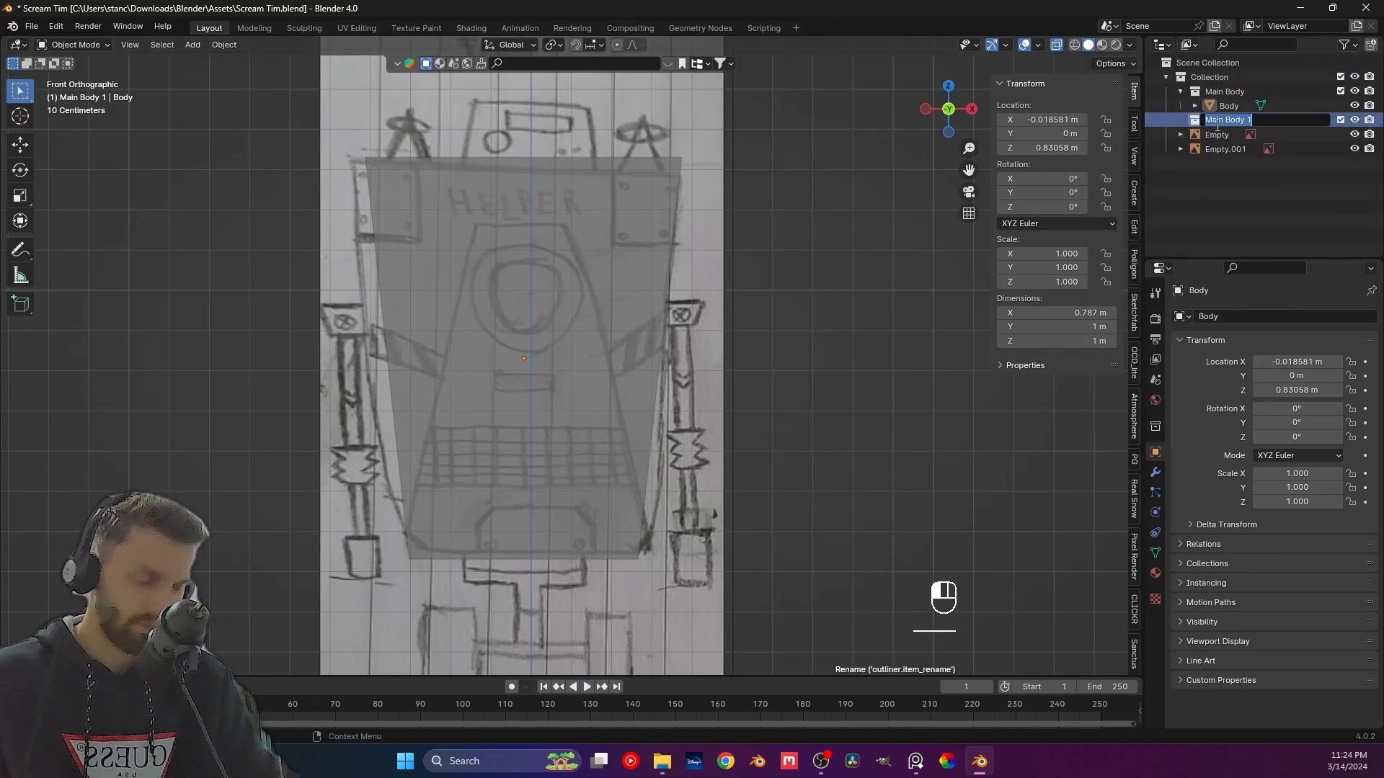
text(Arms)
key(Return)
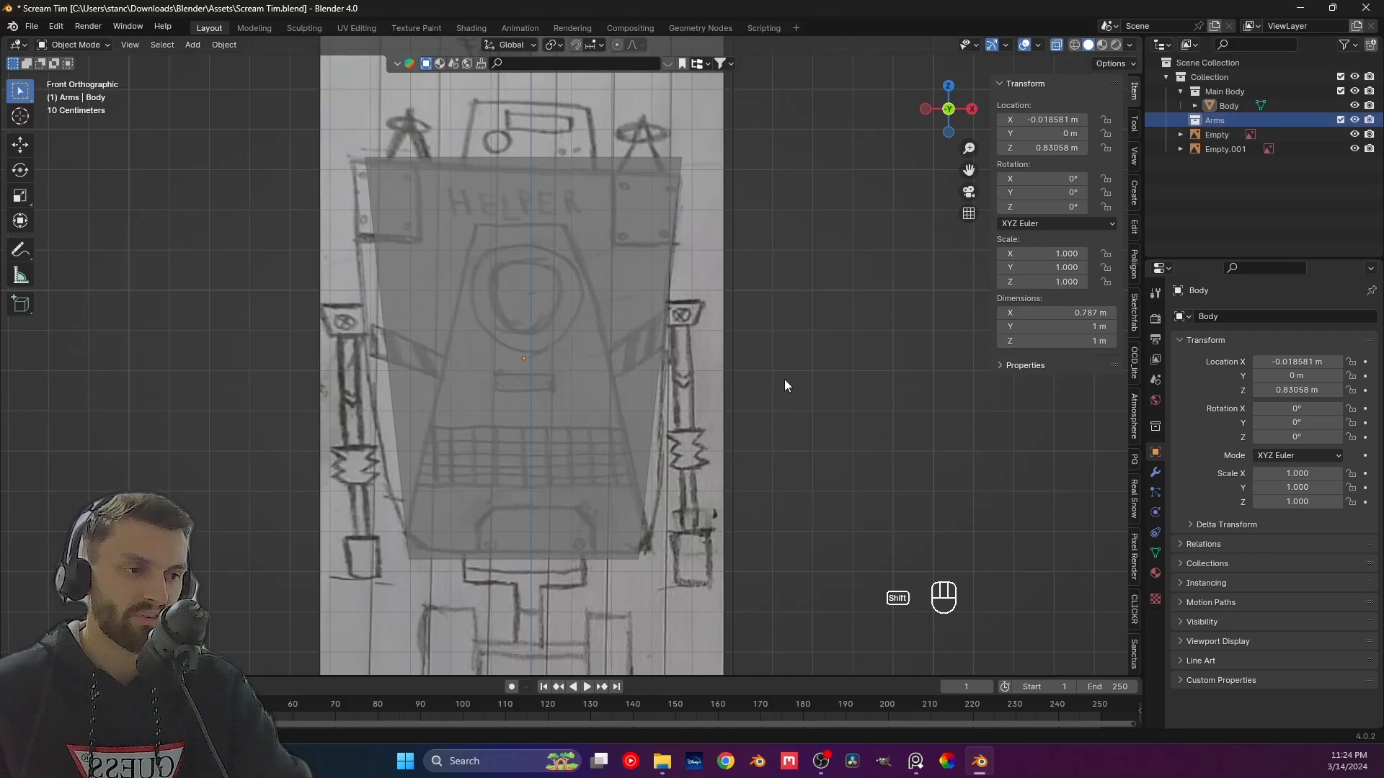
Add a cube to the Arms collection, scale it uniformly to about 0.67 m, and raise it to about Z 0.864 m.
shift+middle_drag(784, 380, 844, 359)
click(600, 301)
key(shift+a)
mouse_move(591, 298)
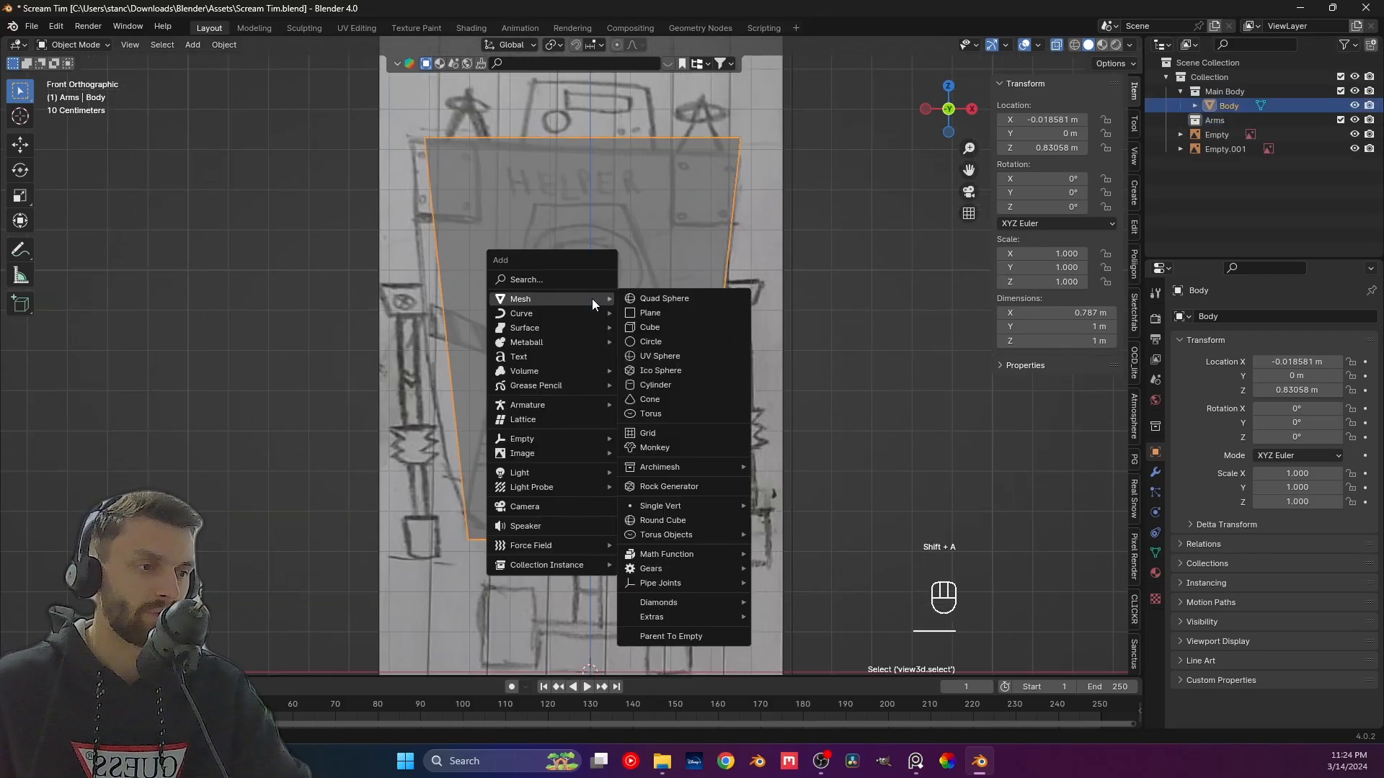
click(650, 327)
key(s)
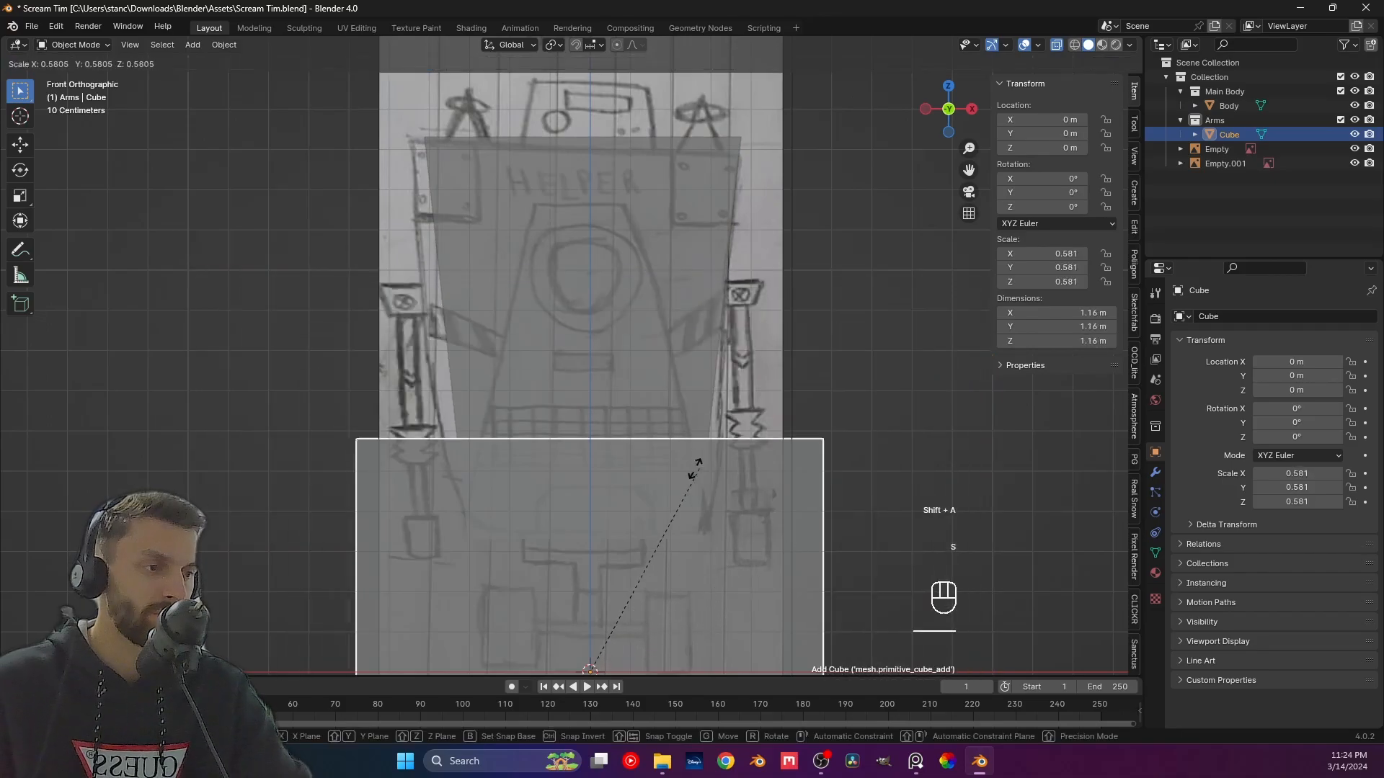
click(621, 542)
key(g)
click(621, 196)
Scale the new cube into a thin bar about 0.049 m high along Z and 0.064 m deep along Y.
key(s)
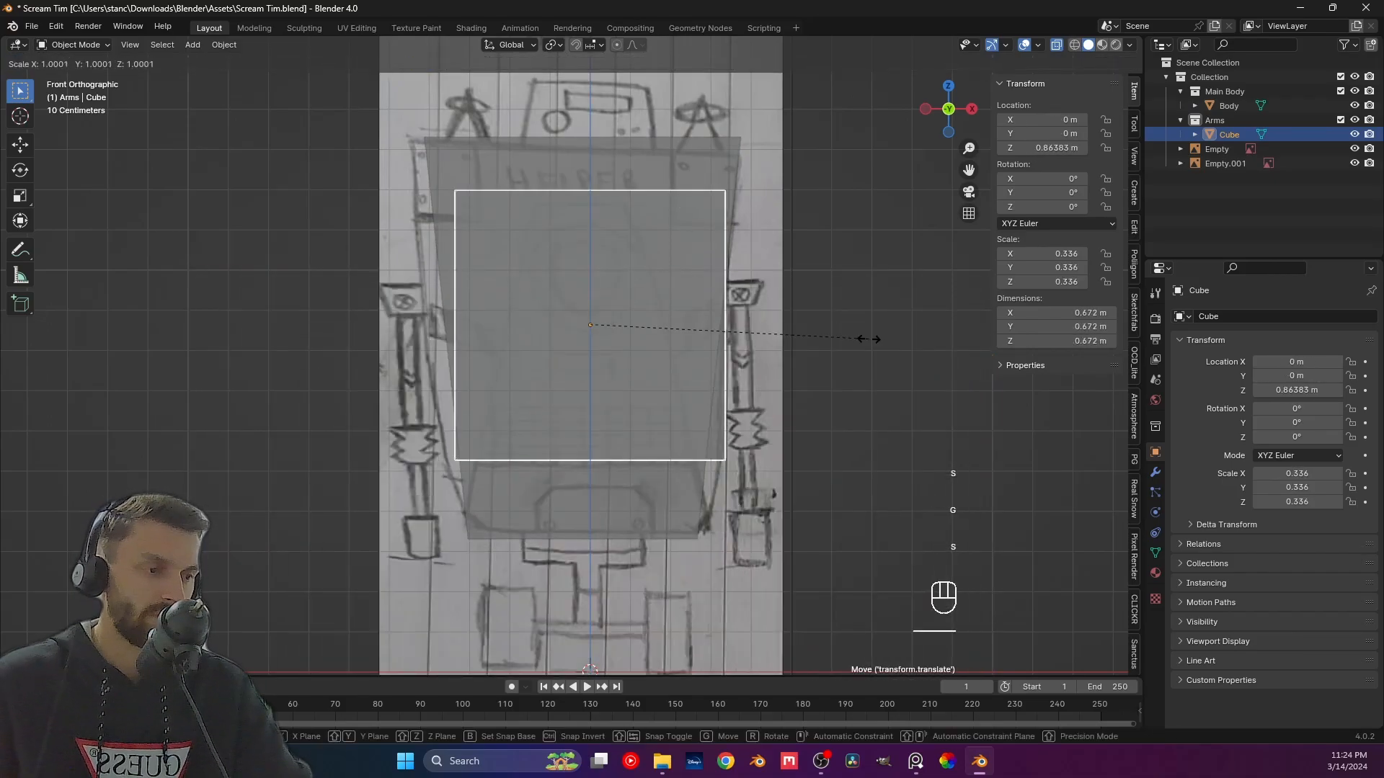
key(z)
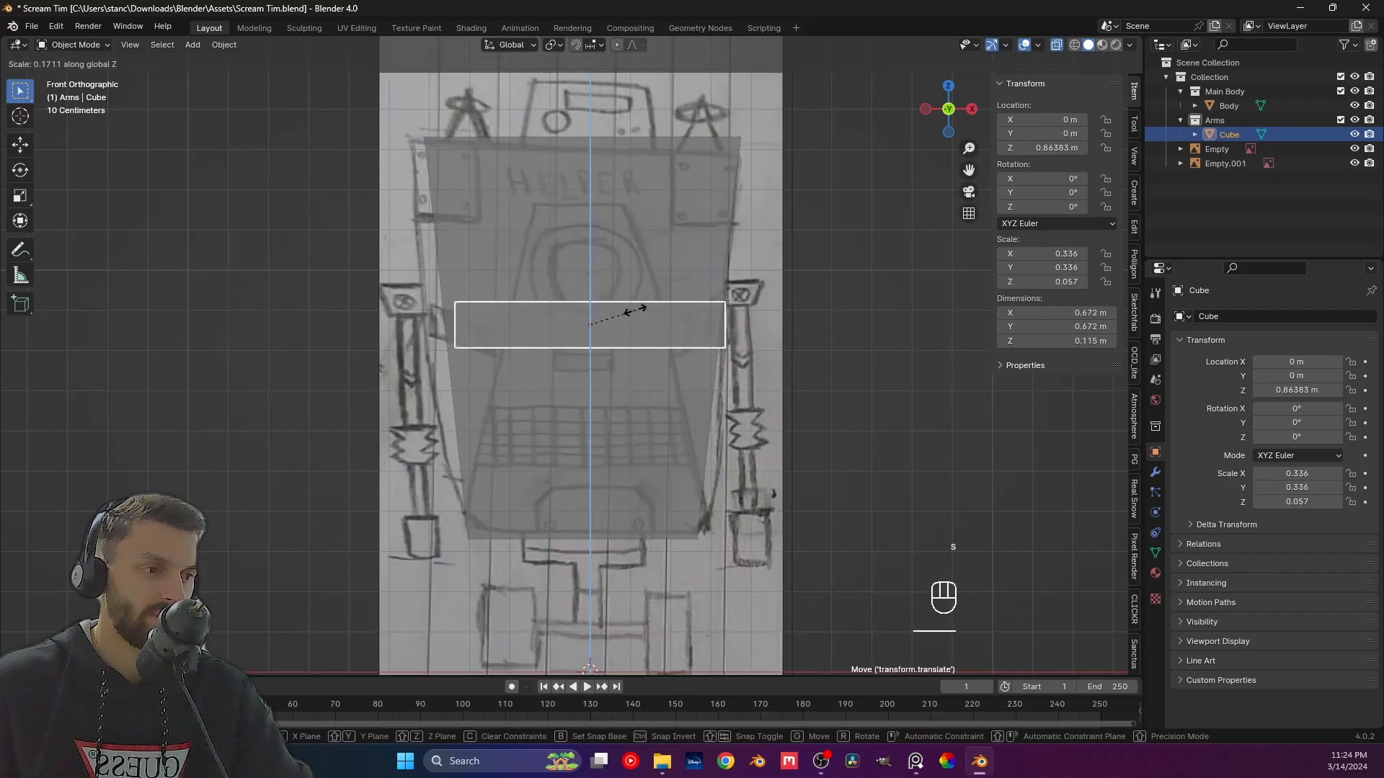
click(608, 318)
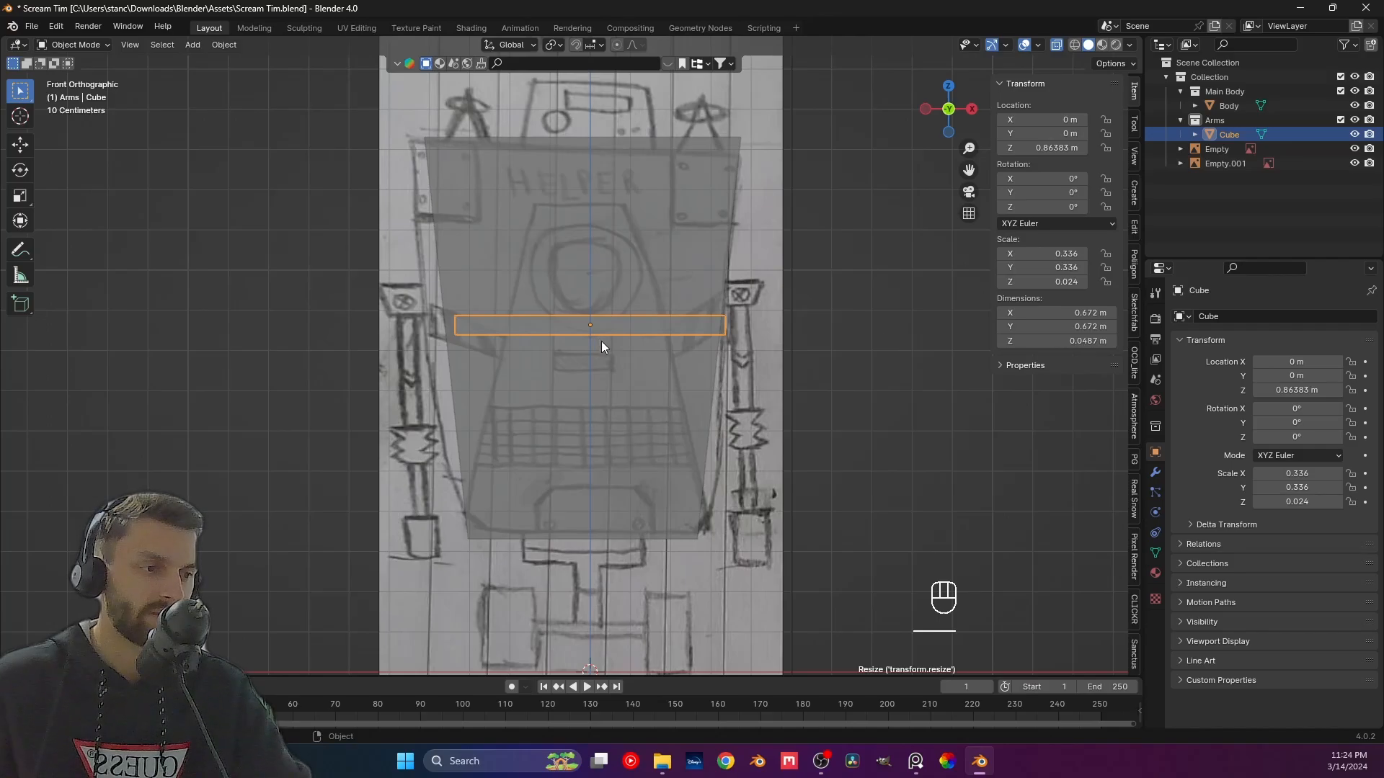
middle_drag(604, 344, 721, 365)
key(s)
key(y)
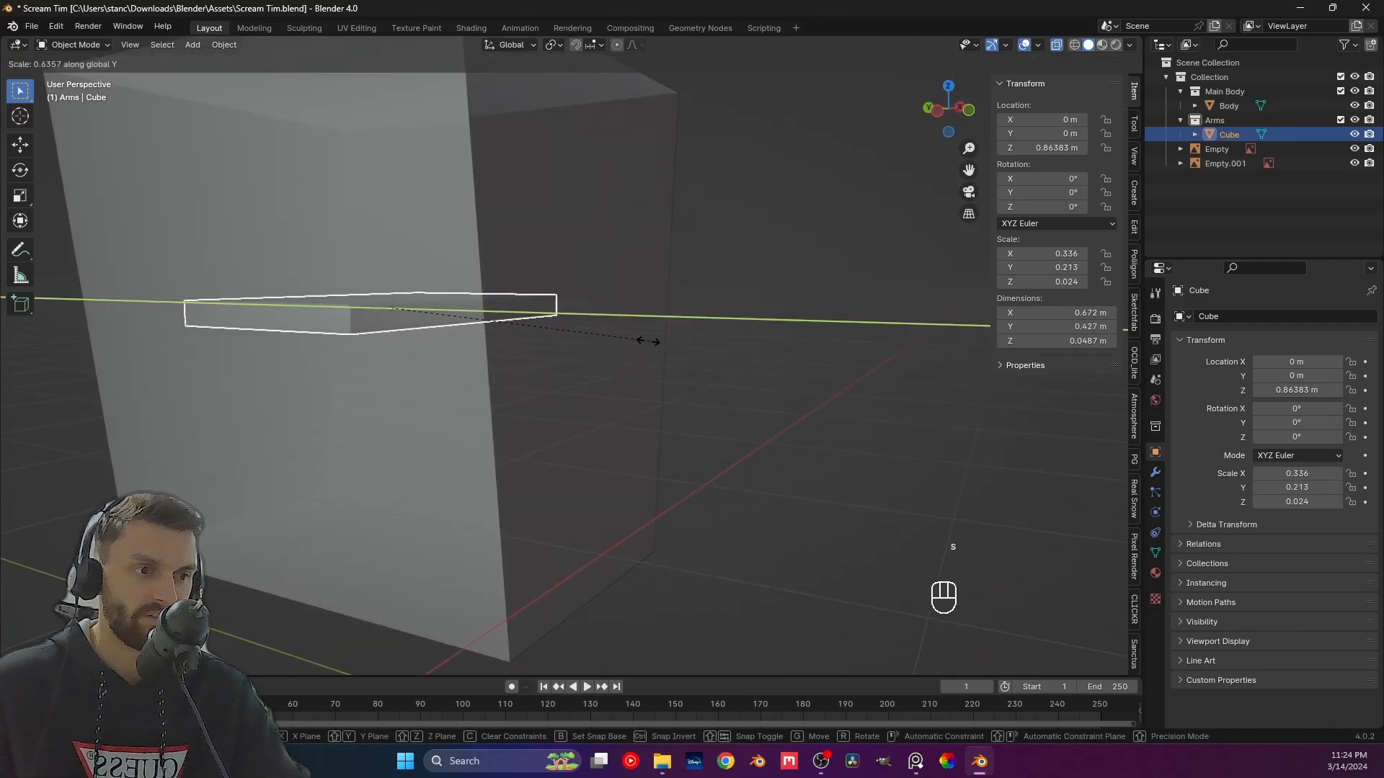
click(432, 317)
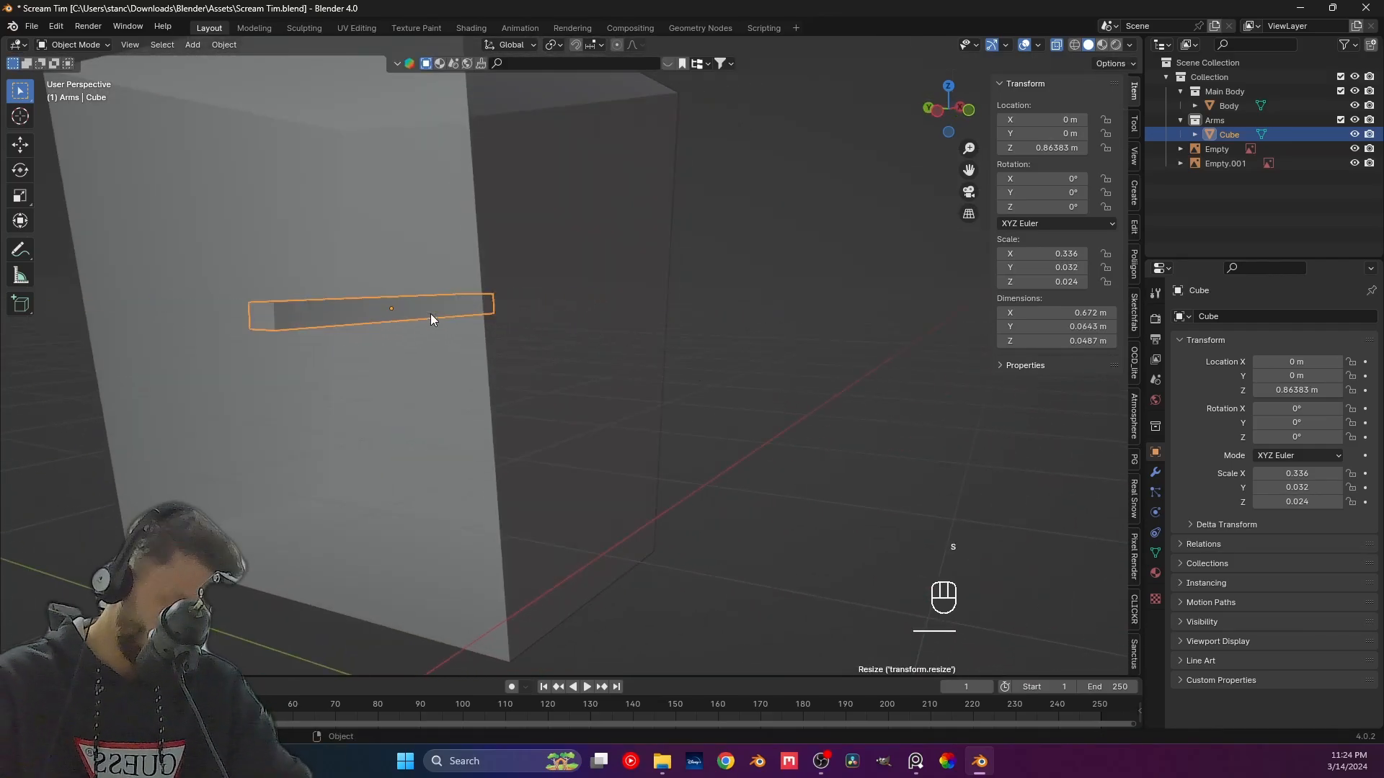
In front view, move the bar over the sketched shoulder block at about X 0.373 m and Z 0.943 m.
key(KP_1)
key(g)
key(x)
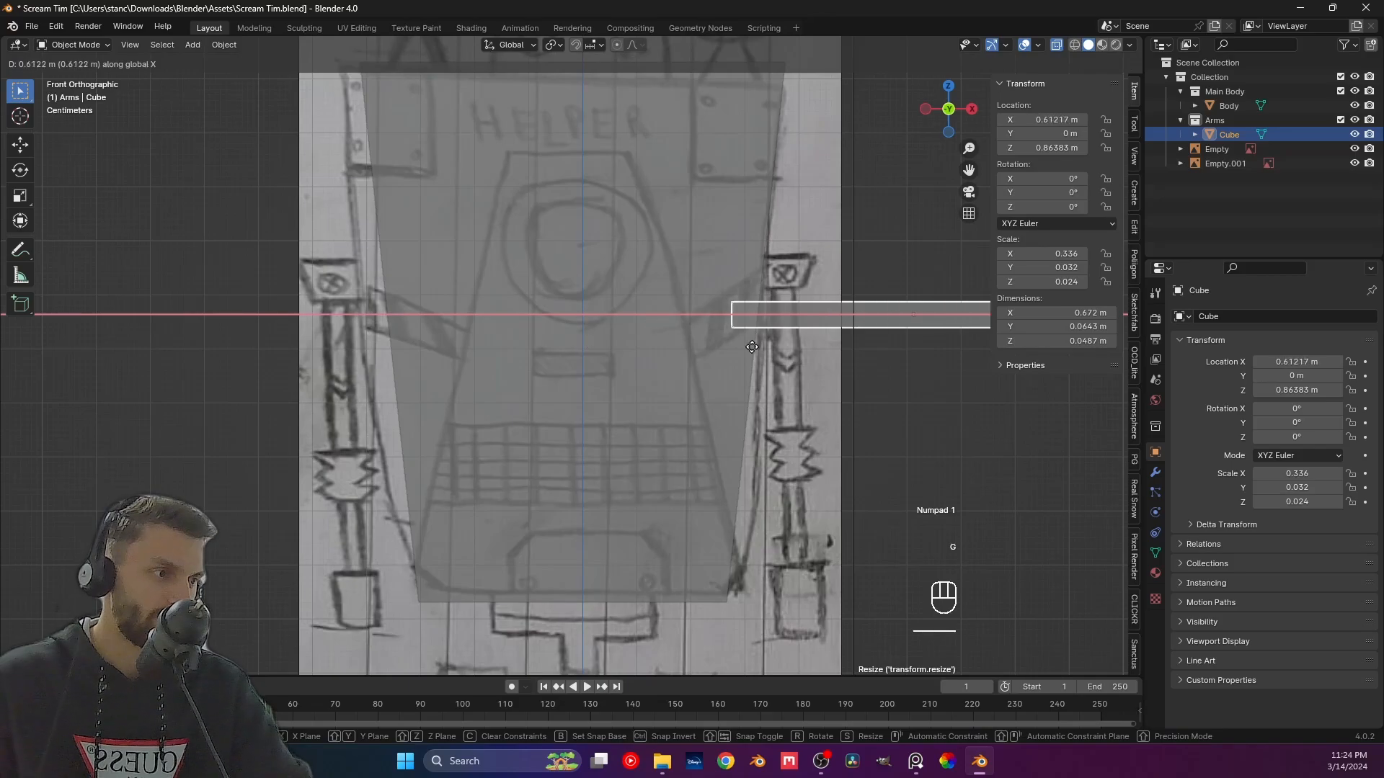
click(768, 346)
key(g)
key(z)
click(771, 310)
key(g)
key(x)
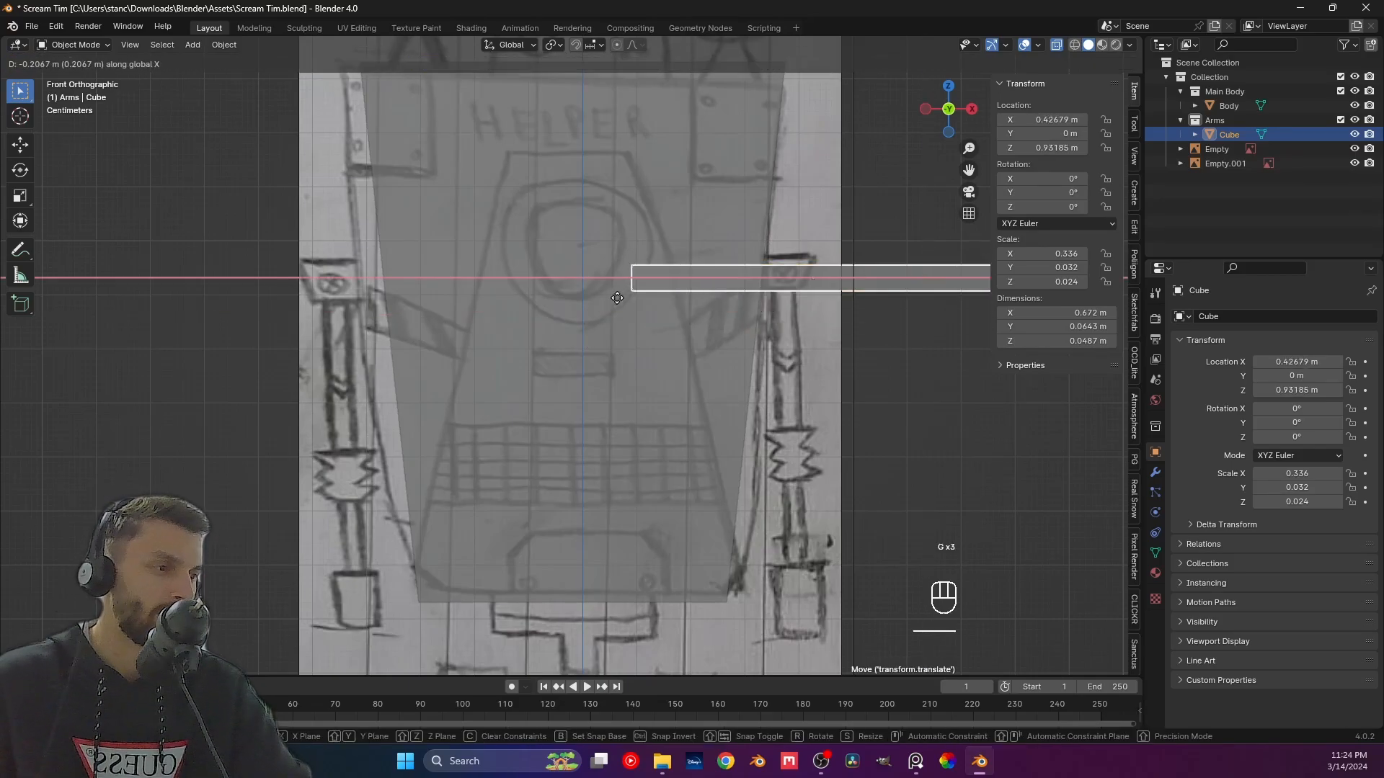
click(631, 297)
key(g)
middle_click(632, 294)
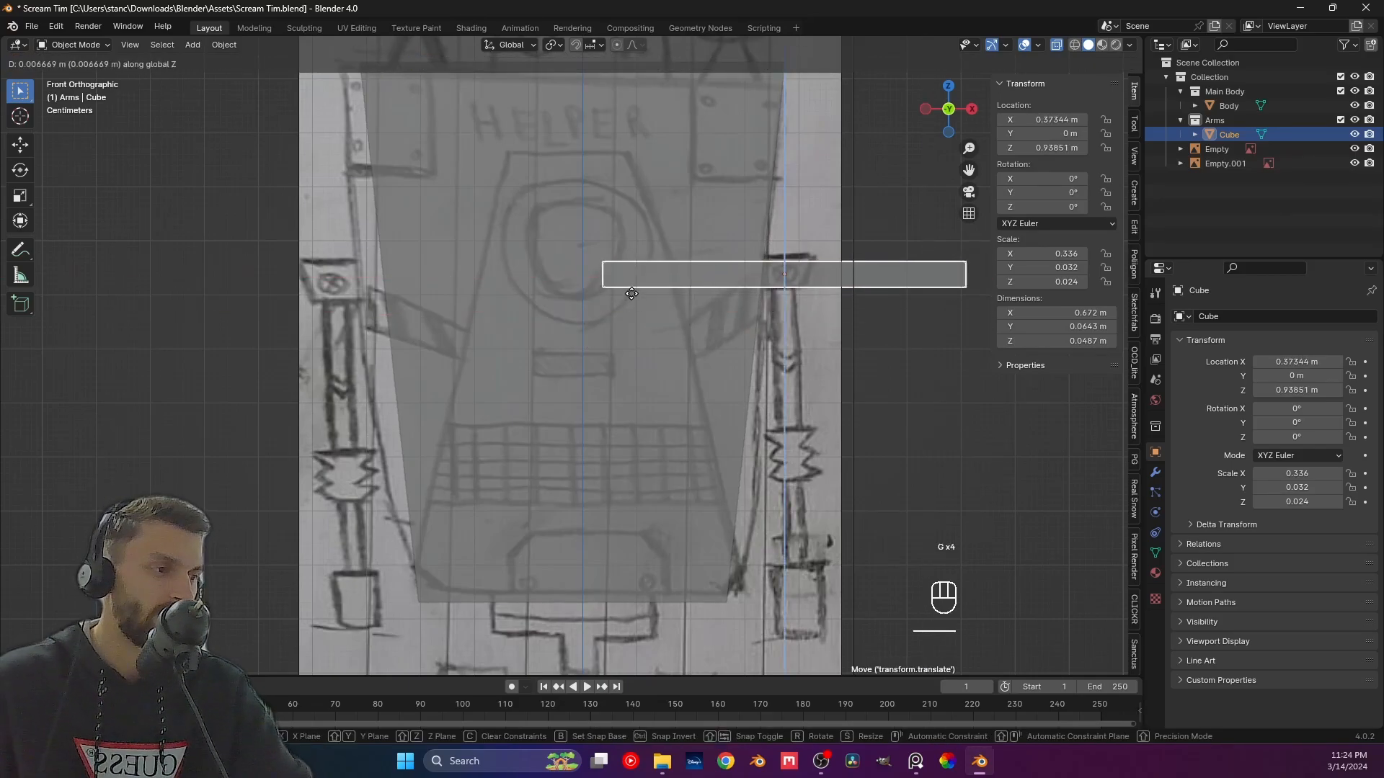
click(631, 291)
Scale the bar along X to about 0.077 m to fit the width of the sketched shoulder block.
key(s)
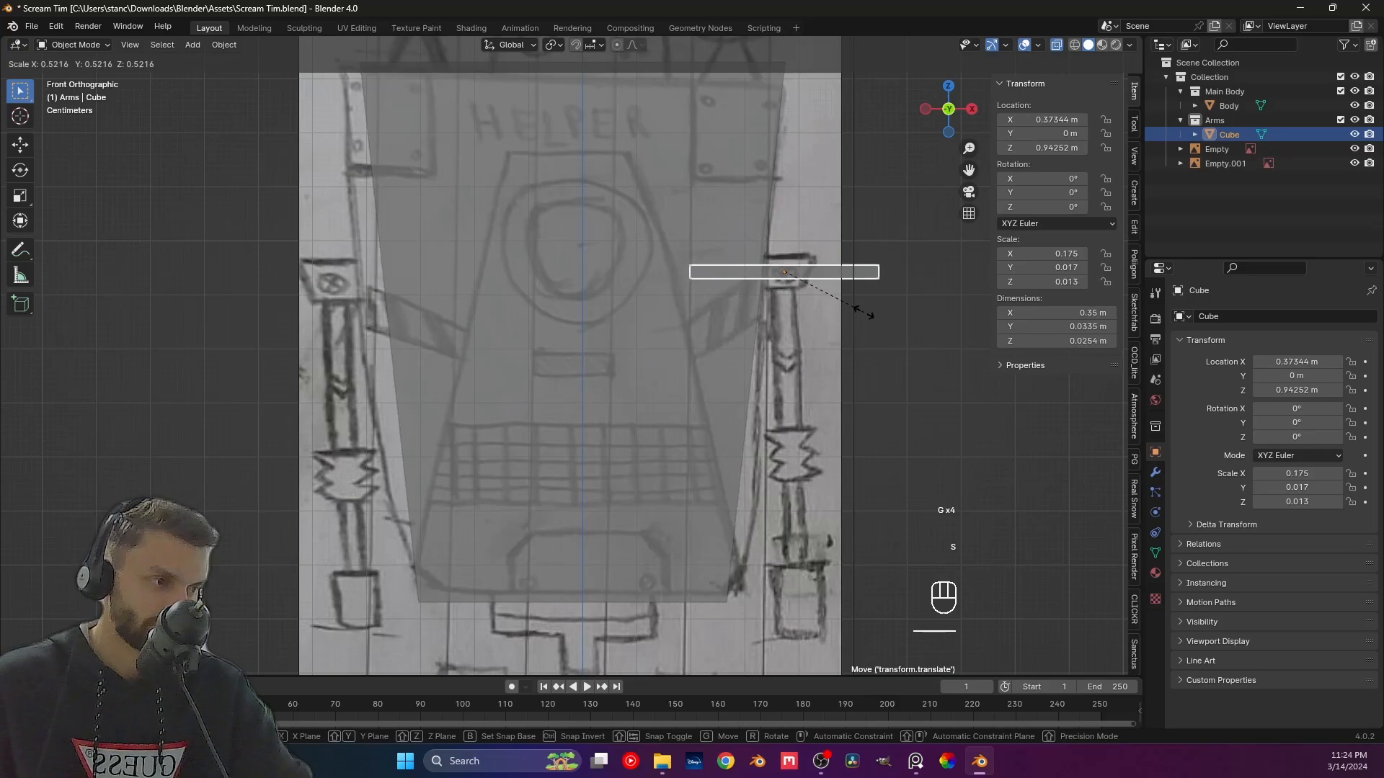
key(x)
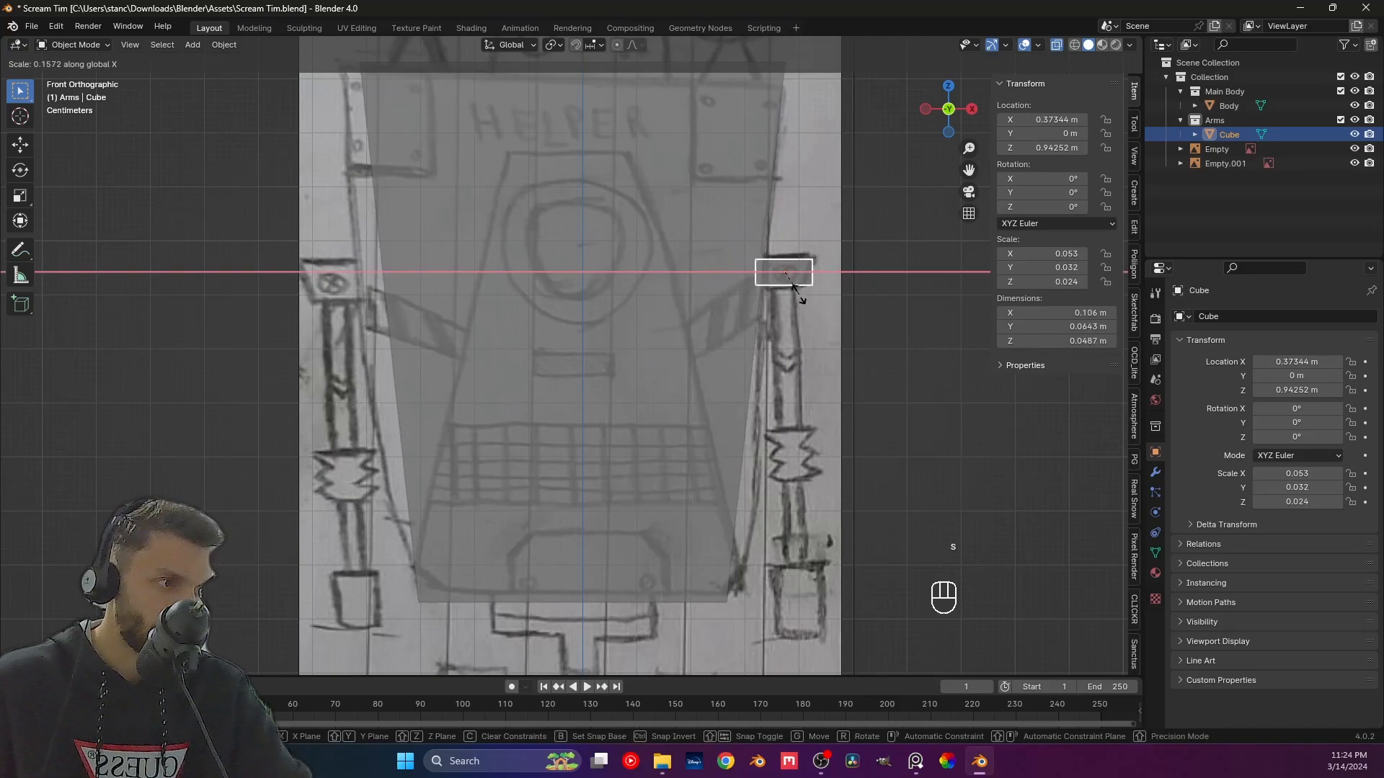
click(790, 292)
In Edit Mode, select the shoulder block's body-facing side and shear it slightly to follow the slant of the body.
shift+middle_drag(803, 293, 674, 331)
scroll(630, 394, down, 1)
scroll(630, 393, up, 2)
shift+middle_drag(615, 382, 519, 405)
scroll(587, 392, up, 5)
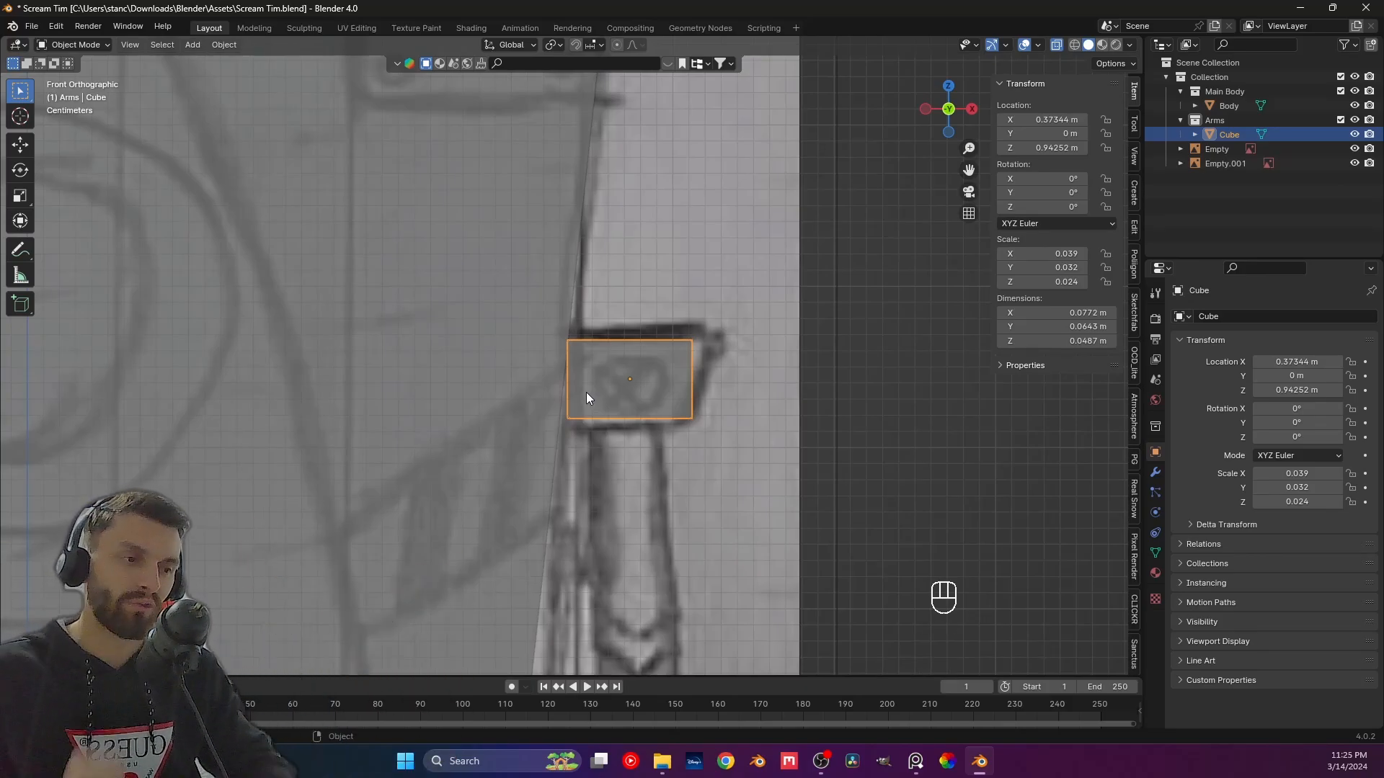
scroll(586, 392, down, 5)
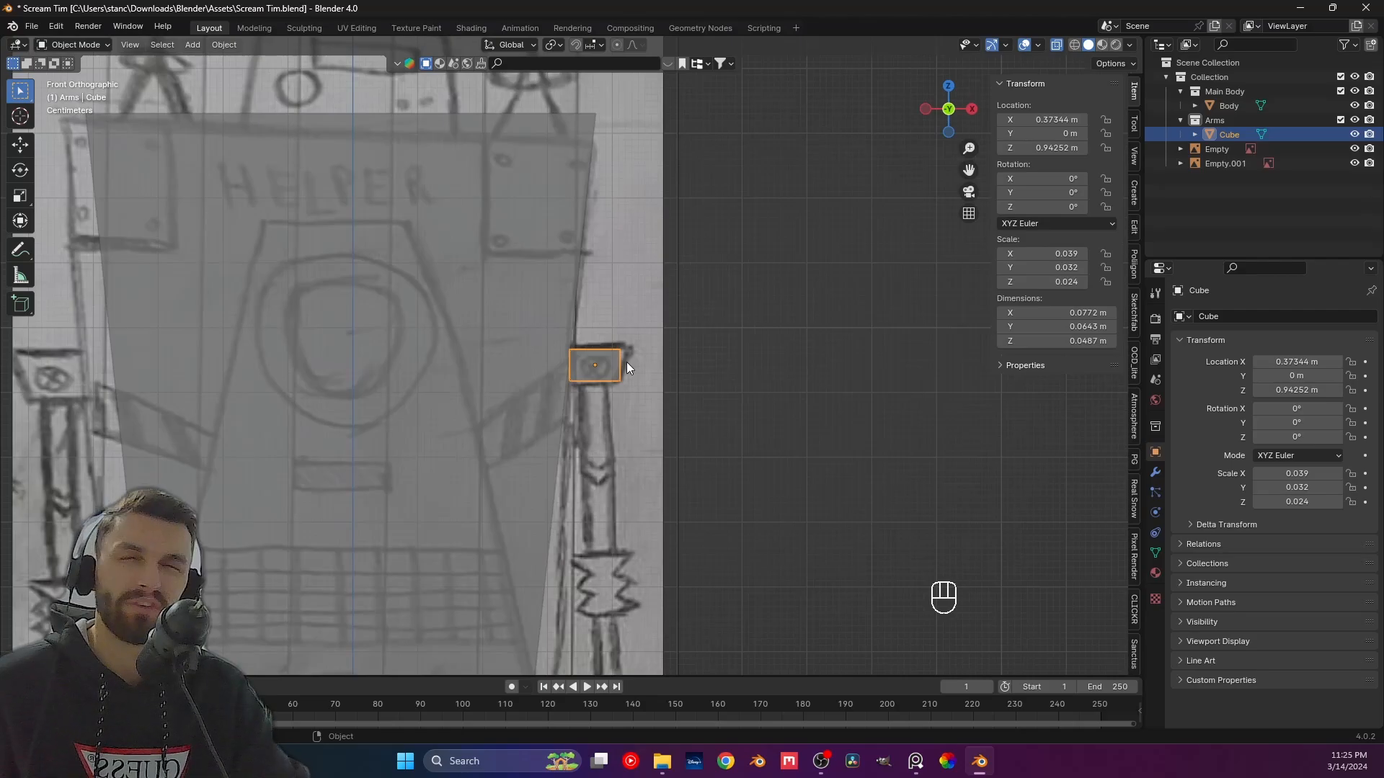
scroll(582, 339, up, 6)
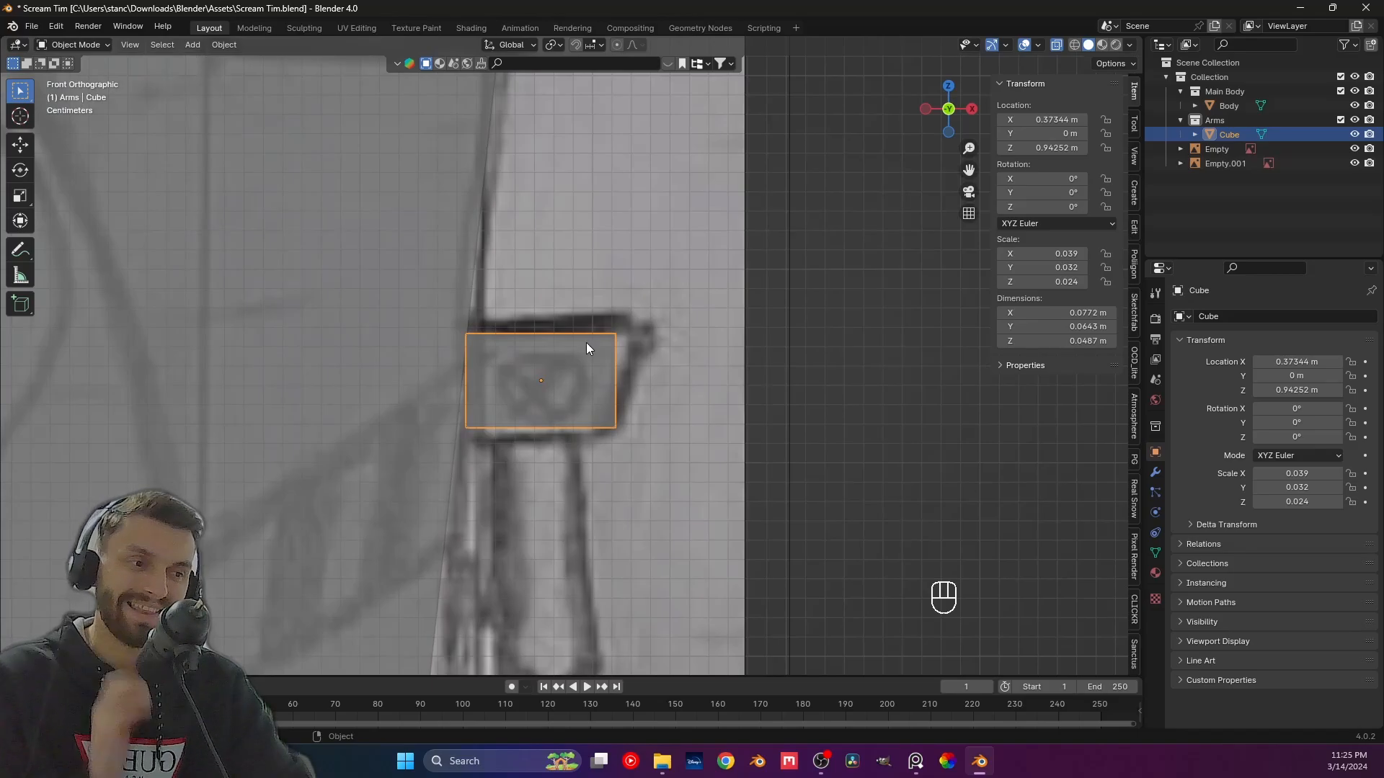
key(Tab)
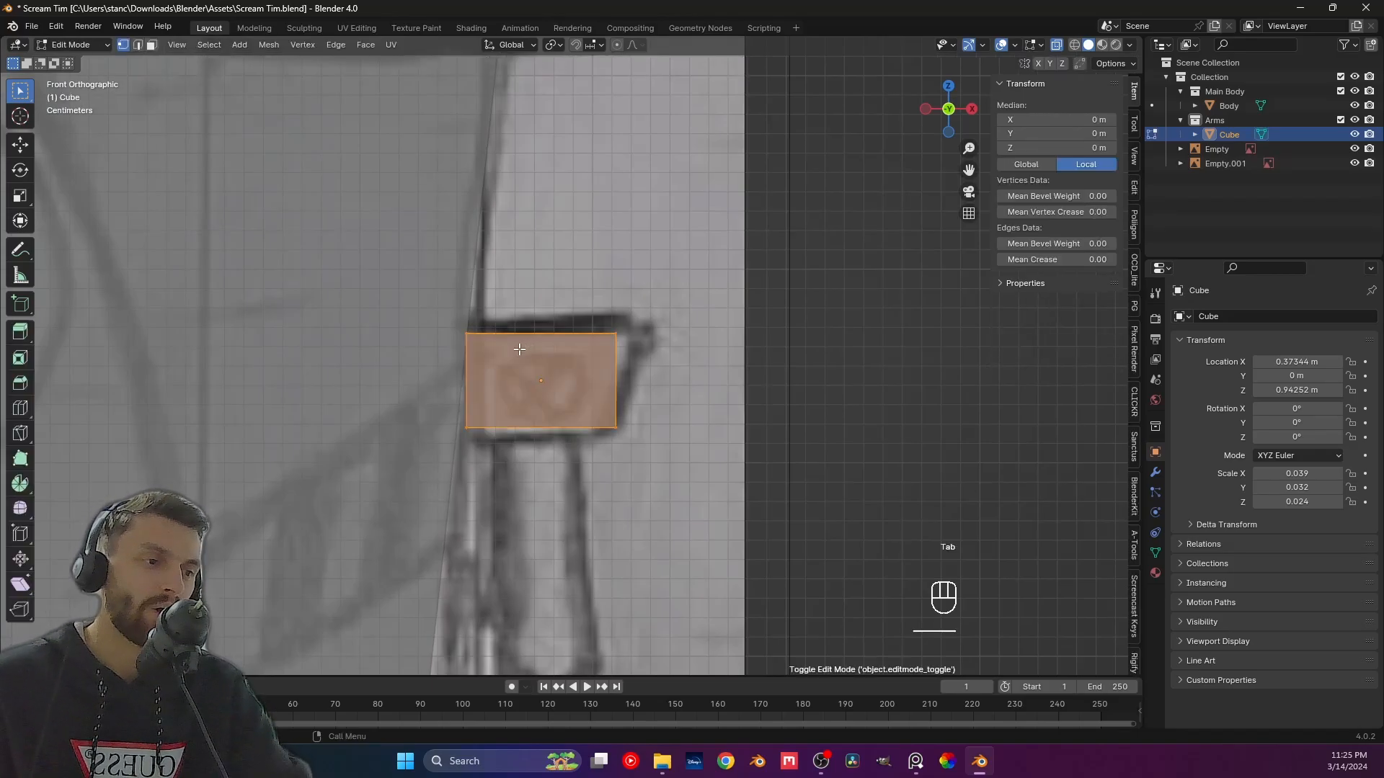
drag(452, 297, 503, 461)
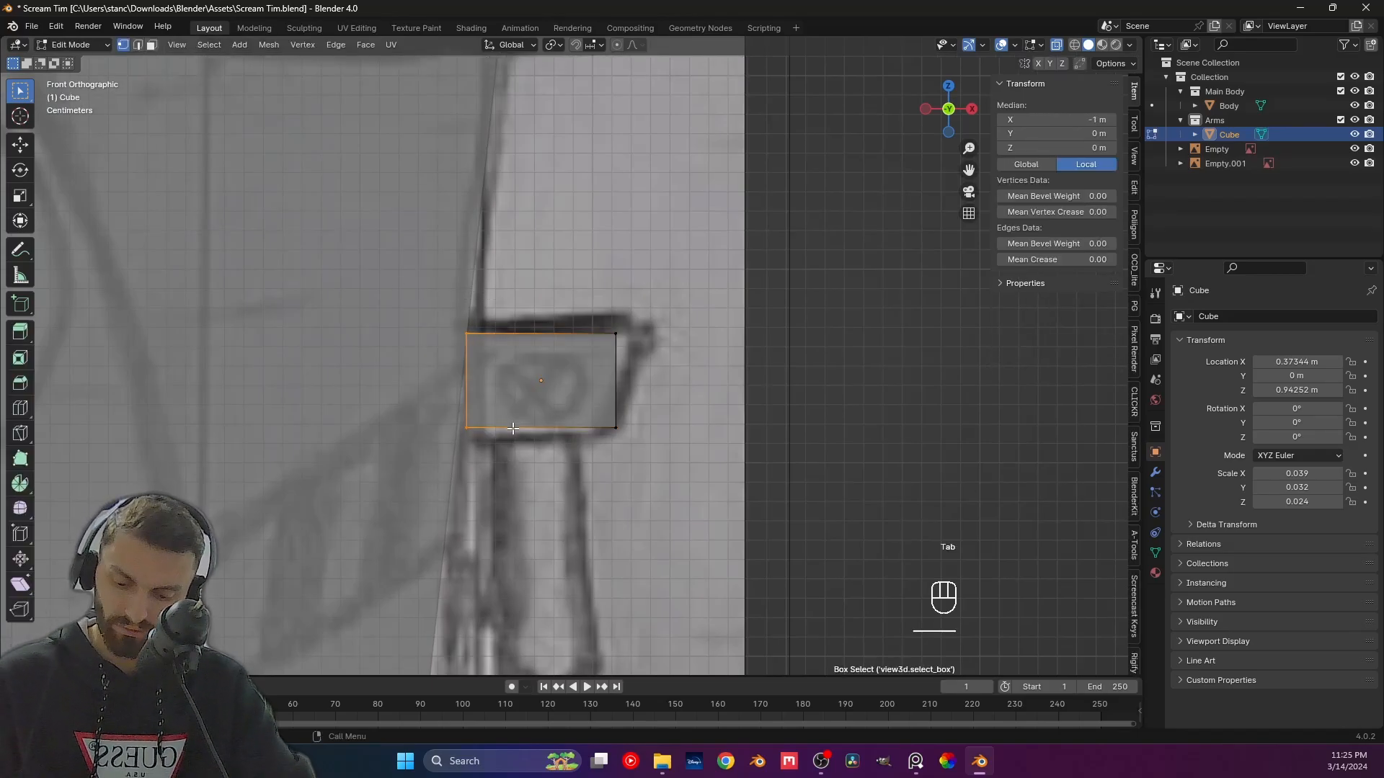
key(F3)
click(608, 452)
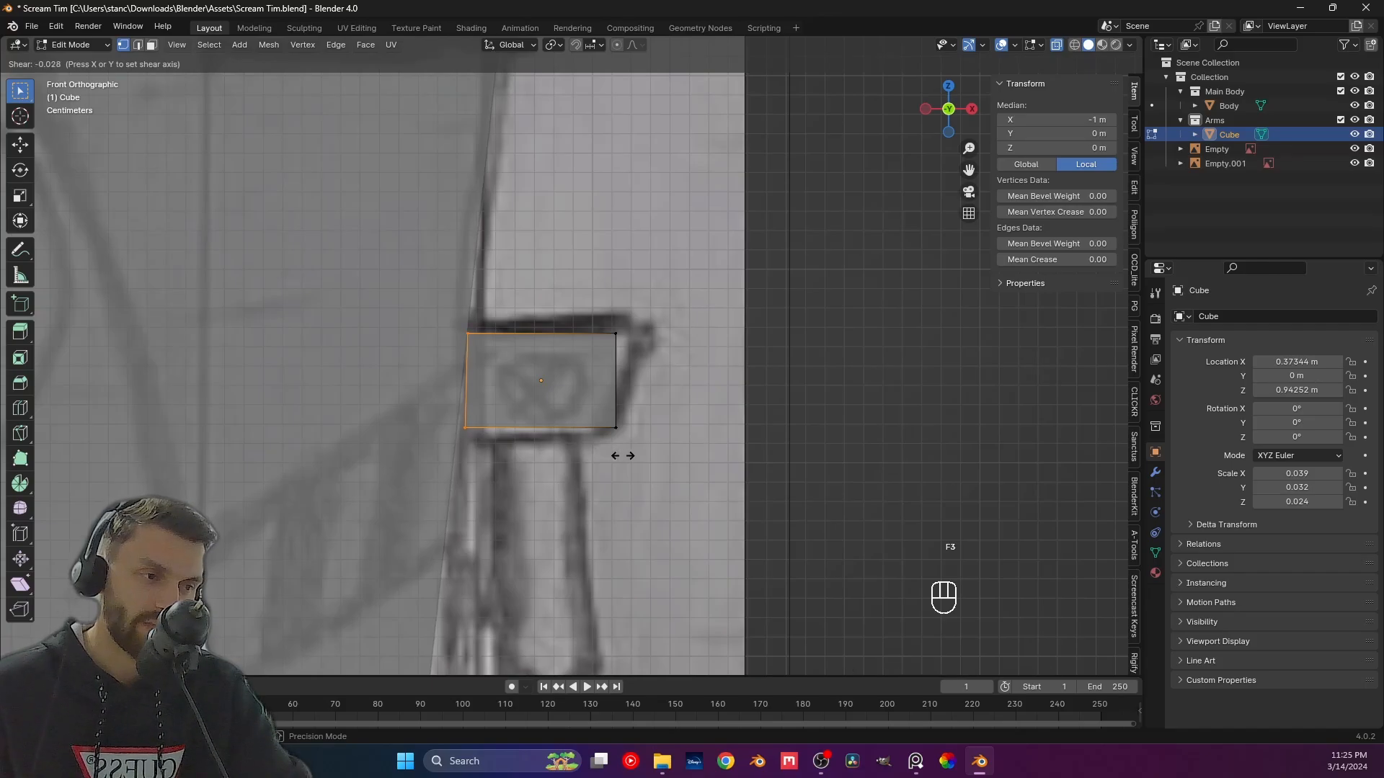
click(661, 462)
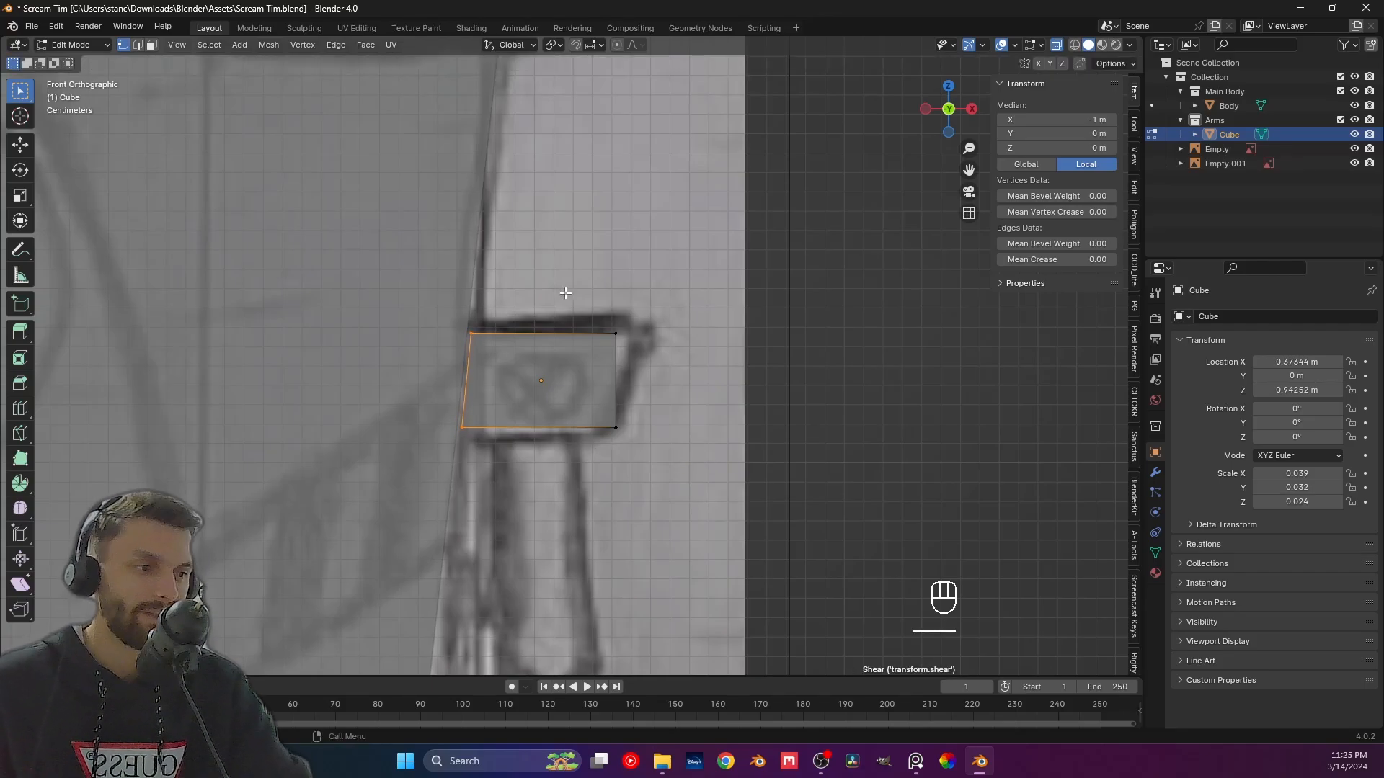
Shear the shoulder block's outer side so its upper corner slants outward like the sketch.
drag(567, 294, 755, 537)
key(F3)
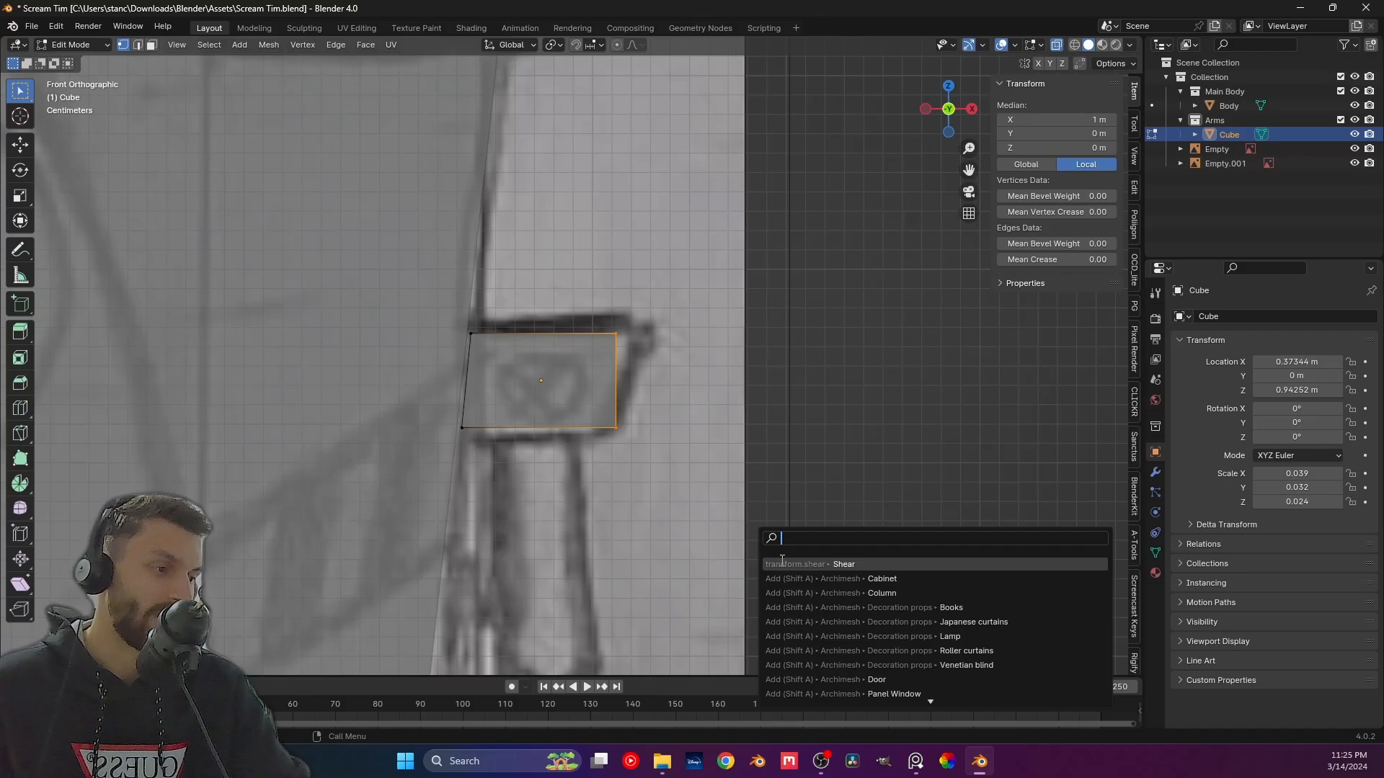
click(785, 561)
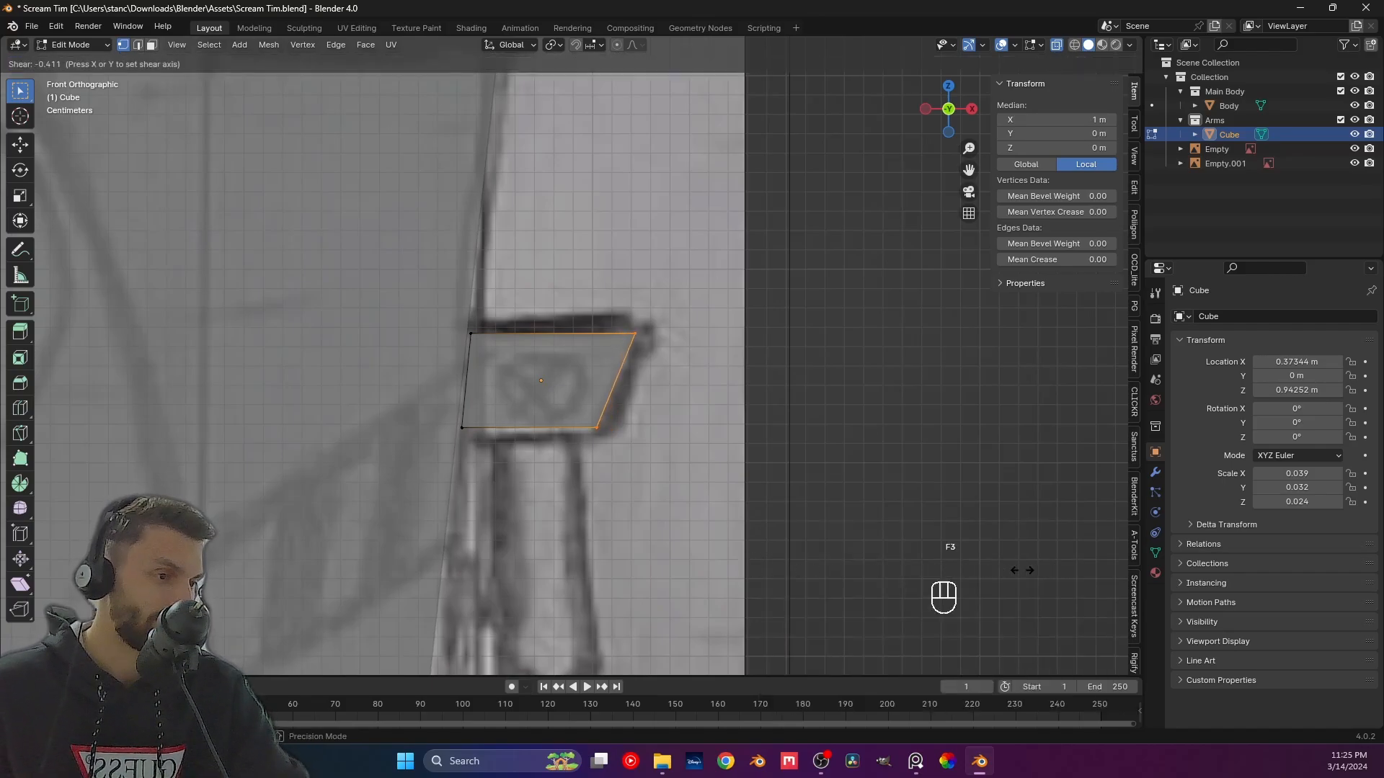
click(992, 568)
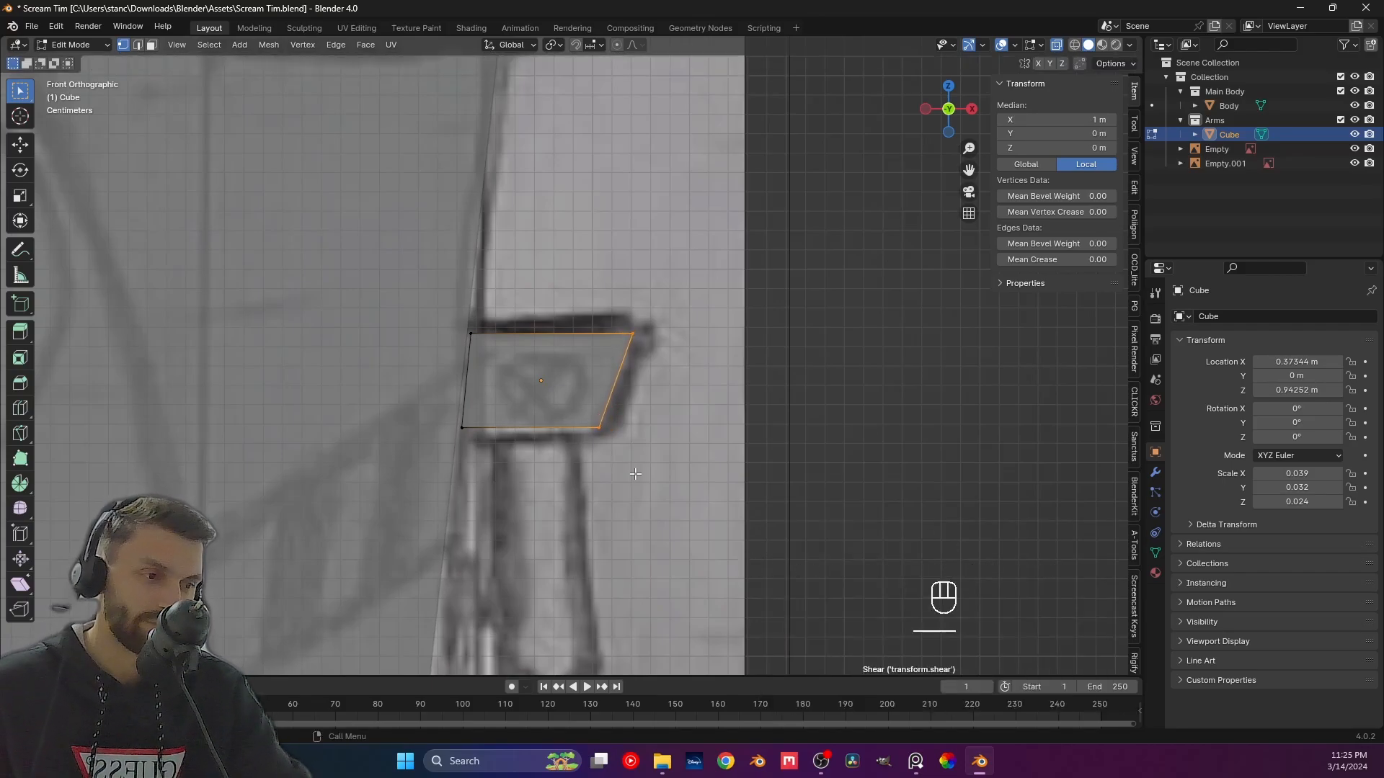
Move the shoulder block's outer side along X to a local median of about 1.16 m to meet the sketched outline.
drag(742, 512, 582, 342)
shift+click(581, 329)
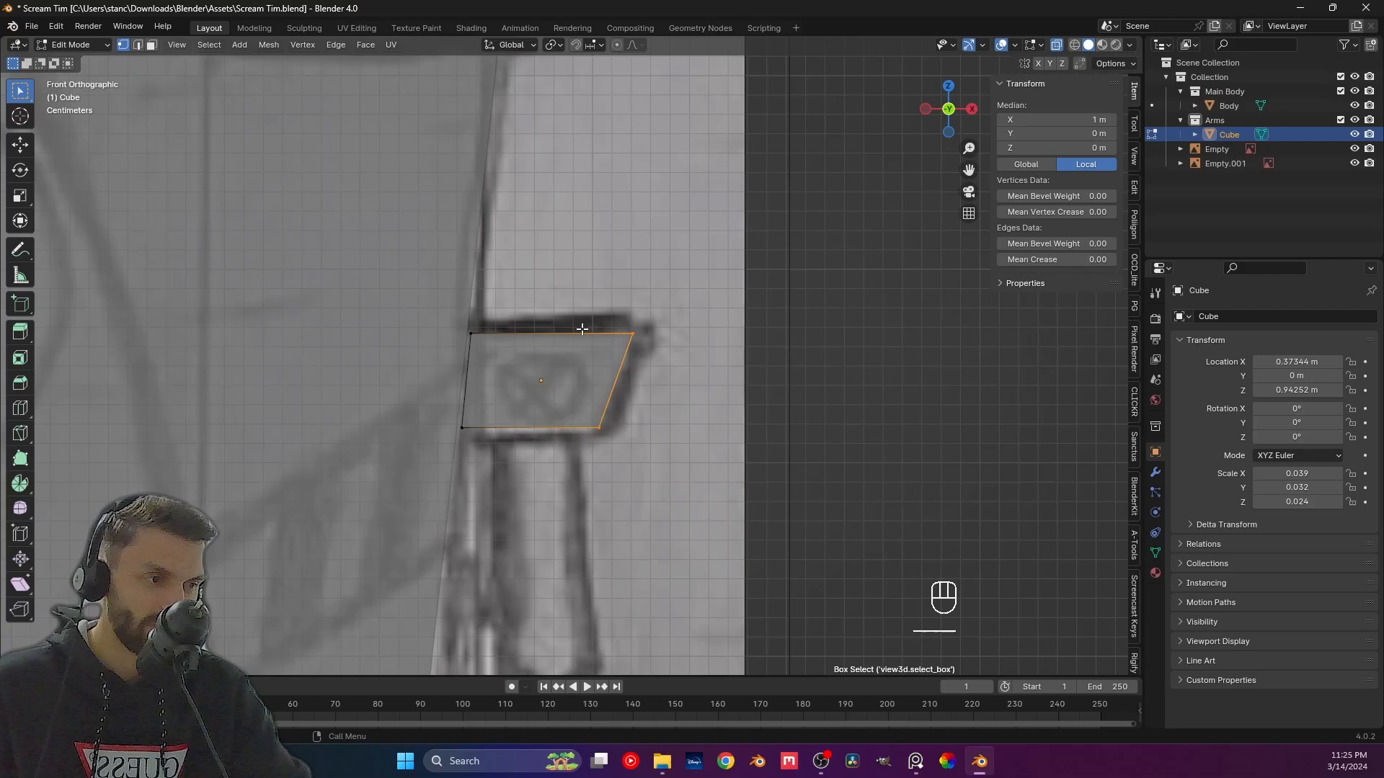
key(g)
key(x)
click(671, 402)
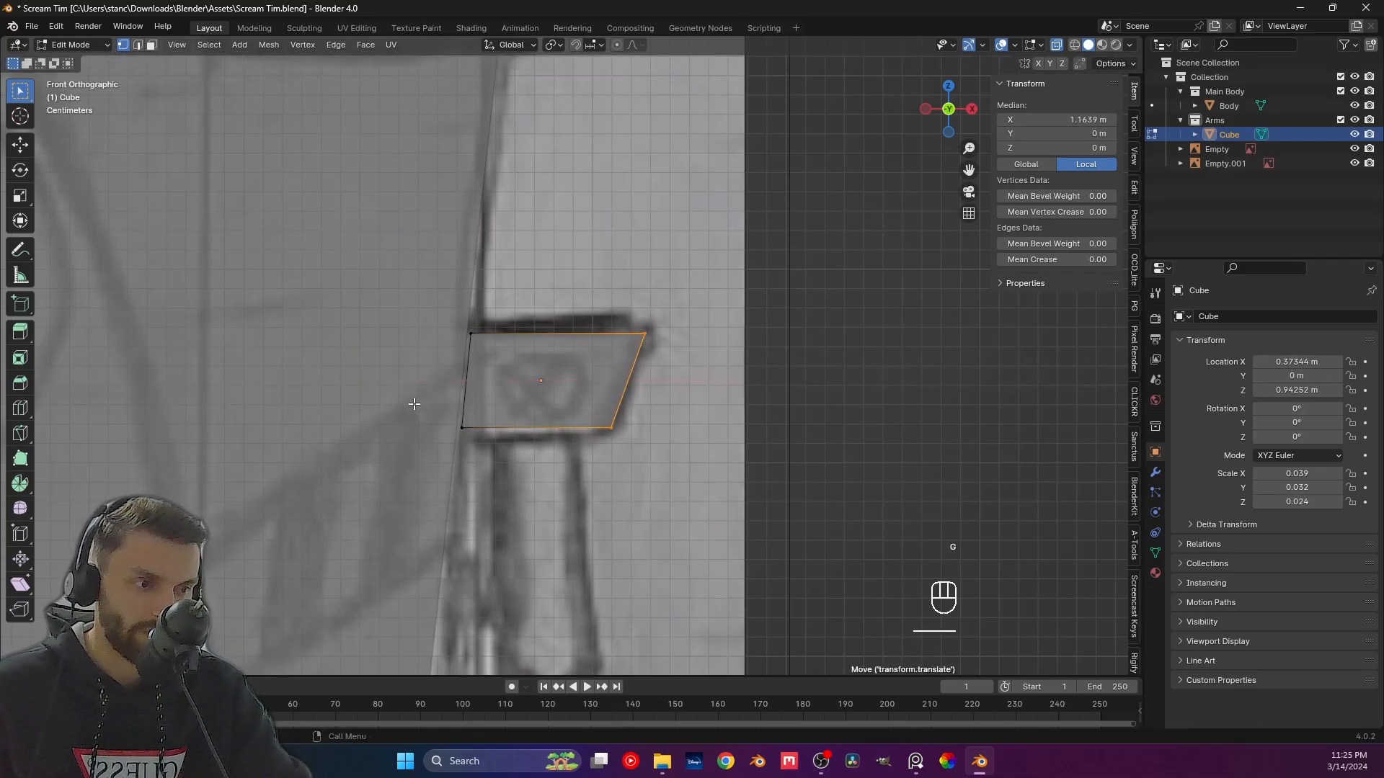
Move the shoulder block's body-facing side along X to a local median of about -1.09 m and shear it slightly more.
drag(417, 309, 533, 468)
key(g)
key(x)
click(532, 469)
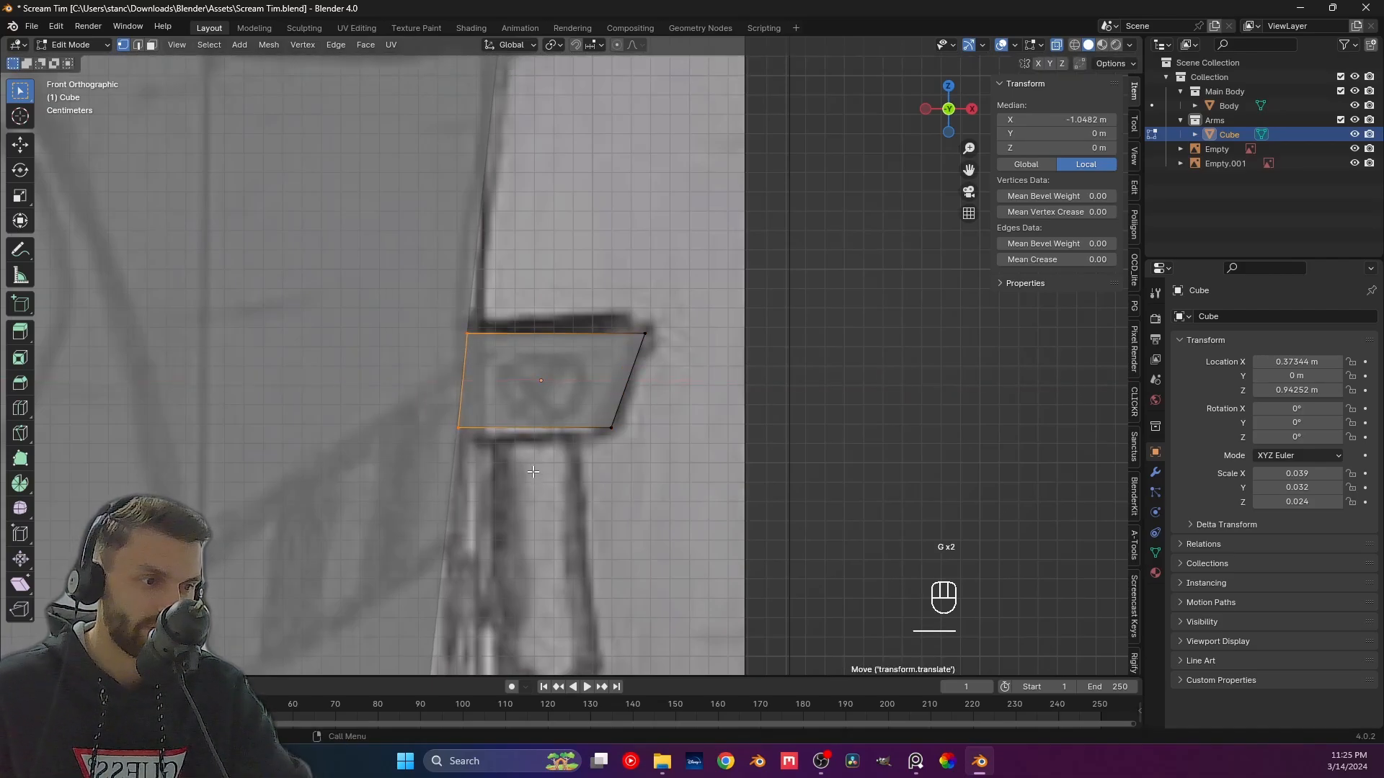
key(F3)
click(576, 482)
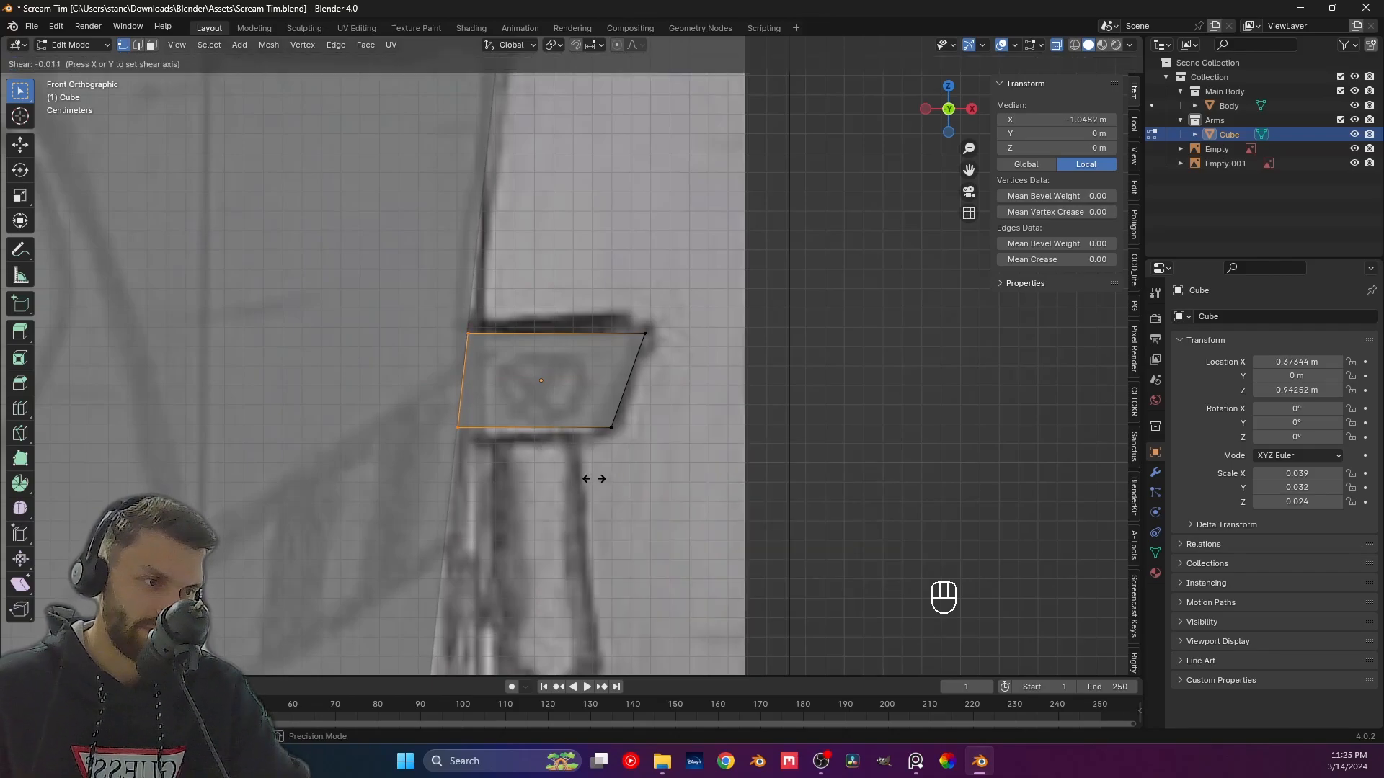
click(594, 479)
key(g)
key(x)
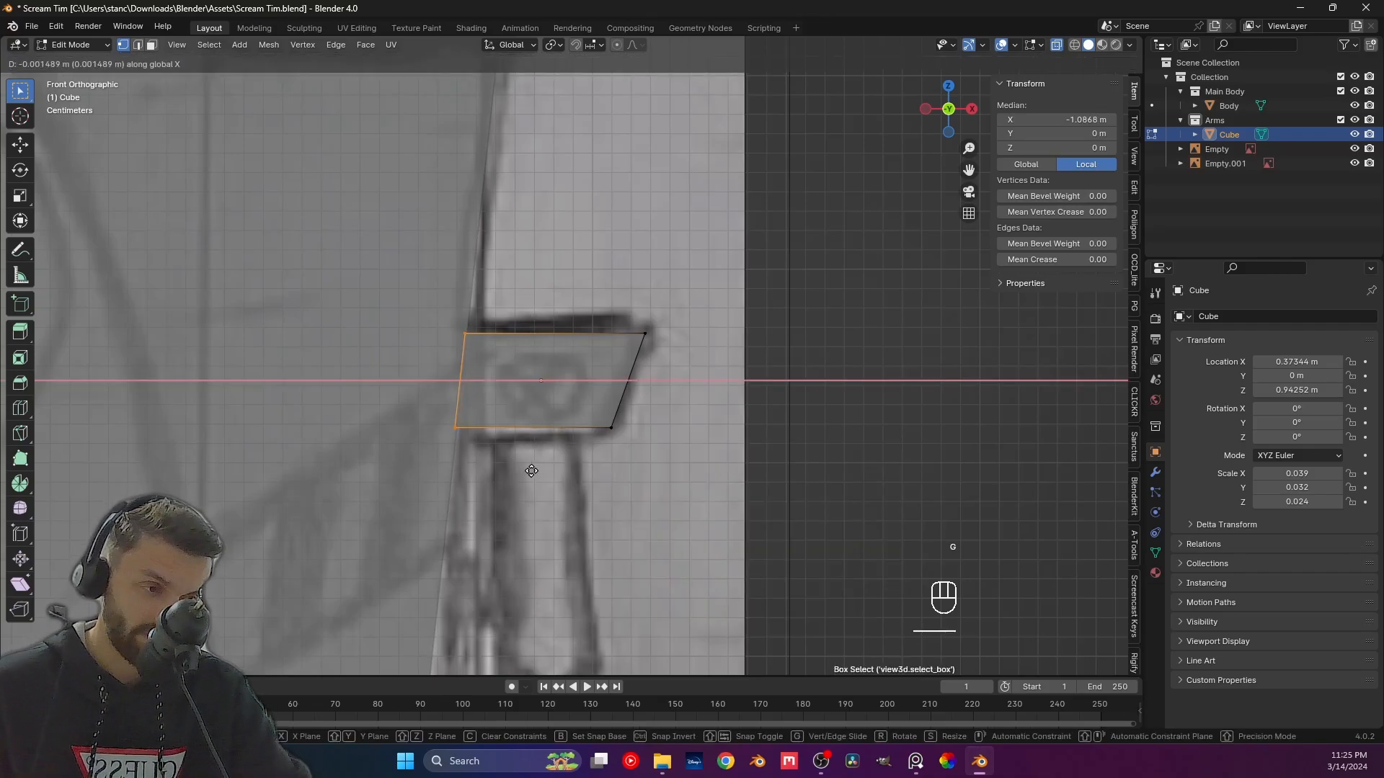
click(531, 471)
Raise the shoulder block's upper edge to the sketch and lower its bottom edge to a local Z of about -1.24 m.
drag(418, 311, 808, 374)
key(g)
key(z)
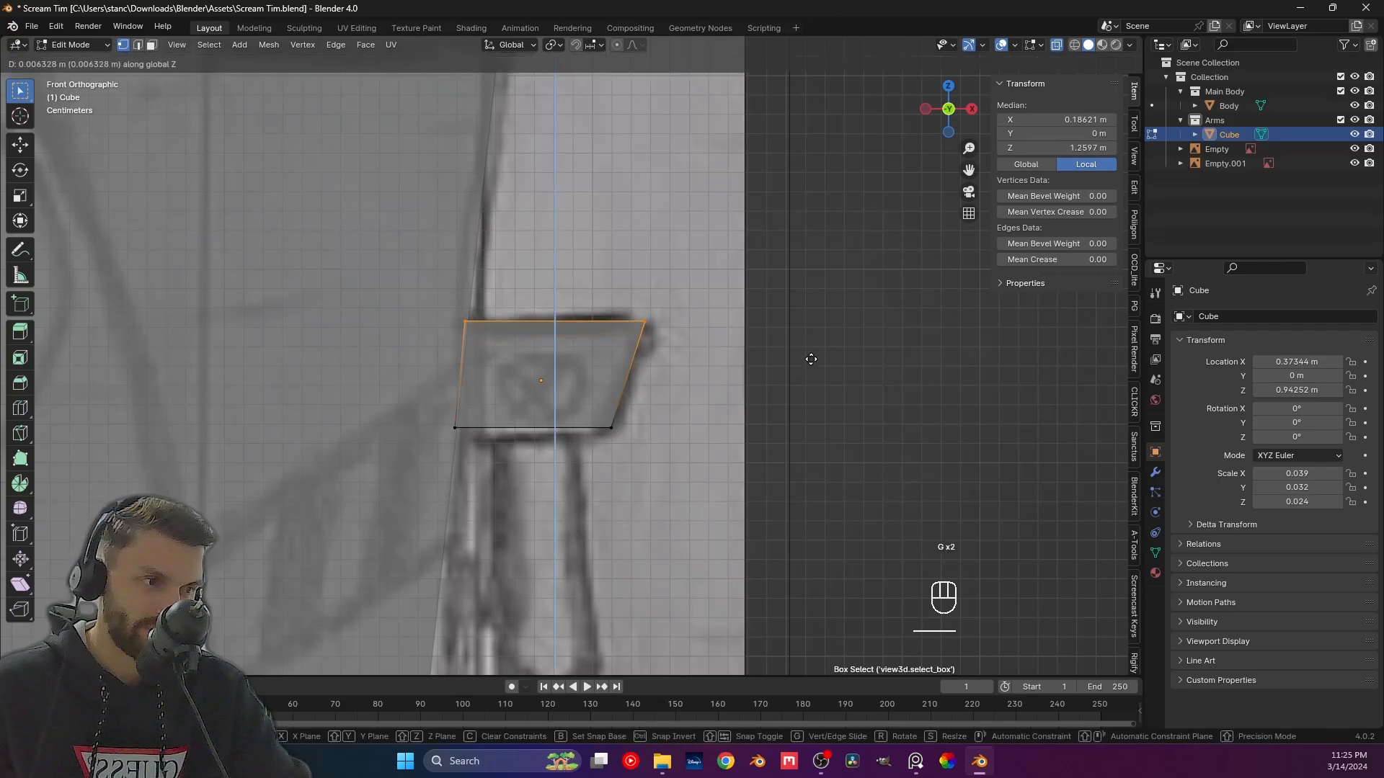
click(811, 357)
drag(406, 417, 849, 477)
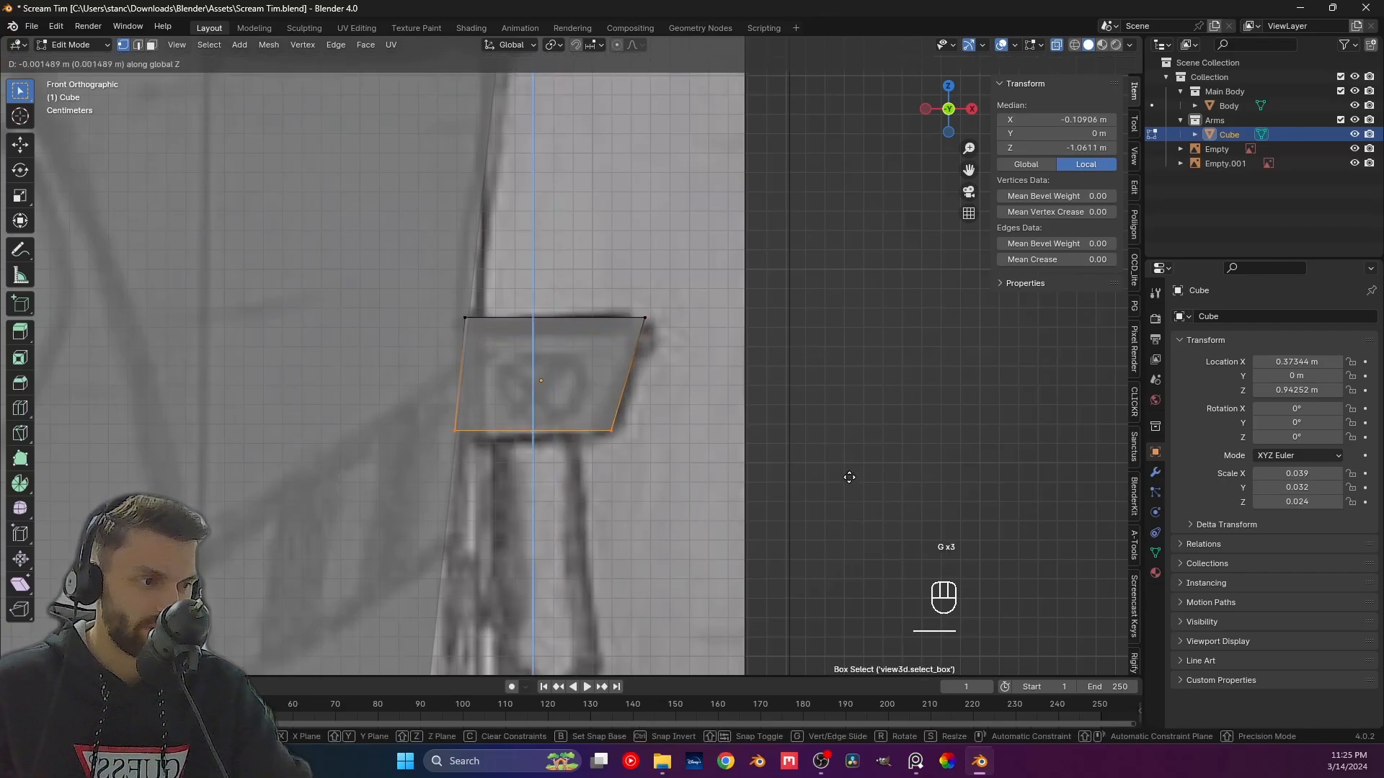
key(g)
click(849, 484)
Raise the shoulder block's lower outer corner along Z to a local value of about -1.17 m.
drag(598, 416, 656, 445)
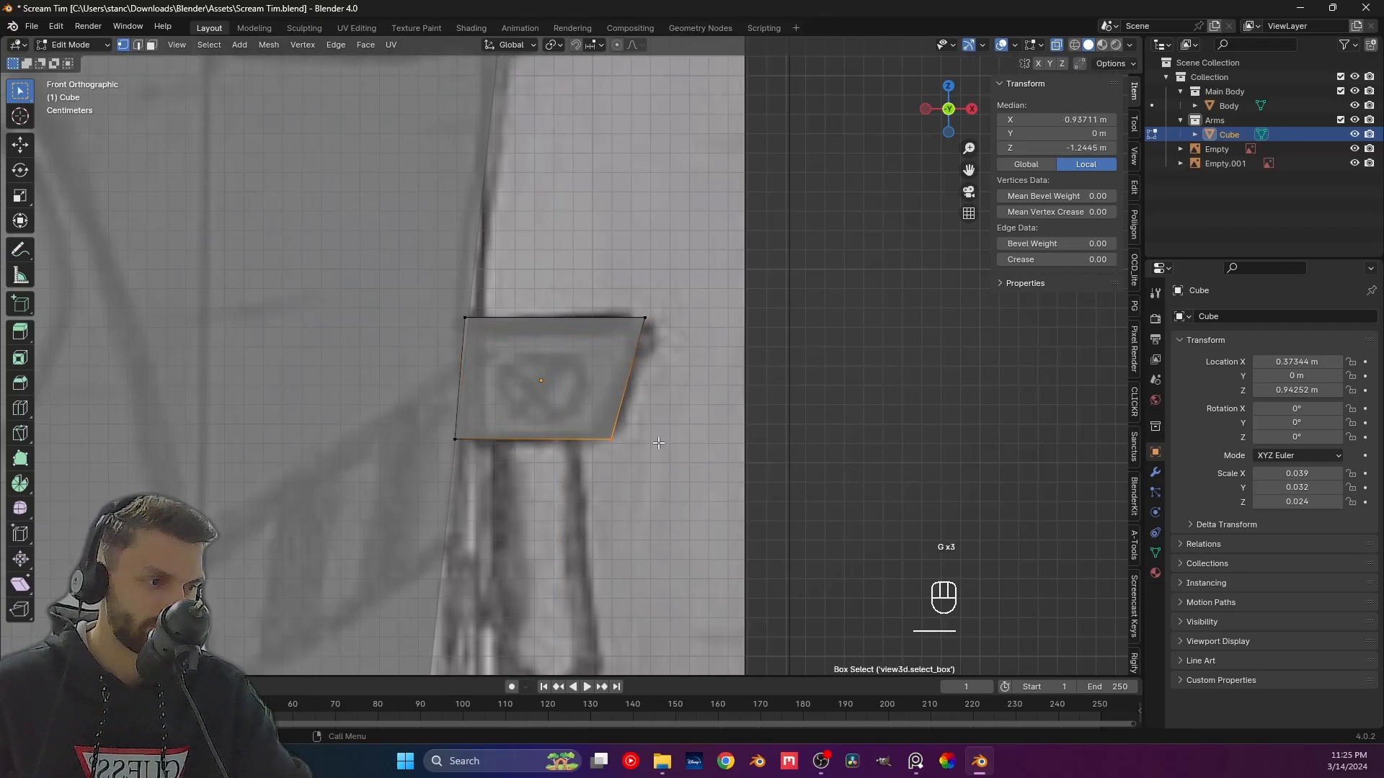
key(g)
key(z)
click(669, 447)
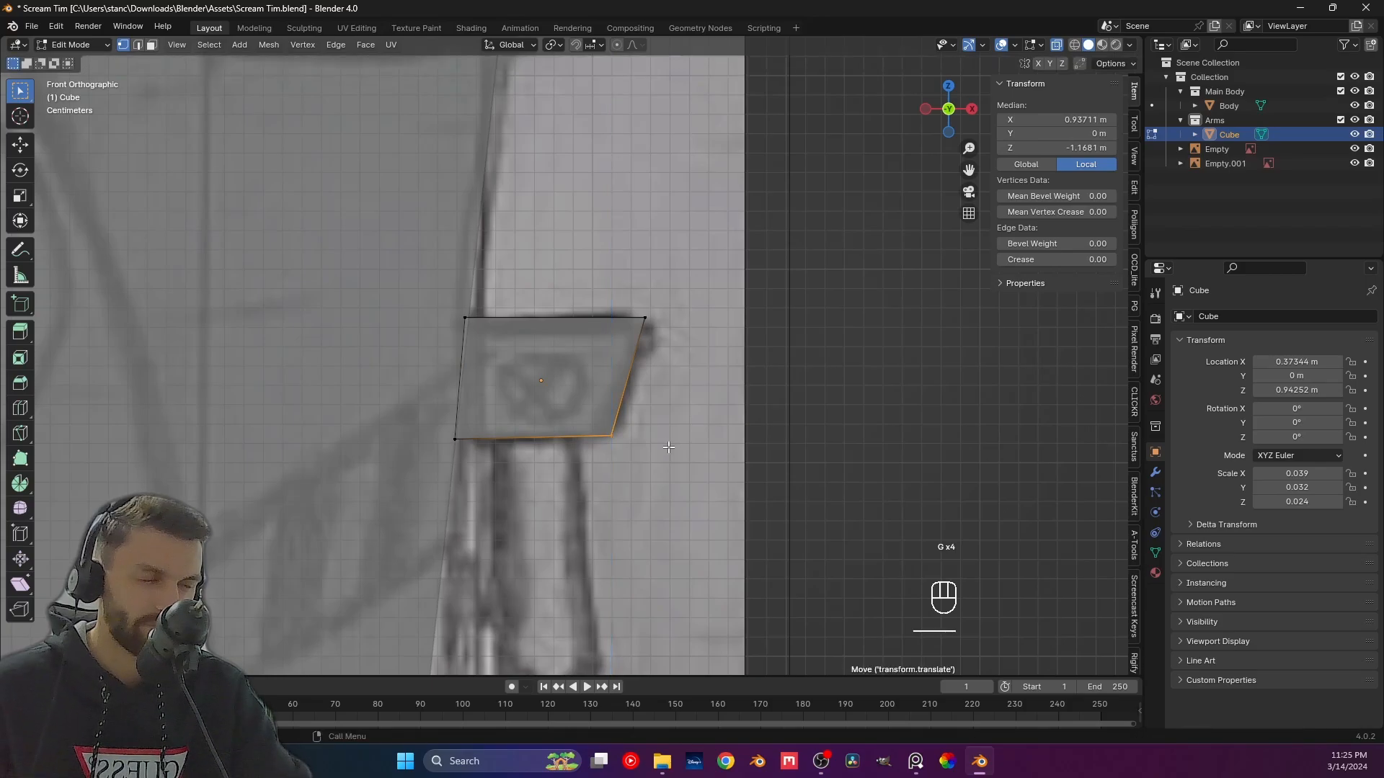
drag(584, 255, 745, 357)
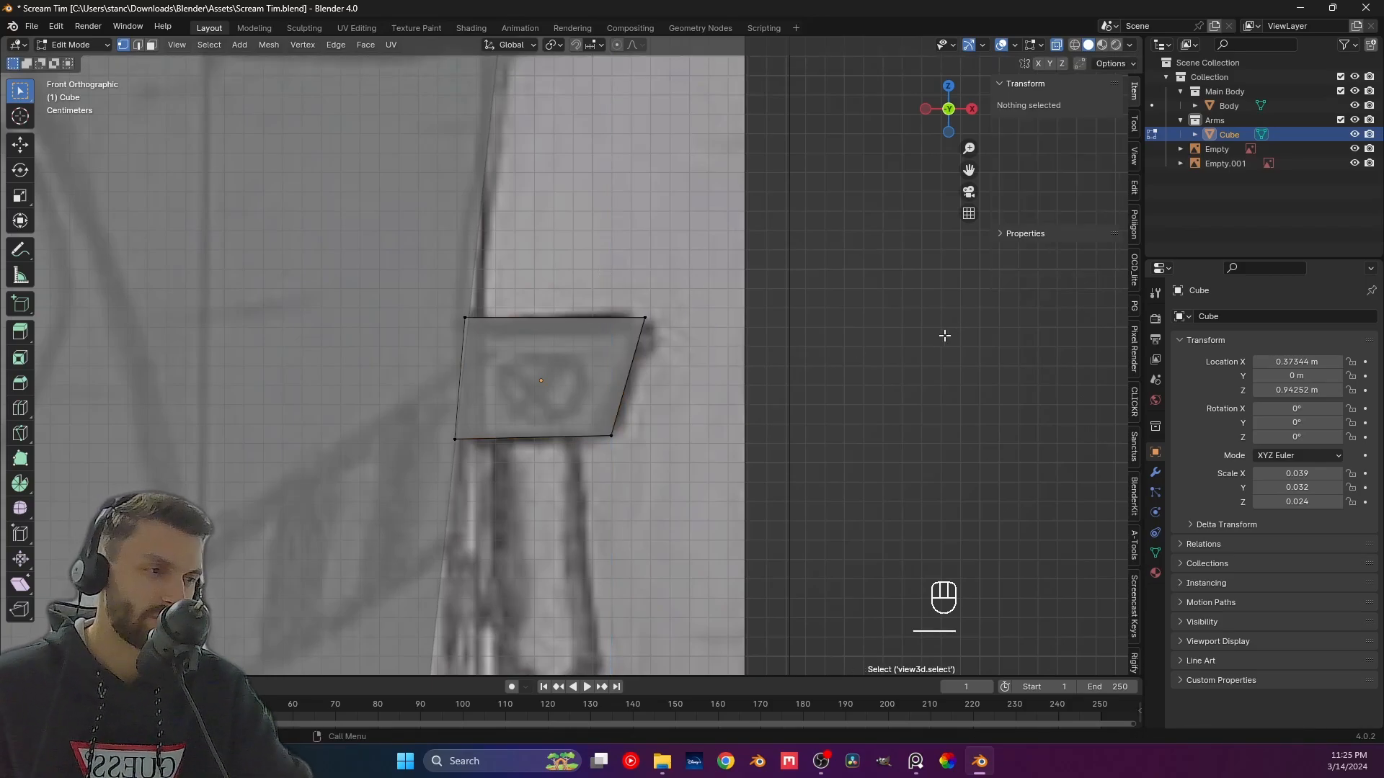
Finish editing the shoulder block's mesh and apply its scale.
key(Tab)
scroll(607, 353, down, 1)
shift+middle_drag(630, 400, 661, 331)
scroll(661, 368, down, 2)
key(ctrl+a)
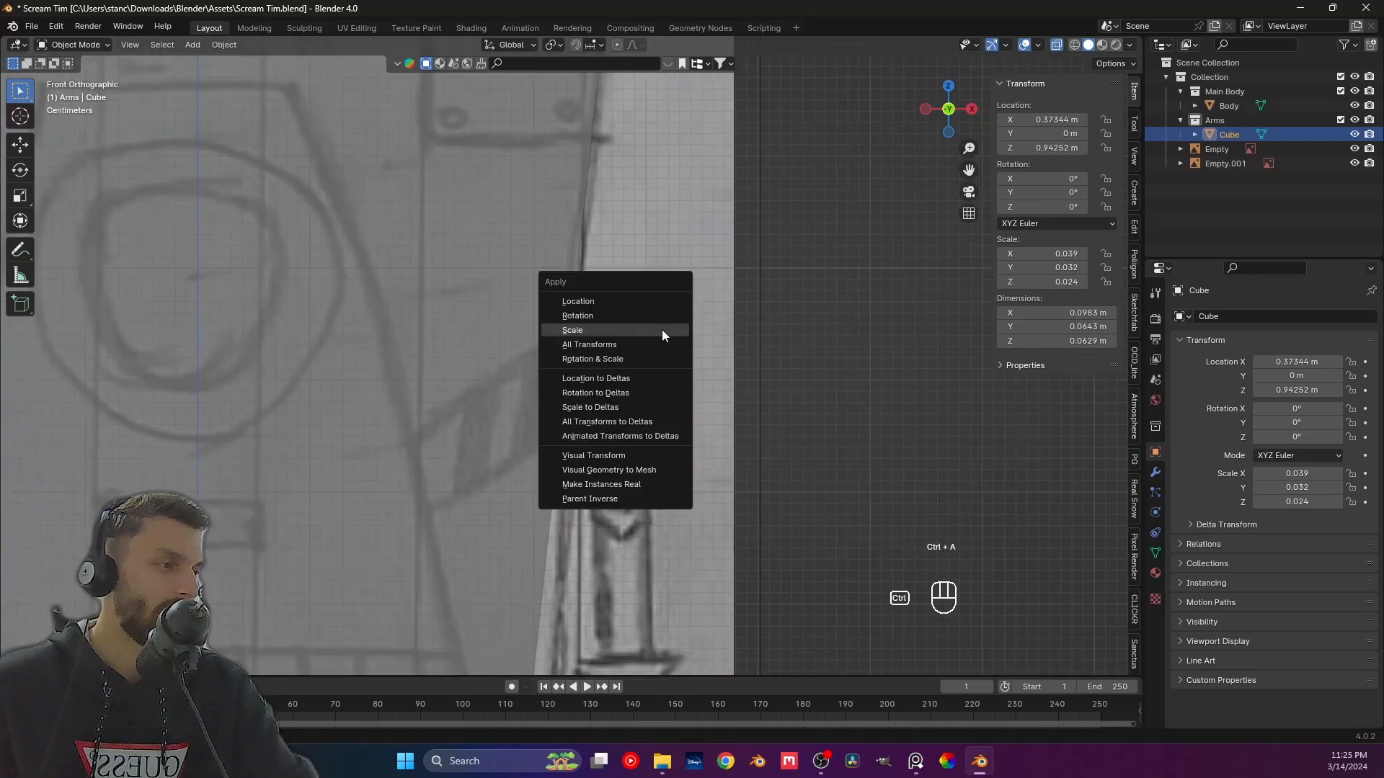
click(648, 350)
scroll(756, 380, up, 1)
click(755, 382)
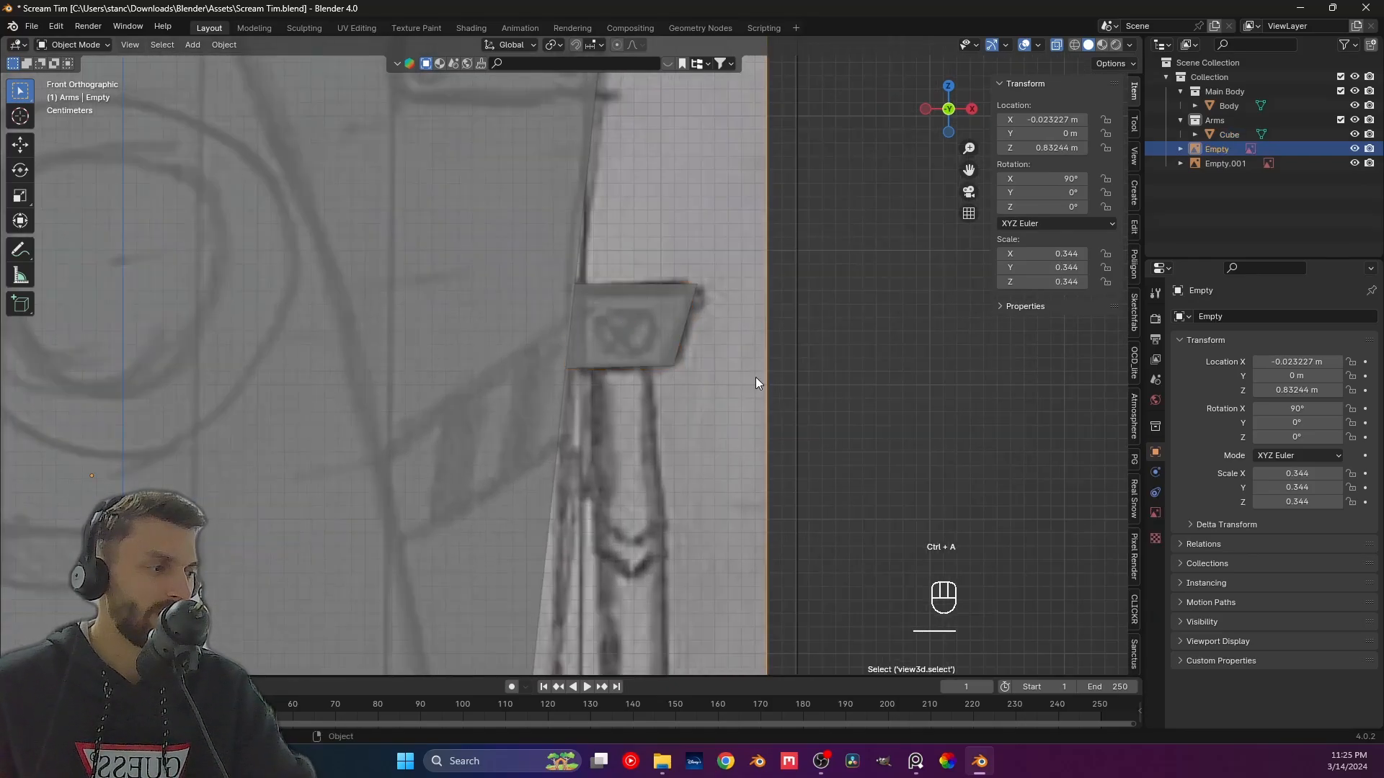
In side view, move the body and shoulder block together along Y to 0.34266 m, centring them on the side sketch.
scroll(613, 426, down, 5)
shift+middle_drag(520, 413, 552, 341)
shift+middle_drag(552, 342, 570, 387)
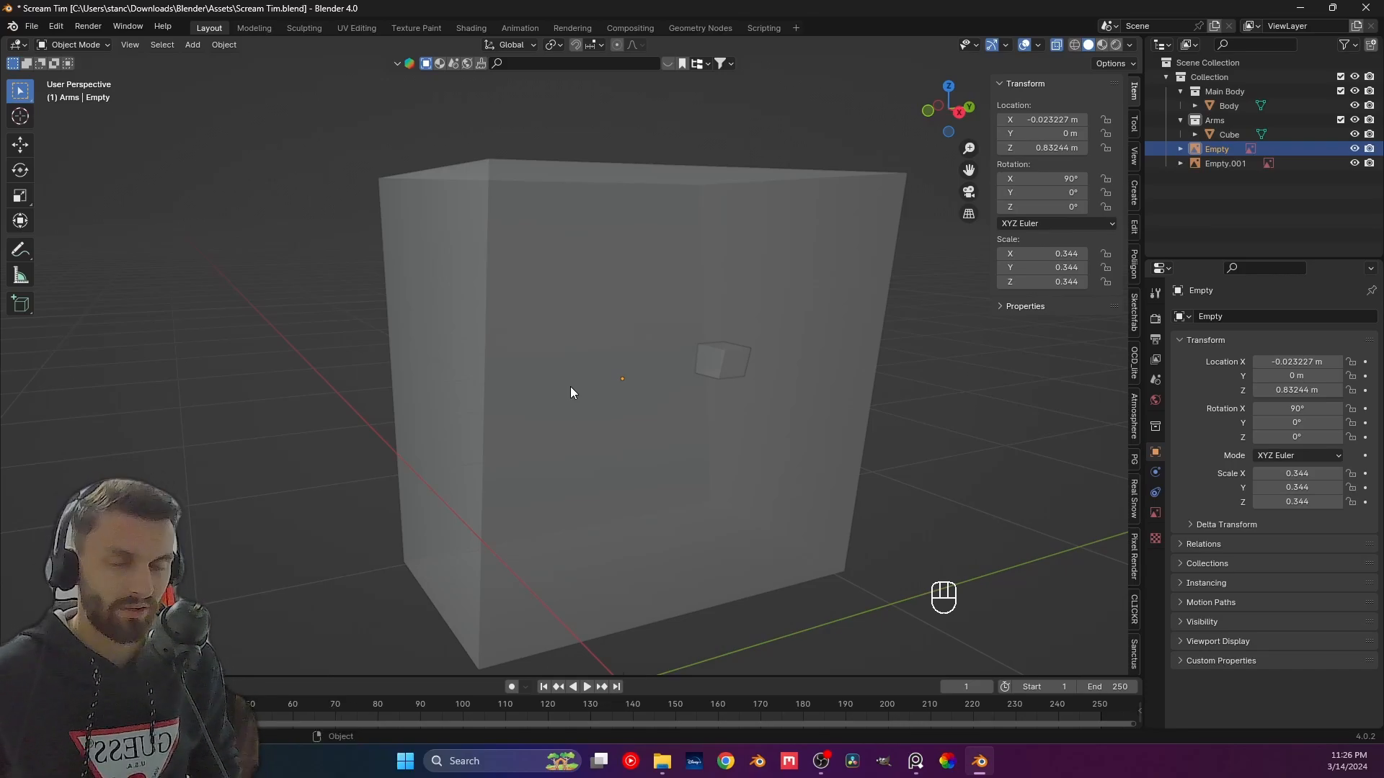
key(KP_3)
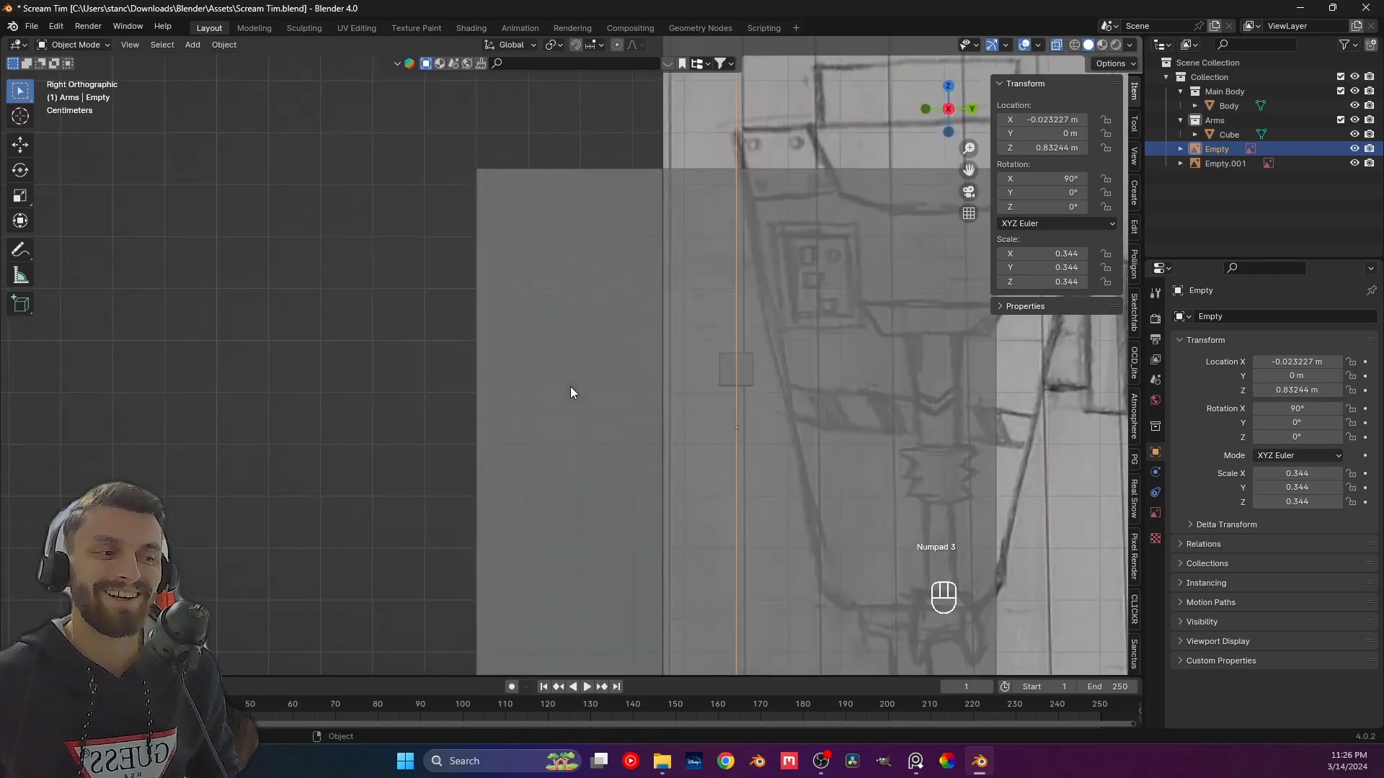
shift+middle_drag(800, 365, 649, 357)
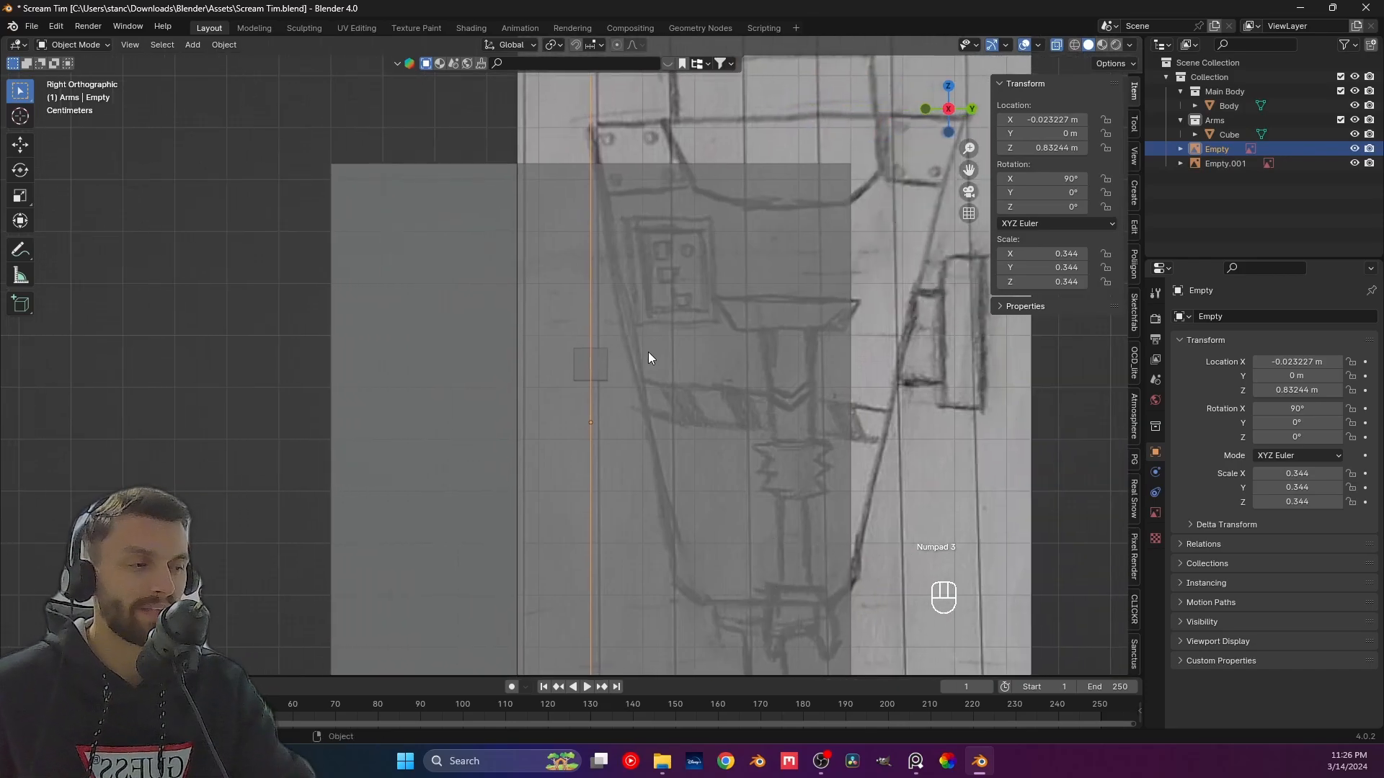
scroll(647, 352, down, 4)
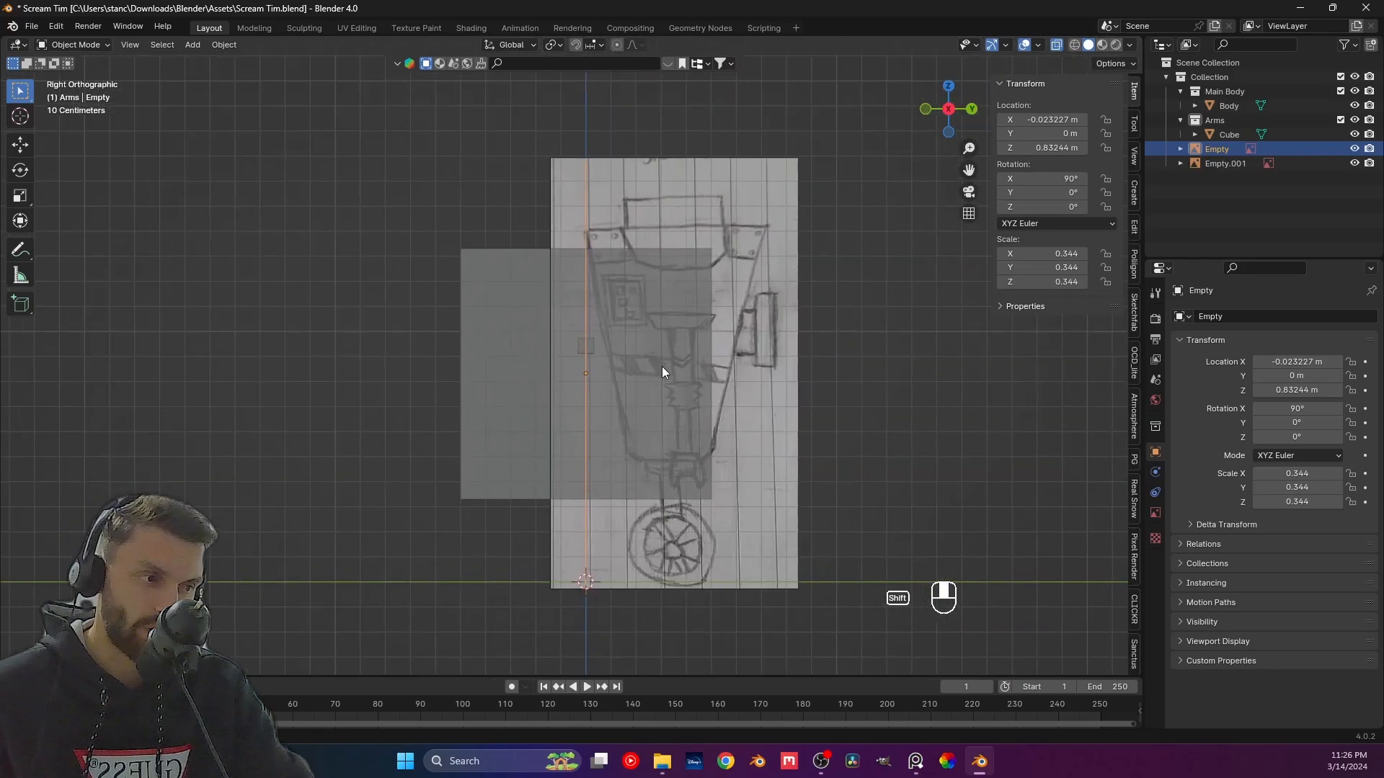
click(608, 378)
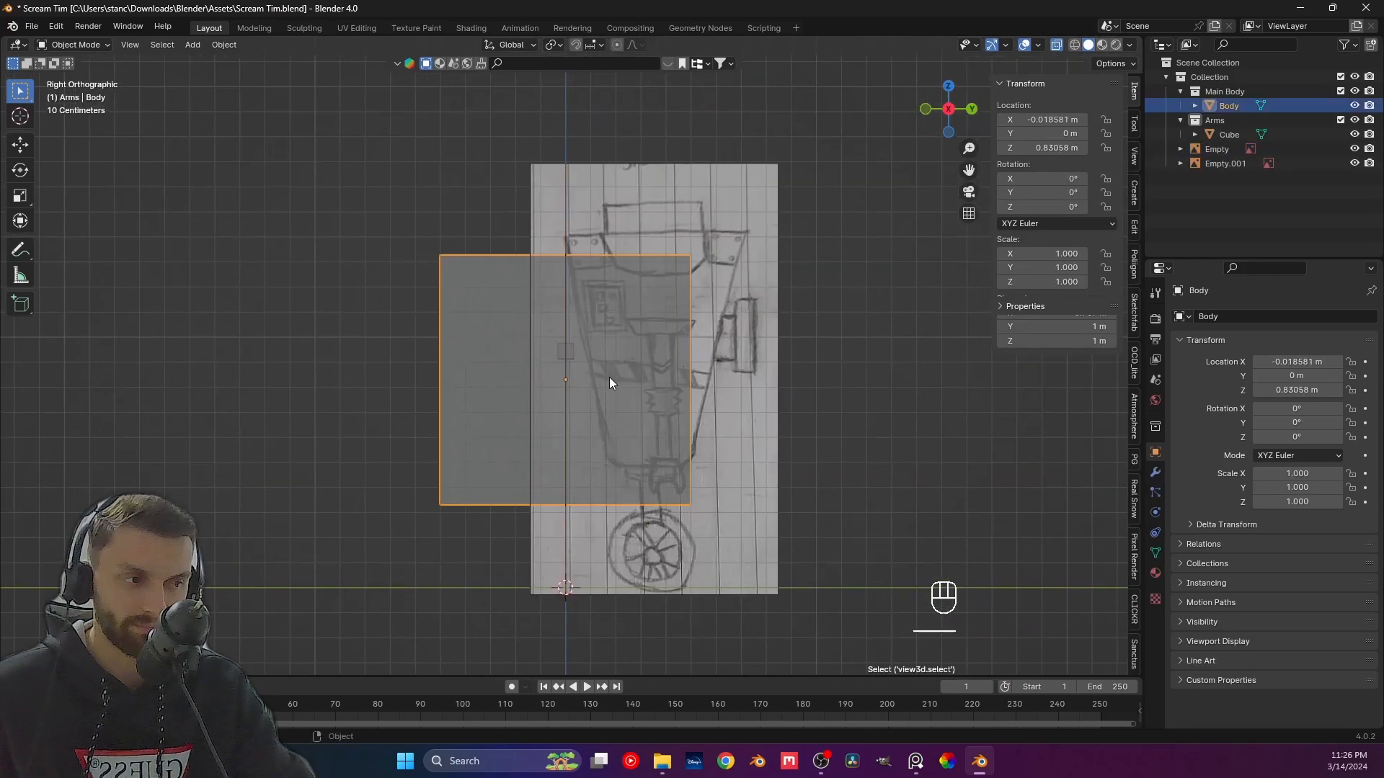
shift+click(571, 350)
scroll(552, 354, up, 1)
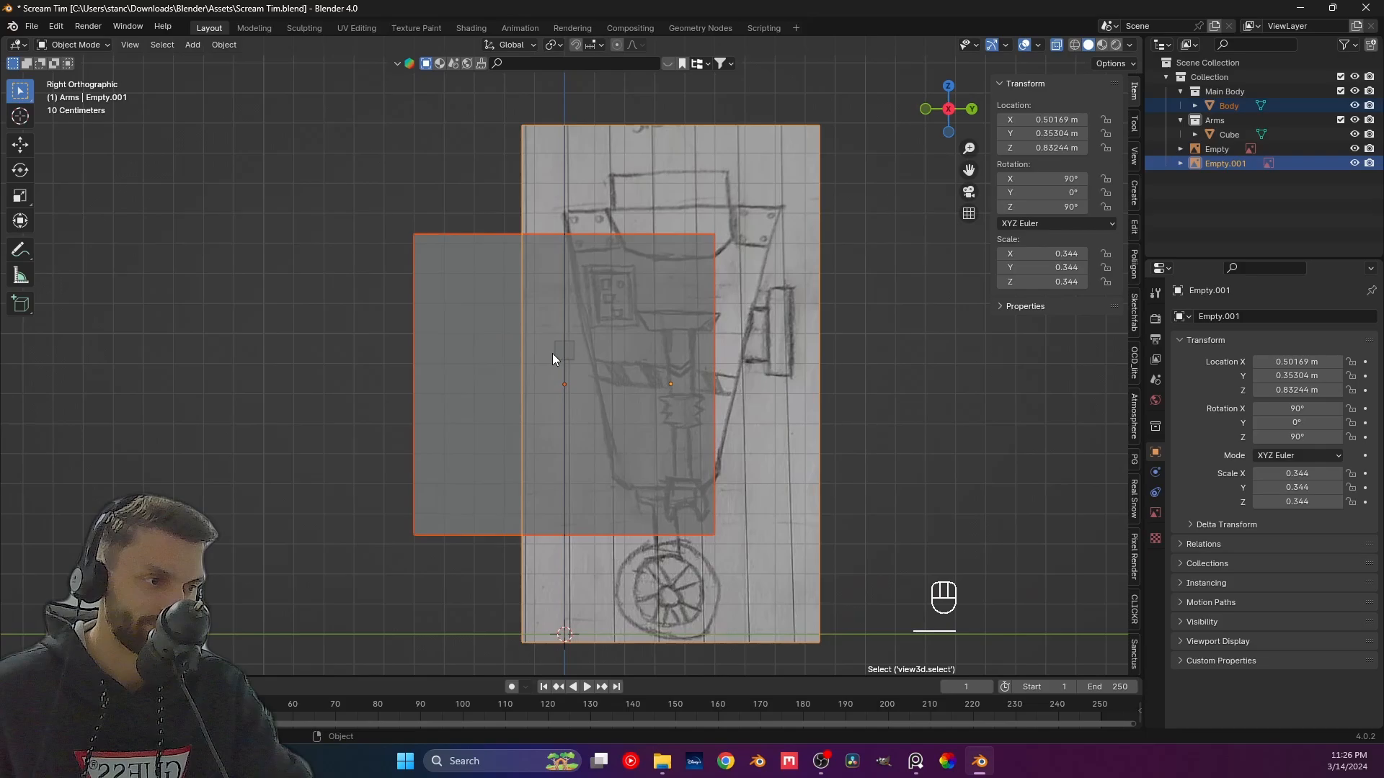
click(1223, 105)
shift+click(1226, 134)
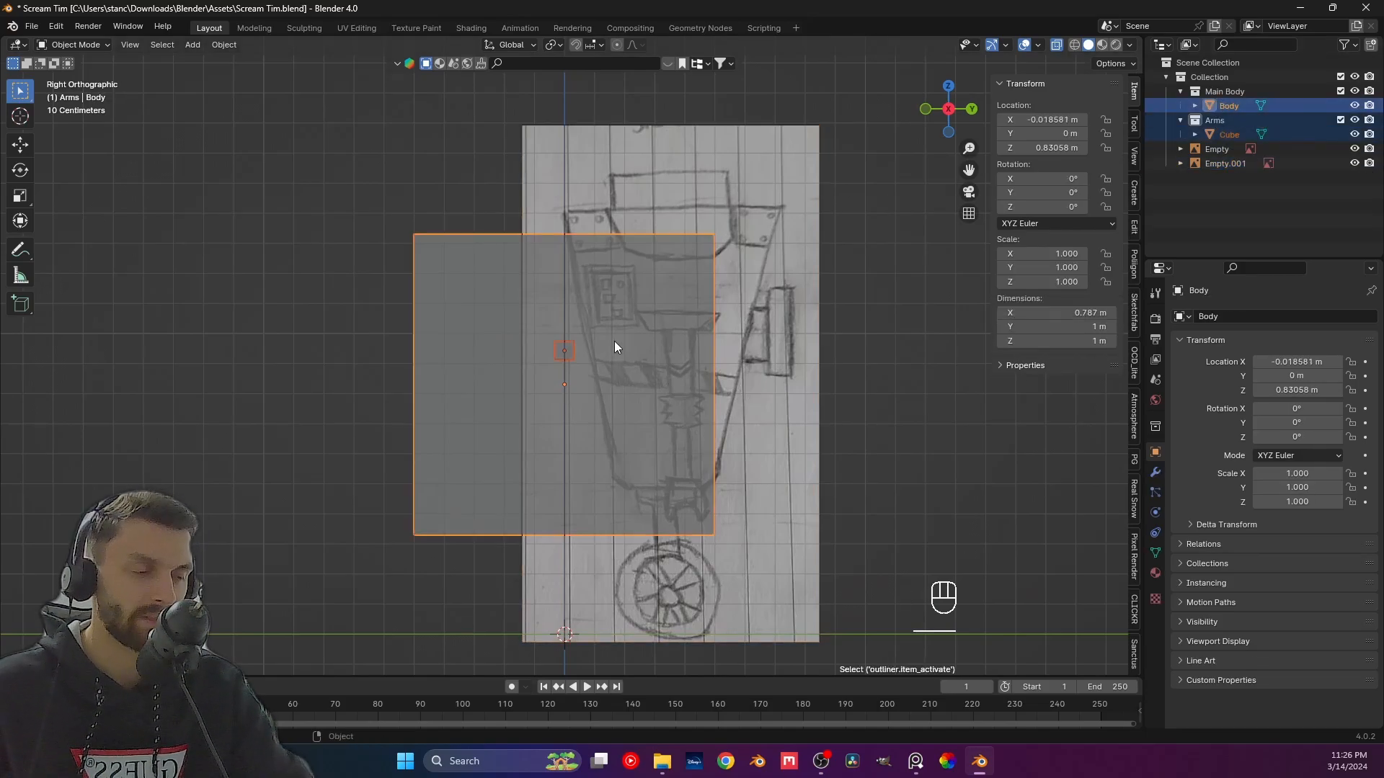
key(g)
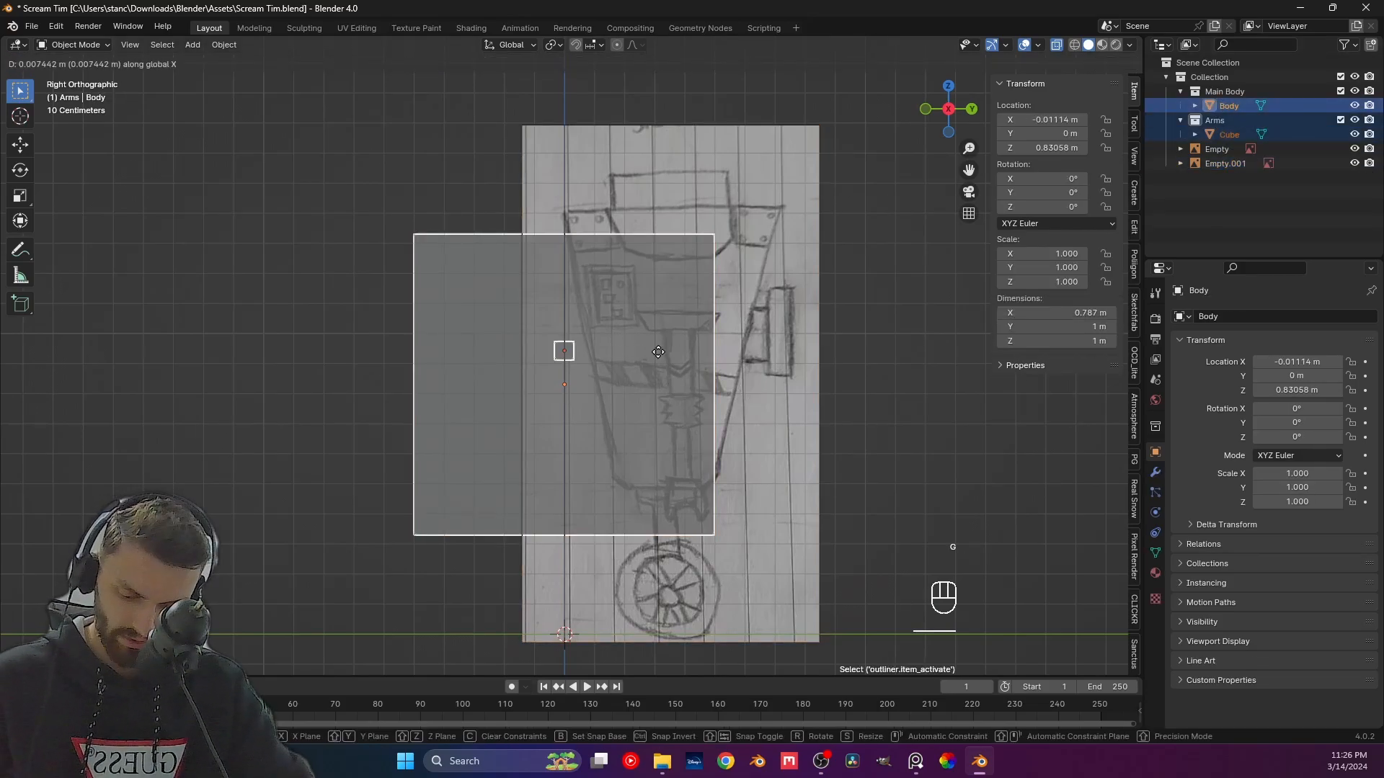
key(y)
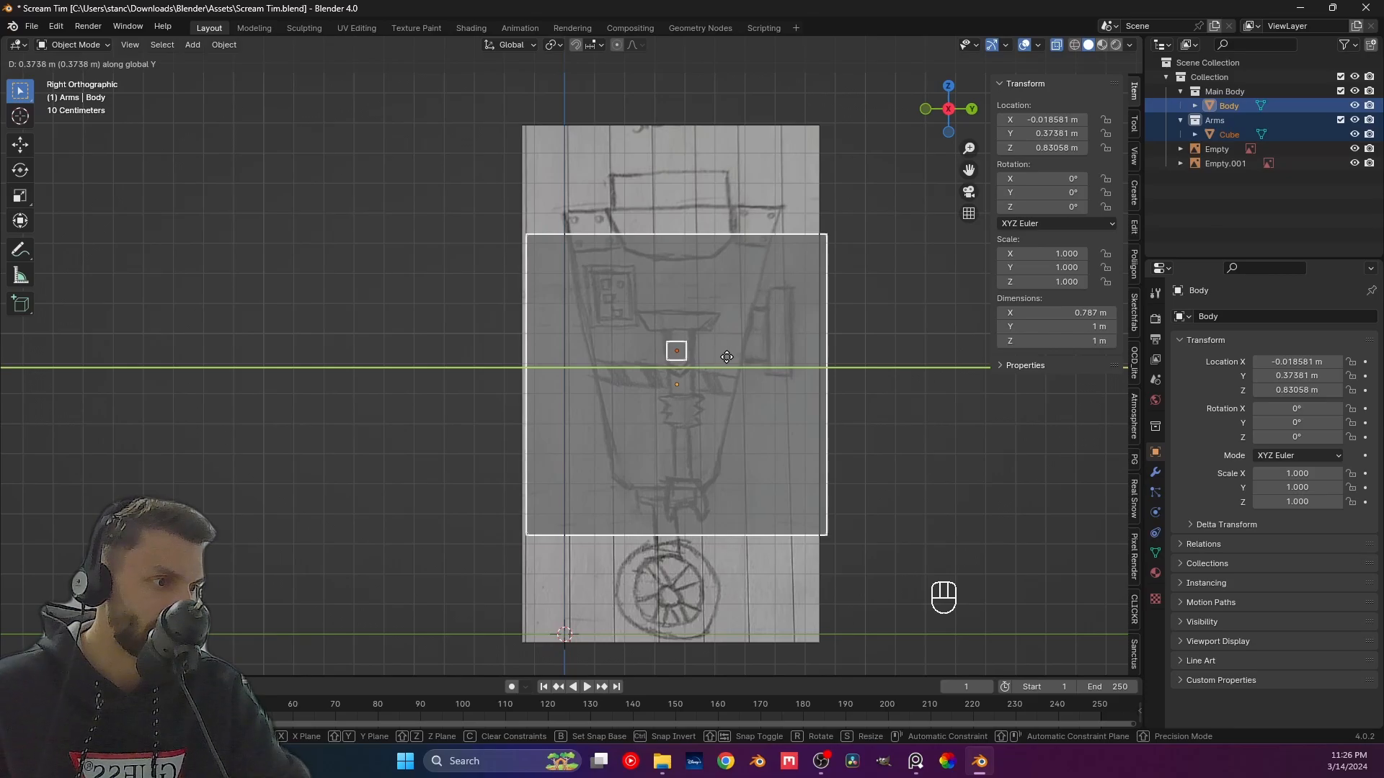
click(718, 358)
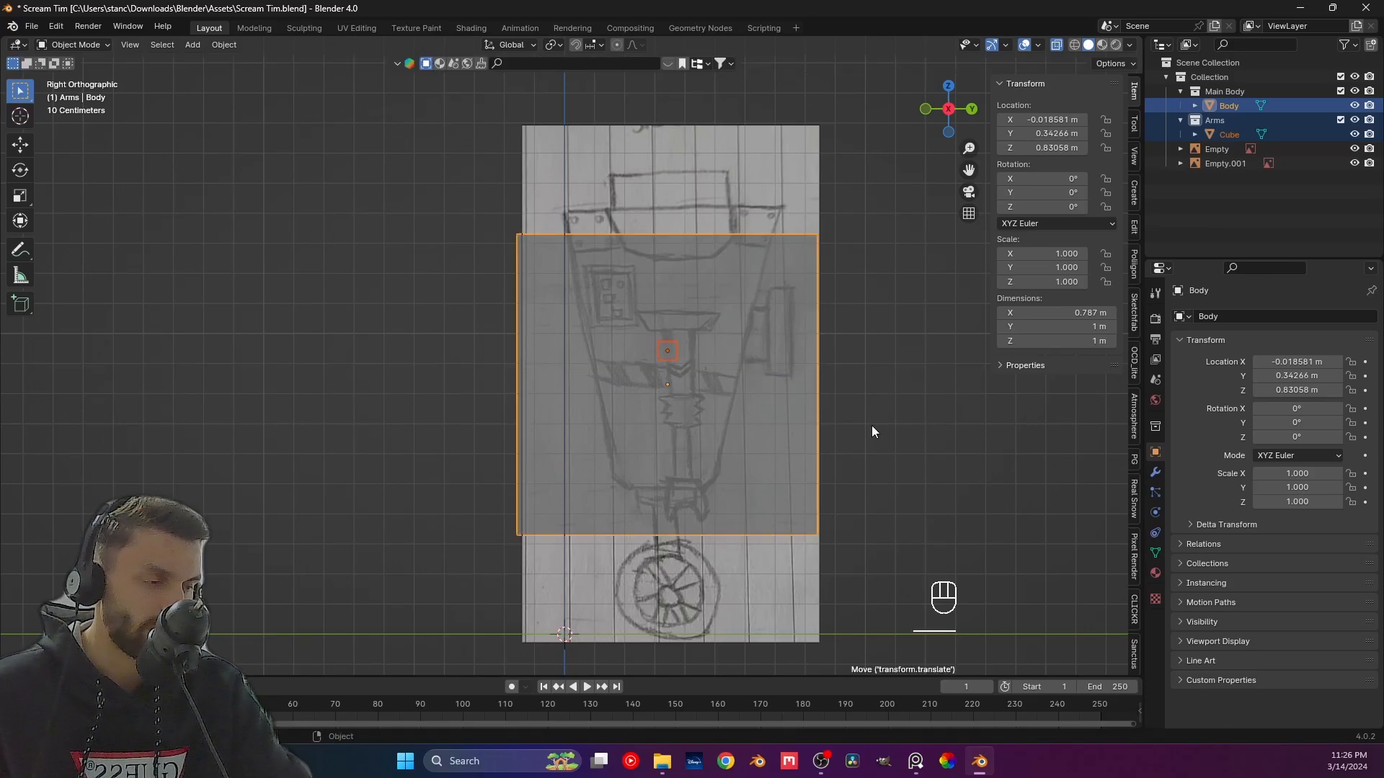
click(804, 444)
Scale the body along Y to 0.447 and raise it along Z to 0.99113 m against the side sketch.
click(1221, 107)
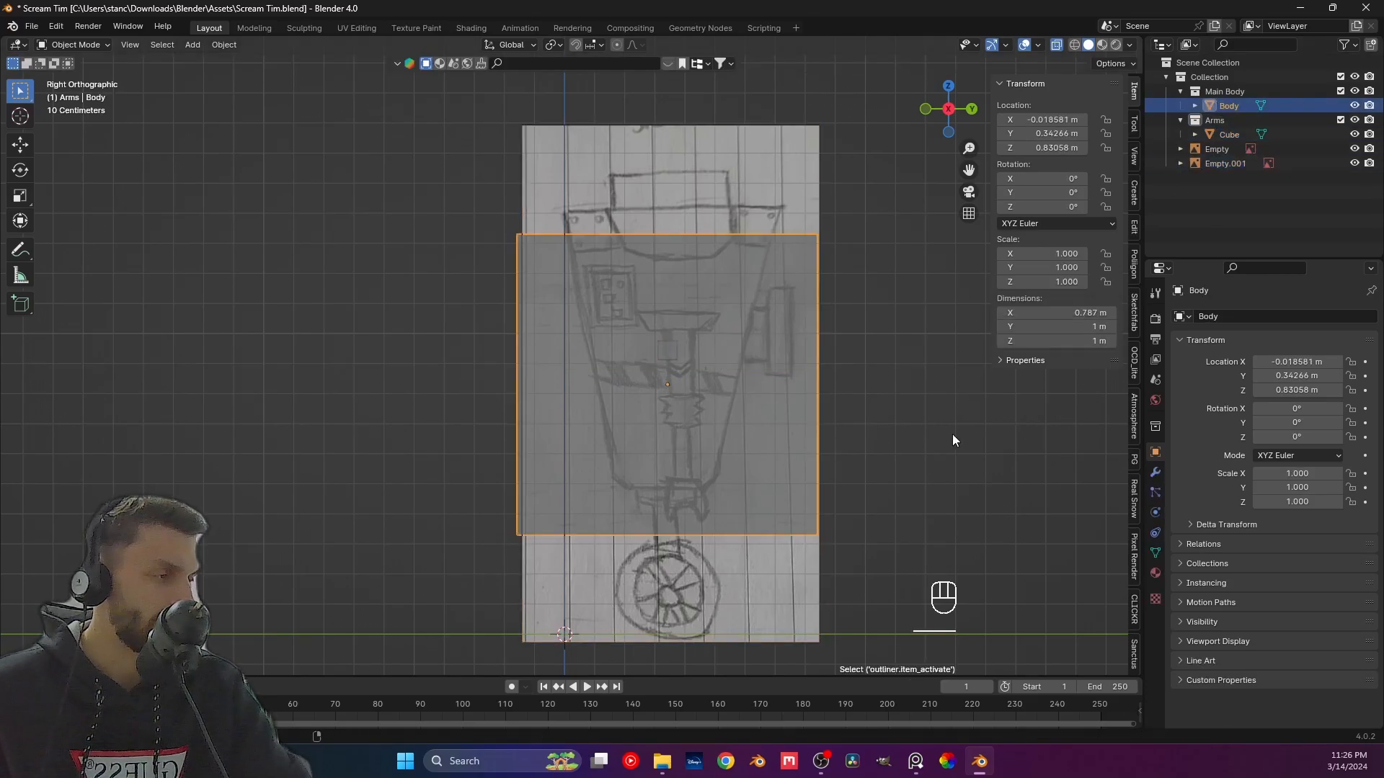
key(s)
key(y)
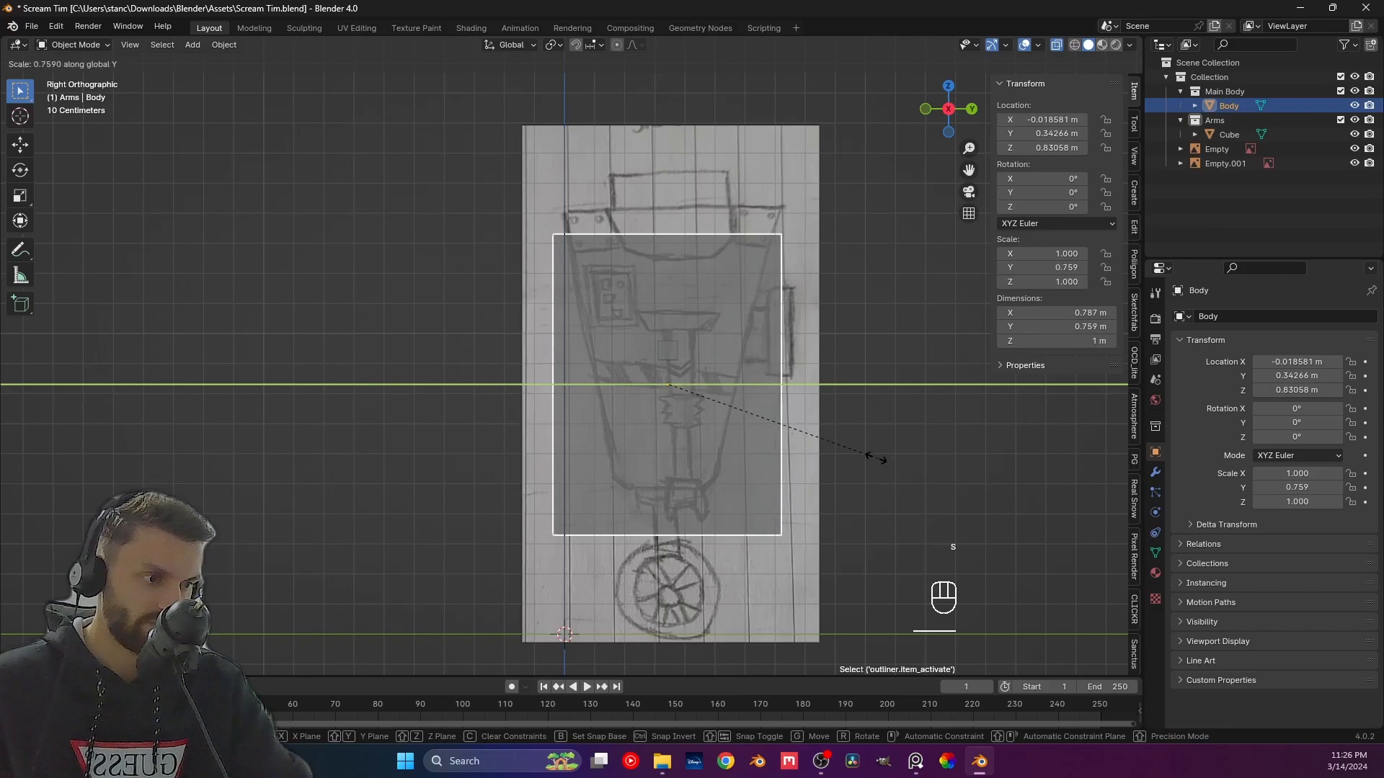
click(790, 433)
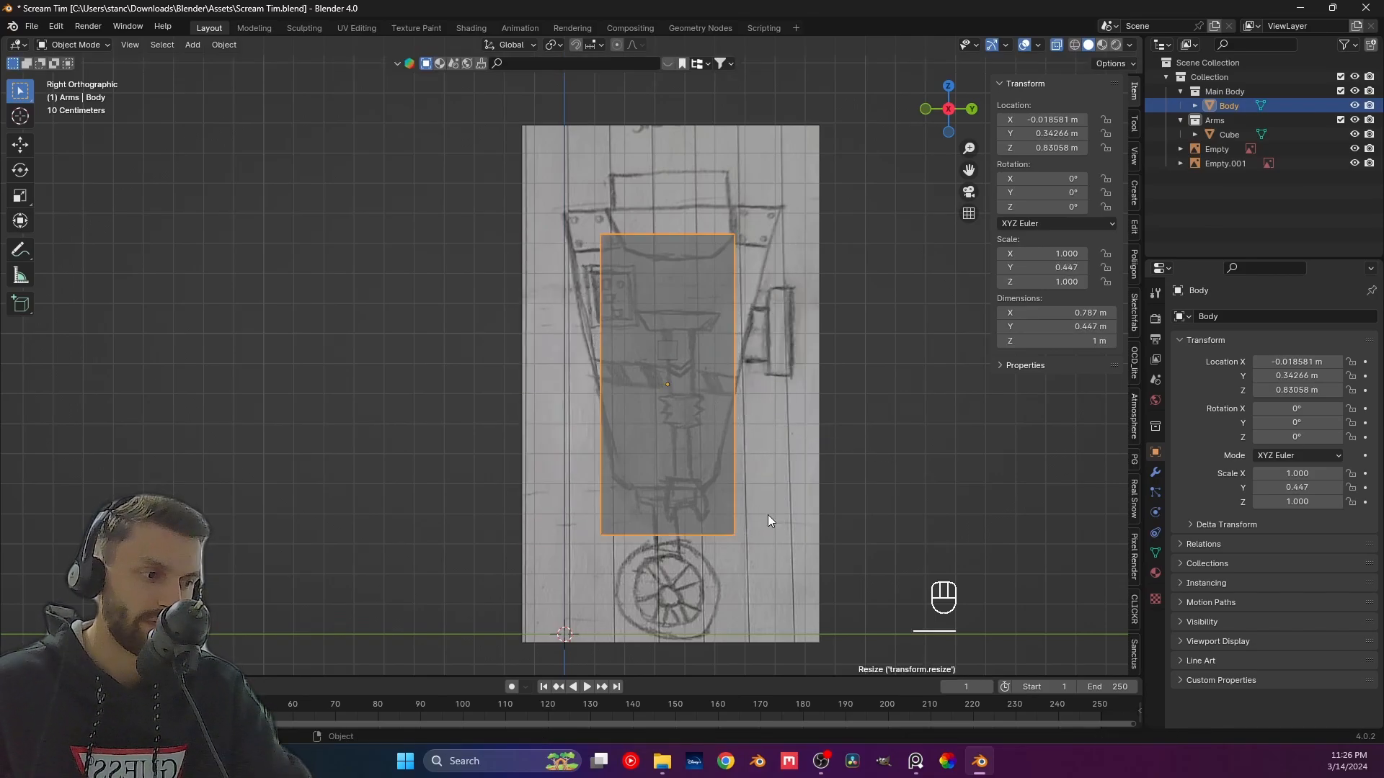
key(g)
key(z)
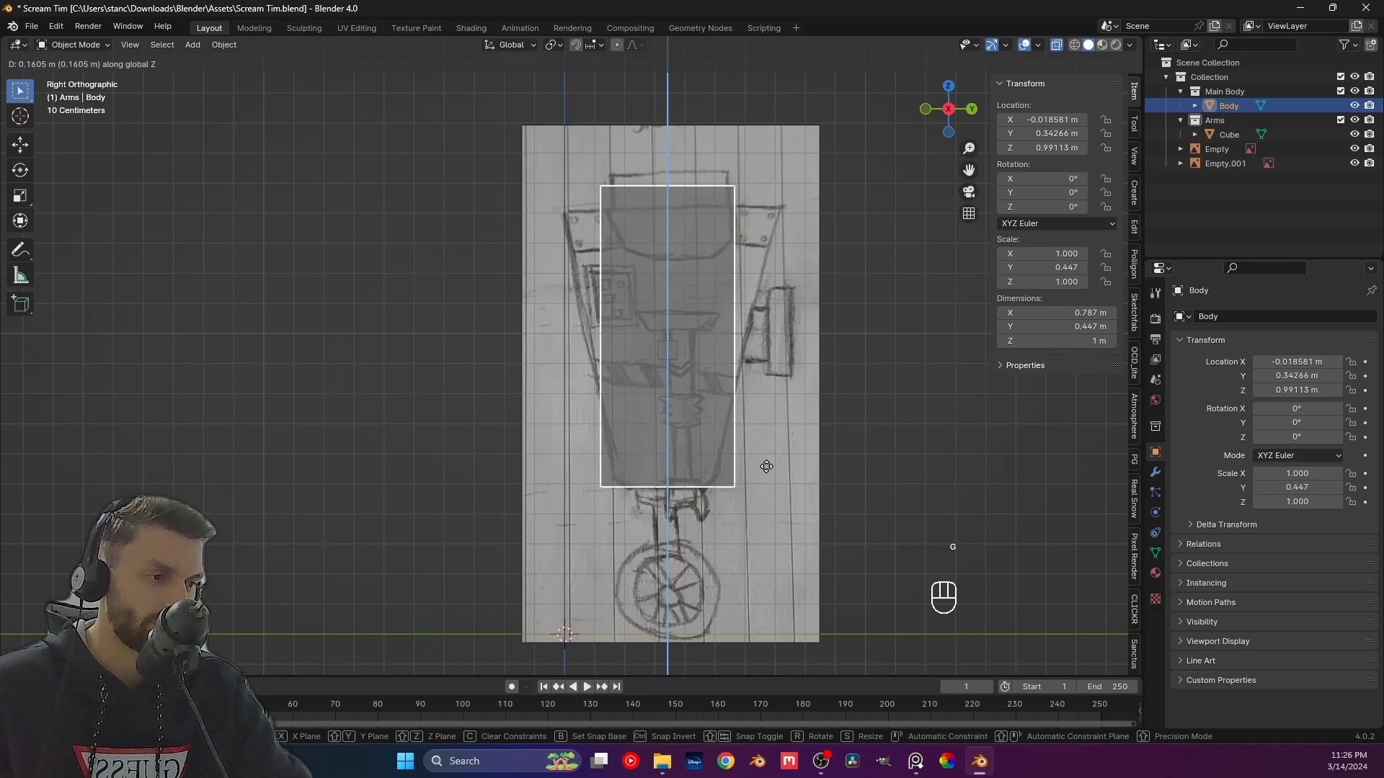
click(767, 465)
Raise the front reference image along Z to 0.97621 m so the sketched body's bottom meets the body block.
middle_drag(767, 465, 706, 472)
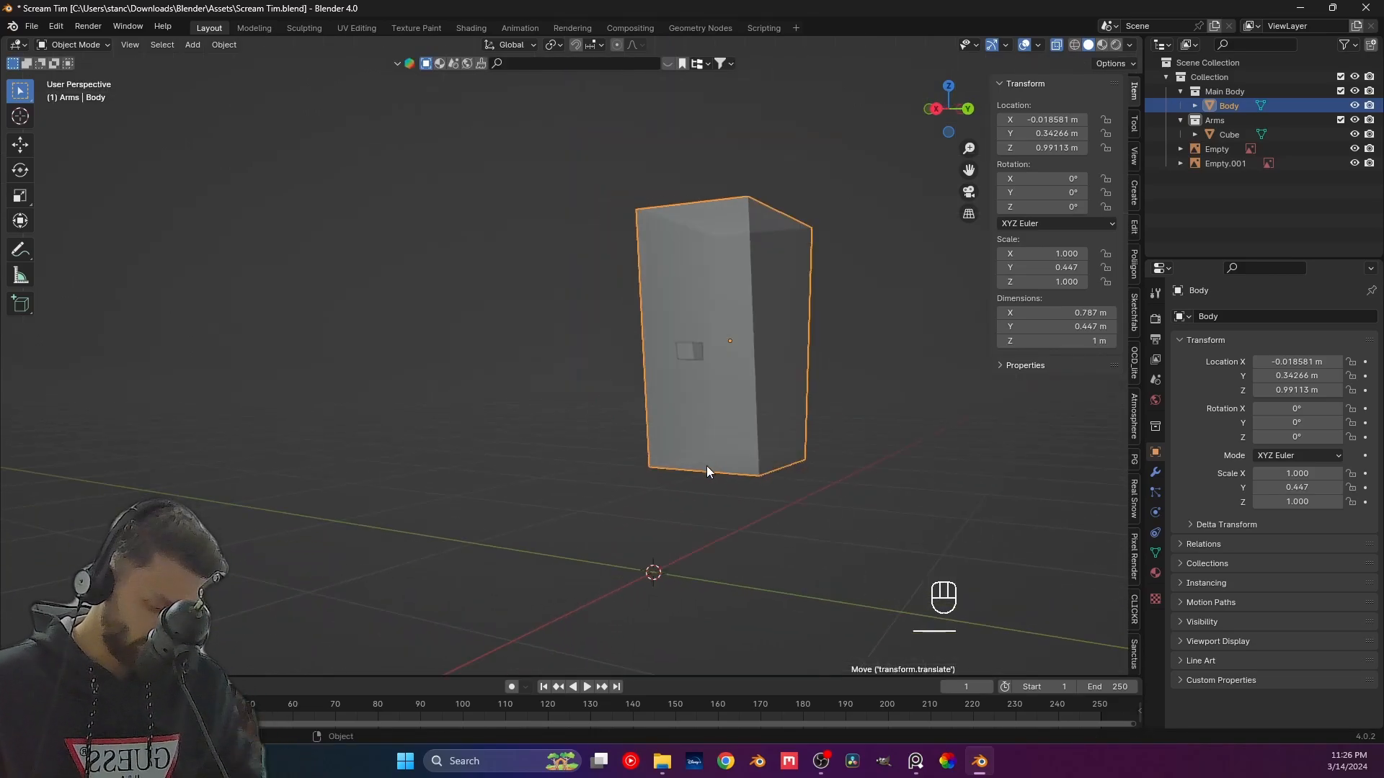
key(KP_1)
click(402, 513)
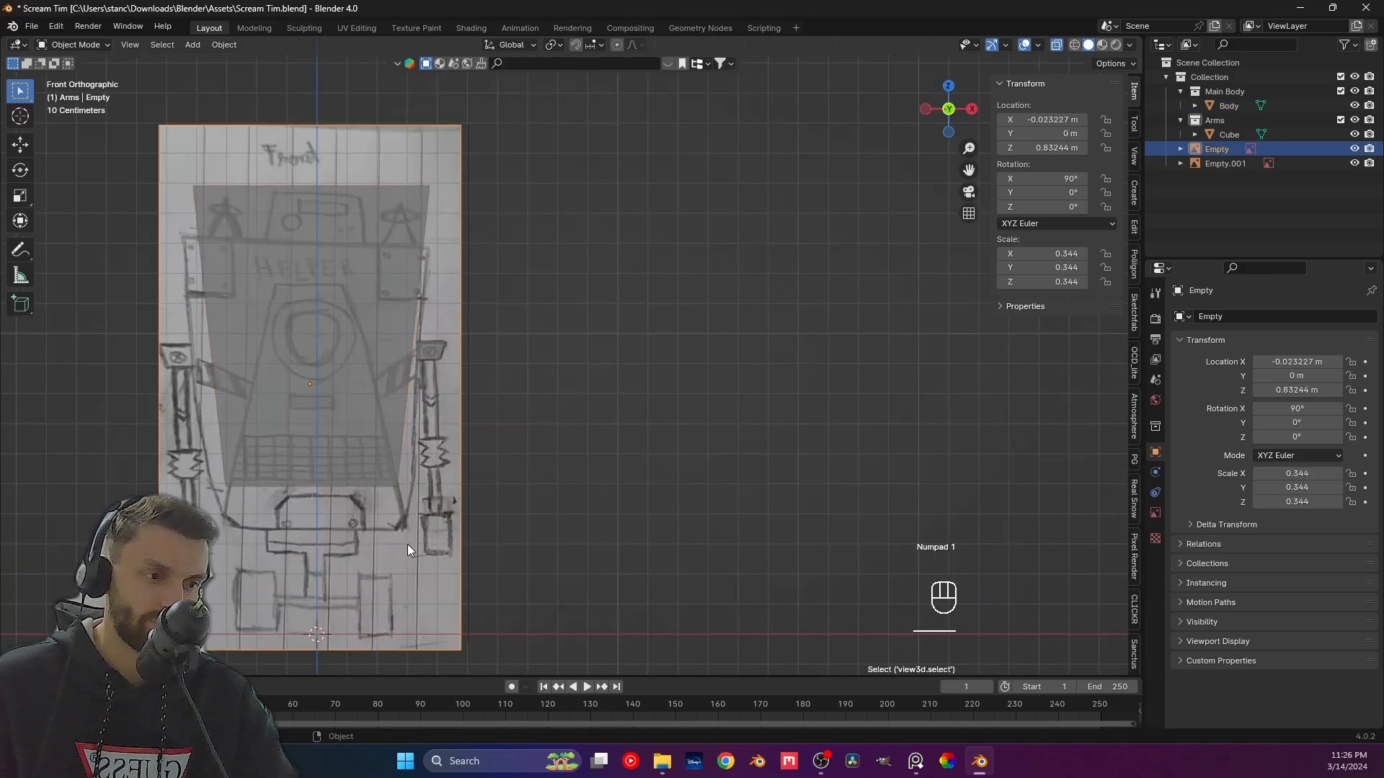
key(g)
key(z)
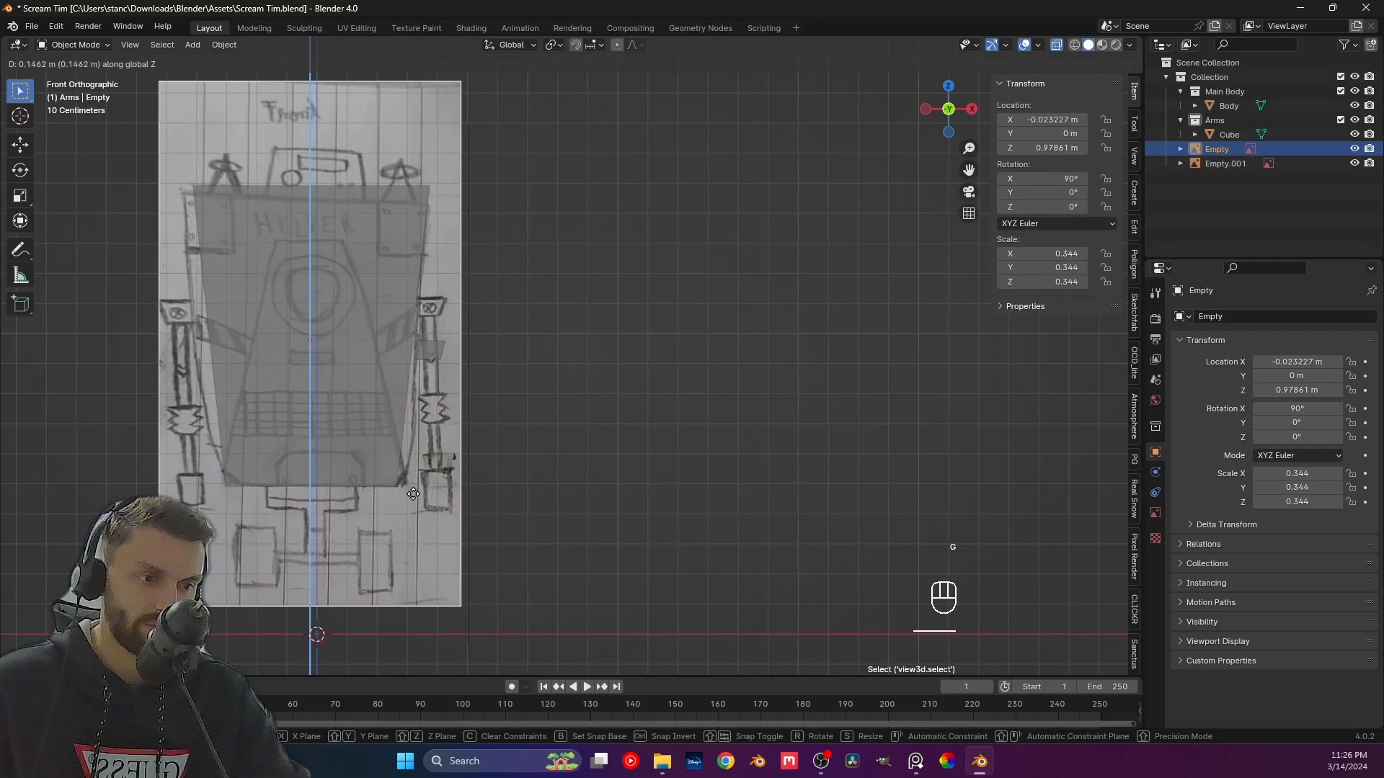
click(413, 497)
click(552, 238)
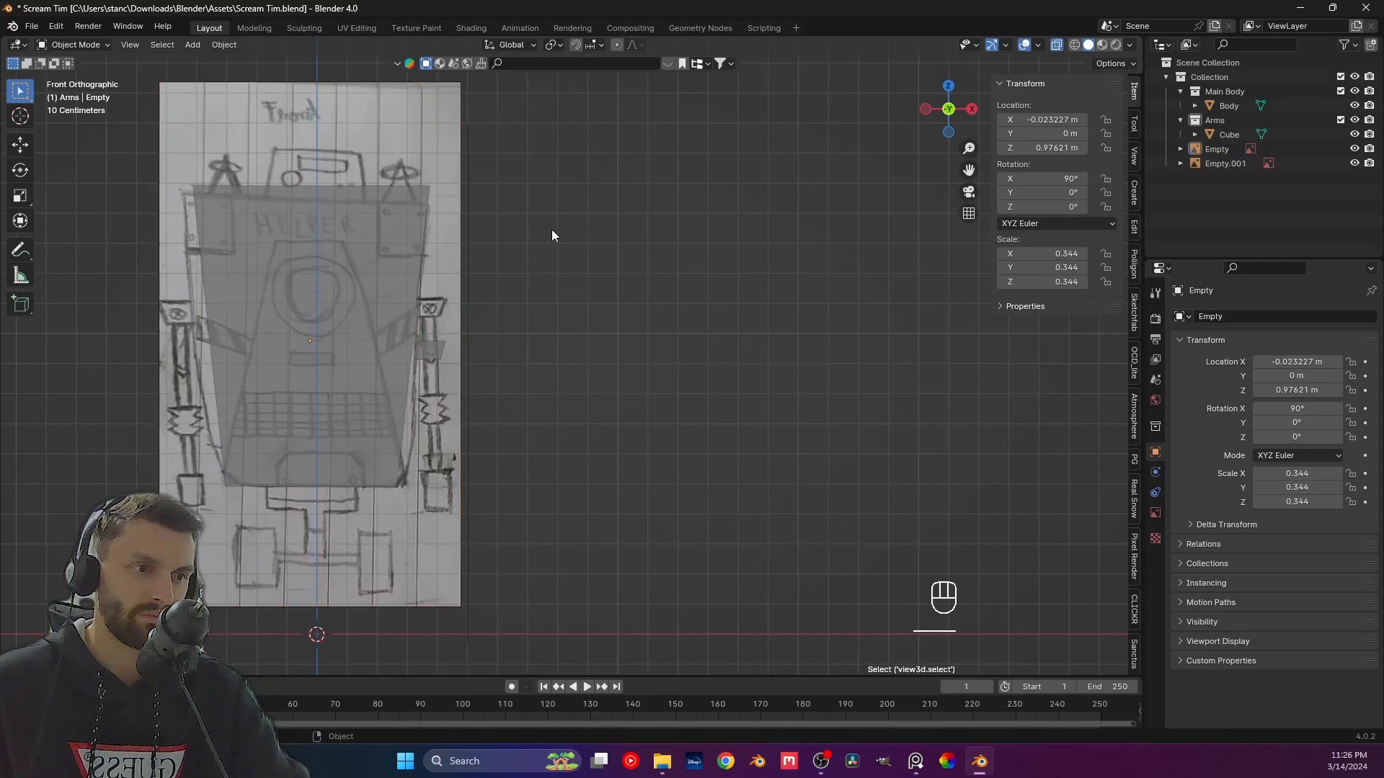
Compare the body block's height and outline with the sketches in front and side views.
key(KP_1)
key(KP_3)
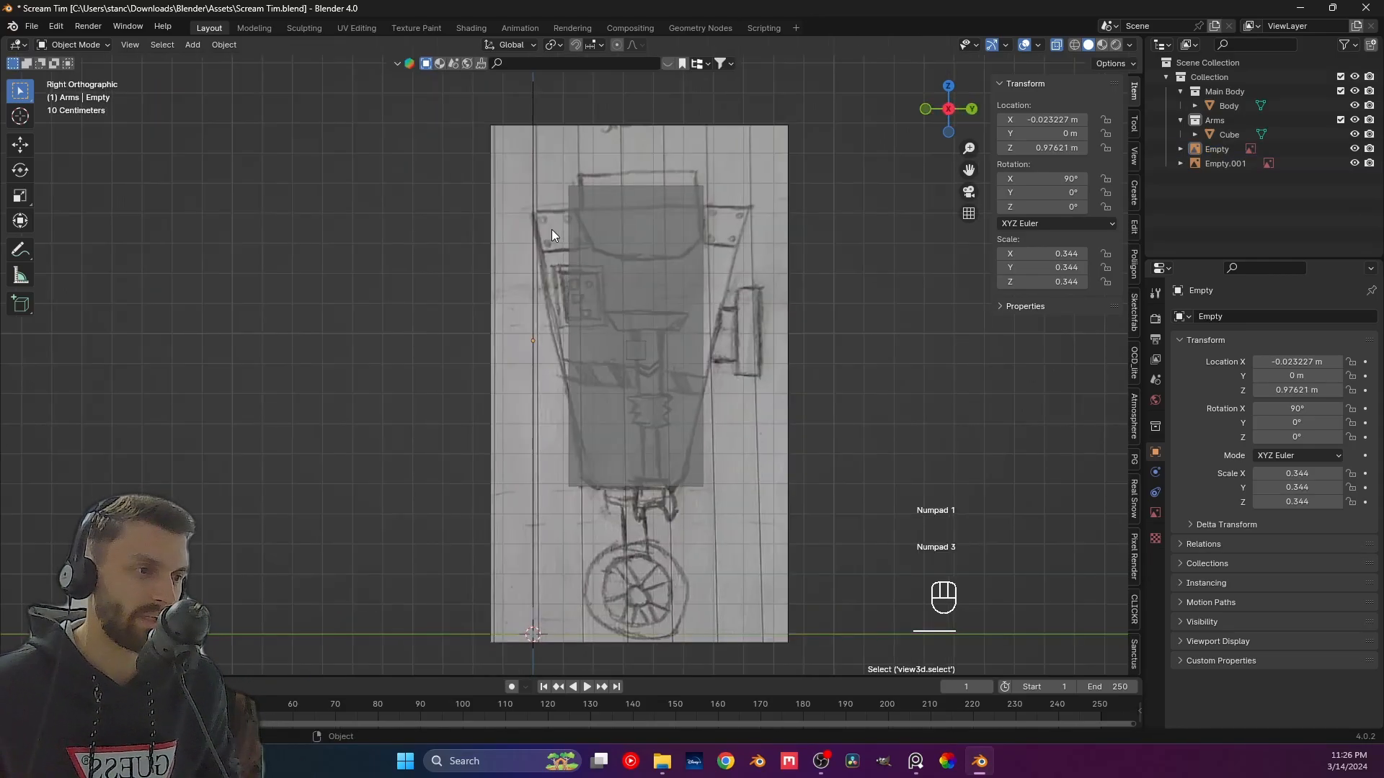
key(KP_1)
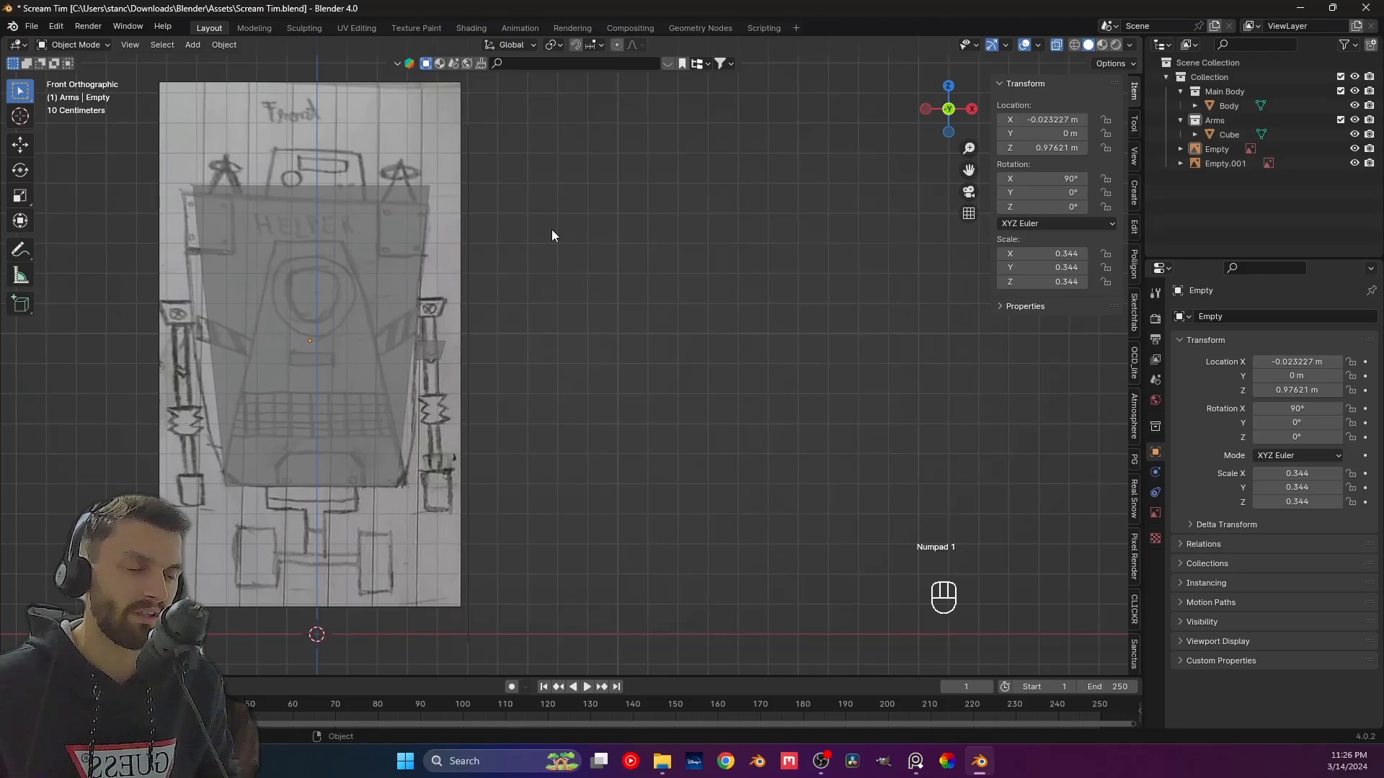
key(KP_3)
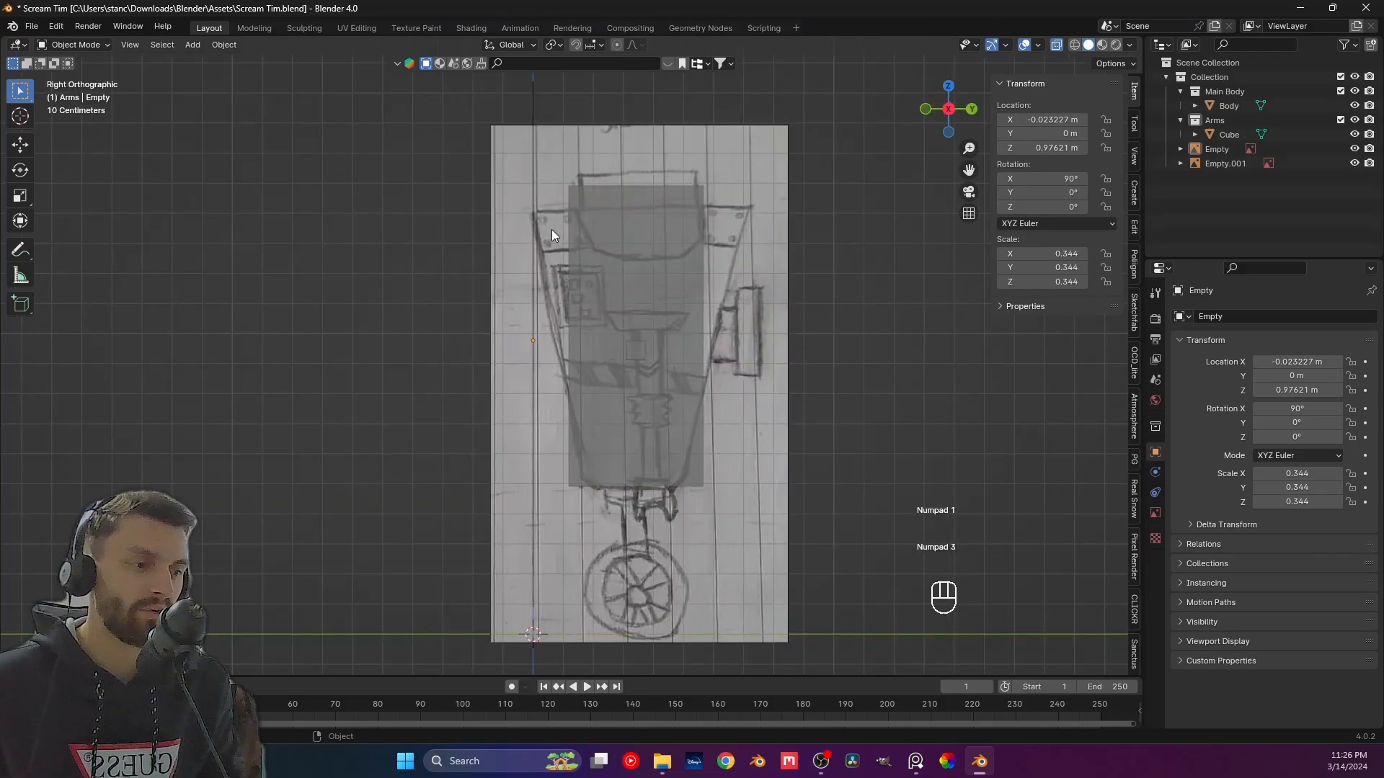
key(KP_3)
key(KP_1)
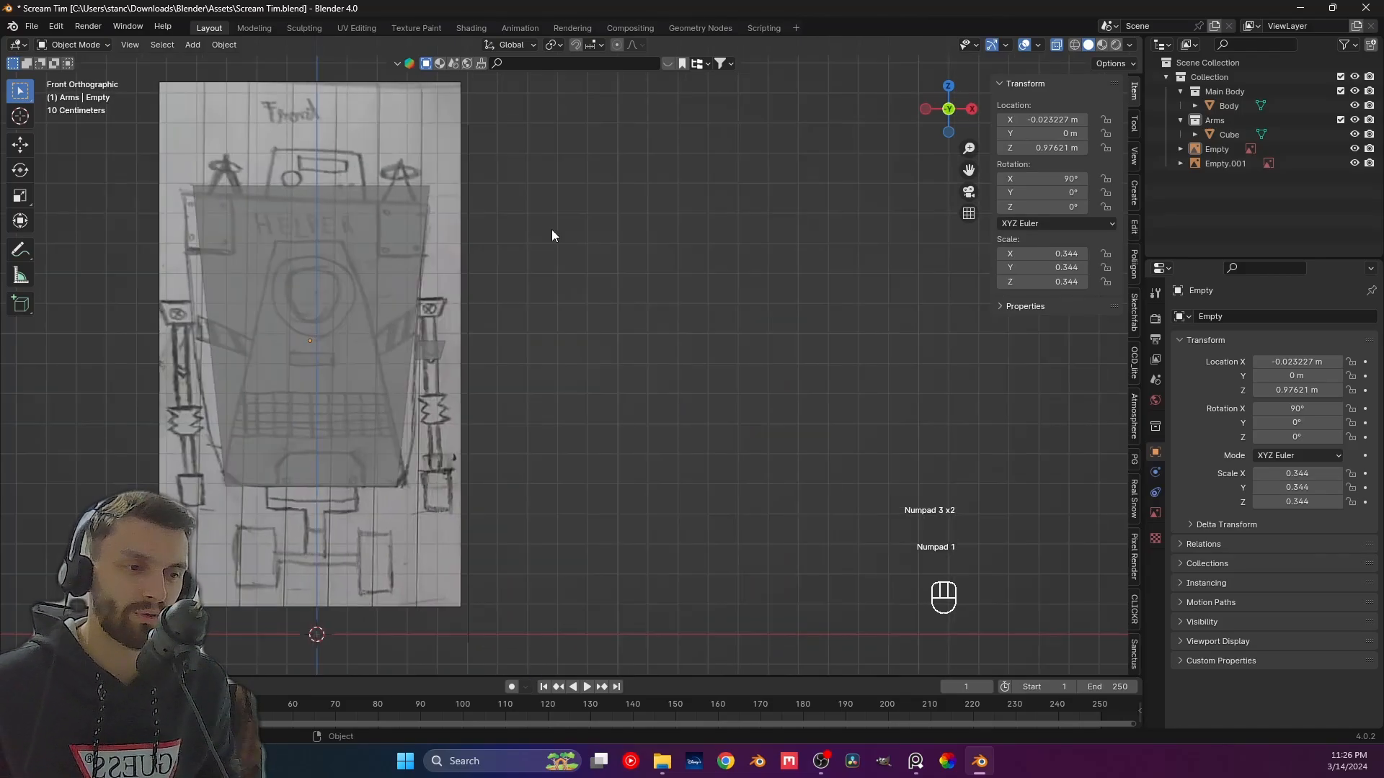
shift+middle_drag(377, 260, 544, 258)
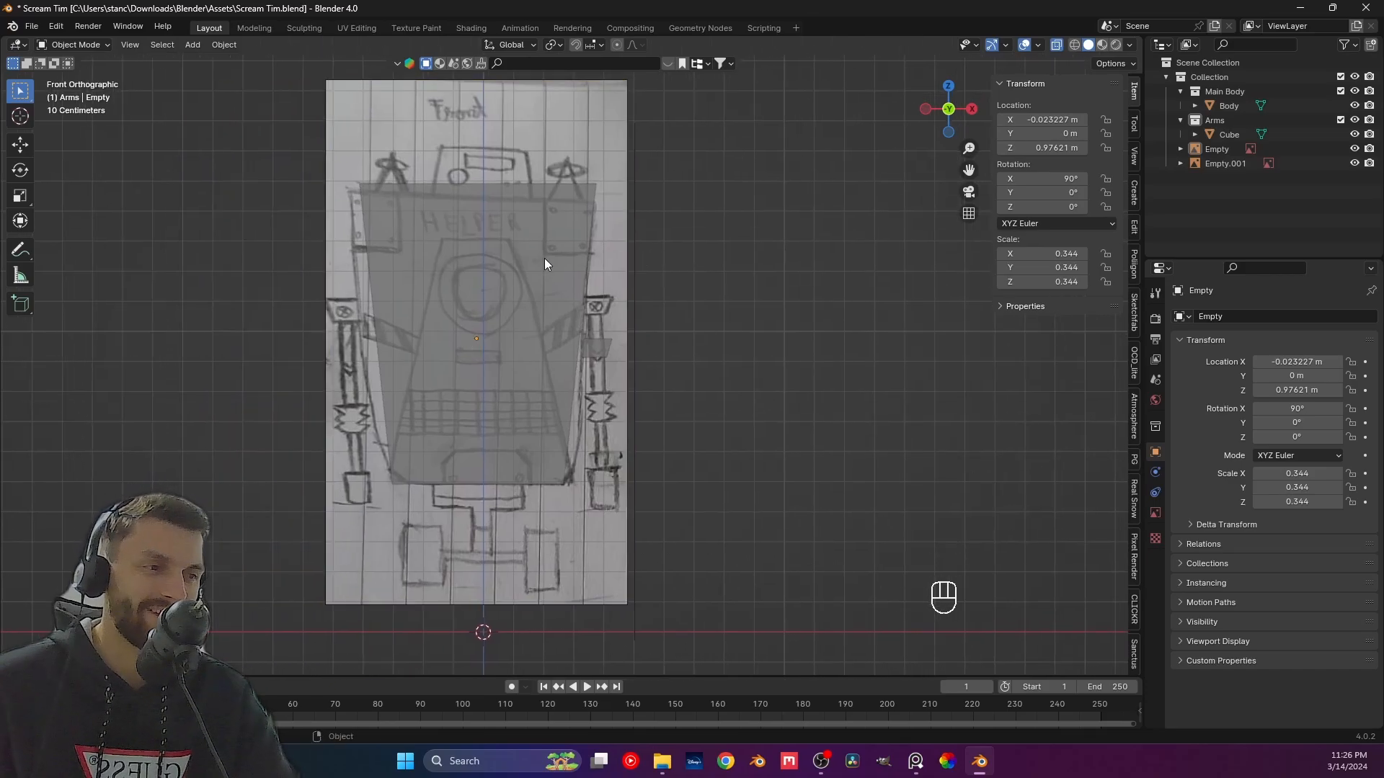
Lower the body's upper edge to a local Z of about 0.428 m and move its upper front edge along Y to about -0.77 m.
click(544, 258)
key(KP_3)
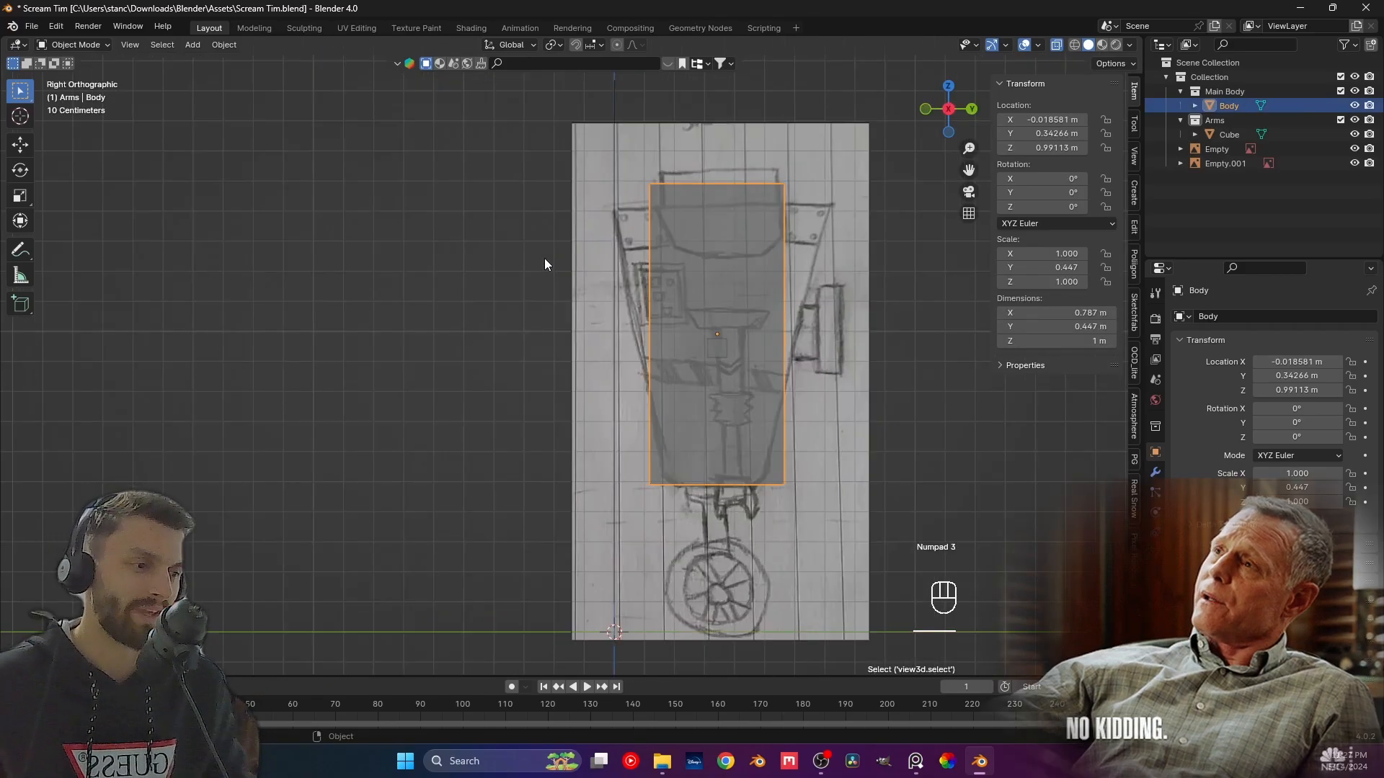
shift+middle_drag(658, 240, 599, 270)
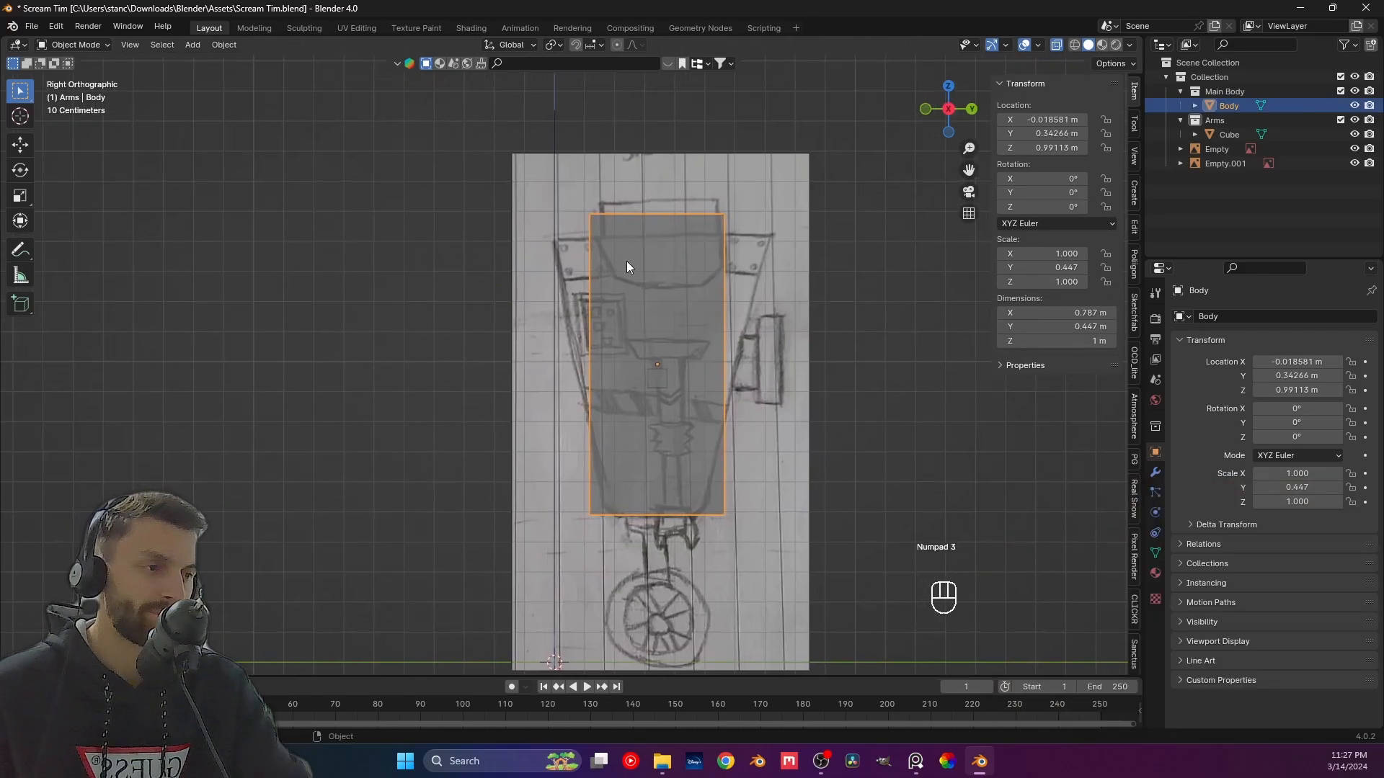
key(Tab)
drag(548, 187, 627, 252)
key(g)
key(z)
click(762, 288)
key(g)
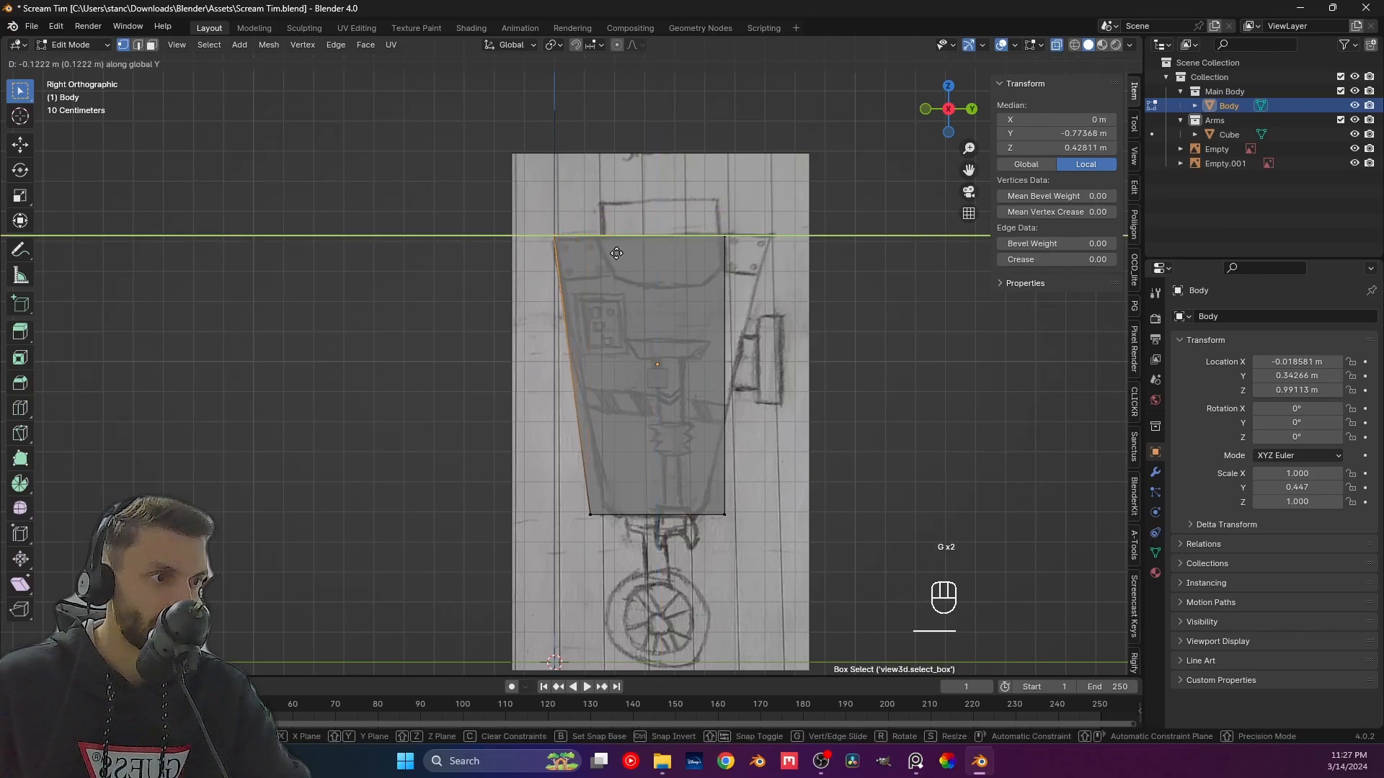
click(589, 373)
Taper the body's base by moving its lower front edge to local Y -0.39268 m and its lower rear edge to about 0.35 m.
key(alt+a)
drag(560, 484, 649, 585)
key(g)
key(y)
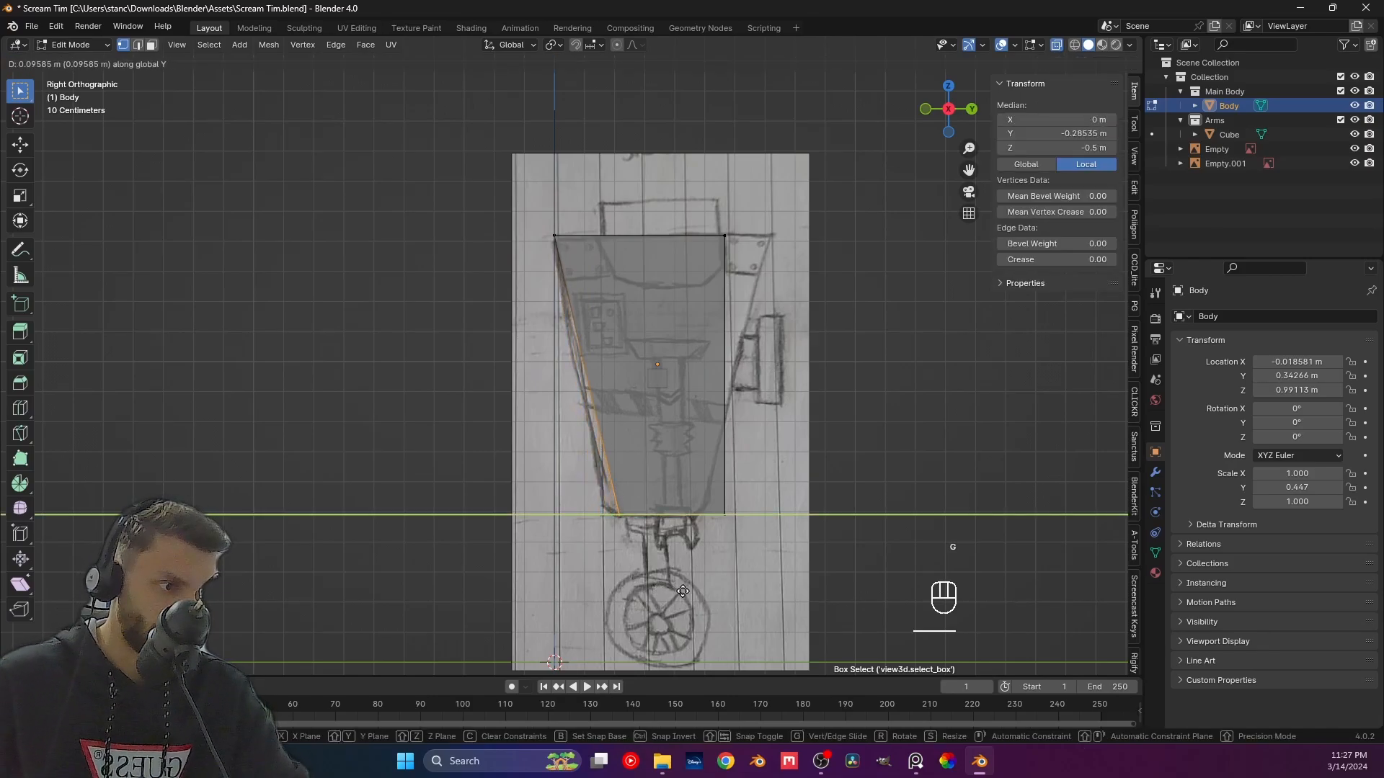
click(668, 591)
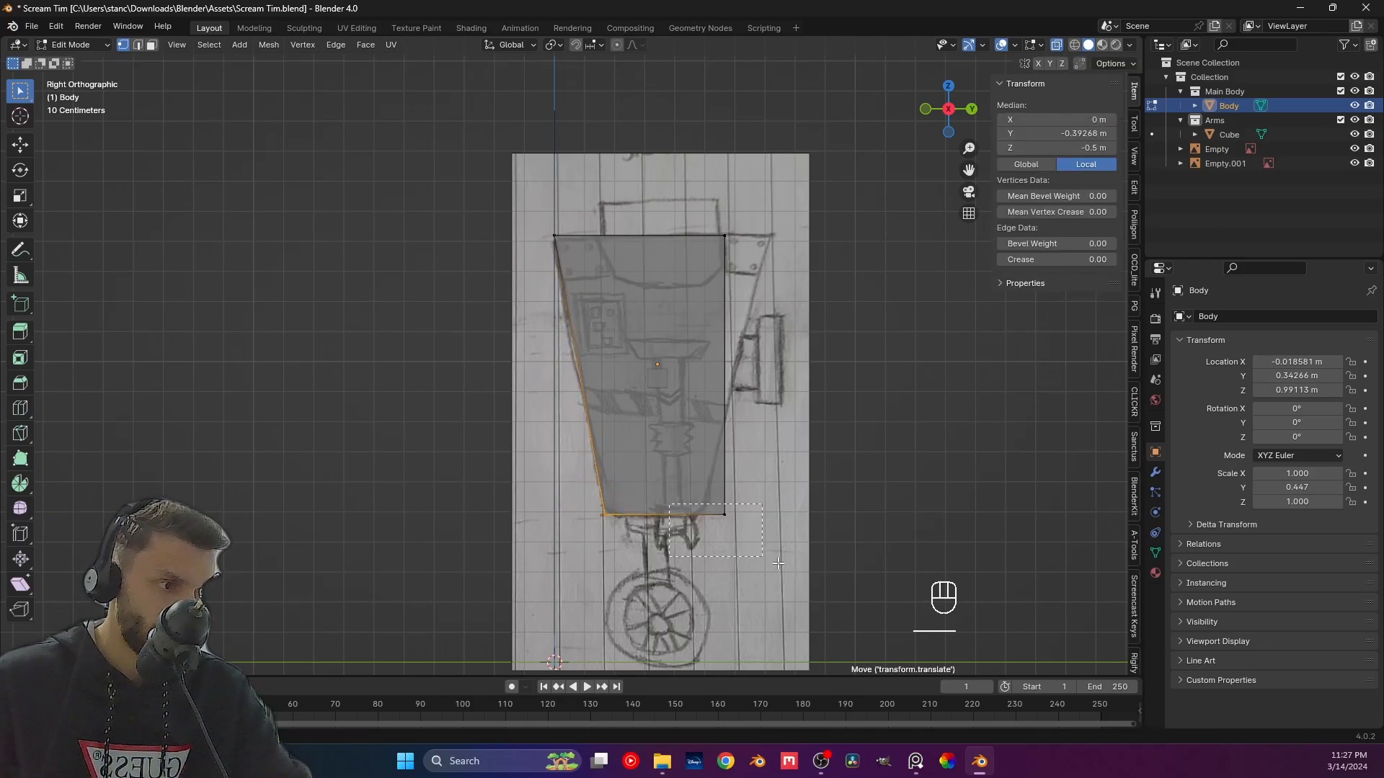
drag(779, 563, 777, 564)
key(g)
key(y)
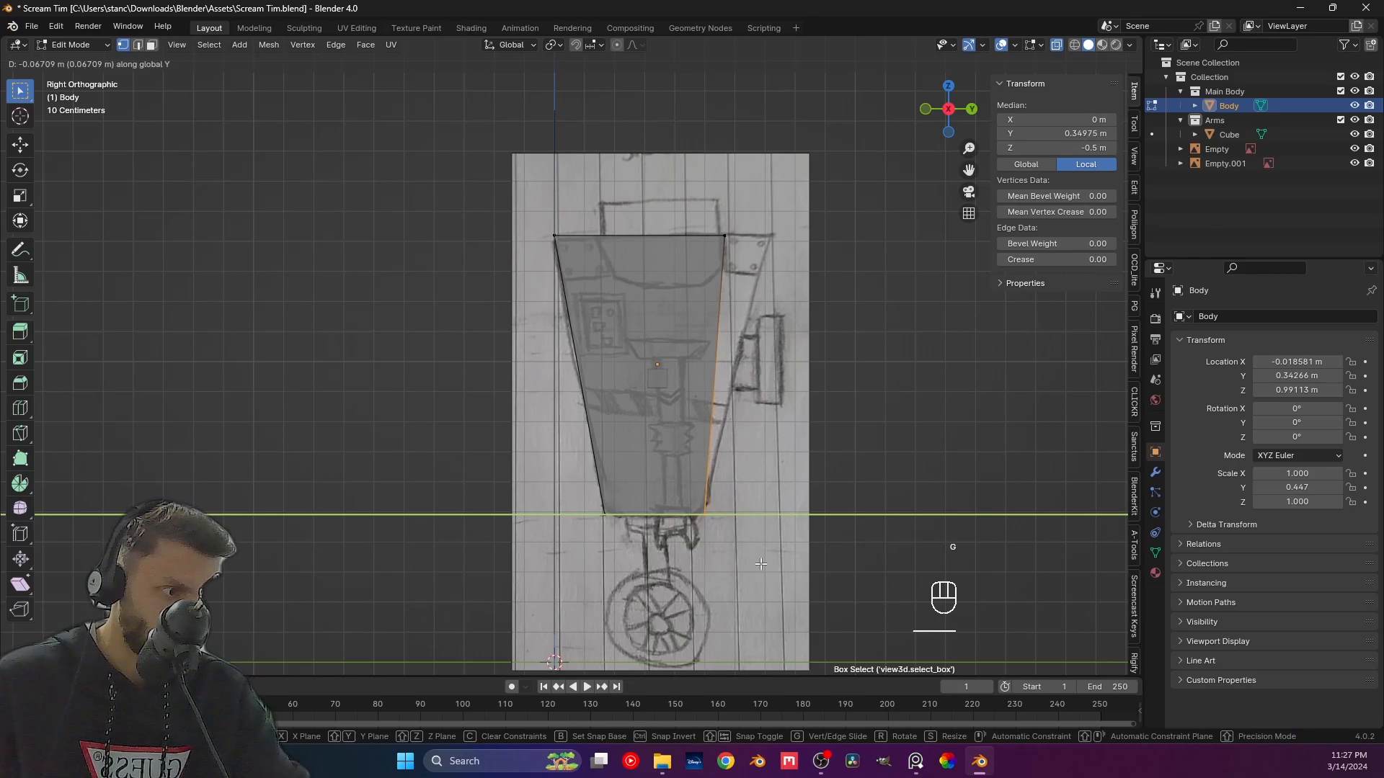
click(761, 565)
Move the body's upper rear edge along Y to a local value of about 0.886 m and finish editing the mesh.
drag(688, 210, 755, 266)
key(g)
key(y)
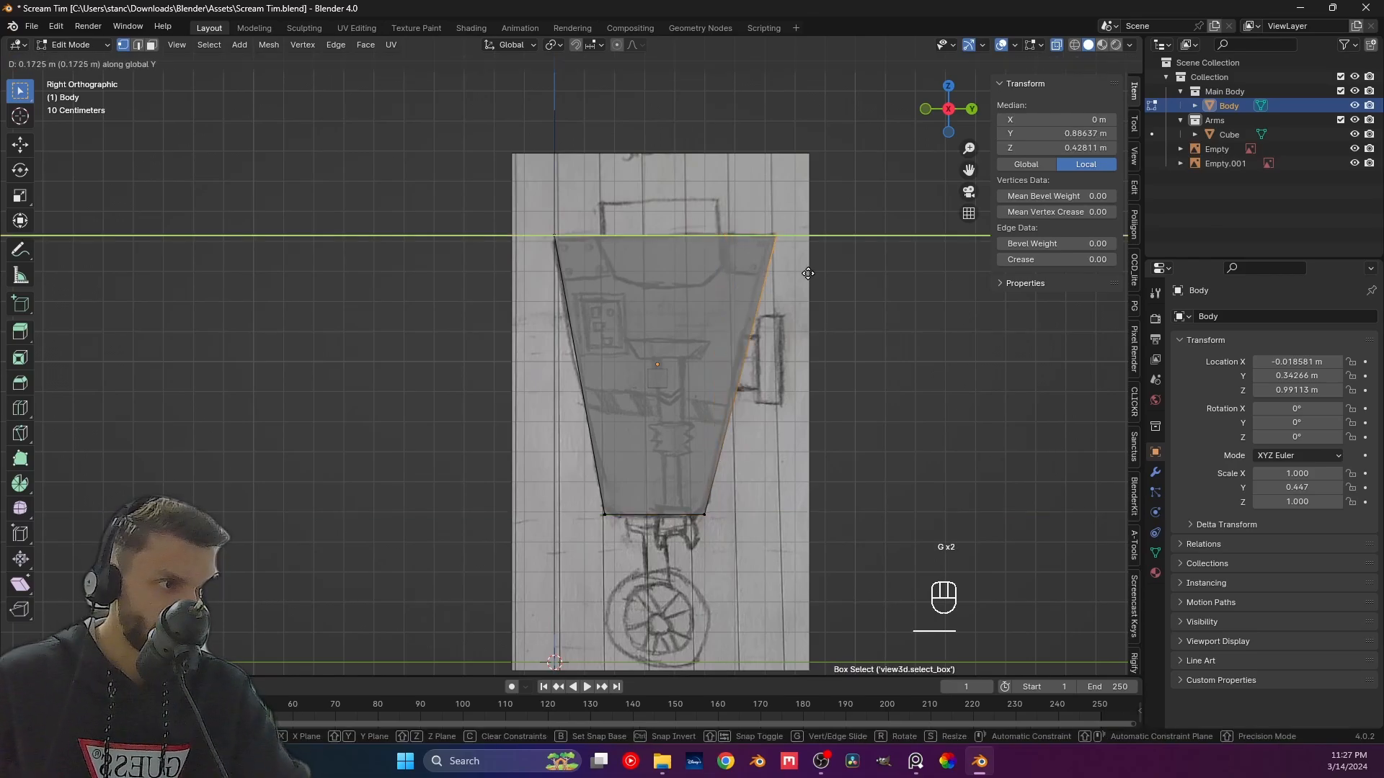
click(808, 273)
shift+middle_drag(808, 275, 706, 351)
key(Tab)
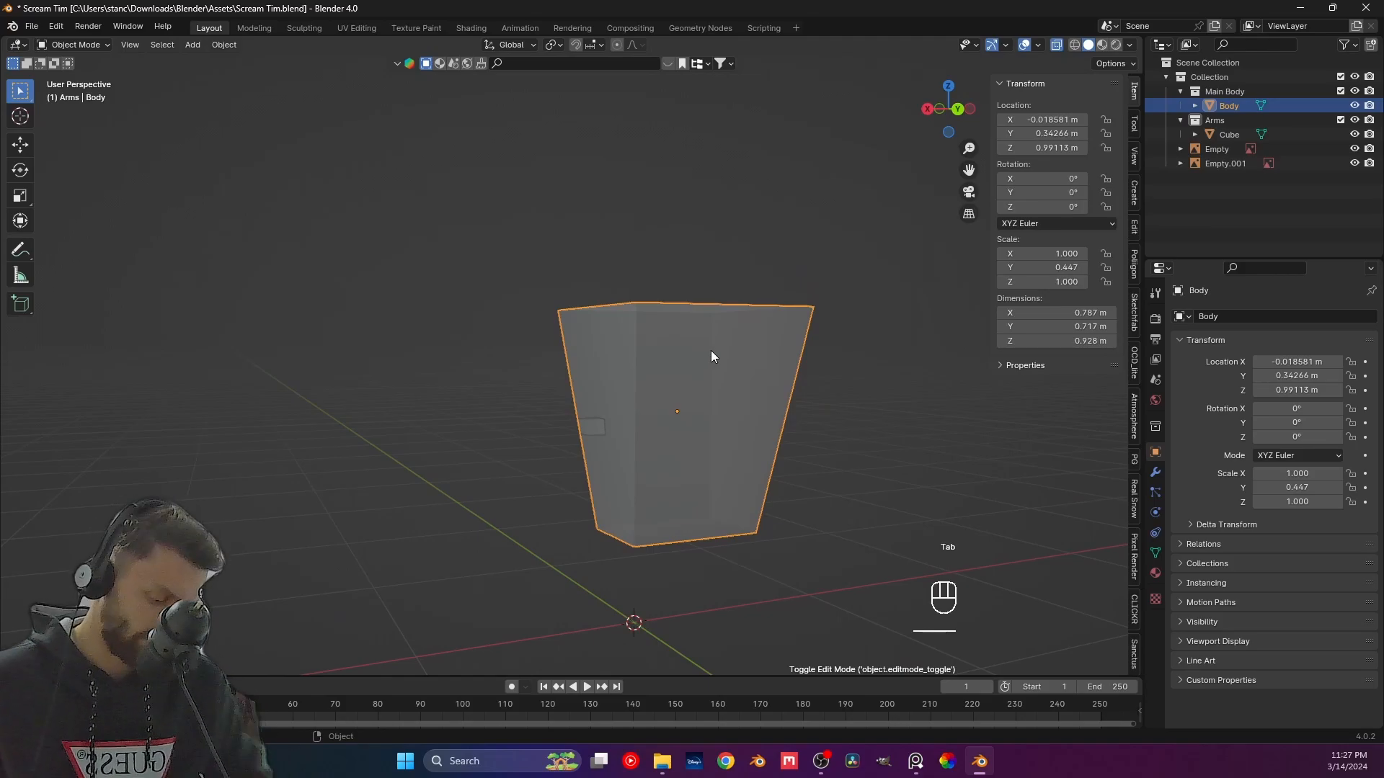
Move the small arm block up to a Z location of 1.0414 m and along Y to 0.38543 m to match the side sketch.
key(KP_1)
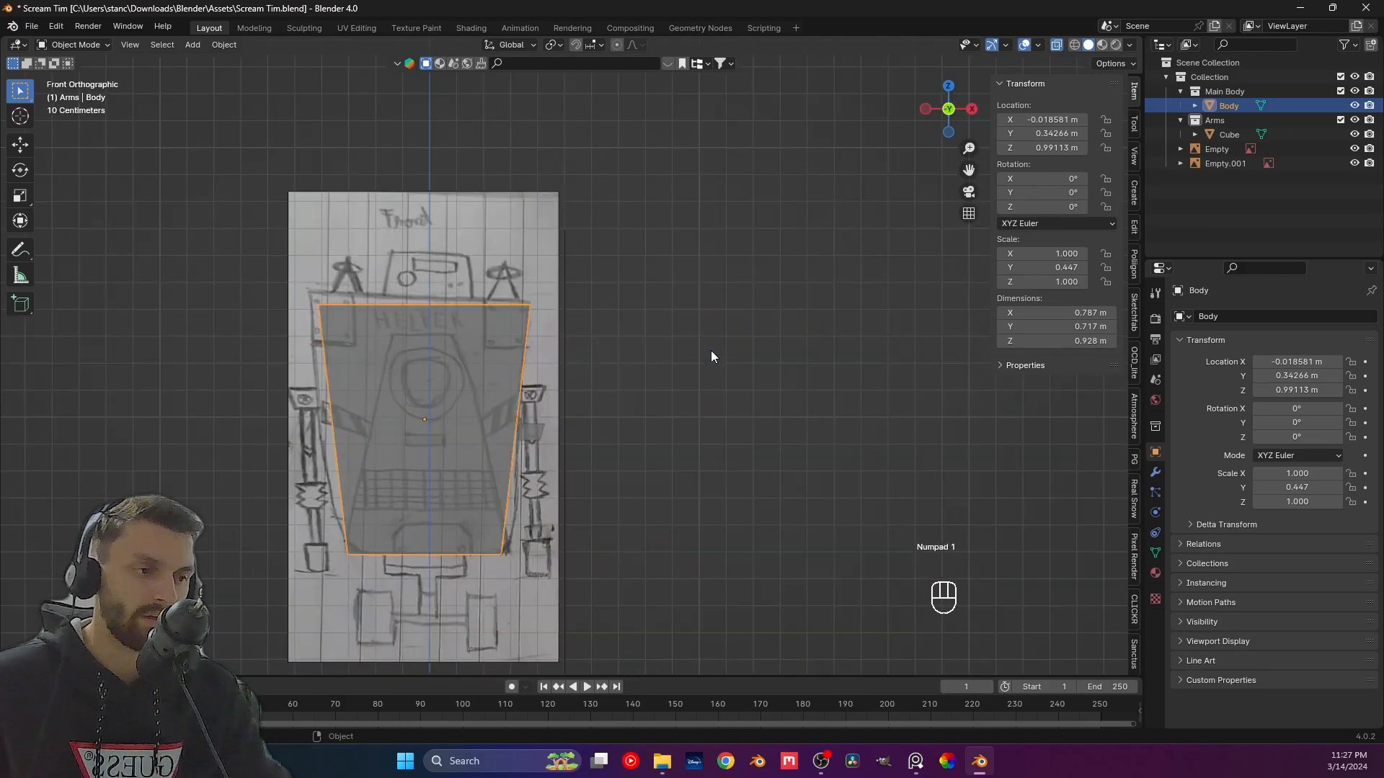
click(536, 428)
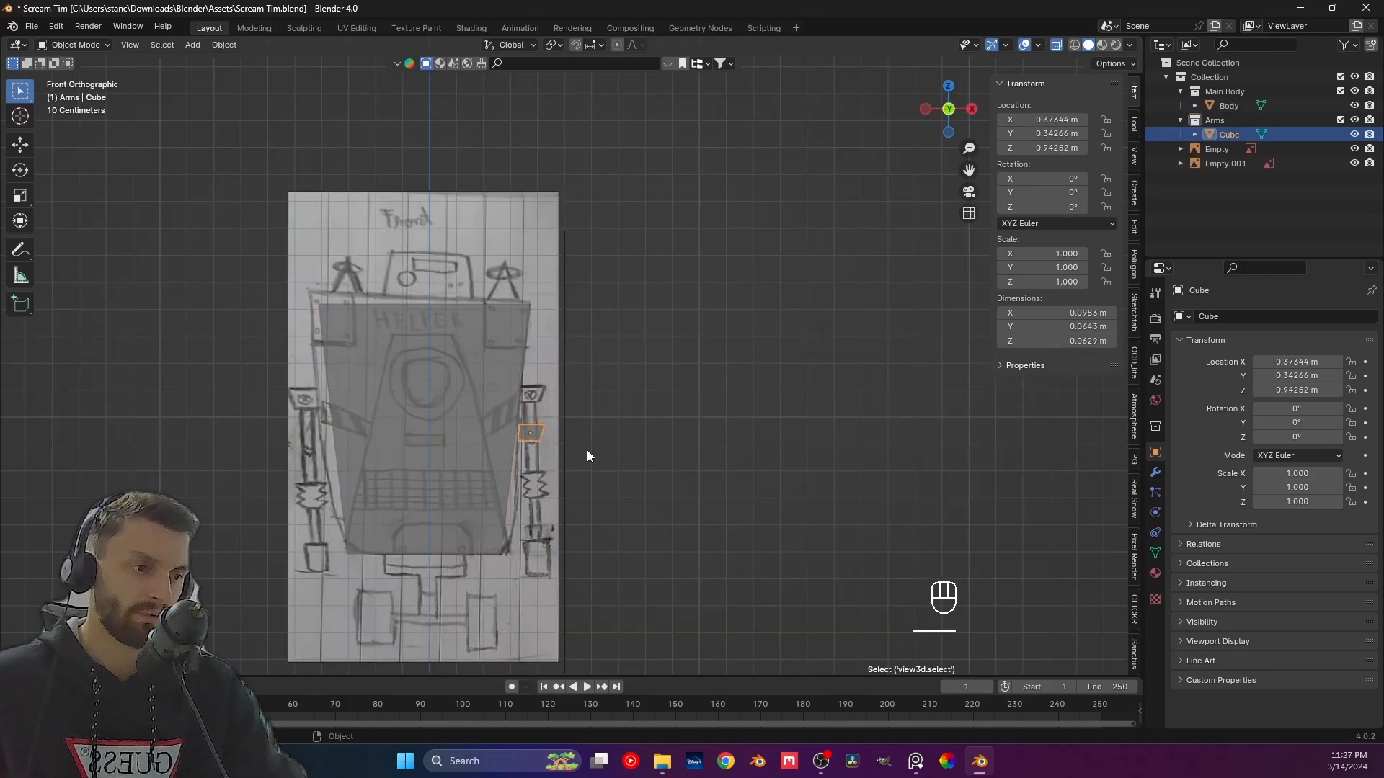
key(KP_3)
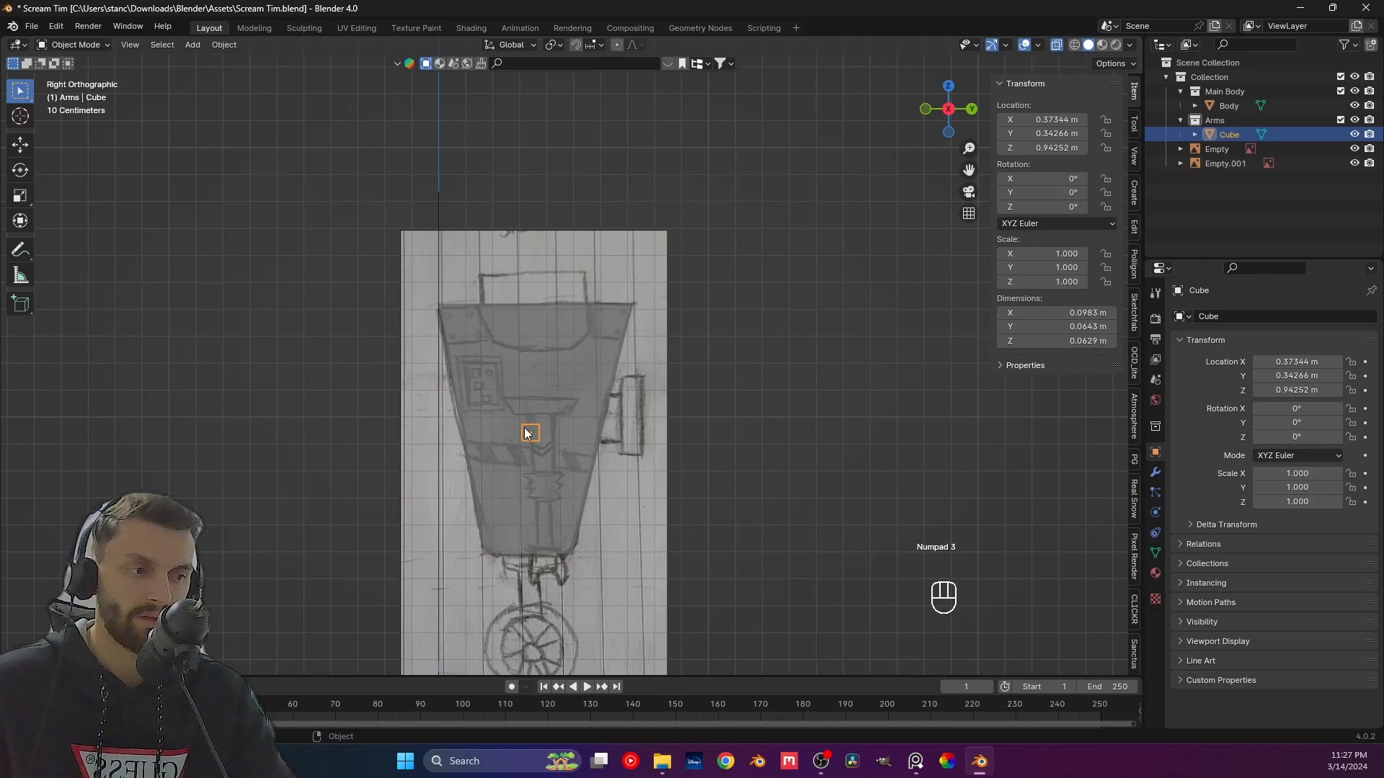
key(g)
key(z)
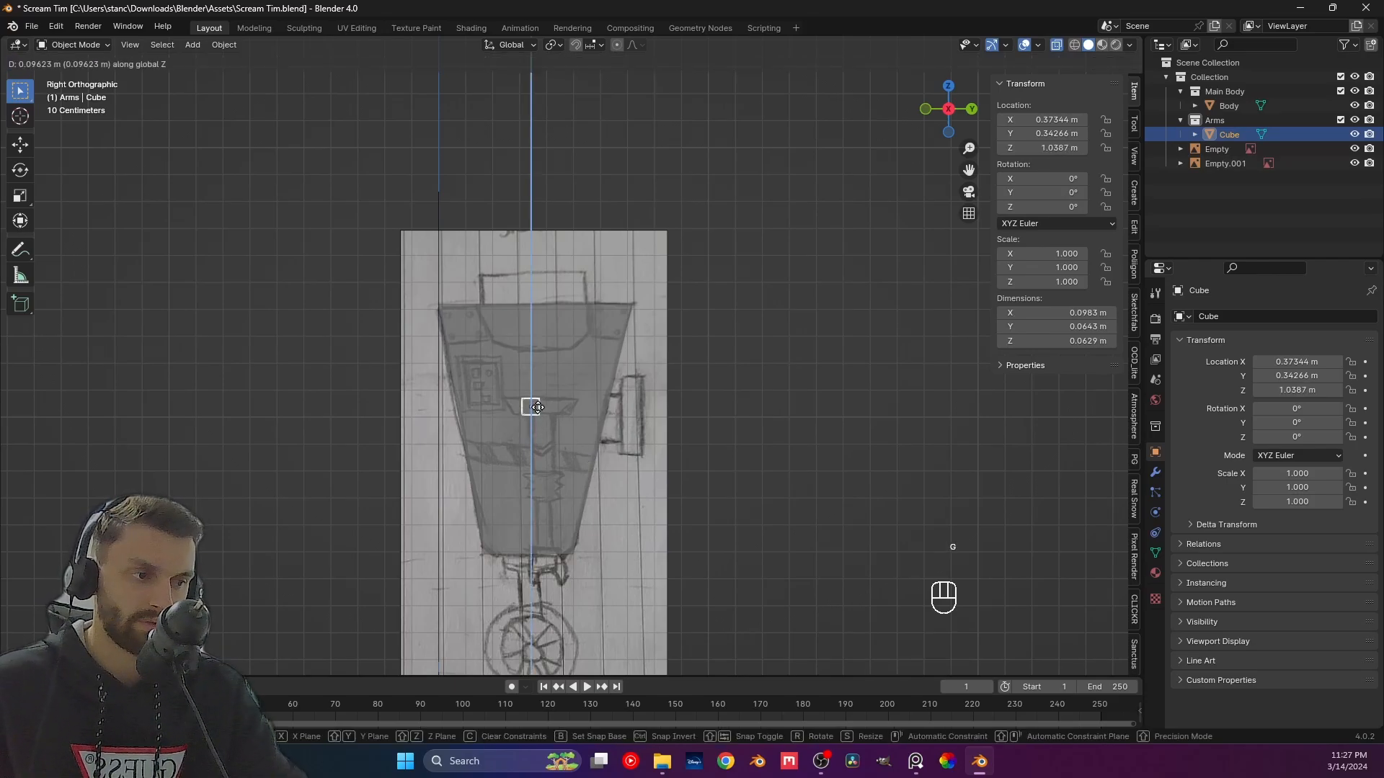
click(539, 406)
key(g)
key(x)
key(y)
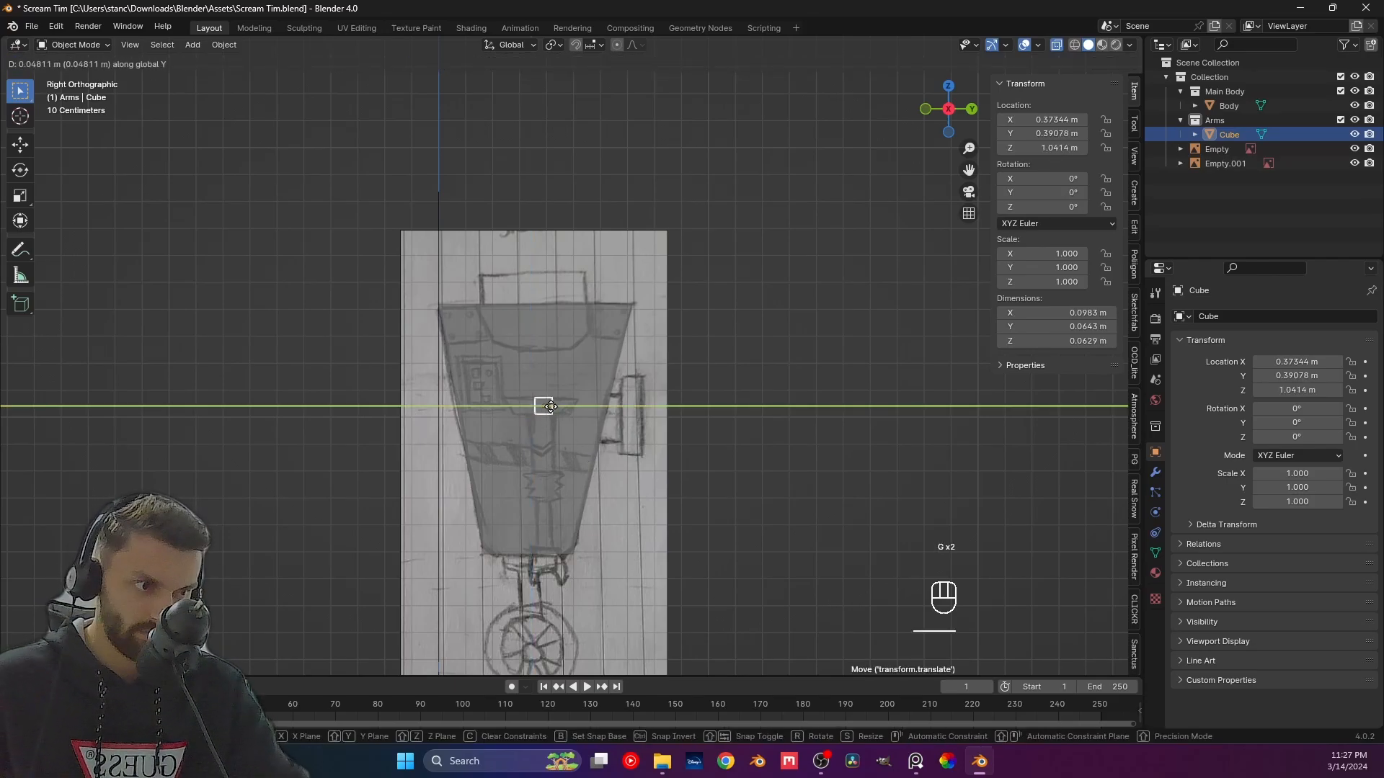
click(549, 407)
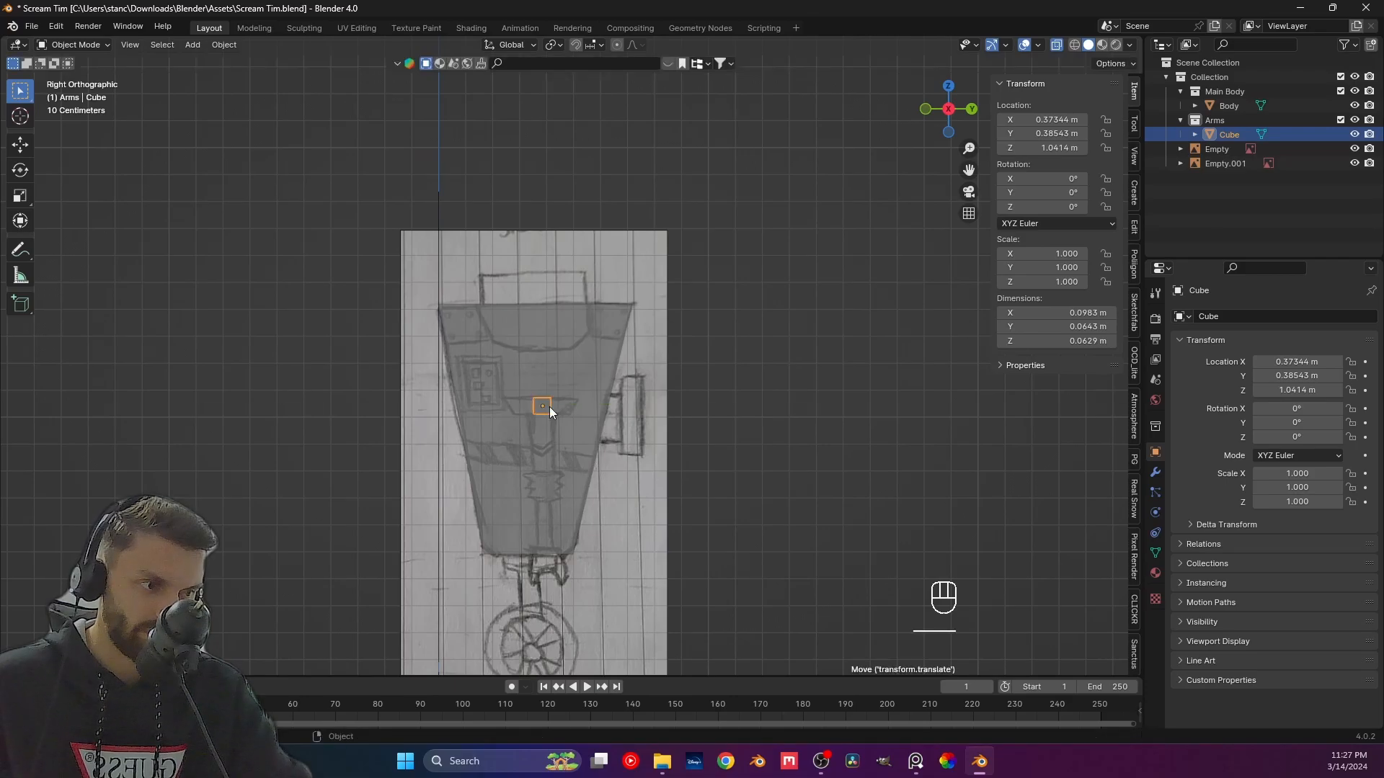
Stretch the arm block along Y to a scale of 3.135 to match the sketched shoulder piece.
scroll(550, 406, down, 2)
key(s)
key(y)
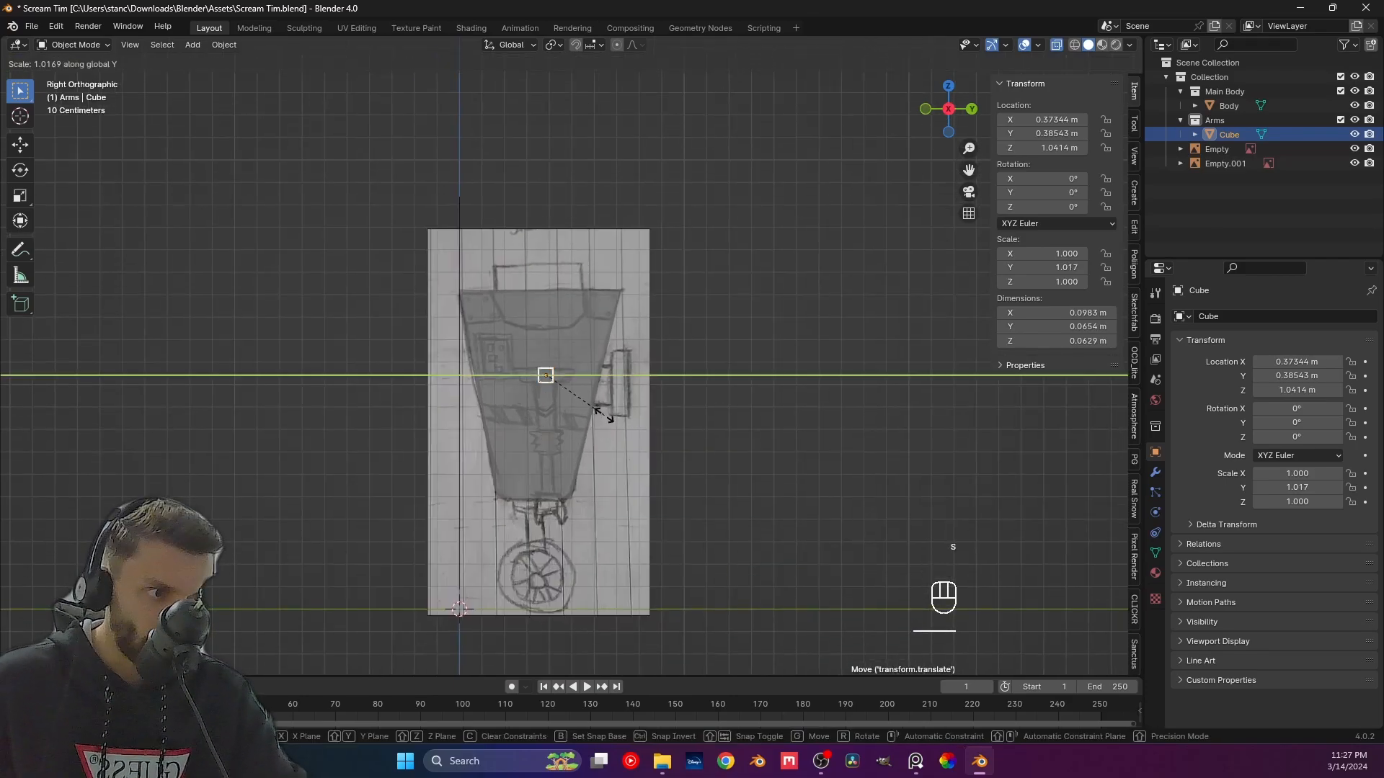
click(757, 439)
scroll(565, 418, up, 4)
scroll(549, 384, up, 1)
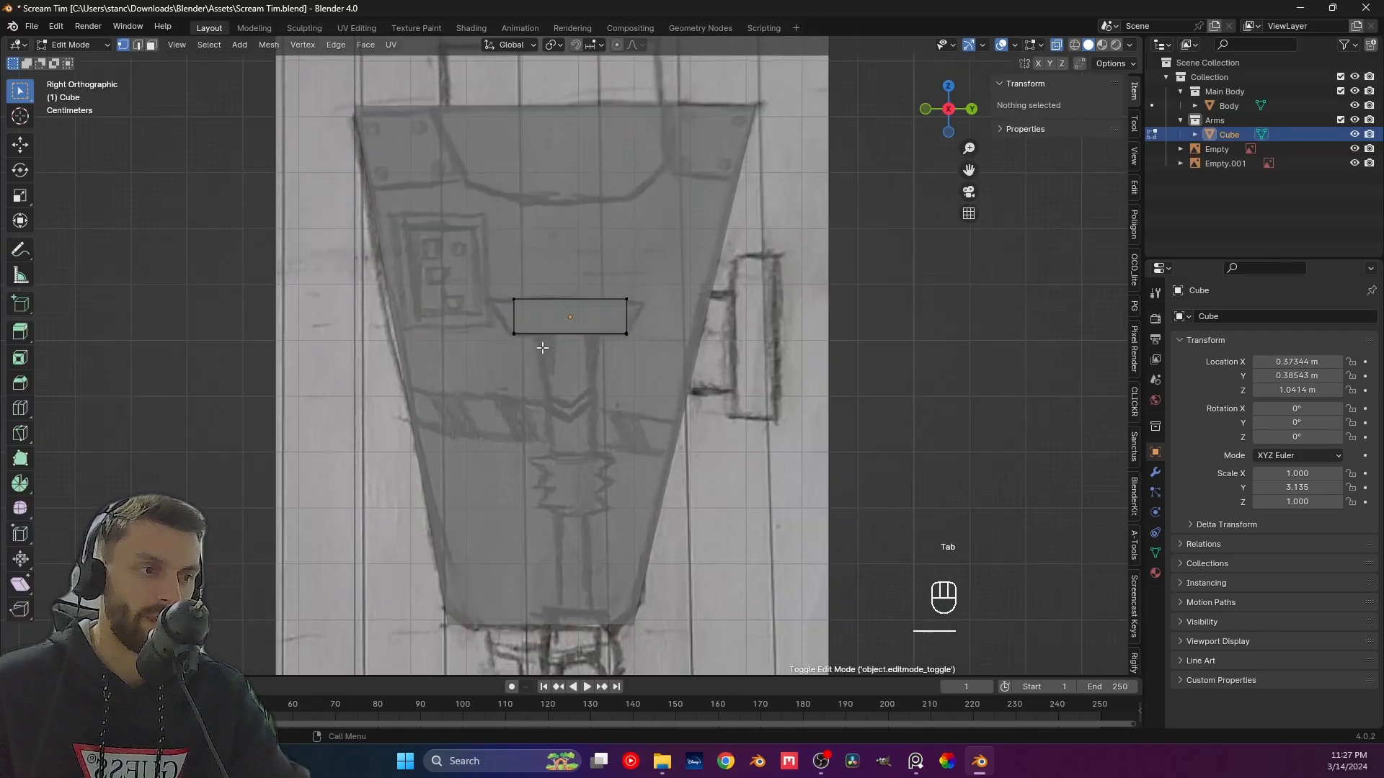
Move the arm block's upper front edge outward along Y to the slanted outline in the side sketch.
key(Tab)
drag(473, 277, 573, 316)
key(g)
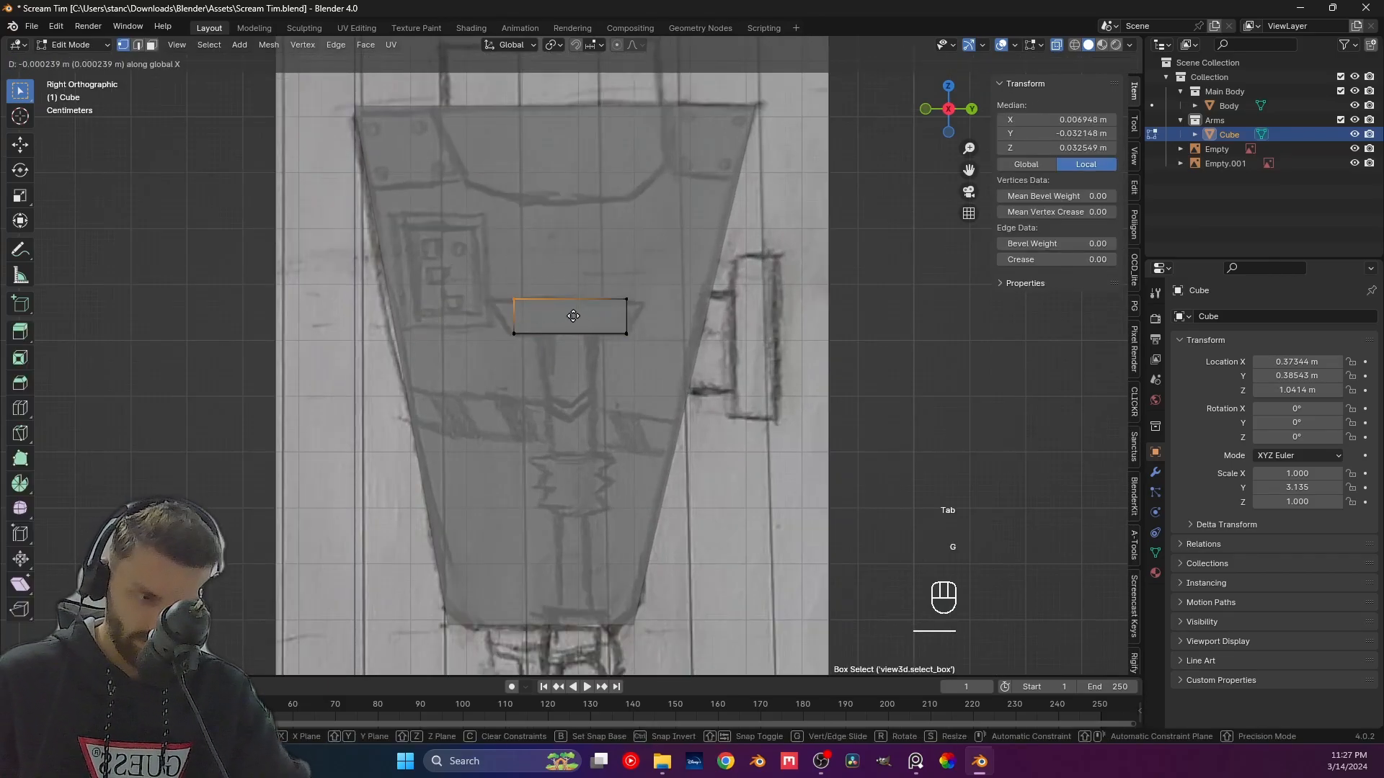
key(y)
click(550, 315)
Move the arm block's upper rear edge along Y to a local value of about 0.0437 m and finish editing the mesh.
drag(577, 270, 660, 318)
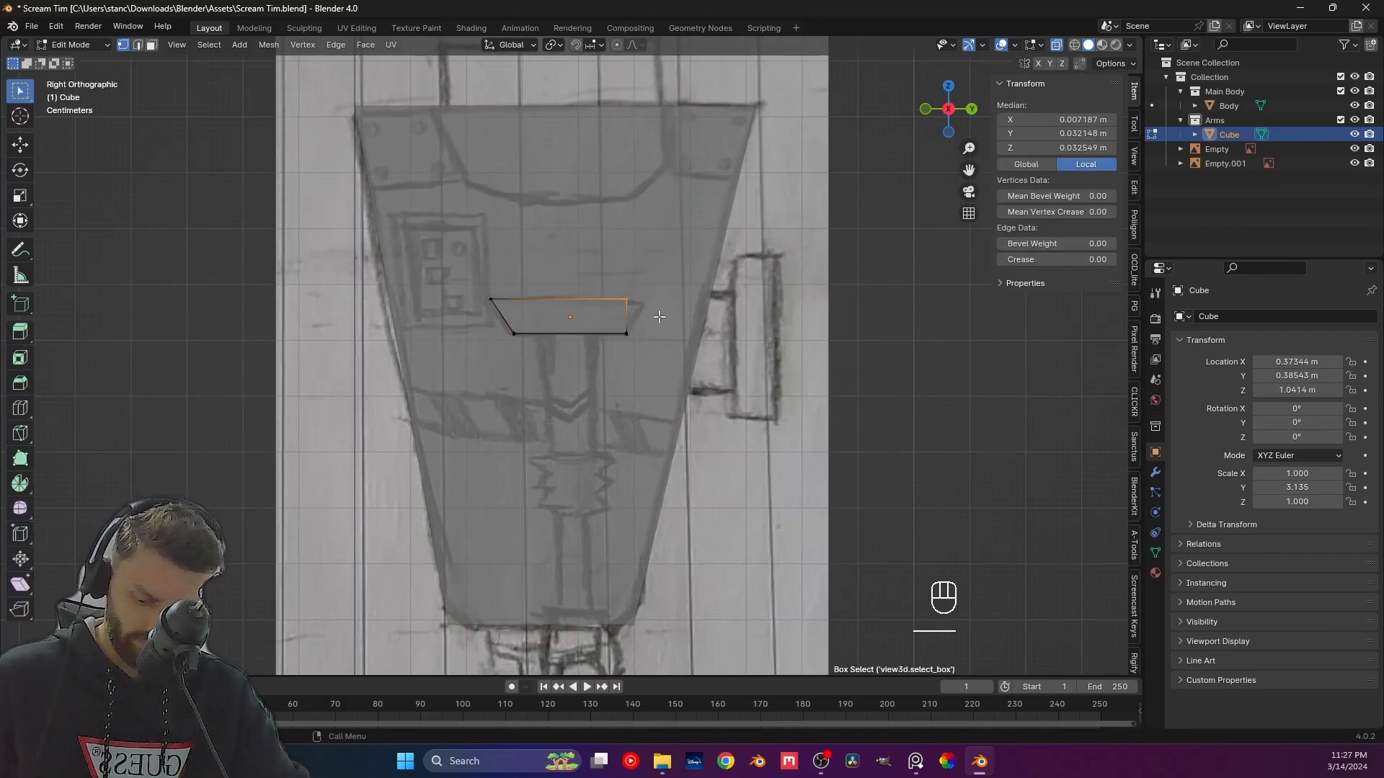
key(g)
key(y)
click(680, 321)
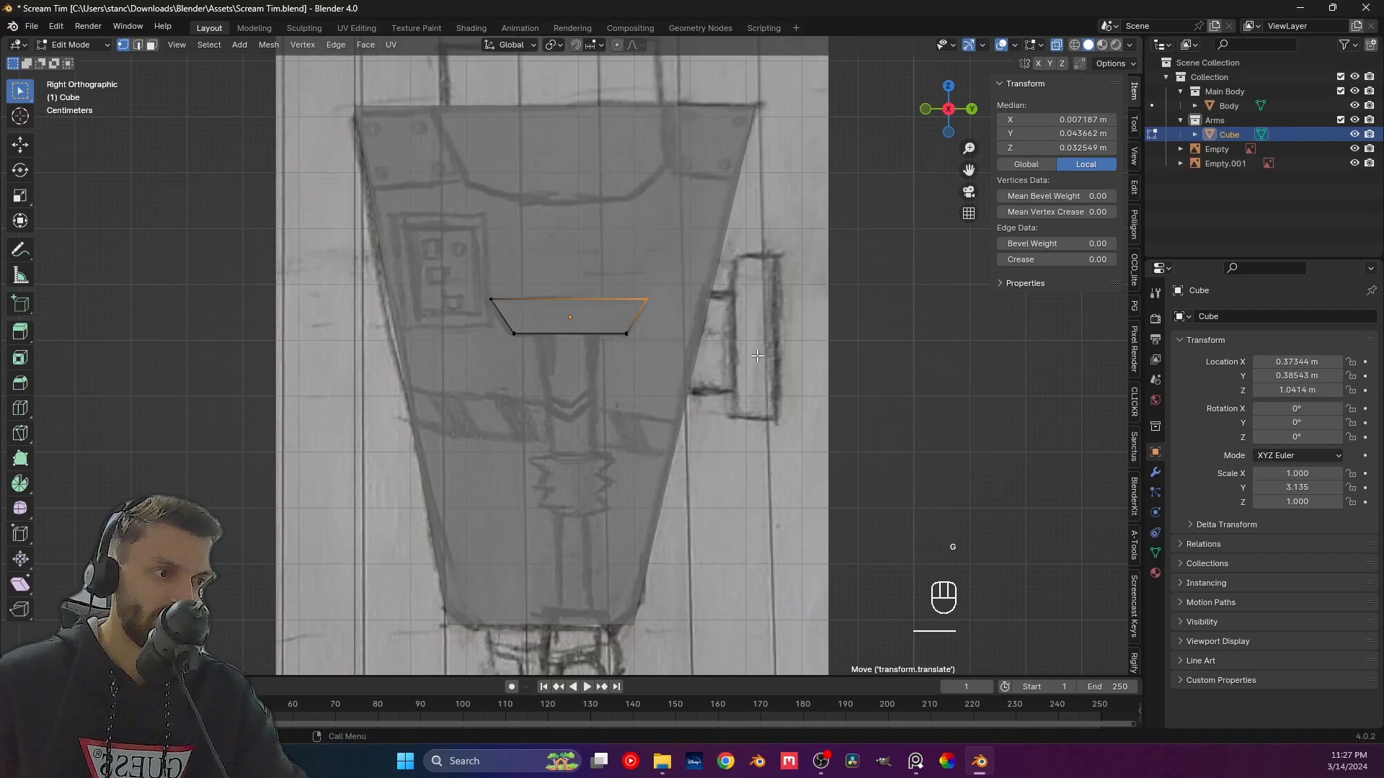
shift+middle_drag(756, 356, 761, 380)
click(840, 426)
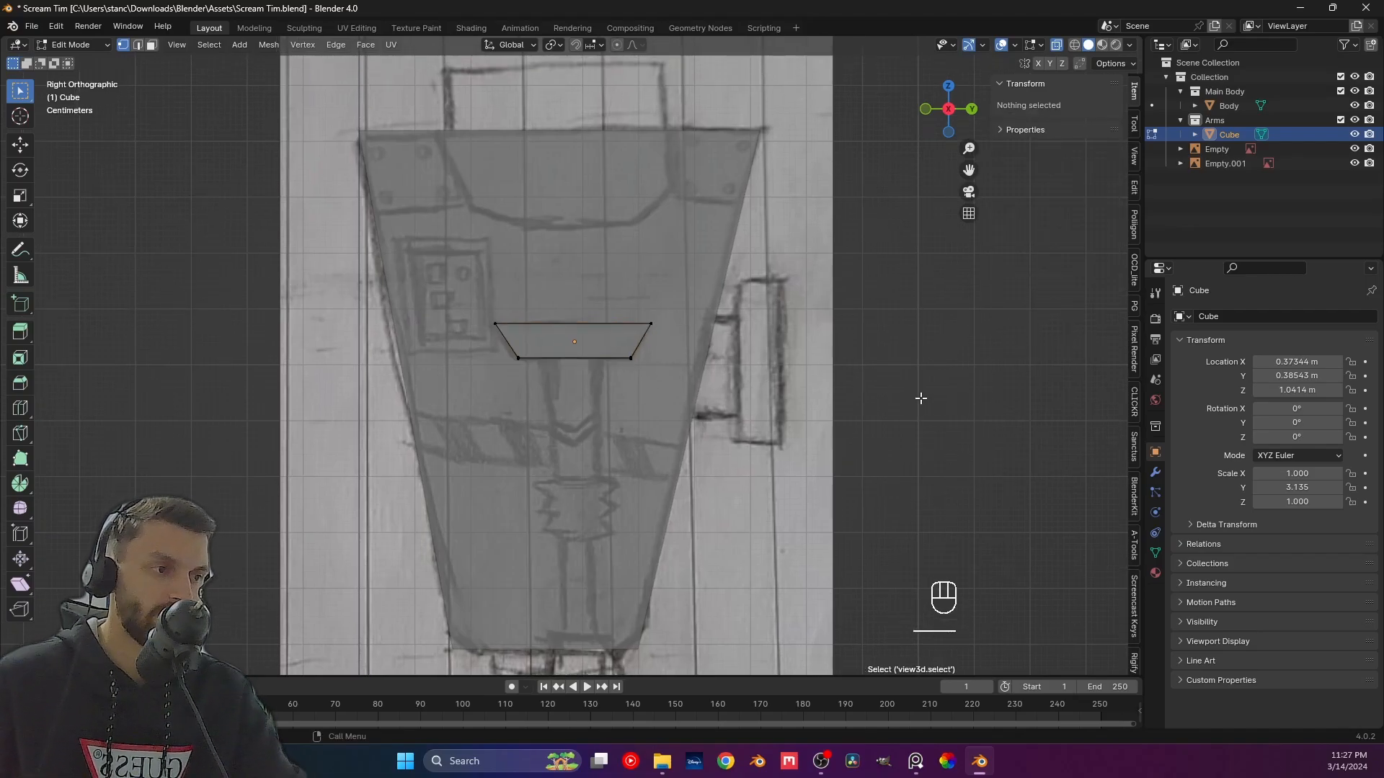
key(Tab)
Apply the scale of both the arm block and the body, and save the file.
middle_drag(889, 364, 655, 408)
key(KP_1)
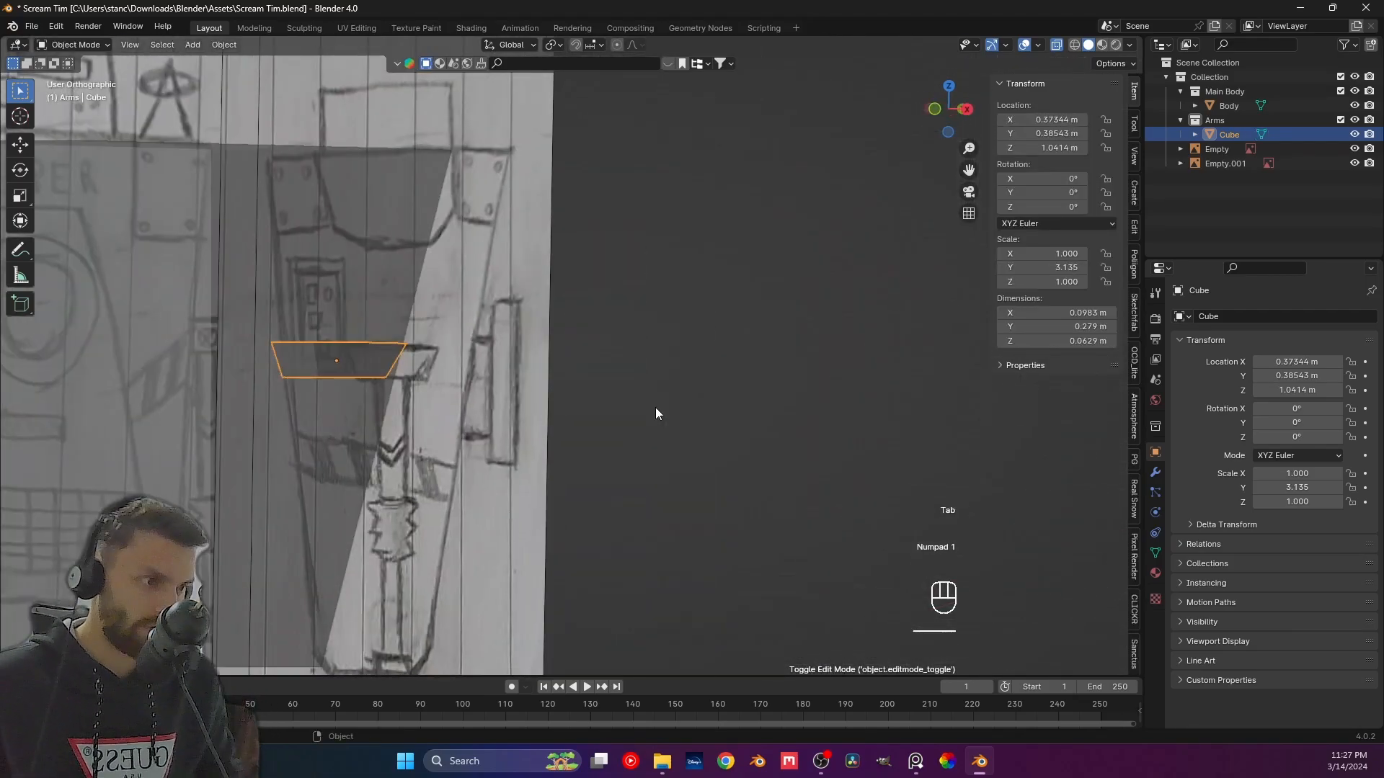
scroll(424, 435, down, 2)
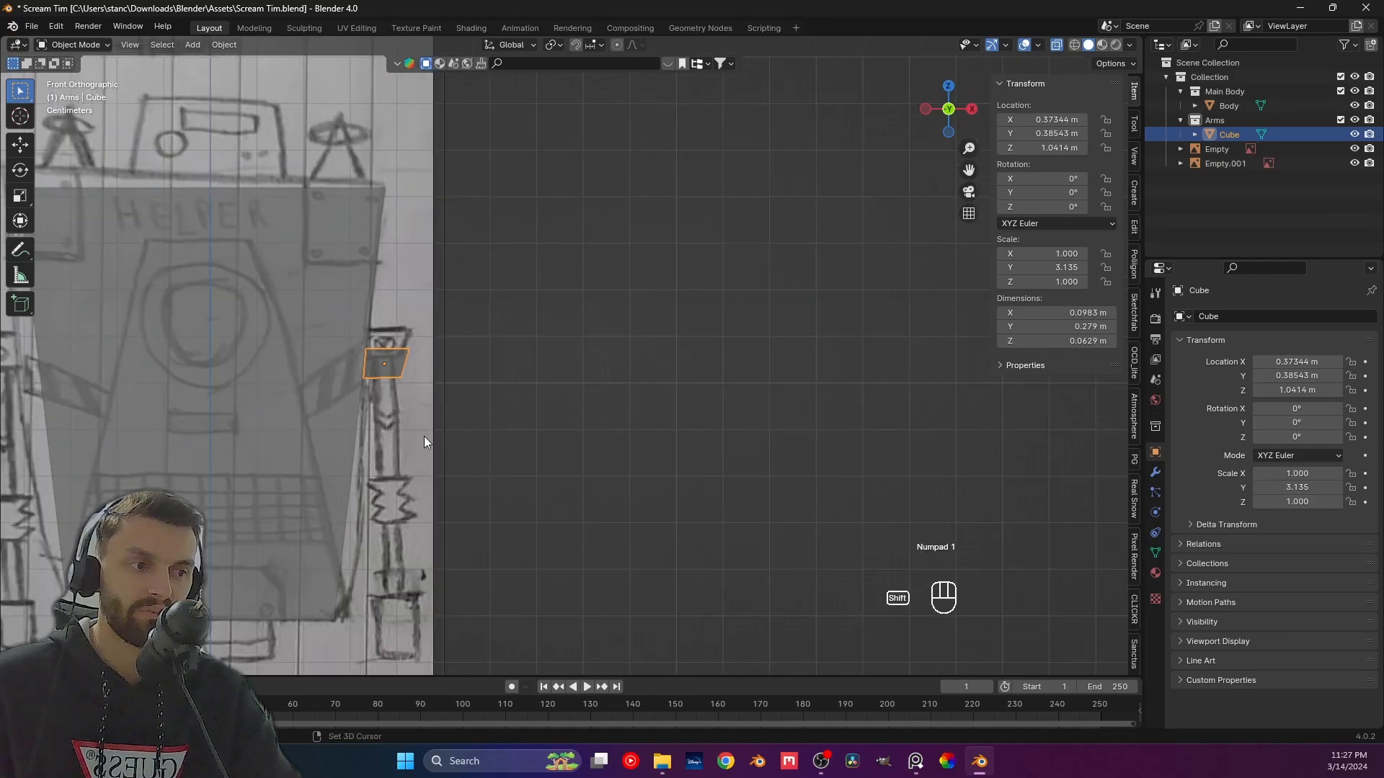
key(ctrl+a)
click(558, 380)
click(369, 337)
key(ctrl+a)
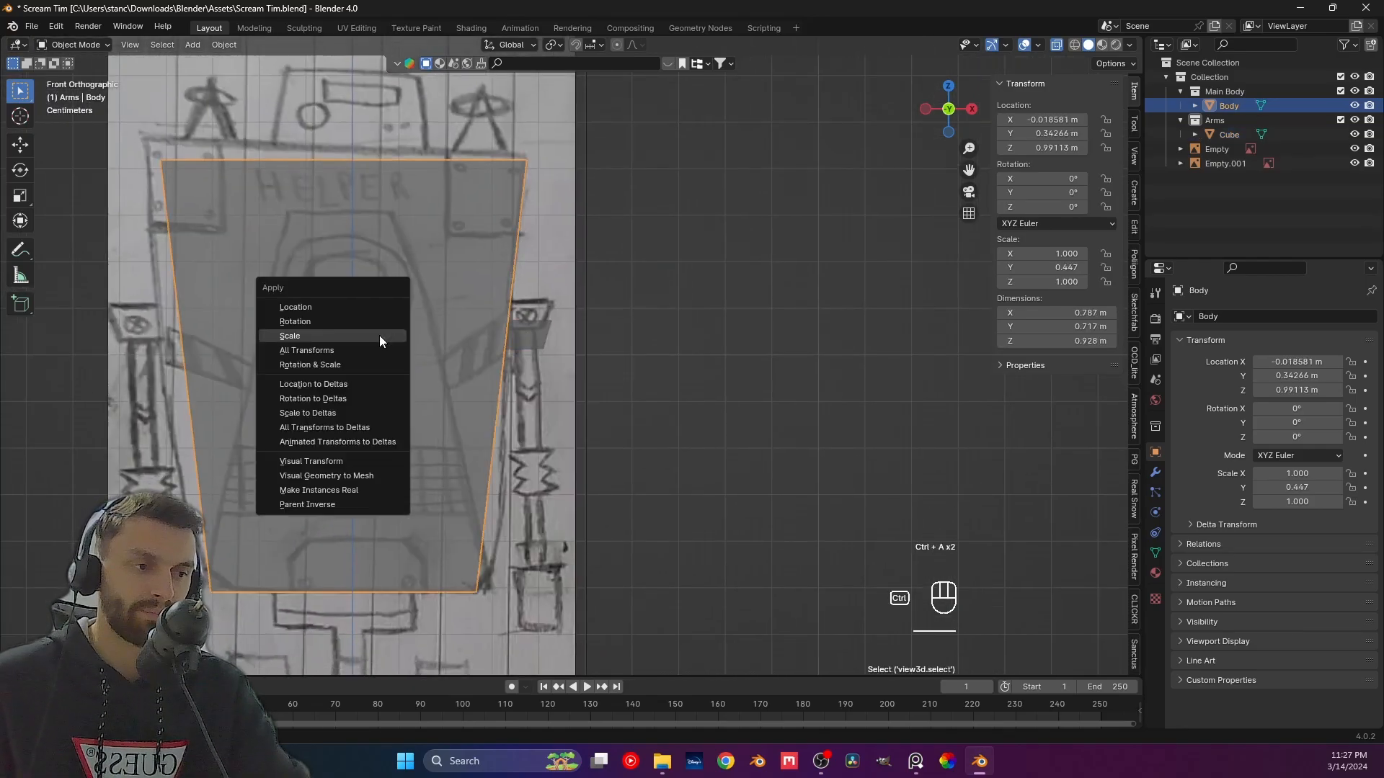
click(379, 335)
ctrl+scroll(348, 381, up, 1)
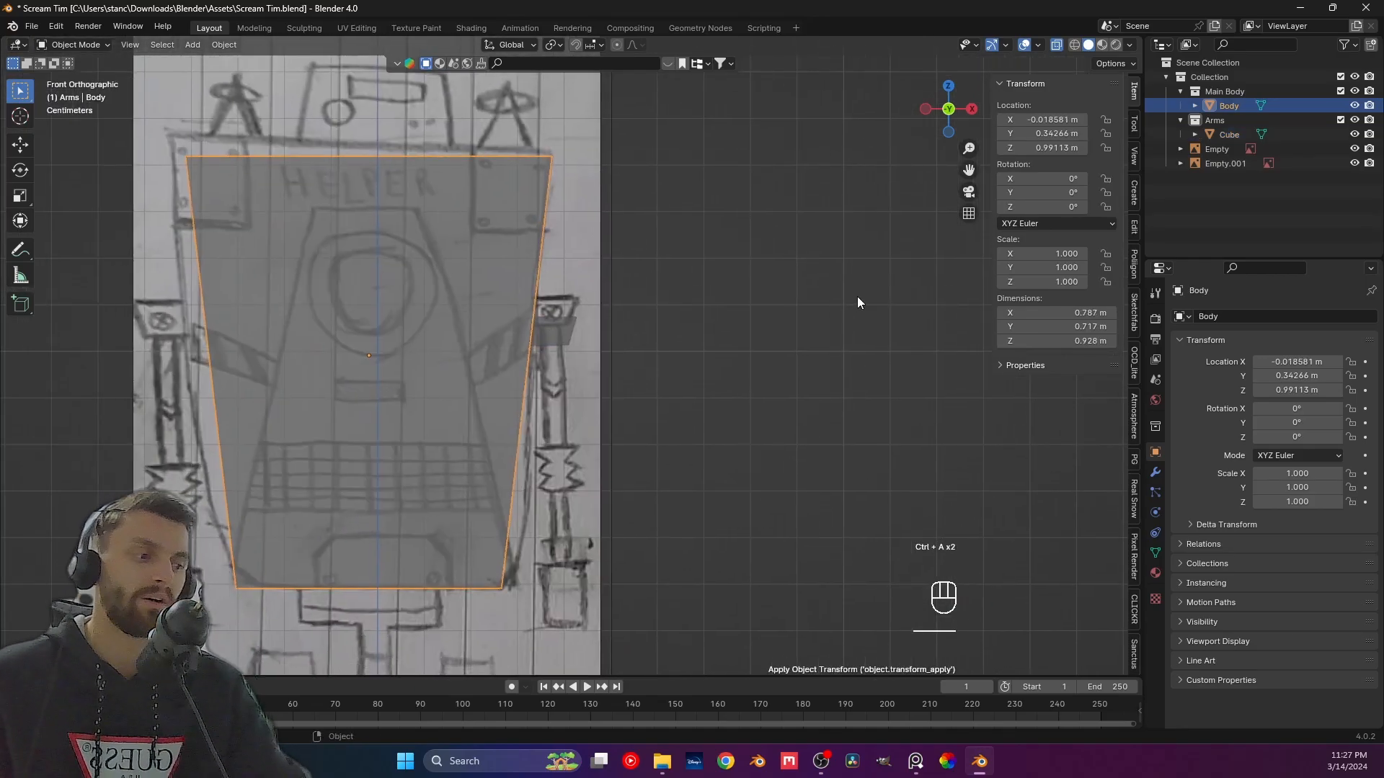
key(ctrl+s)
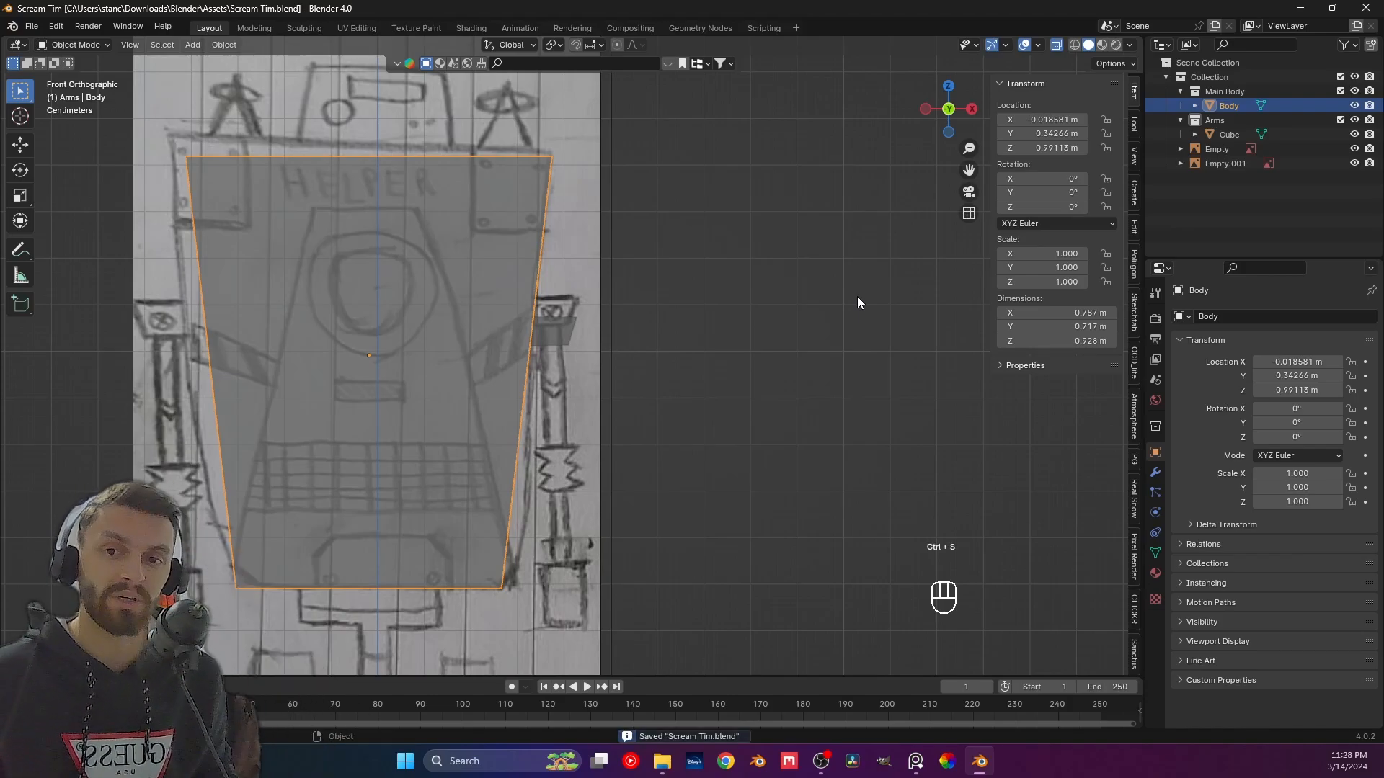
Rename the arm block from Cube to Arm_R in the Arms collection.
ctrl+scroll(649, 299, up, 3)
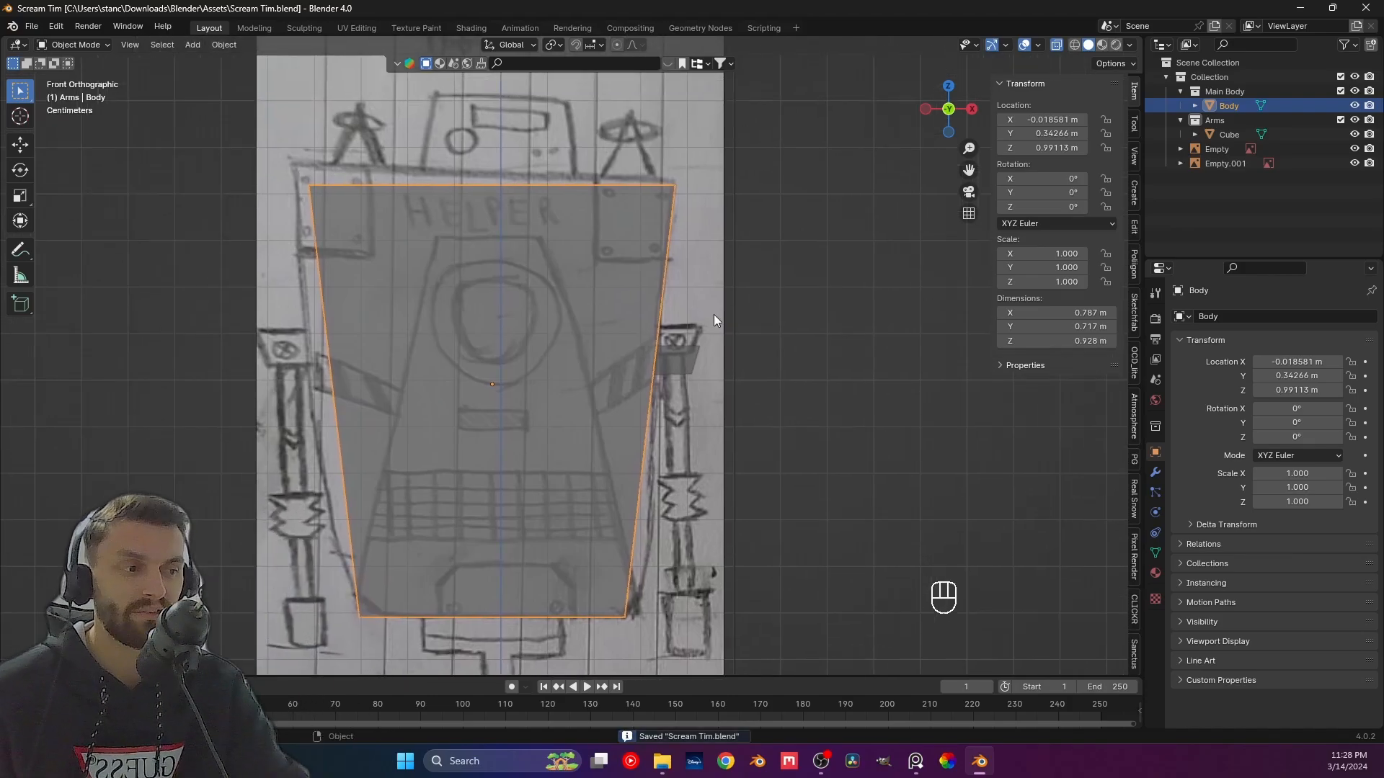
ctrl+scroll(713, 339, down, 1)
click(665, 328)
middle_drag(664, 327, 685, 370)
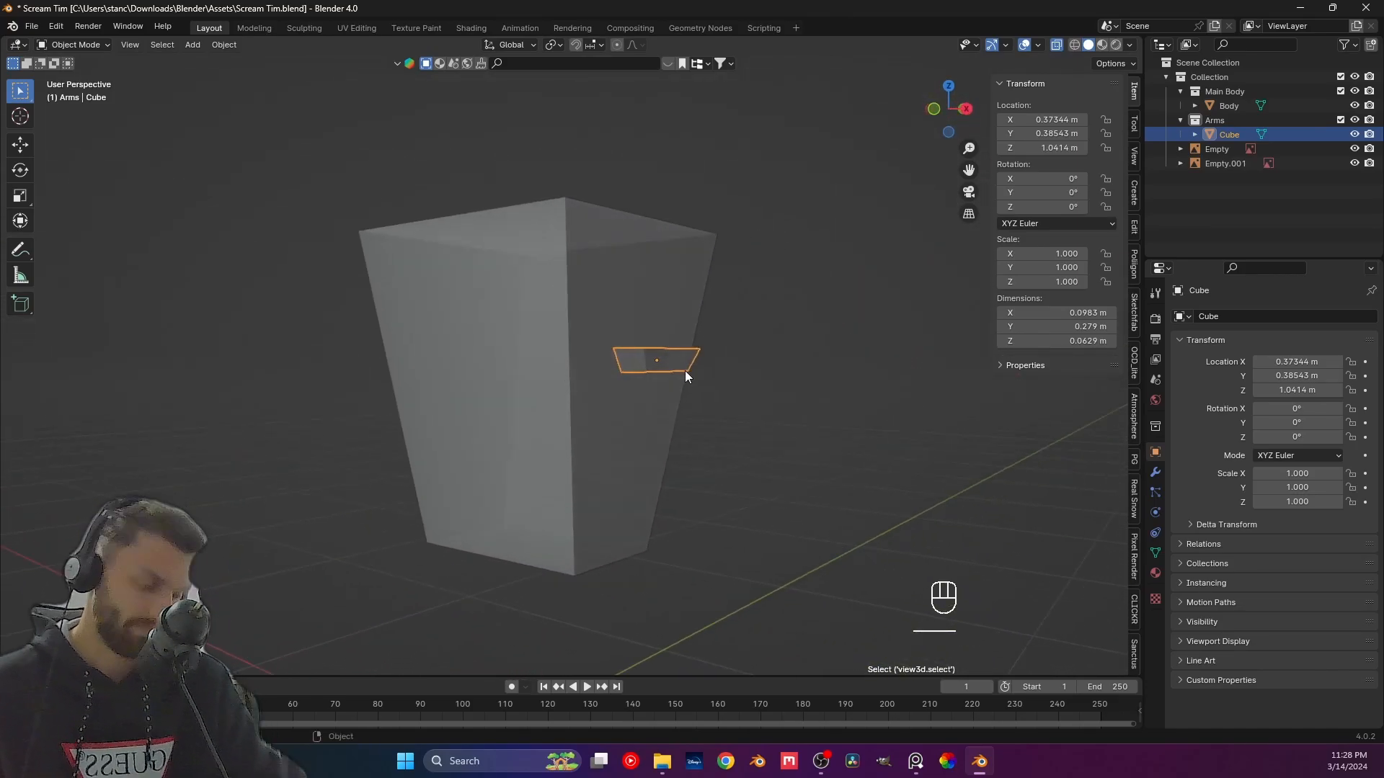
key(KP_3)
key(KP_1)
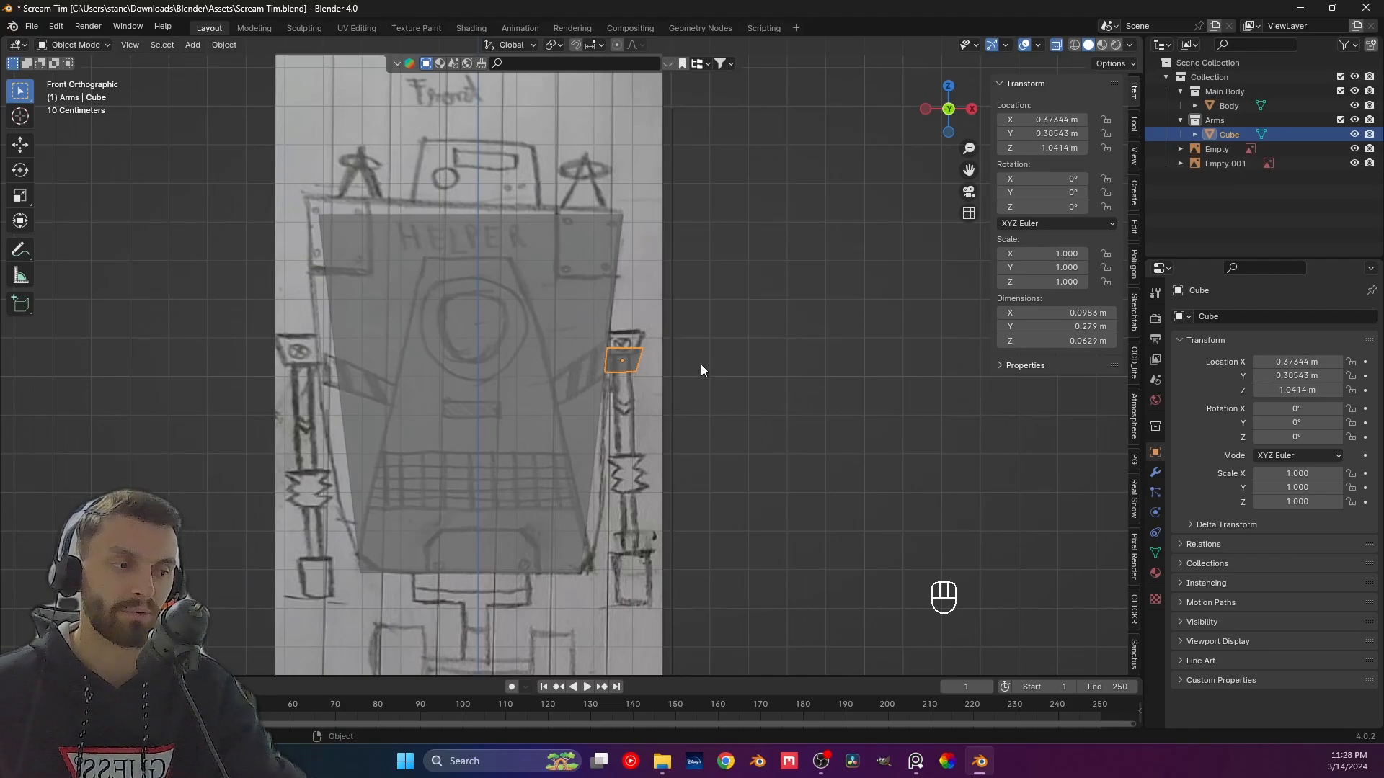
shift+middle_drag(562, 395, 645, 390)
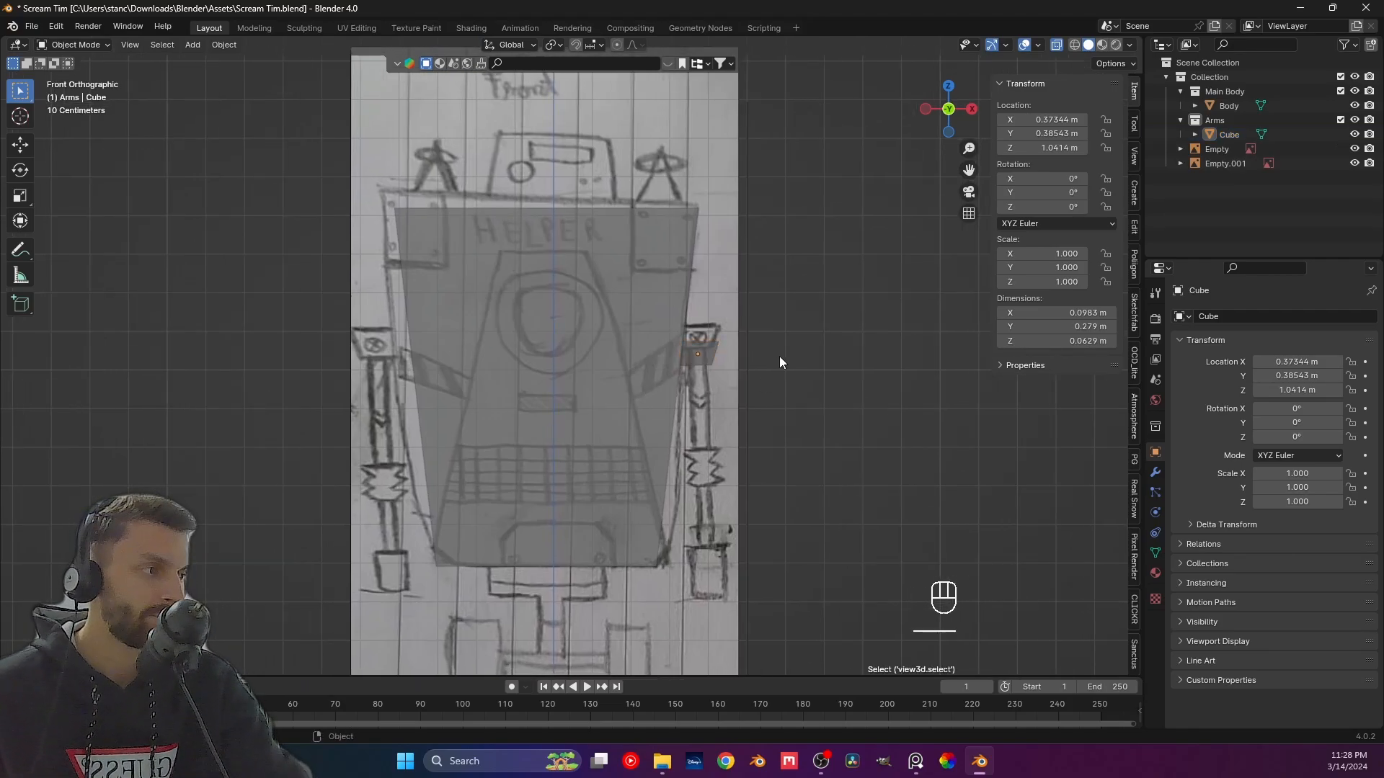
double_click(1224, 133)
text(A)
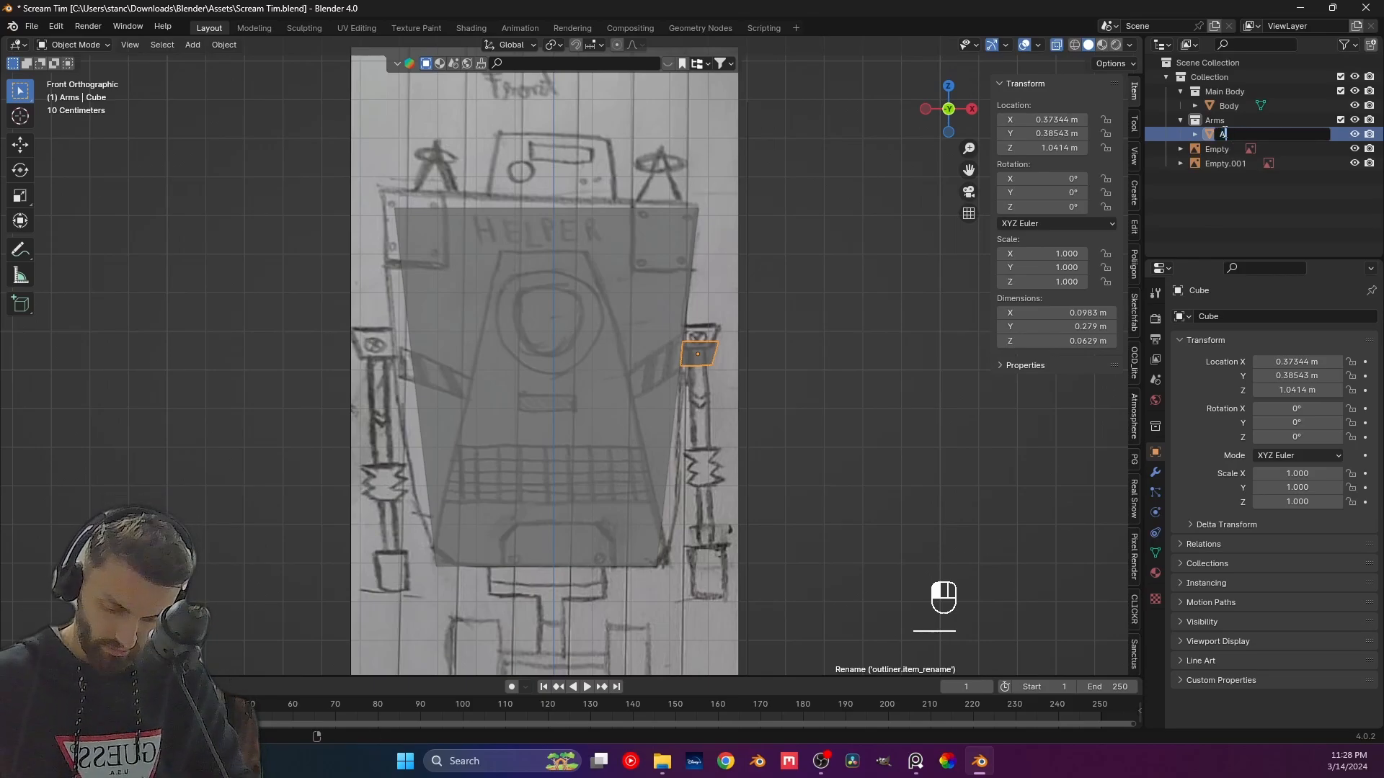
text(rm_R)
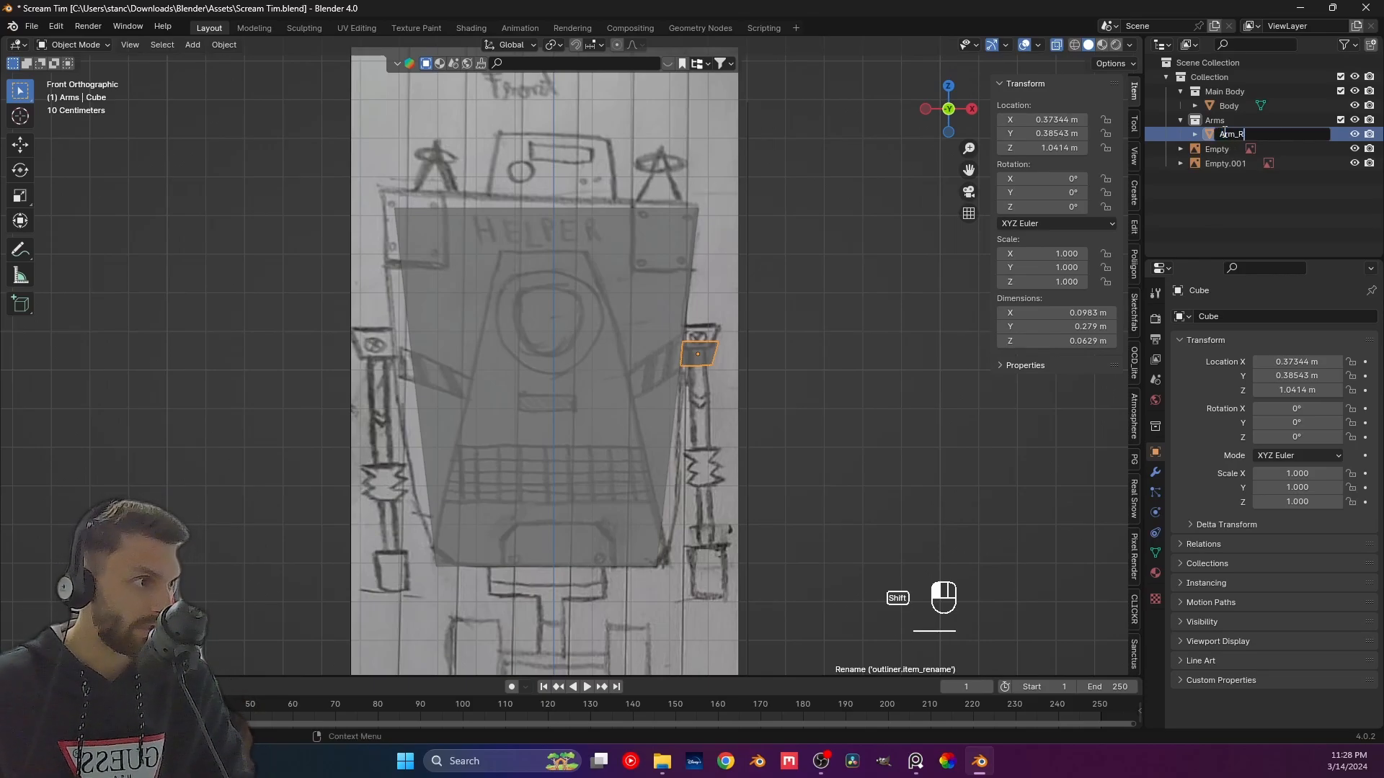
key(Return)
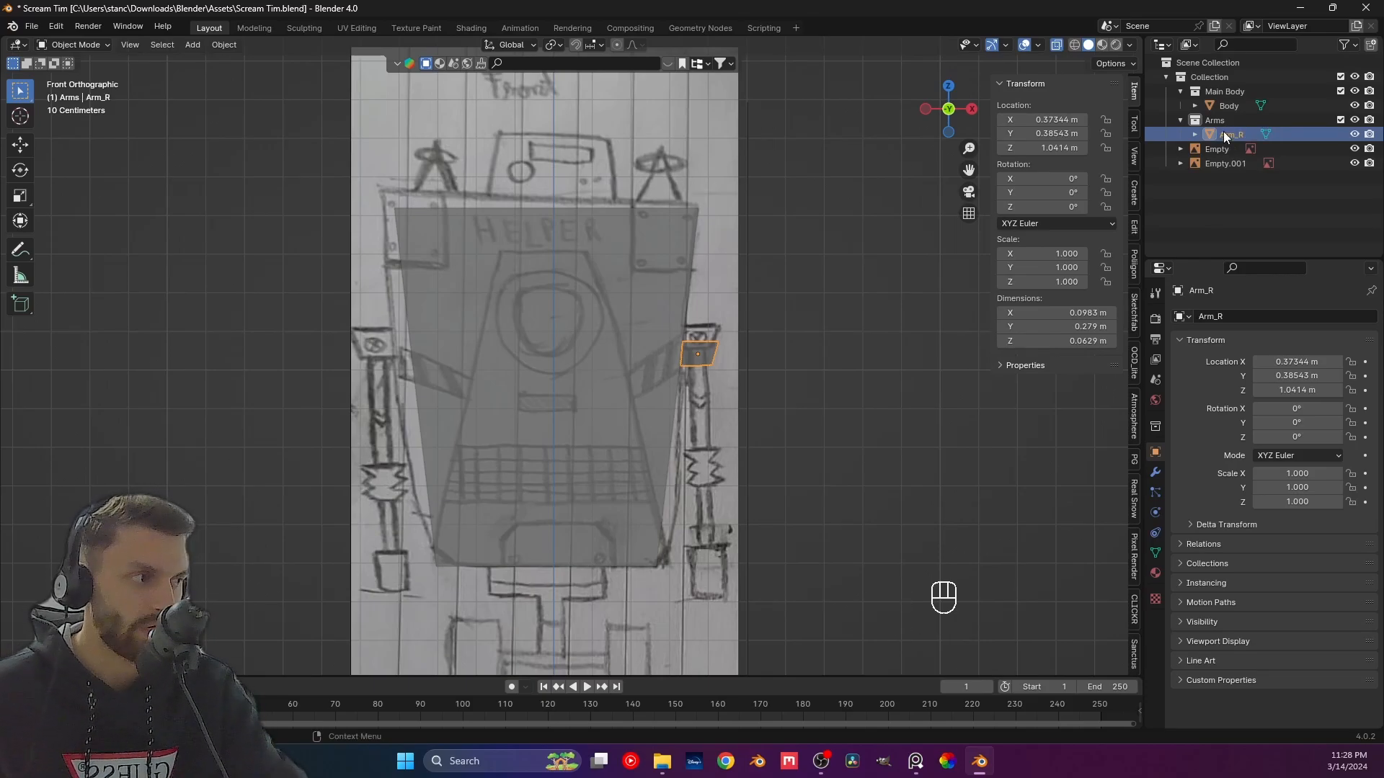
Add a Mirror modifier on the X axis to Arm_R with Body as the mirror object.
click(1222, 132)
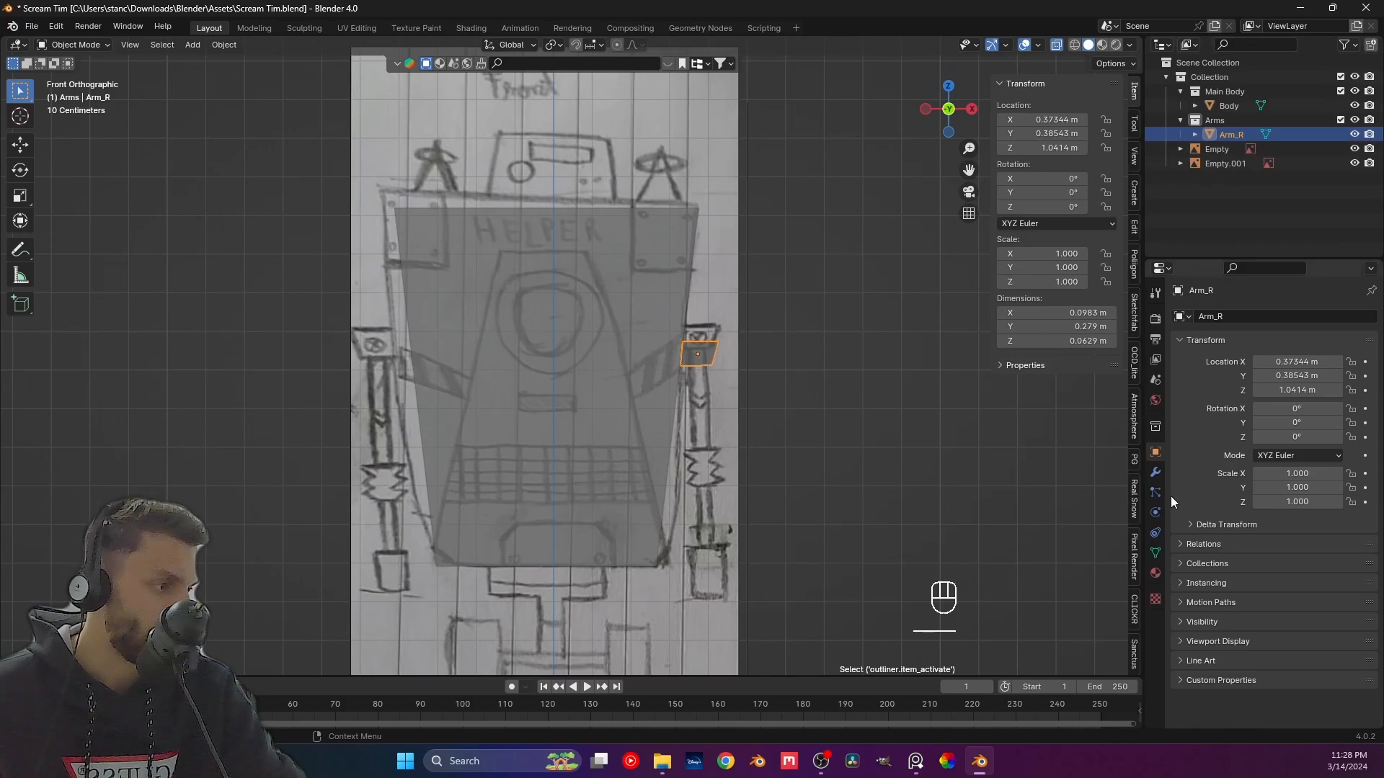
click(1155, 473)
click(1200, 313)
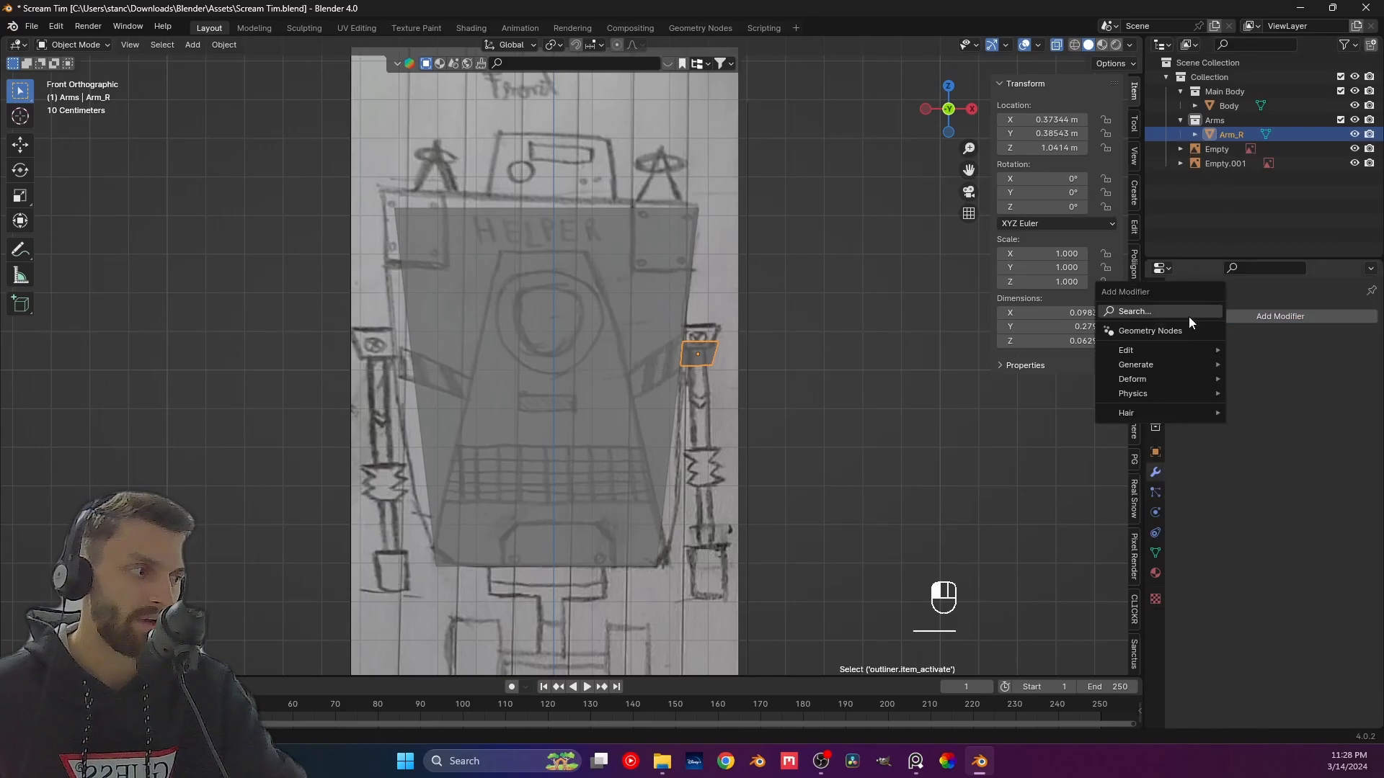
mouse_move(1185, 366)
click(1265, 465)
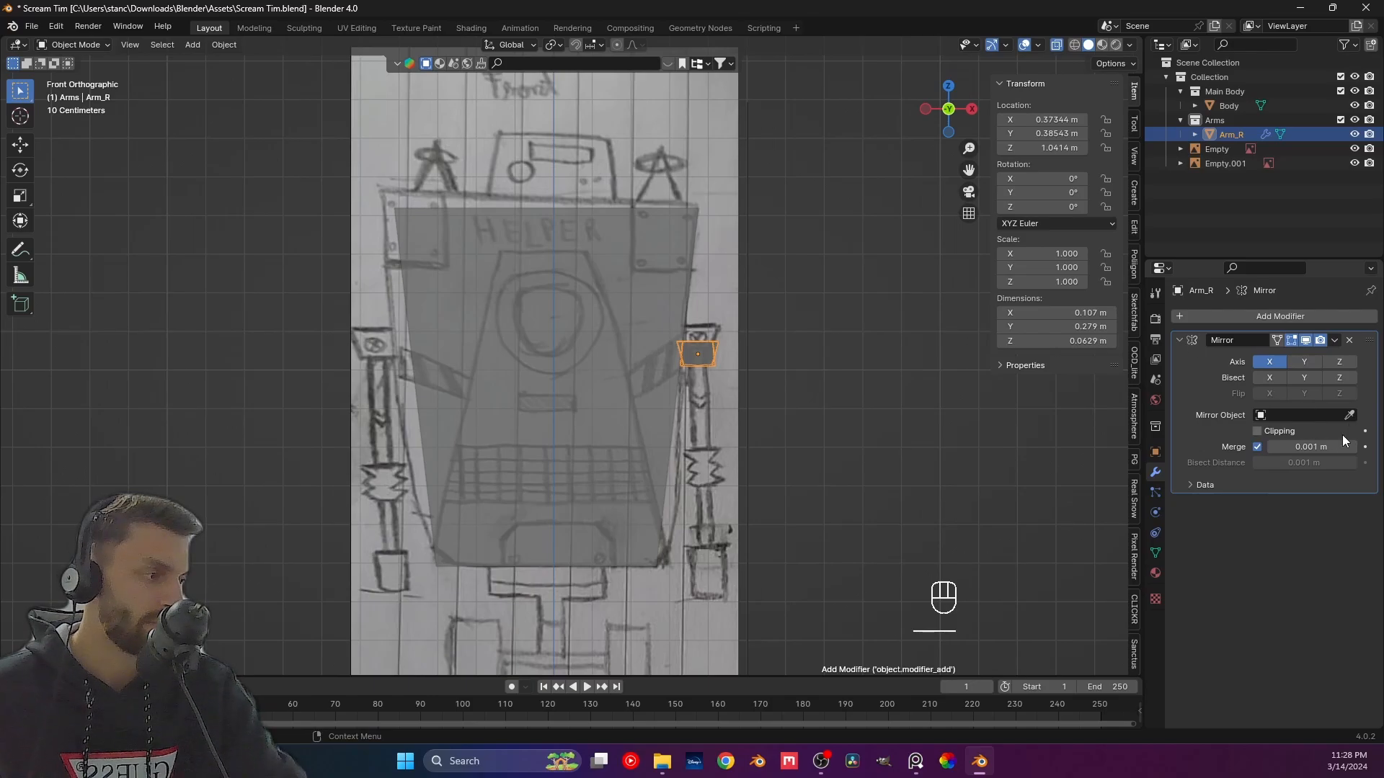
click(1350, 416)
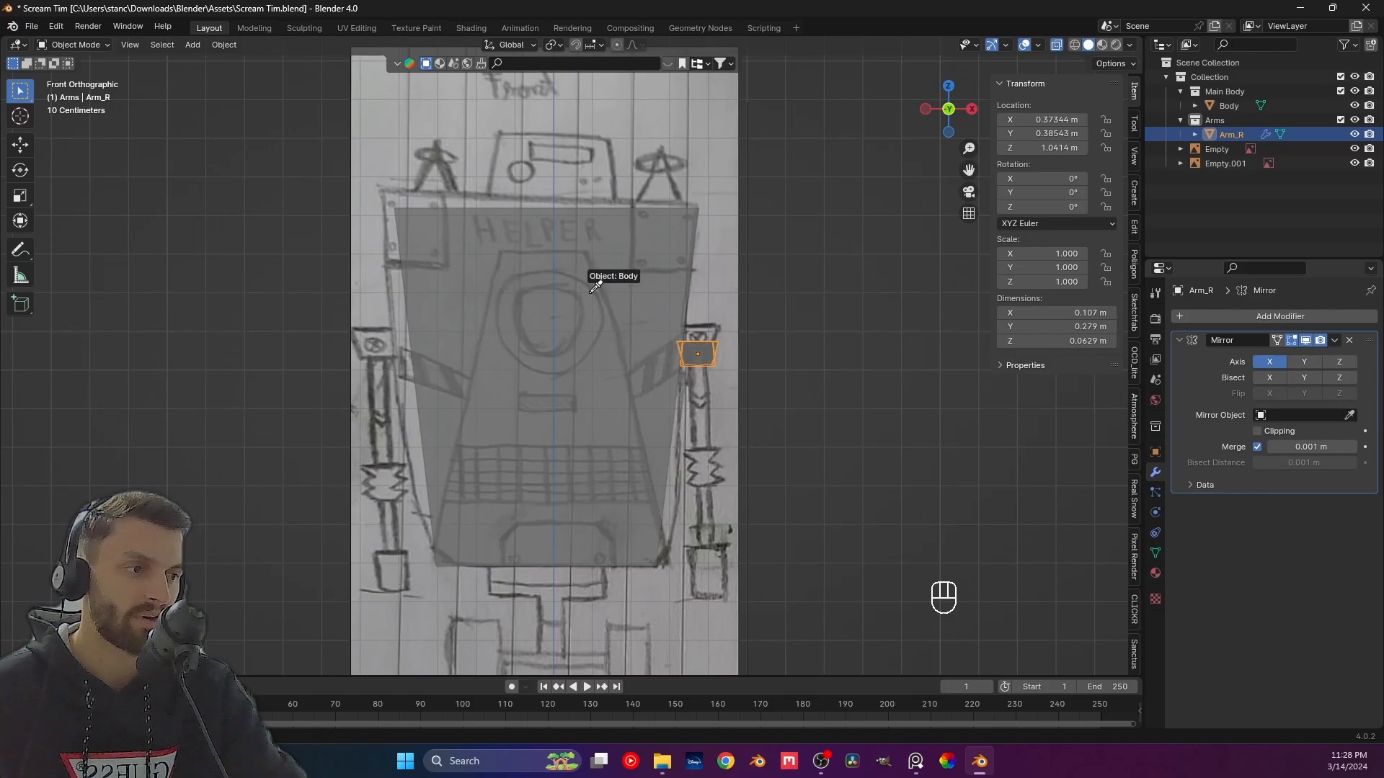
click(603, 333)
Examine how the mirrored arm blocks and the body line up with the front sketch.
click(534, 396)
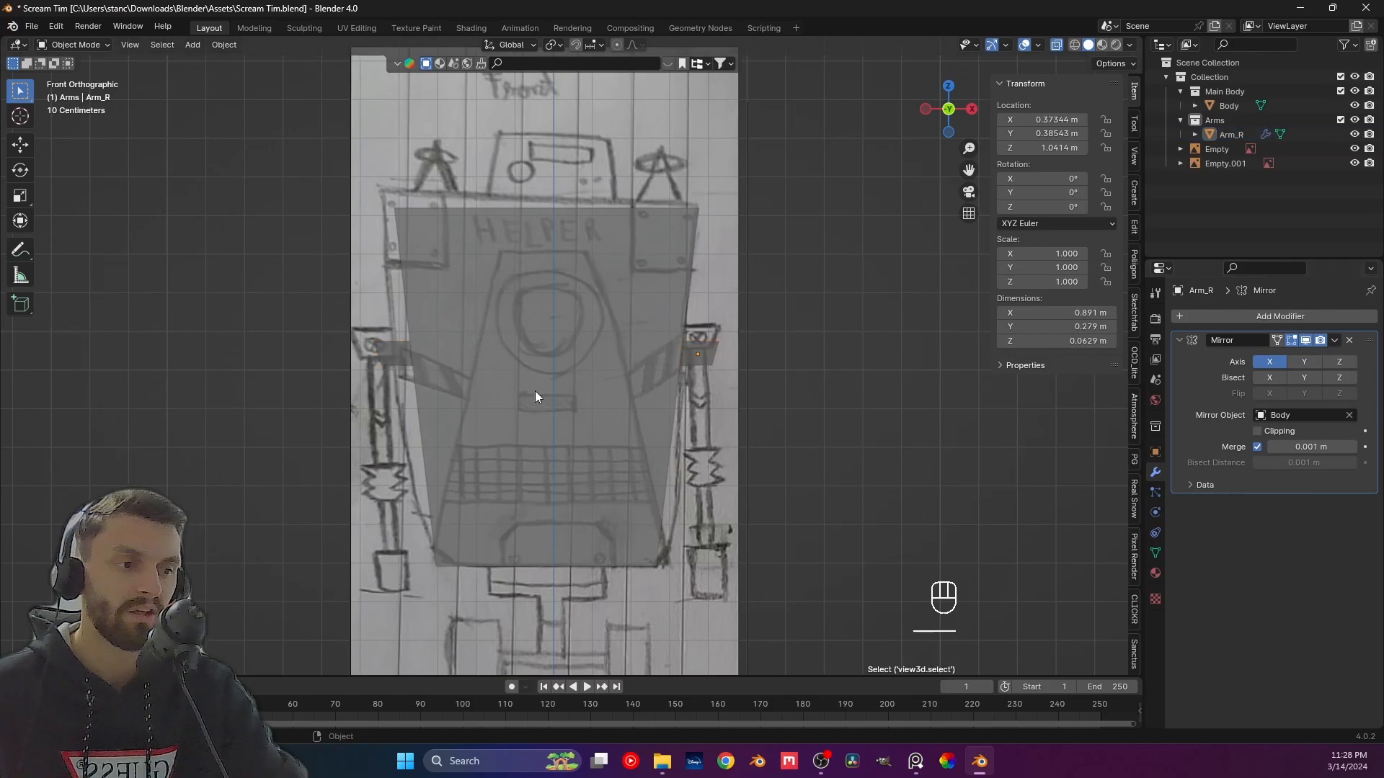
click(702, 364)
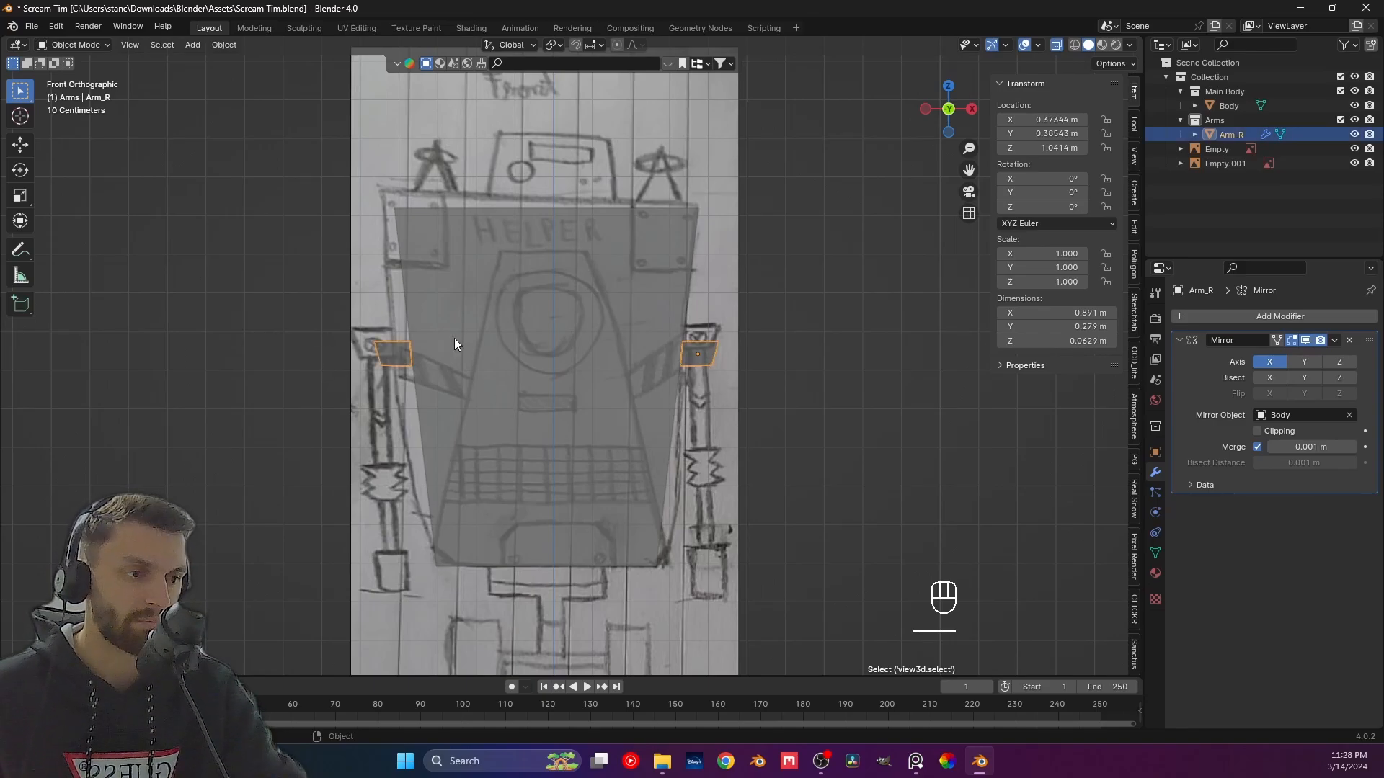
click(729, 361)
scroll(707, 362, down, 2)
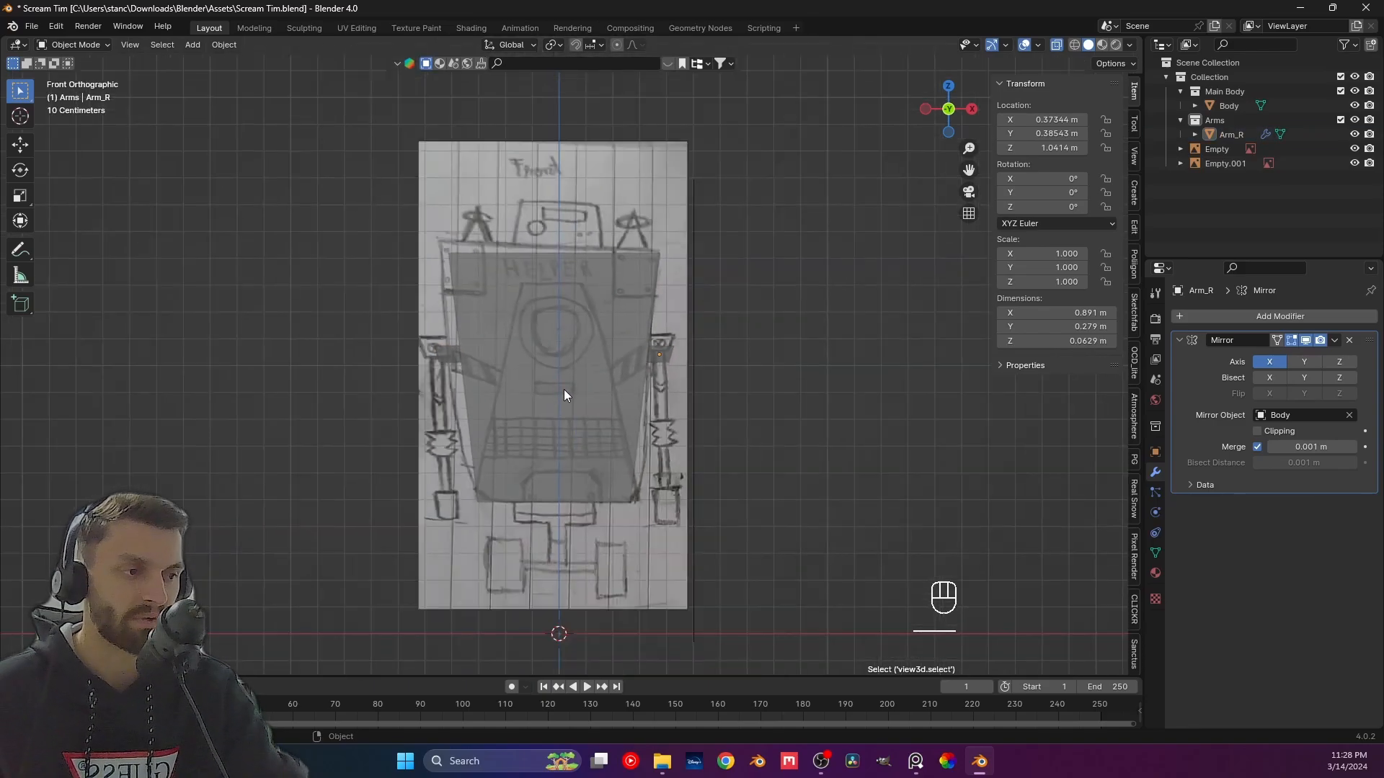
mouse_move(563, 400)
shift+middle_down()
mouse_move(564, 356)
mouse_move(565, 374)
shift+middle_up()
click(564, 357)
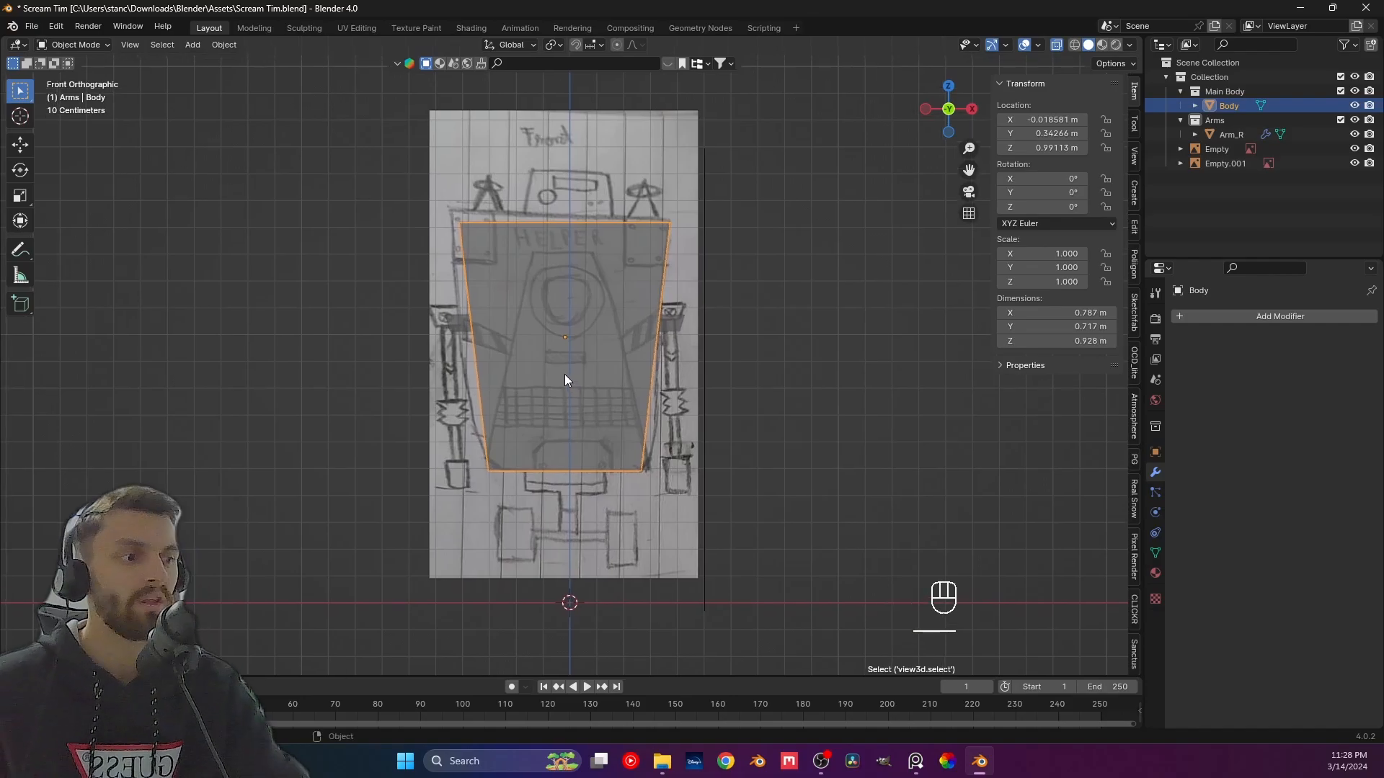
key(Tab)
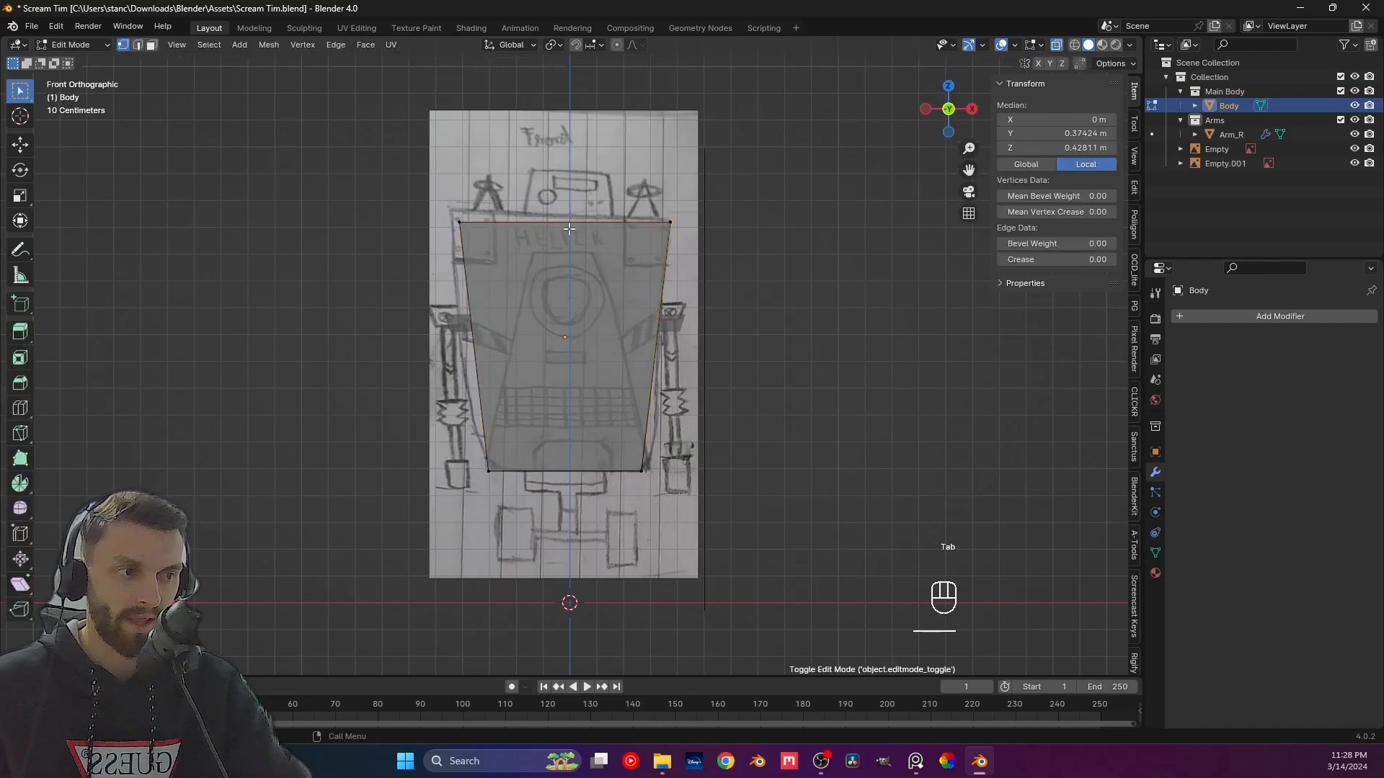
key(Tab)
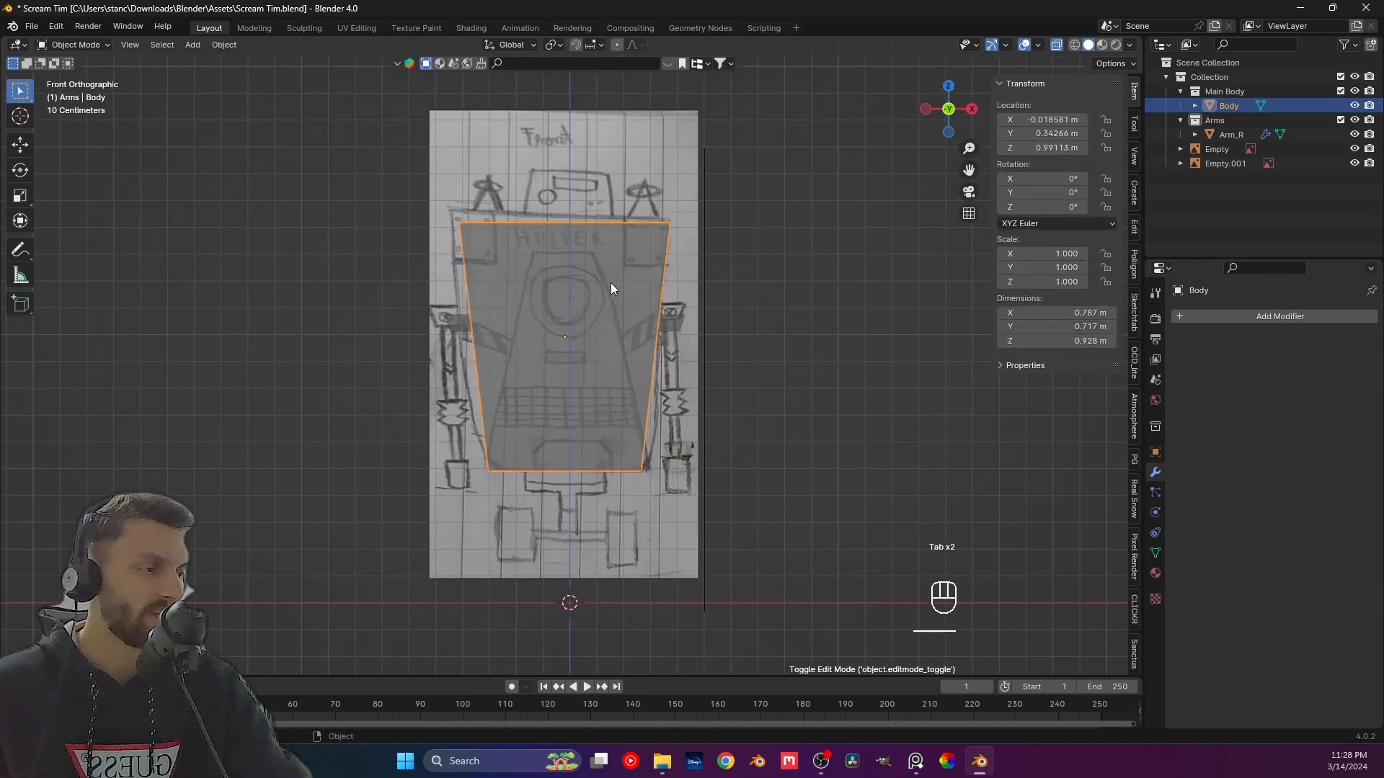
click(874, 397)
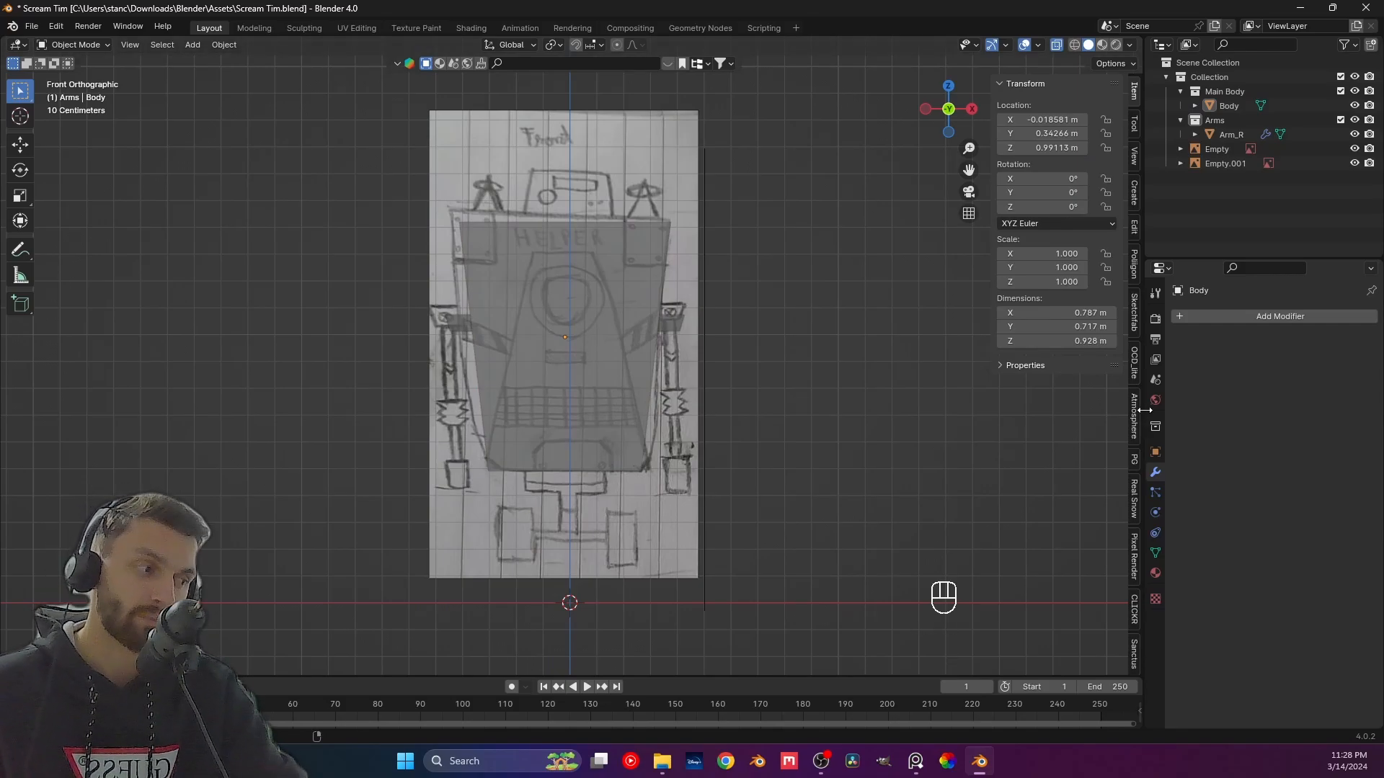
Apply AutoMirror on the X axis to the body, keeping Cut and Mirror and Use Clip enabled.
click(1133, 231)
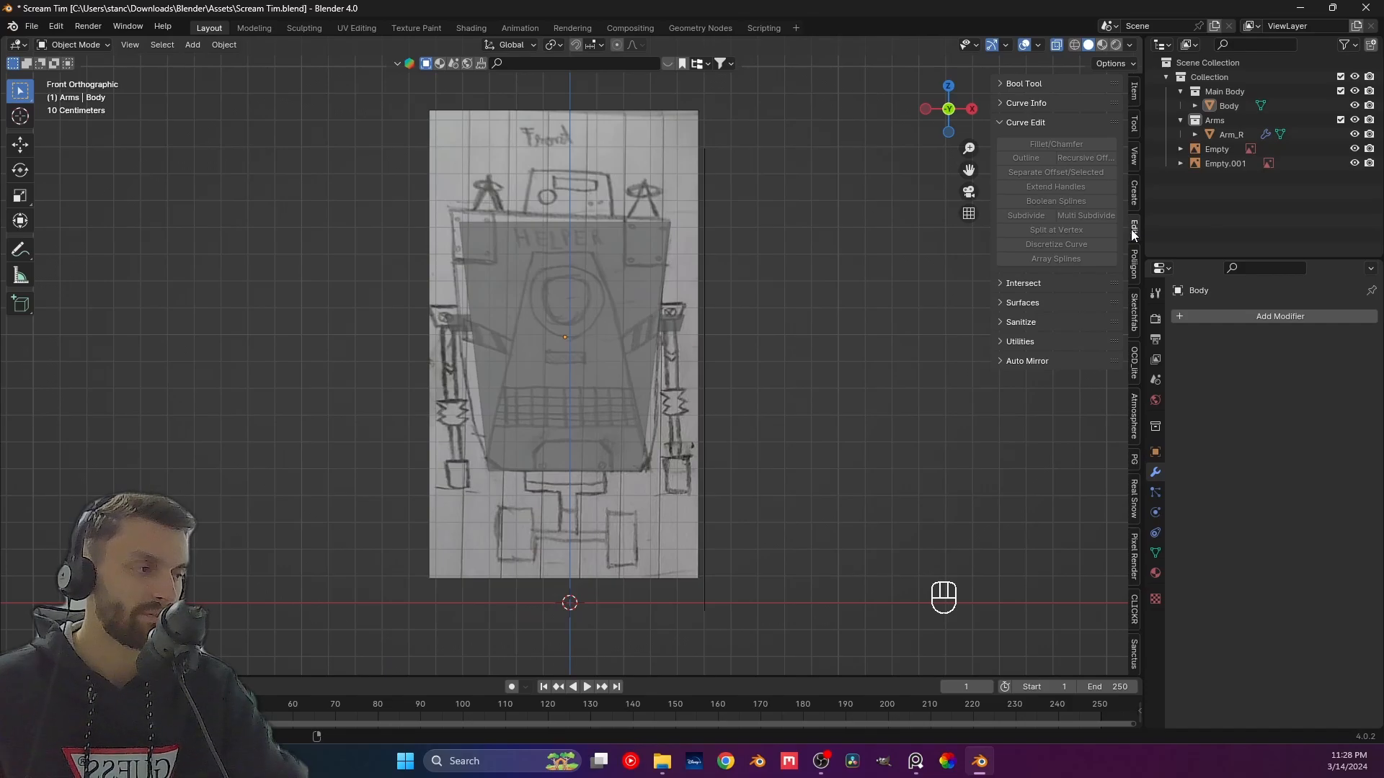
click(1003, 361)
click(575, 245)
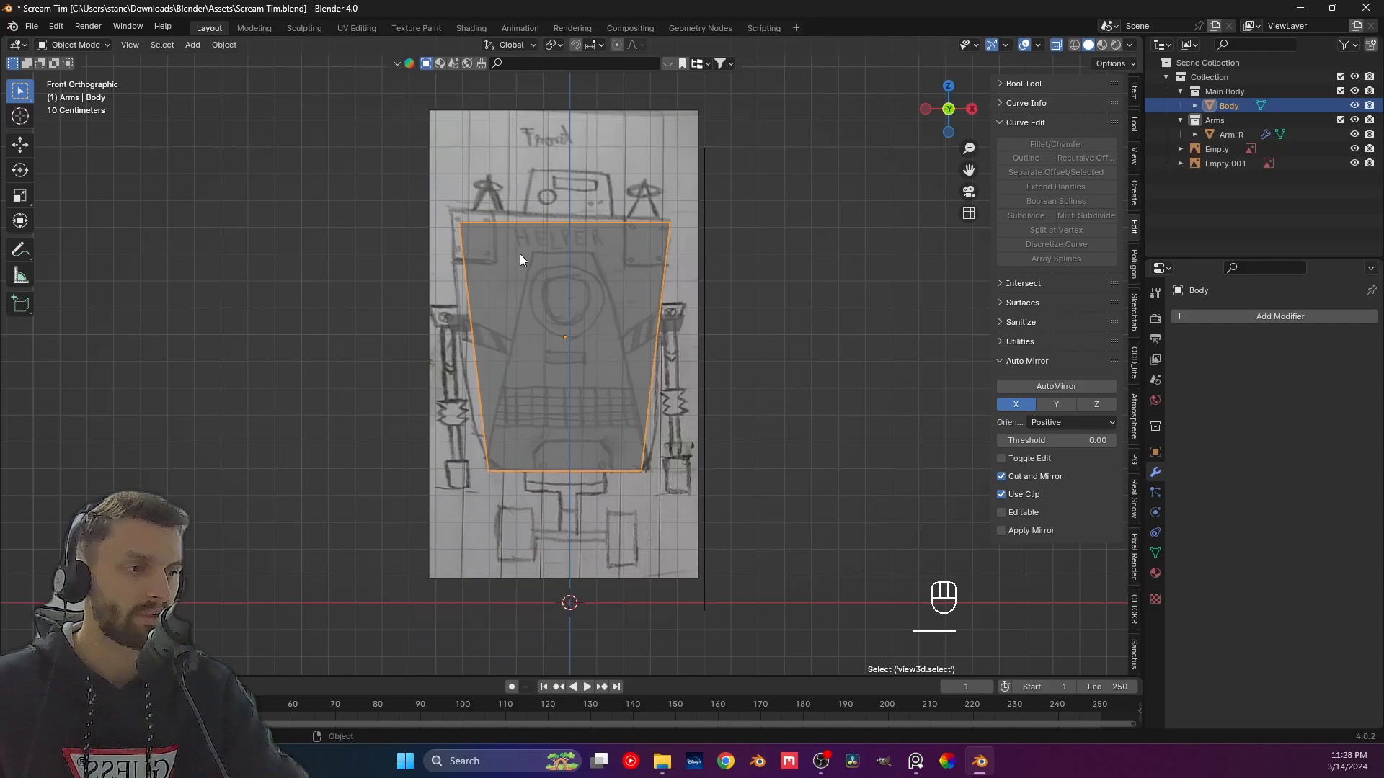
click(1057, 389)
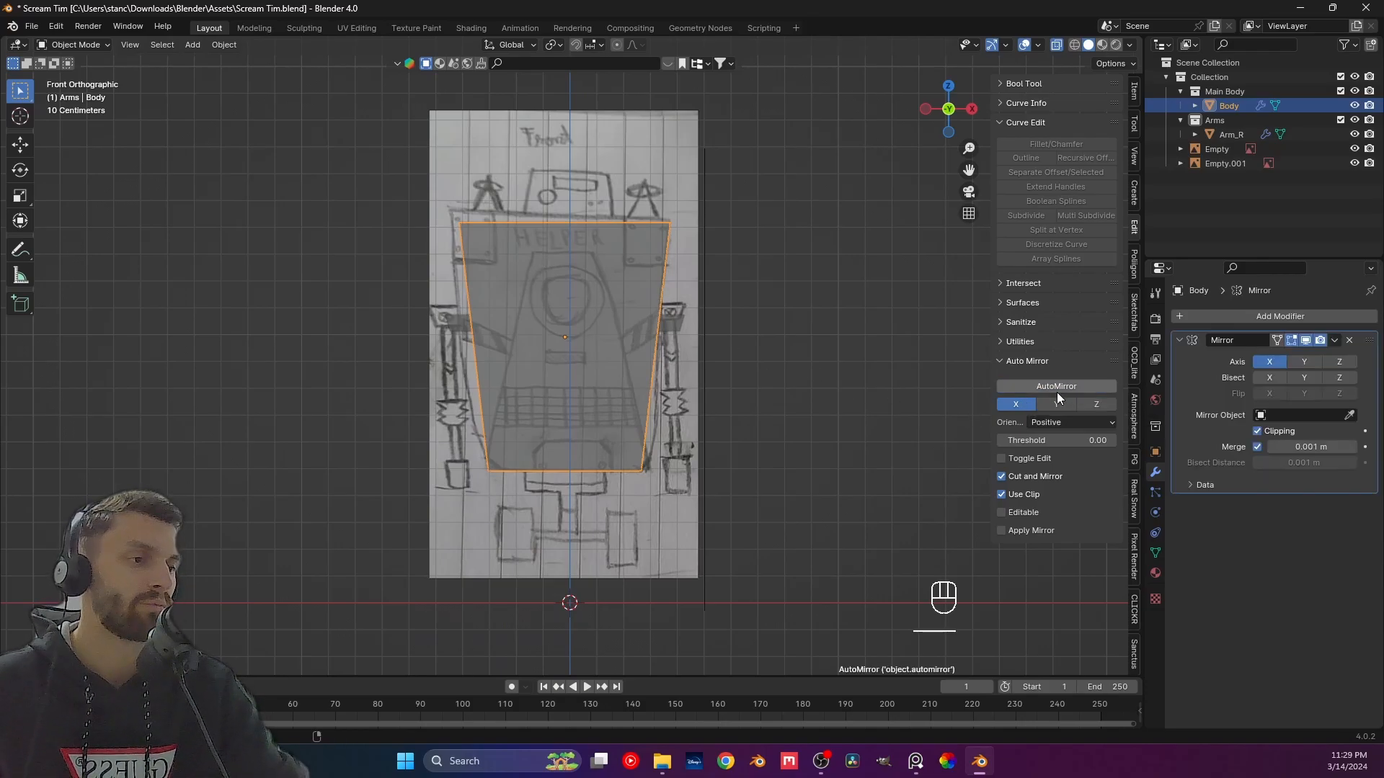
key(Tab)
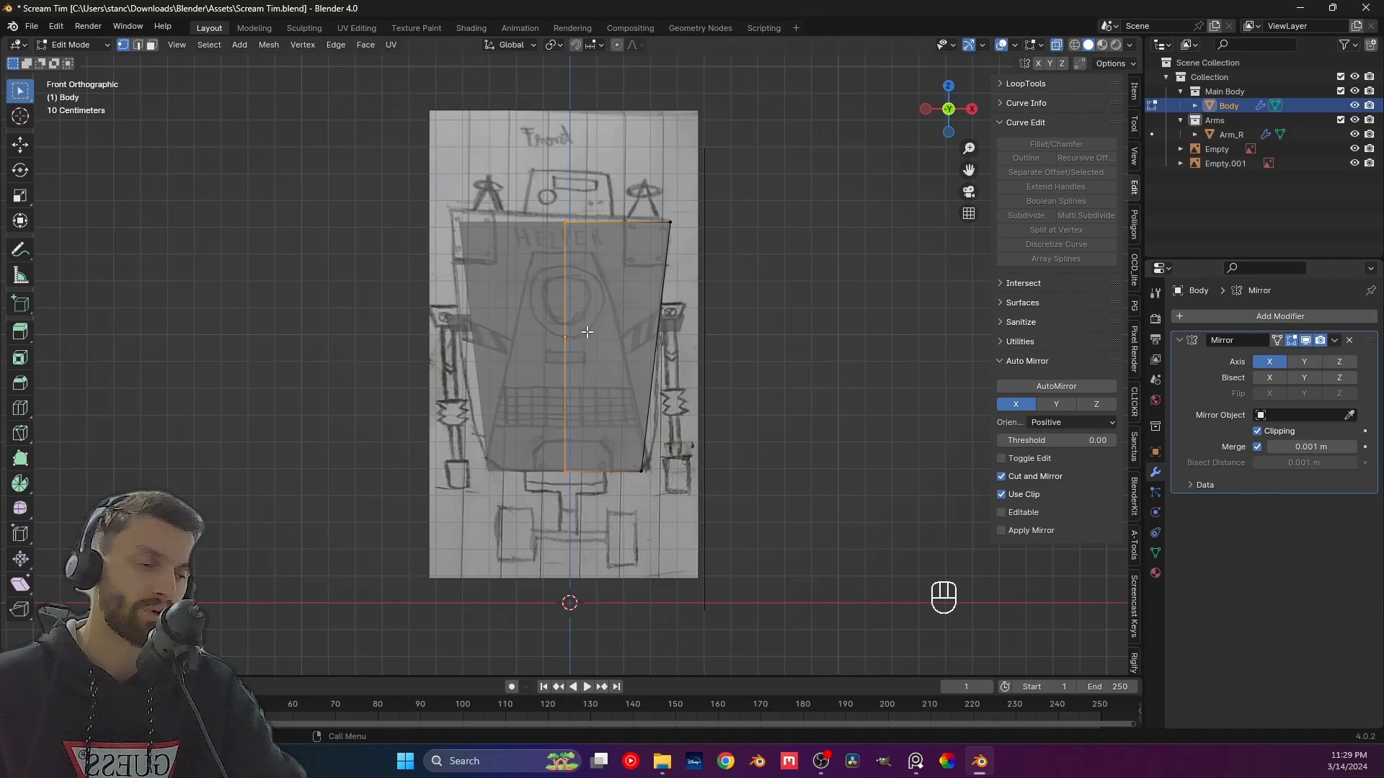
key(Tab)
shift+scroll(649, 353, up, 2)
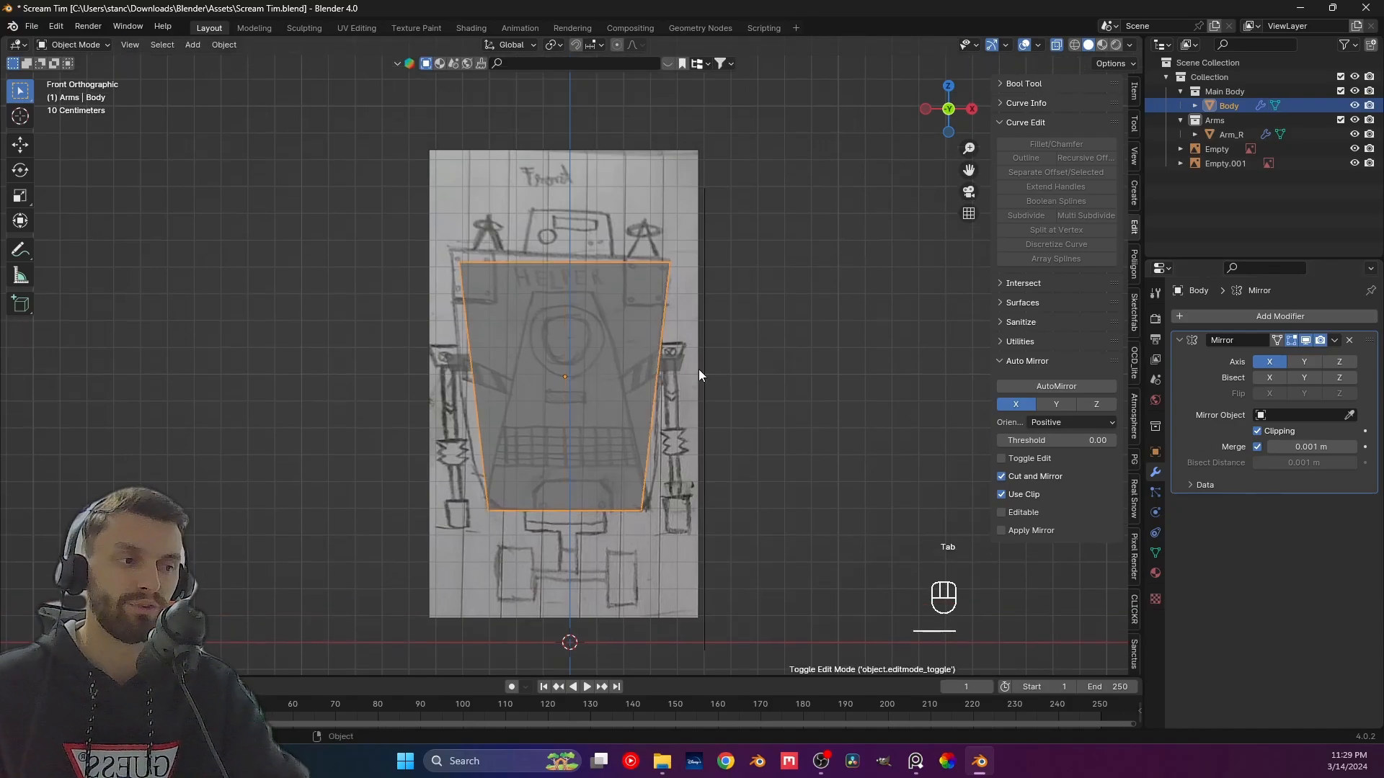
click(810, 343)
shift+scroll(783, 365, down, 2)
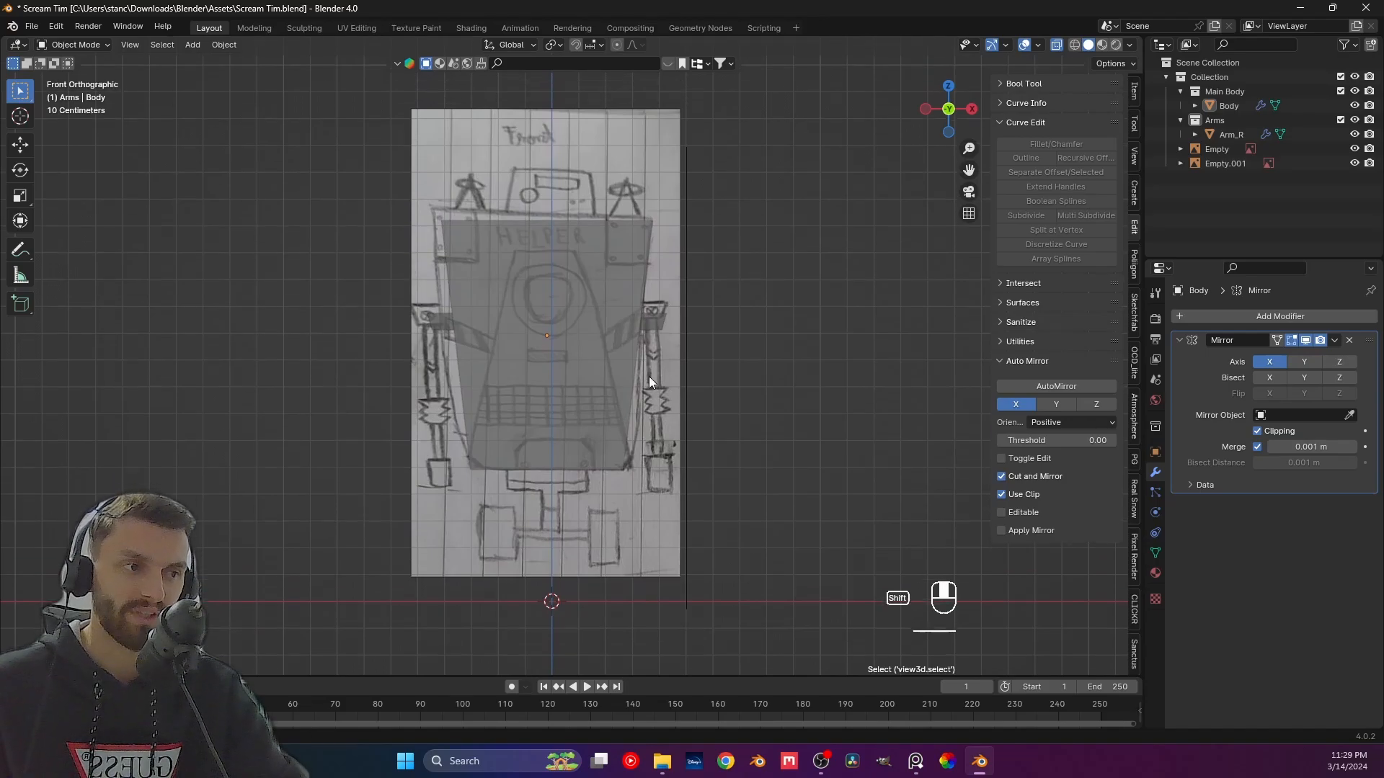
shift+scroll(650, 382, up, 1)
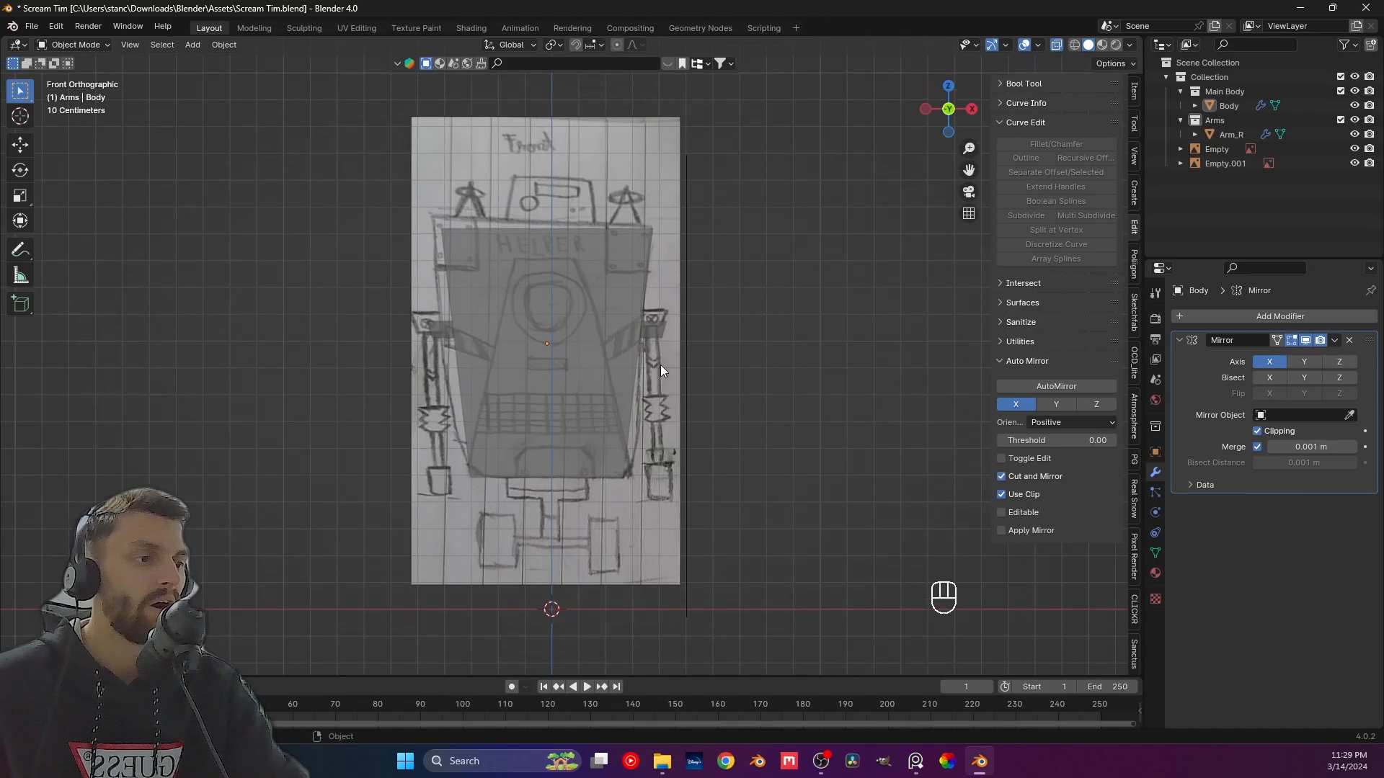
Raise the body's top vertices along Z to meet the top edge of the body in the front sketch.
click(522, 240)
key(Tab)
drag(371, 201, 757, 287)
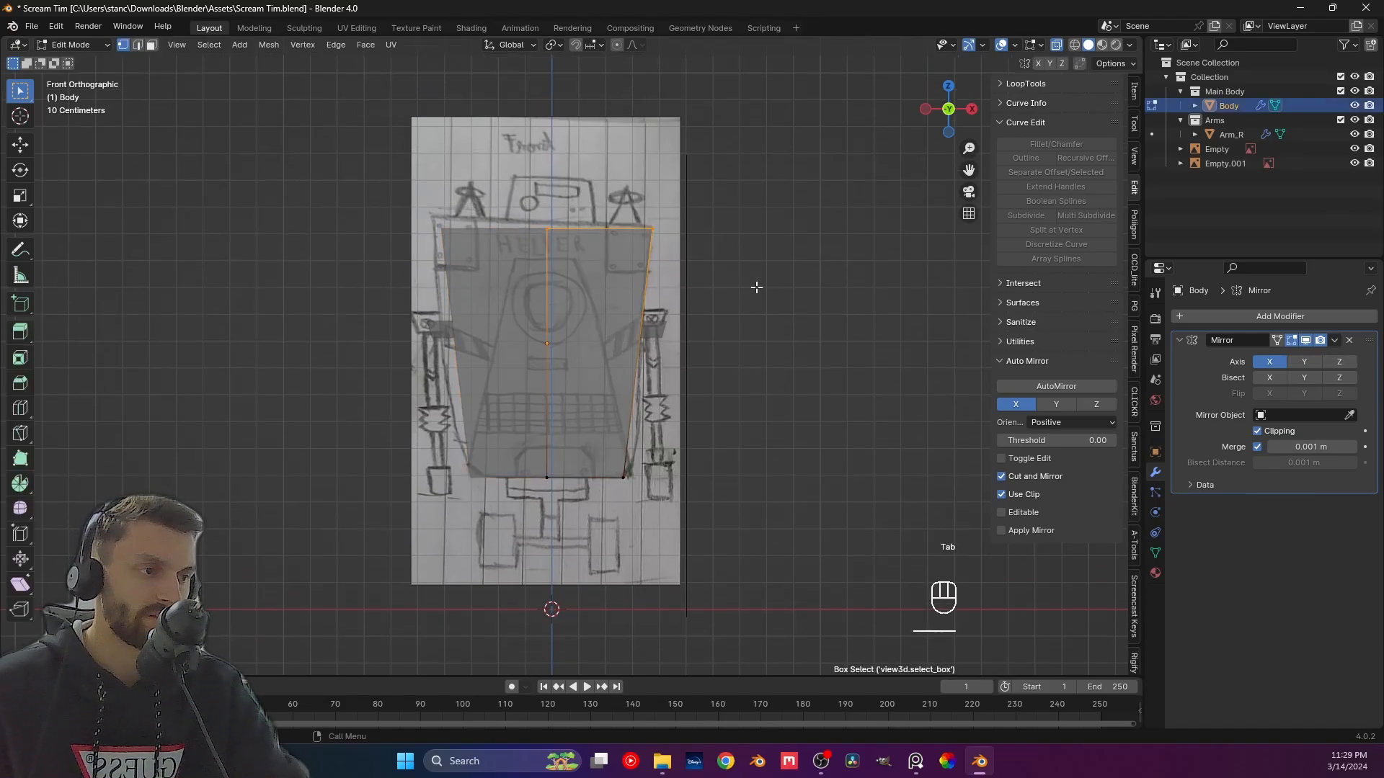
key(g)
key(z)
click(757, 281)
key(Tab)
click(774, 365)
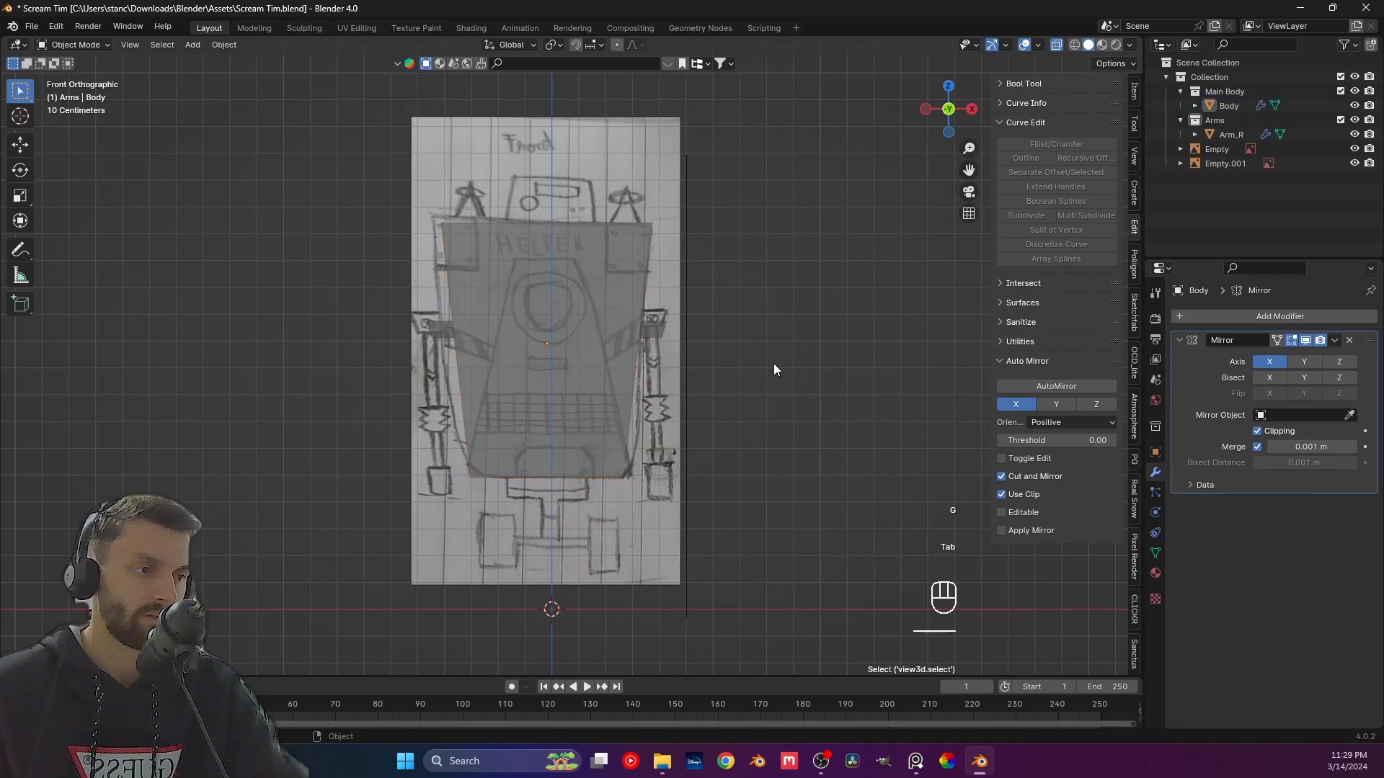
Move the body's lower outer vertices slightly outward along X to fit the front sketch's bottom corner.
shift+middle_drag(772, 363, 707, 326)
scroll(624, 456, up, 2)
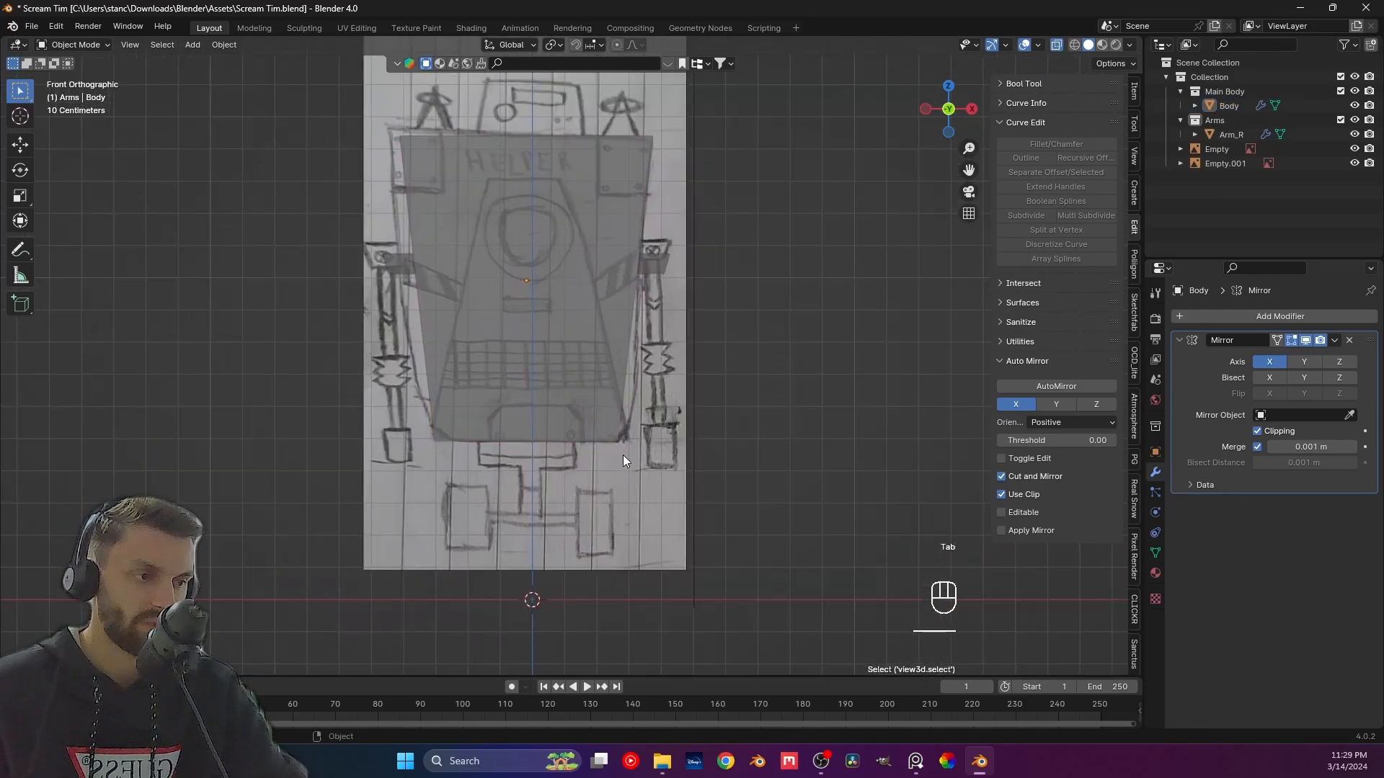
click(612, 375)
key(Tab)
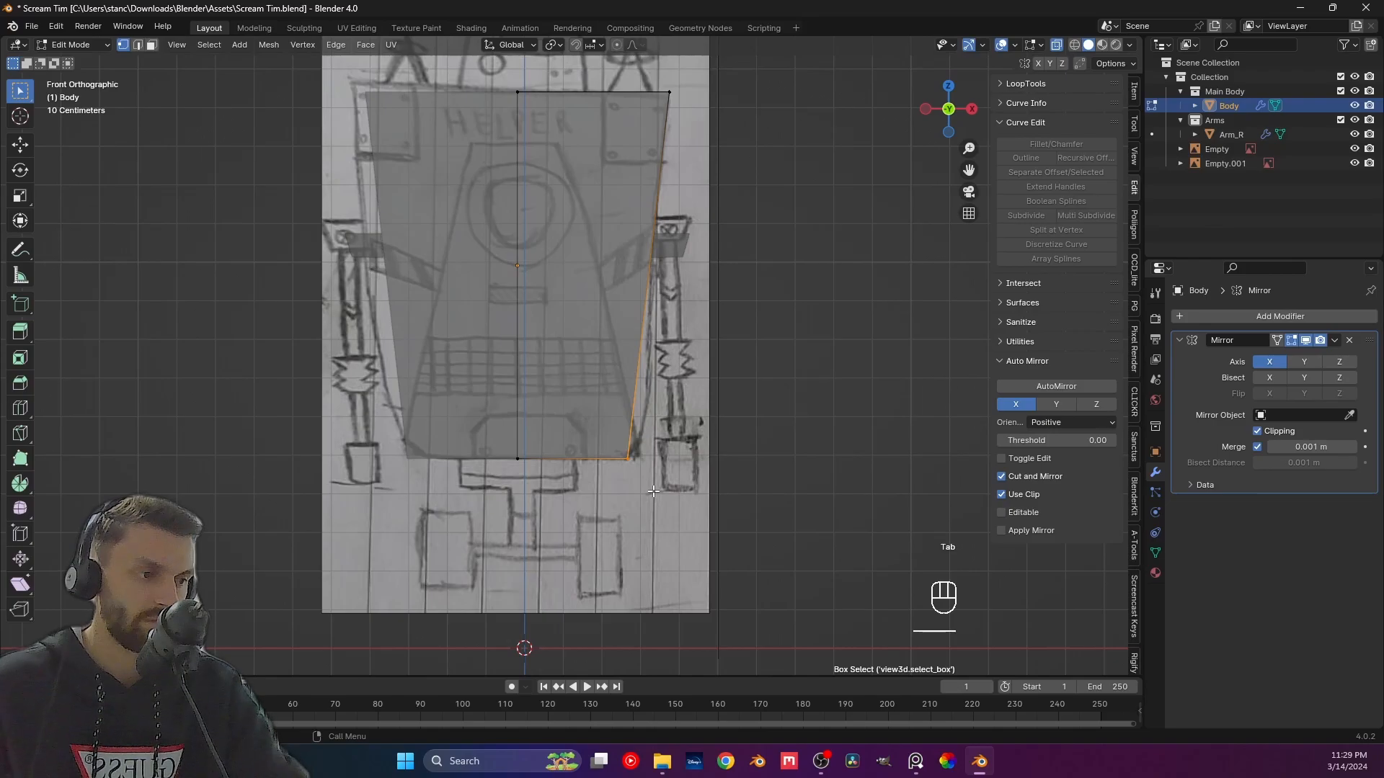
key(g)
key(x)
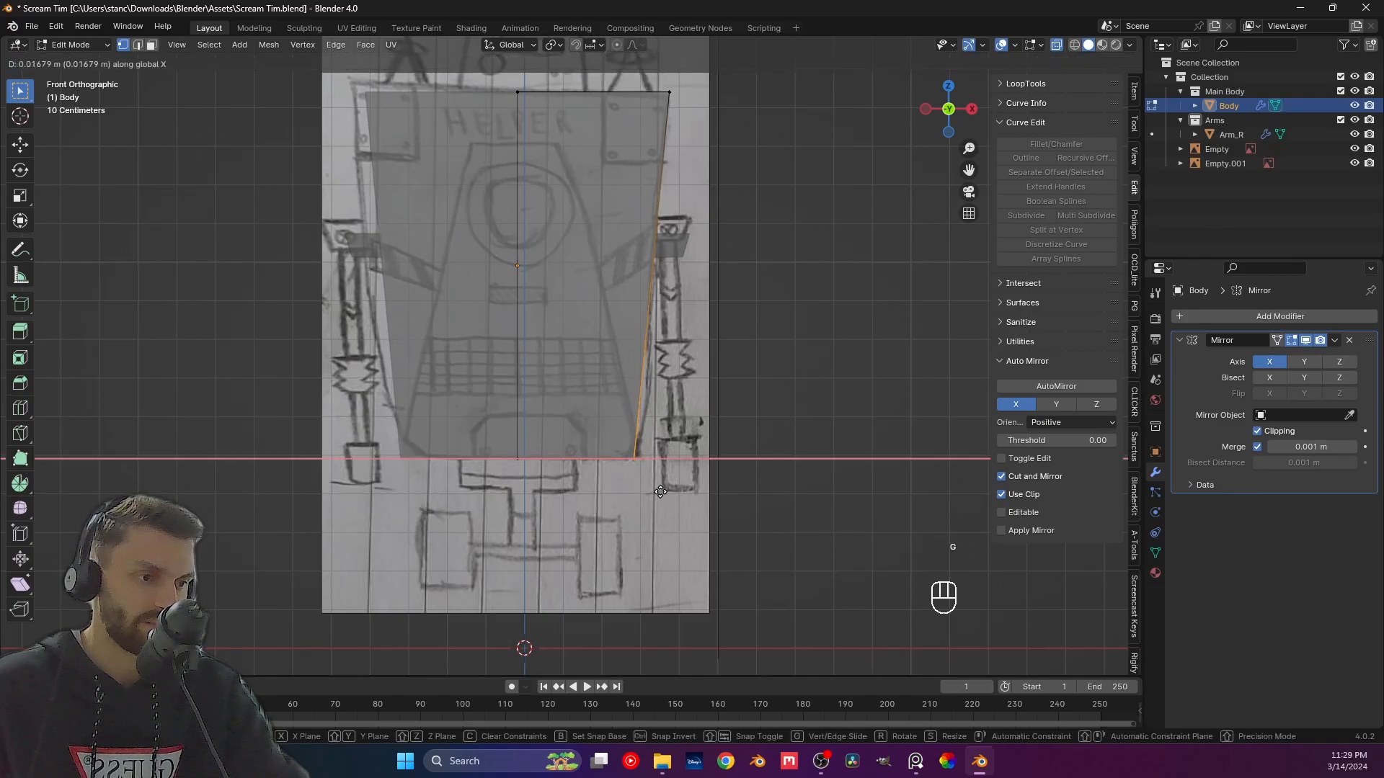
click(658, 491)
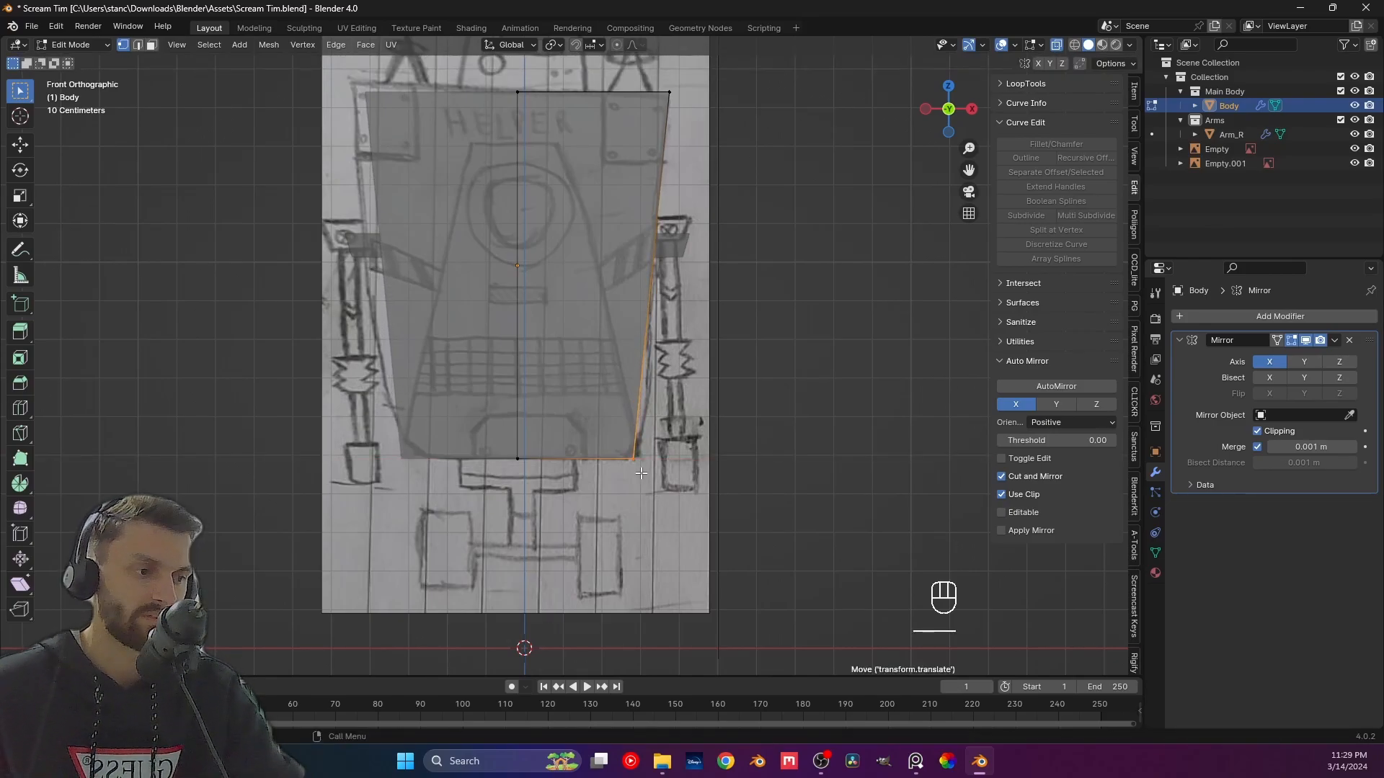
key(Tab)
scroll(678, 426, down, 3)
right_click(1214, 89)
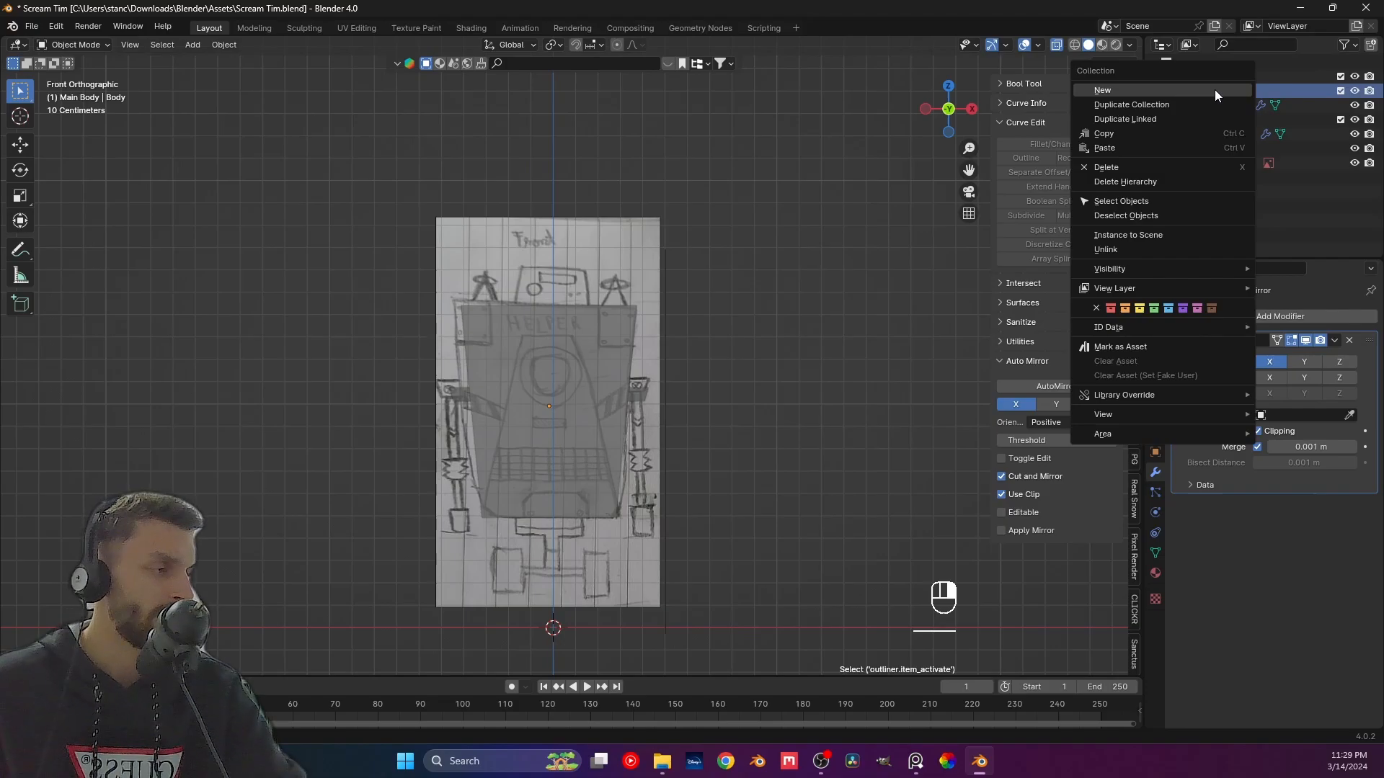
click(1214, 90)
click(1228, 105)
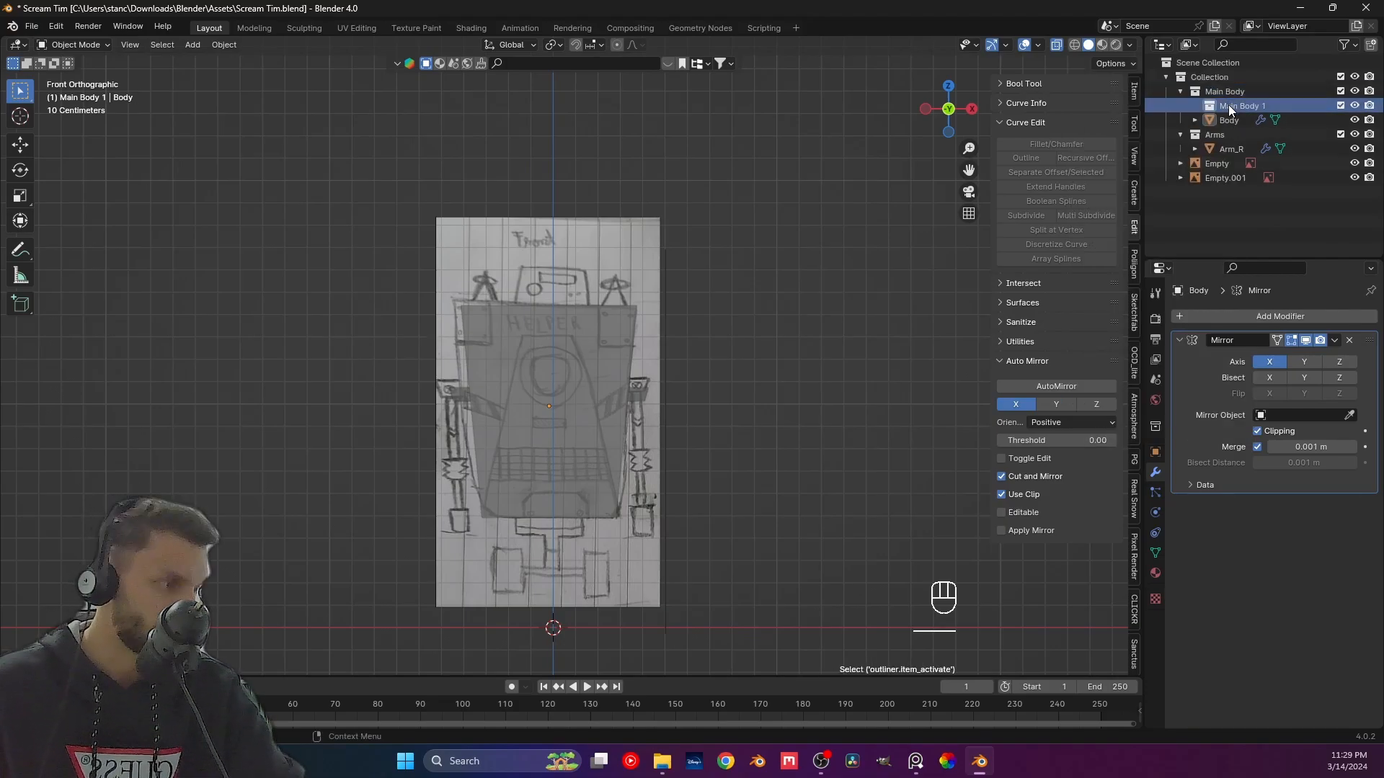
key(Delete)
click(573, 339)
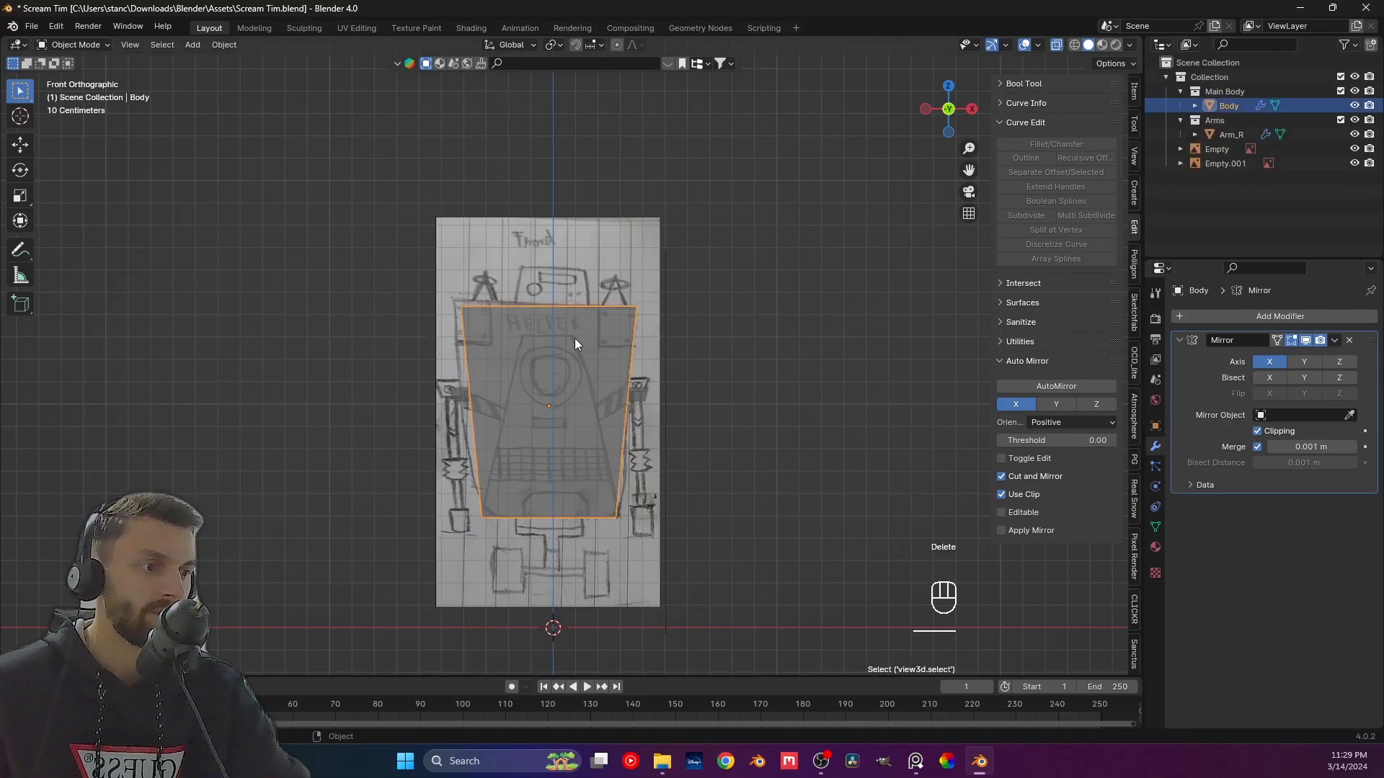
Add a cube mesh for the head and scale it down uniformly to about 0.11.
click(728, 352)
key(shift+a)
key(shift+a)
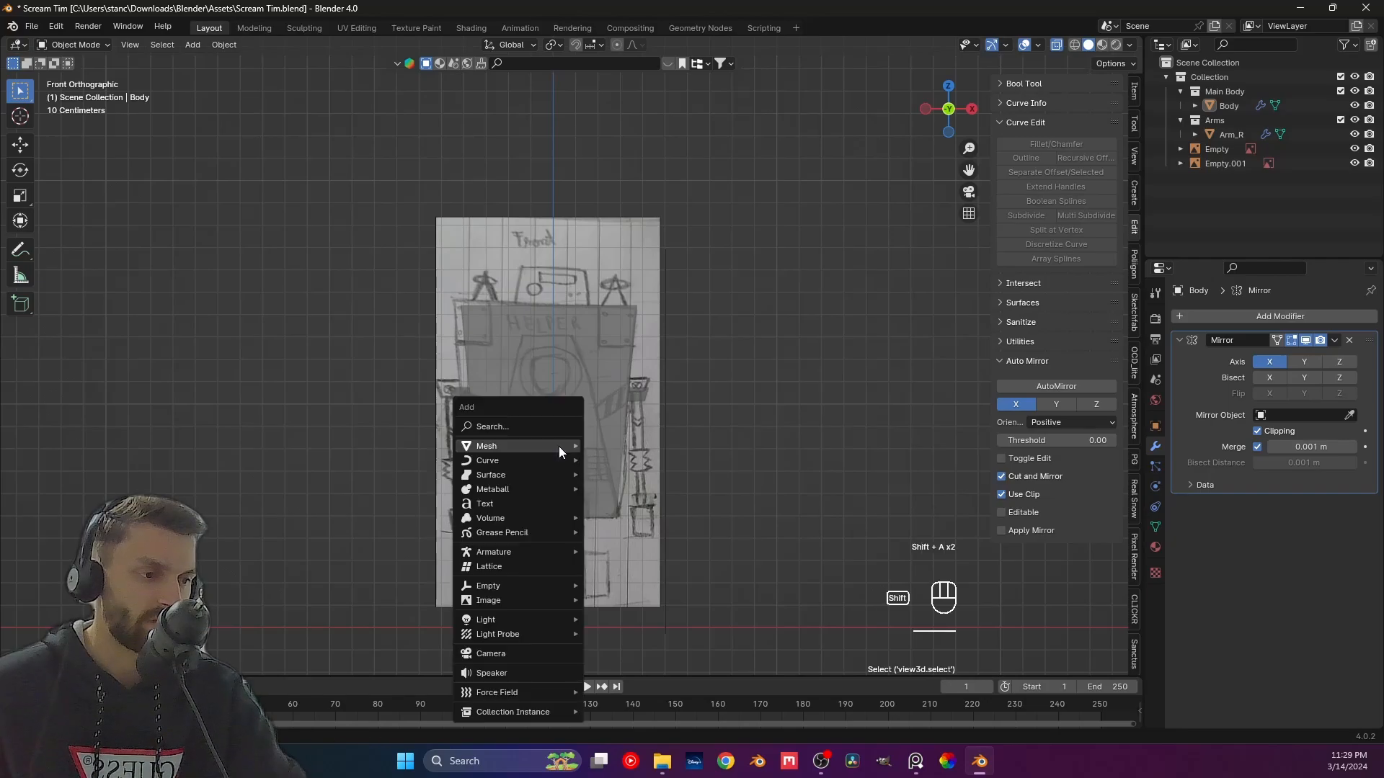
mouse_move(550, 448)
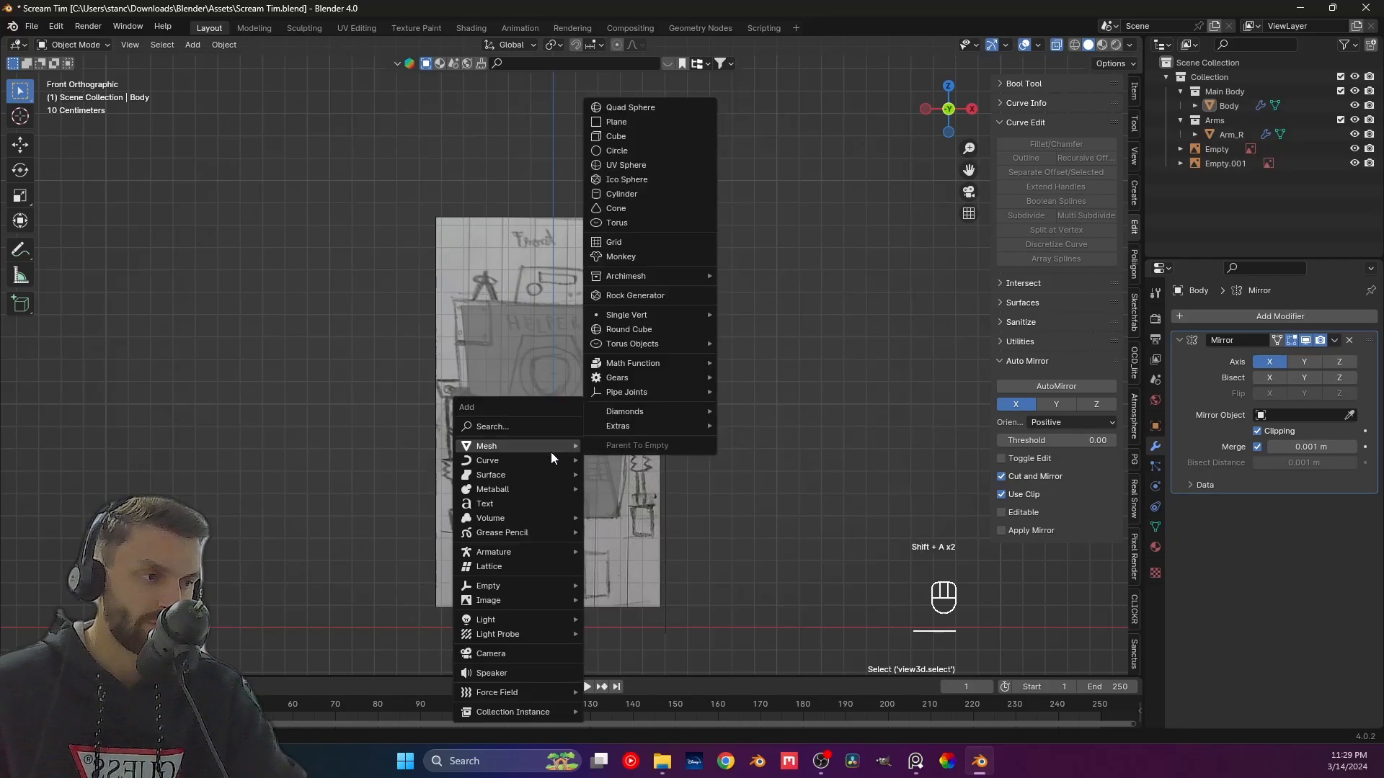
click(614, 137)
key(s)
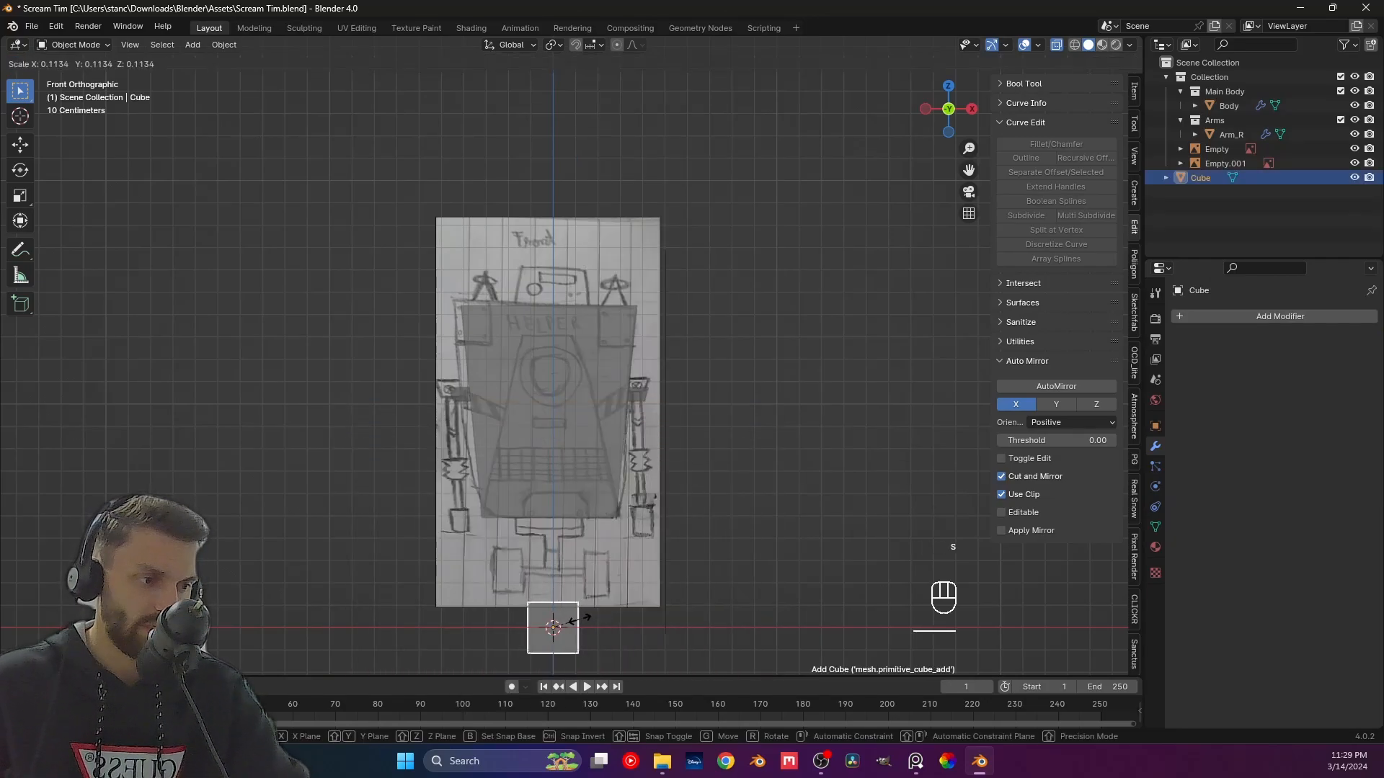
click(580, 624)
Move the cube up along Z onto the head drawn in the front sketch.
key(g)
key(z)
click(598, 259)
shift+middle_drag(577, 274, 564, 388)
scroll(564, 387, up, 2)
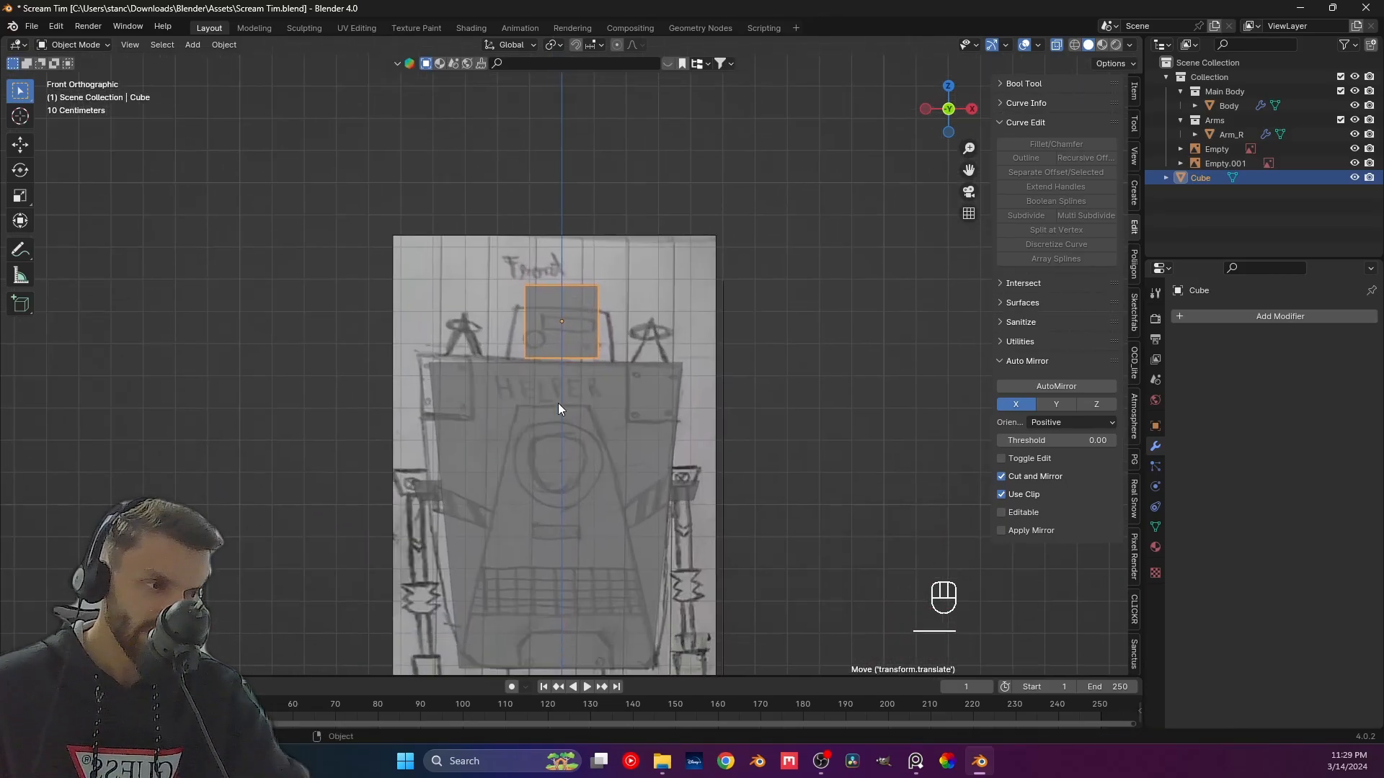
Move the cube back so it sits over the top face of the body.
middle_drag(483, 421, 556, 429)
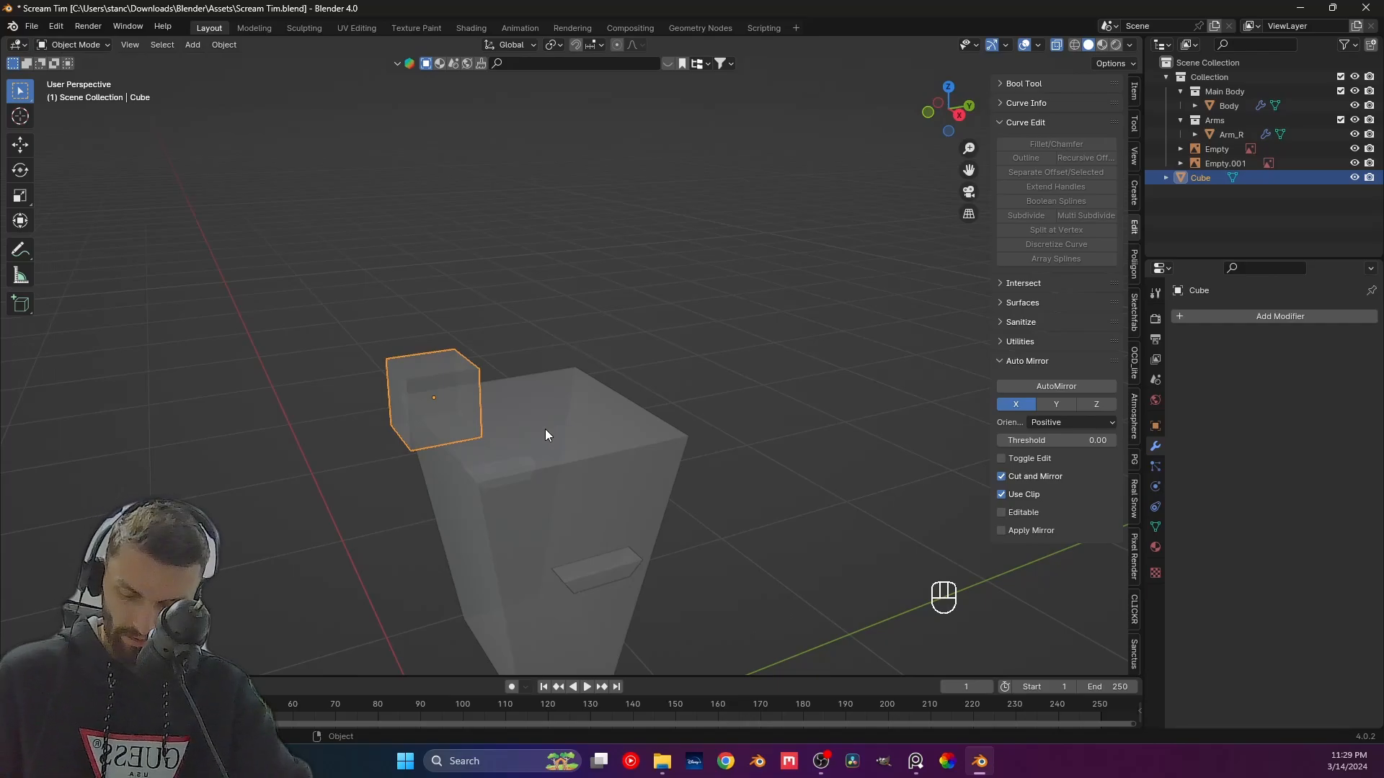
key(g)
click(646, 426)
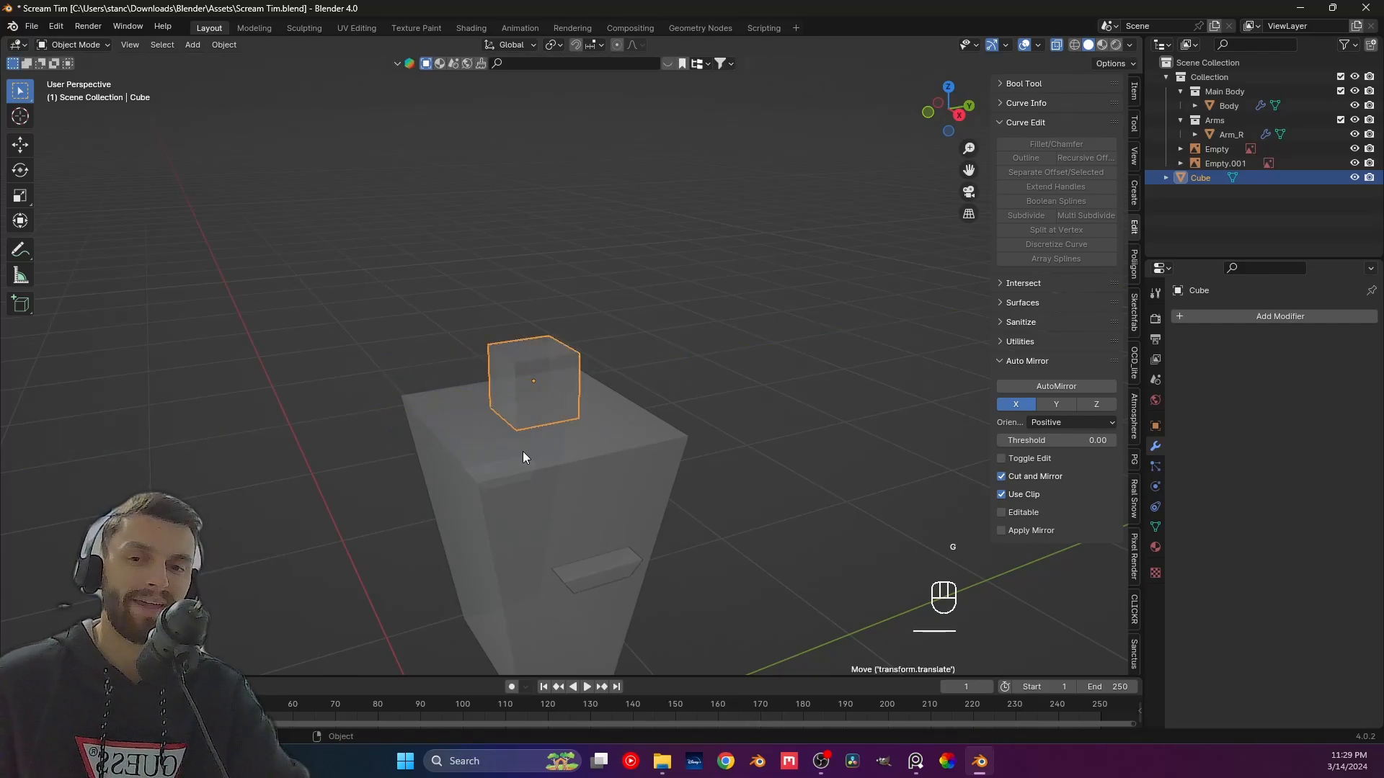
mouse_move(522, 452)
middle_down()
mouse_move(565, 452)
mouse_move(536, 434)
middle_up()
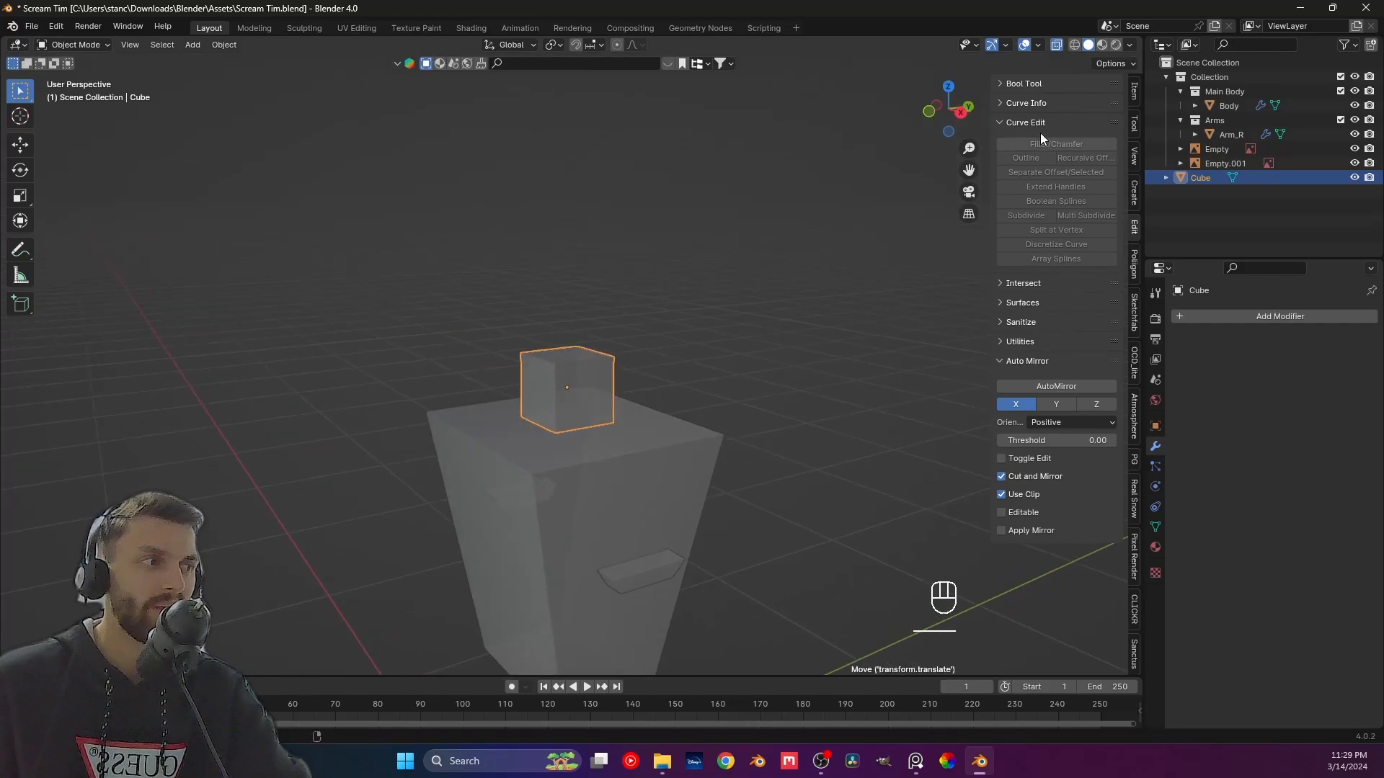
Turn off X-ray display and lift the cube along Z clear of the body's top face.
click(1055, 44)
scroll(598, 484, up, 4)
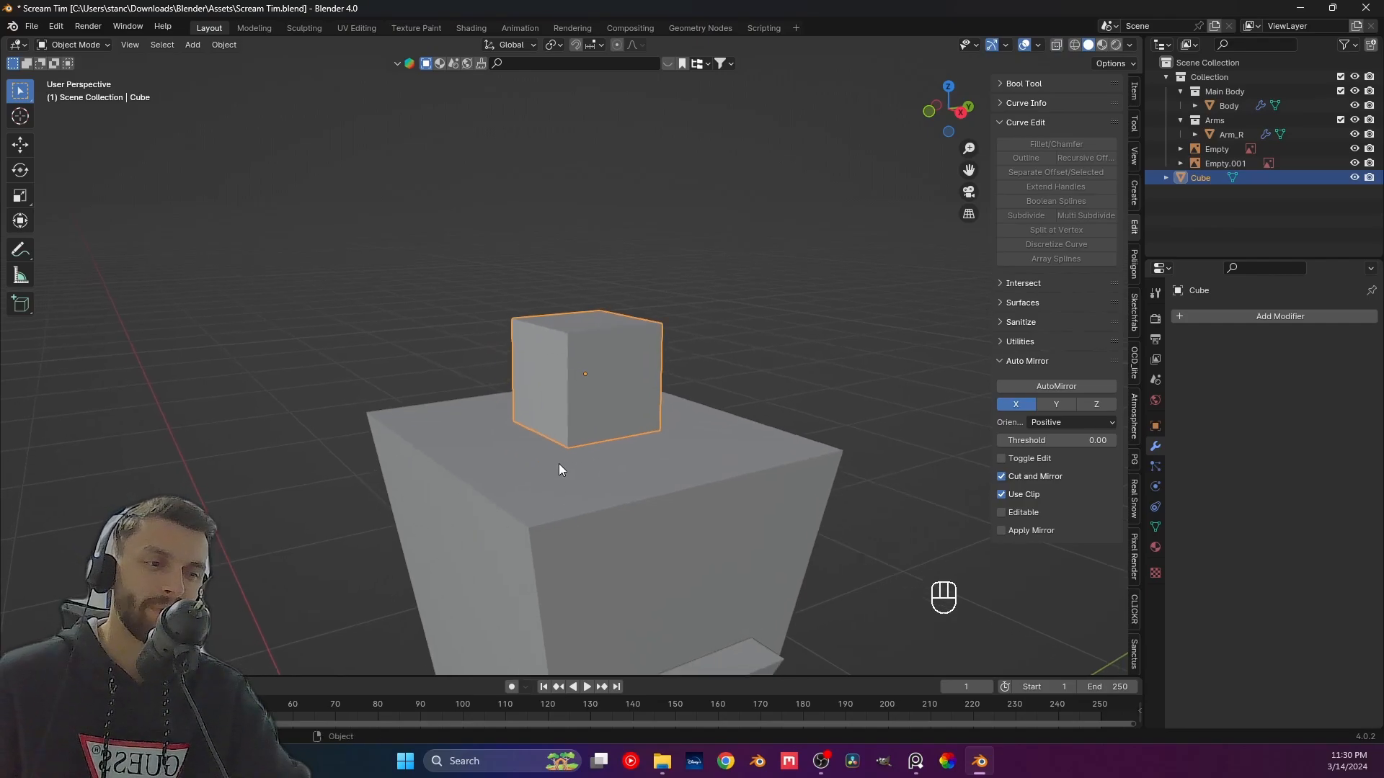
mouse_move(560, 469)
middle_down()
mouse_move(615, 429)
mouse_move(561, 449)
middle_up()
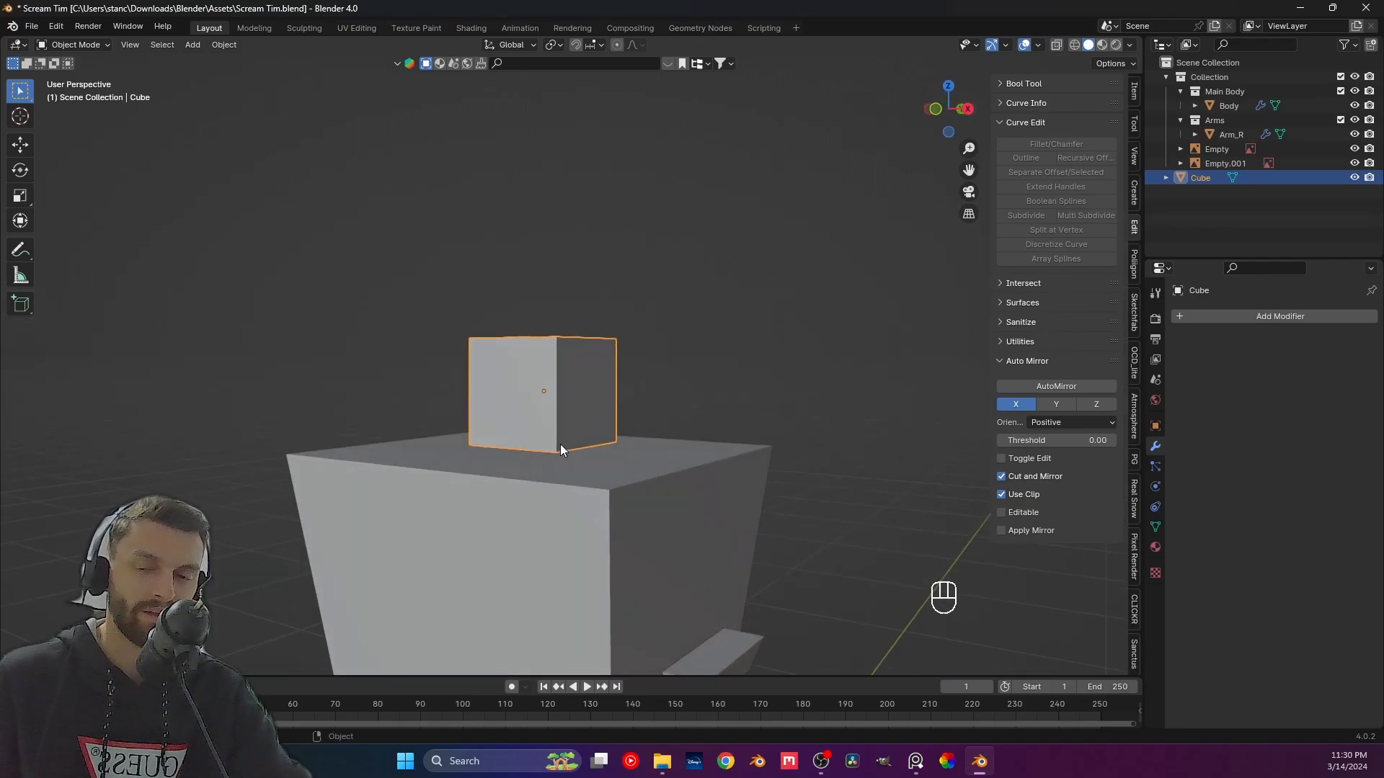
key(g)
key(z)
click(612, 299)
shift+middle_drag(616, 343, 601, 386)
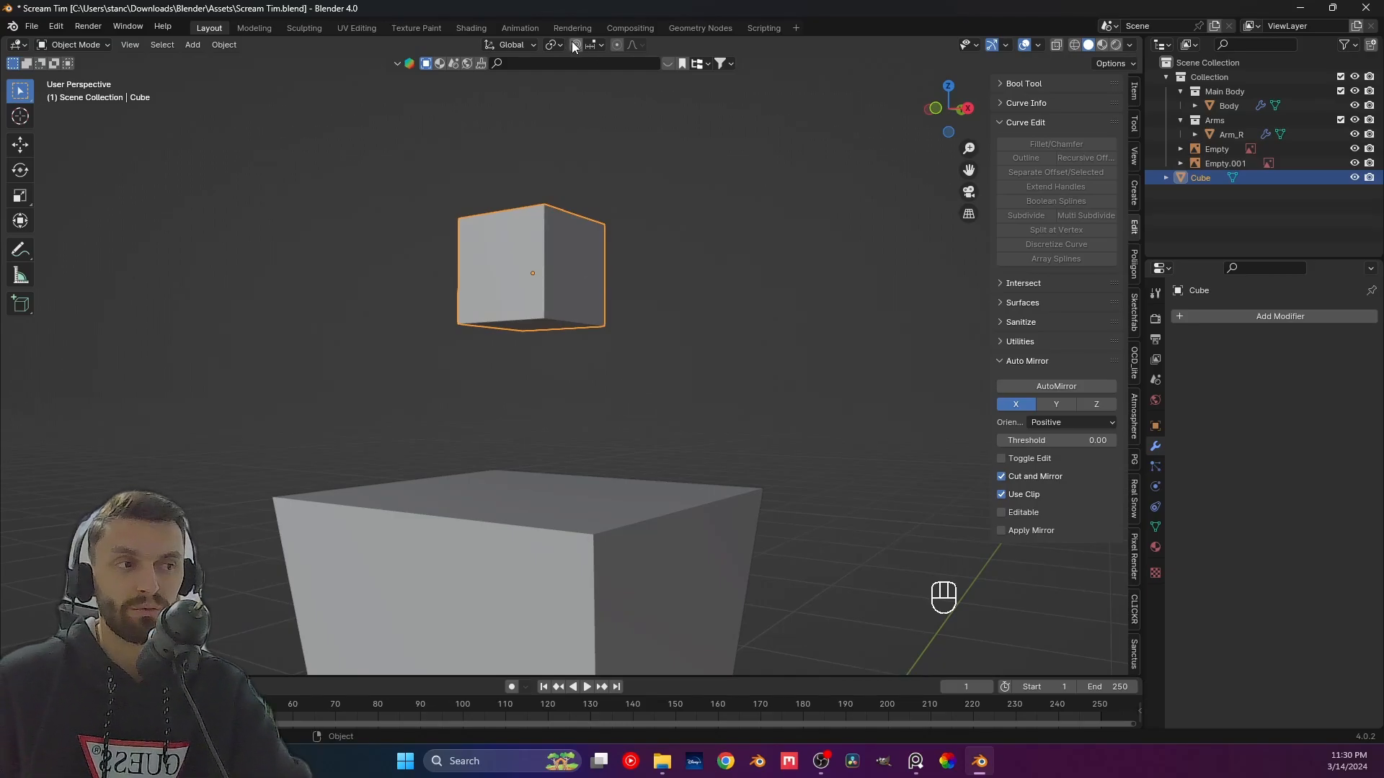
Try snapping the cube's lower front corner to the front edge of the body's top, and undo the move.
key(g)
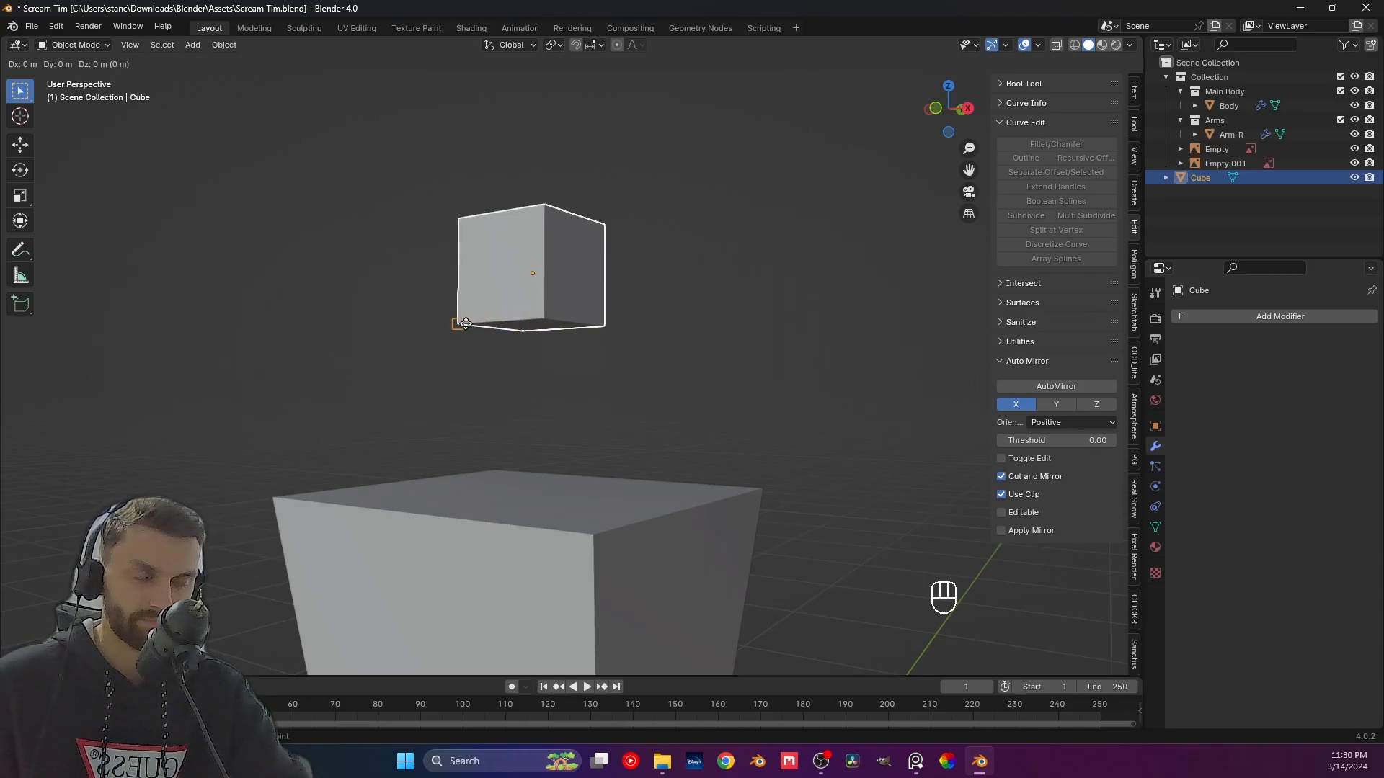
click(540, 317)
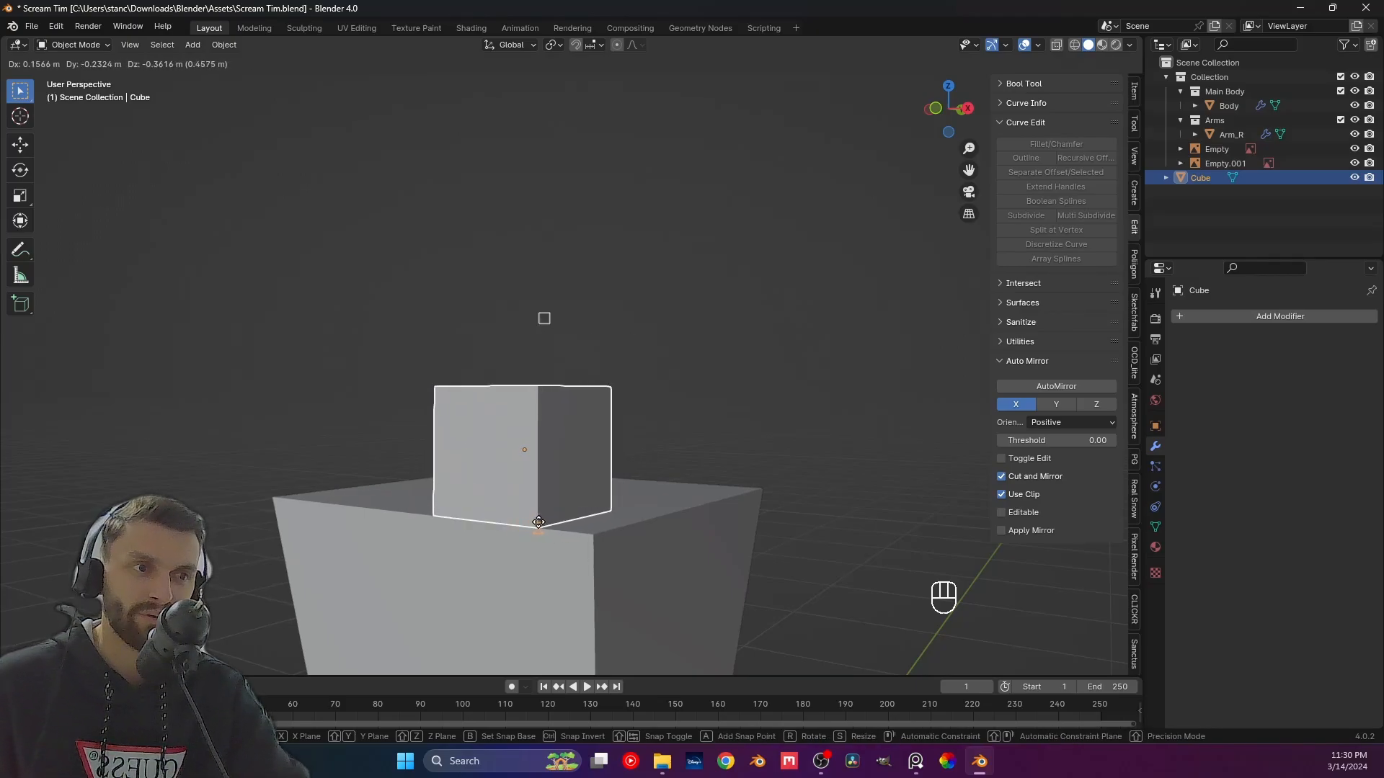
click(507, 517)
mouse_move(507, 518)
middle_down()
mouse_move(547, 538)
mouse_move(520, 509)
mouse_move(627, 471)
mouse_move(519, 493)
middle_up()
key(ctrl+z)
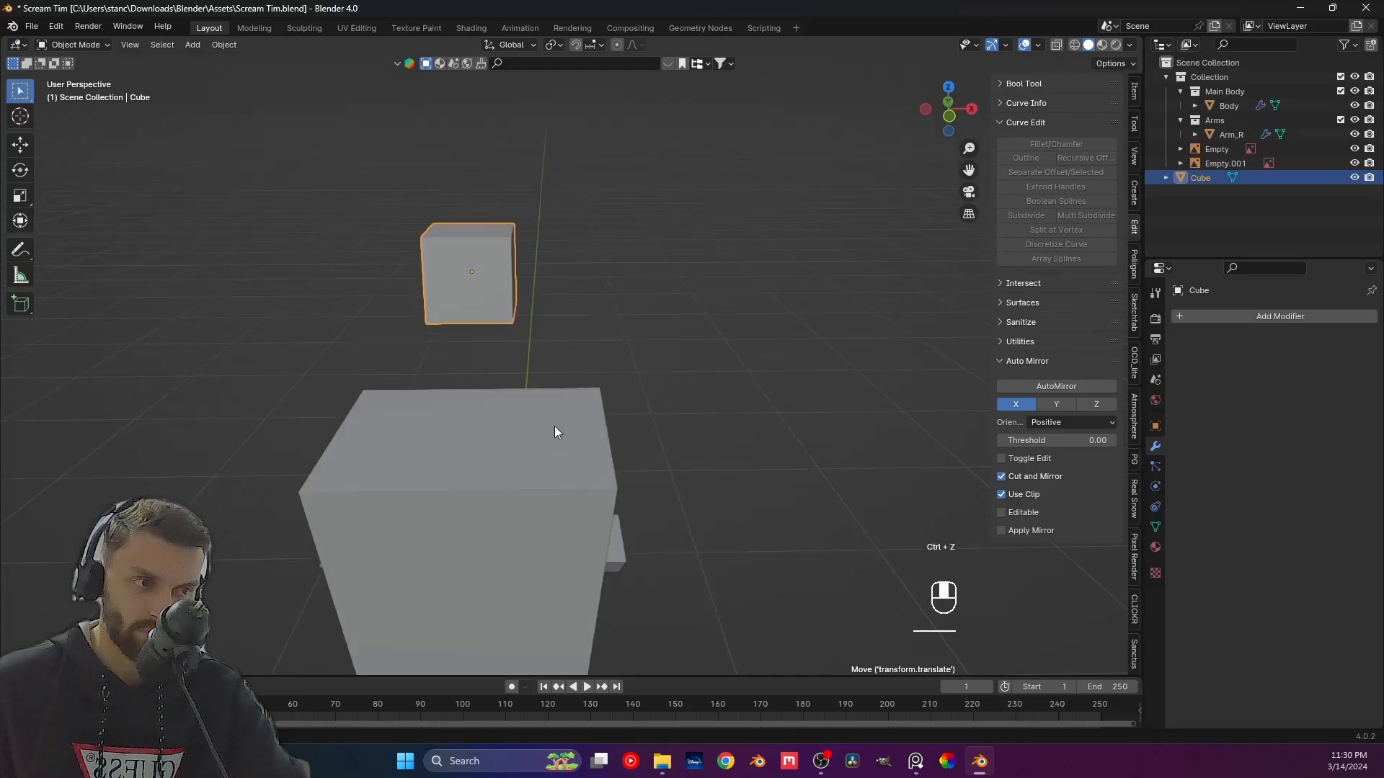
Snap the midpoint of the cube's lower front edge to the midpoint of the body's upper front edge.
middle_drag(555, 426, 468, 370)
key(g)
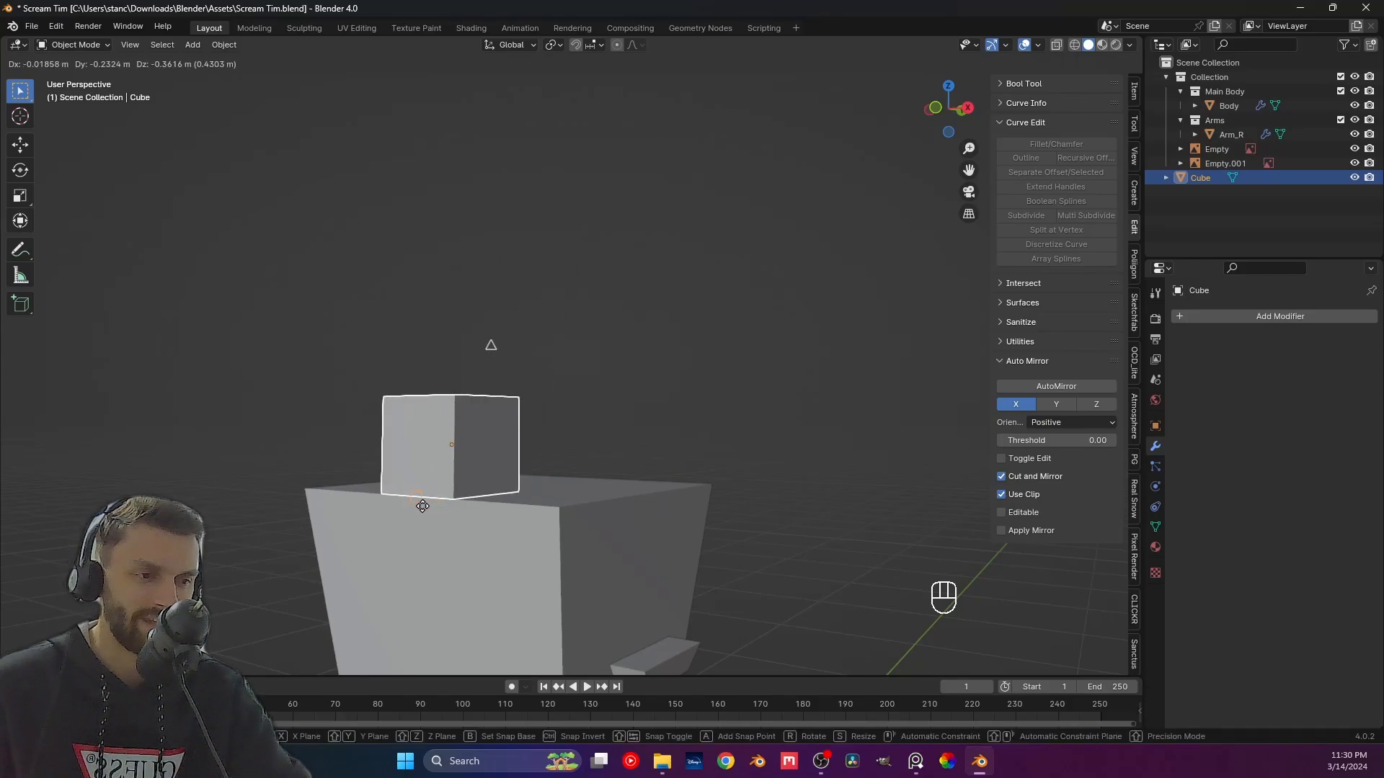
click(422, 506)
middle_drag(448, 519, 322, 531)
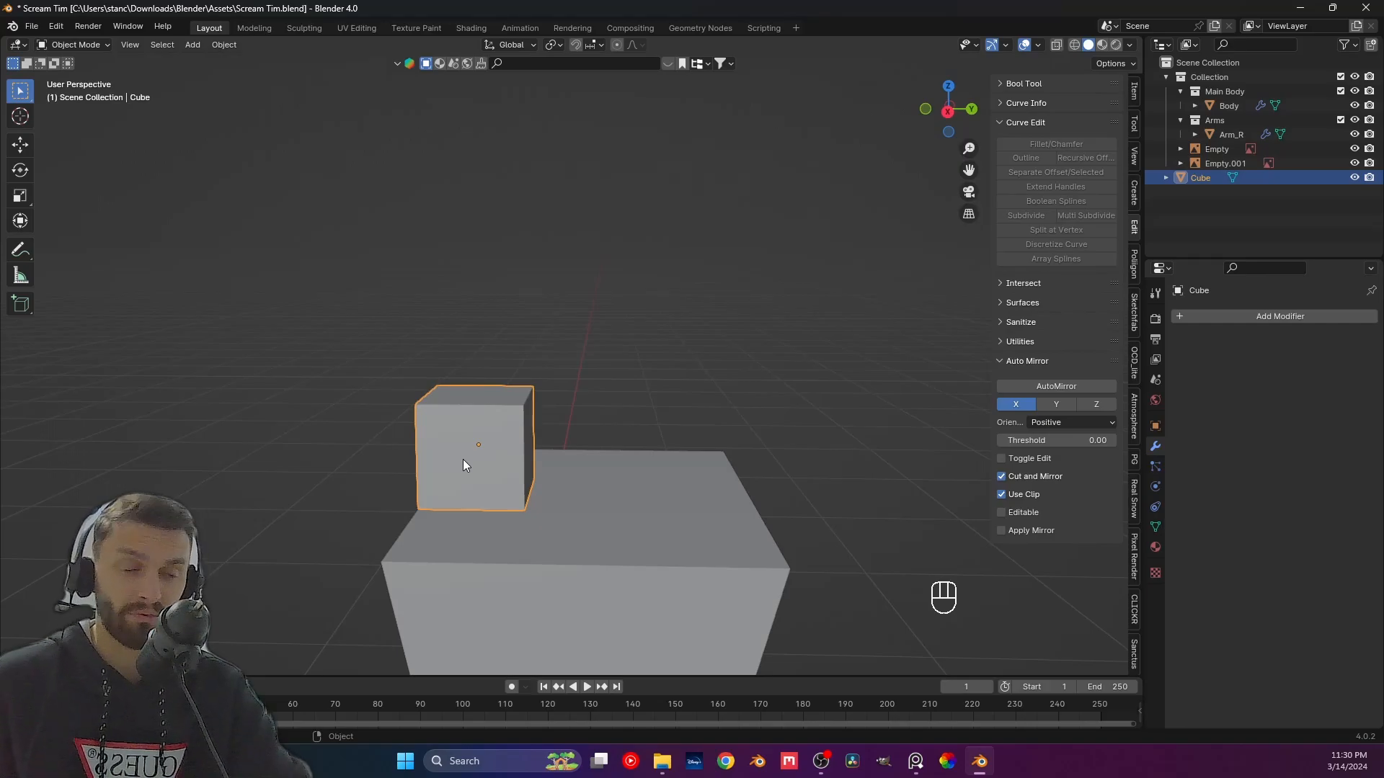
Move the cube back about 0.3 m along Y to the middle of the body's top face.
key(KP_7)
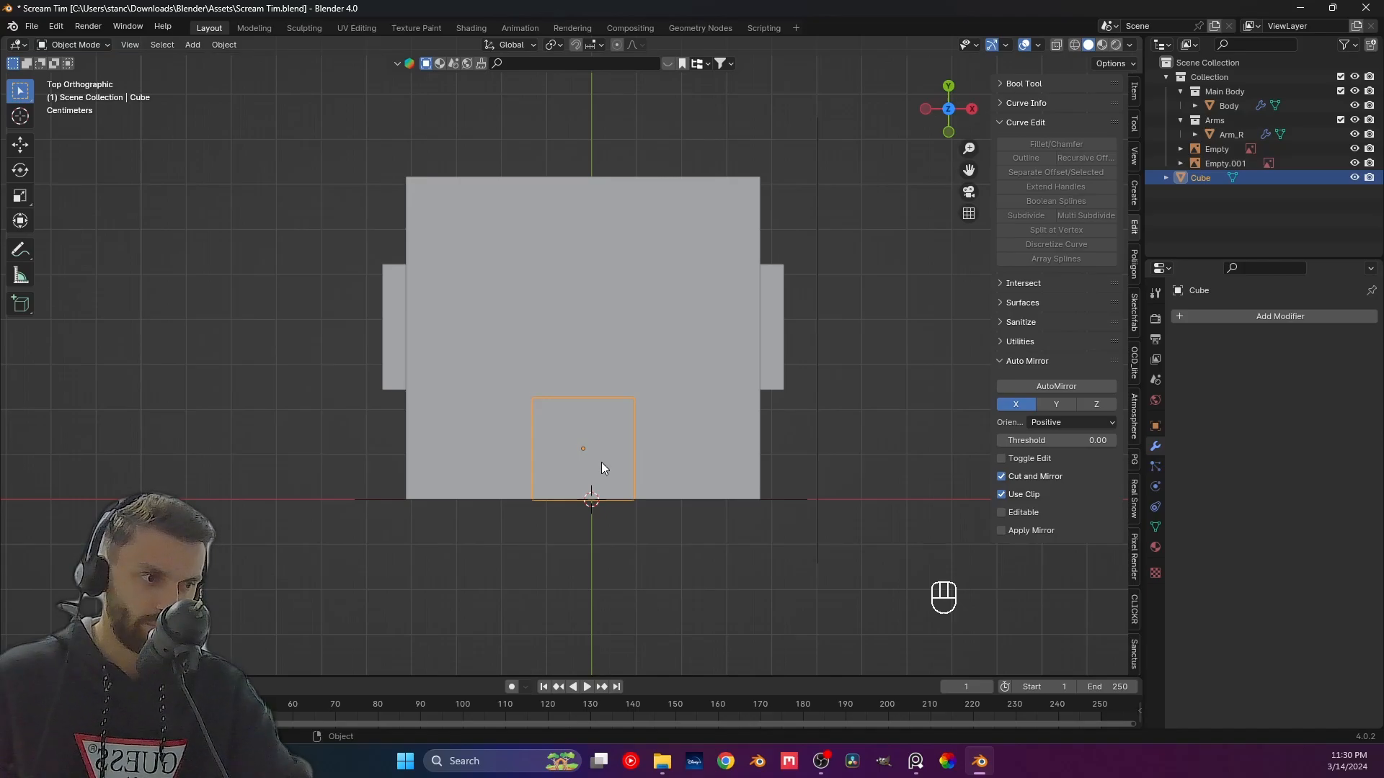
key(g)
key(y)
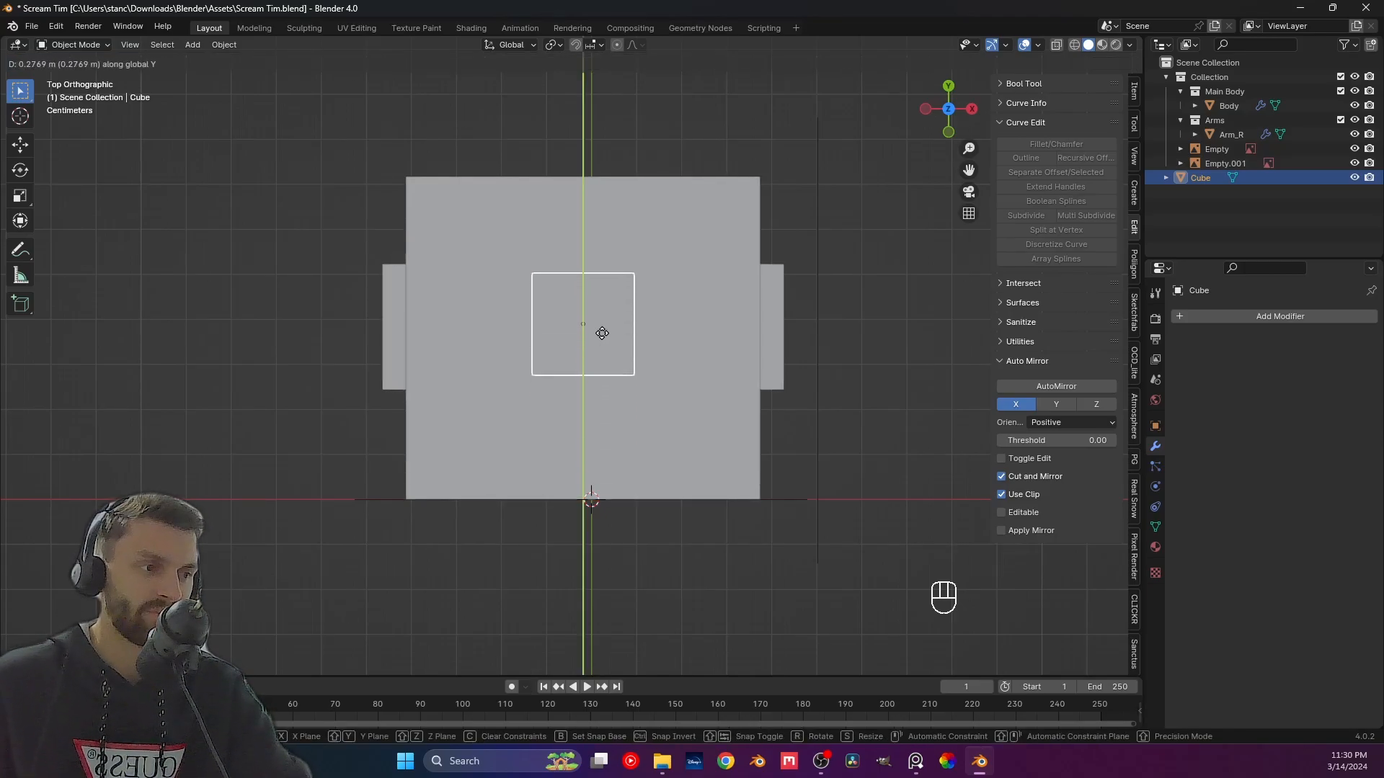
click(602, 332)
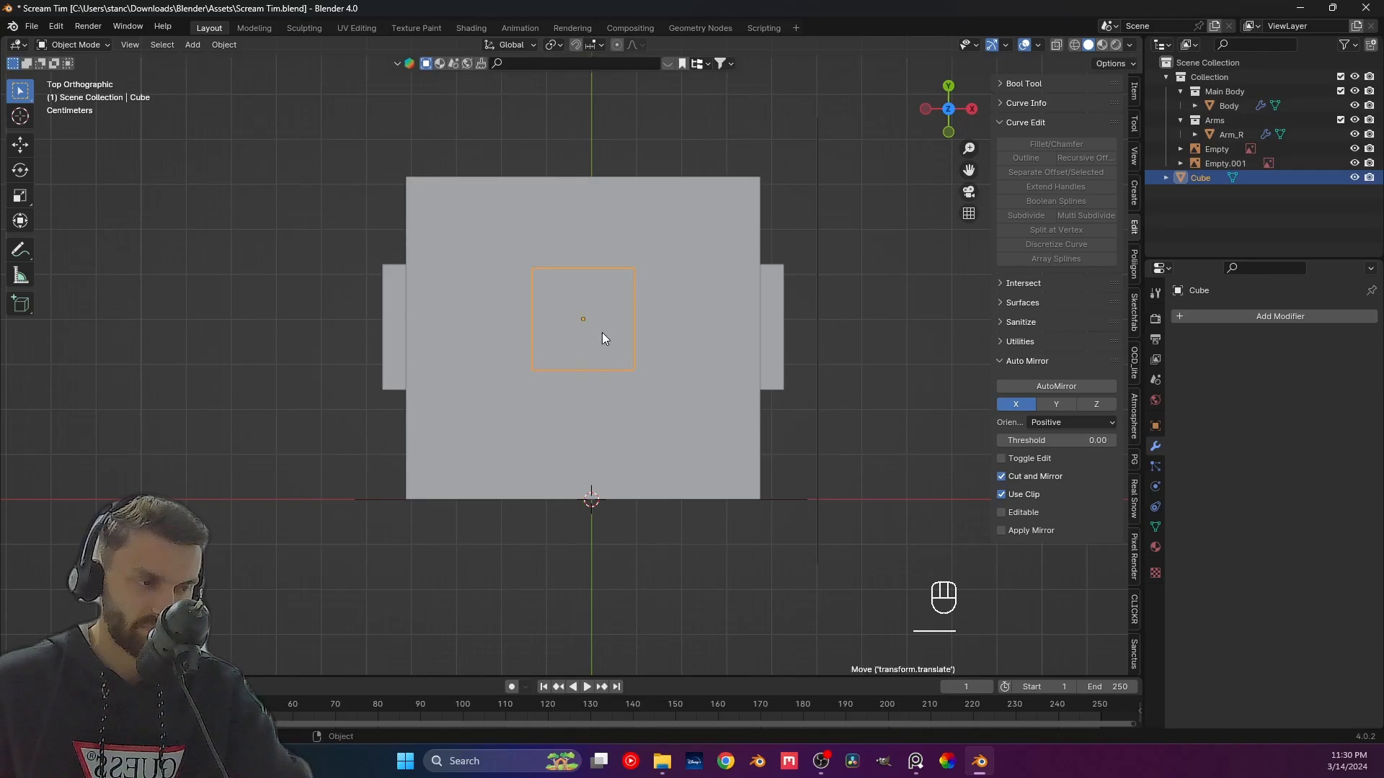
Scale the cube by about 2.35 in X and Y only, keeping its height locked.
key(s)
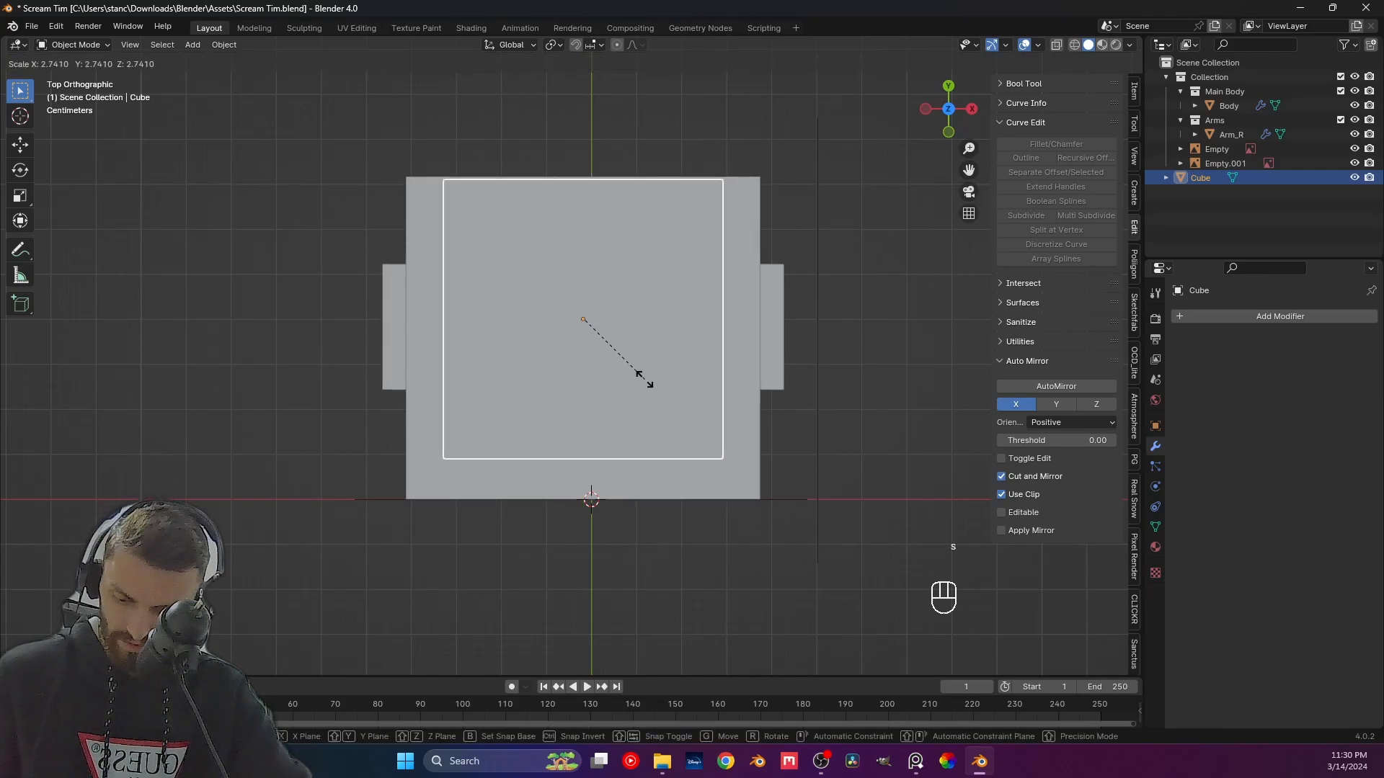
key(shift+z)
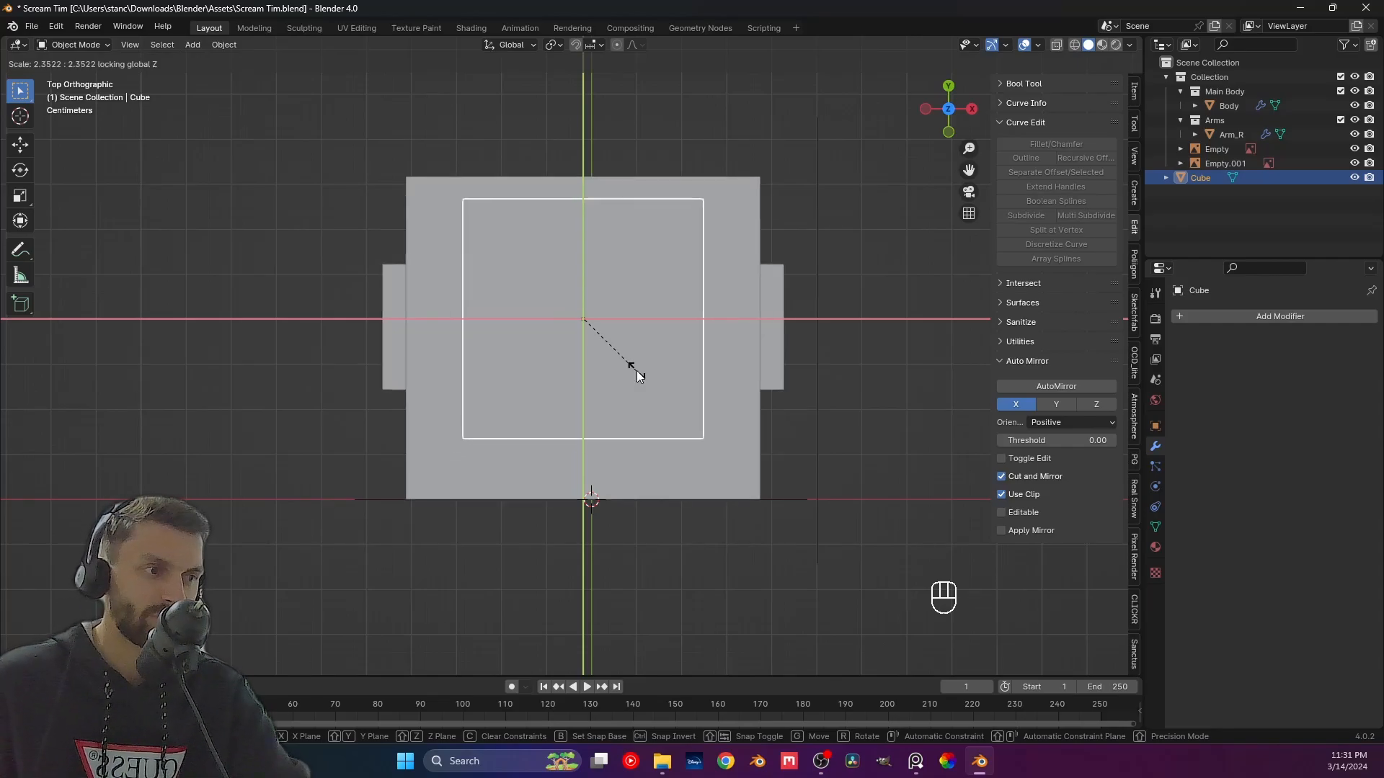
click(637, 371)
middle_drag(637, 370, 552, 315)
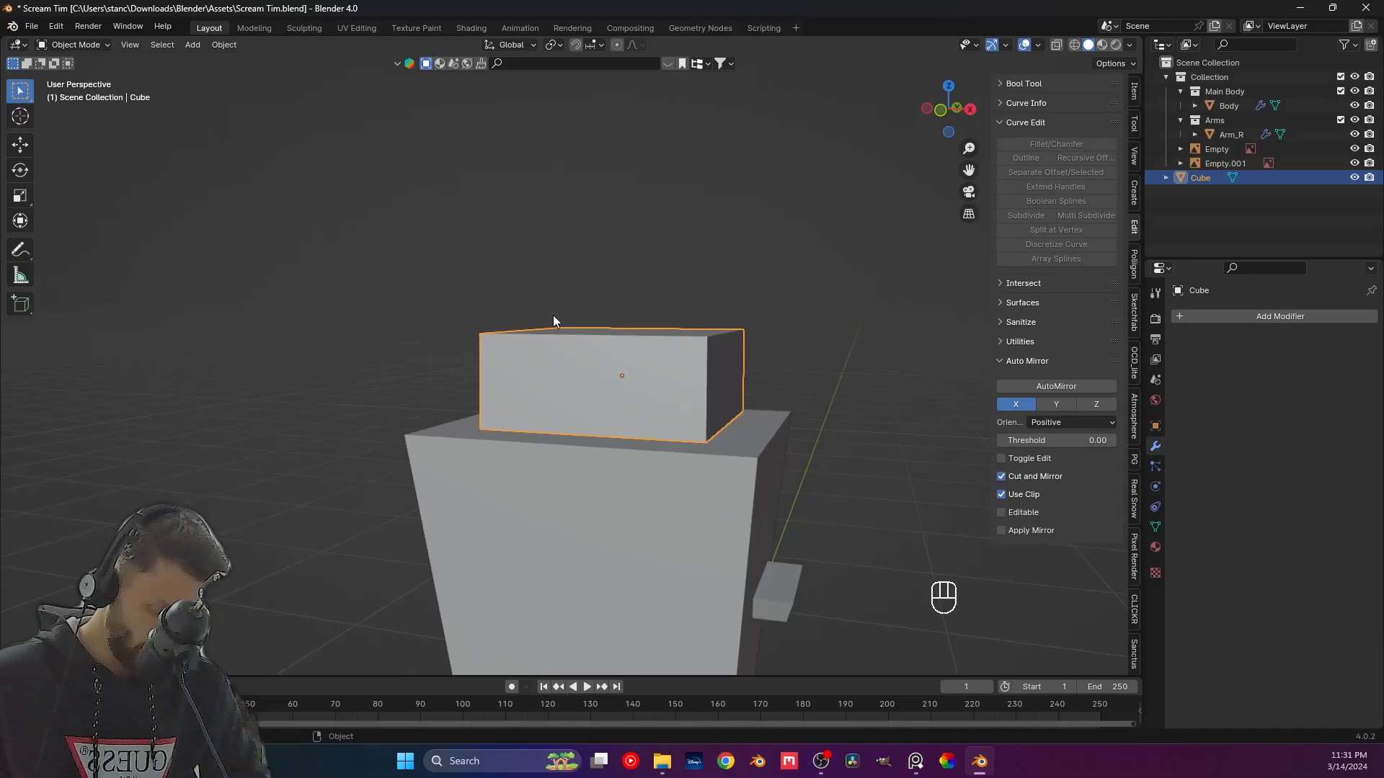
In front X-ray view, narrow the cube's top vertices along X to about half width and lower them about 0.05 m to fit the sketched head.
key(KP_1)
click(1057, 44)
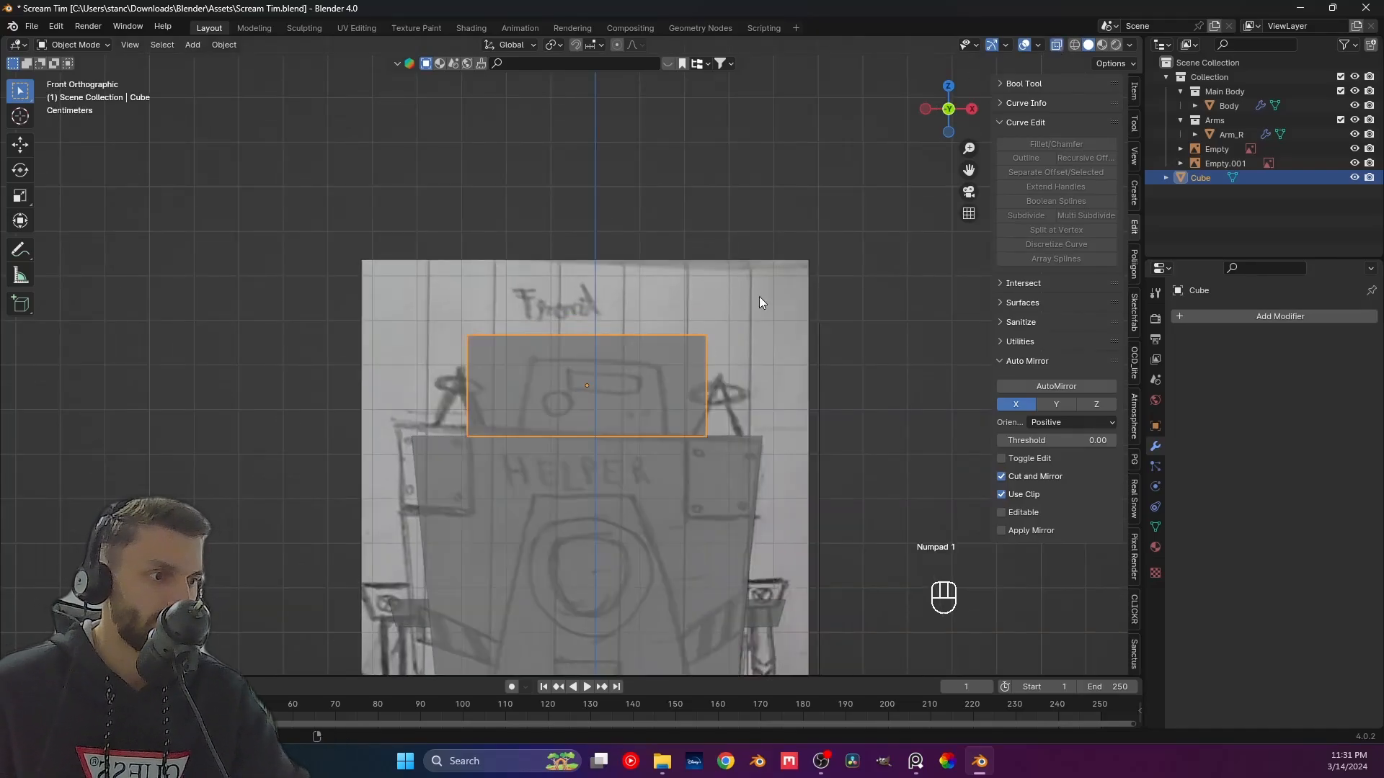
shift+middle_drag(614, 417, 612, 363)
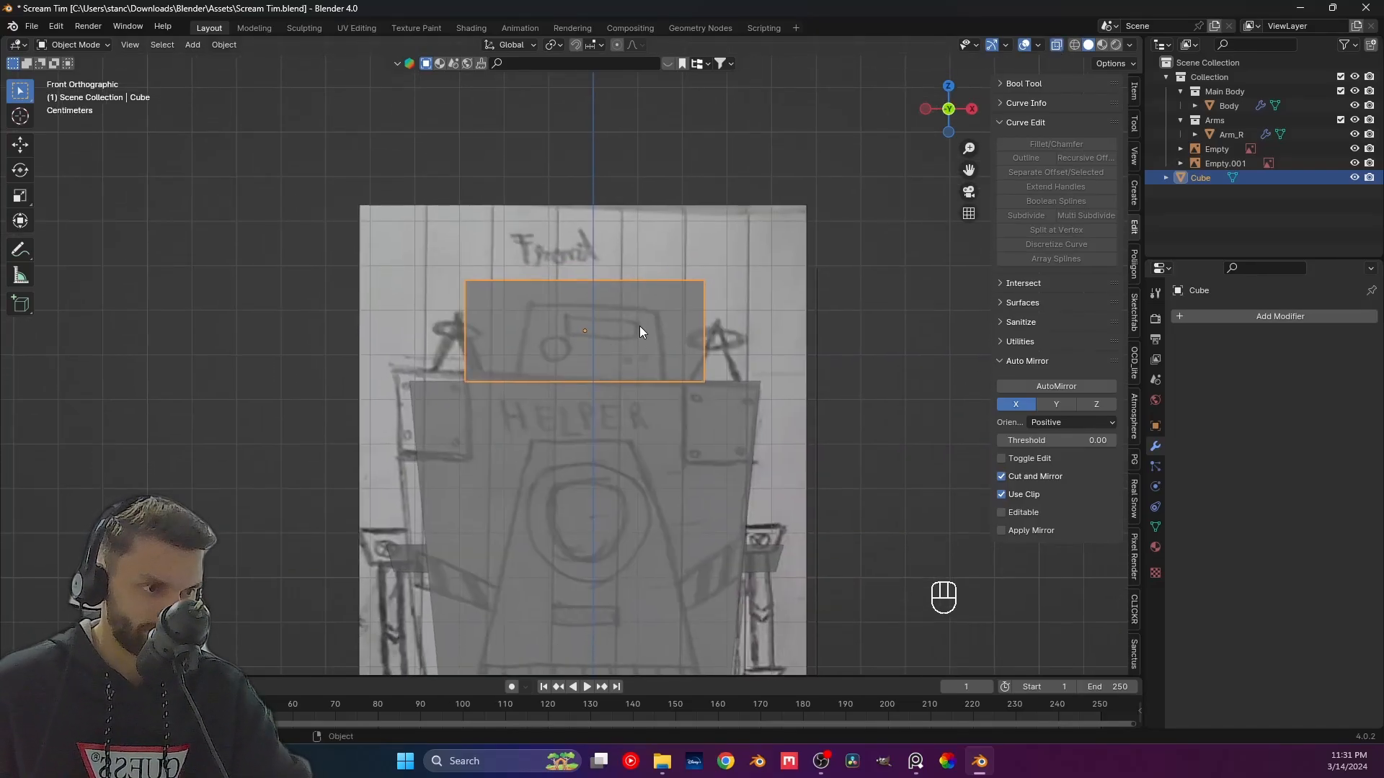
key(Tab)
drag(451, 252, 885, 361)
key(s)
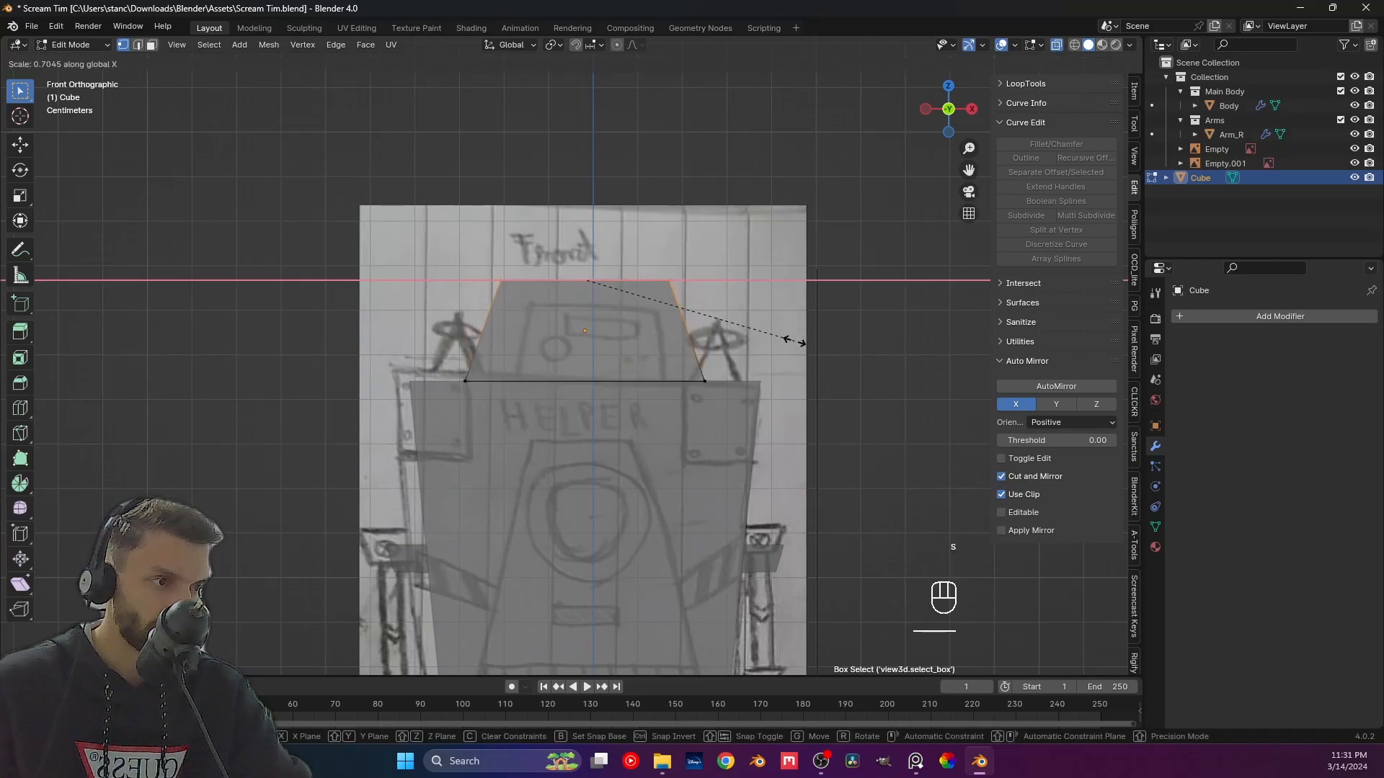
key(g)
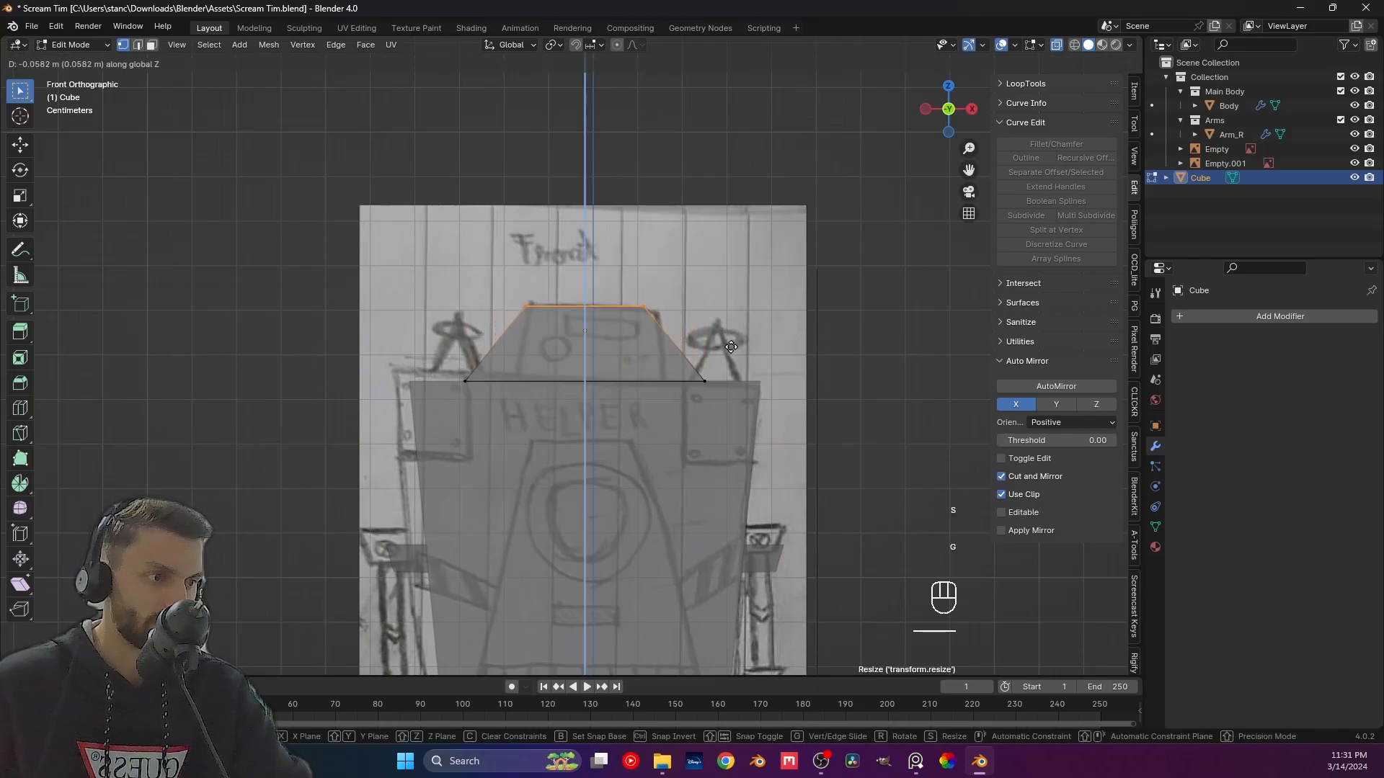
click(731, 347)
key(g)
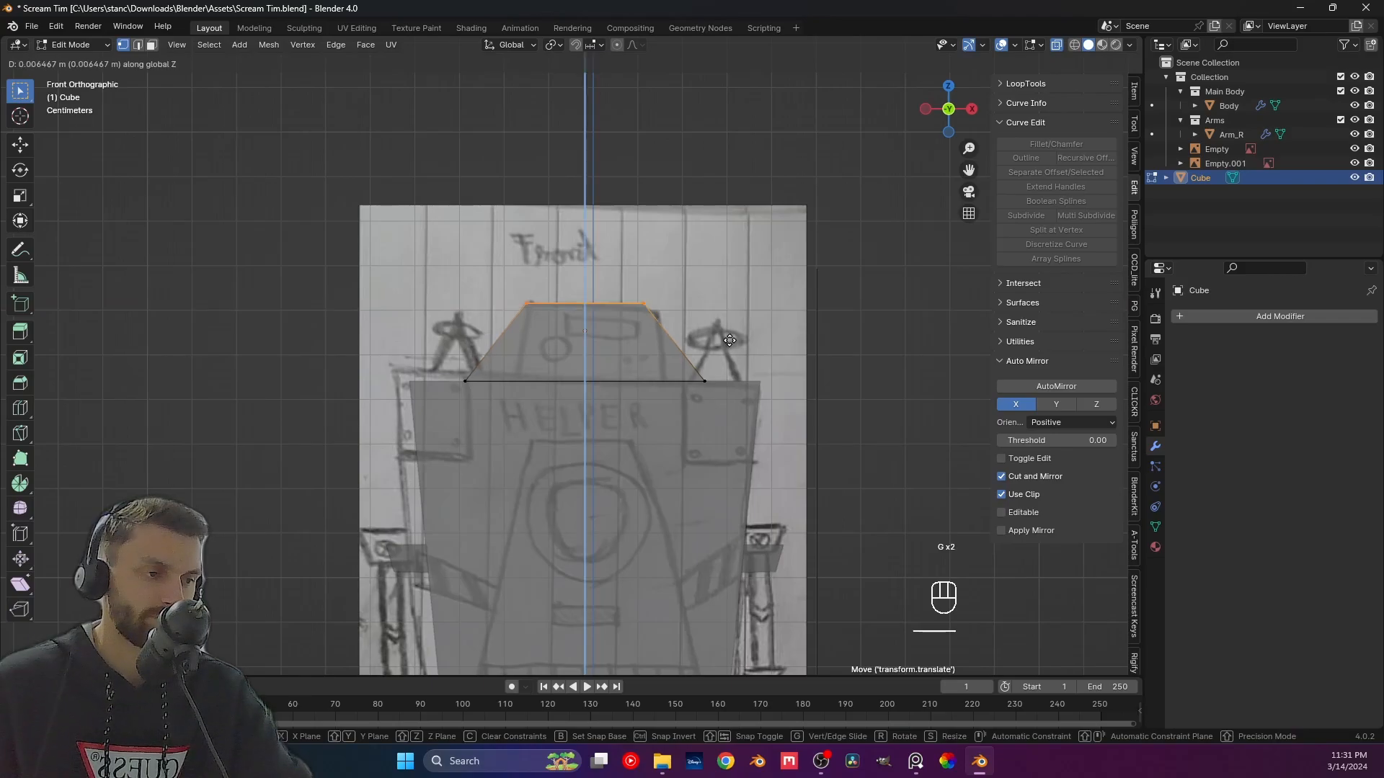
click(730, 340)
Narrow the cube's bottom vertices along X in two passes to fit the base of the sketched head.
click(492, 384)
key(s)
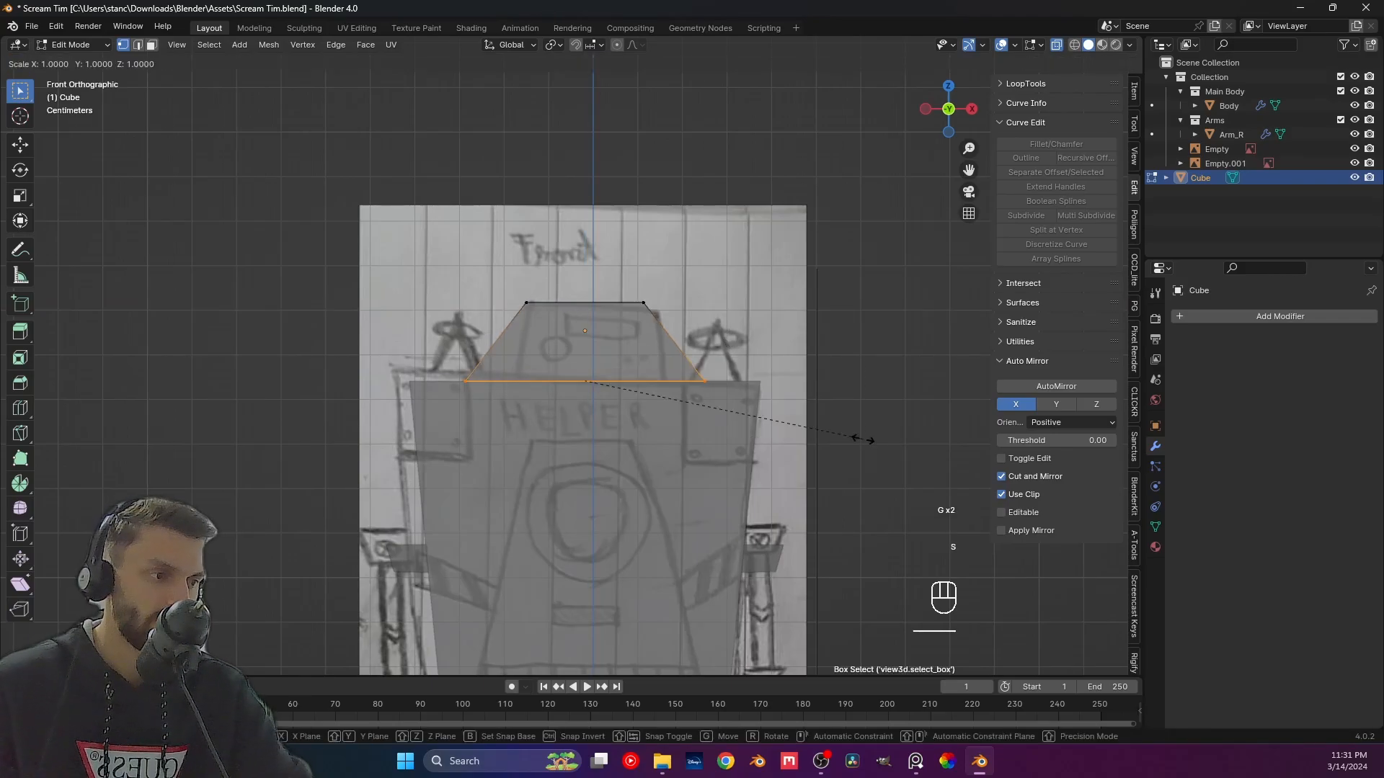
click(800, 428)
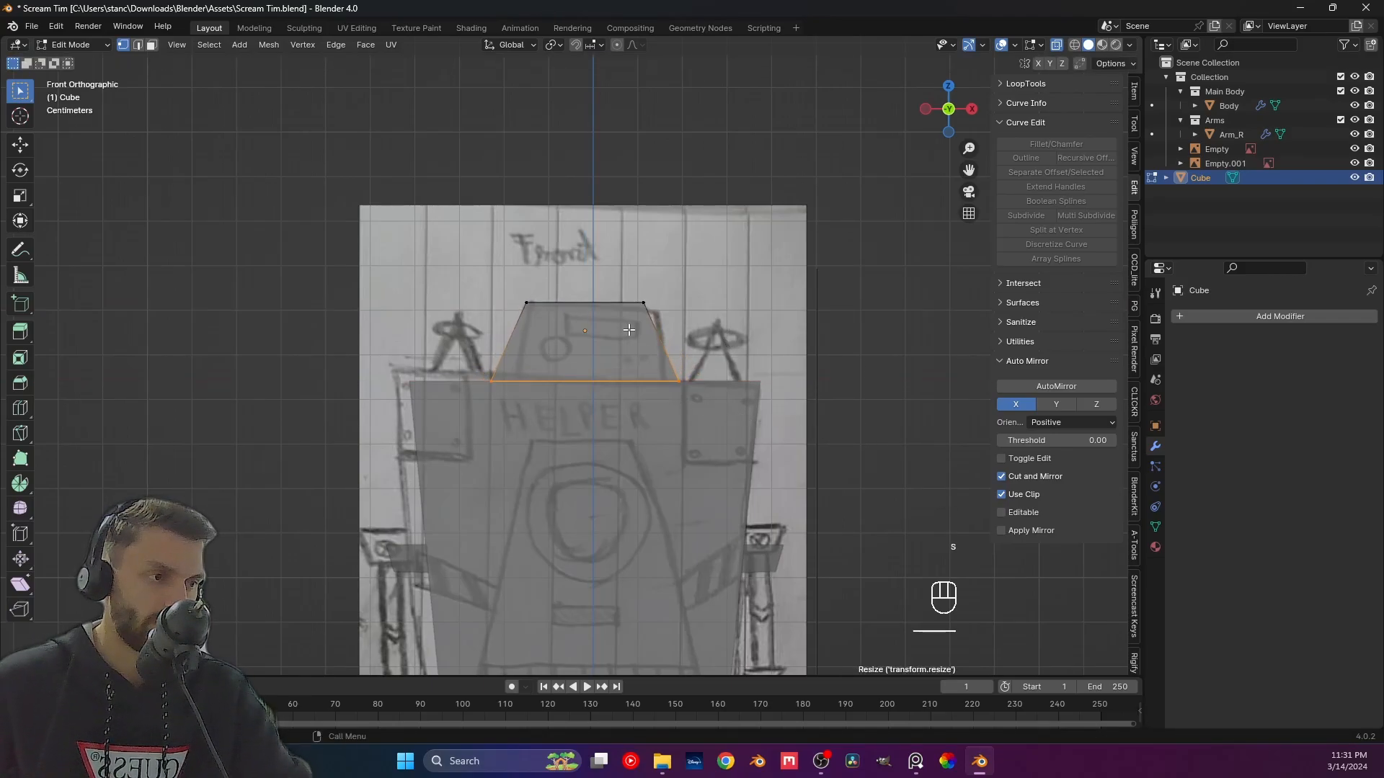
drag(457, 346, 728, 414)
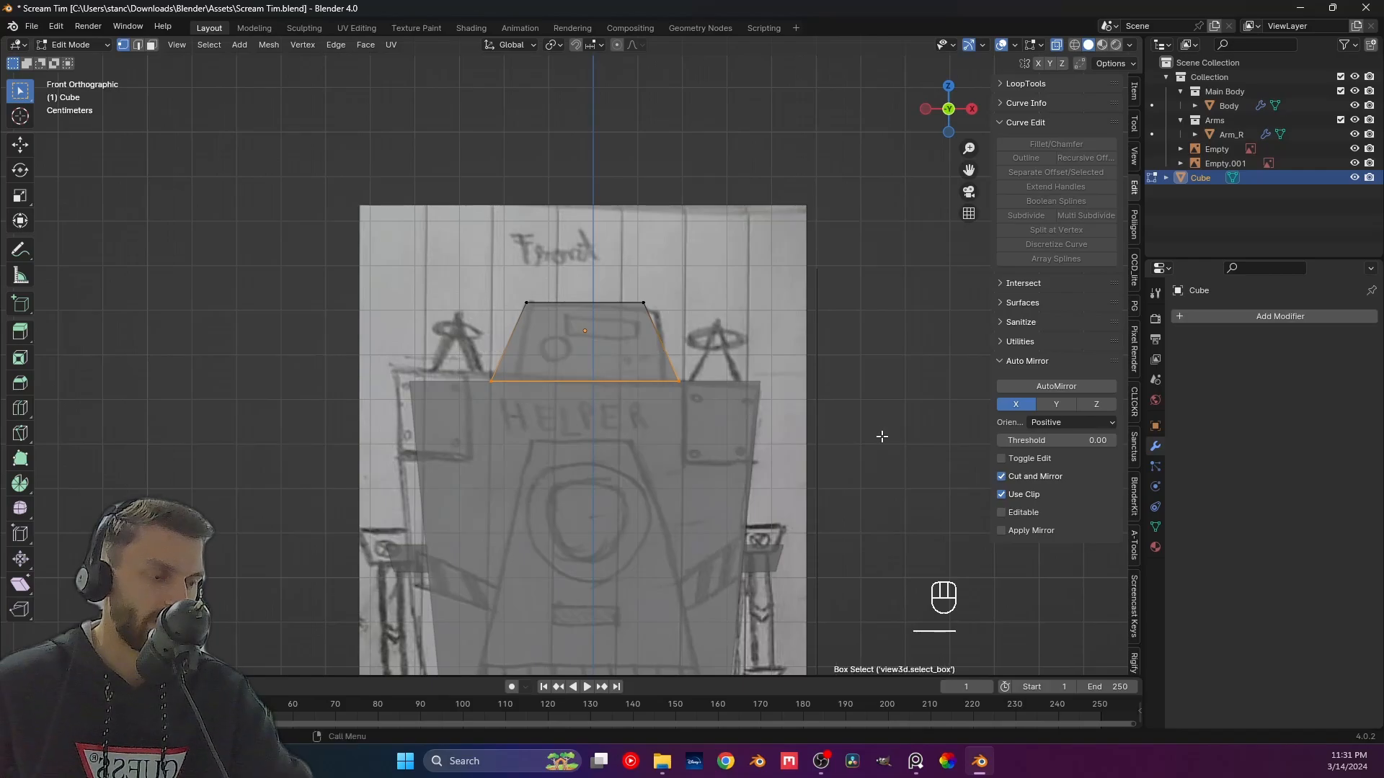
key(s)
key(x)
click(857, 433)
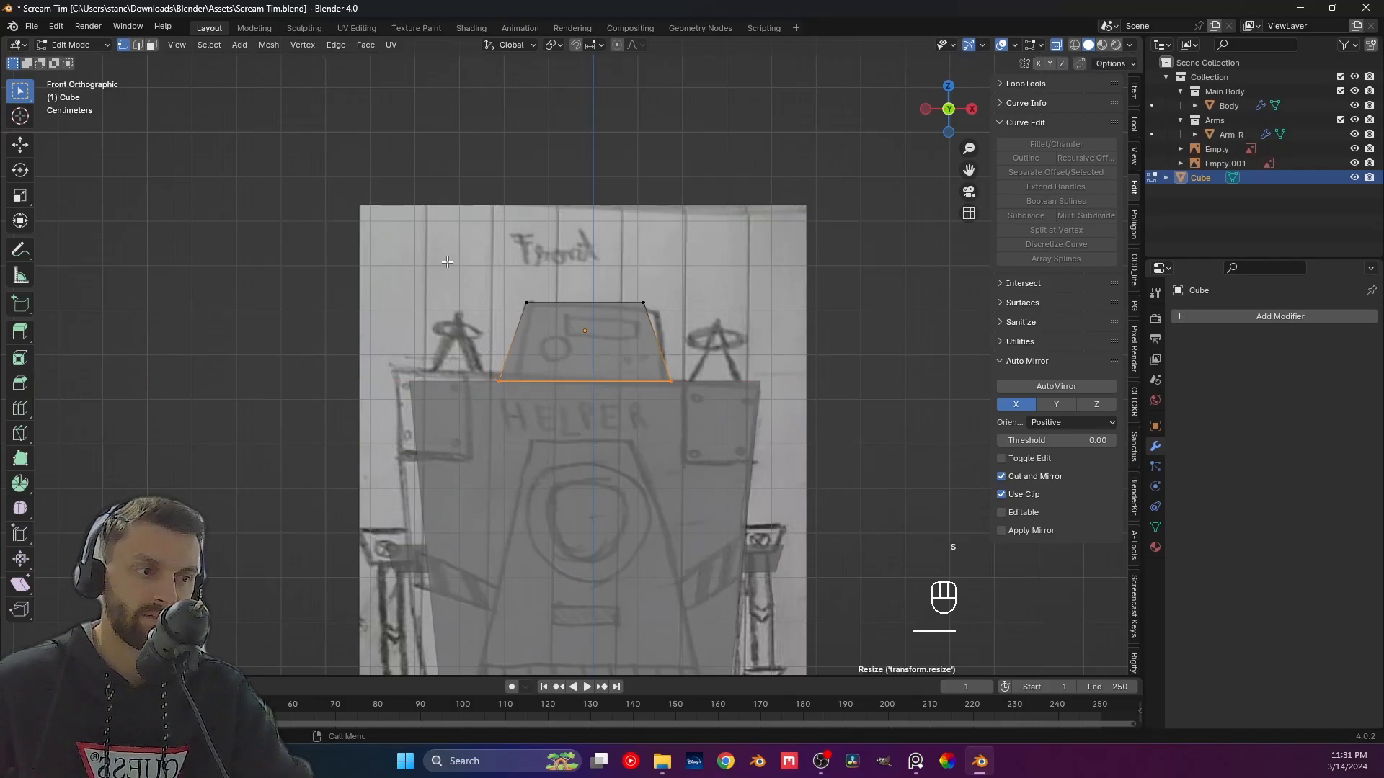
Lower the cube's top vertices about 0.01 m along Z and return to Object Mode.
drag(513, 292, 727, 338)
key(g)
key(z)
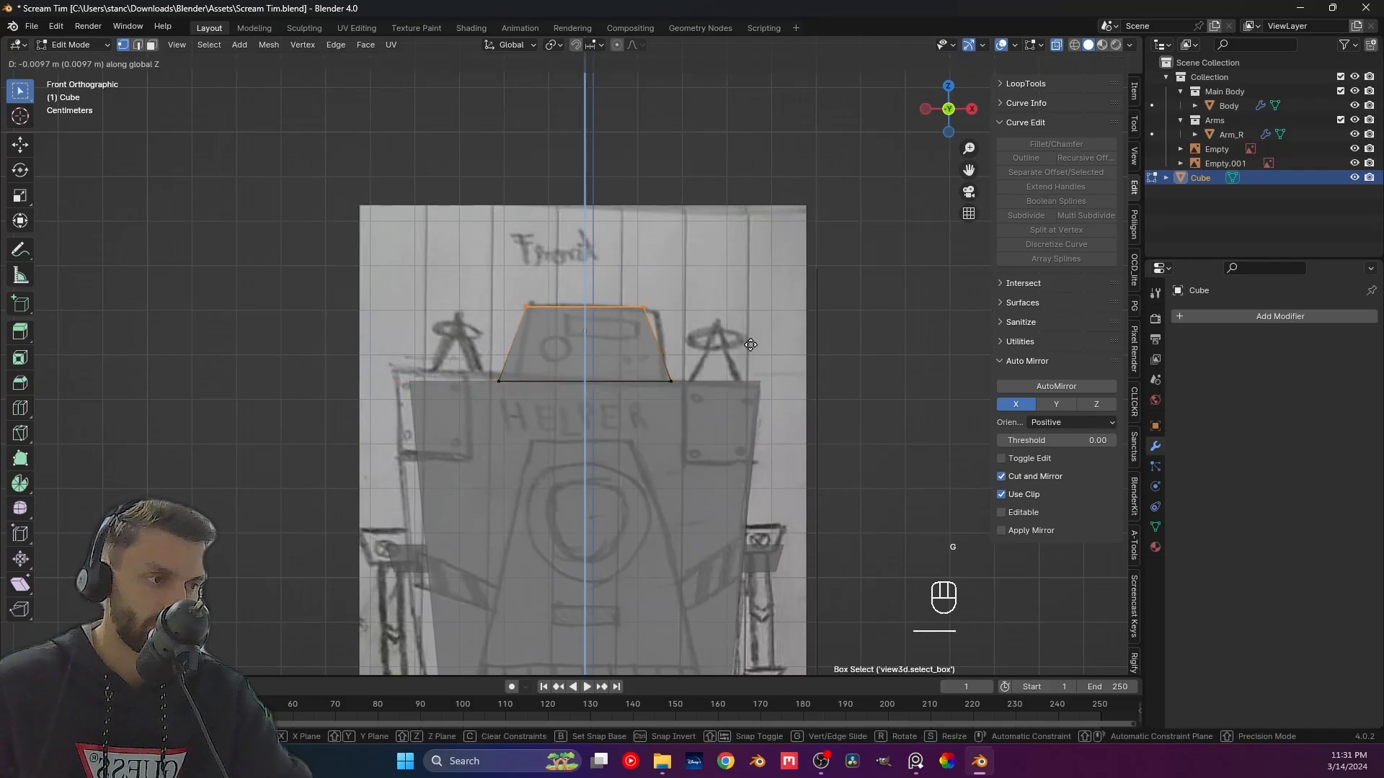
click(750, 346)
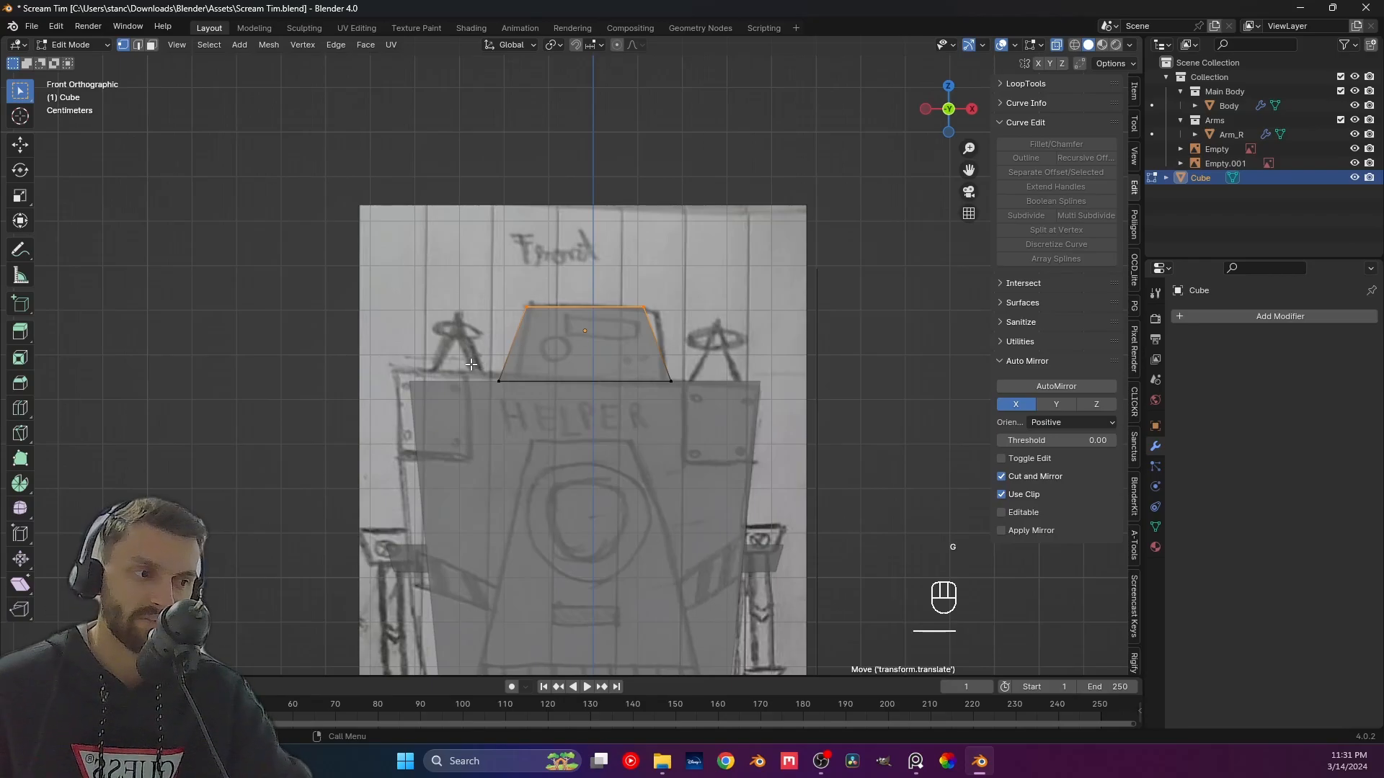
key(Tab)
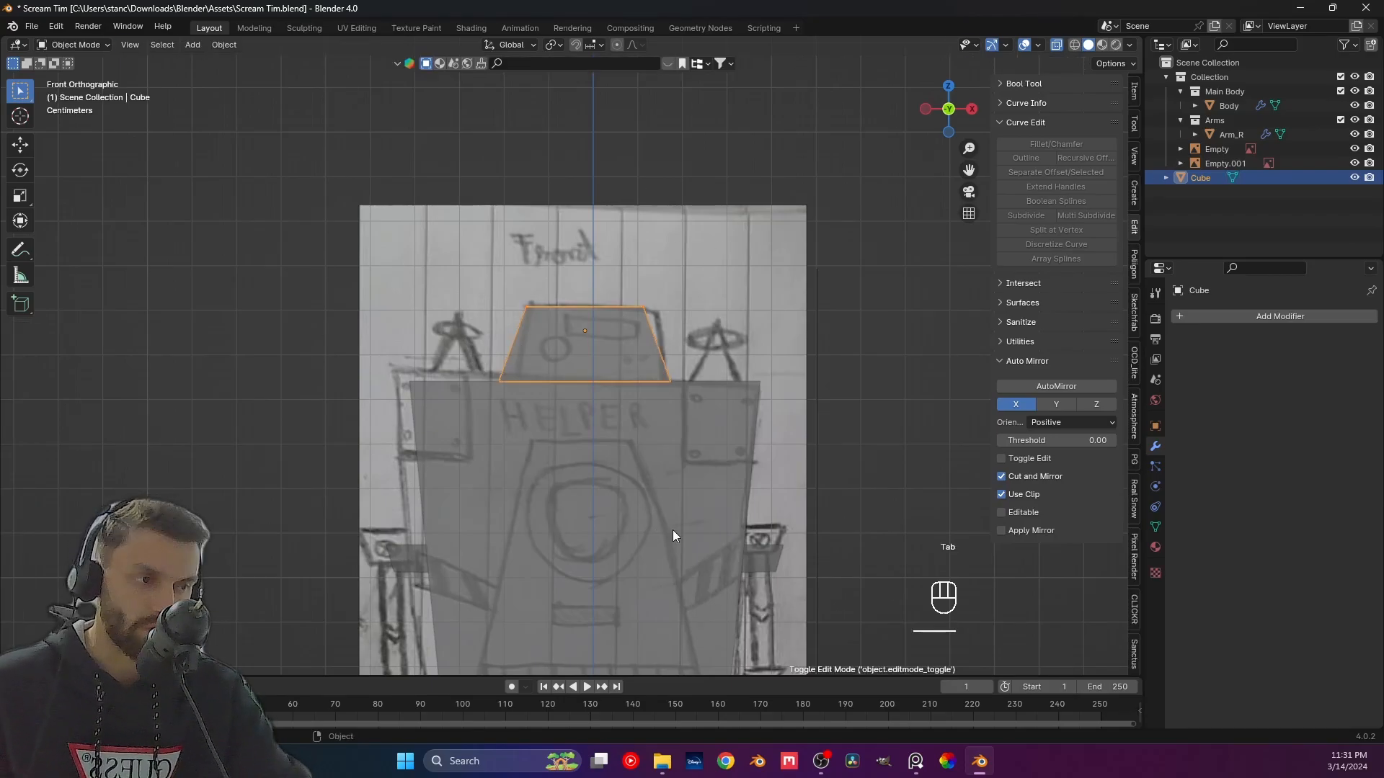
Deselect the head block, check its shape from an angle and the front, and save the file.
middle_drag(754, 356, 643, 443)
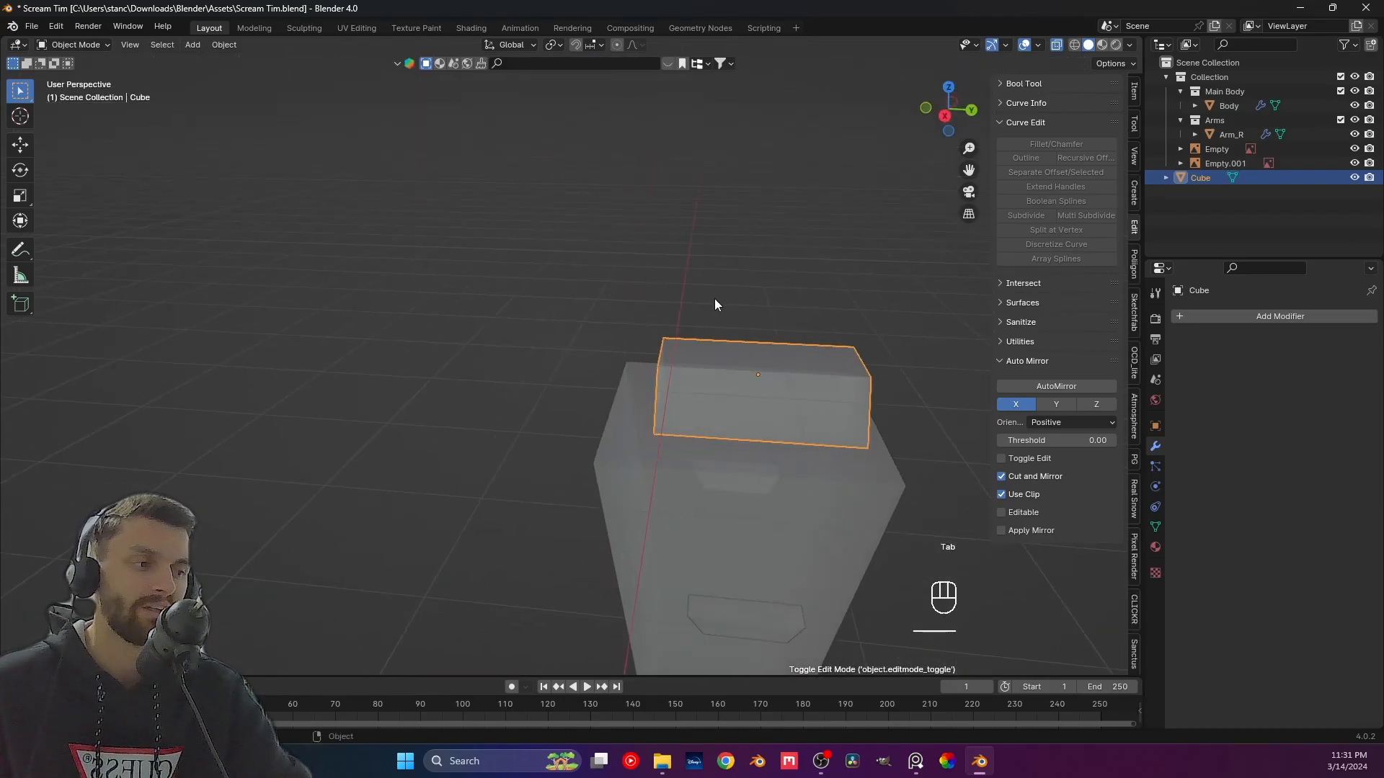
shift+middle_drag(680, 365, 598, 357)
click(684, 276)
shift+middle_drag(654, 317, 621, 358)
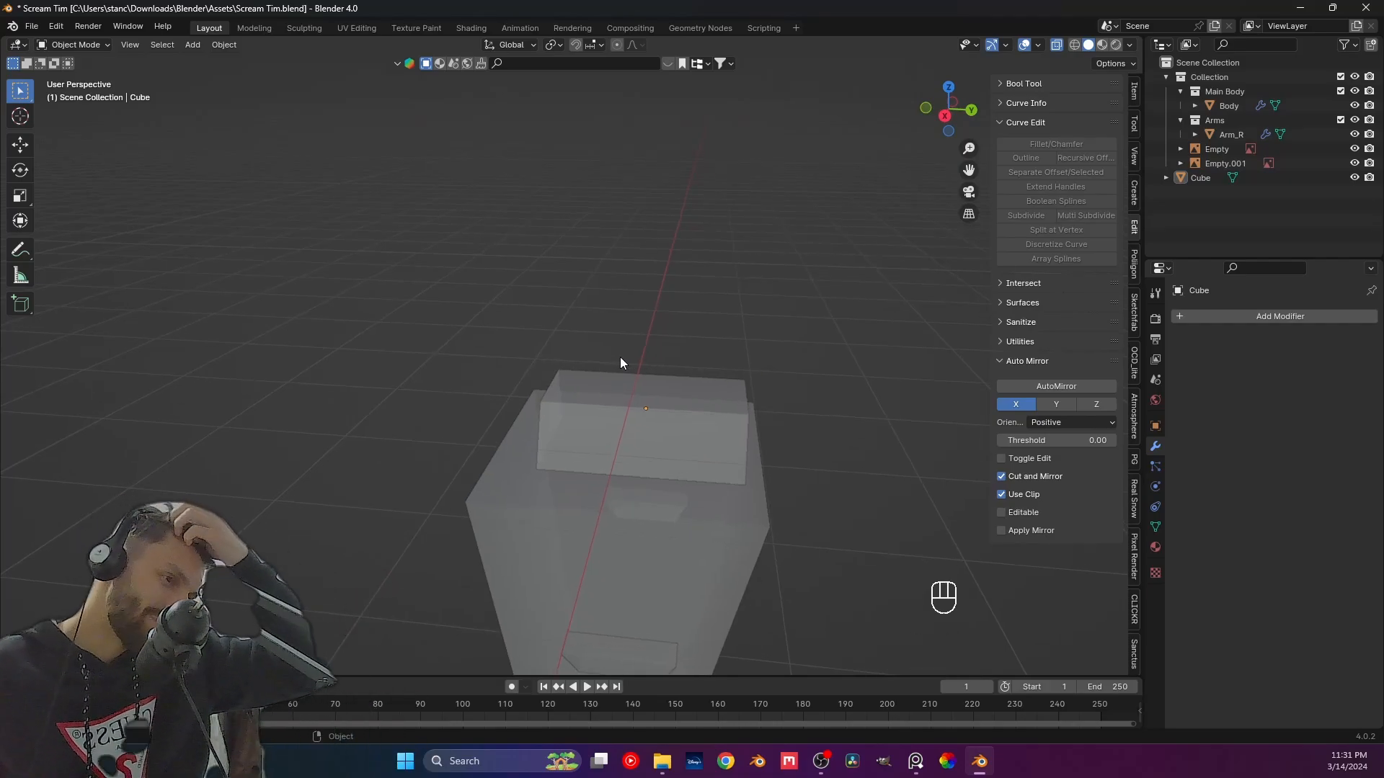
key(KP_1)
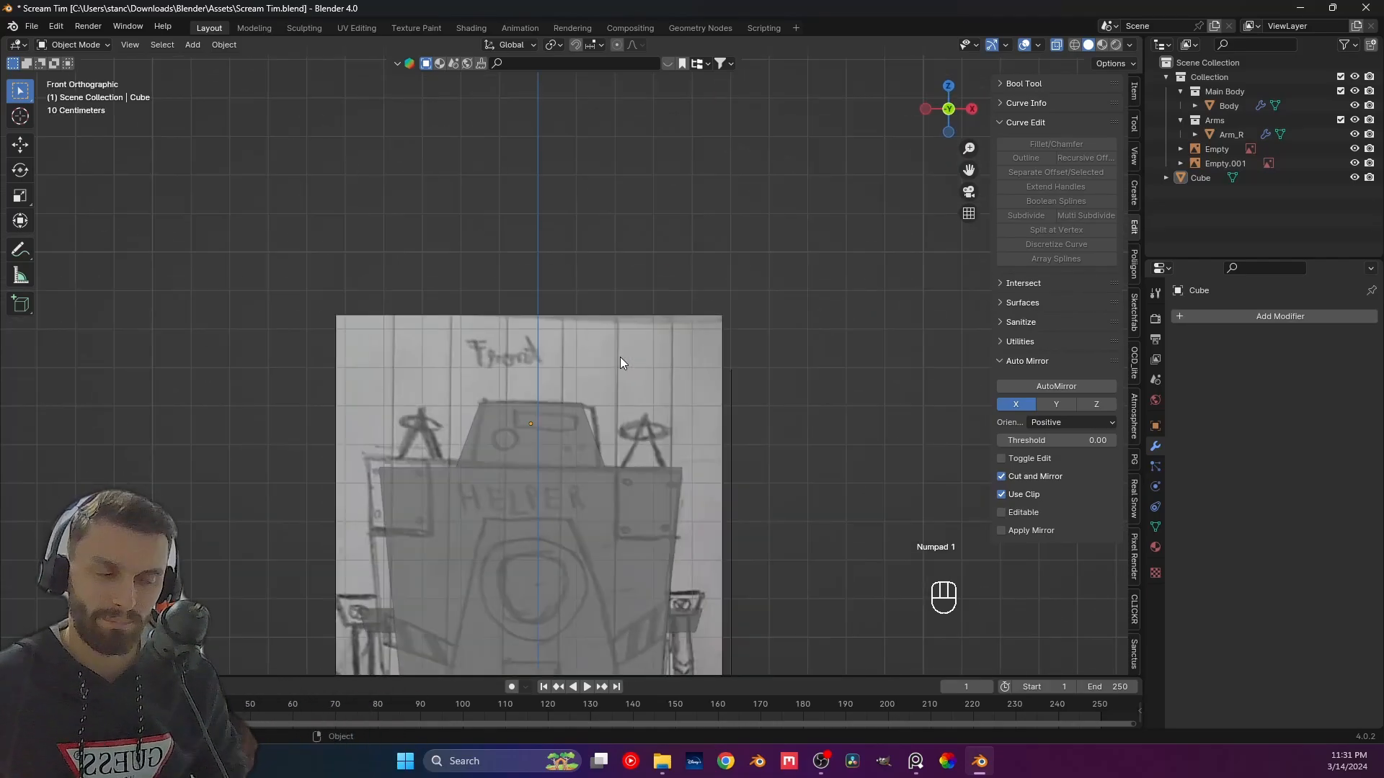
mouse_move(588, 412)
shift+middle_down()
mouse_move(697, 359)
mouse_move(599, 396)
shift+middle_up()
click(668, 387)
click(760, 205)
scroll(772, 281, down, 4)
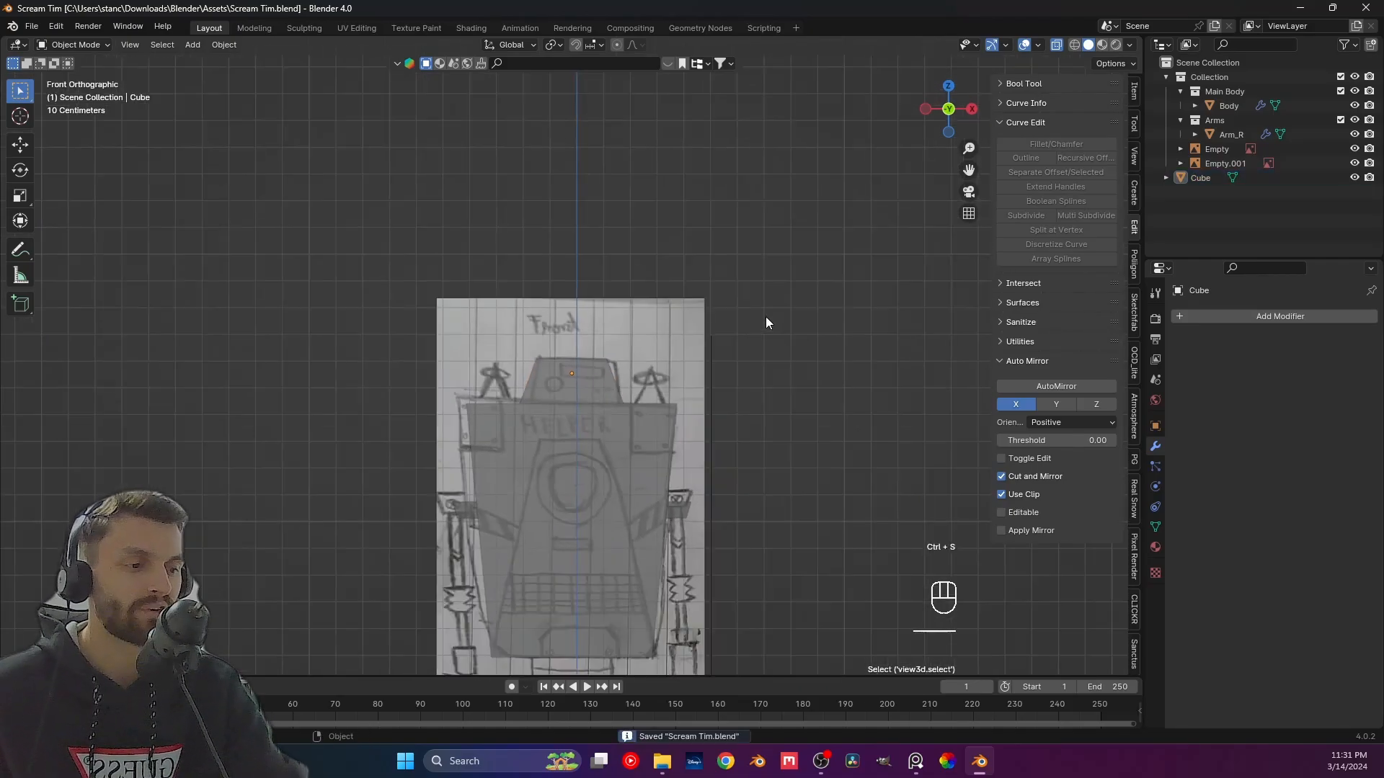
shift+middle_drag(648, 478, 600, 314)
key(ctrl+s)
shift+middle_drag(648, 405, 673, 426)
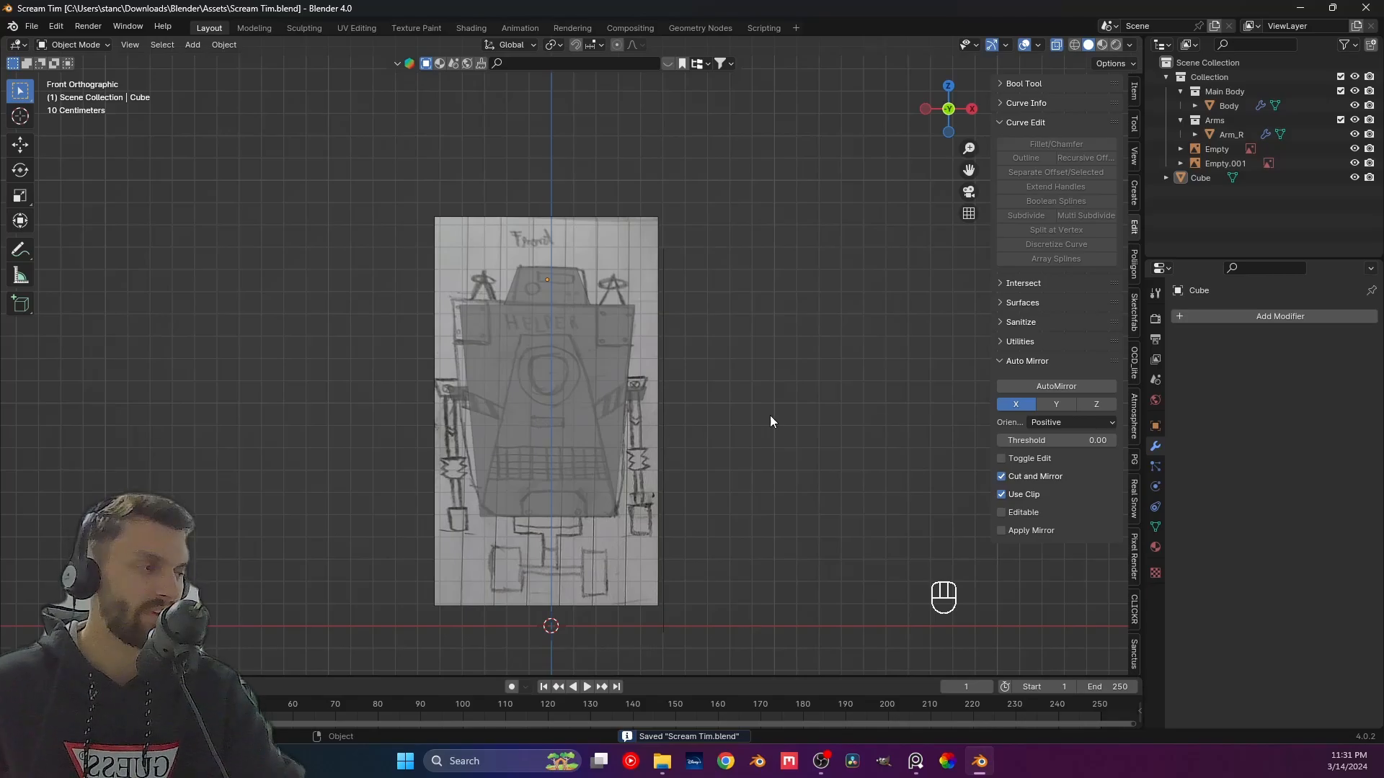
Create a new collection inside the main Collection and rename it Scope.
right_click(1211, 77)
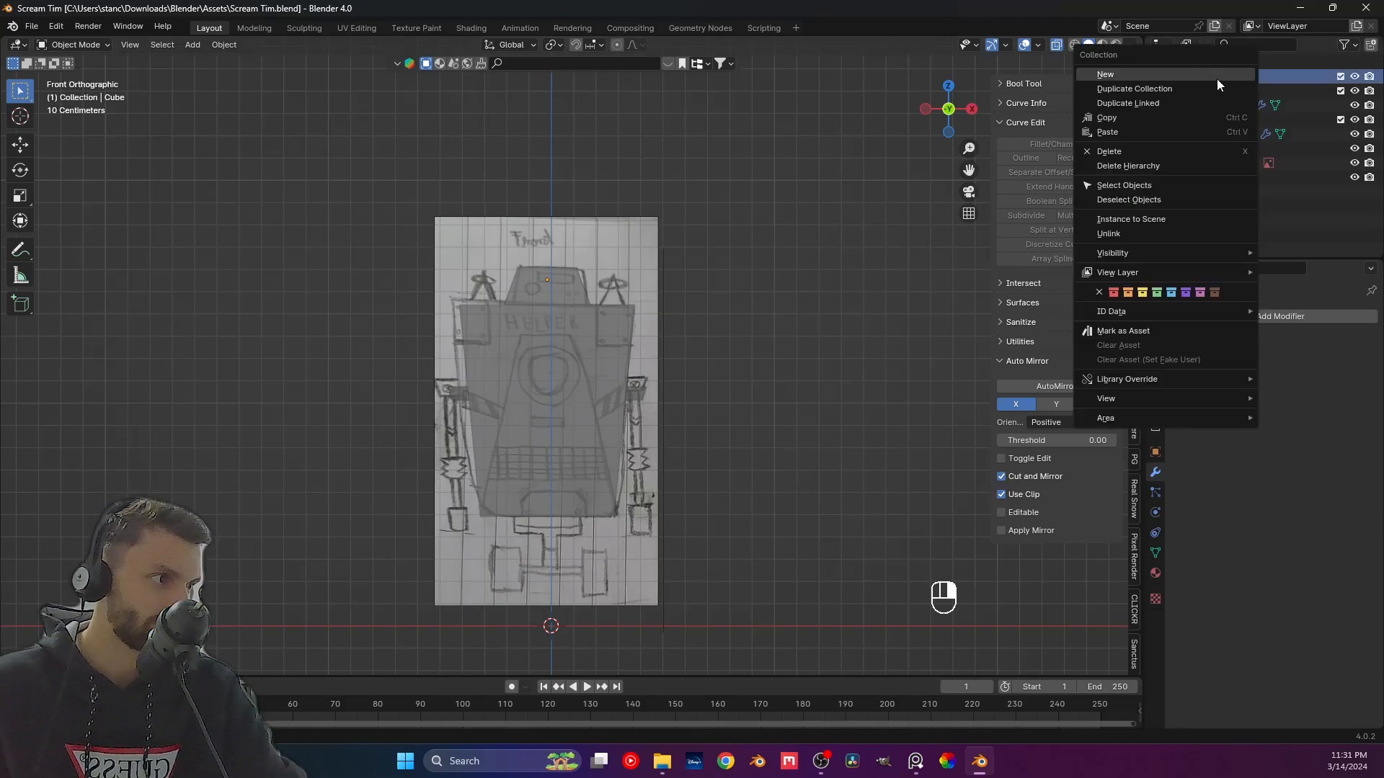
click(1217, 75)
click(1224, 93)
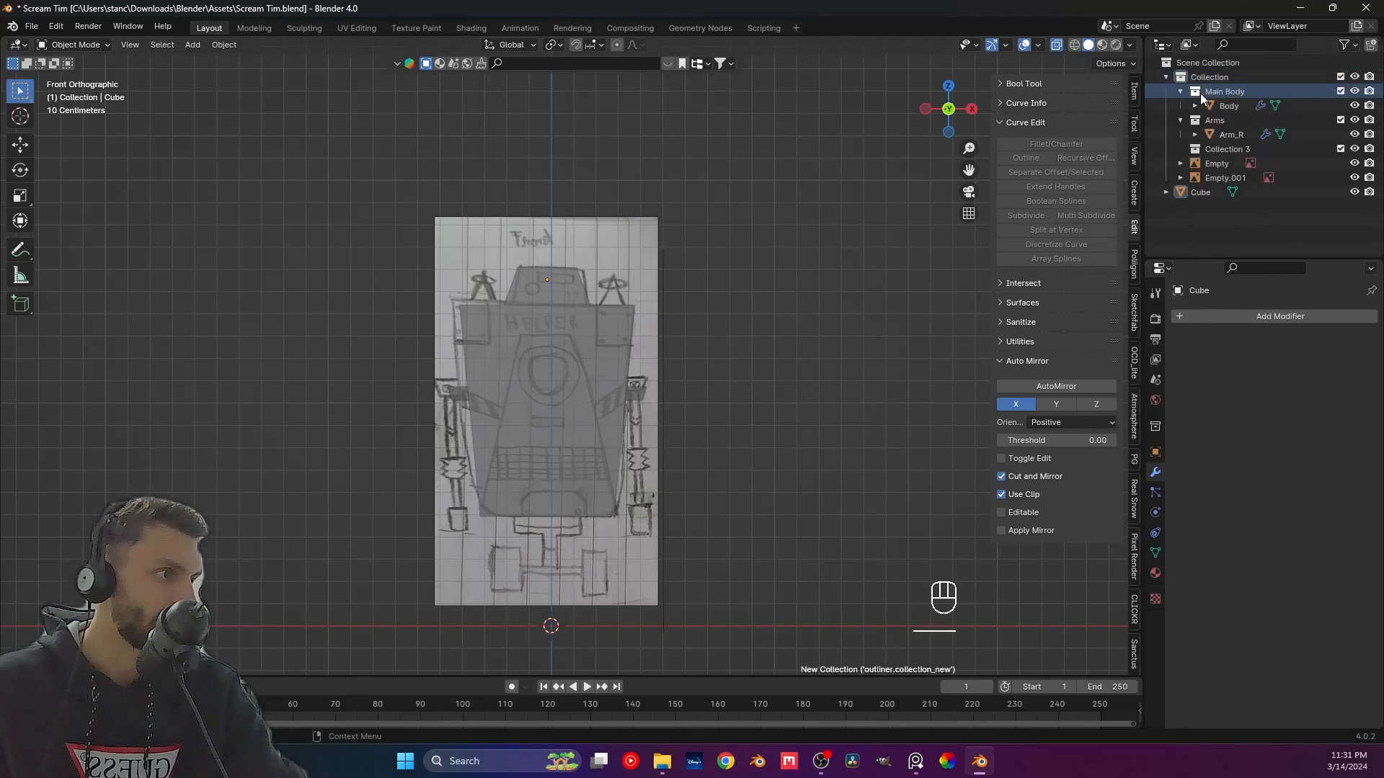
double_click(1221, 149)
text(Scope)
key(Return)
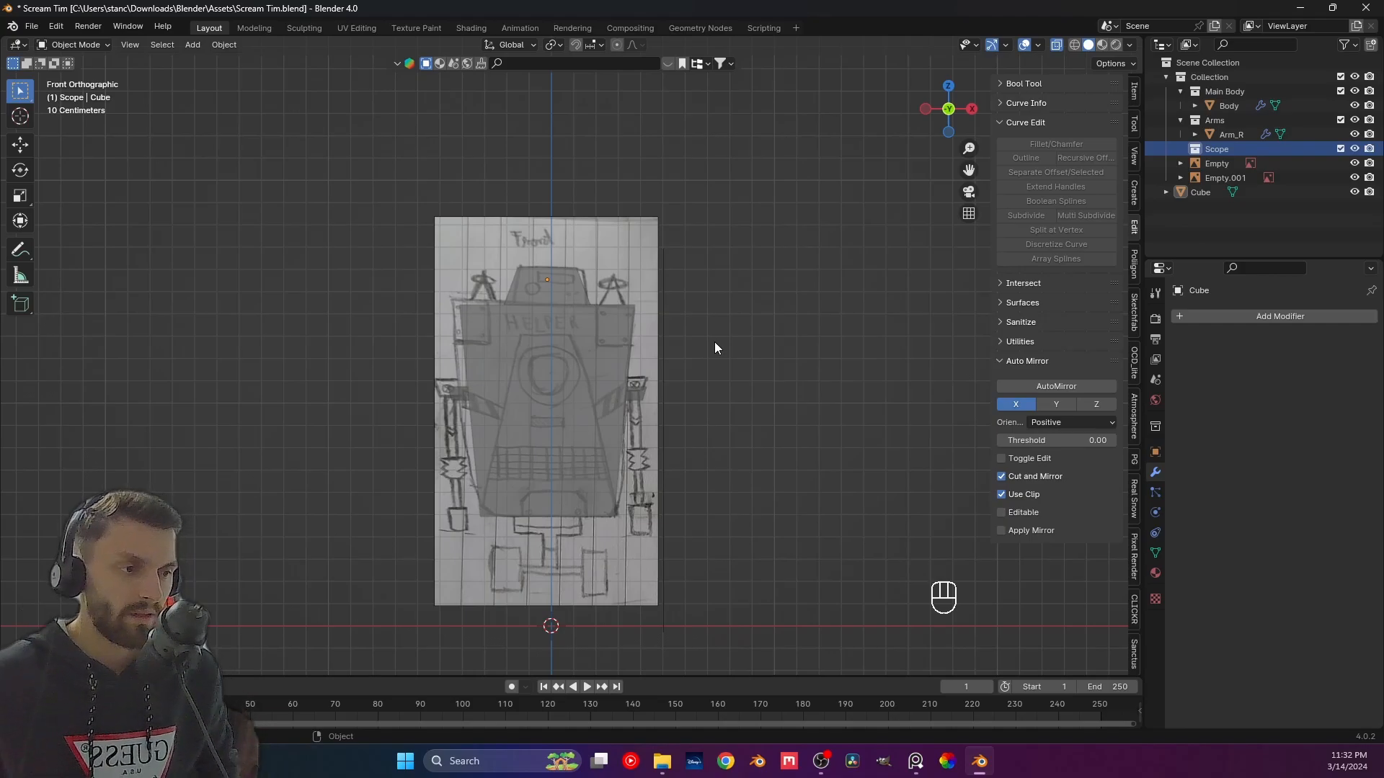
From the top view, move the head block about 0.05 m along Y toward the body's front and deselect it.
shift+middle_drag(612, 585, 626, 564)
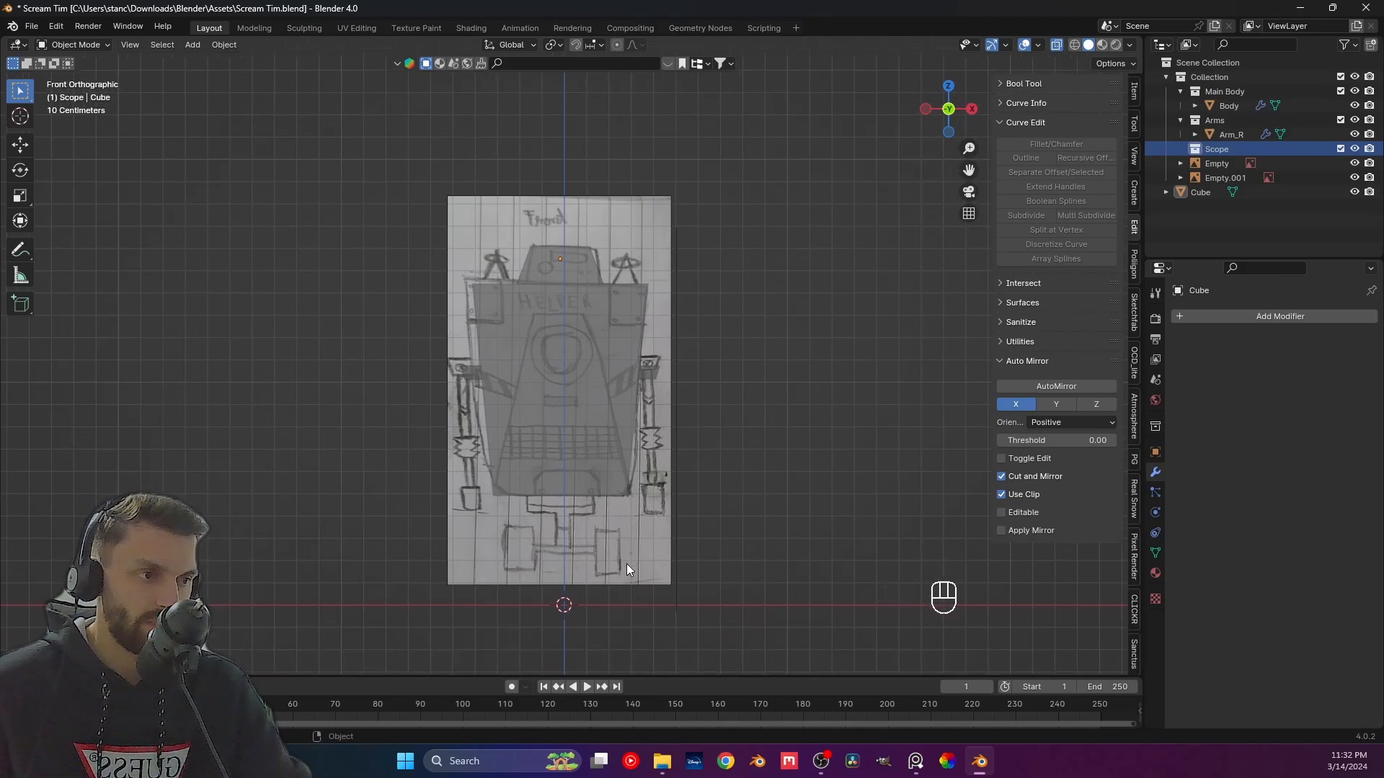
key(shift+a)
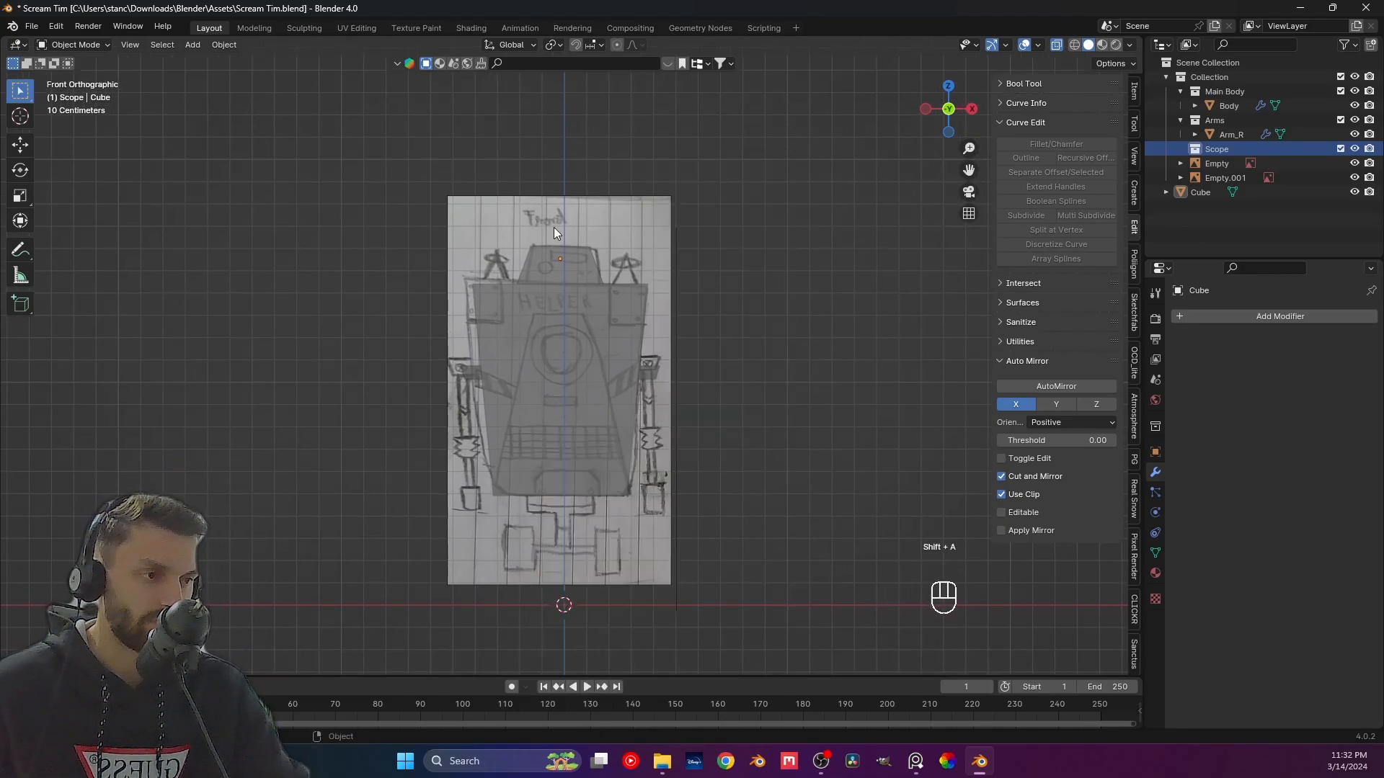
middle_drag(553, 227, 710, 311)
key(KP_7)
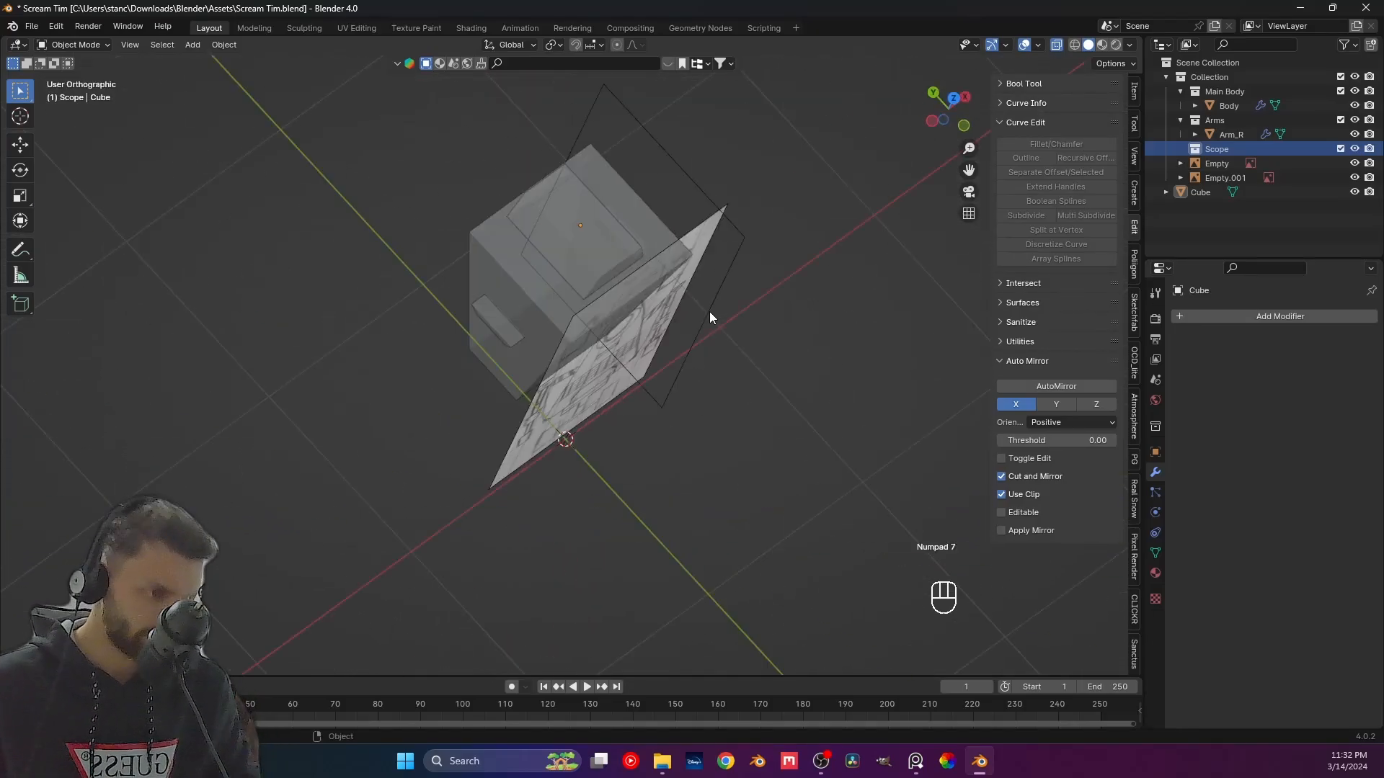
click(630, 365)
scroll(703, 292, up, 2)
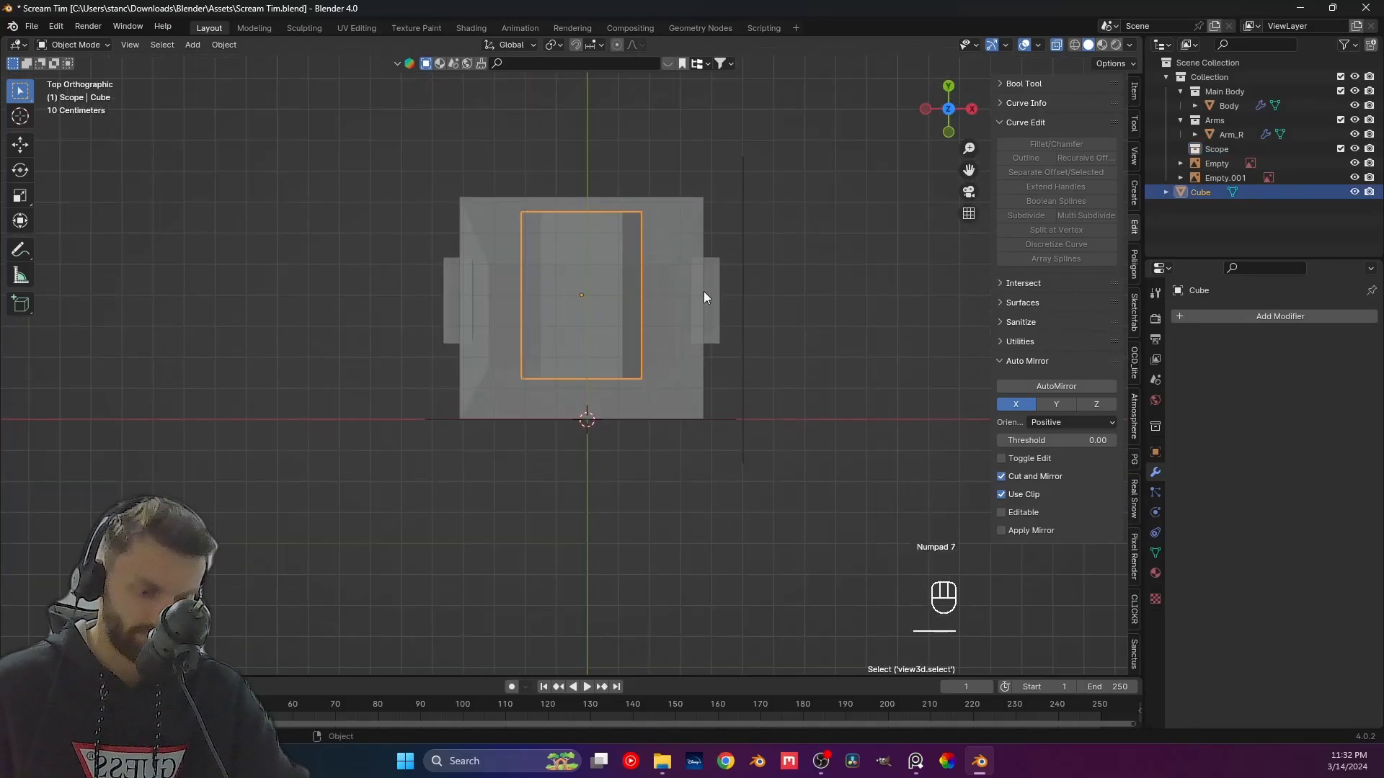
key(g)
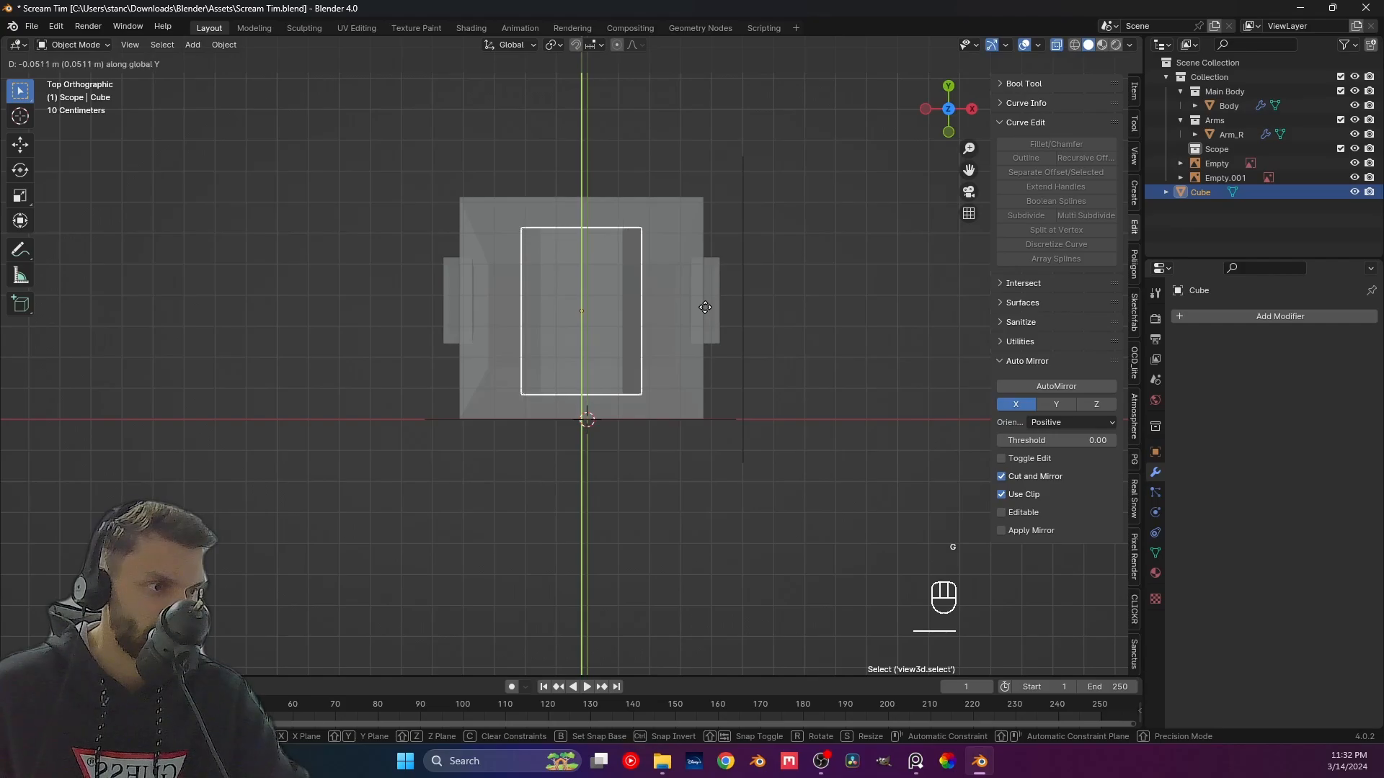
click(706, 307)
click(673, 487)
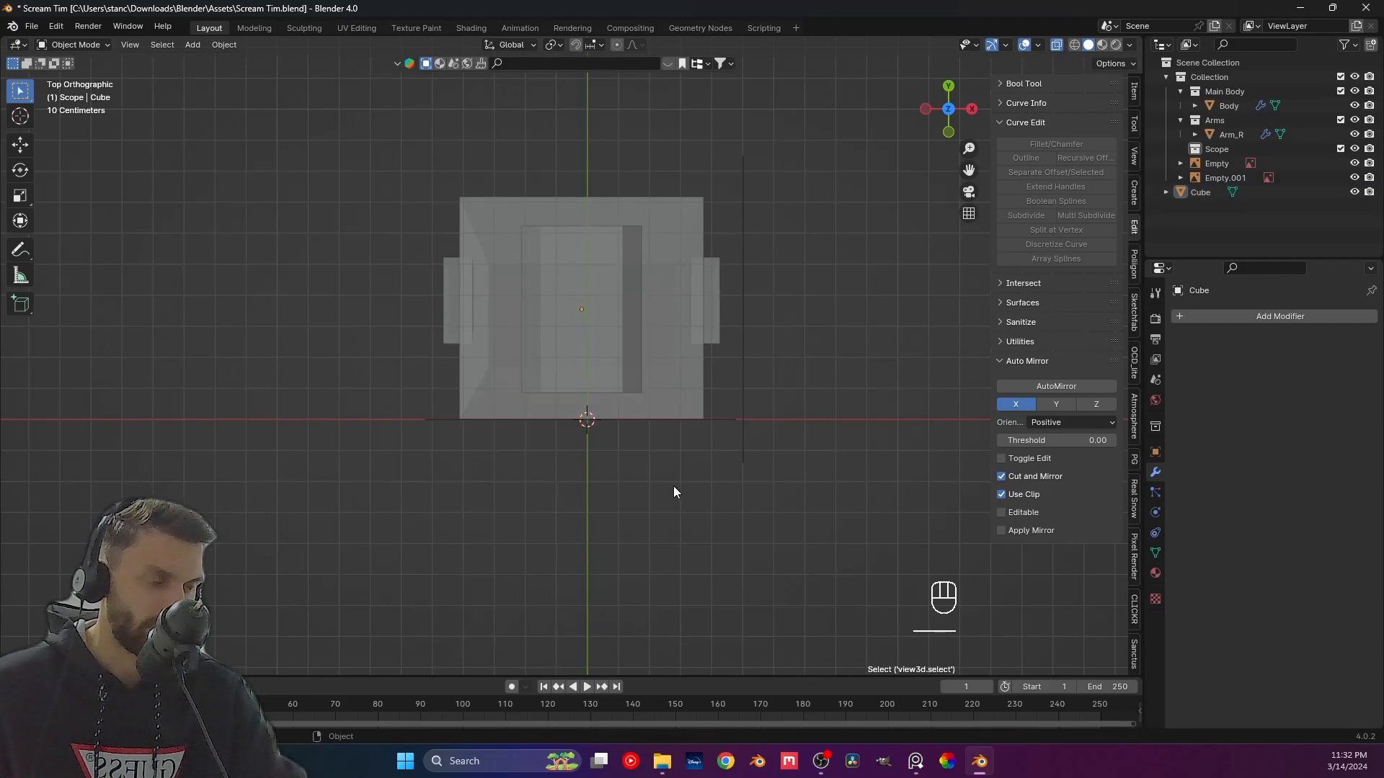
From the front view, add a cylinder mesh in the Scope collection and set its vertices to 12.
key(KP_1)
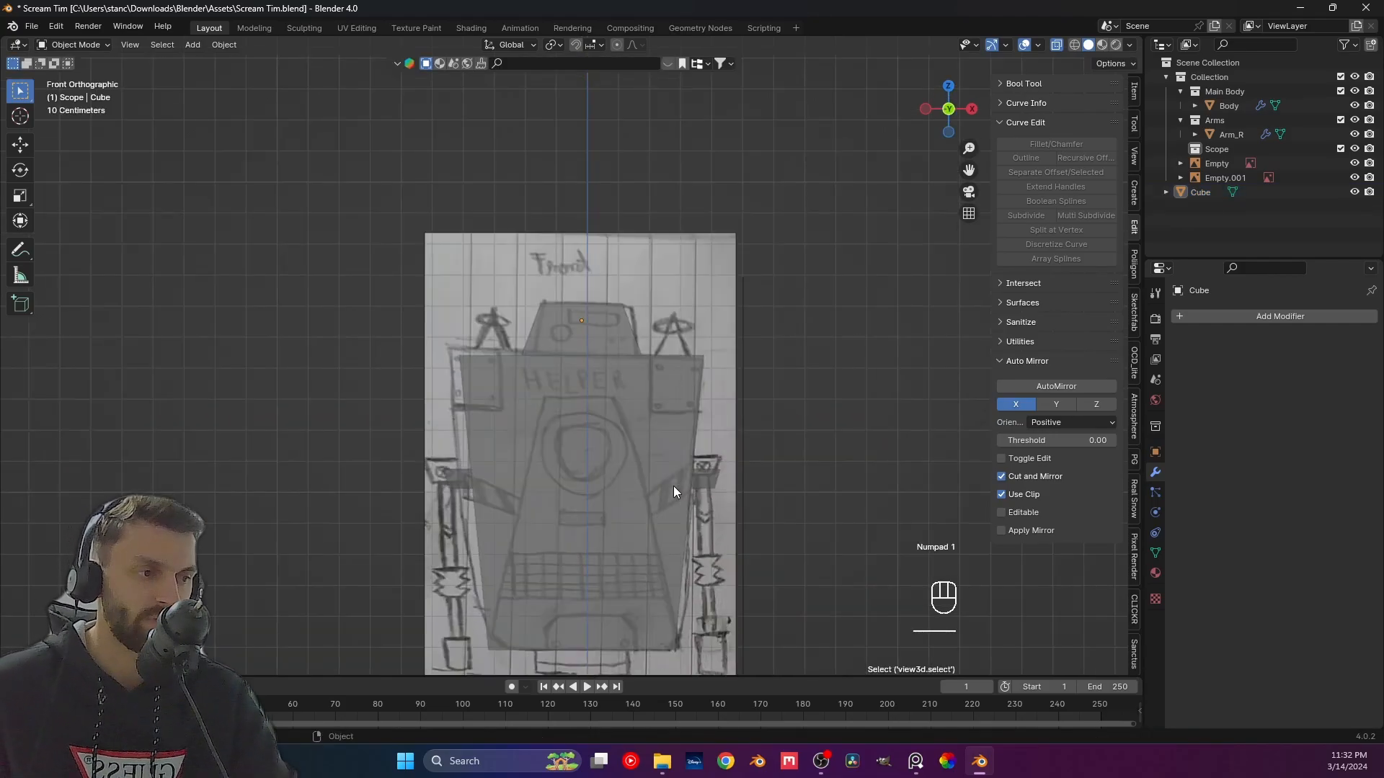
scroll(672, 486, down, 3)
scroll(576, 421, up, 1)
key(shift+a)
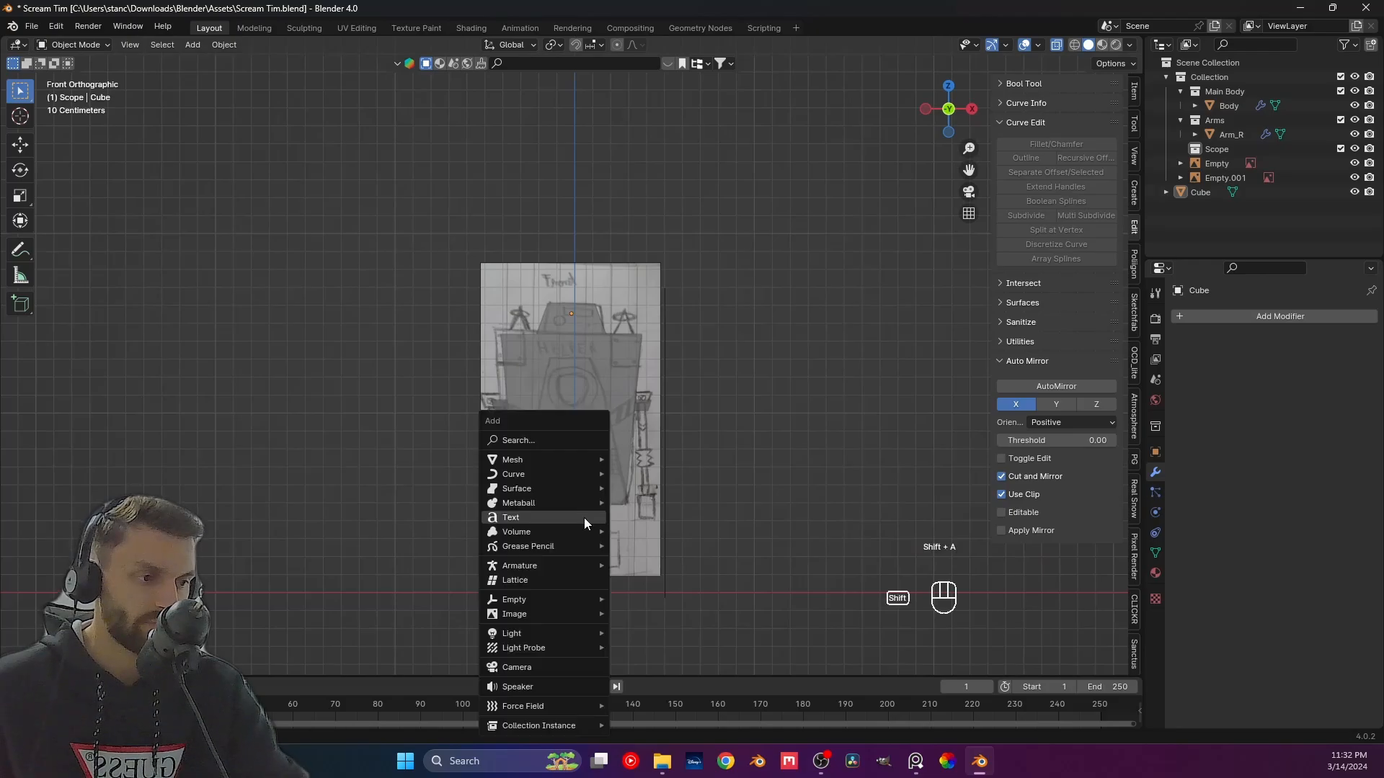
mouse_move(573, 460)
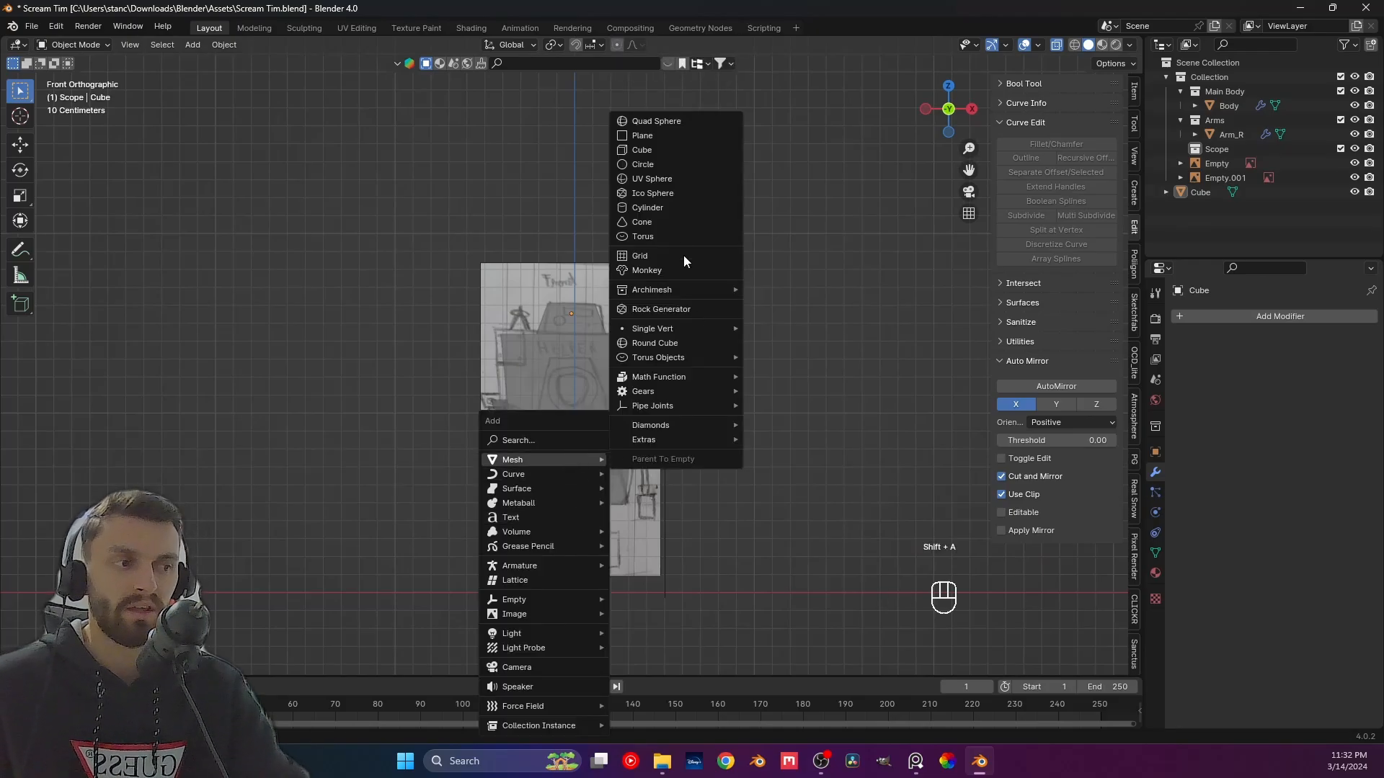
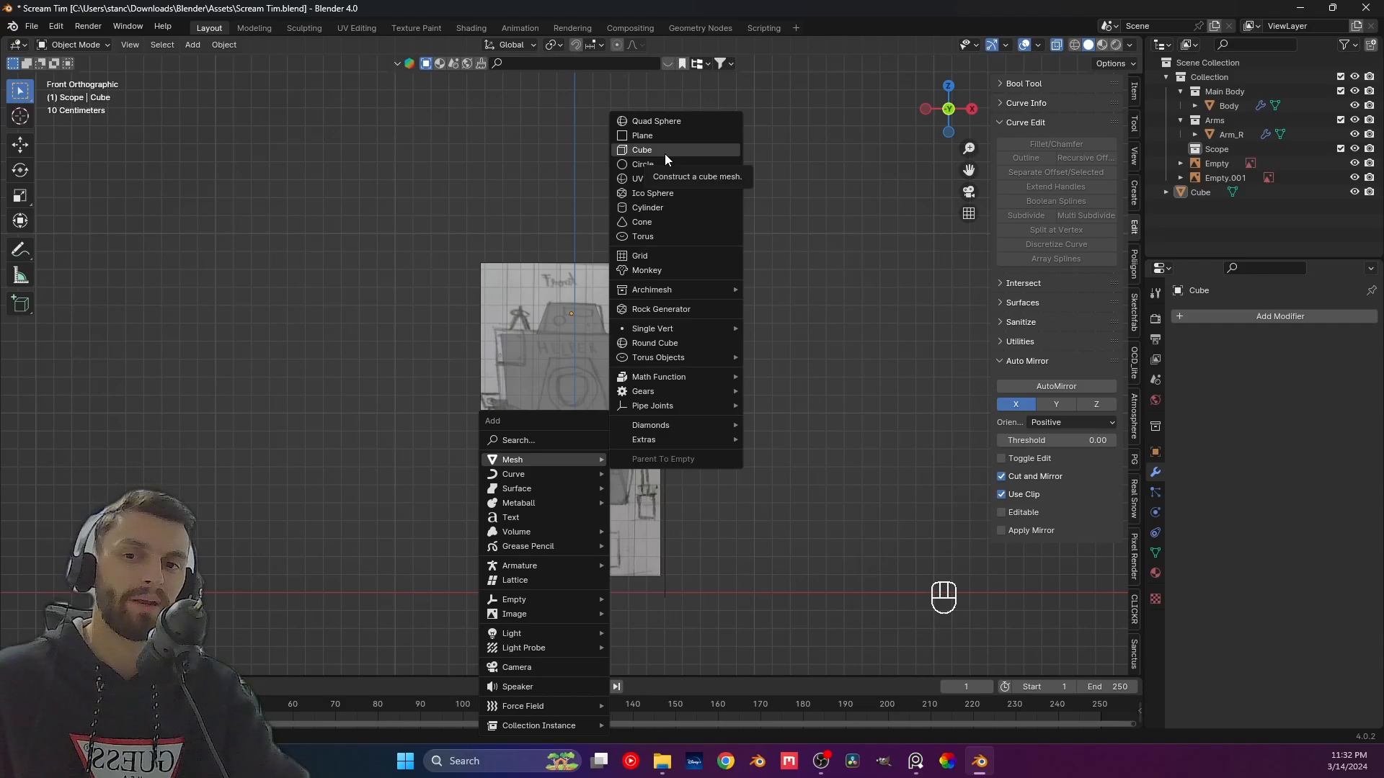
click(653, 209)
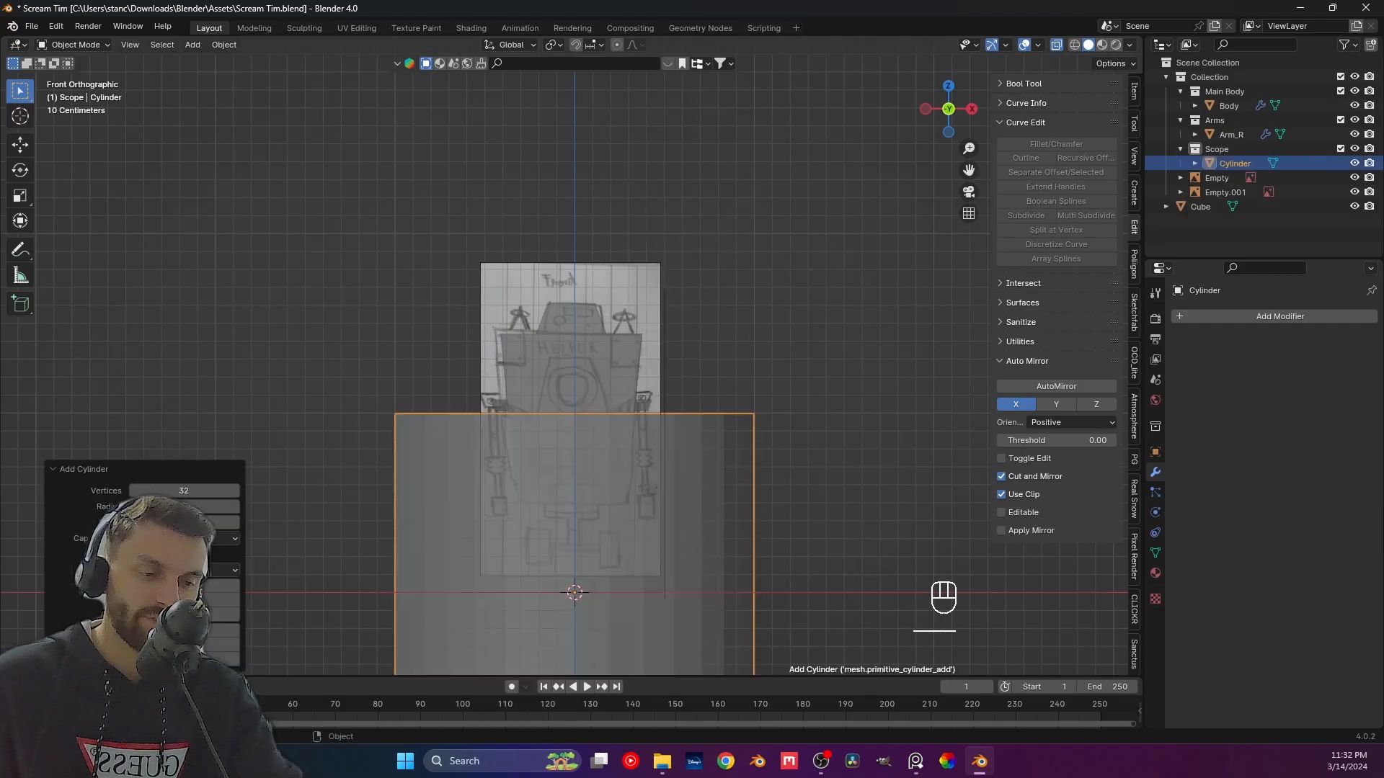
click(190, 490)
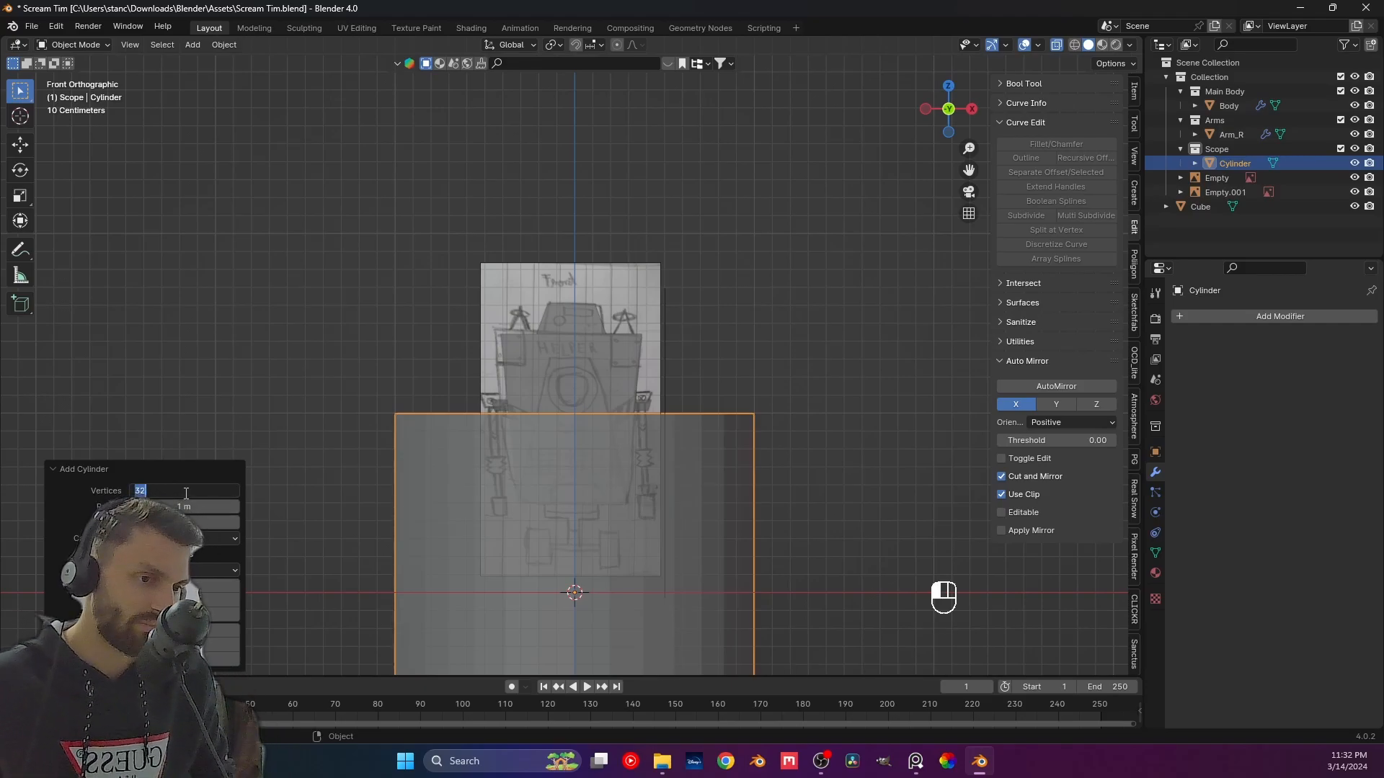
text(6)
key(Return)
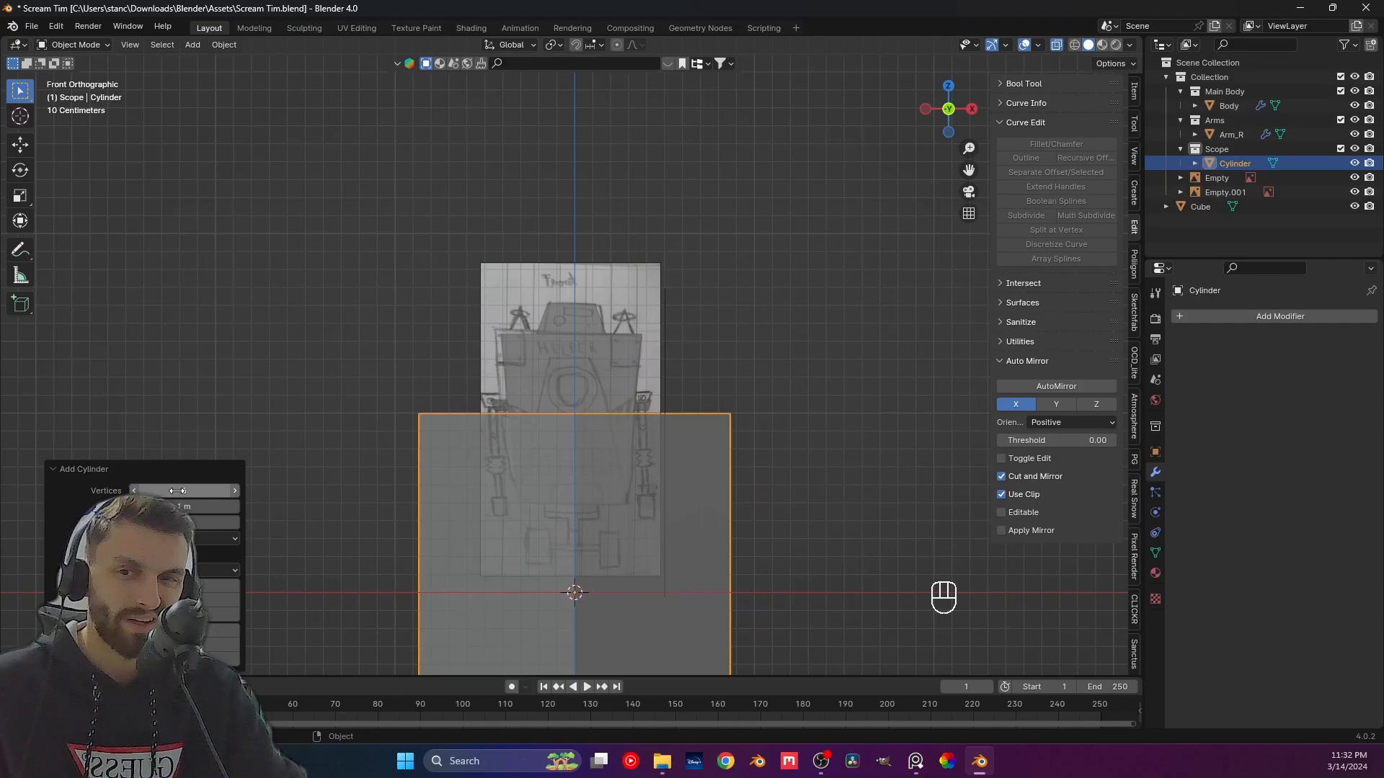
click(185, 490)
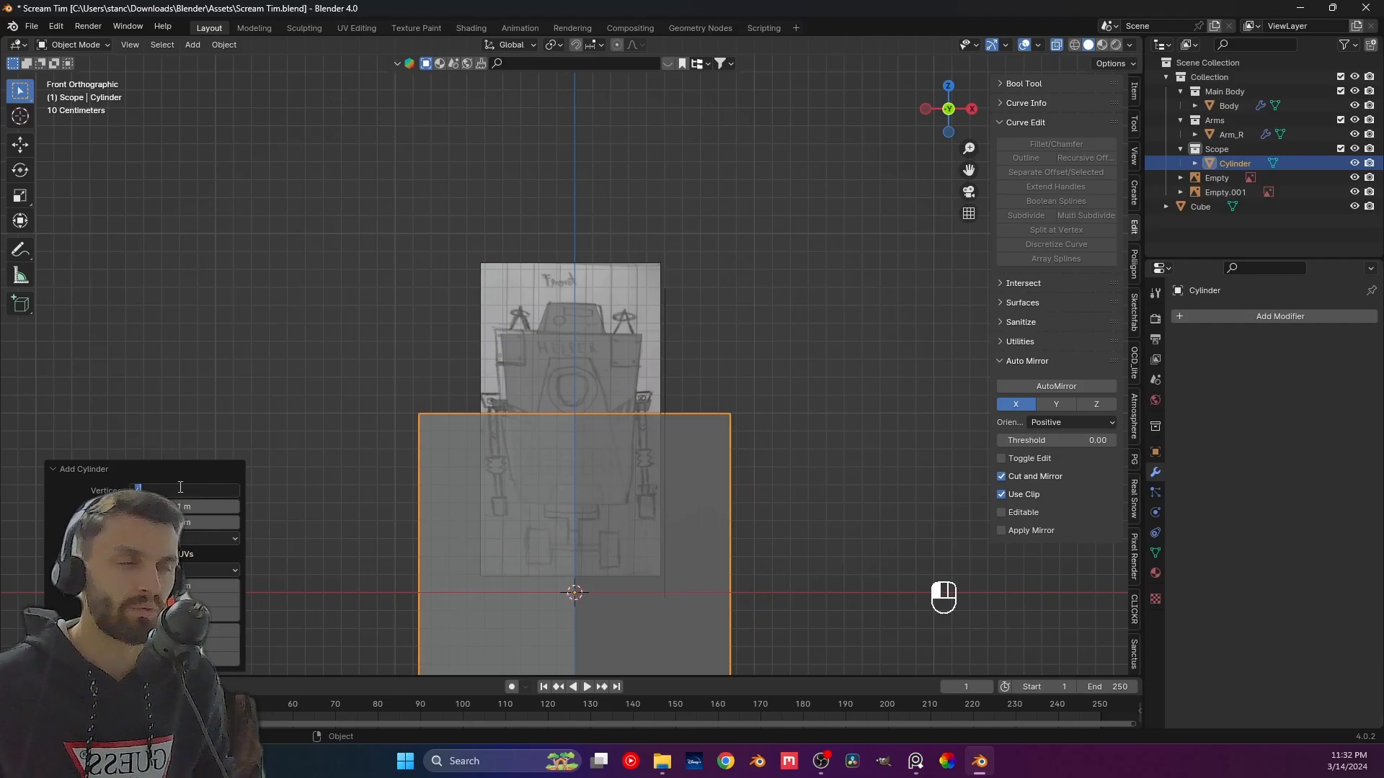
text(12)
key(Return)
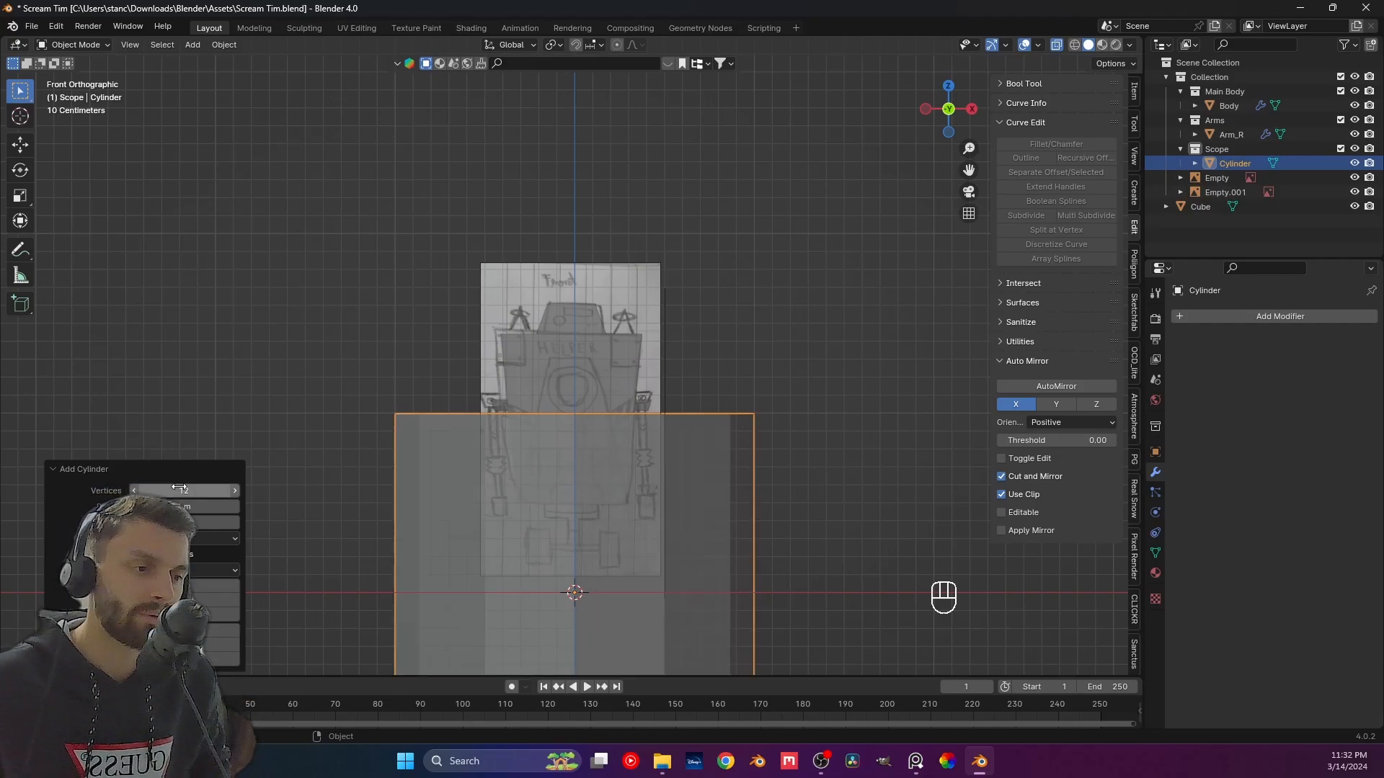
Set the new cylinder's radius to 0.2 m.
shift+middle_drag(623, 370, 614, 271)
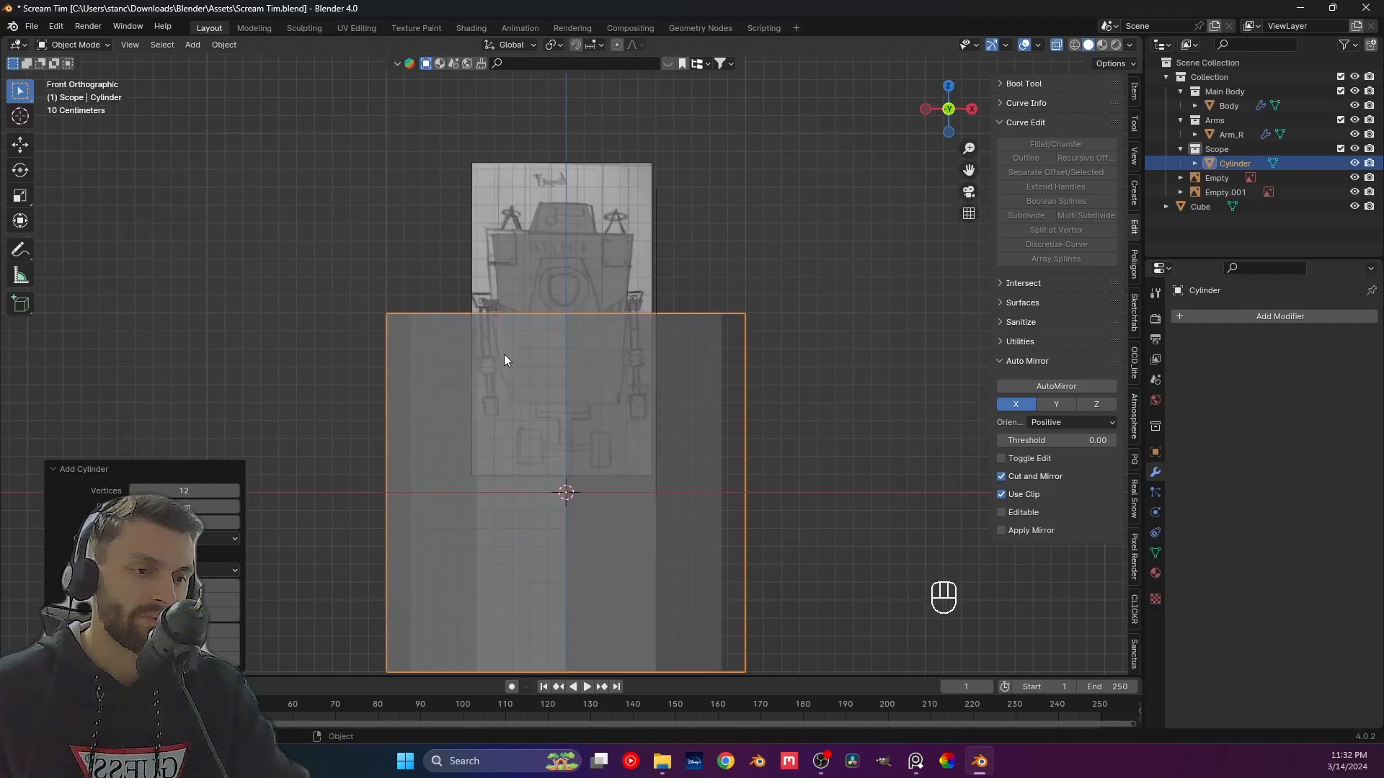
click(197, 506)
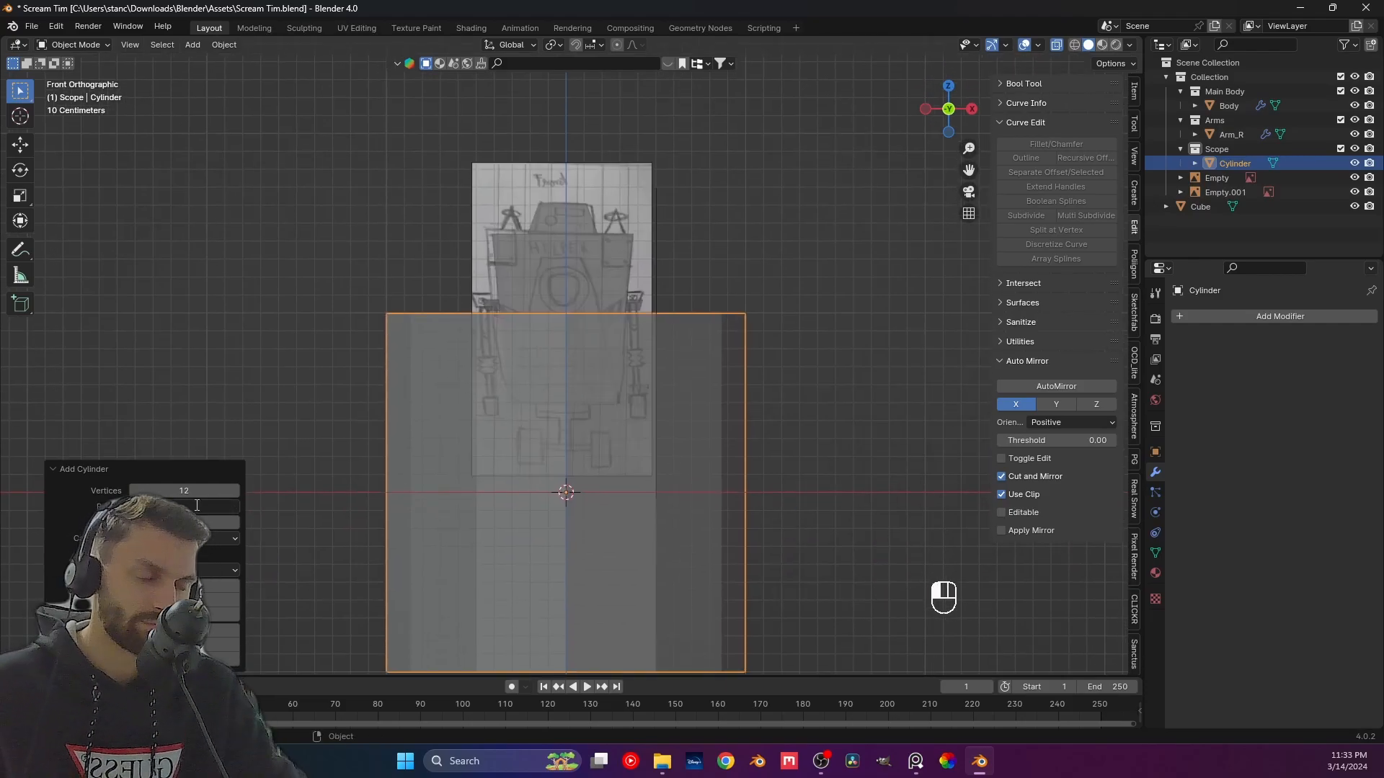
text(0.5)
key(Return)
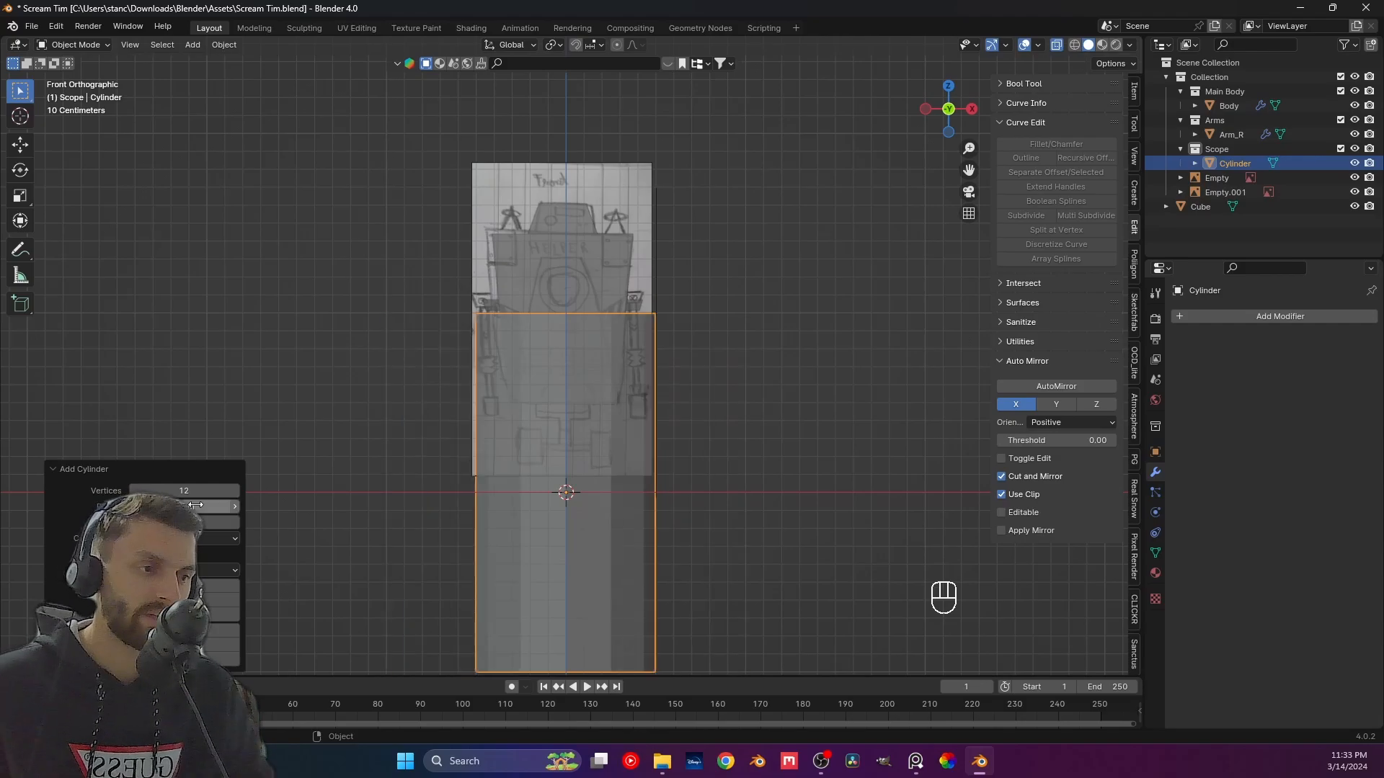
click(197, 506)
text(0.2)
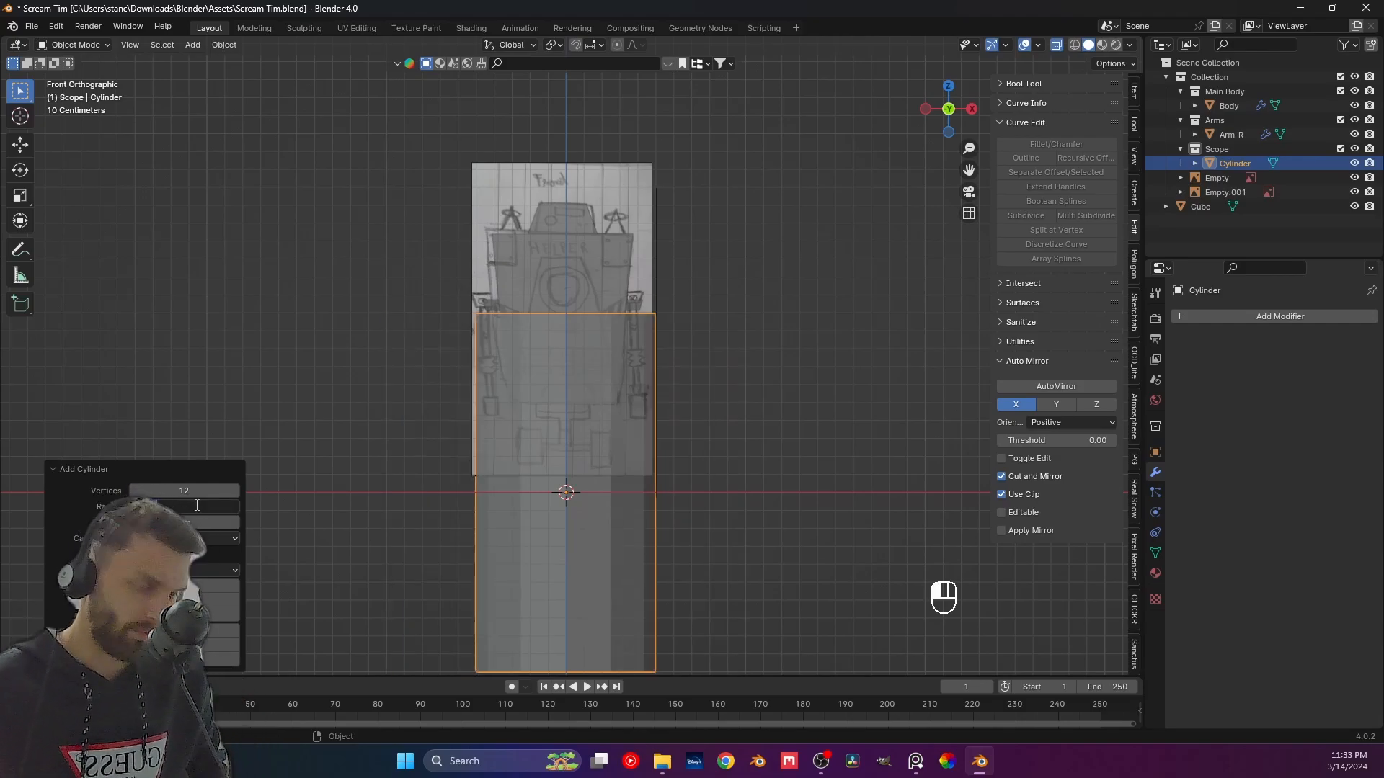
key(Return)
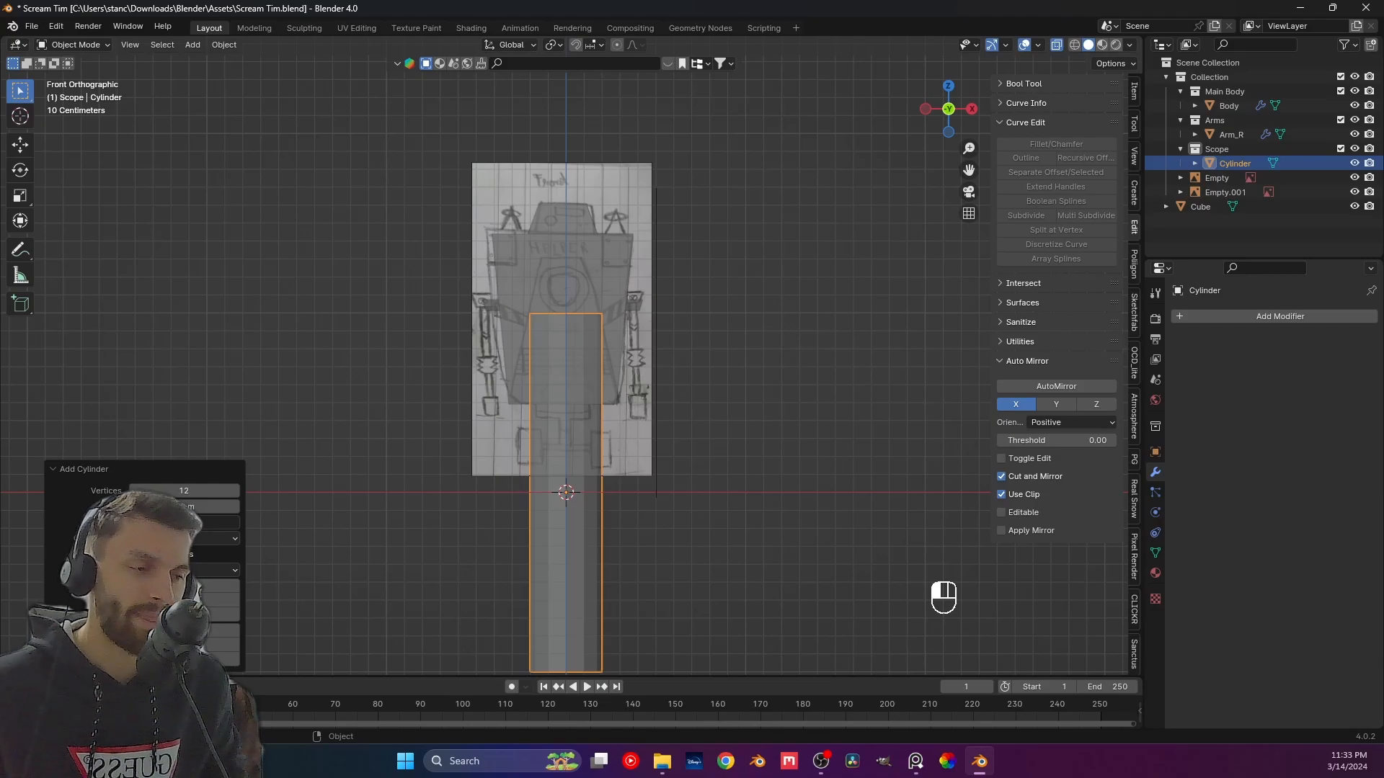
Set the cylinder's depth to 0.5 m and deselect it.
text(1)
key(Return)
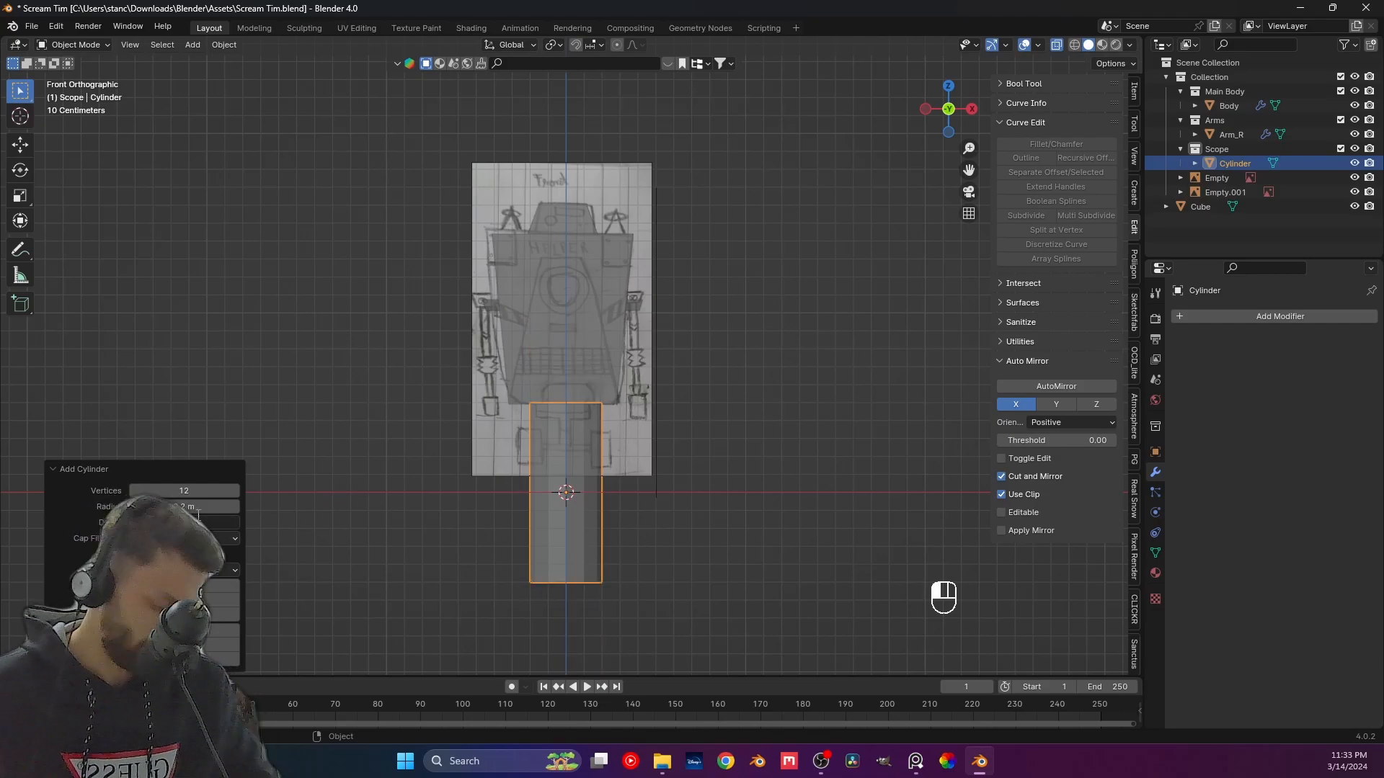
text(0.5)
key(Return)
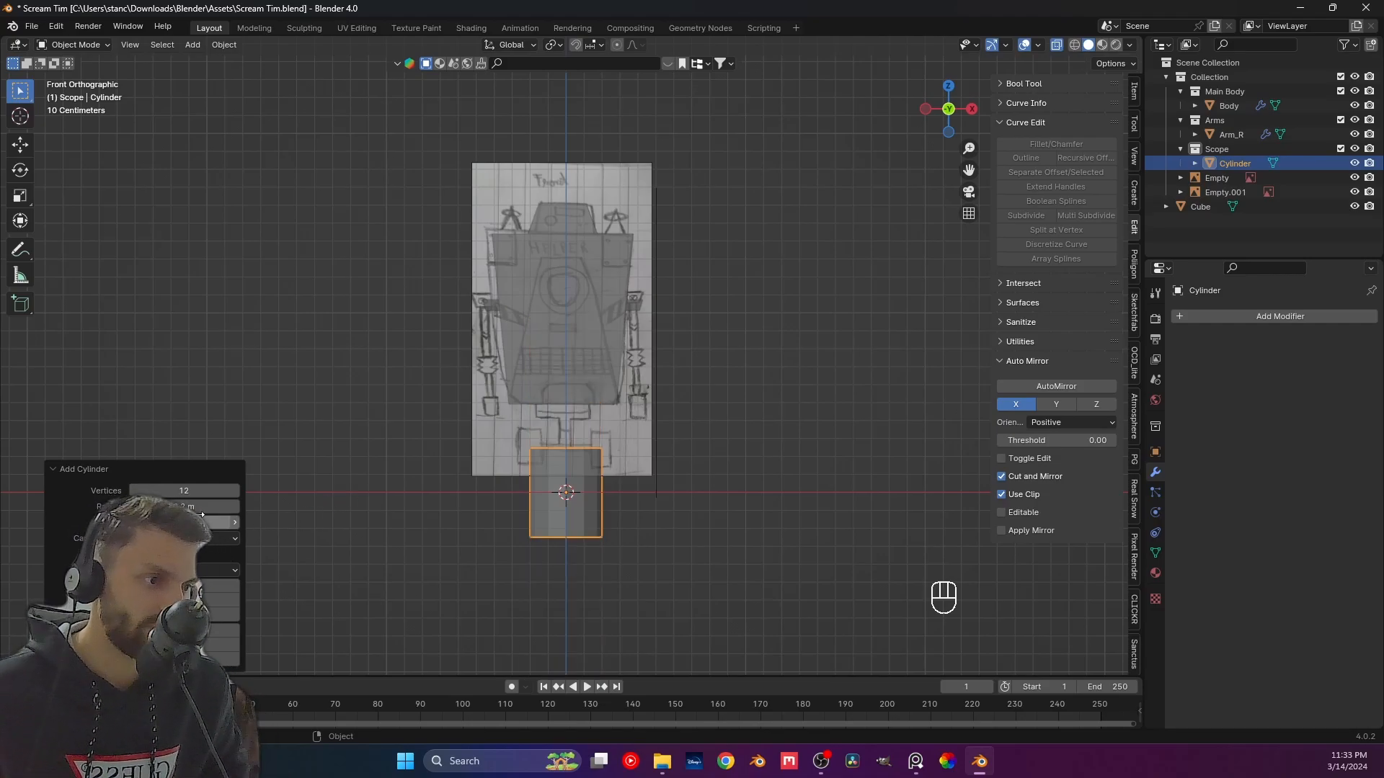
click(816, 368)
Raise the cylinder along Z from the world origin onto the upper part of the robot's body.
click(611, 529)
key(g)
key(z)
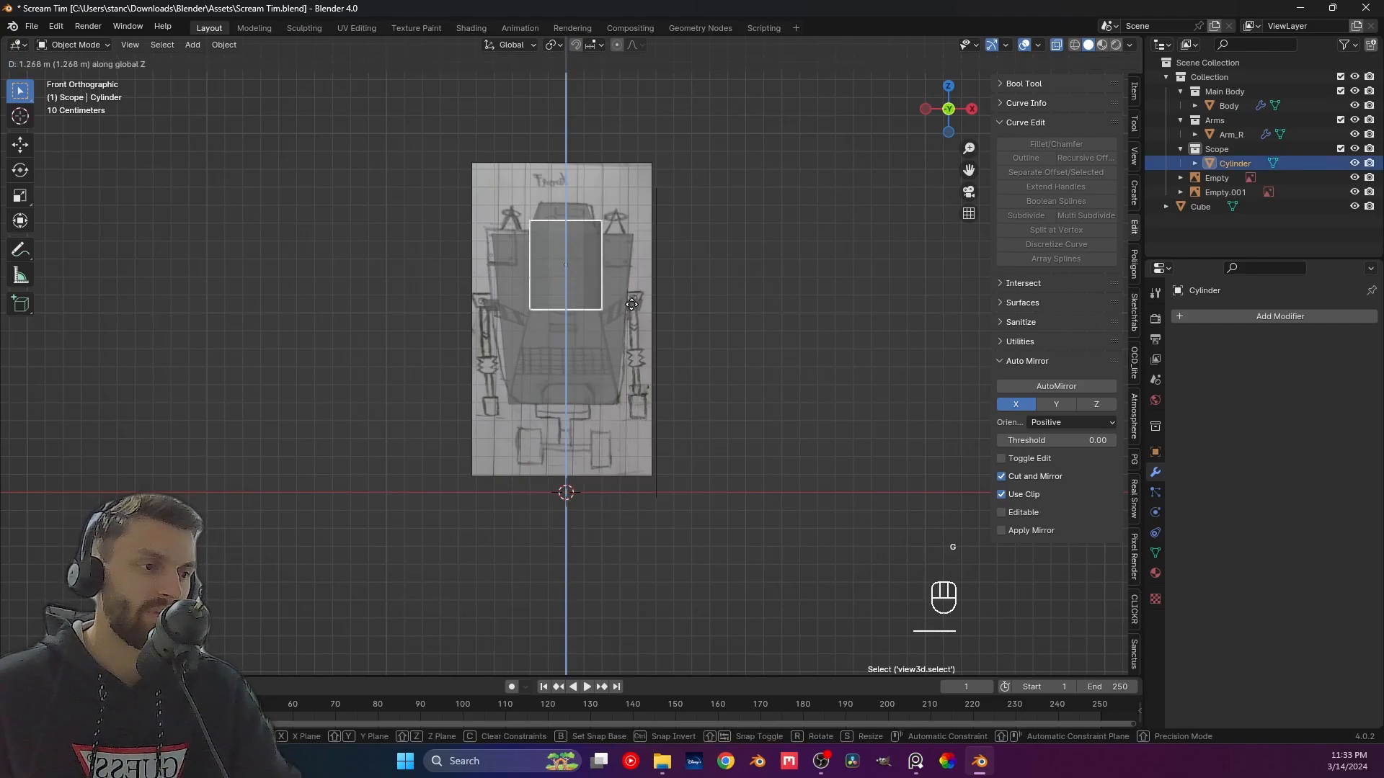
click(626, 327)
scroll(626, 327, down, 1)
shift+middle_drag(625, 328, 673, 389)
scroll(585, 380, up, 2)
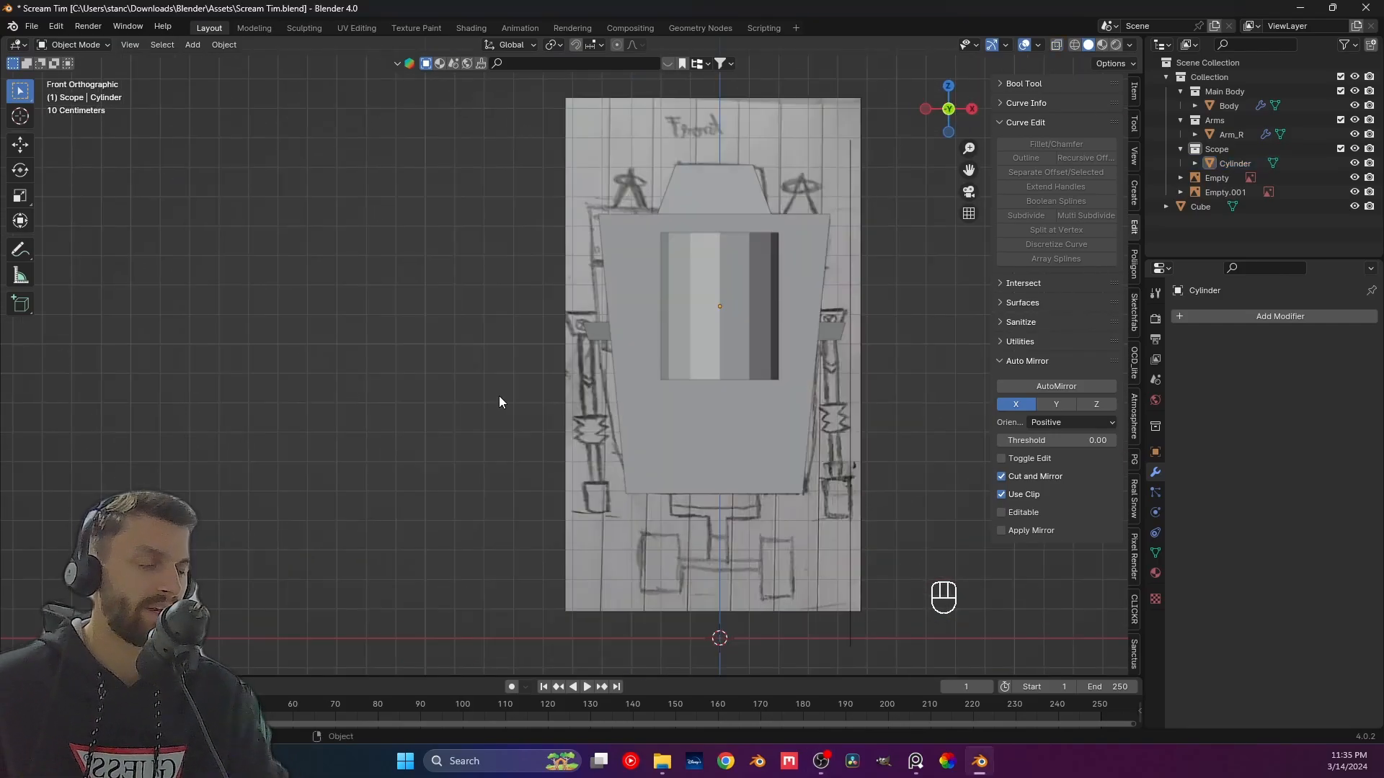
In the left view with X-ray enabled, lower the cylinder along Z to the height of the sketched scope.
key(KP_3)
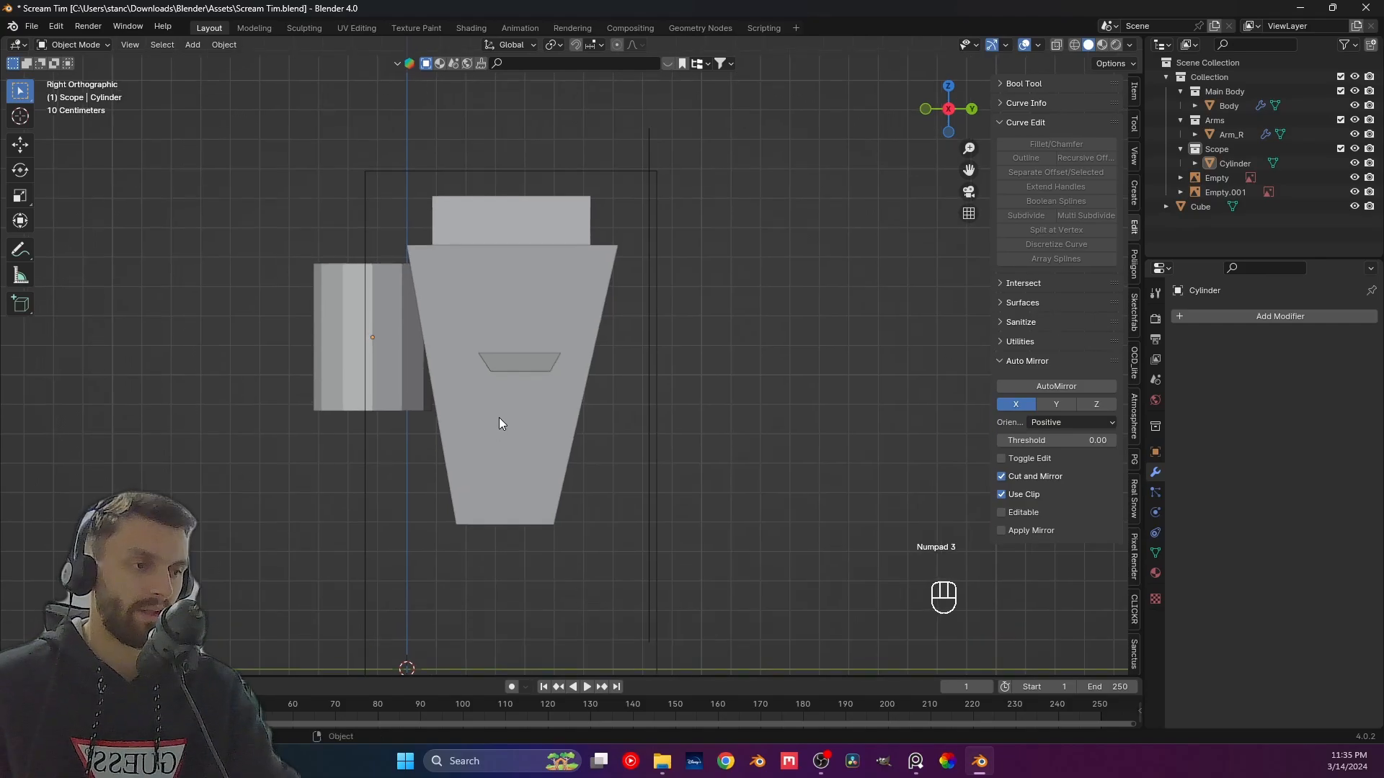
key(ctrl+KP_3)
shift+middle_drag(744, 363, 671, 338)
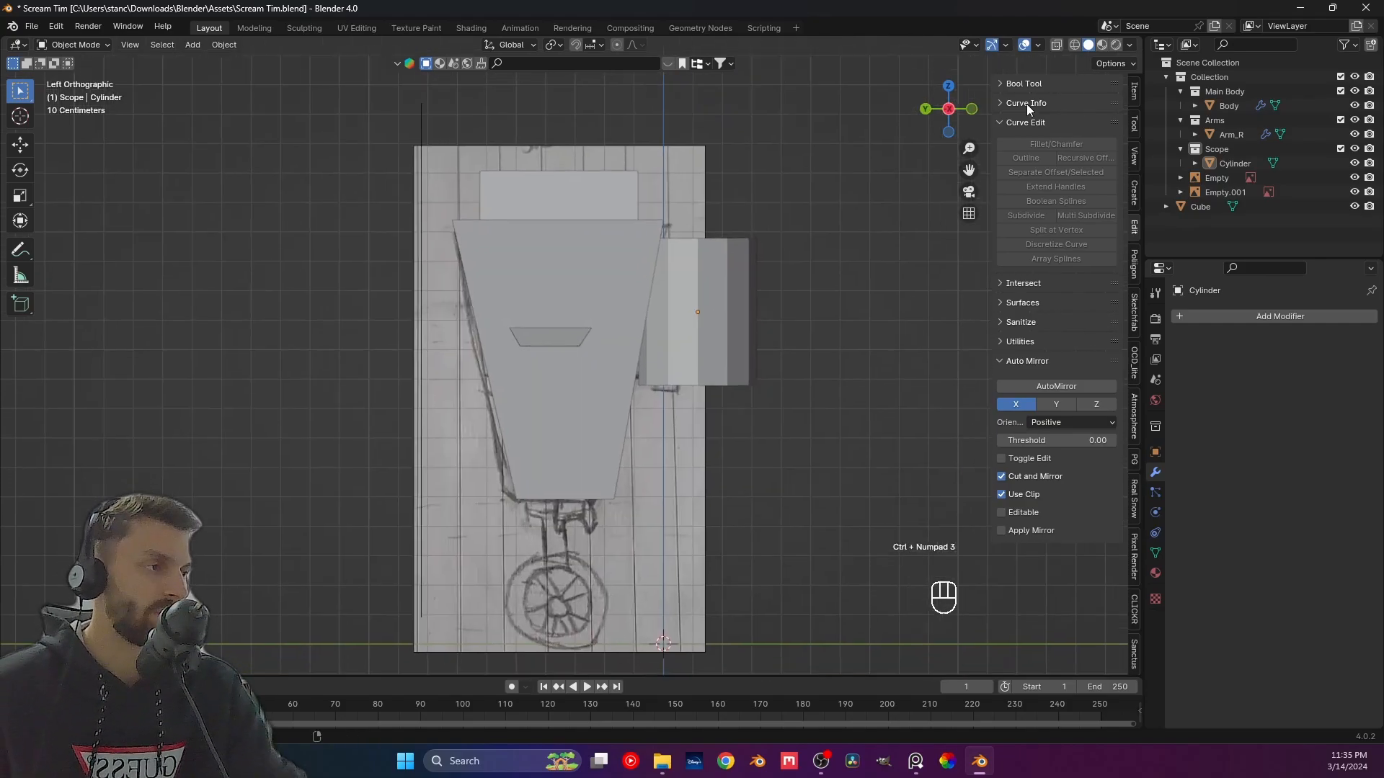
click(1056, 46)
shift+middle_drag(760, 332, 714, 319)
click(690, 331)
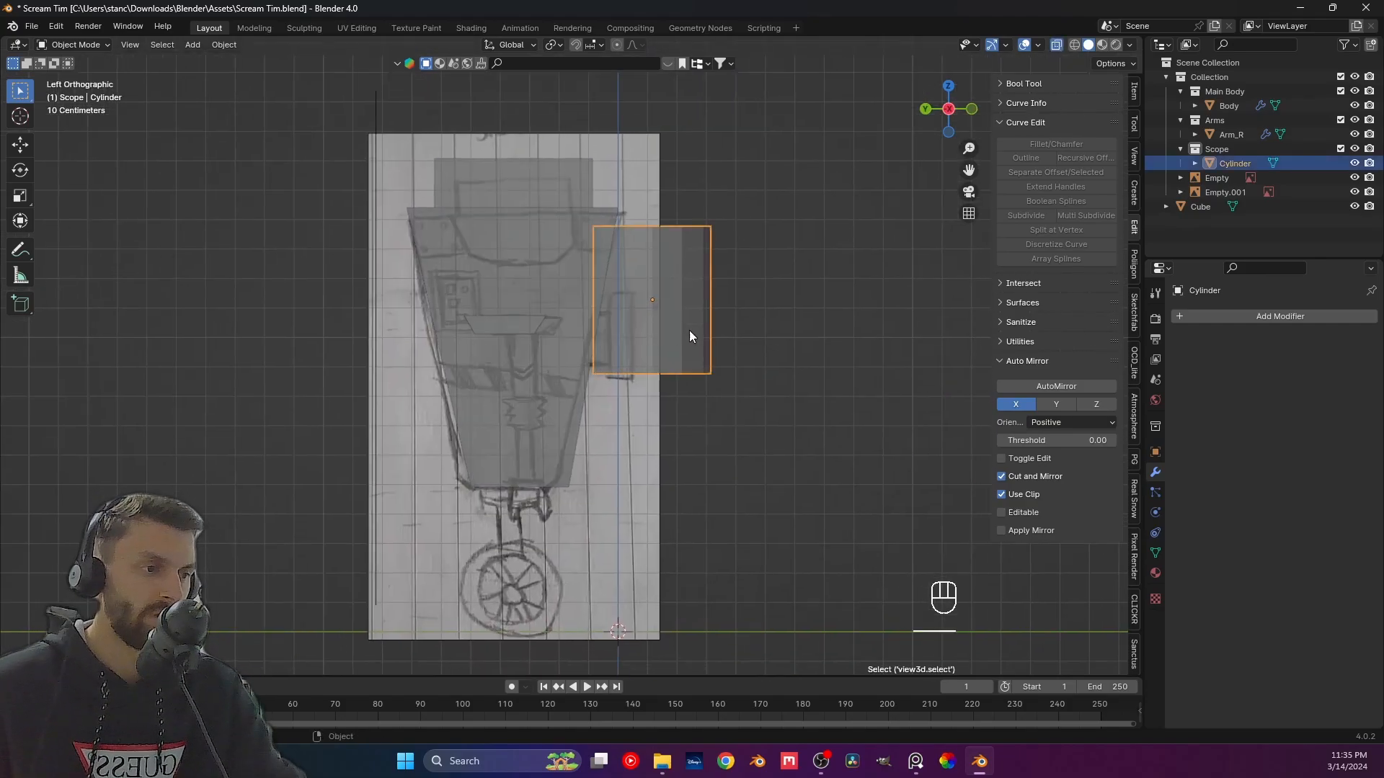
key(g)
key(z)
click(683, 383)
Move the cylinder about 0.1 m along Y toward the body, centring it on the sketched scope.
key(g)
key(x)
key(z)
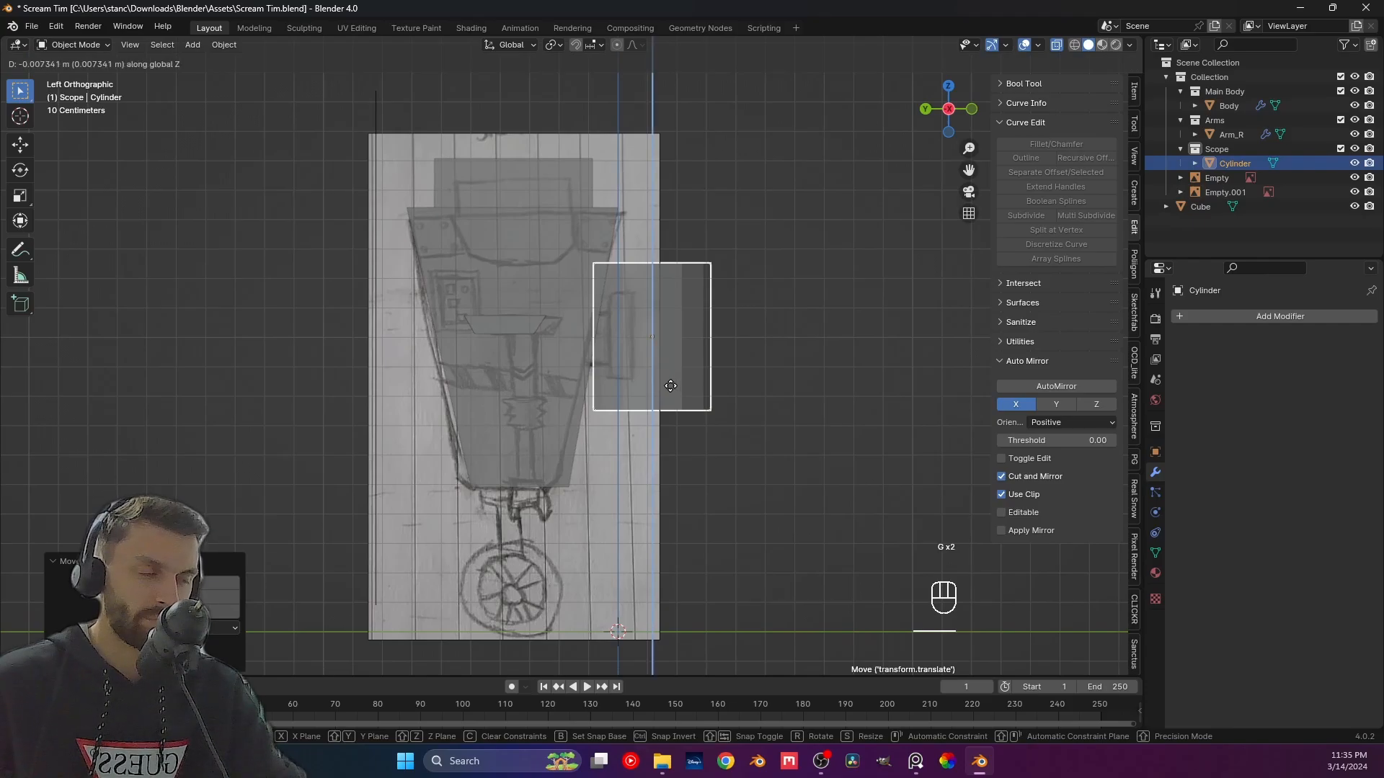
key(y)
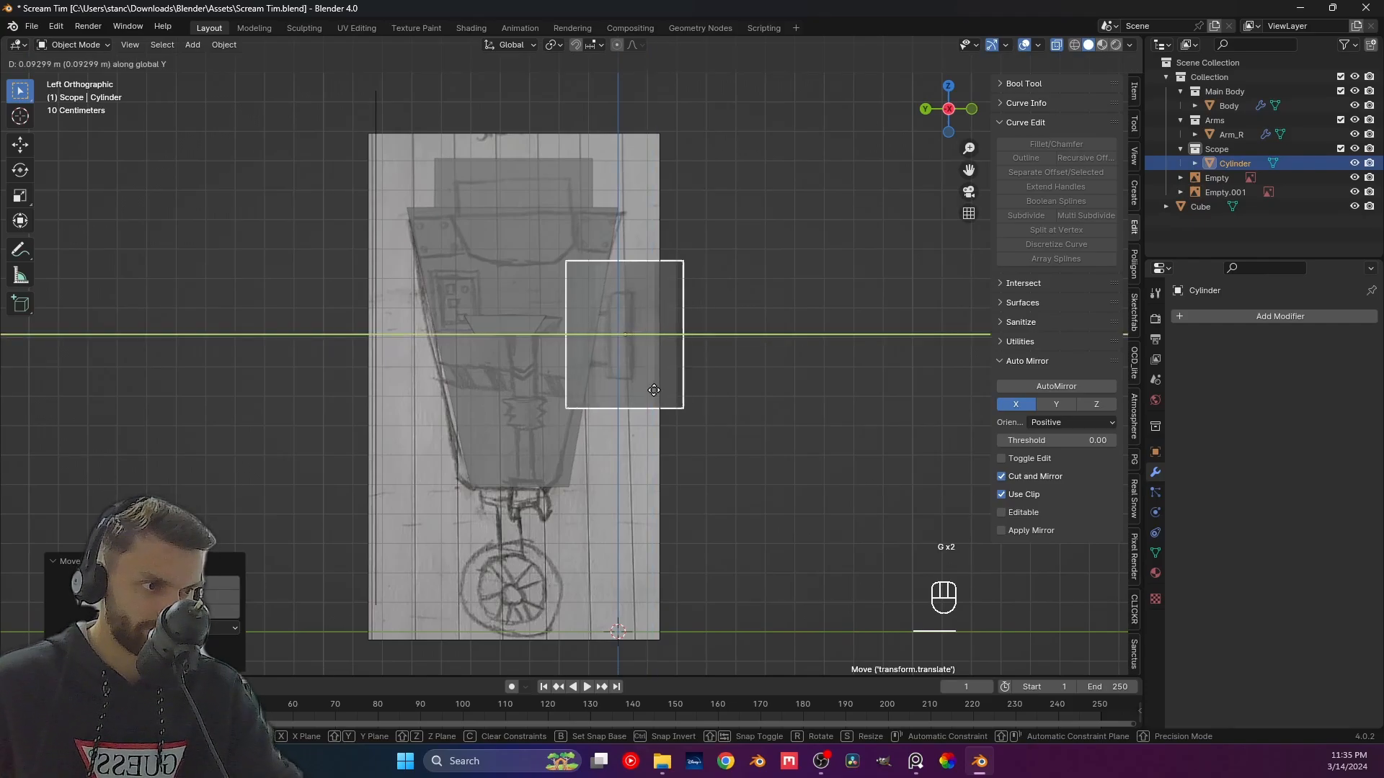
click(655, 395)
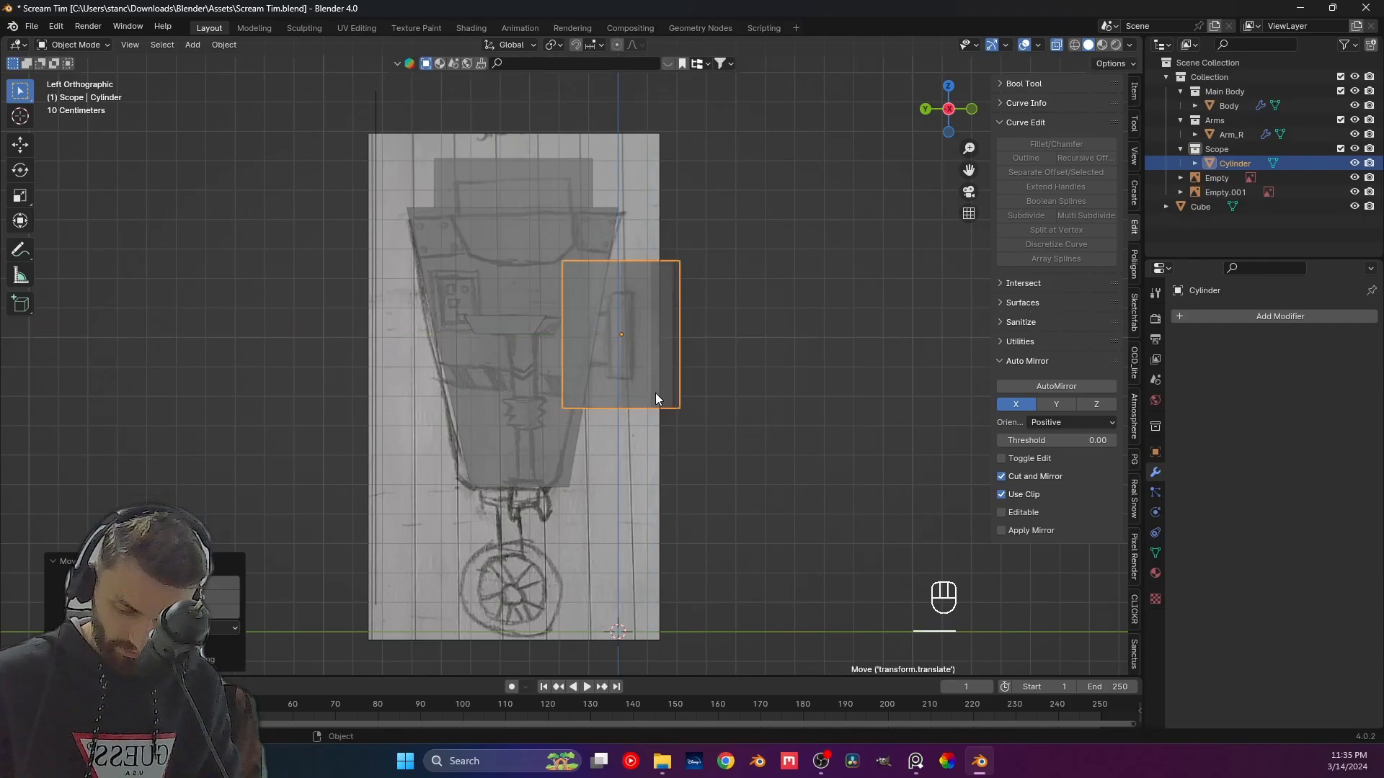
Rotate the cylinder 90° about the X axis so it points out of the body's front.
key(r)
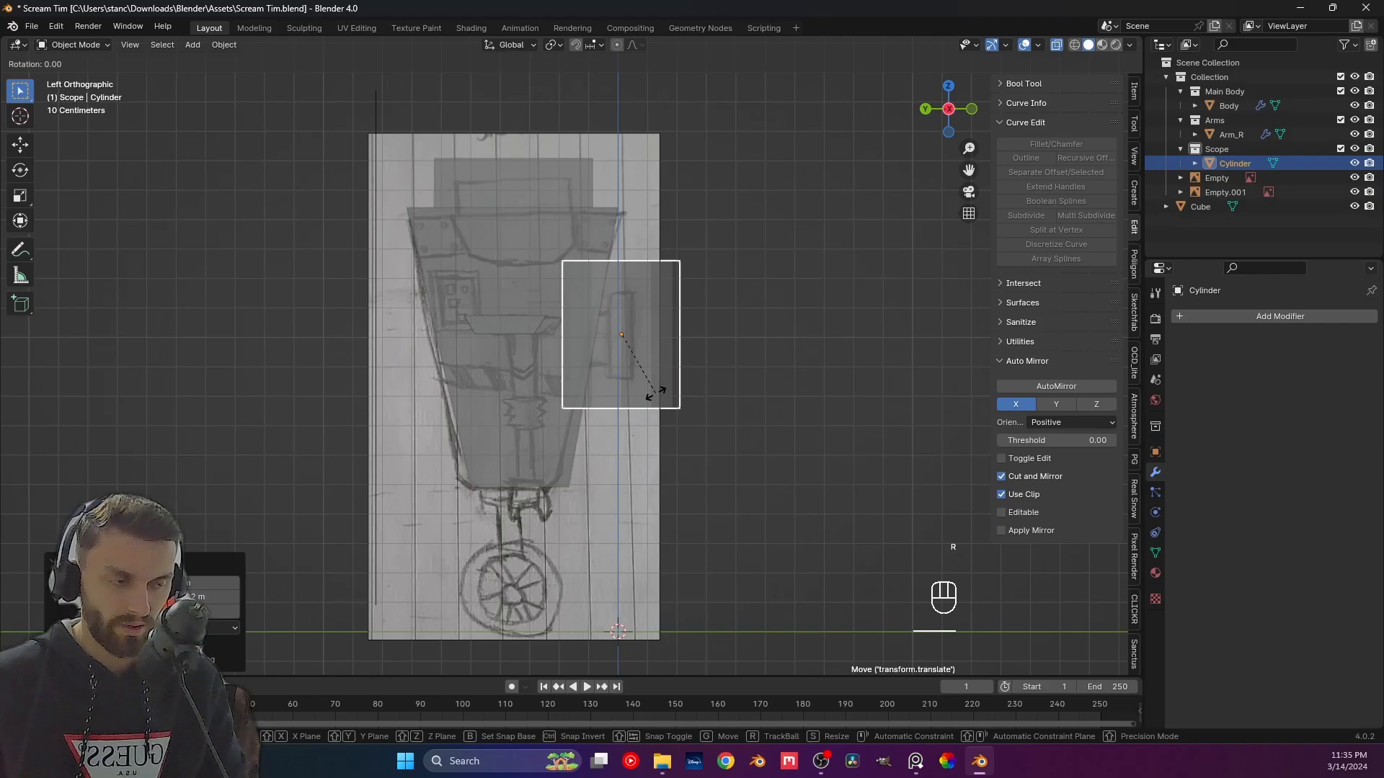
key(x)
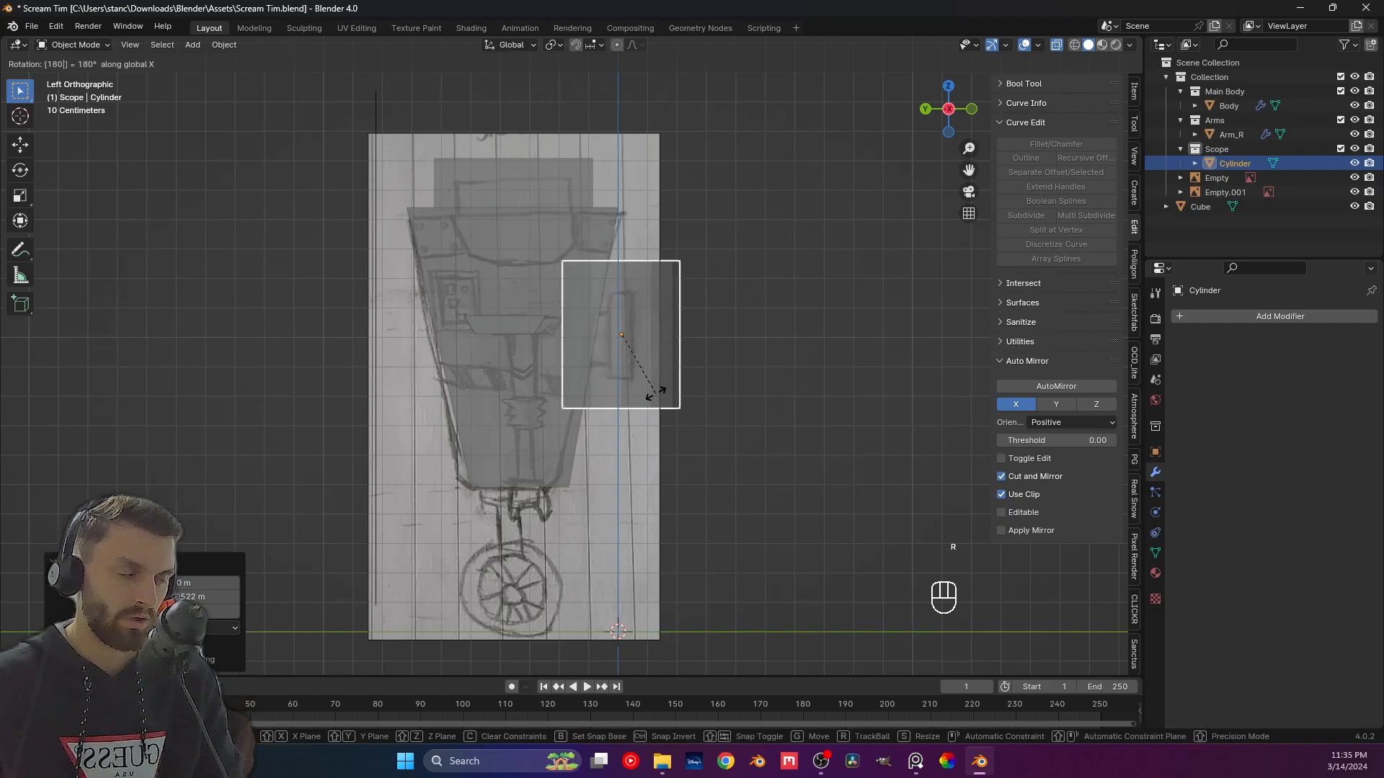
key(Return)
key(r)
text(z)
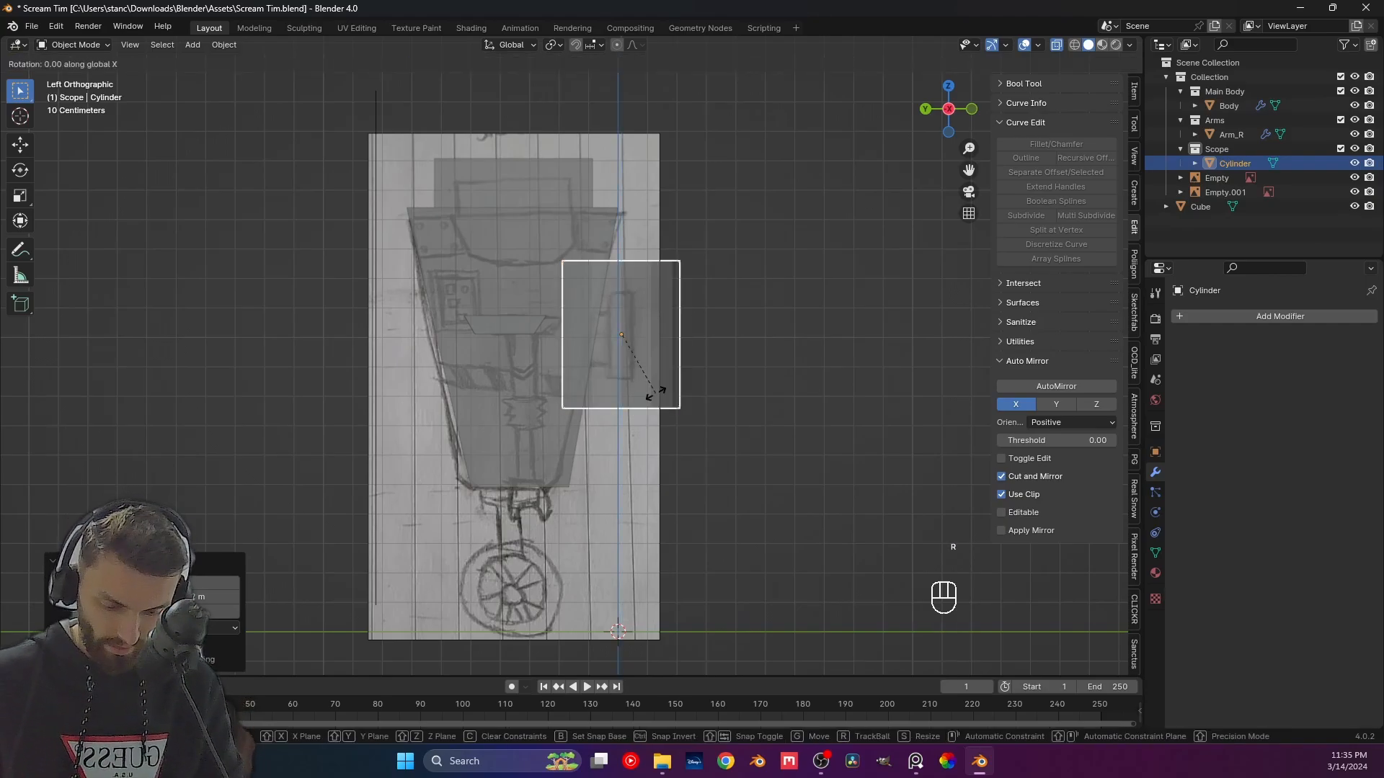
text(90)
key(Return)
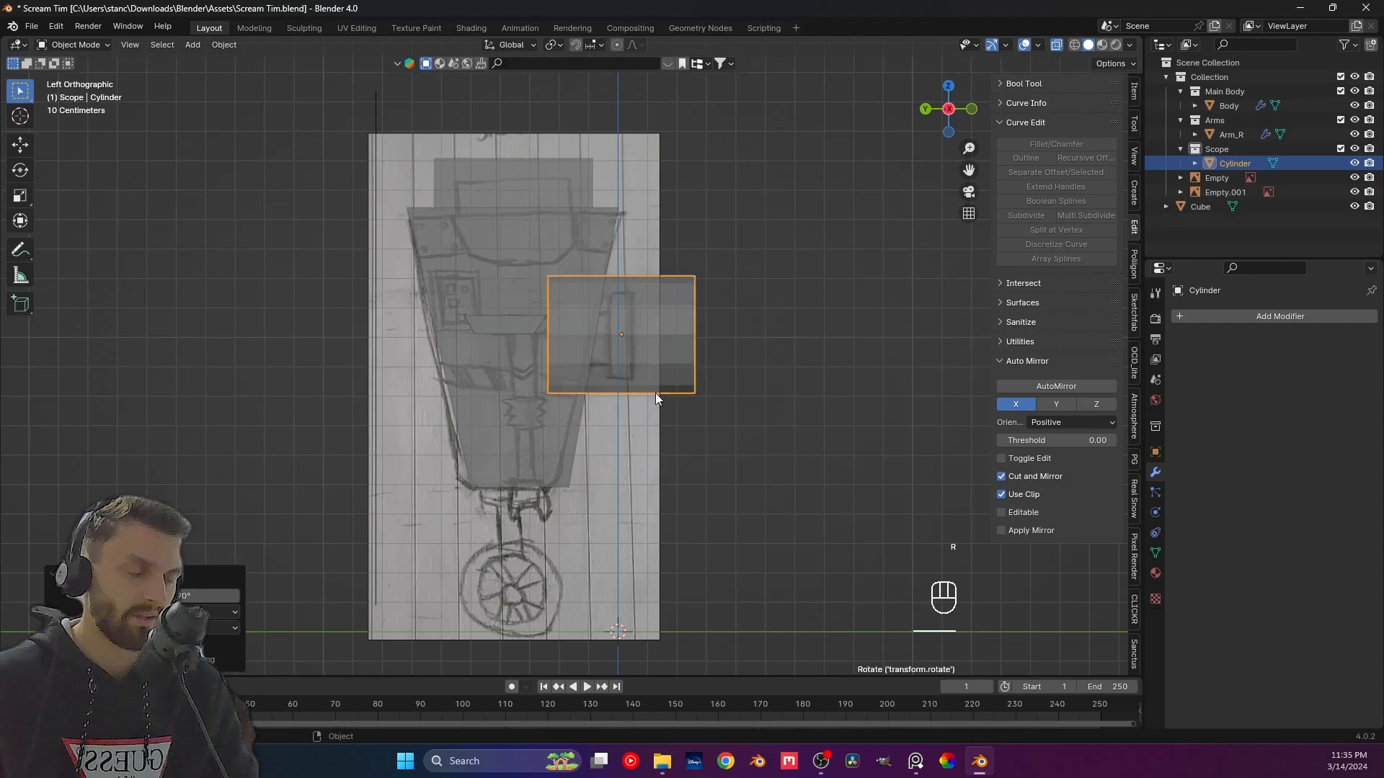
Scale the cylinder down with its local Z axis locked, keeping its length, and check it from an angle.
scroll(682, 361, down, 1)
shift+middle_drag(682, 361, 614, 371)
scroll(647, 371, up, 3)
key(s)
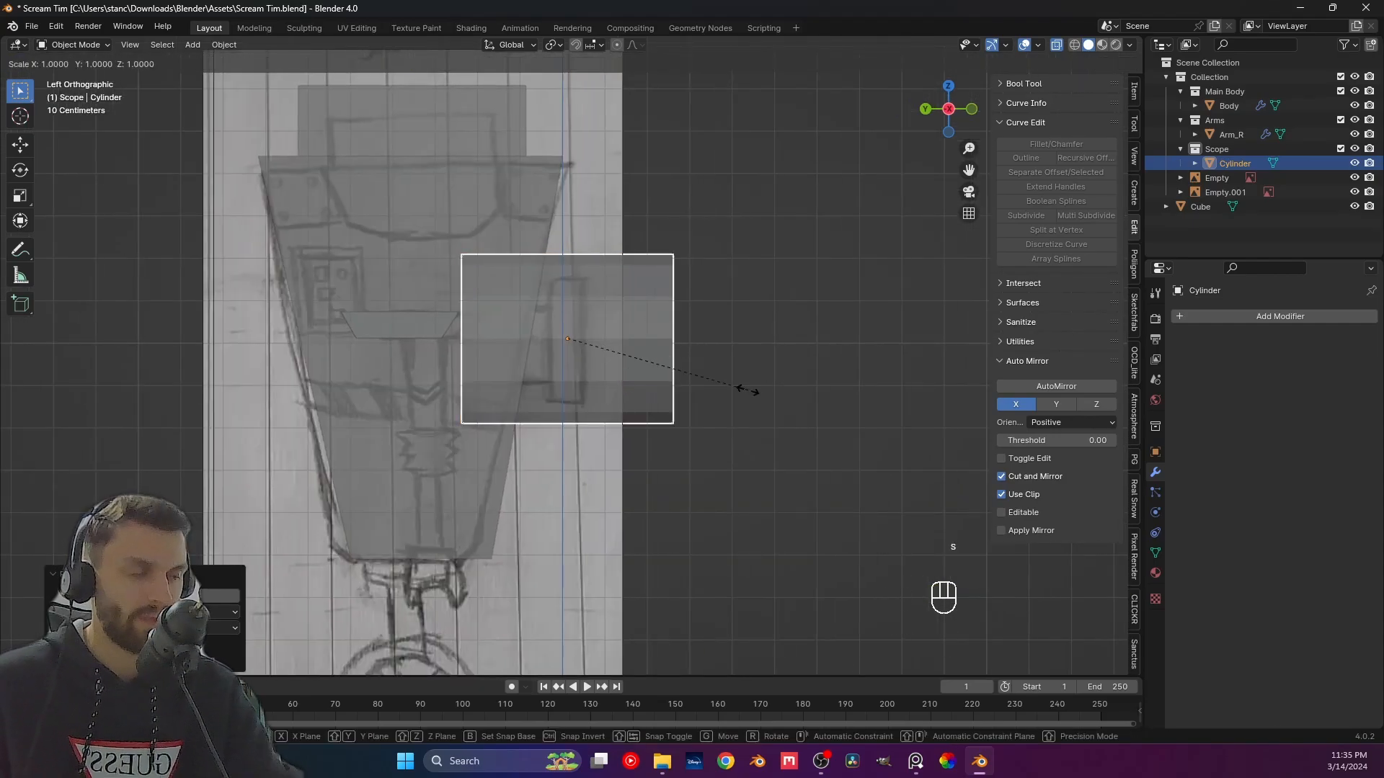
key(shift+z)
key(shift+z)
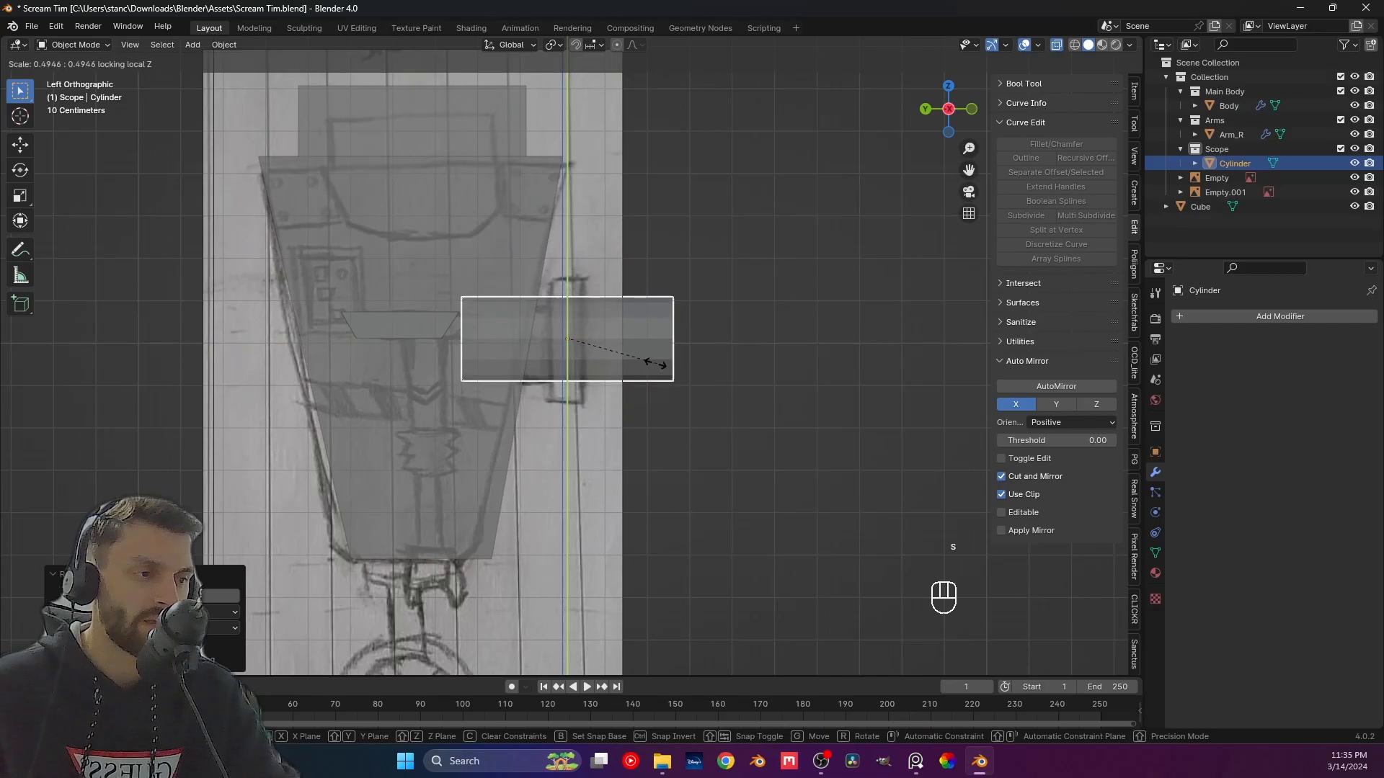
click(627, 357)
middle_drag(627, 357, 525, 398)
key(KP_6)
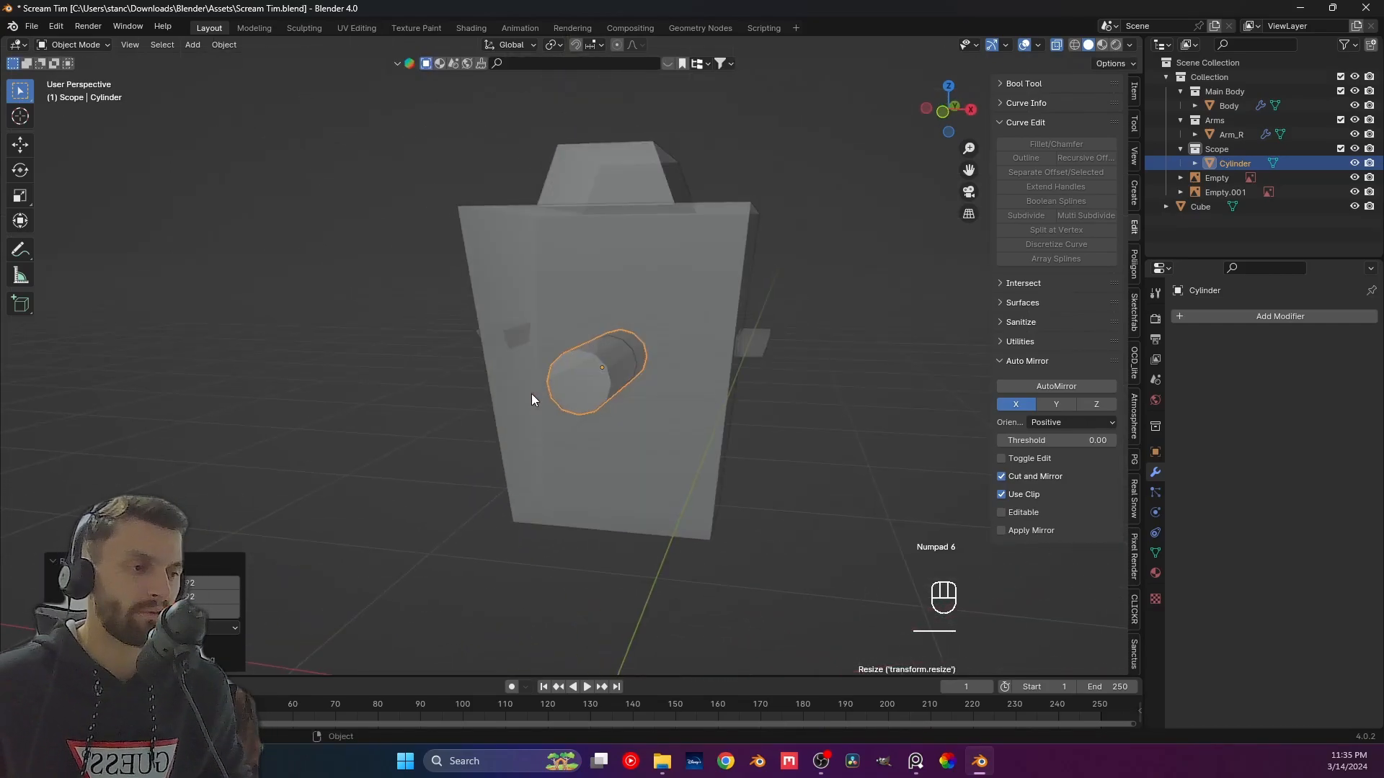
Back in the left view, lower the cylinder about 0.02 m along Z to align with the sketched scope.
key(KP_3)
key(ctrl+KP_3)
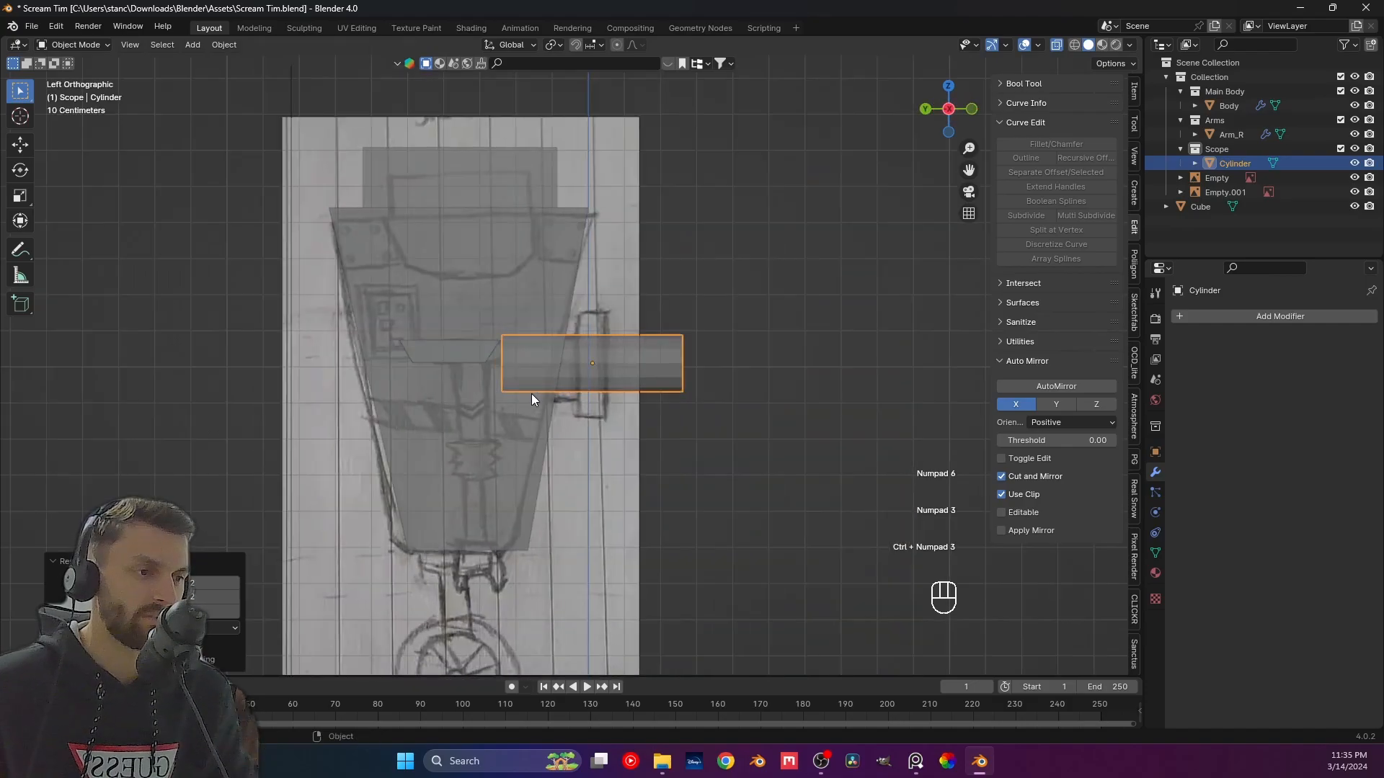
key(g)
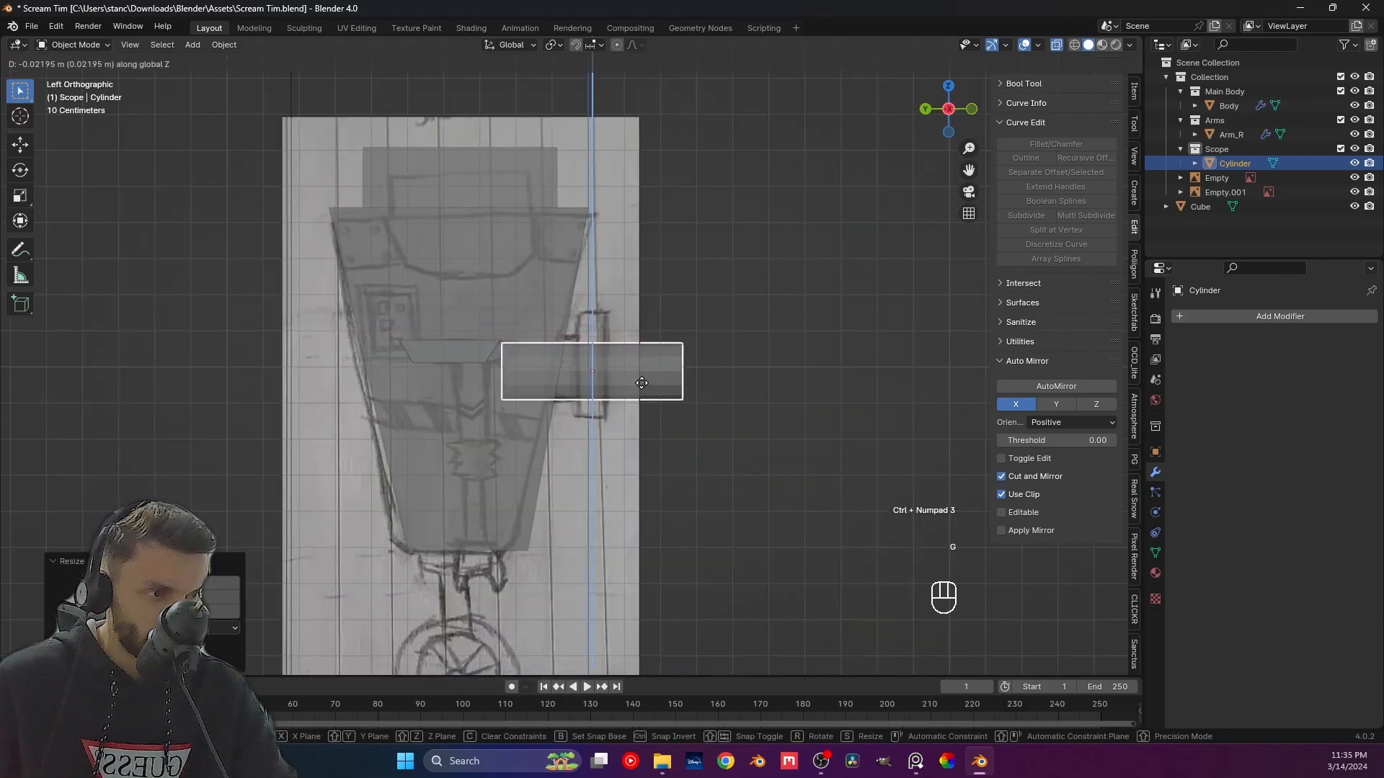
click(641, 380)
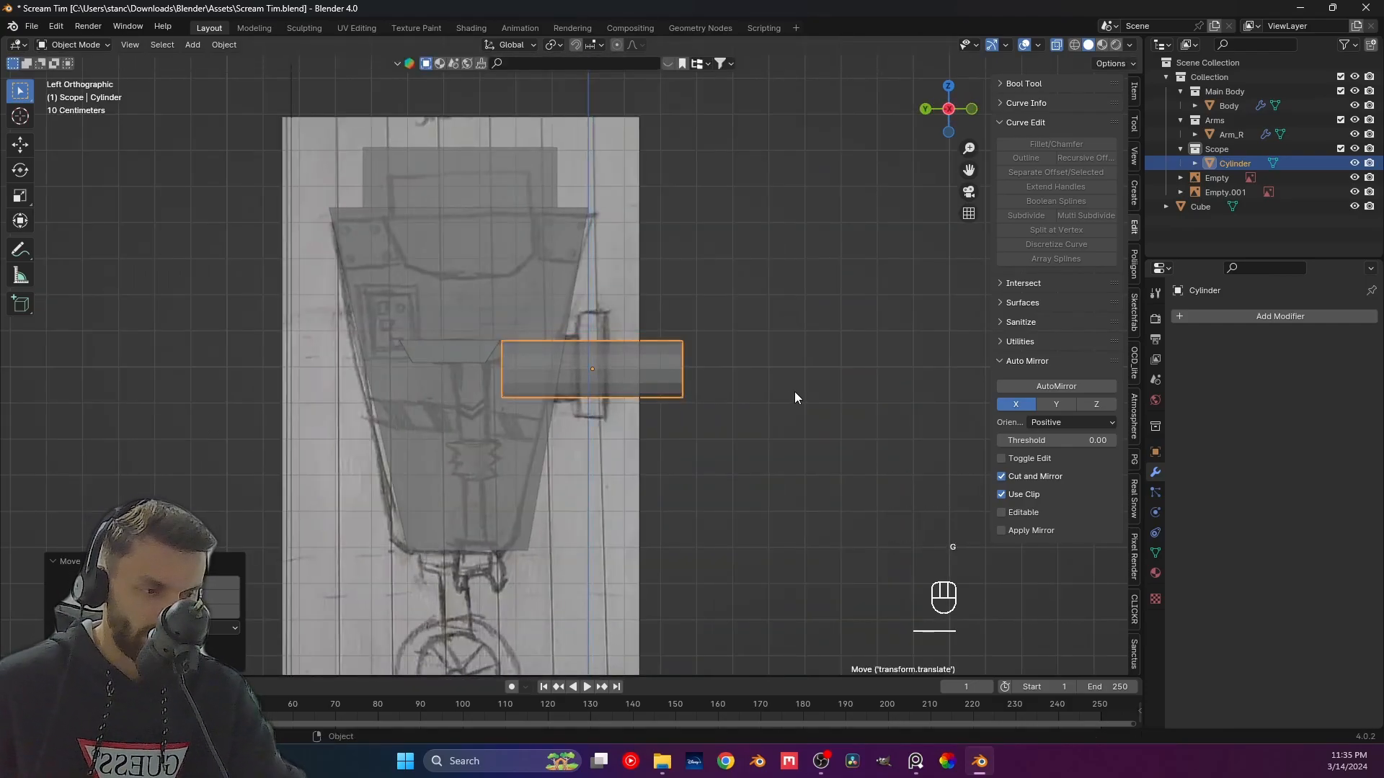
key(s)
key(x)
key(x)
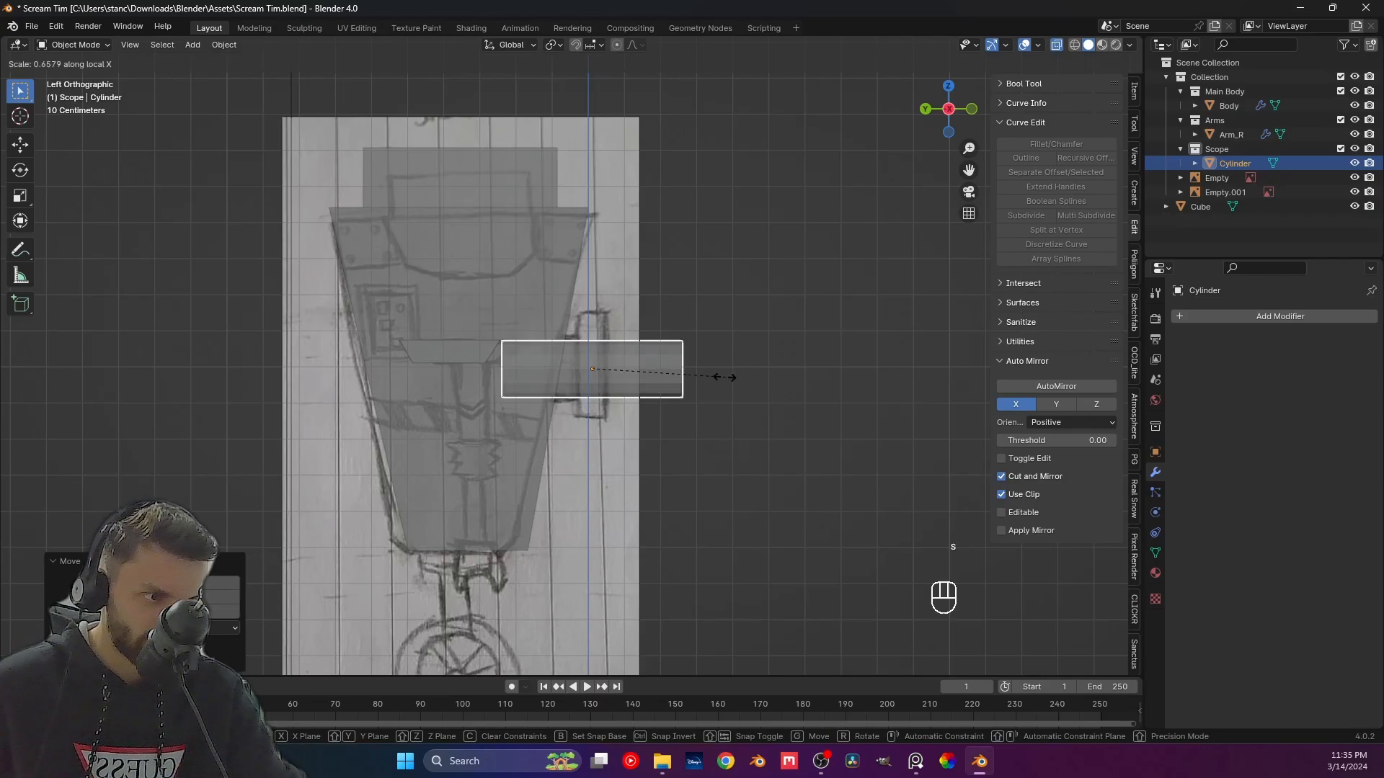
click(764, 389)
Scale the cylinder along its local Z axis to about a quarter of its length, near the sketched scope's depth.
key(s)
key(z)
key(z)
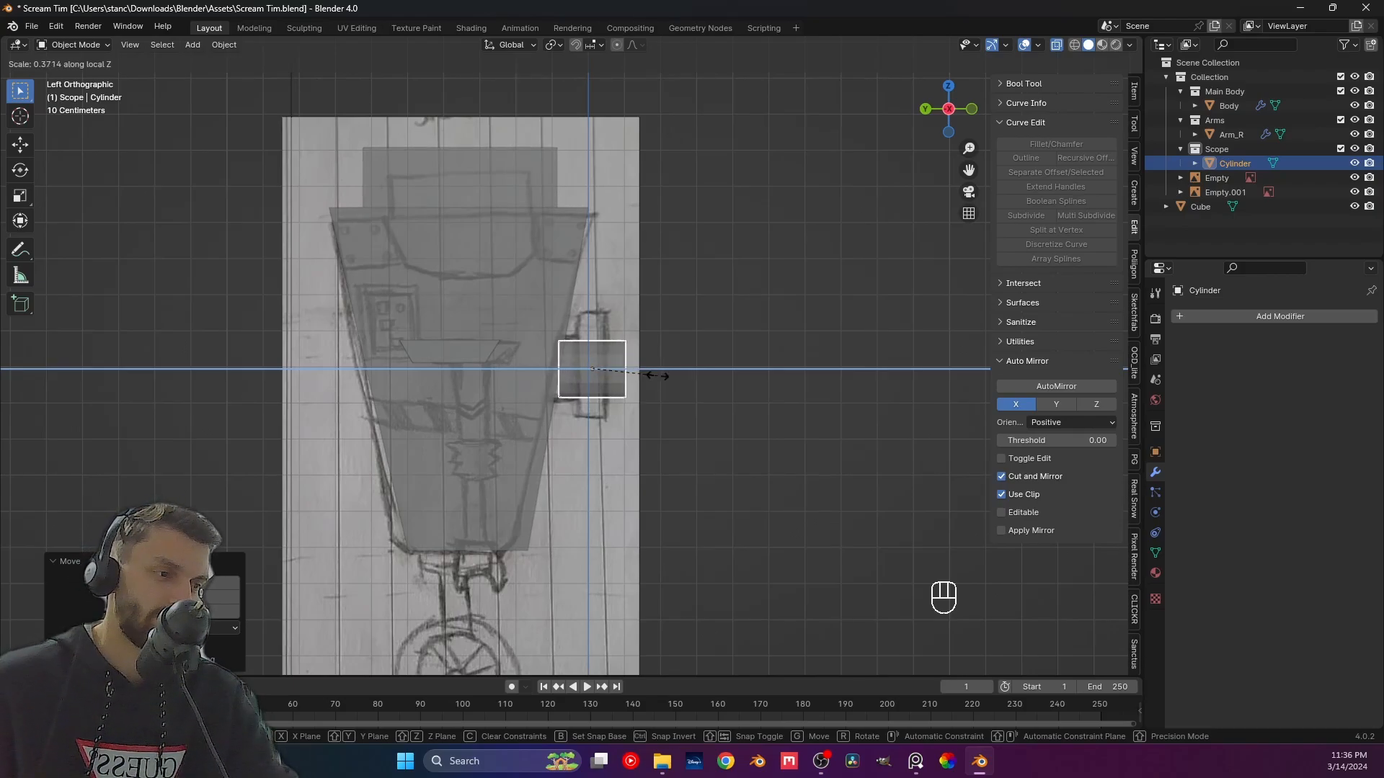
click(636, 372)
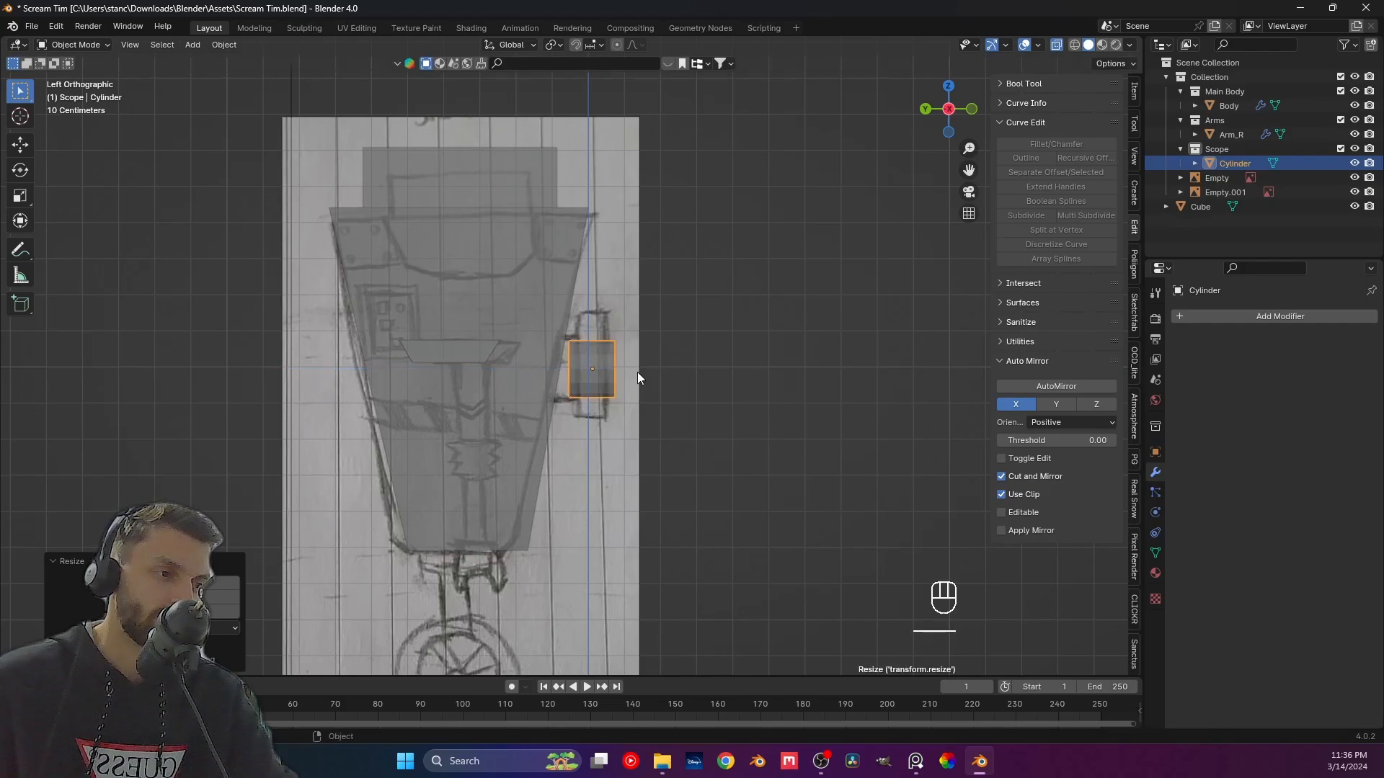
Move the cylinder about 0.03 m along Y toward the body, bringing its front end near the sketched scope's front edge.
scroll(581, 412, up, 5)
shift+middle_drag(578, 411, 580, 428)
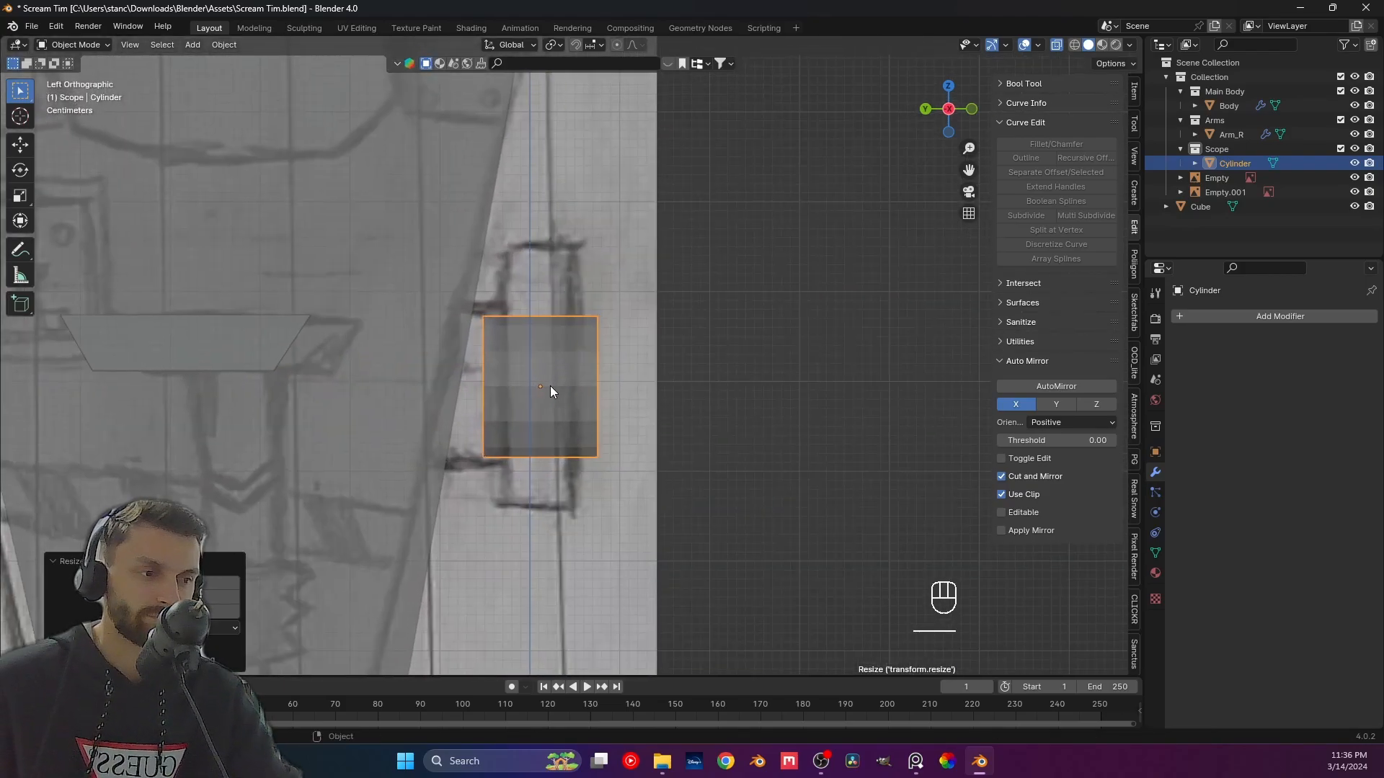
key(g)
key(x)
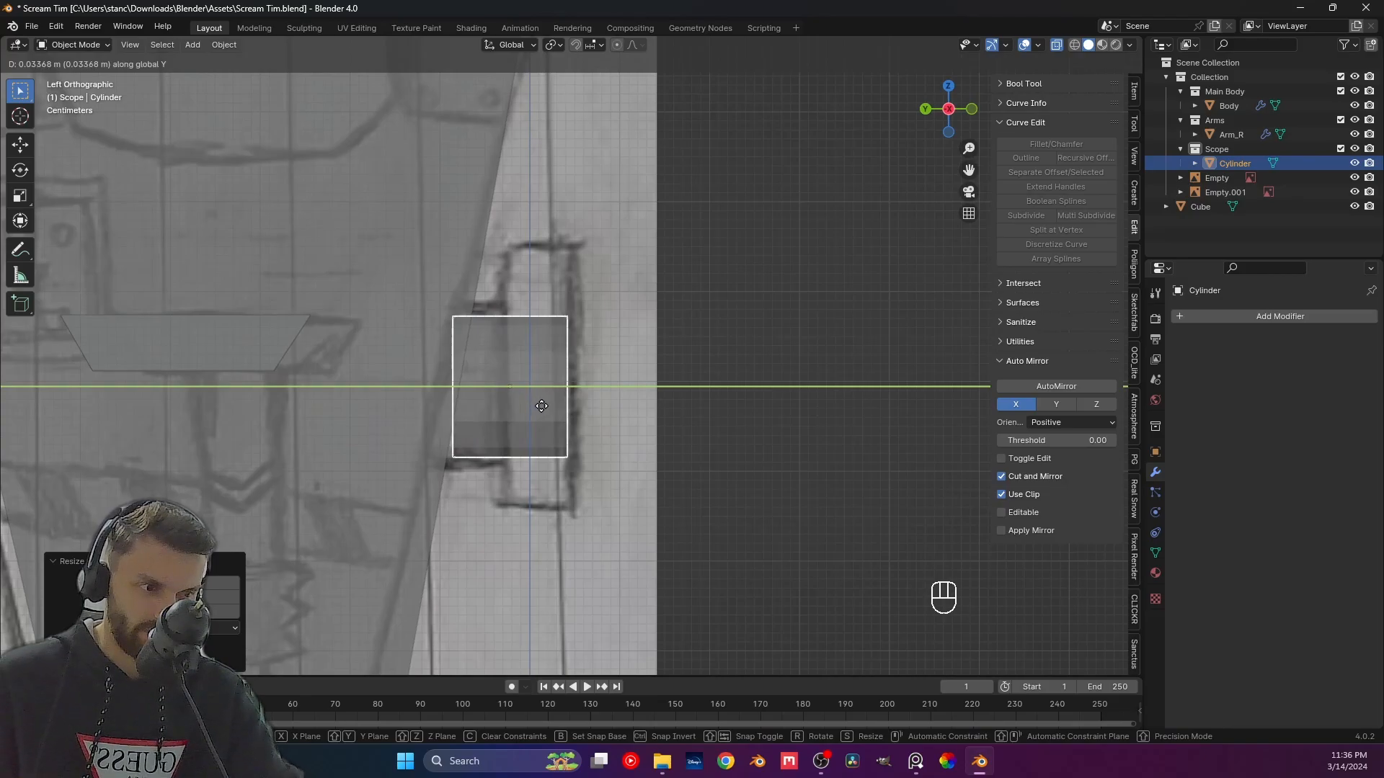
click(543, 406)
In Edit Mode, move the cylinder's rear-end vertices about 0.06 m along Y, deeper into the body.
key(Tab)
drag(422, 288, 480, 507)
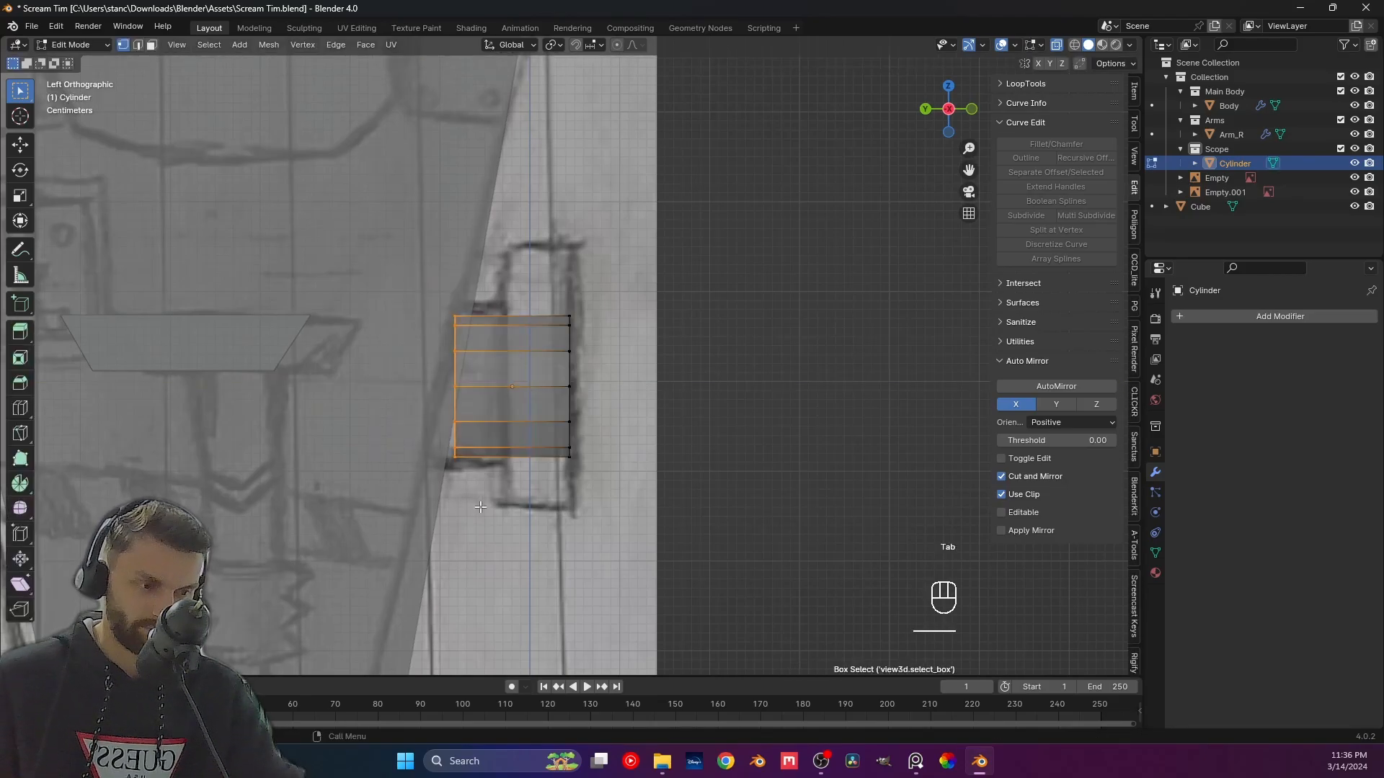
key(g)
key(y)
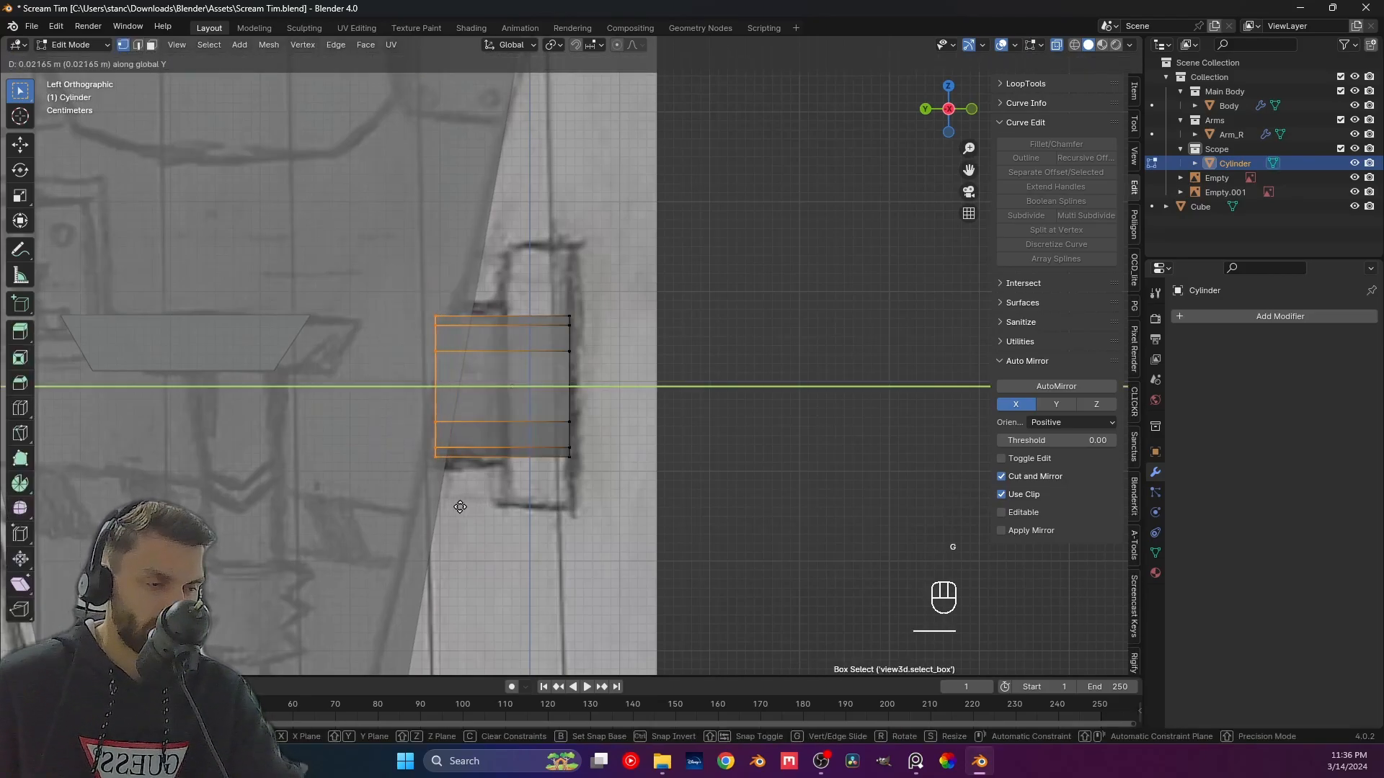
click(422, 497)
Move the cylinder's front-end vertices about 0.06 m along Y, back to the rear edge of the sketched outer ring.
drag(587, 478, 563, 356)
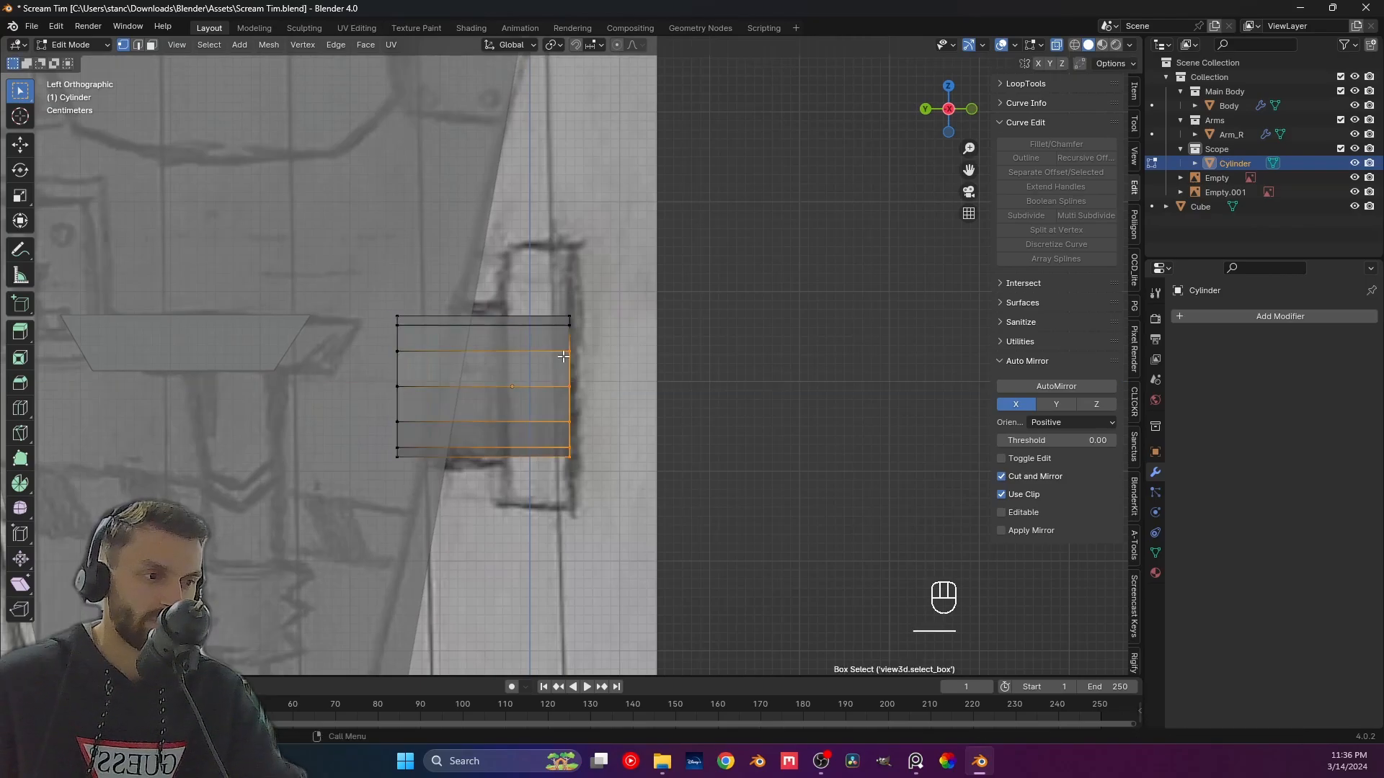
key(g)
key(y)
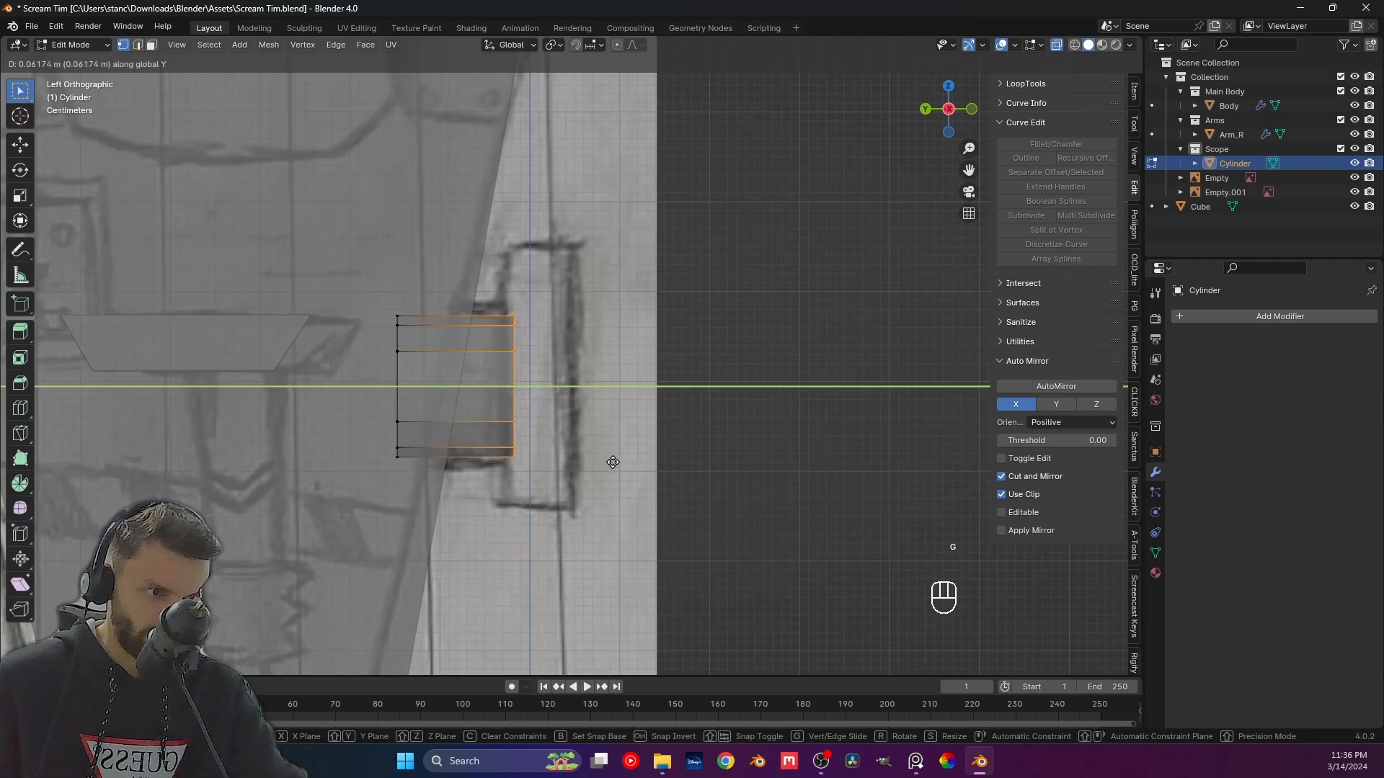
click(614, 463)
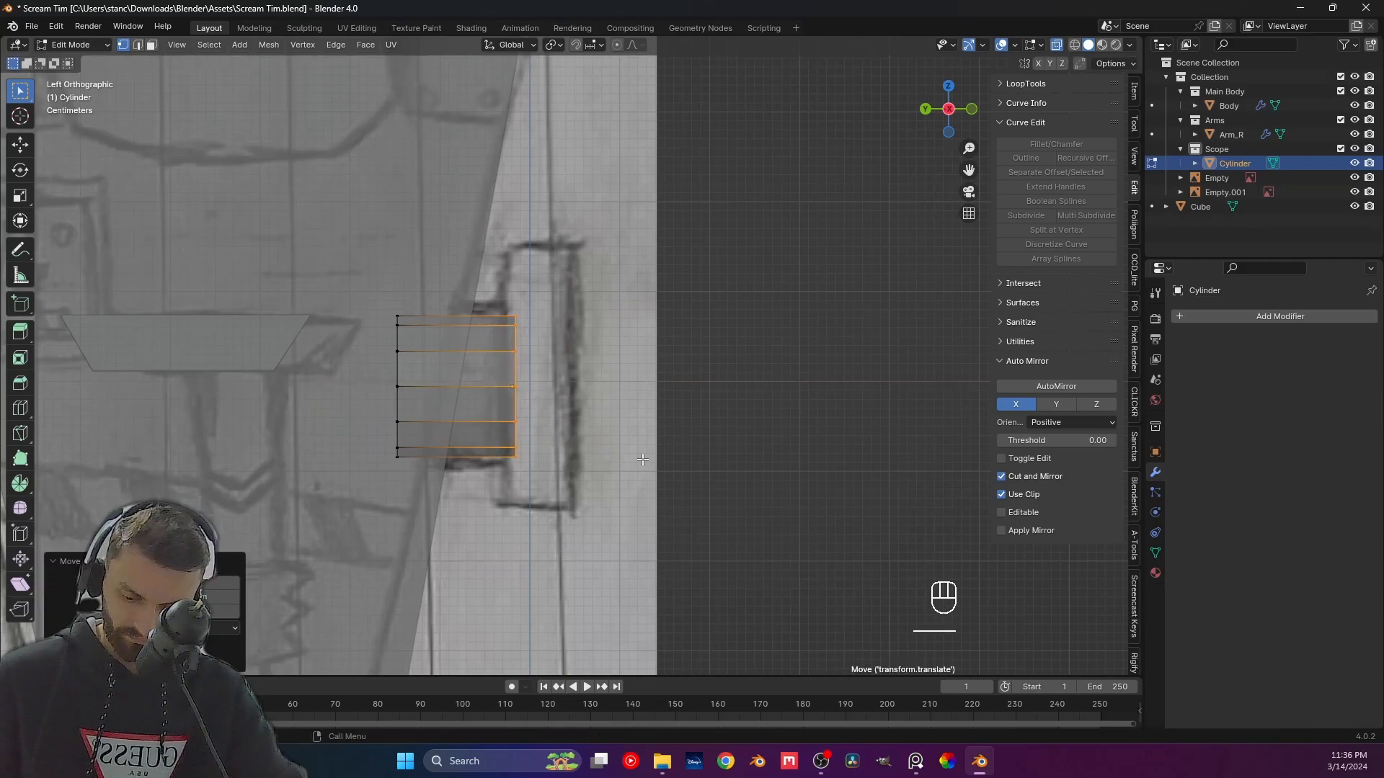
Extrude the front end outward by scaling it about 2.1 times, and extrude it forward about 0.07 m to form the wide disc.
key(e)
key(s)
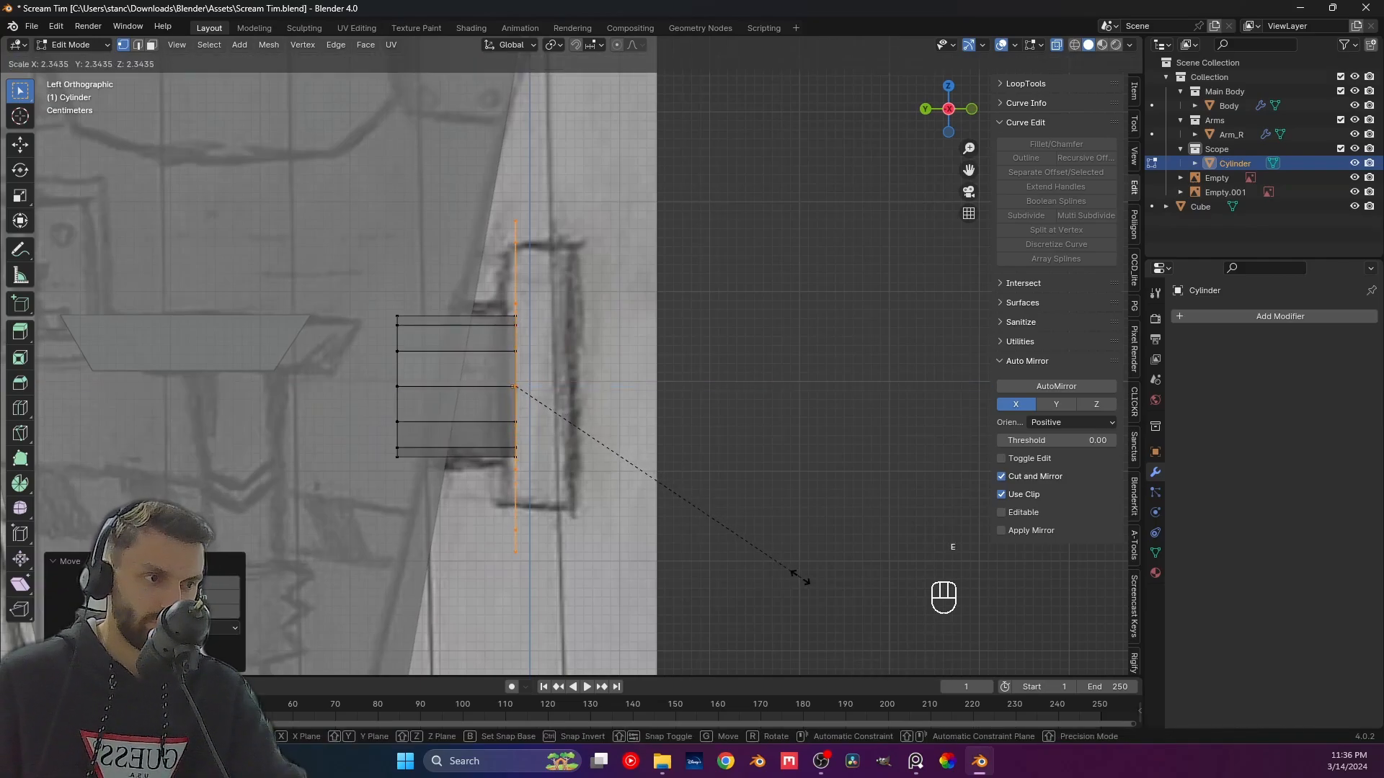
click(772, 549)
key(e)
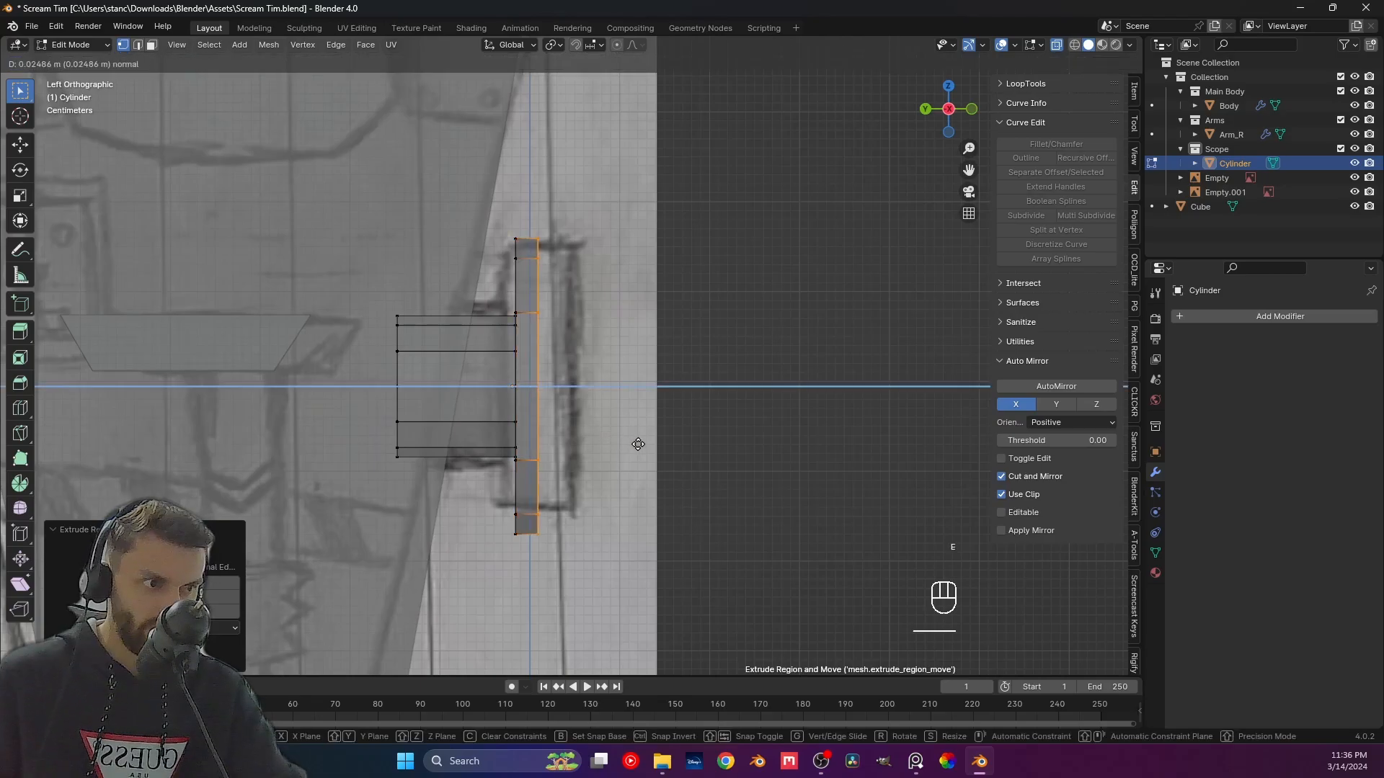
click(671, 445)
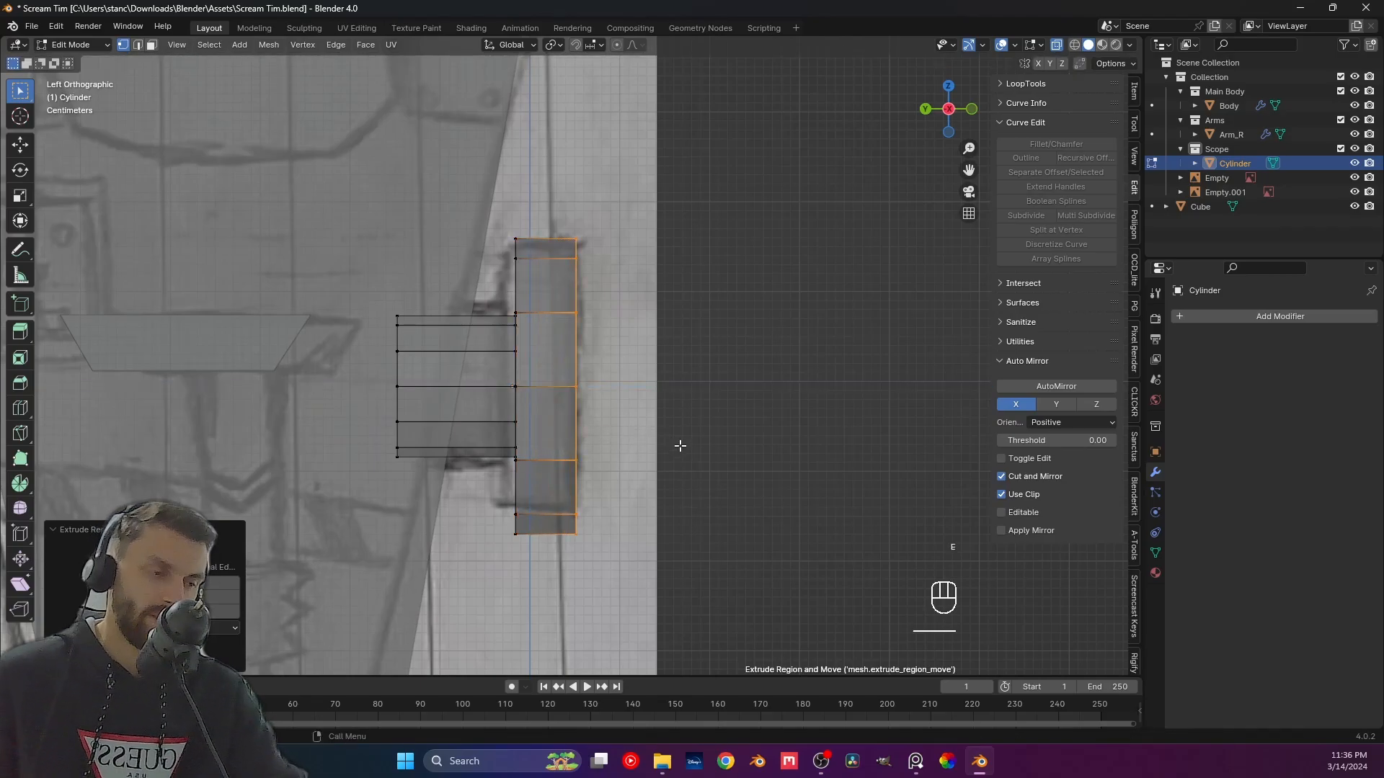
Try sliding the wide disc's rear edge loop slightly toward its front face, and undo the slide.
alt+click(521, 275)
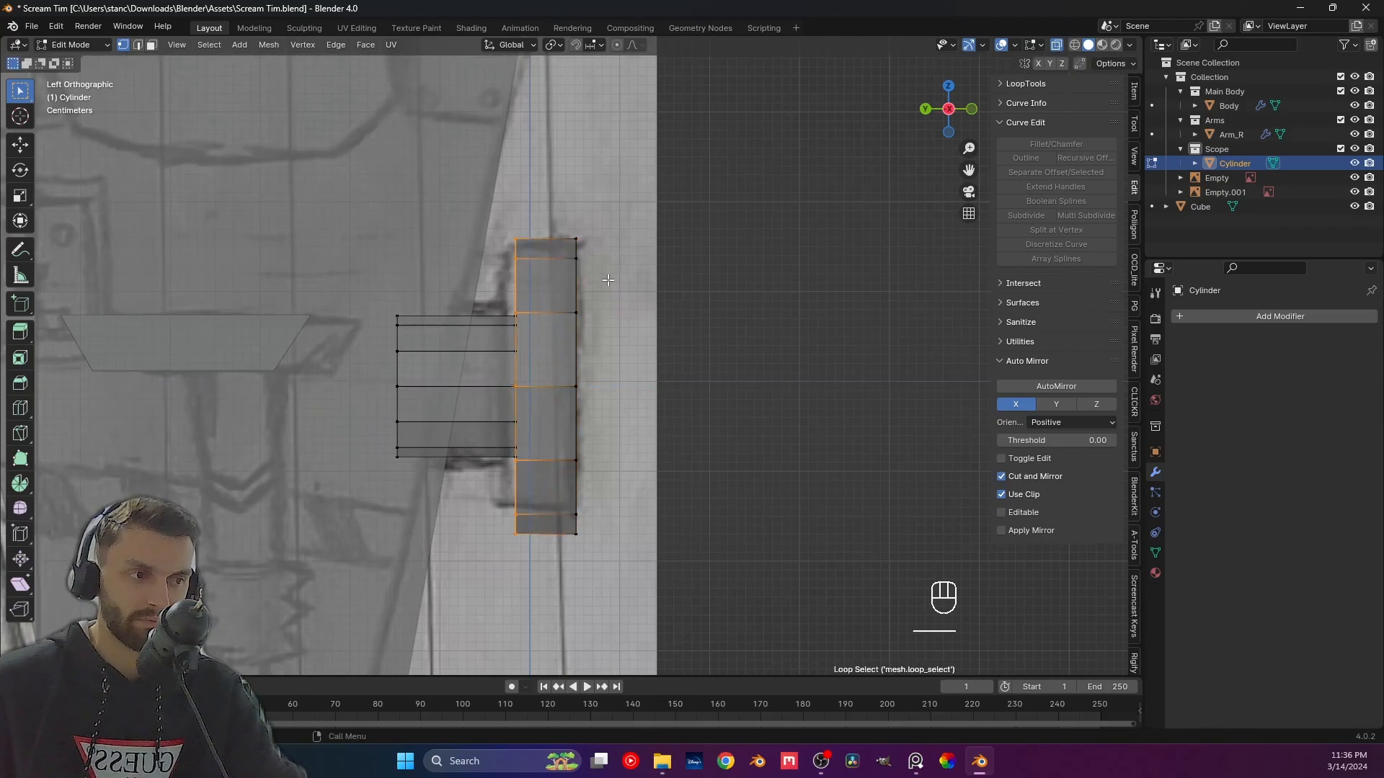
key(g)
key(g)
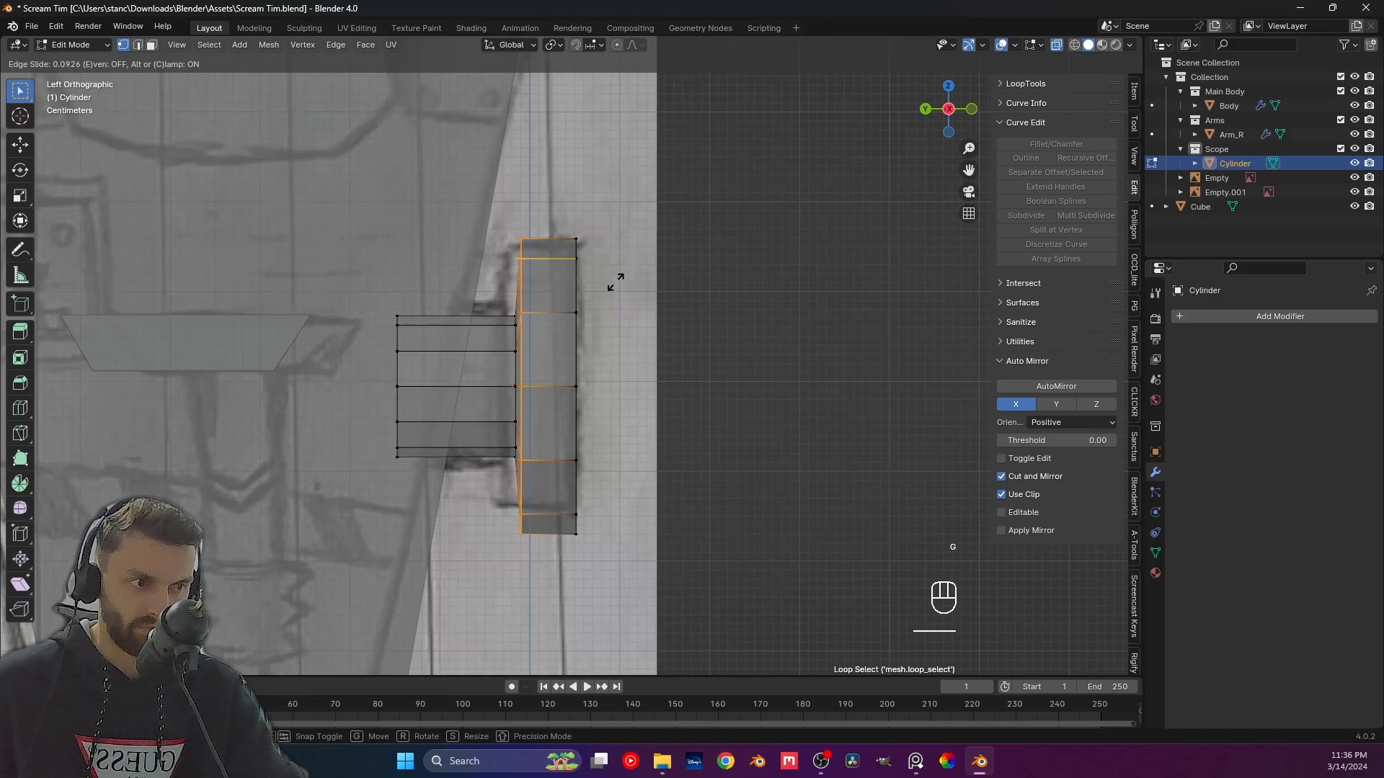
click(617, 282)
key(Tab)
click(624, 368)
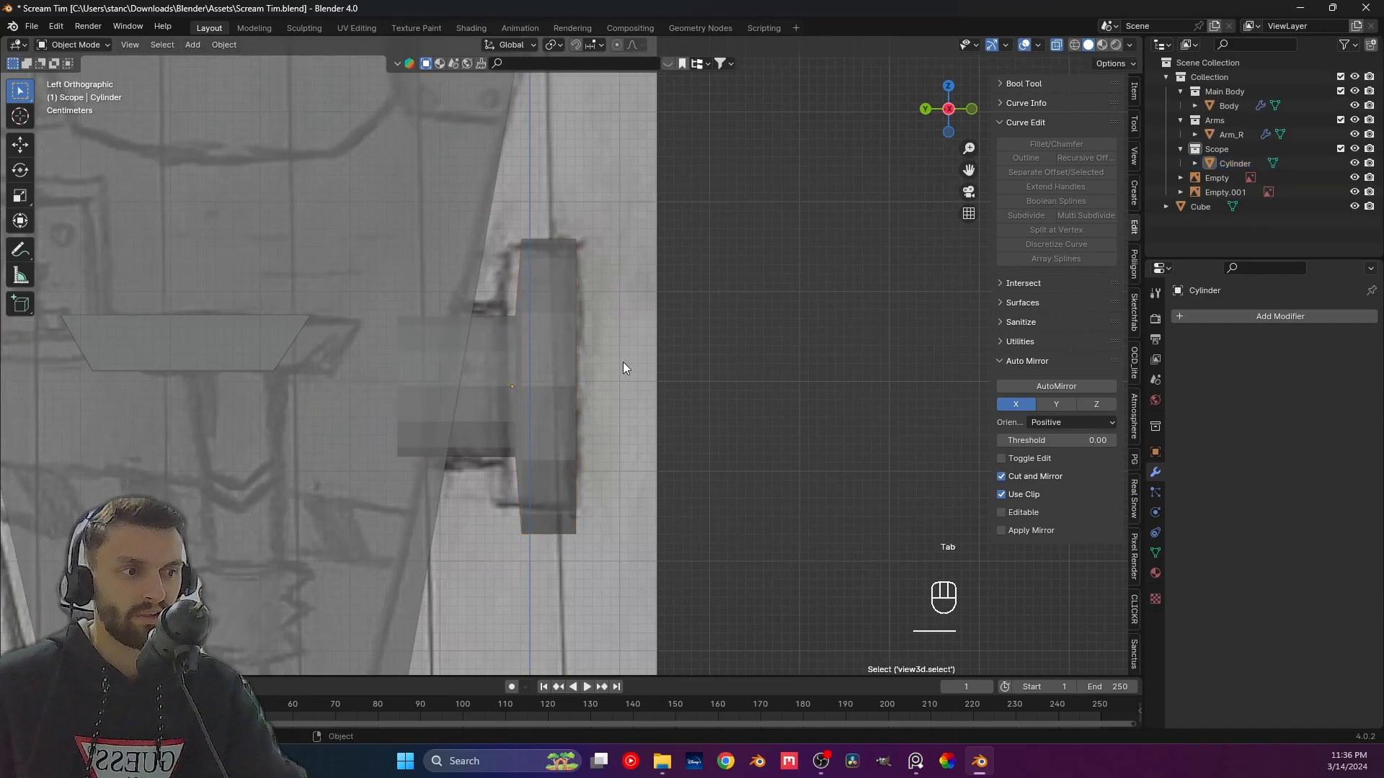
key(ctrl+z)
key(ctrl+z)
key(ctrl+z)
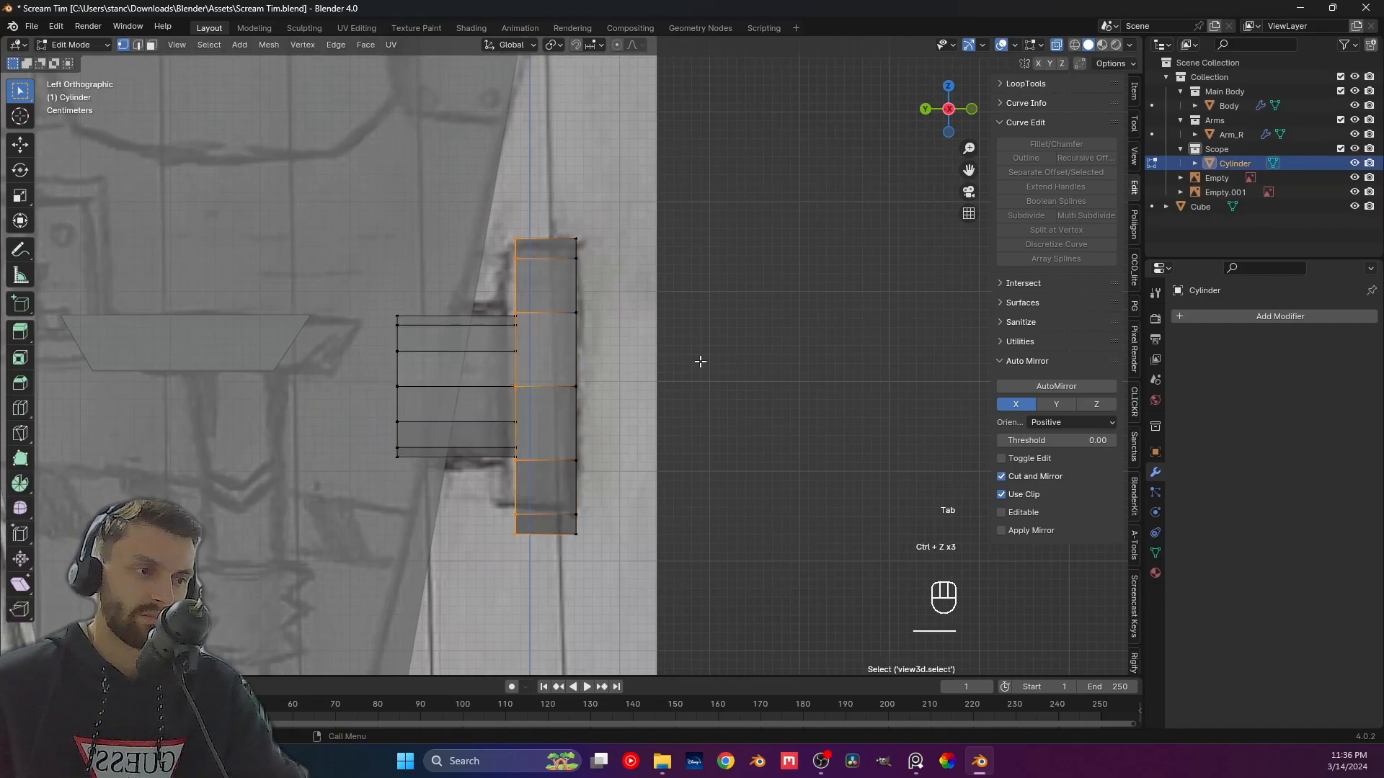
Back in Object Mode, turn off the viewport's X-ray display and rename the cylinder object to Scope.
key(Tab)
click(784, 360)
middle_drag(784, 361, 646, 367)
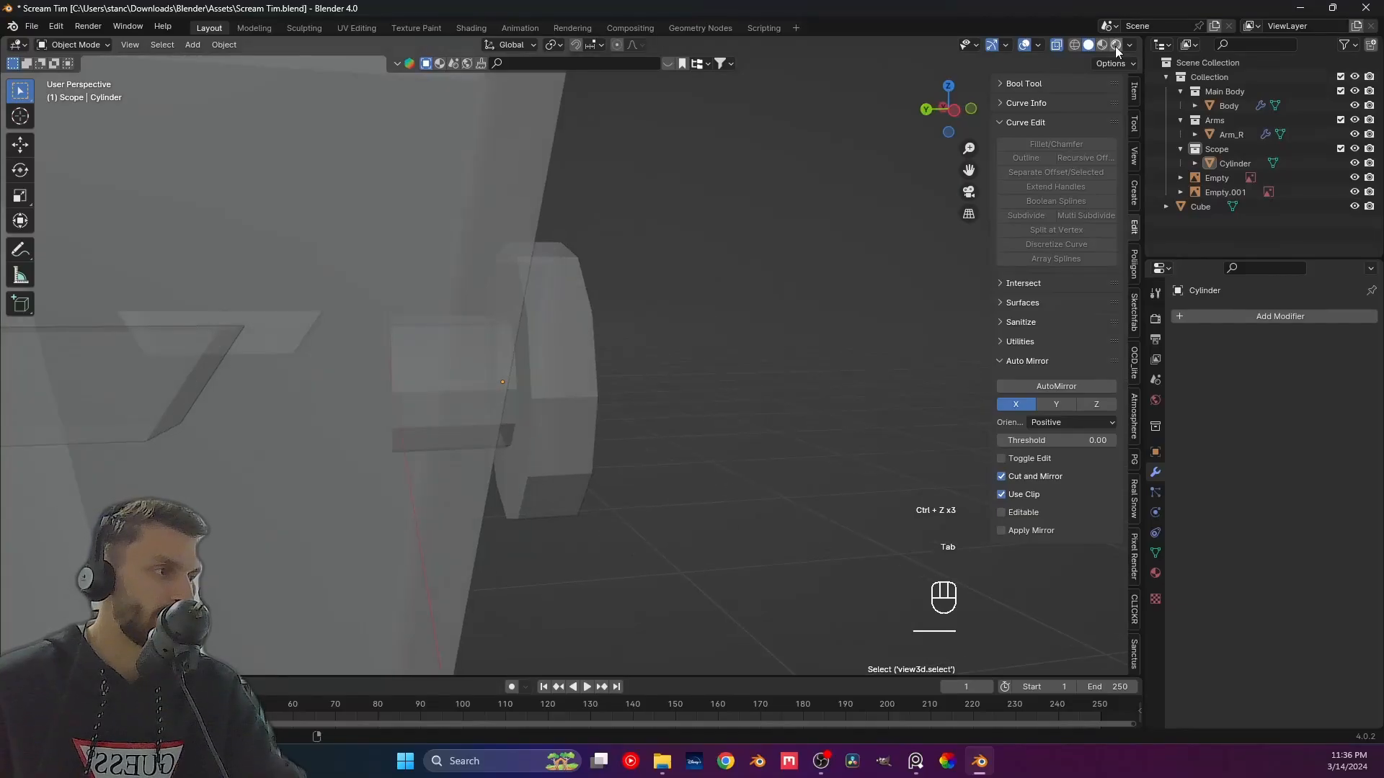
click(1054, 45)
middle_drag(803, 278, 663, 354)
scroll(663, 355, down, 1)
click(663, 356)
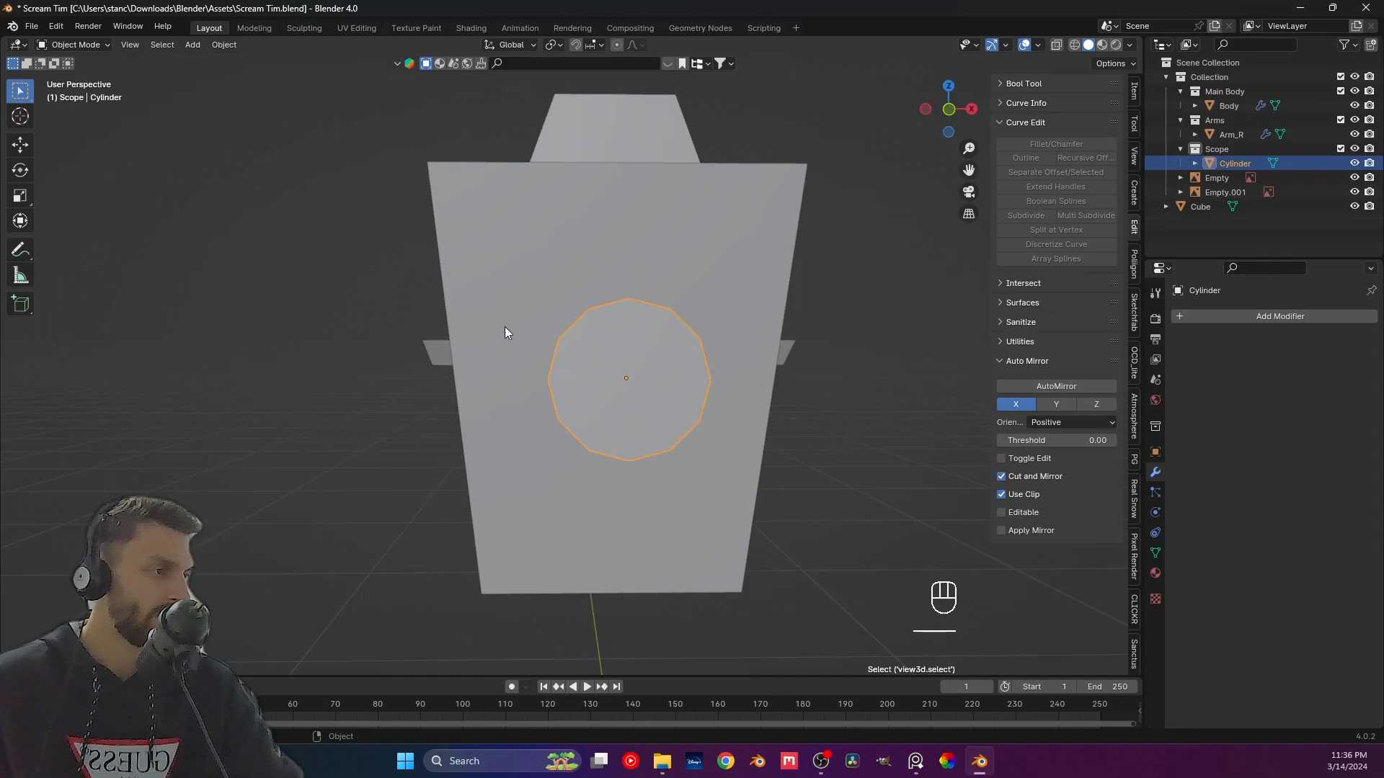
double_click(1237, 163)
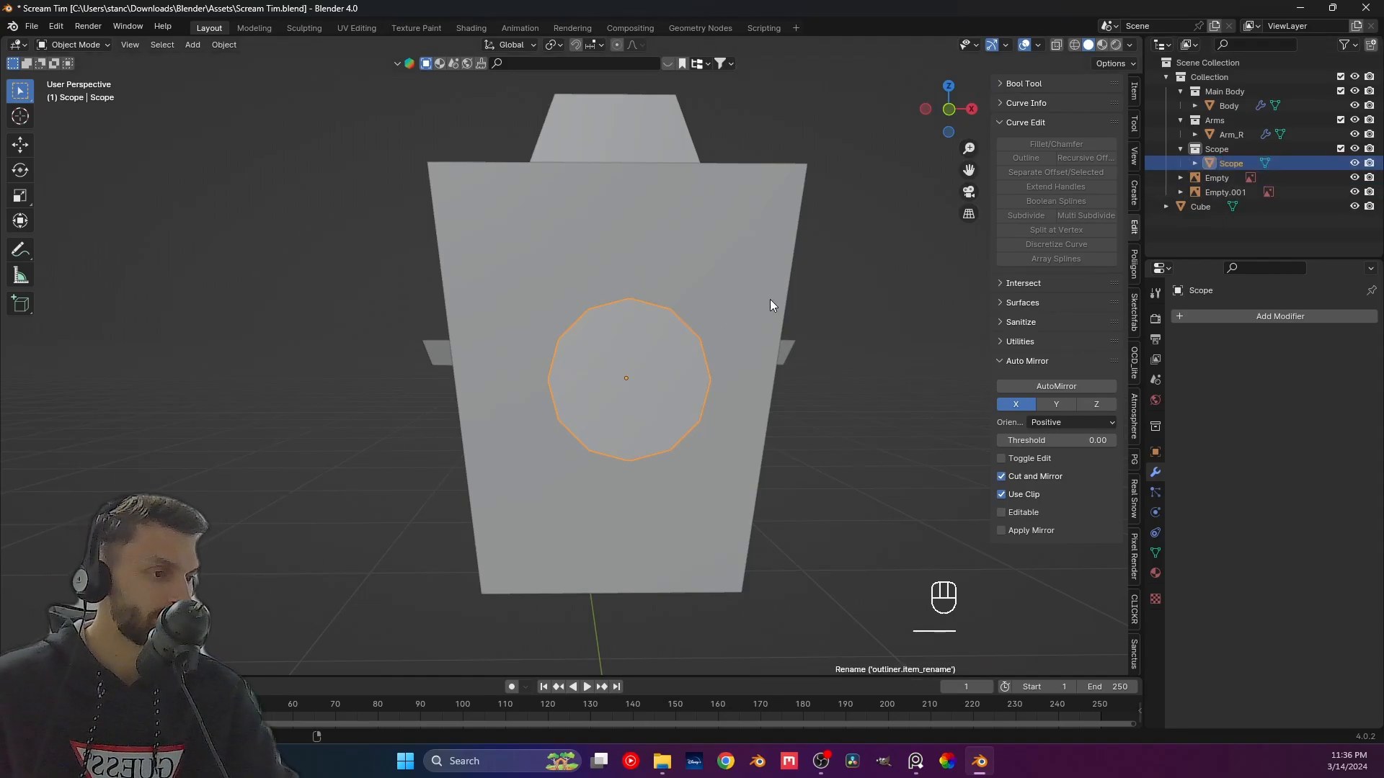
Examine the body, arms and scope against the front reference sketch in the front view.
key(KP_3)
key(KP_1)
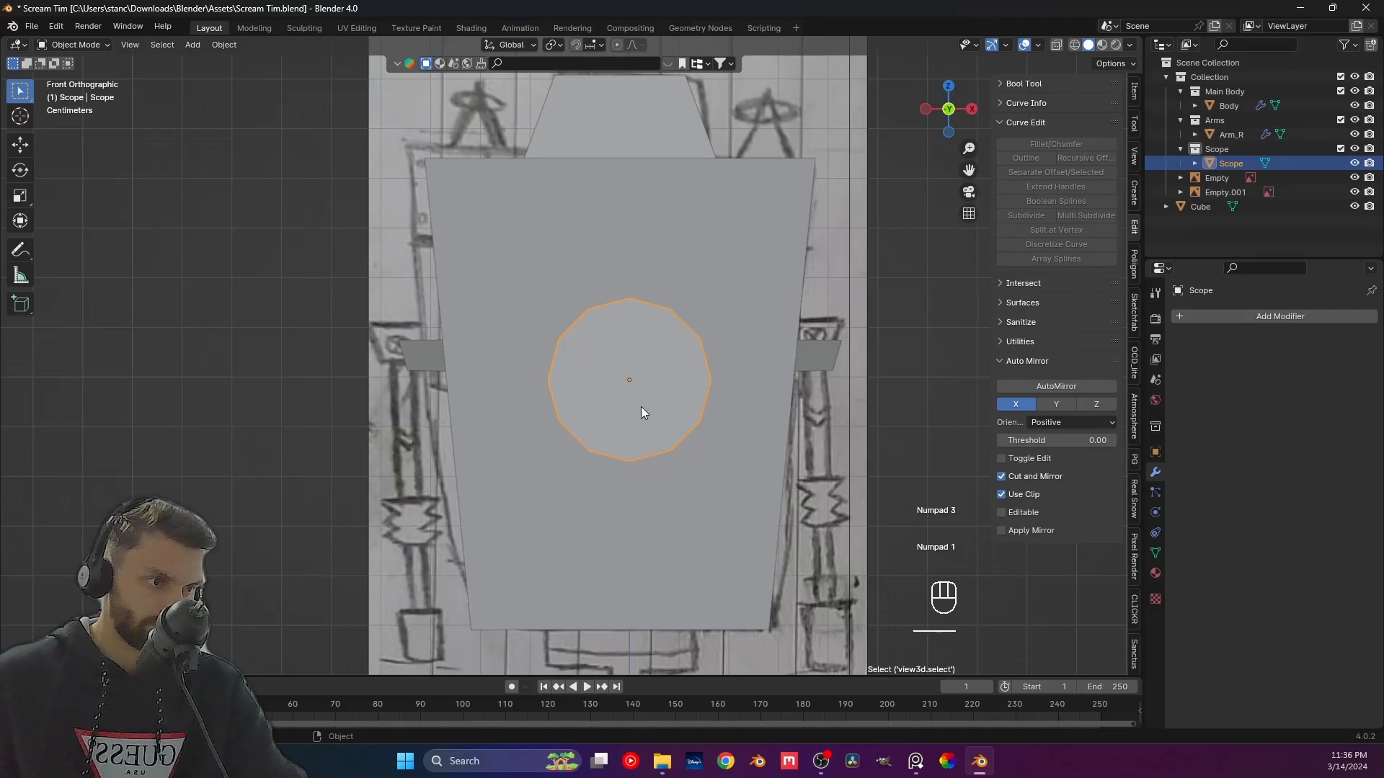
scroll(642, 409, up, 1)
scroll(641, 409, down, 6)
mouse_move(832, 365)
middle_down()
mouse_move(638, 301)
mouse_move(587, 335)
mouse_move(613, 336)
mouse_move(525, 337)
middle_up()
key(KP_1)
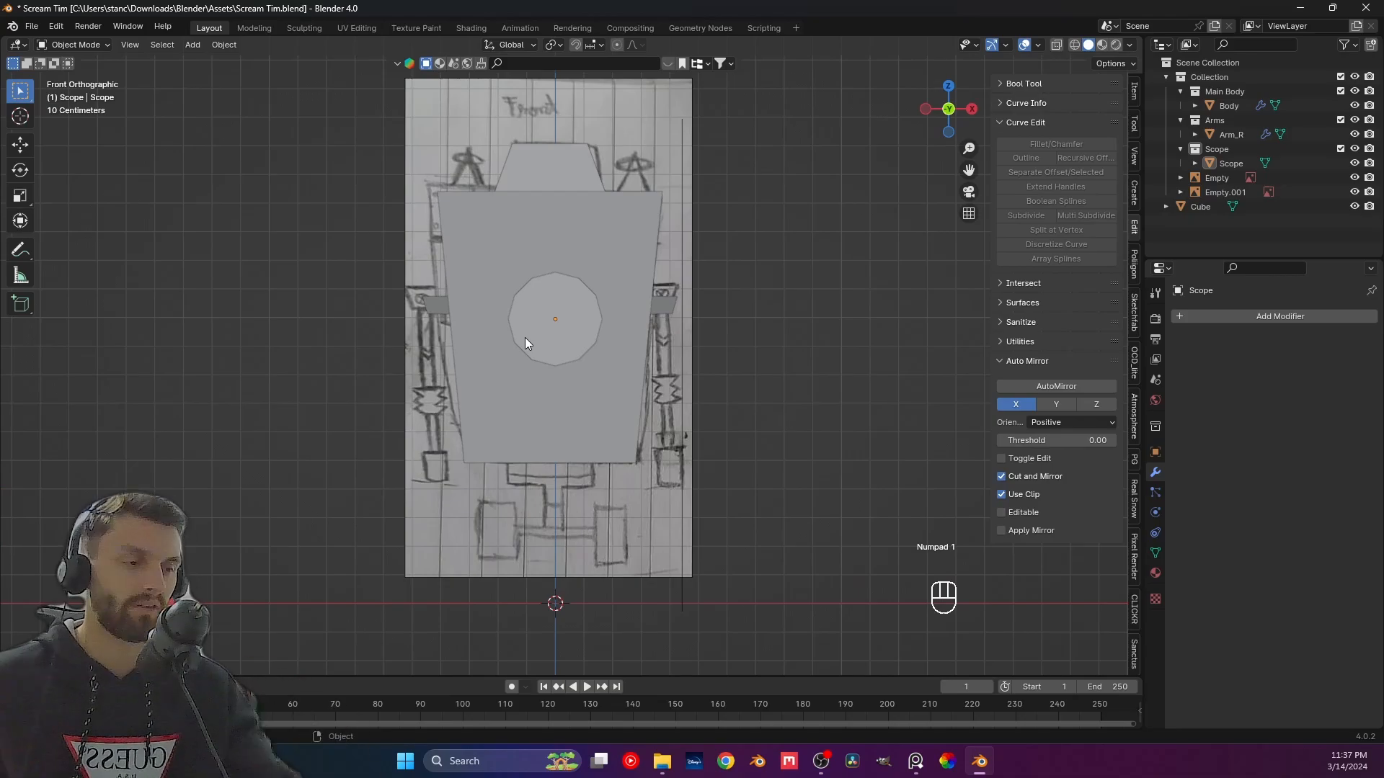
shift+middle_drag(579, 395, 587, 358)
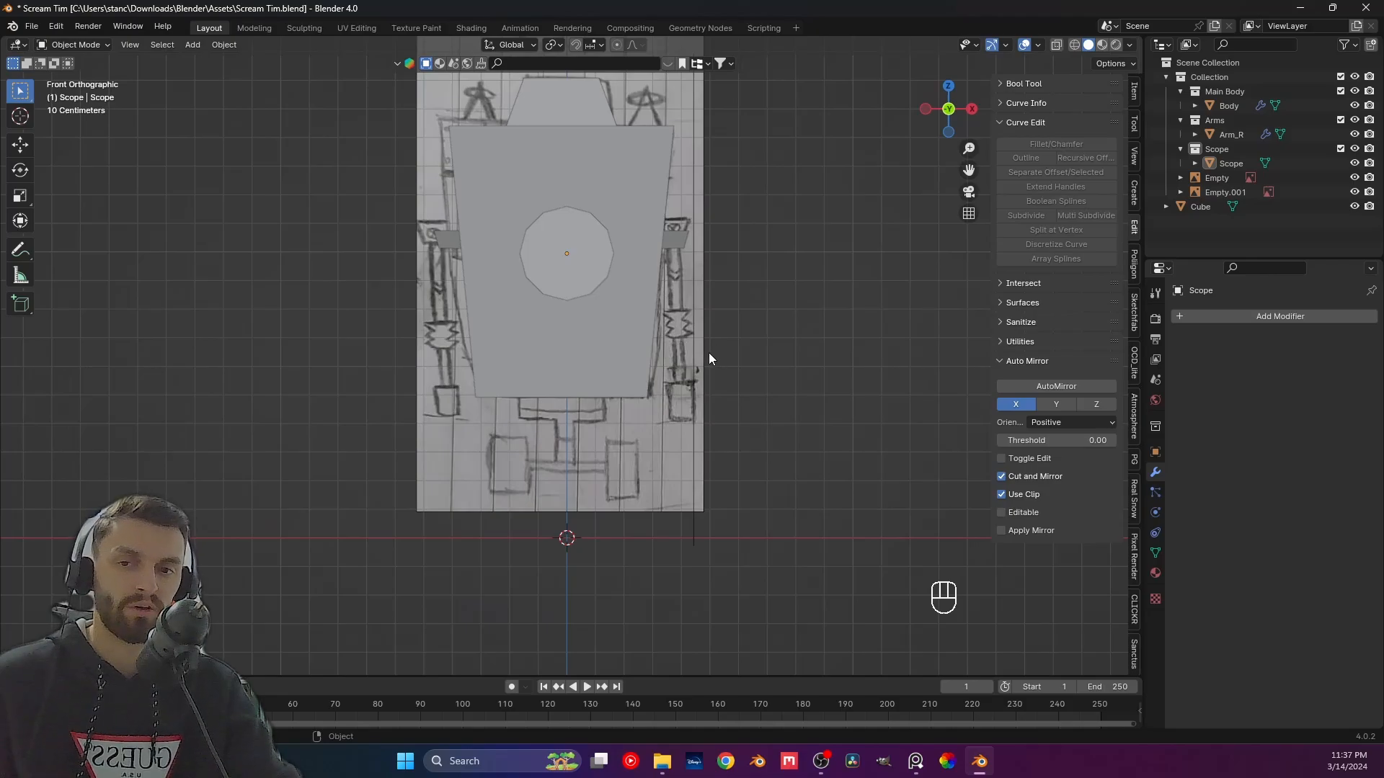
shift+middle_drag(708, 352, 680, 391)
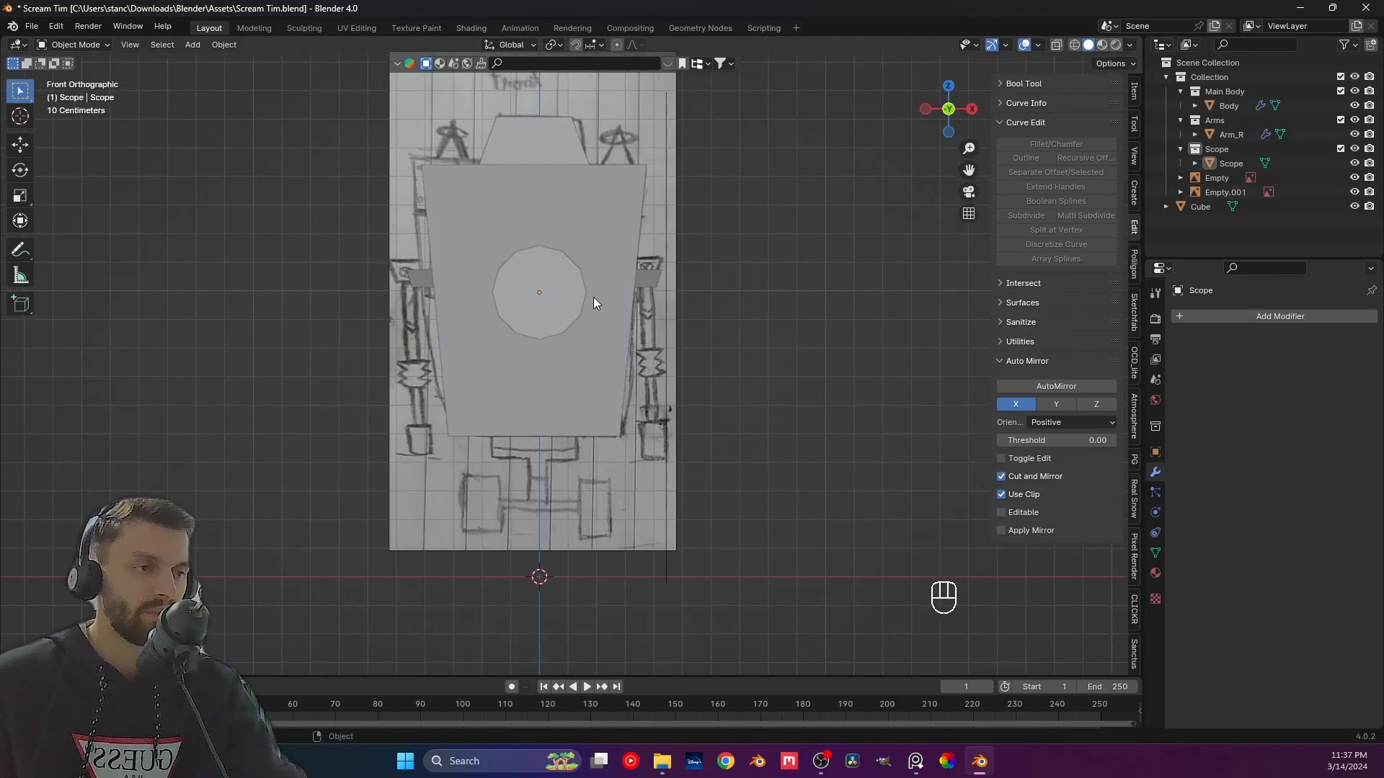
shift+middle_drag(594, 297, 600, 331)
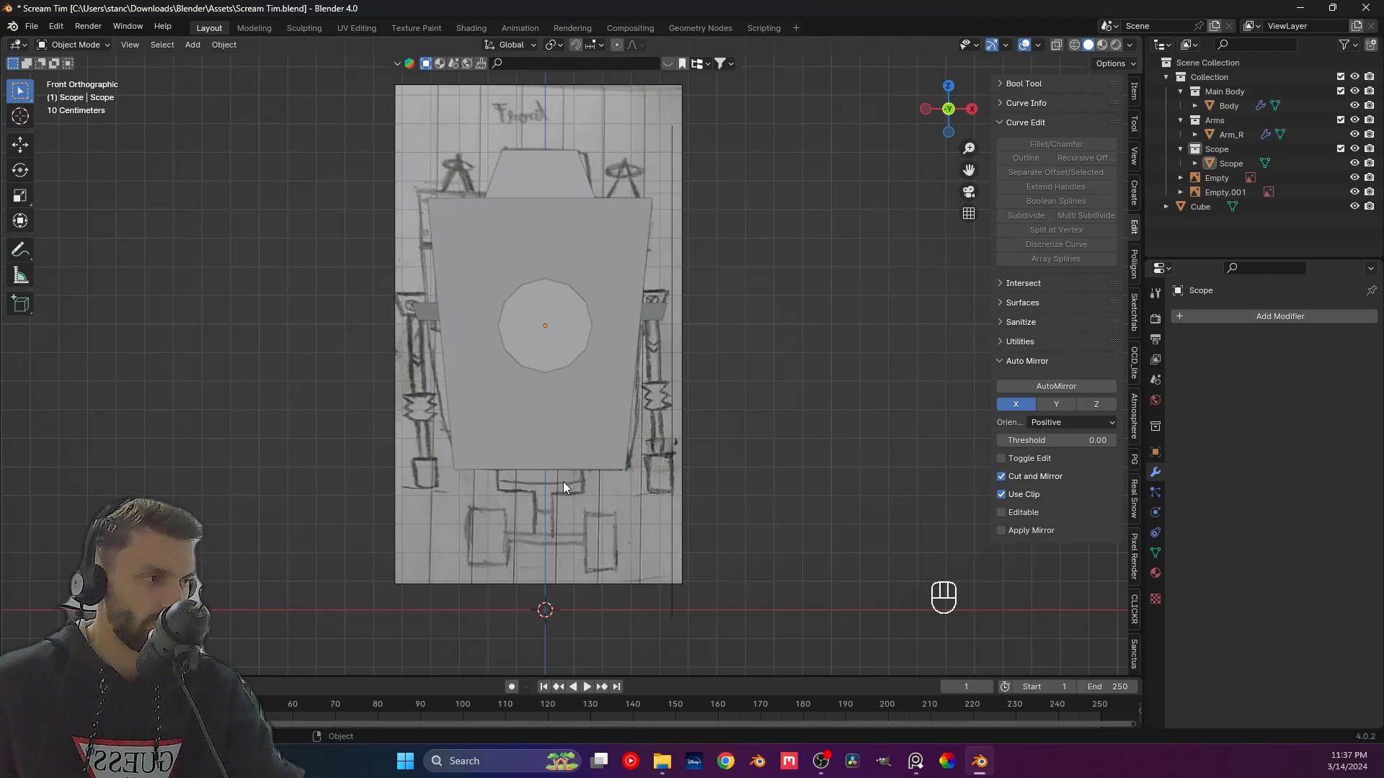
Make Arms the active collection for new objects.
click(1220, 123)
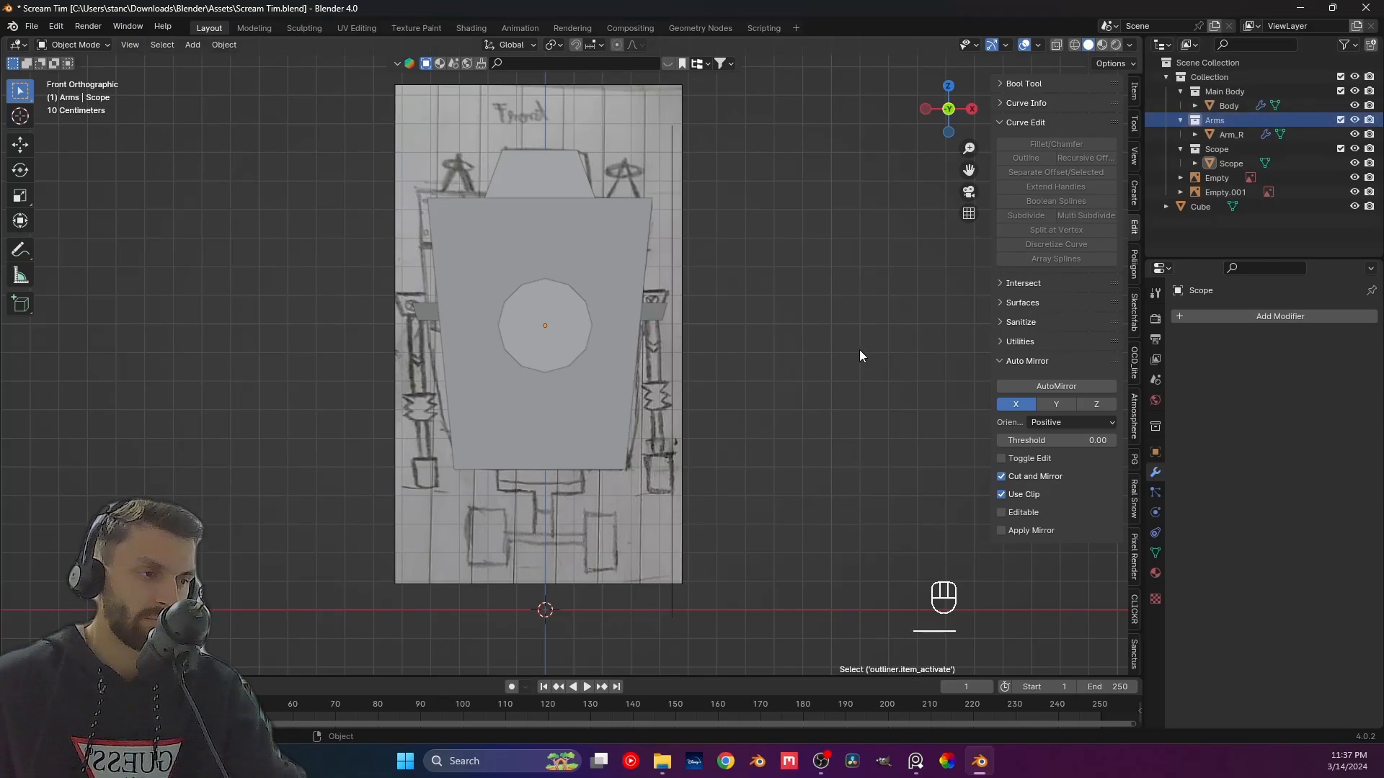
scroll(634, 363, up, 2)
key(Tab)
key(Tab)
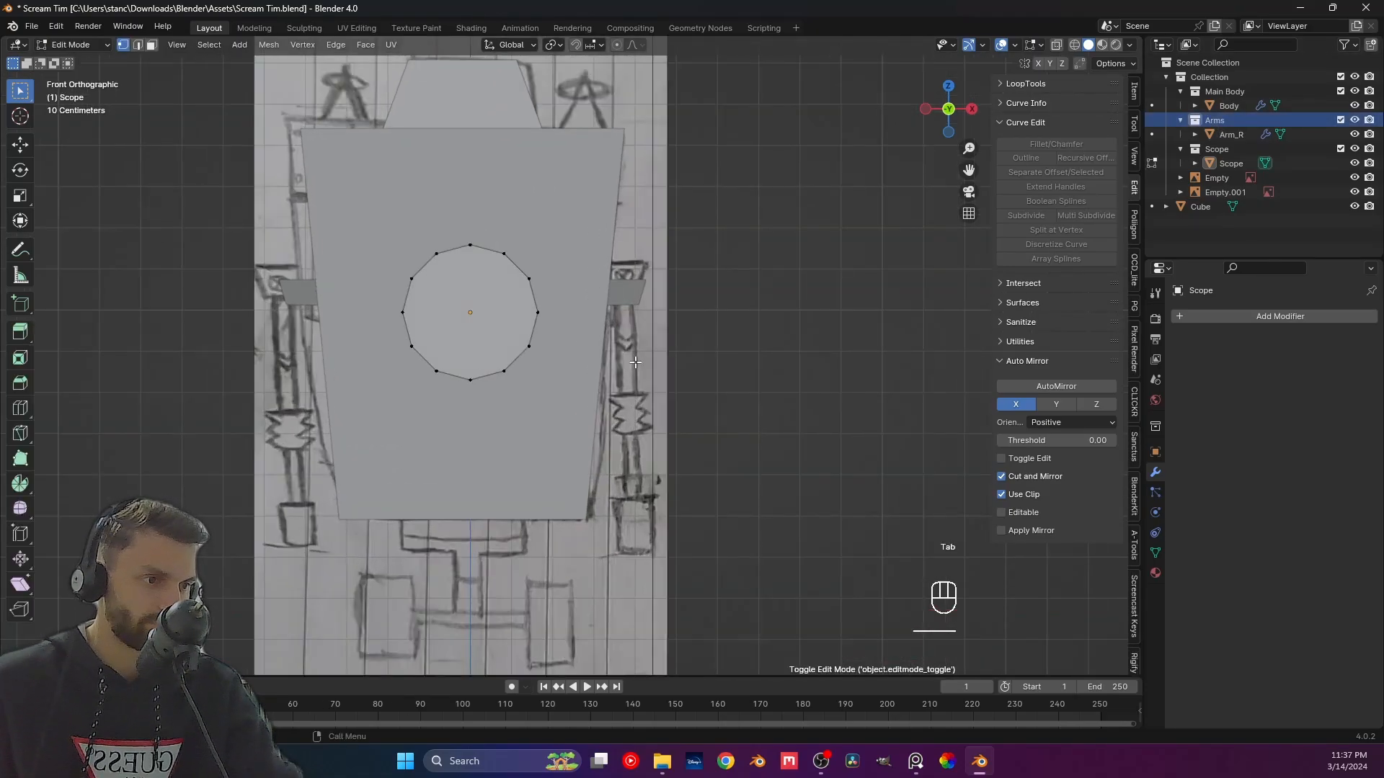
Select the underside face of the Arm_R block in Edit Mode and snap the 3D cursor to its centre.
click(633, 295)
shift+middle_drag(667, 336, 532, 371)
key(Tab)
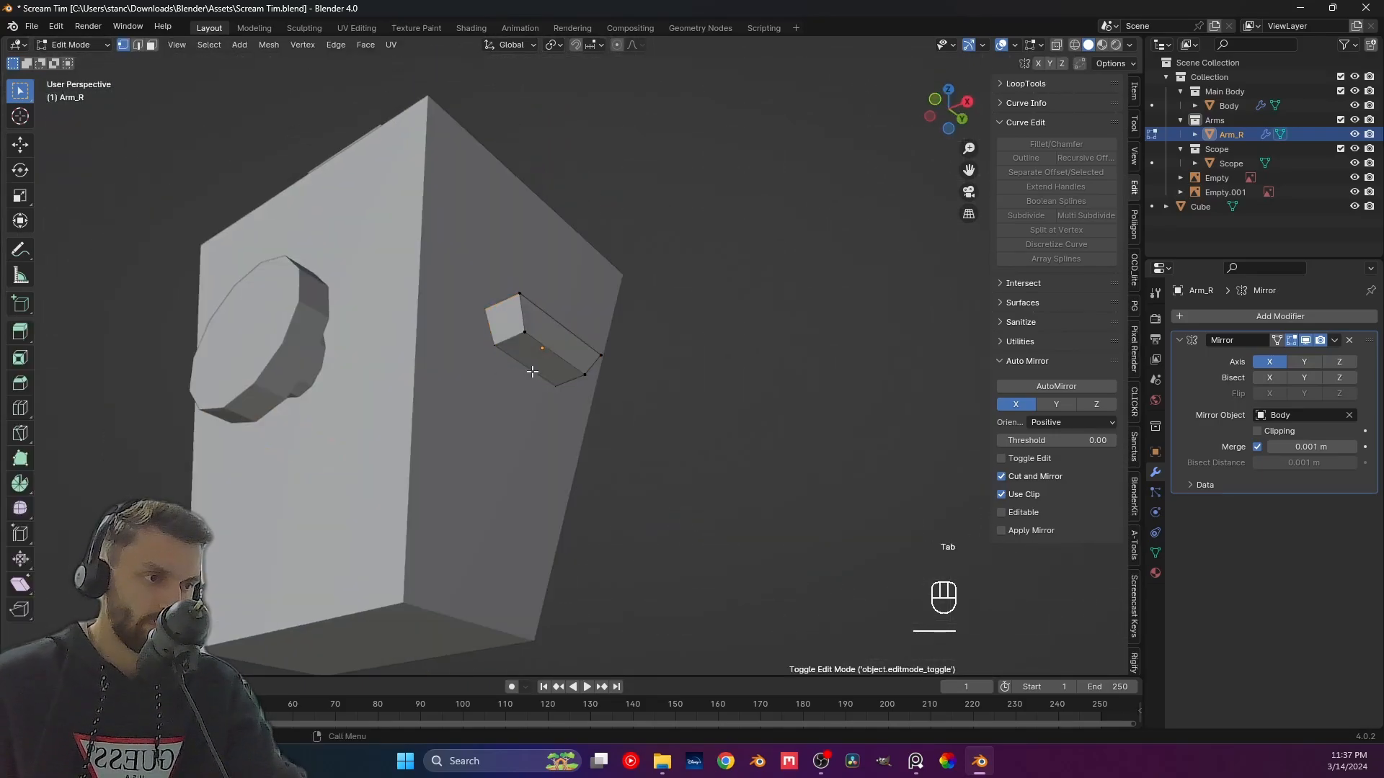
key(3)
click(535, 357)
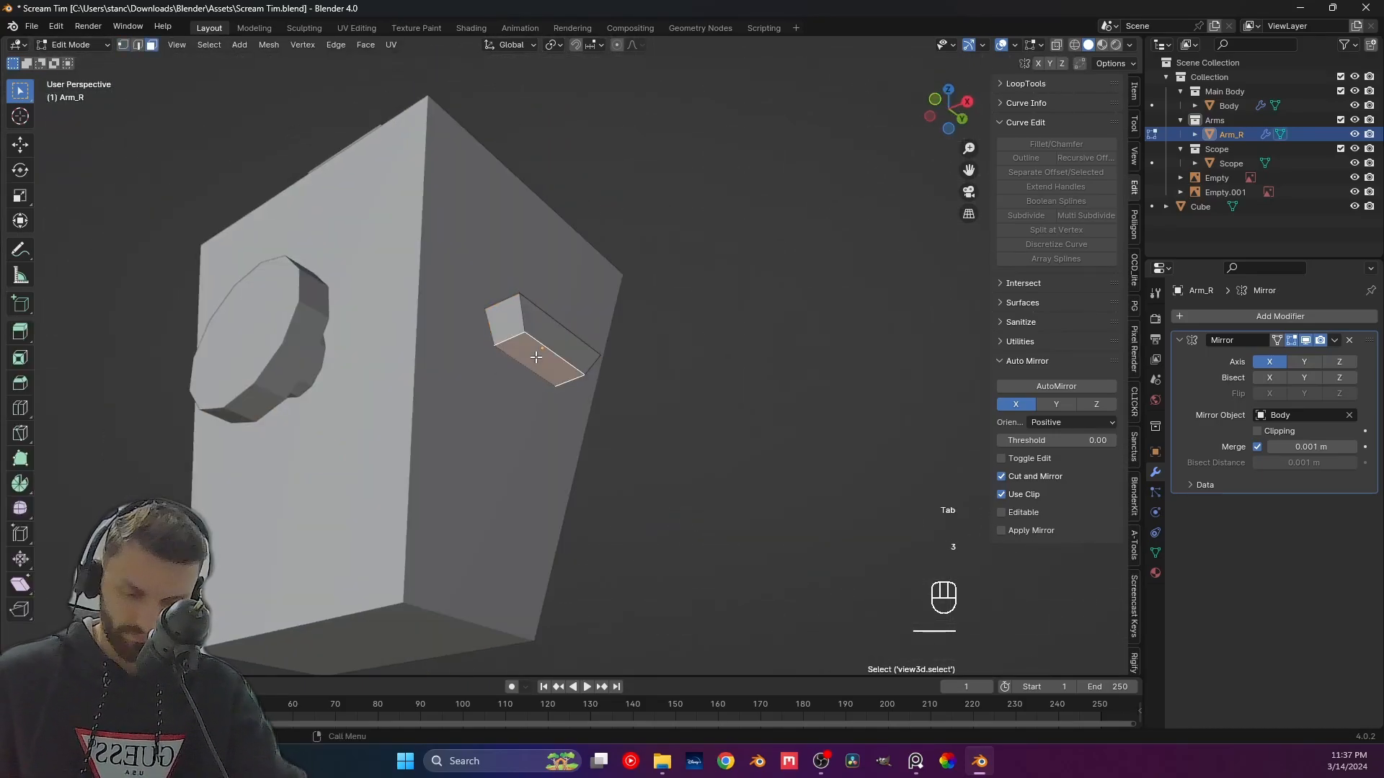
key(shift+s)
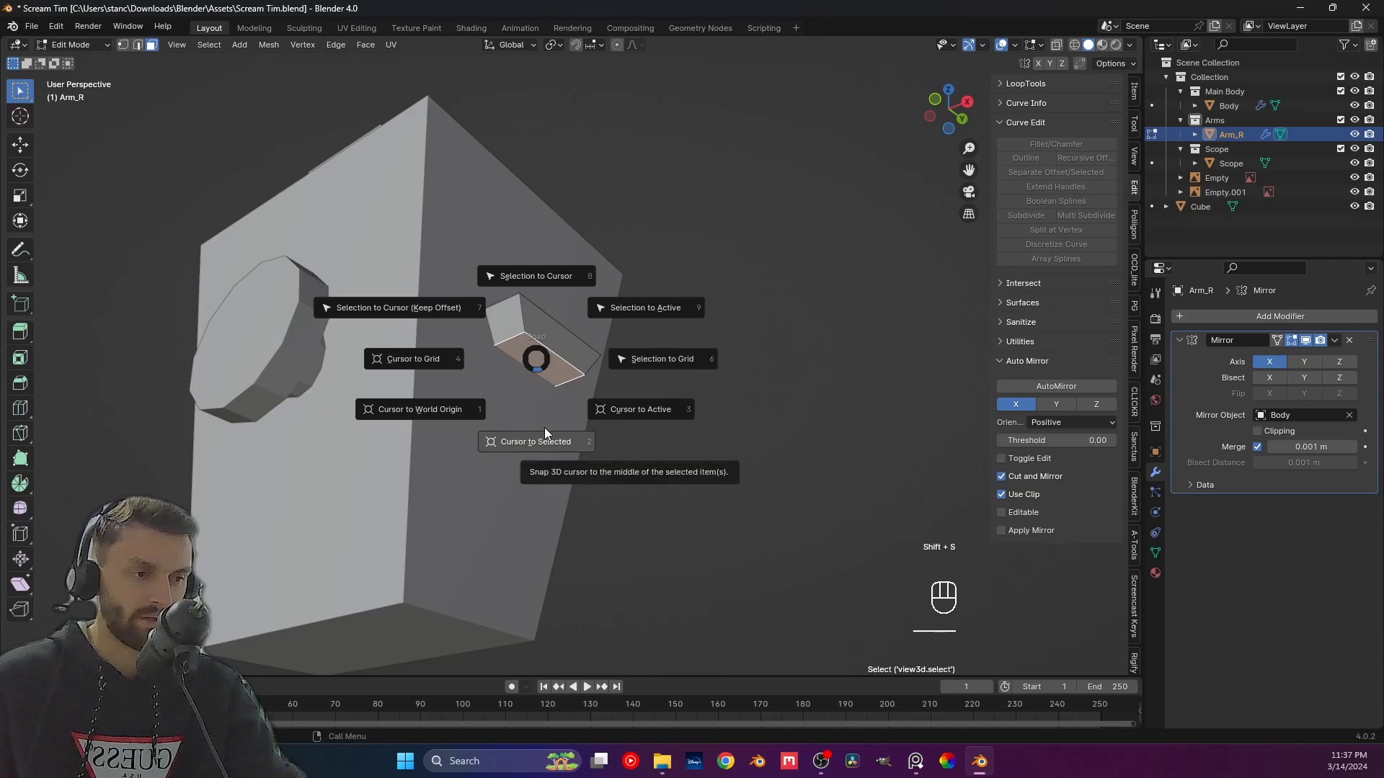
click(538, 447)
key(Tab)
In Object Mode, add a cube at the 3D cursor under the Arm_R block and scale it down uniformly in the front view.
key(KP_1)
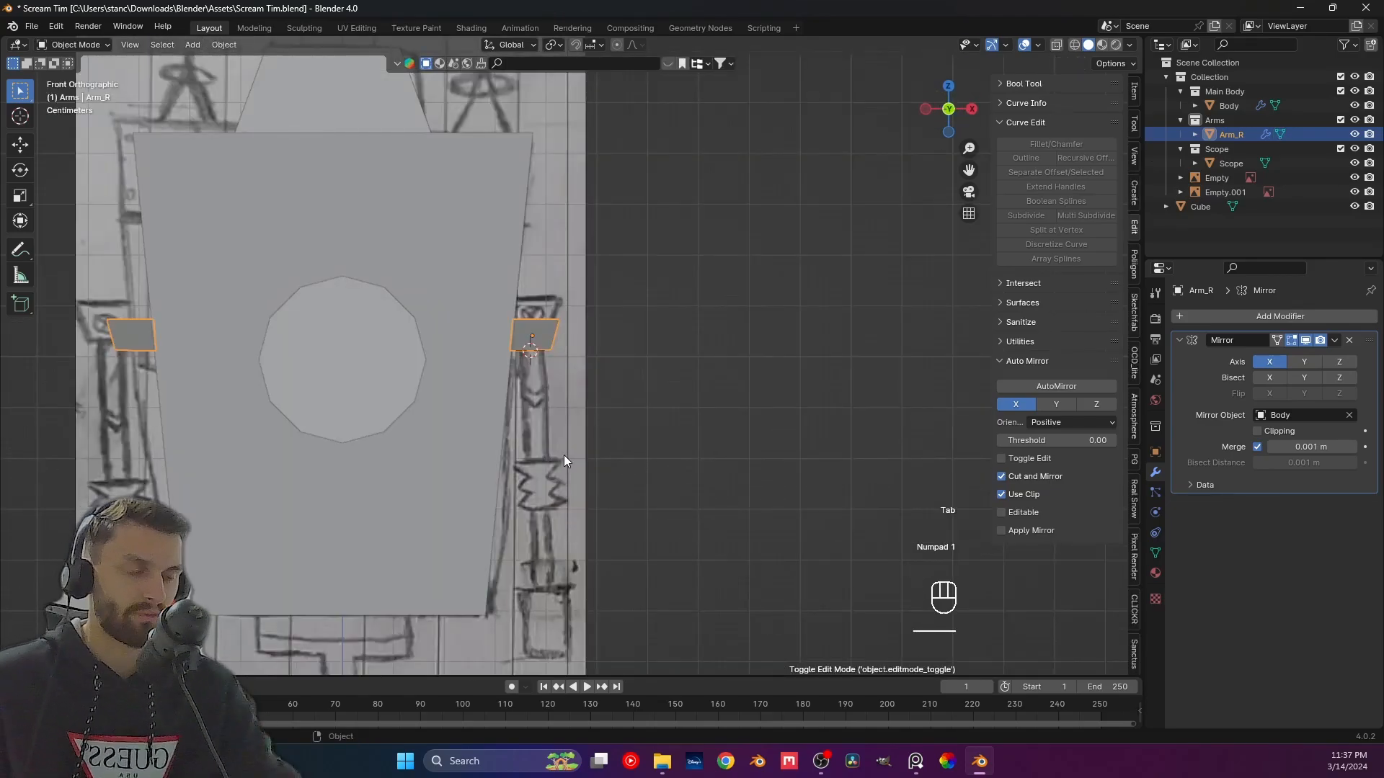
click(647, 417)
scroll(633, 362, down, 3)
key(shift+a)
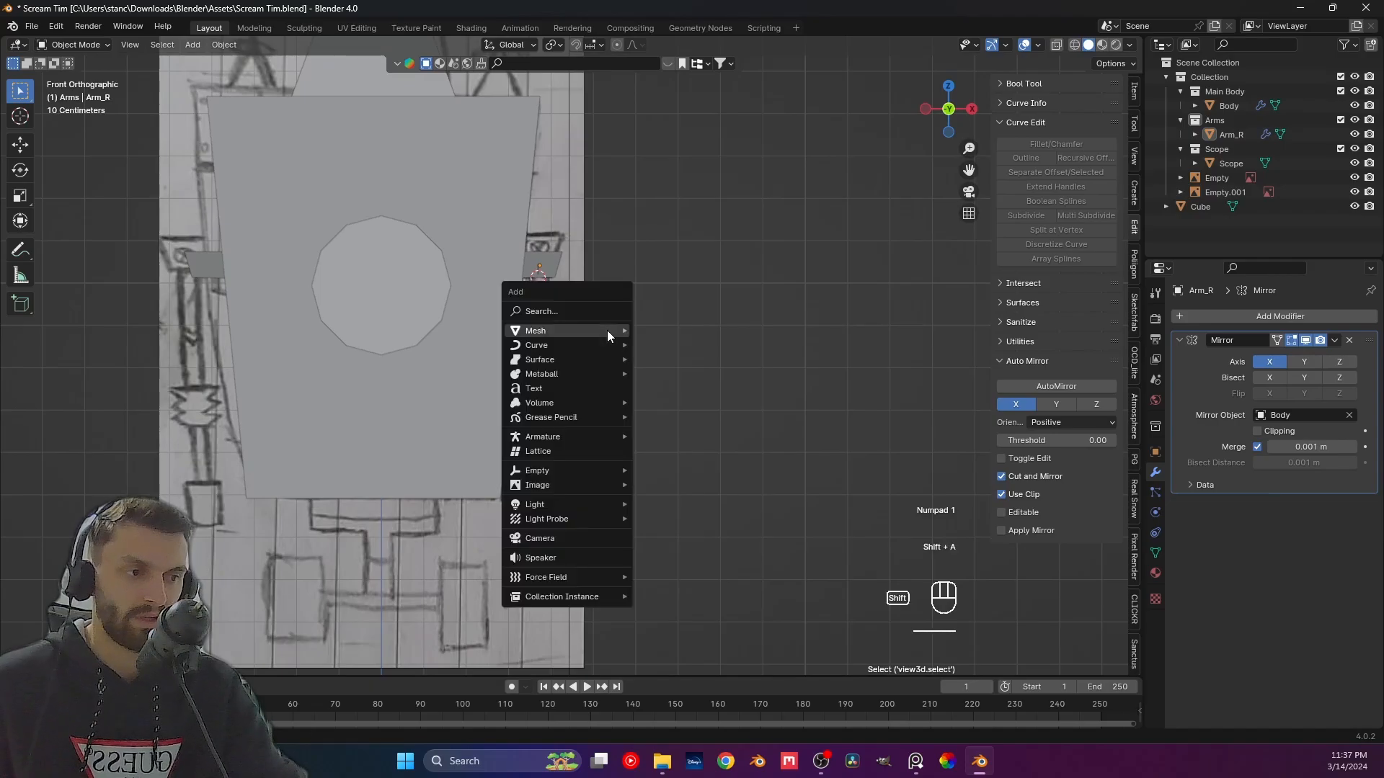
mouse_move(606, 333)
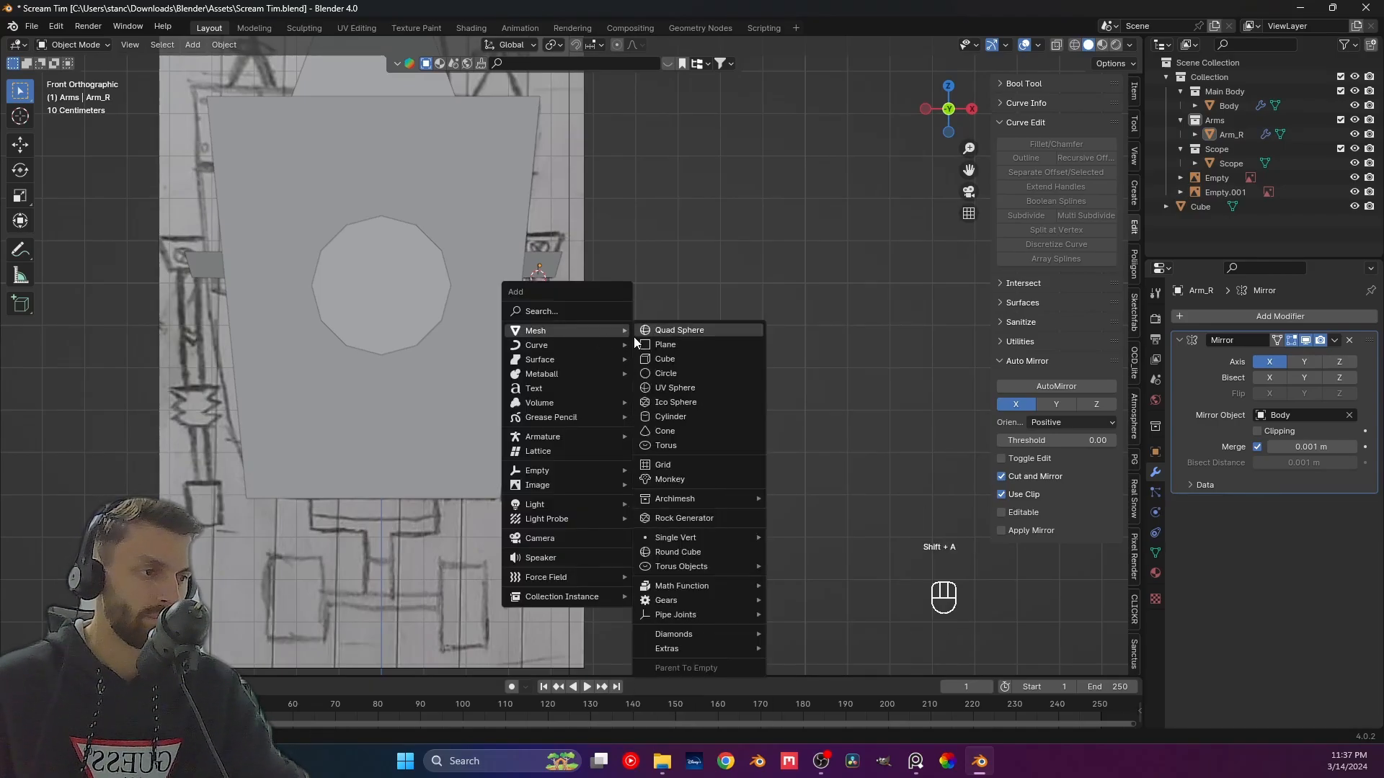
click(681, 360)
key(s)
click(603, 286)
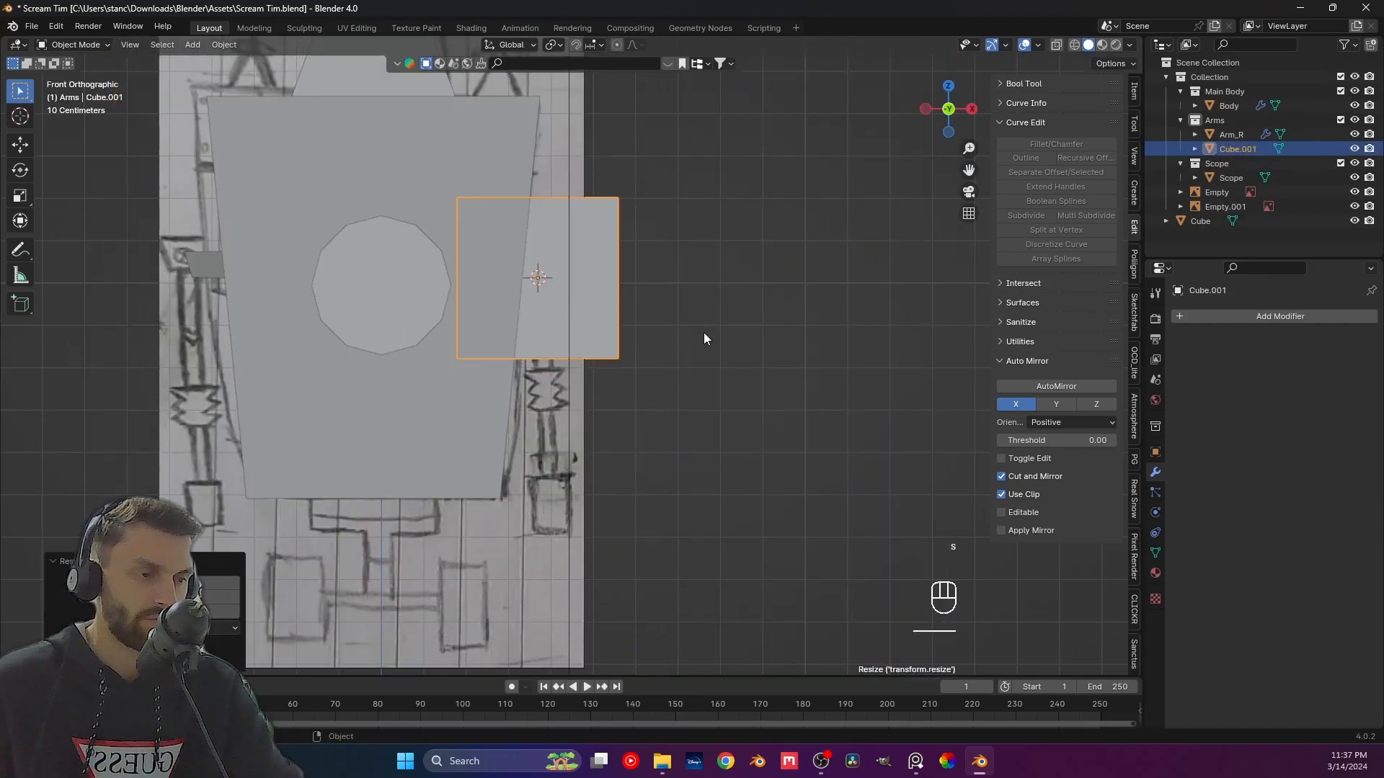
Scale the new cube to about 0.15 with Z locked and lower it about 0.19 m along Z beneath the Arm_R block.
key(s)
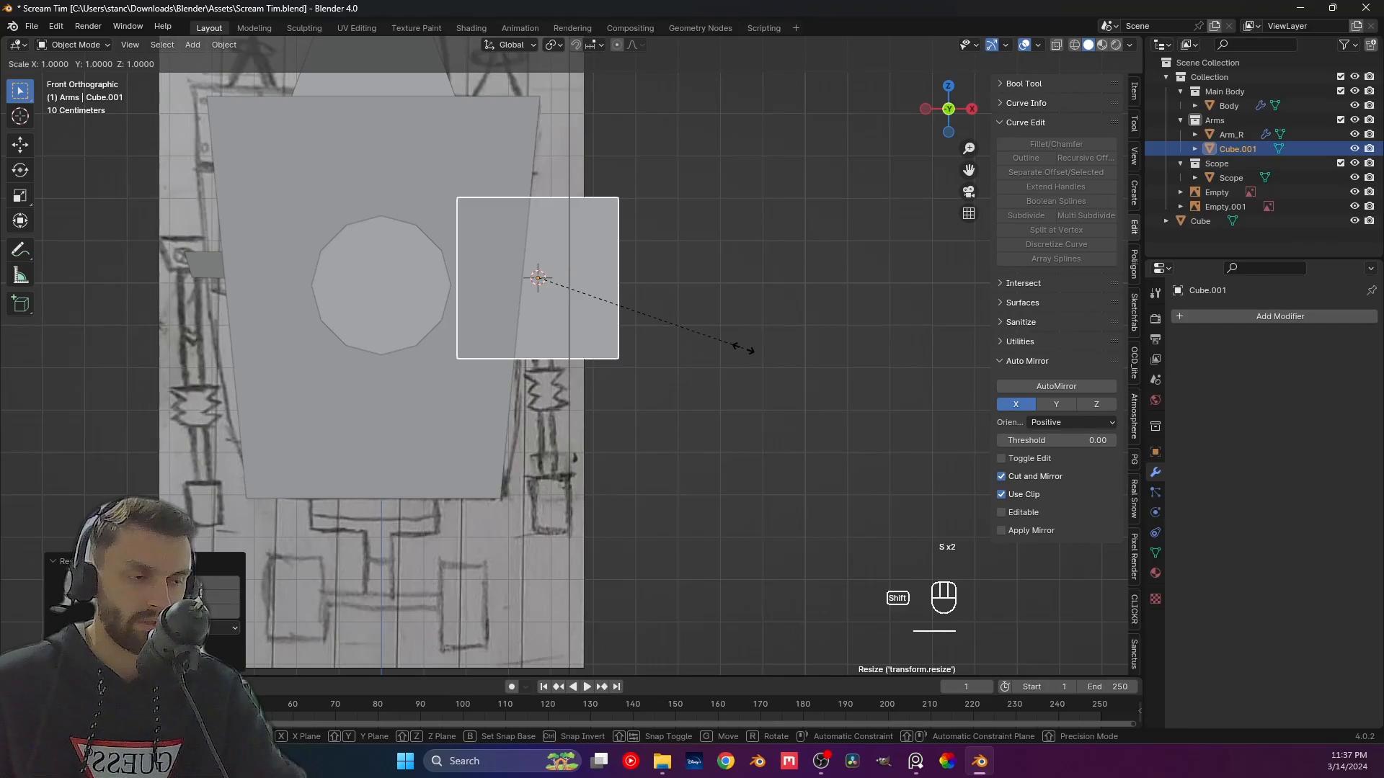
key(shift+z)
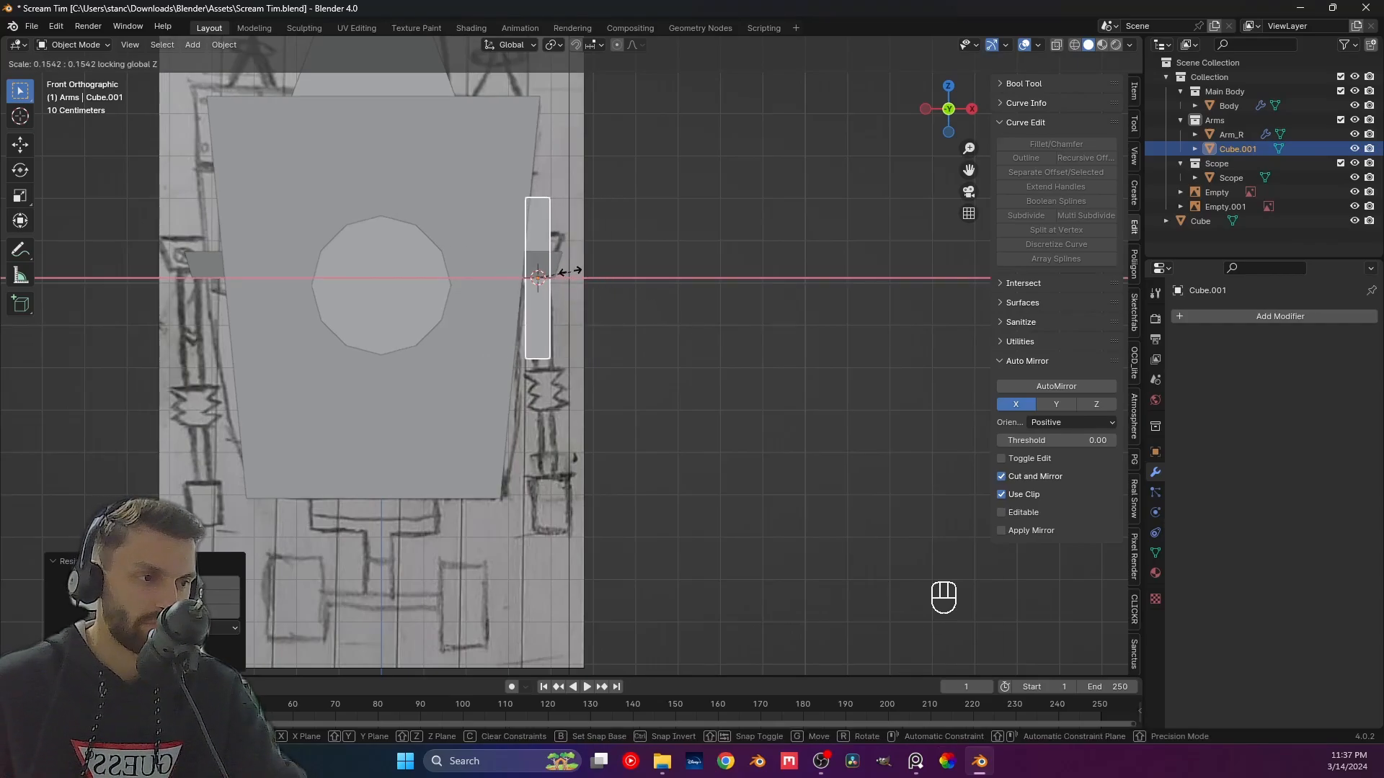
click(579, 279)
shift+middle_drag(579, 279, 604, 369)
key(g)
key(z)
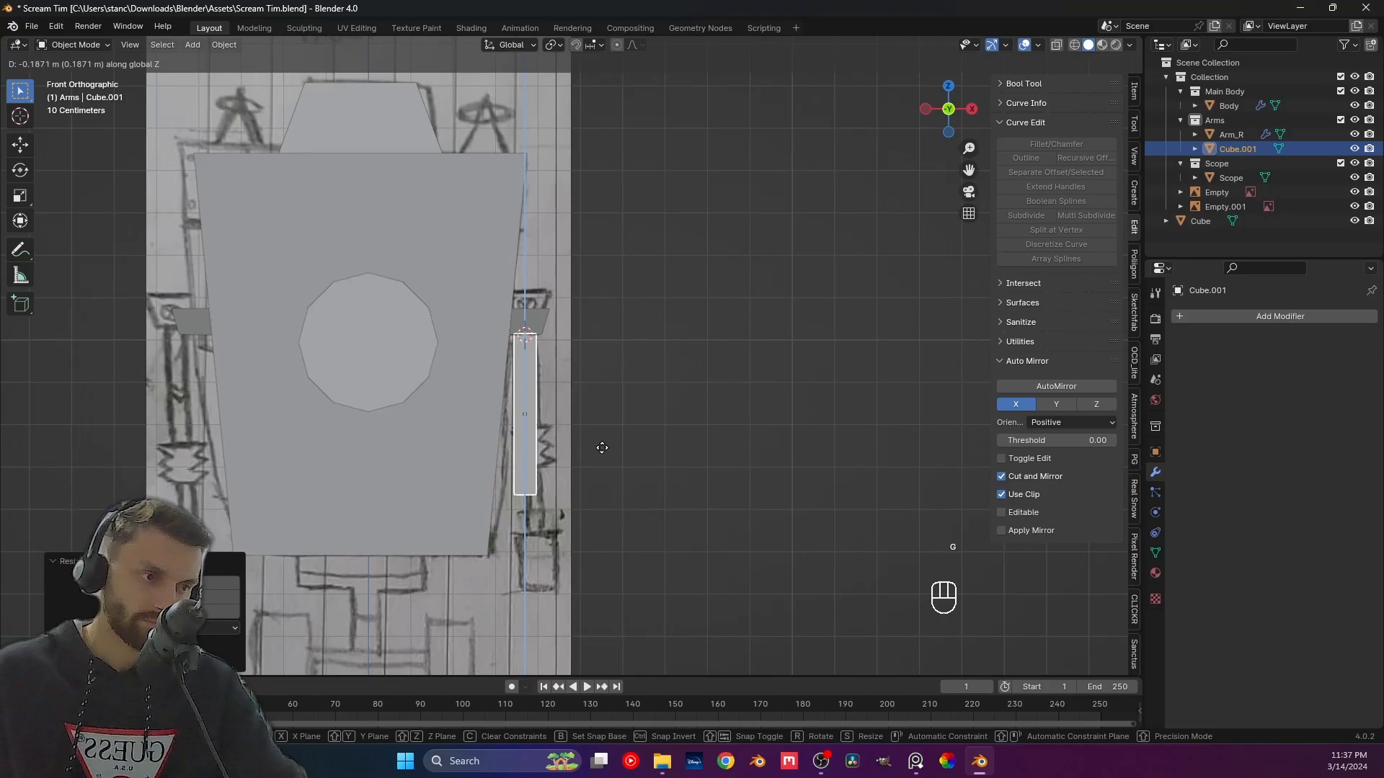
click(595, 449)
Widen the Arm_R block by moving its outer side vertices about 0.016 m outward along X, using X-ray in Edit Mode.
scroll(582, 448, down, 1)
scroll(551, 422, up, 3)
shift+middle_drag(548, 396, 578, 365)
scroll(578, 365, up, 2)
click(565, 252)
key(Tab)
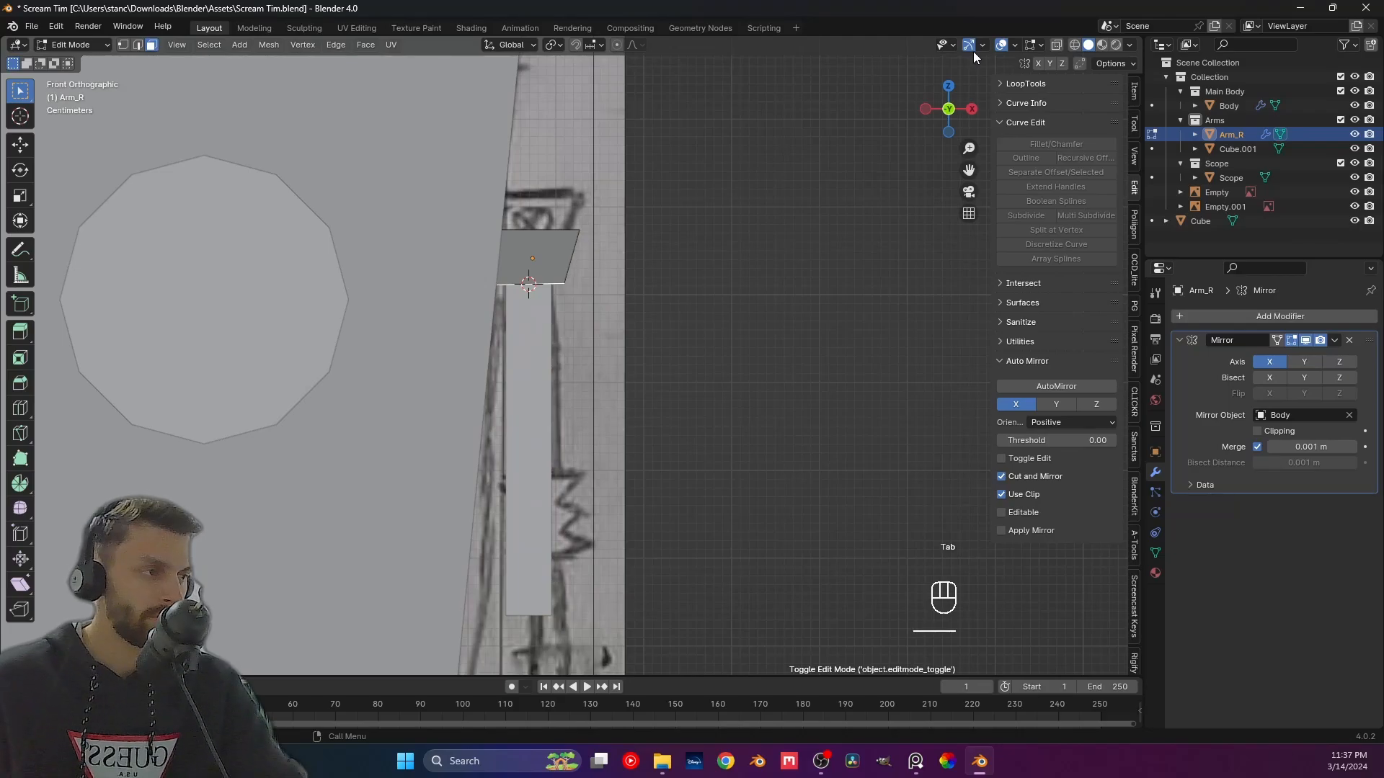
click(1056, 45)
key(1)
drag(551, 198, 629, 295)
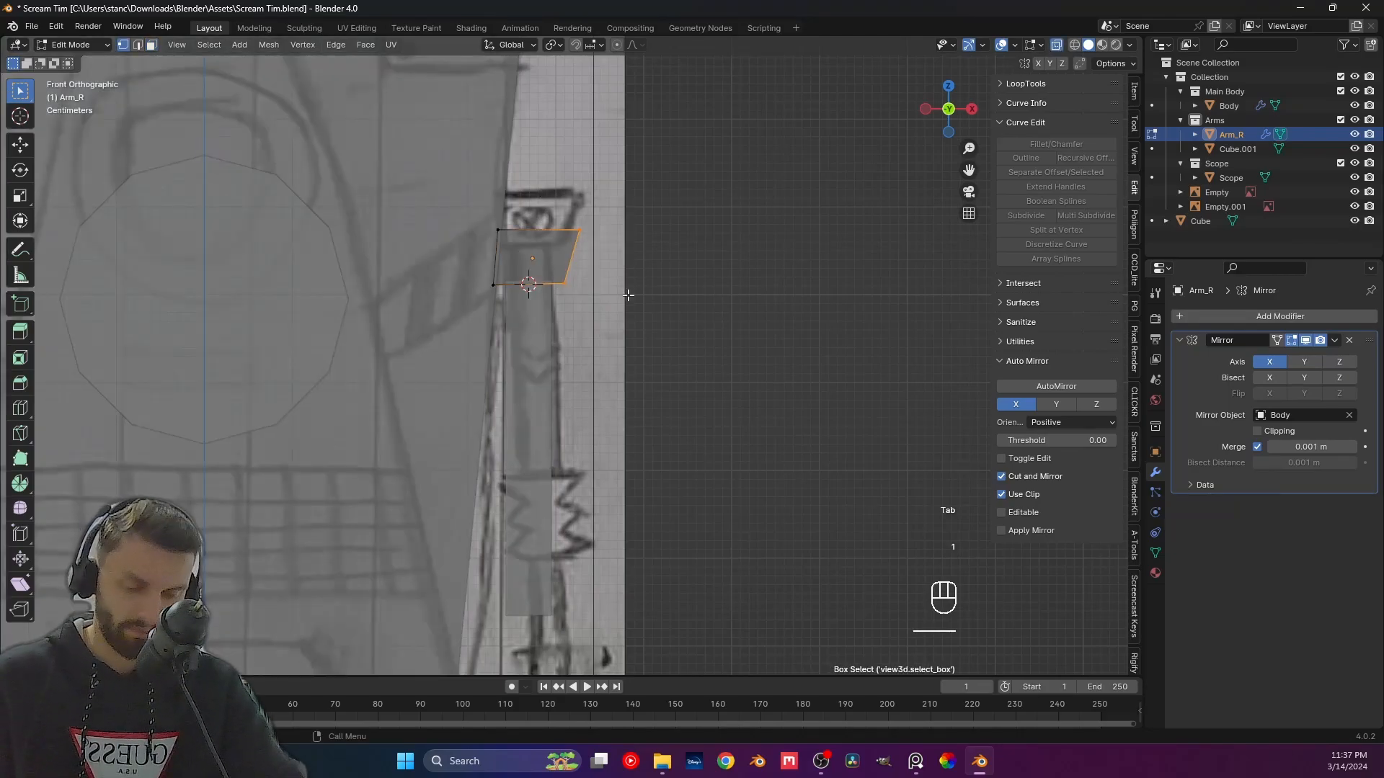
key(g)
key(x)
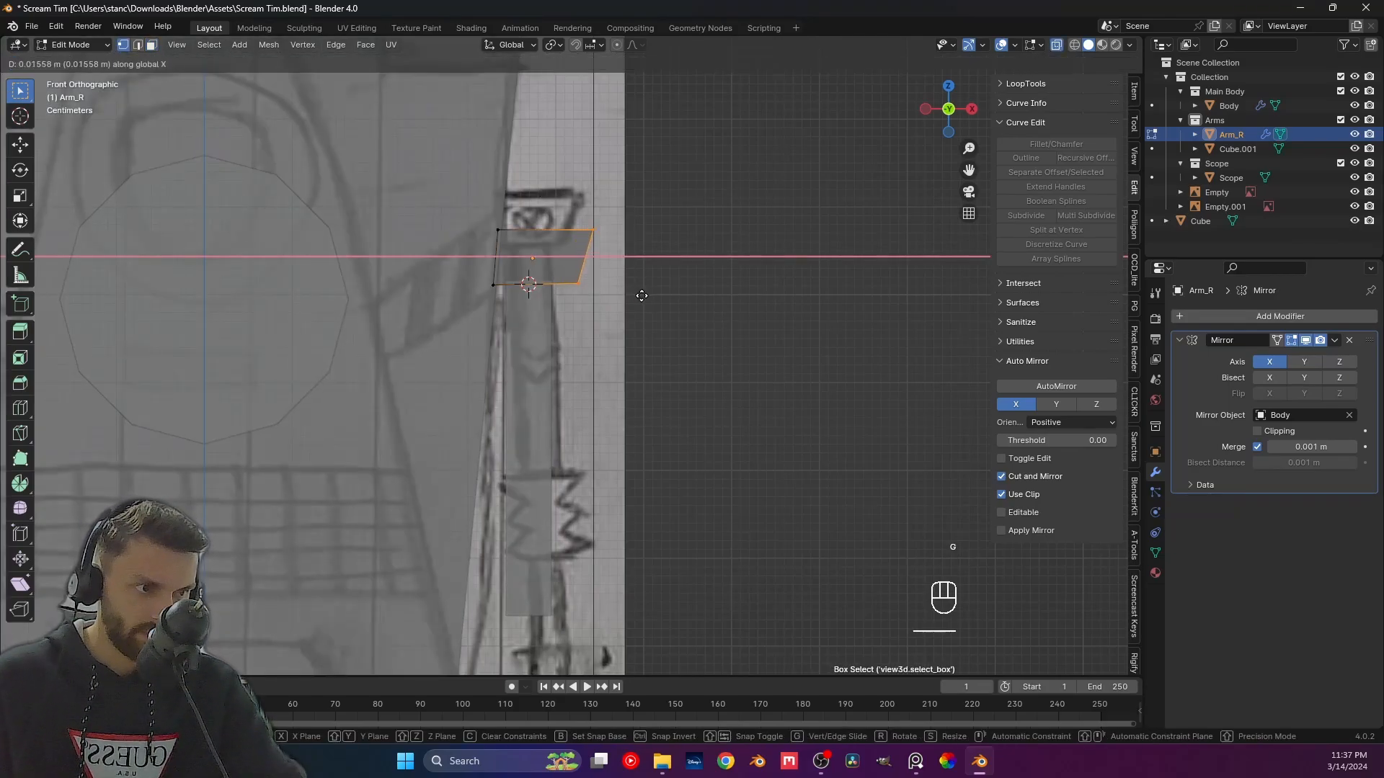
click(641, 295)
key(Tab)
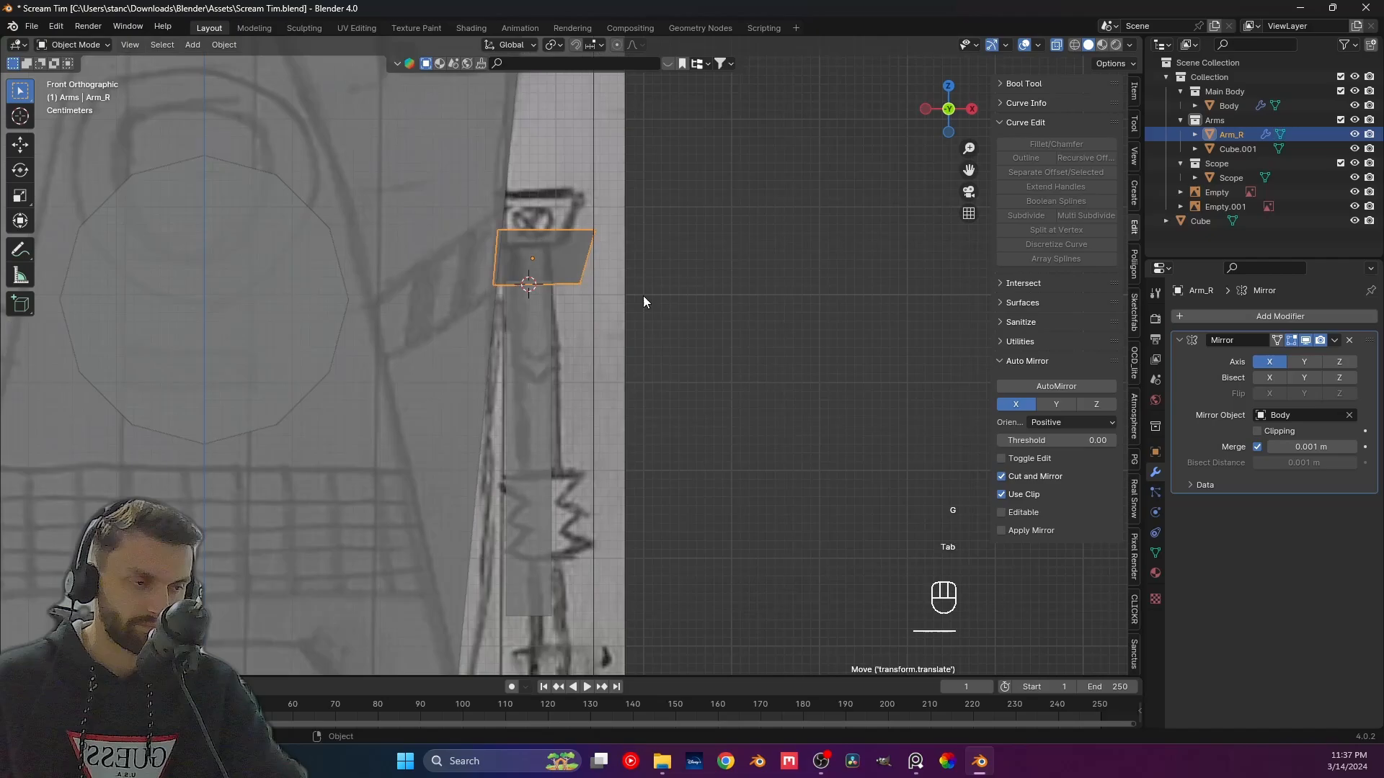
Turn off X-ray and shift the lower arm cube slightly outward along X under the Arm_R block.
click(539, 340)
click(1057, 45)
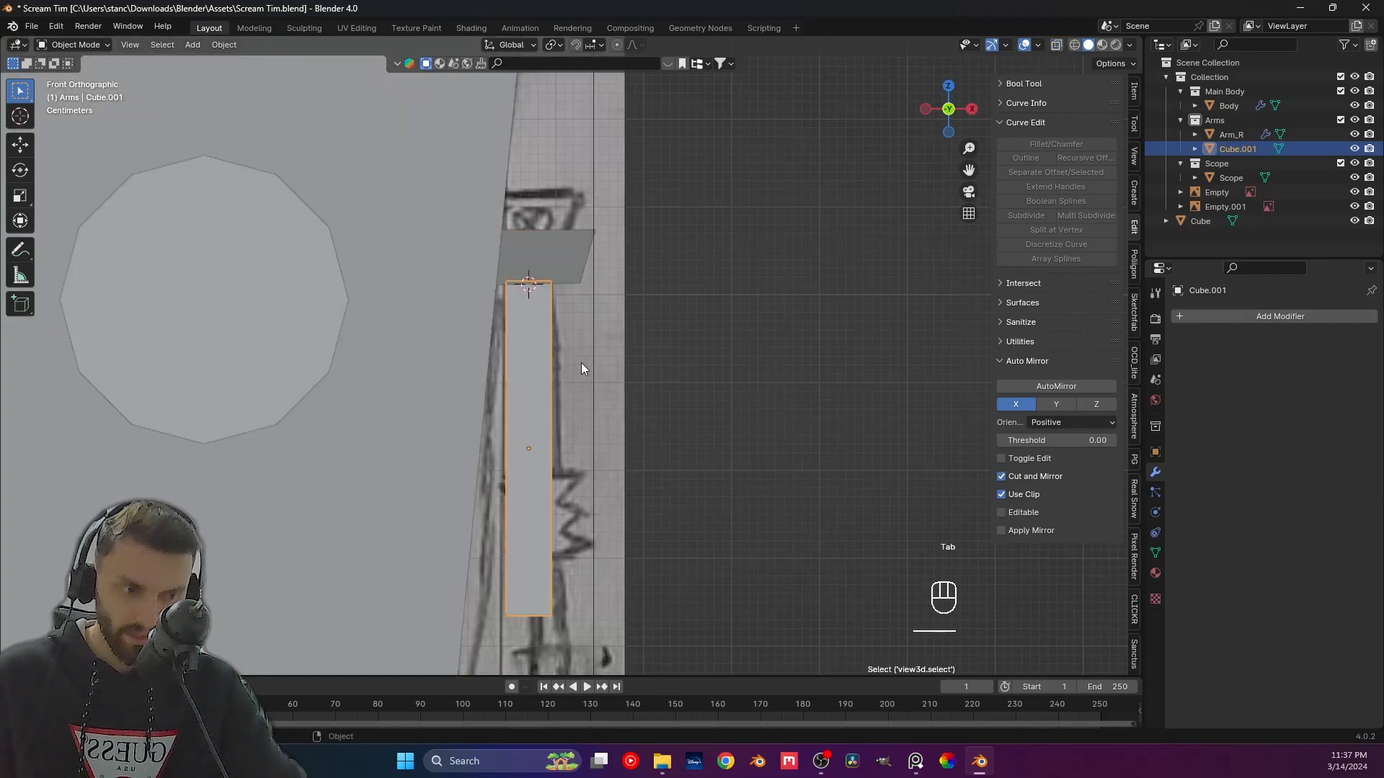
key(g)
key(x)
click(527, 468)
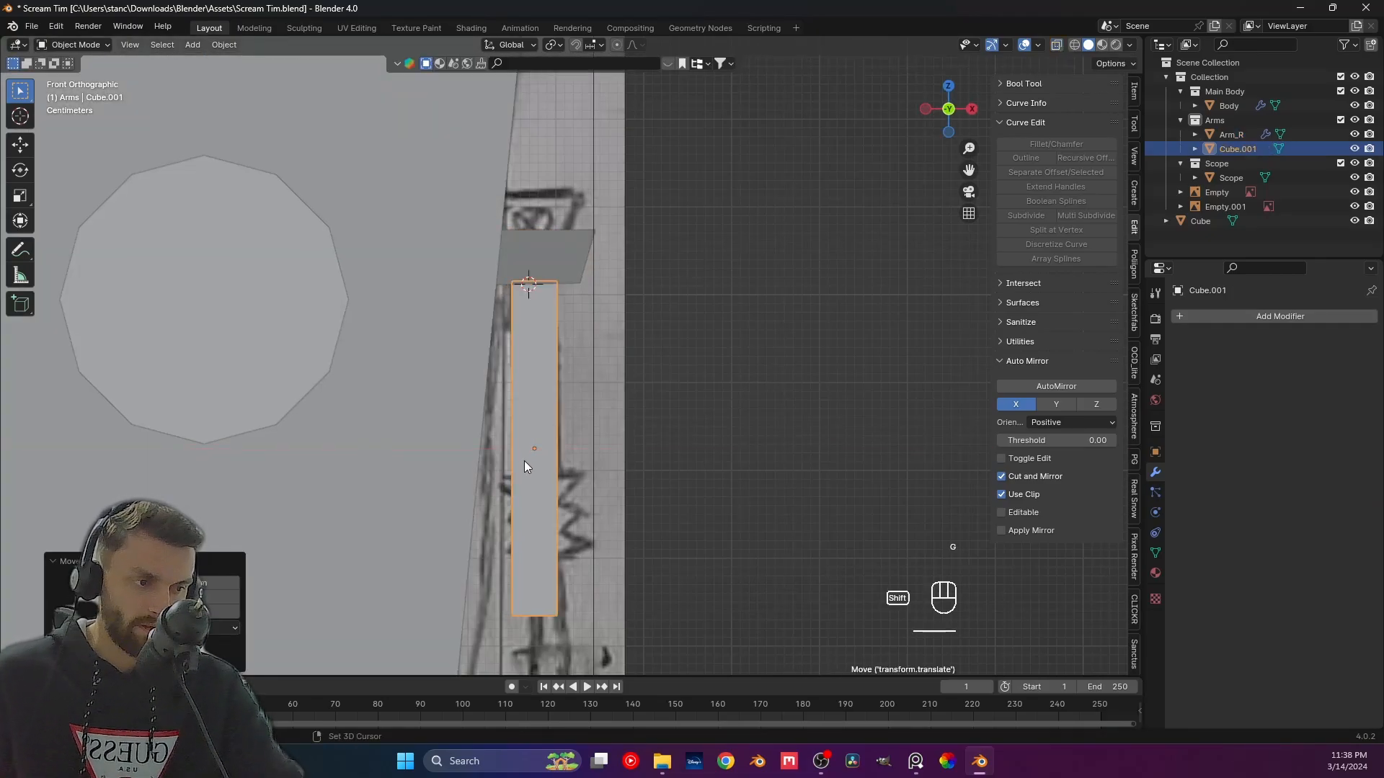
shift+middle_drag(525, 466, 571, 435)
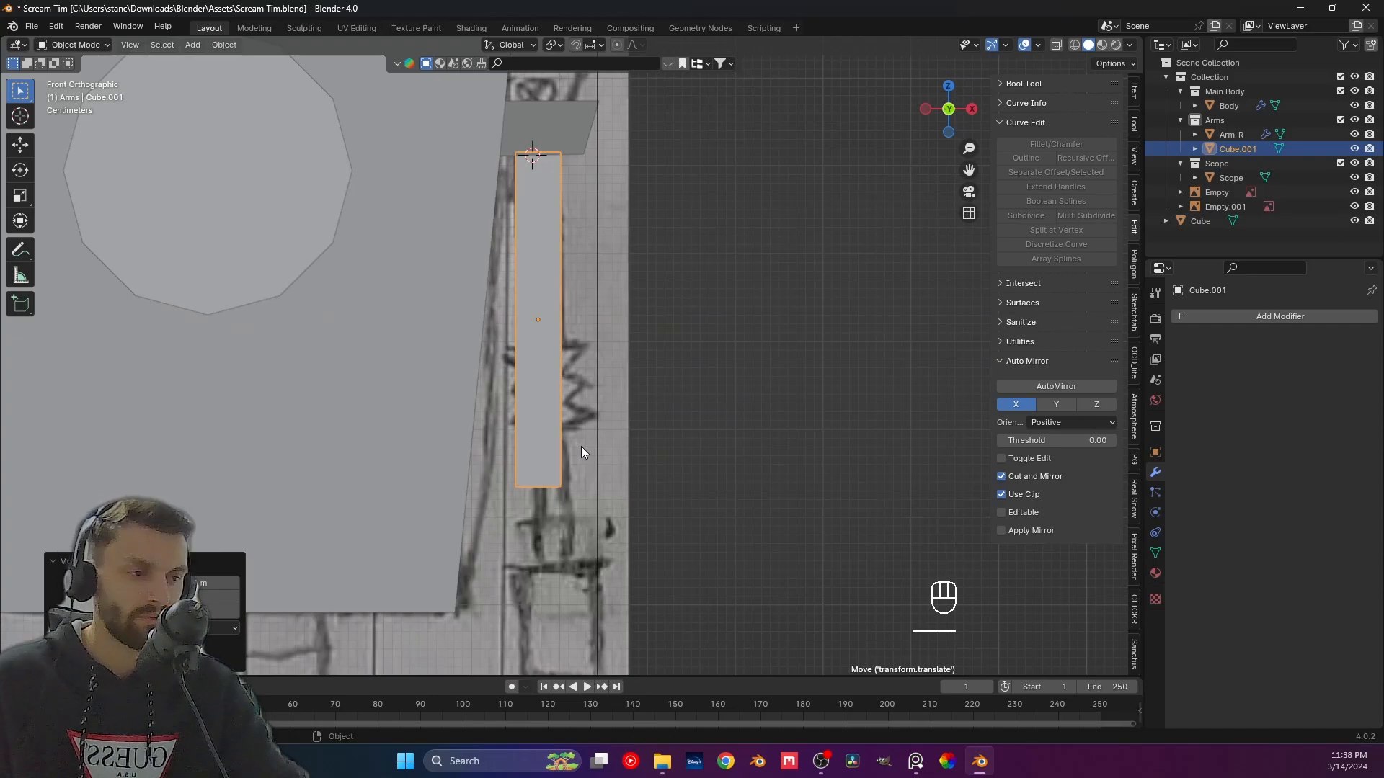
With X-ray on in Edit Mode, raise the lower arm's bottom vertices to the zigzag joint's top edge and shift them outward along X.
key(Tab)
click(1057, 46)
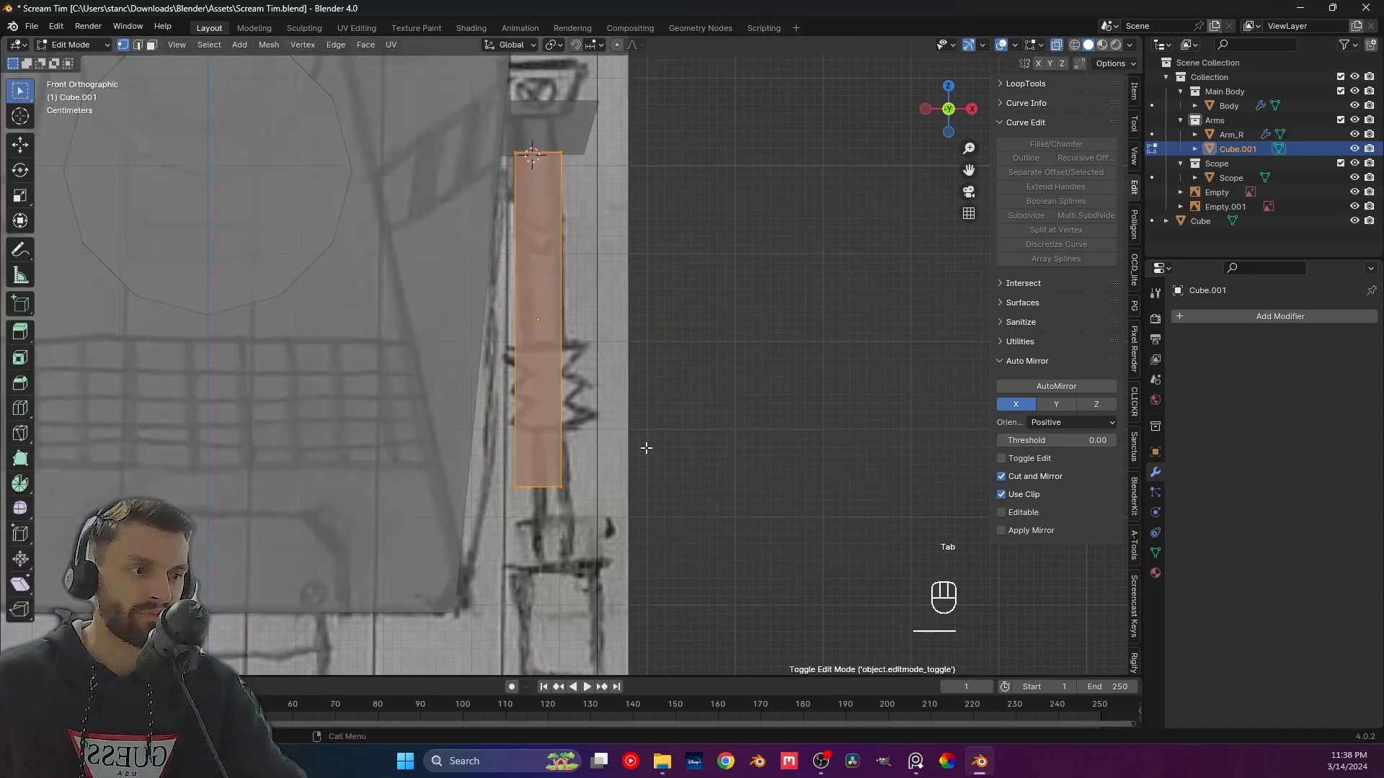
drag(503, 447, 656, 507)
key(g)
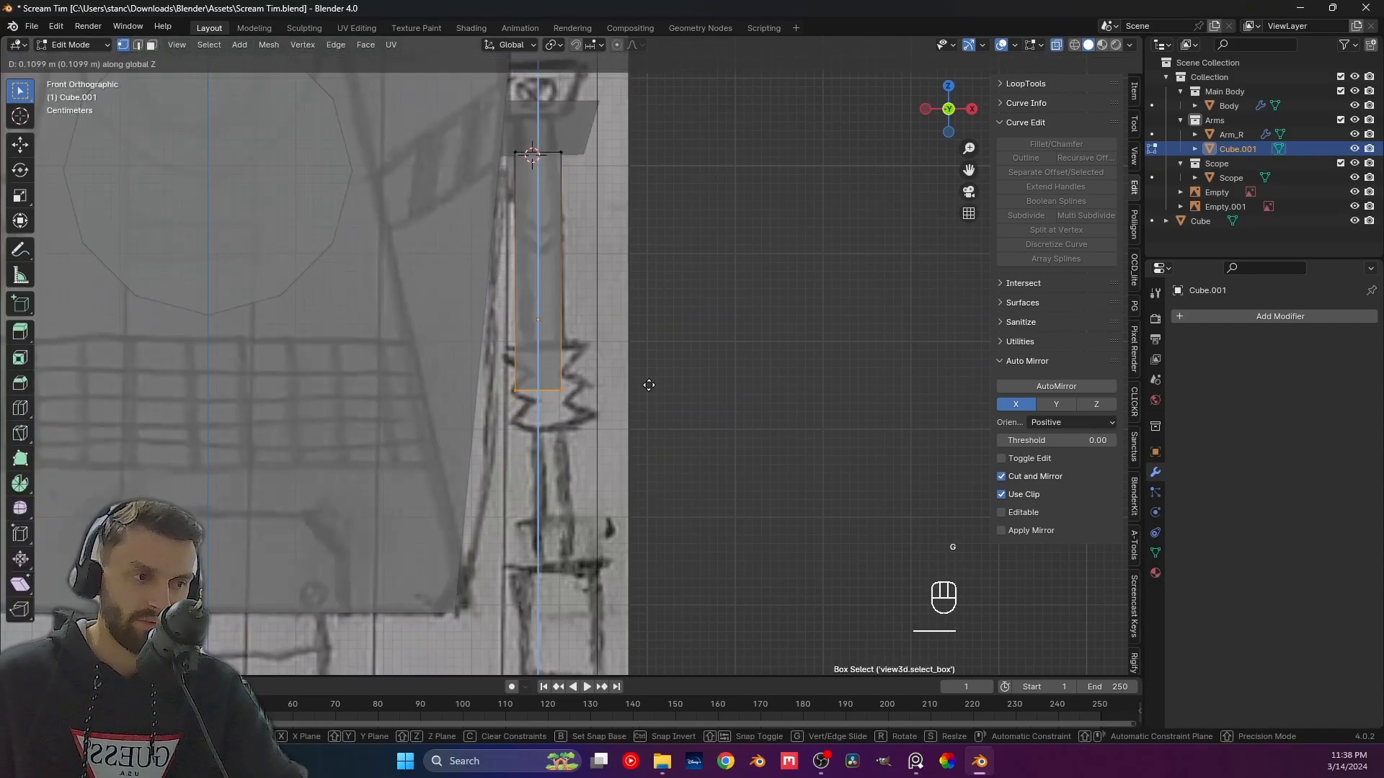
click(648, 357)
key(g)
key(x)
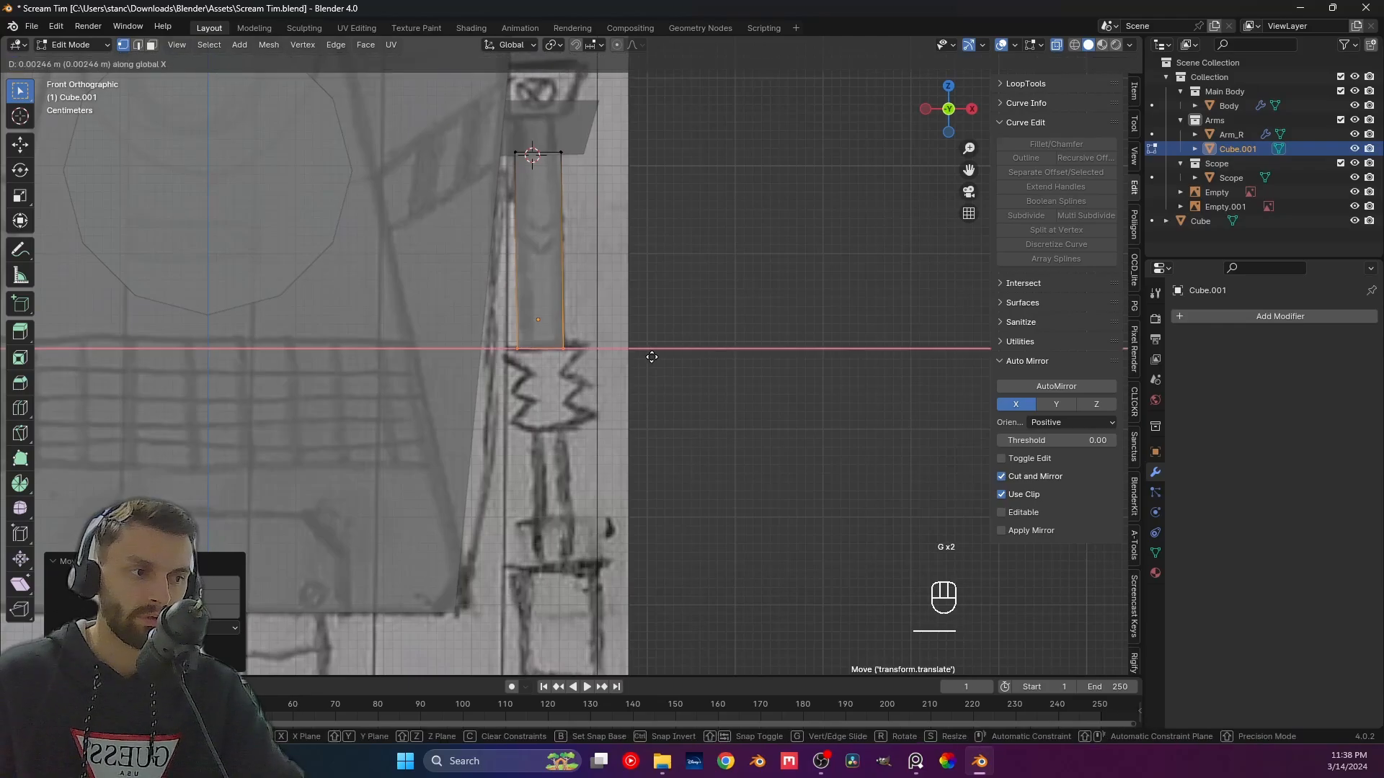
click(654, 356)
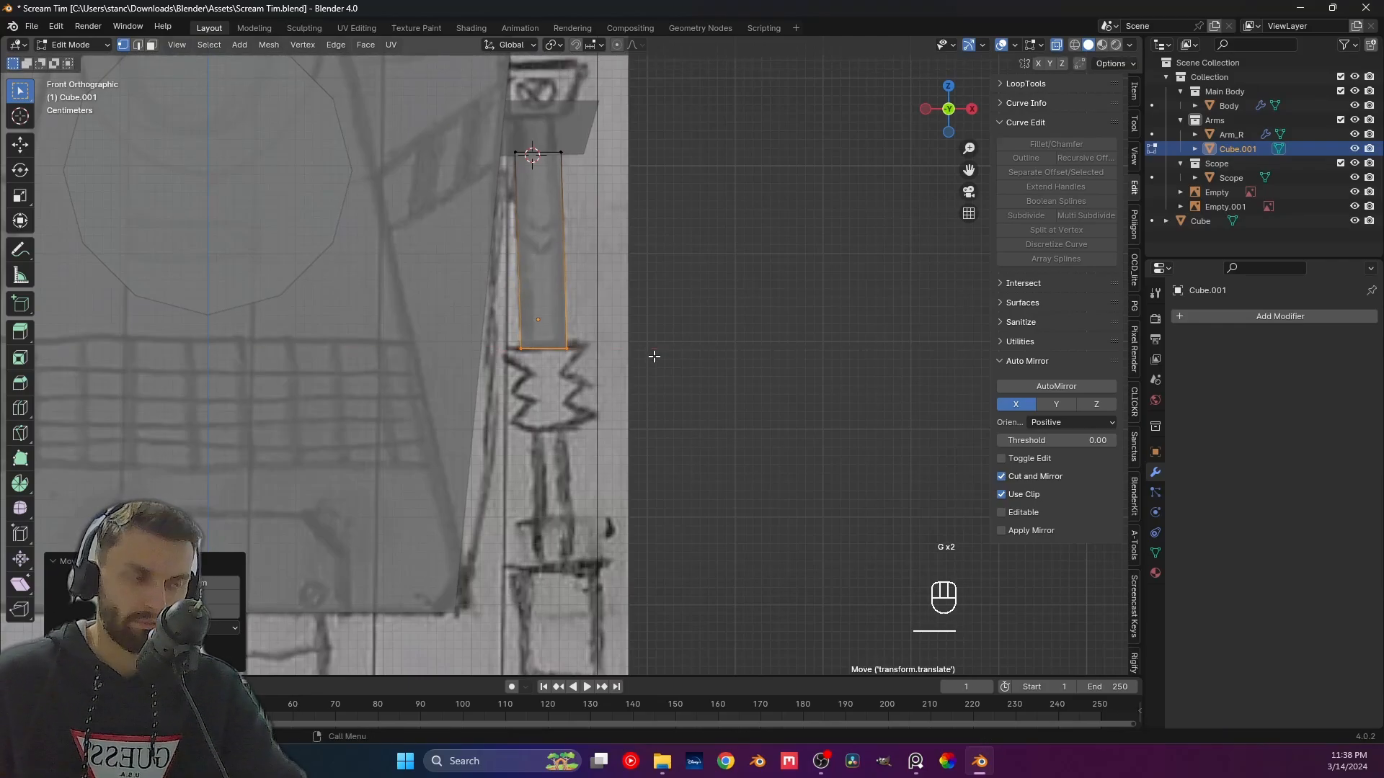
Raise the lower arm's top vertices about 0.004 m along Z into the Arm_R block, and inspect the overlap in perspective.
drag(507, 129, 591, 180)
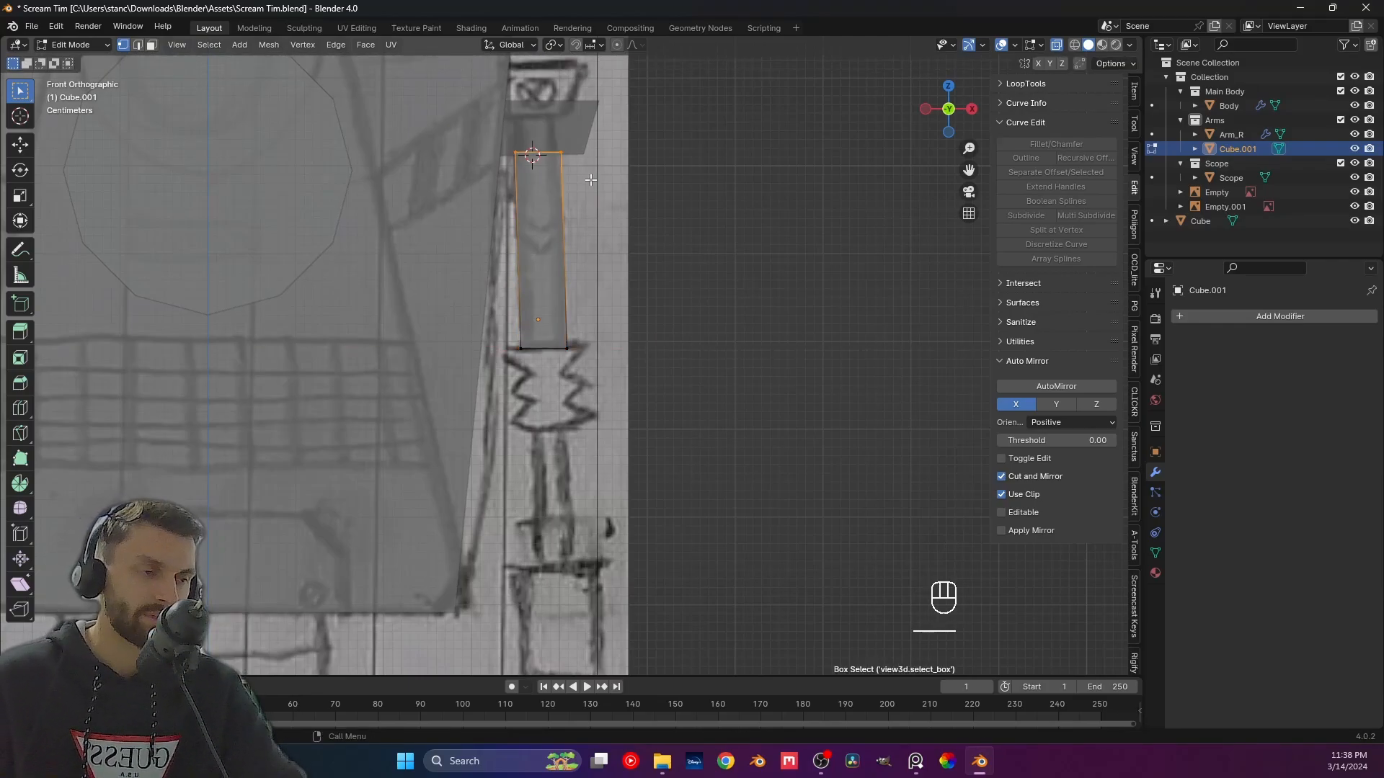
key(g)
key(z)
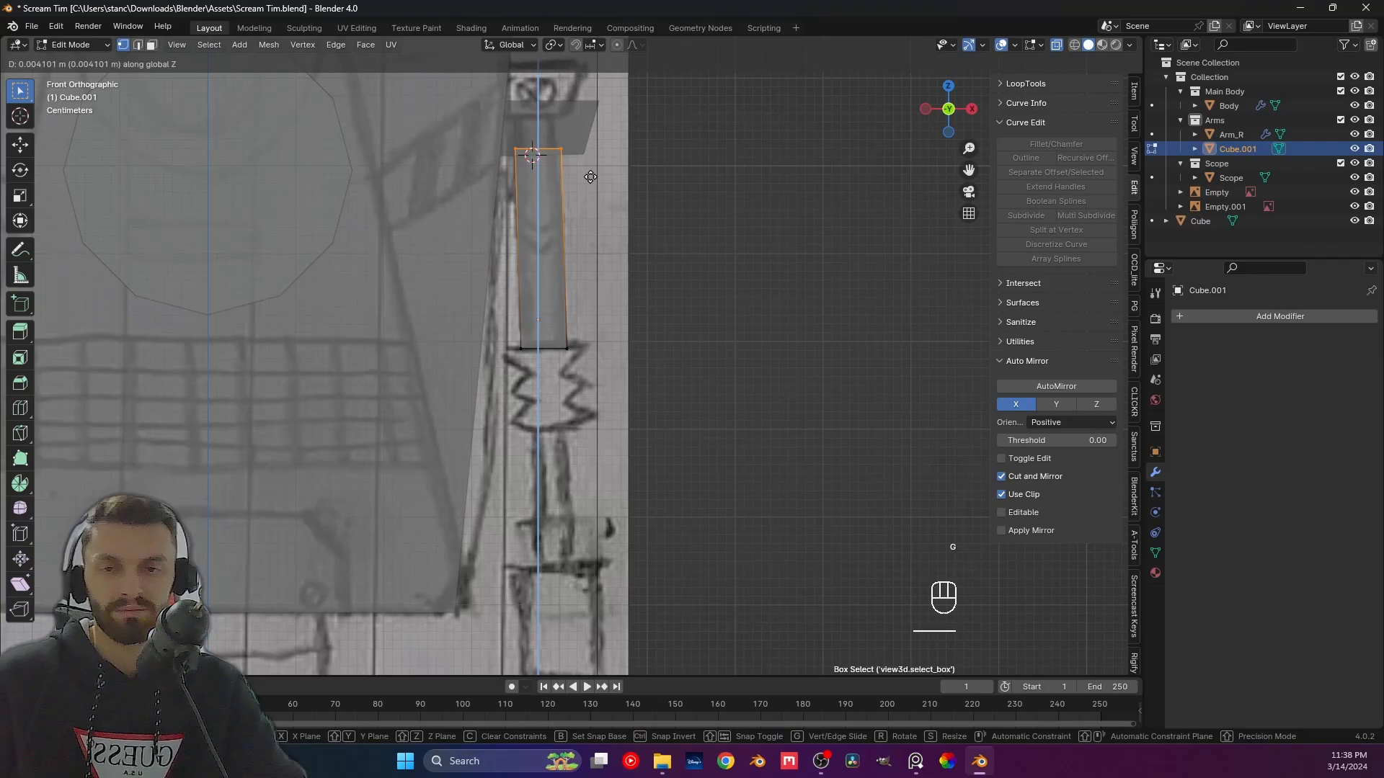
click(590, 177)
middle_drag(616, 182, 640, 377)
click(640, 378)
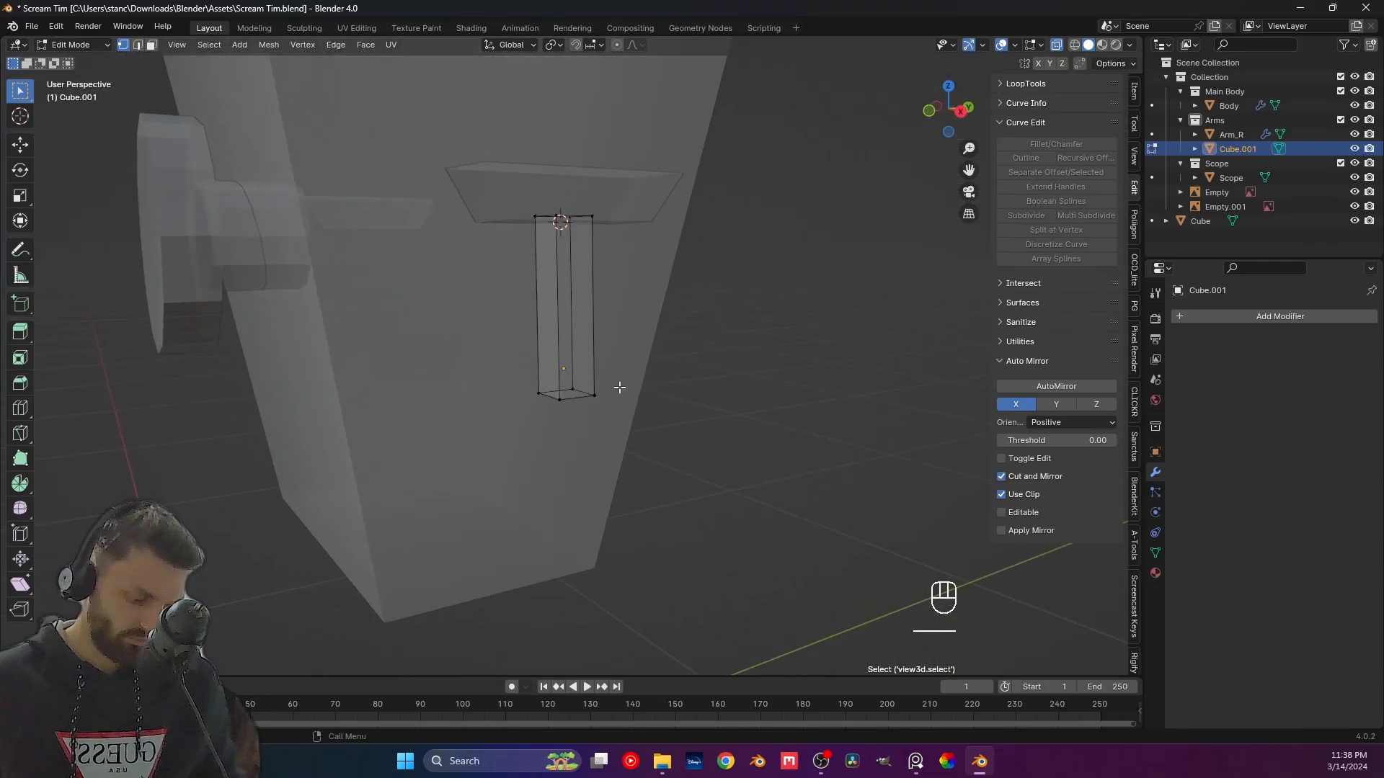
Try to shear the lower arm's bottom vertices in the front view.
key(KP_1)
drag(467, 387, 570, 438)
key(F3)
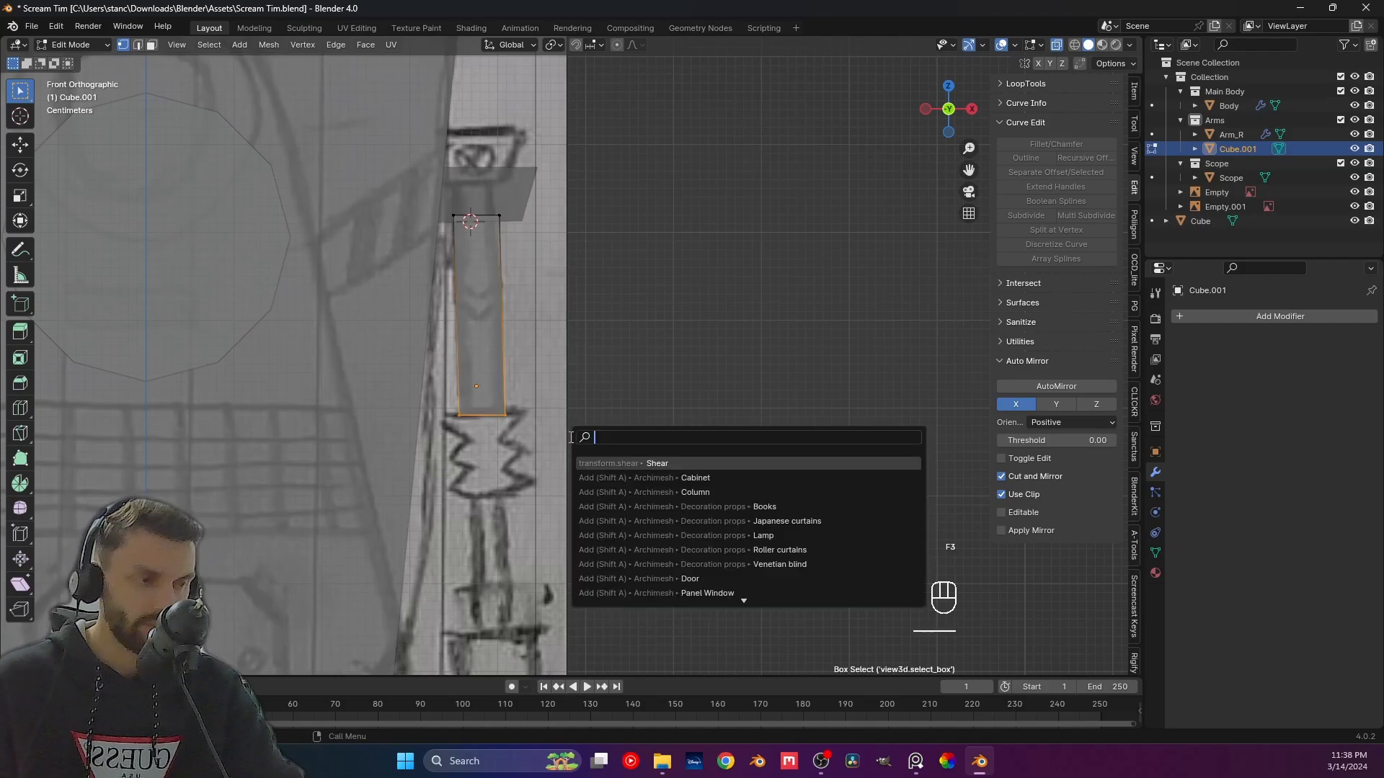
click(631, 476)
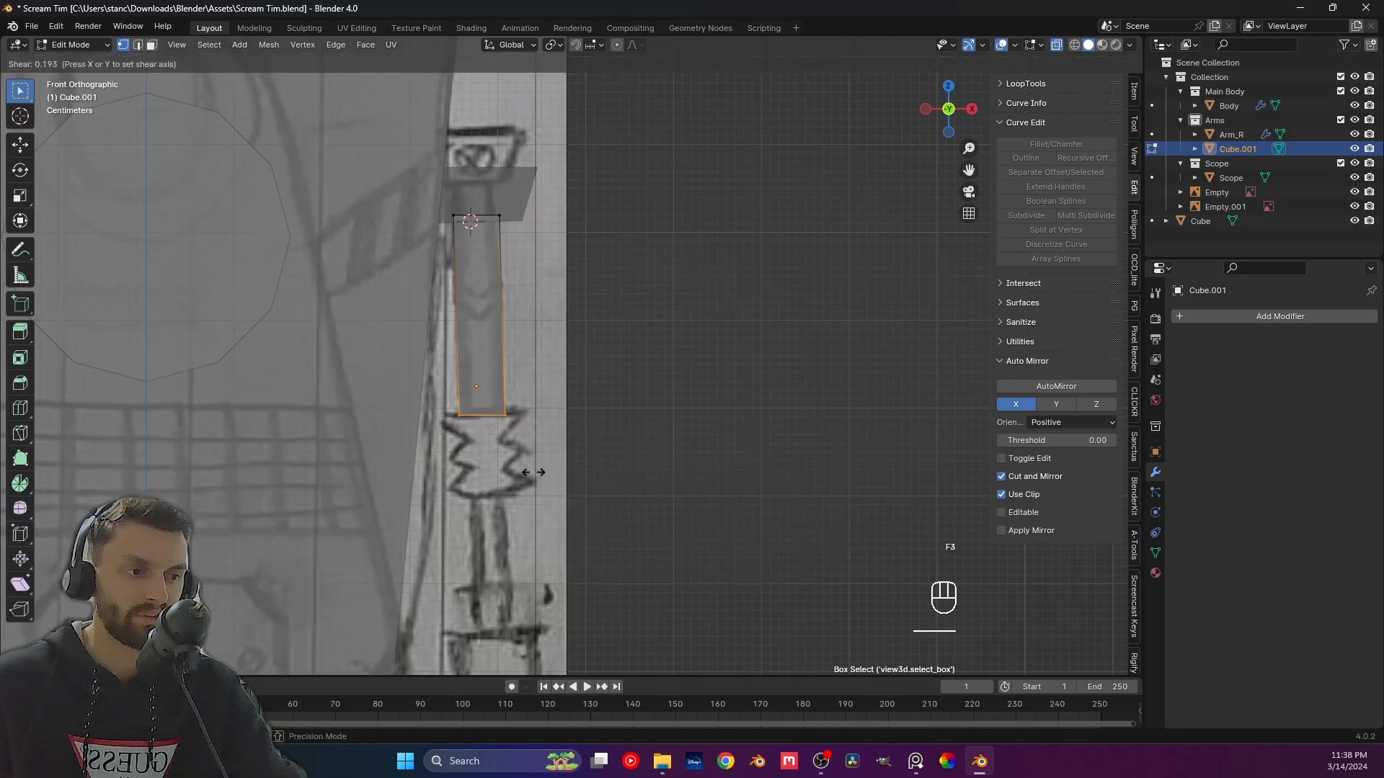
click(690, 590)
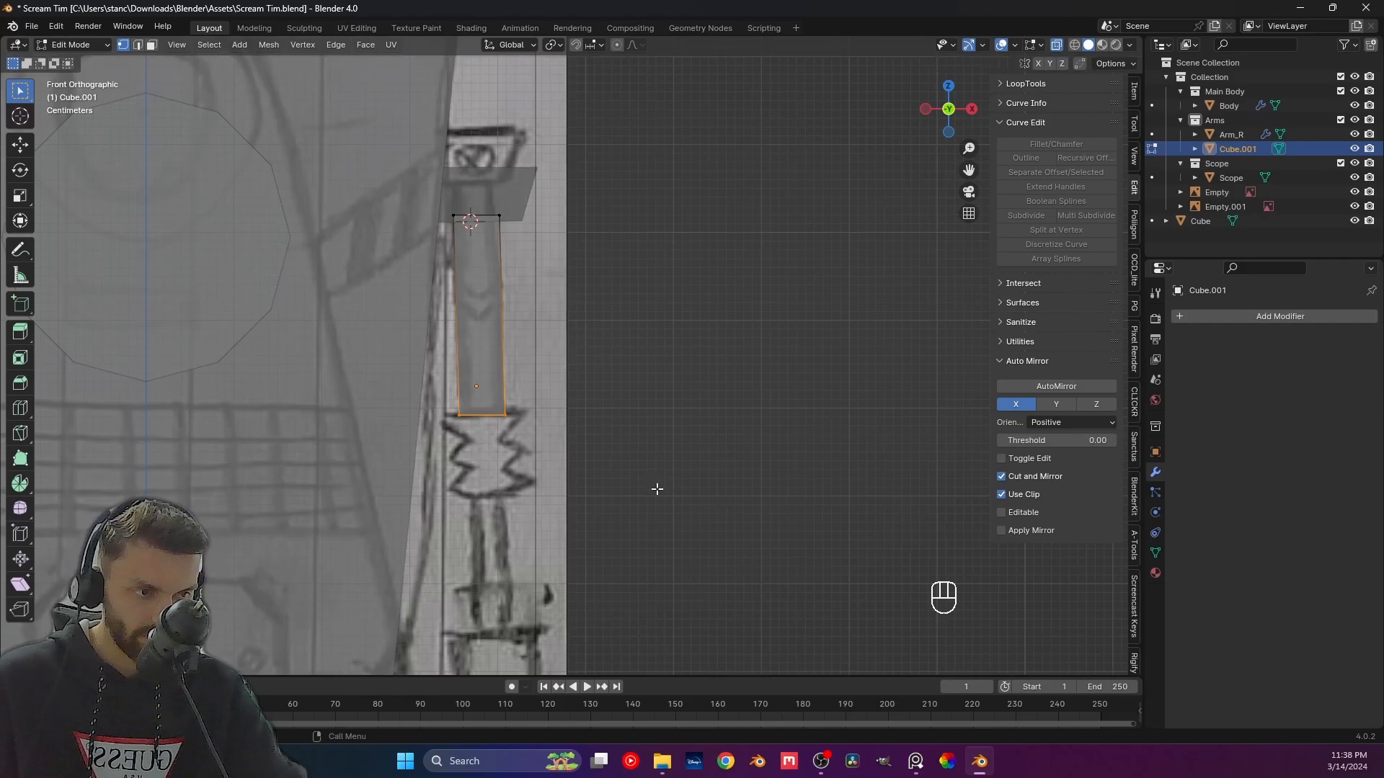
Try raising only the outer bottom vertices of the lower arm about 0.004 m along Z, and undo it.
drag(493, 389, 539, 436)
key(g)
key(z)
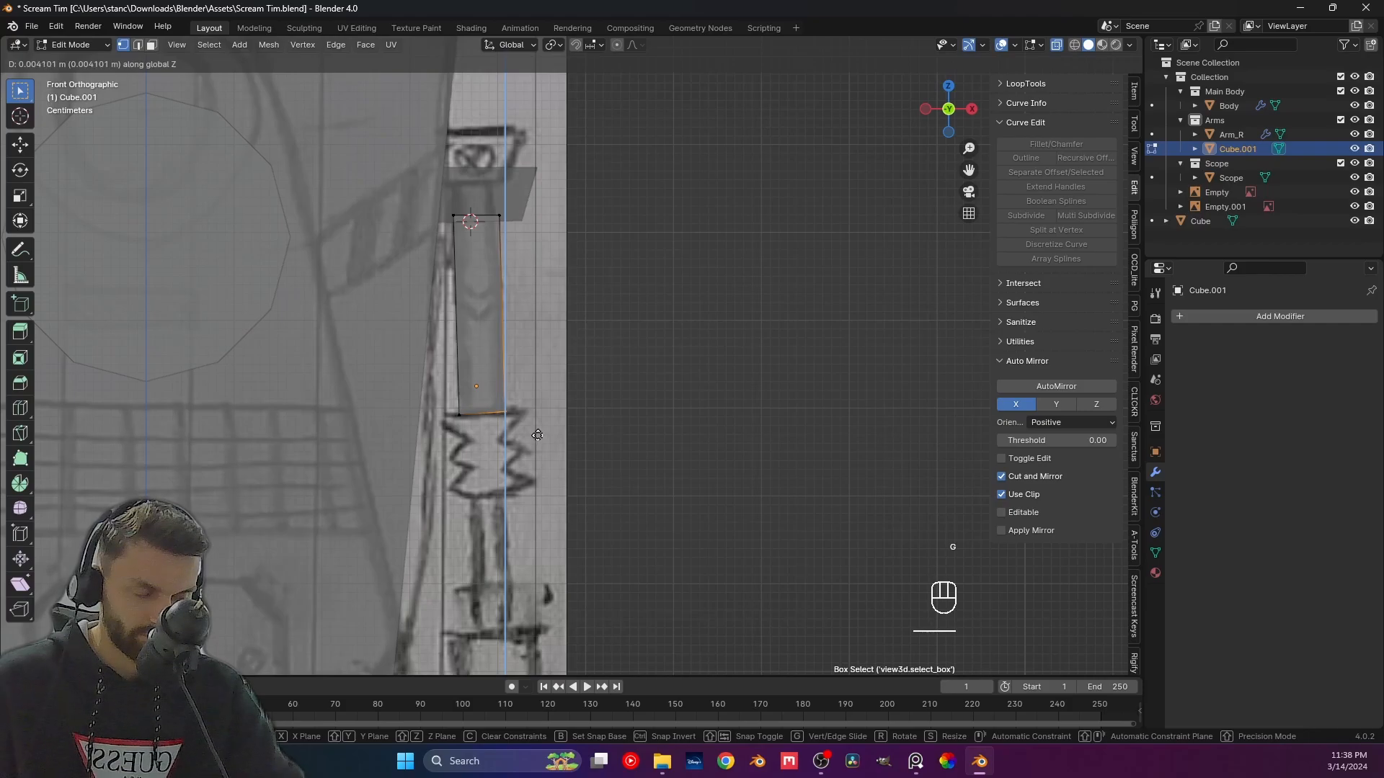
click(538, 436)
key(ctrl+z)
key(ctrl+z)
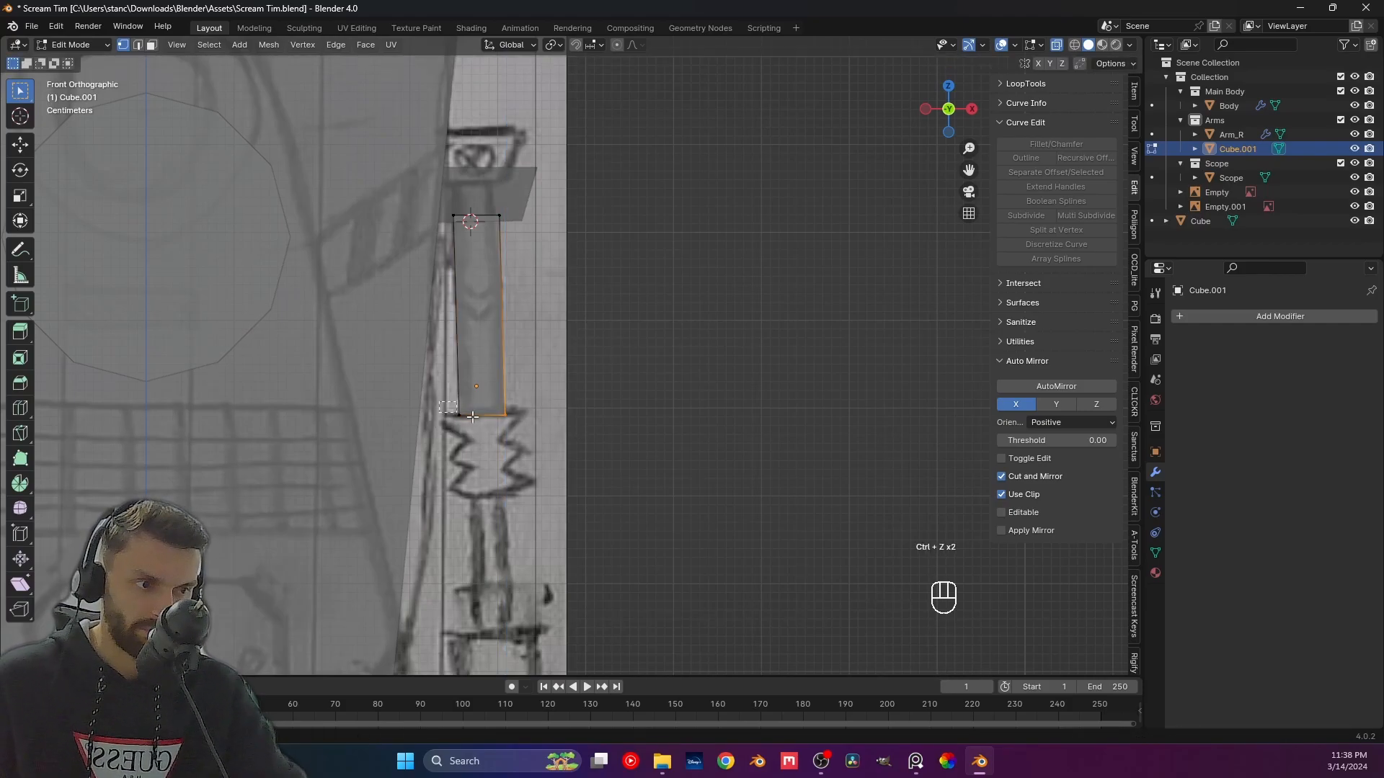
Raise all the lower arm's bottom vertices slightly along Z, return to Object Mode and deselect the arm.
key(g)
key(z)
click(533, 430)
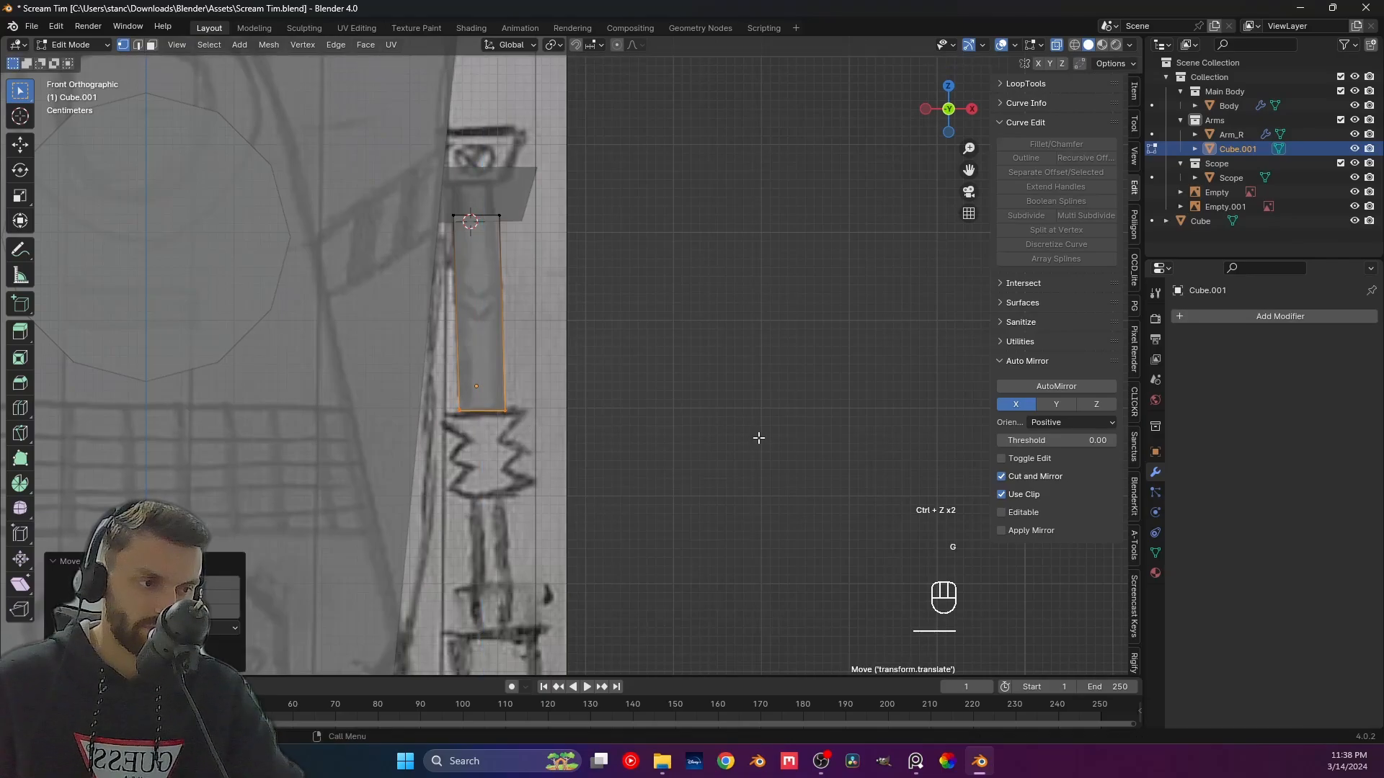
click(757, 438)
shift+middle_drag(656, 508, 658, 435)
key(Tab)
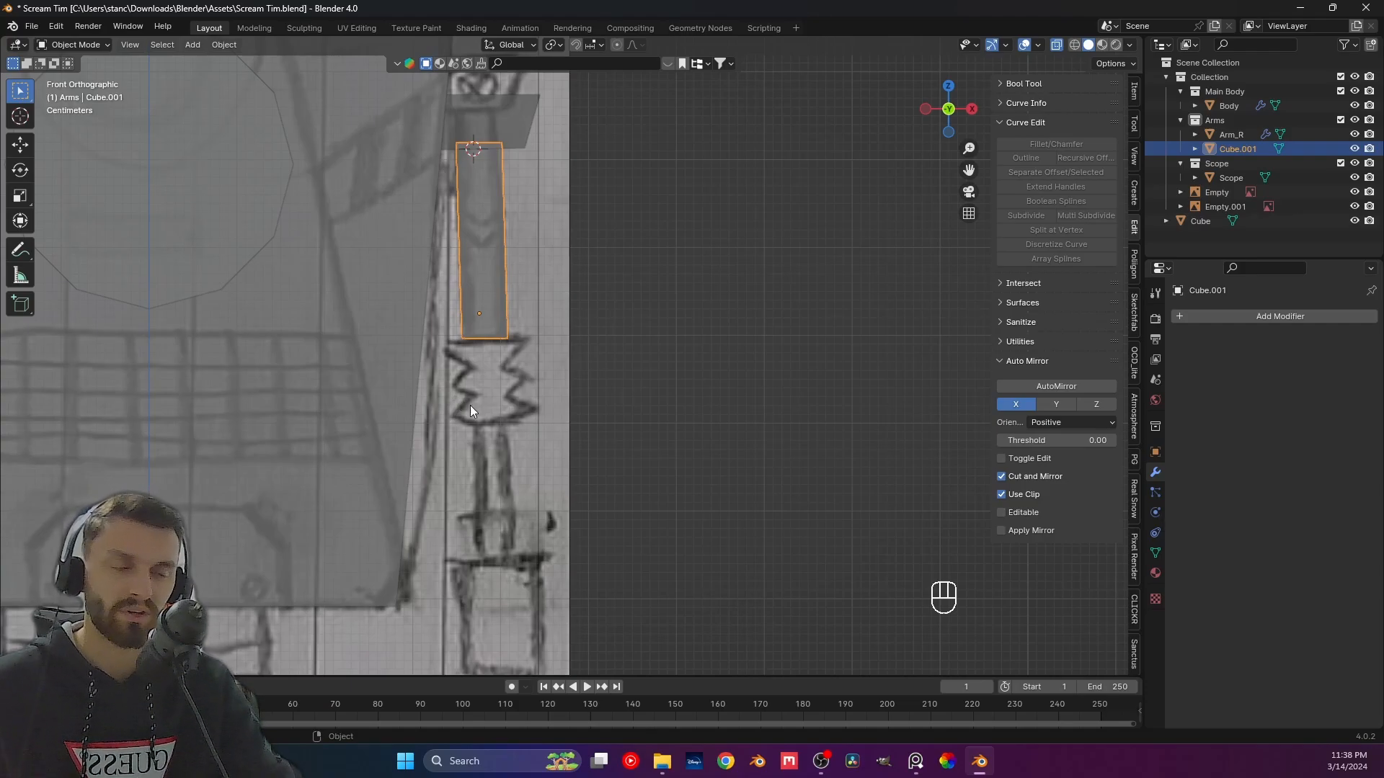
click(622, 390)
shift+middle_drag(592, 555, 598, 503)
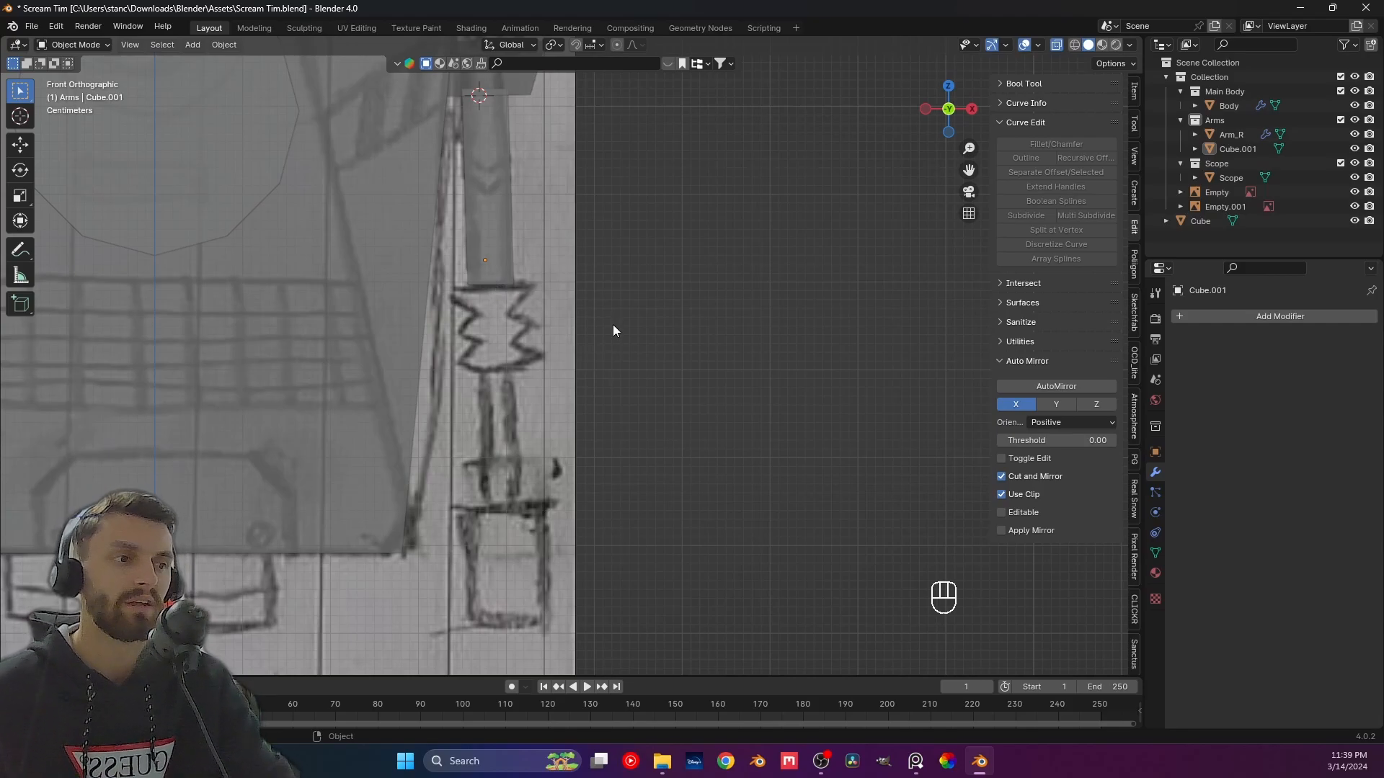
click(503, 275)
scroll(594, 330, down, 3)
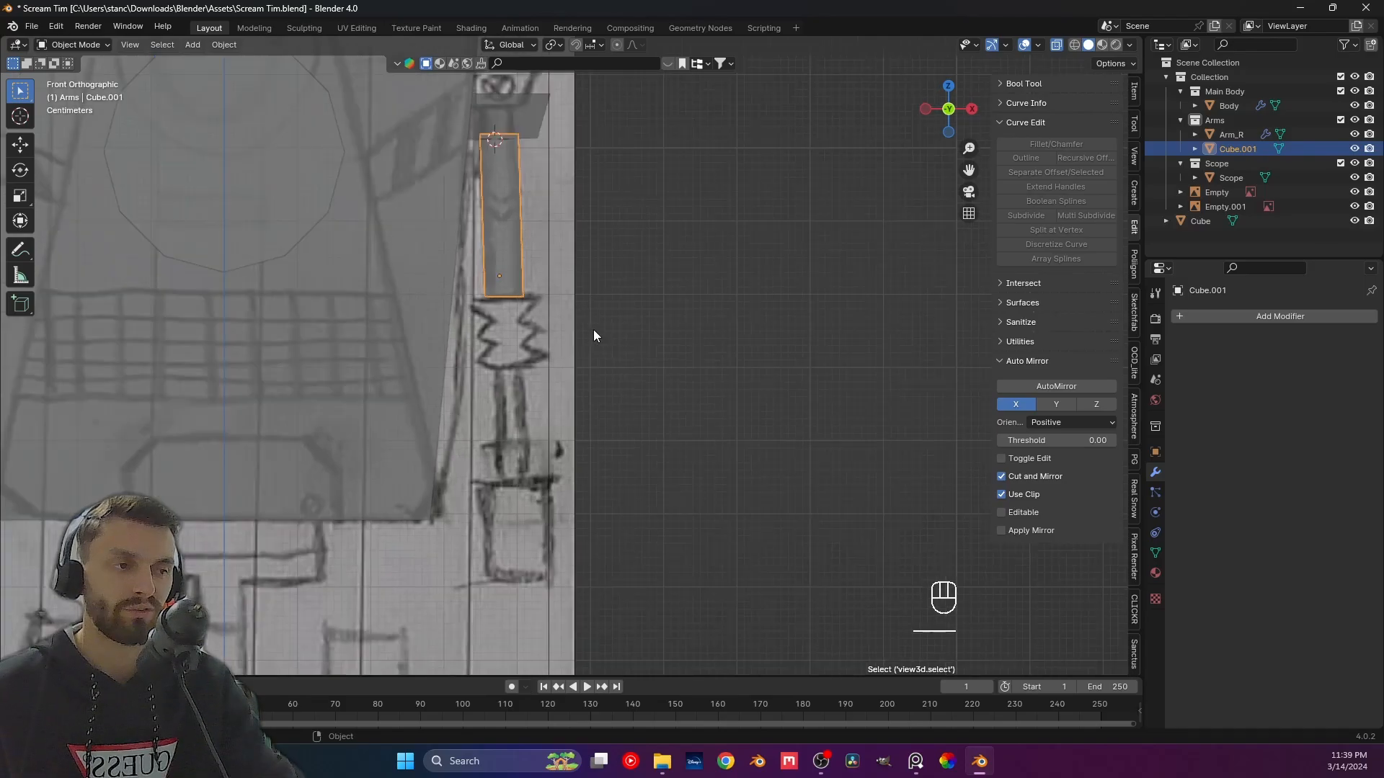
click(649, 297)
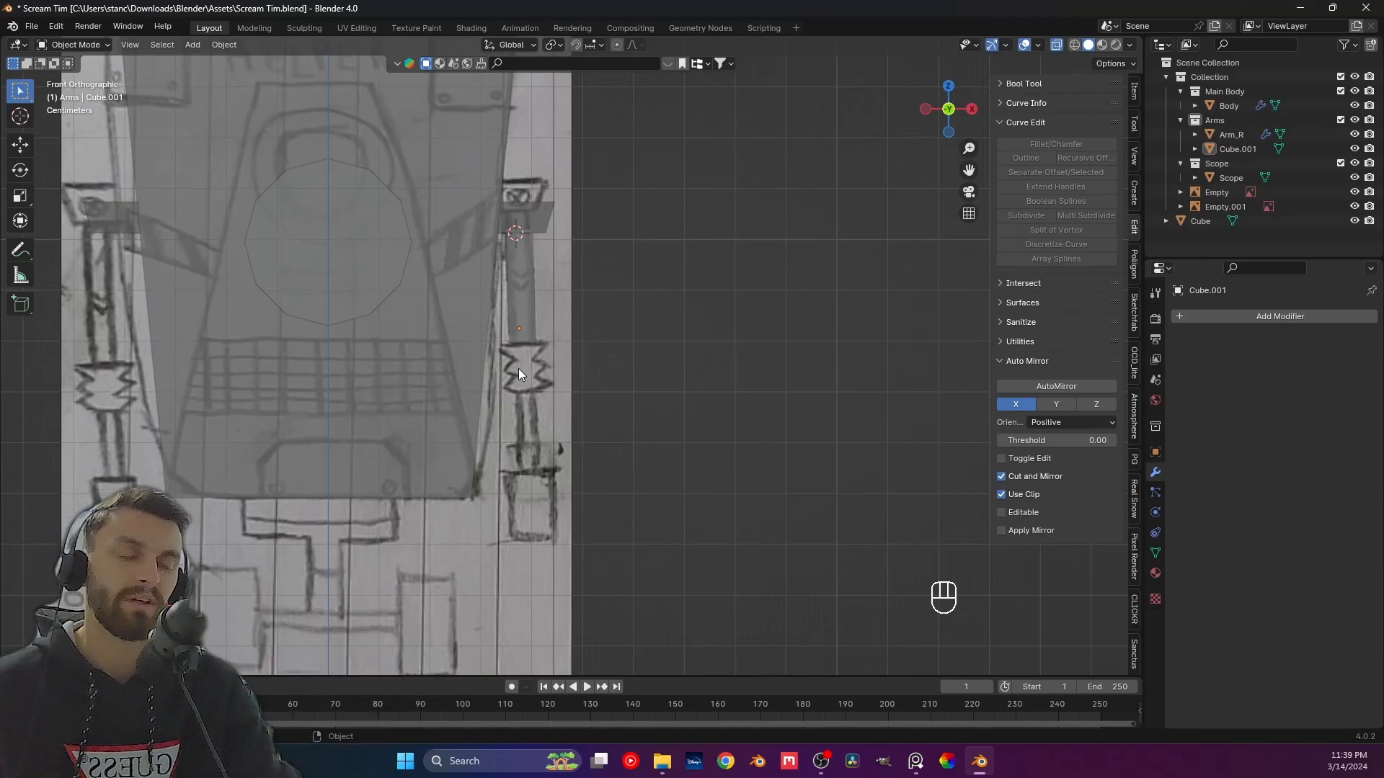
Duplicate the arm segment straight down to start below the sketched zigzag joint, and shift the copy outward along X over the forearm sketch.
scroll(706, 452, up, 3)
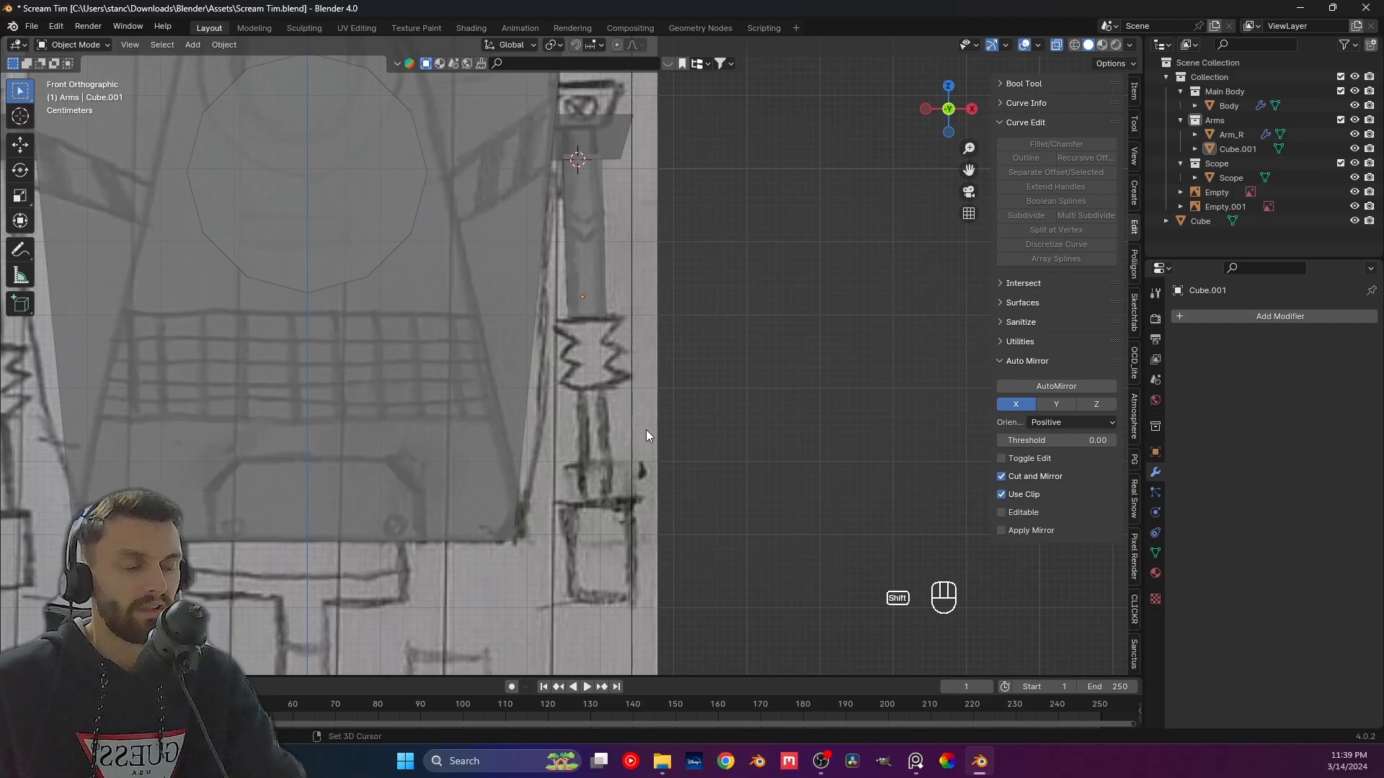
shift+scroll(646, 430, down, 1)
click(580, 230)
key(shift+d)
key(z)
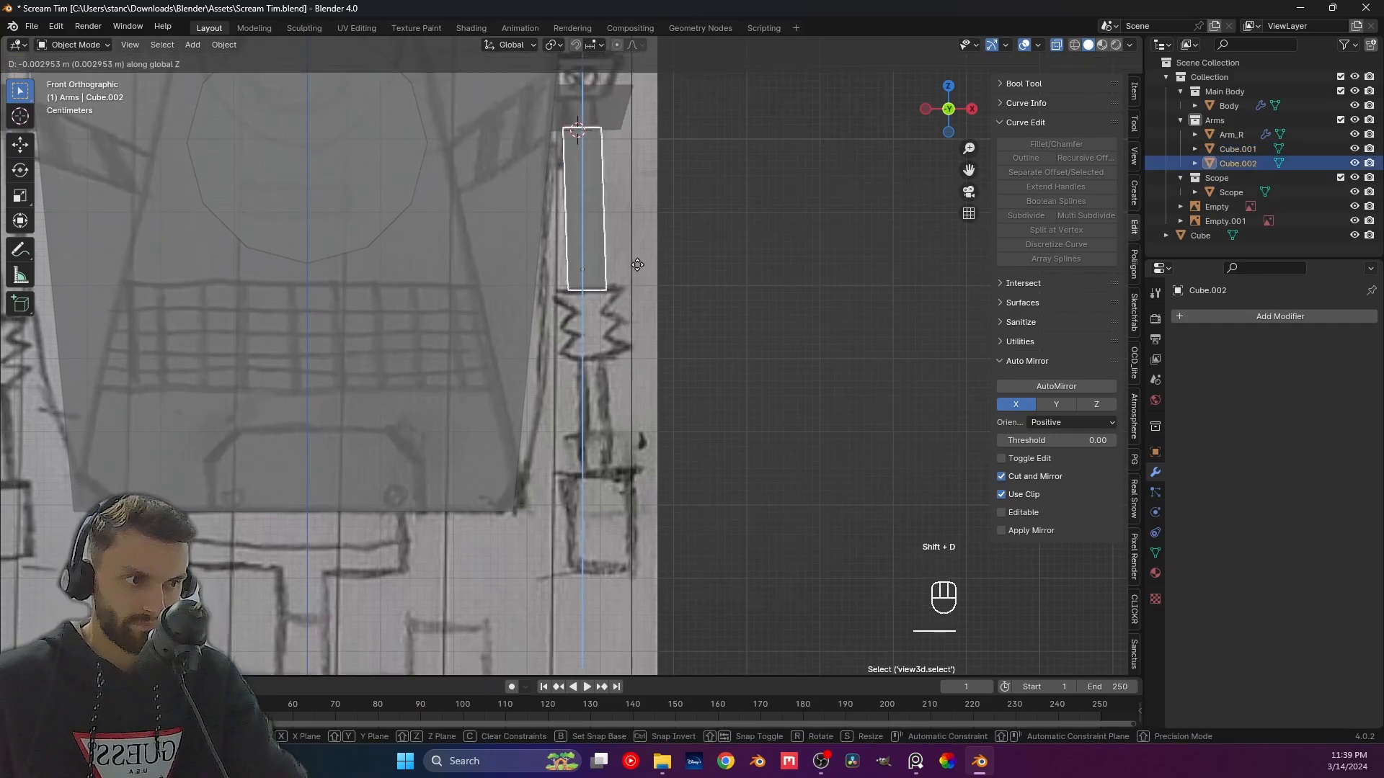
click(647, 494)
key(g)
key(x)
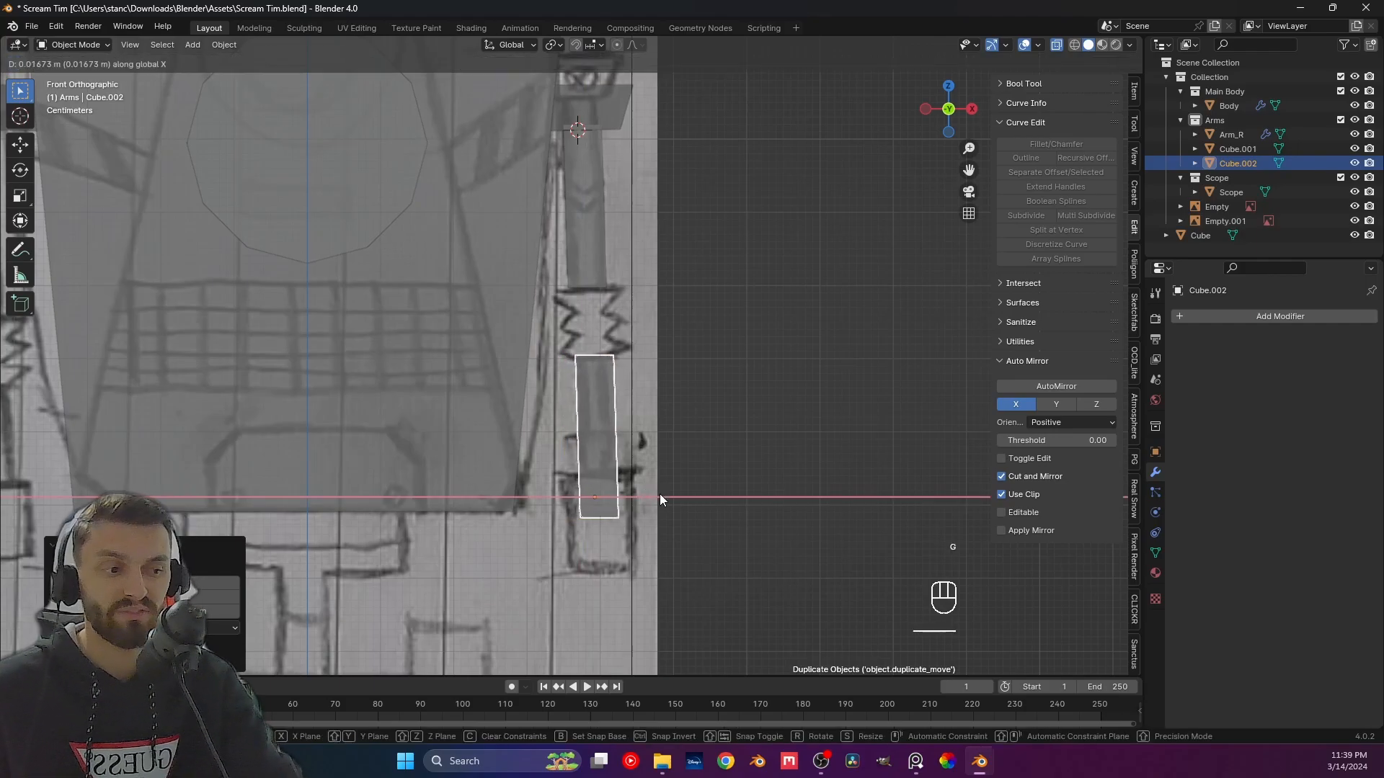
click(656, 494)
scroll(651, 486, down, 2)
scroll(598, 435, up, 4)
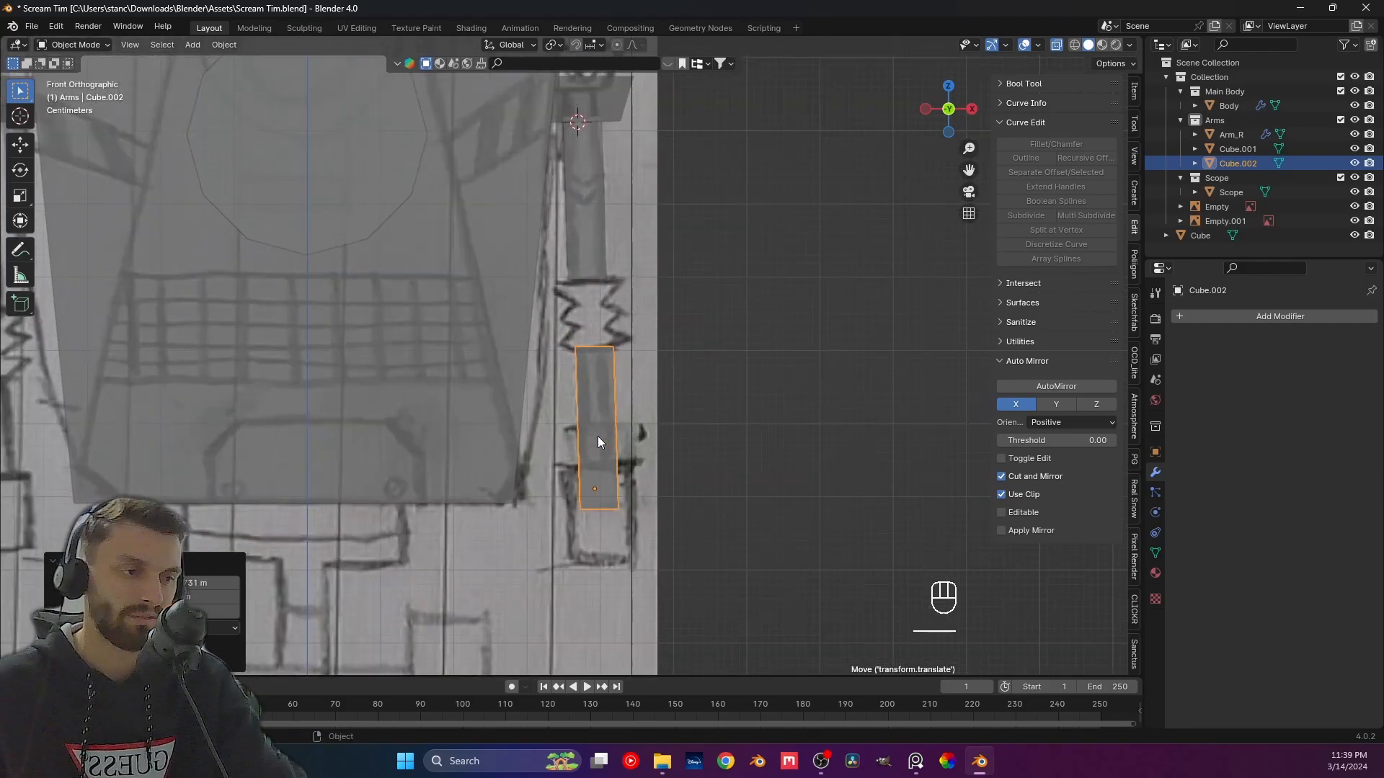
Shorten the forearm copy to about 0.79 along local Z, raise it to the zigzag joint's lower end, and deselect it.
key(s)
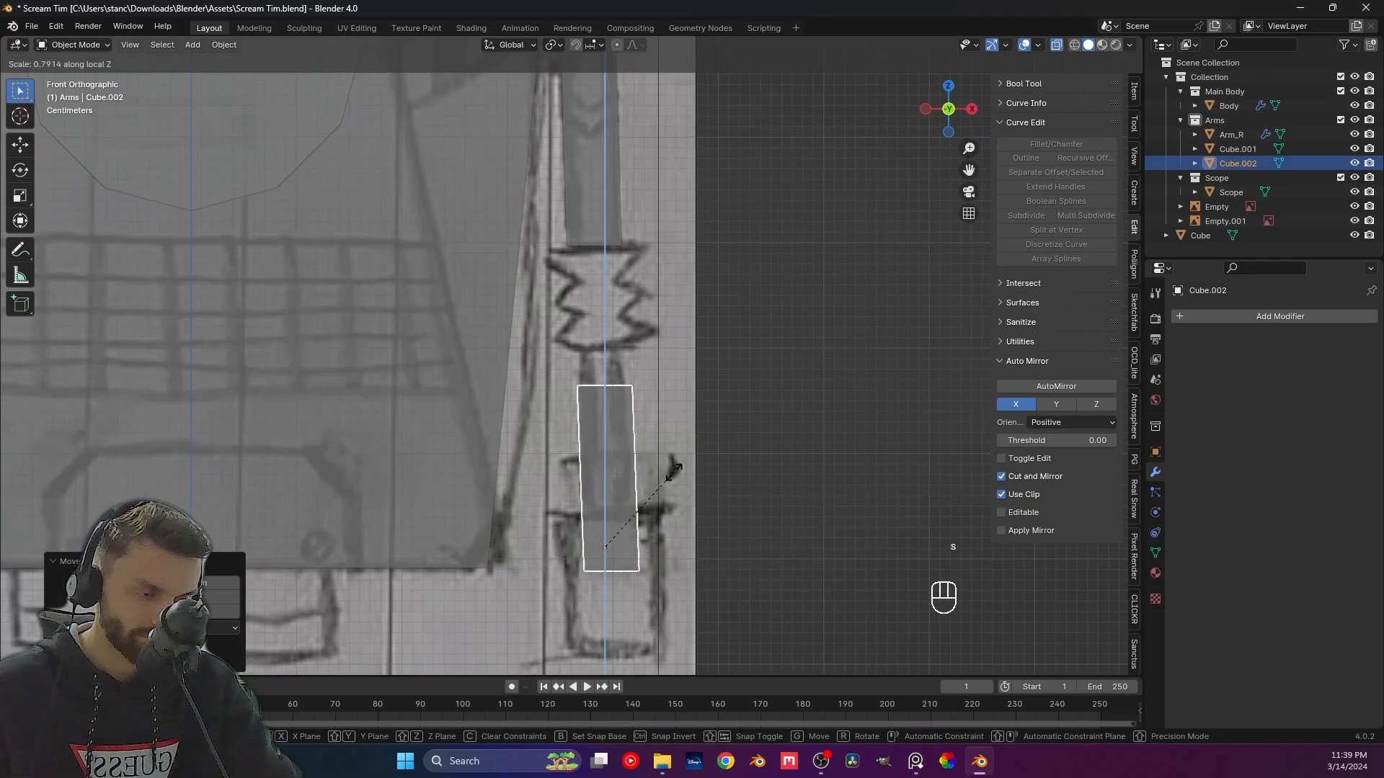
key(z)
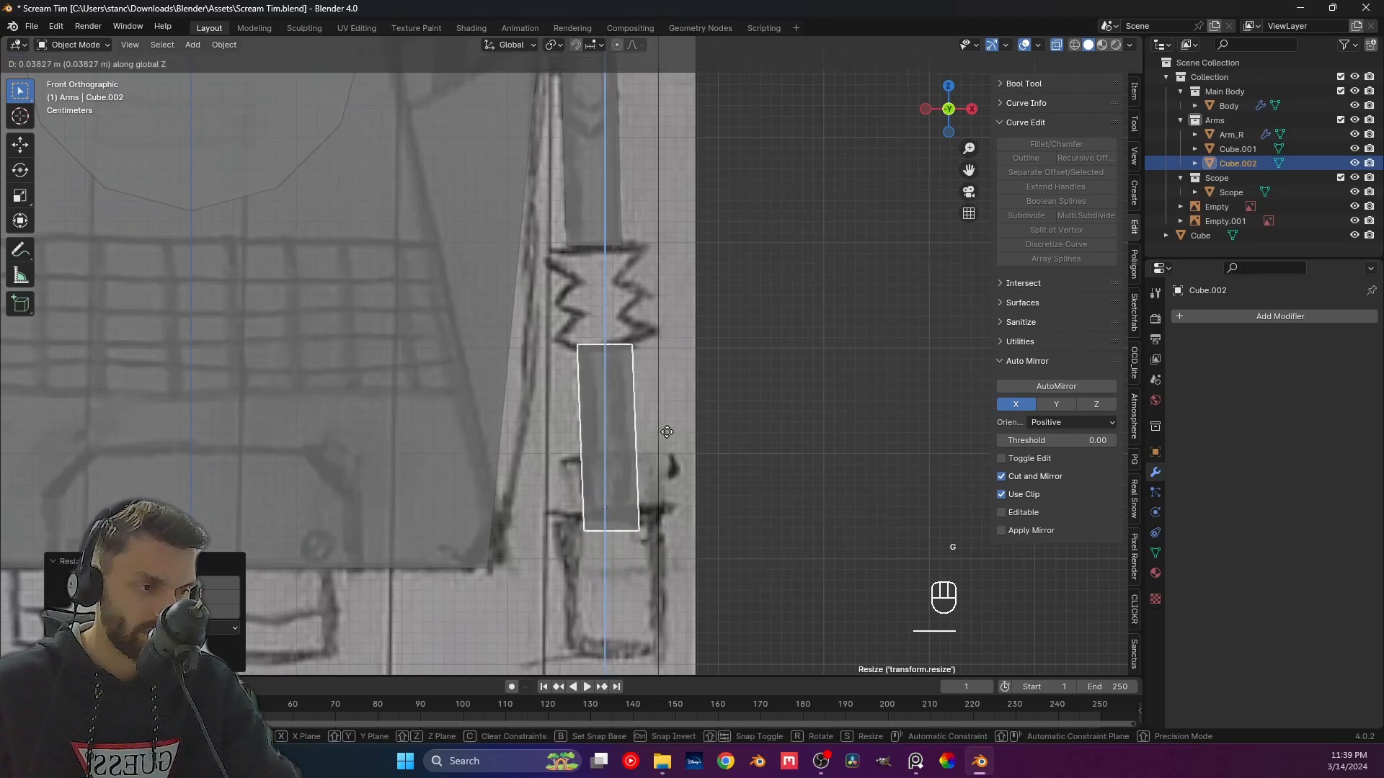
click(667, 433)
scroll(769, 468, down, 2)
click(771, 456)
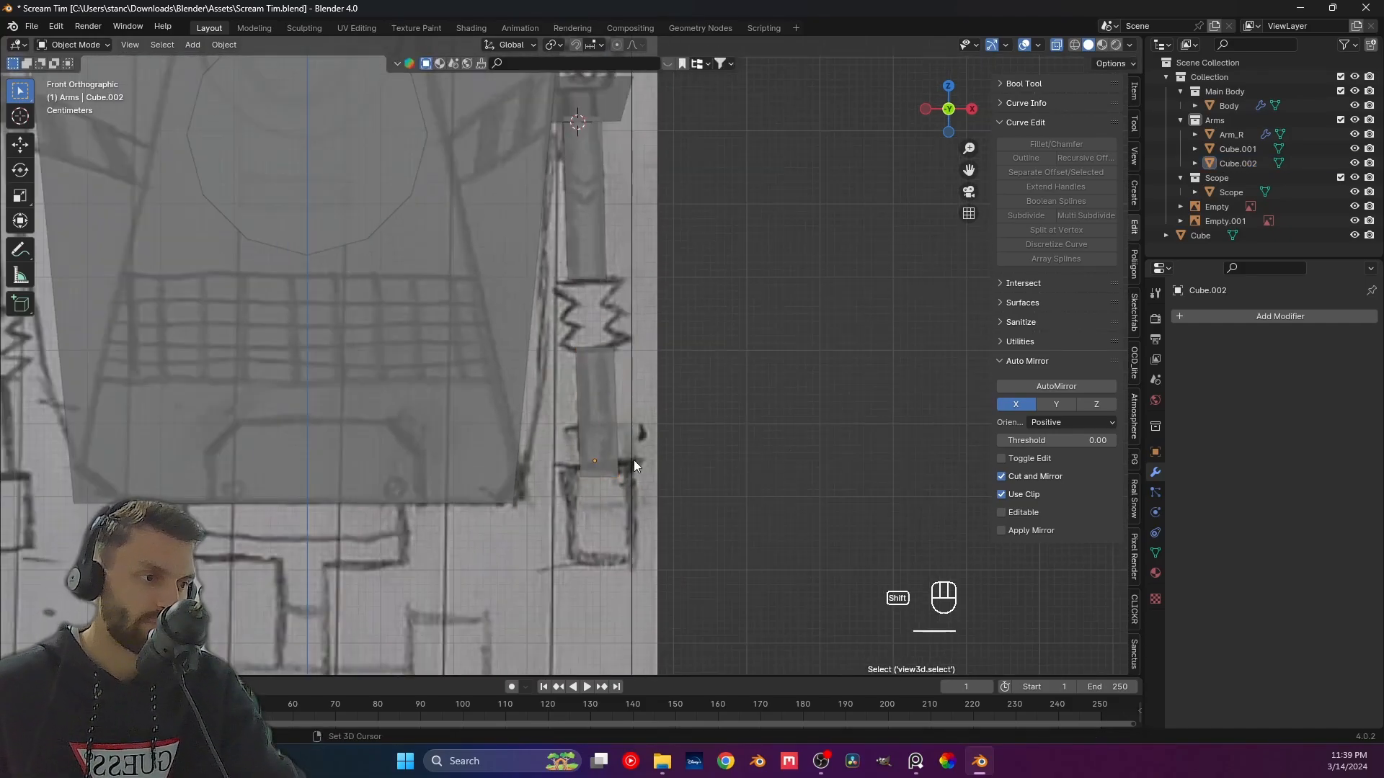
Duplicate LowerArm_R straight up along Z so the copy overlaps the sketched zigzag elbow joint.
click(604, 372)
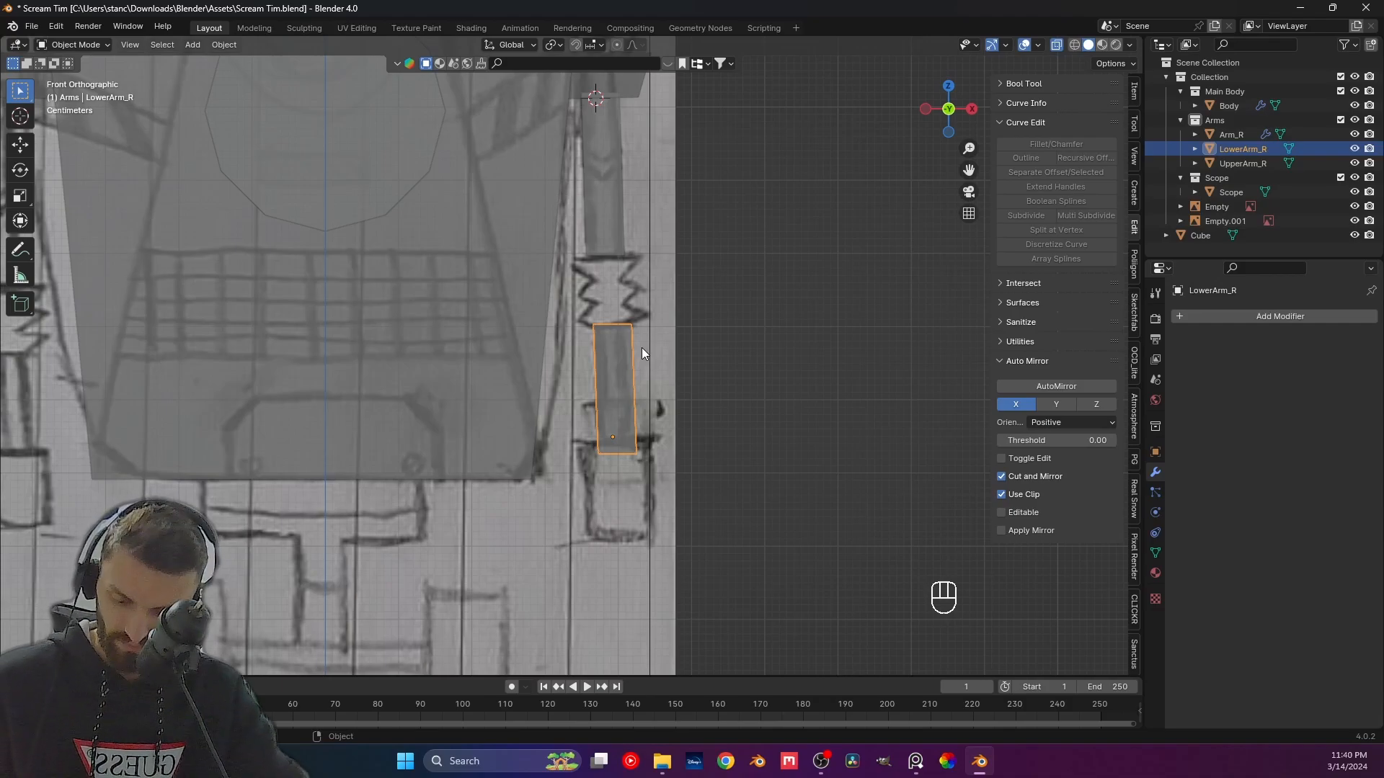
key(shift+d)
key(z)
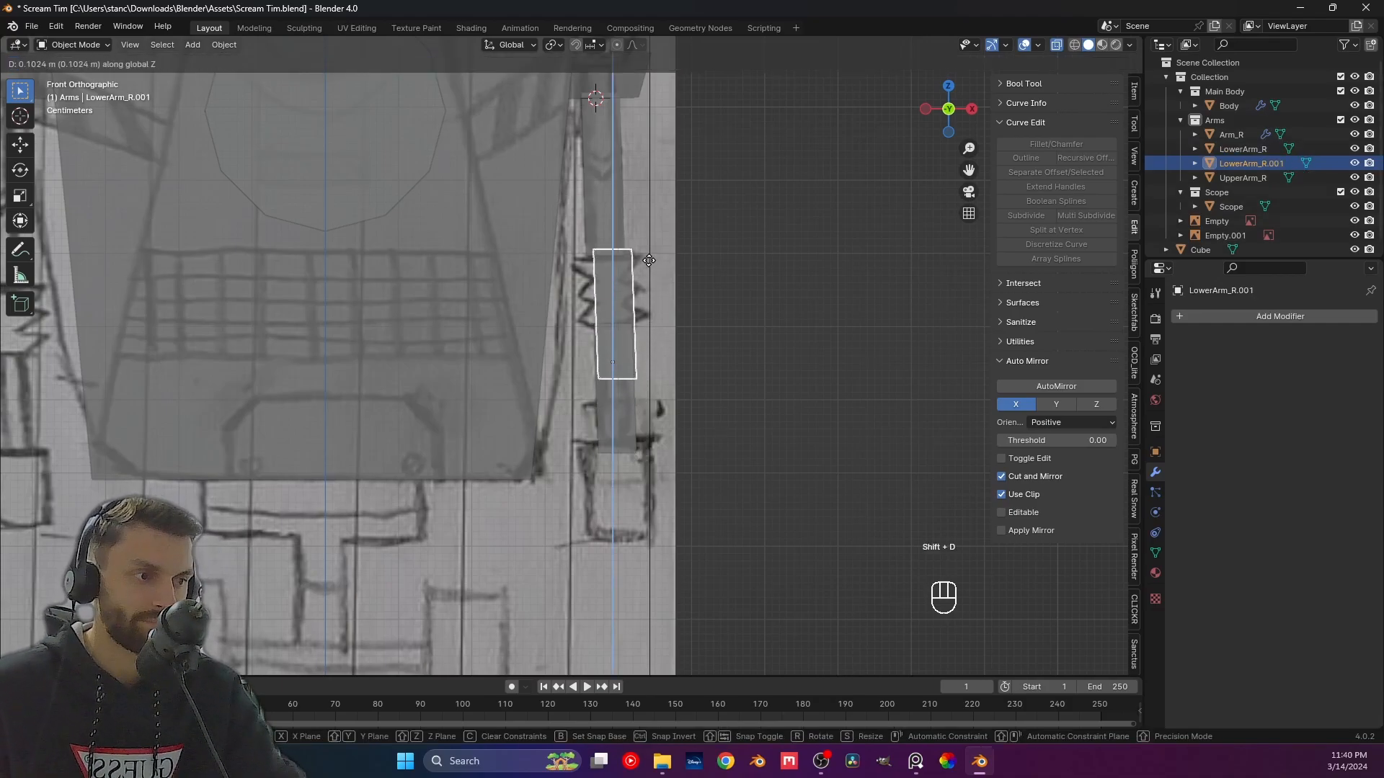
click(651, 326)
Shorten the duplicated block along local Z and move it up over the sketched zigzag between the two arm segments.
key(s)
key(z)
key(z)
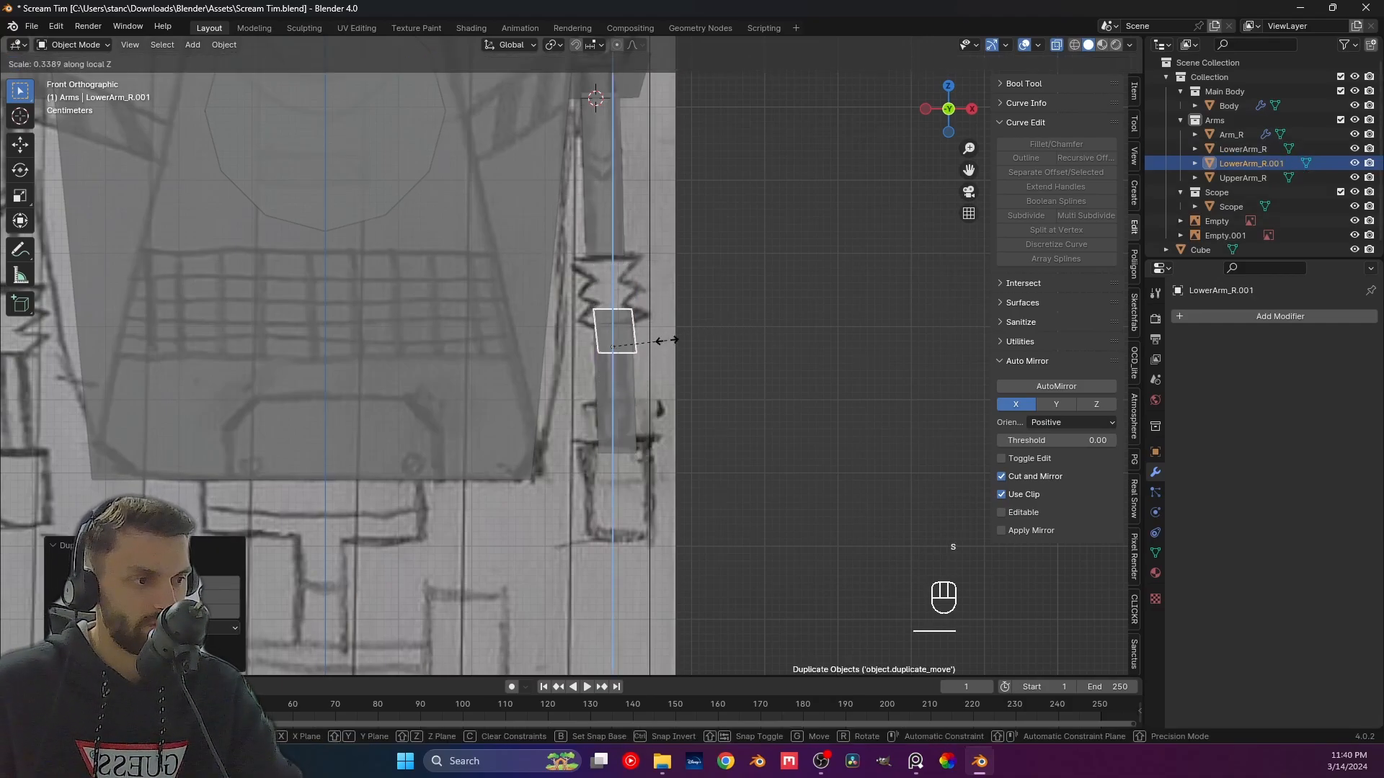
click(681, 339)
key(g)
click(683, 297)
scroll(620, 346, up, 5)
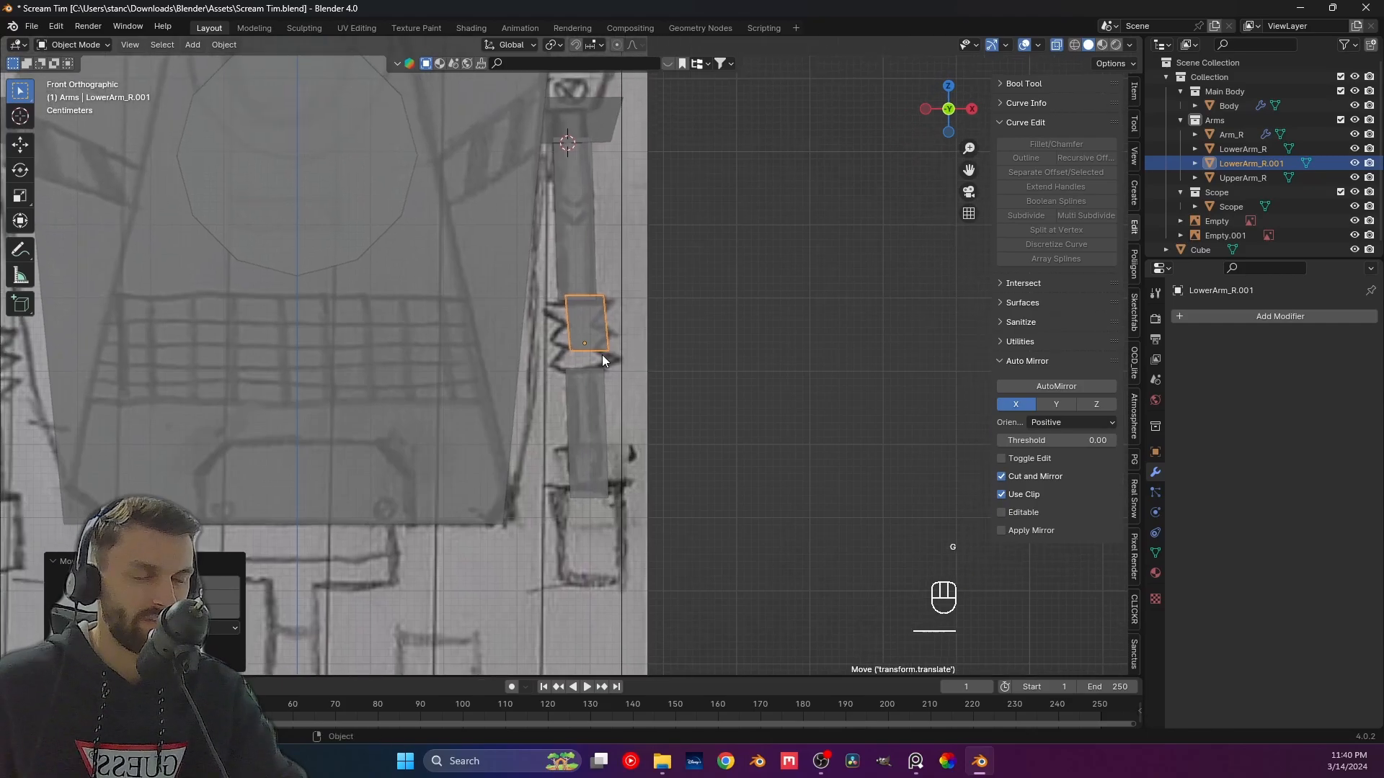
Move the joint block's top vertices down along Z to the upper edge of the sketched zigzag.
key(Tab)
drag(434, 210, 628, 299)
key(g)
key(z)
click(629, 319)
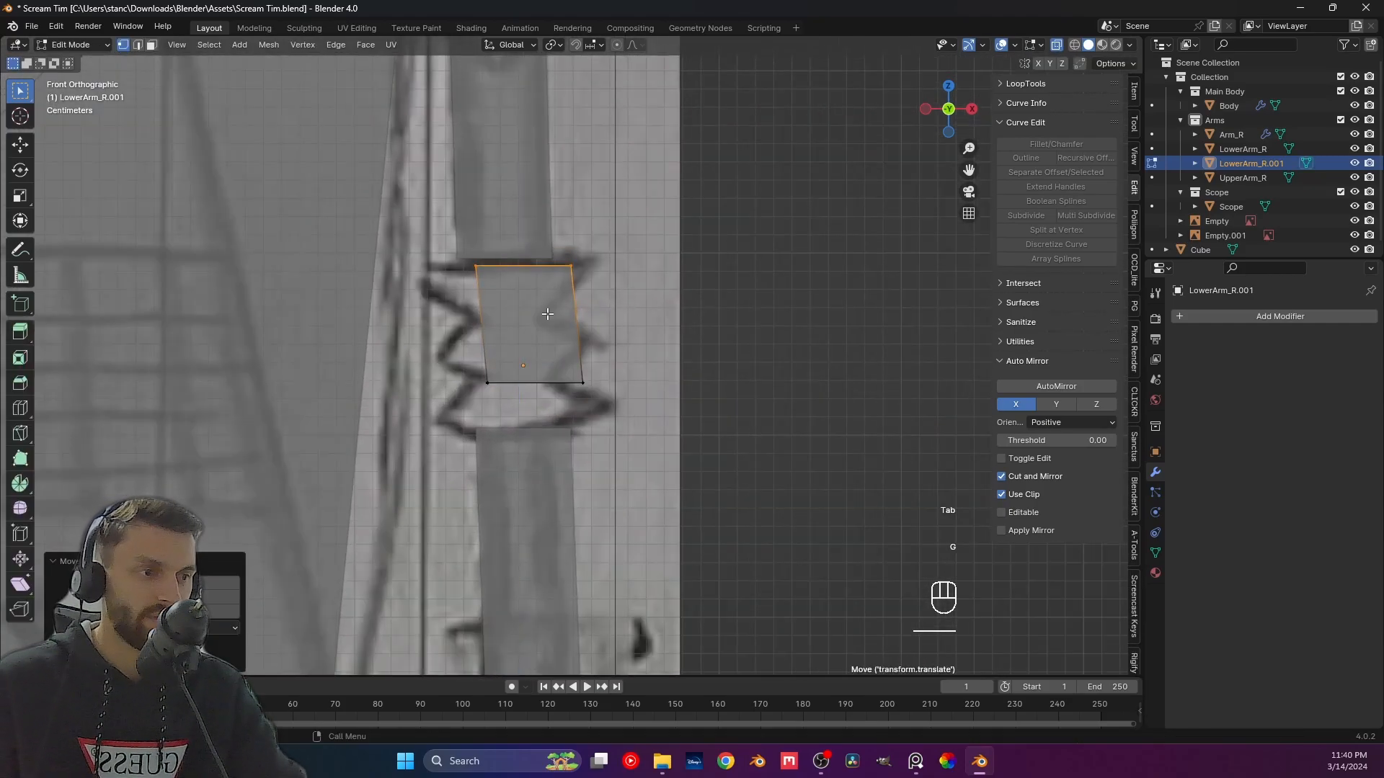
Shift all the joint block's vertices about 0.014 m inward along X, in line with the sketched zigzag.
drag(433, 234, 655, 426)
key(g)
key(z)
key(x)
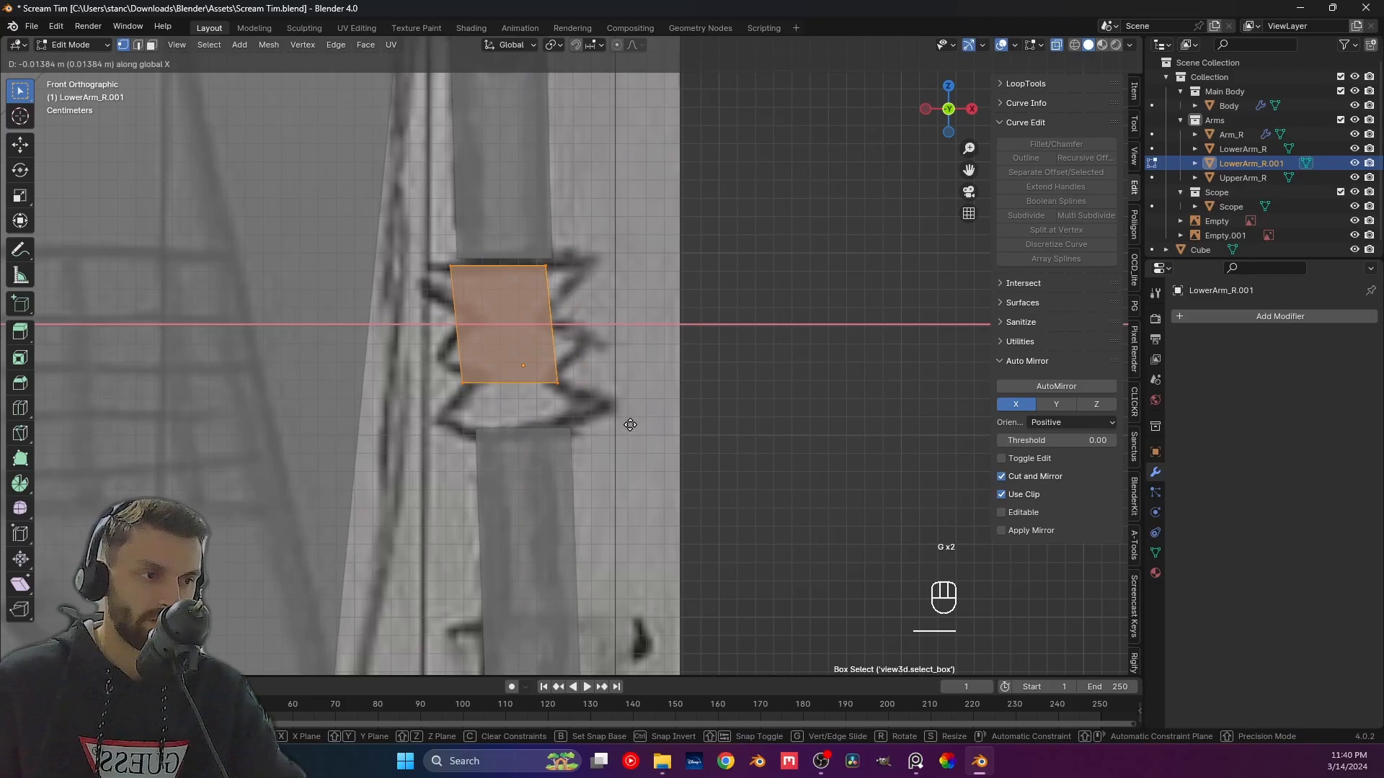
click(631, 424)
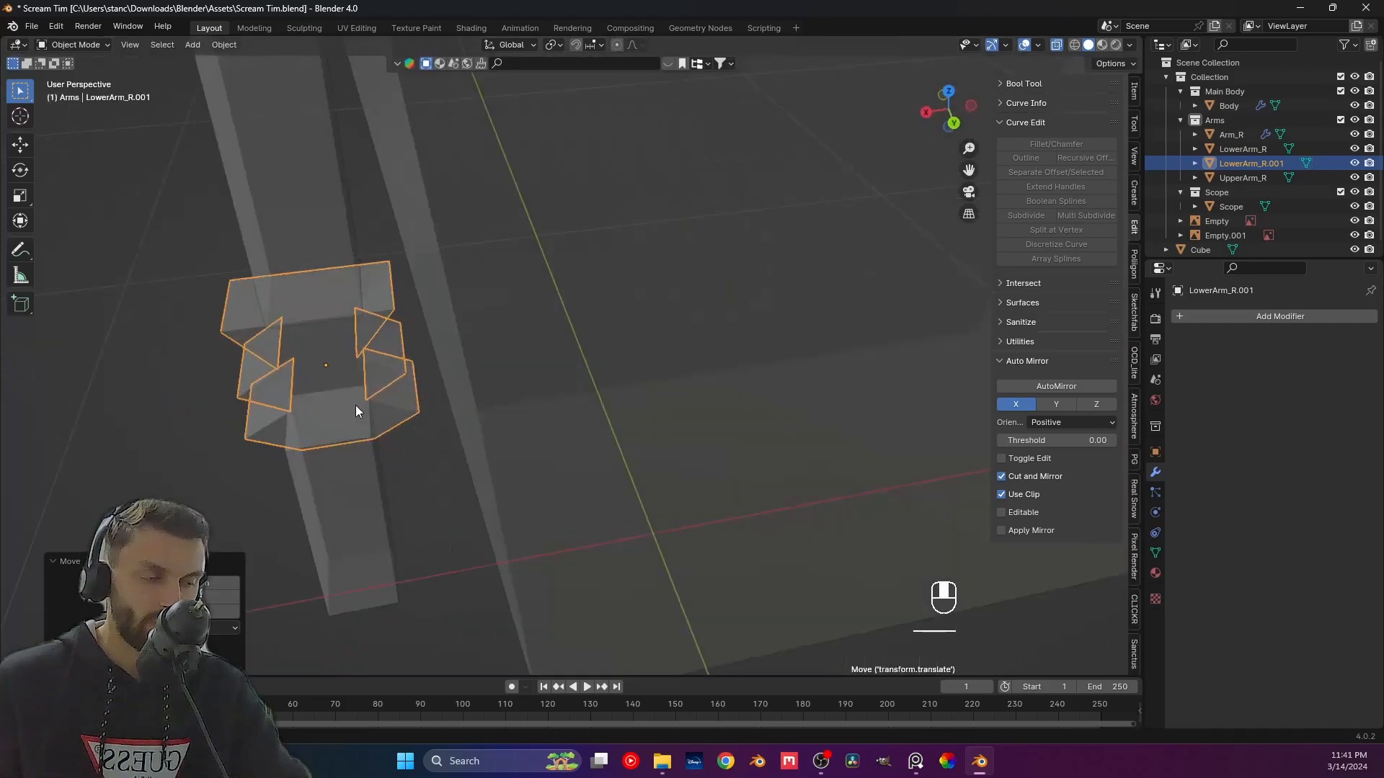
Enter Edit Mode on the zigzag joint and add a vertical loop cut down the middle of its front face.
middle_drag(356, 405, 555, 397)
shift+middle_drag(555, 396, 679, 373)
key(Tab)
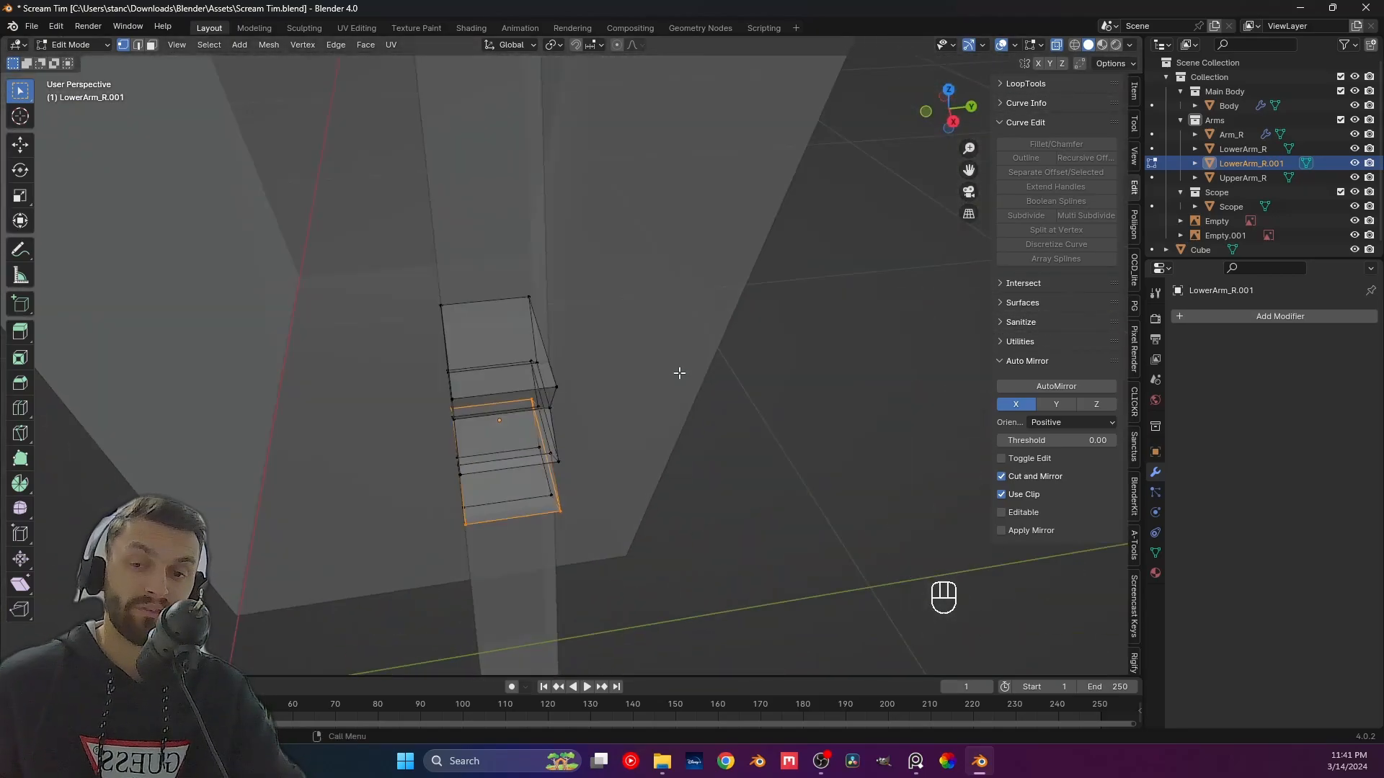
mouse_move(588, 392)
middle_down()
mouse_move(664, 392)
mouse_move(573, 392)
middle_up()
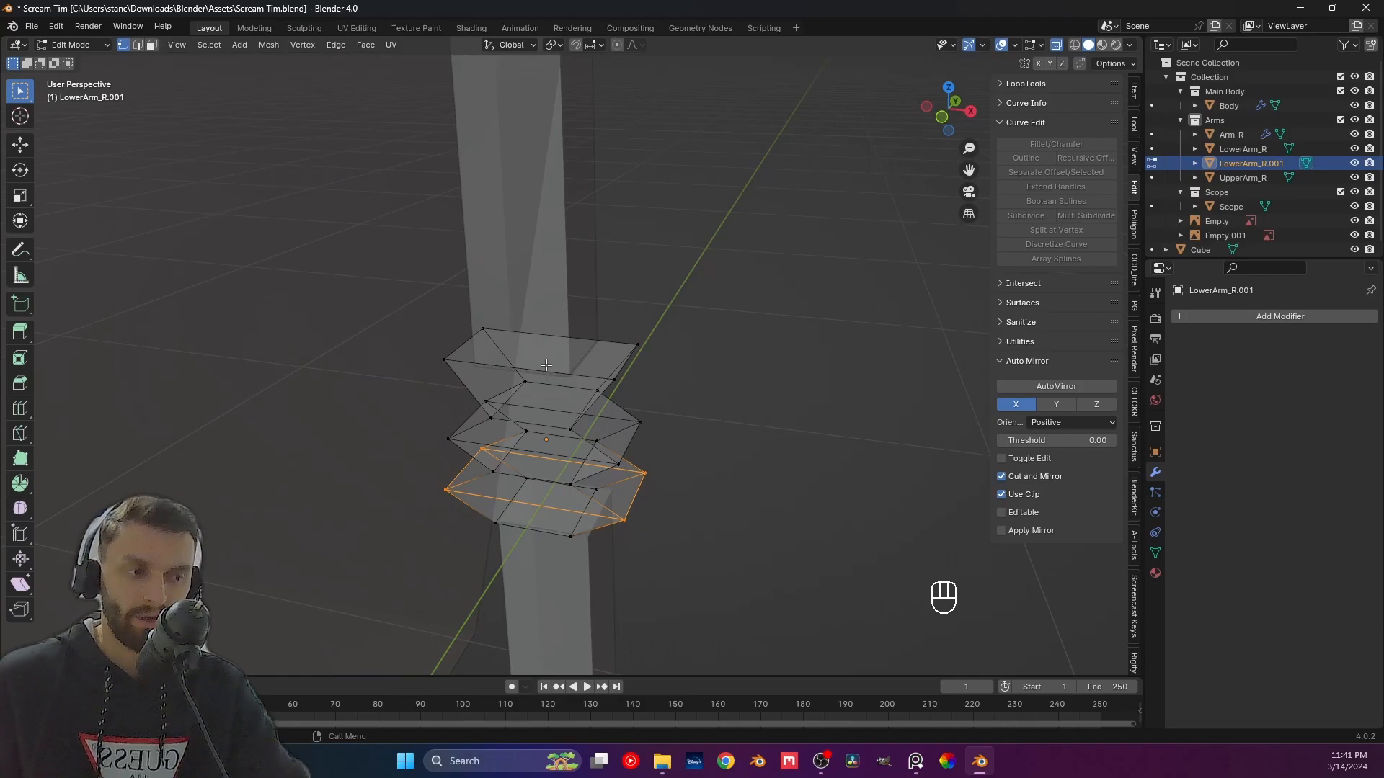
key(ctrl+r)
click(547, 367)
Try adding a horizontal loop cut around the zigzag joint's top segment, and undo it.
key(ctrl+r)
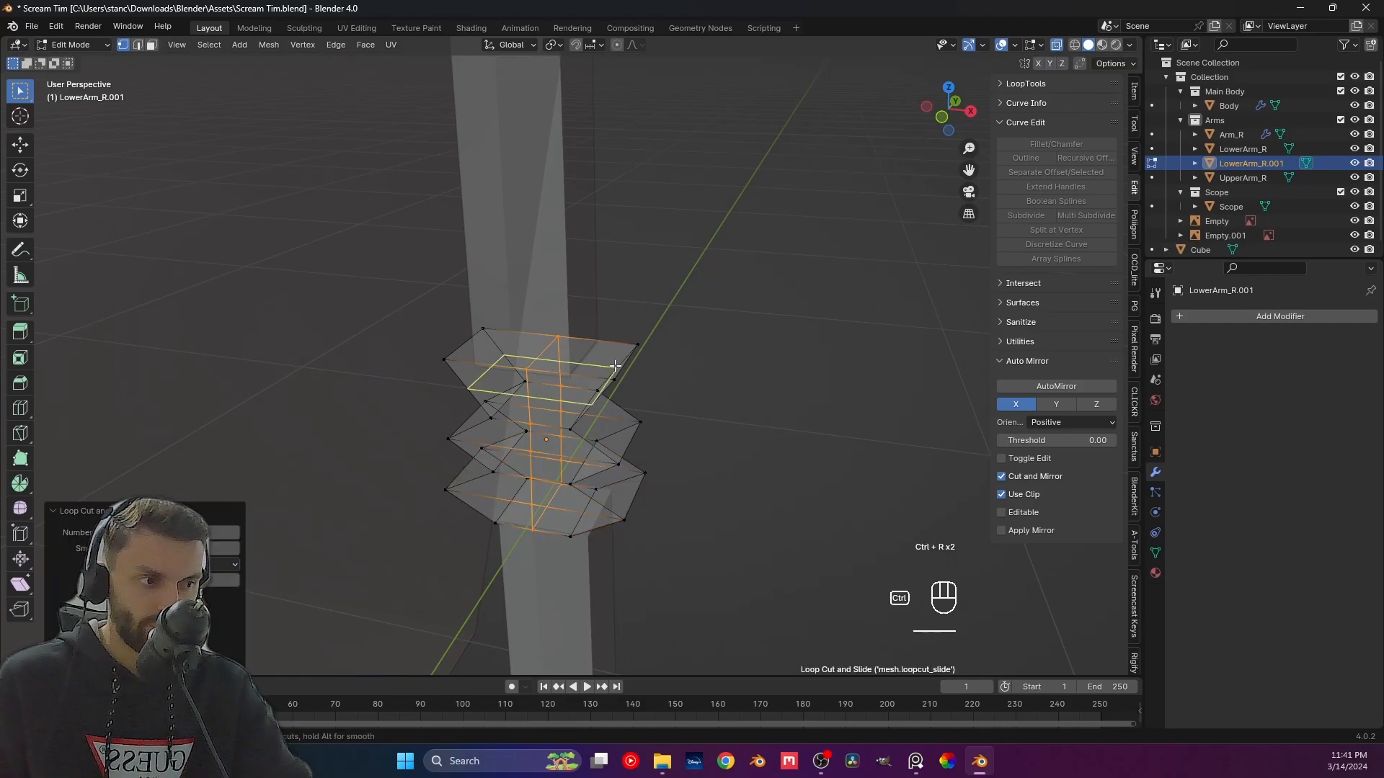
double_click(618, 366)
key(ctrl+z)
Add a centred vertical loop cut down the side of the zigzag joint, halving its depth.
middle_drag(687, 382, 565, 380)
key(ctrl+r)
click(645, 337)
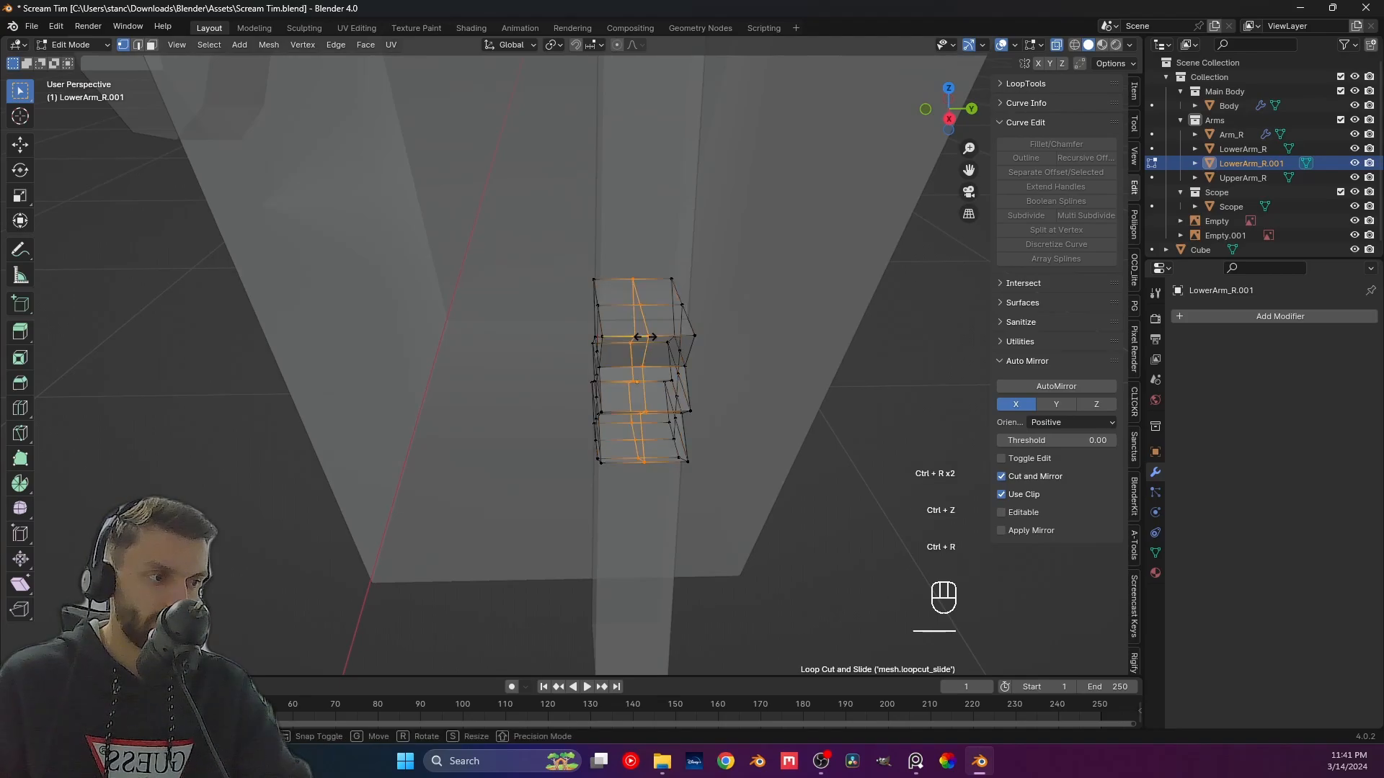
click(645, 336)
middle_drag(645, 336, 628, 425)
key(KP_7)
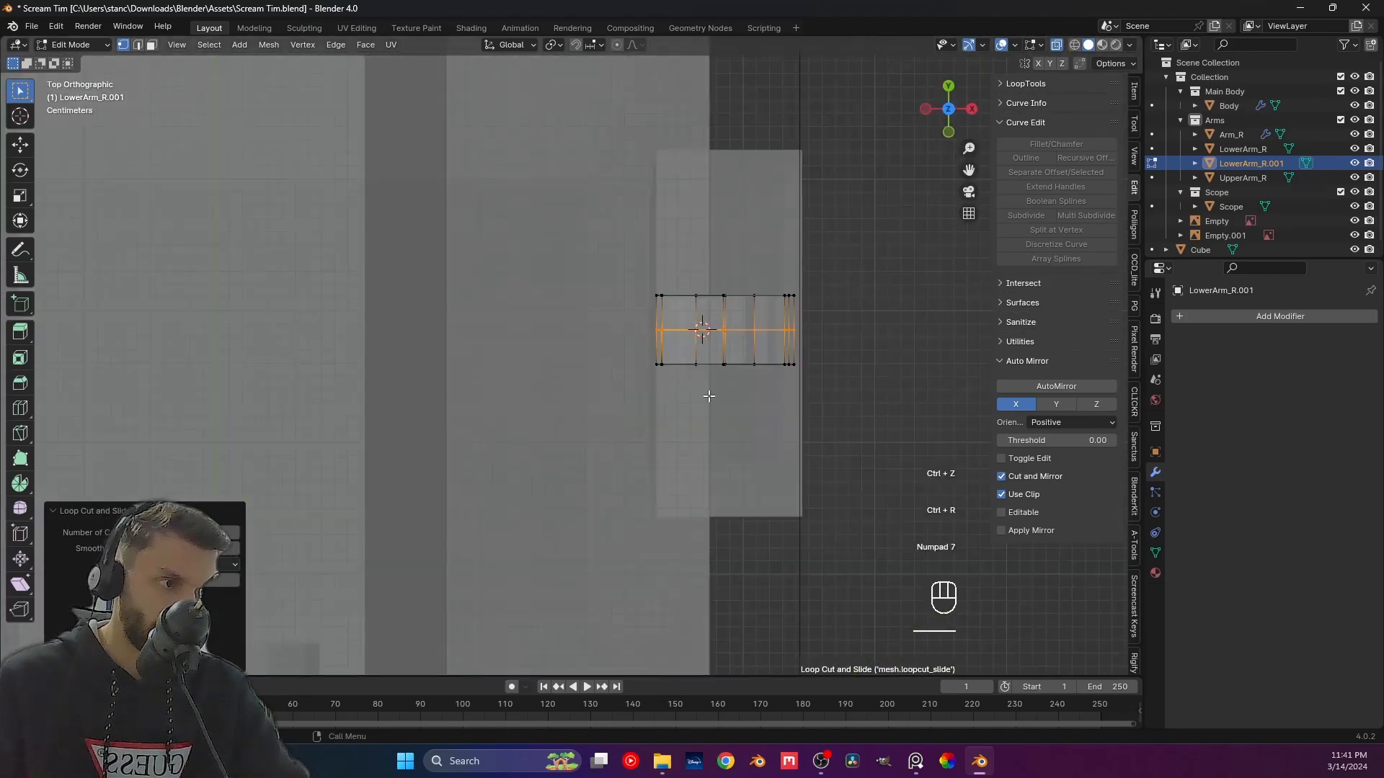
scroll(652, 418, up, 5)
shift+middle_drag(652, 423, 532, 442)
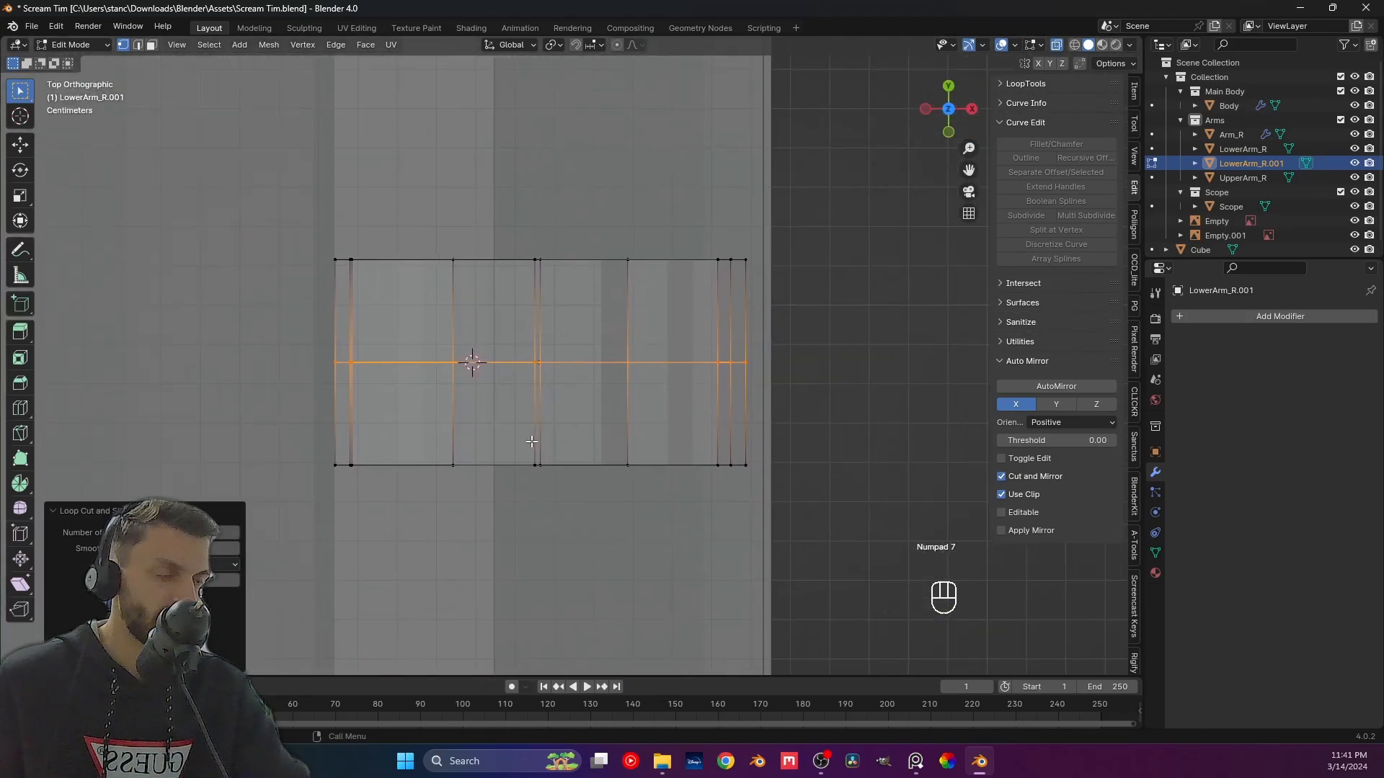
click(1056, 45)
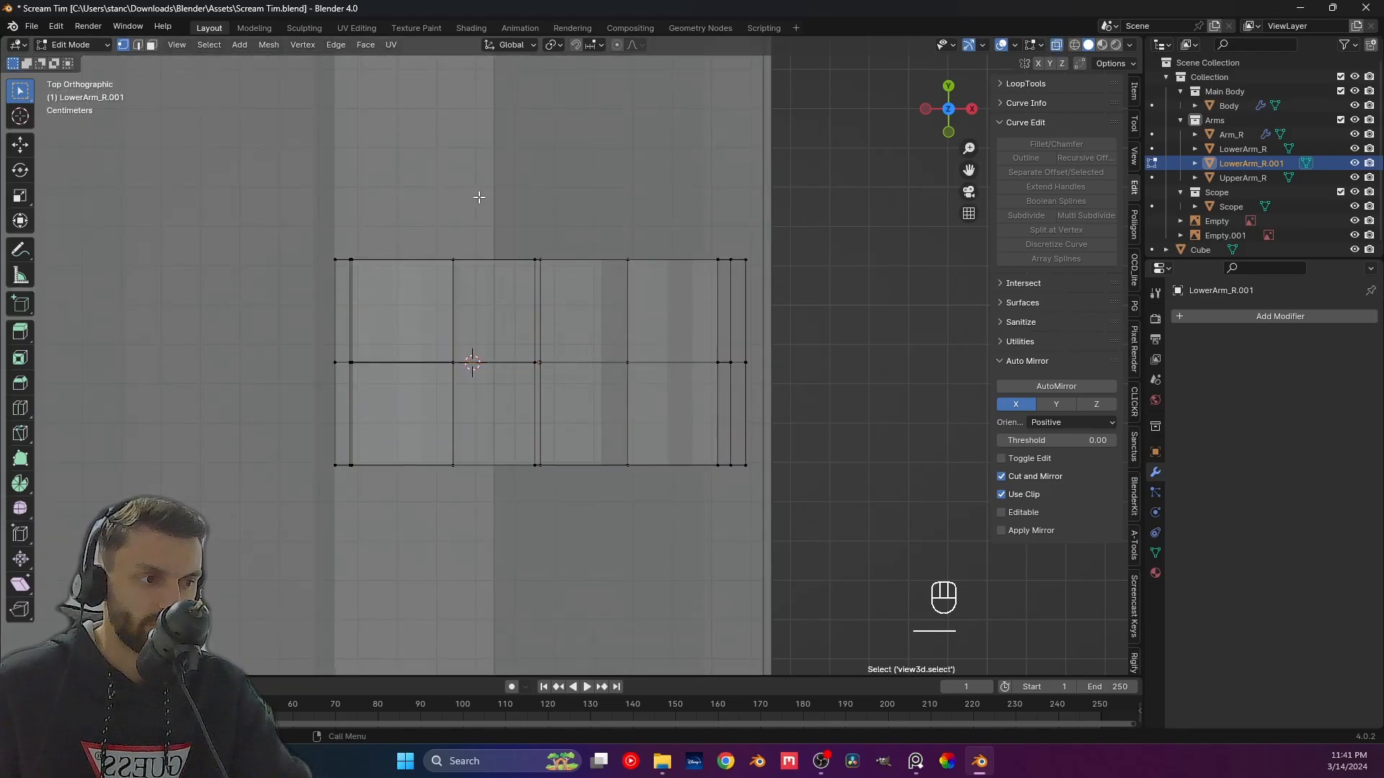
Select both vertical centre loops of the zigzag joint, excluding the top face's centre vertex, and scale them in the top view.
middle_drag(548, 304, 519, 275)
scroll(511, 318, up, 2)
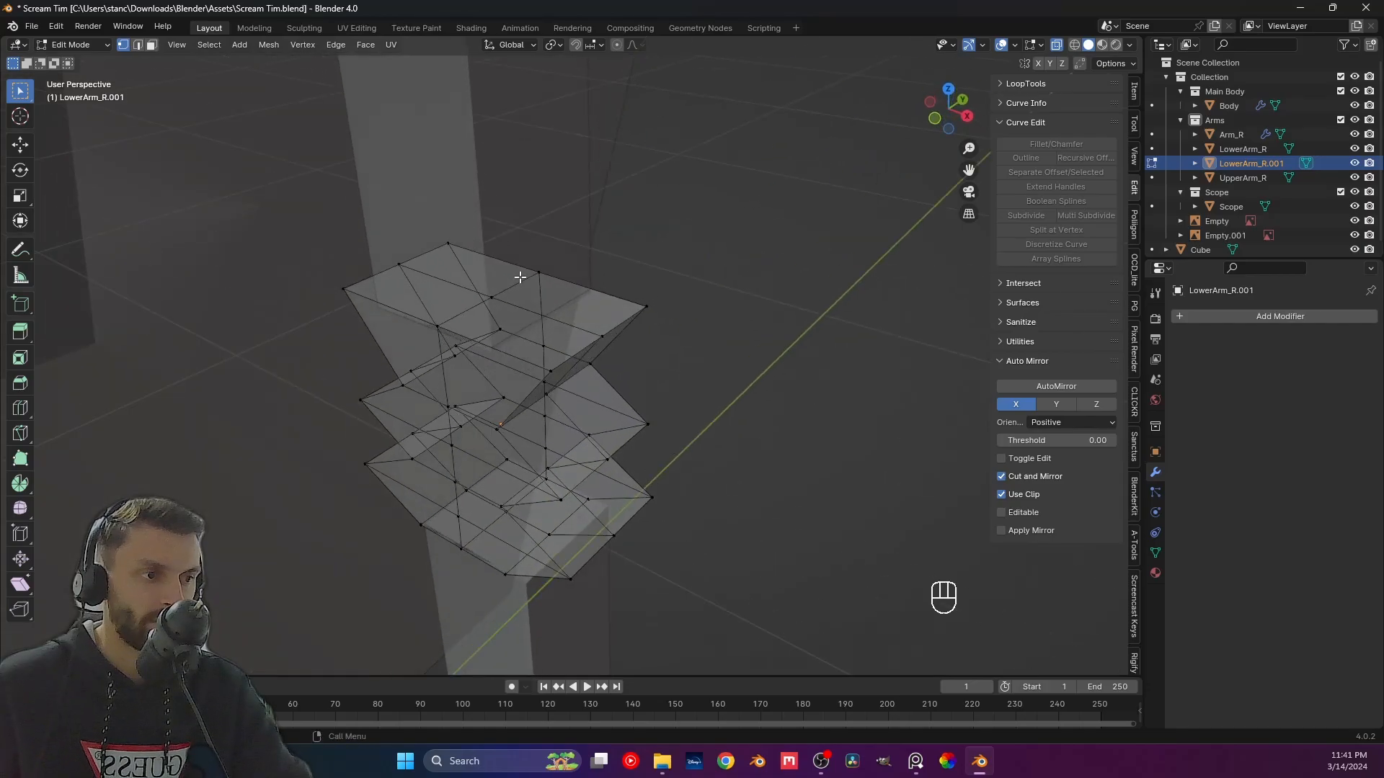
alt+click(515, 284)
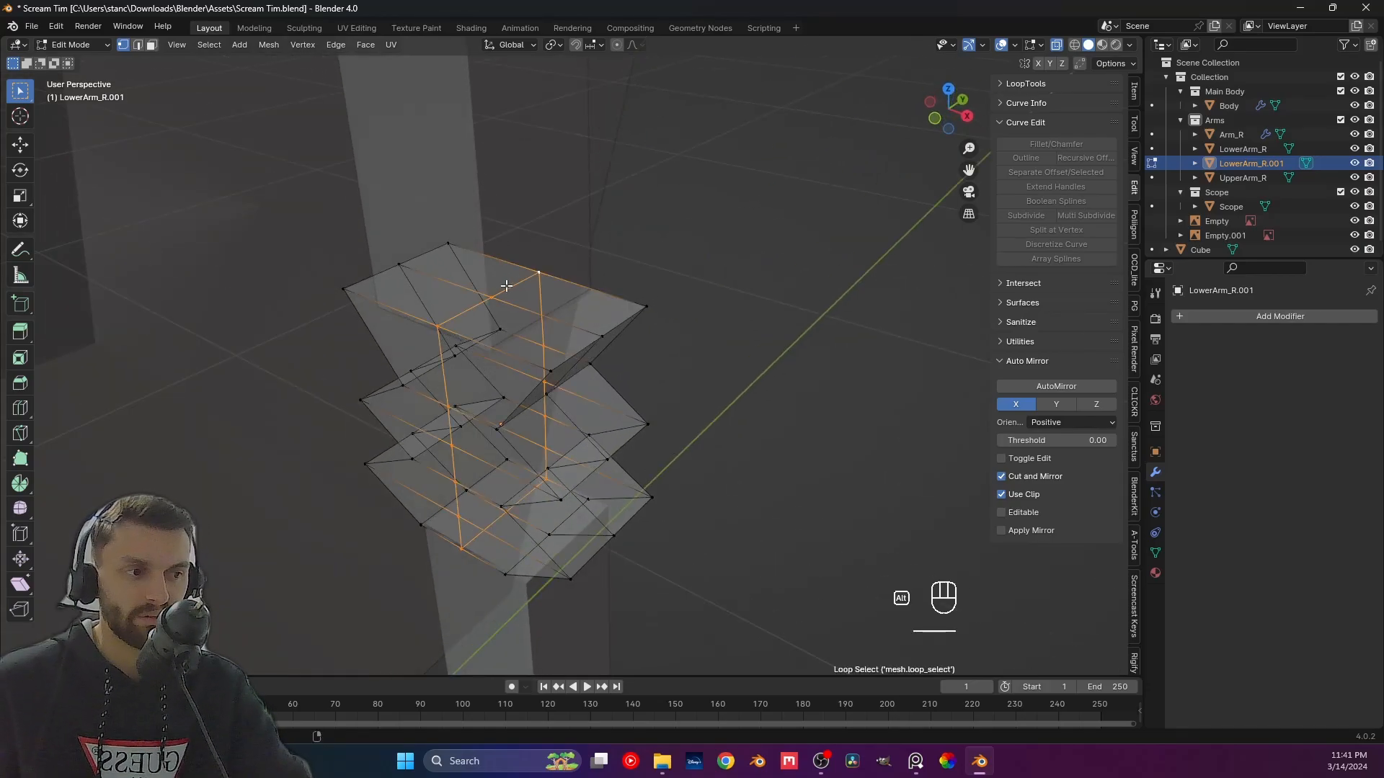
alt+shift+click(433, 275)
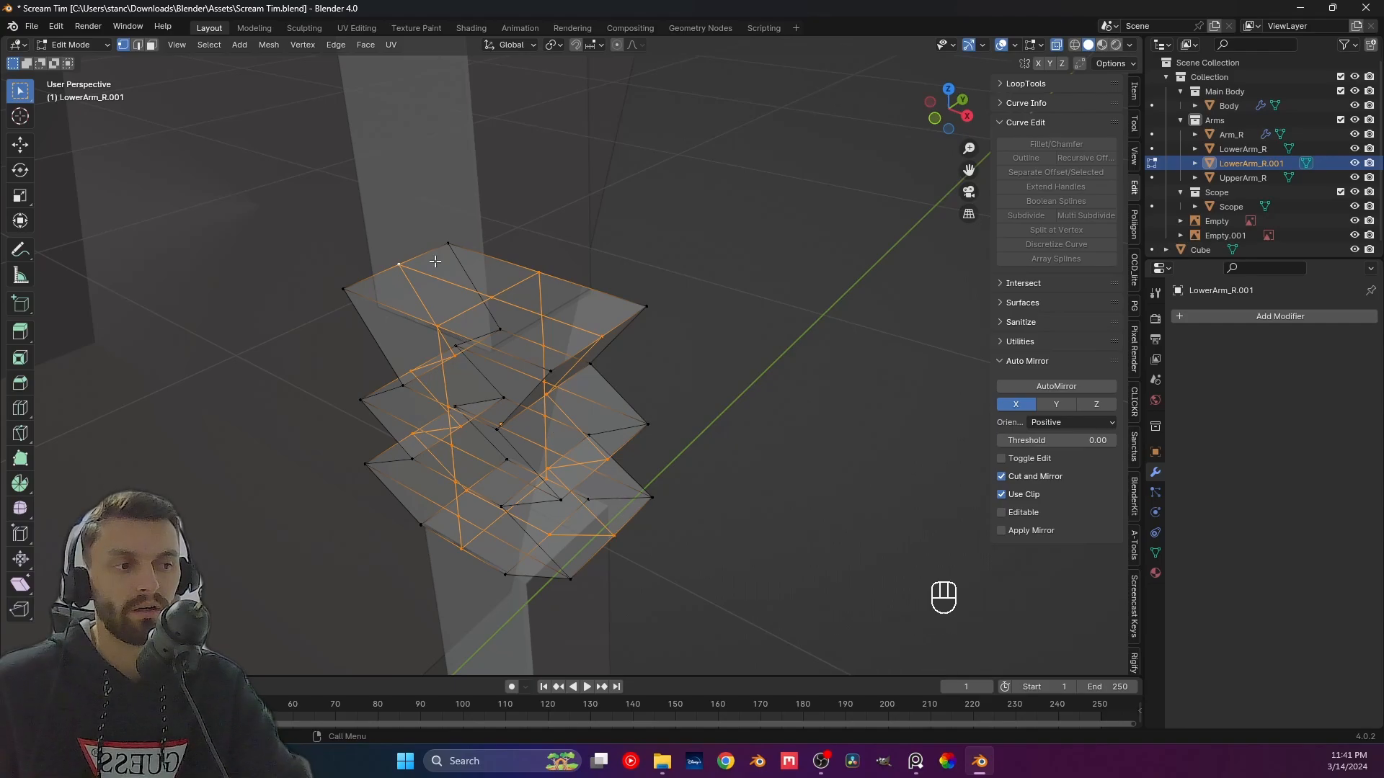
shift+click(489, 297)
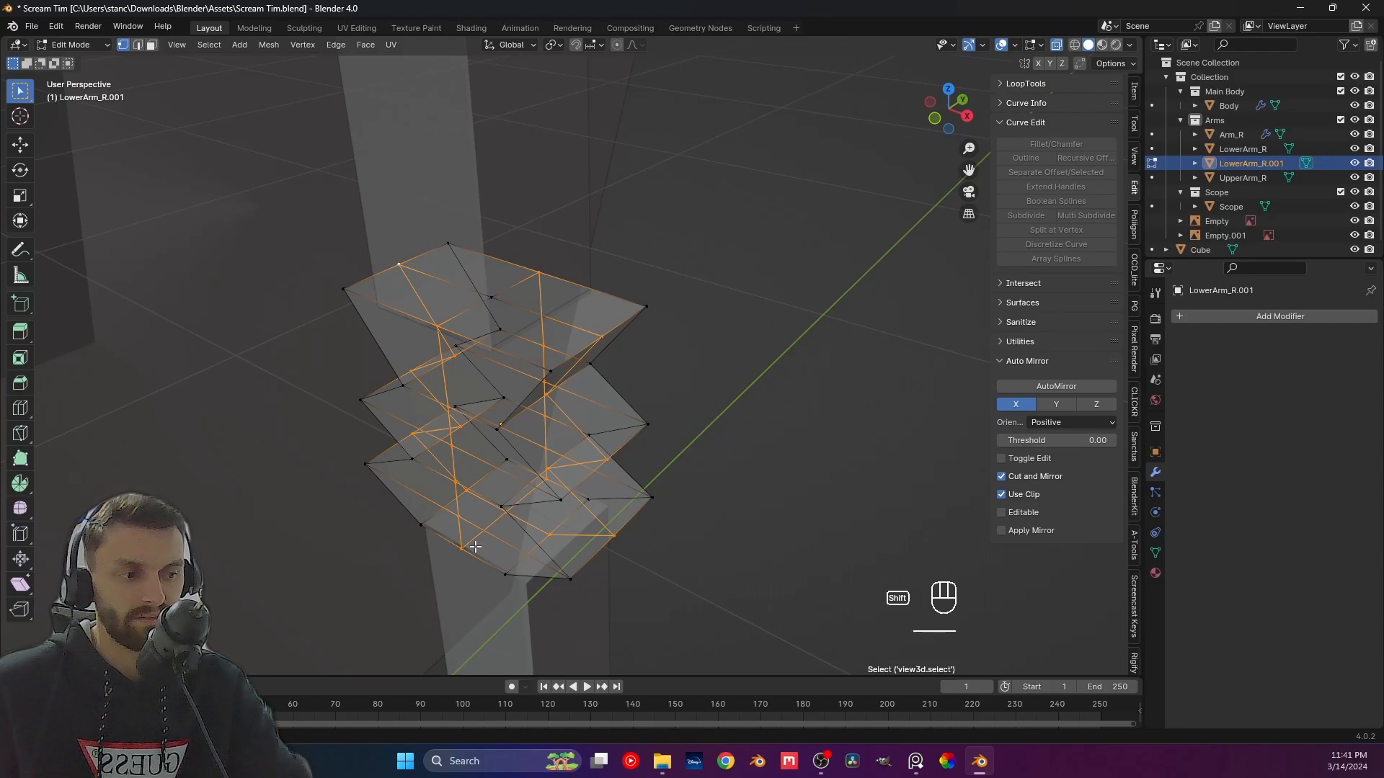
shift+middle_drag(477, 548, 570, 538)
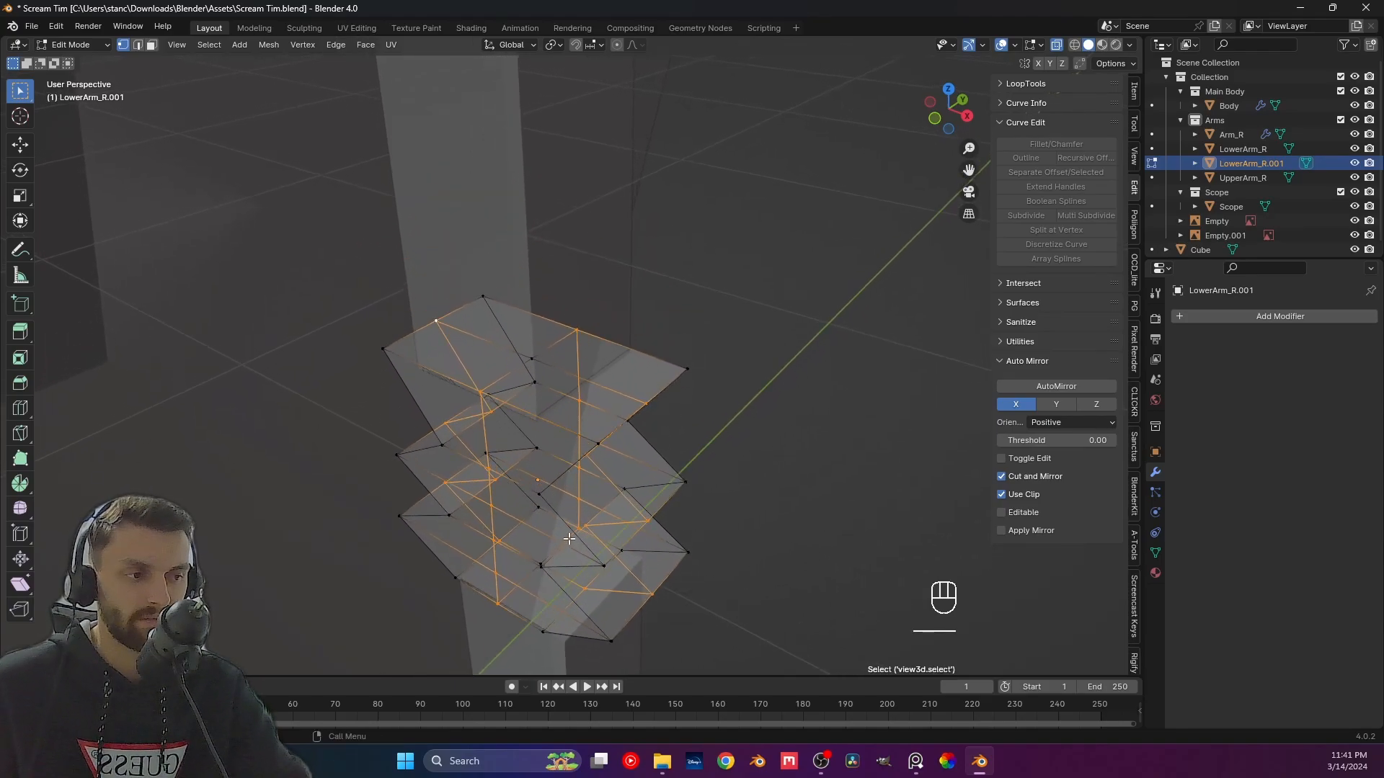
key(KP_7)
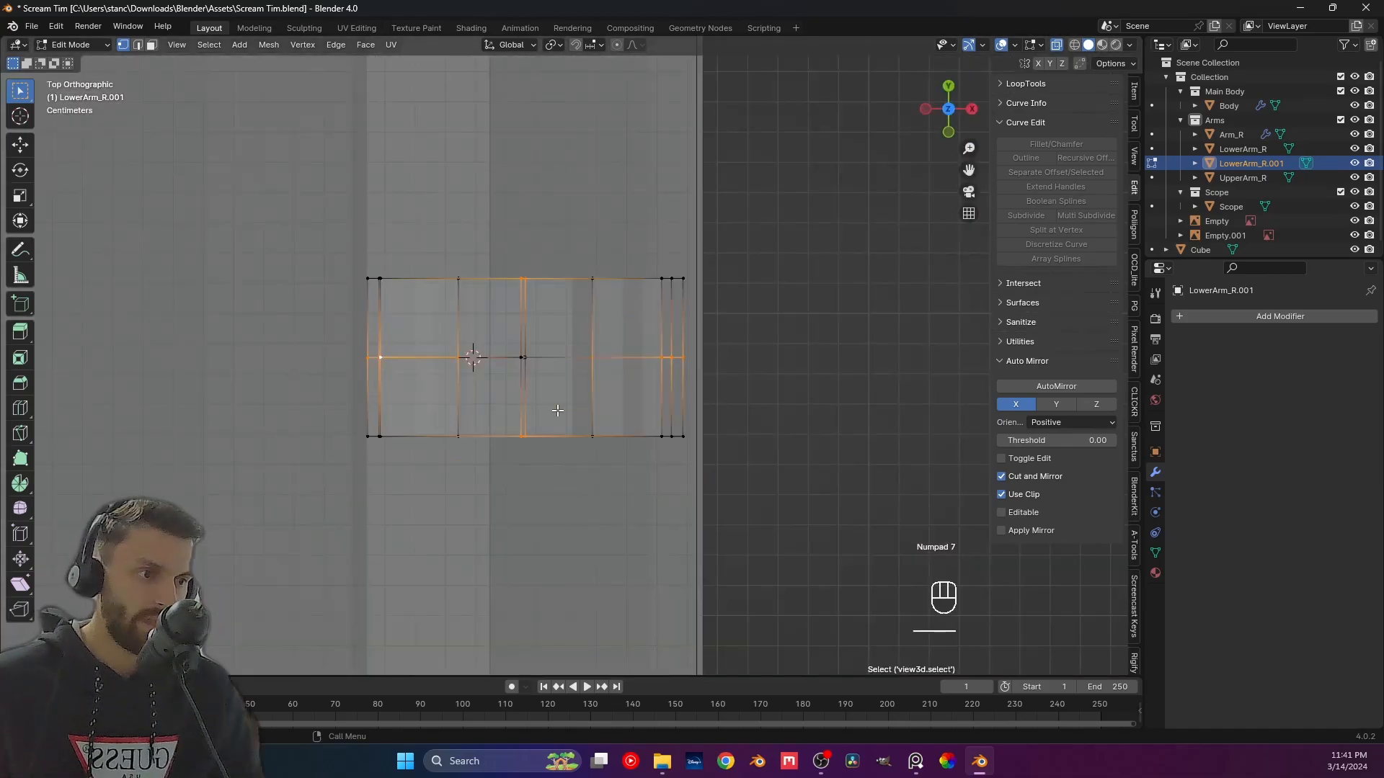
key(s)
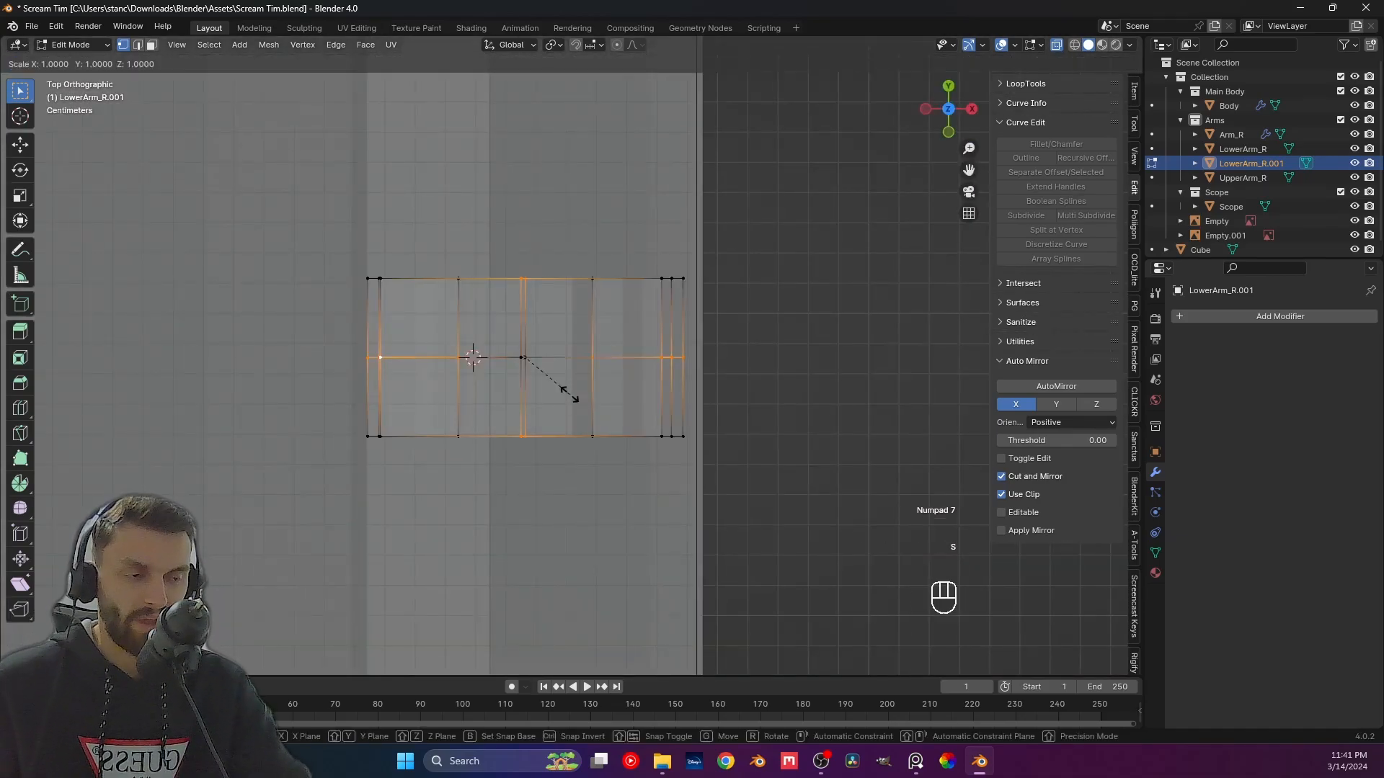
Try to scale the selected middle vertices of the ribbed arm joint outward, excluding the Z axis.
key(shift+z)
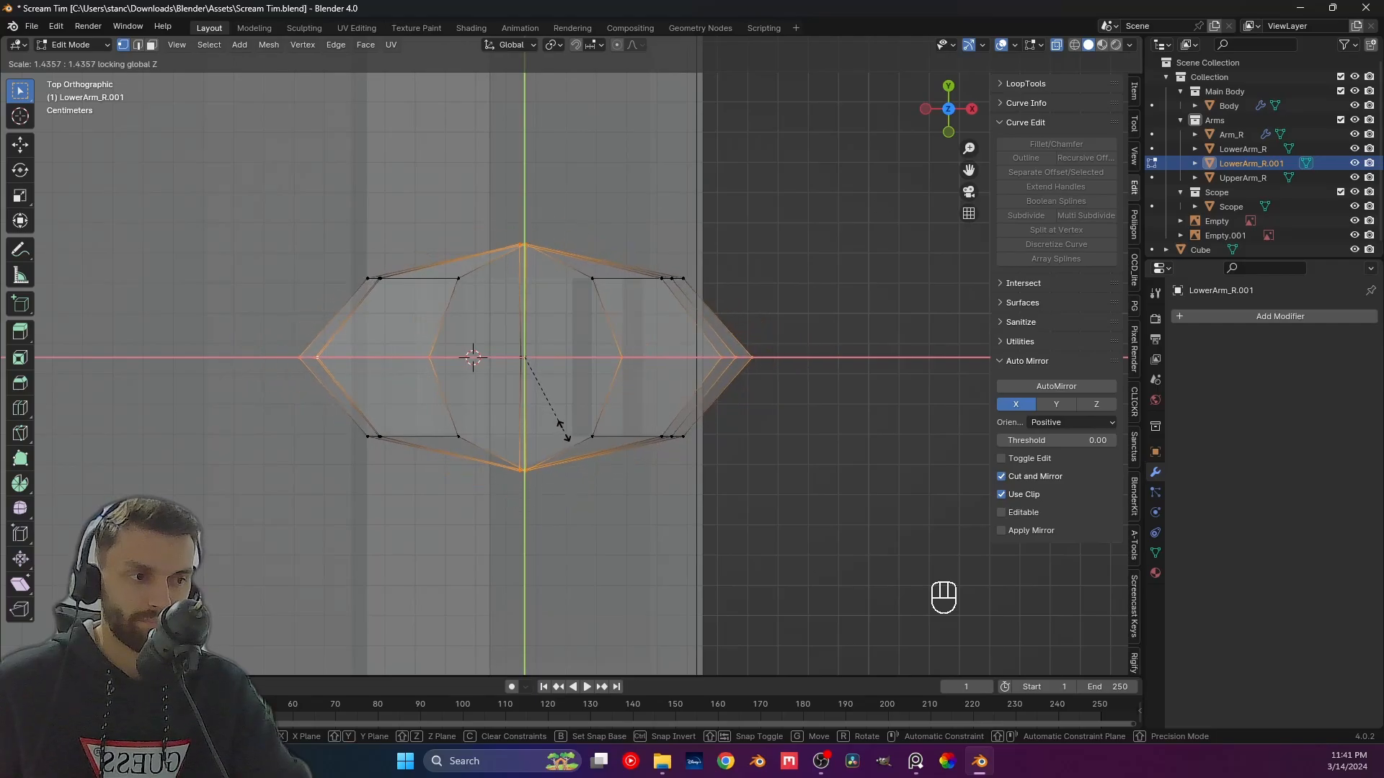
click(557, 427)
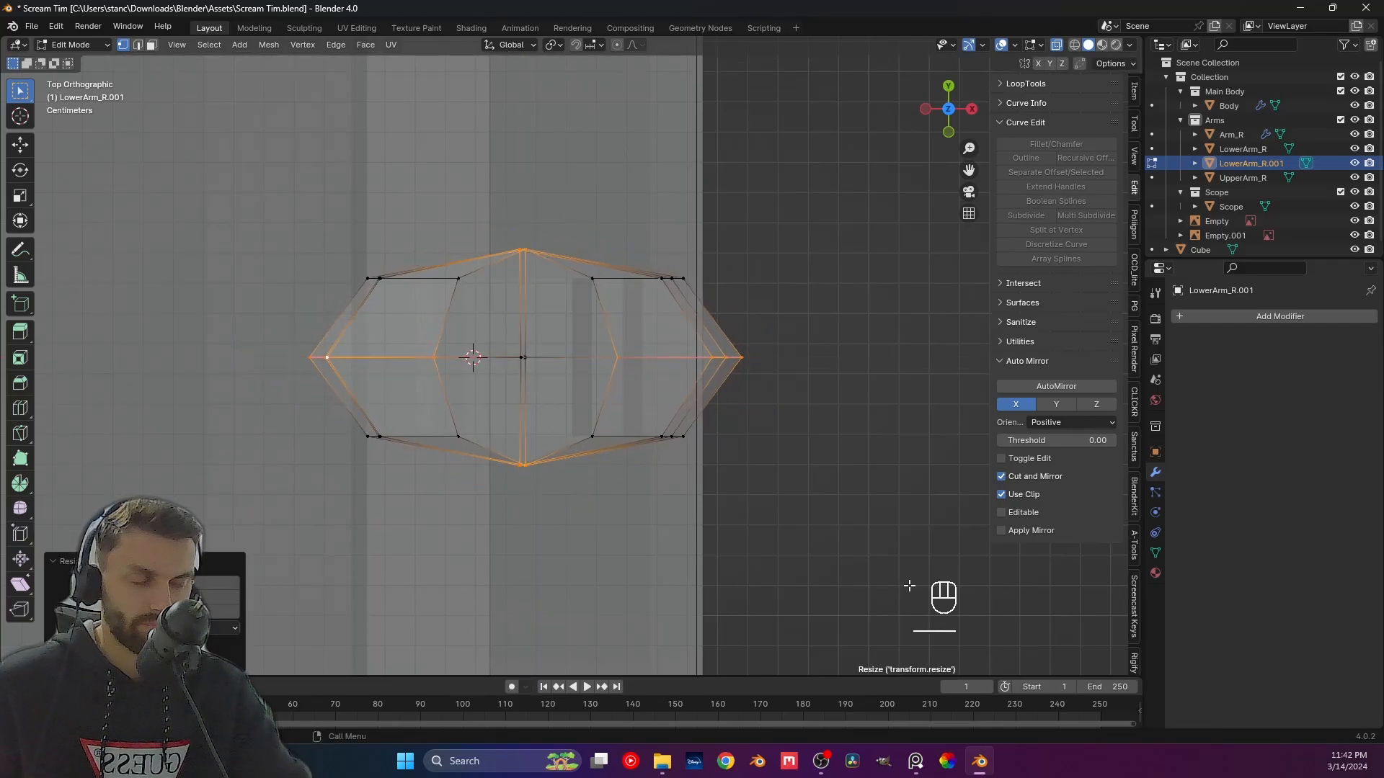
middle_drag(910, 585, 588, 179)
scroll(625, 546, down, 4)
scroll(625, 549, down, 4)
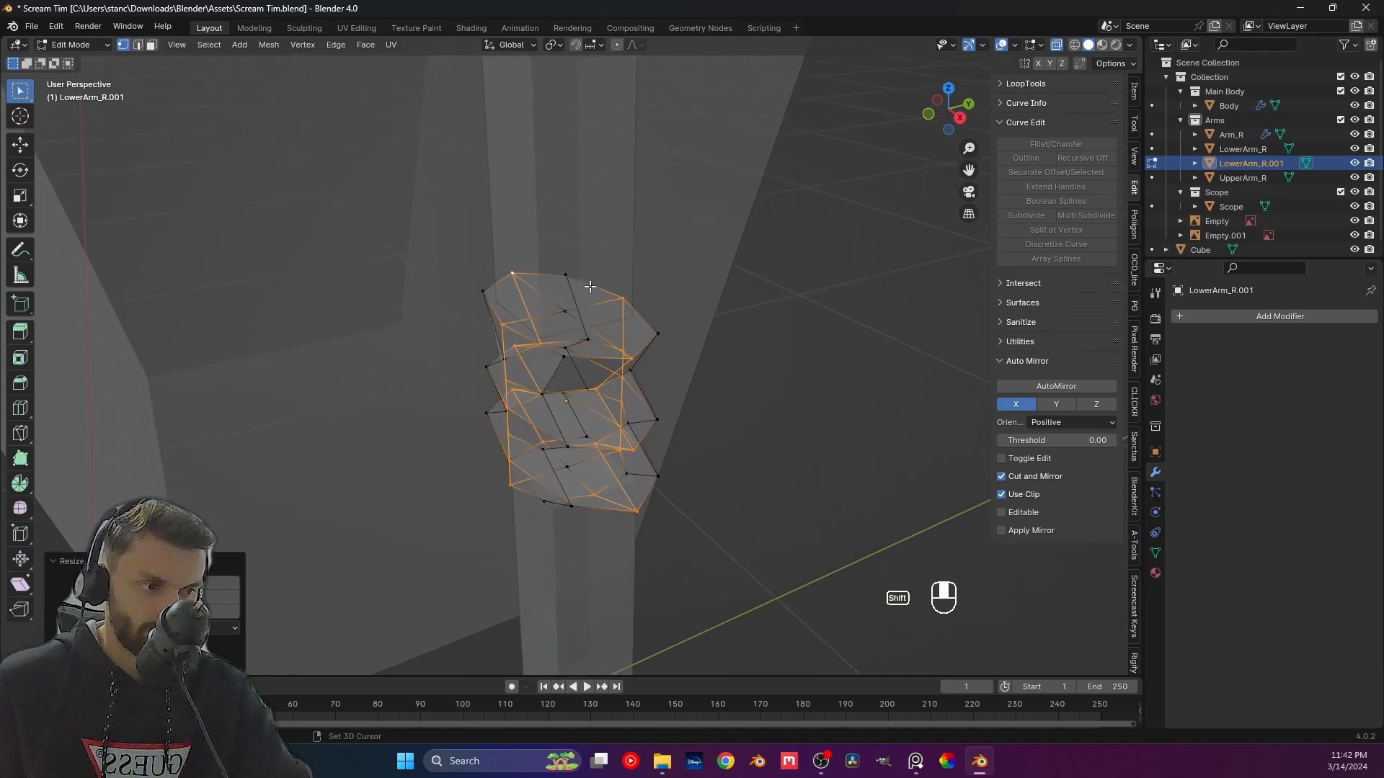
Try to scale the ribbed joint's selected vertices along the global X axis, then along the global Y axis.
mouse_move(573, 413)
middle_down()
mouse_move(656, 412)
mouse_move(699, 386)
mouse_move(683, 305)
mouse_move(592, 390)
mouse_move(568, 437)
middle_up()
key(s)
key(x)
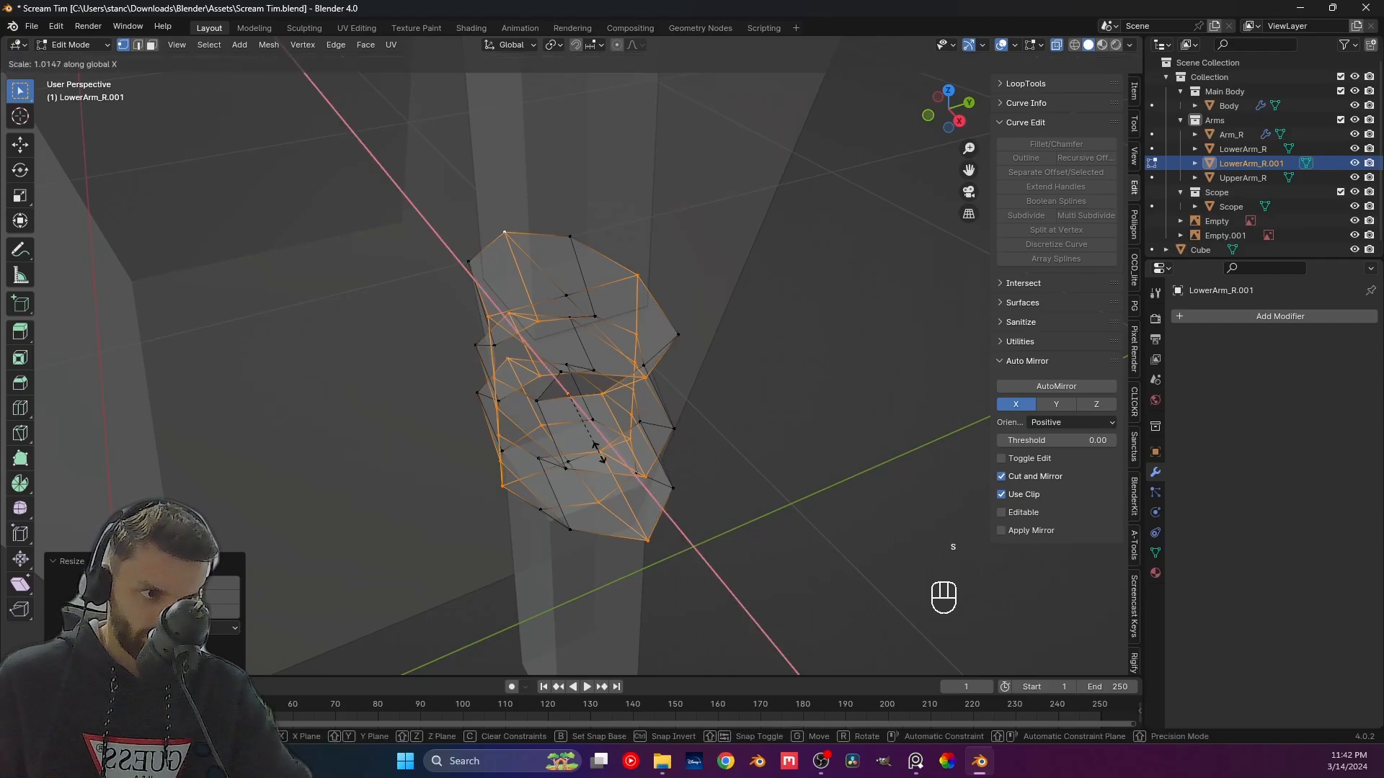
right_click(595, 446)
key(s)
key(y)
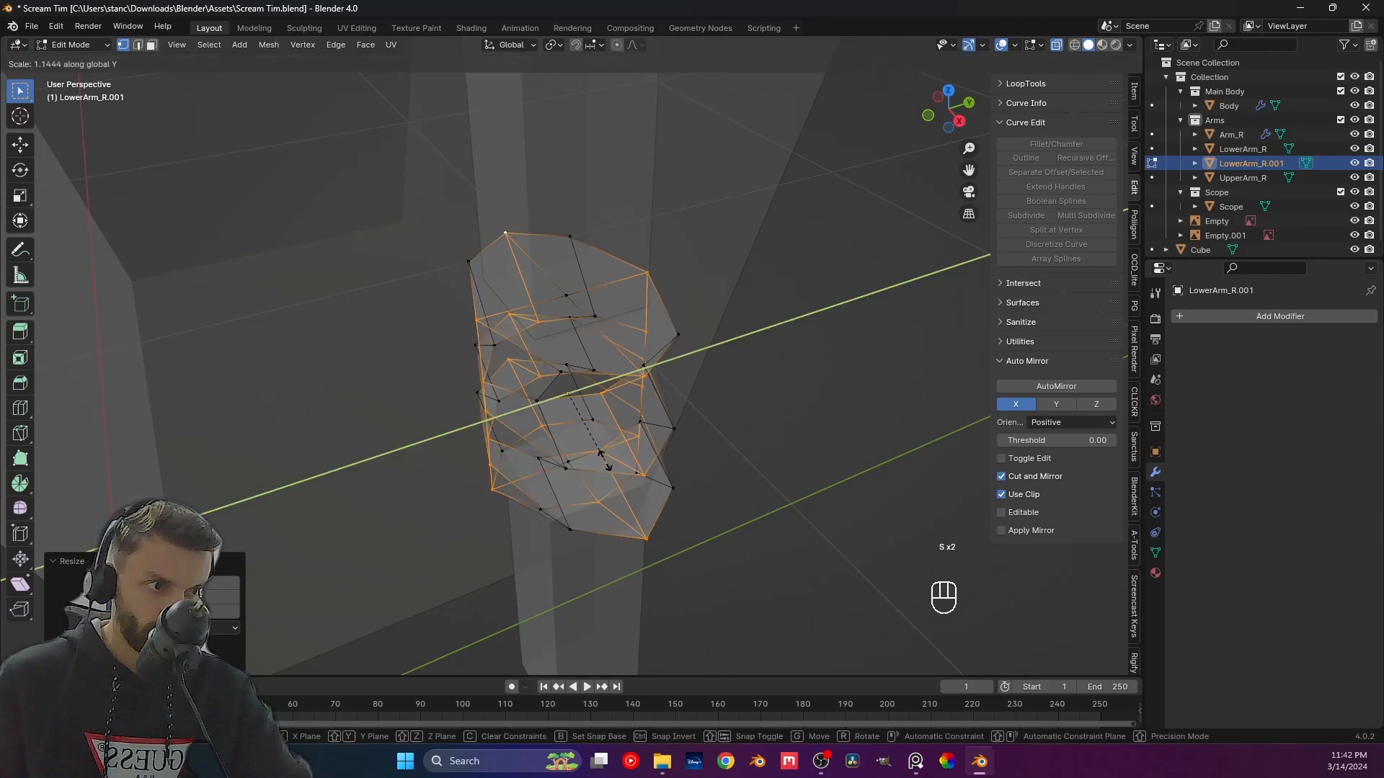
click(613, 474)
click(757, 506)
middle_drag(613, 497, 670, 500)
Undo the recent scaling of the ribbed joint's vertices.
key(ctrl+z)
key(ctrl+z)
middle_drag(500, 443, 479, 375)
key(ctrl+z)
Pick two opposite vertices on the ribbed joint and compare its shape with the side reference sketch.
click(489, 371)
shift+click(624, 351)
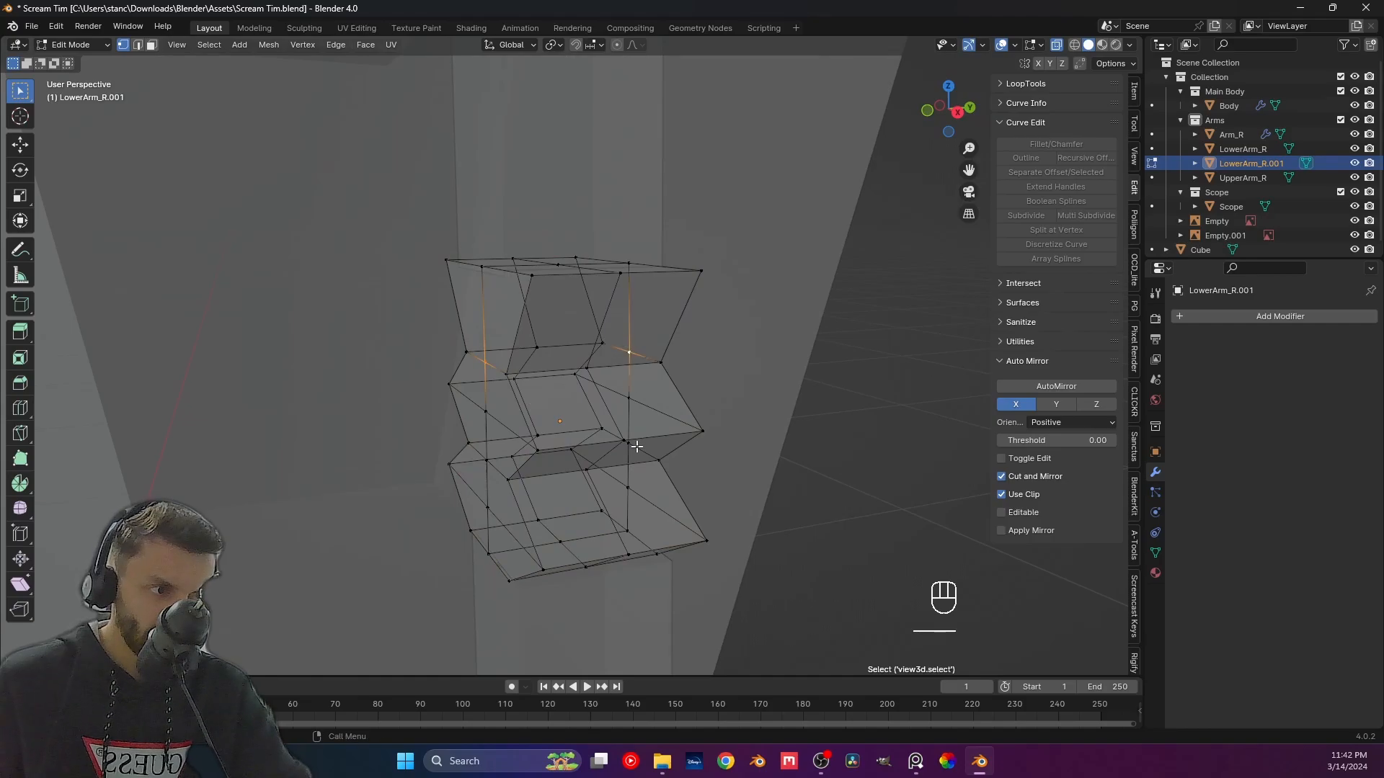
middle_drag(634, 484, 711, 481)
key(ctrl+KP_3)
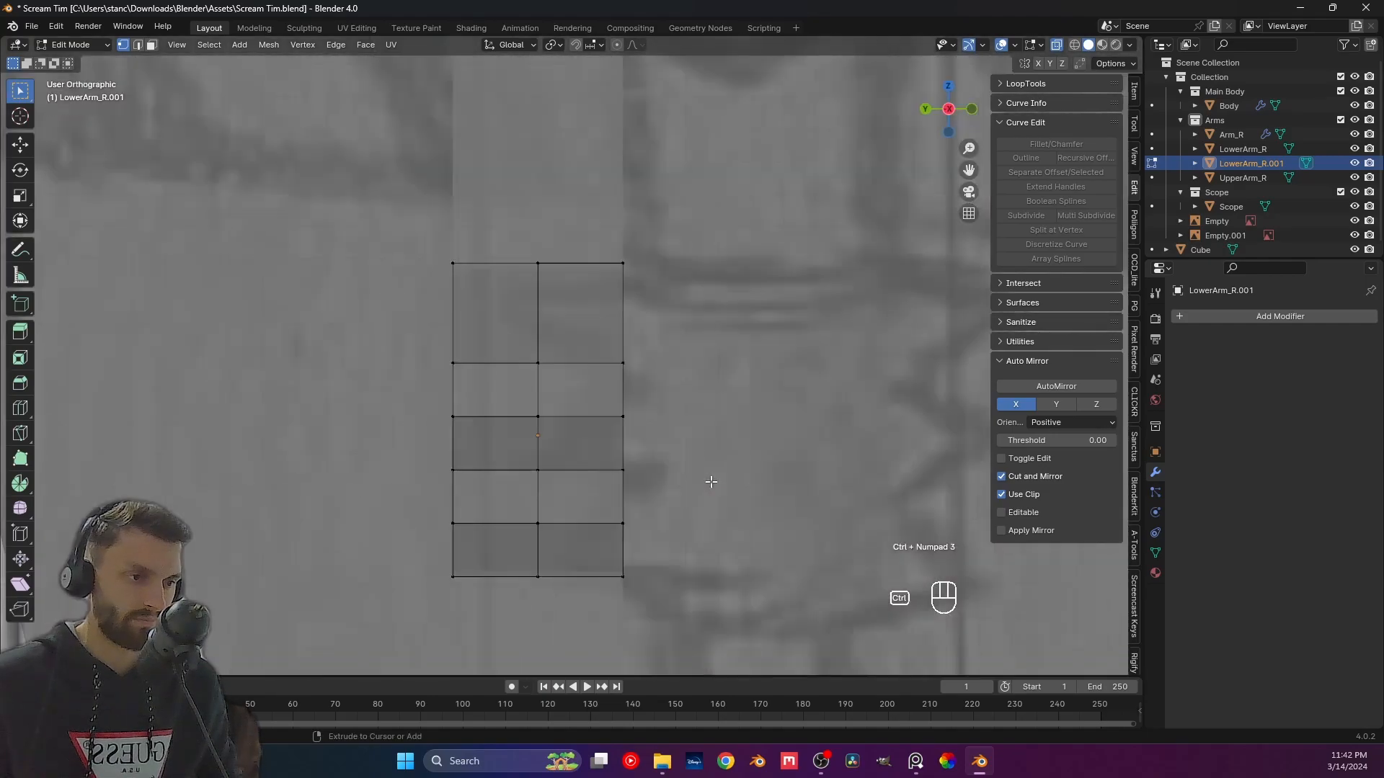
scroll(651, 478, down, 8)
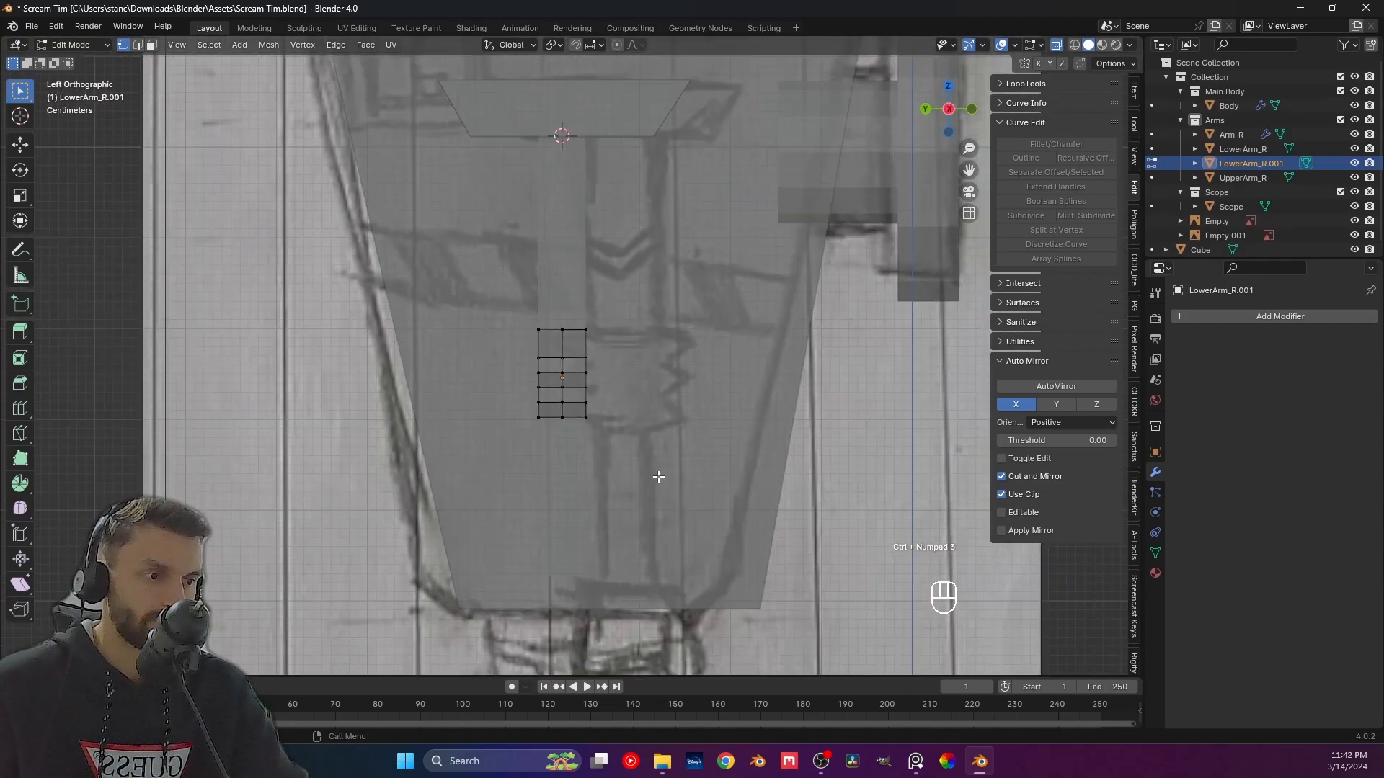
scroll(612, 398, up, 8)
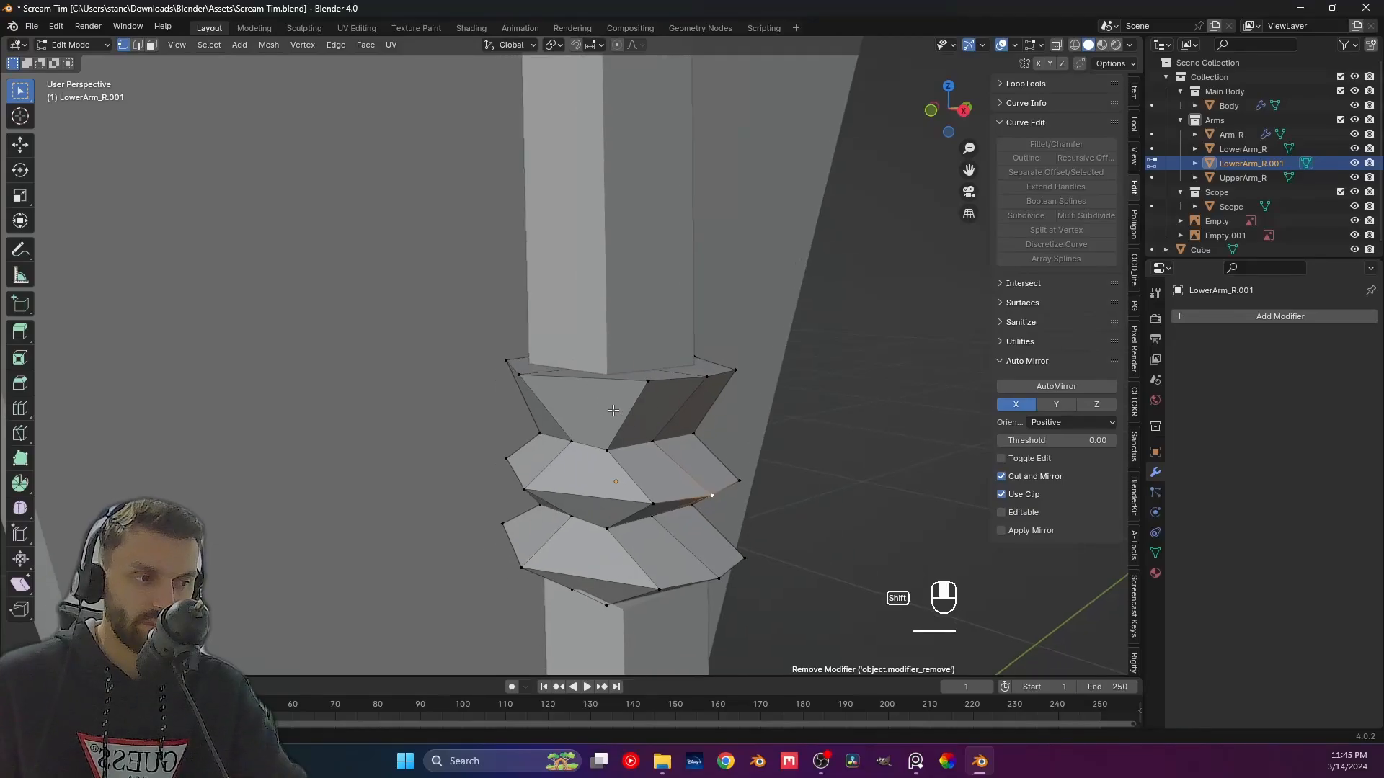
Return the ribbed joint to Object Mode and turn on X-ray display in the front view.
middle_drag(721, 432, 661, 383)
scroll(663, 394, down, 3)
key(Tab)
mouse_move(617, 428)
middle_down()
mouse_move(644, 374)
mouse_move(517, 435)
mouse_move(613, 424)
middle_up()
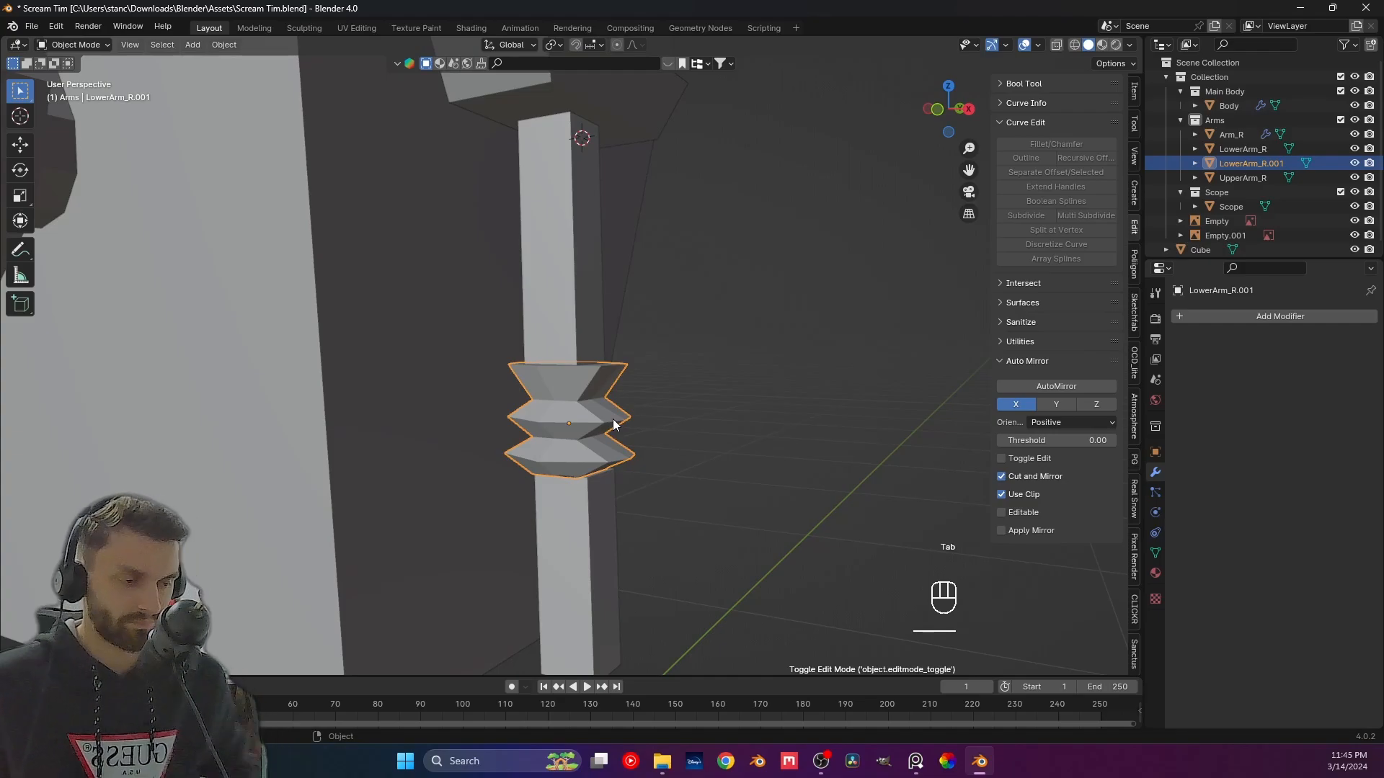
key(KP_1)
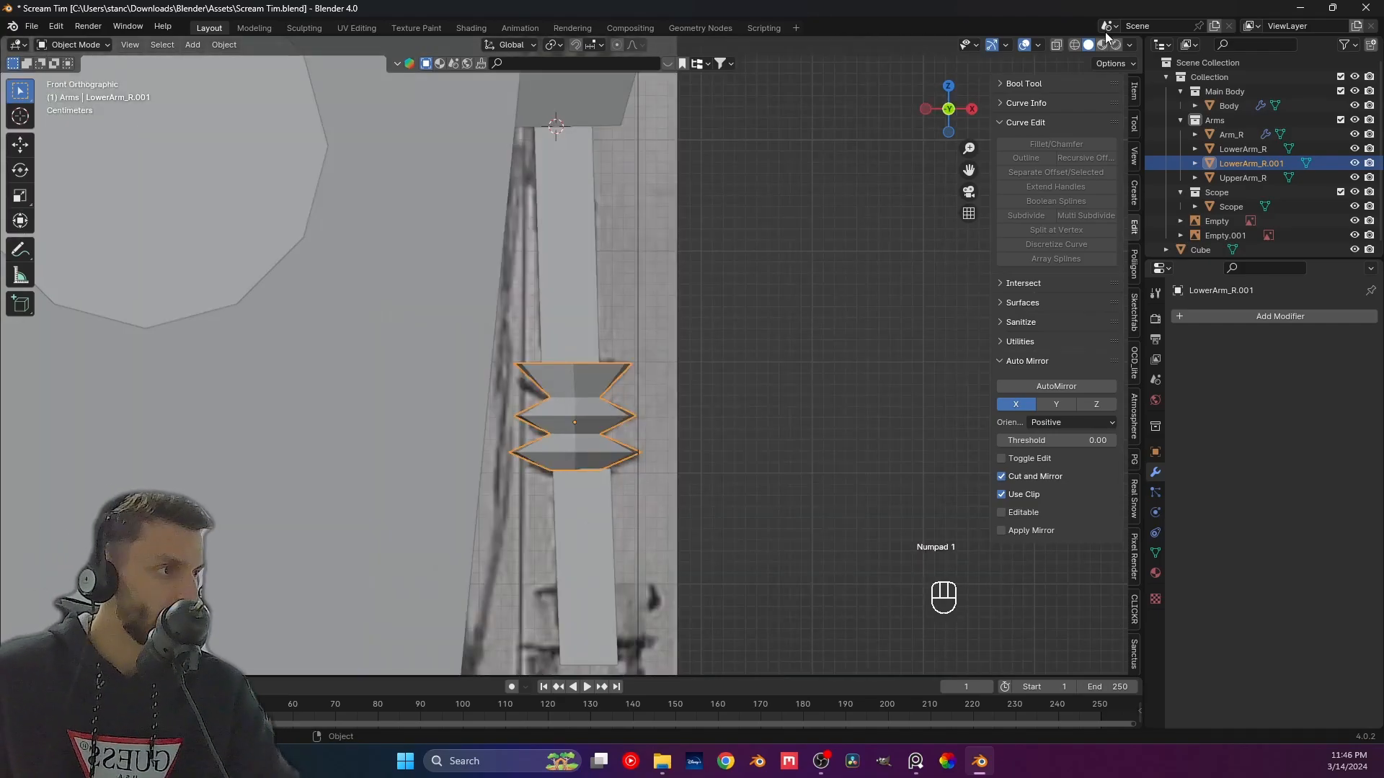
click(1063, 46)
click(765, 488)
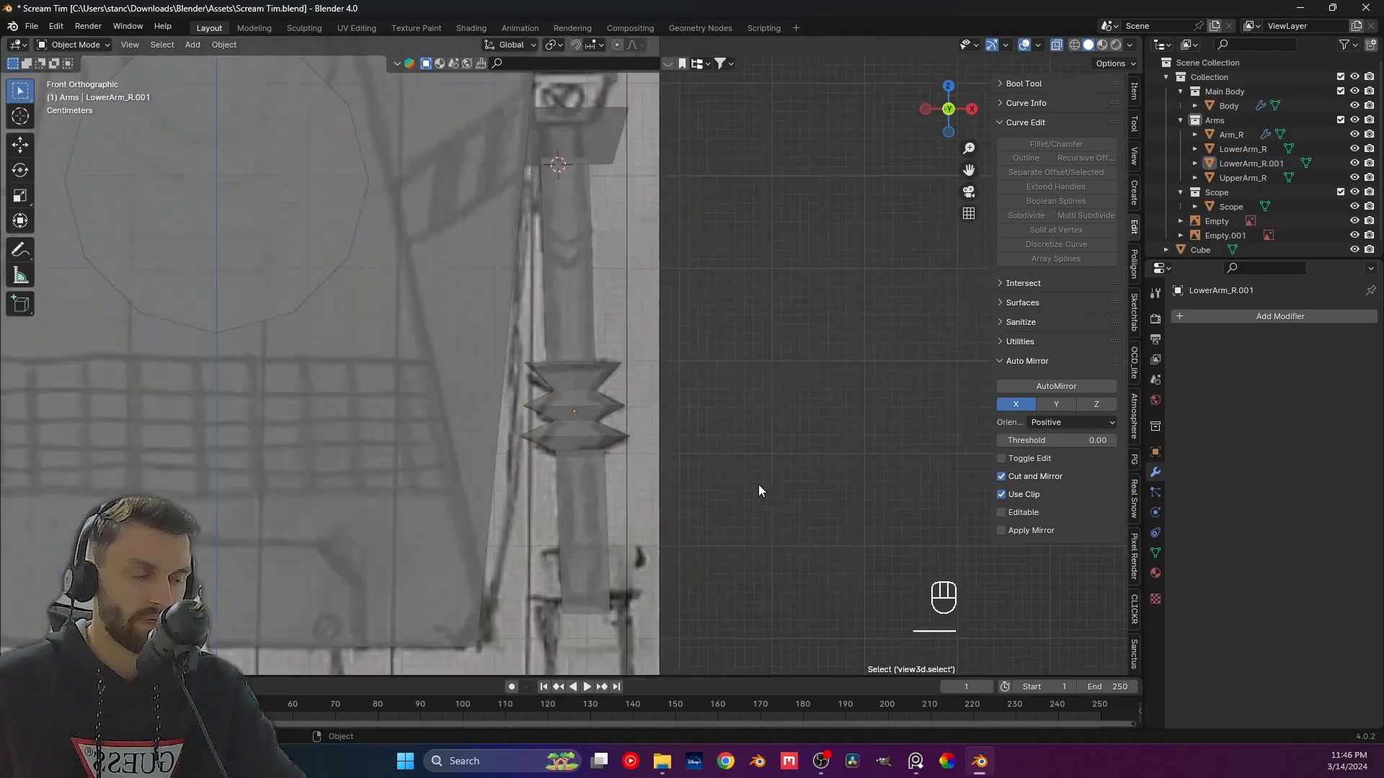
Lengthen the lower arm segment by moving its bottom vertices down about 0.037 m along Z.
scroll(695, 448, down, 3)
click(613, 428)
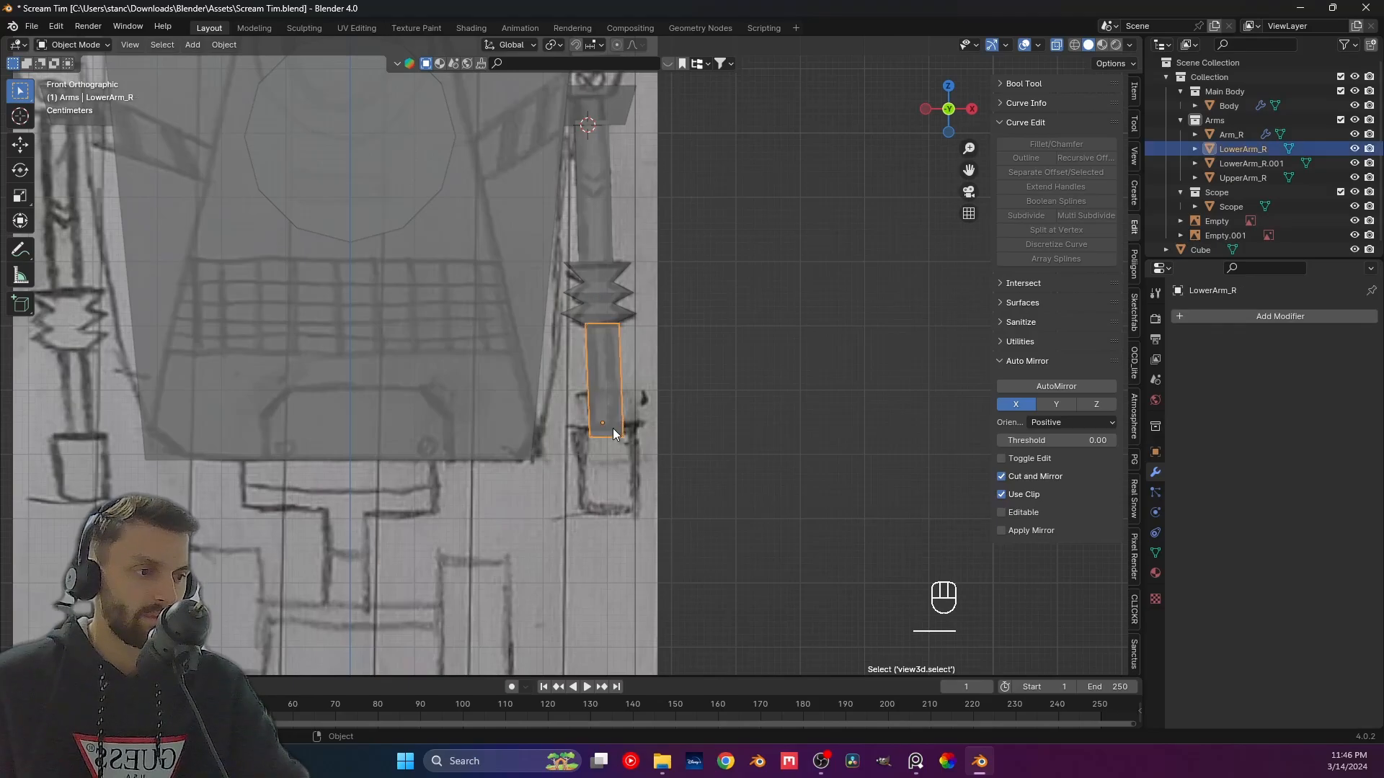
key(Tab)
drag(566, 425, 697, 459)
key(g)
key(z)
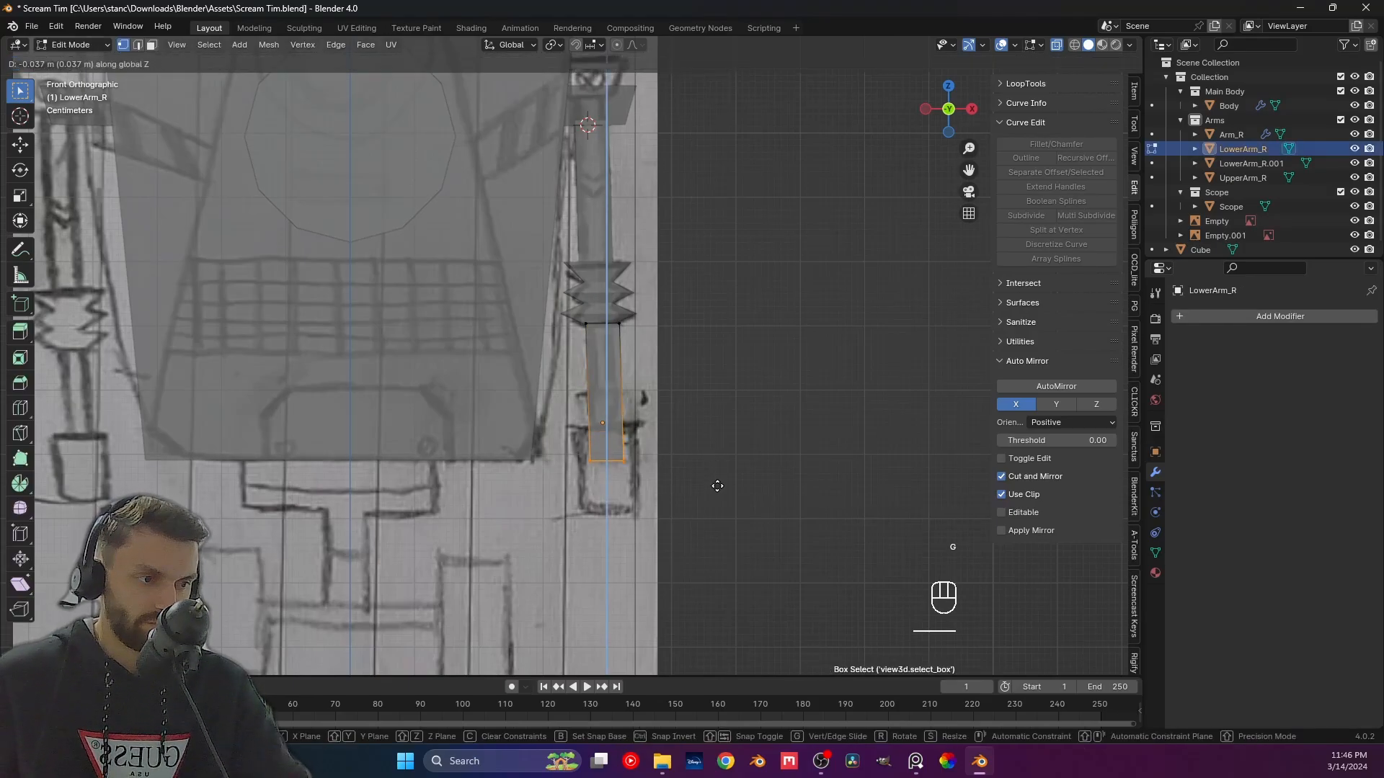
click(716, 485)
scroll(704, 482, down, 1)
shift+middle_drag(705, 482, 713, 392)
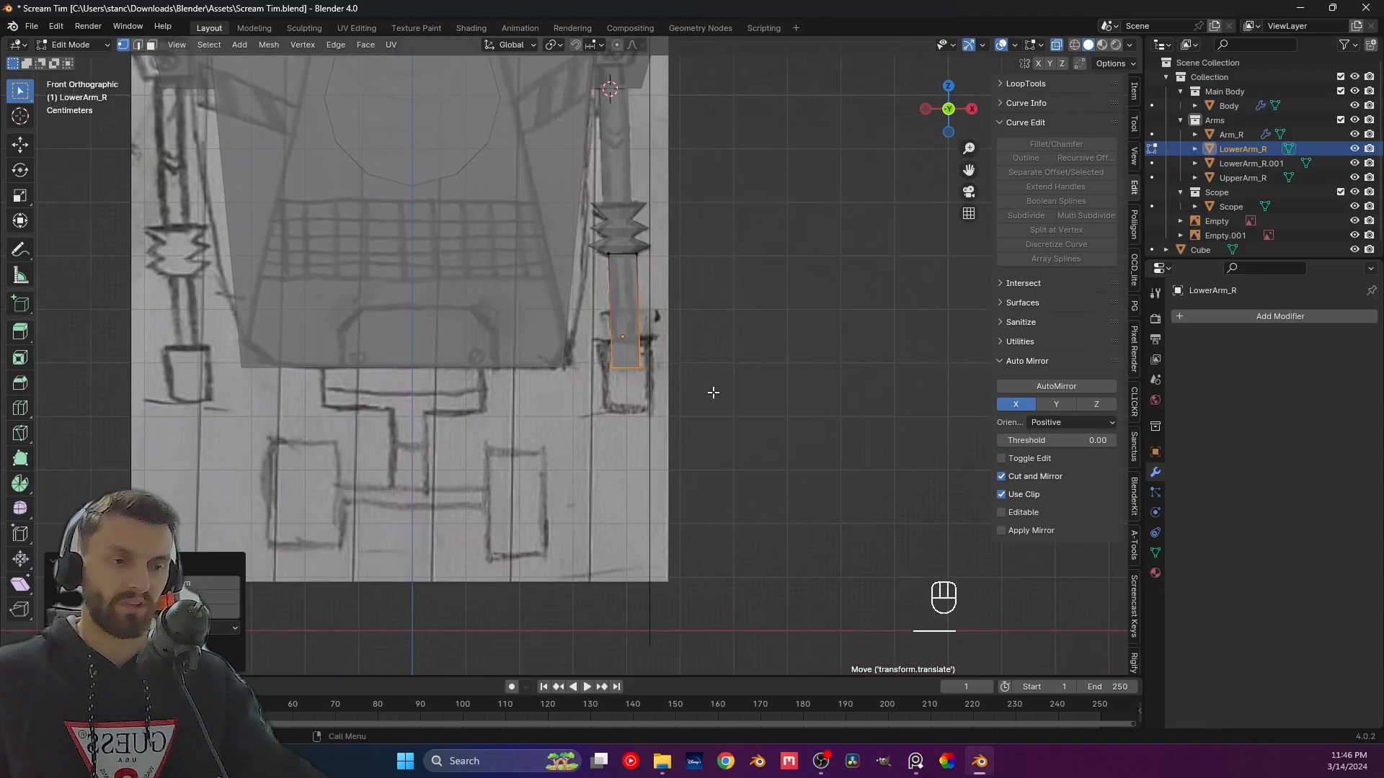
key(Tab)
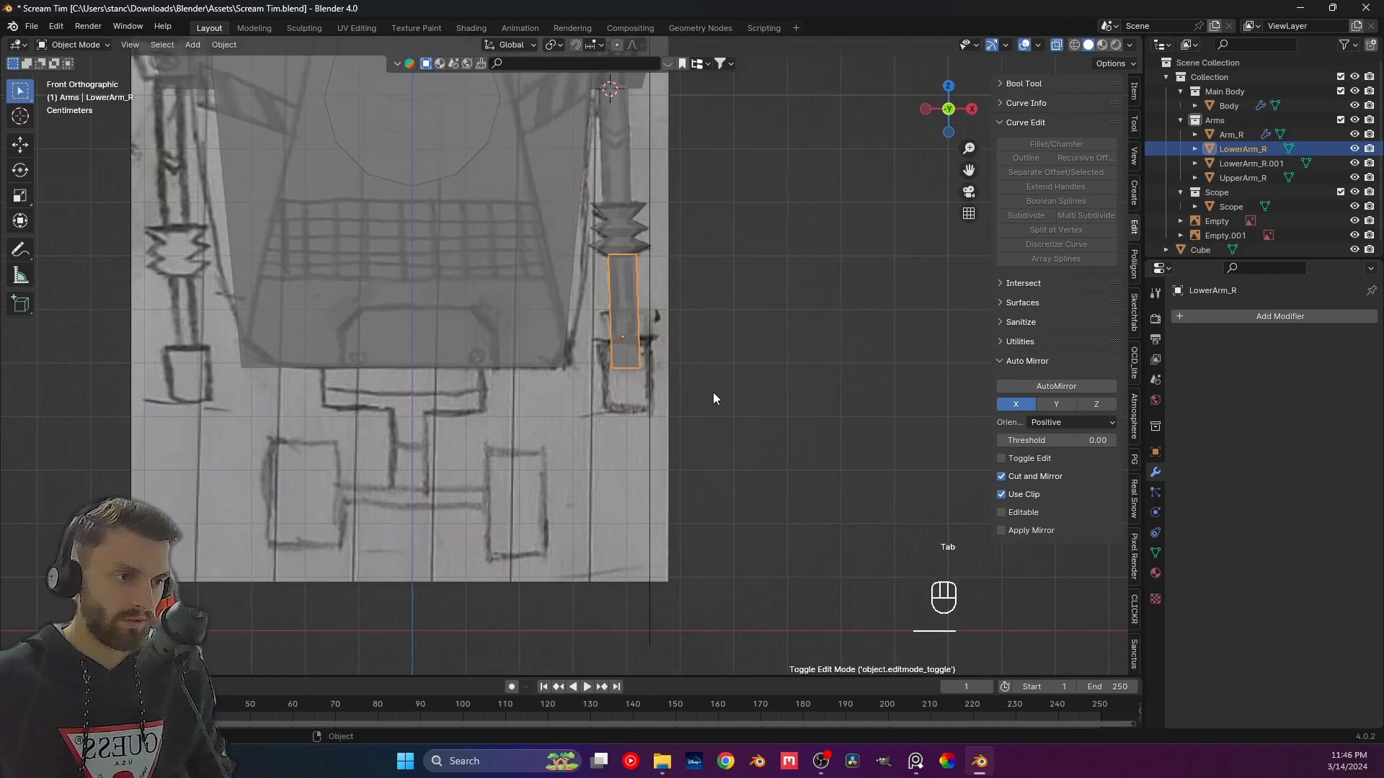
In the left side view, raise the lower arm's bottom vertices about 0.009 m along Z and deselect the object.
key(ctrl+KP_3)
shift+middle_drag(833, 362, 653, 432)
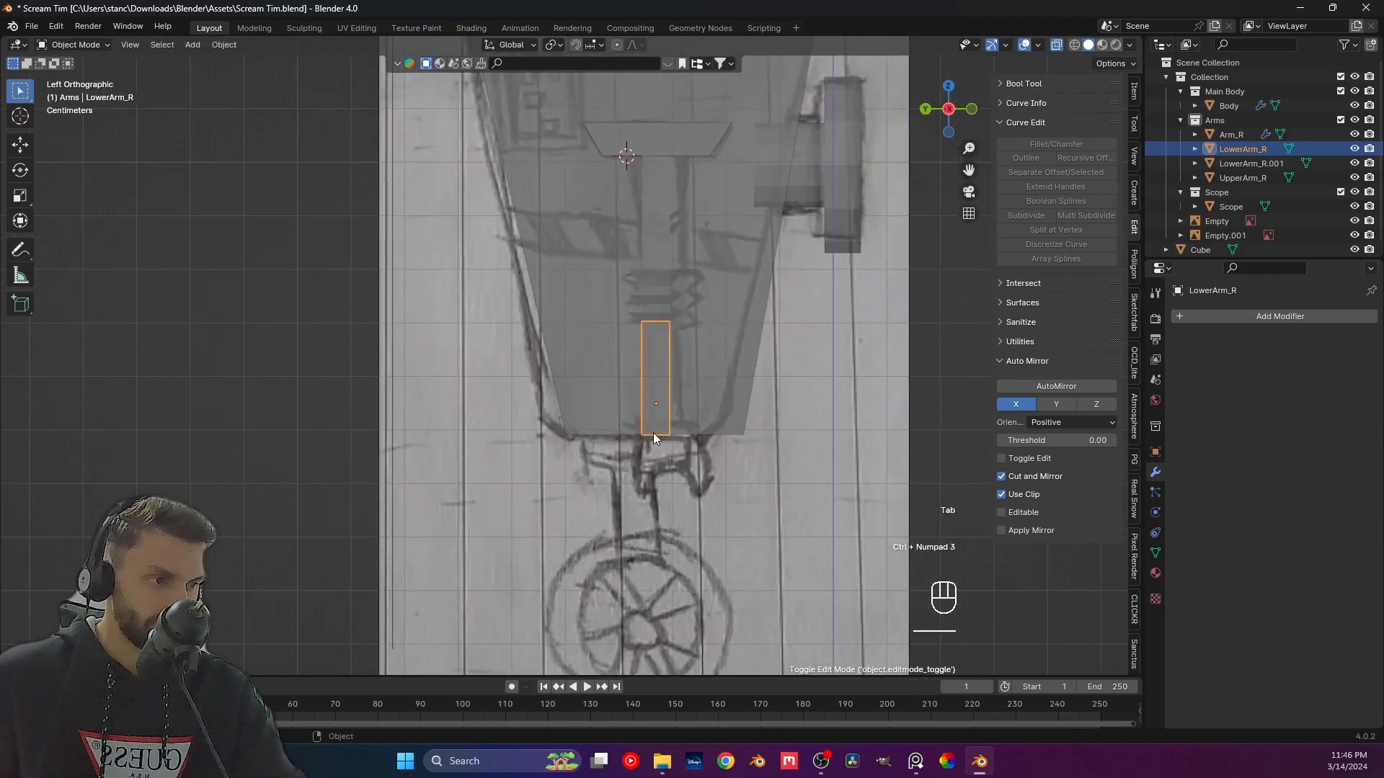
scroll(699, 462, up, 1)
key(Tab)
drag(728, 452, 728, 452)
key(g)
key(z)
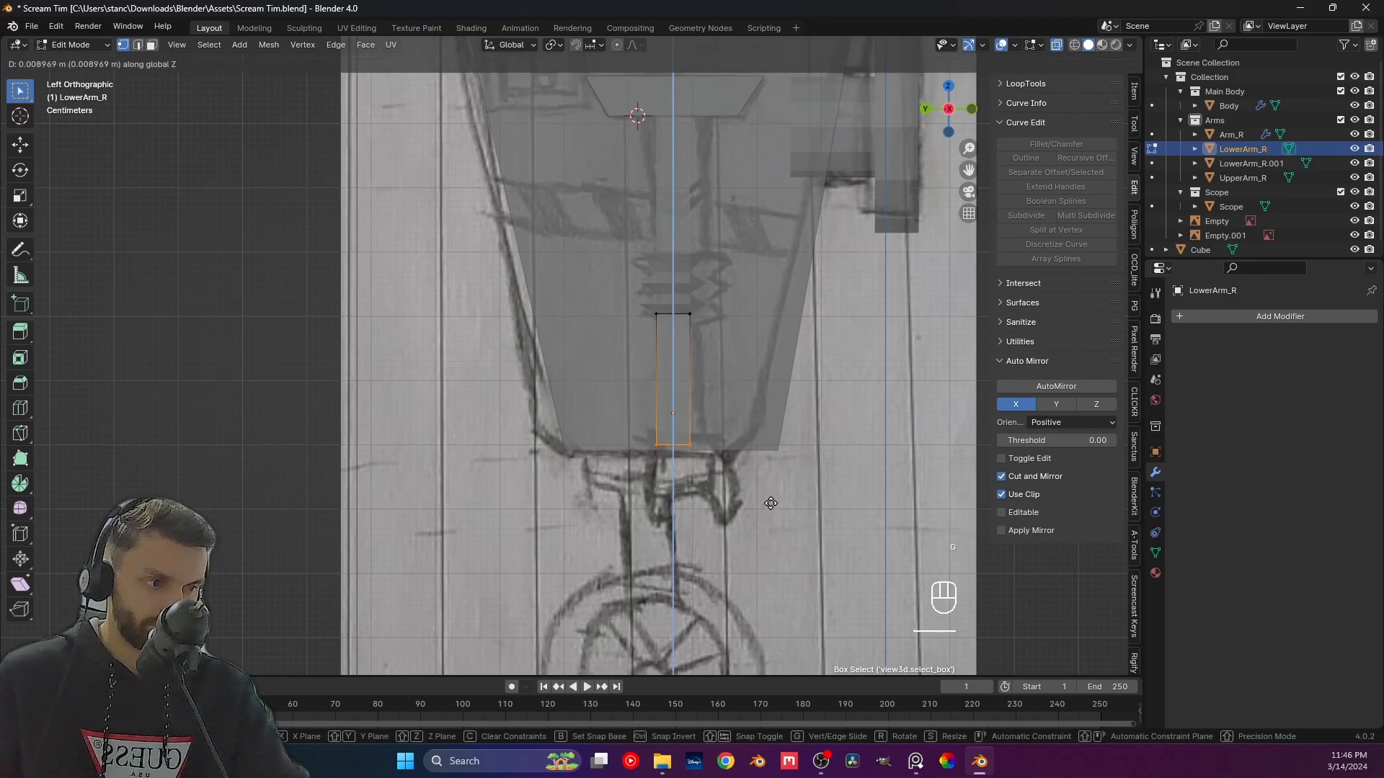
click(769, 504)
key(Tab)
shift+middle_drag(722, 484, 587, 366)
scroll(593, 443, up, 1)
click(964, 422)
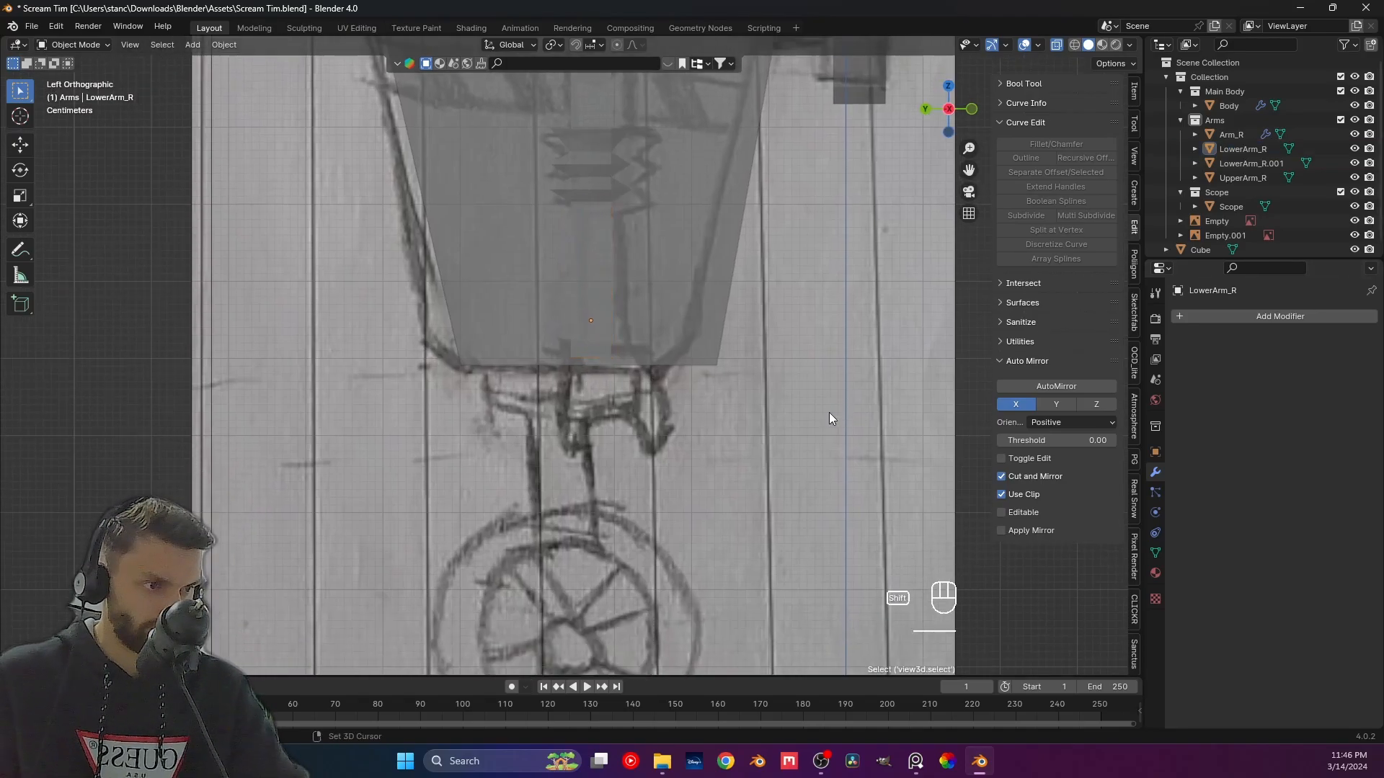
Snap the 3D cursor to the selected bottom face of the lower arm segment.
shift+middle_drag(827, 413, 776, 429)
scroll(568, 370, down, 3)
scroll(612, 374, up, 3)
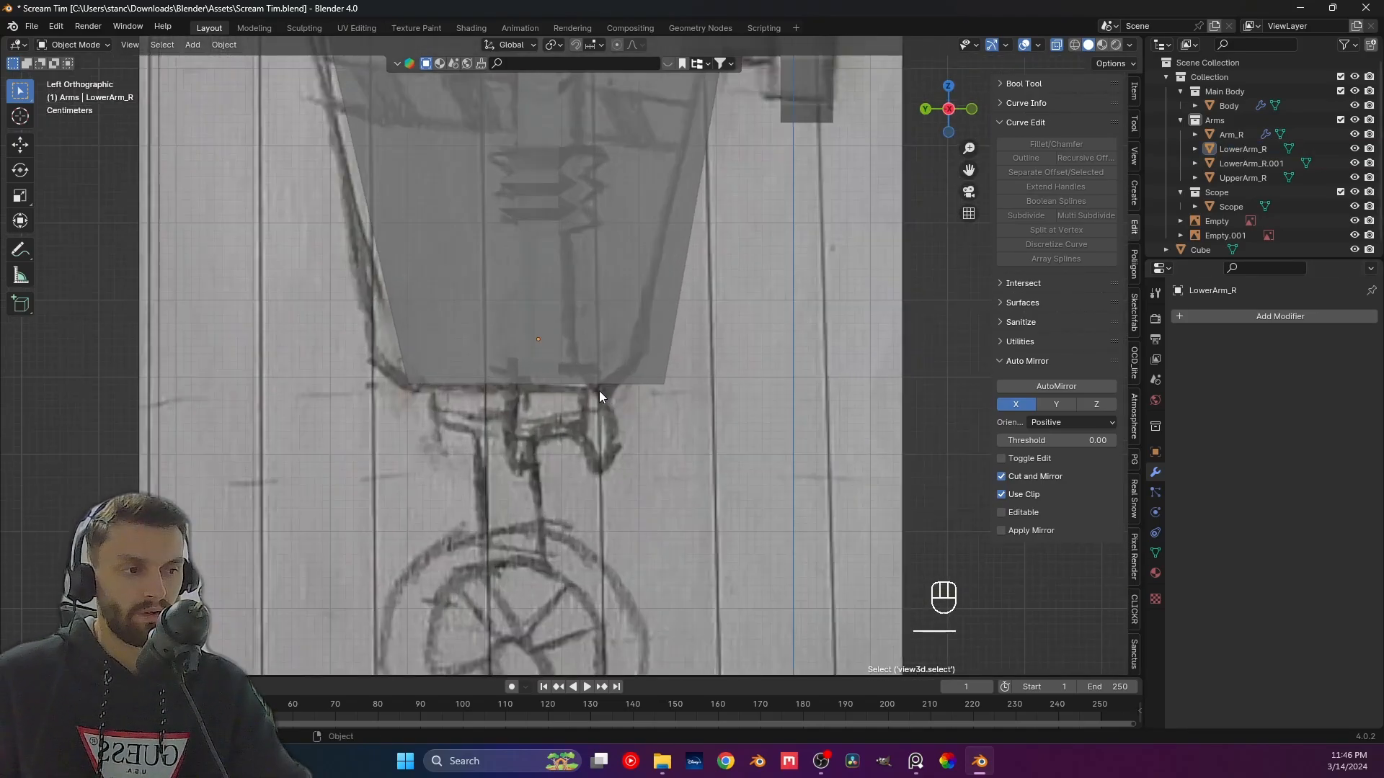
key(KP_1)
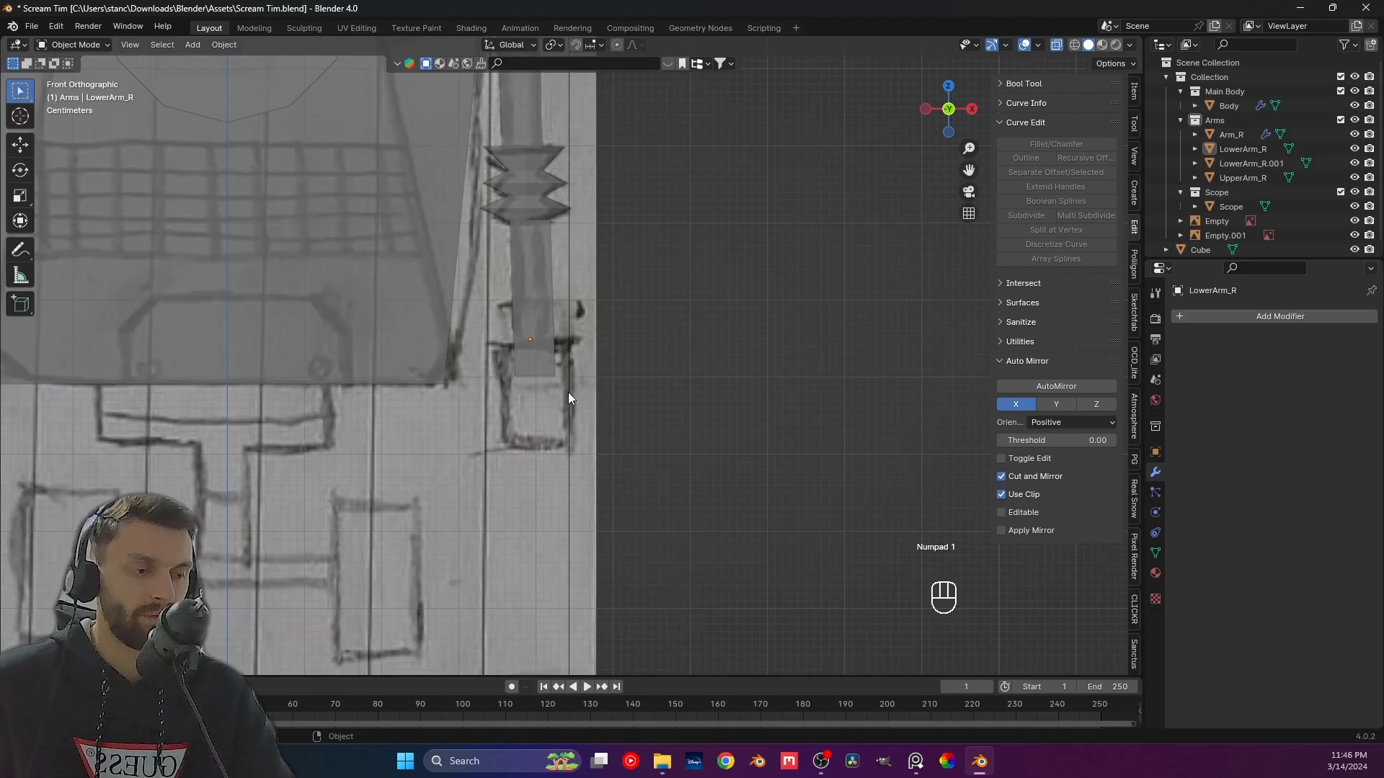
click(534, 340)
middle_drag(533, 340, 516, 305)
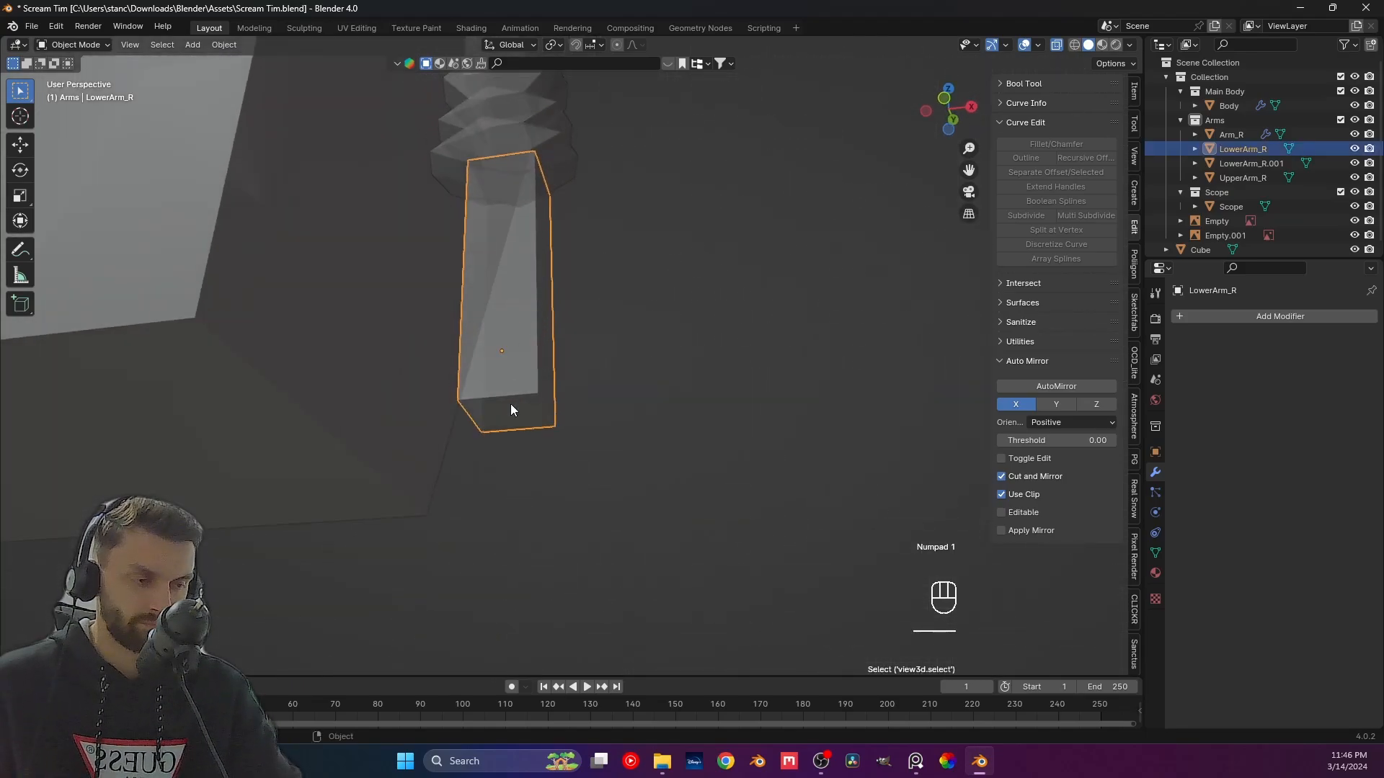
key(Tab)
key(shift+s)
click(503, 492)
key(Tab)
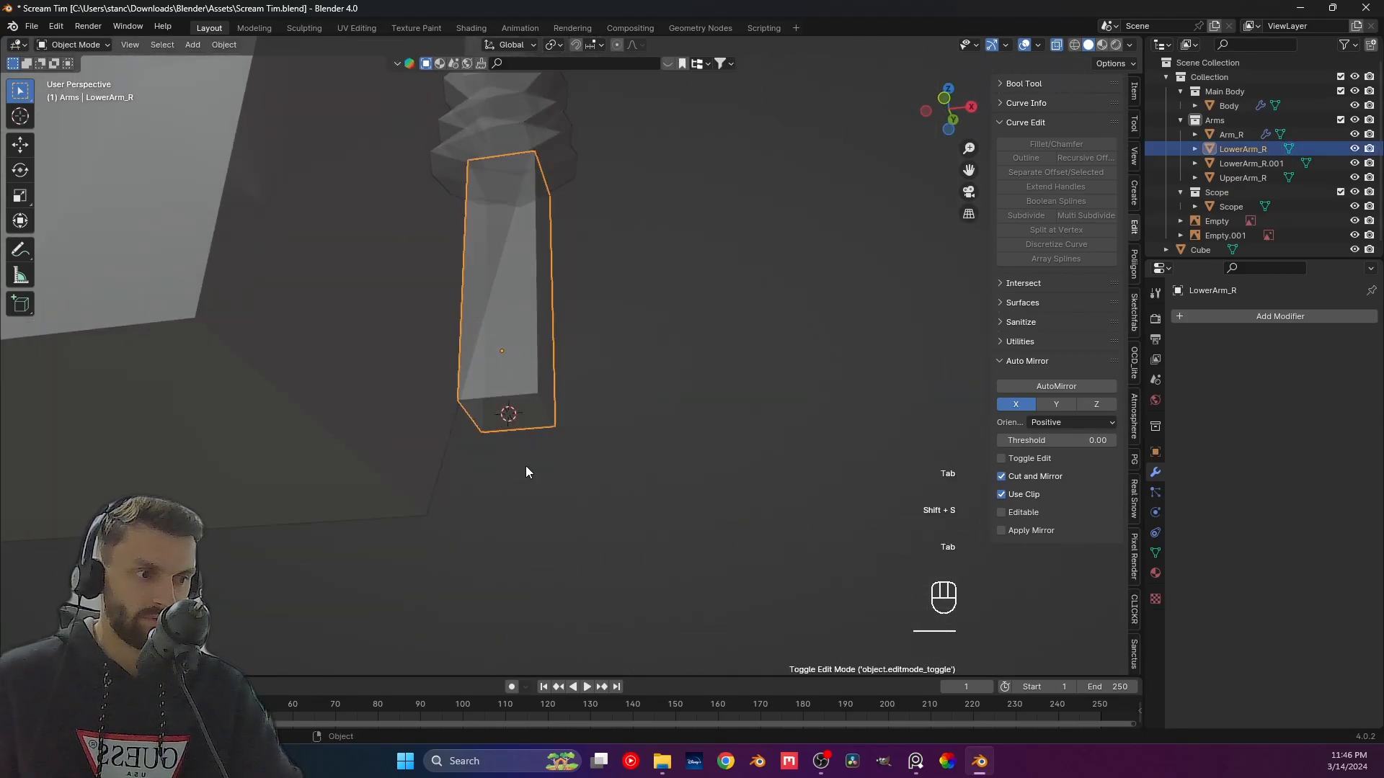
Add a cube at the 3D cursor in the right side view and scale it down to a small block.
key(KP_1)
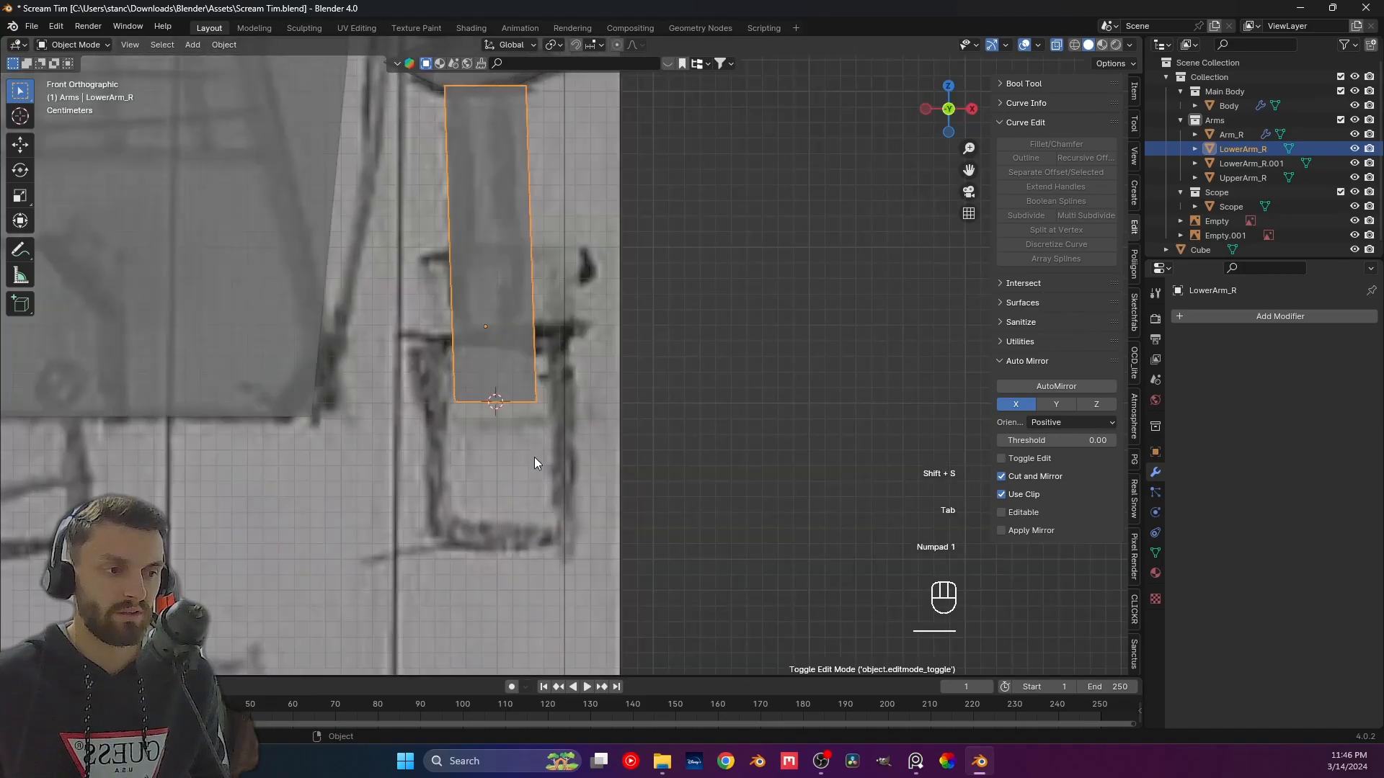
key(KP_3)
key(shift+a)
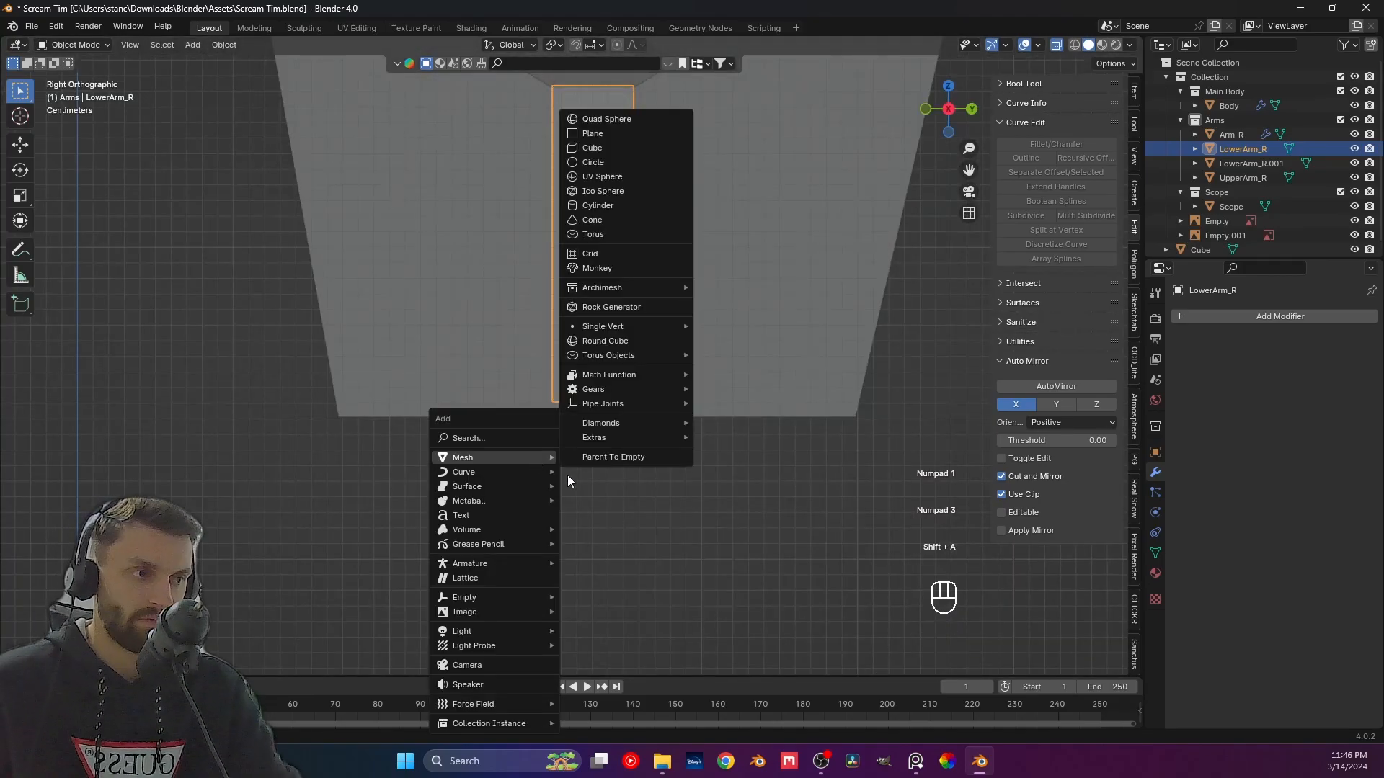
click(613, 148)
key(s)
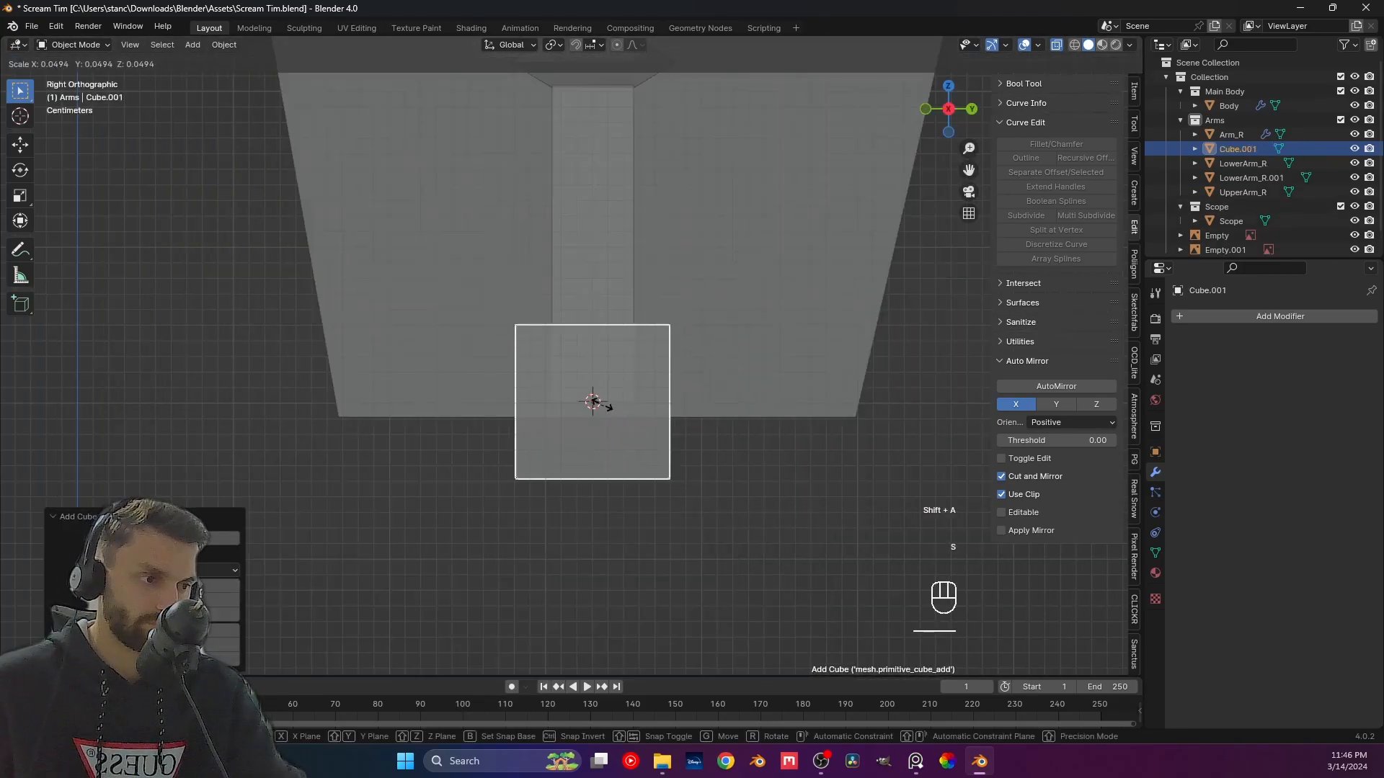
click(597, 403)
key(s)
click(727, 537)
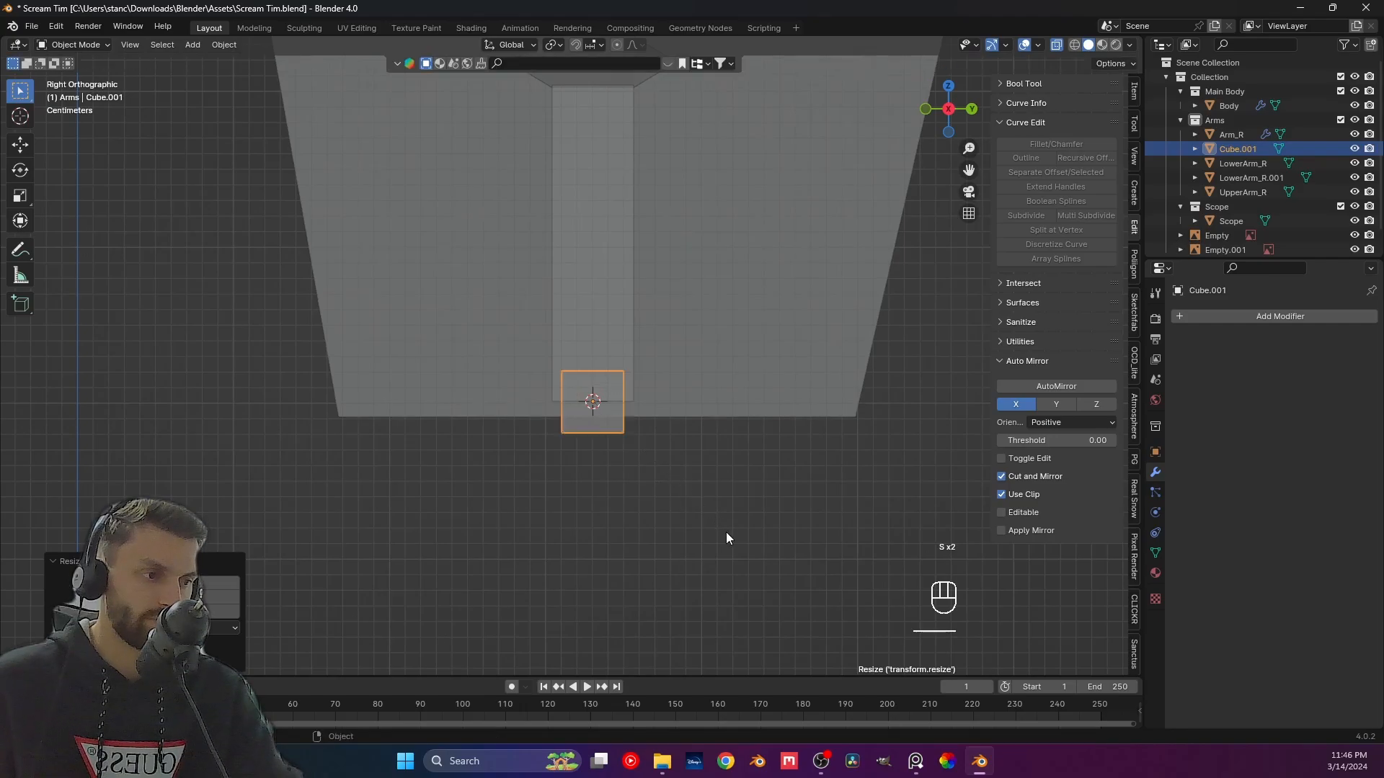
Enlarge the cube about 1.97 times and move it down along Z so it hangs from the arm's end.
key(s)
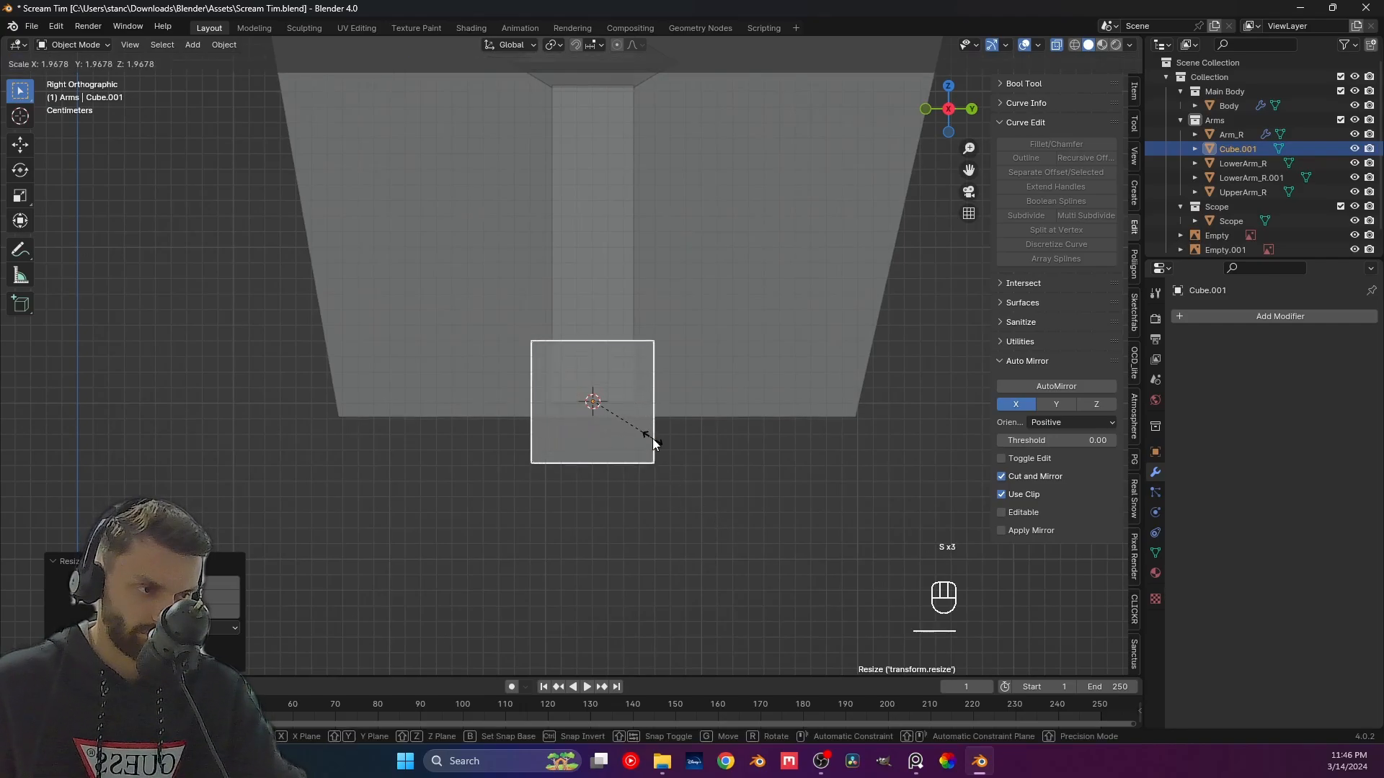
key(g)
key(z)
click(653, 498)
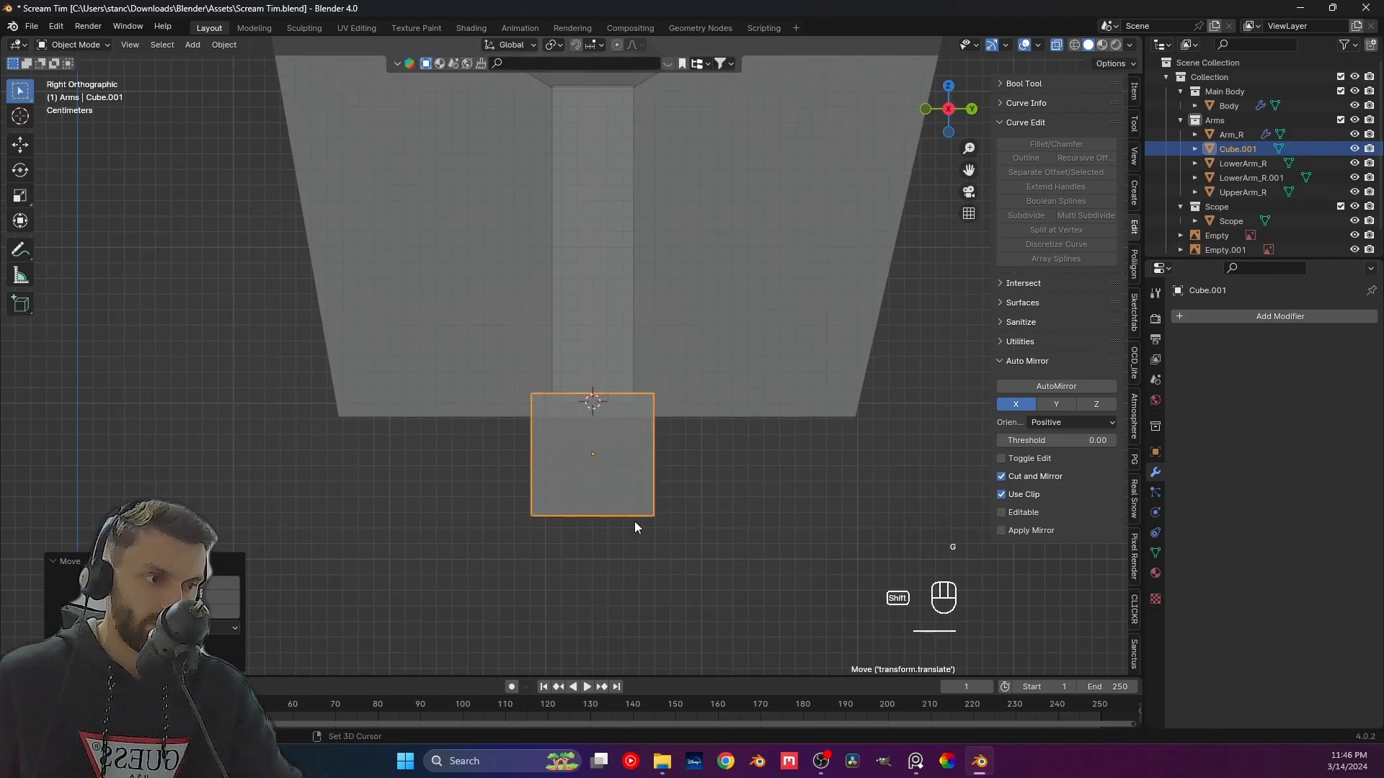
Add two centered vertical loop cuts that split the cube into three equal sections.
shift+middle_drag(634, 521, 532, 467)
scroll(559, 380, down, 2)
key(Tab)
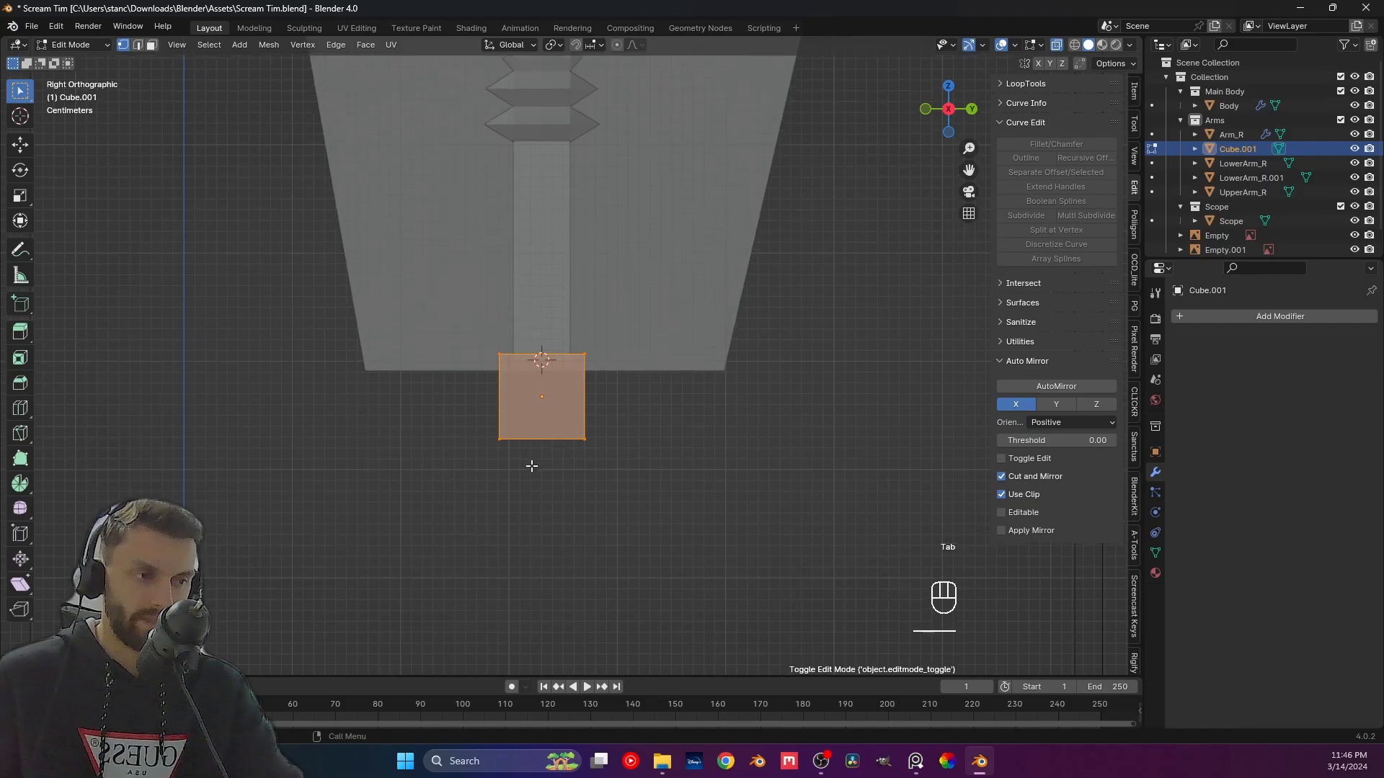
key(ctrl+r)
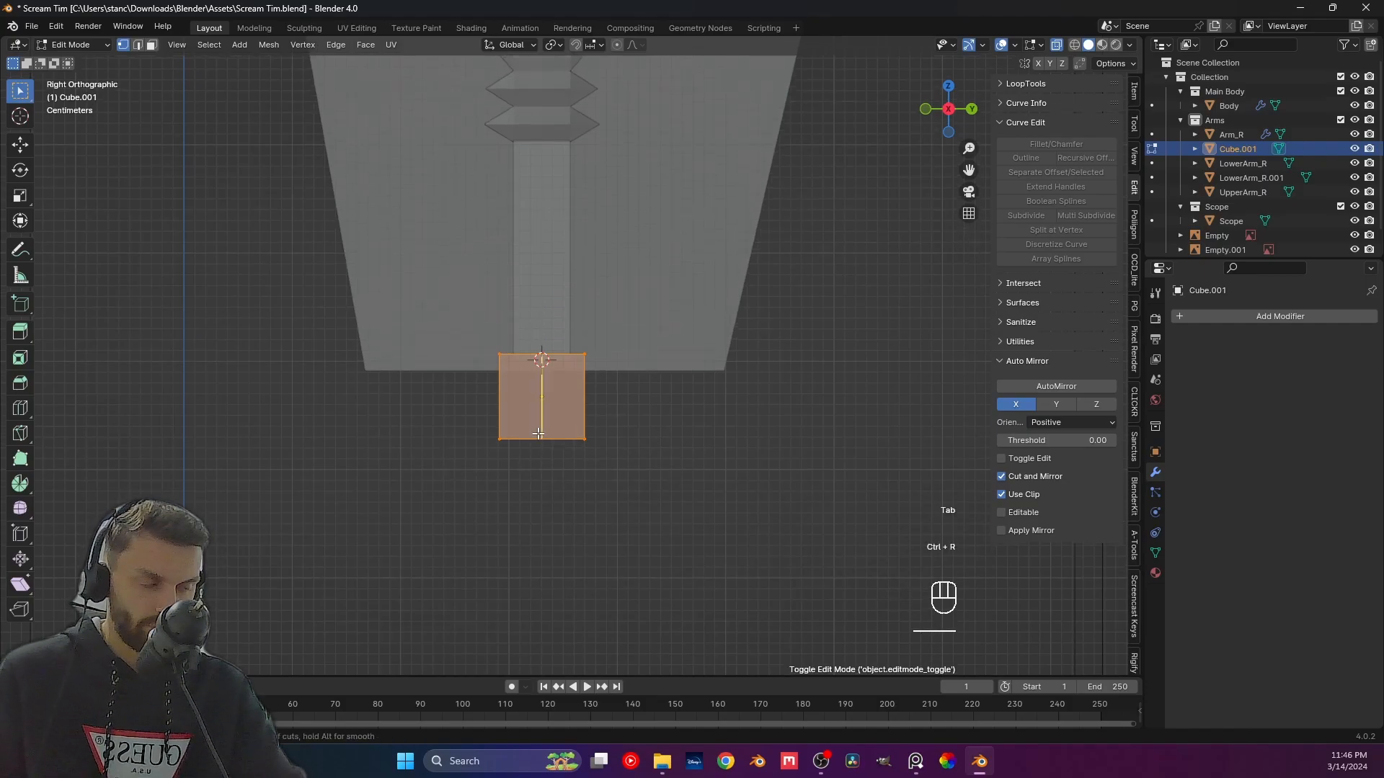
scroll(539, 433, up, 1)
click(540, 433)
right_click(576, 480)
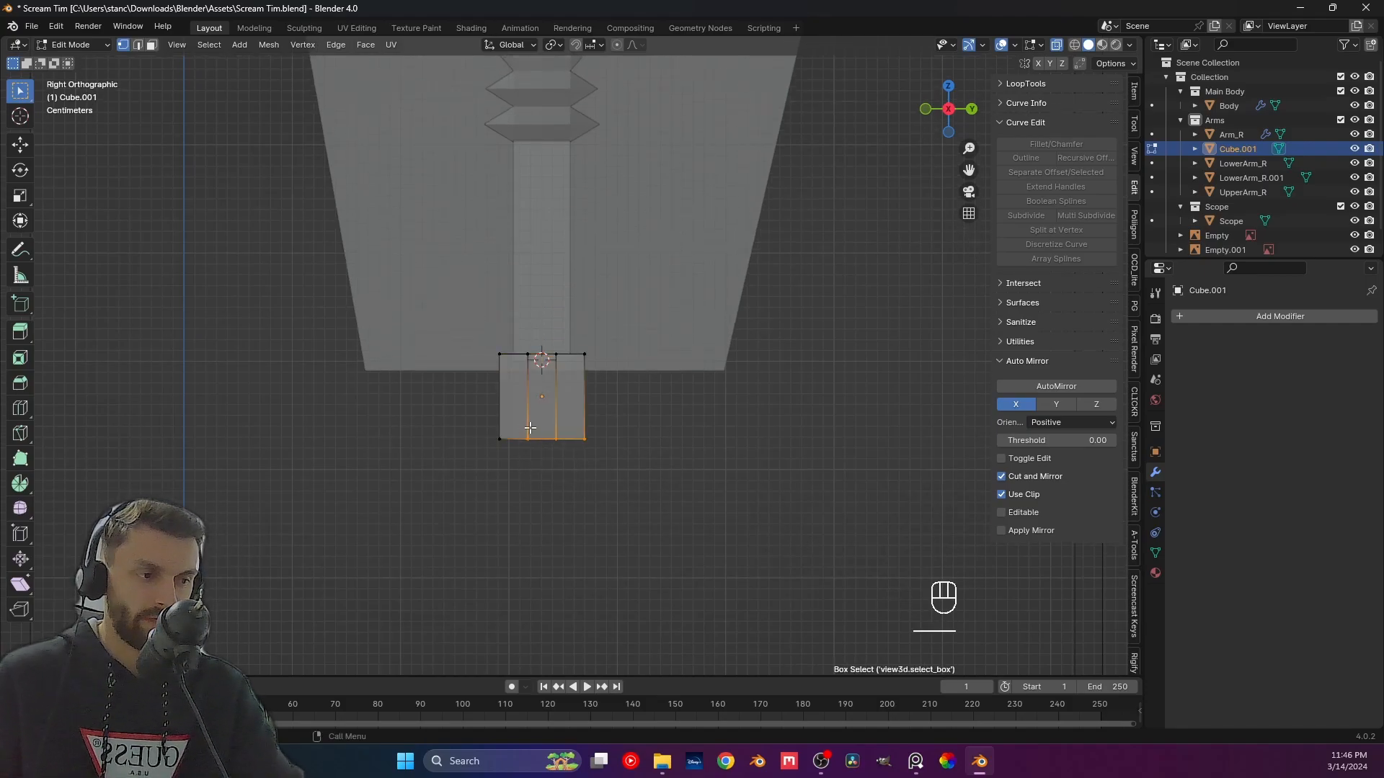
Raise the bottom vertices of the cube's middle section about 0.055 m along Z to form a two-pronged claw.
click(556, 466)
key(g)
key(z)
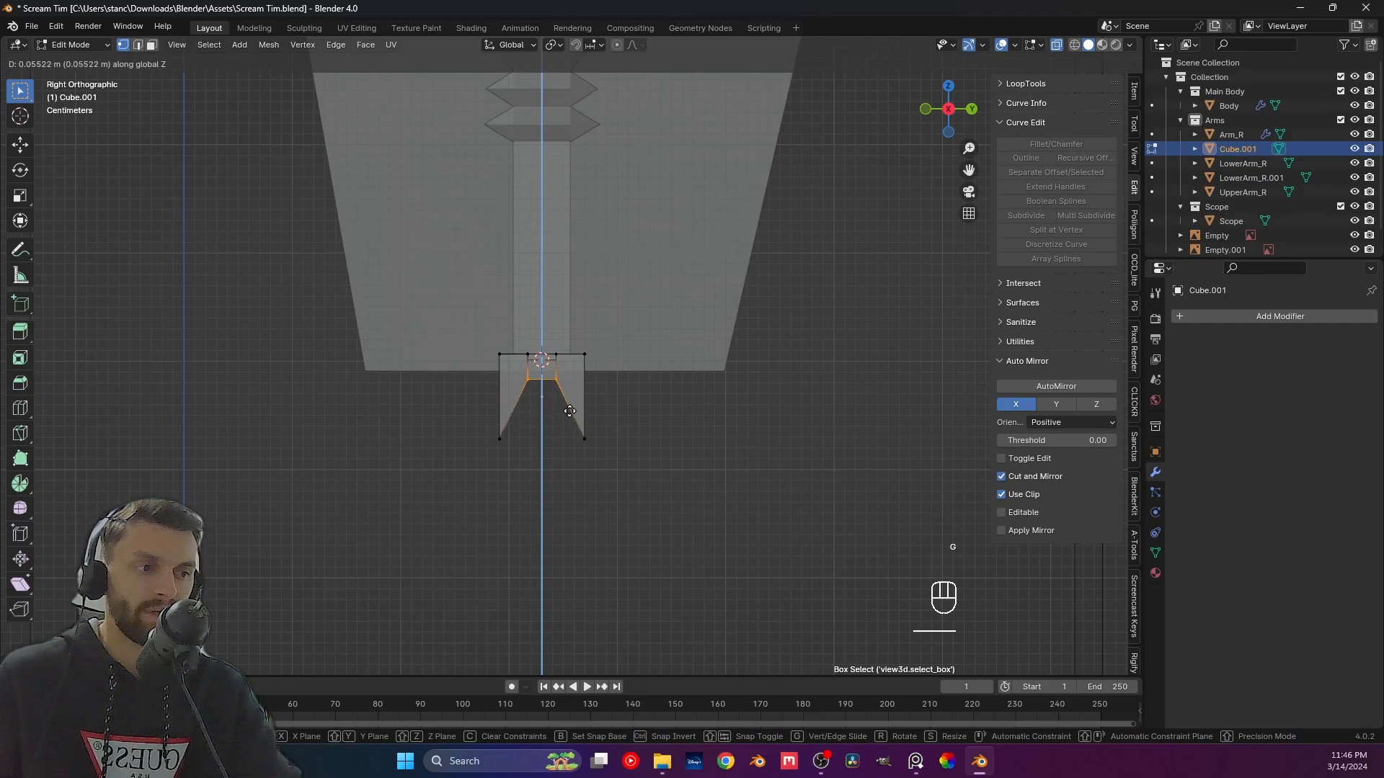
click(570, 410)
click(644, 439)
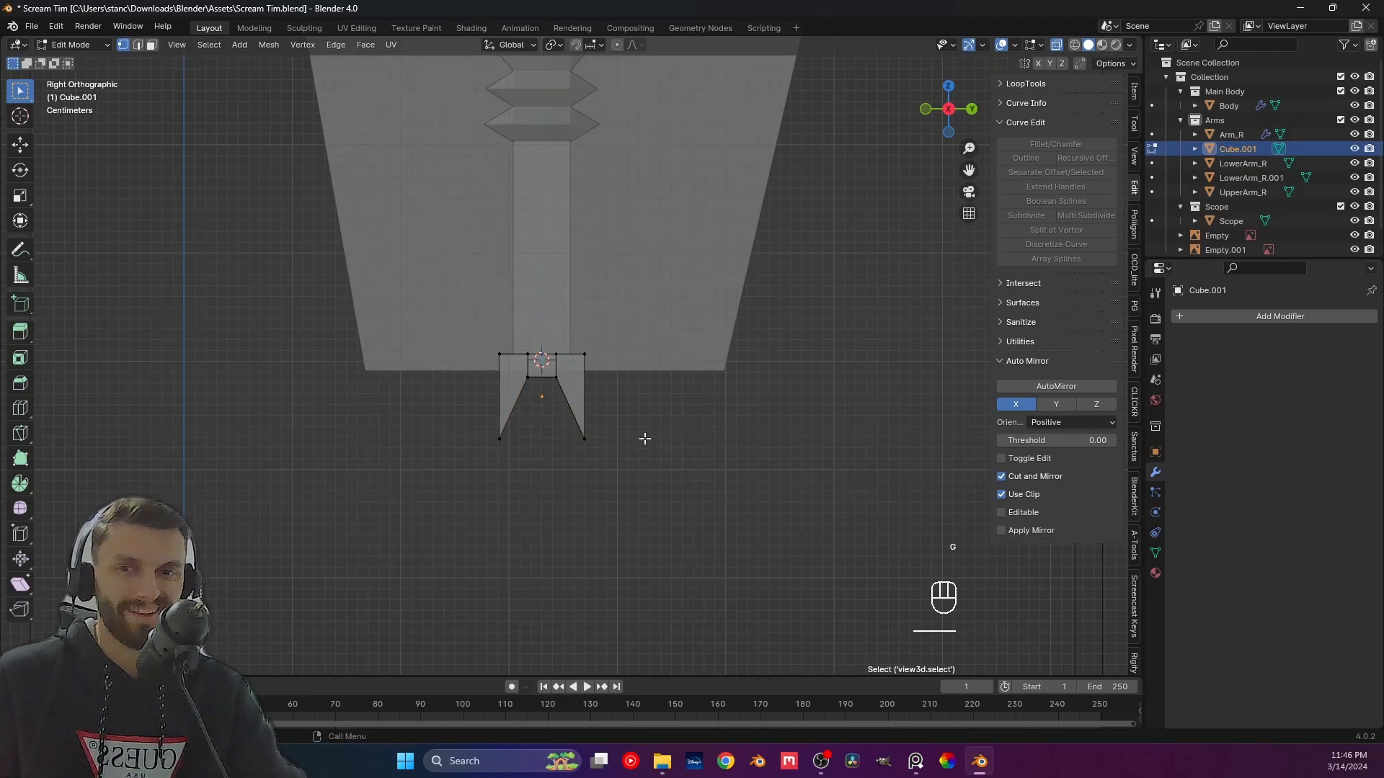
middle_drag(635, 436, 553, 398)
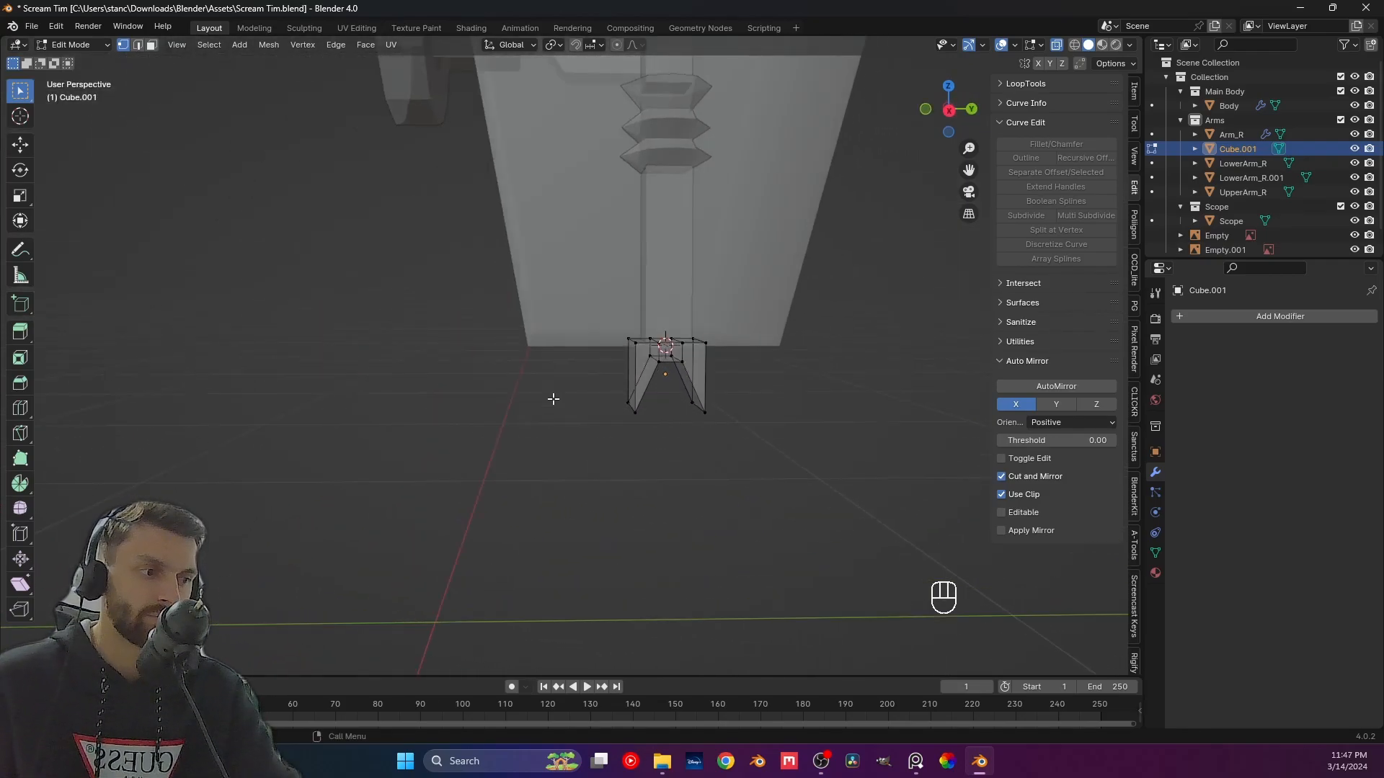
Examine the two-pronged claw from the right side, in perspective and from the front against the reference sketch.
shift+middle_drag(689, 413, 519, 423)
scroll(521, 427, up, 2)
scroll(522, 428, up, 1)
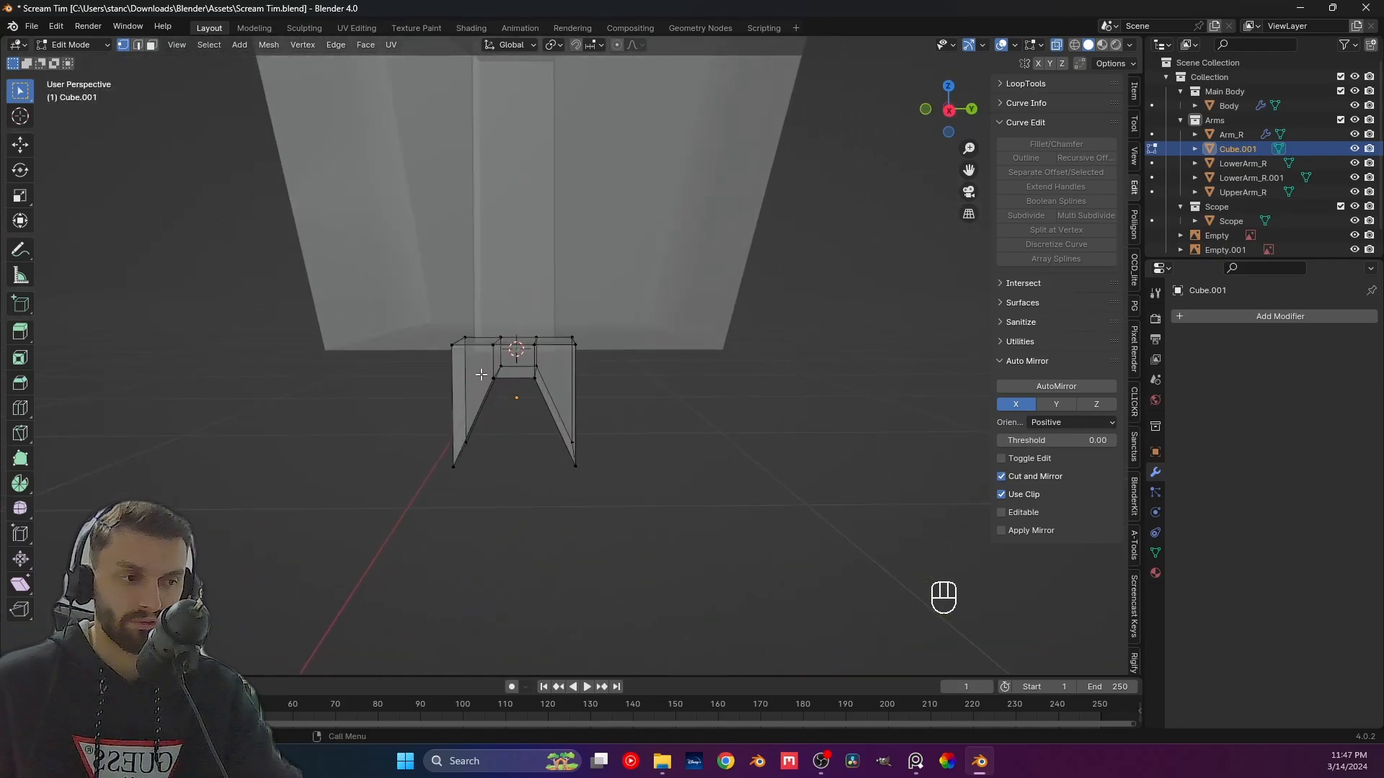
key(KP_3)
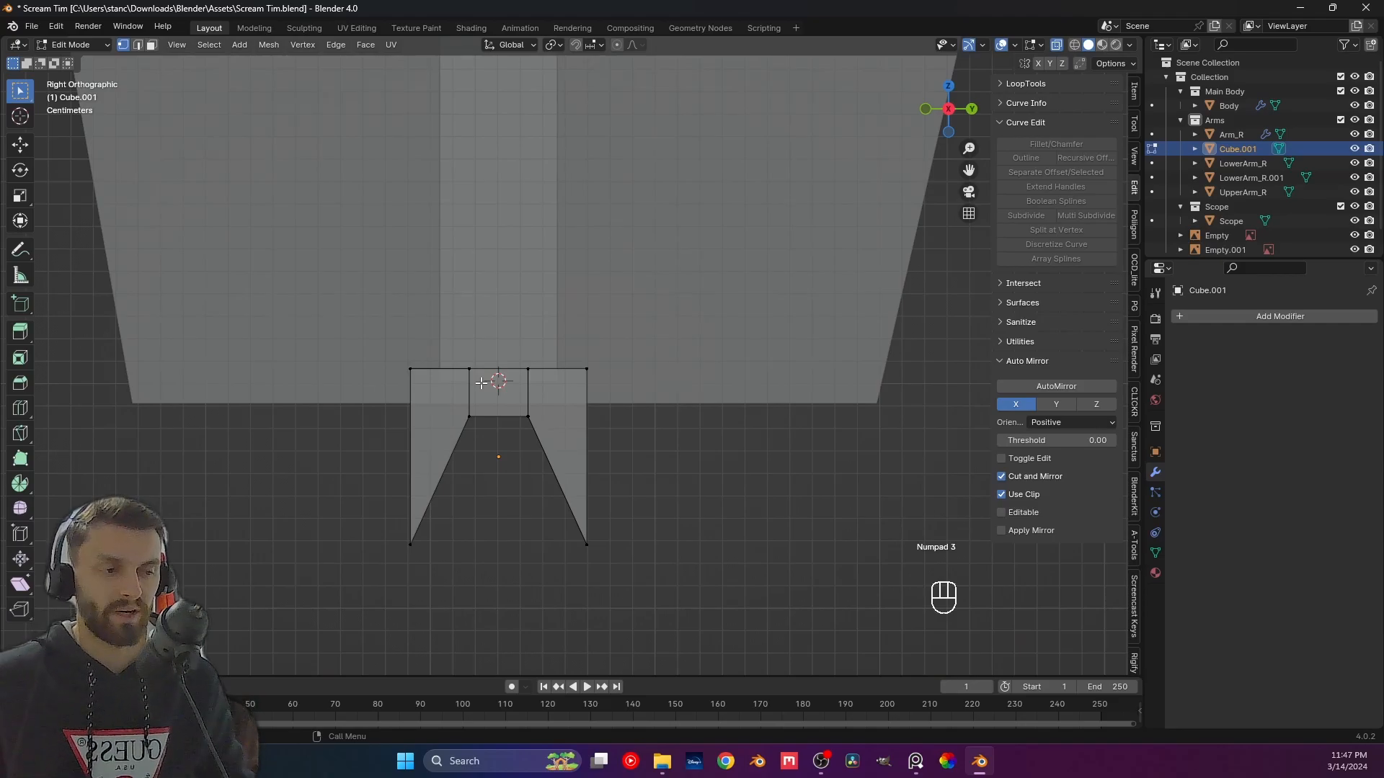
drag(445, 430, 591, 434)
key(Tab)
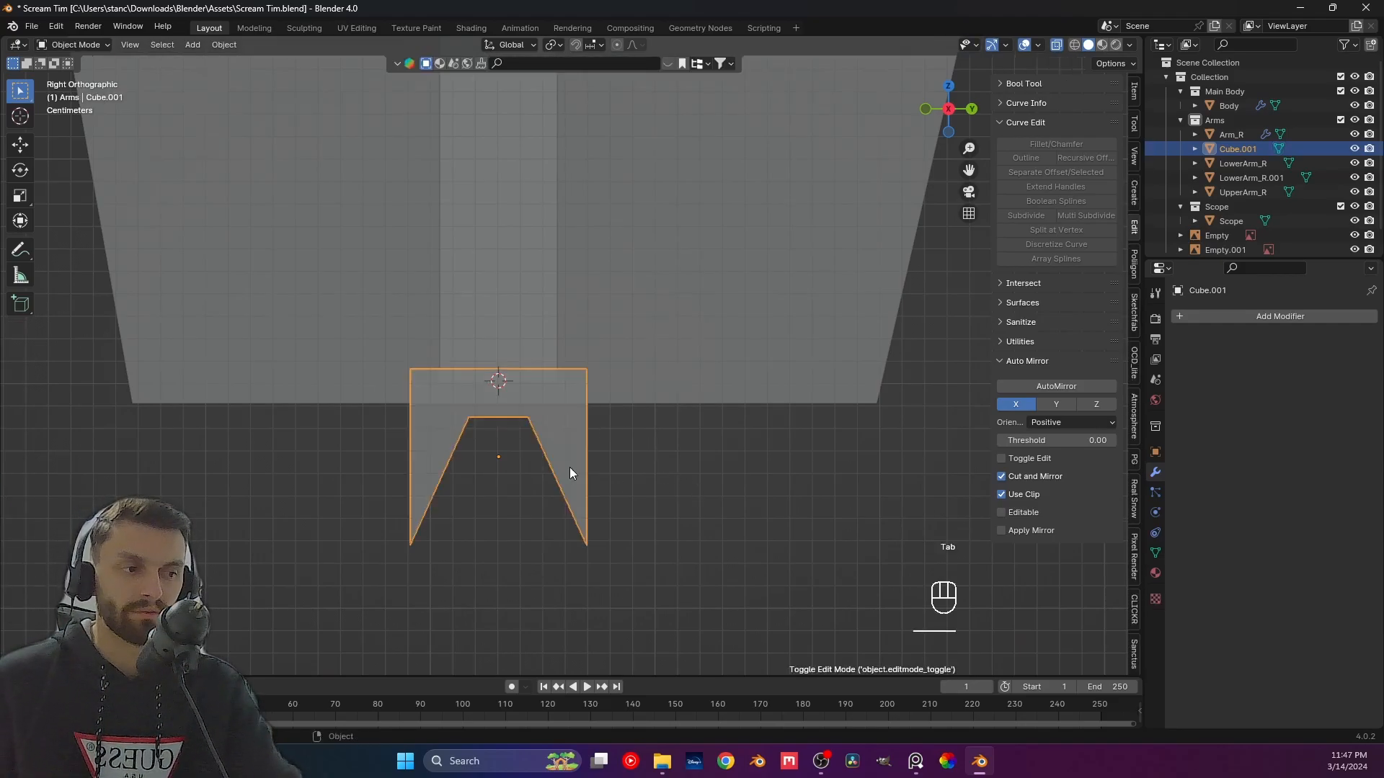
middle_drag(571, 470, 493, 469)
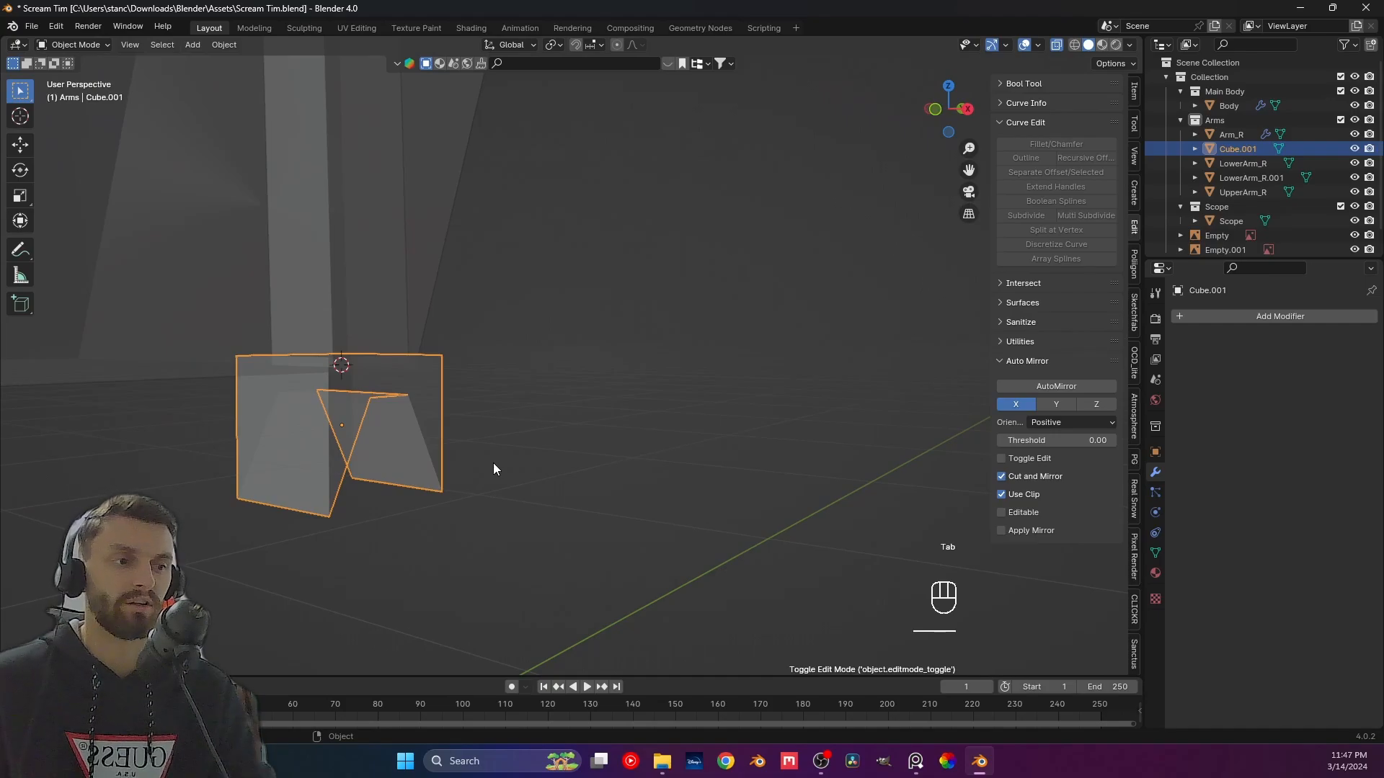
key(Tab)
key(Tab)
key(KP_1)
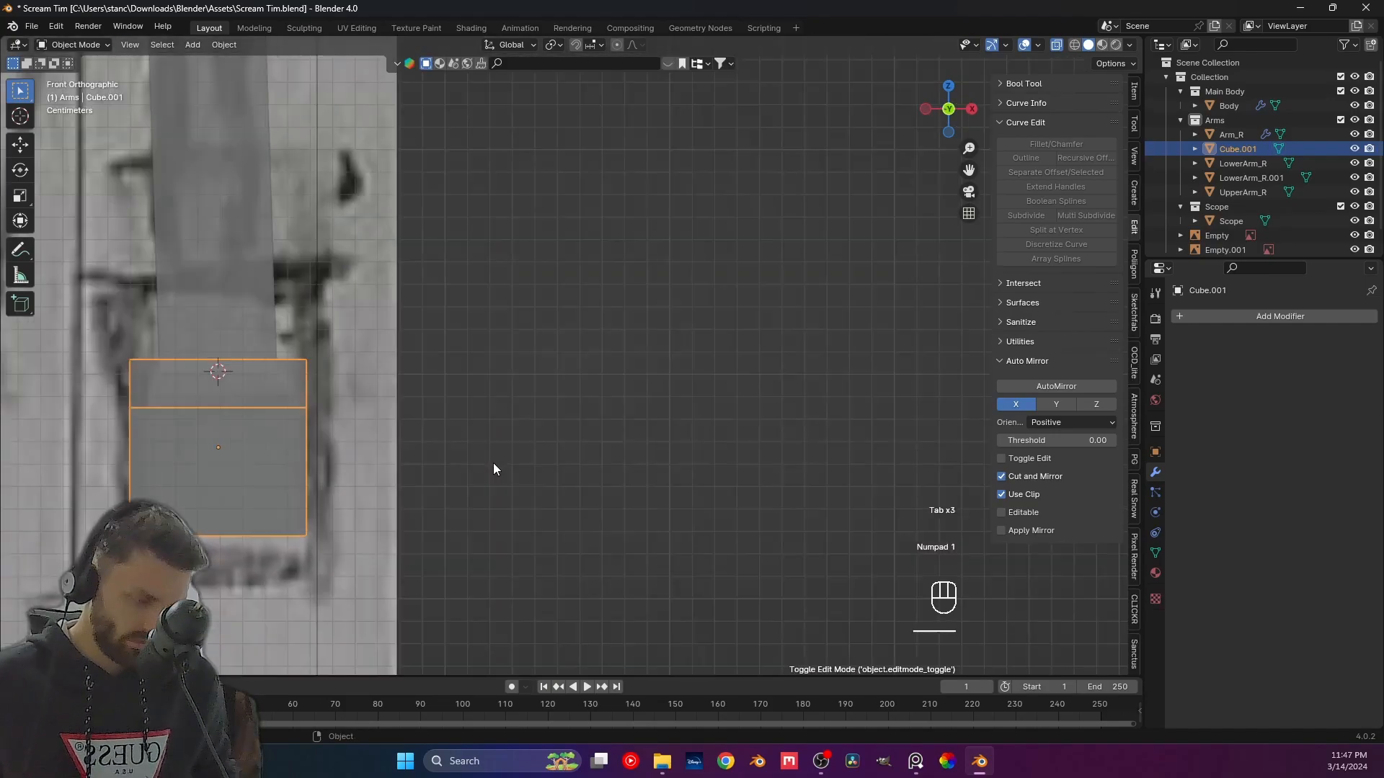
Lower the claw's bottom vertices about 0.04 m along Z to lengthen the prongs.
scroll(493, 463, down, 1)
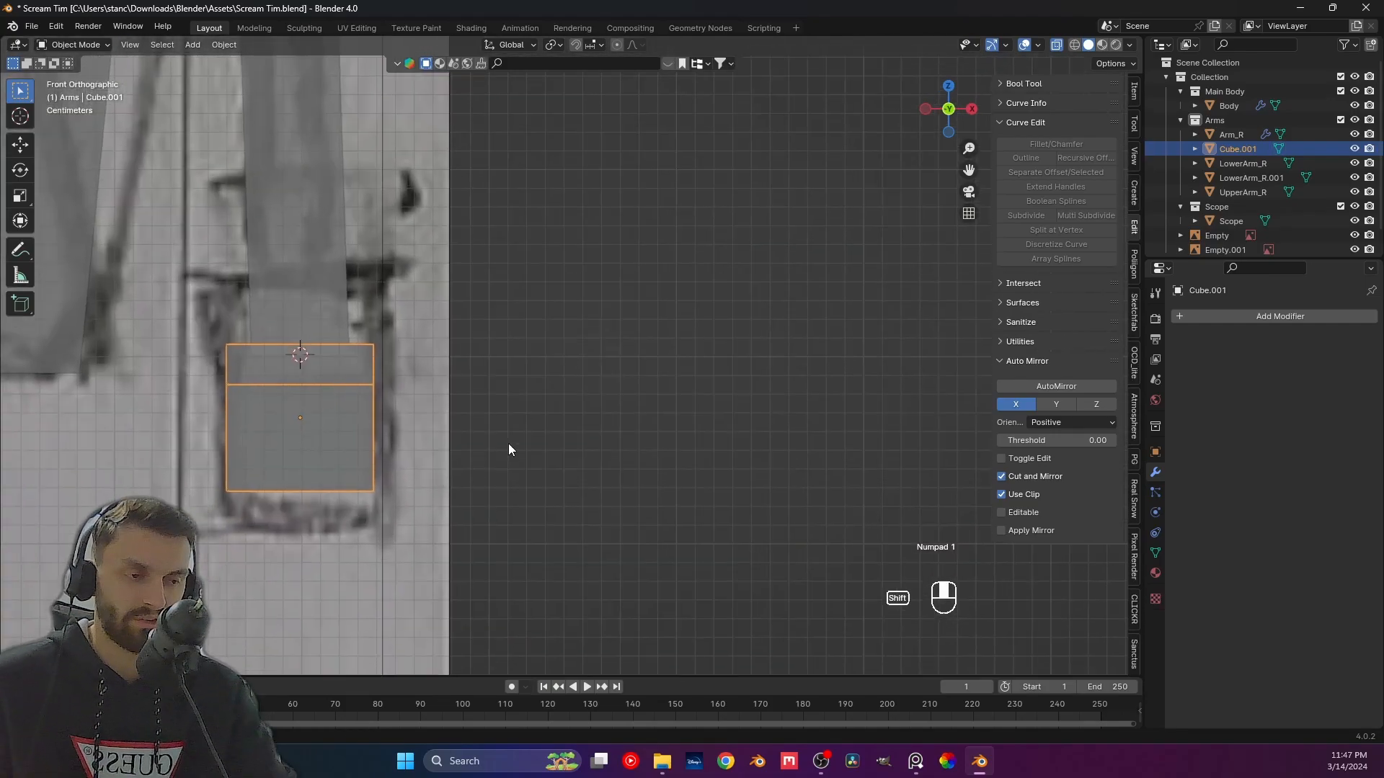
scroll(548, 425, down, 2)
scroll(571, 413, down, 4)
key(Tab)
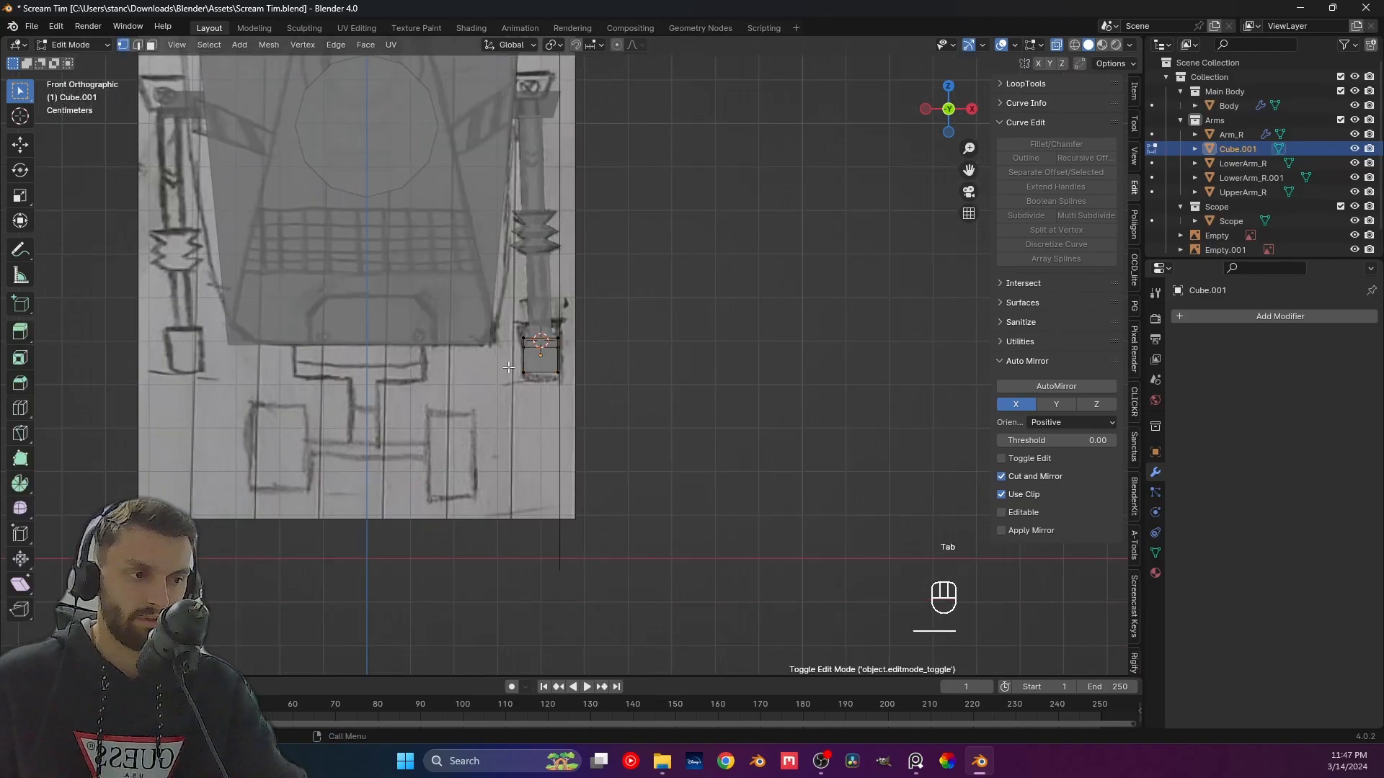
scroll(609, 418, up, 3)
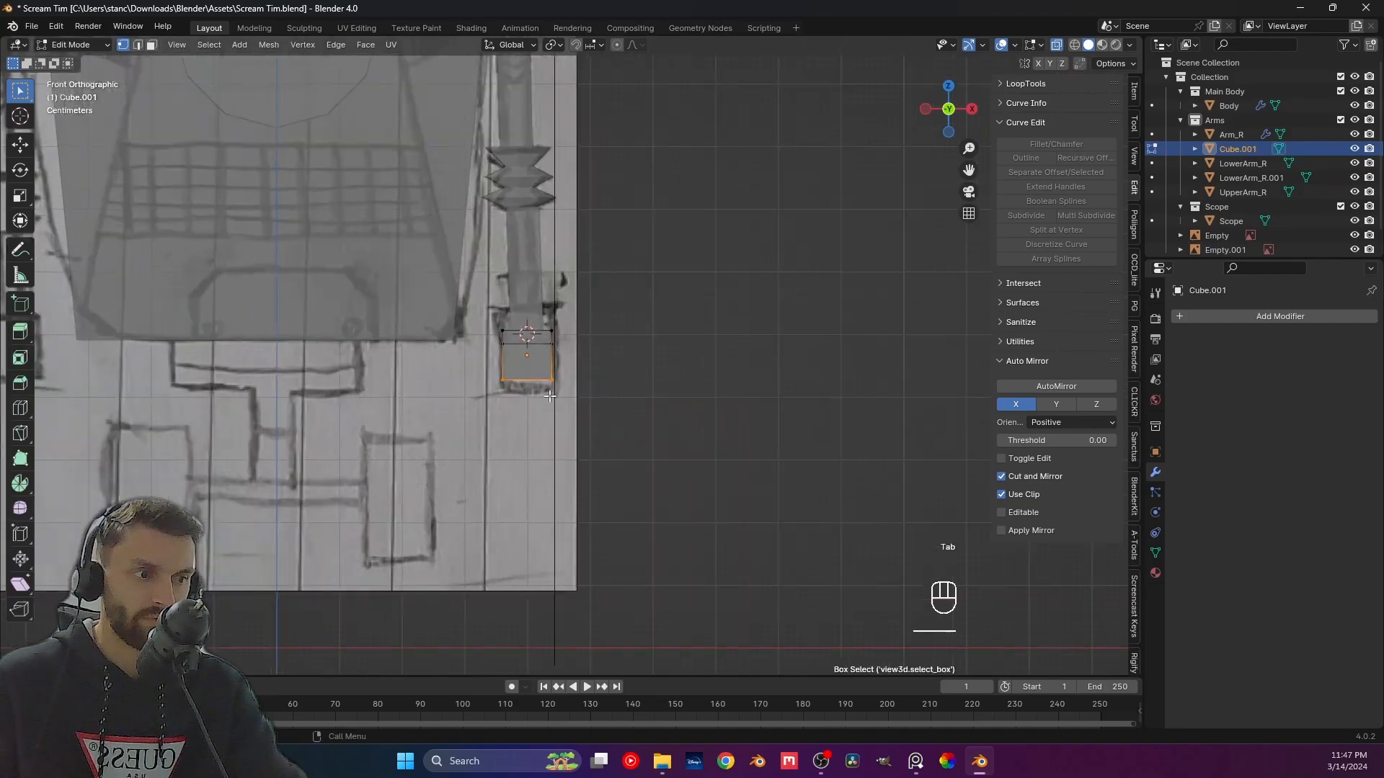
key(g)
key(z)
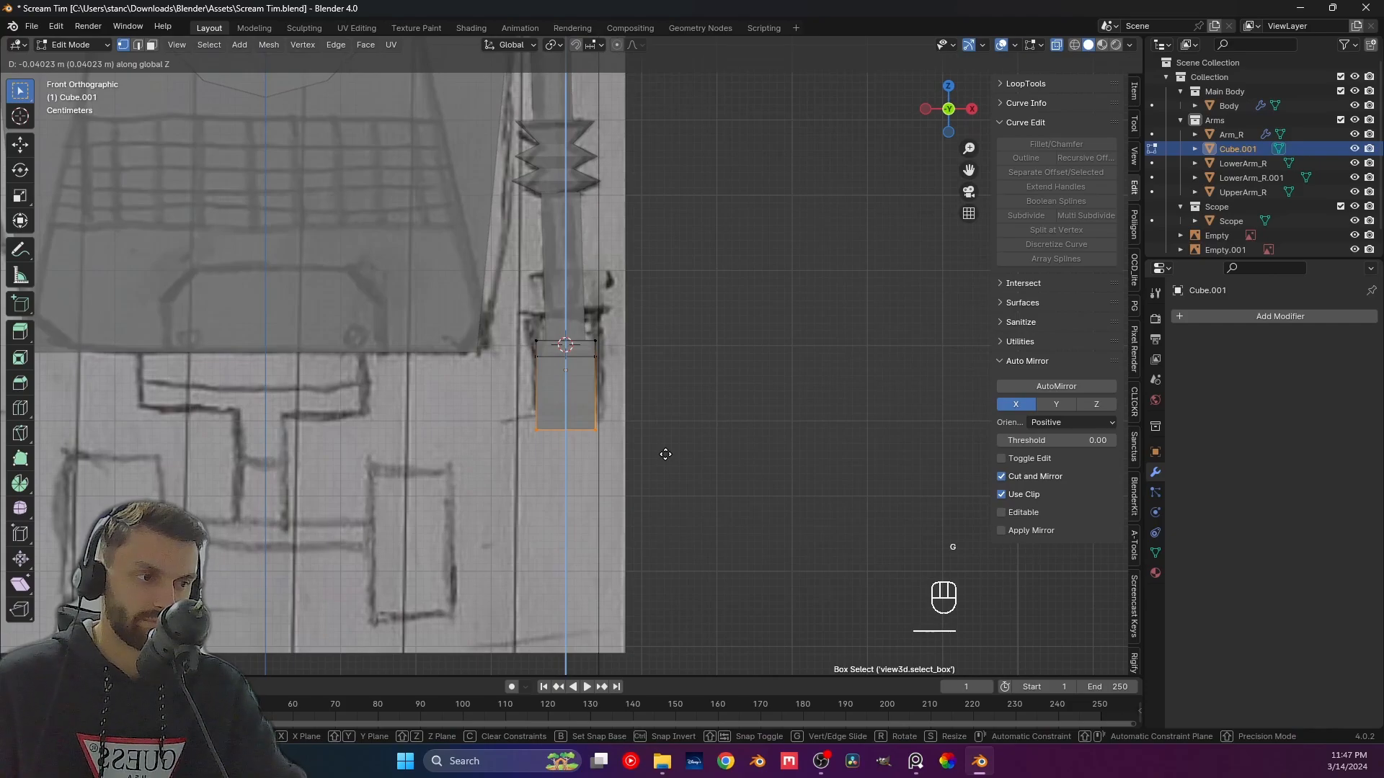
click(666, 454)
drag(550, 355, 690, 465)
key(Tab)
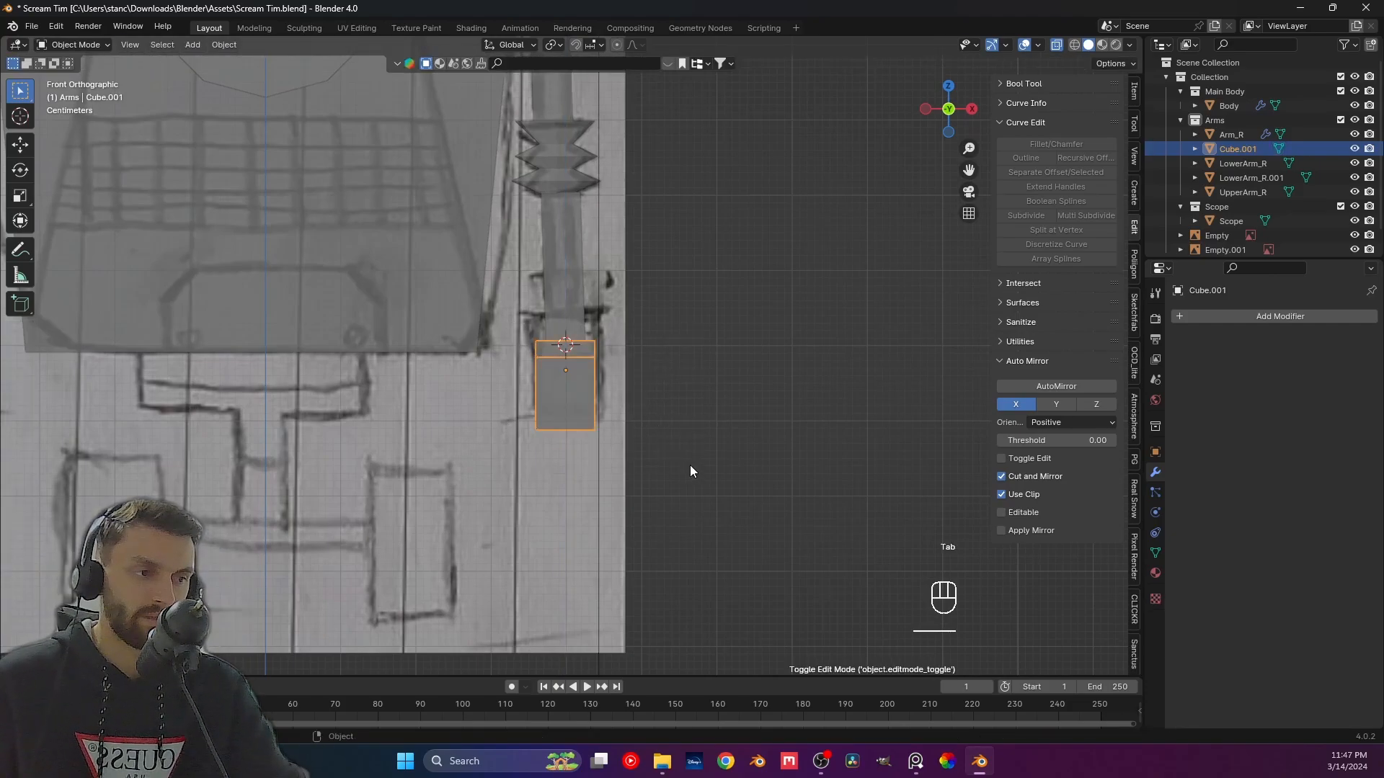
Move the whole claw down along Z so its top sits just below the lower arm's end.
key(g)
key(z)
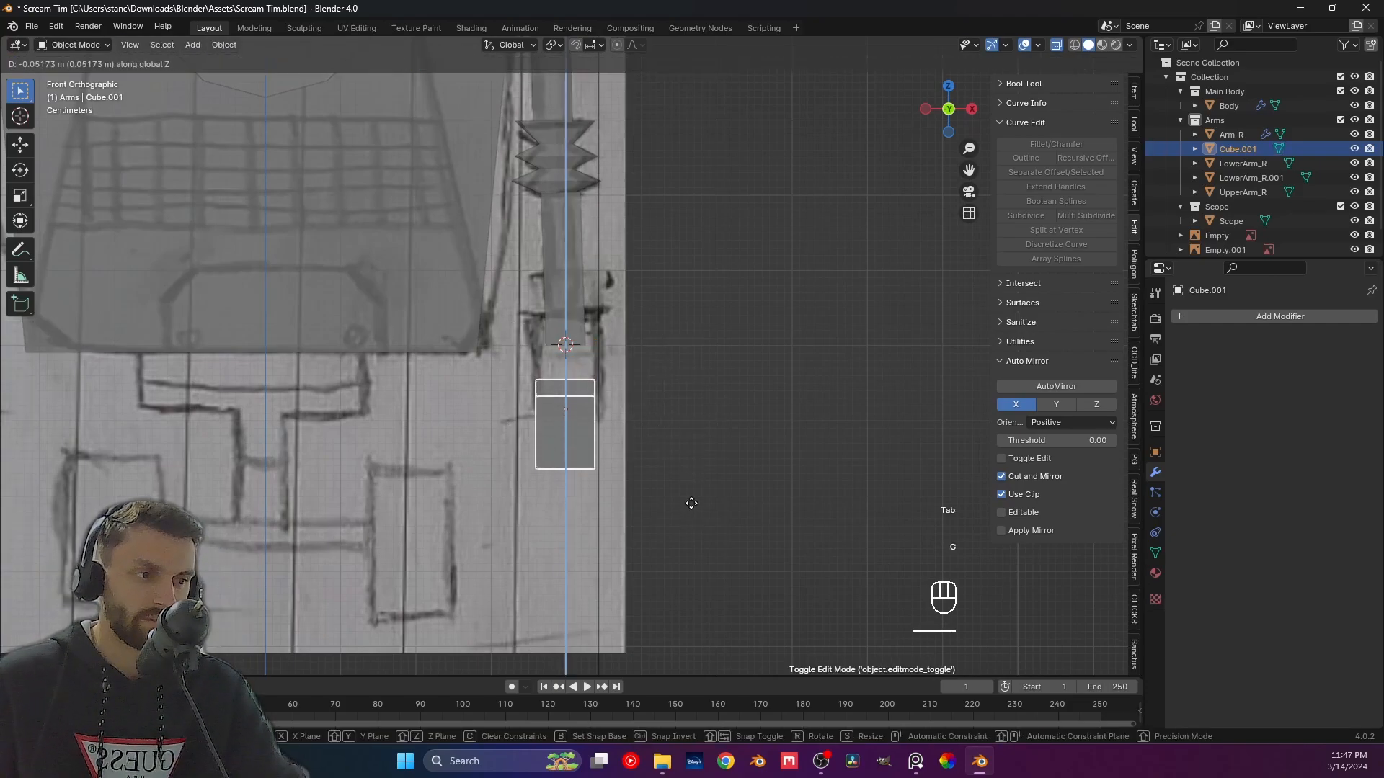
click(665, 448)
key(Tab)
key(Tab)
Move the bottom vertices of LowerArm_R about 0.031 m down along Z so the lower arm reaches into the claw.
click(565, 315)
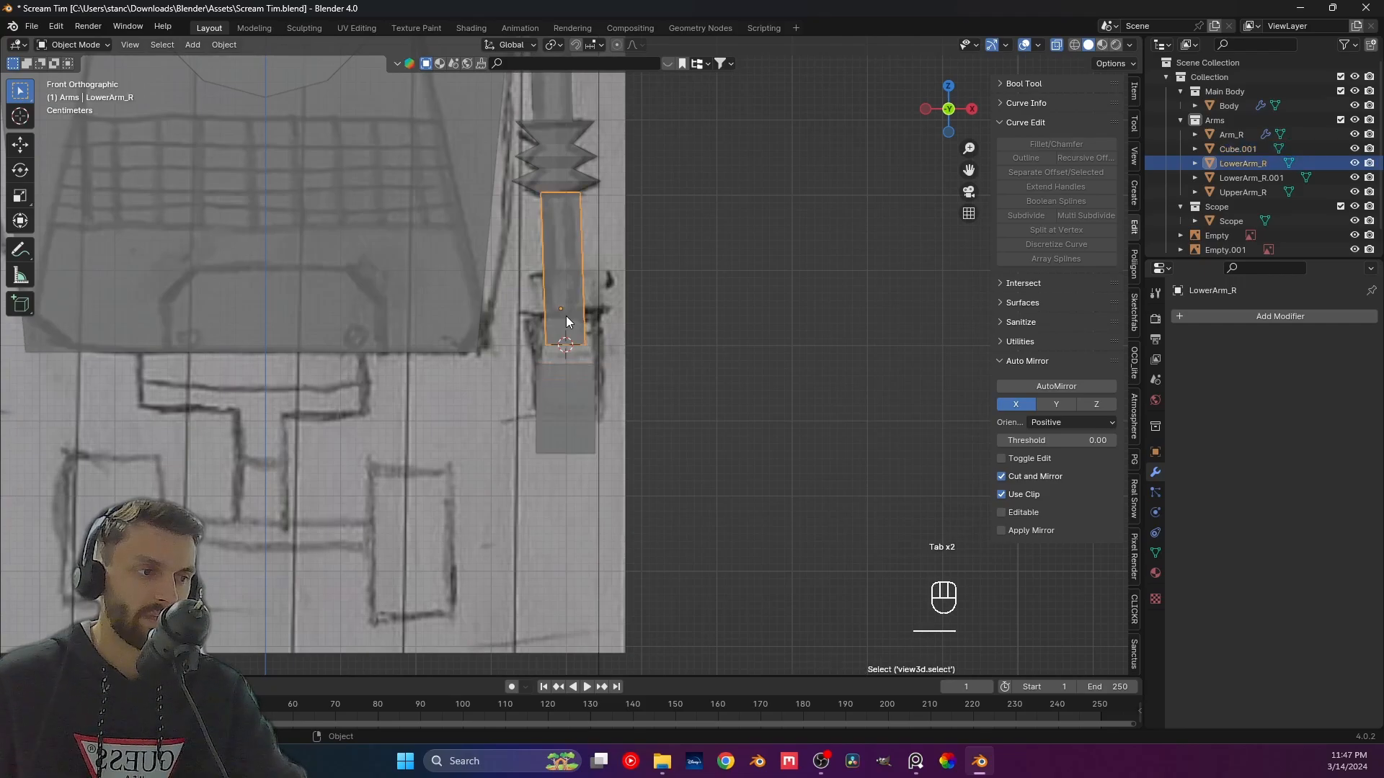
key(Tab)
key(g)
key(z)
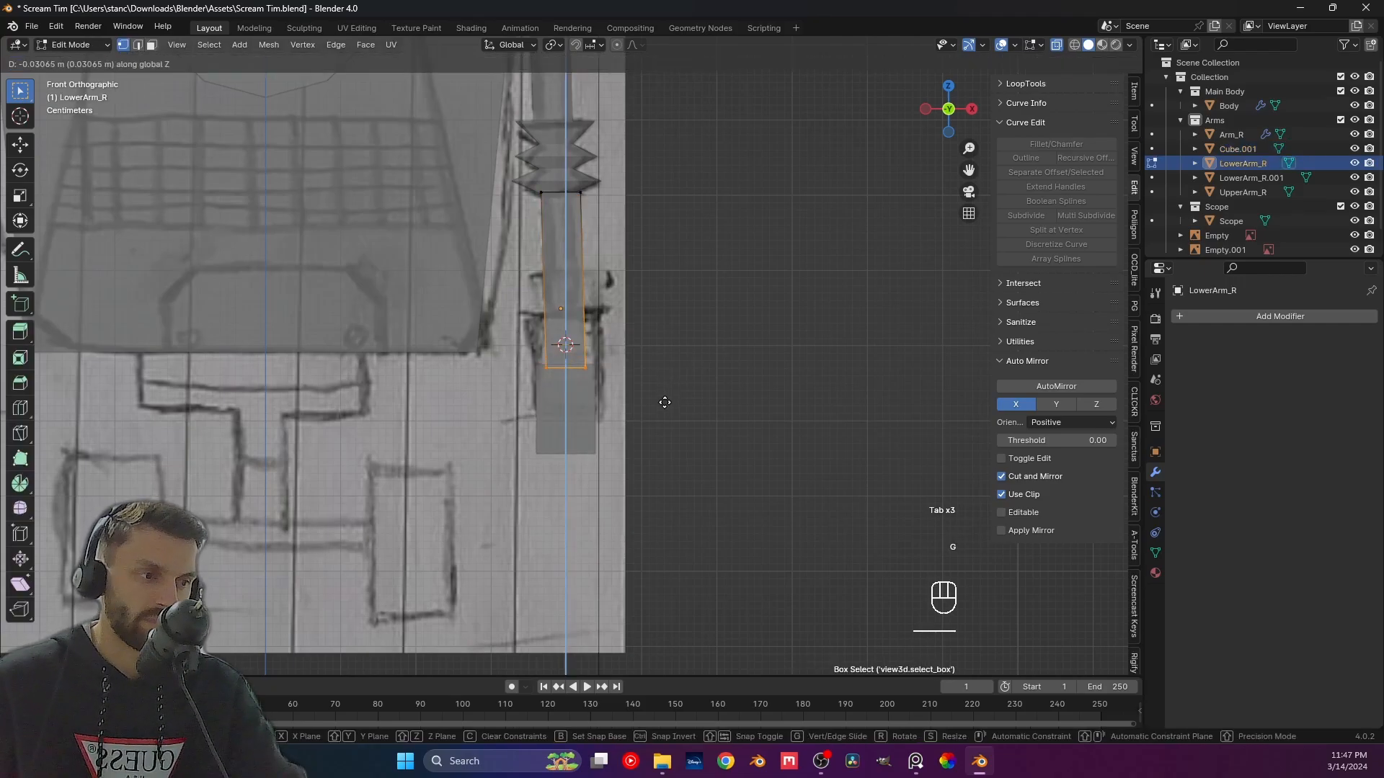
click(664, 402)
key(Tab)
Check the arm and claw proportions against the front reference sketch and turn X-ray display back on.
scroll(705, 417, down, 5)
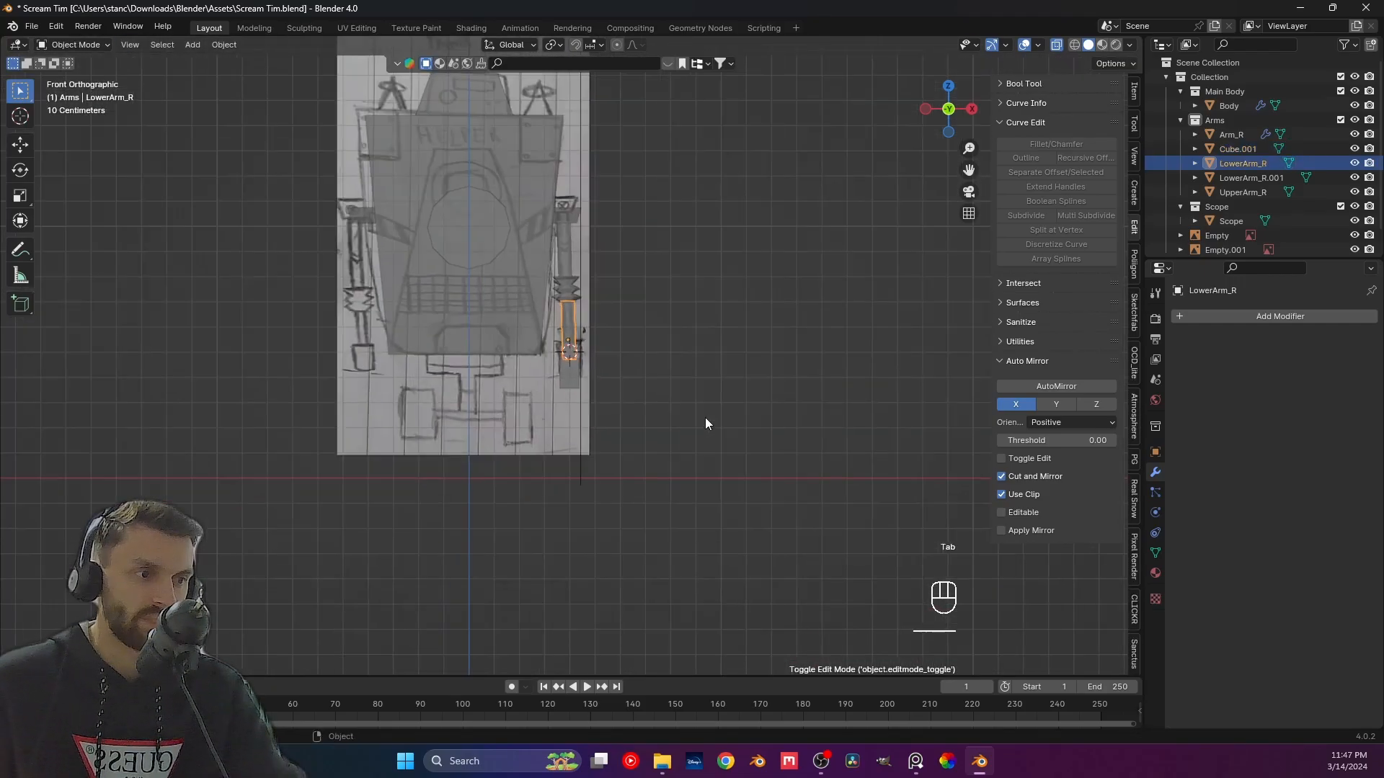
click(699, 417)
scroll(691, 405, down, 5)
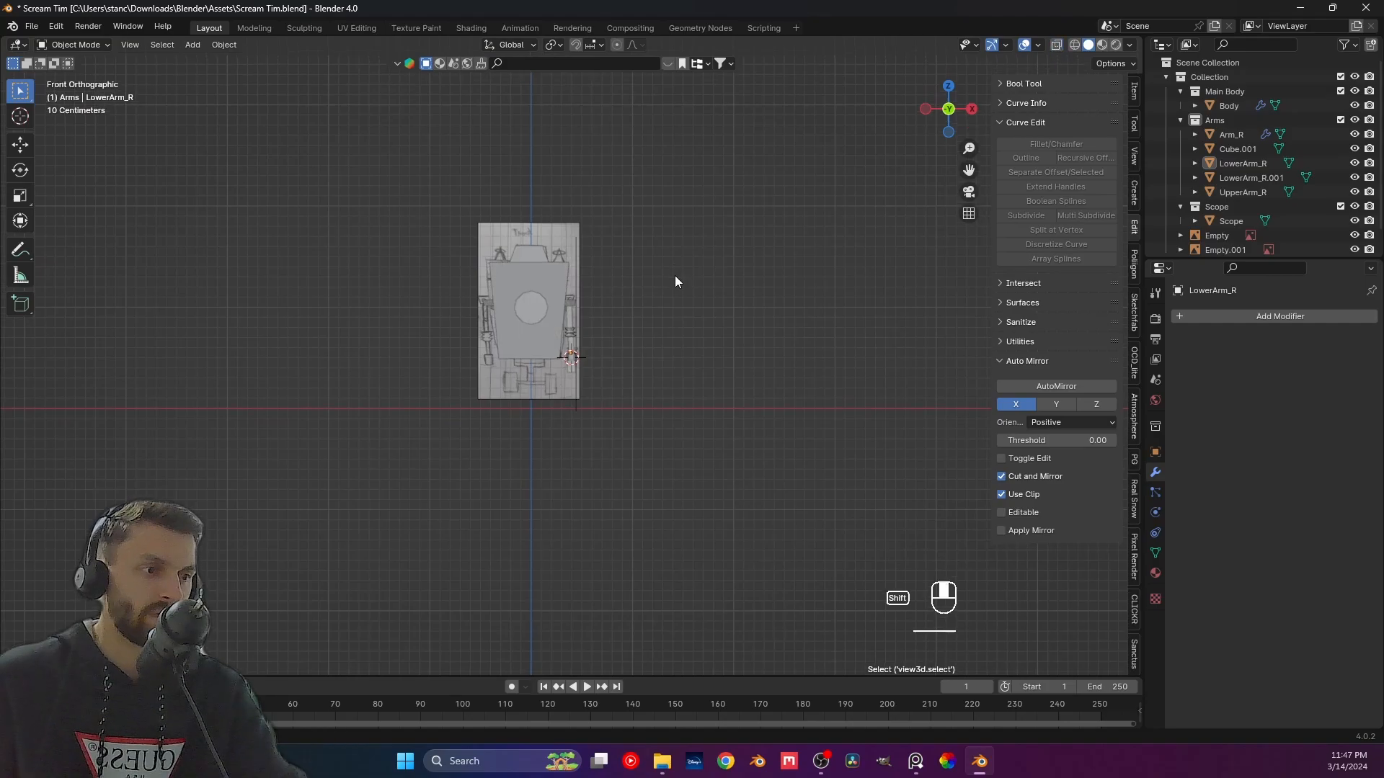
scroll(585, 400, up, 2)
scroll(604, 409, up, 4)
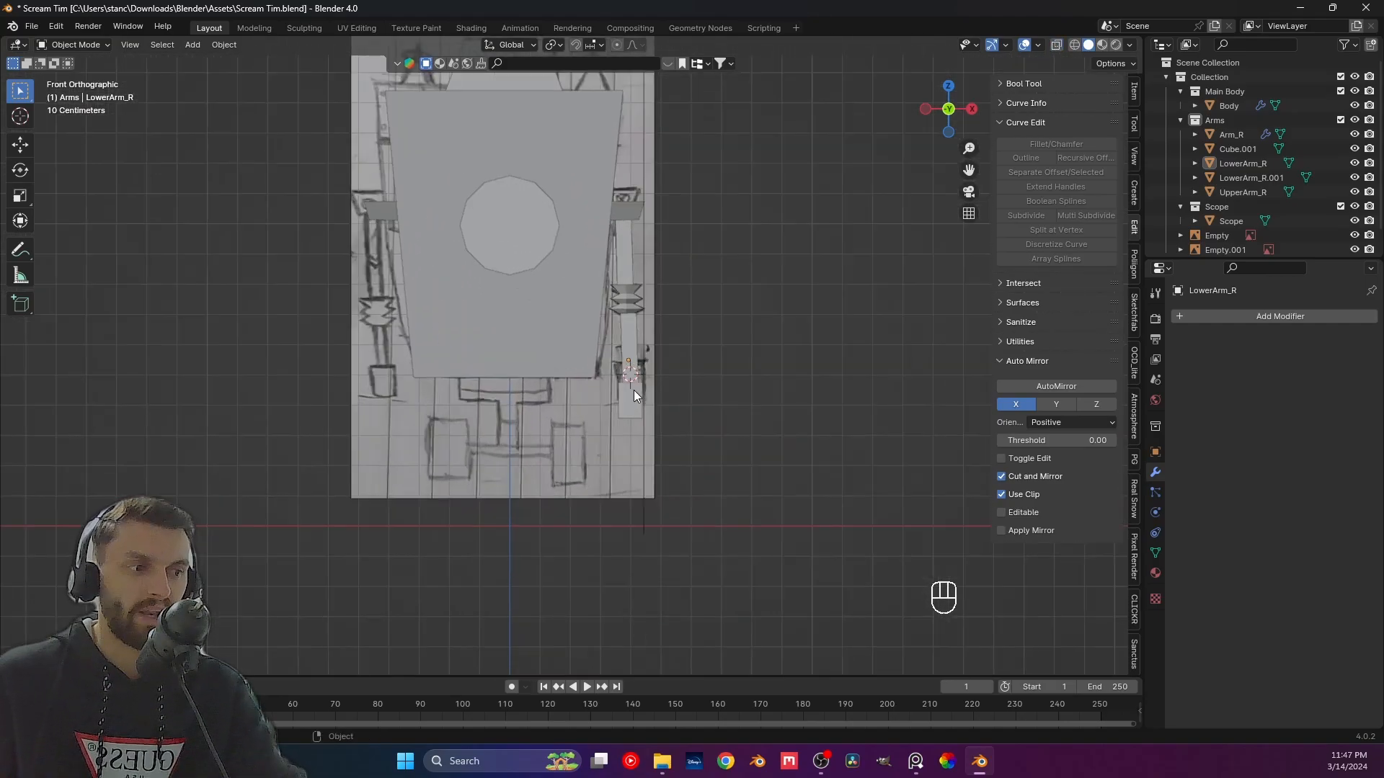
key(Tab)
scroll(705, 458, up, 1)
key(Tab)
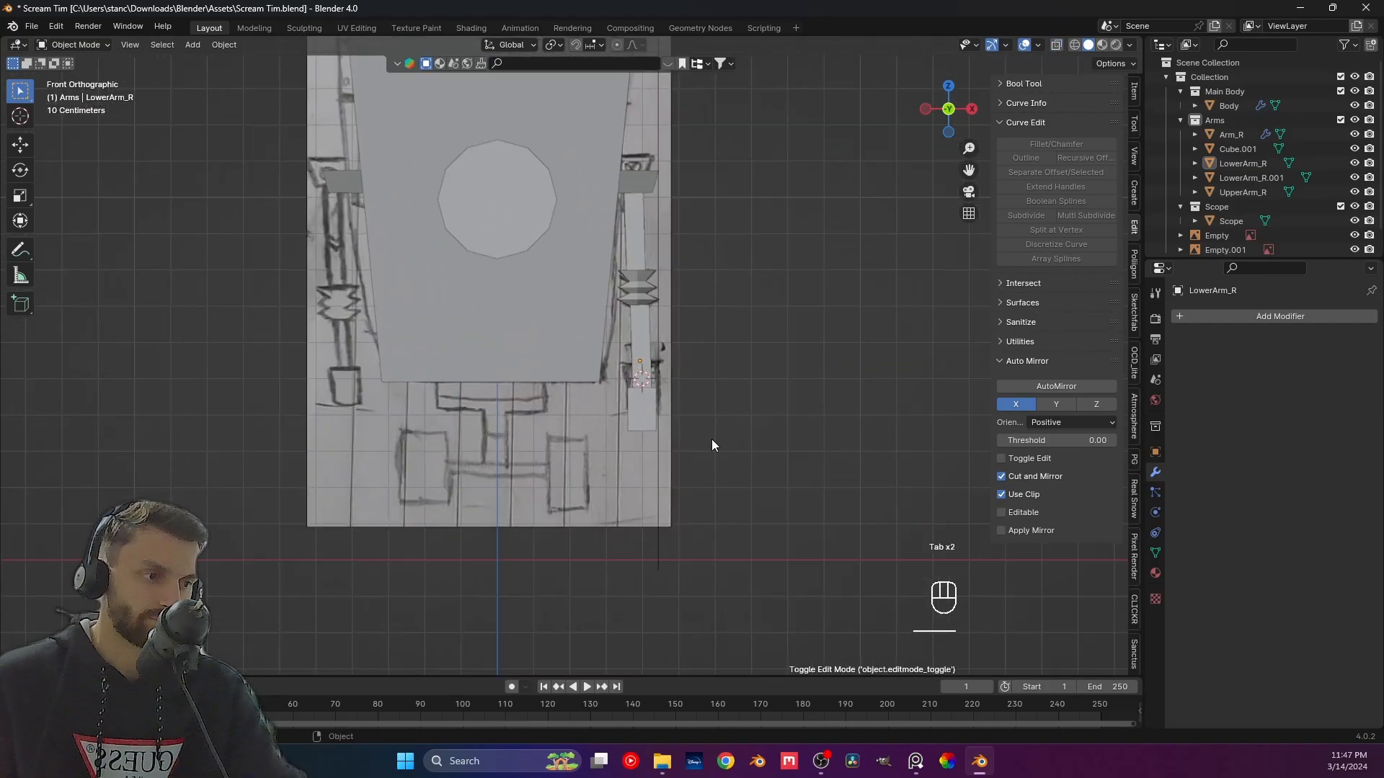
click(1056, 46)
scroll(736, 396, up, 1)
shift+middle_drag(735, 396, 538, 339)
scroll(632, 351, up, 5)
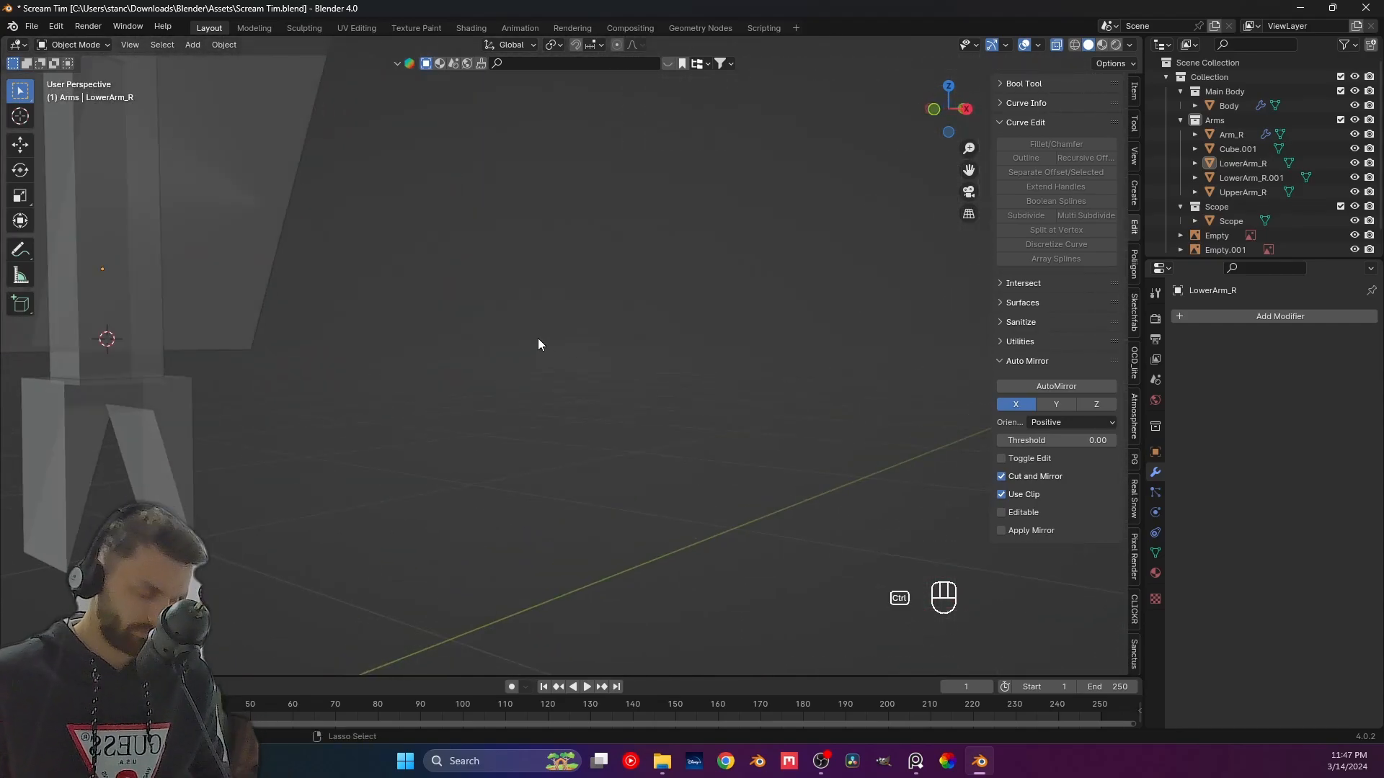
Scale the claw by about 1.71 along Y in the left side view, using the reference sketch.
key(ctrl+KP_3)
scroll(864, 238, down, 5)
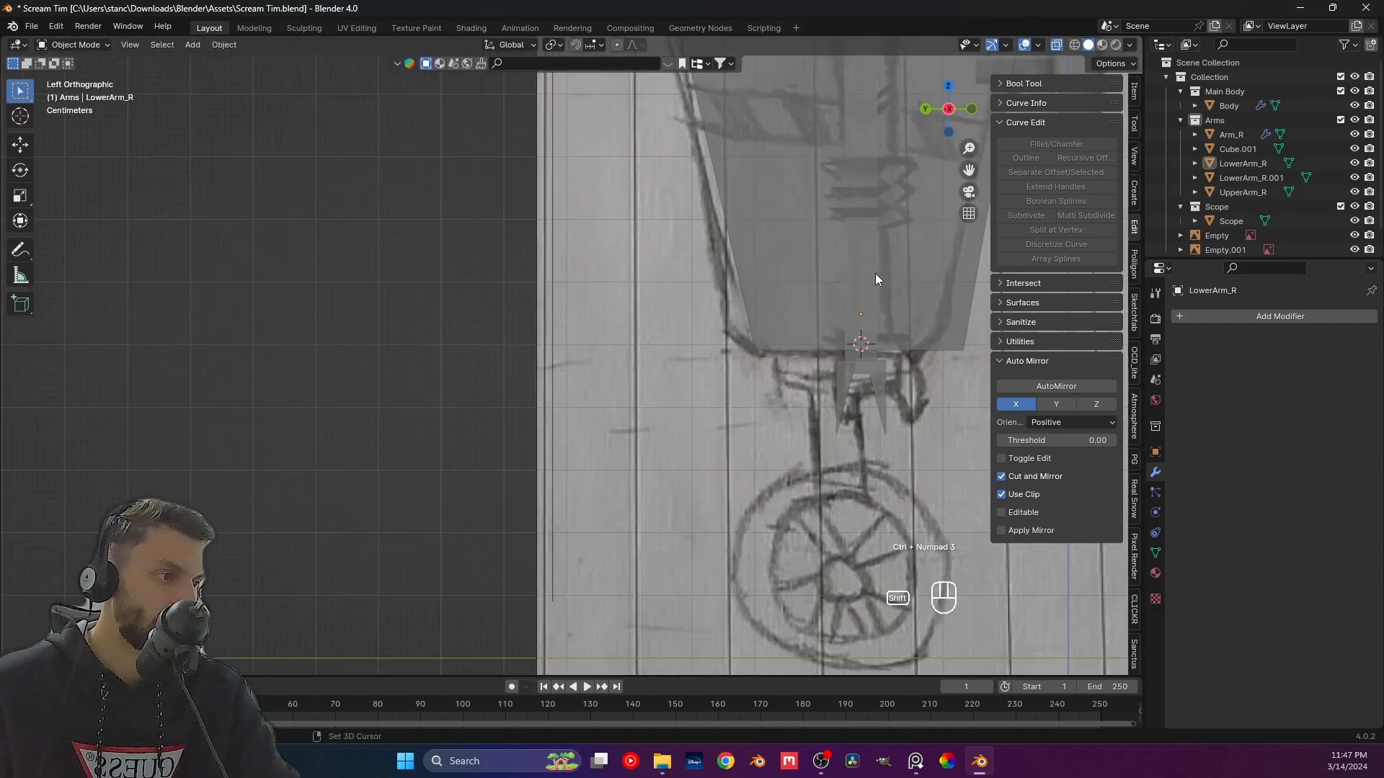
shift+middle_drag(880, 278, 656, 263)
scroll(534, 370, up, 3)
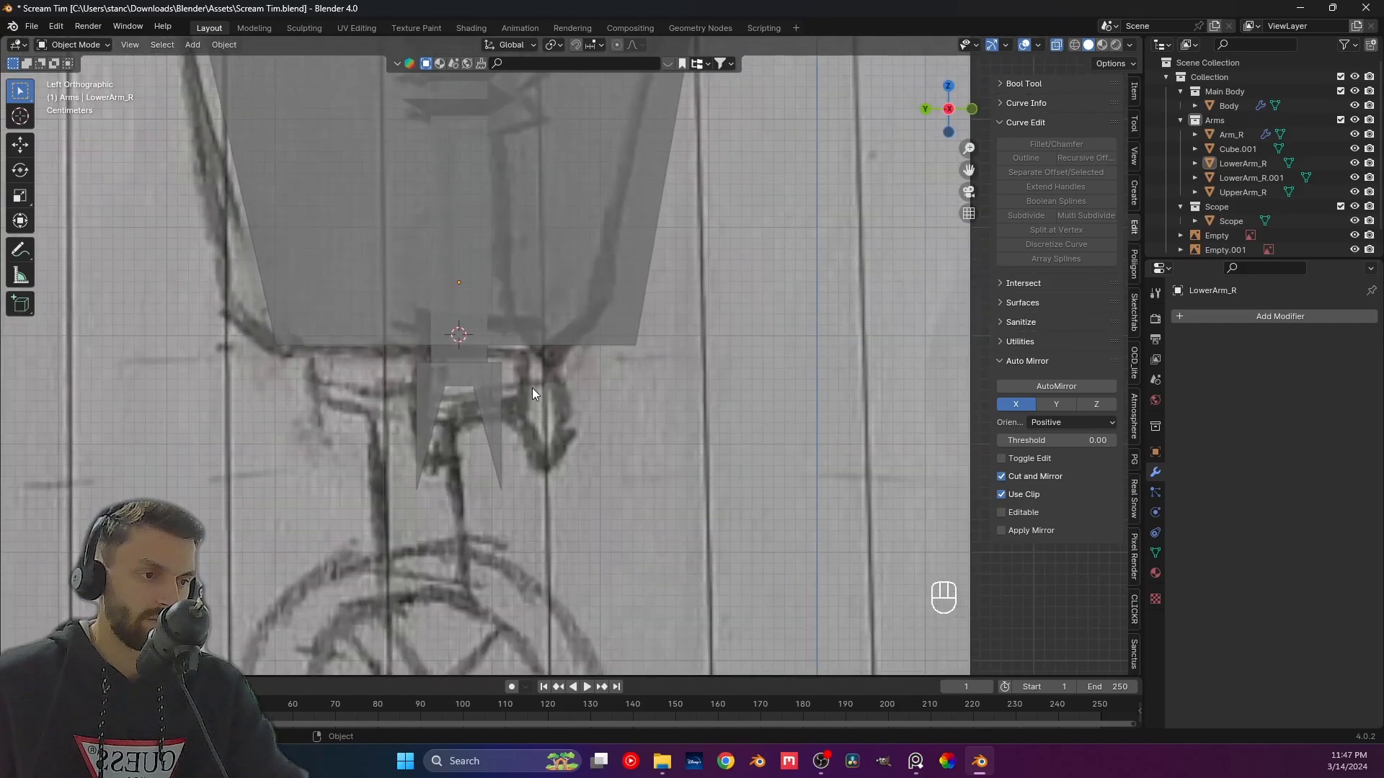
shift+middle_drag(532, 388, 581, 331)
click(581, 331)
key(s)
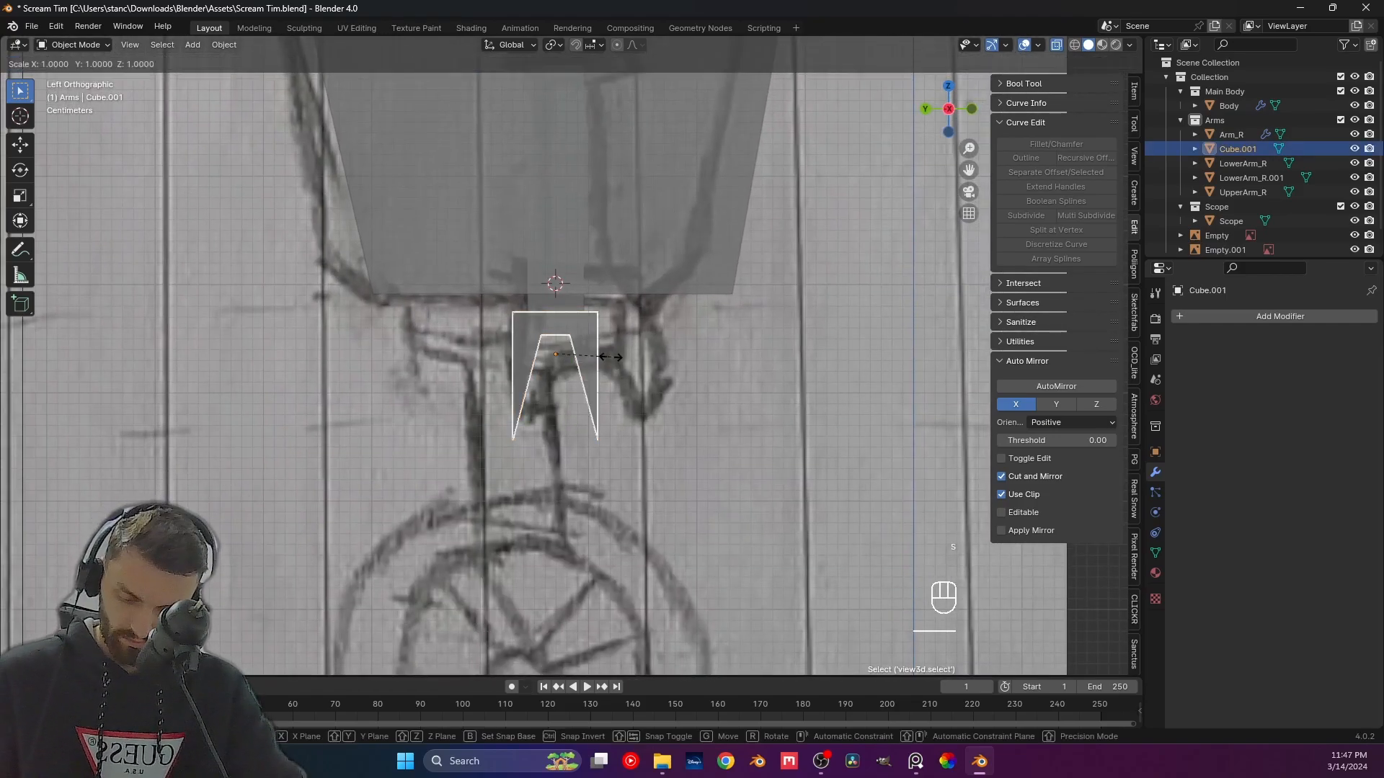
key(y)
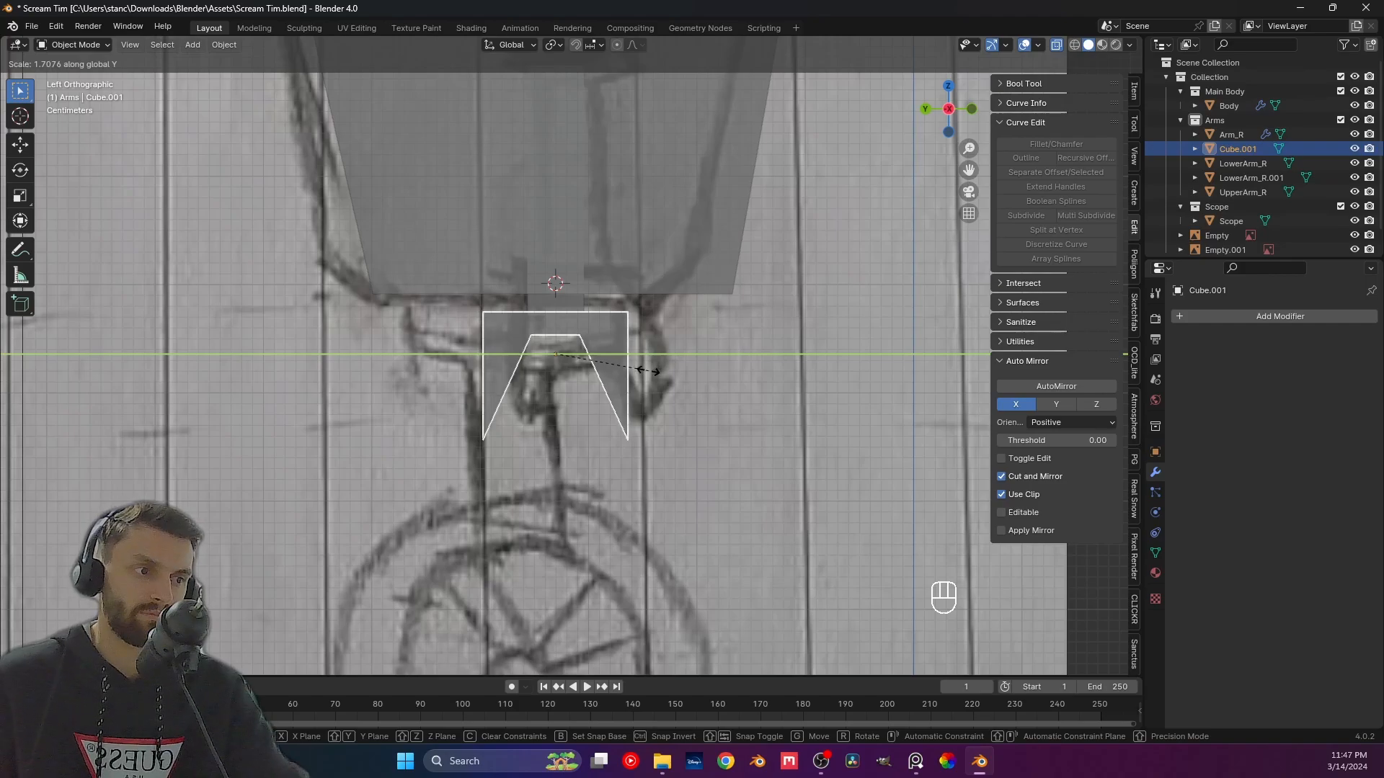
click(648, 373)
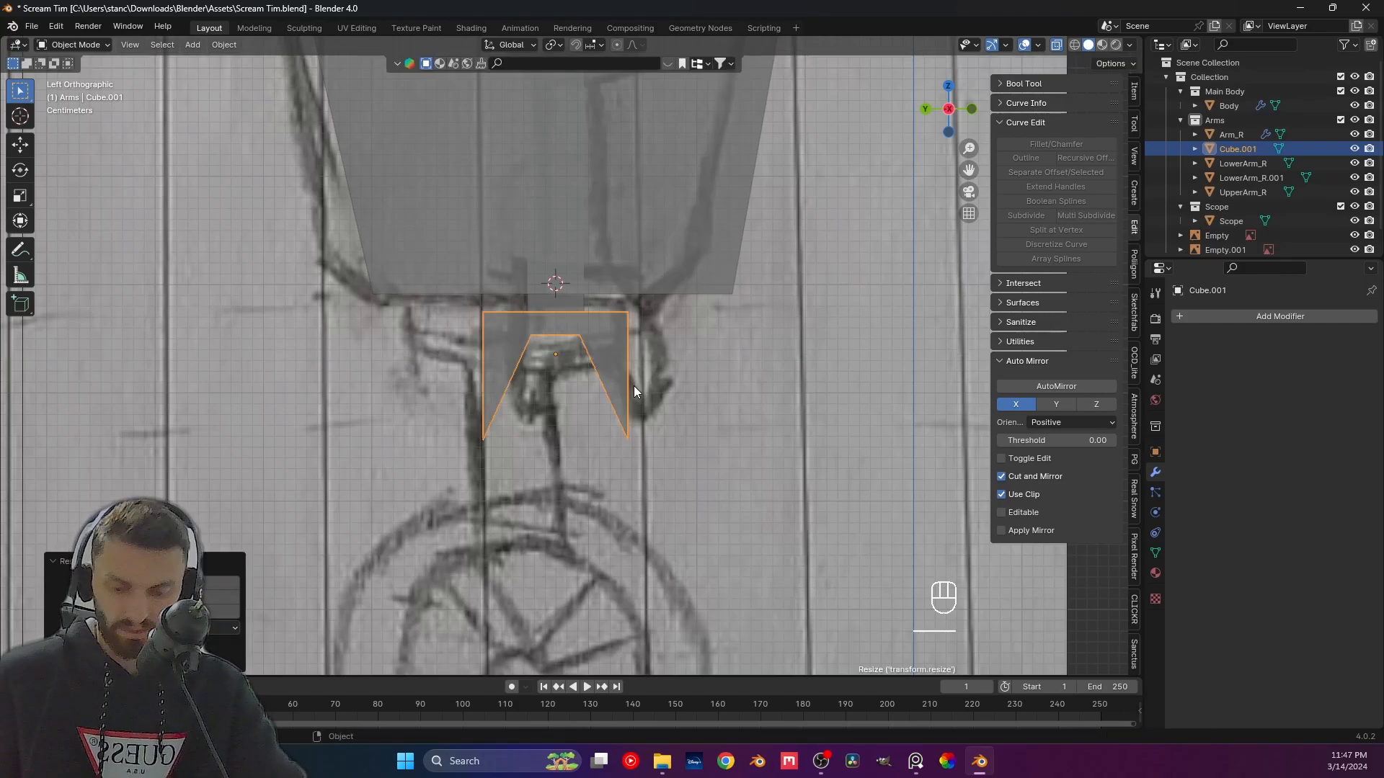
key(s)
key(z)
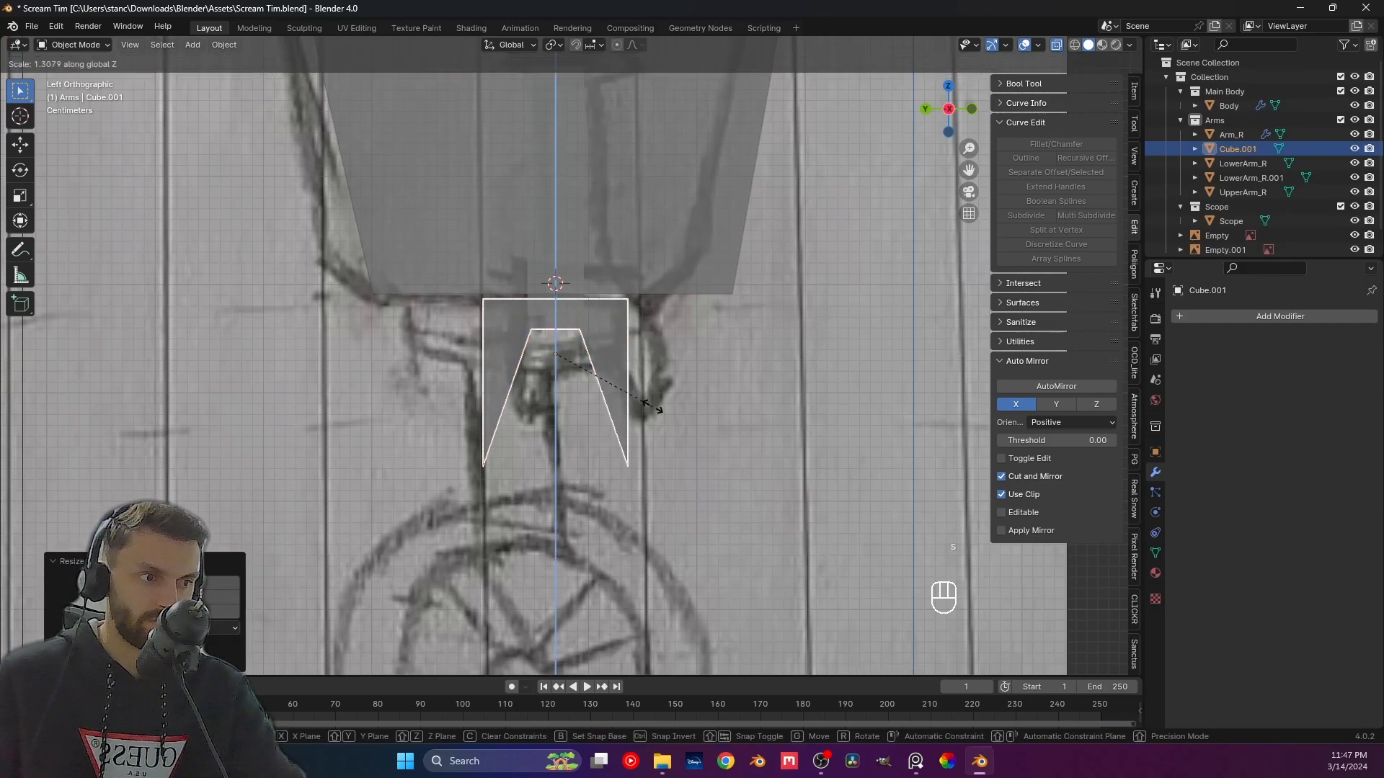
right_click(612, 375)
Raise the claw's top vertices about 0.017 m along Z to thicken its upper part.
key(Tab)
drag(437, 293, 682, 319)
key(g)
key(z)
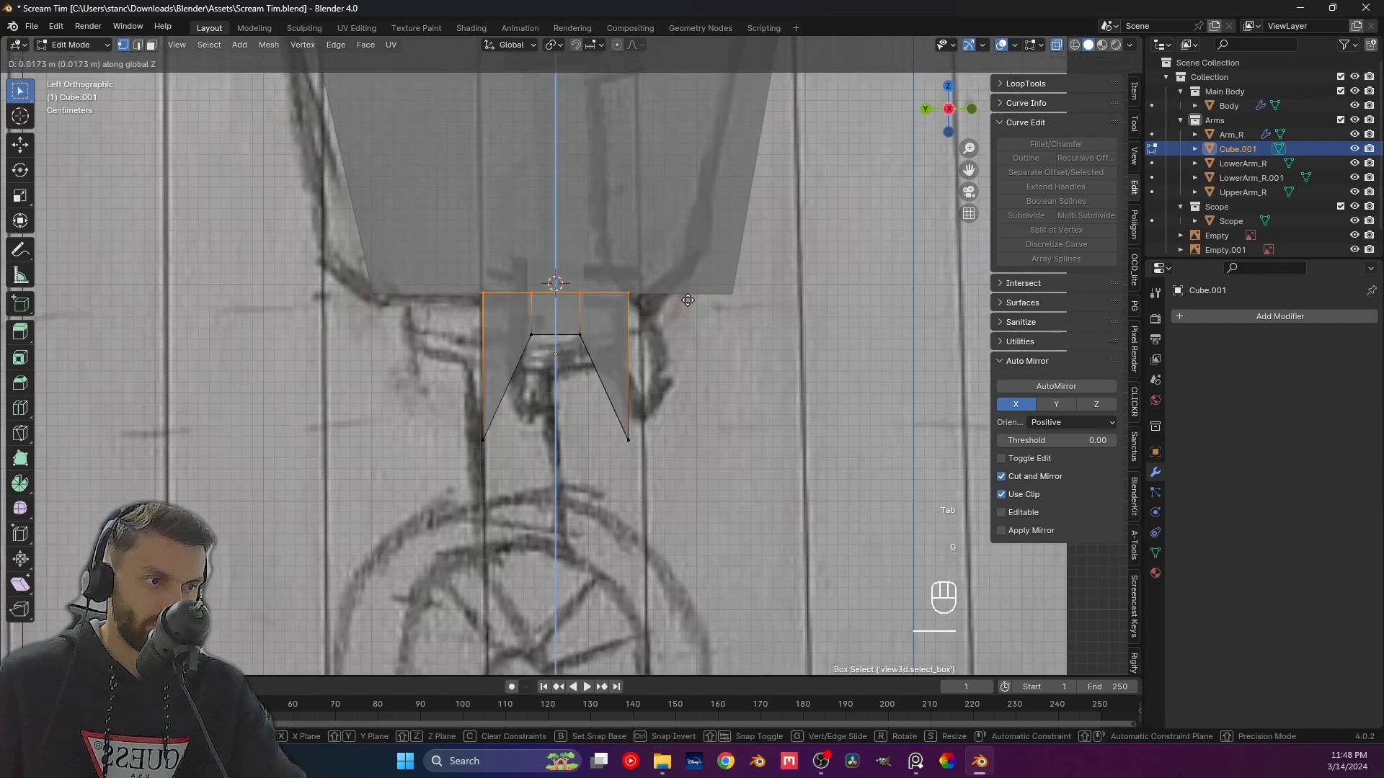
click(684, 299)
key(Tab)
Lower the whole claw slightly along Z so its top edge sits just under the body's bottom edge.
key(g)
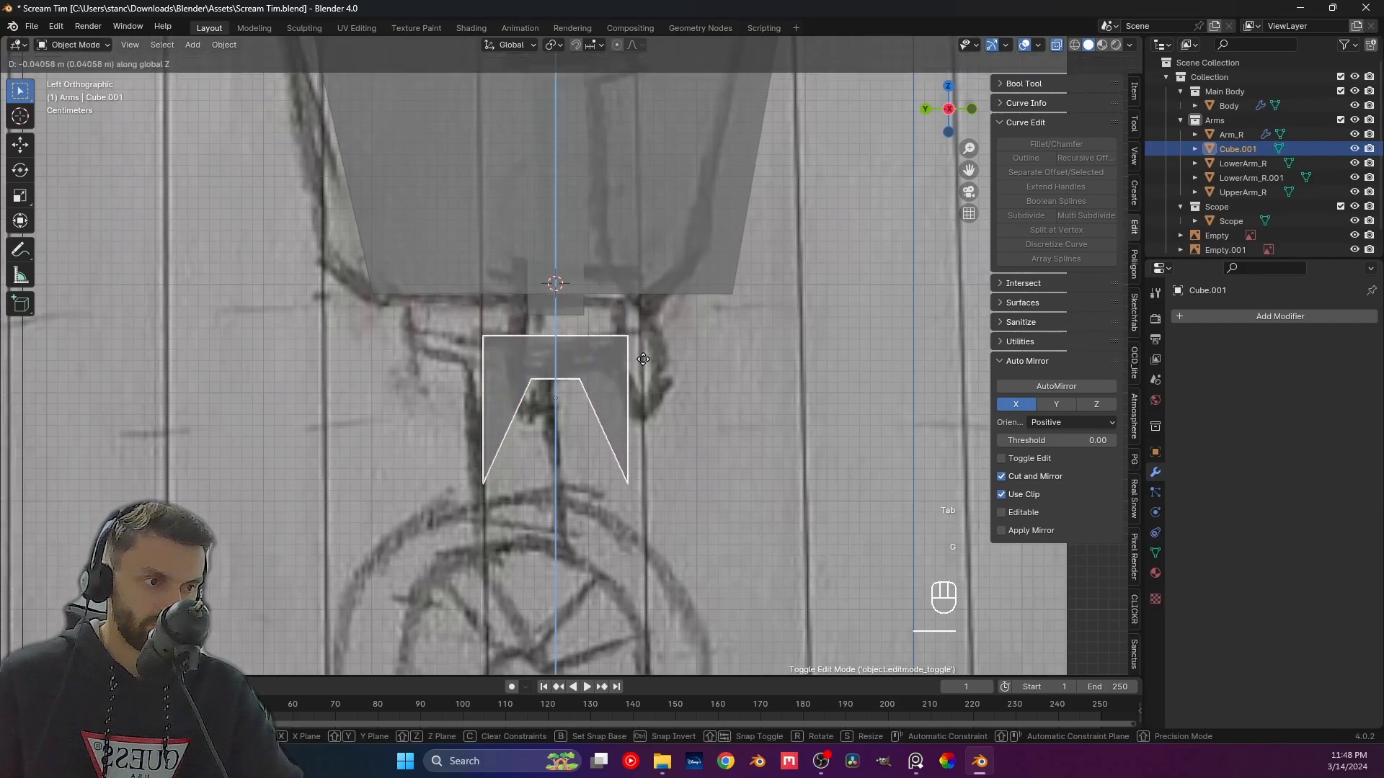
click(646, 339)
key(Tab)
key(Tab)
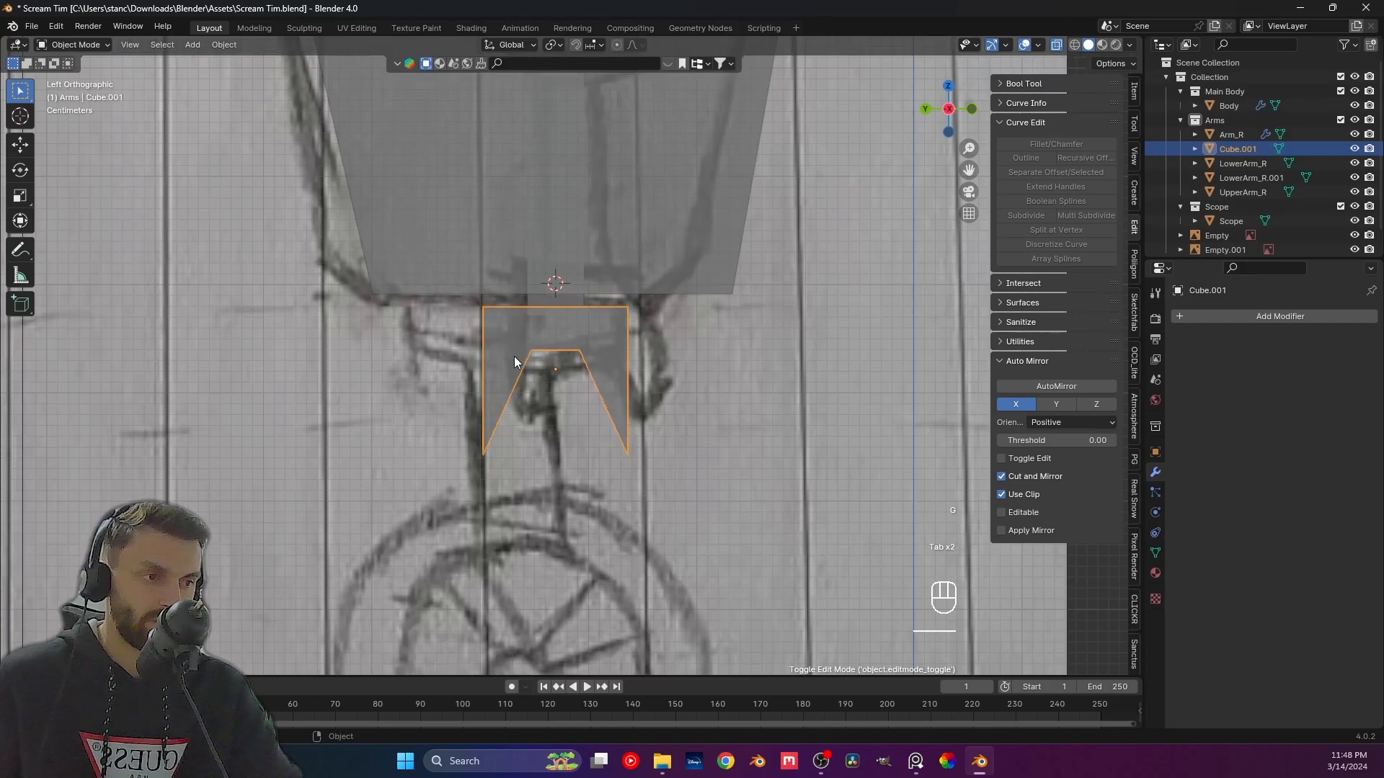
Widen the claw along X well beyond the lower arm's thickness and save the file.
middle_drag(514, 356, 634, 362)
click(551, 397)
mouse_move(551, 396)
middle_down()
mouse_move(798, 410)
mouse_move(763, 472)
mouse_move(564, 458)
mouse_move(568, 412)
middle_up()
click(576, 434)
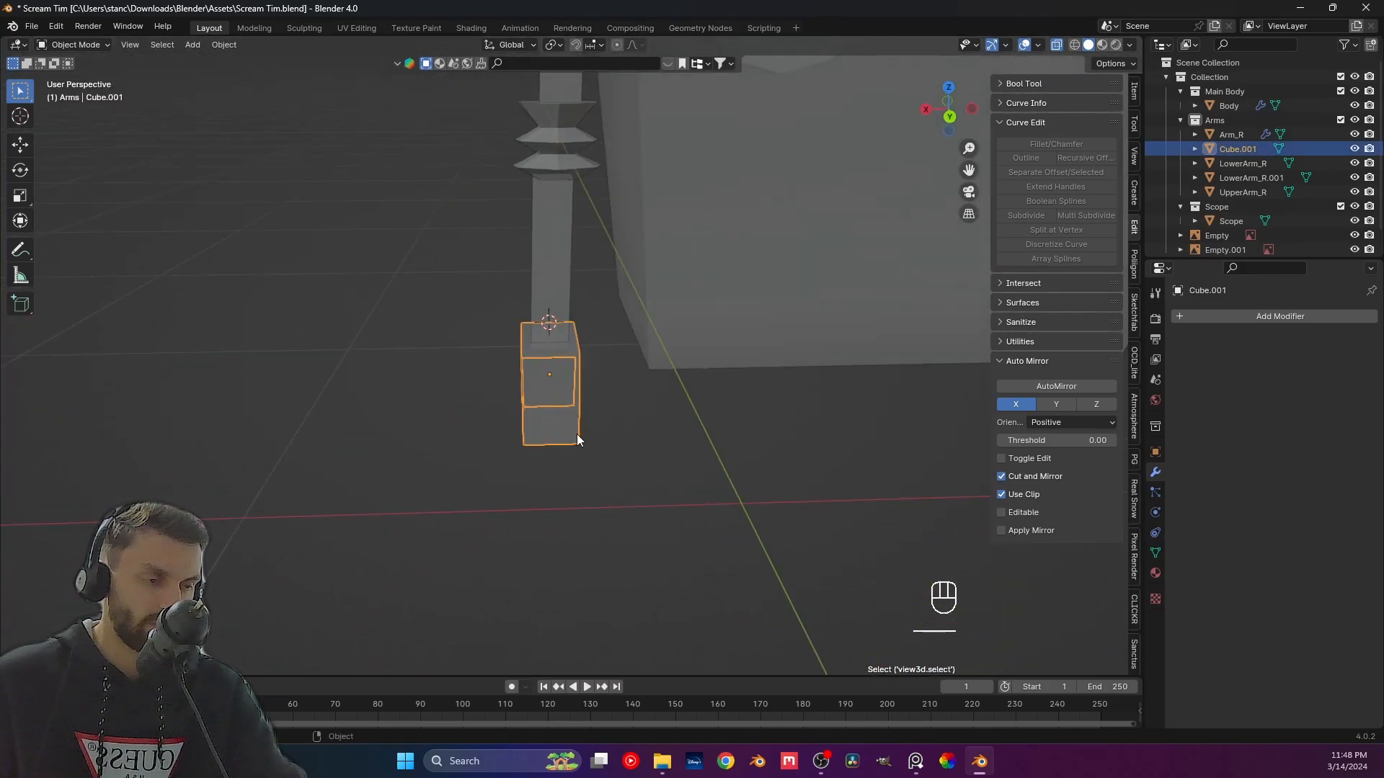
key(s)
key(x)
click(625, 489)
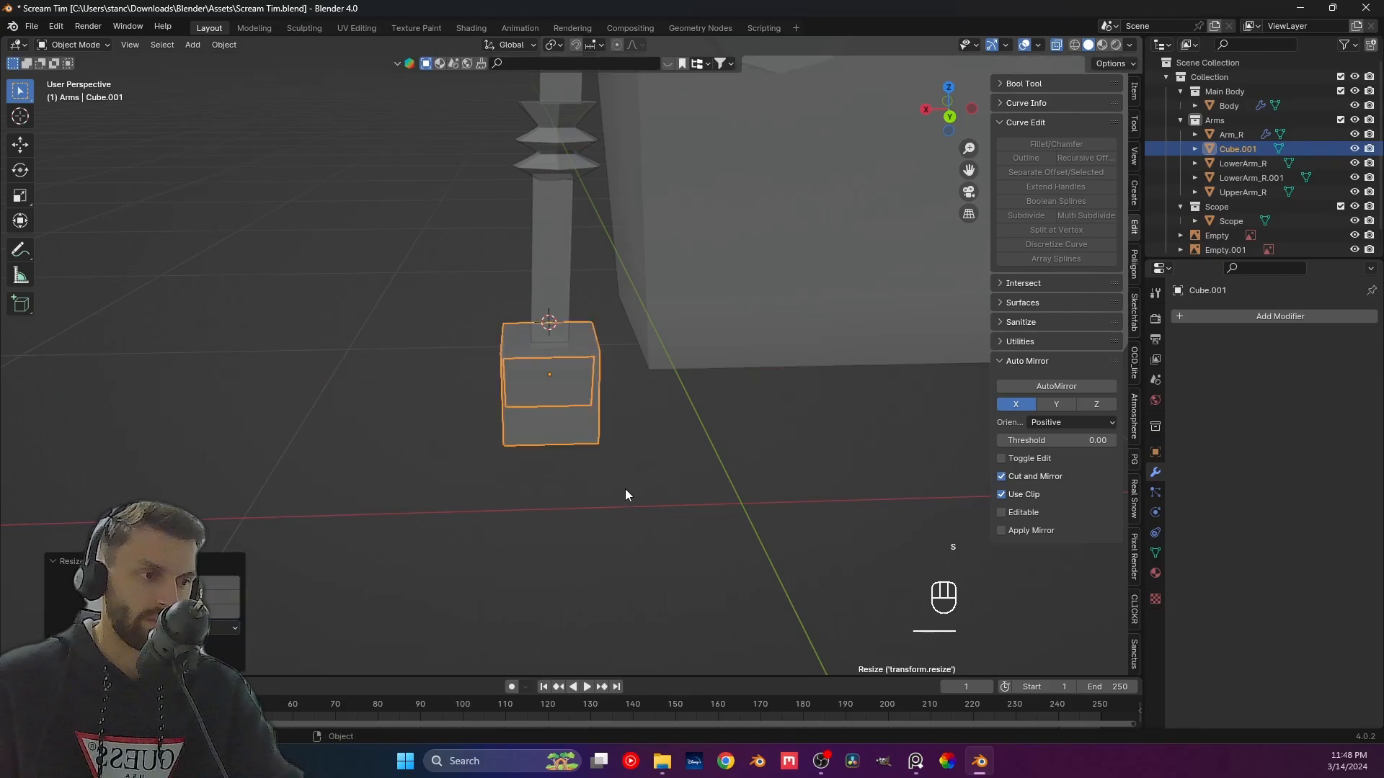
click(569, 501)
key(ctrl+s)
Rename the claw object Cube.001 as Claw_R.
middle_drag(569, 501, 542, 334)
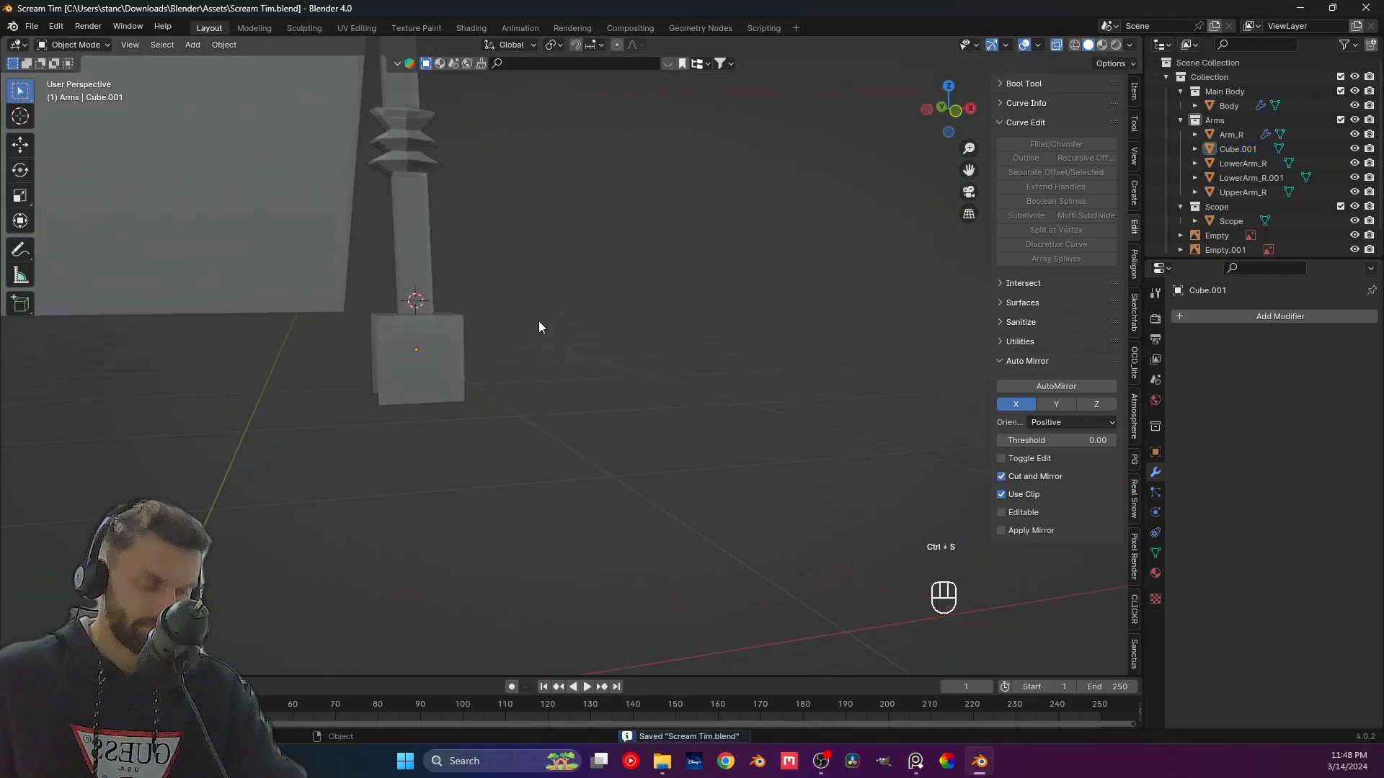
key(KP_1)
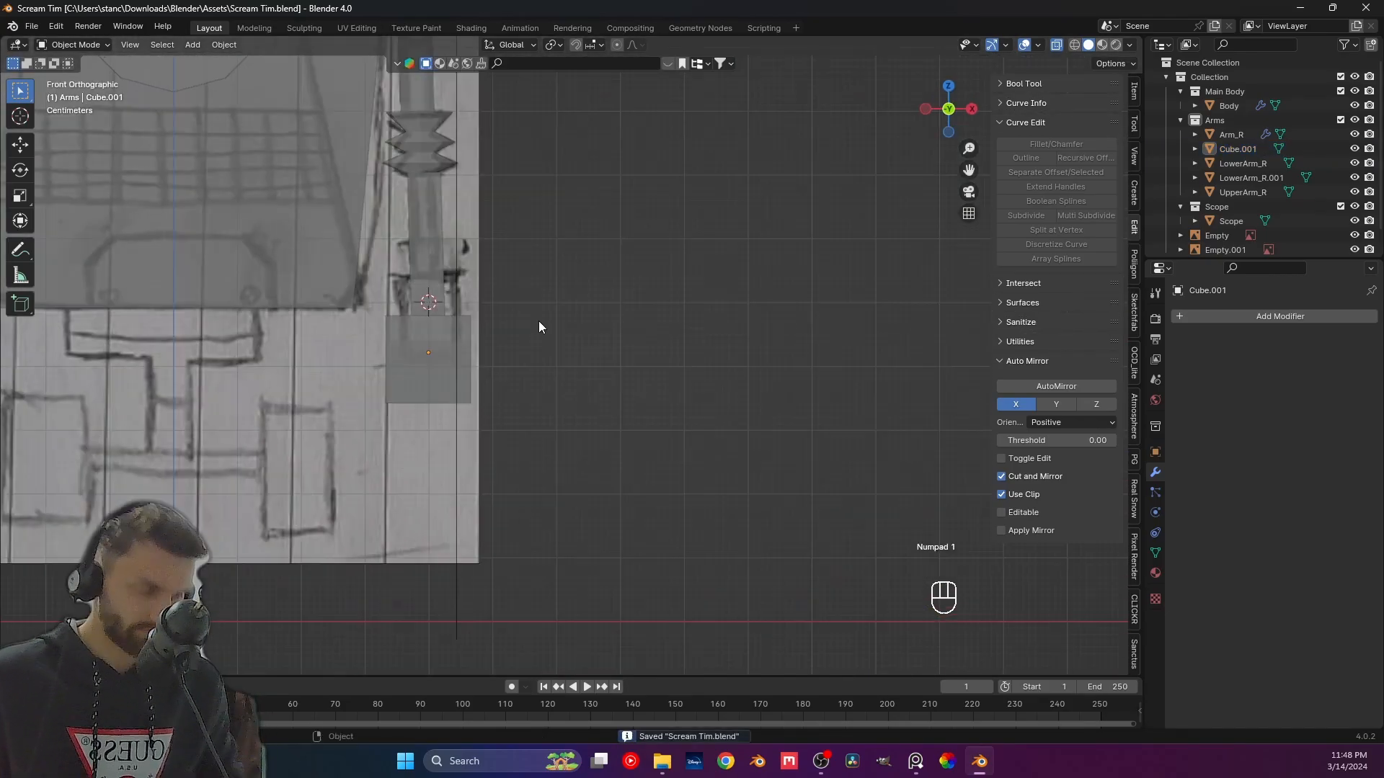
click(462, 370)
click(398, 350)
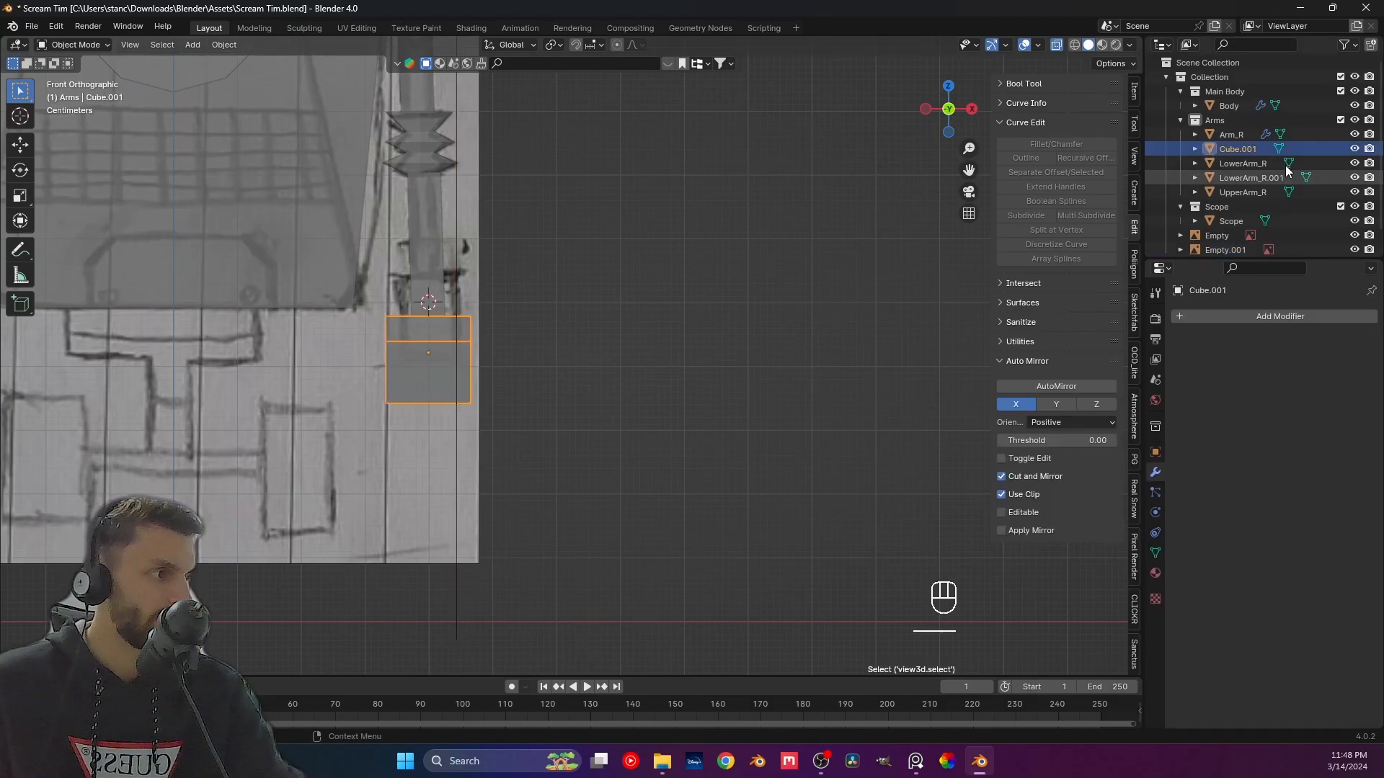
double_click(1227, 158)
double_click(1238, 147)
click(1234, 201)
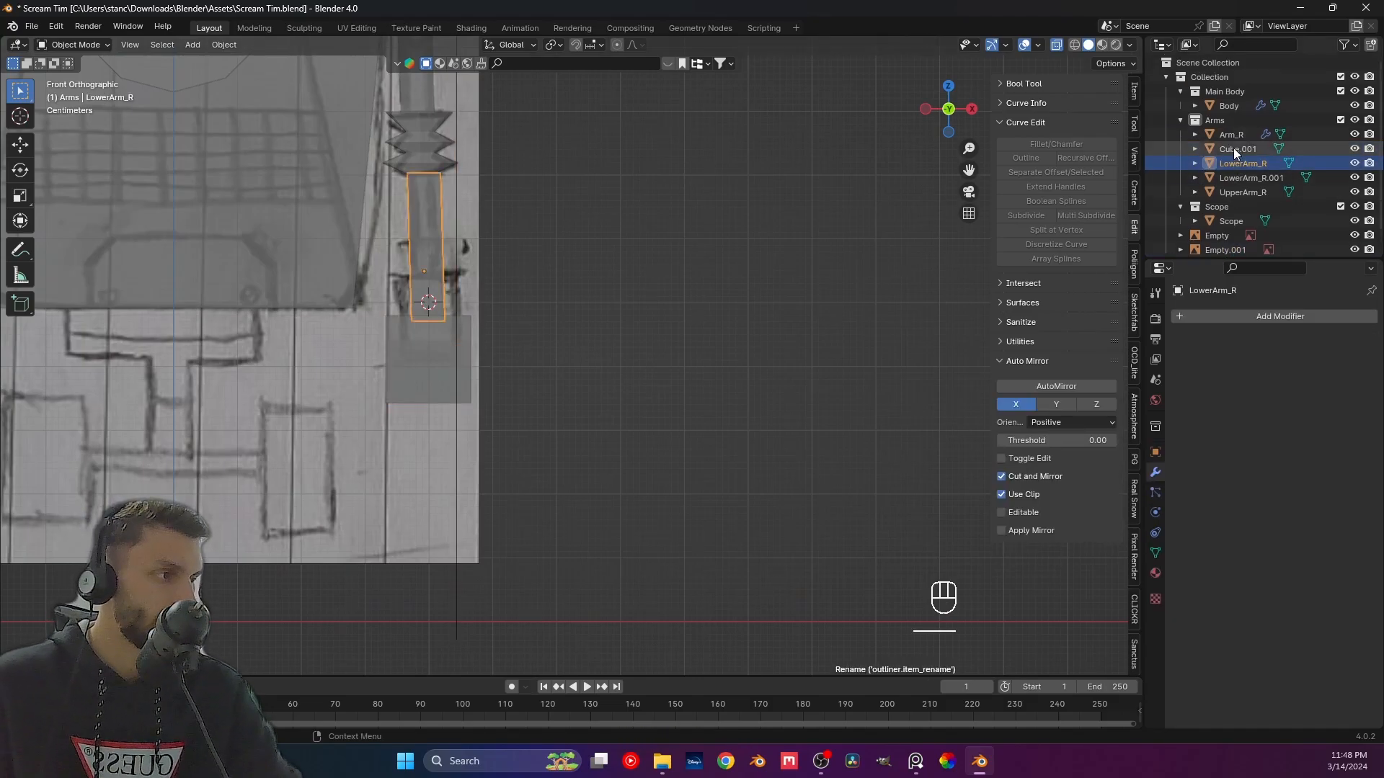
double_click(1234, 149)
text(Claw)
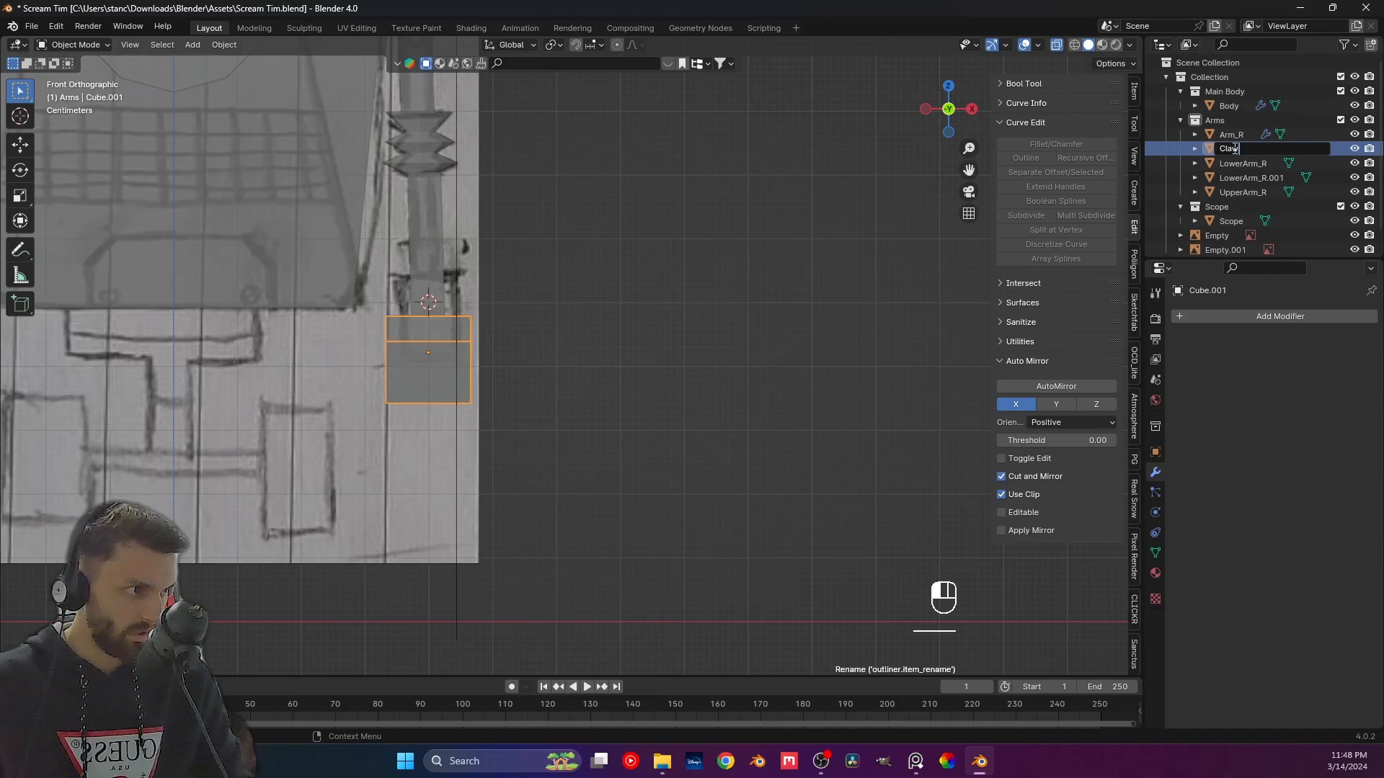
text(_R)
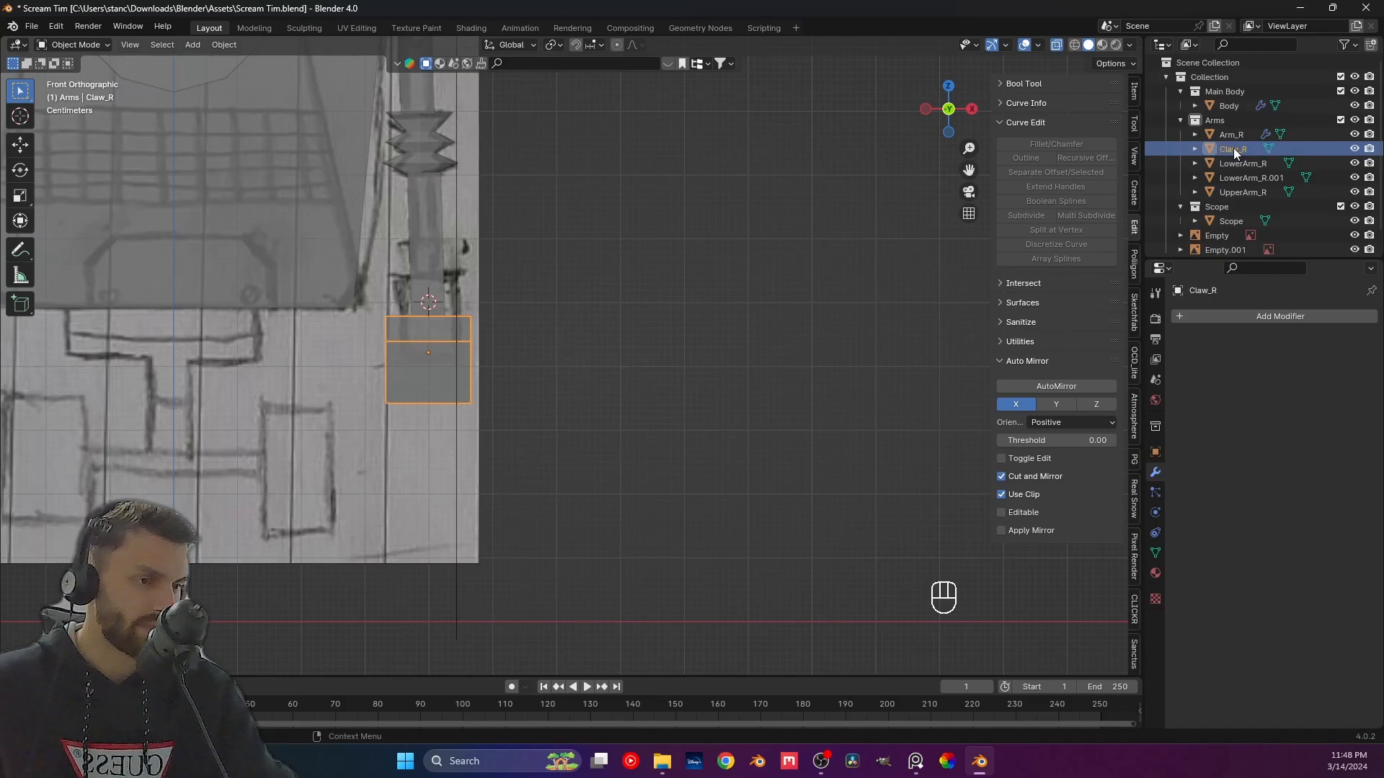
Finish renaming the claw object as Claw_R and clear the selection.
key(Return)
click(640, 356)
scroll(642, 349, up, 1)
scroll(642, 349, down, 2)
mouse_move(543, 287)
shift+middle_down()
mouse_move(645, 366)
mouse_move(671, 360)
shift+middle_up()
click(621, 290)
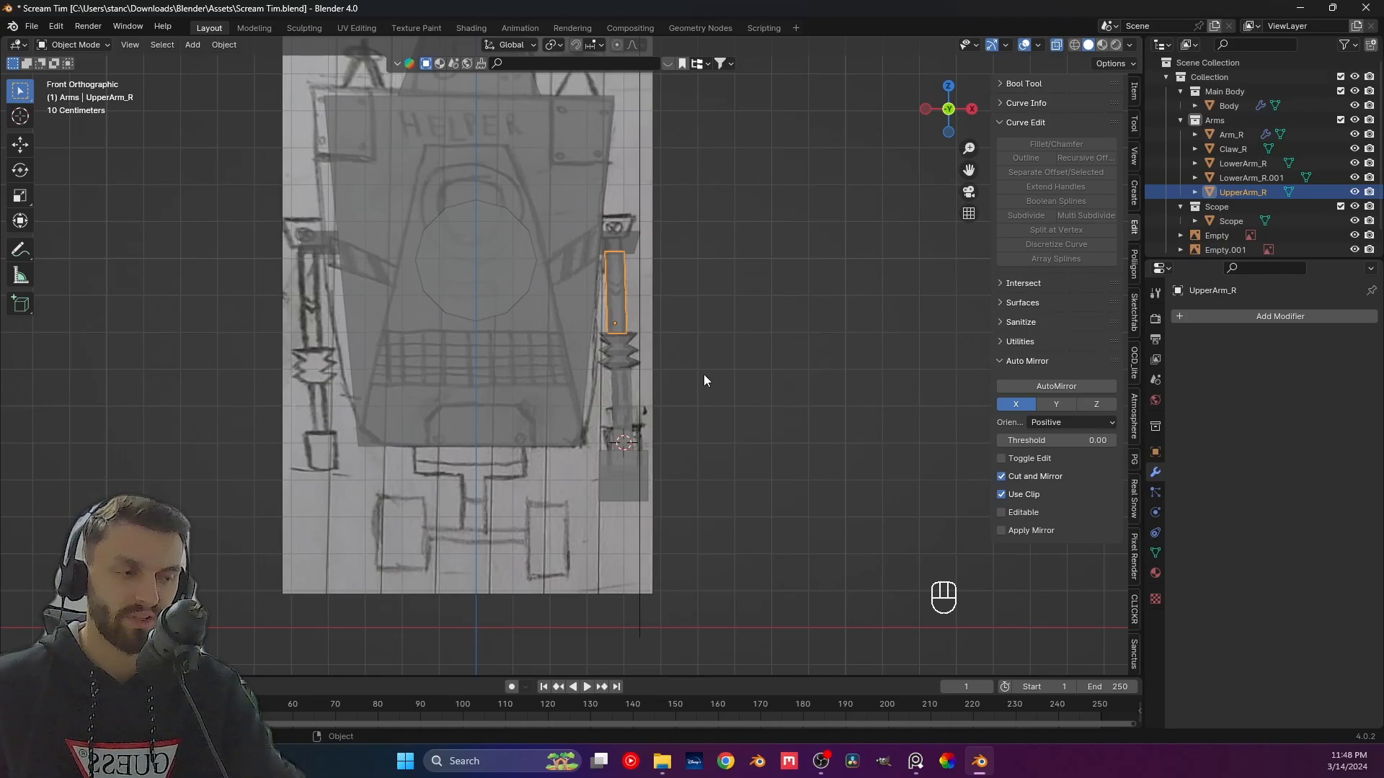
shift+click(618, 353)
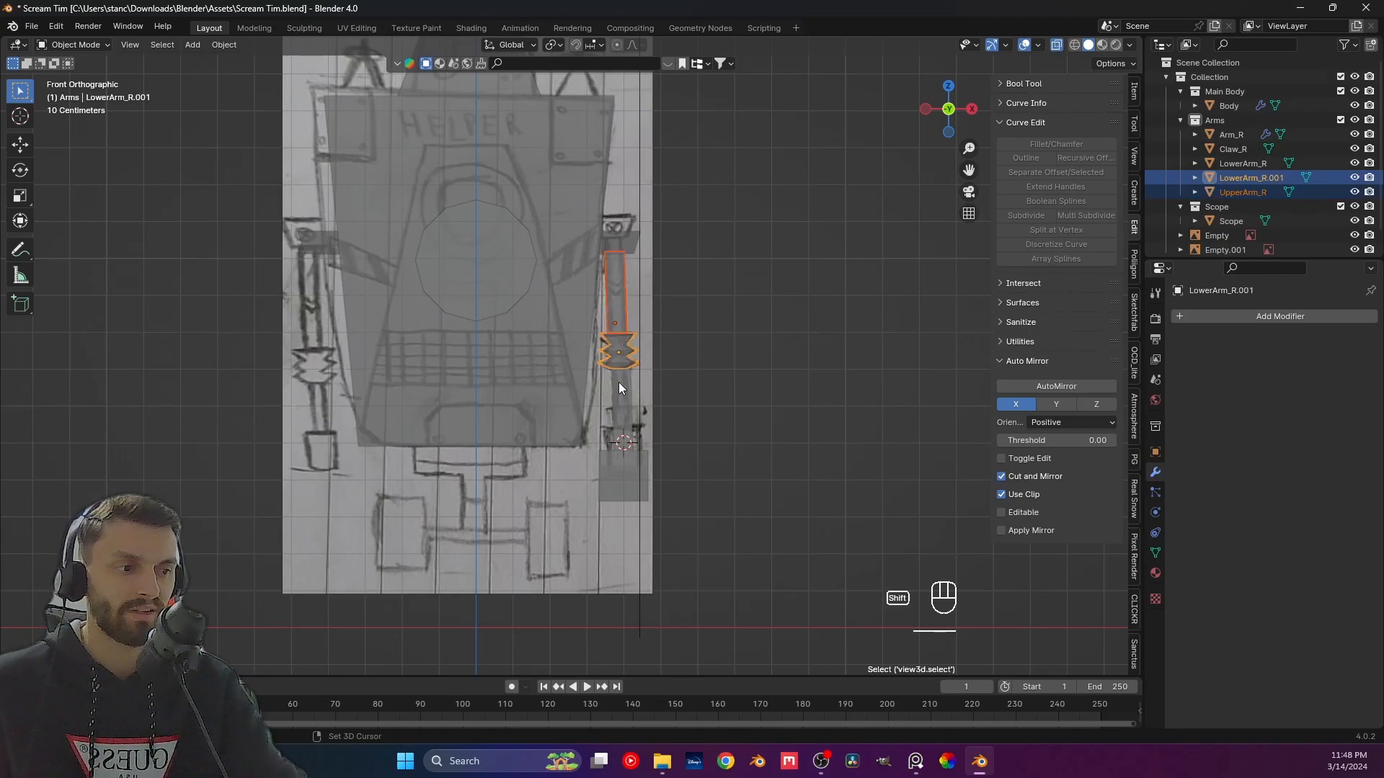
shift+click(619, 385)
shift+click(625, 477)
click(670, 389)
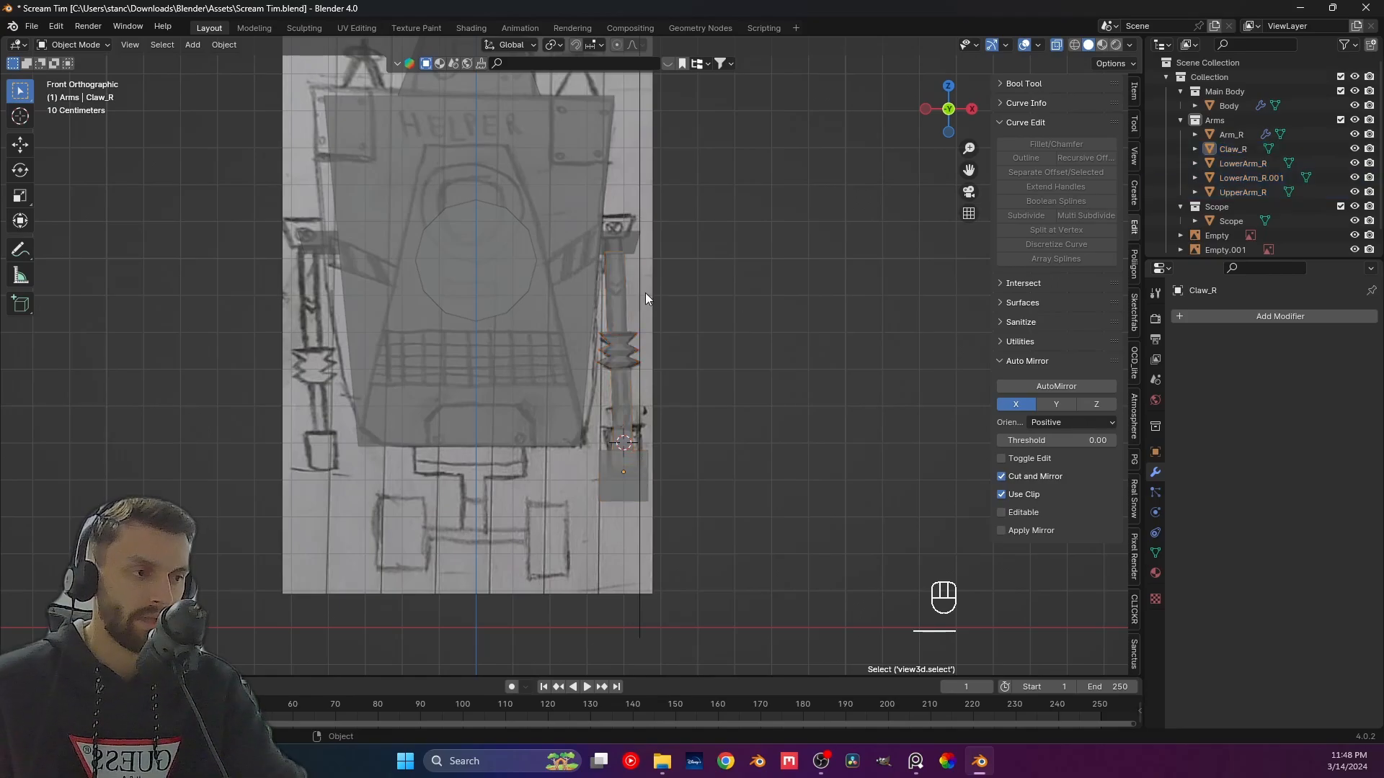
Apply the scale of the upper arm and of the zigzag joint below it.
click(616, 293)
key(ctrl+a)
click(616, 292)
click(617, 350)
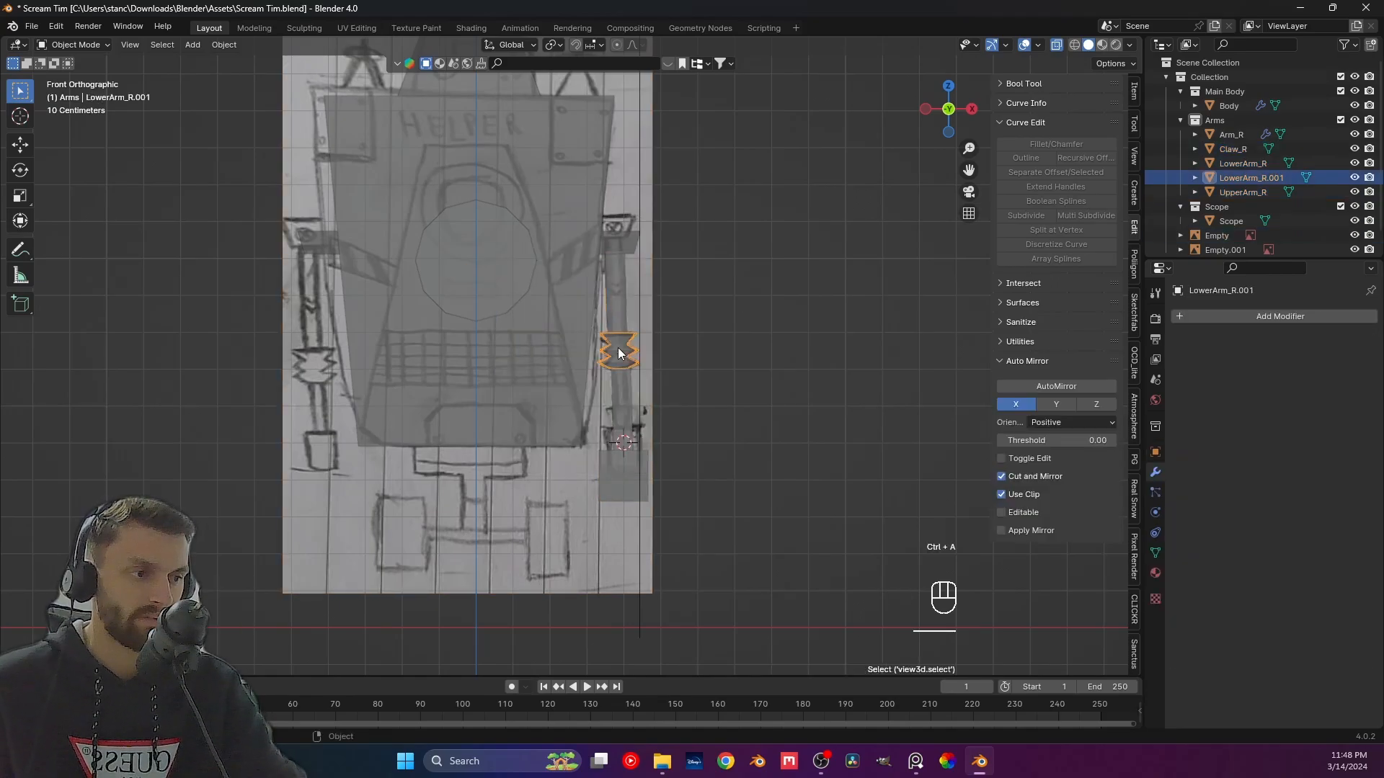
key(ctrl+a)
click(617, 348)
Apply the scale of the lower arm, the claw and the round scope.
click(620, 385)
key(ctrl+a)
click(623, 410)
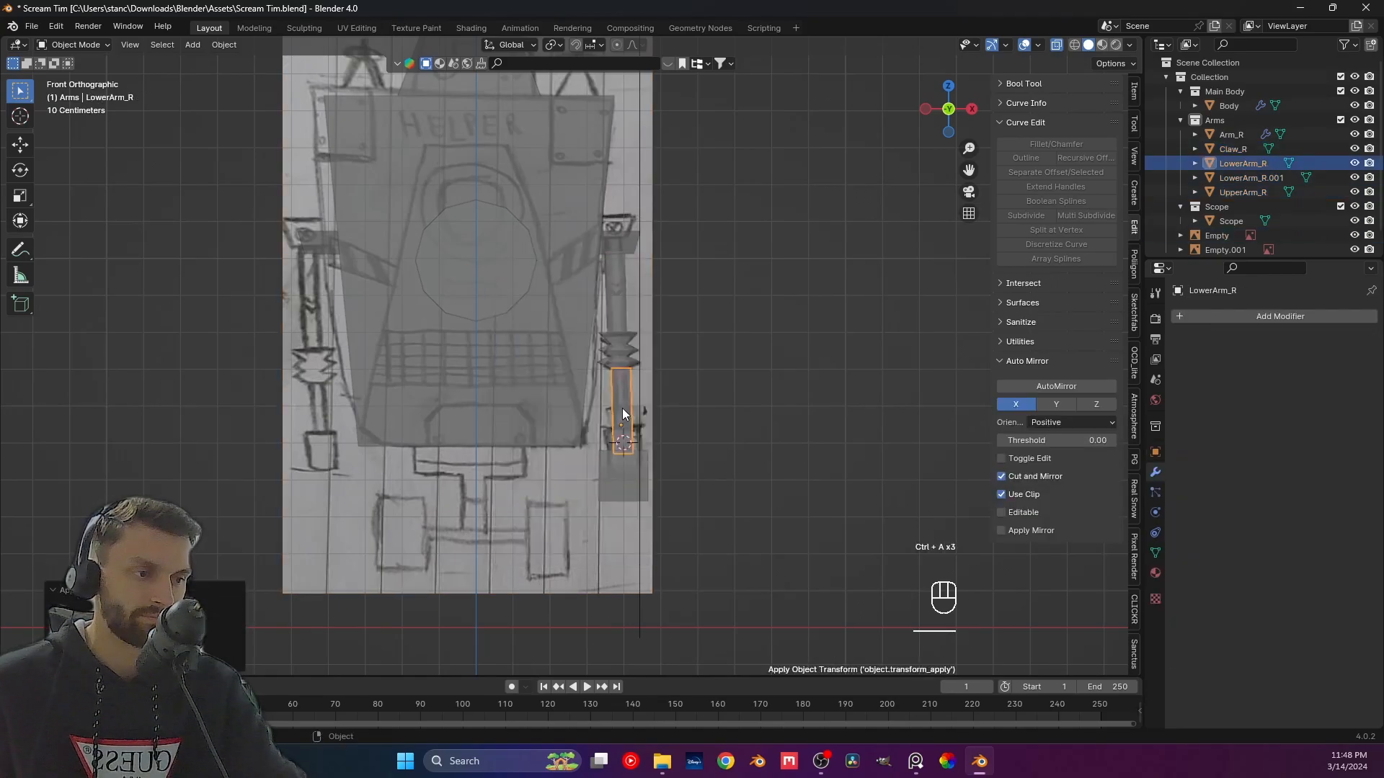
key(ctrl+a)
click(636, 478)
click(612, 476)
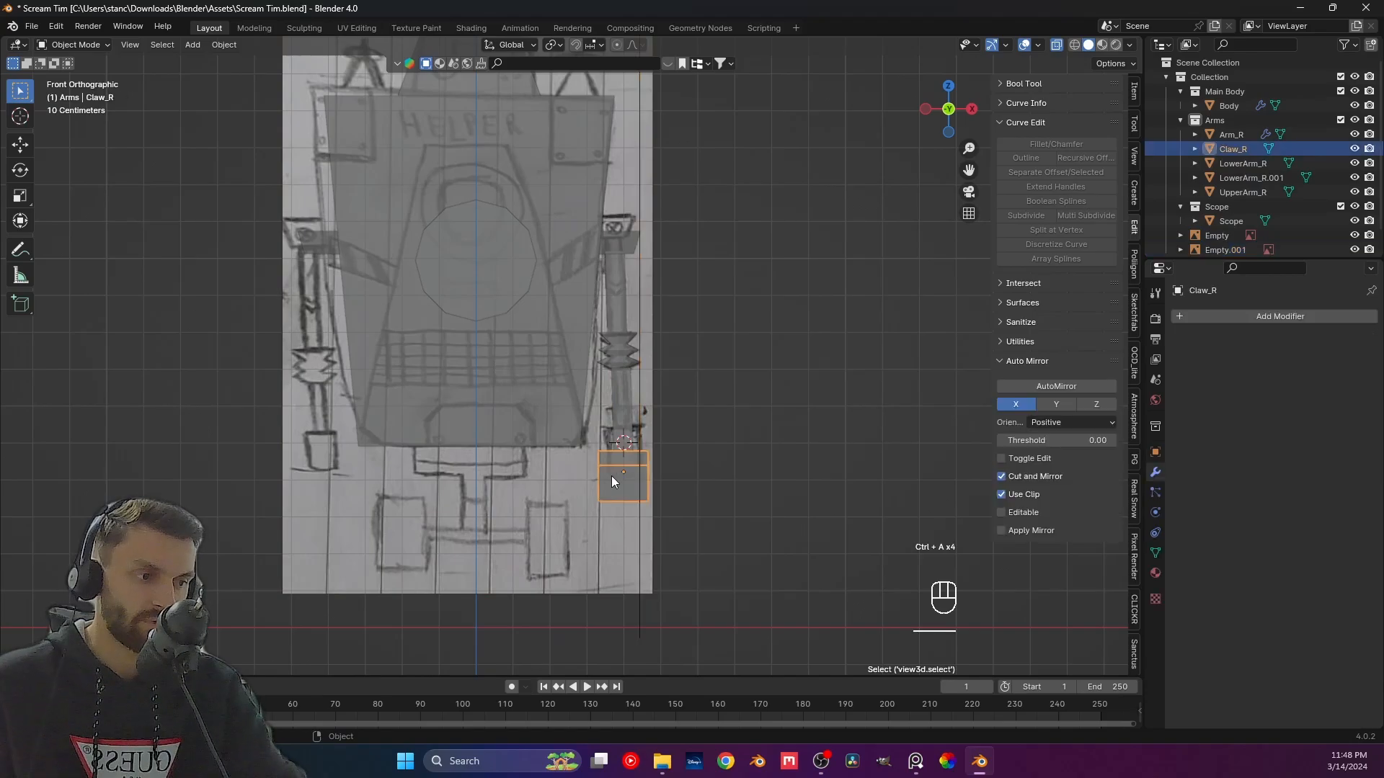
key(ctrl+a)
click(614, 477)
click(466, 264)
key(ctrl+a)
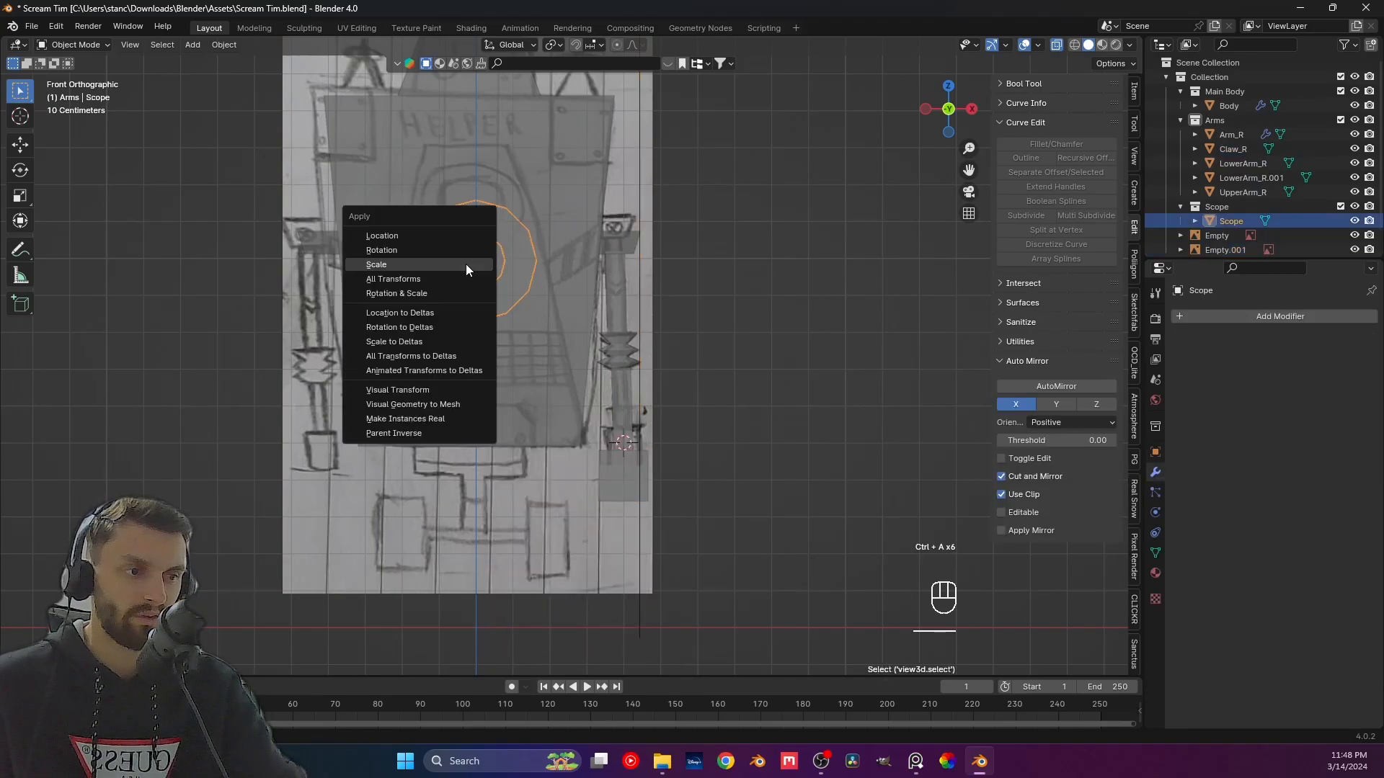
click(466, 264)
Copy the Mirror modifier from Arm_R to the claw, lower arm, zigzag joint and upper arm.
click(630, 474)
shift+click(613, 397)
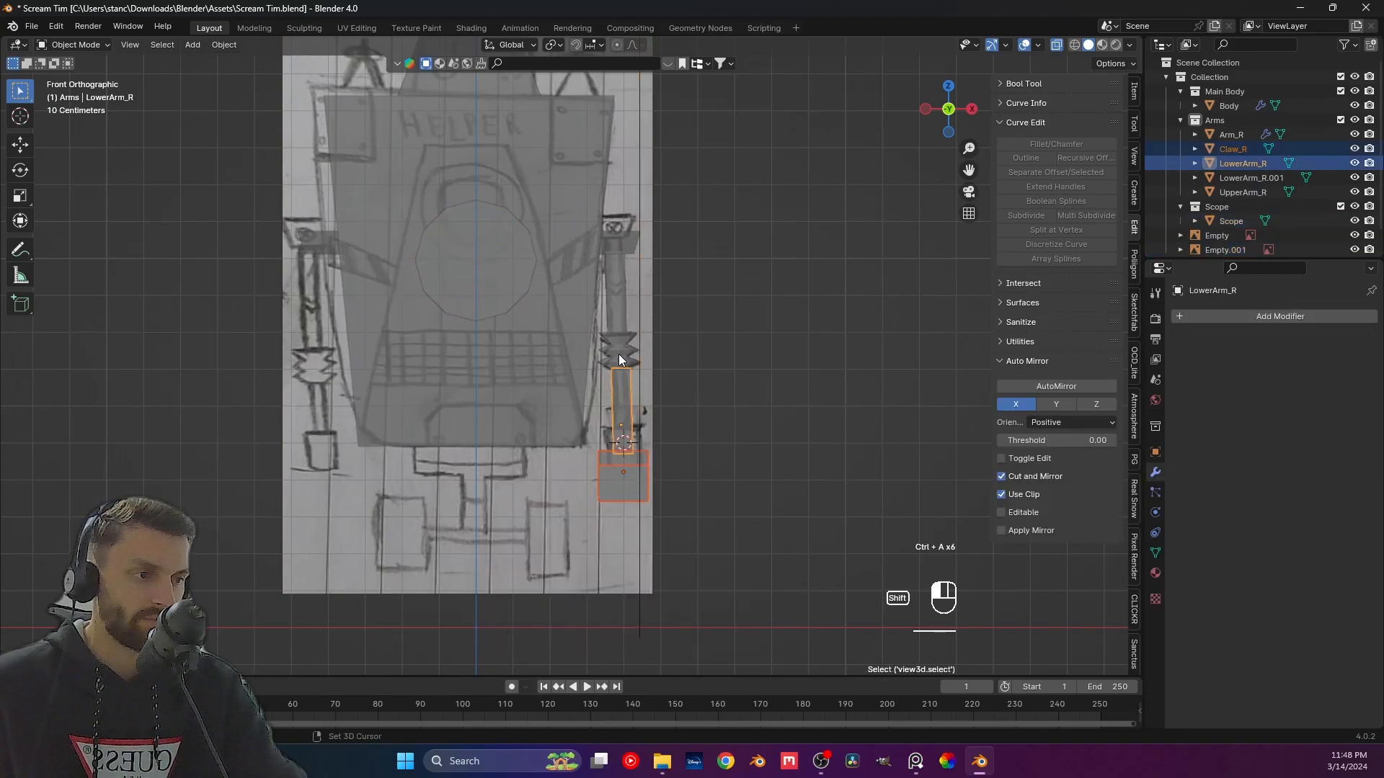
shift+click(618, 353)
shift+click(635, 325)
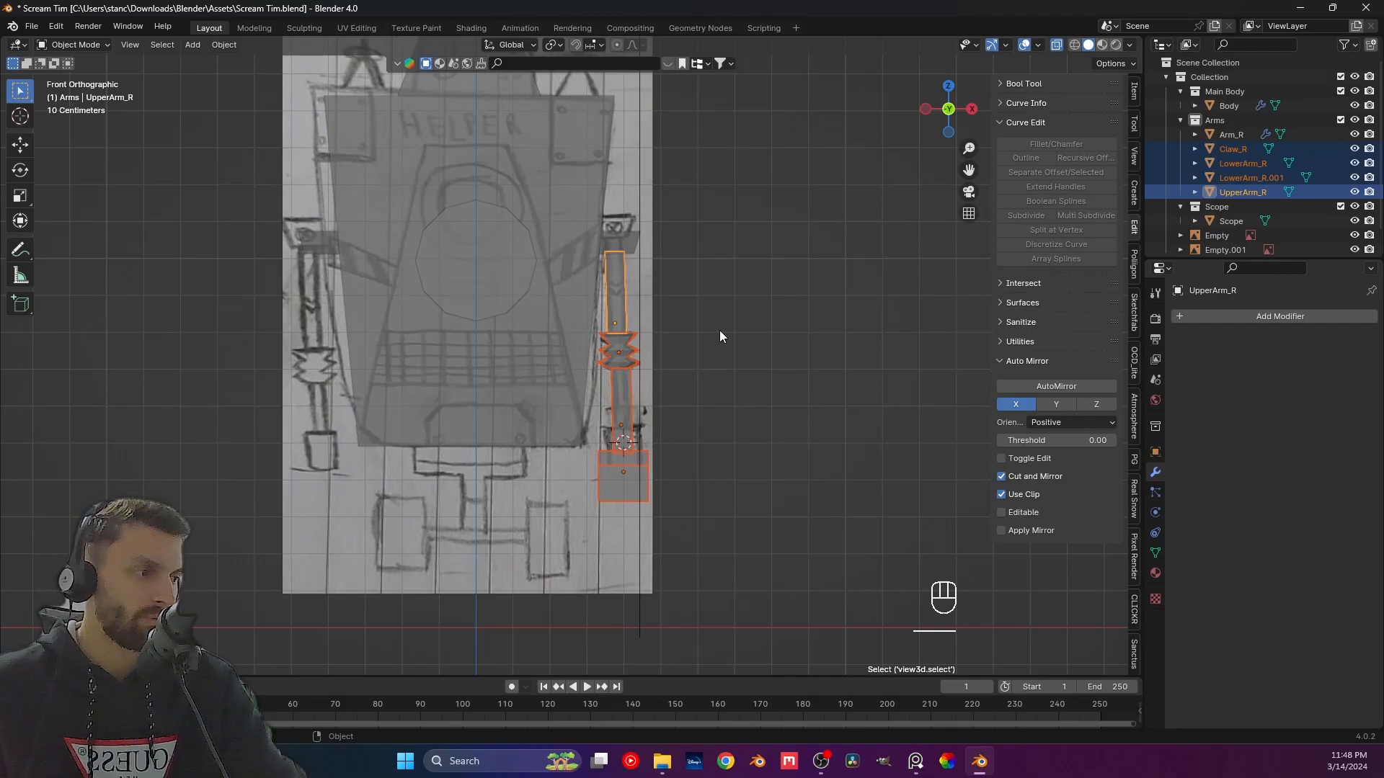
shift+click(620, 239)
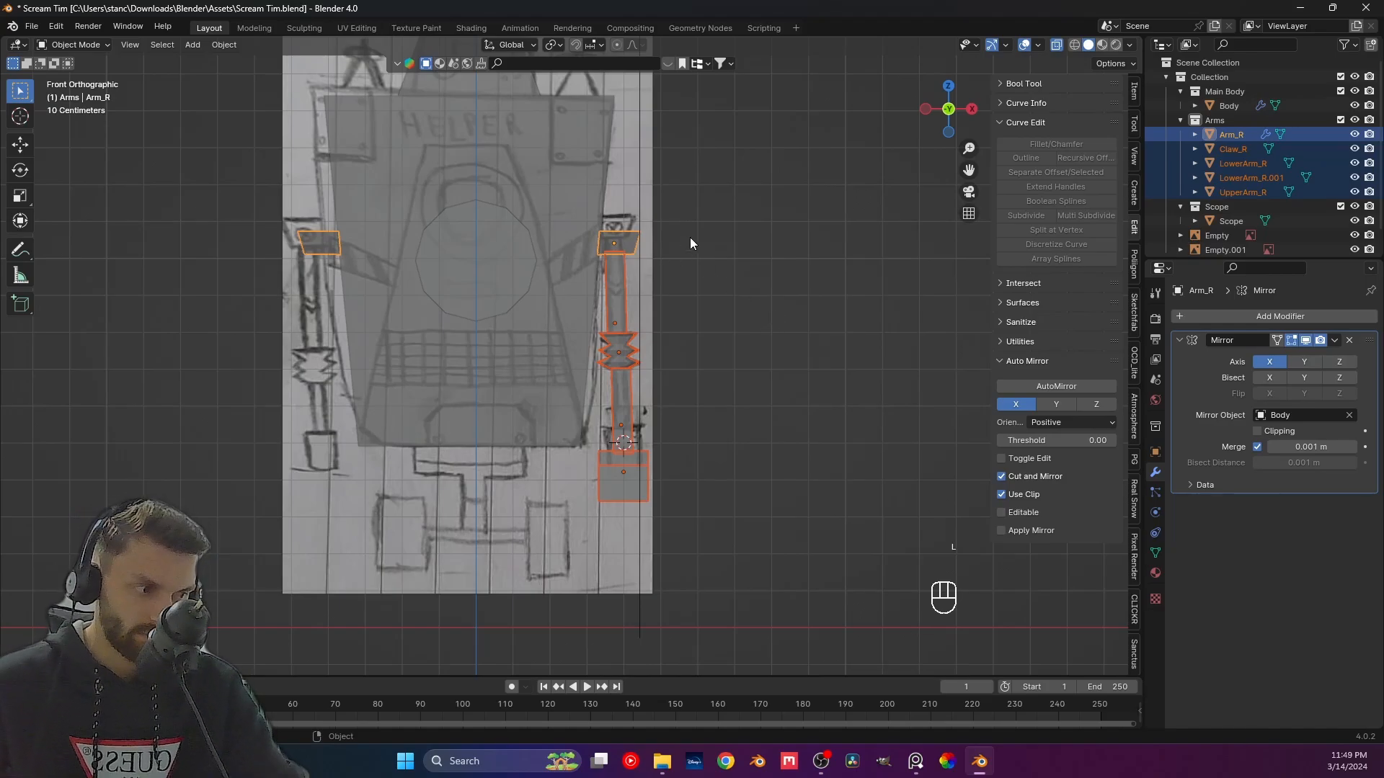
key(ctrl+l)
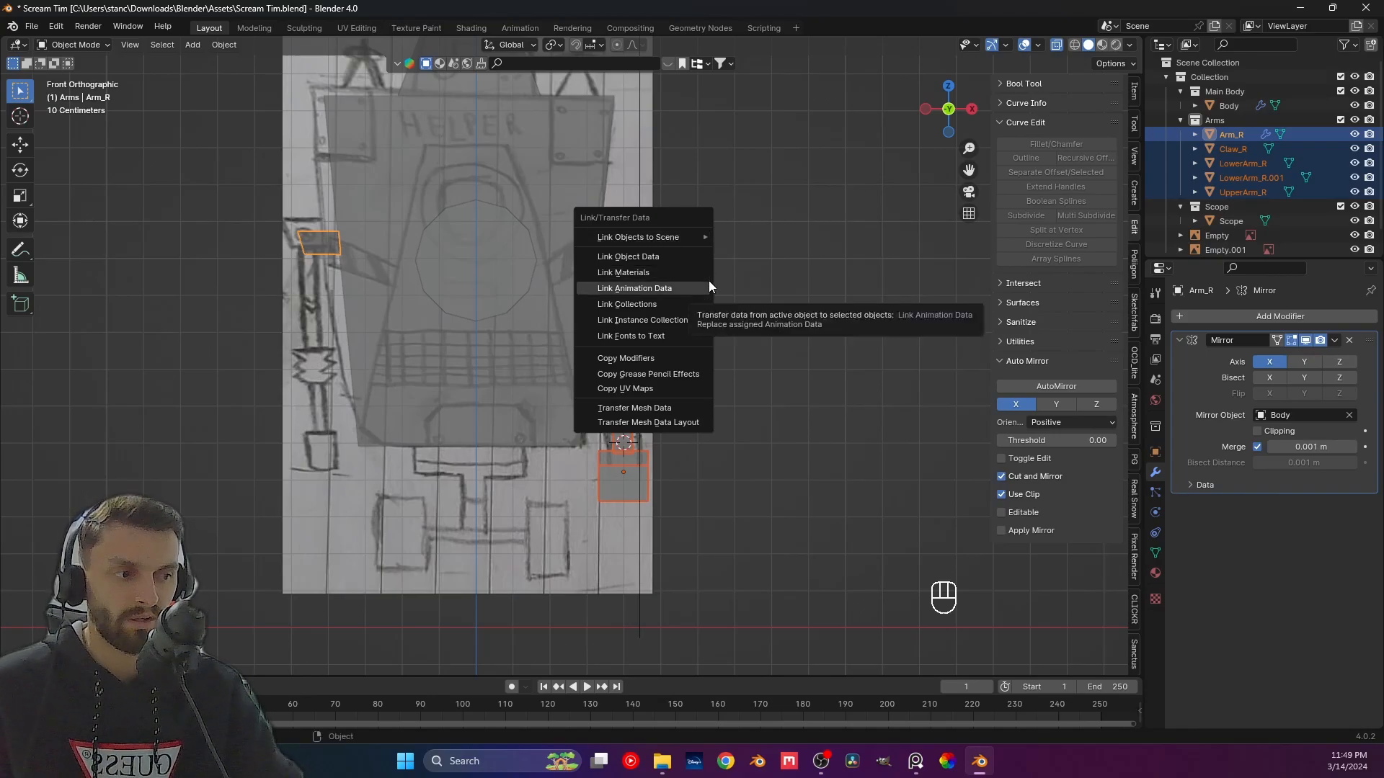
click(656, 359)
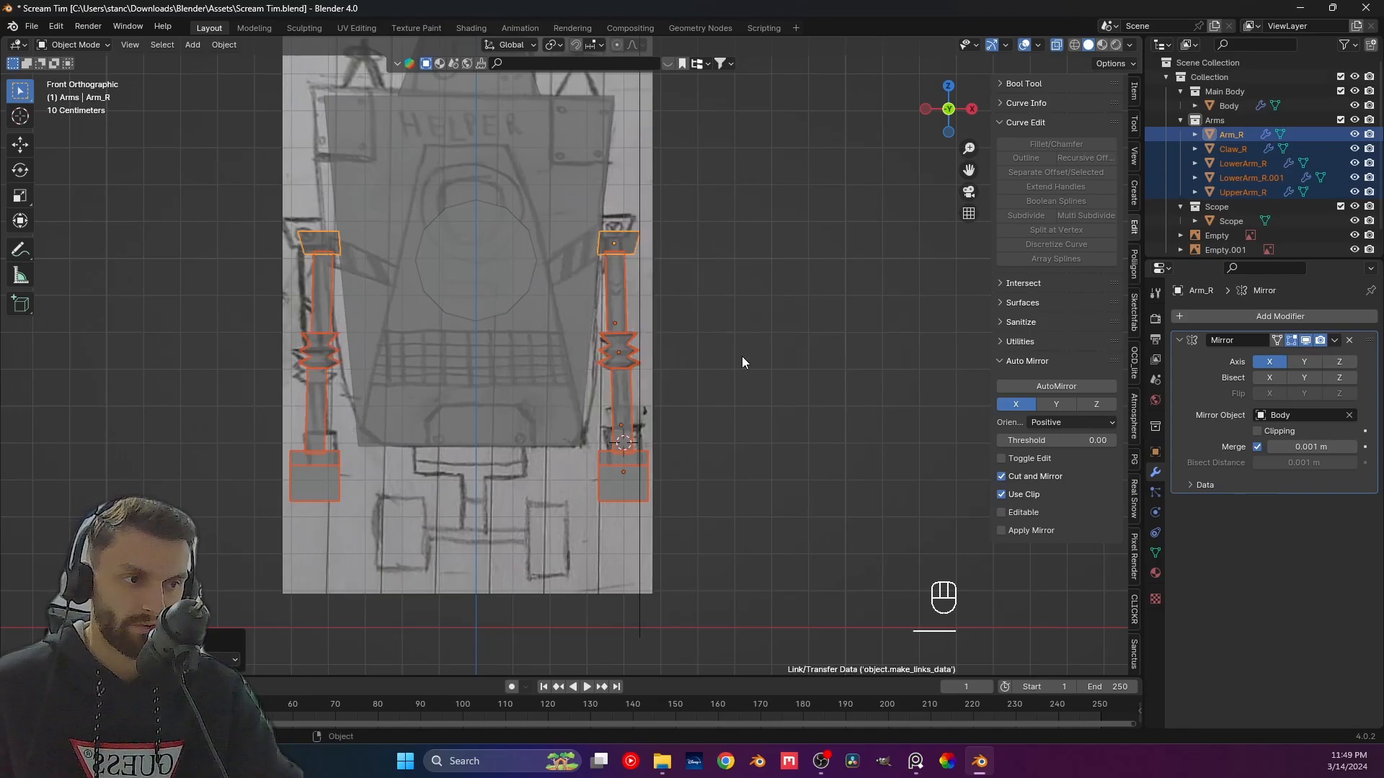
click(416, 313)
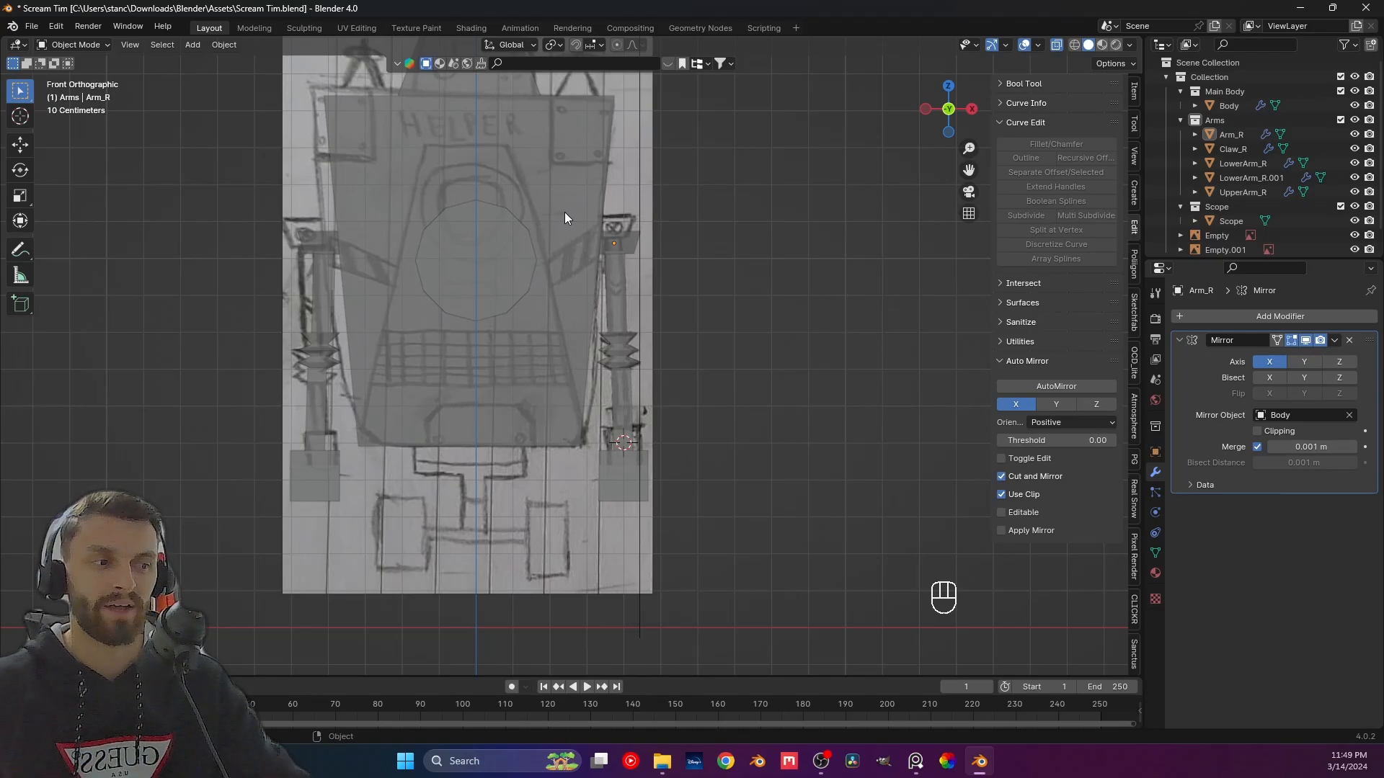
click(635, 495)
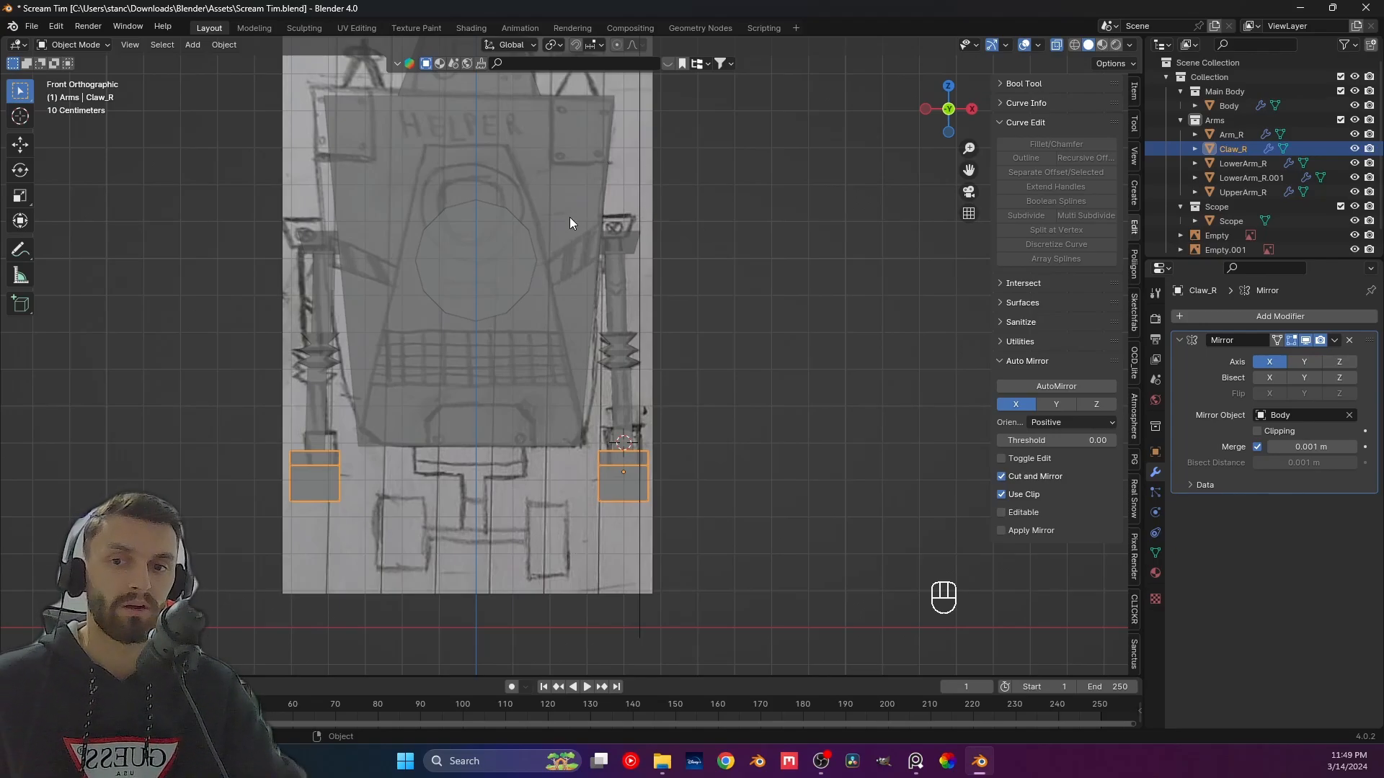
click(789, 416)
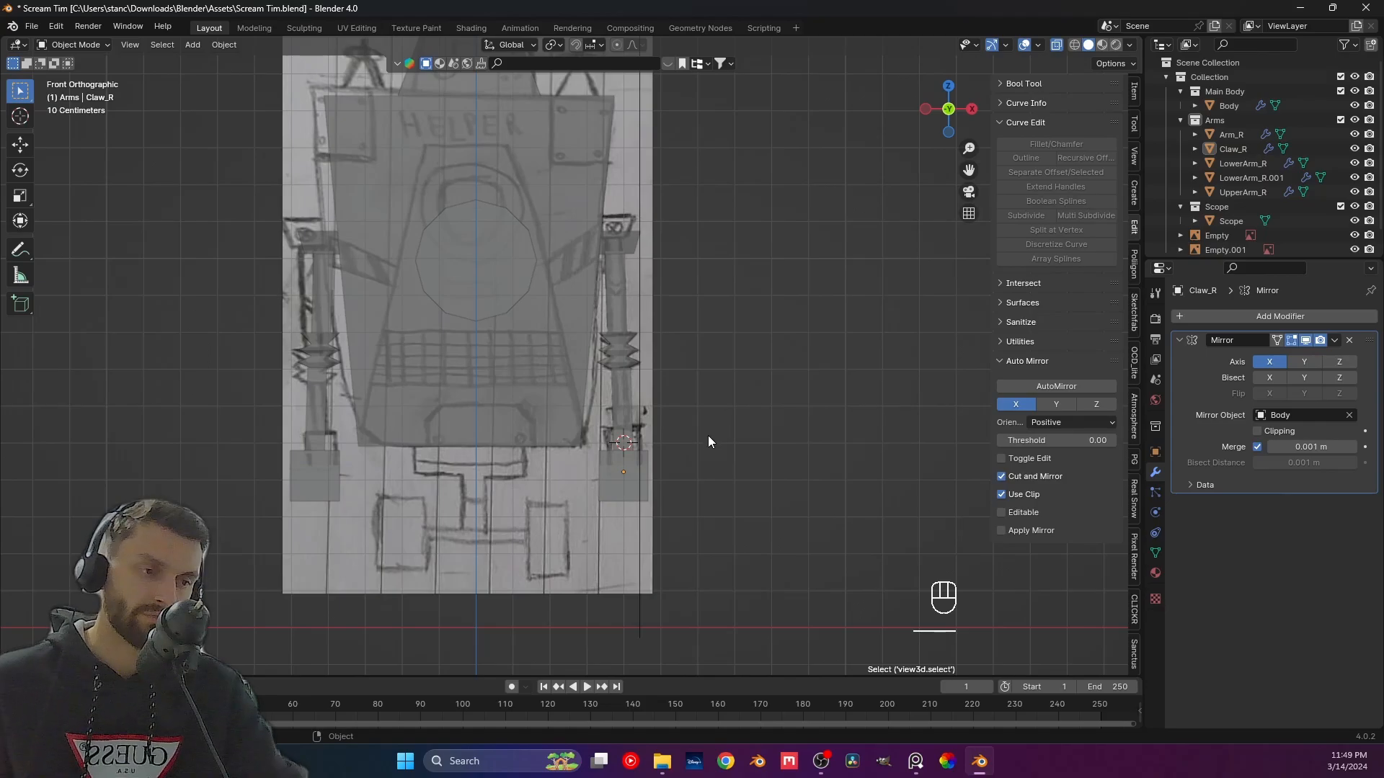
Save the file and turn off X-ray so the parts display solid.
shift+middle_drag(703, 438, 715, 427)
scroll(512, 440, down, 1)
mouse_move(424, 411)
shift+middle_down()
mouse_move(689, 418)
mouse_move(420, 398)
shift+middle_up()
scroll(689, 418, up, 2)
scroll(318, 411, up, 2)
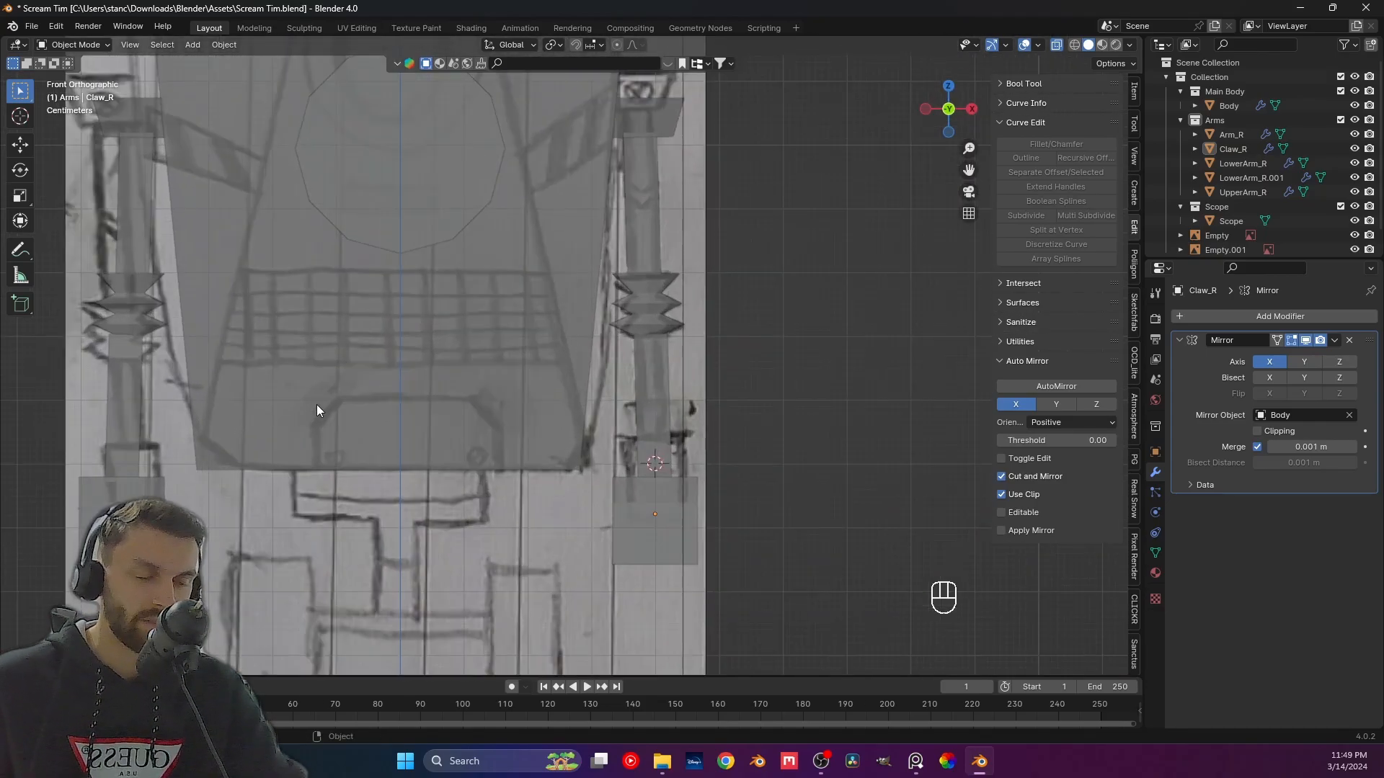
click(1057, 45)
Move the right lower arm and claw together about 0.005 m in negative X to line them up under the zigzag joint.
scroll(748, 384, up, 4)
middle_drag(748, 384, 601, 429)
click(555, 436)
key(KP_1)
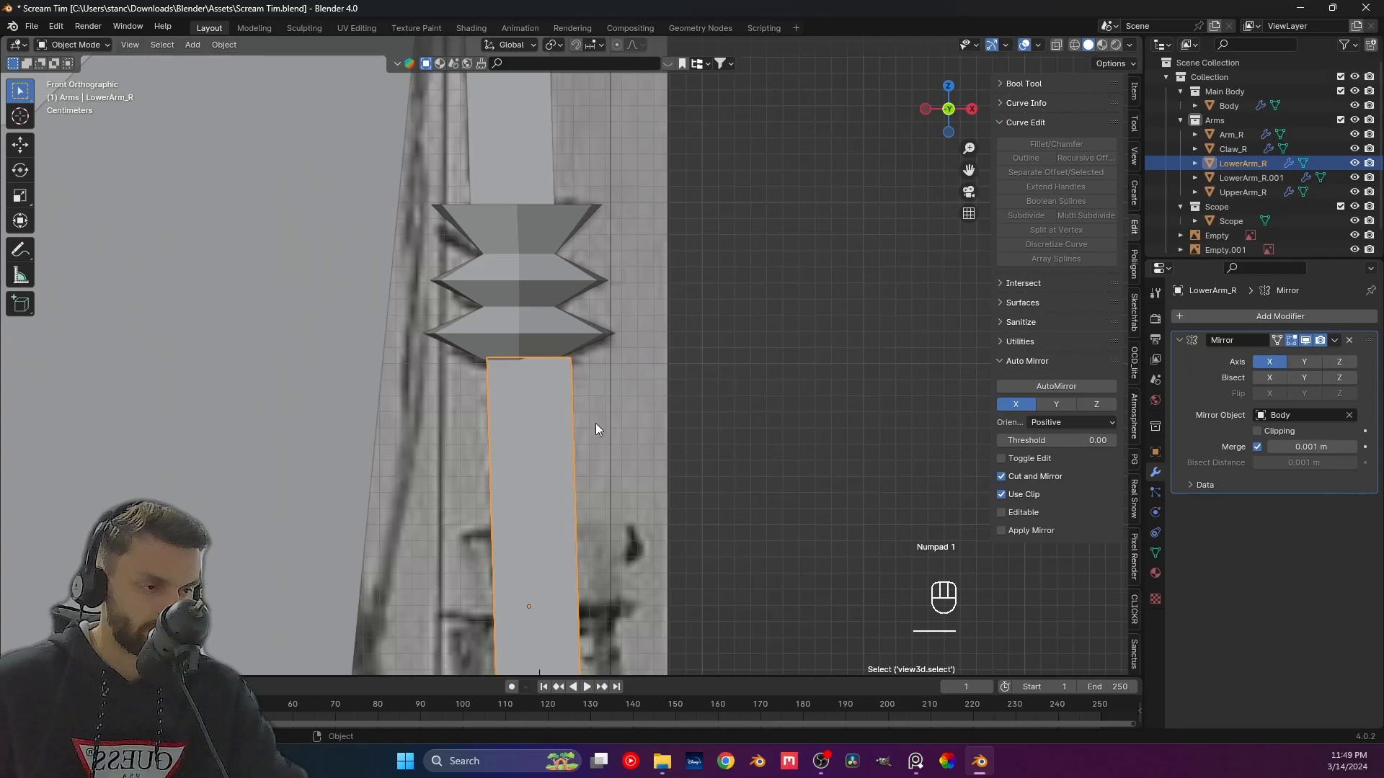
scroll(595, 430, up, 1)
scroll(595, 437, down, 2)
shift+middle_drag(587, 451, 605, 368)
shift+click(512, 547)
key(g)
key(x)
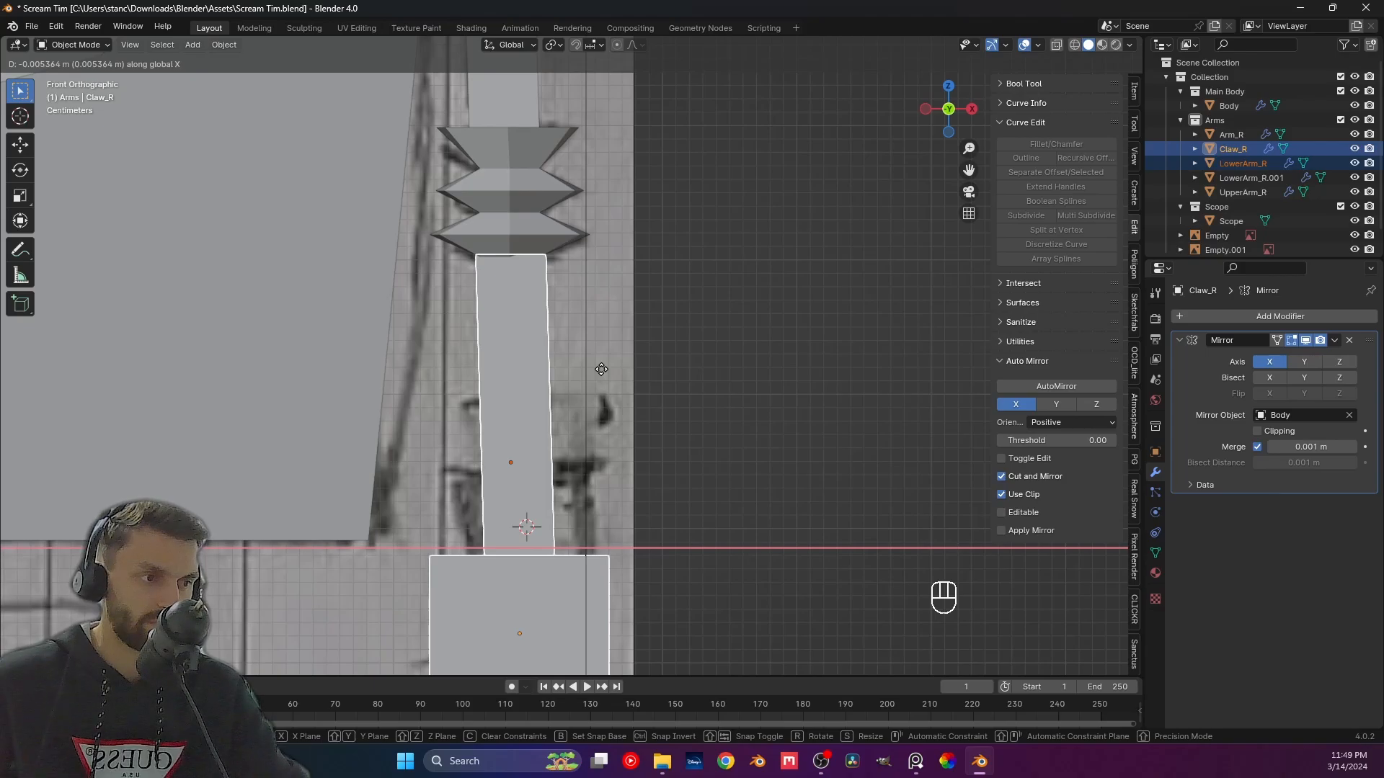
click(602, 369)
click(762, 329)
Save the file with the mirrored arms.
scroll(577, 342, down, 5)
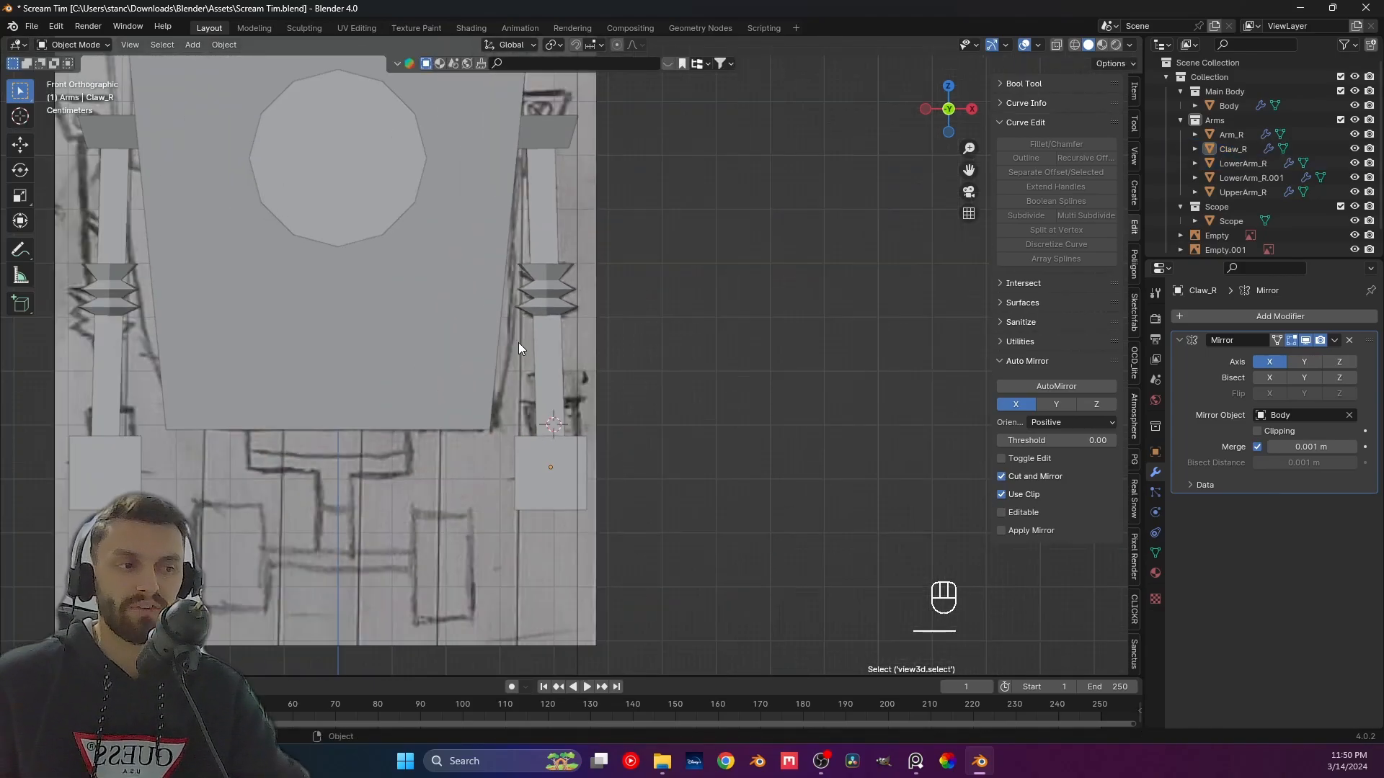
shift+middle_drag(519, 349, 573, 318)
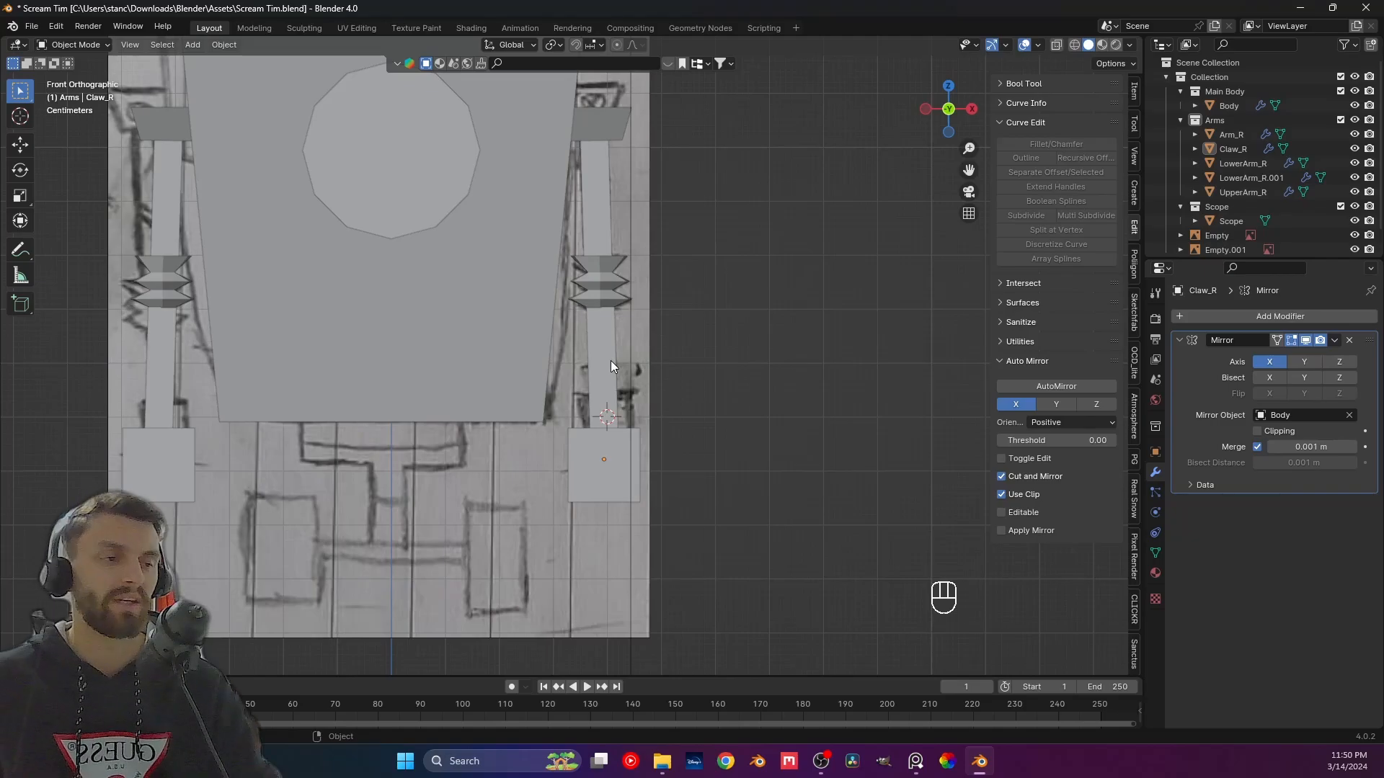
scroll(305, 289, down, 2)
shift+middle_drag(414, 314, 549, 327)
scroll(477, 379, down, 2)
key(ctrl+s)
Turn X-ray back on to see the wheel sketch through the model.
scroll(515, 427, up, 4)
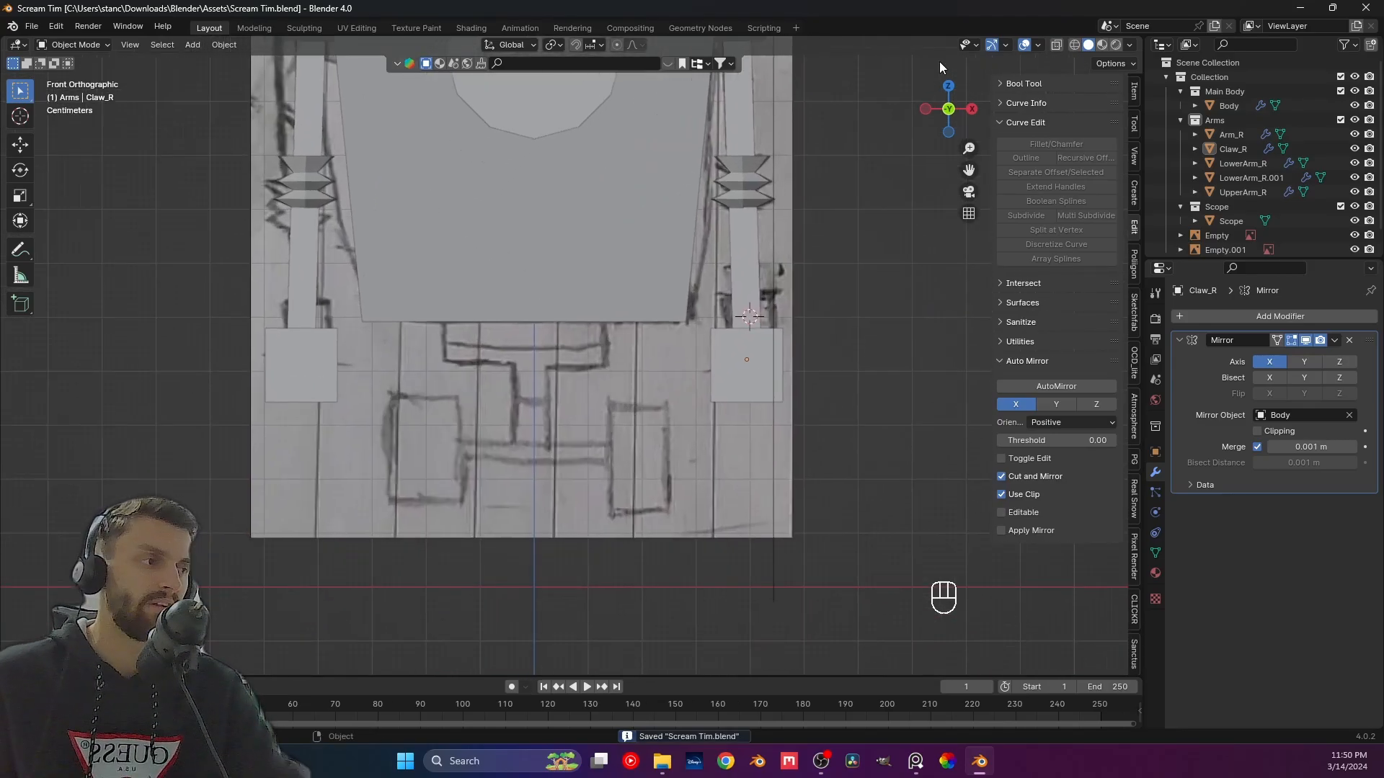
click(1056, 45)
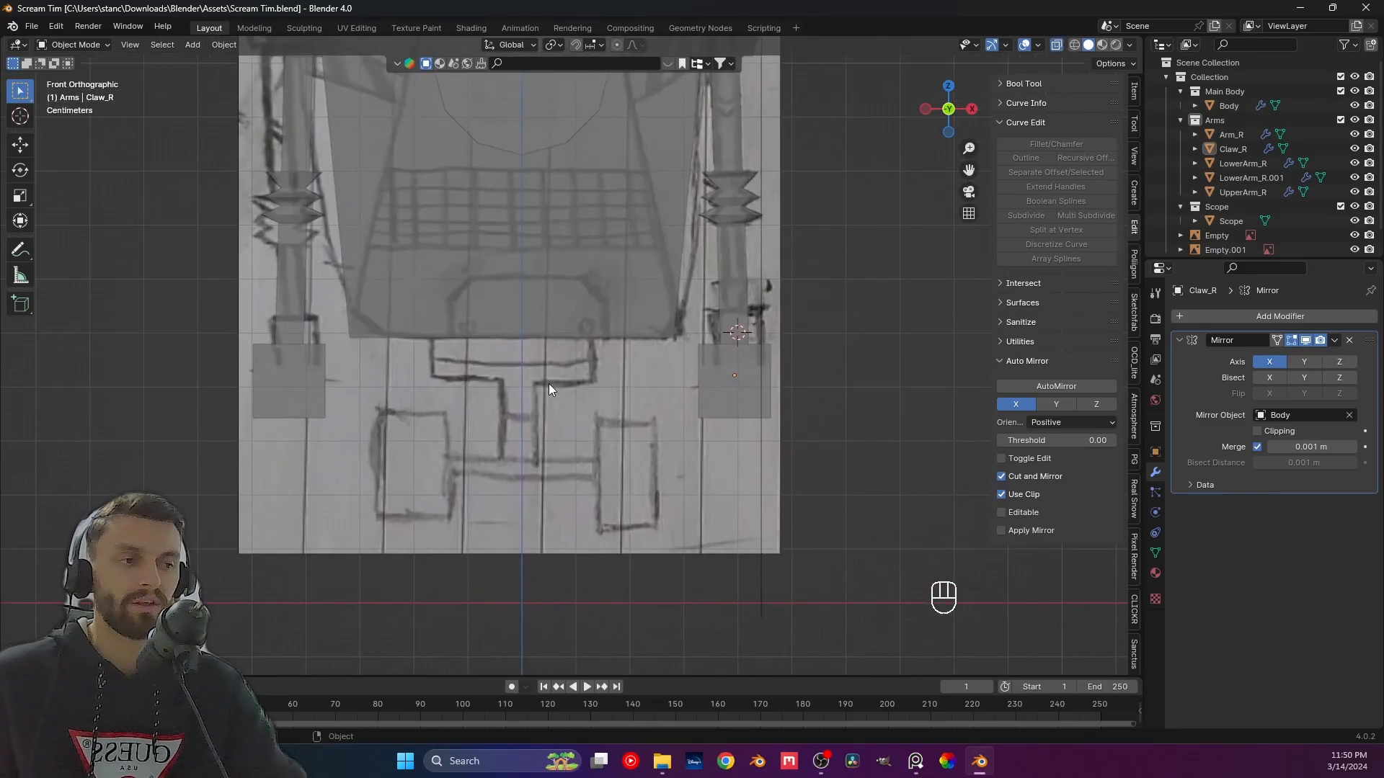
scroll(544, 381, down, 2)
key(shift+a)
mouse_move(537, 377)
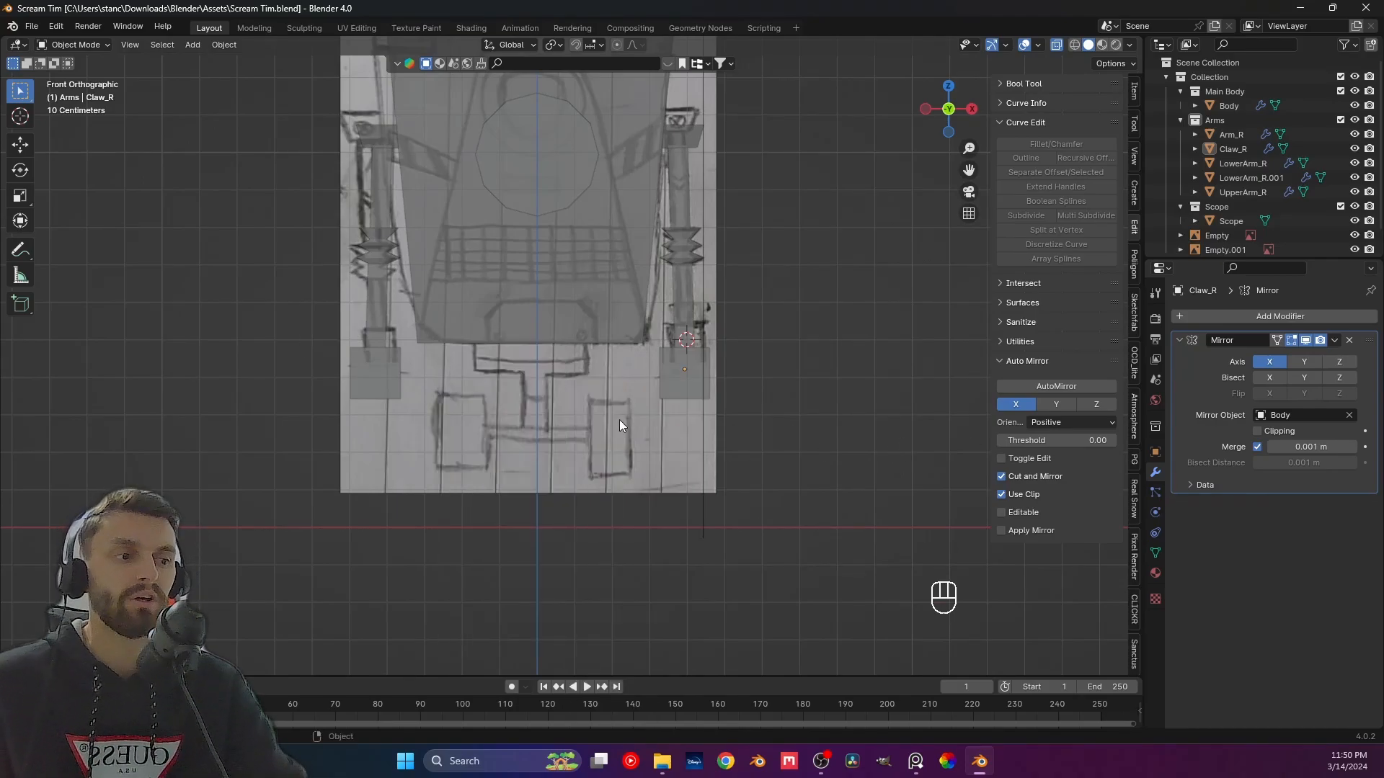
Collapse the Main Body, Arms and Scope collections and create a new collection inside the parent Collection.
click(1181, 93)
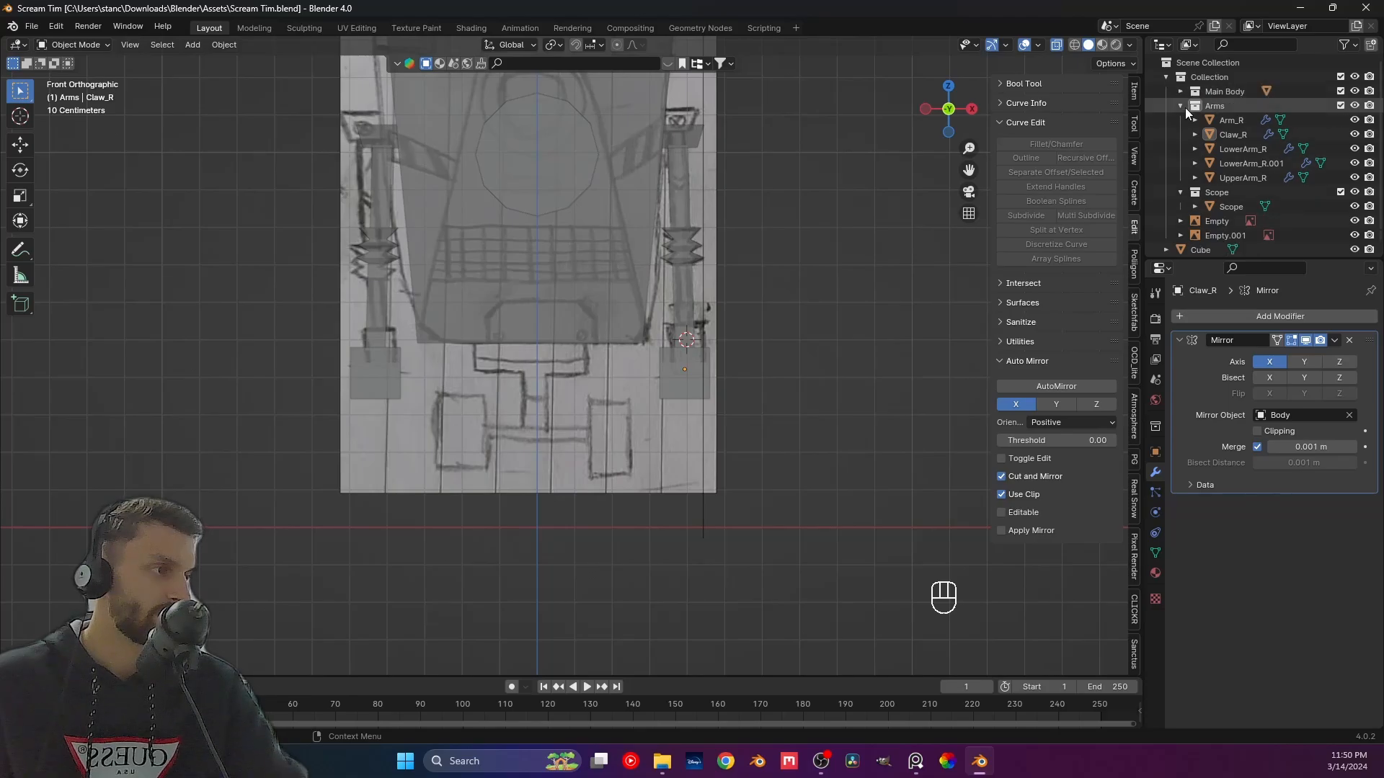
click(1182, 106)
click(1182, 120)
right_click(1196, 80)
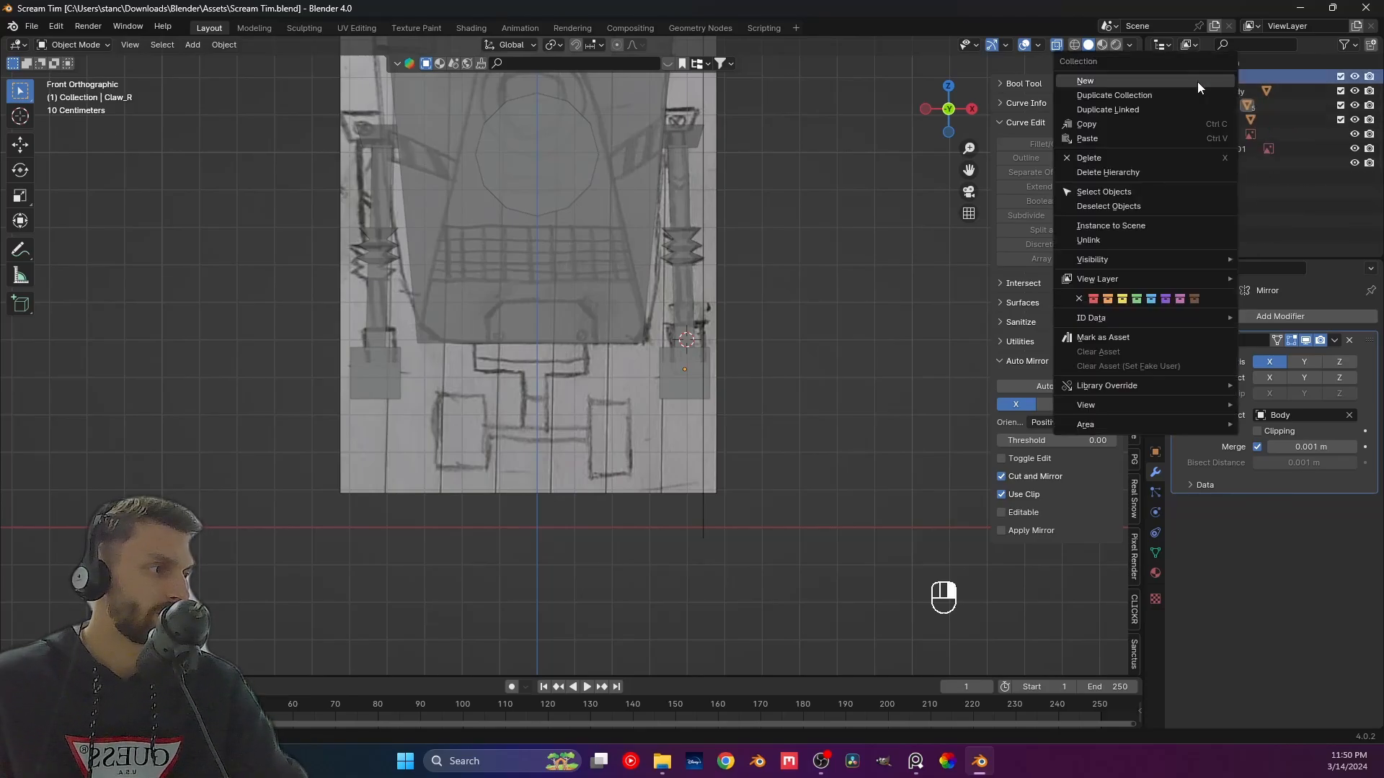
click(1197, 81)
Rename the Cube object on top of the robot as Radio and put it in the Main Body collection.
click(1205, 179)
scroll(728, 417, down, 3)
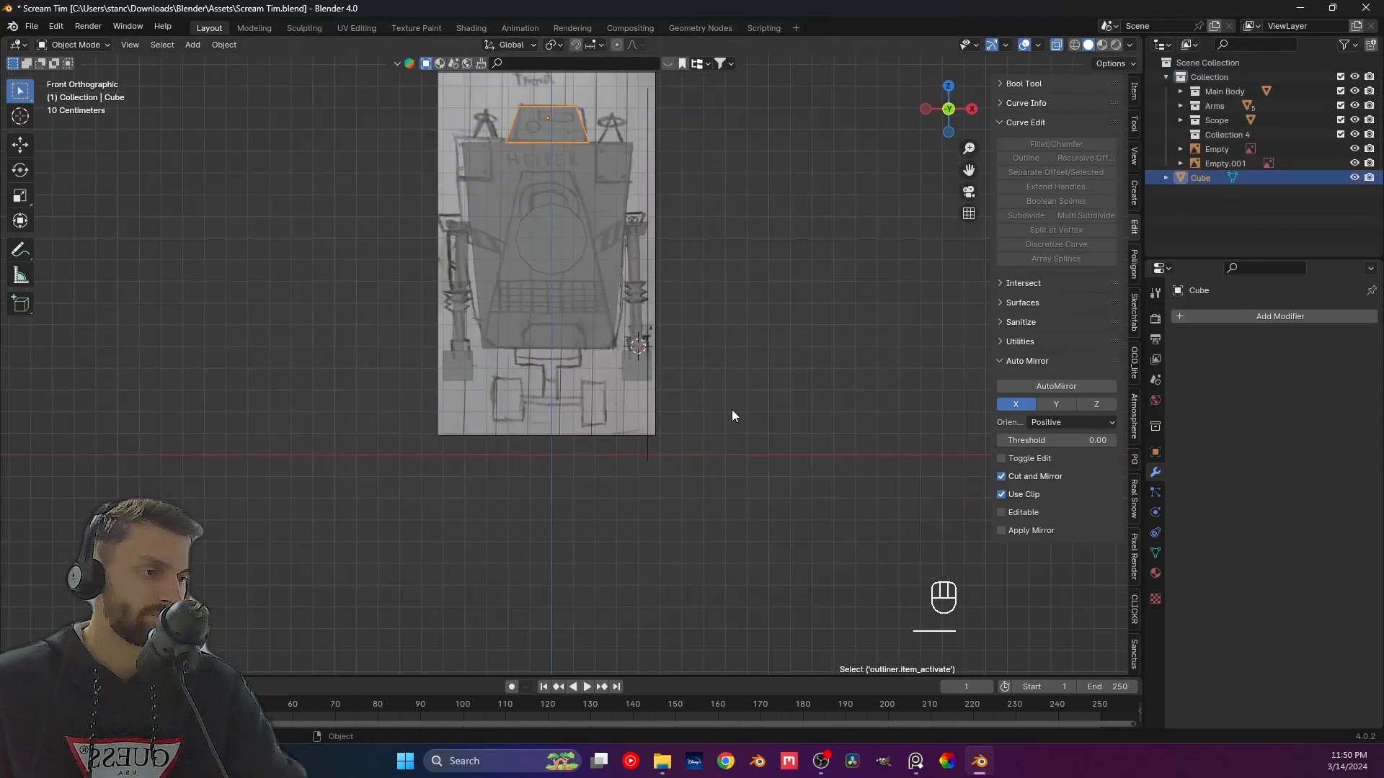
double_click(1208, 178)
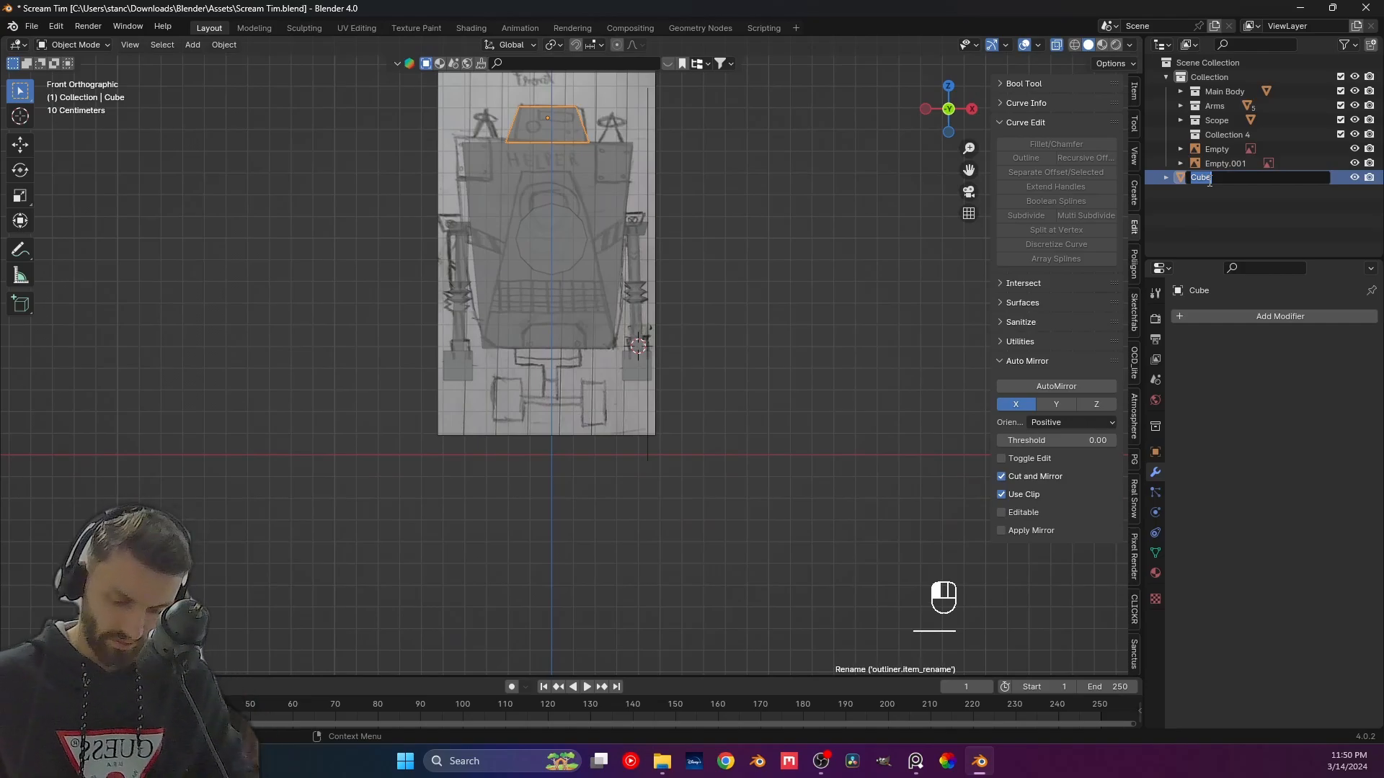
text(Radi)
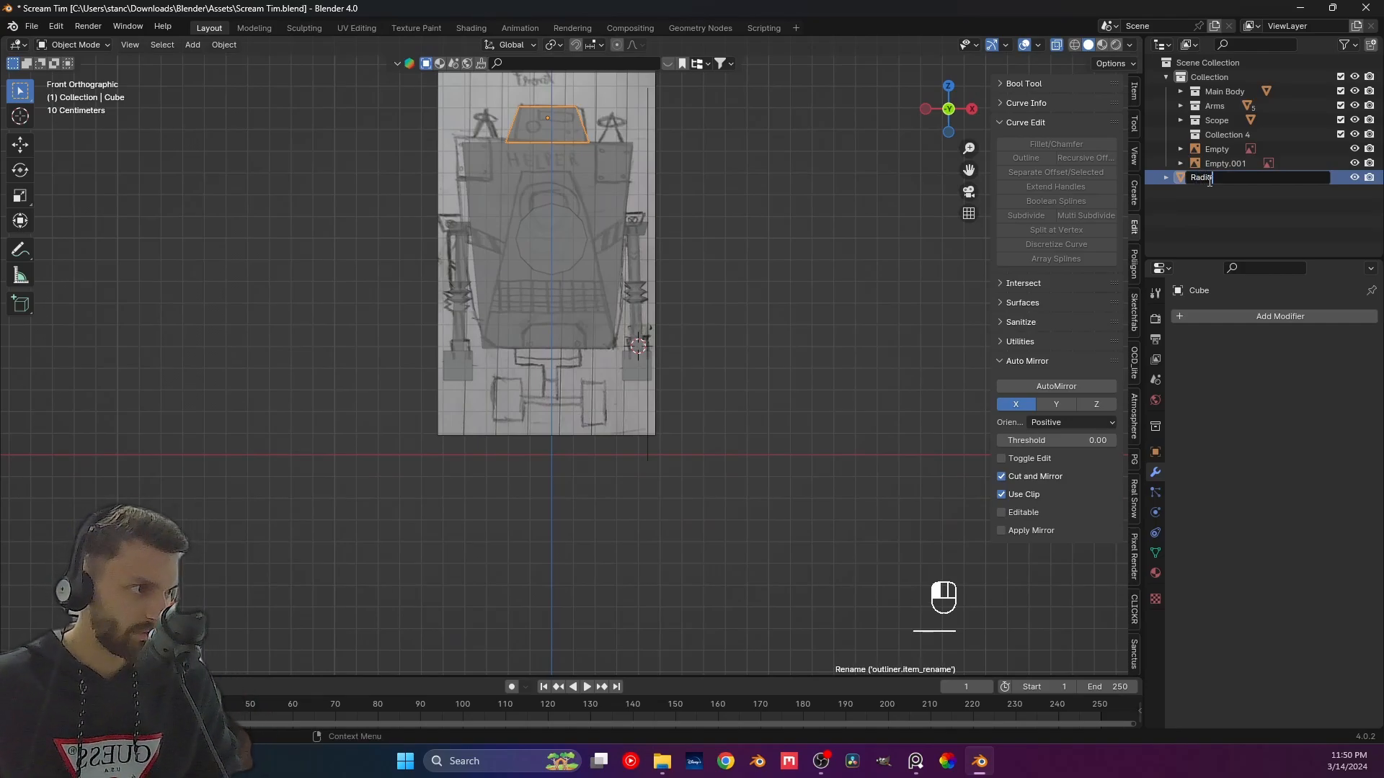
text(o)
key(Return)
drag(1208, 180, 1230, 92)
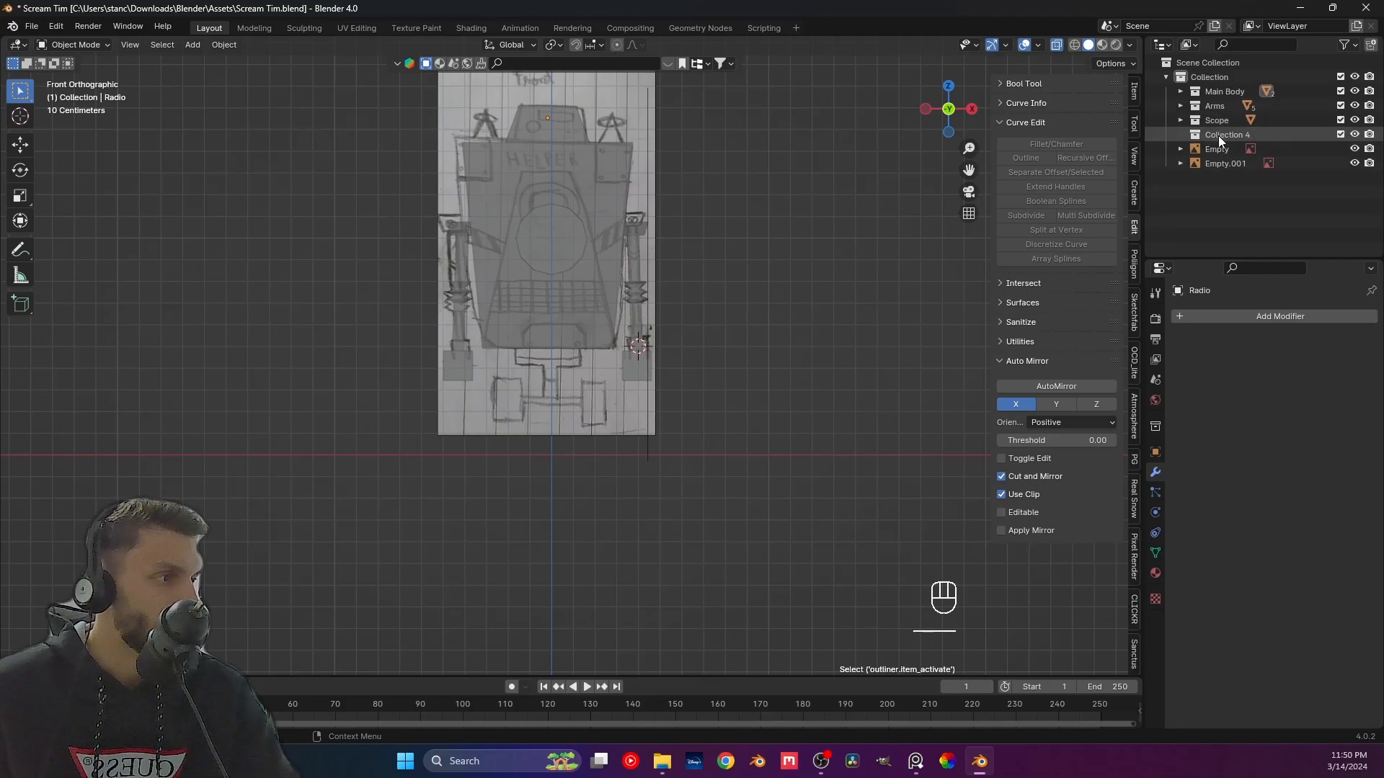
Rename the new empty collection as Legs.
double_click(1220, 134)
text(Left)
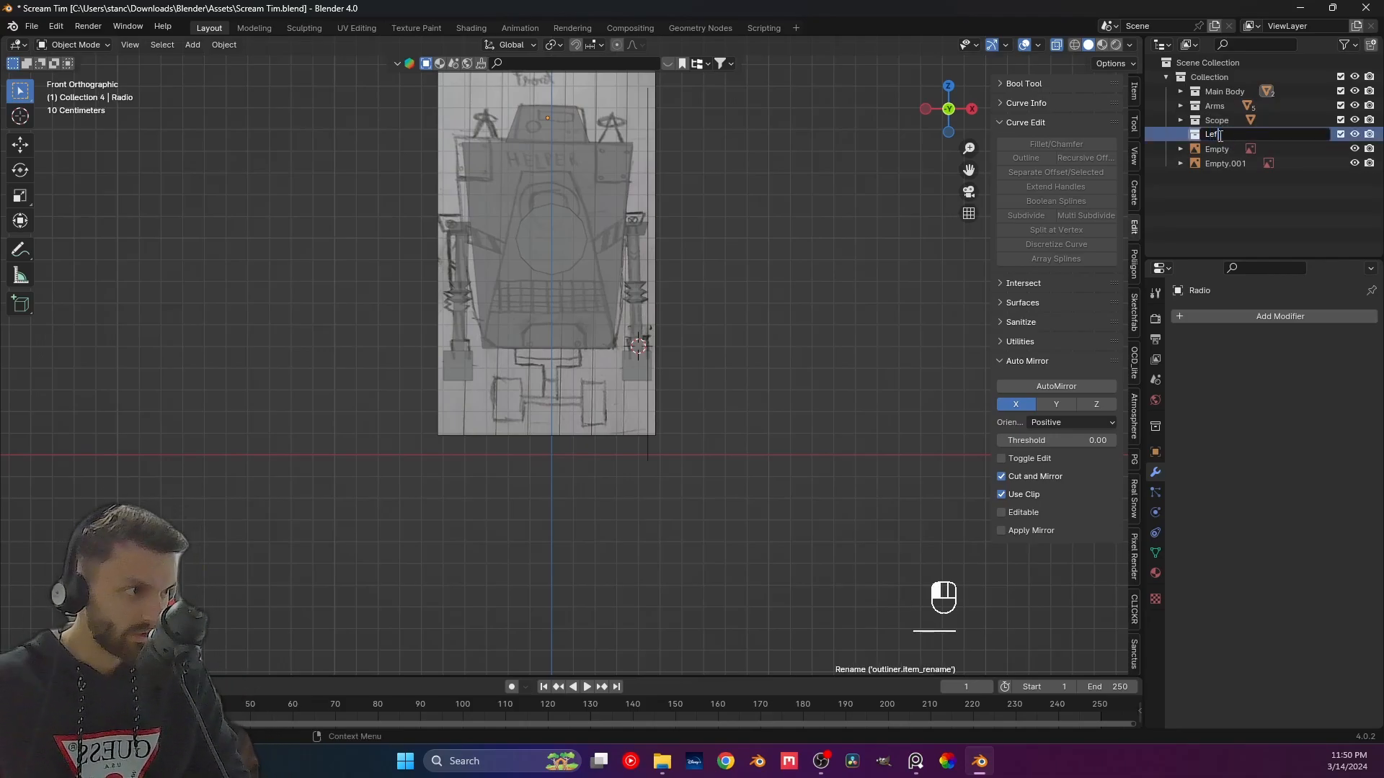
key(BackSpace)
text(gs)
key(Return)
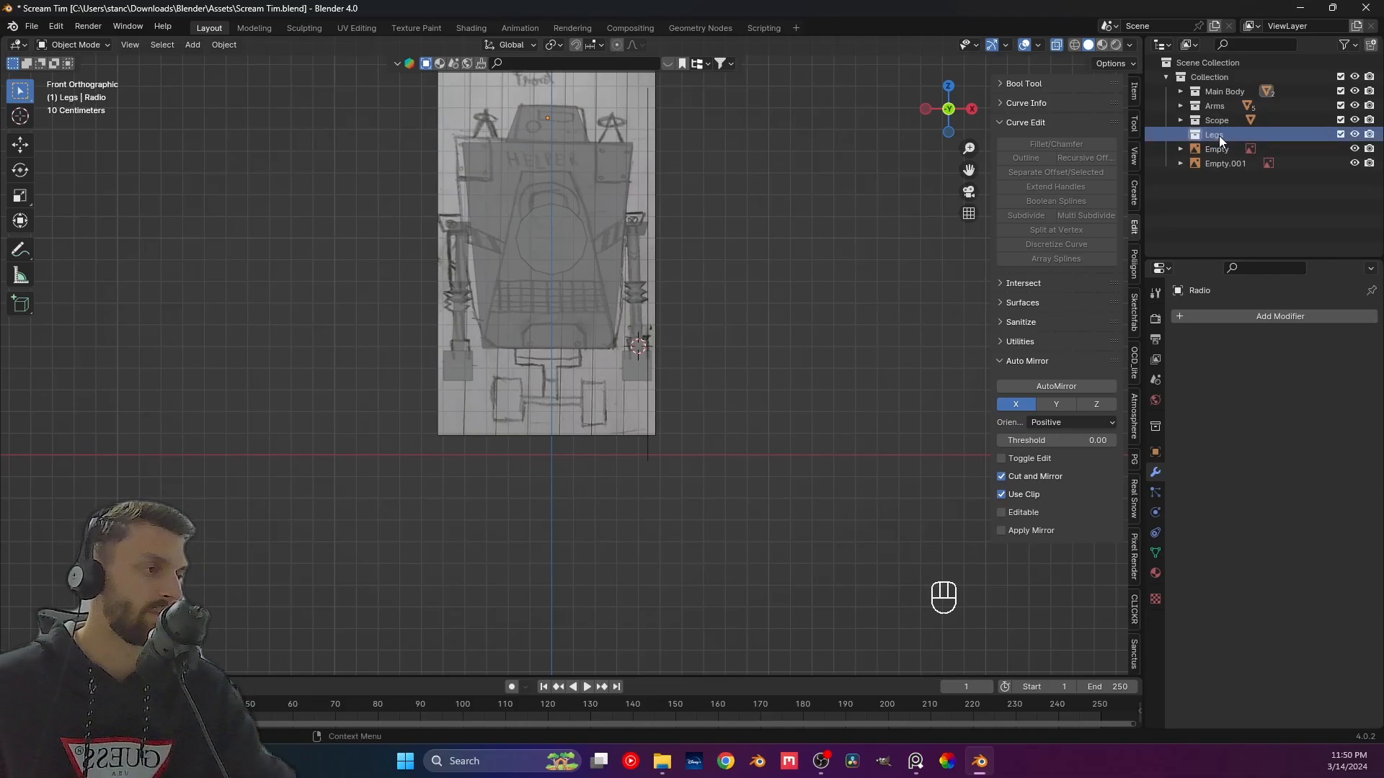
Rename the empty collection as Wheels.
double_click(1218, 135)
text(Whe)
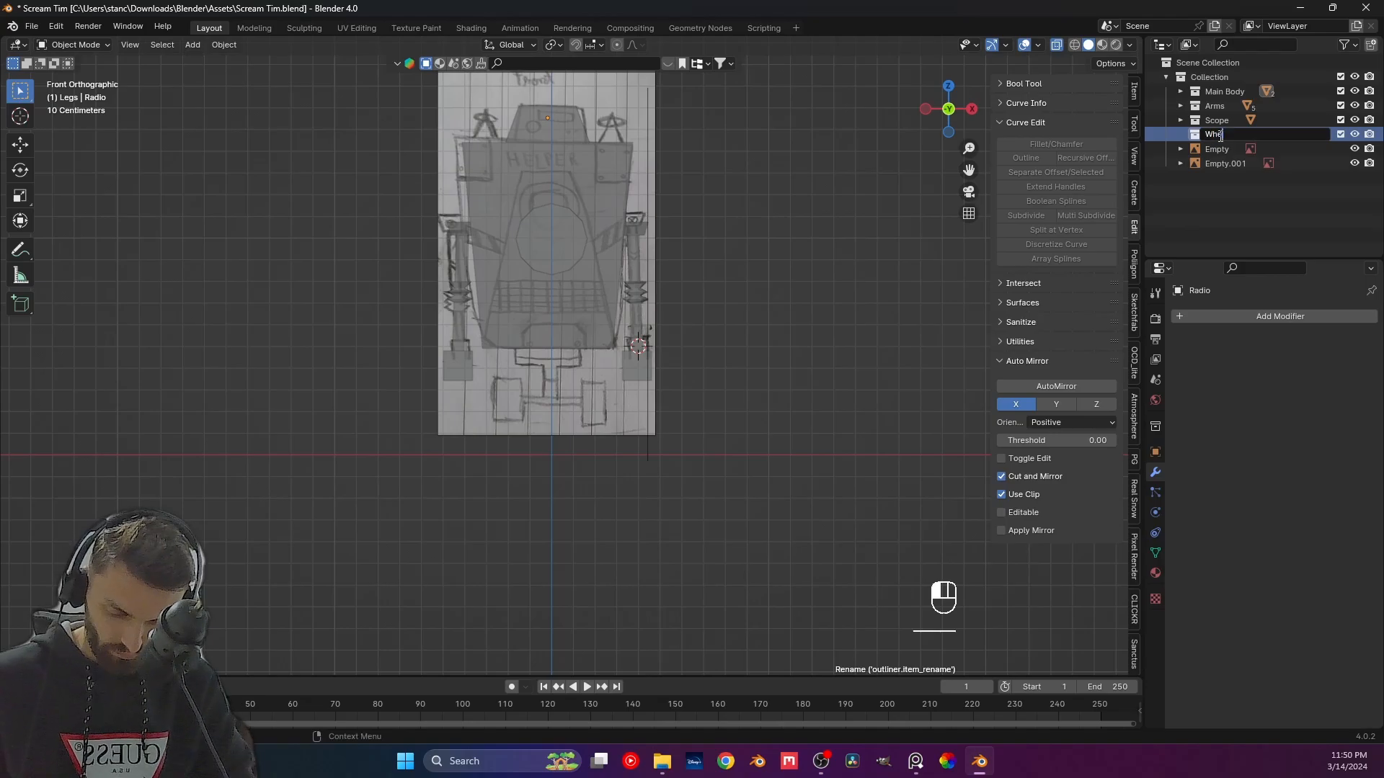
text(els)
key(Return)
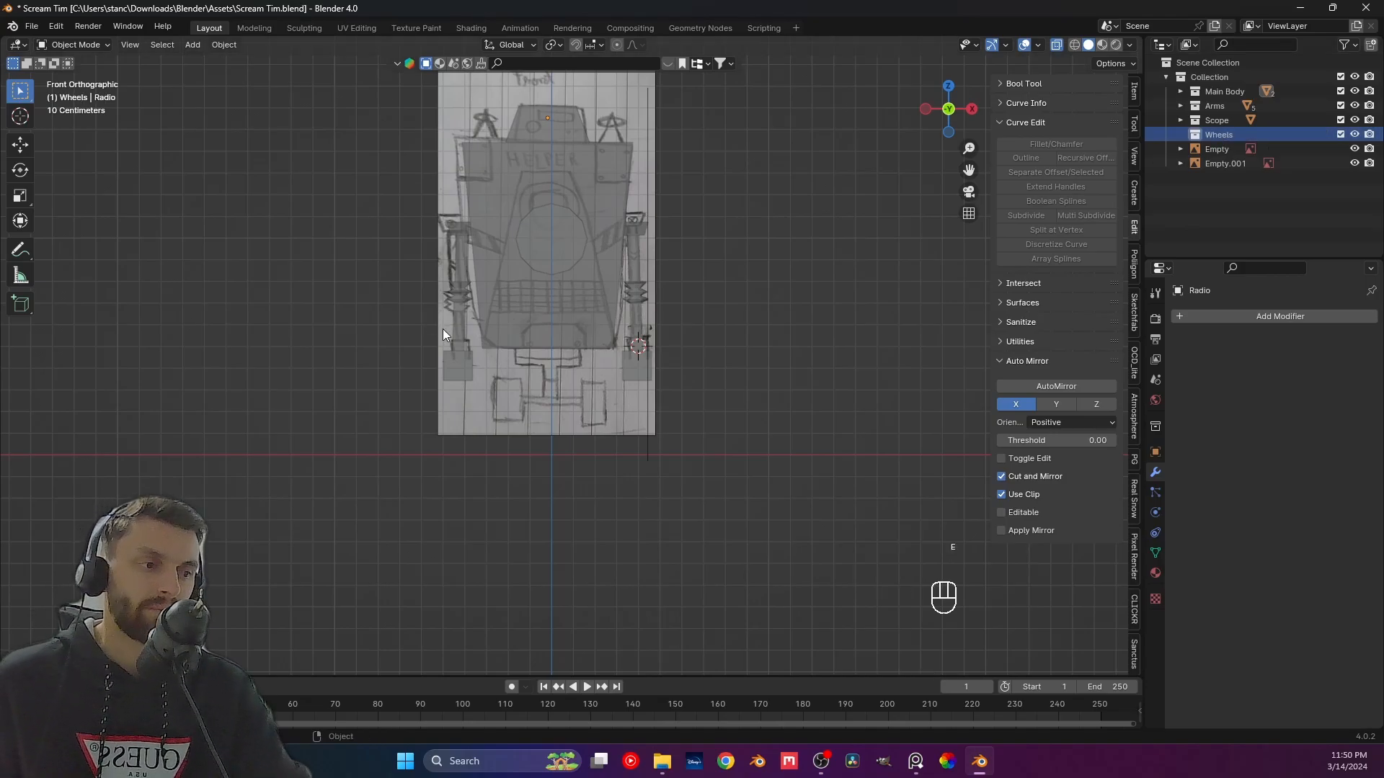
Add a 12-vertex cylinder mesh at the 3D cursor in the Wheels collection.
scroll(596, 386, up, 3)
key(shift+a)
mouse_move(595, 364)
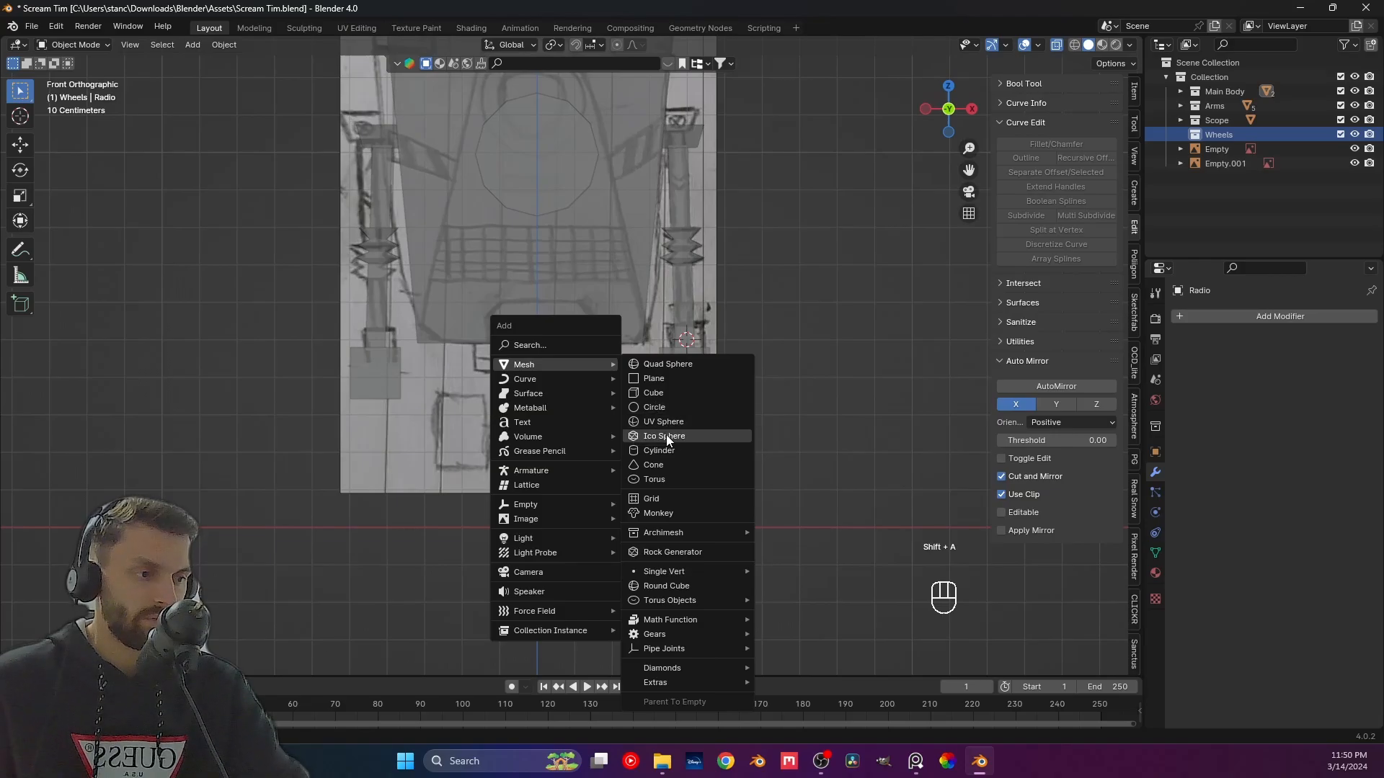
click(668, 454)
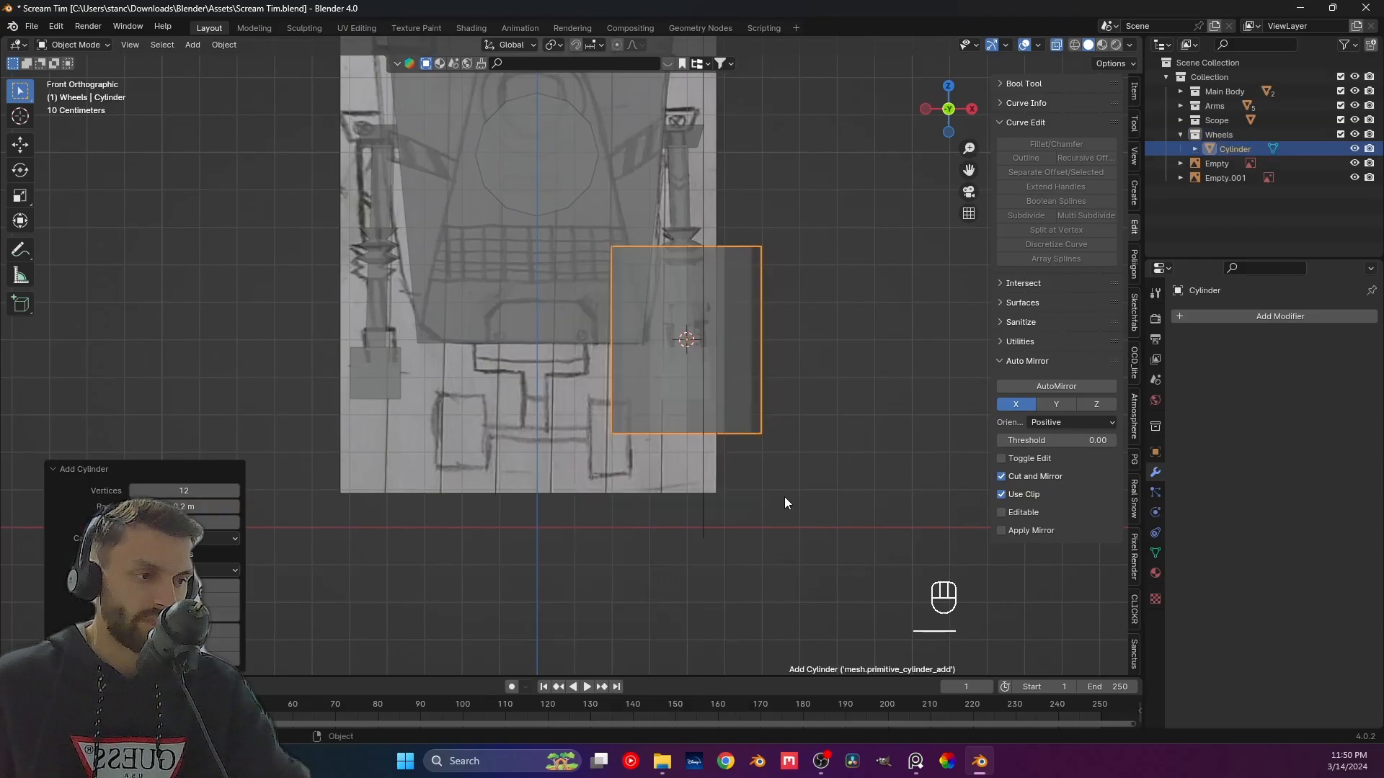
key(s)
key(z)
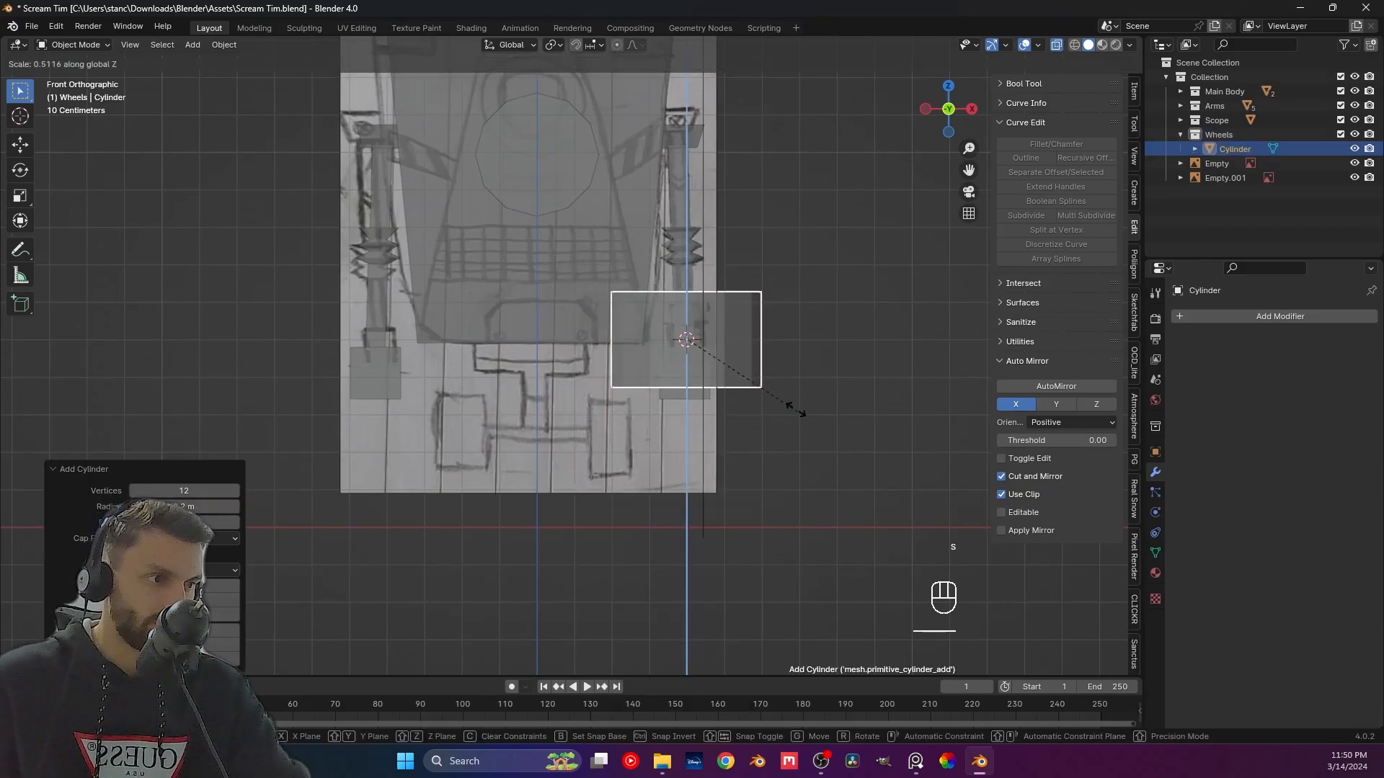
click(834, 370)
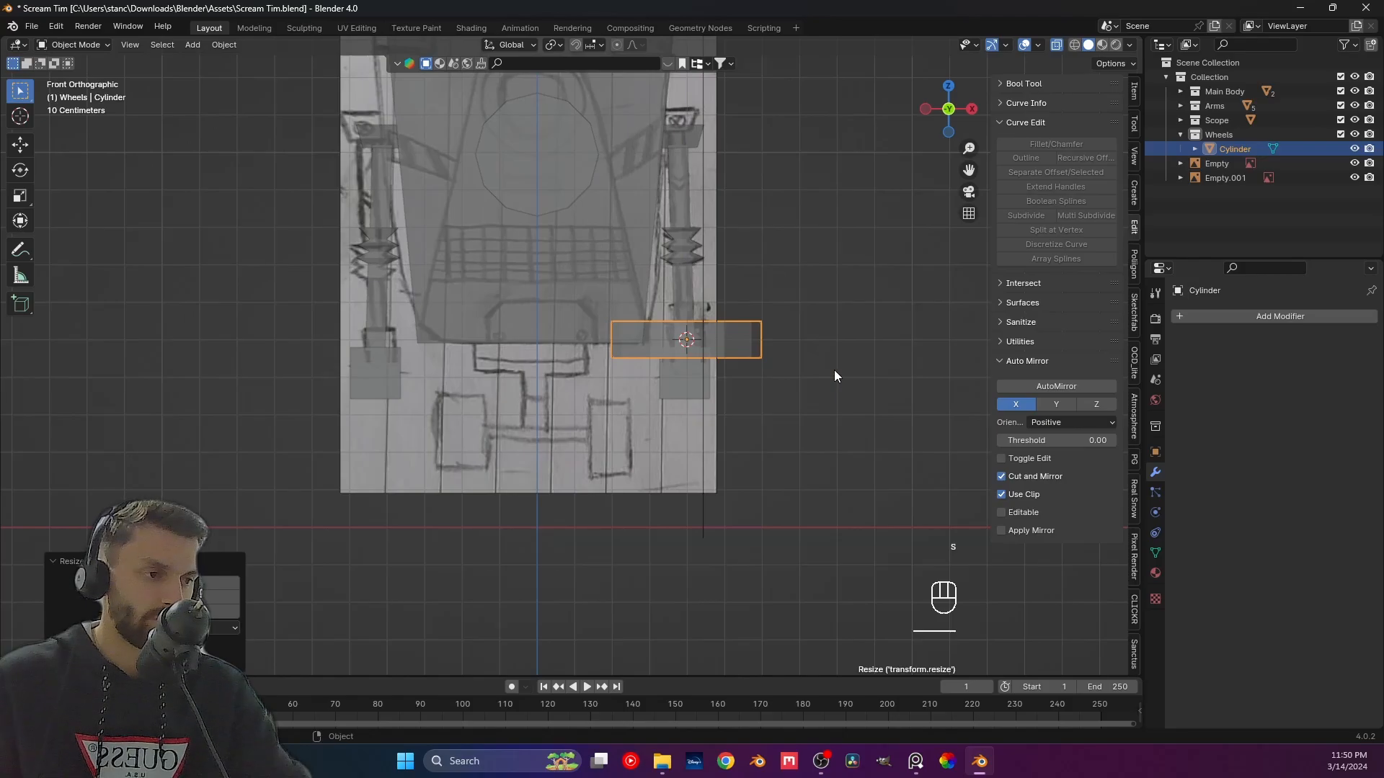
key(g)
key(x)
right_click(700, 369)
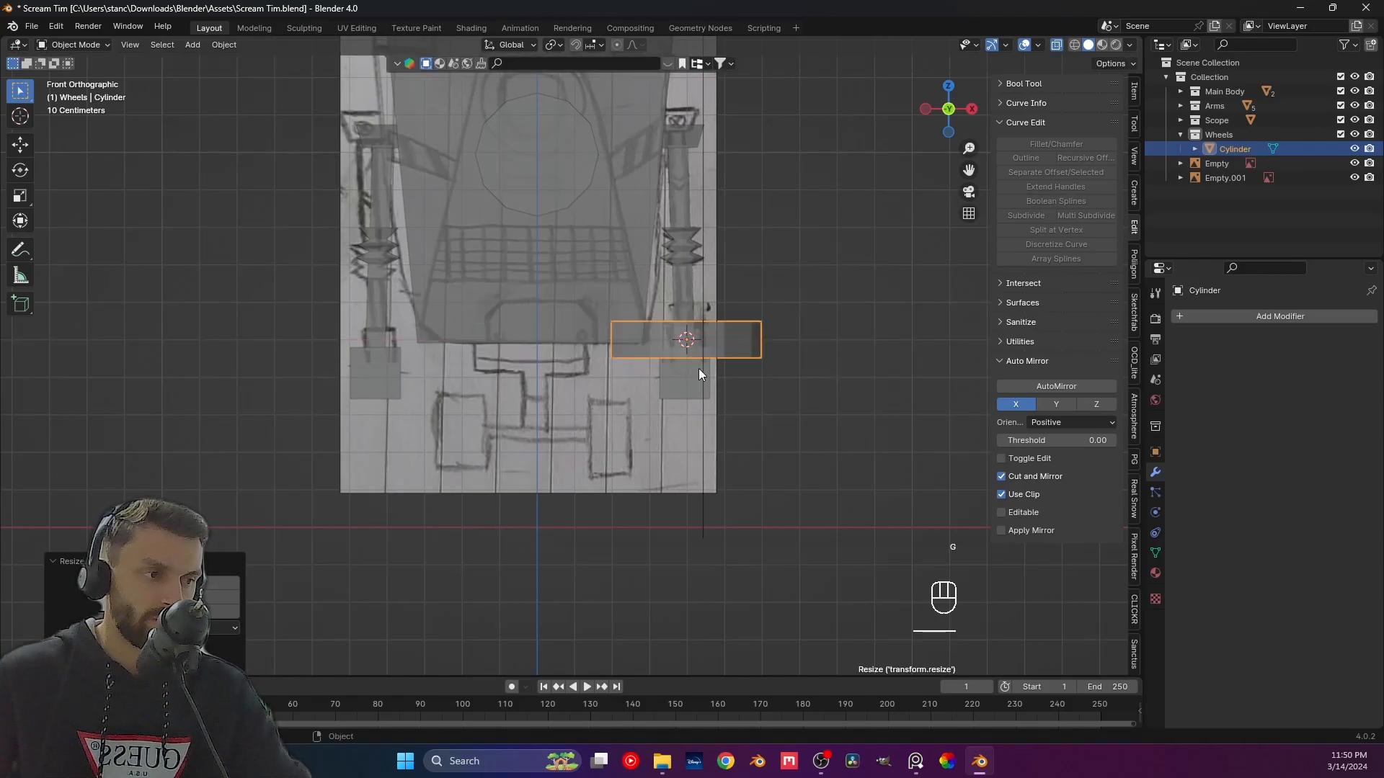
Undo the cylinder's flattening, its creation and the renaming of the collection to Wheels.
key(ctrl+z)
key(ctrl+z)
key(ctrl+z)
Snap the 3D cursor to the centre of the body's underside using its two centre-line vertices, saving the file as well.
scroll(500, 358, up, 2)
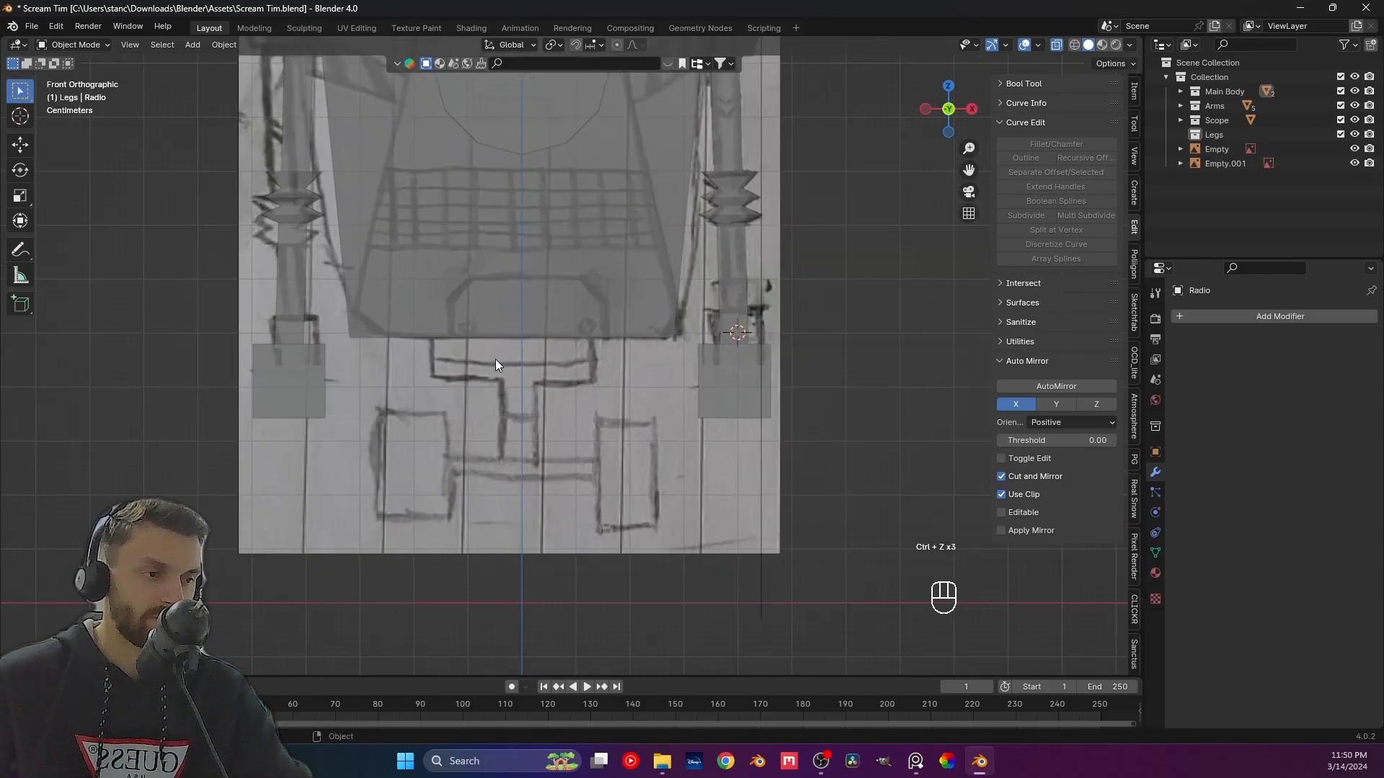
middle_drag(496, 359, 498, 399)
click(481, 403)
key(Tab)
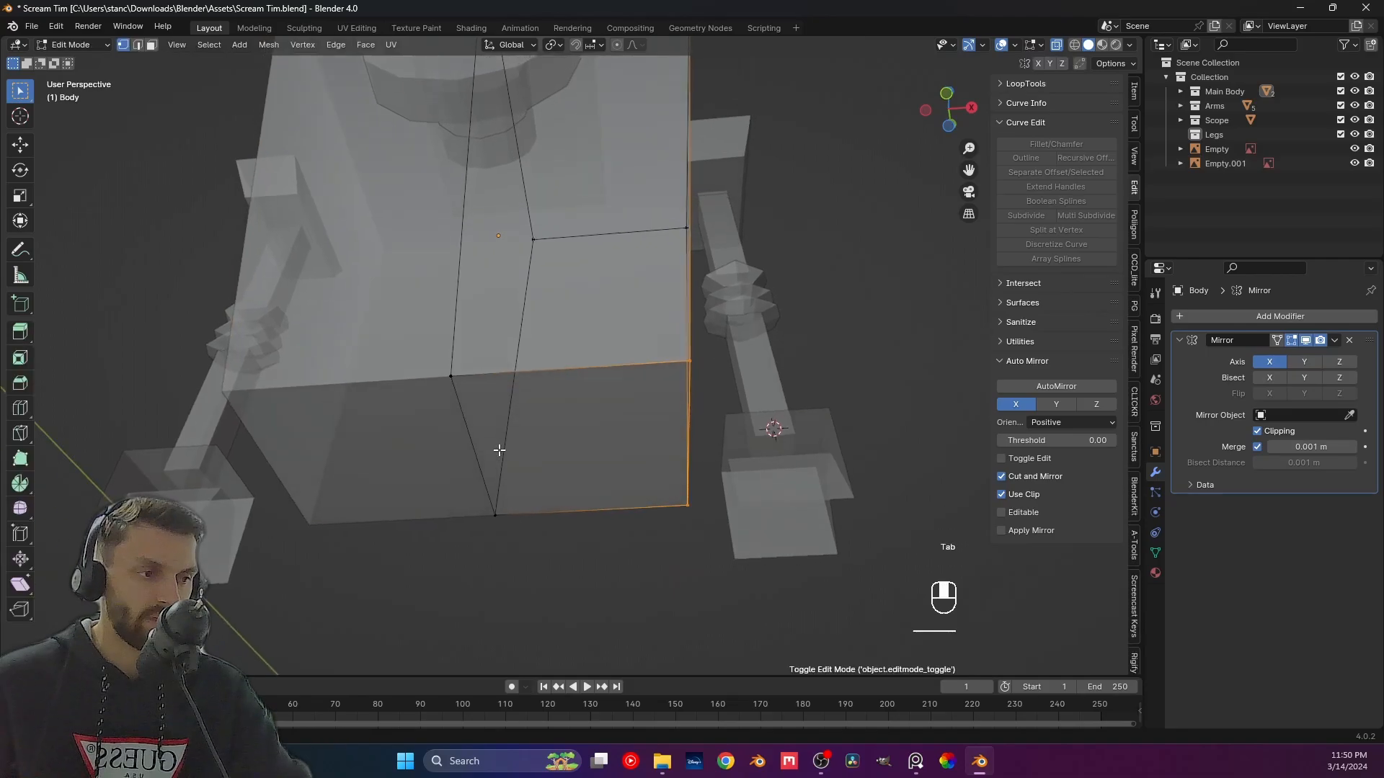
scroll(497, 447, up, 2)
key(1)
middle_drag(479, 431, 444, 452)
click(422, 370)
shift+click(524, 510)
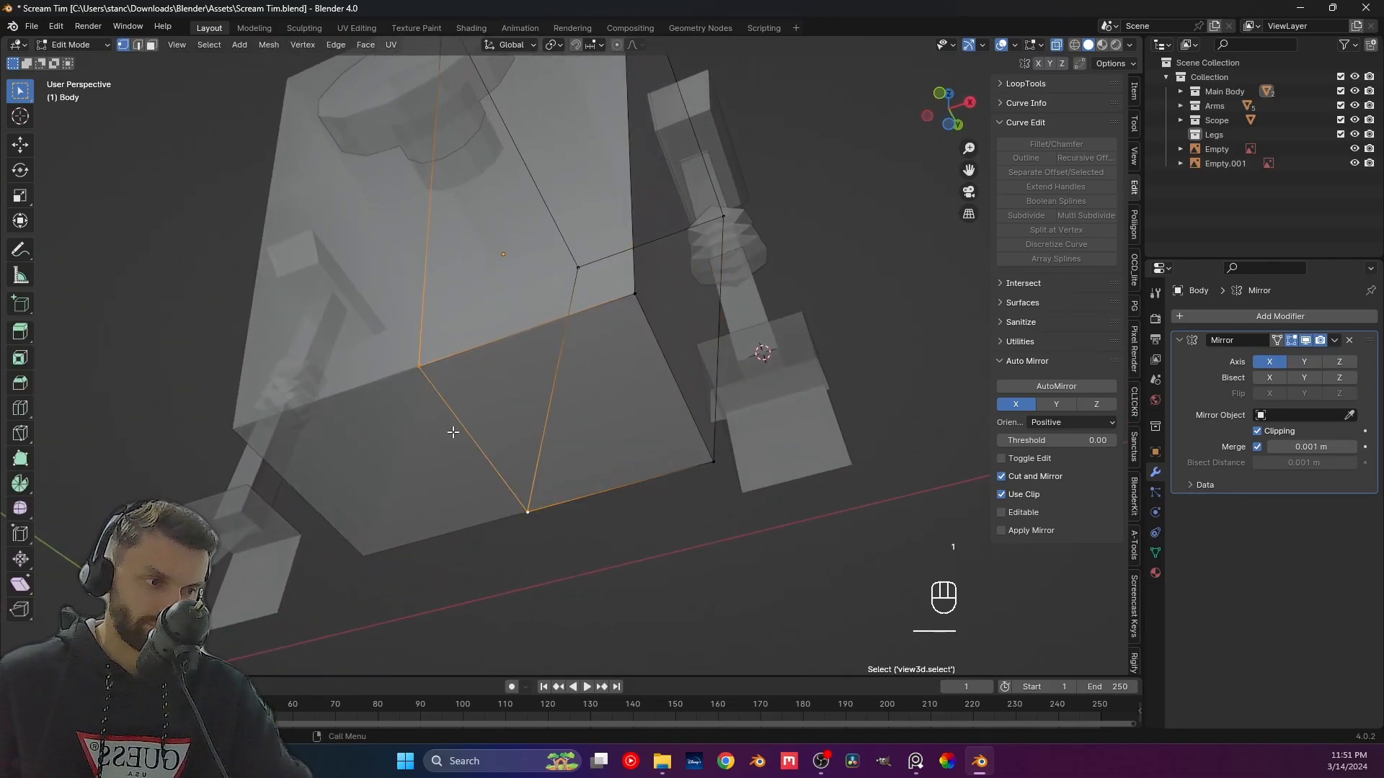
key(ctrl+s)
key(shift+s)
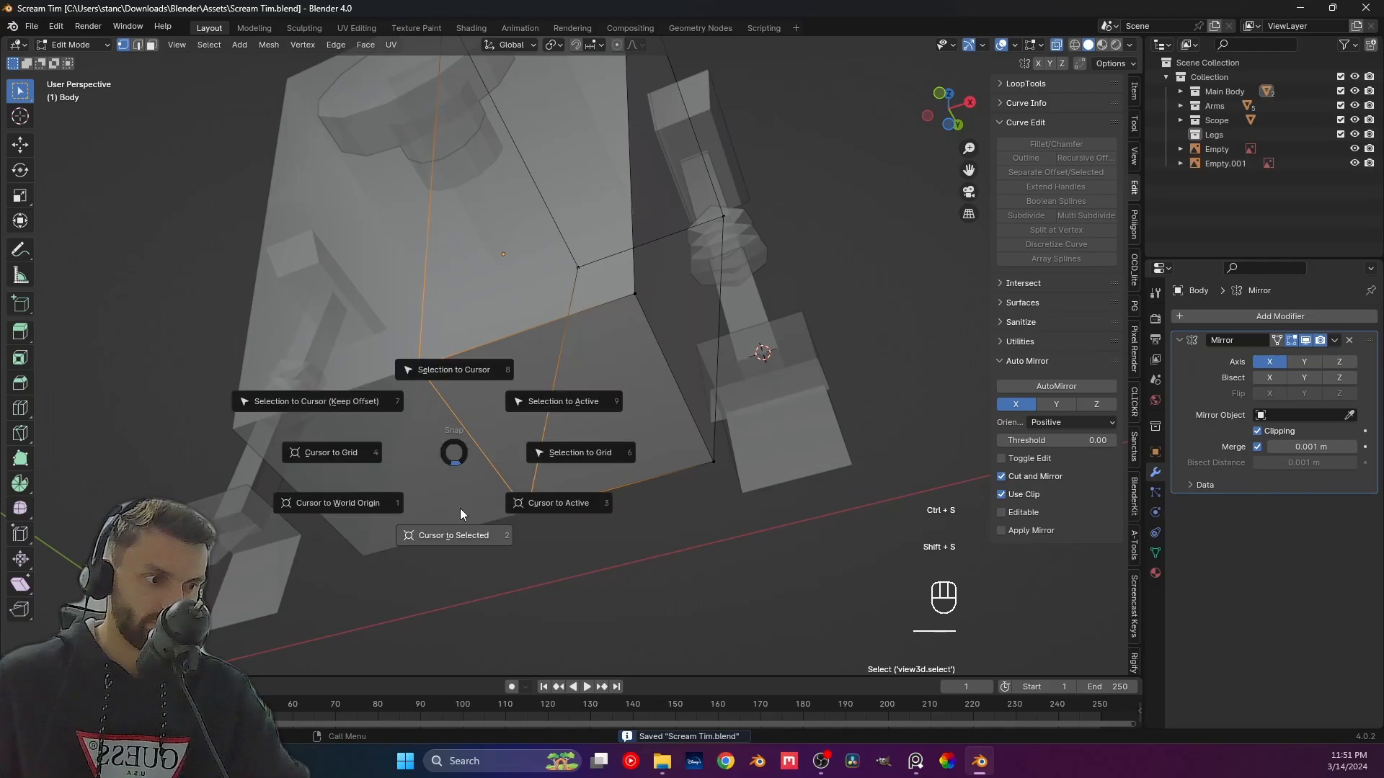
click(459, 508)
middle_drag(483, 412, 464, 433)
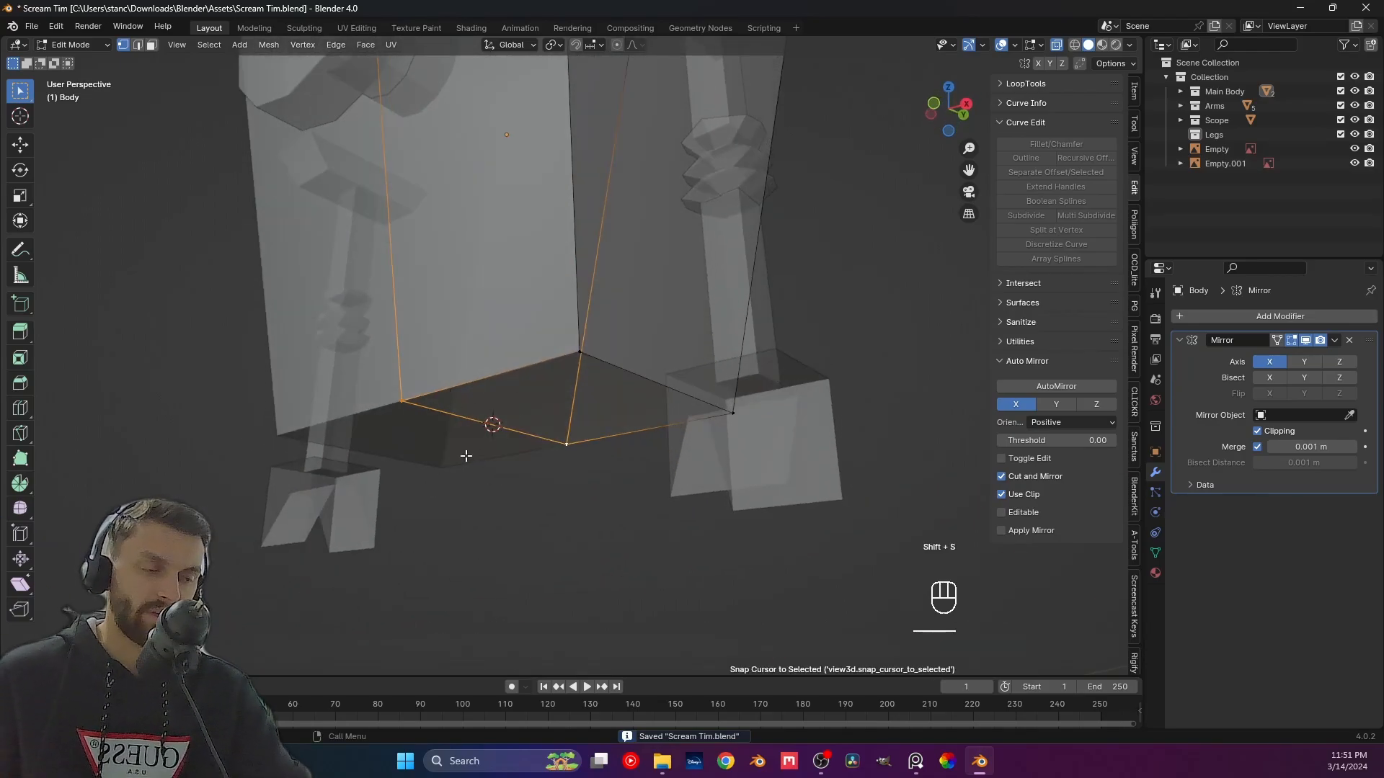
key(Tab)
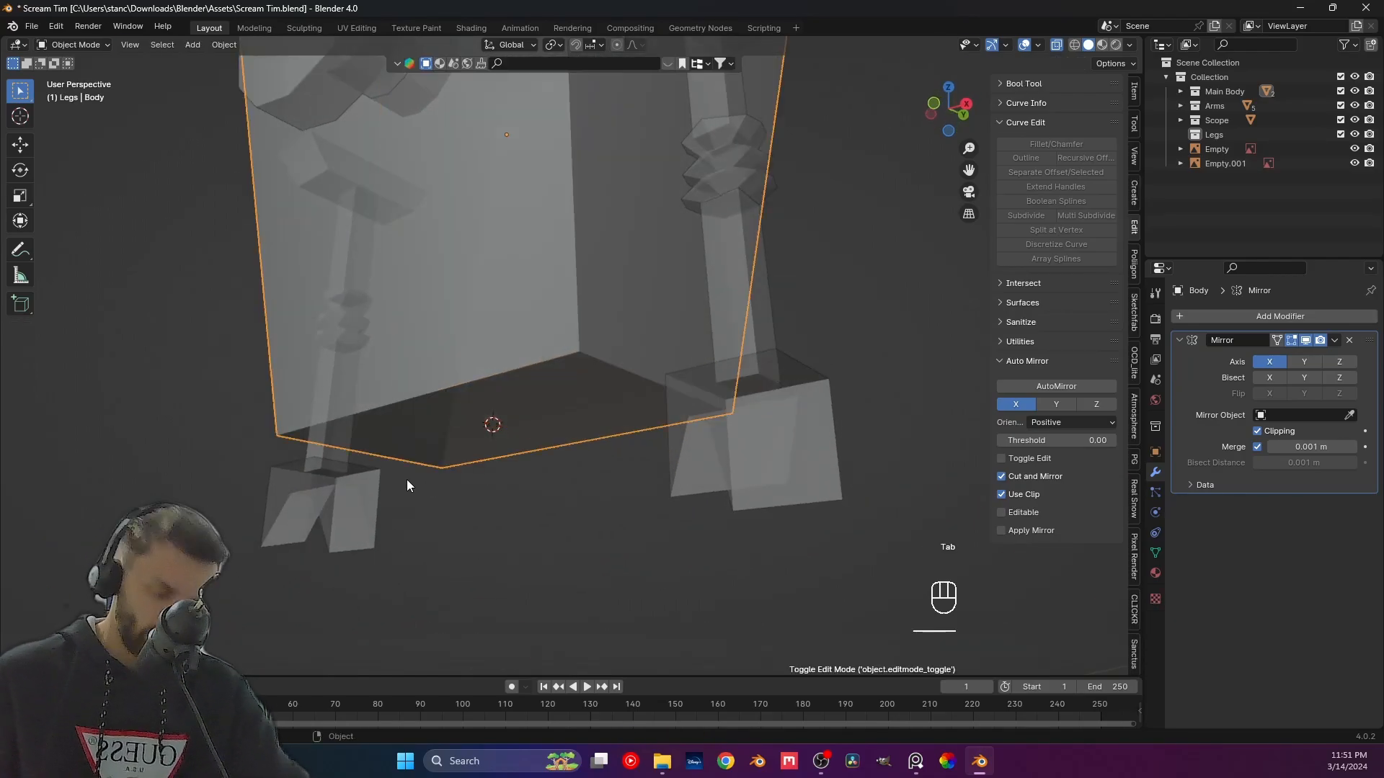
Add a cylinder mesh at the 3D cursor in the Legs collection and flatten it along Z into a disc.
key(KP_1)
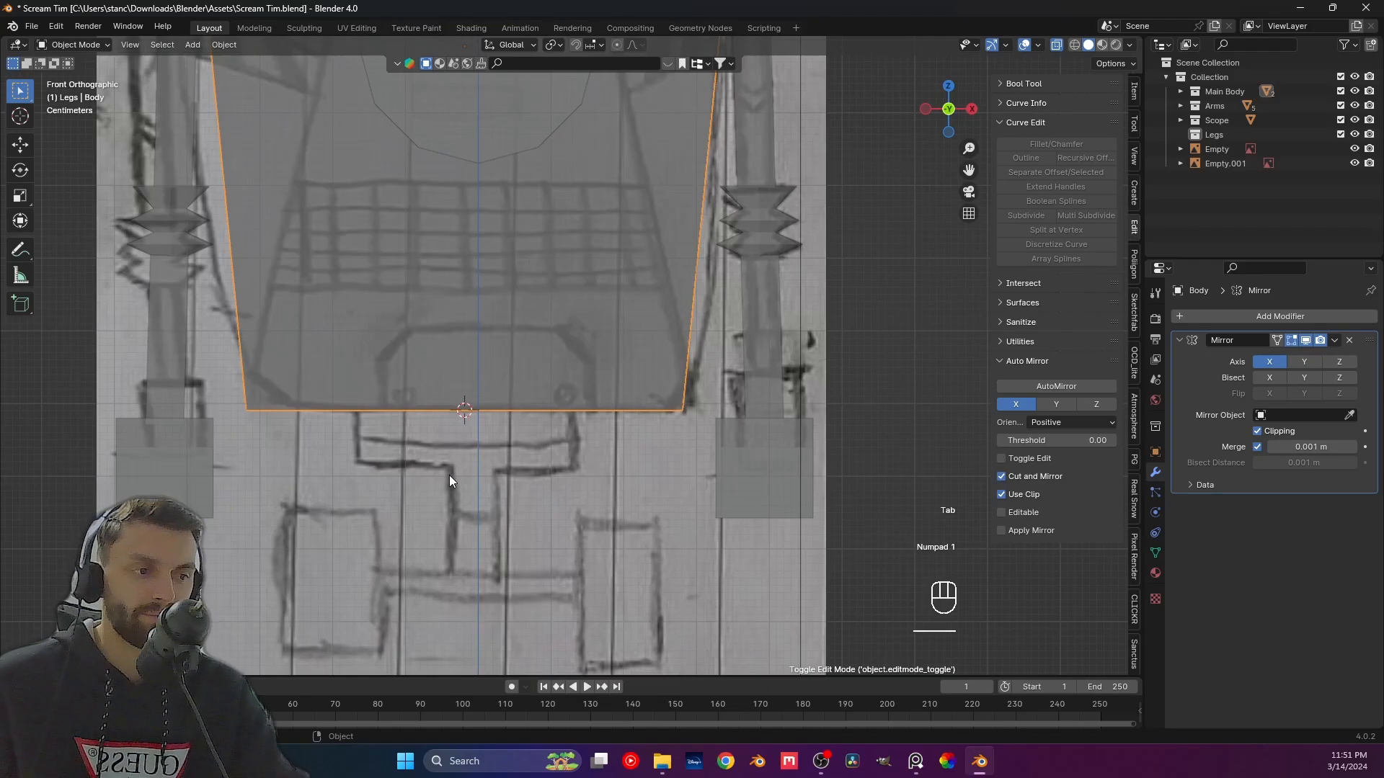
scroll(448, 474, down, 5)
key(shift+a)
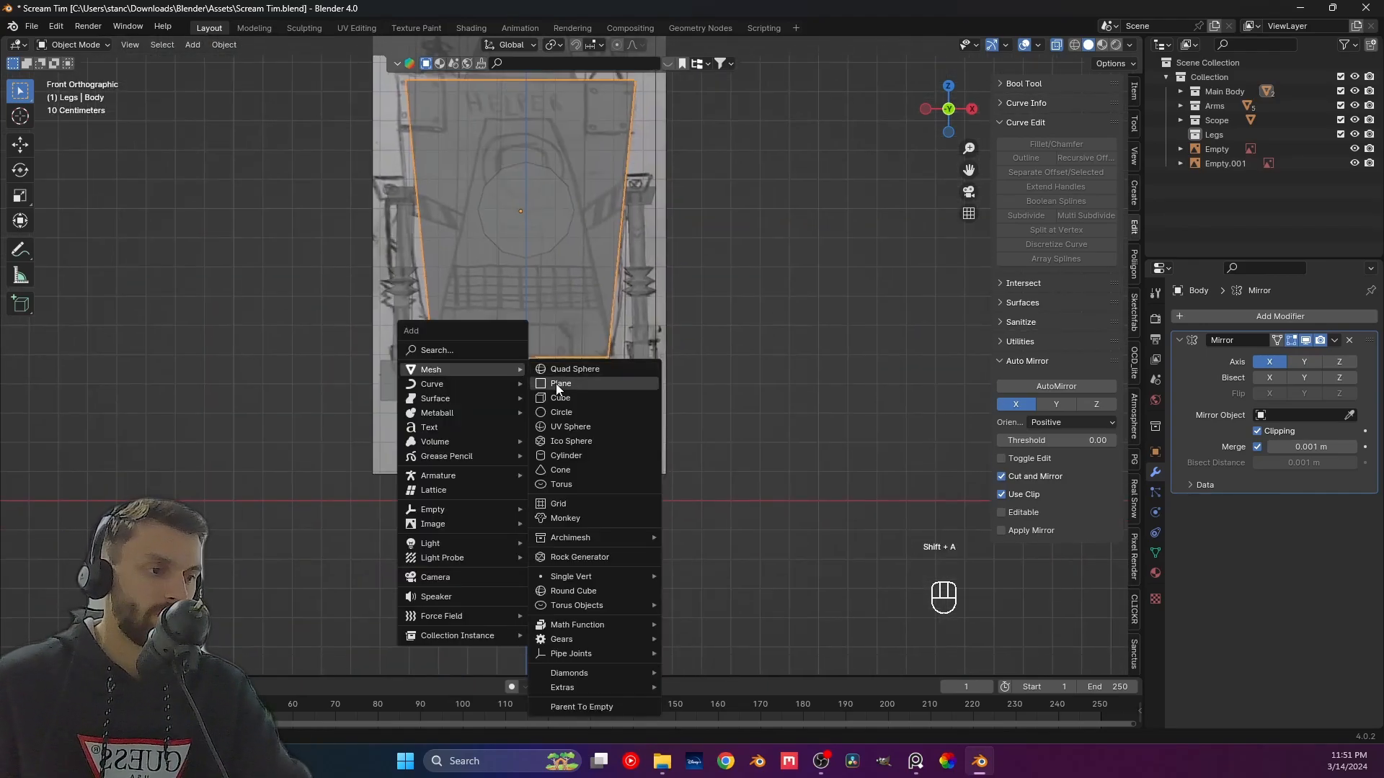
click(562, 455)
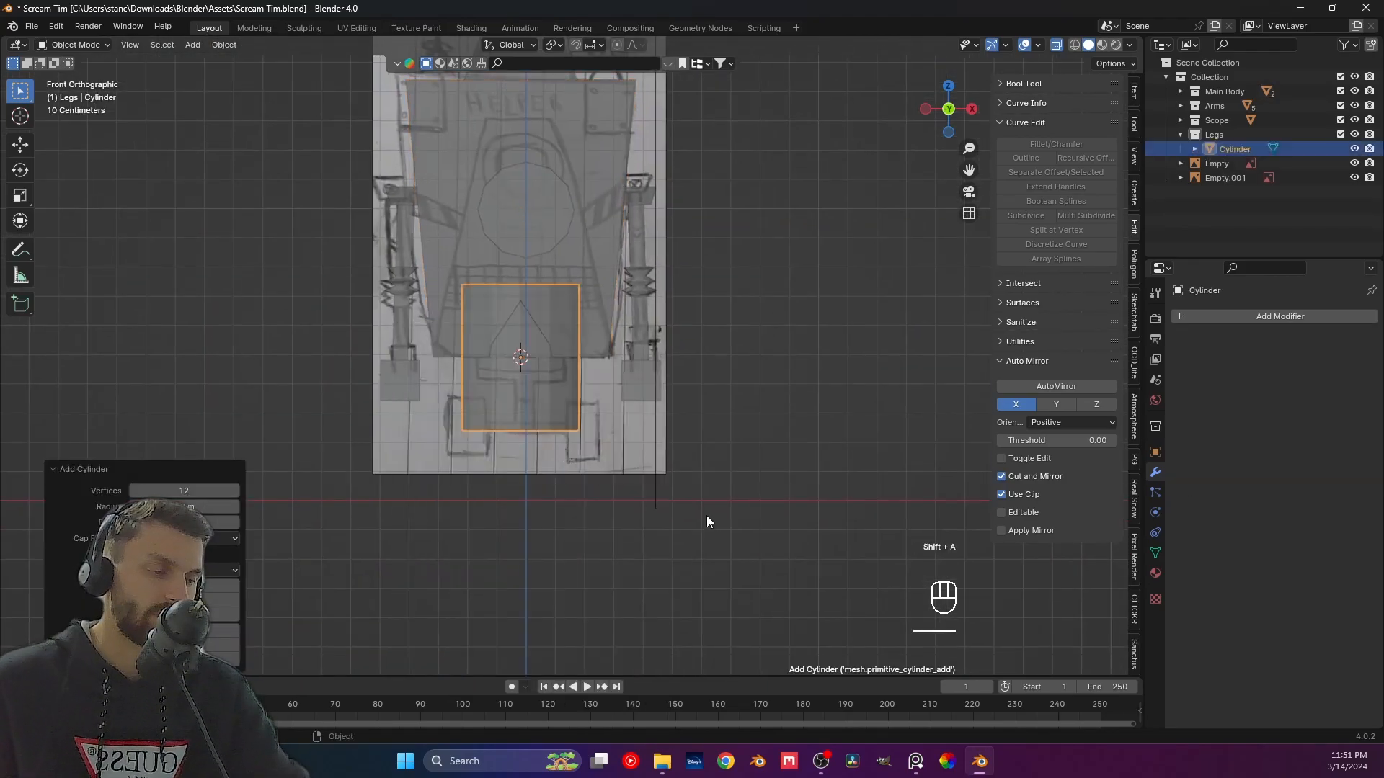
key(s)
key(z)
click(561, 383)
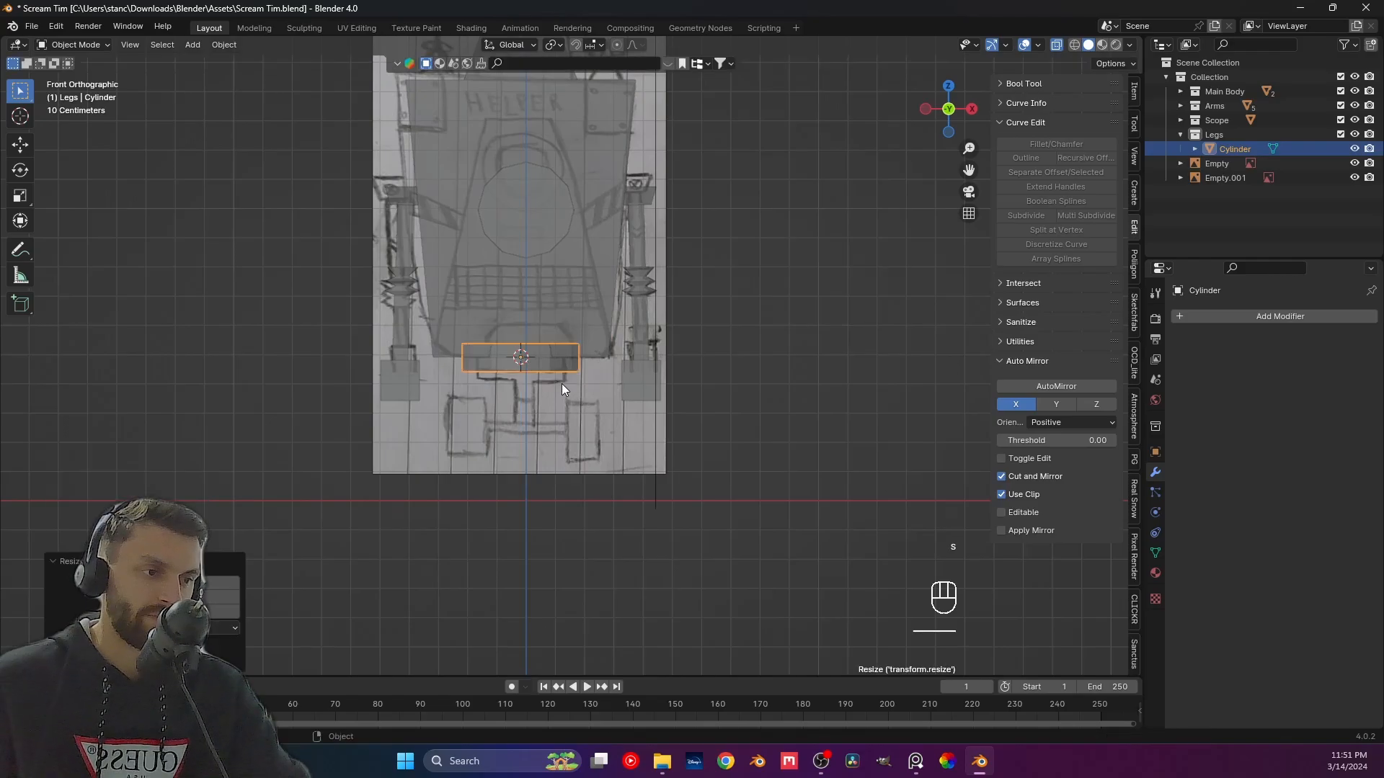
Move the flattened cylinder down along Z until its top meets the underside of the body.
scroll(561, 390, up, 4)
key(g)
key(z)
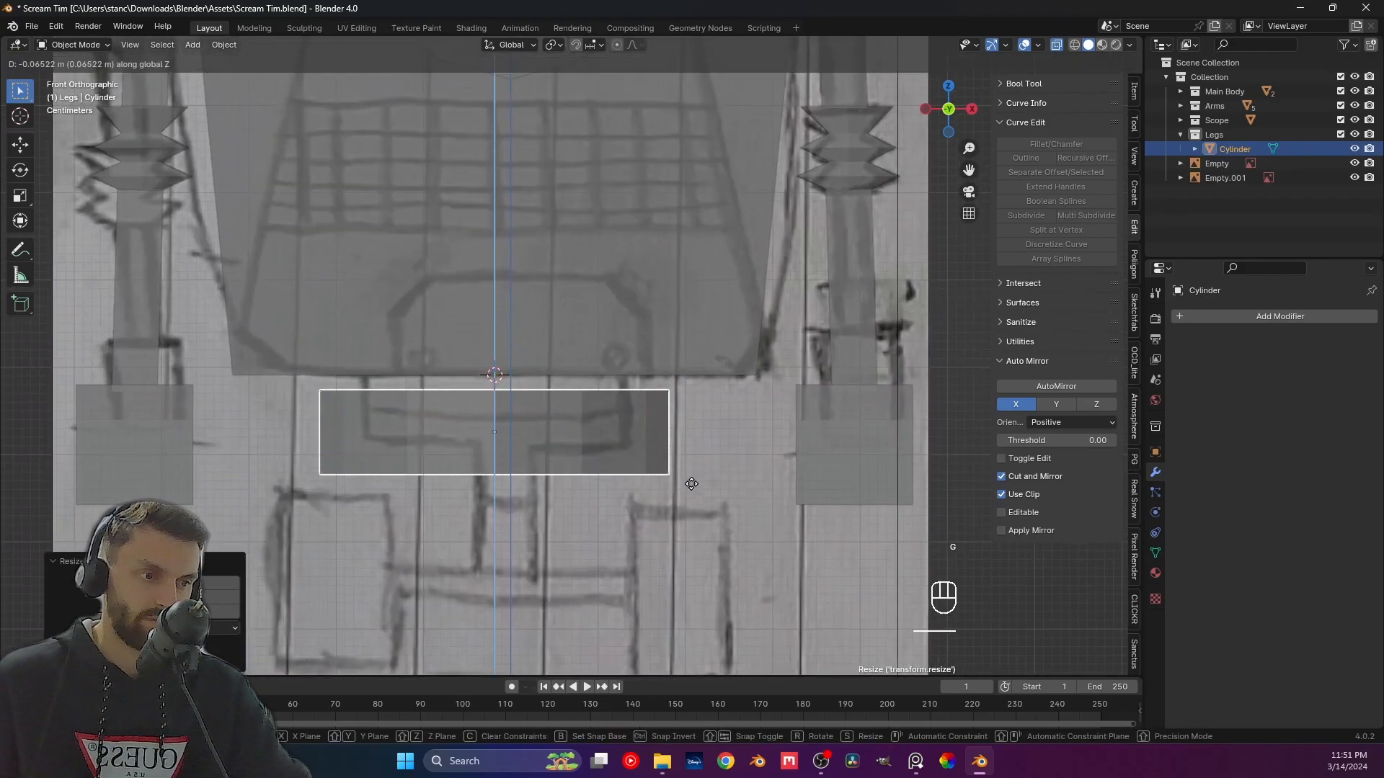
click(690, 469)
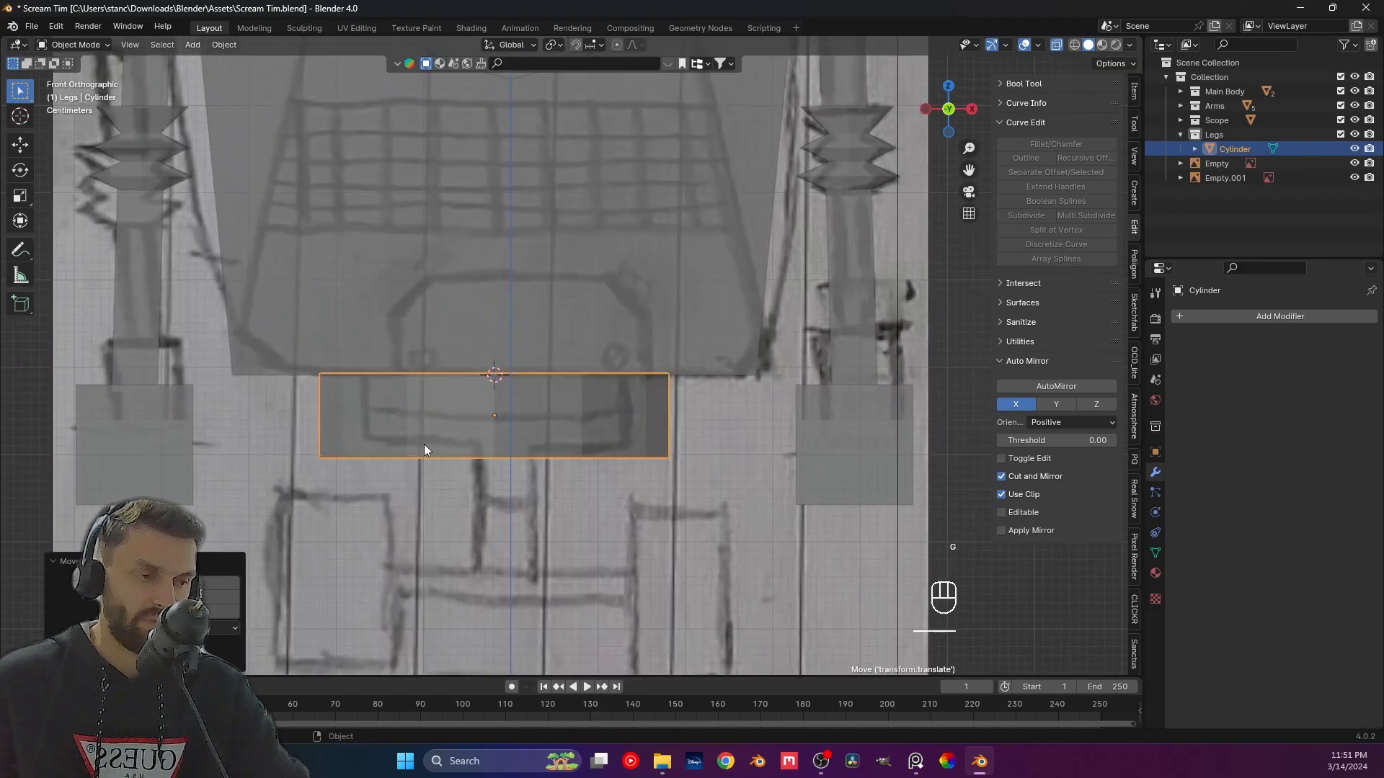
Shrink the cylinder in X and Y to about 0.64, keeping its Z height.
middle_drag(424, 444, 635, 442)
scroll(492, 464, down, 5)
key(s)
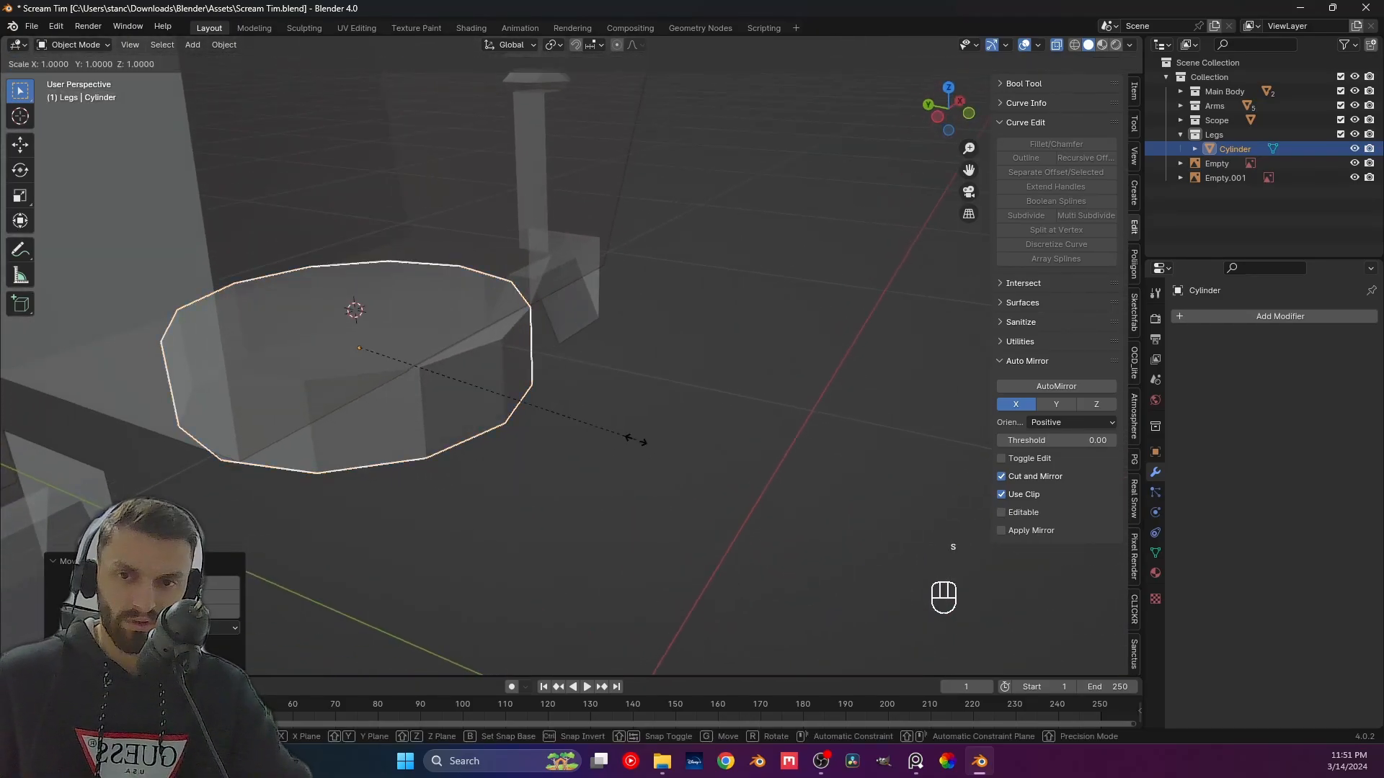
key(shift+z)
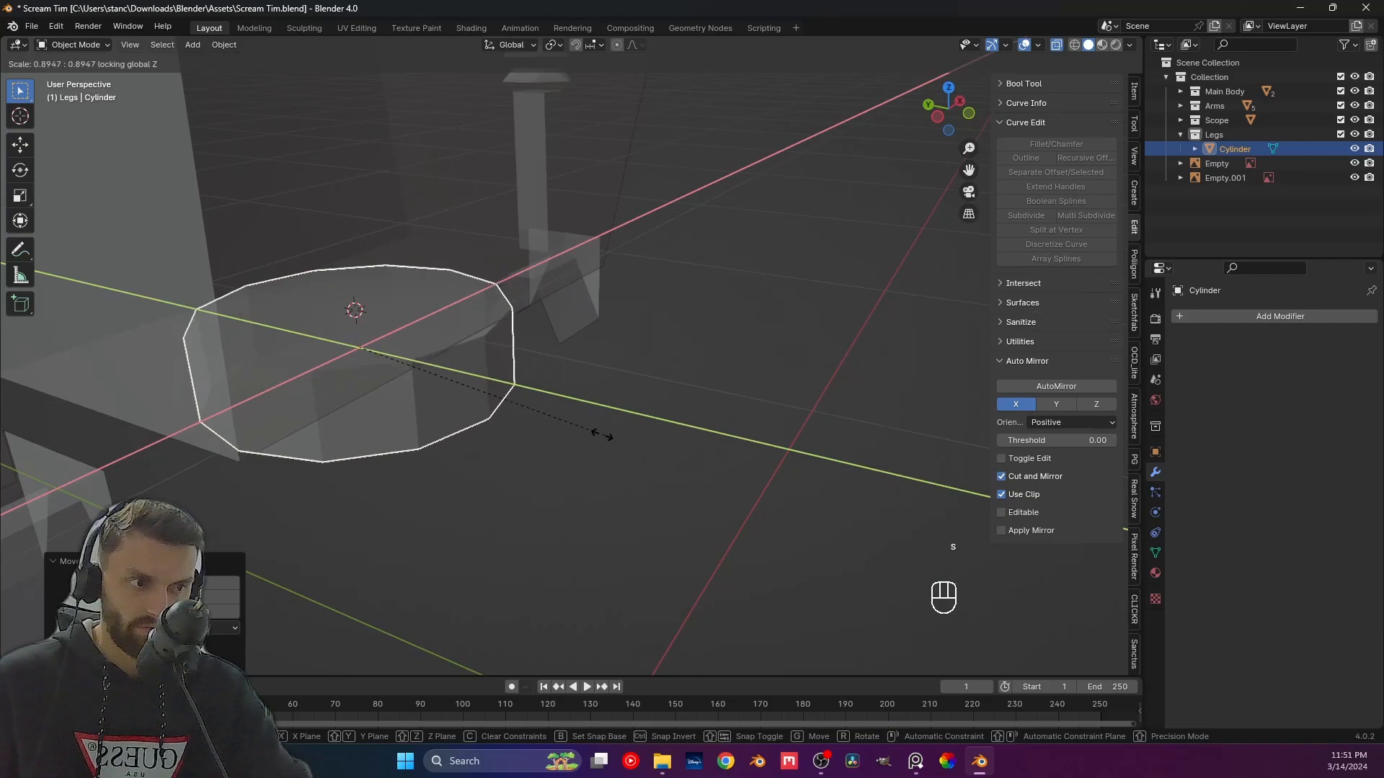
click(532, 416)
Adjust the cylinder's thickness and height position along Z to fit the sketched base plate directly under the body.
key(KP_1)
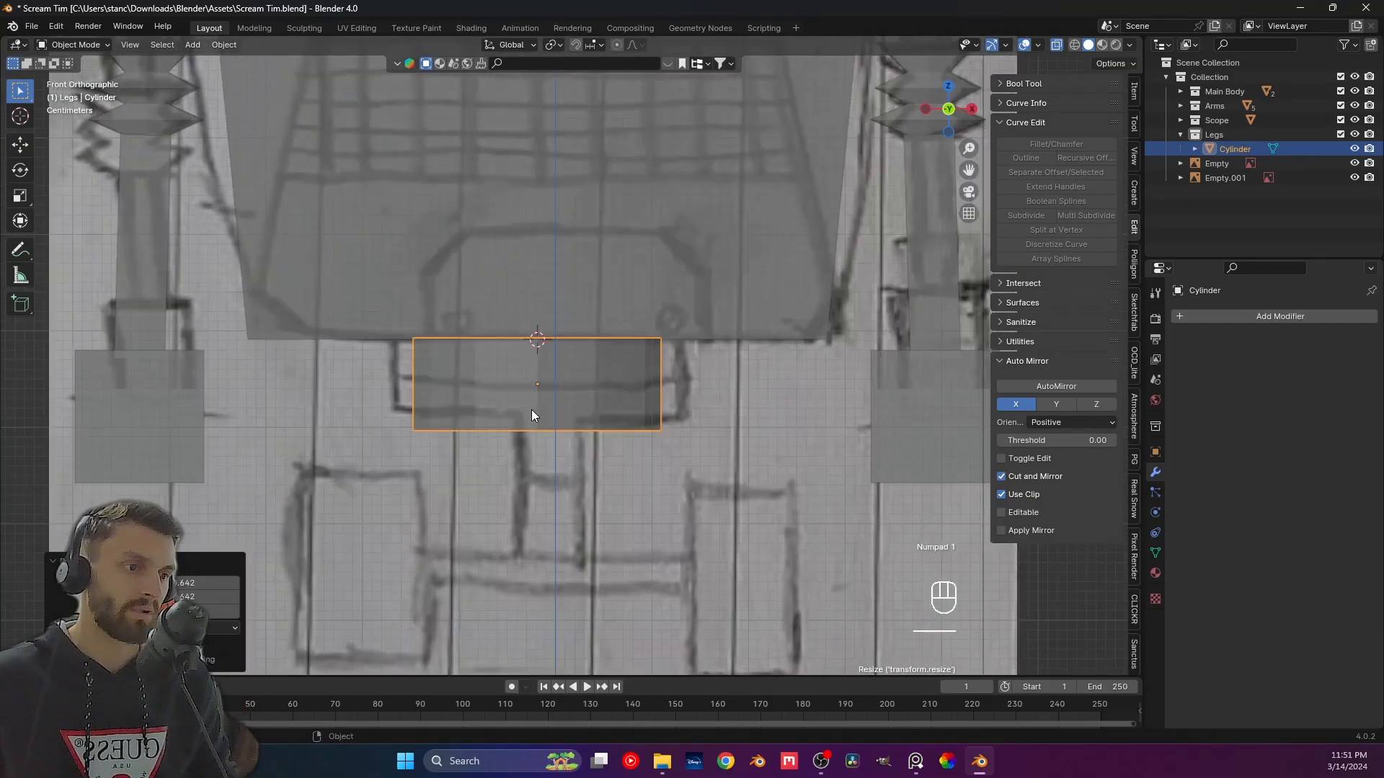
key(s)
key(z)
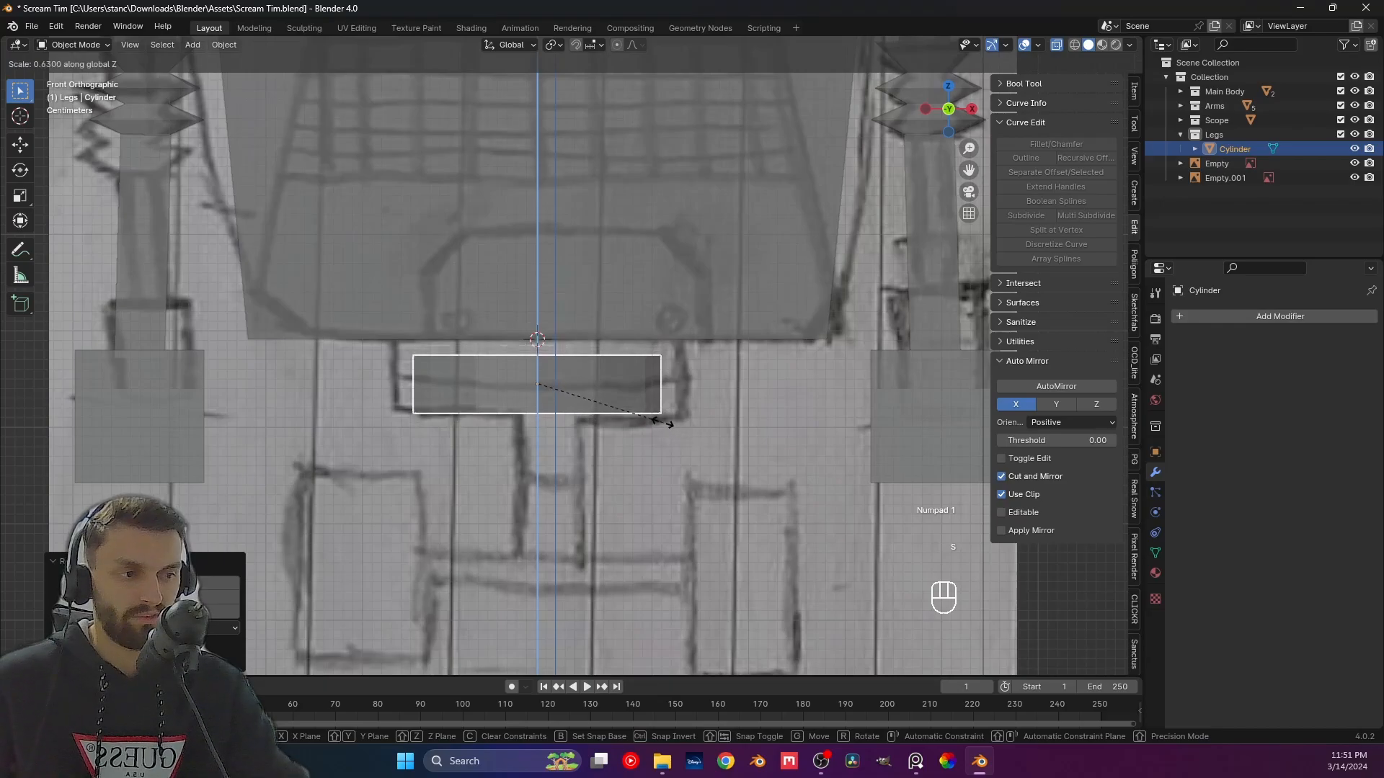
click(658, 421)
key(g)
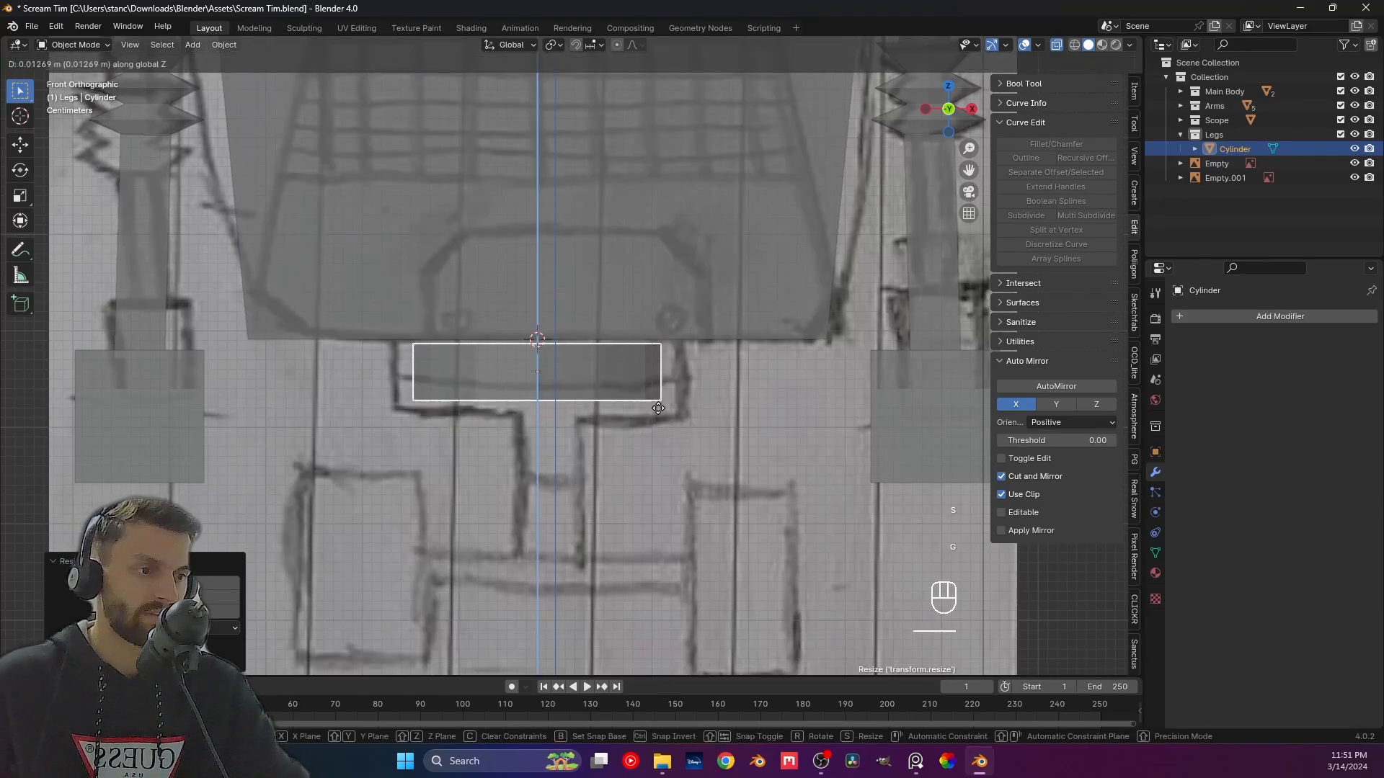
click(659, 408)
key(z)
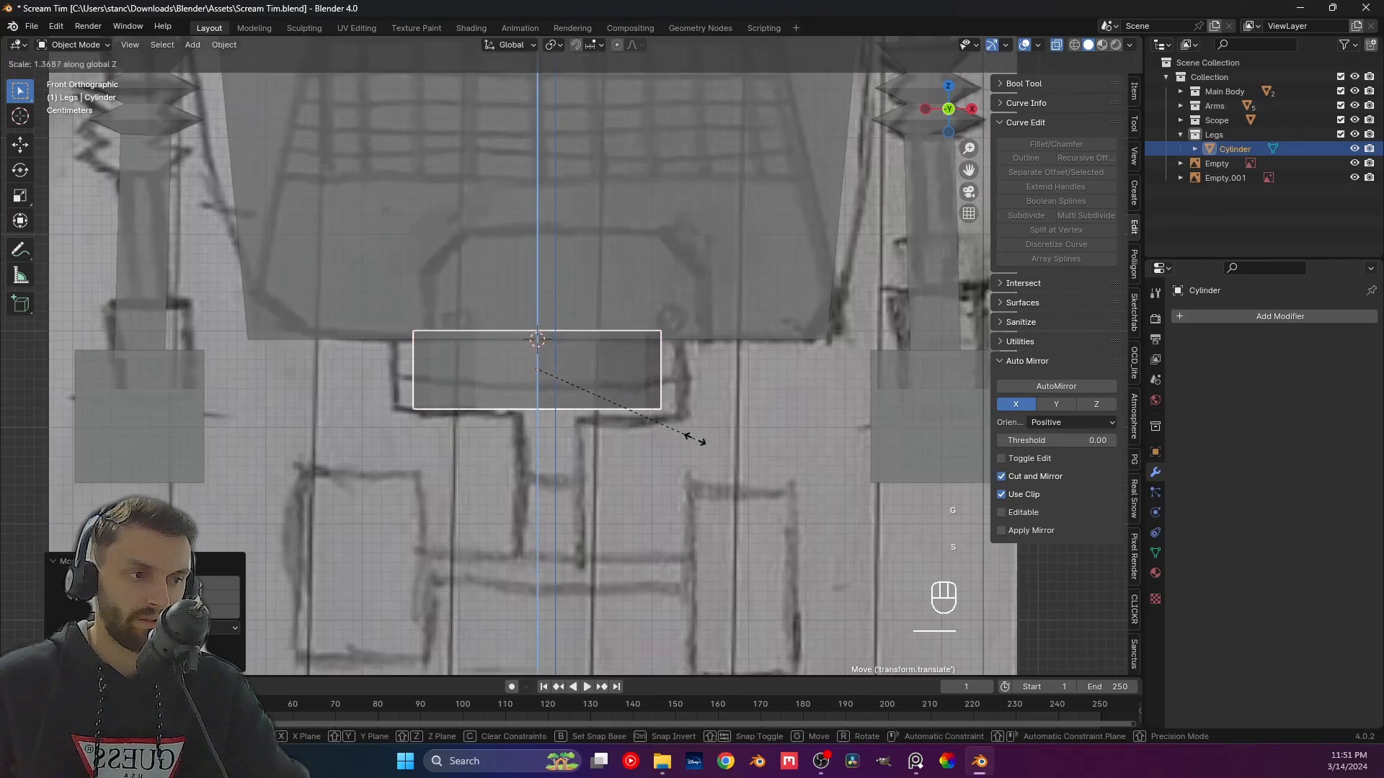
click(682, 427)
key(g)
key(z)
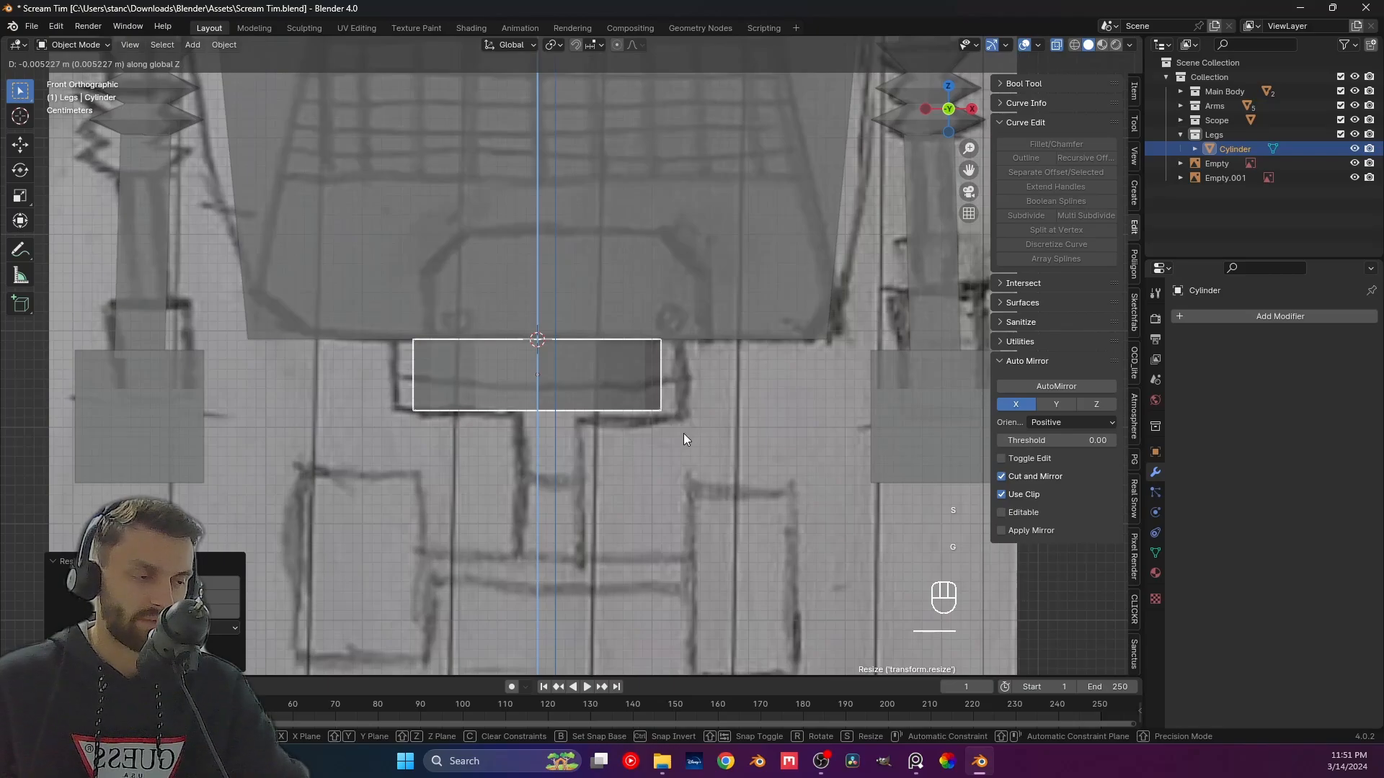
click(683, 434)
Enlarge the cylinder in X and Y by about 1.2 to match the width of the sketched base plate.
key(Tab)
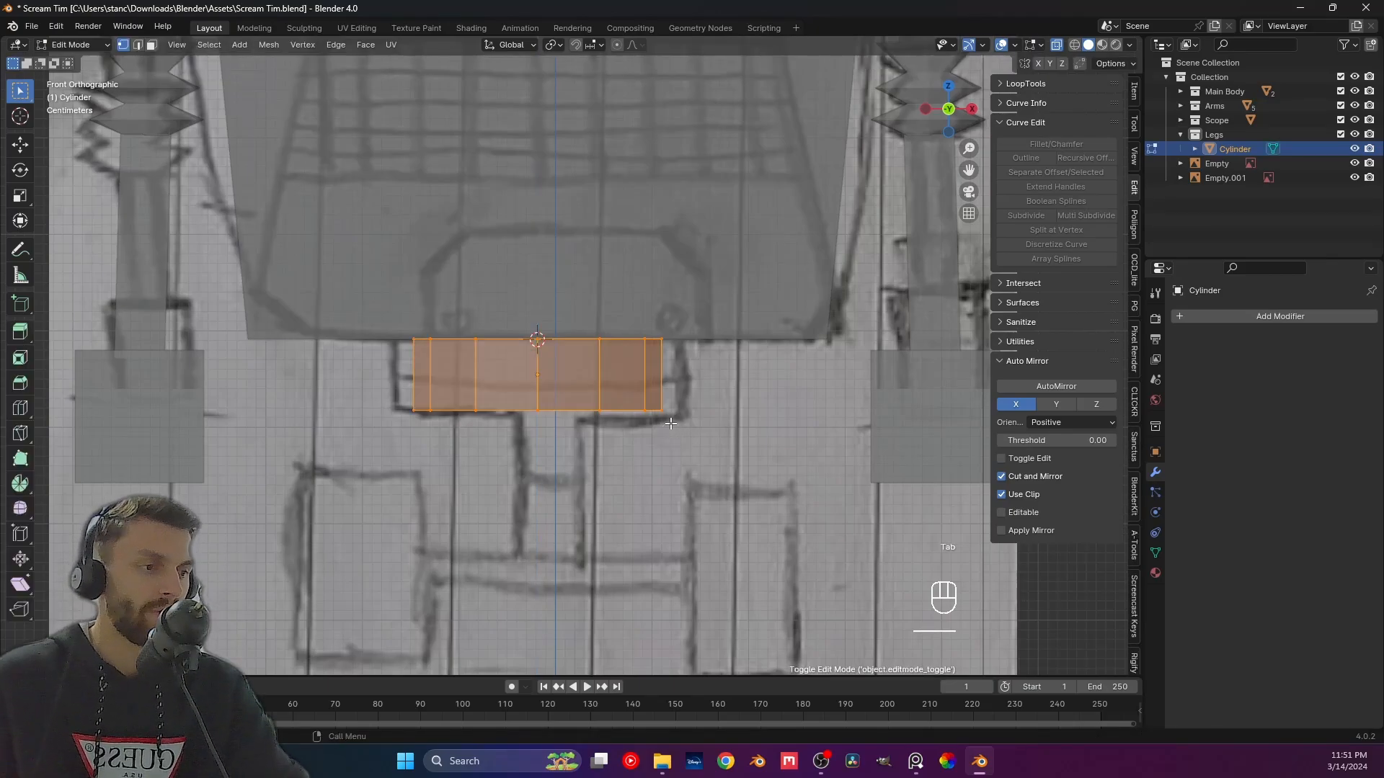
key(Tab)
key(s)
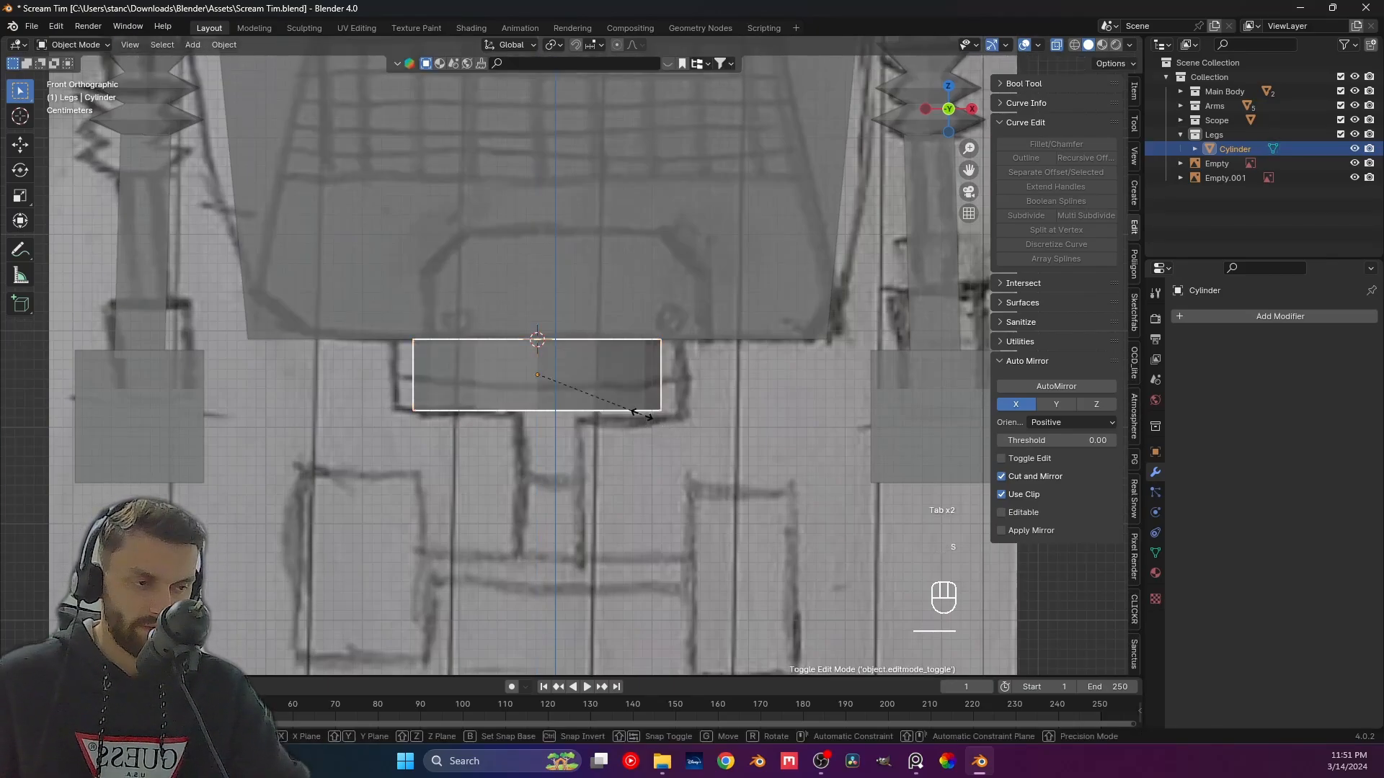
key(shift+z)
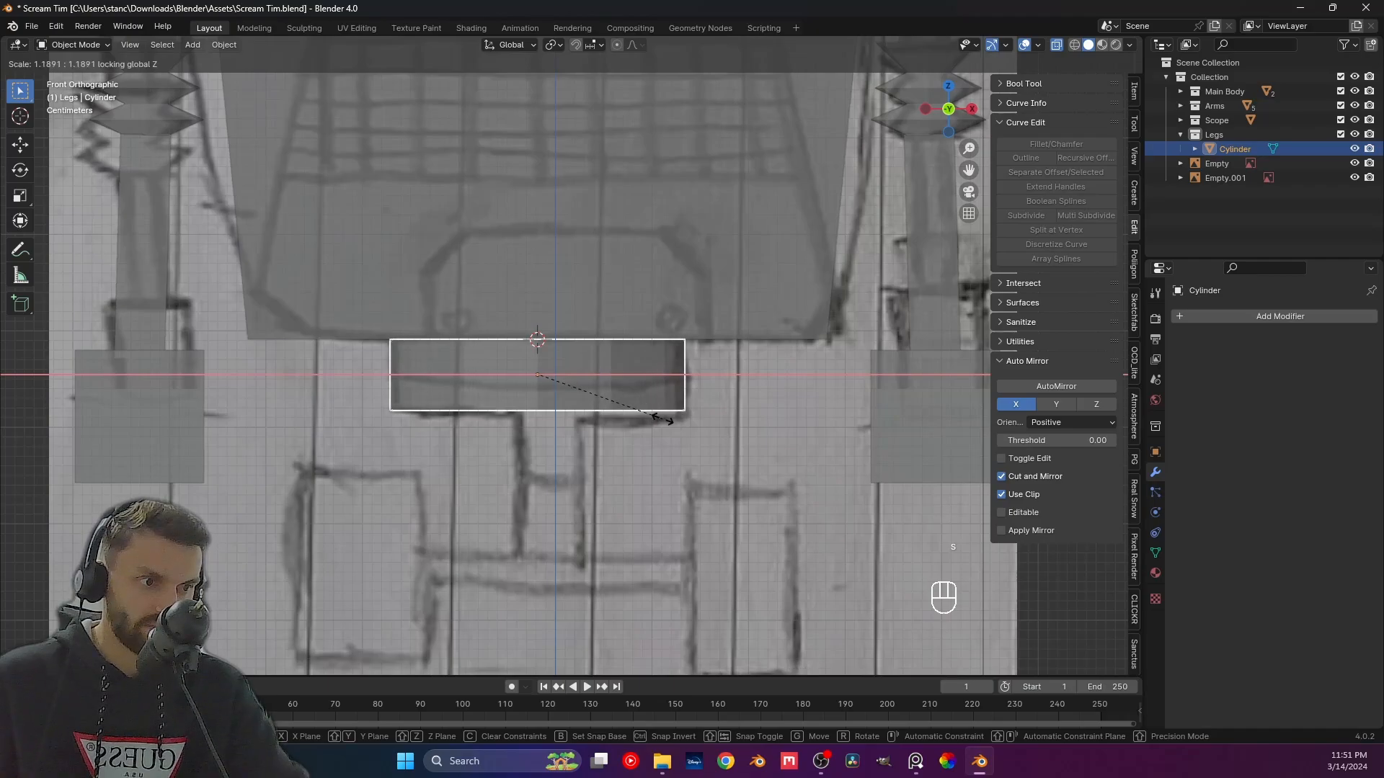
click(660, 423)
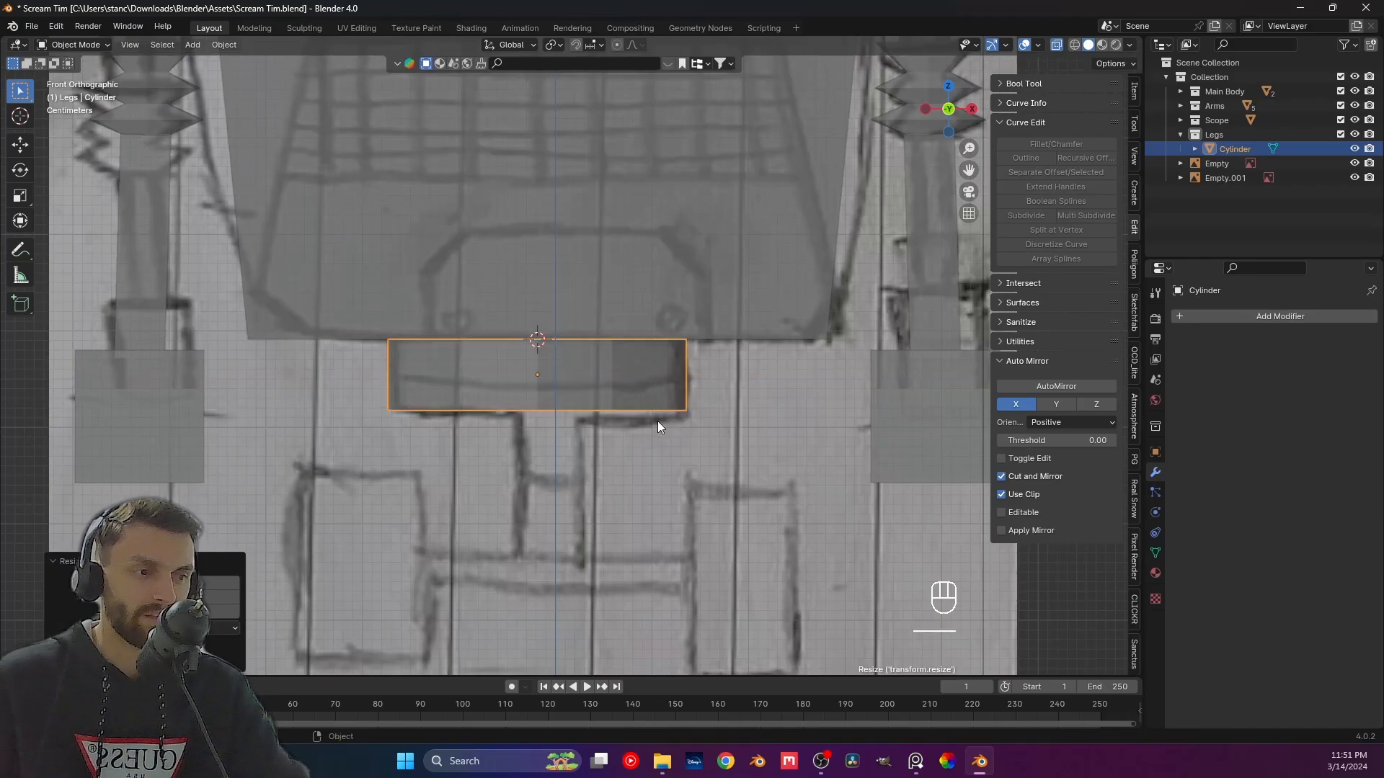
key(g)
right_click(673, 422)
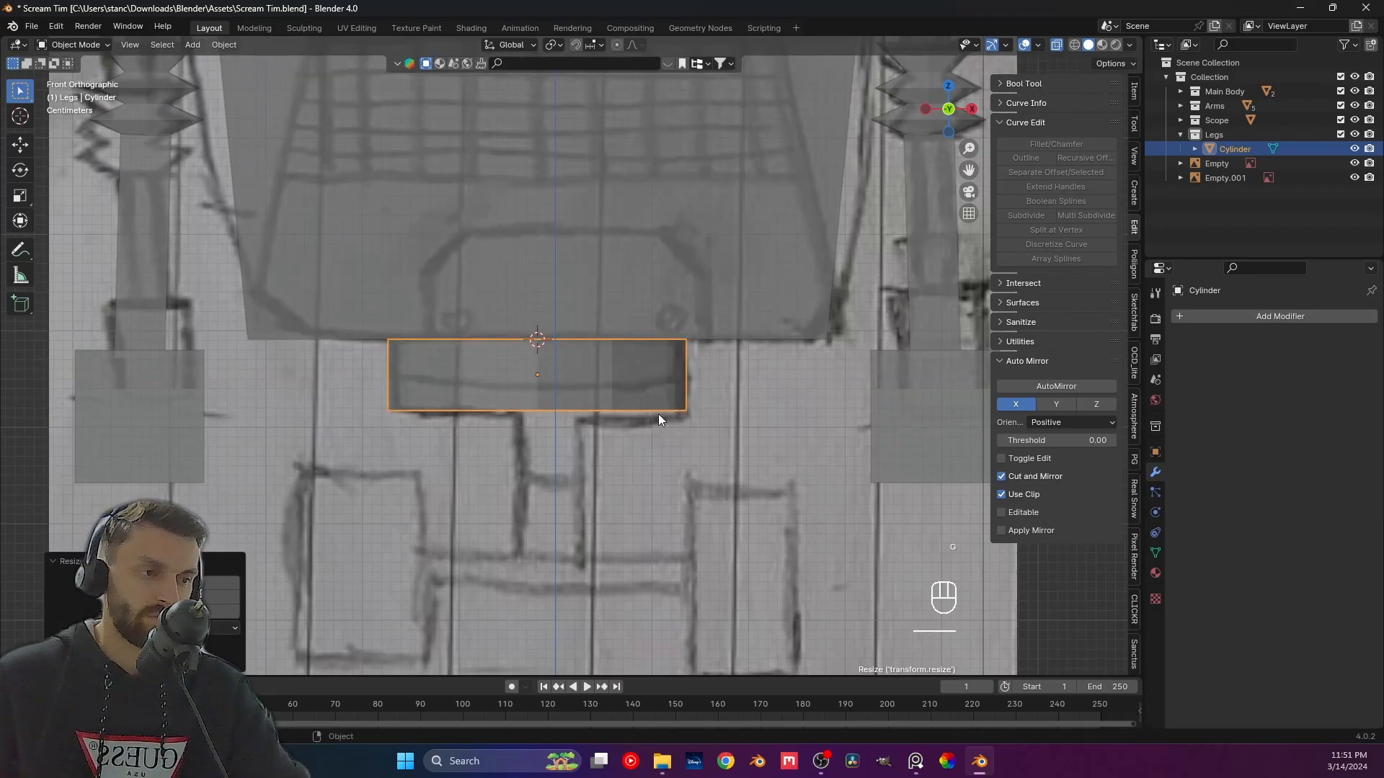
Scale the base cylinder up again in X and Y by about 1.11, leaving its Z height locked.
scroll(658, 414, down, 2)
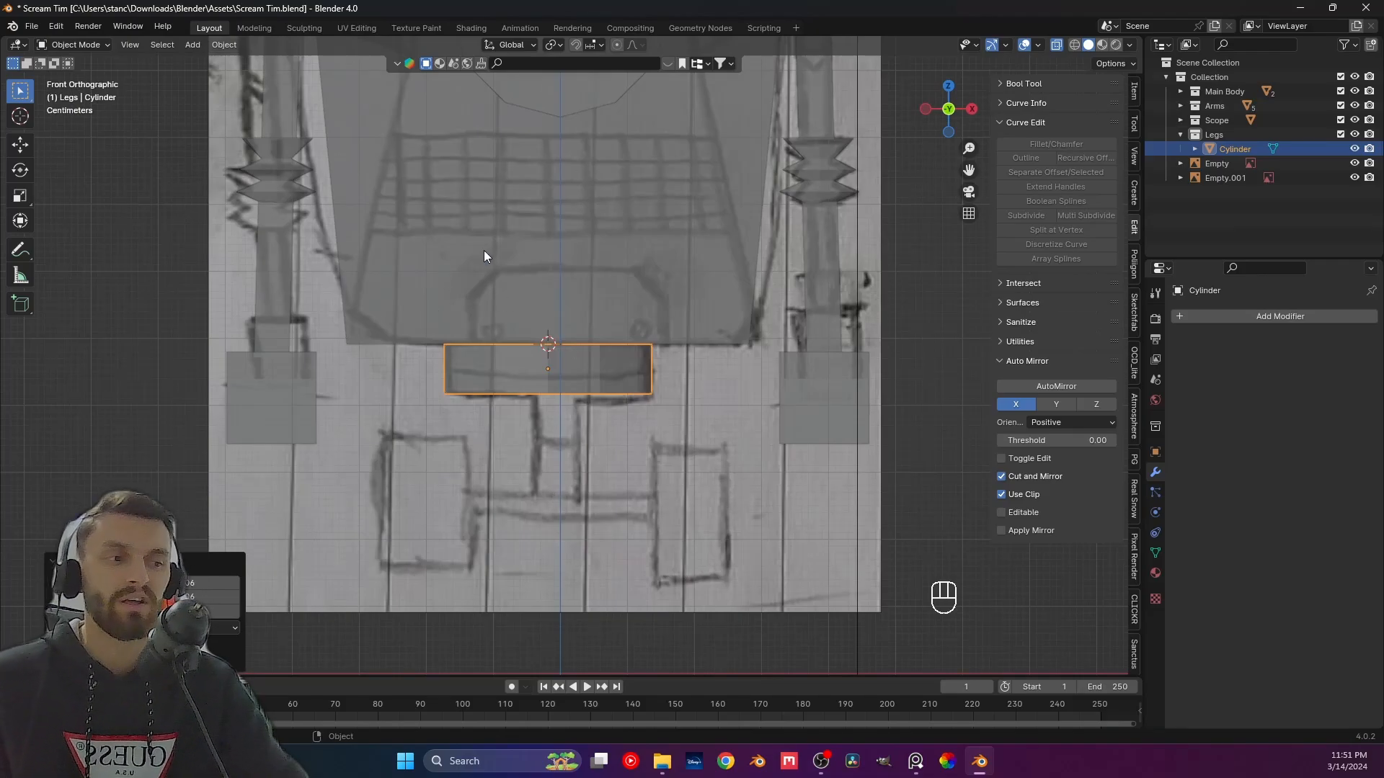
key(s)
key(x)
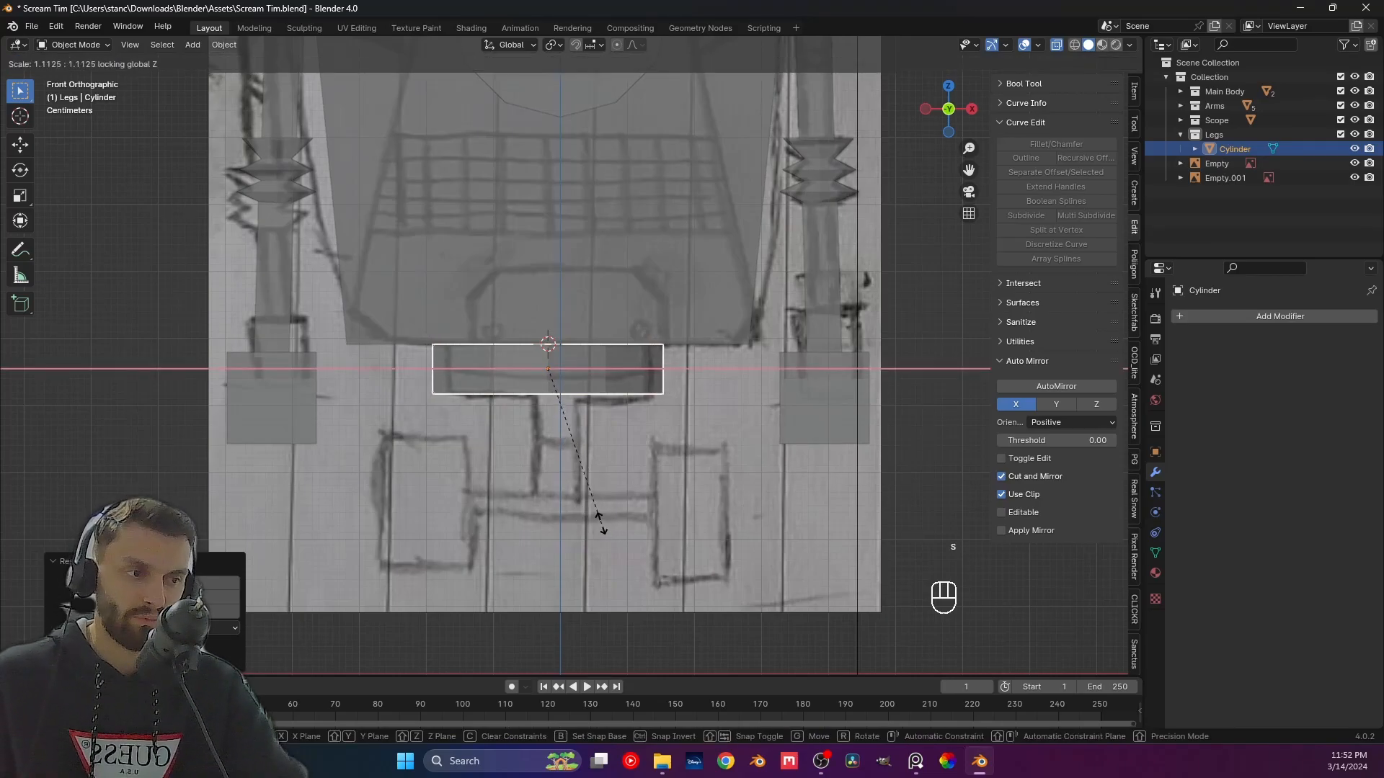
click(598, 519)
middle_drag(599, 519, 813, 490)
key(s)
key(shift+z)
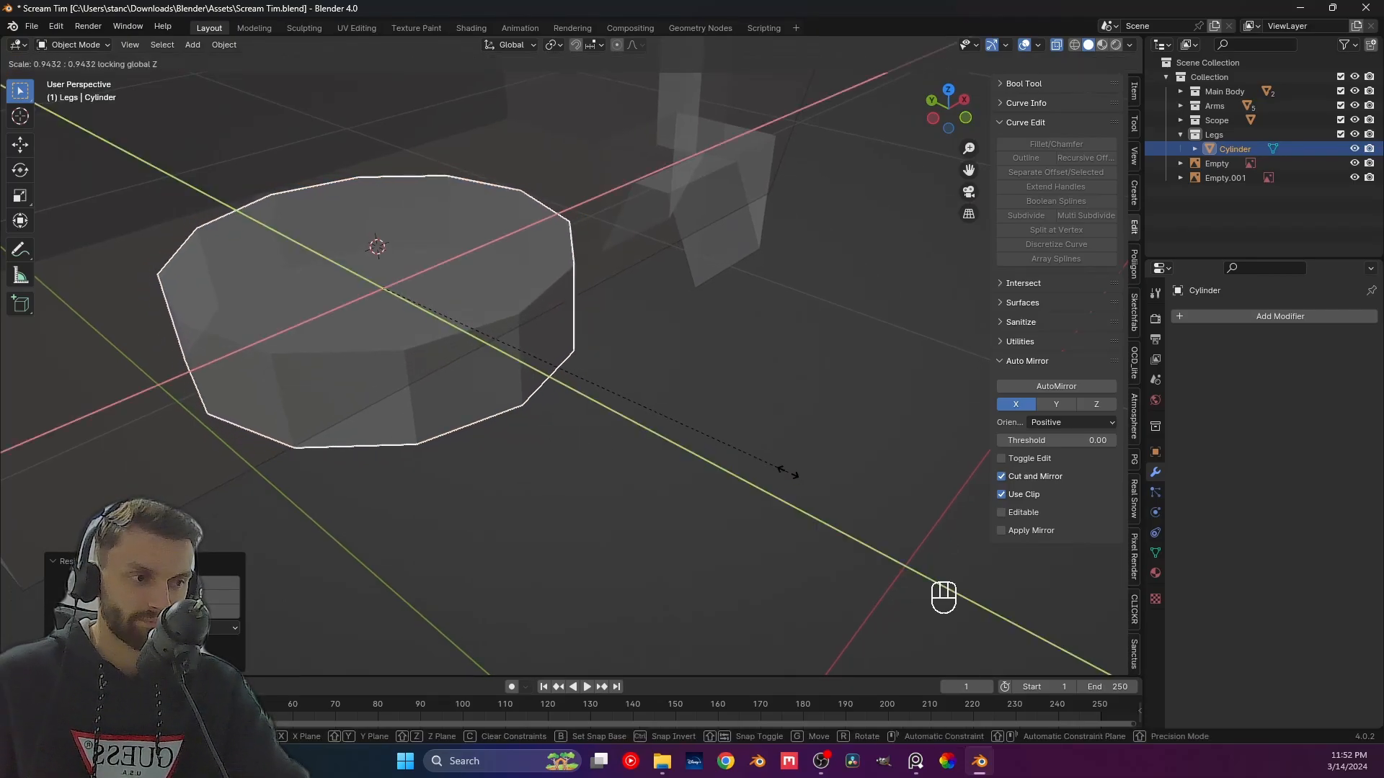
right_click(788, 473)
click(678, 450)
middle_drag(676, 449, 546, 322)
key(KP_1)
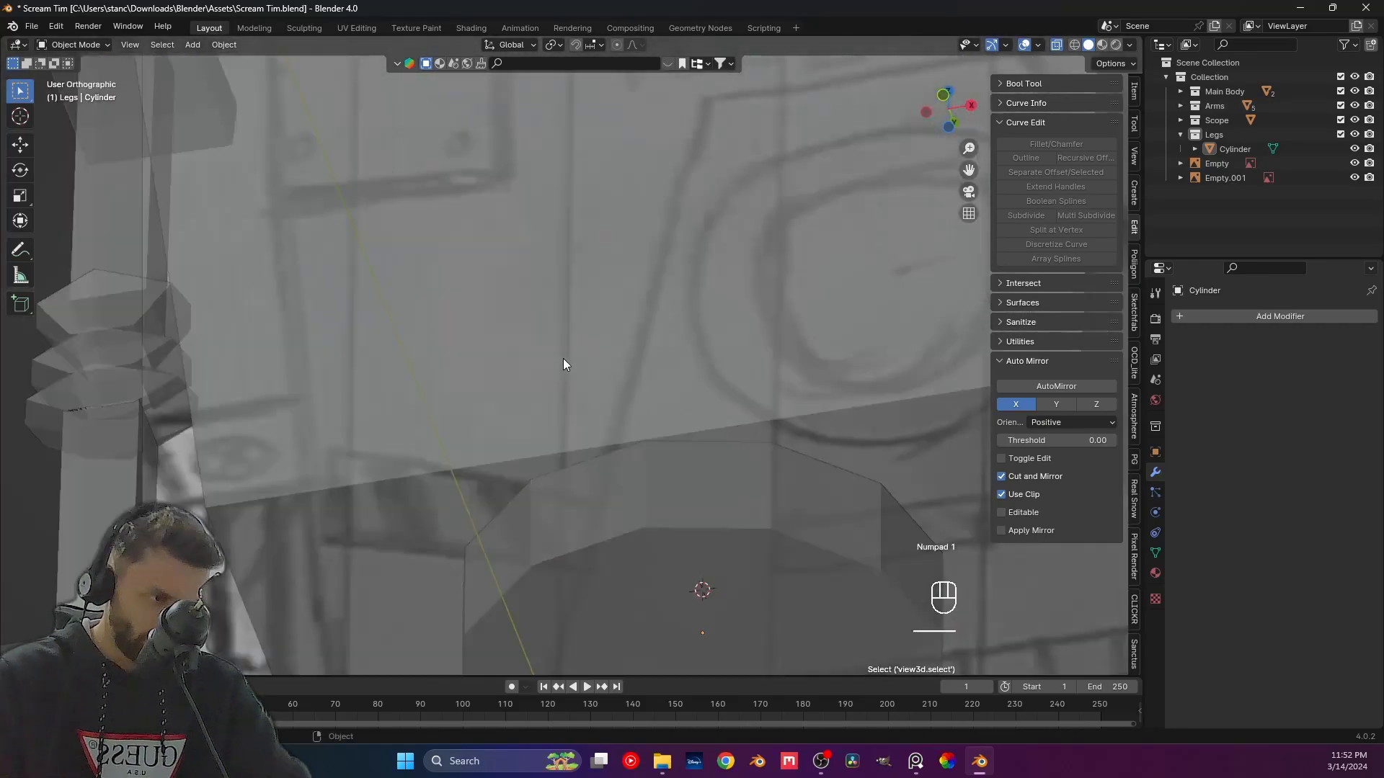
scroll(584, 393, down, 4)
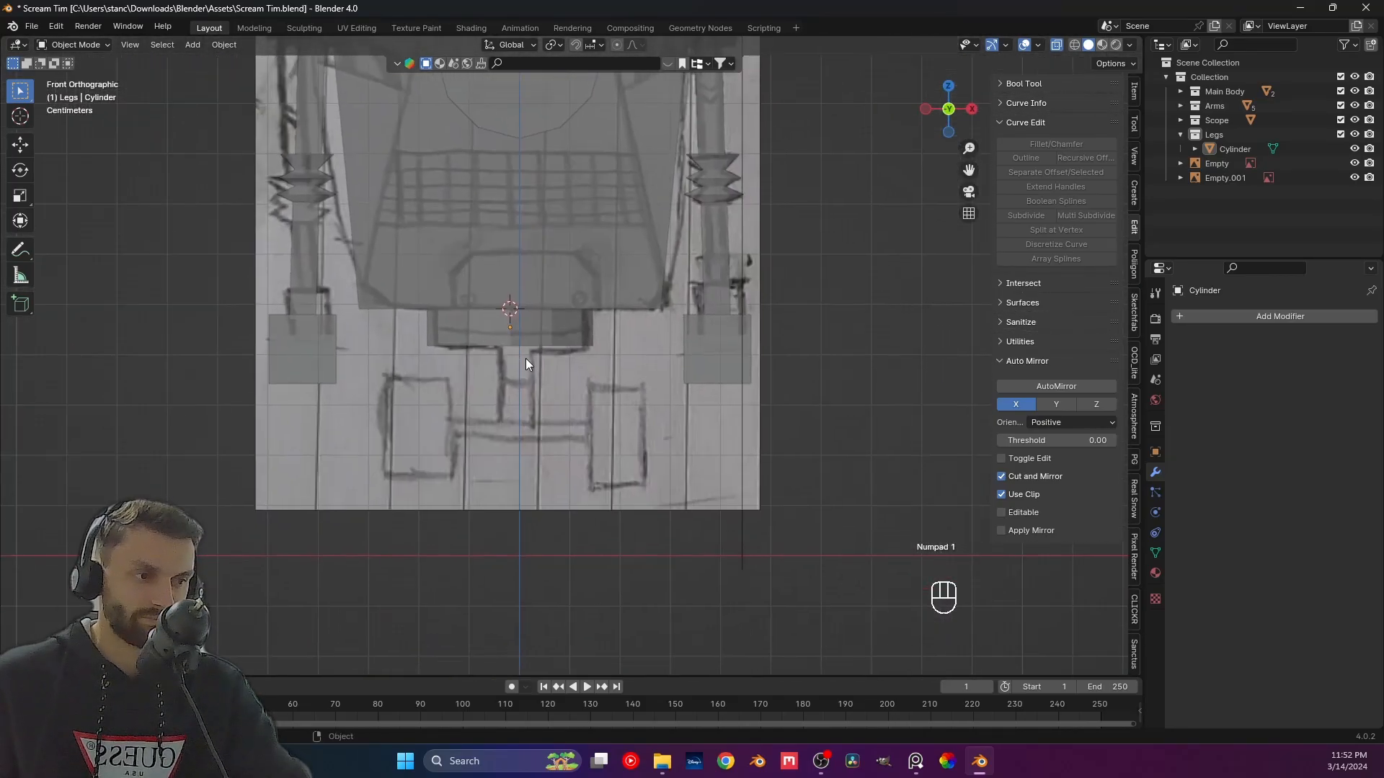
click(509, 345)
middle_drag(508, 340, 478, 435)
Move the body's lower front edge vertices along Y by about 0.045 m to match the outline in the side sketch.
click(498, 284)
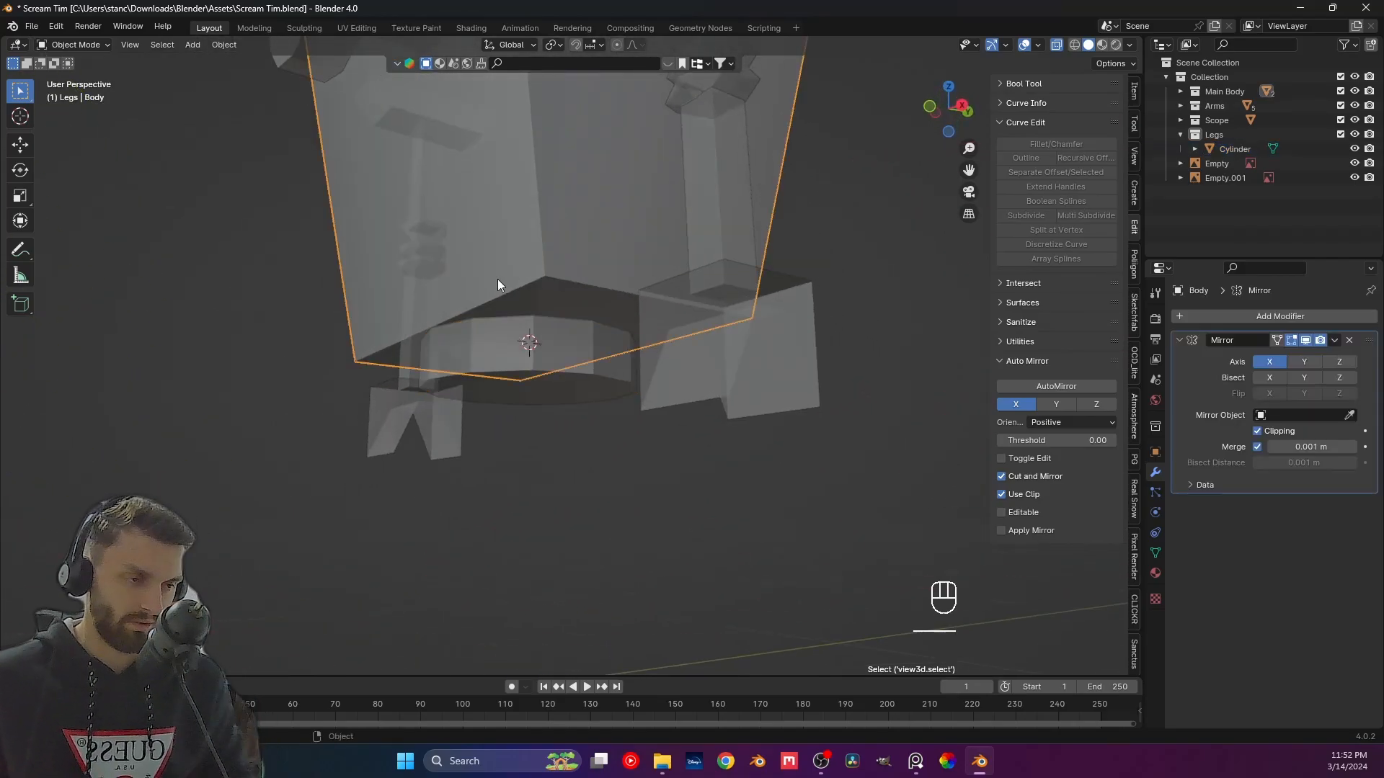
key(ctrl+KP_3)
scroll(501, 282, down, 2)
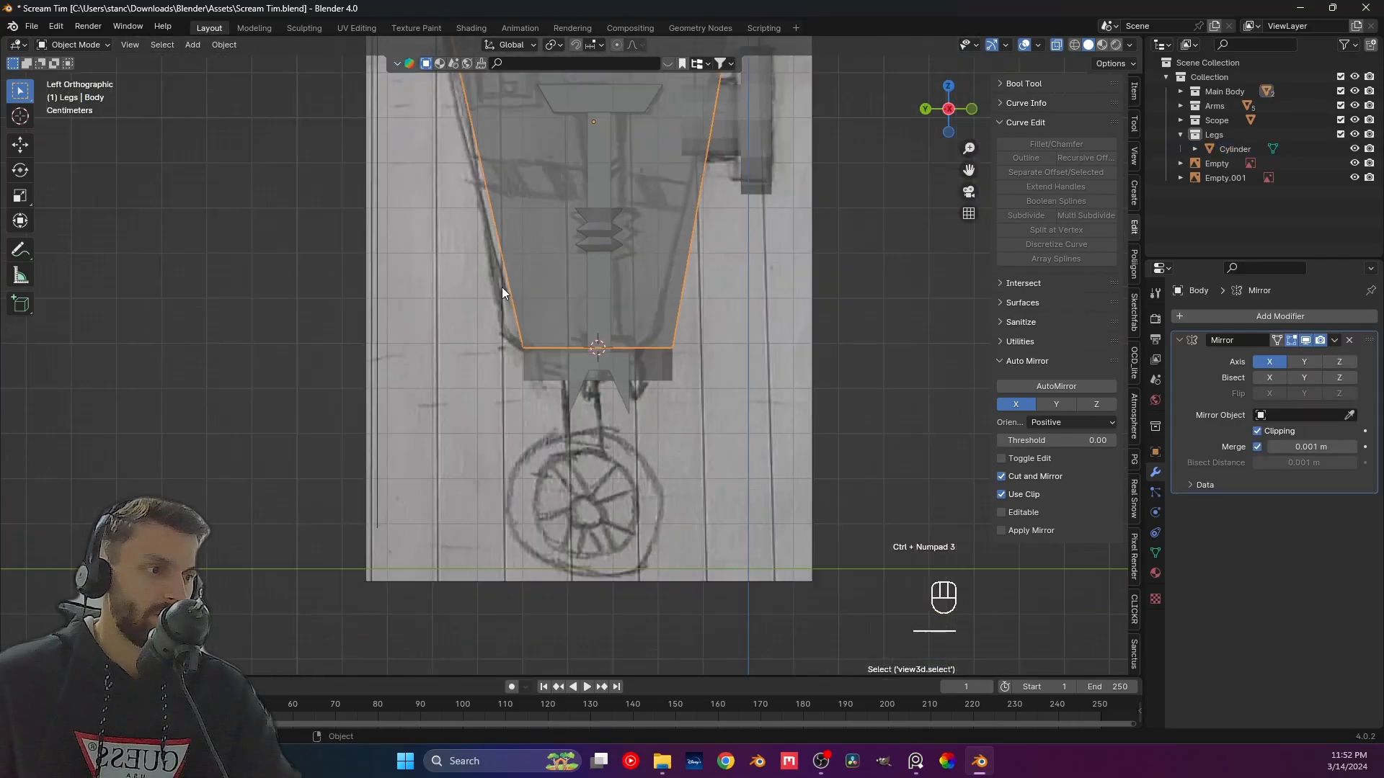
shift+middle_drag(531, 277, 464, 405)
key(Tab)
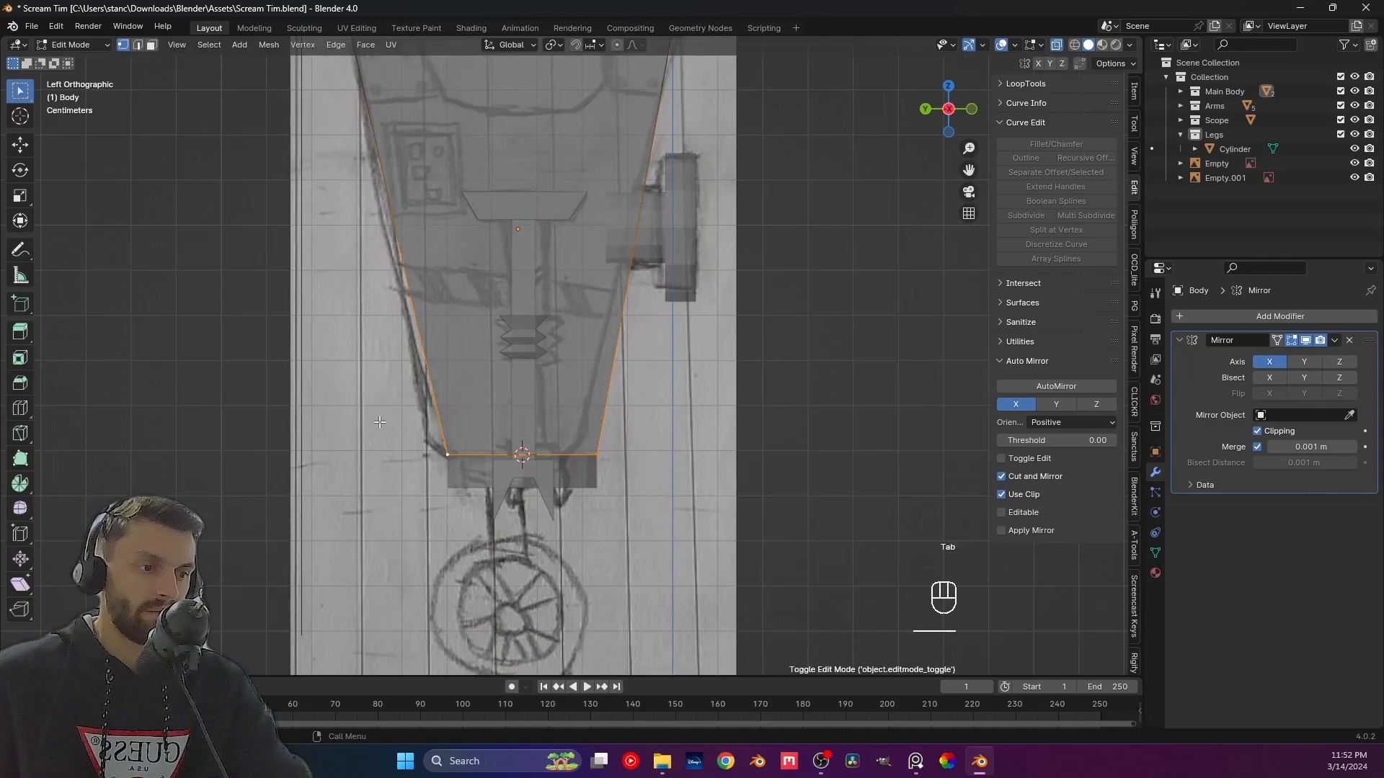
click(467, 480)
key(g)
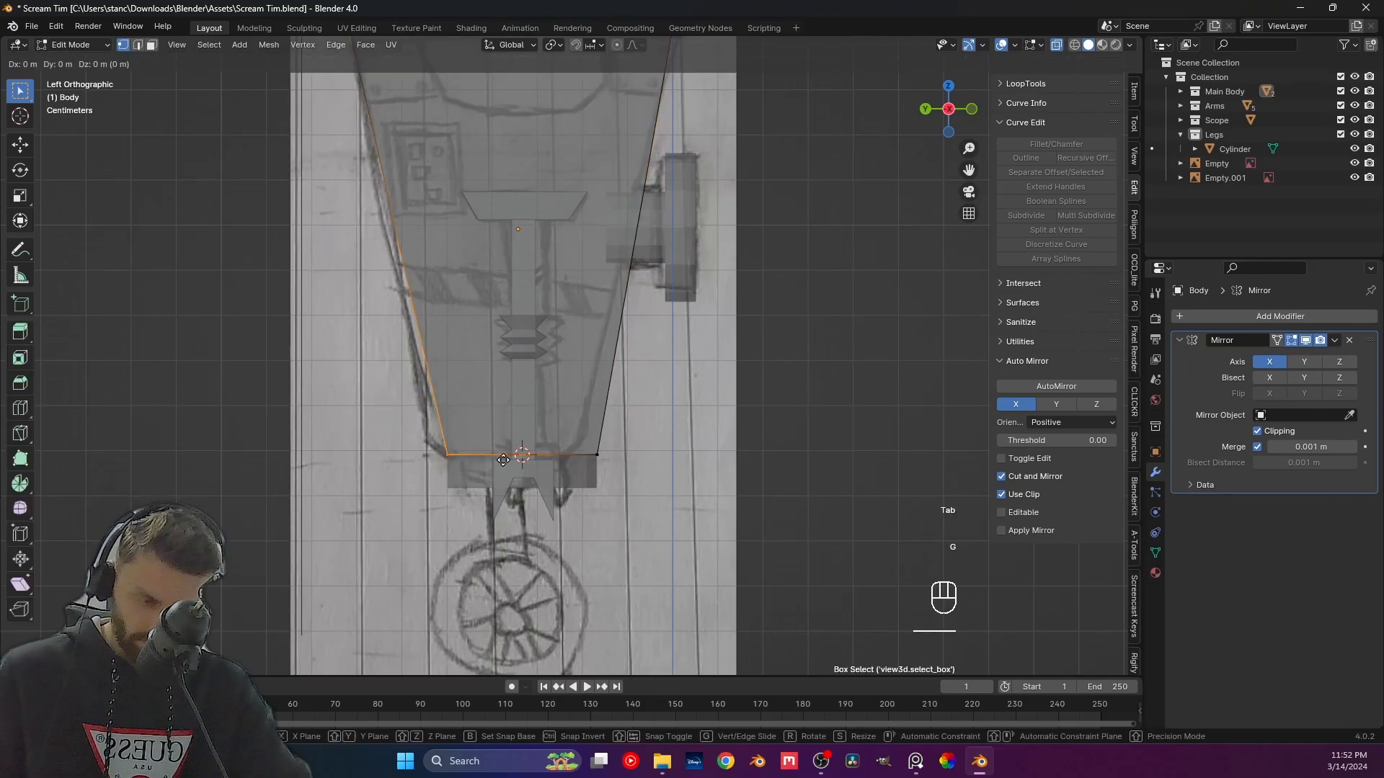
key(y)
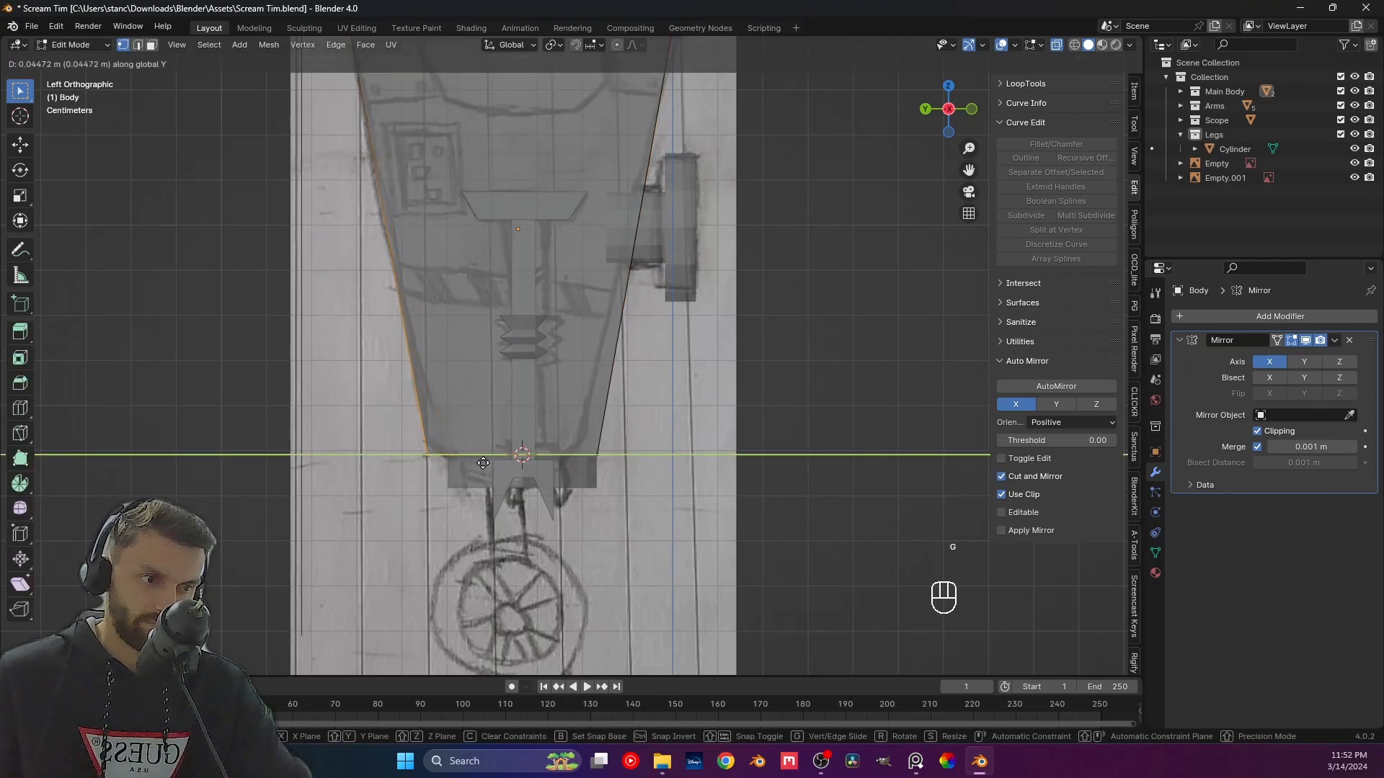
click(482, 464)
drag(579, 434, 637, 466)
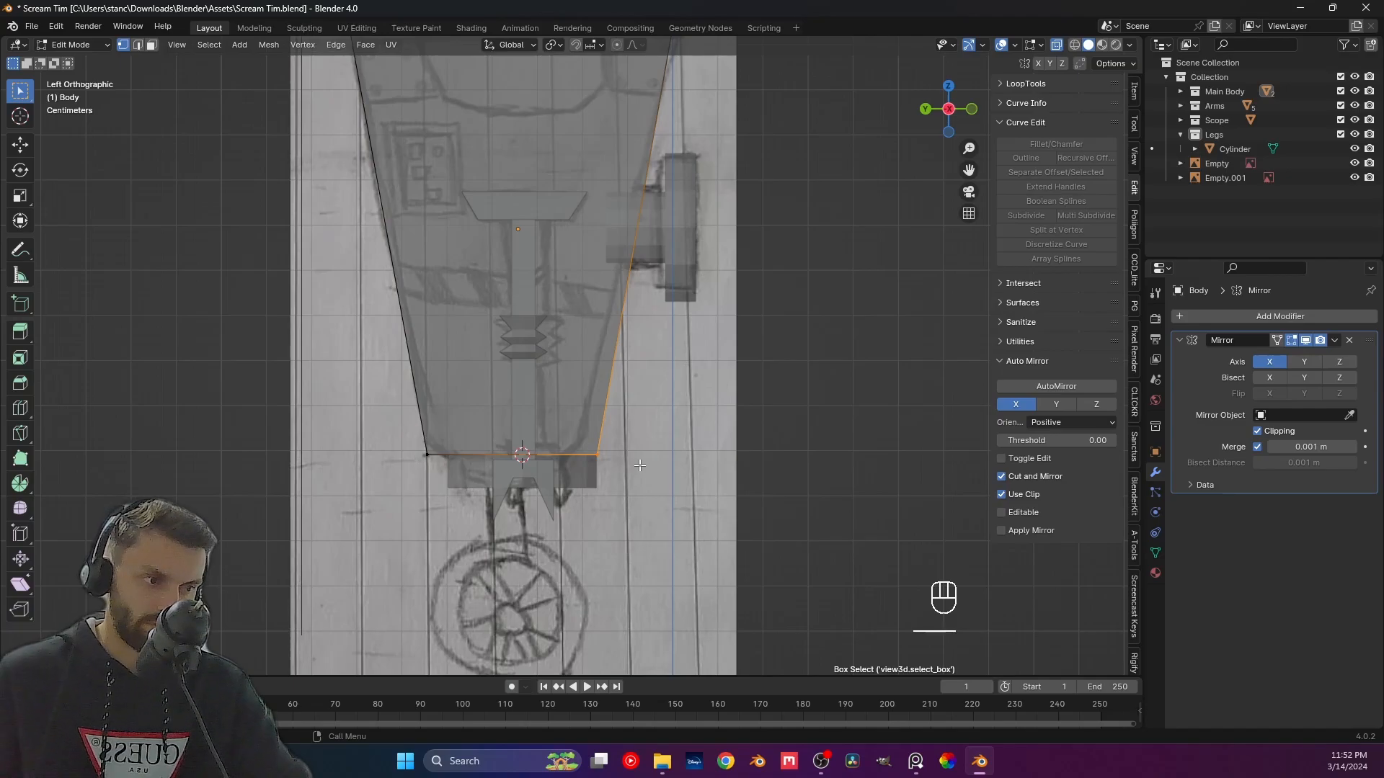
key(Tab)
Shift the base cylinder along Y by about 0.02 m to centre it under the body.
click(588, 483)
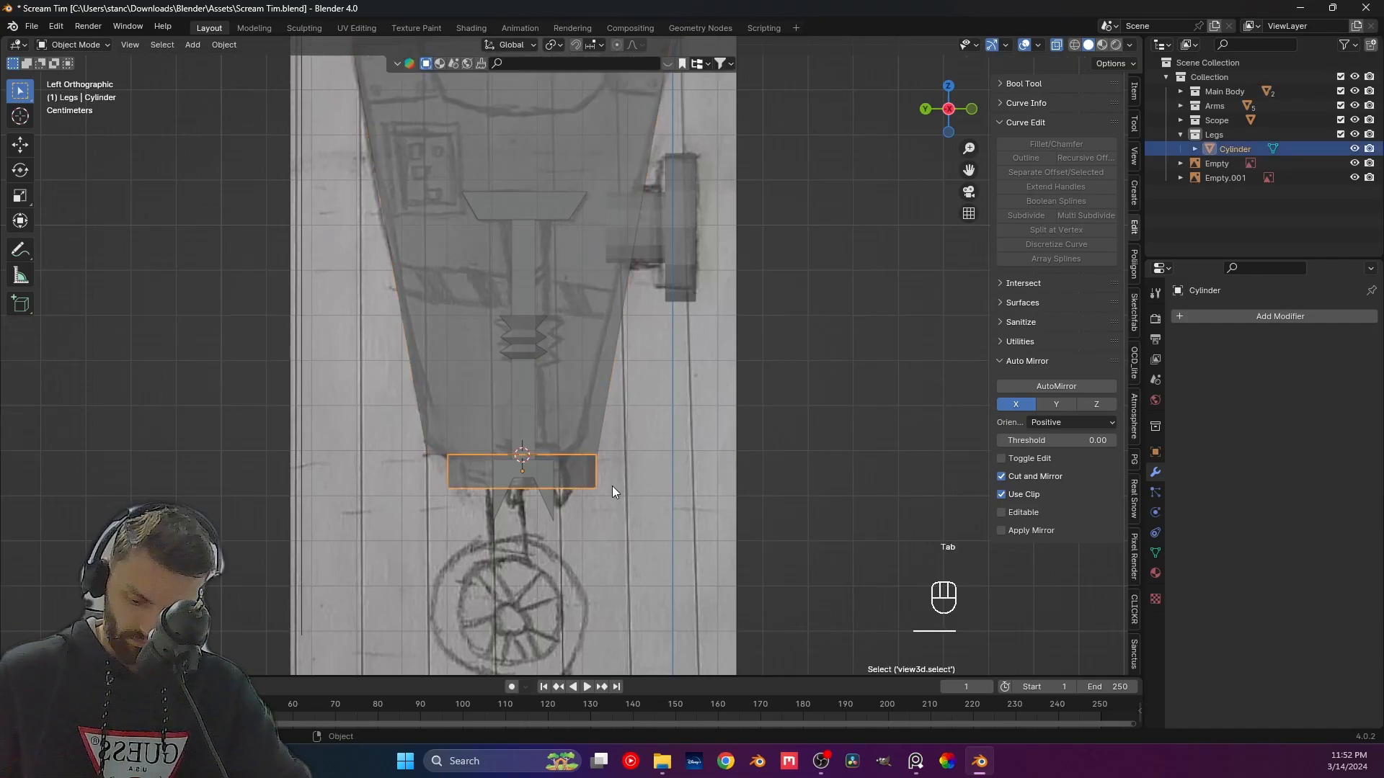
key(g)
key(y)
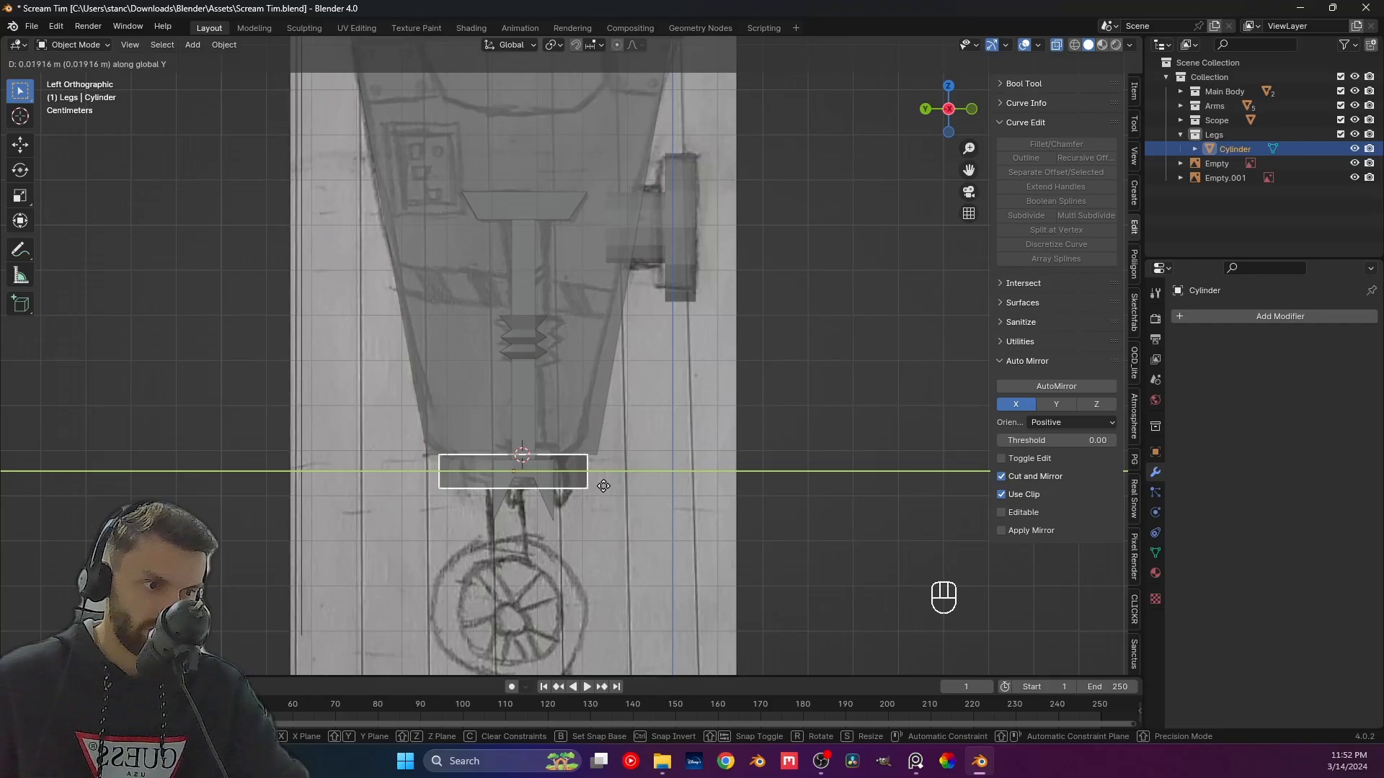
click(602, 486)
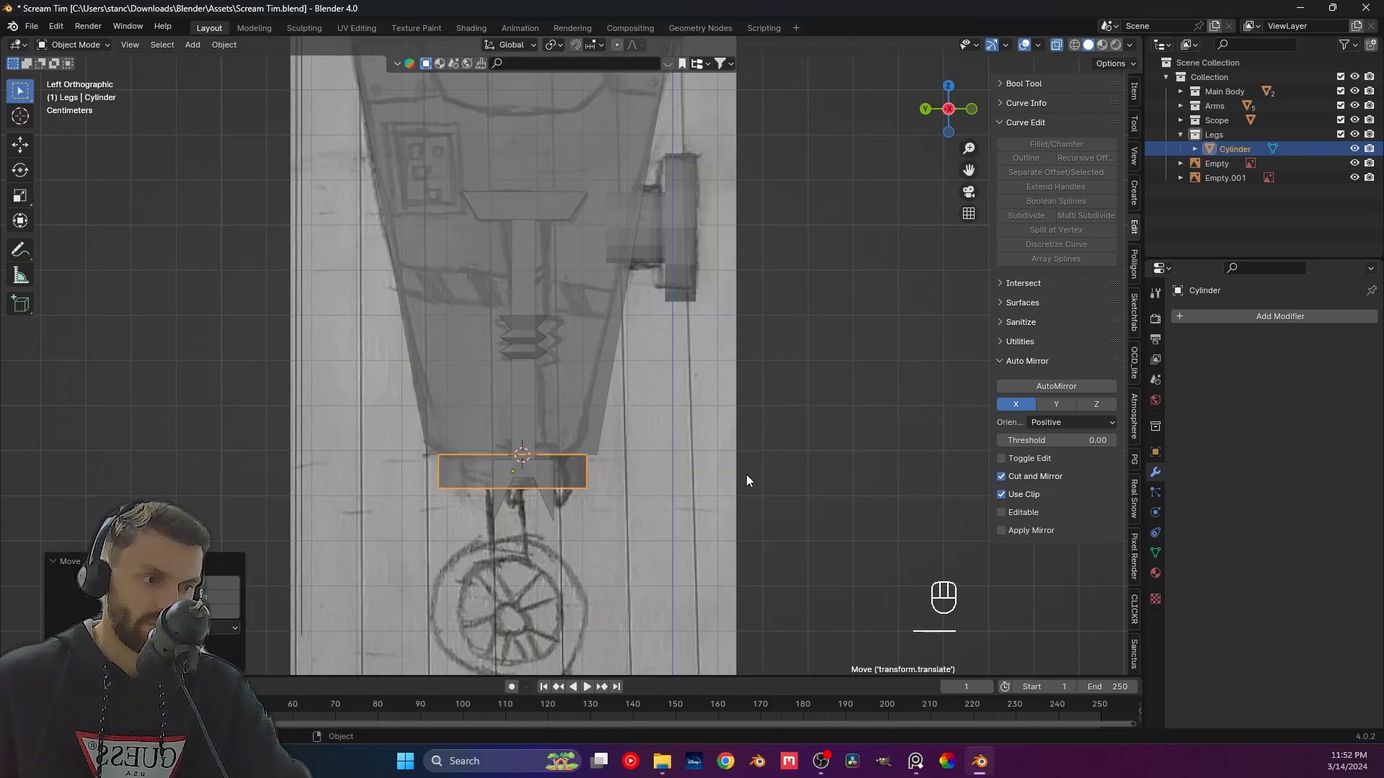
click(819, 412)
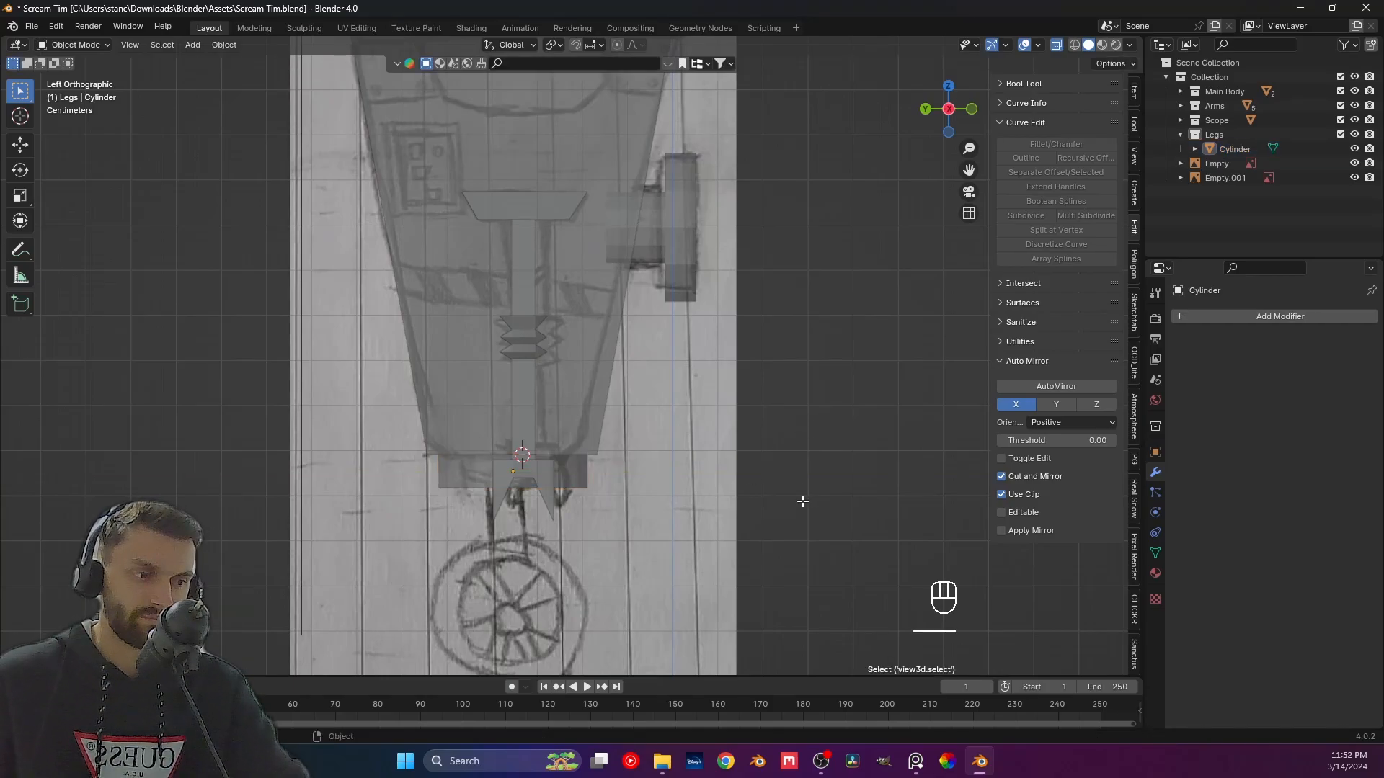
Snap the 3D cursor to the midpoint of the body's two bottom vertices on the mirror centreline.
key(Tab)
key(Tab)
key(KP_5)
middle_drag(702, 460, 537, 397)
shift+click(568, 481)
key(Tab)
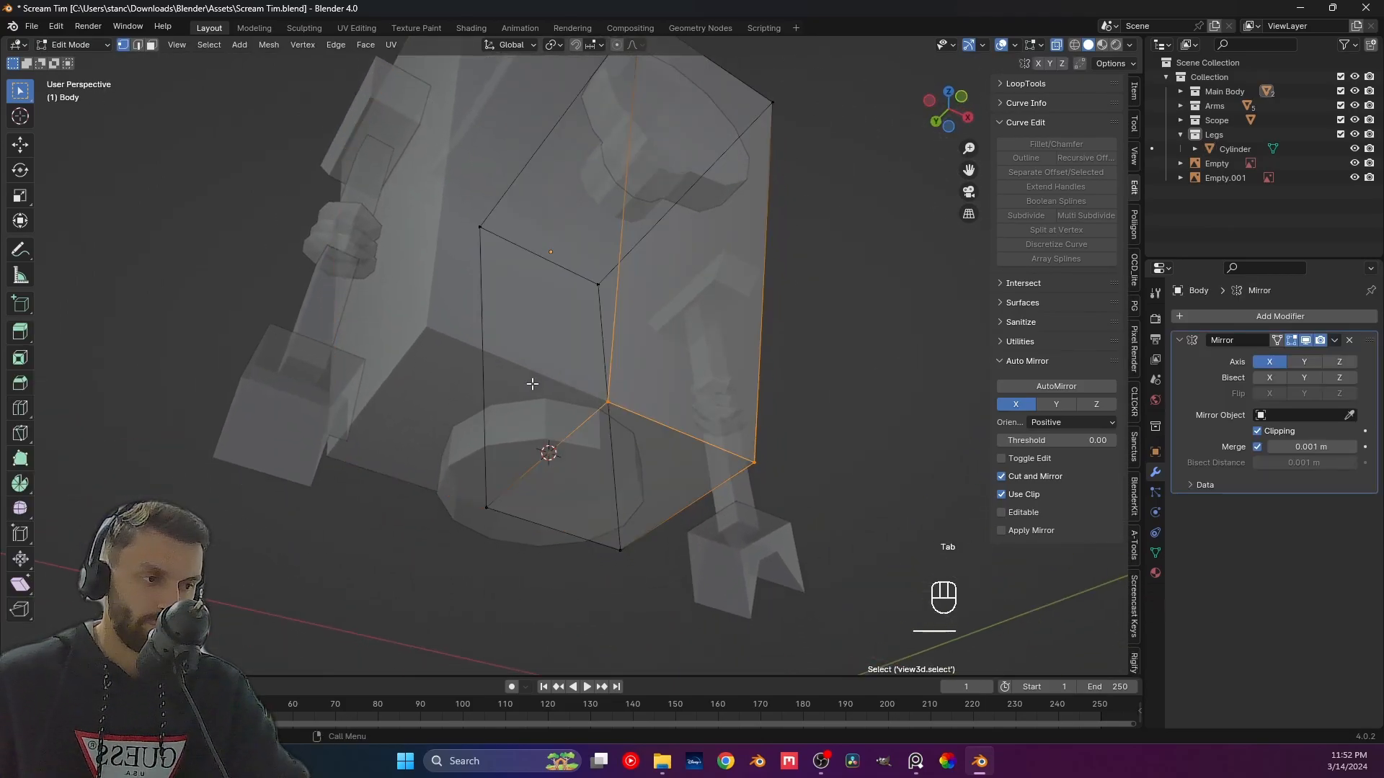
shift+click(499, 506)
key(shift+s)
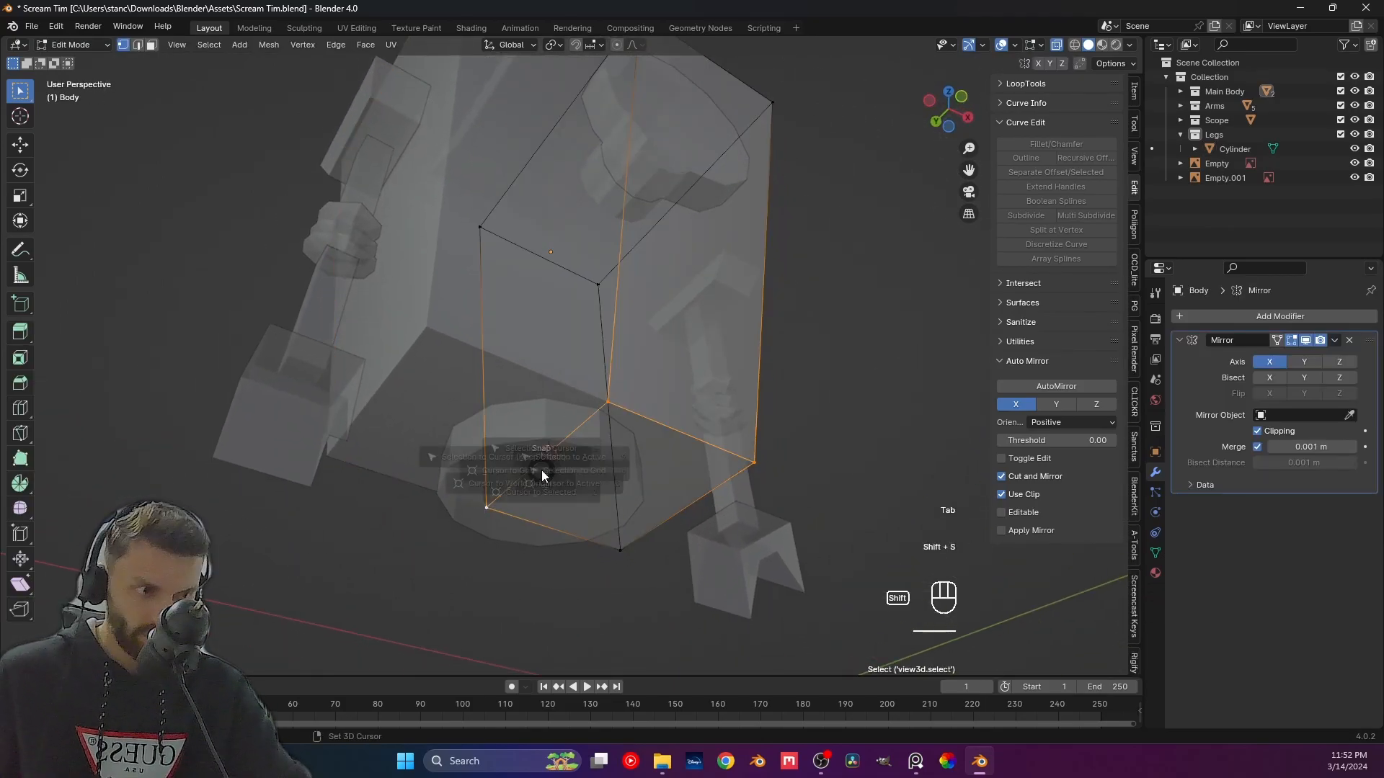
click(545, 552)
middle_drag(545, 551, 546, 535)
shift+click(546, 533)
key(shift+s)
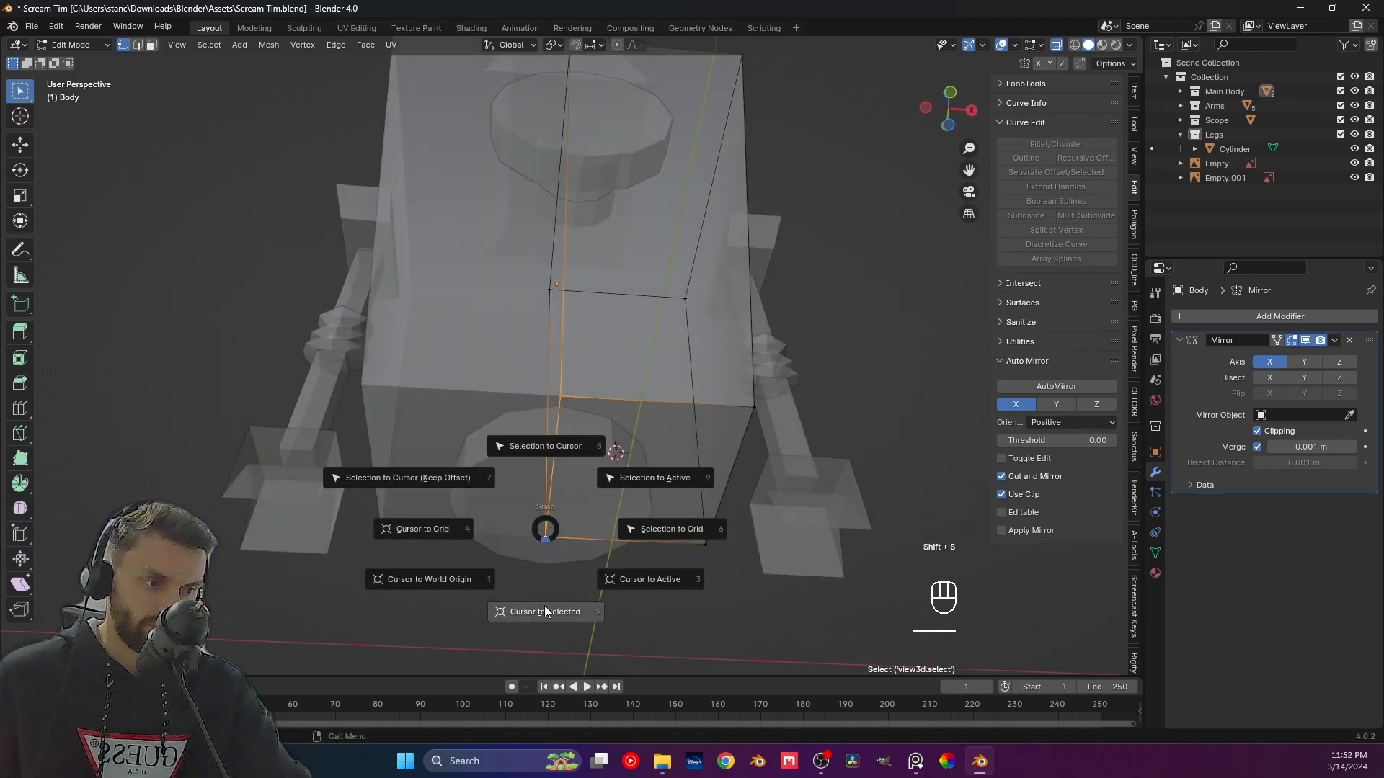
click(544, 606)
key(Tab)
Snap the base cylinder to the 3D cursor and lower it along Z by about 0.035 m until its top meets the body's underside.
middle_drag(543, 605, 591, 568)
click(574, 530)
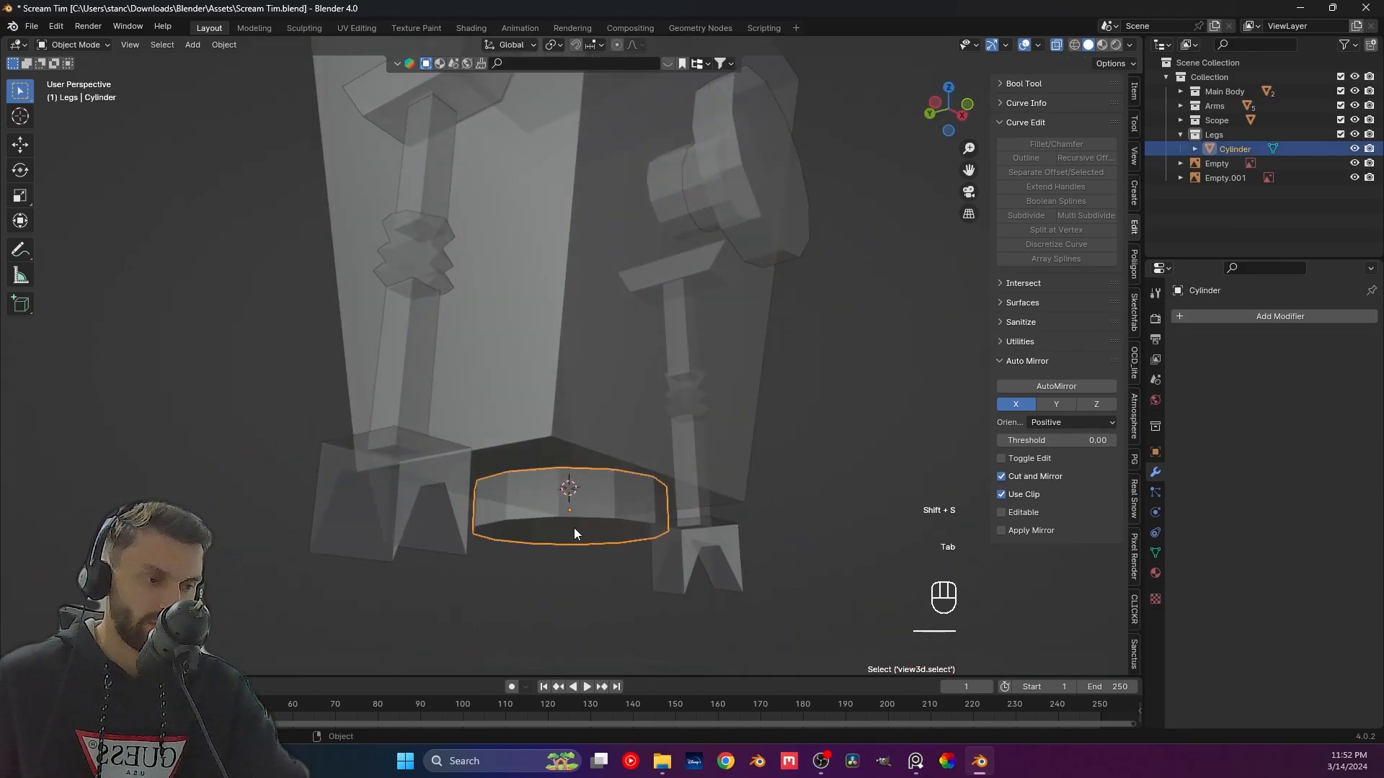
key(shift+s)
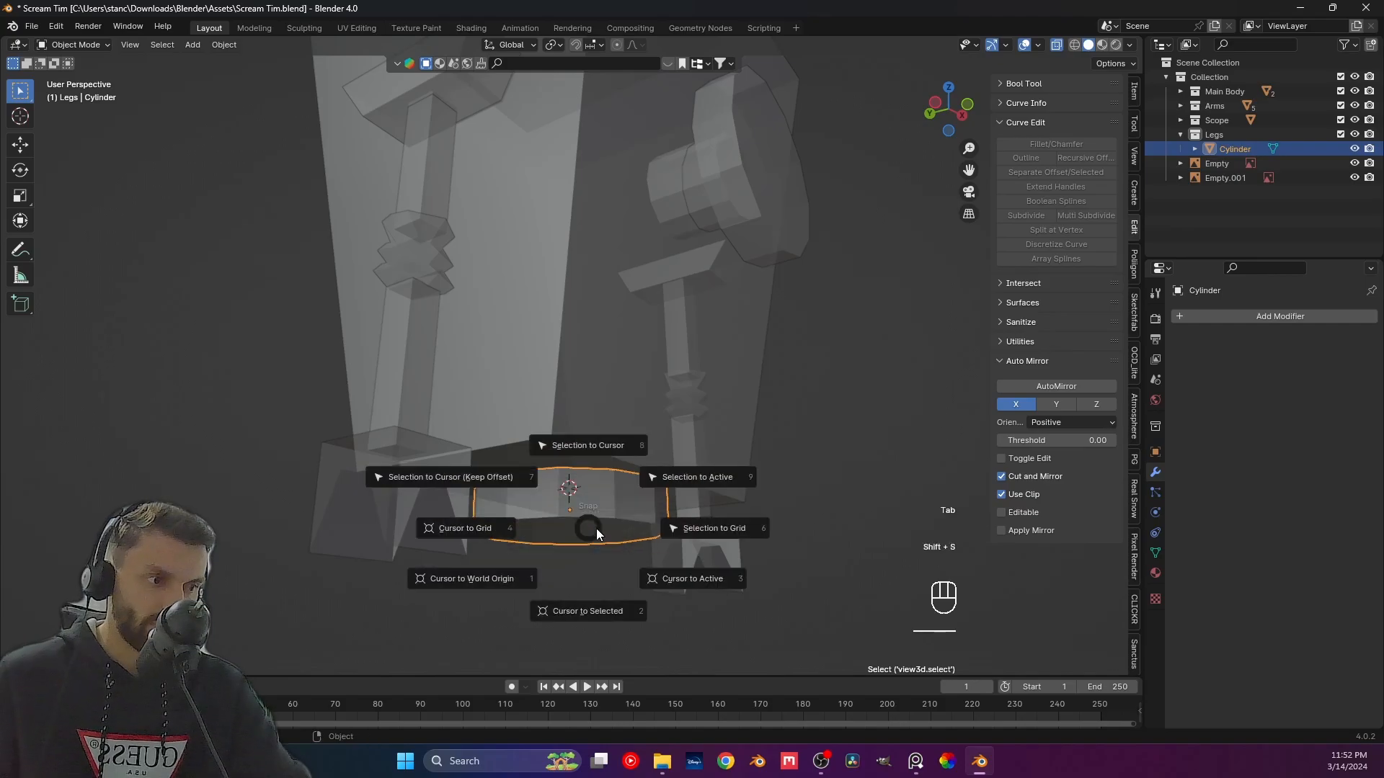
click(586, 444)
mouse_move(591, 568)
middle_down()
mouse_move(632, 571)
mouse_move(567, 572)
middle_up()
key(KP_1)
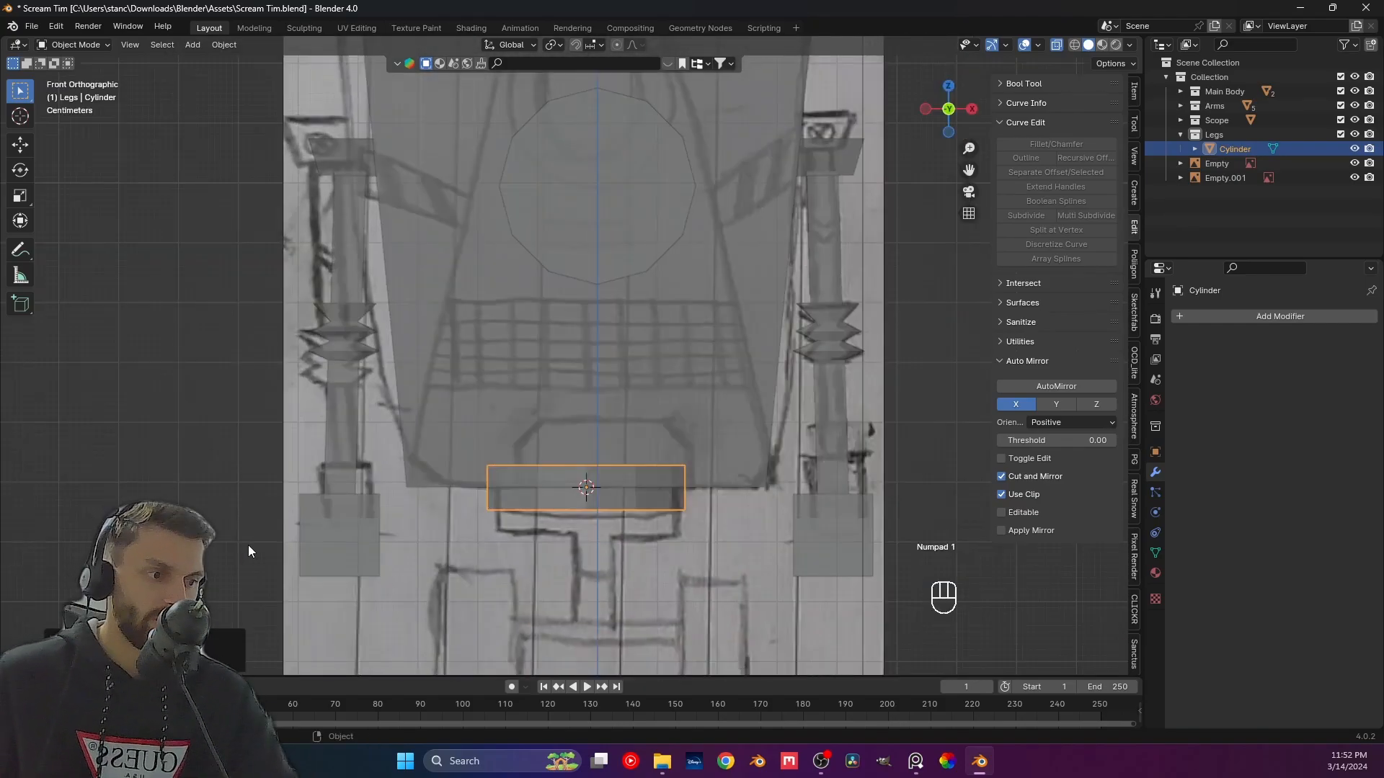
key(g)
key(z)
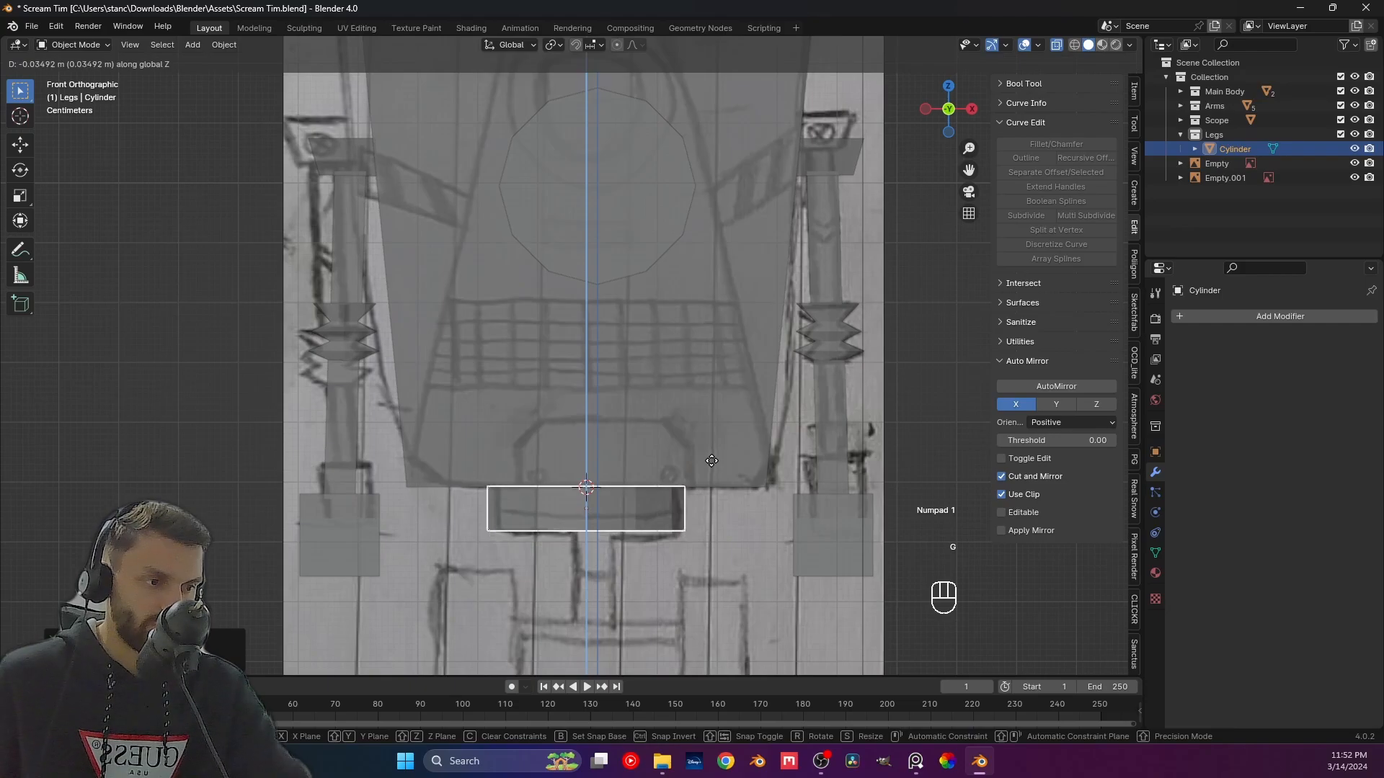
click(712, 467)
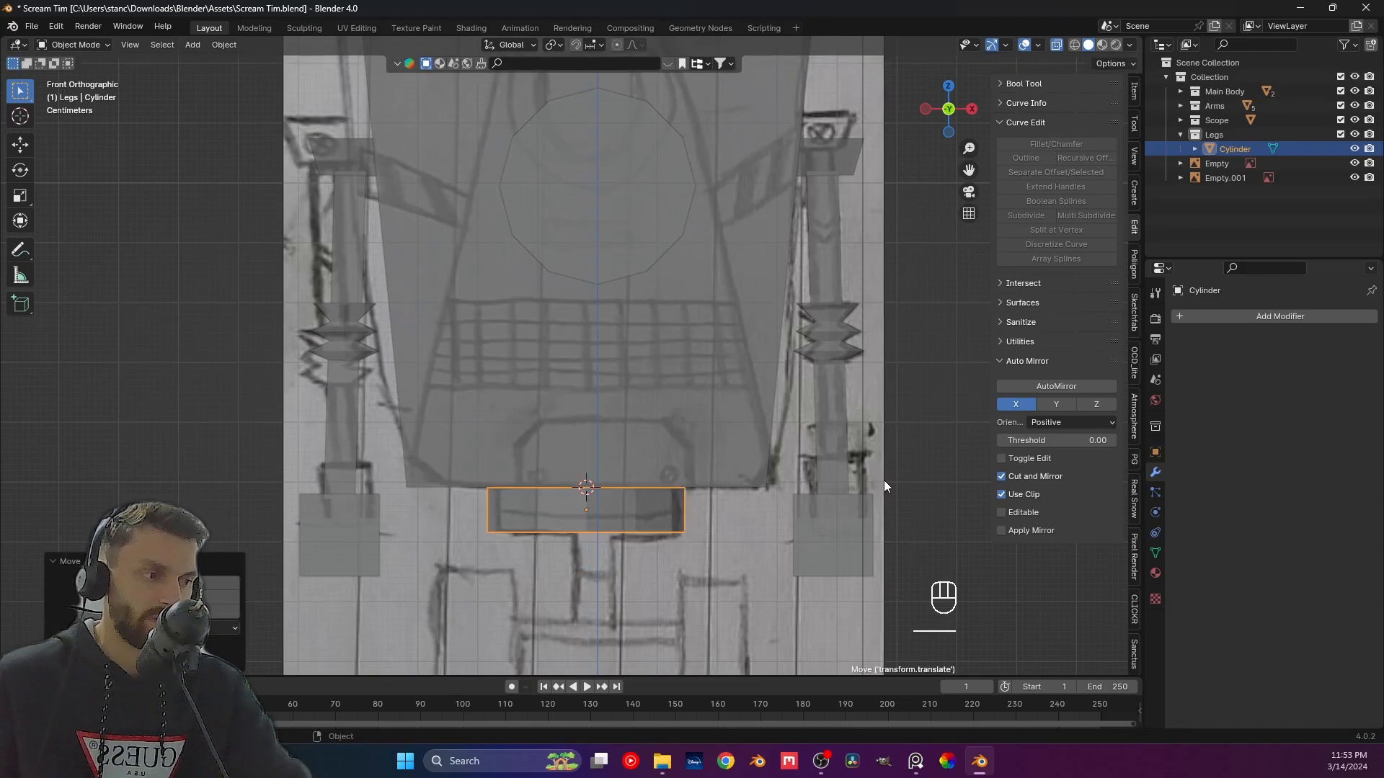
Rename the cylinder in the Legs collection as SupportBody.
click(1235, 148)
double_click(1235, 149)
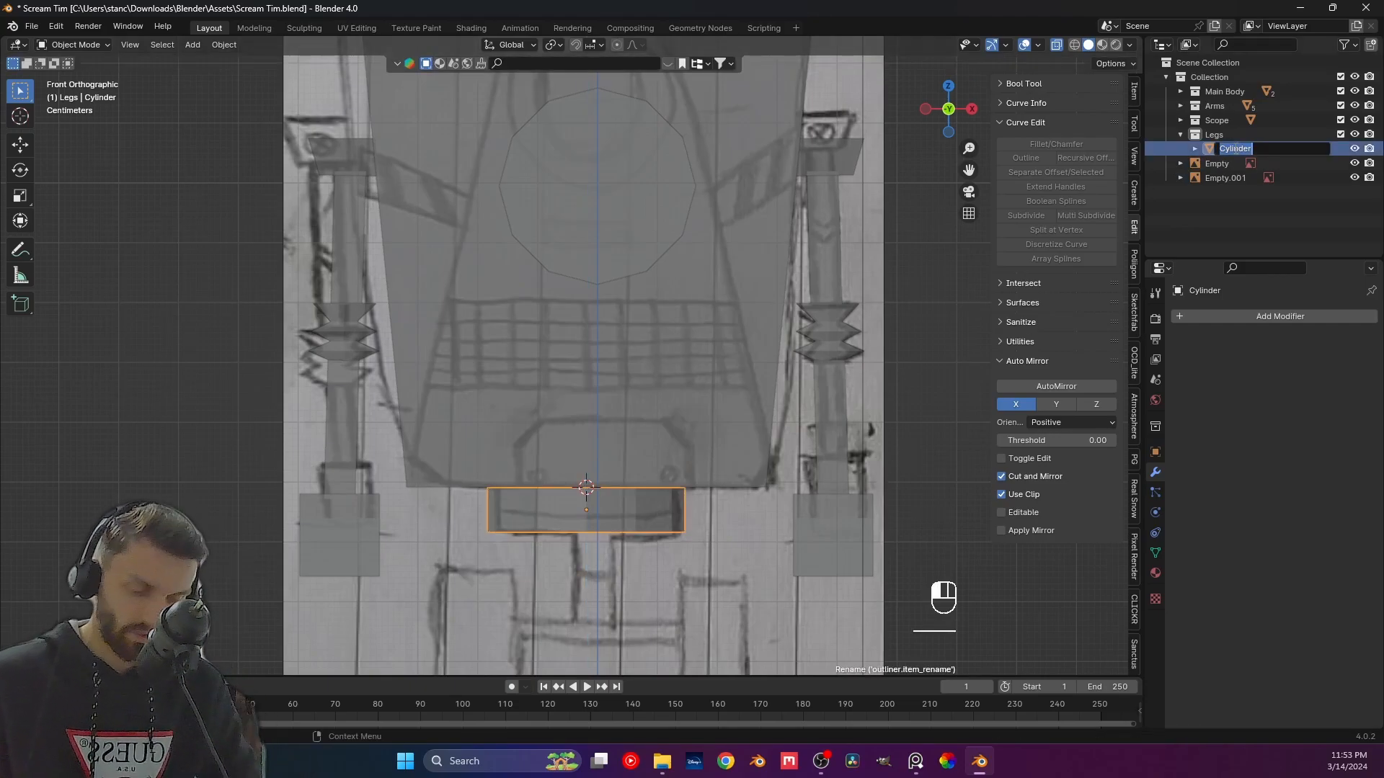
text(Su)
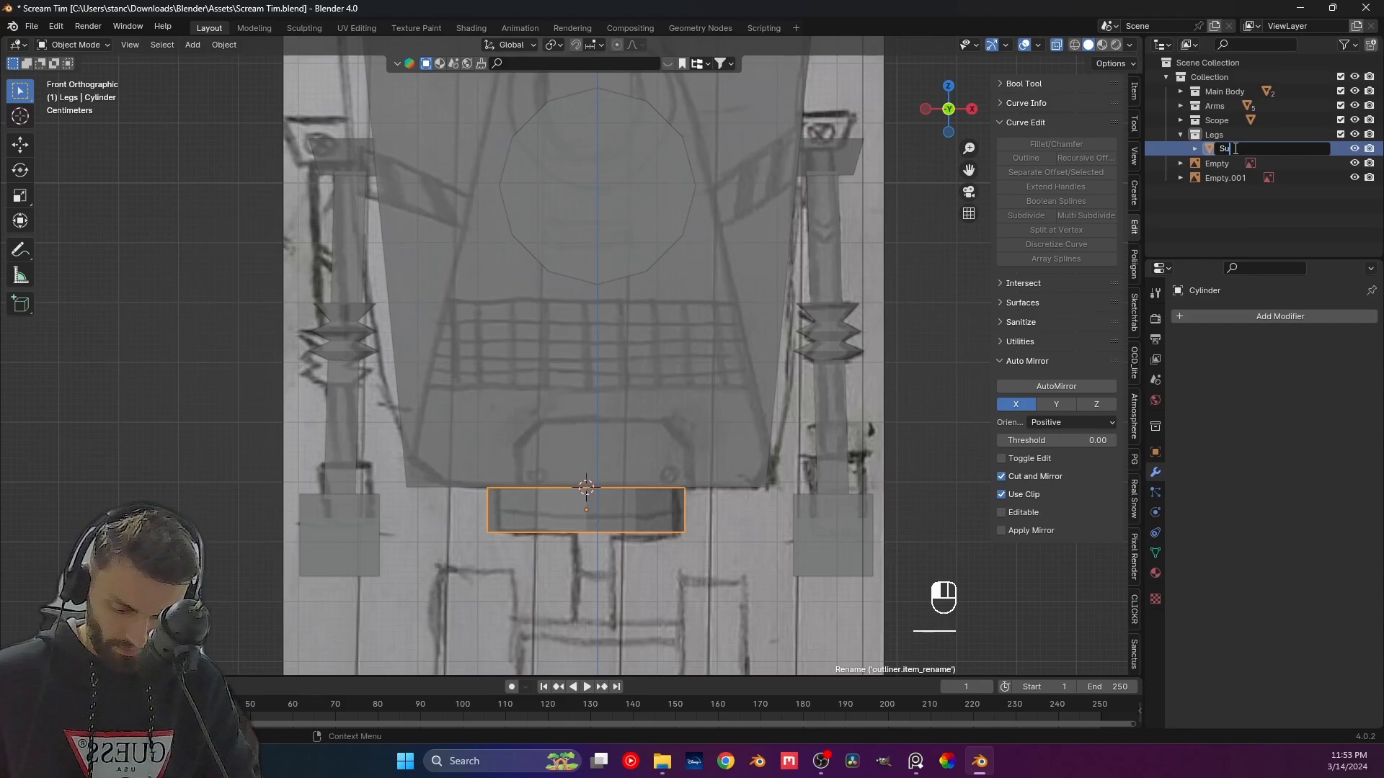
text(pportBody)
key(Return)
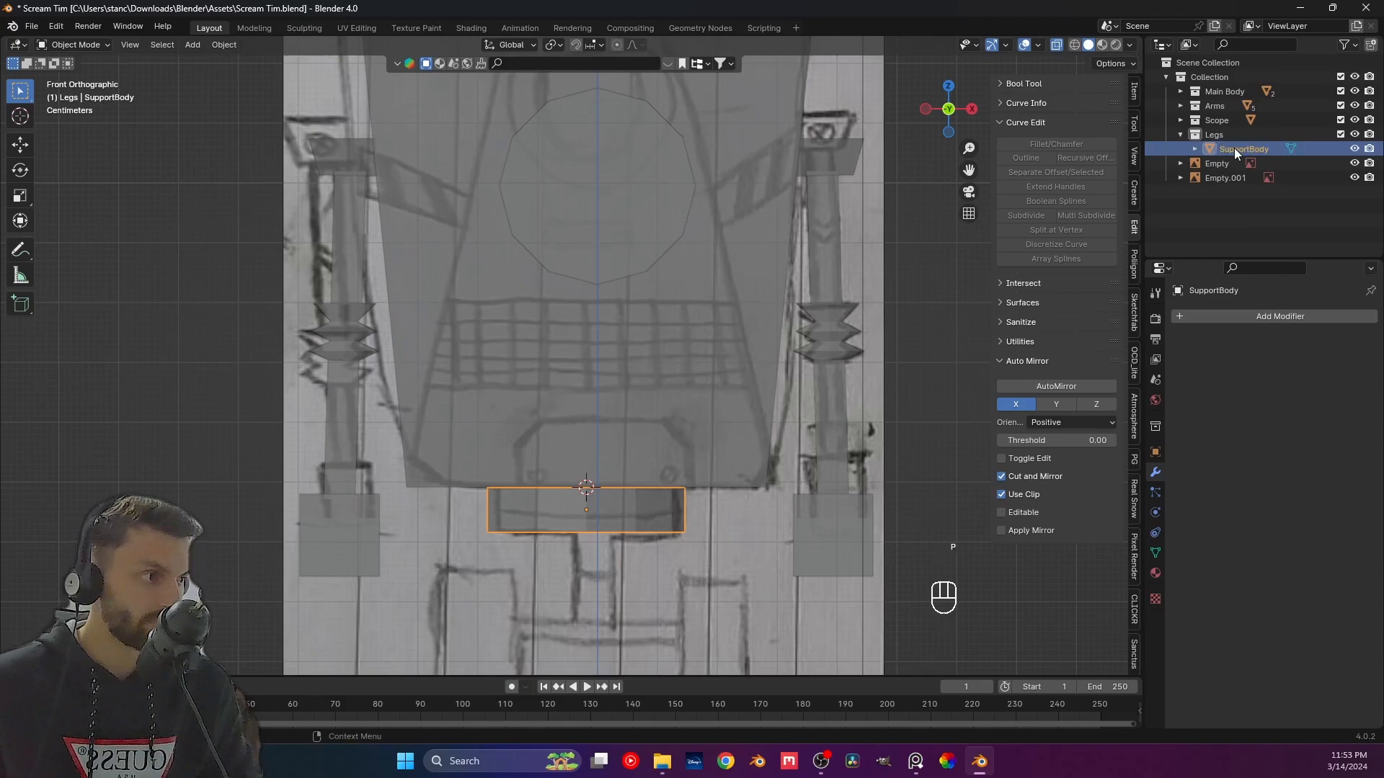
Raise the bottom vertices of SupportBody along Z by about 0.03 m to match the upper line of the sketched base plate.
click(177, 357)
shift+middle_drag(605, 517, 517, 392)
click(519, 392)
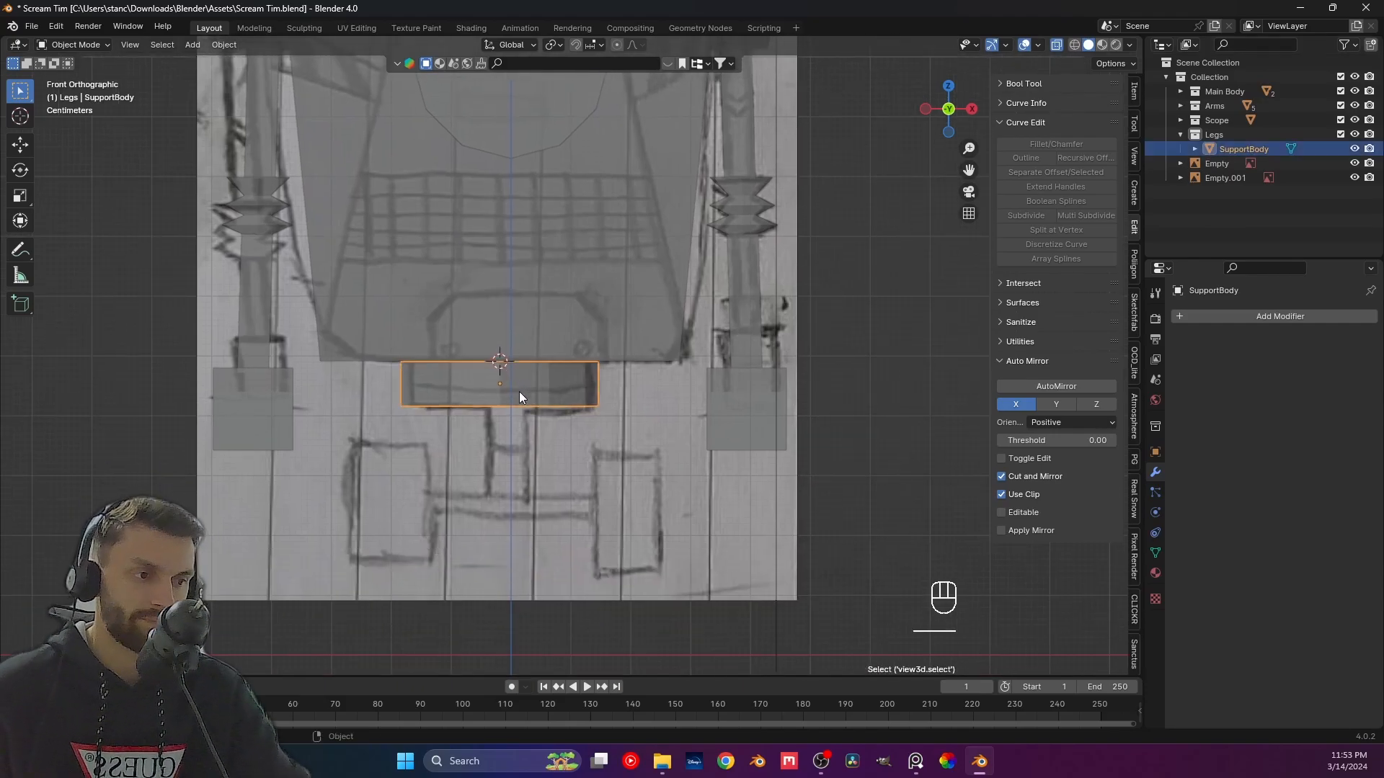
scroll(513, 395, up, 1)
scroll(496, 408, up, 1)
scroll(518, 396, up, 1)
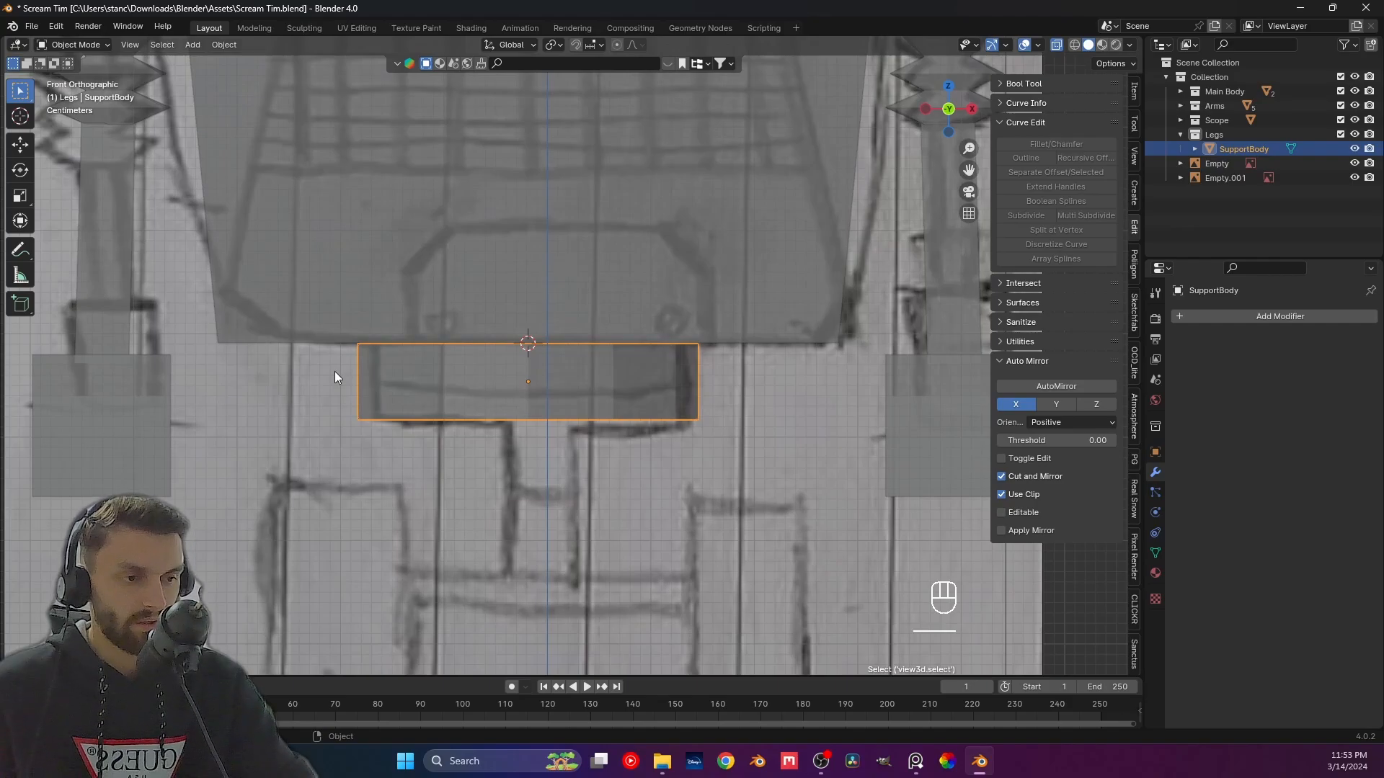
key(Tab)
drag(289, 394, 747, 491)
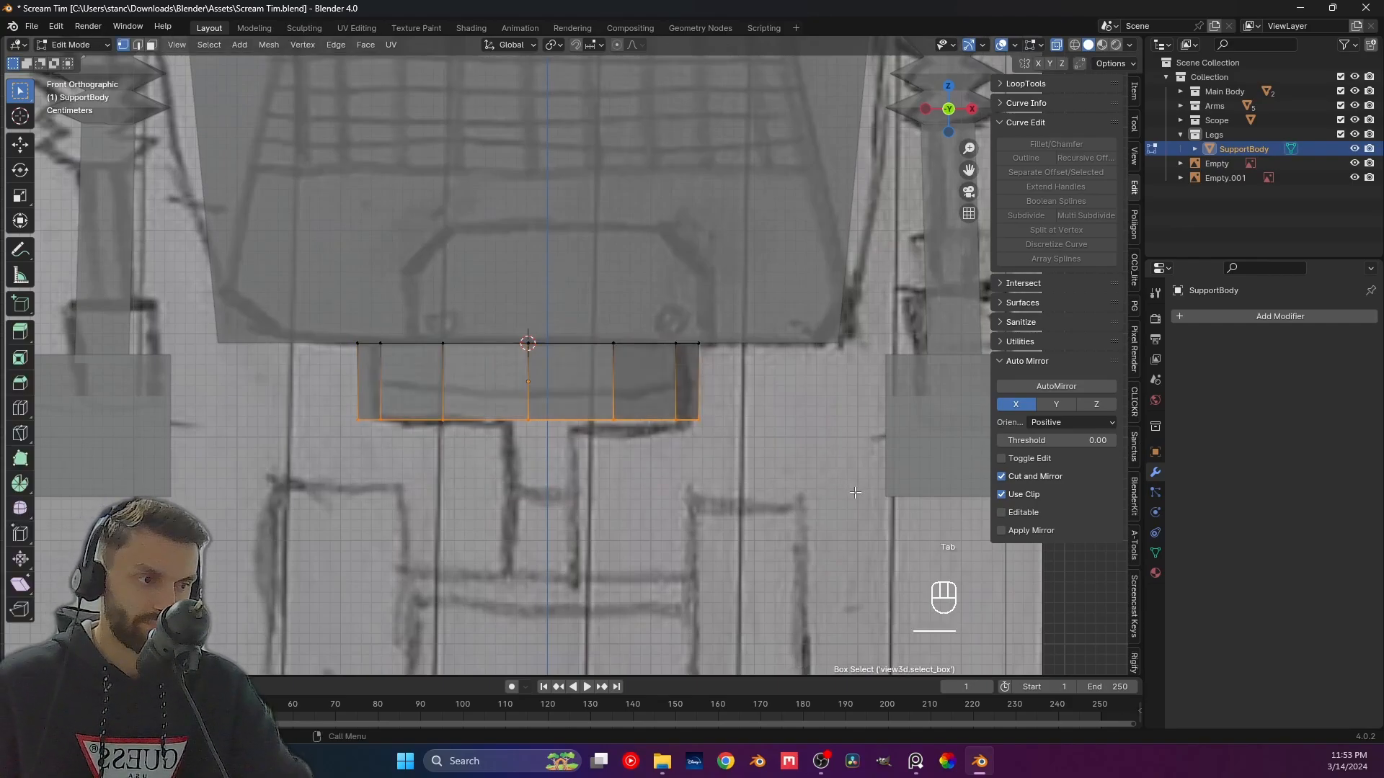
key(g)
key(z)
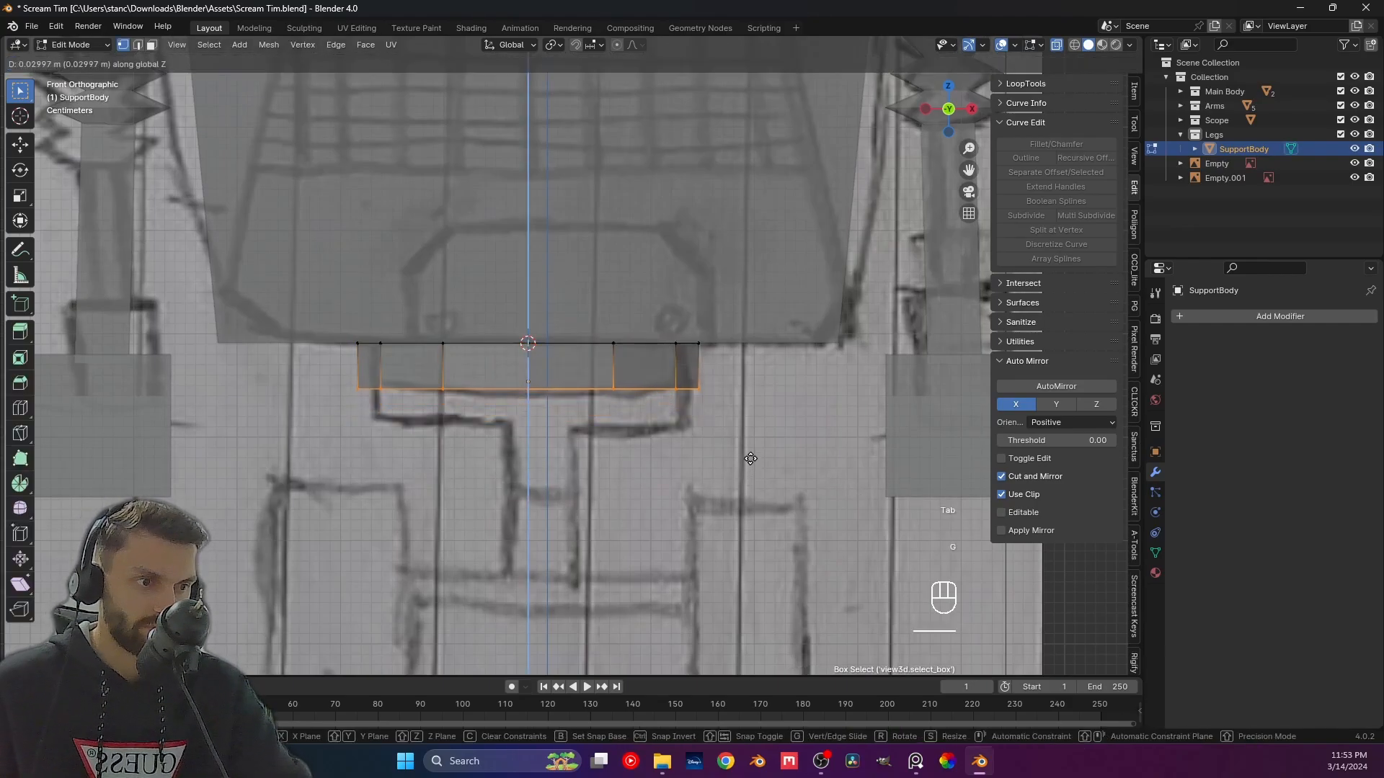
click(750, 459)
key(Tab)
click(680, 357)
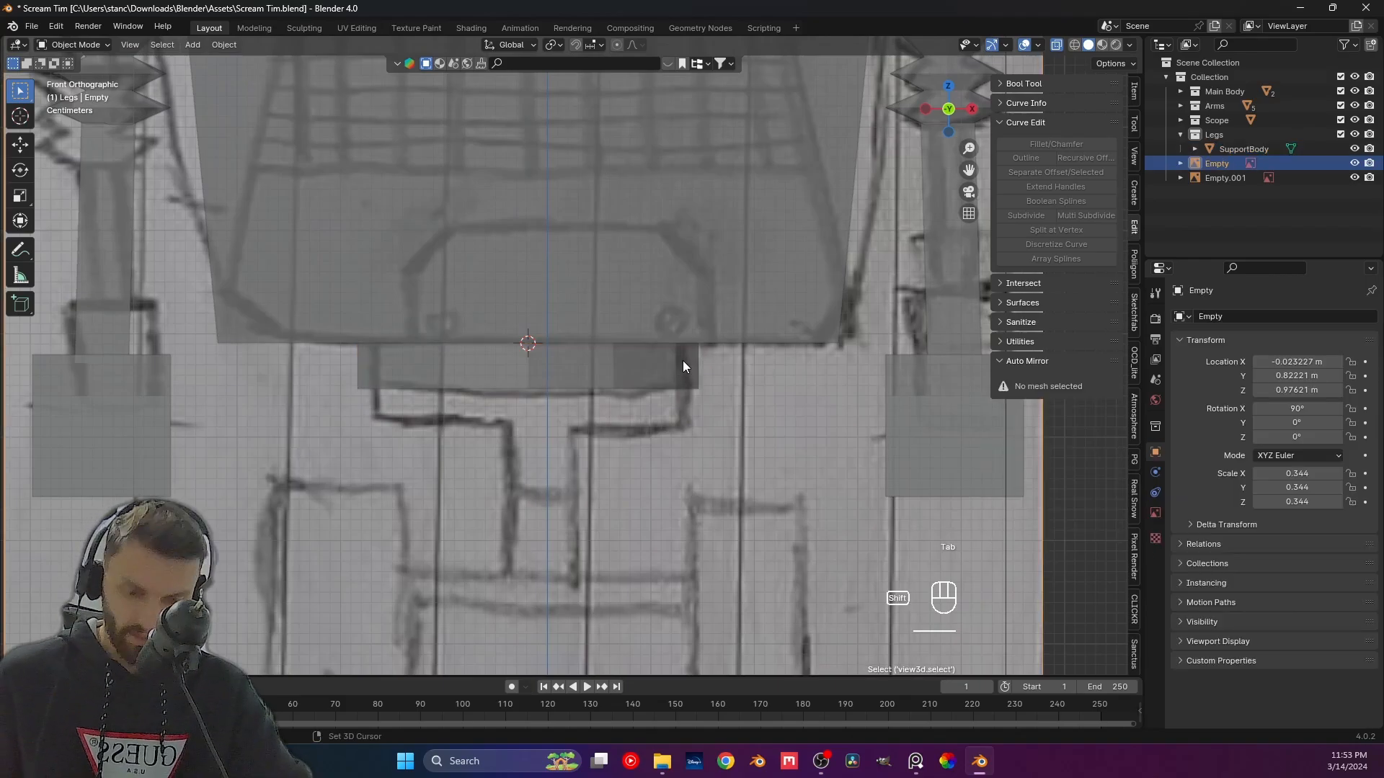
key(shift+d)
click(632, 364)
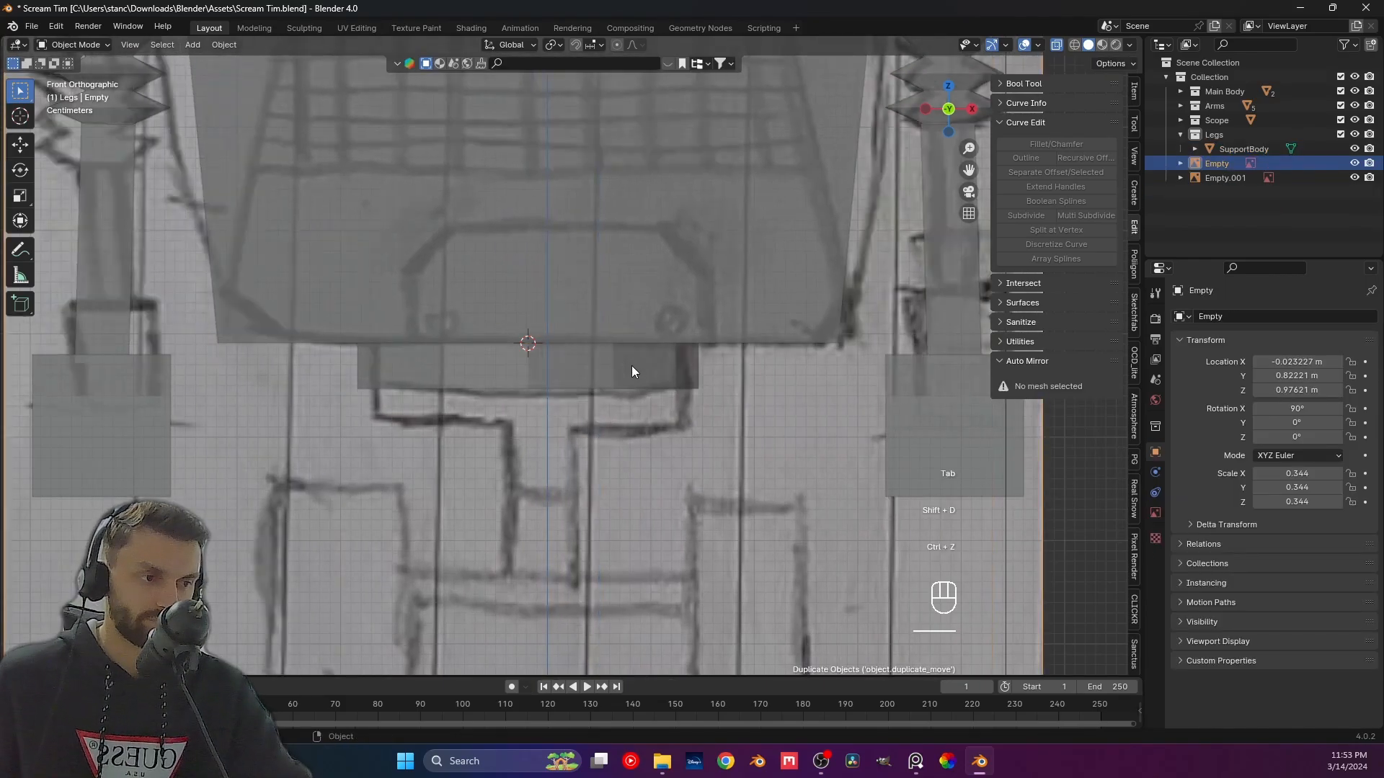
key(ctrl+z)
Duplicate SupportBody straight down along Z so the copy sits directly against its underside.
click(621, 358)
key(shift+d)
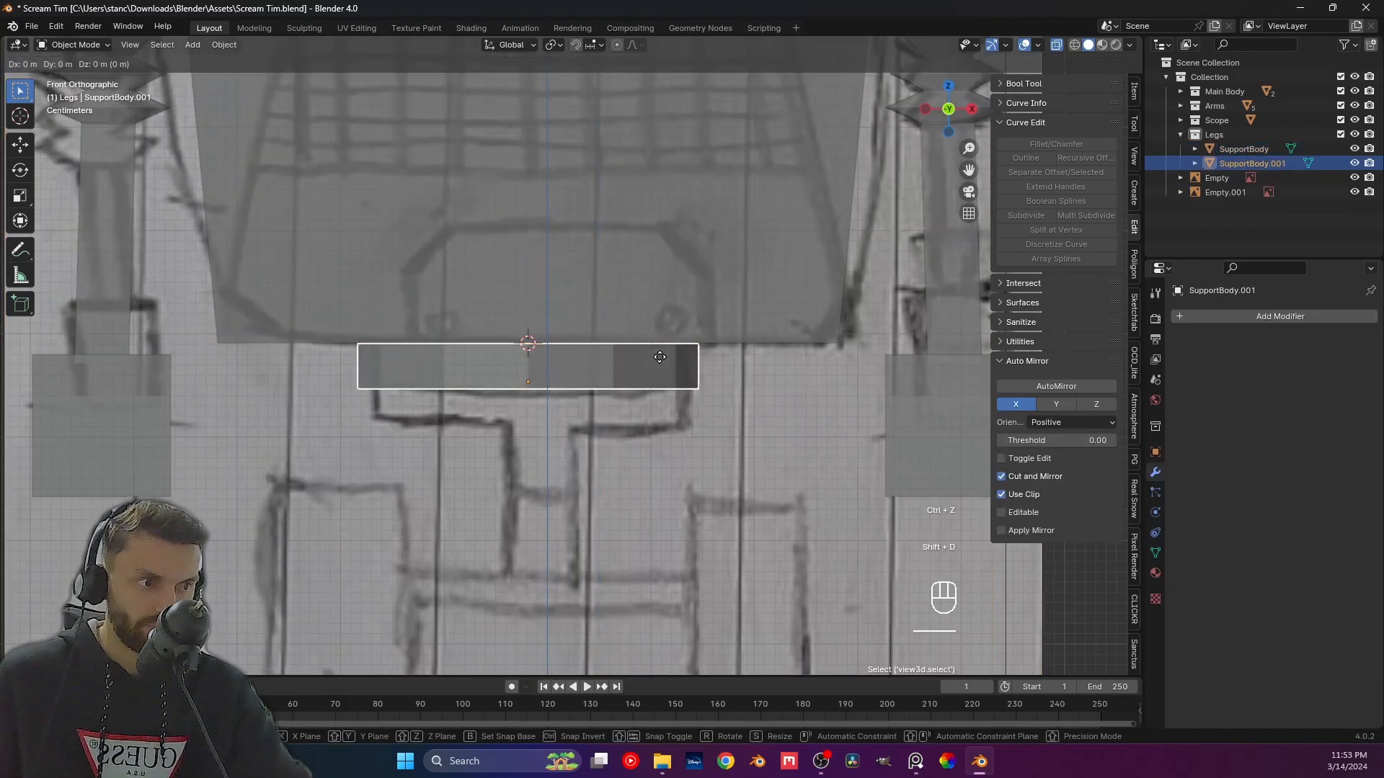
key(z)
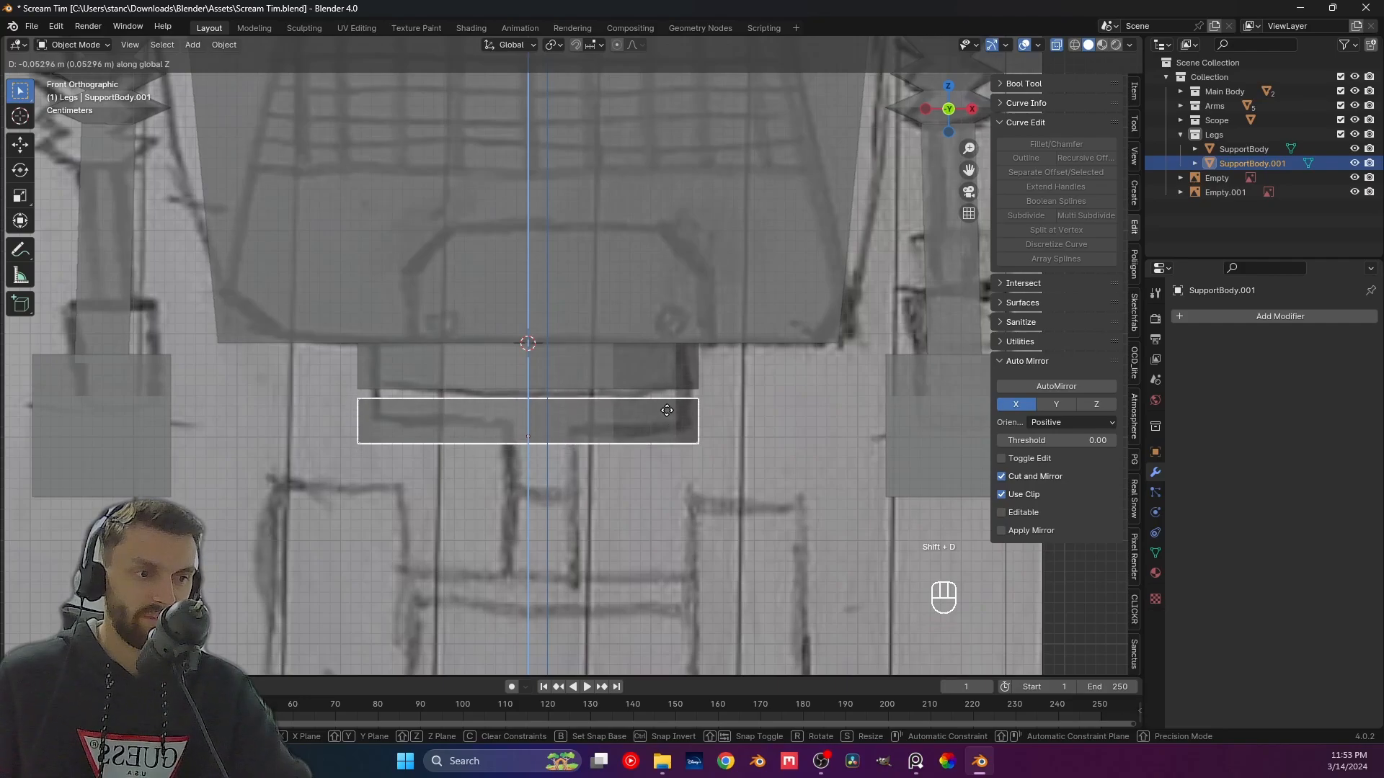
click(667, 403)
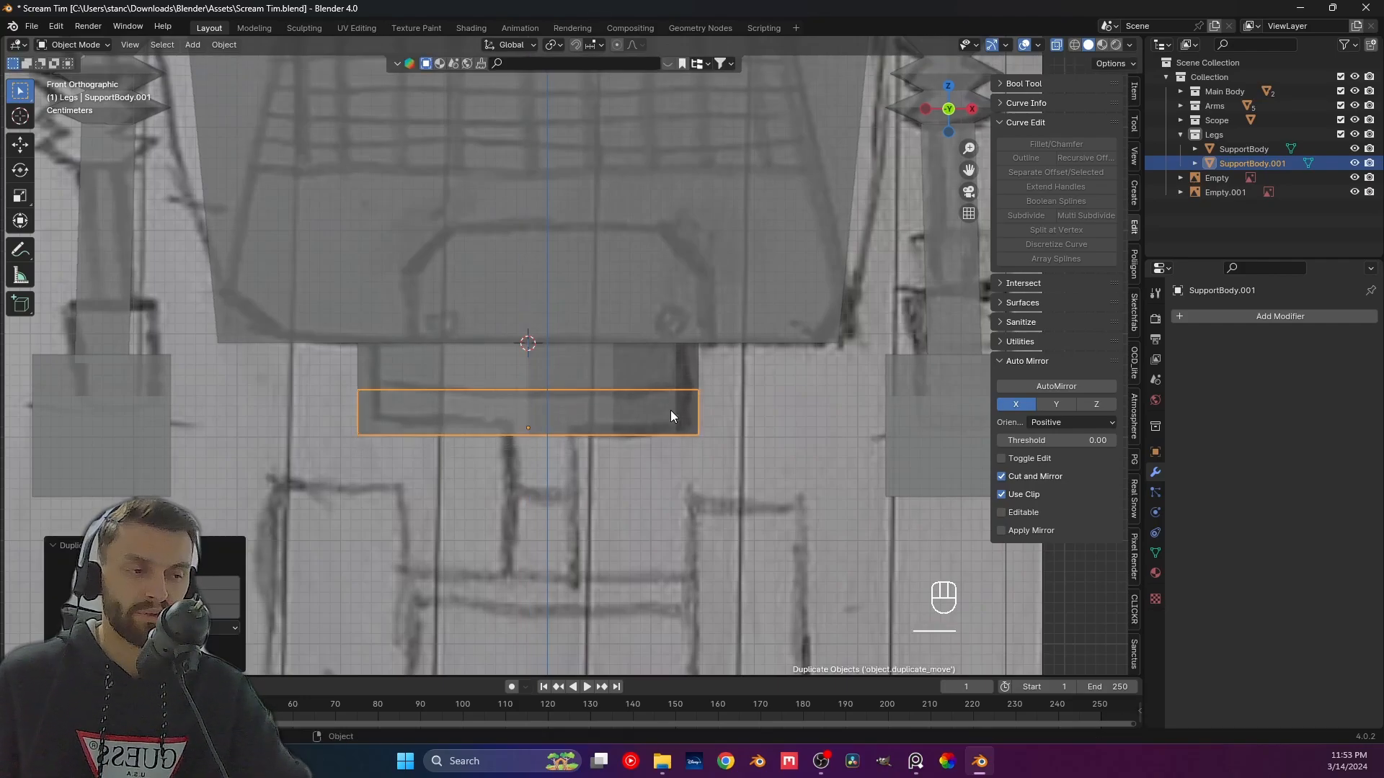
scroll(775, 451, down, 1)
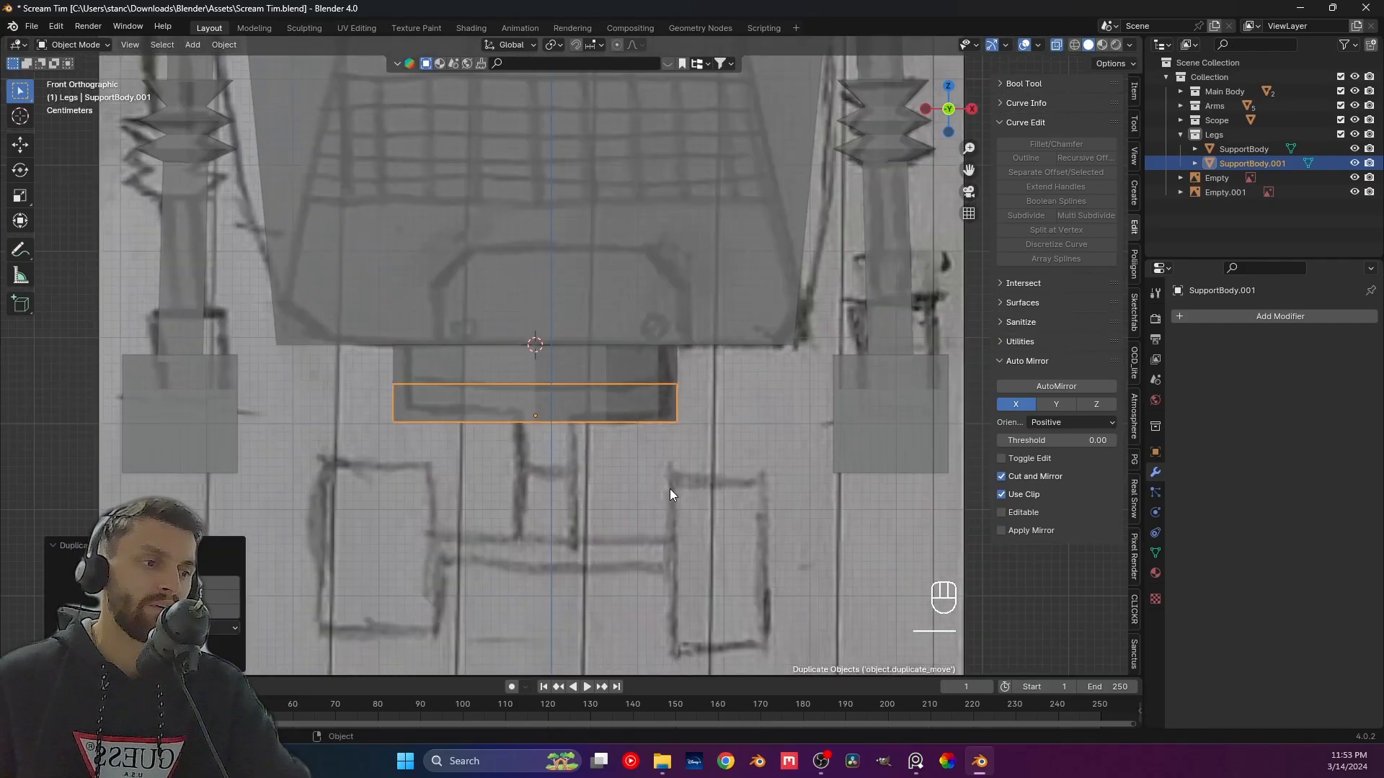
Rename the upper support disc as SupportBody_Up and the lower copy as SupportBody_Low.
middle_drag(665, 490, 607, 368)
mouse_move(607, 368)
shift+middle_down()
mouse_move(622, 403)
mouse_move(599, 353)
shift+middle_up()
double_click(1266, 149)
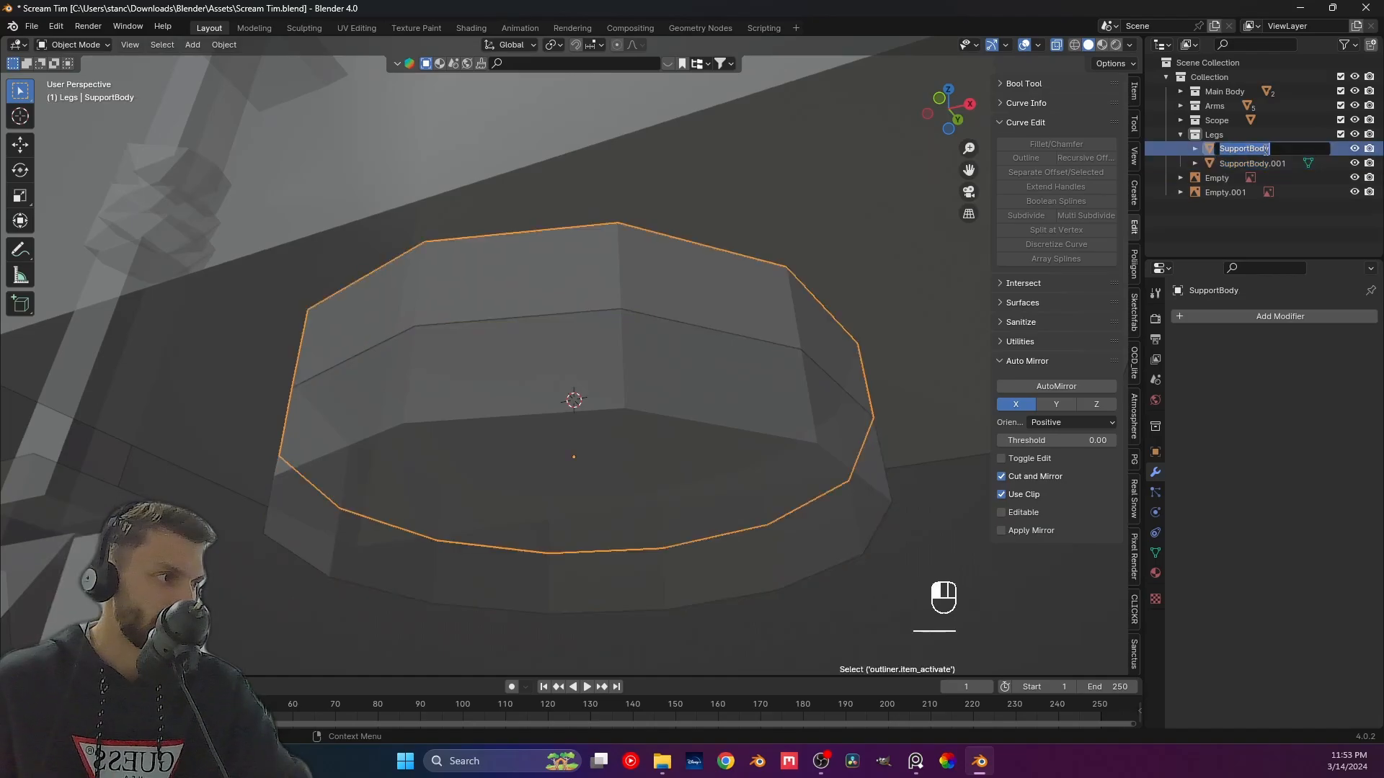
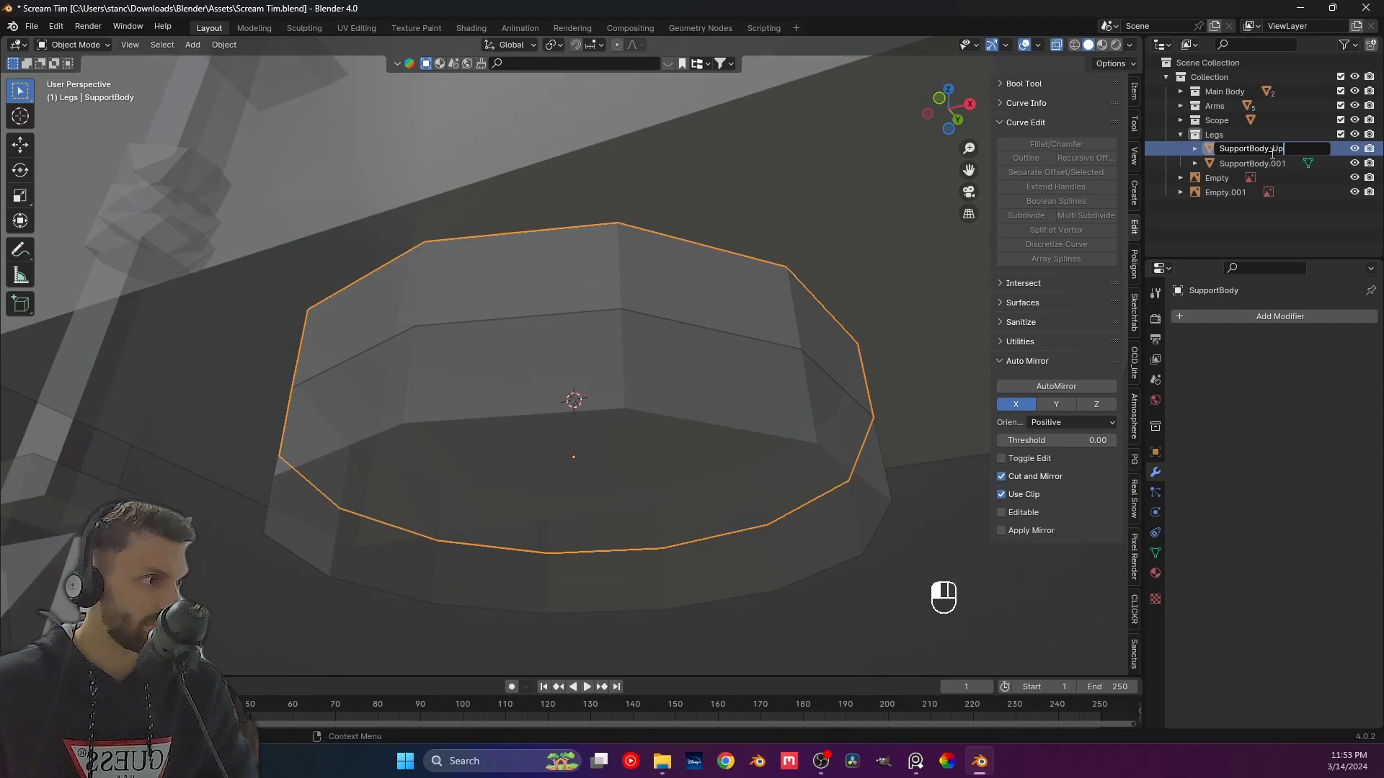
key(Return)
double_click(1279, 150)
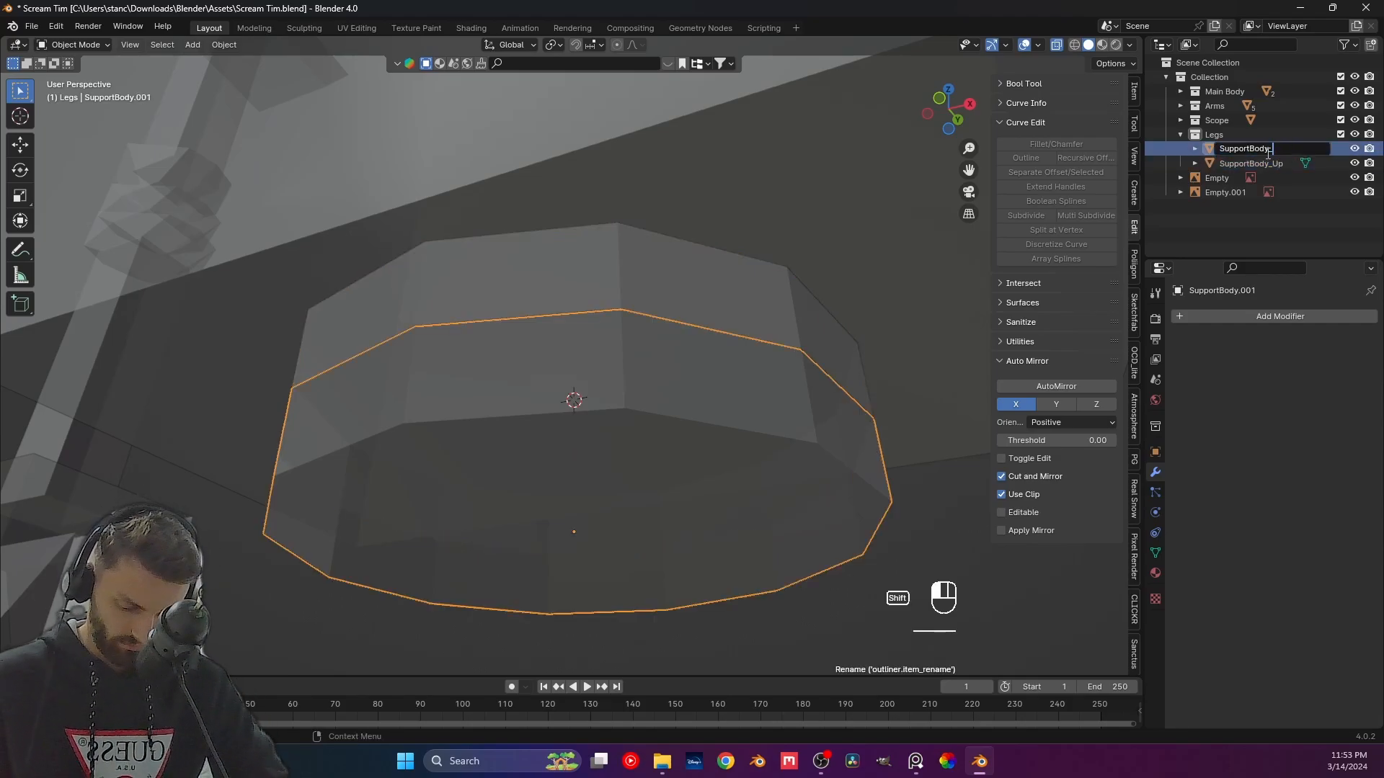
text(SupportBody_Low)
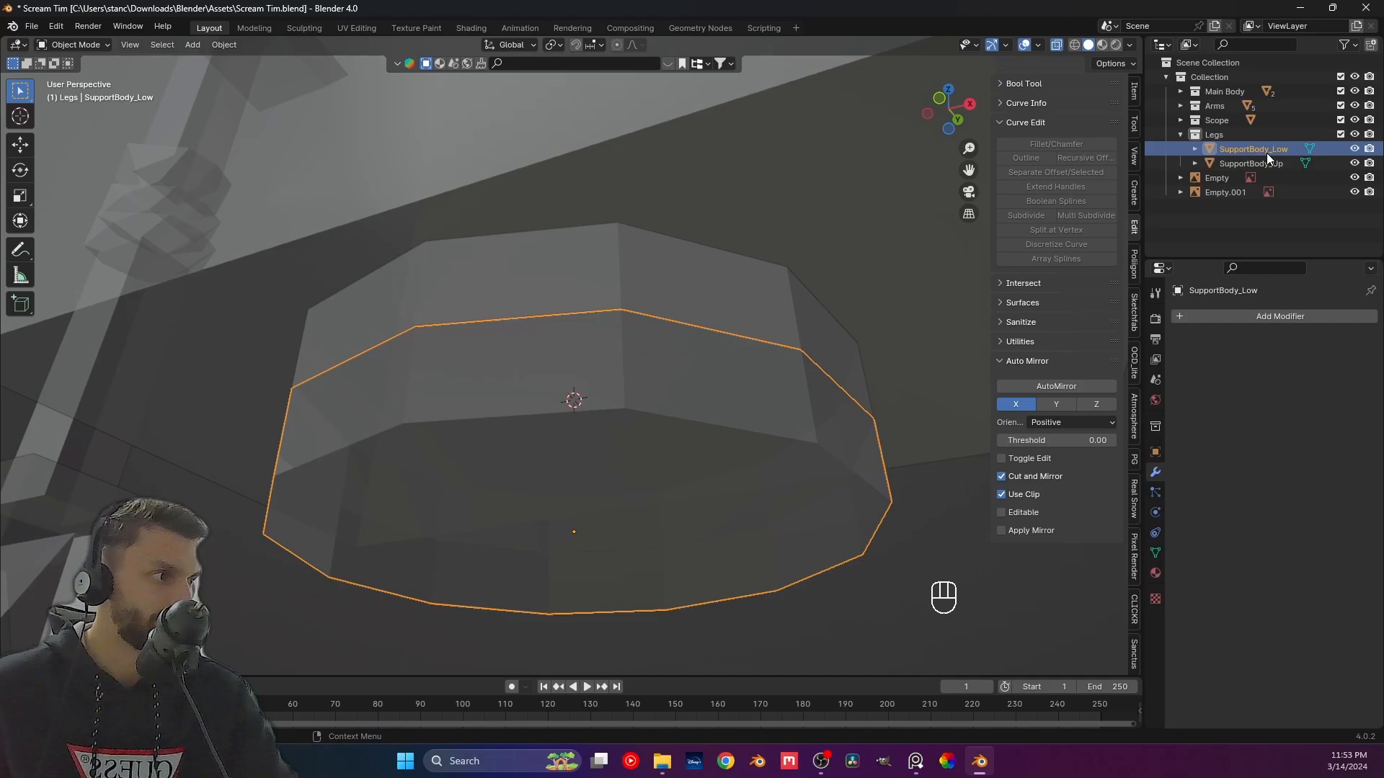
Snap the 3D cursor to the centre of the selected underside of SupportBody_Low.
key(Return)
click(643, 368)
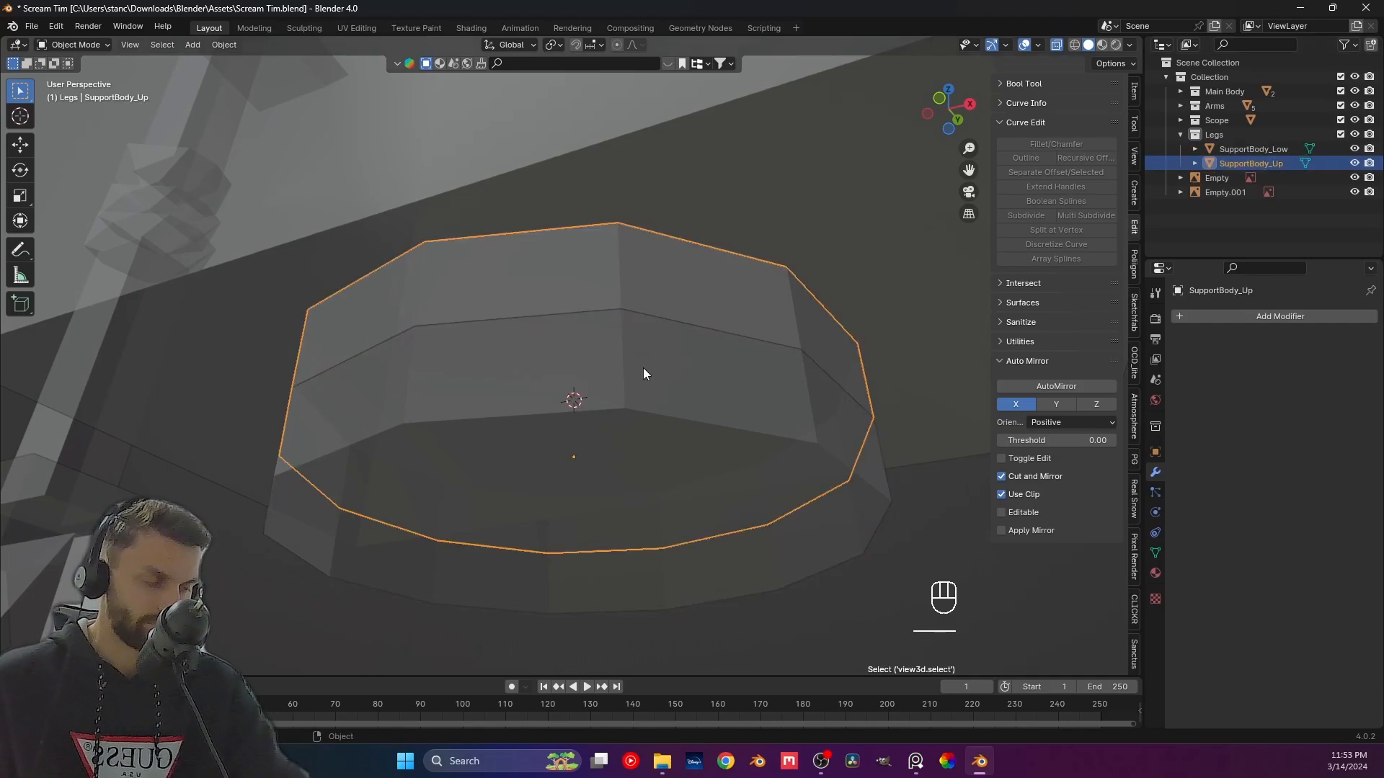
click(604, 383)
click(604, 416)
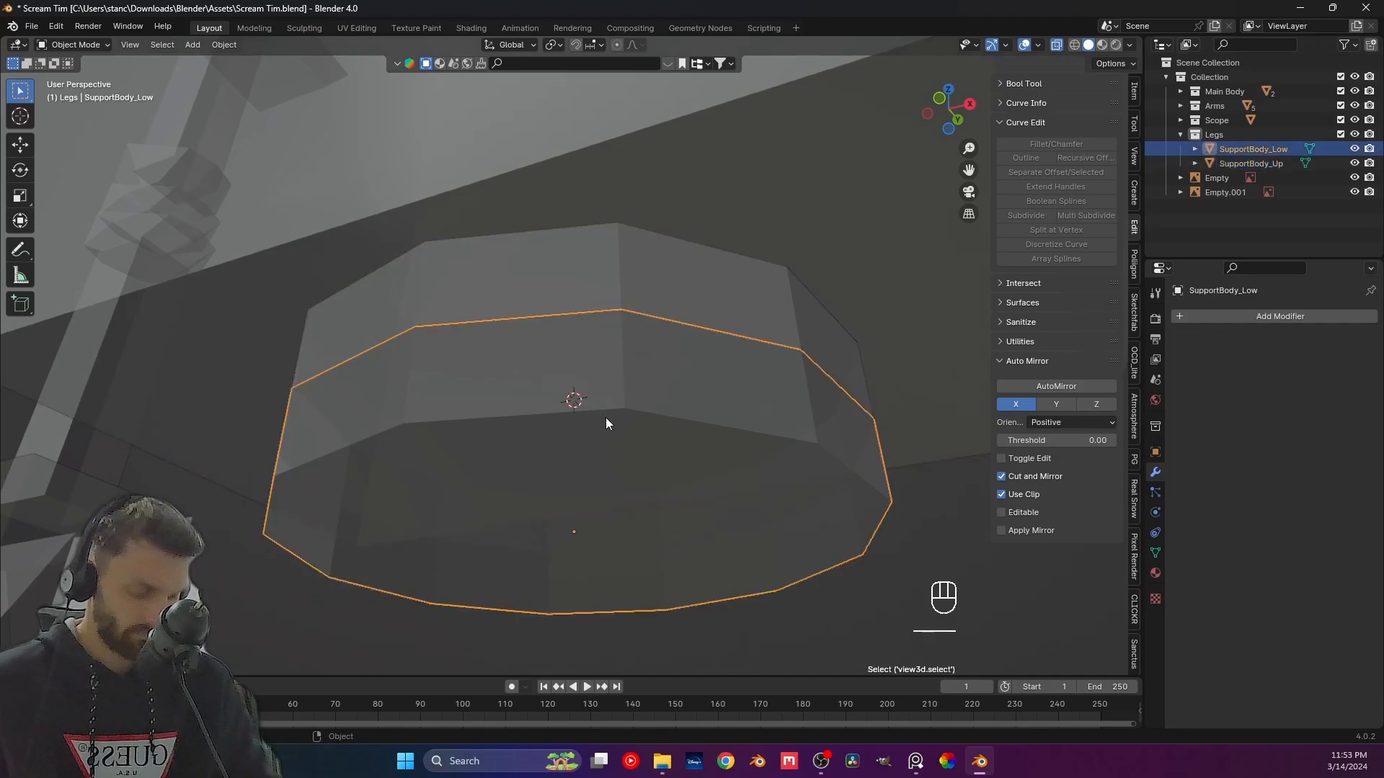
key(KP_1)
scroll(607, 418, down, 7)
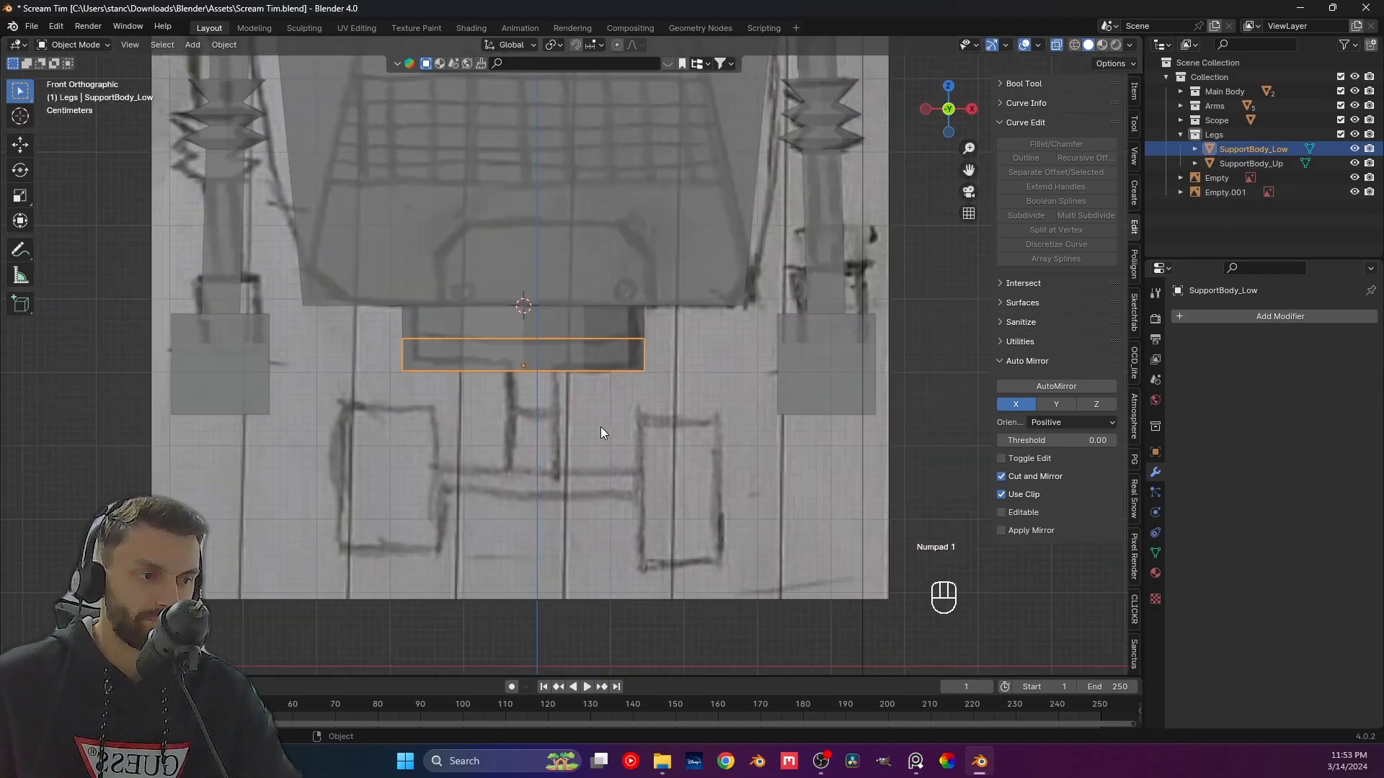
middle_drag(600, 427, 573, 376)
key(Tab)
key(shift+s)
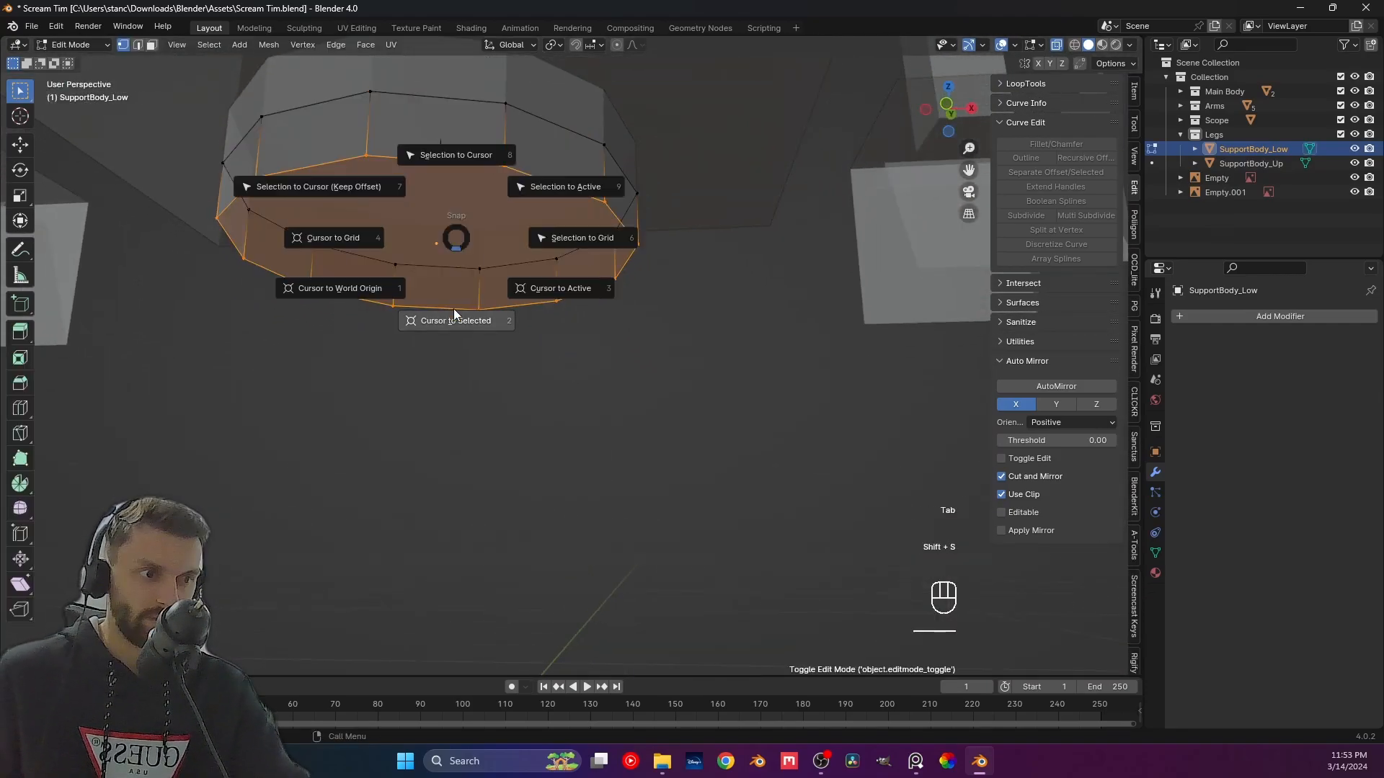
click(454, 318)
key(Tab)
key(KP_1)
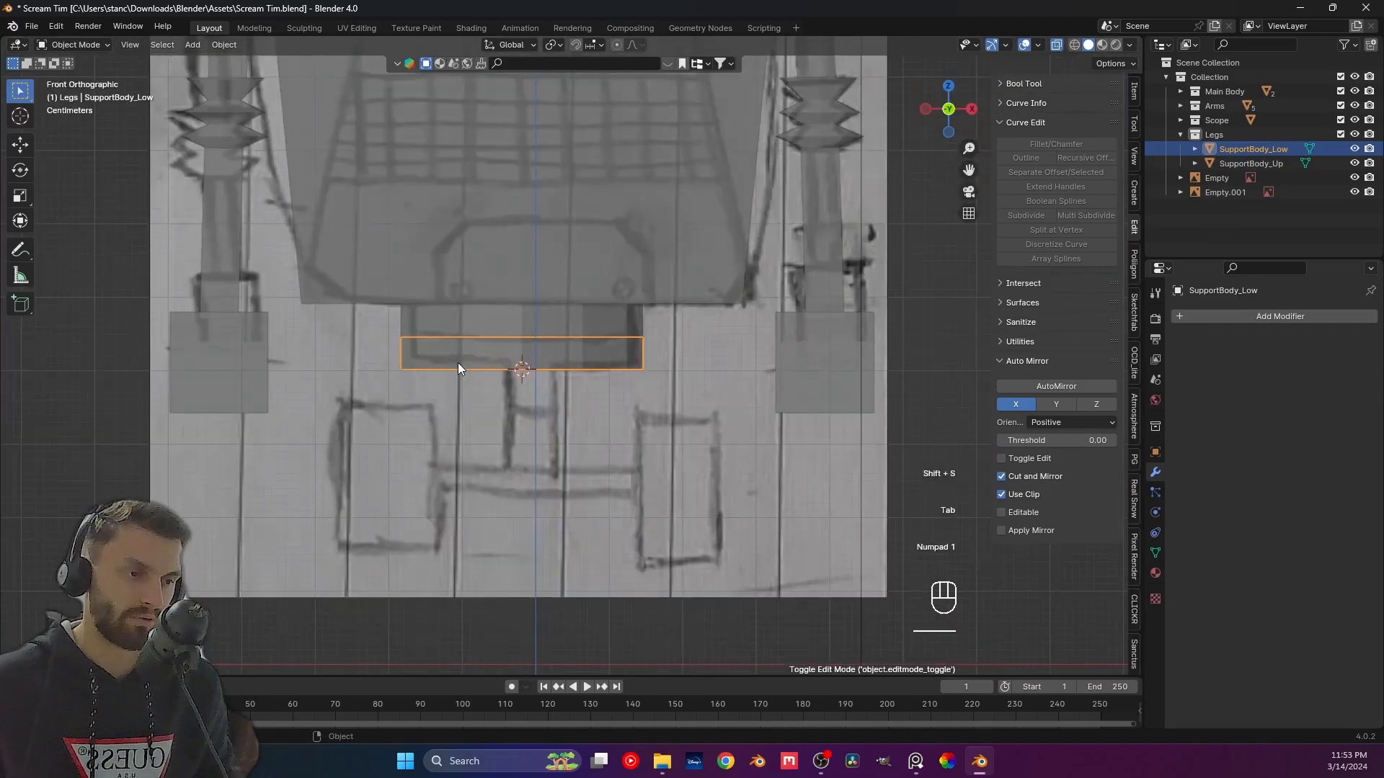
Add a 12-sided cylinder at the 3D cursor and scale it down in X and Y into a narrow bar.
shift+middle_drag(453, 373, 576, 439)
key(shift+a)
mouse_move(581, 433)
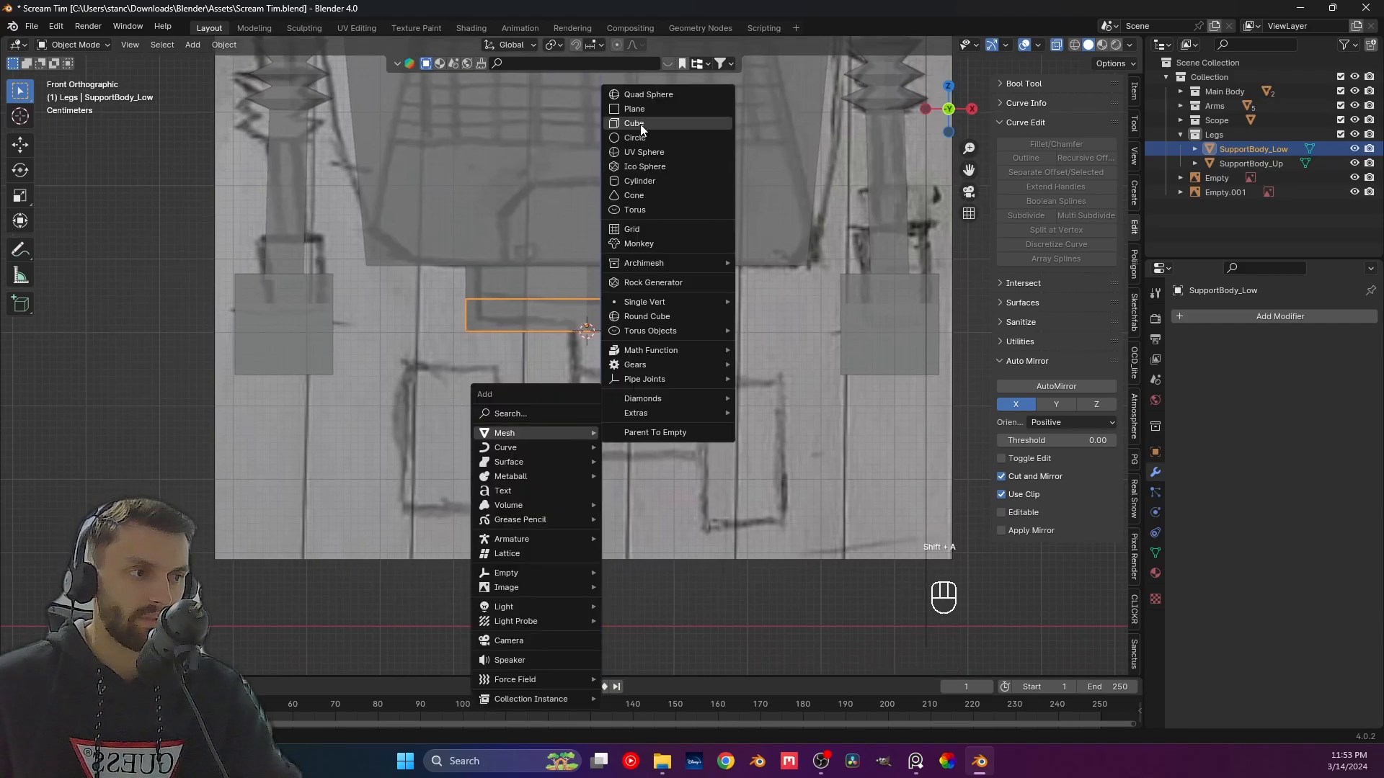
click(643, 180)
scroll(633, 405, down, 2)
key(s)
key(shift+z)
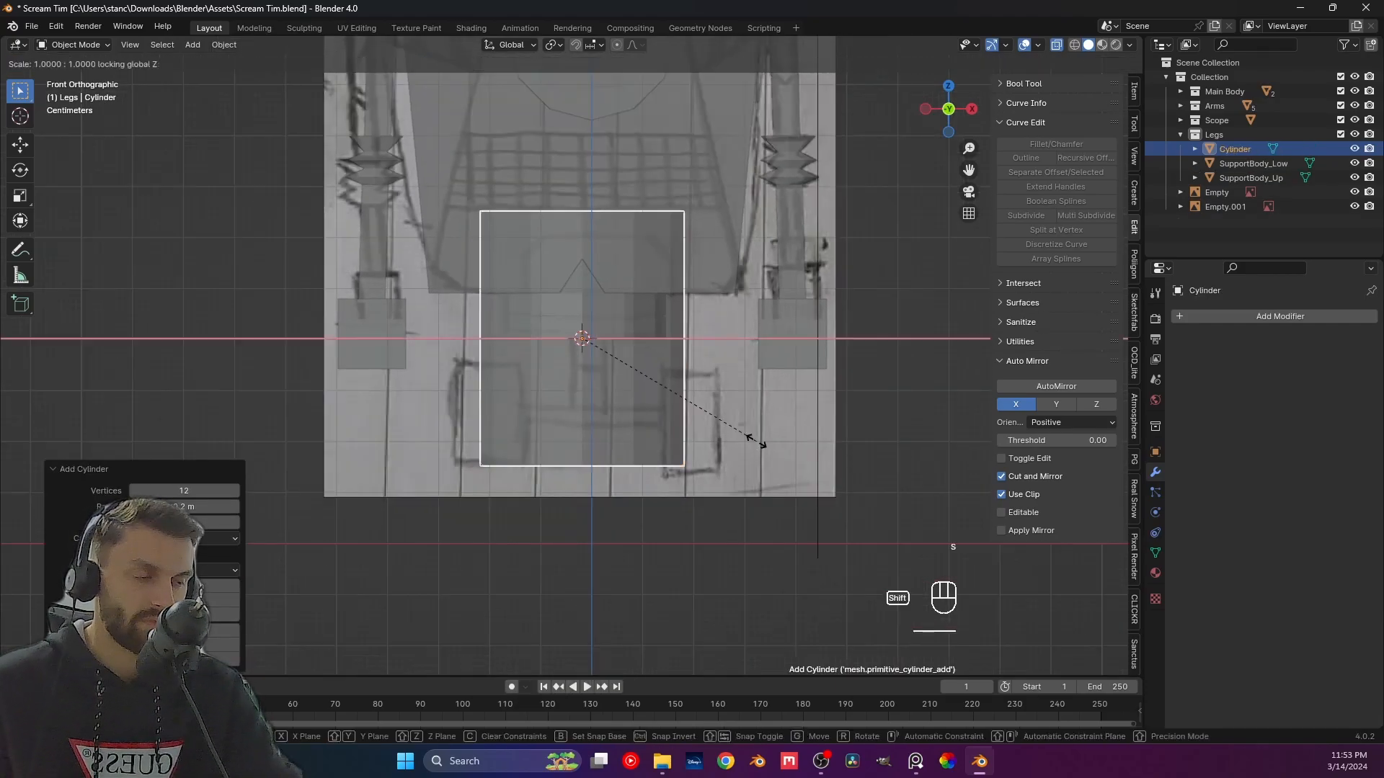
click(640, 352)
Move the narrow cylinder below the support, shorten it along Z, and raise it so its top meets the underside of SupportBody_Low.
key(g)
click(661, 487)
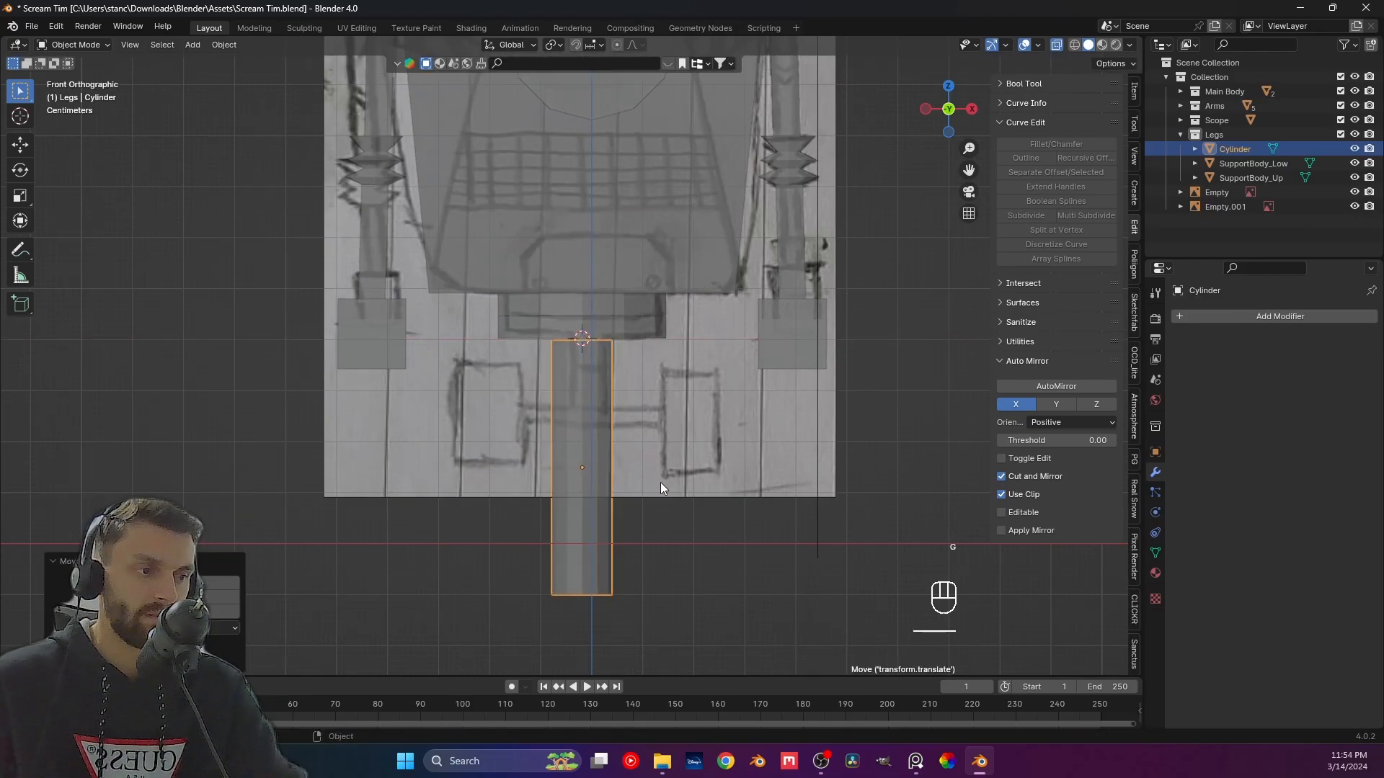
key(s)
key(z)
click(725, 491)
key(s)
key(z)
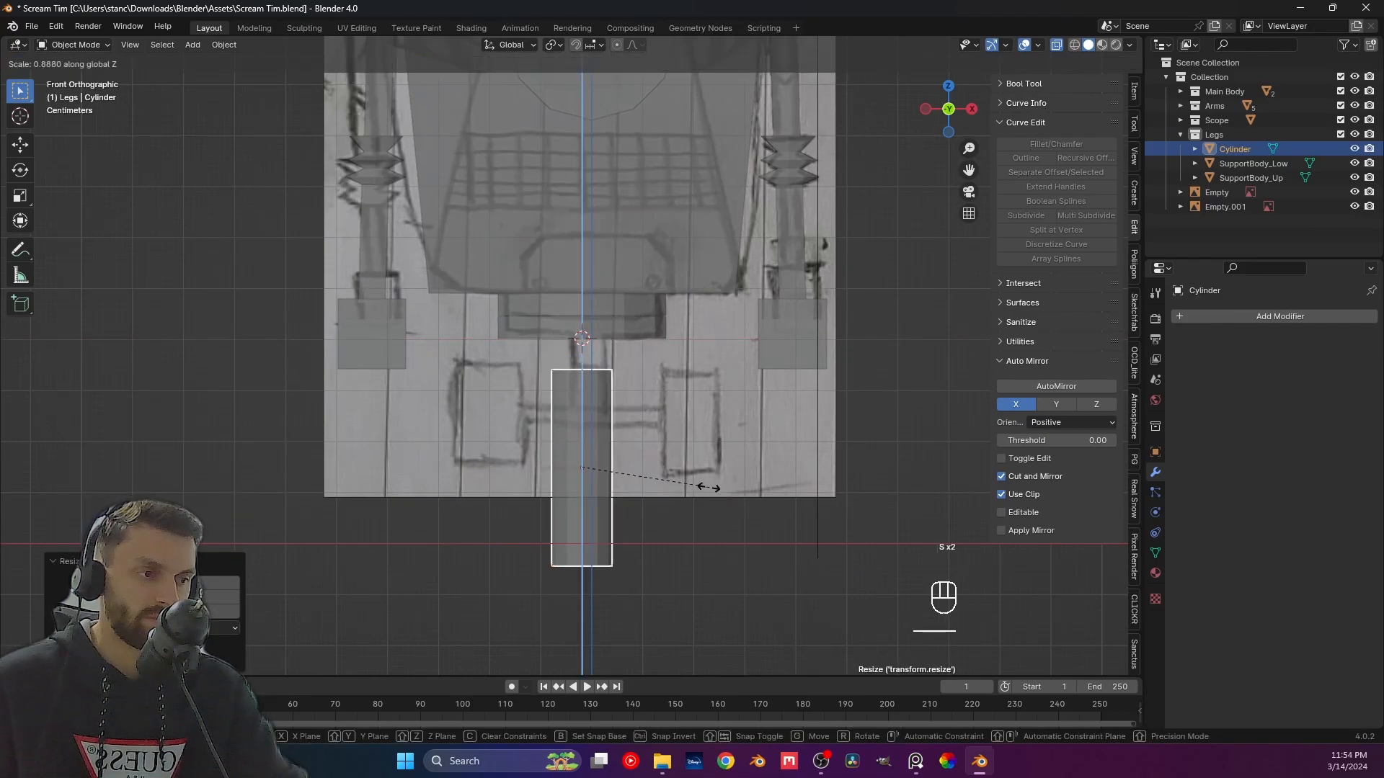
click(686, 487)
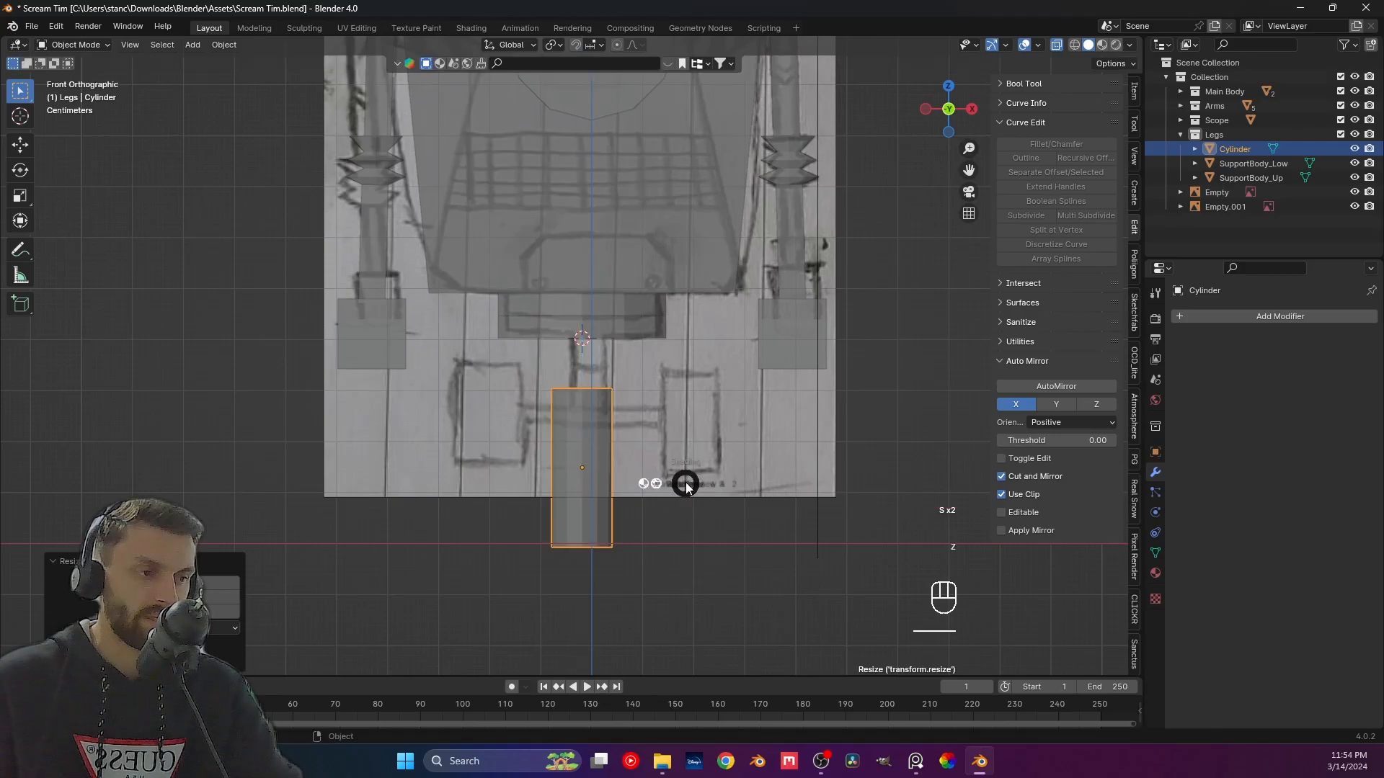
key(g)
key(z)
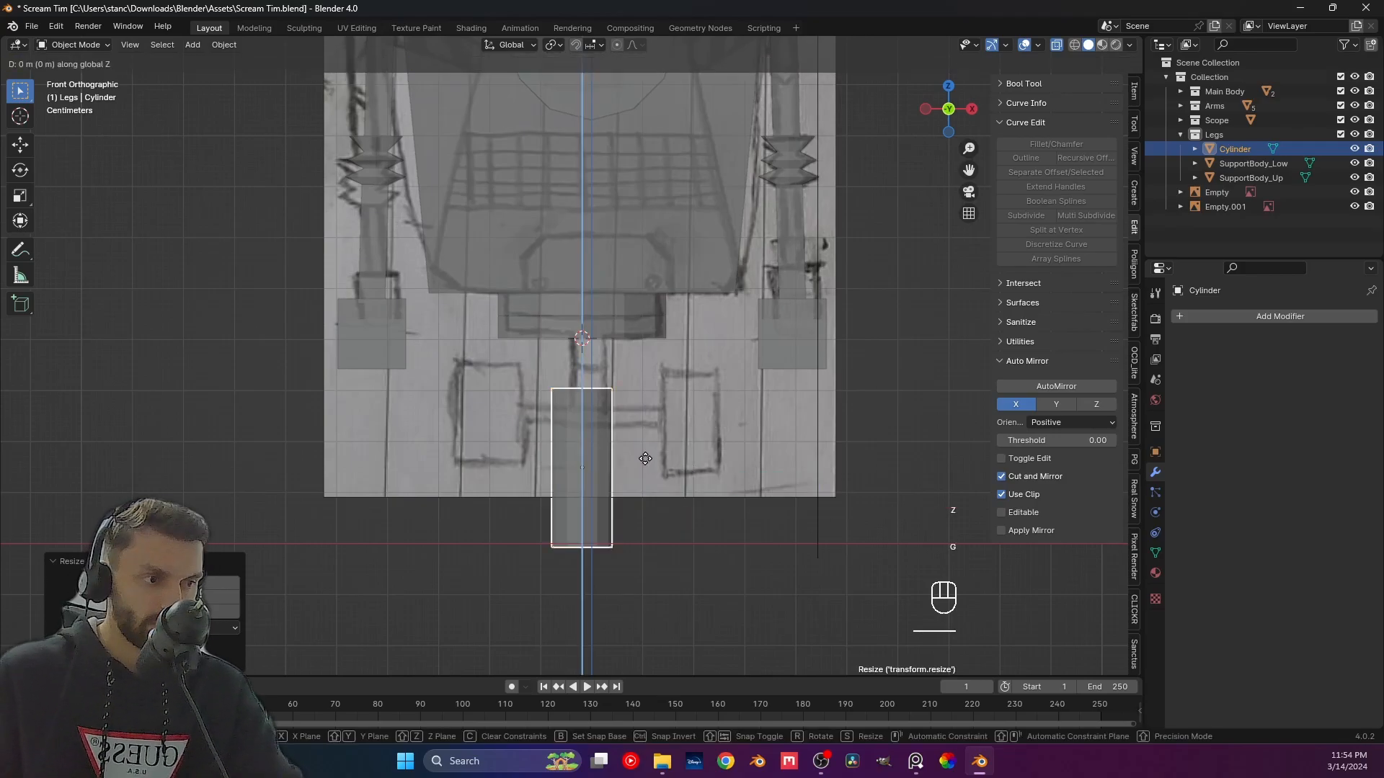
click(647, 409)
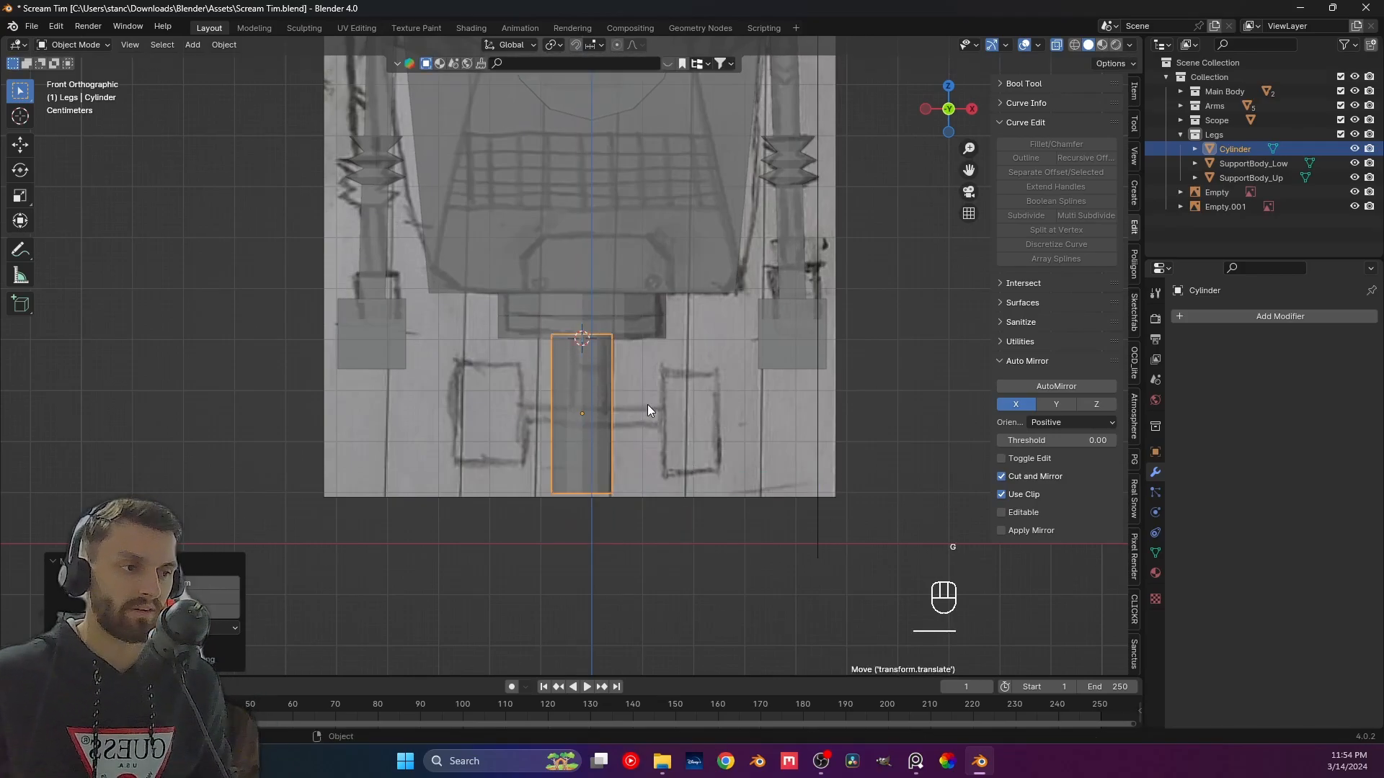
Narrow the cylinder in X and Y, keeping its height, to approximate the thickness of the leg in the side sketch.
key(ctrl+KP_3)
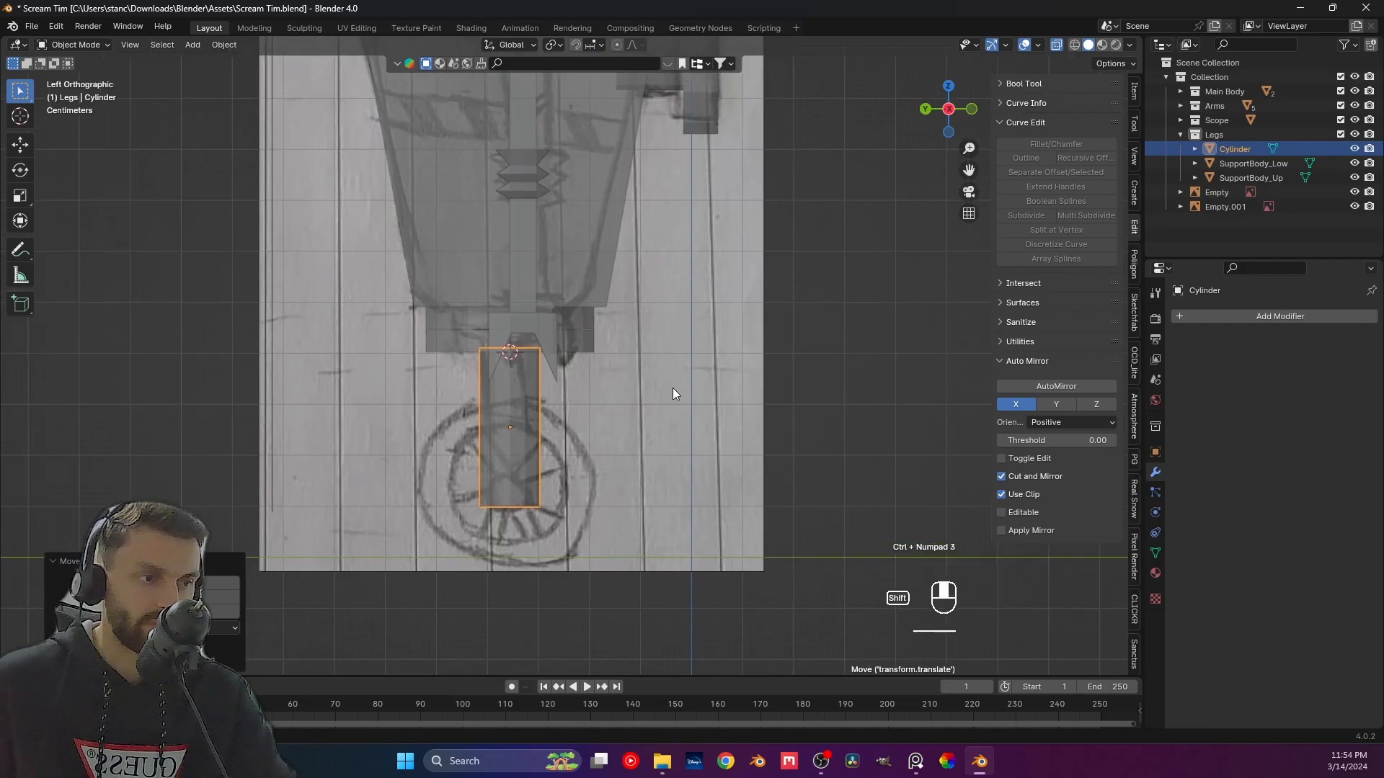
scroll(542, 388, up, 3)
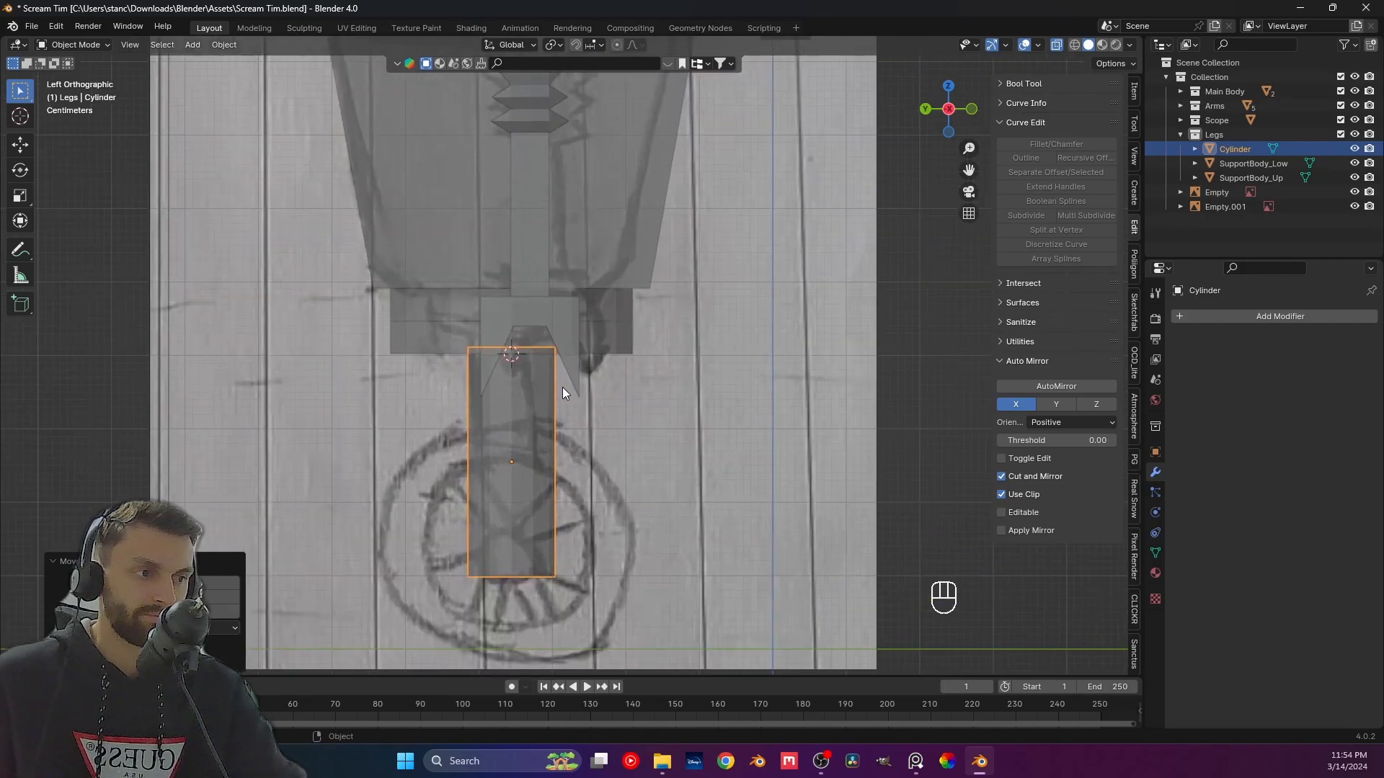
key(s)
key(shift+z)
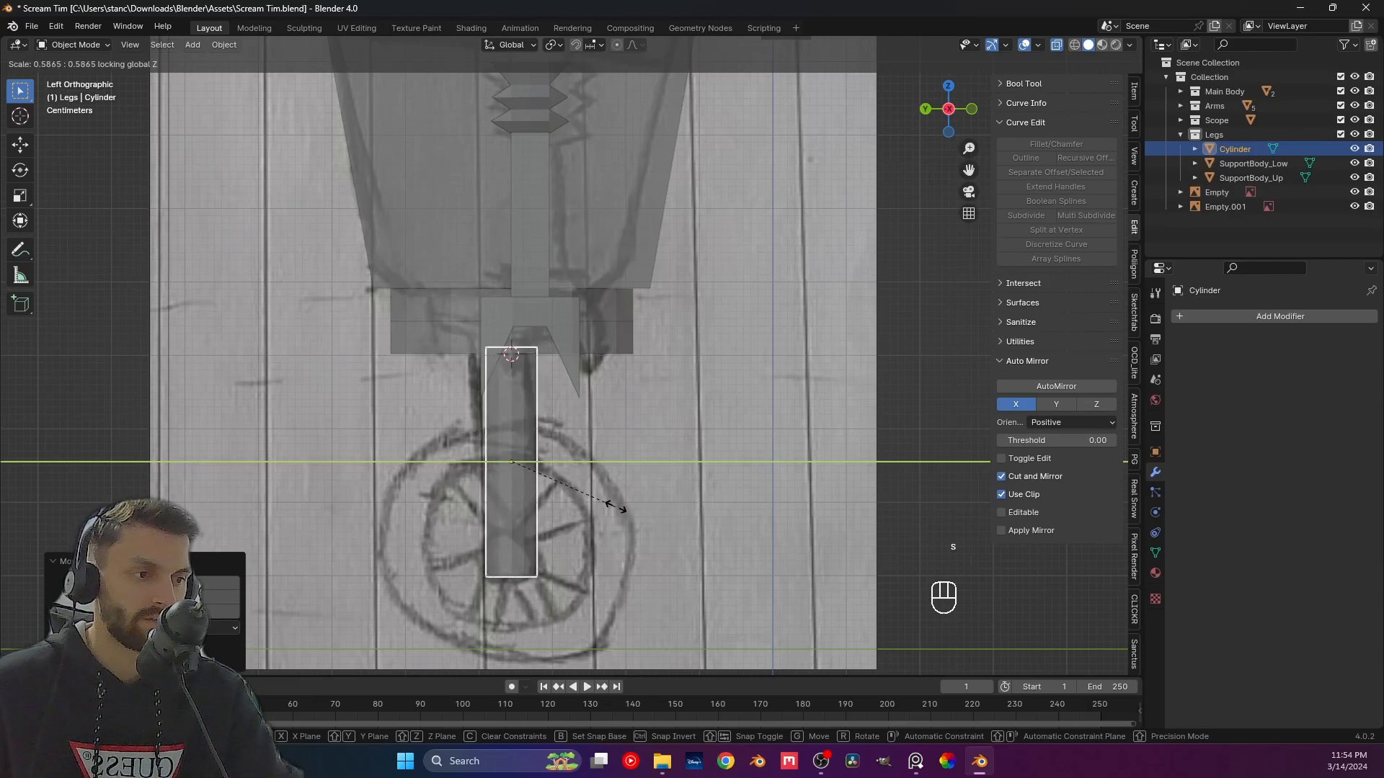
click(637, 513)
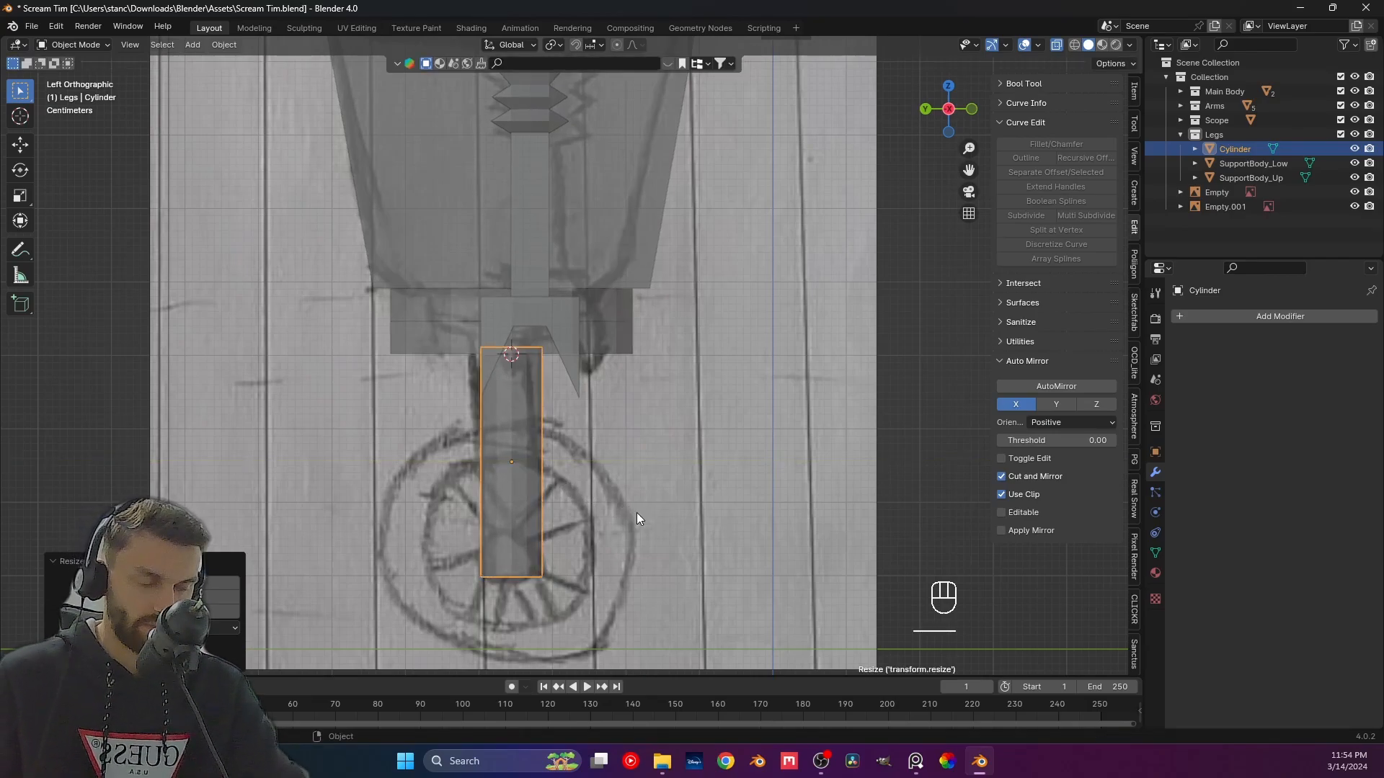
Raise the cylinder's bottom vertices about 0.06 m along Z so the bar ends near the sketched wheel hub.
key(Tab)
drag(427, 530, 667, 634)
key(g)
key(z)
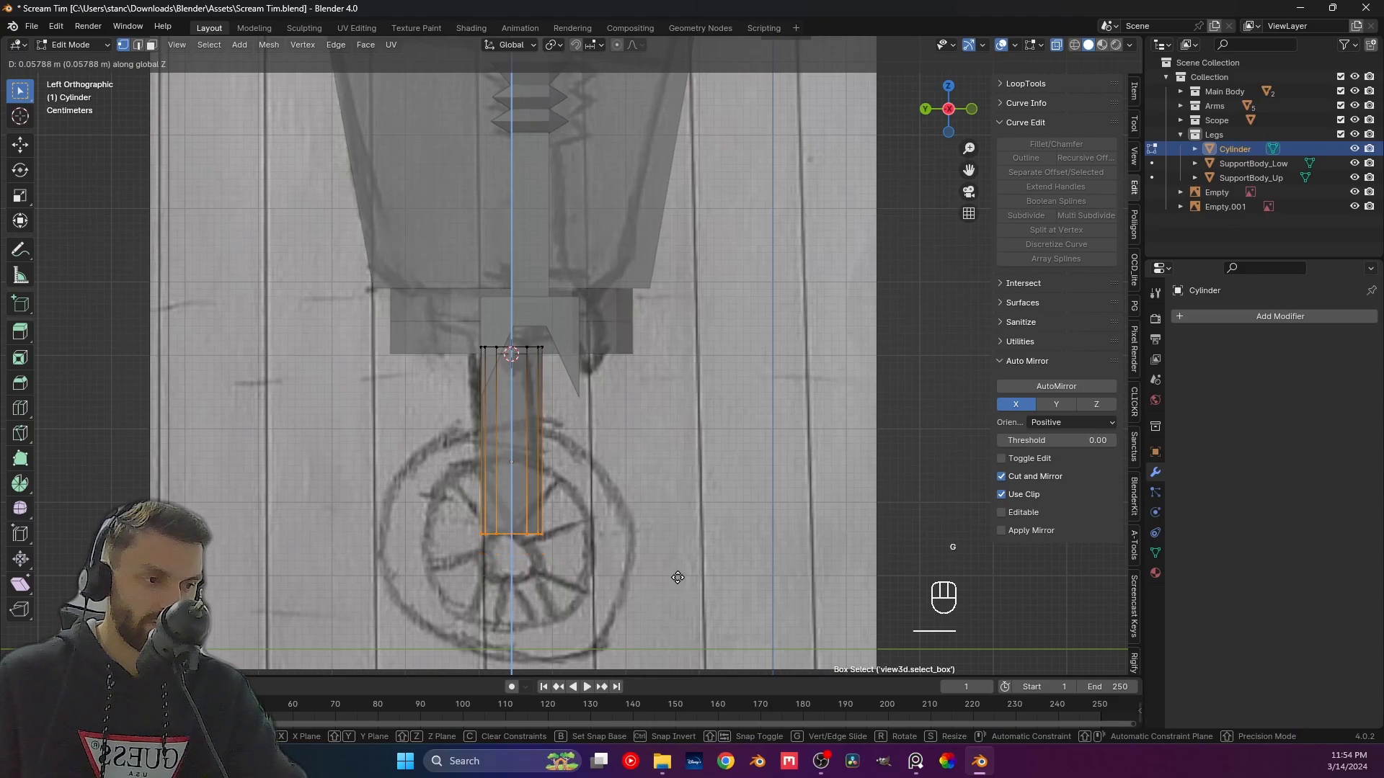
click(709, 554)
key(Tab)
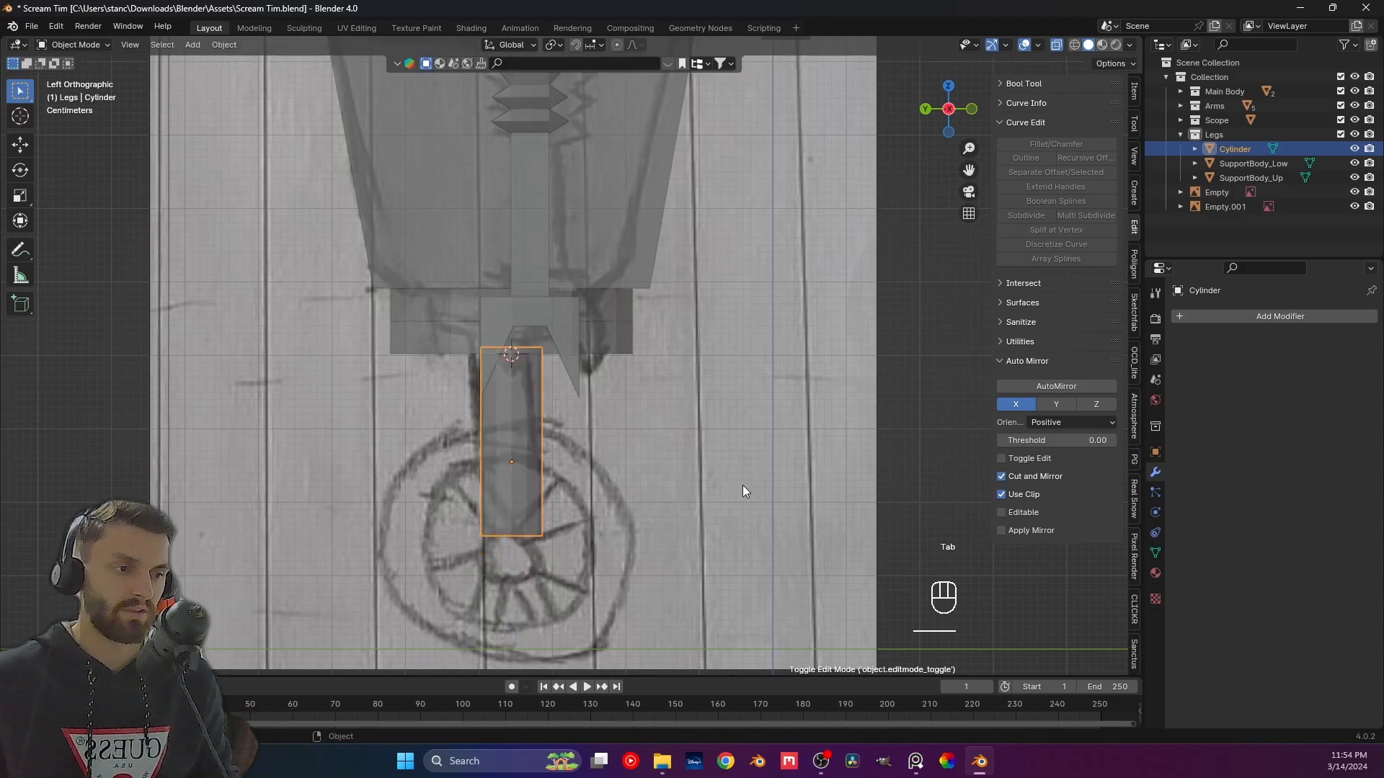
Compare the vertical leg bar with the sketched wheels and axle from the front, side and back.
key(KP_1)
shift+middle_drag(303, 378, 408, 377)
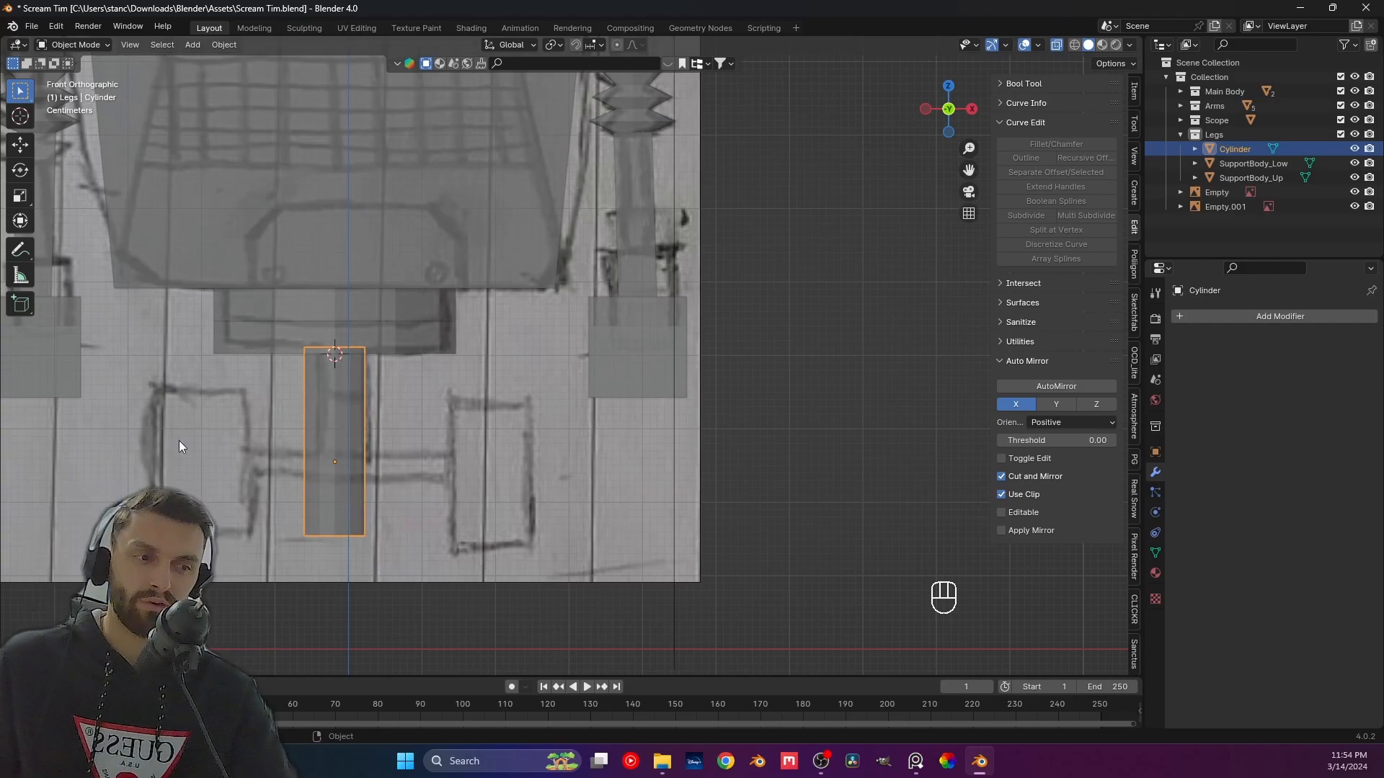
key(ctrl+KP_3)
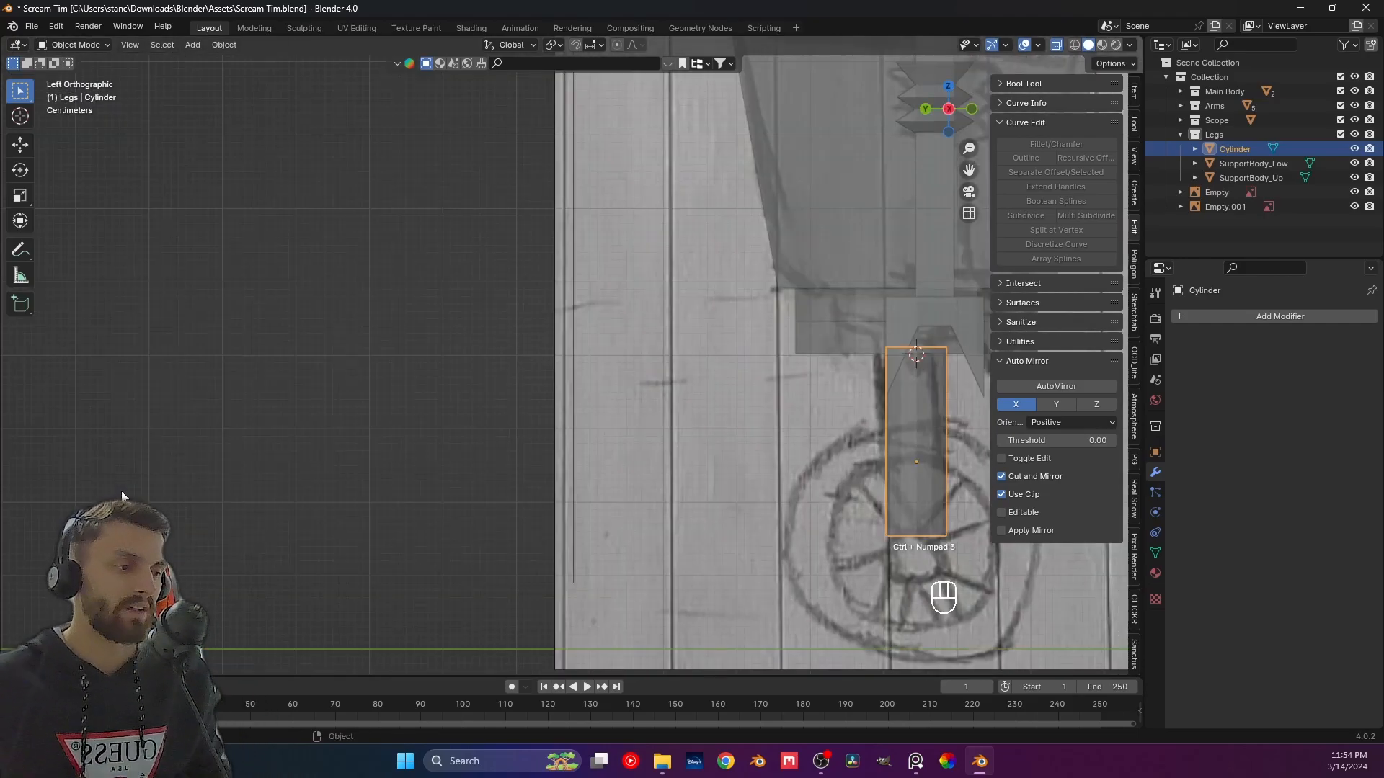
middle_drag(623, 378, 584, 374)
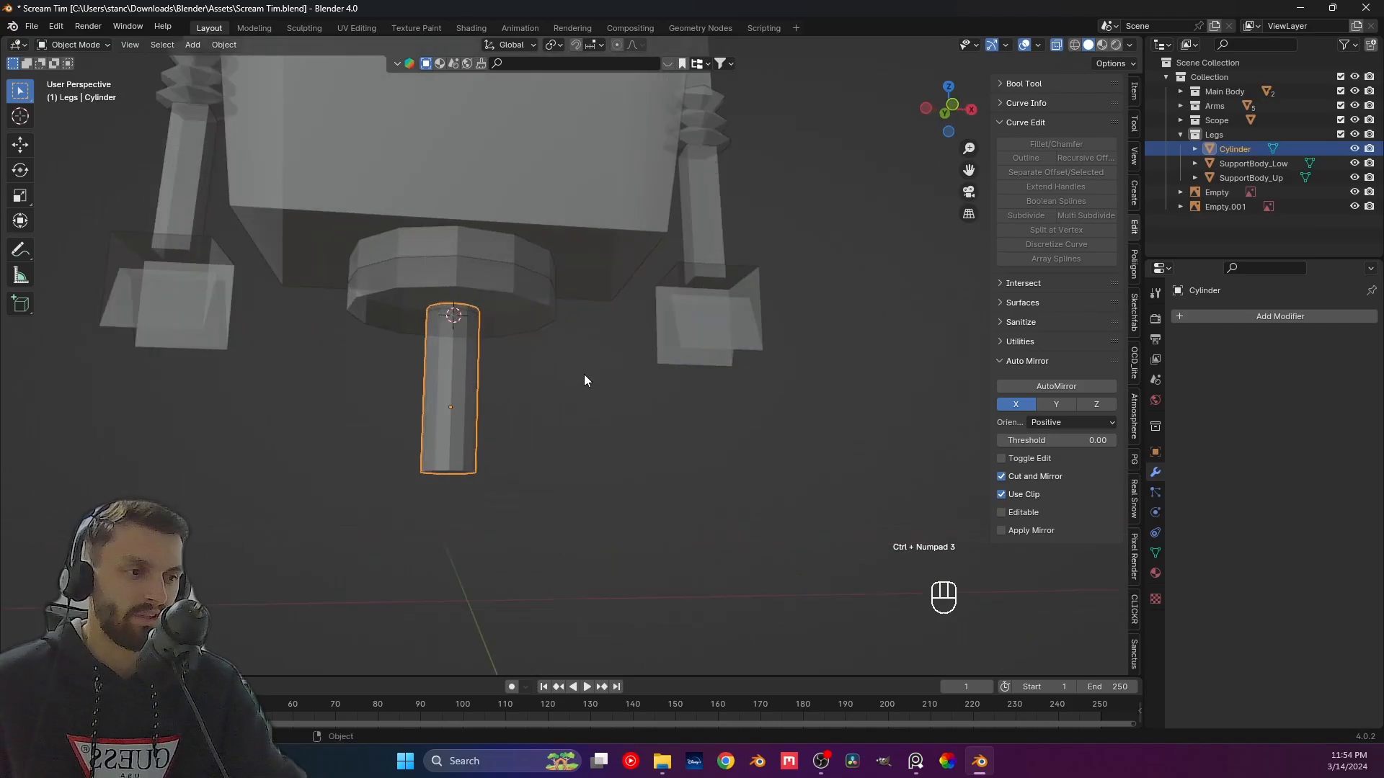
key(ctrl+KP_3)
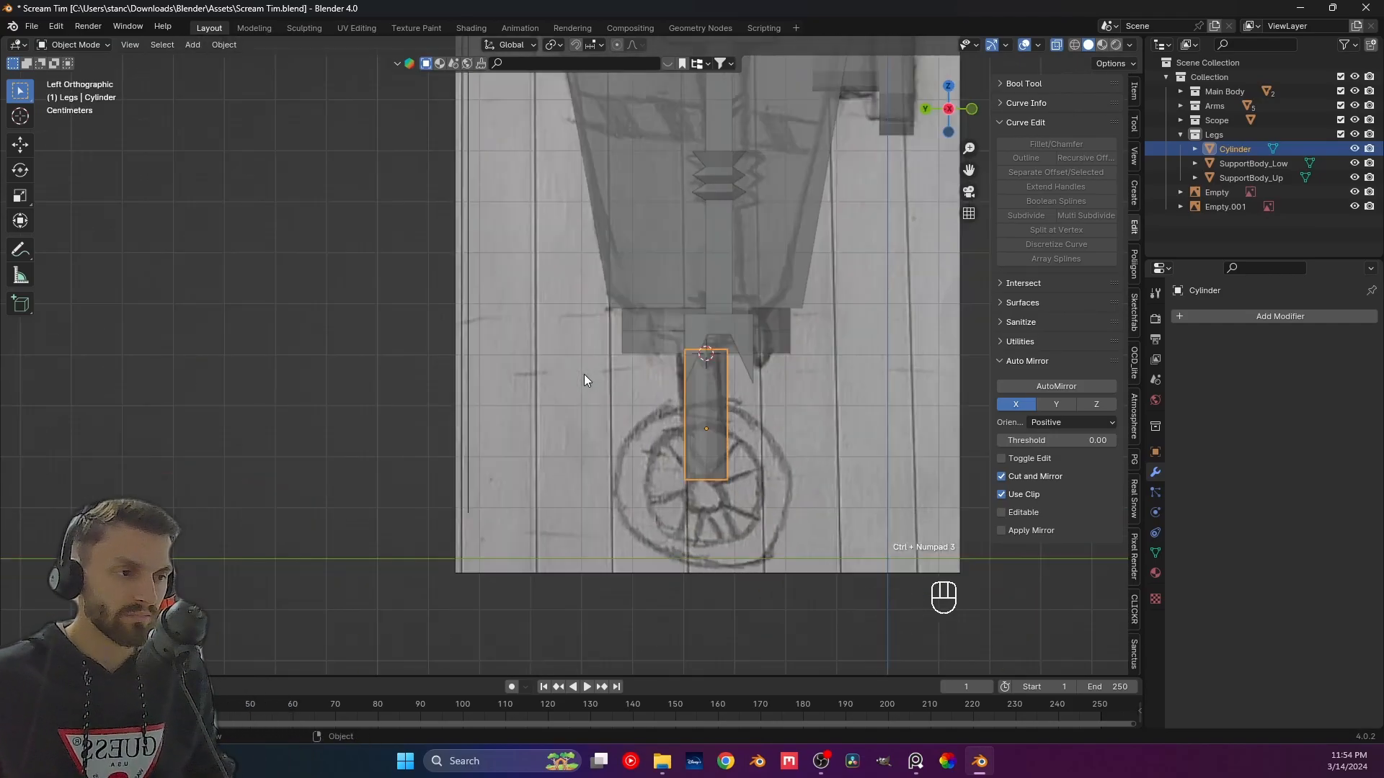
shift+middle_drag(711, 486, 560, 431)
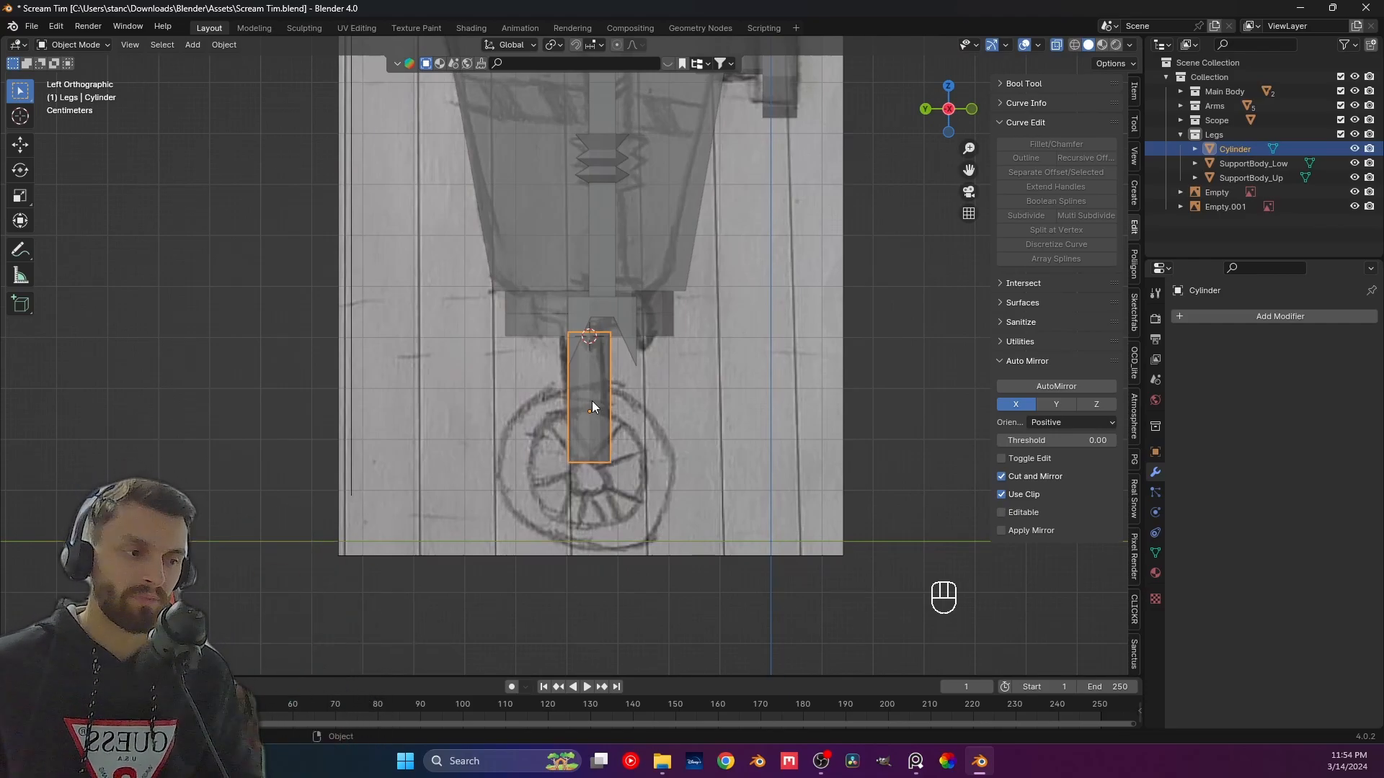
shift+middle_drag(625, 475, 571, 481)
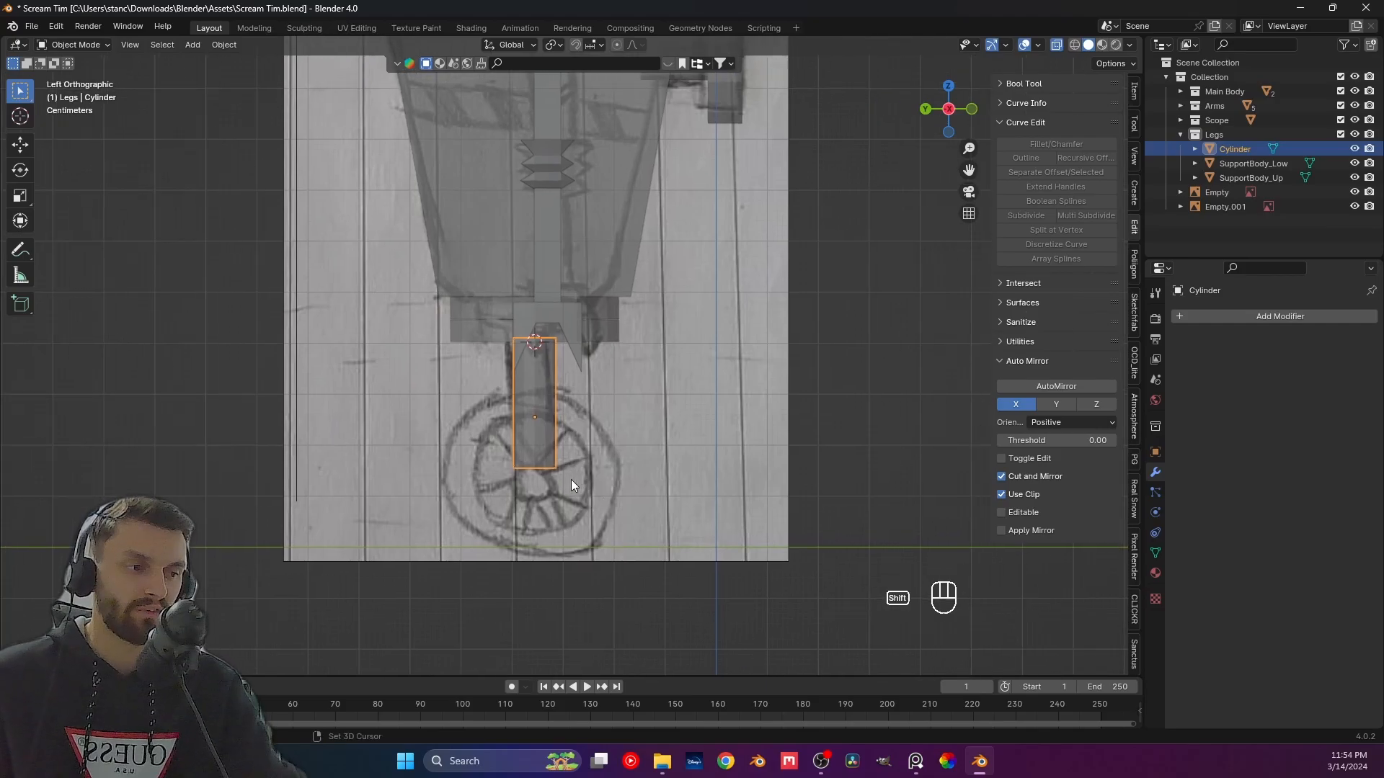
key(ctrl+KP_1)
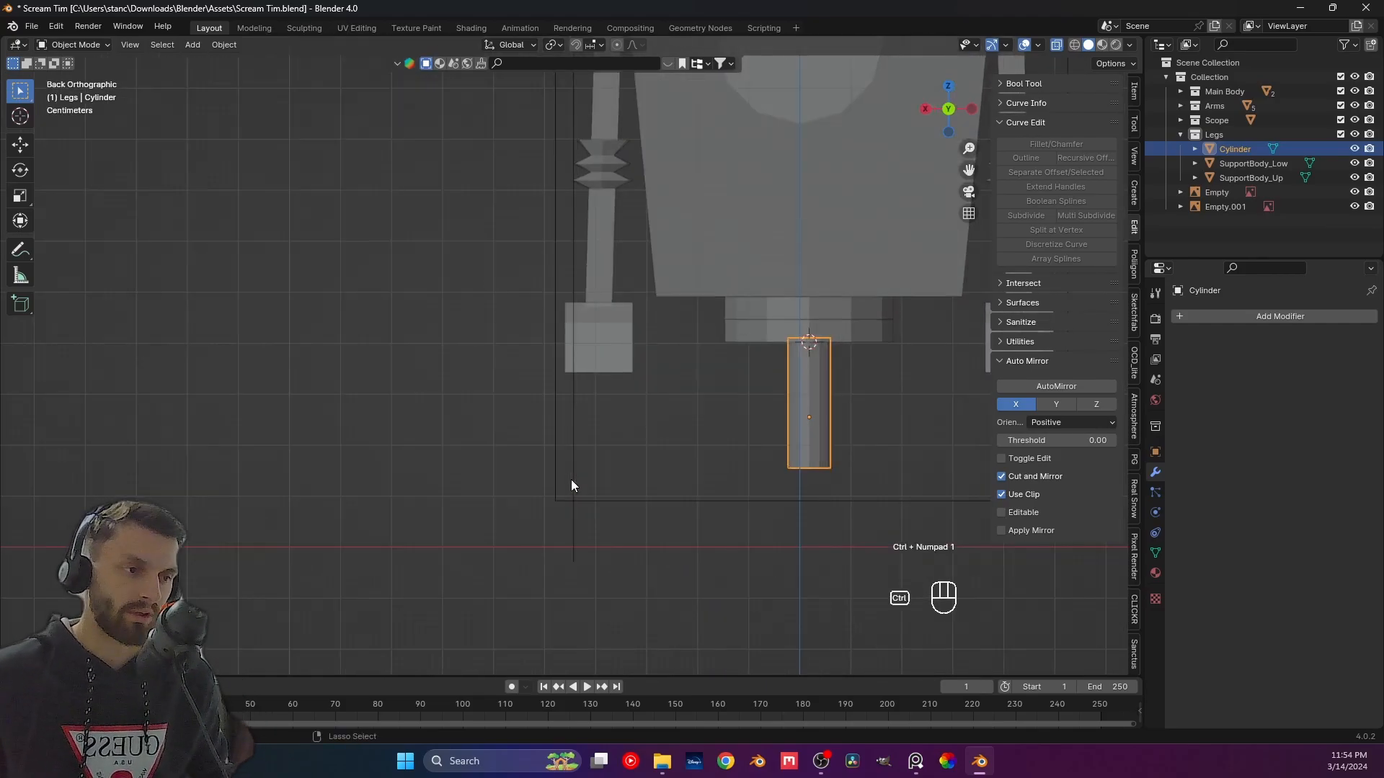
shift+middle_drag(823, 386, 615, 357)
Rename the leg cylinder in the Legs collection as Torque Bar.
click(589, 370)
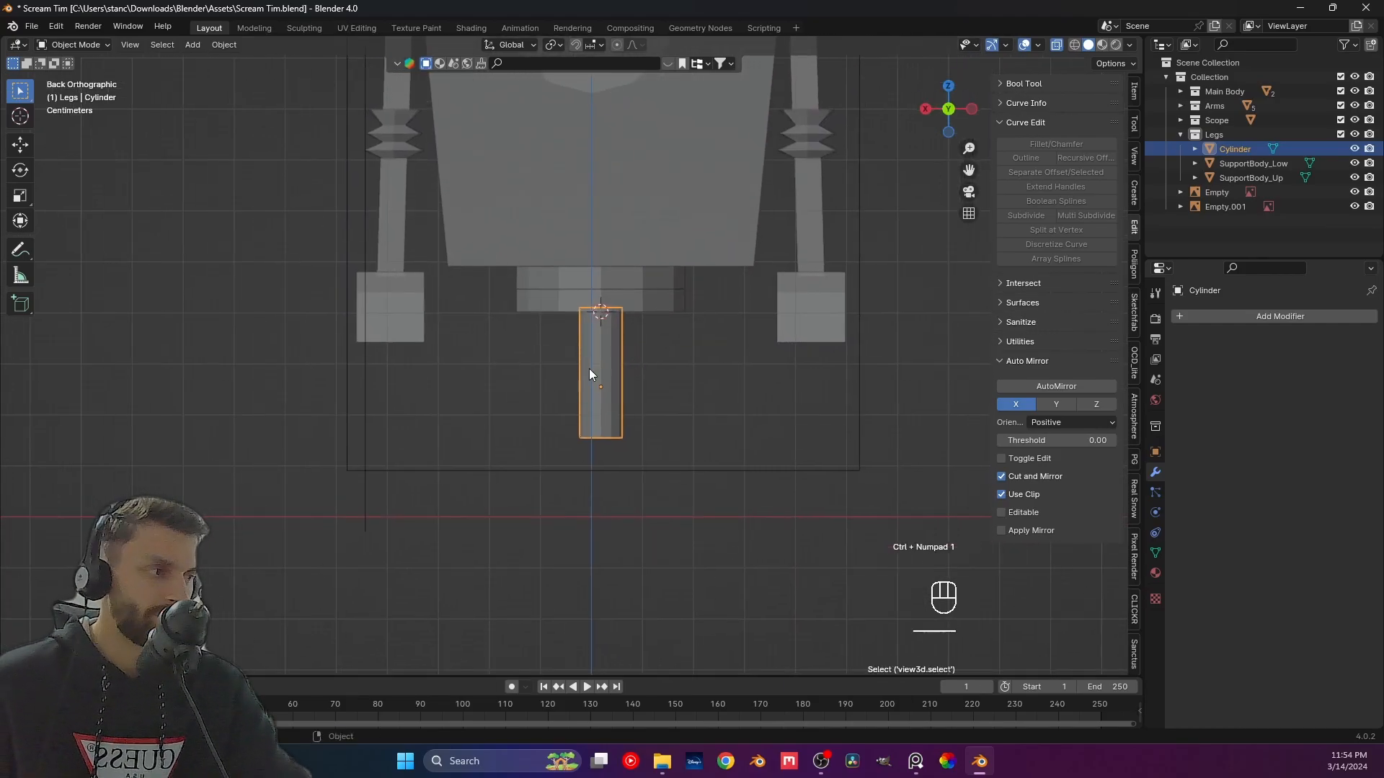
double_click(1236, 149)
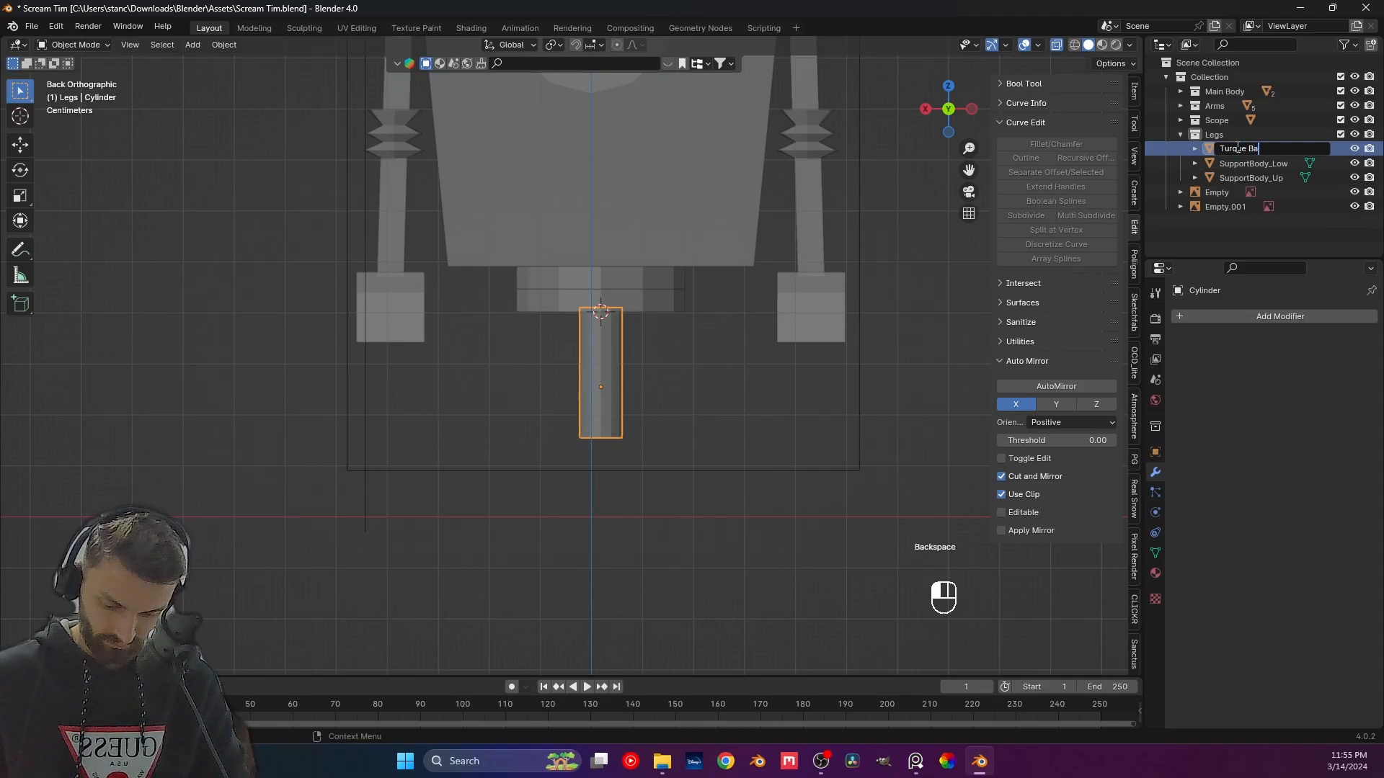
text(r)
key(Return)
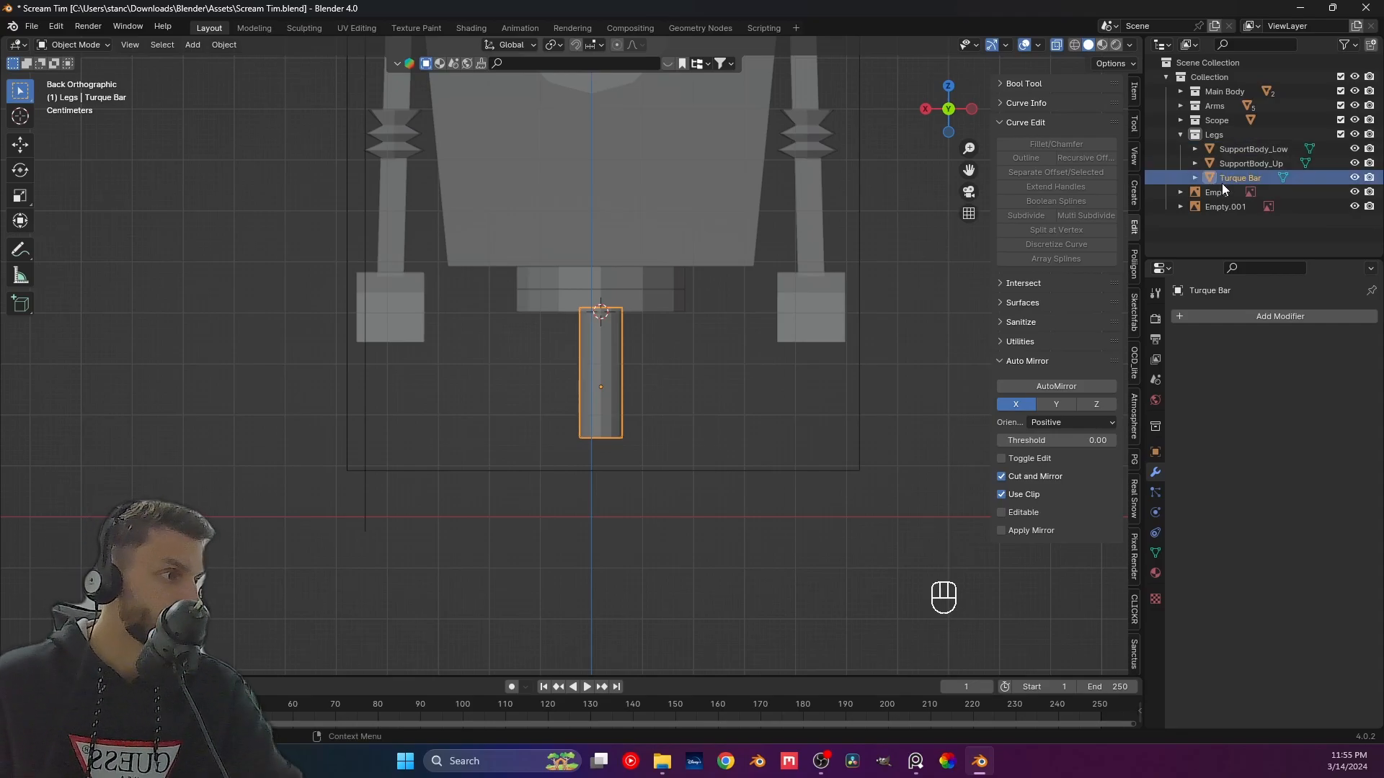
double_click(1231, 178)
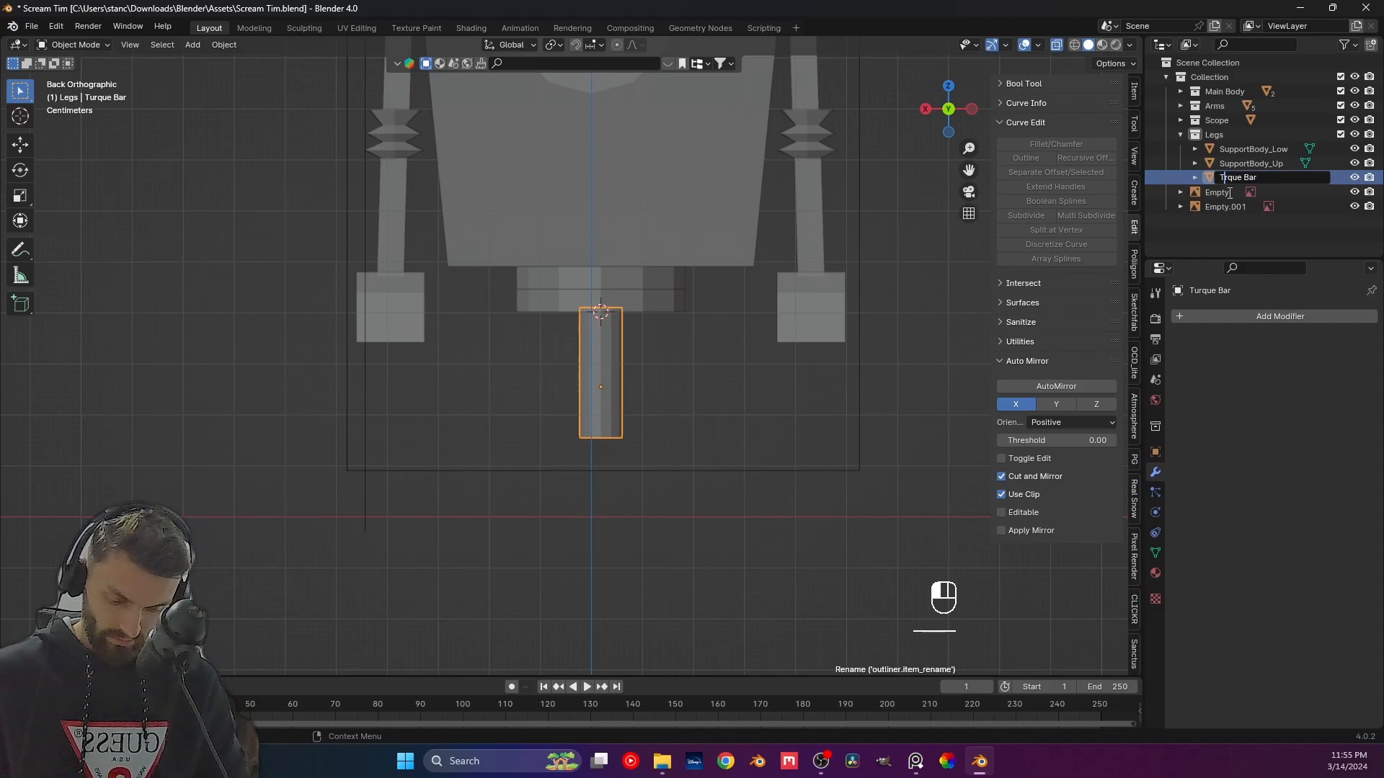
key(Return)
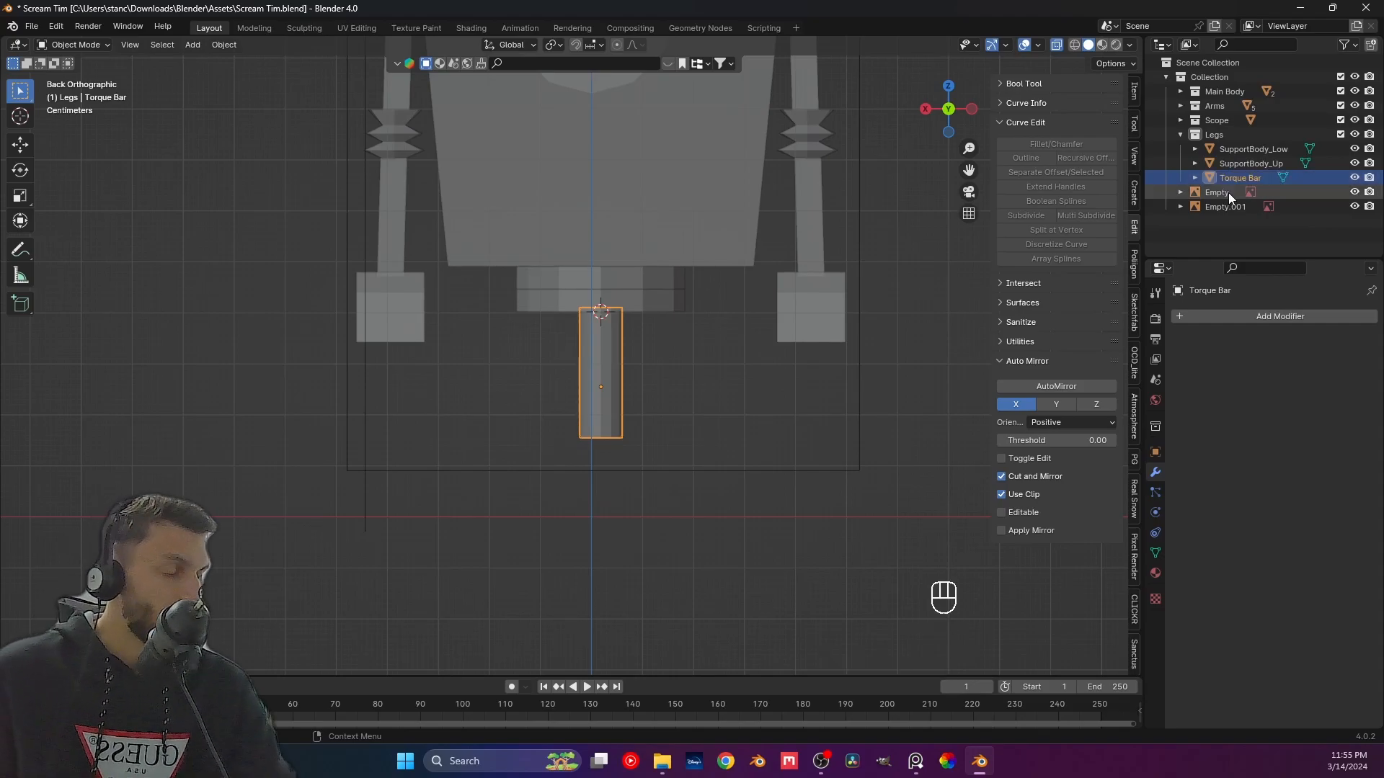
Duplicate Torque Bar about 0.1 m down along Z and rotate the copy 90 degrees about the Y axis.
click(601, 421)
key(shift+d)
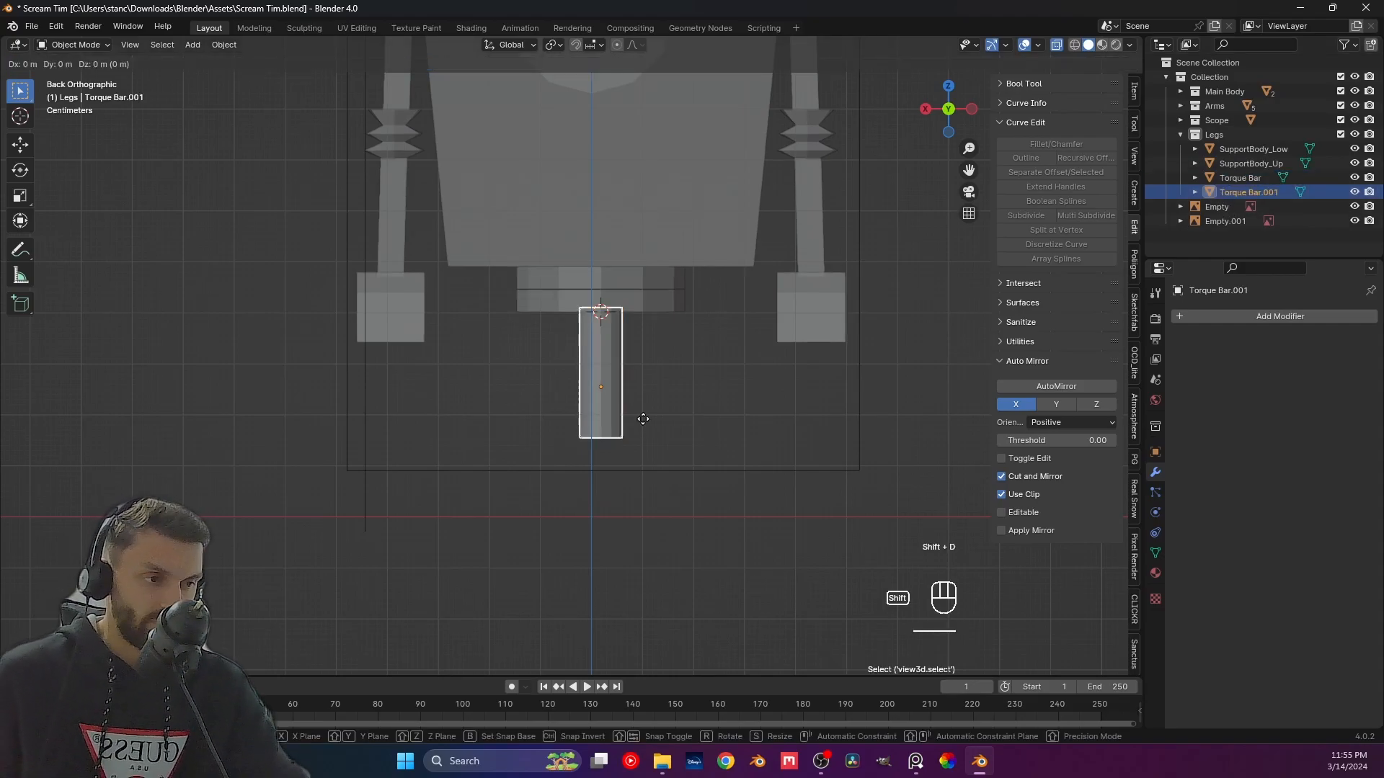
key(z)
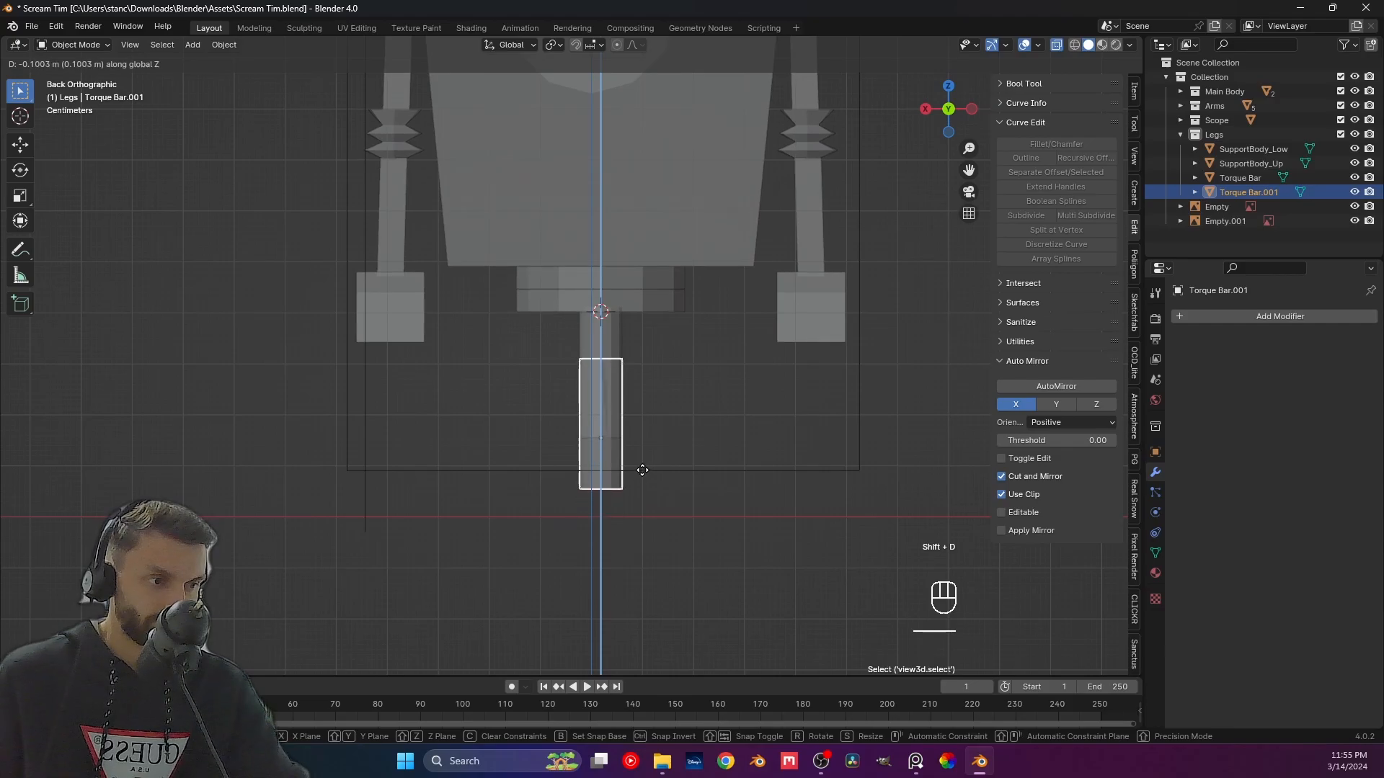
click(642, 470)
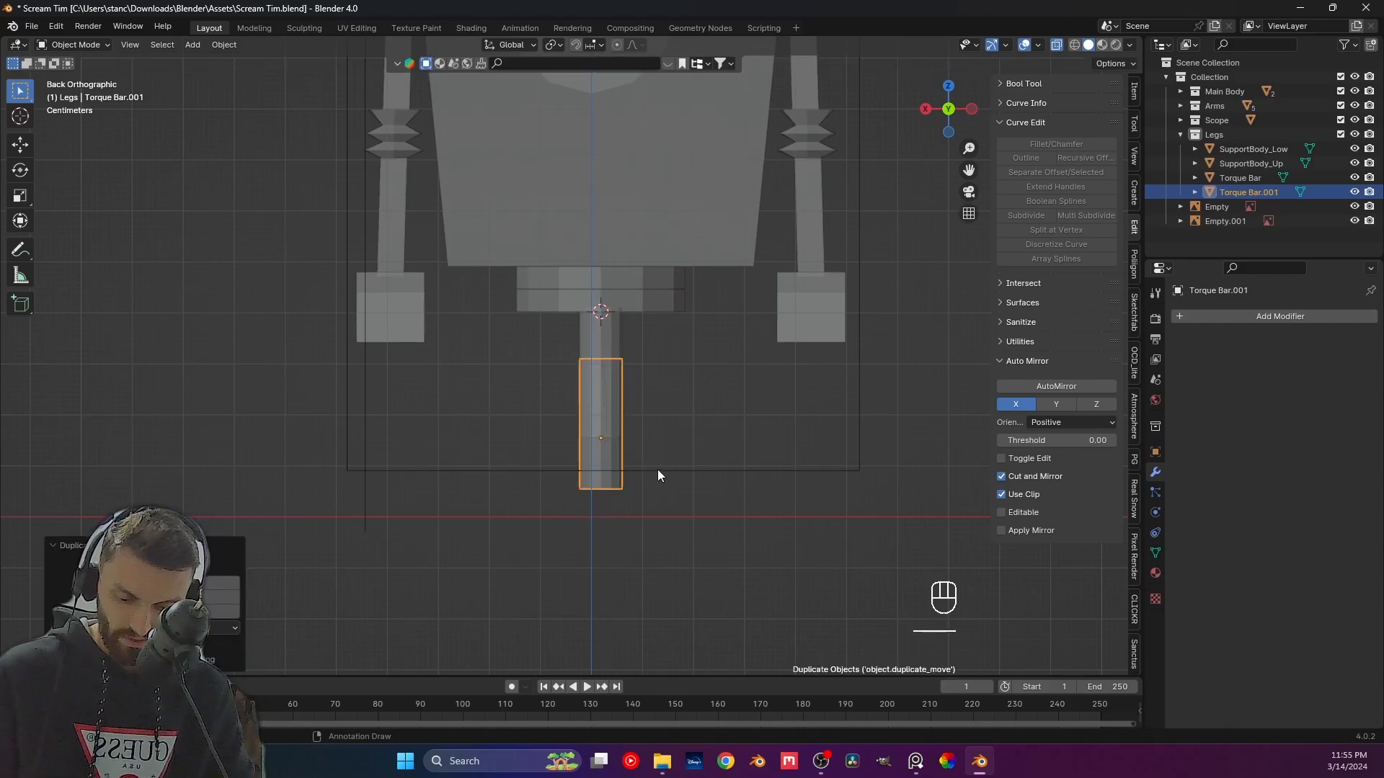
text(ry)
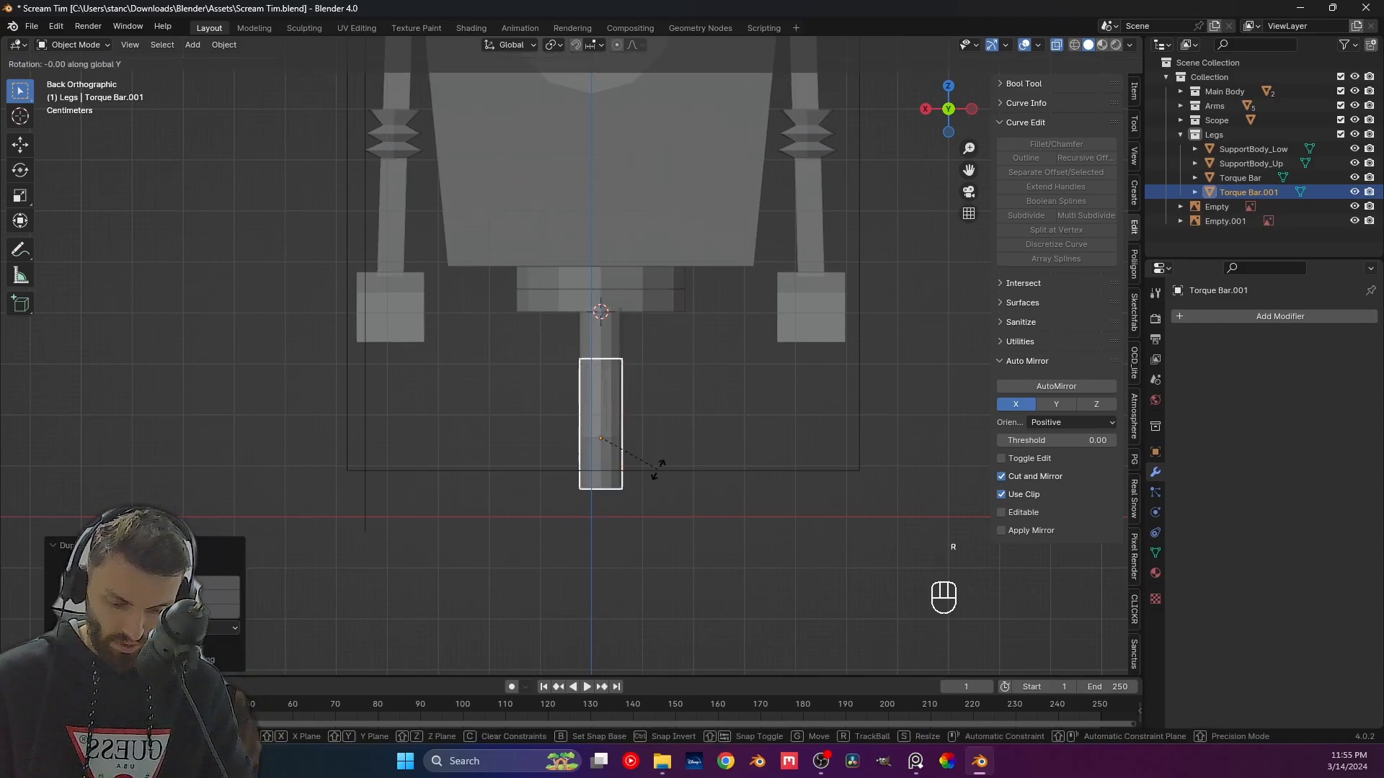
text(90)
key(Return)
scroll(652, 472, up, 1)
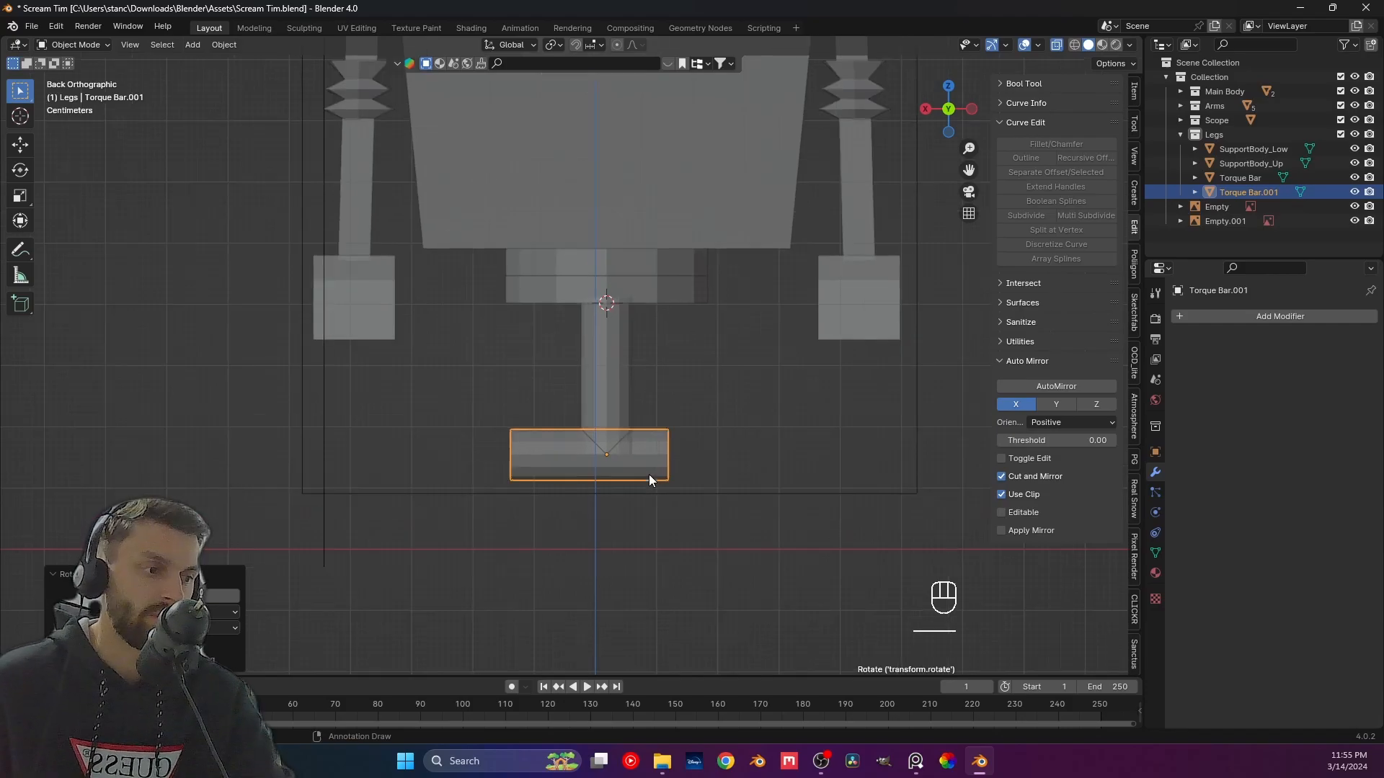
shift+middle_drag(648, 474, 422, 378)
key(g)
key(x)
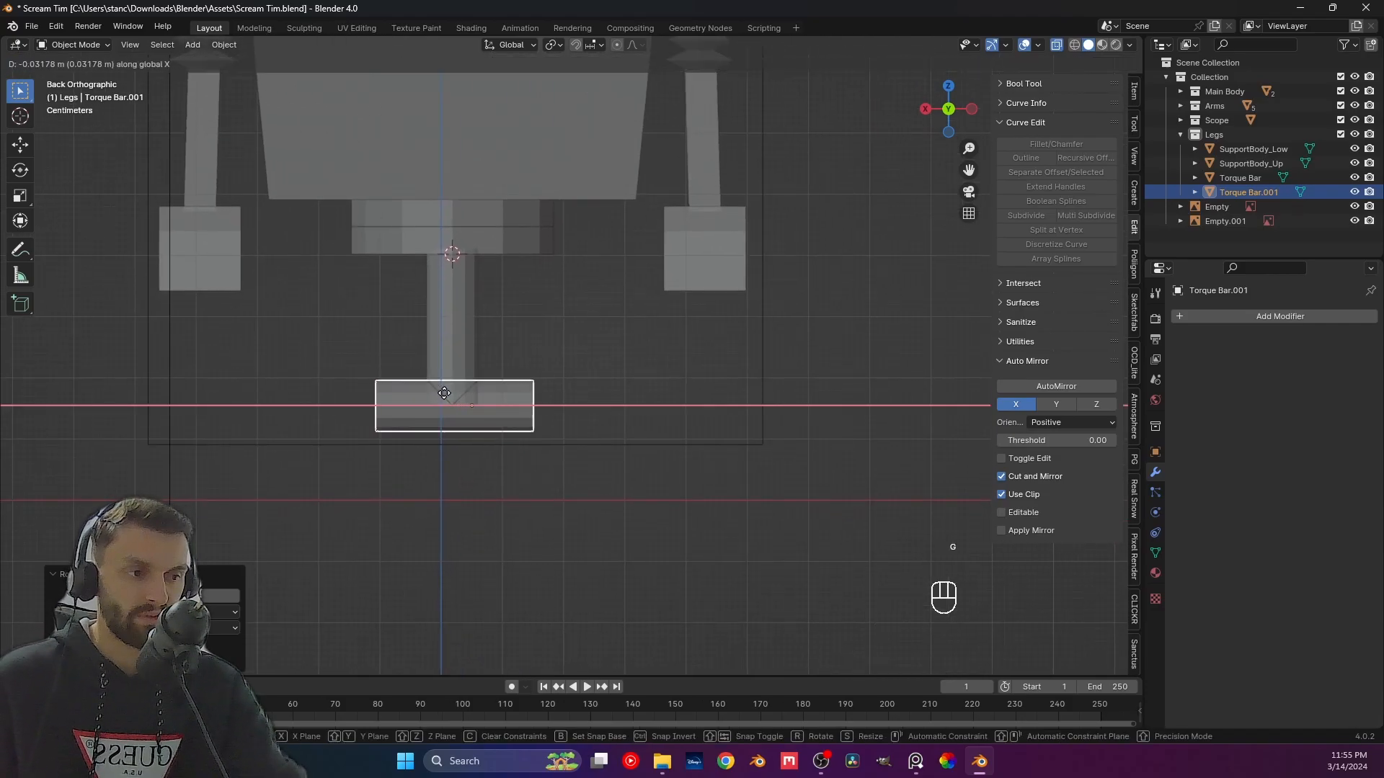
right_click(472, 406)
right_click(502, 420)
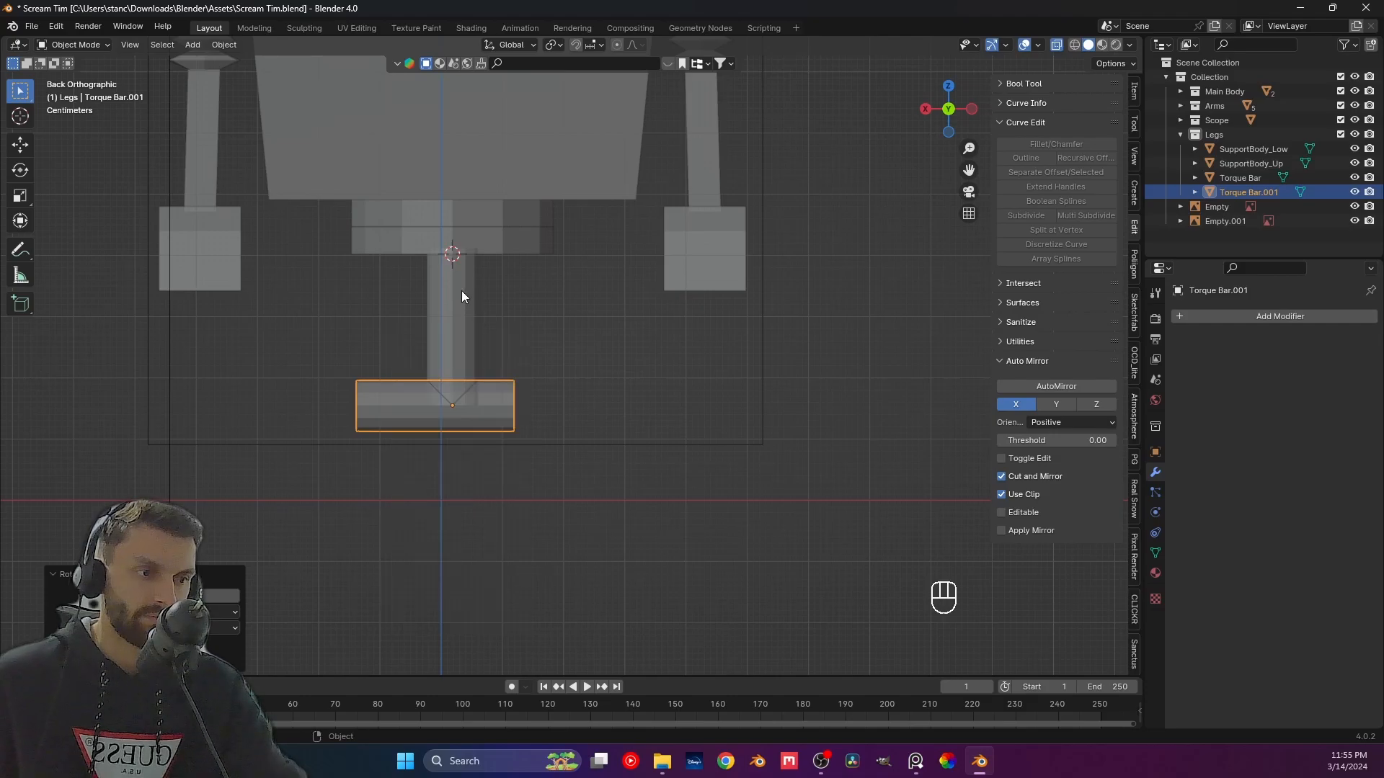
Apply the scale of Torque Bar, SupportBody_Low and SupportBody_Up.
click(466, 312)
key(ctrl+a)
click(465, 314)
click(493, 252)
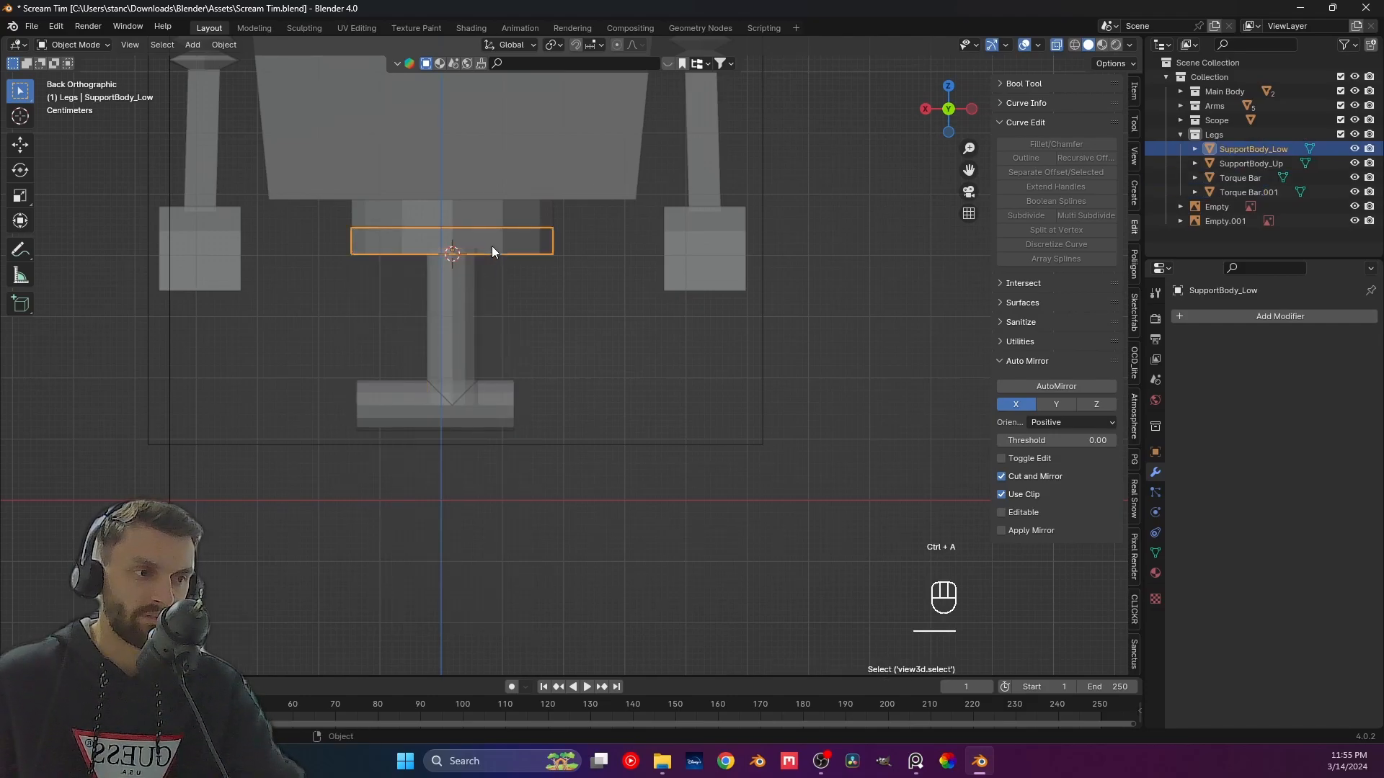
key(ctrl+a)
click(492, 245)
click(489, 215)
key(ctrl+a)
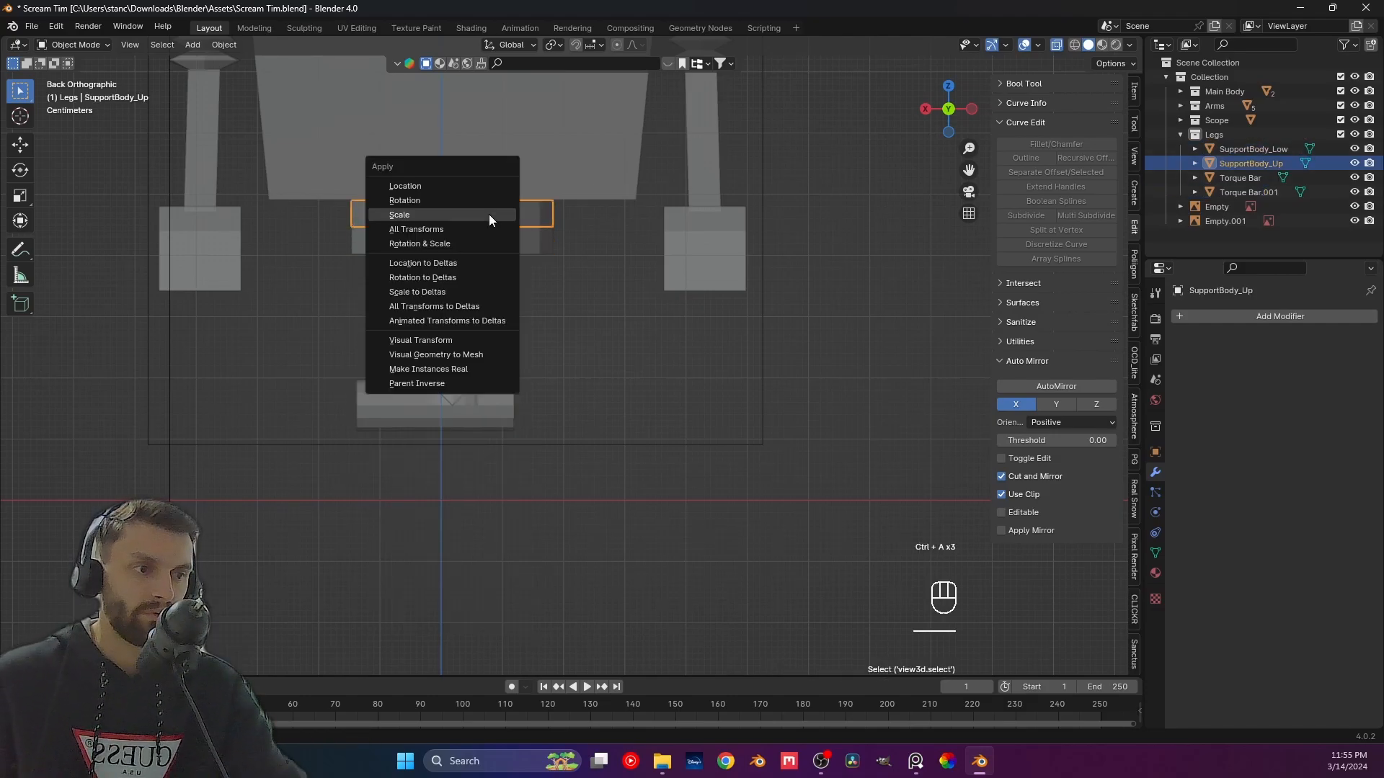
click(488, 214)
Set the origins of Torque Bar and its horizontal copy to their own geometry.
click(438, 336)
right_click(440, 336)
mouse_move(440, 336)
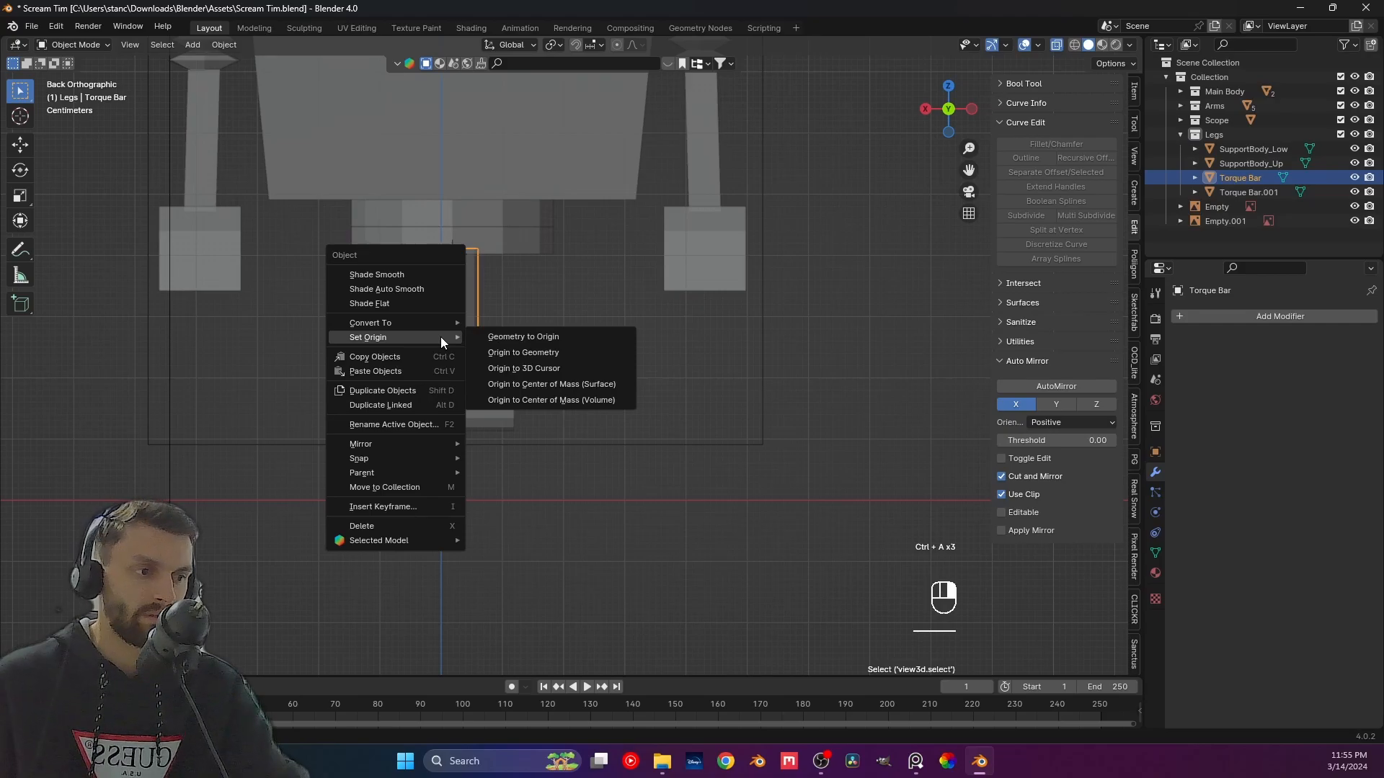
click(556, 351)
click(555, 350)
click(498, 400)
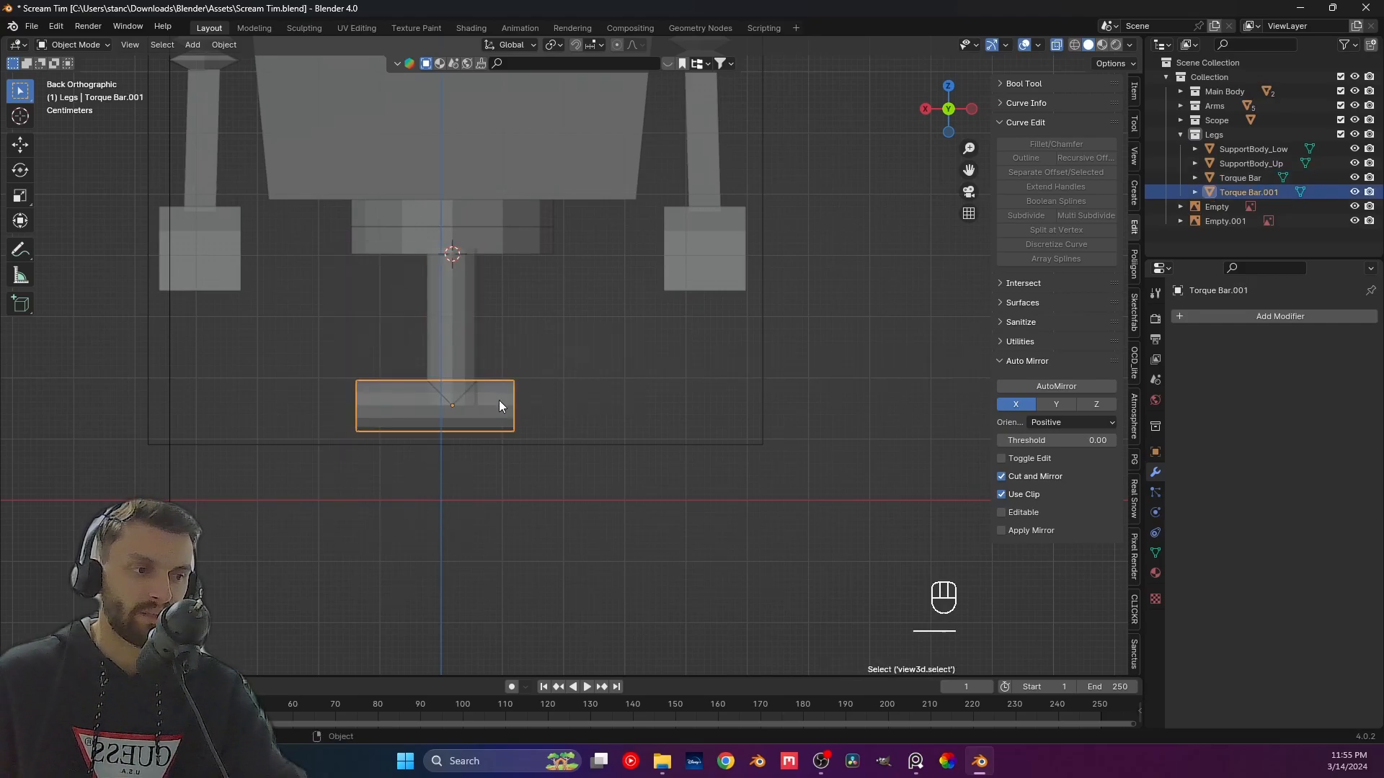
right_click(499, 401)
mouse_move(500, 402)
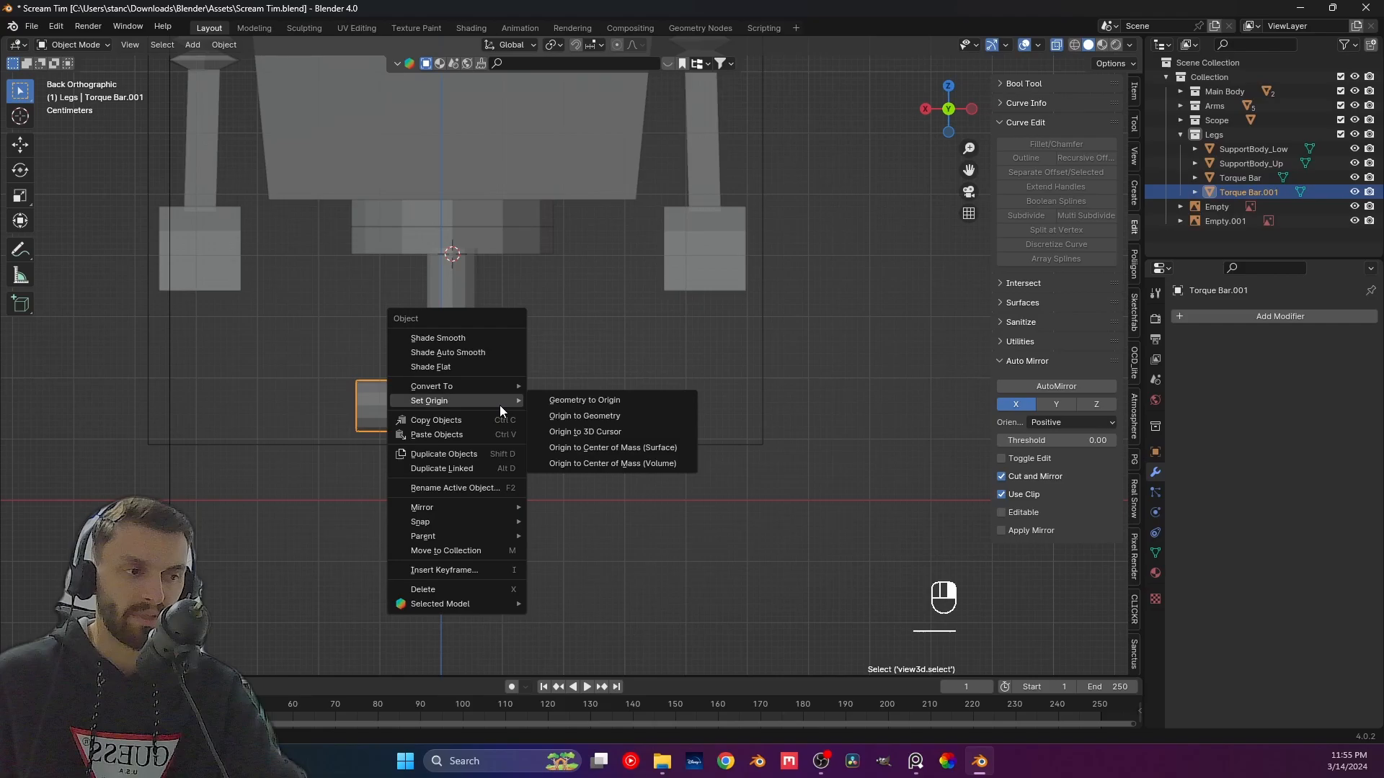
click(571, 416)
Set the origins of SupportBody_Low and SupportBody_Up to their own geometry.
click(429, 242)
right_click(432, 245)
mouse_move(435, 248)
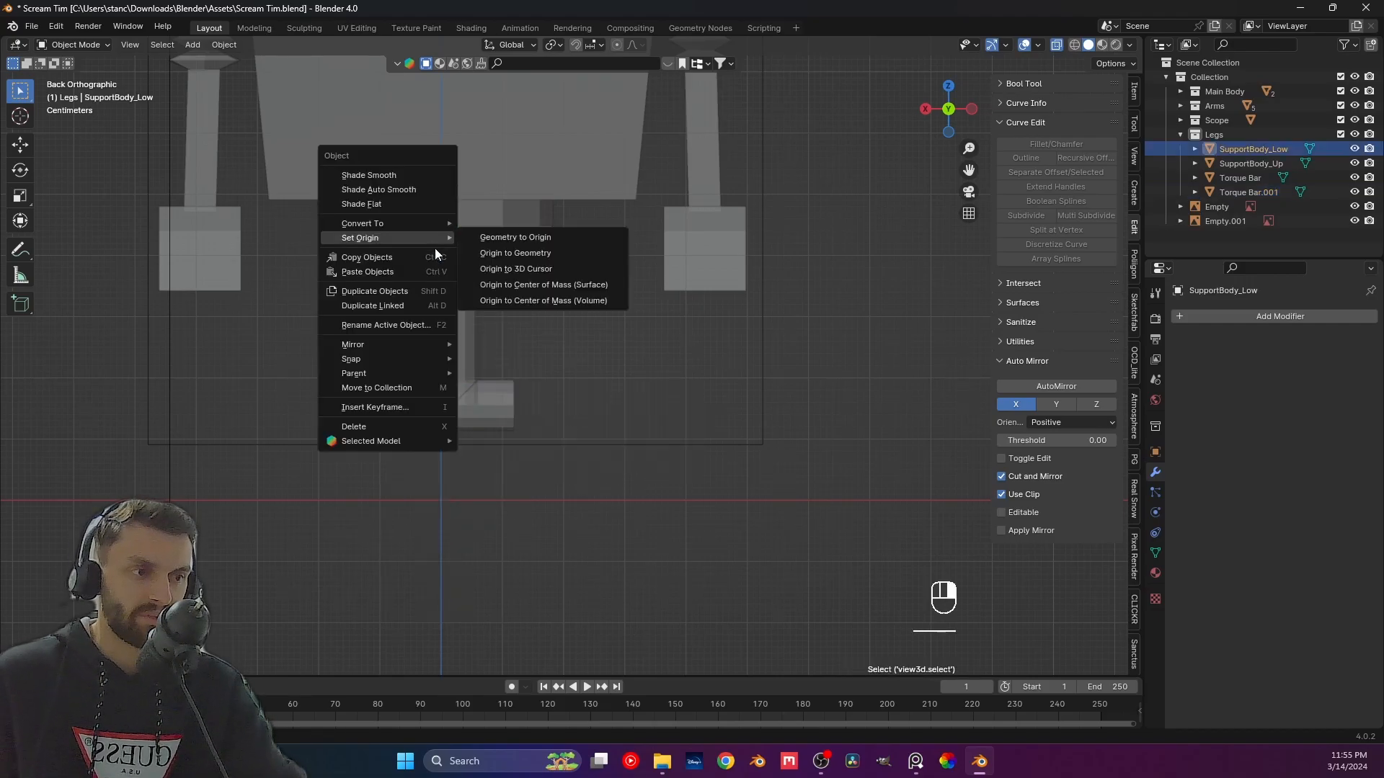
click(506, 254)
right_click(414, 219)
mouse_move(413, 219)
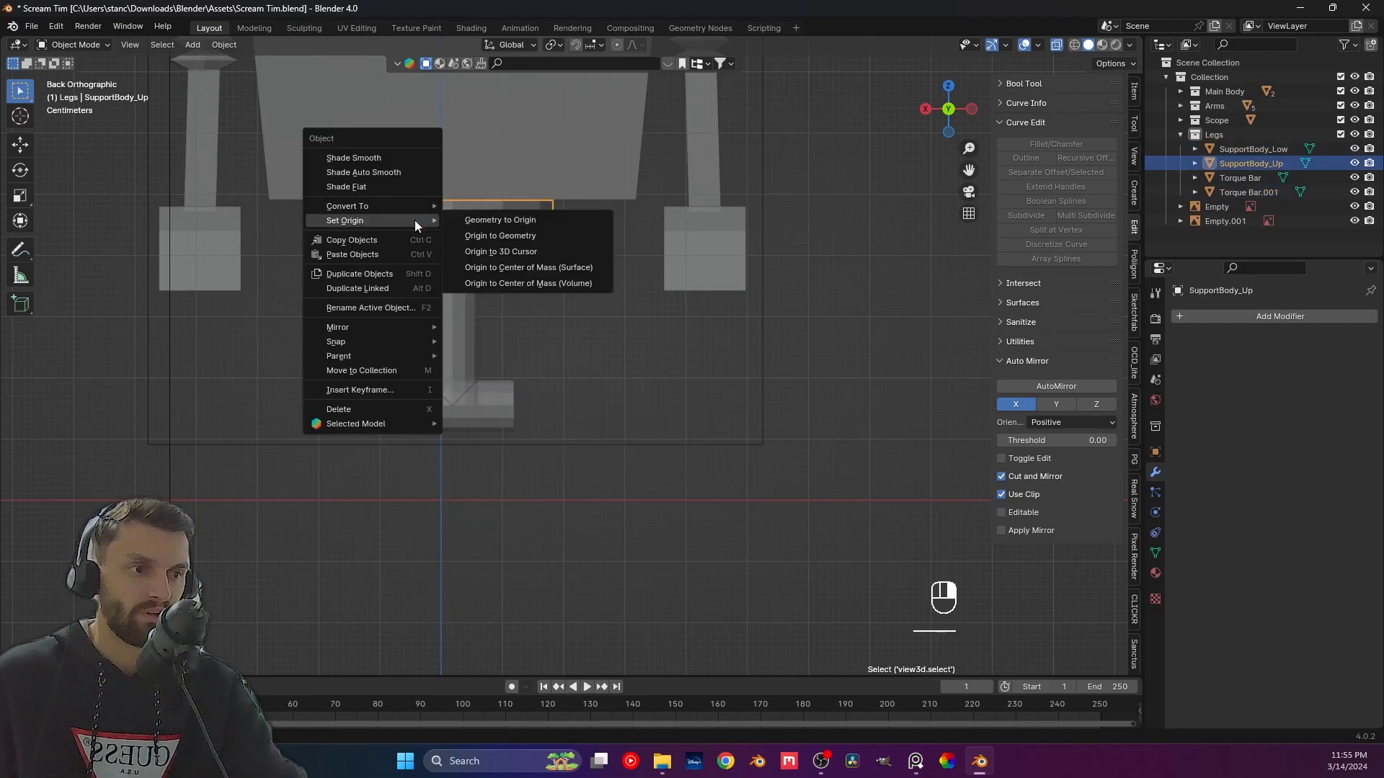
click(484, 244)
click(492, 398)
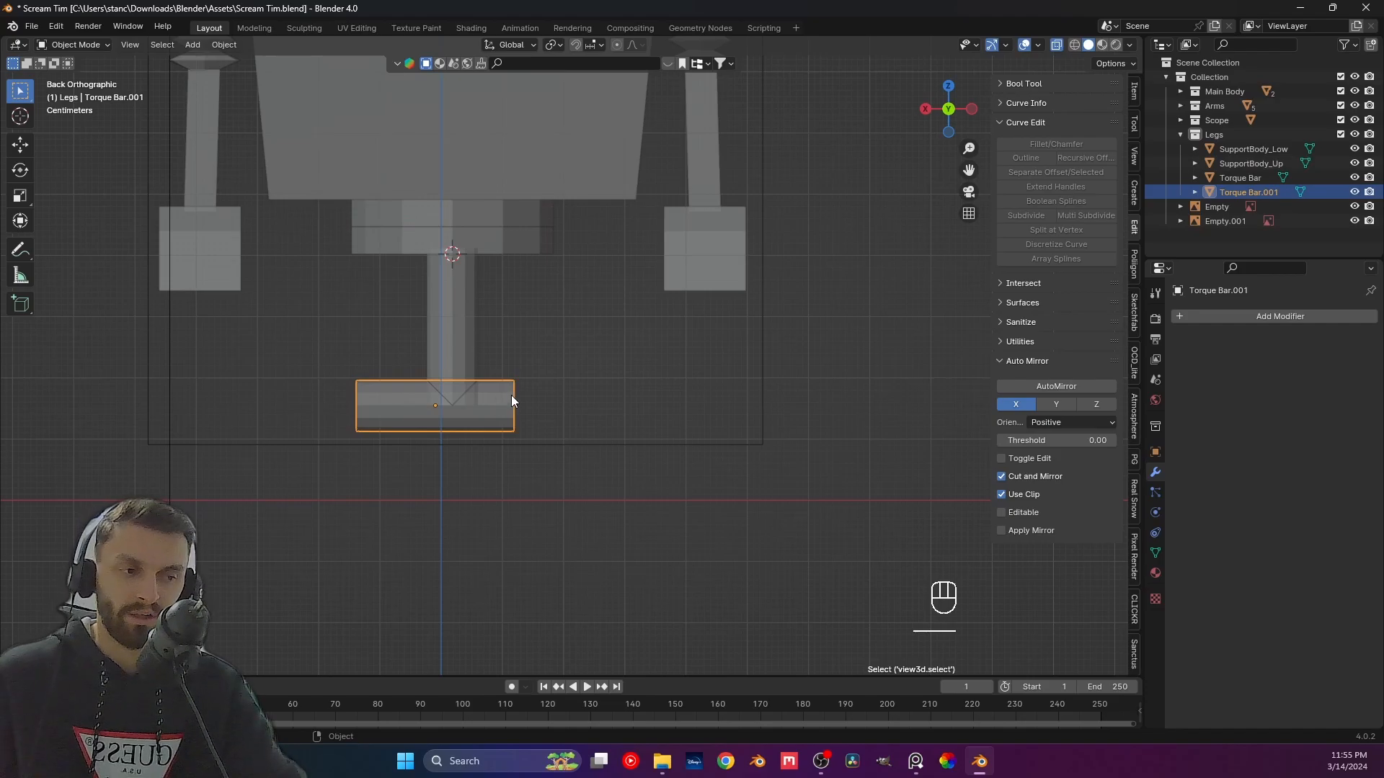
key(g)
key(x)
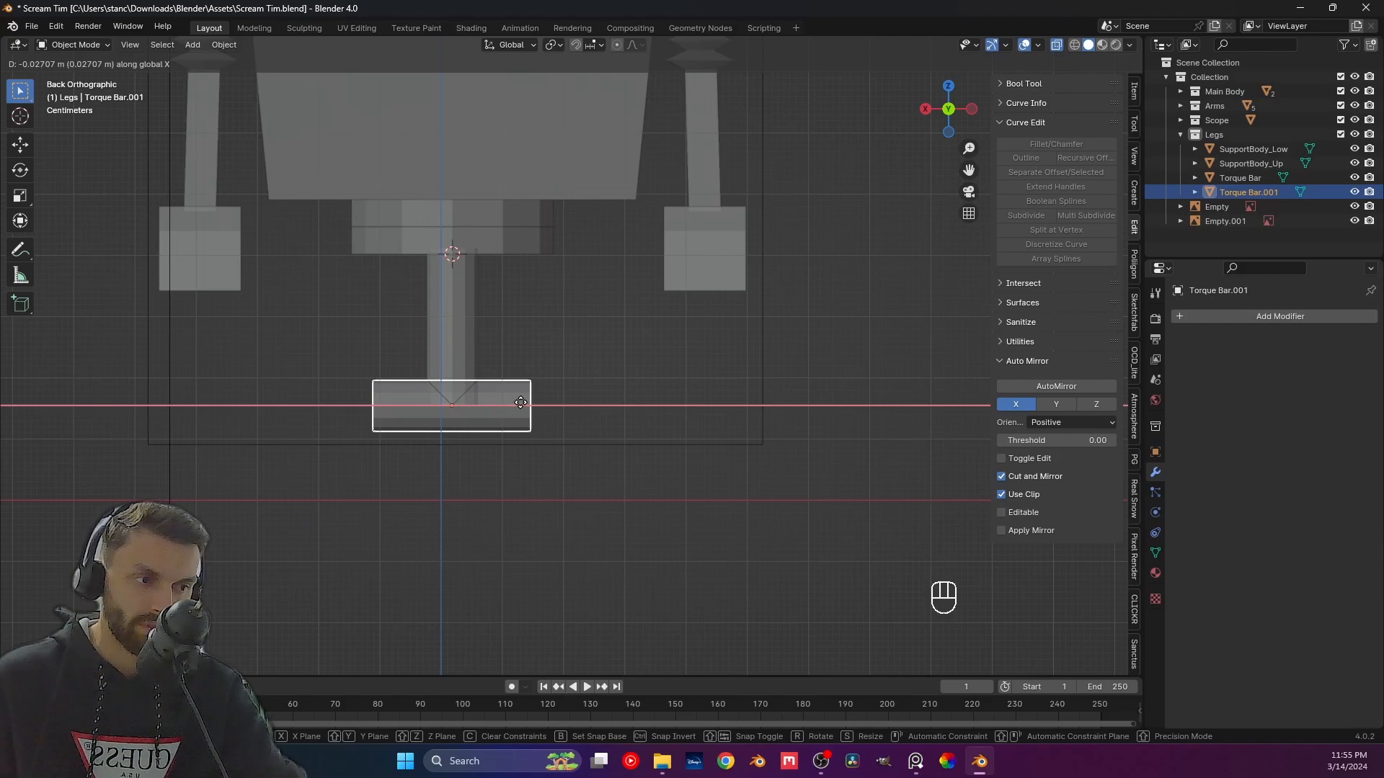
click(446, 409)
Snap the 3D cursor to the centre of the vertical Torque Bar's bottom vertices.
click(460, 343)
key(Tab)
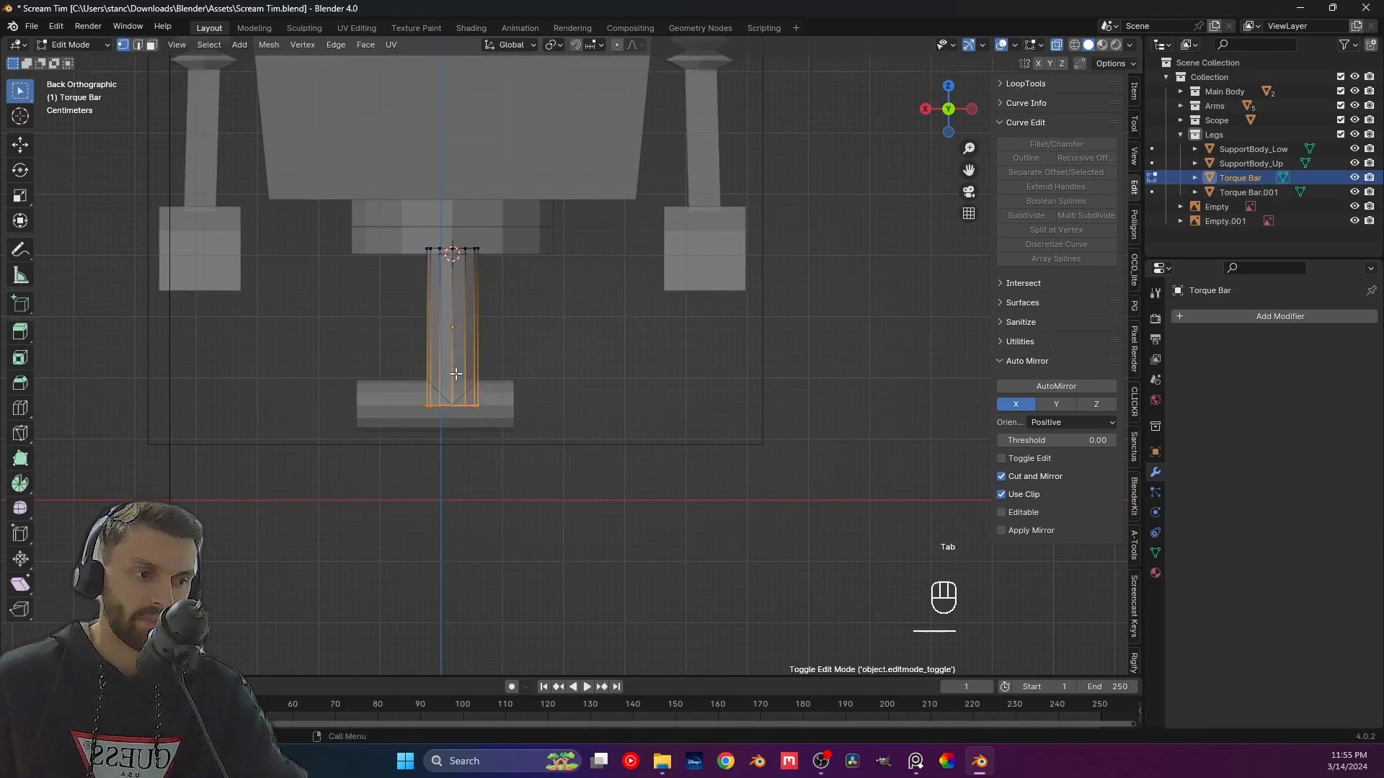
shift+middle_drag(450, 422, 490, 388)
scroll(480, 335, up, 1)
key(shift+s)
click(492, 436)
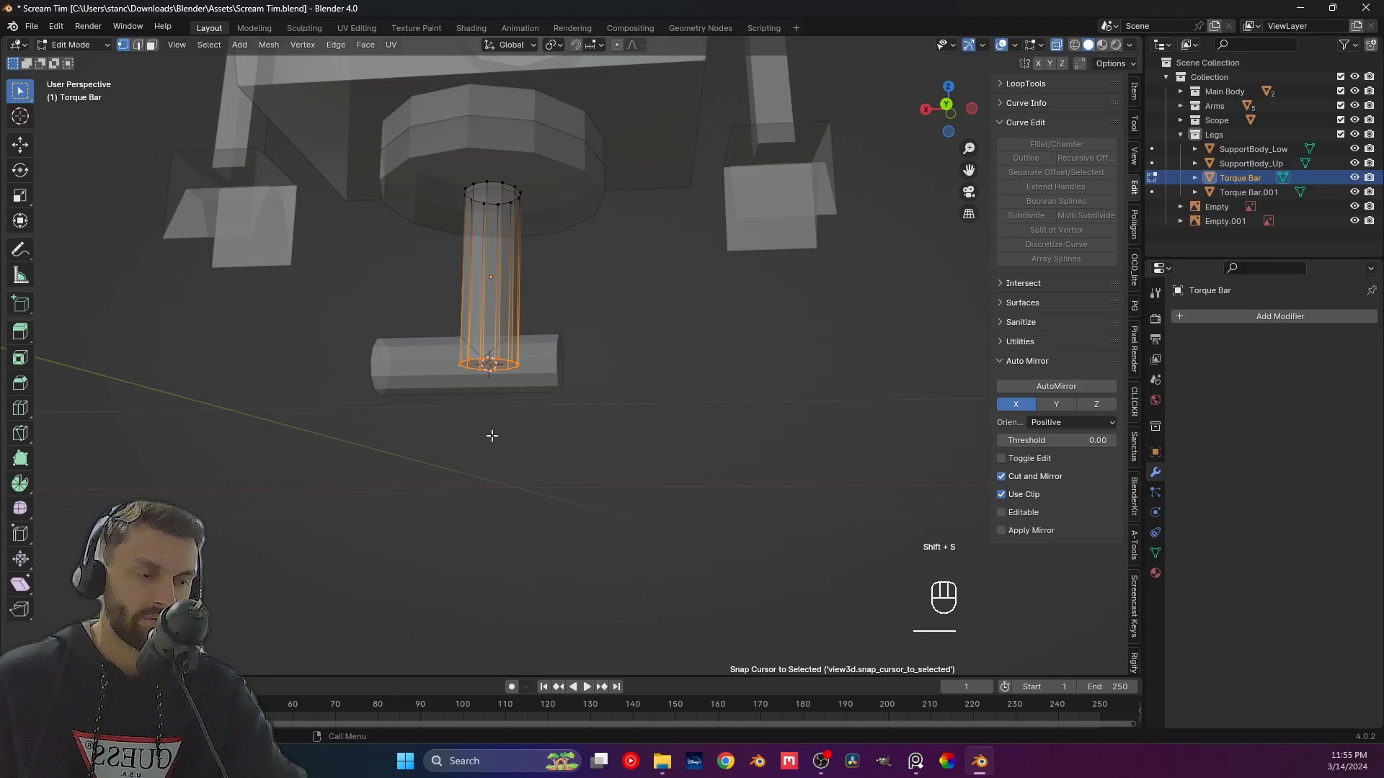
key(Tab)
Snap the horizontal bar to the 3D cursor so it is centred under the vertical bar.
middle_drag(492, 435, 515, 386)
click(529, 357)
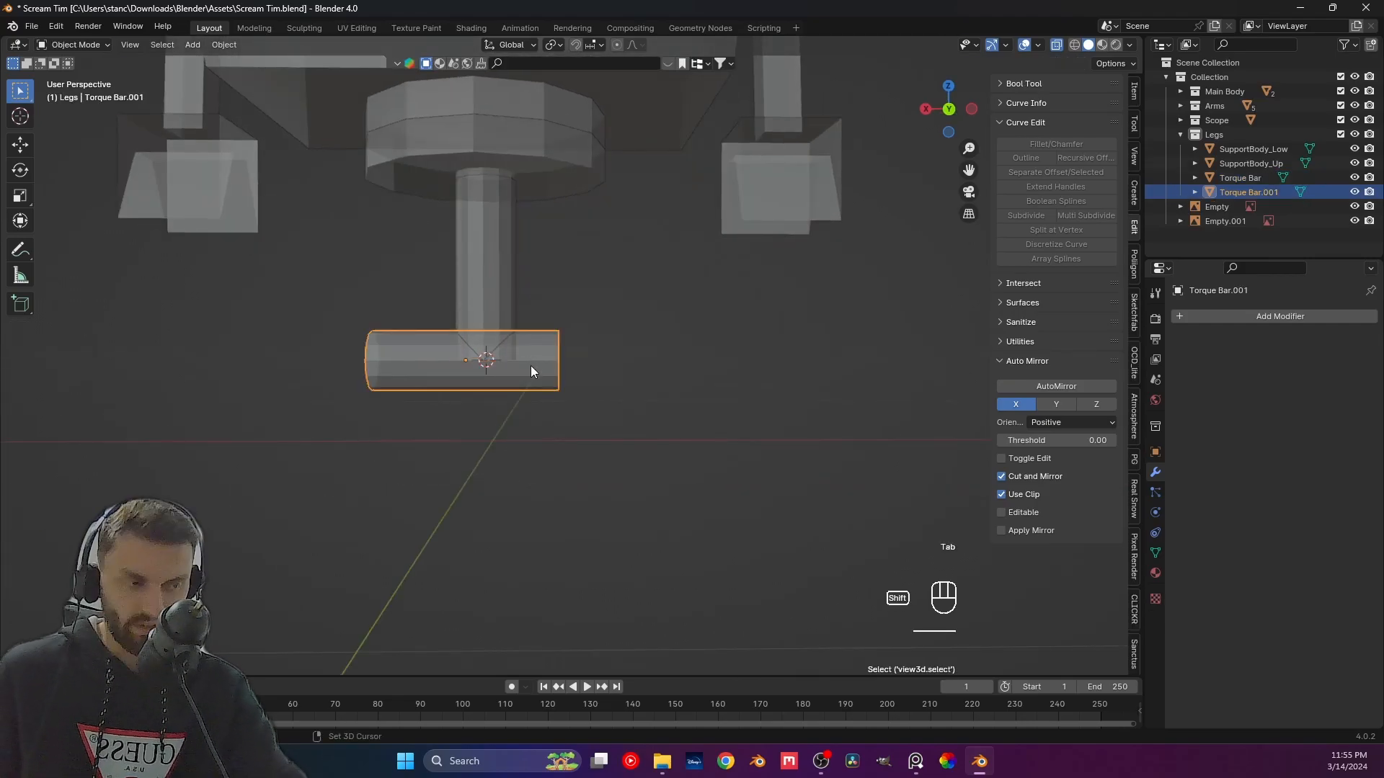
key(shift+s)
click(521, 293)
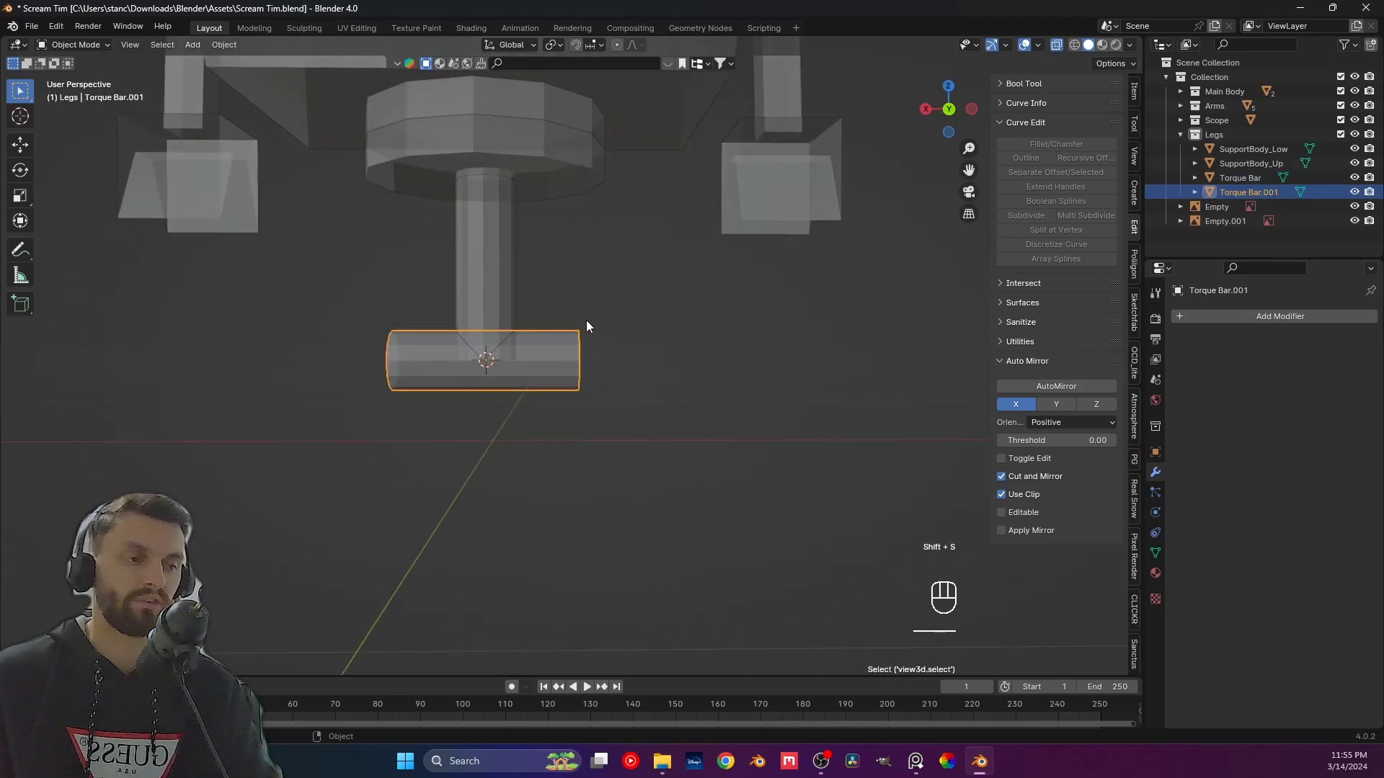
Lower the horizontal bar about 0.03 m along Z near the hub of the side sketch's wheel.
key(KP_1)
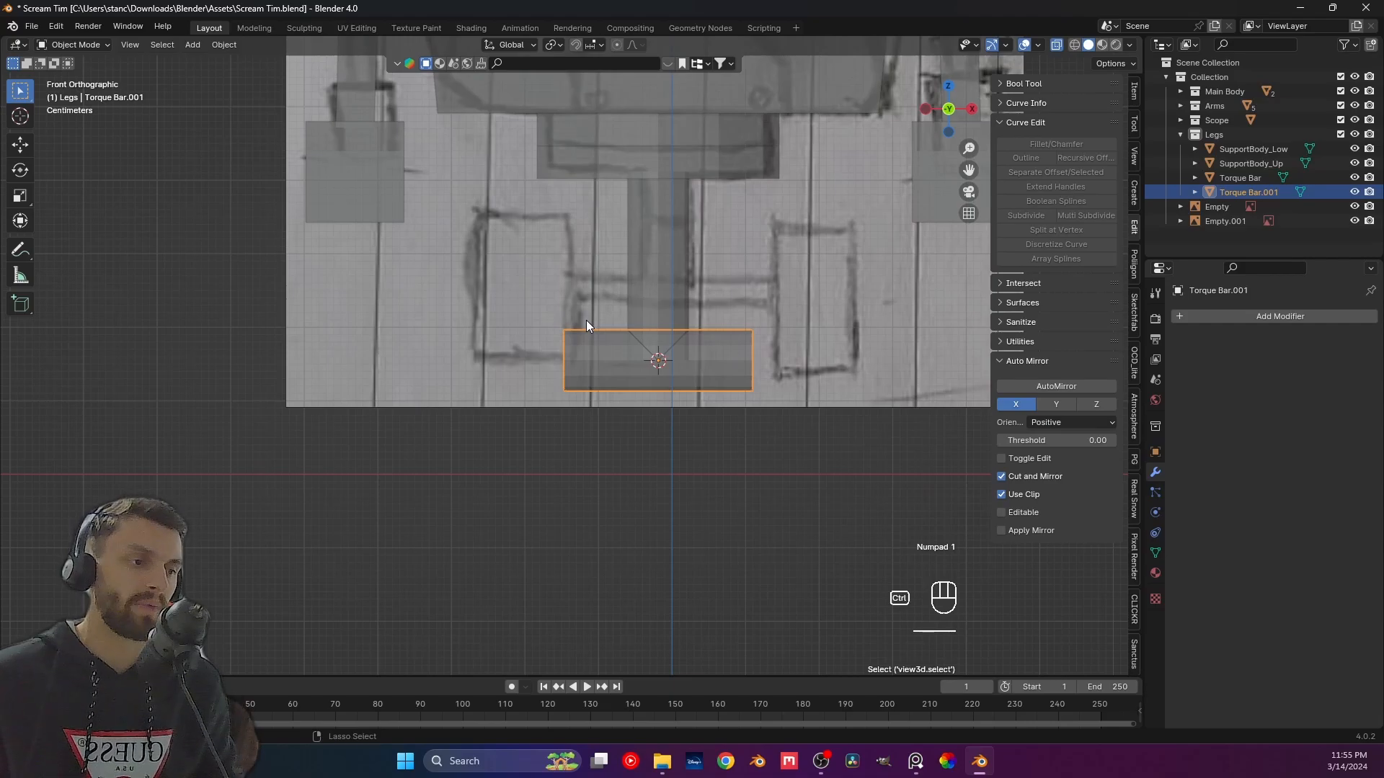
key(ctrl+KP_3)
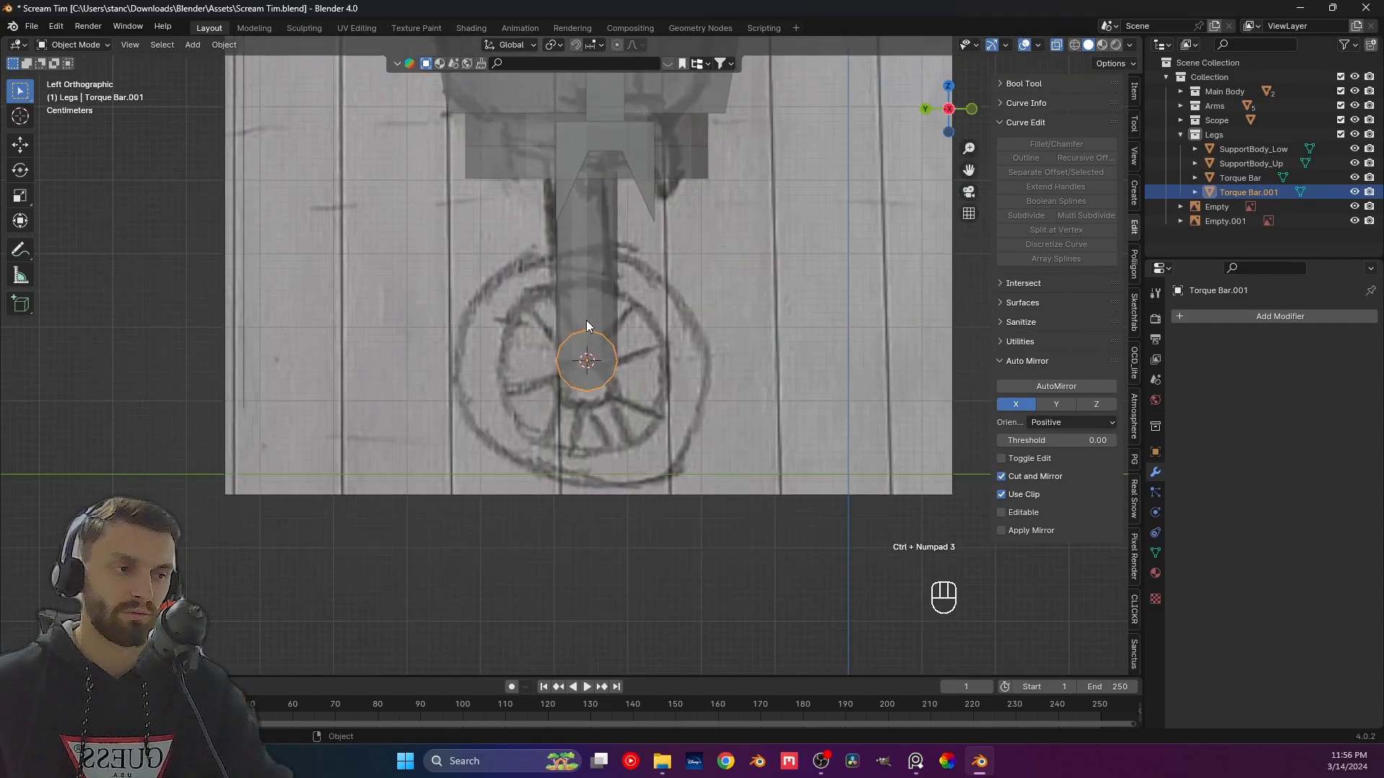
key(g)
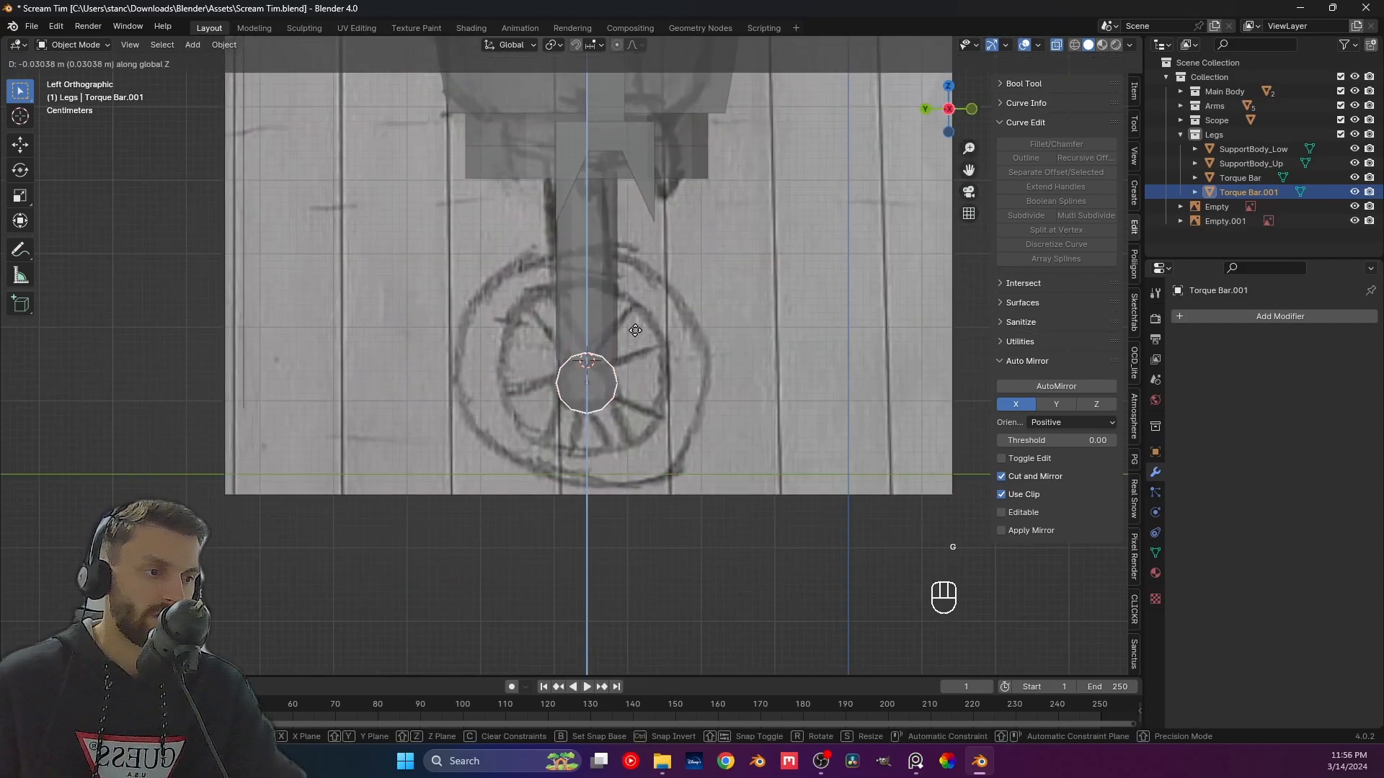
click(635, 332)
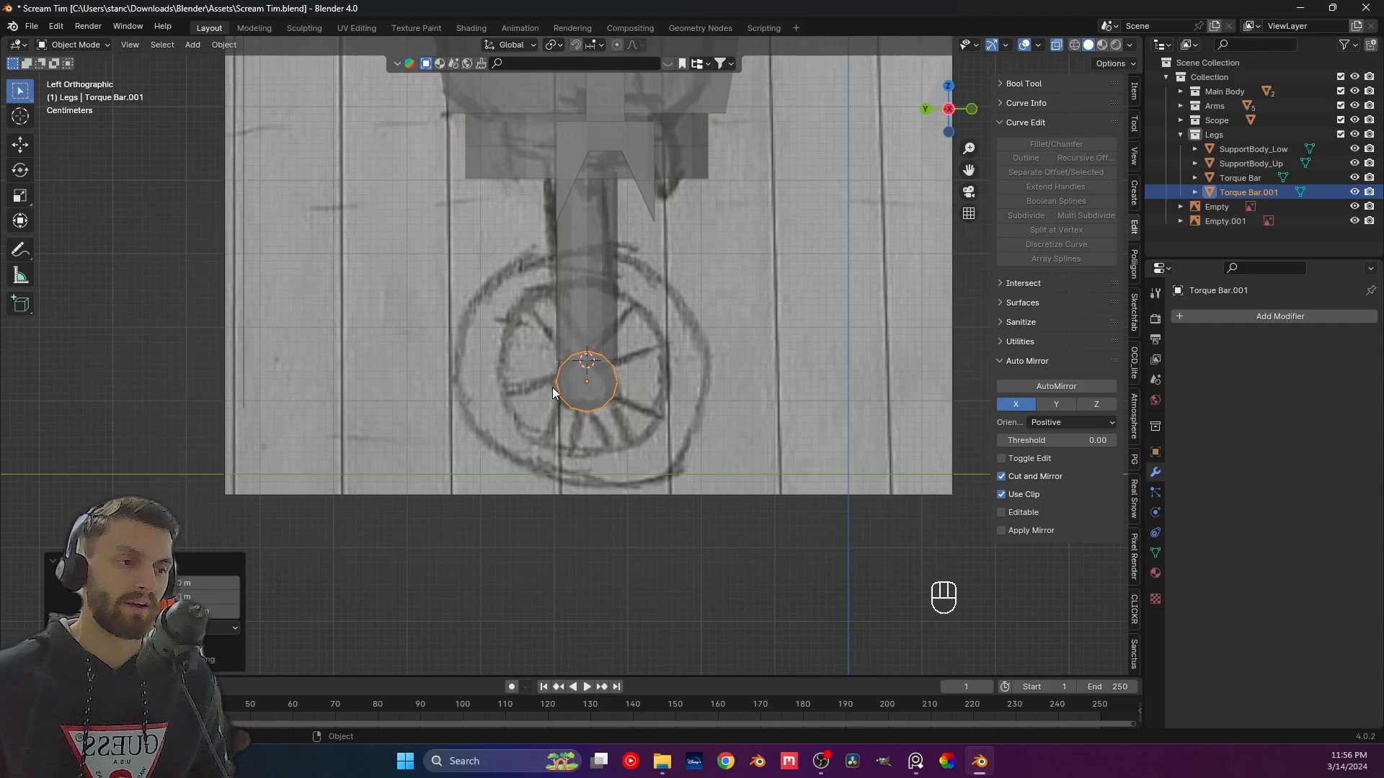
Turn off X-ray to check the whole model against the front sketch, and save the file.
key(KP_1)
scroll(553, 390, down, 6)
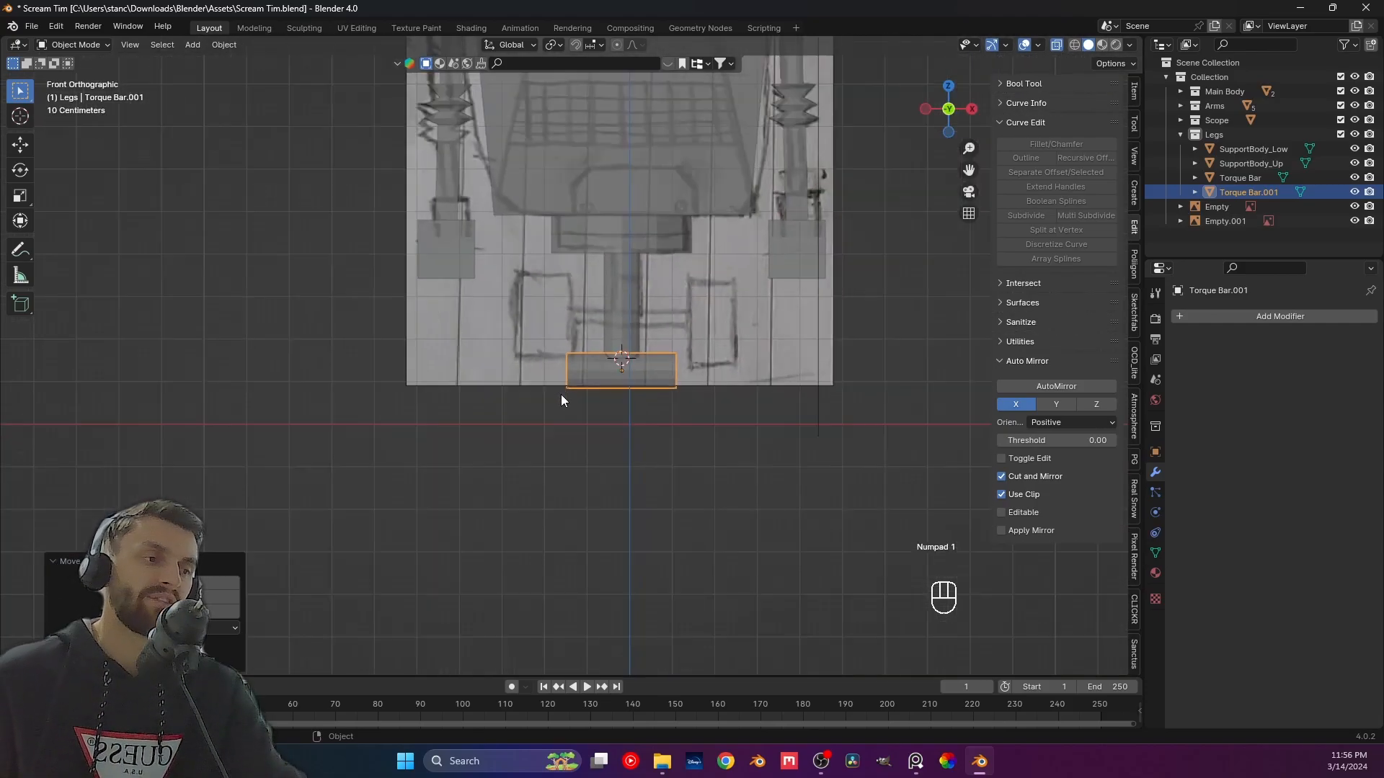
scroll(606, 473, up, 1)
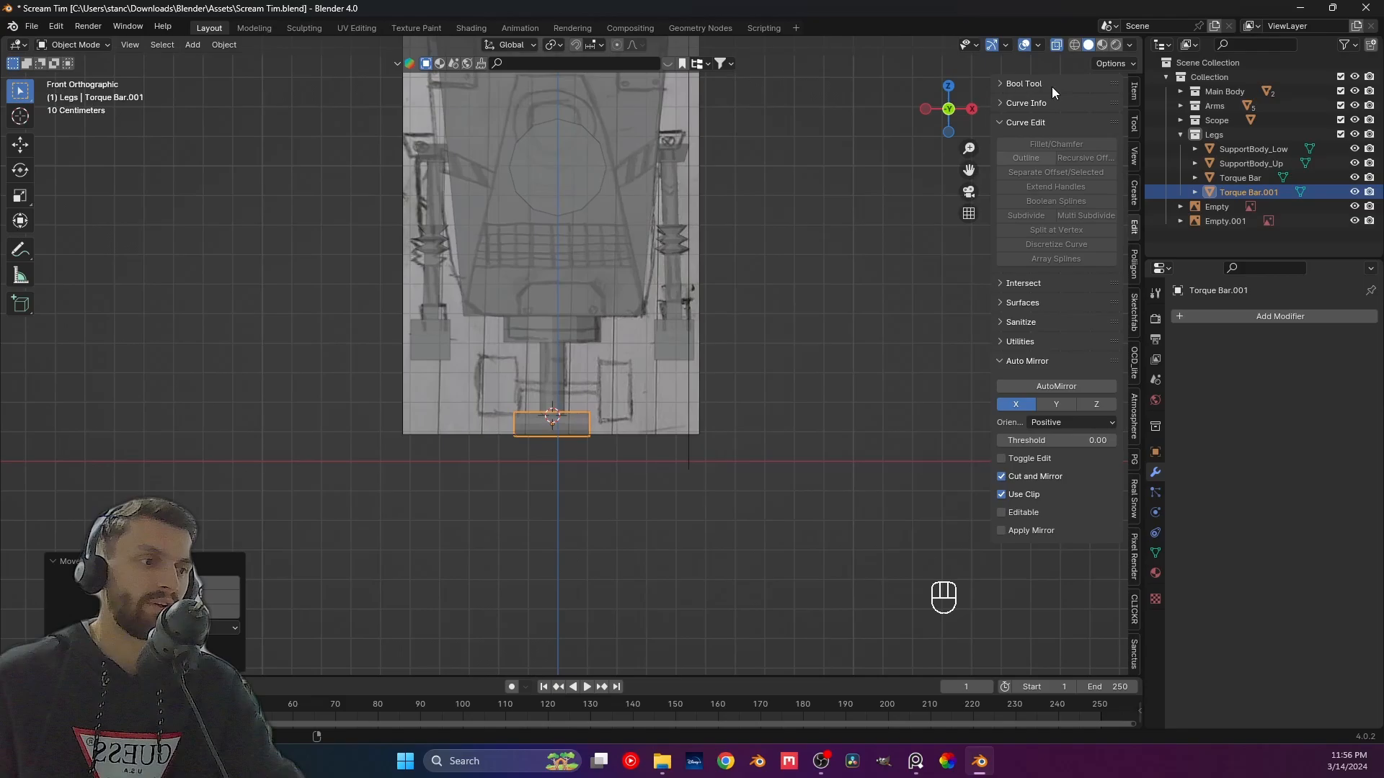
click(1058, 45)
scroll(717, 346, down, 3)
shift+middle_drag(718, 312, 699, 366)
click(700, 365)
scroll(621, 432, up, 2)
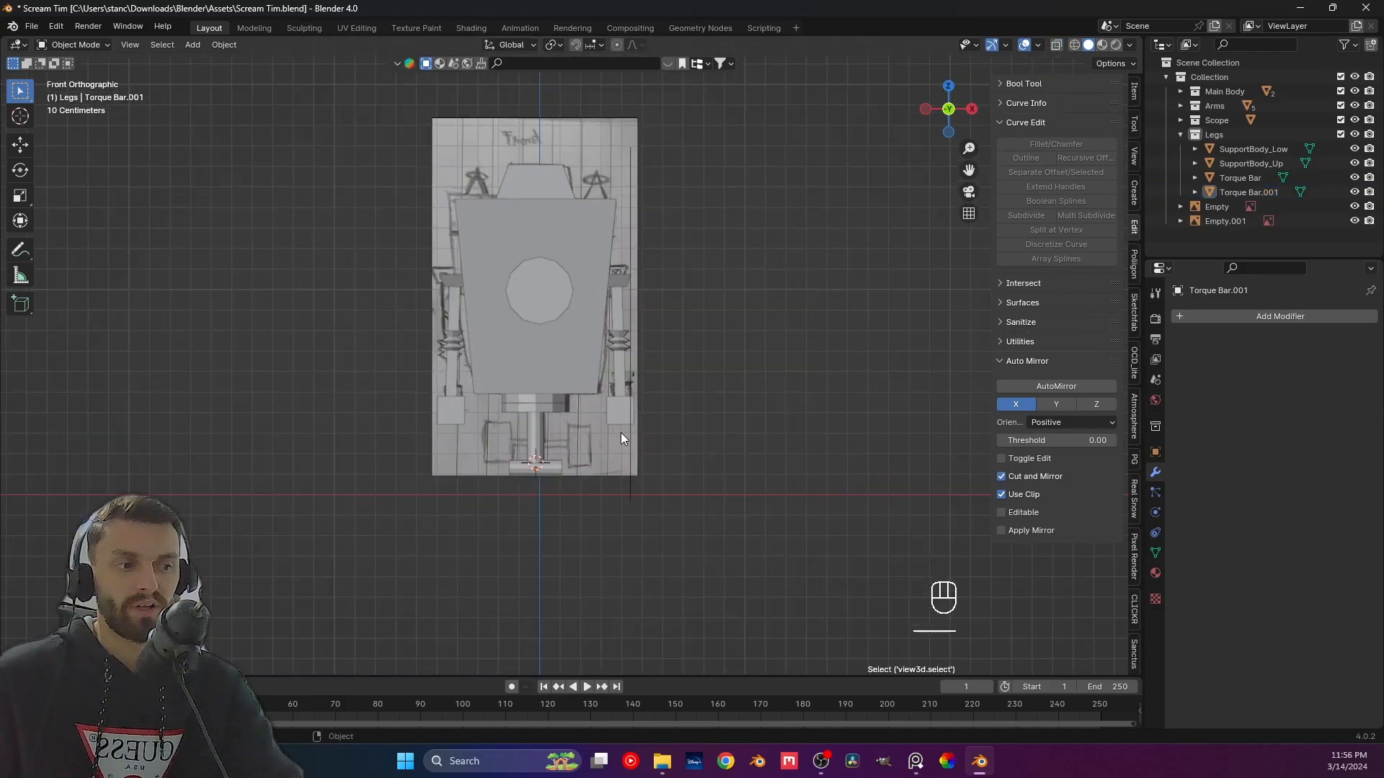
scroll(621, 432, down, 3)
key(ctrl+s)
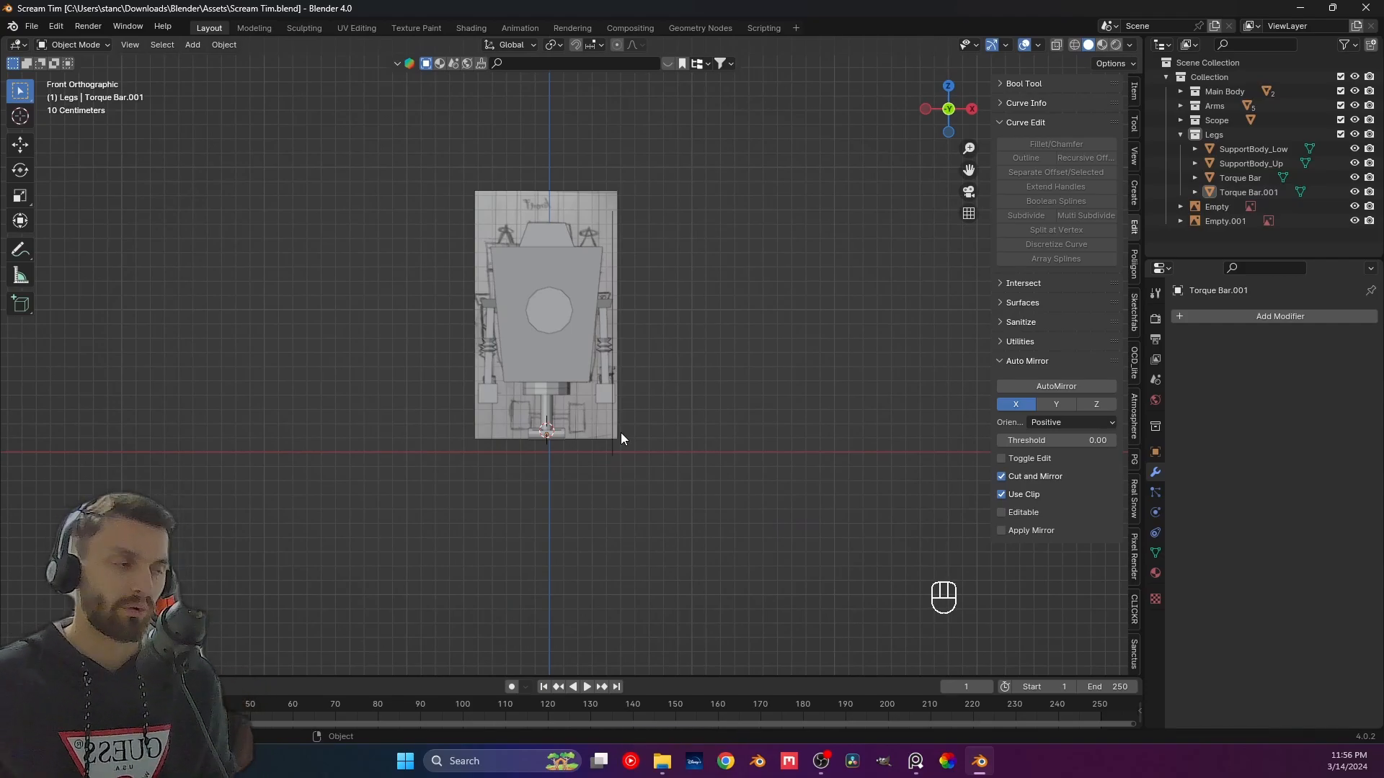
Examine the vertical and horizontal bars from the front in perspective and against the sketched wheels.
scroll(604, 456, up, 3)
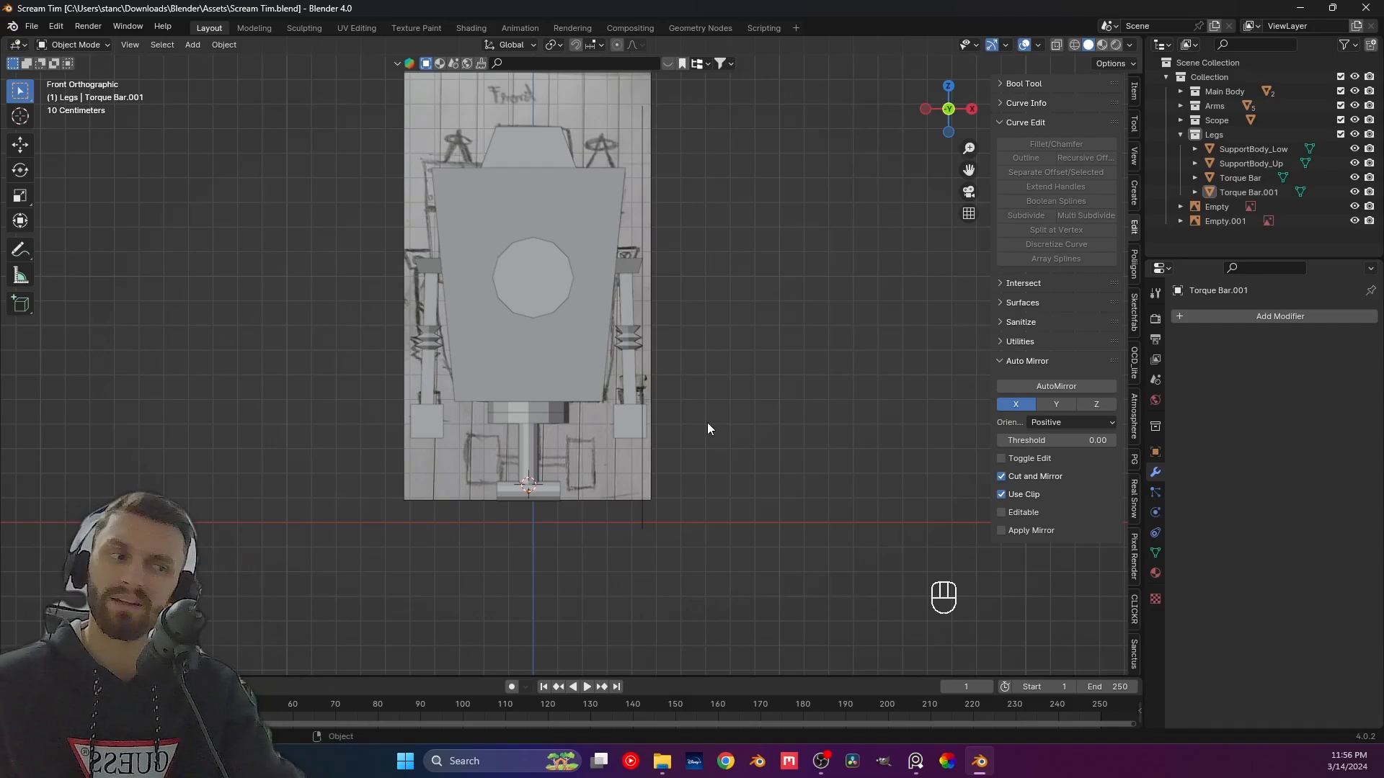
key(KP_5)
click(500, 526)
scroll(501, 525, up, 3)
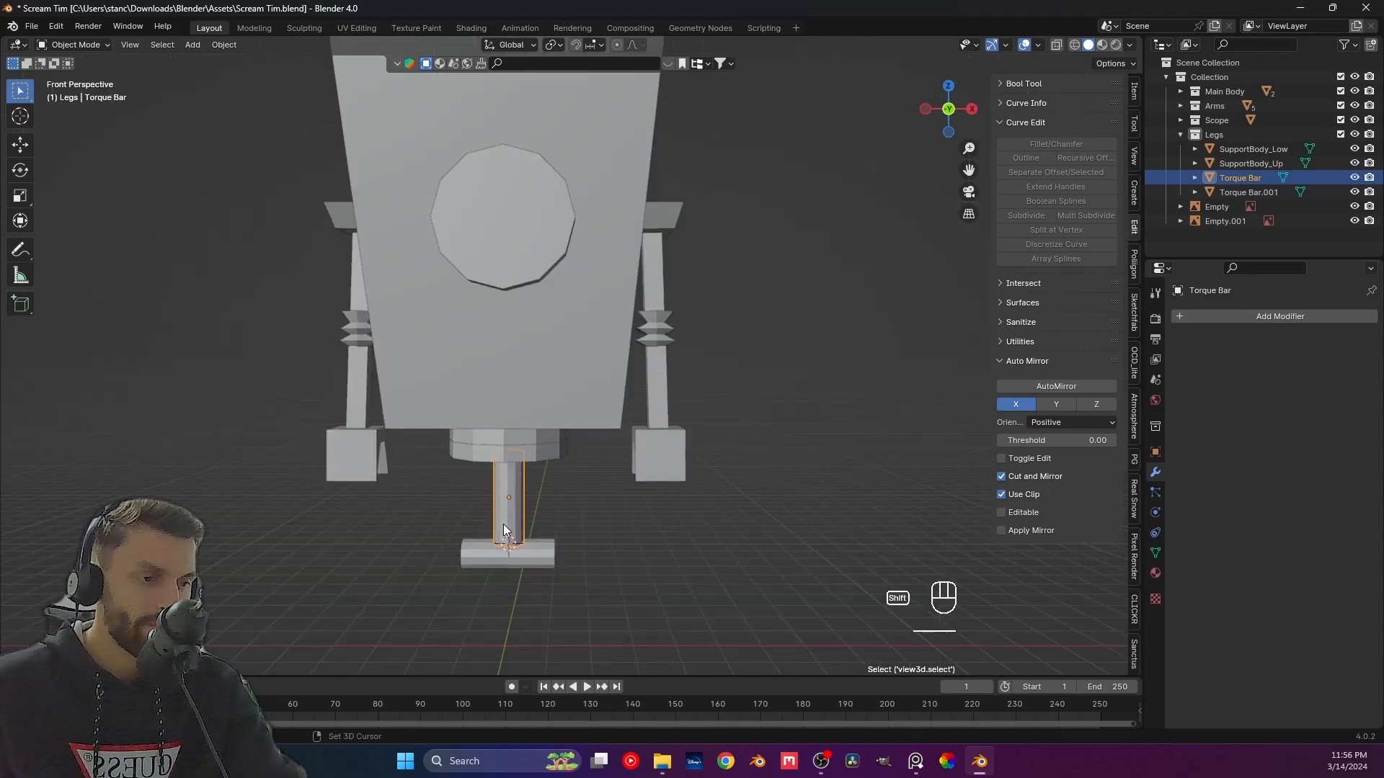
key(KP_1)
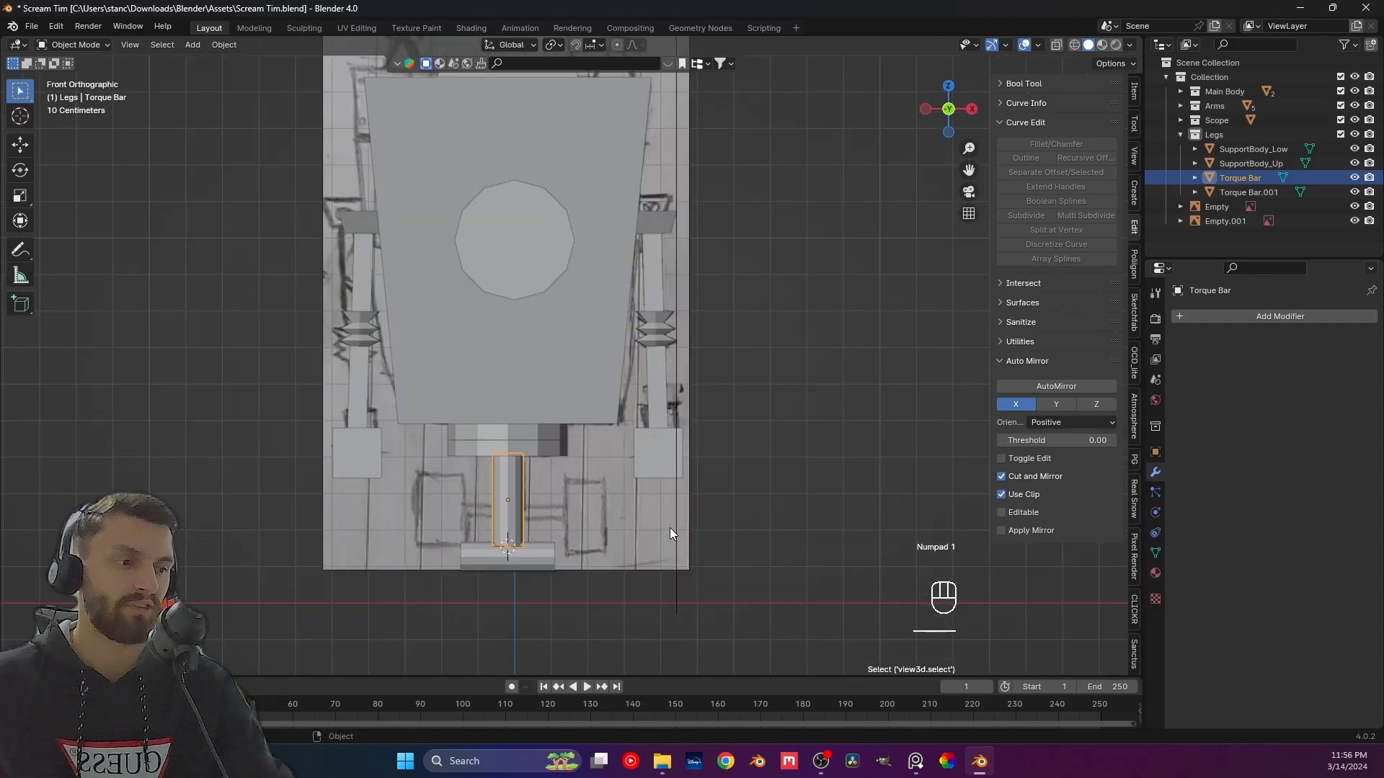
click(563, 582)
shift+middle_drag(549, 584, 595, 513)
Turn on X-ray and stretch the horizontal bar along X to the outer edges of the sketched wheels.
click(512, 482)
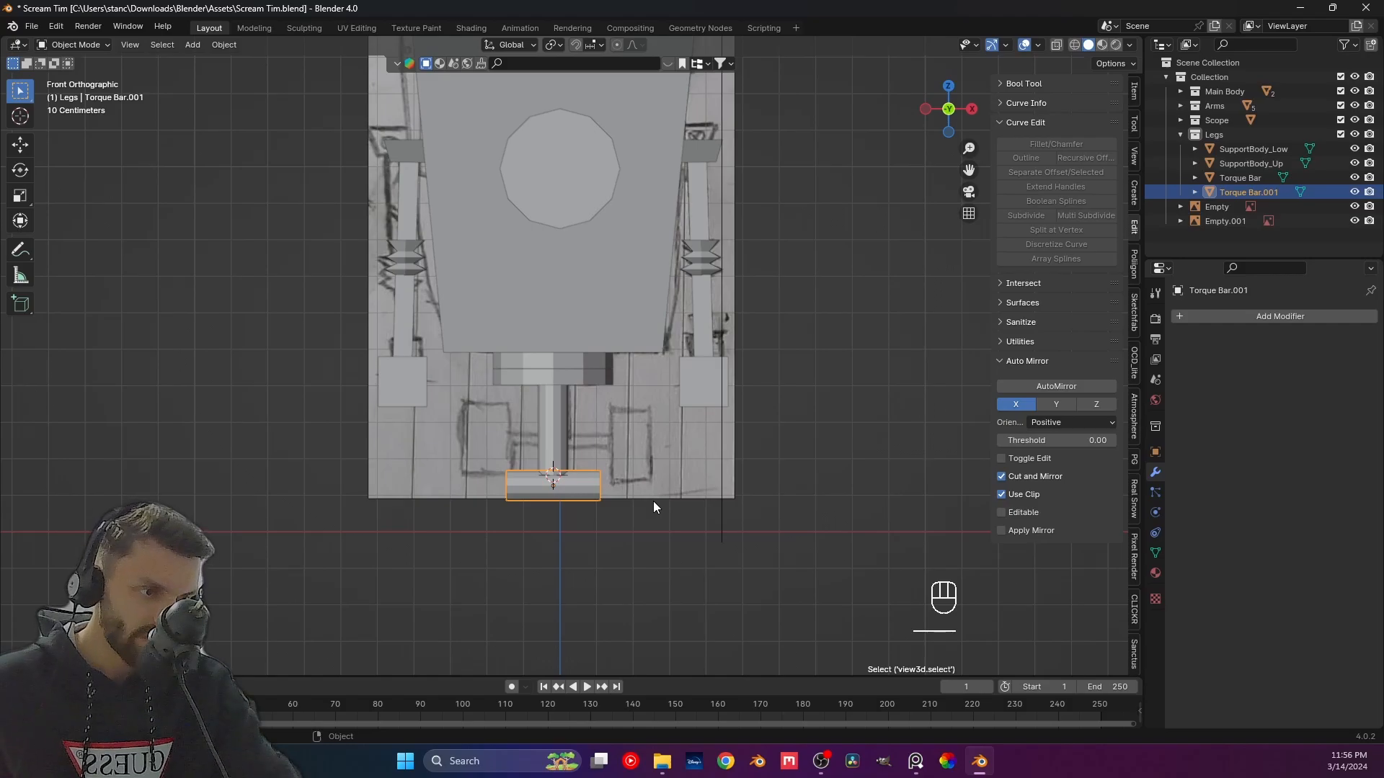
click(1057, 45)
scroll(547, 486, down, 3)
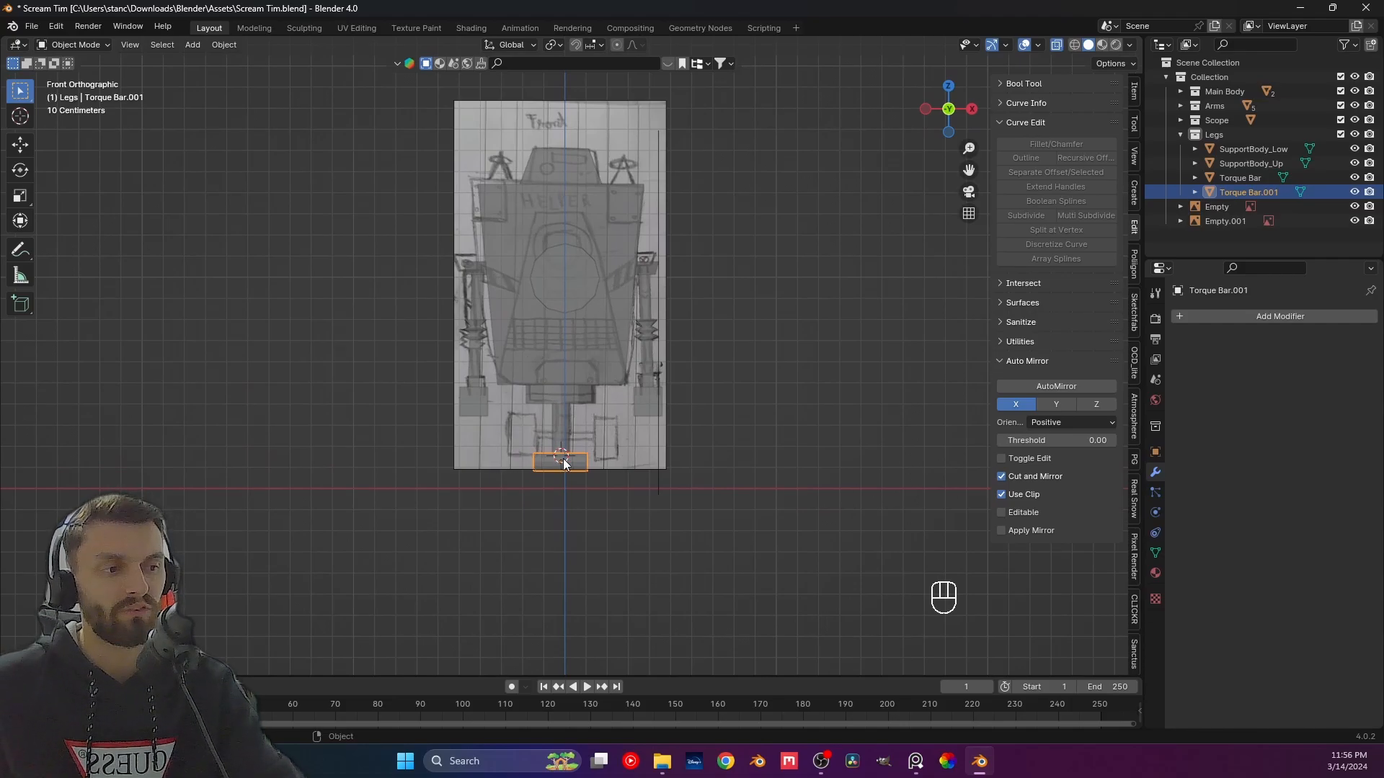
key(s)
key(x)
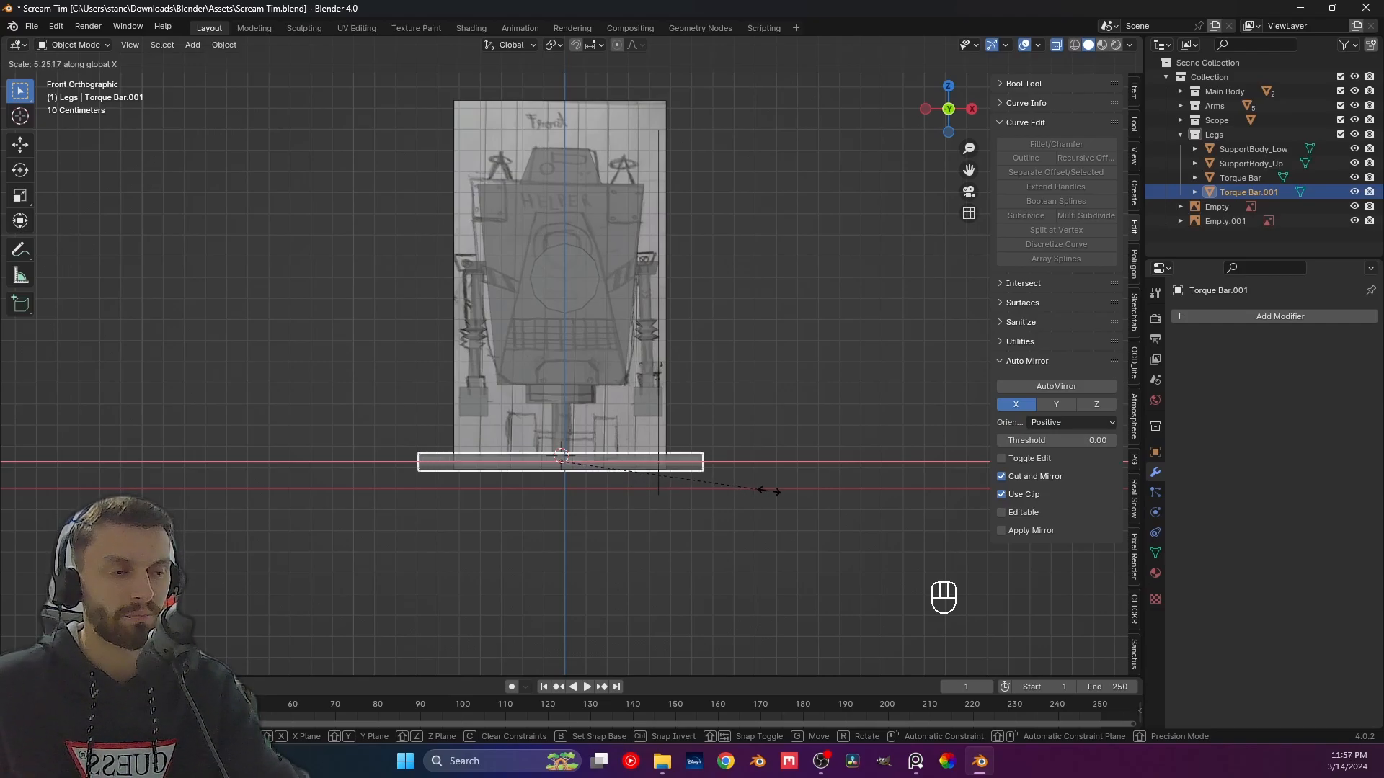
click(638, 490)
click(716, 509)
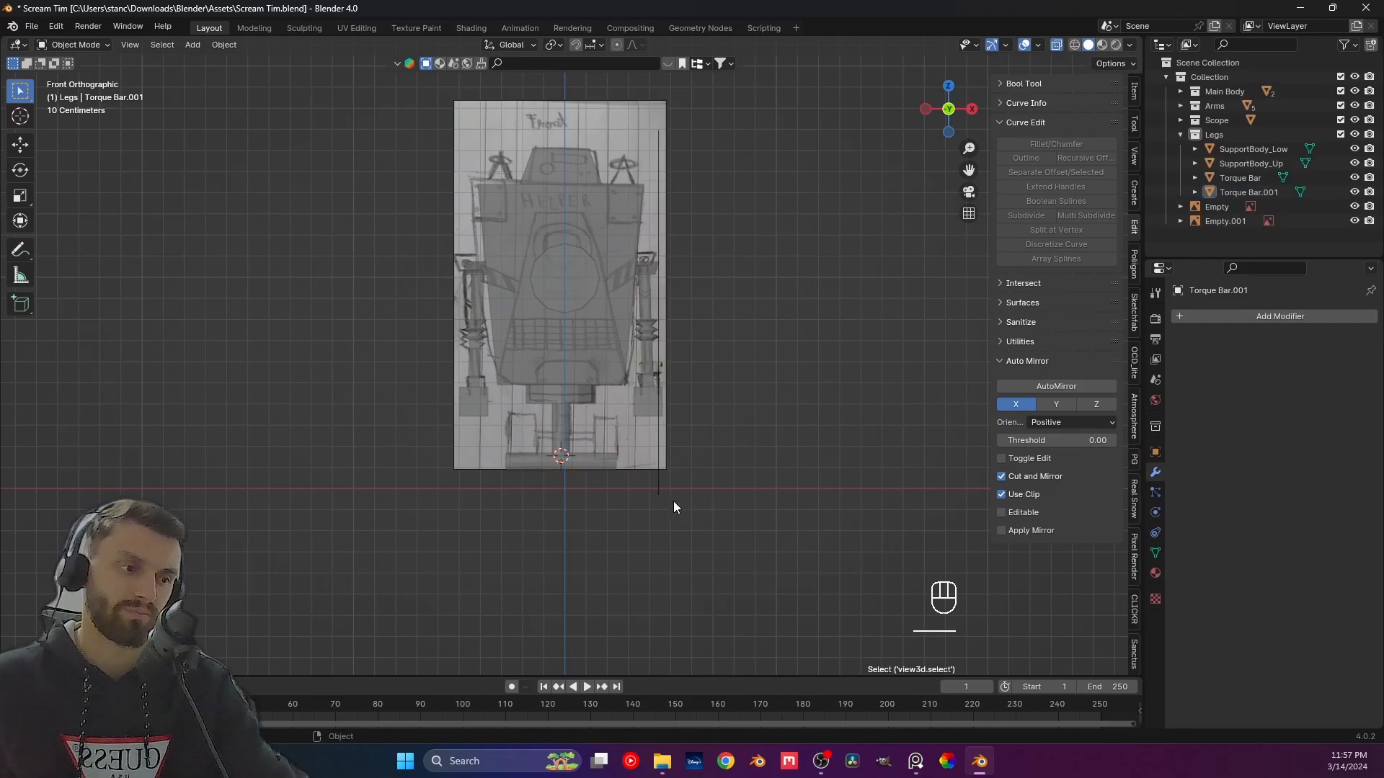
Stretch the horizontal bar further along X until it extends slightly past both sketched wheels, and apply its scale.
scroll(604, 501, up, 2)
click(605, 485)
key(s)
key(x)
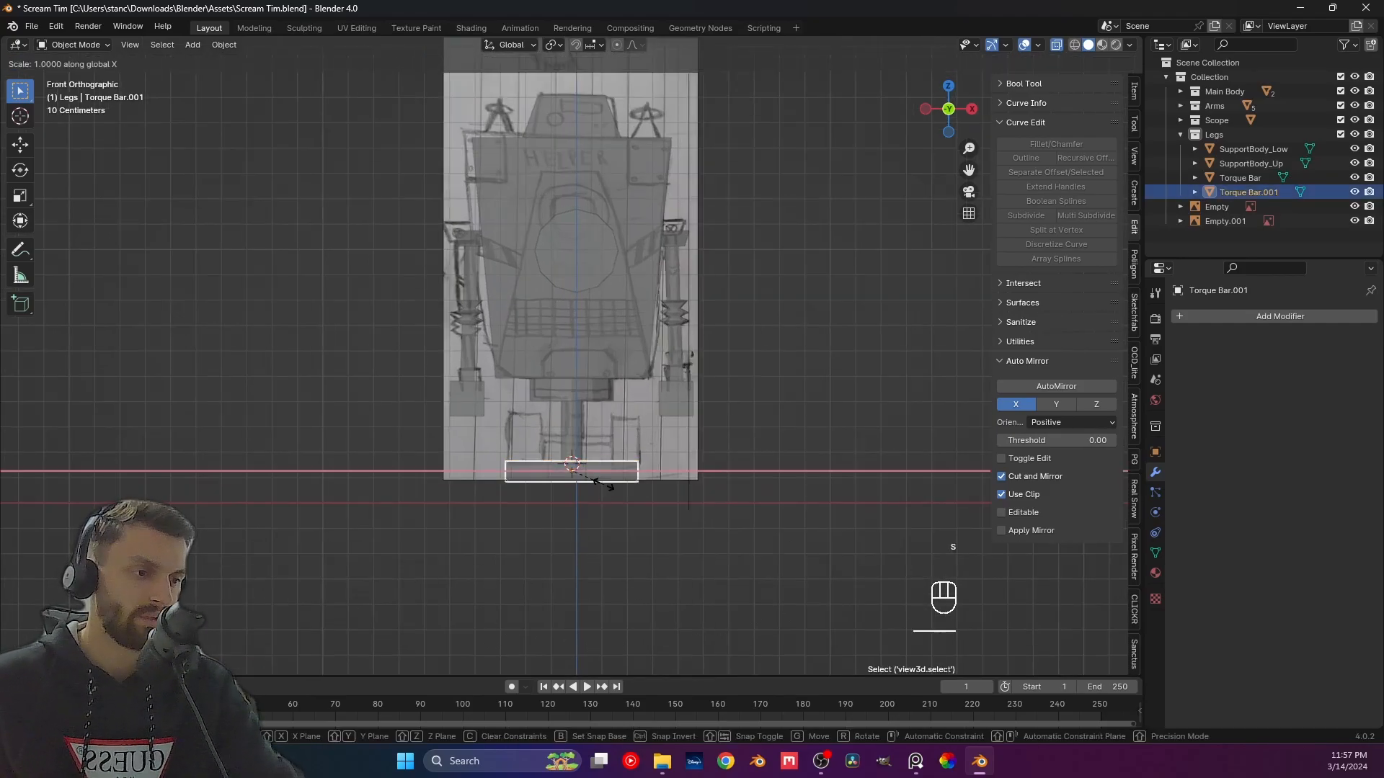
click(612, 494)
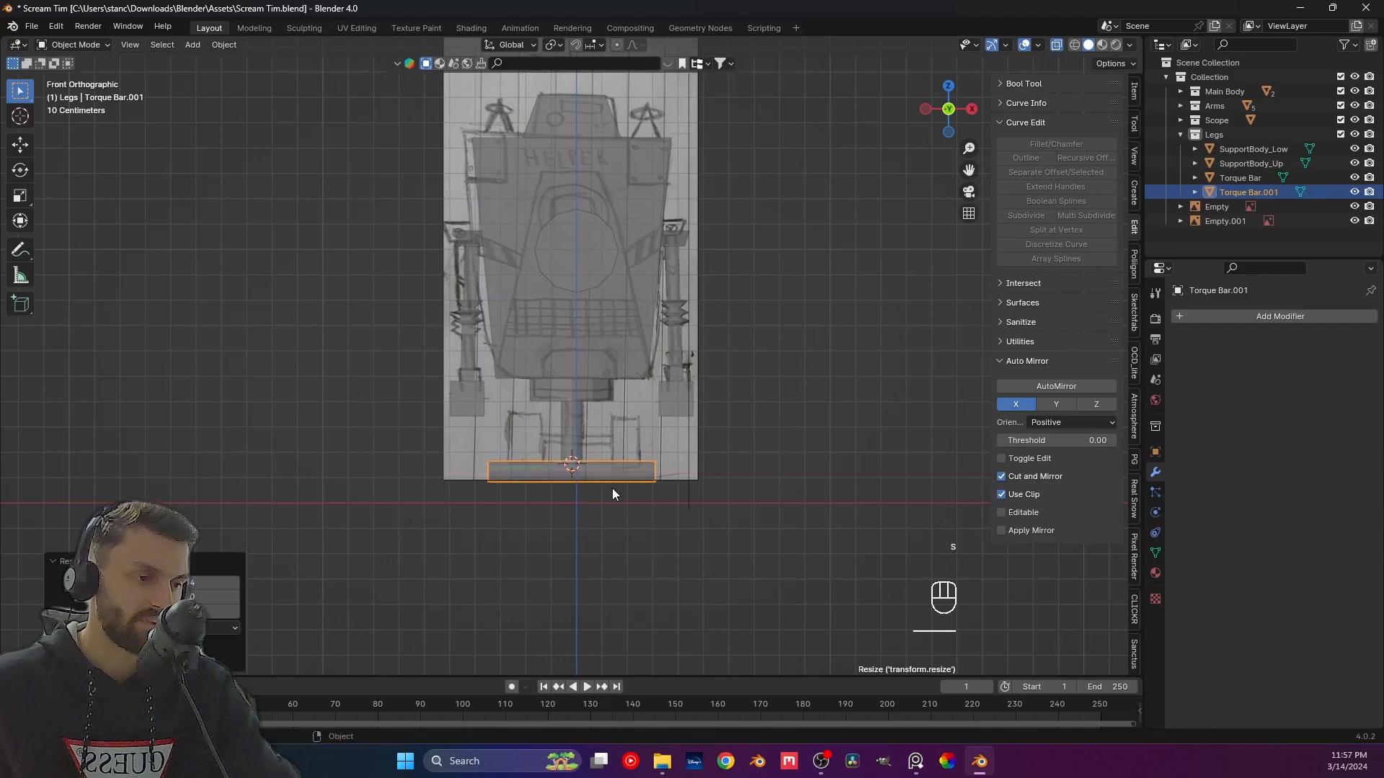
key(ctrl+a)
click(614, 492)
scroll(595, 519, up, 1)
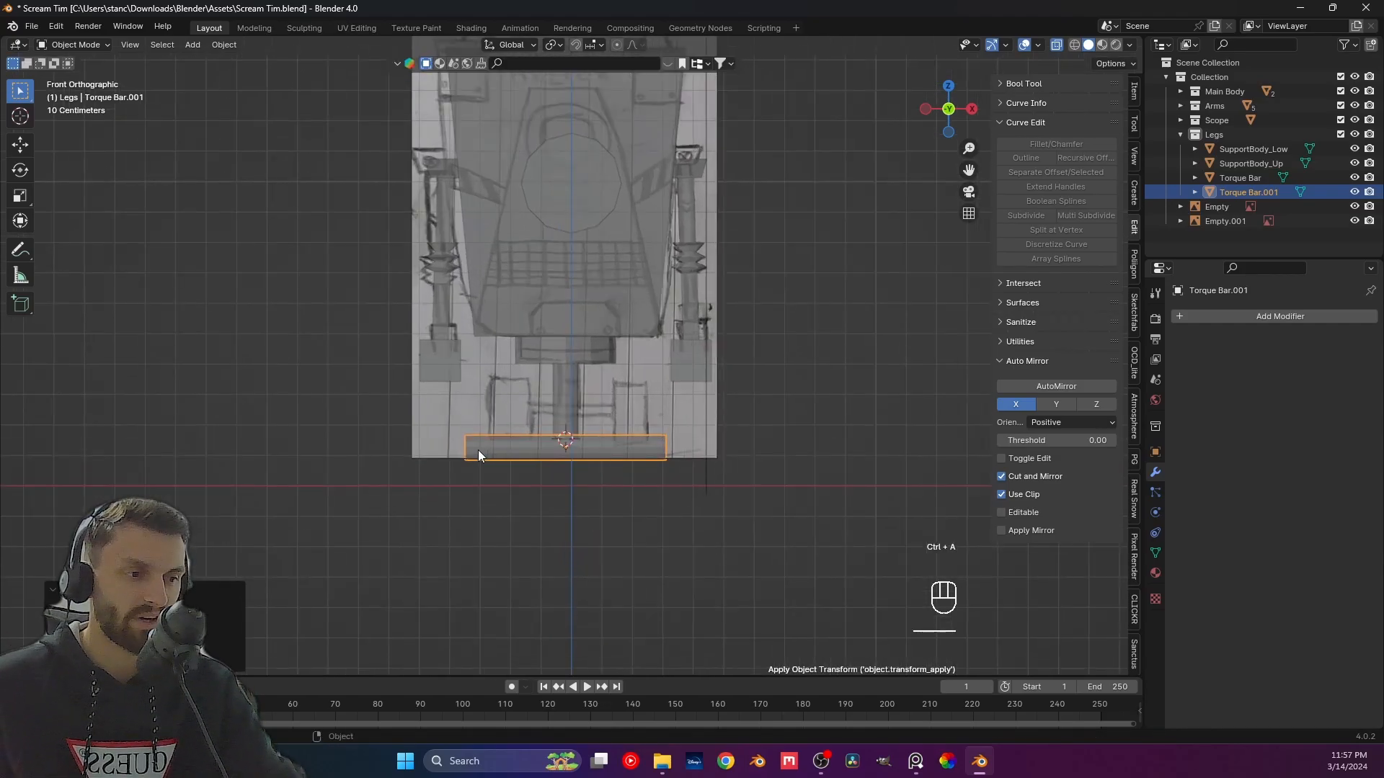
Select the vertices at one end of the horizontal bar and snap the 3D cursor to them.
key(Tab)
key(Tab)
middle_drag(668, 509, 585, 512)
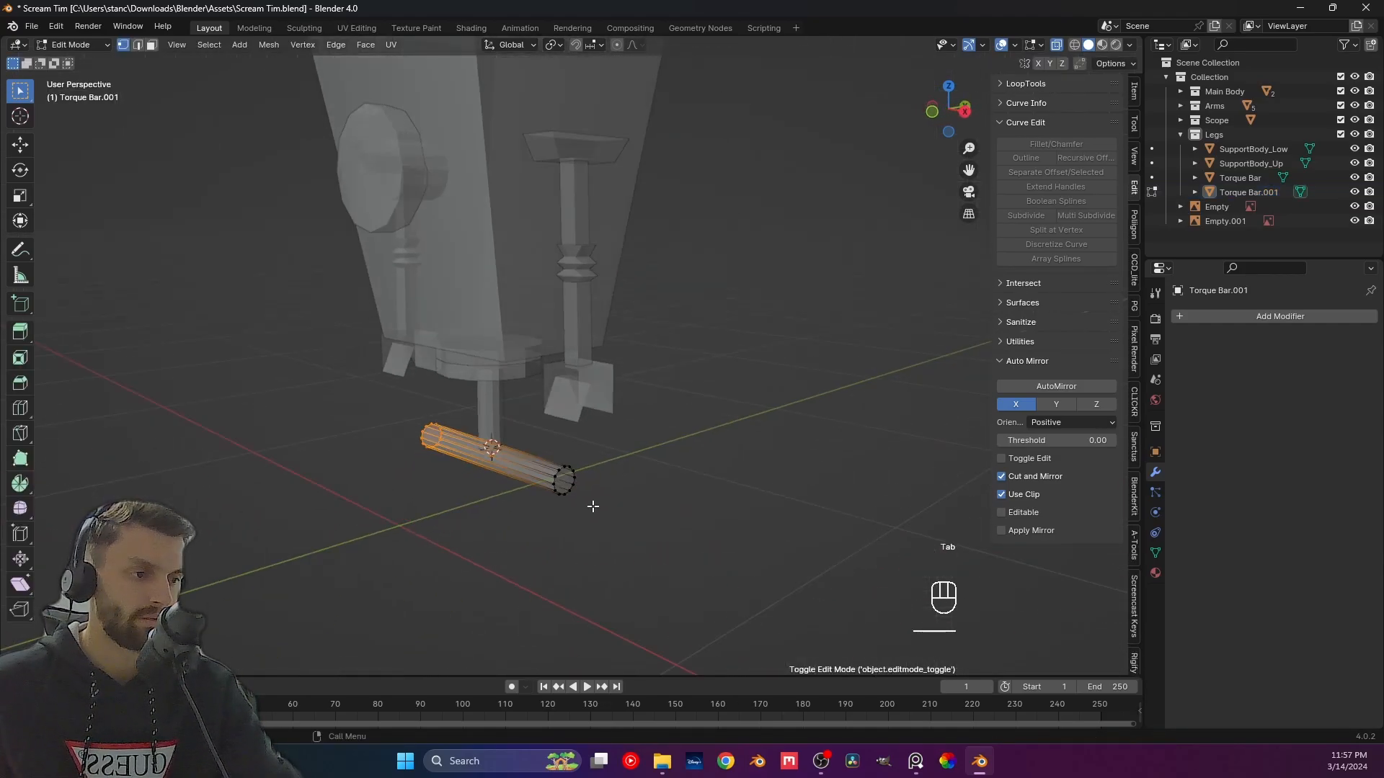
key(Tab)
key(shift+s)
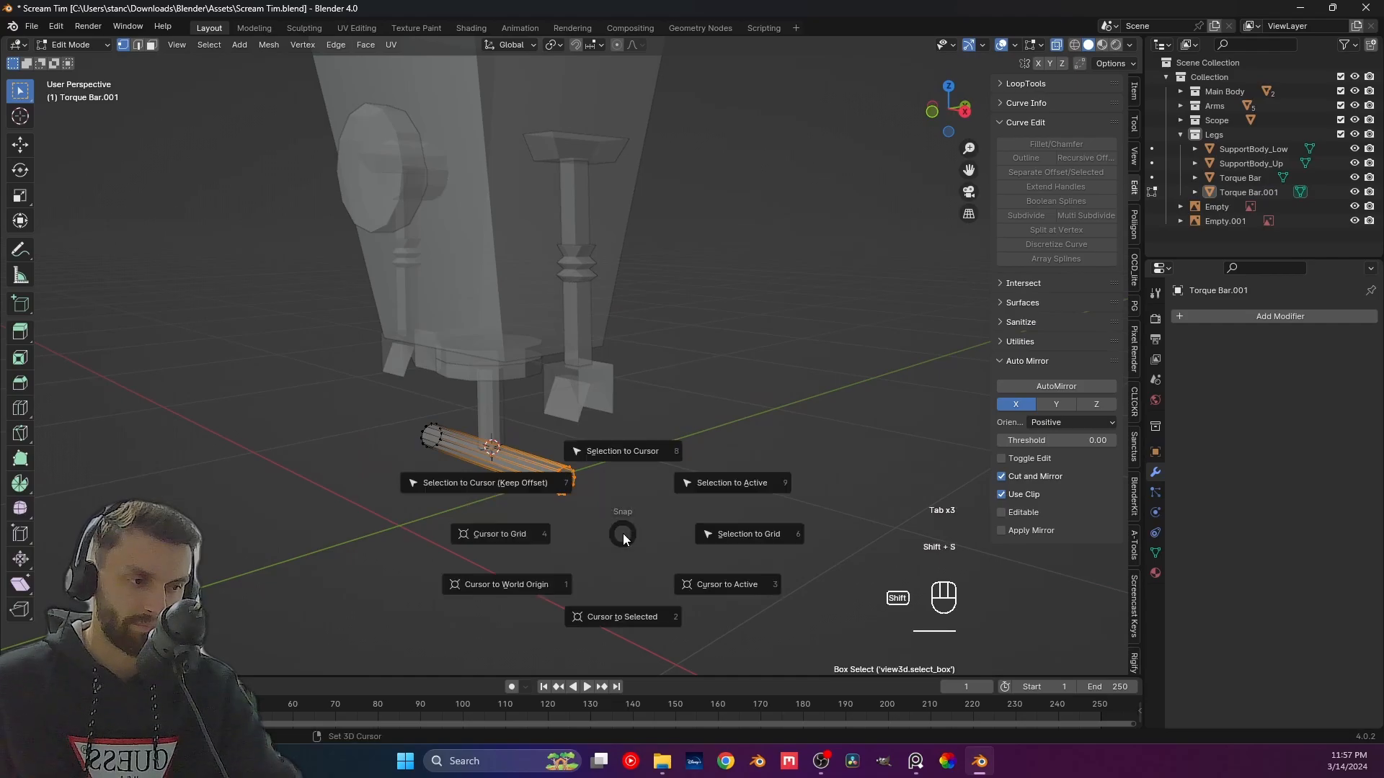
click(628, 598)
key(Tab)
middle_drag(628, 598, 641, 467)
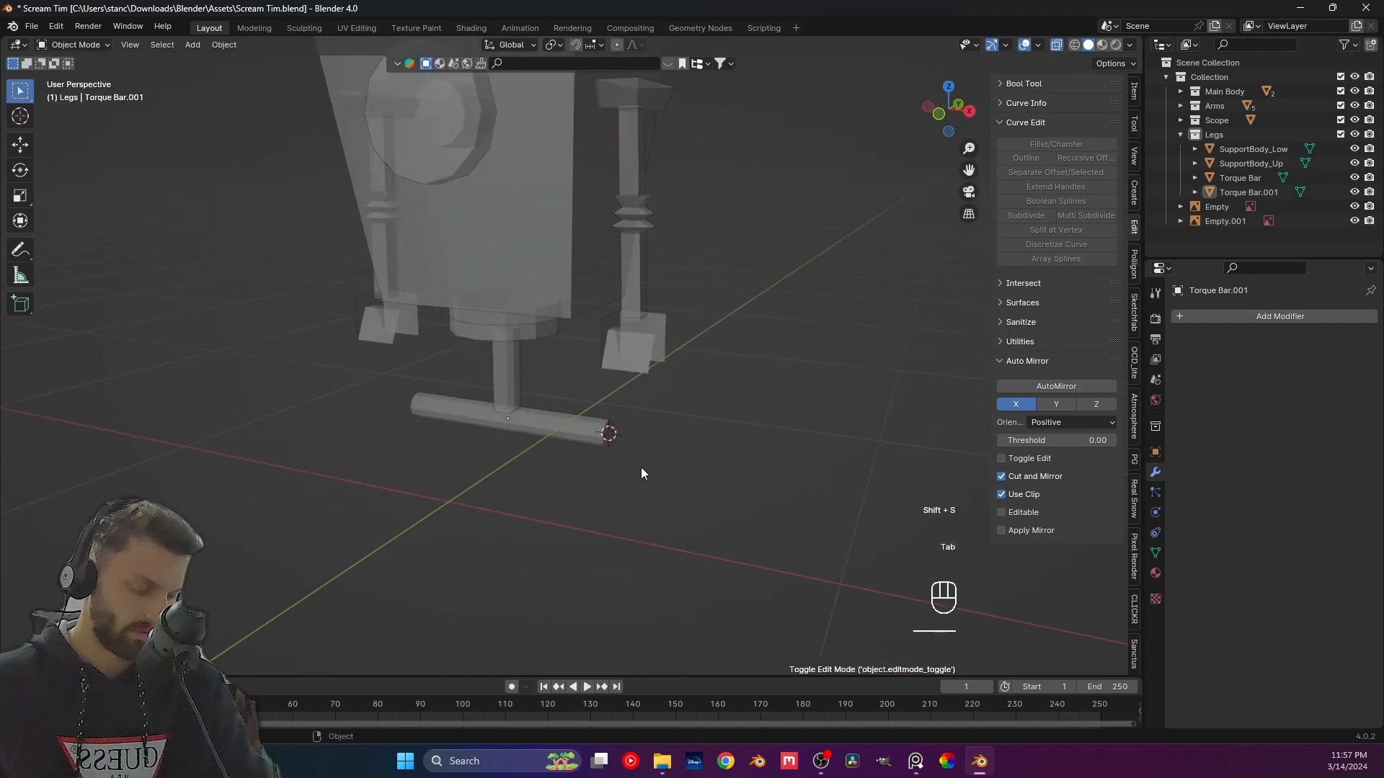
Add a 12-vertex cylinder at the 3D cursor for the wheel and rotate it 90° in the front view.
key(KP_1)
key(shift+a)
mouse_move(641, 472)
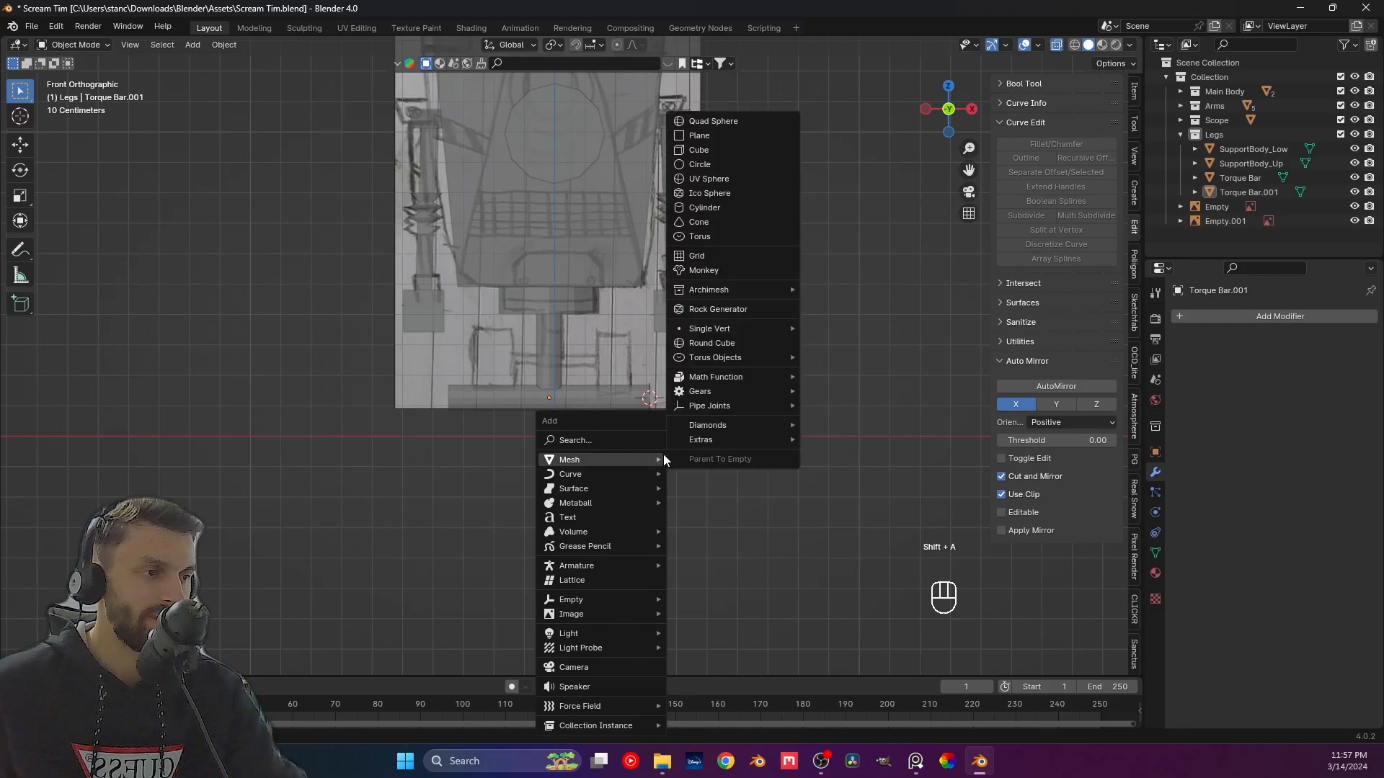
click(703, 209)
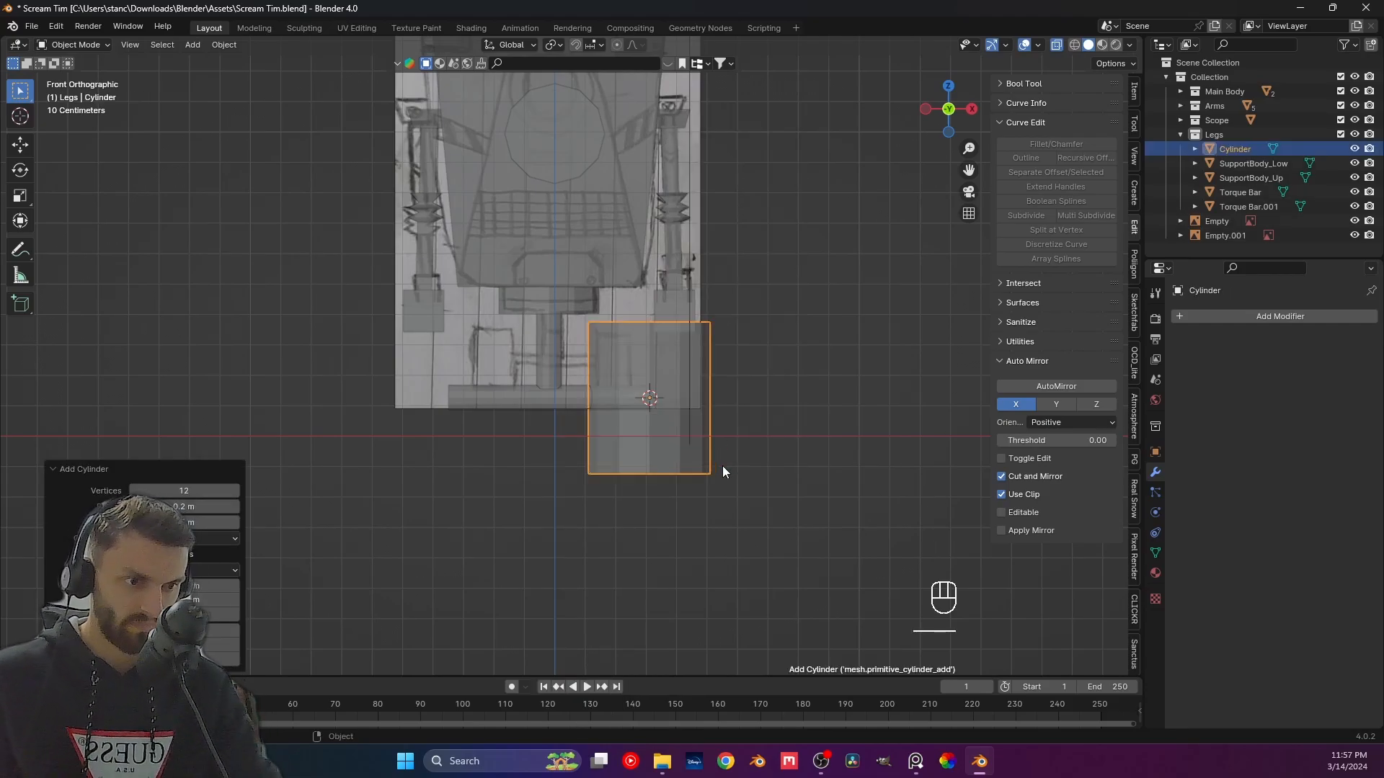
key(r)
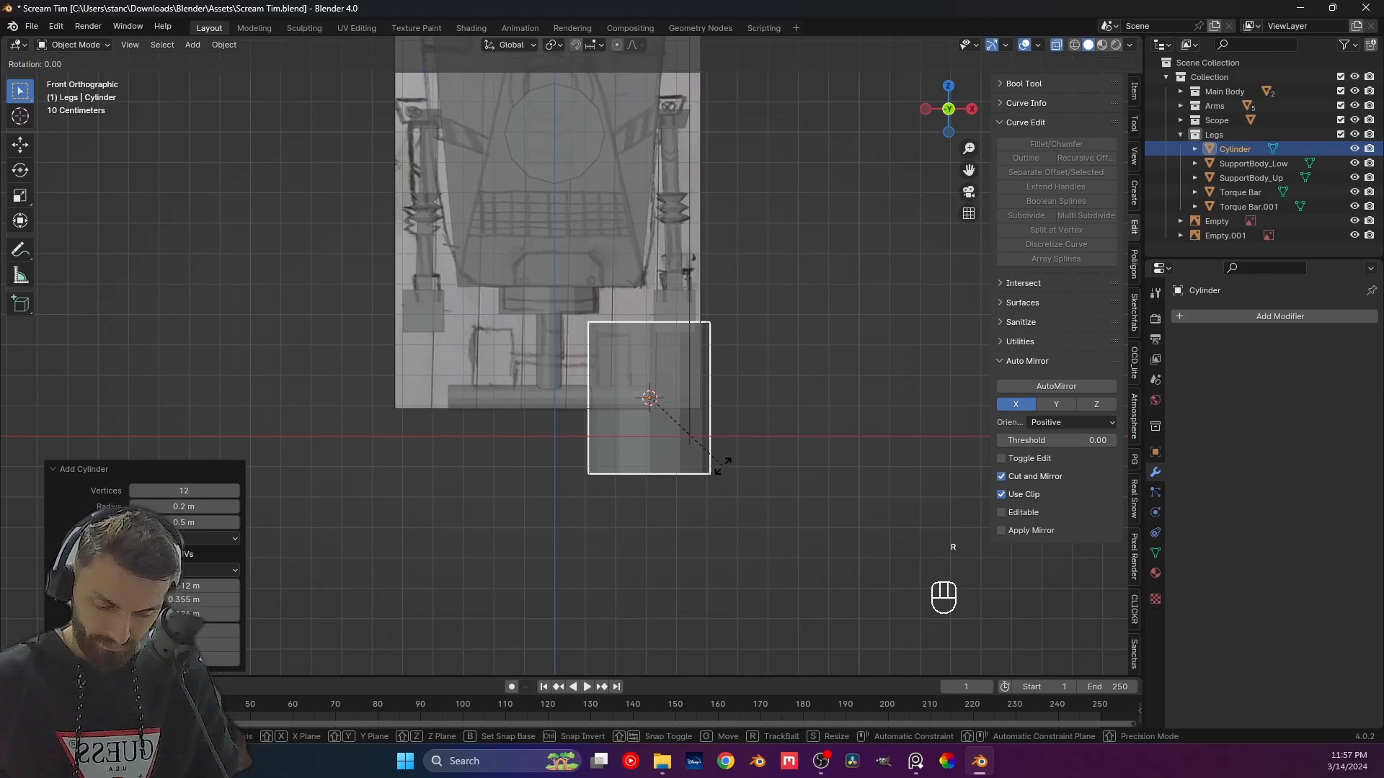
text(90)
click(722, 466)
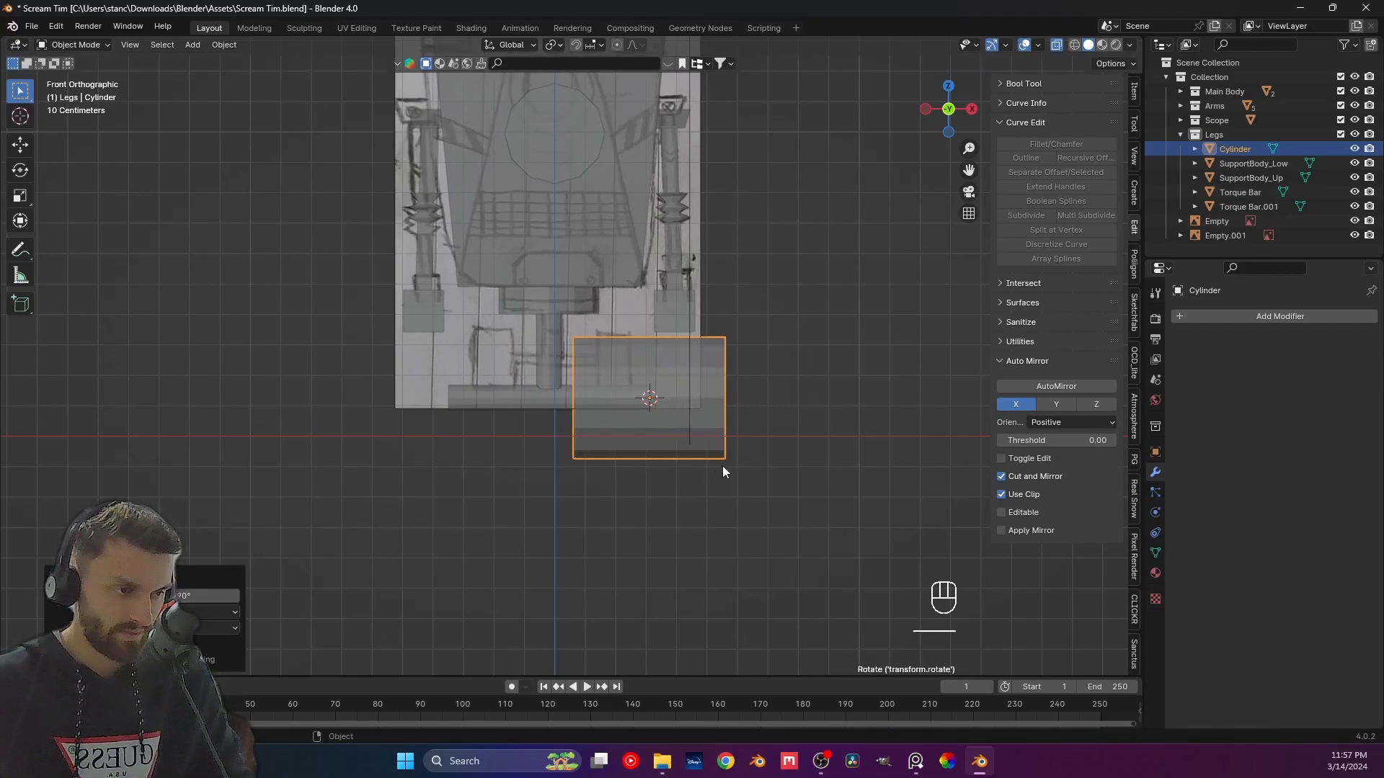
Narrow the wheel cylinder along X to wheel thickness and move it inward along X toward the sketched wheel.
key(s)
key(x)
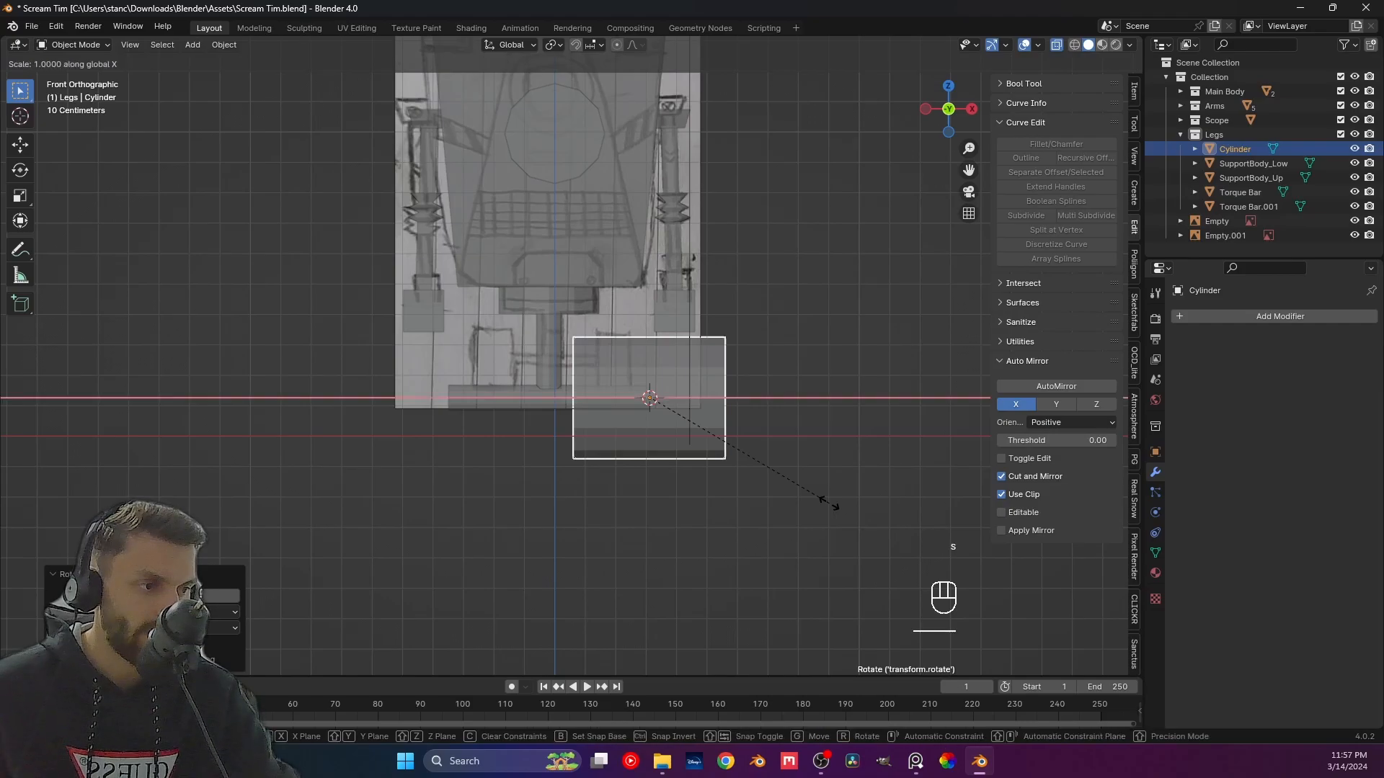
click(706, 430)
key(g)
key(x)
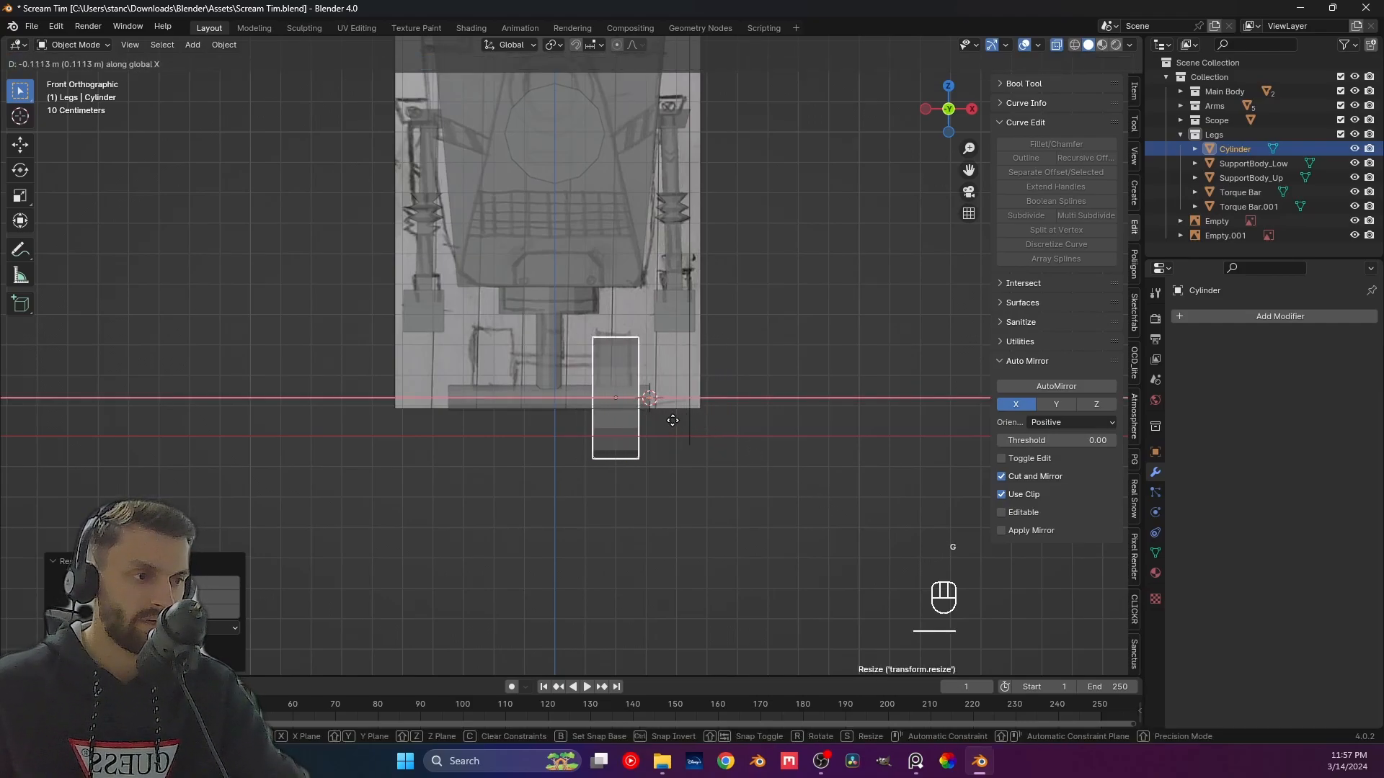
click(688, 425)
Fine-tune the wheel's X position in the front view so its outer face lines up with the bar's end, then deselect it.
shift+middle_drag(690, 425, 599, 442)
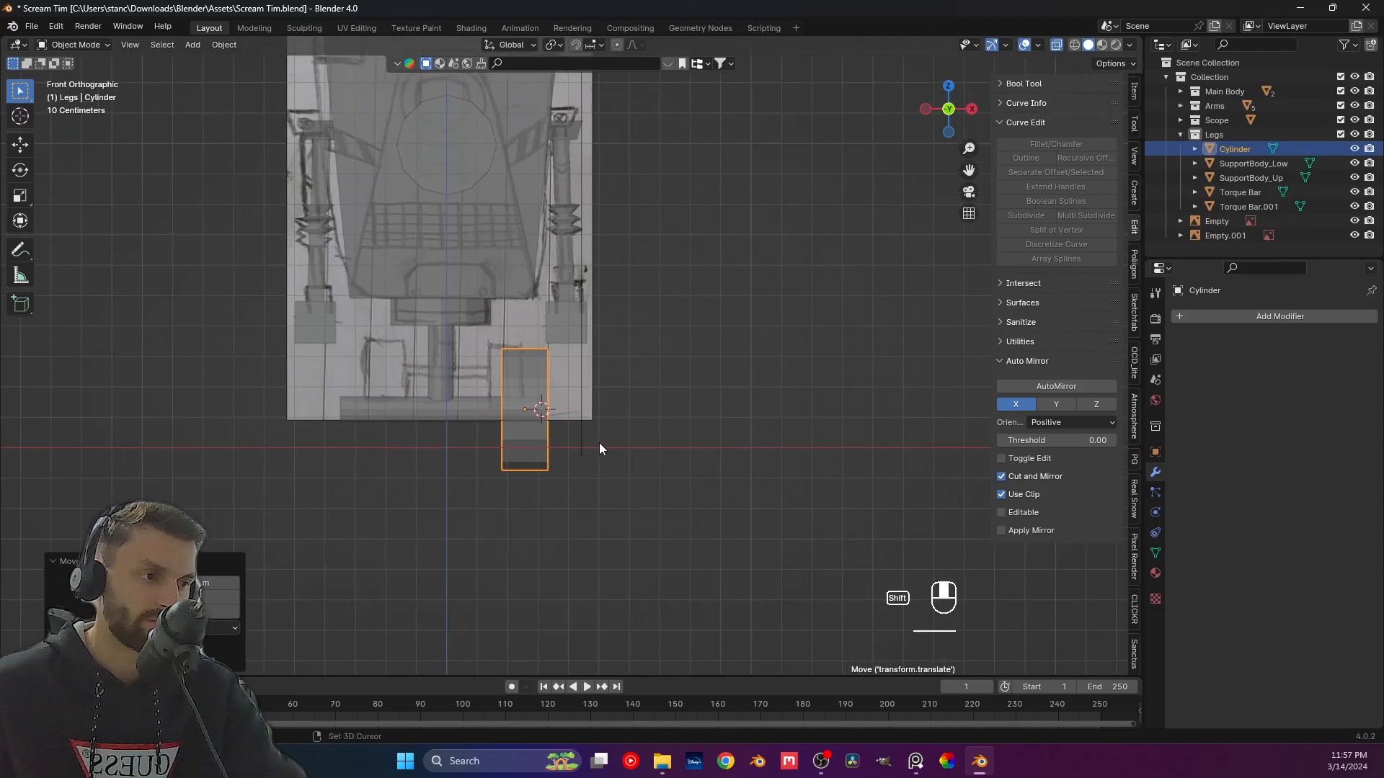
scroll(594, 447, up, 4)
scroll(548, 418, up, 2)
key(g)
key(x)
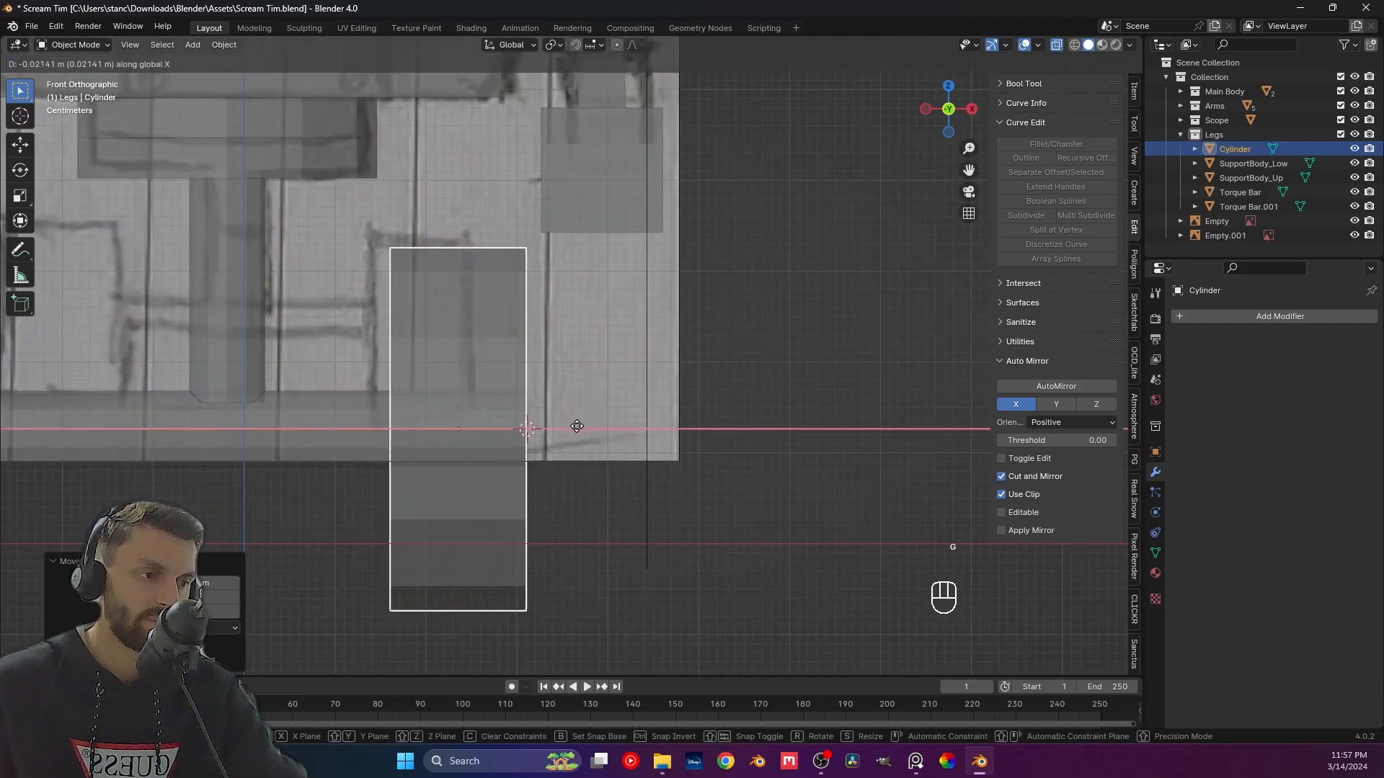
click(576, 425)
click(603, 454)
scroll(732, 519, down, 2)
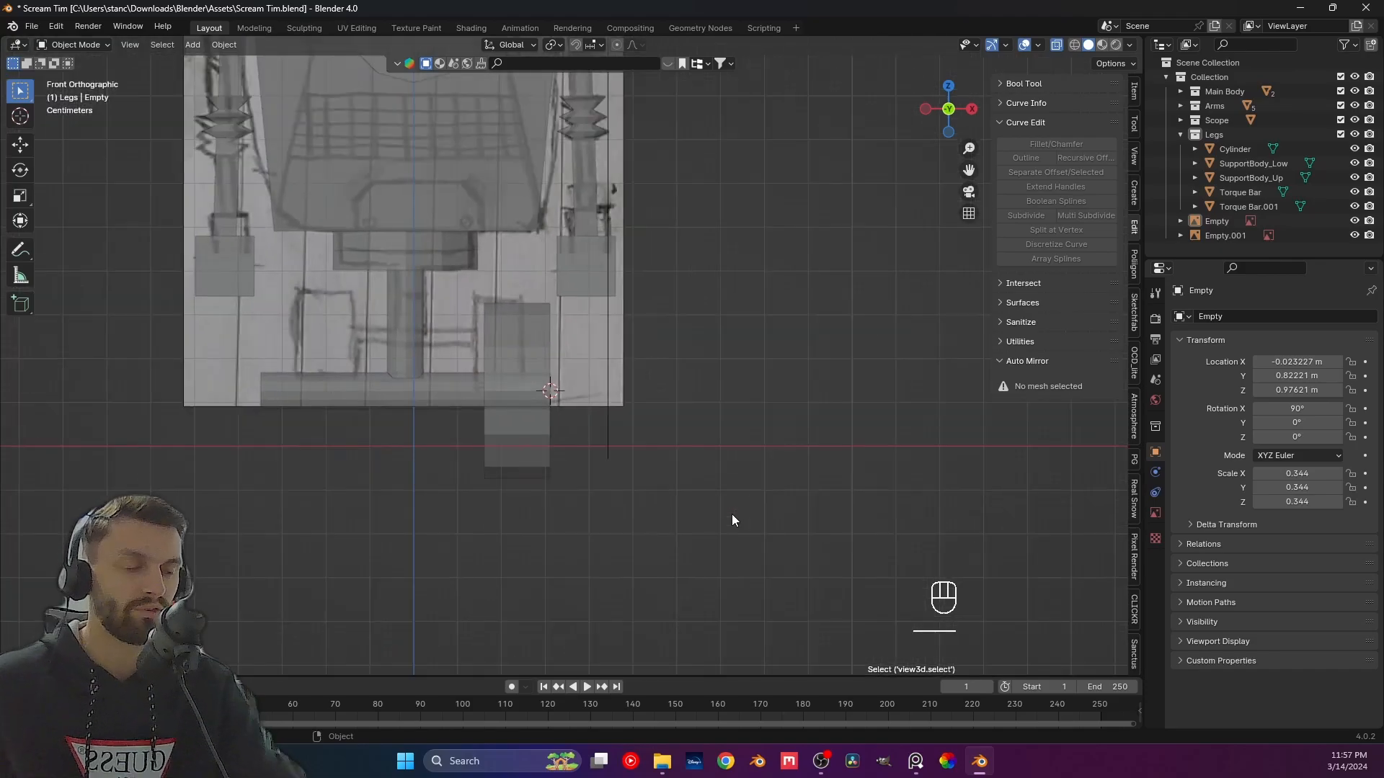
Scale the wheel down in Y and Z only, matching its diameter to the wheel sketched in the left view.
key(ctrl+KP_3)
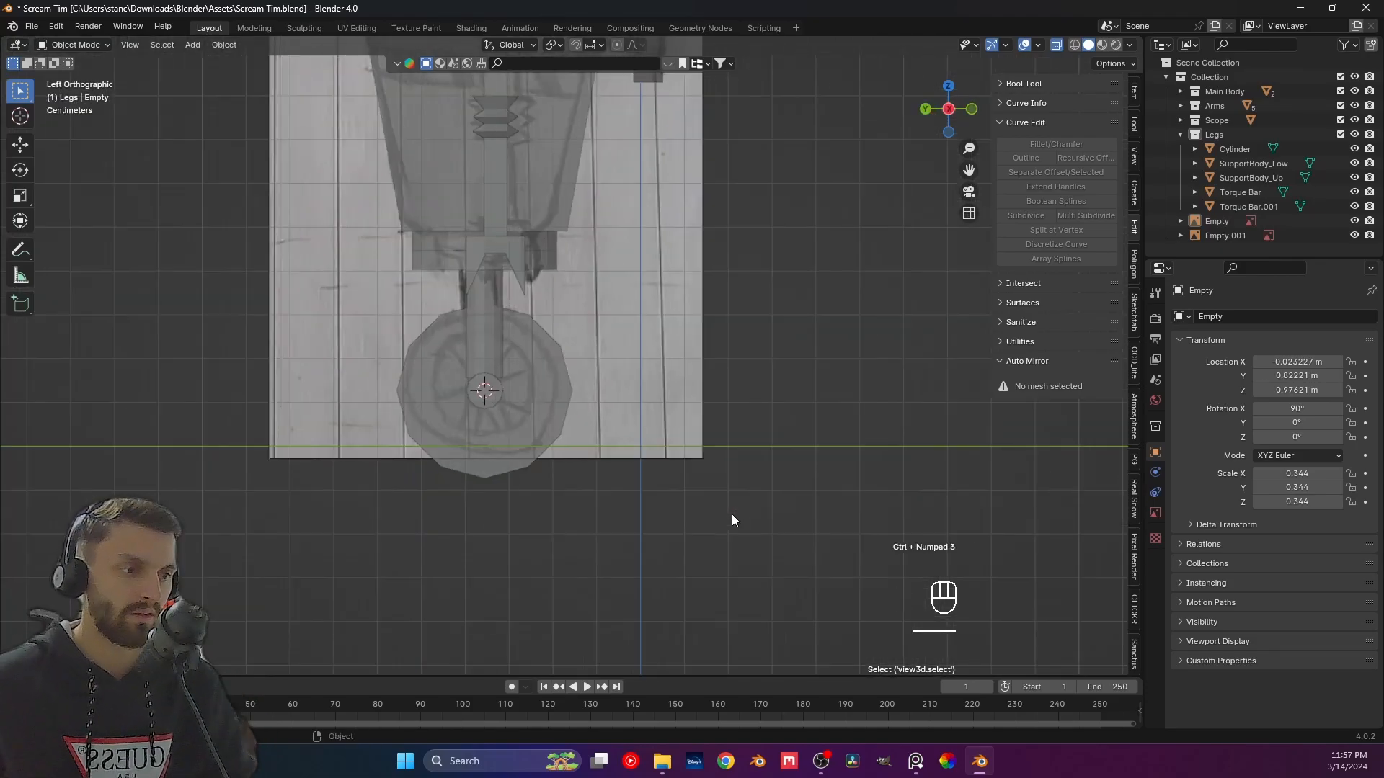
click(547, 441)
shift+middle_drag(603, 467, 633, 493)
key(s)
key(z)
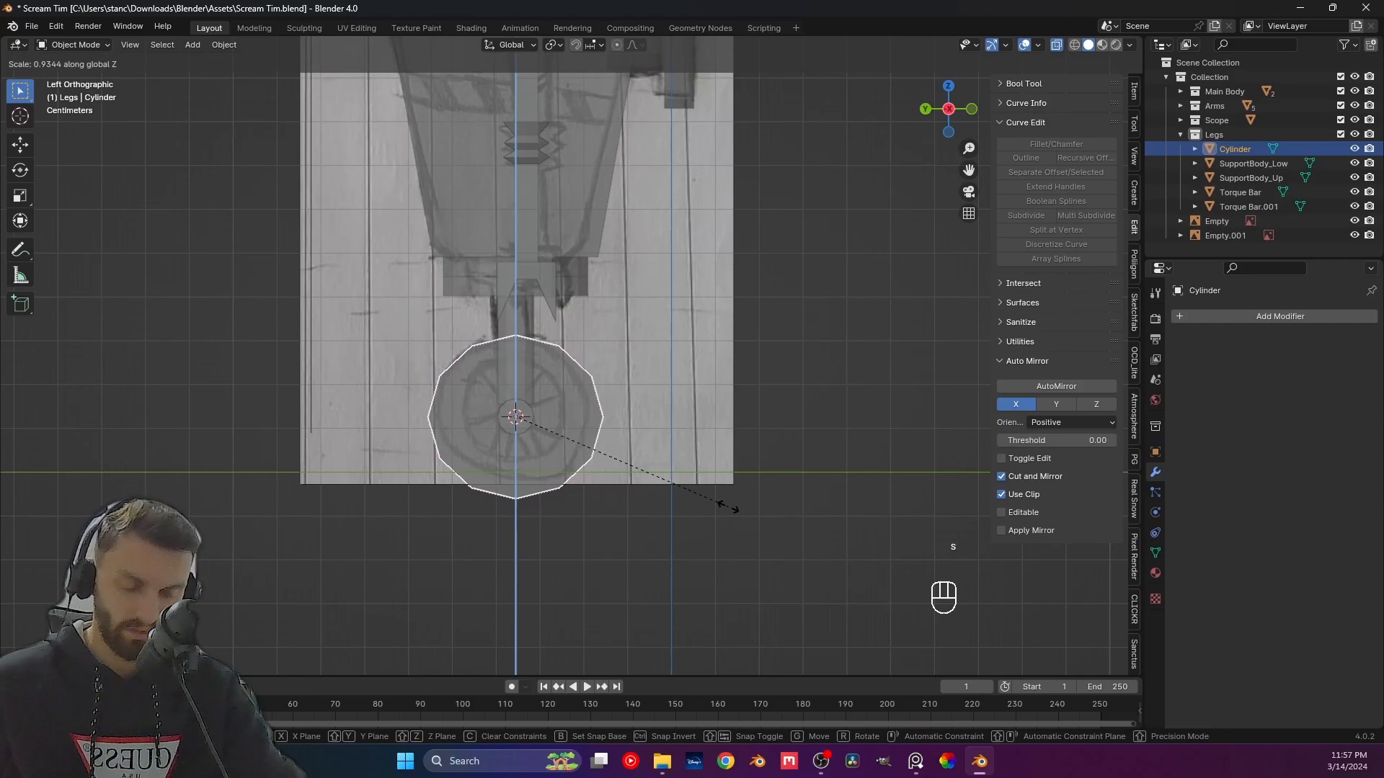
key(shift)
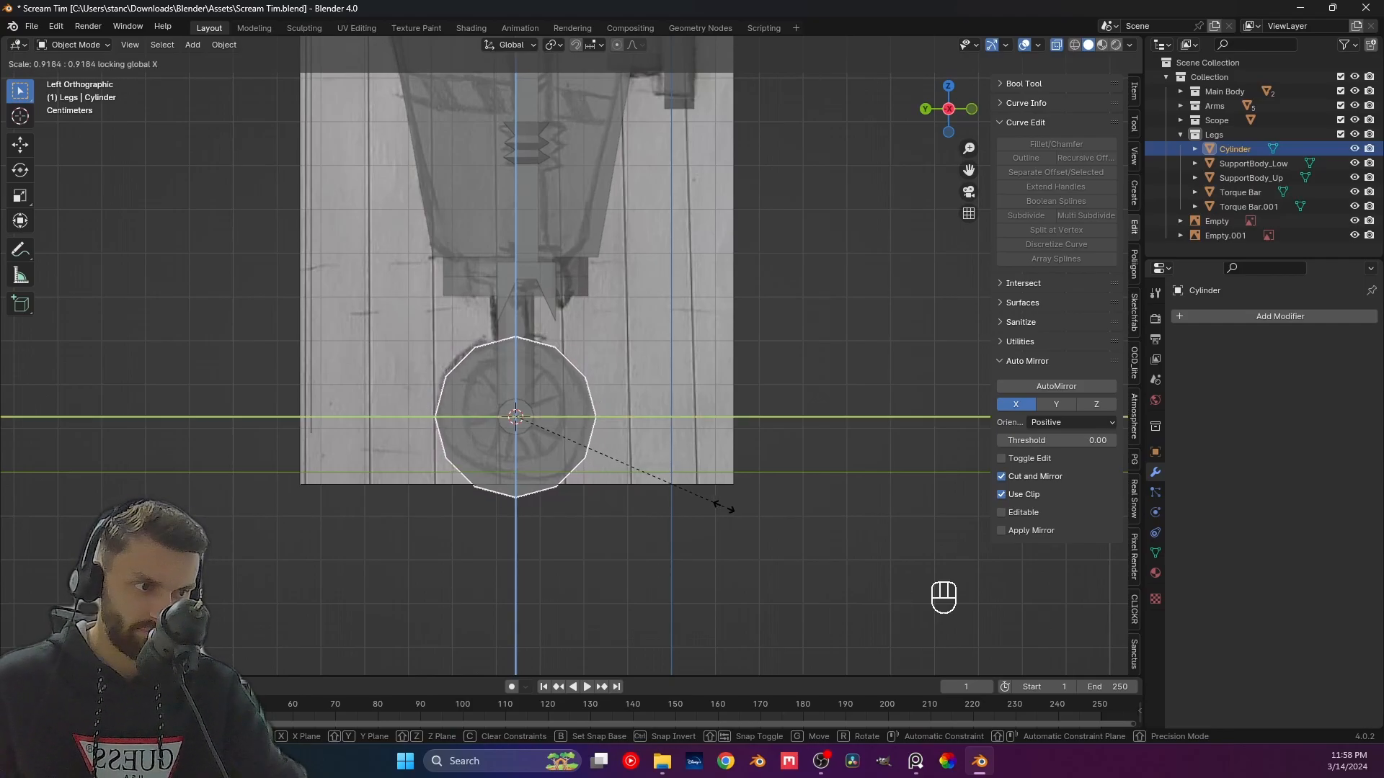
click(718, 508)
click(718, 508)
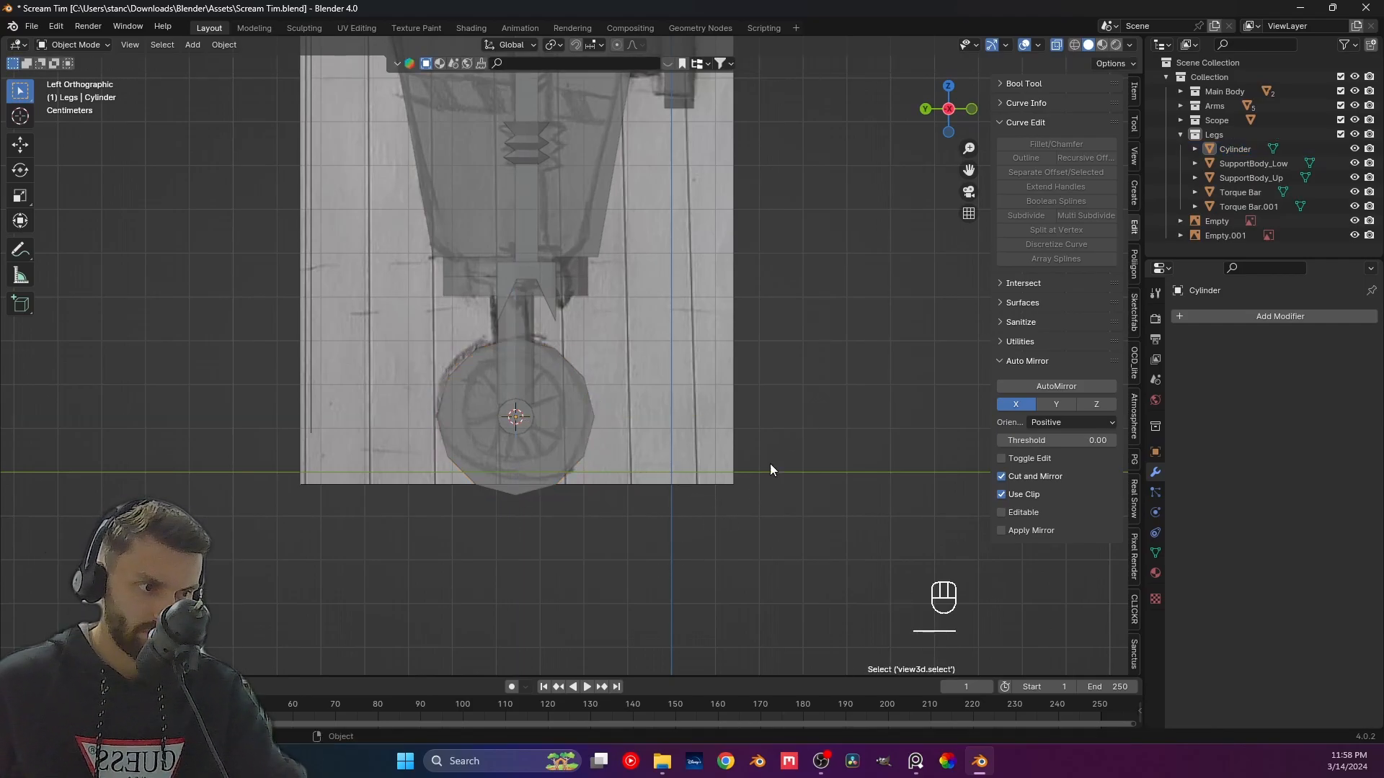
Turn off X-ray, compare the wheel with the whole robot from the front, and select the wheel.
shift+scroll(798, 421, up, 1)
key(KP_3)
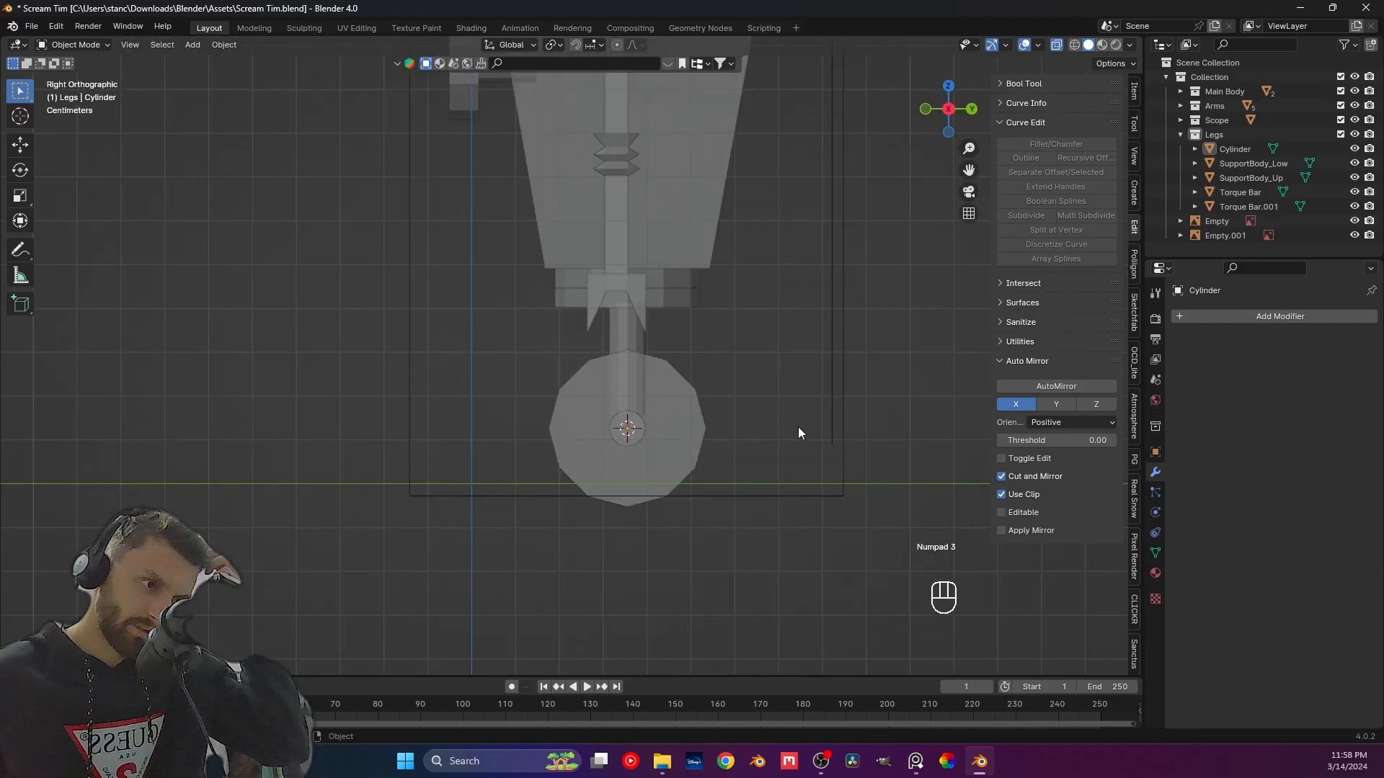
key(KP_1)
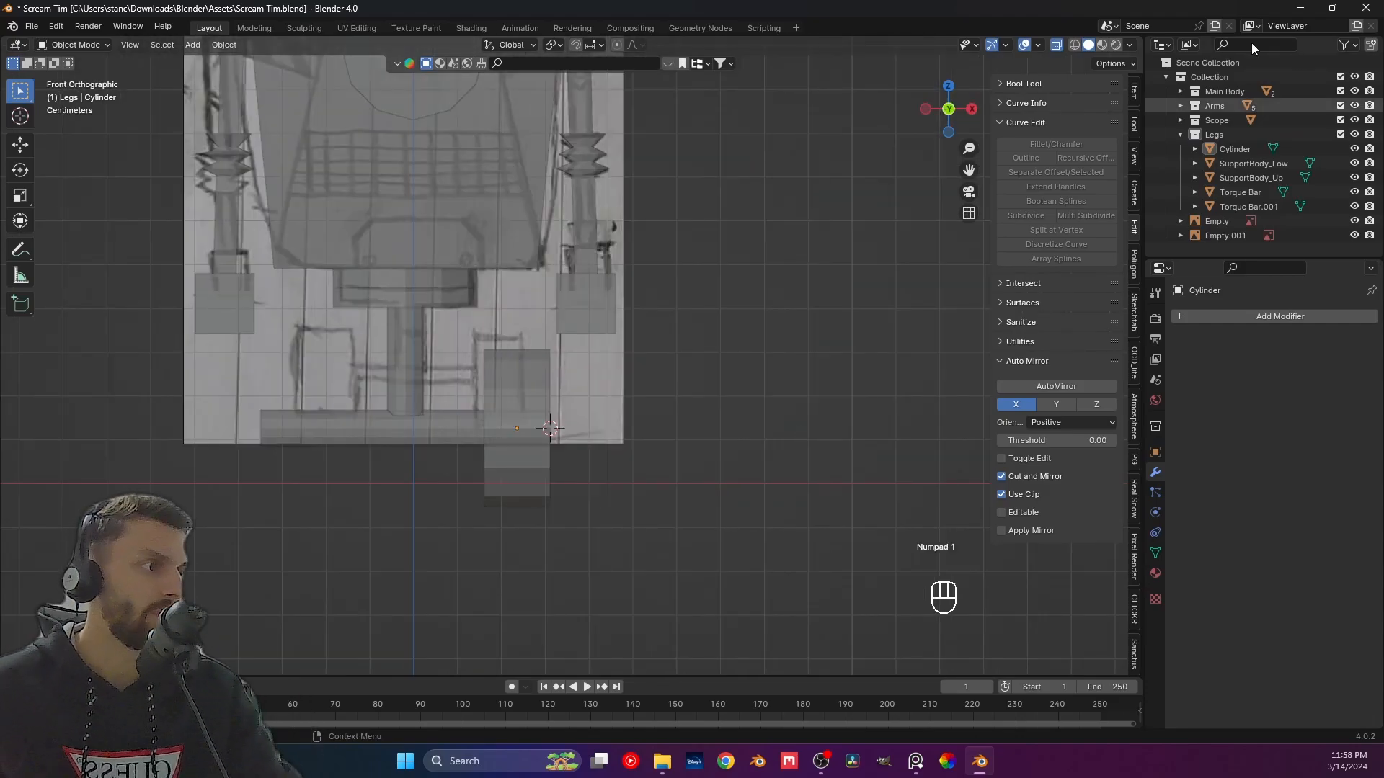
scroll(633, 400, down, 1)
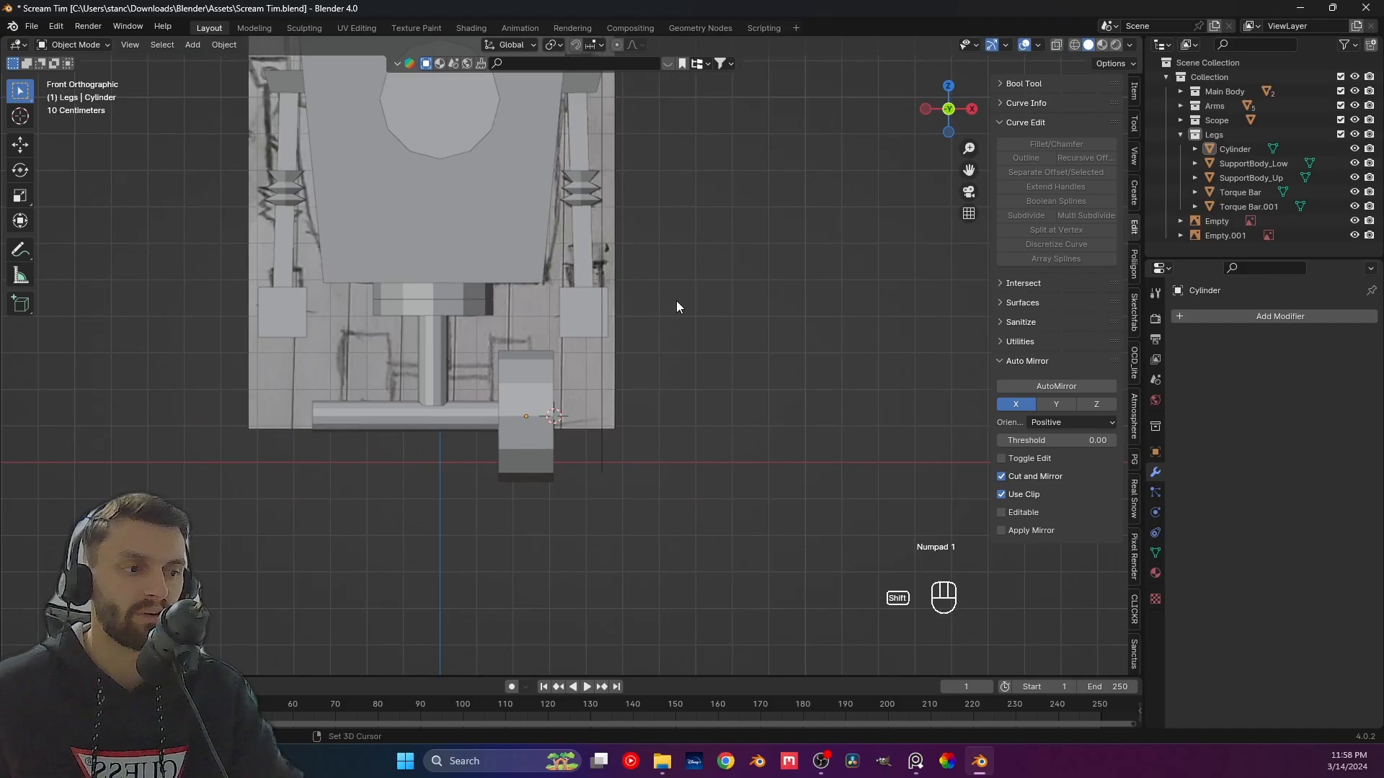
shift+middle_drag(676, 301, 669, 436)
scroll(698, 389, up, 1)
scroll(698, 389, down, 4)
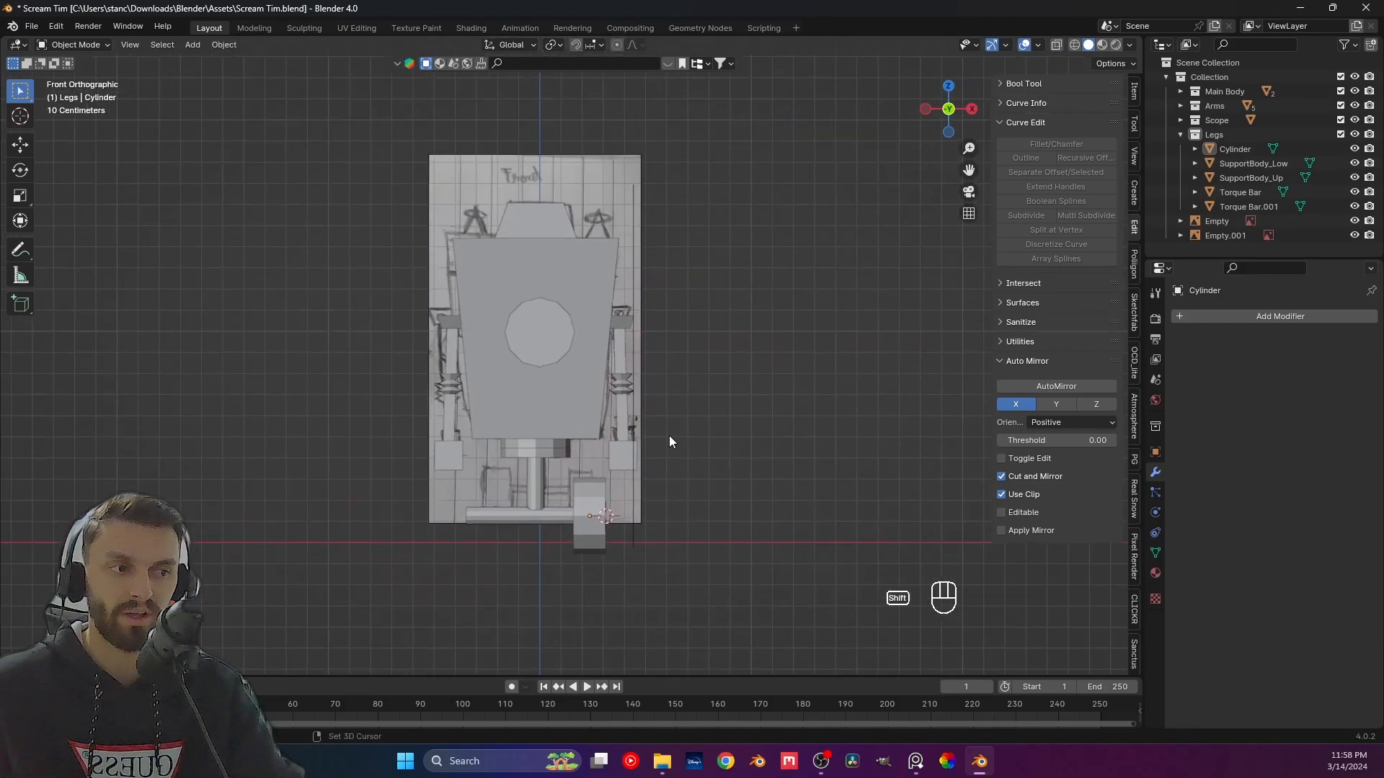
click(582, 539)
key(s)
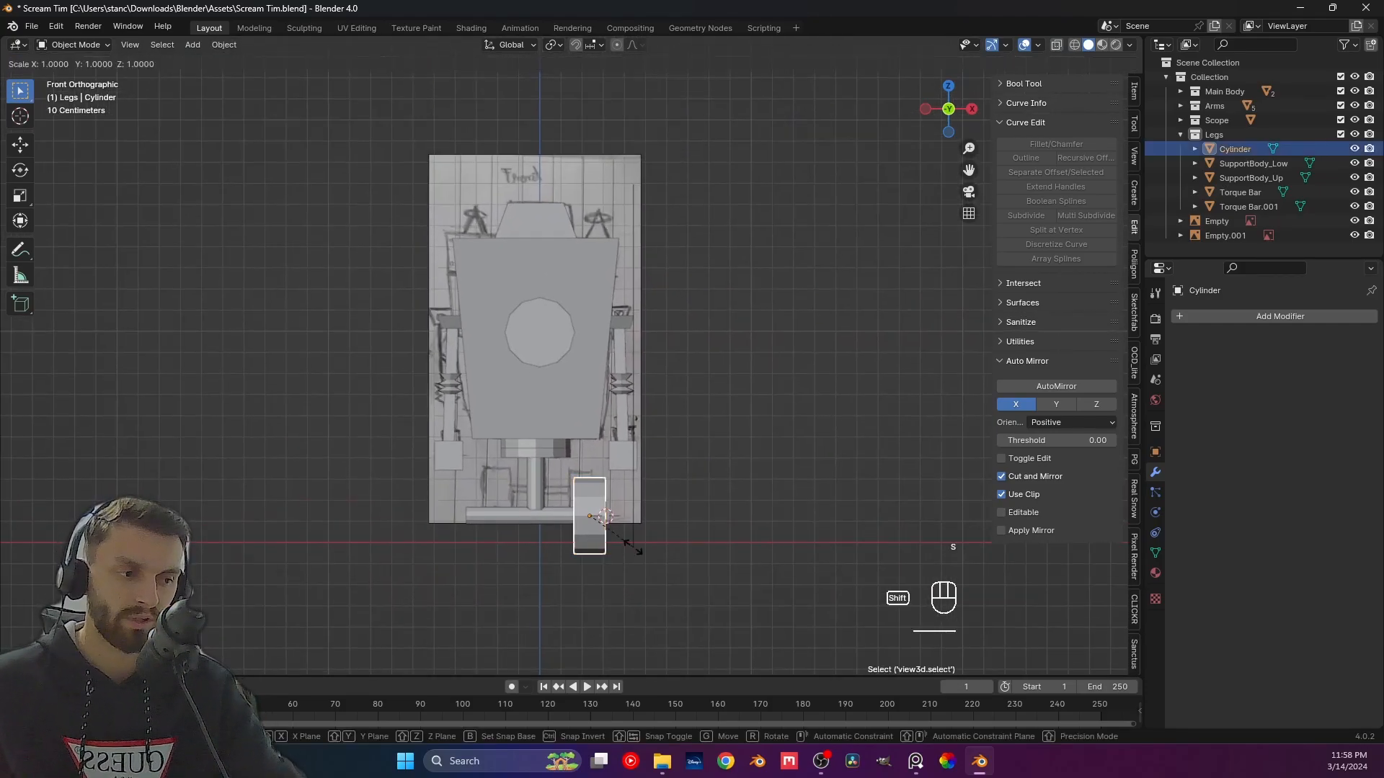
key(shift+x)
key(shift+x)
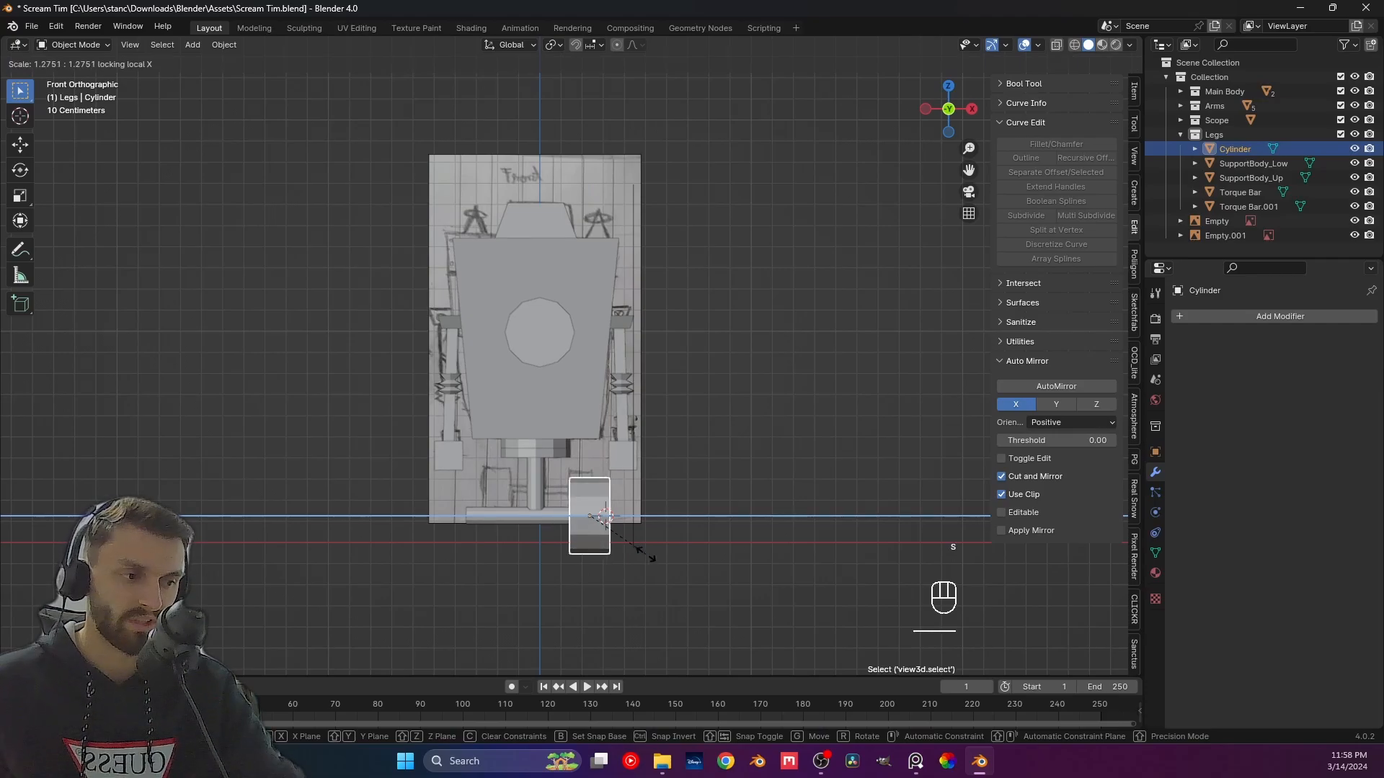
right_click(665, 557)
Scale the wheel up by about 1.07 with global X locked, keeping its thickness, and deselect it.
key(s)
key(shift+x)
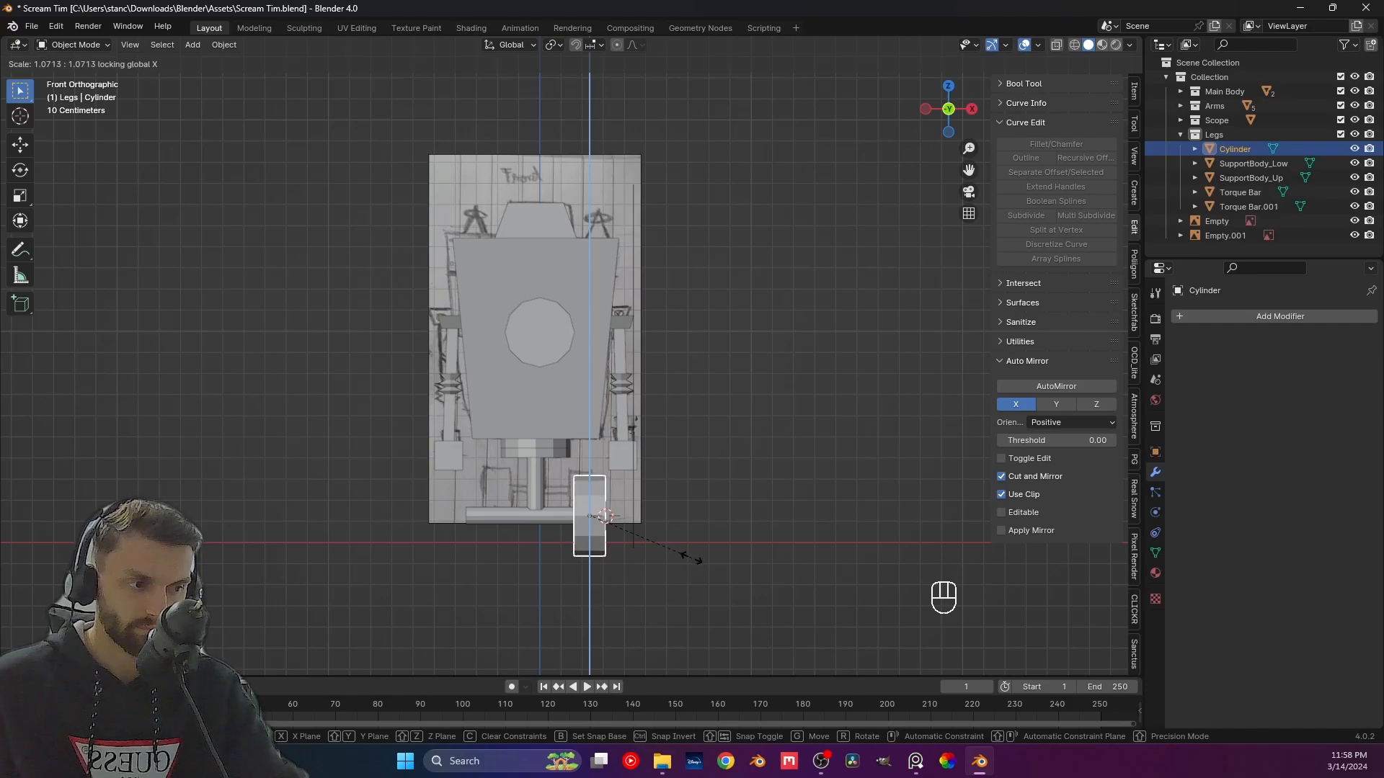
click(692, 562)
click(649, 483)
middle_drag(716, 461, 663, 363)
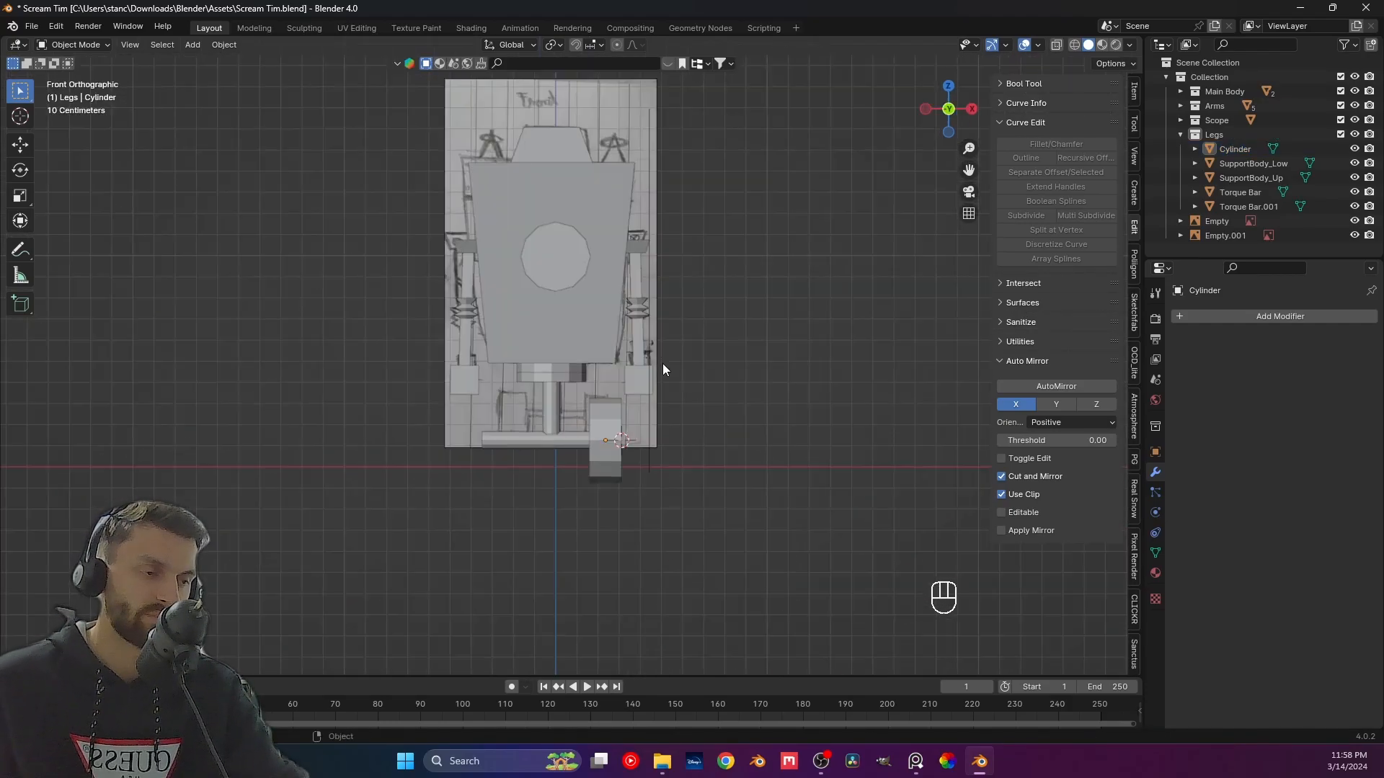
shift+middle_drag(652, 413, 648, 472)
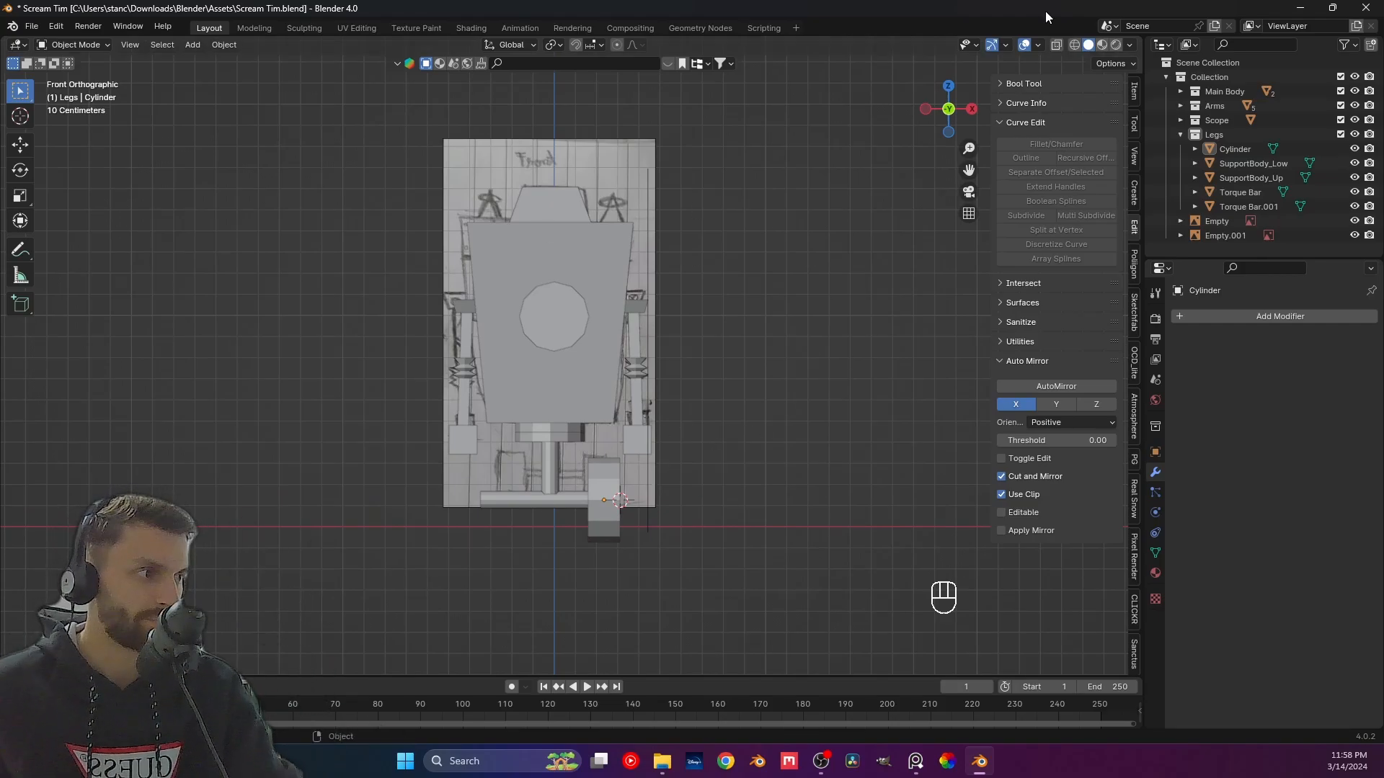
Enable backface culling and cavity in the viewport shading options.
click(1131, 45)
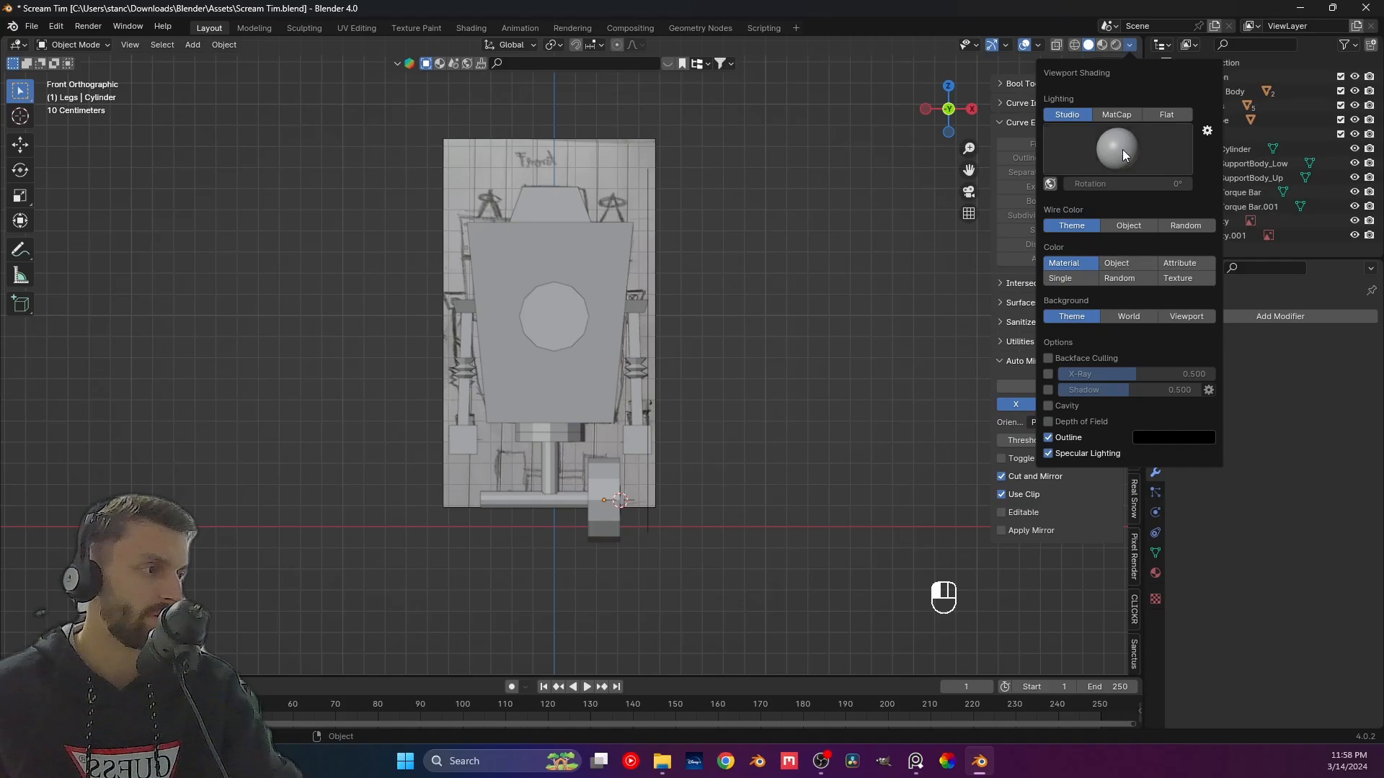
click(1128, 46)
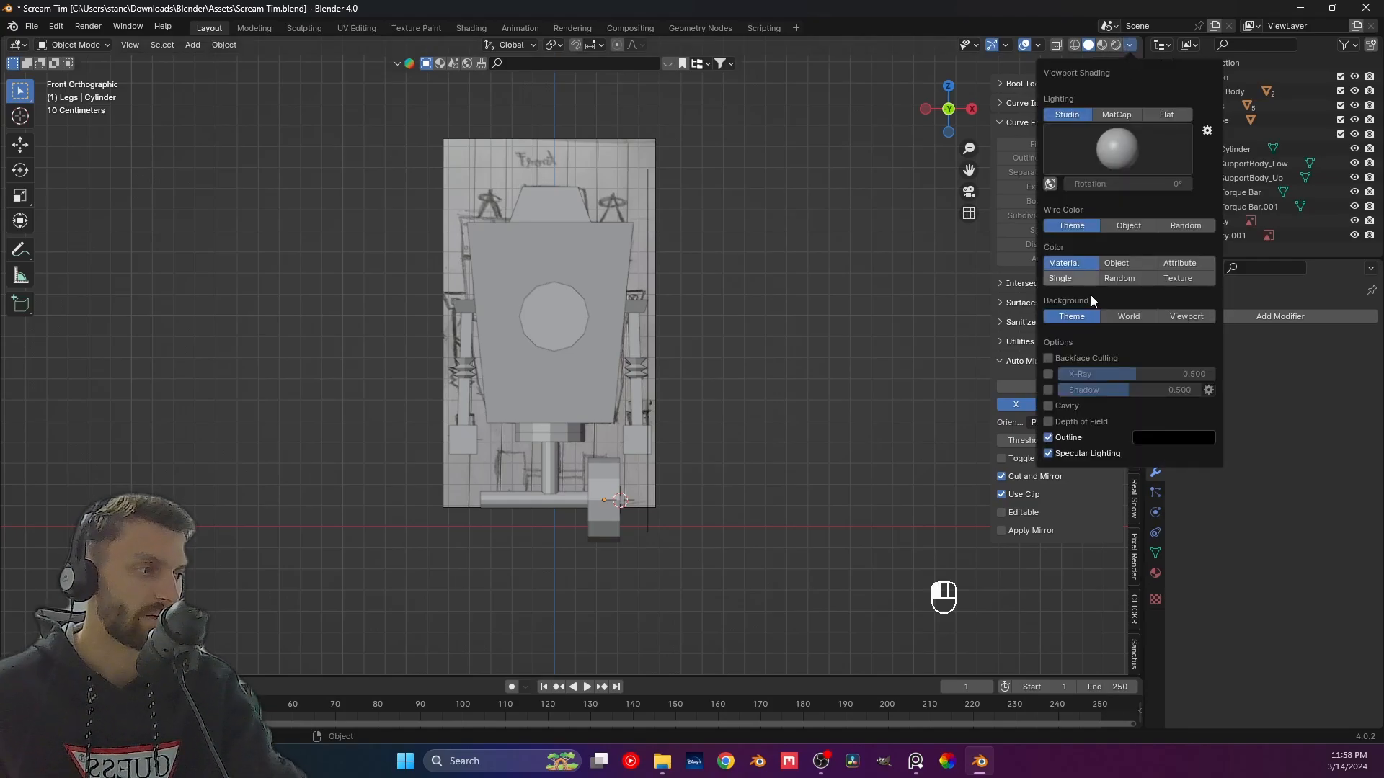
click(1058, 358)
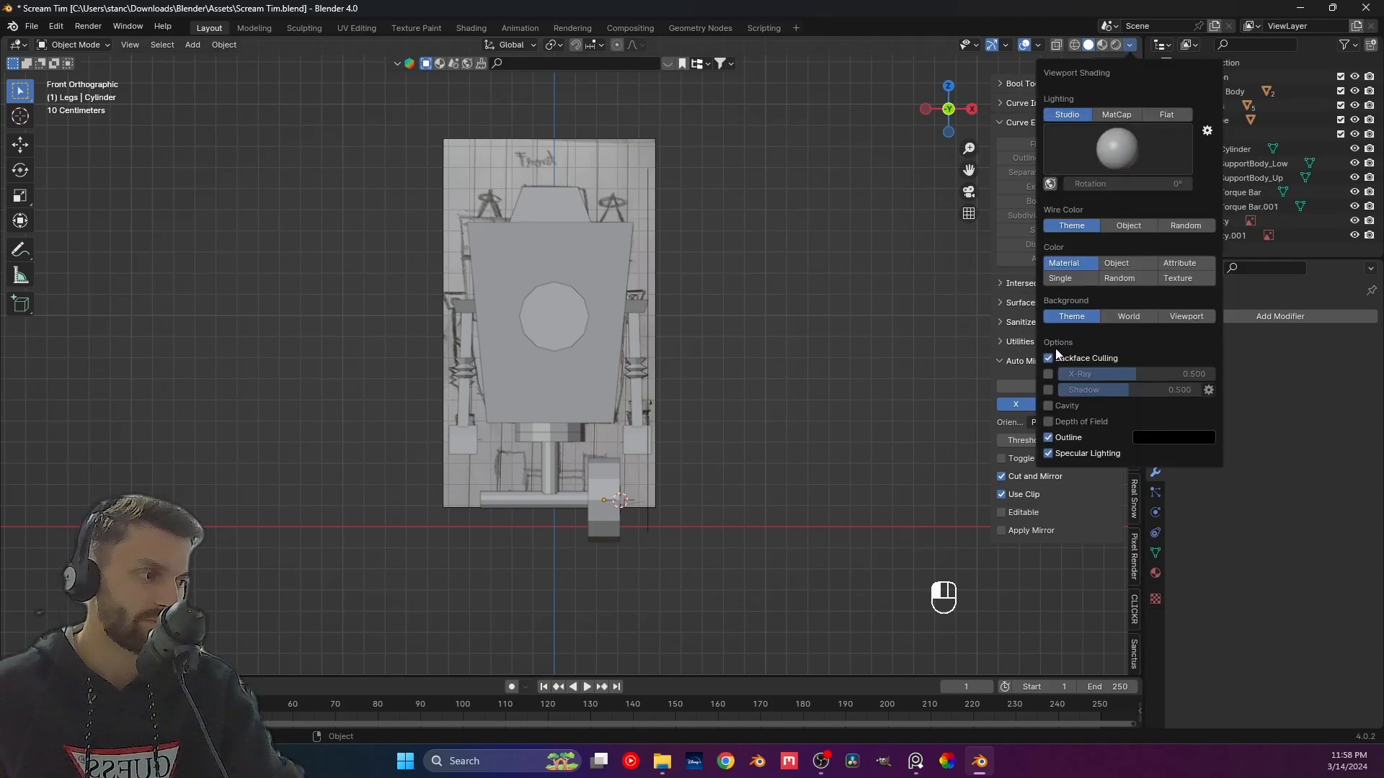
click(1053, 405)
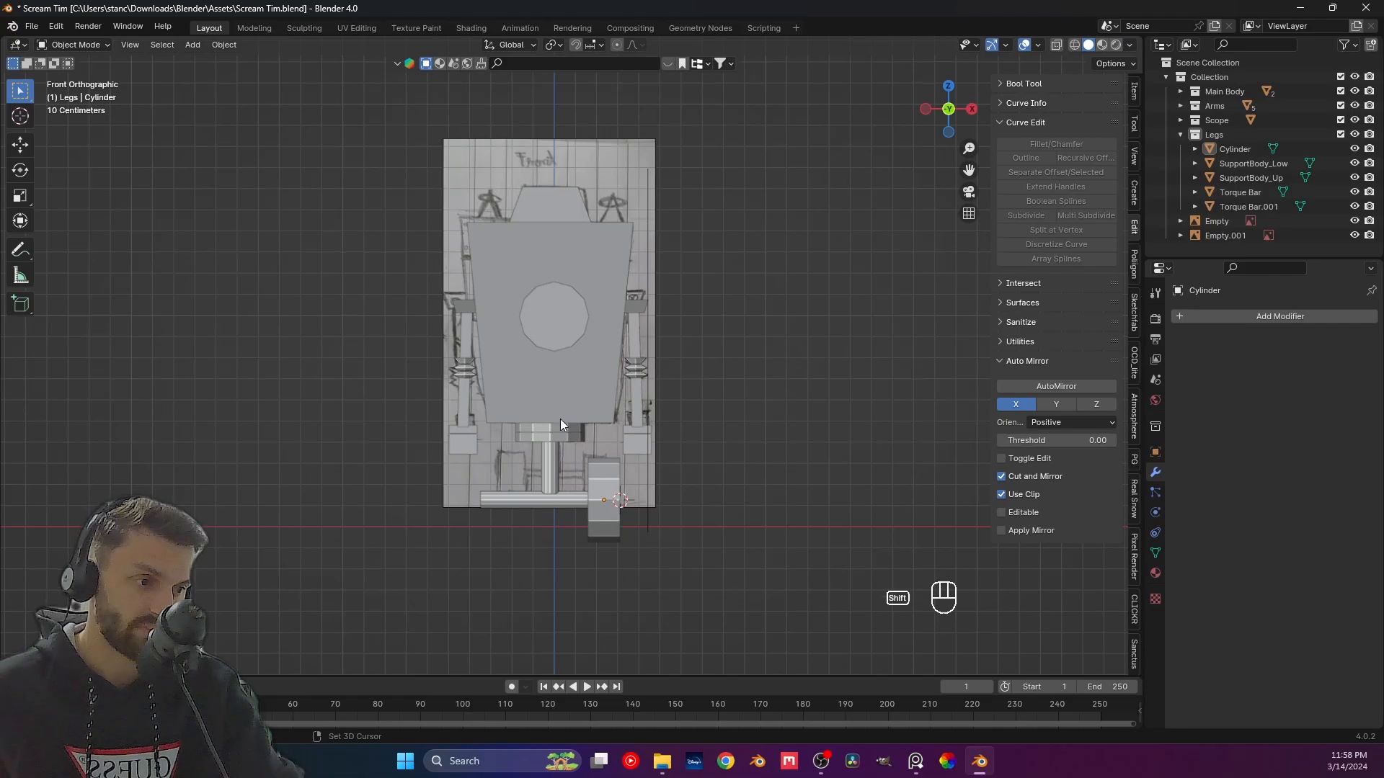
shift+middle_drag(532, 504, 560, 398)
scroll(566, 360, up, 2)
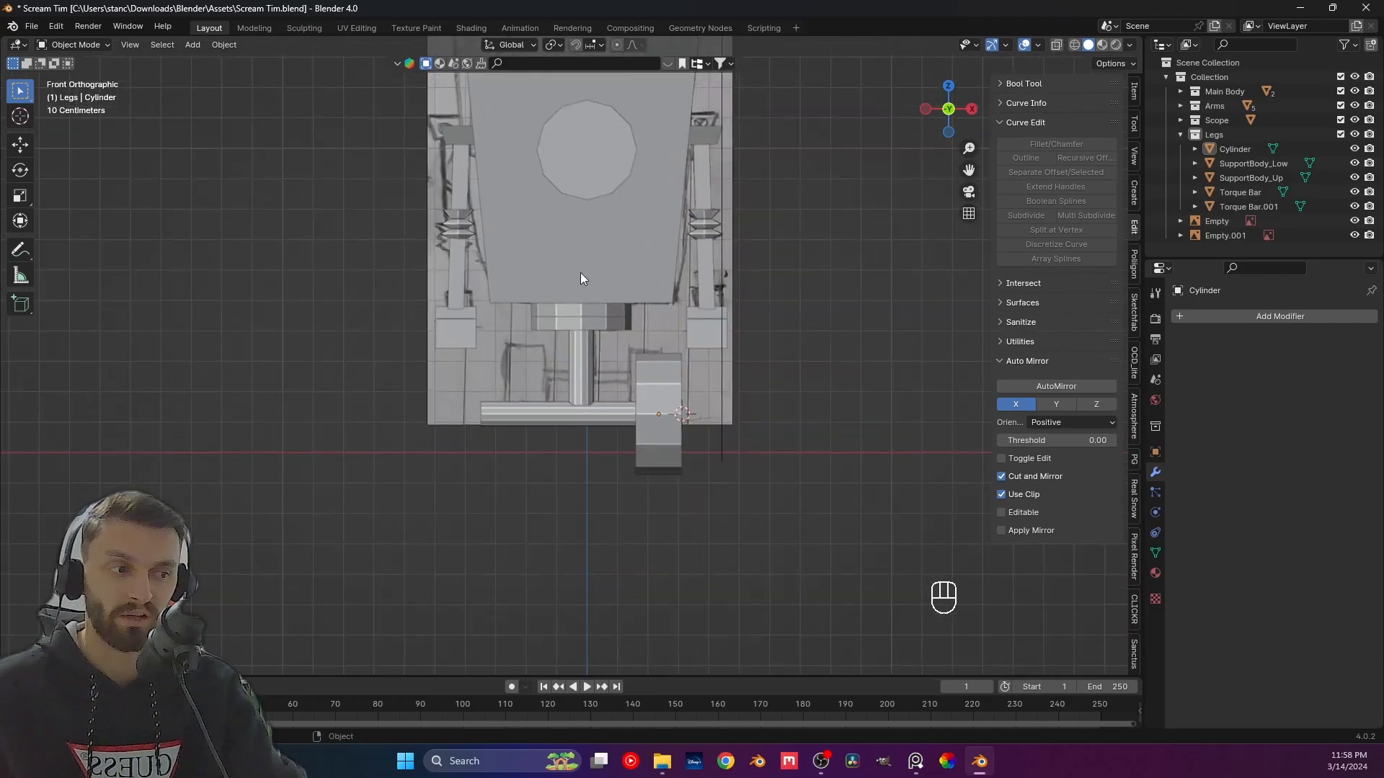
Enable shadows in the solid viewport shading.
click(1128, 45)
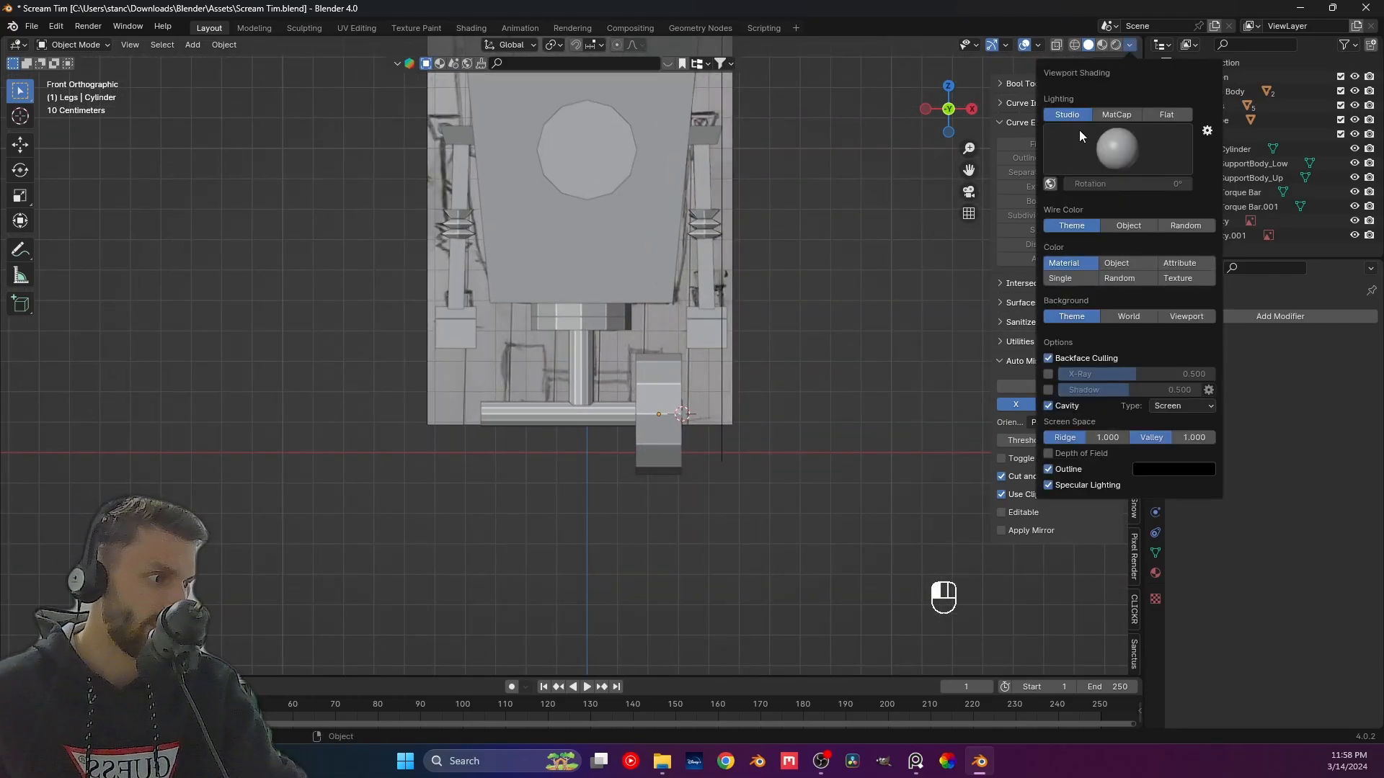
click(1050, 389)
shift+middle_drag(741, 227, 741, 323)
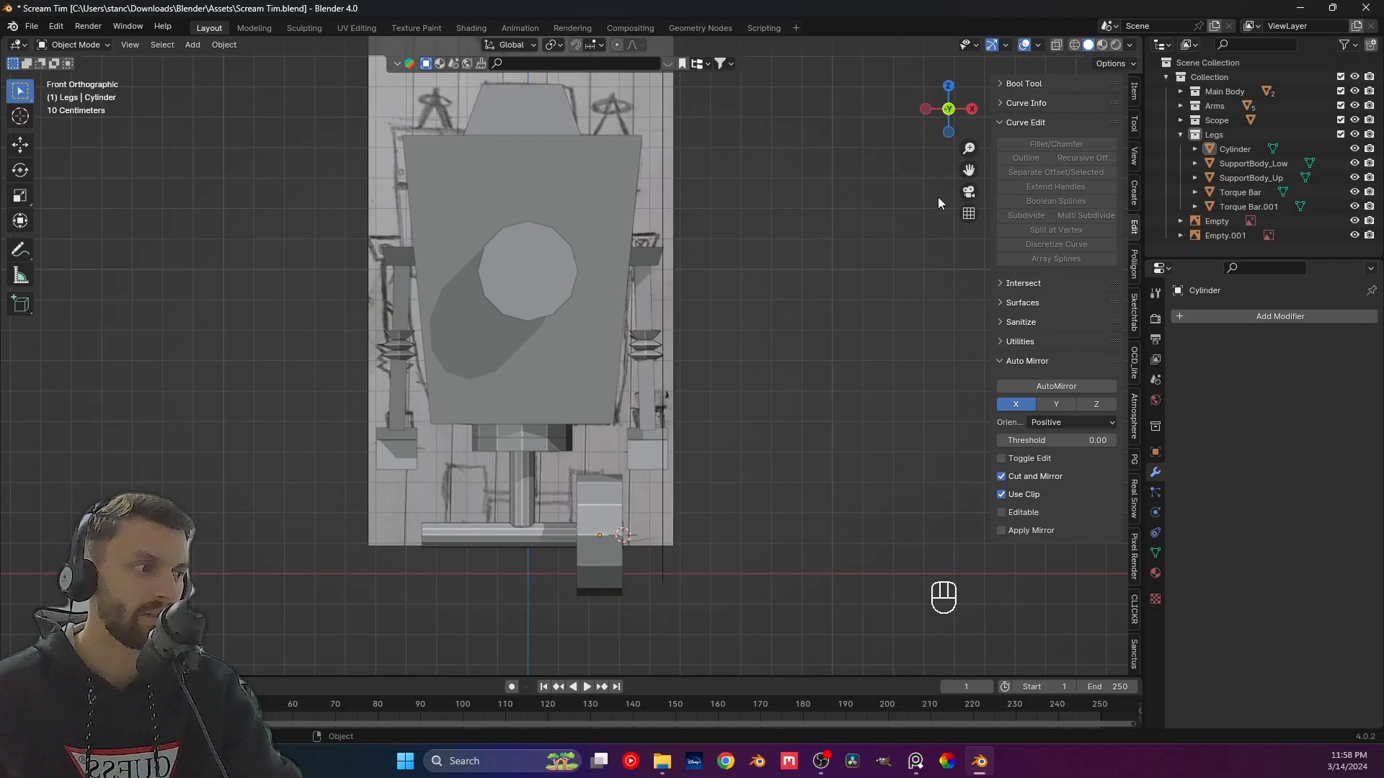
Check the rendered shading, return to solid shading, and set the viewport object color to Random.
click(1117, 46)
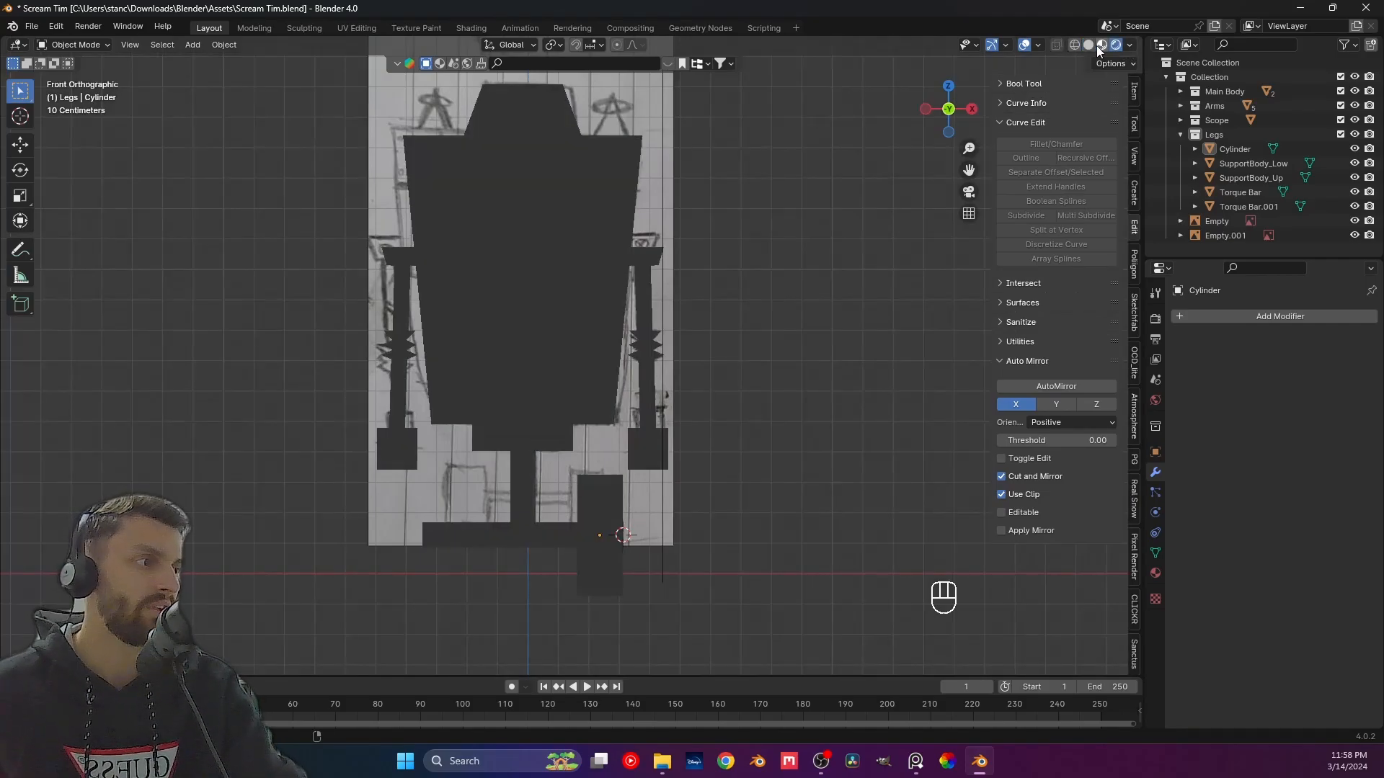
click(1089, 46)
click(1131, 46)
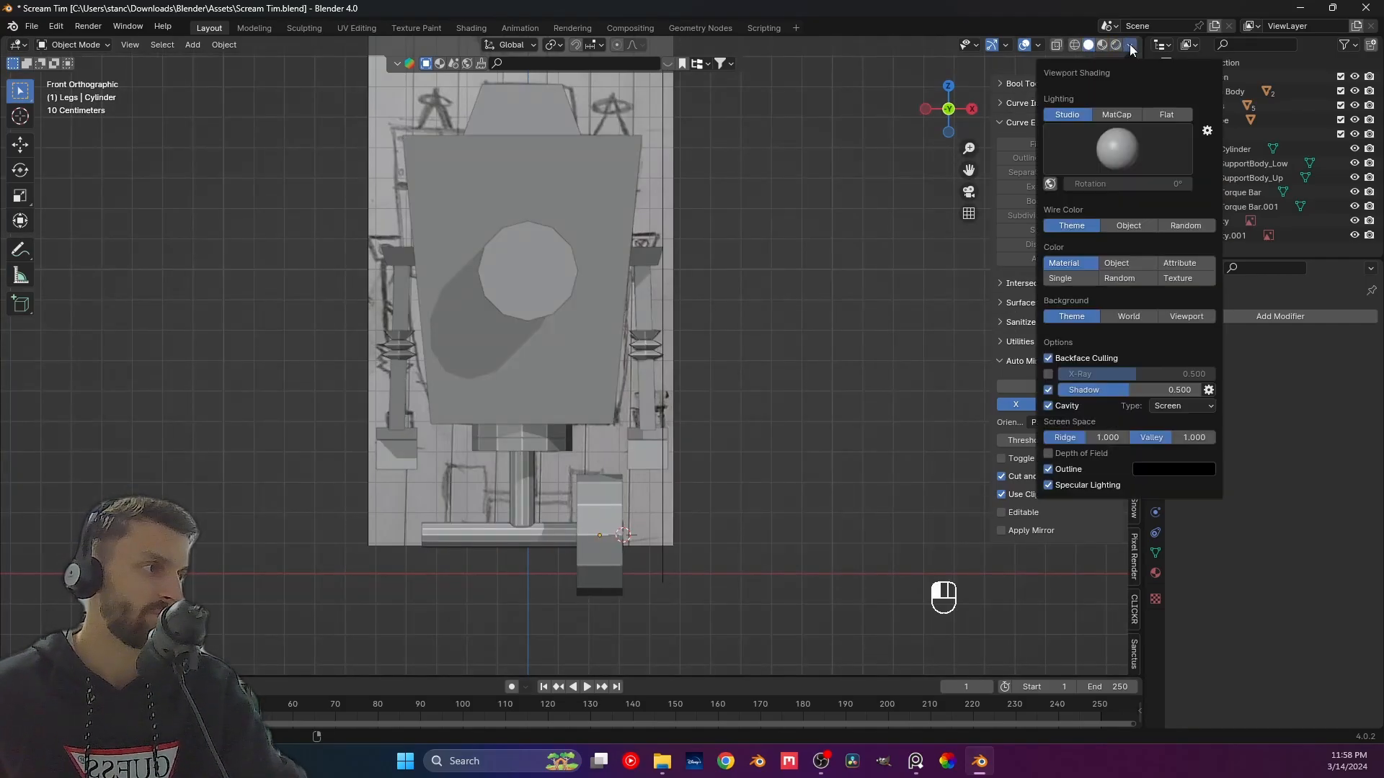
click(1126, 278)
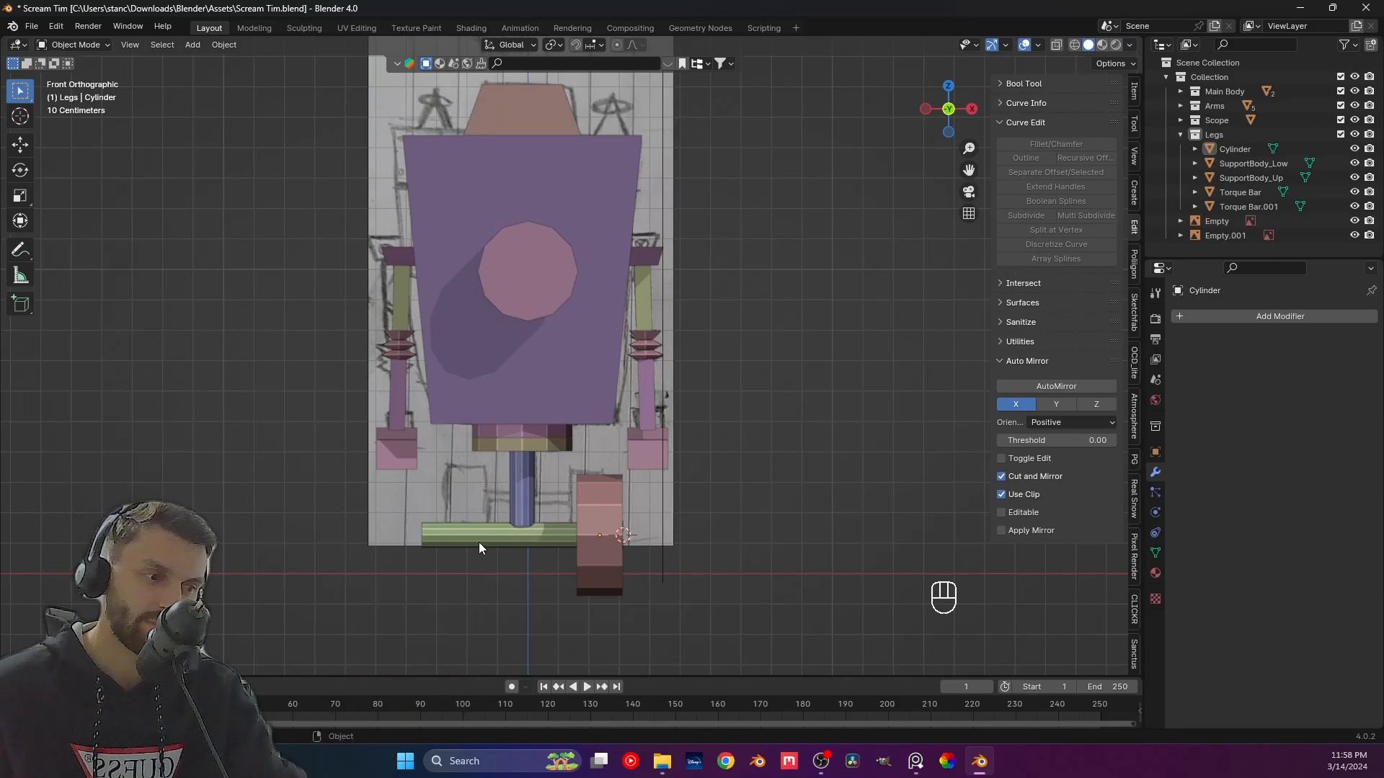
Save the file and apply the selected wheel's object transform.
click(594, 518)
key(ctrl+s)
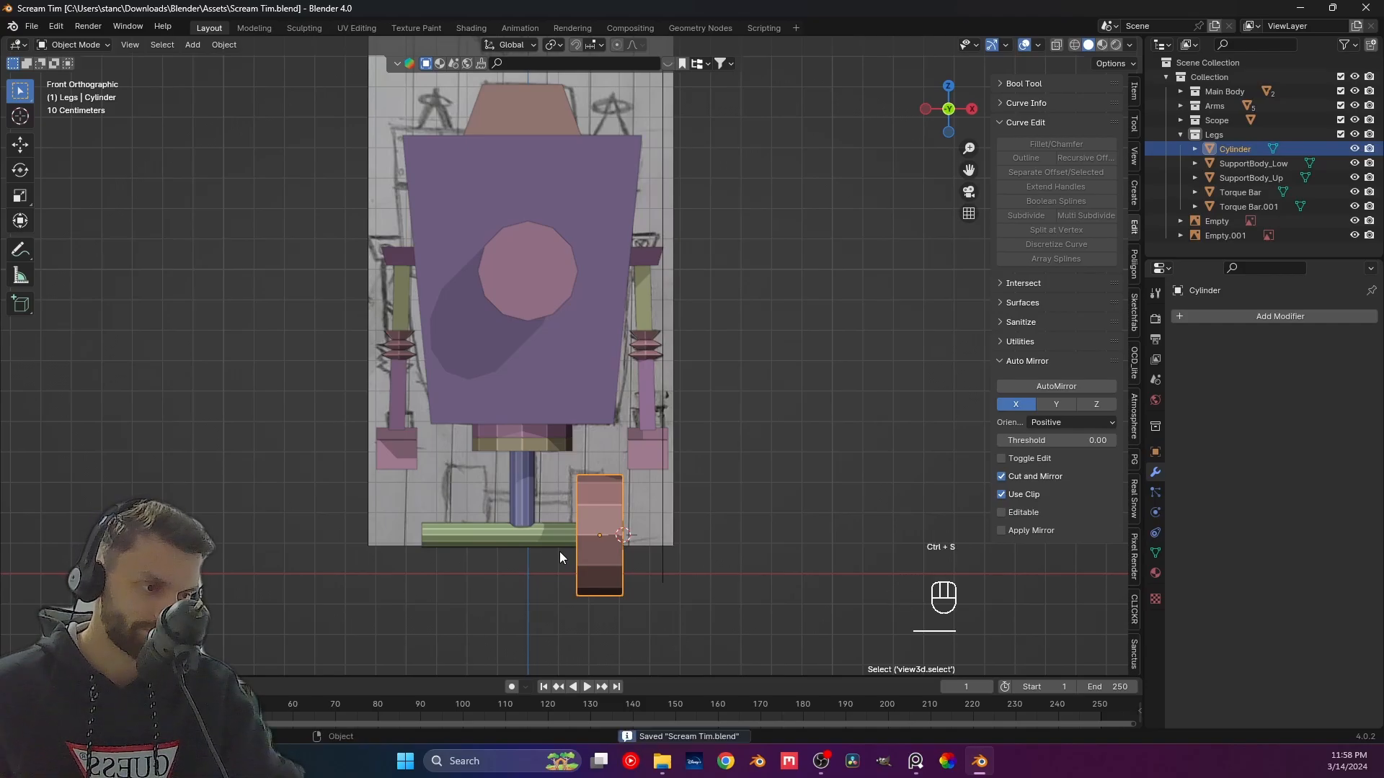
shift+middle_drag(597, 517, 628, 487)
key(ctrl+a)
click(650, 473)
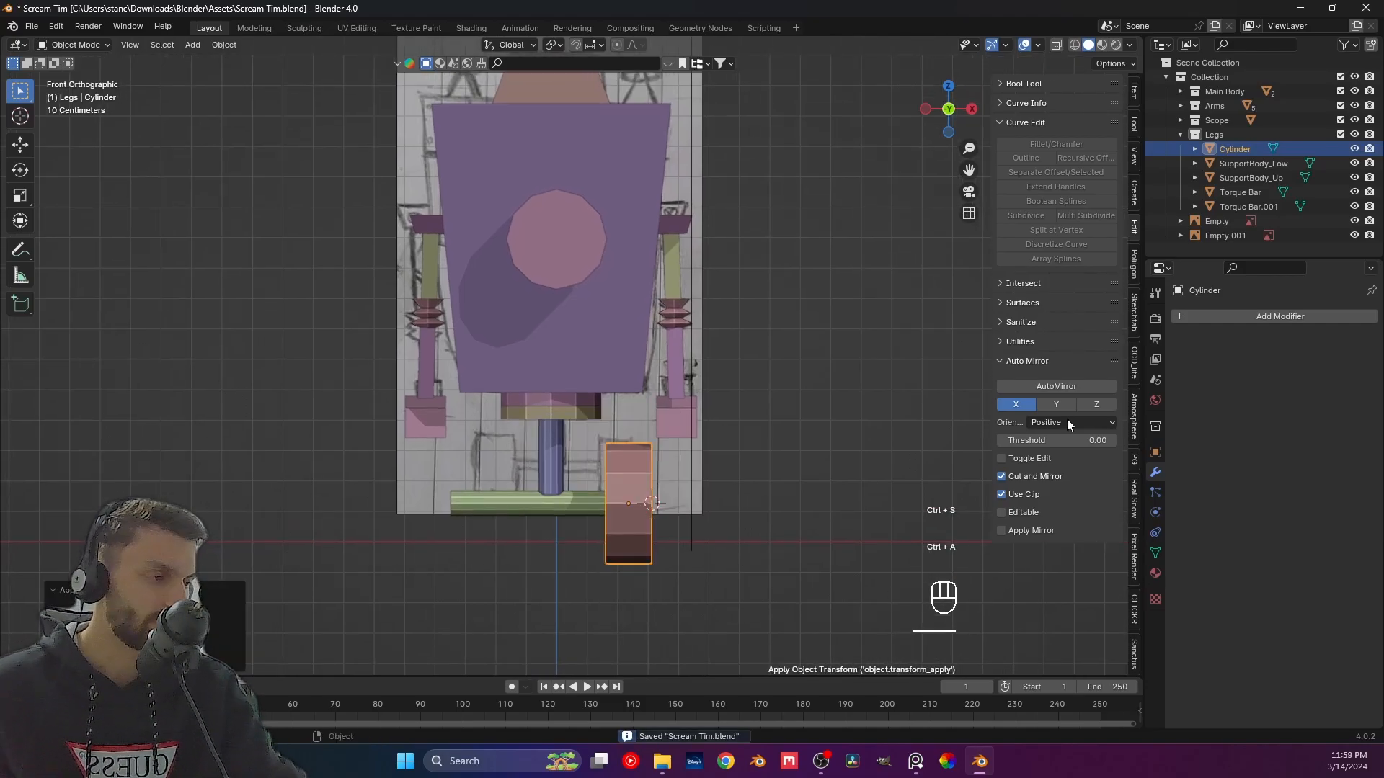
click(1287, 316)
mouse_move(1285, 328)
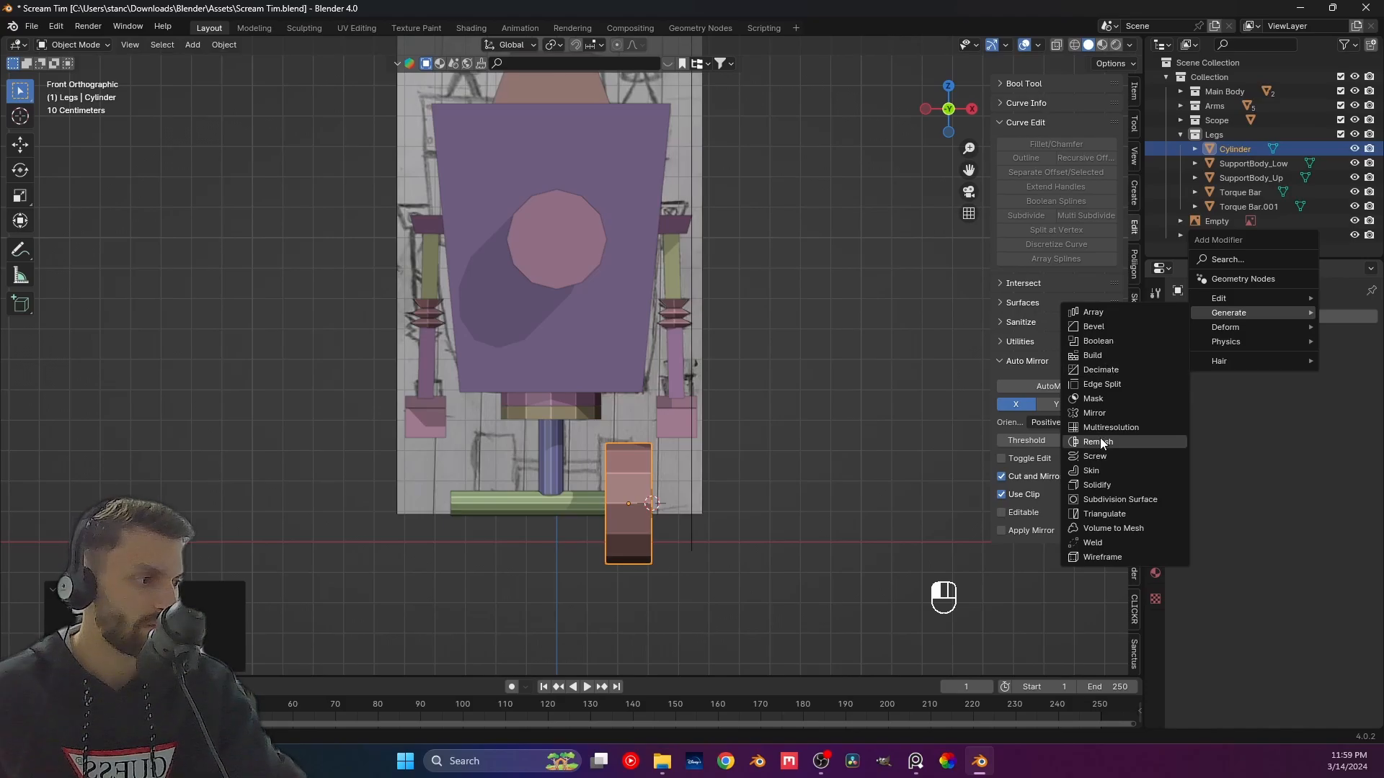
click(1093, 399)
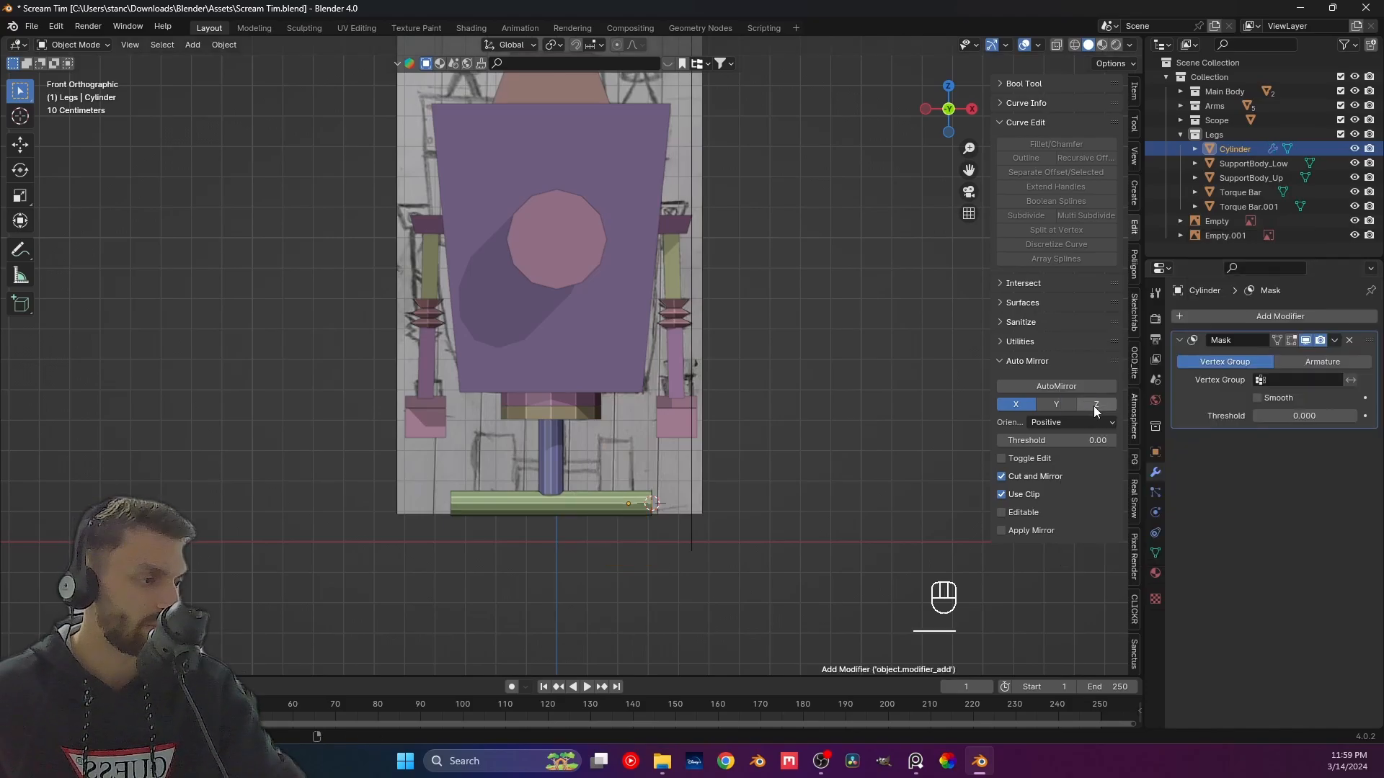
click(1349, 341)
Add a Mirror modifier to the wheel with WheelBar as the mirror object, enable its Z axis, and deselect the wheel.
click(1280, 316)
mouse_move(1256, 317)
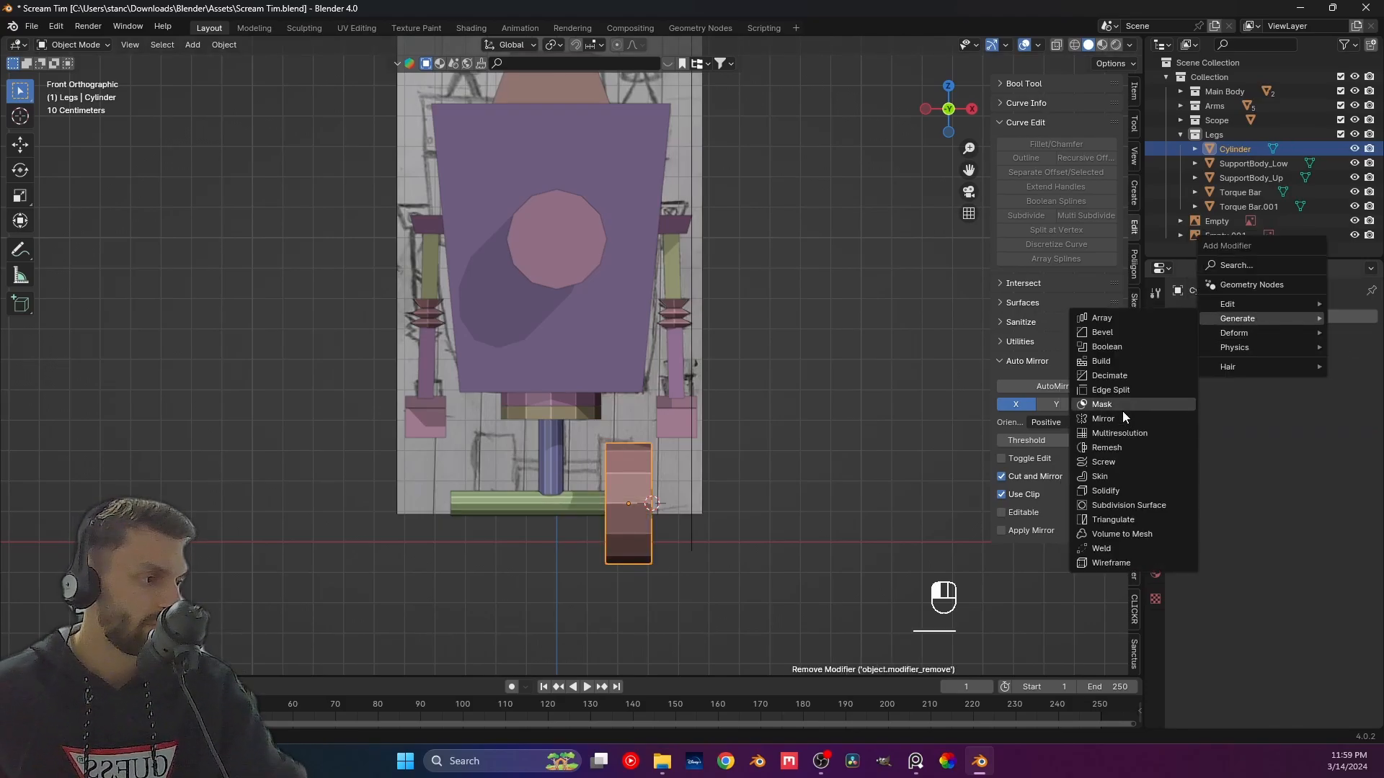
click(1103, 418)
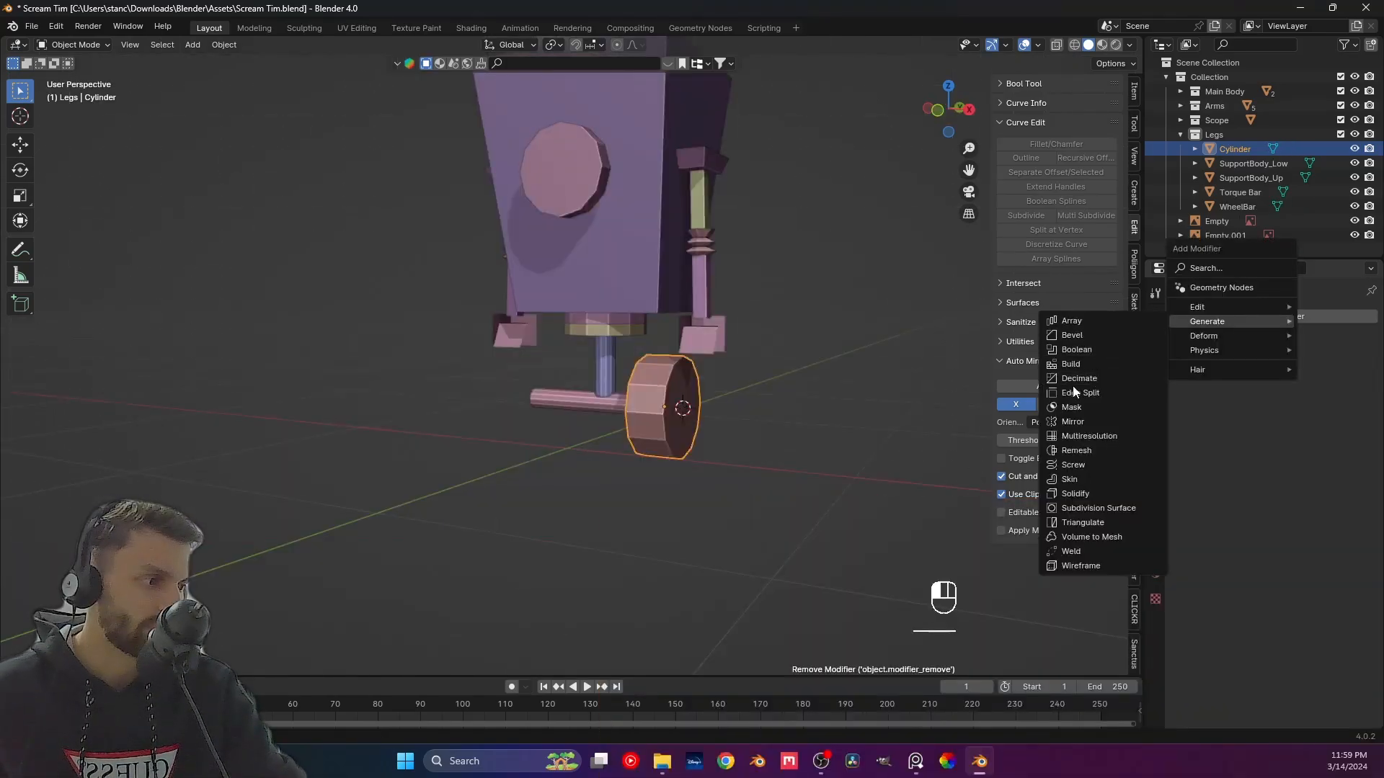
key(Escape)
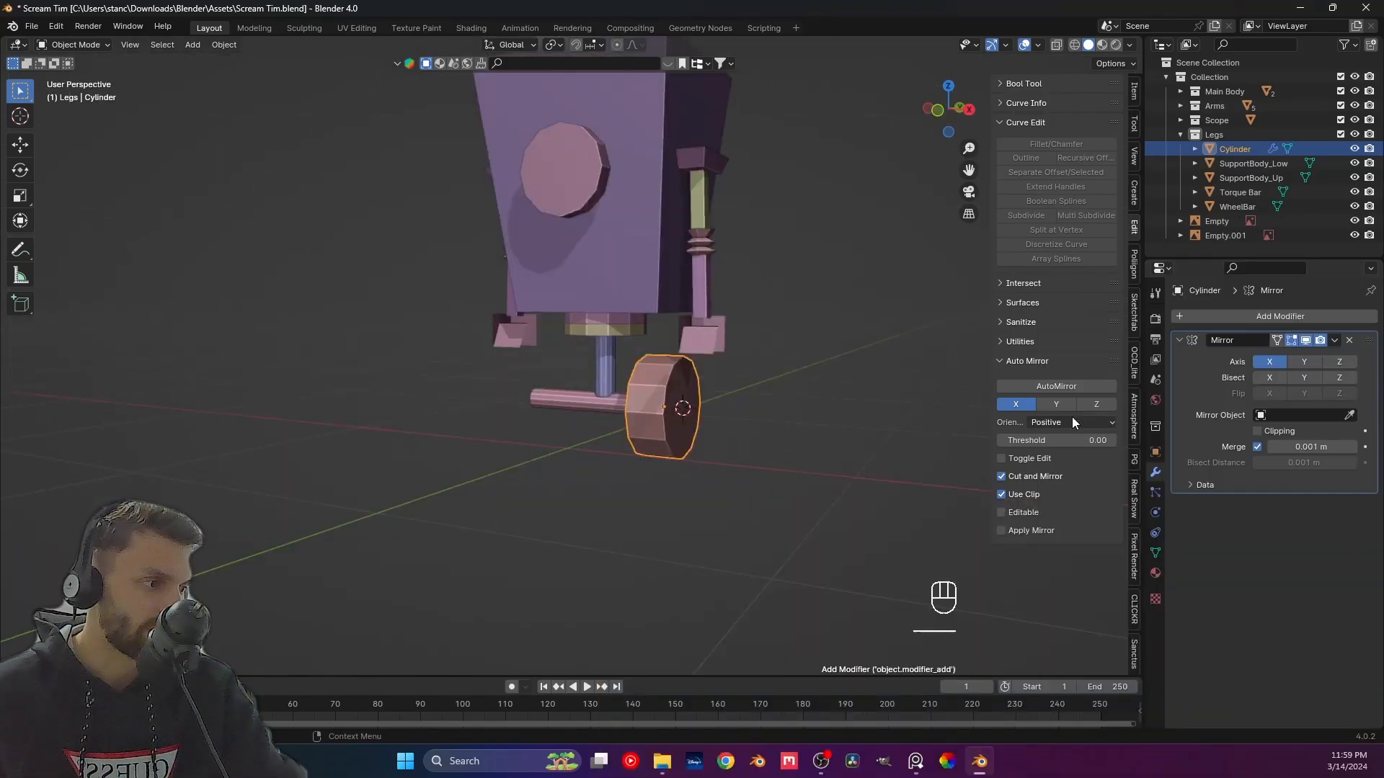
click(1349, 415)
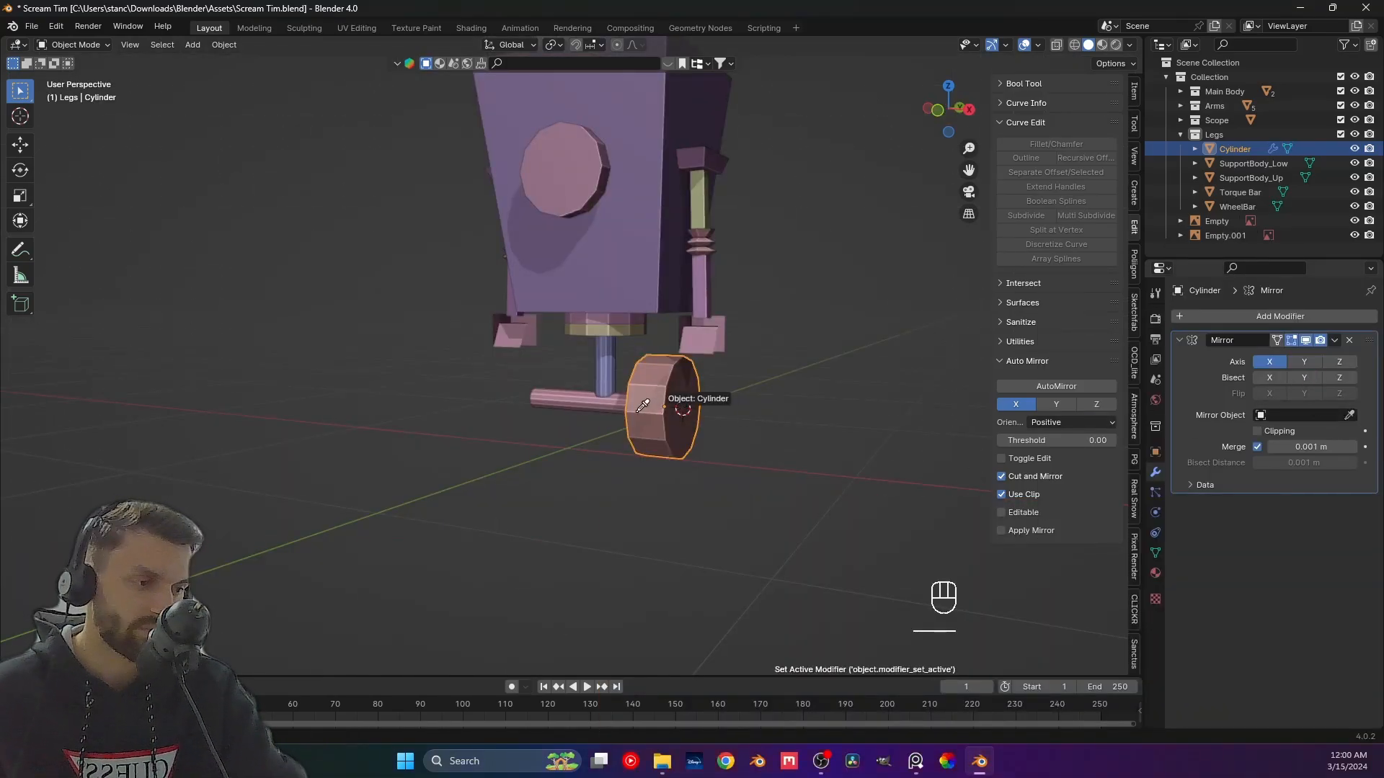
click(581, 392)
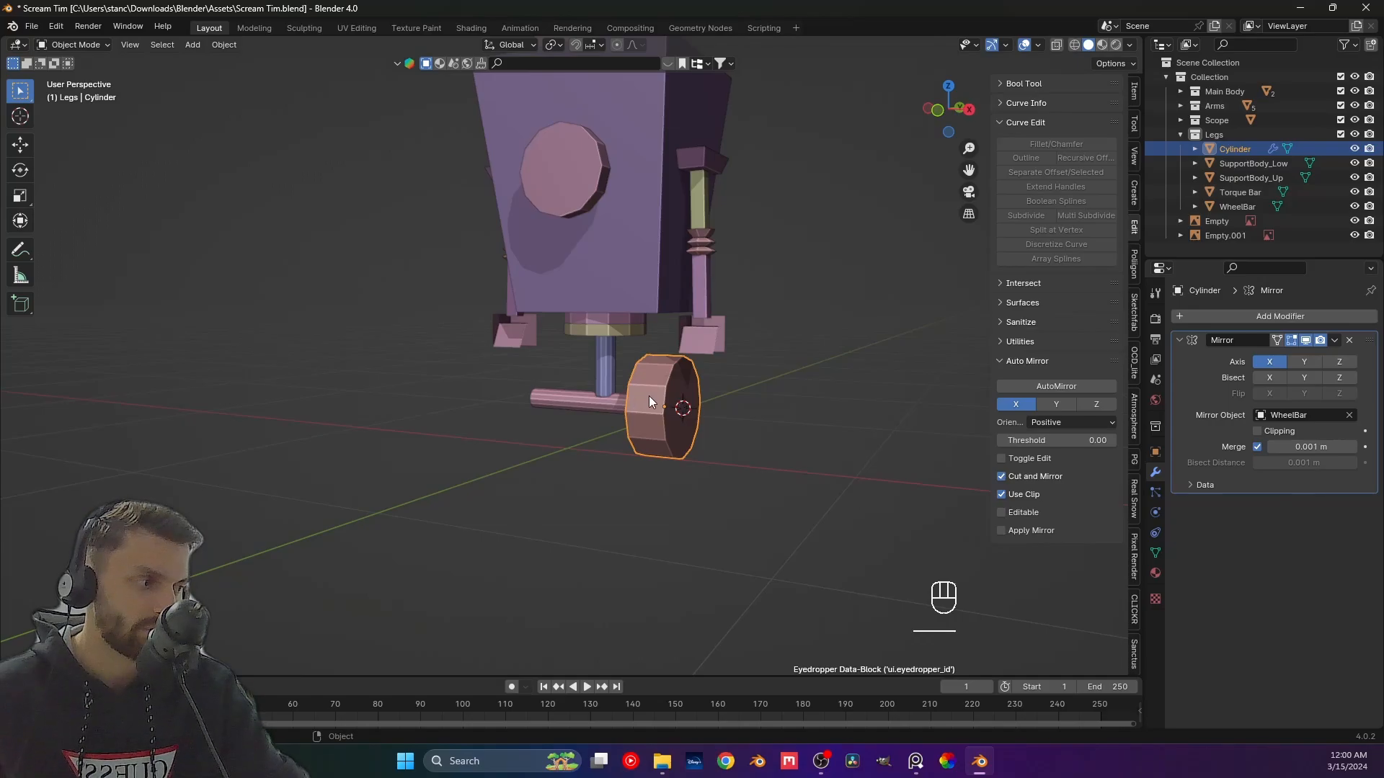
click(1340, 363)
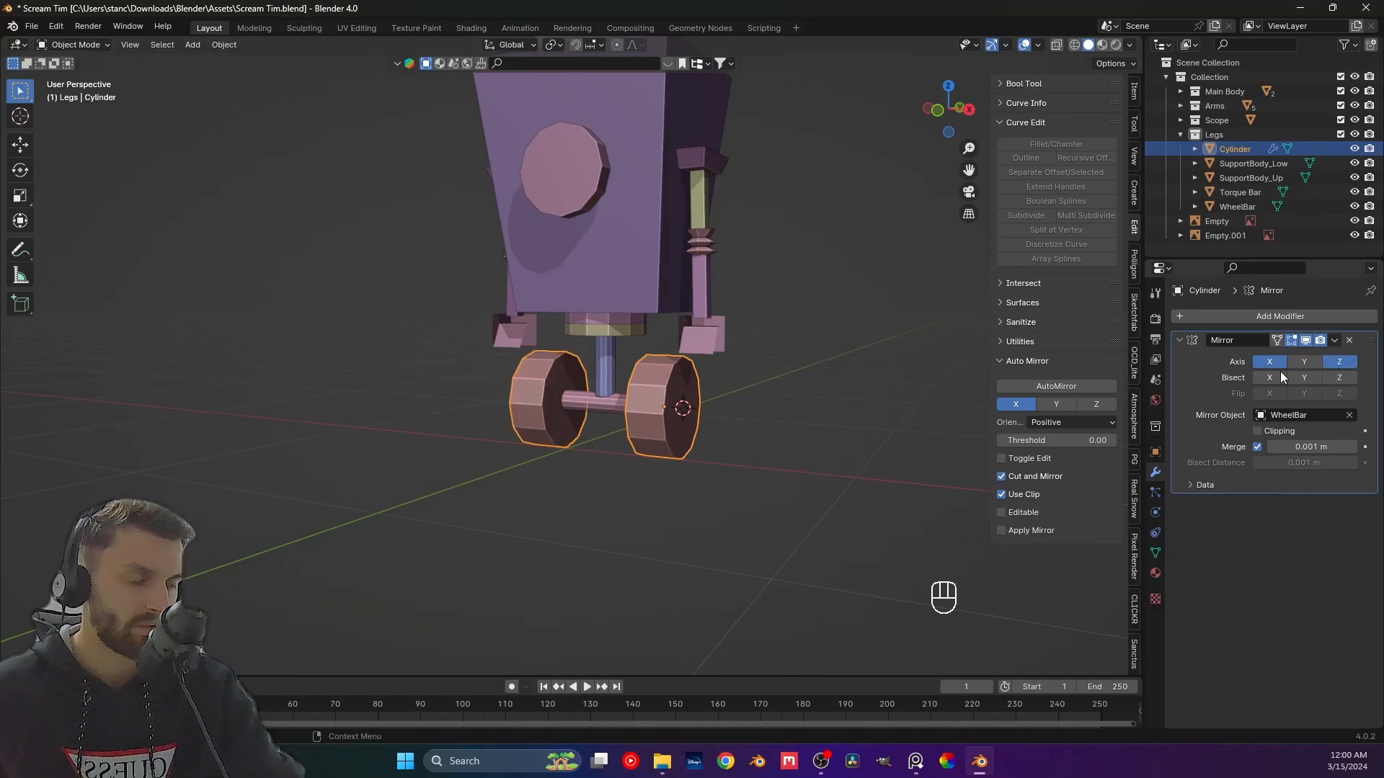
click(802, 338)
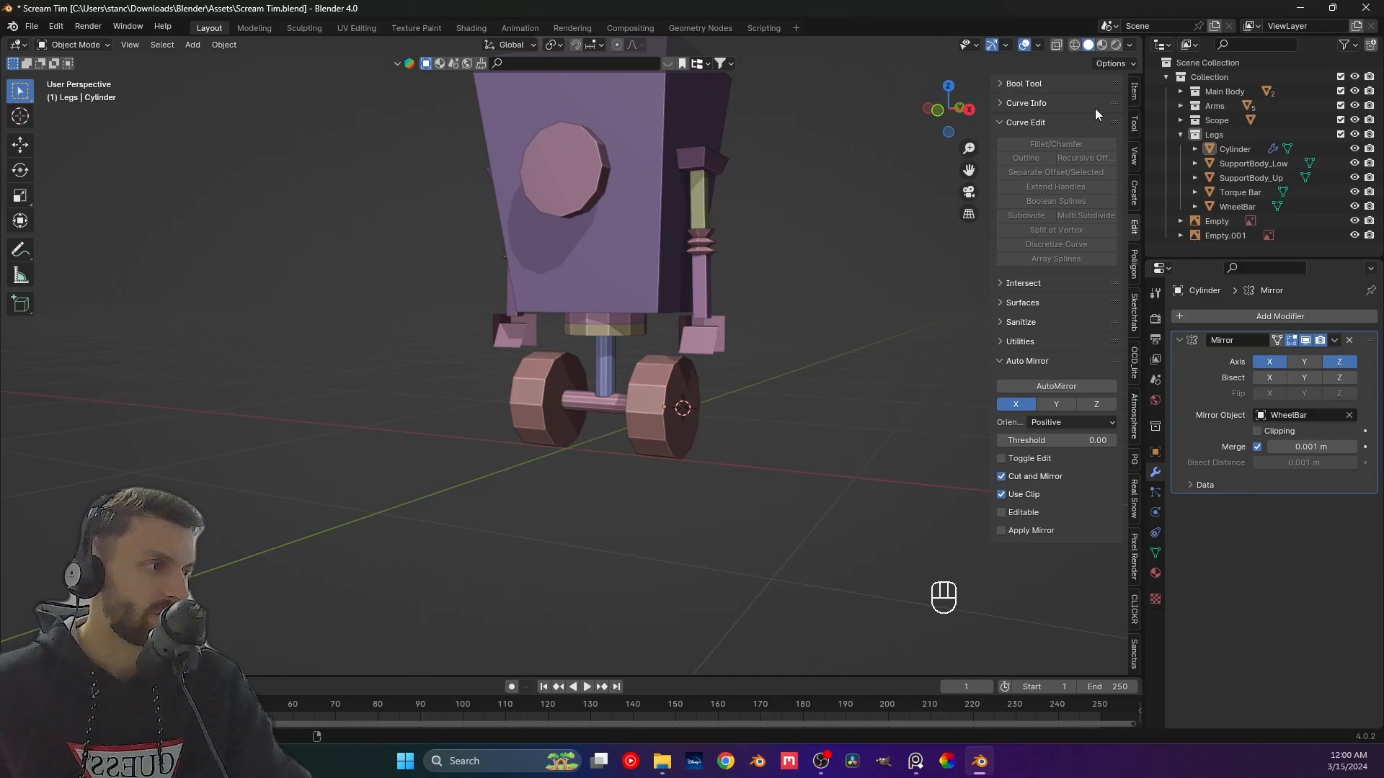
Show the wheel's transform values and compare the mirrored wheels with the reference sketch in front view.
click(1135, 94)
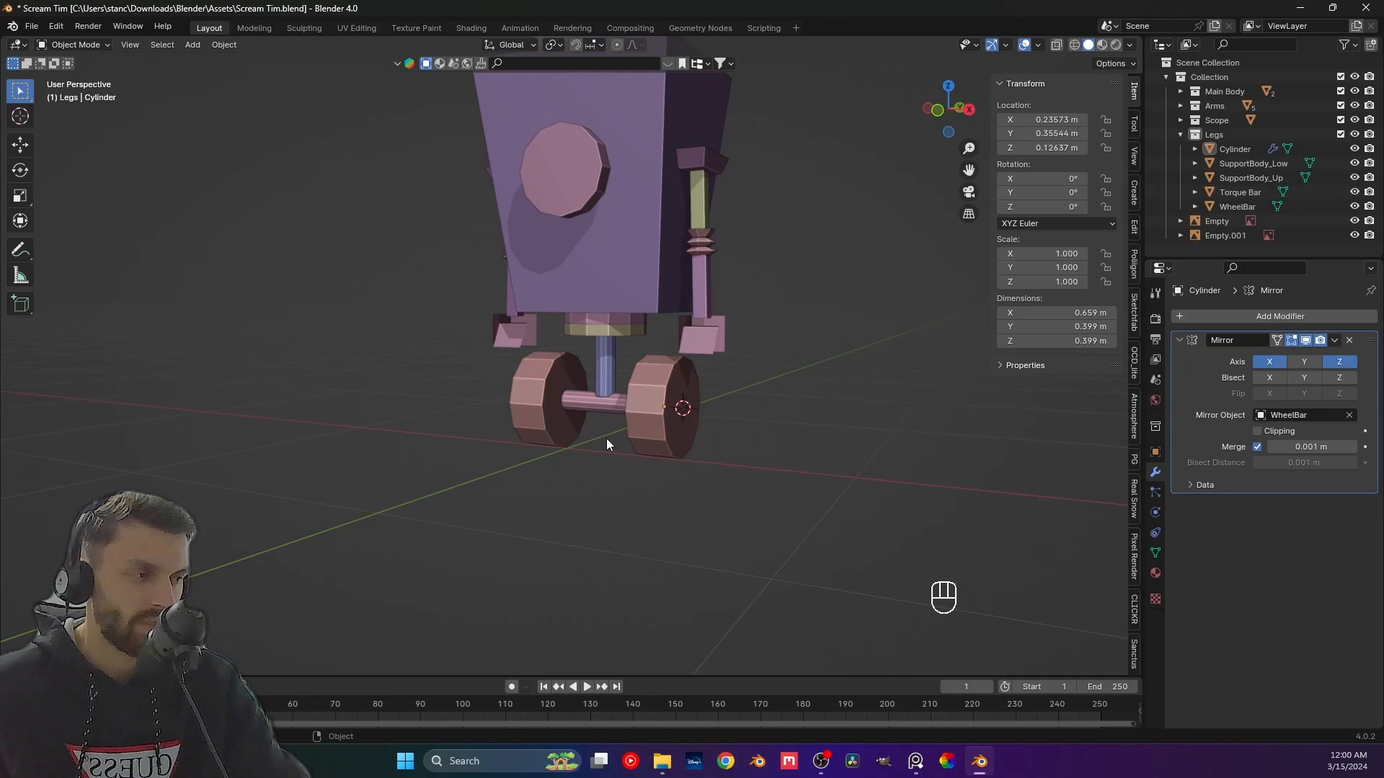
middle_drag(607, 438, 725, 446)
key(KP_1)
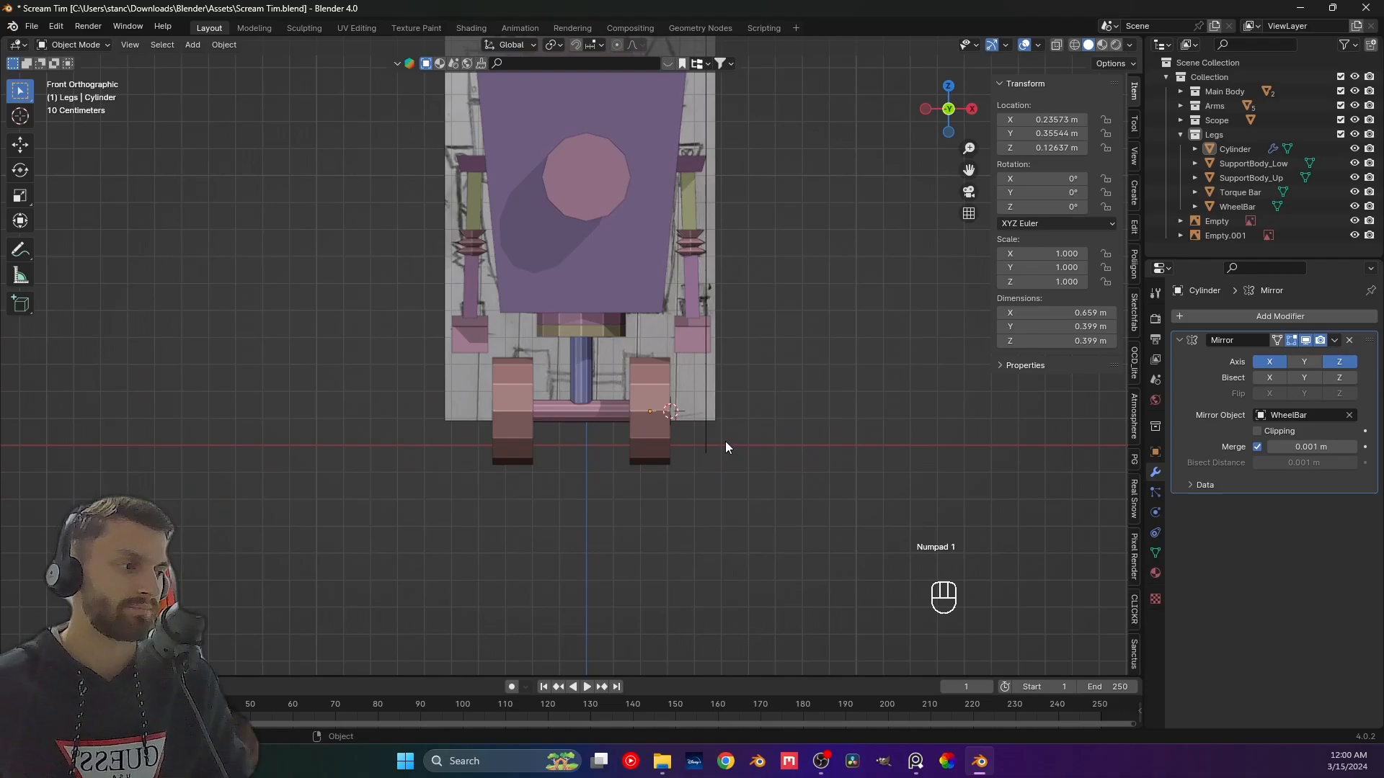
scroll(646, 469, down, 3)
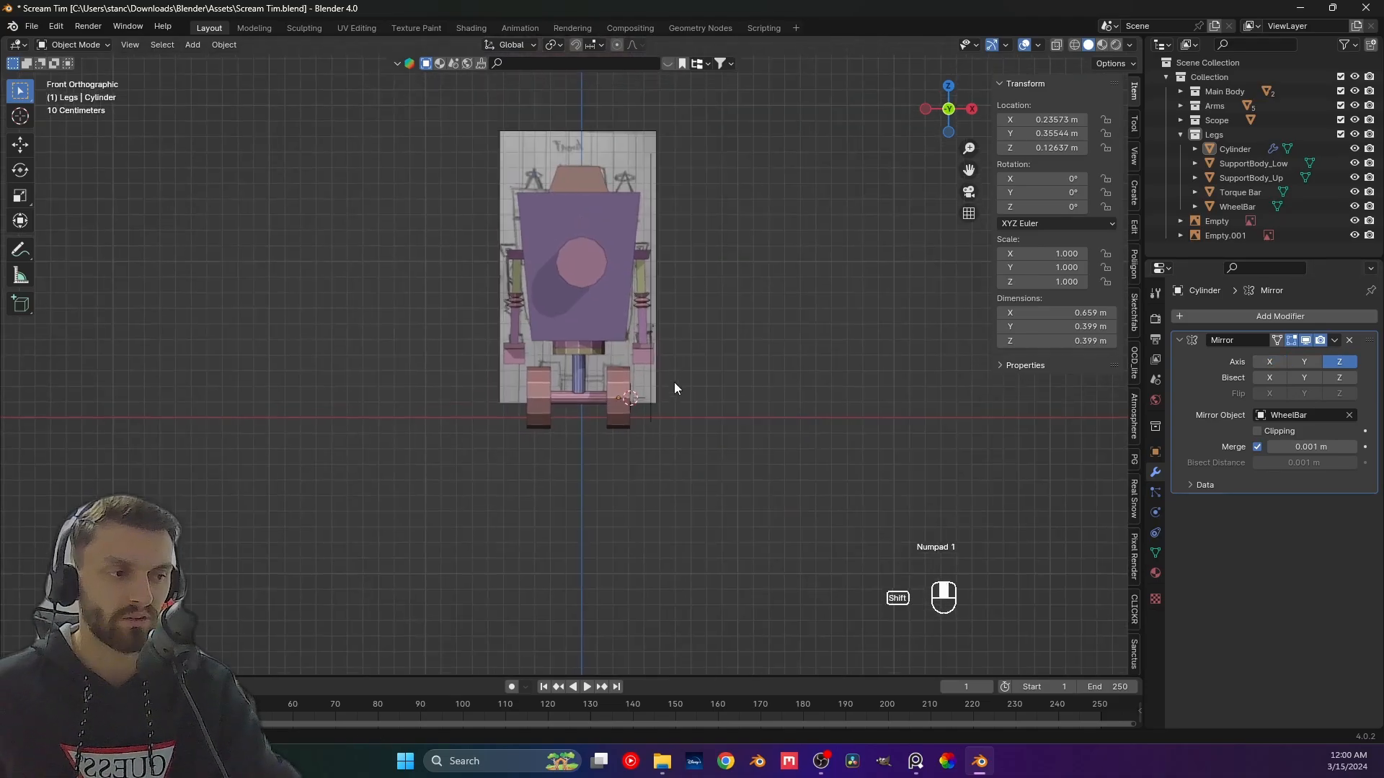
scroll(681, 467, up, 1)
scroll(689, 474, up, 2)
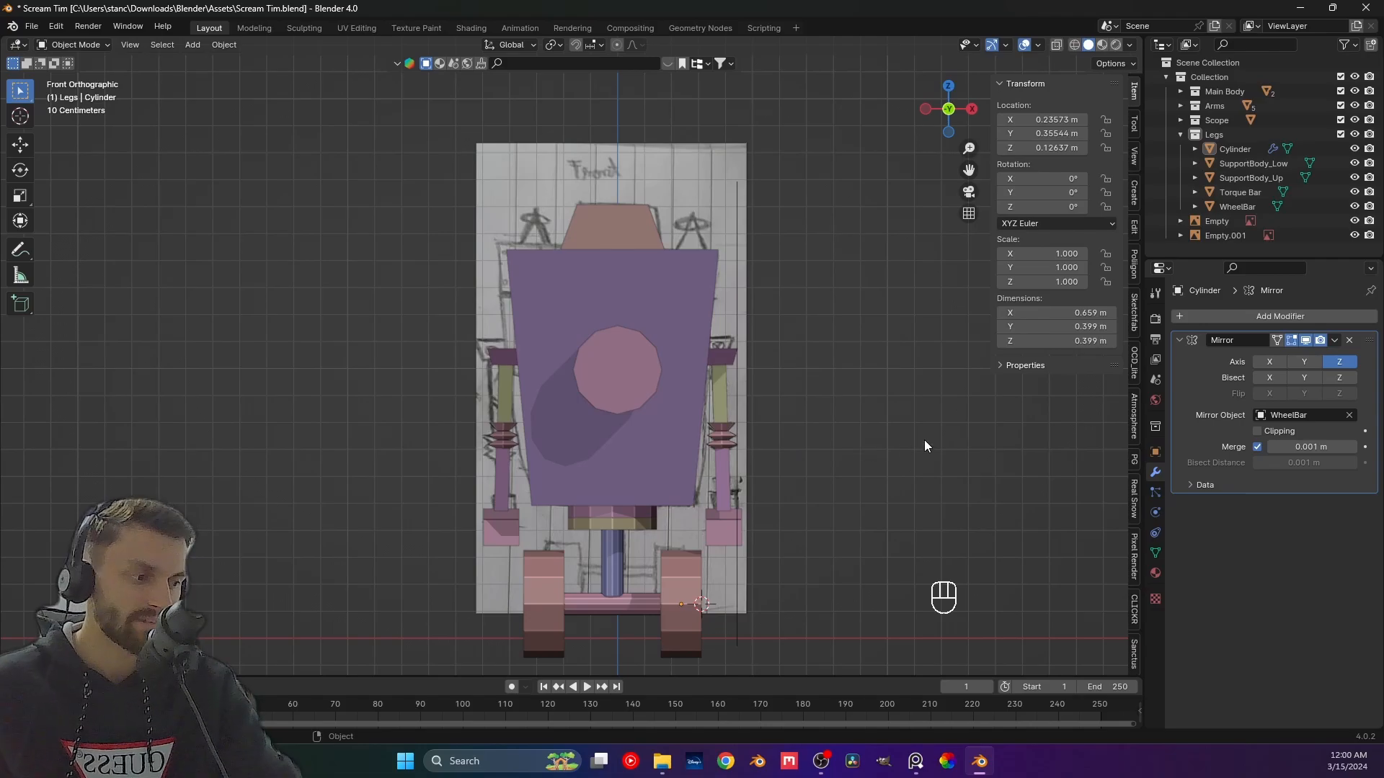
Consult the robot reference image board, return to Blender, and save the file.
click(923, 765)
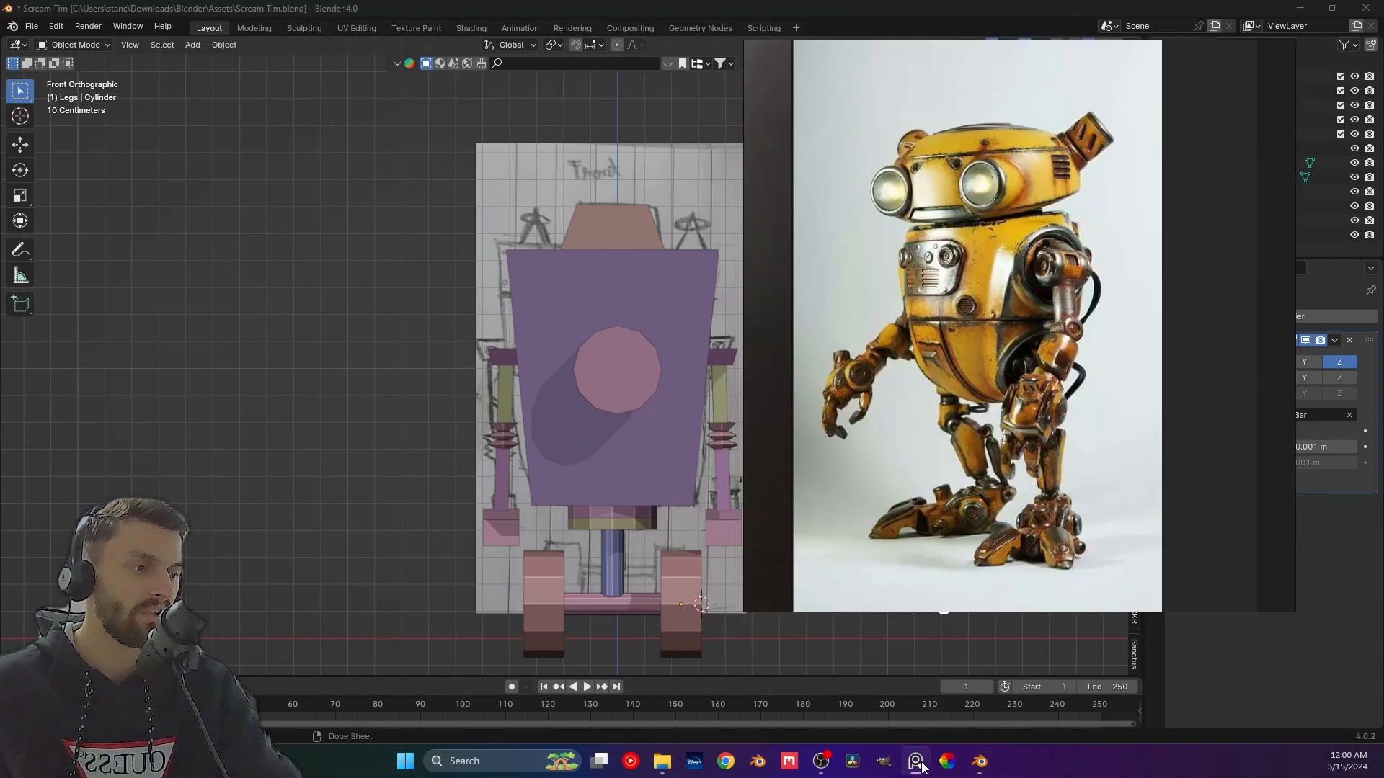
scroll(961, 546, down, 3)
scroll(1022, 451, up, 5)
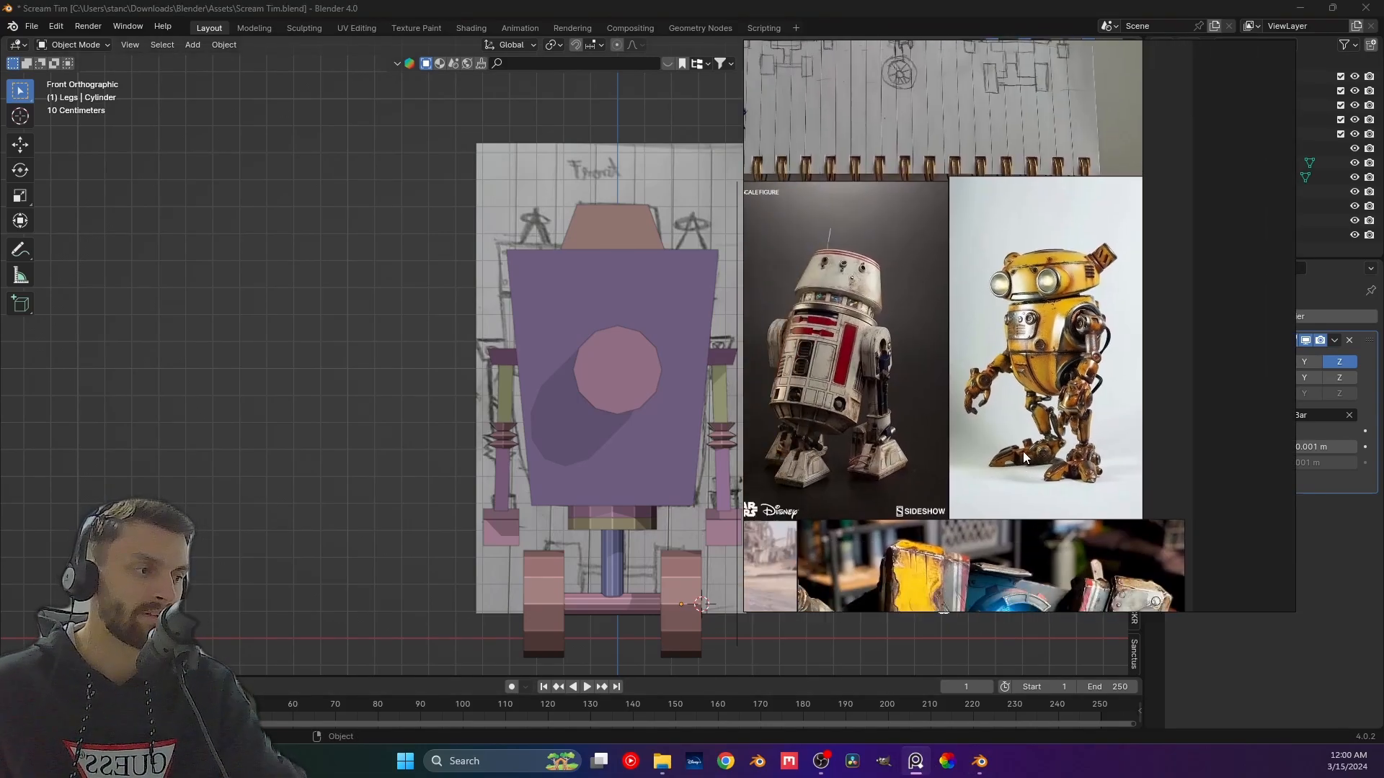
click(390, 503)
key(ctrl+s)
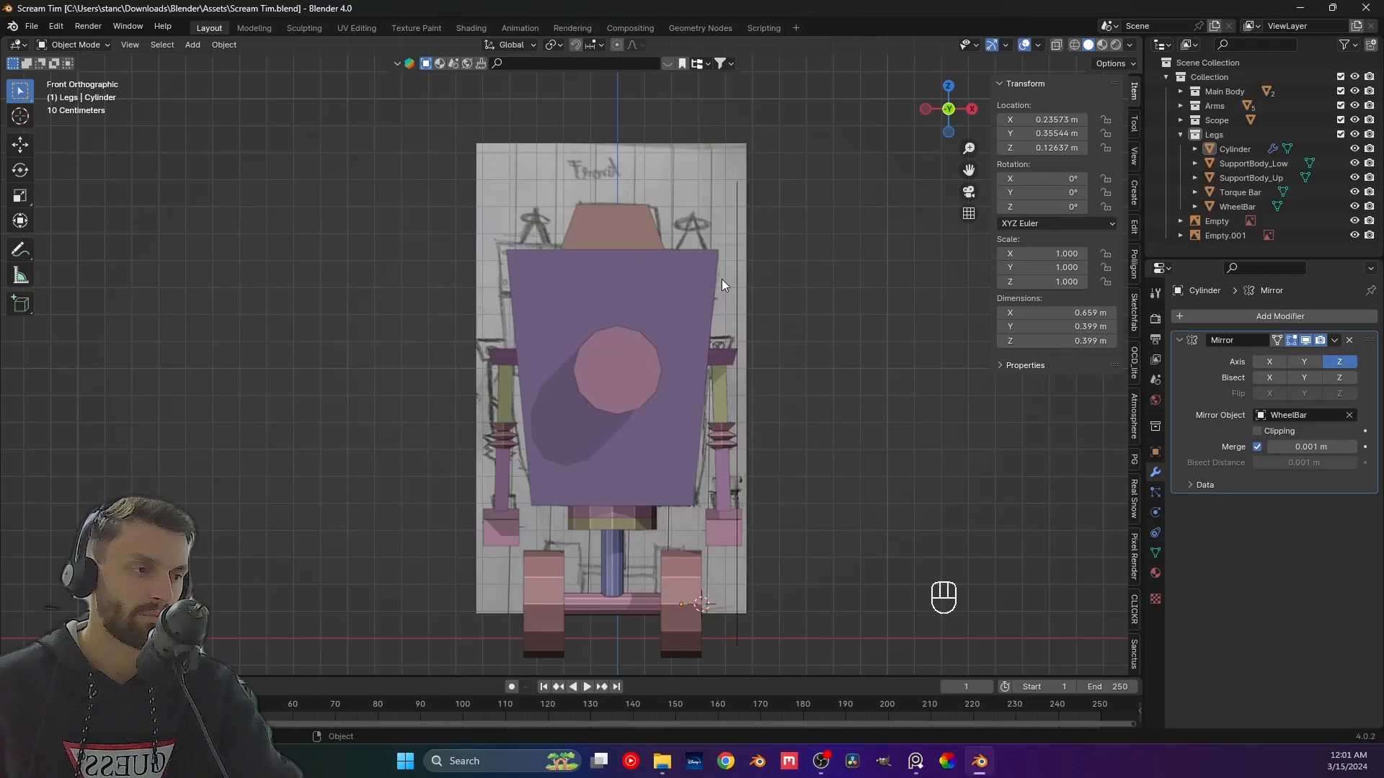
Enable X-ray so the front reference sketch can be seen through the robot parts.
shift+middle_drag(695, 266, 700, 323)
key(alt+z)
shift+middle_drag(823, 308, 757, 324)
key(shift+a)
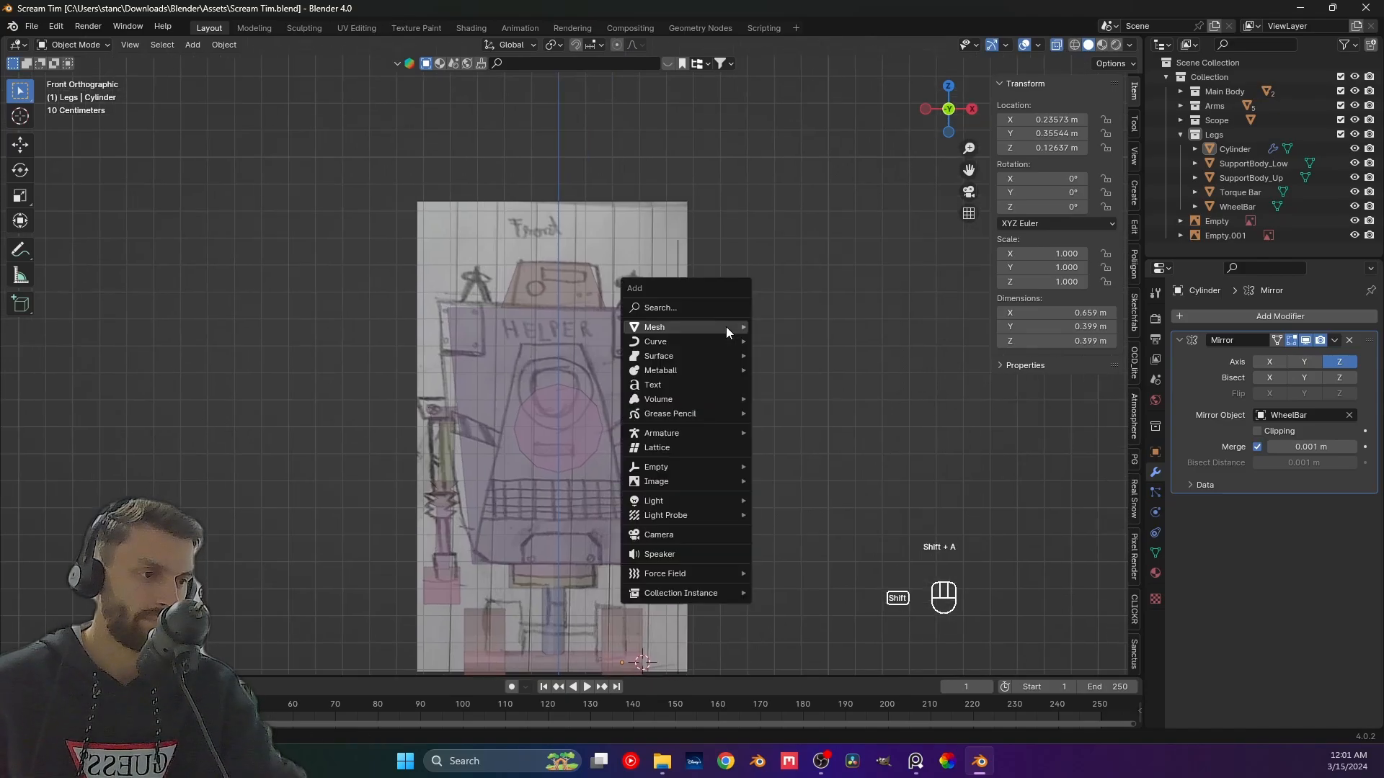
mouse_move(725, 327)
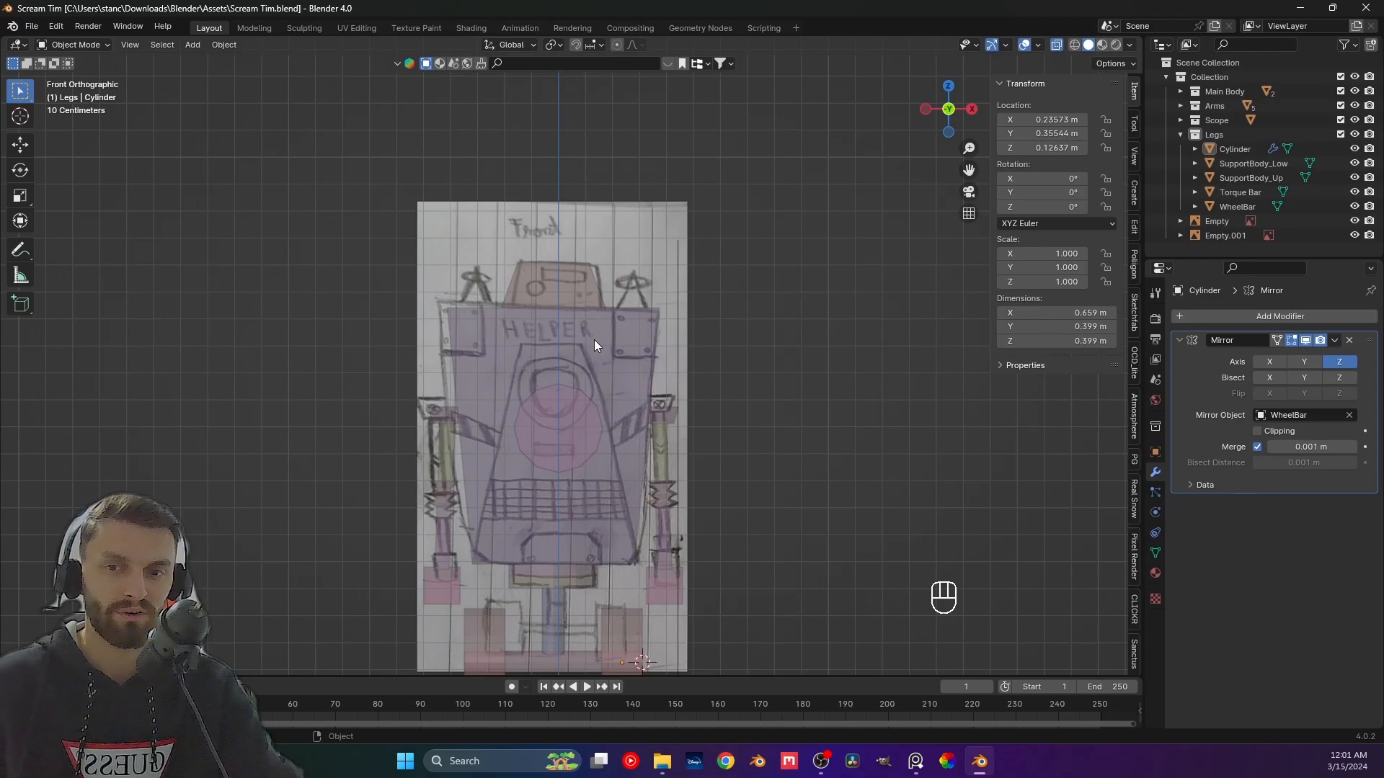
Try a cone mesh as the base shape for the antenna beside the head.
key(shift+a)
mouse_move(594, 339)
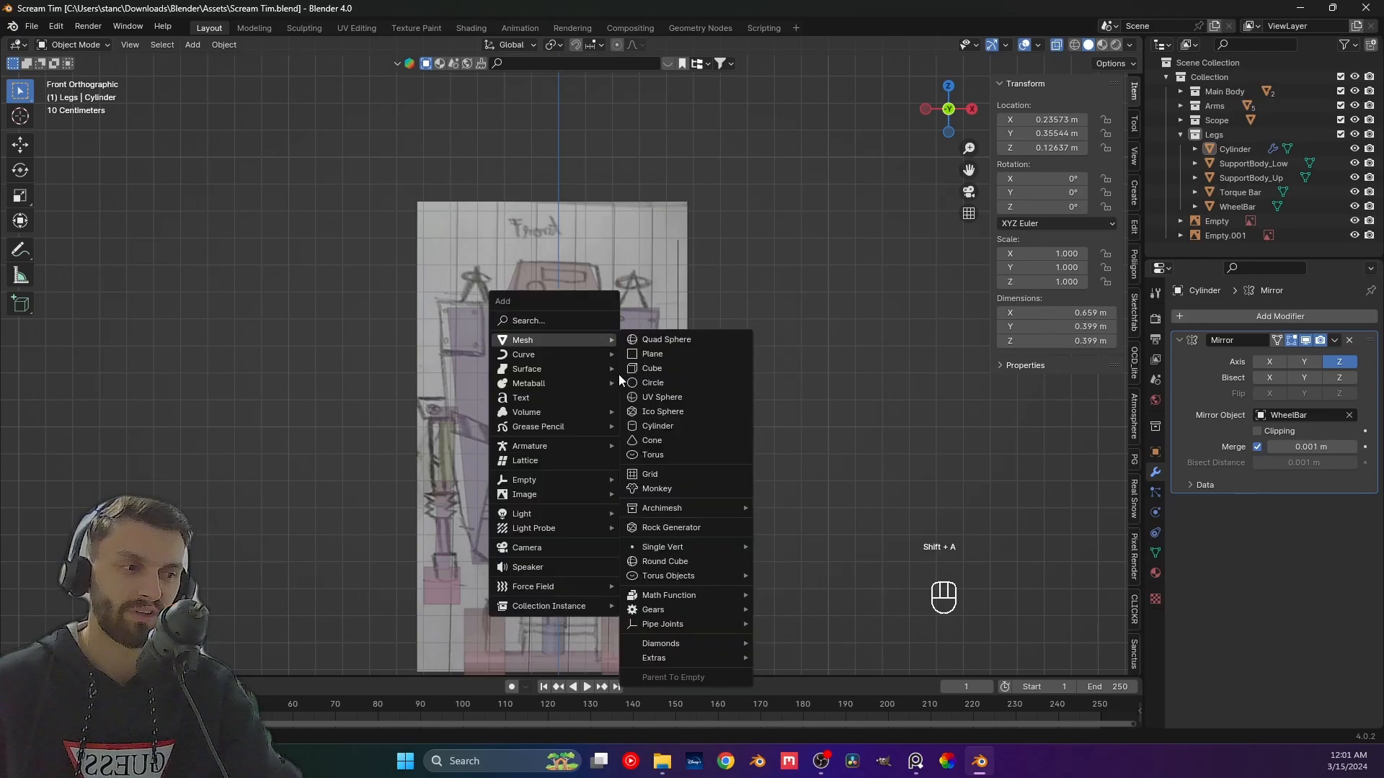
click(655, 440)
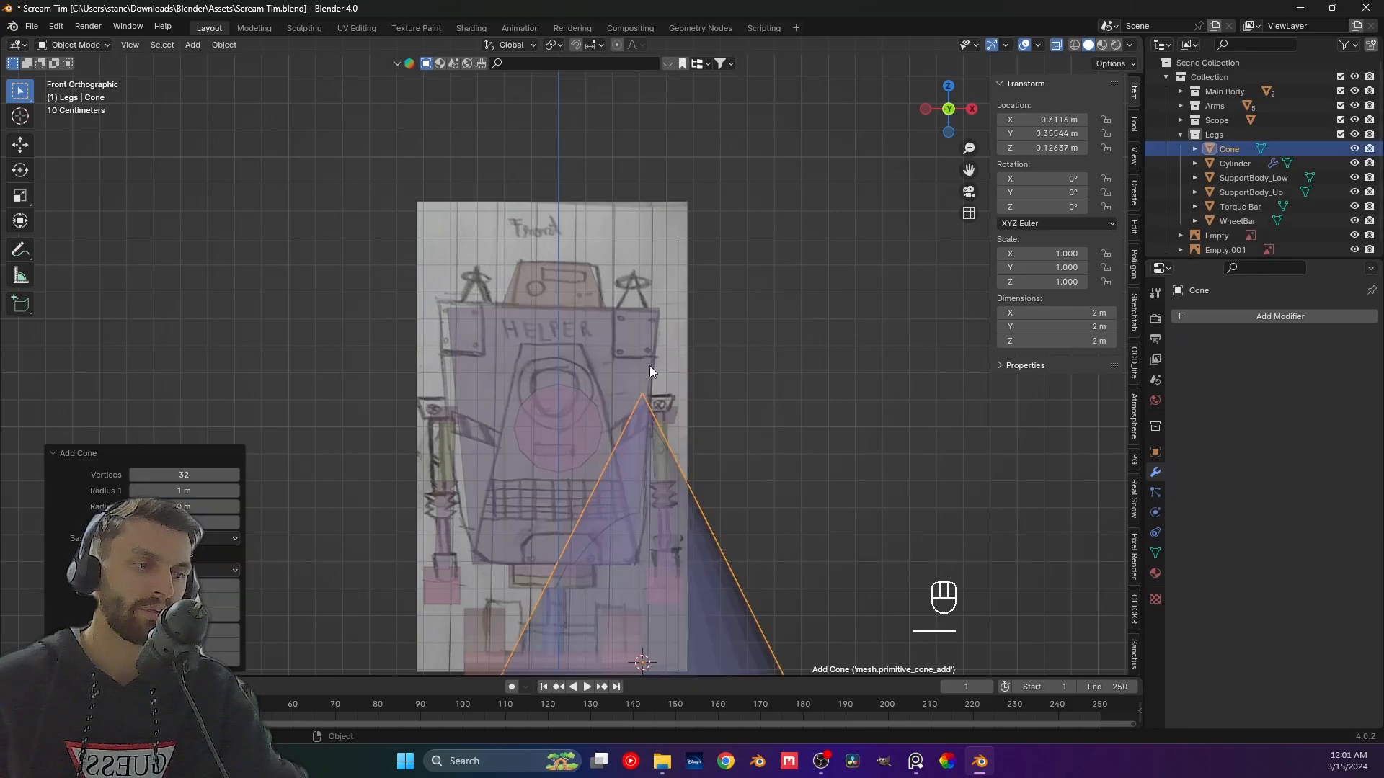
click(806, 474)
shift+middle_drag(653, 533, 629, 438)
click(629, 439)
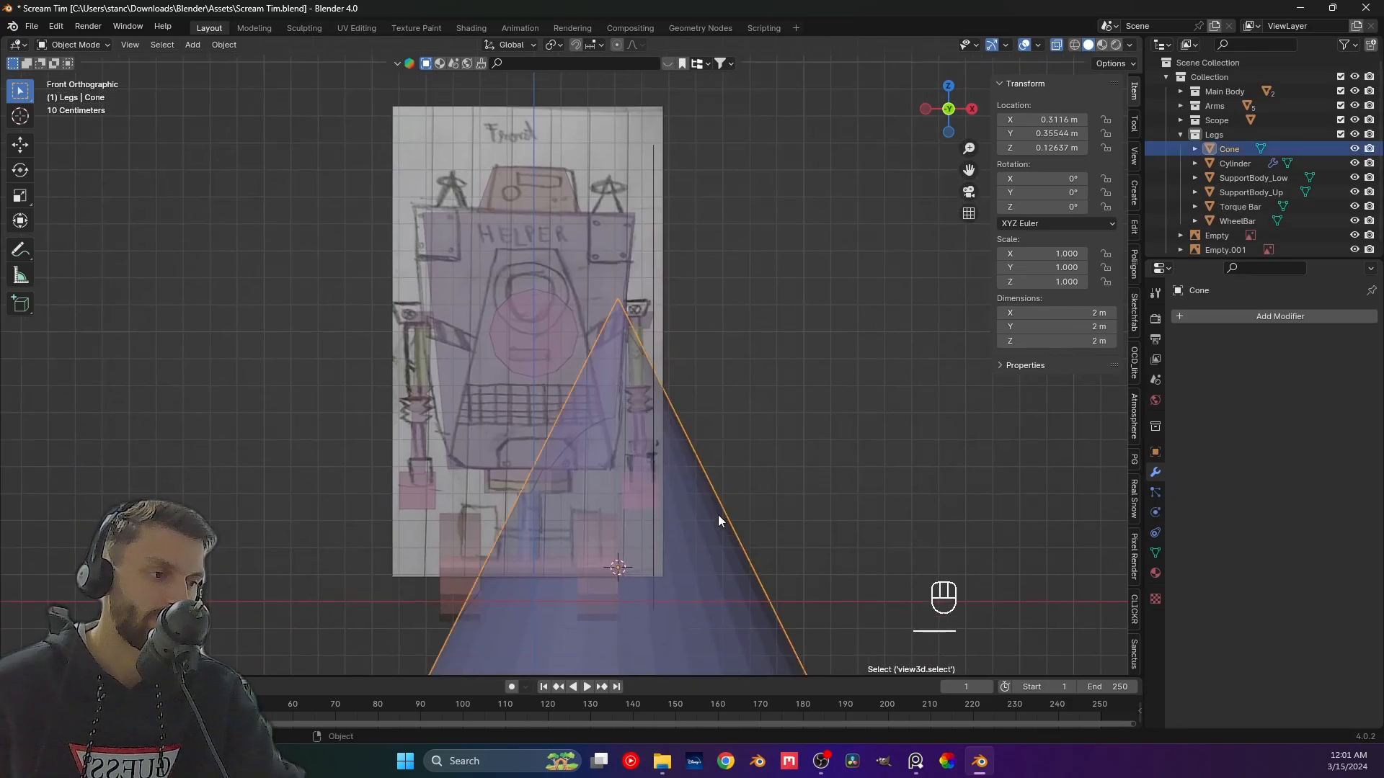
Try to add a loop cut to the cone in Edit Mode, and delete the cone.
key(Tab)
middle_drag(781, 455, 626, 321)
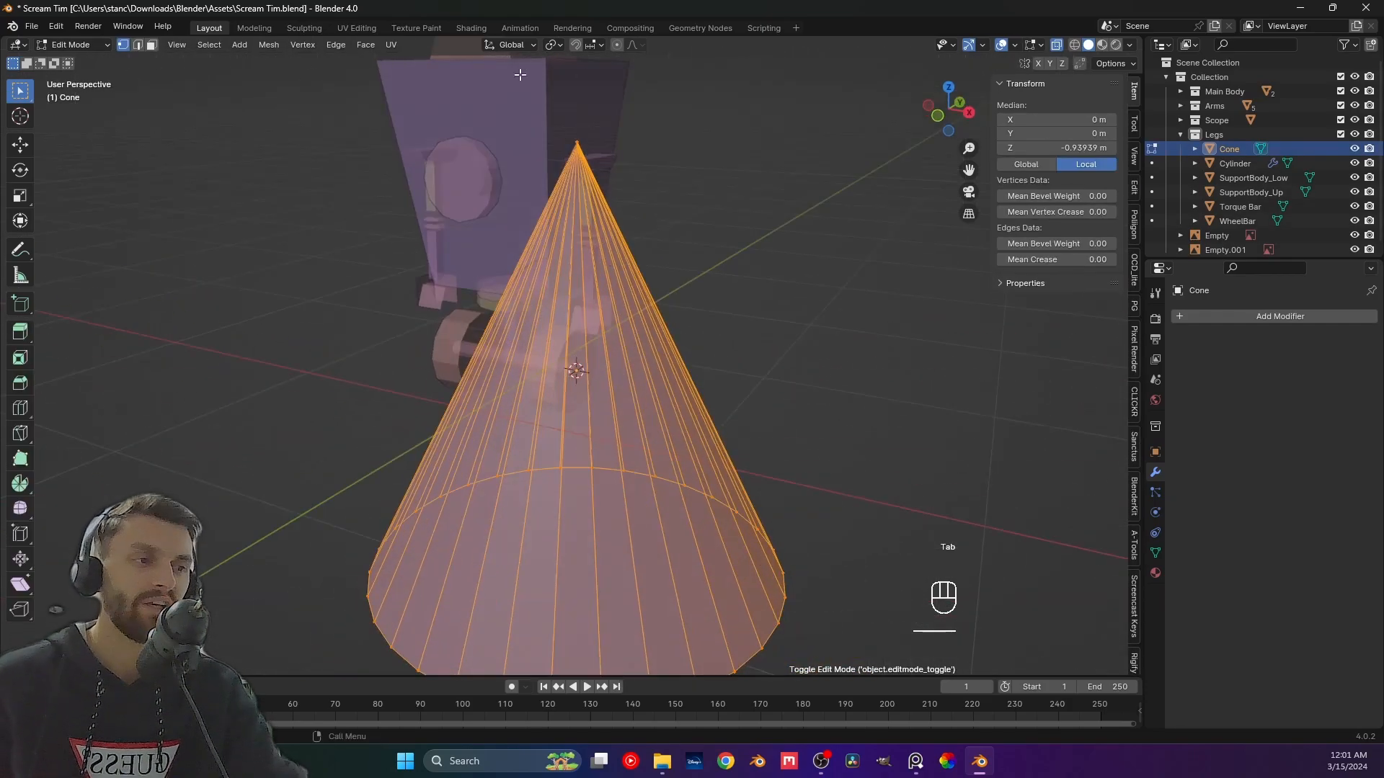
drag(521, 75, 700, 263)
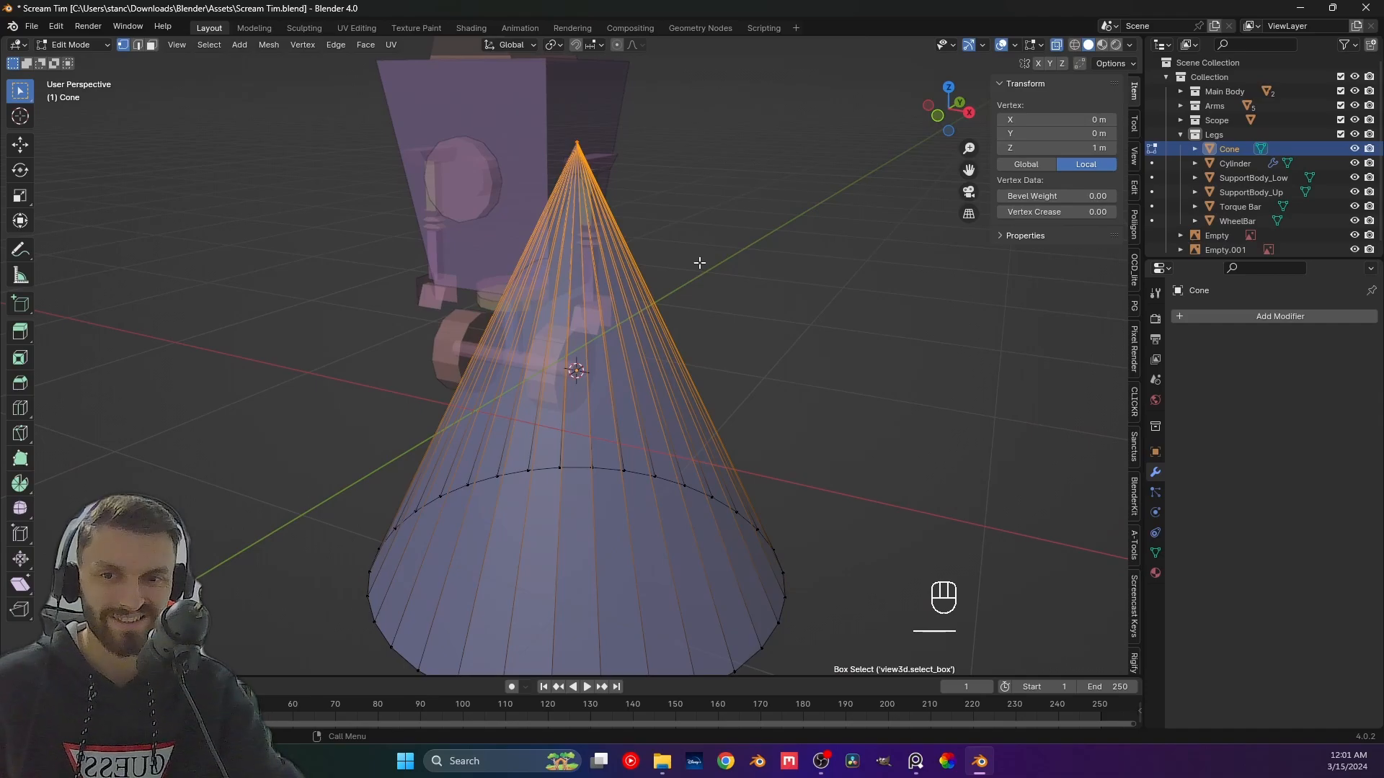
key(ctrl+r)
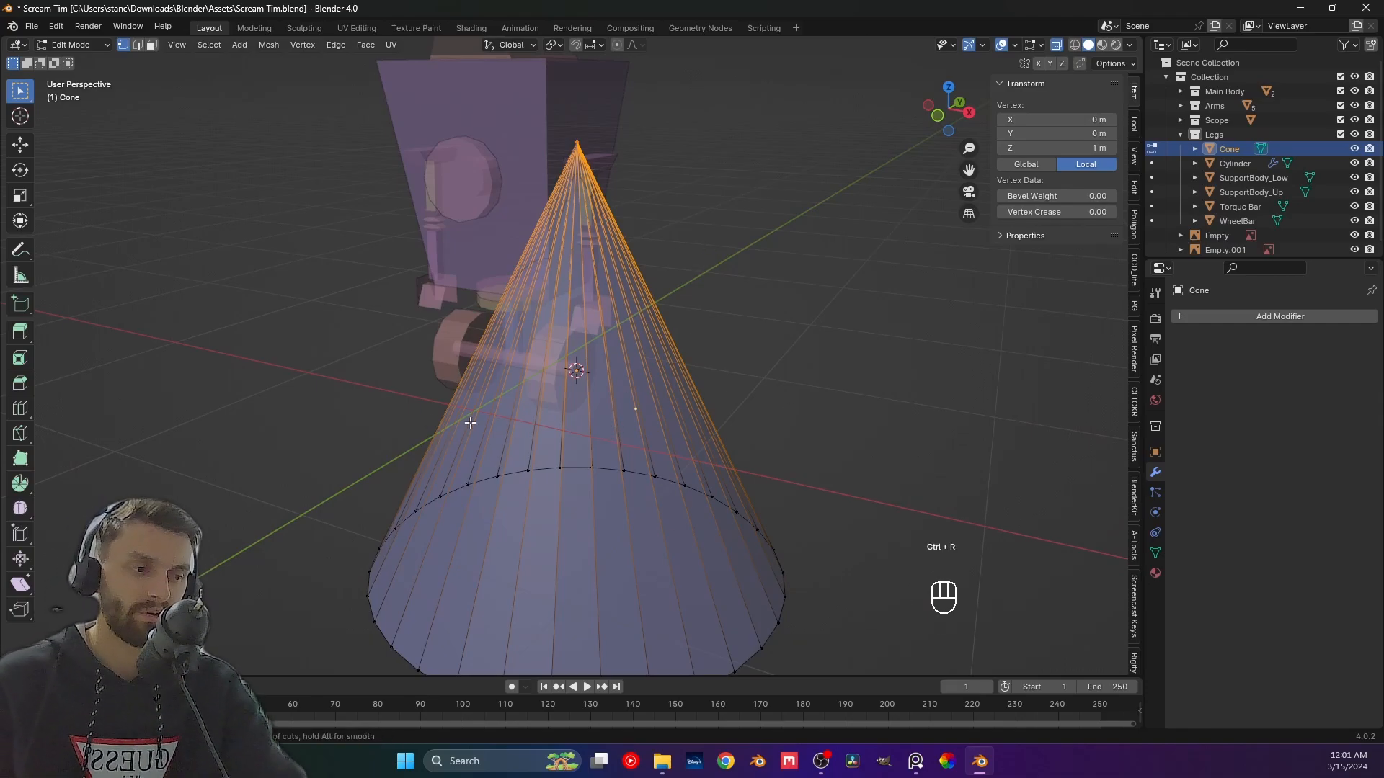
key(Tab)
key(x)
click(649, 309)
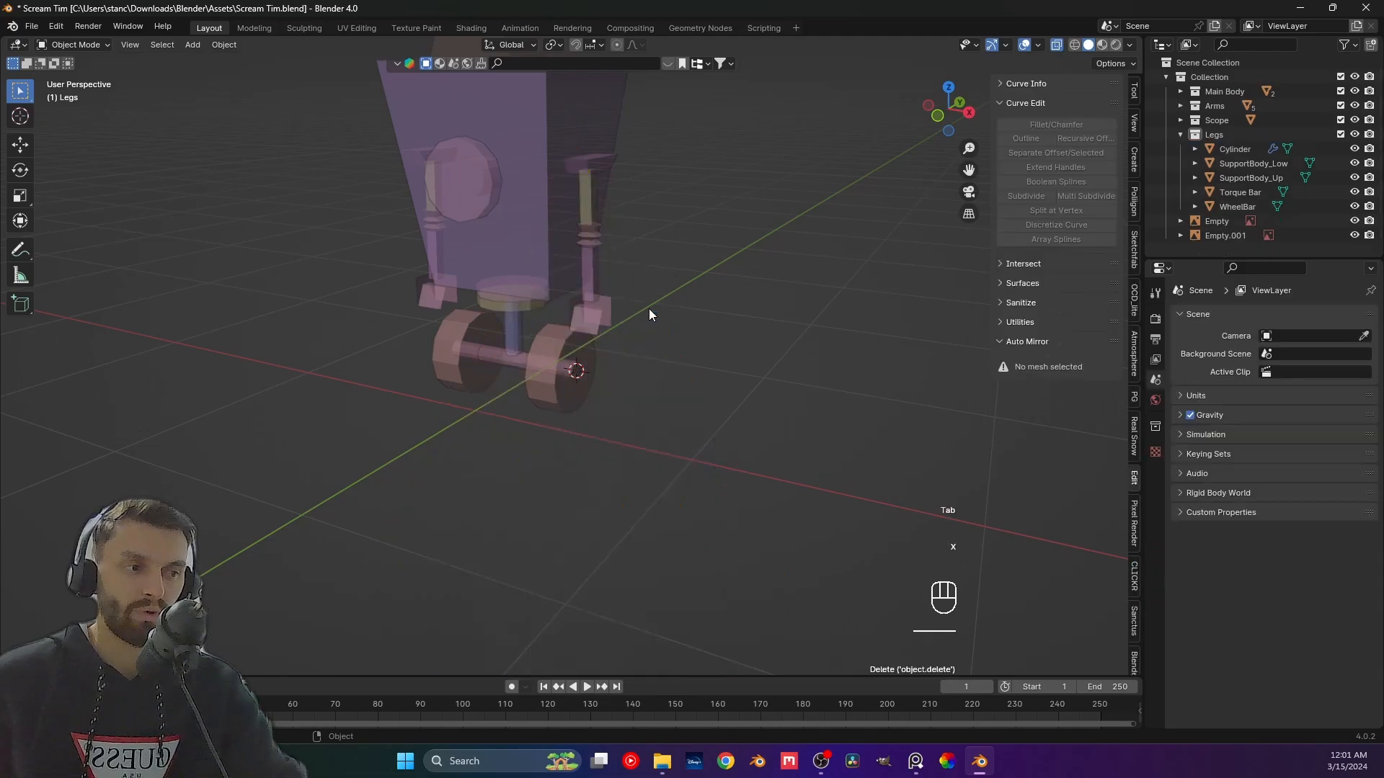
Add a 12-vertex cylinder, 0.4 m wide and 0.5 m tall, while working in front view.
key(KP_1)
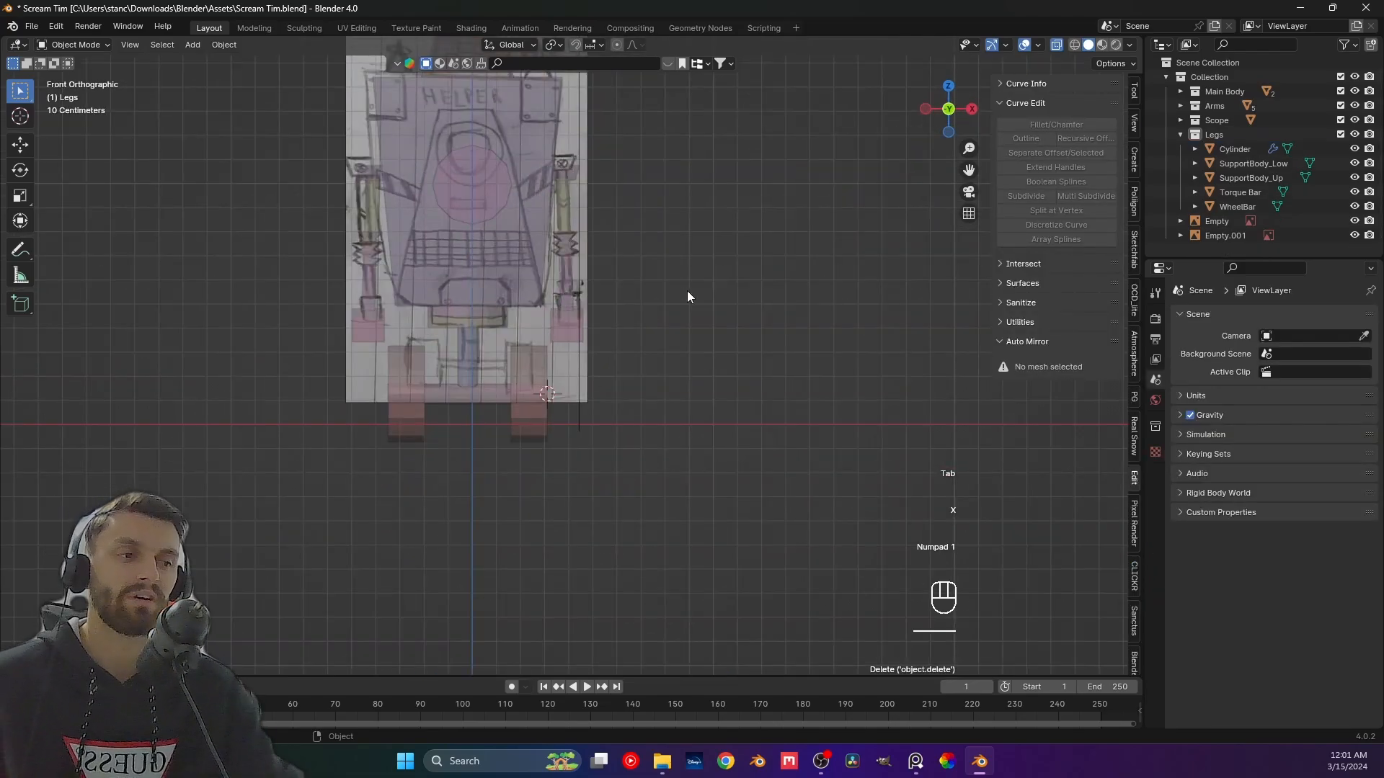
scroll(649, 346, up, 4)
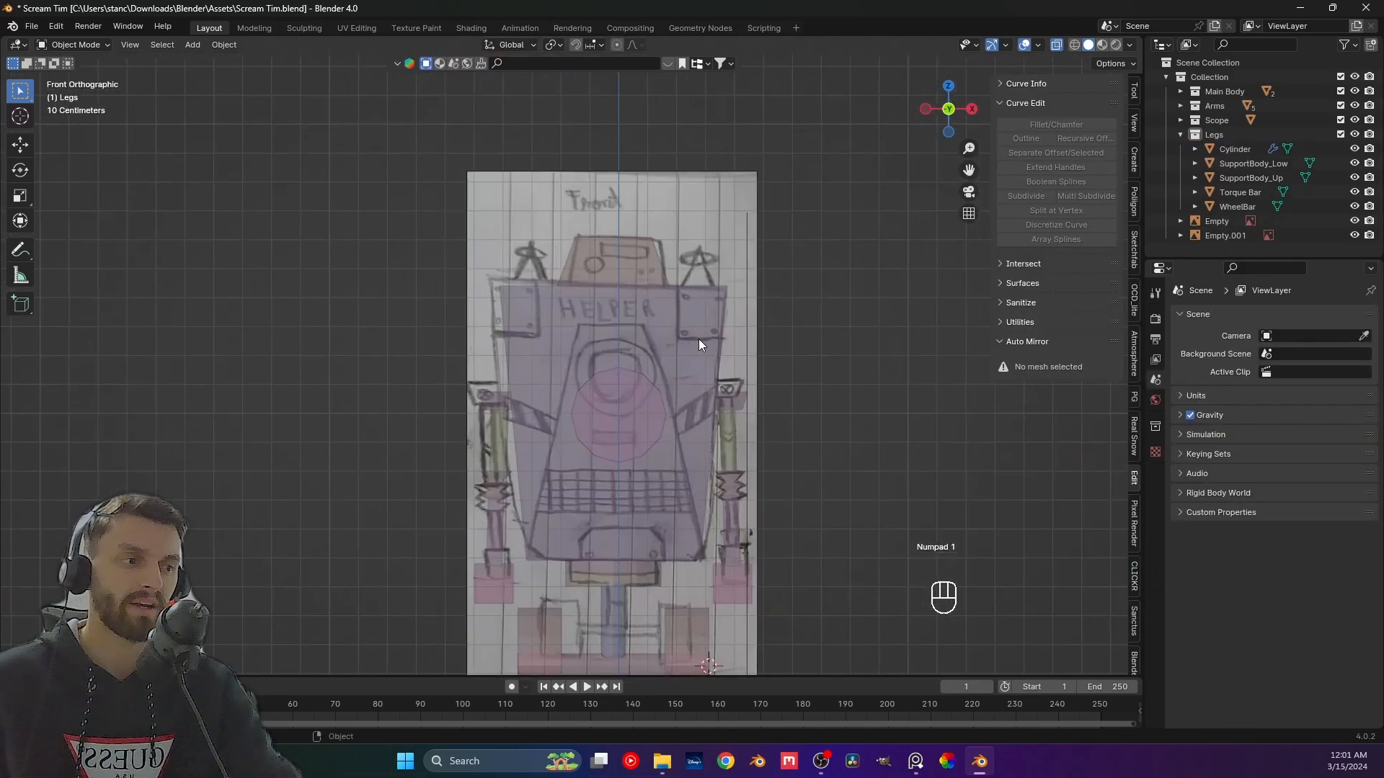
click(601, 259)
shift+middle_drag(601, 260, 604, 294)
key(shift+a)
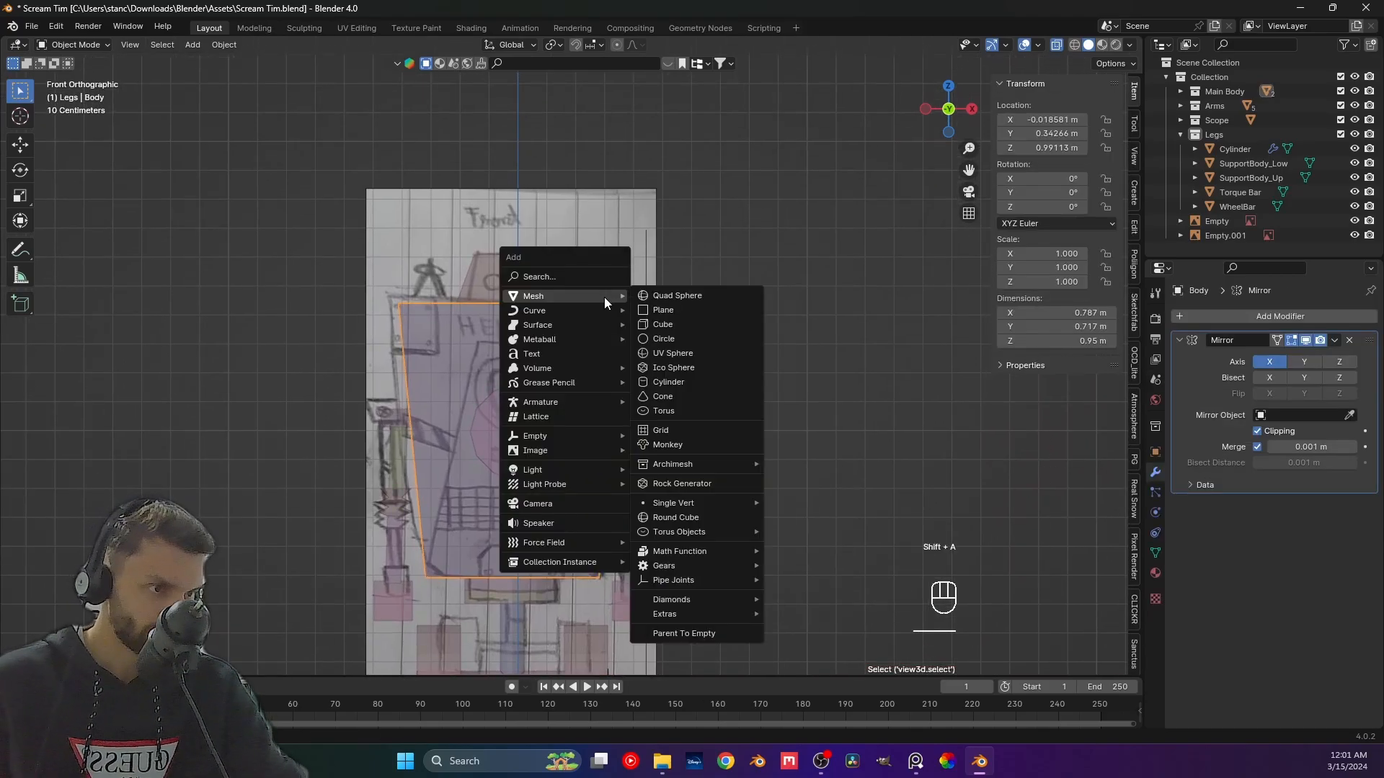
click(672, 382)
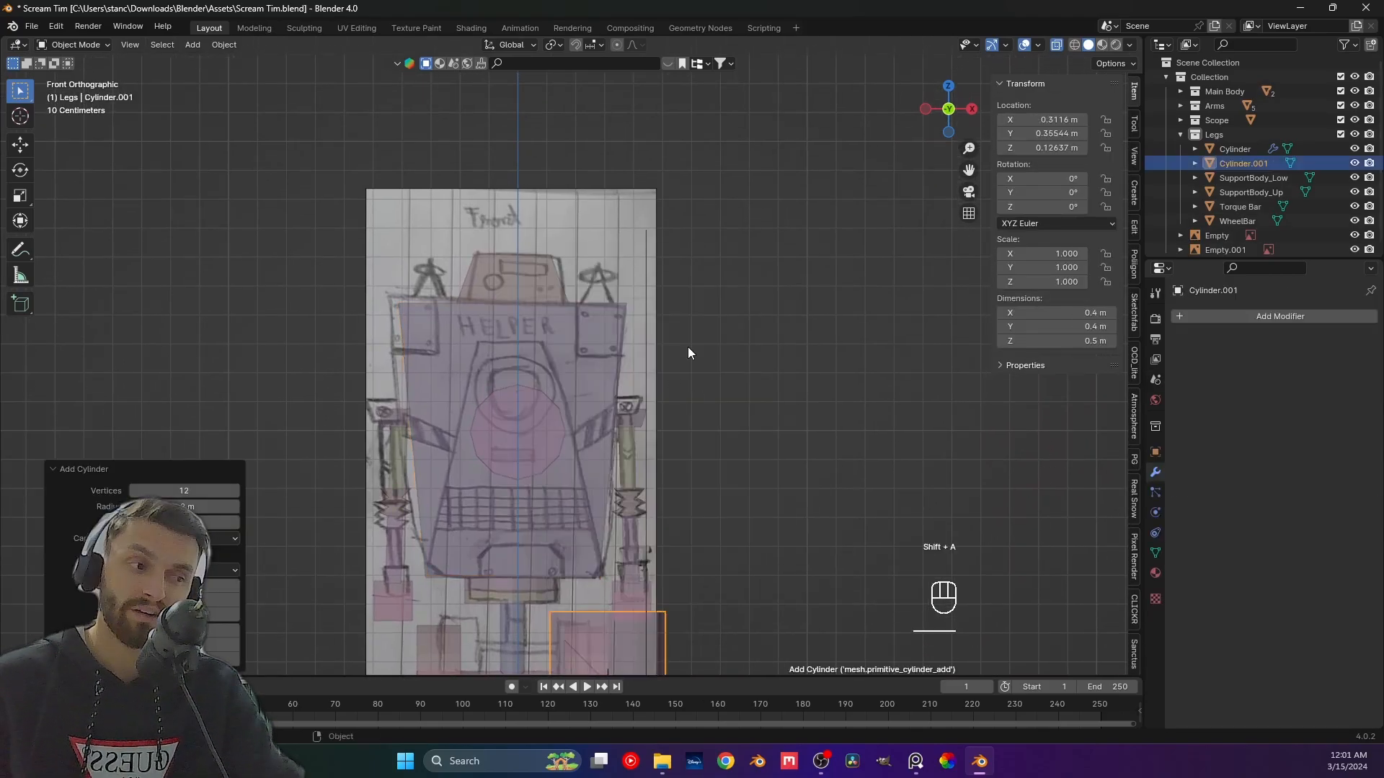
Move the new cylinder straight up to about Z 1.39 m, over the sketched antenna beside the head.
scroll(729, 535, down, 2)
key(g)
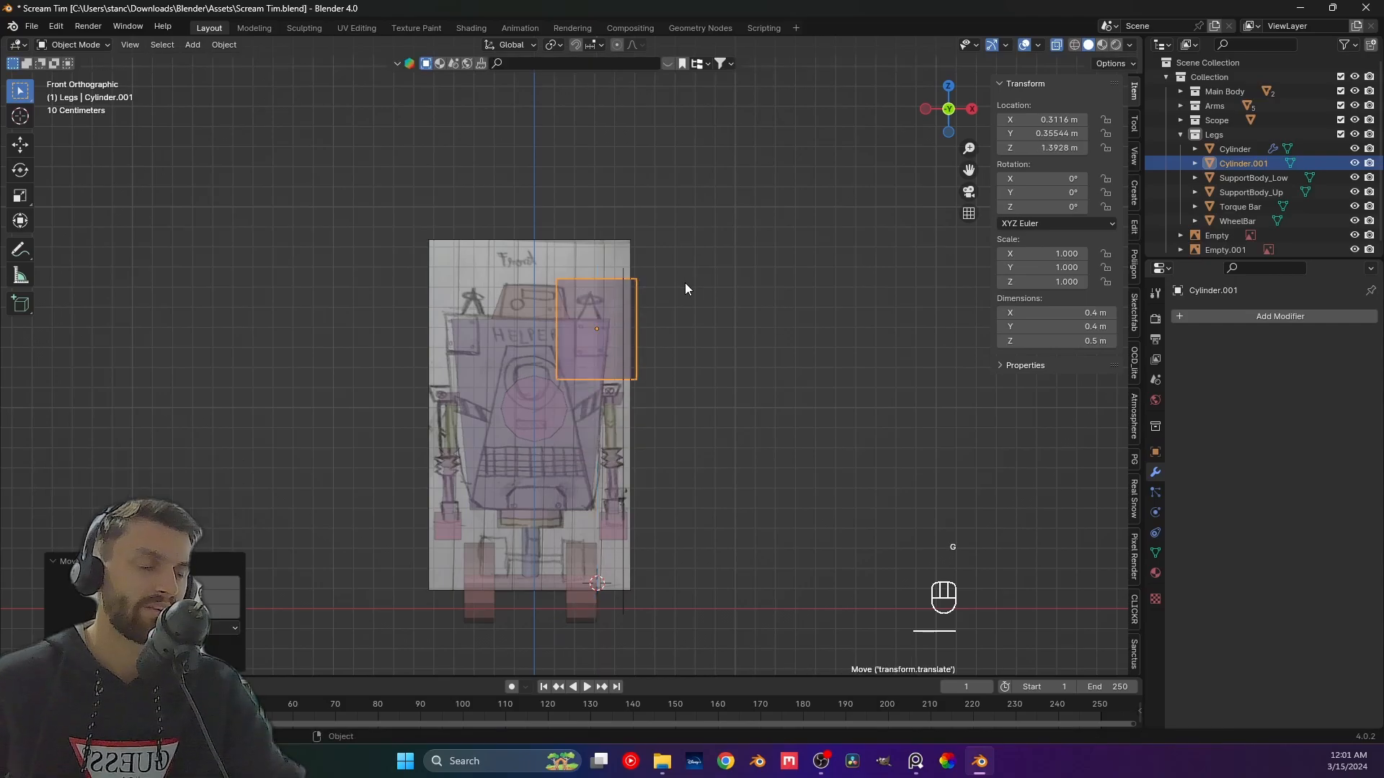
click(685, 287)
Taper the cylinder in Edit Mode by scaling its top vertices down almost to a point with global Z locked.
scroll(548, 317, up, 4)
key(Tab)
shift+middle_drag(515, 271, 622, 351)
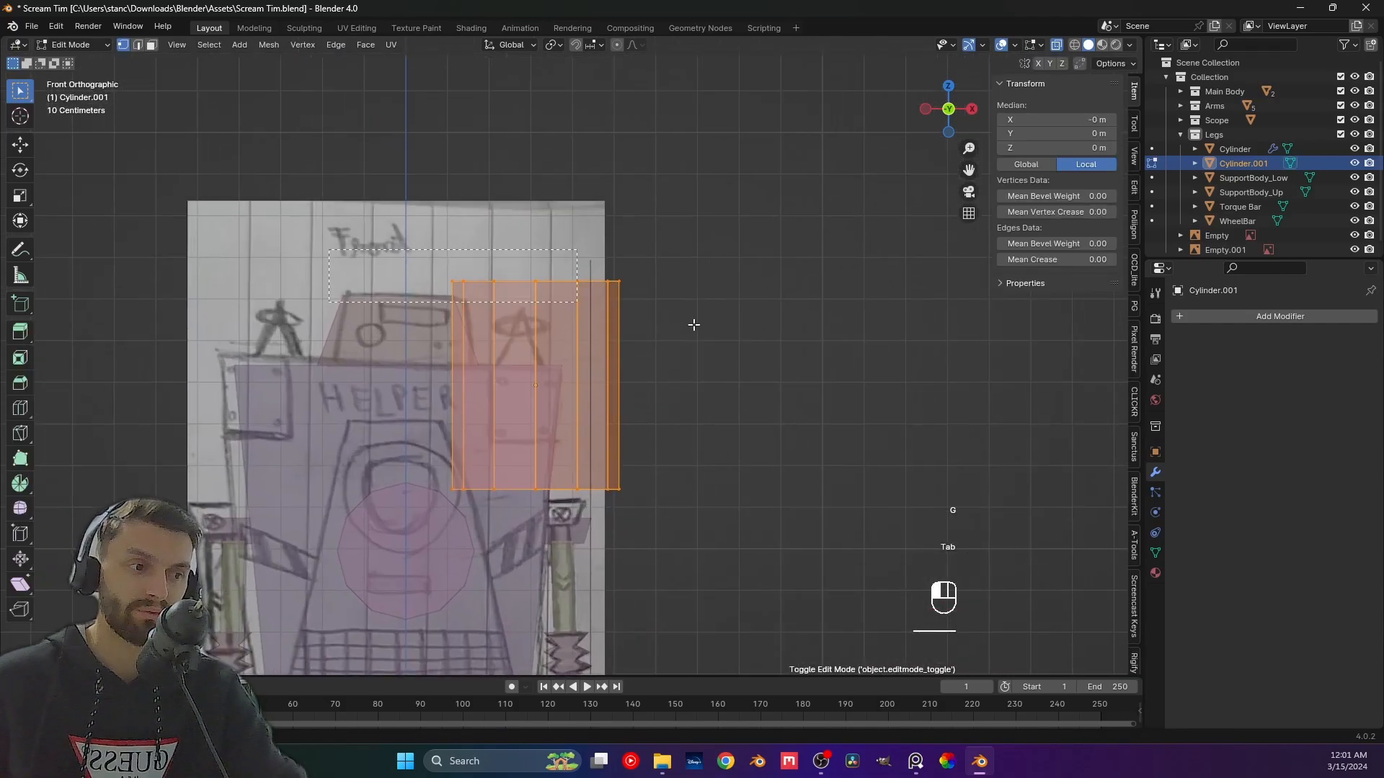
drag(692, 325, 418, 242)
key(s)
key(shift+z)
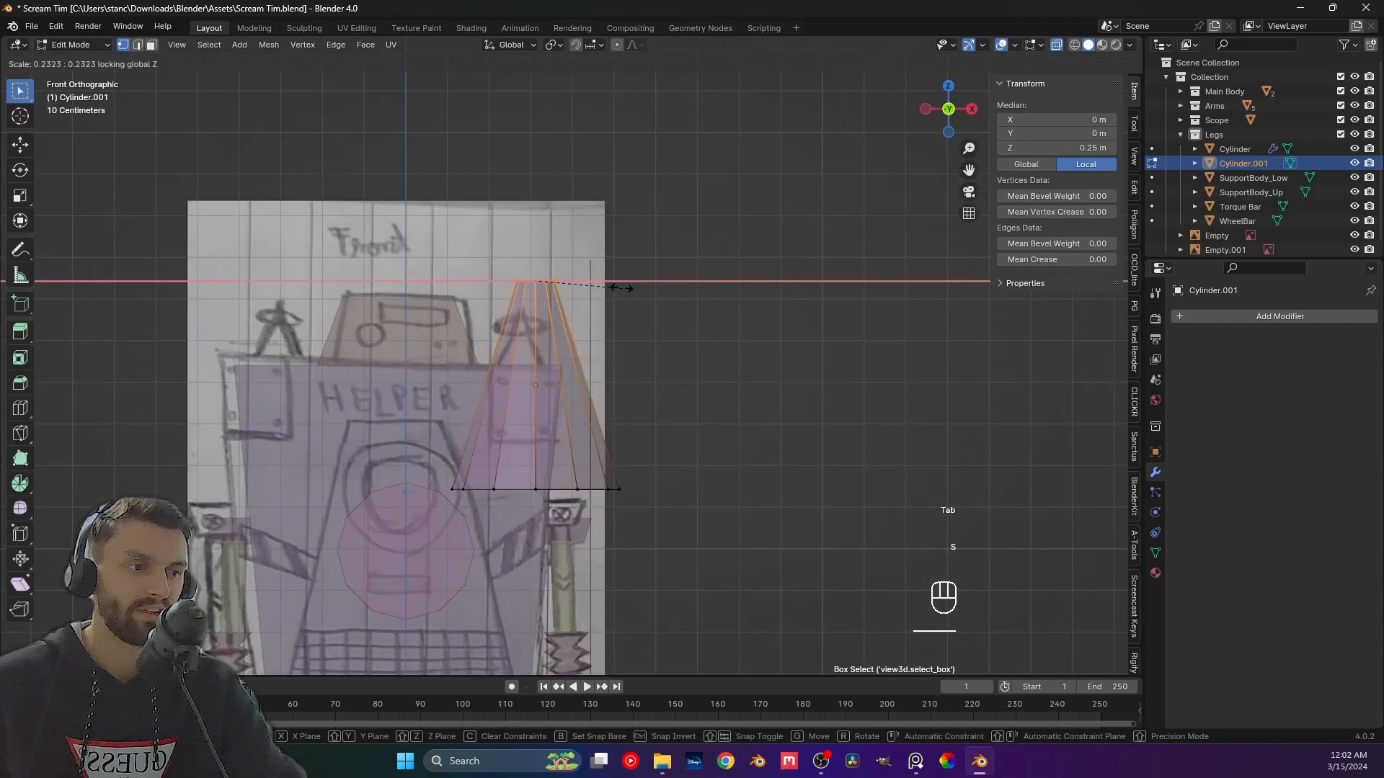
click(581, 281)
Raise the tapered cylinder's bottom vertices along Z to the body's top edge, shortening it to about 0.2 m.
drag(450, 404, 811, 532)
key(g)
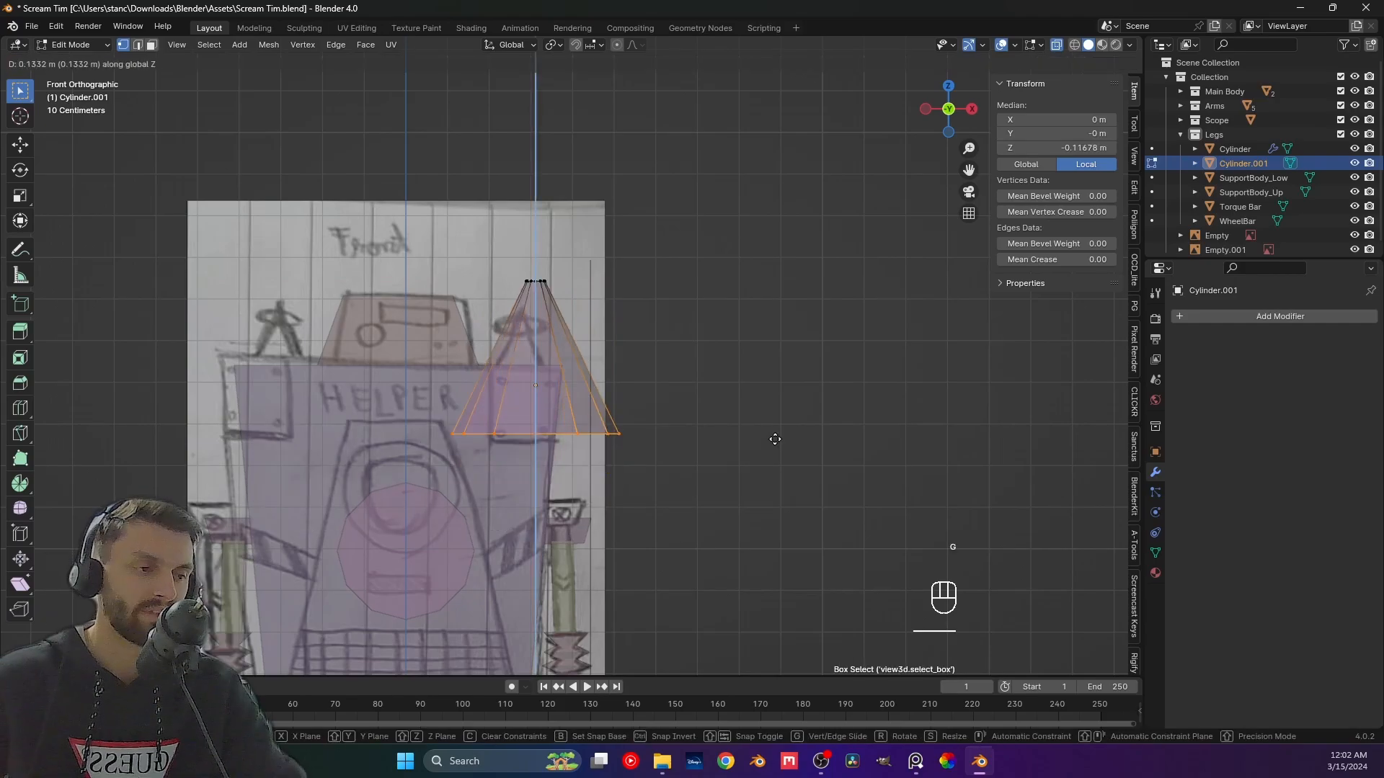
click(764, 405)
key(Tab)
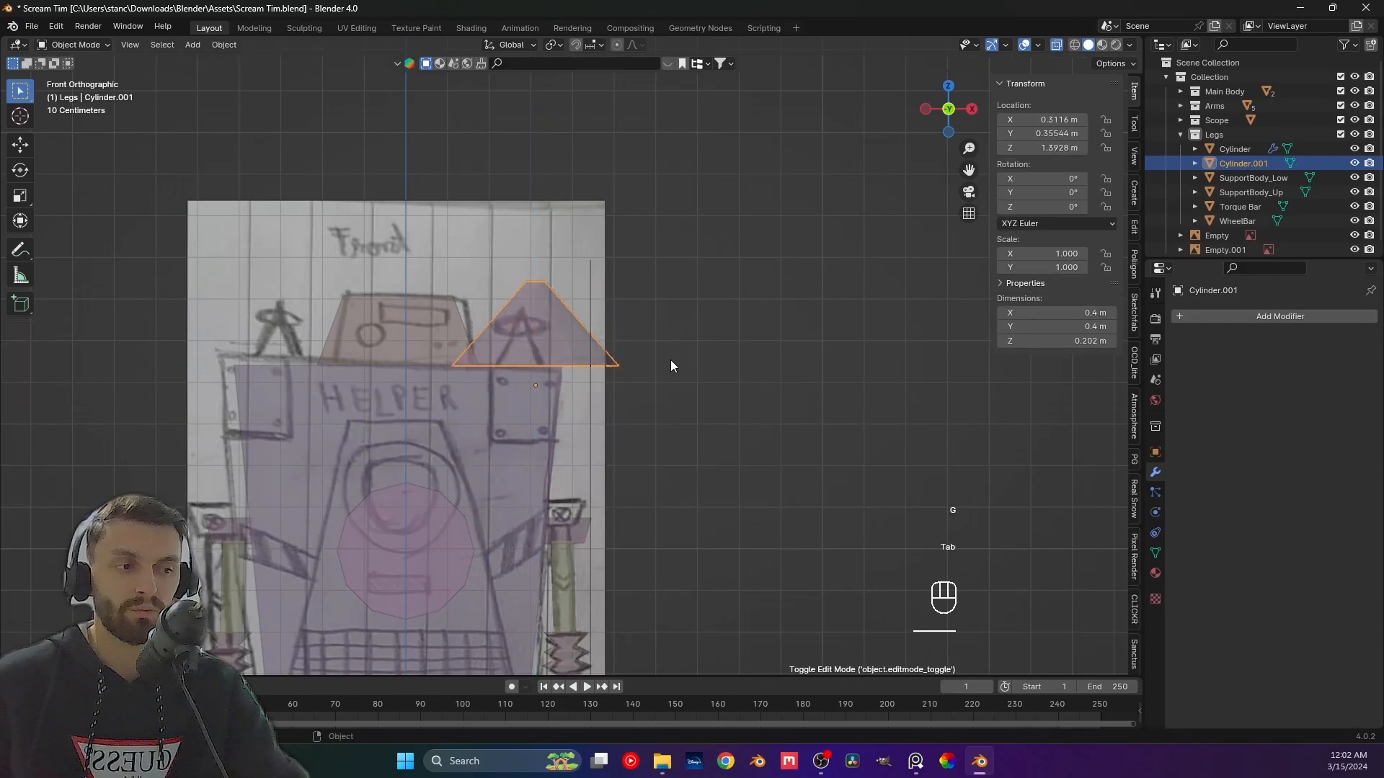
Scale the cone to about 0.117 m wide with global Z locked, and shift it along X to about 0.27 m over the sketched antenna.
key(s)
key(shift+z)
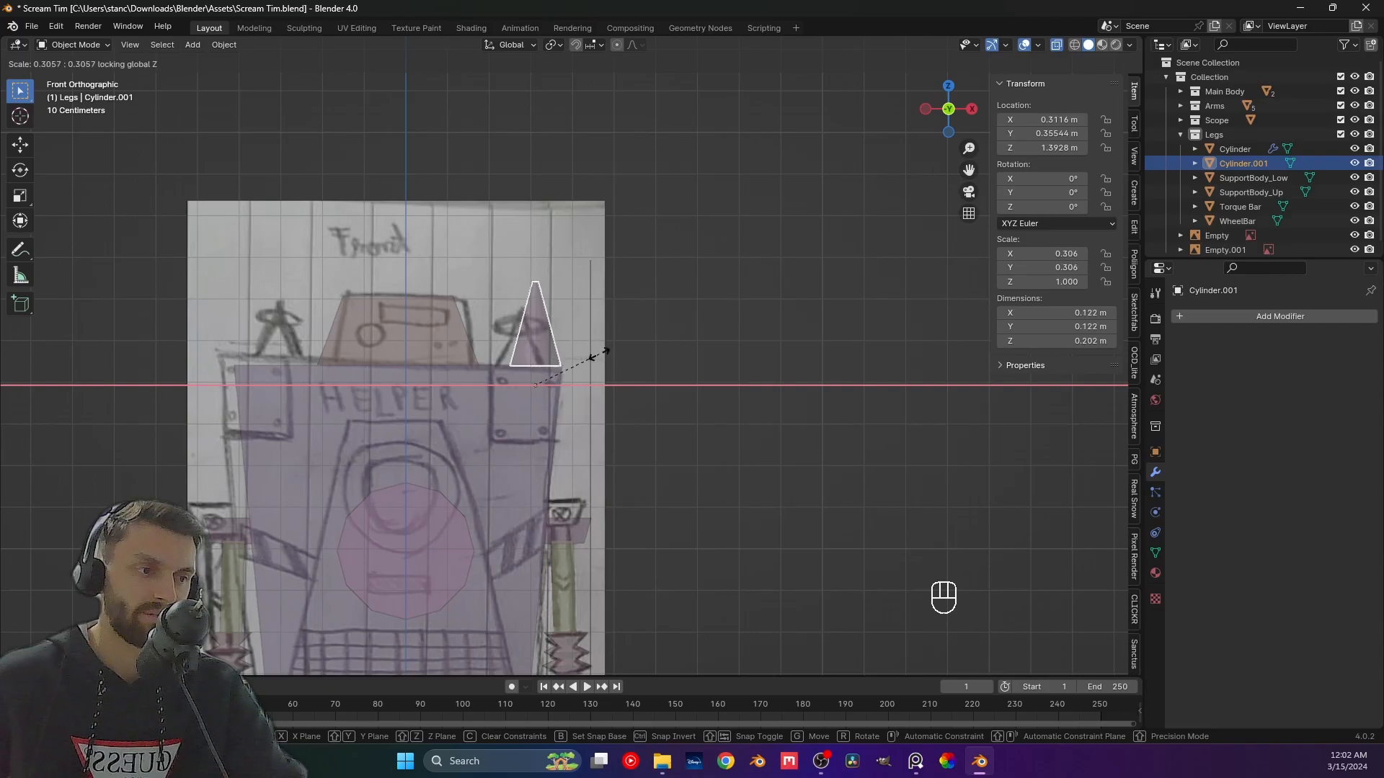
click(597, 357)
key(g)
key(x)
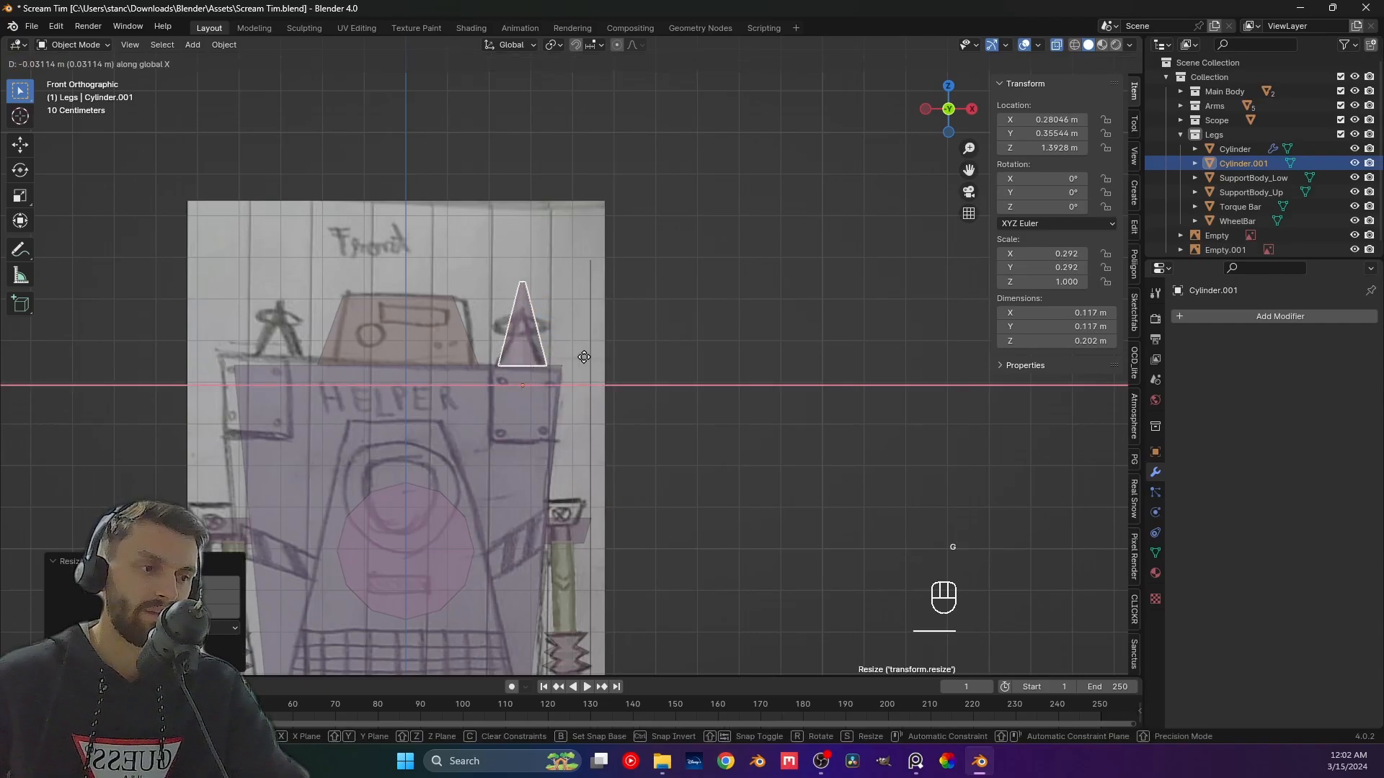
click(580, 357)
click(700, 375)
key(Tab)
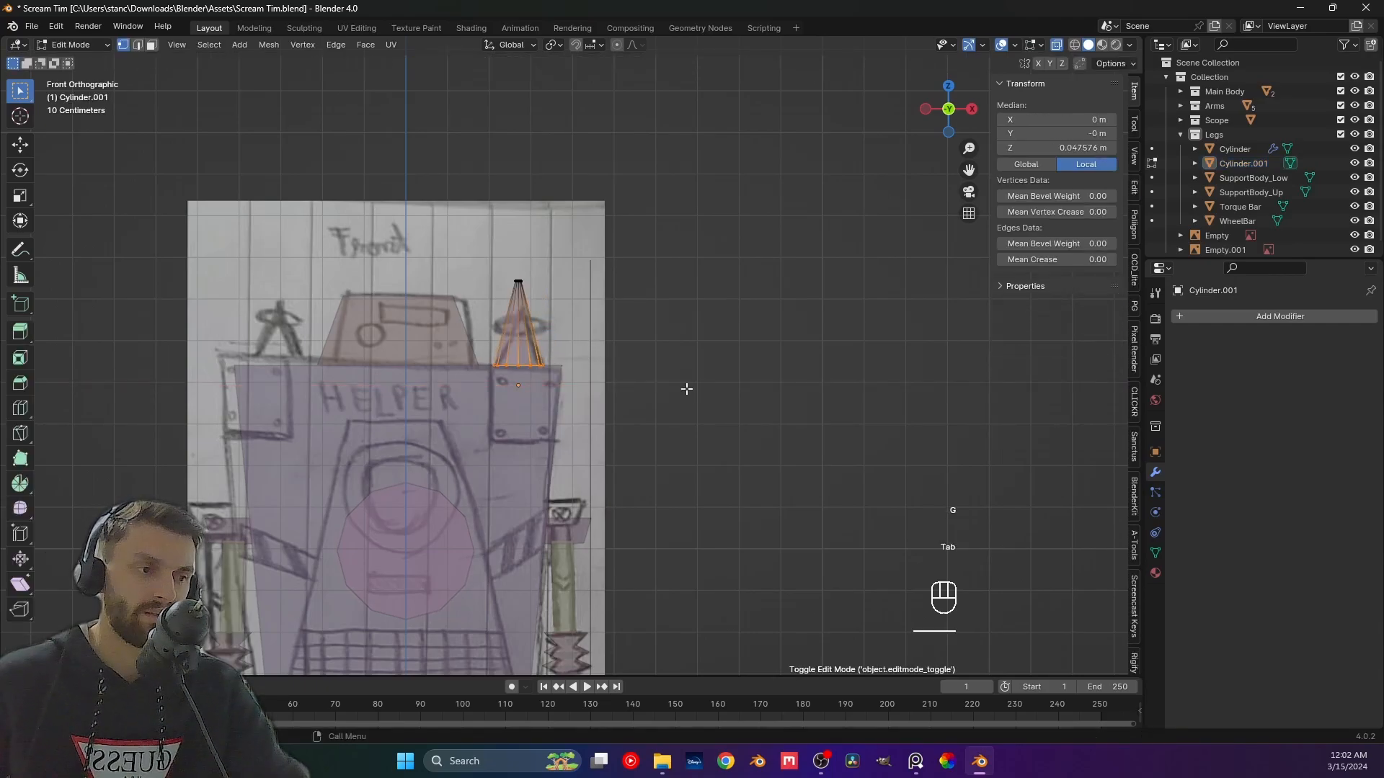
key(Tab)
Move the cone straight up along Z to about 1.65 m, clear of the body.
key(g)
key(z)
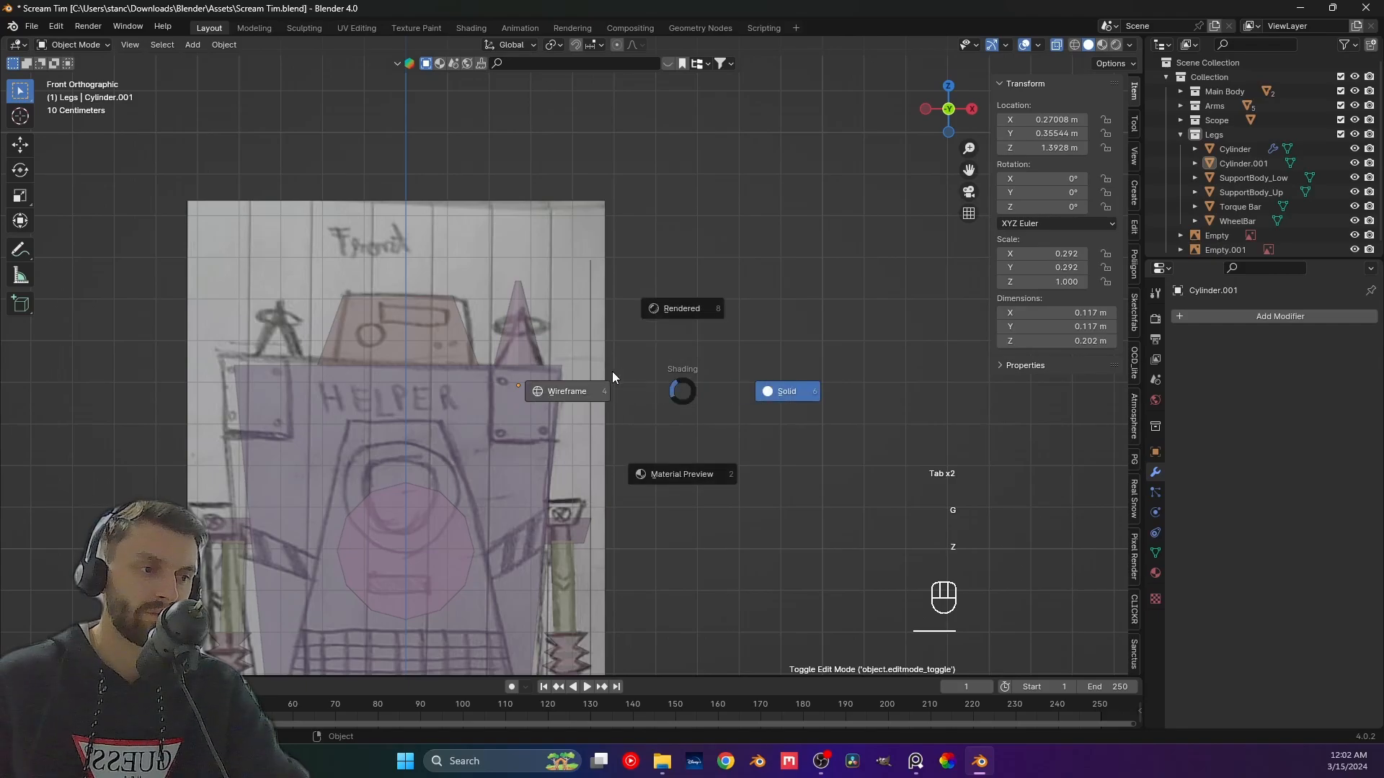
click(512, 347)
key(g)
key(z)
click(499, 240)
key(Tab)
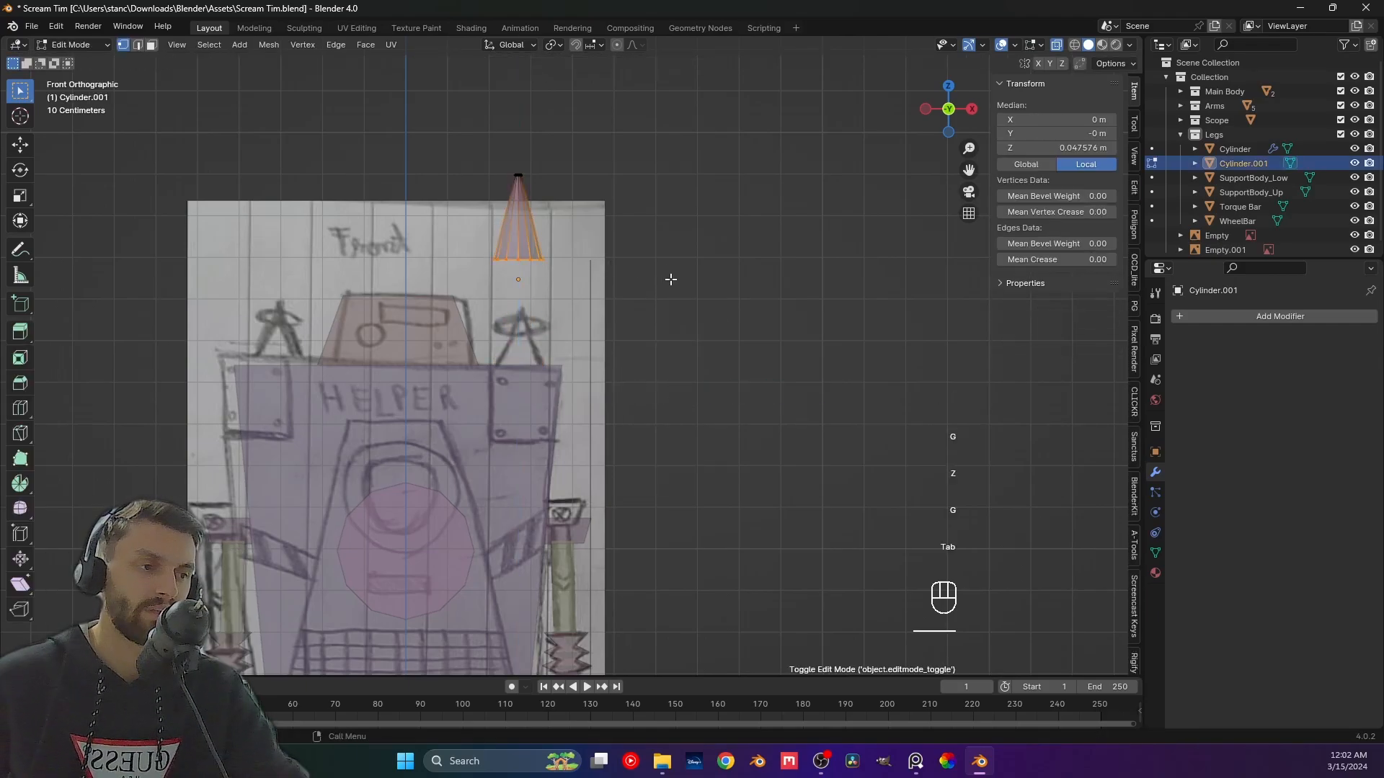
shift+middle_drag(677, 297, 693, 332)
key(Tab)
click(698, 342)
middle_drag(971, 78, 667, 288)
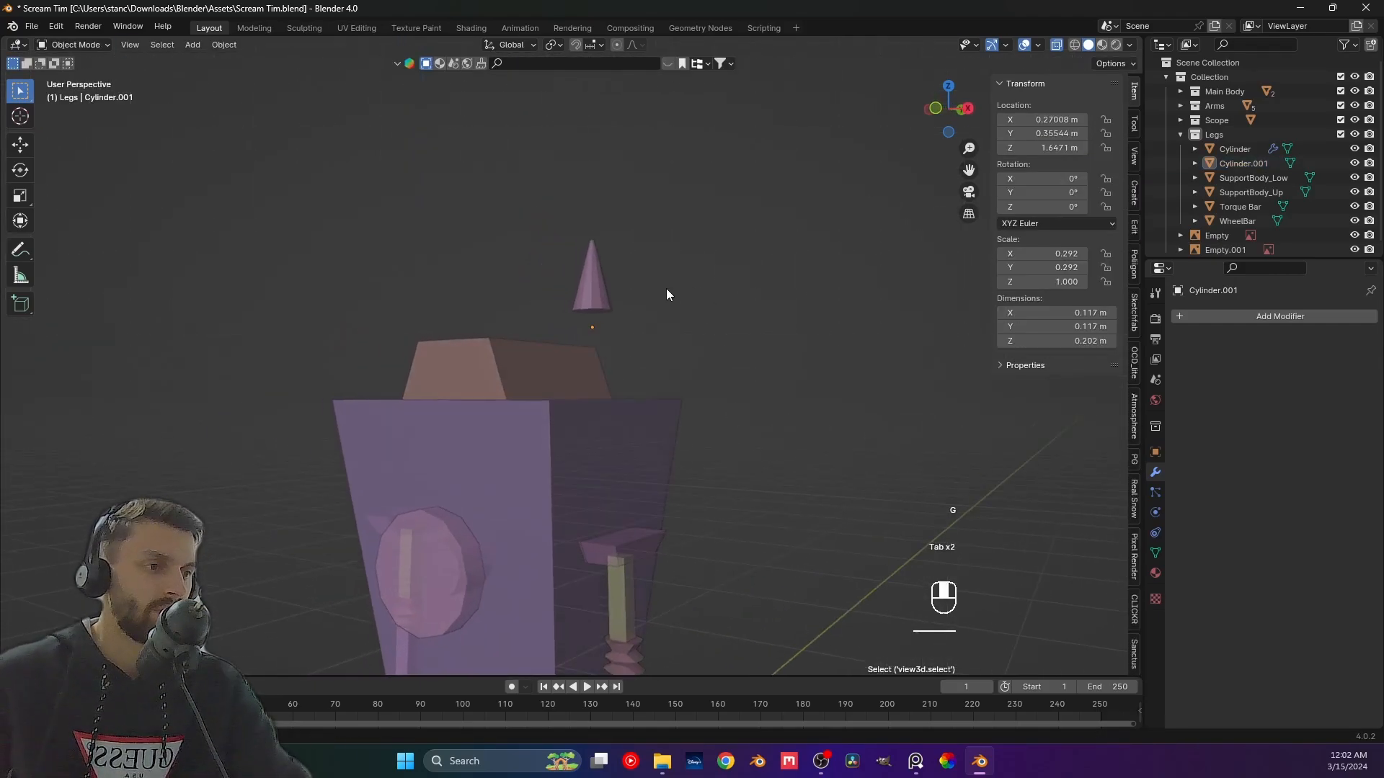
Turn off X-ray display and set the cone's origin to its geometry.
click(1057, 45)
scroll(768, 317, up, 2)
shift+middle_drag(758, 322, 709, 342)
scroll(617, 359, up, 1)
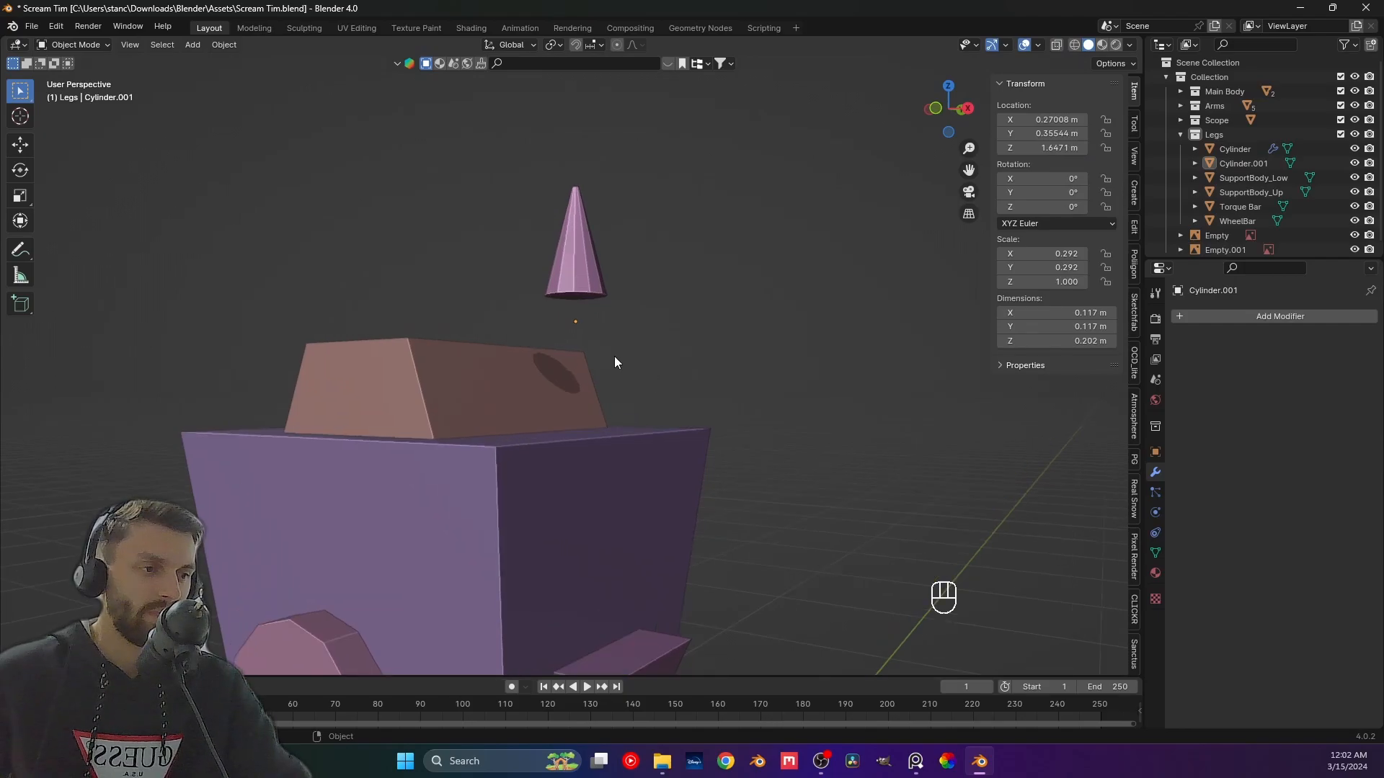
middle_drag(614, 360, 665, 363)
click(575, 293)
right_click(575, 296)
mouse_move(575, 297)
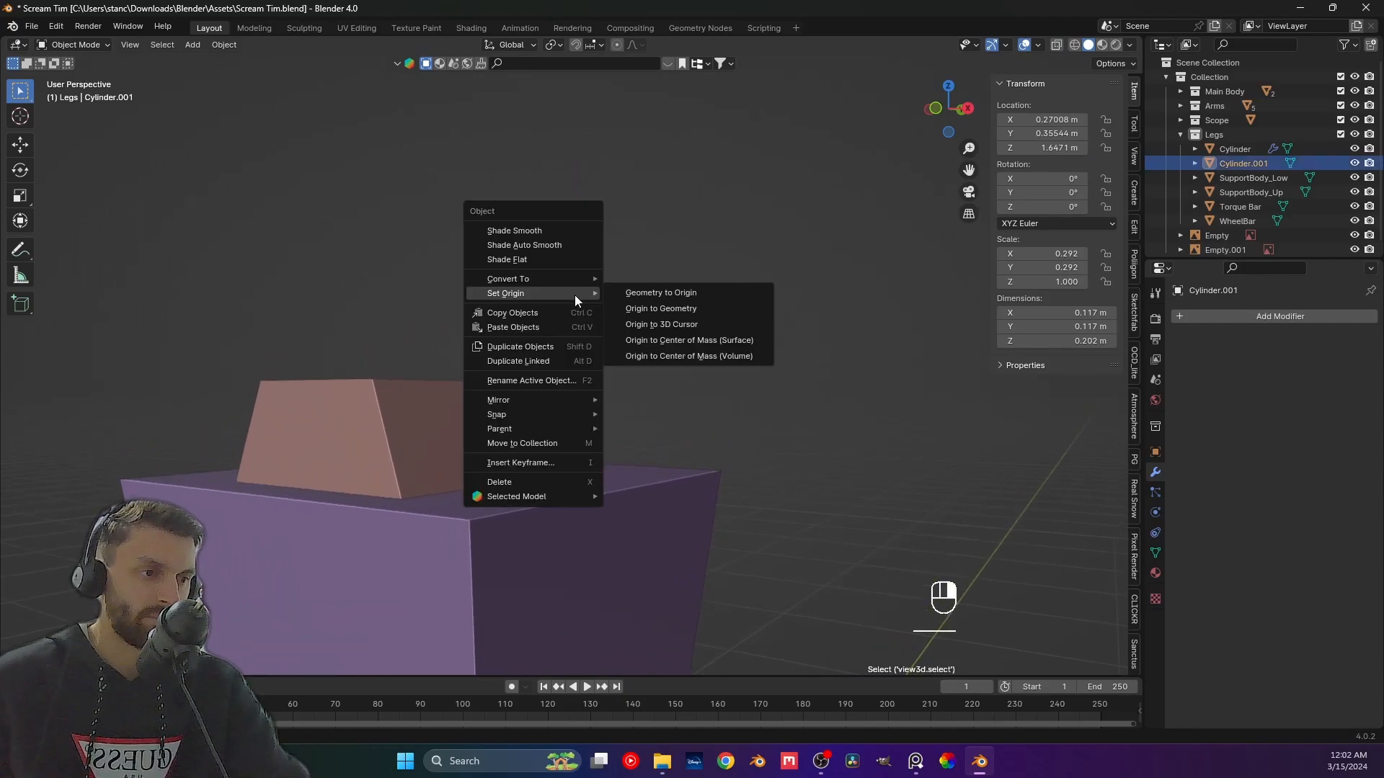
click(655, 313)
Apply the cone's rotation and scale.
key(ctrl+a)
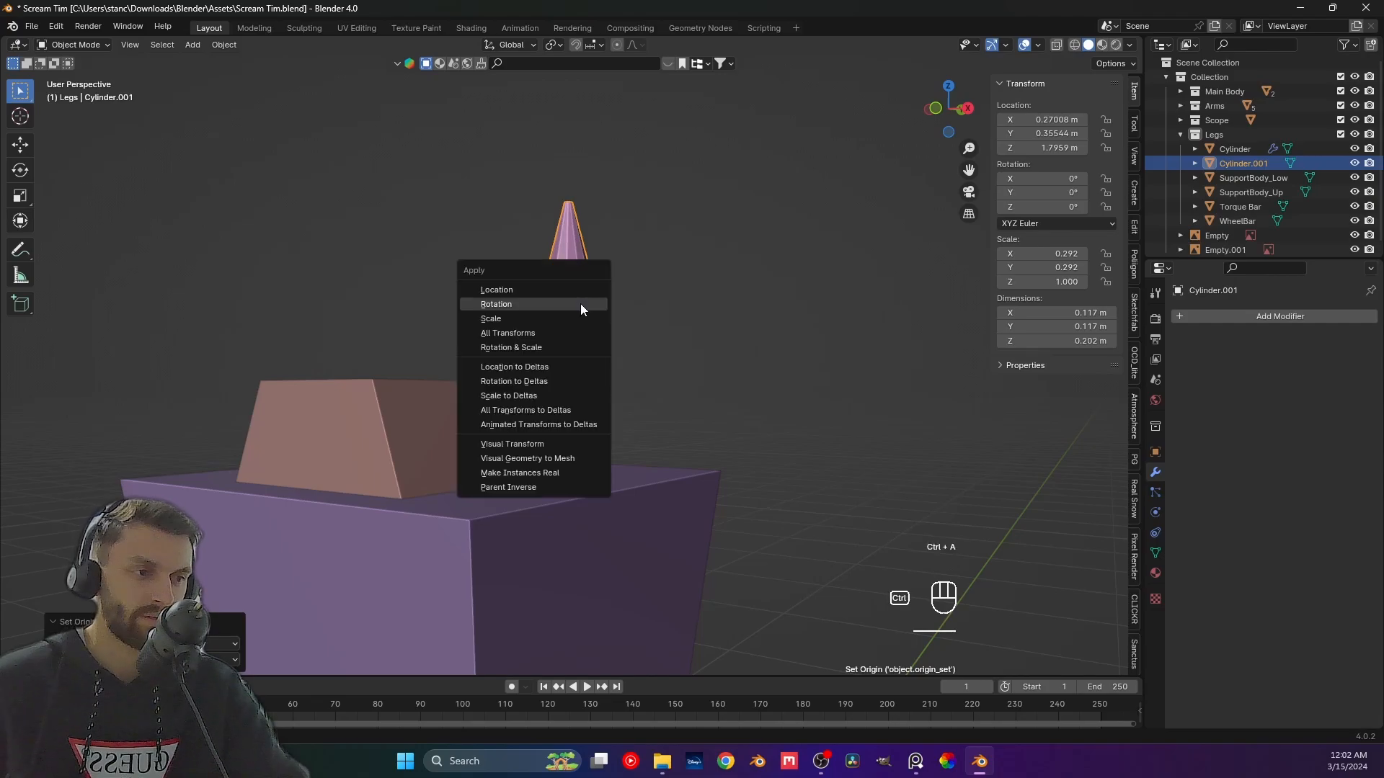
click(581, 304)
key(ctrl+a)
click(577, 318)
click(556, 307)
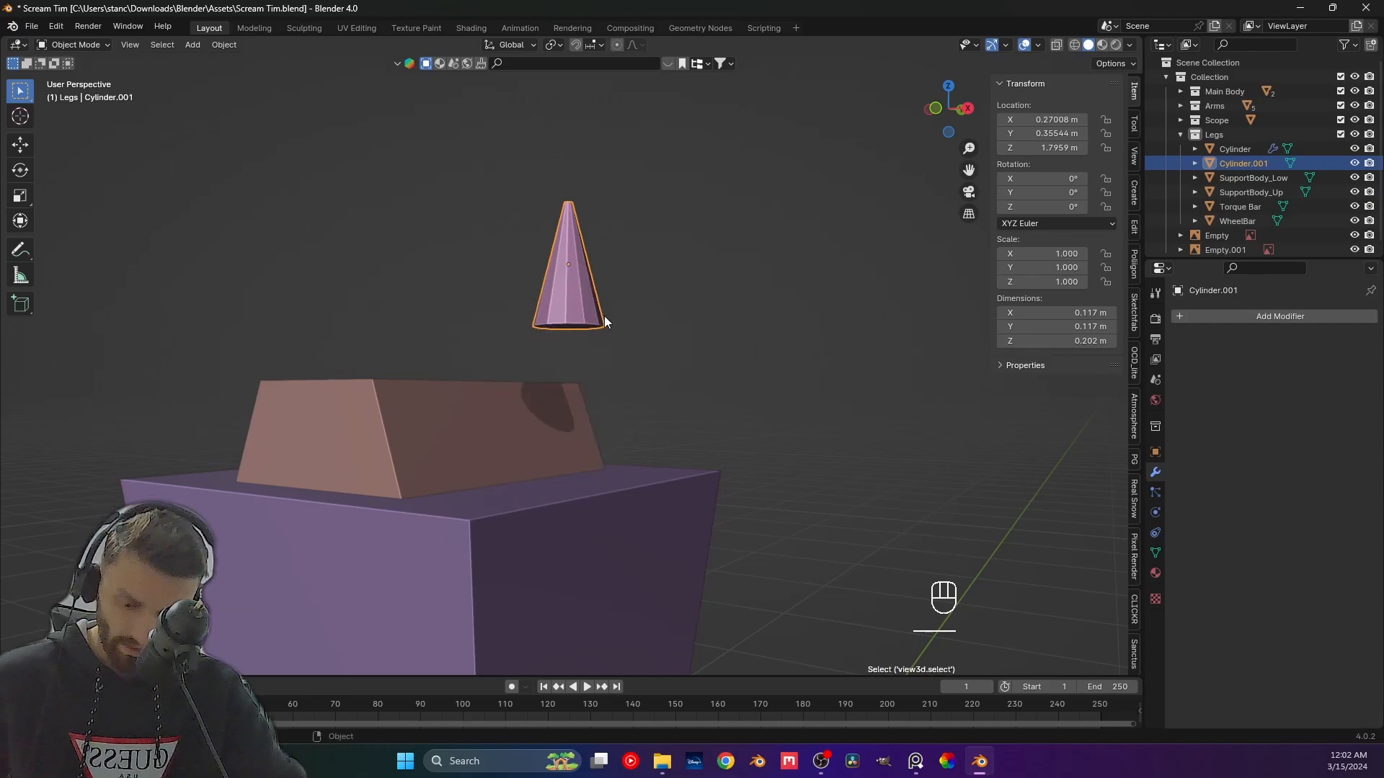
Lower the cone along Z to about 1.54 m, snapping its base edge onto the top of the body.
key(g)
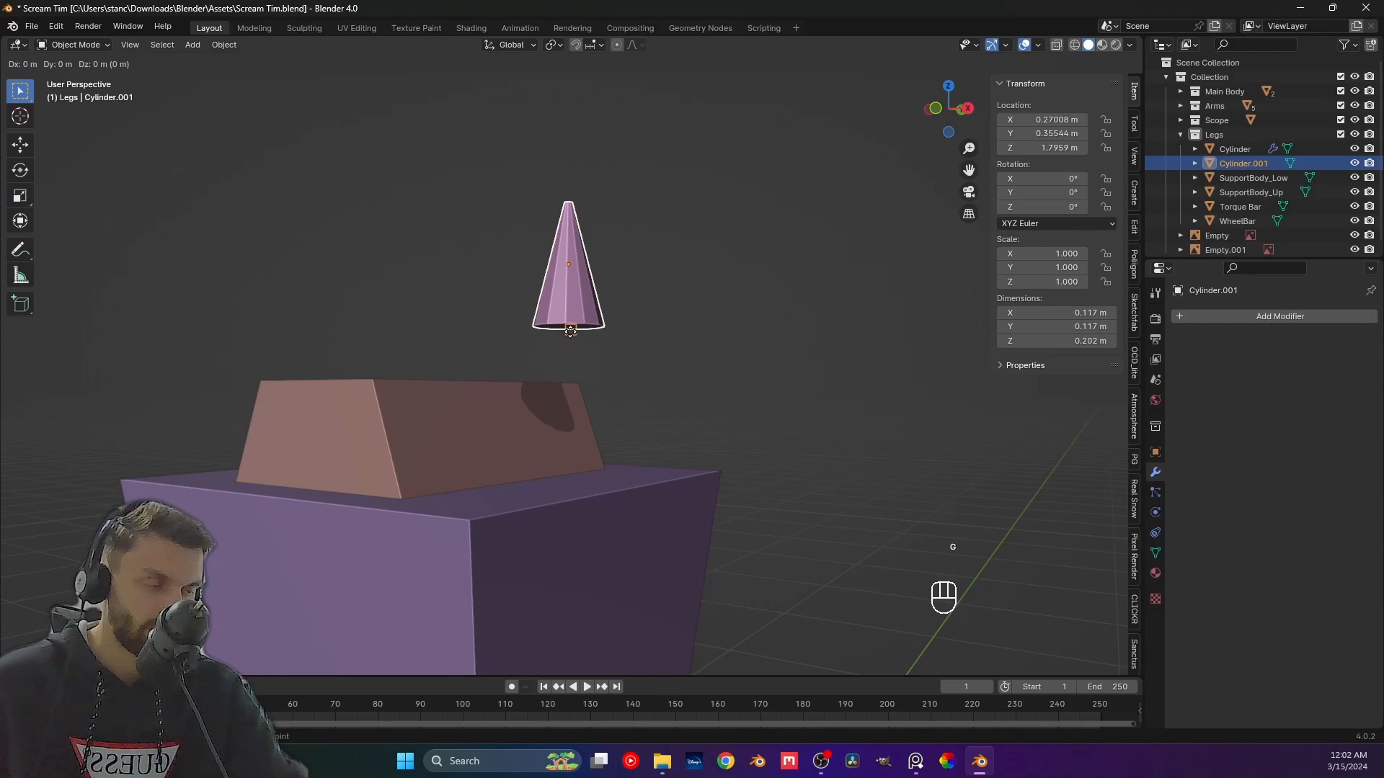
right_click(589, 340)
middle_drag(589, 340, 584, 294)
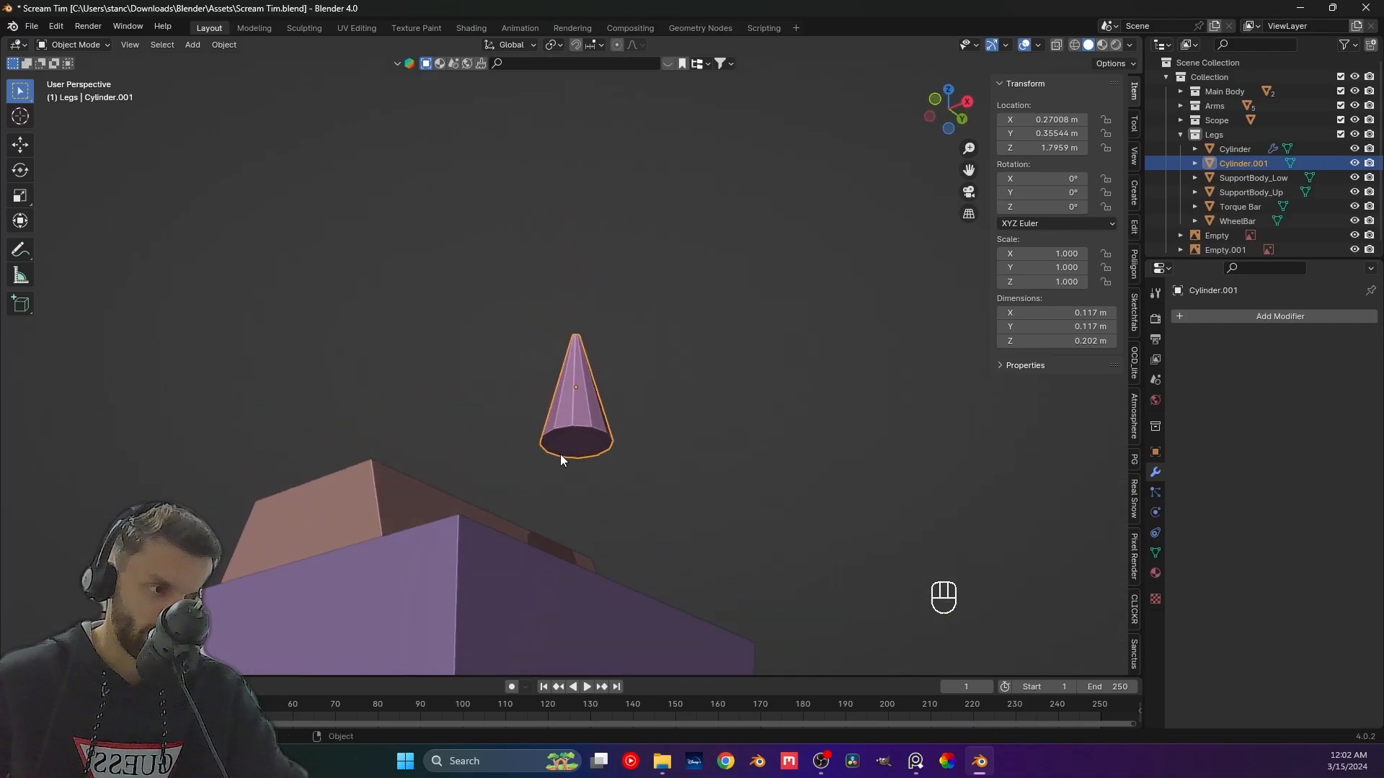
middle_drag(562, 458, 525, 385)
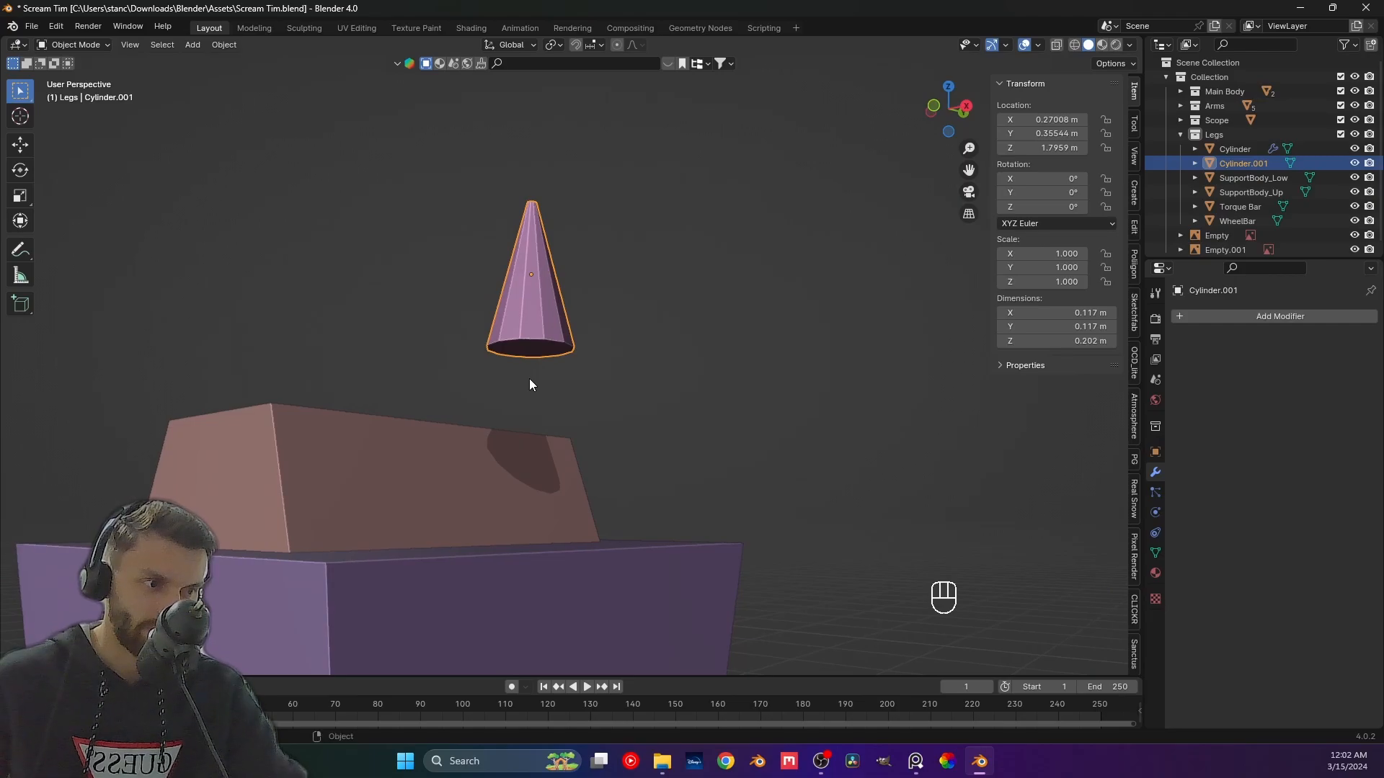
key(g)
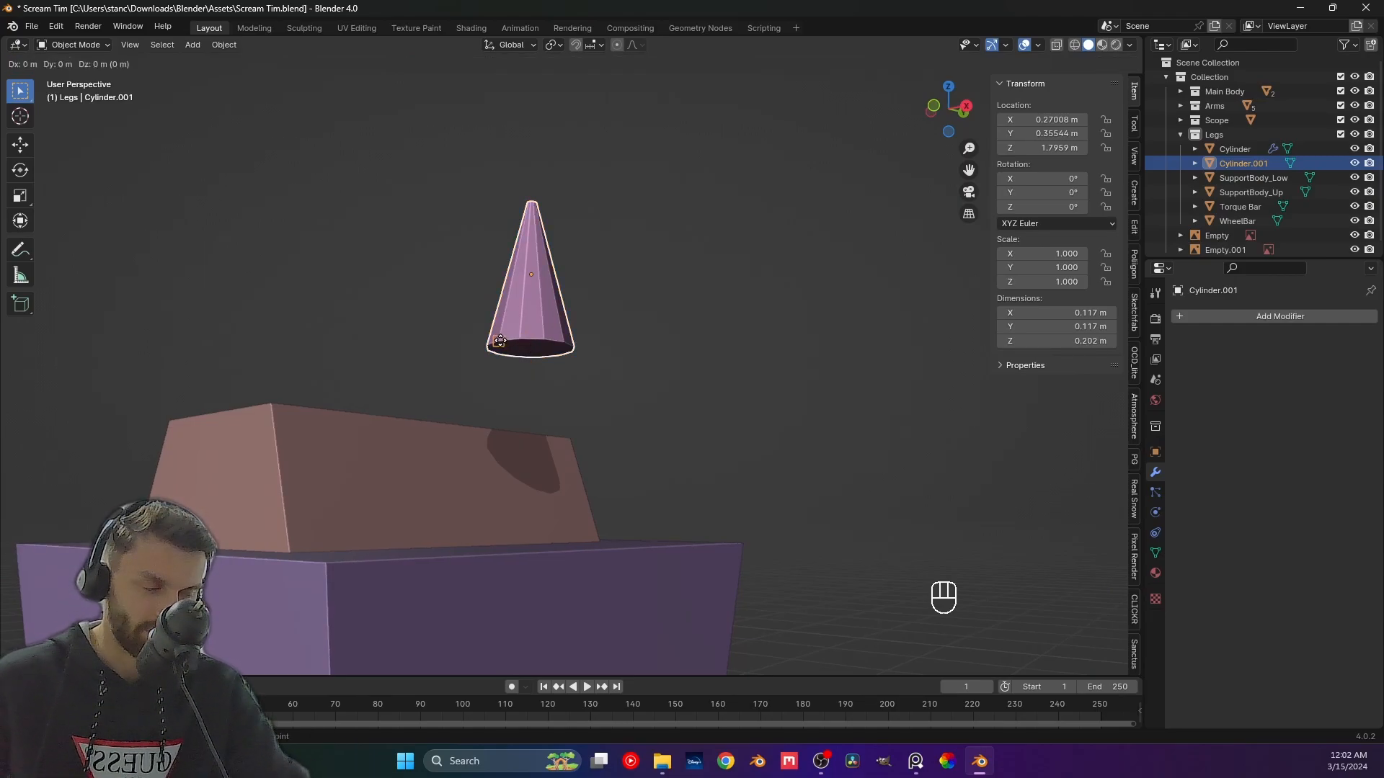
key(z)
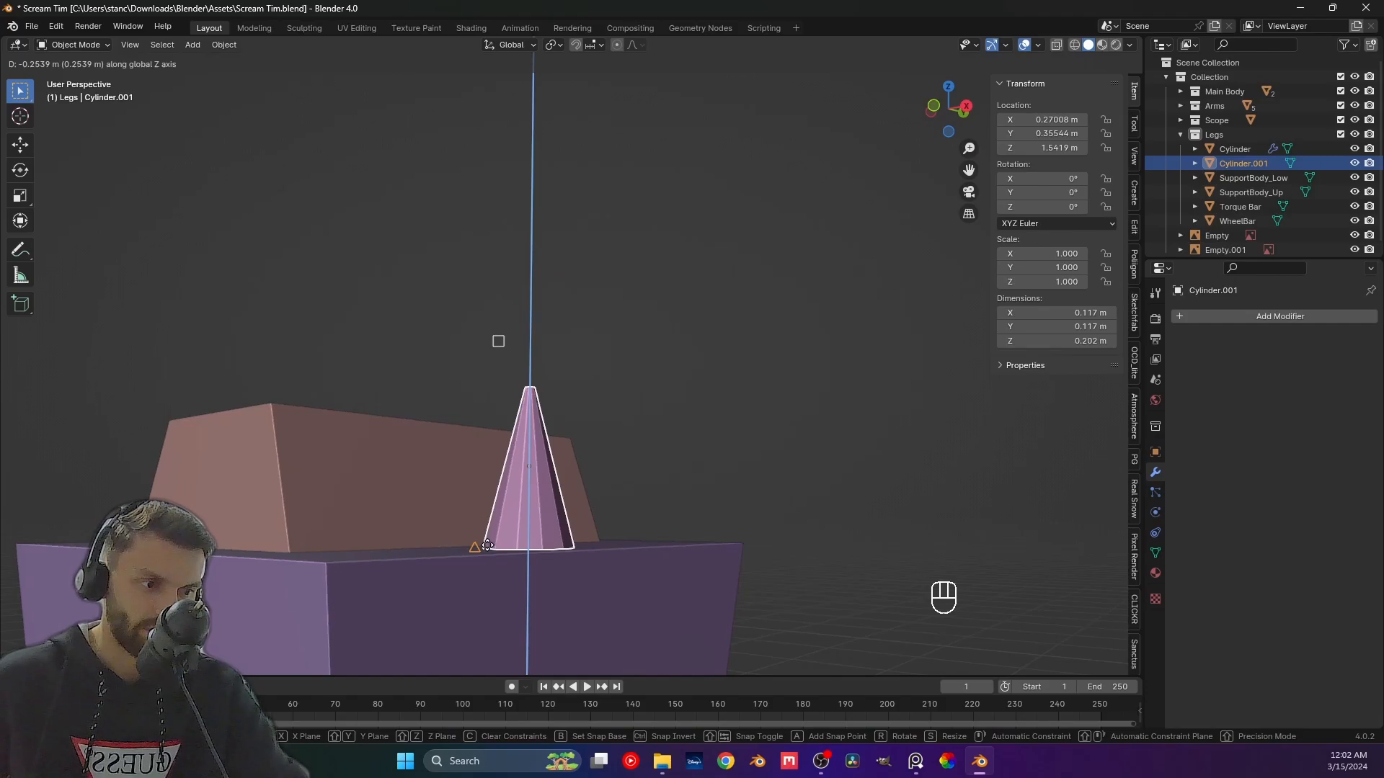
click(487, 545)
middle_drag(487, 545, 524, 534)
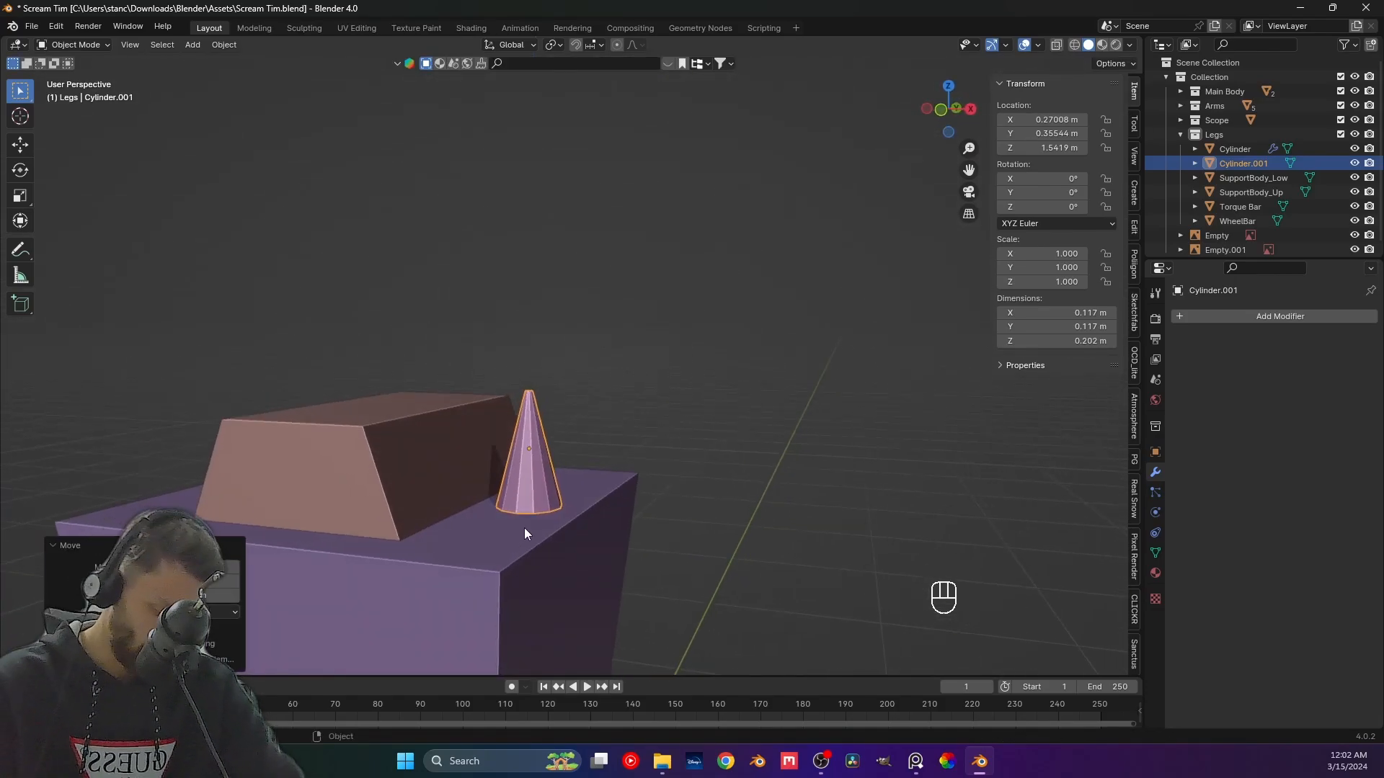
Rename the cone object as Antenna and move it into the Main Body collection.
key(KP_1)
click(788, 436)
scroll(576, 469, down, 3)
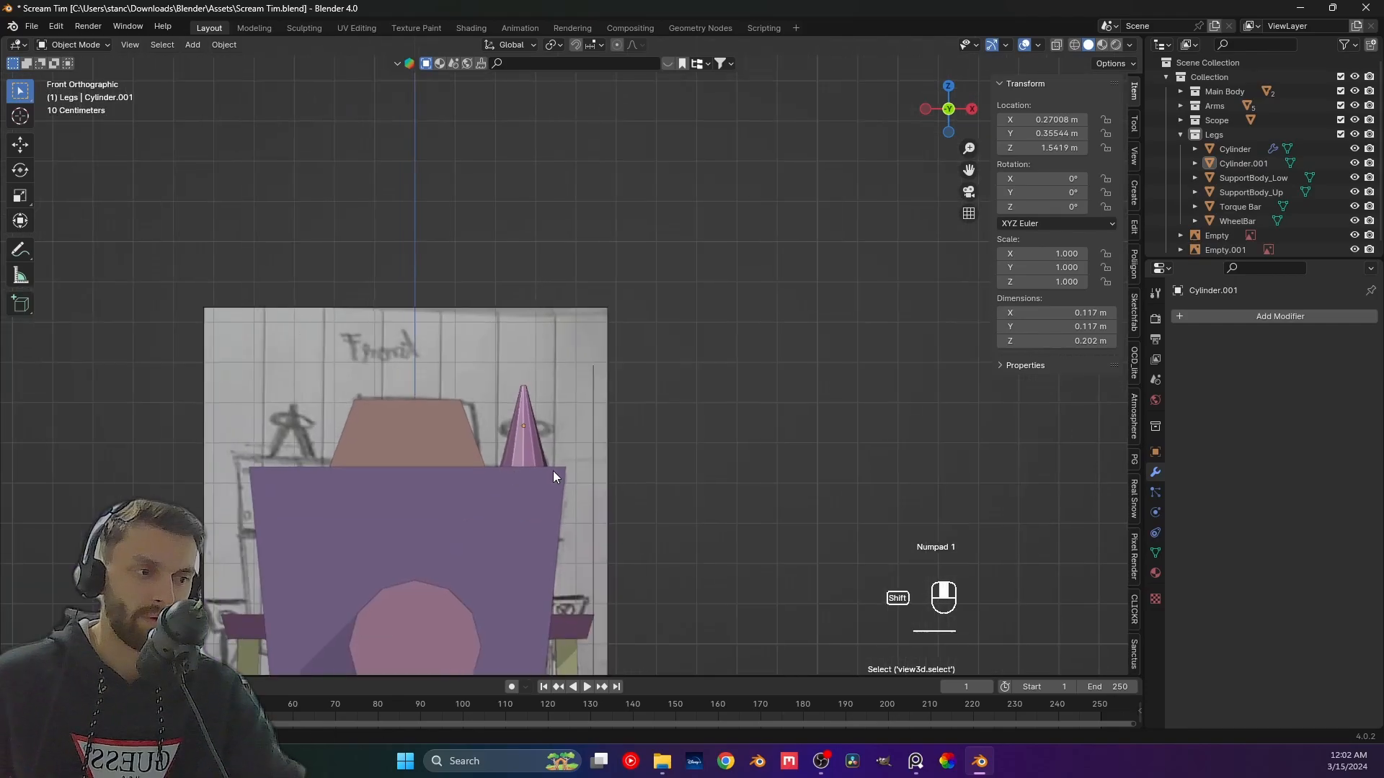
shift+middle_drag(552, 476, 640, 476)
double_click(1234, 164)
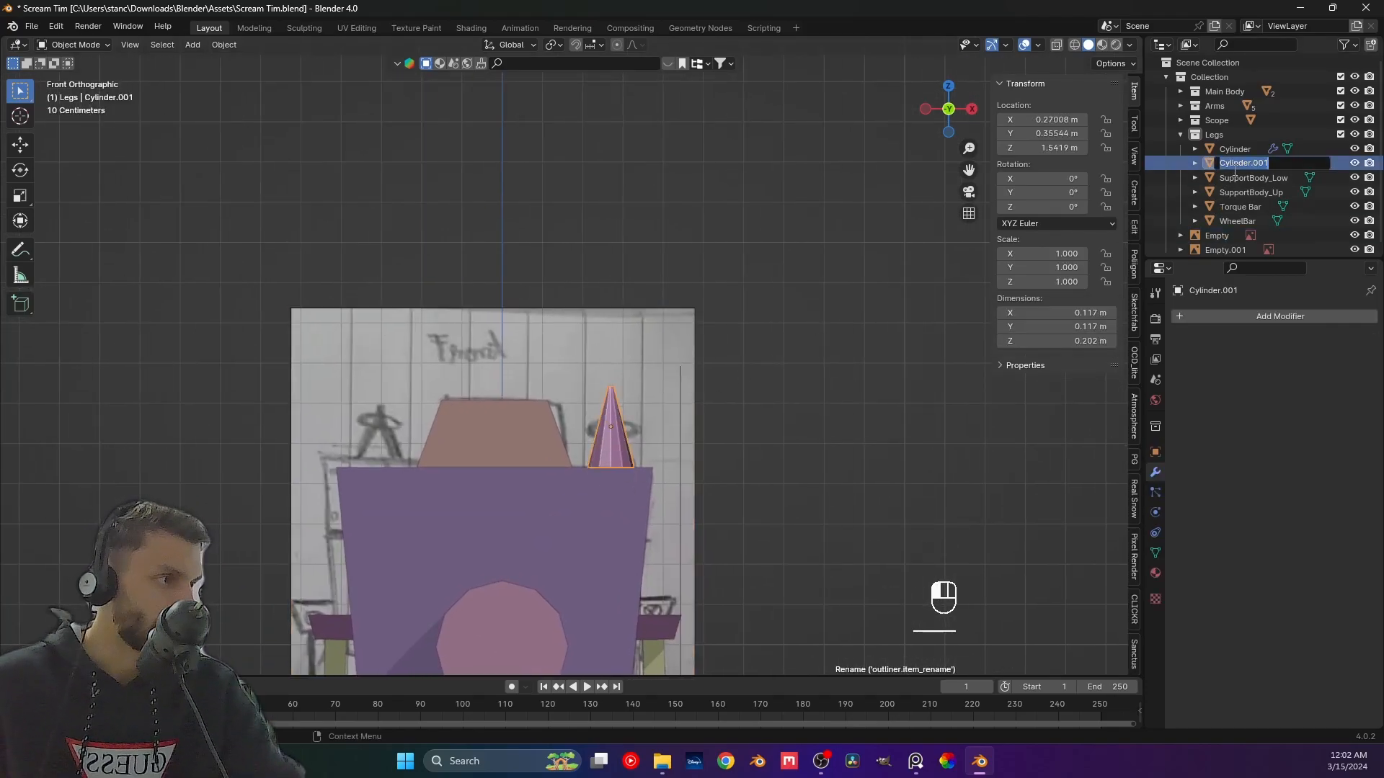
text(Ar)
text(tenn)
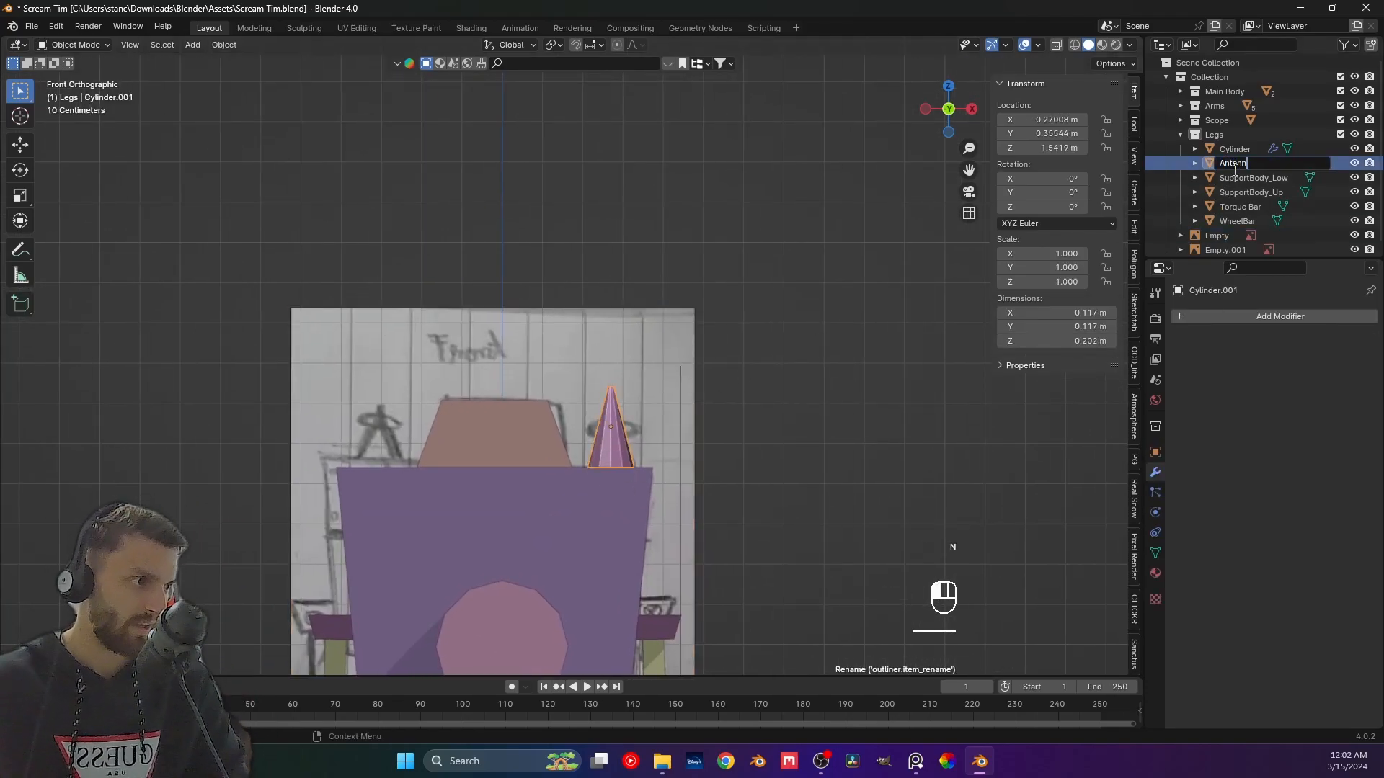
text(a)
key(Return)
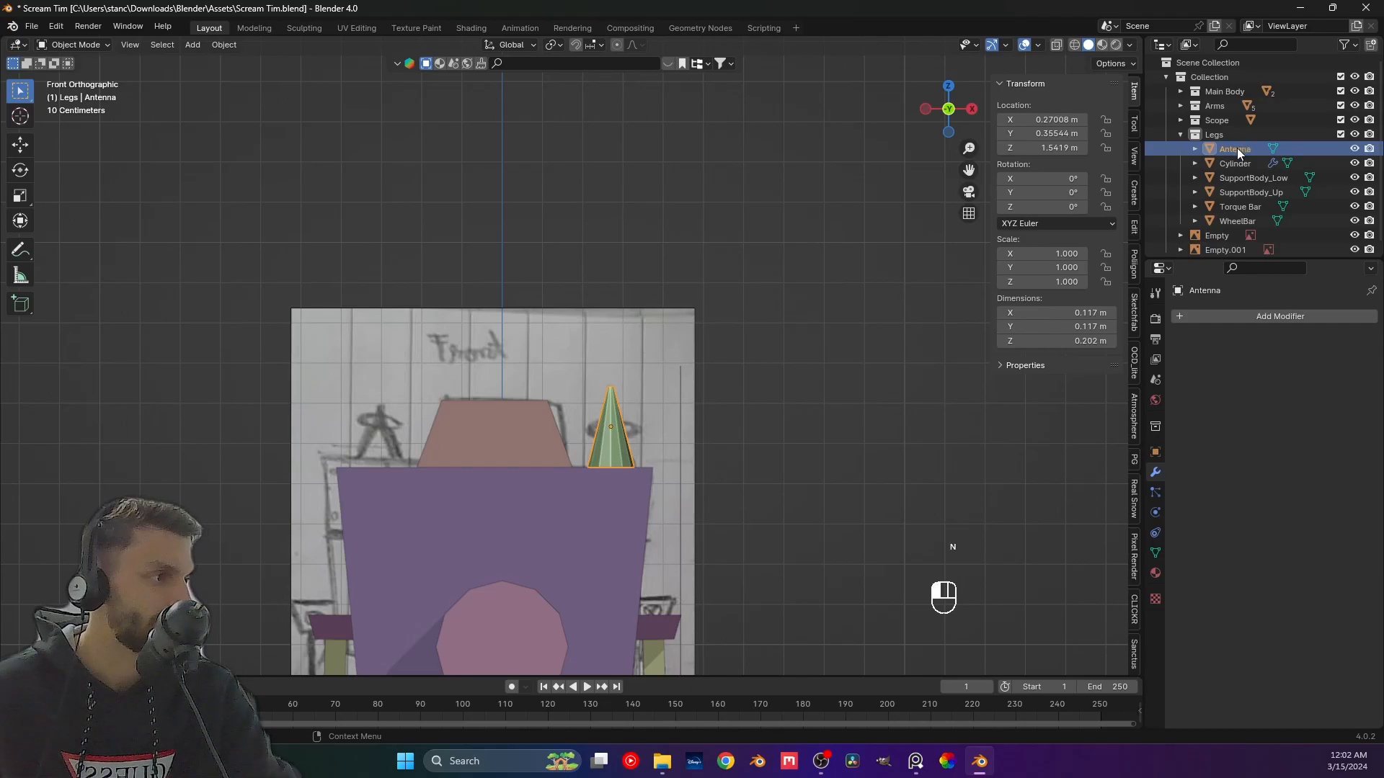
drag(1237, 149, 1219, 92)
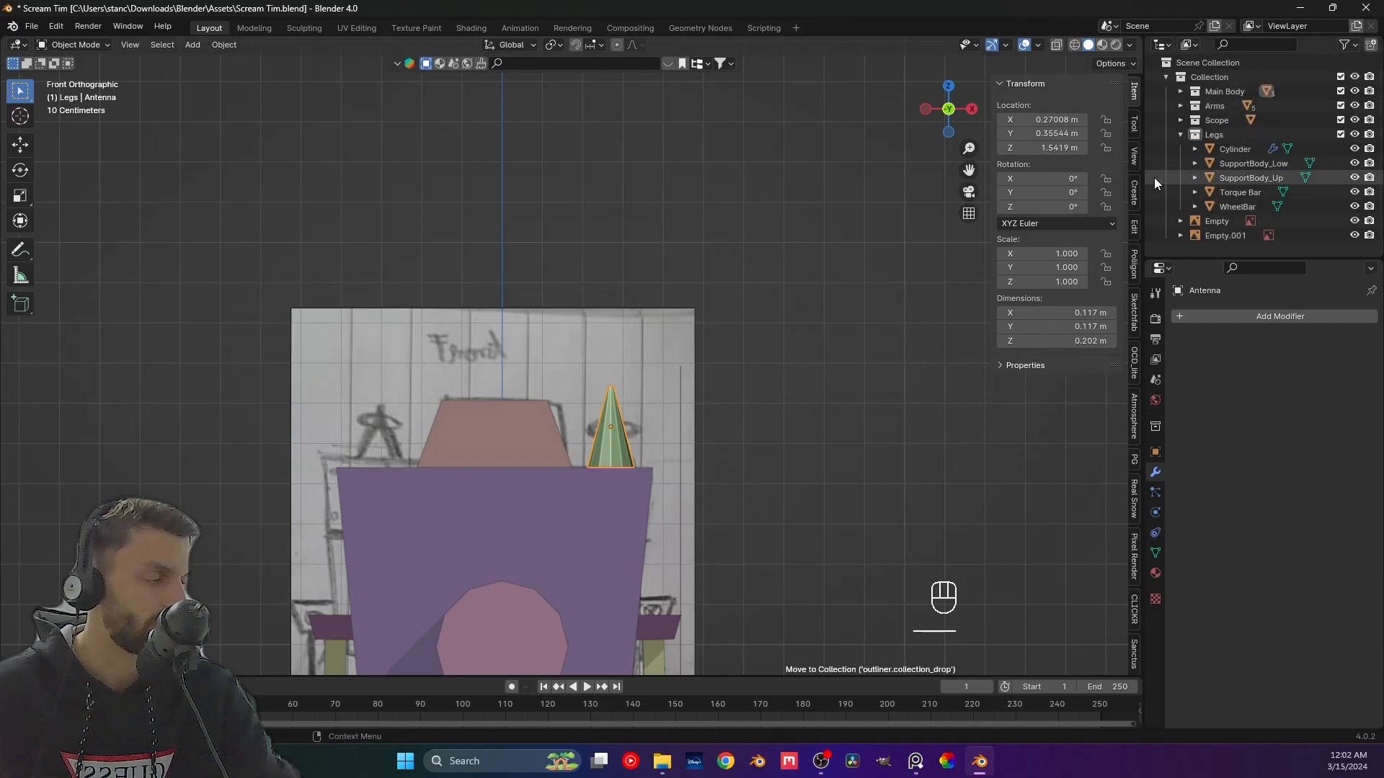
Rename the mirrored wheel cylinder in the Legs collection as Wheels.
click(1252, 148)
scroll(791, 420, down, 2)
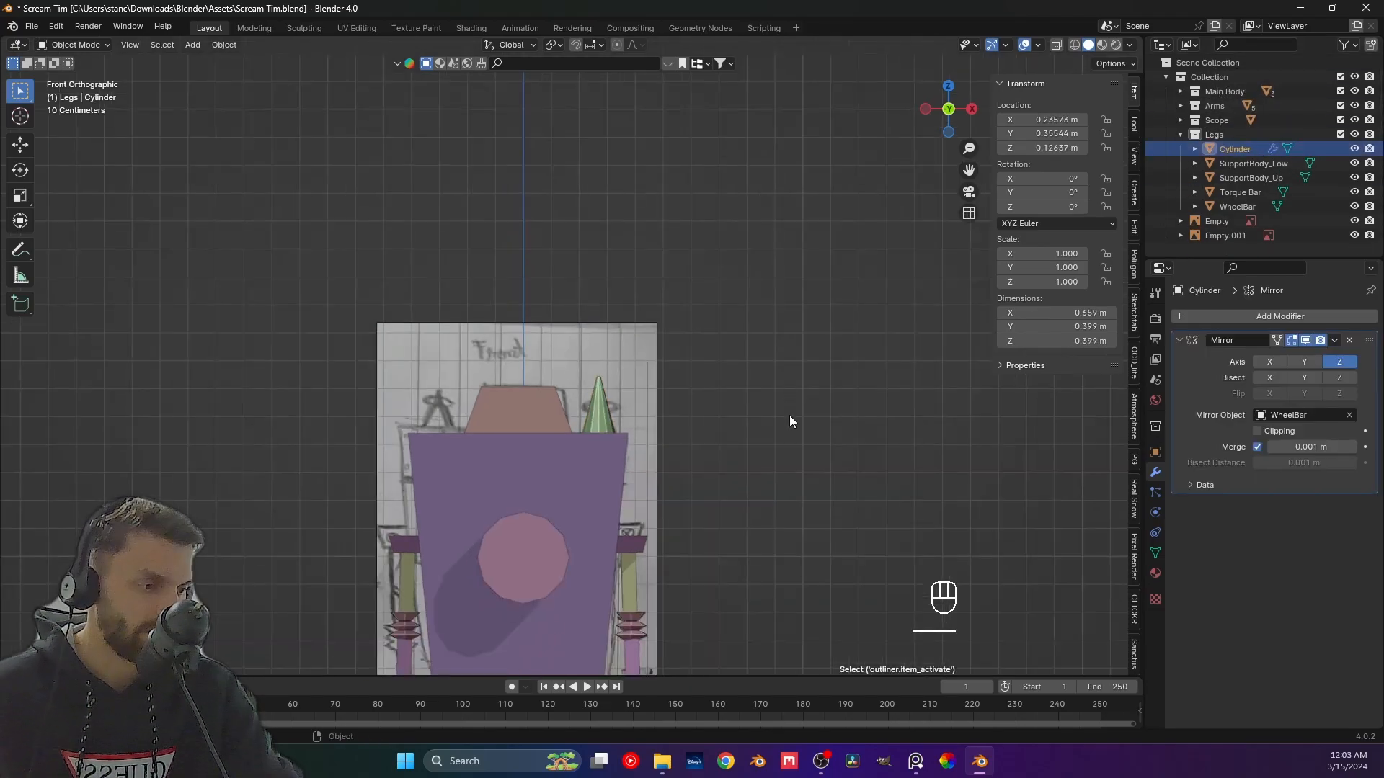
shift+middle_drag(789, 422, 742, 275)
double_click(1253, 149)
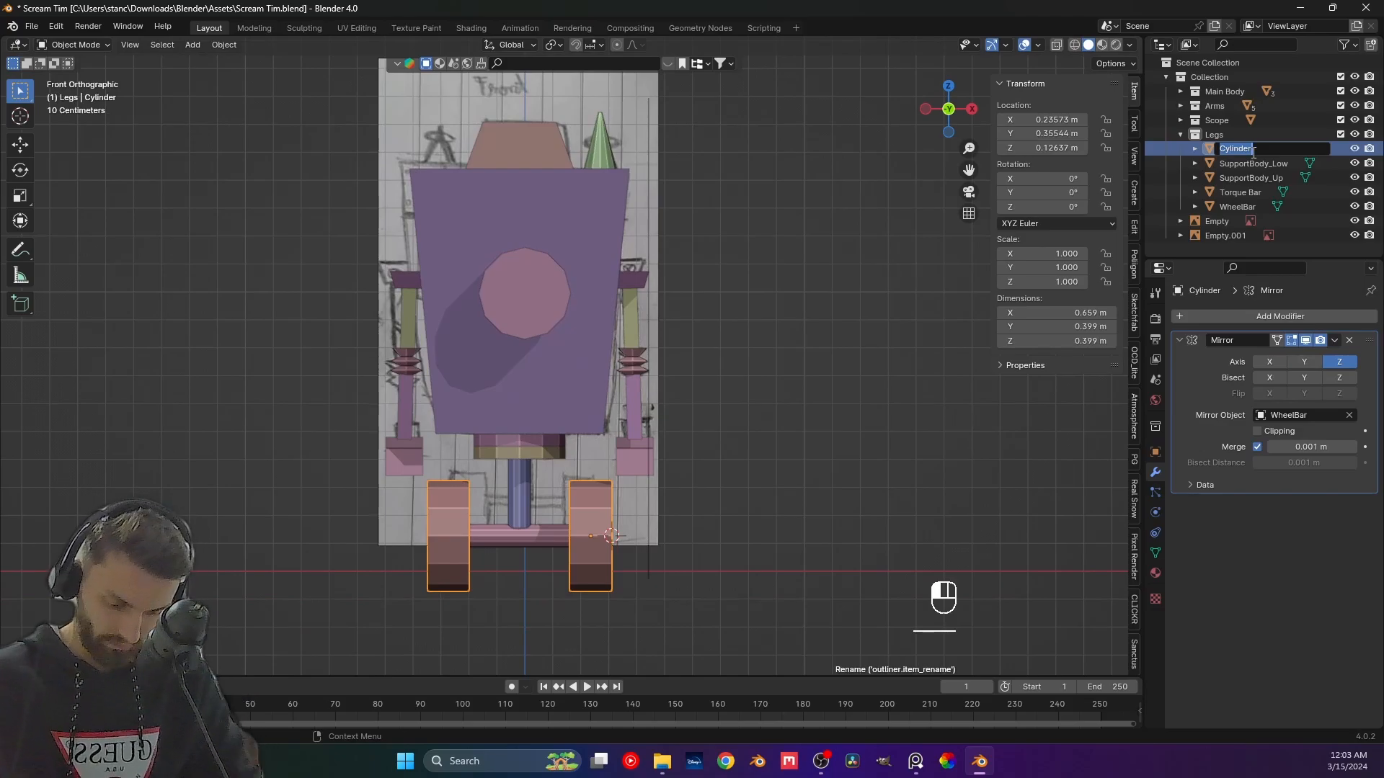
text(Whhels)
key(Return)
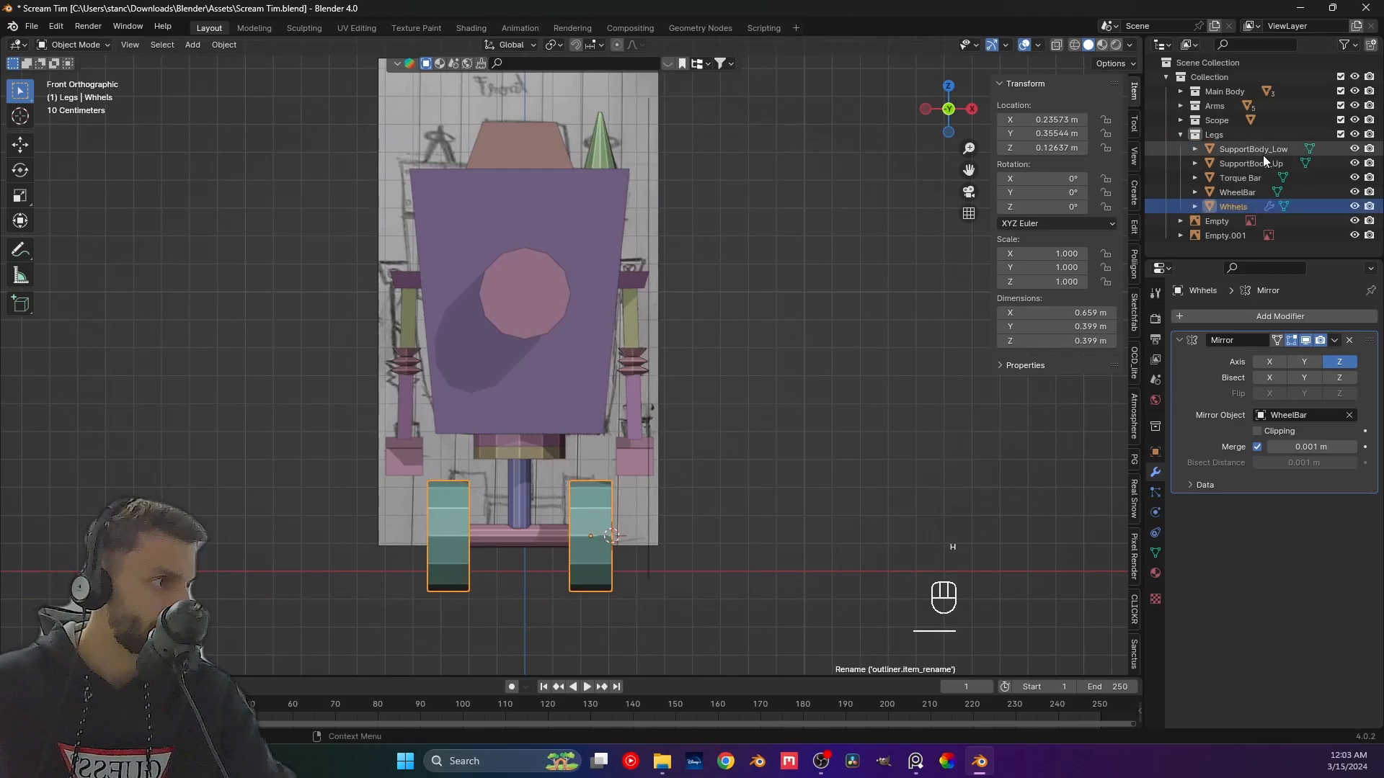
double_click(1236, 205)
click(1236, 205)
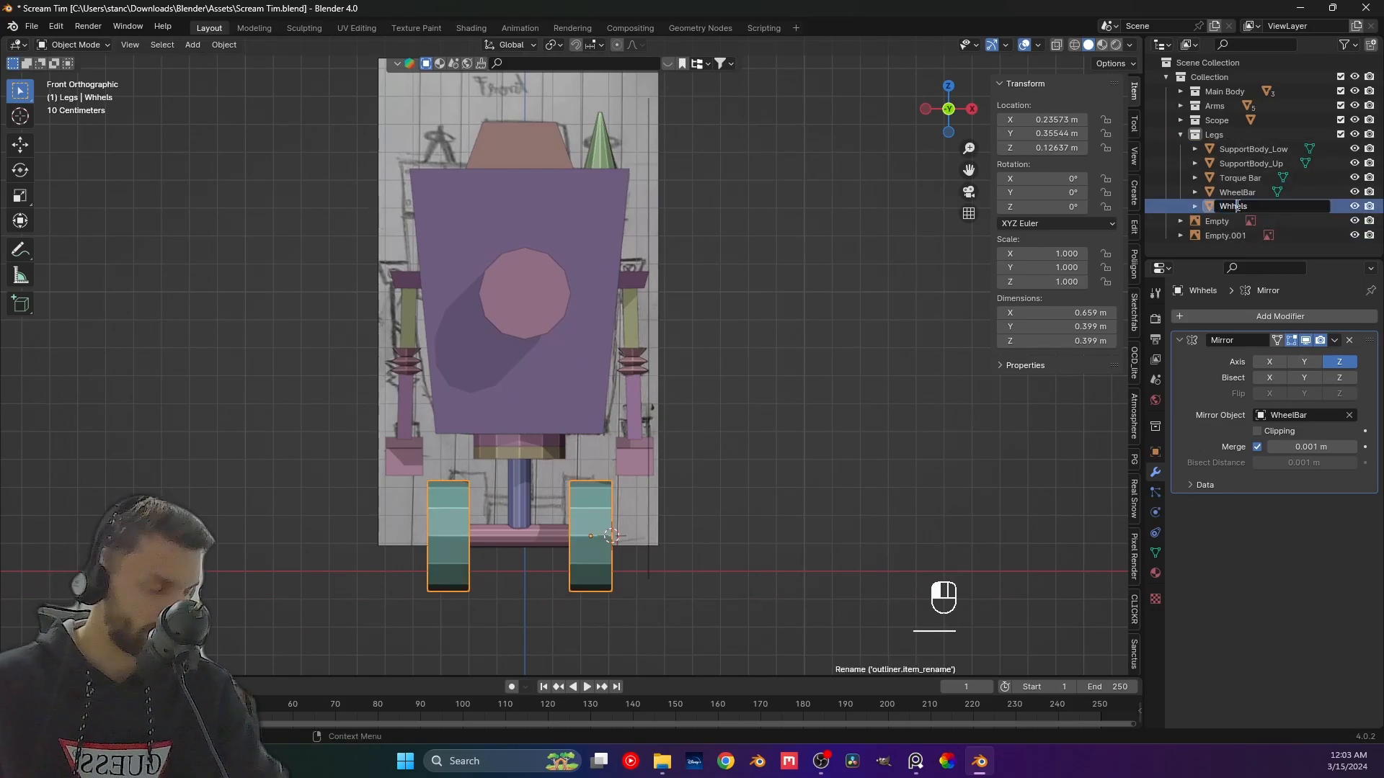
key(BackSpace)
text(e)
key(Return)
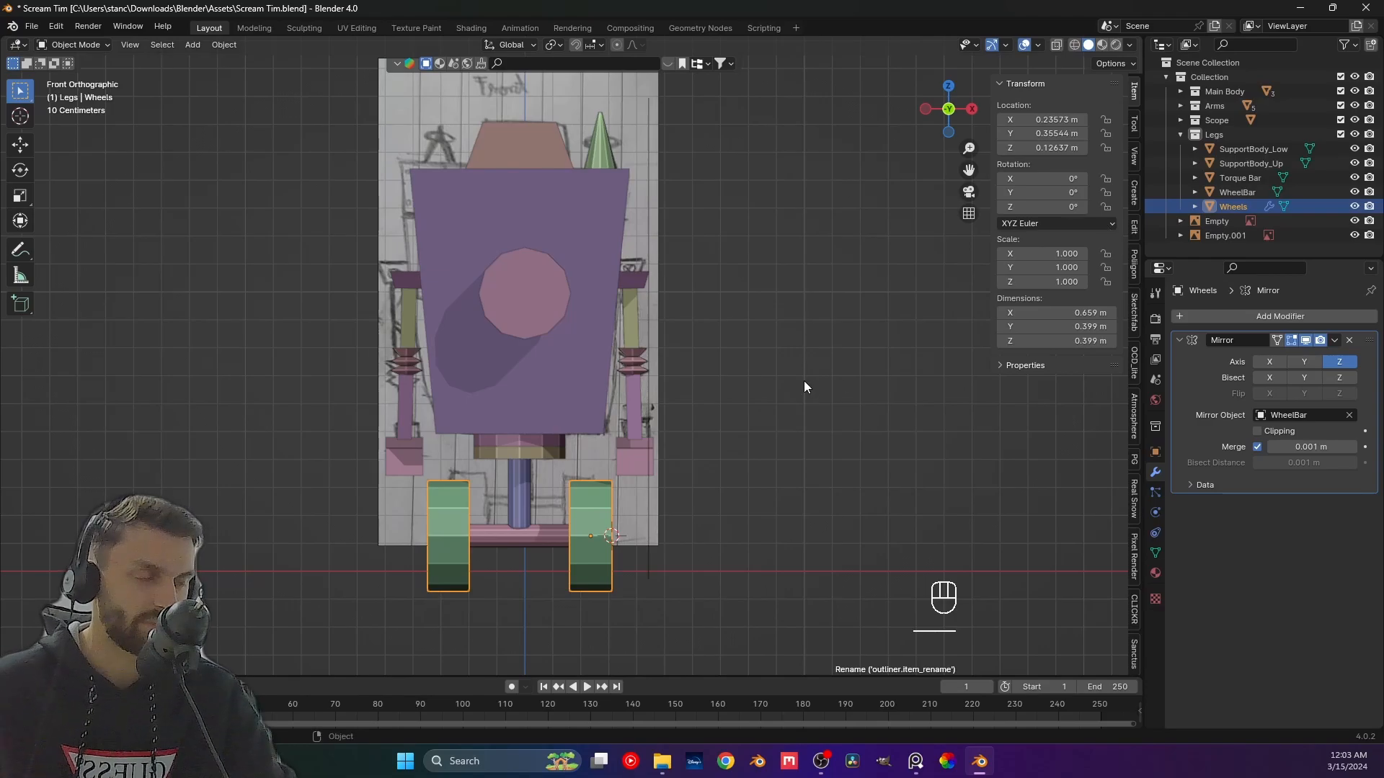
Add a torus mesh for the ring around the antenna, working in front view.
shift+middle_drag(745, 271, 790, 395)
click(655, 284)
shift+middle_drag(658, 287, 675, 338)
scroll(643, 275, up, 3)
scroll(594, 372, up, 1)
shift+middle_drag(600, 365, 548, 379)
scroll(520, 376, up, 1)
scroll(548, 379, up, 1)
key(shift+a)
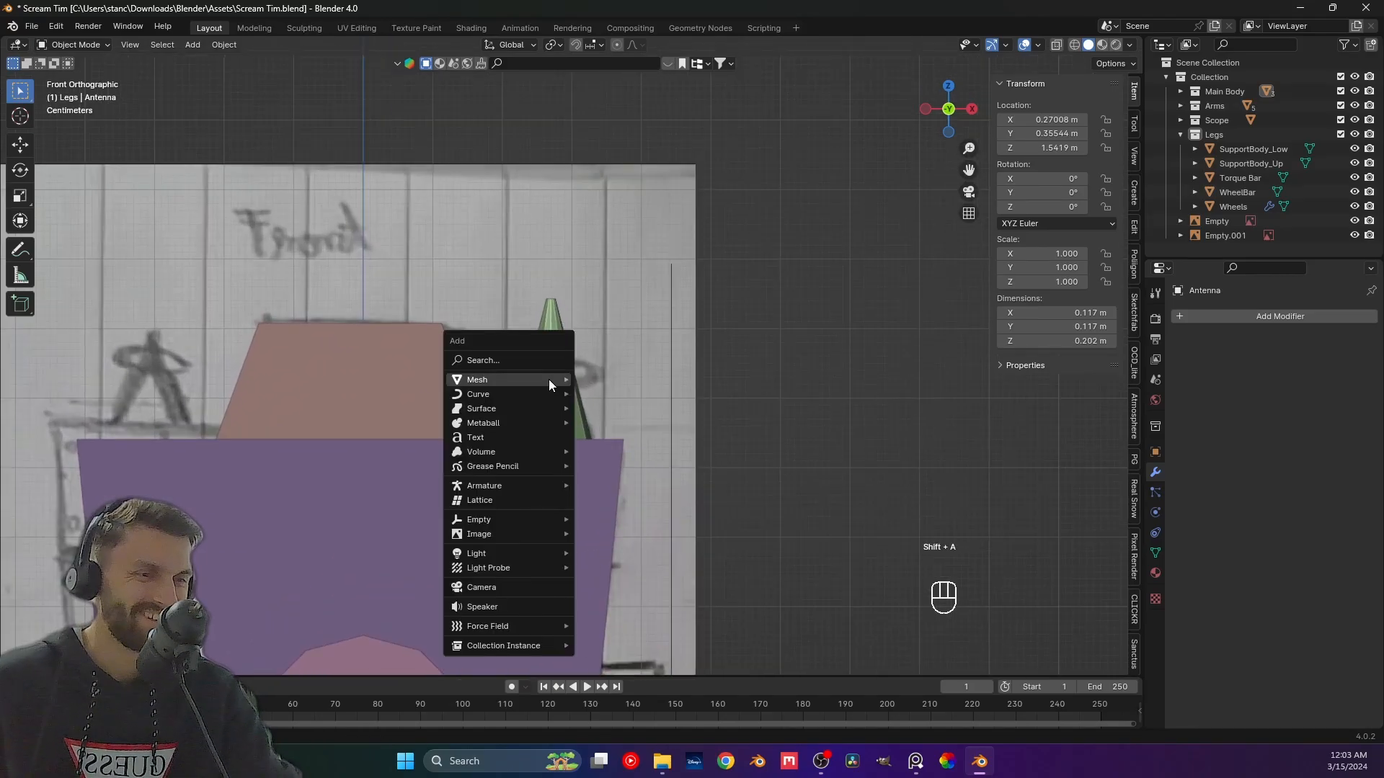
mouse_move(548, 380)
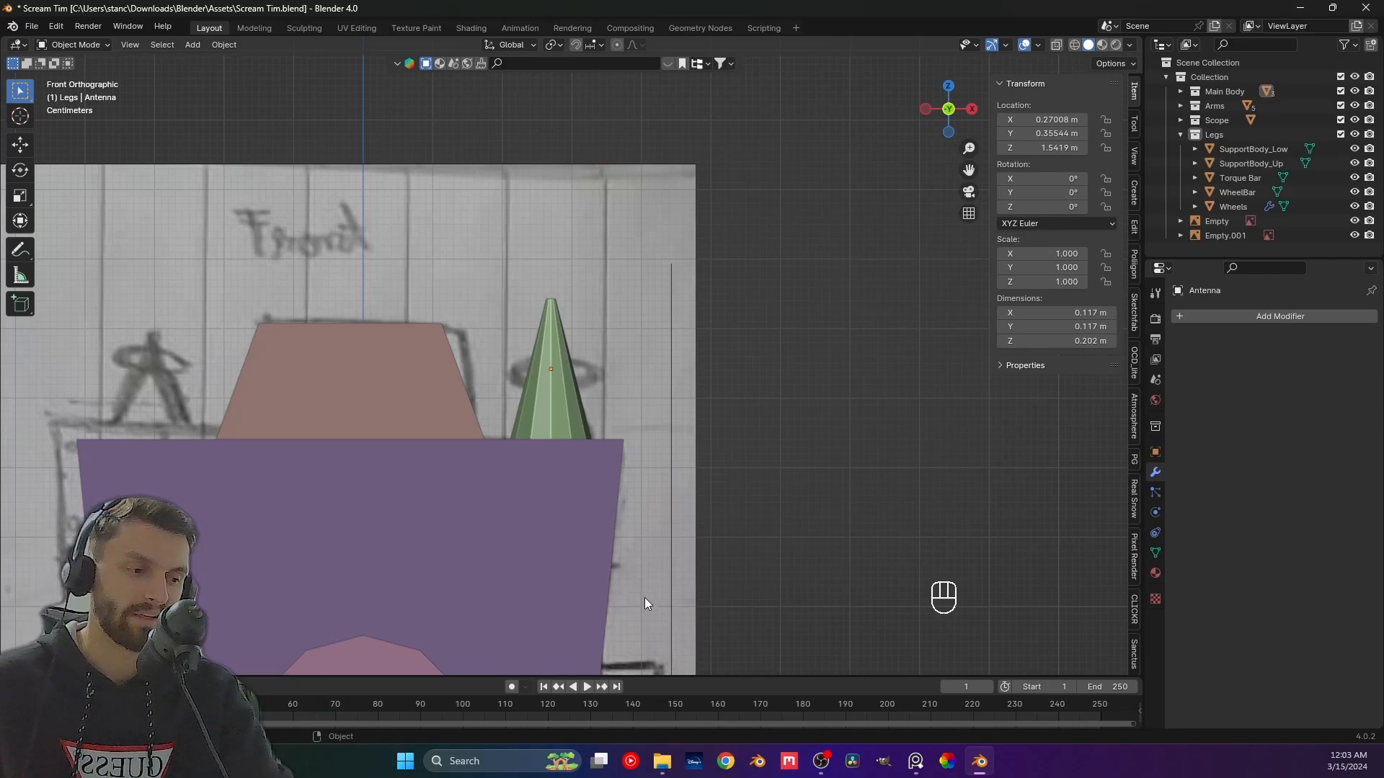
key(shift+a)
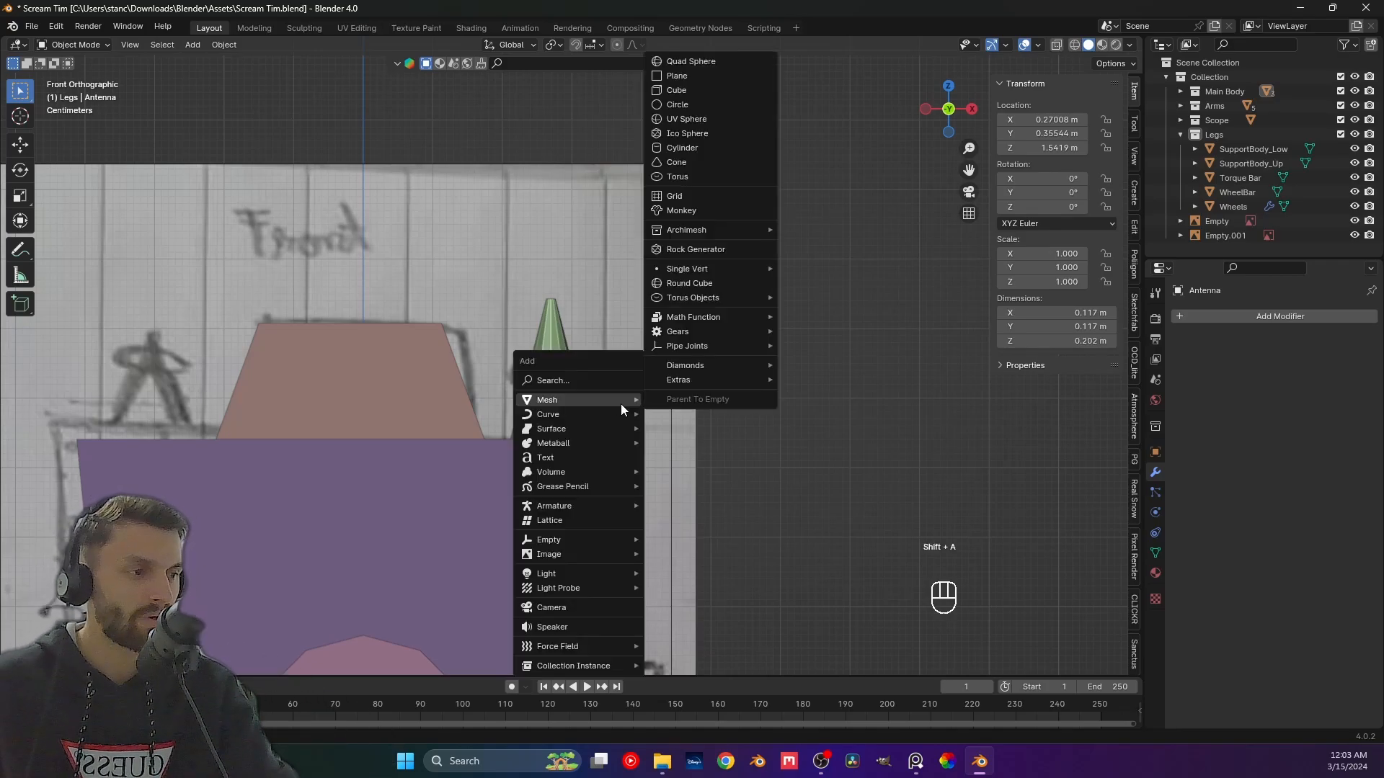
click(708, 176)
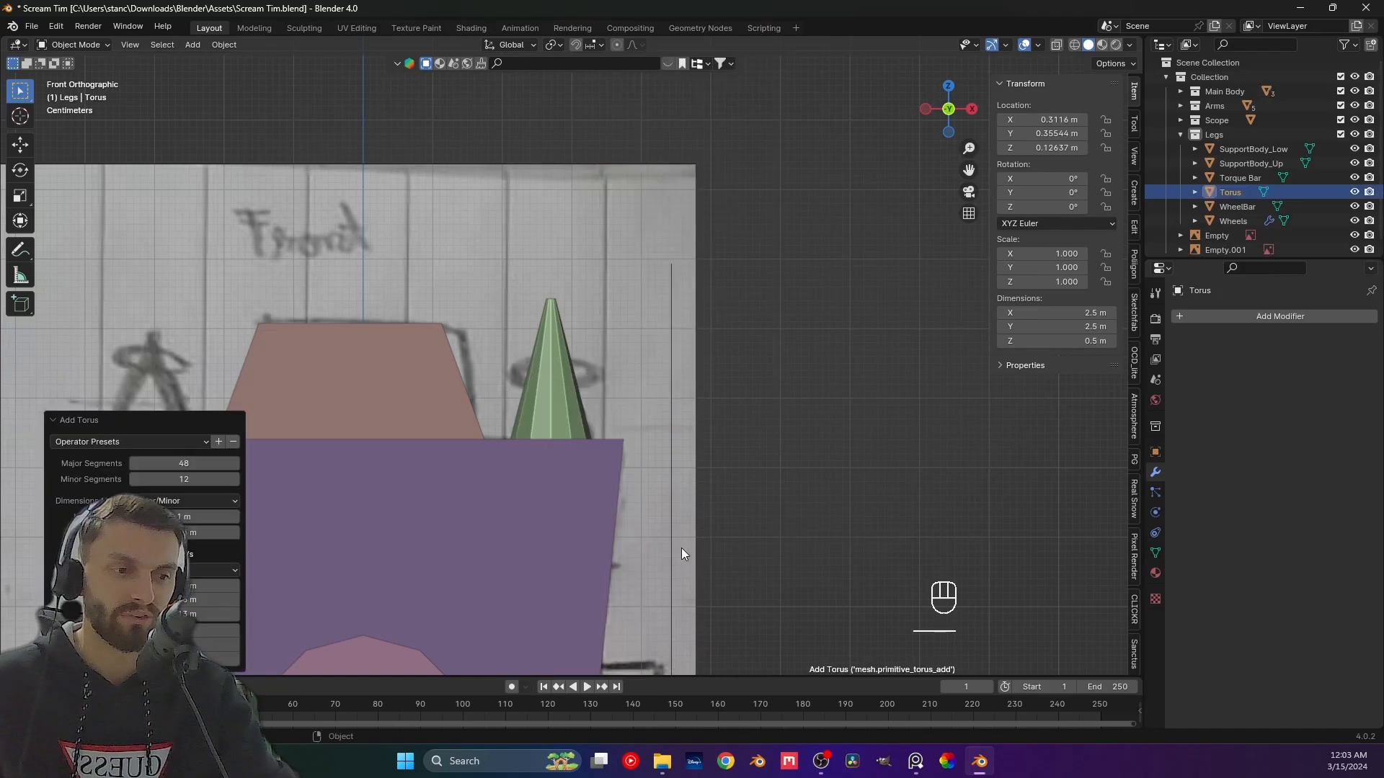
Set the new torus to 16 major segments and 10 minor segments.
scroll(664, 537, down, 5)
shift+middle_drag(626, 577, 625, 383)
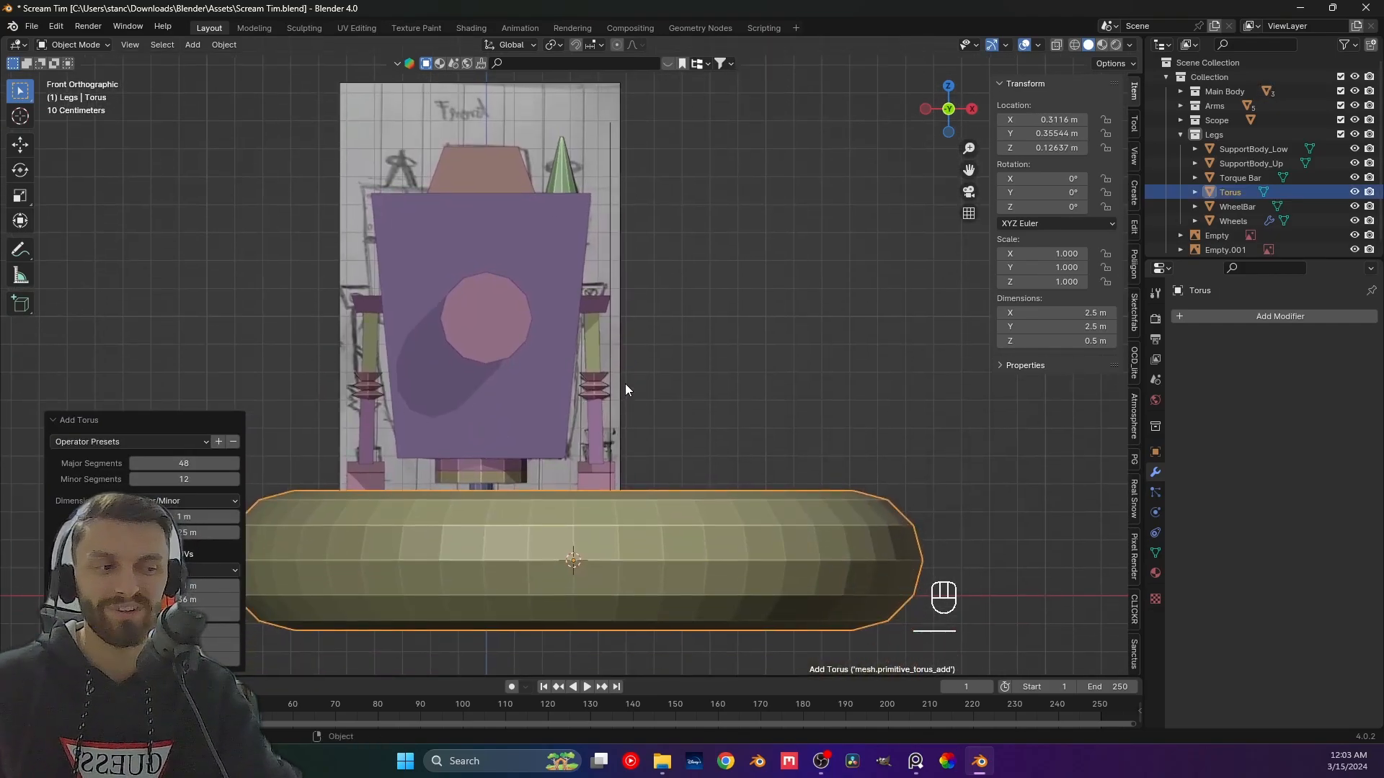
middle_drag(741, 433, 669, 327)
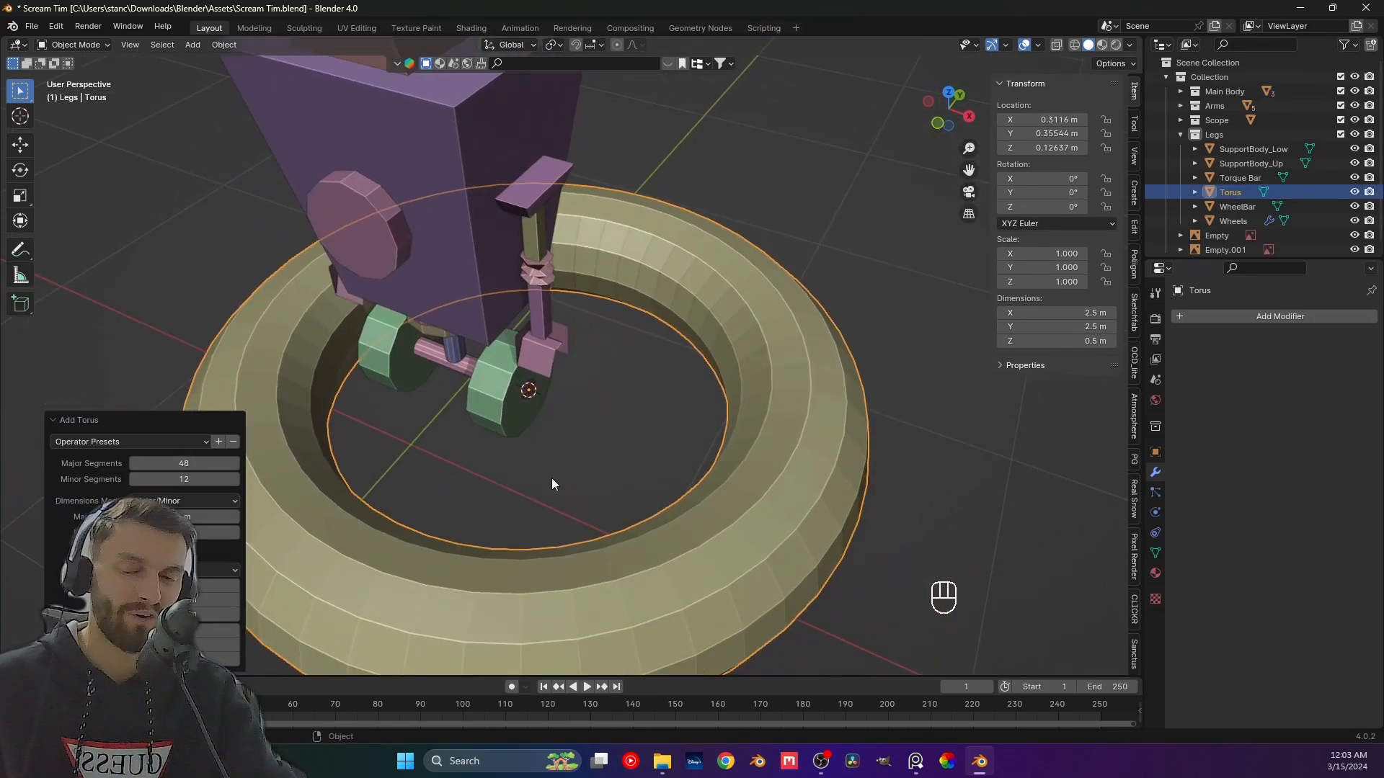
click(200, 462)
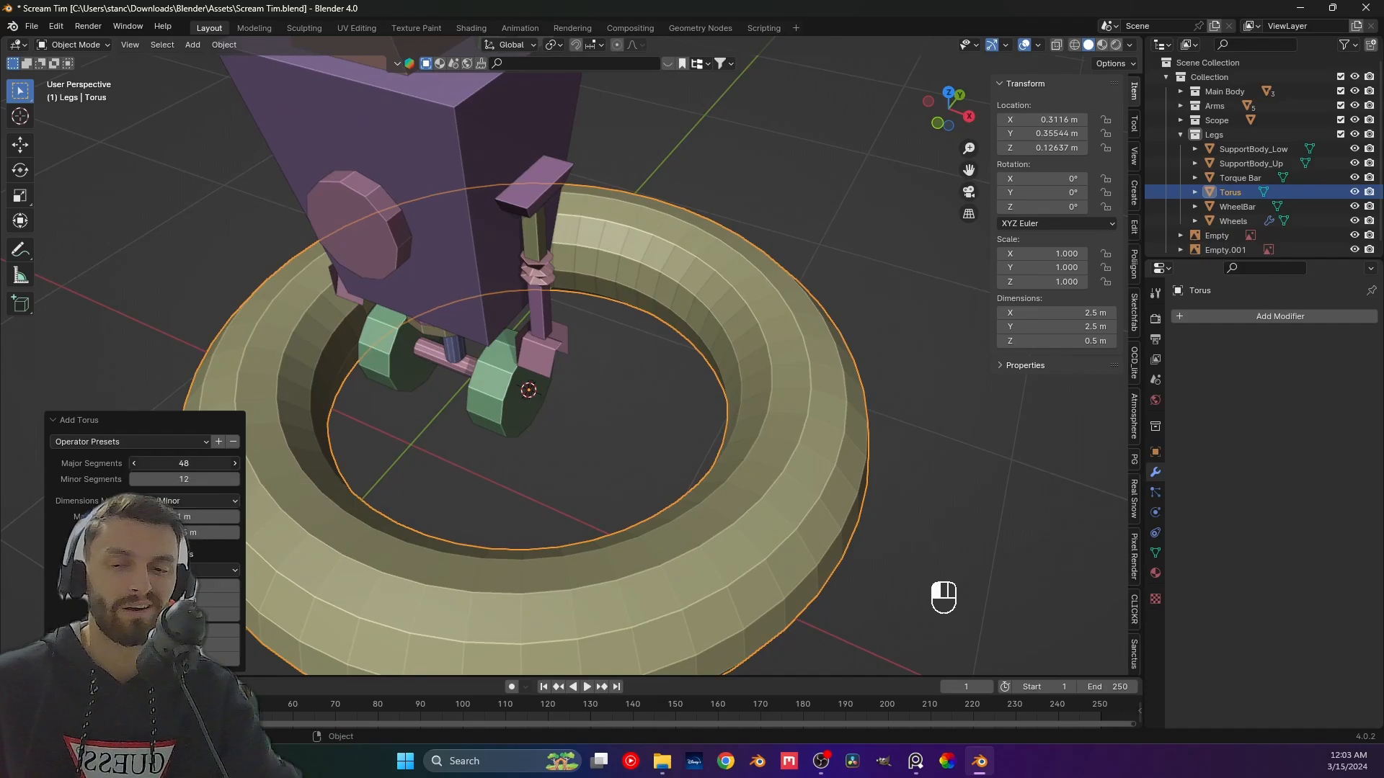
text(16)
key(Return)
click(193, 477)
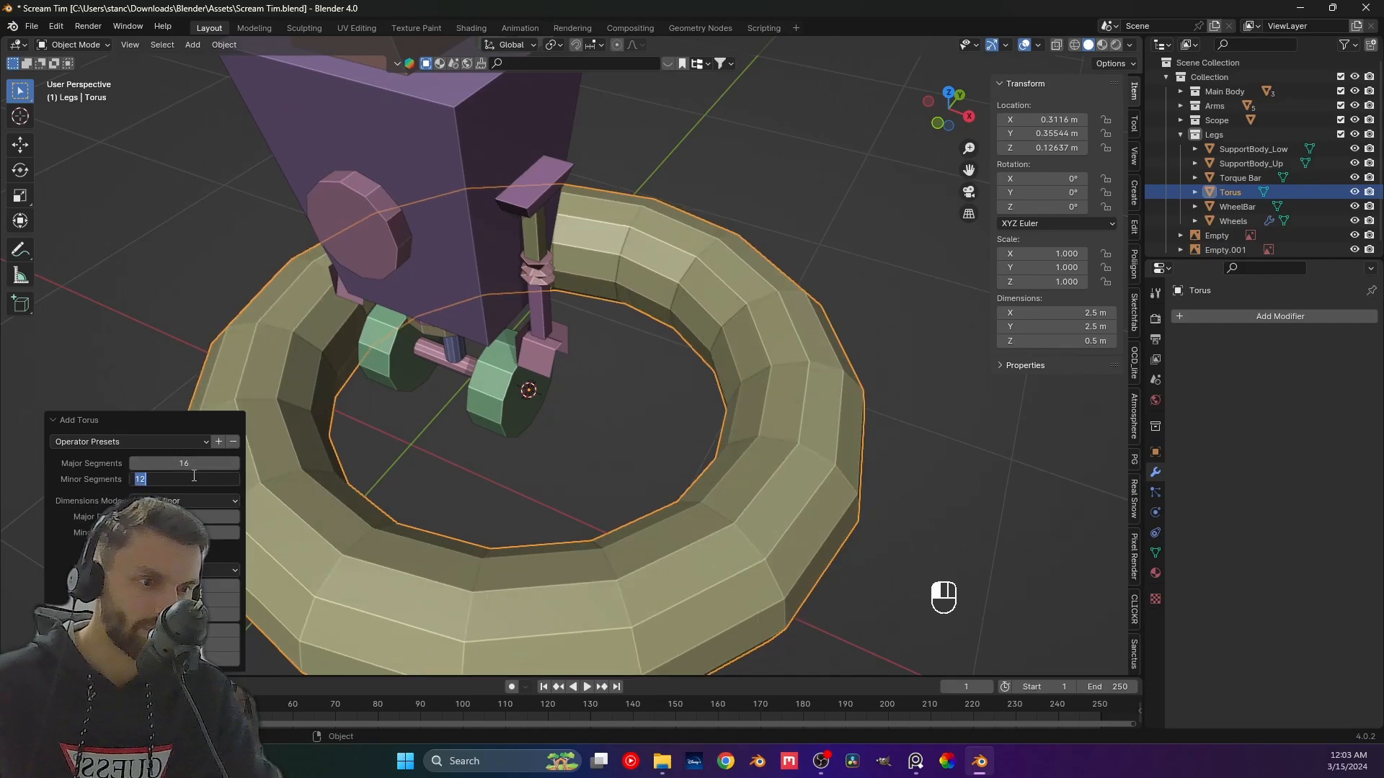
text(10)
key(Return)
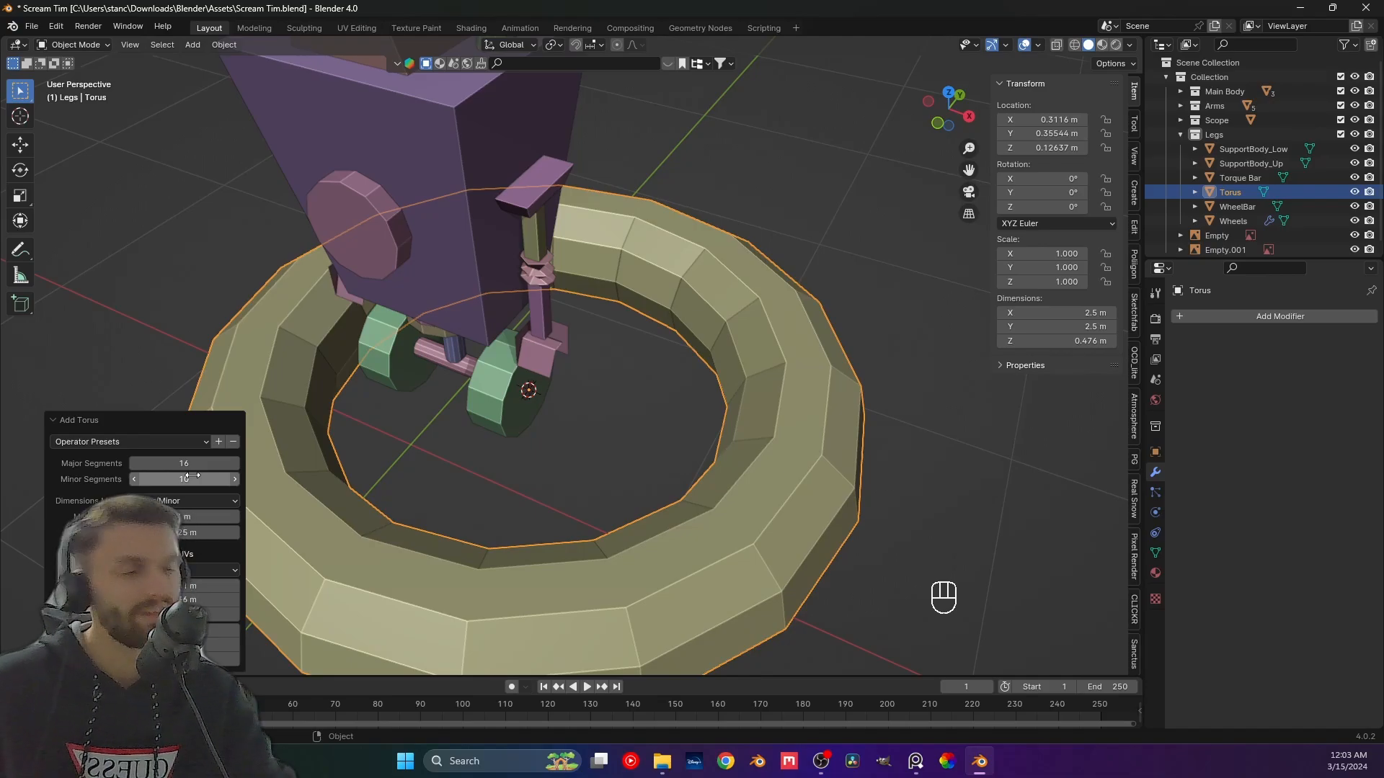
Try 14 major segments on the torus and return to 16.
click(188, 460)
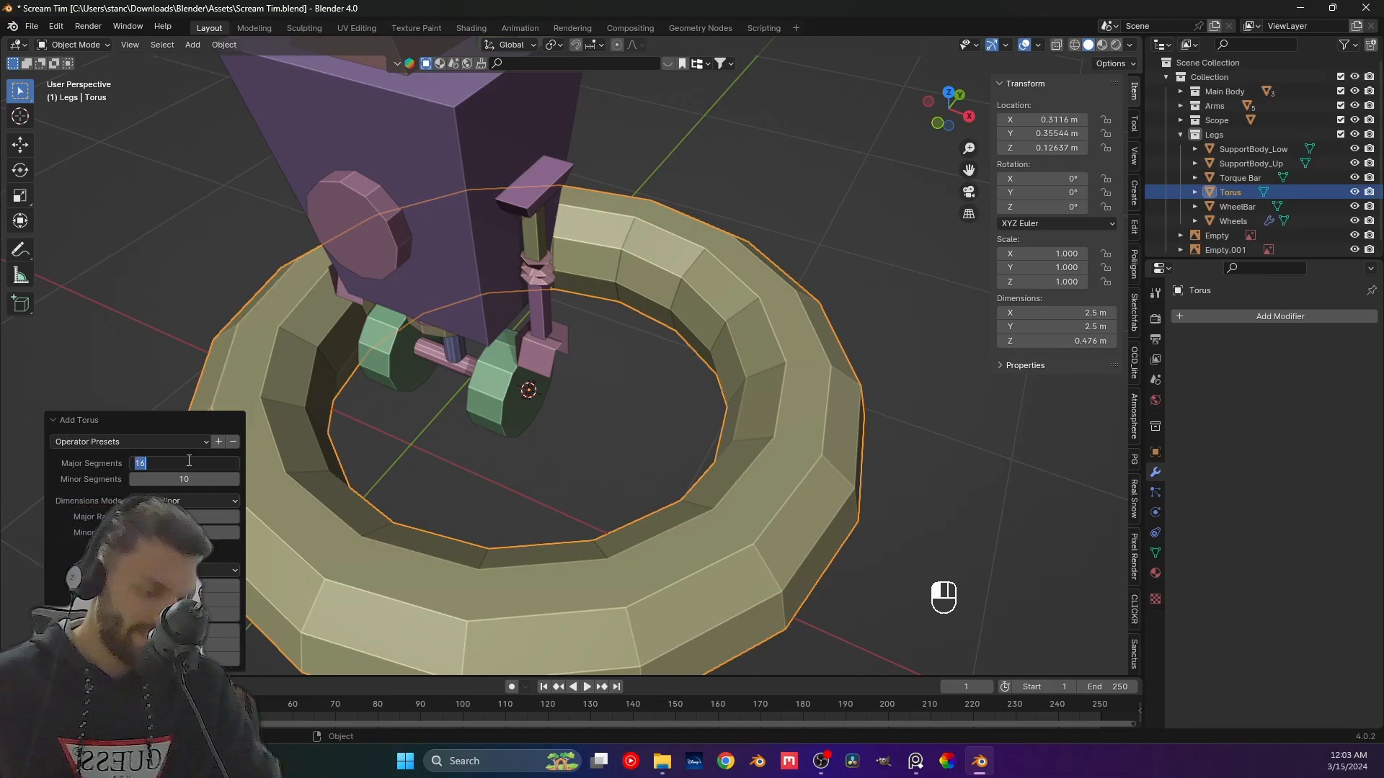
text(14)
key(Return)
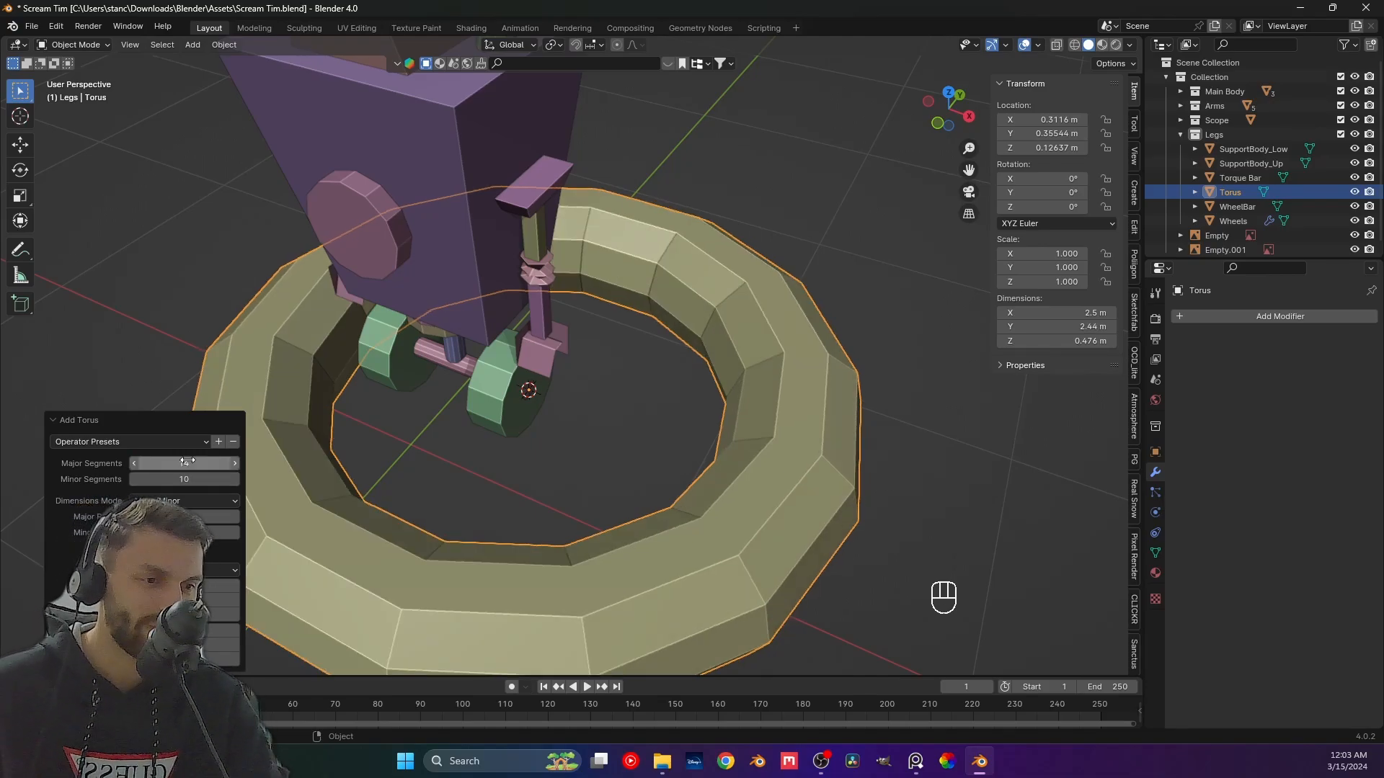
click(188, 462)
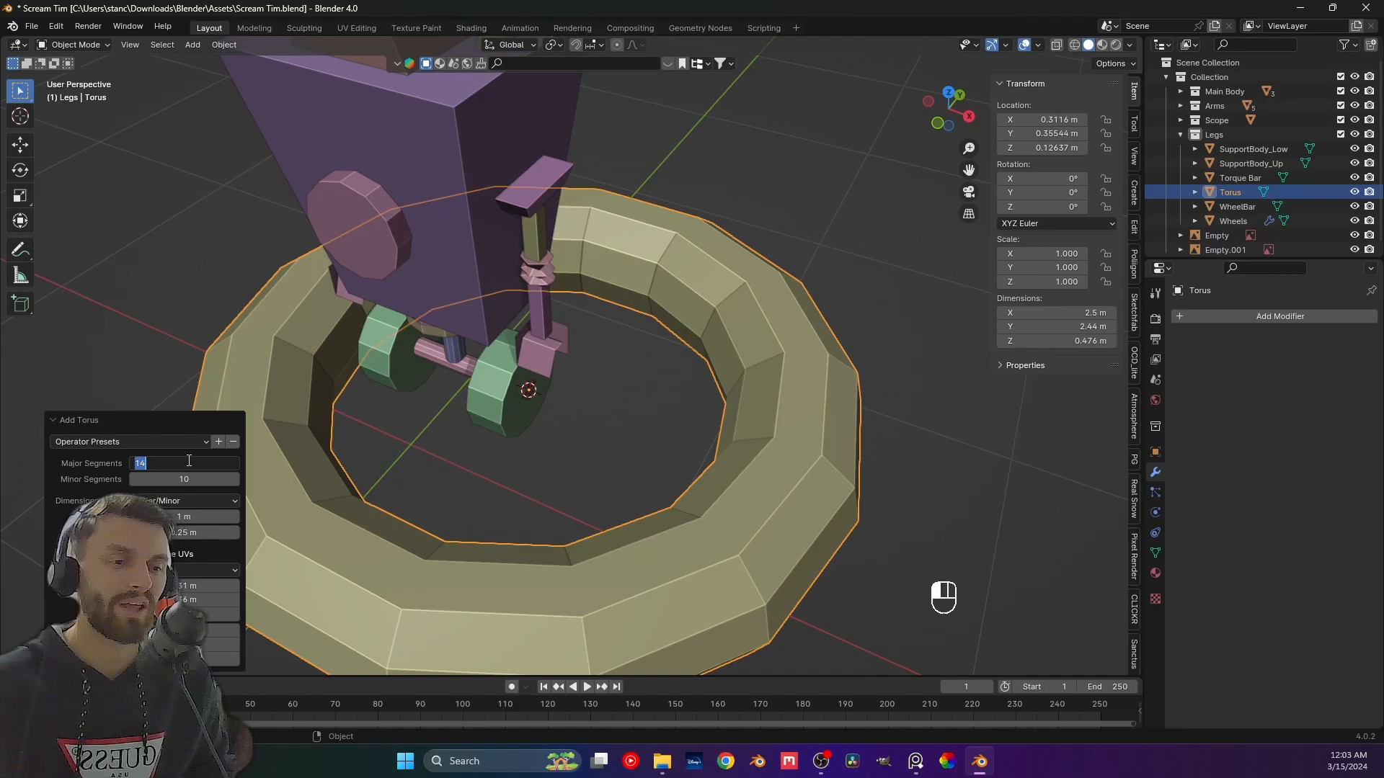
text(16)
key(Return)
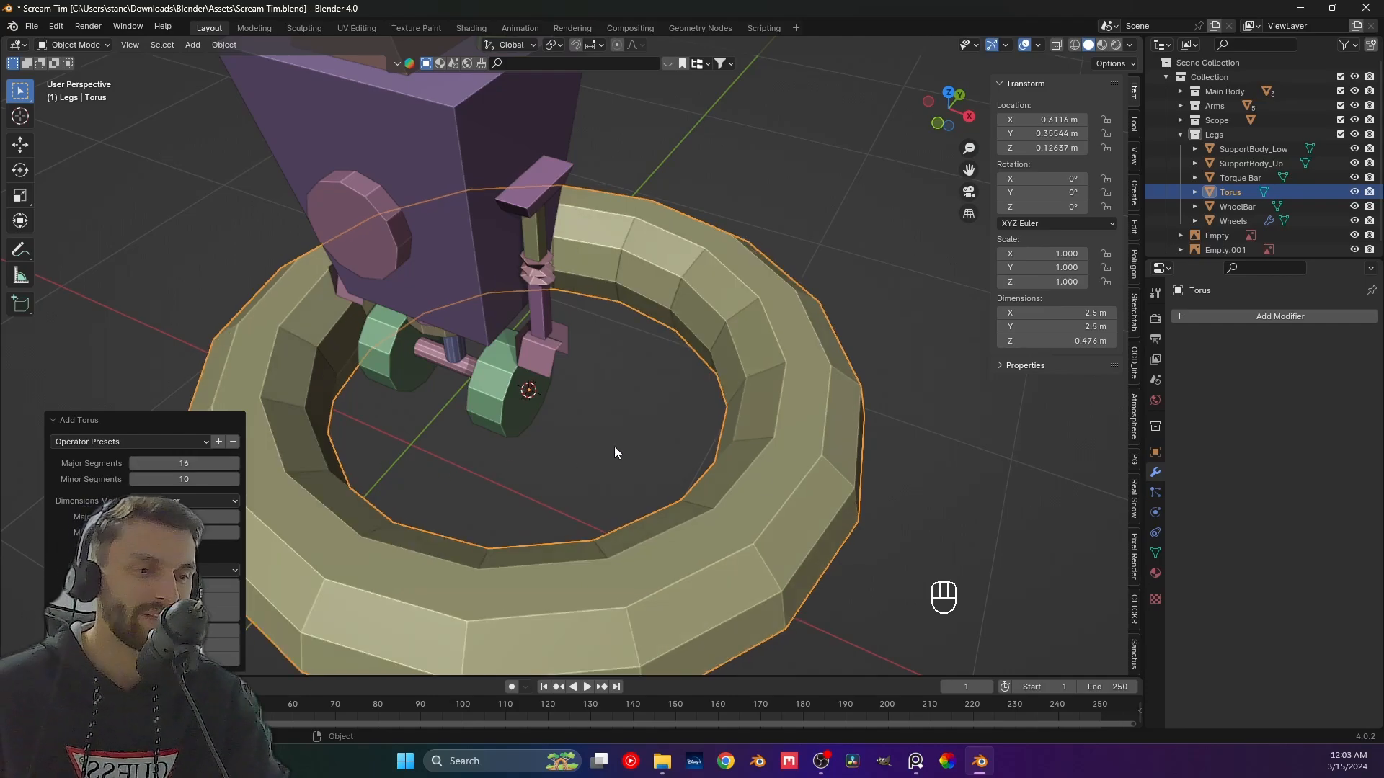
Try to bring back the torus creation settings by undoing the mode changes.
key(Tab)
key(Tab)
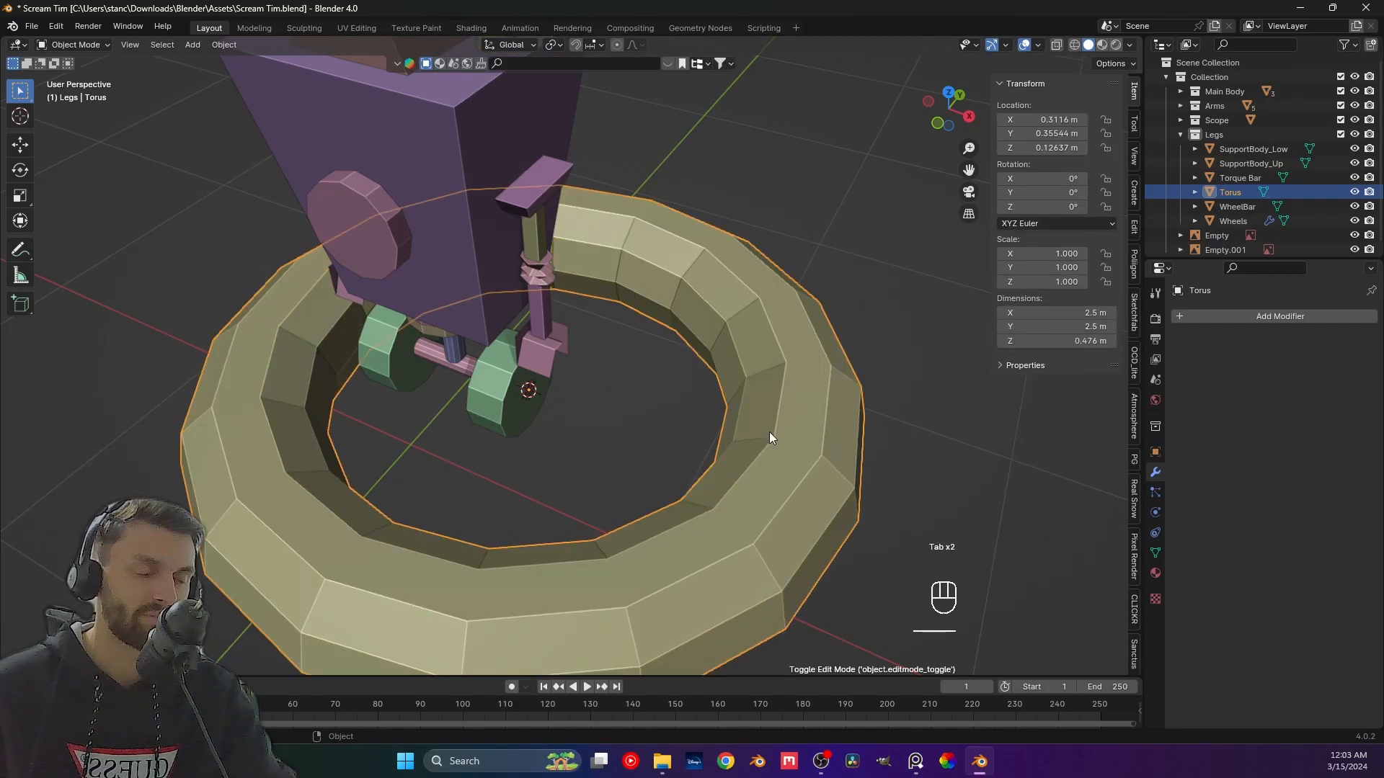
middle_drag(708, 469, 704, 434)
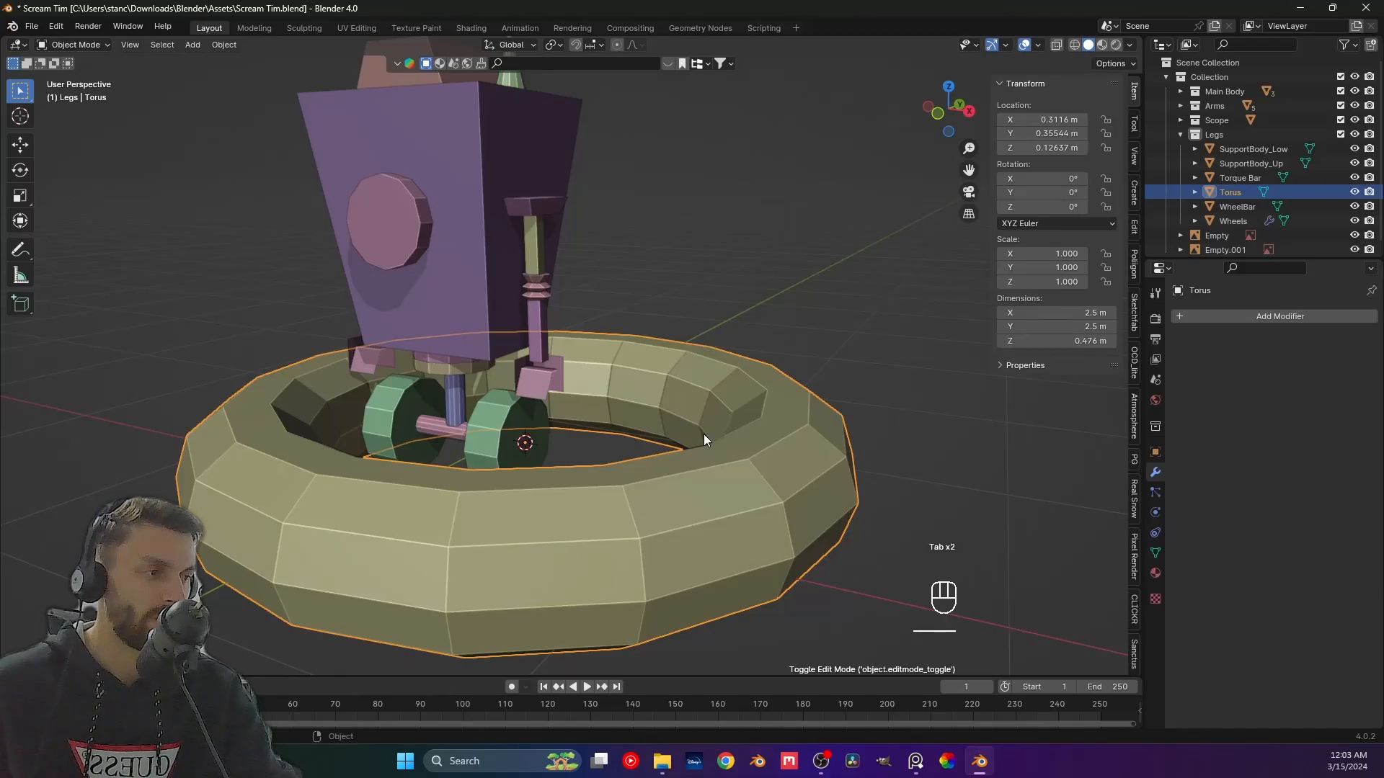
key(ctrl+z)
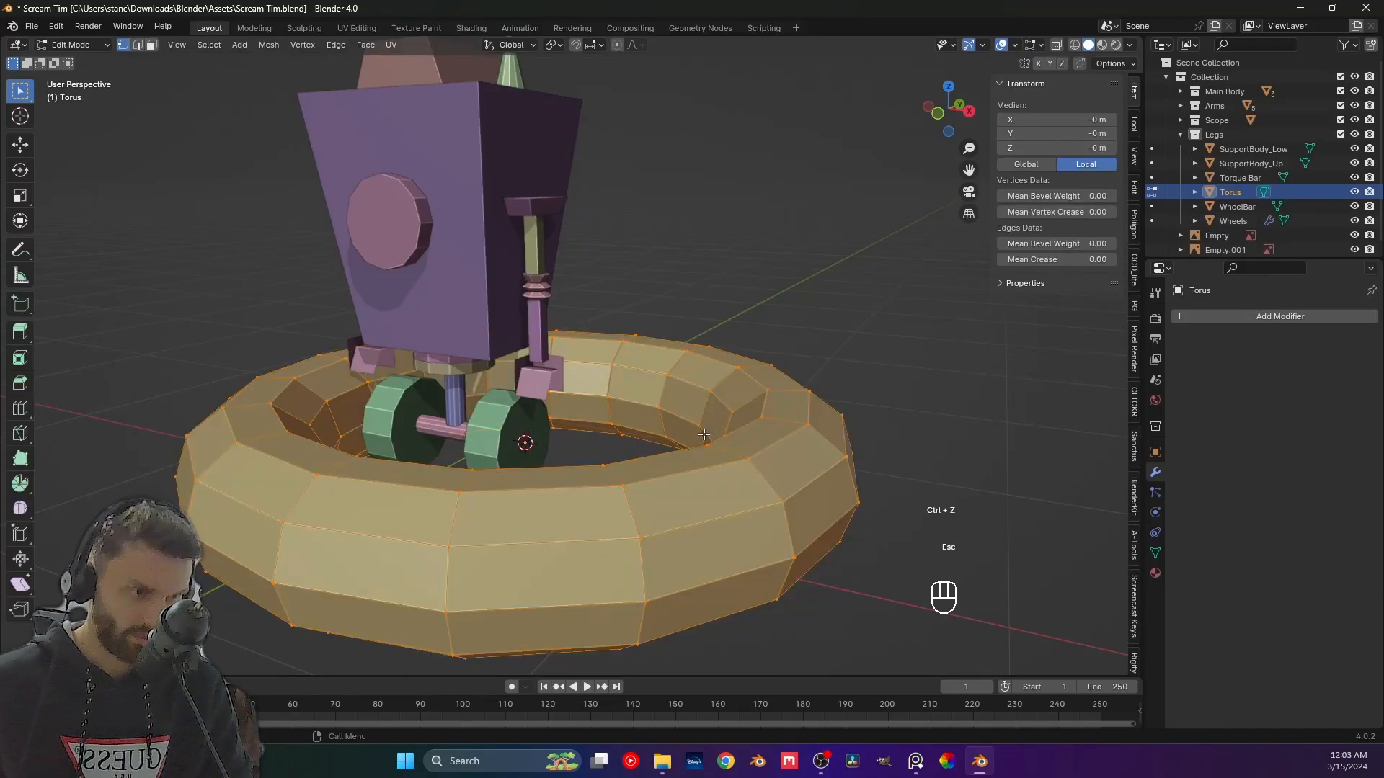
key(Tab)
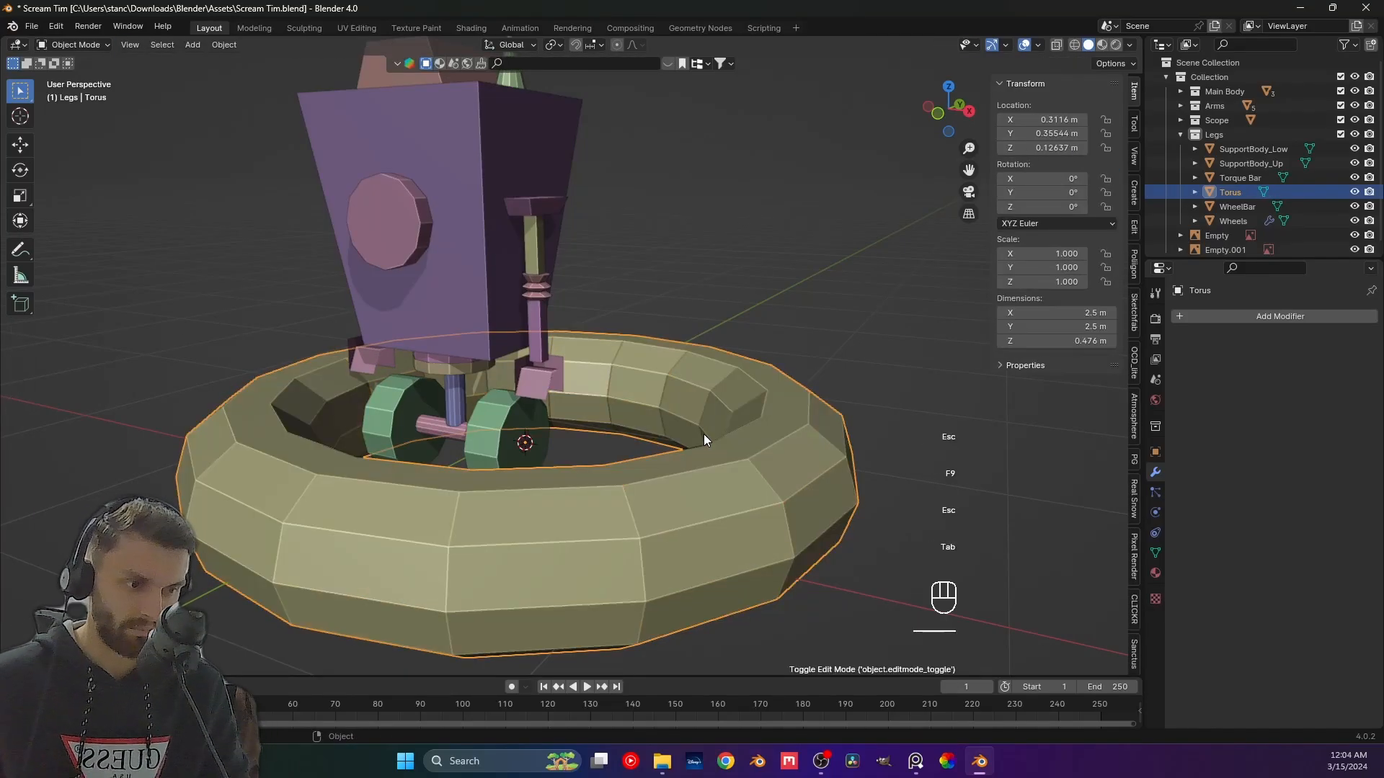
key(F9)
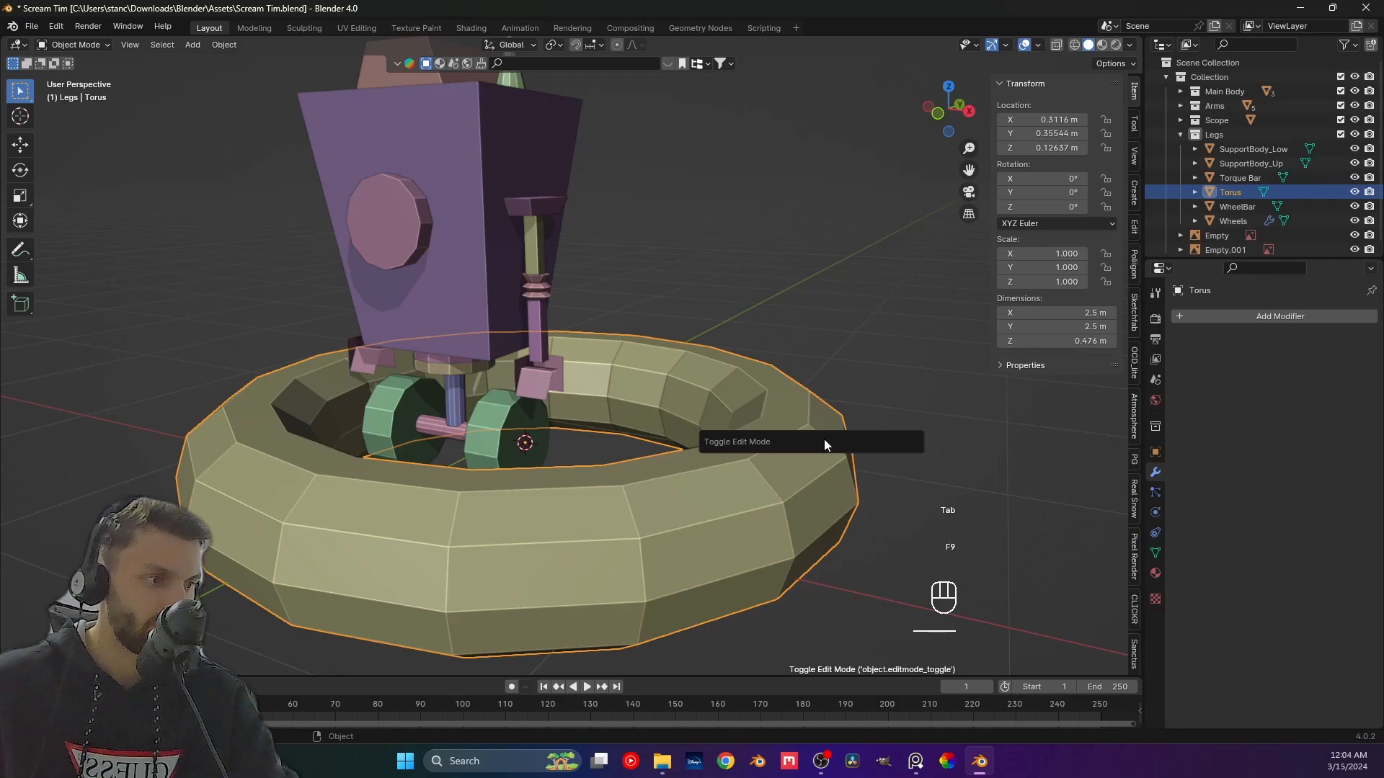
click(695, 290)
key(ctrl+z)
key(ctrl+z)
key(ctrl+z)
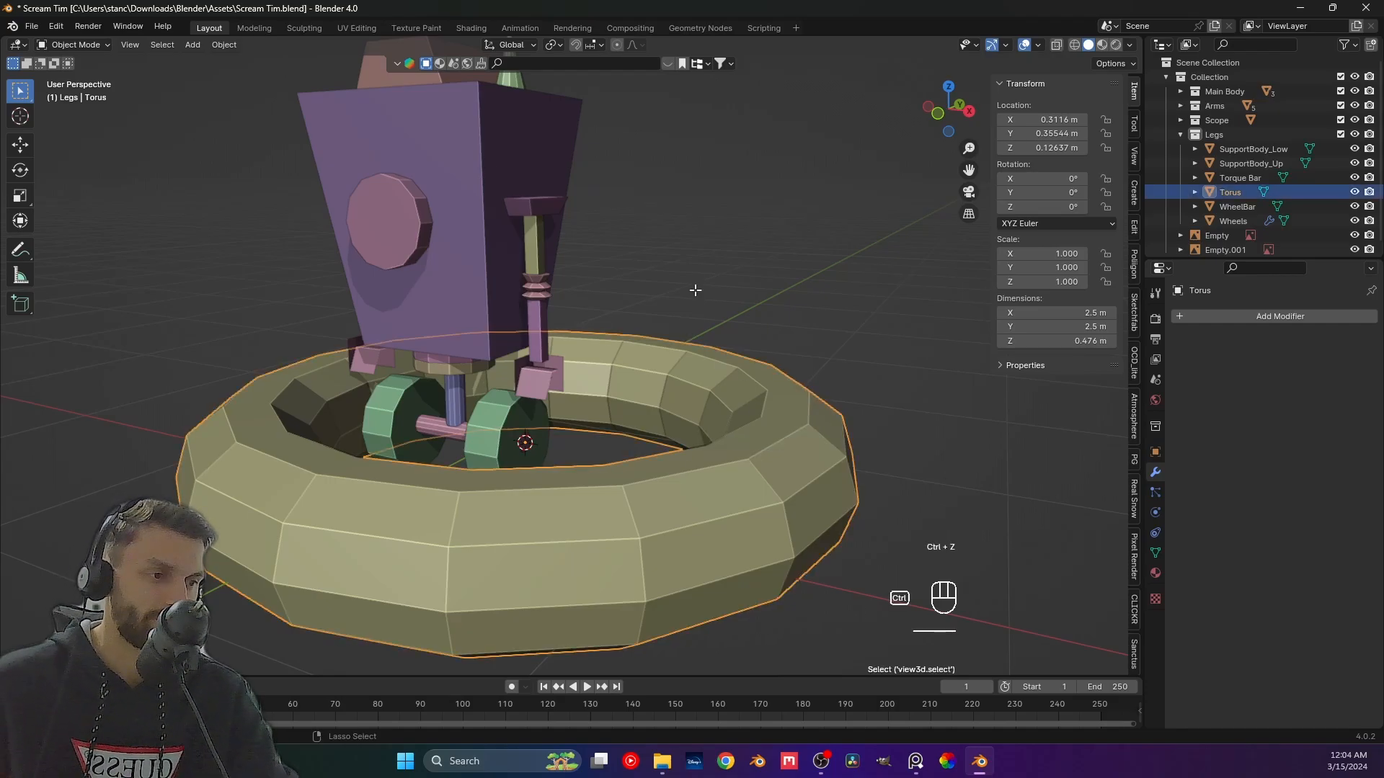
Delete the oversized torus and add a fresh torus mesh from the front view.
key(x)
click(724, 443)
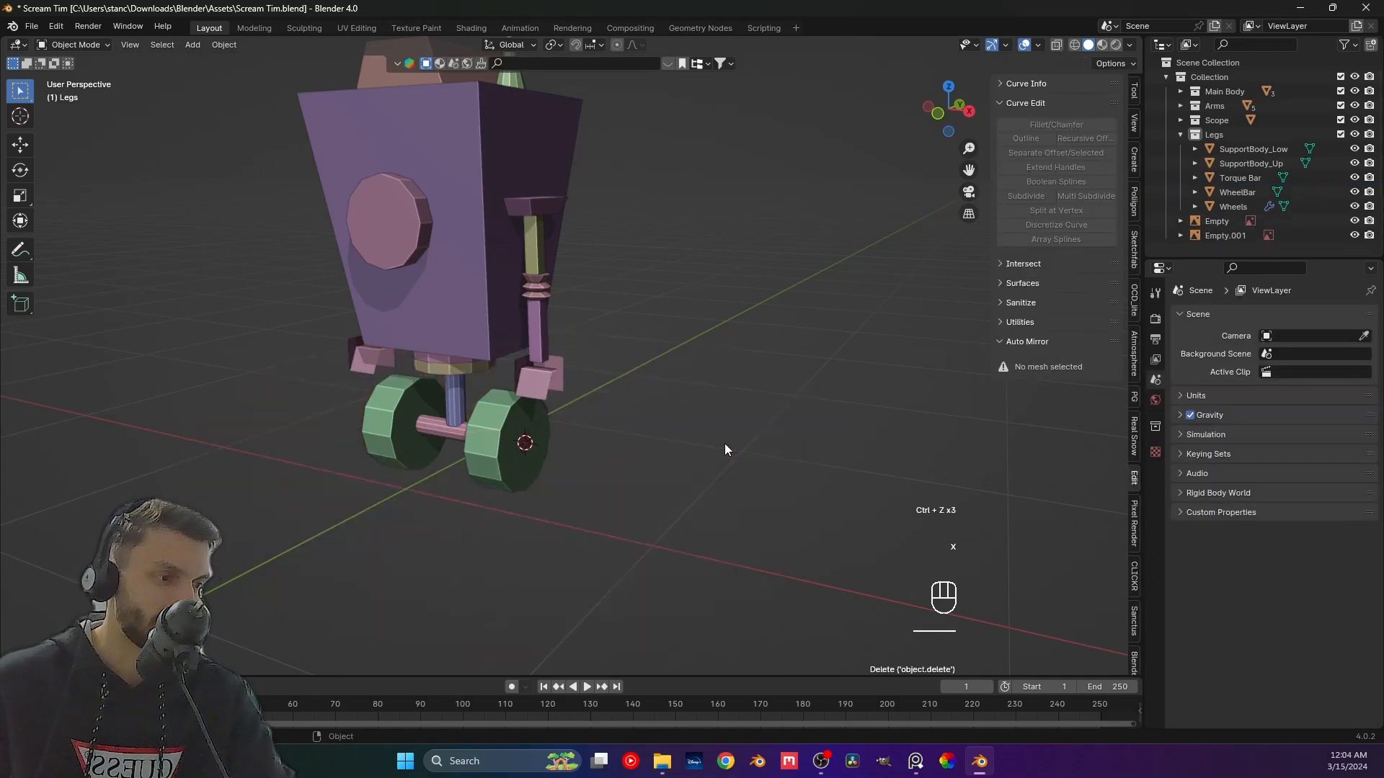
middle_drag(725, 443, 586, 400)
key(KP_1)
key(shift+a)
key(Escape)
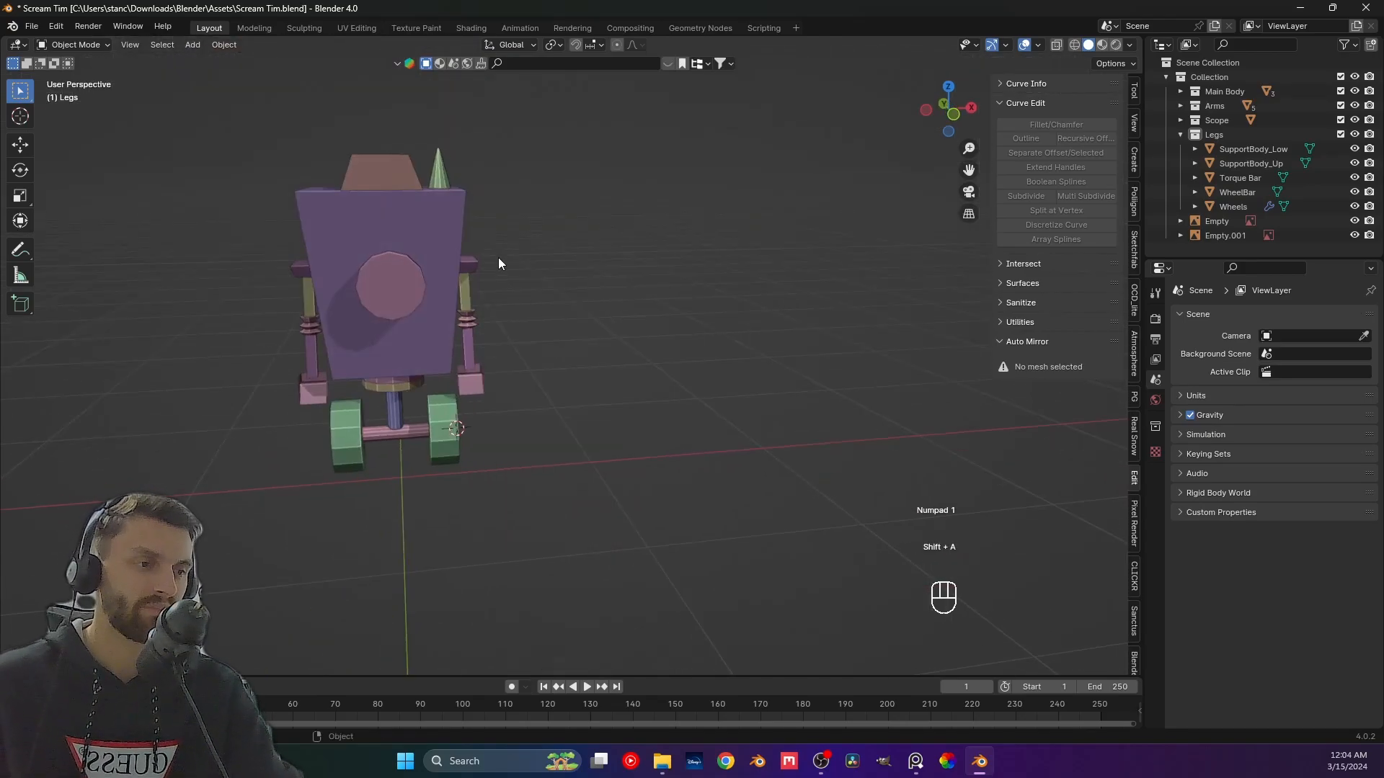
key(KP_2)
key(KP_1)
key(KP_1)
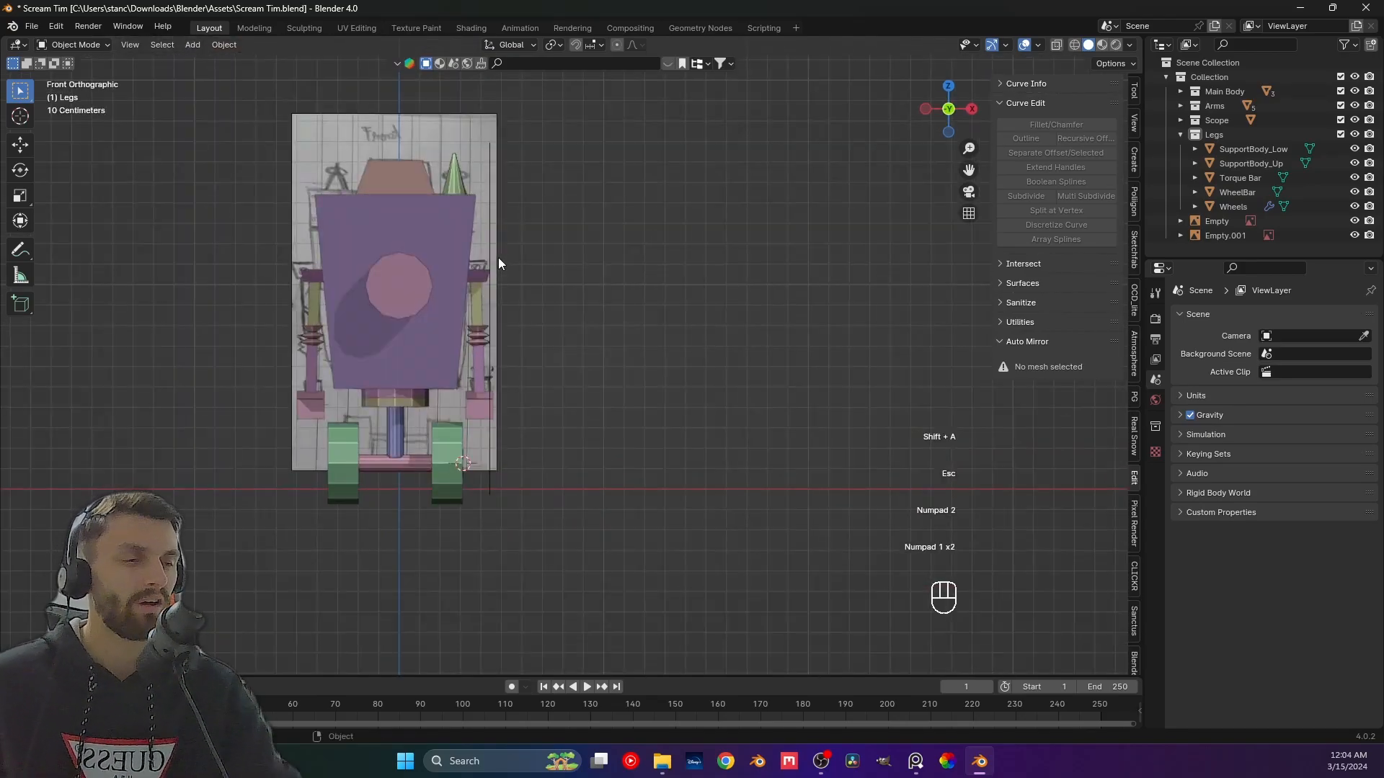
key(shift+a)
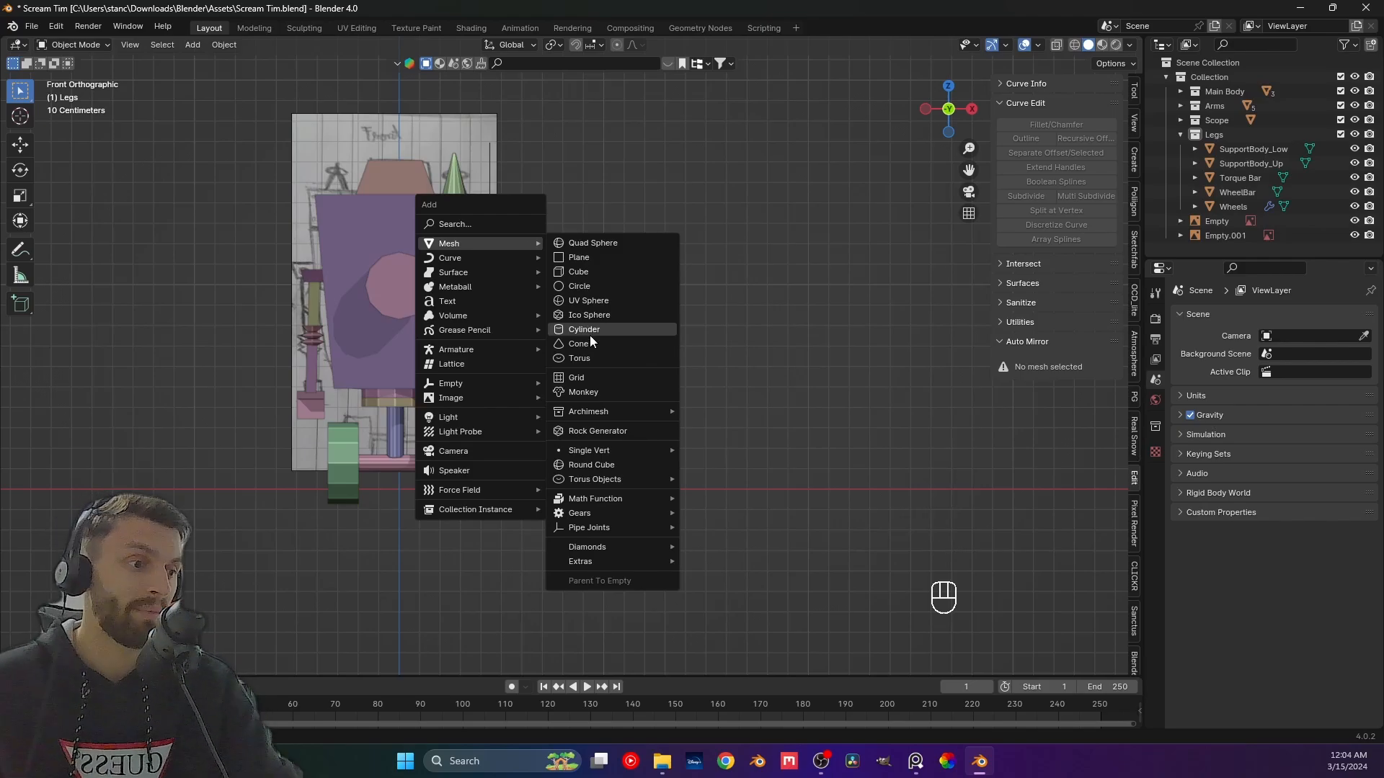
click(588, 358)
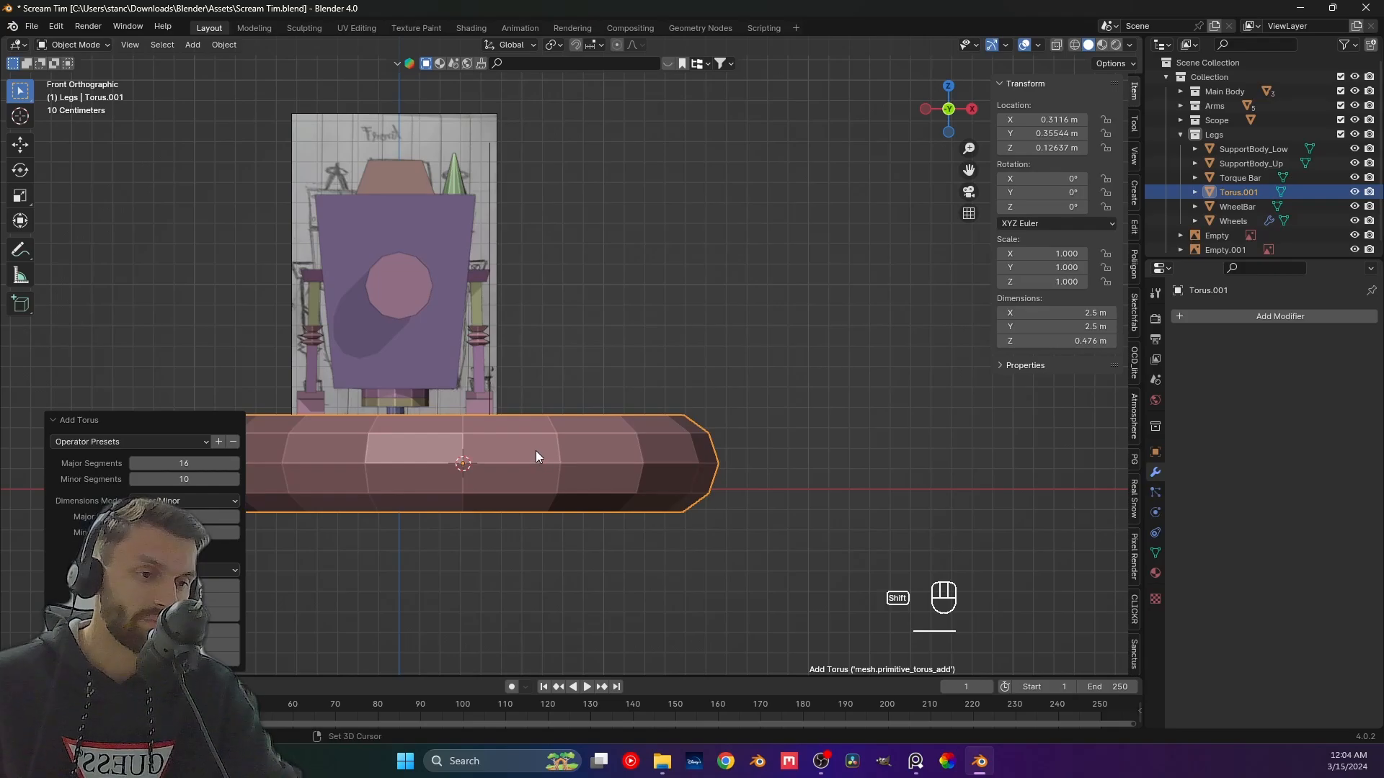
Reduce the torus's major and minor radii to form a thin ring about 0.39 m across and 0.038 m high.
shift+middle_drag(535, 452, 621, 425)
scroll(622, 427, up, 3)
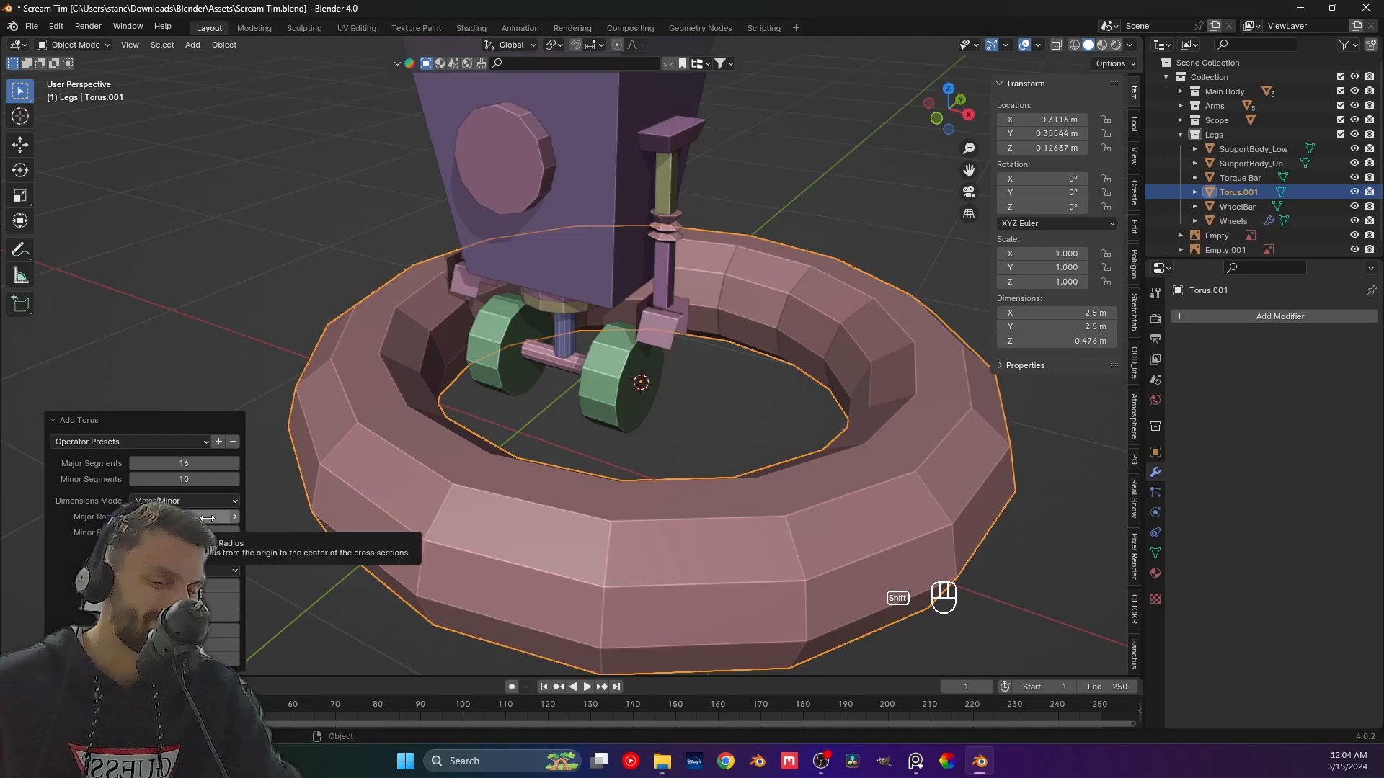
shift+drag(214, 533, 168, 517)
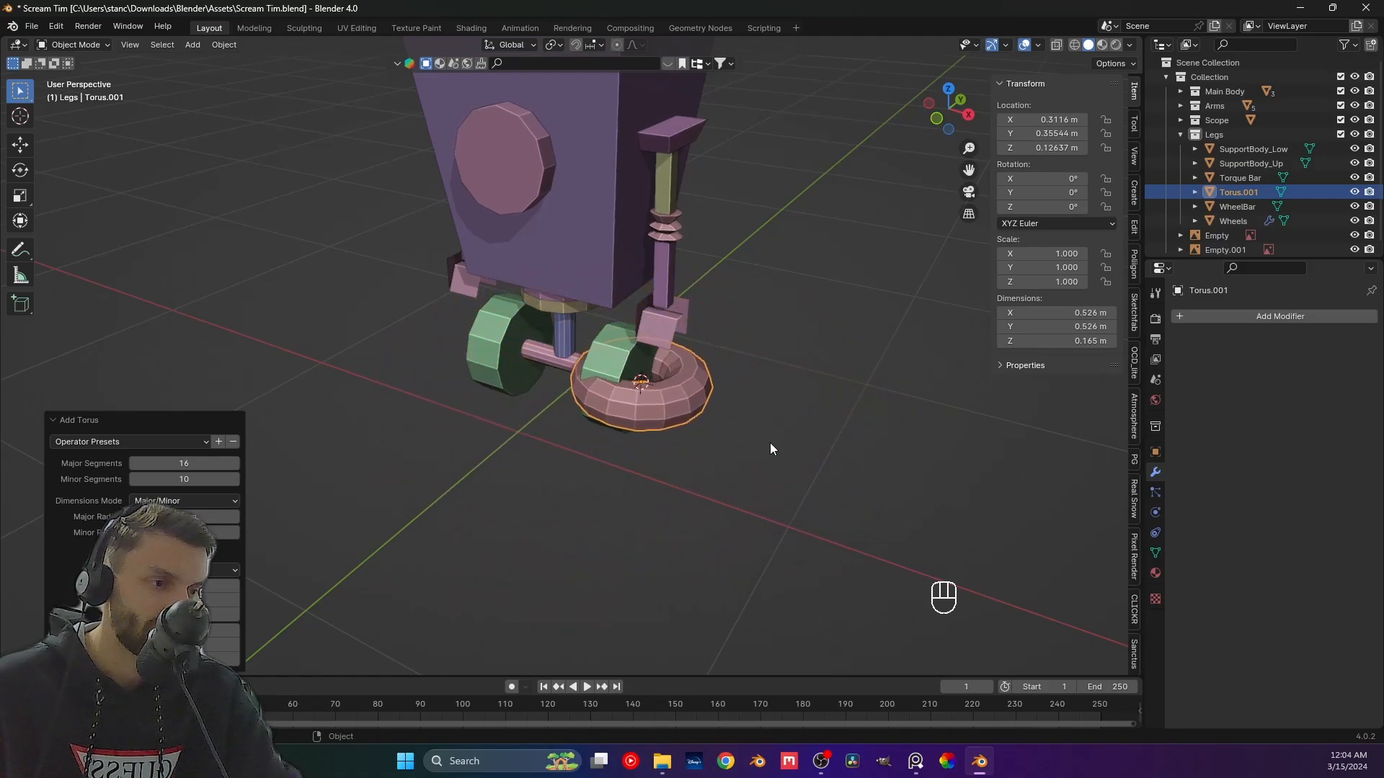
scroll(774, 439, up, 4)
shift+middle_drag(865, 425, 724, 412)
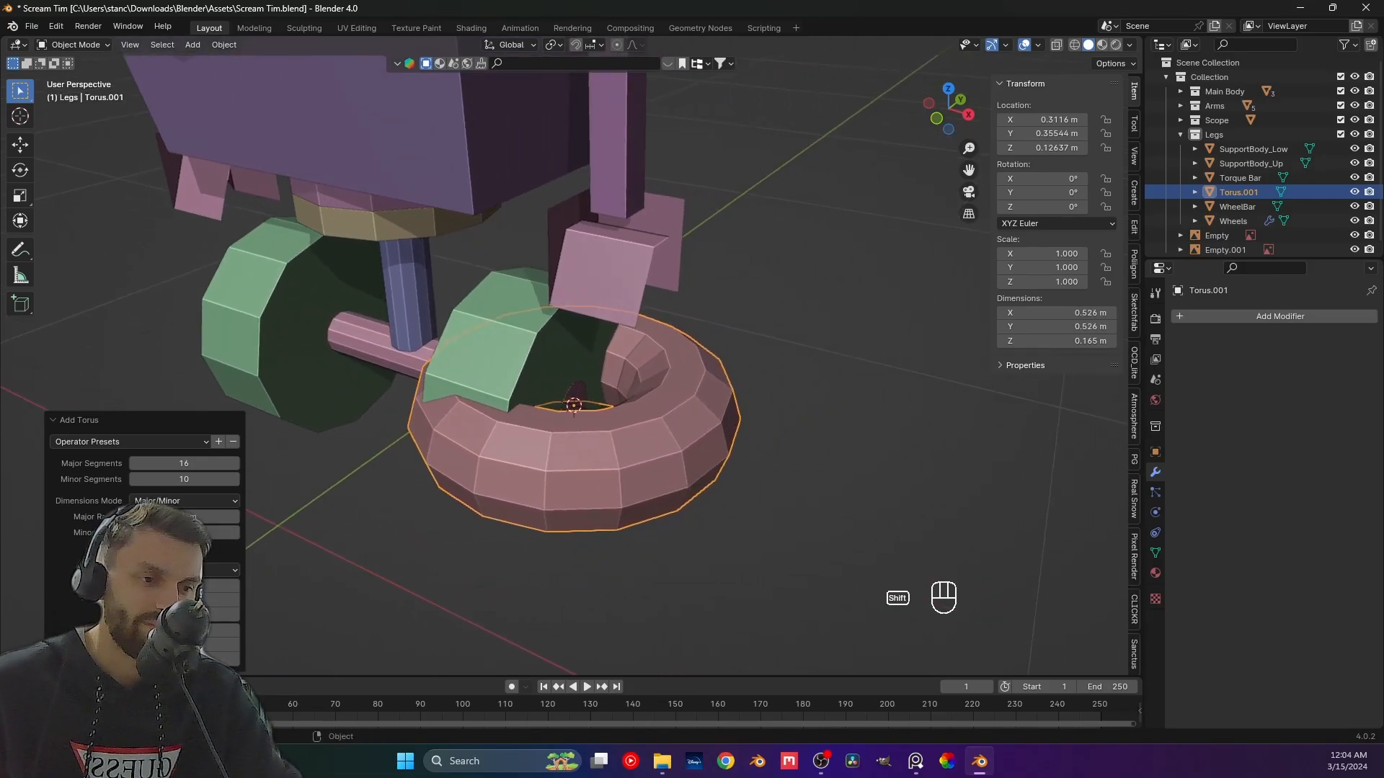
shift+drag(209, 533, 166, 533)
middle_drag(642, 495, 590, 482)
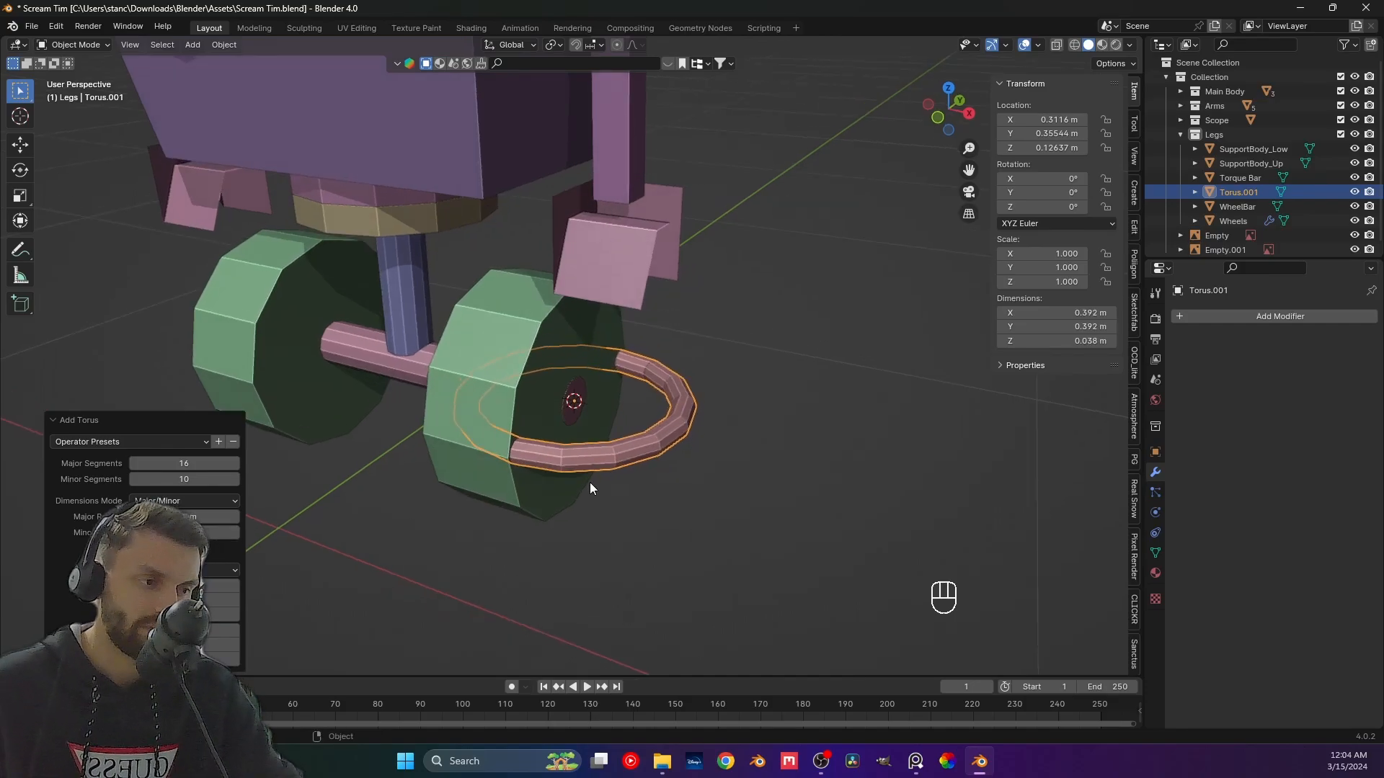
Scale the ring down uniformly to about 0.194, making it roughly 0.076 m across.
key(Tab)
key(Tab)
key(s)
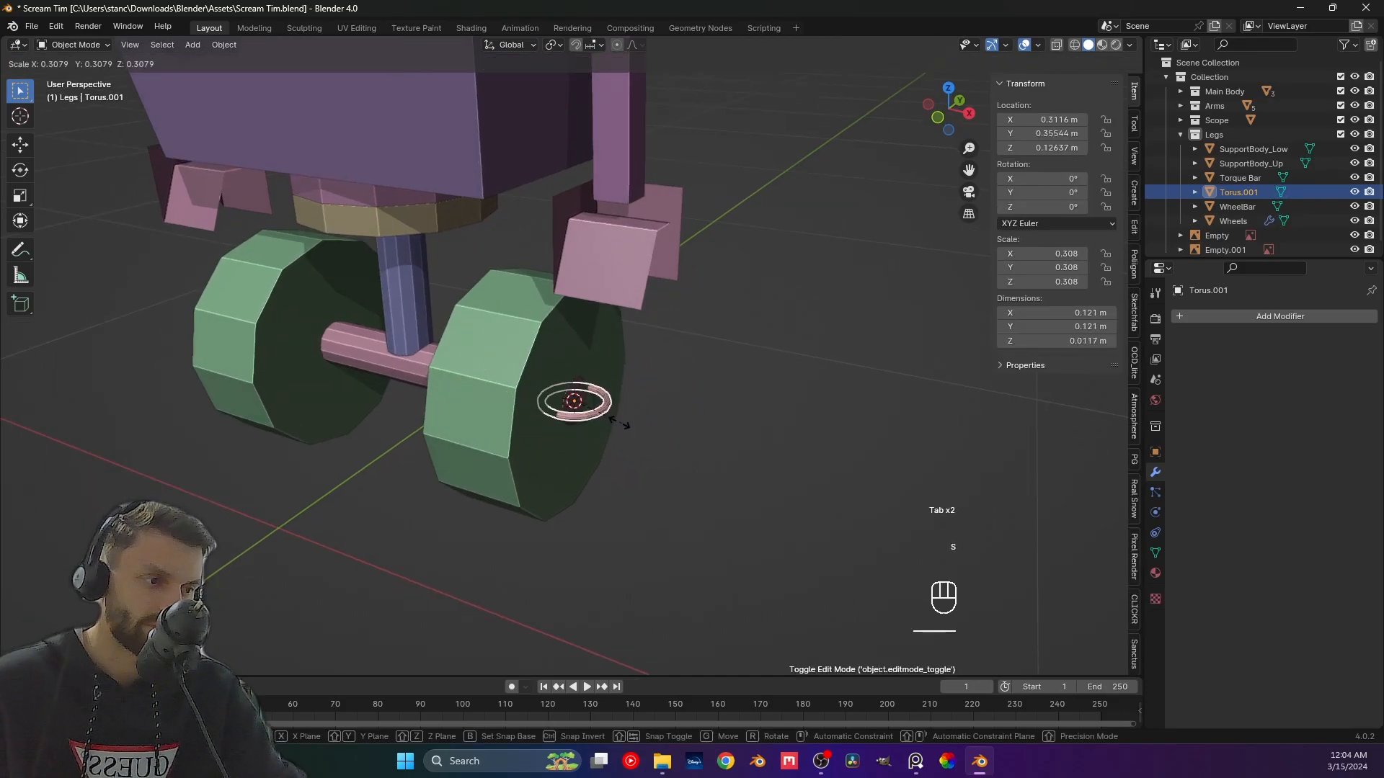
click(602, 417)
Raise the ring along Z to about 1.57 m, level with the antenna cone's upper part.
key(g)
key(z)
click(665, 84)
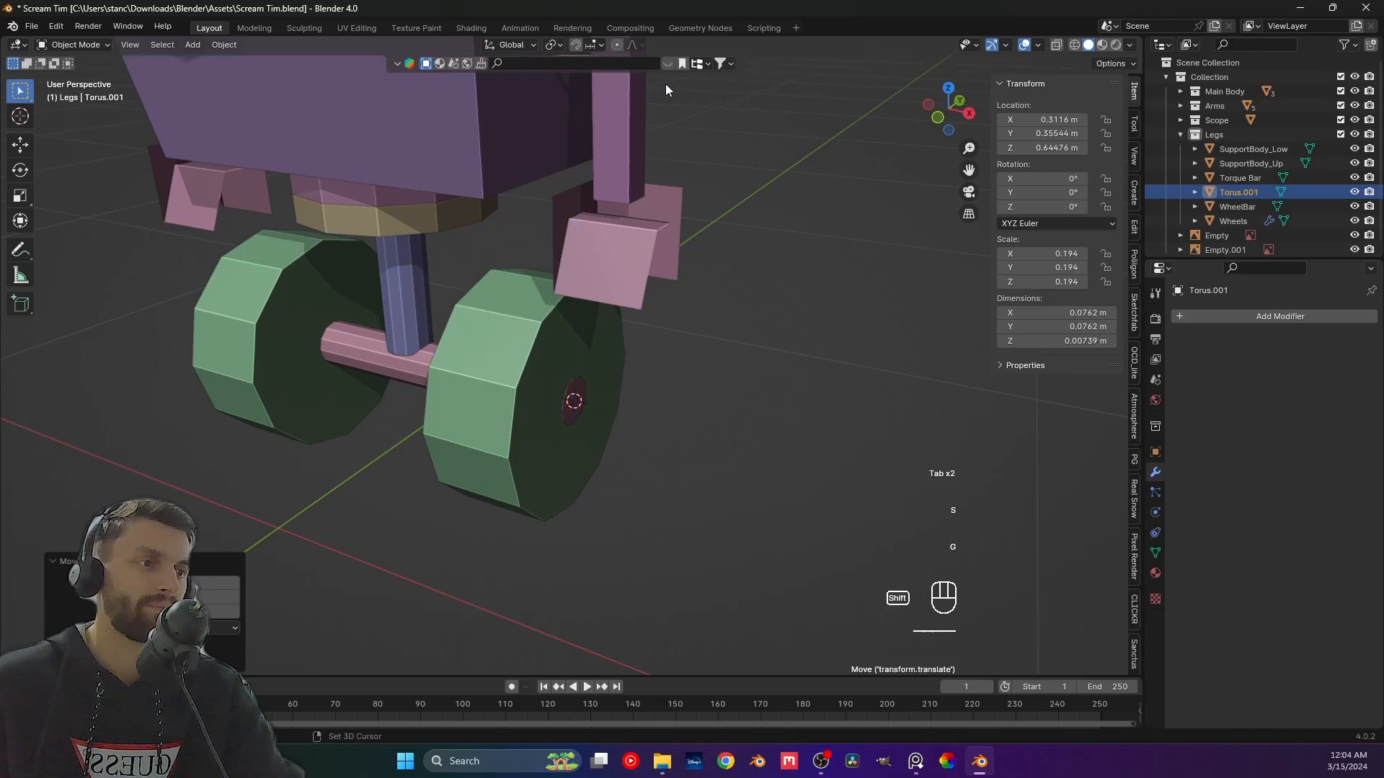
shift+middle_drag(664, 84, 577, 454)
key(g)
key(z)
click(567, 241)
scroll(577, 263, down, 4)
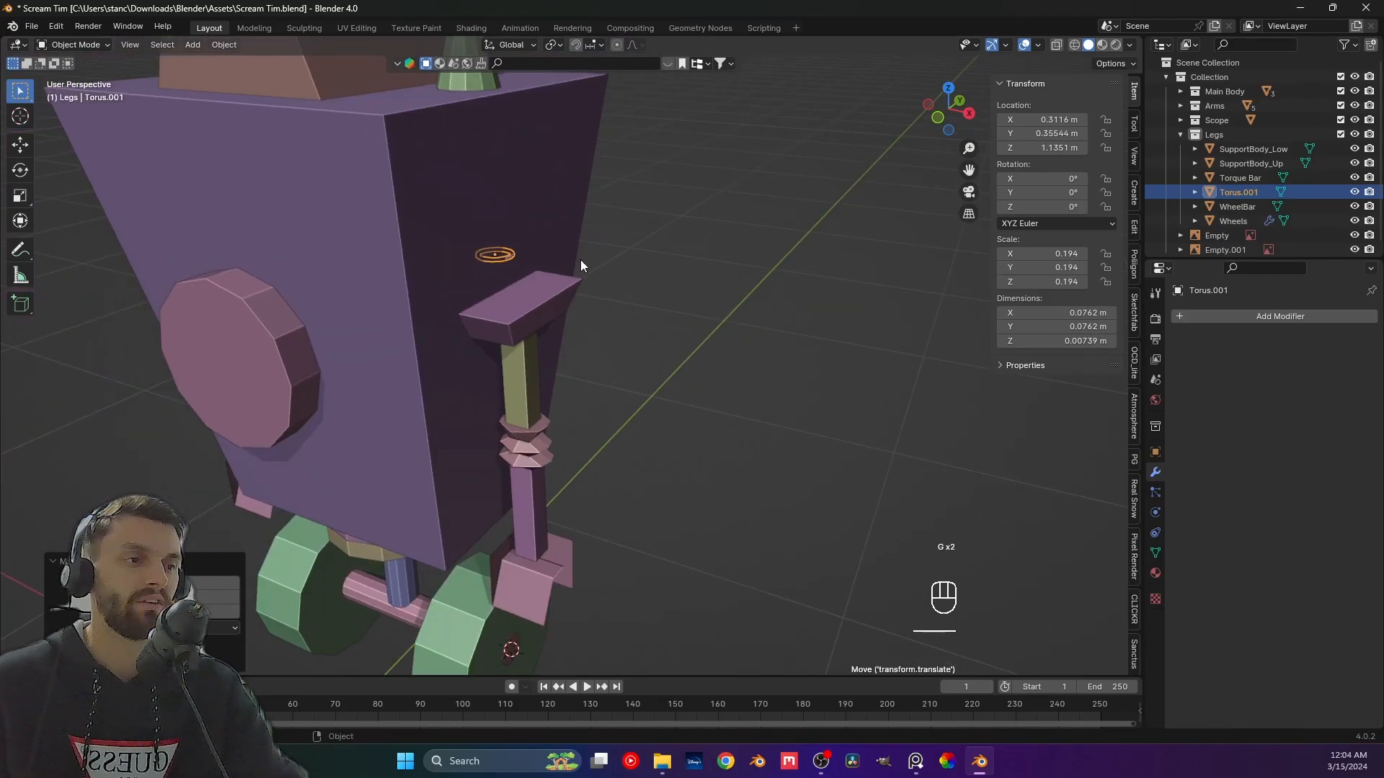
shift+middle_drag(581, 260, 556, 414)
key(g)
key(z)
click(543, 197)
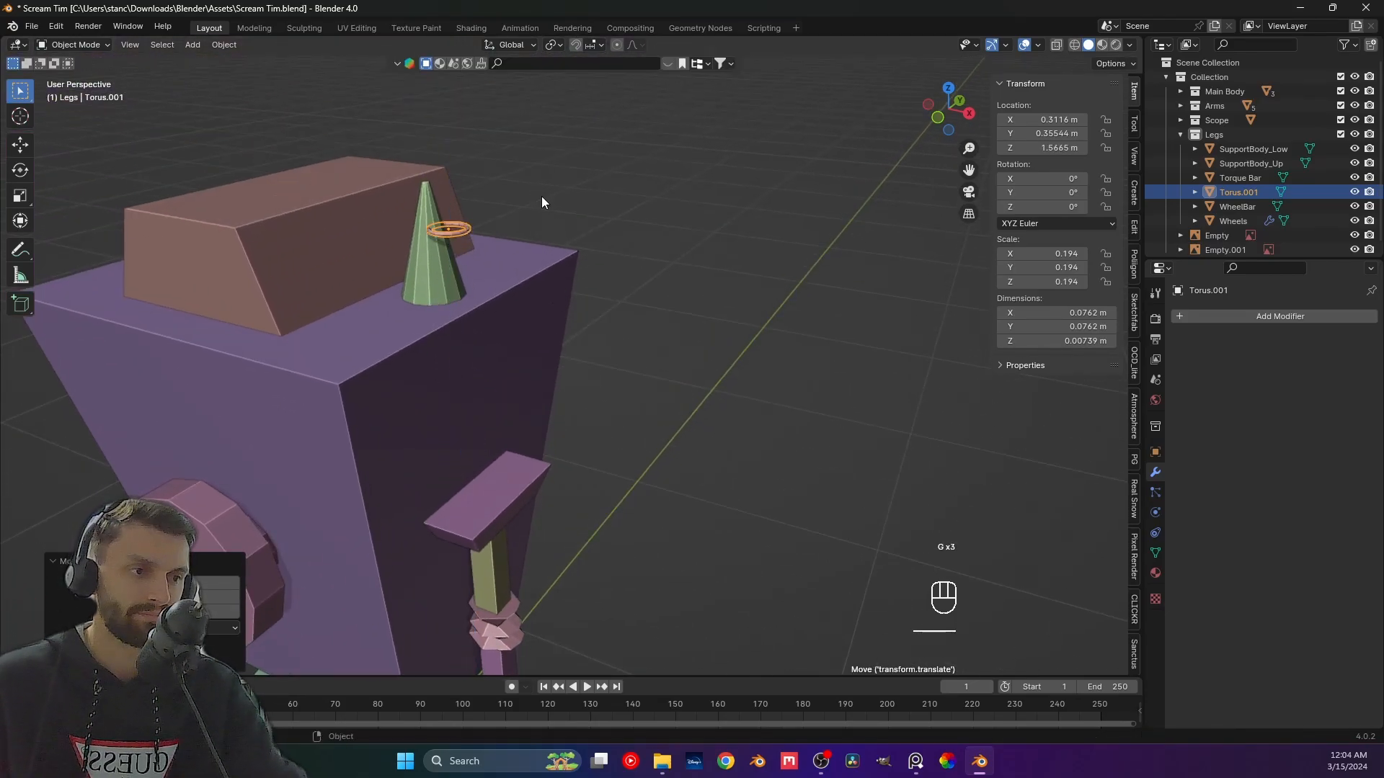
Move the ring along X to about 0.268 m onto the antenna's axis and scale it up to about 0.128 m across.
shift+middle_drag(542, 197, 492, 353)
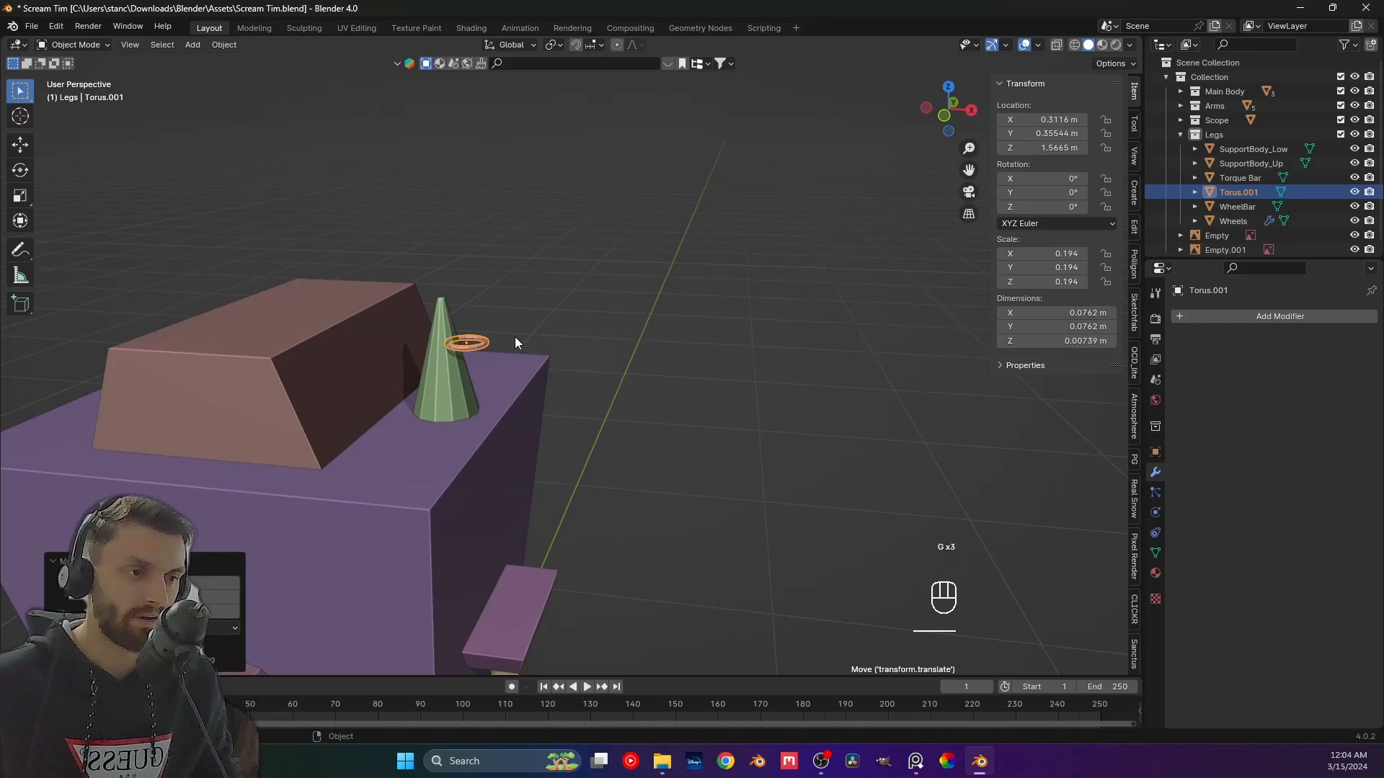
key(KP_1)
key(g)
key(x)
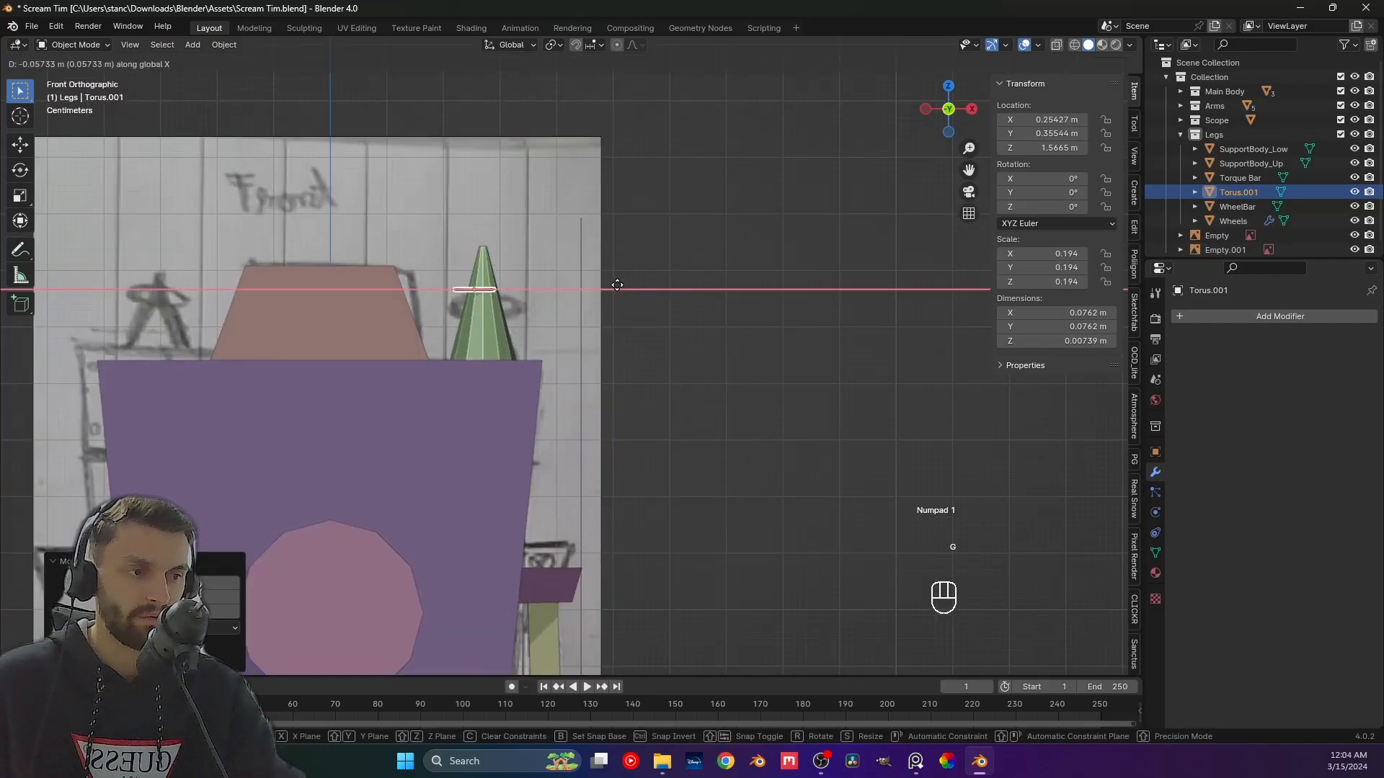
key(s)
click(716, 326)
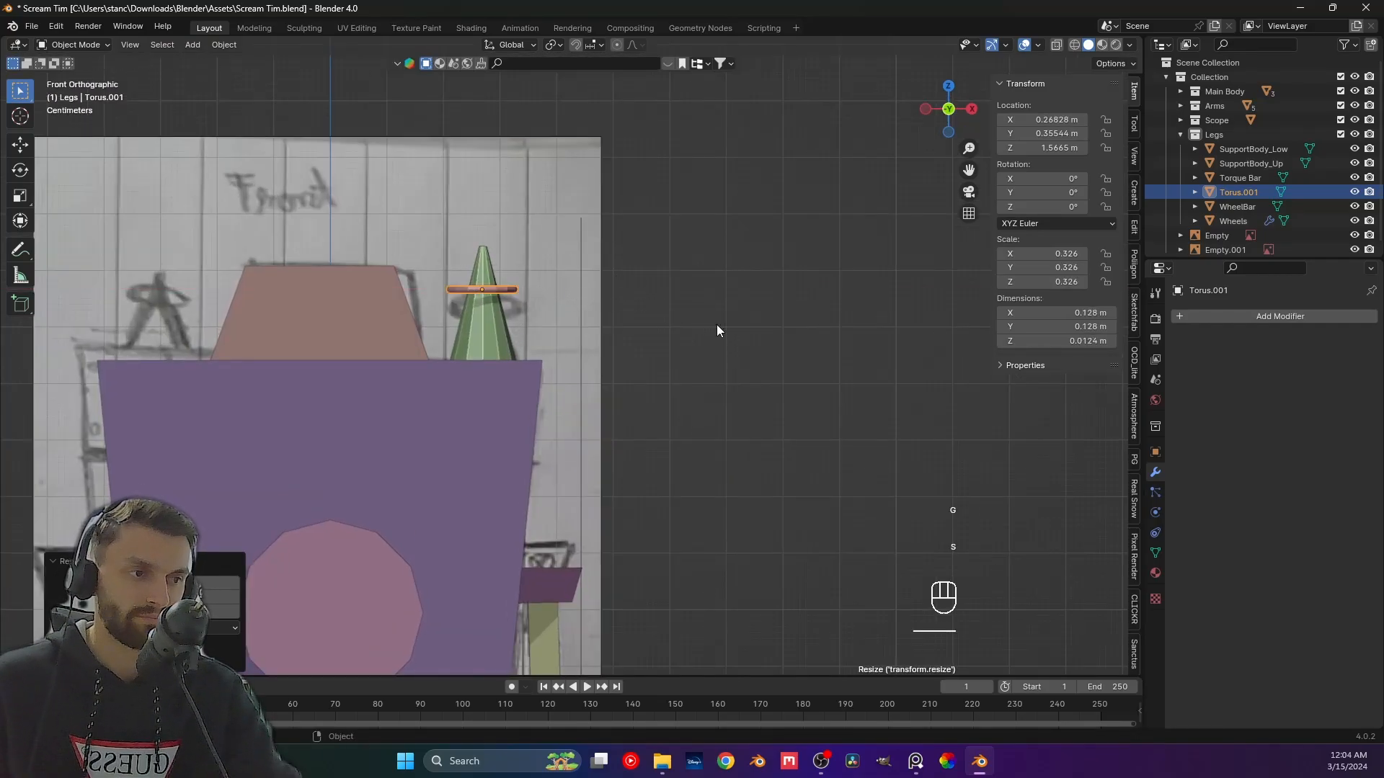
Lower the ring along Z to about 1.546 m around the middle of the antenna cone.
scroll(573, 379, up, 4)
middle_drag(574, 382, 509, 432)
shift+middle_drag(393, 469, 605, 299)
middle_drag(478, 378, 548, 309)
key(g)
key(z)
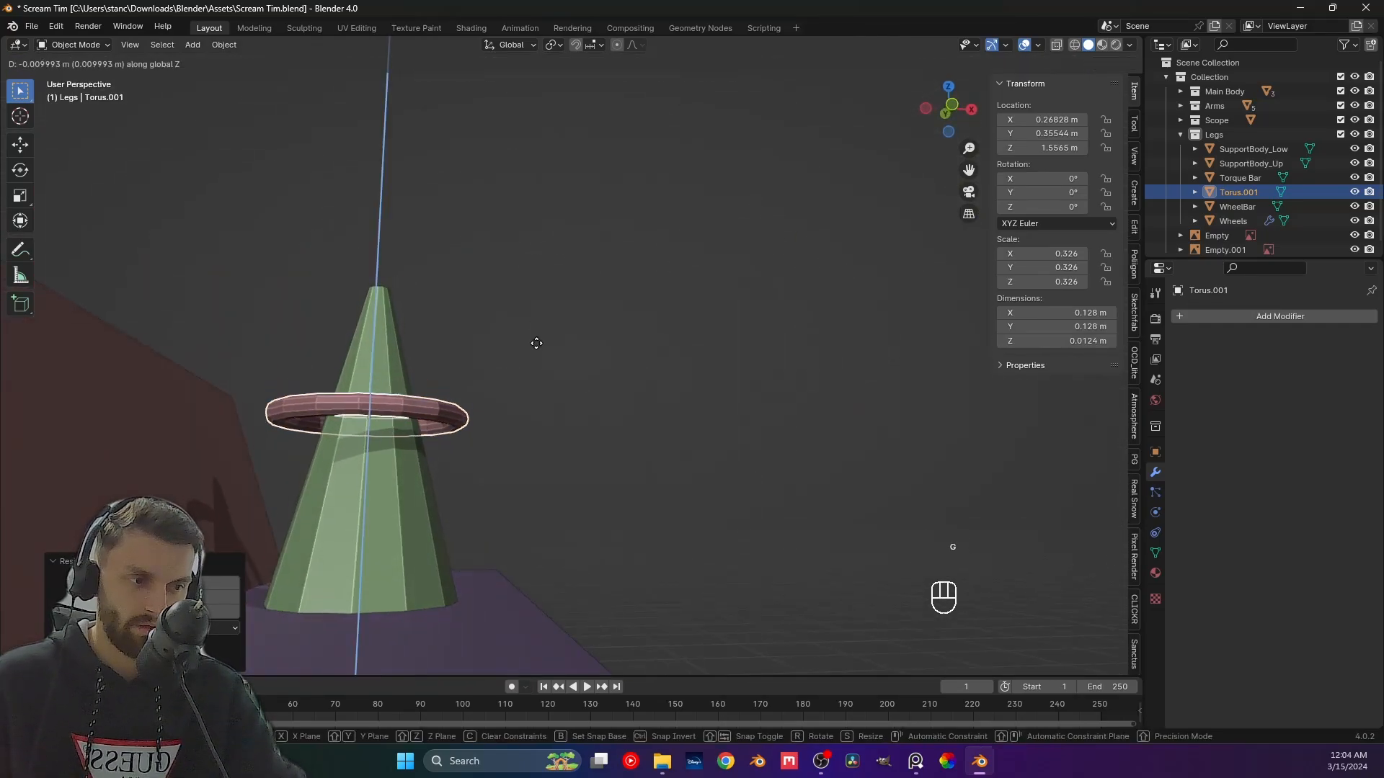
click(544, 353)
Scale the ring up to about 0.193 m across and lower it along Z to about 1.518 m on the antenna cone.
key(KP_1)
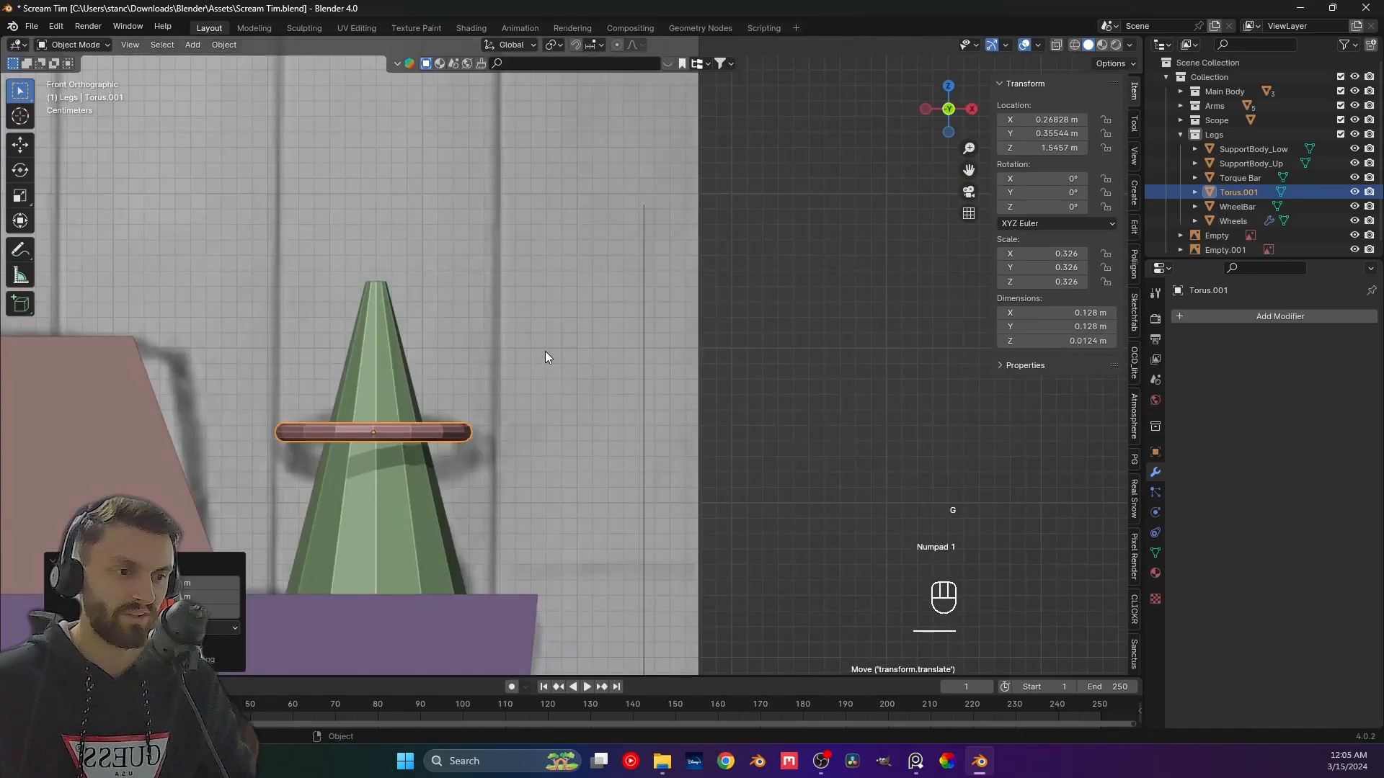
scroll(547, 364, down, 3)
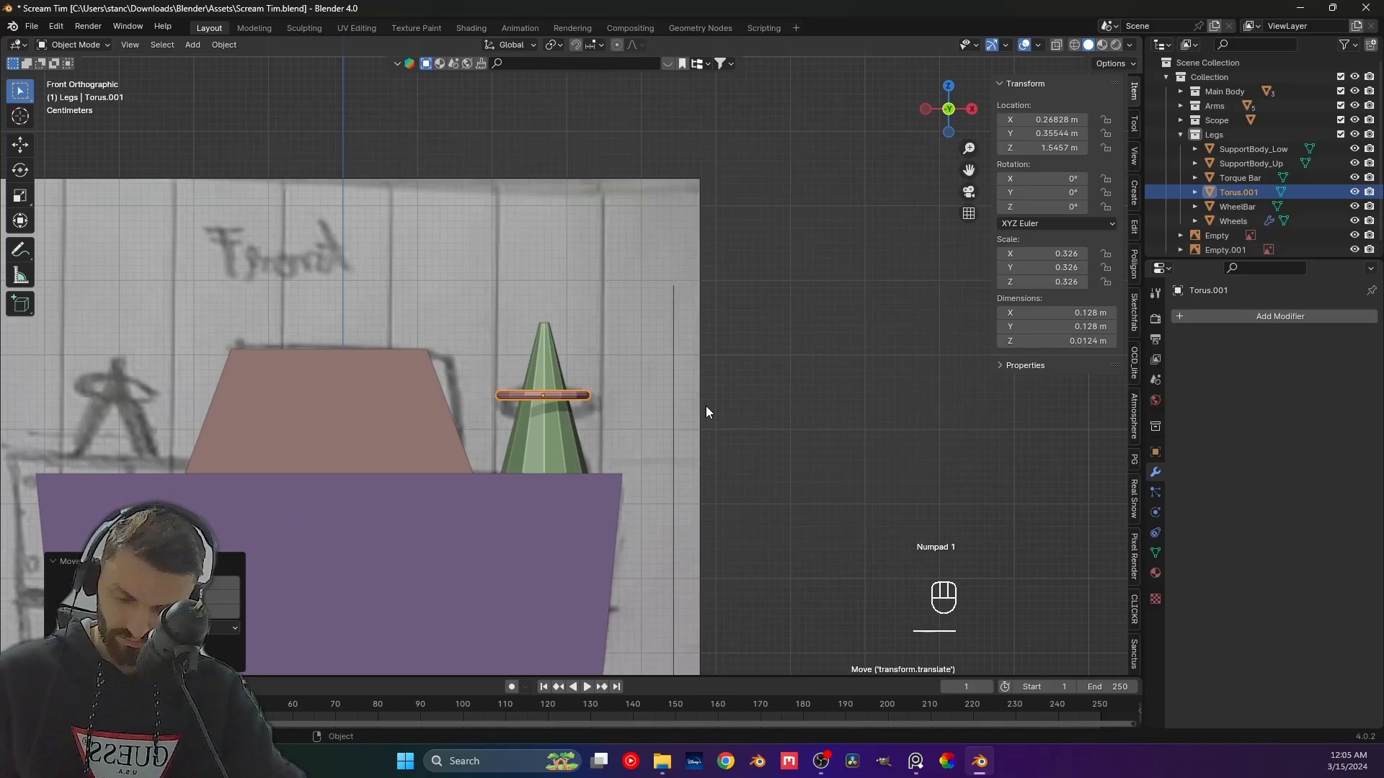
key(s)
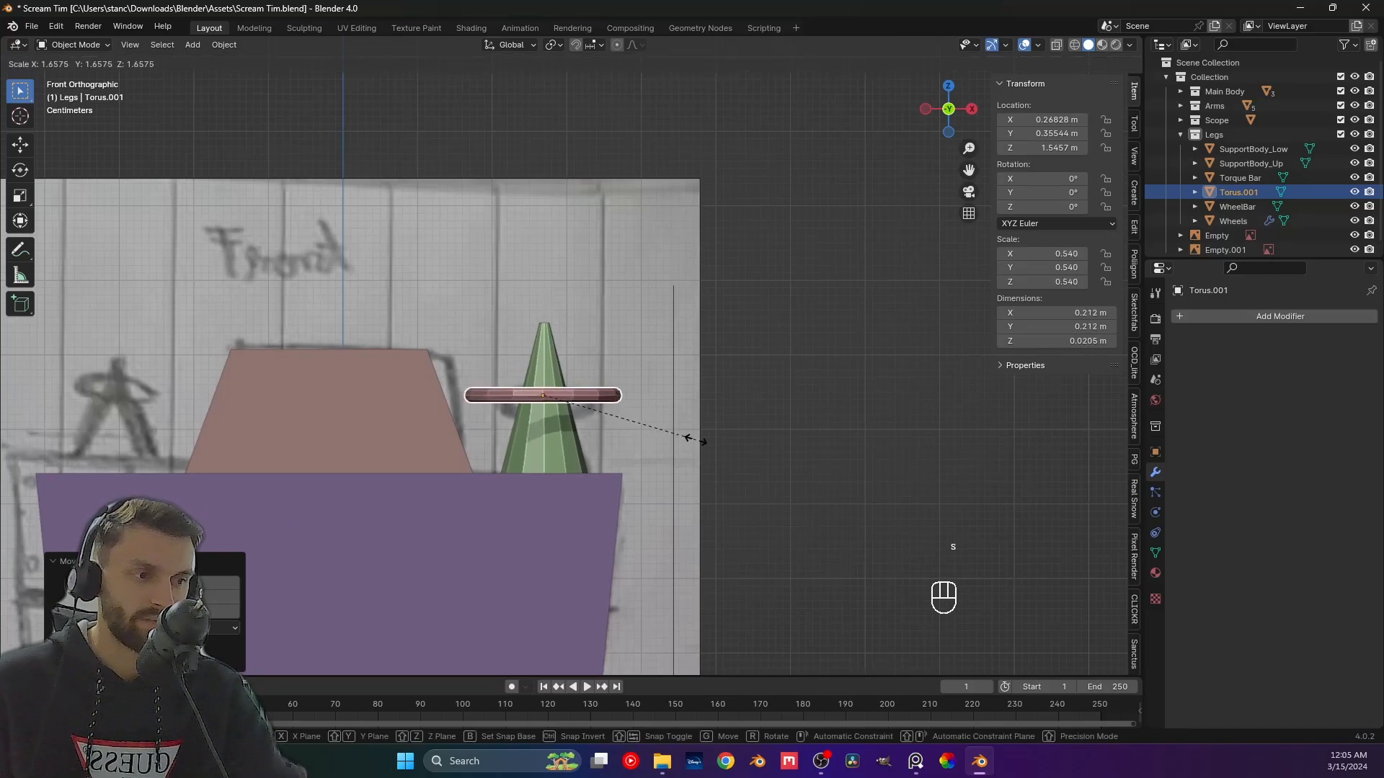
click(681, 435)
key(g)
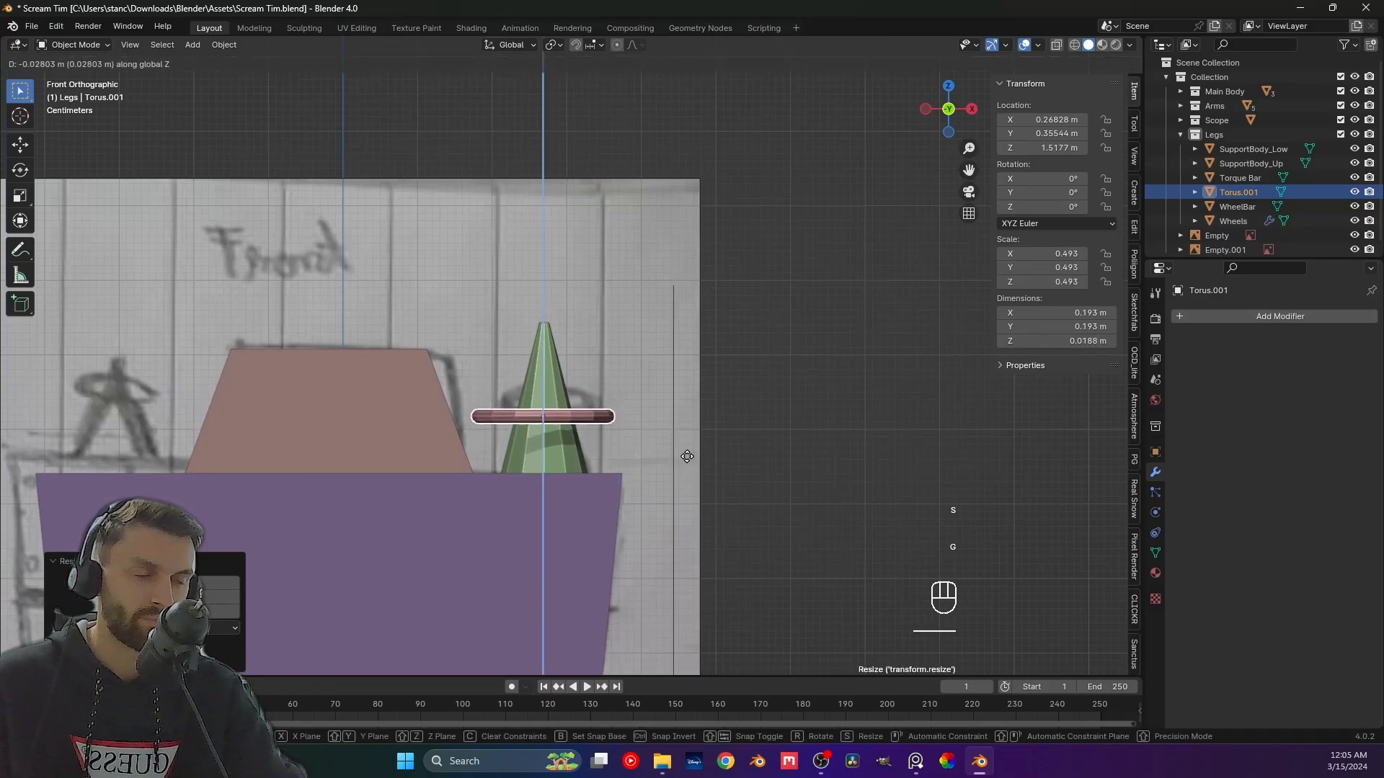
click(687, 459)
Duplicate the ring upward along Z to about 1.553 m and scale the copy down to about 0.156 m across.
key(shift+d)
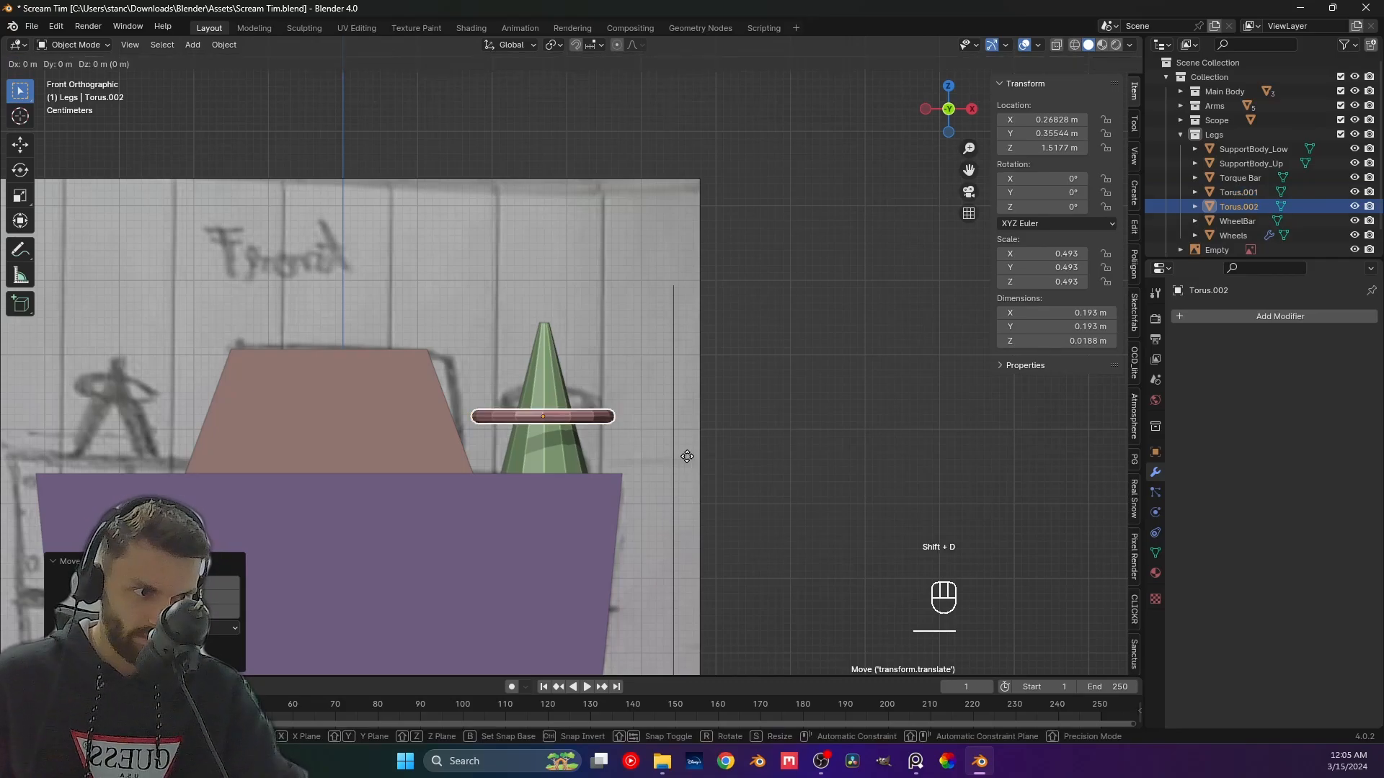
key(z)
click(686, 428)
key(s)
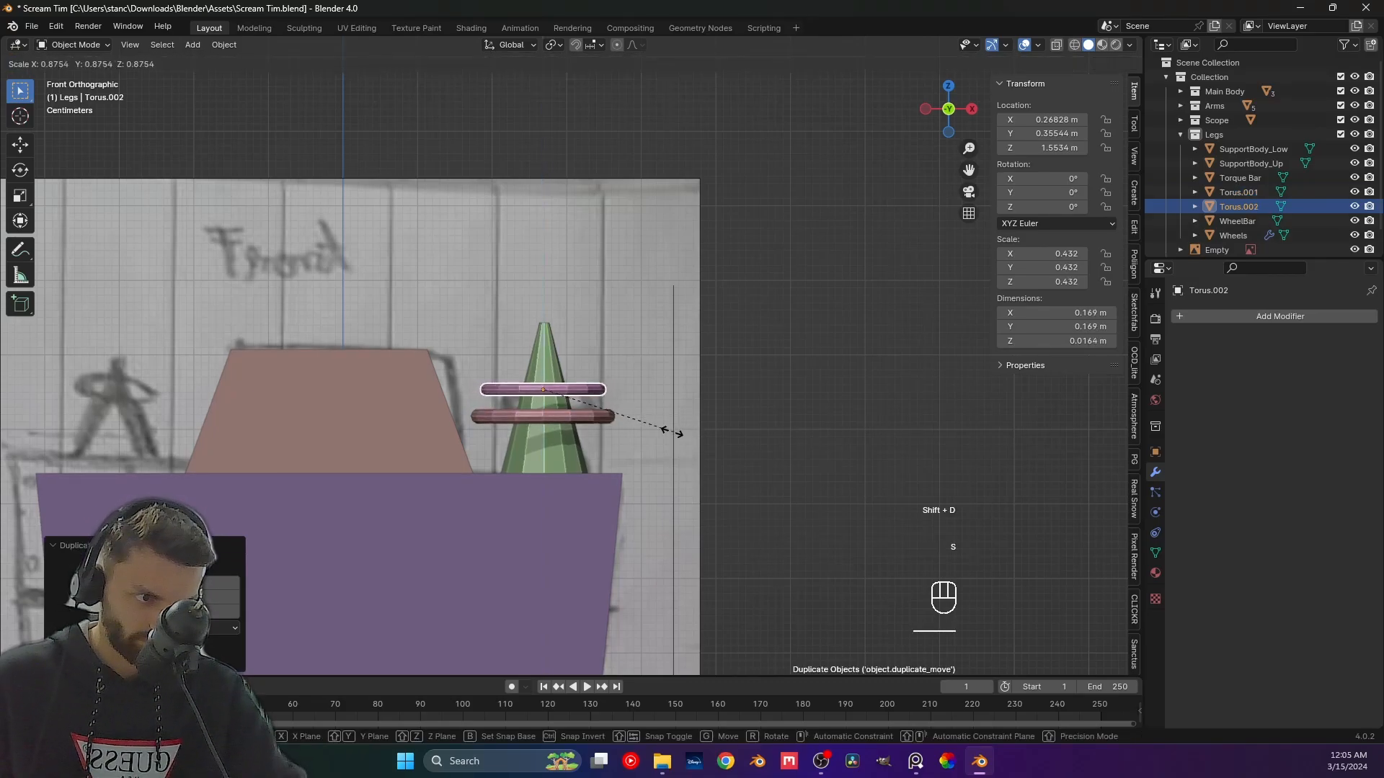
click(663, 438)
Duplicate the upper ring, scale the copy down to about 0.109 m across and place it at about 1.584 m along Z.
key(shift+d)
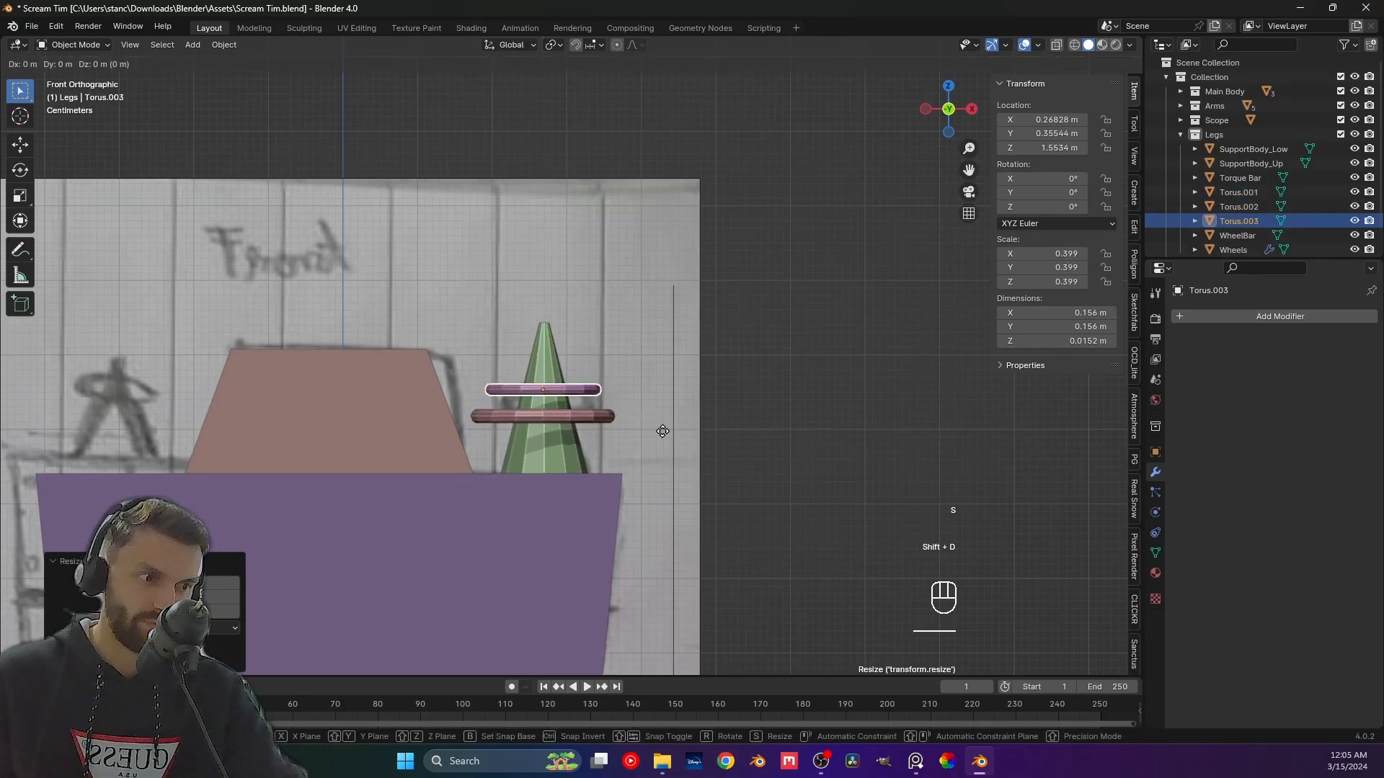
key(z)
click(661, 398)
key(s)
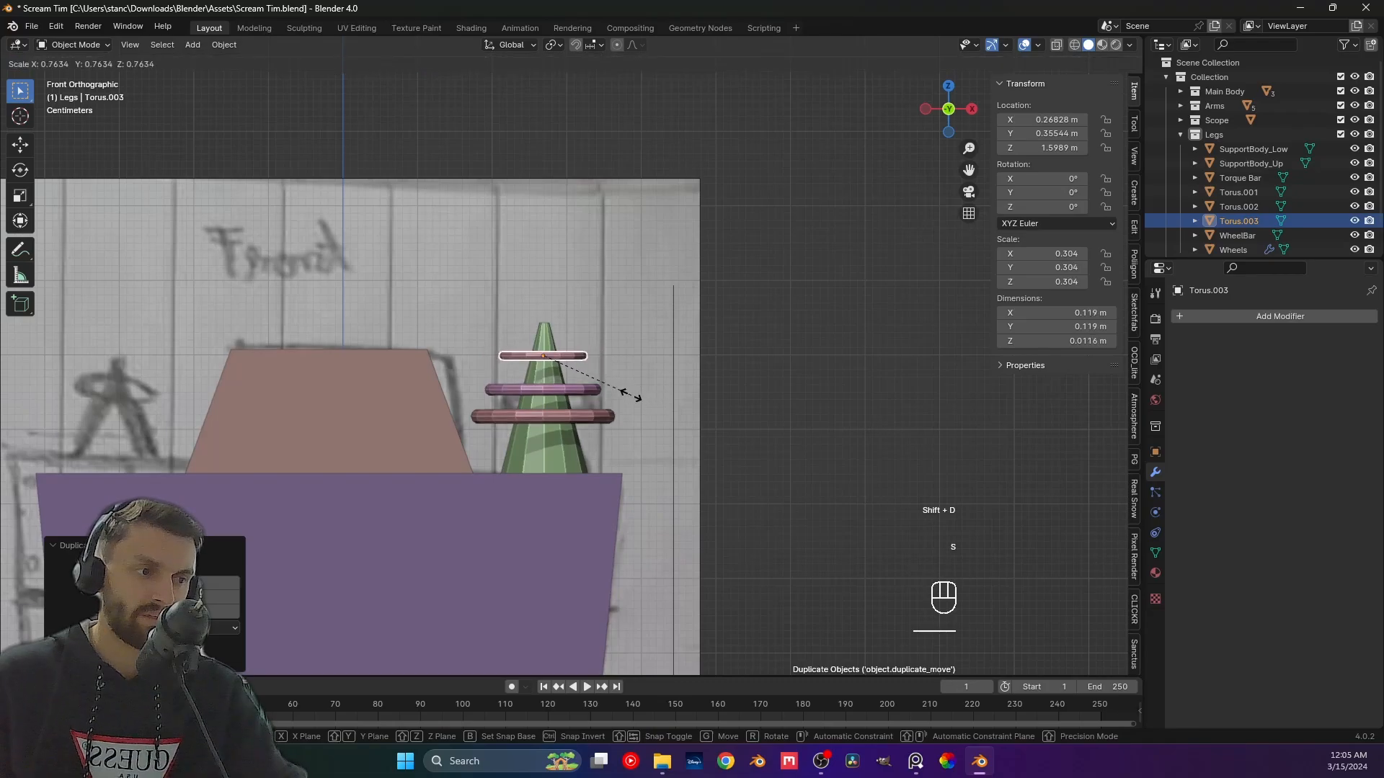
click(624, 399)
key(g)
key(z)
click(622, 402)
Deselect the top ring in Object Mode and save the file.
key(Tab)
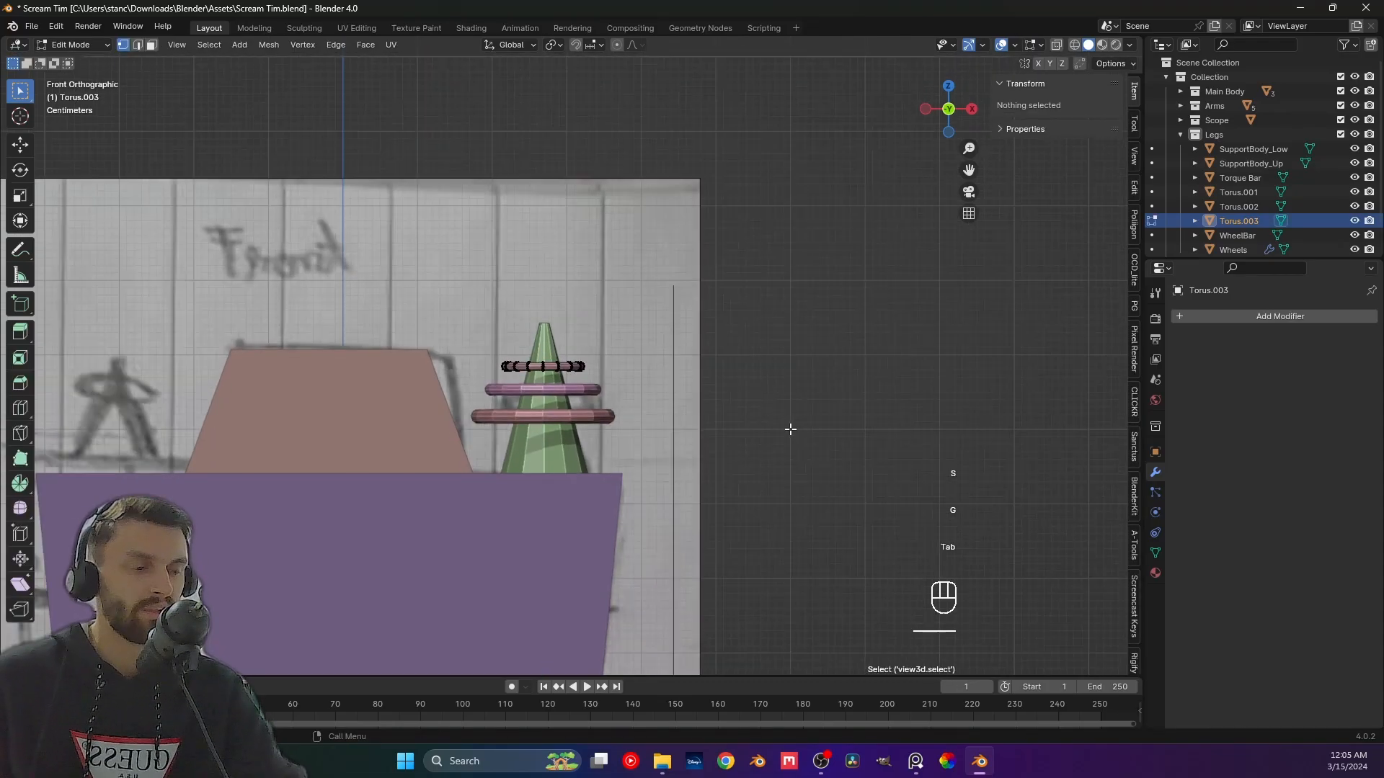
key(Tab)
click(747, 431)
scroll(747, 431, down, 1)
scroll(747, 431, down, 4)
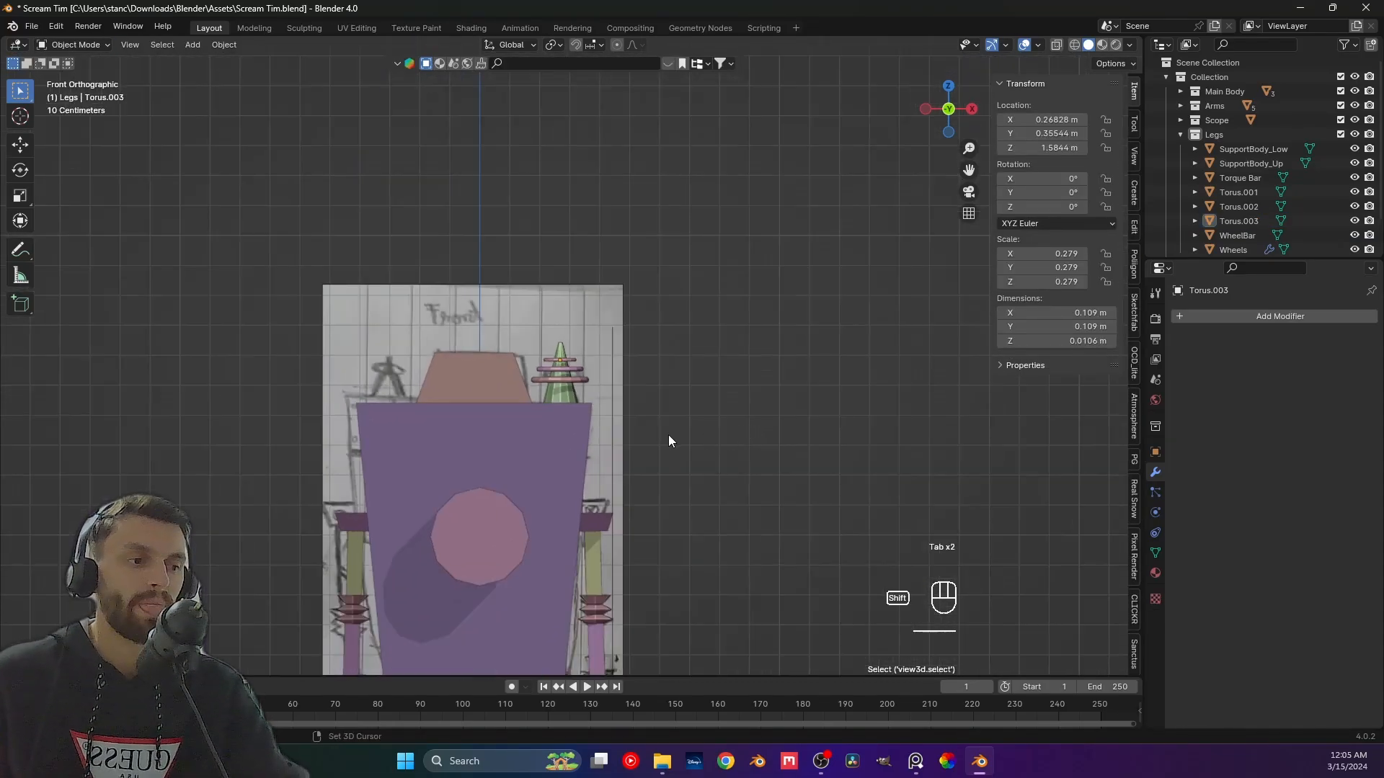
key(ctrl+s)
scroll(581, 389, down, 3)
scroll(594, 360, up, 3)
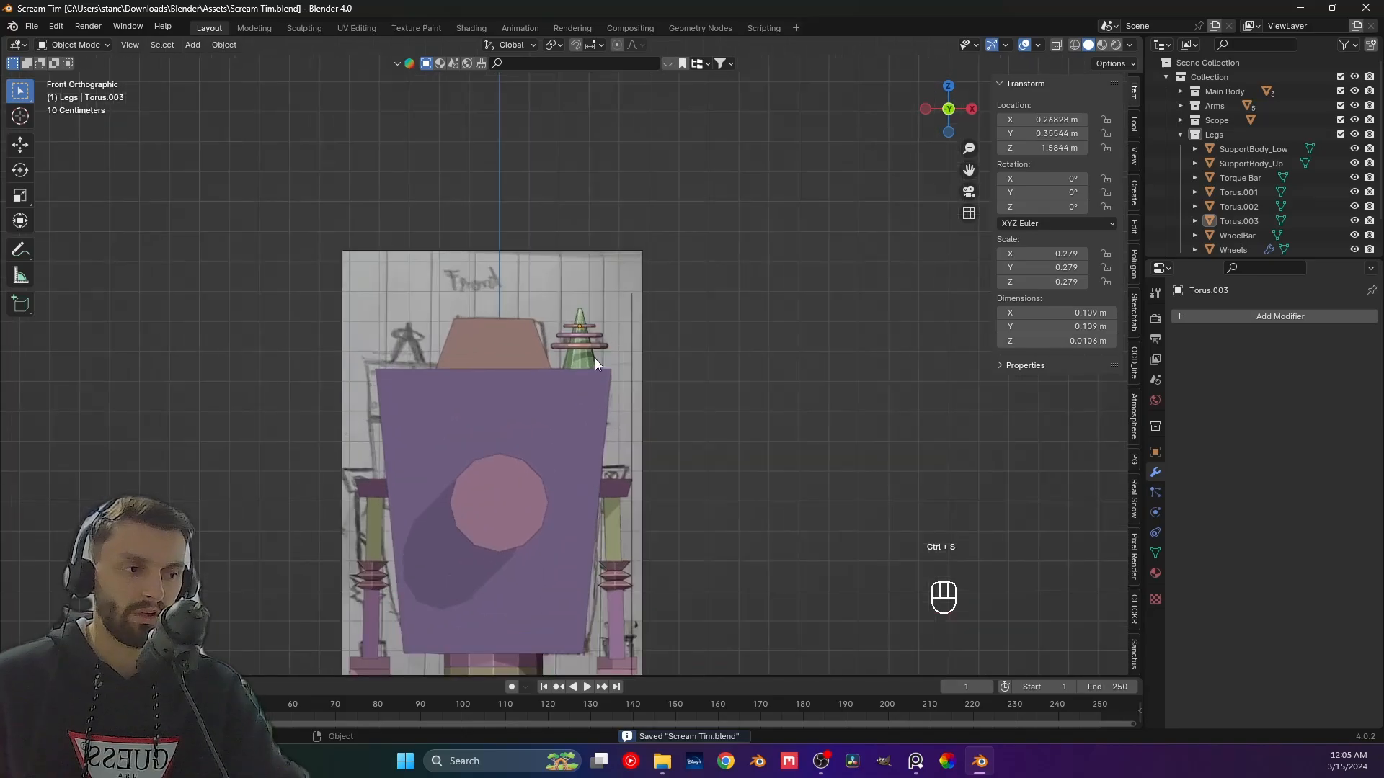
Apply the scale of each of the three antenna rings and save the file.
click(594, 362)
click(1198, 318)
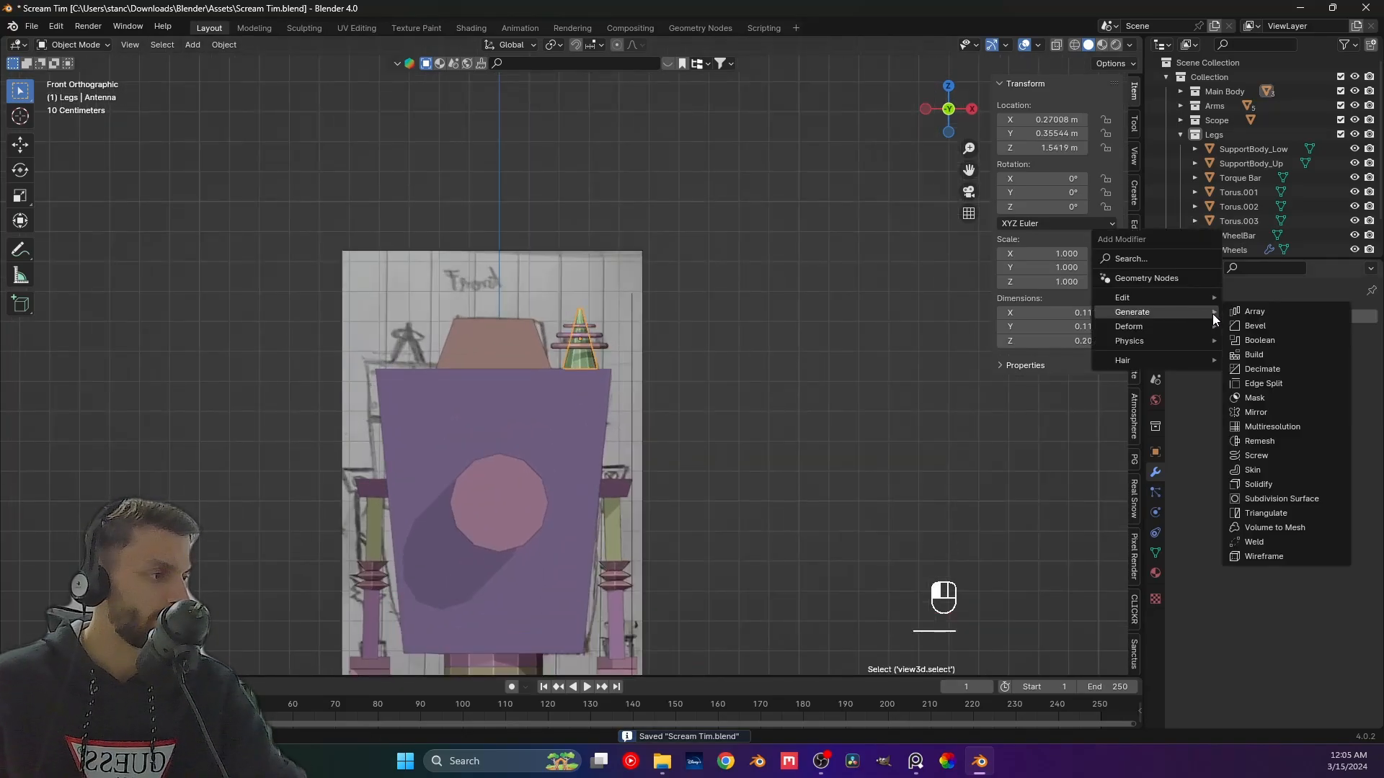
click(609, 344)
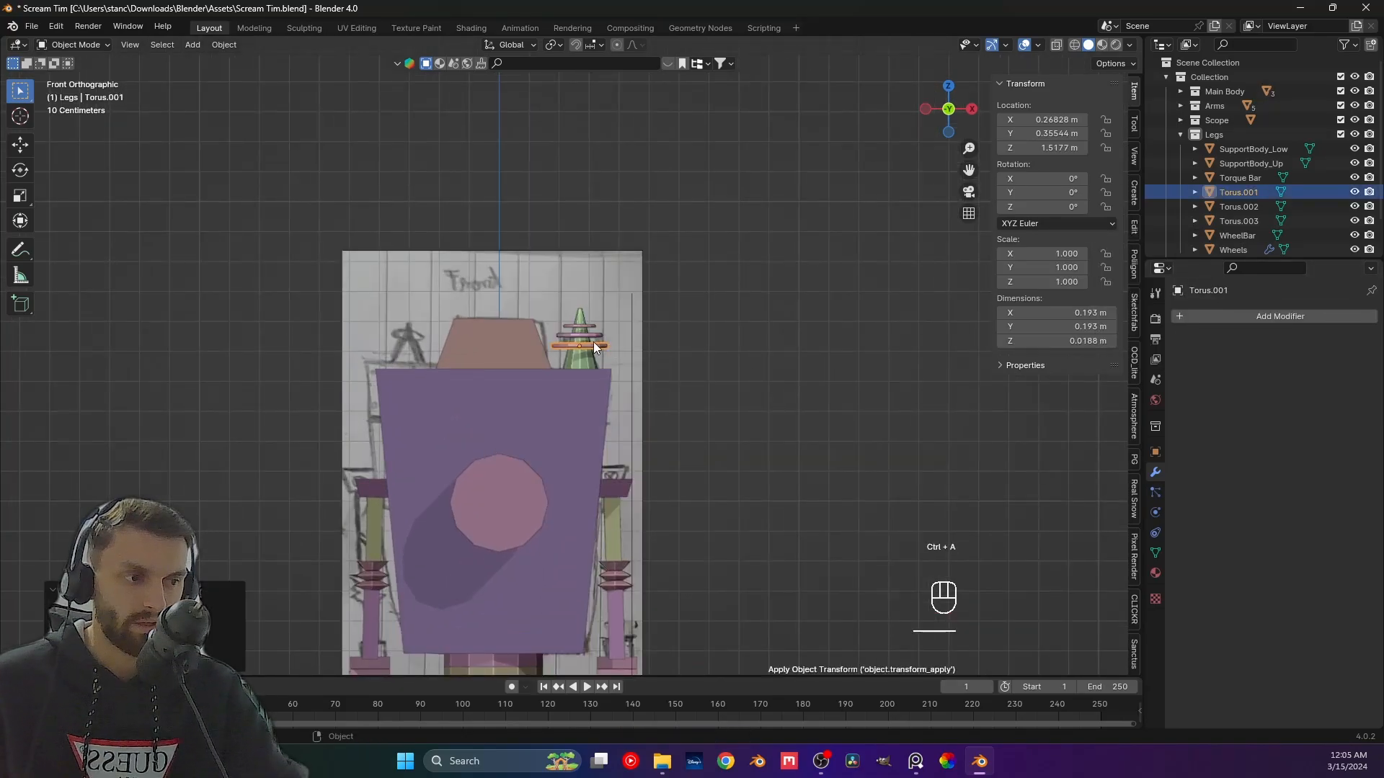
scroll(594, 341, up, 2)
click(608, 327)
key(ctrl+a)
click(608, 327)
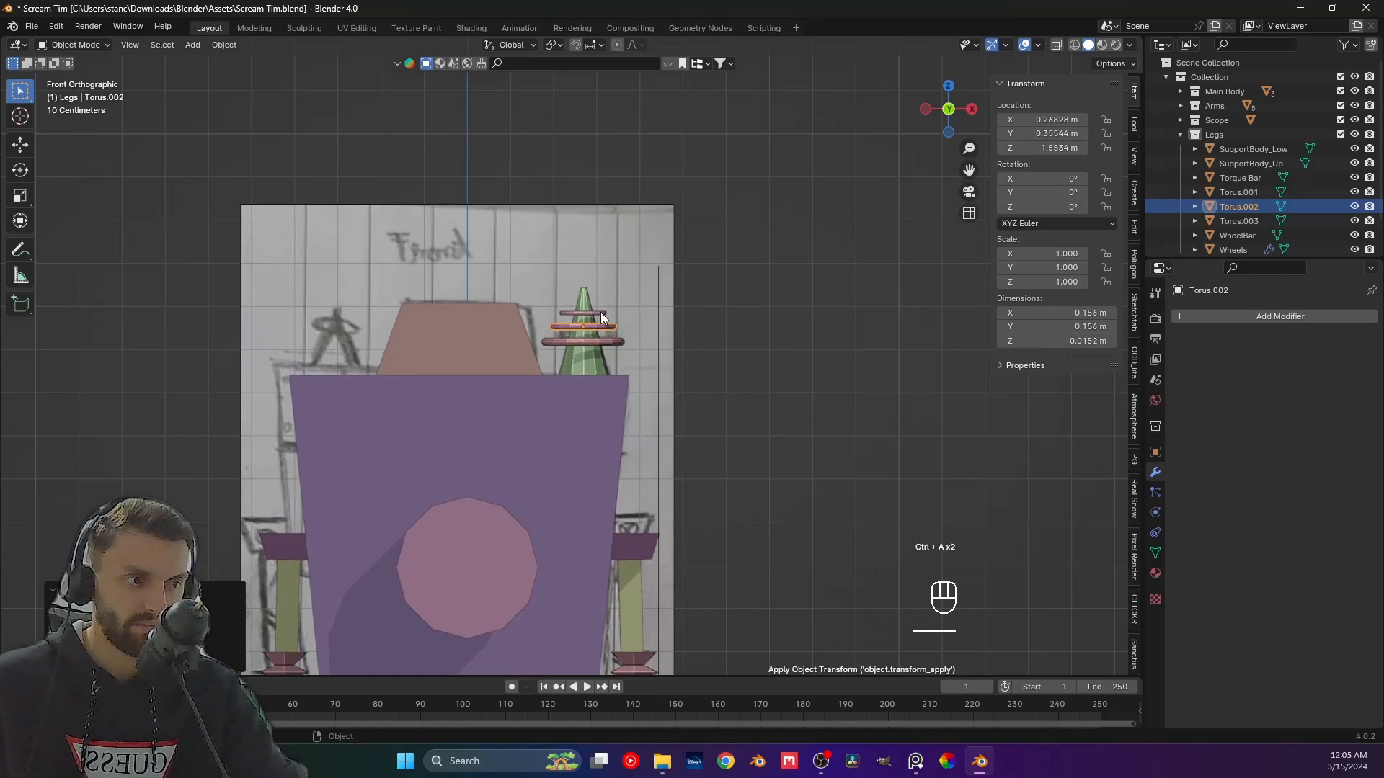
click(600, 312)
key(ctrl+a)
click(599, 313)
key(ctrl+s)
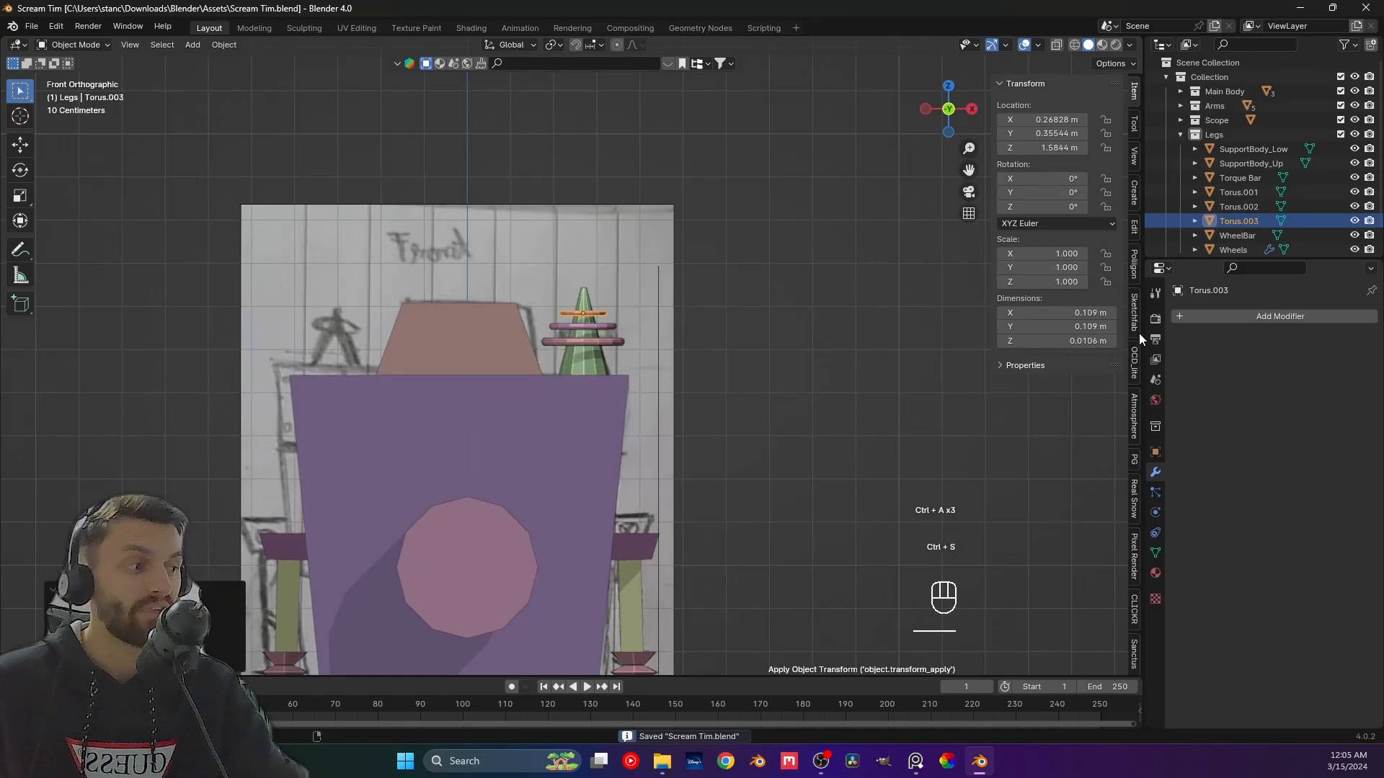
Add a Mirror modifier to the antenna cone.
click(604, 366)
click(1201, 320)
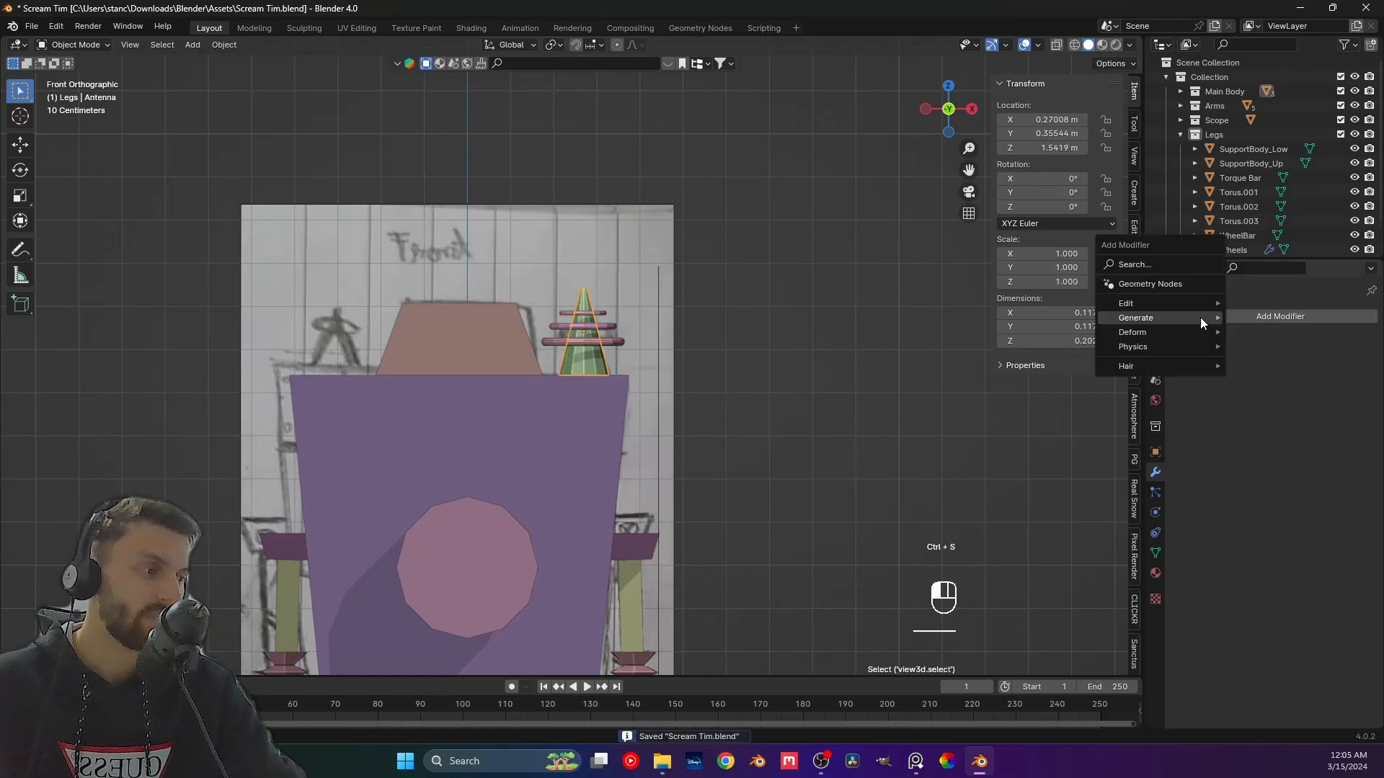
mouse_move(1200, 319)
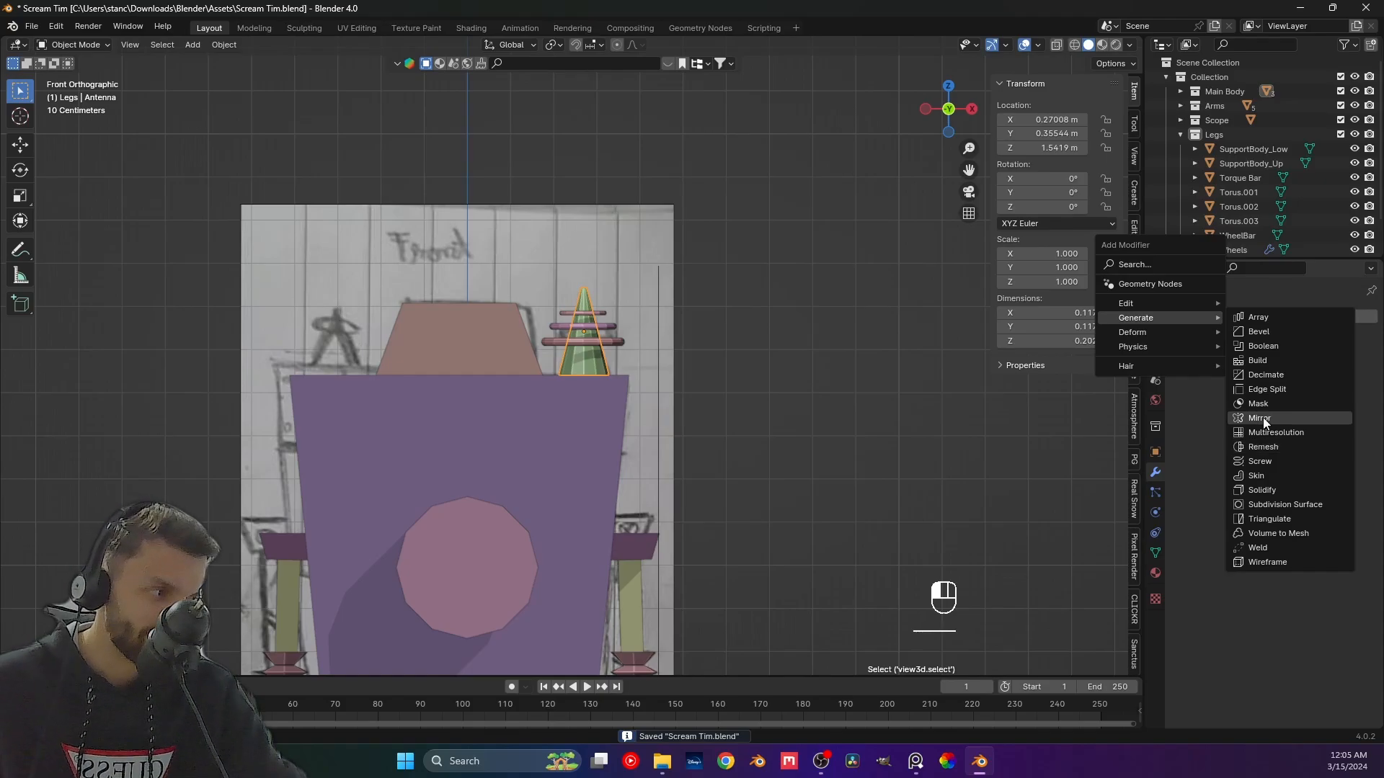
click(1301, 418)
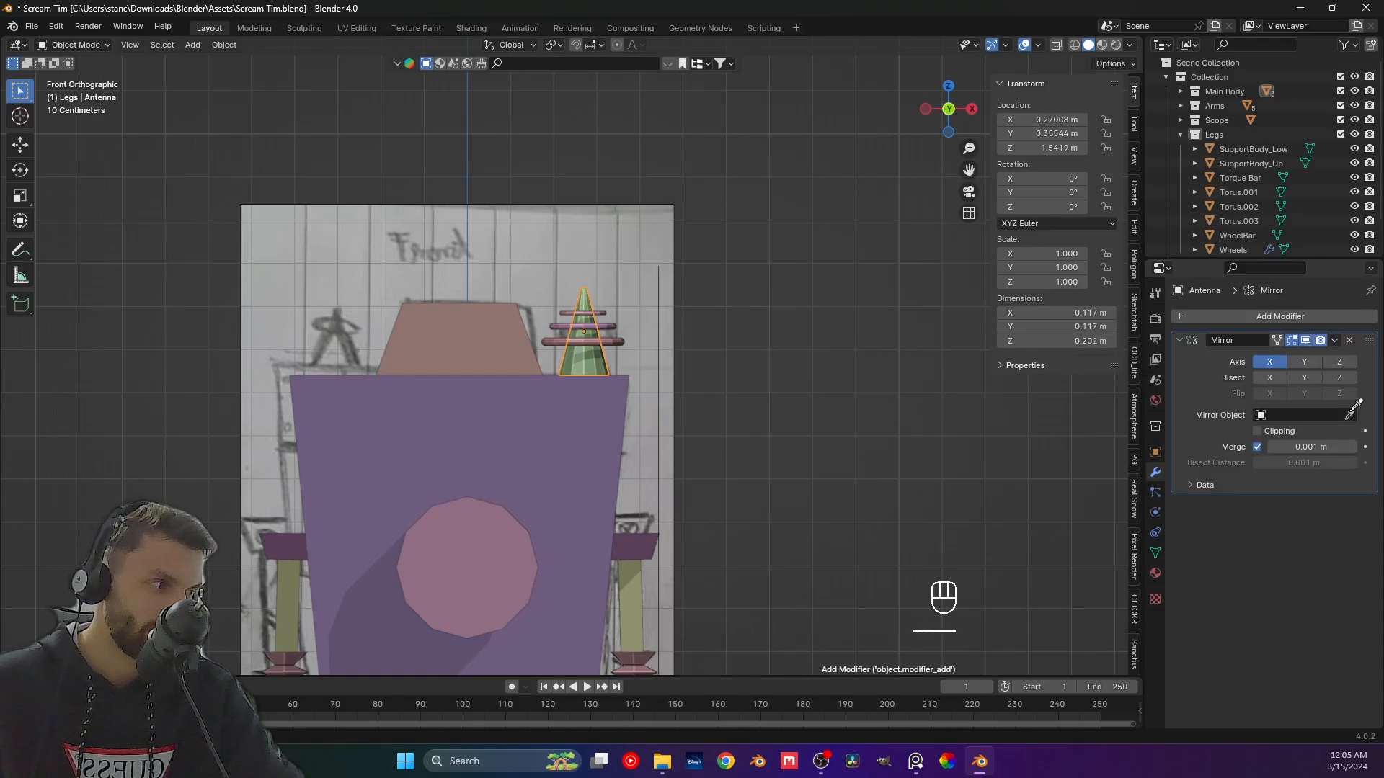
Set the antenna's mirror object to Body and copy its Mirror modifier to the three torus rings around it.
click(524, 399)
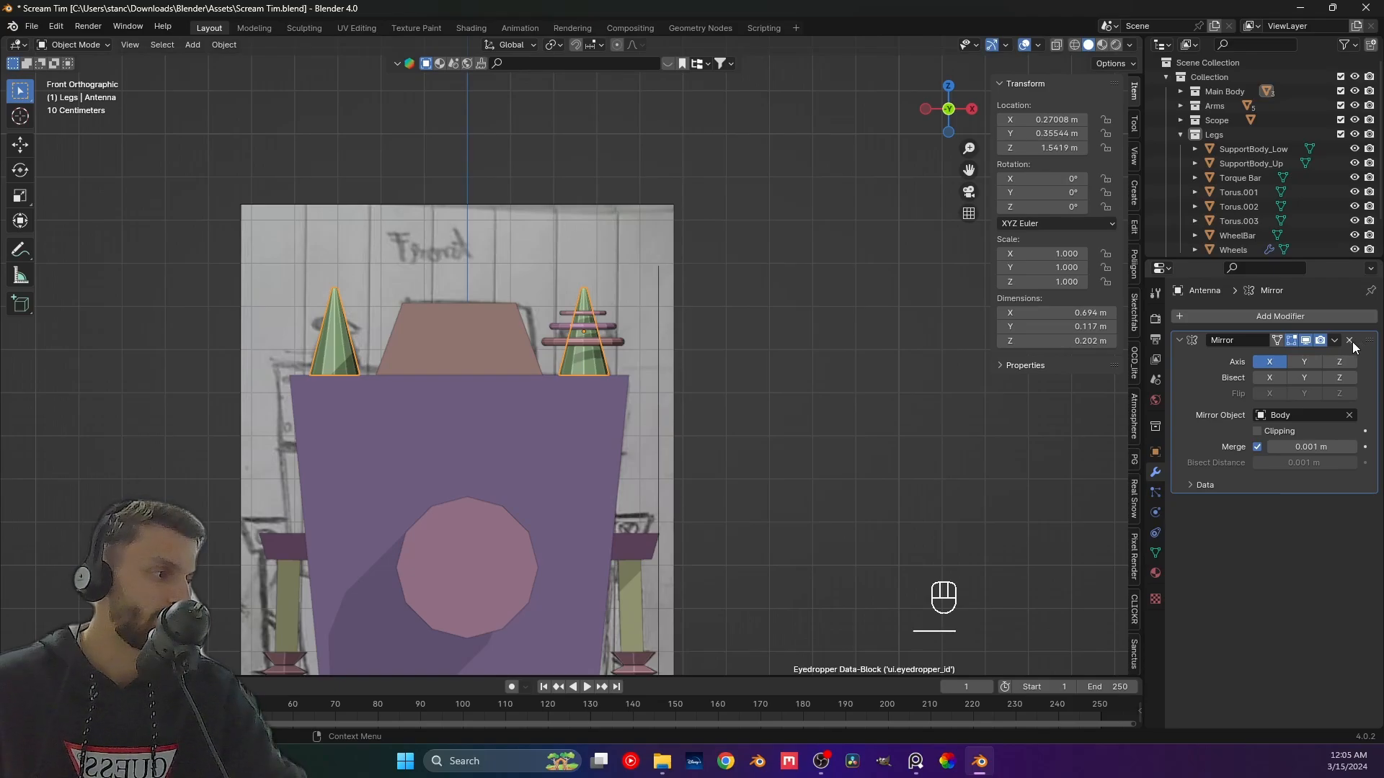
click(597, 311)
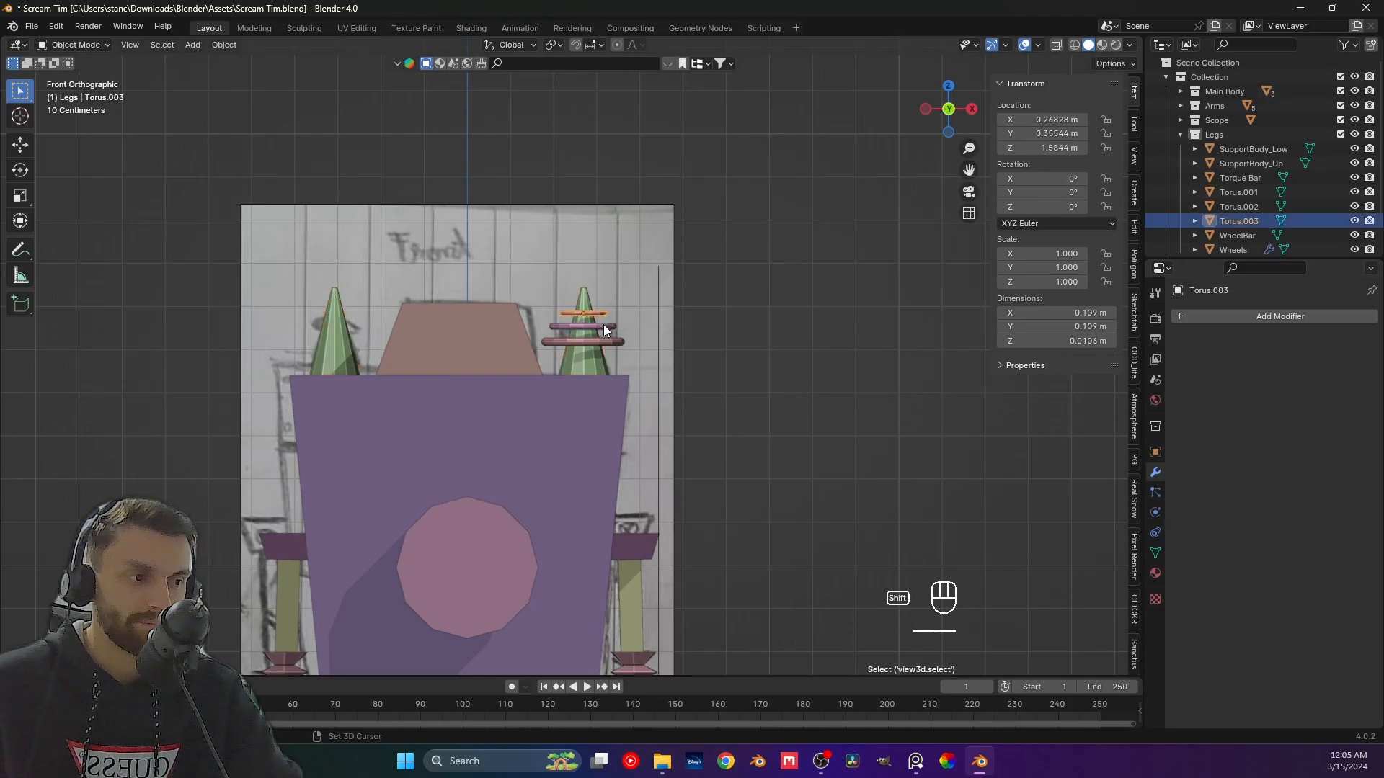
shift+click(604, 326)
shift+click(620, 343)
shift+click(574, 359)
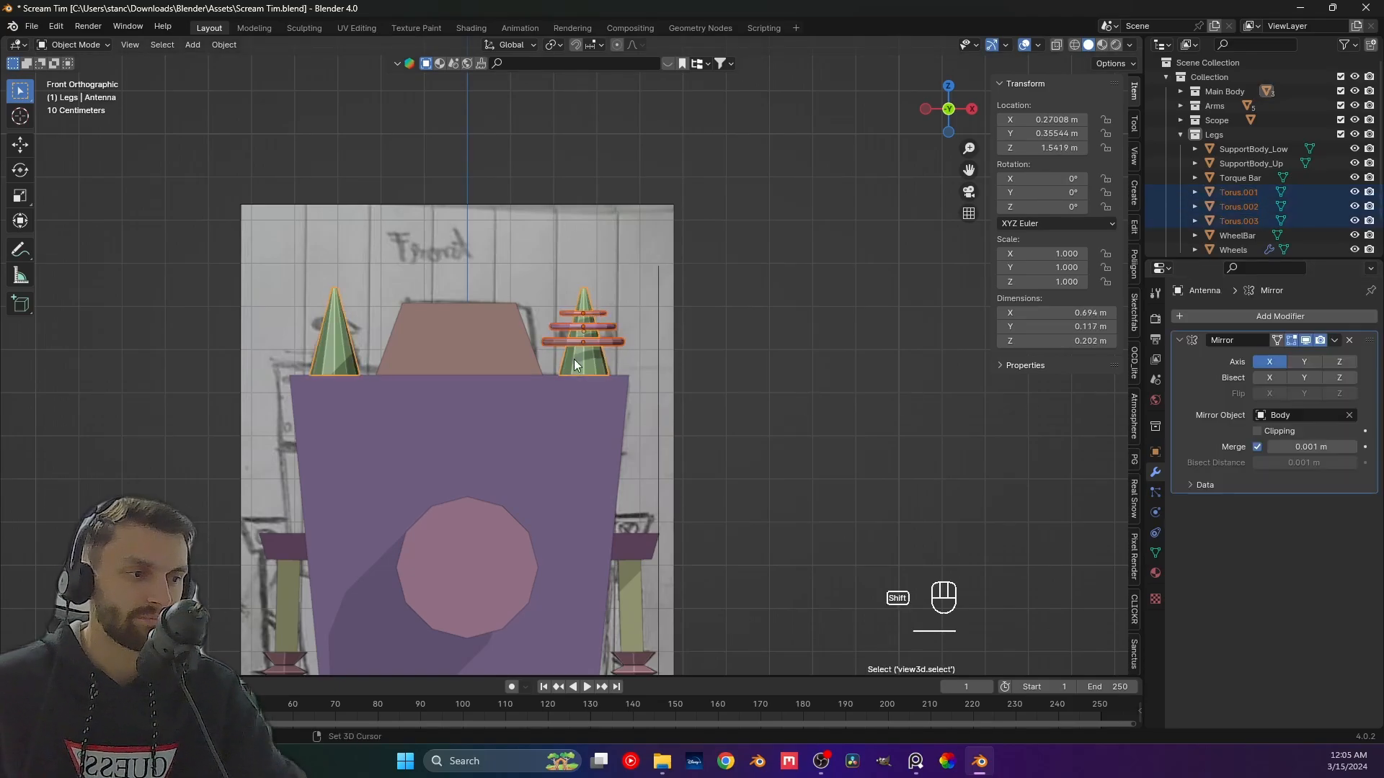
key(ctrl+l)
click(573, 359)
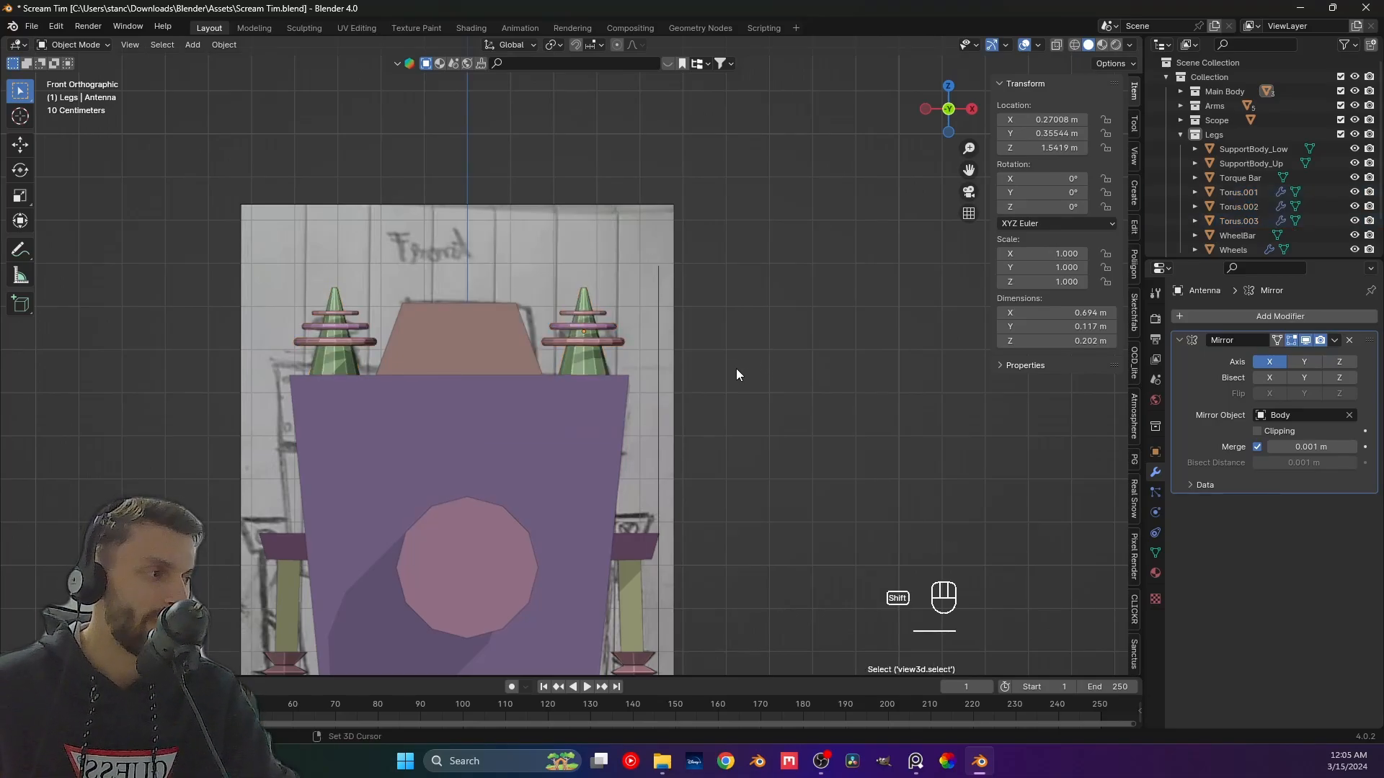
Create a new collection inside Main Body and name it TOP.
shift+middle_drag(736, 369, 772, 378)
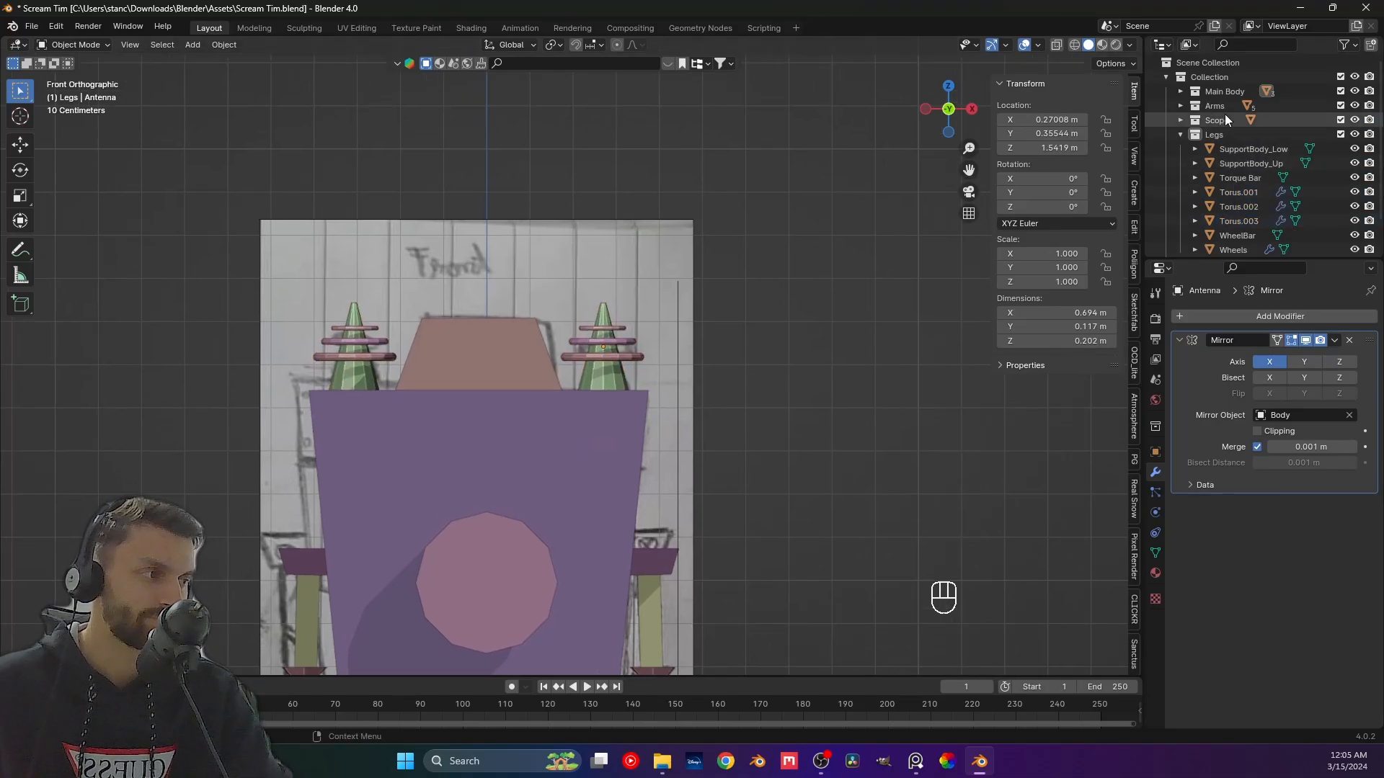
click(1187, 92)
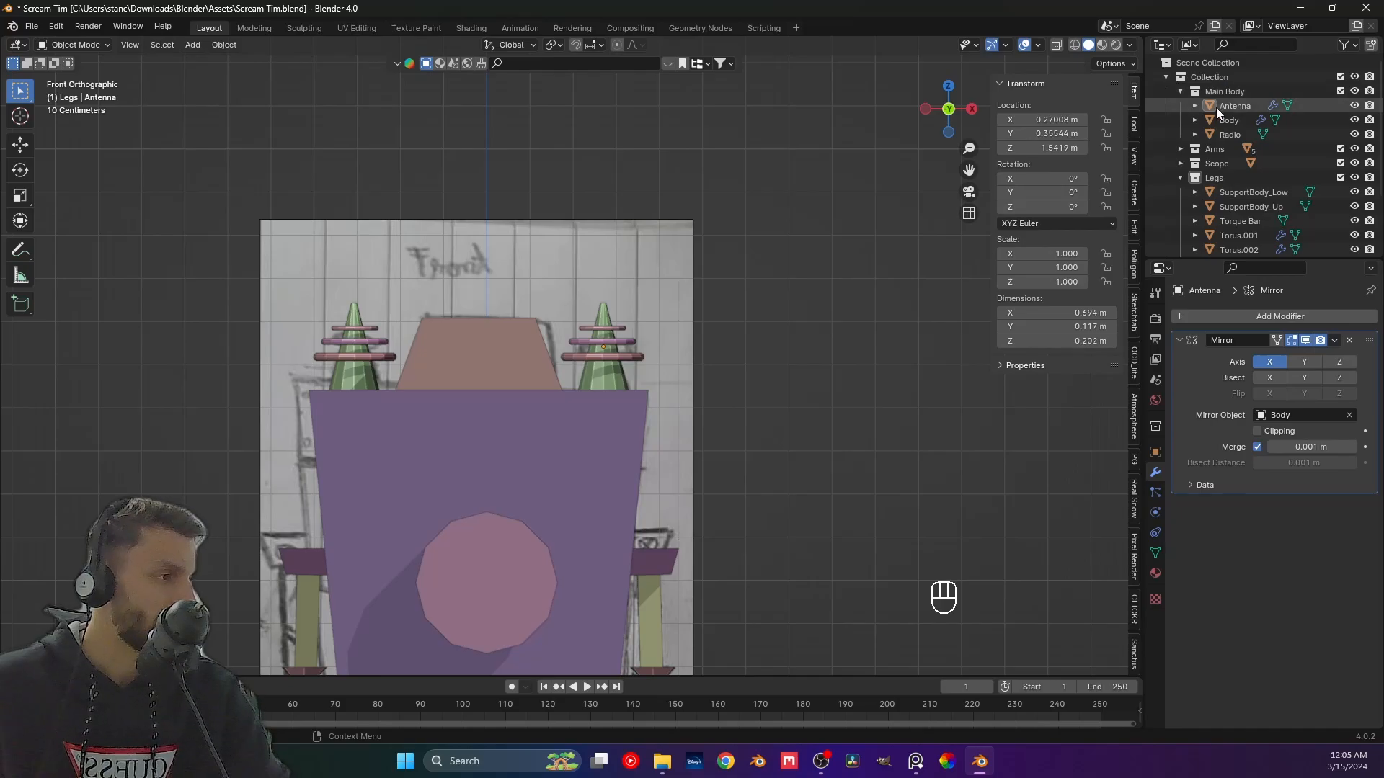
right_click(1229, 93)
click(1230, 94)
double_click(1234, 107)
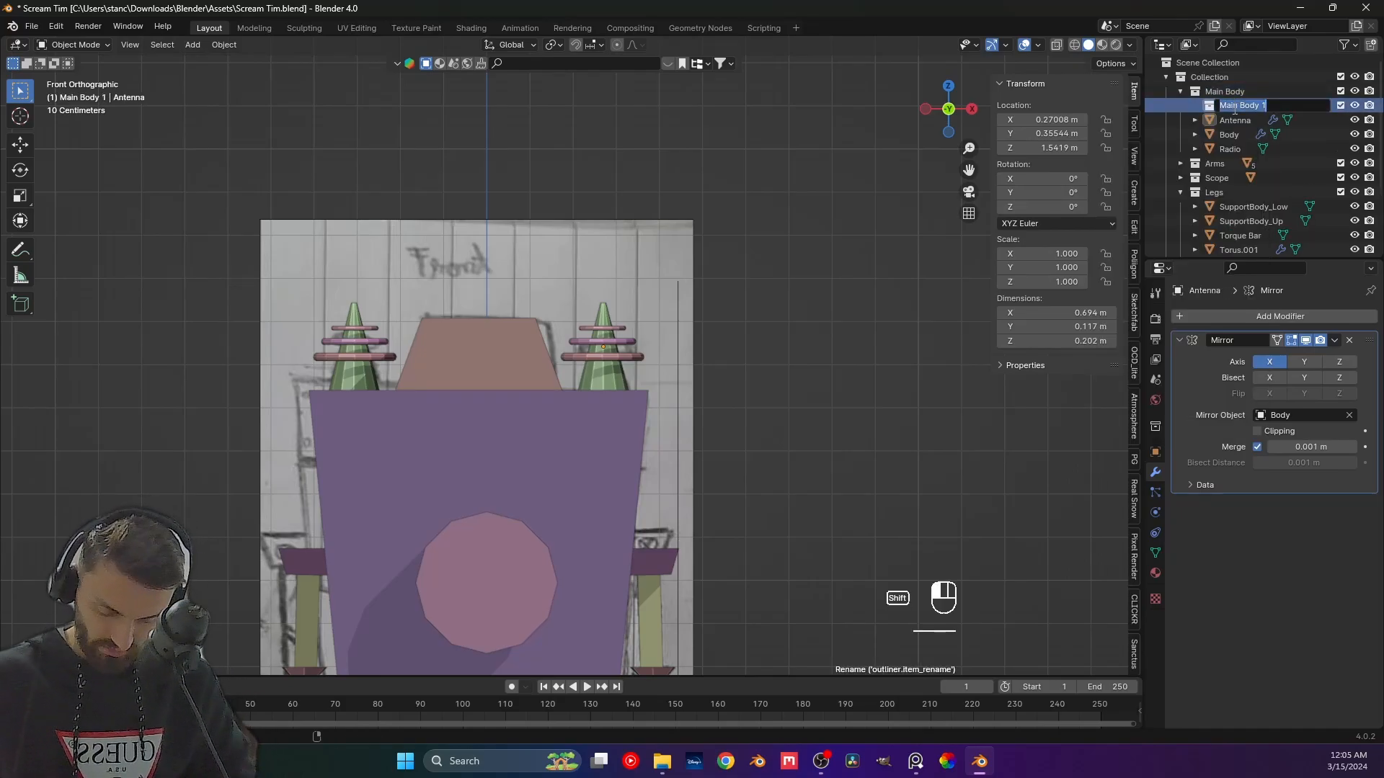
text(Head)
key(Return)
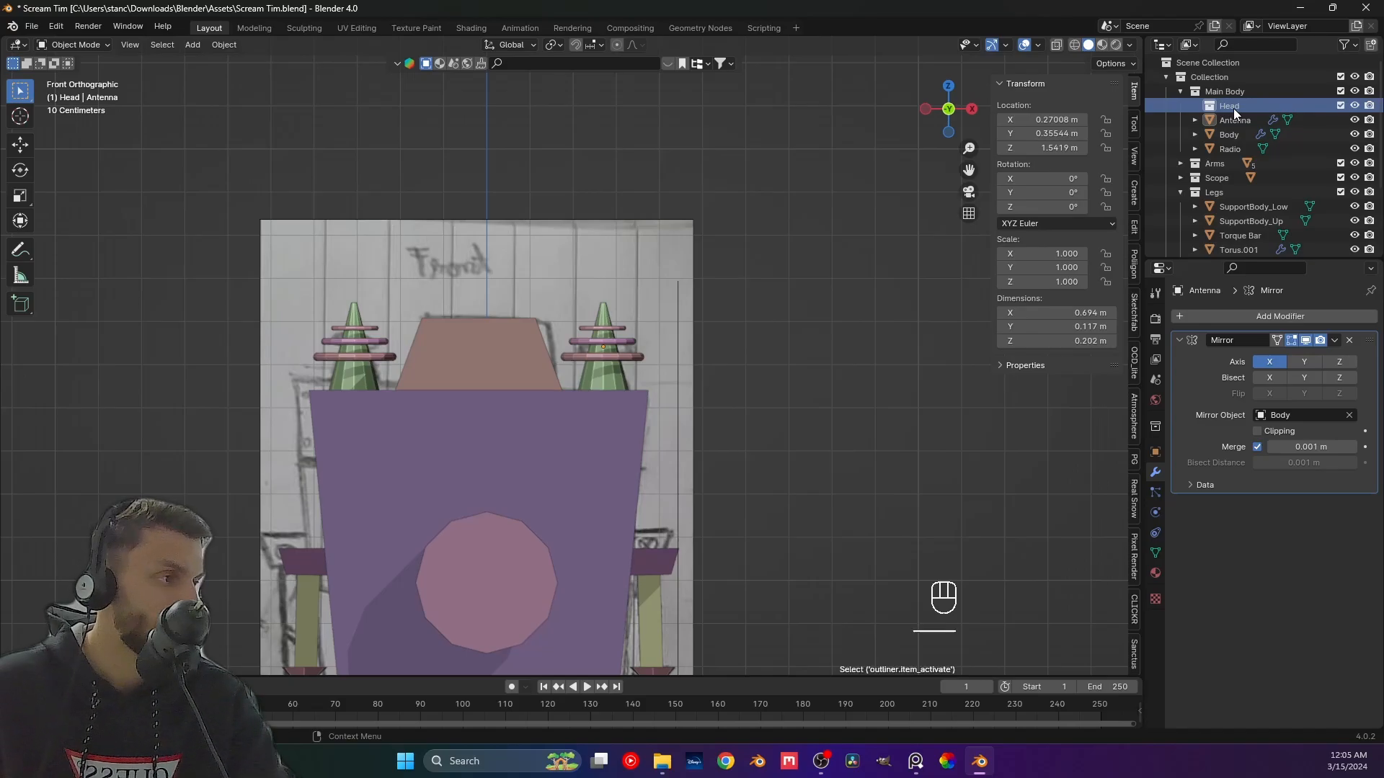
double_click(1234, 107)
text(TOP)
key(Return)
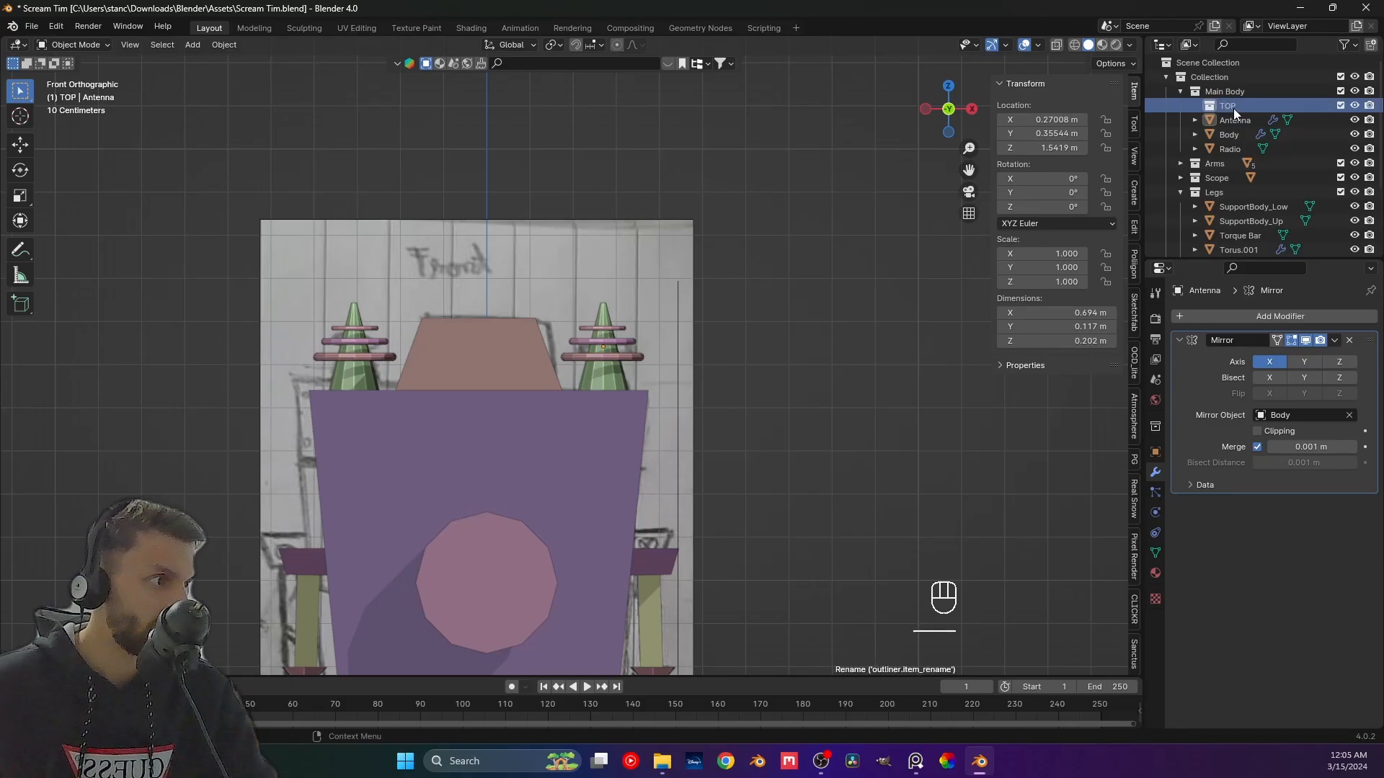
Move the Radio, the Antenna and the three torus rings into the TOP collection.
drag(1228, 148, 1234, 103)
click(1231, 136)
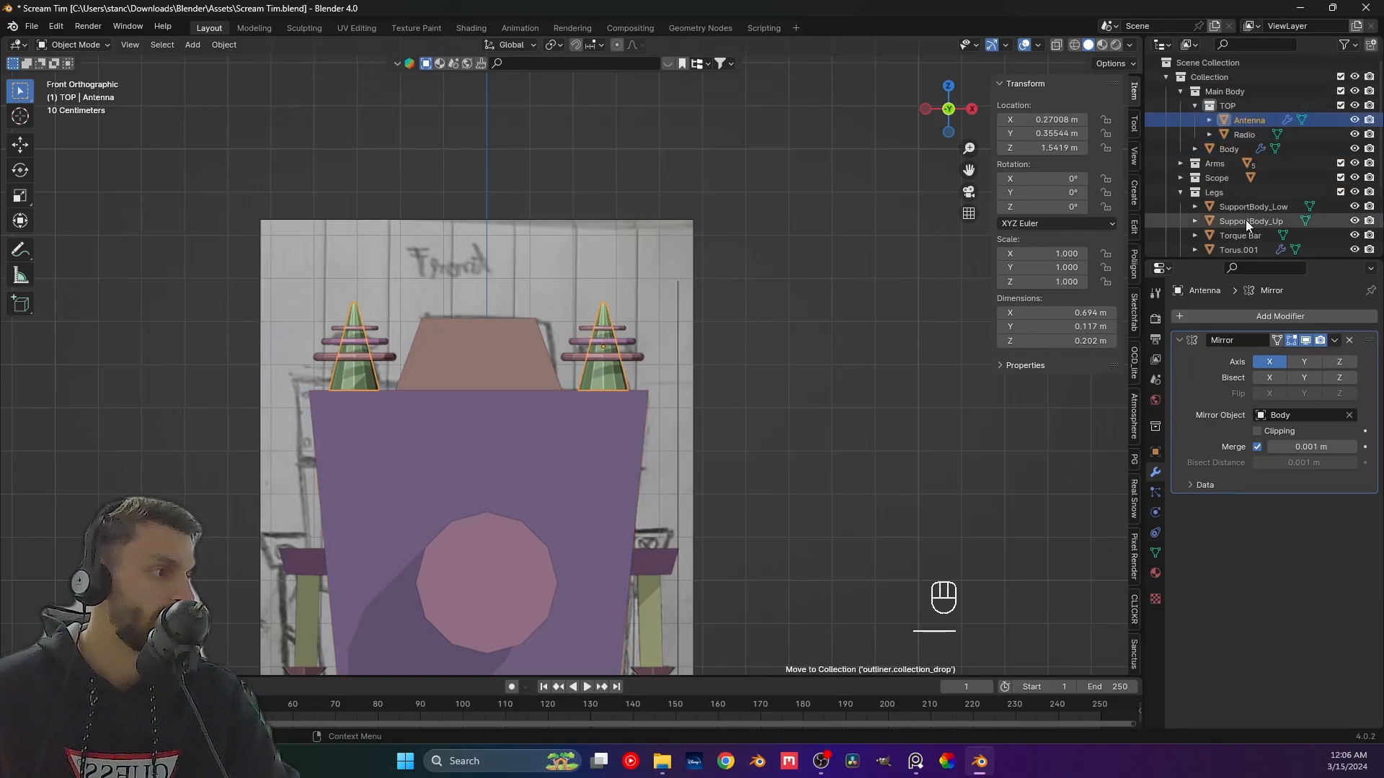
click(625, 328)
shift+click(628, 342)
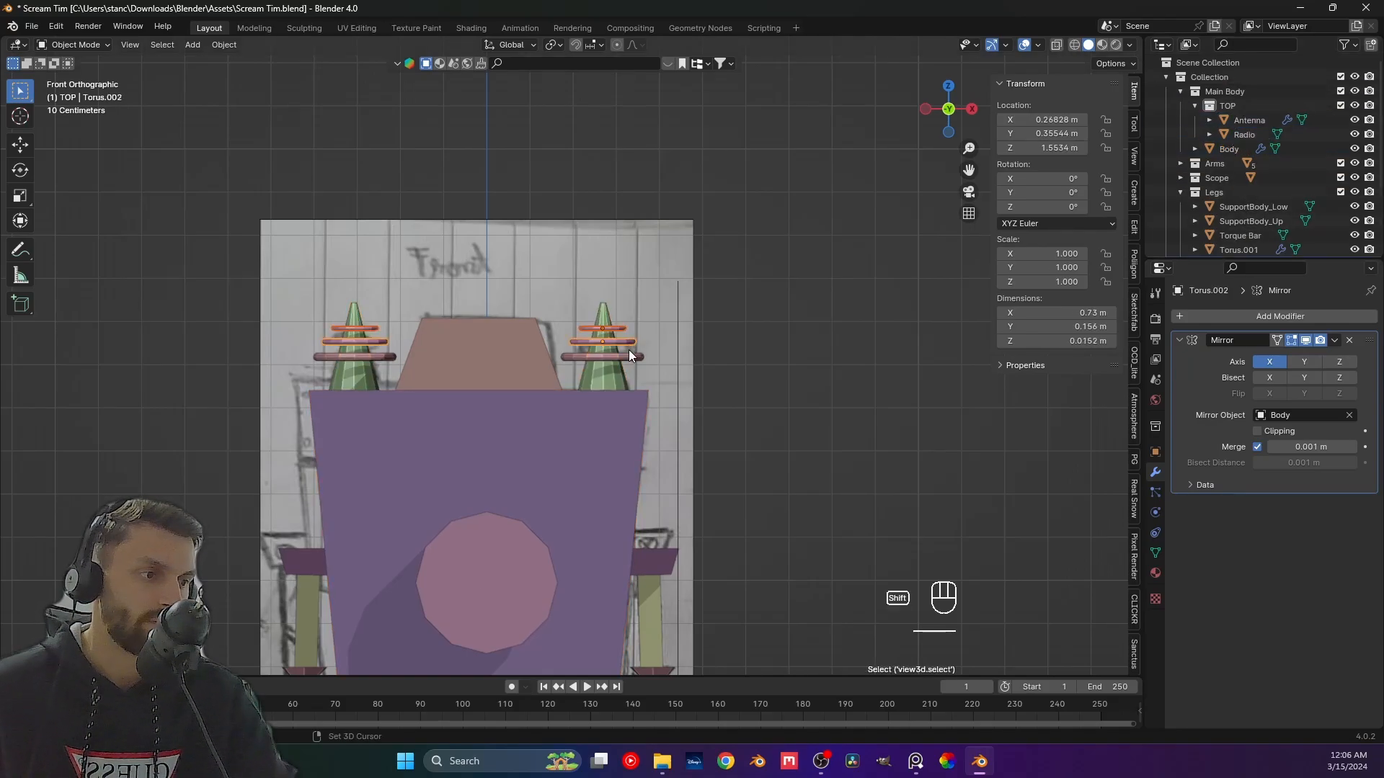
shift+click(631, 354)
key(m)
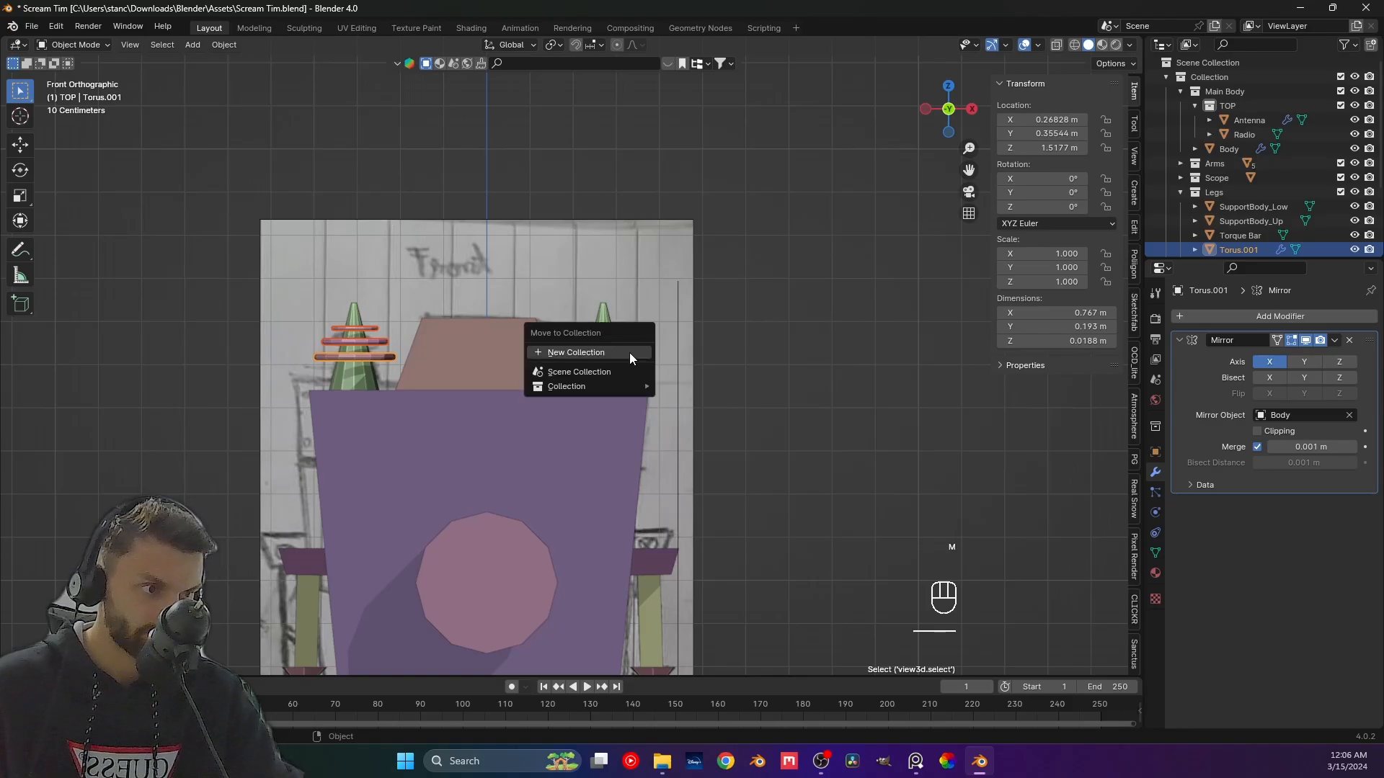
mouse_move(619, 383)
mouse_move(689, 420)
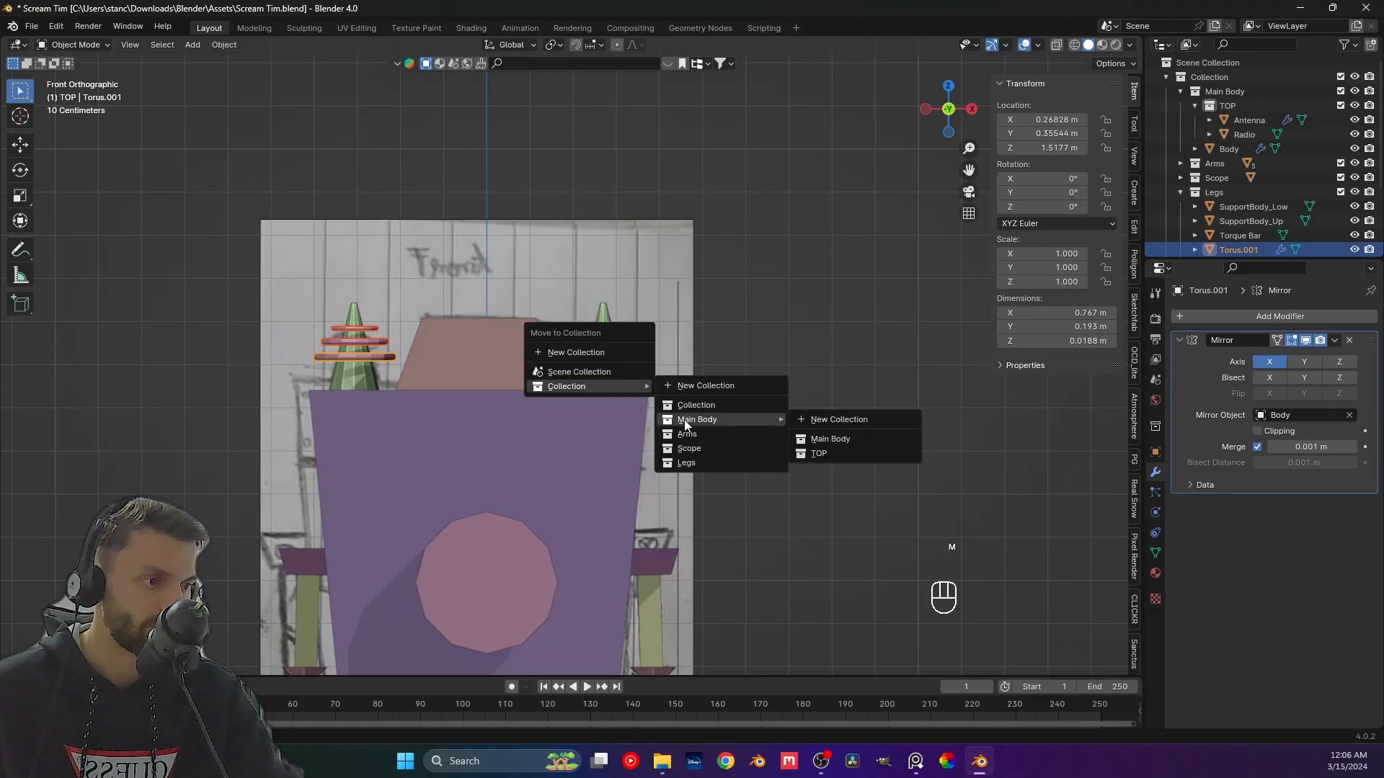
click(819, 453)
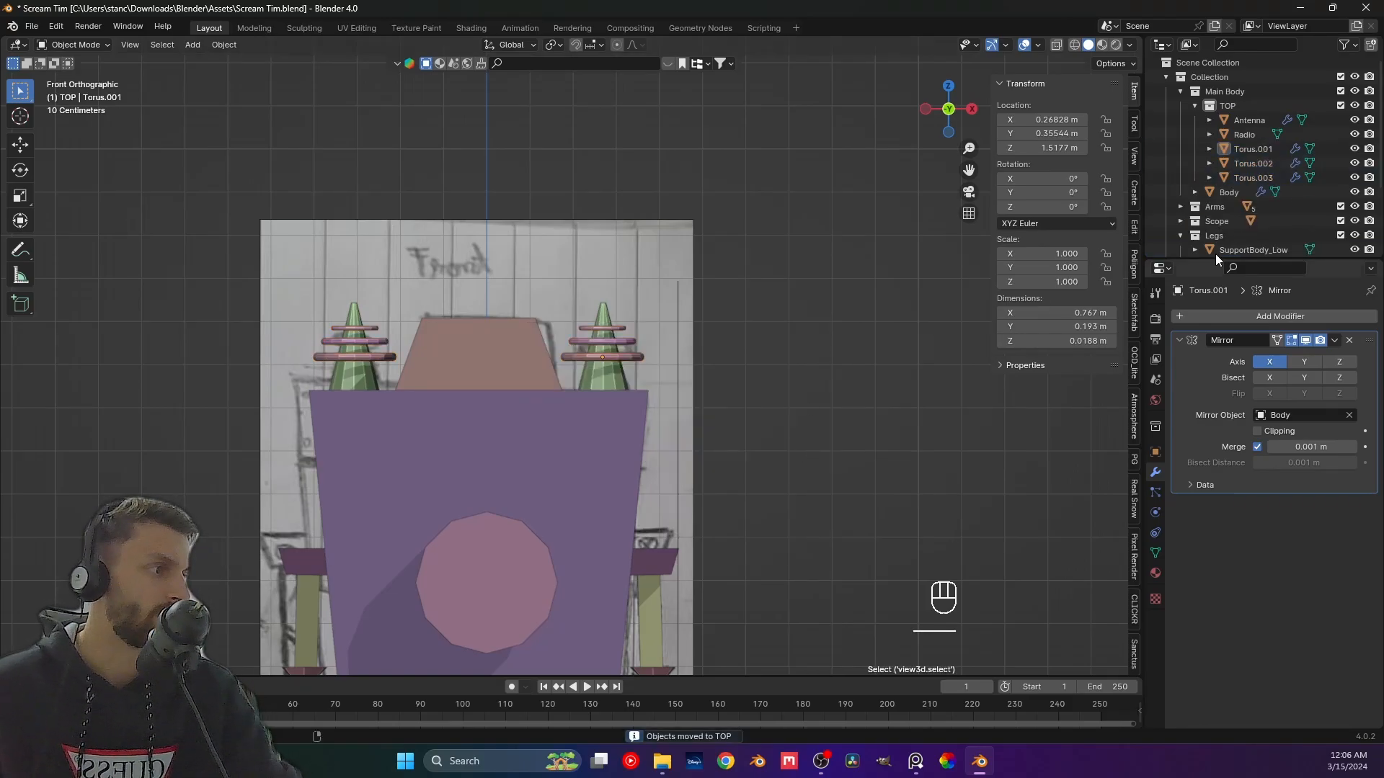
Rename Torus.001 to "Floating ring 1" and copy that name for reuse.
click(1260, 151)
double_click(1263, 154)
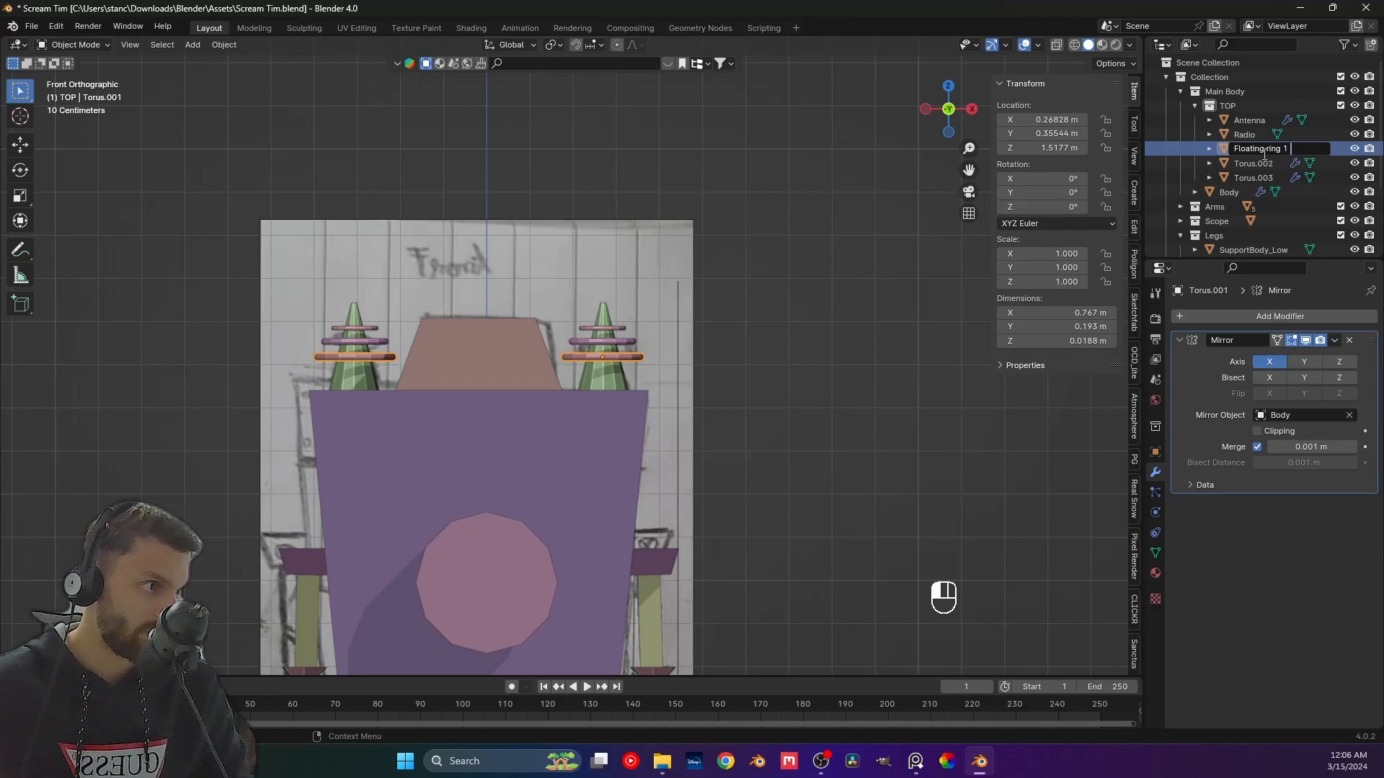
text(Floating ring 1)
key(Return)
ctrl+click(1268, 134)
key(ctrl+c)
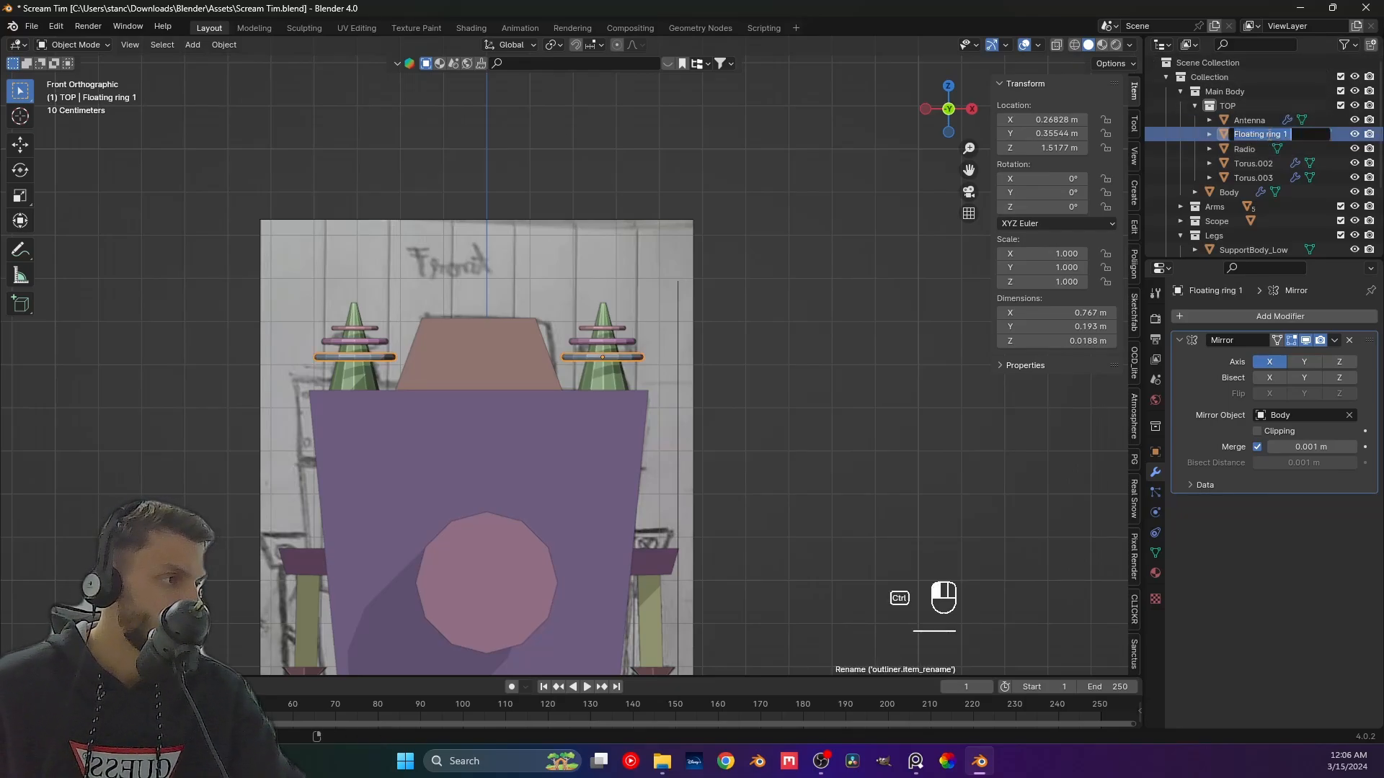
Rename Torus.002 to "Floating ring 2" using the copied name.
click(1258, 161)
double_click(1255, 163)
key(ctrl+v)
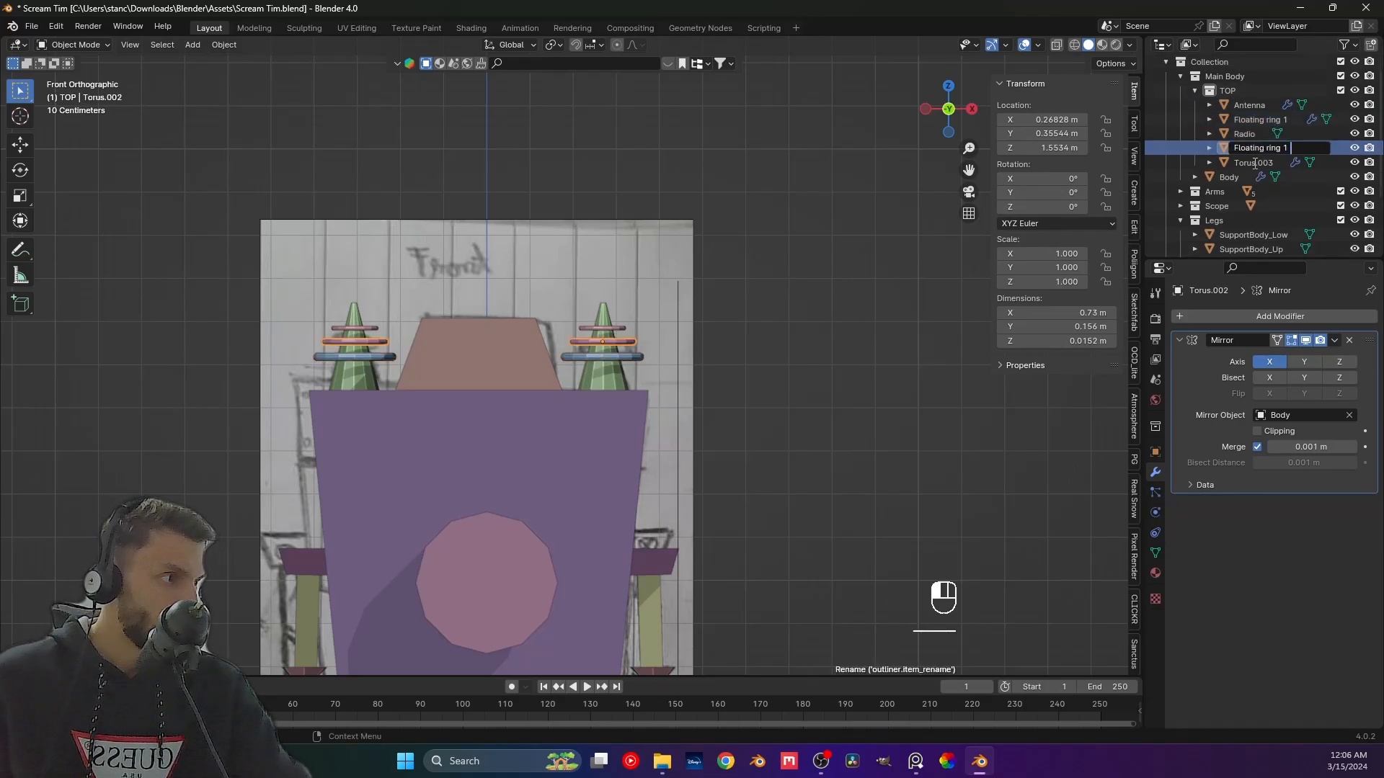
text(2)
click(1256, 163)
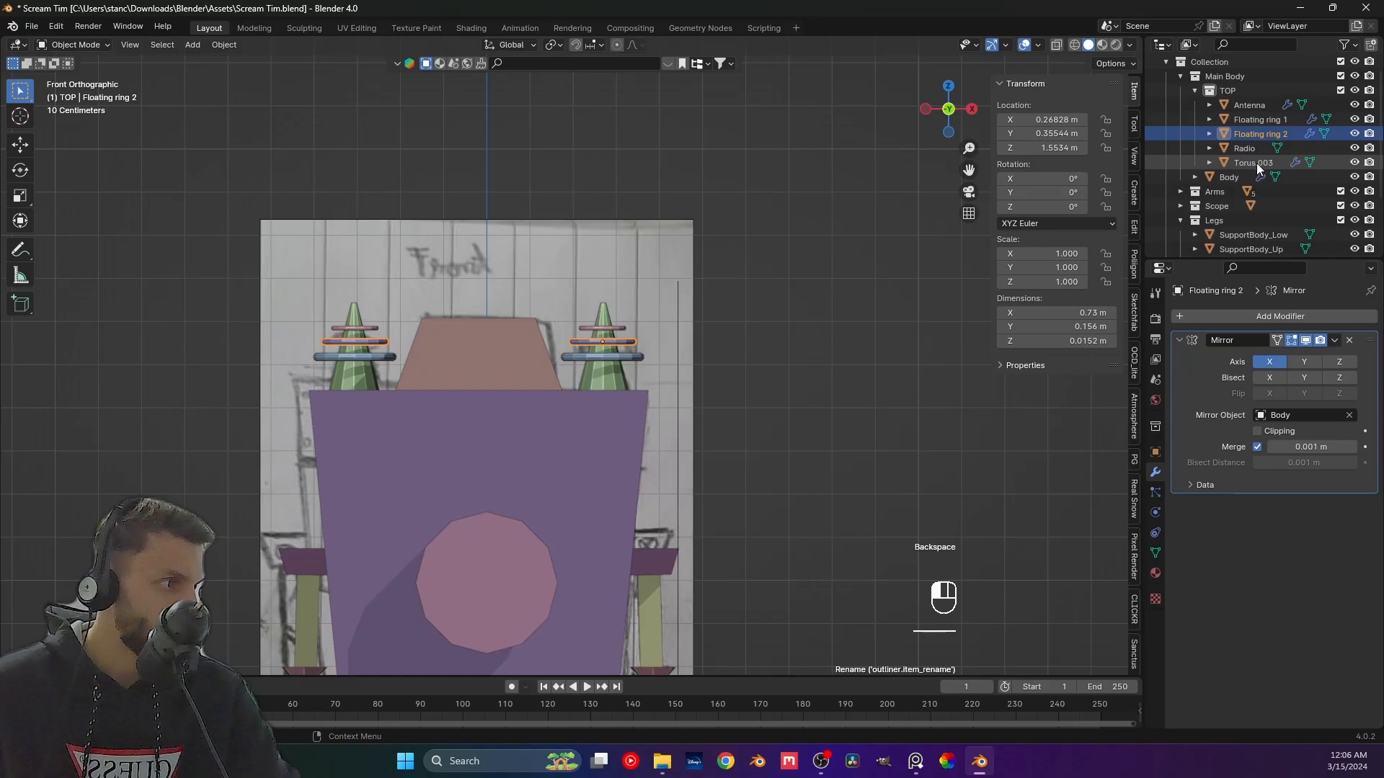
Rename Torus.003 to "Floating ring 3".
click(1256, 163)
key(ctrl+v)
double_click(1253, 164)
scroll(1254, 166, down, 1)
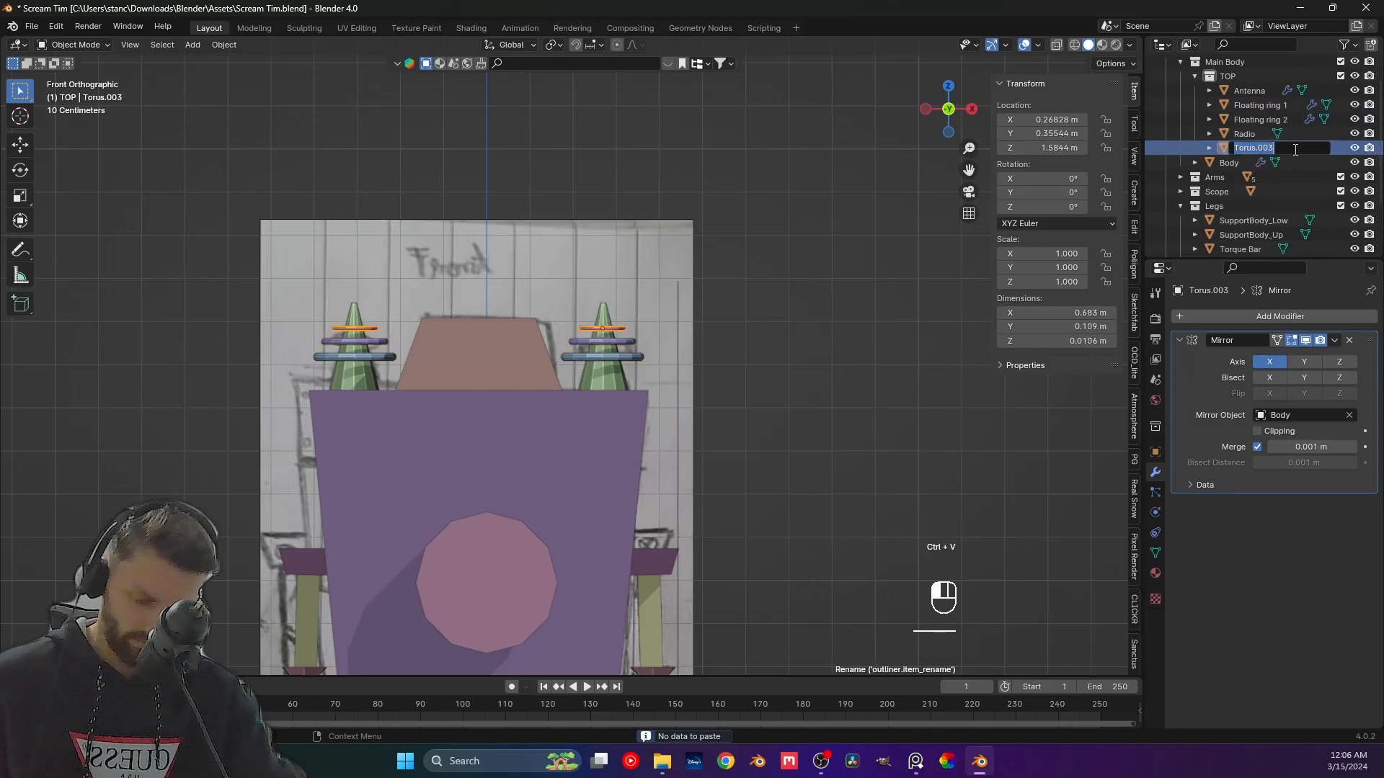
key(BackSpace)
text(3)
key(Return)
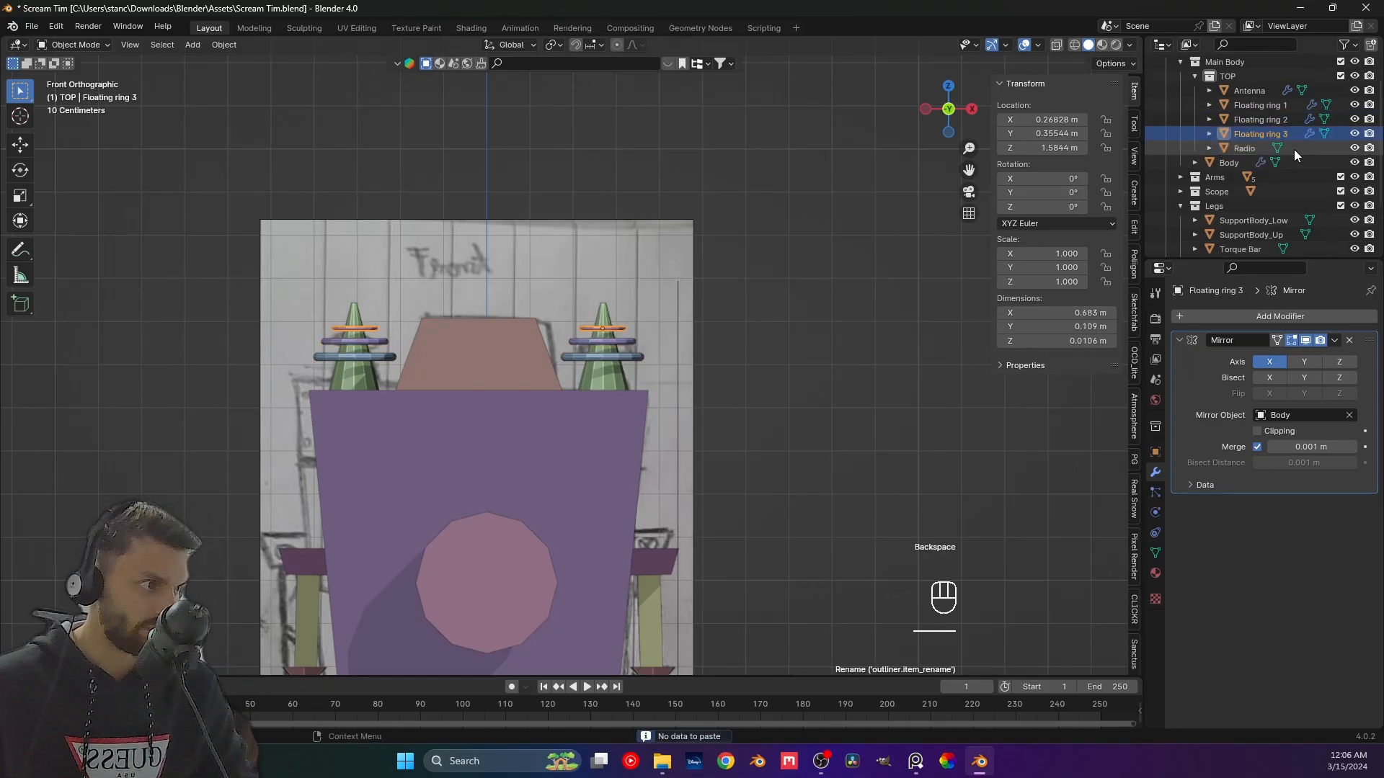
Deselect everything and save the Blender file.
click(862, 360)
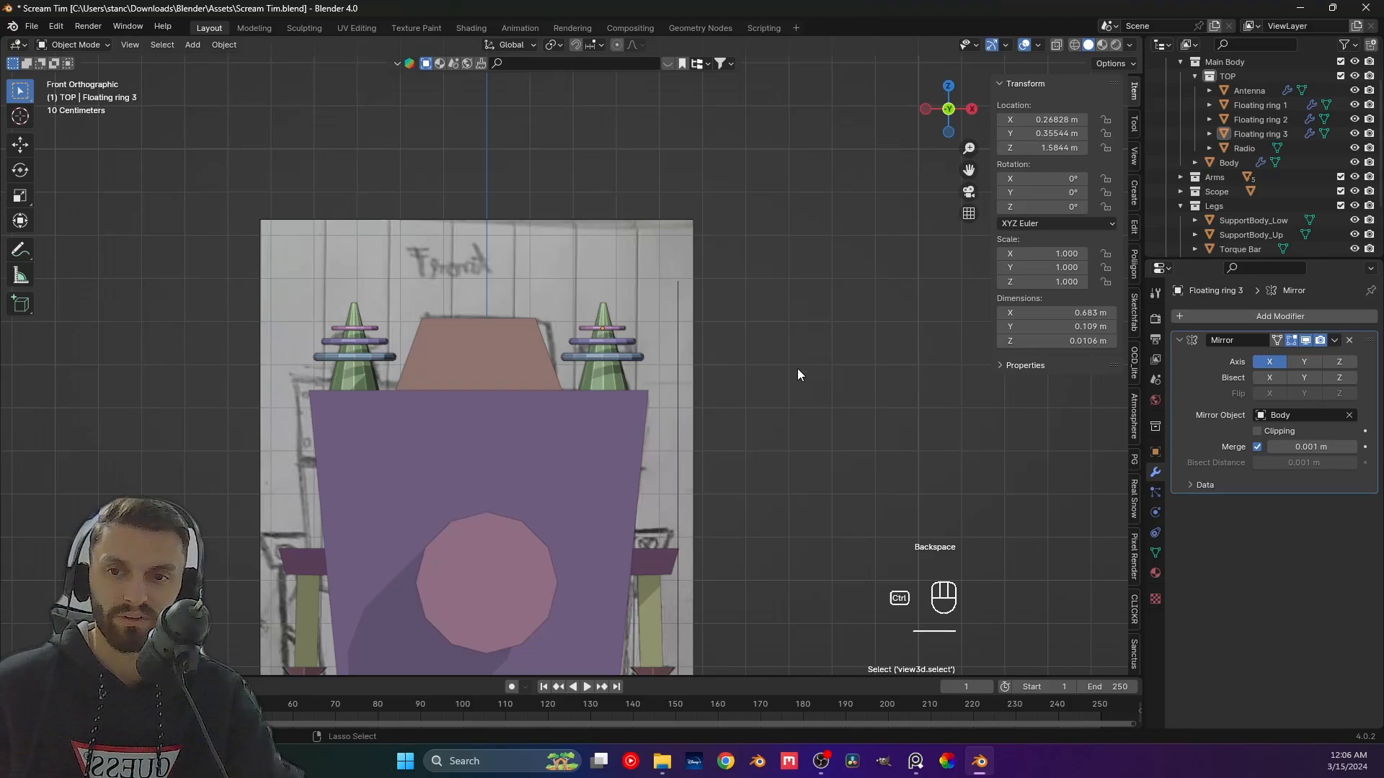
key(ctrl+s)
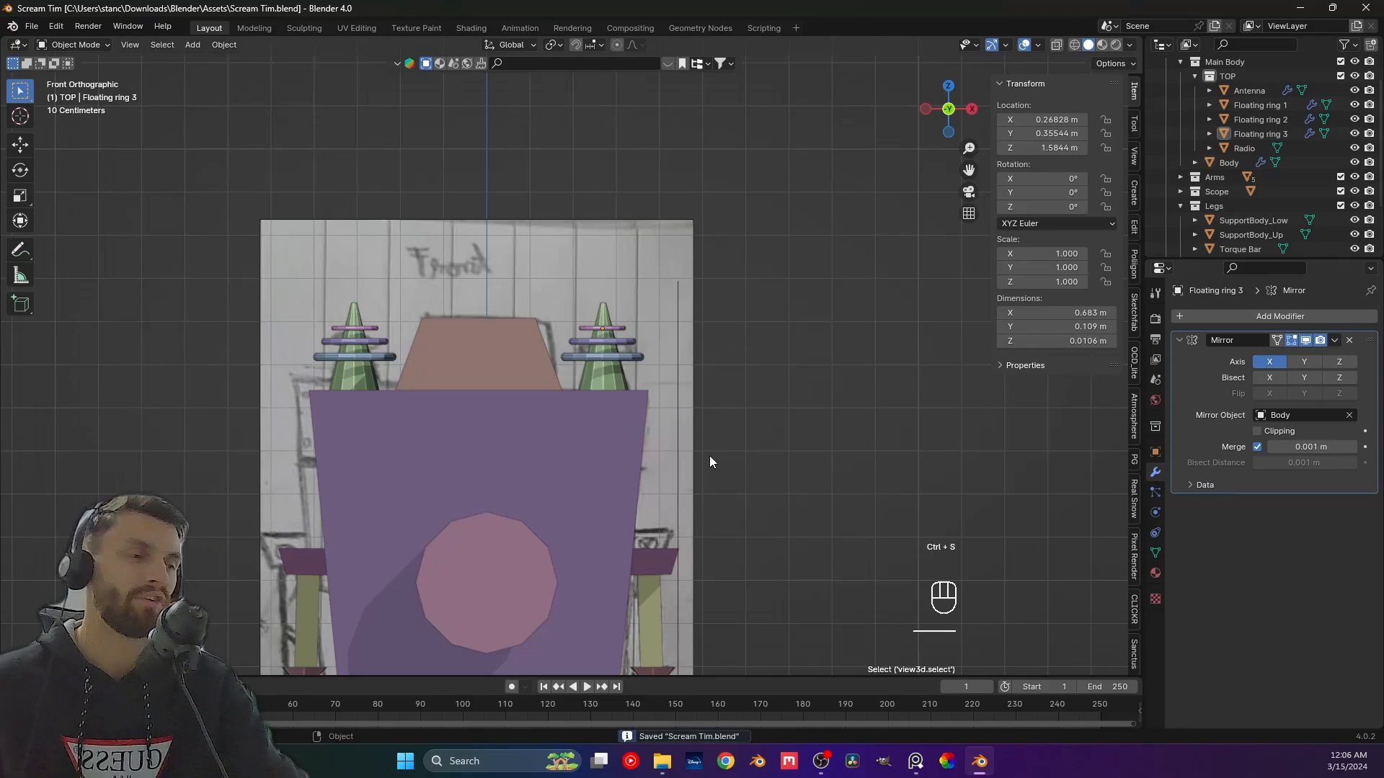
scroll(710, 455, down, 4)
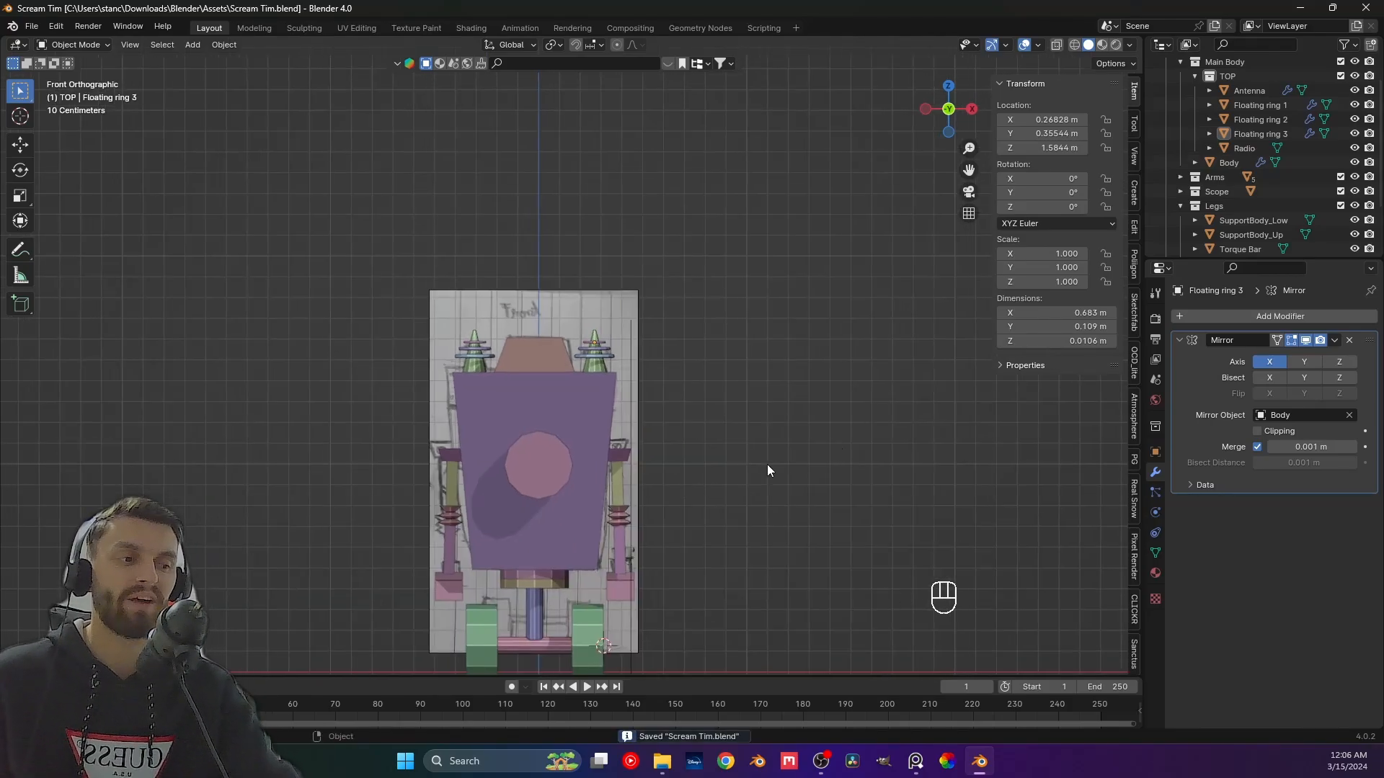
key(ctrl+s)
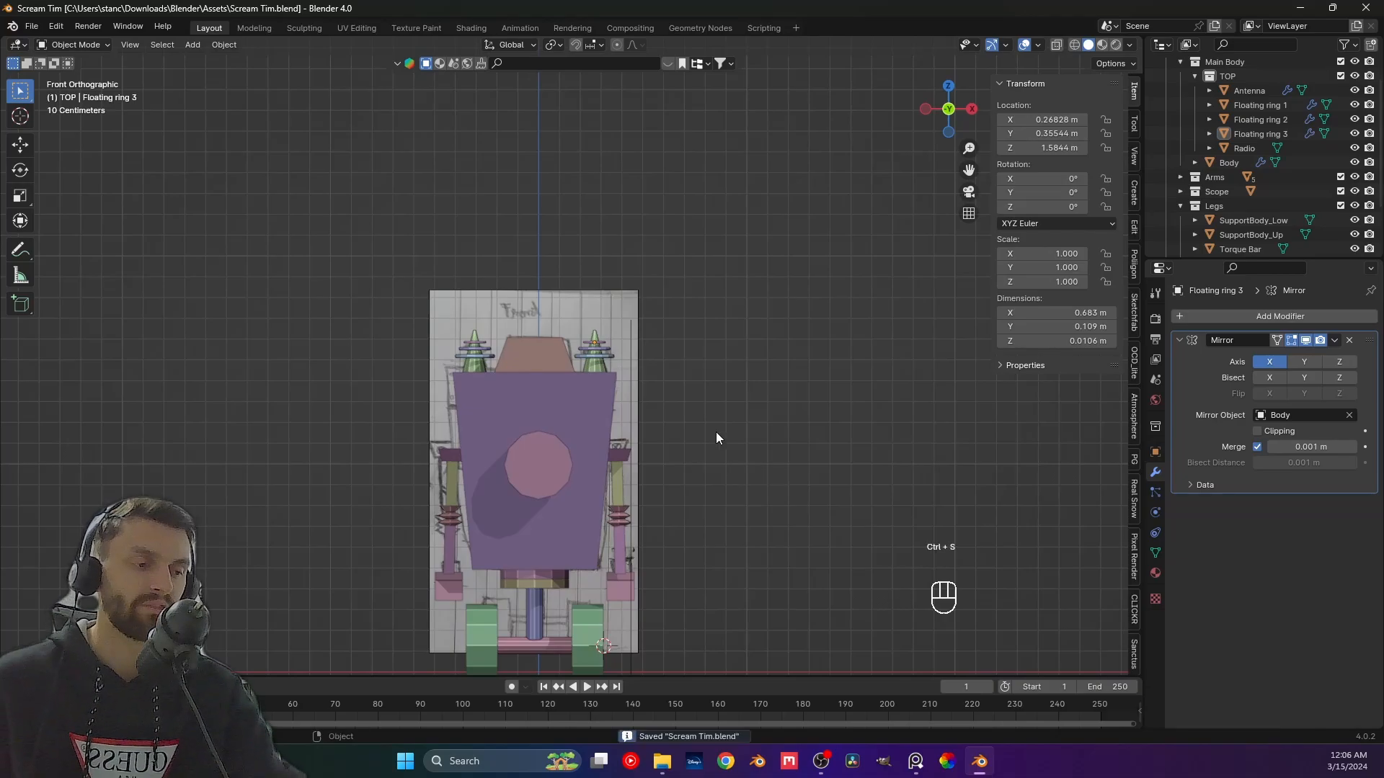
Apply the Radio's transforms and select its front face in Edit Mode from the front view.
scroll(685, 447, up, 3)
scroll(680, 491, up, 2)
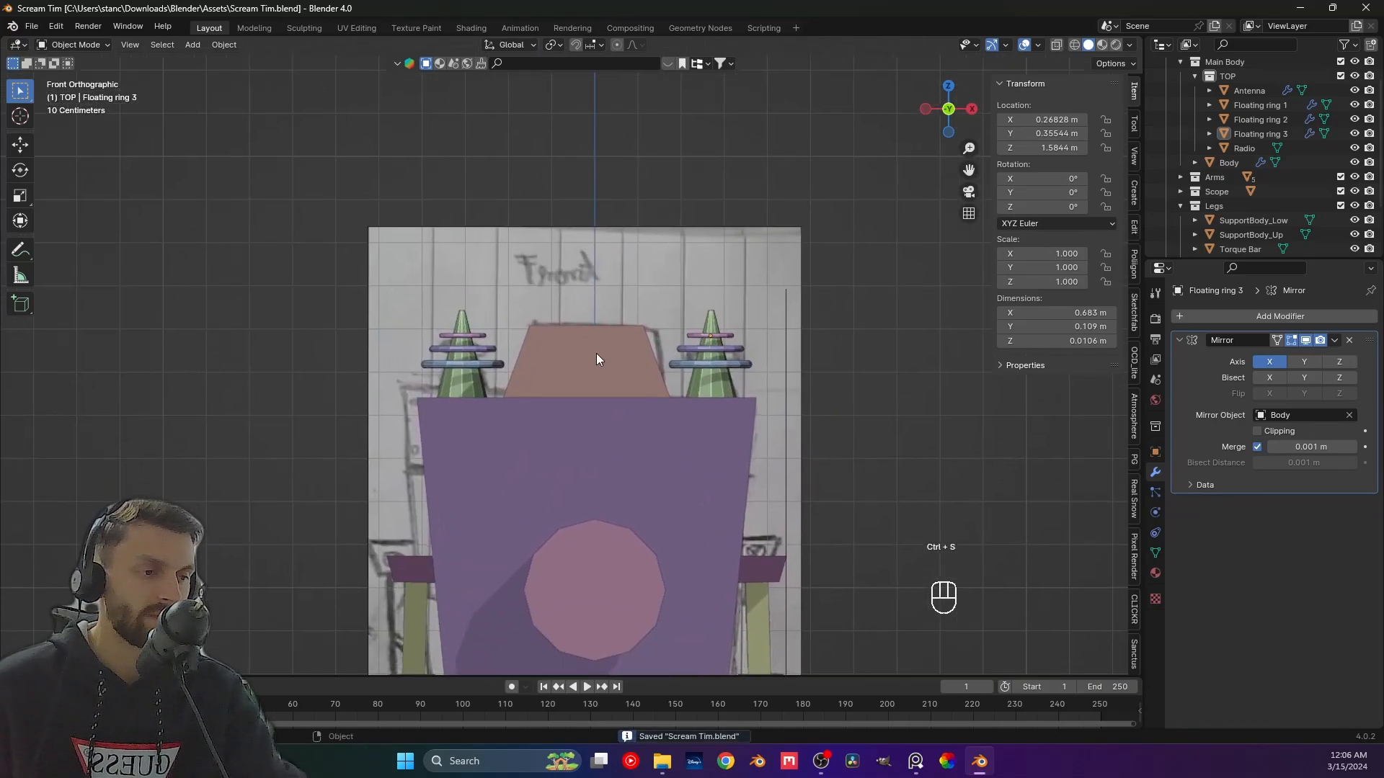
click(570, 364)
mouse_move(541, 375)
middle_down()
mouse_move(539, 389)
mouse_move(612, 373)
mouse_move(559, 363)
middle_up()
key(ctrl+a)
click(560, 362)
key(Tab)
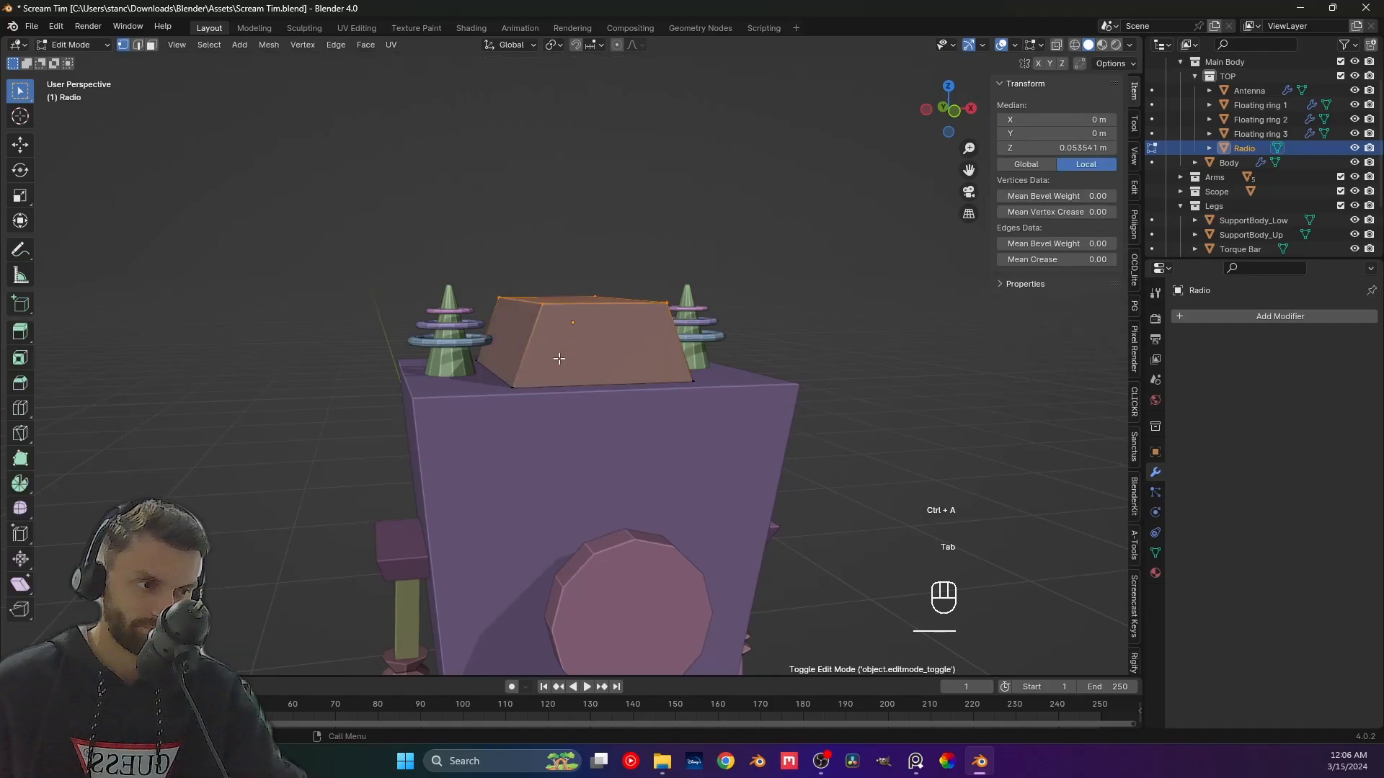
key(KP_1)
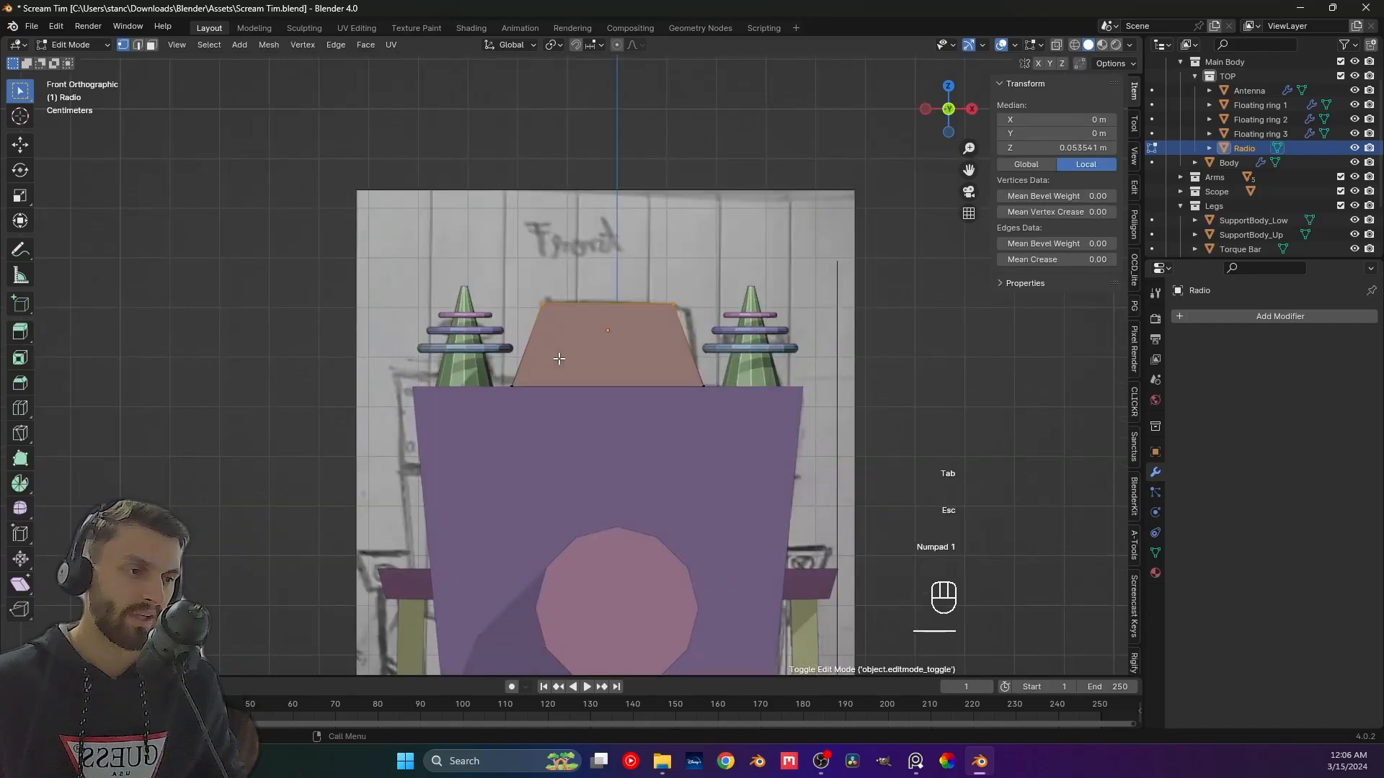
key(3)
click(559, 359)
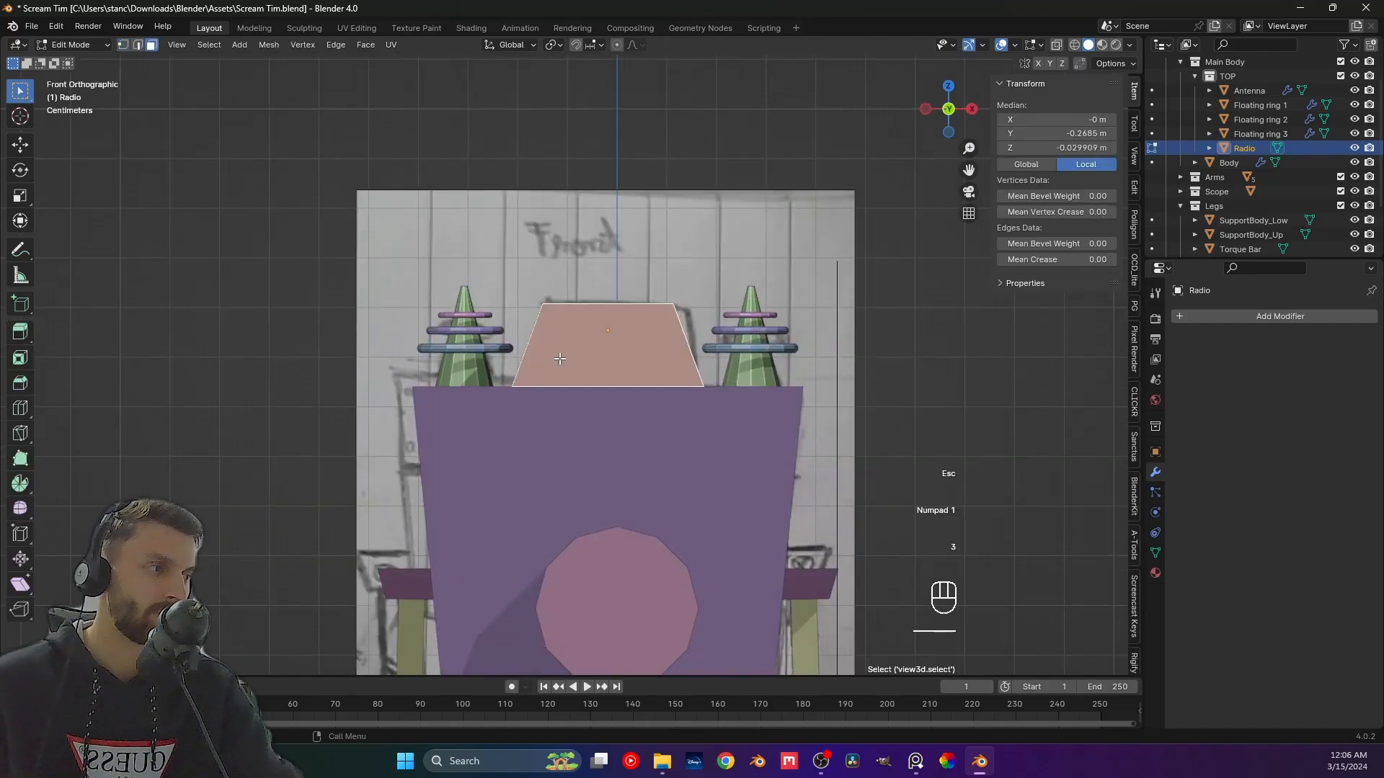
Try to add a 12-vertex cylinder within the Radio mesh.
shift+middle_drag(559, 359, 552, 378)
key(shift+a)
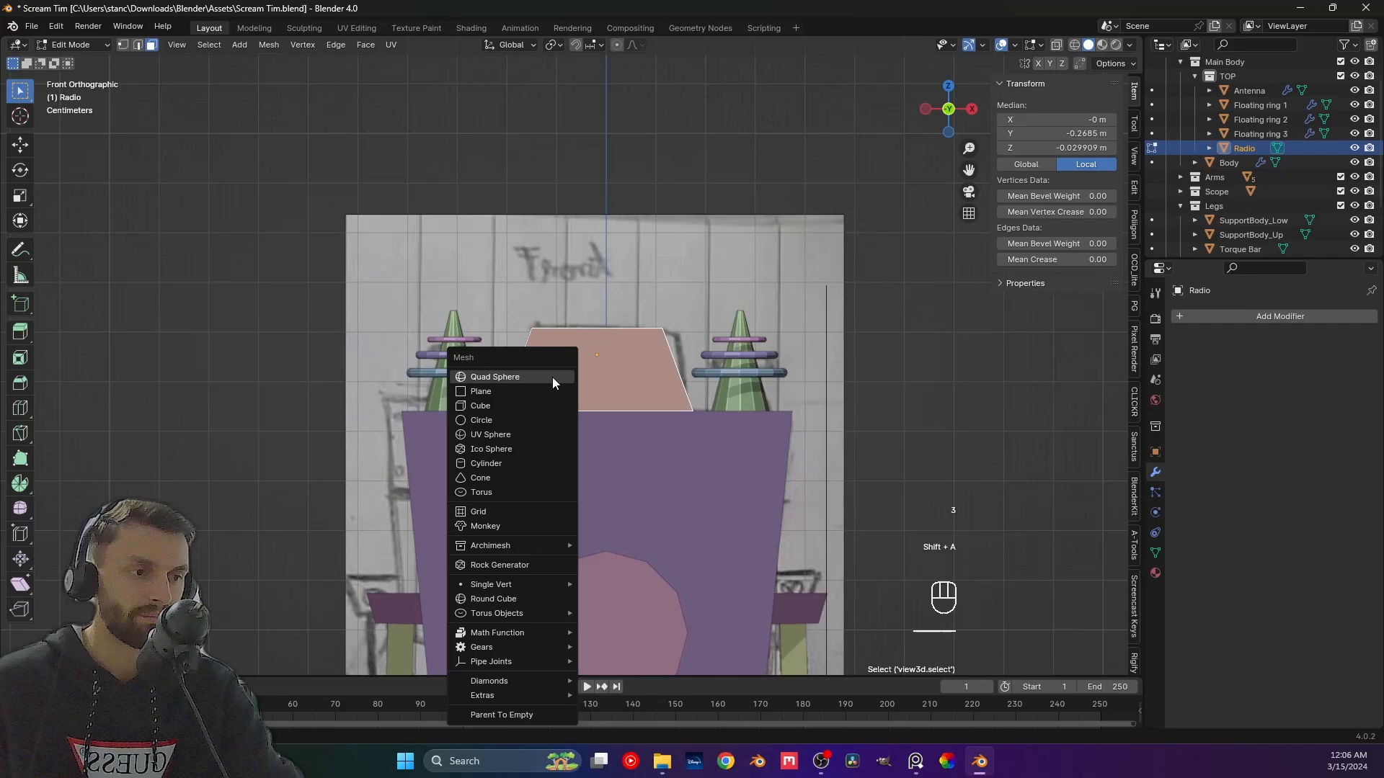
click(494, 463)
scroll(735, 470, down, 3)
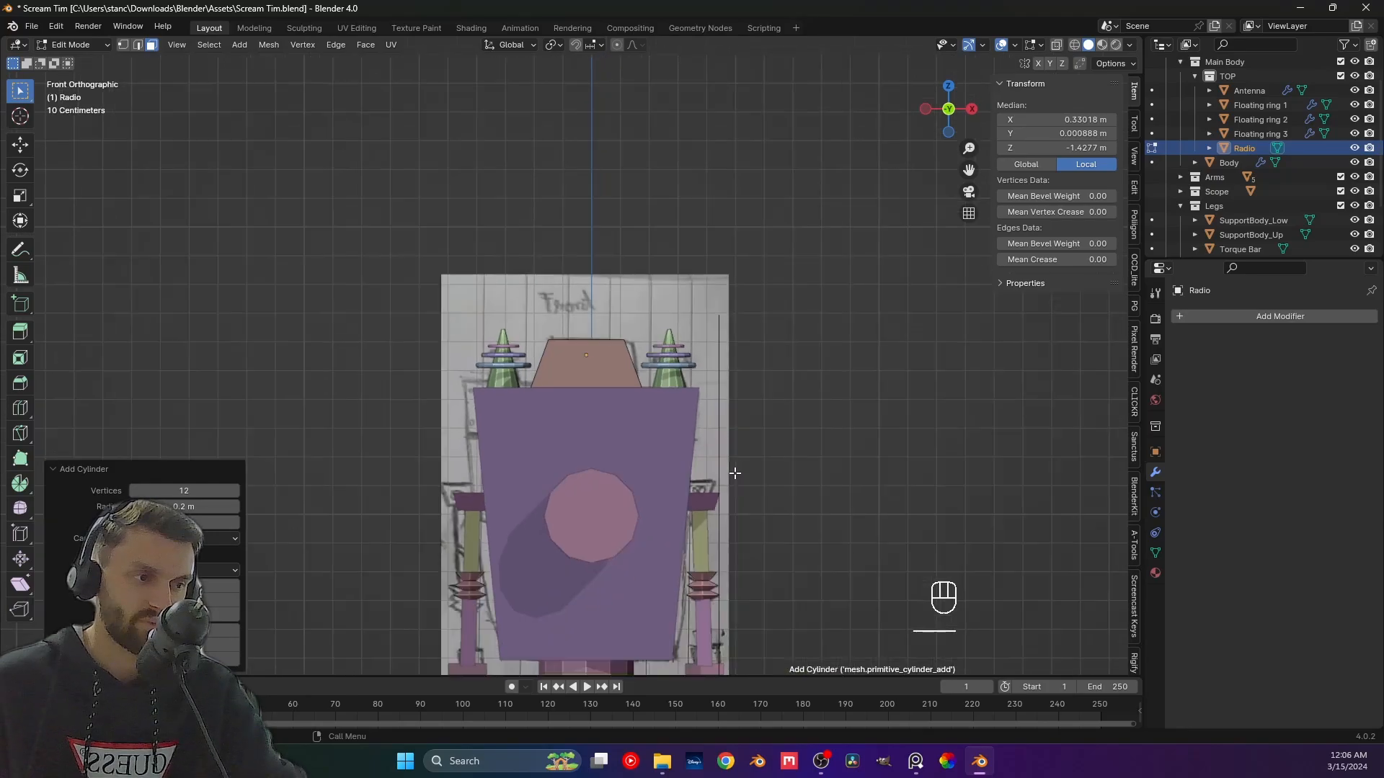
scroll(733, 472, down, 1)
key(ctrl+z)
scroll(590, 446, up, 2)
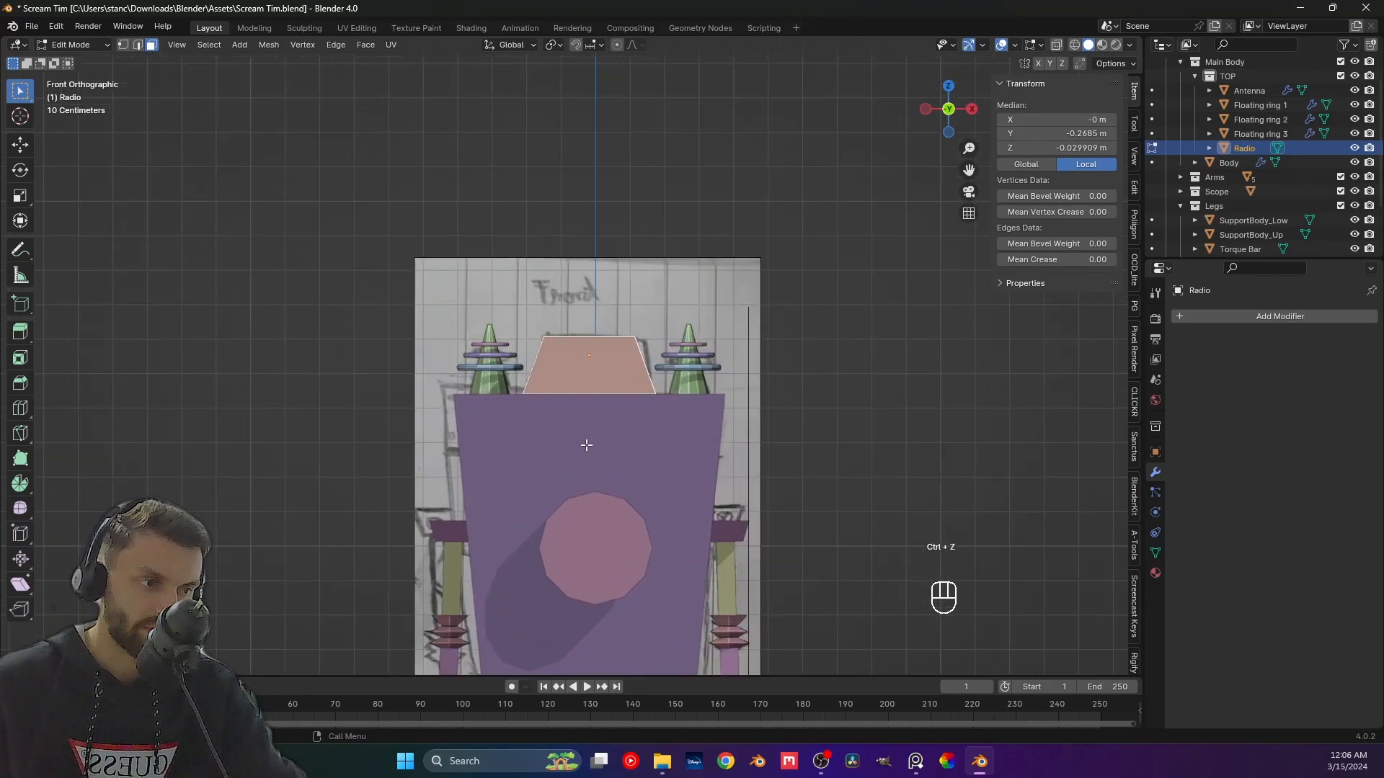
Snap the 3D cursor to the Radio's selected front face.
key(shift+a)
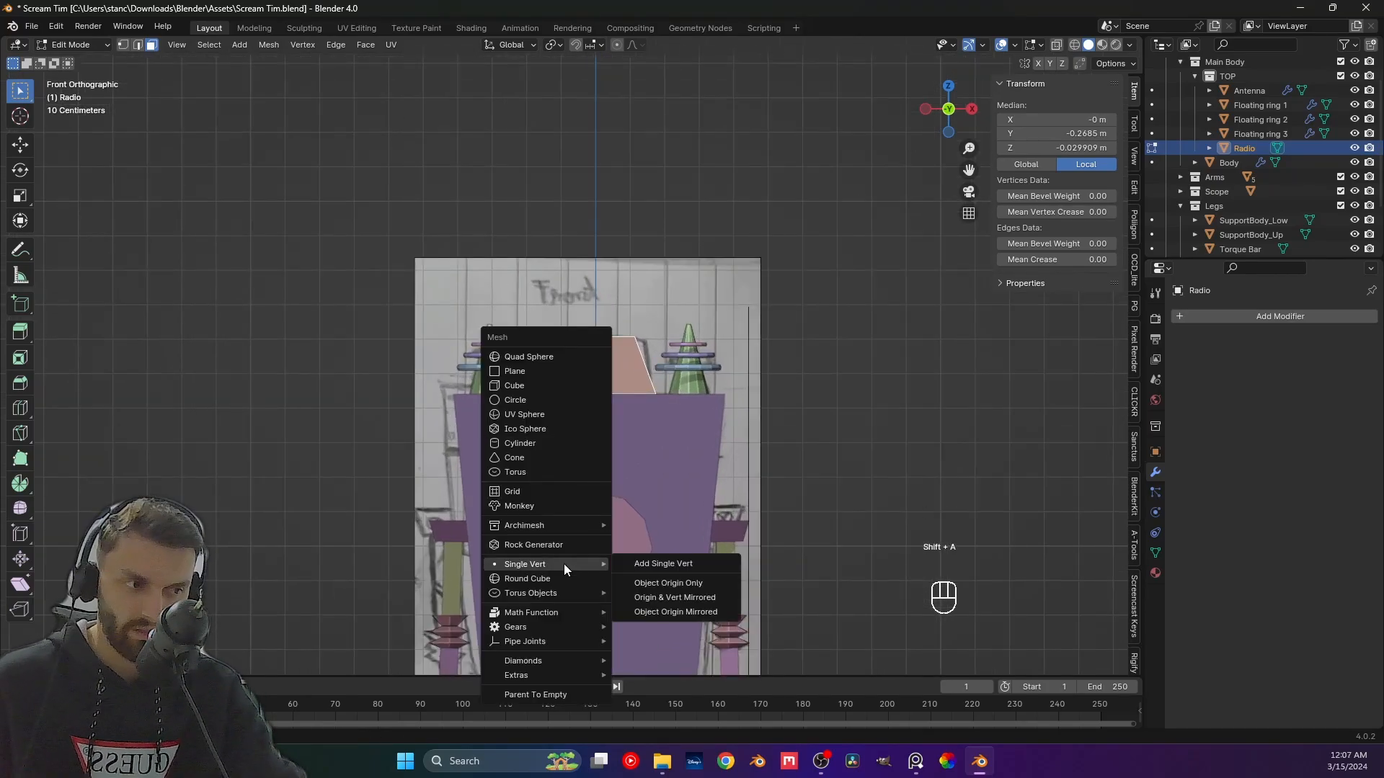
key(shift+s)
click(620, 452)
Return the Radio to Object Mode, deselect everything, and add a separate 12-vertex cylinder at the 3D cursor.
key(Tab)
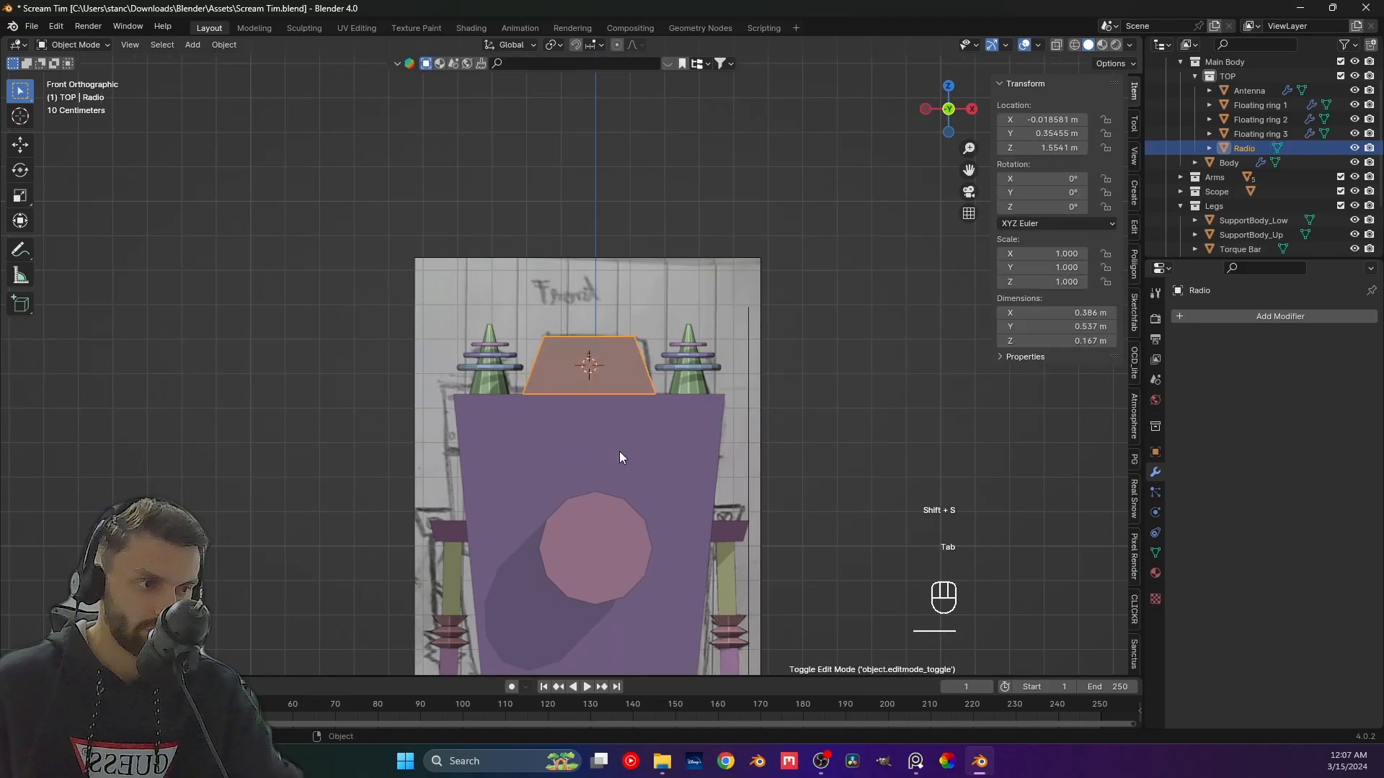
key(a)
click(667, 335)
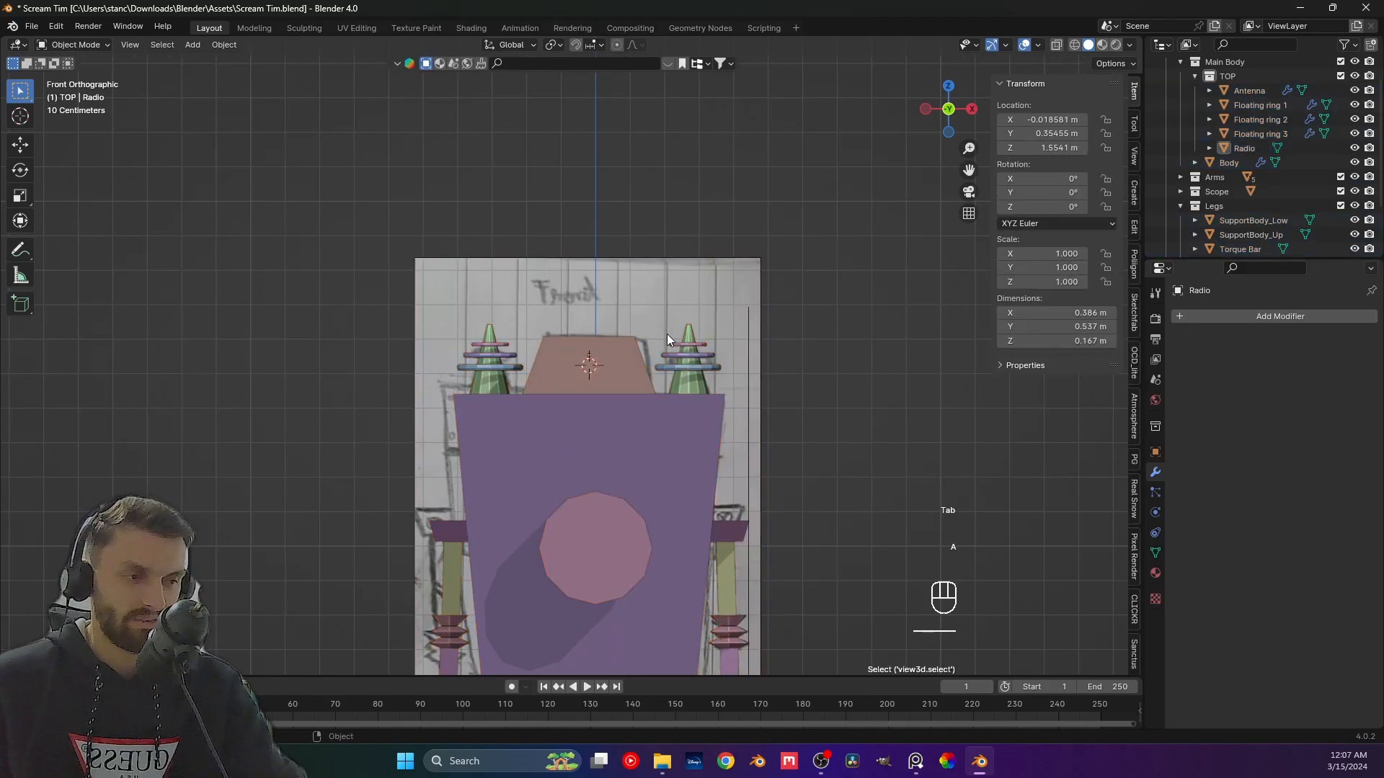
key(shift+a)
mouse_move(587, 464)
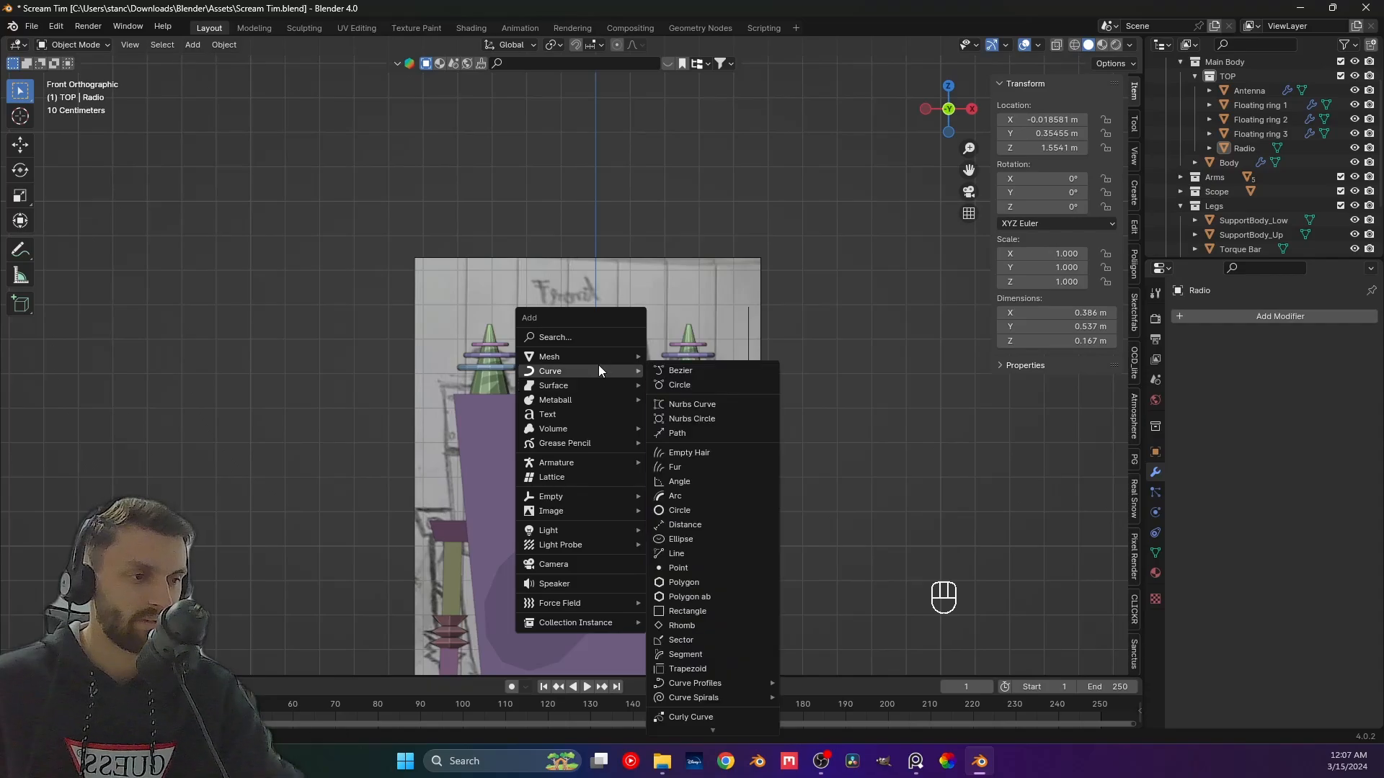
mouse_move(592, 357)
click(682, 442)
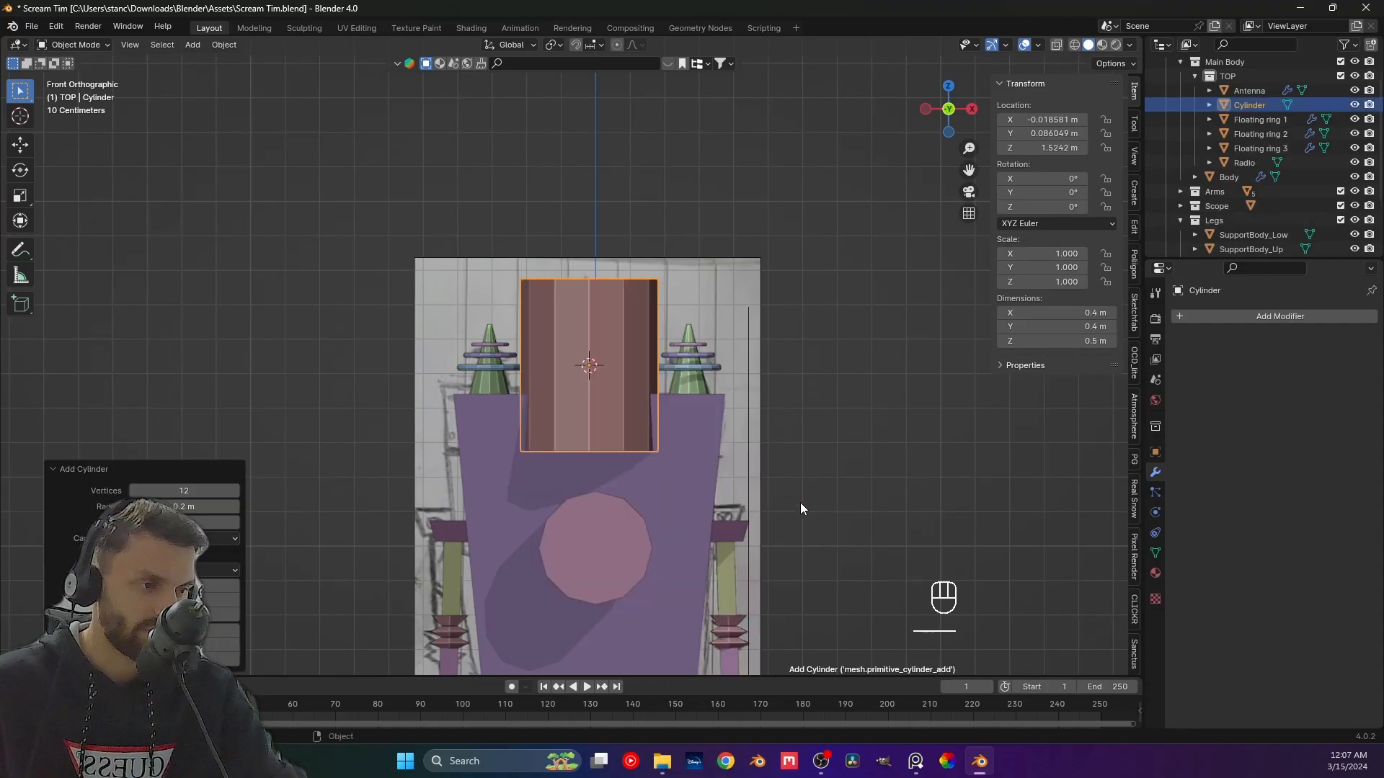
Scale the new cylinder into a flat disc about 0.173 m across and 0.0325 m thick.
key(s)
key(z)
click(621, 402)
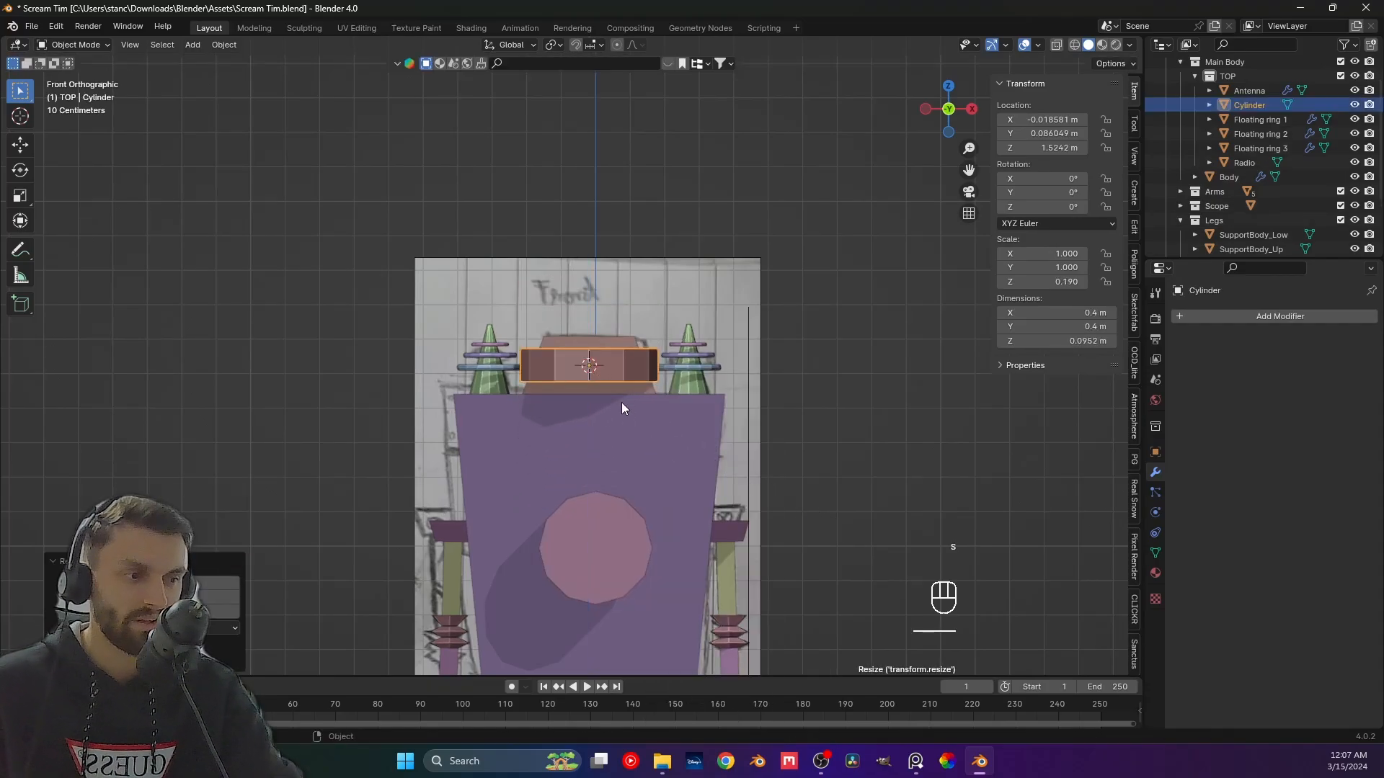
middle_drag(621, 402, 626, 429)
key(s)
key(shift+z)
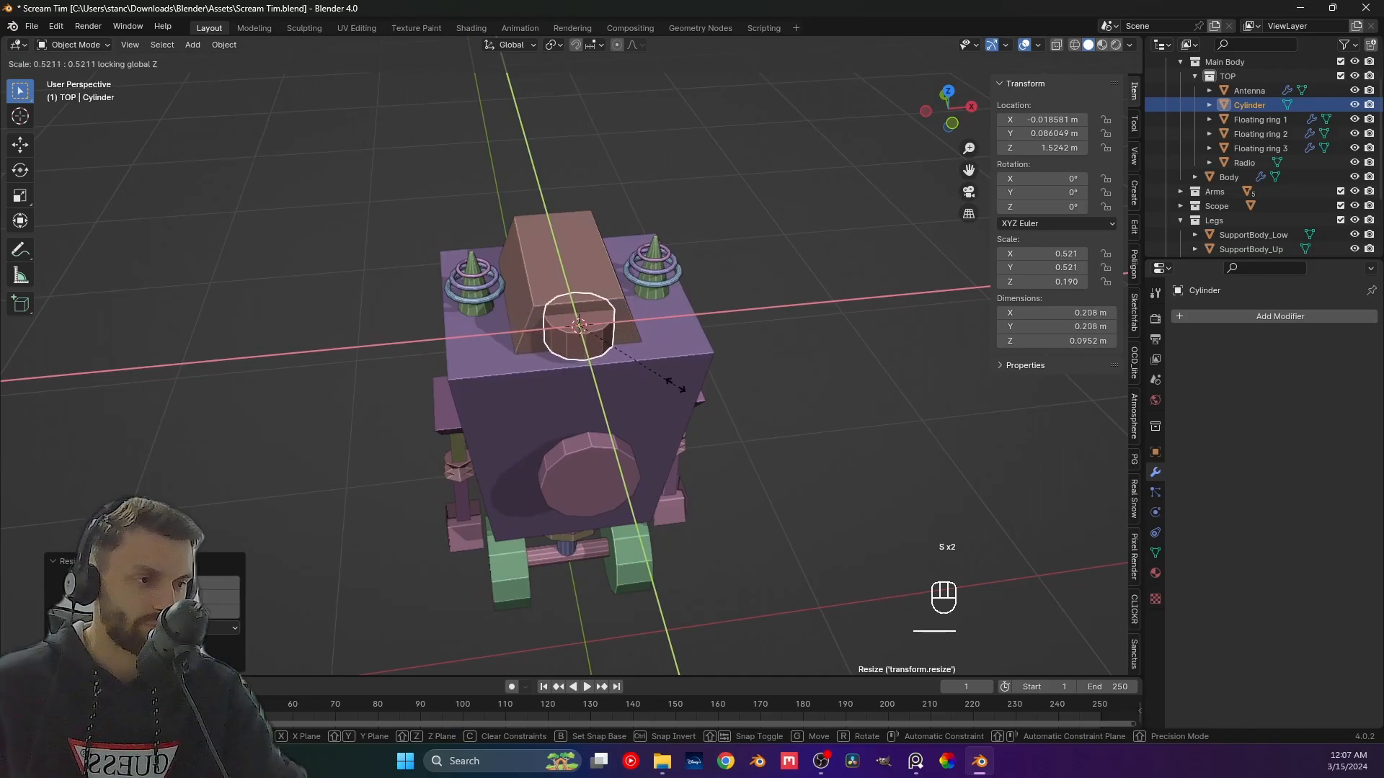
click(724, 393)
key(s)
key(z)
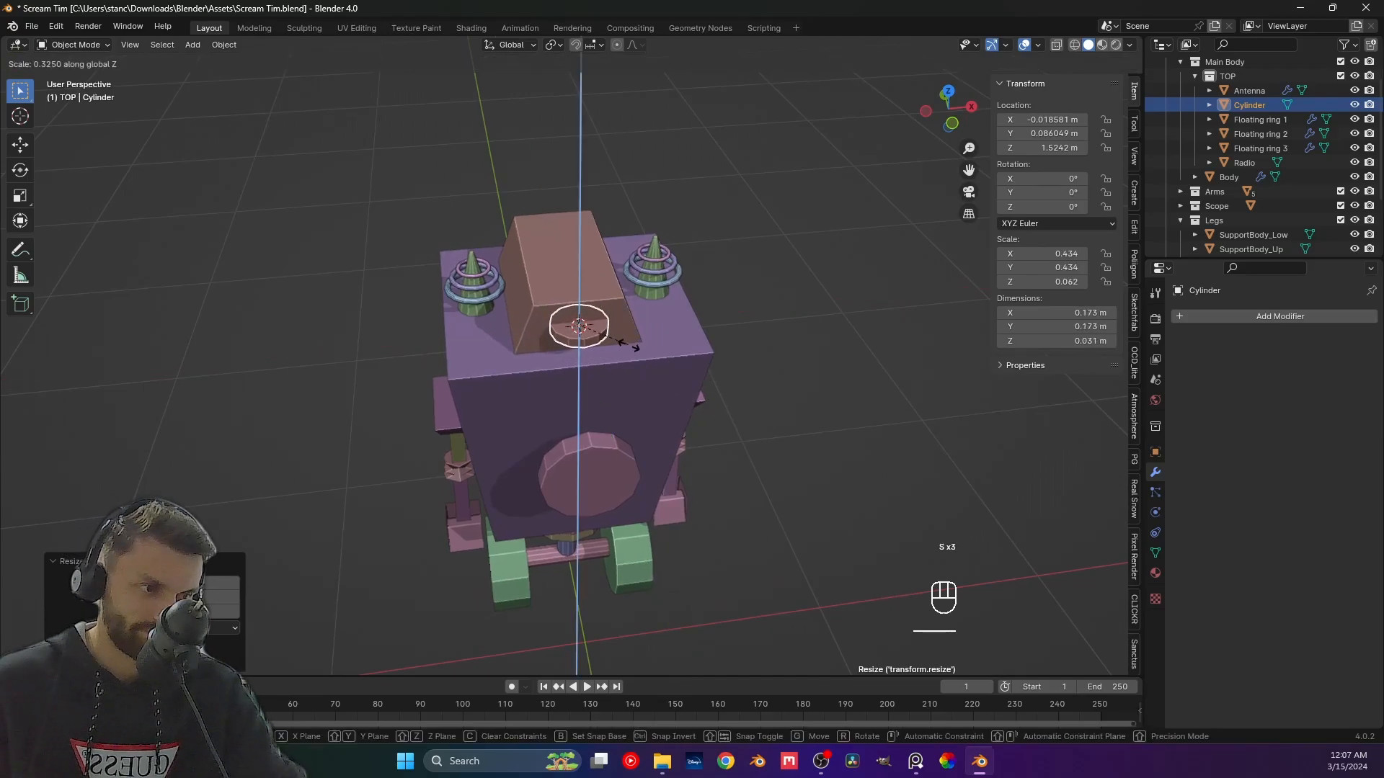
click(595, 375)
Shrink the disc uniformly to about 0.08 m across and rotate it 90° about X.
scroll(594, 370, up, 2)
shift+middle_drag(595, 389, 607, 467)
middle_drag(607, 467, 617, 430)
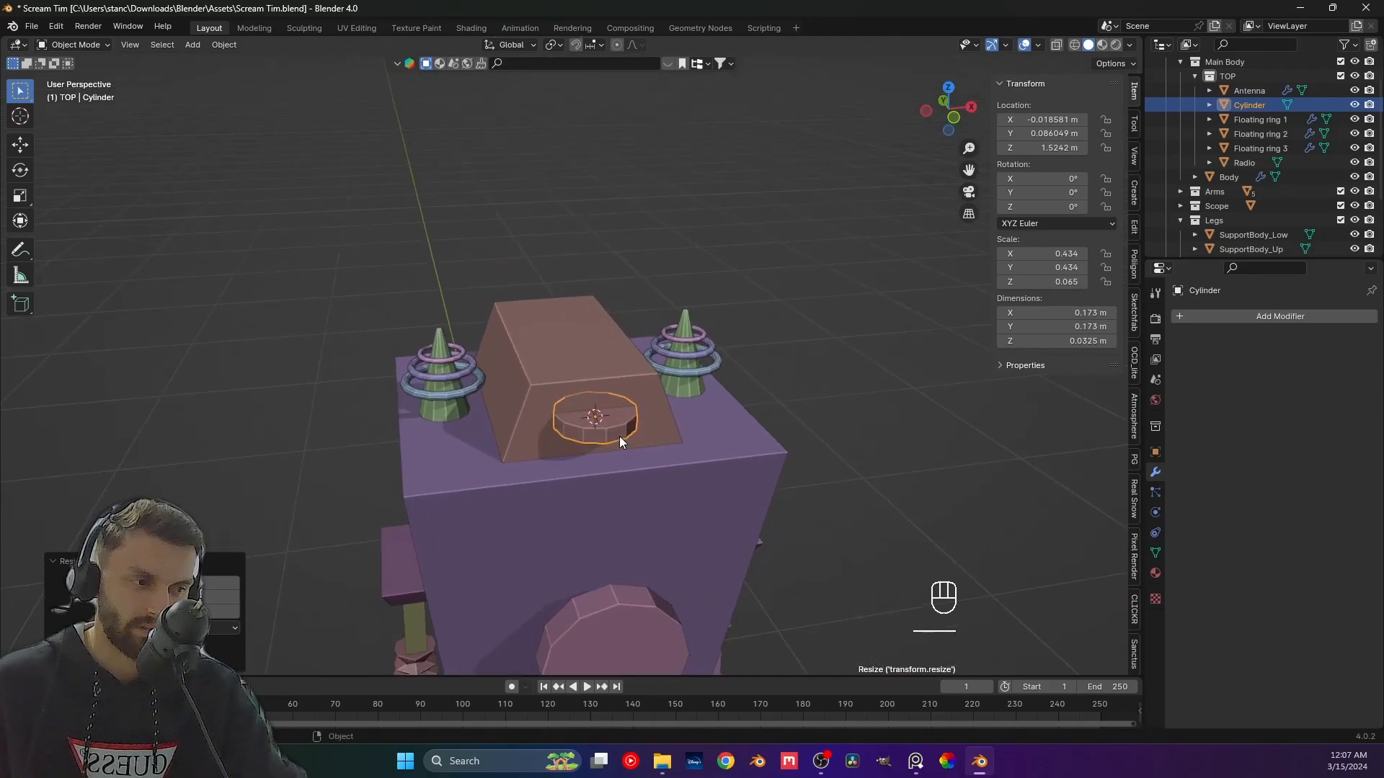
scroll(619, 435, up, 4)
key(s)
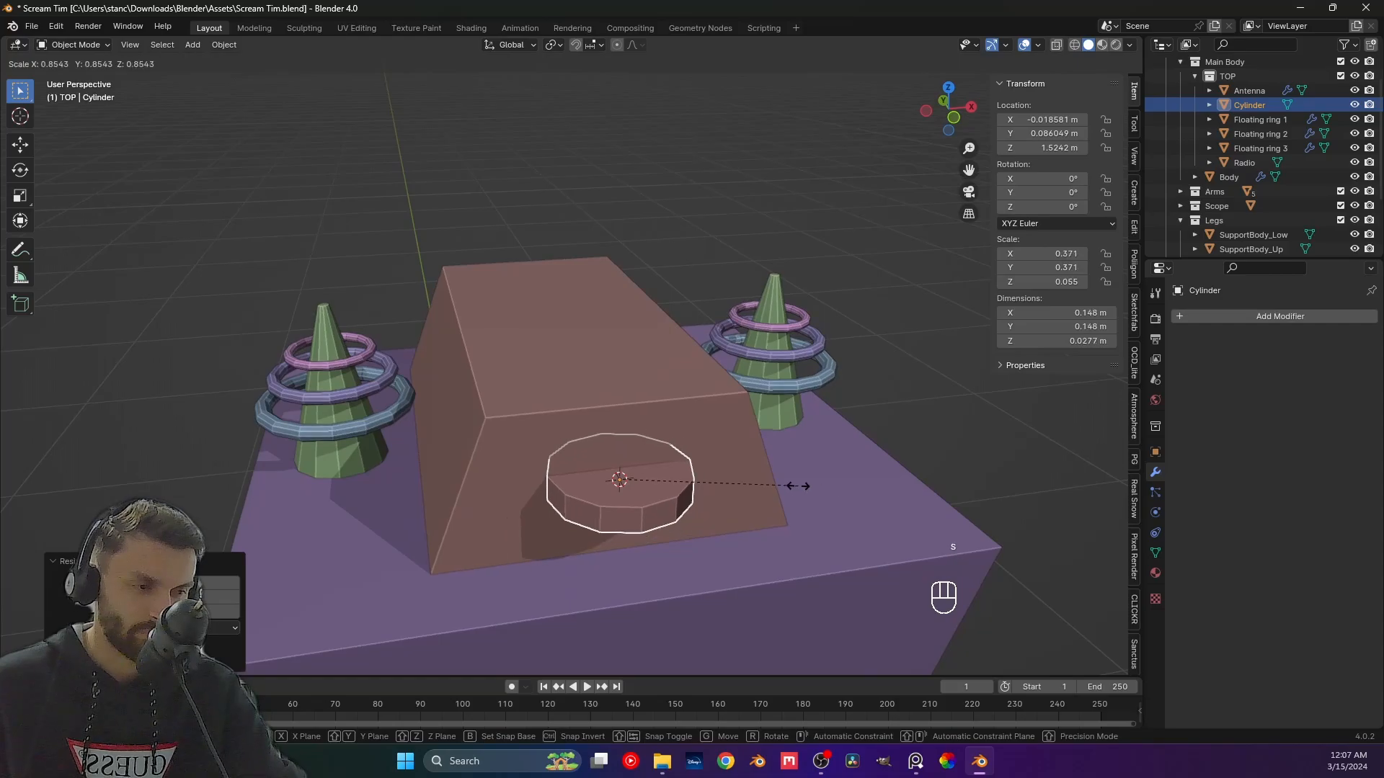
click(717, 482)
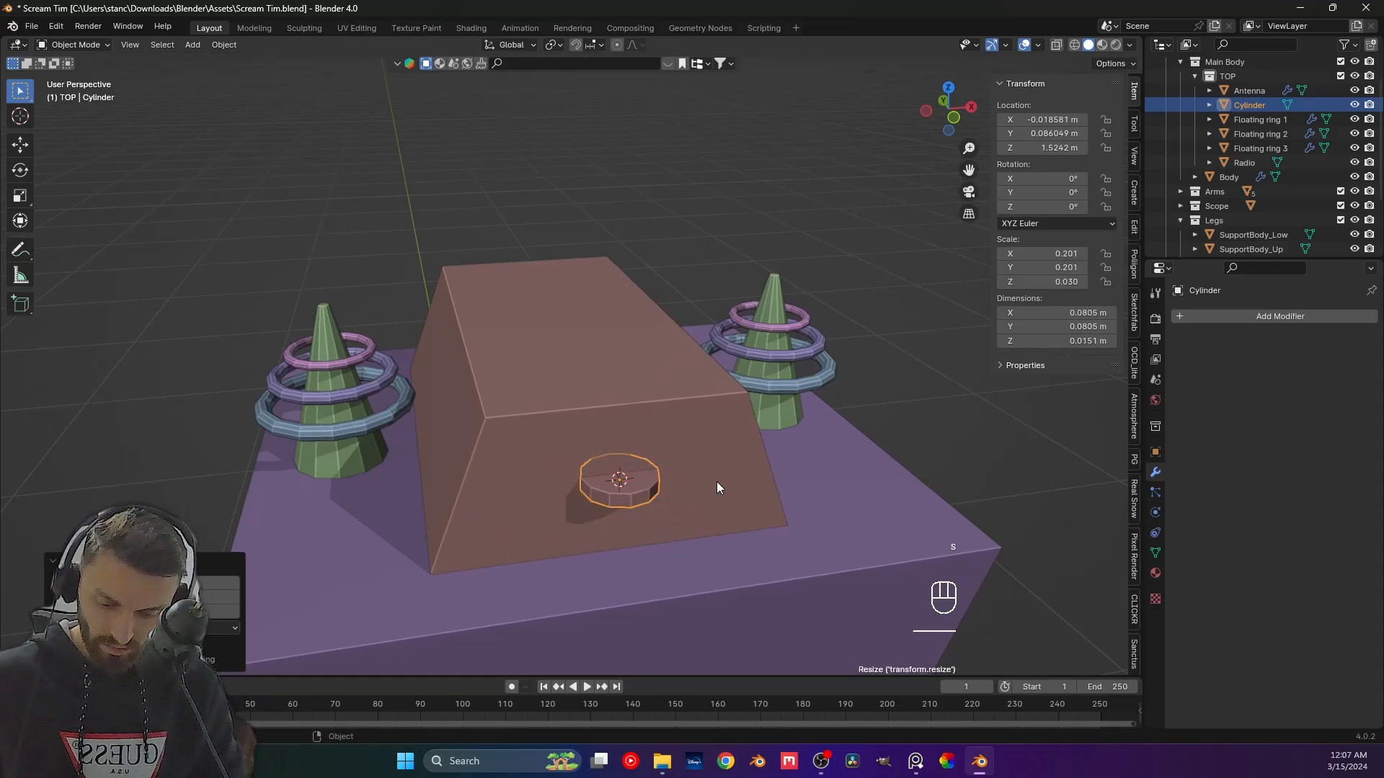
text(rx90)
key(Return)
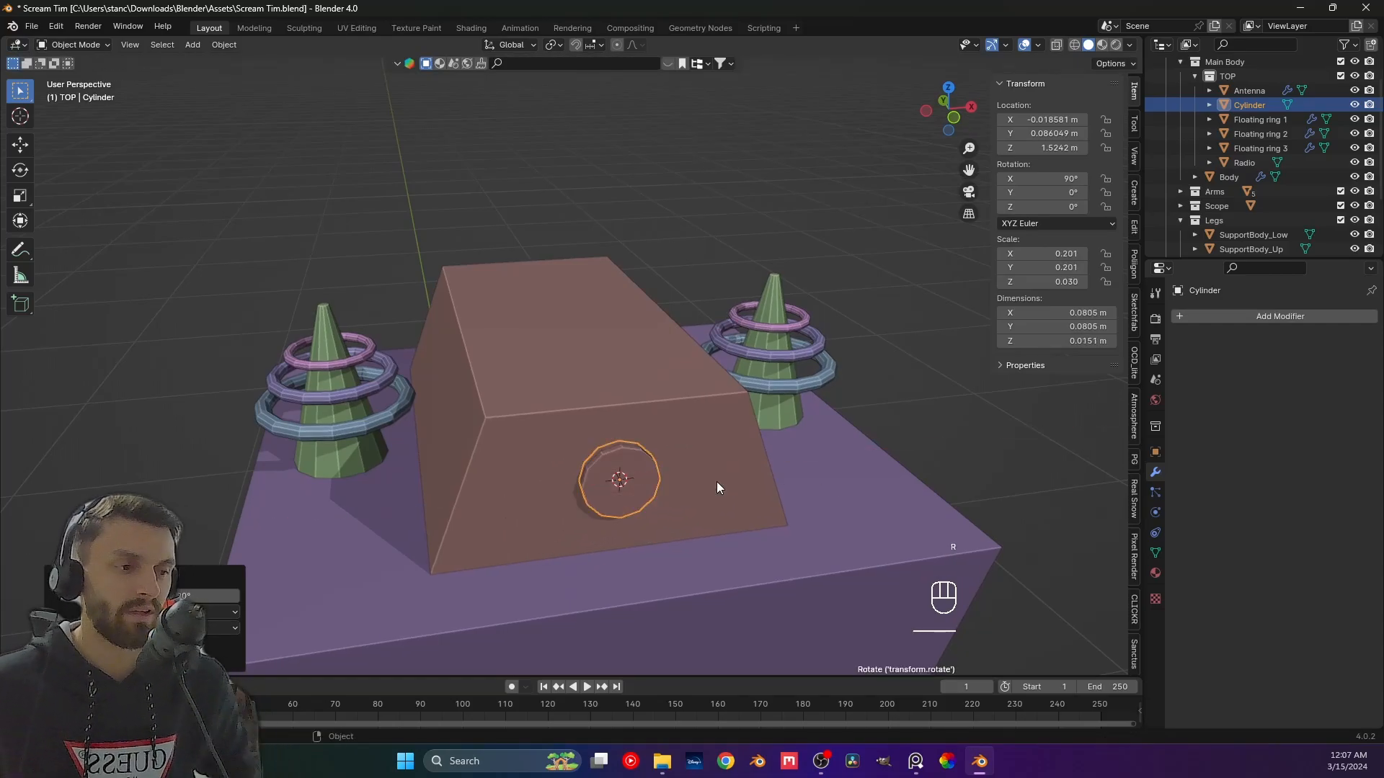
In front view, move the disc toward the lower-left corner of the Radio's front face.
middle_drag(562, 513, 674, 470)
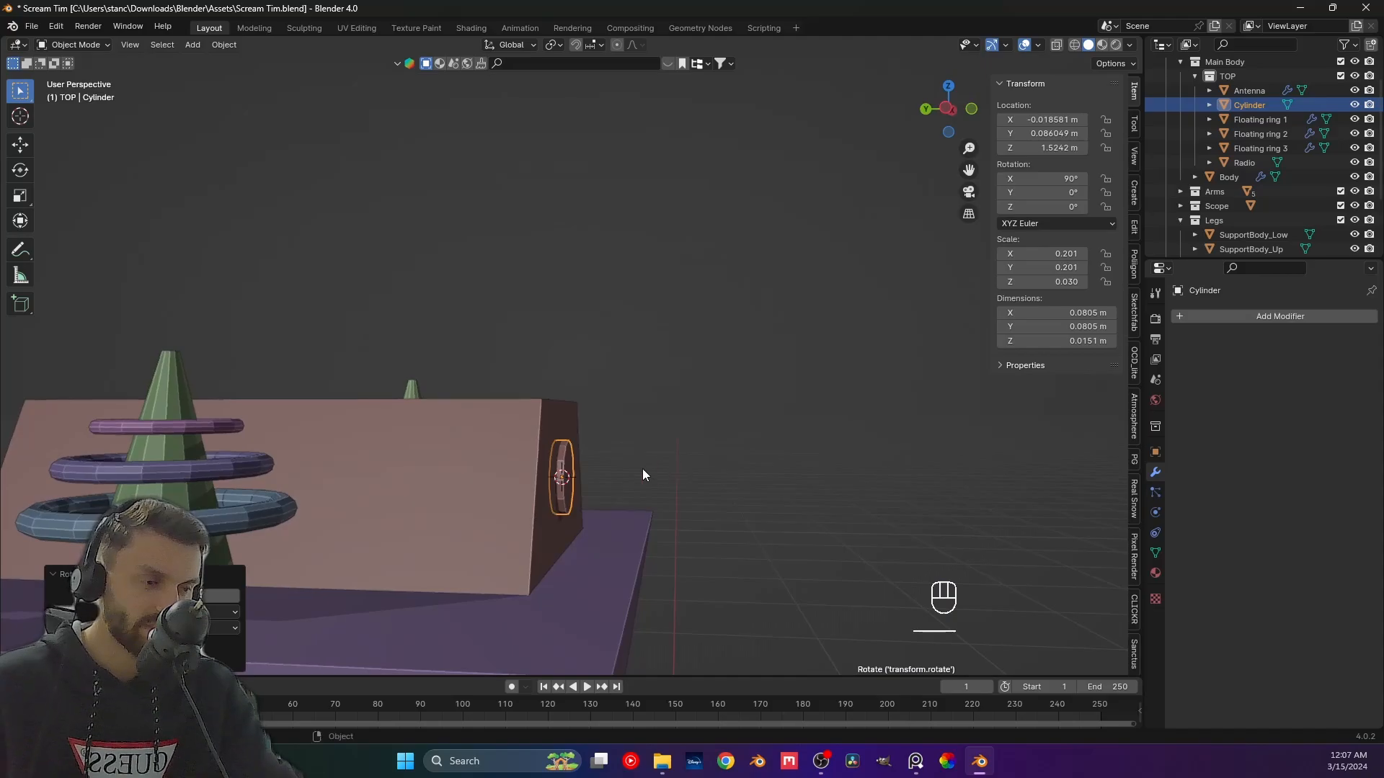
key(KP_1)
key(g)
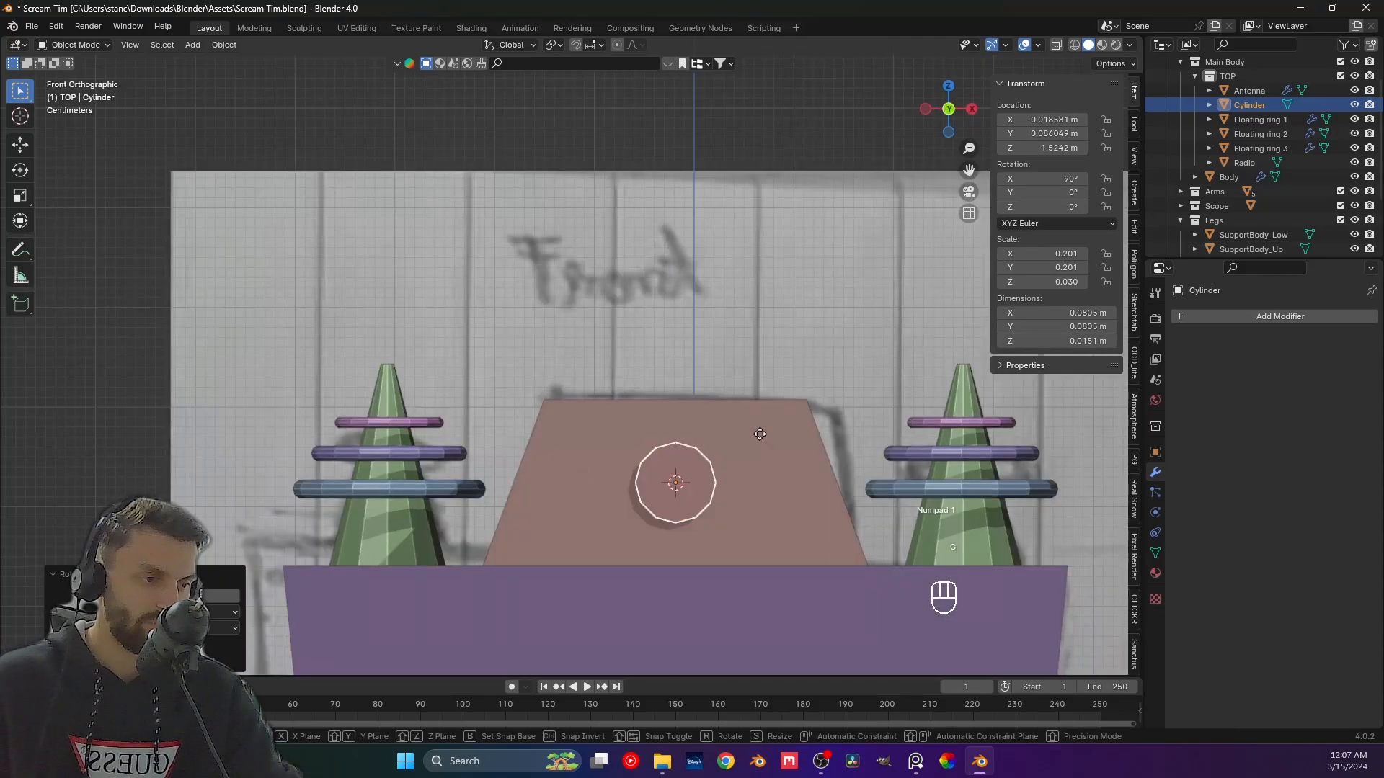
key(g)
click(655, 480)
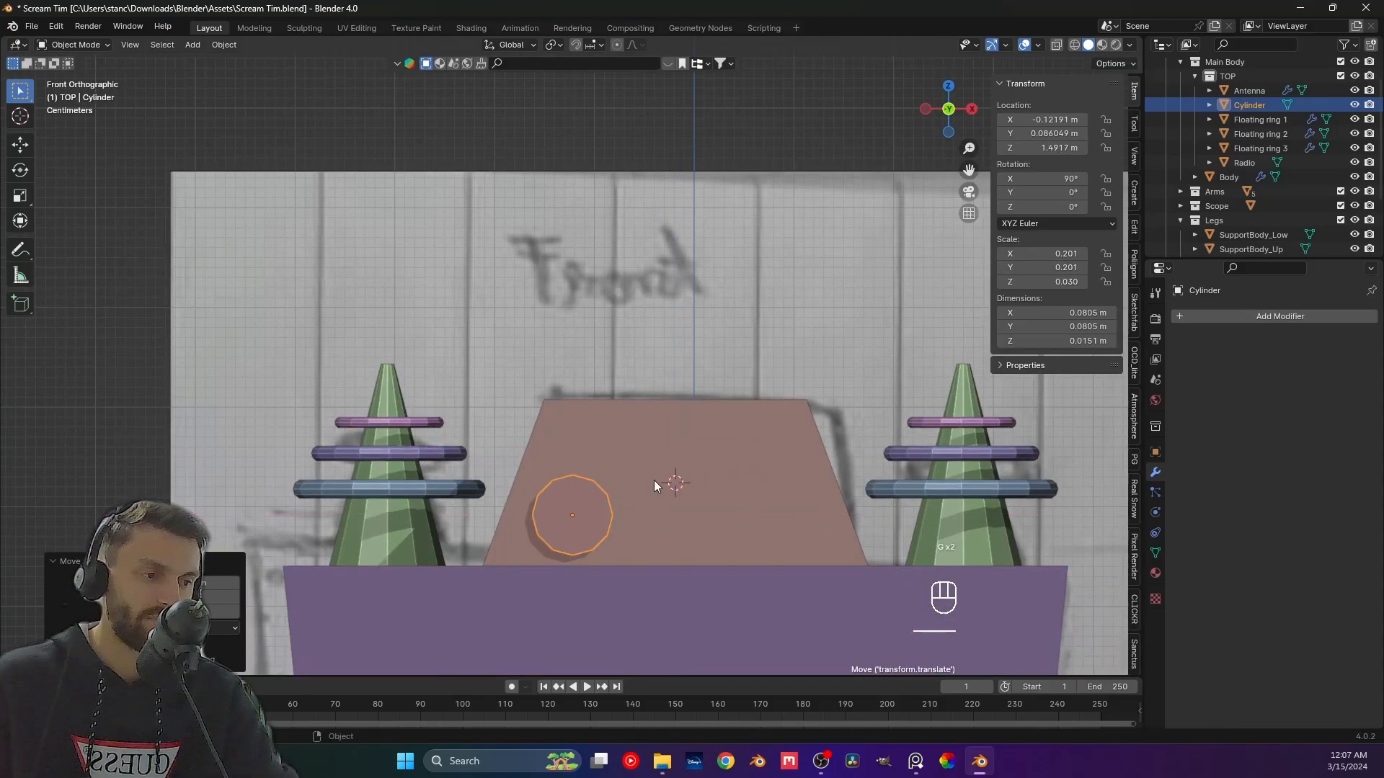
Align the disc with the round dial in the front reference sketch using X-ray, and deselect it with X-ray off.
click(1056, 48)
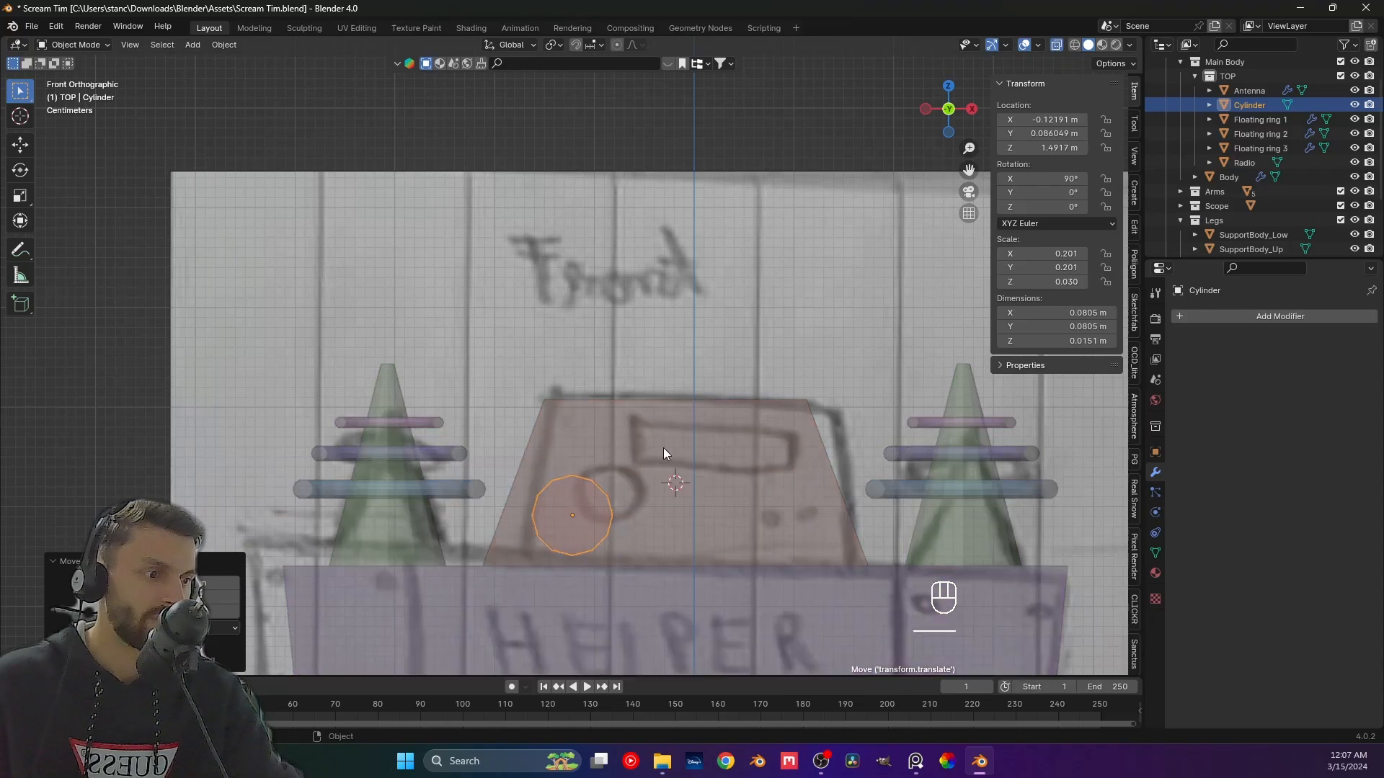
key(g)
key(g)
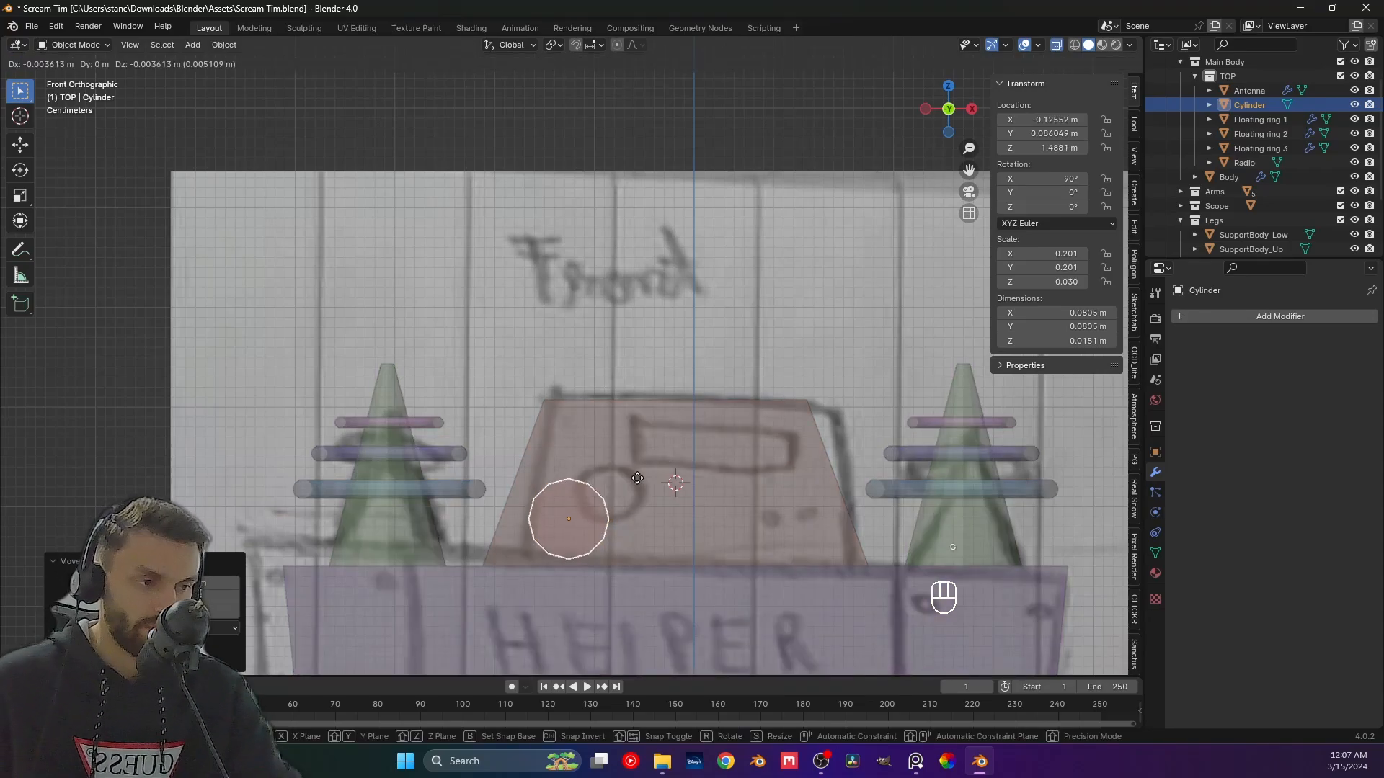
key(z)
key(g)
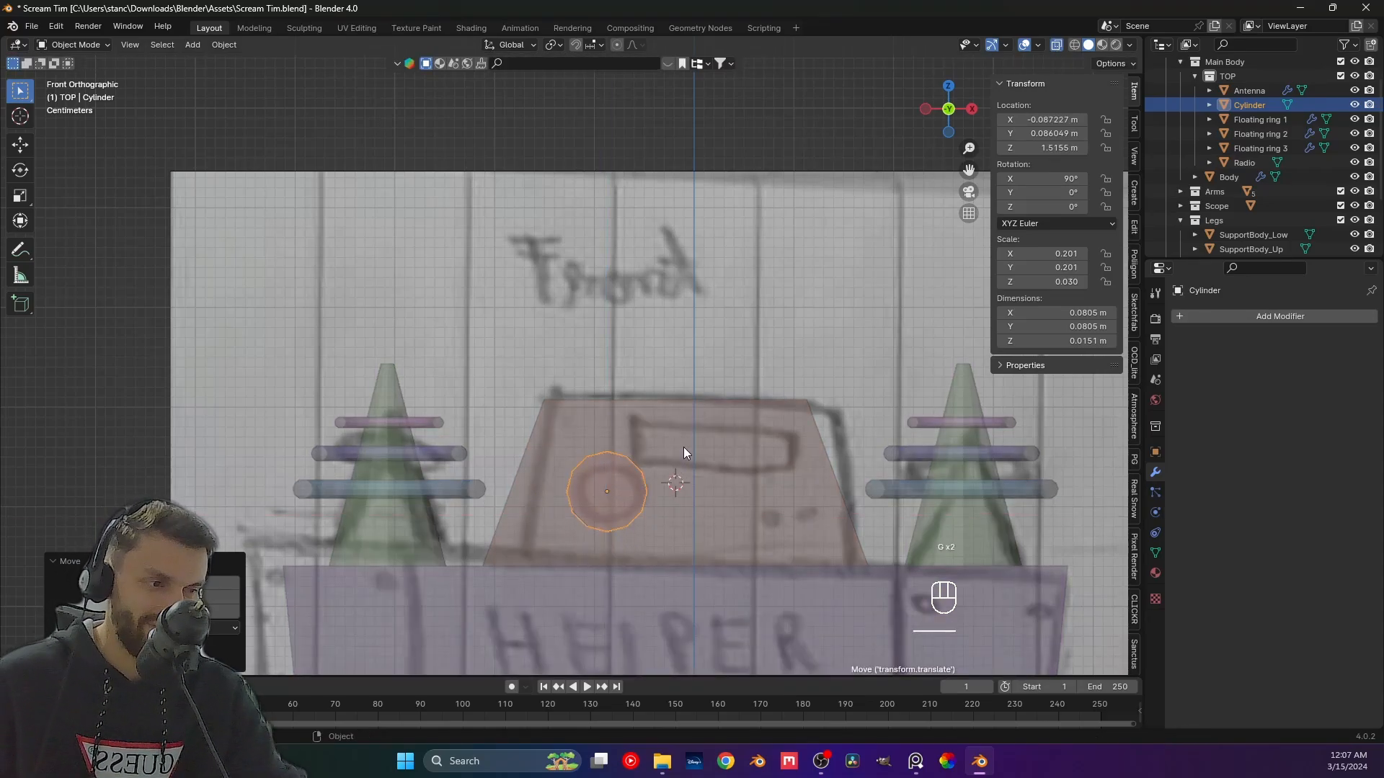
key(x)
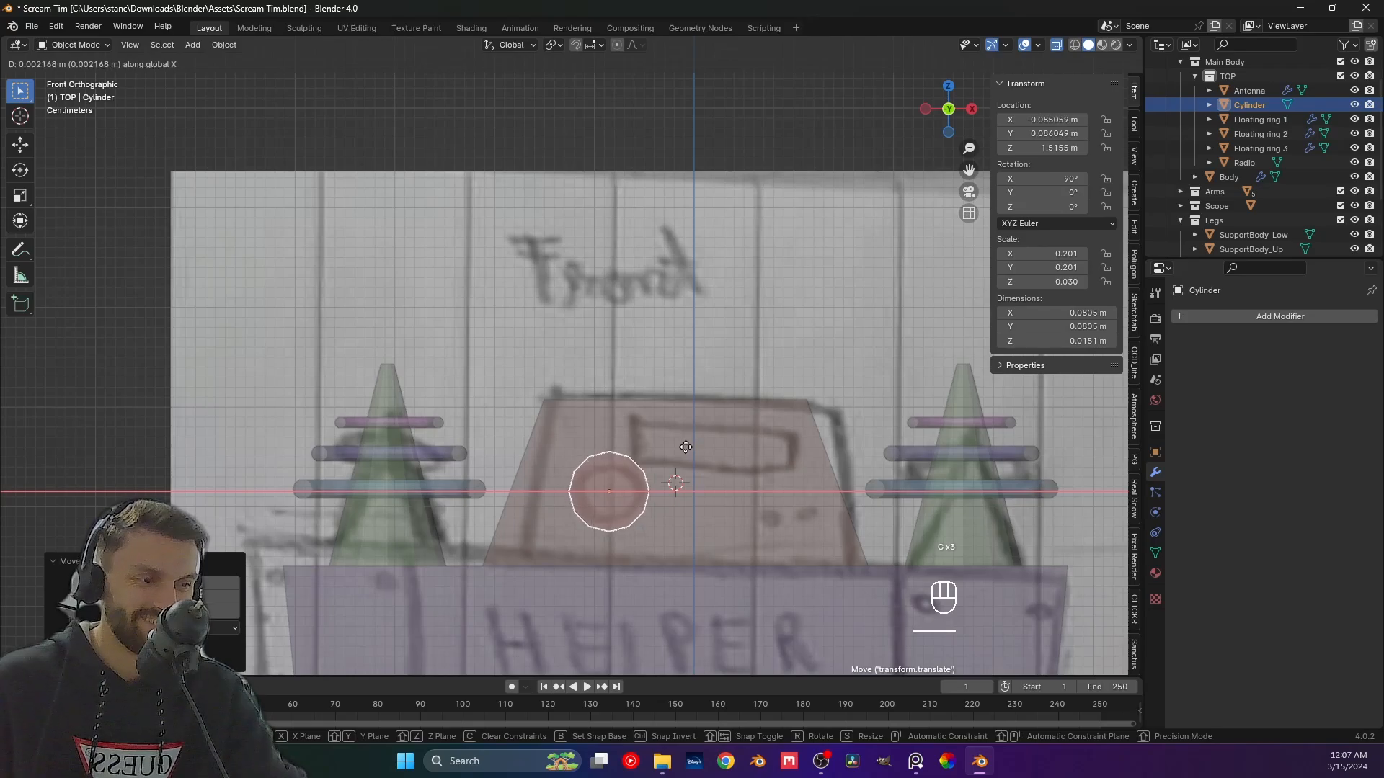
click(688, 450)
key(Tab)
scroll(694, 456, down, 3)
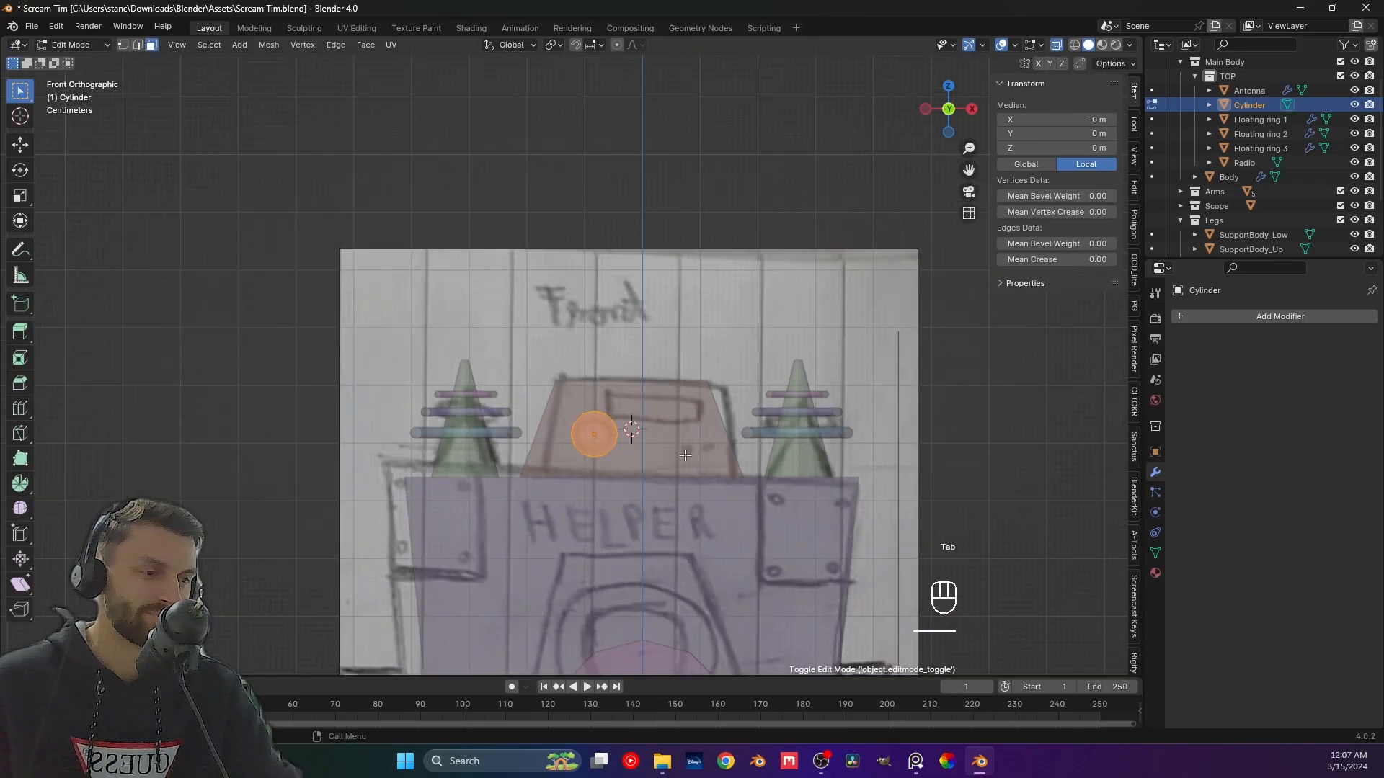
key(Tab)
click(946, 429)
click(1056, 45)
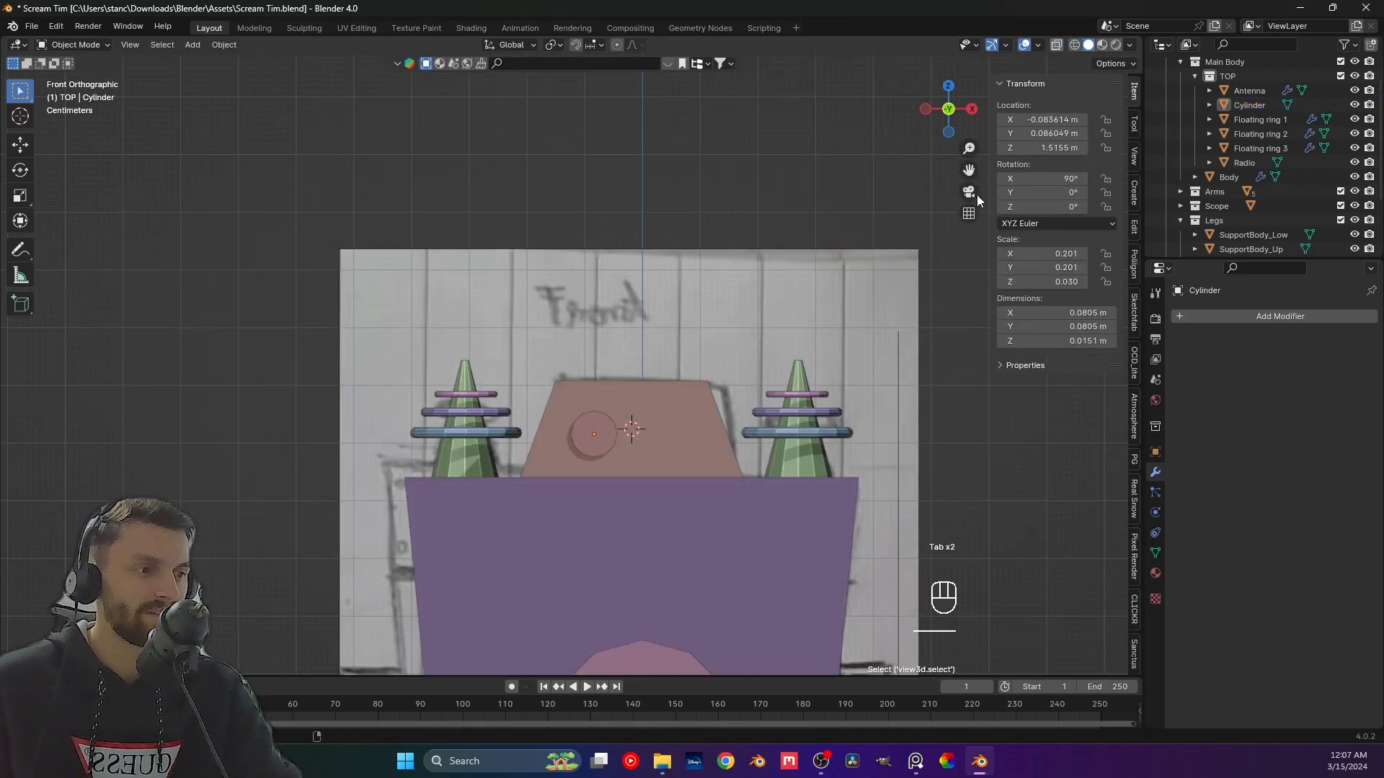
Examine the Radio and disc against the side reference drawing in left orthographic view with X-ray on.
shift+middle_drag(776, 444, 677, 361)
scroll(635, 350, down, 1)
scroll(629, 350, up, 3)
middle_drag(561, 361, 607, 357)
scroll(637, 377, down, 4)
scroll(542, 391, up, 3)
scroll(542, 392, down, 2)
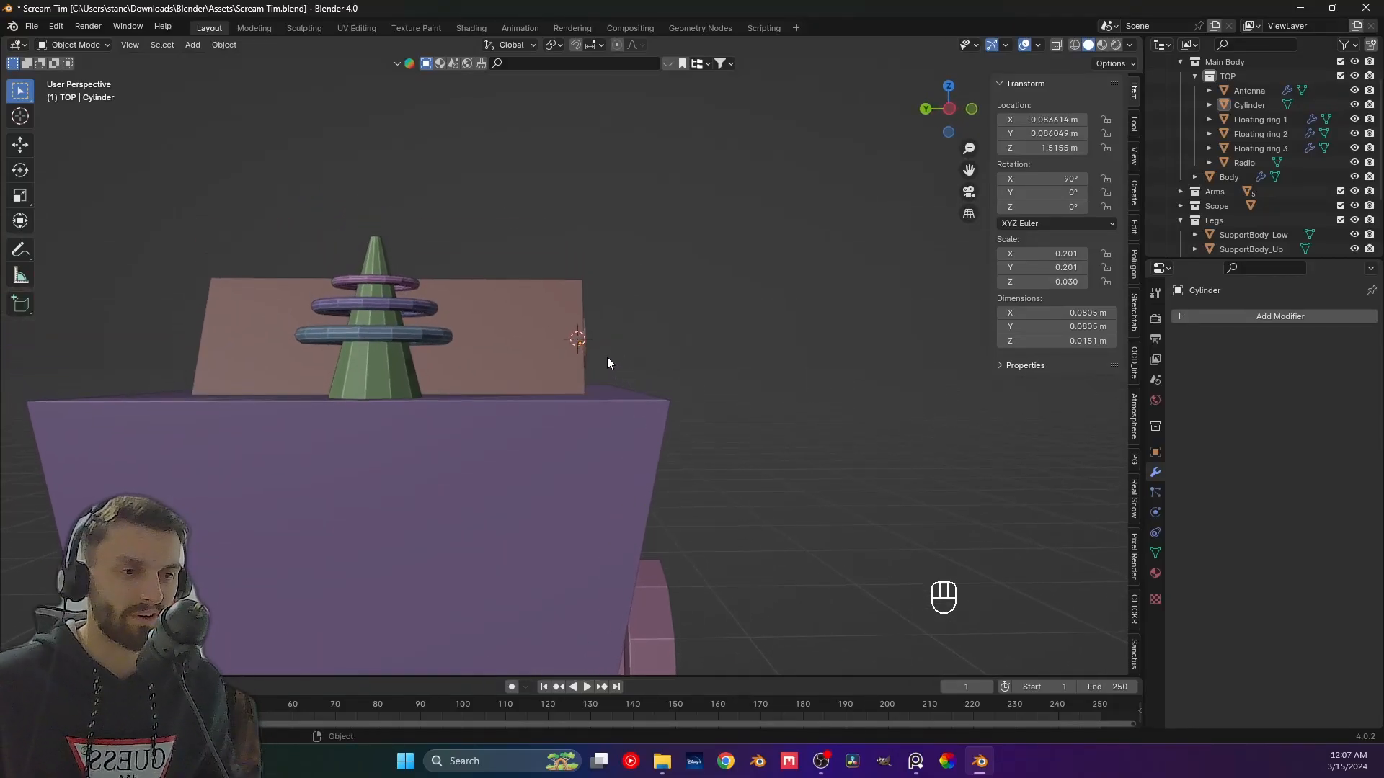
key(ctrl+KP_3)
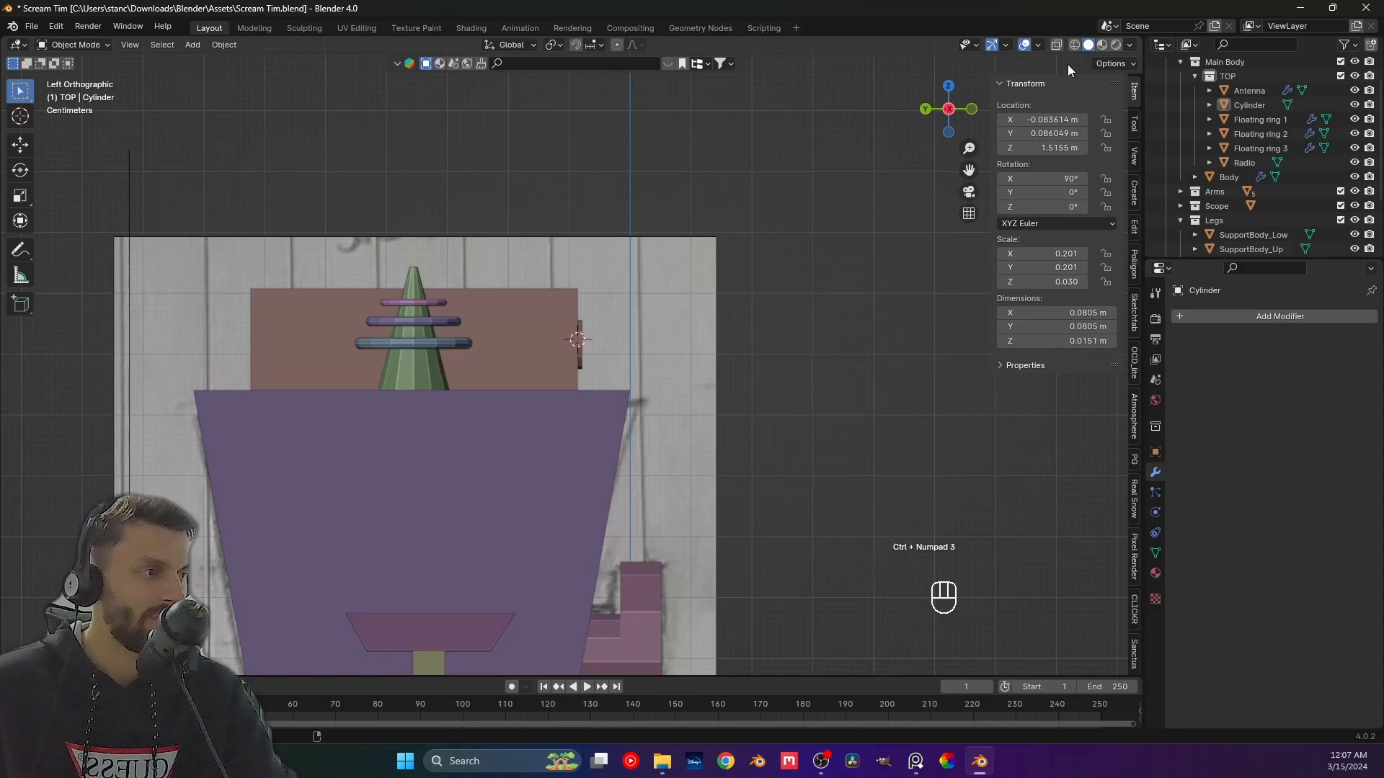
key(alt+z)
shift+middle_drag(648, 322, 677, 327)
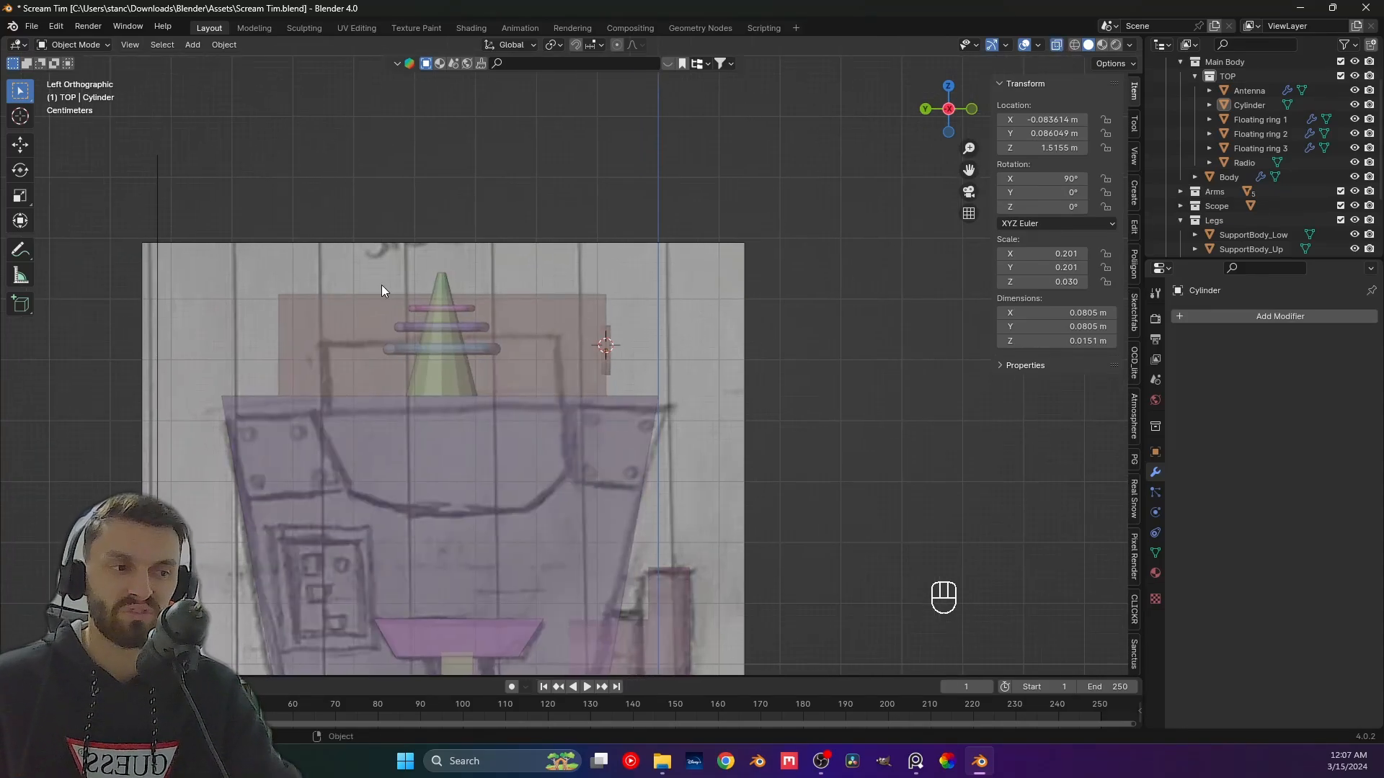
Scale the Radio's top vertices inward along Y in Edit Mode to slope its front and back faces.
click(215, 304)
click(314, 311)
key(Tab)
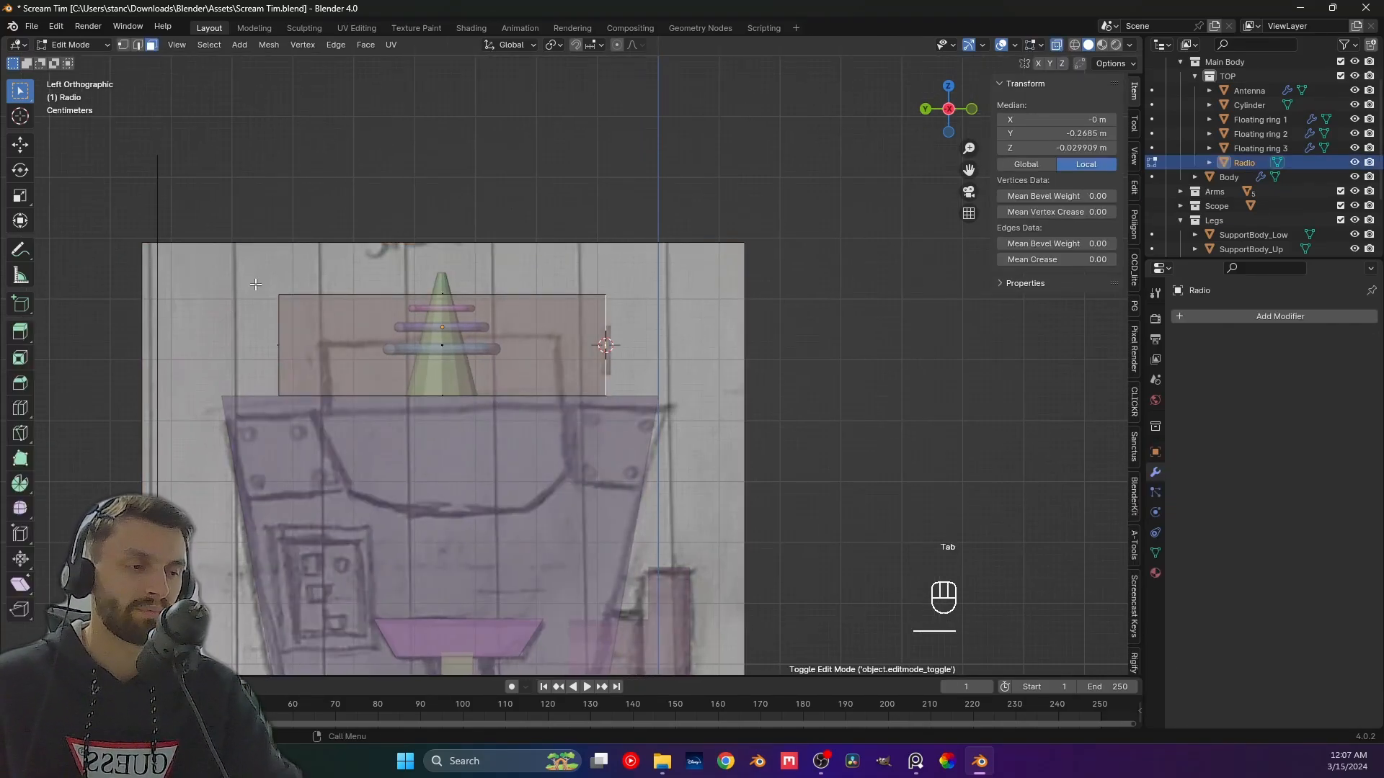
key(1)
drag(255, 285, 863, 364)
key(s)
key(y)
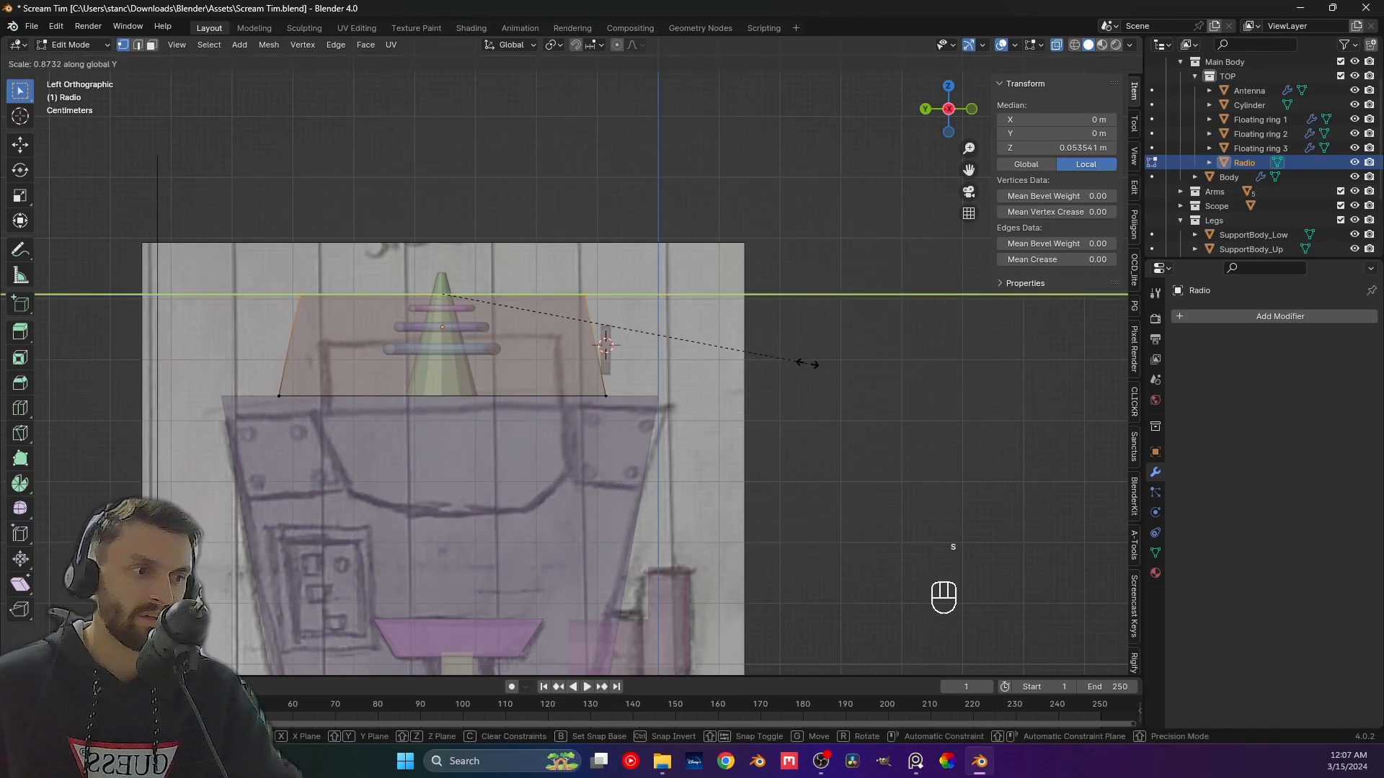
click(782, 362)
key(Tab)
Tilt the dial disc about -14° around X in left view to follow the Radio's sloped front face.
click(610, 341)
scroll(608, 356, up, 2)
middle_drag(608, 356, 598, 400)
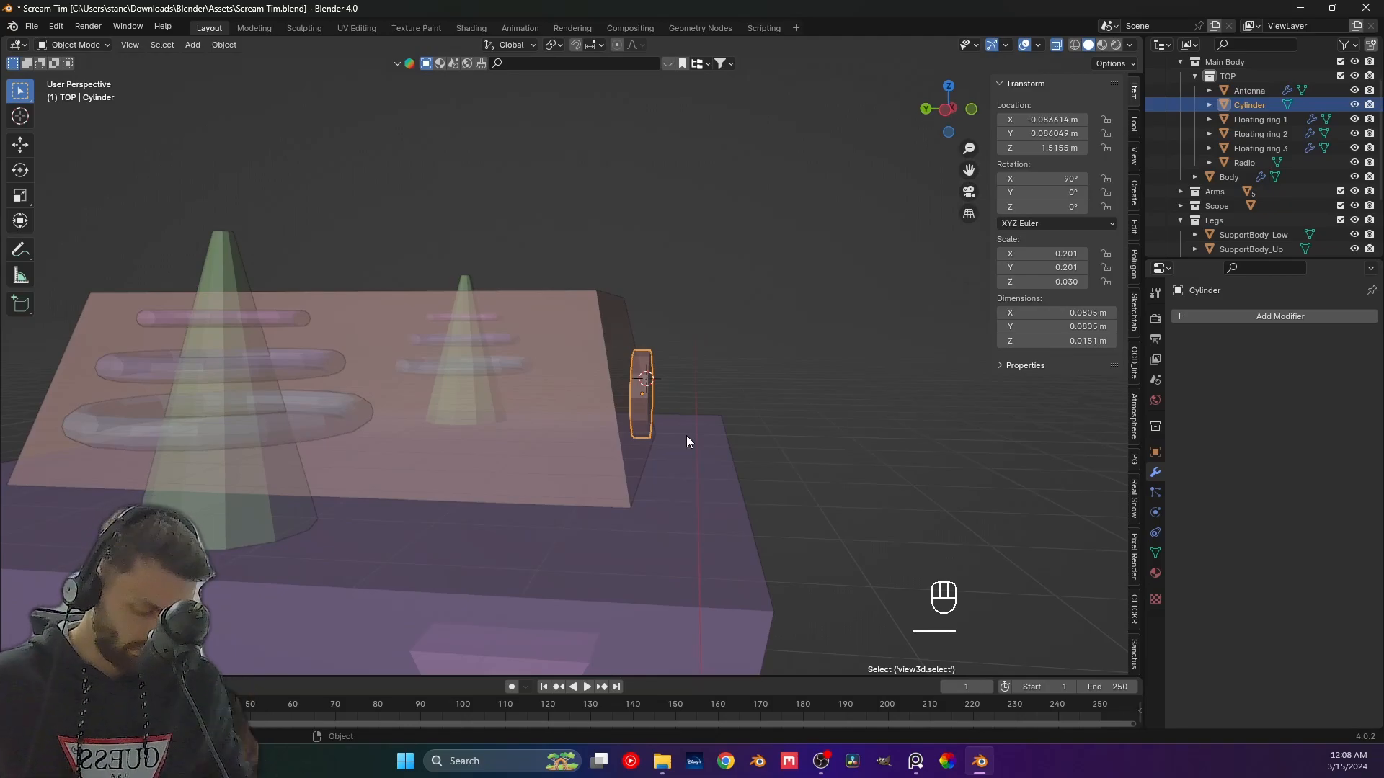
key(ctrl+KP_3)
key(r)
key(x)
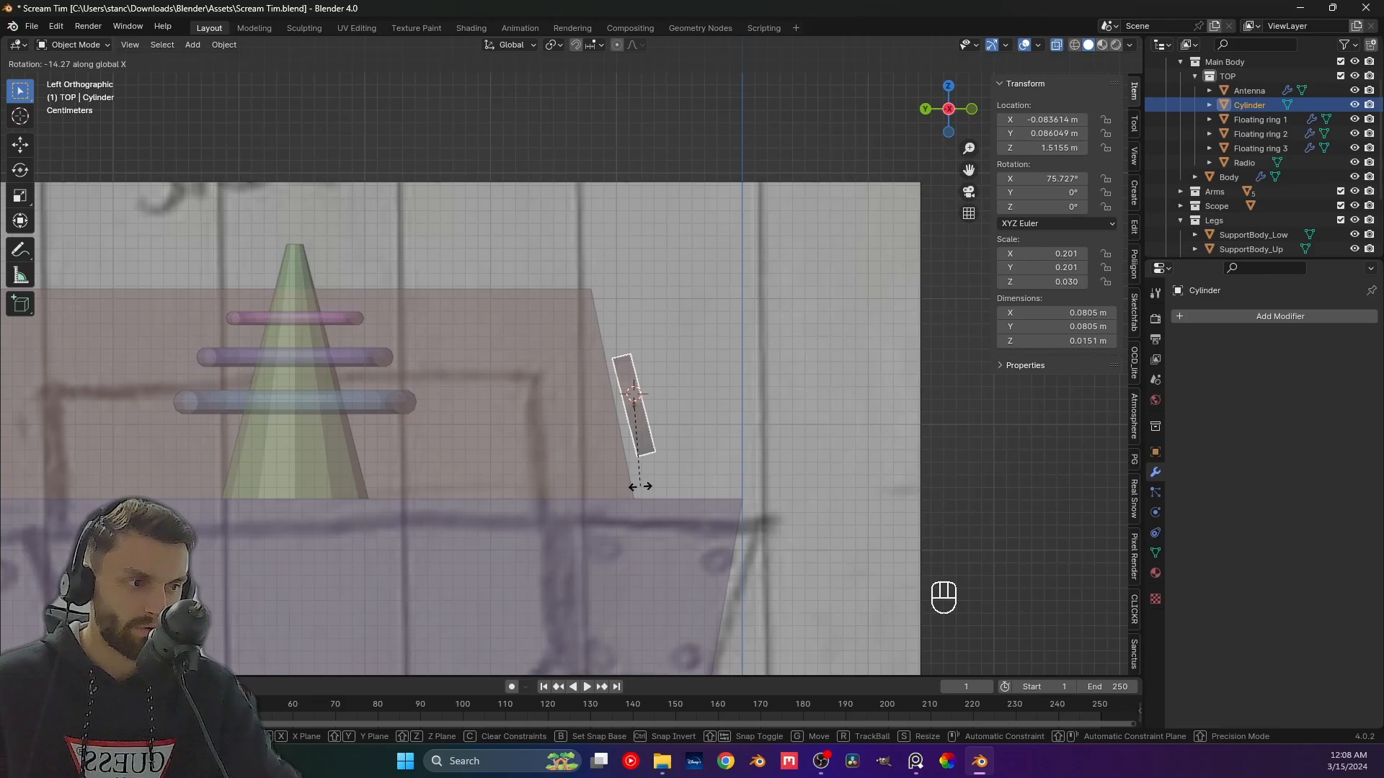
click(640, 486)
Move the disc along the global Y axis onto the Radio's sloped front face, at about Y 0.095 m.
key(g)
key(x)
key(x)
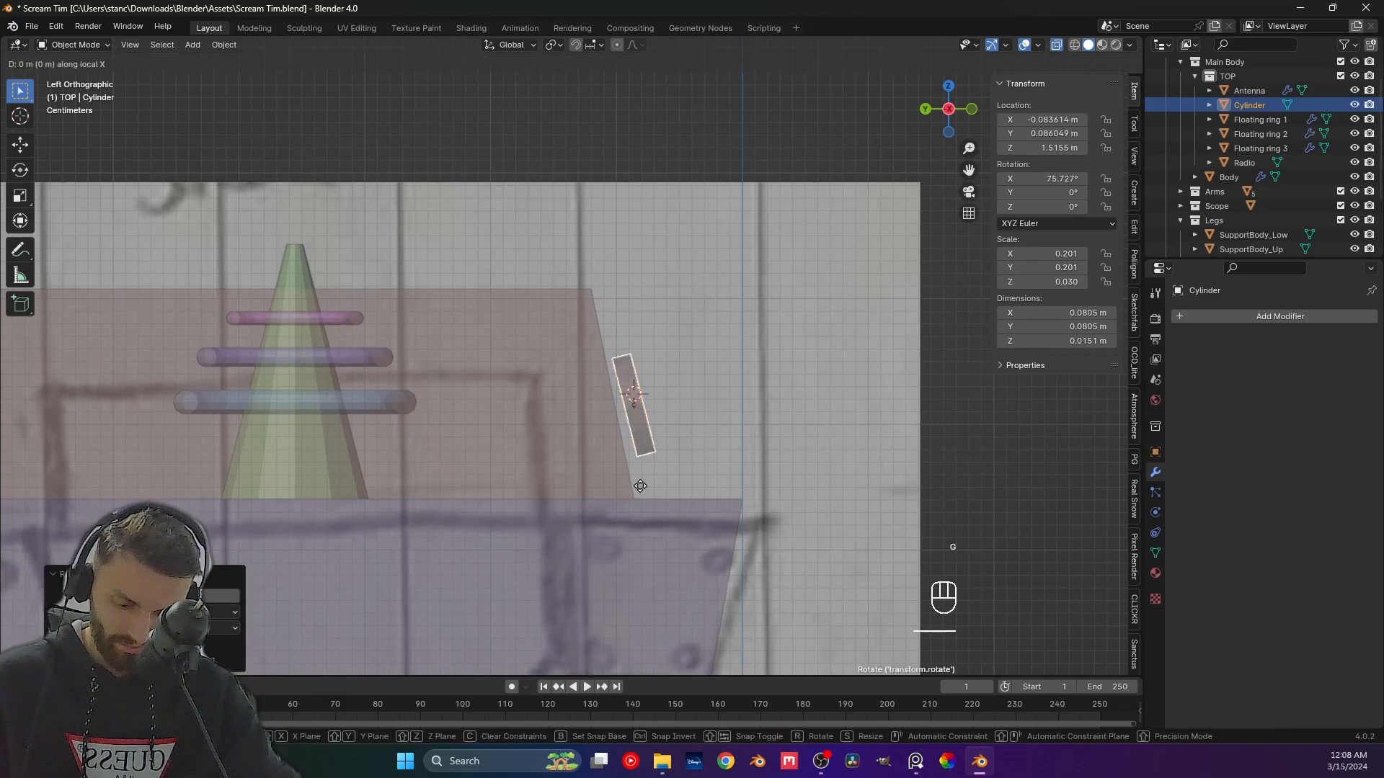
key(y)
key(y)
key(y)
key(y)
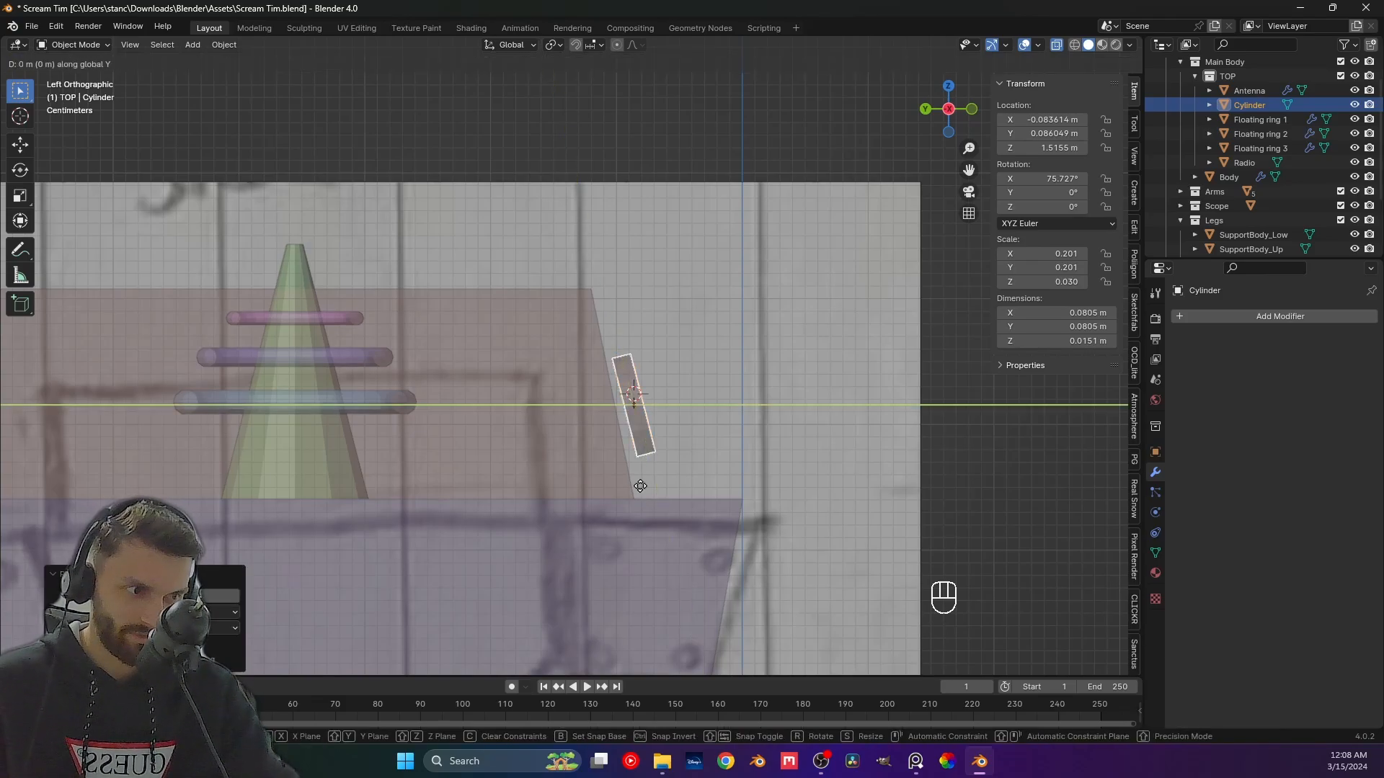
click(629, 488)
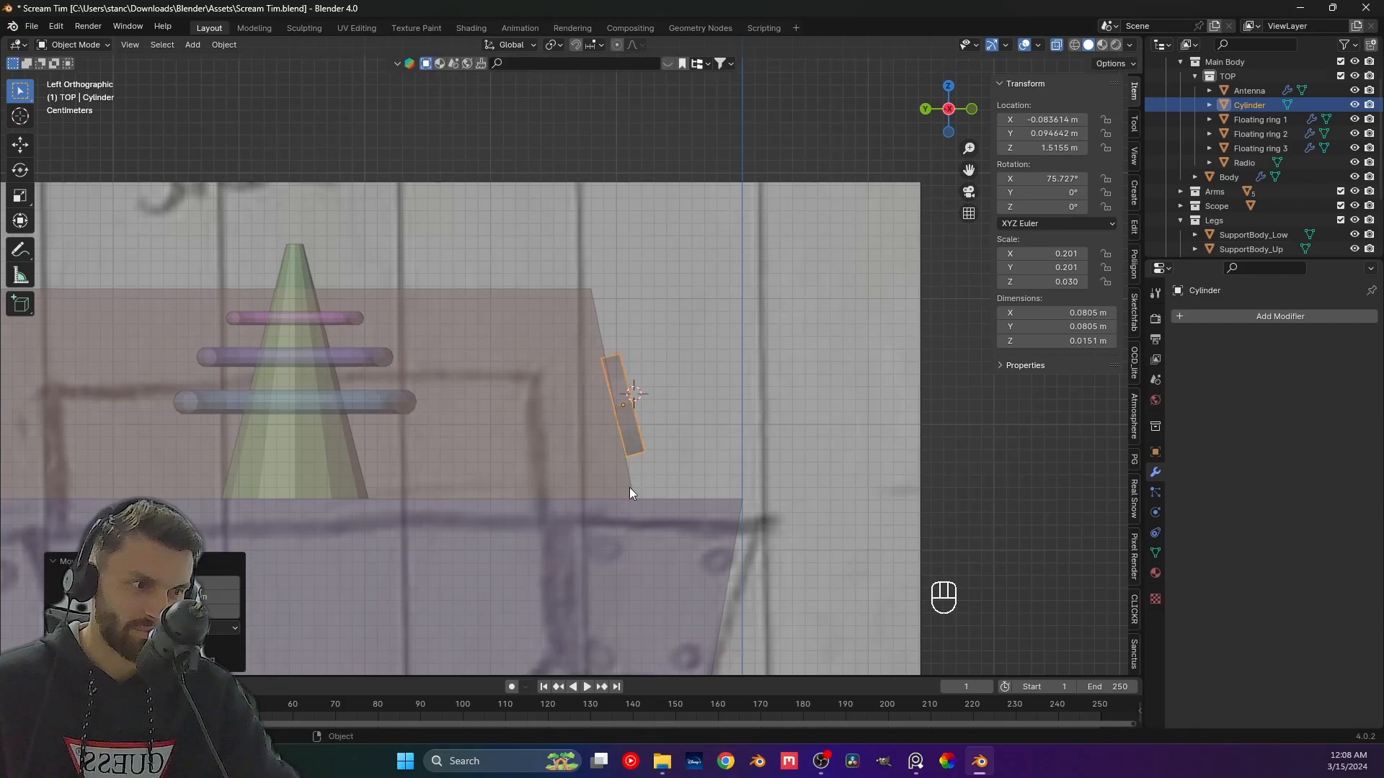
Refine the disc's X rotation to about 78.16° to match the Radio's slope, deselect it, and save the file.
key(r)
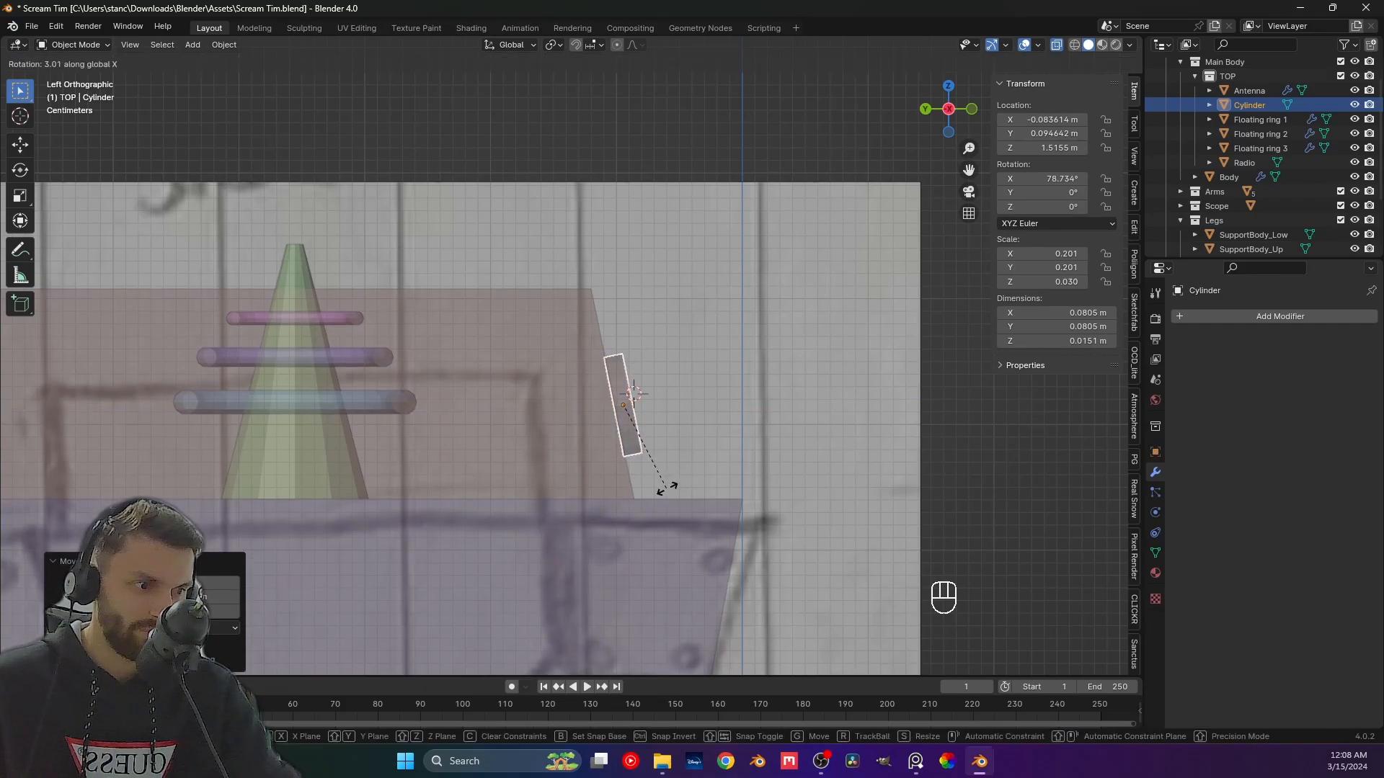
click(667, 489)
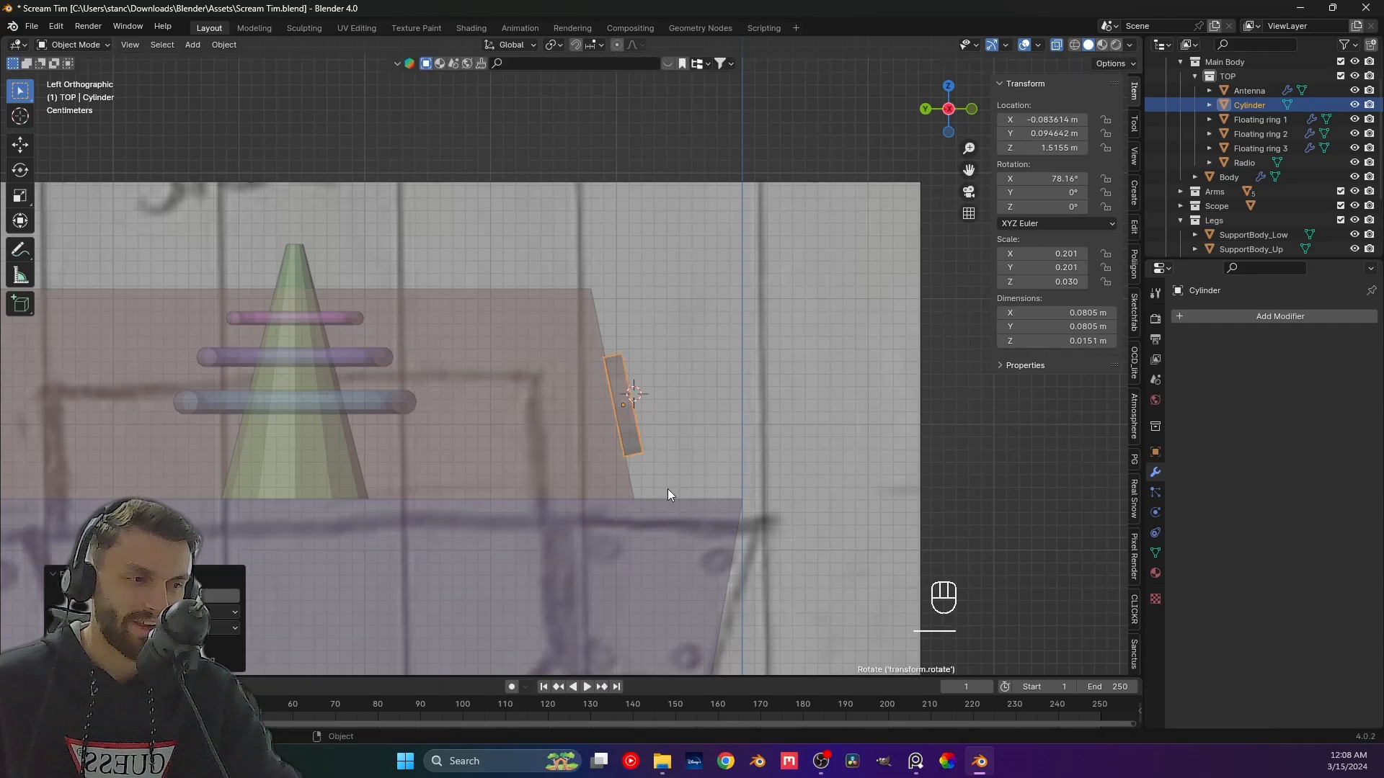
click(979, 435)
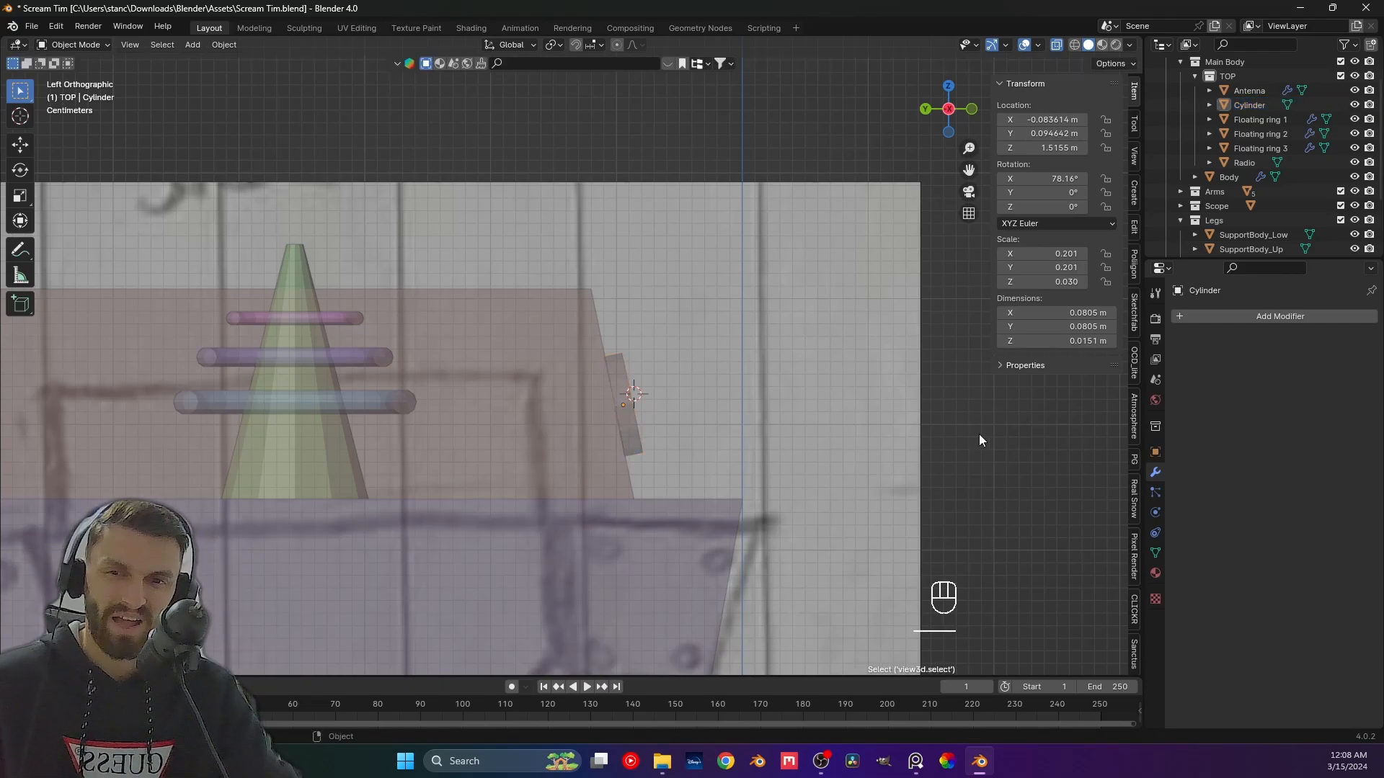
key(ctrl+s)
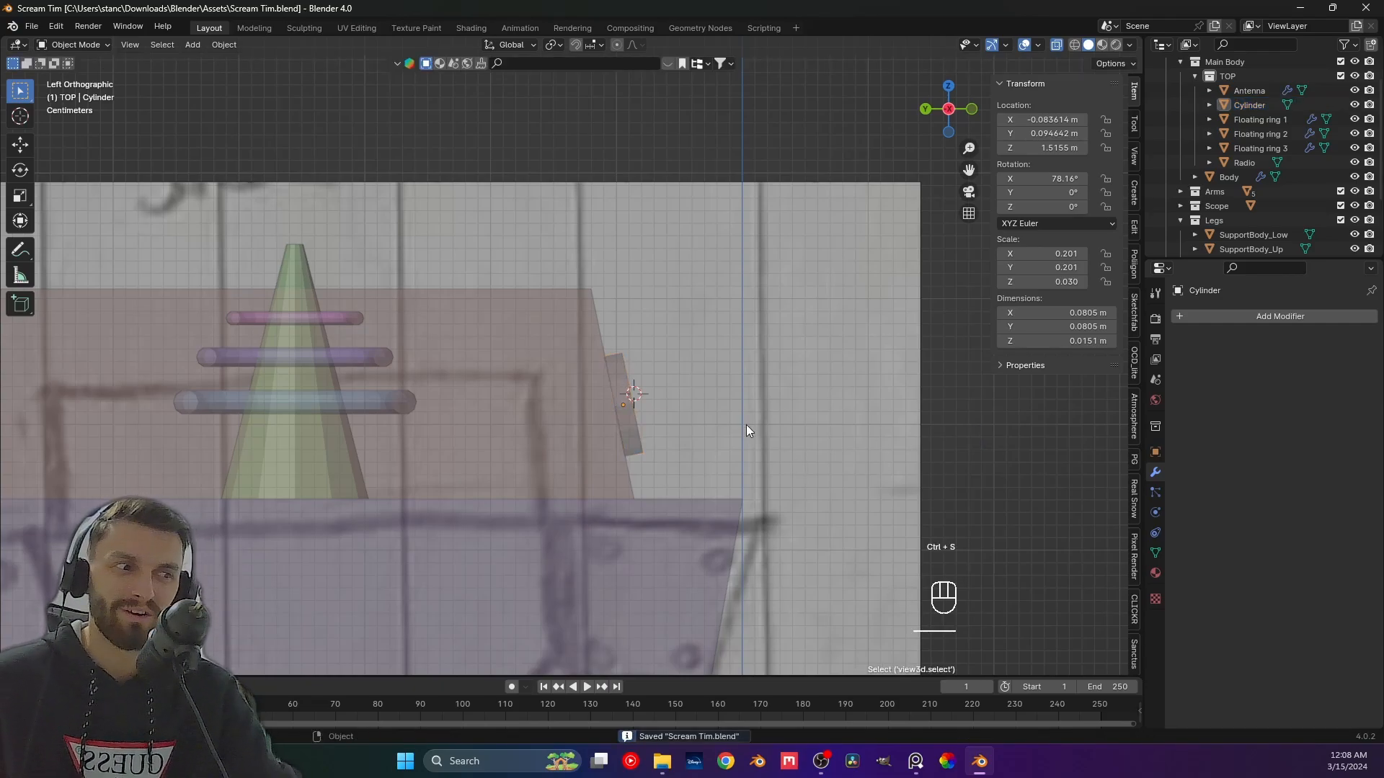
Select the dial disc on the Radio's front face and apply its scale.
click(548, 328)
key(ctrl+a)
click(548, 329)
click(625, 386)
key(ctrl+a)
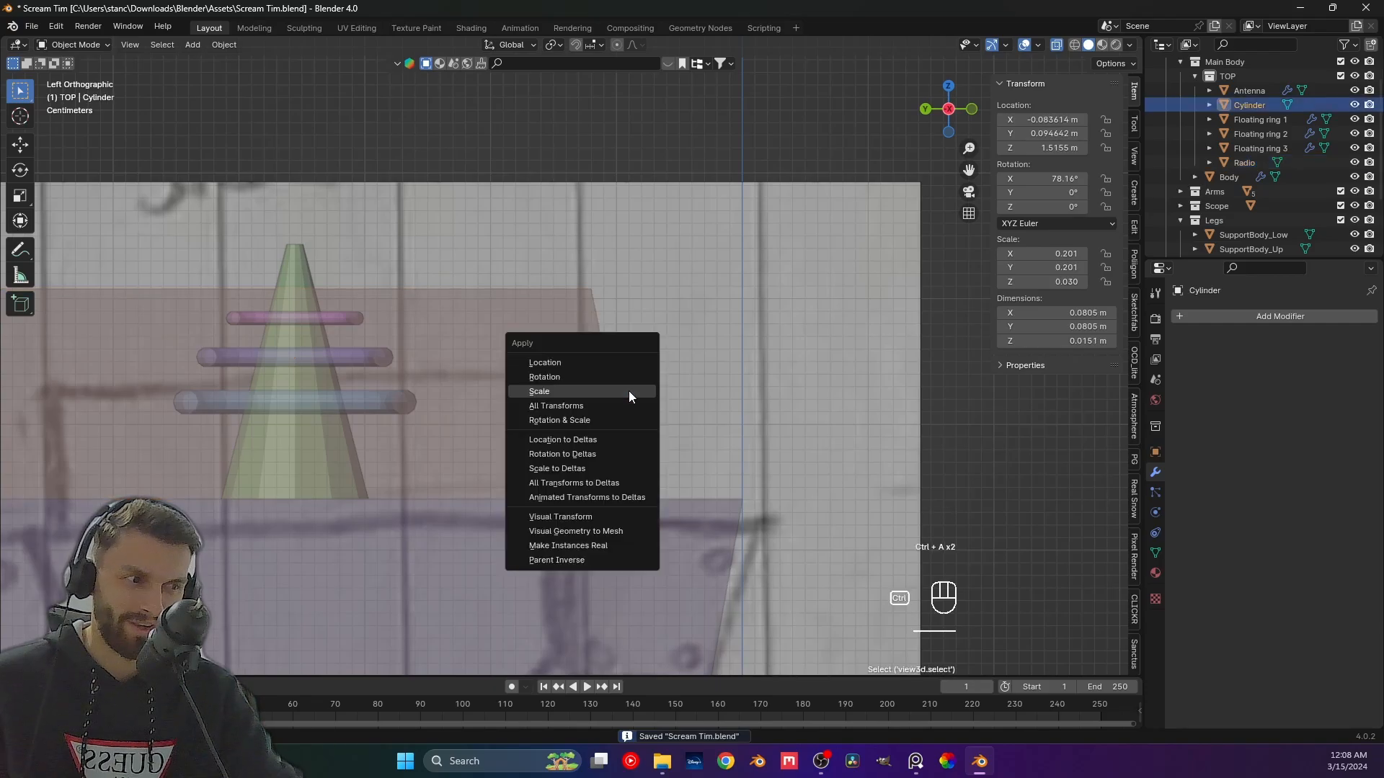
click(629, 391)
key(KP_1)
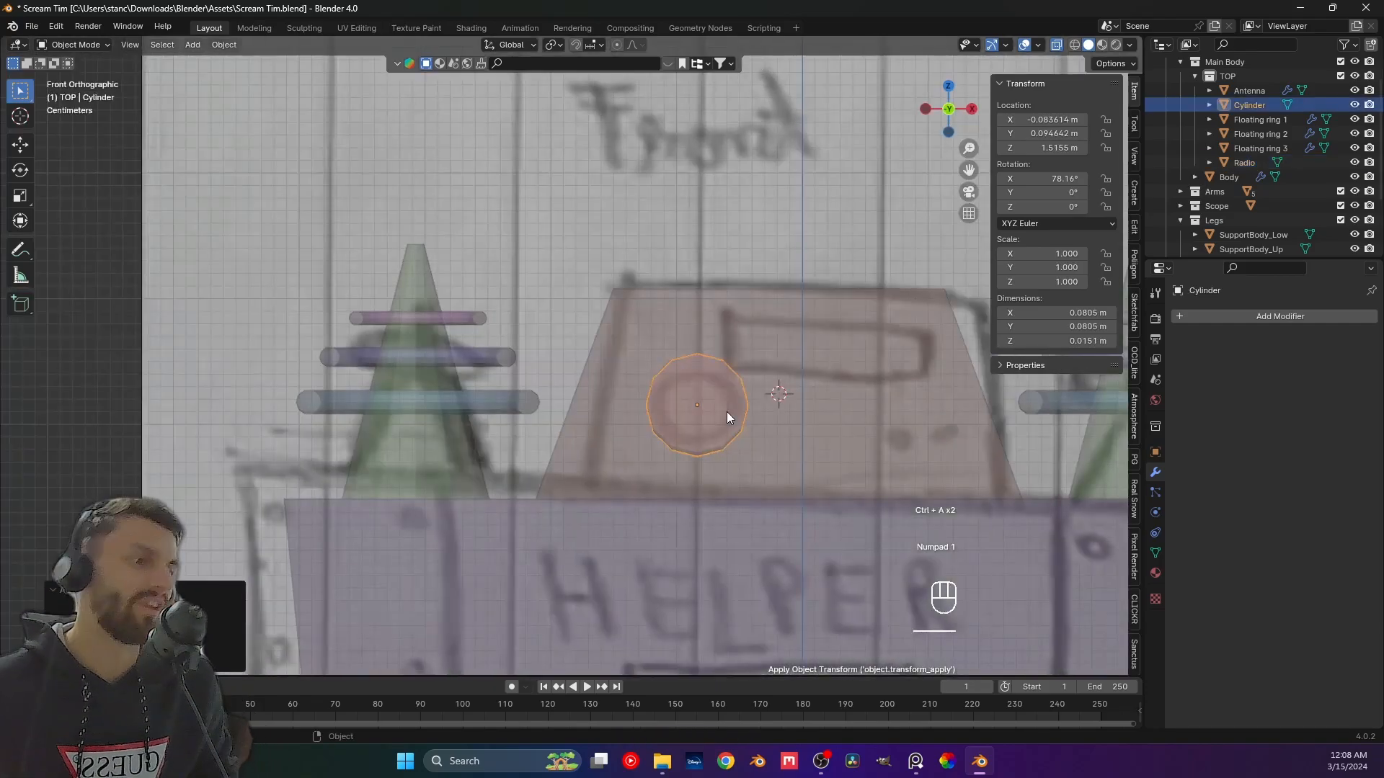
key(g)
key(z)
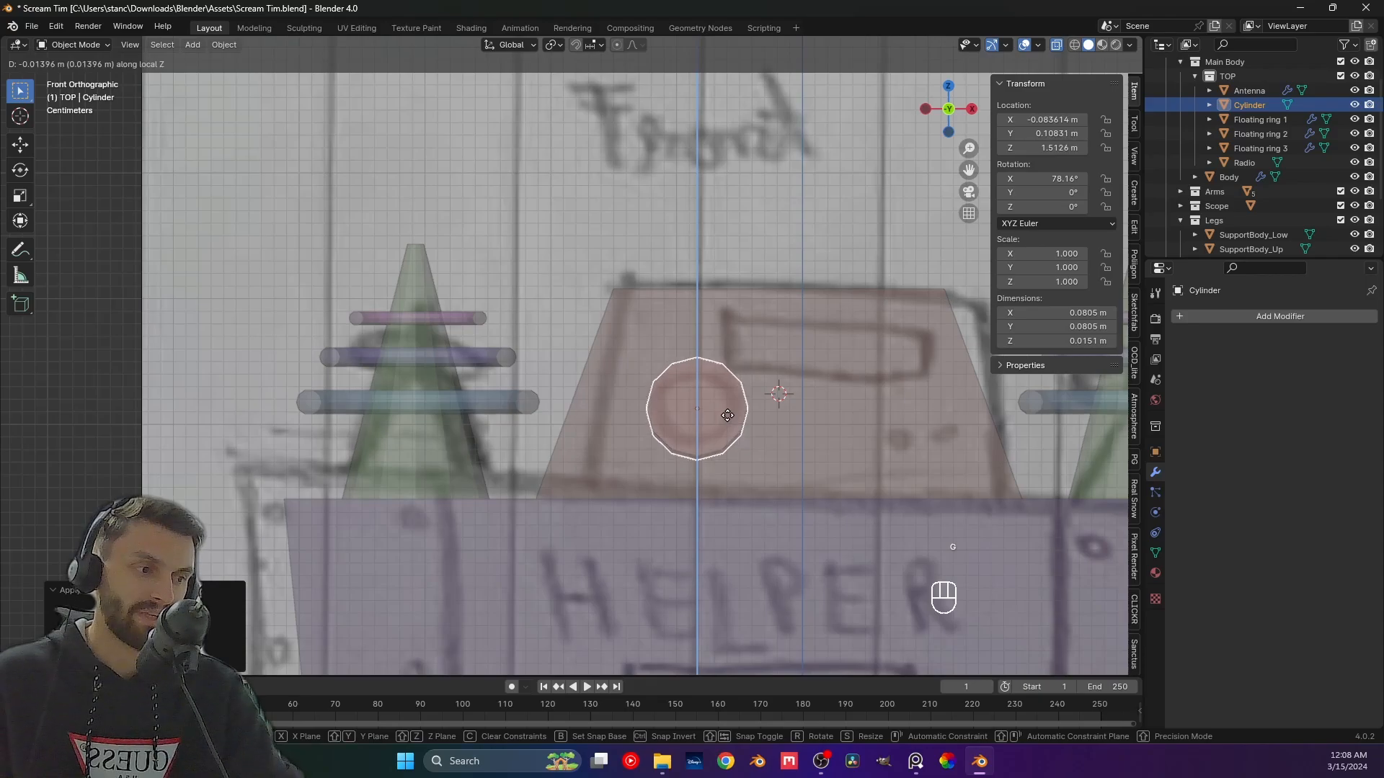
right_click(727, 413)
Slide the dial disc down along its local Y axis to about Z 1.51 m, deselect it, and save the file.
middle_drag(728, 413, 828, 417)
key(g)
key(y)
key(y)
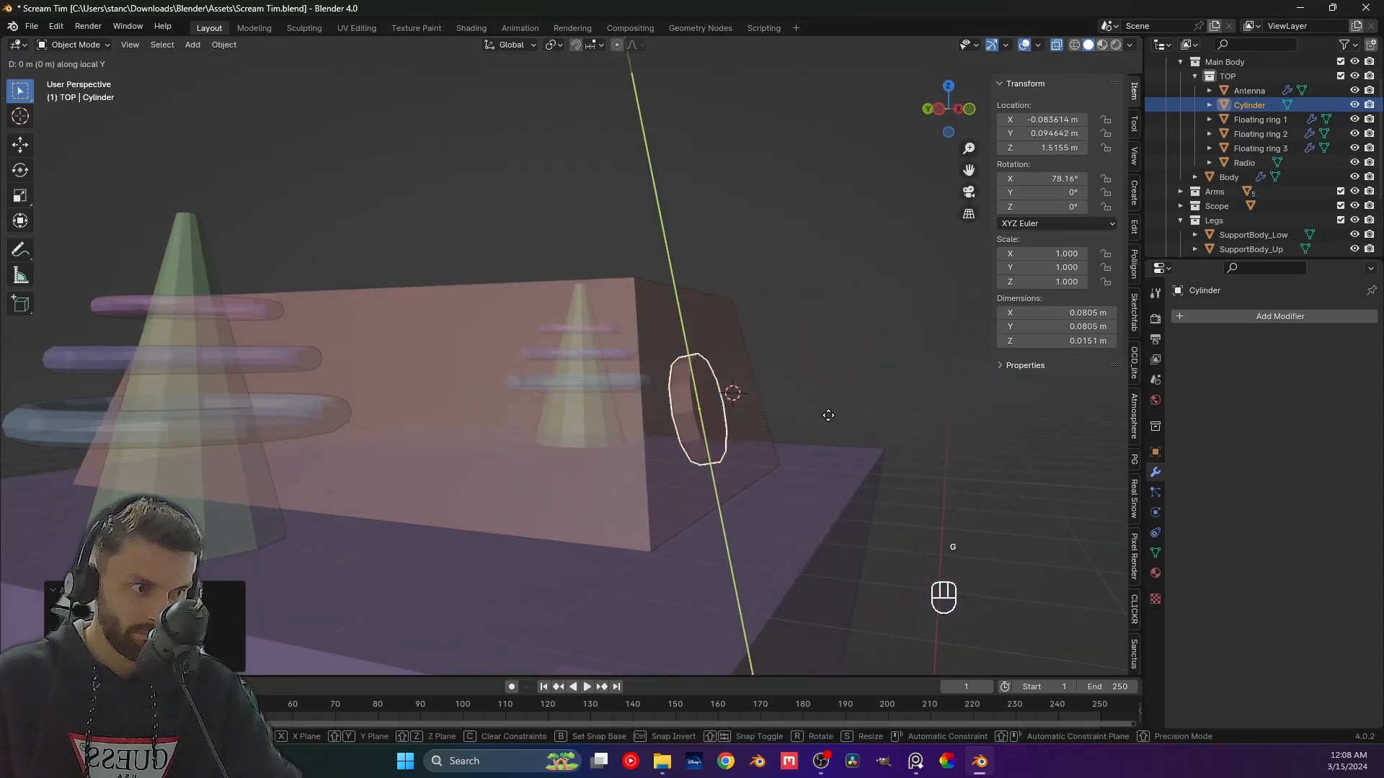
click(828, 421)
click(846, 433)
key(ctrl+s)
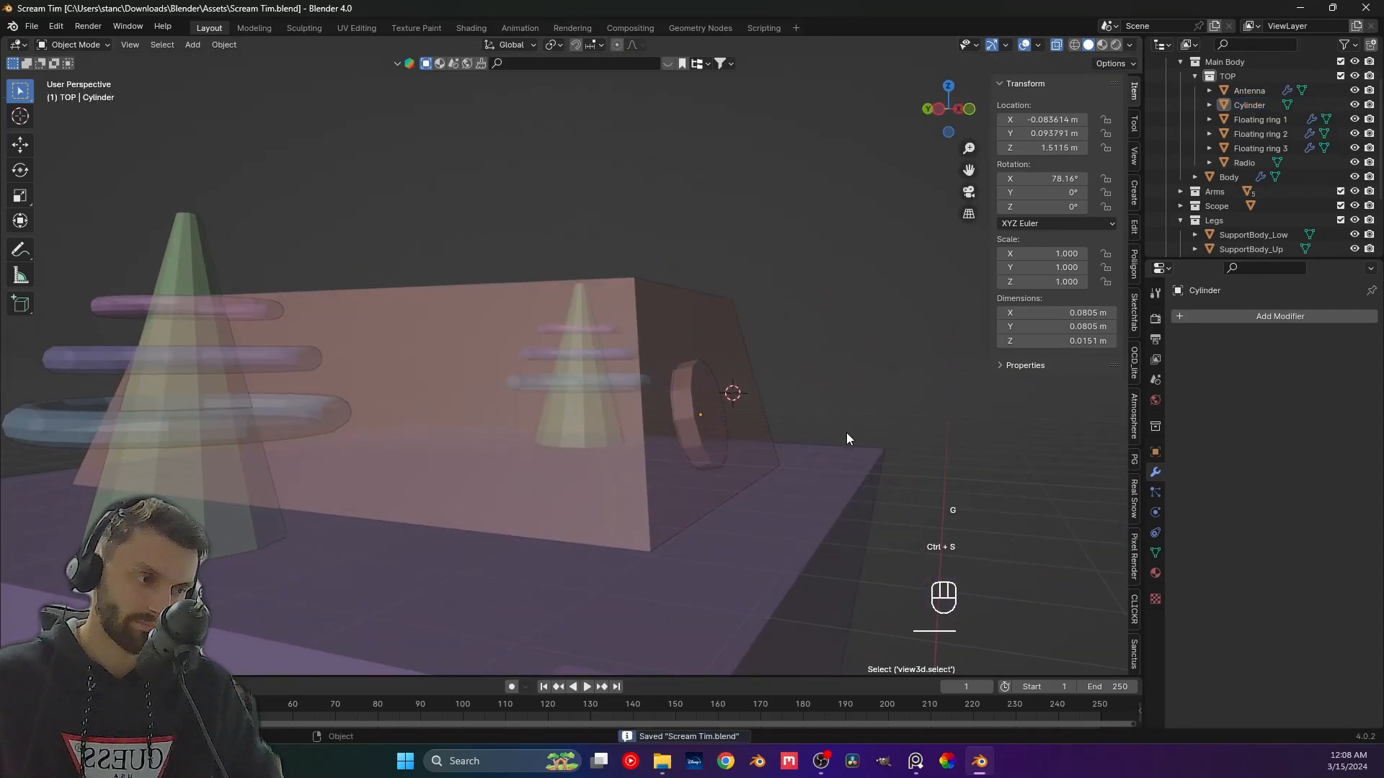
Compare the robot's front view with the reference board, examining the body and leg sections of the ON/OFF back-view sketch.
key(KP_1)
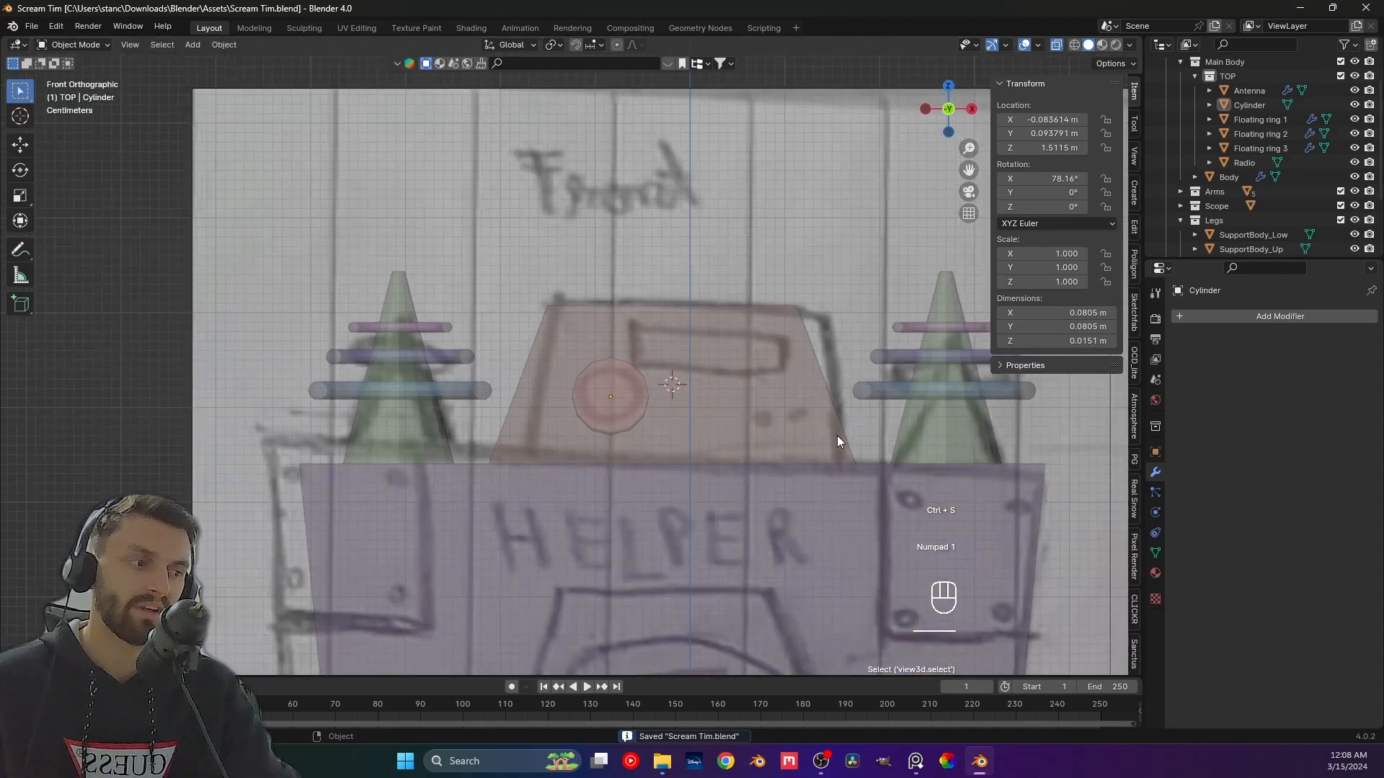
scroll(793, 444, down, 5)
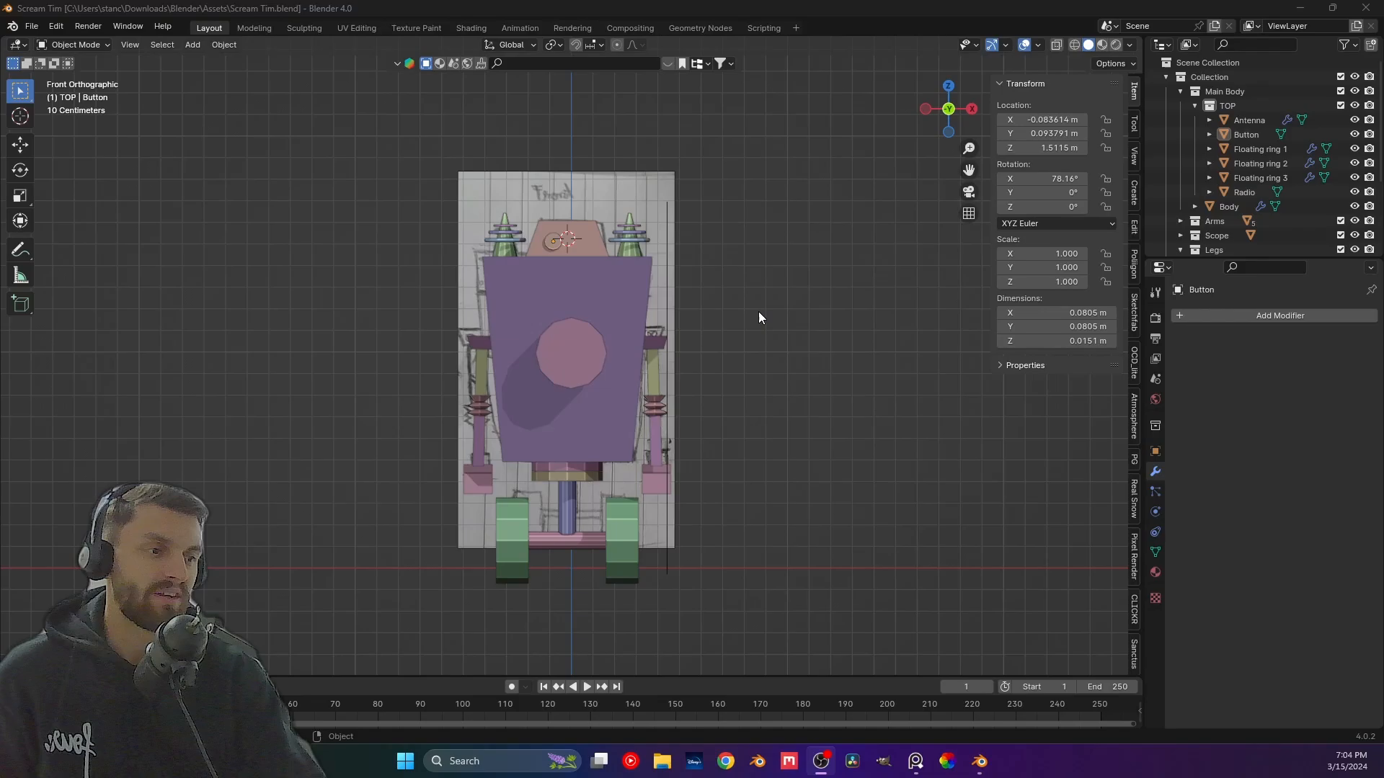
scroll(602, 327, up, 4)
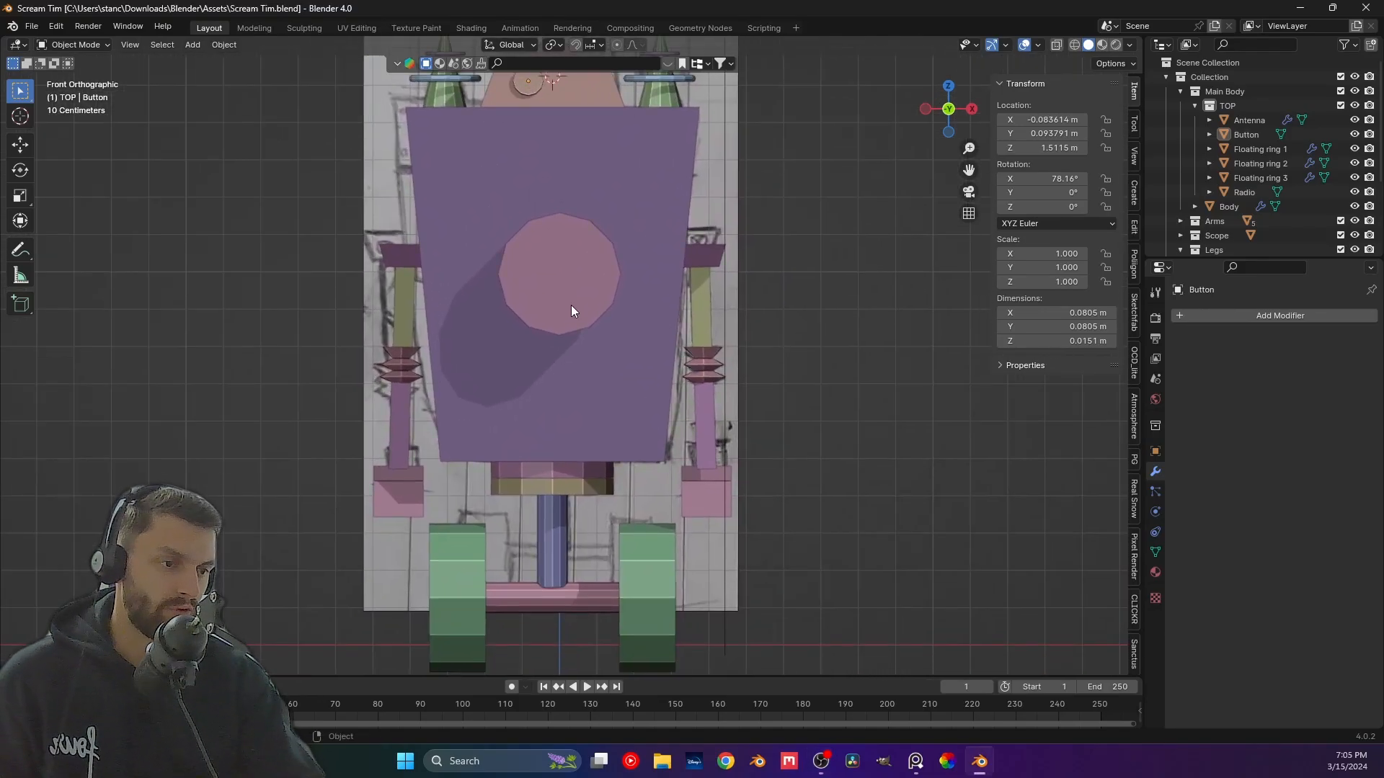
scroll(571, 310, down, 4)
click(916, 762)
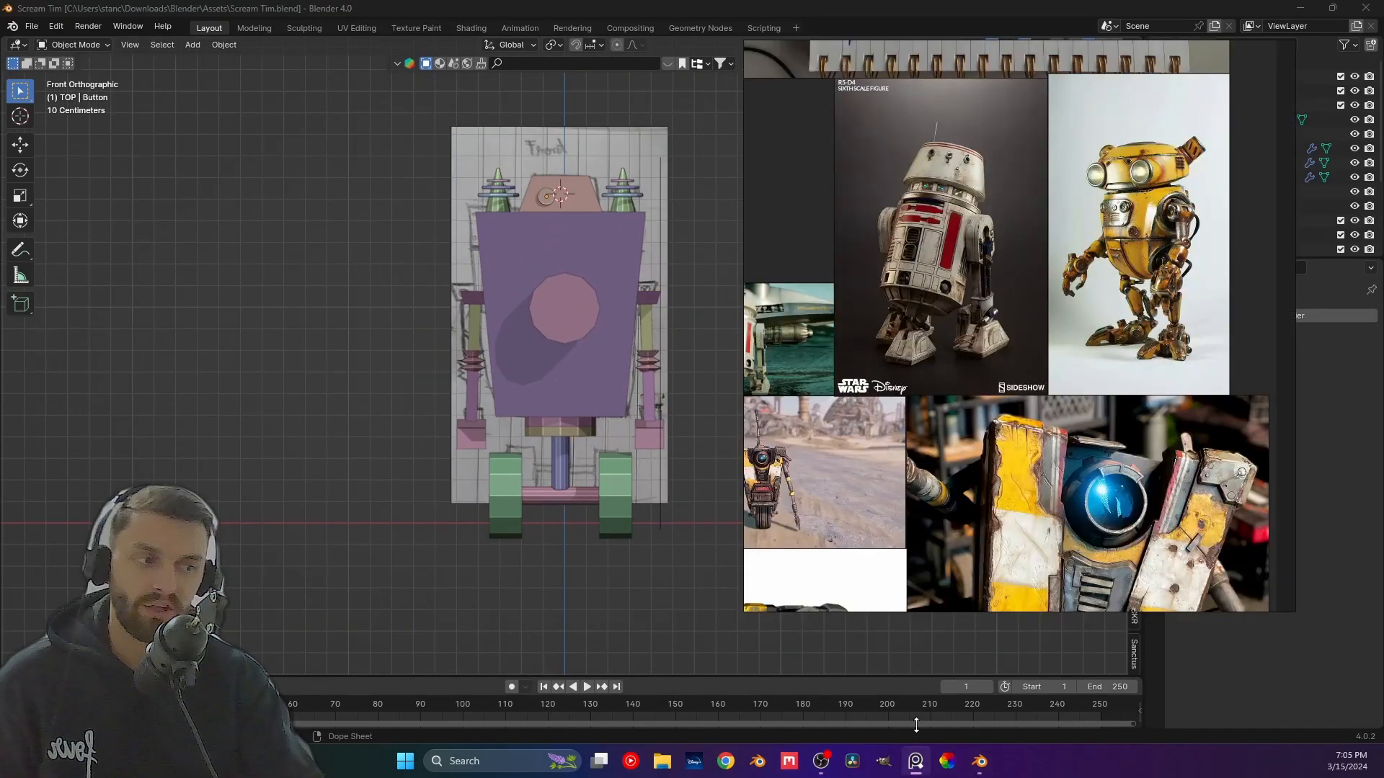
scroll(927, 430, down, 6)
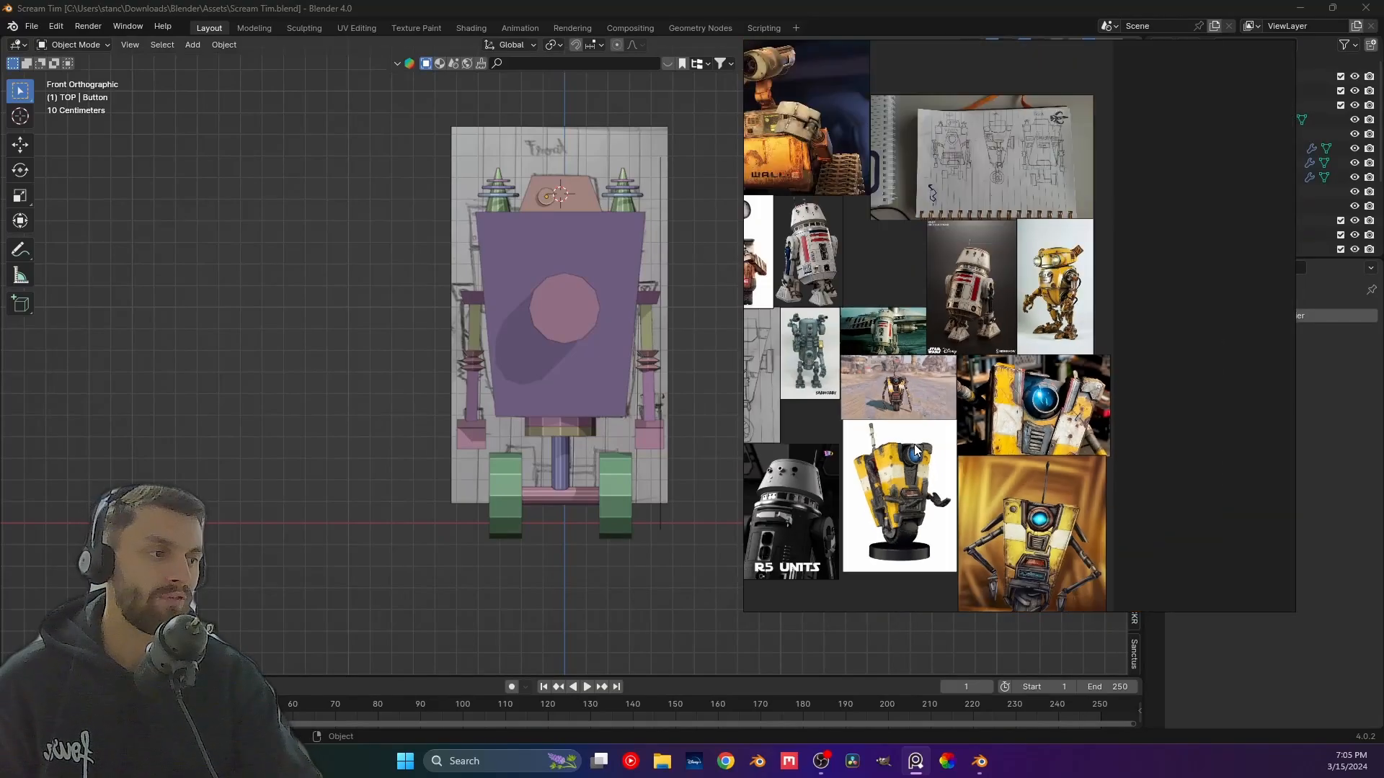
scroll(871, 415, up, 5)
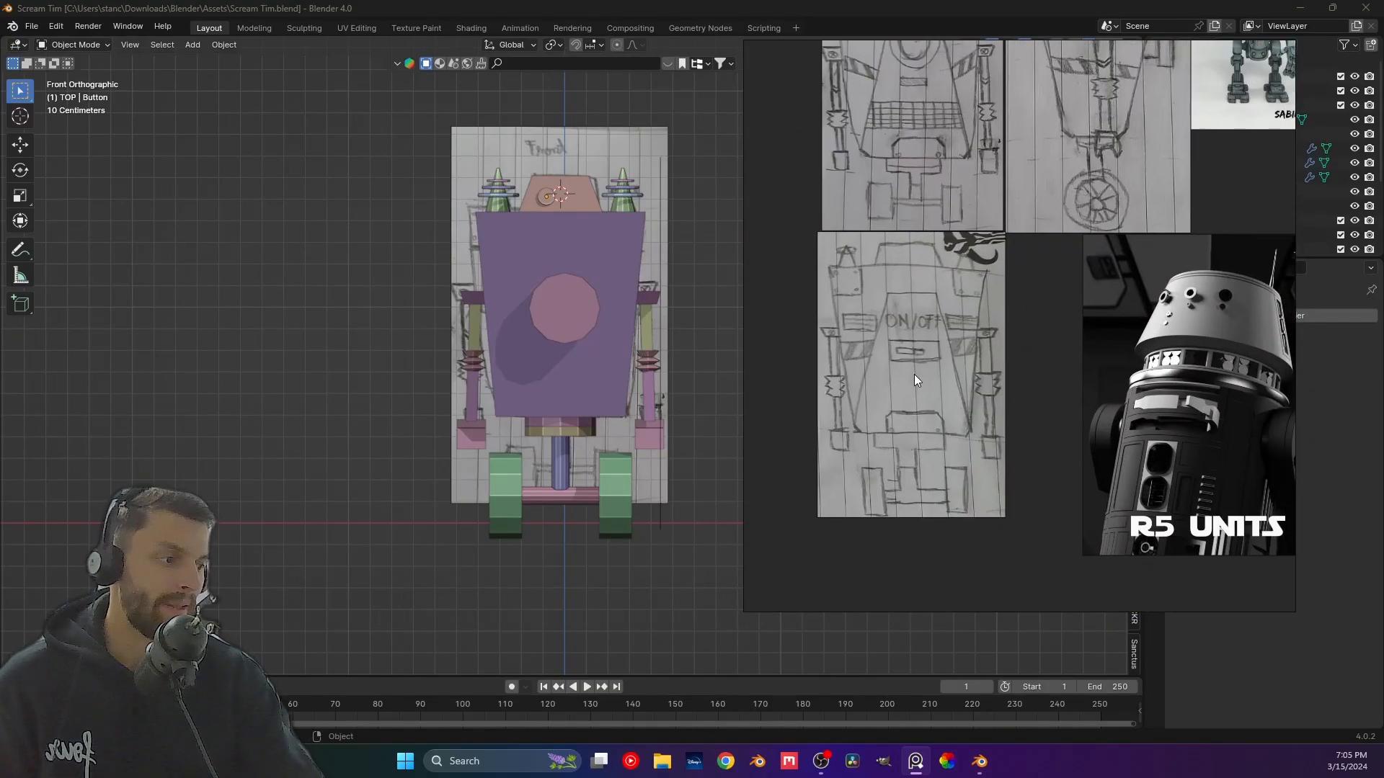
scroll(933, 360, up, 2)
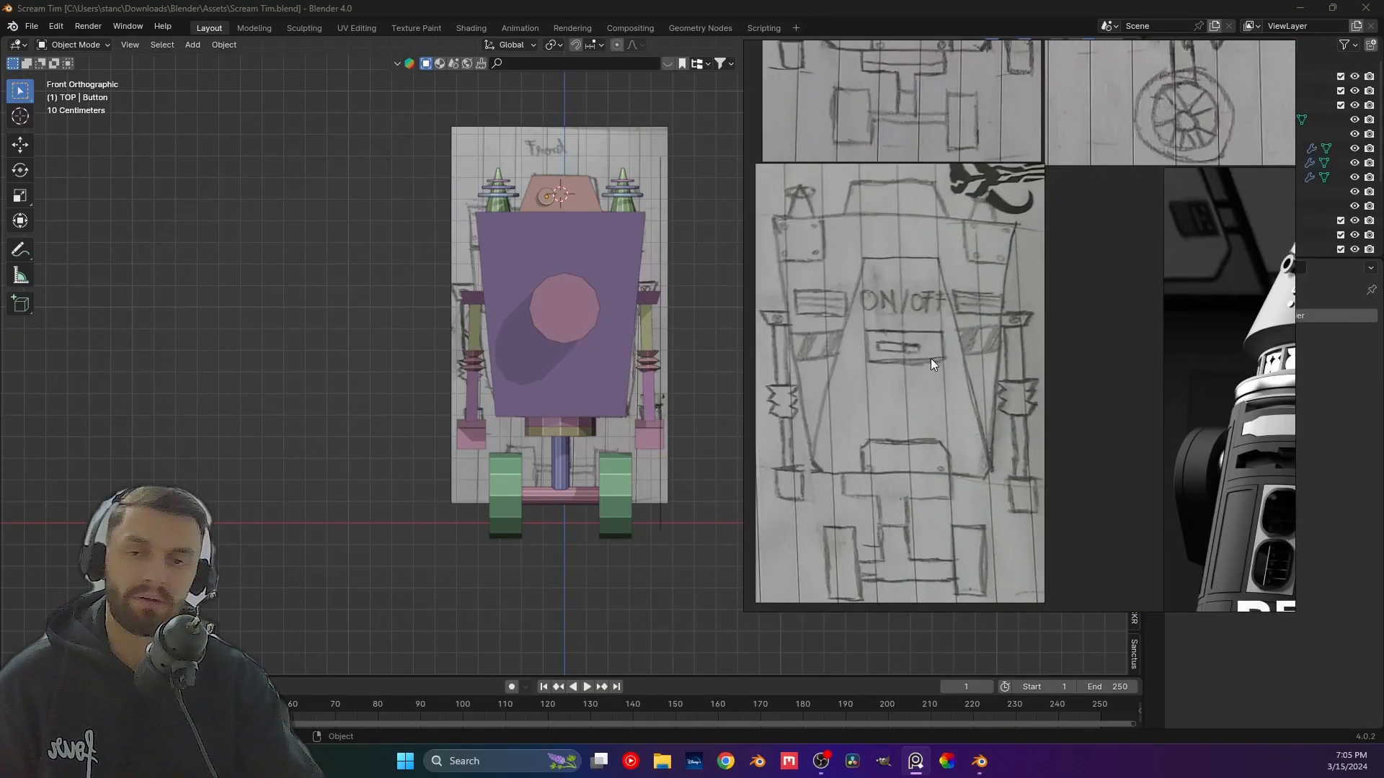
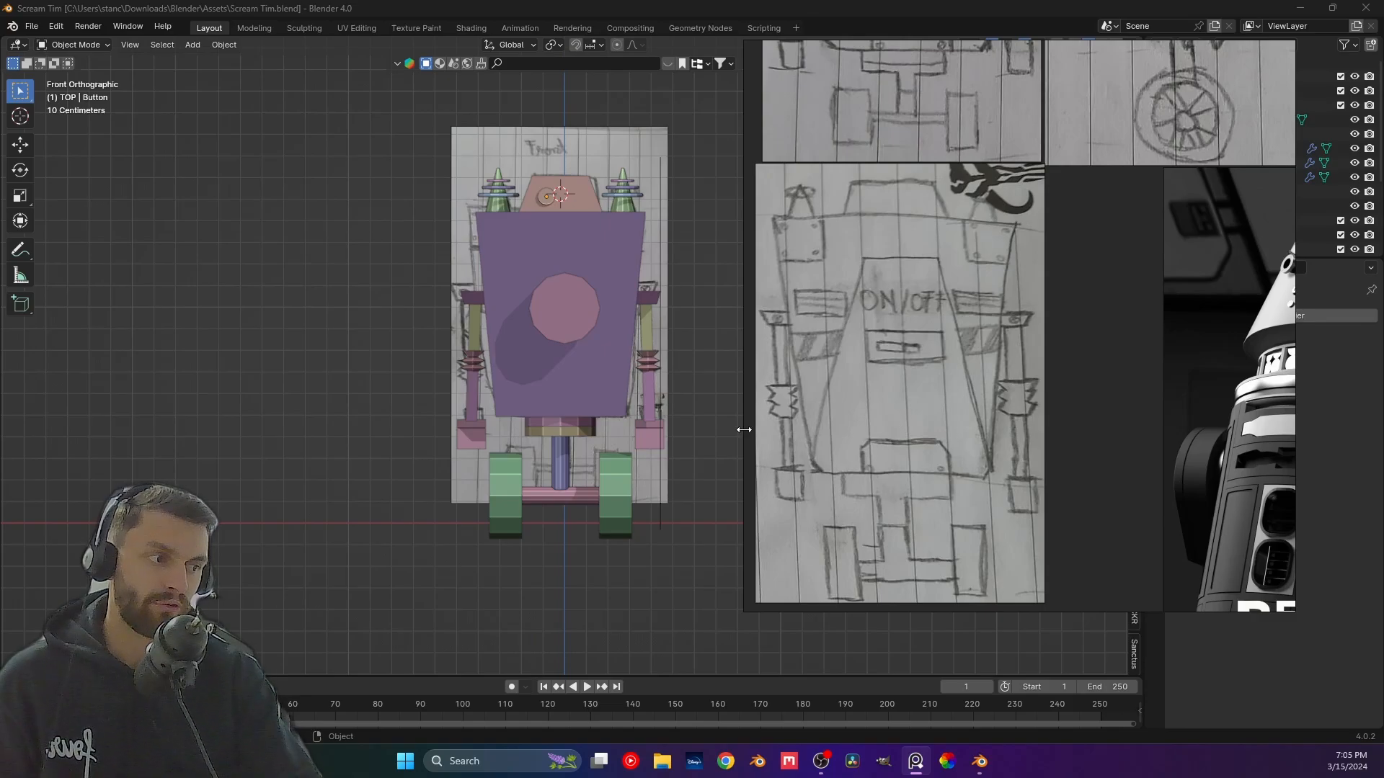
middle_drag(926, 435, 879, 391)
scroll(769, 245, up, 1)
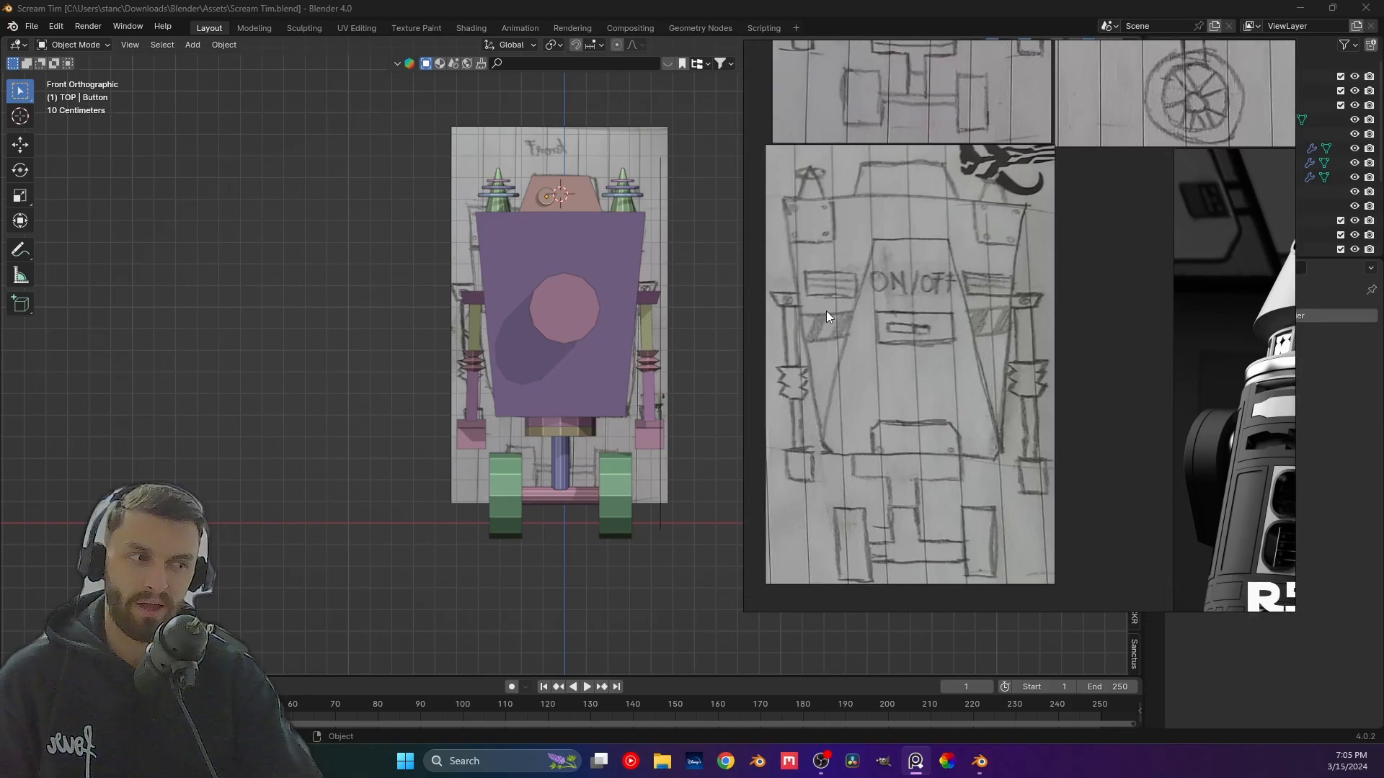
middle_drag(936, 485, 888, 373)
Raise the Torque Bar's bottom vertices about 0.178 m along Z with X-ray enabled, shortening the bar to about 0.079 m.
click(560, 464)
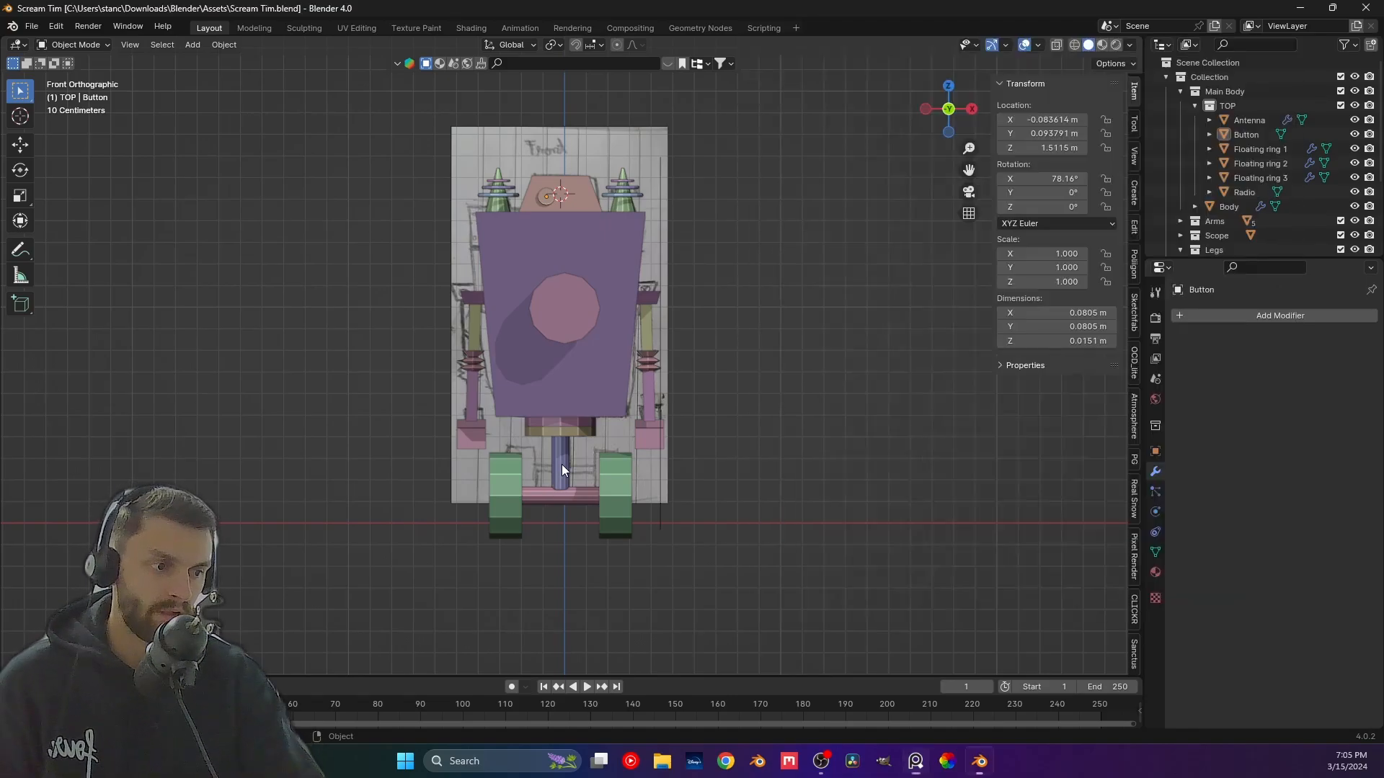
scroll(561, 464, up, 5)
scroll(558, 354, up, 2)
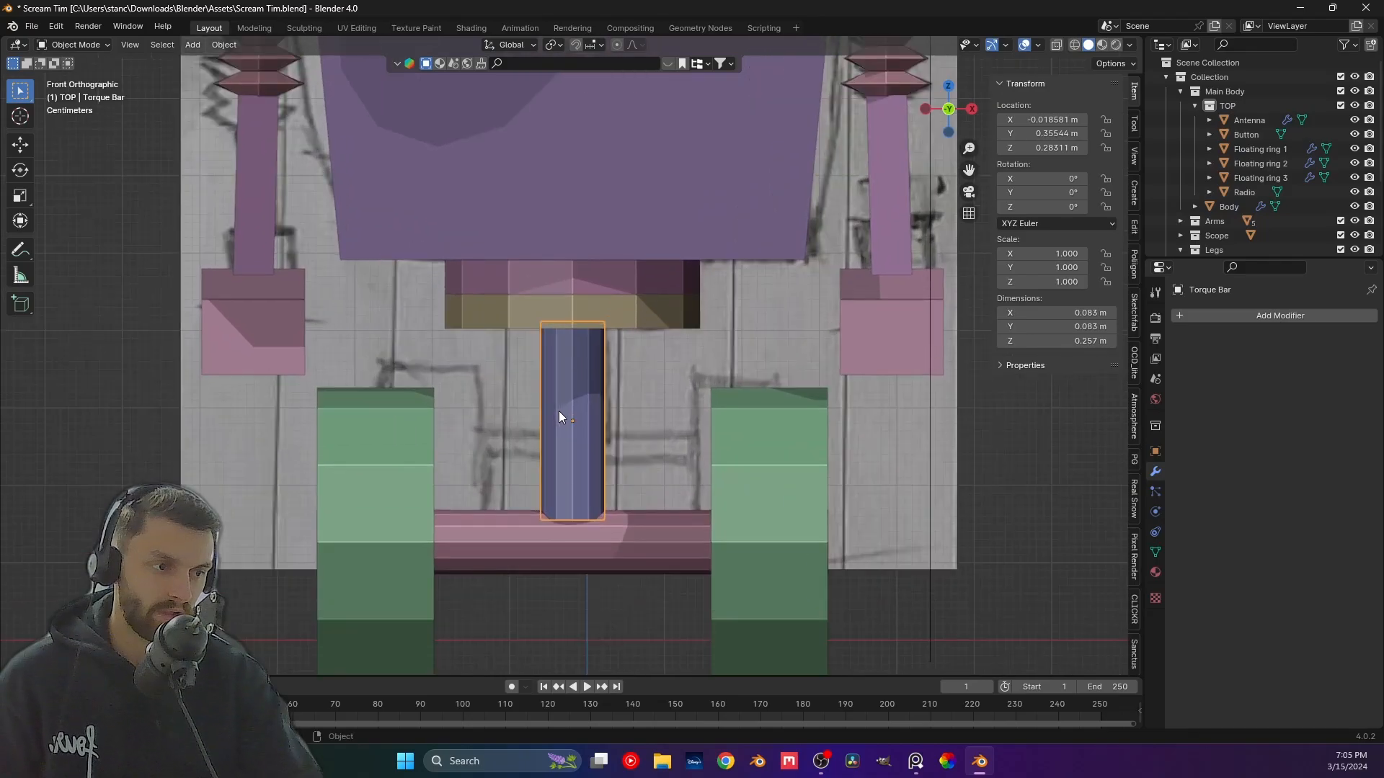
key(Tab)
click(1056, 46)
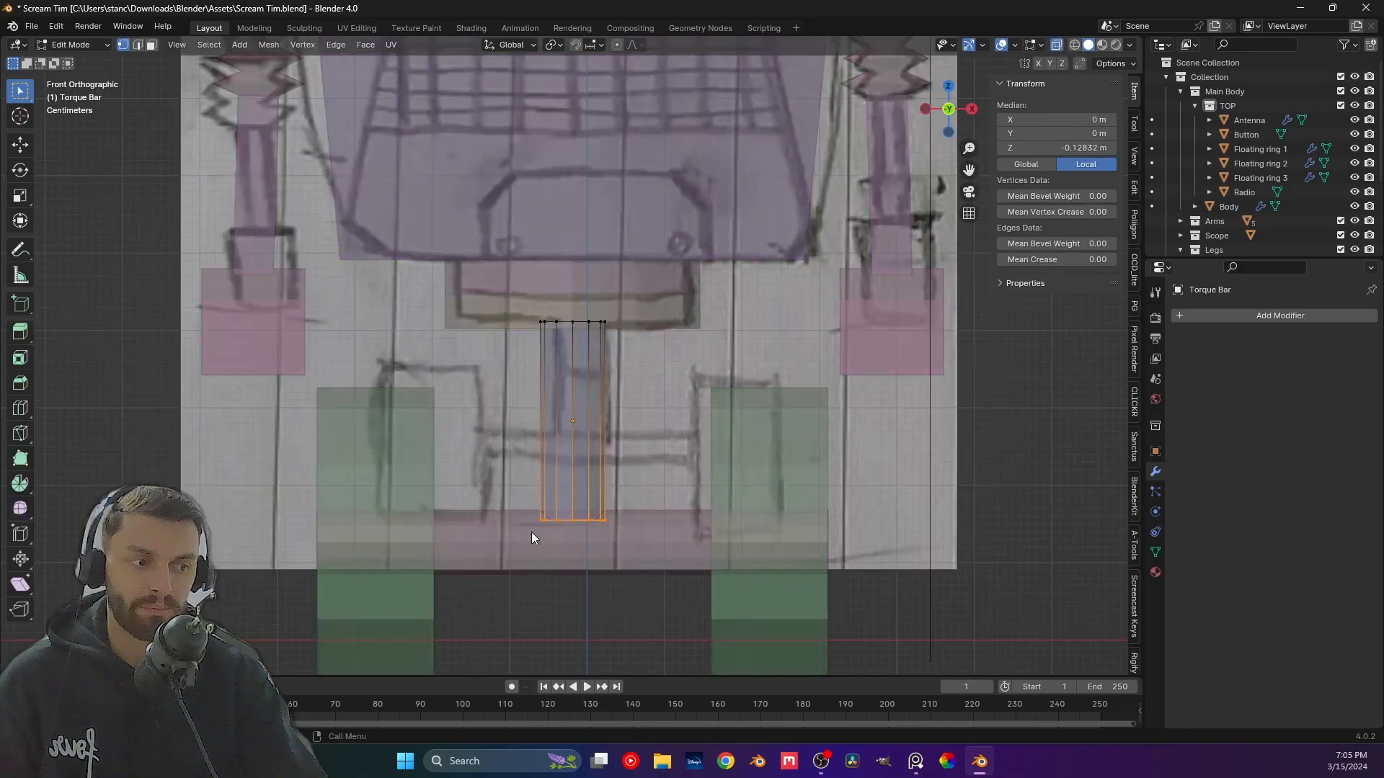
key(g)
key(z)
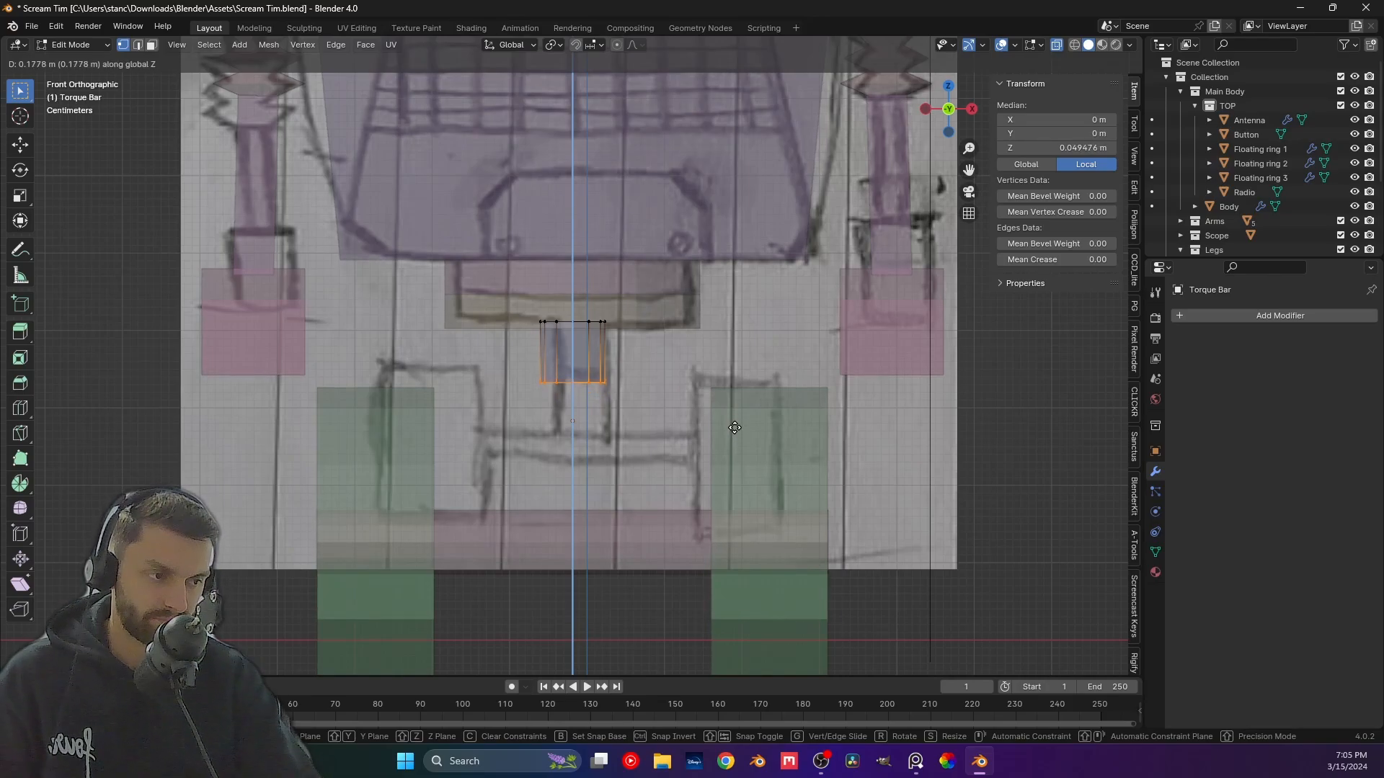
click(732, 434)
shift+middle_drag(555, 453, 623, 451)
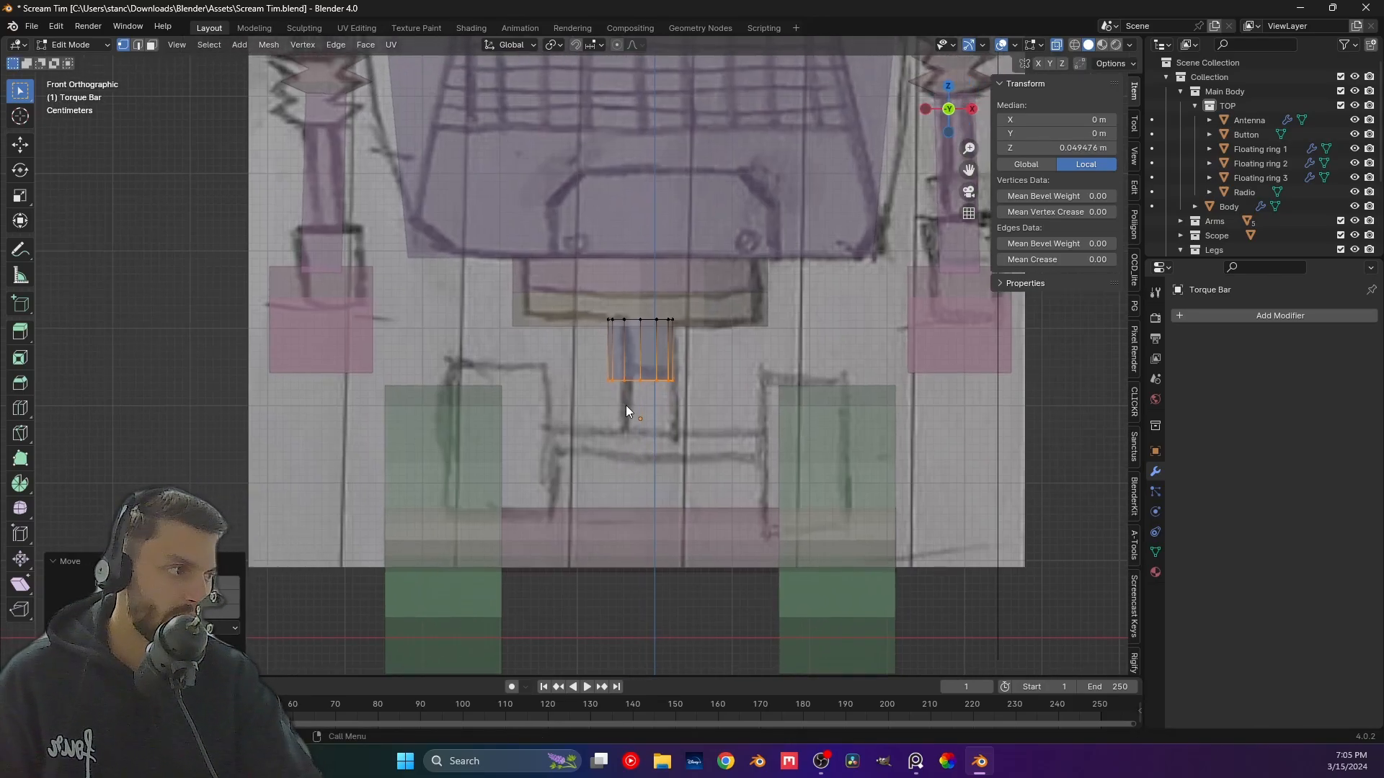
Lower the Torque Bar's bottom vertices along Z to make the bar about 0.11 m long.
key(Tab)
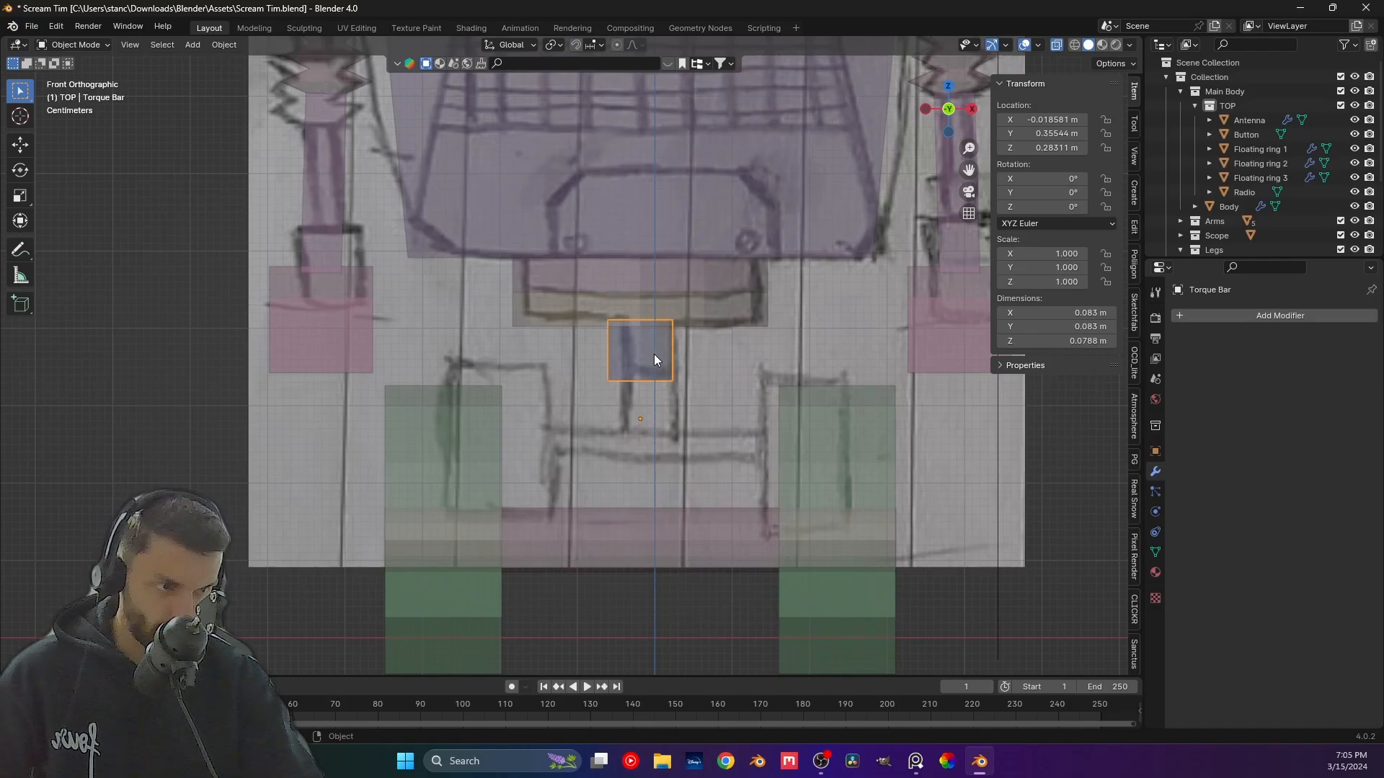
key(Tab)
key(g)
key(z)
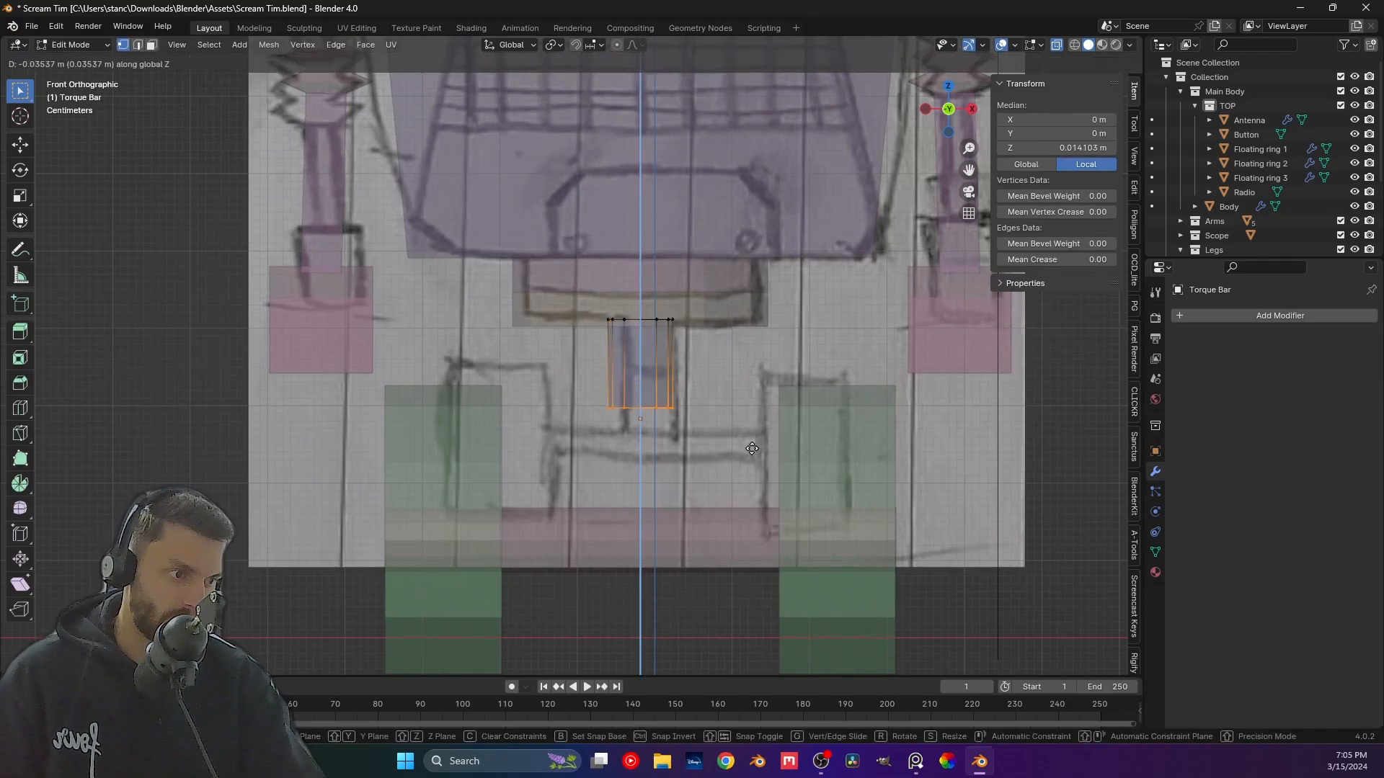
click(753, 444)
key(Tab)
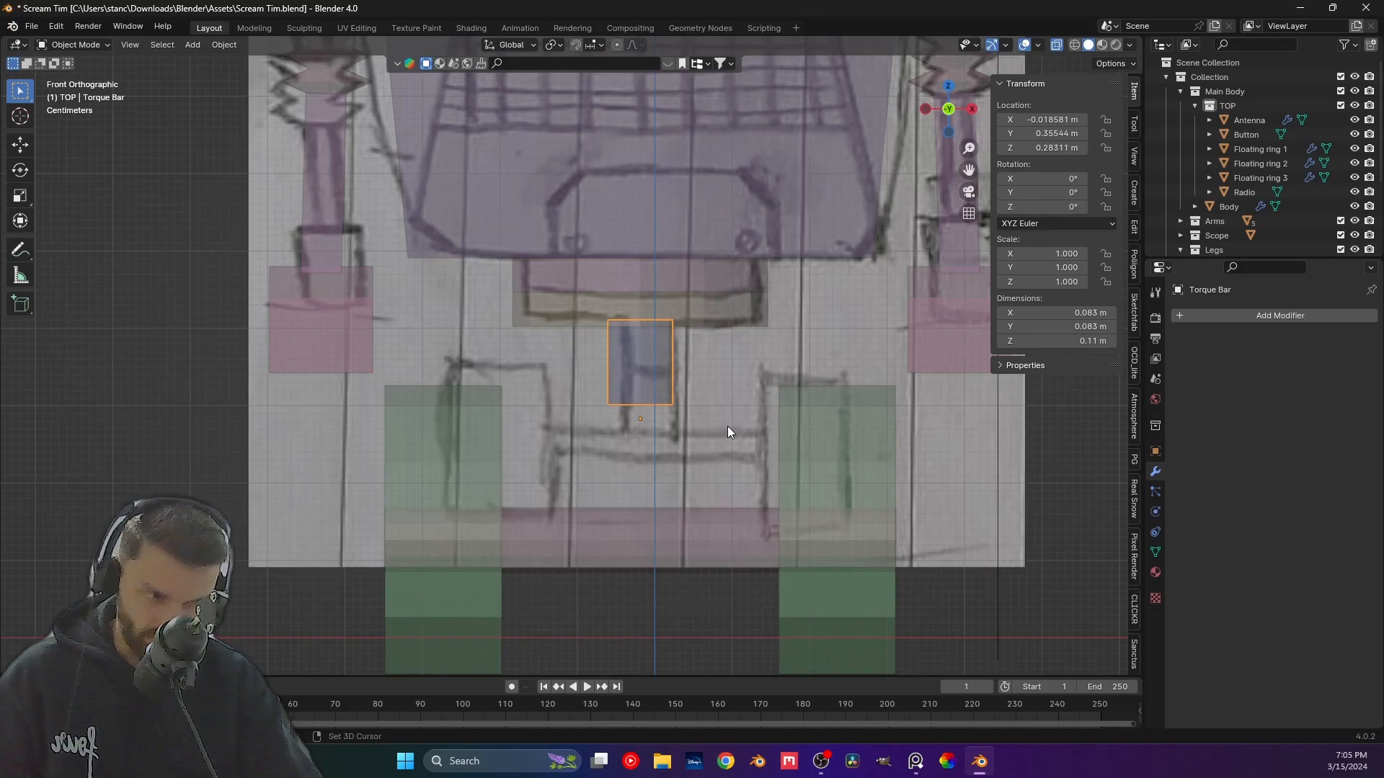
Duplicate the Torque Bar downward along Z and flatten the copy to about 0.023 m high.
key(shift+d)
key(z)
click(730, 523)
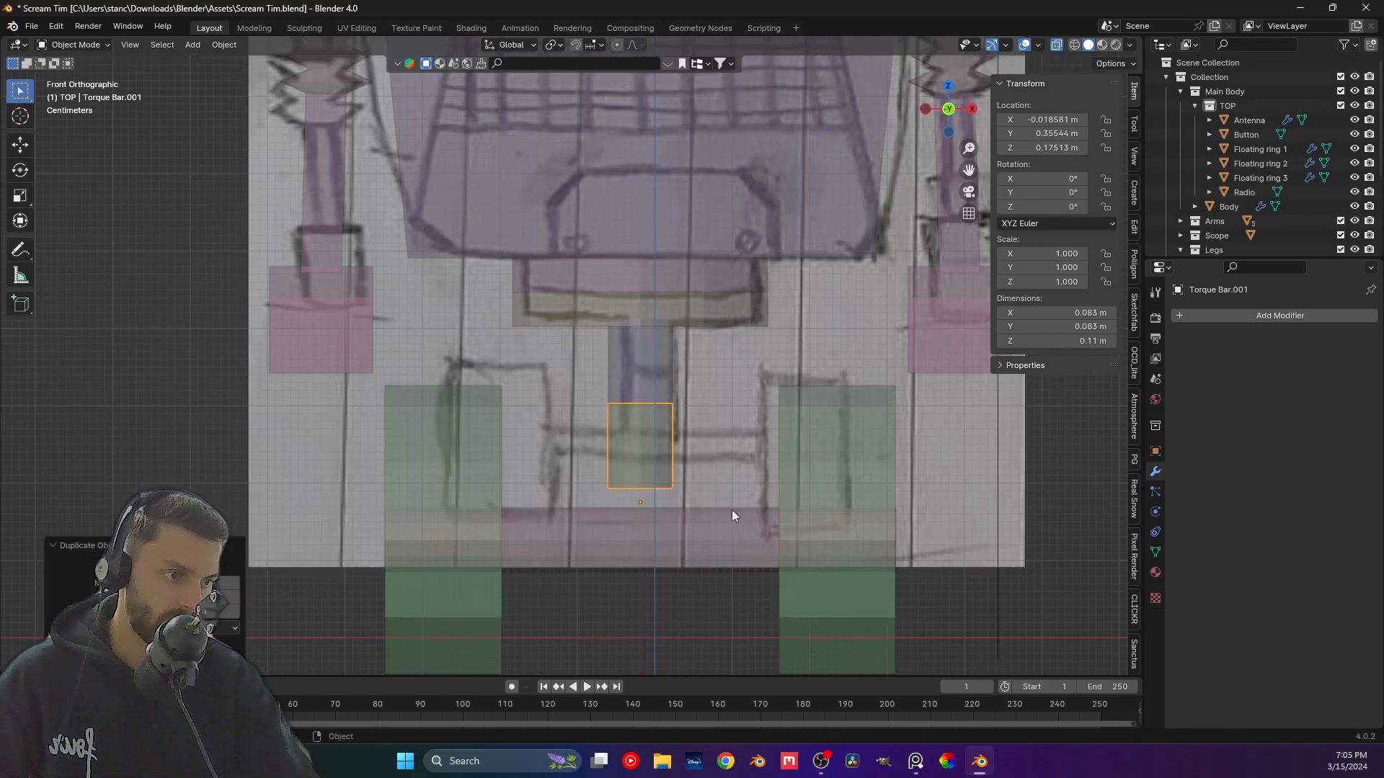
key(s)
key(z)
click(656, 503)
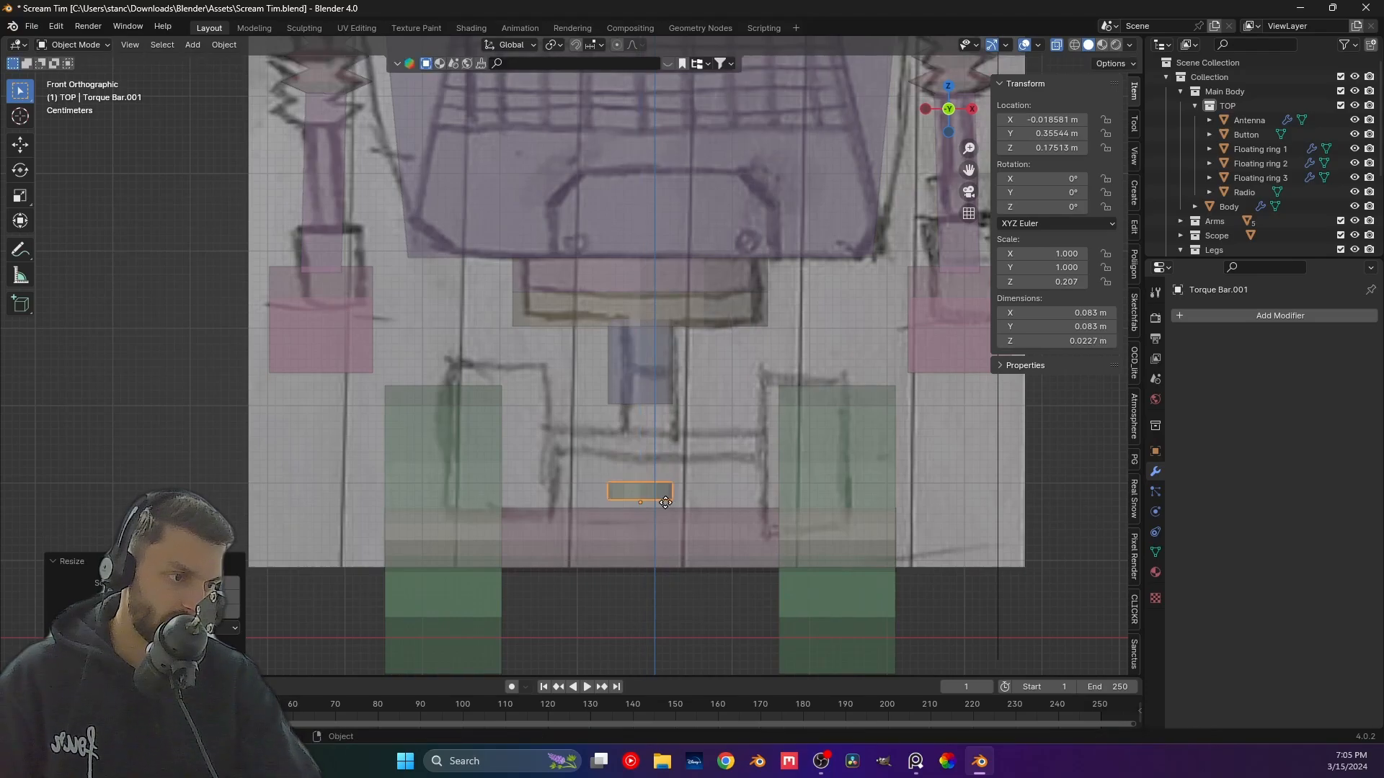
Move the flattened copy up under the Torque Bar, at about Z 0.275 m, and narrow it to about 0.051 m across in X and Y.
key(g)
key(z)
click(675, 426)
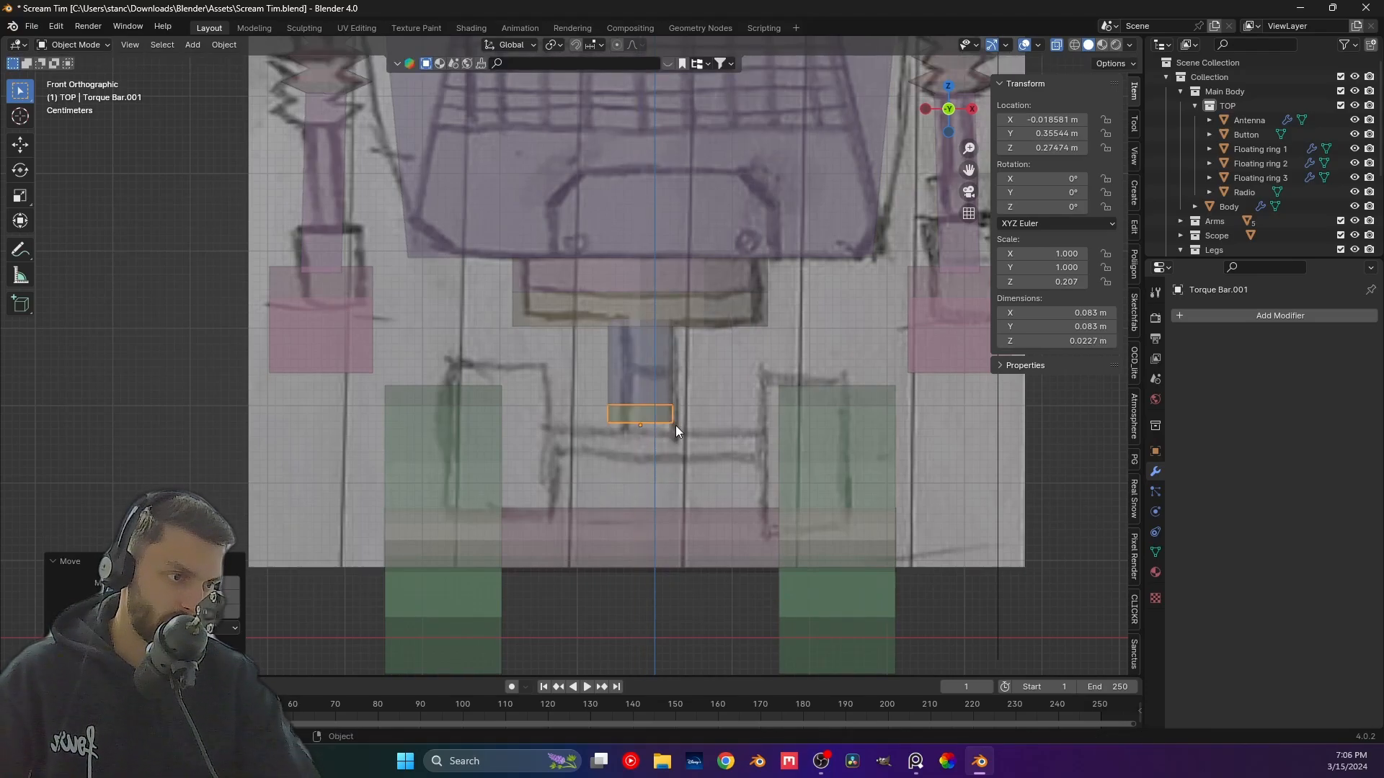
key(s)
key(shift+z)
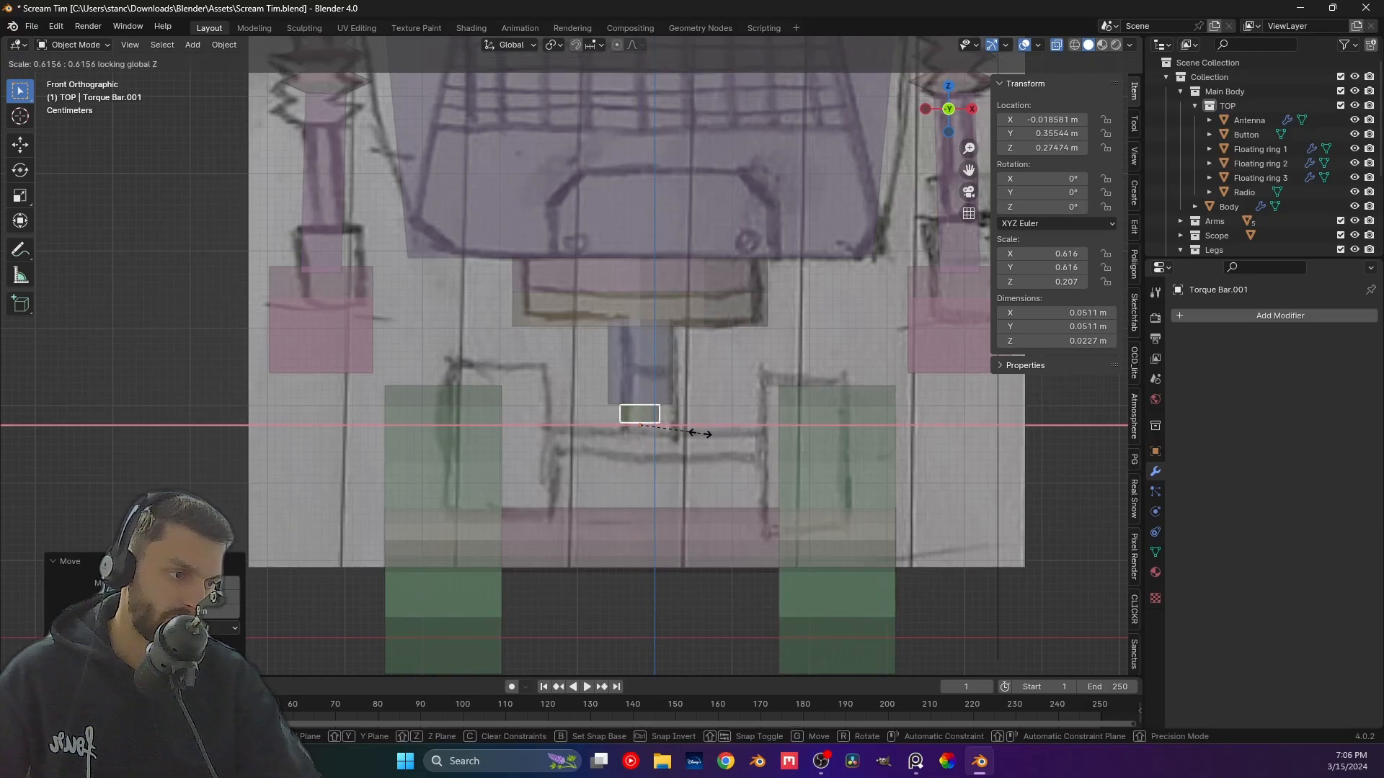
click(694, 435)
scroll(682, 444, up, 3)
middle_drag(682, 444, 581, 545)
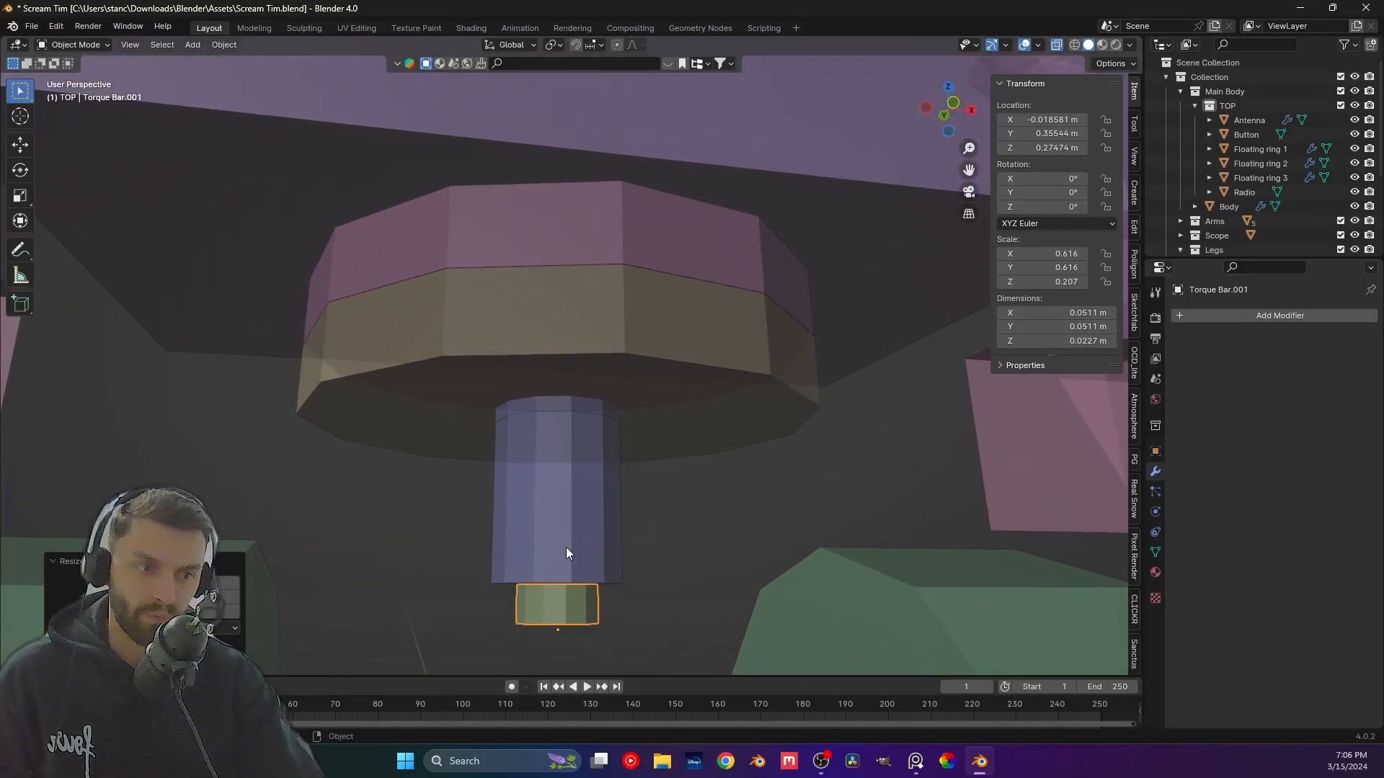
middle_drag(551, 612, 577, 613)
key(KP_1)
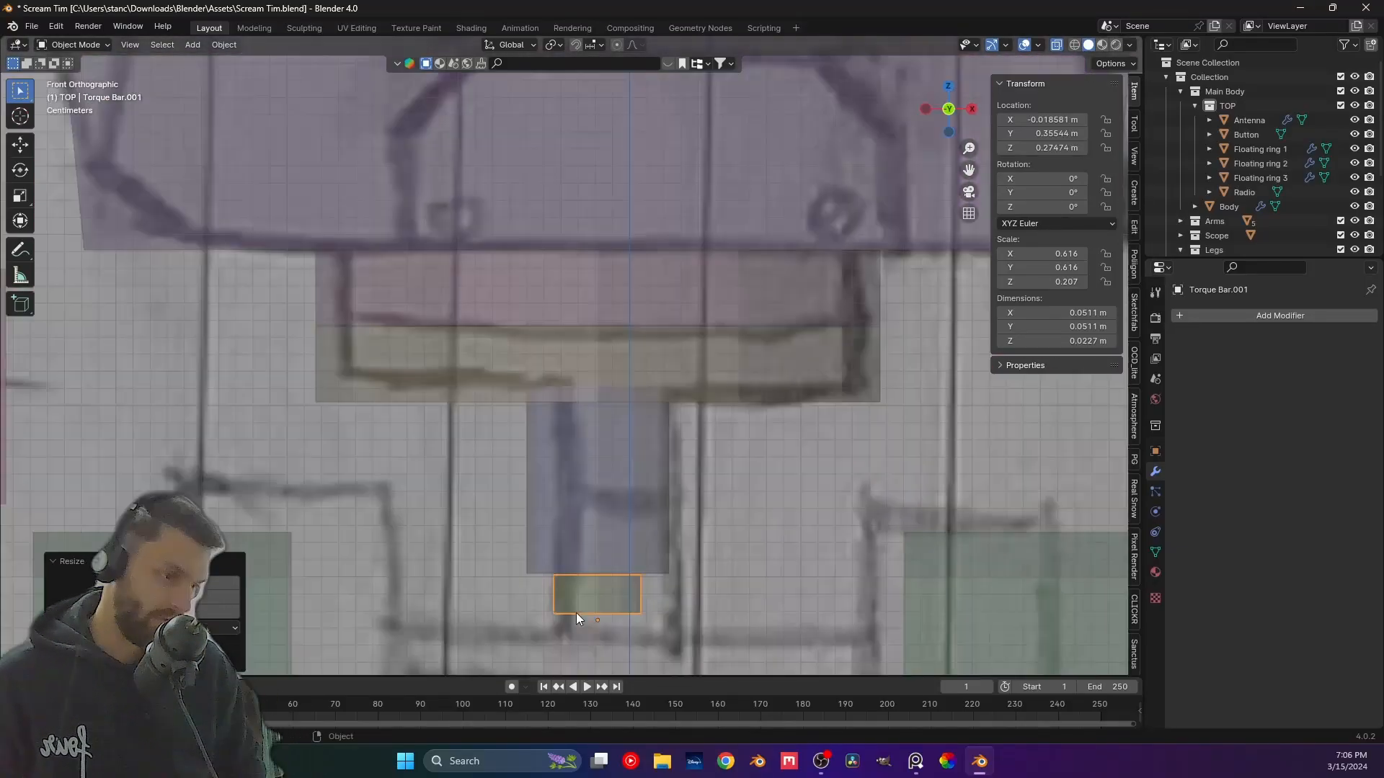
Apply the scale of the small lower segment and of the Torque Bar.
scroll(576, 612, down, 6)
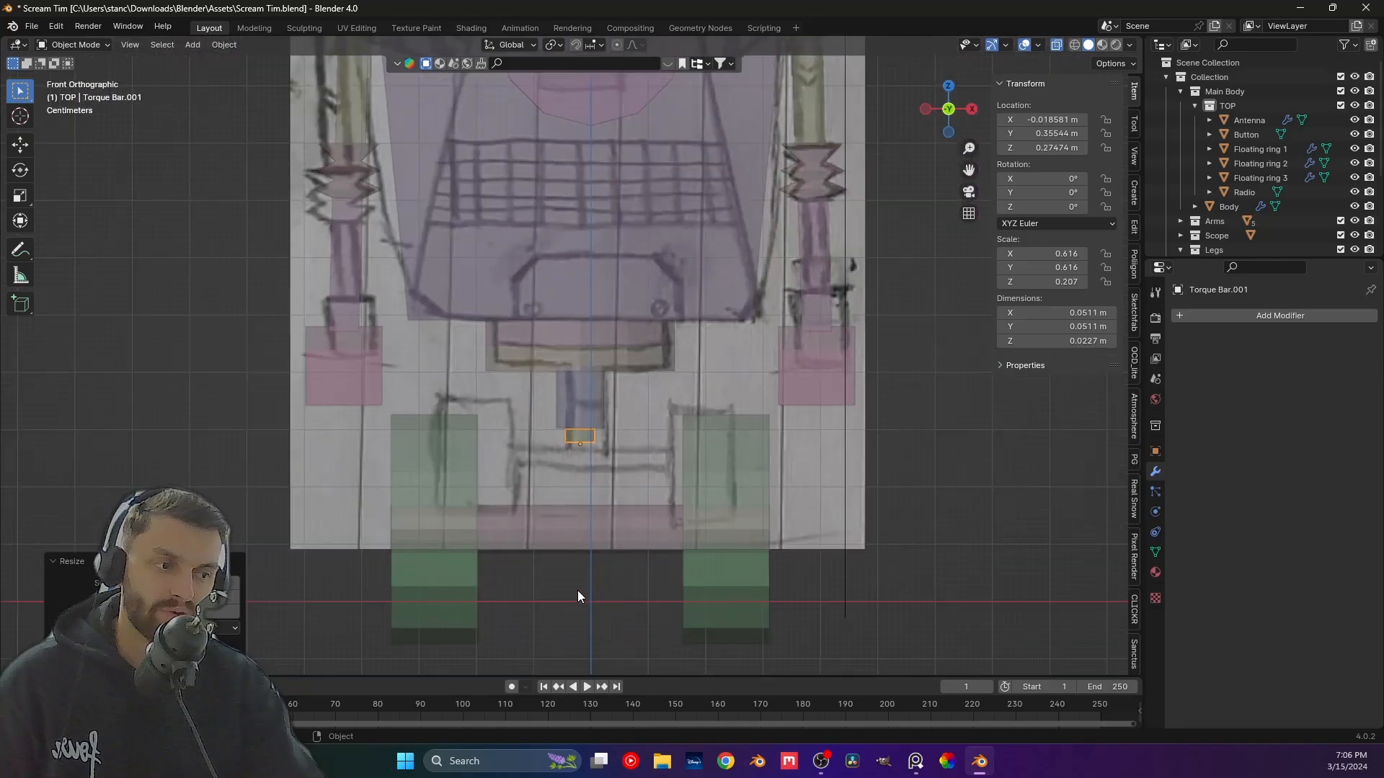
scroll(652, 489, up, 2)
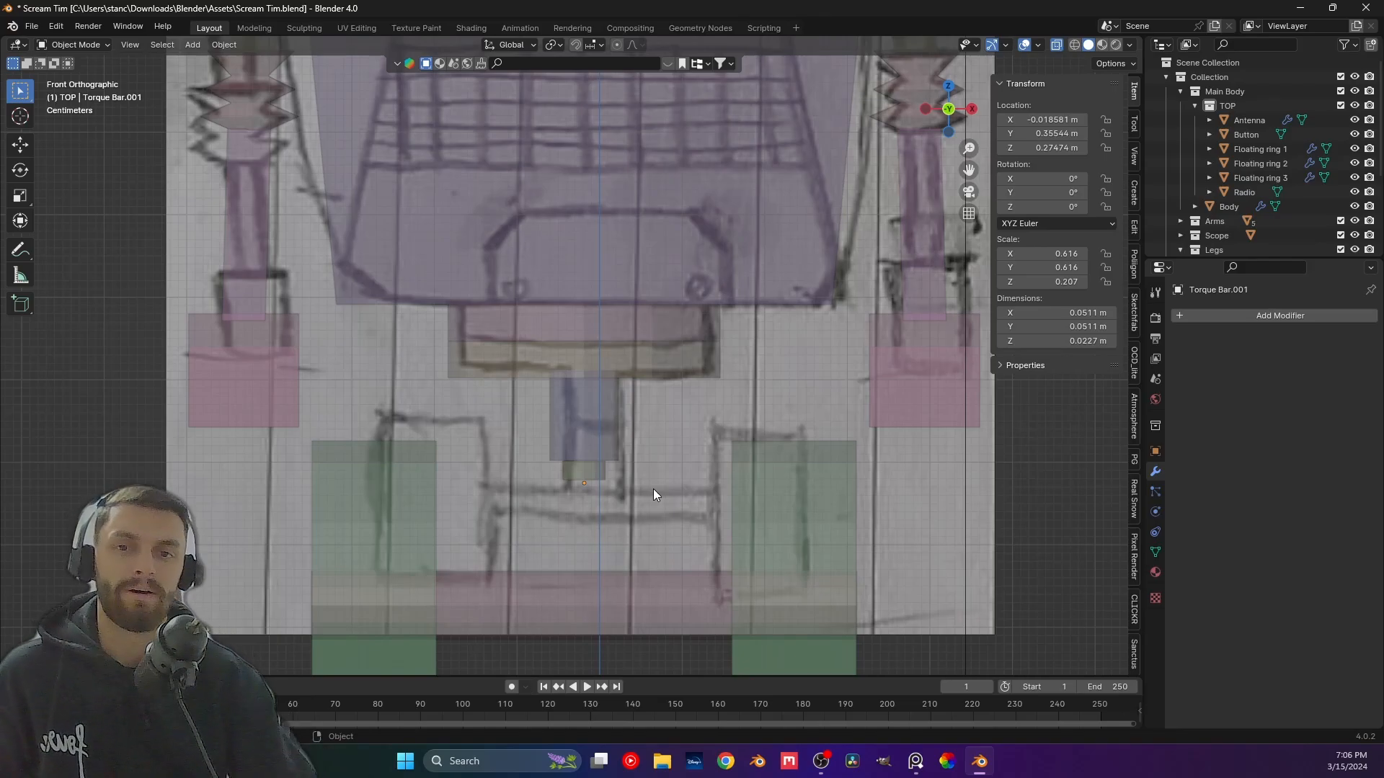
shift+middle_drag(630, 500, 629, 474)
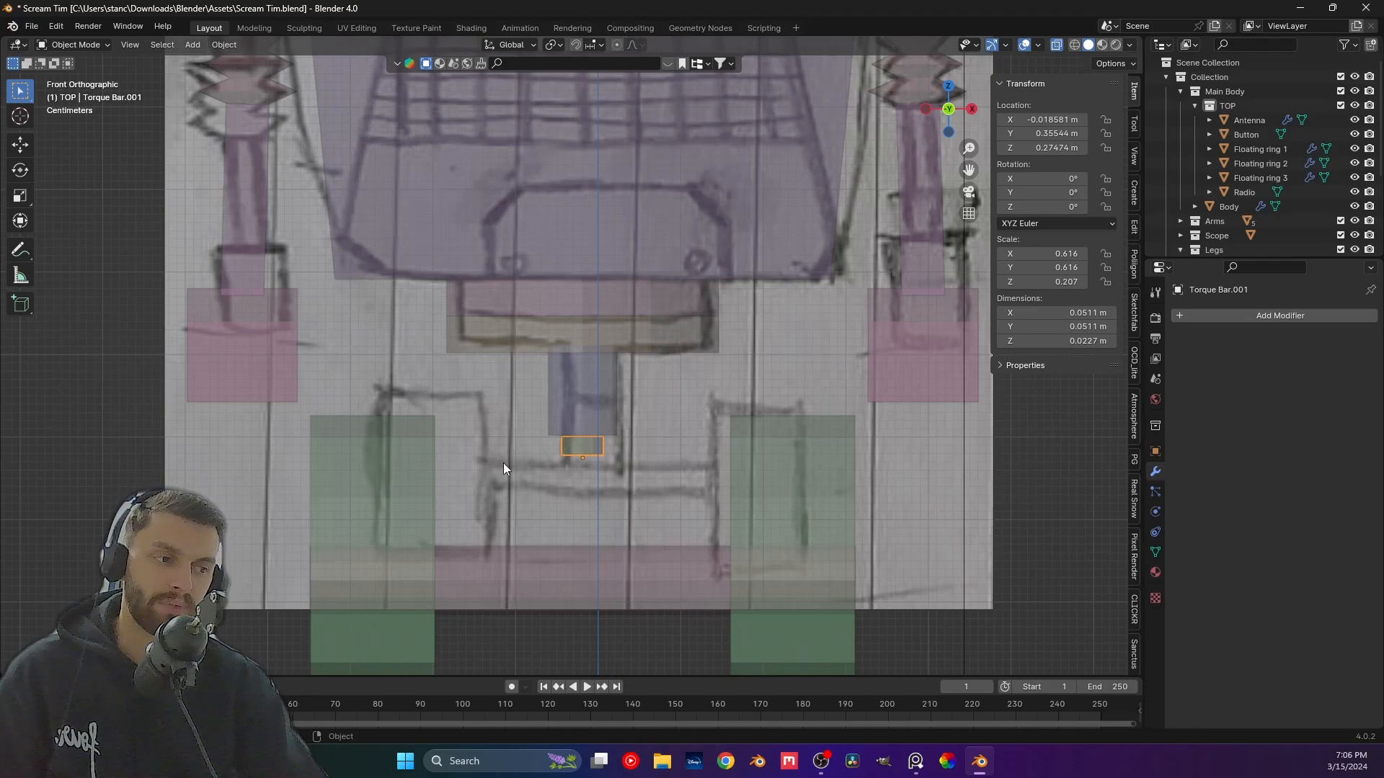
key(ctrl+a)
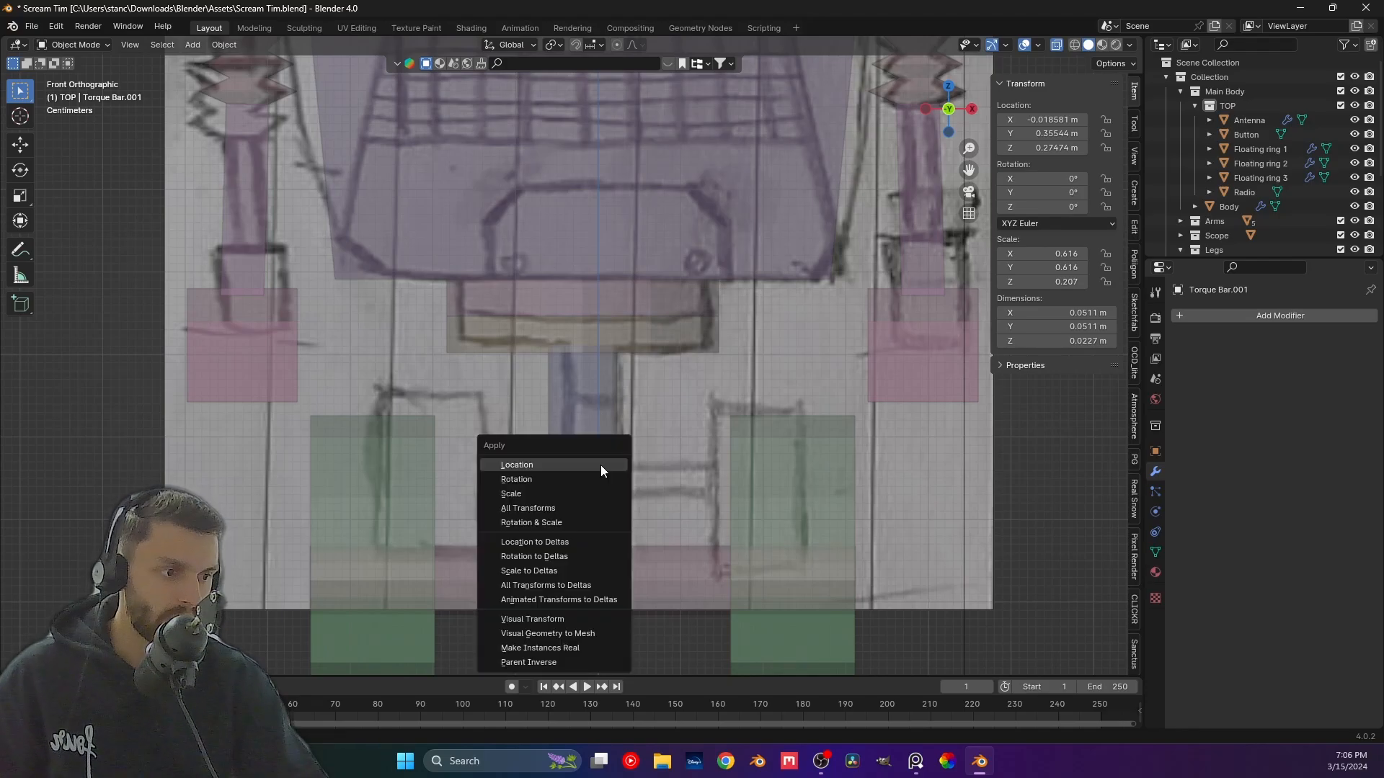
click(594, 494)
click(586, 418)
key(ctrl+a)
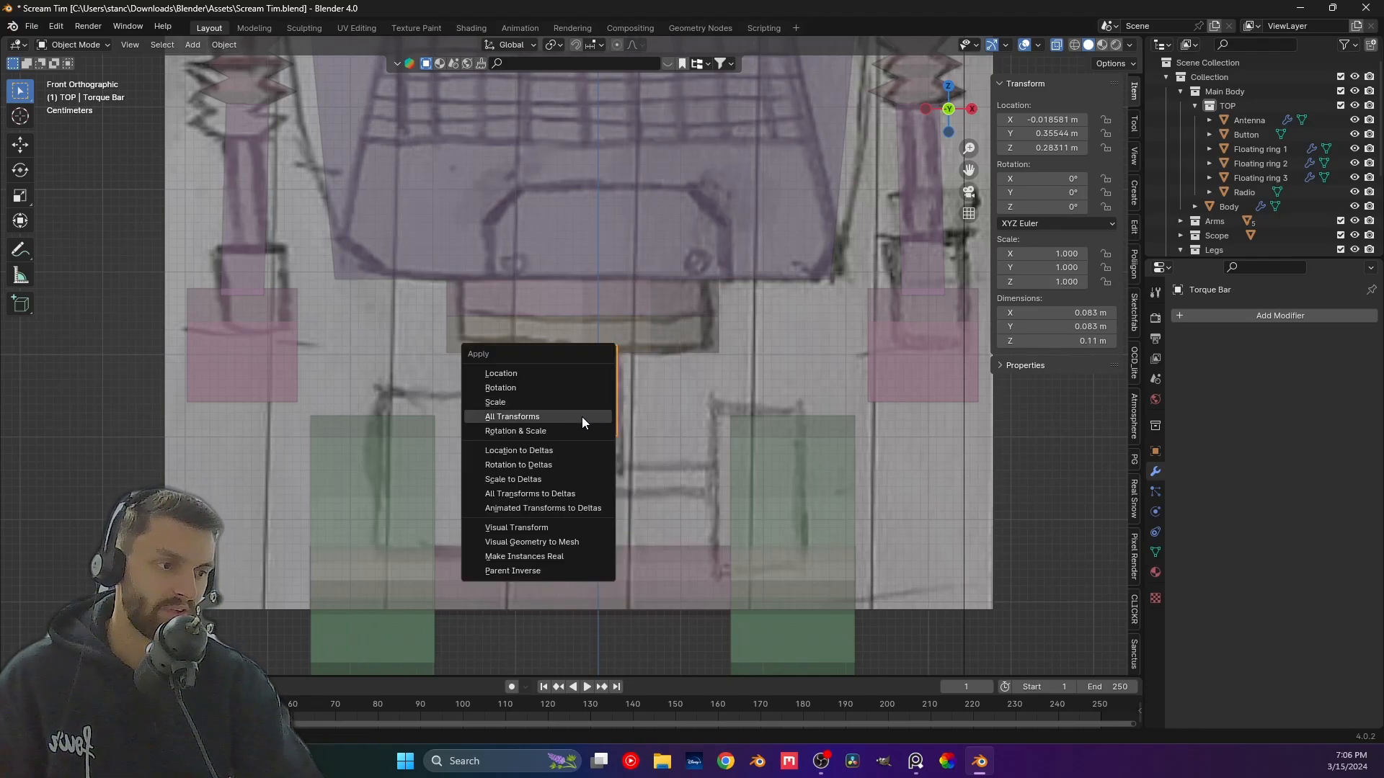
click(582, 417)
Set the origins of the Torque Bar and of the small segment below it to their own geometry.
click(593, 411)
click(591, 408)
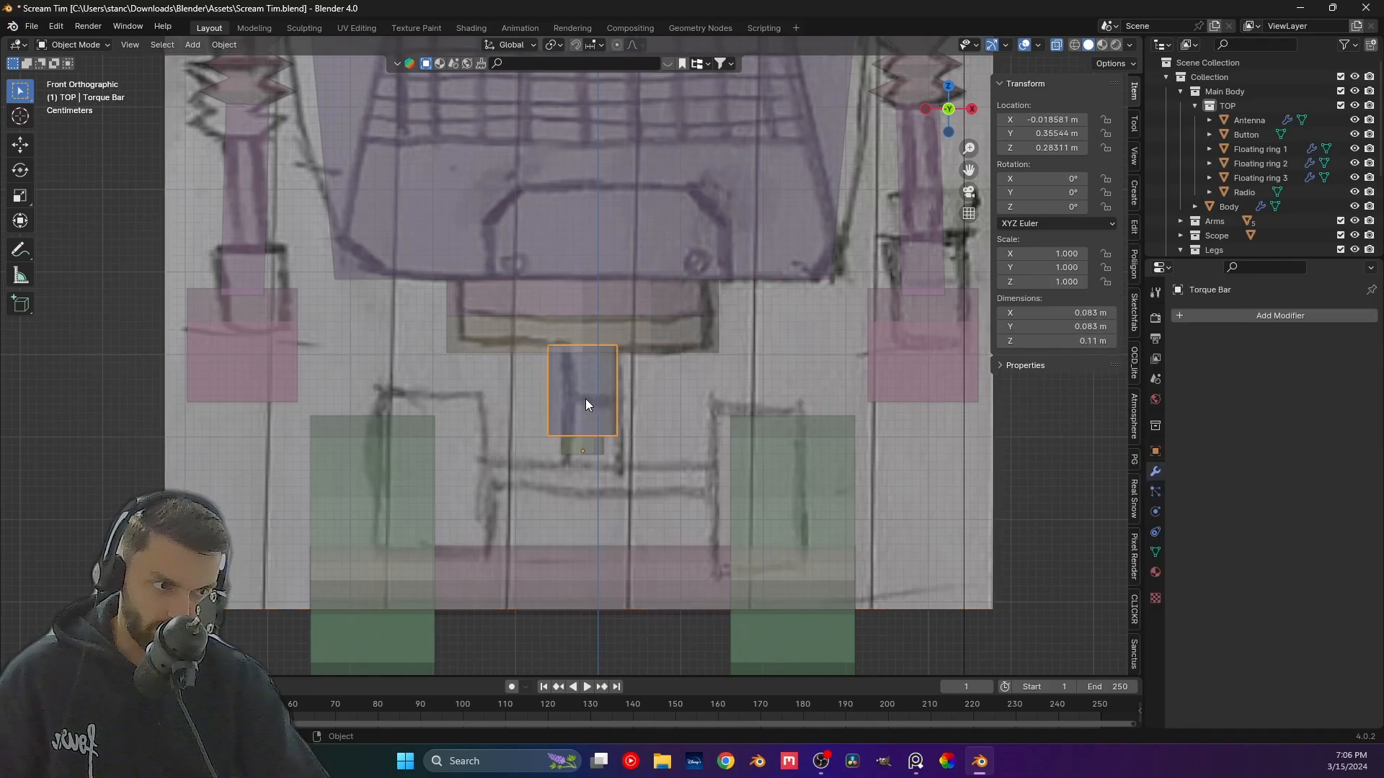
right_click(585, 400)
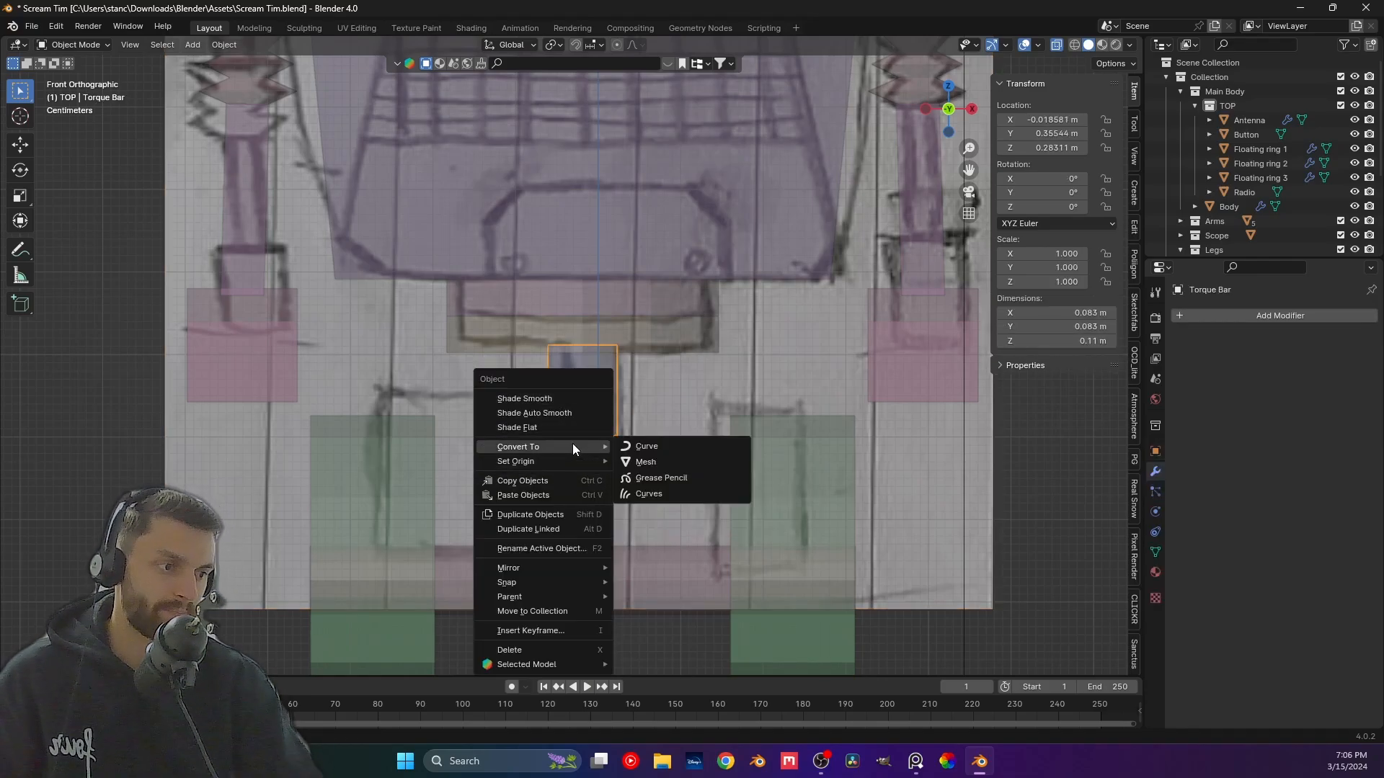
mouse_move(572, 461)
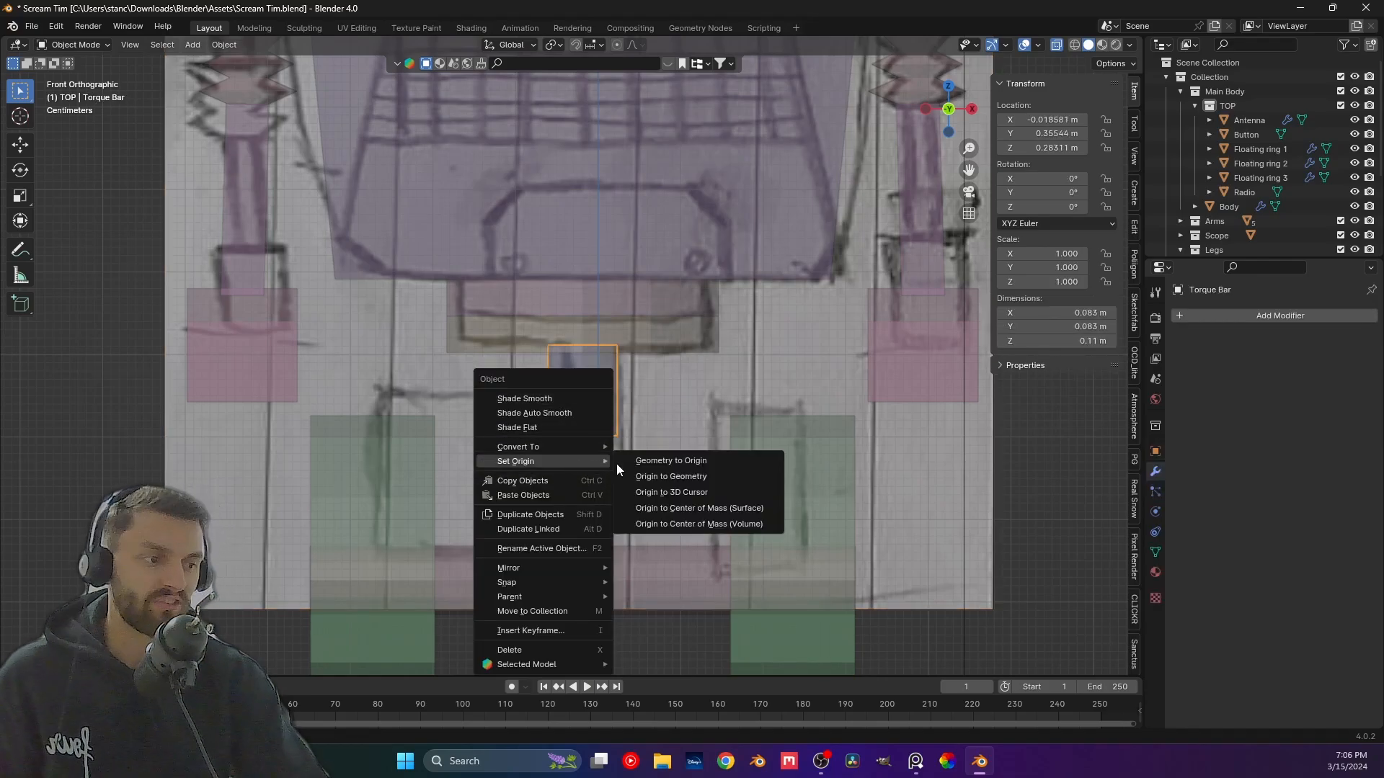
click(670, 481)
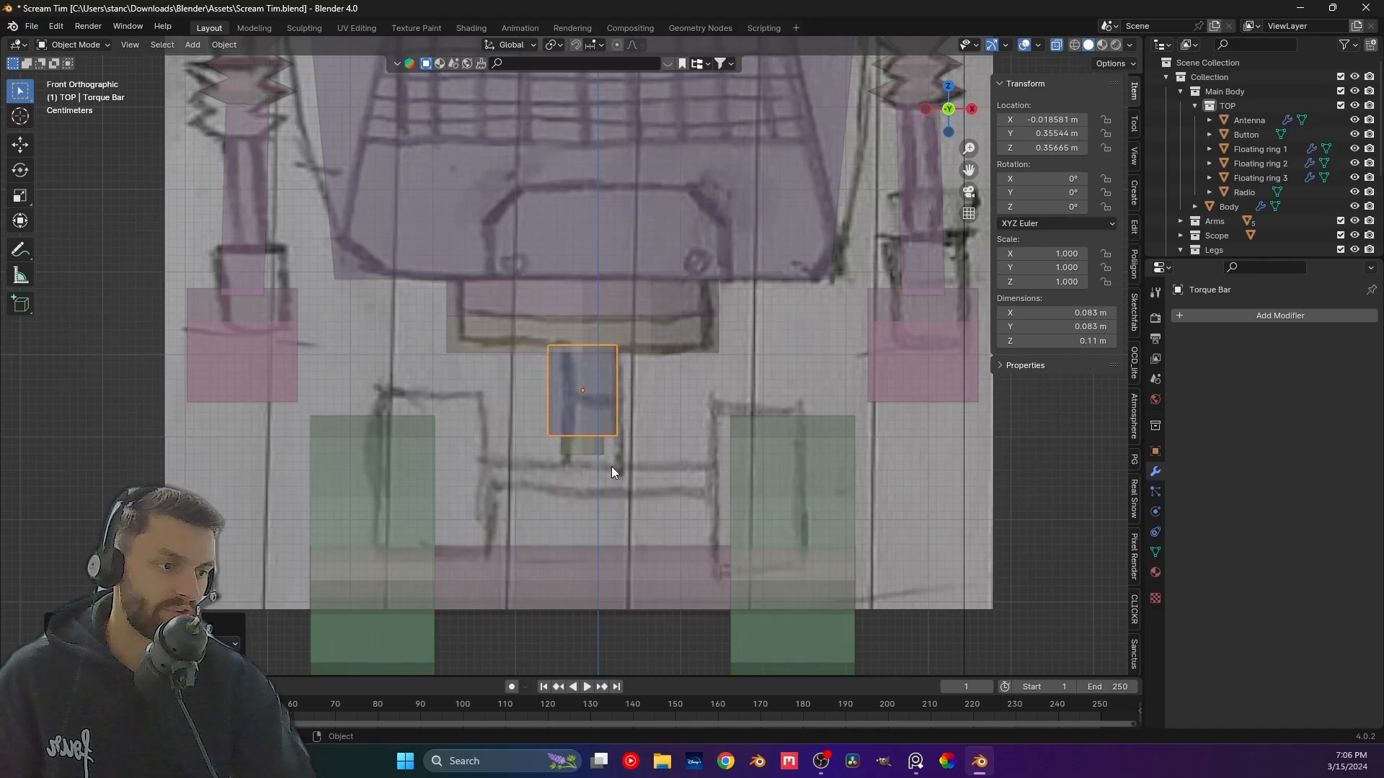
click(585, 453)
right_click(585, 452)
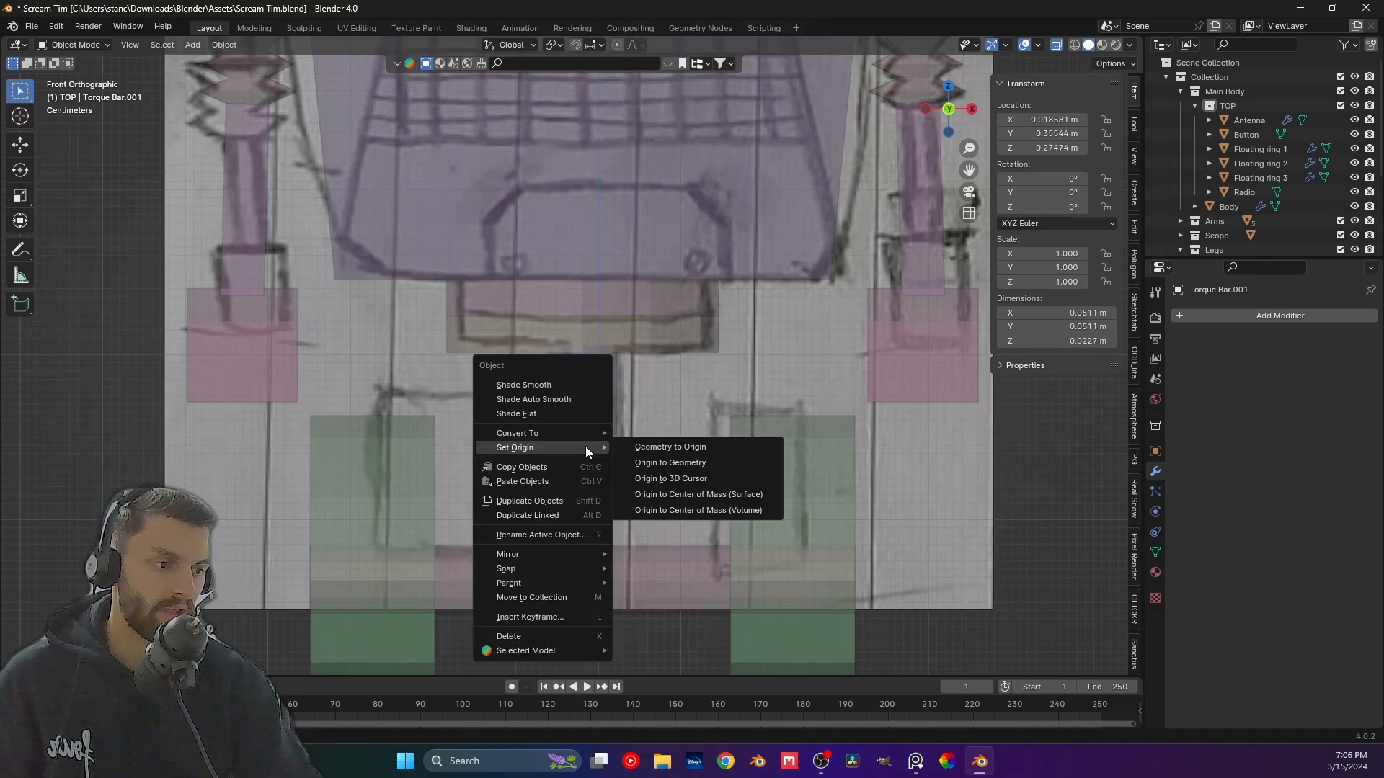
click(659, 460)
Duplicate the Torque Bar straight down along Z to below the small segment, at about Z 0.224 m.
scroll(565, 475, up, 2)
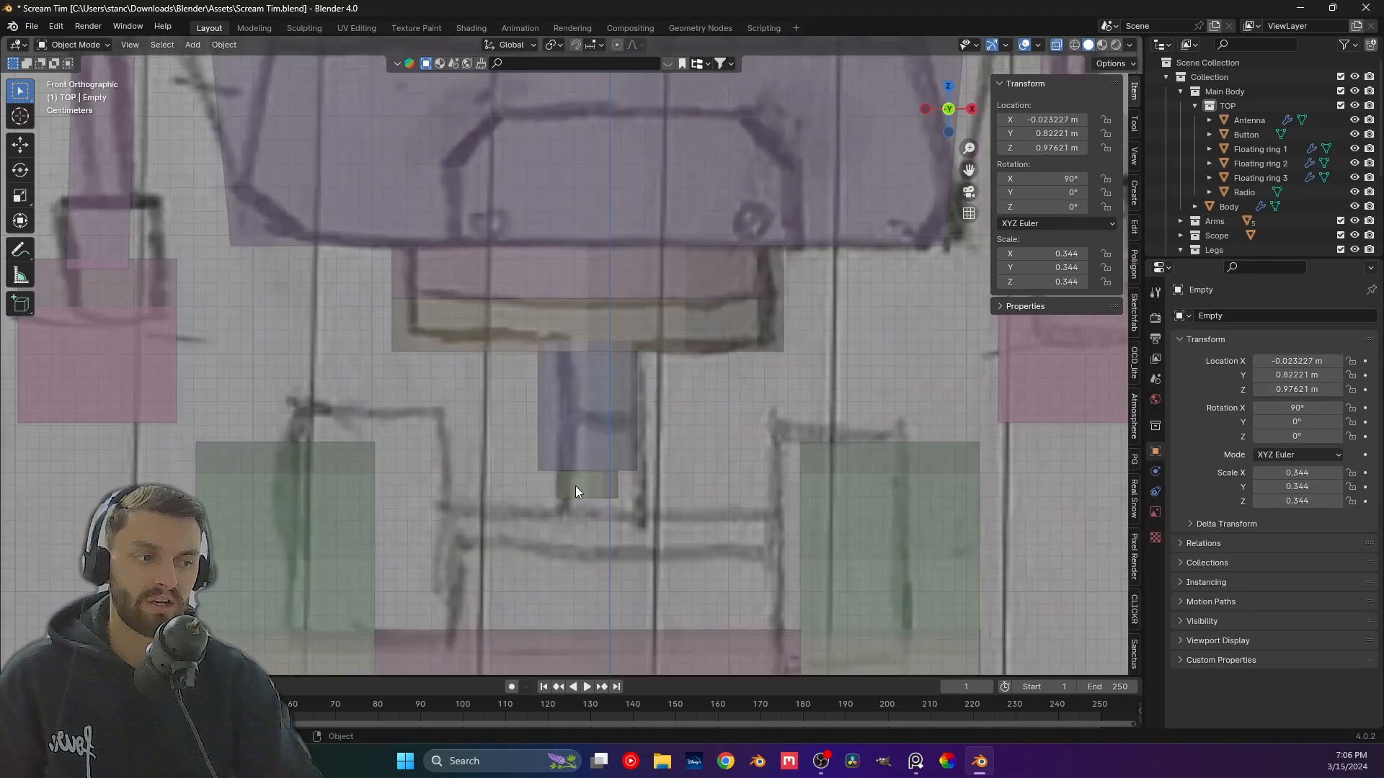
scroll(576, 526, down, 3)
shift+middle_drag(620, 533, 621, 448)
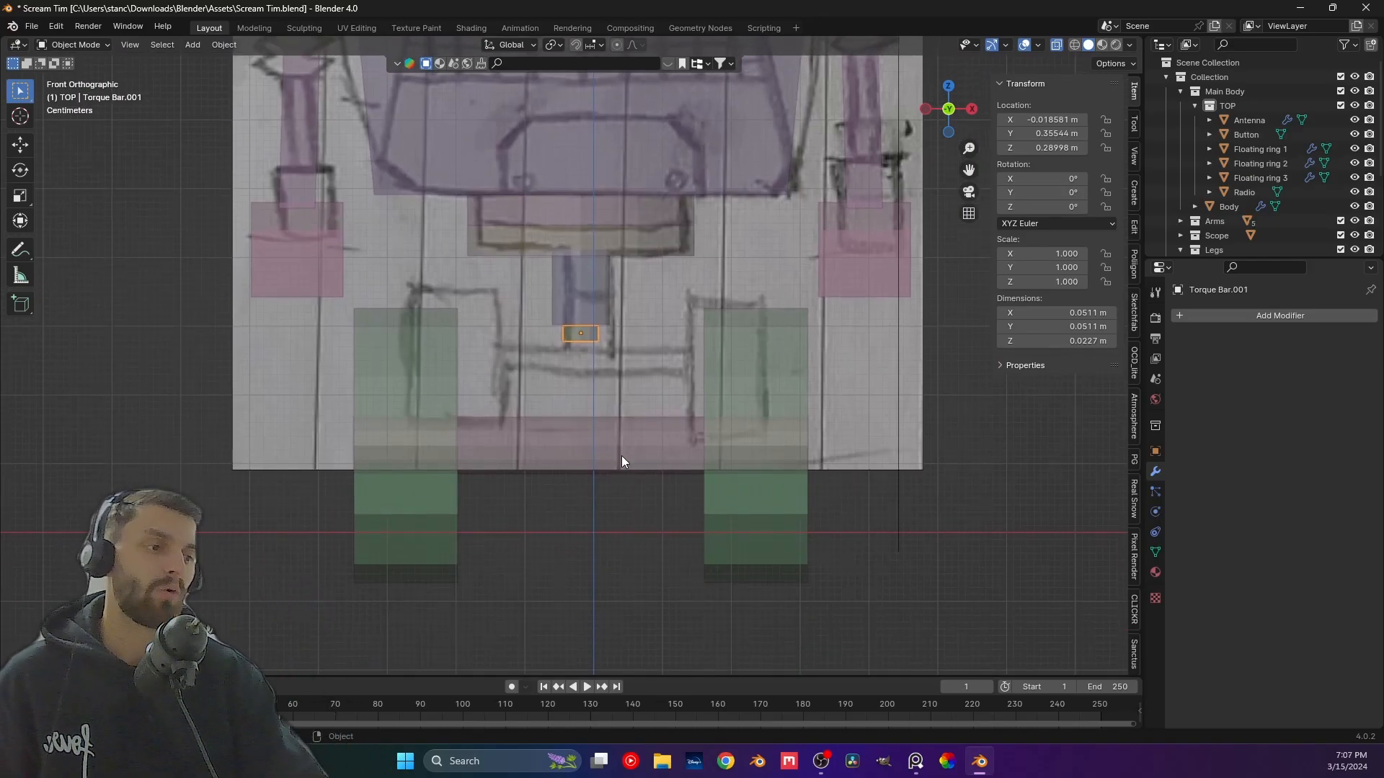
scroll(624, 458, up, 2)
click(586, 309)
key(shift+d)
key(z)
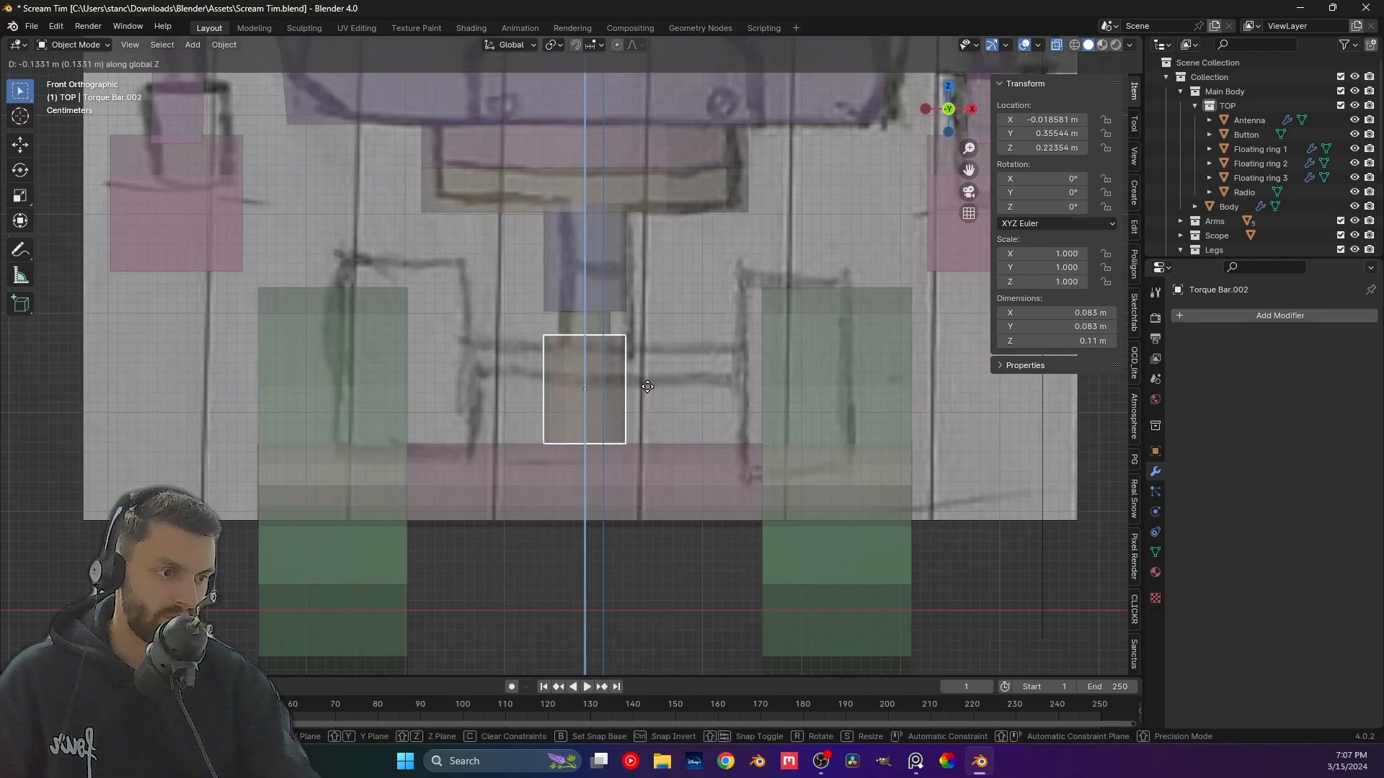
click(647, 387)
Lower the bottom vertices of the new lower segment along Z to make it about 0.152 m long, reaching into the wheel bar.
key(Tab)
drag(483, 426, 802, 481)
key(g)
key(z)
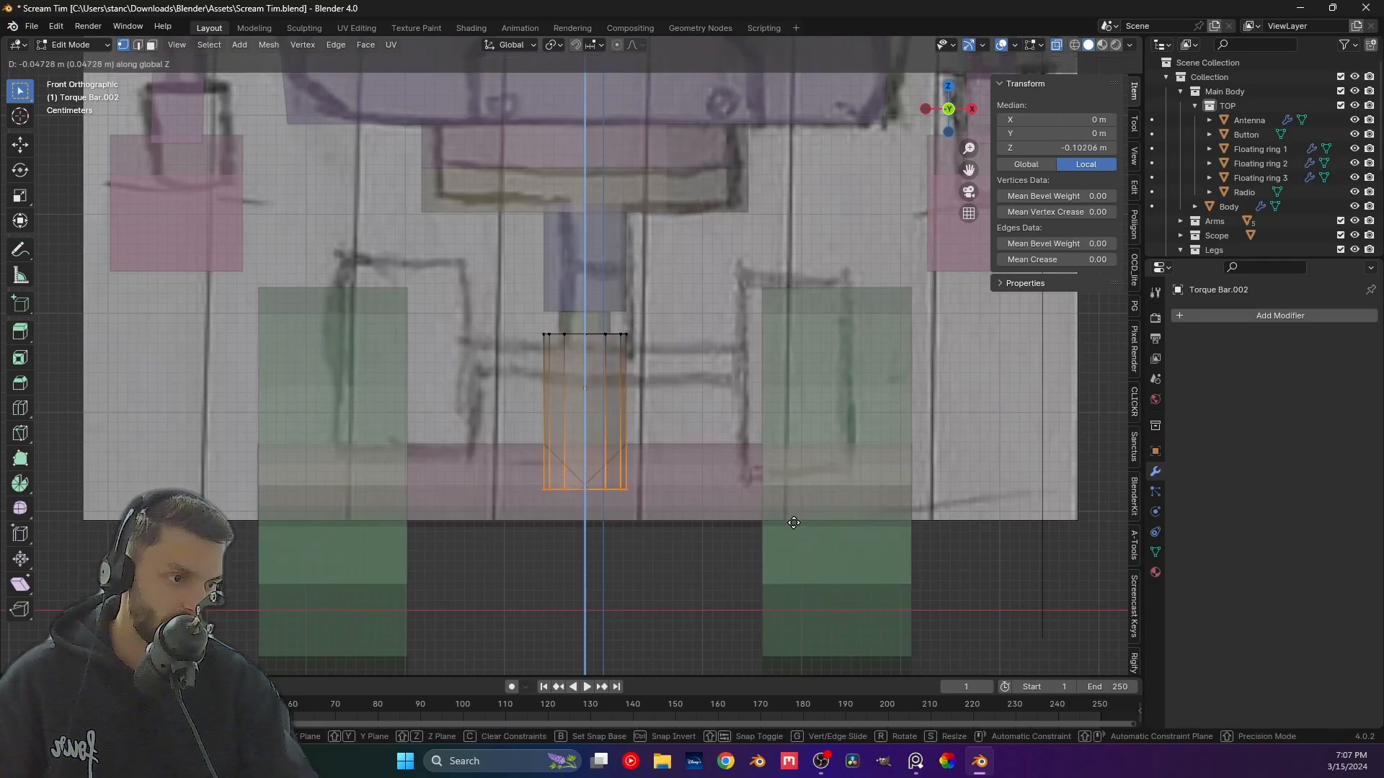
click(794, 517)
key(Tab)
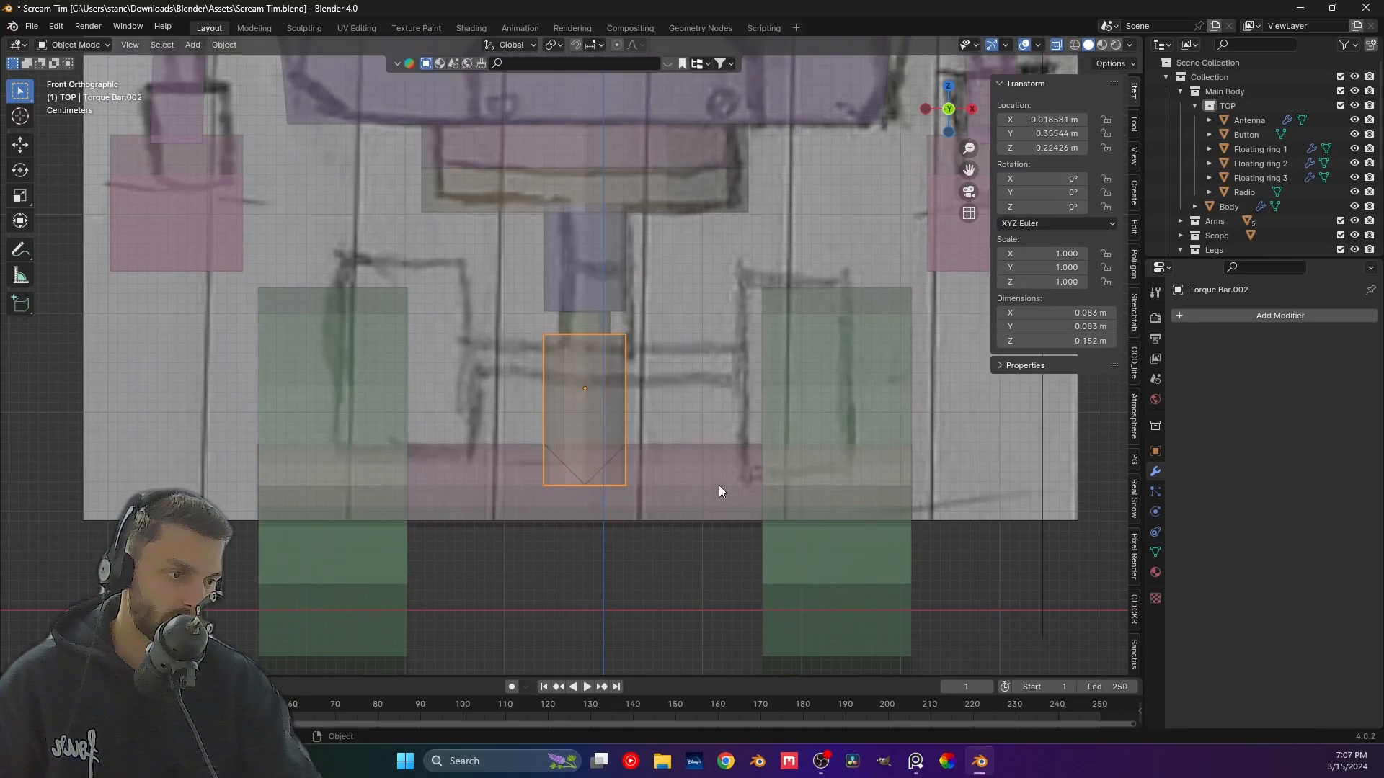
Turn off X-ray and examine the torque bar segments between the body and the wheels from the front and from several angles.
scroll(710, 480, up, 1)
scroll(612, 464, down, 3)
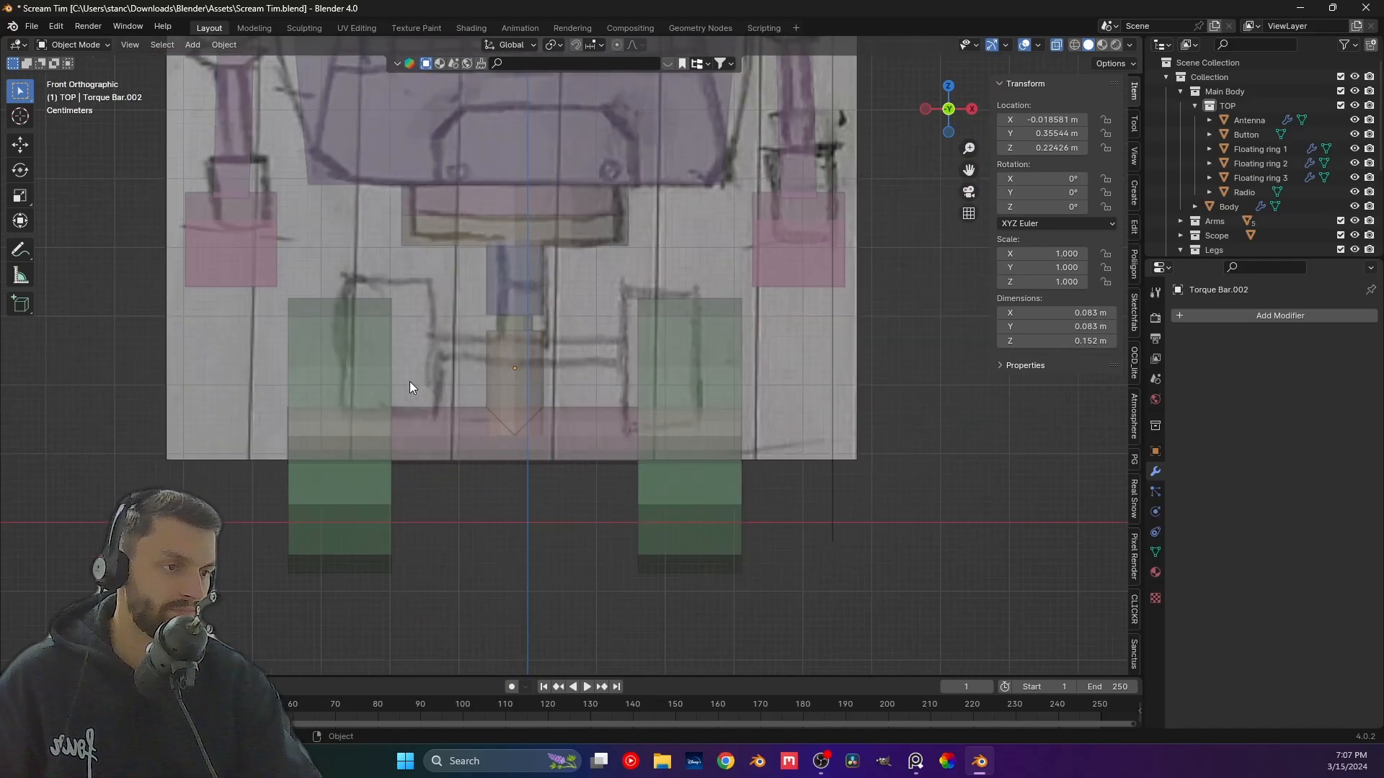
scroll(477, 390, up, 5)
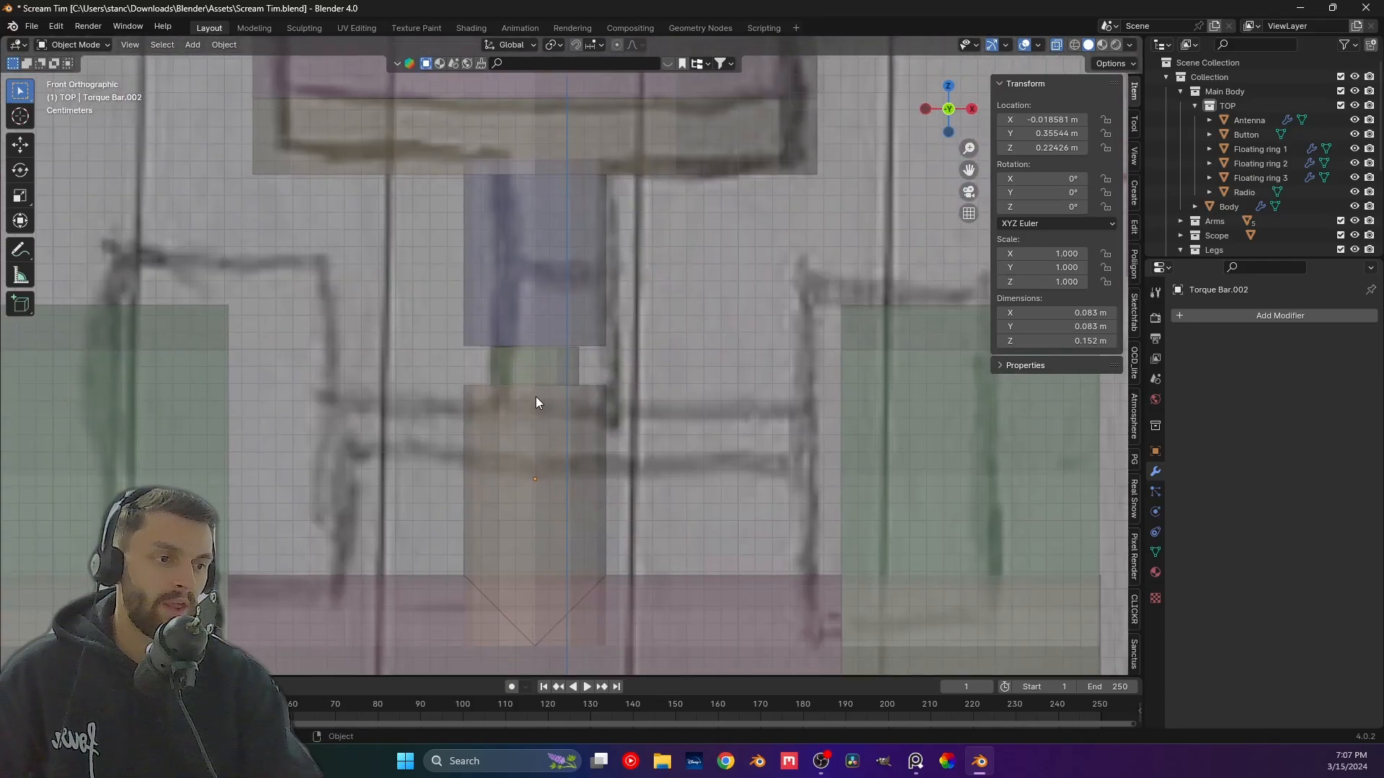
middle_drag(534, 402, 673, 368)
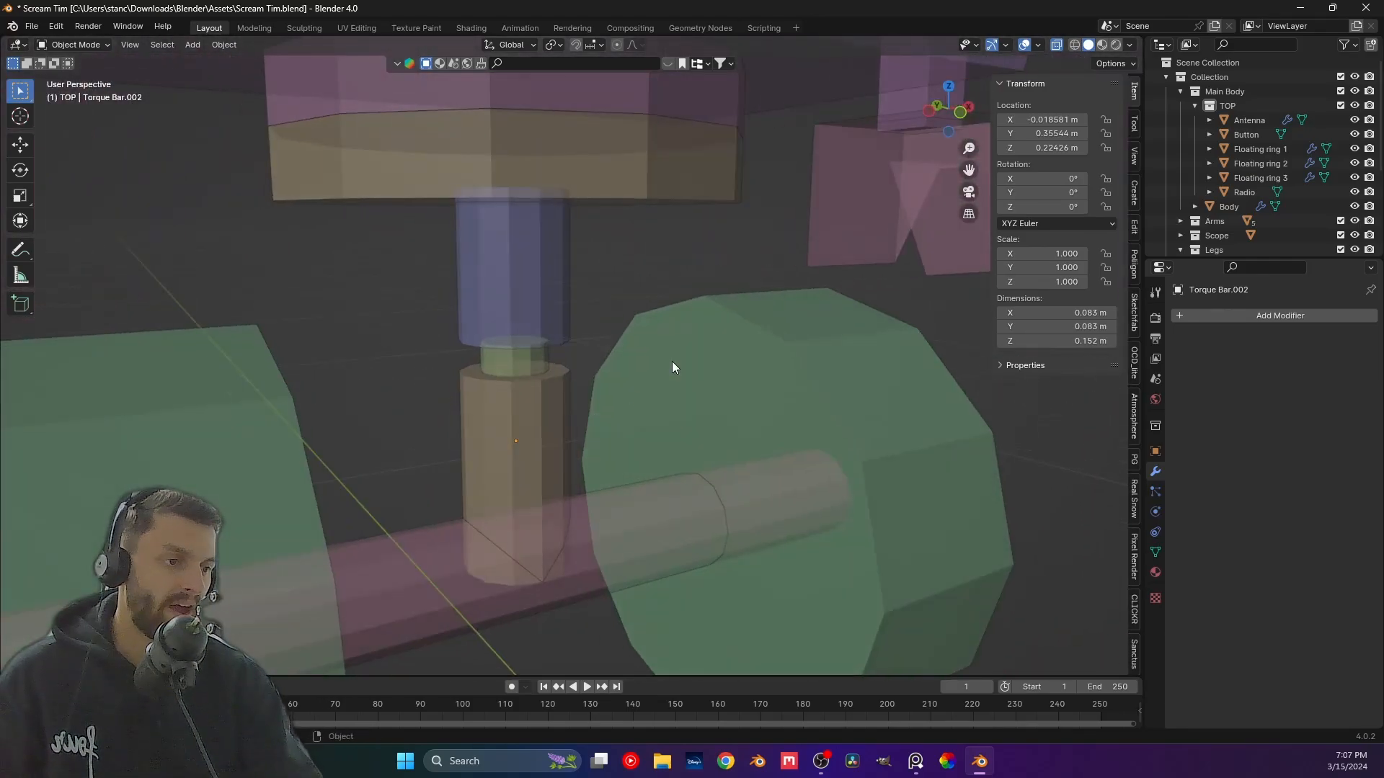
click(1058, 45)
scroll(651, 364, down, 4)
scroll(650, 403, up, 3)
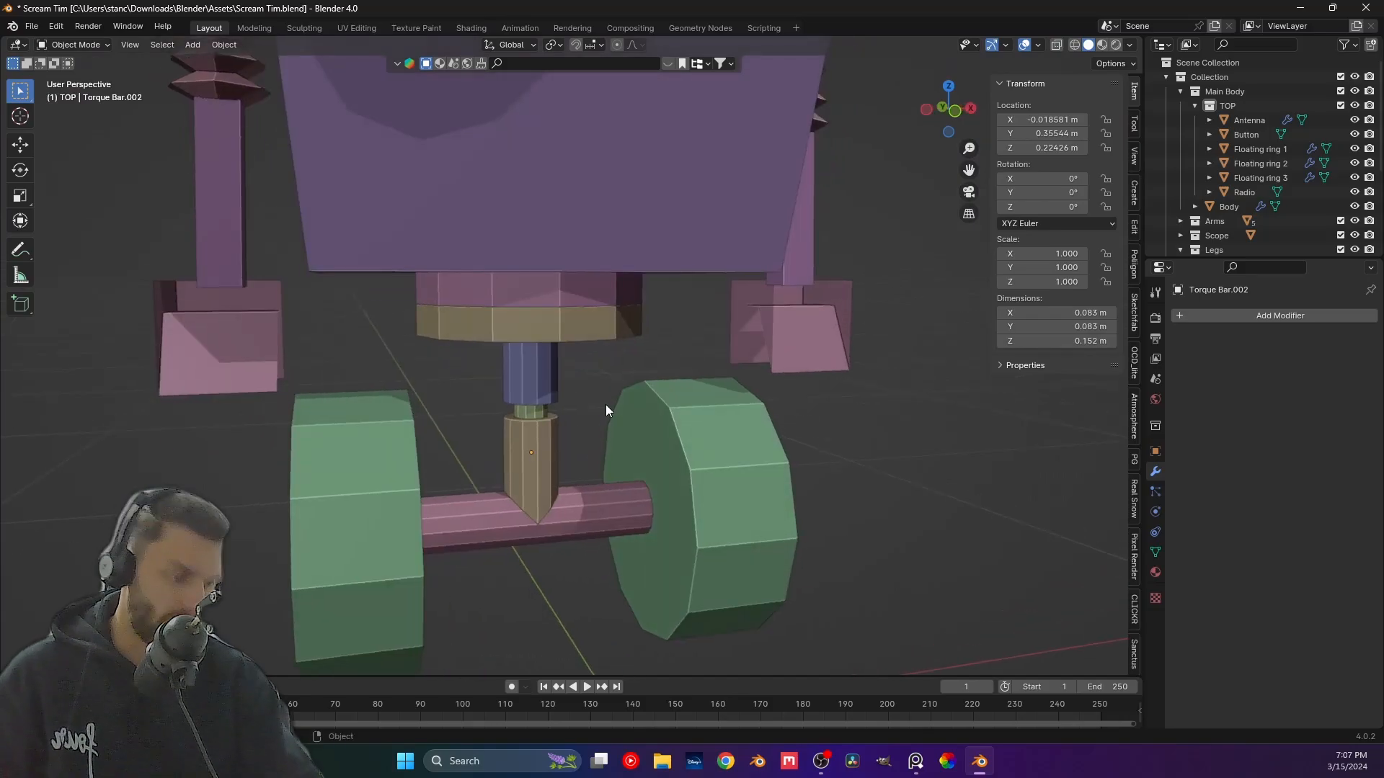
key(KP_1)
scroll(575, 434, down, 3)
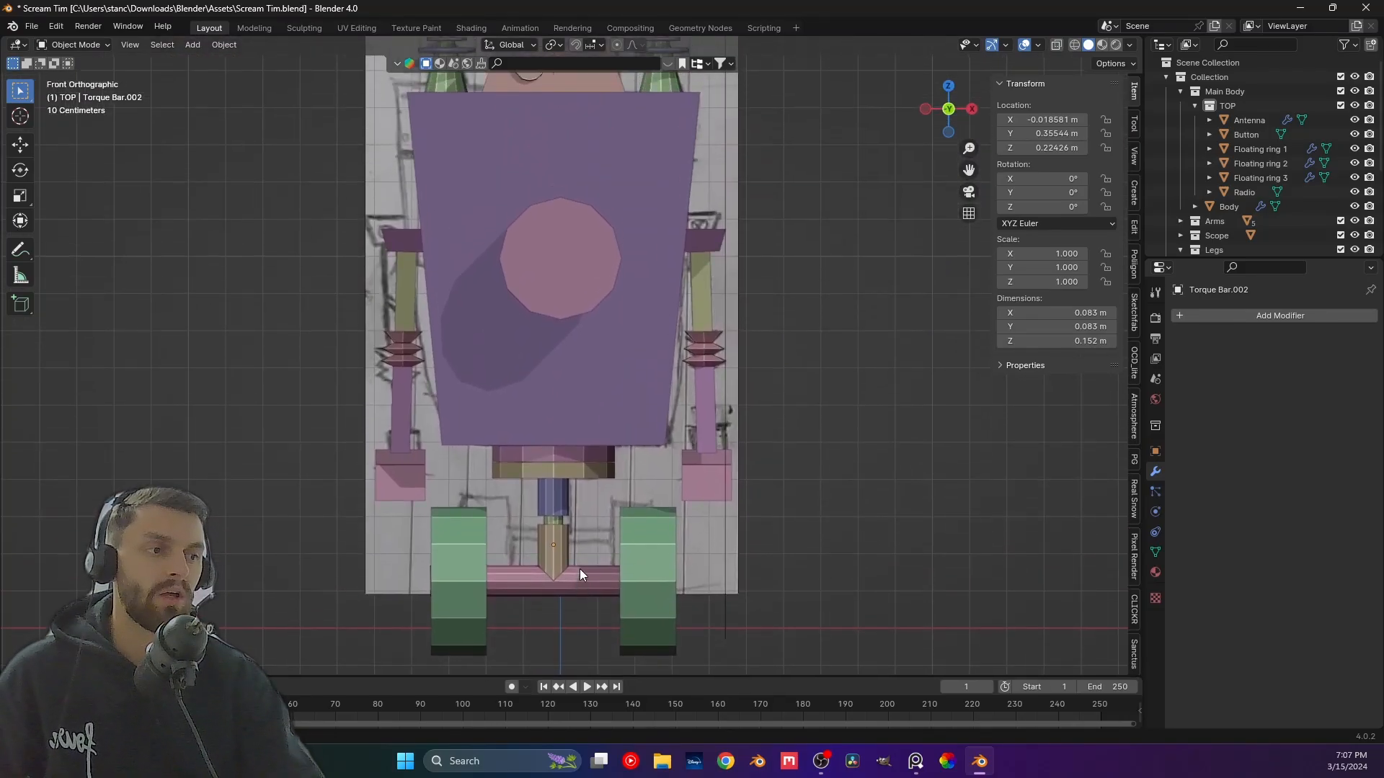
scroll(533, 417, up, 6)
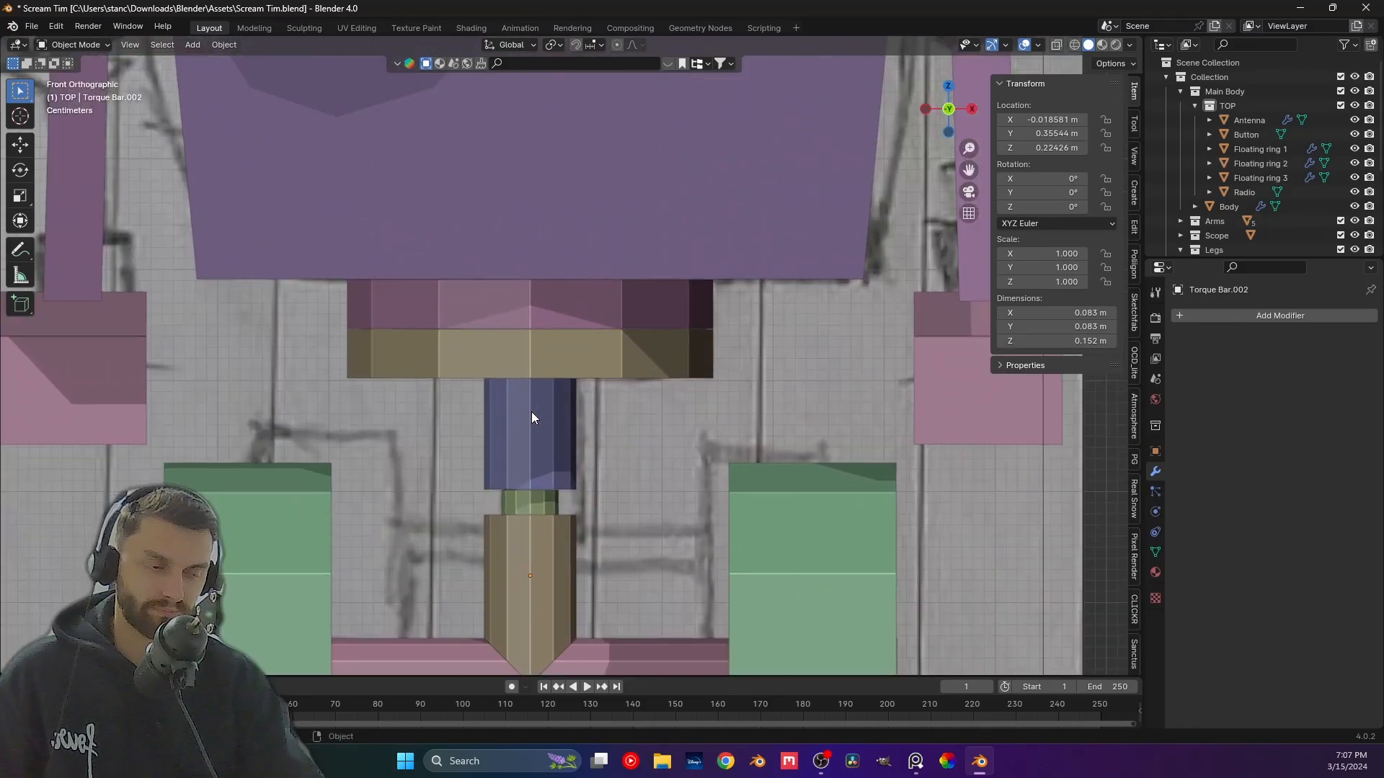
scroll(532, 417, down, 3)
middle_drag(541, 440, 568, 398)
scroll(503, 356, up, 4)
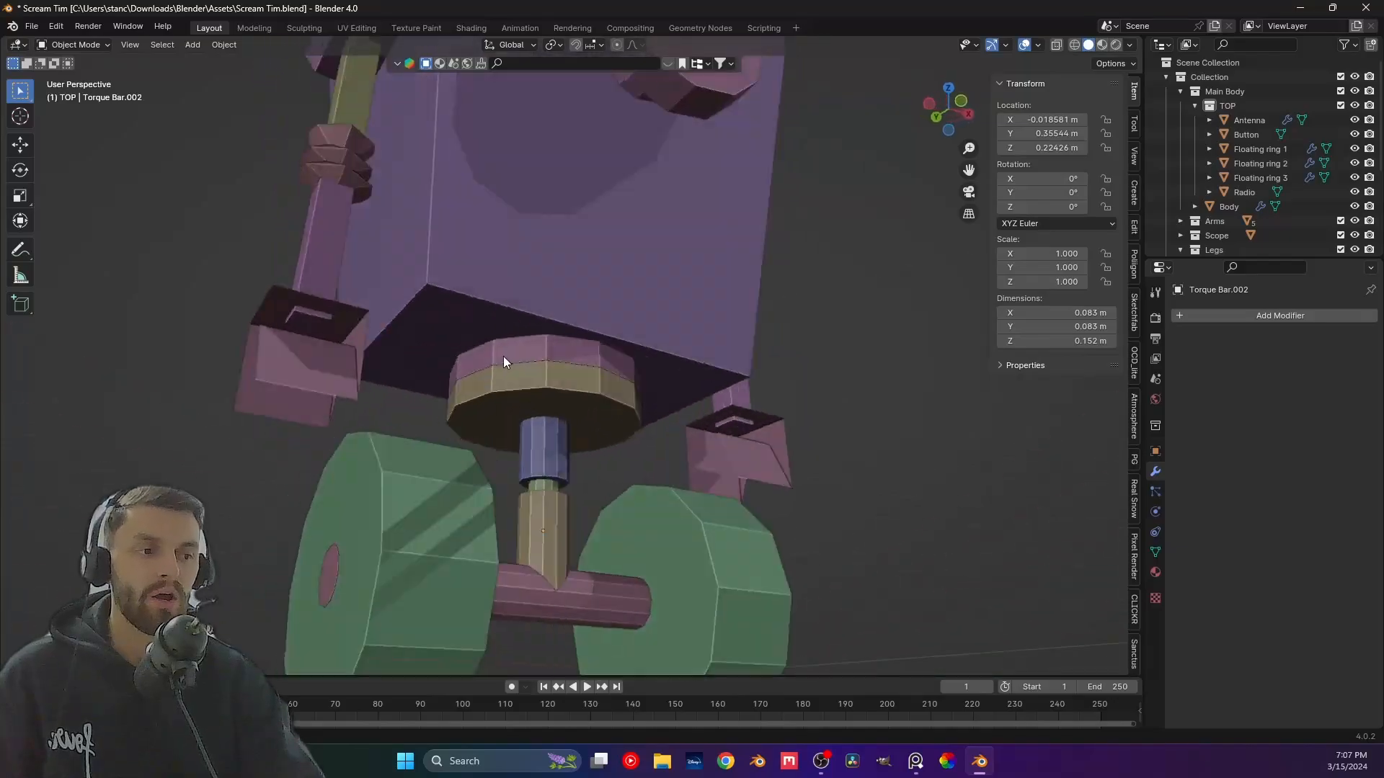
middle_drag(503, 356, 387, 404)
middle_drag(640, 355, 516, 334)
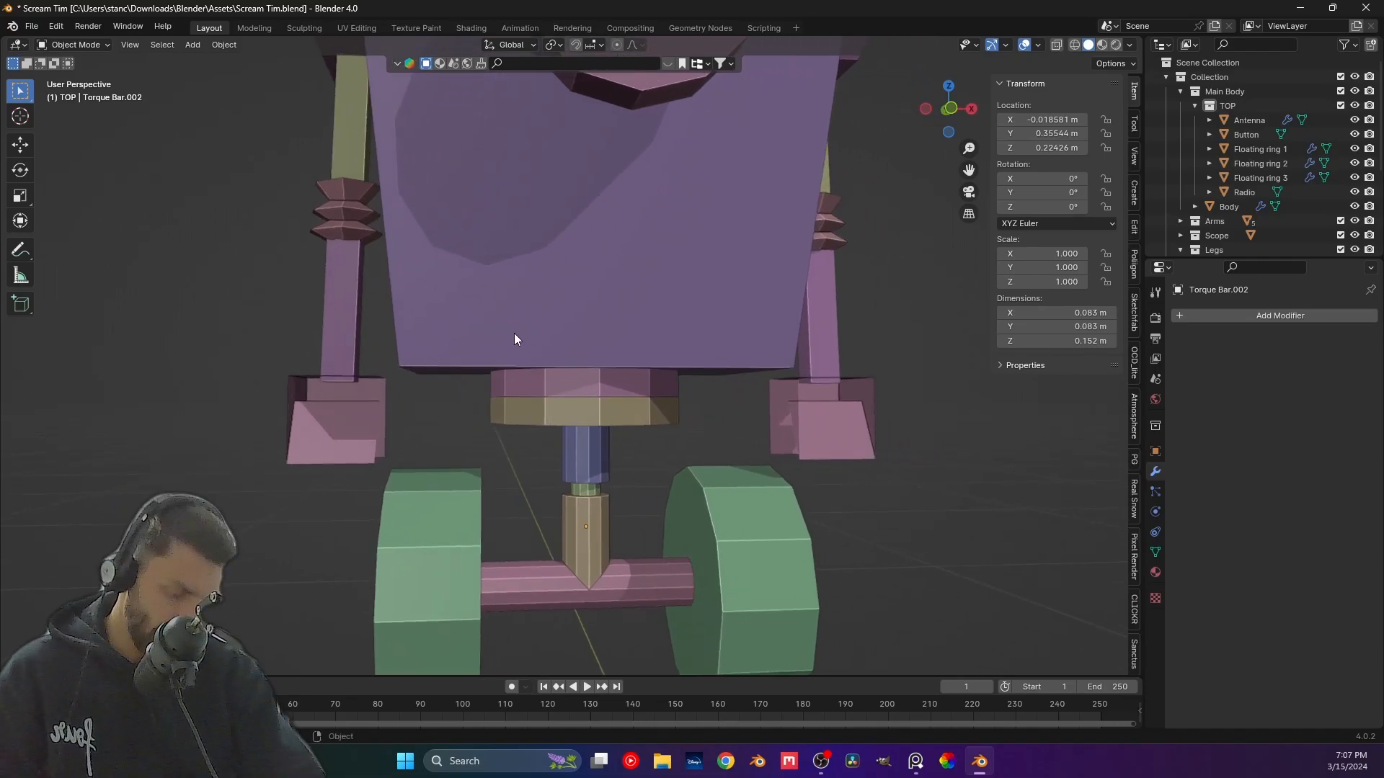
Duplicate the upper Torque Bar sideways along X to about X -0.068 m in front view.
click(534, 412)
key(KP_1)
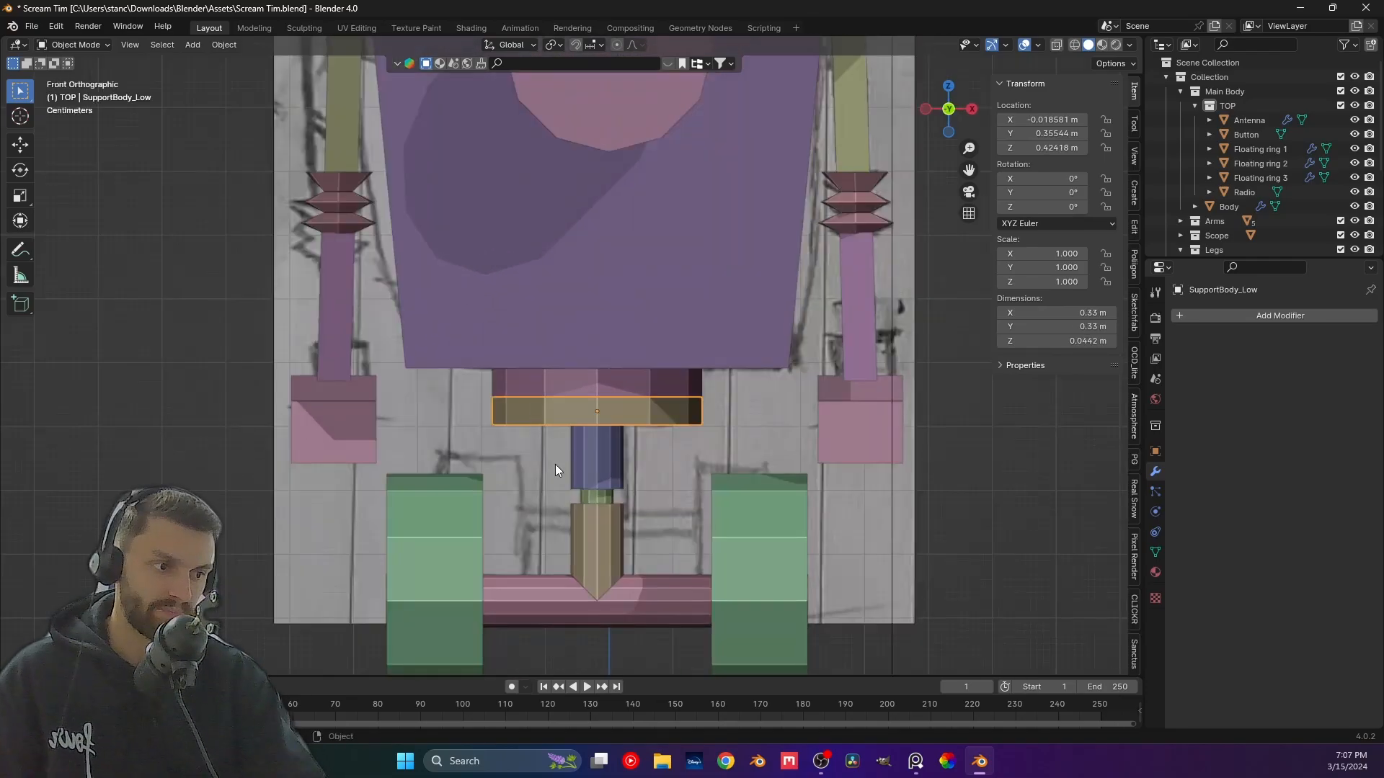
scroll(555, 465, up, 1)
shift+middle_drag(555, 464, 525, 371)
click(564, 406)
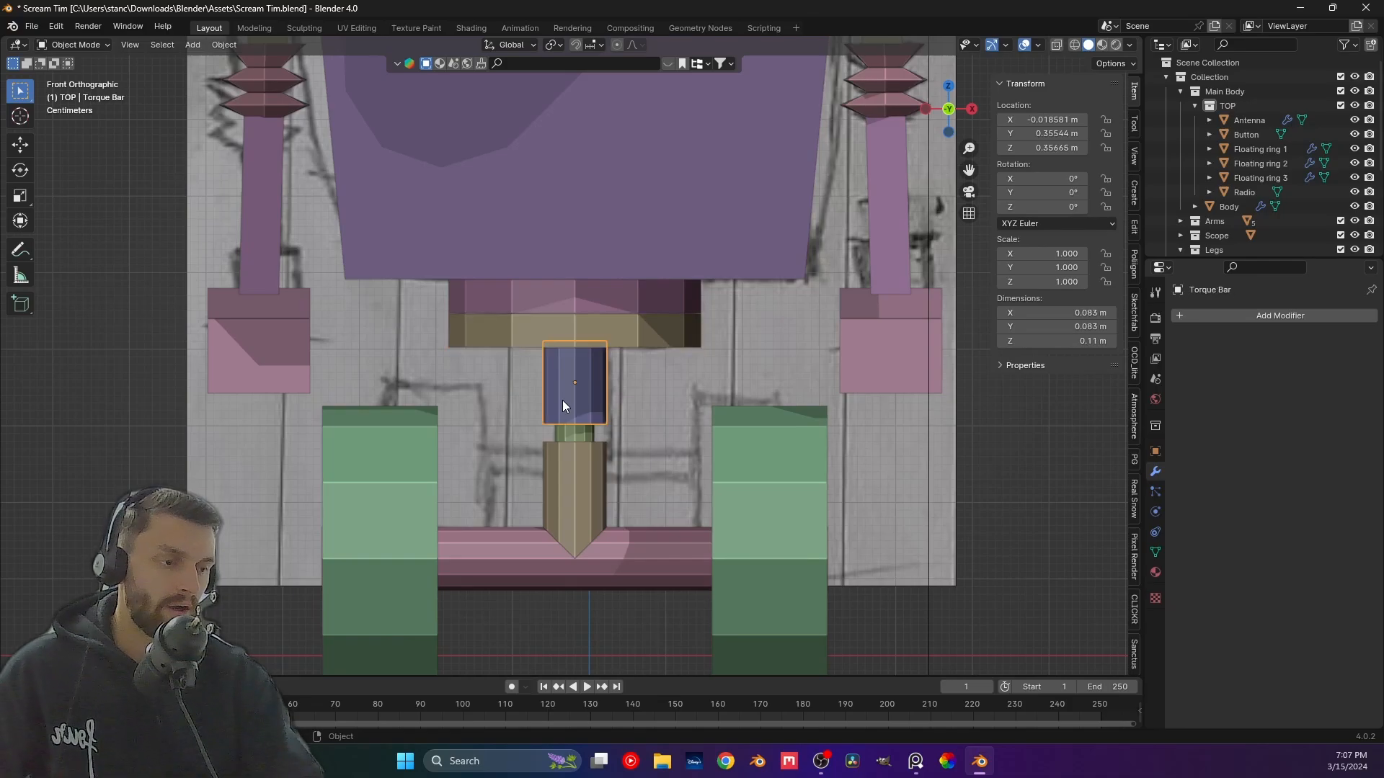
key(shift+d)
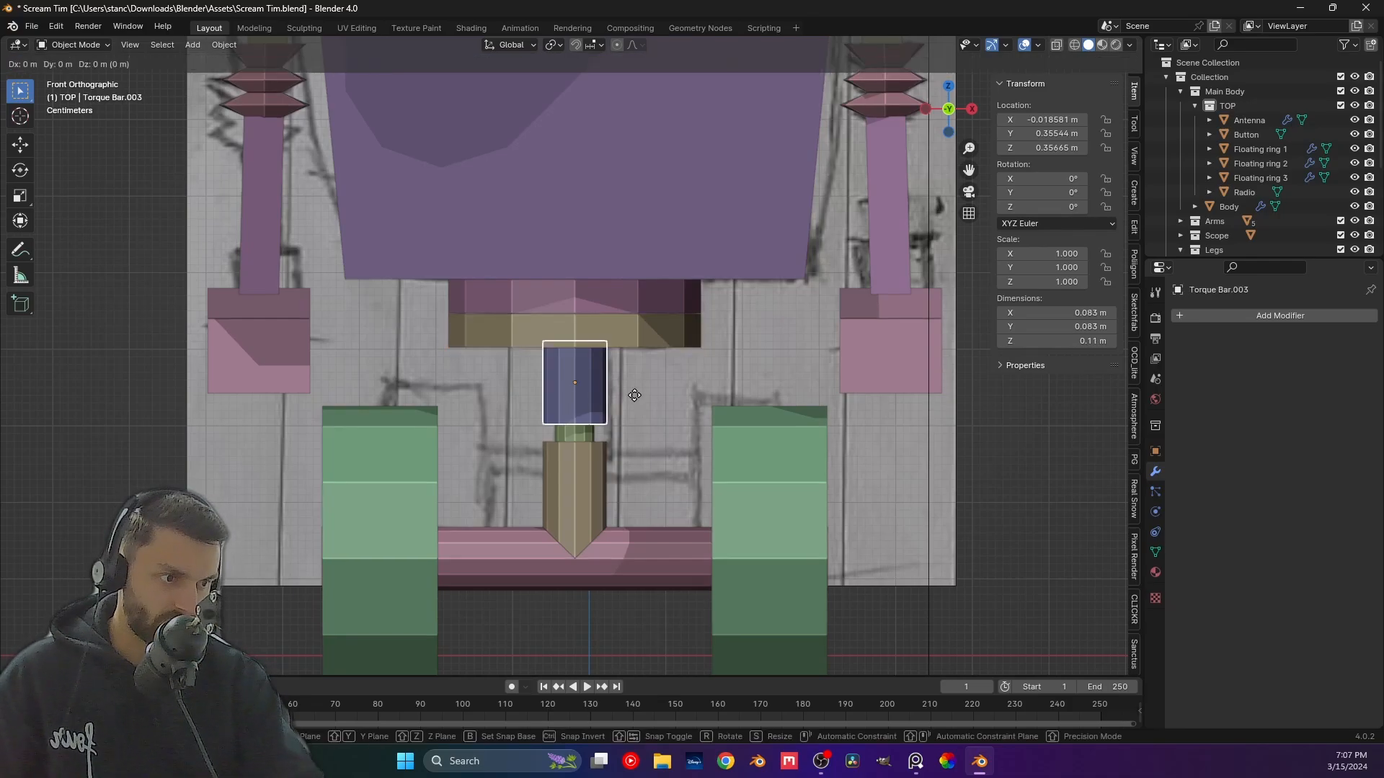
key(x)
click(596, 395)
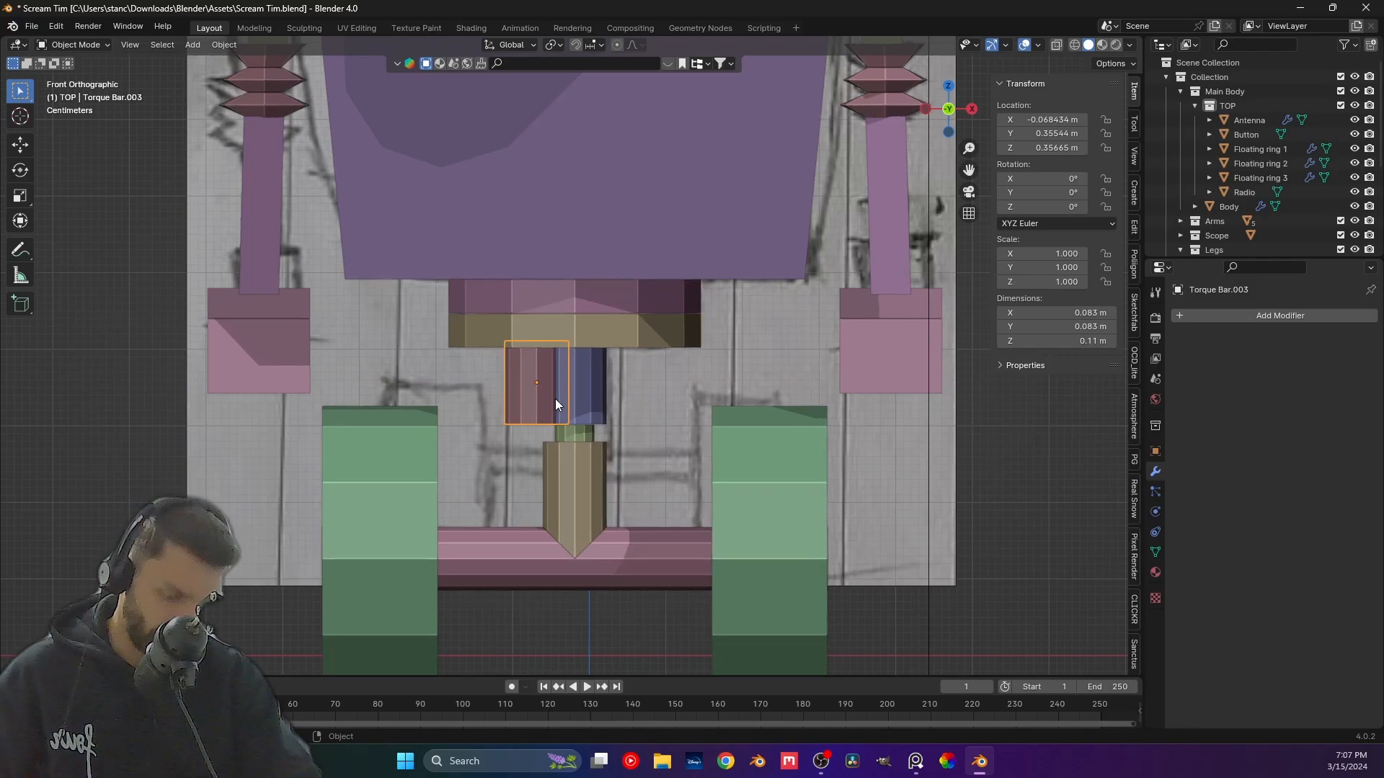
Rename the Legs collection as Wheels and save the file.
scroll(1231, 154, down, 5)
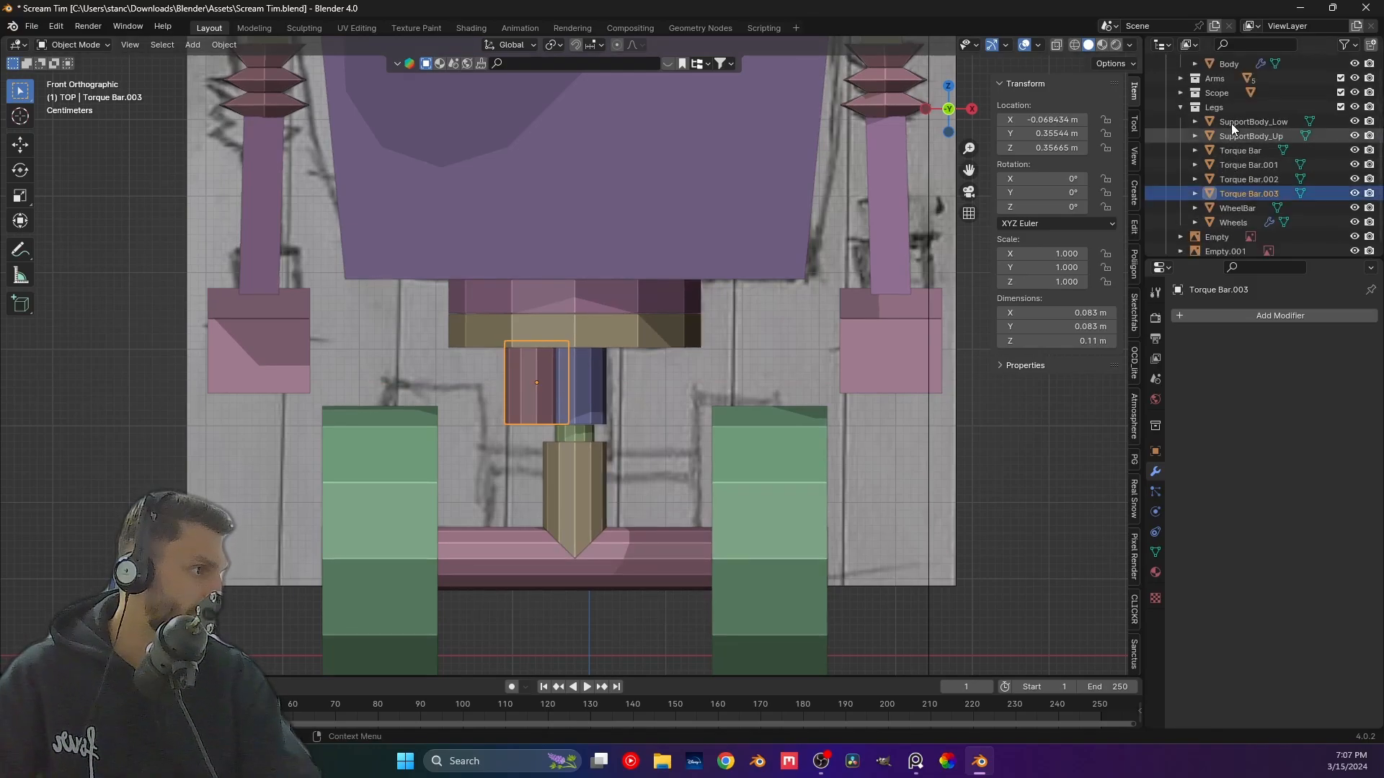
click(558, 390)
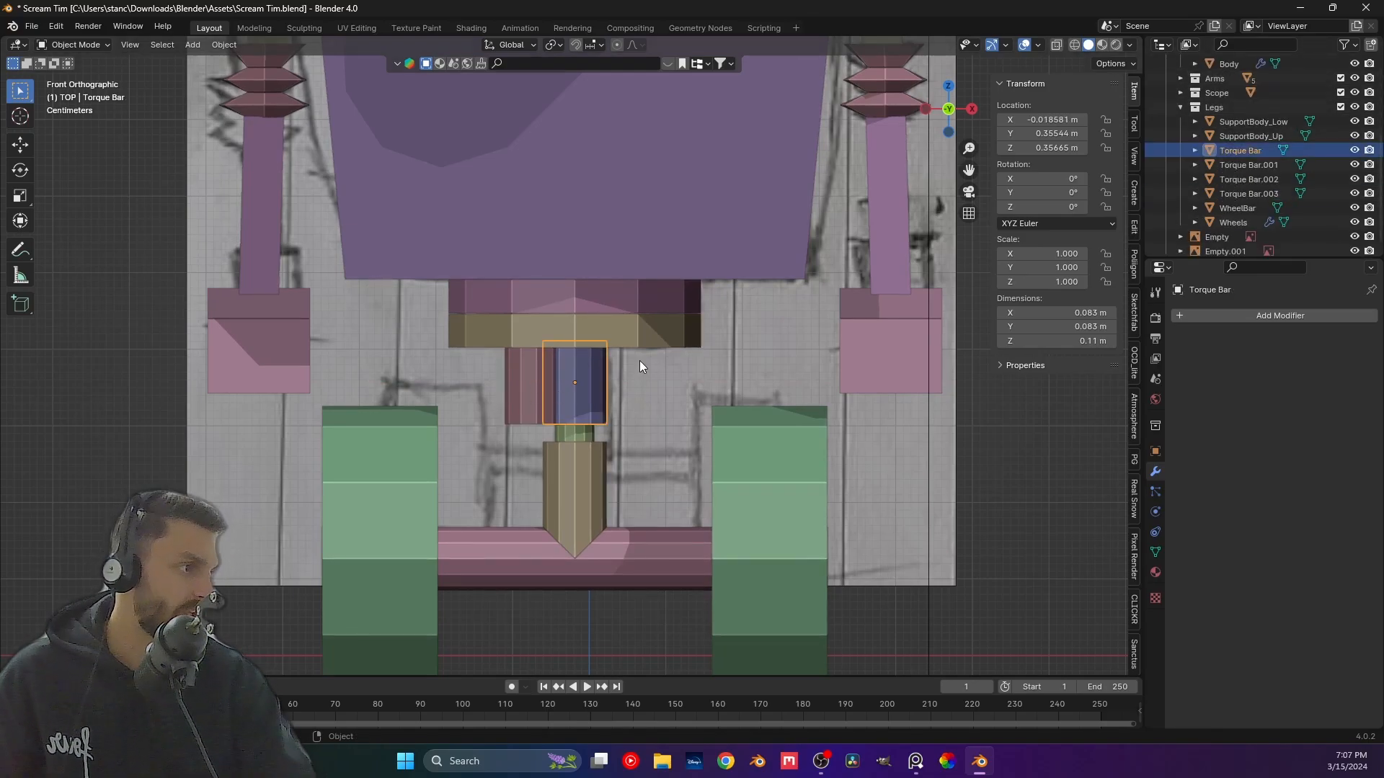
click(1229, 107)
scroll(1227, 106, up, 3)
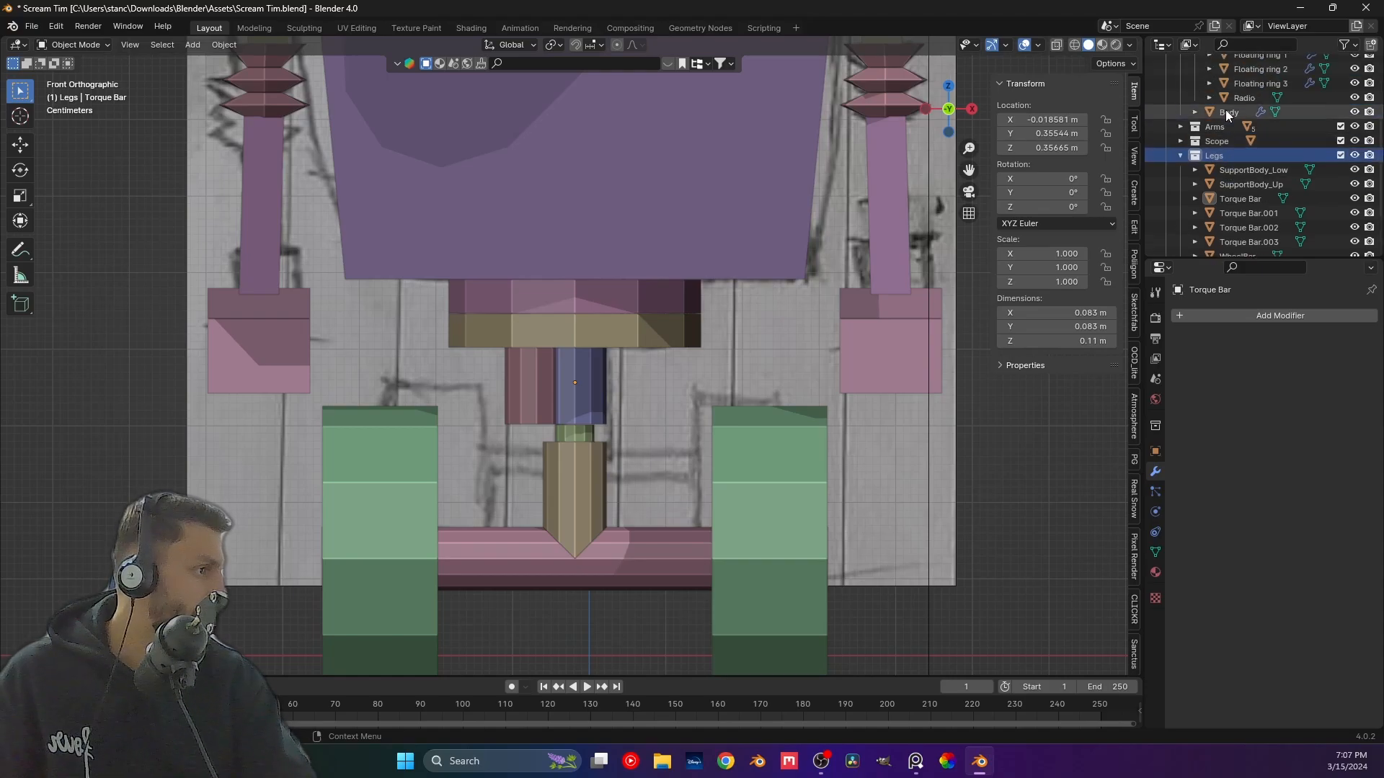
scroll(1225, 110, down, 4)
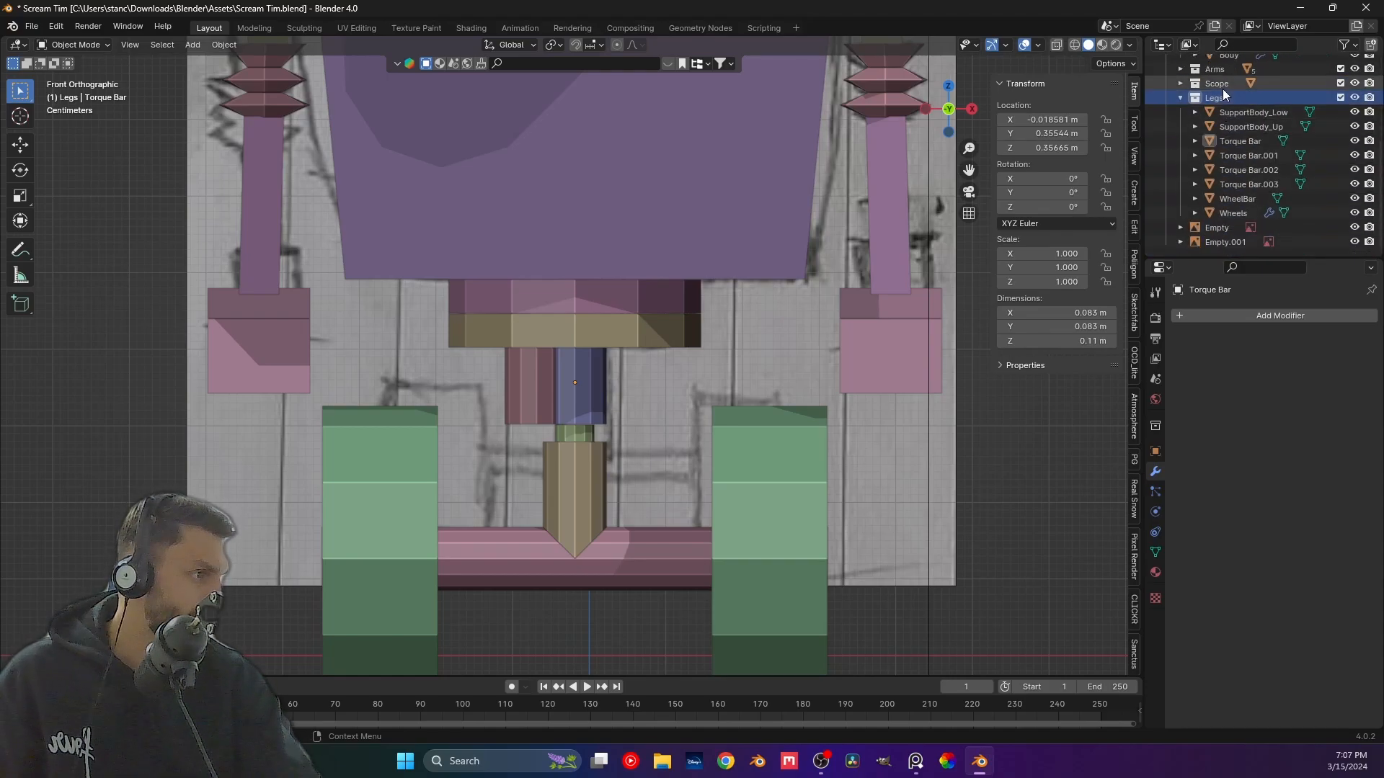
double_click(1223, 101)
scroll(1222, 96, up, 3)
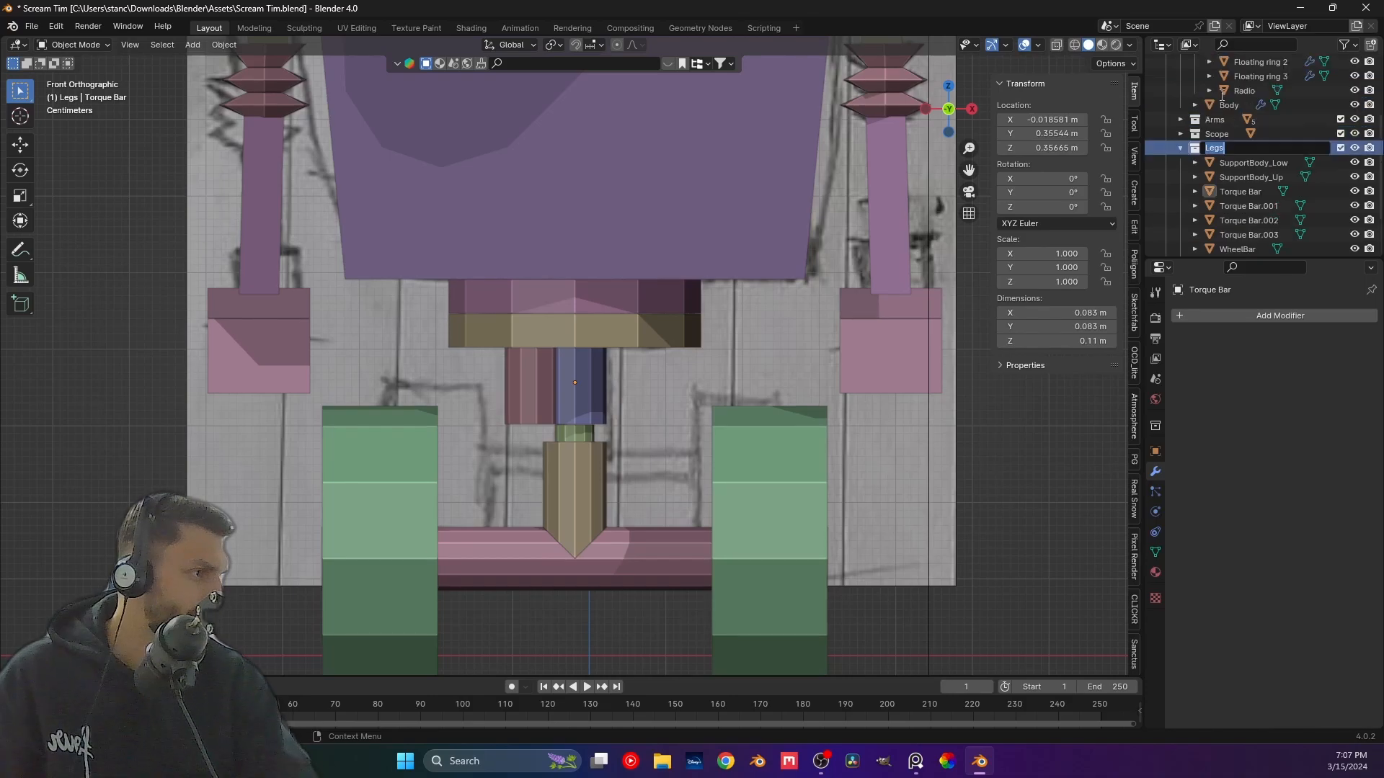
text(Wheels)
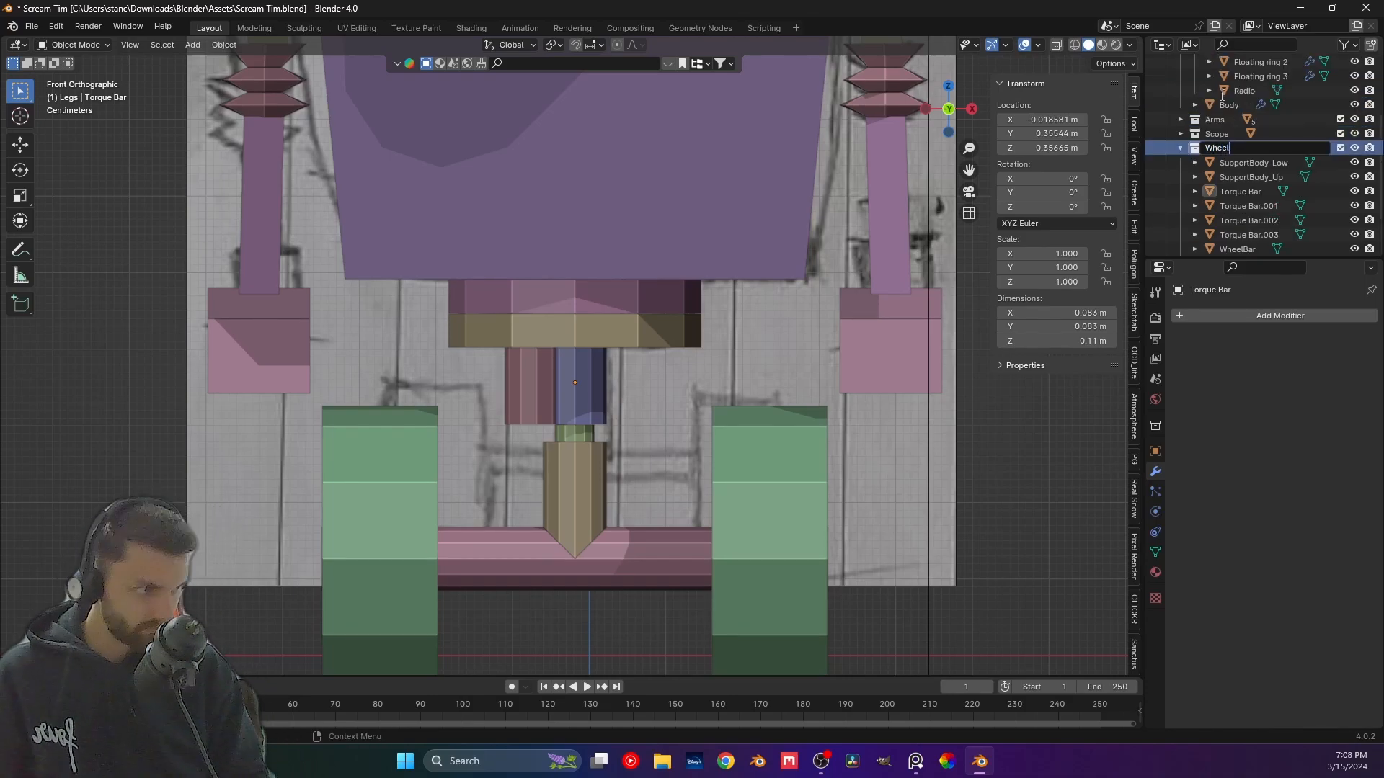
key(Return)
key(ctrl+s)
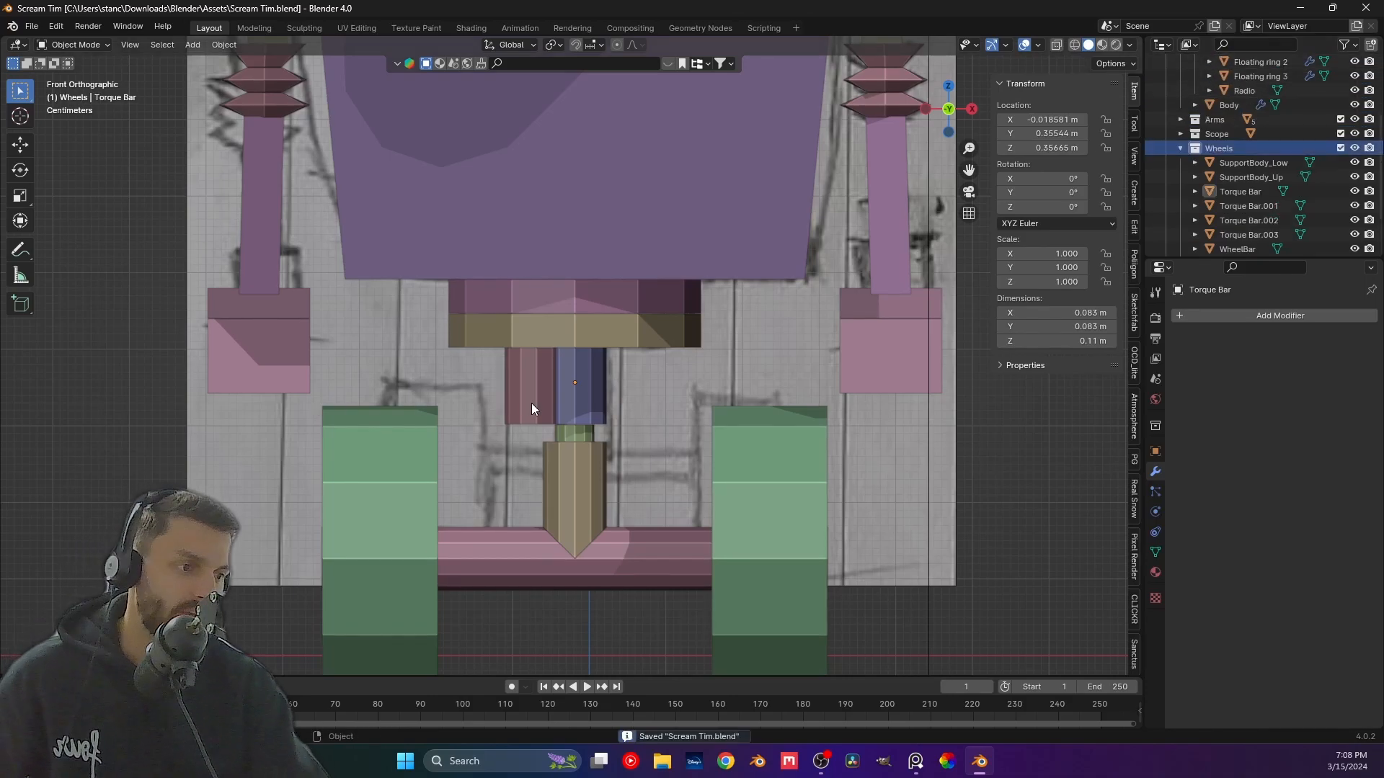
Narrow the sideways copy to about 0.03 m across in X and Y and move it along X to about -0.104 m.
click(531, 405)
key(s)
key(shift+z)
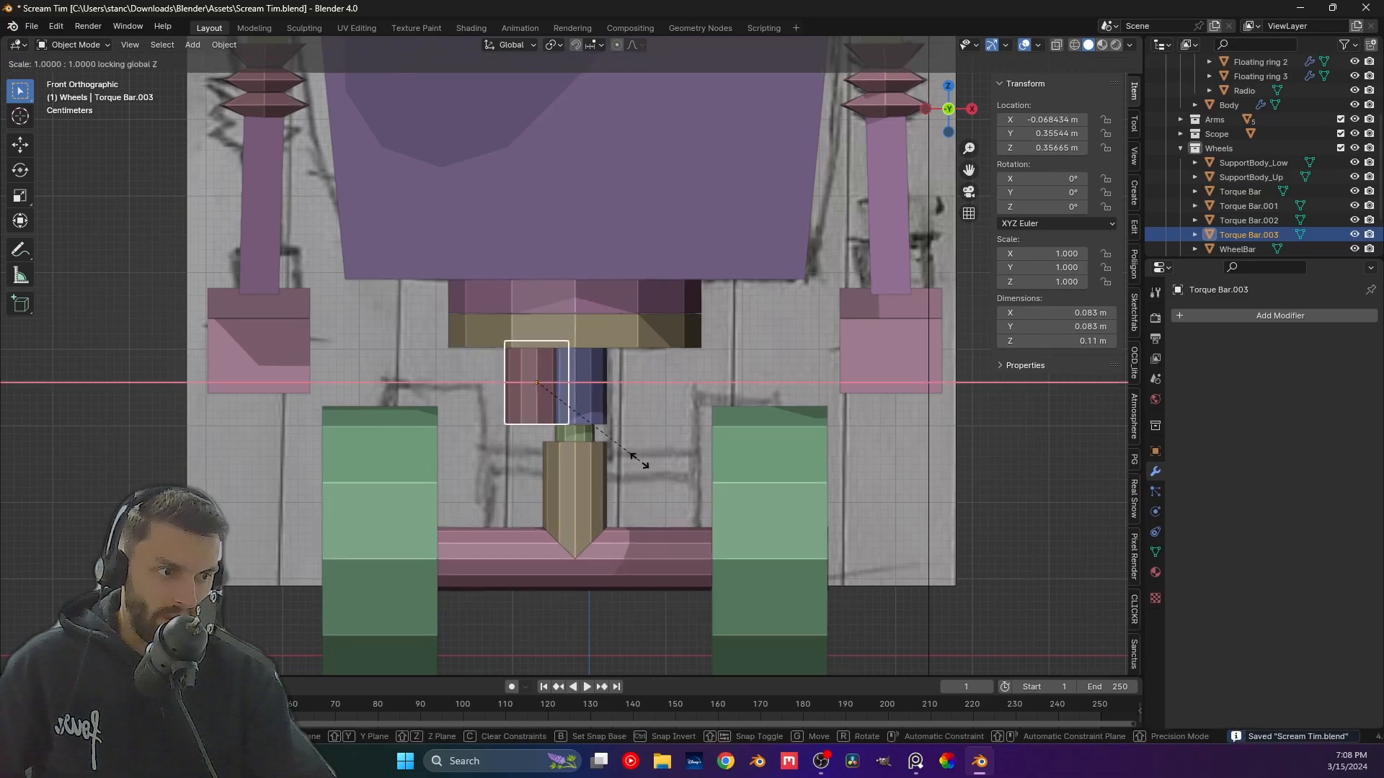
click(574, 413)
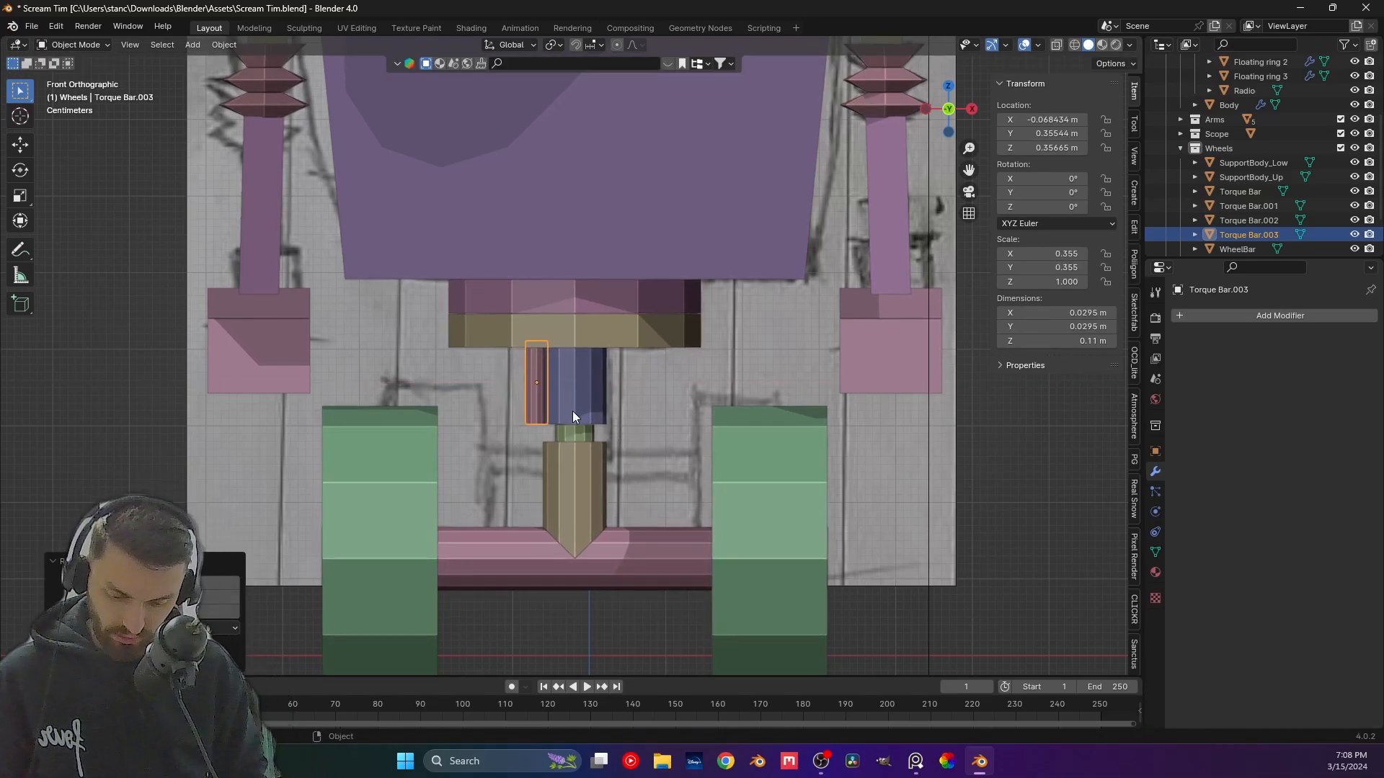
key(g)
key(x)
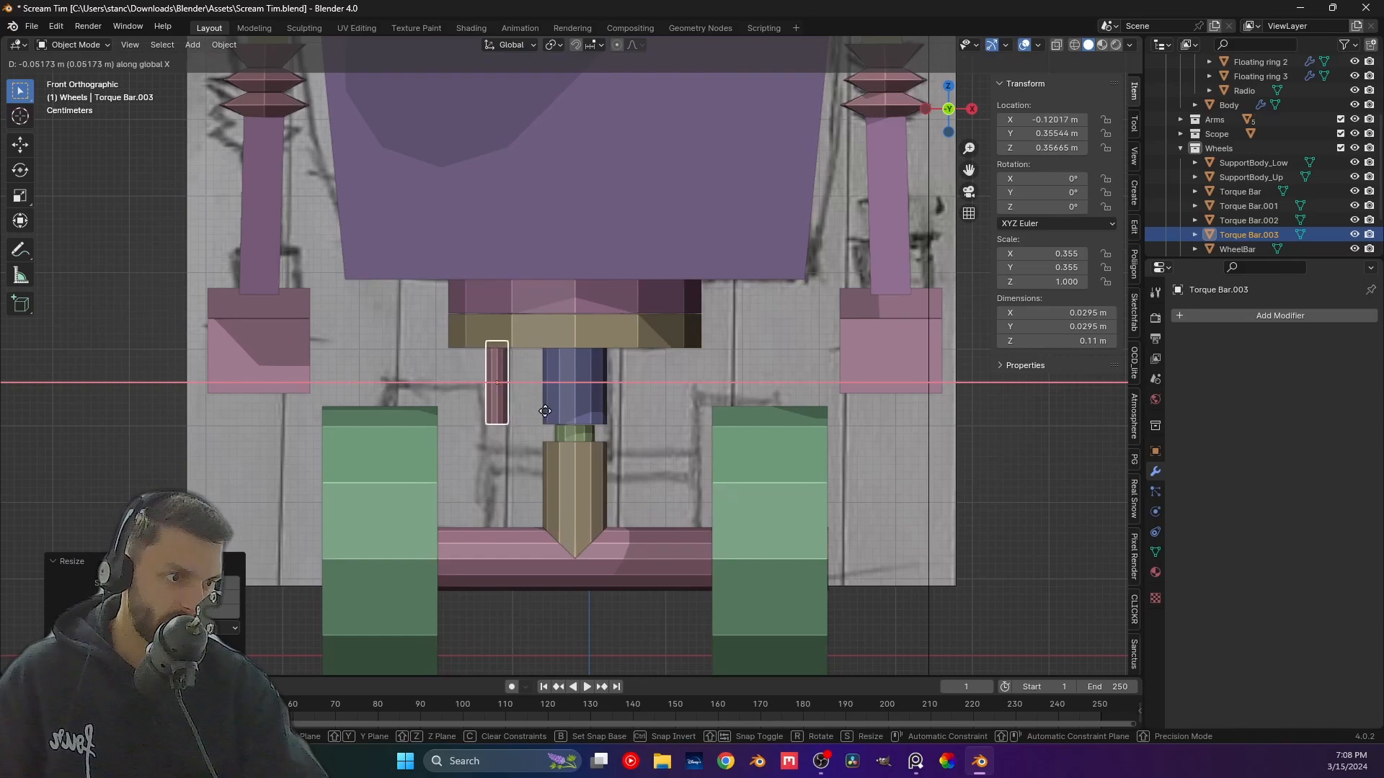
click(545, 412)
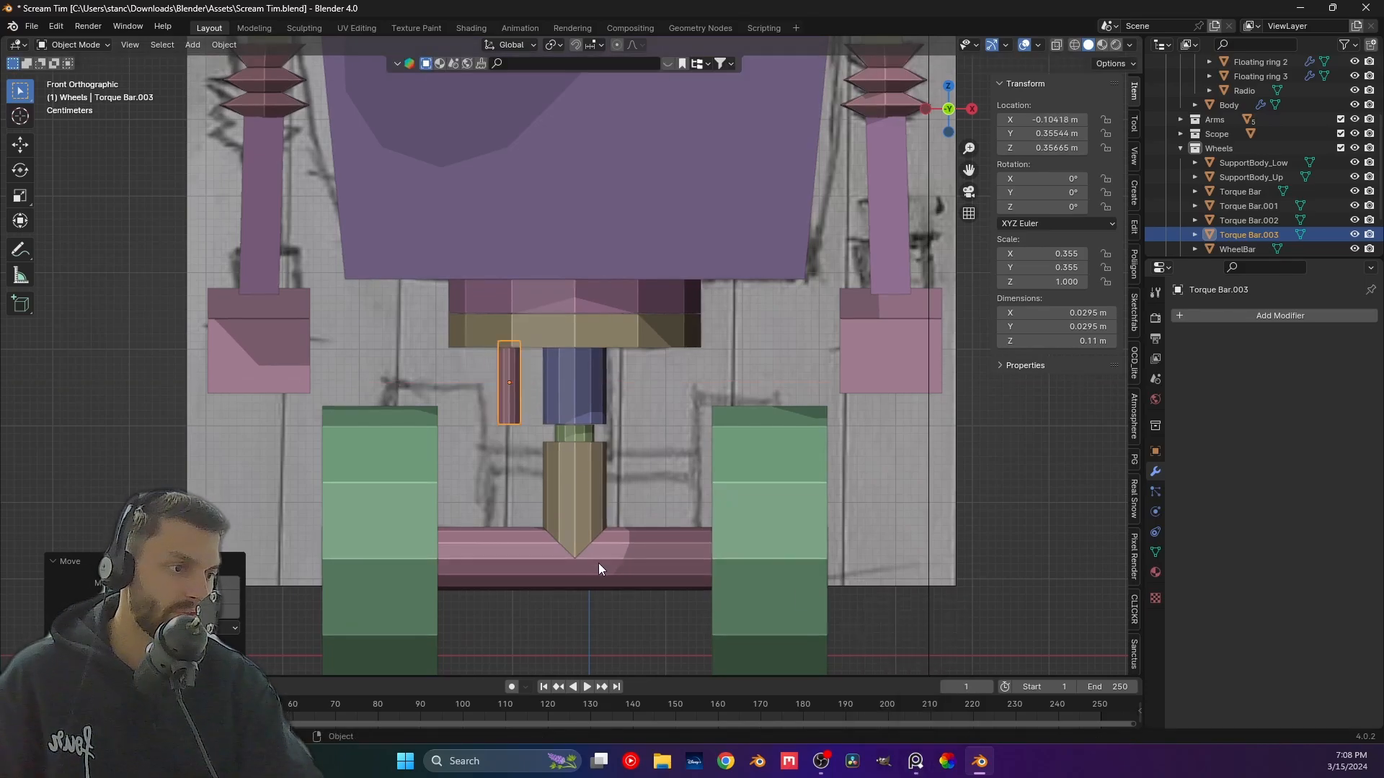
Turn on X-ray and switch to the reference board to check the wheel area of the front drawing.
click(1057, 45)
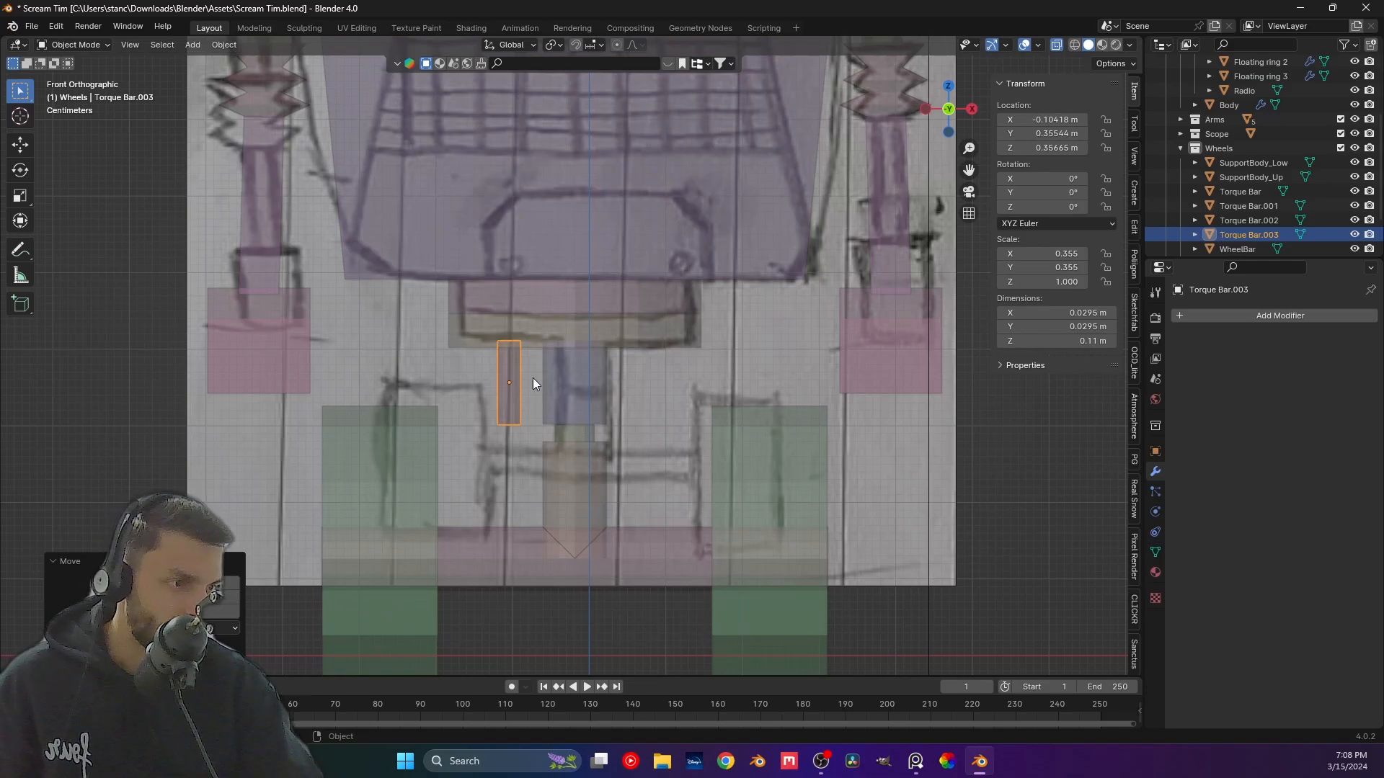
click(916, 761)
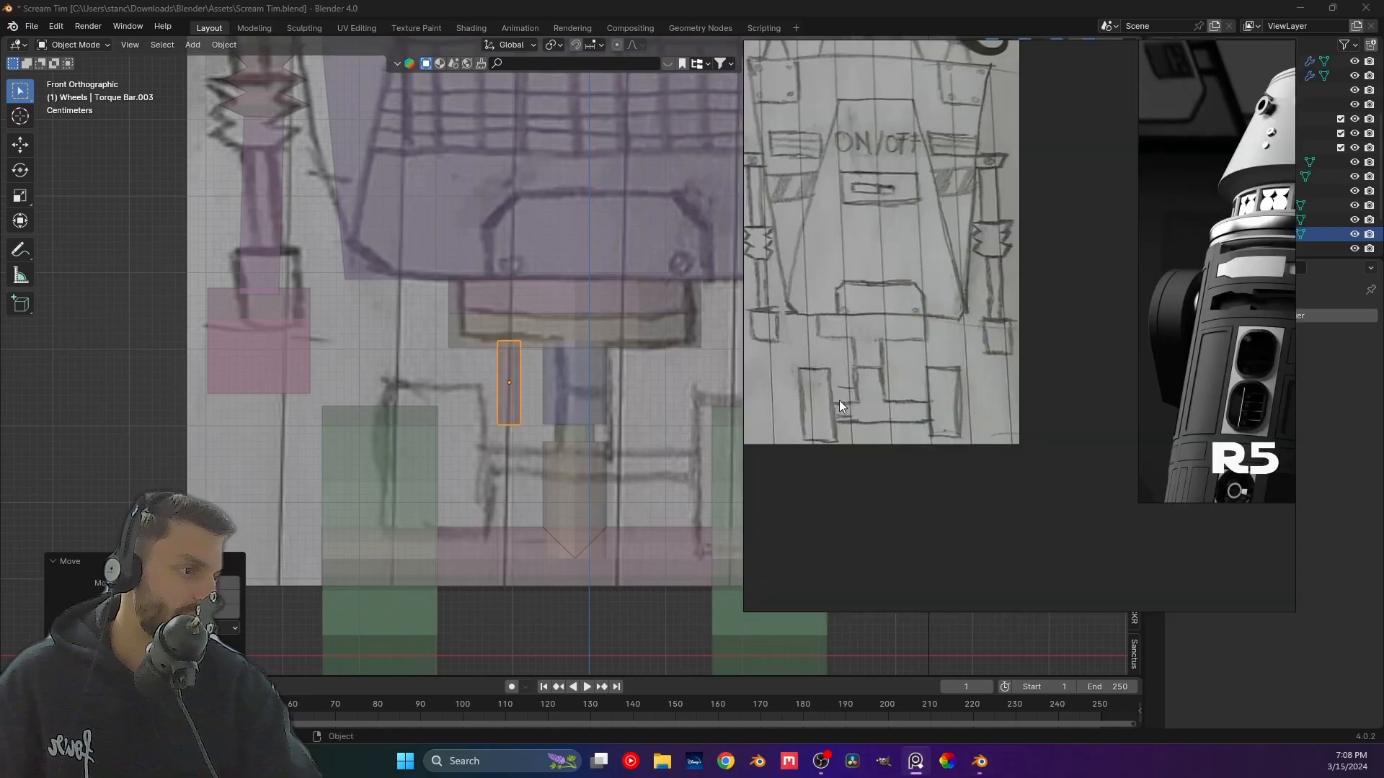
Compare the wheel areas of the front, side and back robot drawings on the reference board.
right_drag(840, 402, 714, 444)
scroll(755, 385, down, 5)
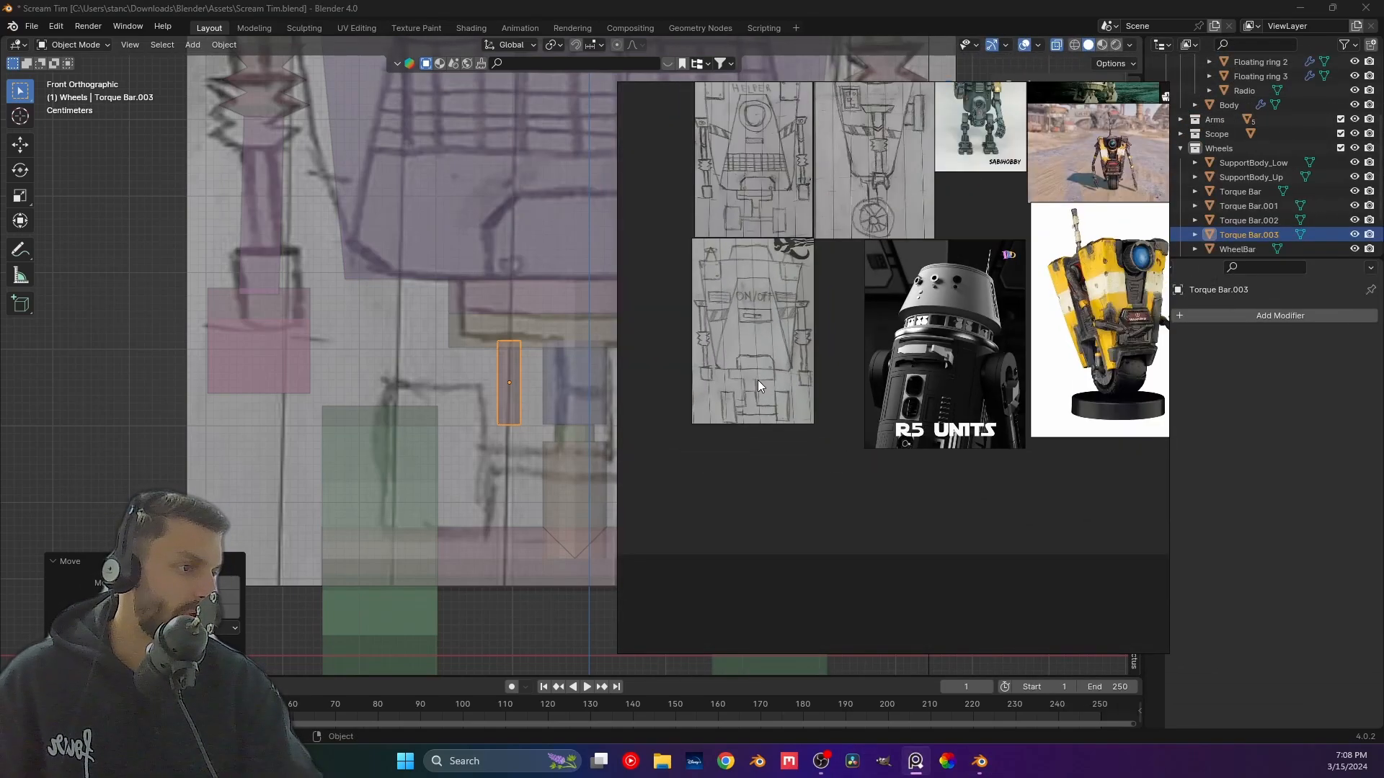
middle_drag(821, 324, 818, 435)
scroll(759, 338, up, 5)
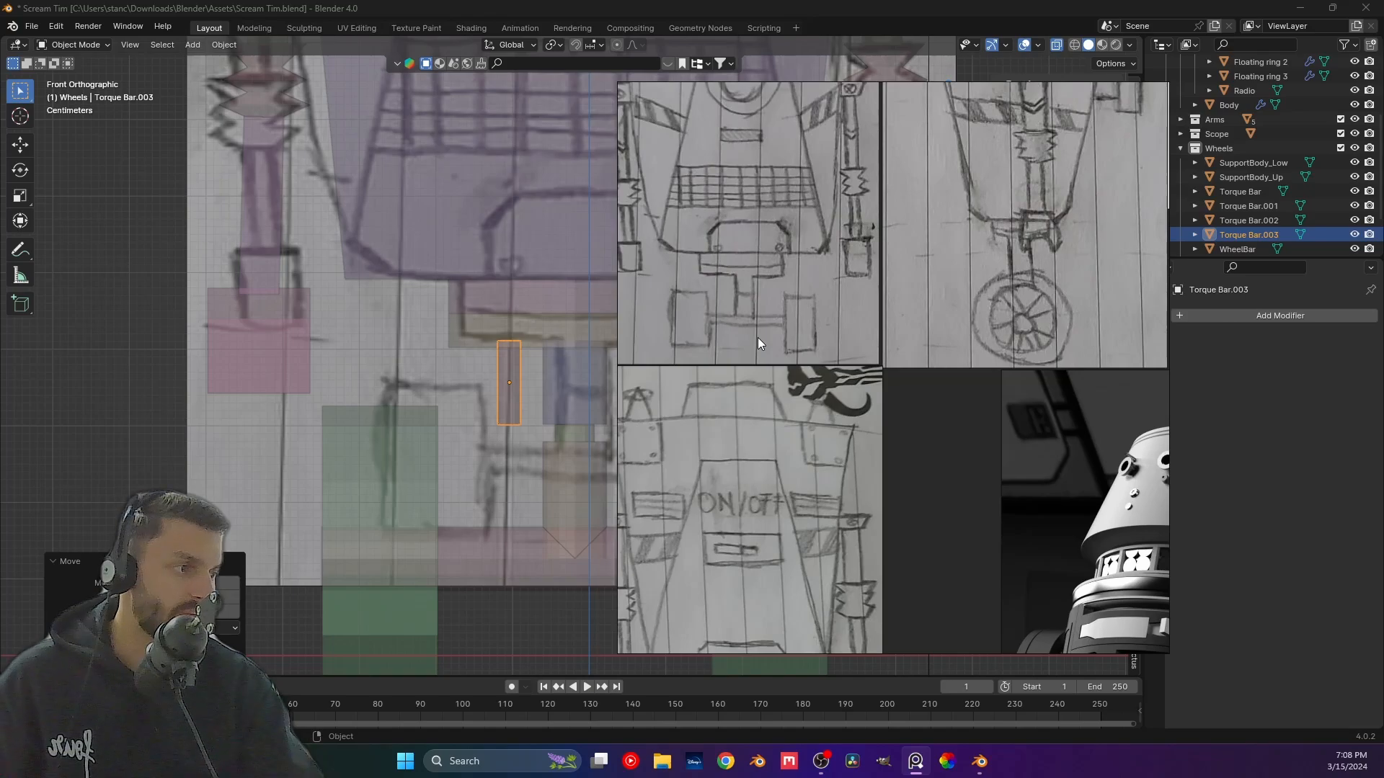
scroll(758, 338, down, 2)
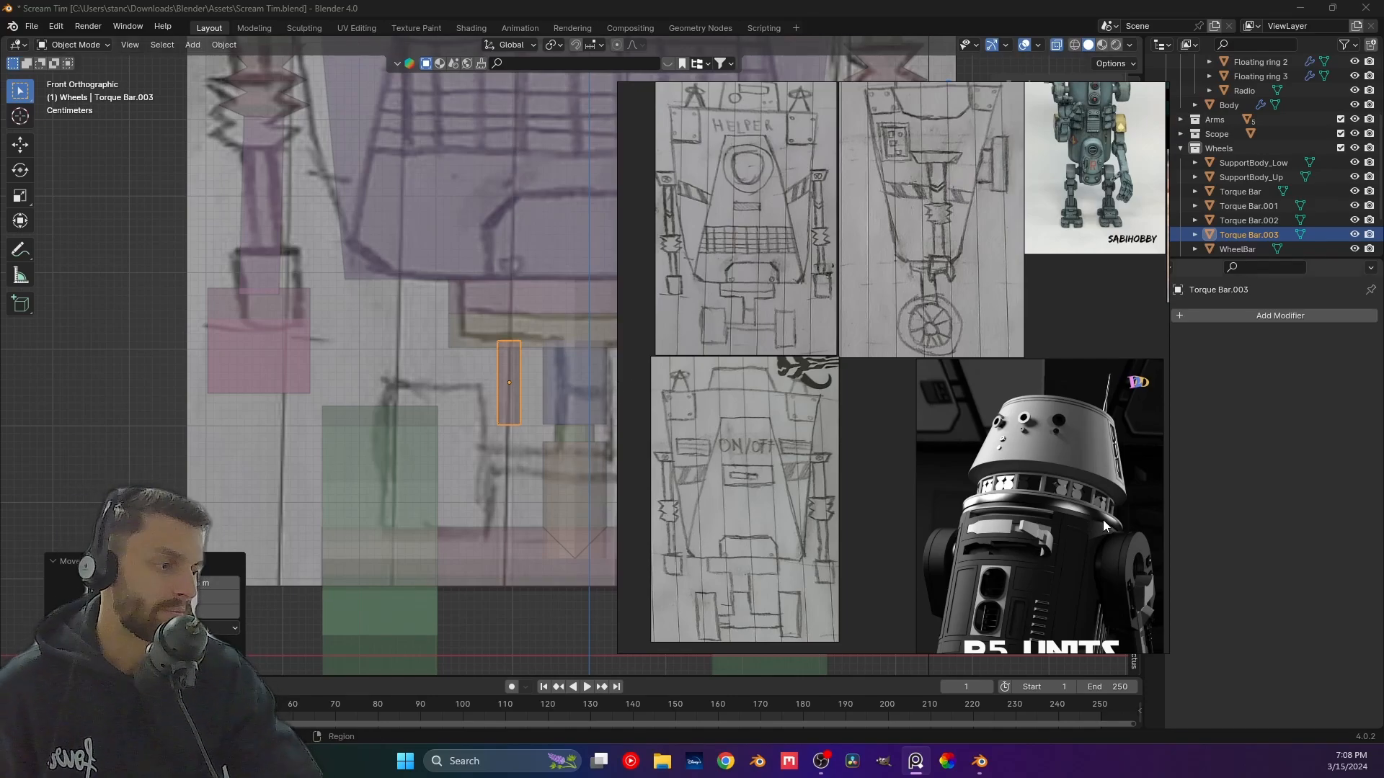
Examine how the wheel attaches to the body in the yellow one-wheeled robot images on the reference board.
scroll(1103, 520, down, 4)
middle_drag(1081, 520, 887, 346)
middle_drag(1040, 372, 790, 371)
scroll(863, 442, up, 1)
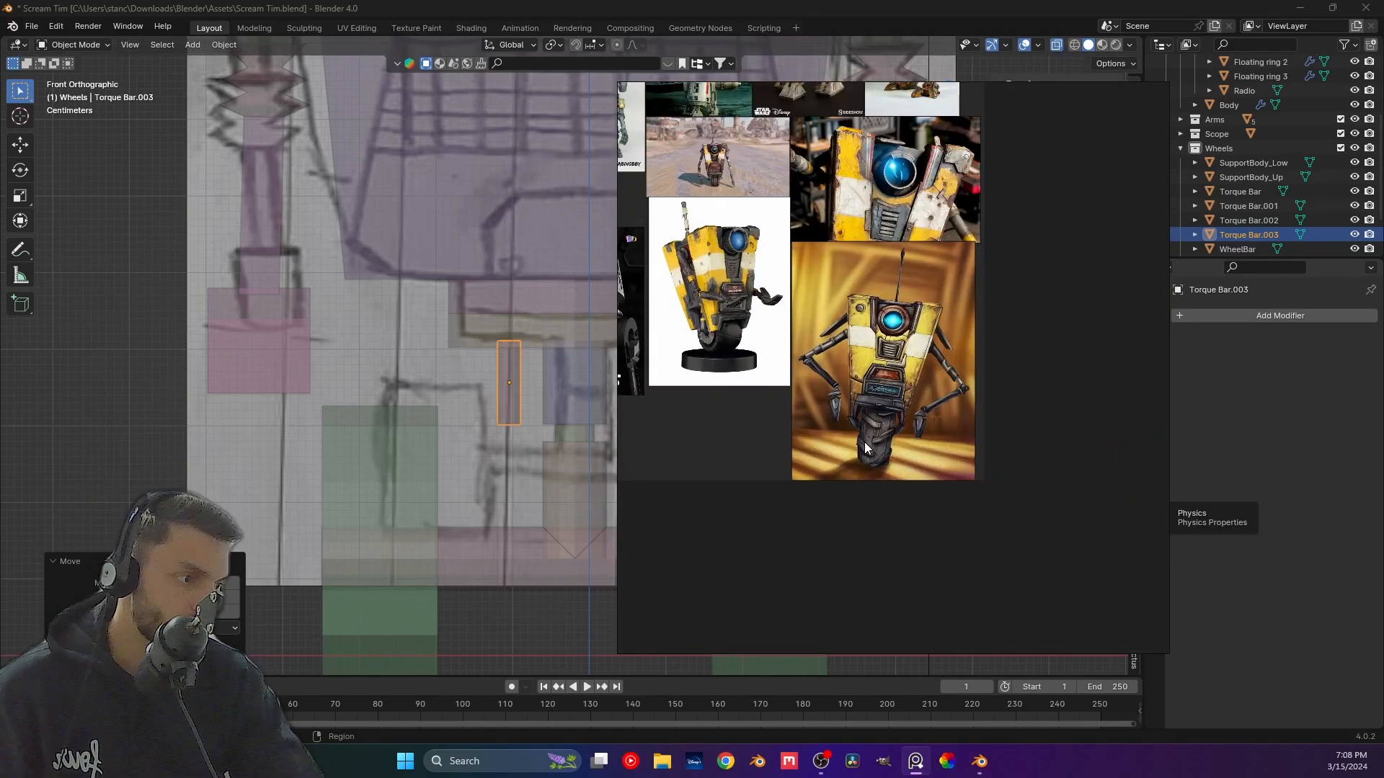
scroll(844, 397, up, 6)
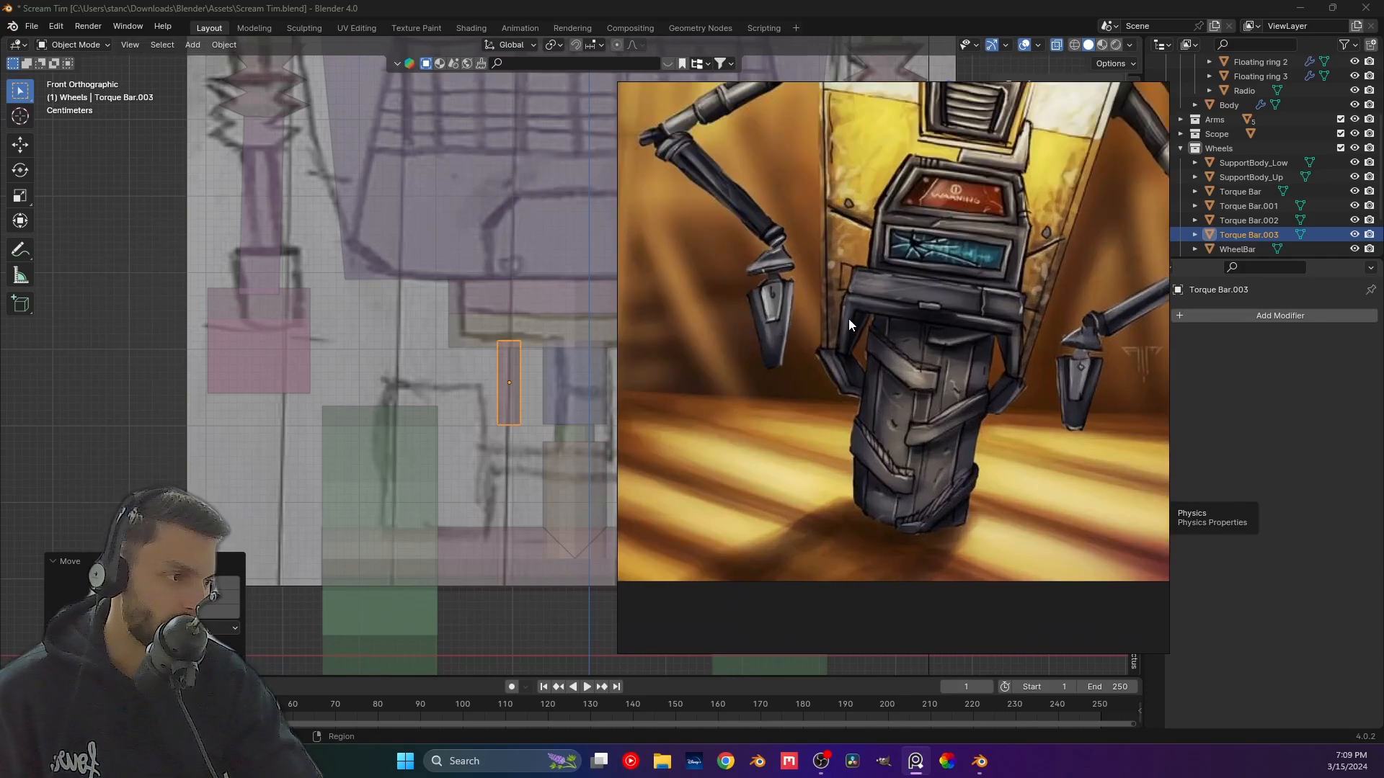
scroll(849, 382, down, 4)
scroll(829, 404, up, 3)
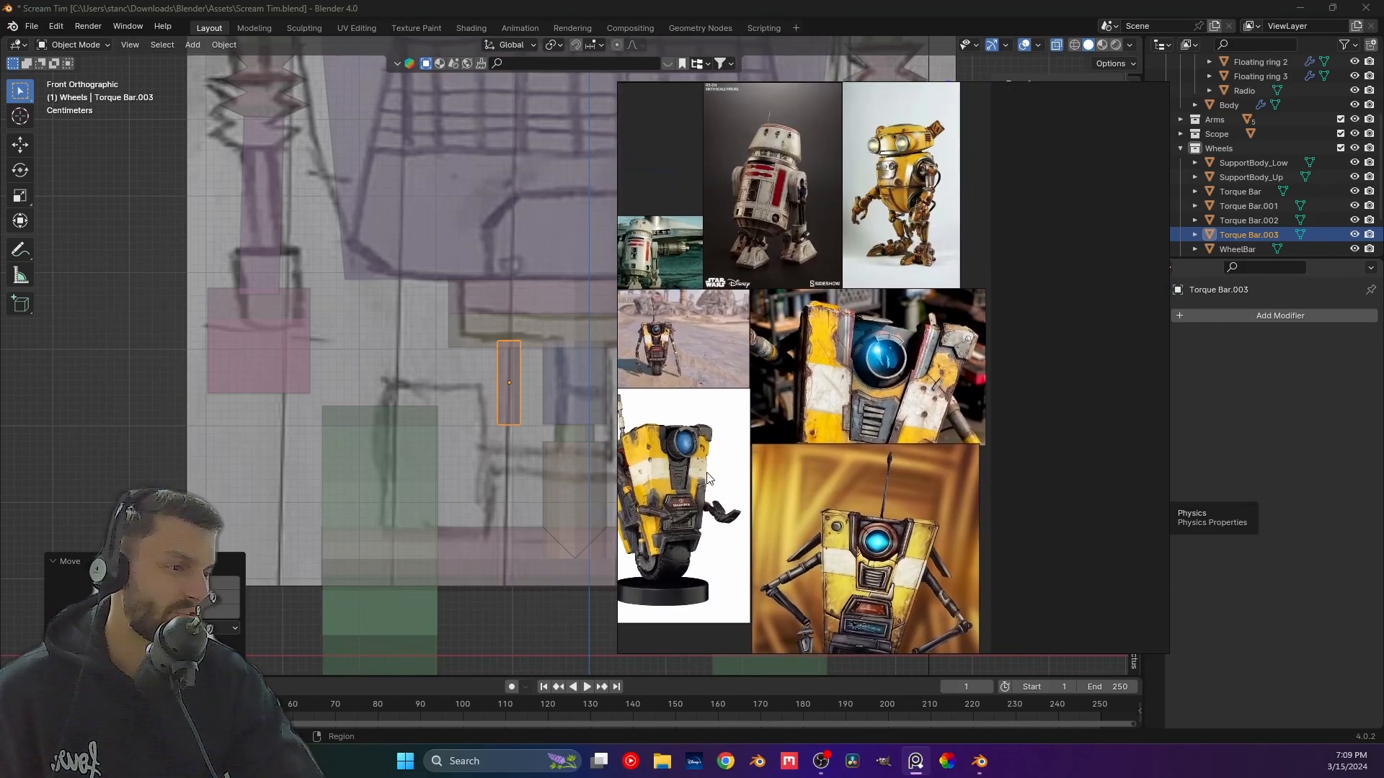
scroll(829, 465, down, 2)
scroll(828, 465, up, 5)
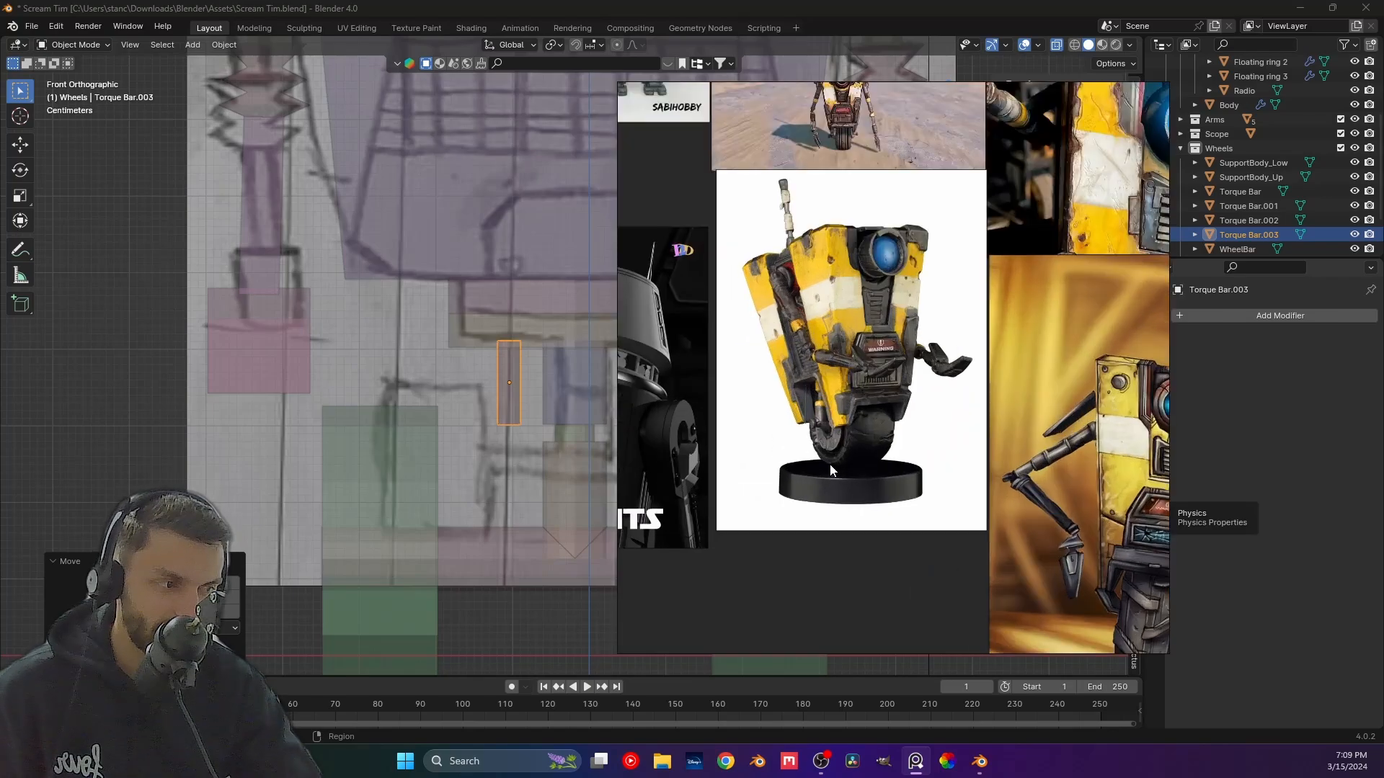
scroll(830, 470, up, 3)
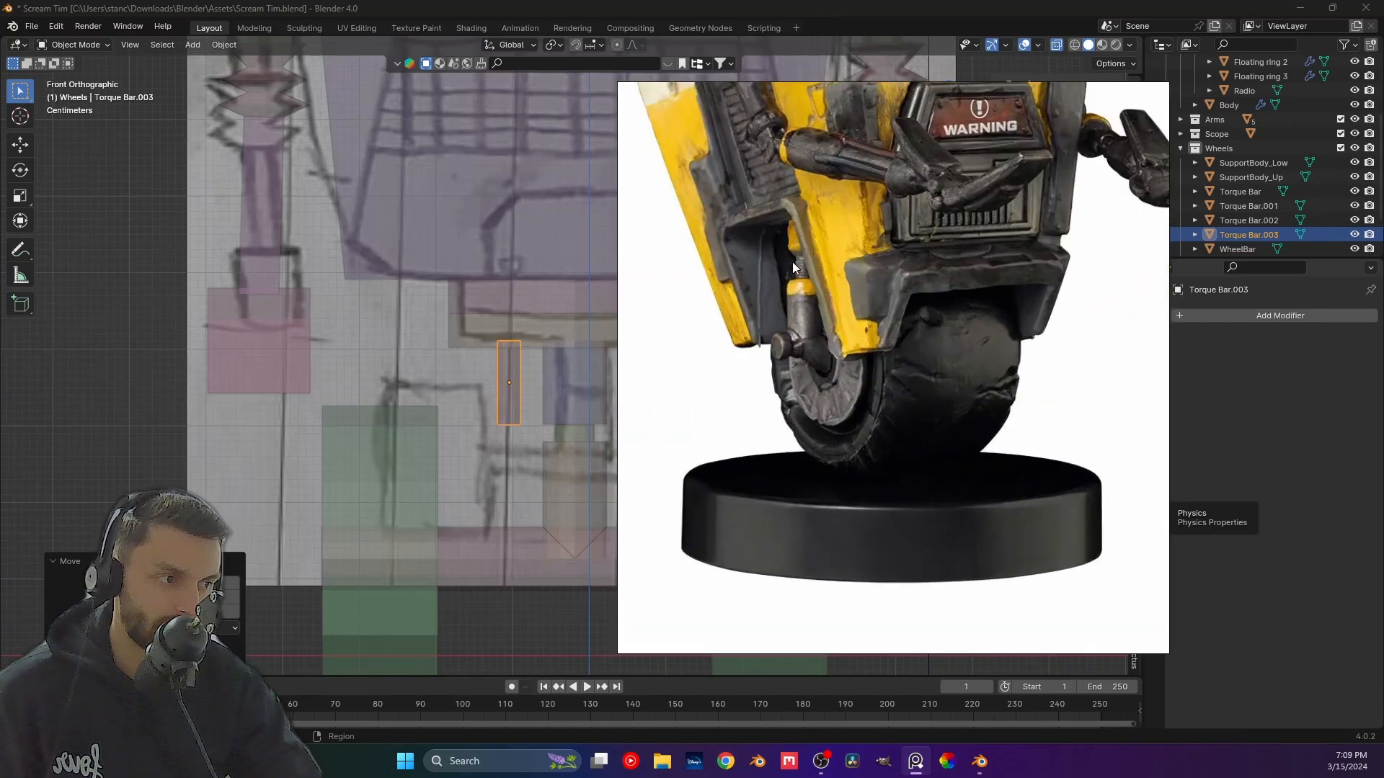
Switch back to Blender and lower the narrow side bar along Z to about 0.34 m.
click(162, 373)
key(n)
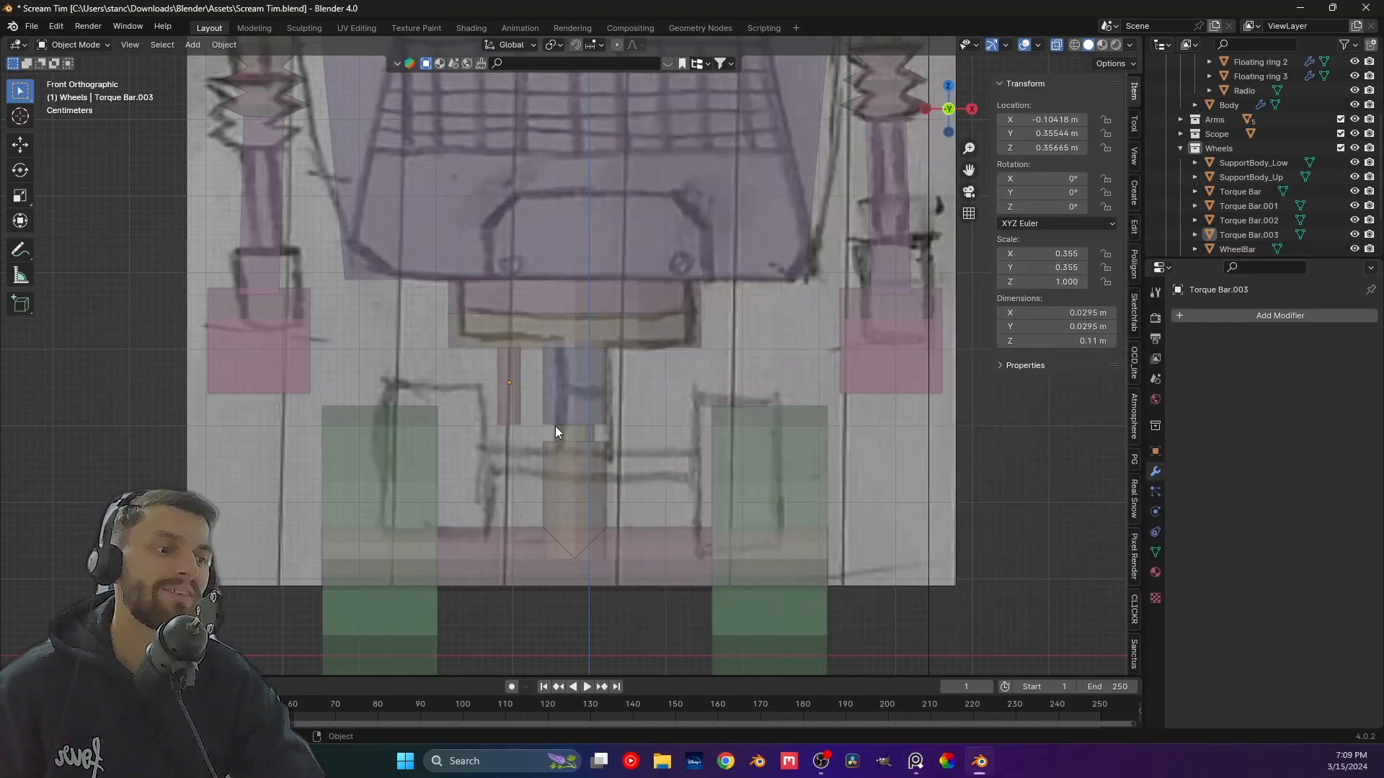
scroll(529, 415, up, 3)
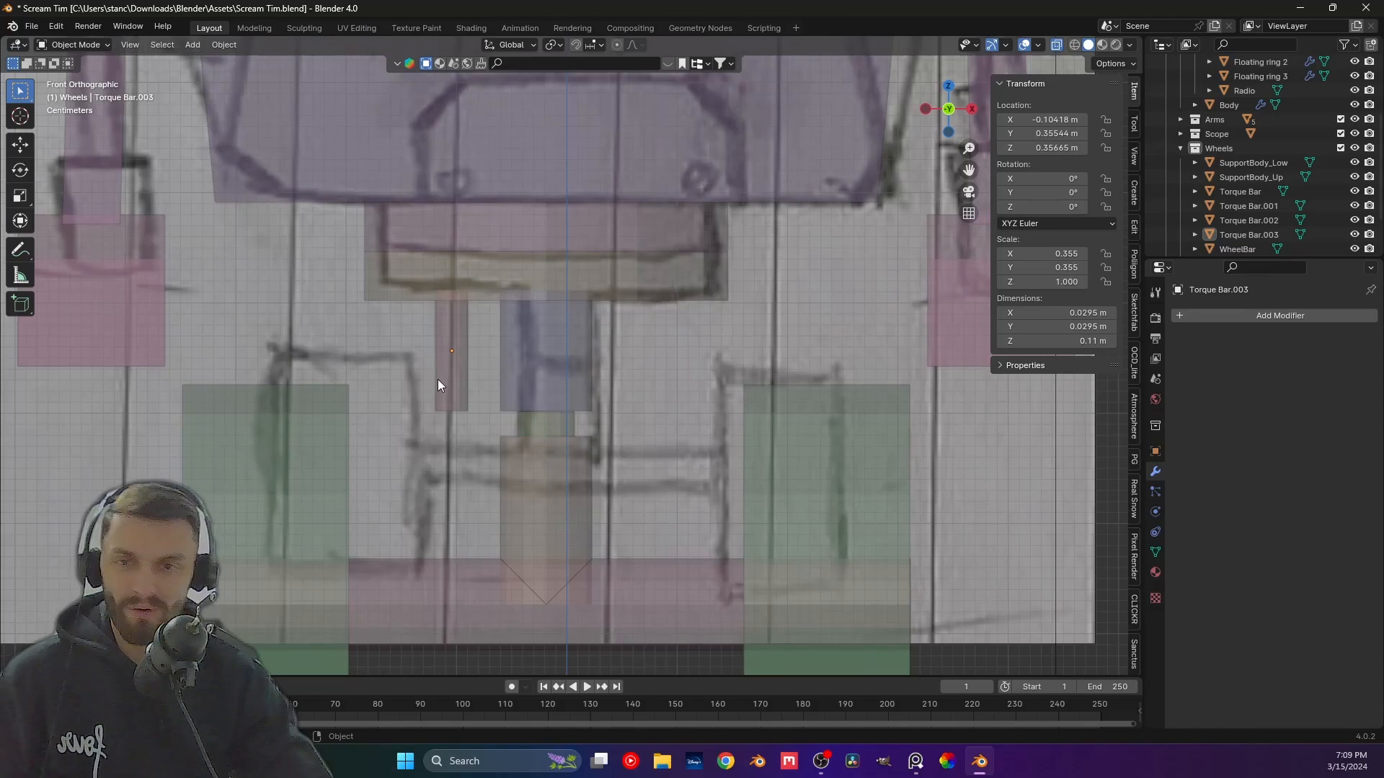
click(444, 387)
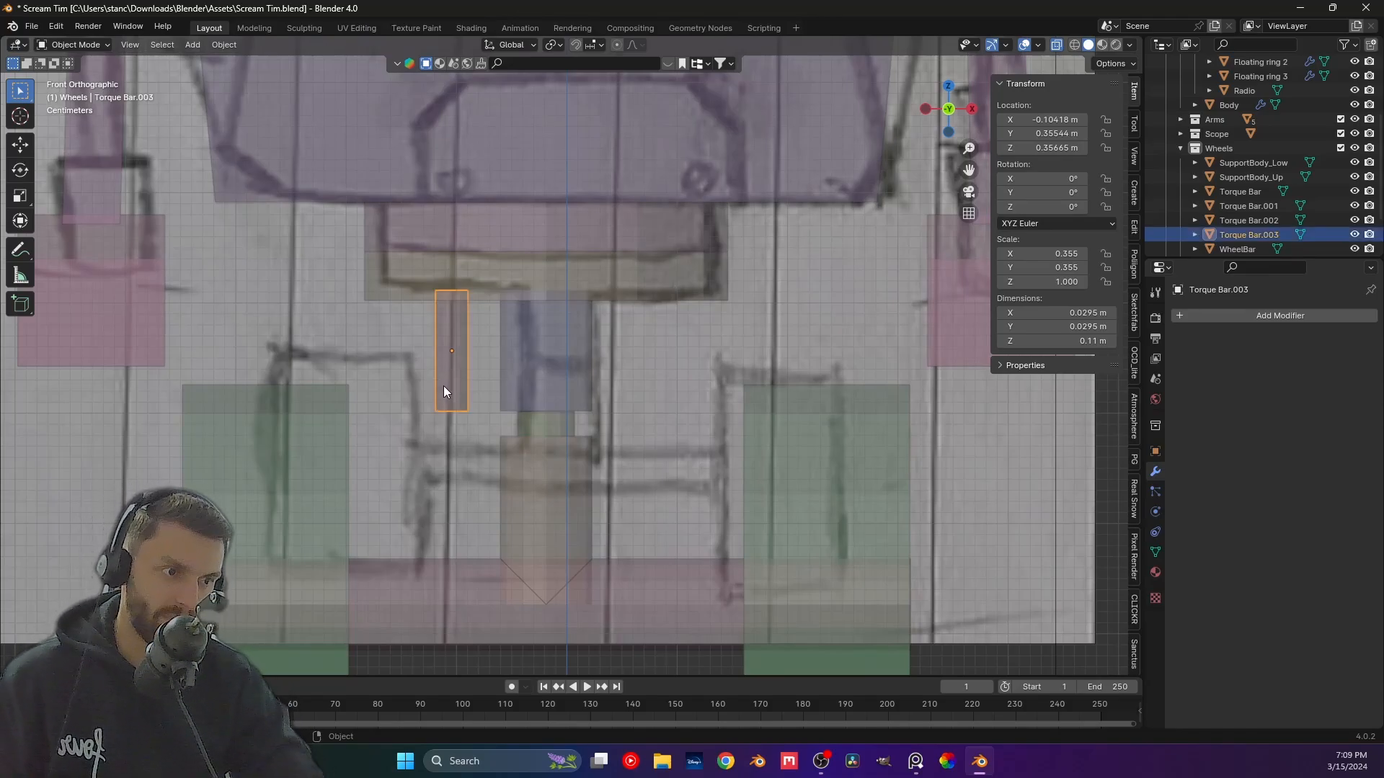
key(g)
key(z)
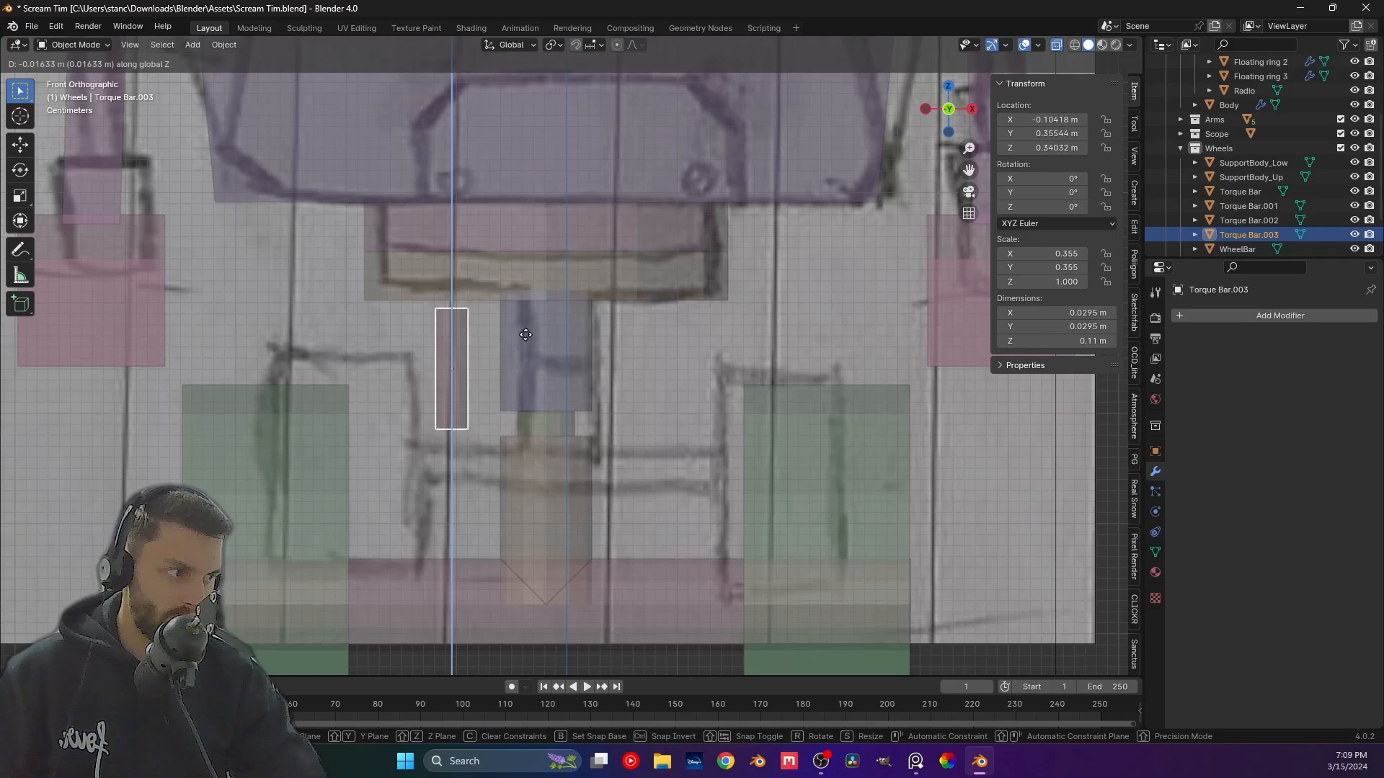
click(526, 334)
Move the narrow side bar along X to about -0.135 m and along Z to about 0.351 m.
key(g)
key(x)
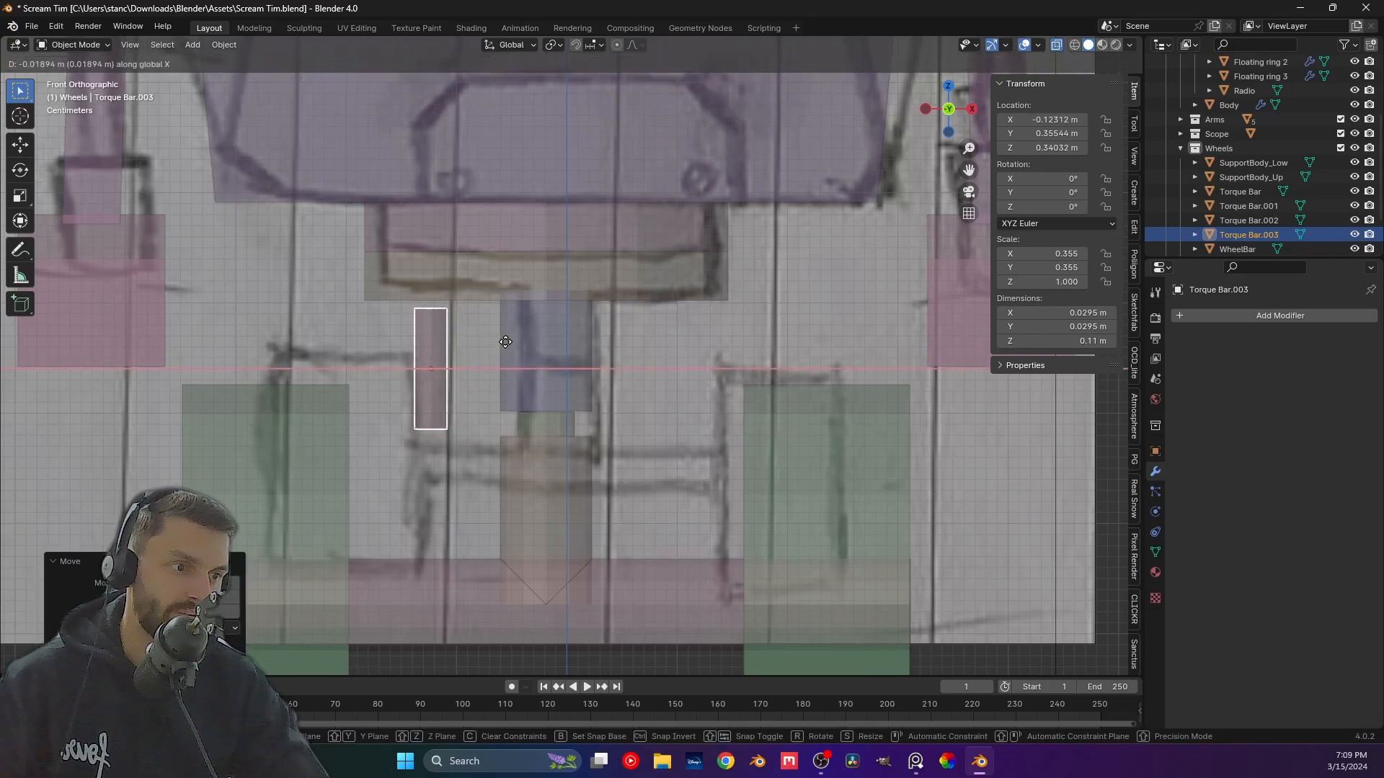
click(491, 343)
key(g)
key(z)
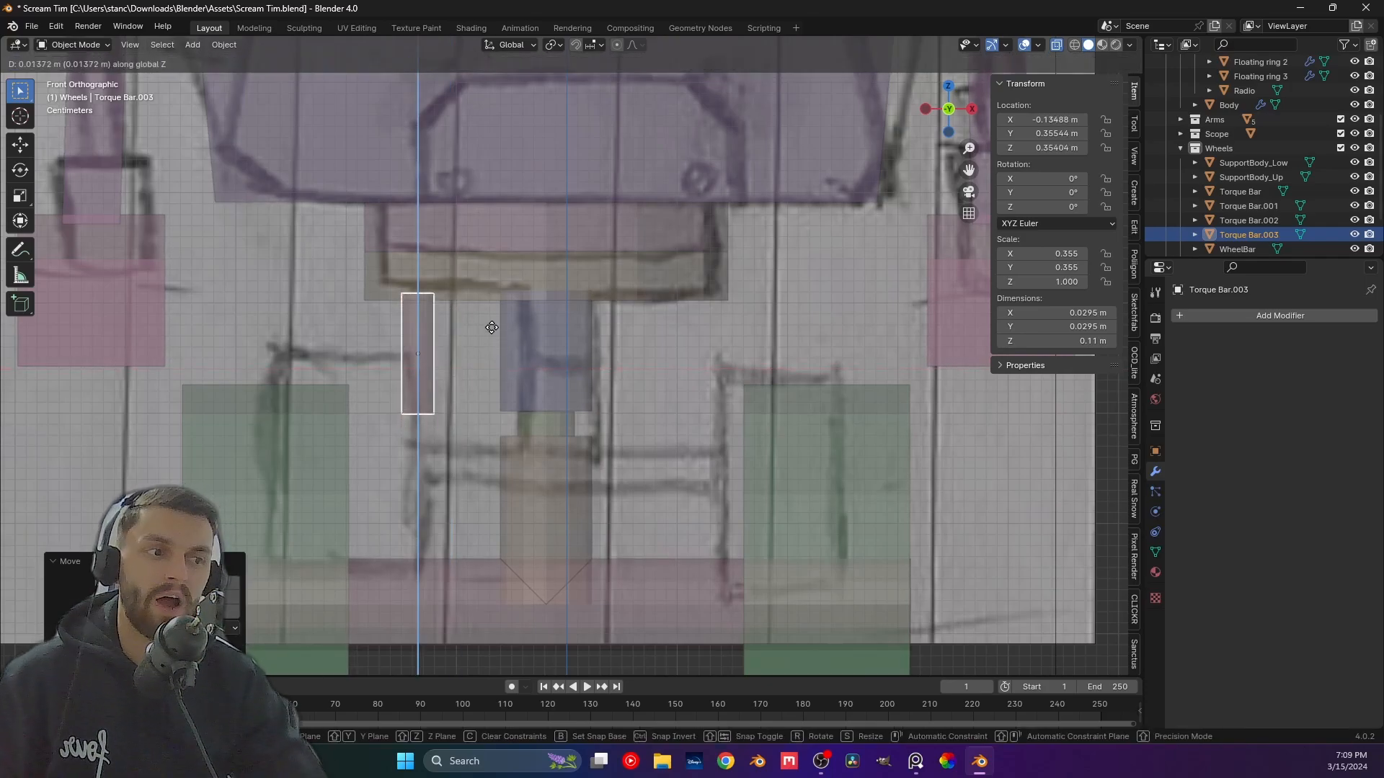
click(491, 332)
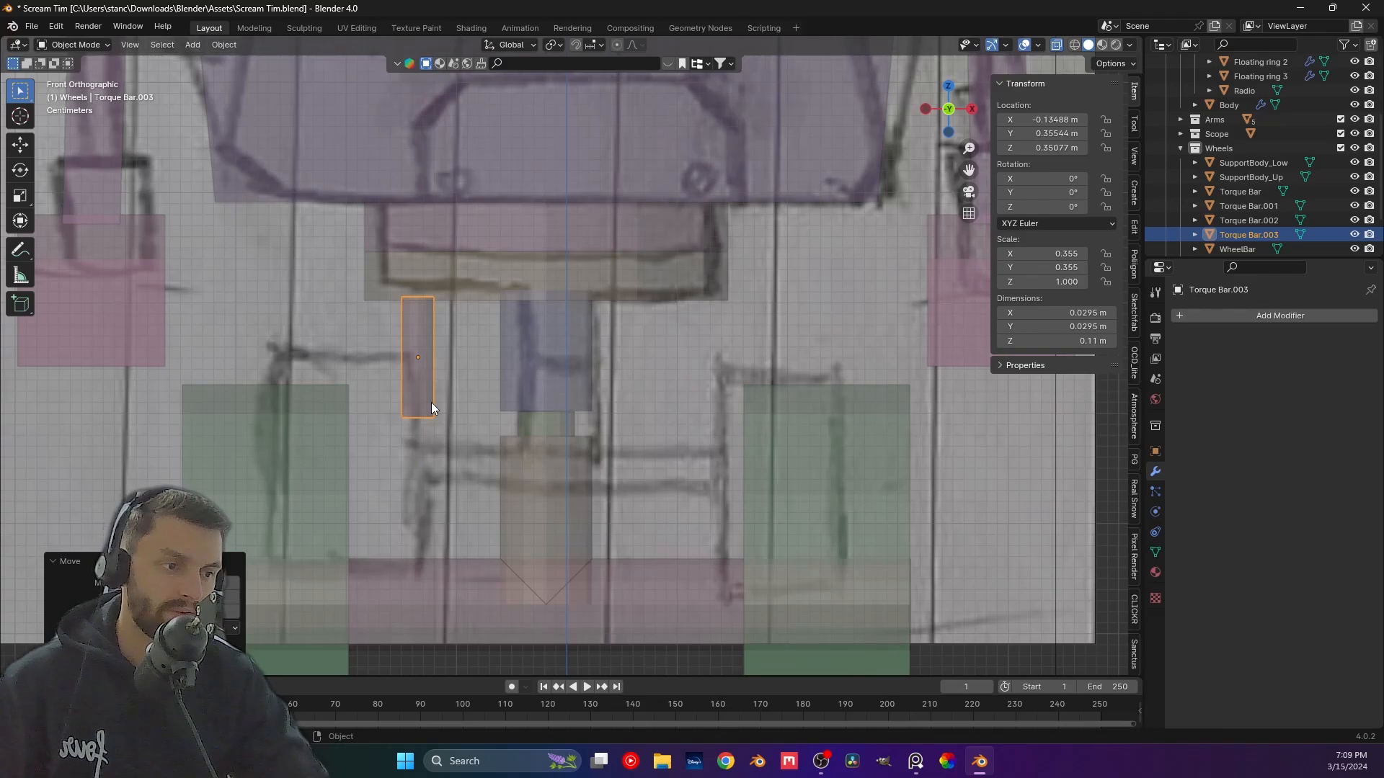
Extrude the lower end of the narrow side bar downward by about 0.074 m in Edit Mode.
key(Tab)
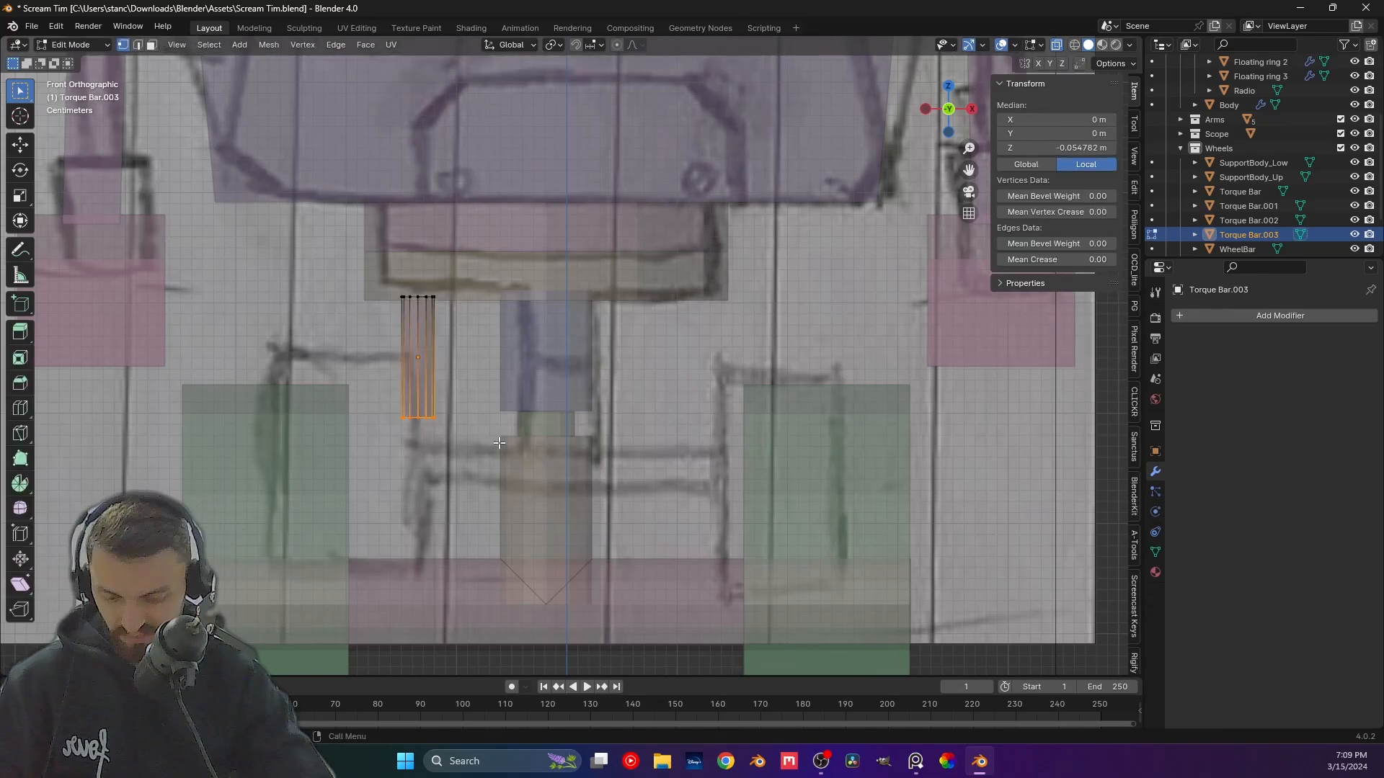
key(e)
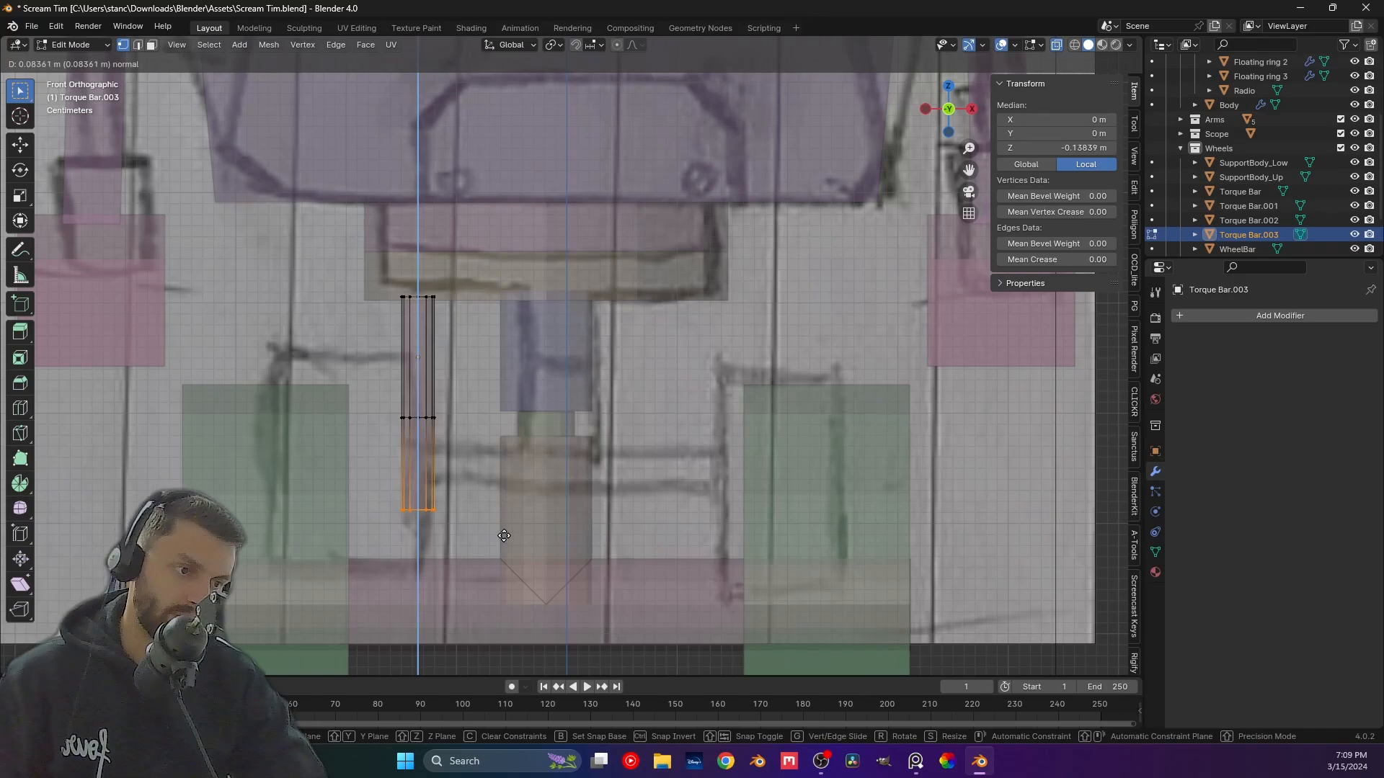
click(510, 538)
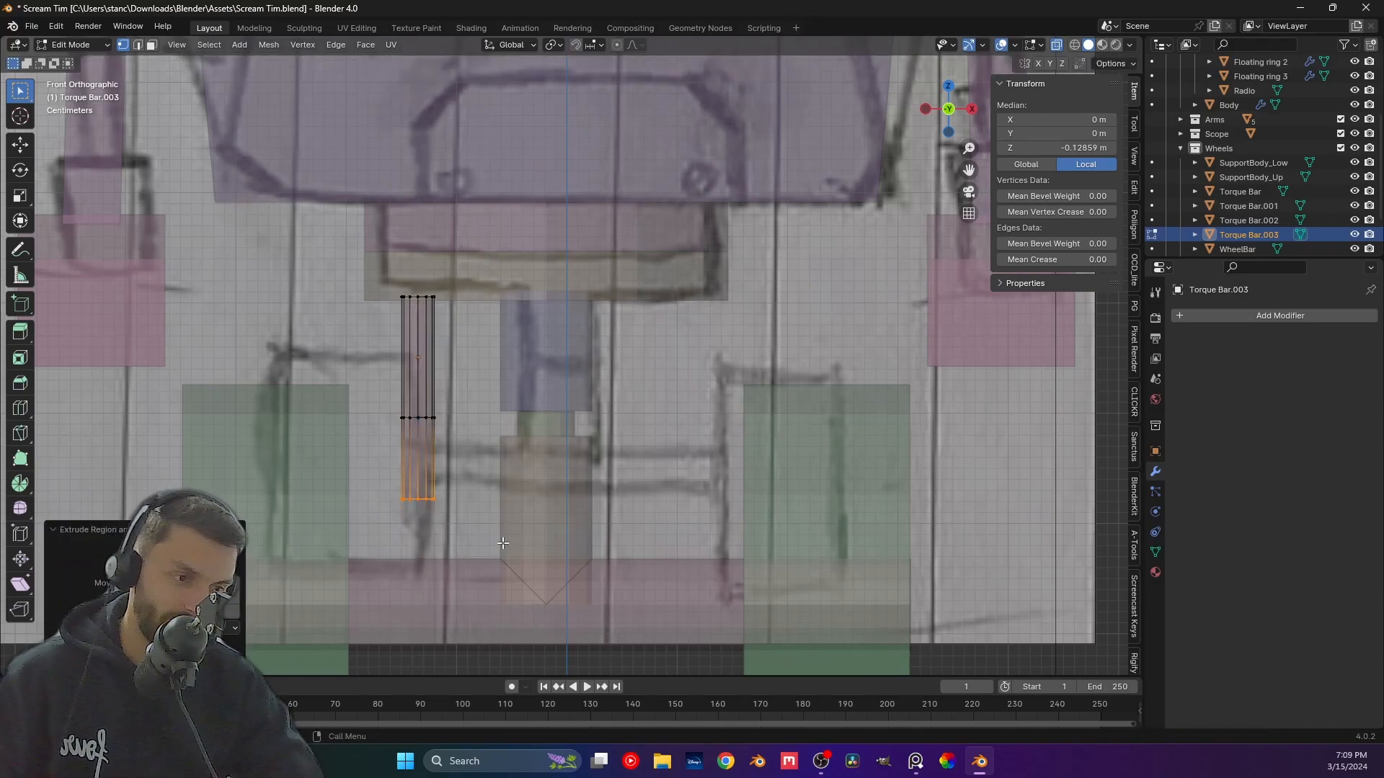
key(F3)
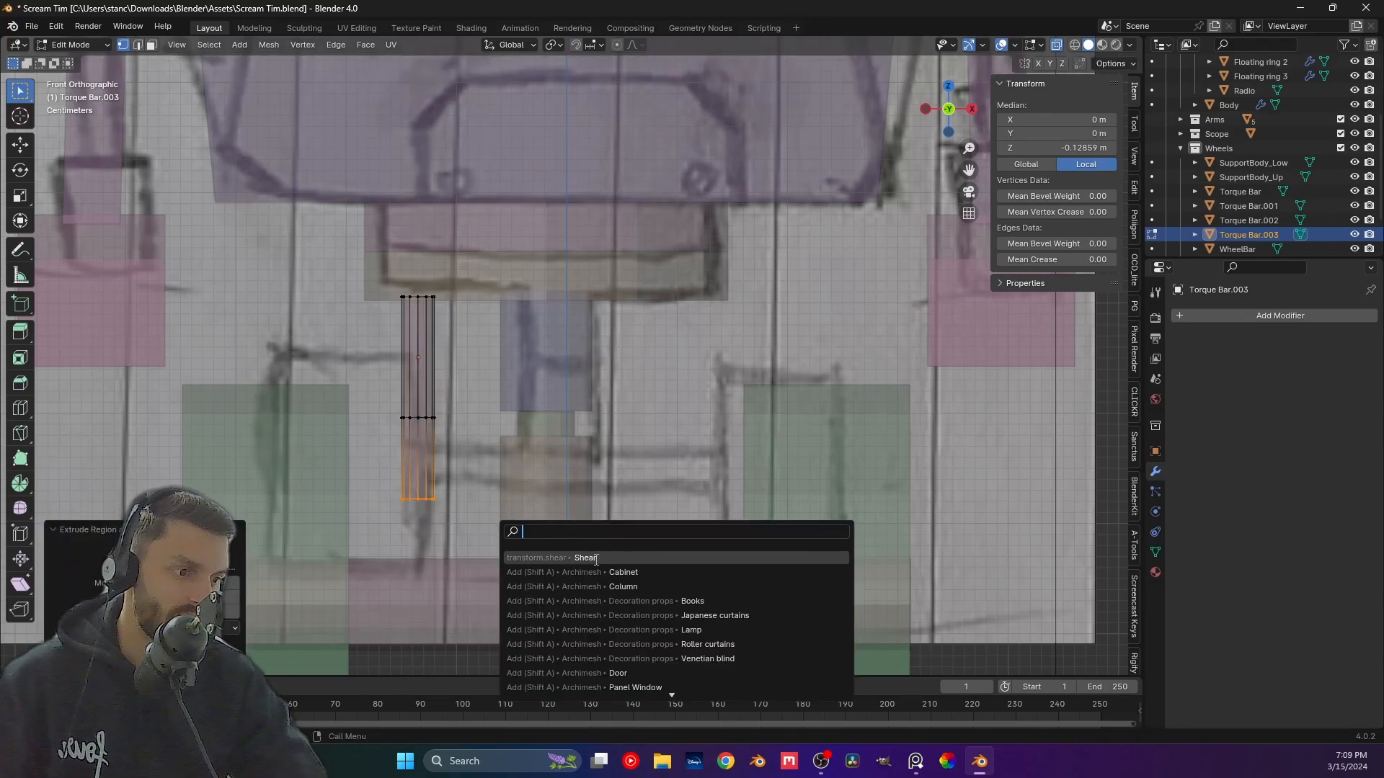
click(586, 559)
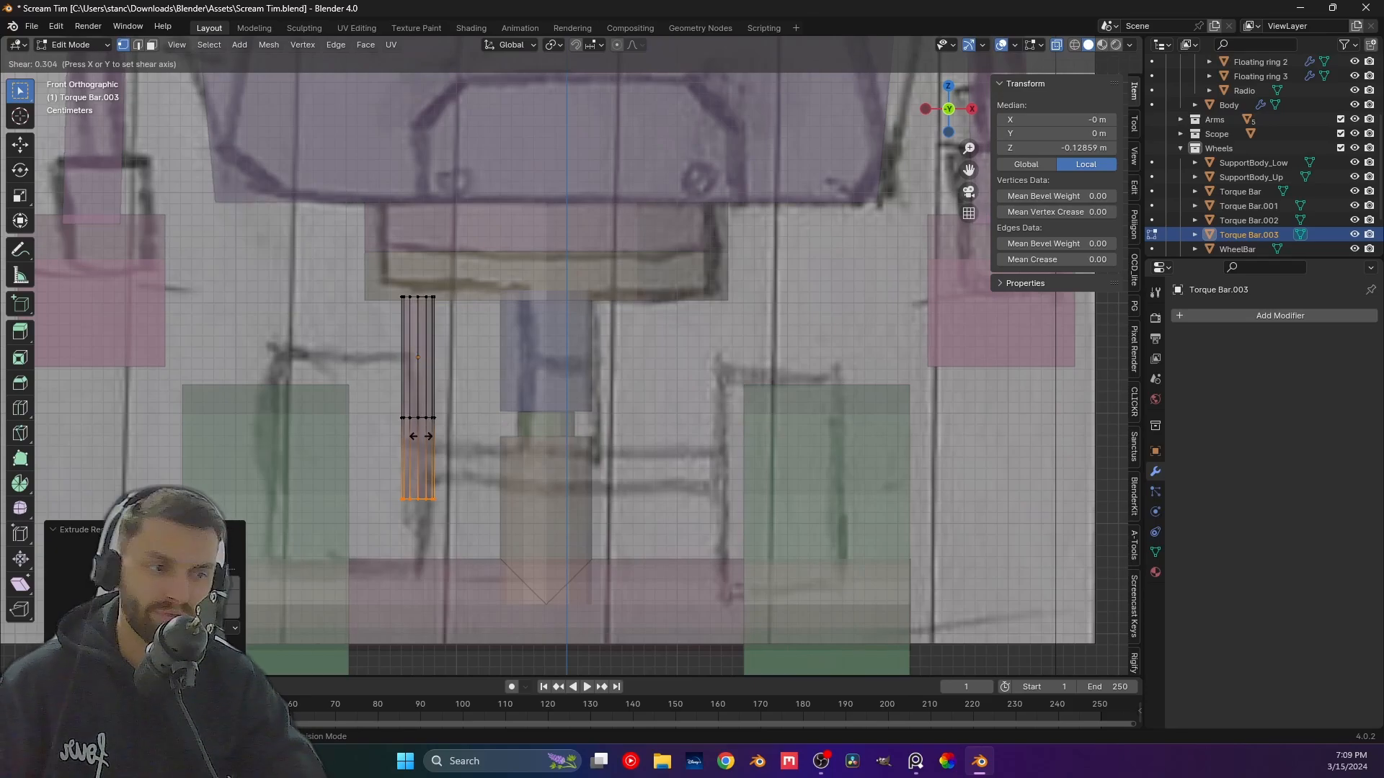
key(Escape)
key(F3)
click(571, 478)
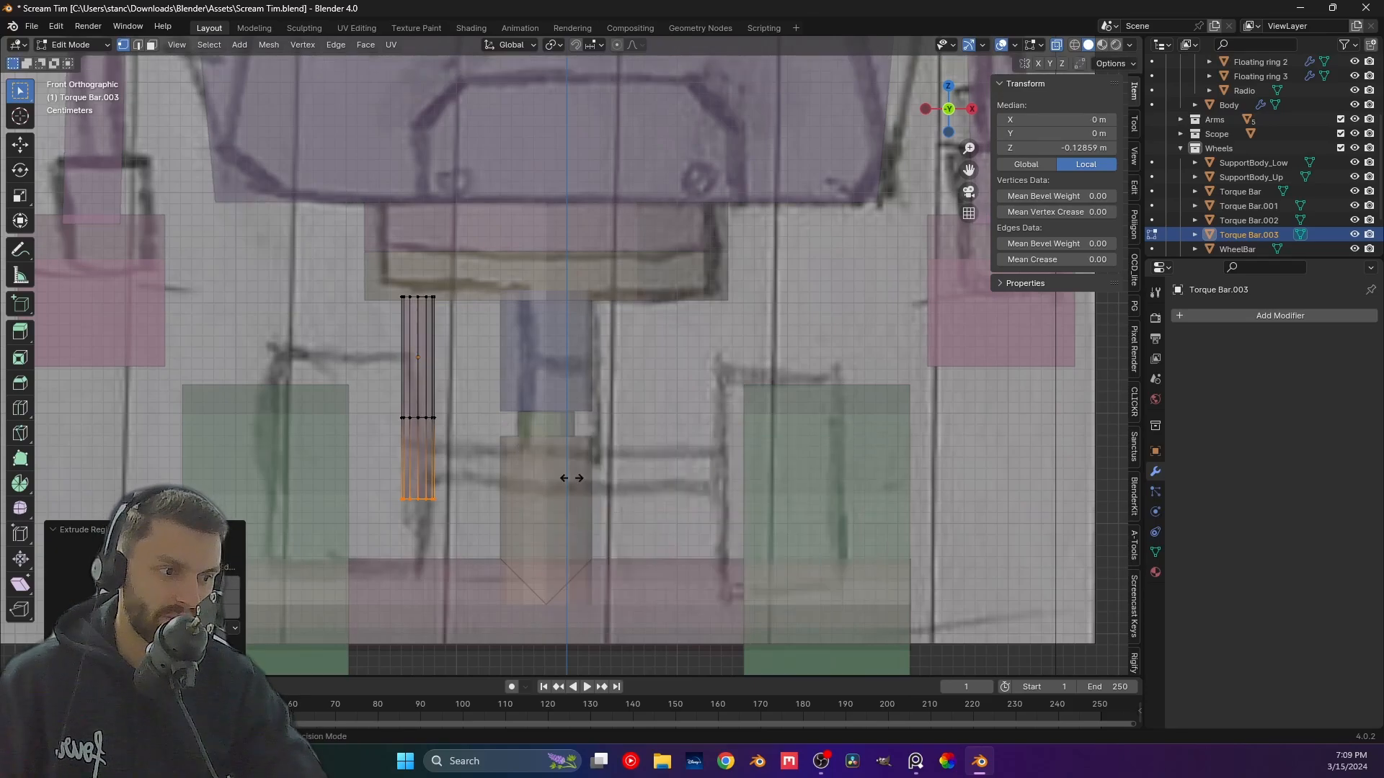
click(535, 469)
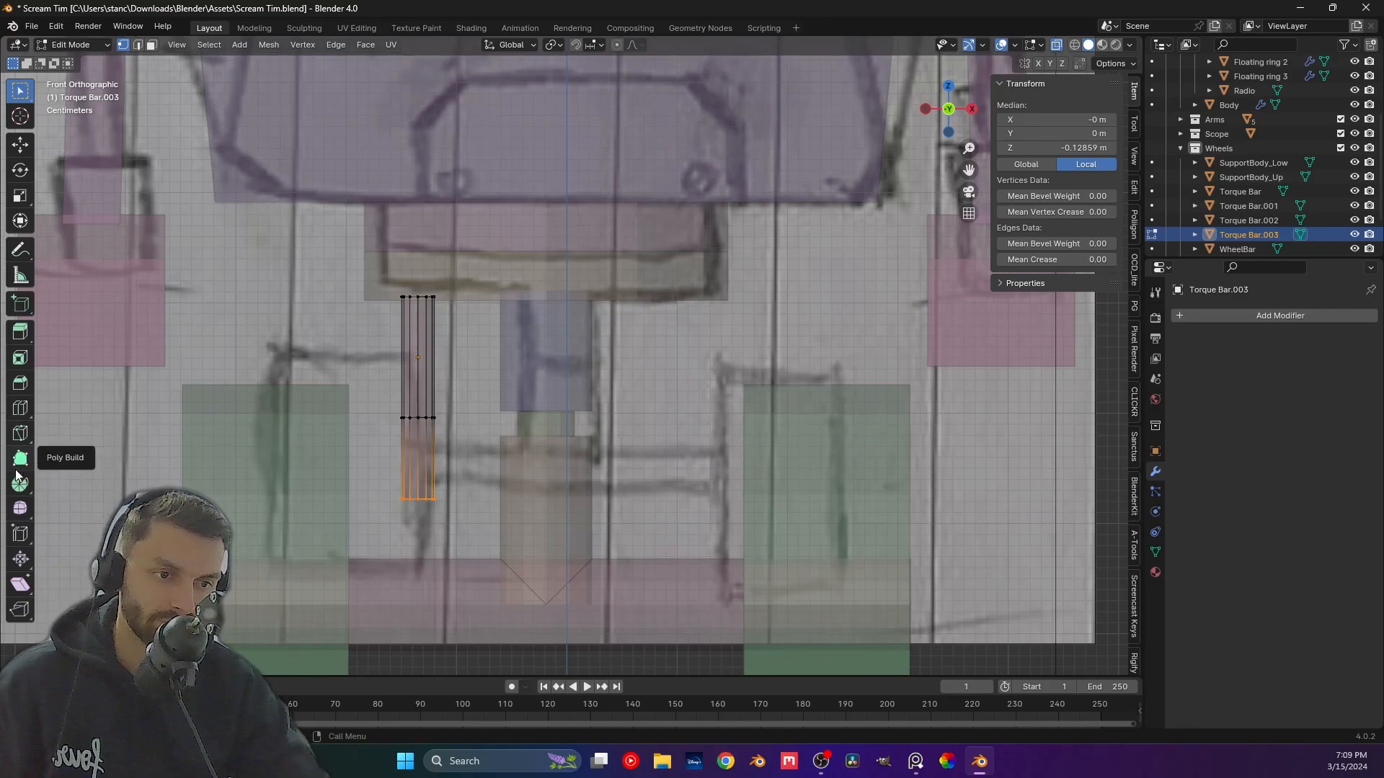
Slant the side bar's lower end face diagonally with the Shear tool, using a shear of about -1.
click(21, 584)
drag(425, 443, 424, 445)
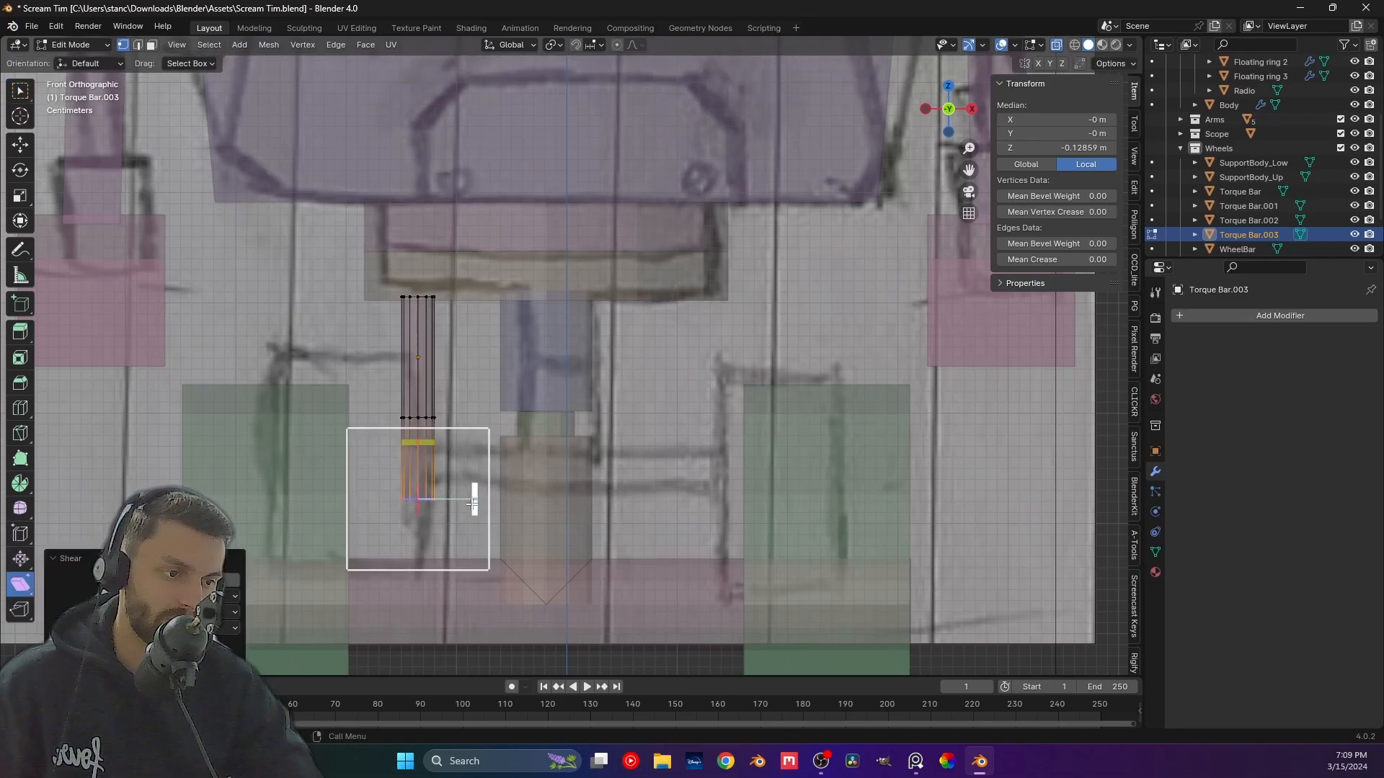
drag(473, 502, 519, 509)
drag(913, 600, 378, 483)
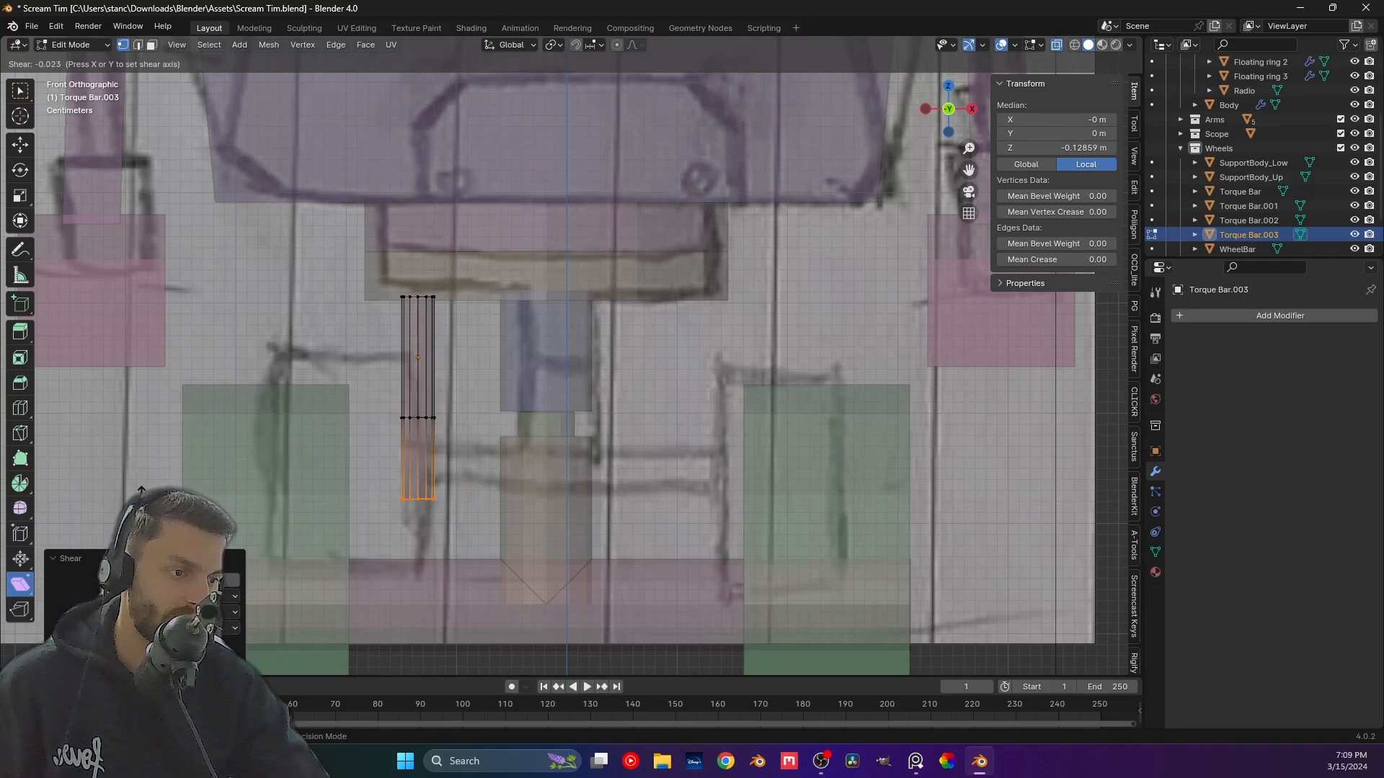
drag(465, 585, 374, 570)
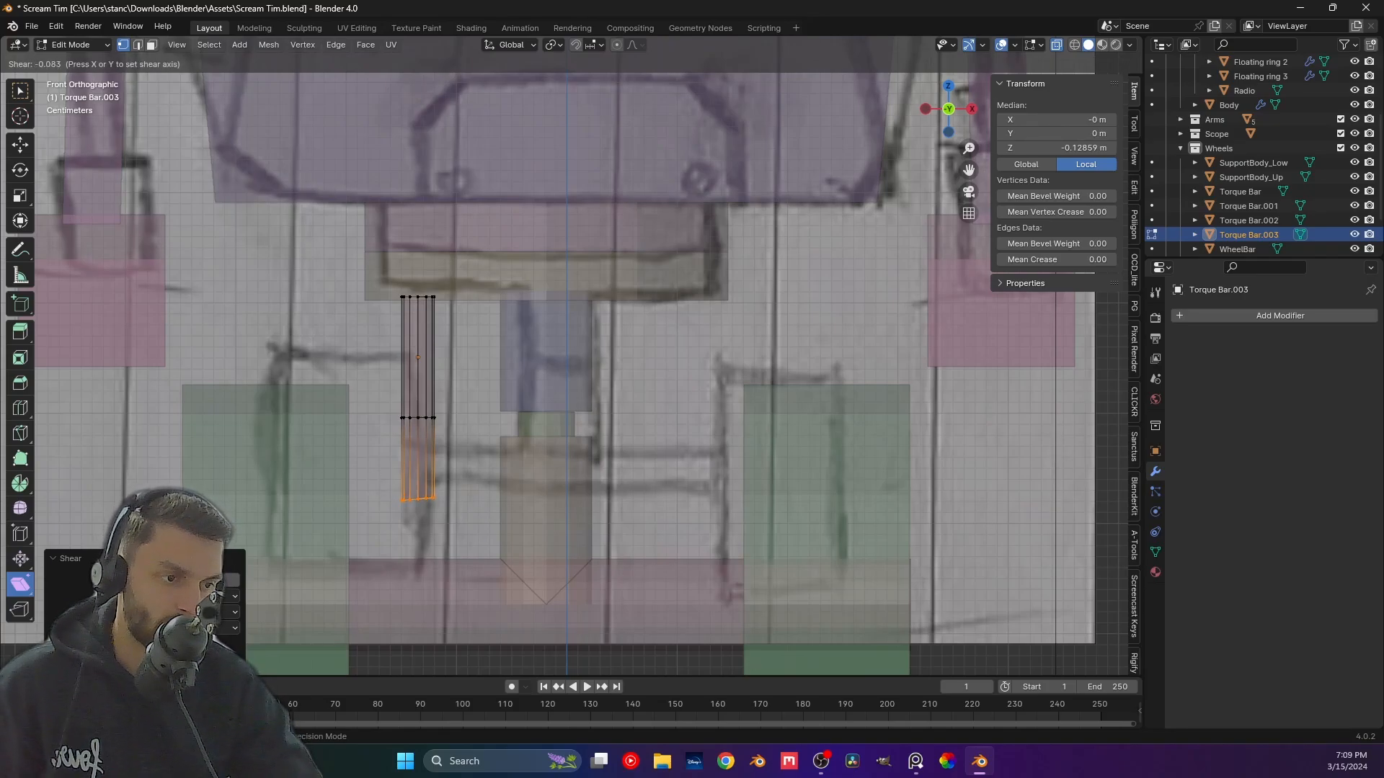
drag(358, 528, 359, 528)
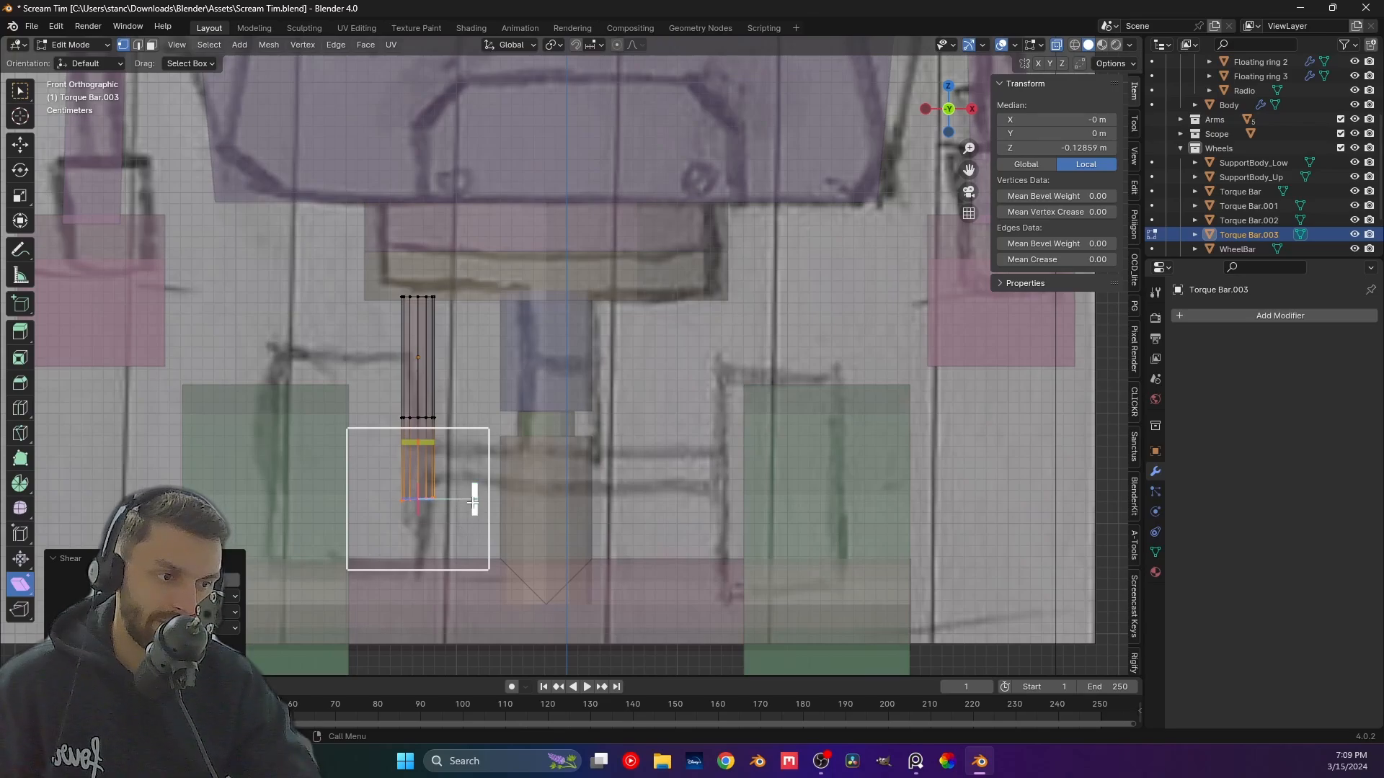
drag(474, 499, 662, 524)
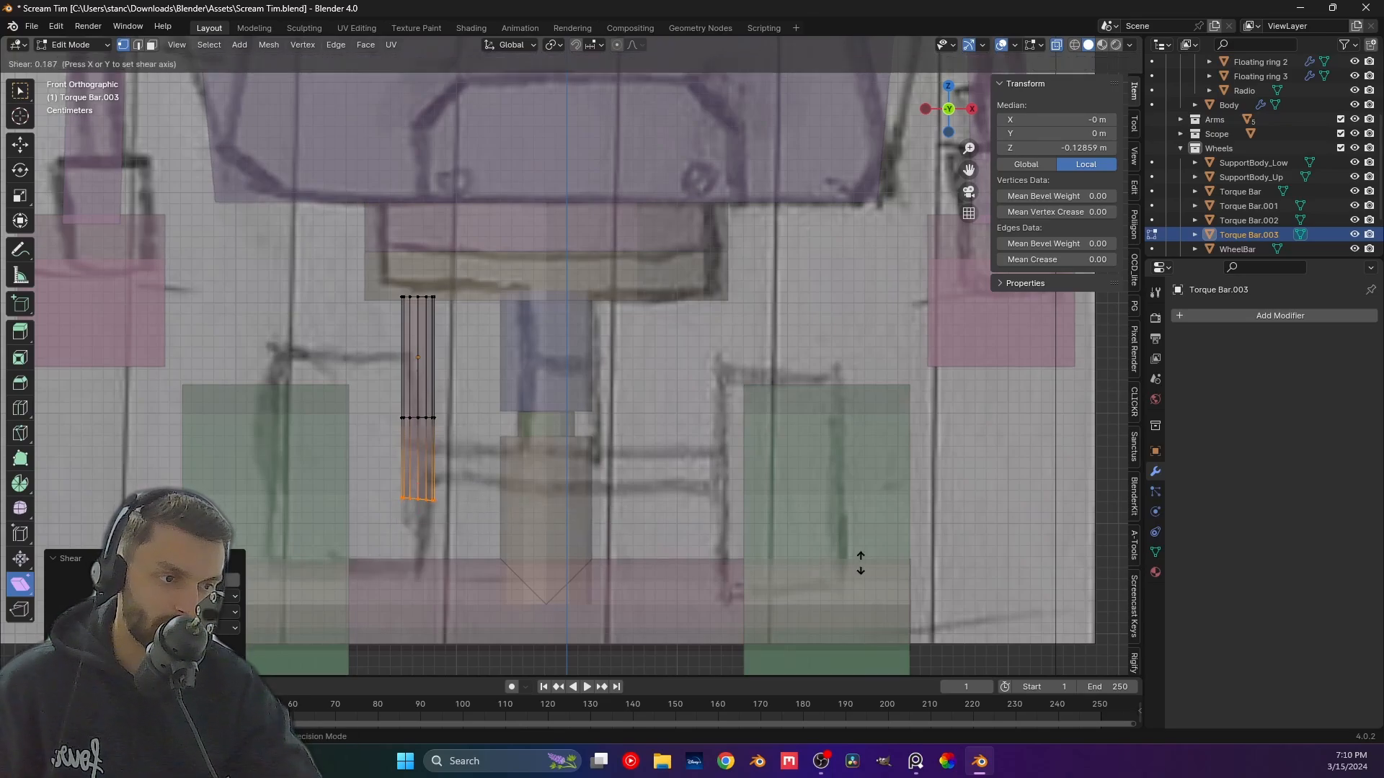
drag(1108, 581, 681, 480)
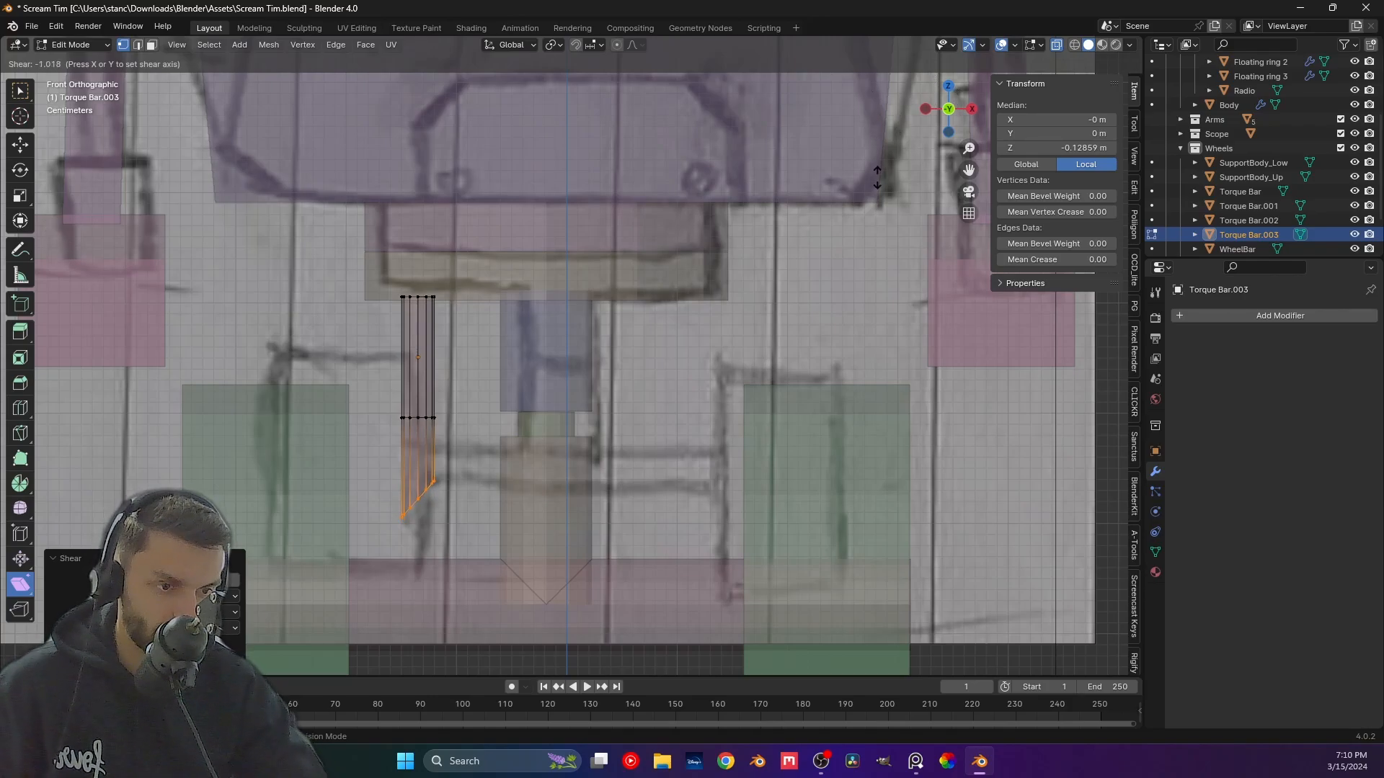
click(865, 158)
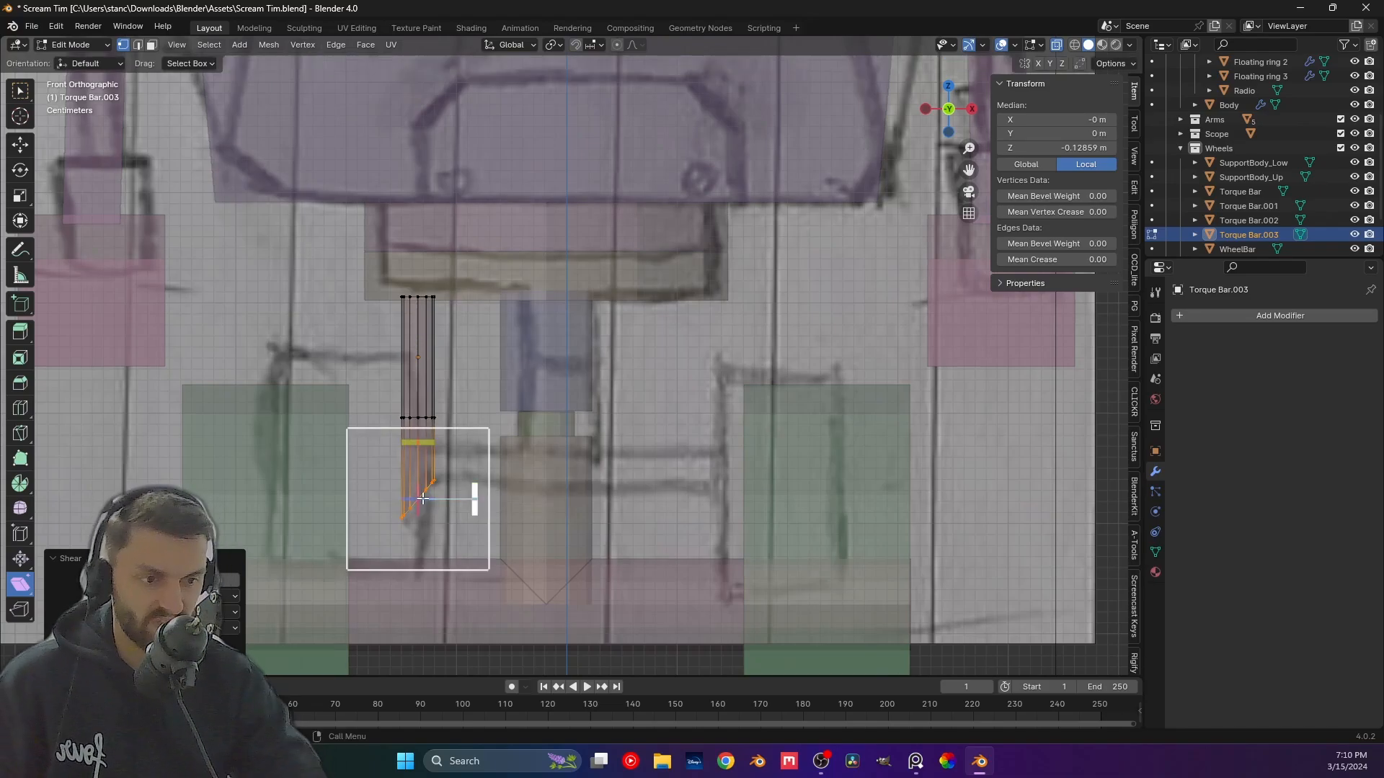
key(Tab)
key(Tab)
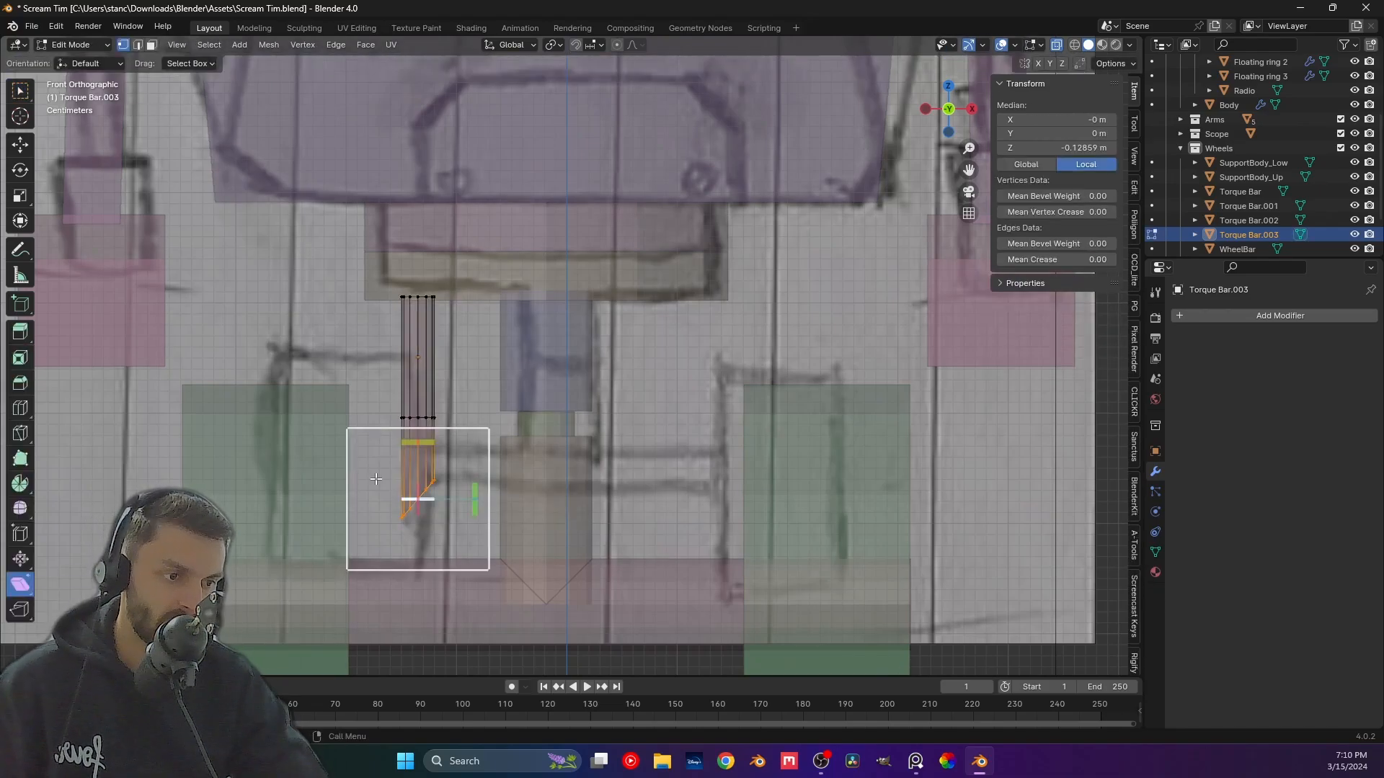
Extrude the slanted end face about 0.078 m along X toward the central torque bar.
click(20, 91)
key(e)
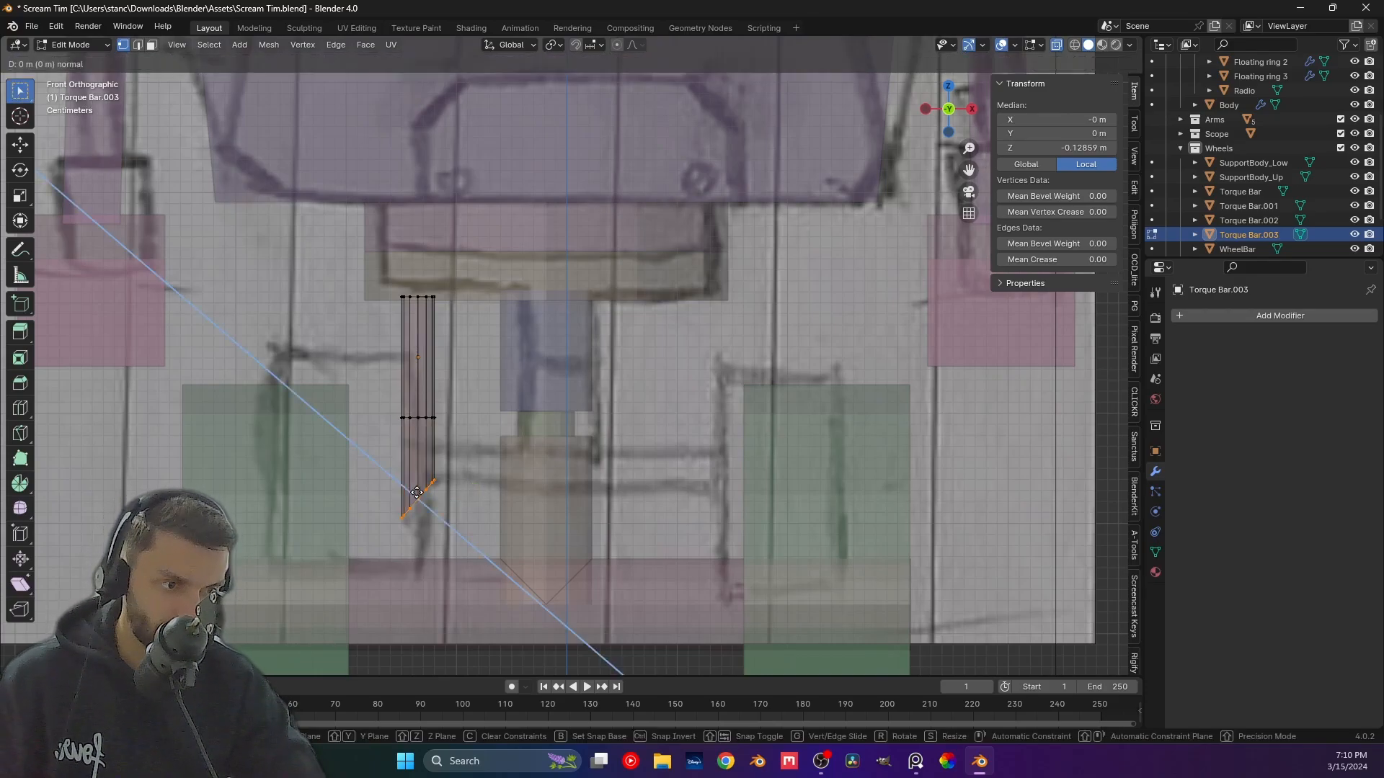
key(x)
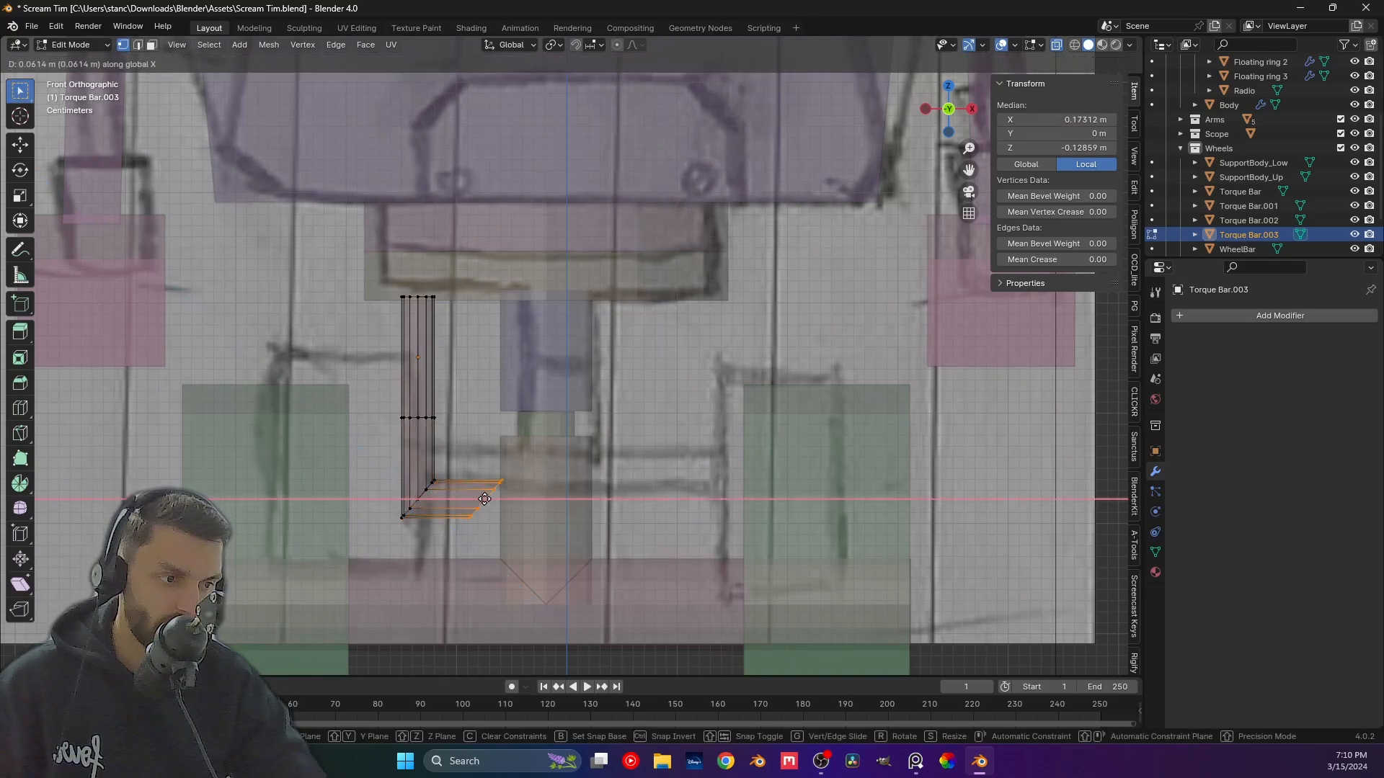
click(502, 500)
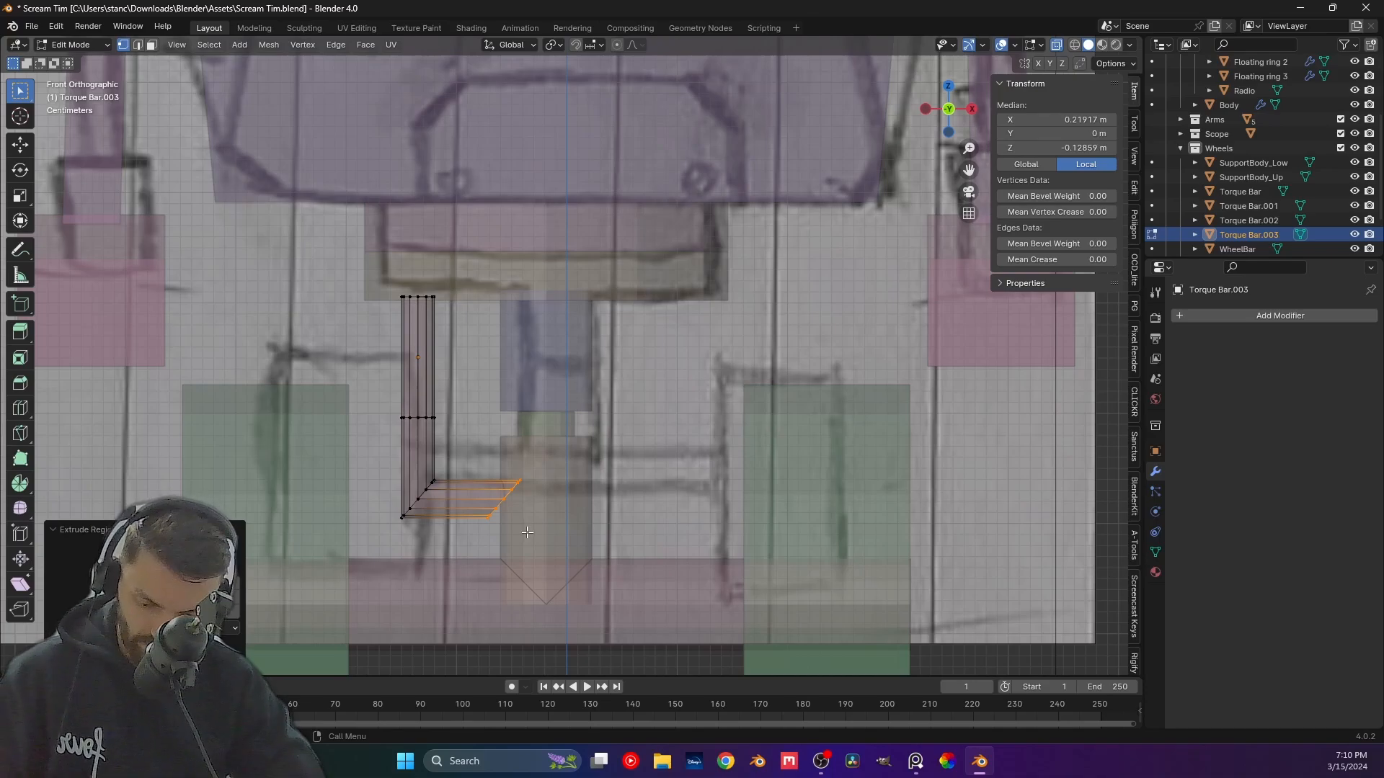
Flatten the new slanted end face by scaling it to 0 along X.
key(s)
key(x)
key(0)
key(Return)
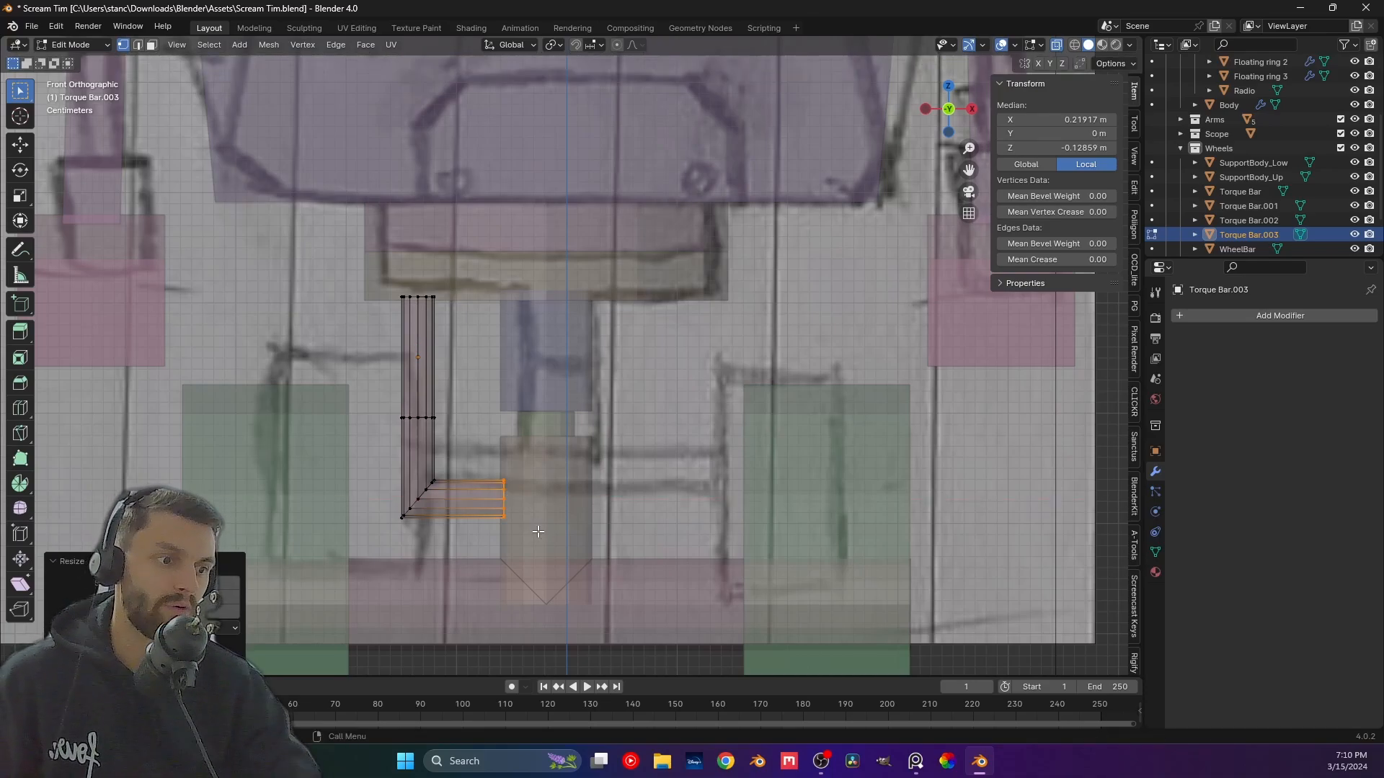
scroll(539, 531, up, 2)
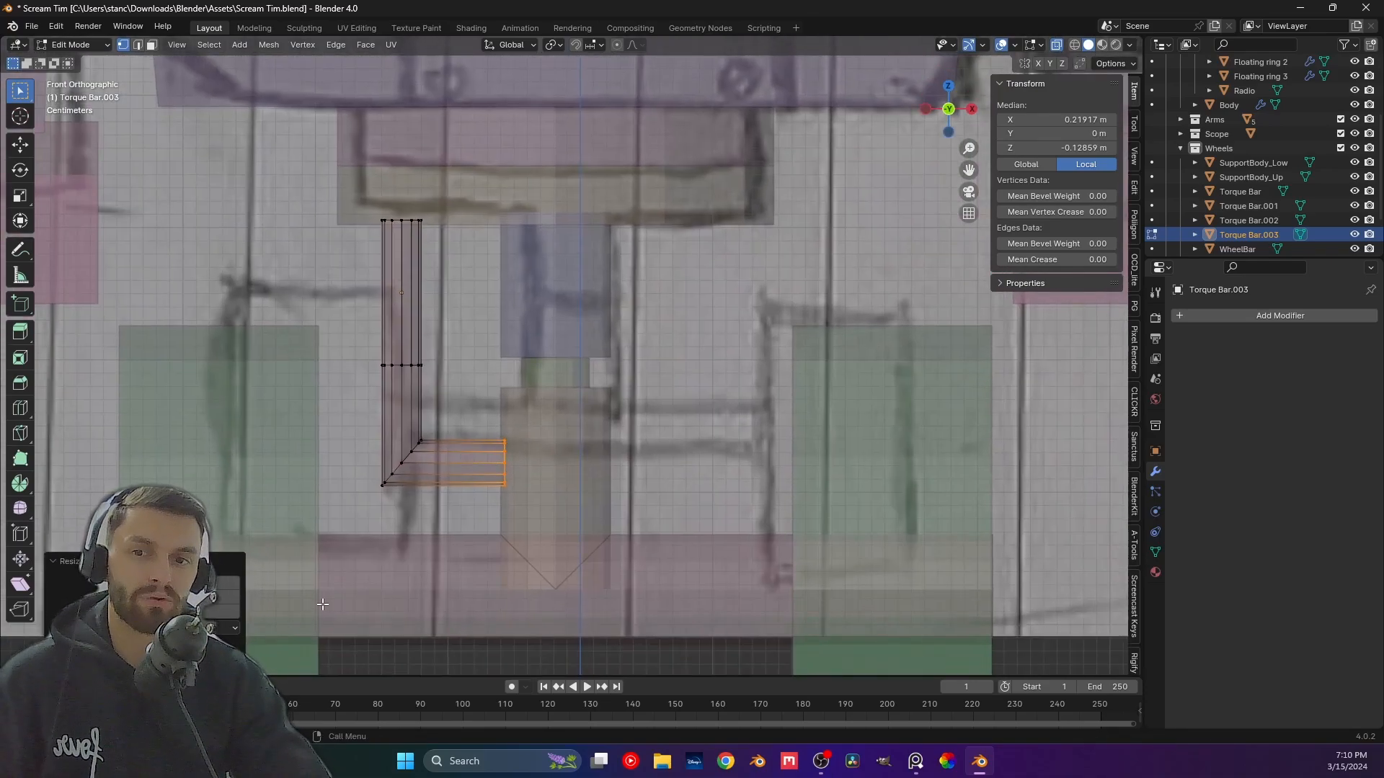
scroll(418, 583, up, 1)
scroll(441, 587, down, 1)
shift+middle_drag(472, 564, 531, 503)
scroll(495, 496, up, 1)
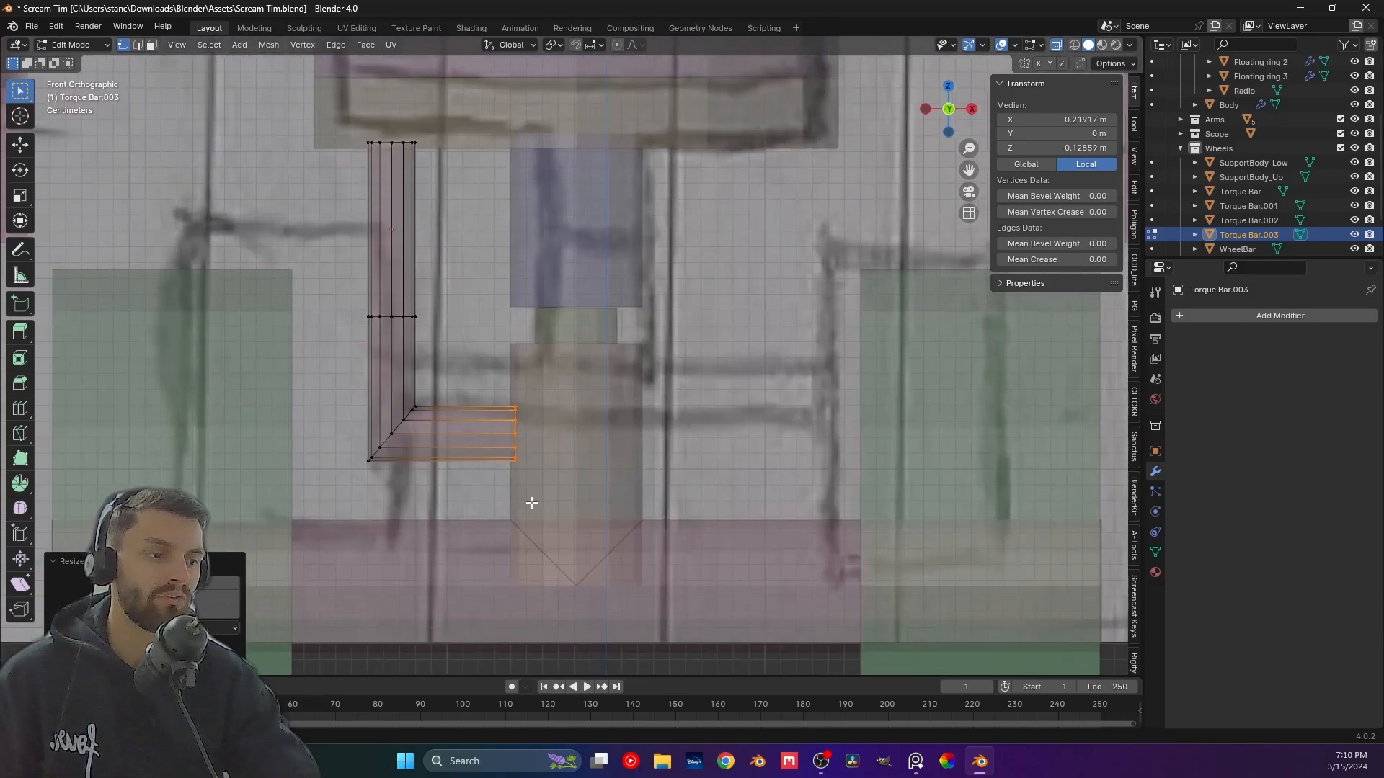
scroll(540, 501, up, 4)
drag(414, 355, 576, 584)
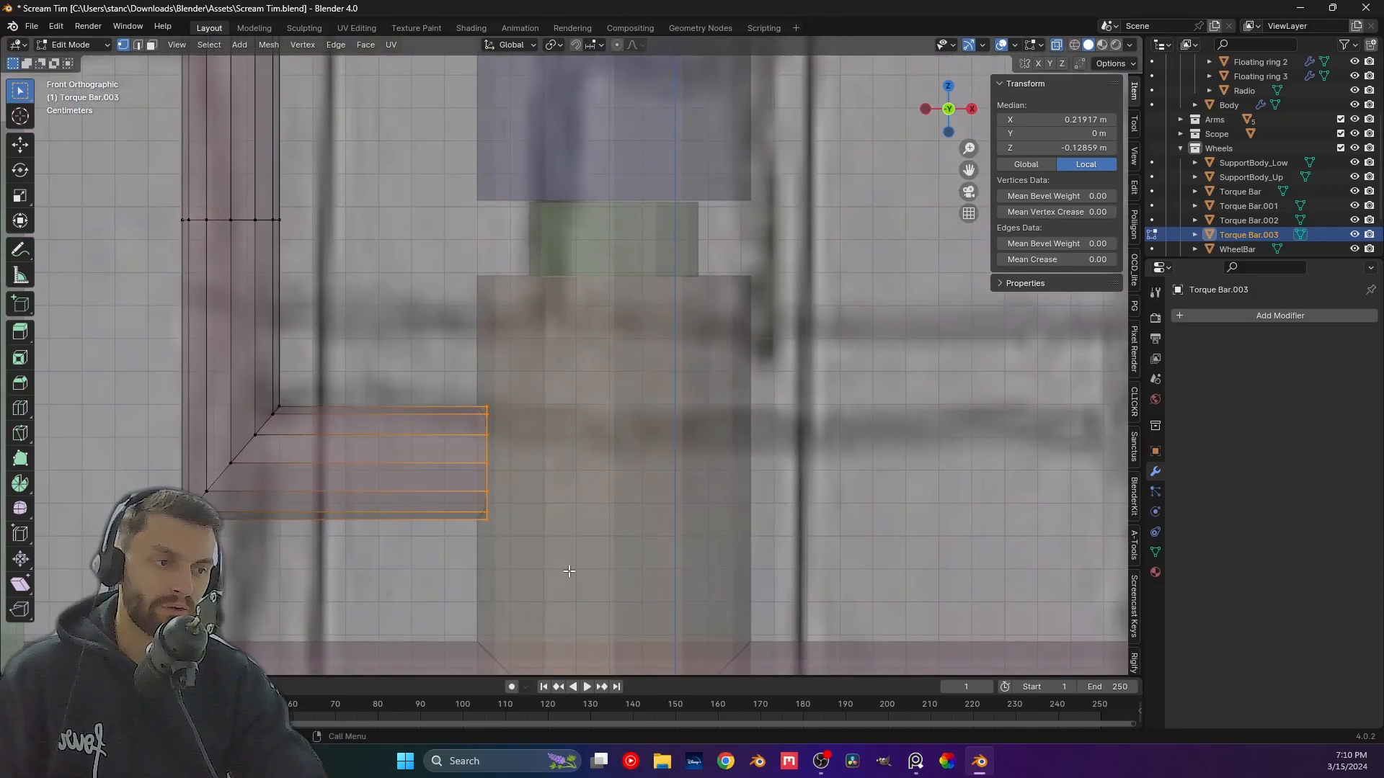
key(e)
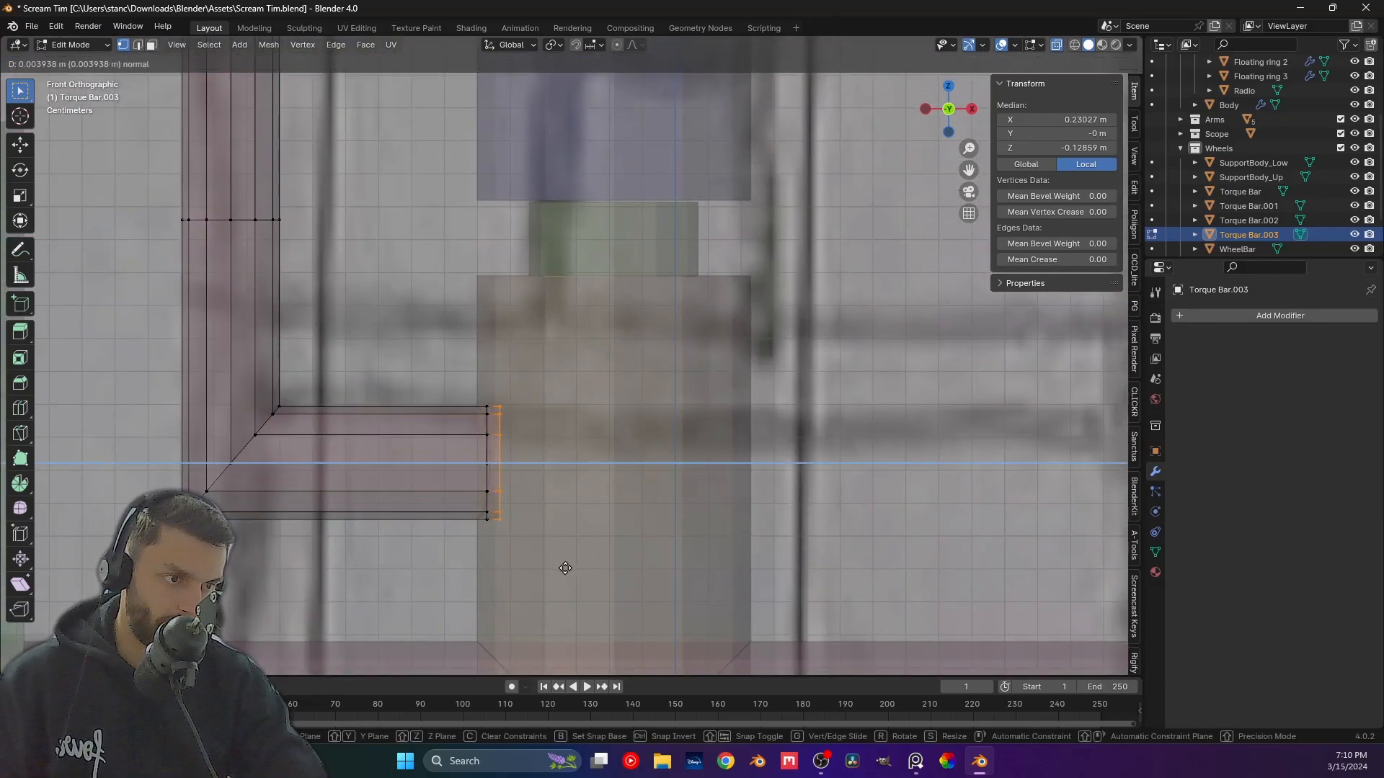
right_click(566, 569)
key(ctrl+KP_Add)
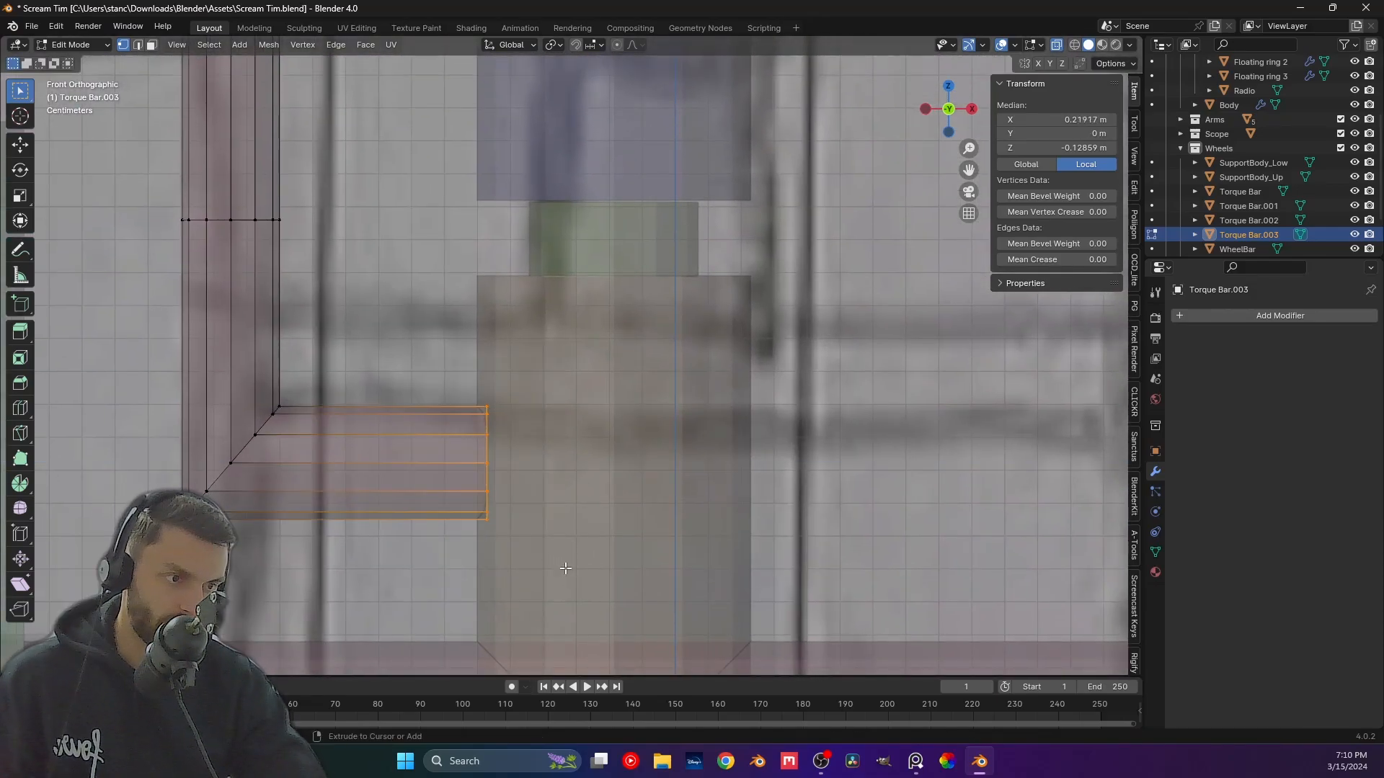
Move the side bar's end face along X slightly into the central torque bar and return to Object Mode.
key(g)
key(x)
click(607, 572)
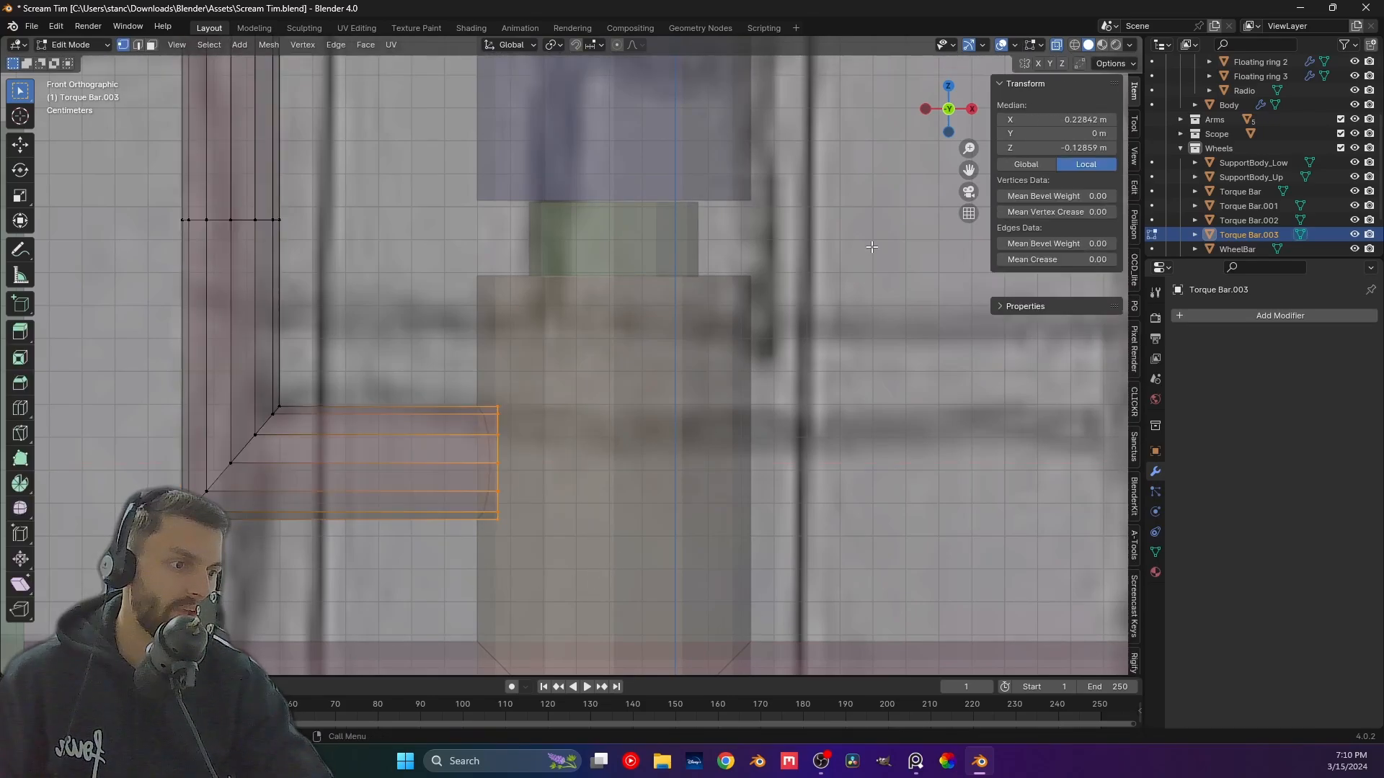
click(1061, 41)
scroll(565, 400, down, 4)
key(Tab)
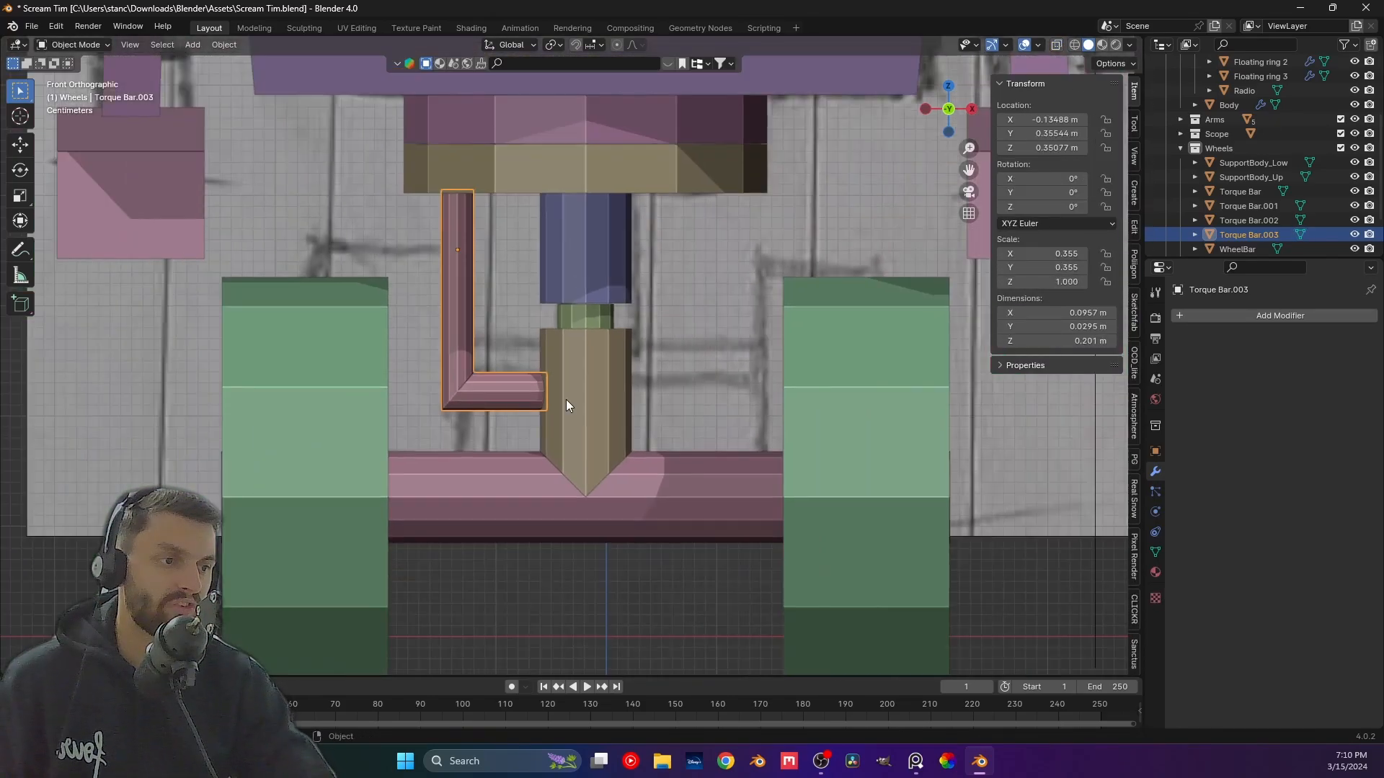
Bevel the corner edge loop of the L-shaped side bar with a width of 0.0285 m and 3 segments.
scroll(565, 399, down, 3)
scroll(531, 408, down, 3)
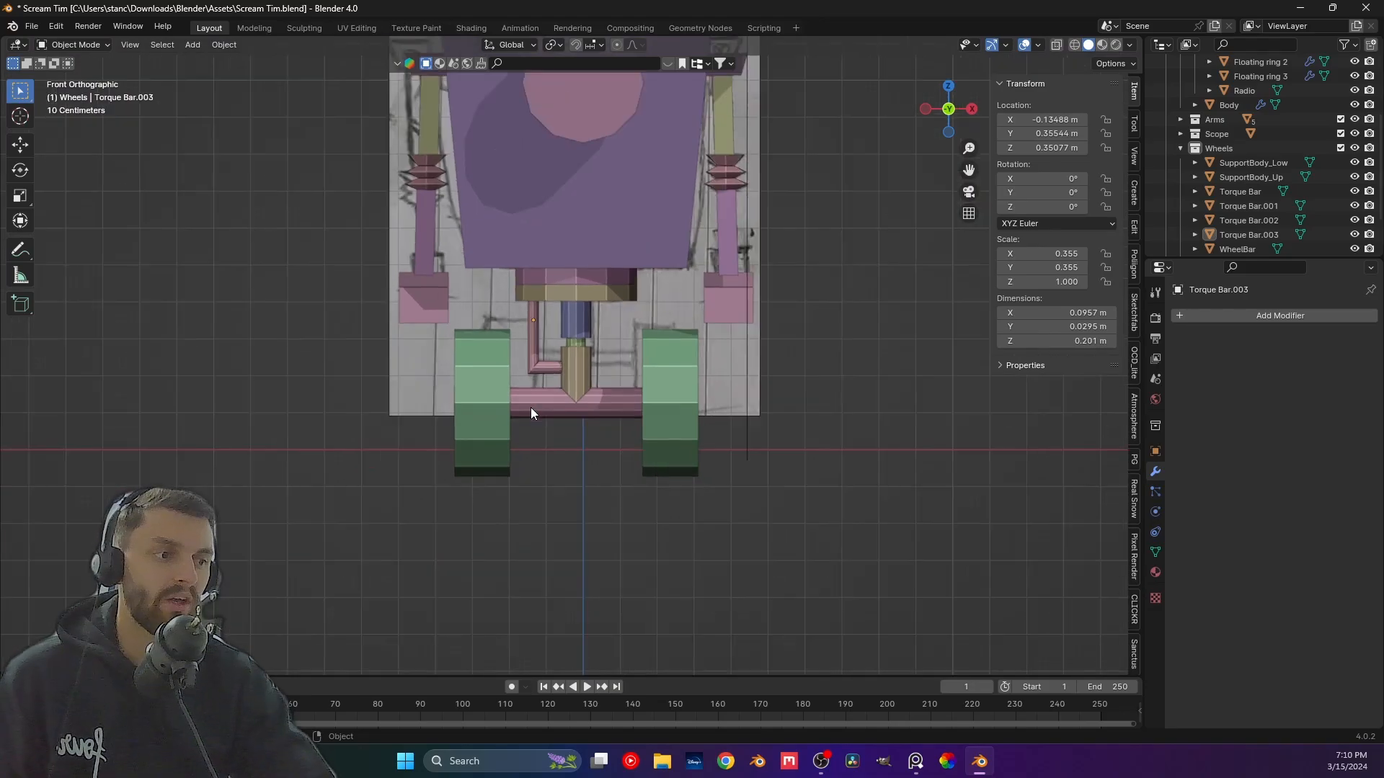
shift+middle_drag(588, 344, 573, 370)
scroll(544, 408, up, 3)
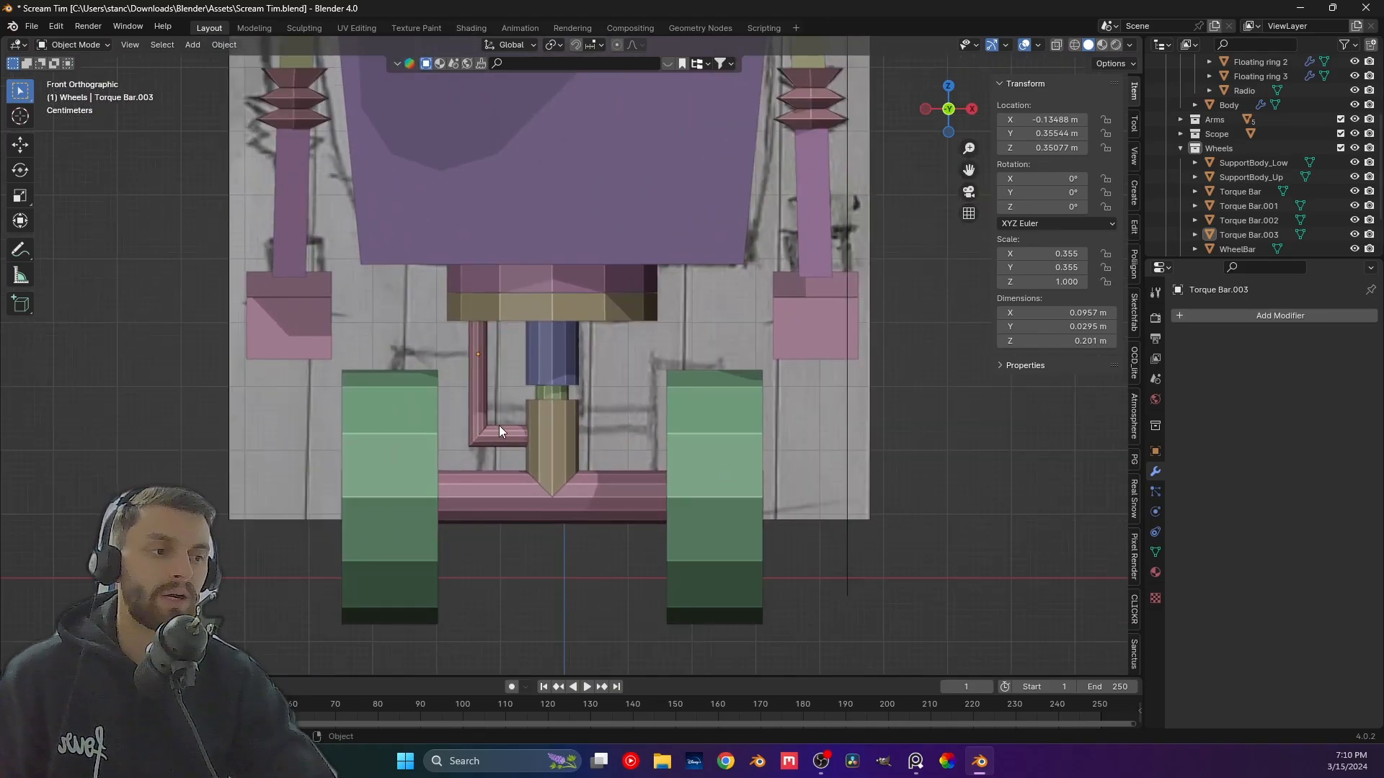
scroll(499, 431, up, 3)
click(439, 464)
key(Tab)
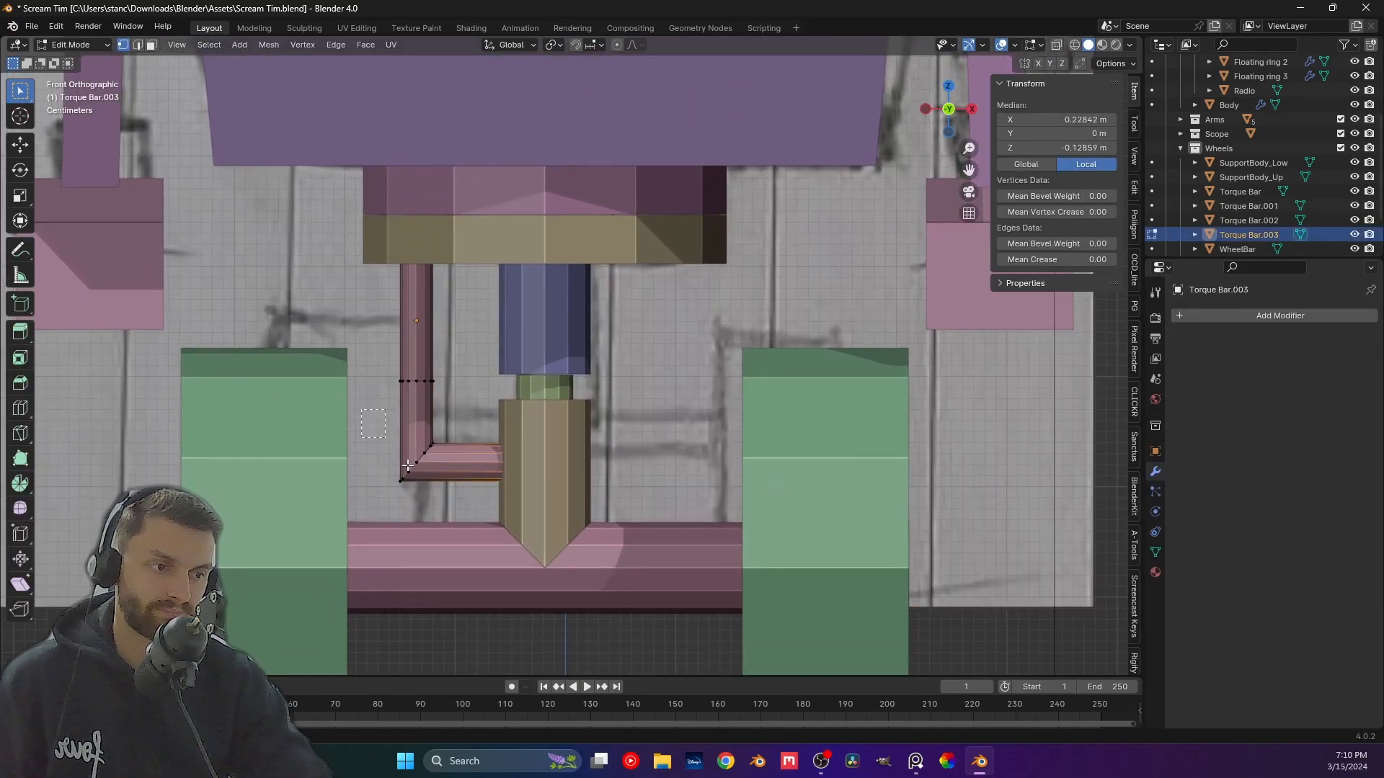
drag(407, 466, 448, 506)
click(1056, 45)
drag(344, 415, 508, 515)
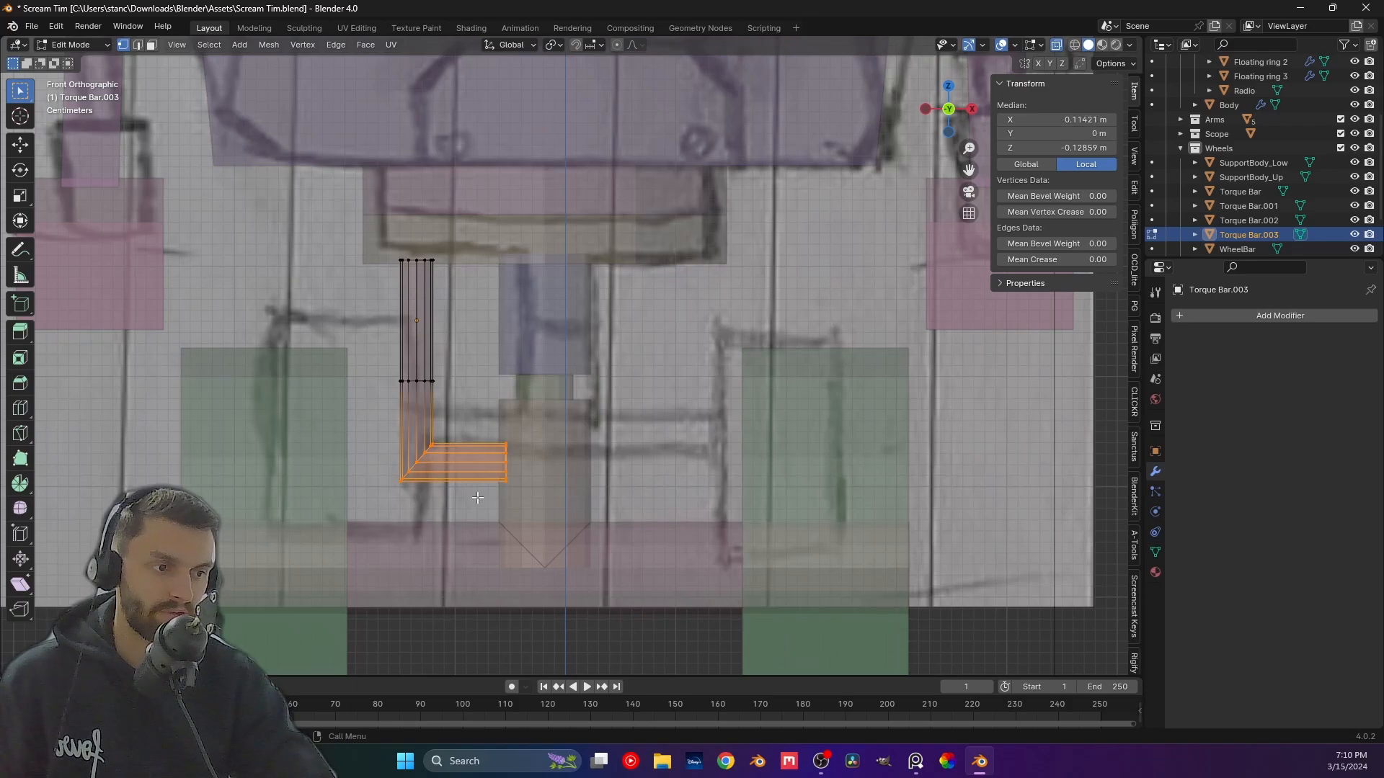
click(476, 476)
drag(366, 422, 466, 511)
key(ctrl+b)
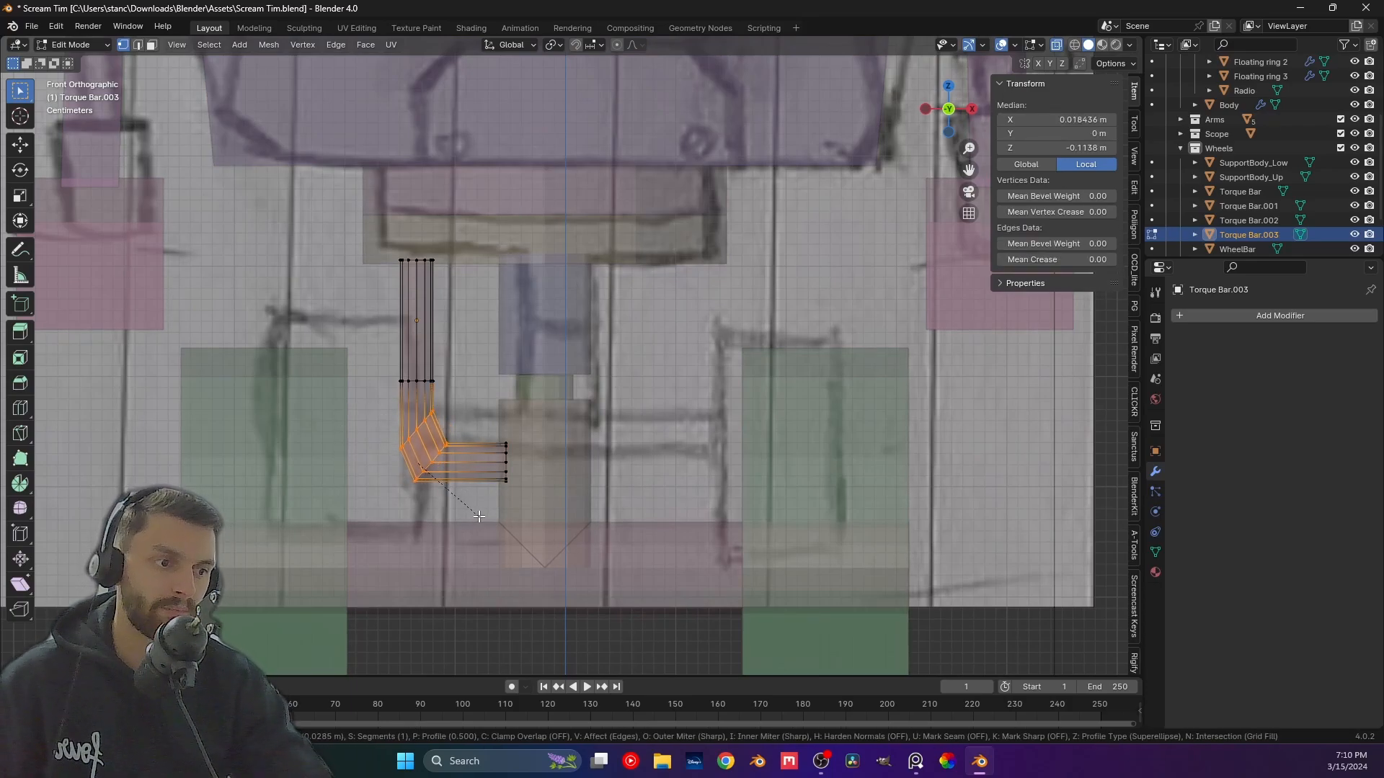
scroll(481, 517, up, 1)
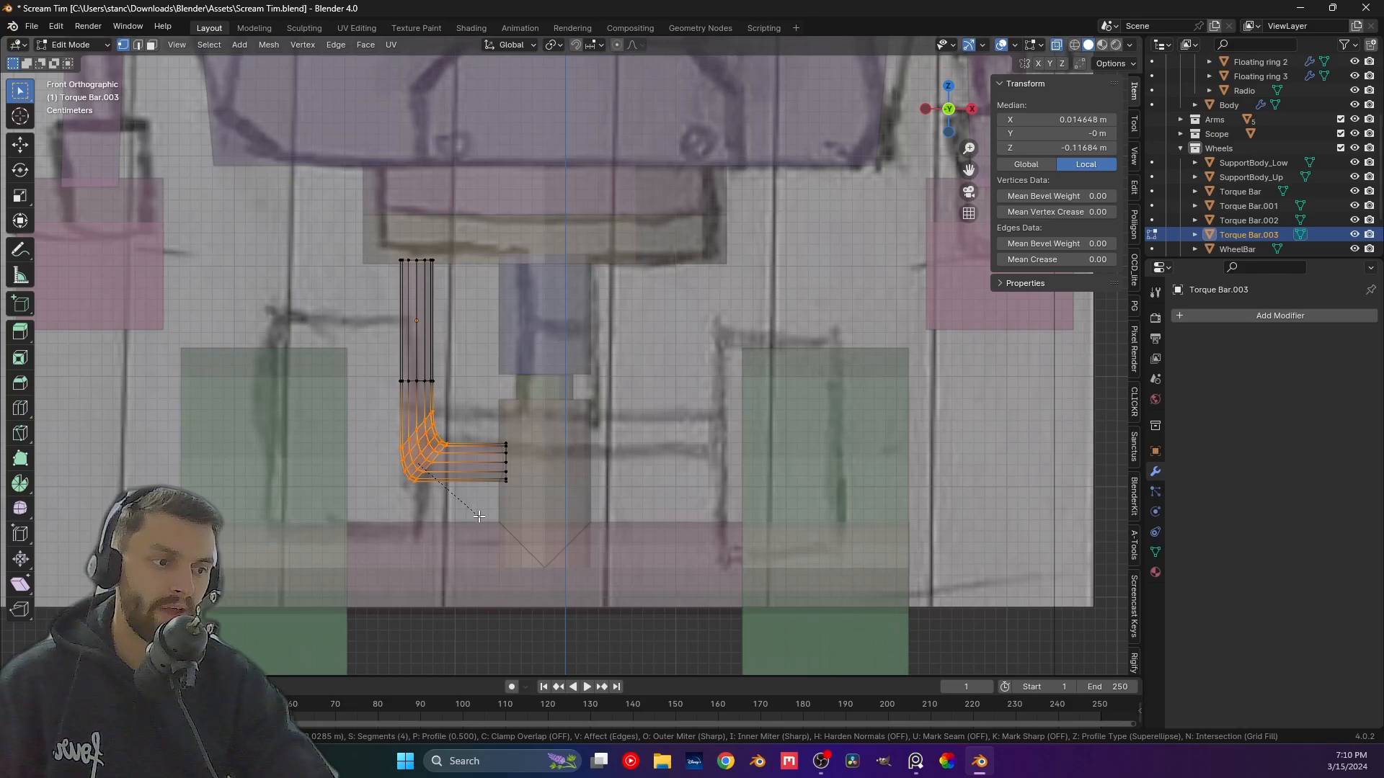
click(478, 516)
Try to thicken the beveled bend with Shrink/Fatten and inspect the side bar in Object Mode.
key(alt+s)
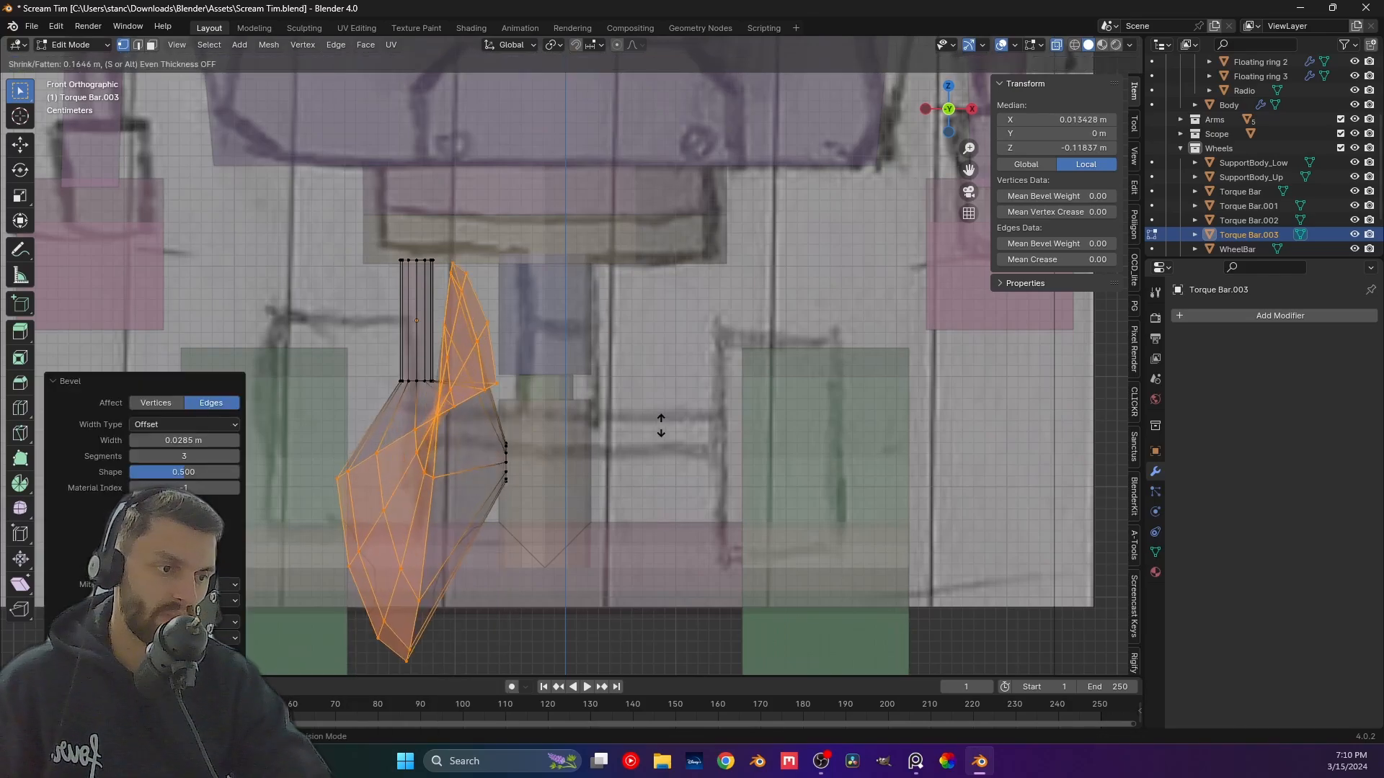
right_click(660, 427)
key(Tab)
scroll(557, 487, down, 3)
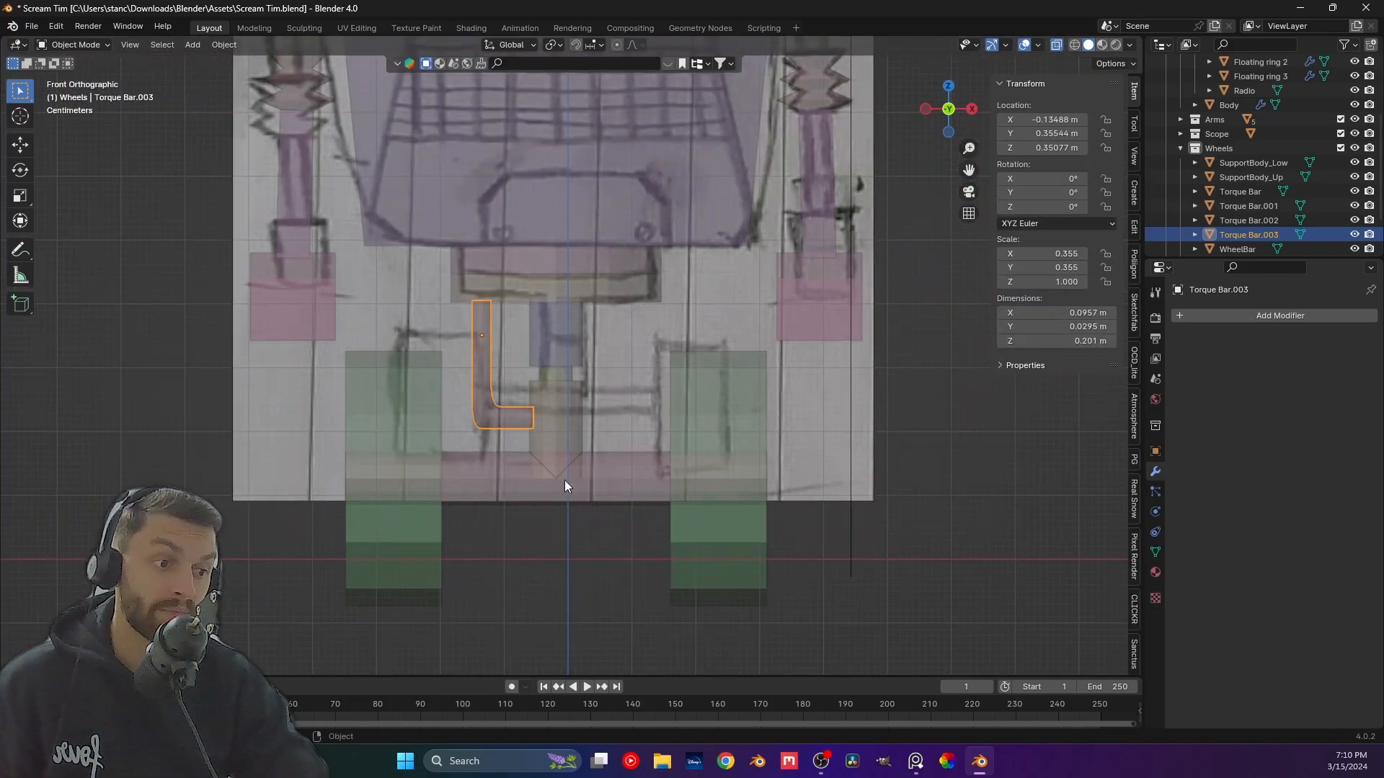
scroll(391, 409, up, 5)
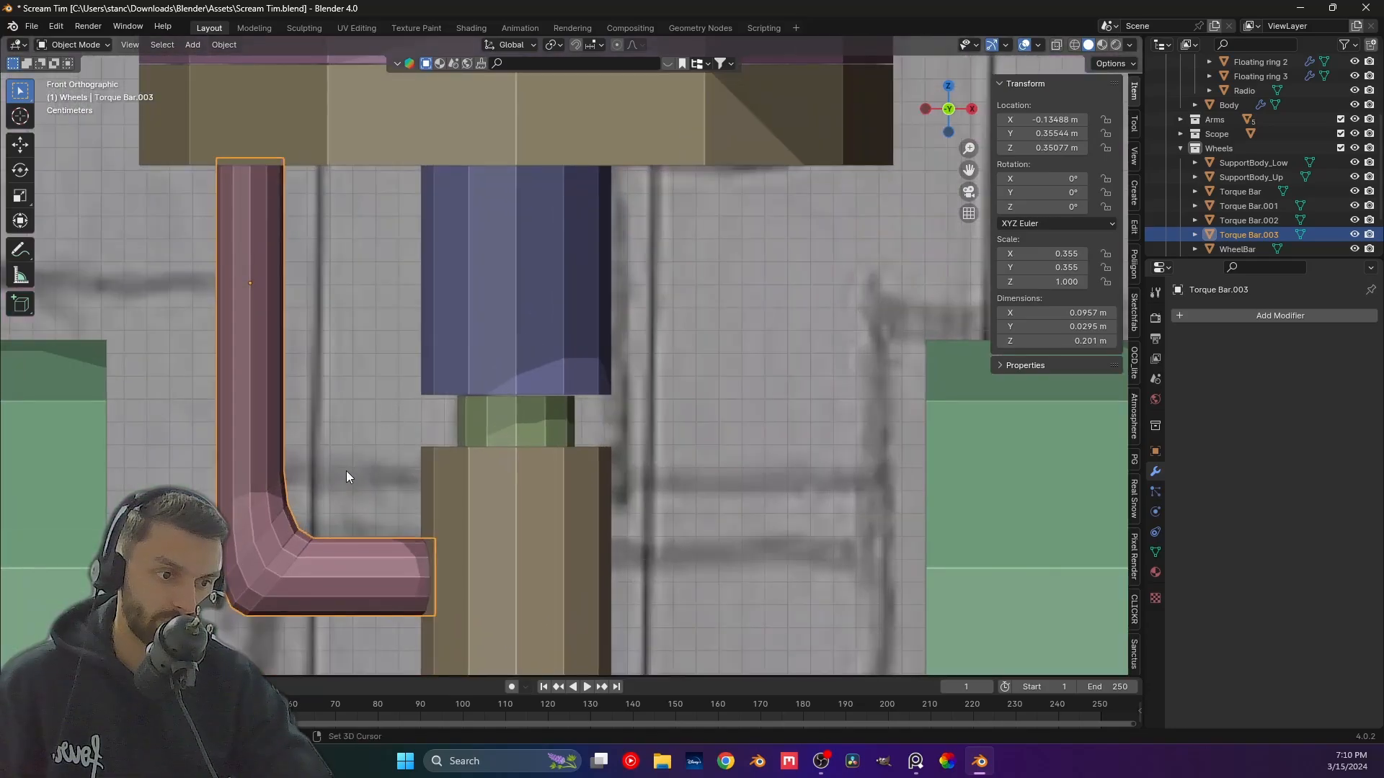
shift+middle_drag(346, 470, 538, 340)
Undo the bevel on the side bar's corner.
key(Tab)
scroll(536, 351, down, 1)
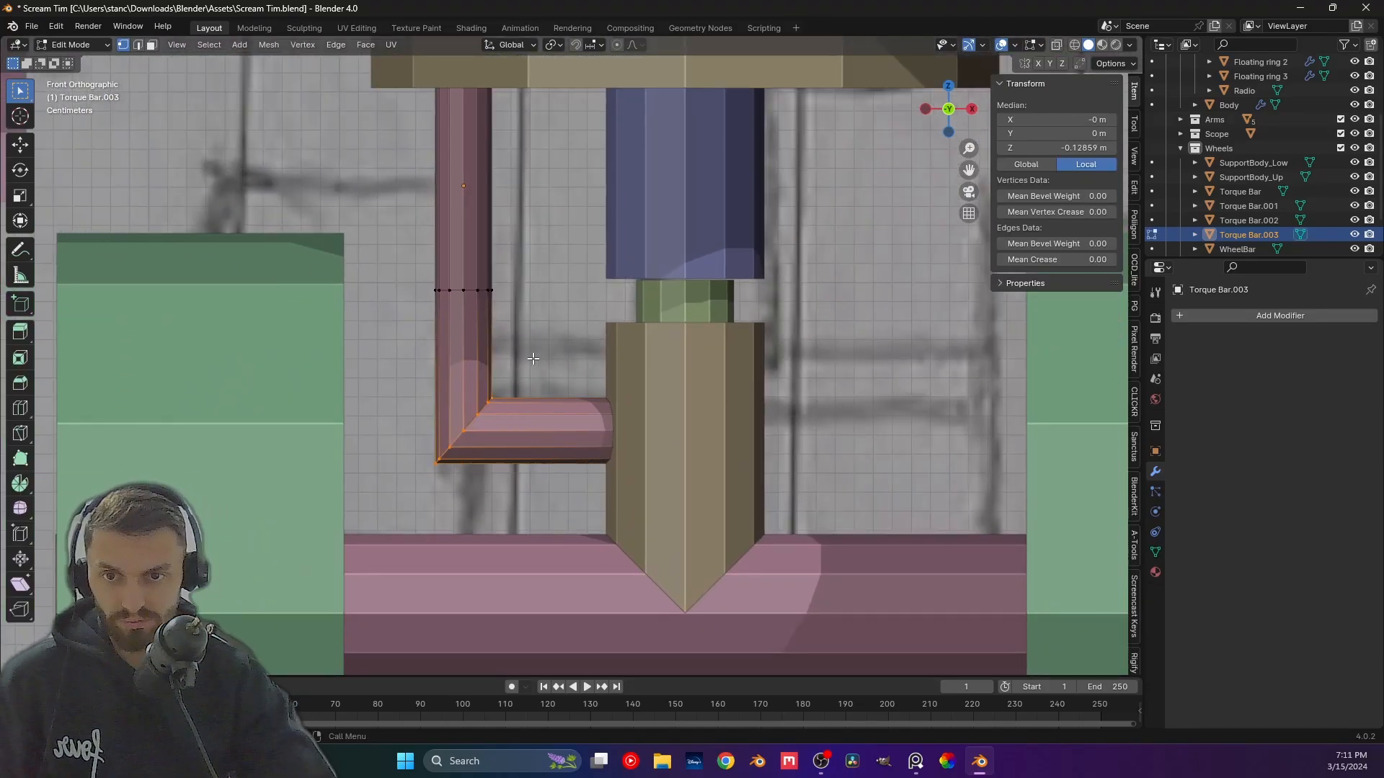
key(Tab)
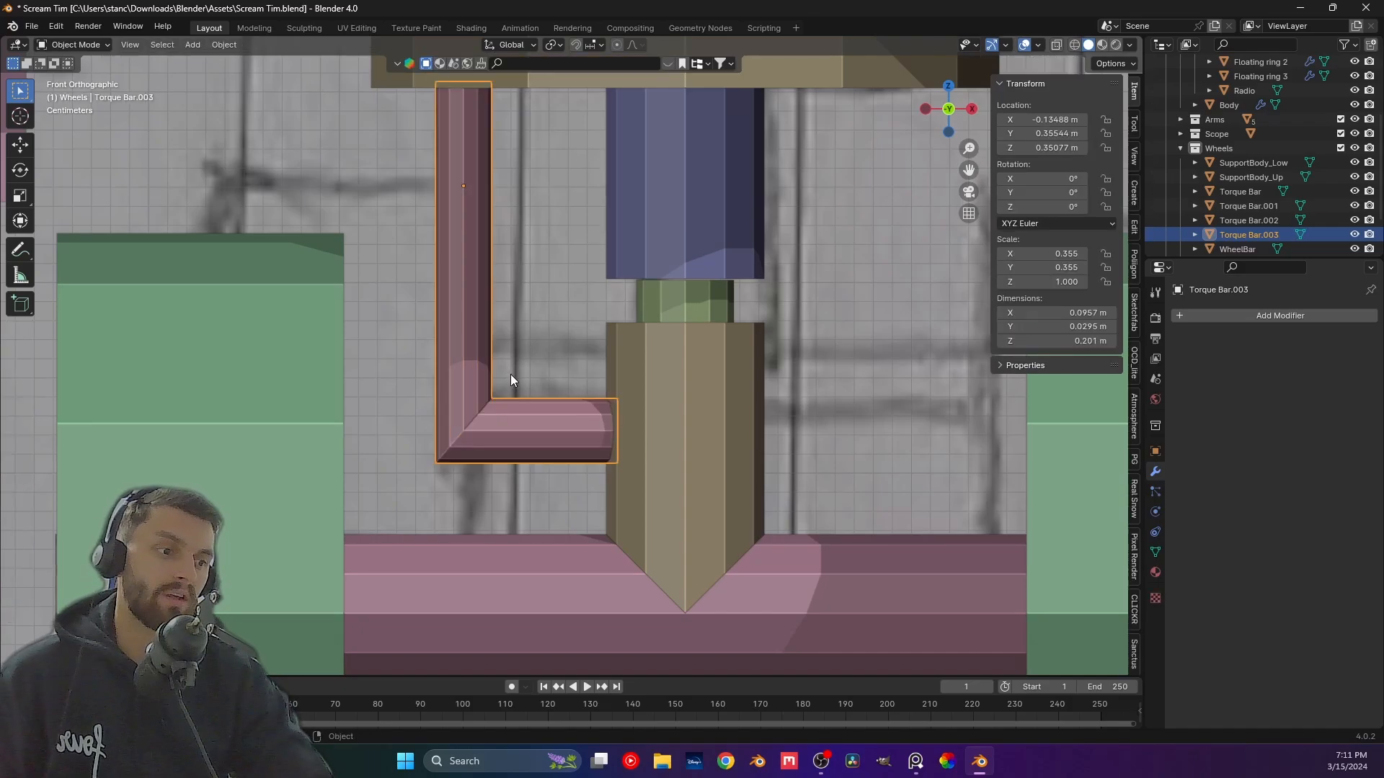
key(Tab)
shift+middle_drag(499, 408, 555, 371)
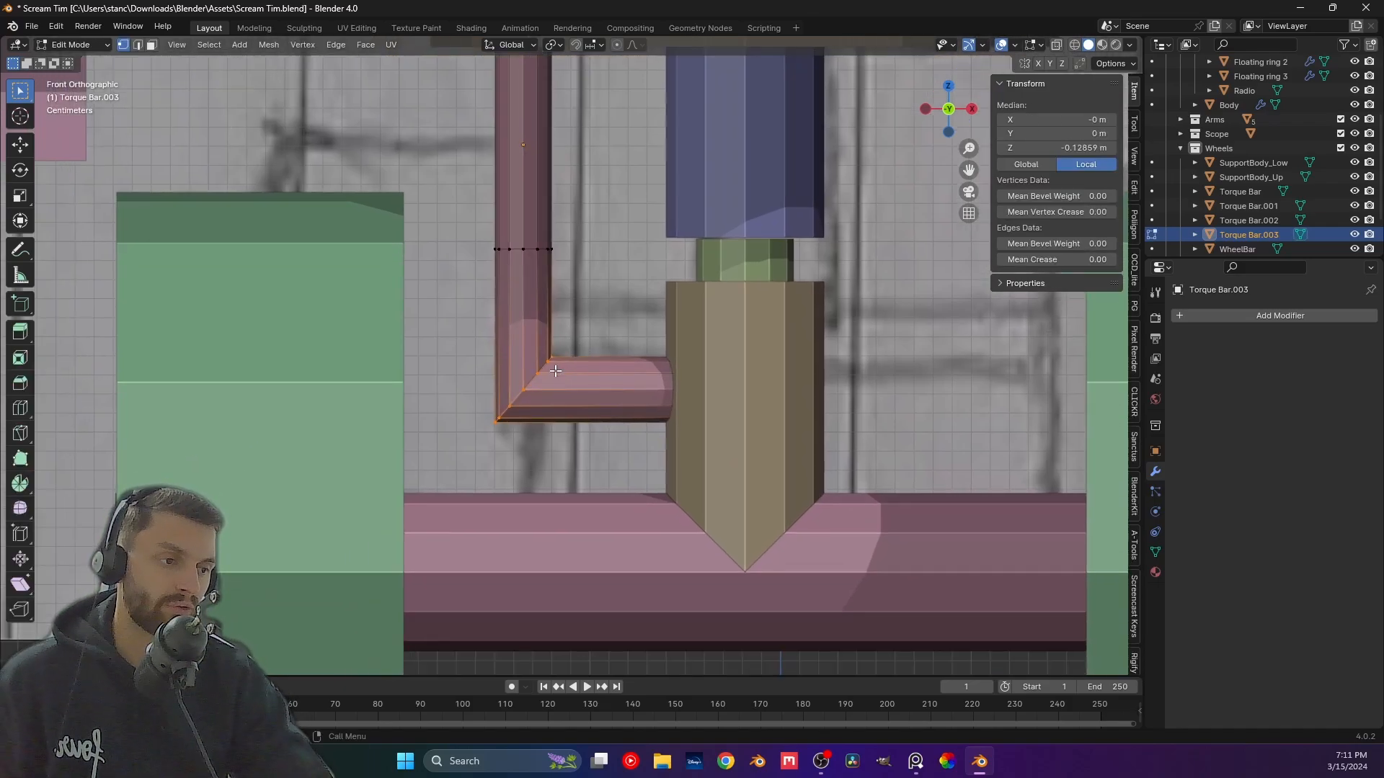
Apply the side bar's scale and shade it with Shade Auto Smooth.
key(Tab)
key(ctrl+a)
click(556, 376)
right_click(556, 377)
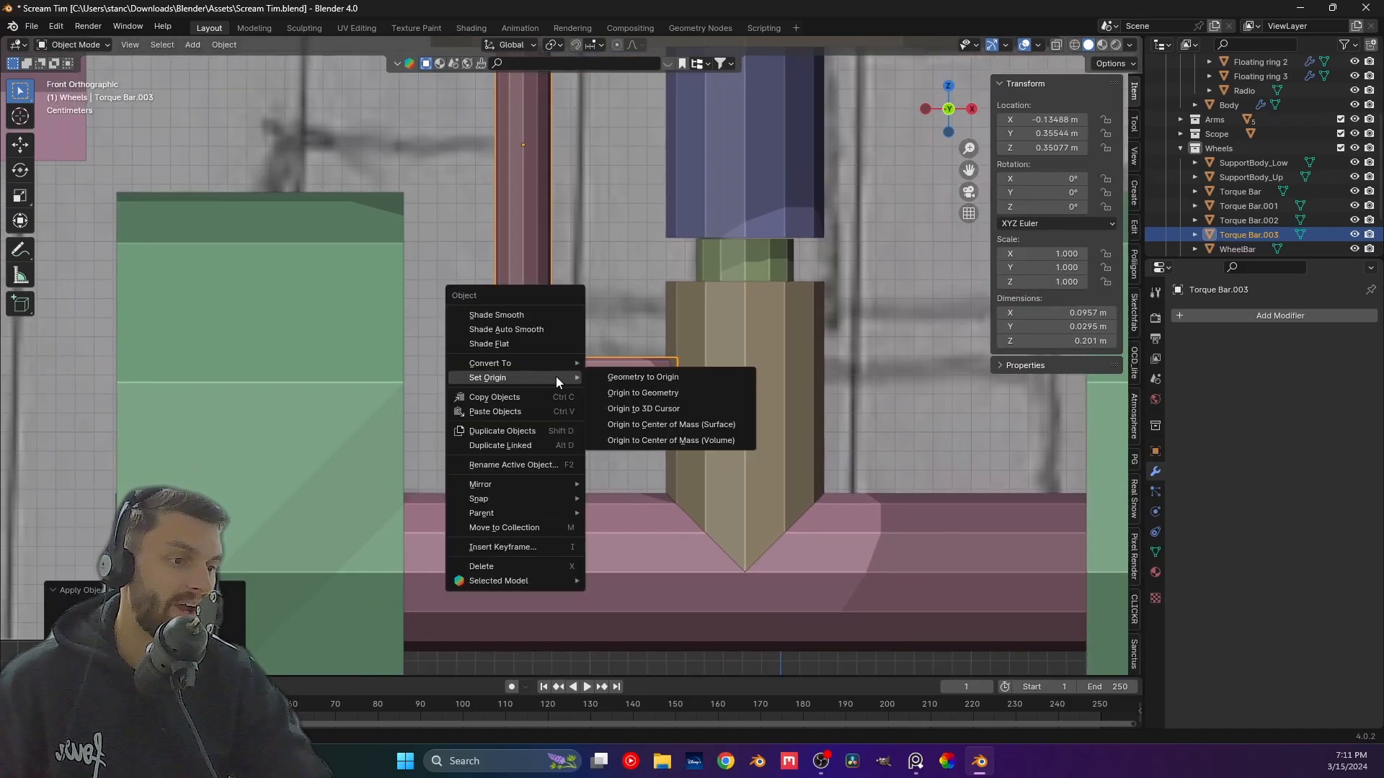
click(532, 329)
scroll(604, 495, down, 2)
shift+middle_drag(606, 501, 466, 499)
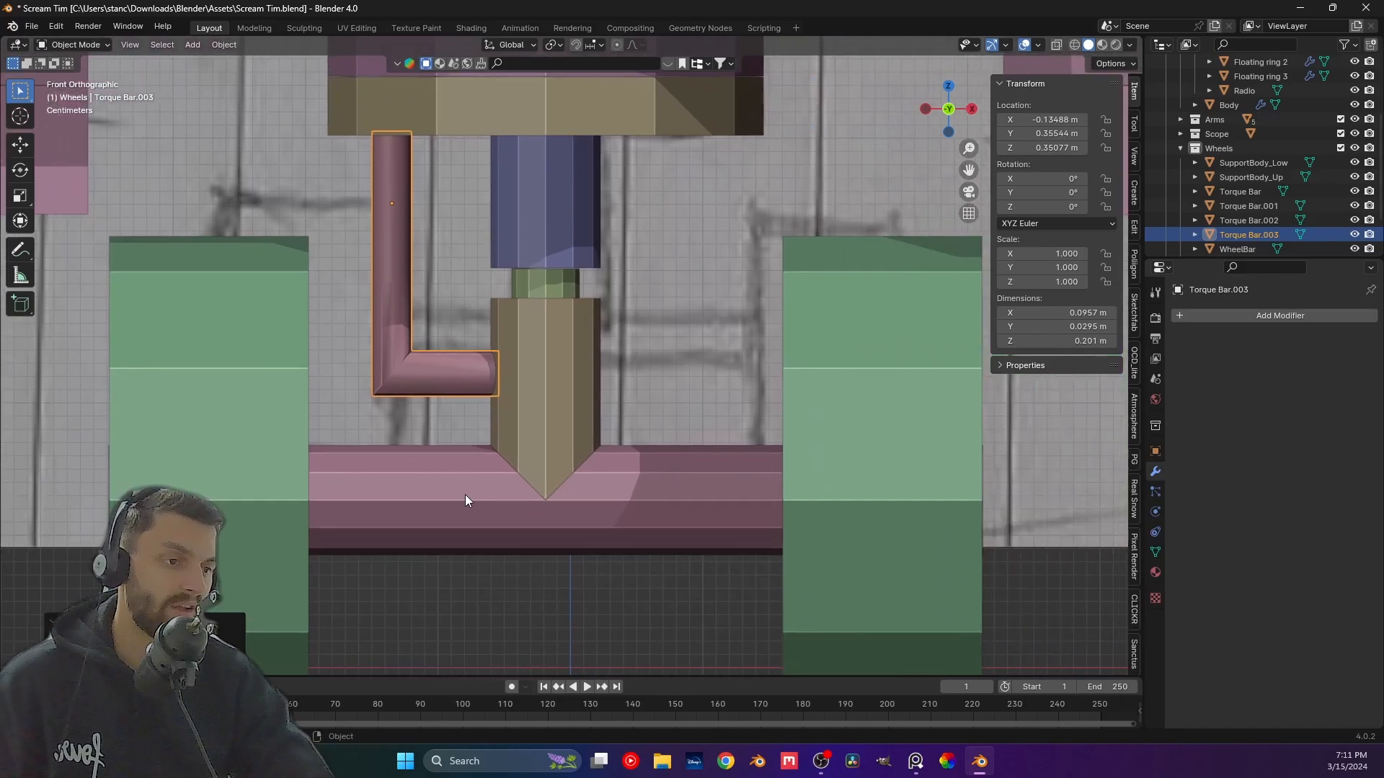
Isolate the L-shaped side bar in local view while editing its mesh.
scroll(469, 443, up, 2)
shift+middle_drag(432, 394, 521, 373)
middle_drag(515, 373, 482, 346)
key(Tab)
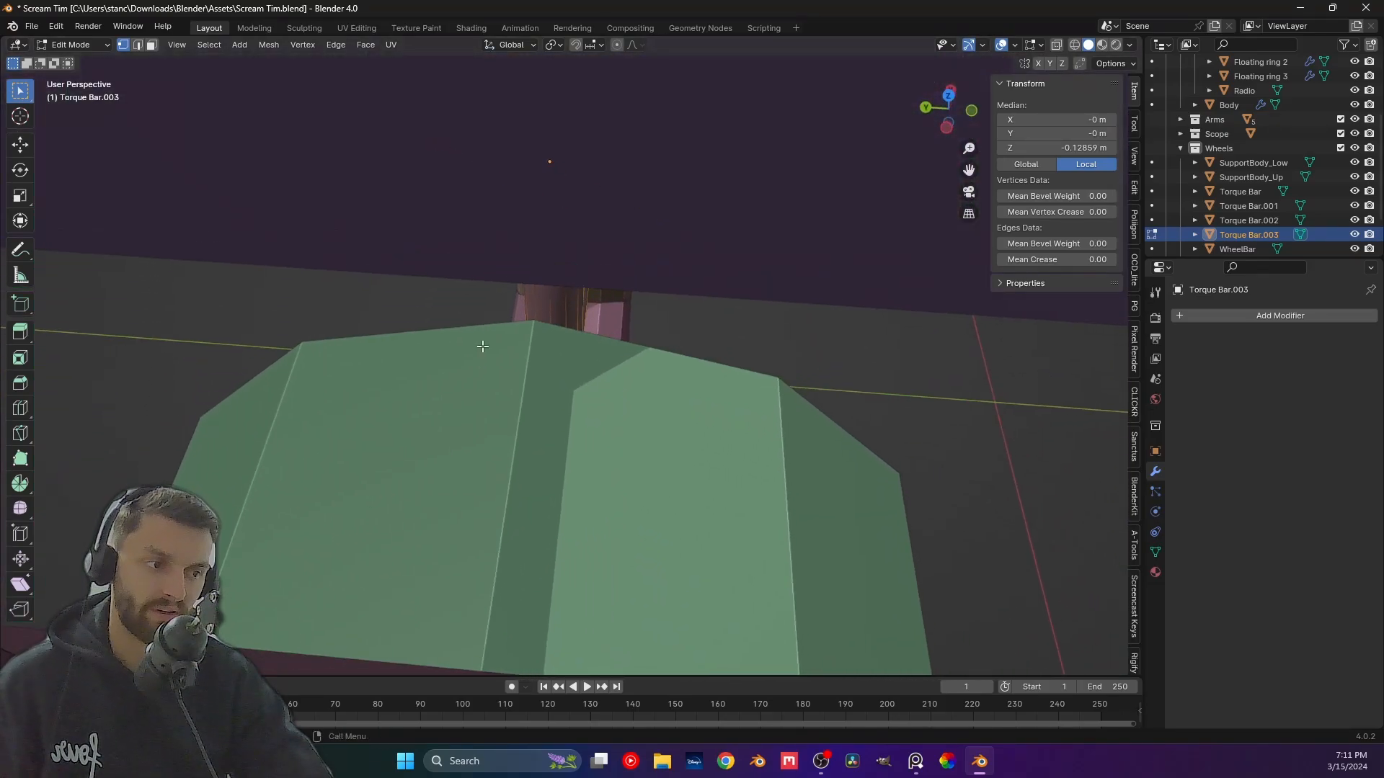
middle_drag(887, 366, 724, 335)
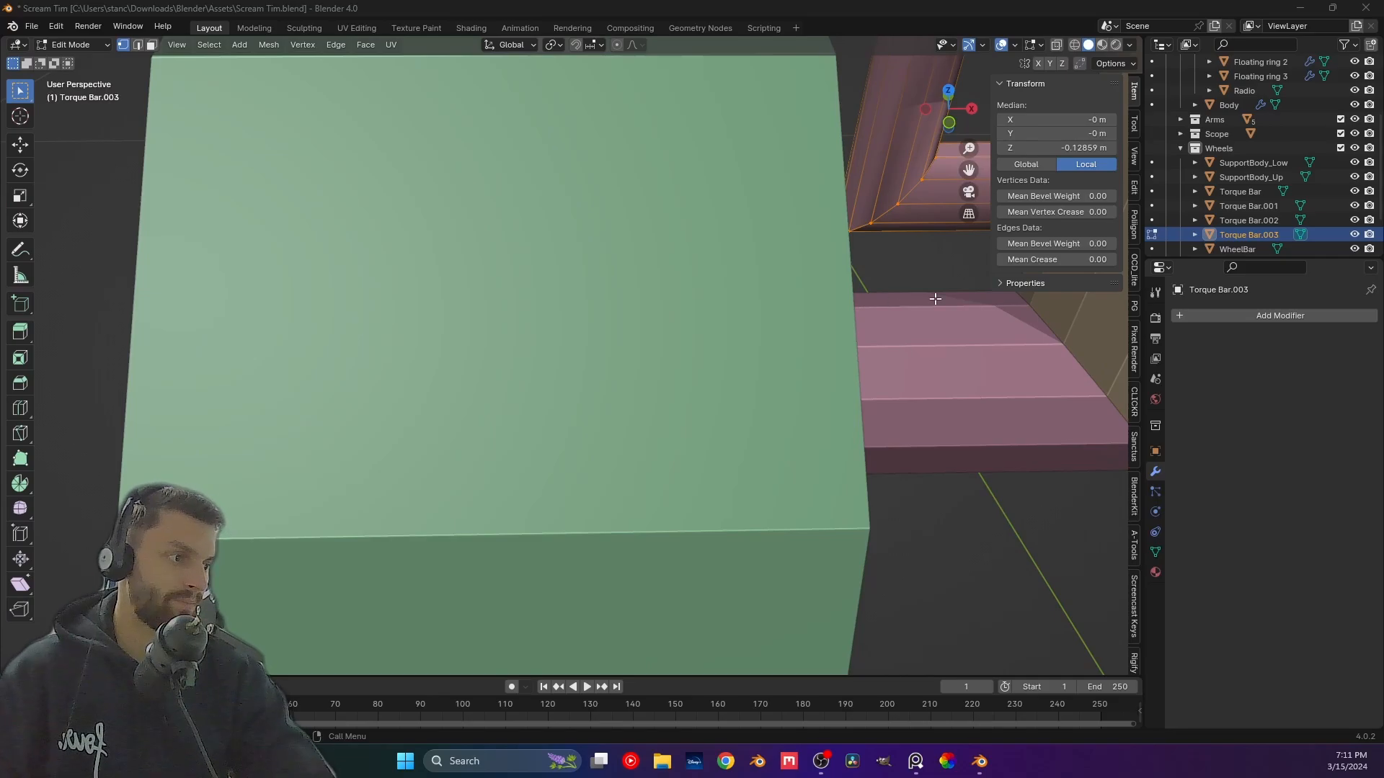
scroll(560, 369, down, 6)
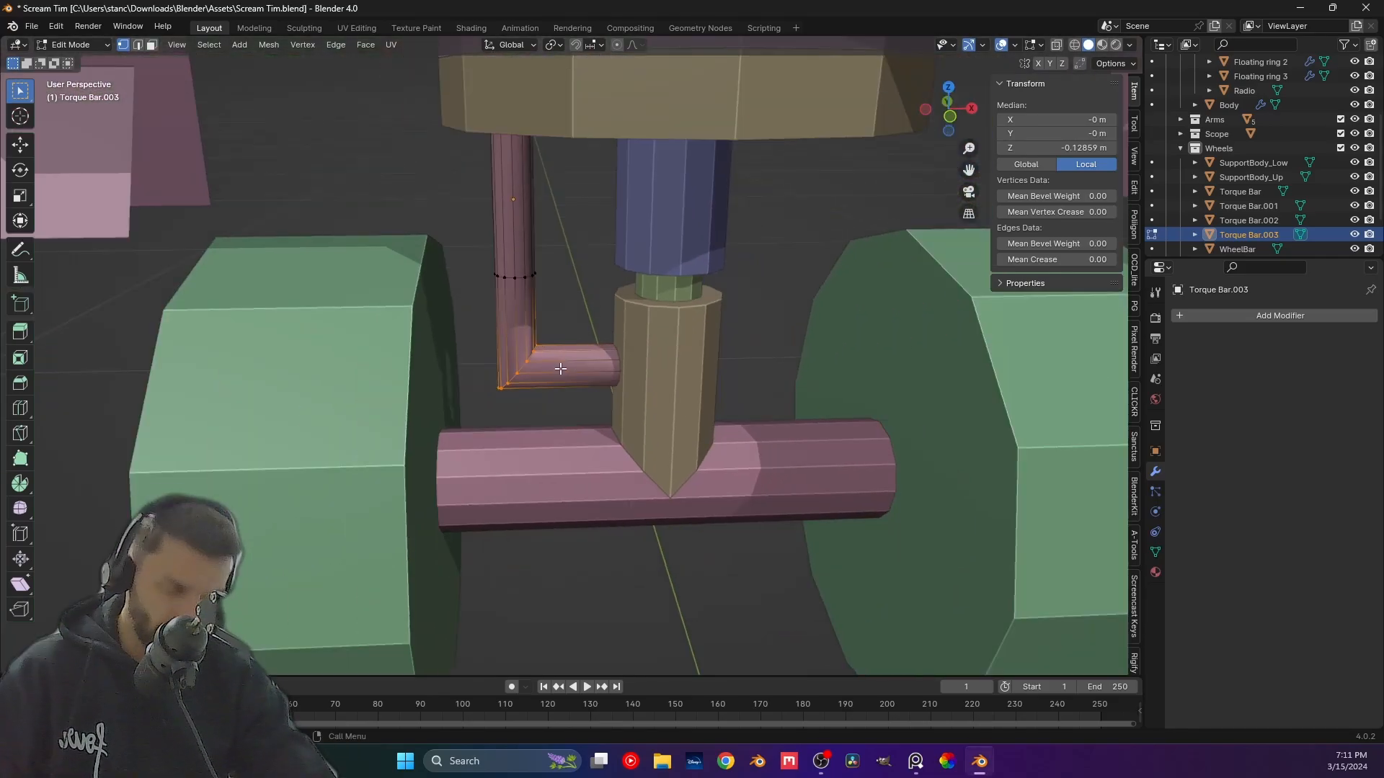
key(period)
key(Escape)
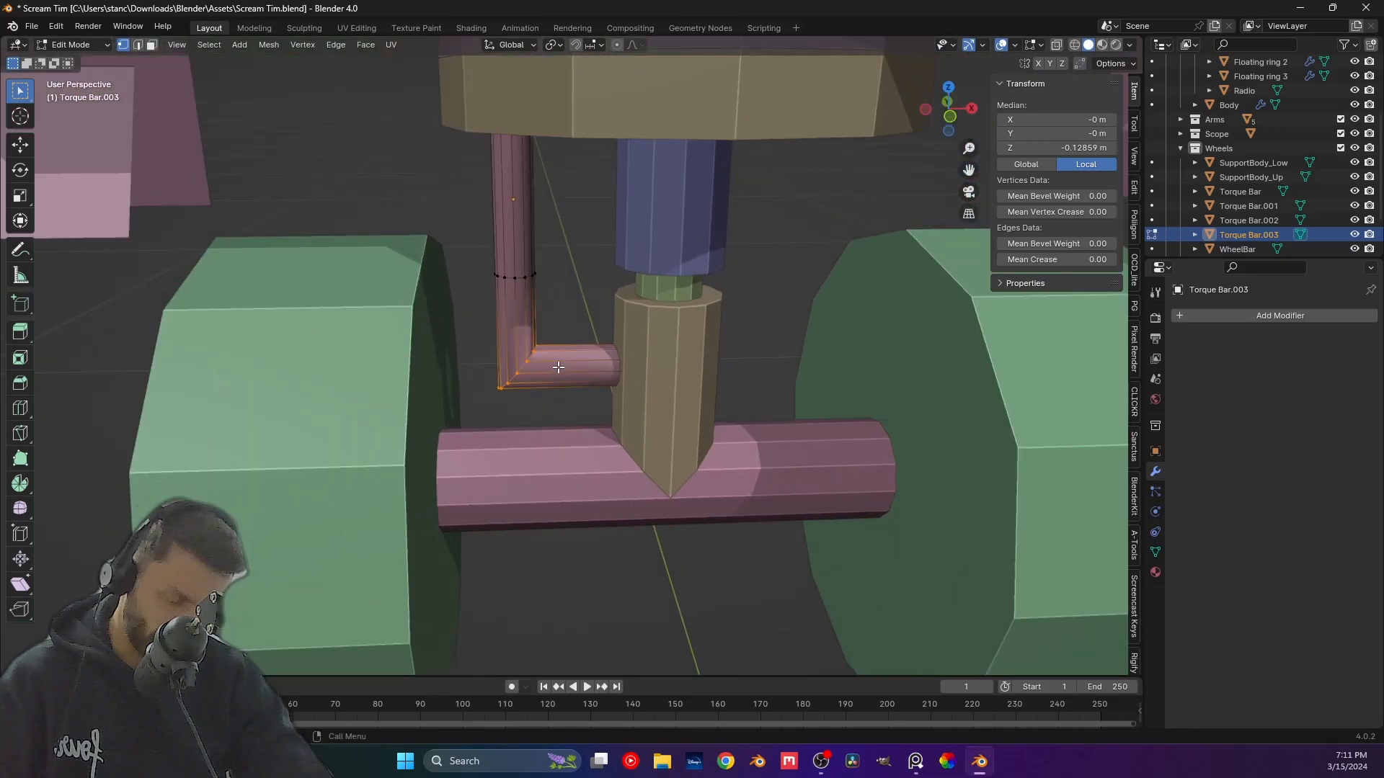
key(KP_Divide)
Bevel the side bar's corner edge loop into a bend with a width of 0.0307 m and 3 segments, leaving nothing selected.
middle_drag(556, 368, 520, 470)
scroll(609, 375, up, 4)
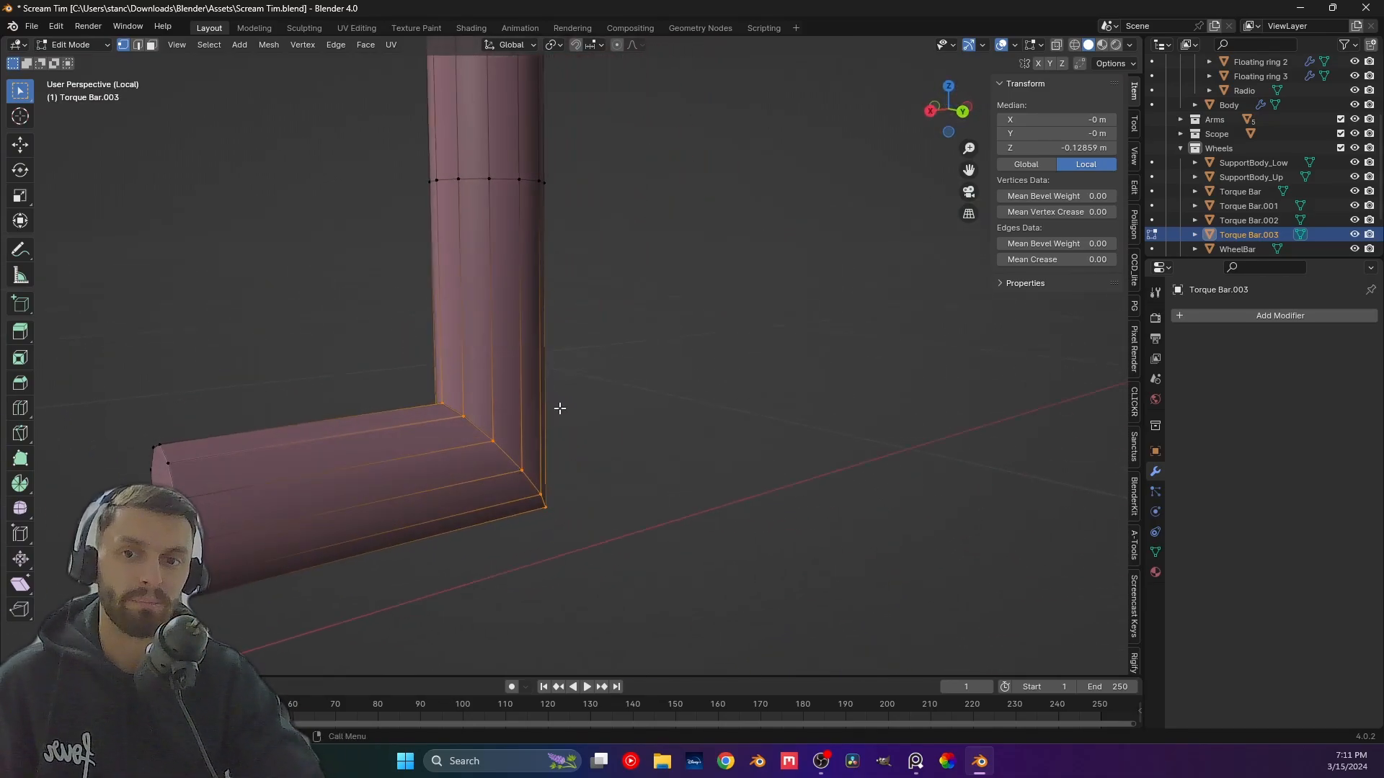
middle_drag(560, 408, 417, 475)
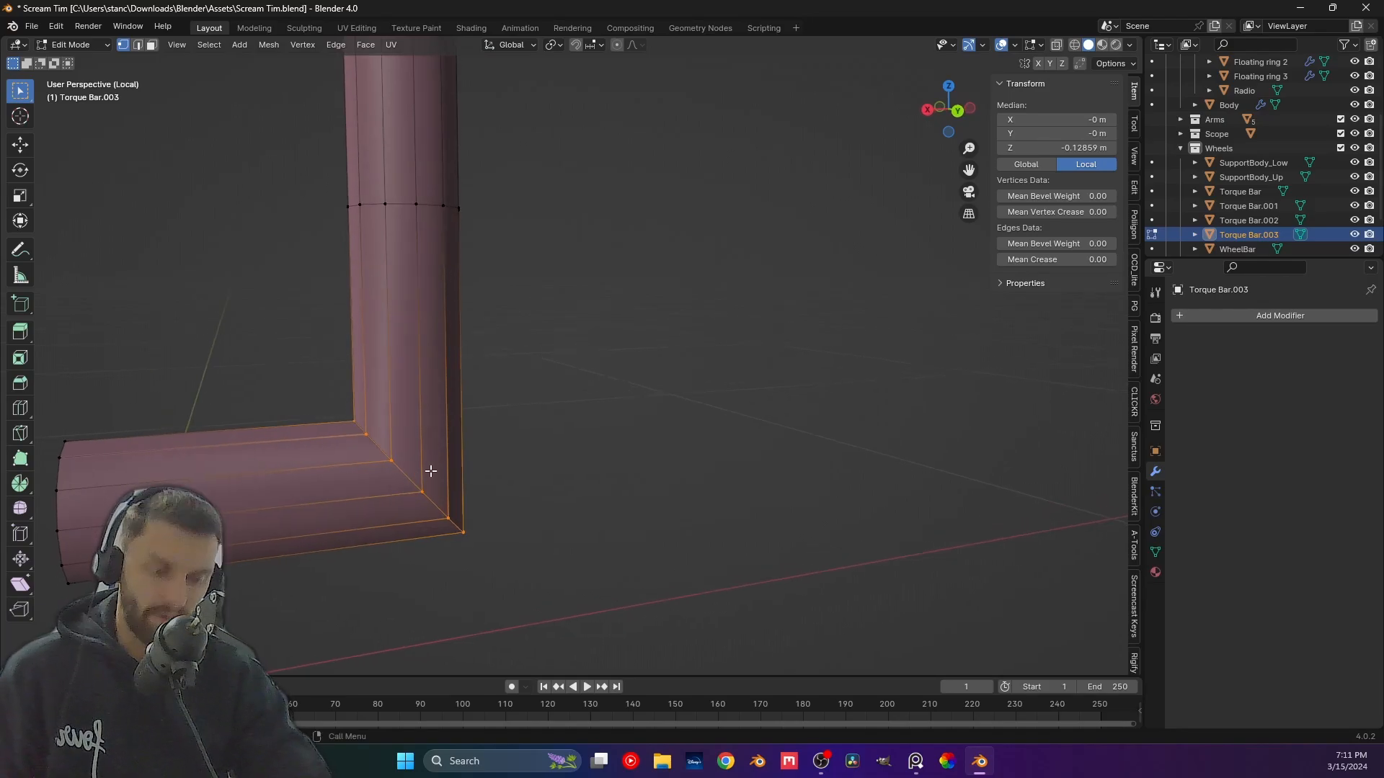
key(ctrl+b)
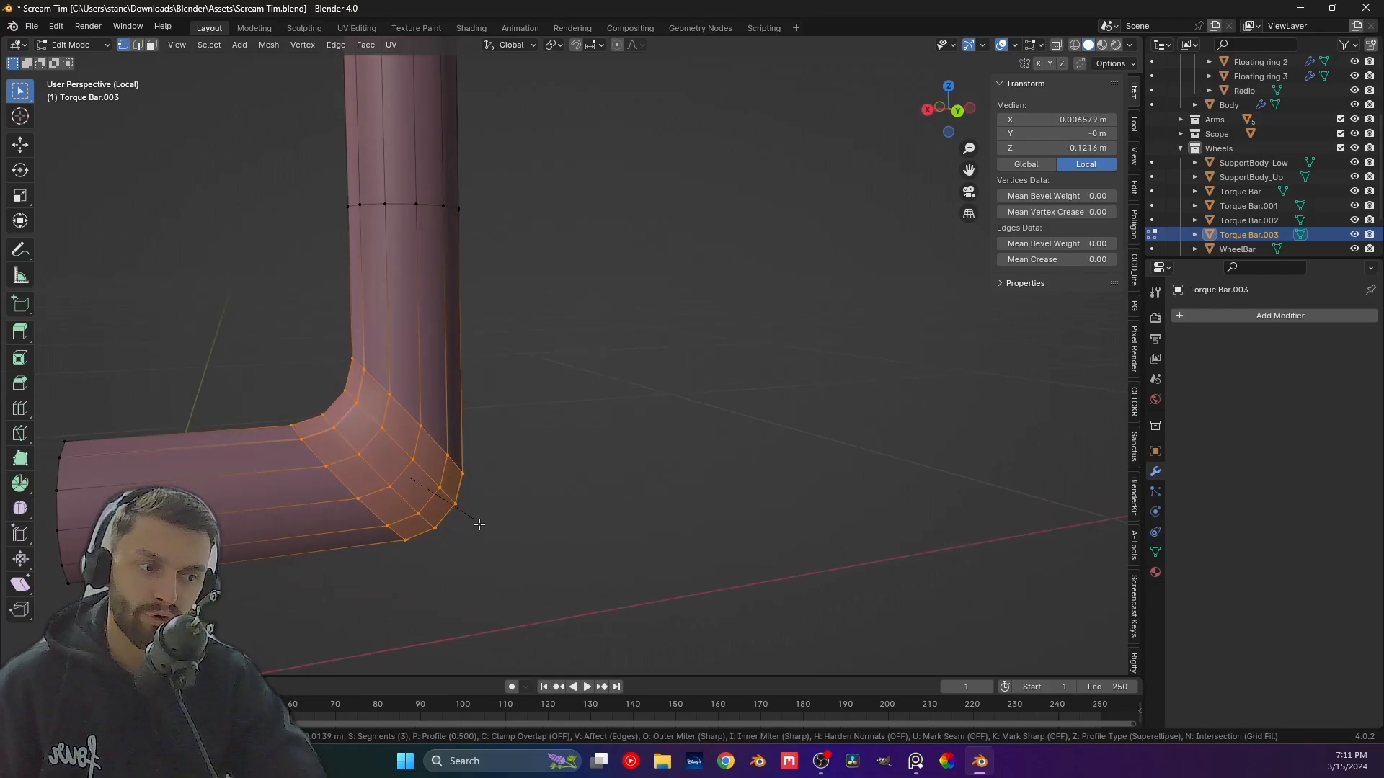
click(547, 517)
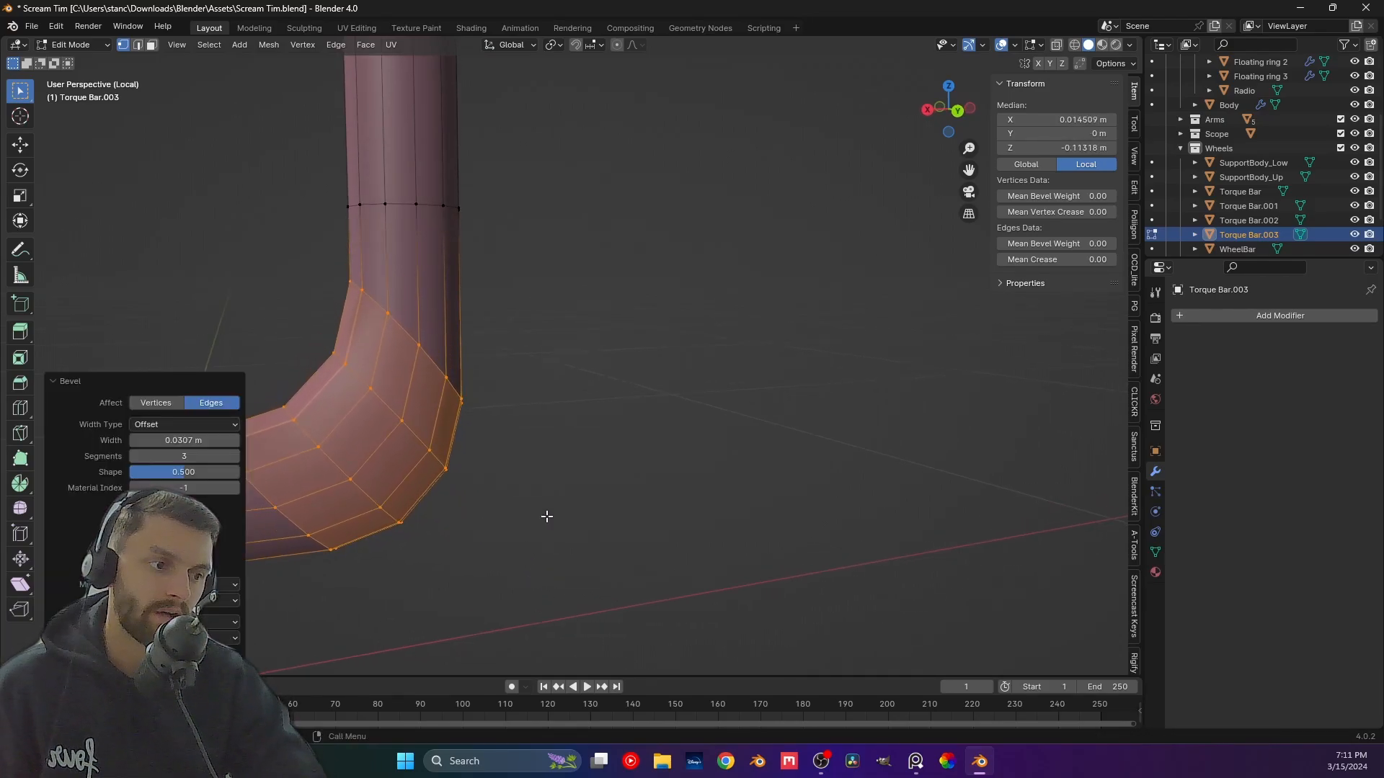
click(465, 364)
middle_drag(465, 364, 616, 382)
key(Tab)
key(Tab)
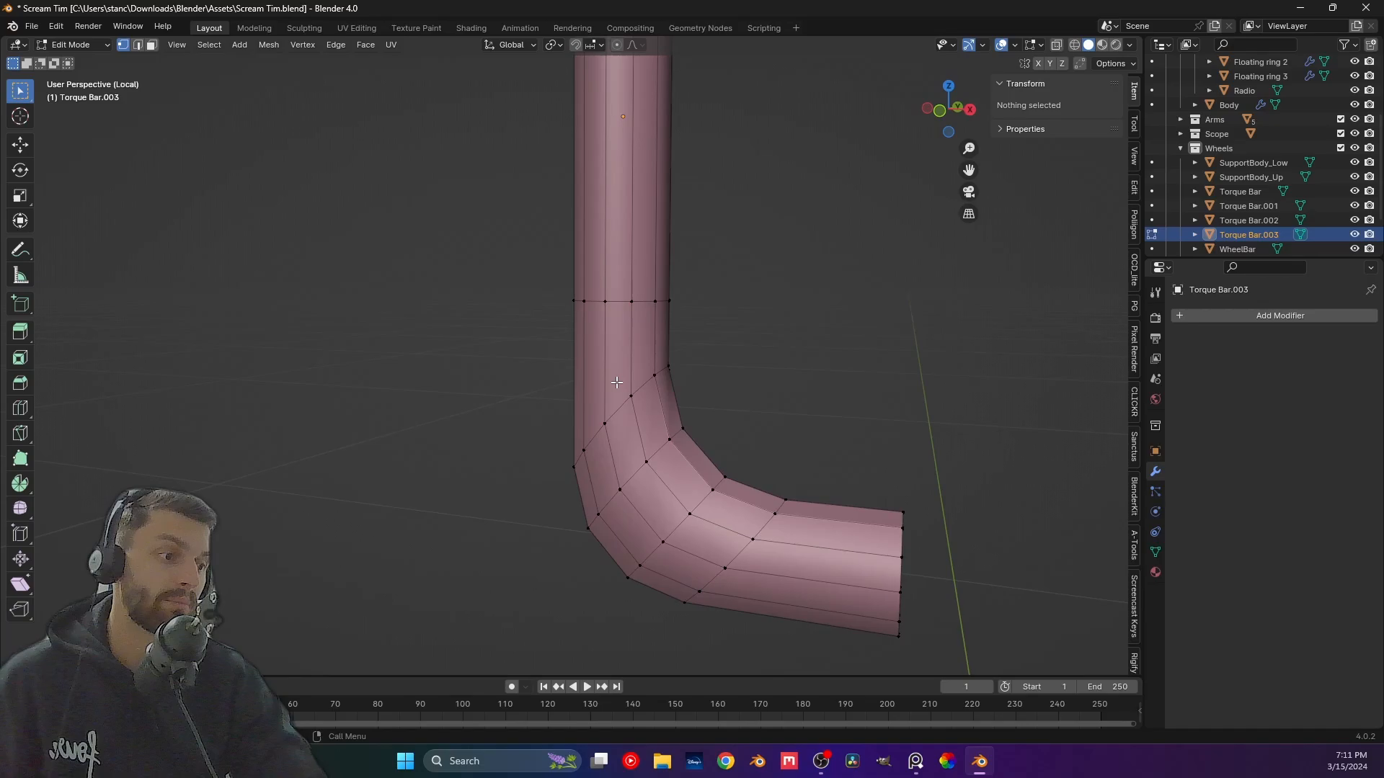
Dissolve the redundant edge loop on the side bar's vertical section above the bend.
alt+click(644, 304)
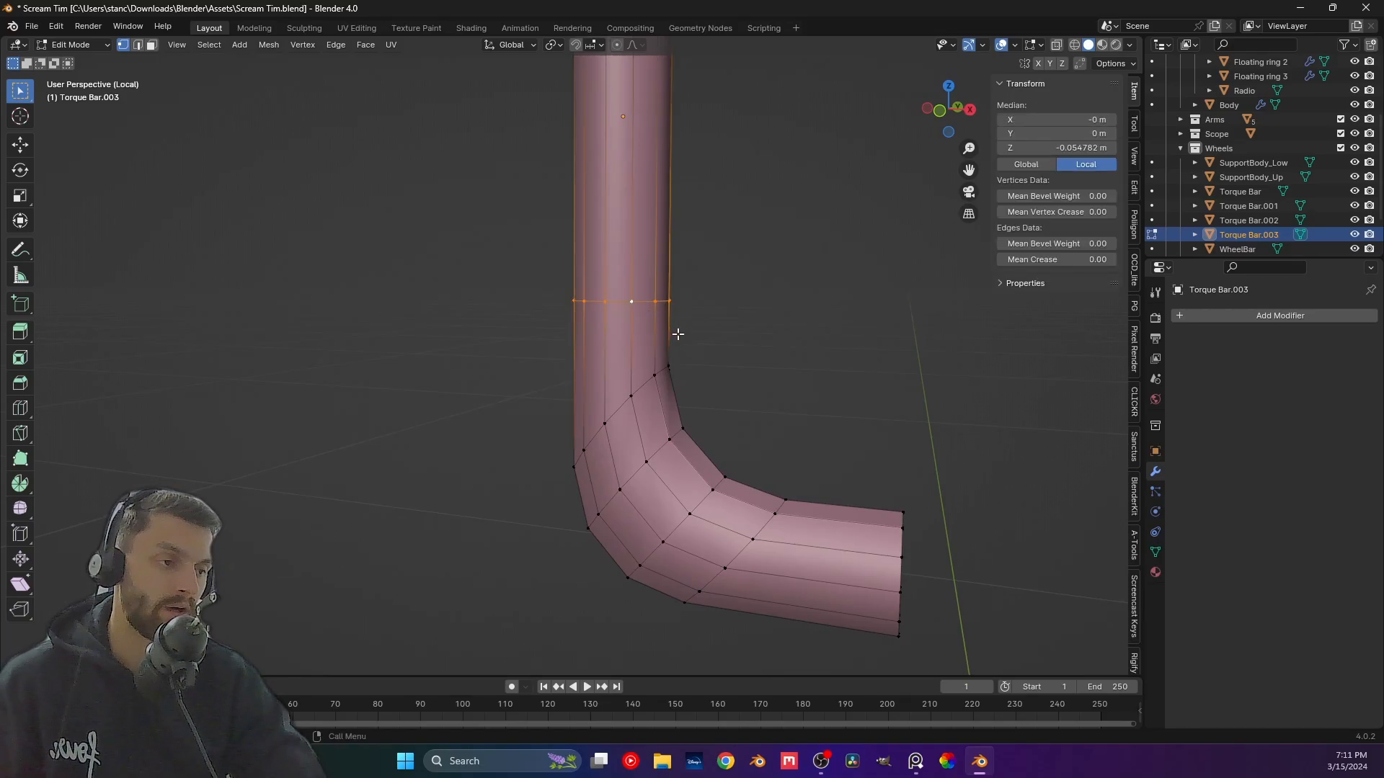
key(2)
key(ctrl+x)
middle_drag(617, 402, 646, 331)
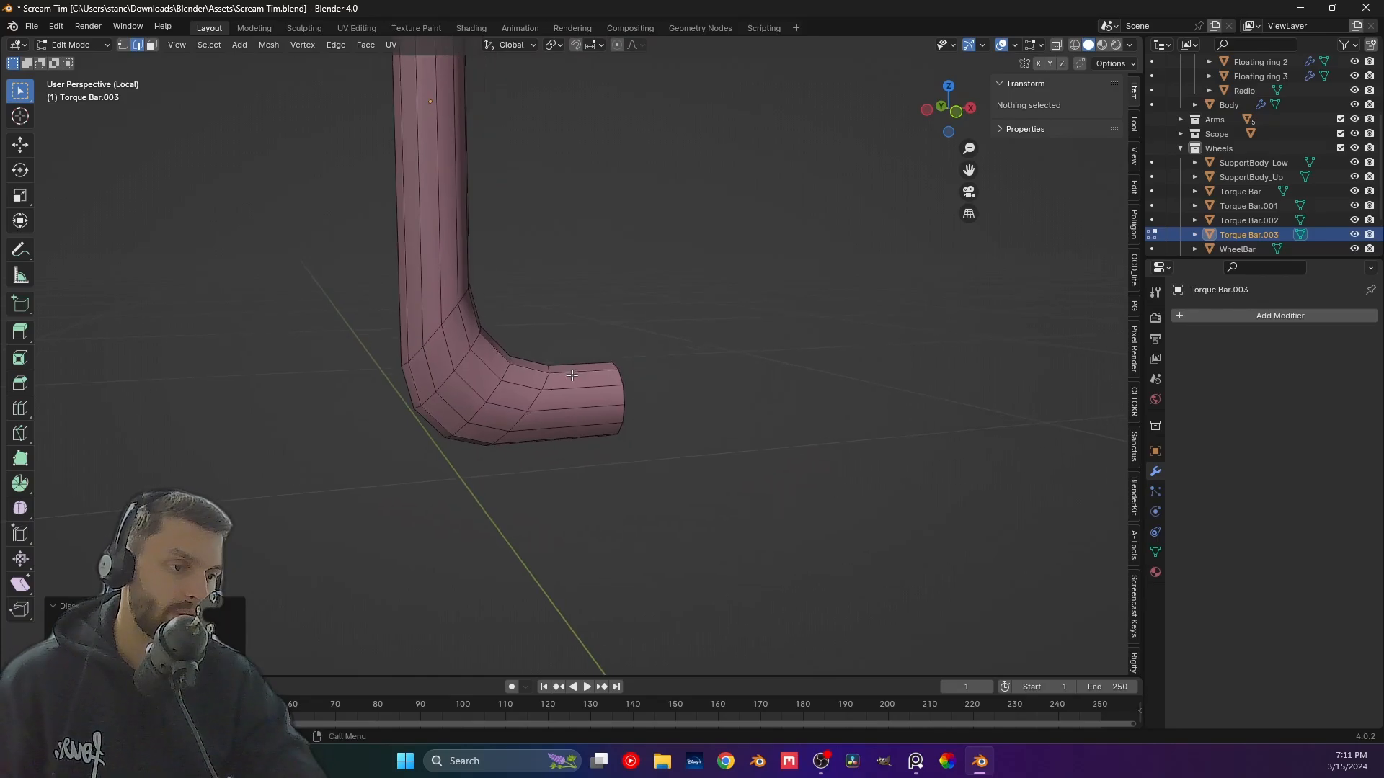
scroll(439, 374, up, 2)
Try a level 2 subdivision on the side bar in Object Mode.
key(Tab)
key(Tab)
key(Tab)
key(ctrl+2)
key(ctrl+z)
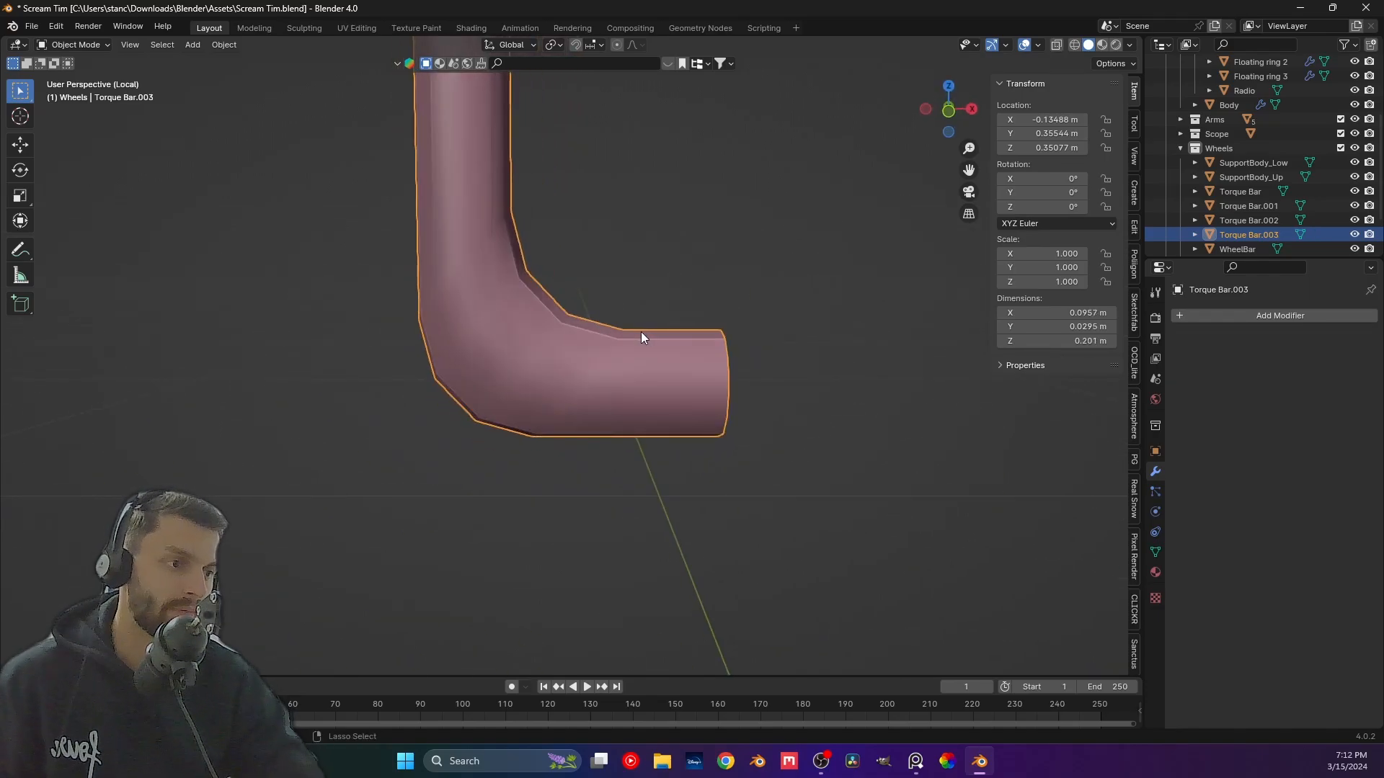
Try scaling the upper middle edge loop of the side bar's bend to about 0.91 in Edit Mode.
key(Tab)
shift+middle_drag(537, 332, 602, 390)
scroll(602, 390, up, 3)
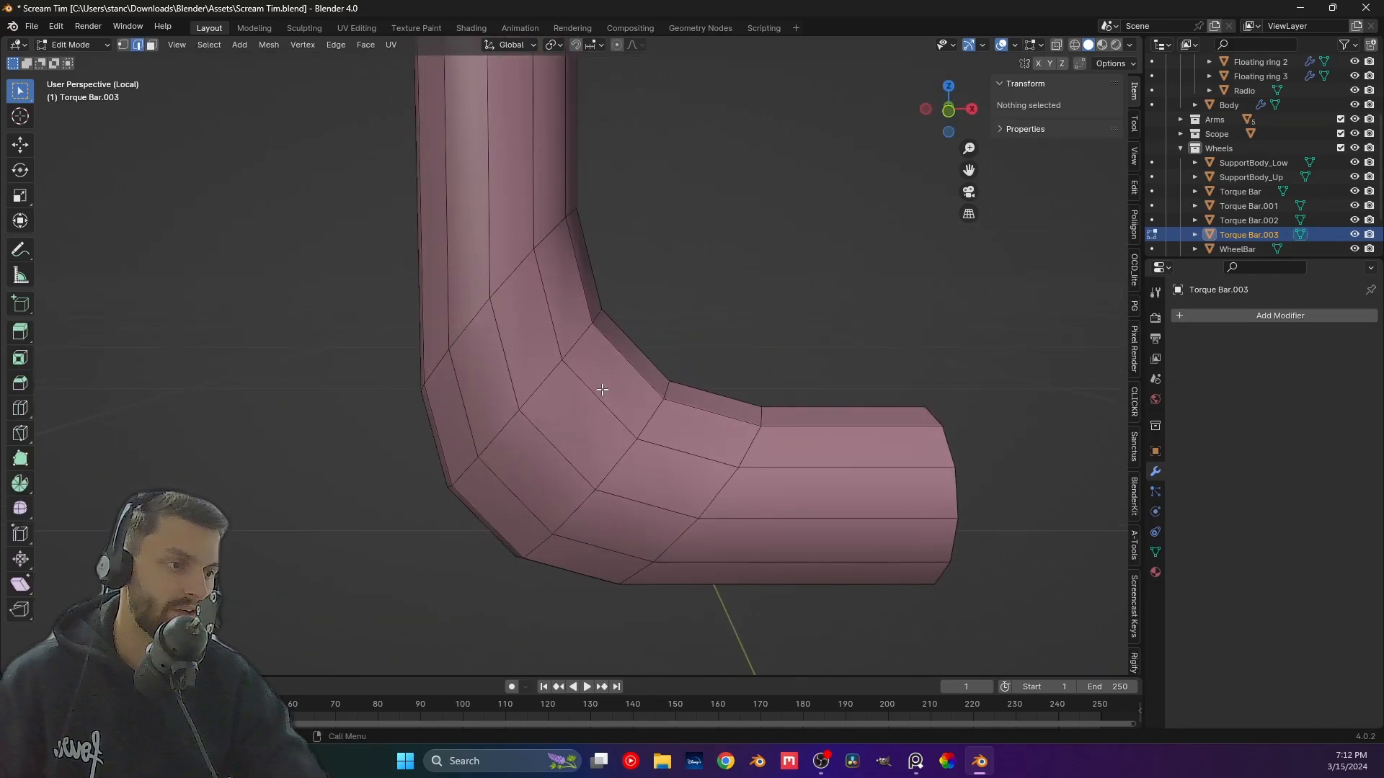
key(1)
alt+click(544, 371)
scroll(803, 407, down, 1)
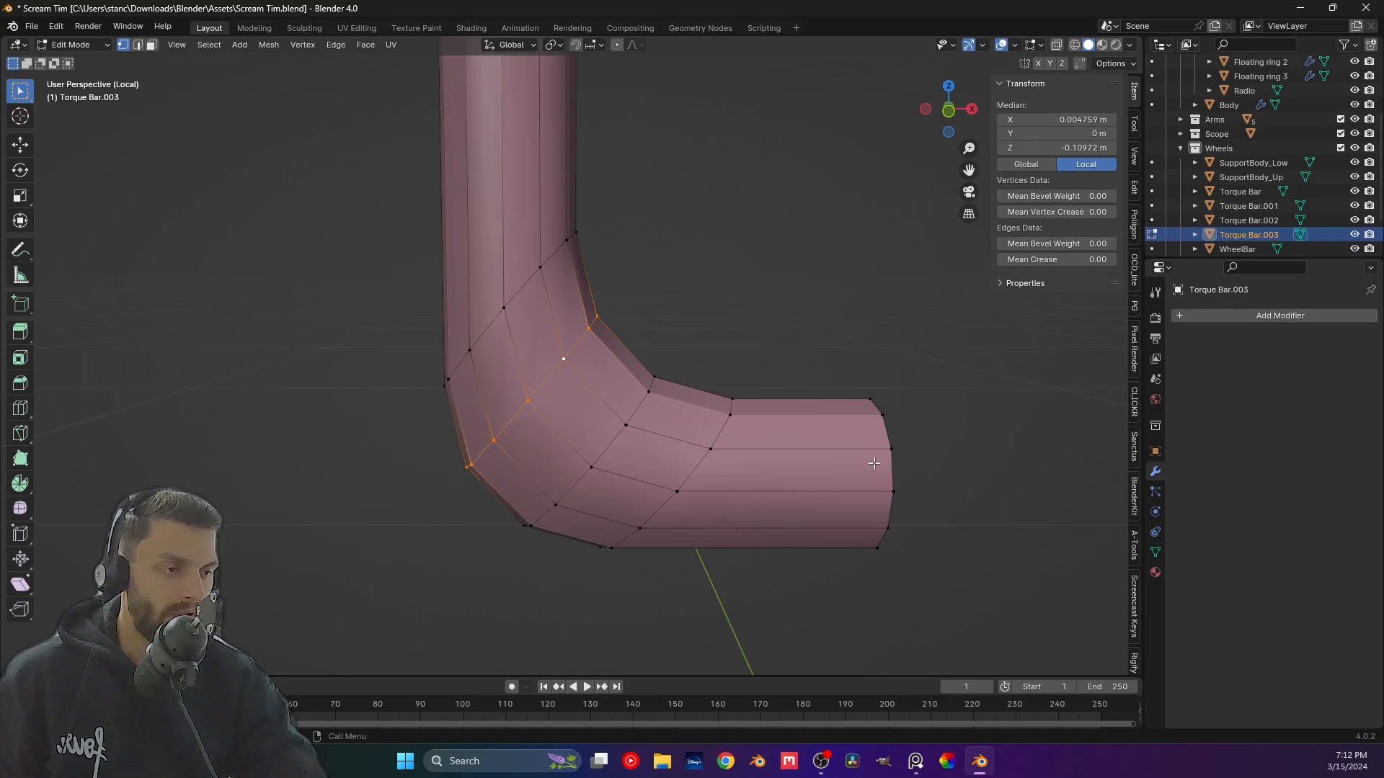
scroll(874, 462, down, 1)
key(s)
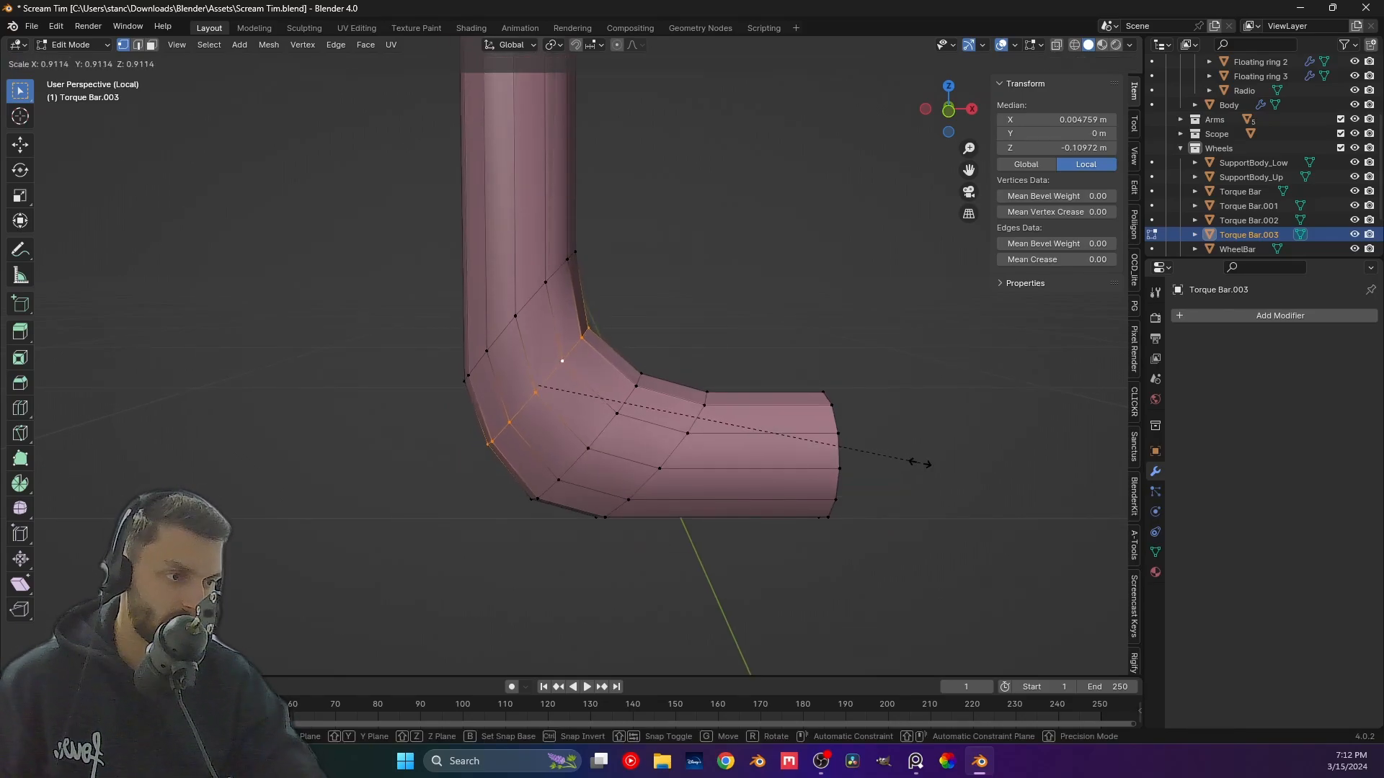
click(919, 463)
scroll(726, 439, down, 3)
scroll(675, 417, up, 2)
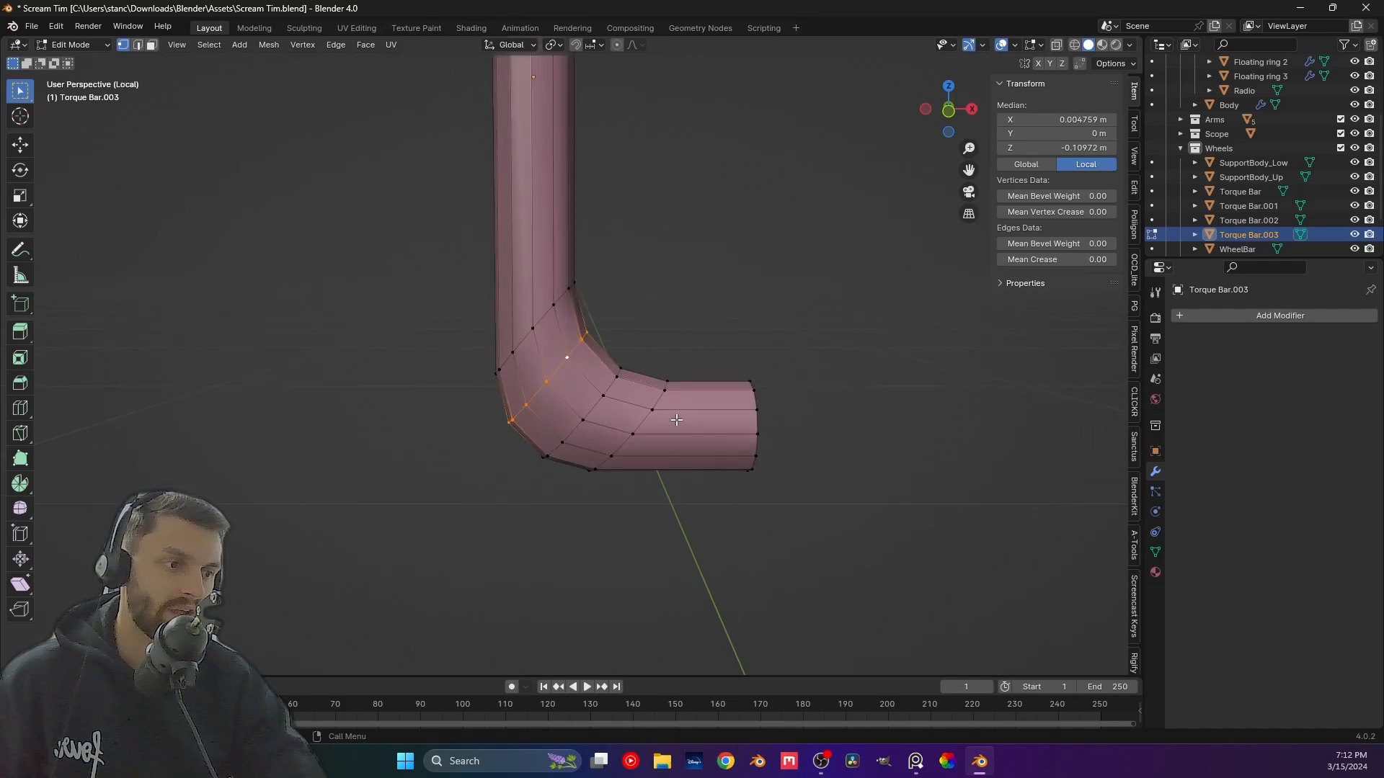
scroll(675, 419, up, 1)
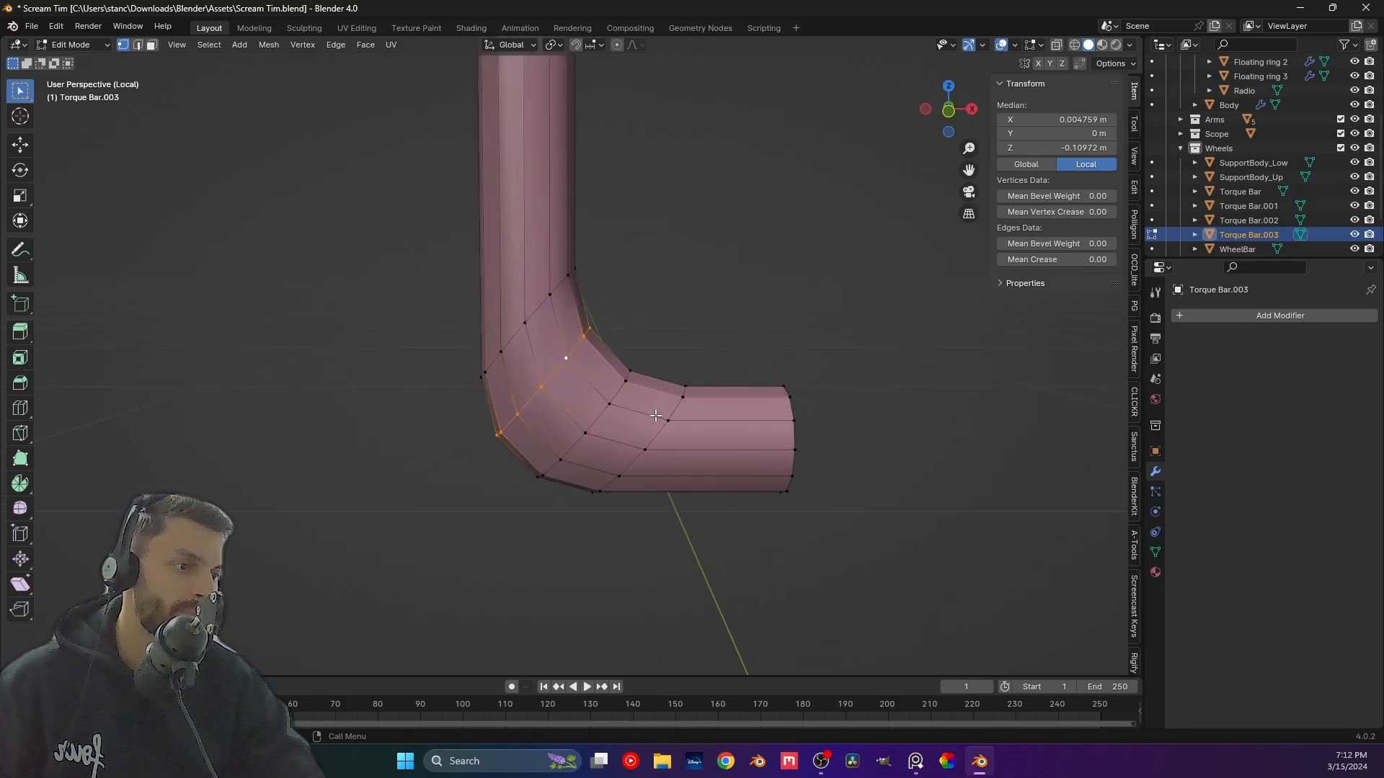
middle_drag(655, 416, 710, 390)
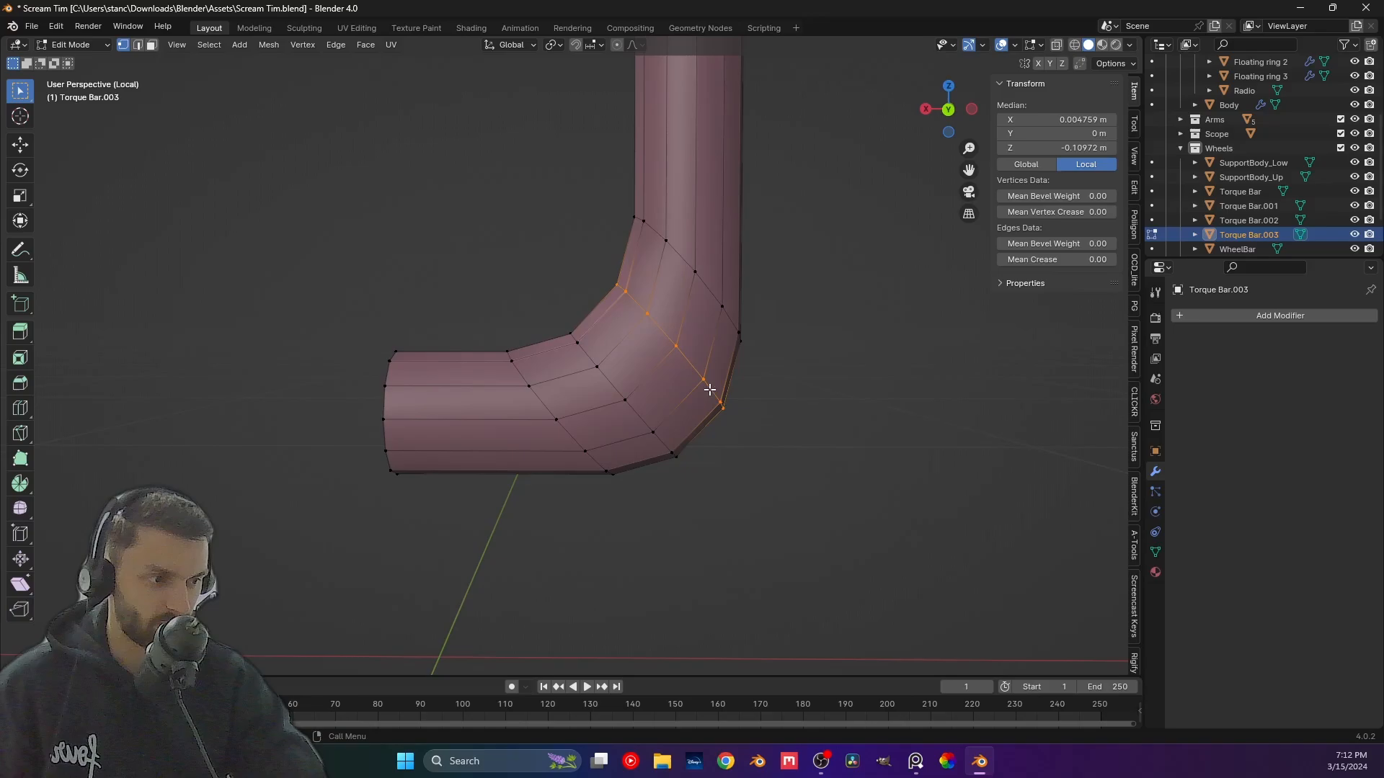
Try to scale down both middle edge loops of the bend together in front view.
alt+shift+click(612, 387)
scroll(614, 389, down, 2)
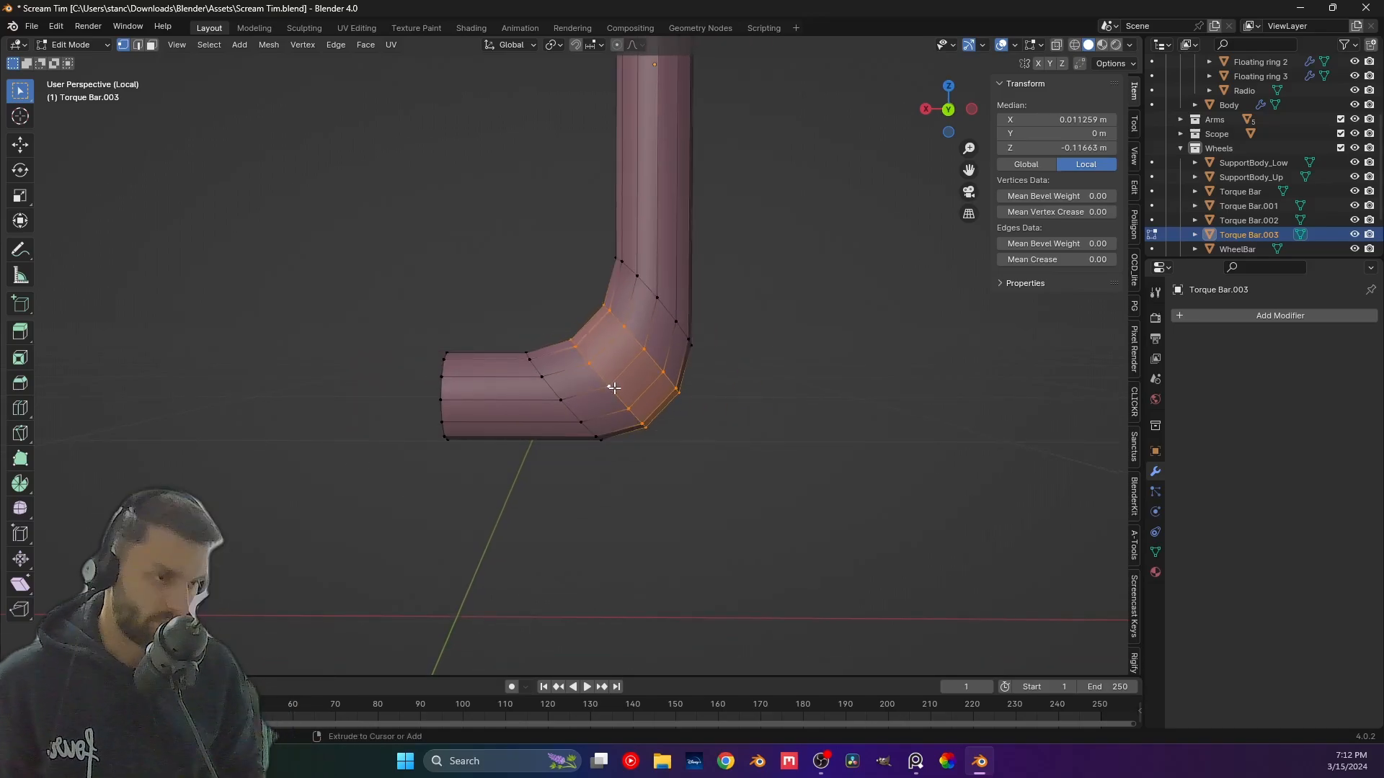
key(KP_1)
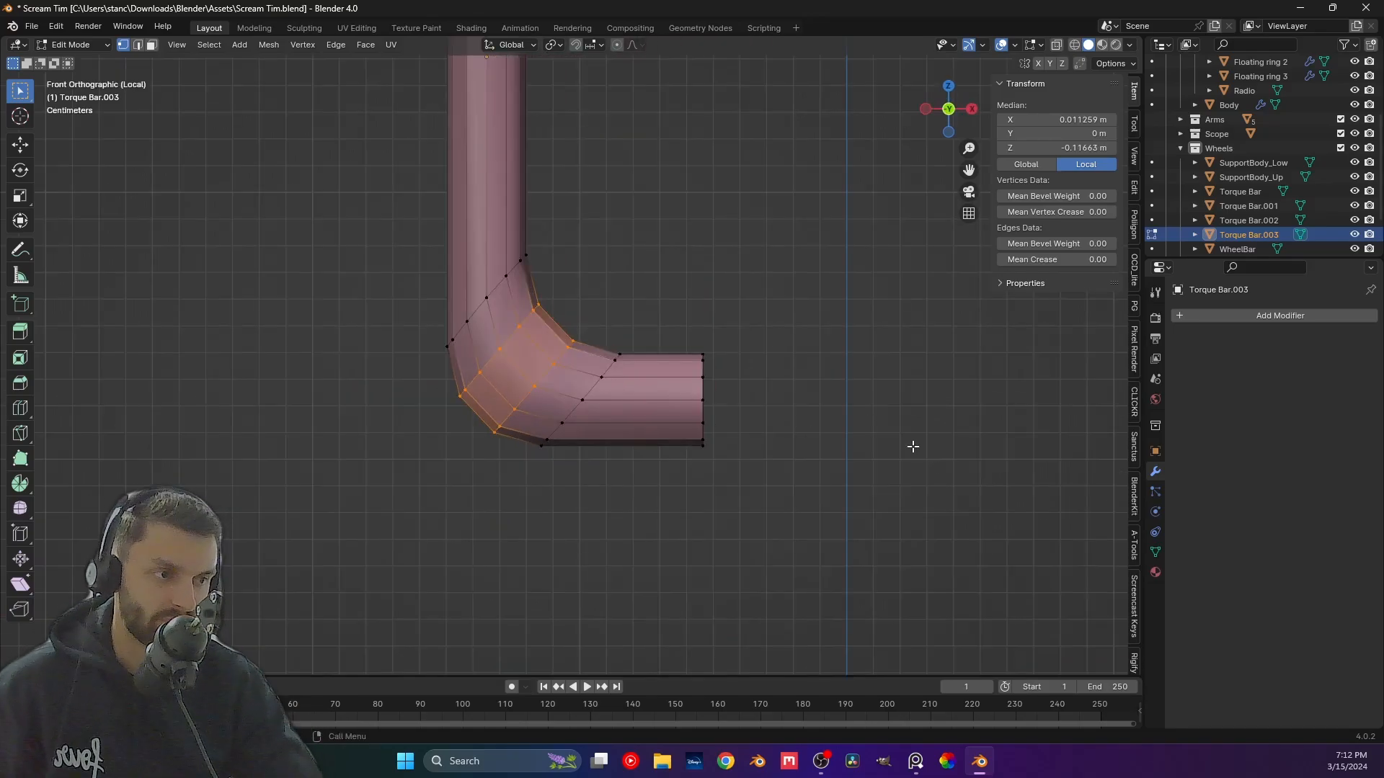
key(s)
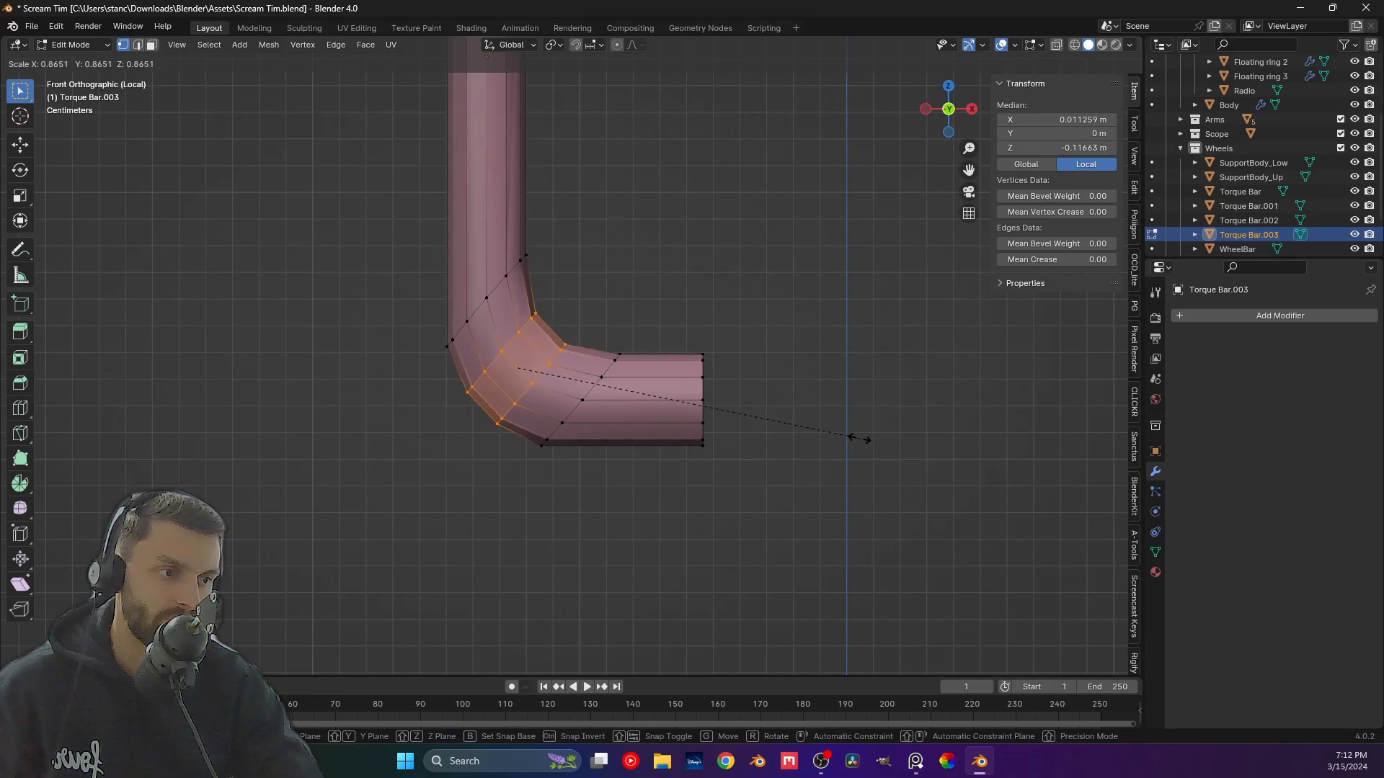
right_click(862, 439)
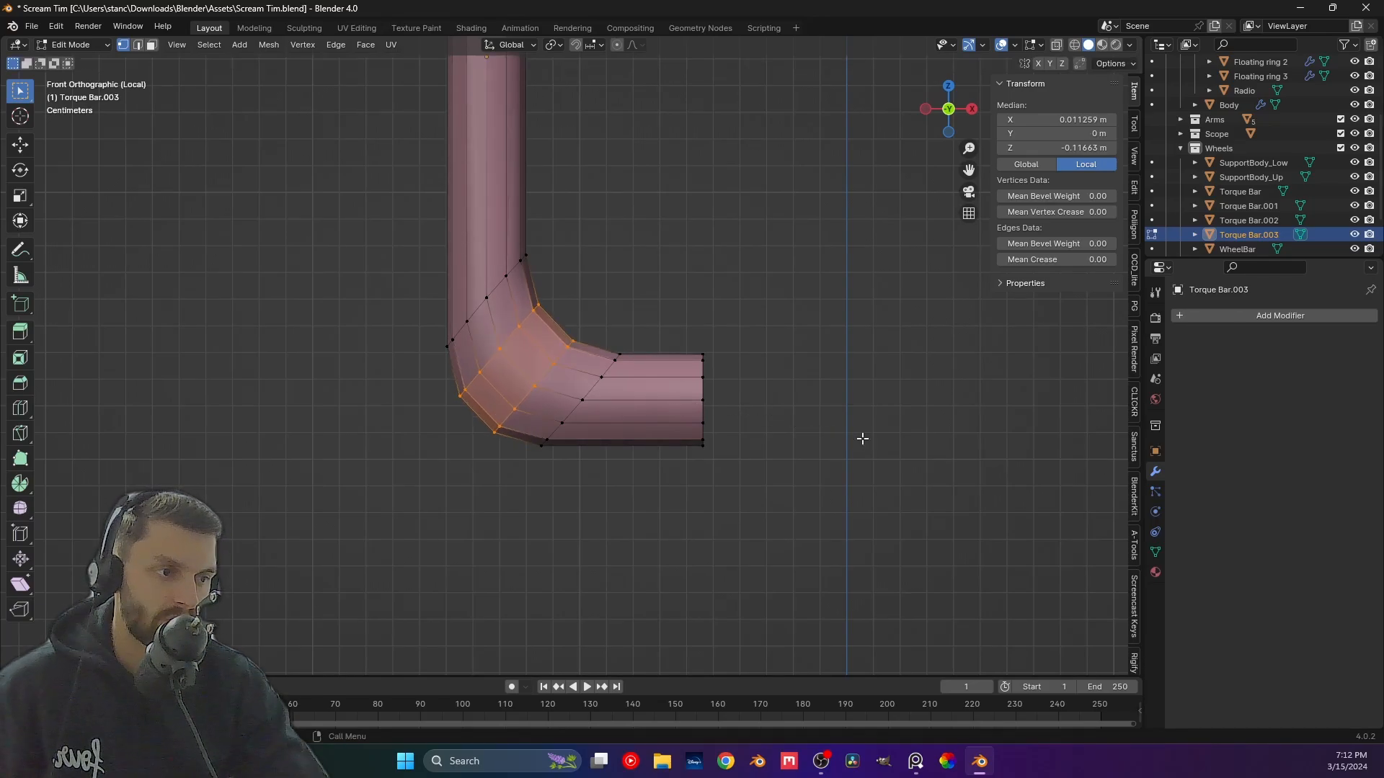
Try flattening the edge loop where the bend meets the vertical section by scaling it to 0 along Z.
alt+click(477, 304)
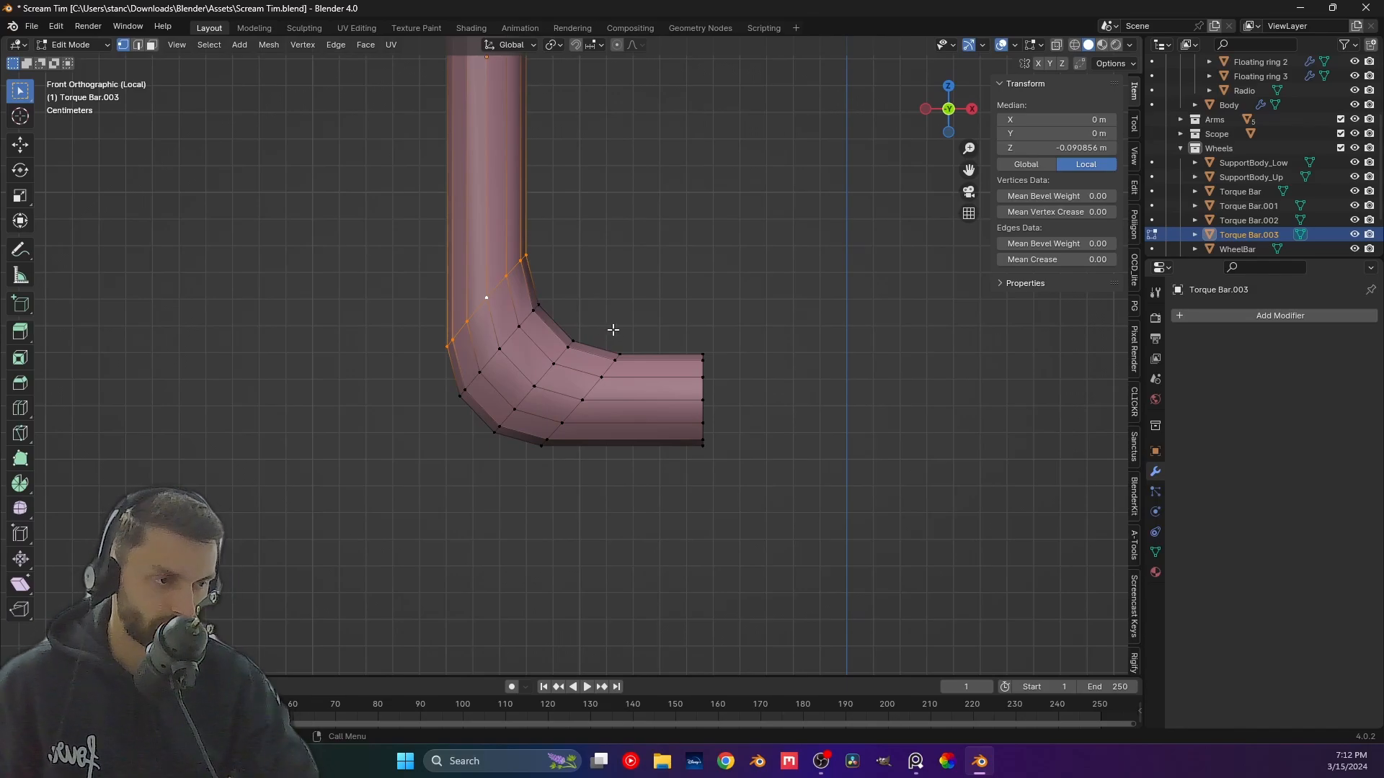
key(s)
key(z)
key(0)
key(Return)
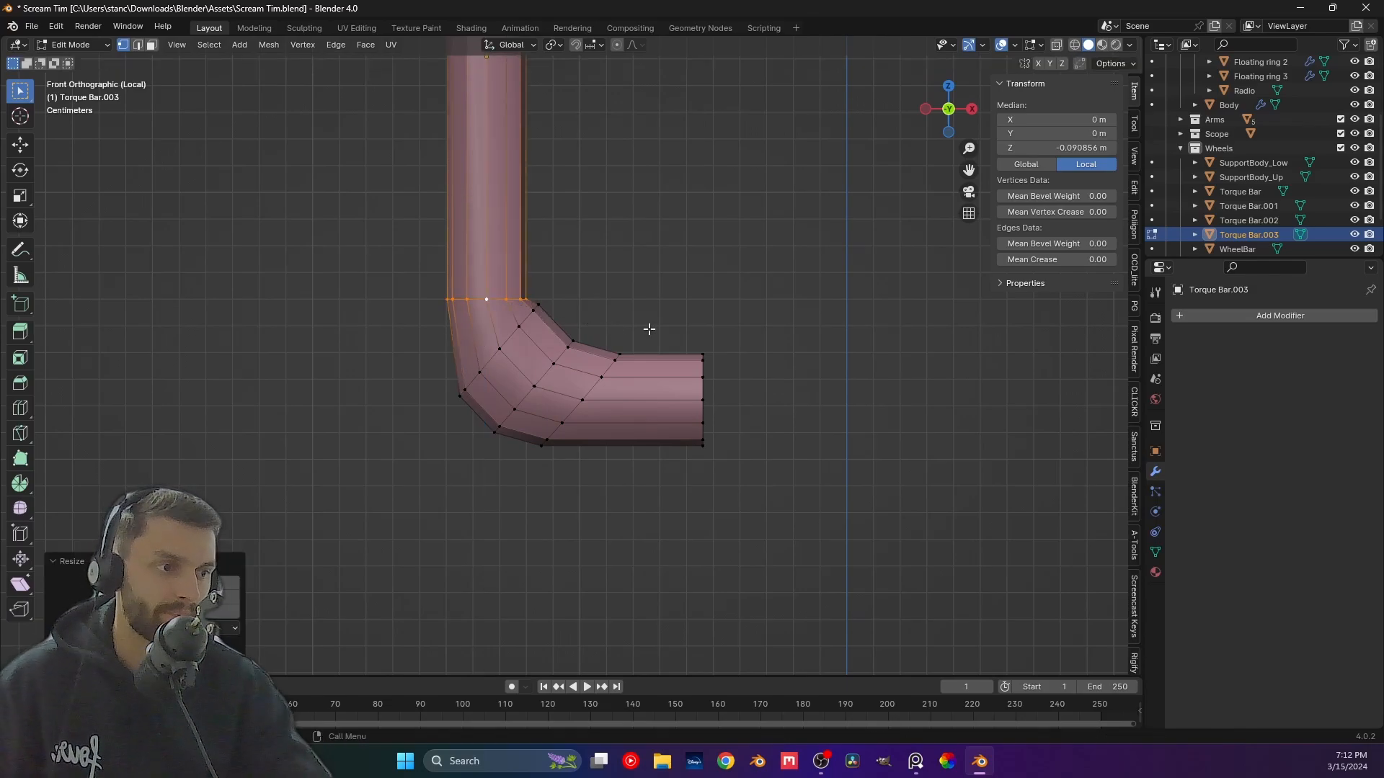
key(g)
key(g)
right_click(641, 240)
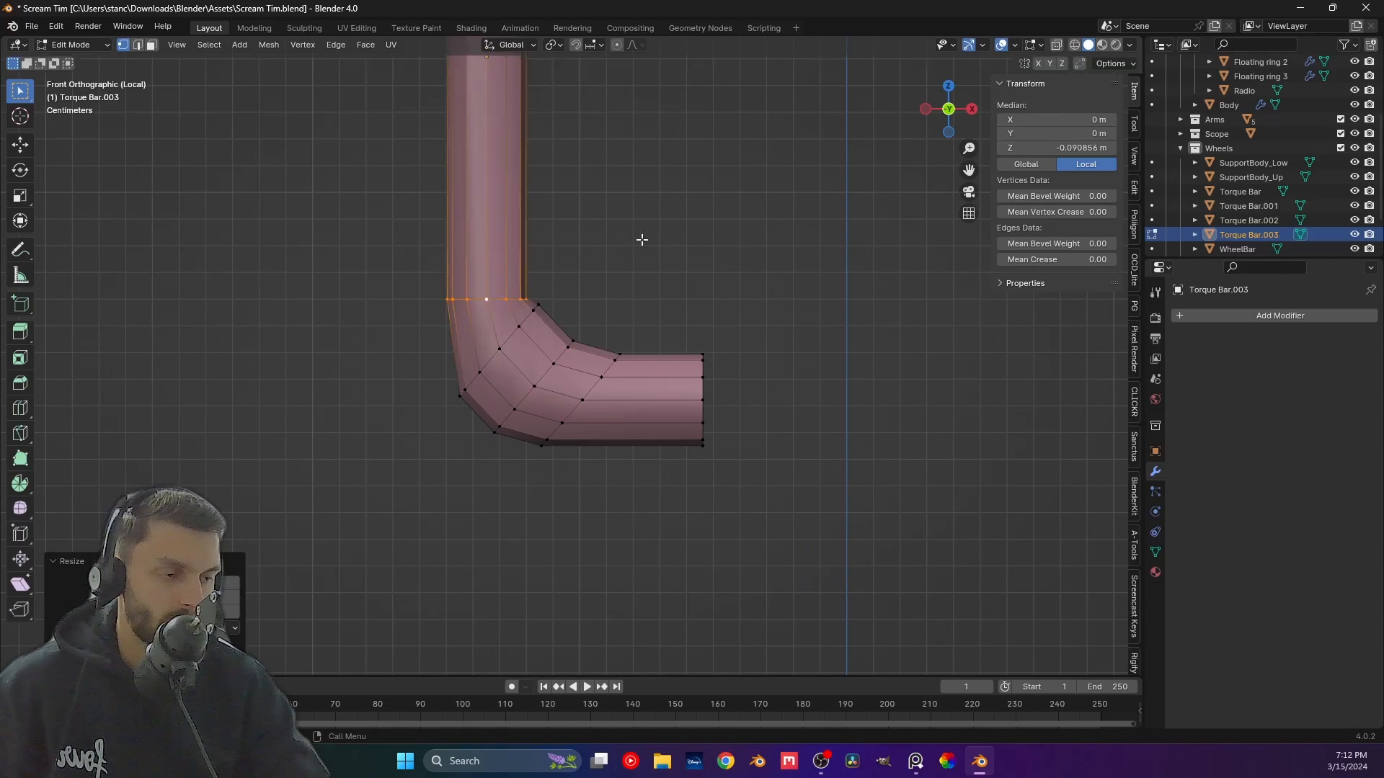
key(ctrl+z)
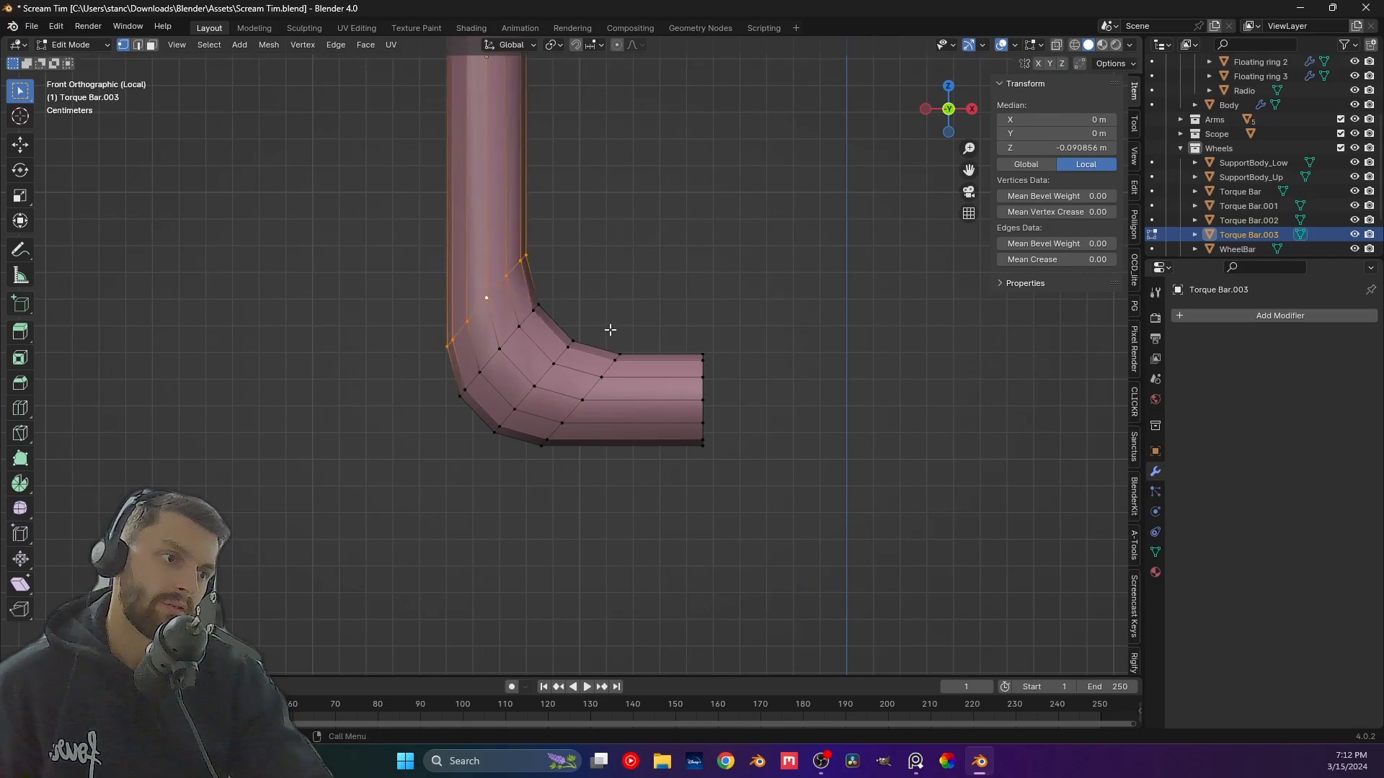
Undo the side bar's bend edits, including the bevel, back to the sharp mitred corner.
scroll(610, 329, down, 2)
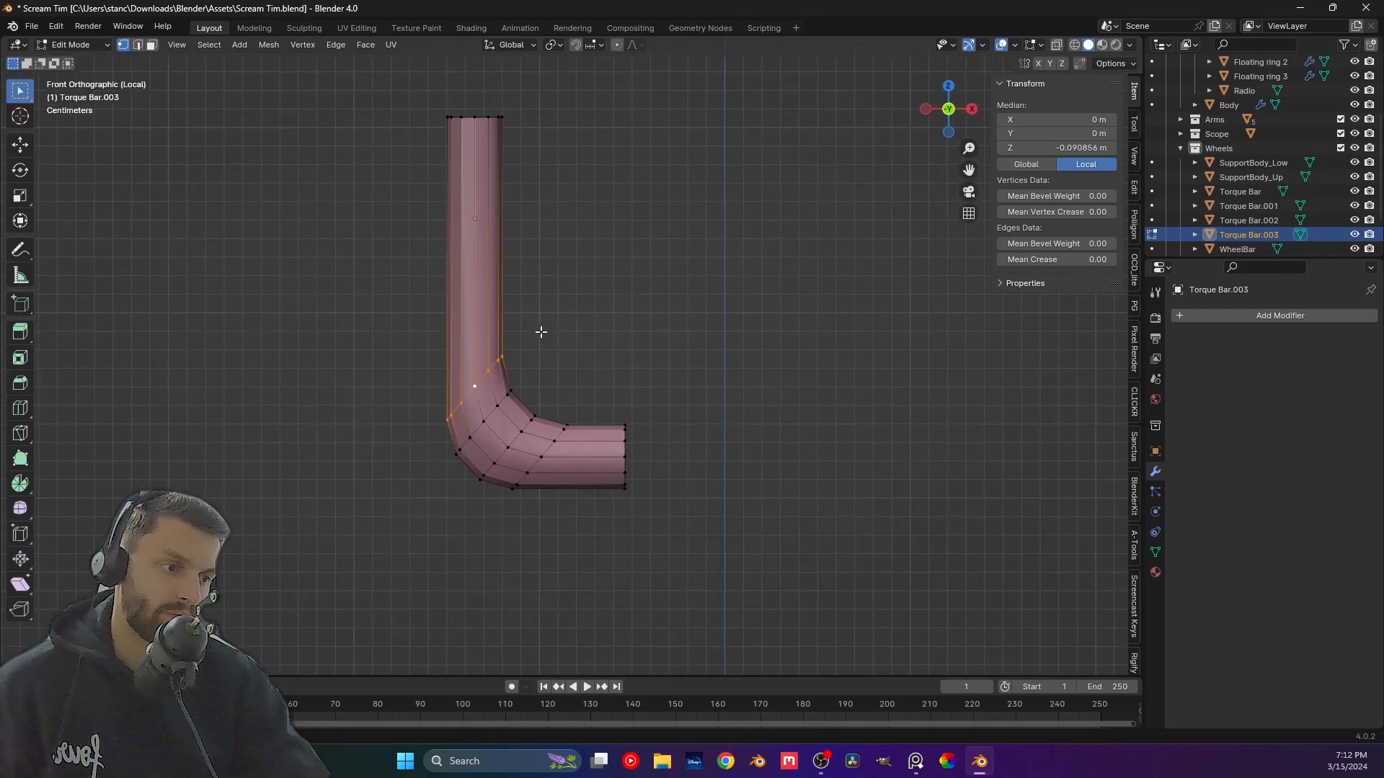
shift+middle_drag(557, 394, 579, 321)
scroll(559, 392, up, 4)
key(ctrl+z)
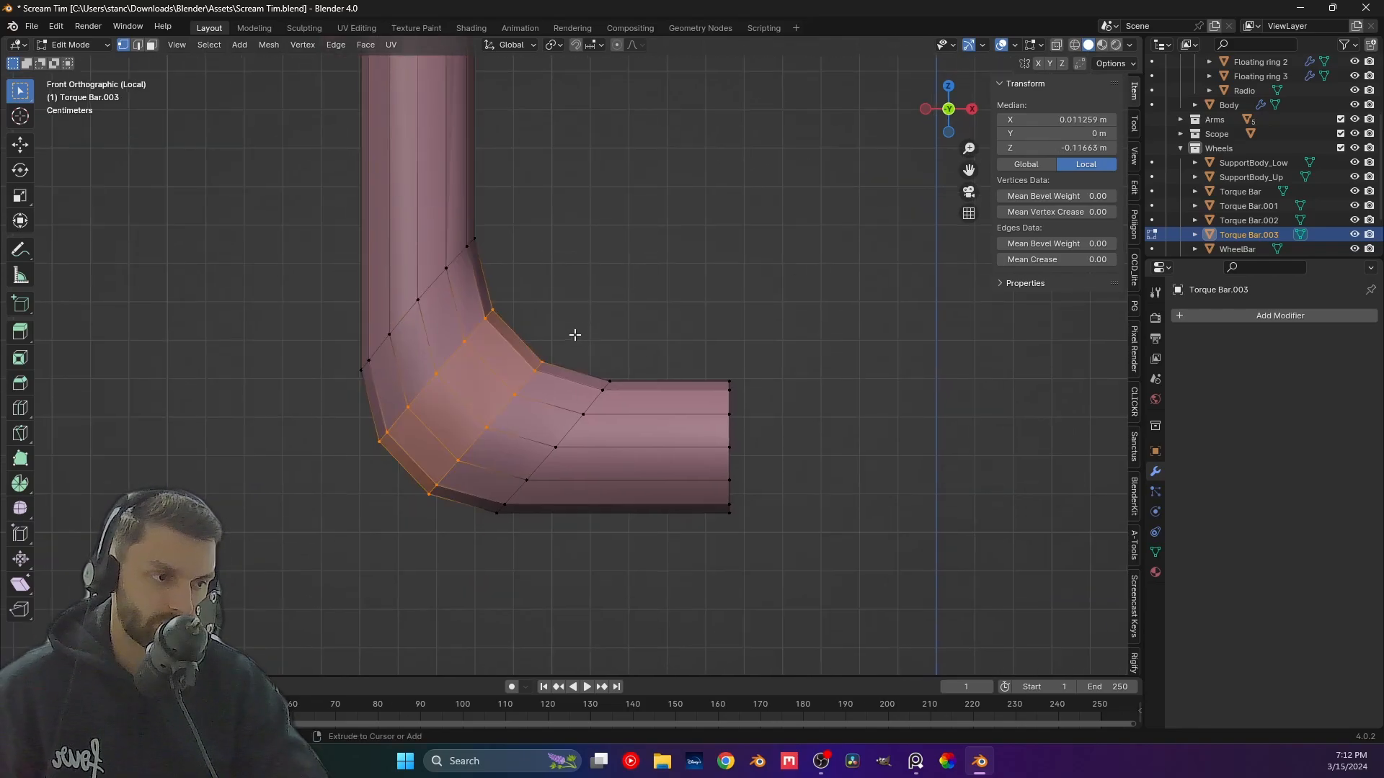
key(ctrl+z)
key(ctrl+z)
key(ctrl+z)
key(ctrl+z)
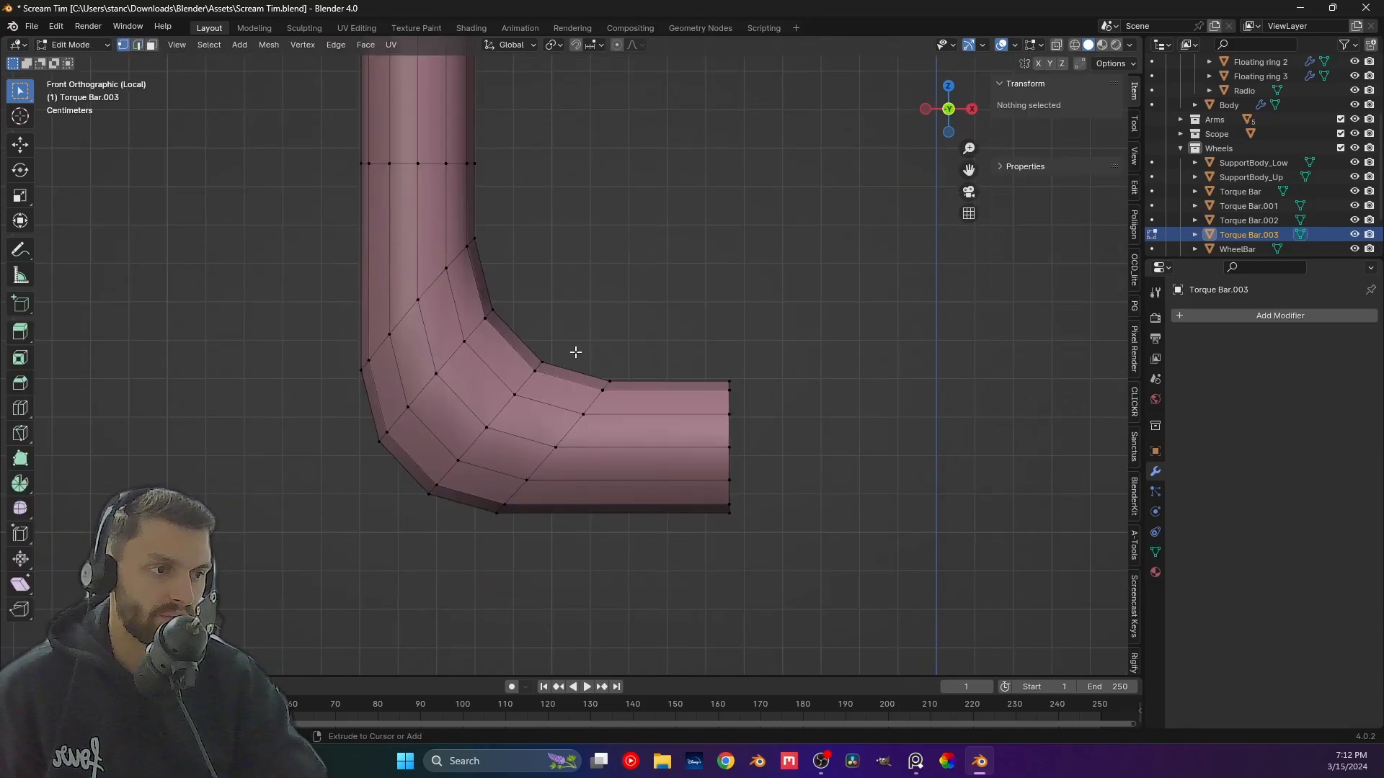
key(ctrl+z)
key(ctrl+z)
key(ctrl+z)
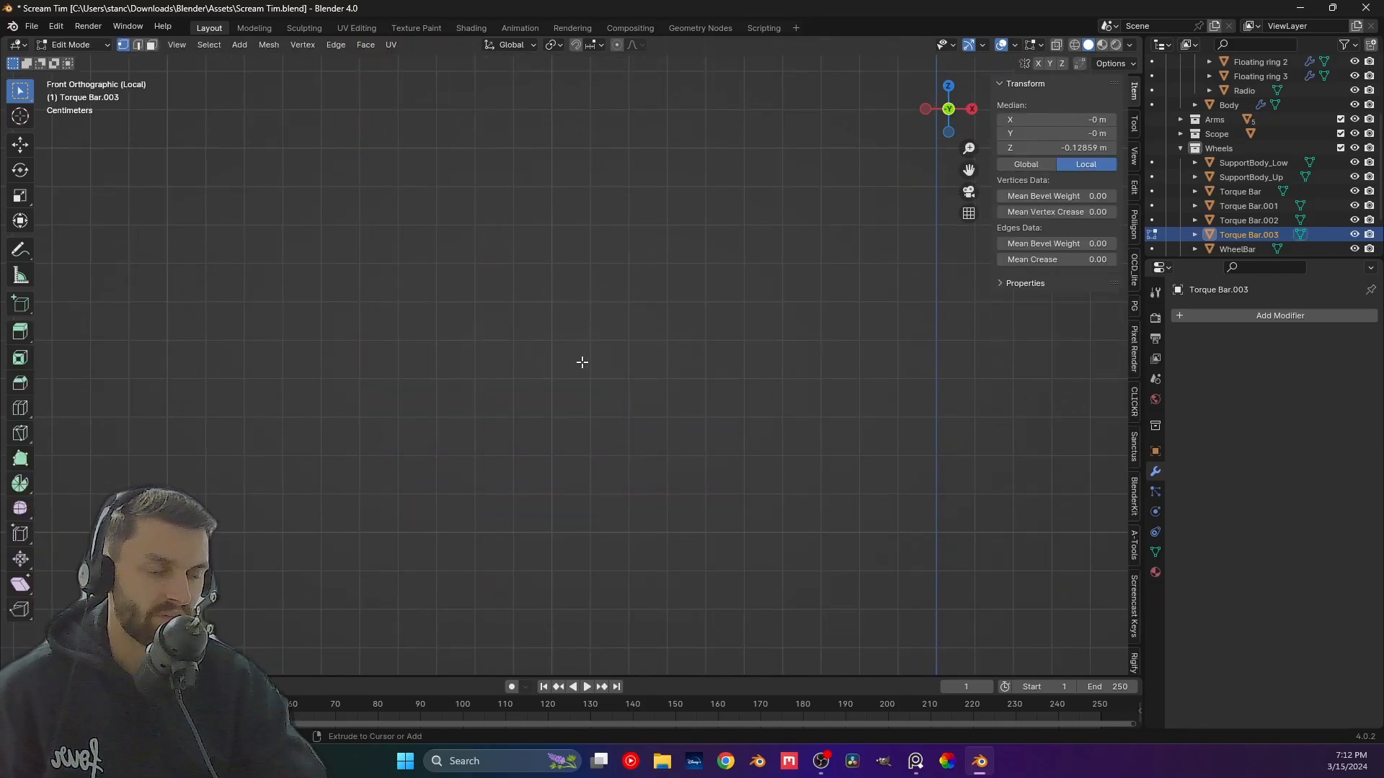
key(ctrl+z)
Leave local view in Object Mode and show the whole wheel assembly in front orthographic view.
key(Tab)
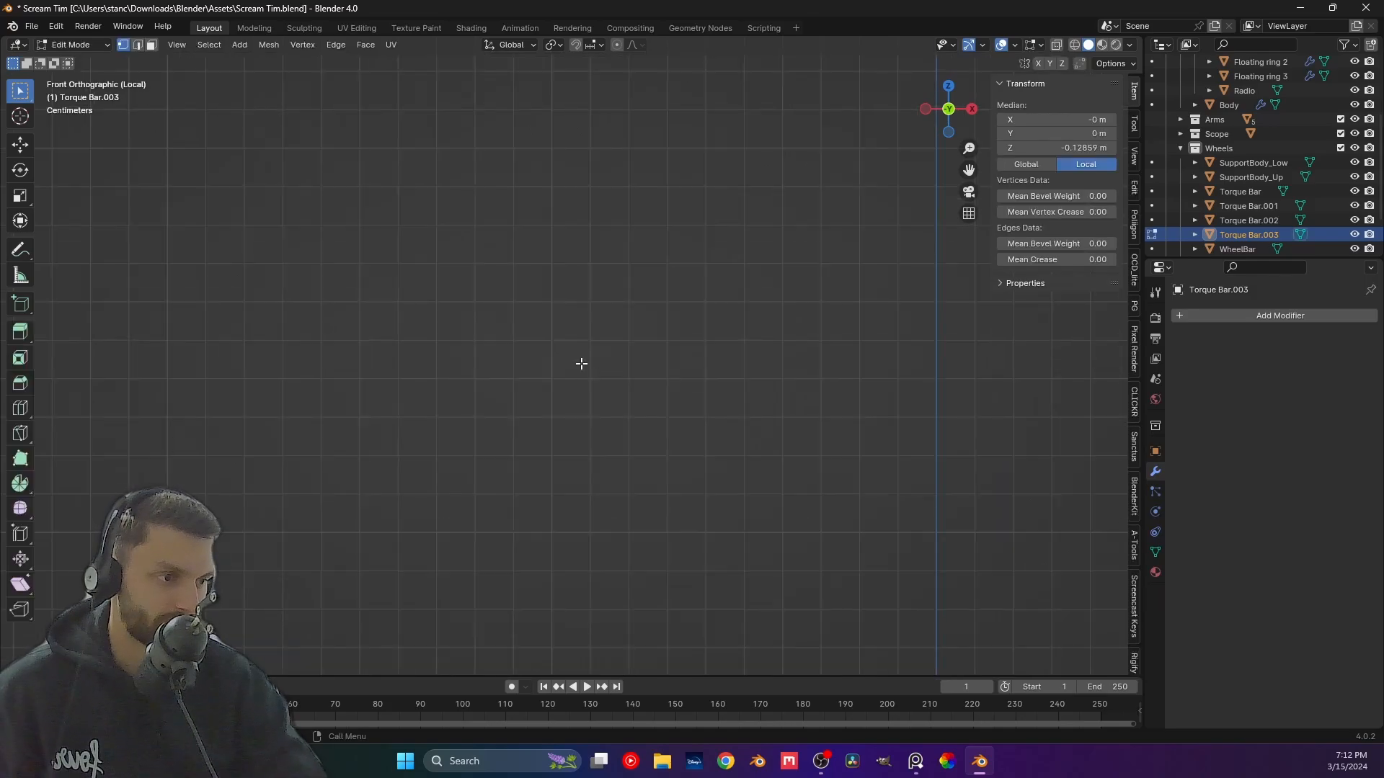
key(Tab)
key(KP_Divide)
key(KP_1)
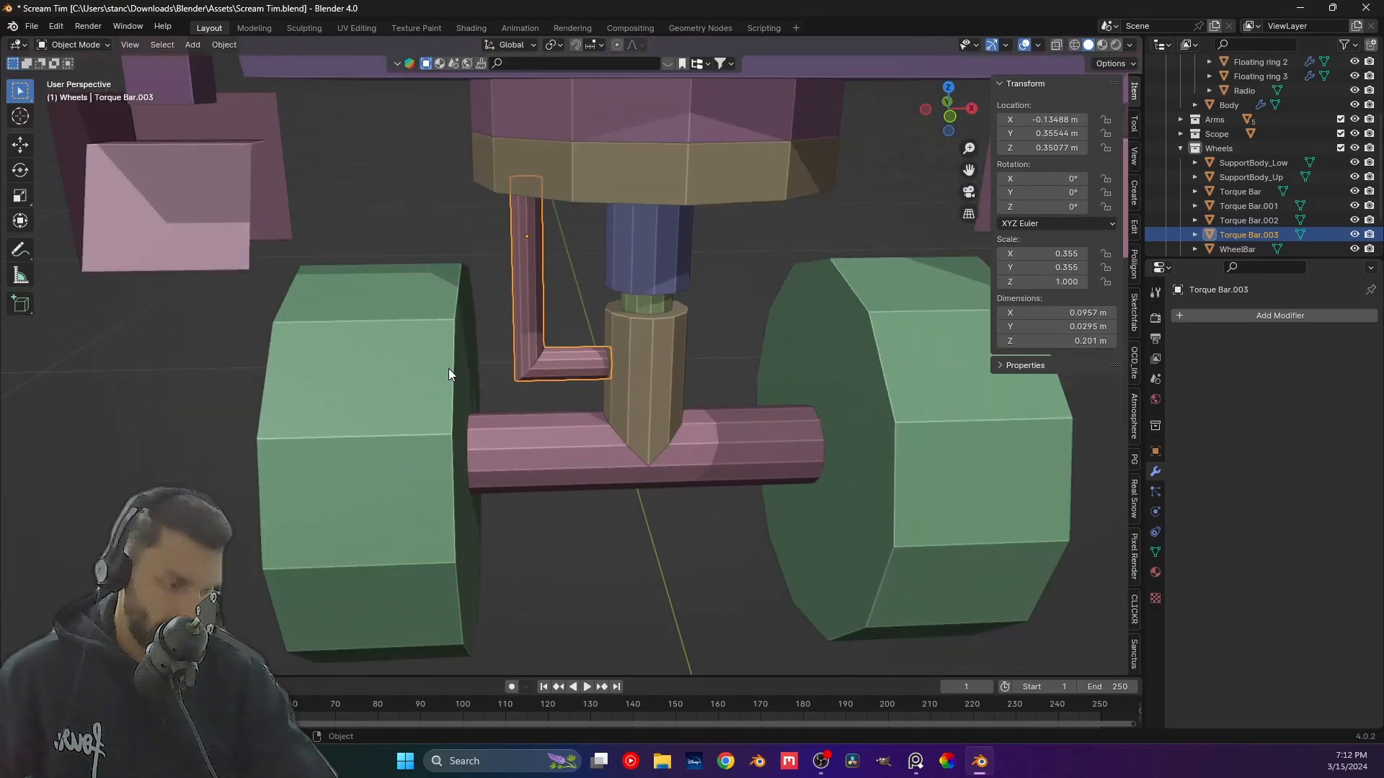
Turn on the Screencast Keys display in Object Mode.
key(Tab)
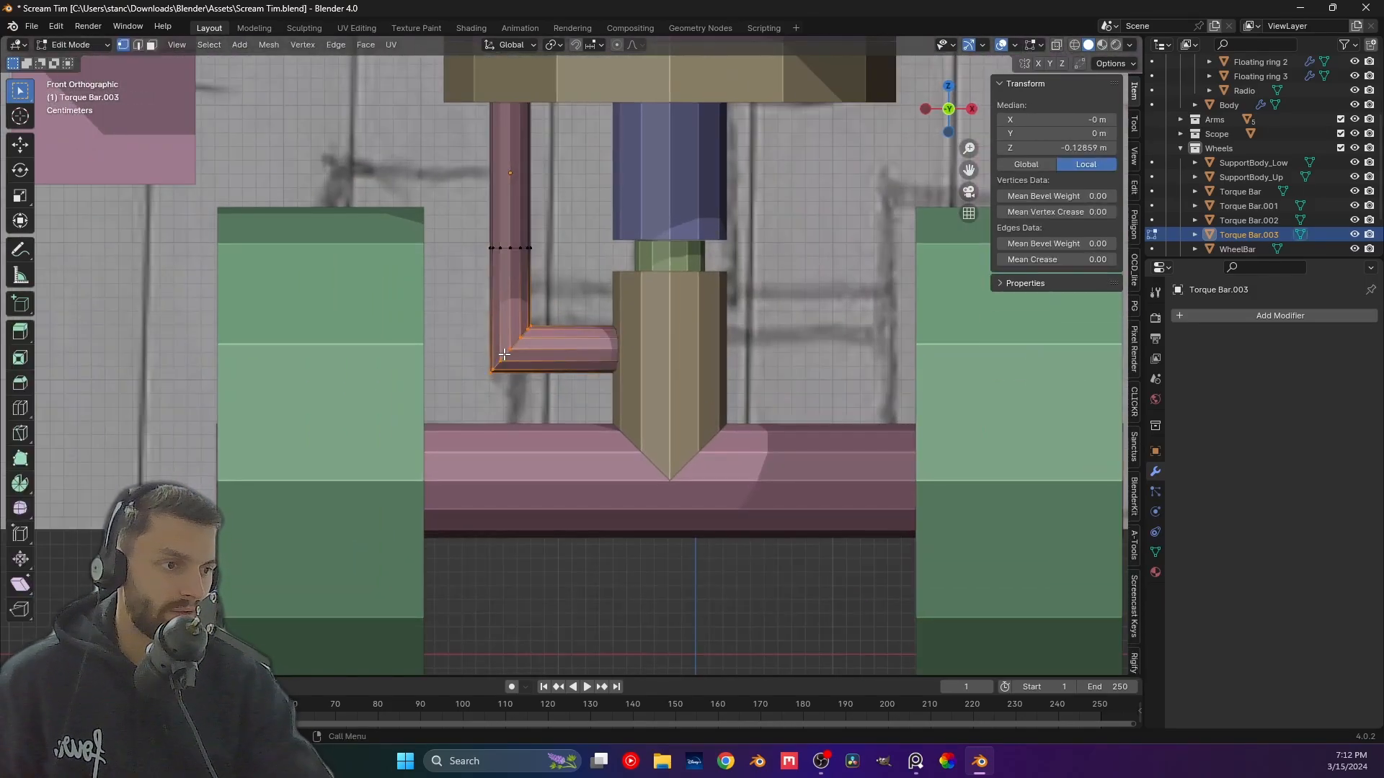
key(Tab)
scroll(1134, 627, down, 5)
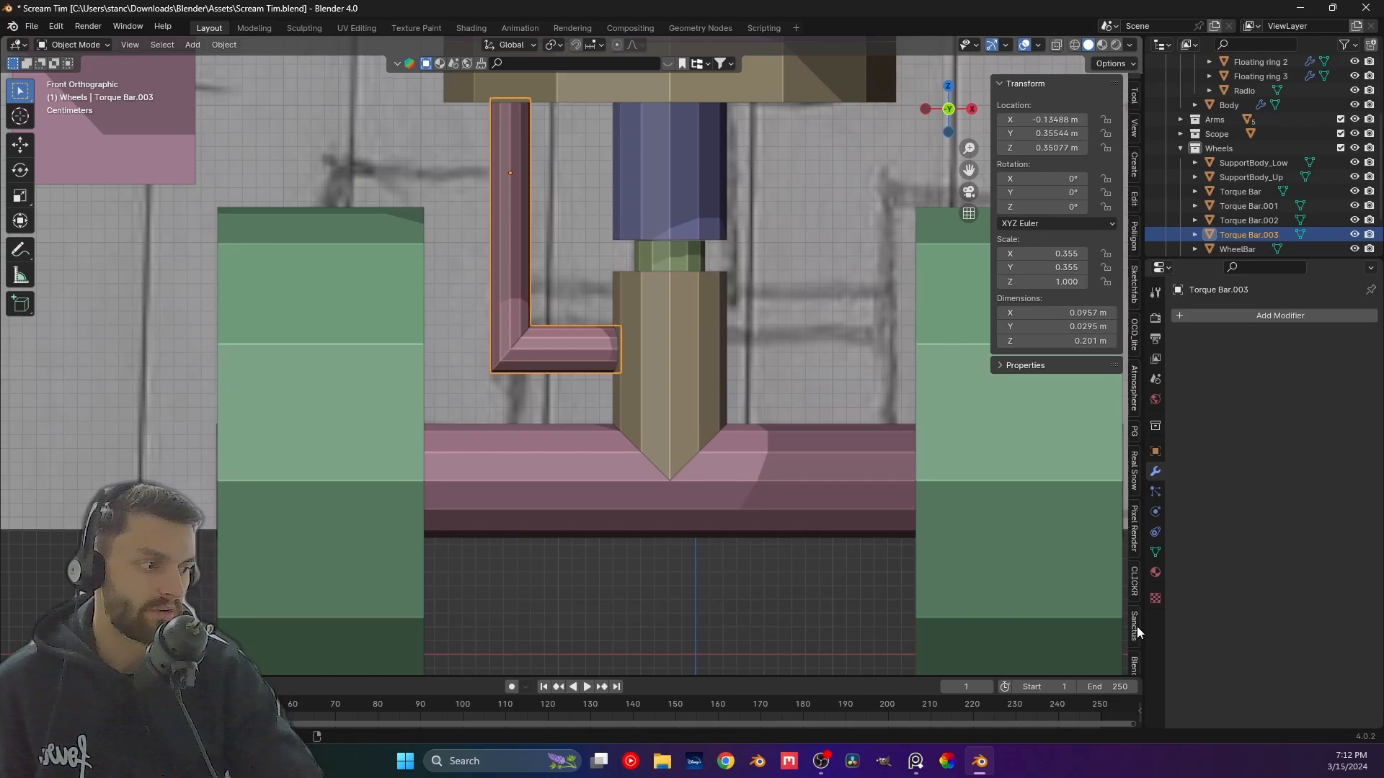
scroll(1133, 626, down, 4)
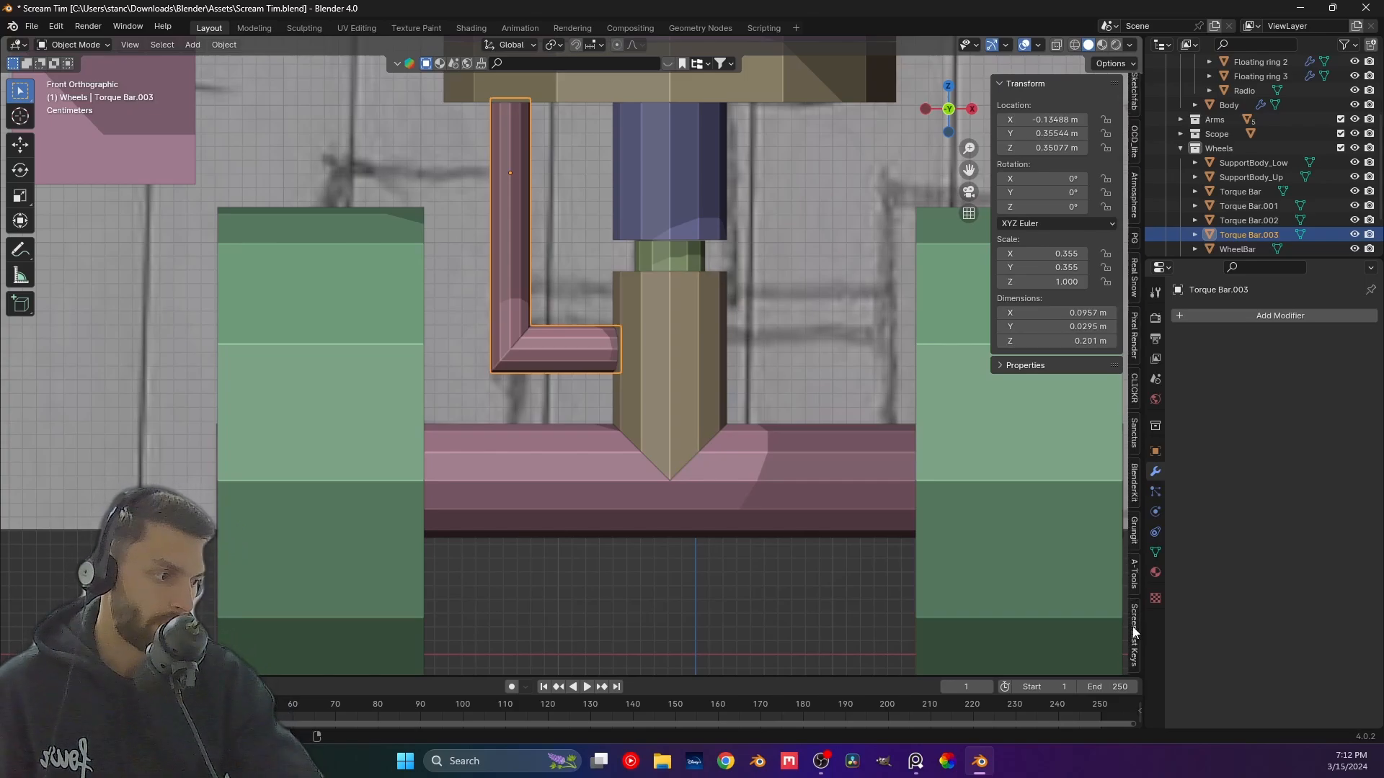
click(1134, 631)
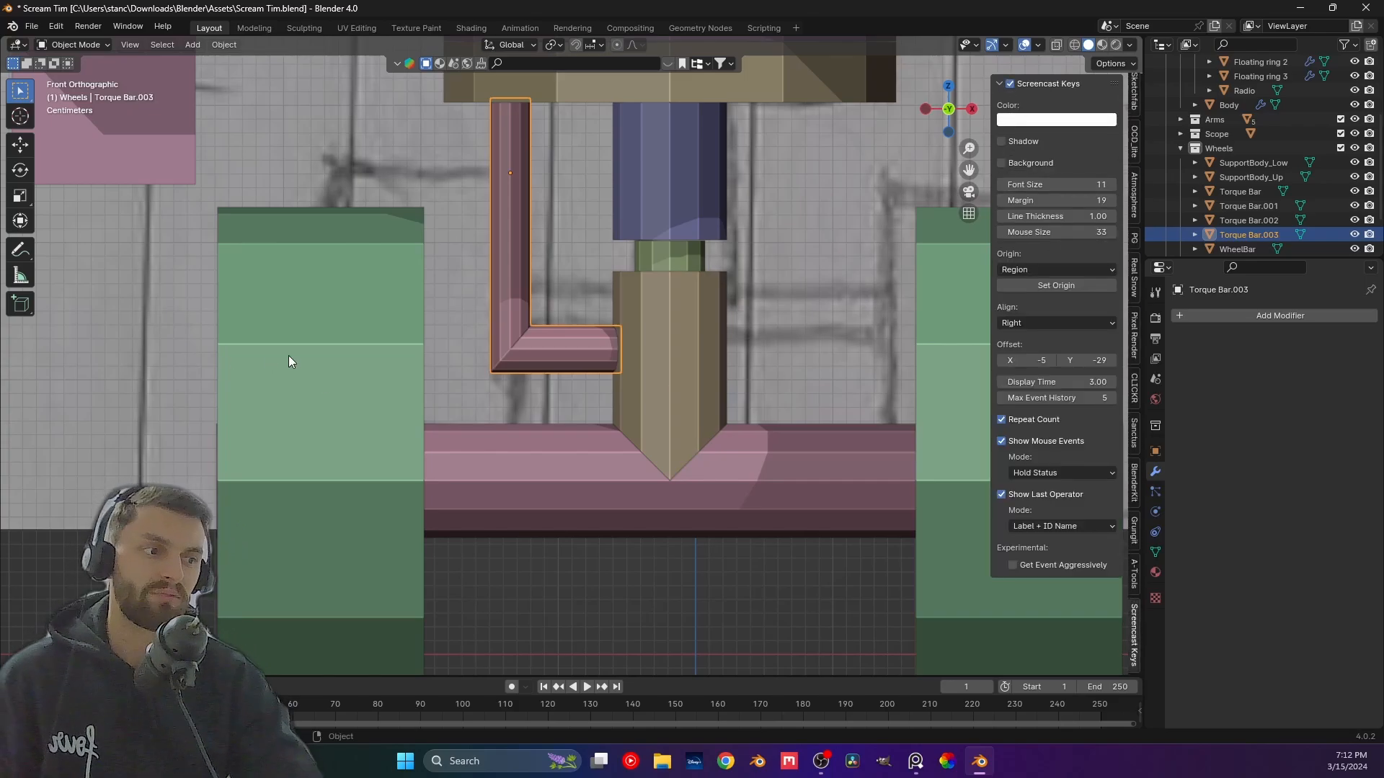
Dissolve the redundant edge loop across the side bar's vertical section in Edit Mode.
key(Tab)
scroll(507, 330, up, 5)
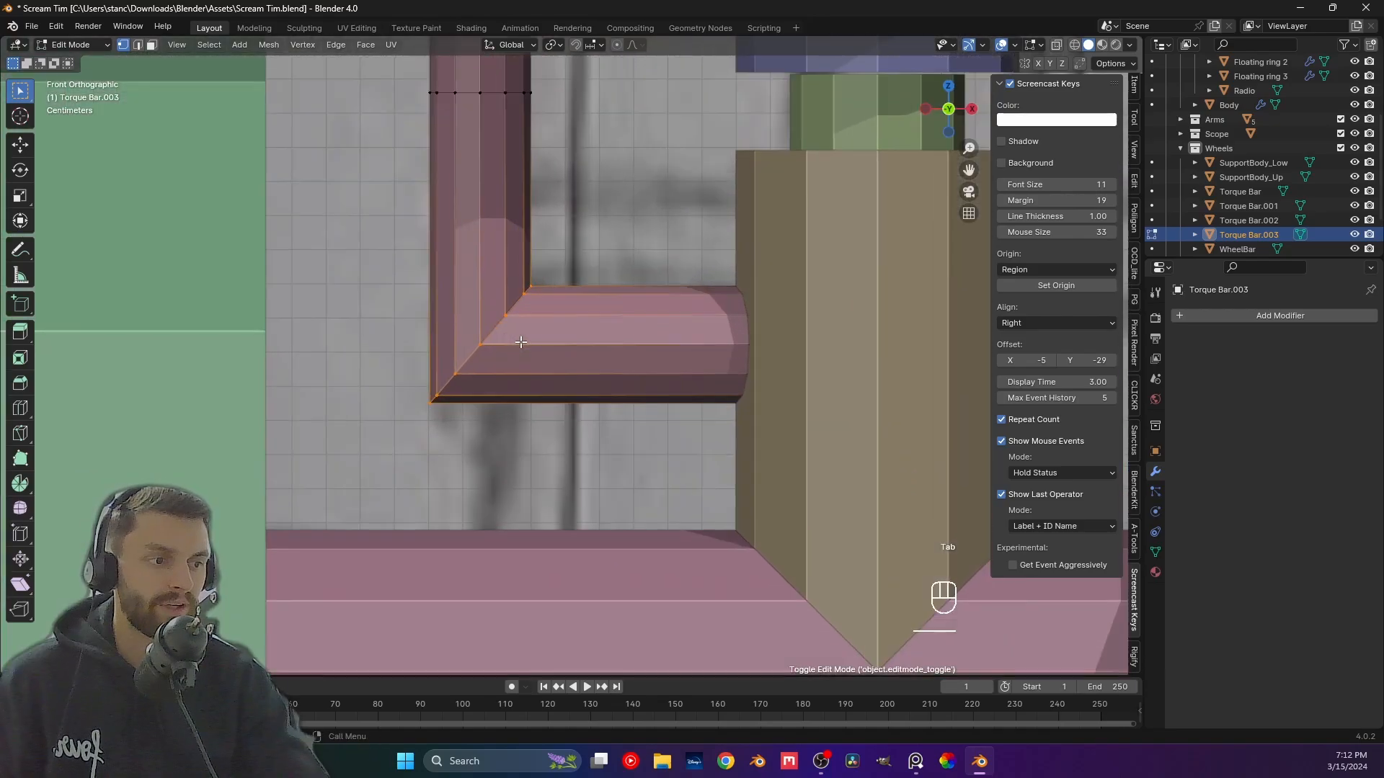
shift+middle_drag(537, 261, 541, 372)
key(2)
alt+click(474, 203)
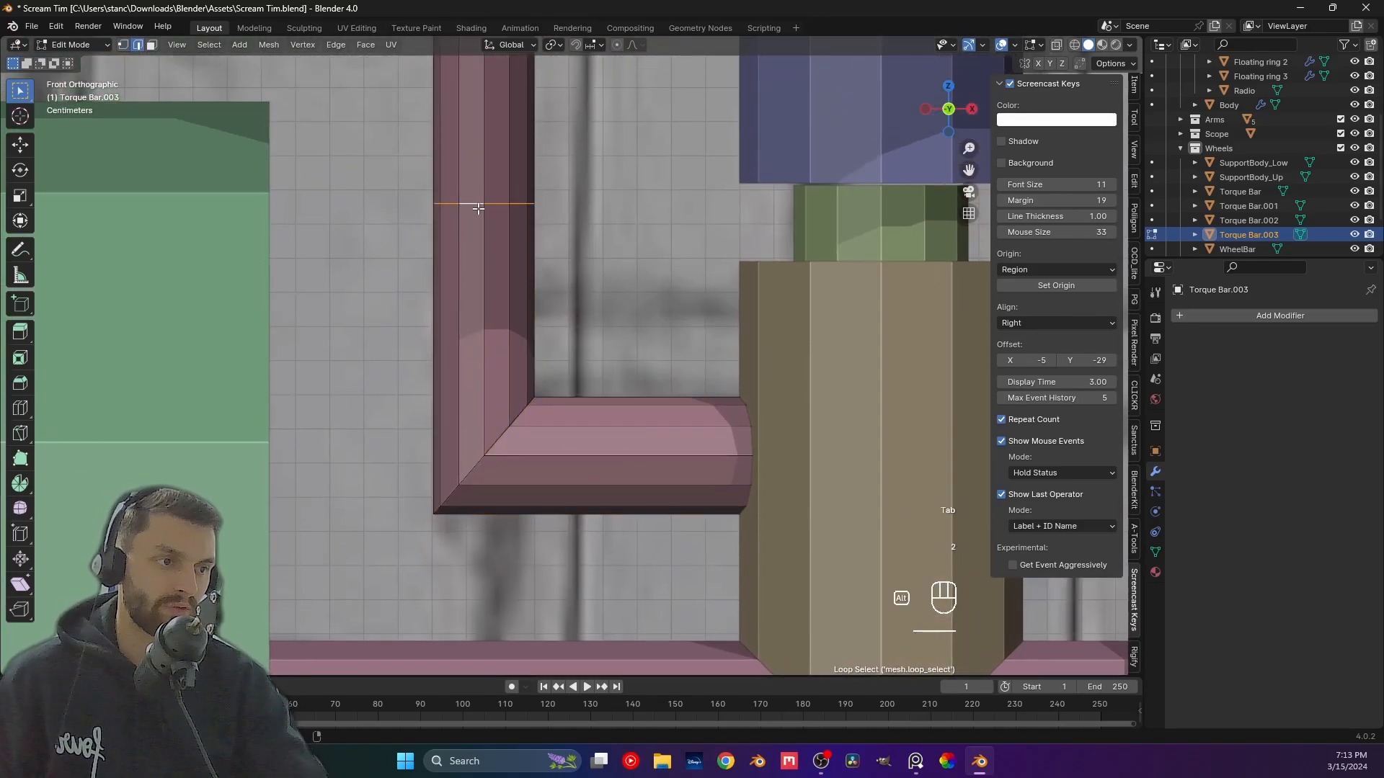
key(ctrl+x)
key(Tab)
key(Tab)
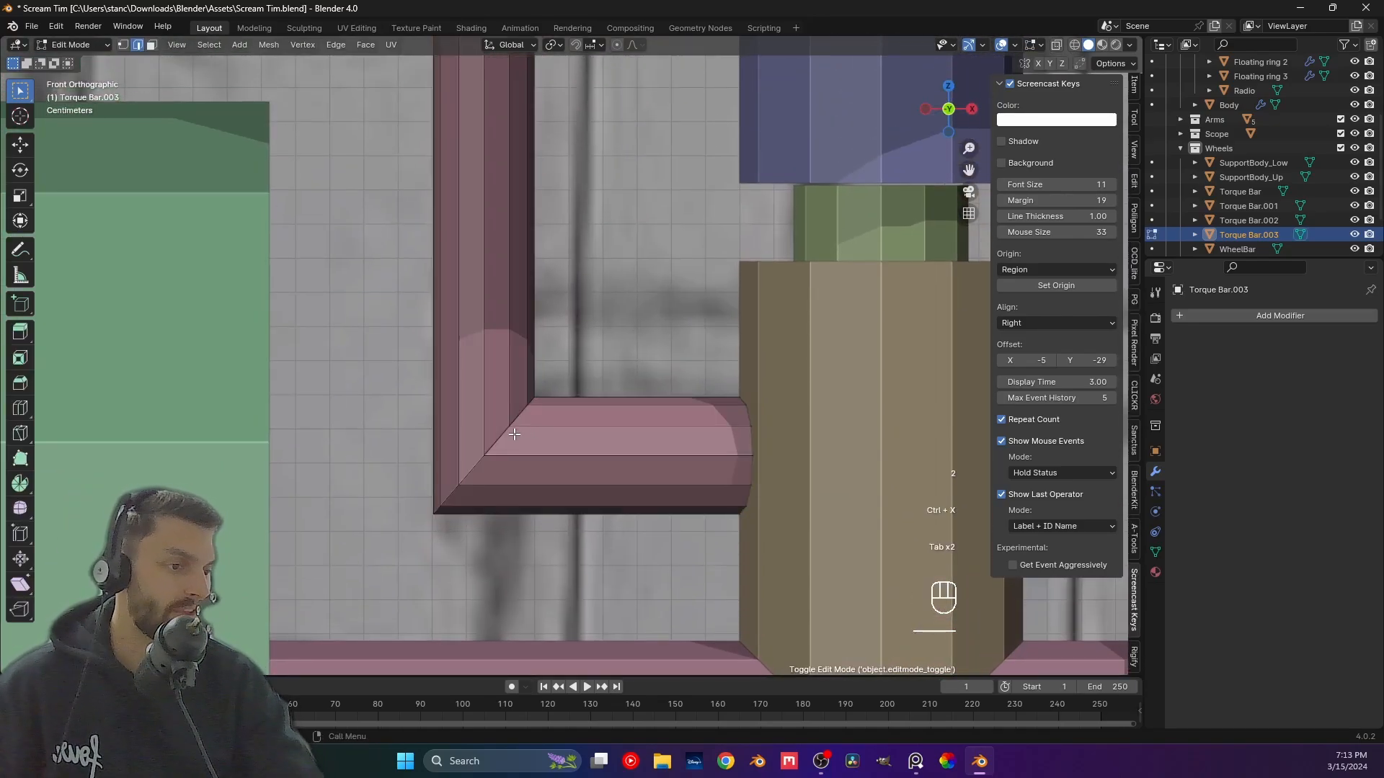
Select the side bar's diagonal corner edge loop in vertex mode and enable X-ray.
key(1)
alt+click(601, 449)
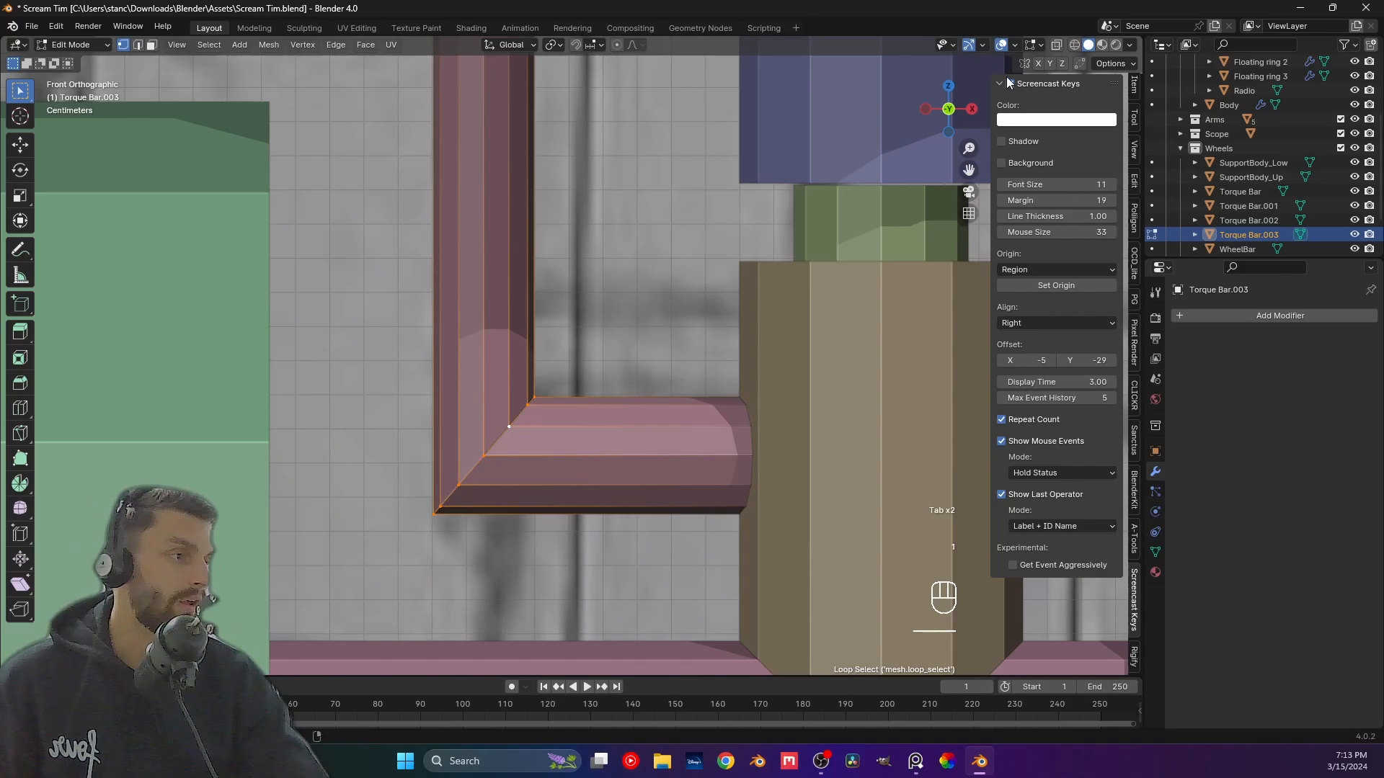
click(1057, 45)
shift+middle_drag(571, 507, 577, 471)
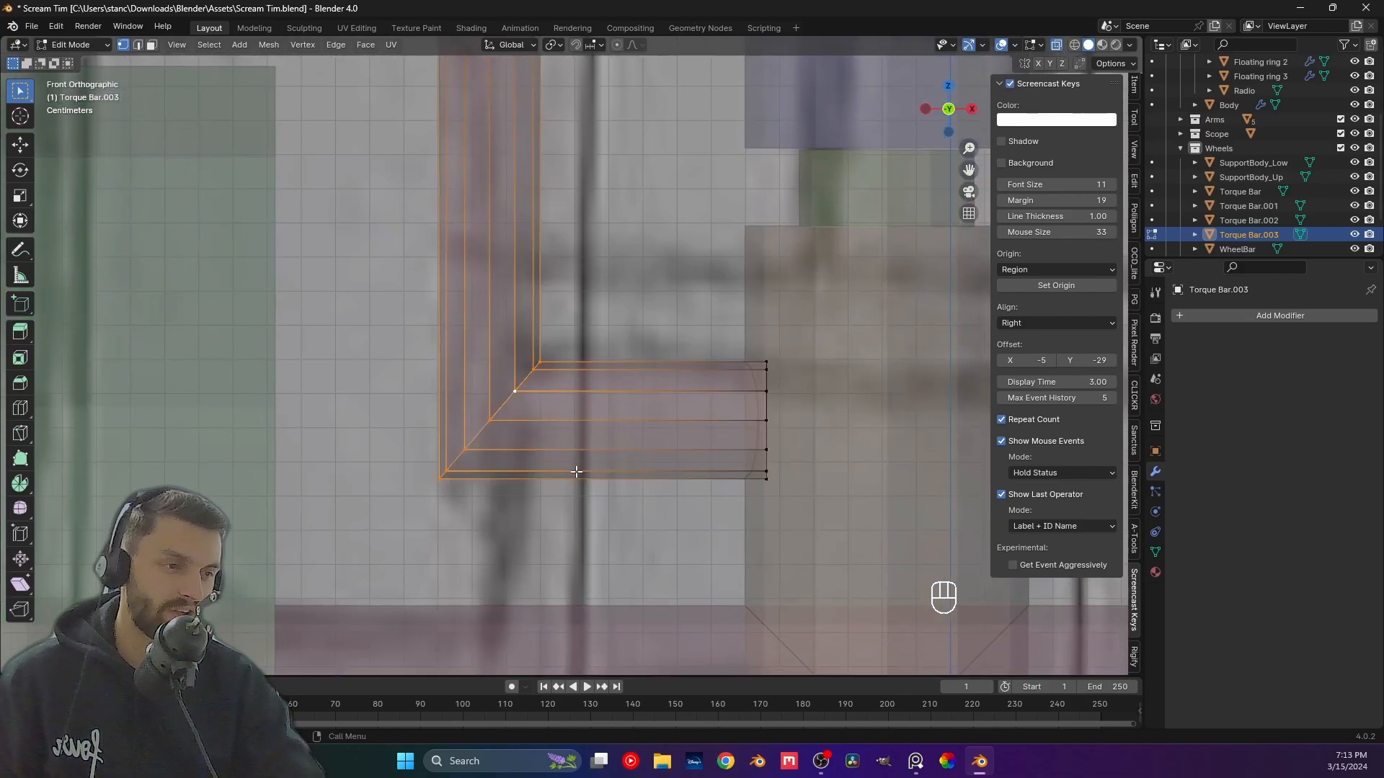
Try beveling the side bar's corner loop with a width of 0.0458 m and 4 segments.
key(ctrl+b)
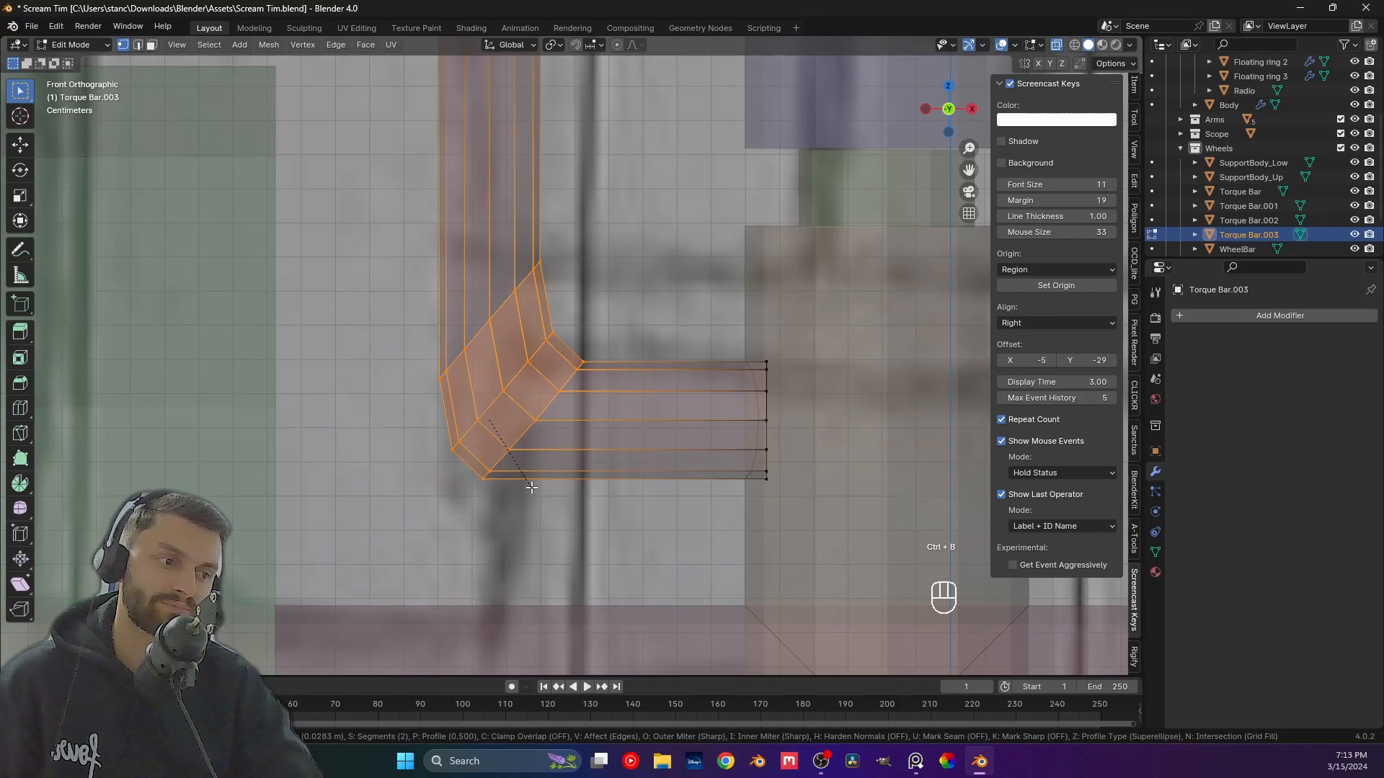
scroll(539, 501, up, 2)
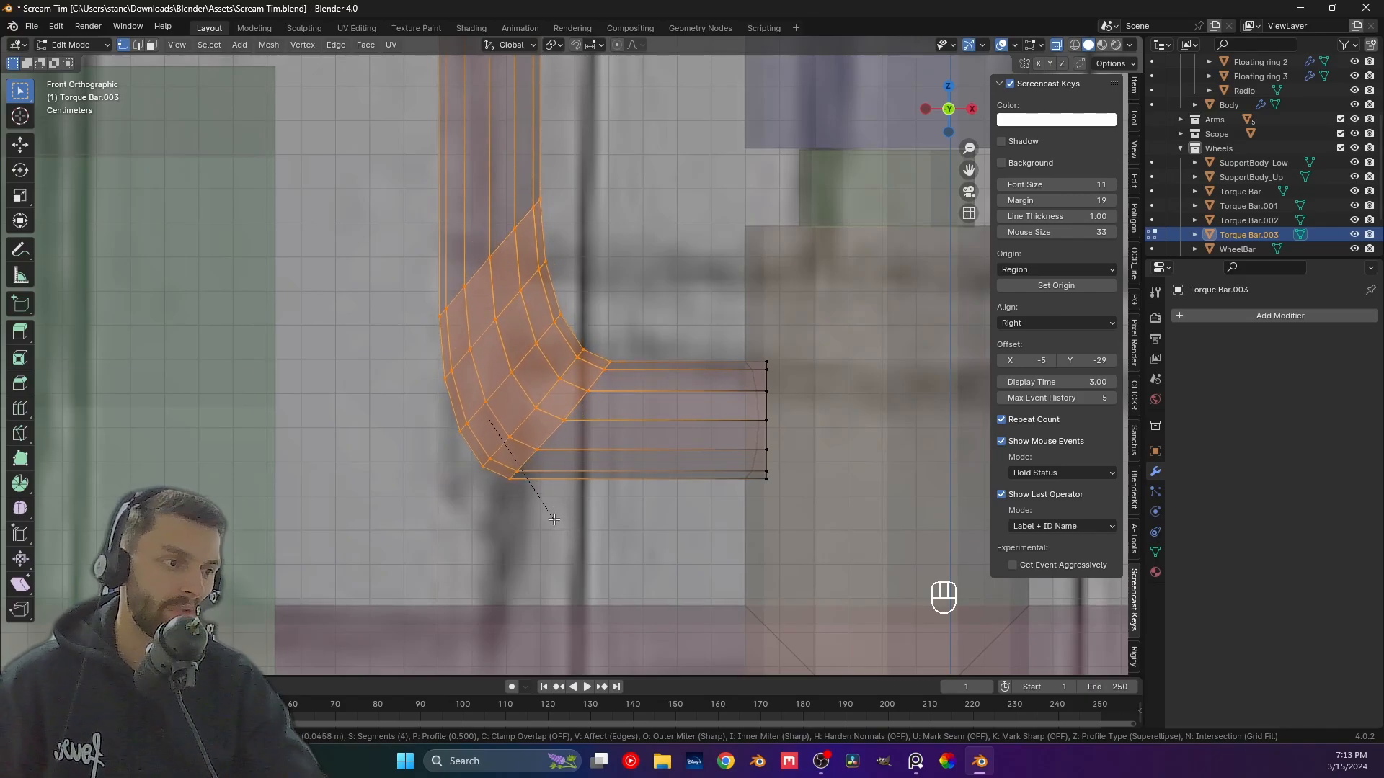
click(554, 519)
key(Tab)
key(ctrl+z)
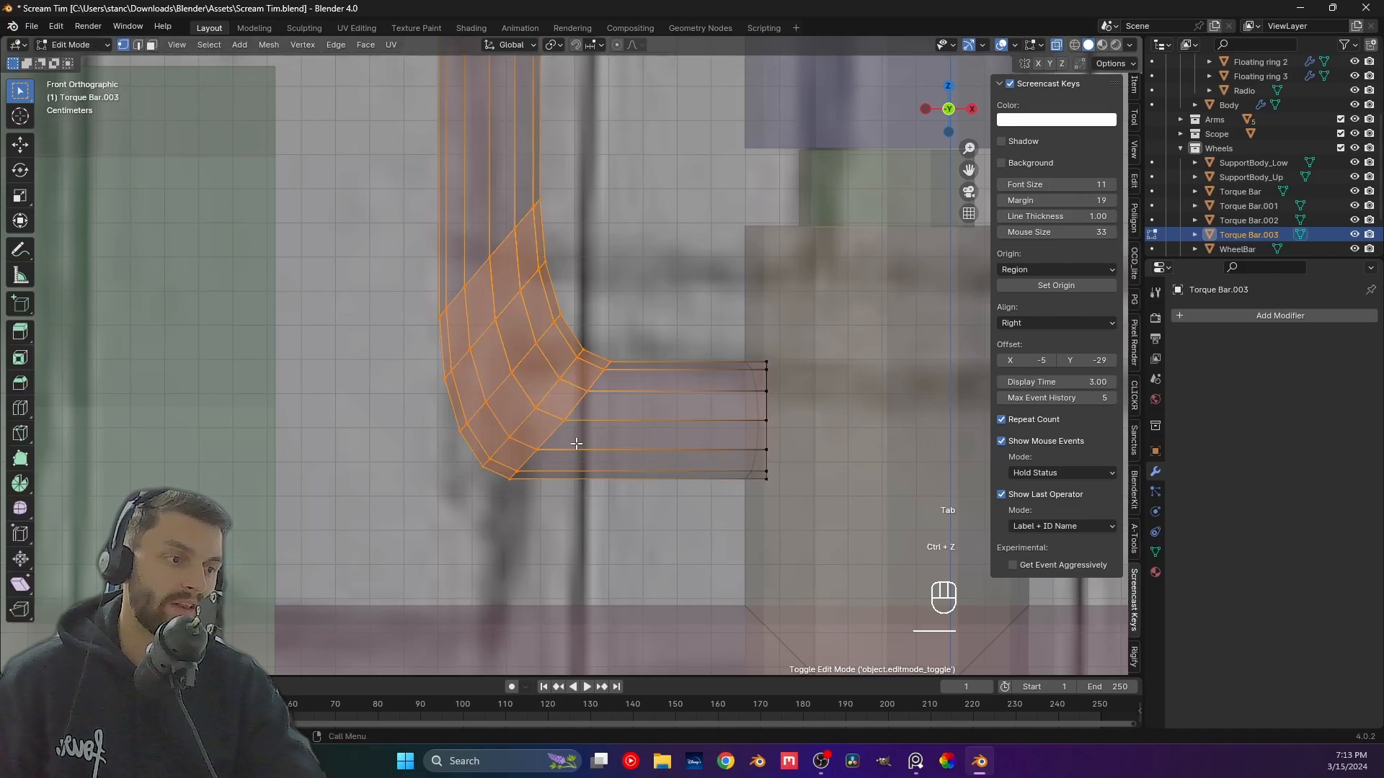
key(ctrl+z)
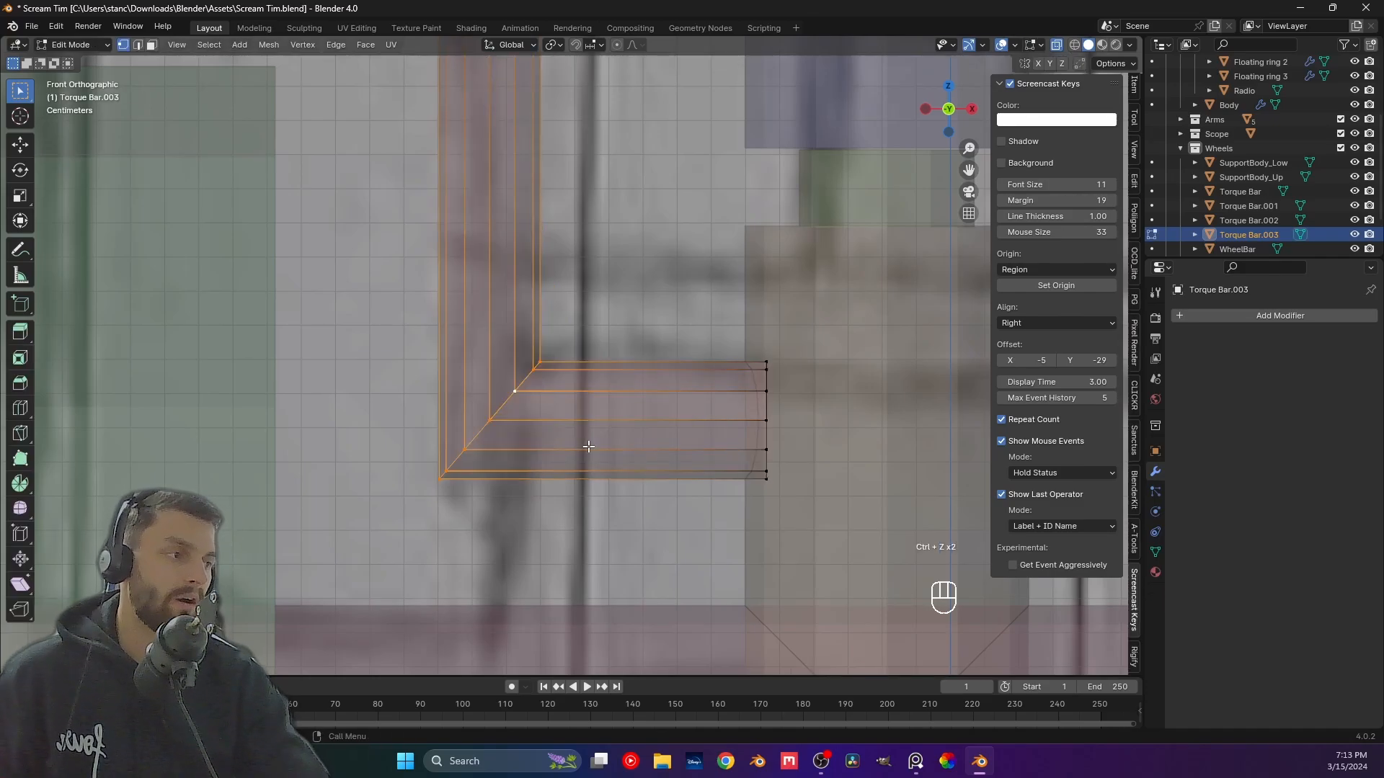
Bevel the side bar's diagonal corner loop with a width of 0.0177 m and 8 segments.
key(ctrl+b)
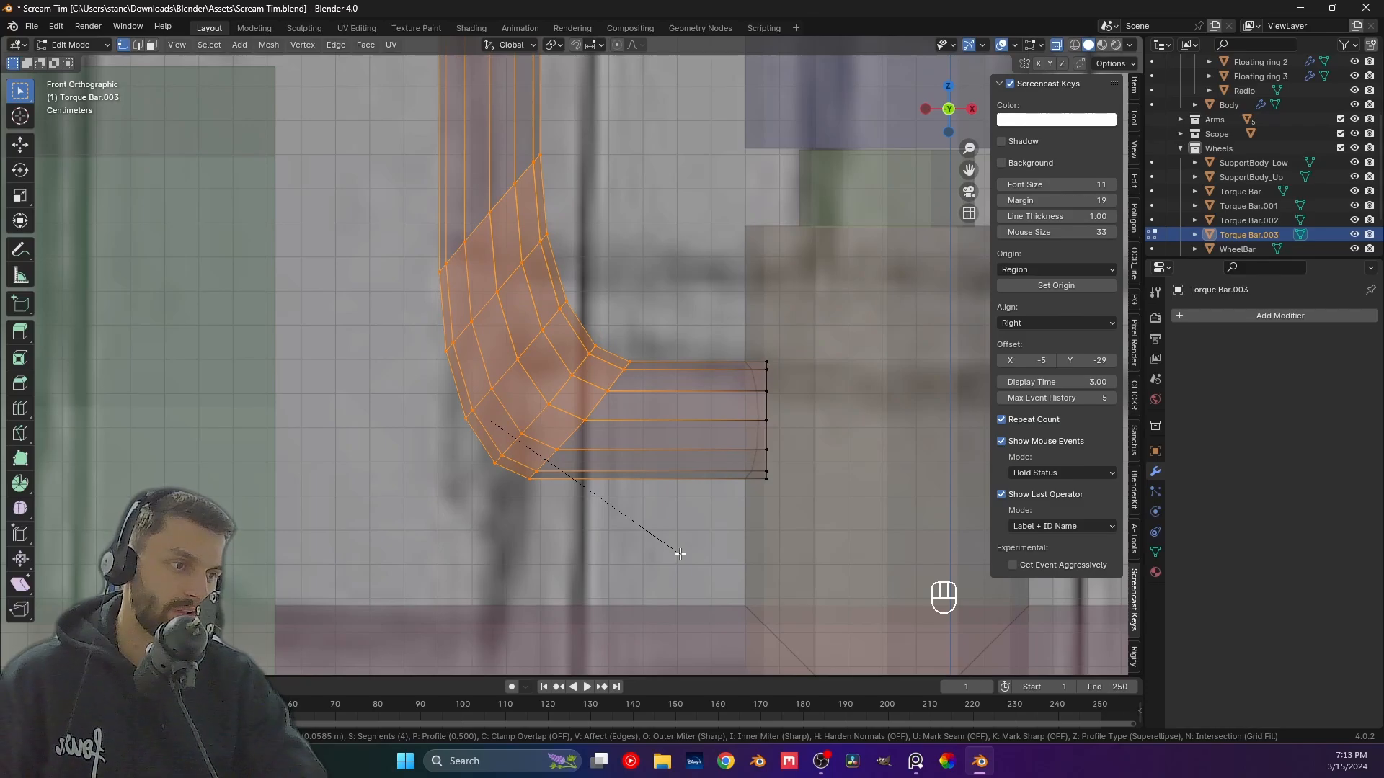
scroll(680, 553, up, 3)
scroll(680, 554, down, 5)
scroll(680, 554, up, 1)
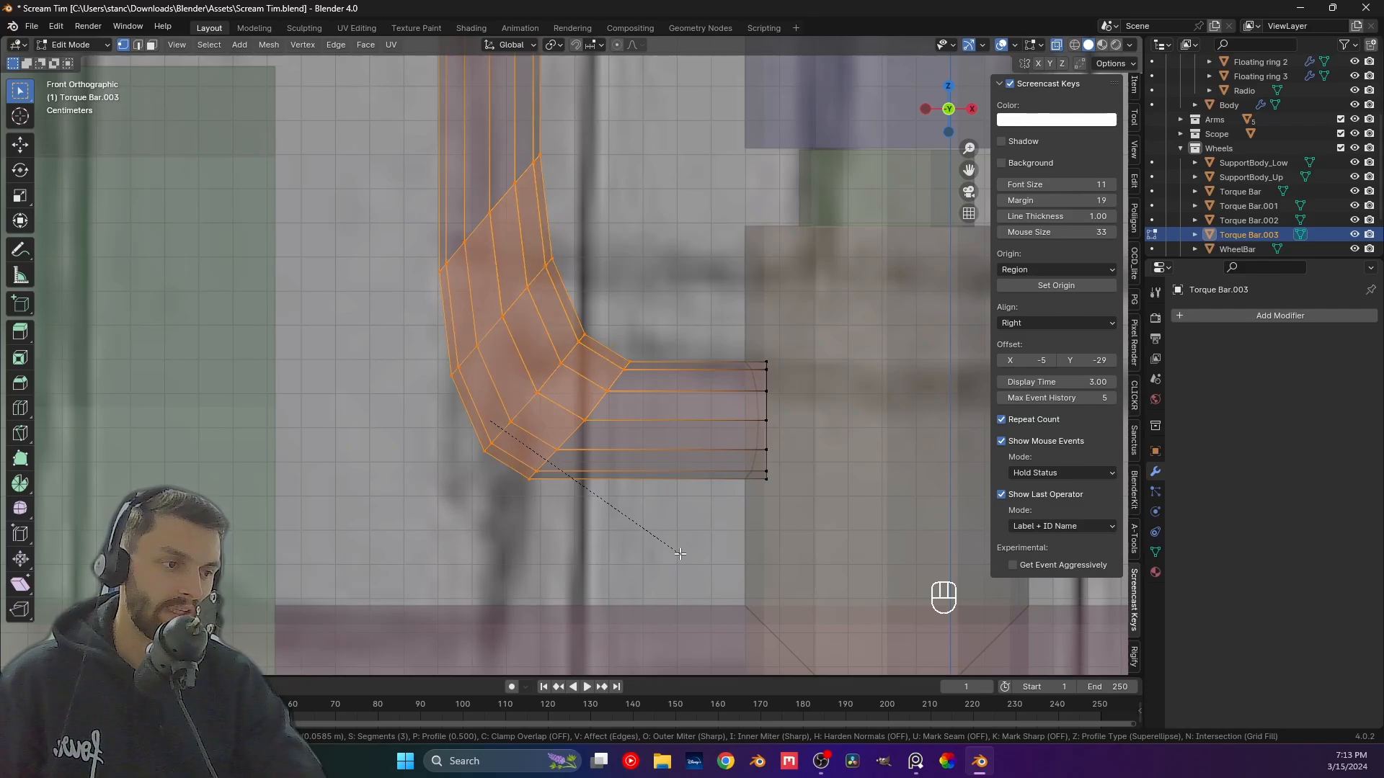
scroll(680, 554, up, 3)
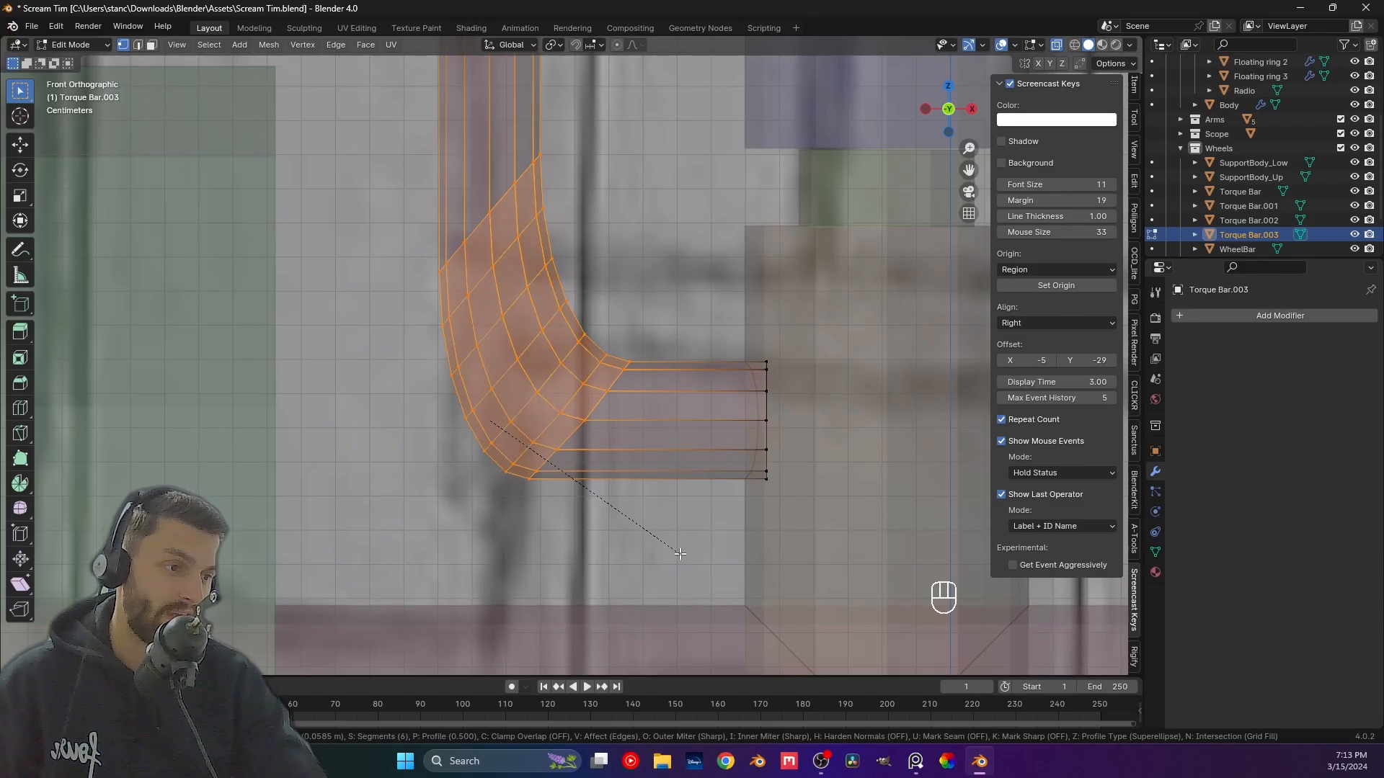
scroll(680, 554, up, 2)
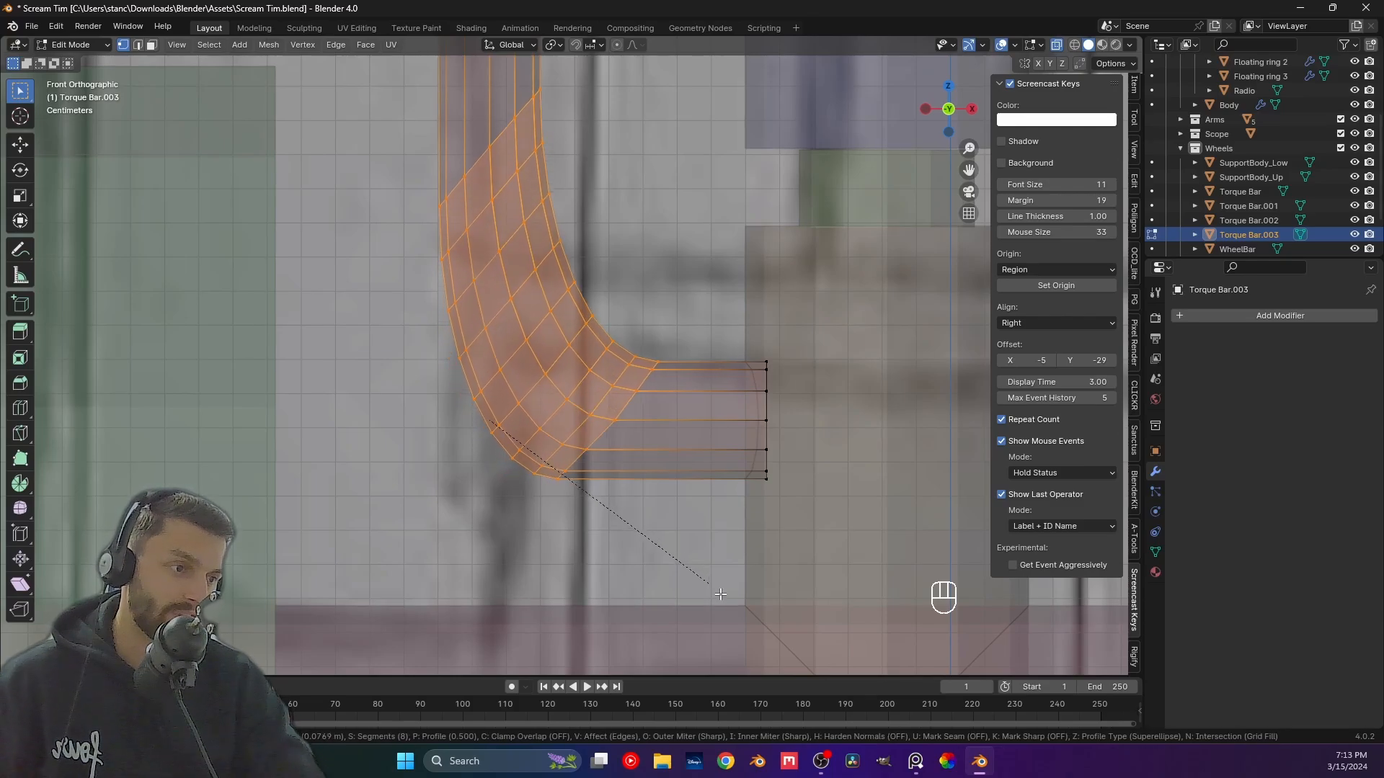
click(587, 525)
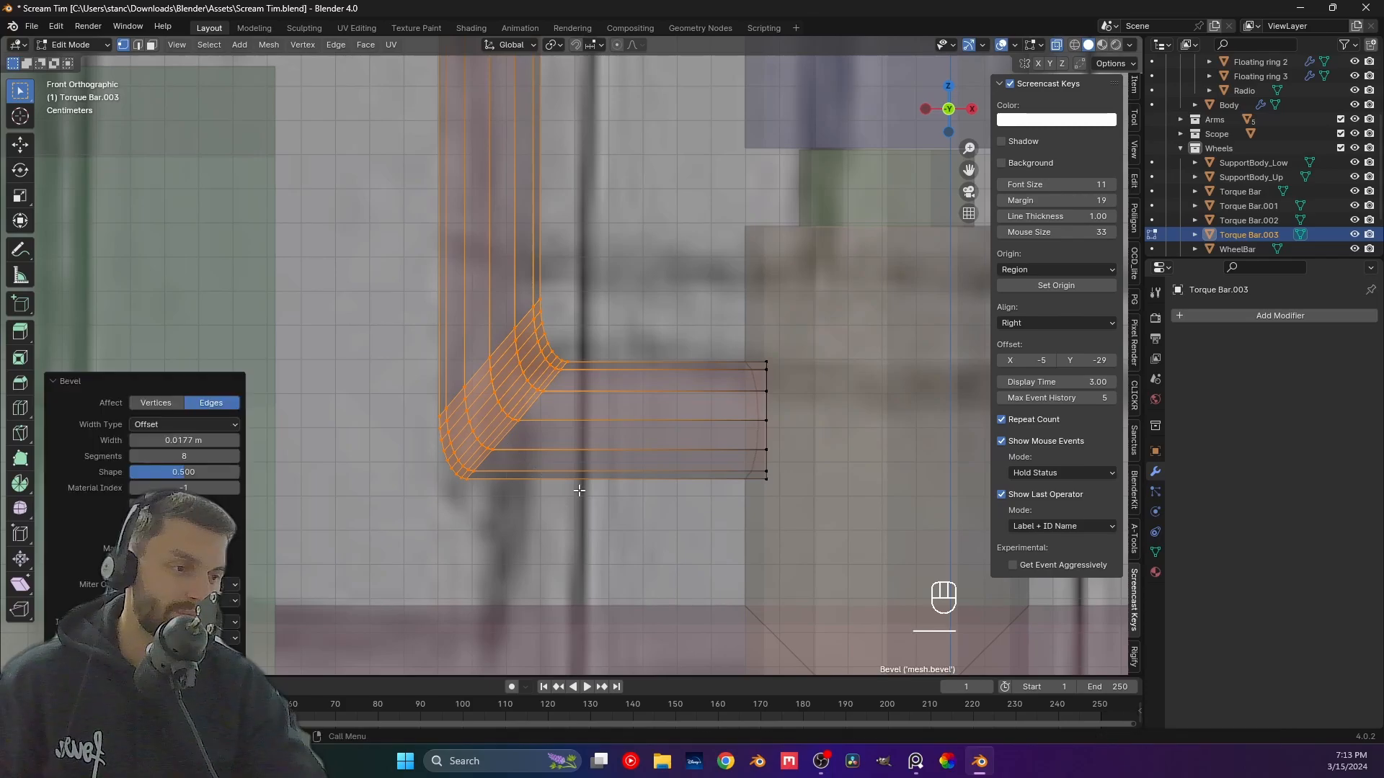
Return to Object Mode, disable X-ray and shade the side bar smooth, ending in the front view.
key(Tab)
middle_drag(568, 392, 542, 458)
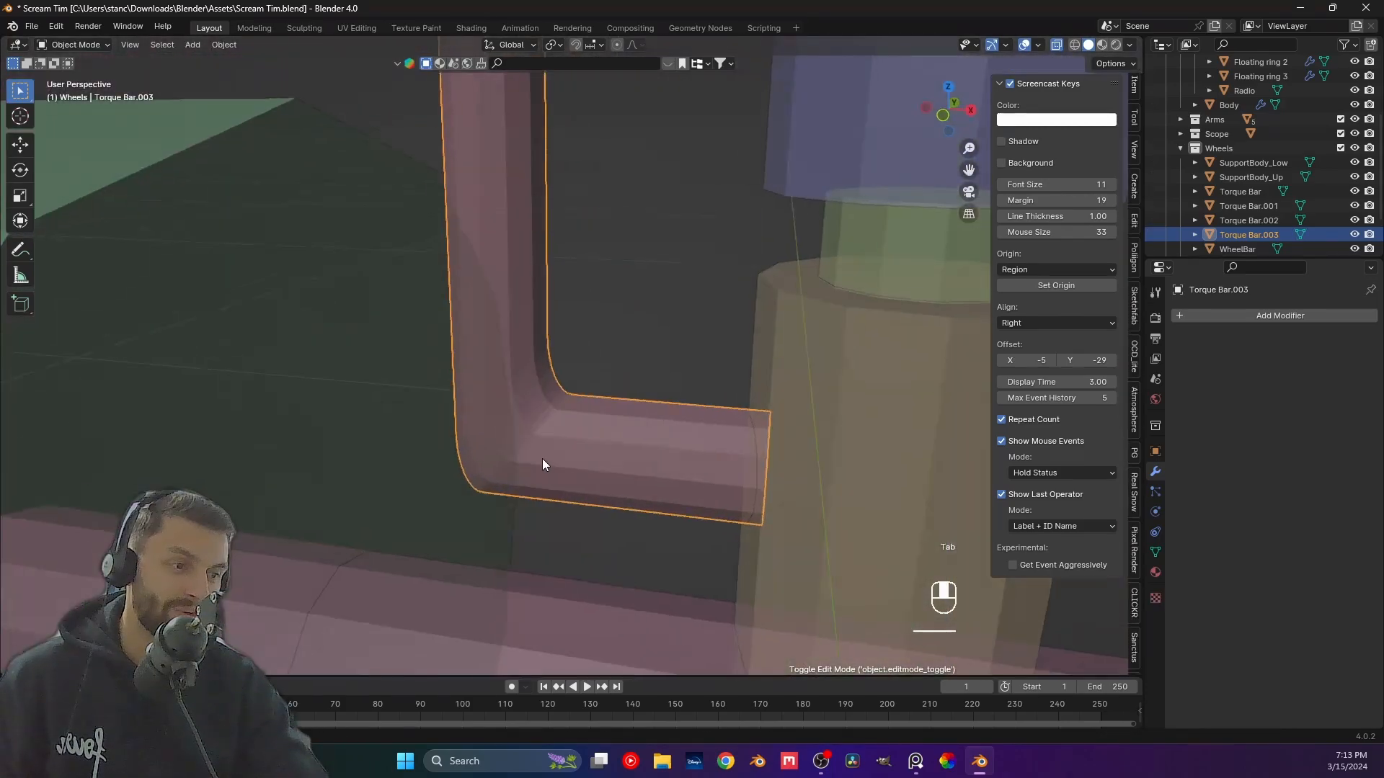
click(1054, 46)
middle_drag(678, 274, 633, 353)
right_click(551, 346)
click(534, 346)
right_click(545, 353)
click(547, 355)
key(KP_1)
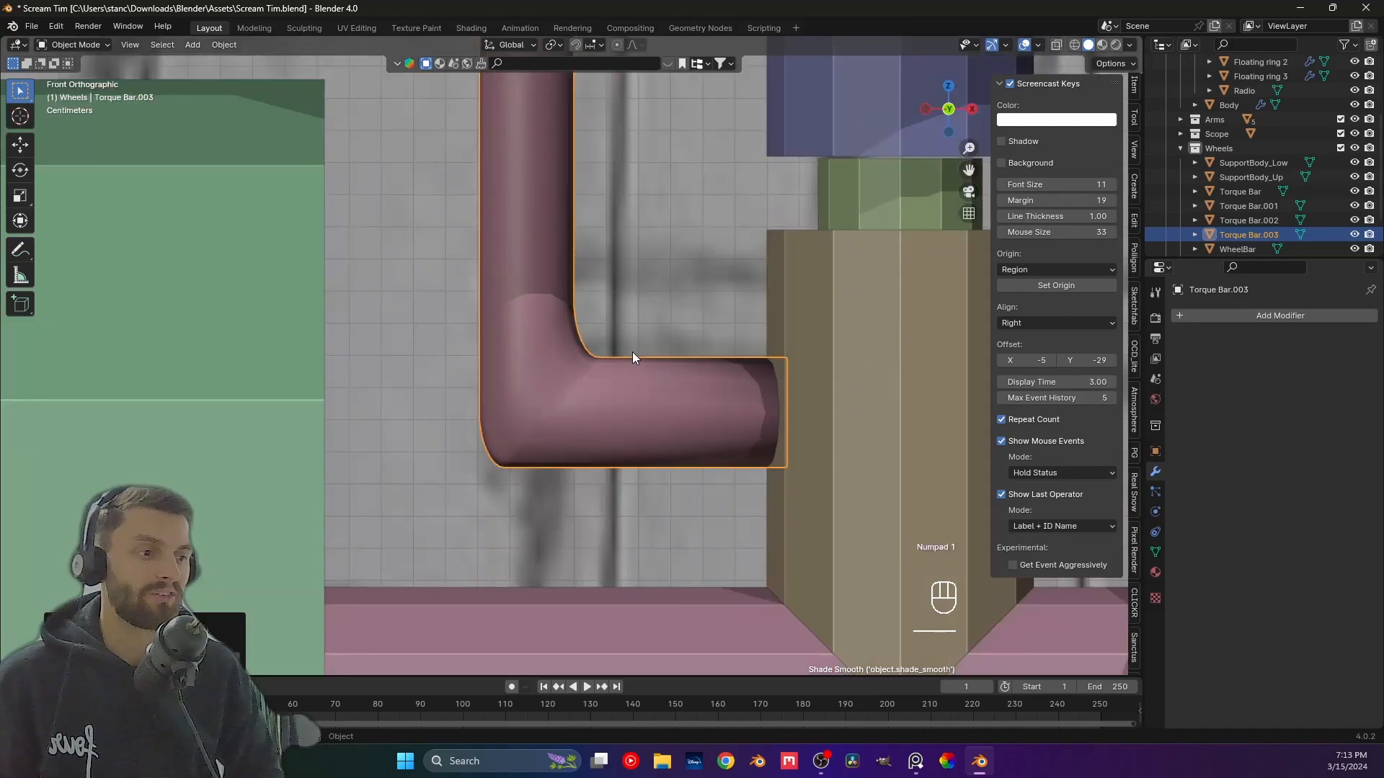
Examine the side bar's rounded bend and its mesh against the neighbouring parts and the front reference drawing.
scroll(632, 358, down, 5)
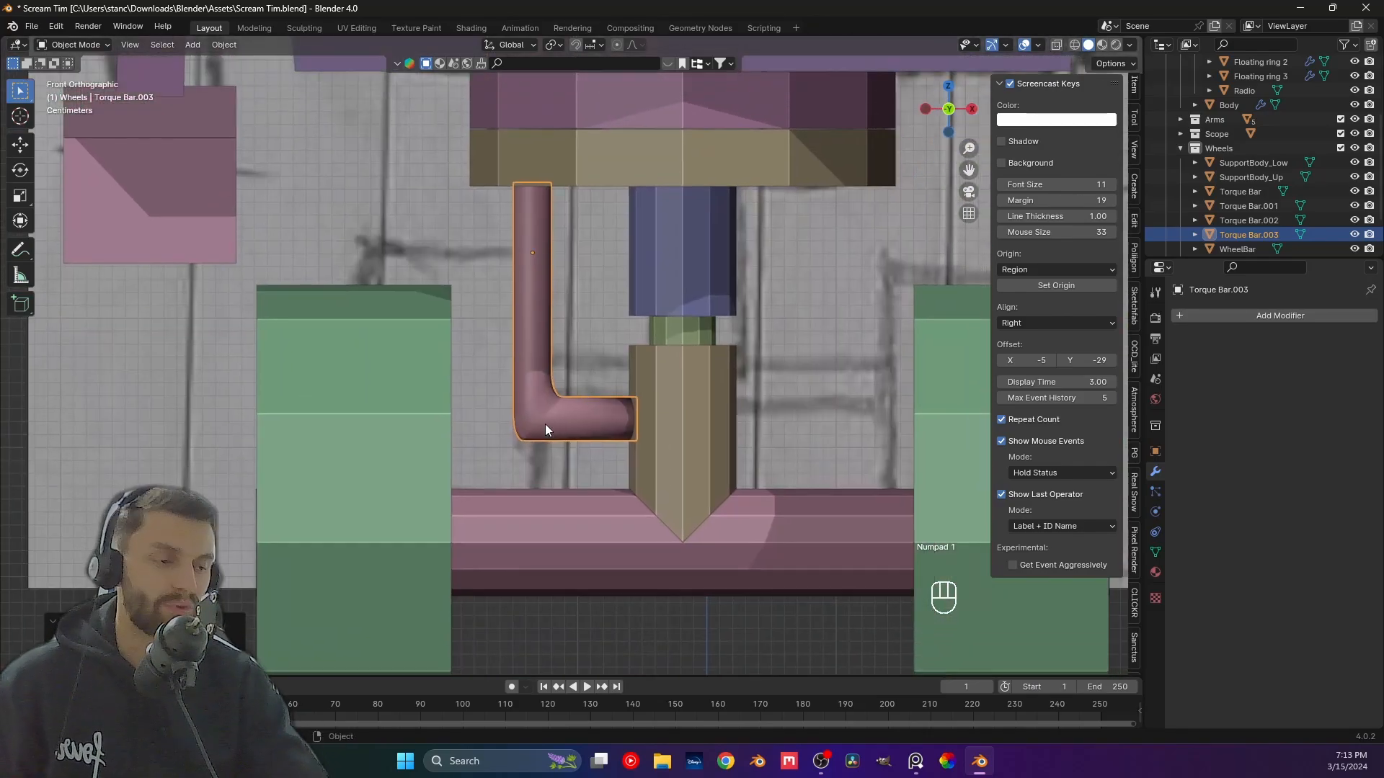
key(Tab)
key(Tab)
middle_drag(551, 444, 543, 420)
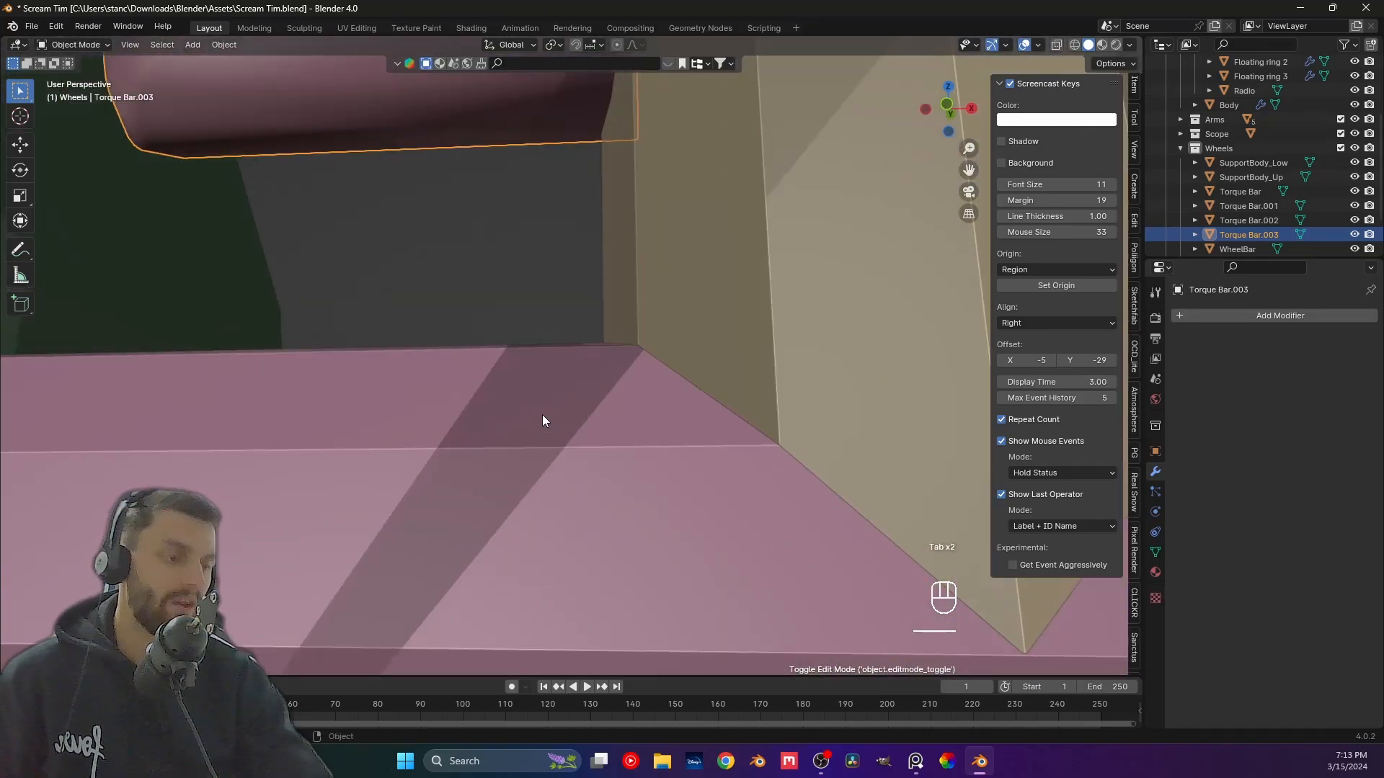
key(KP_1)
shift+middle_drag(615, 378, 625, 348)
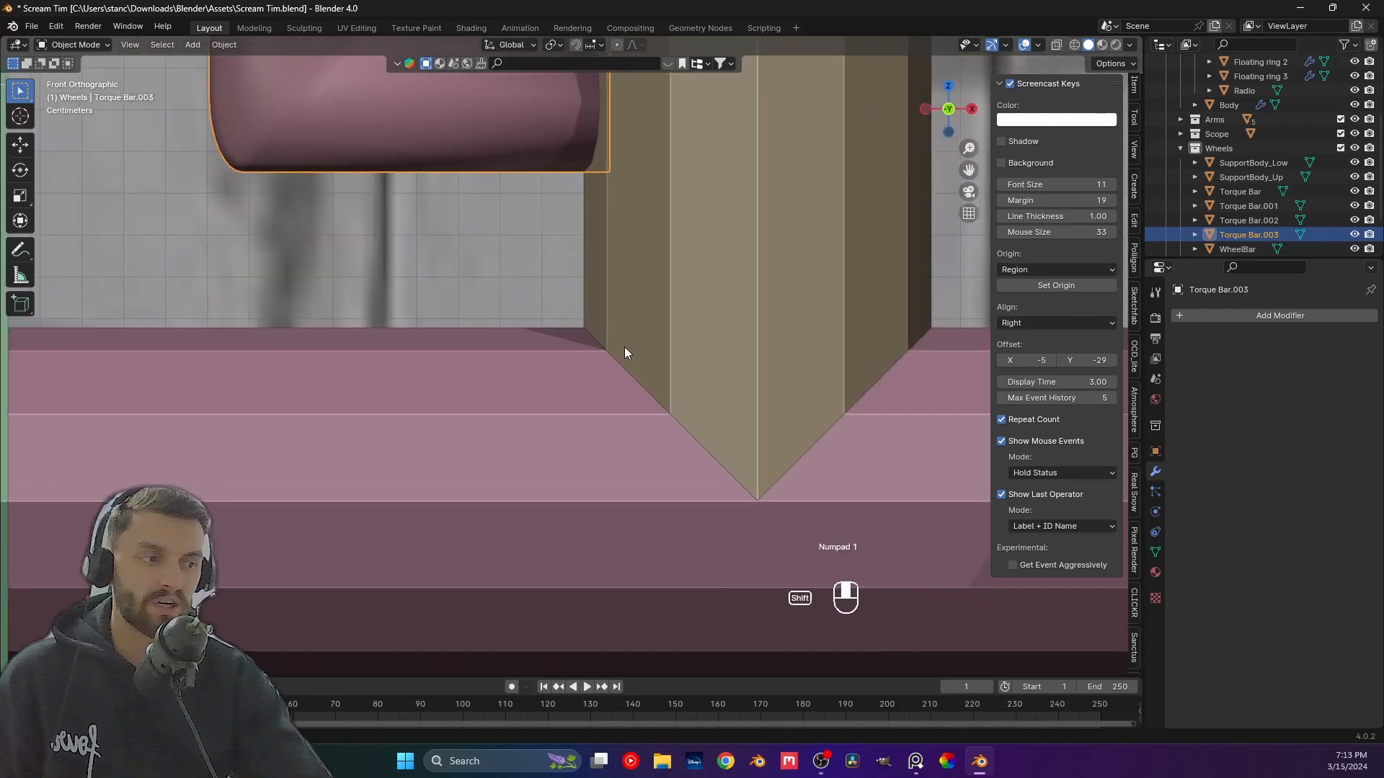
scroll(627, 375, down, 5)
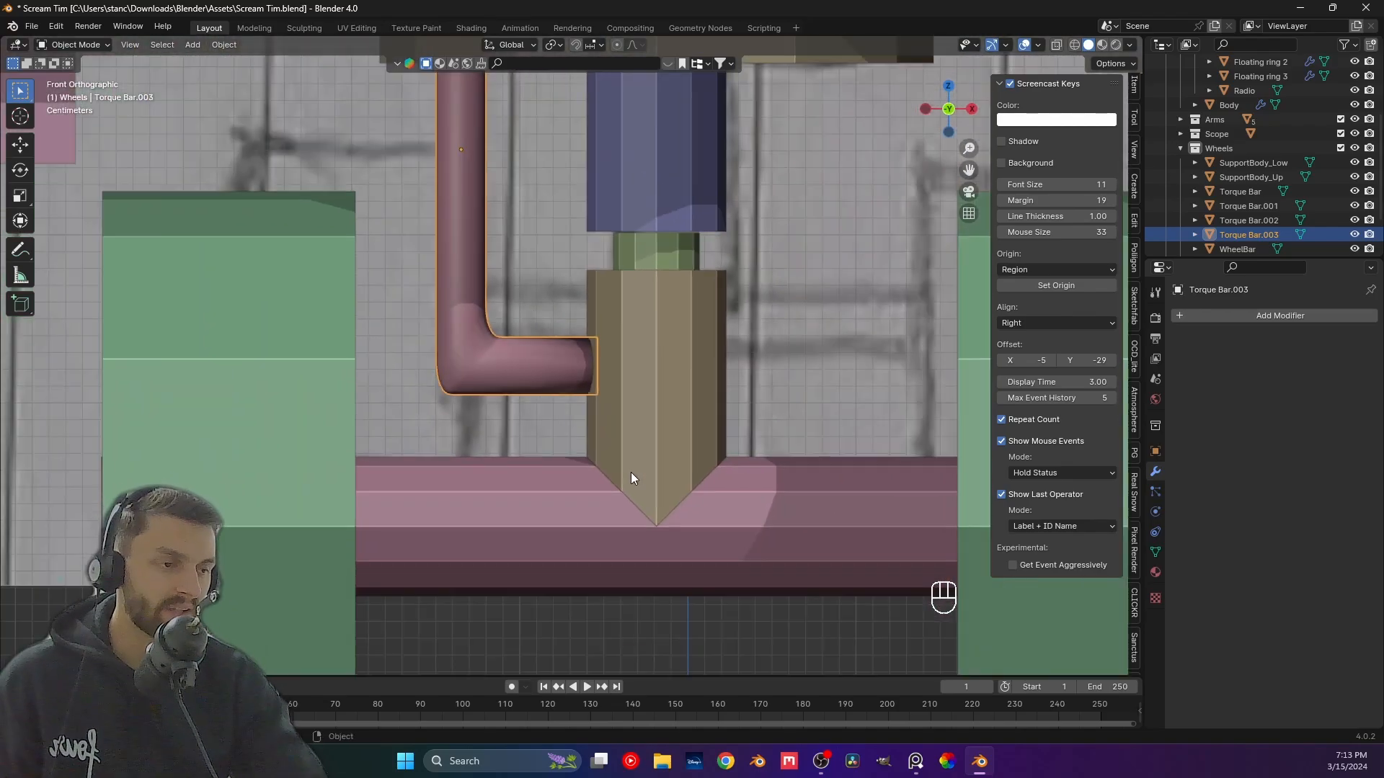
shift+middle_drag(633, 455, 639, 513)
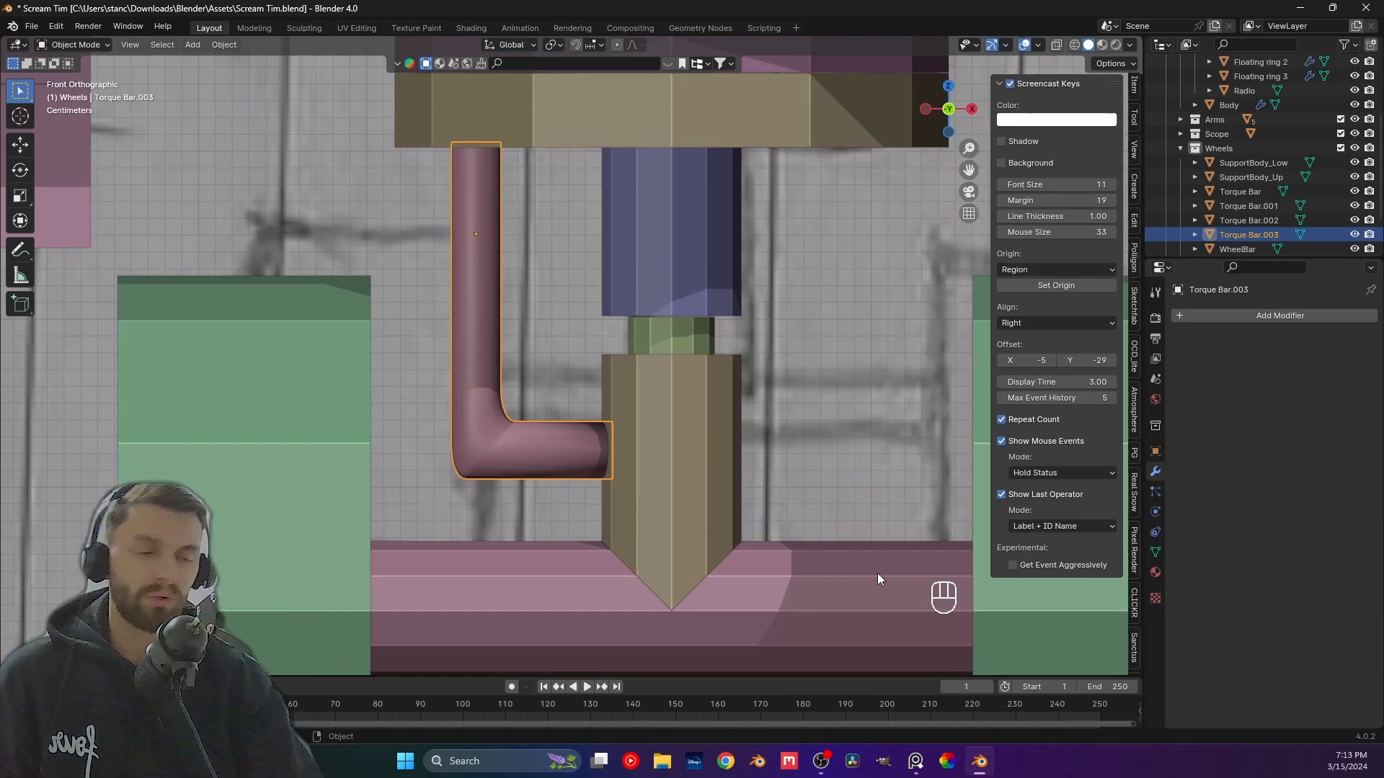
shift+middle_drag(556, 325, 558, 370)
key(Tab)
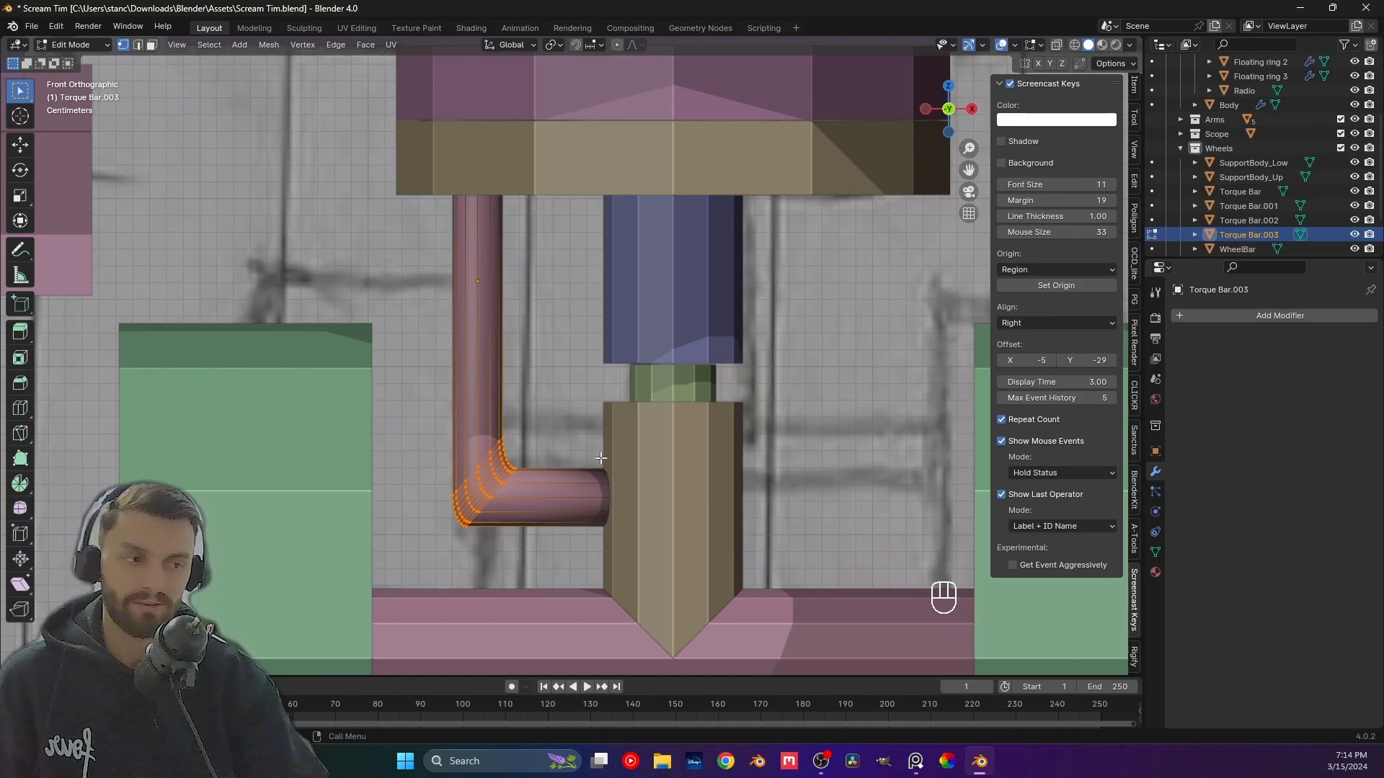
key(Tab)
scroll(591, 432, down, 3)
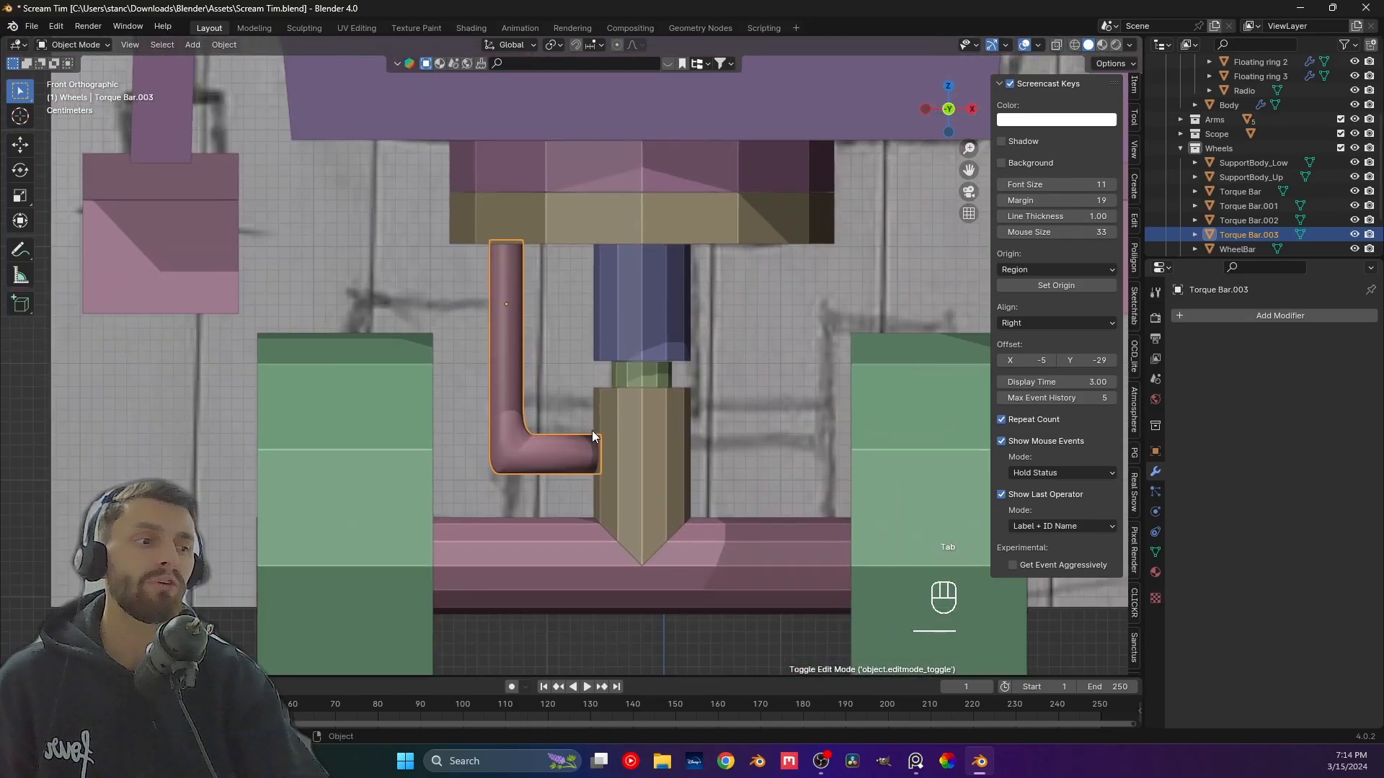
scroll(602, 411, down, 3)
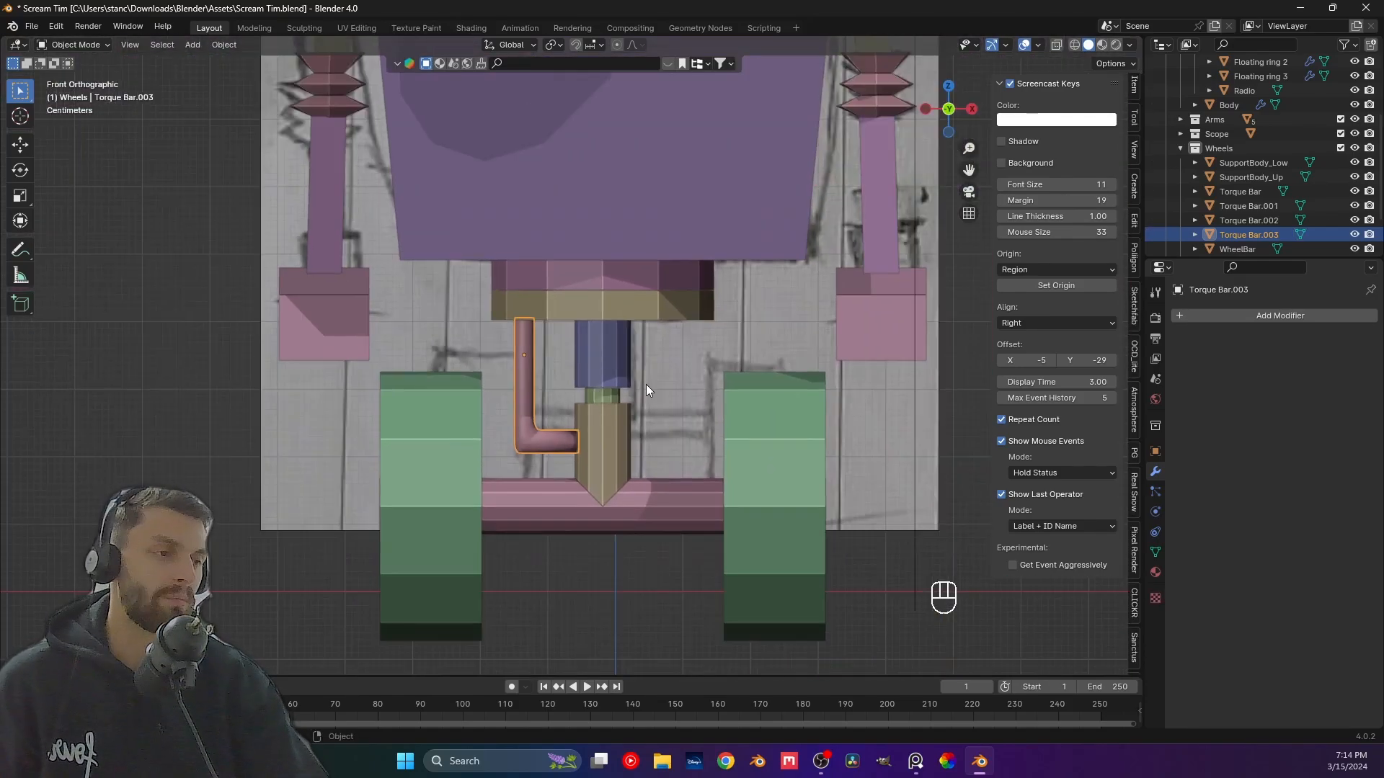
shift+middle_drag(645, 385, 565, 400)
scroll(474, 426, up, 2)
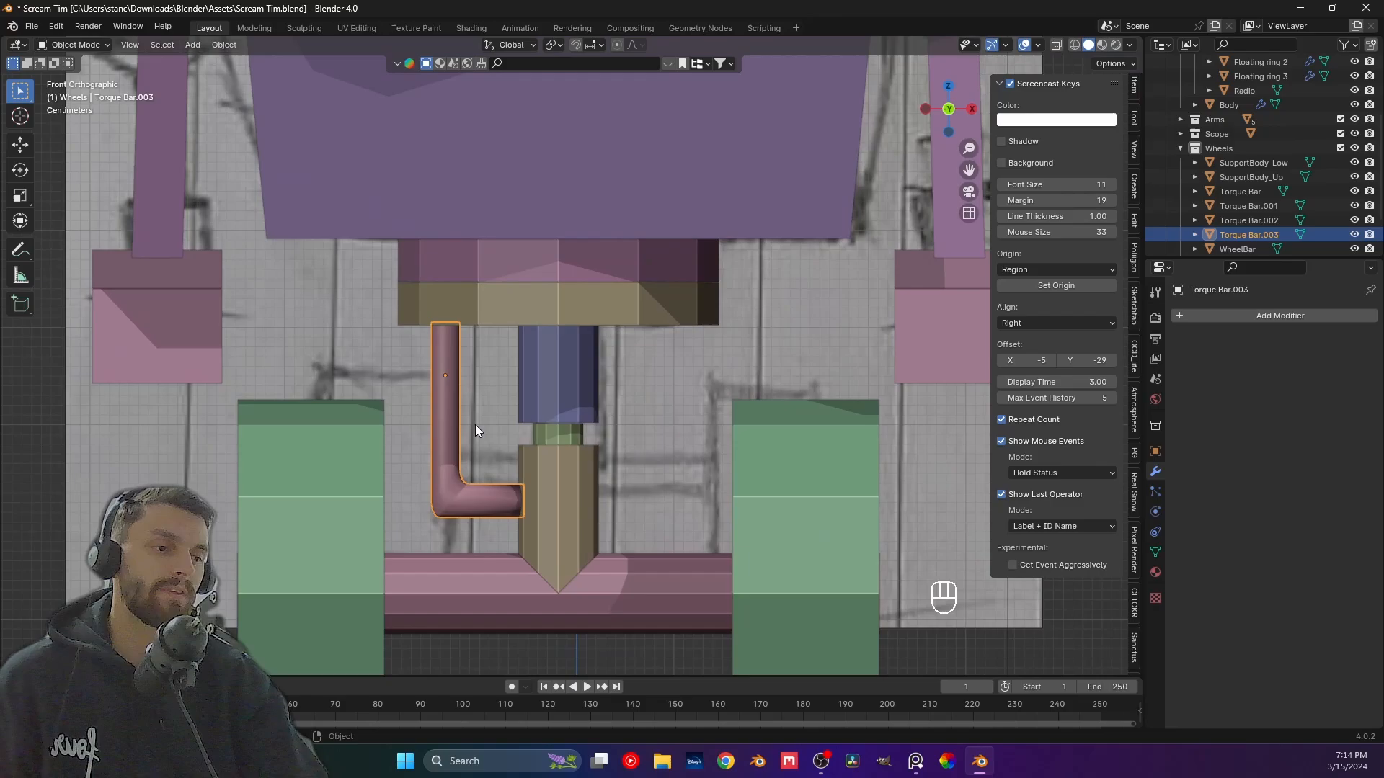
Apply the side bar's object transform in Object Mode.
key(ctrl+a)
click(487, 491)
shift+middle_drag(486, 490, 521, 437)
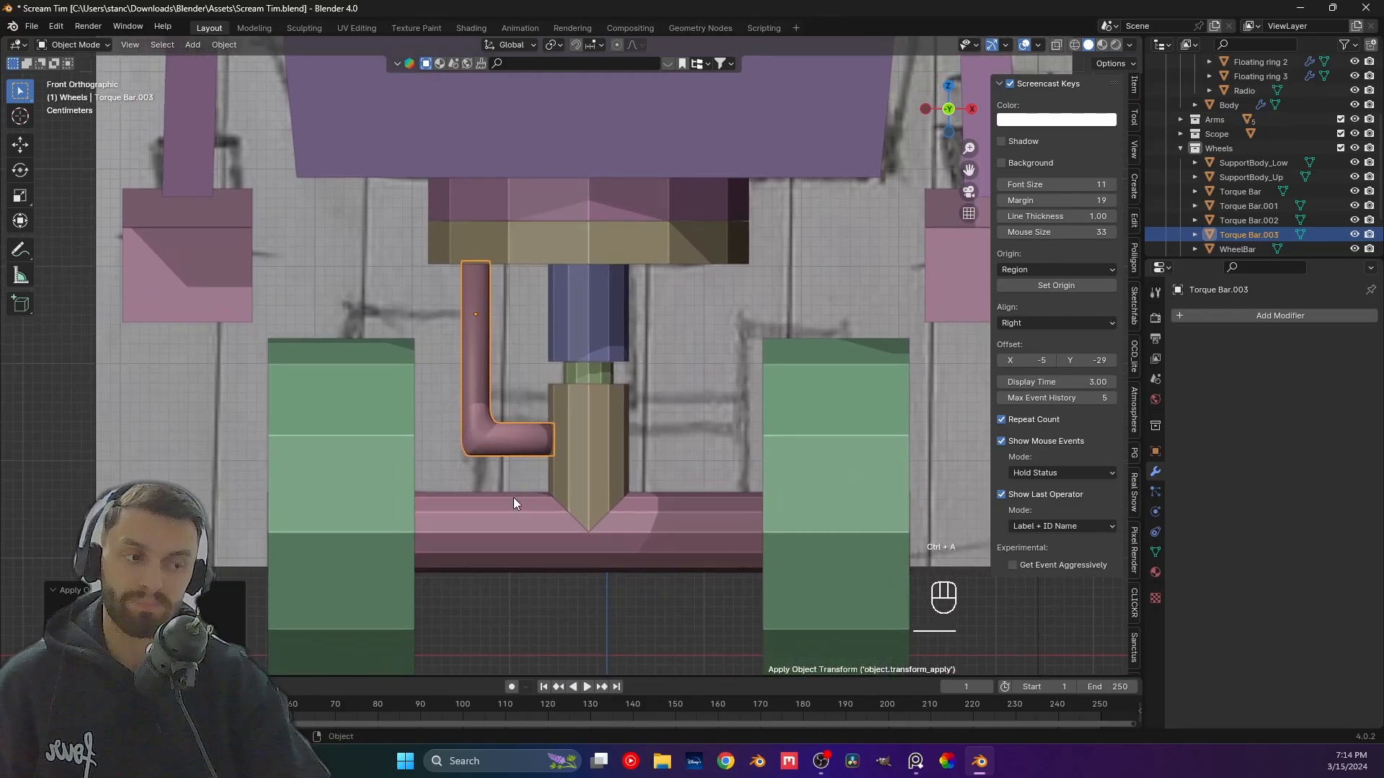
Try scaling the bend's middle edge loop to about 0.893 in Edit Mode, using smooth proportional editing with a size of 0.03.
scroll(627, 439, up, 4)
key(Tab)
shift+middle_drag(687, 415, 608, 404)
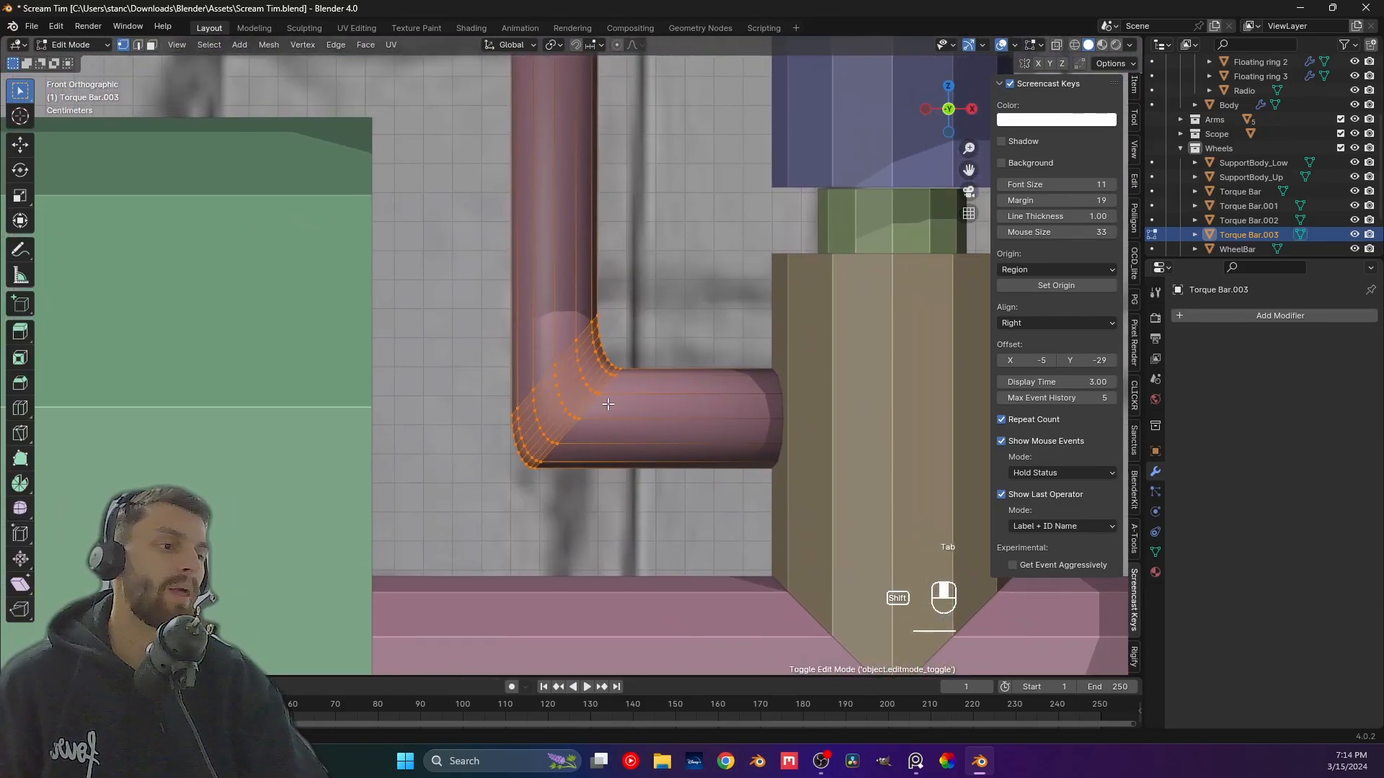
scroll(608, 404, up, 4)
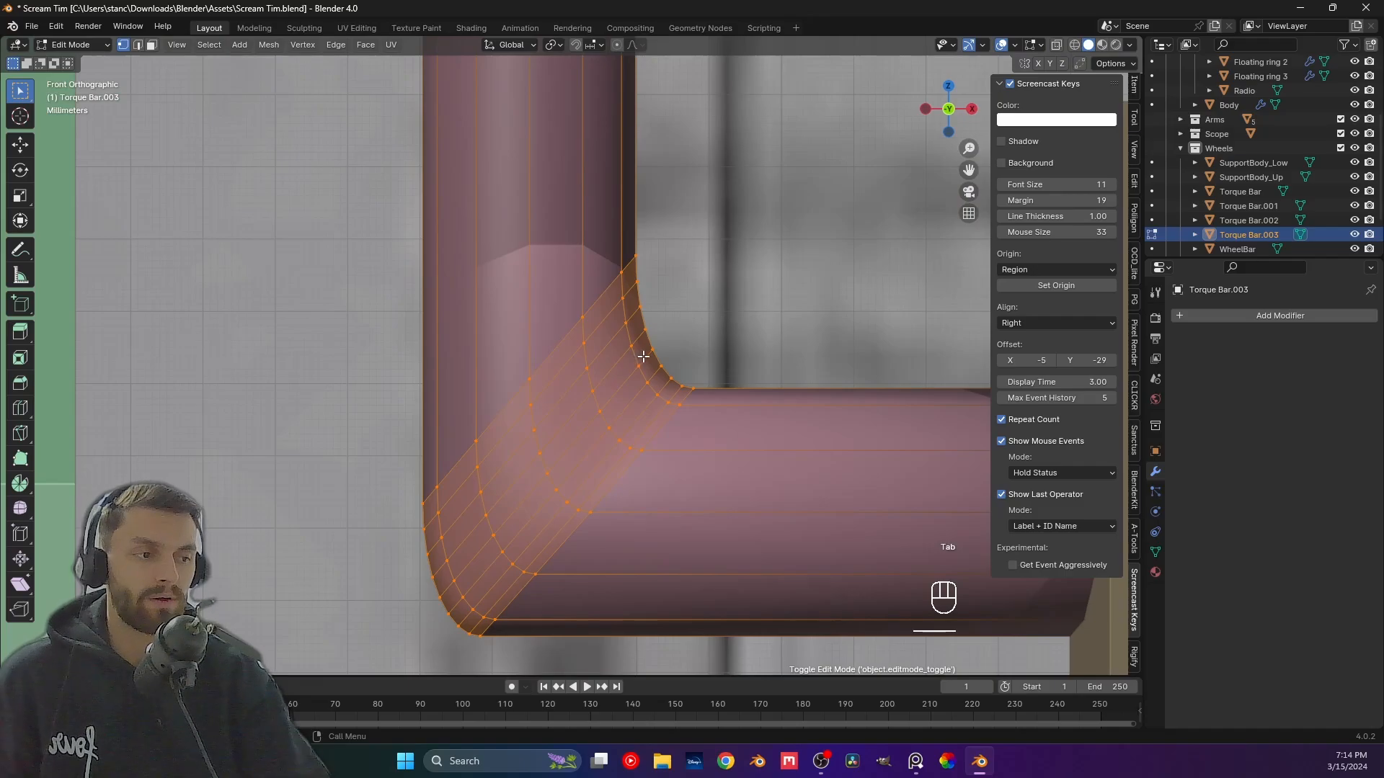
alt+click(634, 374)
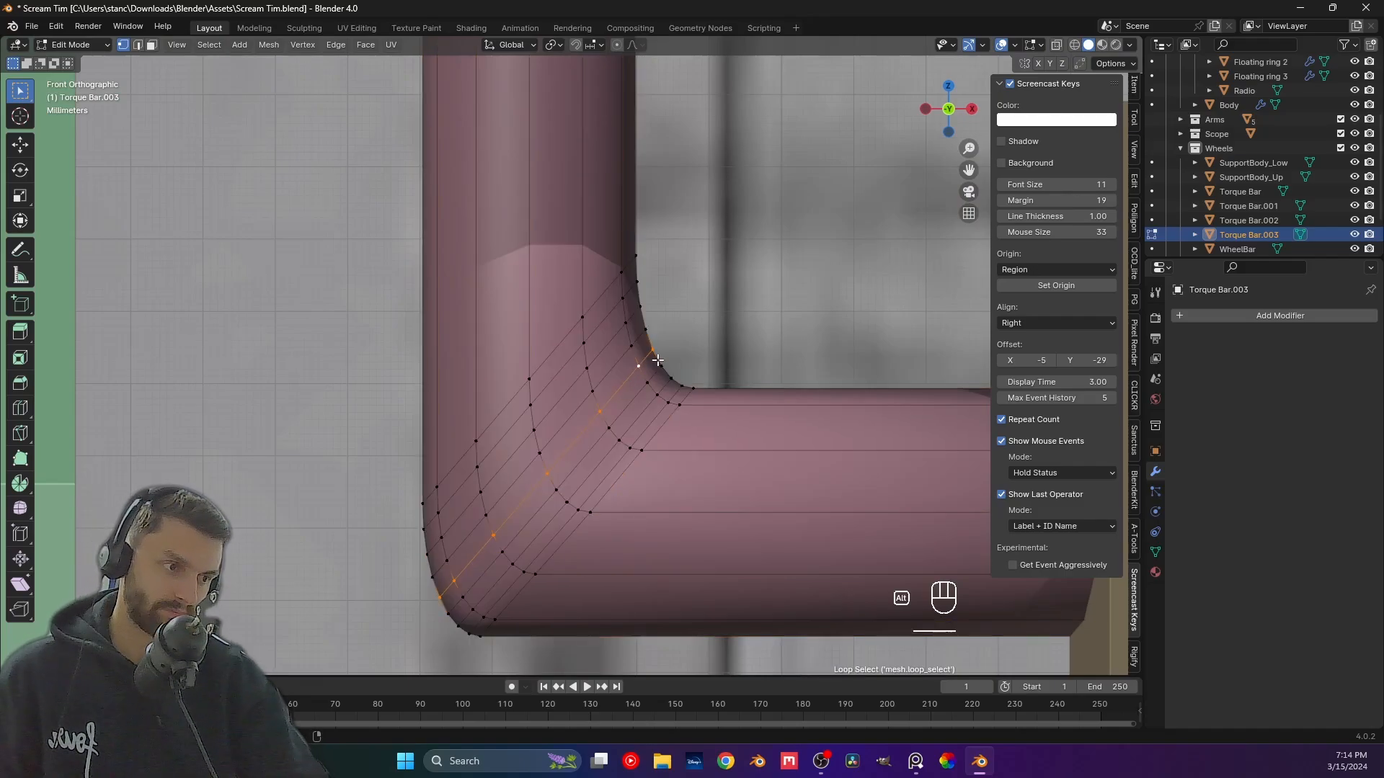
scroll(603, 366, down, 1)
alt+click(603, 365)
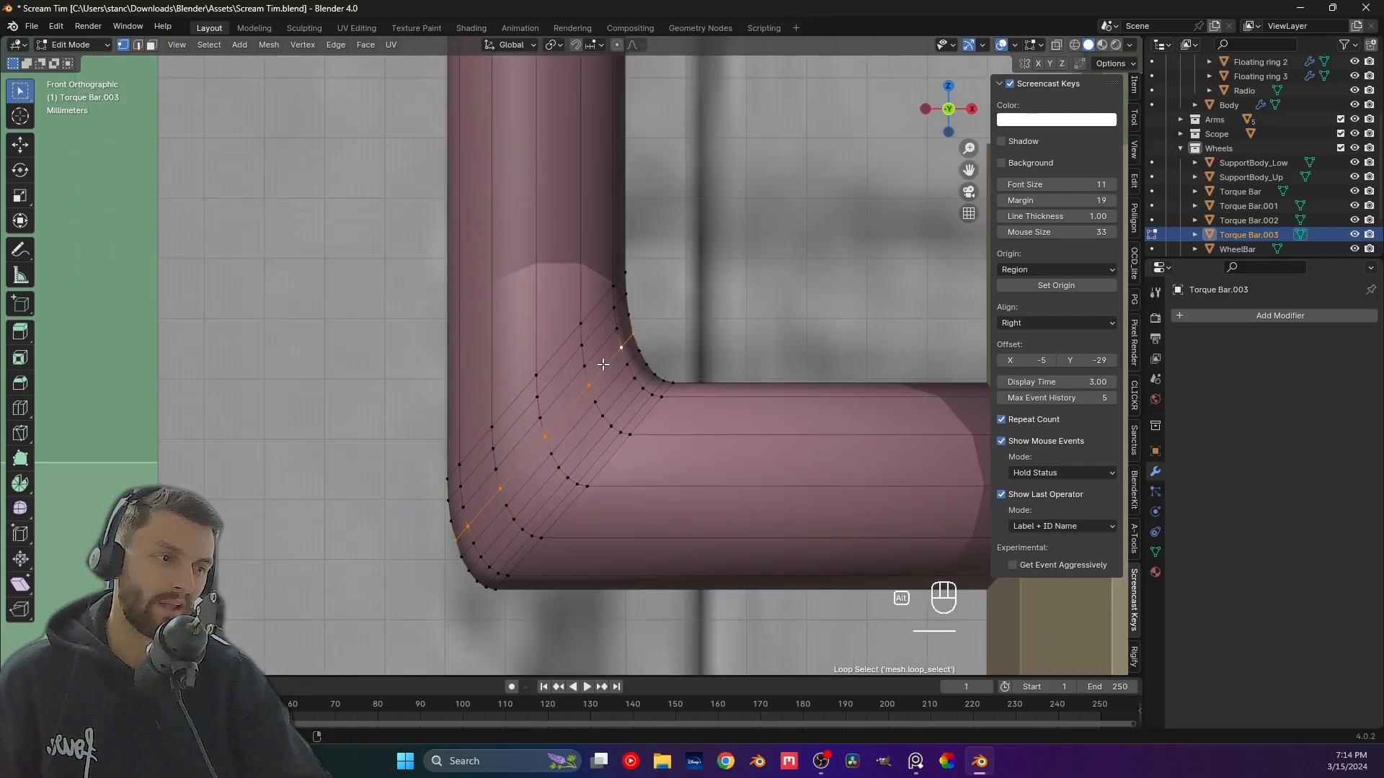
key(s)
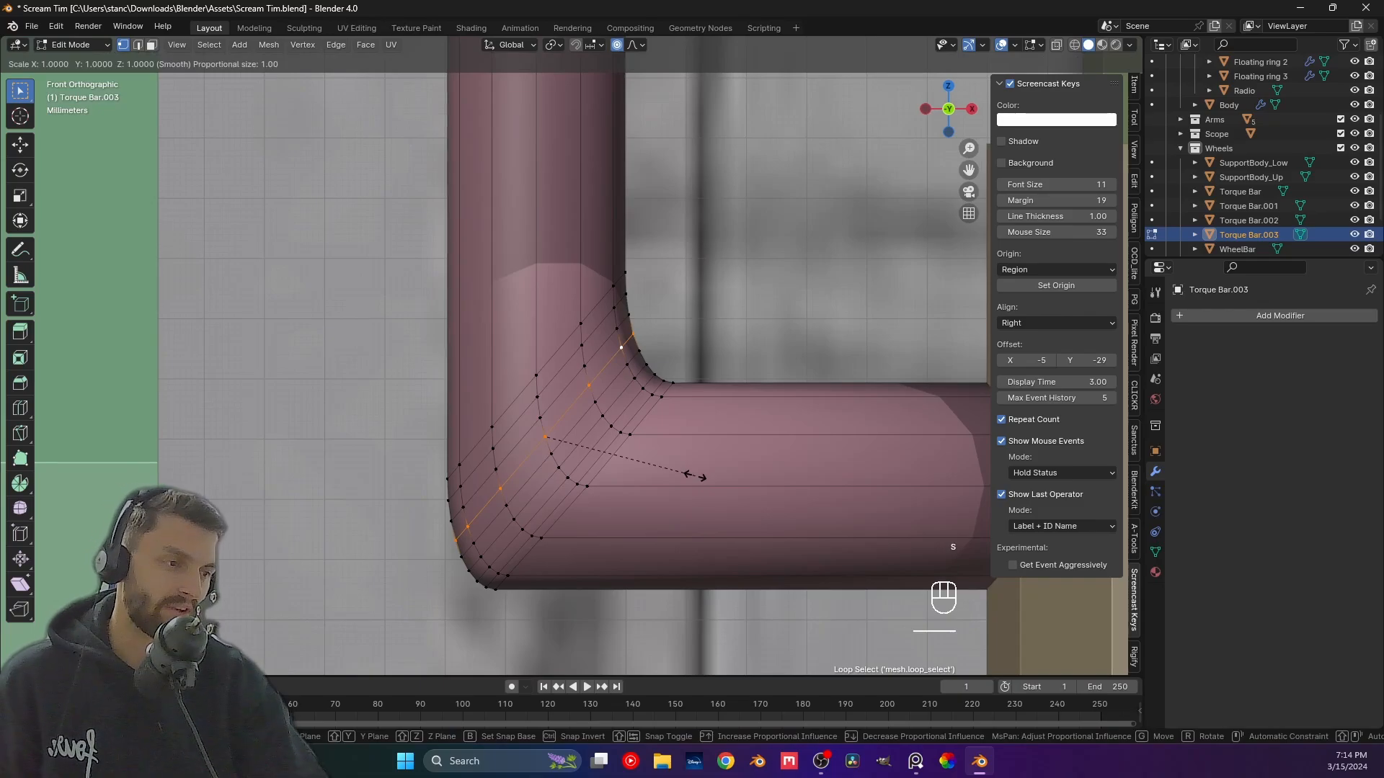
scroll(695, 477, up, 2)
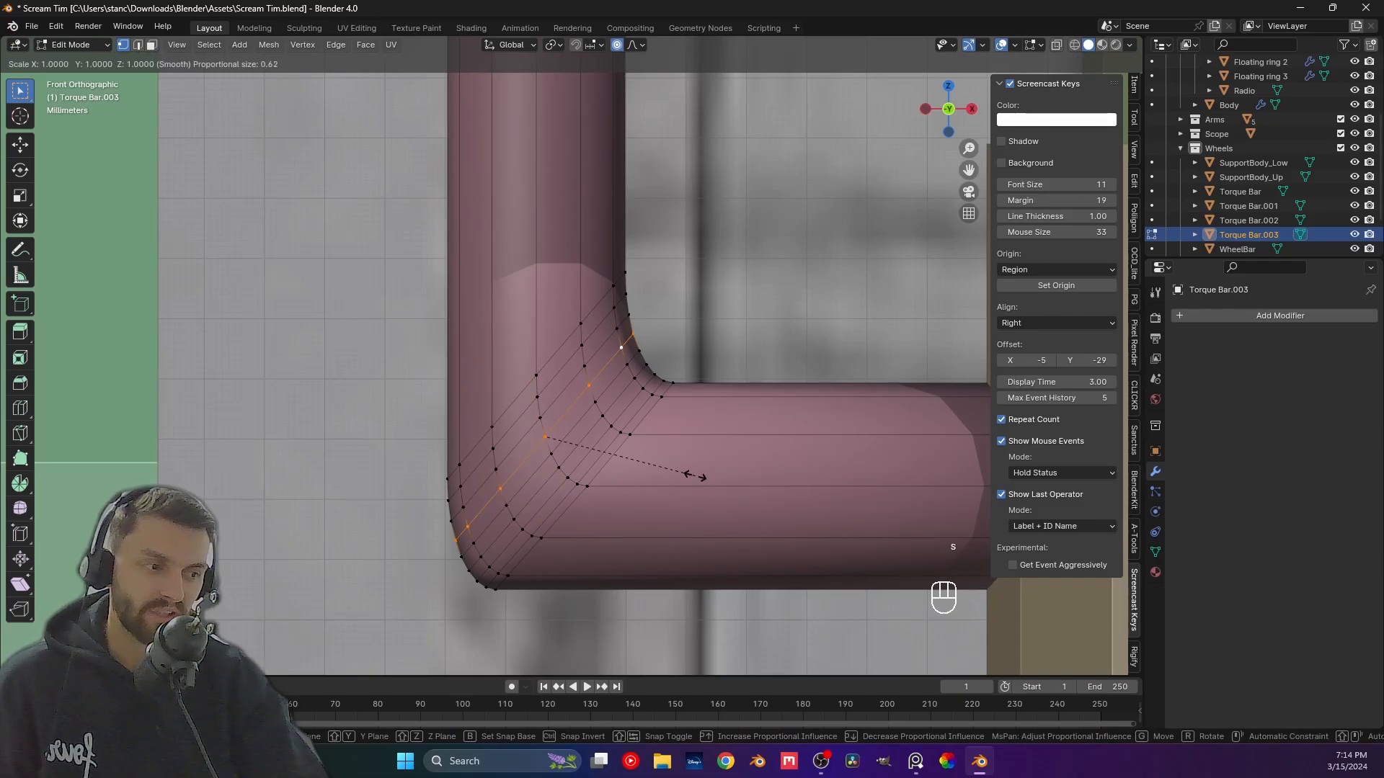
scroll(696, 476, up, 7)
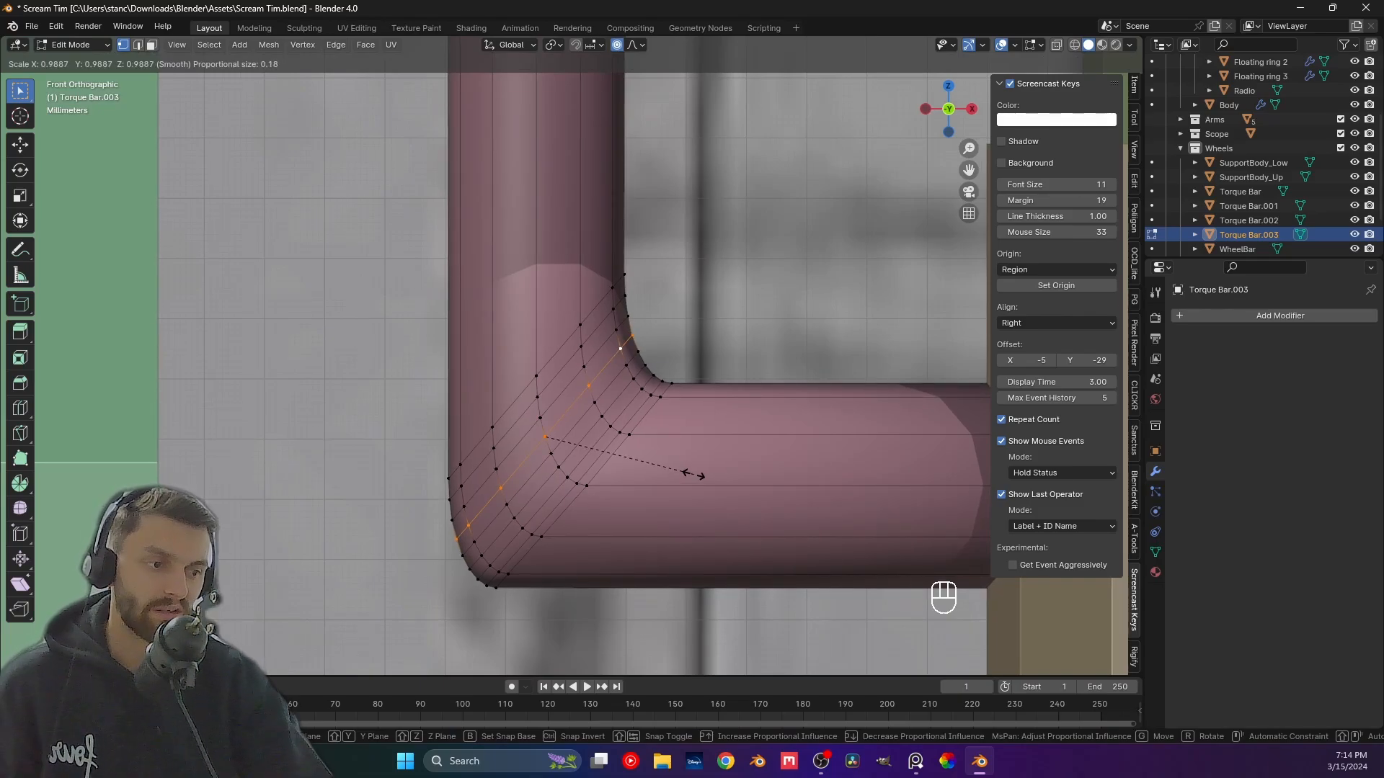
scroll(695, 476, up, 1)
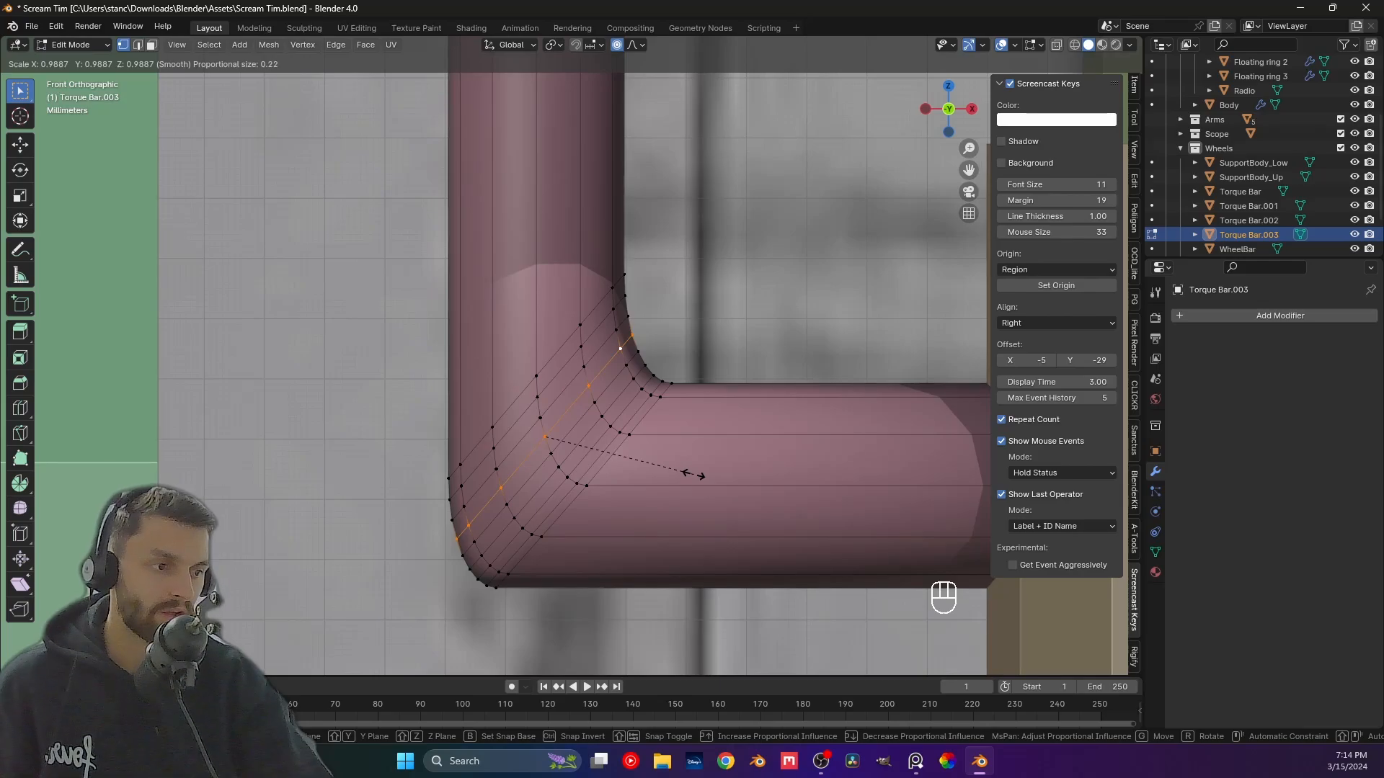
scroll(692, 476, up, 15)
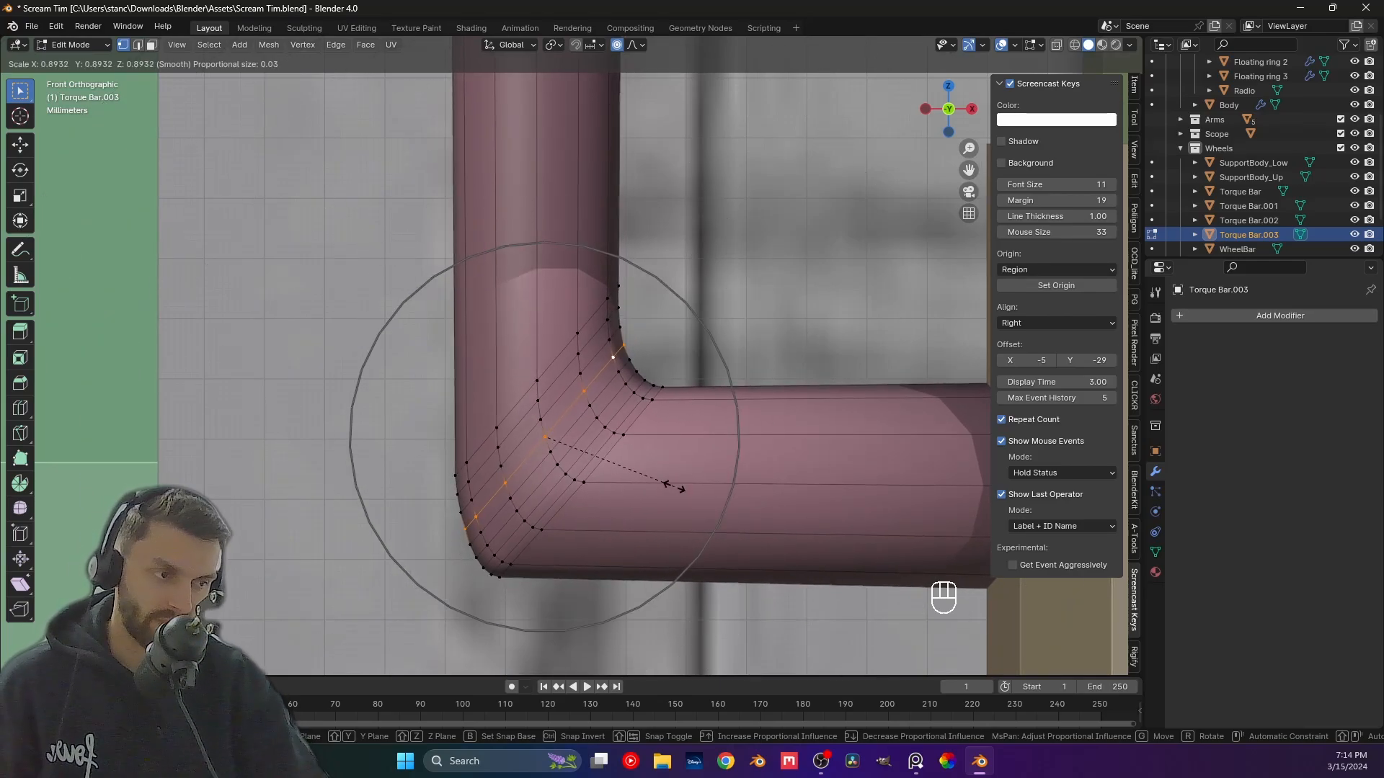
Try the loop's proportional scaling along X only, with X locked, and uniformly at about 0.866.
key(x)
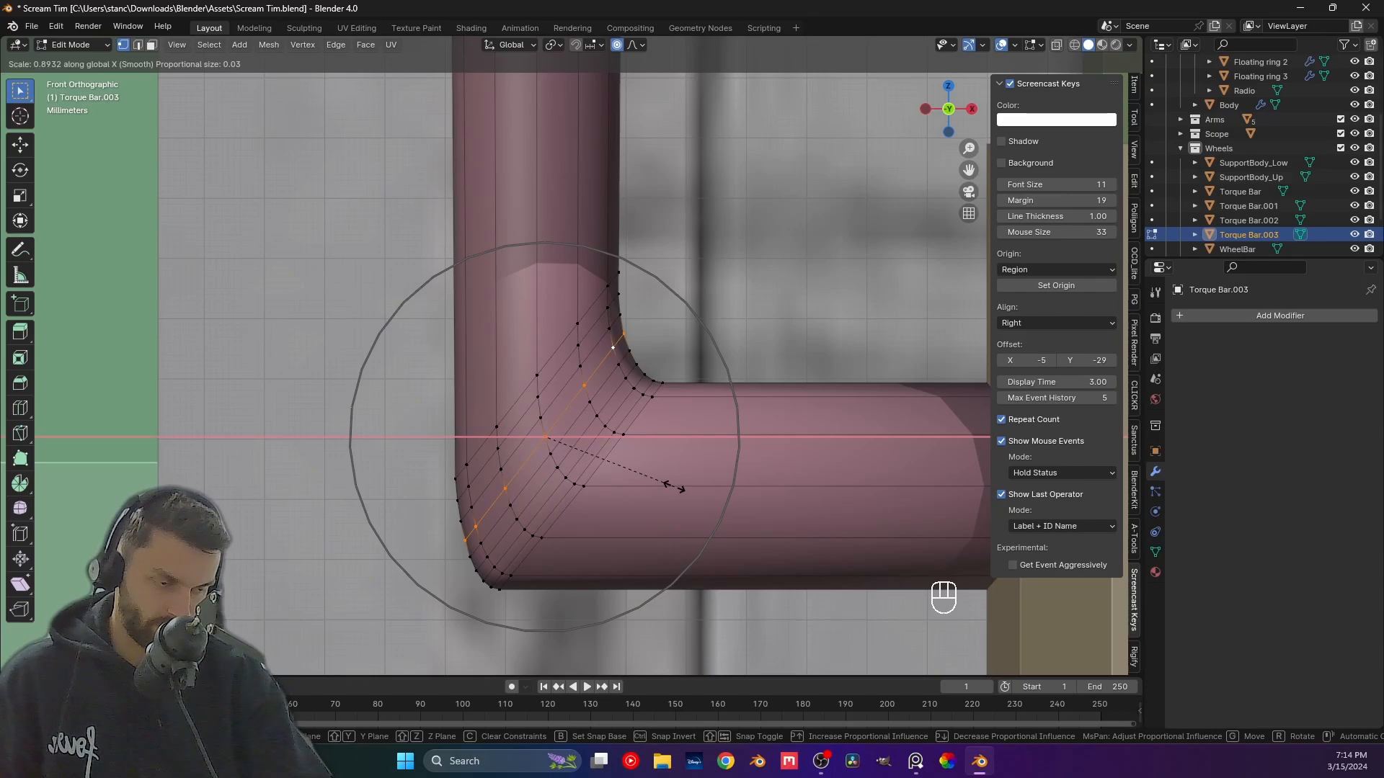
key(shift+x)
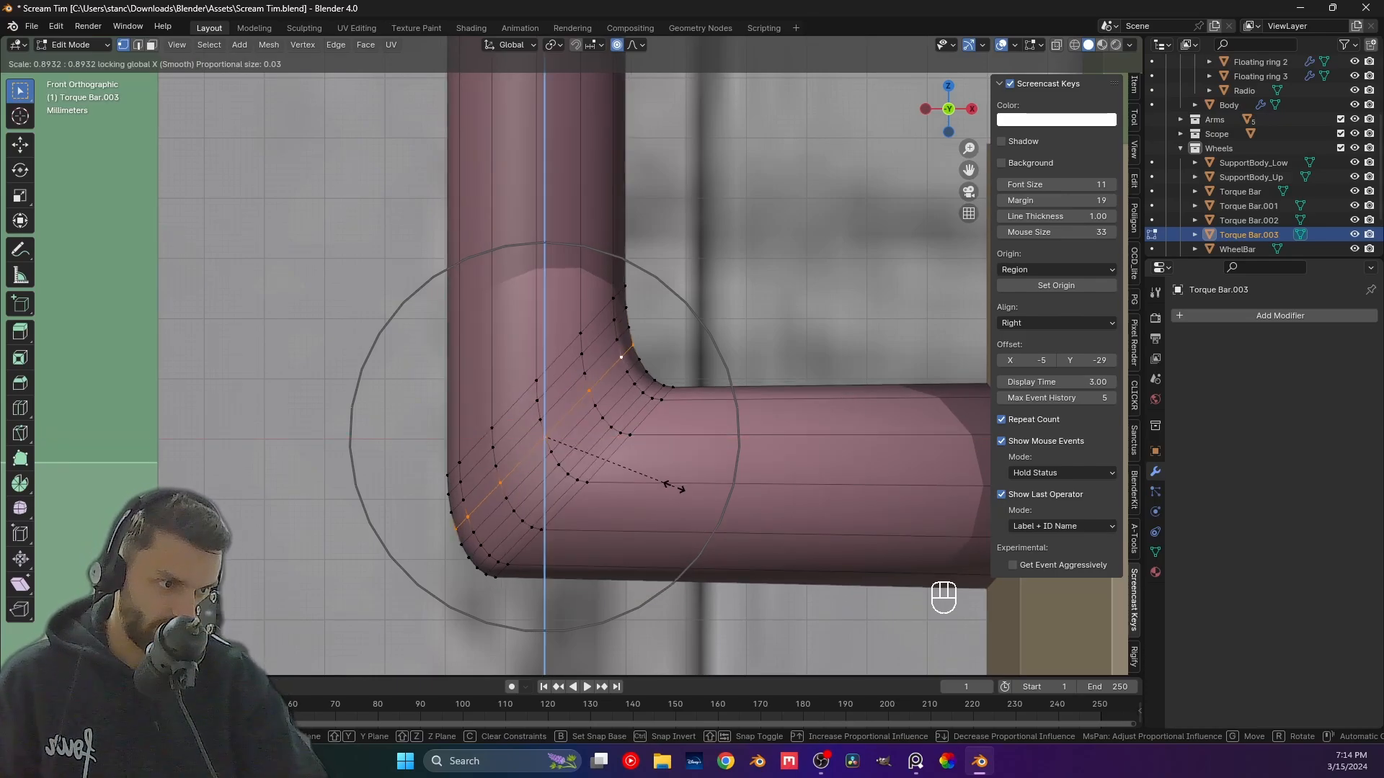
key(s)
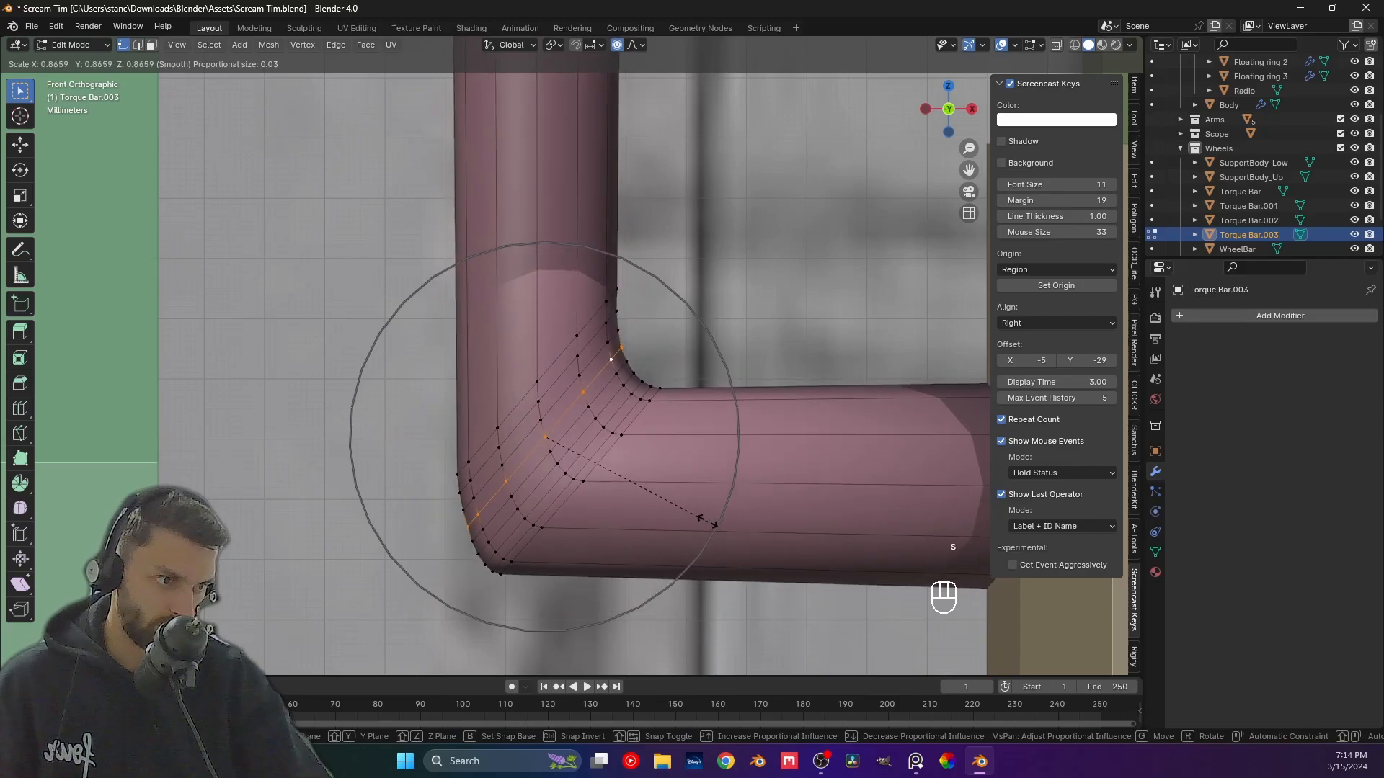
click(714, 524)
Inspect the side bar's bend from an angled perspective, comparing its smooth shading with its mesh edges.
scroll(692, 516, down, 5)
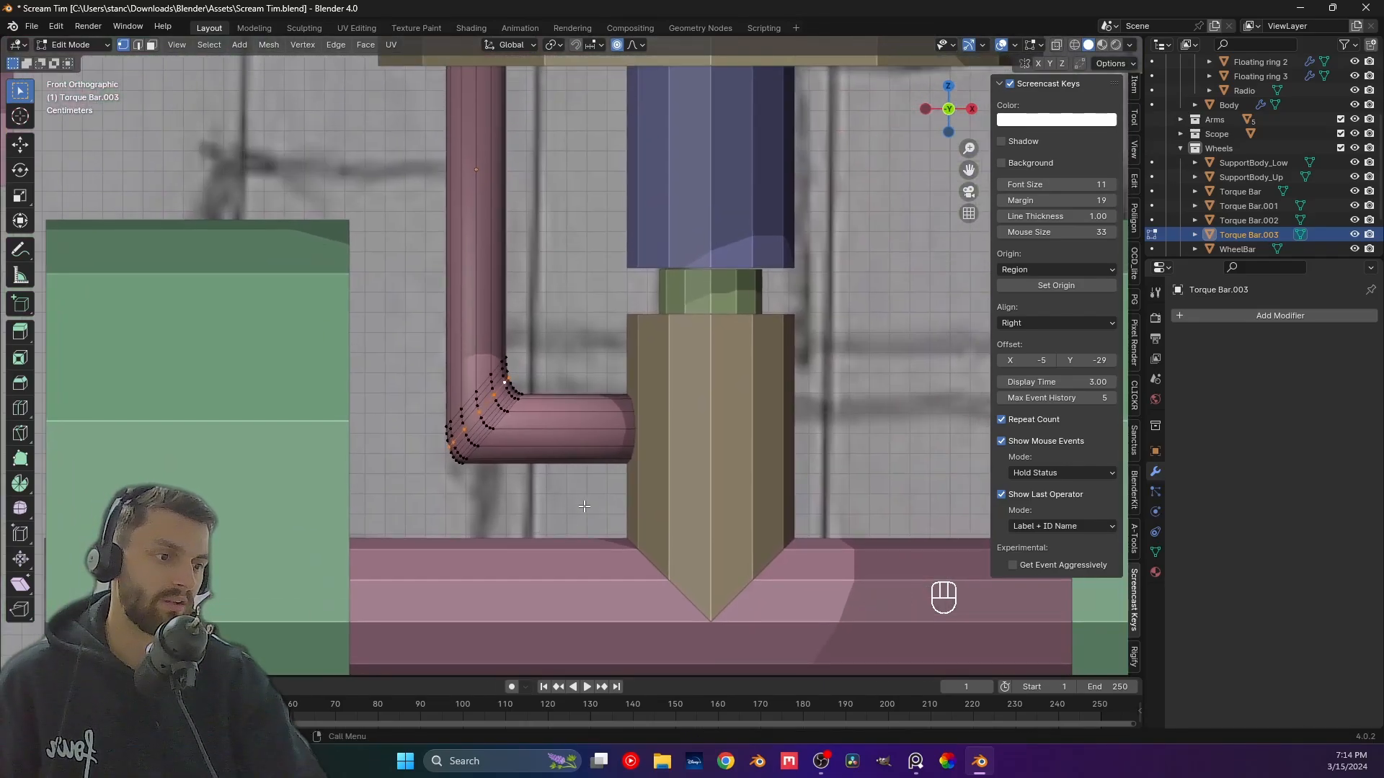
key(Tab)
scroll(647, 515, down, 4)
scroll(521, 474, up, 2)
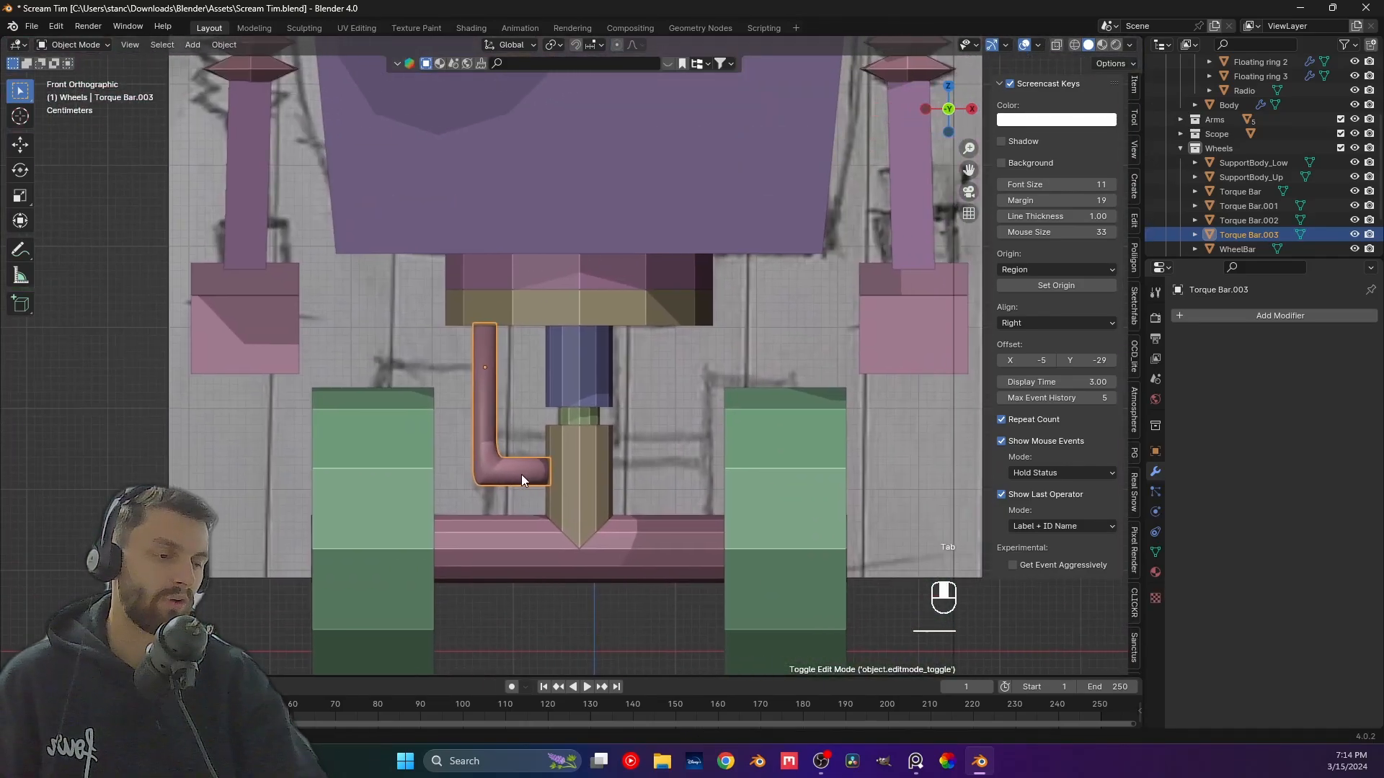
middle_drag(521, 474, 940, 470)
click(940, 470)
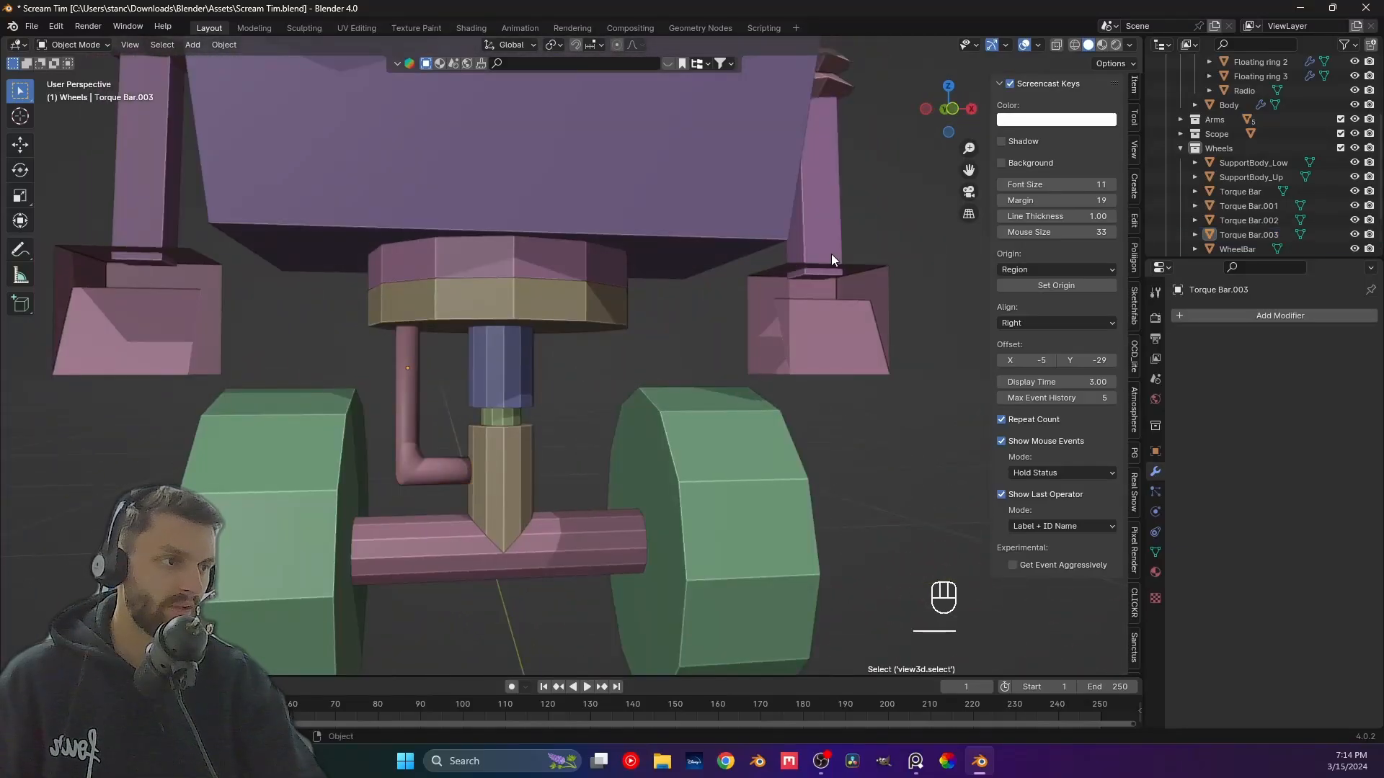
click(431, 462)
key(Tab)
shift+middle_drag(431, 463, 546, 433)
key(Tab)
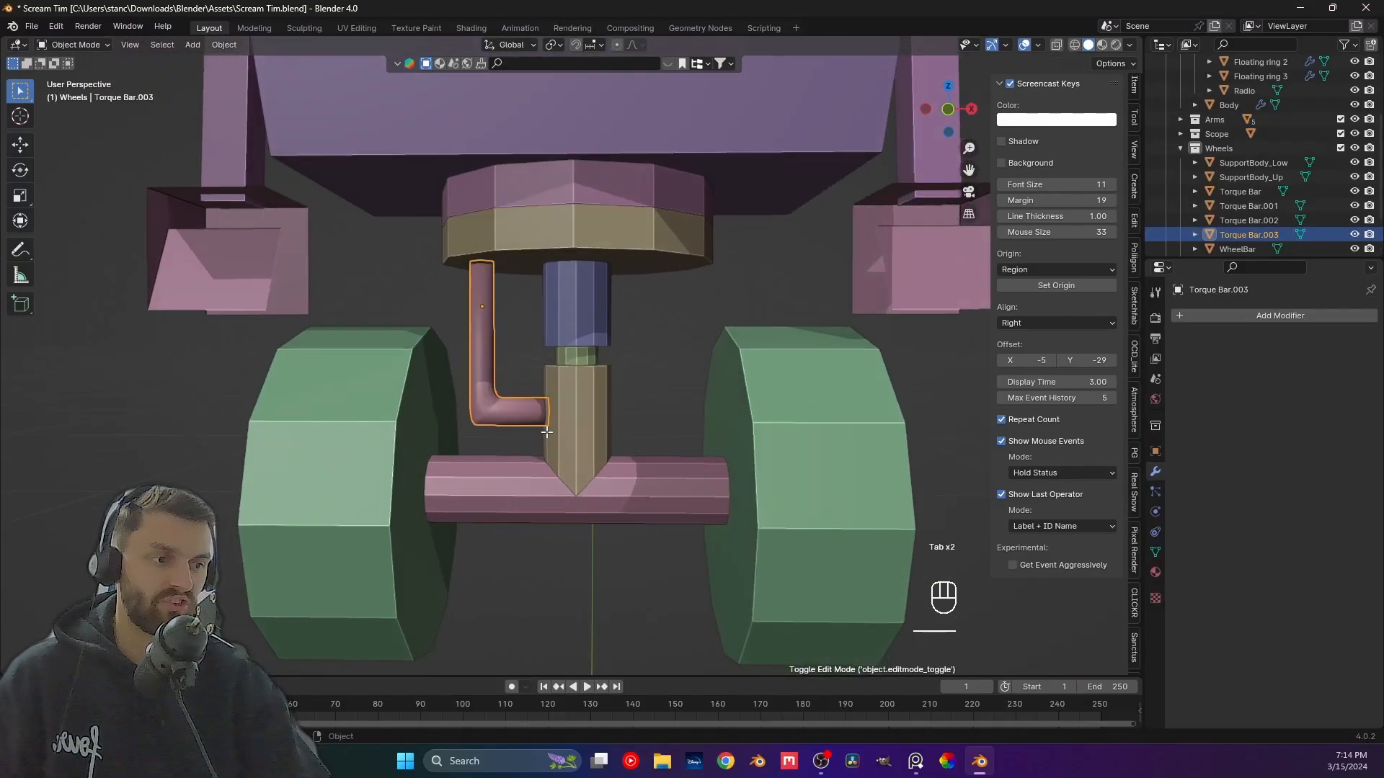
key(Tab)
scroll(562, 368, up, 8)
key(2)
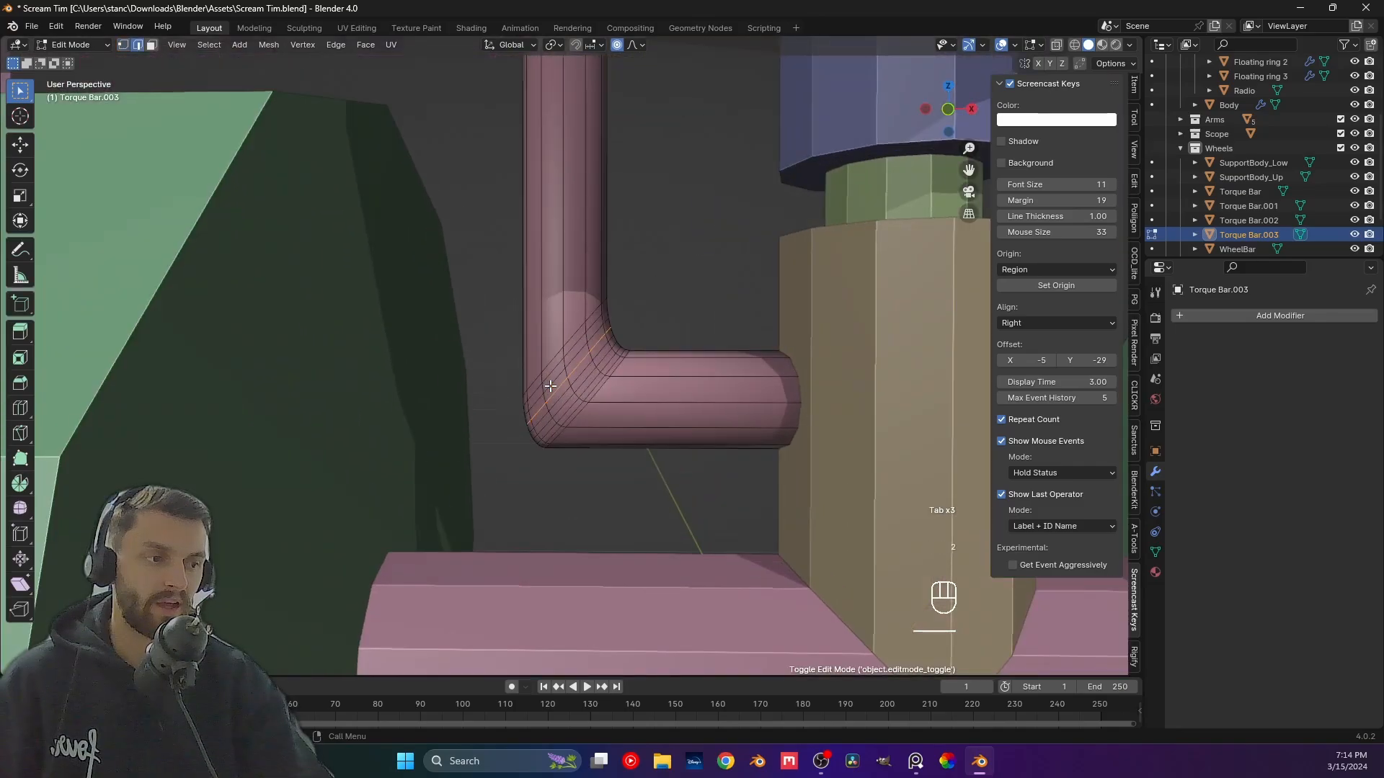
scroll(550, 386, up, 2)
key(Tab)
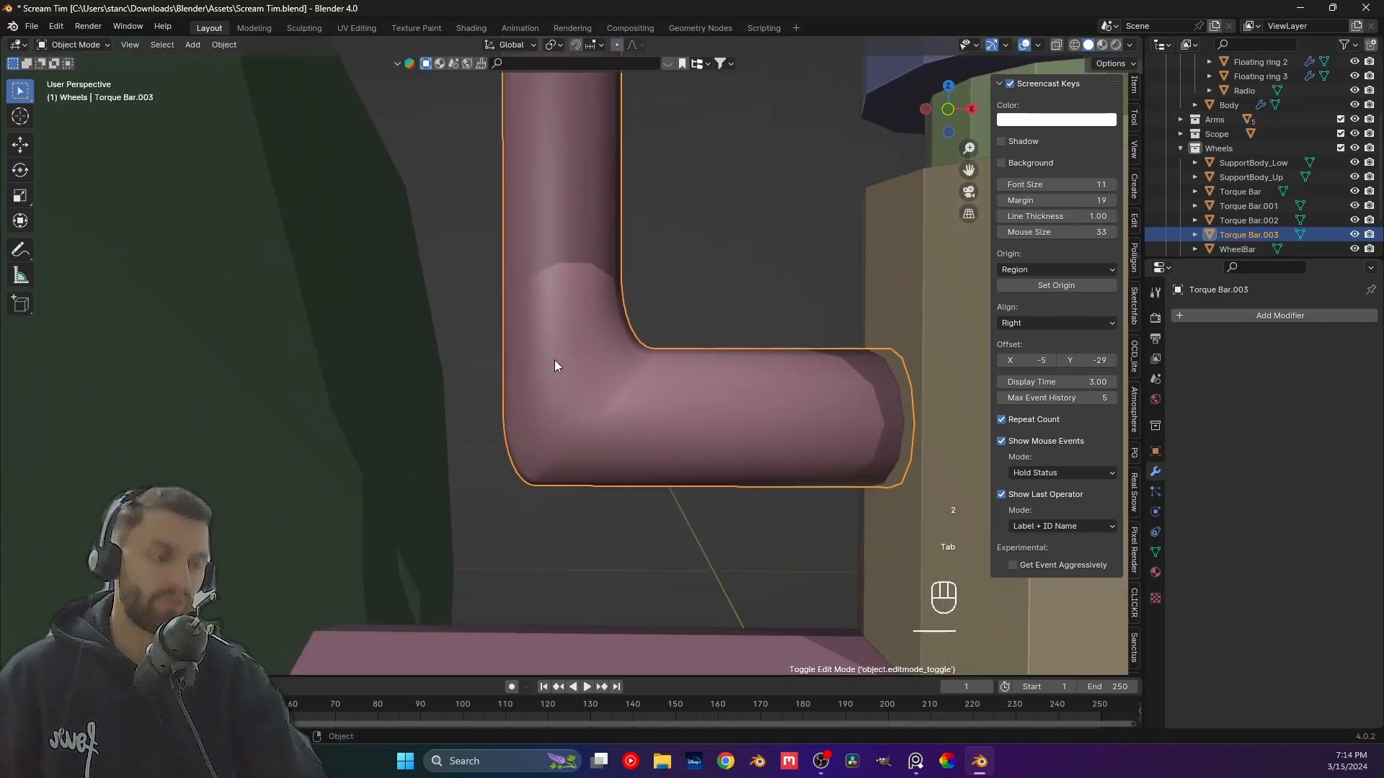
Apply the L-shaped side bar's scale and set its origin to its geometry.
key(KP_1)
scroll(565, 375, down, 4)
scroll(571, 379, down, 7)
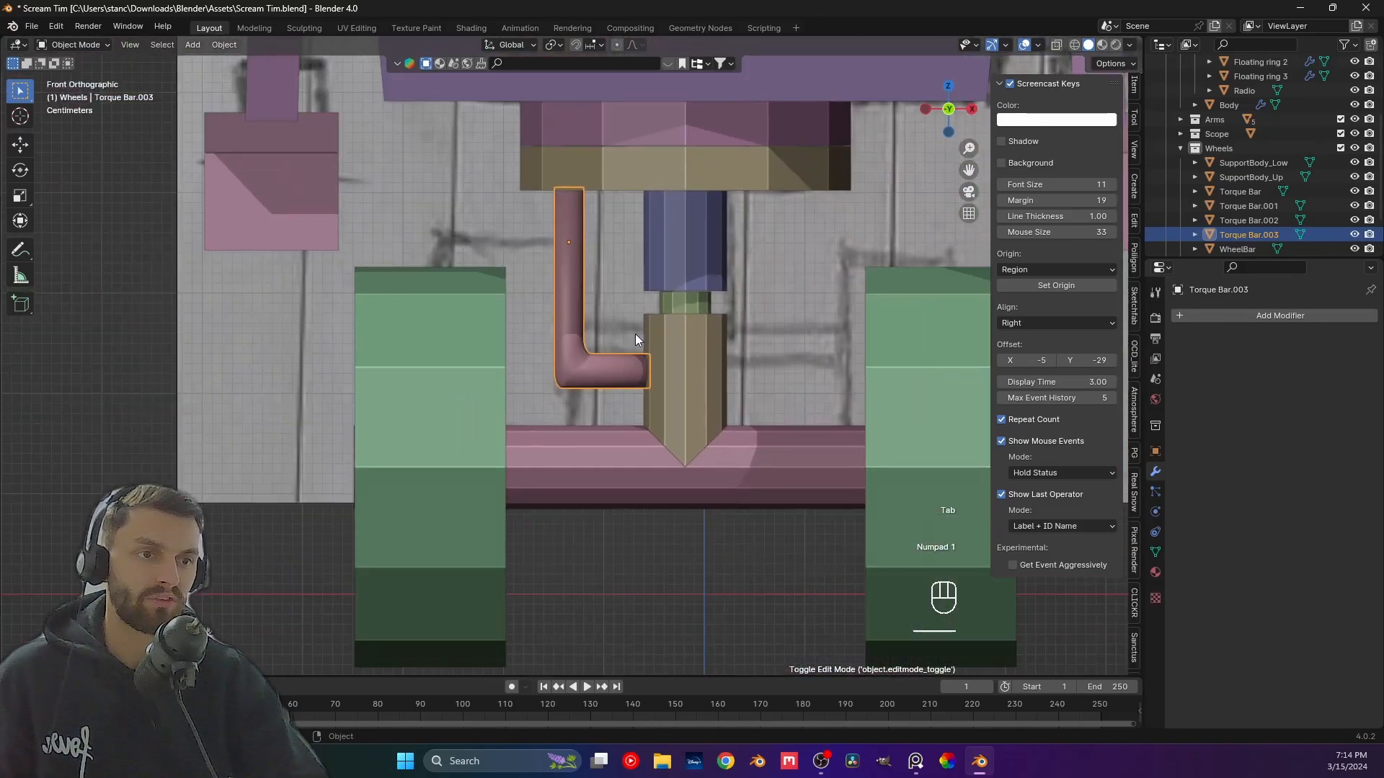
key(ctrl+a)
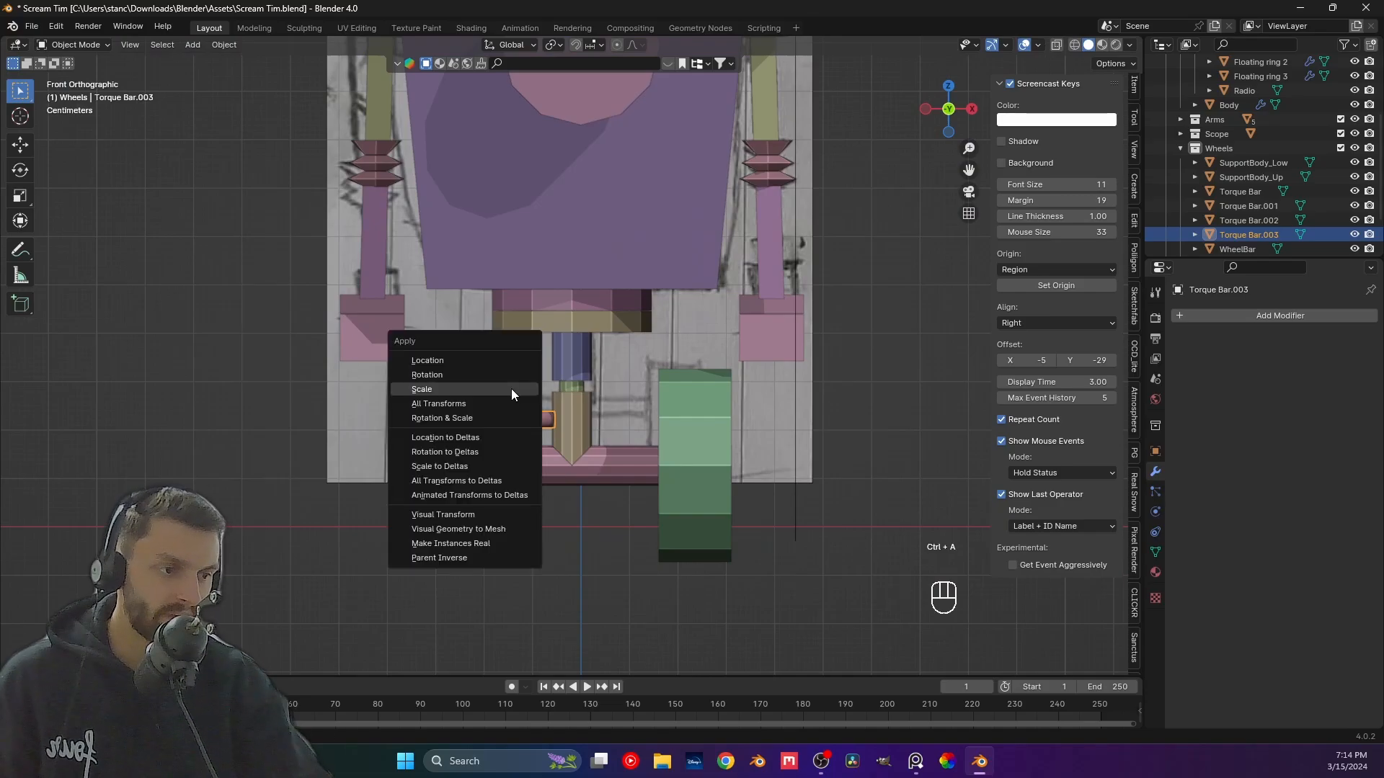
click(512, 388)
right_click(512, 383)
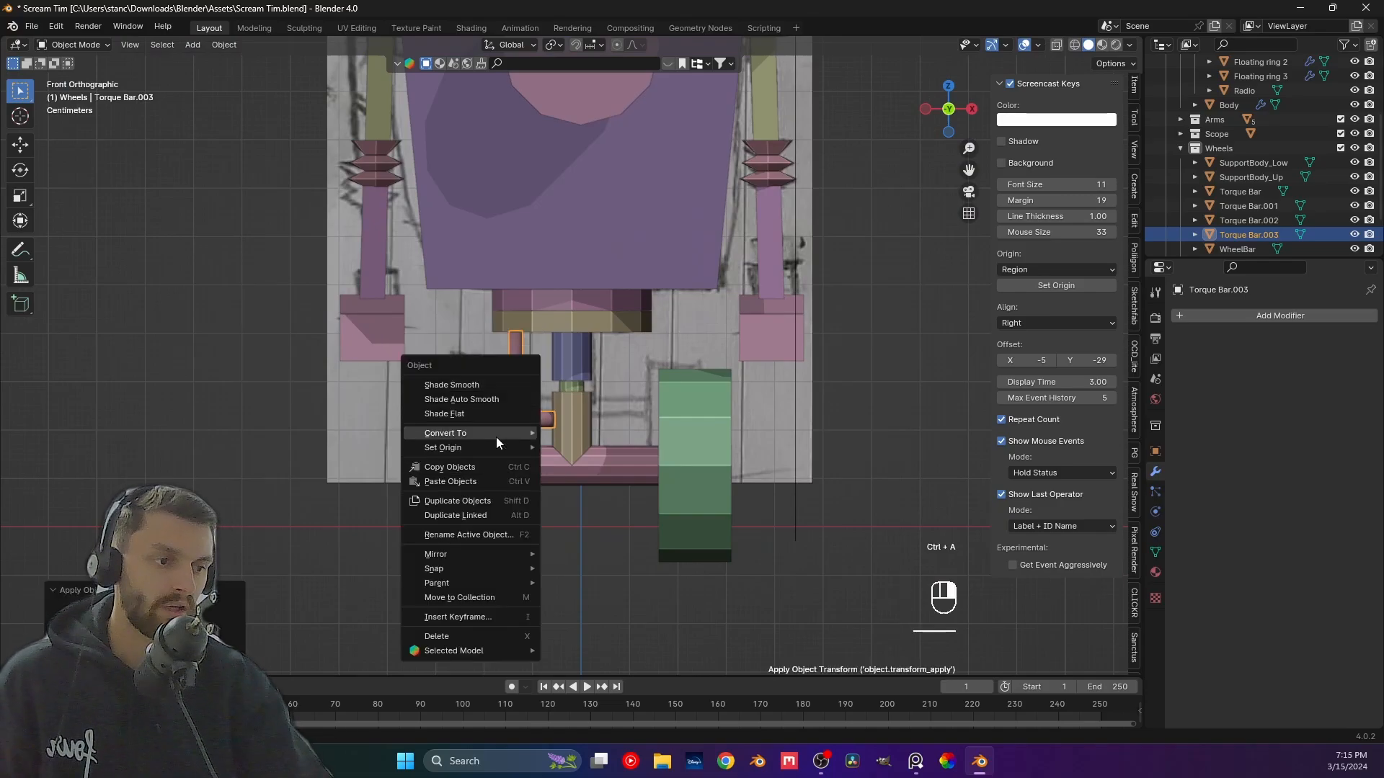
mouse_move(496, 445)
click(588, 463)
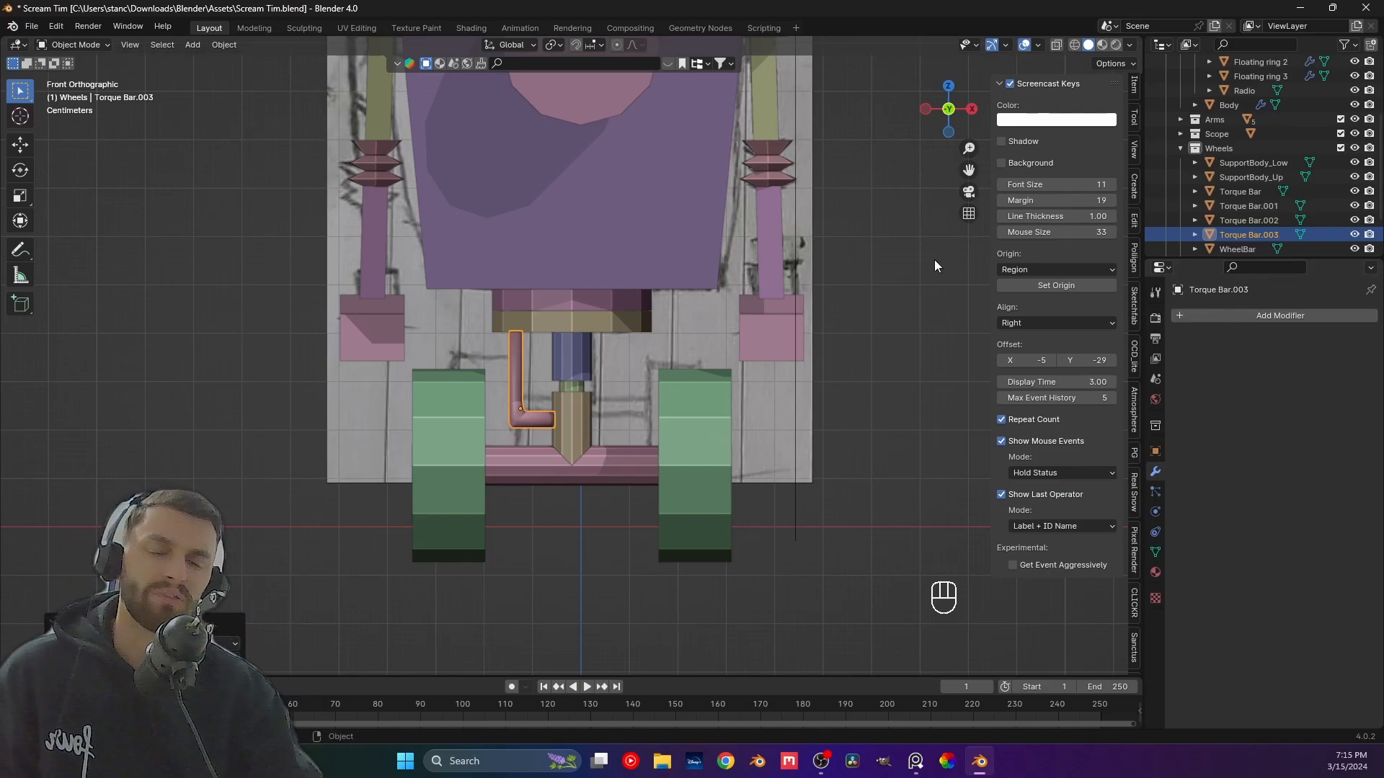
Enter Edit Mode on the side bar and enable X-ray display in the front view.
scroll(608, 410, up, 4)
key(Tab)
scroll(483, 287, up, 1)
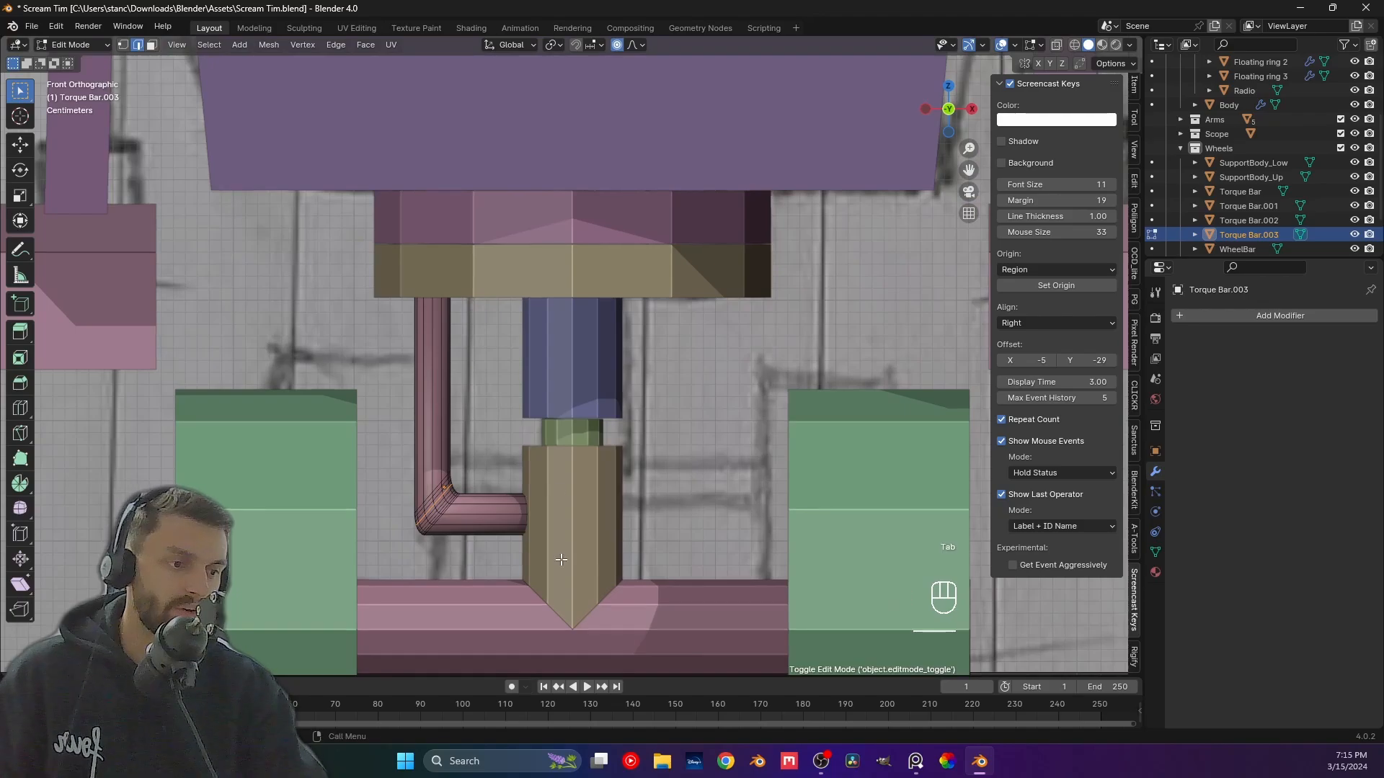
click(1056, 45)
shift+middle_drag(648, 447, 735, 320)
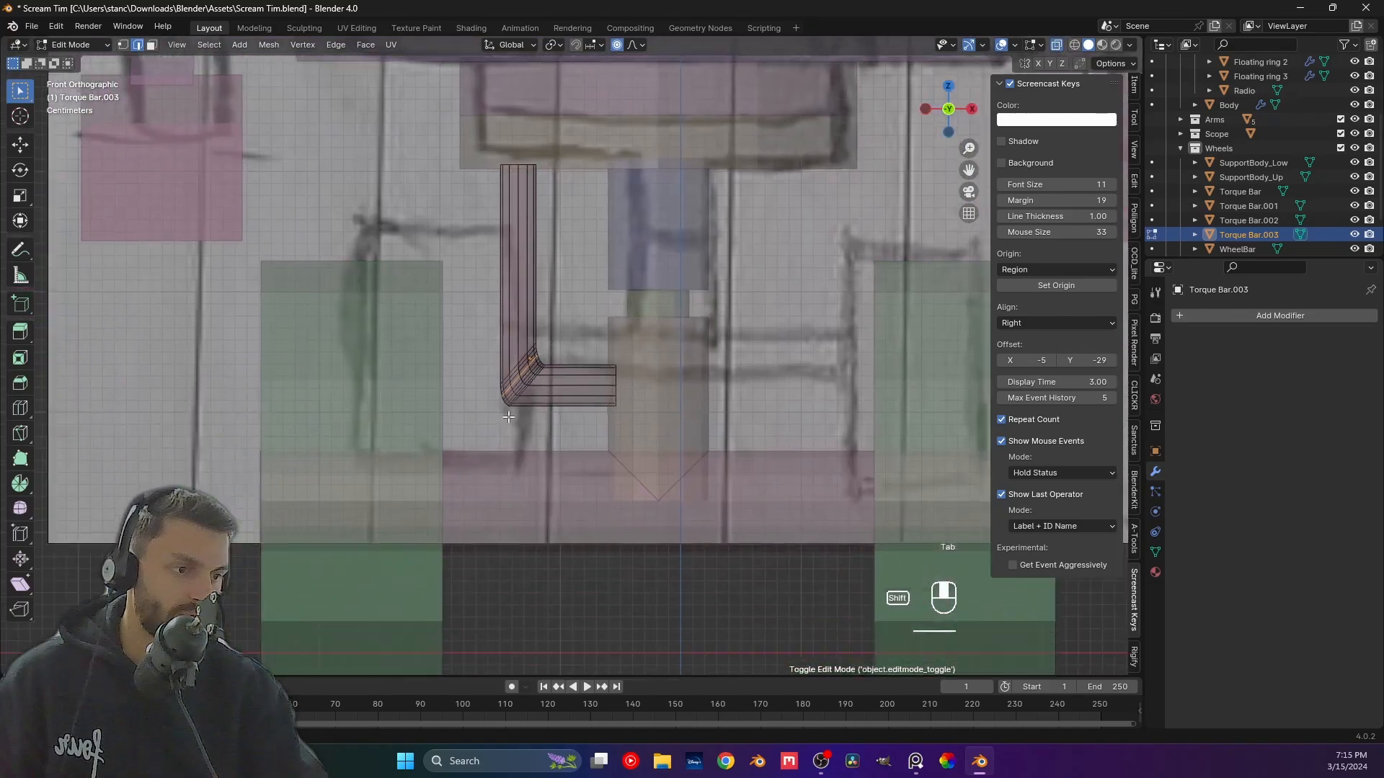
Delete the end cap face of the side bar's horizontal arm, inside the central torque bar.
middle_drag(782, 408, 701, 424)
scroll(702, 423, up, 5)
key(3)
click(754, 460)
key(x)
click(754, 460)
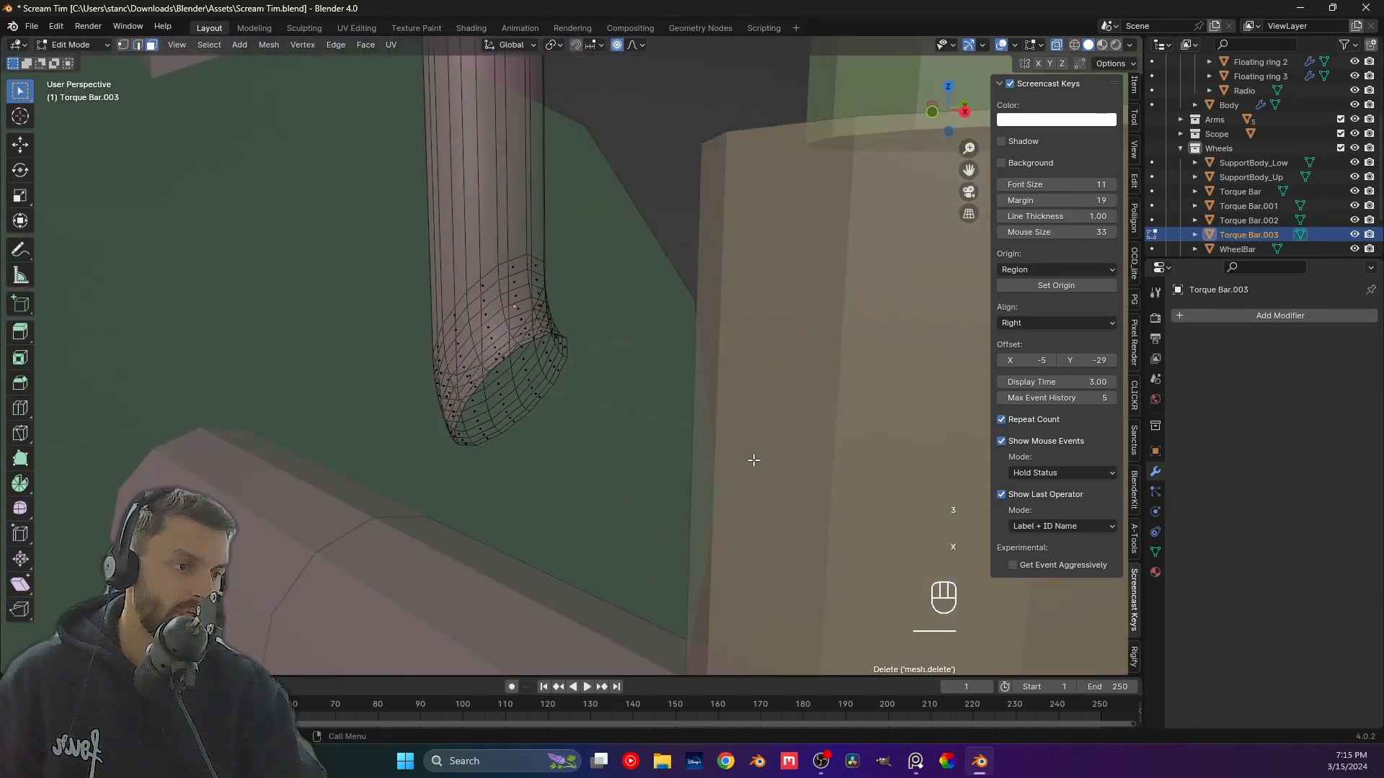
key(ctrl+z)
key(x)
click(739, 510)
scroll(721, 447, down, 2)
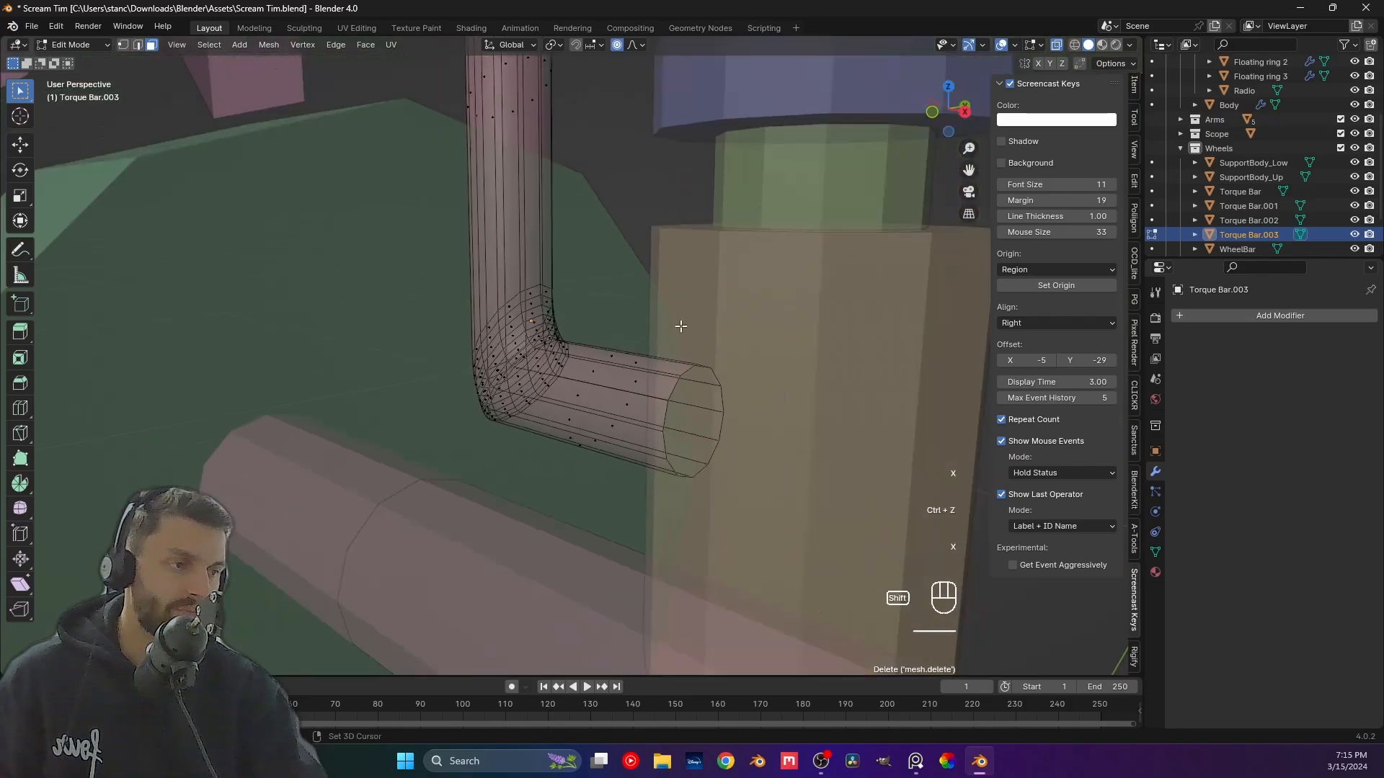
Delete the cap face at the upper end of the side bar's vertical arm.
shift+middle_drag(680, 328, 662, 576)
shift+middle_drag(532, 143, 894, 187)
scroll(433, 251, down, 1)
middle_drag(320, 271, 314, 234)
click(285, 140)
key(x)
click(285, 150)
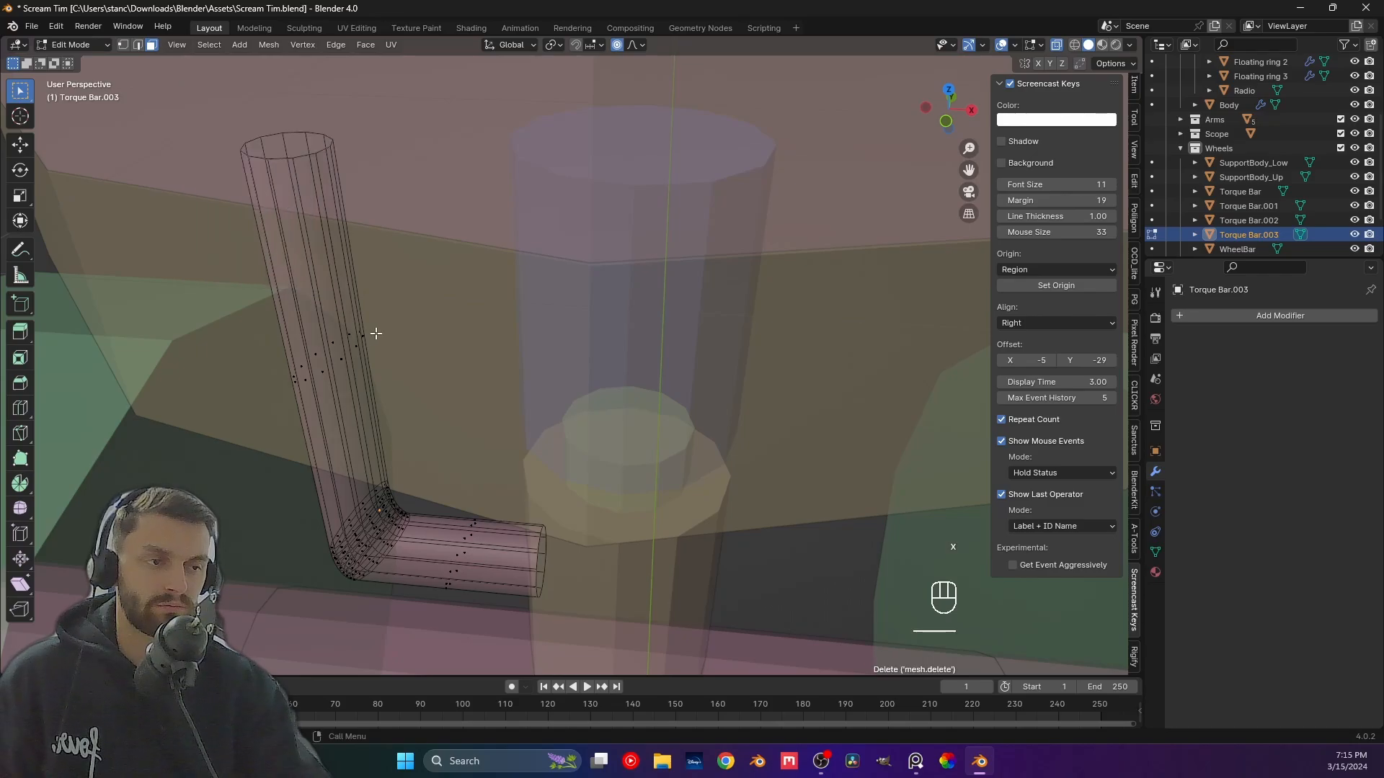
Return the side bar to Object Mode in the front view and turn off X-ray display.
key(KP_1)
scroll(379, 334, down, 5)
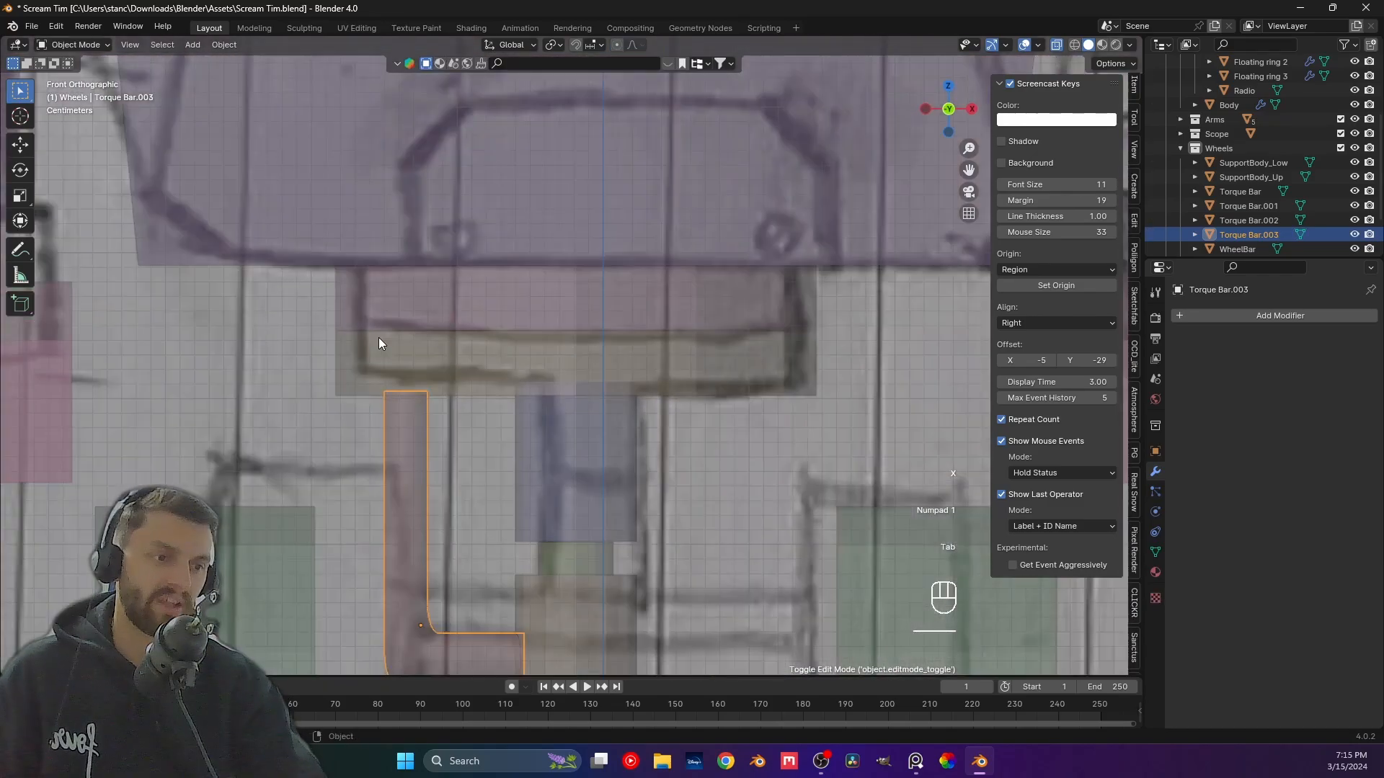
key(Tab)
shift+middle_drag(507, 336, 537, 266)
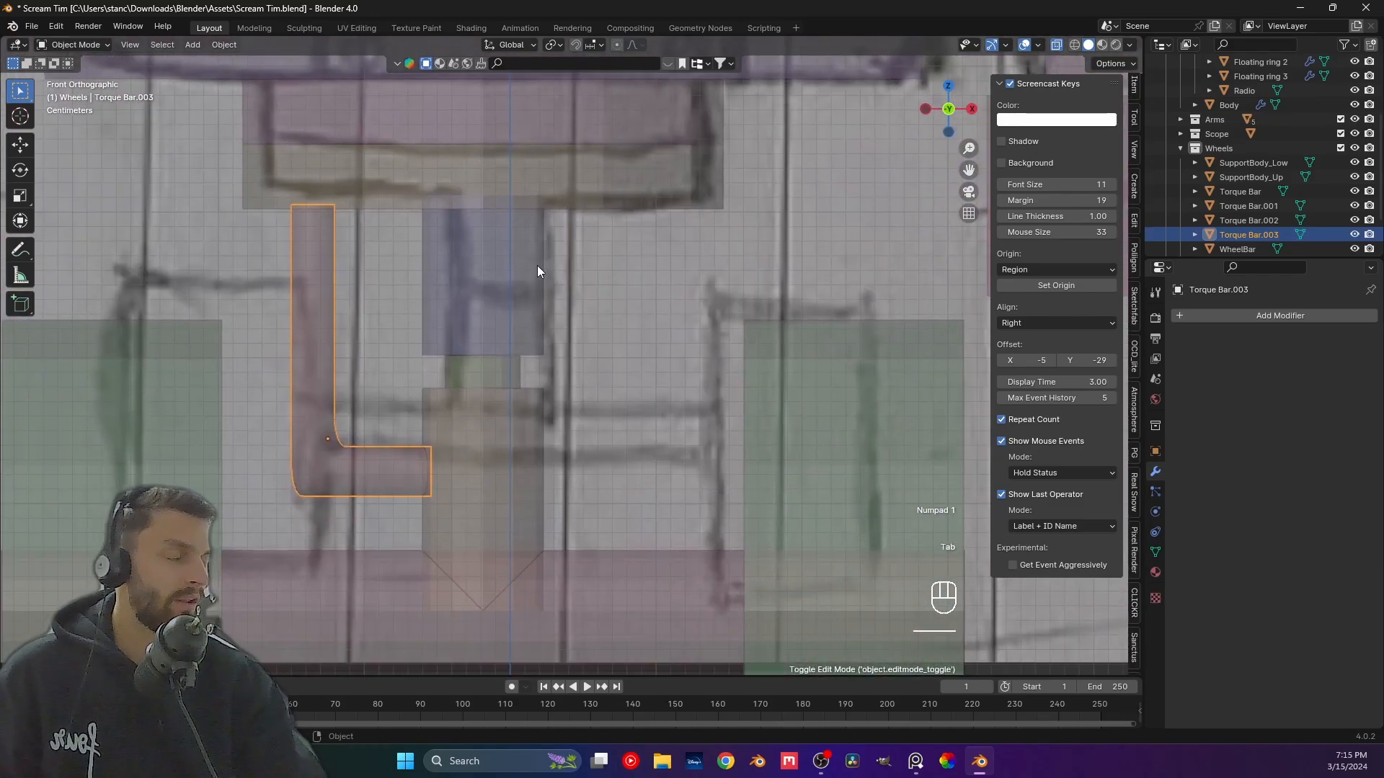
click(1056, 44)
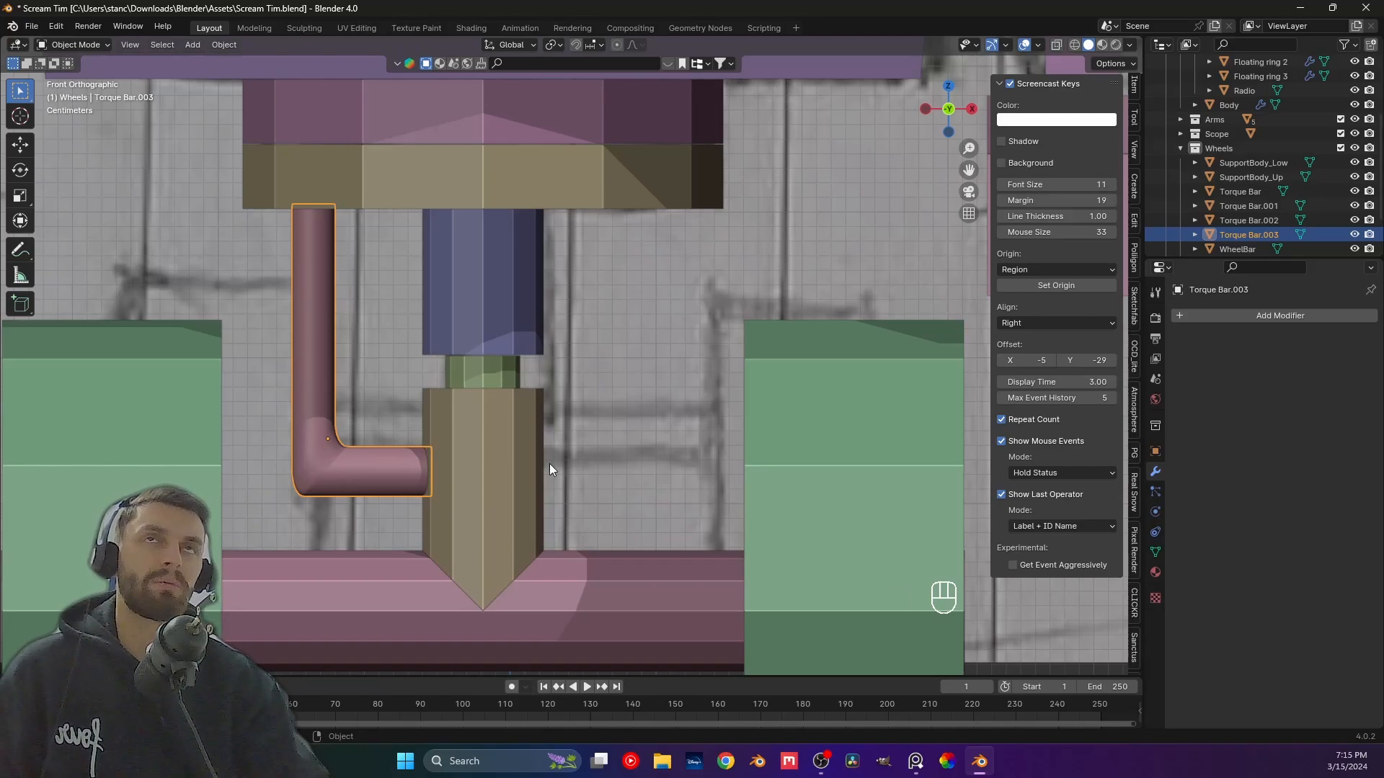
Add a Mirror modifier on the X axis to the side bar, with Torque Bar.002 as mirror object.
shift+middle_drag(549, 464, 616, 403)
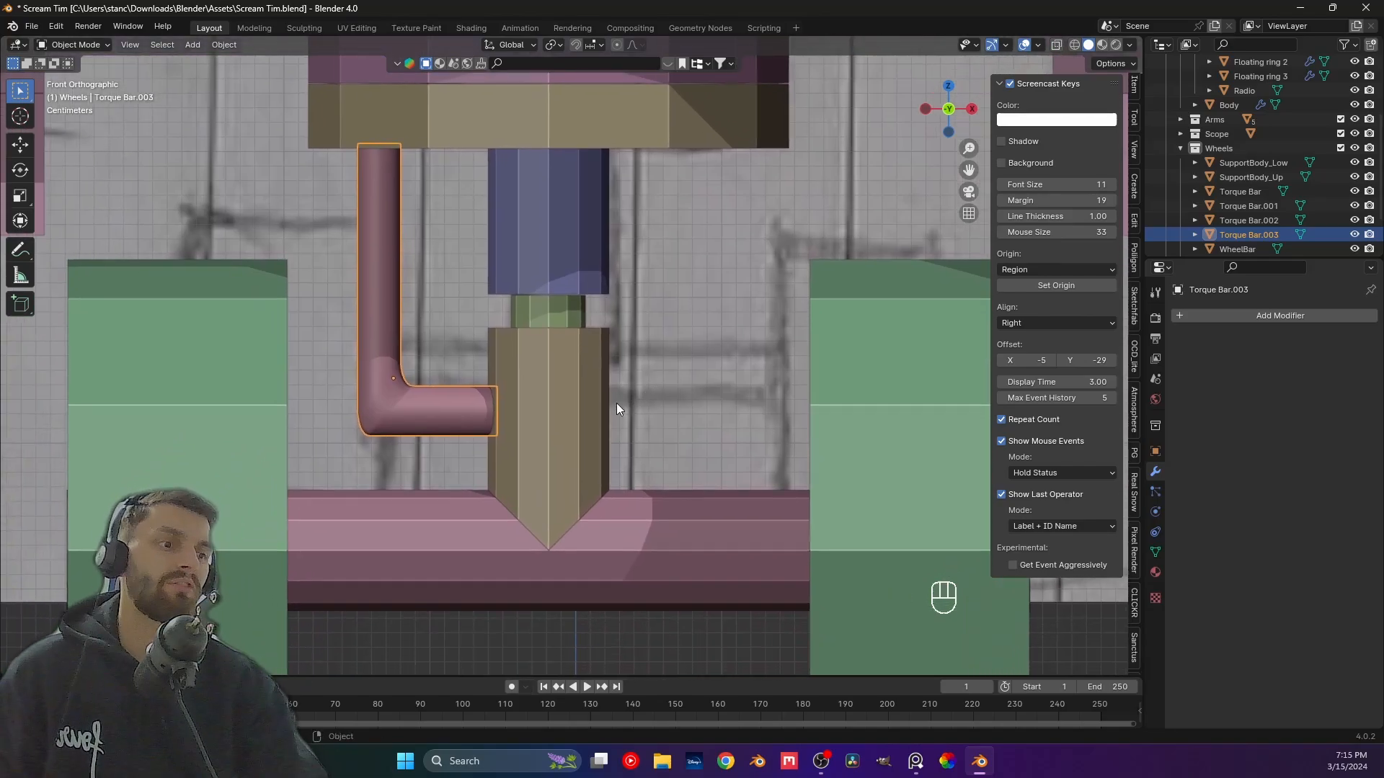
click(1201, 315)
mouse_move(1190, 371)
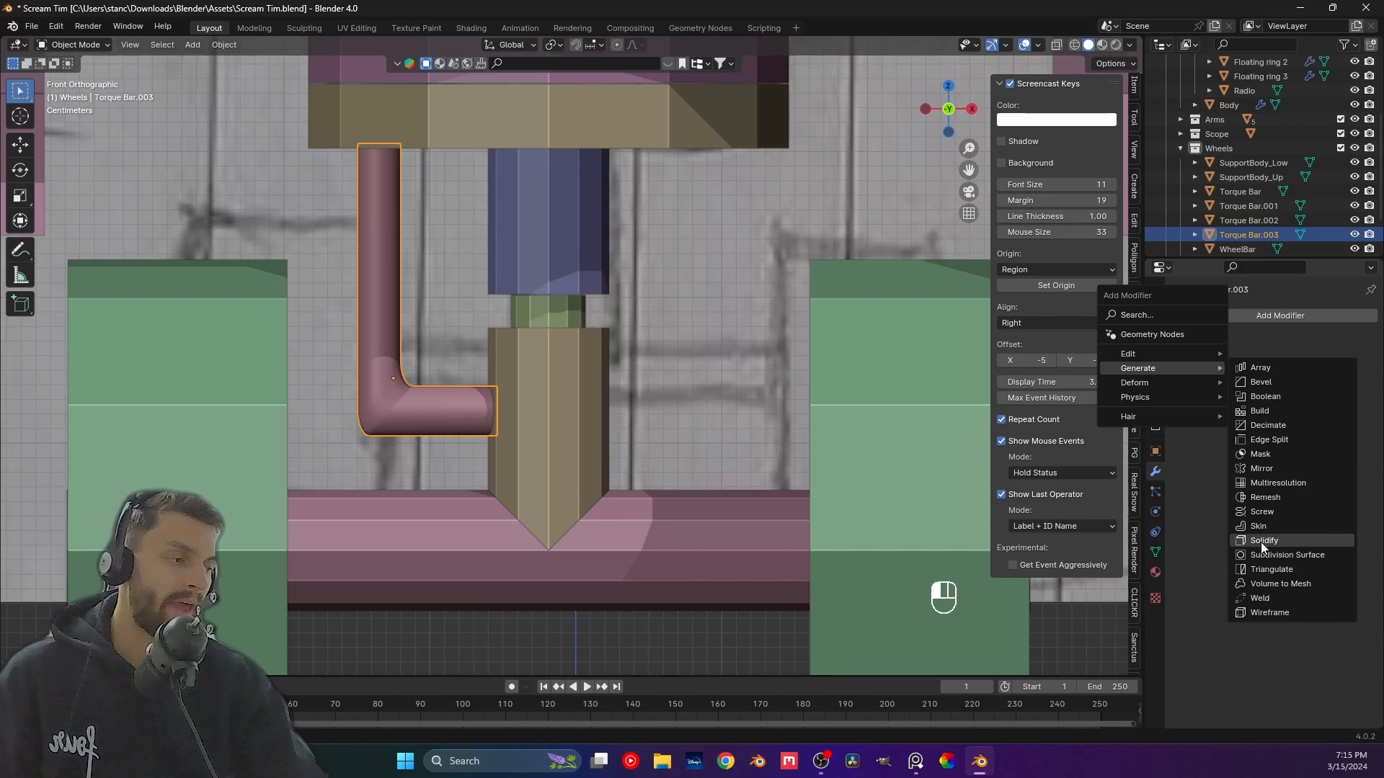
click(1258, 473)
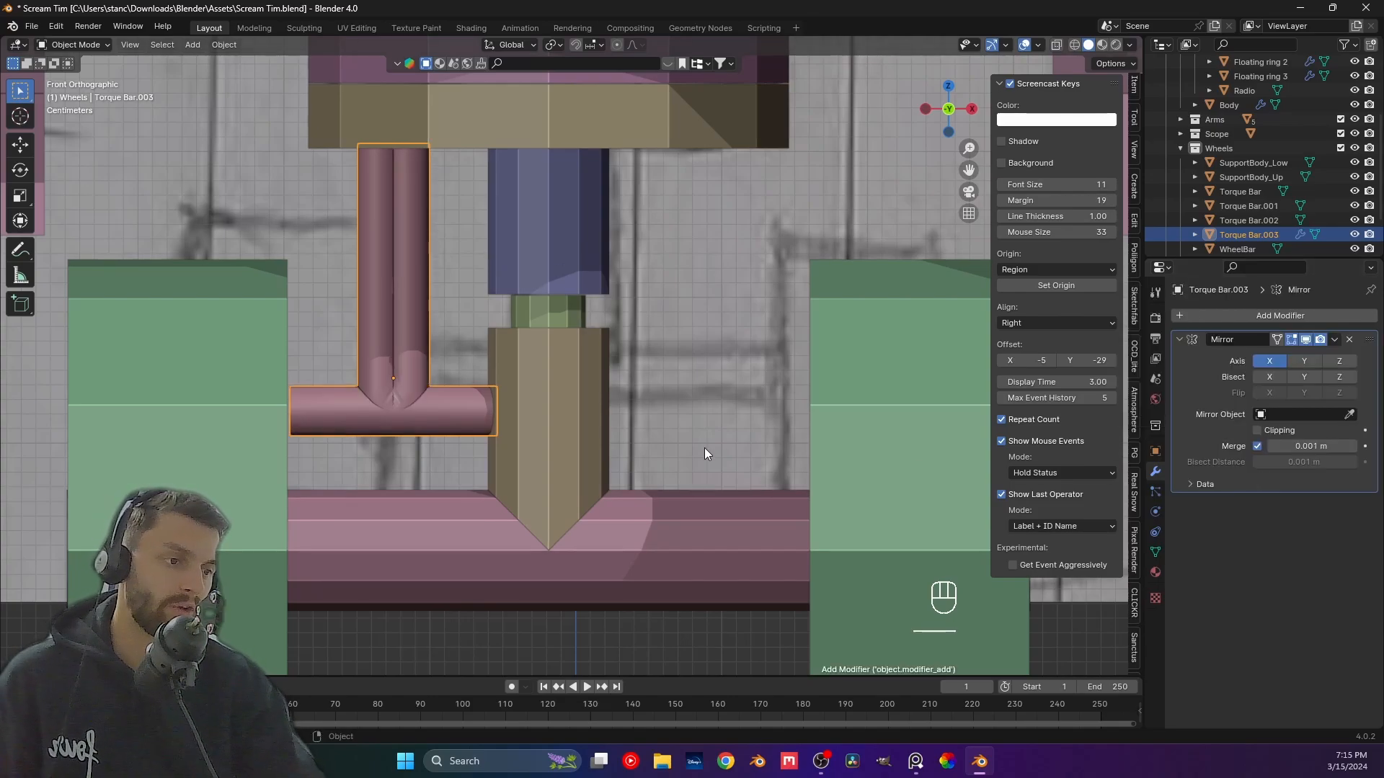
click(1348, 414)
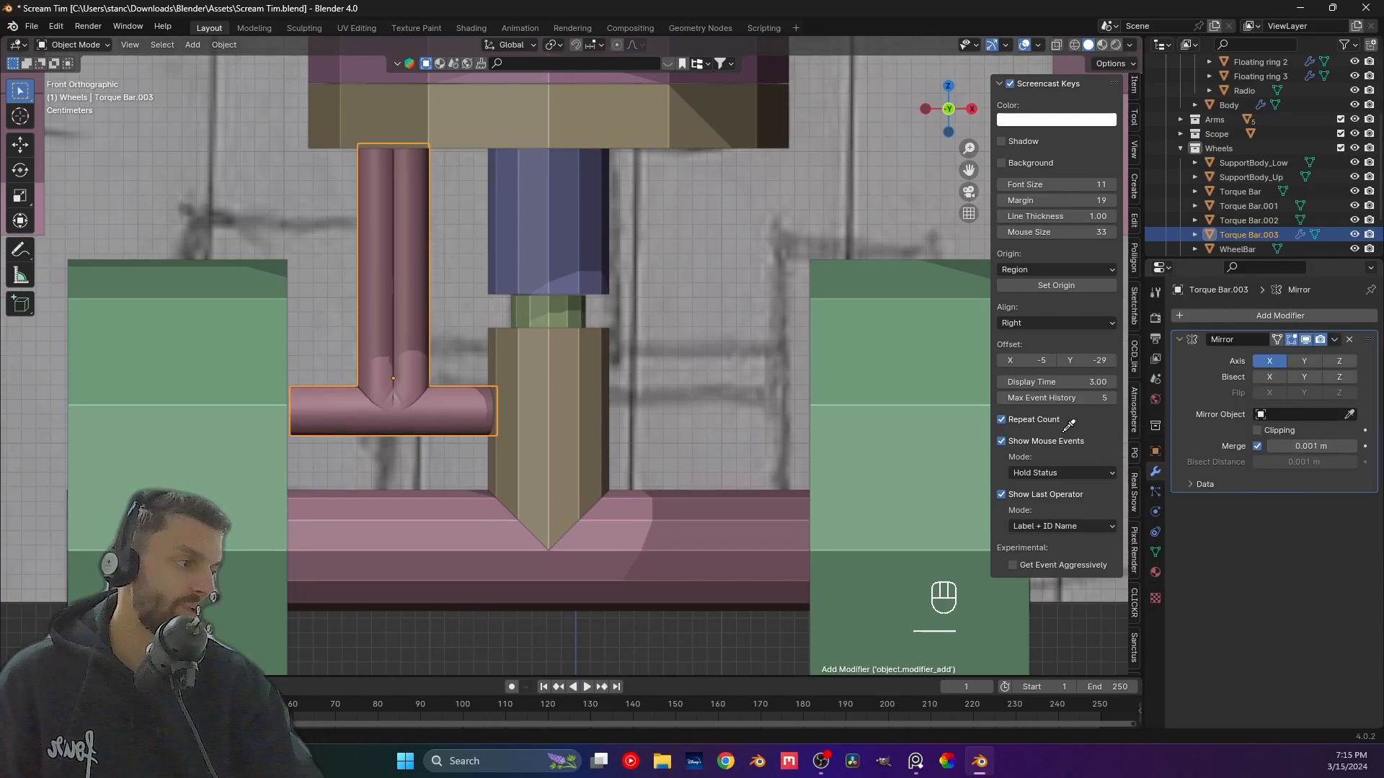
click(554, 362)
Deselect the mirrored side bars and save the file.
key(ctrl+s)
scroll(505, 287, down, 2)
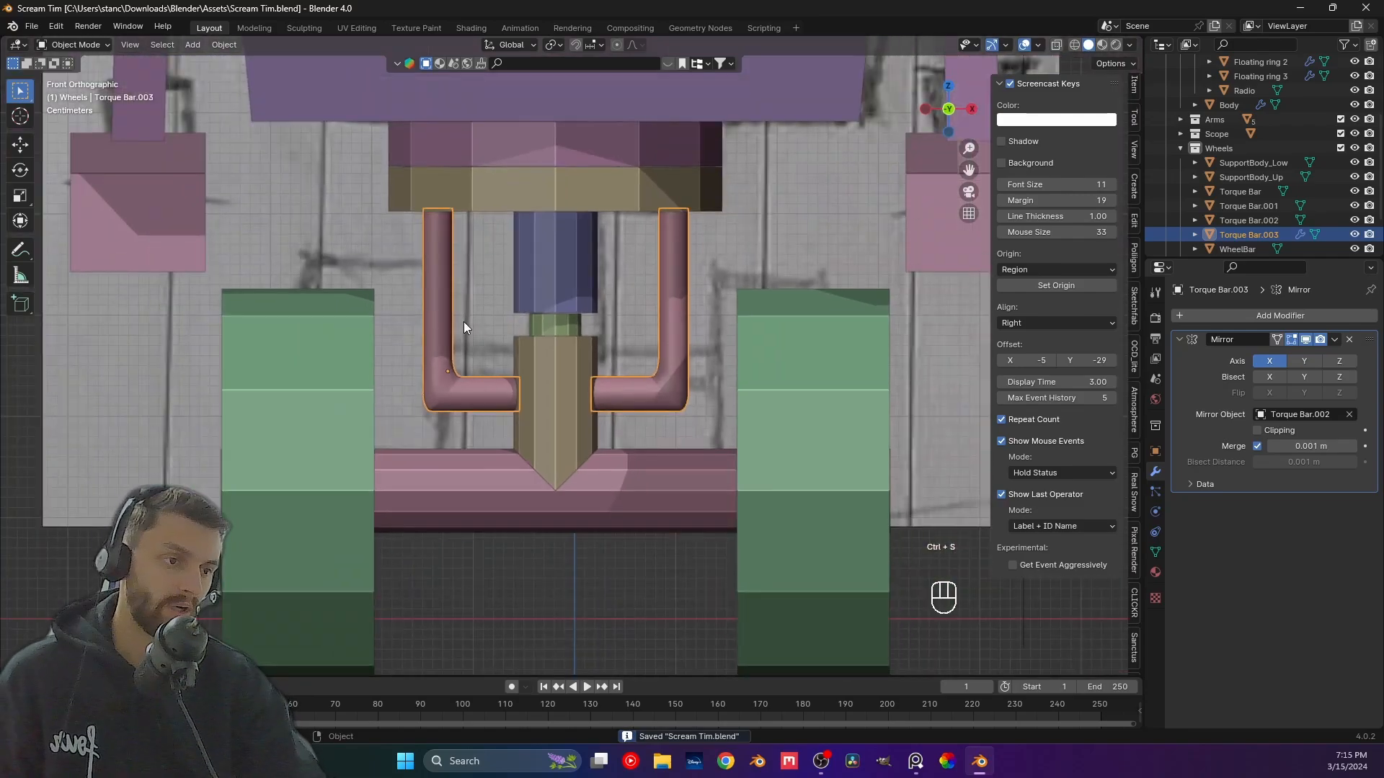
scroll(464, 322, down, 4)
click(858, 342)
key(ctrl+s)
scroll(853, 345, down, 3)
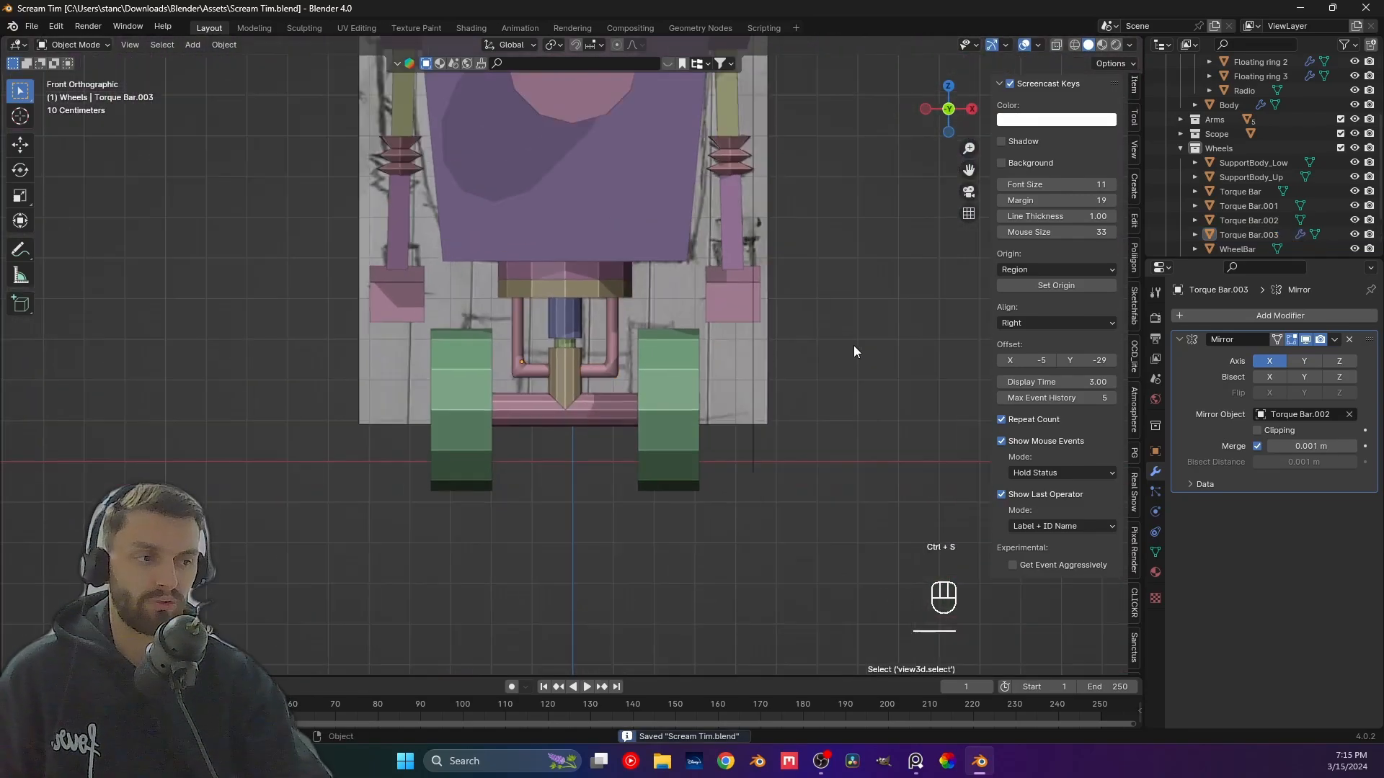
Inspect the mirrored side bars around the central torque bar from angled perspectives, in Object Mode and Edit Mode.
middle_drag(599, 391, 590, 348)
click(476, 446)
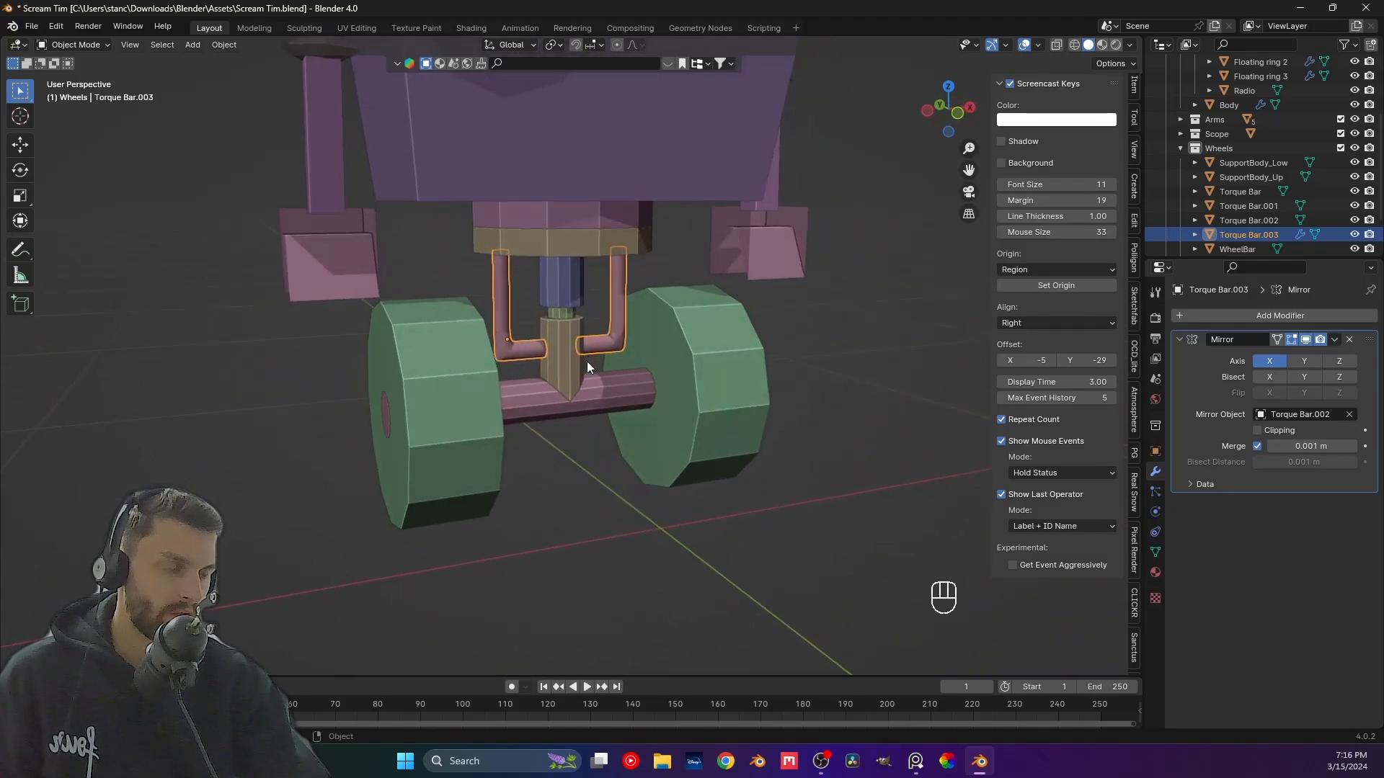
scroll(585, 361, up, 2)
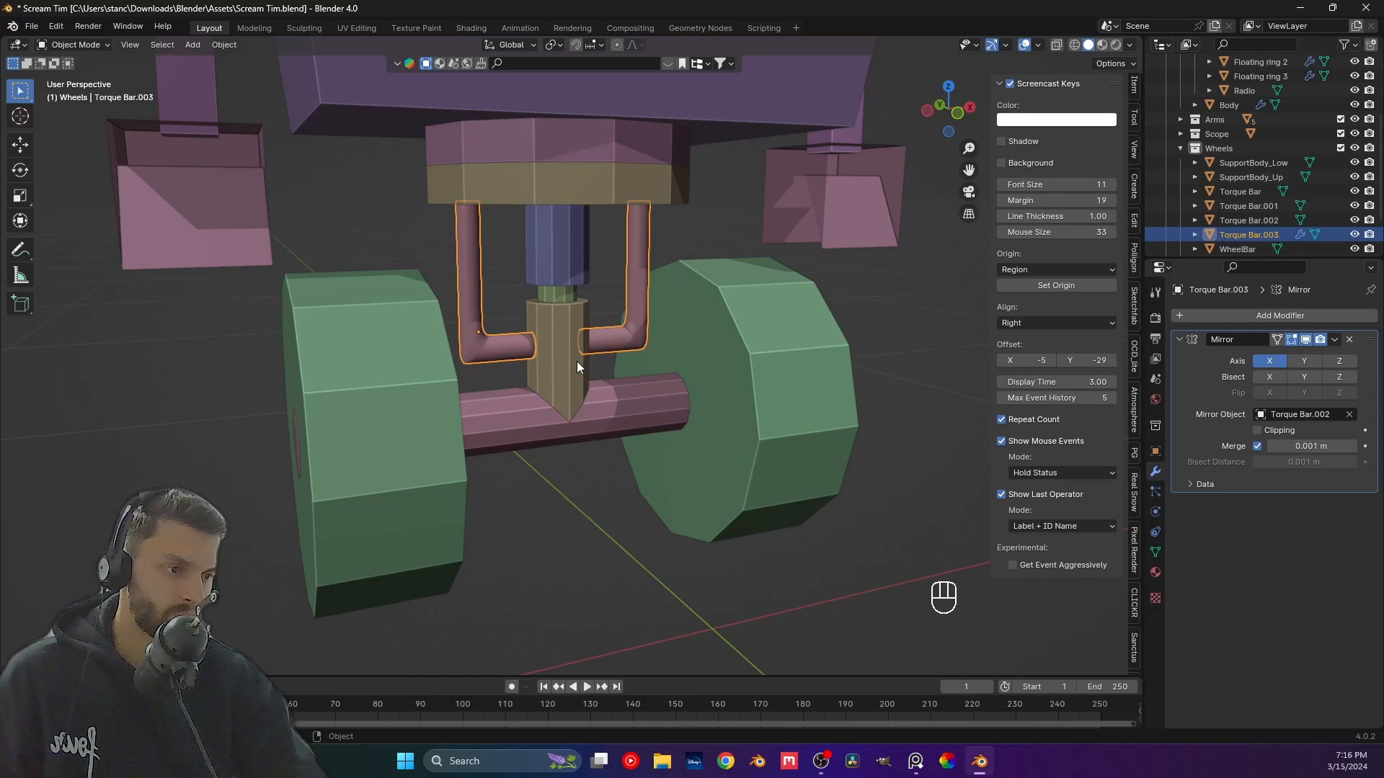
middle_drag(576, 362, 525, 371)
scroll(525, 371, up, 3)
key(Tab)
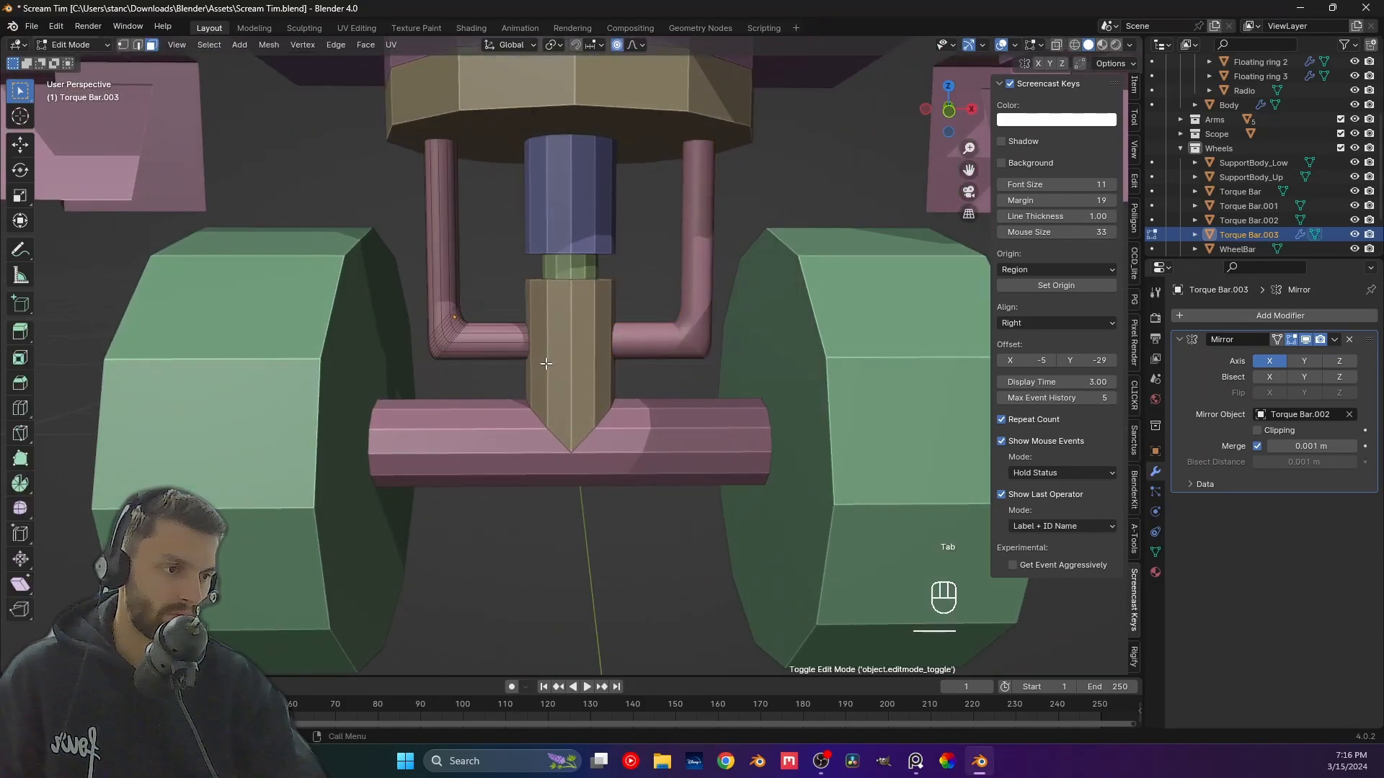
key(Tab)
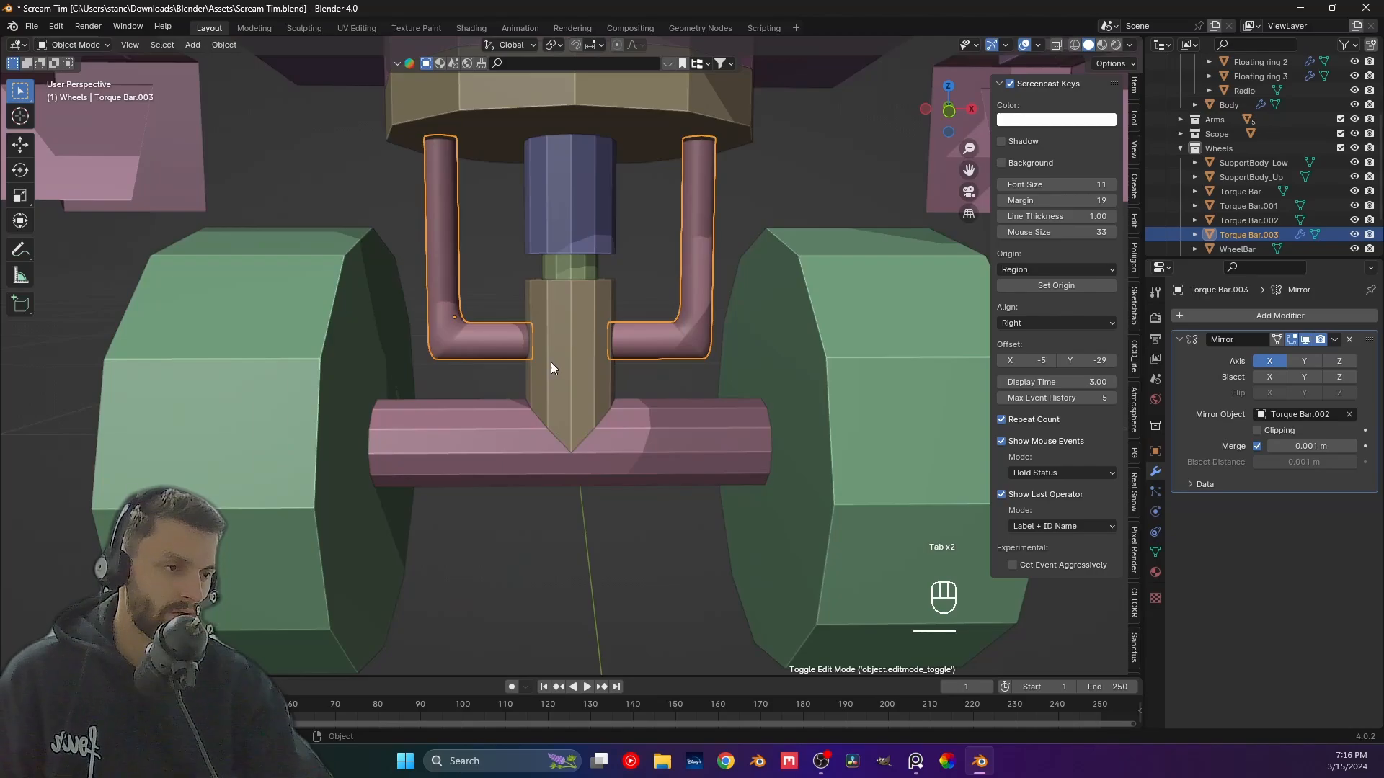
Snap the 3D cursor to the central Torque Bar.002.
click(553, 360)
middle_drag(555, 356, 561, 374)
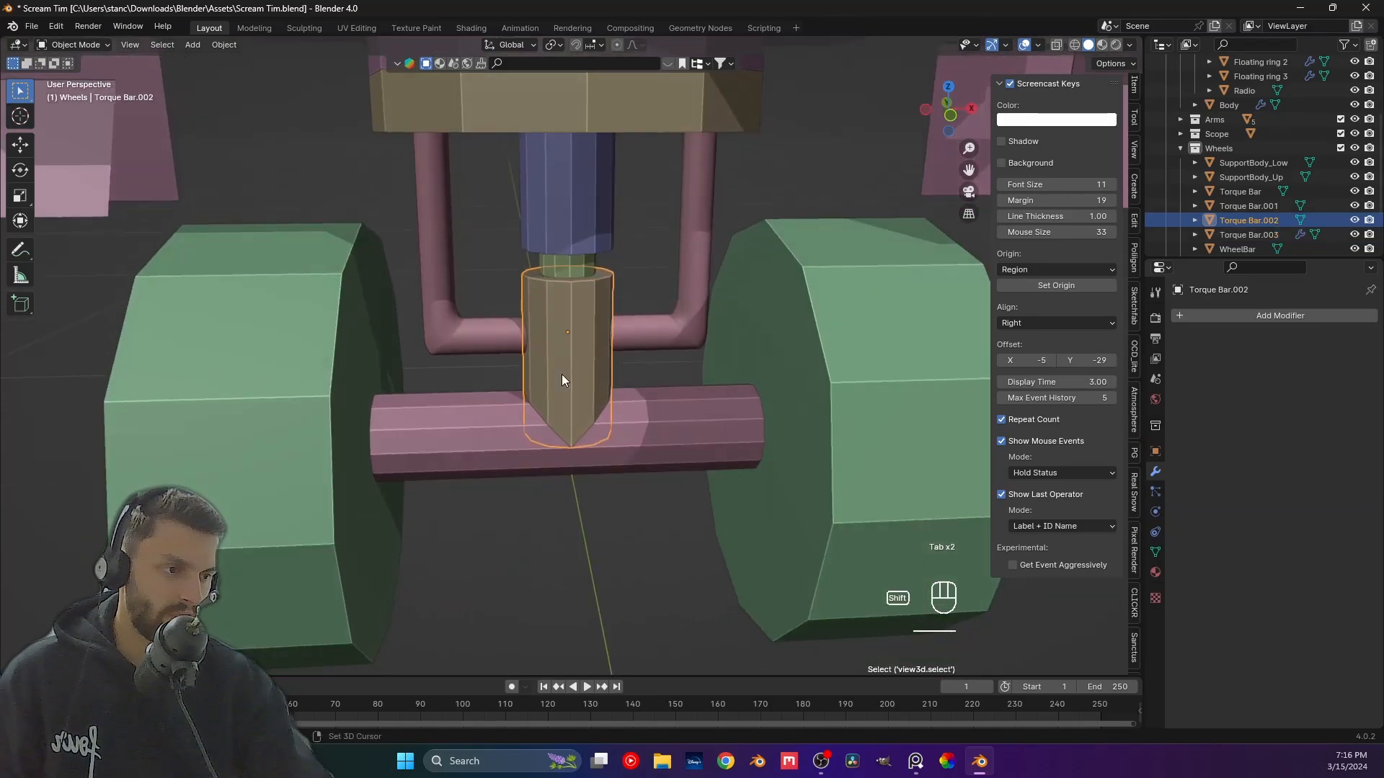
key(shift+s)
click(560, 462)
middle_drag(548, 425, 534, 503)
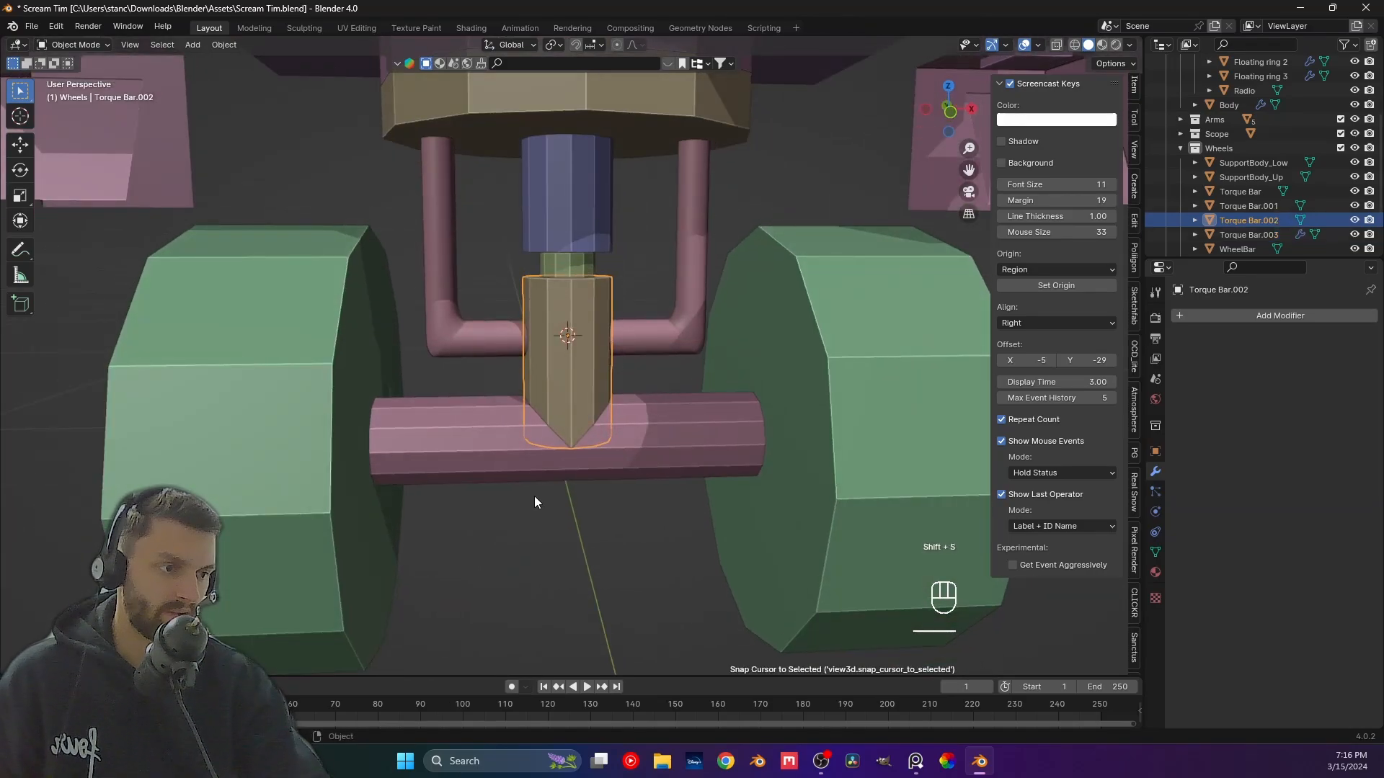
Clear the selection and set the transform pivot point to 3D Cursor.
click(471, 331)
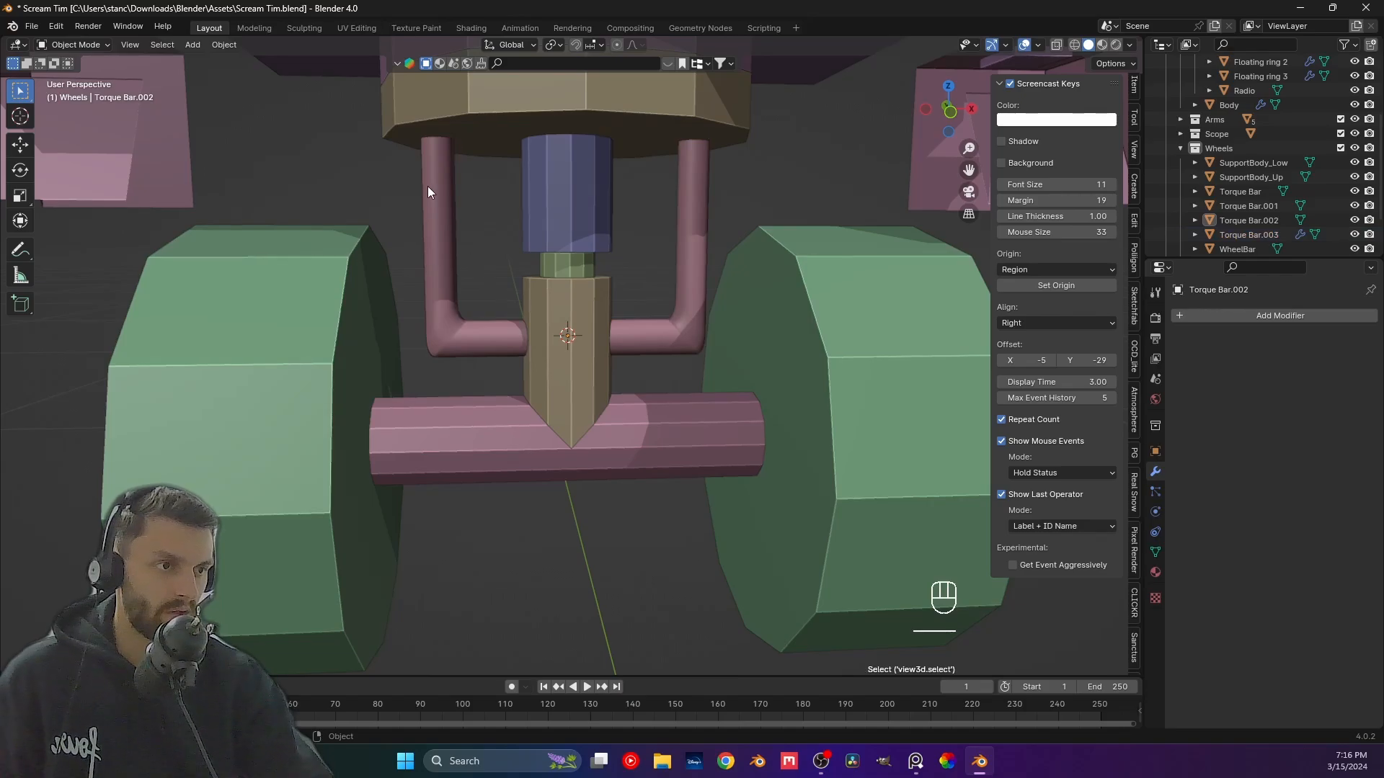
click(555, 45)
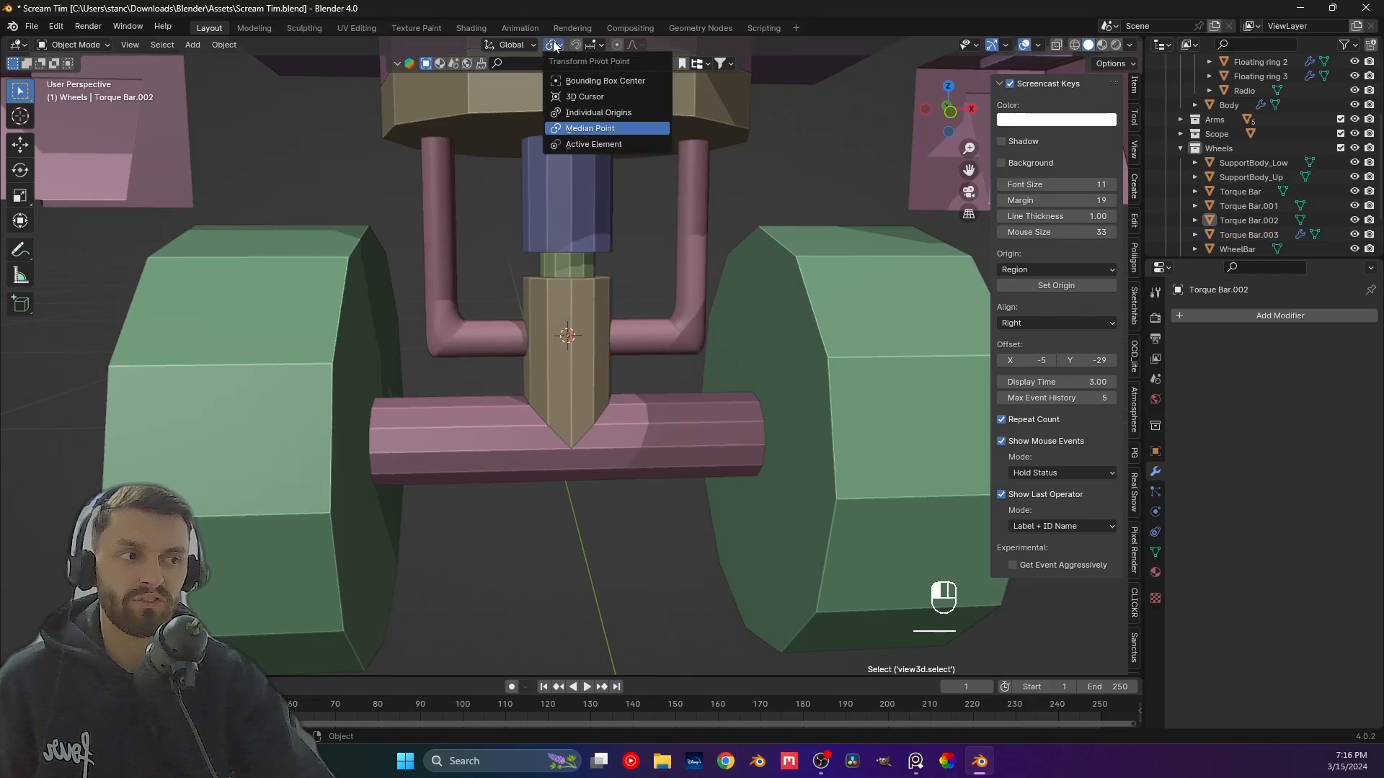
click(592, 100)
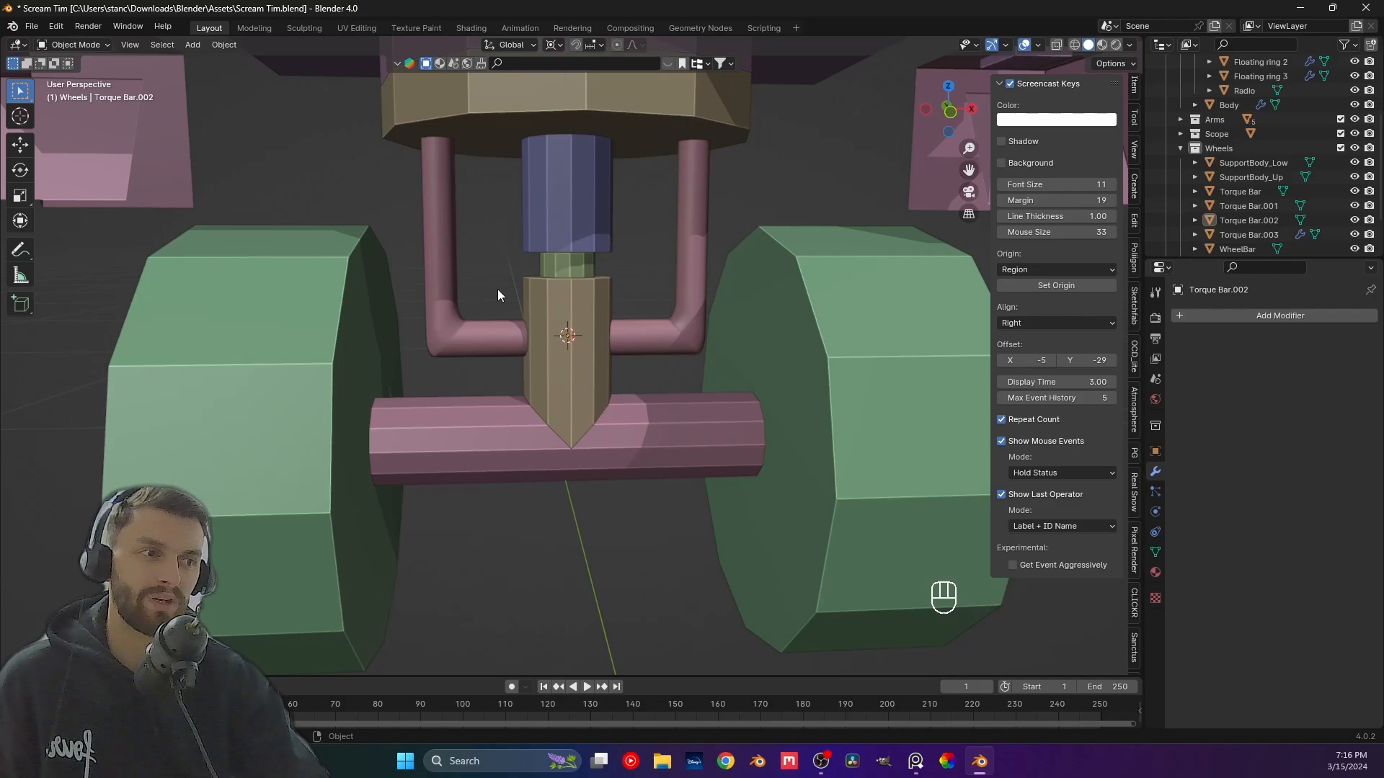
Duplicate the mirrored side bars and rotate the copy about global Z around the 3D cursor, placing a bar in front of the central torque bar.
click(490, 323)
scroll(485, 327, up, 2)
key(KP_1)
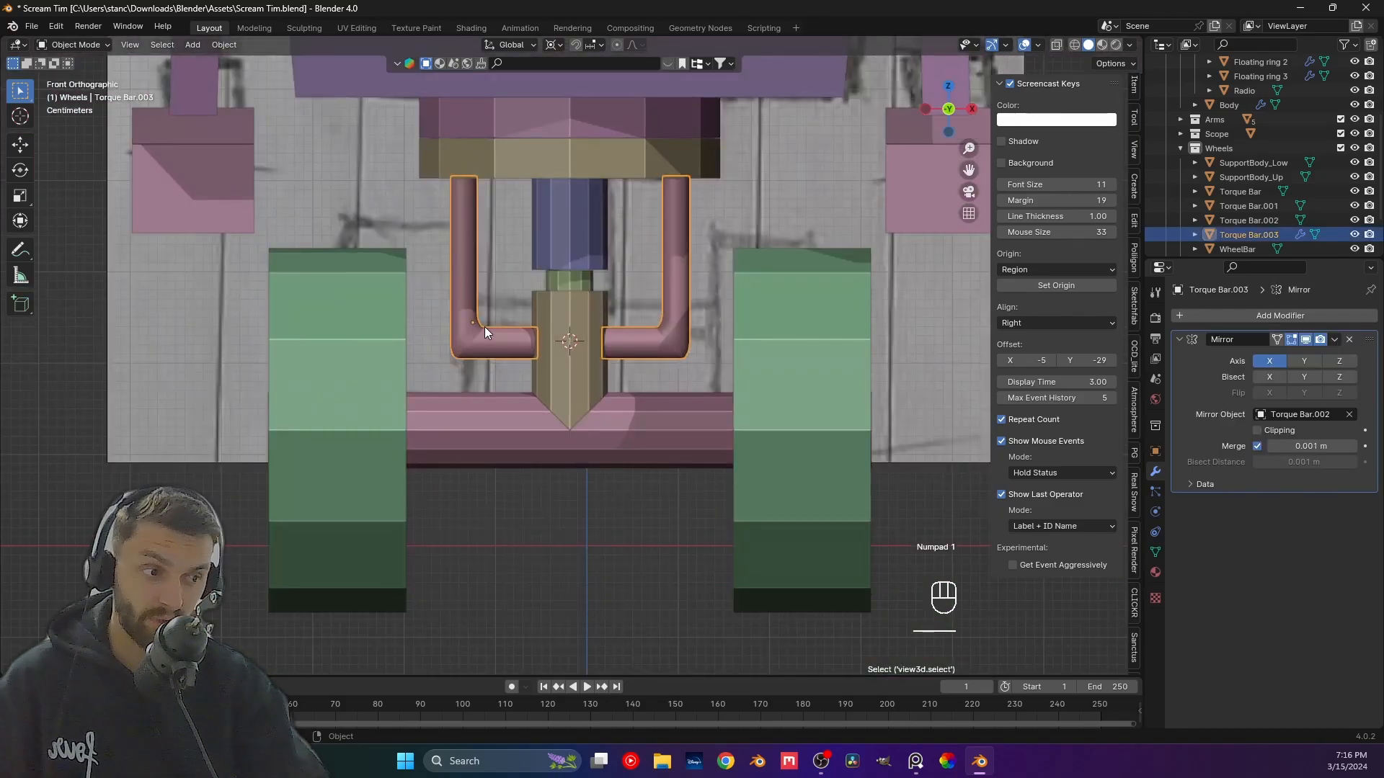
scroll(528, 400, up, 1)
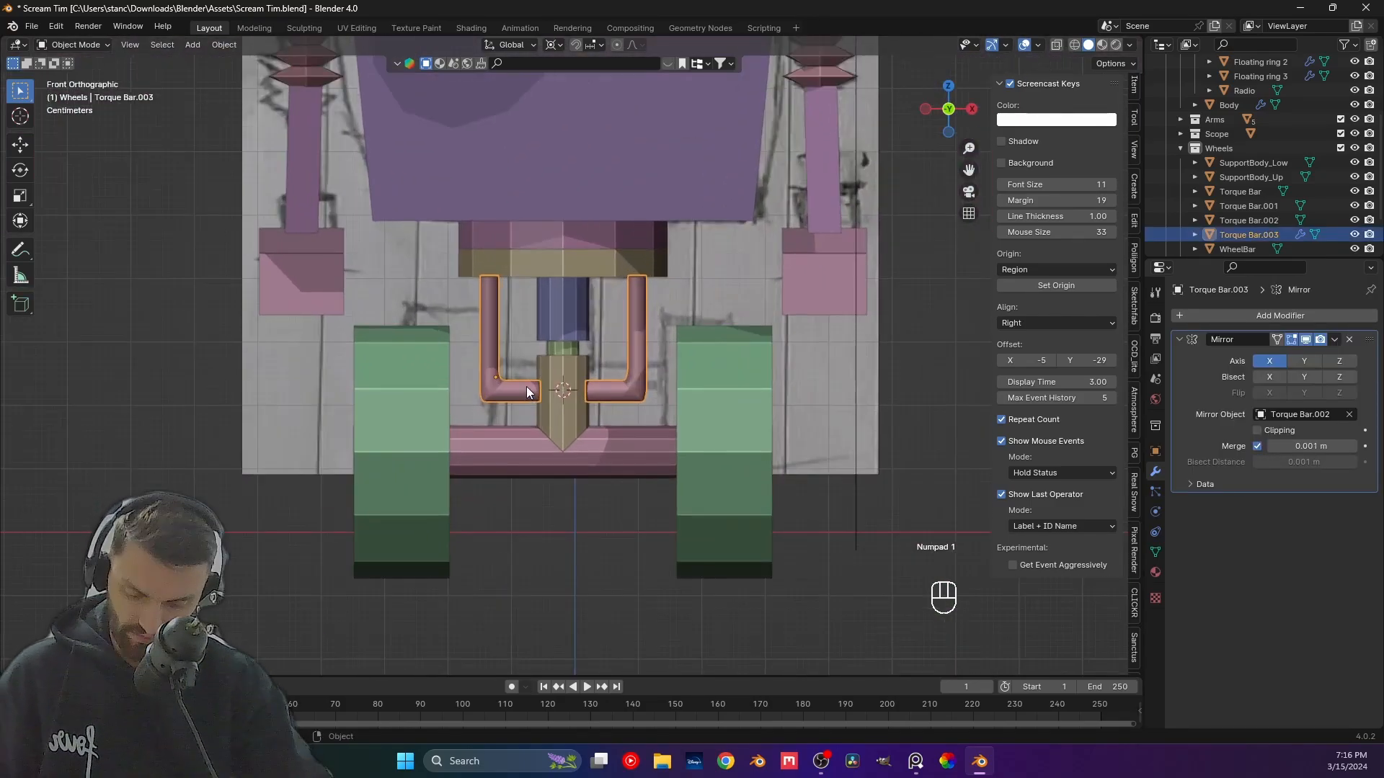
key(shift+d)
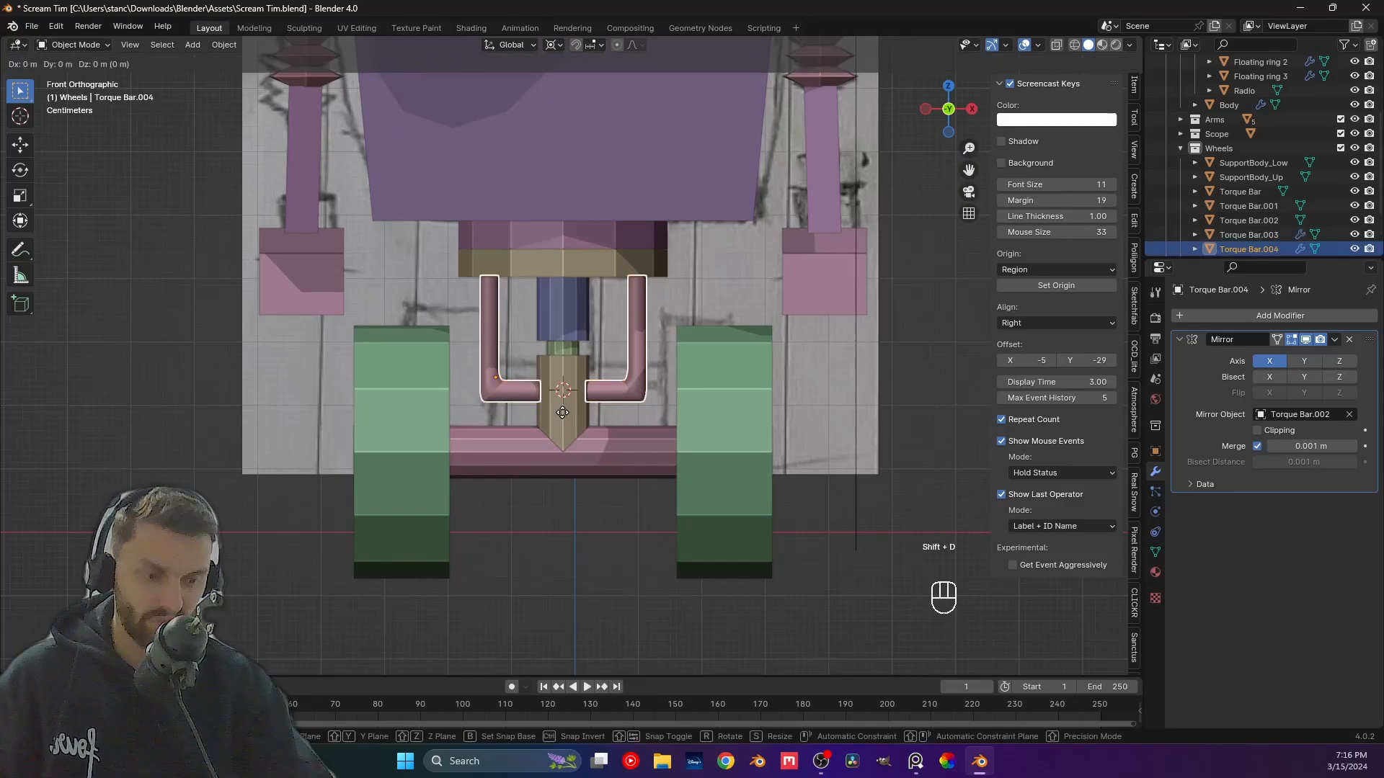
key(r)
key(z)
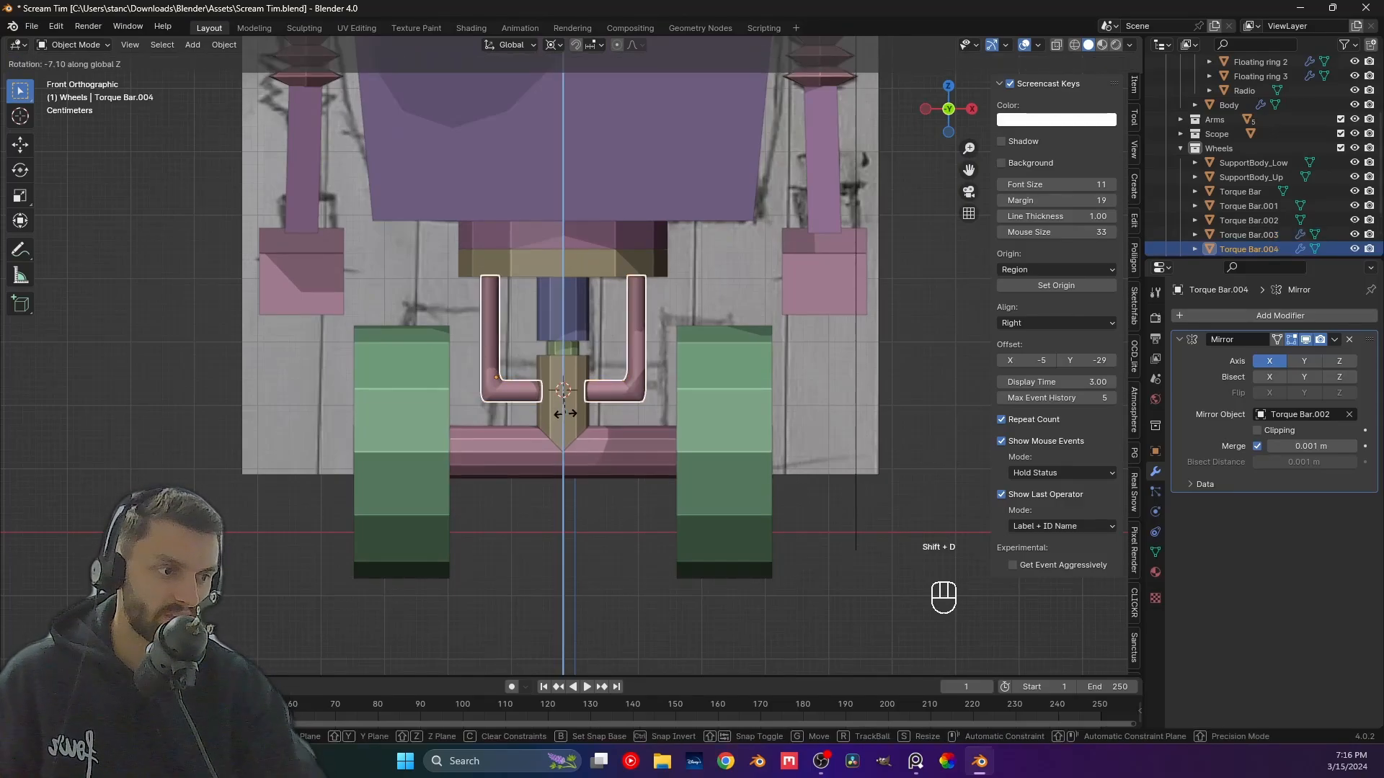
click(629, 425)
middle_drag(625, 422, 288, 401)
scroll(551, 413, down, 3)
middle_drag(396, 404, 623, 383)
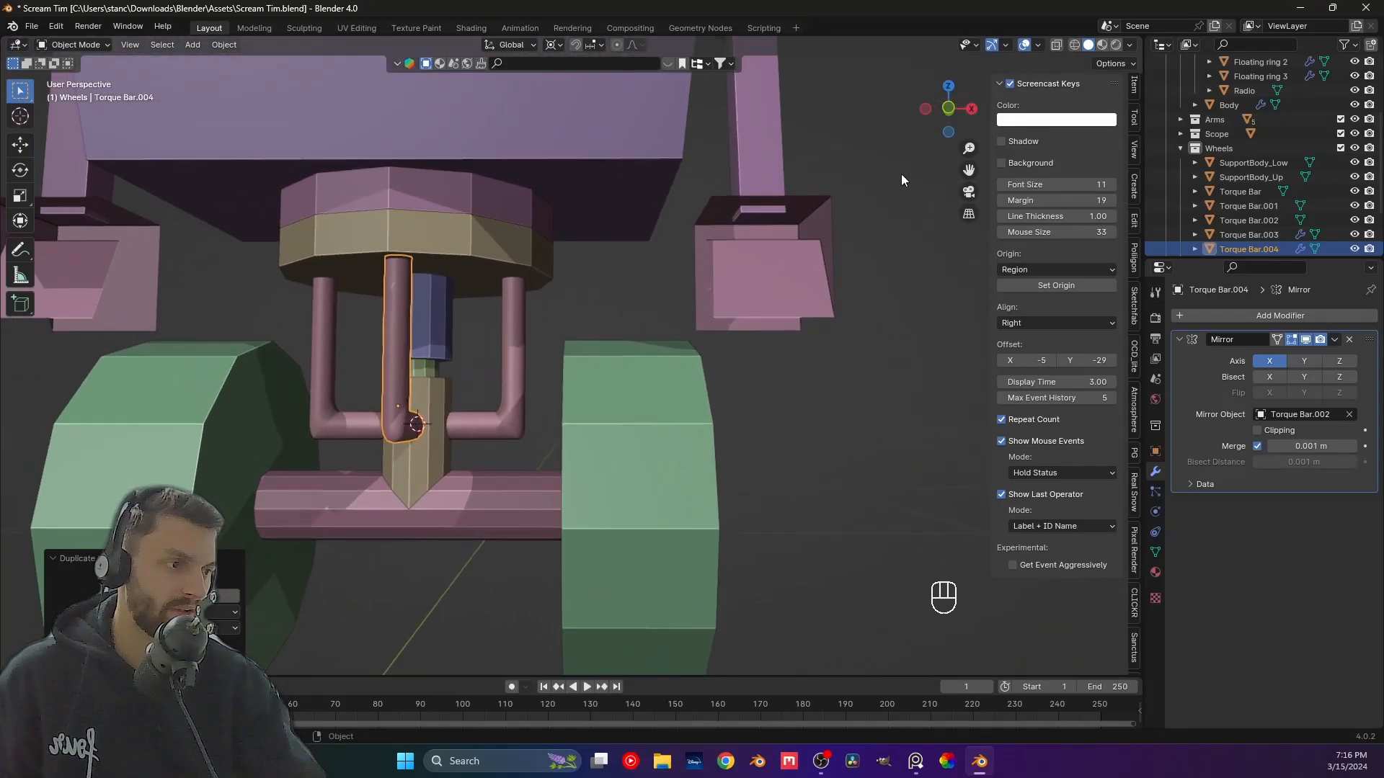
Select the claw Claw_R and examine its shape from several angles, including in Material Preview shading.
click(820, 266)
middle_drag(821, 267, 710, 331)
click(837, 331)
shift+middle_drag(836, 331, 835, 373)
middle_drag(835, 373, 616, 340)
click(615, 340)
click(1103, 45)
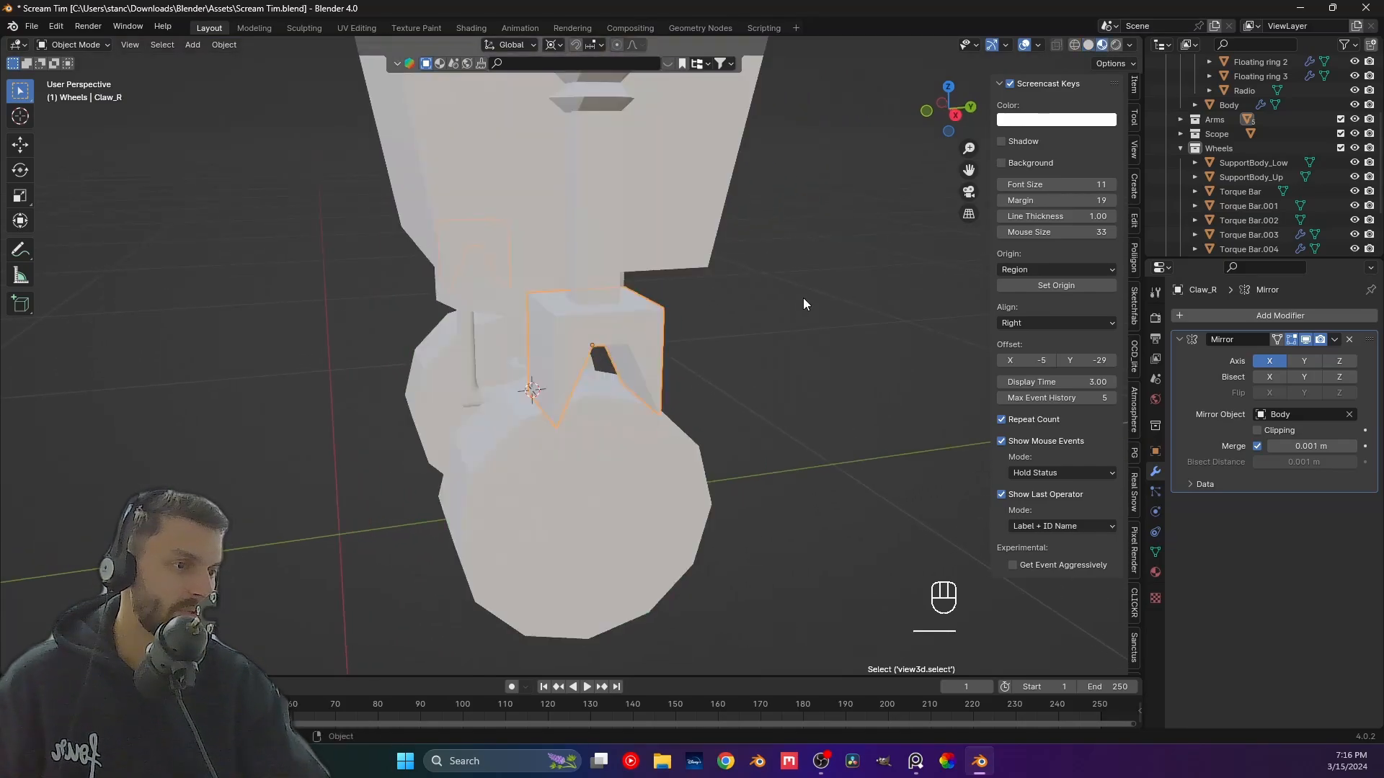
scroll(611, 332, up, 5)
scroll(611, 330, up, 2)
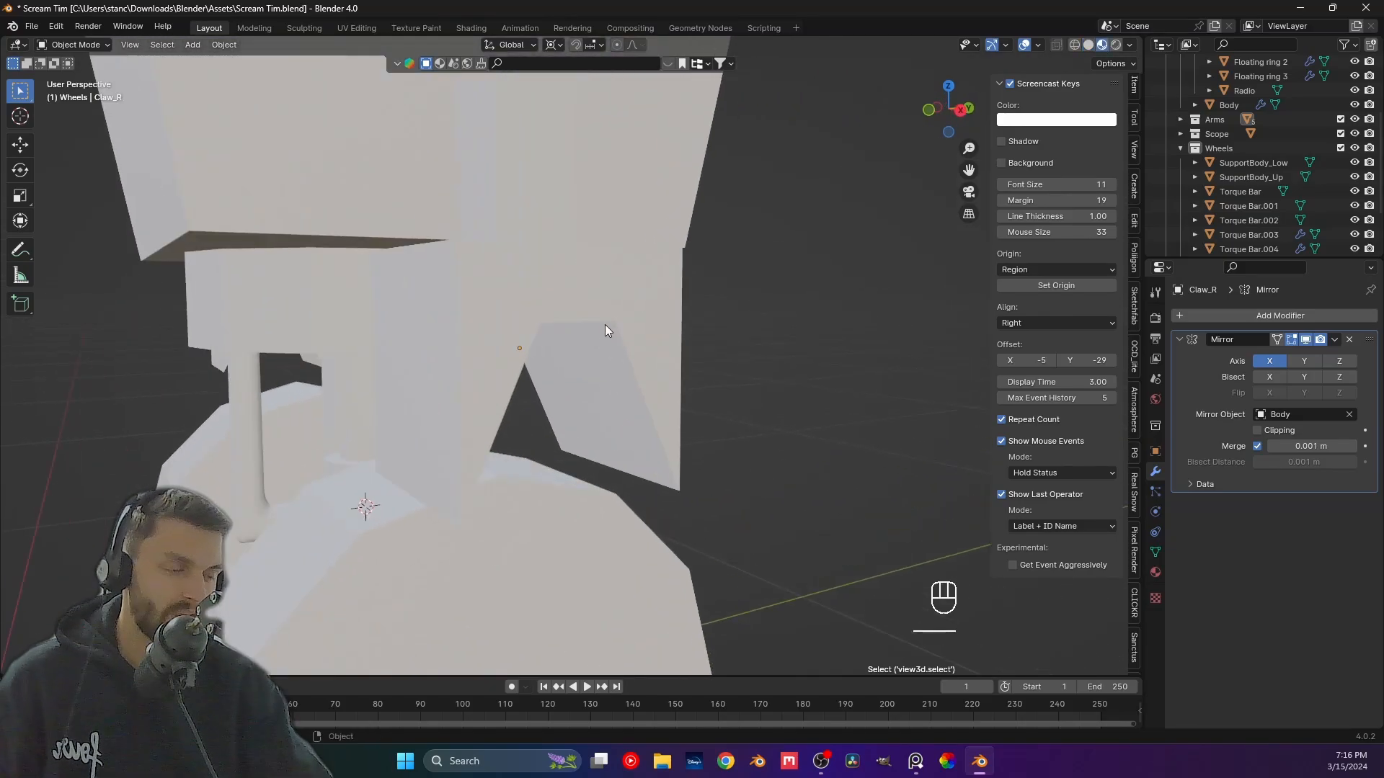
middle_drag(604, 324, 673, 305)
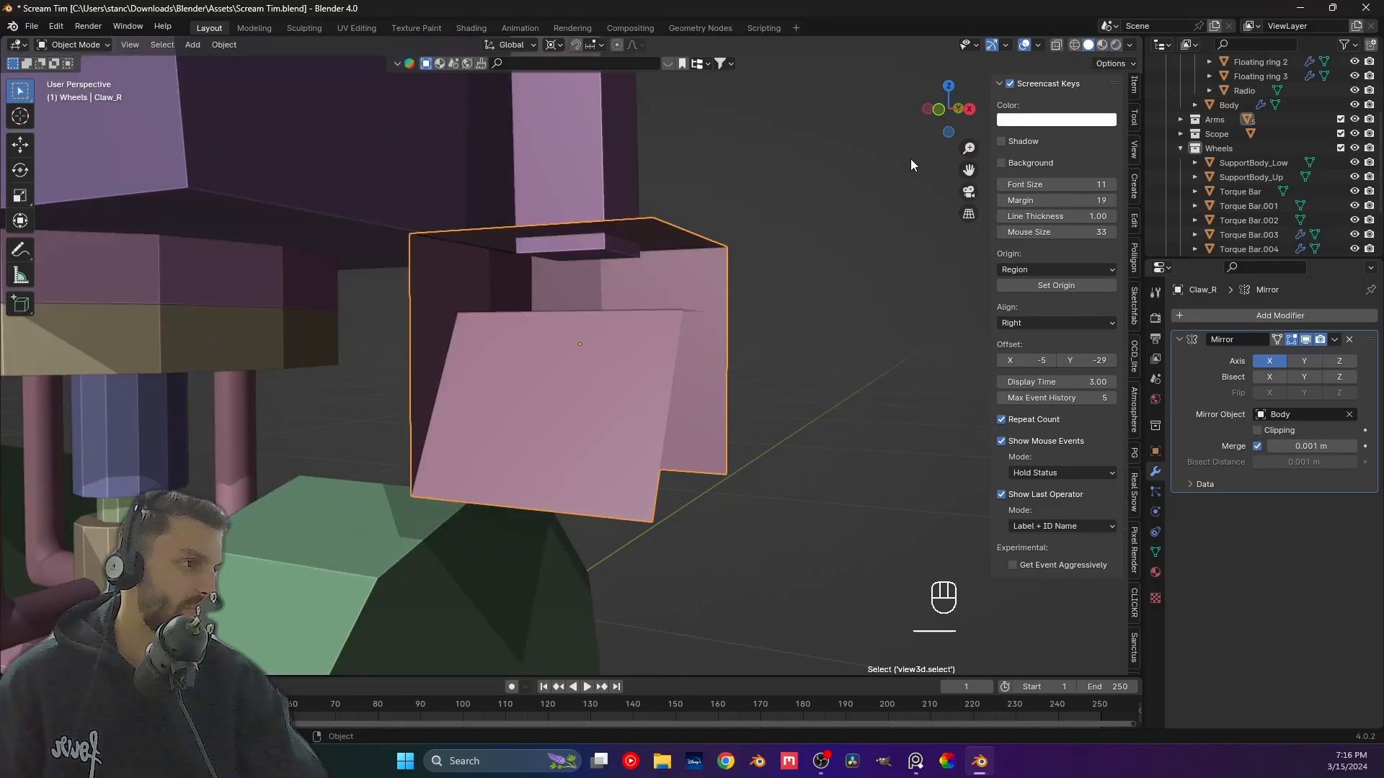
Open Claw_R's mesh for editing and turn on the Face Orientation overlay.
key(Tab)
middle_drag(786, 306, 756, 337)
scroll(771, 339, down, 3)
shift+middle_drag(757, 338, 687, 338)
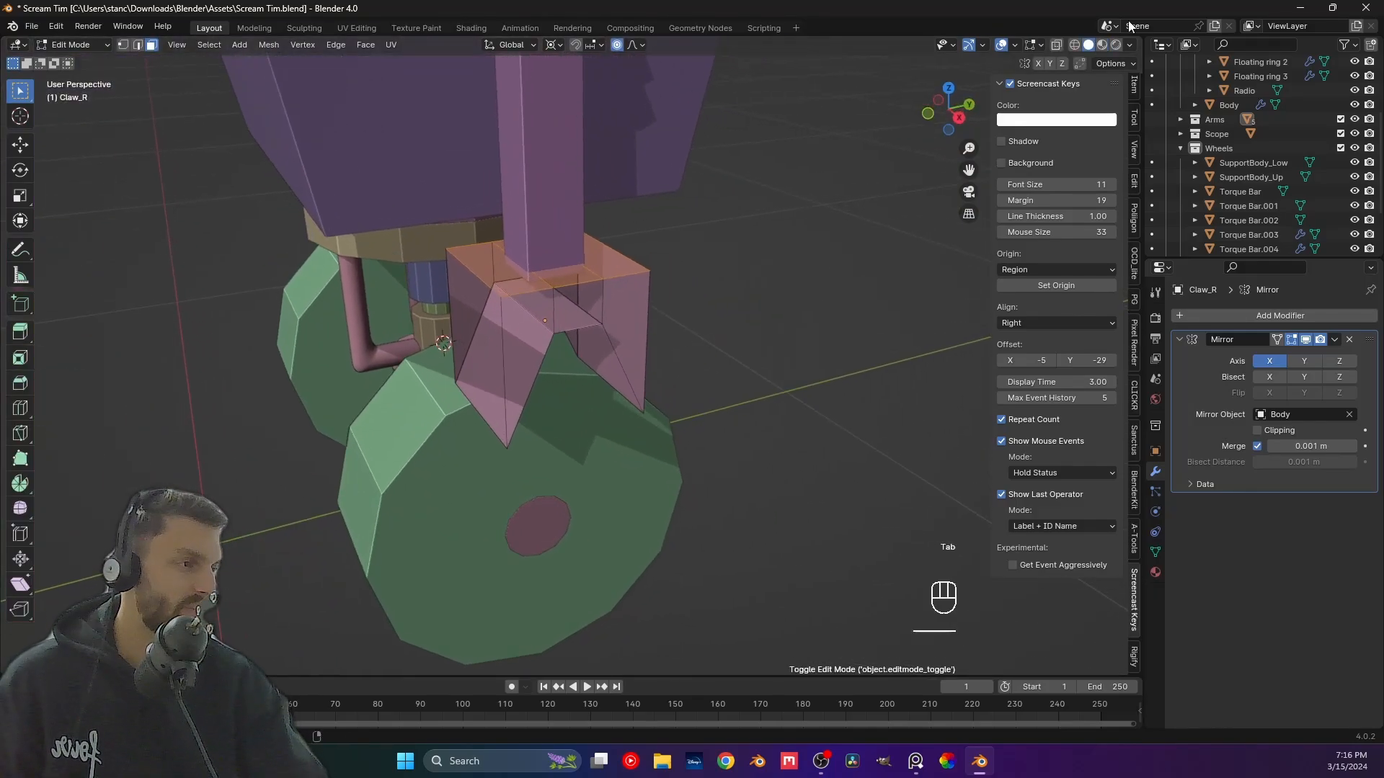
click(1015, 44)
click(927, 336)
scroll(879, 281, up, 8)
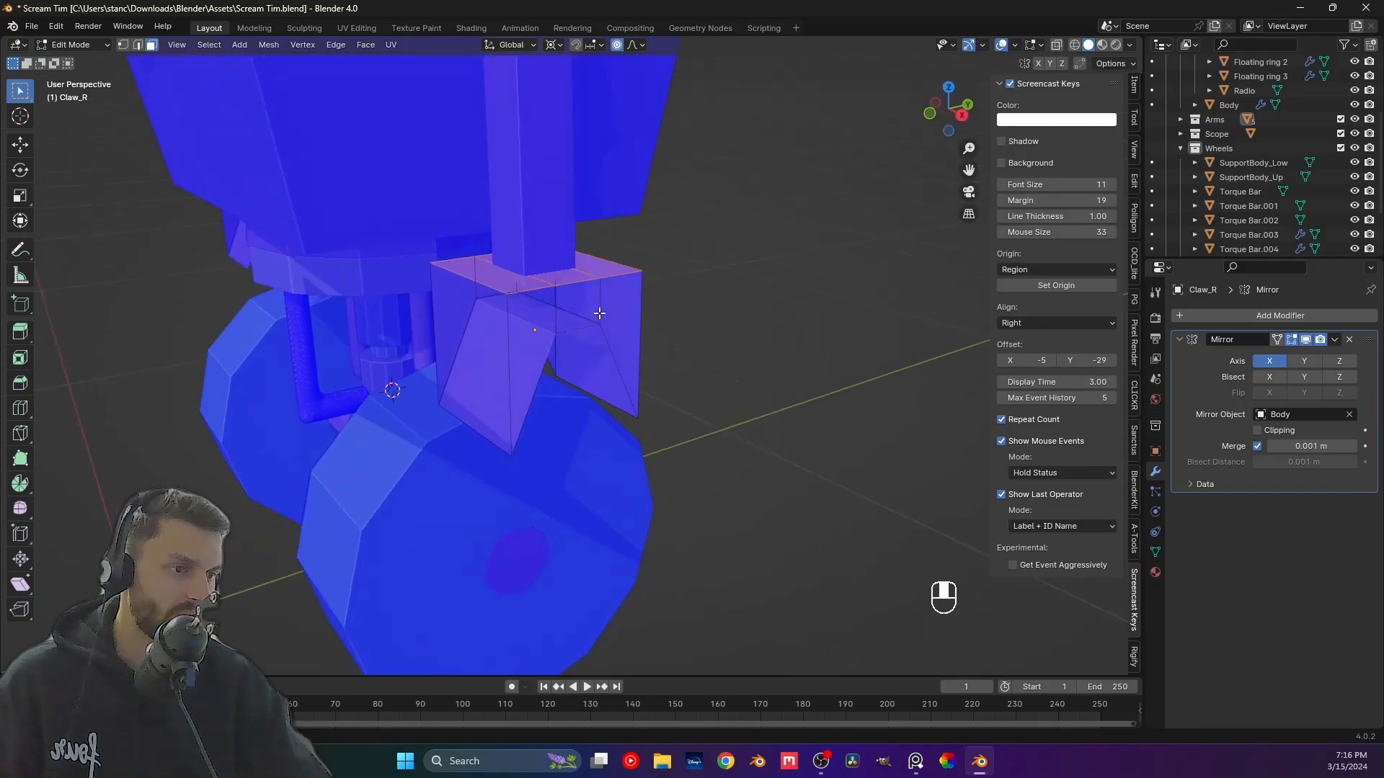
Leave mesh editing and examine the face orientation of Claw_R in Material Preview shading.
middle_drag(870, 274, 706, 374)
scroll(834, 288, down, 8)
key(Tab)
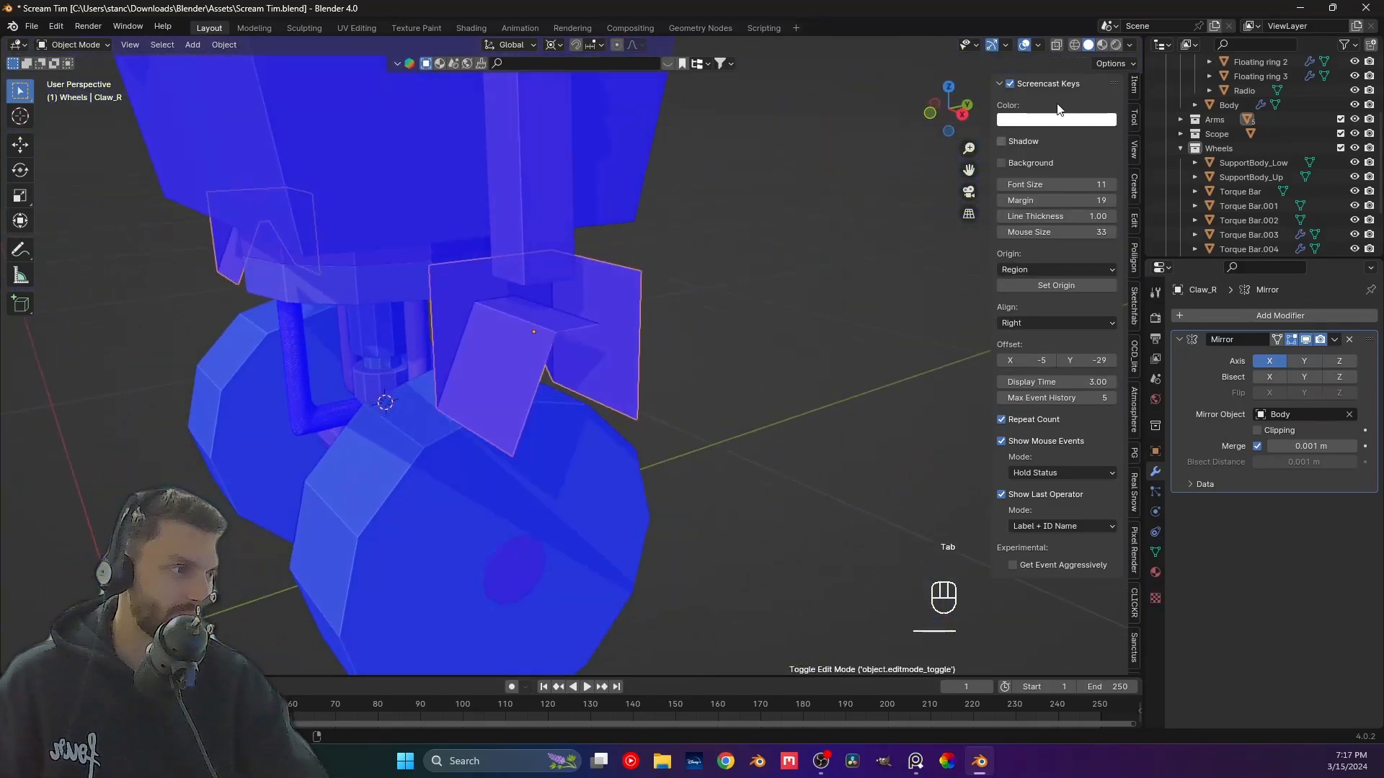
click(1102, 45)
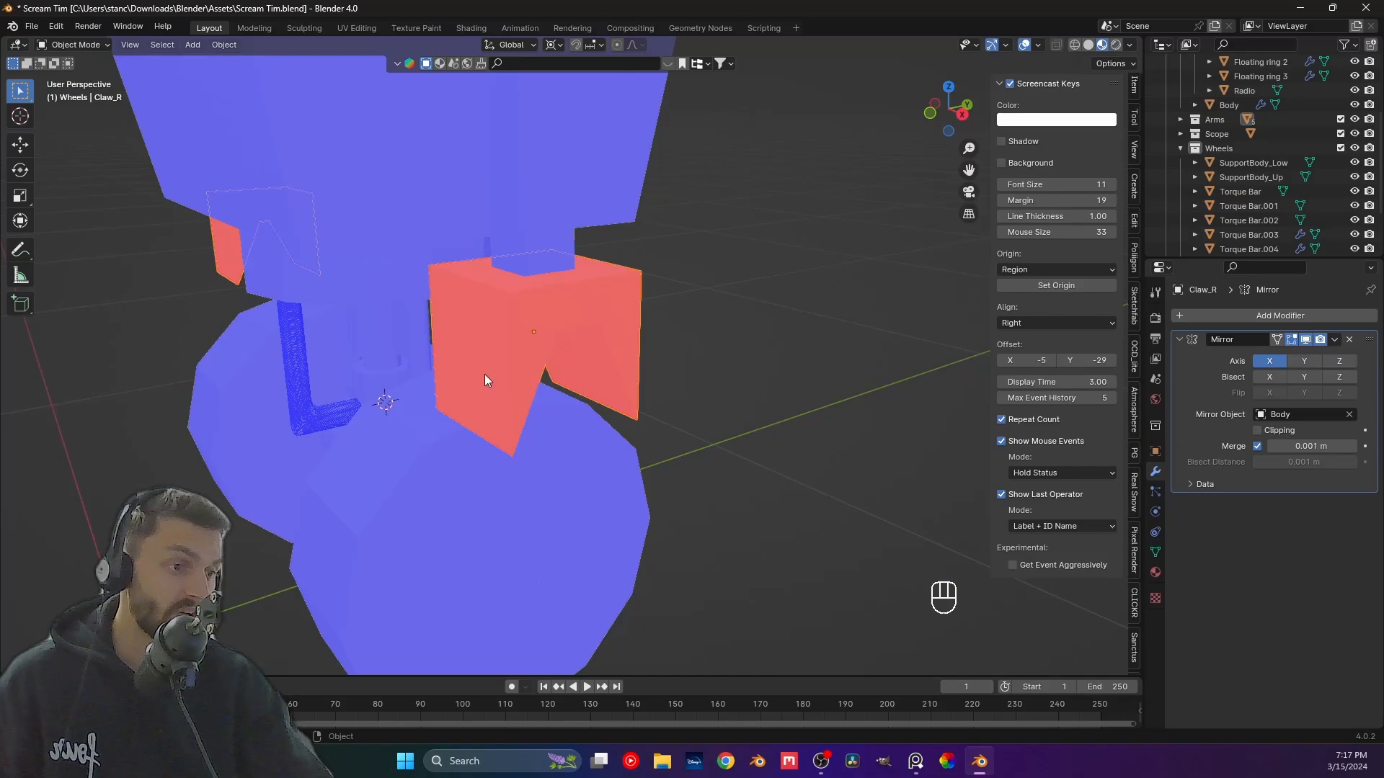
click(482, 376)
middle_drag(481, 382, 552, 356)
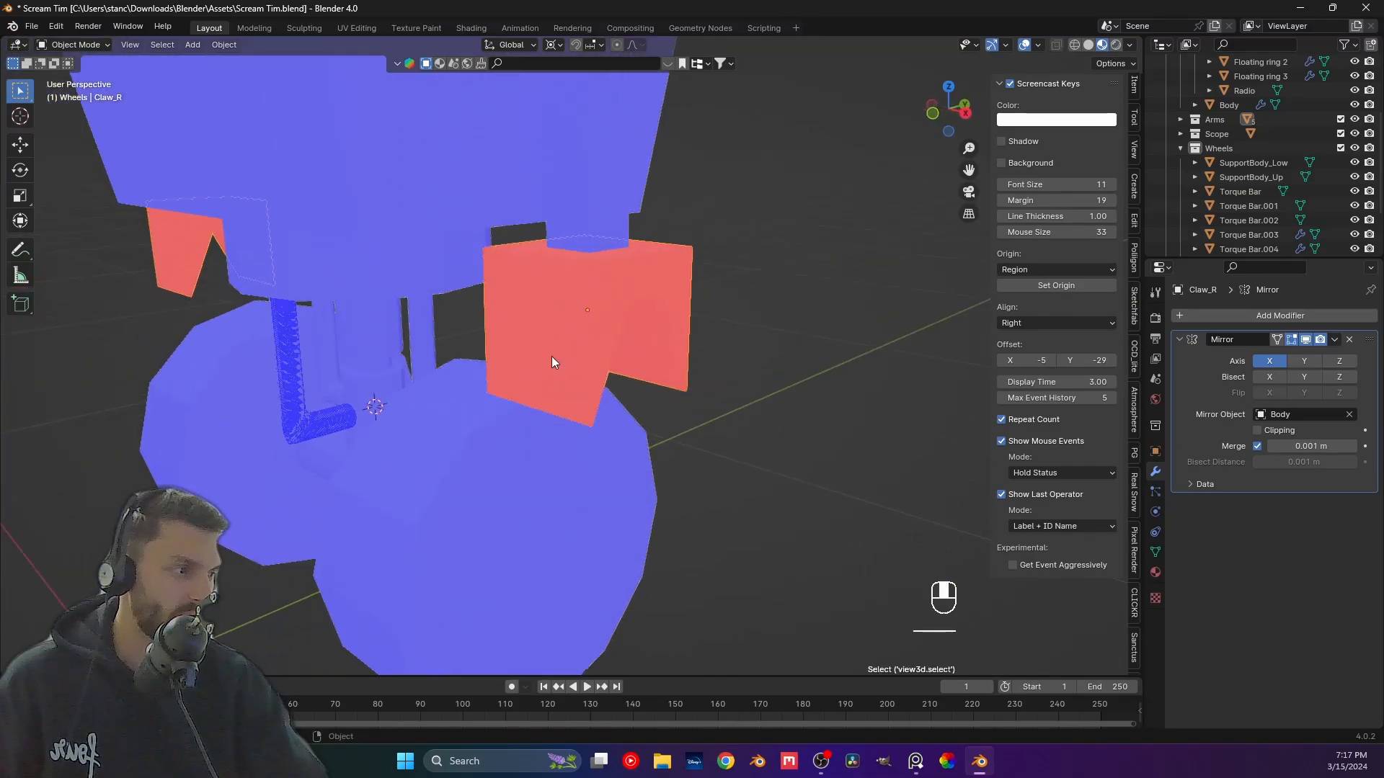
Recalculate the normals of the entire Claw_R mesh so its faces point outward.
key(Tab)
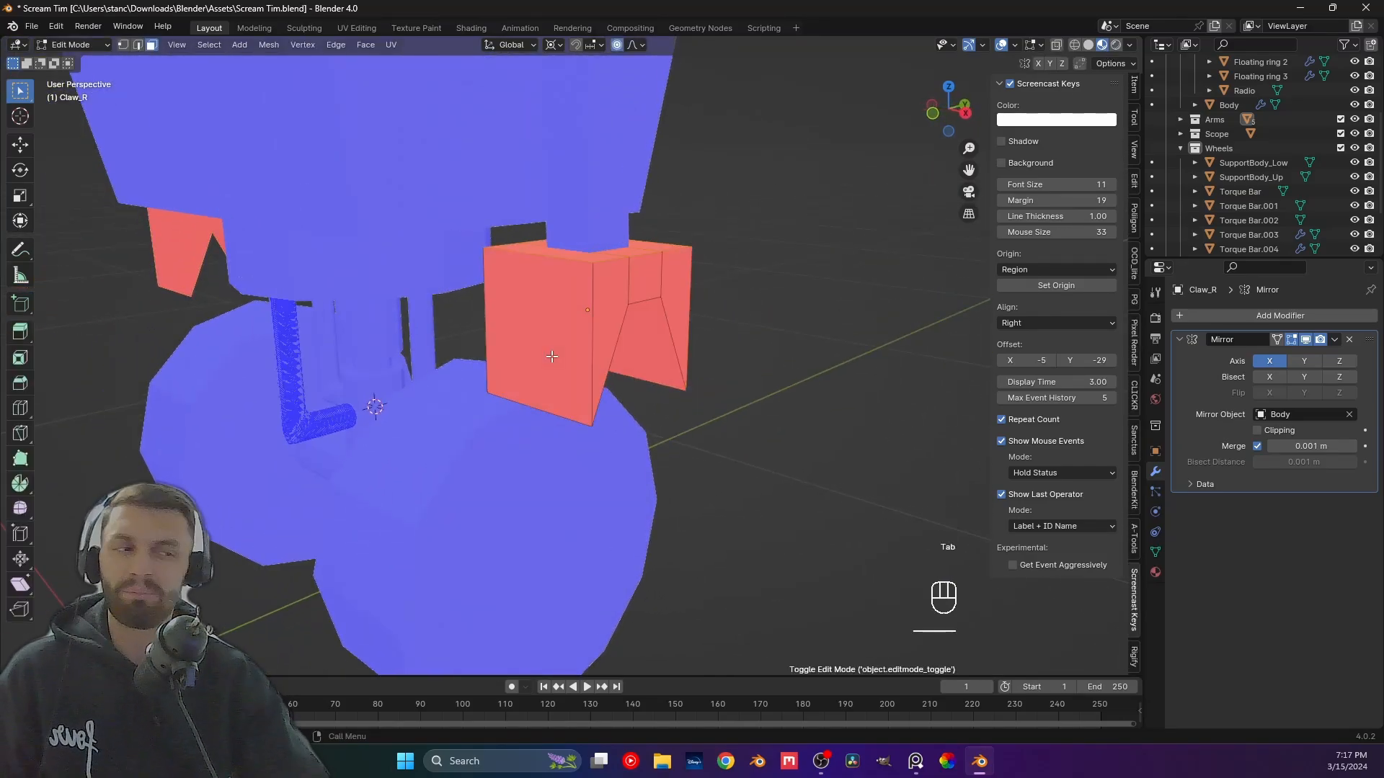
middle_drag(551, 356, 567, 364)
key(a)
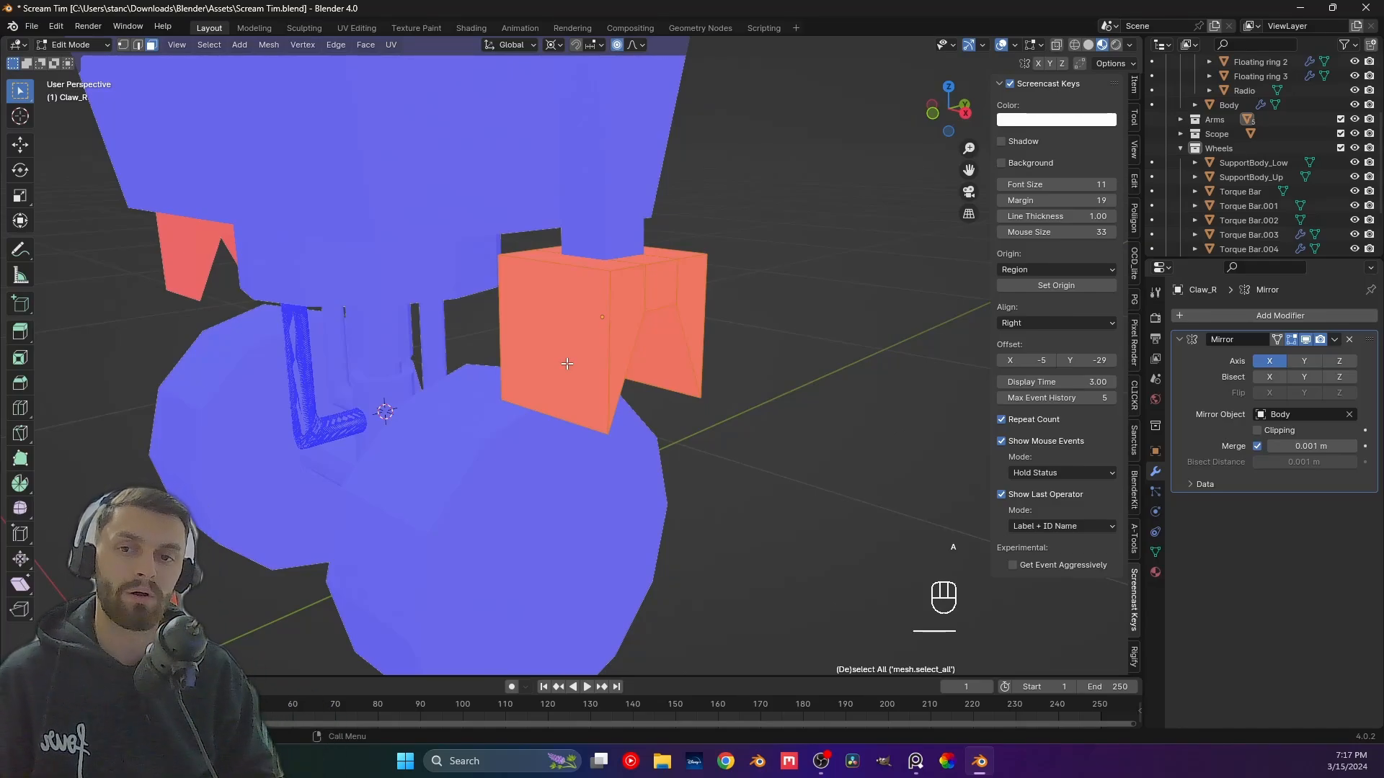
key(shift+n)
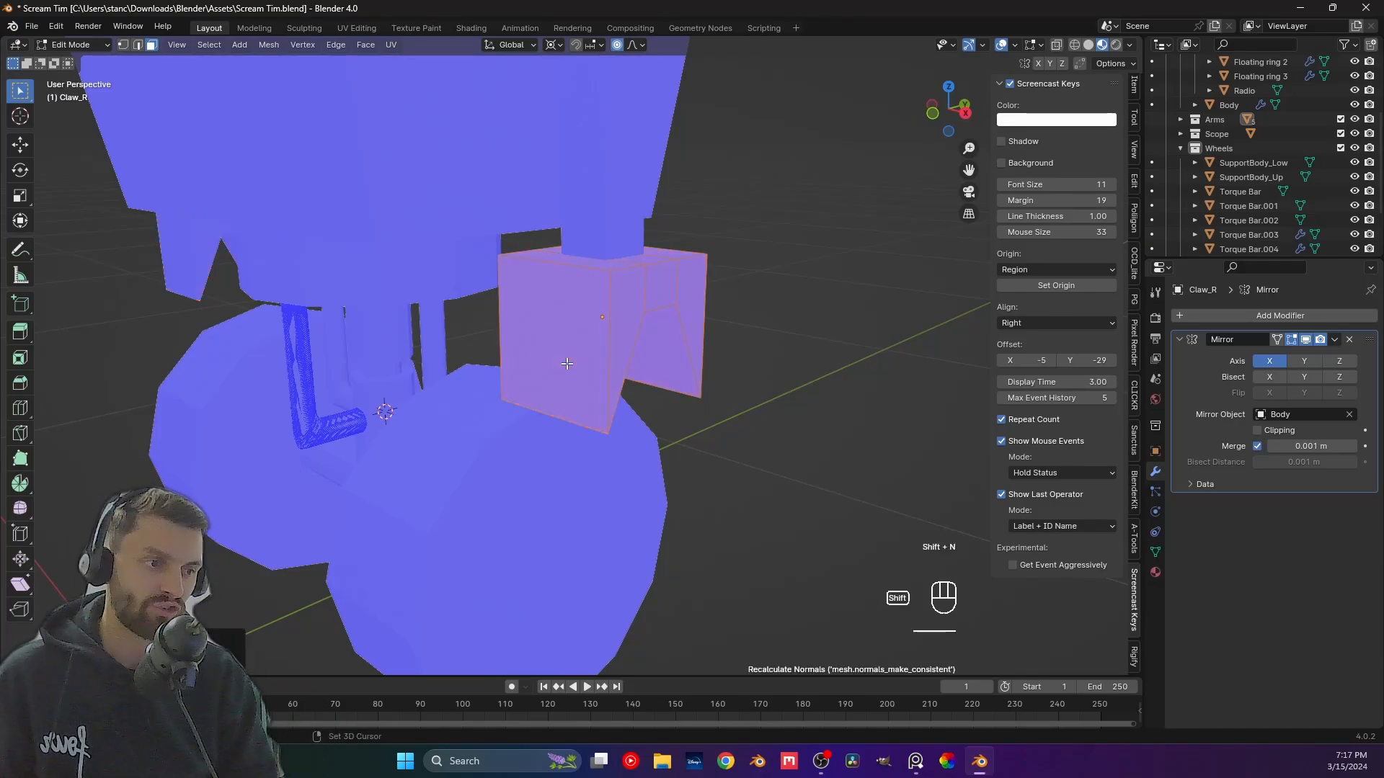
key(Tab)
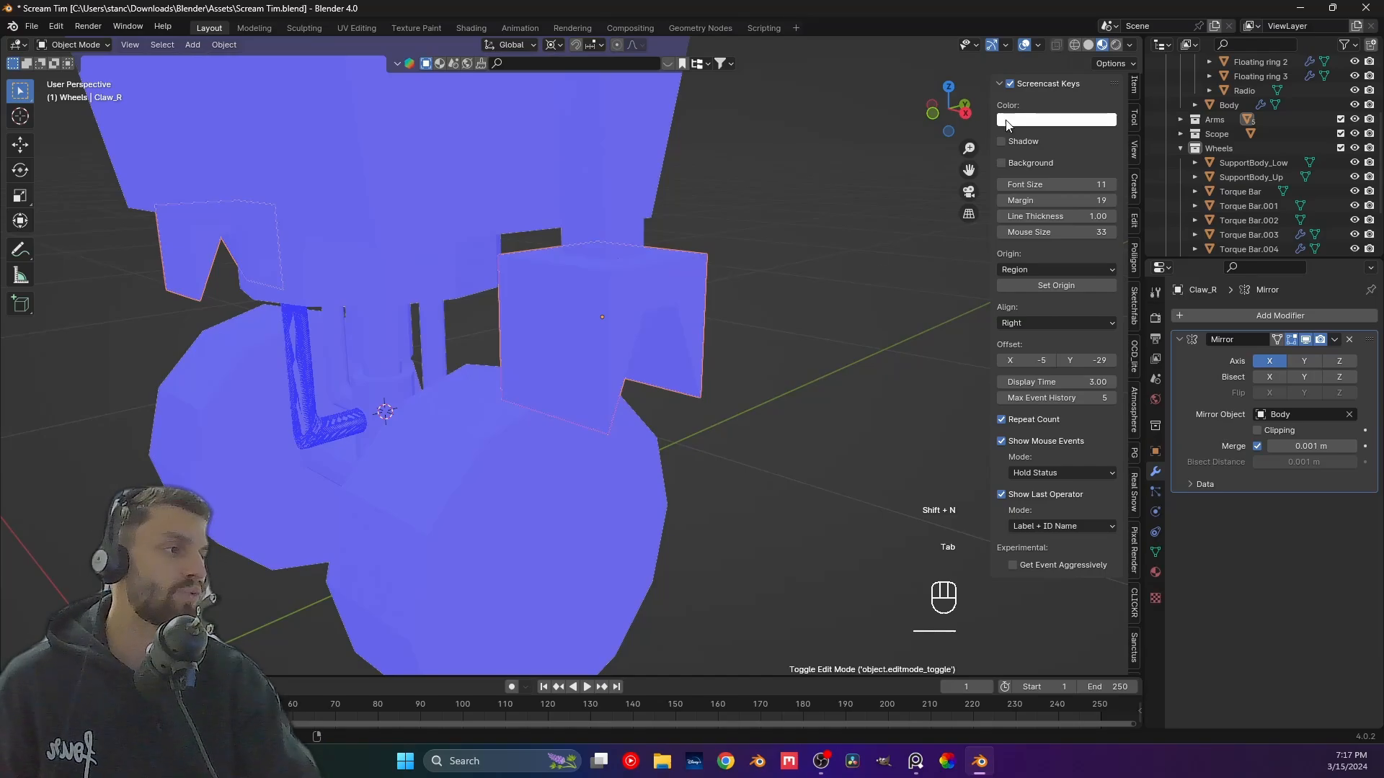
Turn off the Face Orientation overlay and return the viewport to Solid shading.
click(1038, 45)
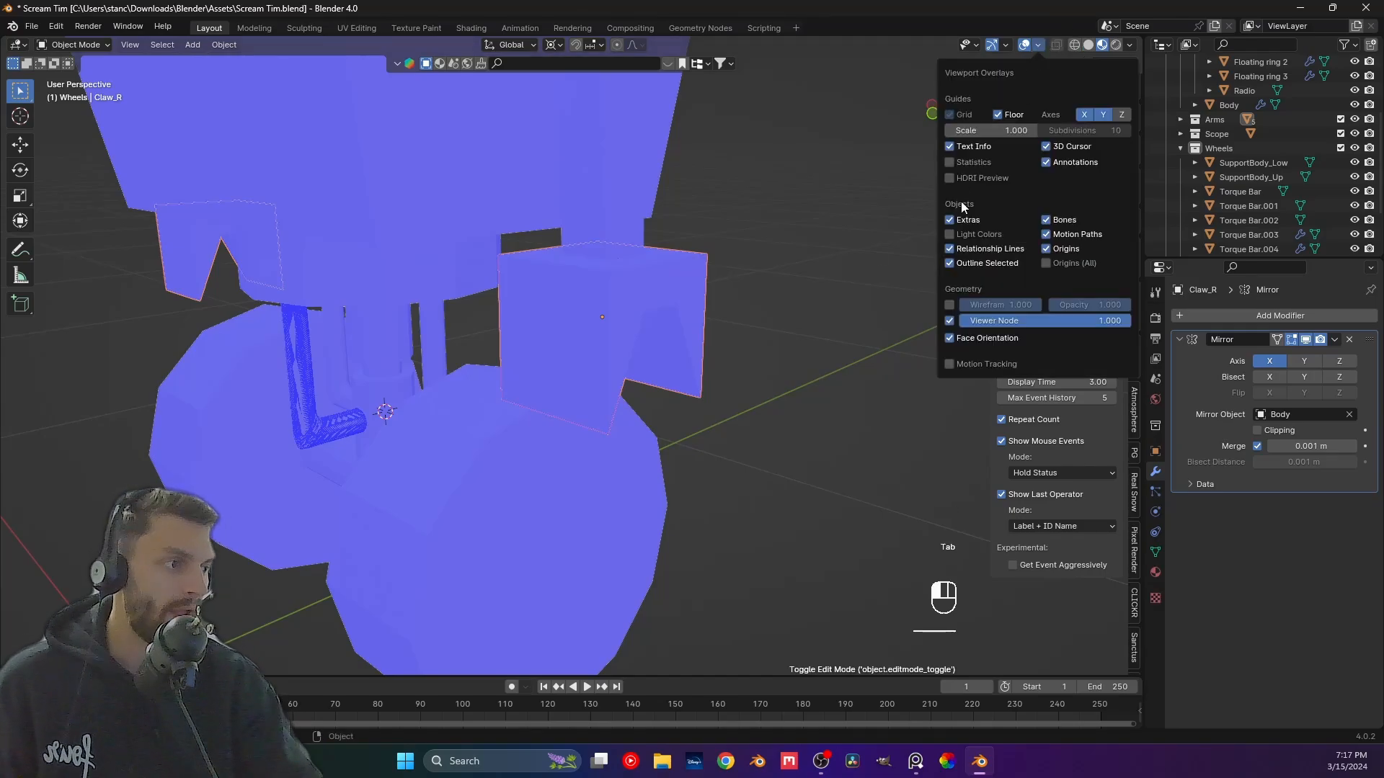
click(949, 338)
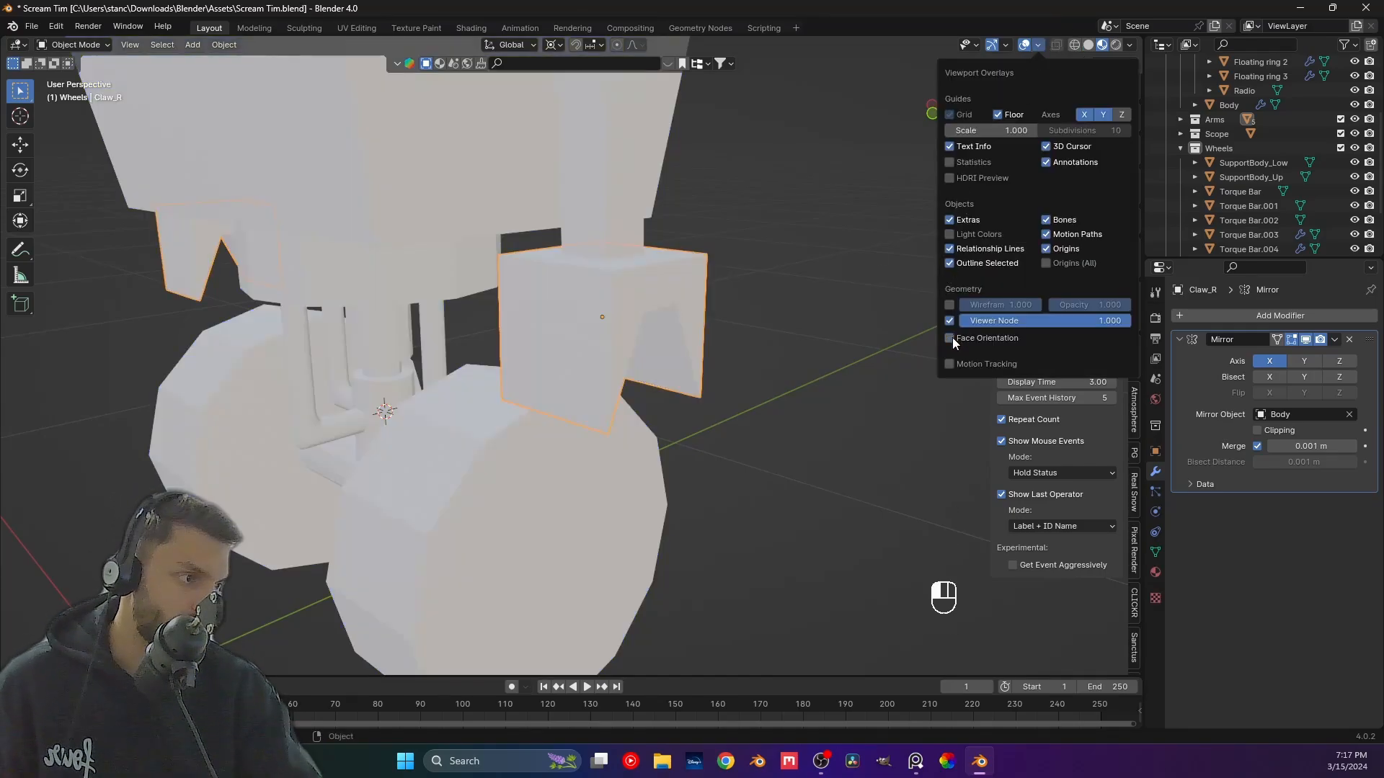
click(782, 295)
click(1088, 46)
click(573, 347)
mouse_move(573, 347)
ctrl+middle_down()
mouse_move(600, 314)
mouse_move(752, 223)
mouse_move(770, 286)
mouse_move(604, 285)
ctrl+middle_up()
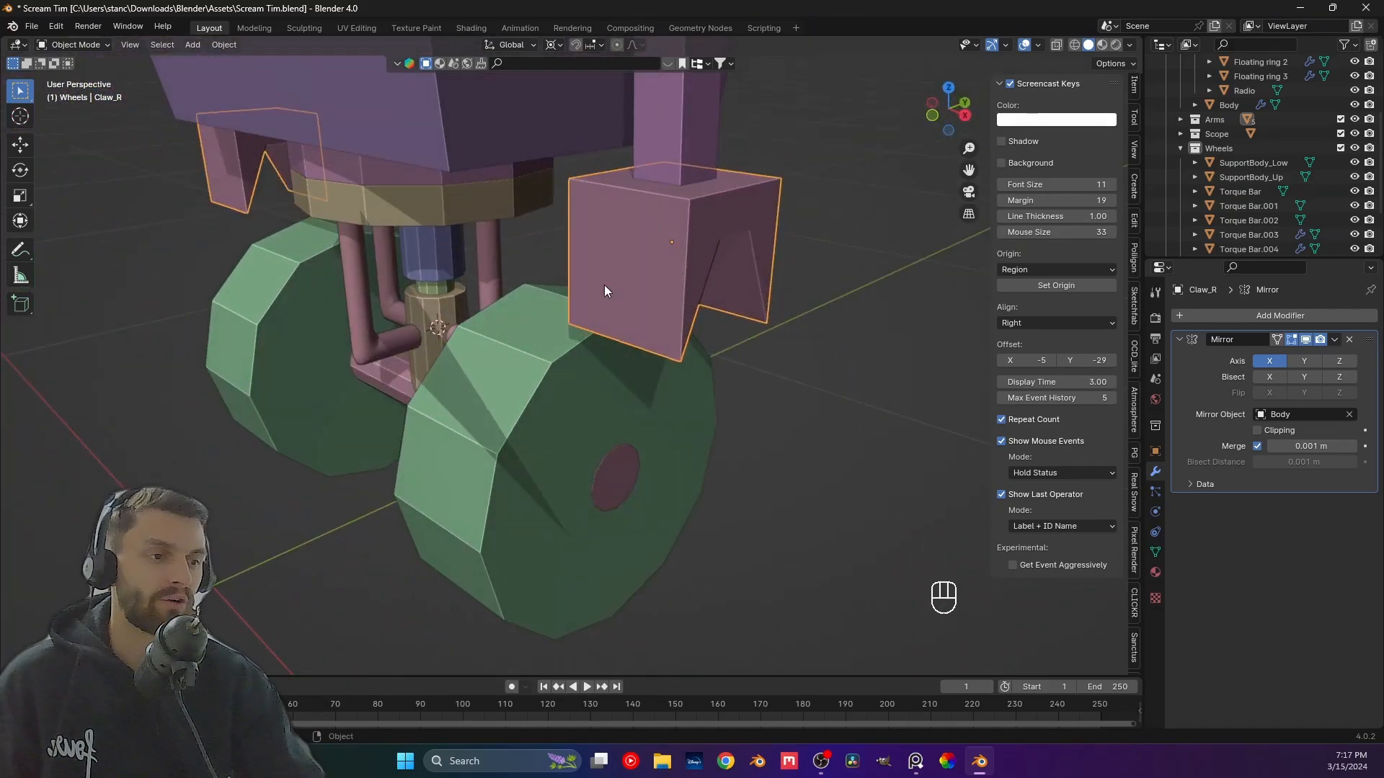
middle_drag(604, 284, 642, 258)
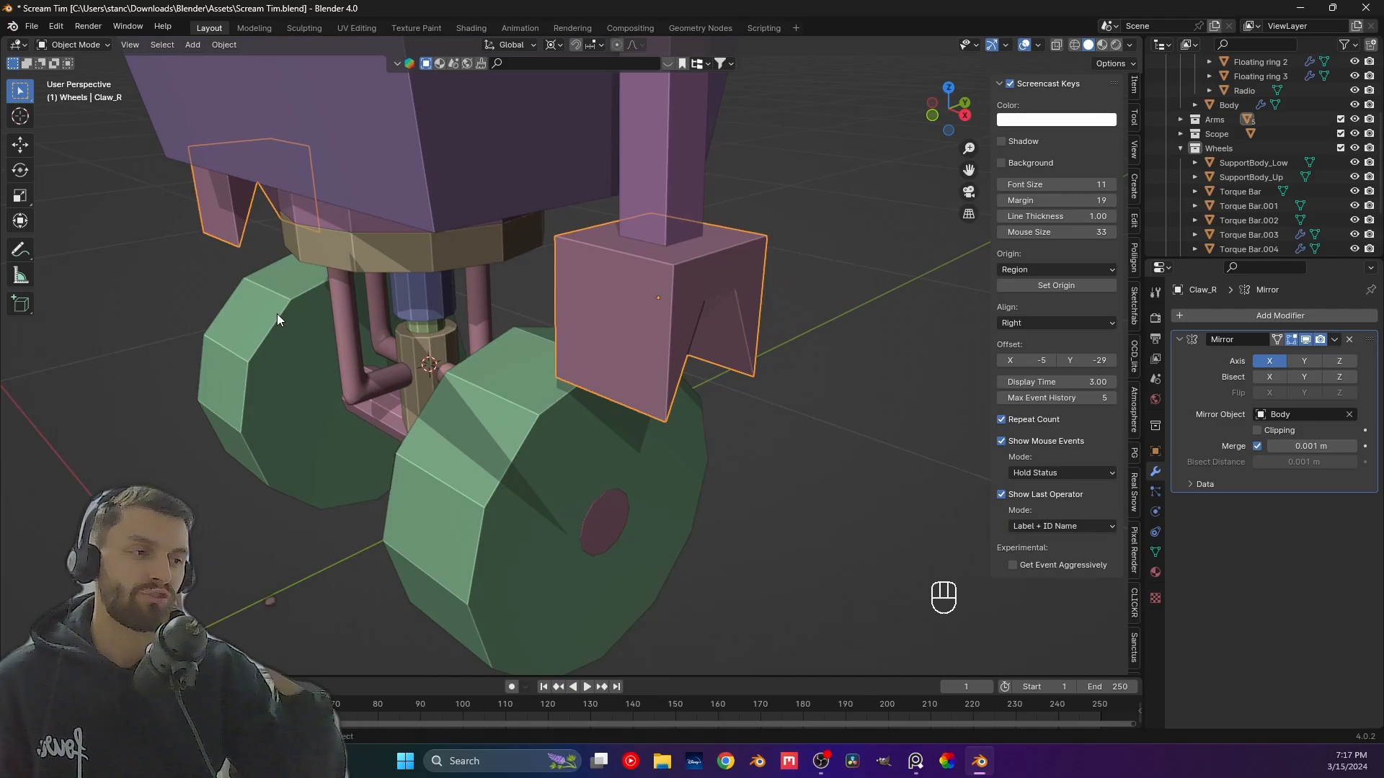
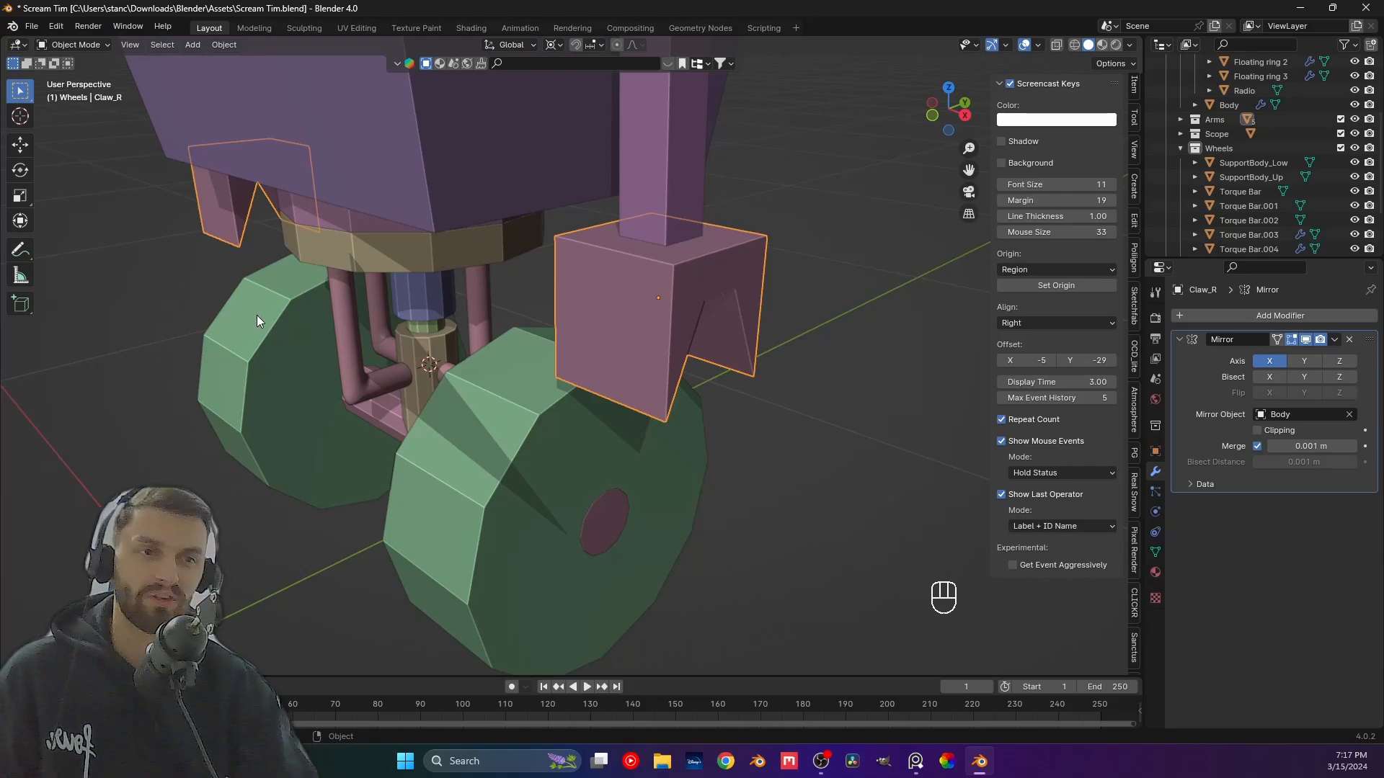
Change the Mirror modifier of the front L-shaped bar, Torque Bar.004, to mirror on Y instead of X.
shift+middle_drag(275, 321, 421, 287)
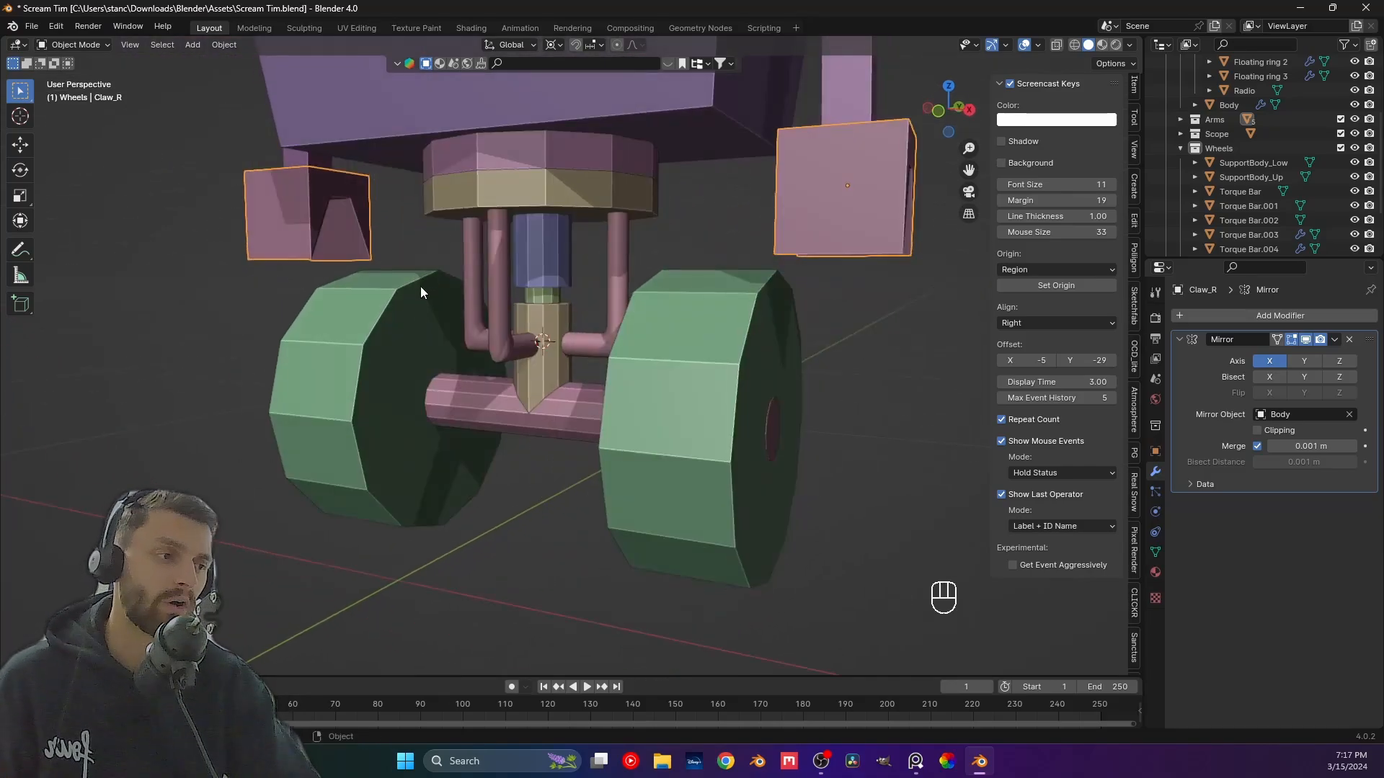
scroll(421, 322, up, 3)
scroll(421, 324, down, 2)
mouse_move(442, 414)
middle_down()
mouse_move(297, 423)
mouse_move(415, 426)
mouse_move(434, 411)
middle_up()
click(435, 410)
scroll(672, 435, down, 4)
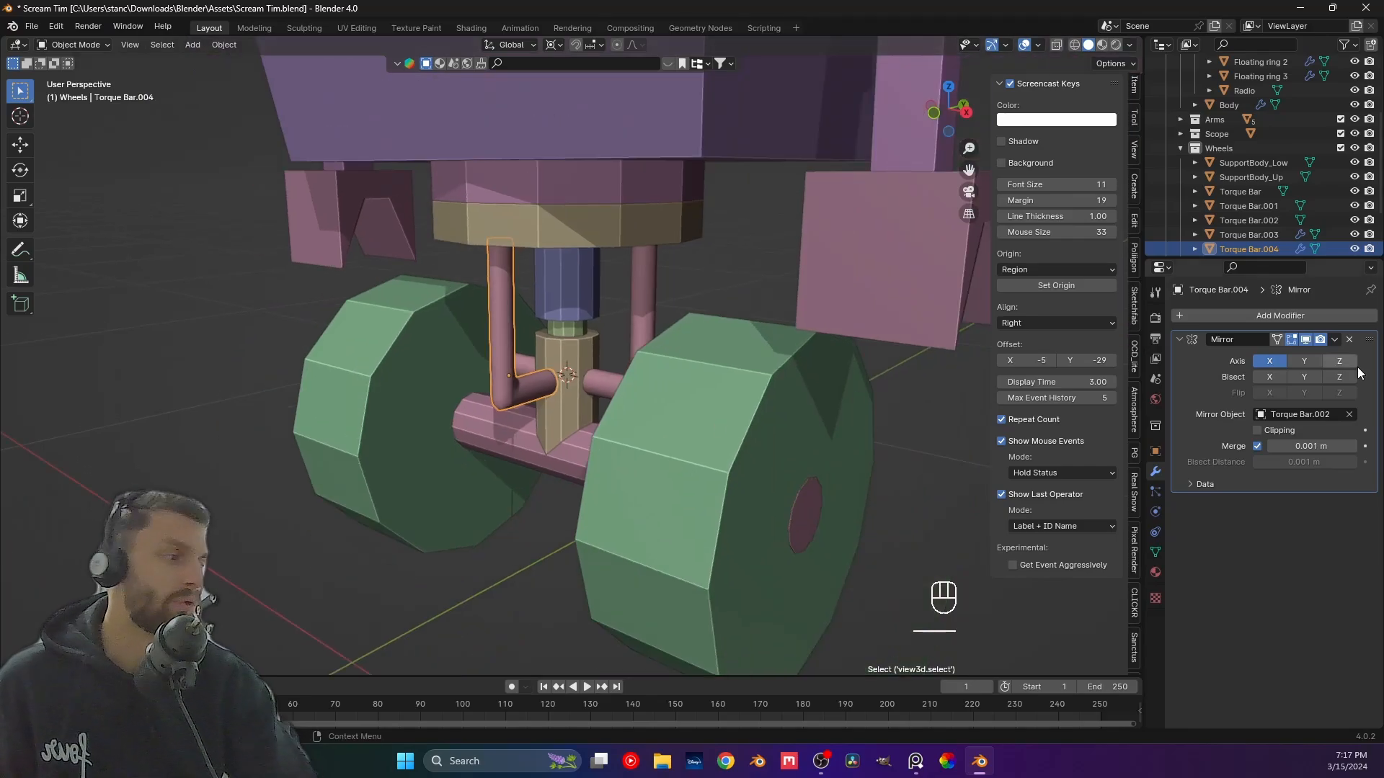
click(1306, 362)
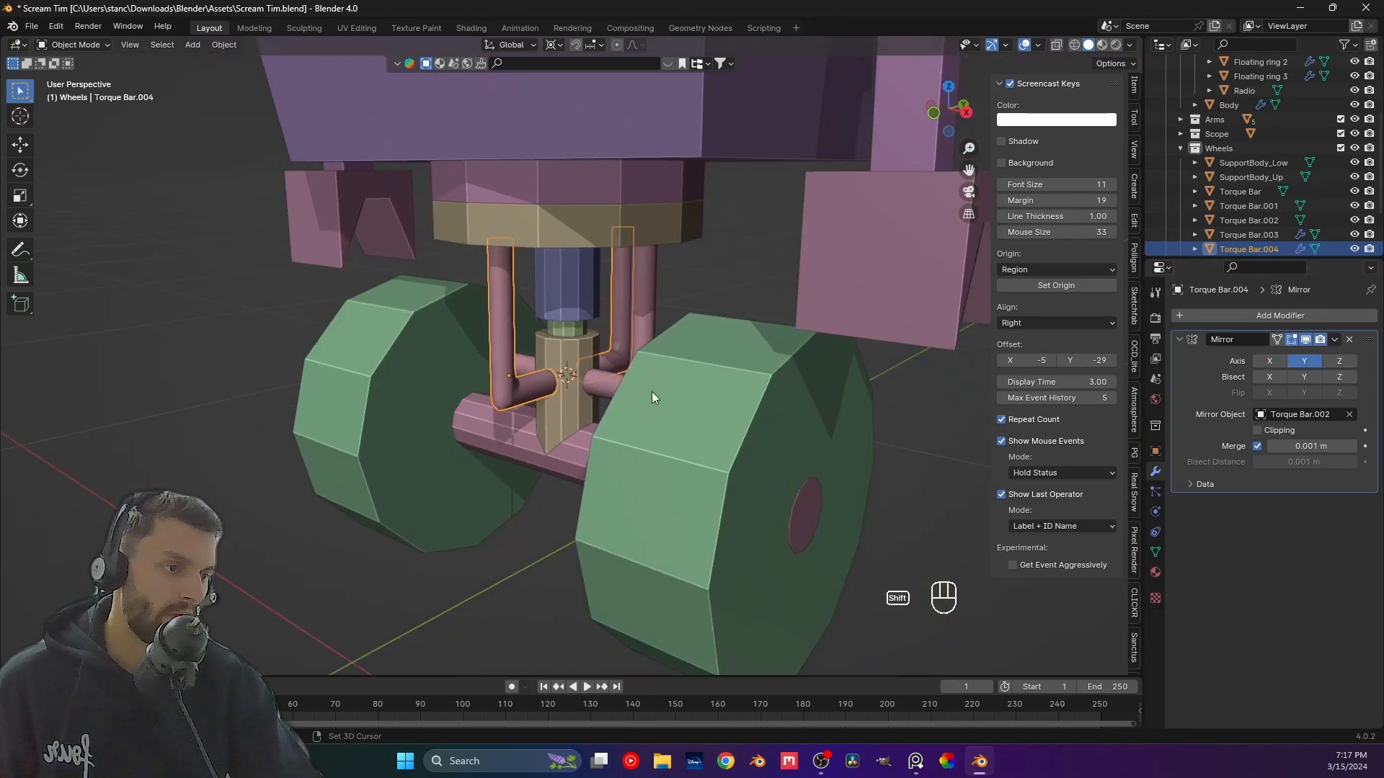
mouse_move(652, 391)
middle_down()
mouse_move(606, 432)
mouse_move(606, 396)
mouse_move(791, 411)
mouse_move(659, 413)
middle_up()
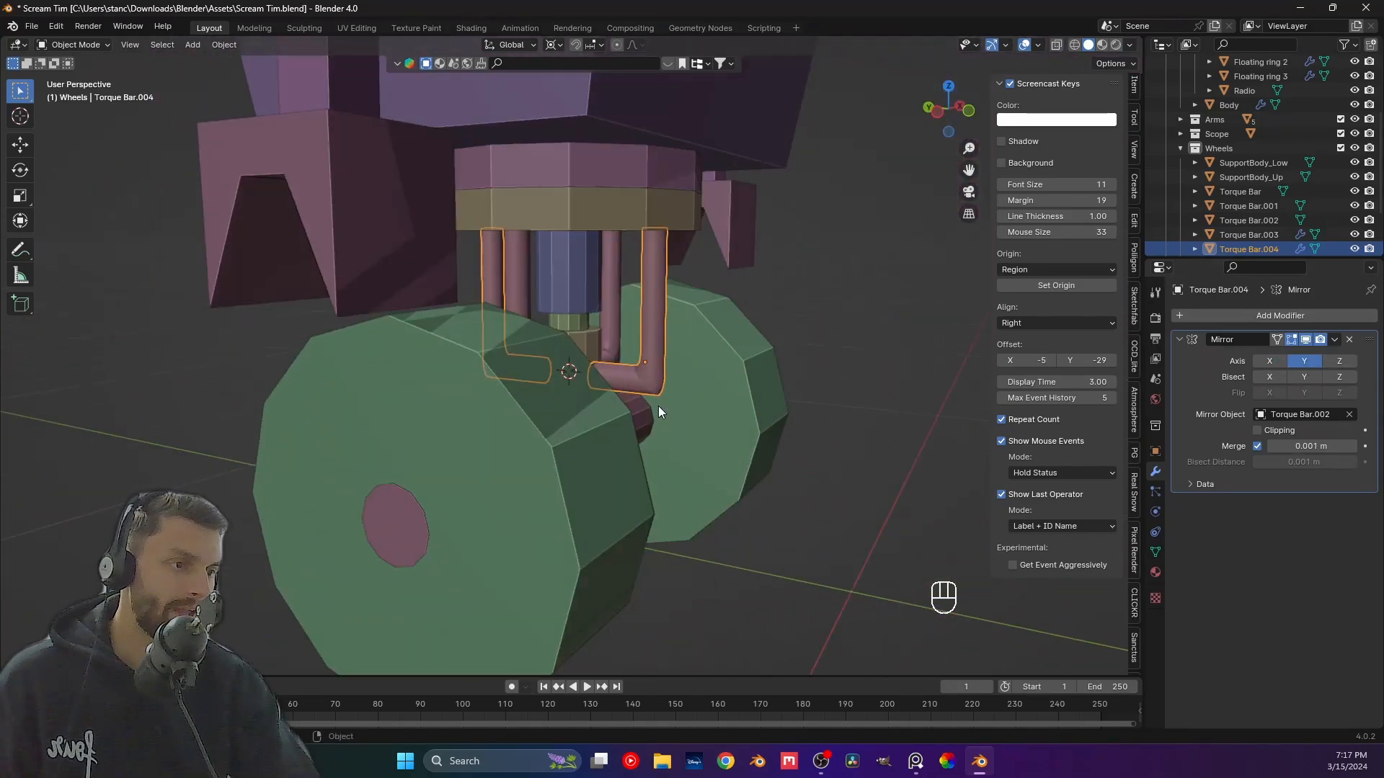
Clear the selection and save the file.
click(868, 366)
middle_drag(868, 365, 643, 420)
key(ctrl+s)
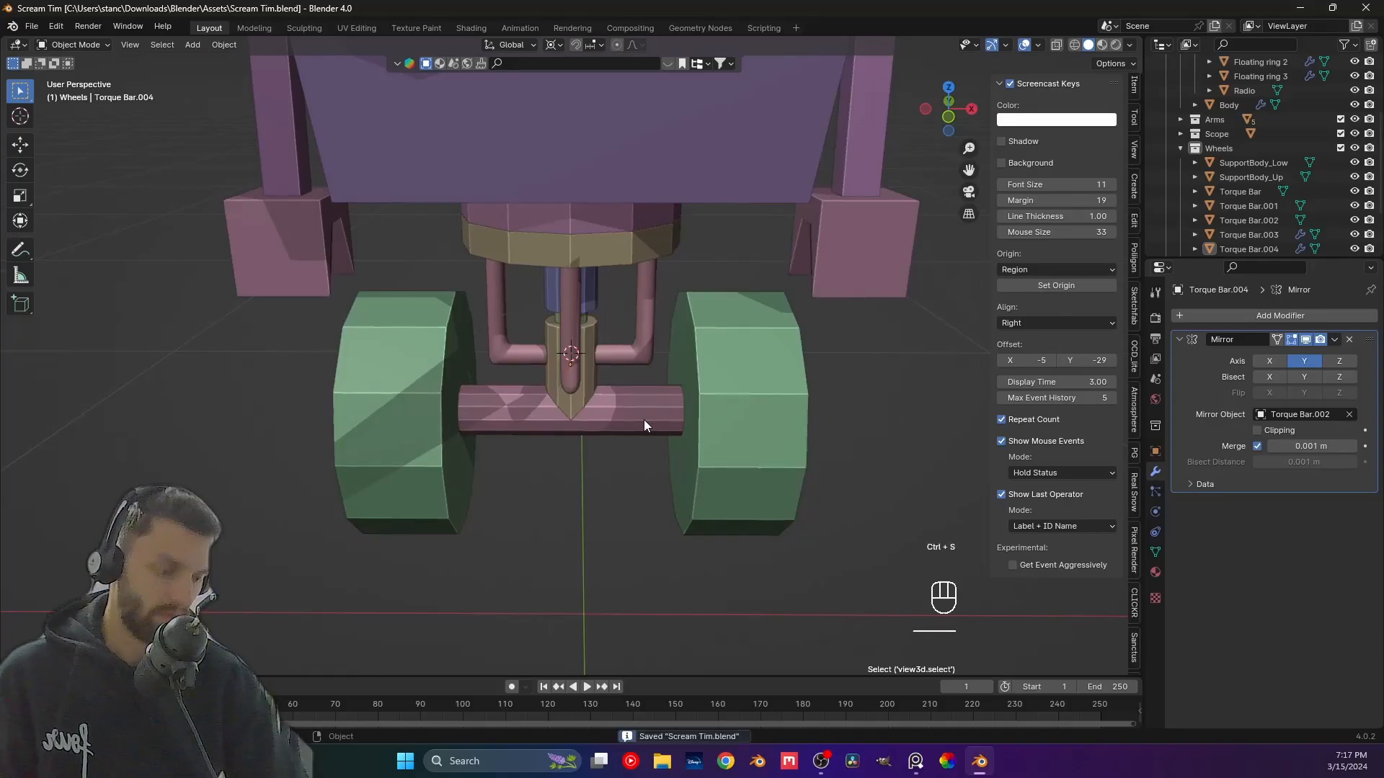
Rename Torque Bar.001 in the Wheels collection as RotatingPivot.
key(KP_1)
scroll(622, 402, down, 3)
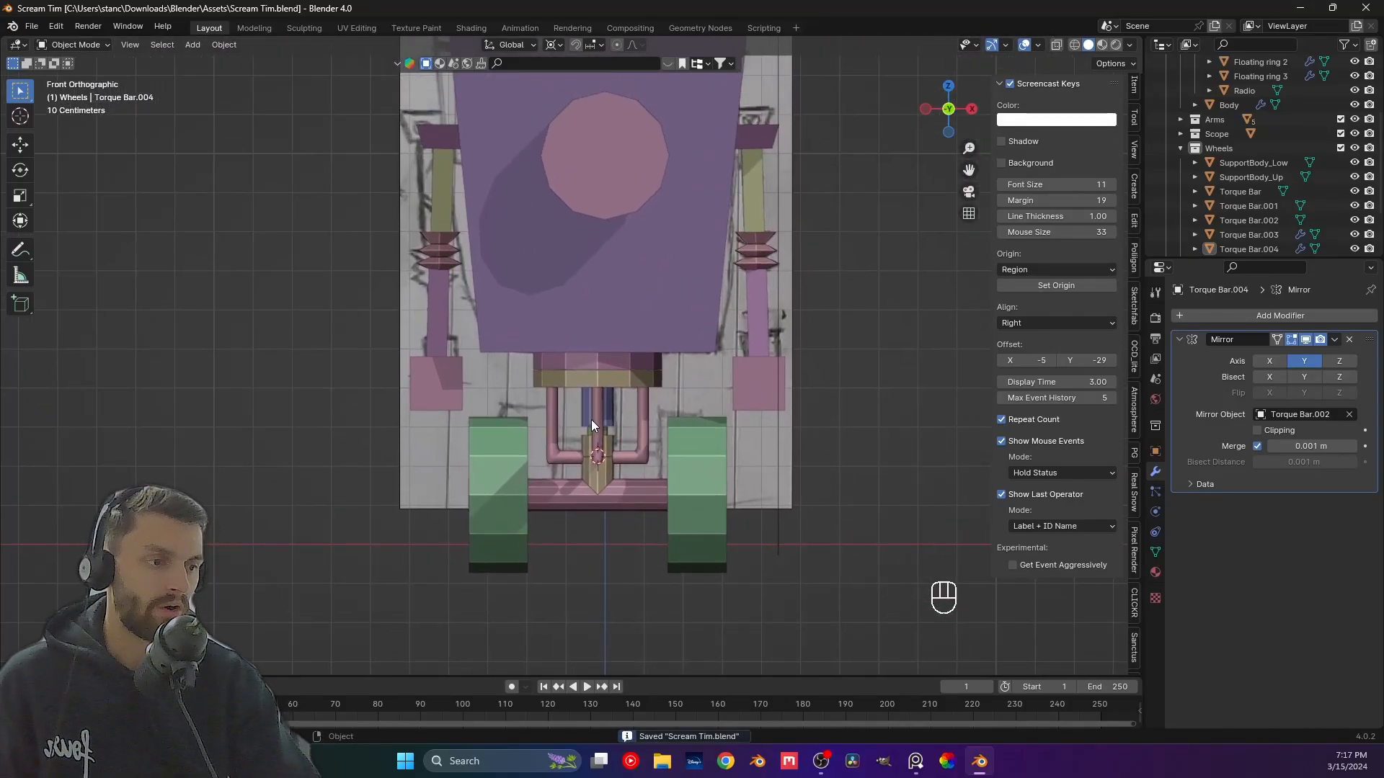
click(592, 426)
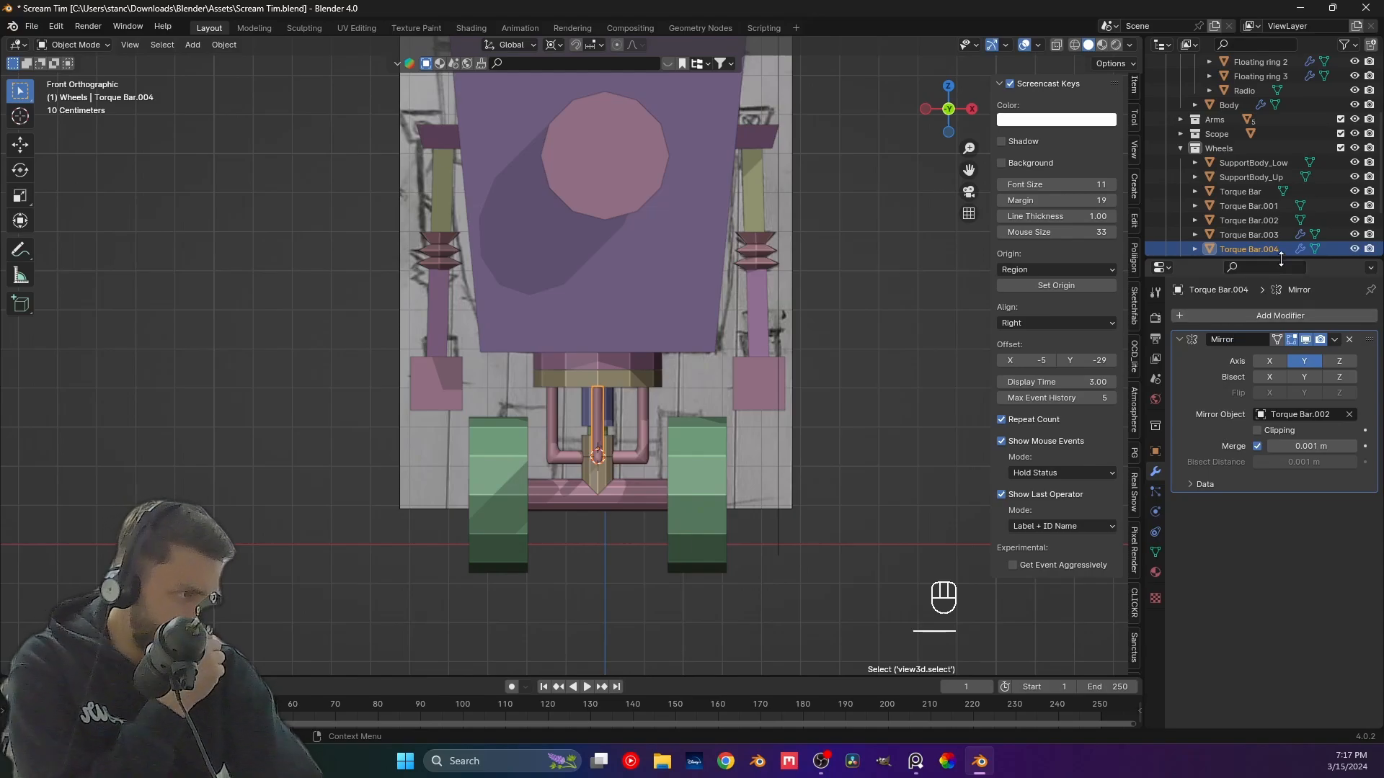
scroll(1262, 195, down, 2)
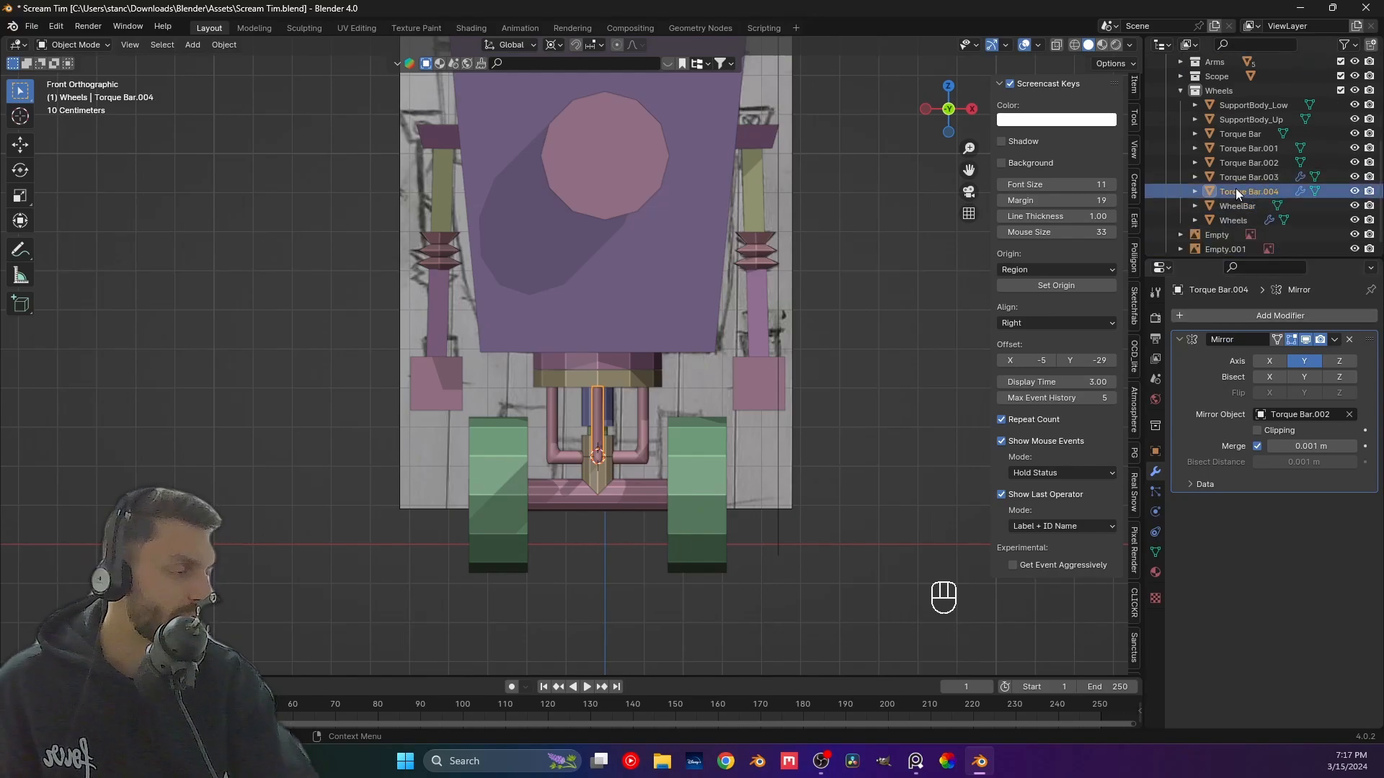
click(1243, 147)
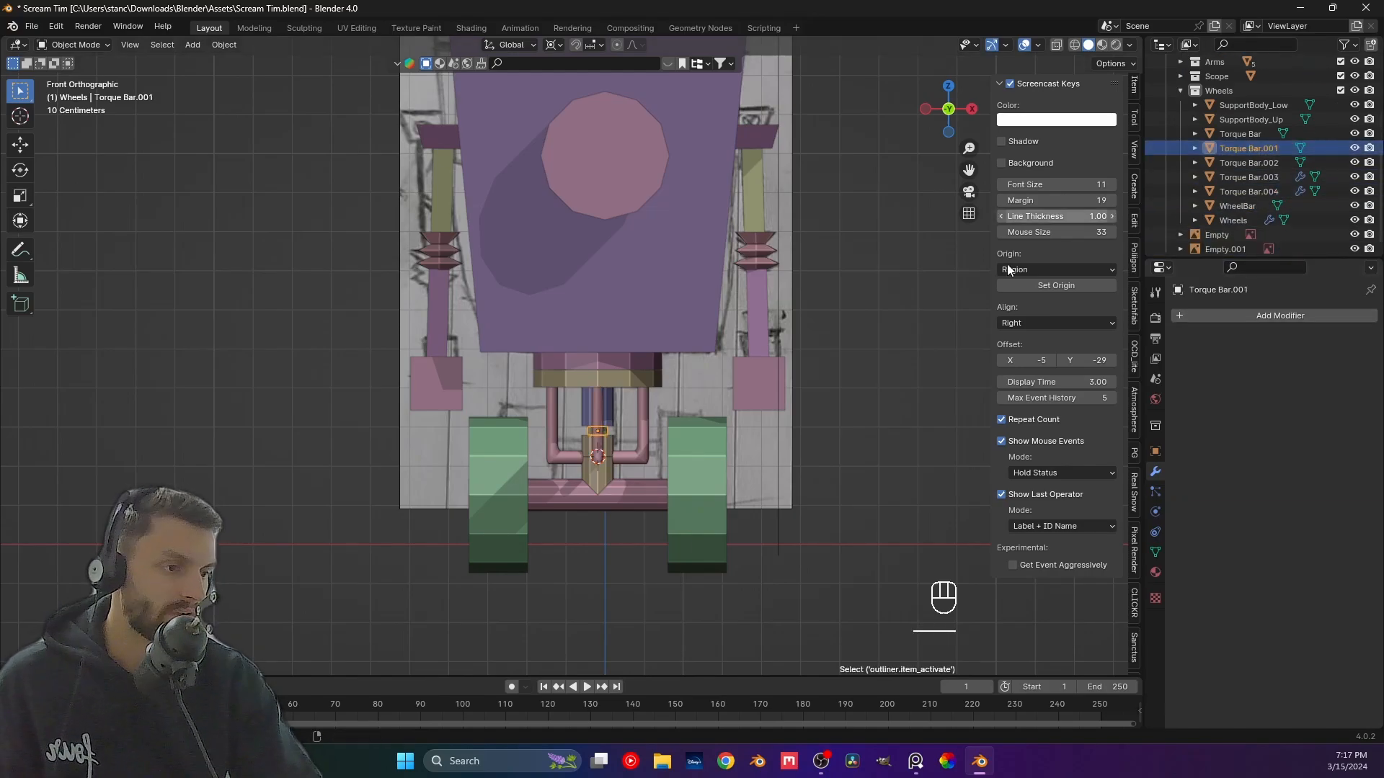
double_click(1248, 147)
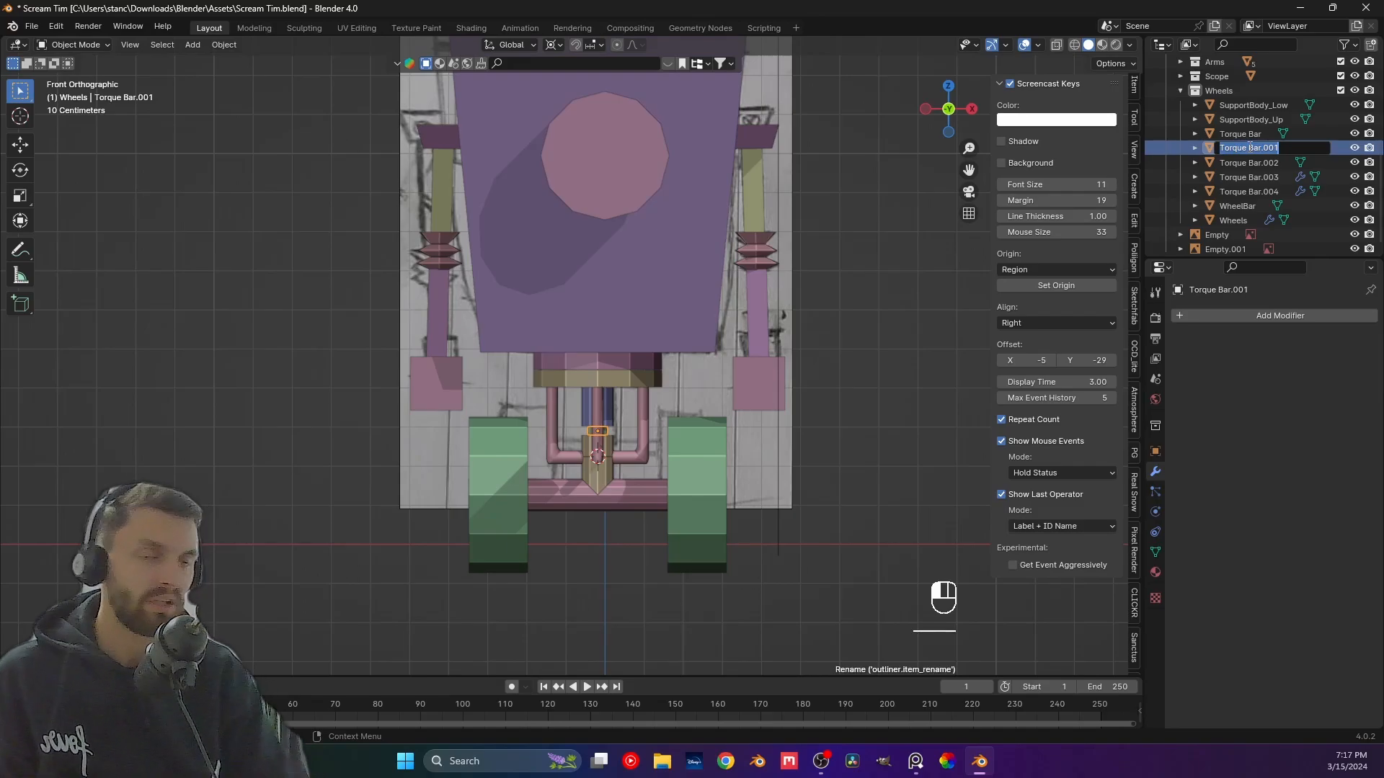
text(RotatingP)
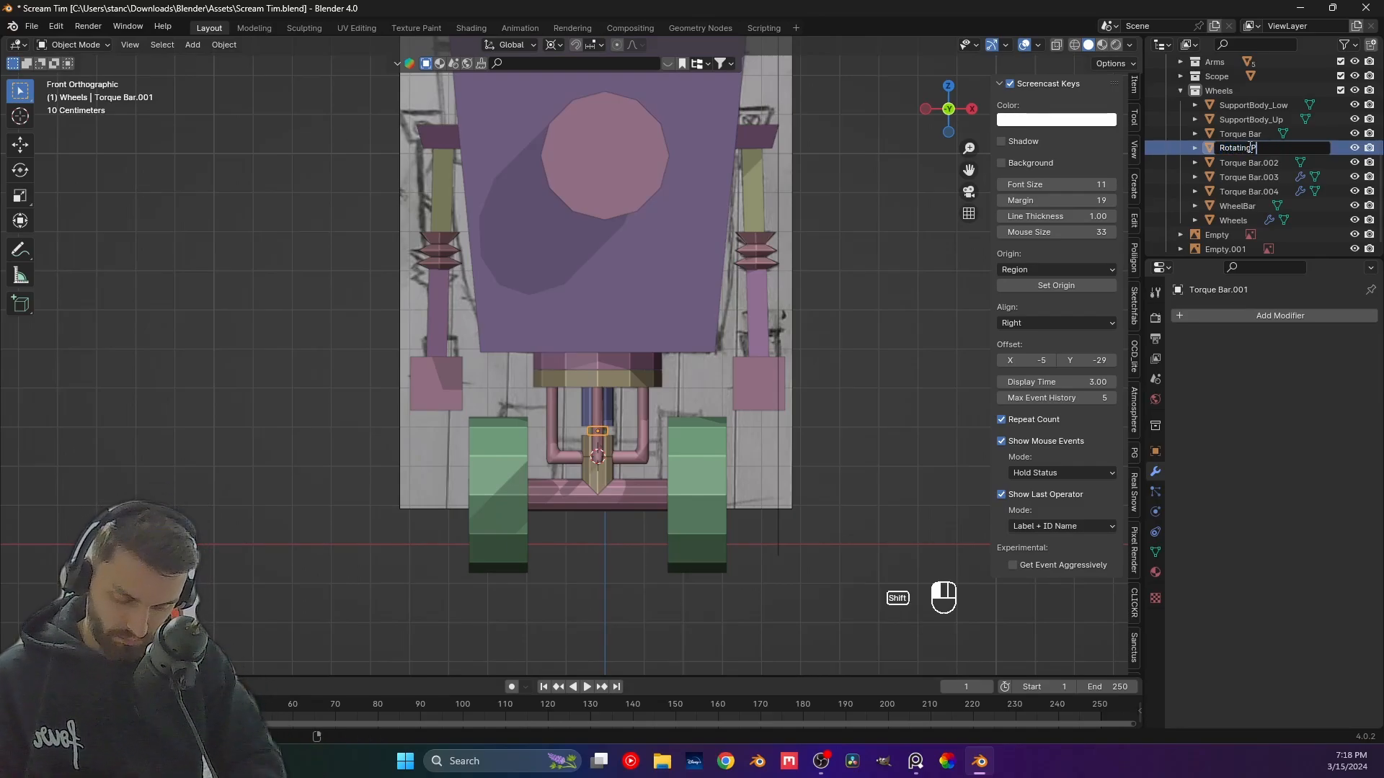
text(ivot)
key(Return)
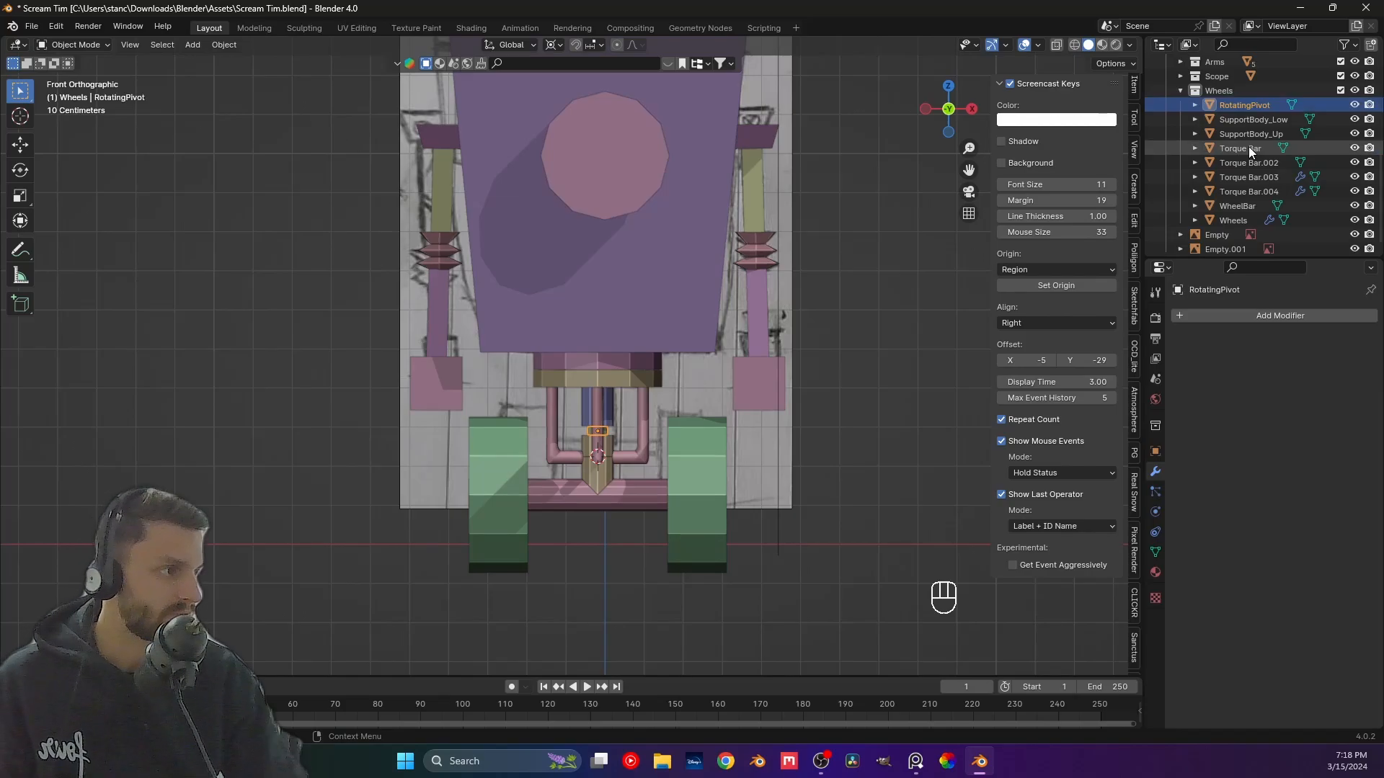
Rename Torque Bar.002, the lower pointed bar, as Torque Bar2.
click(1238, 149)
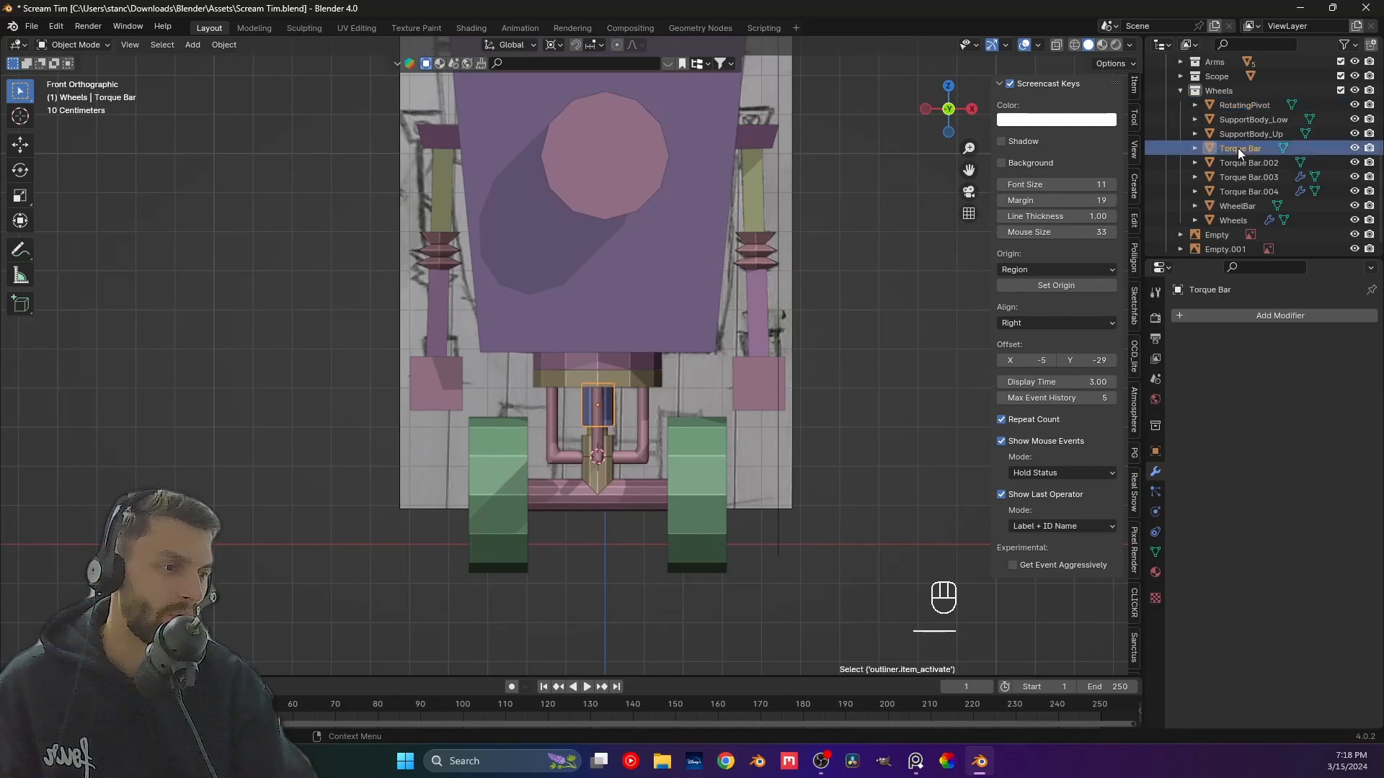
click(1235, 160)
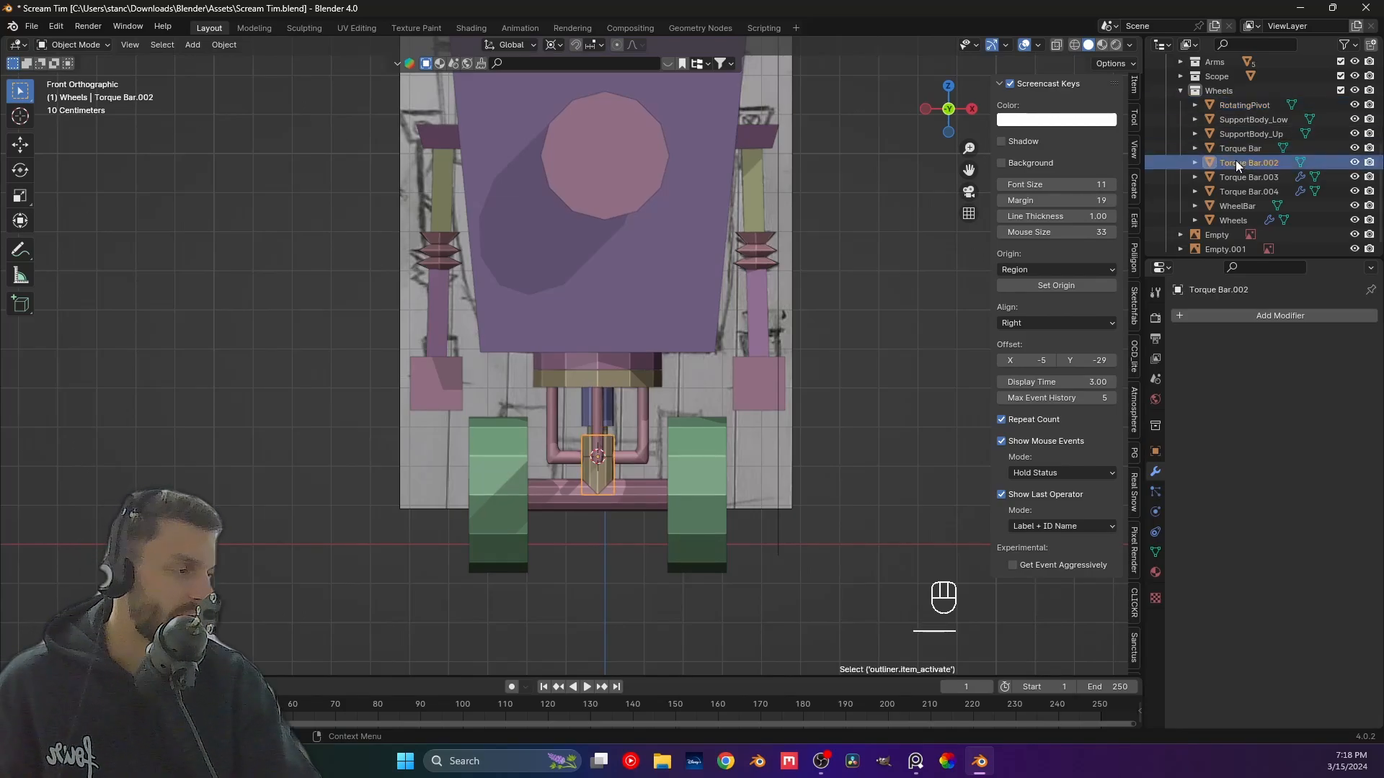
double_click(1242, 162)
click(1272, 162)
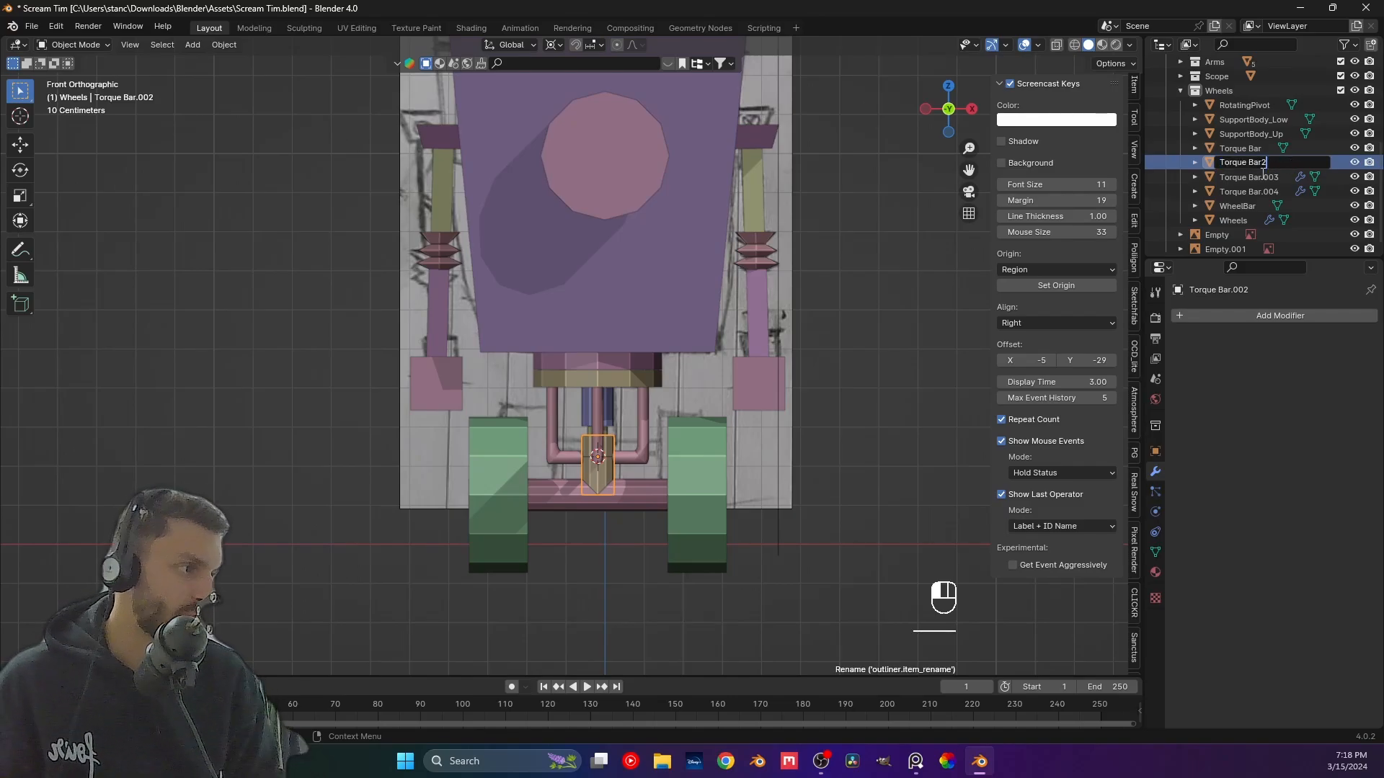
key(Return)
Rename Torque Bar.003, the pair of L-shaped side bars, as Support1.
click(1237, 165)
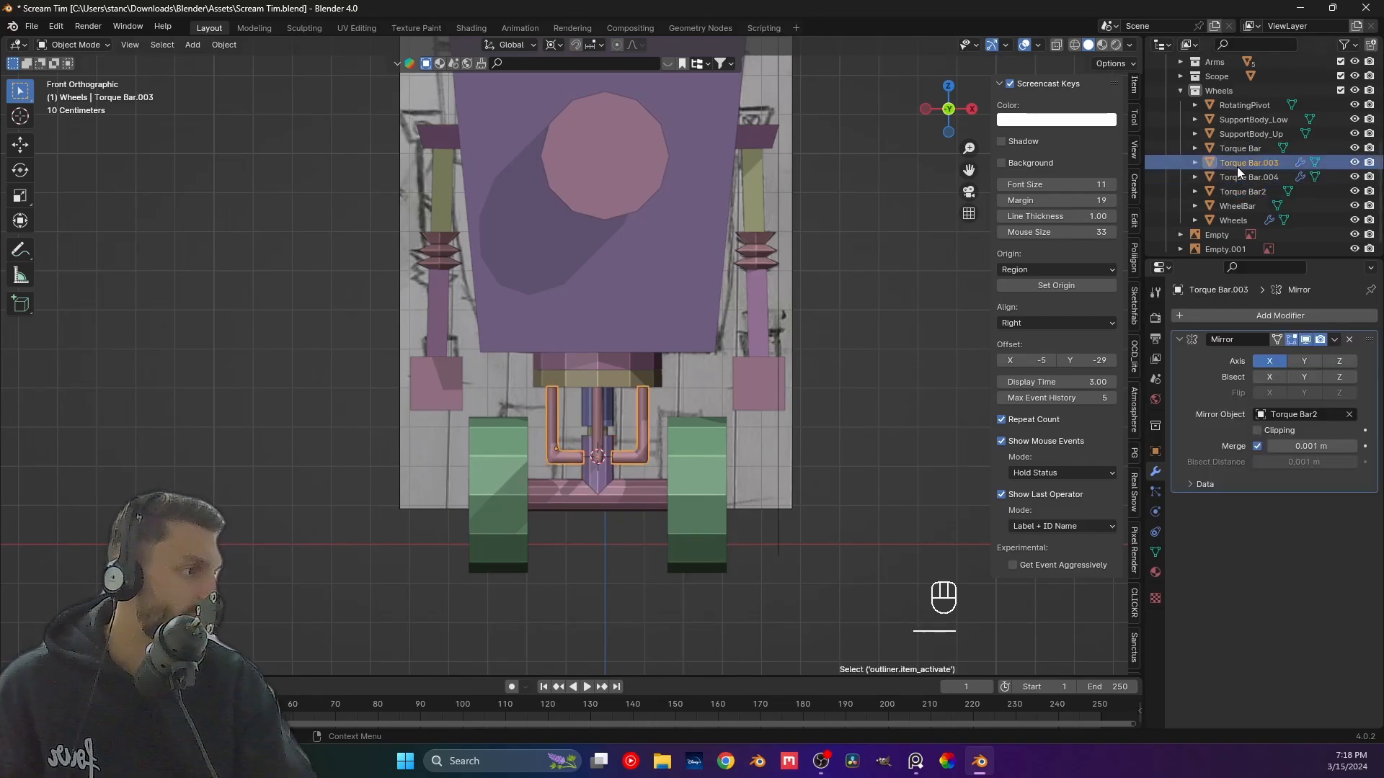
double_click(1237, 166)
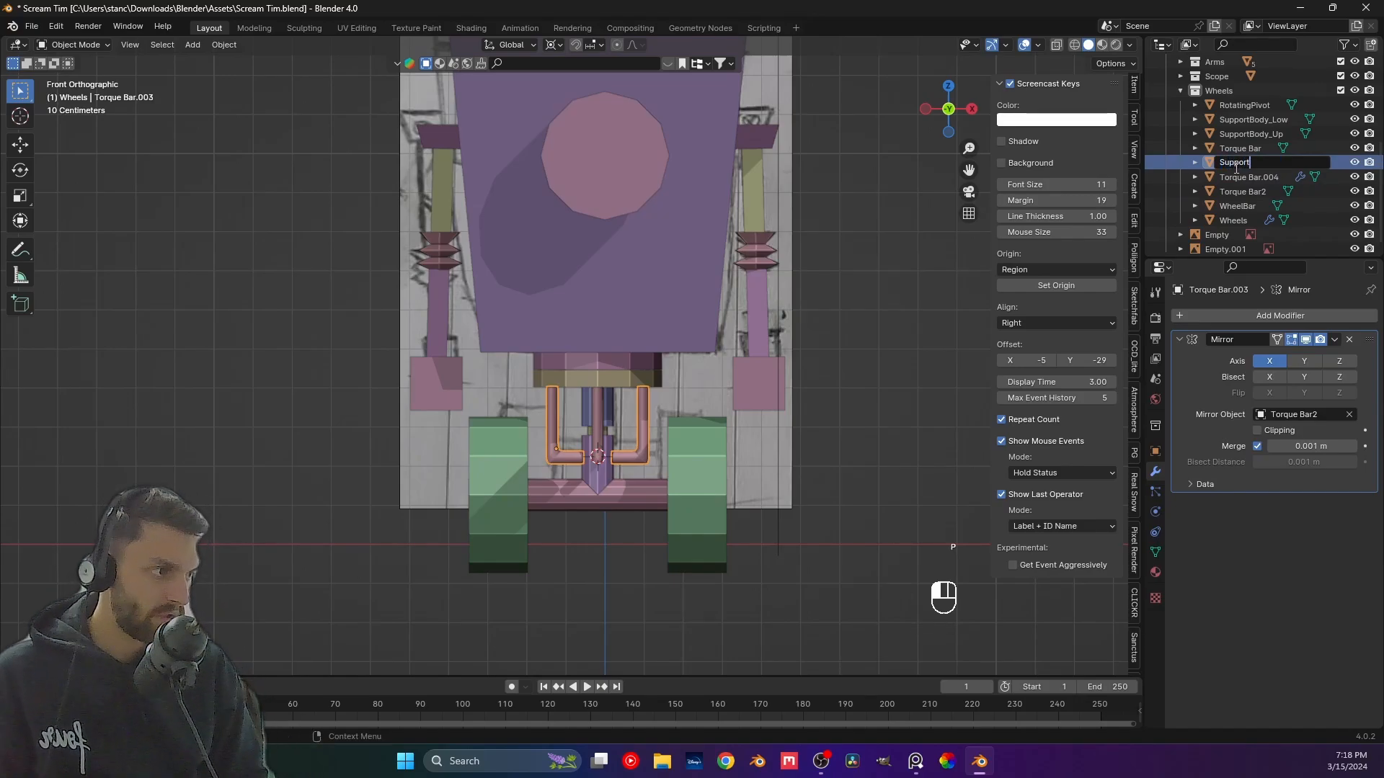
key(Return)
Rename Torque Bar.004 as Support2, clear the selection and save the file.
click(1250, 177)
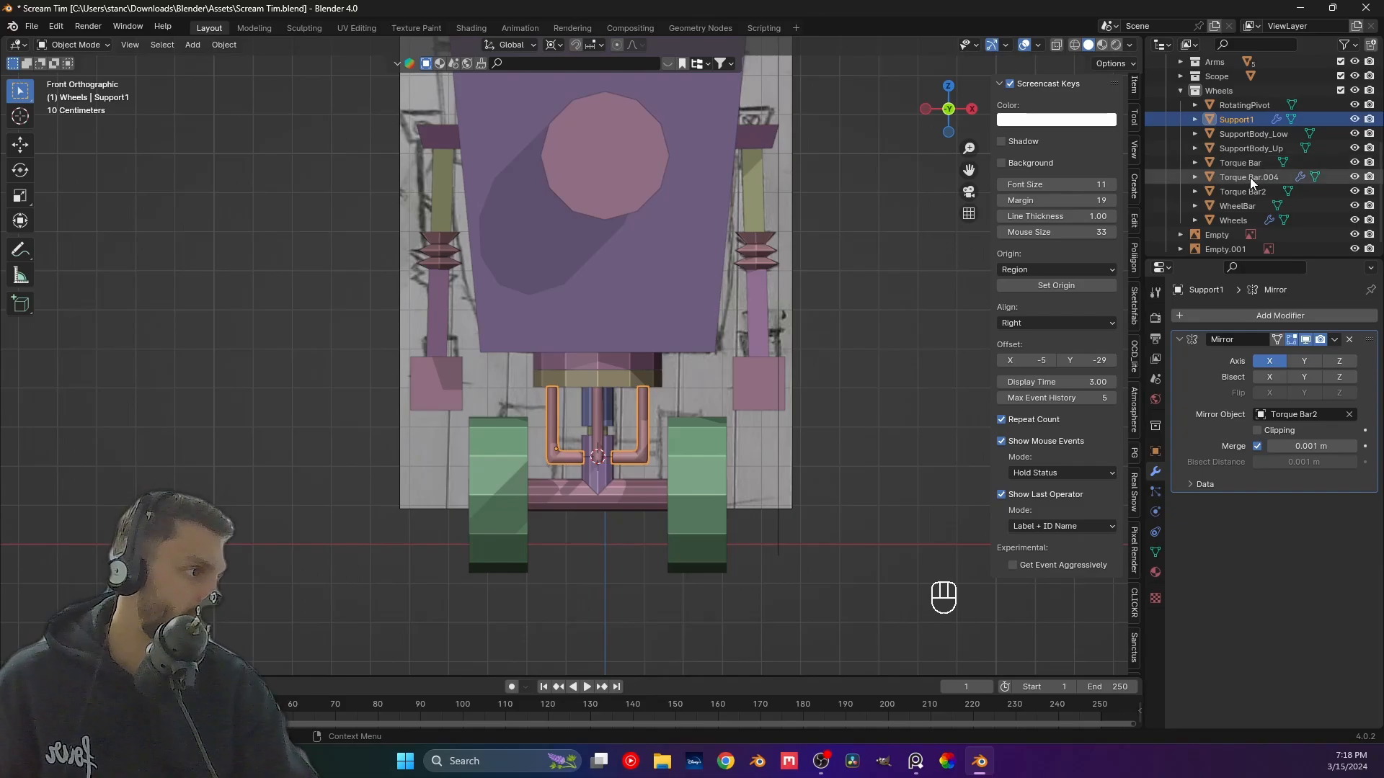
double_click(1249, 176)
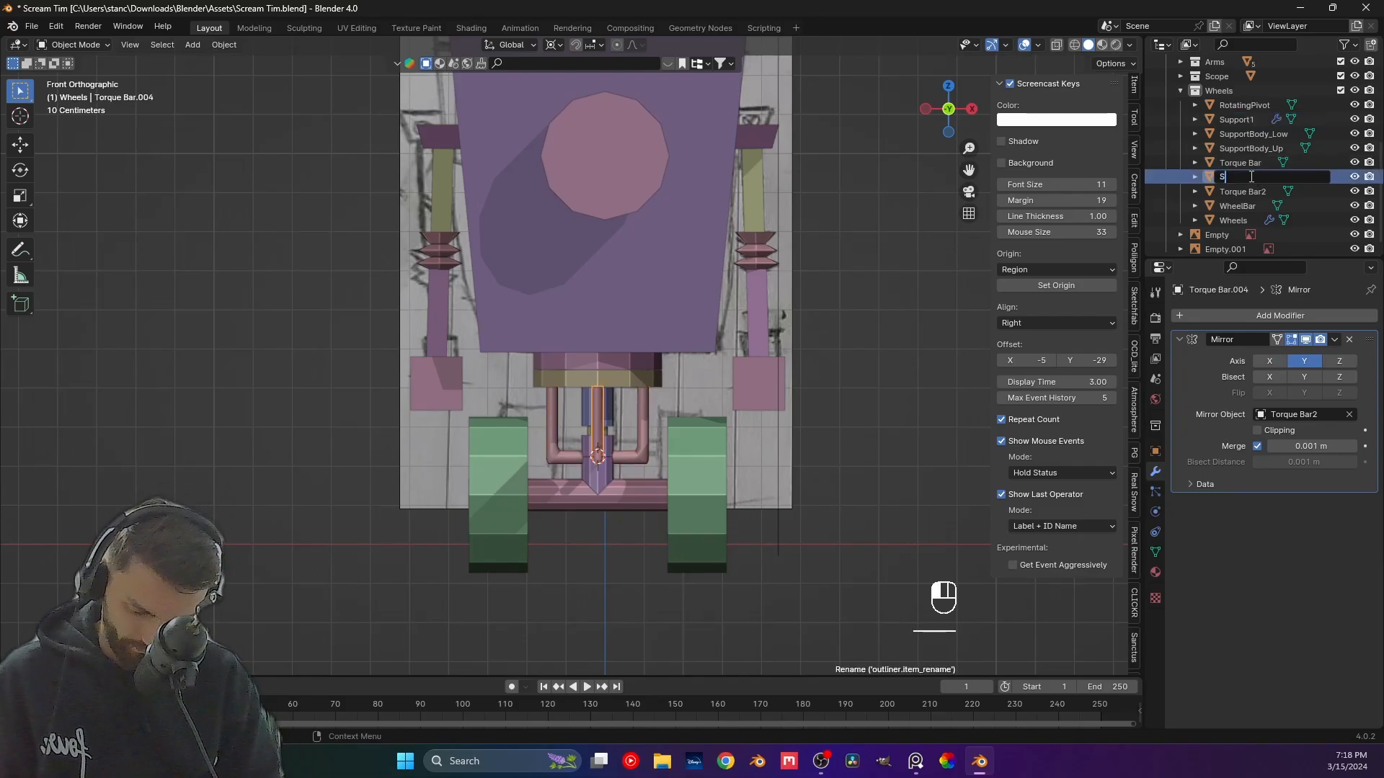
text(Support2)
key(Return)
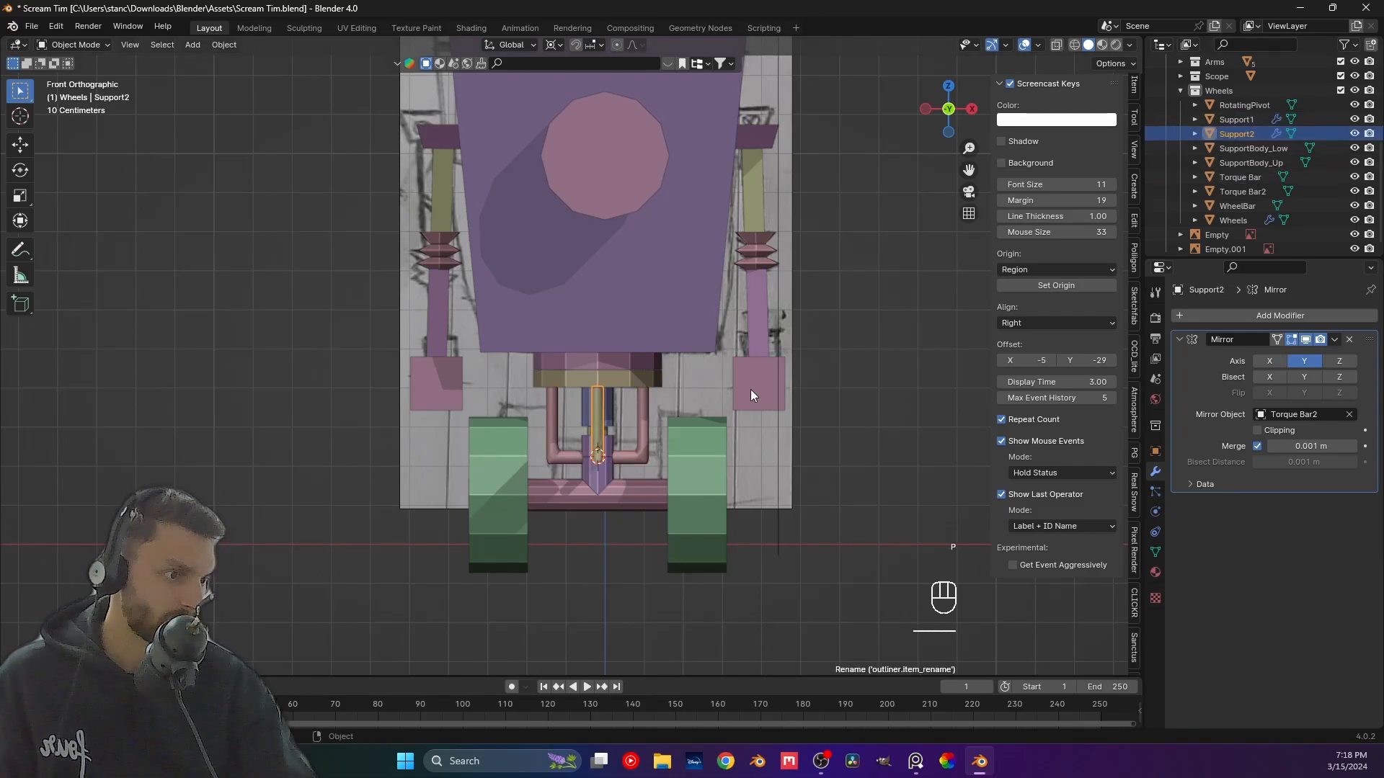
click(800, 425)
key(ctrl+s)
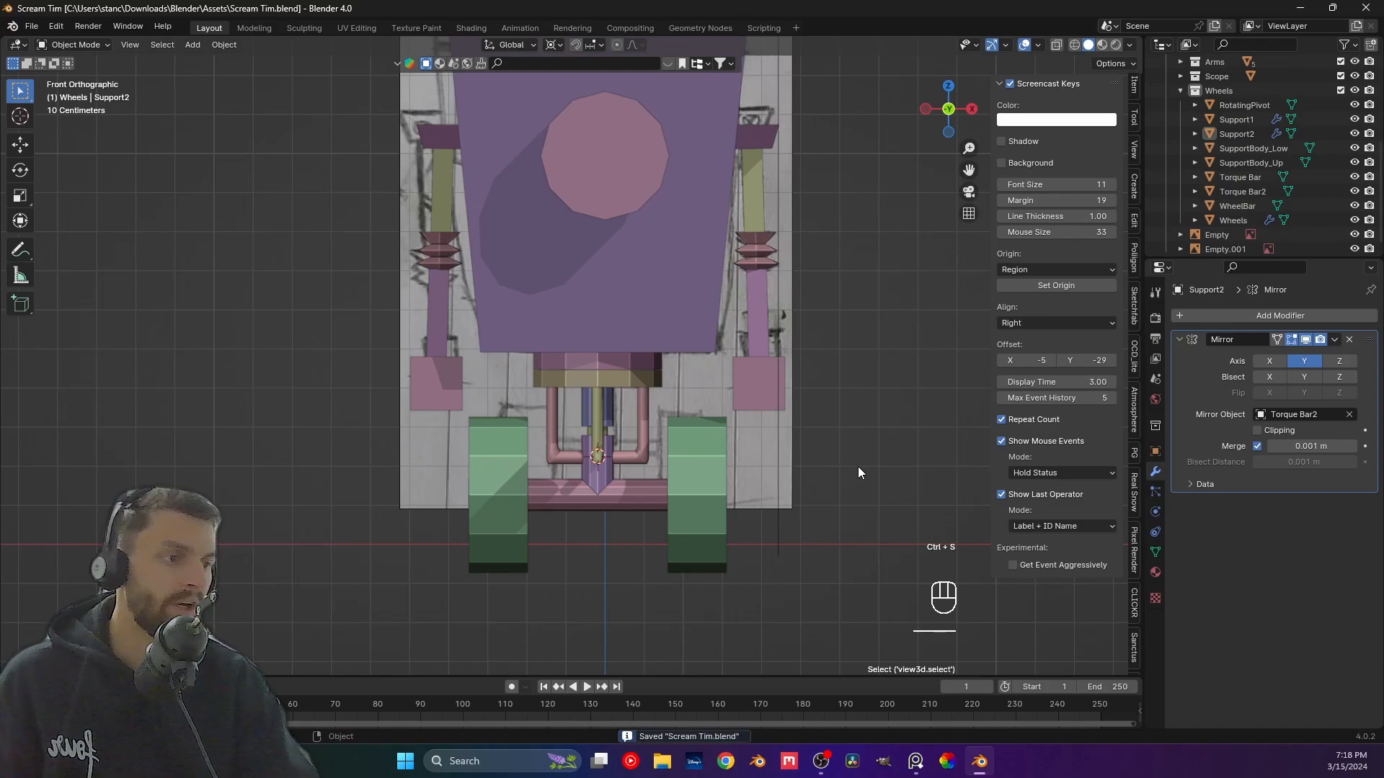
Try flat and smooth shading on the WheelBar joining the two wheels.
middle_drag(859, 473, 574, 357)
scroll(574, 358, up, 3)
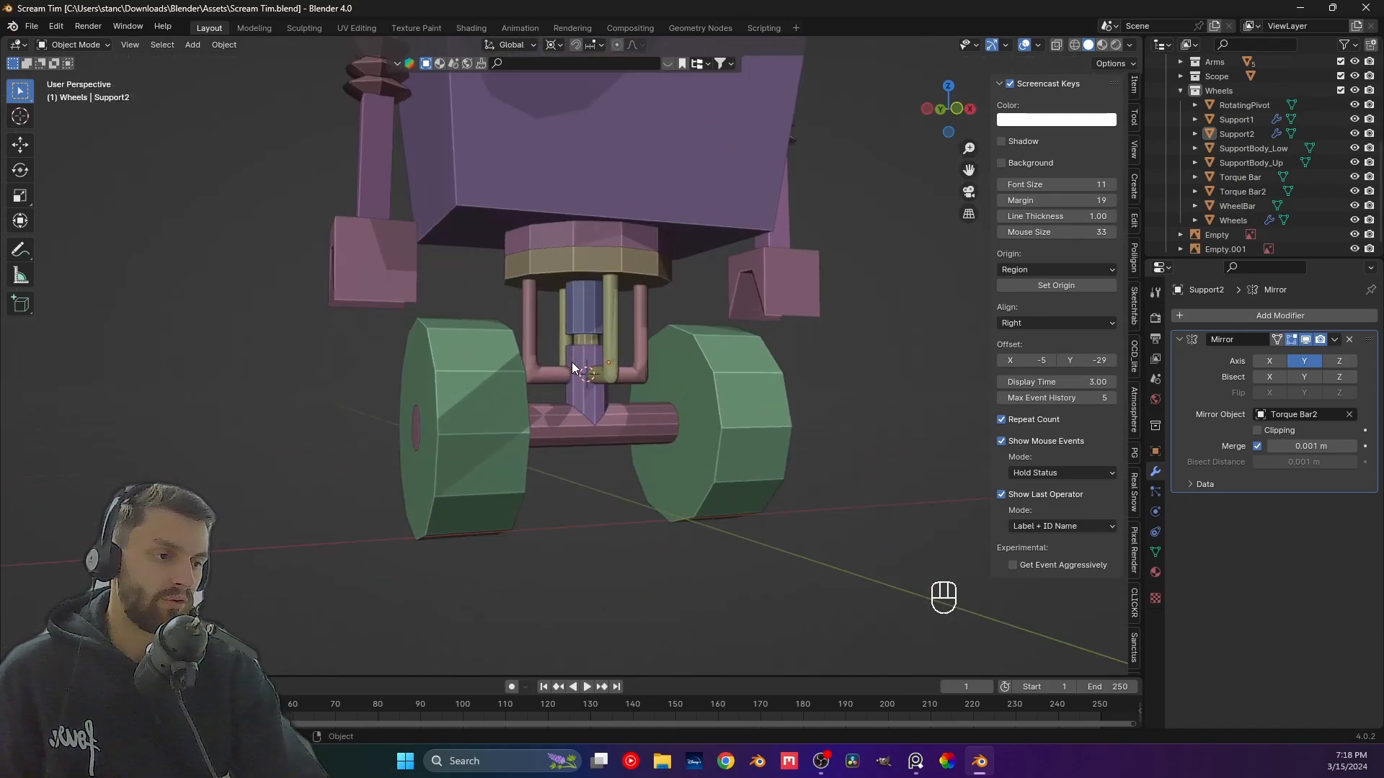
click(565, 421)
right_click(565, 421)
click(556, 388)
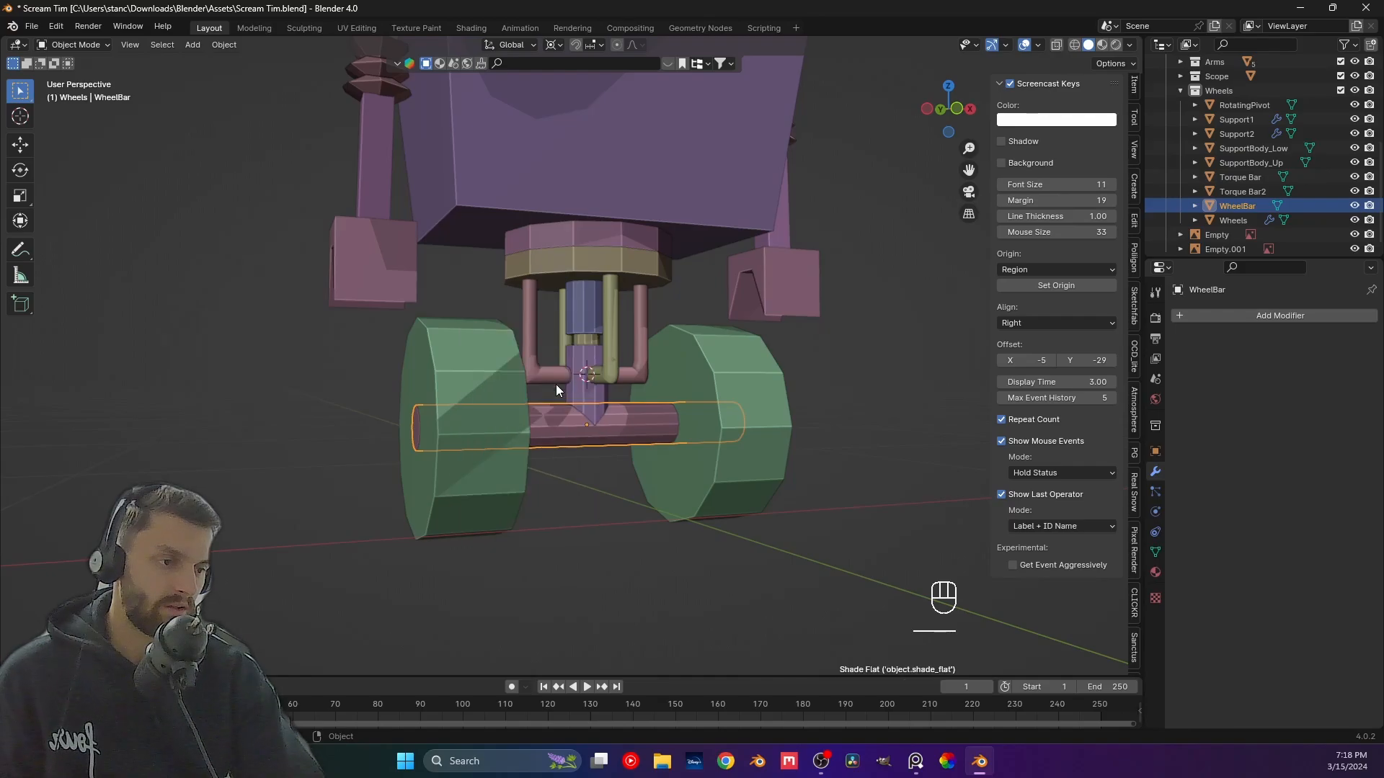
right_click(556, 384)
click(532, 389)
Try the smooth shading options on the Wheels object.
click(708, 406)
right_click(708, 406)
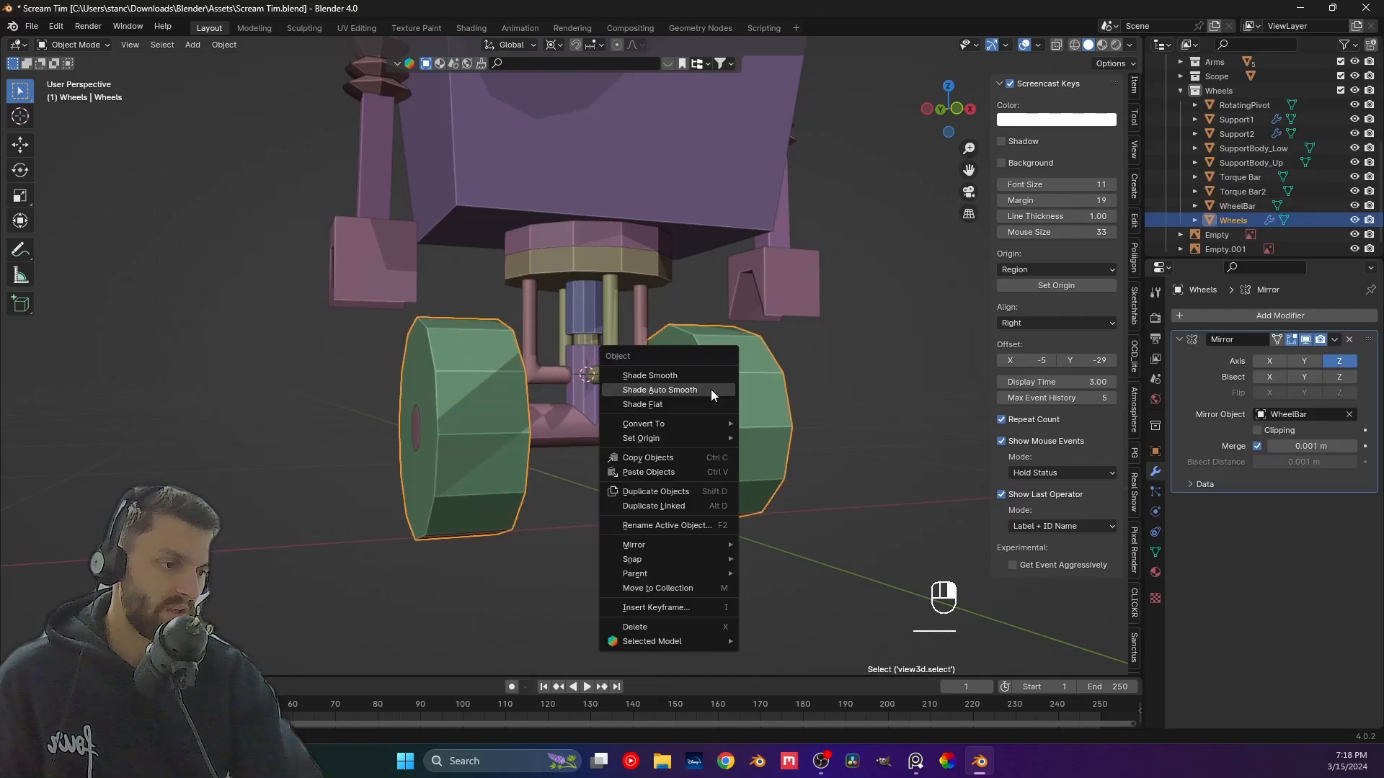
click(705, 391)
right_click(684, 393)
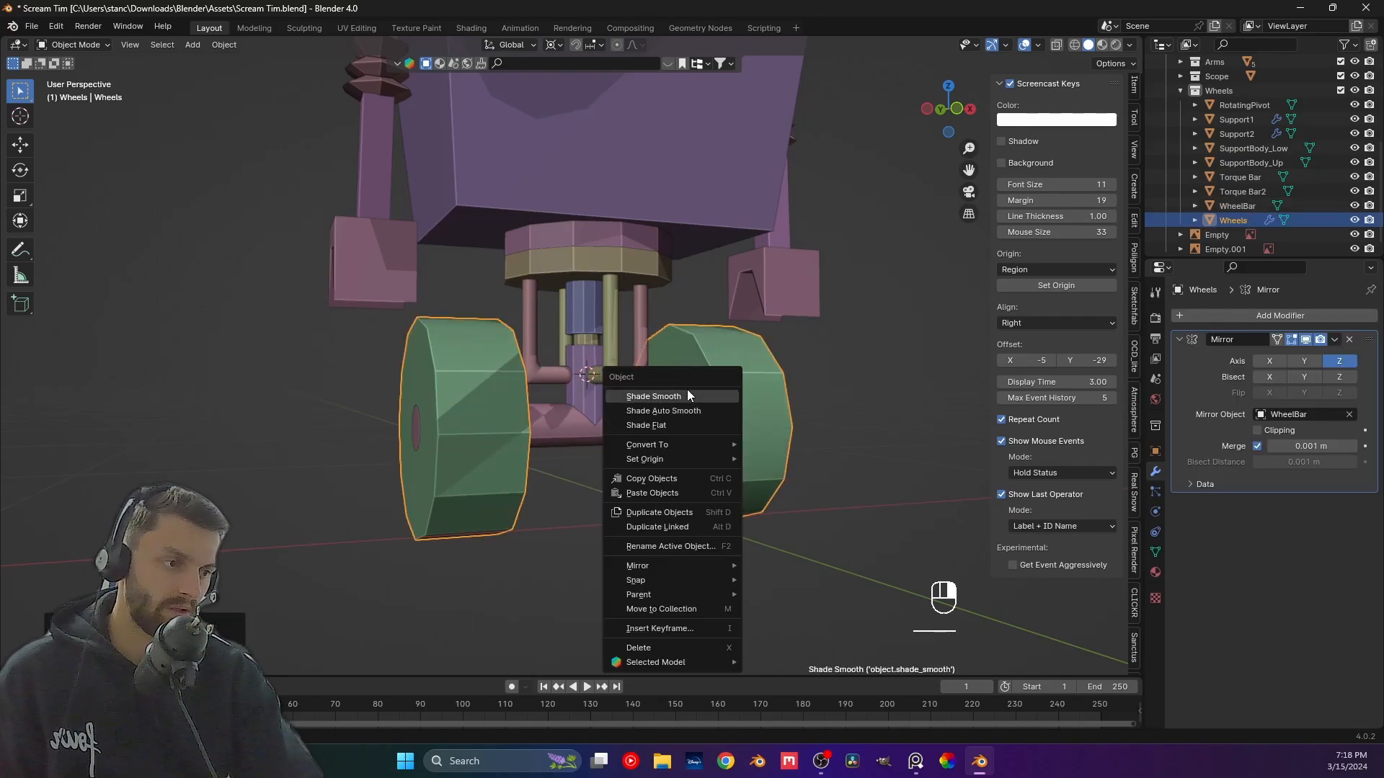
click(687, 391)
right_click(709, 401)
click(707, 401)
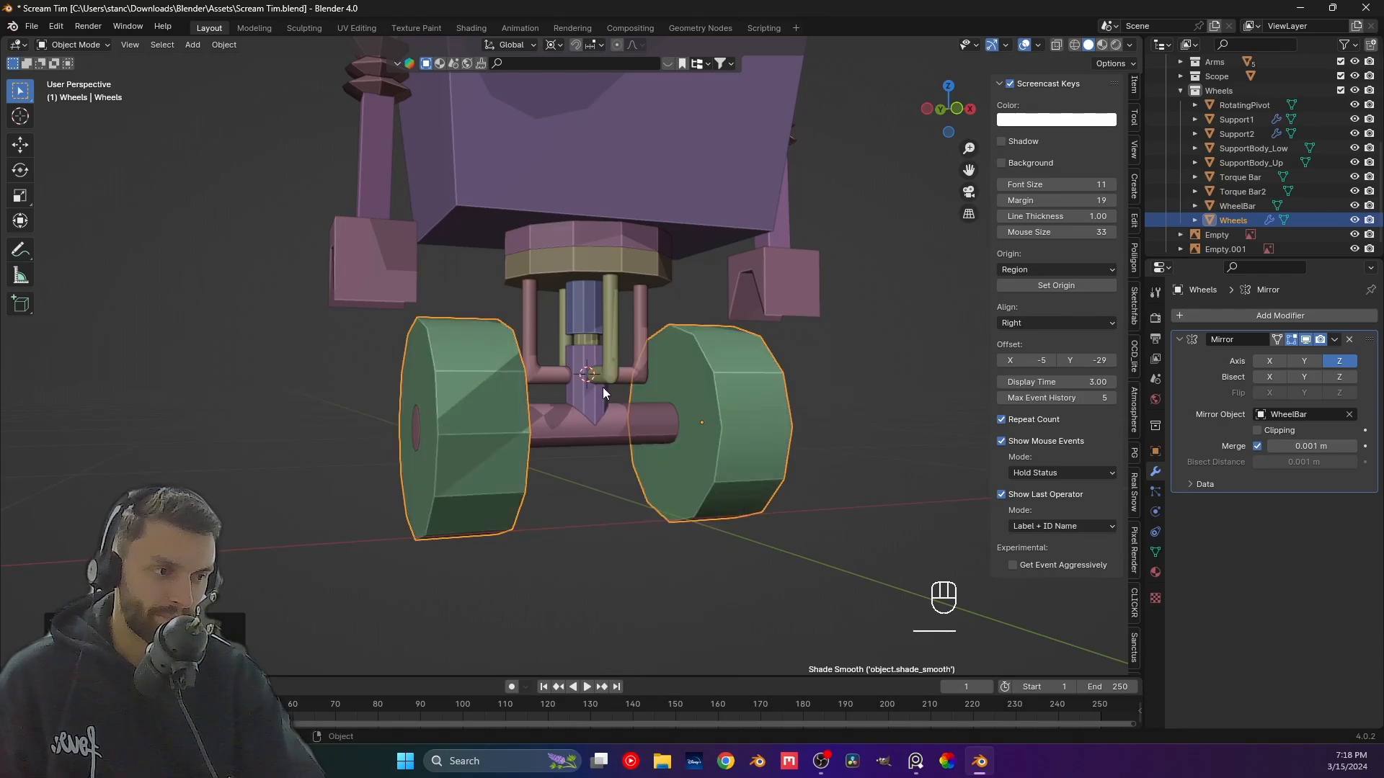
Apply smooth shading to Torque Bar2, the lower pointed bar.
click(578, 402)
right_click(569, 388)
click(569, 388)
right_click(573, 393)
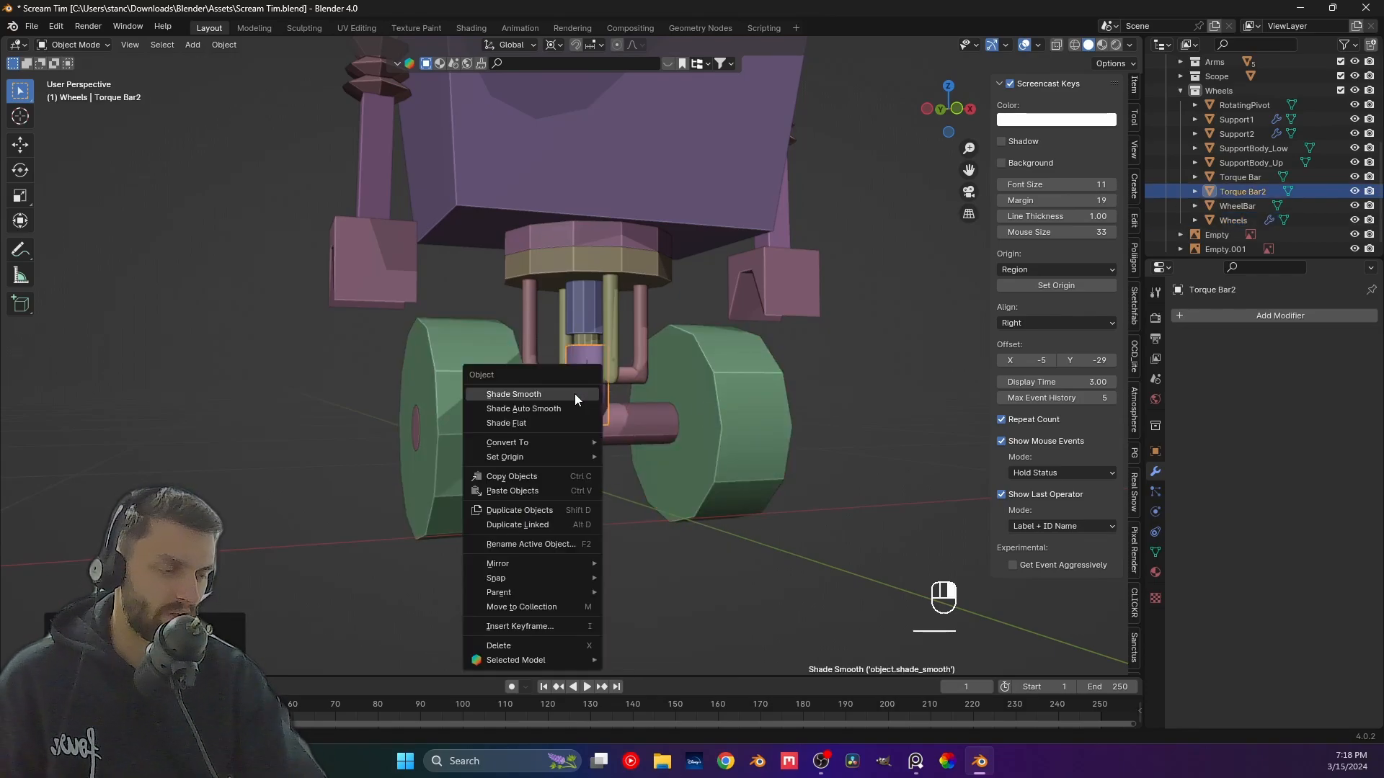
click(574, 393)
right_click(575, 400)
click(575, 414)
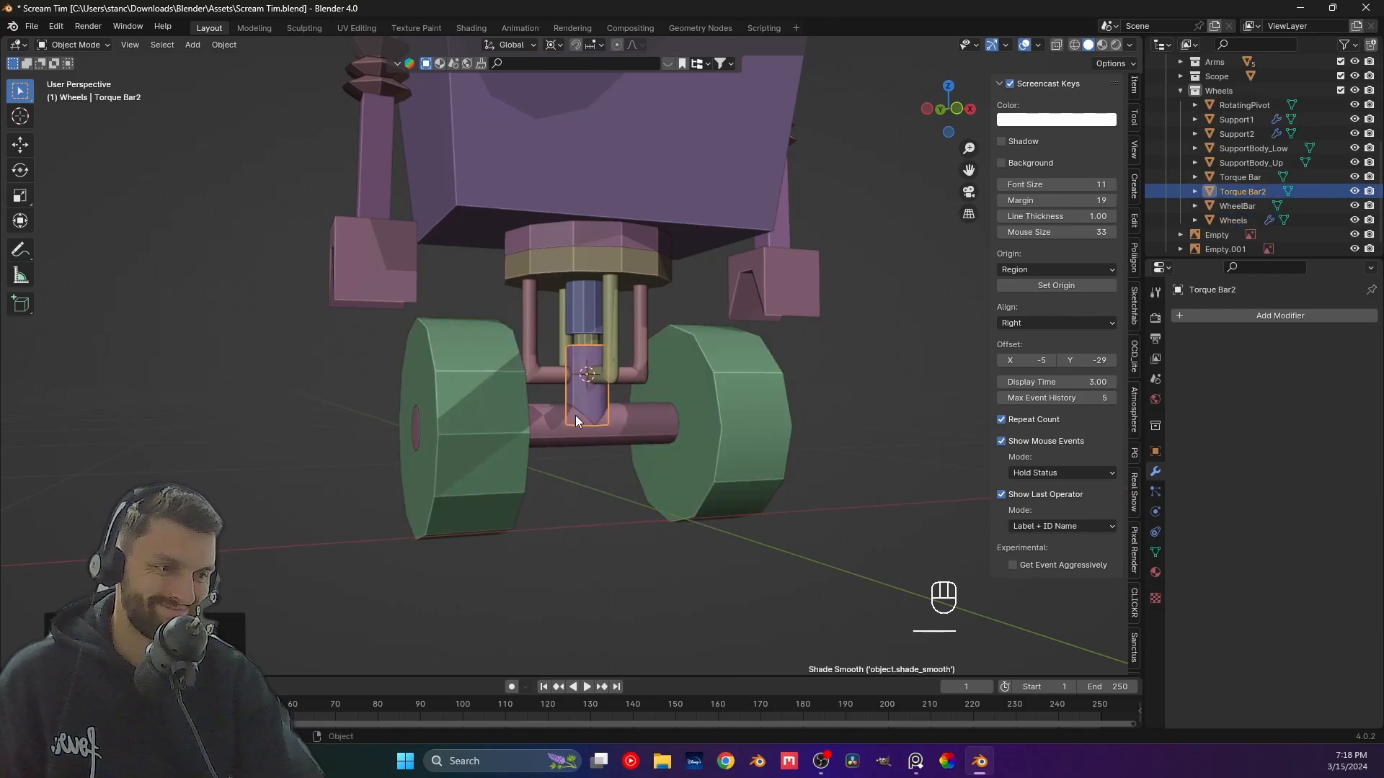
Select the Body and examine the robot's rear in the back orthographic view.
click(581, 282)
right_click(573, 309)
shift+middle_drag(642, 304, 690, 402)
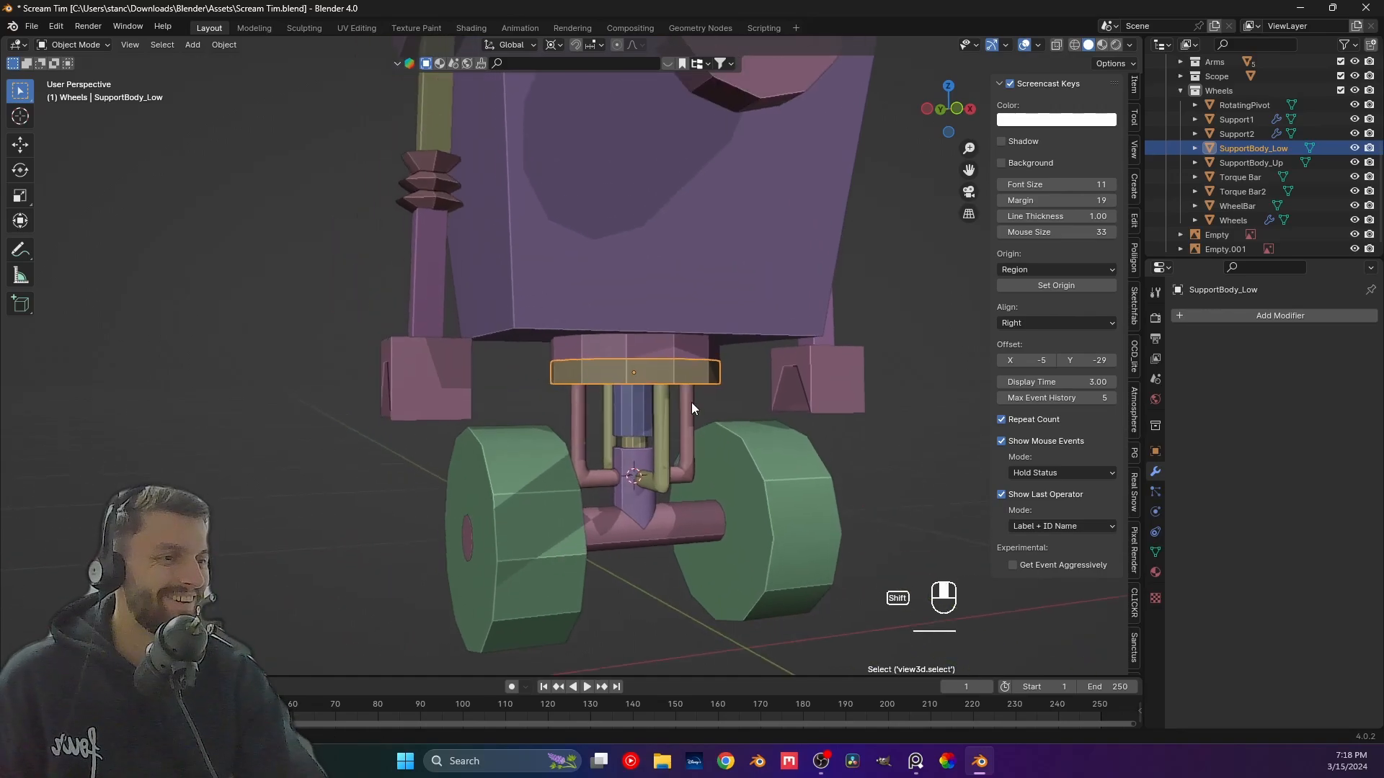
middle_drag(618, 338, 655, 357)
scroll(655, 358, down, 2)
shift+middle_drag(709, 317, 693, 499)
click(415, 360)
middle_drag(415, 361, 544, 480)
shift+middle_drag(516, 479, 316, 371)
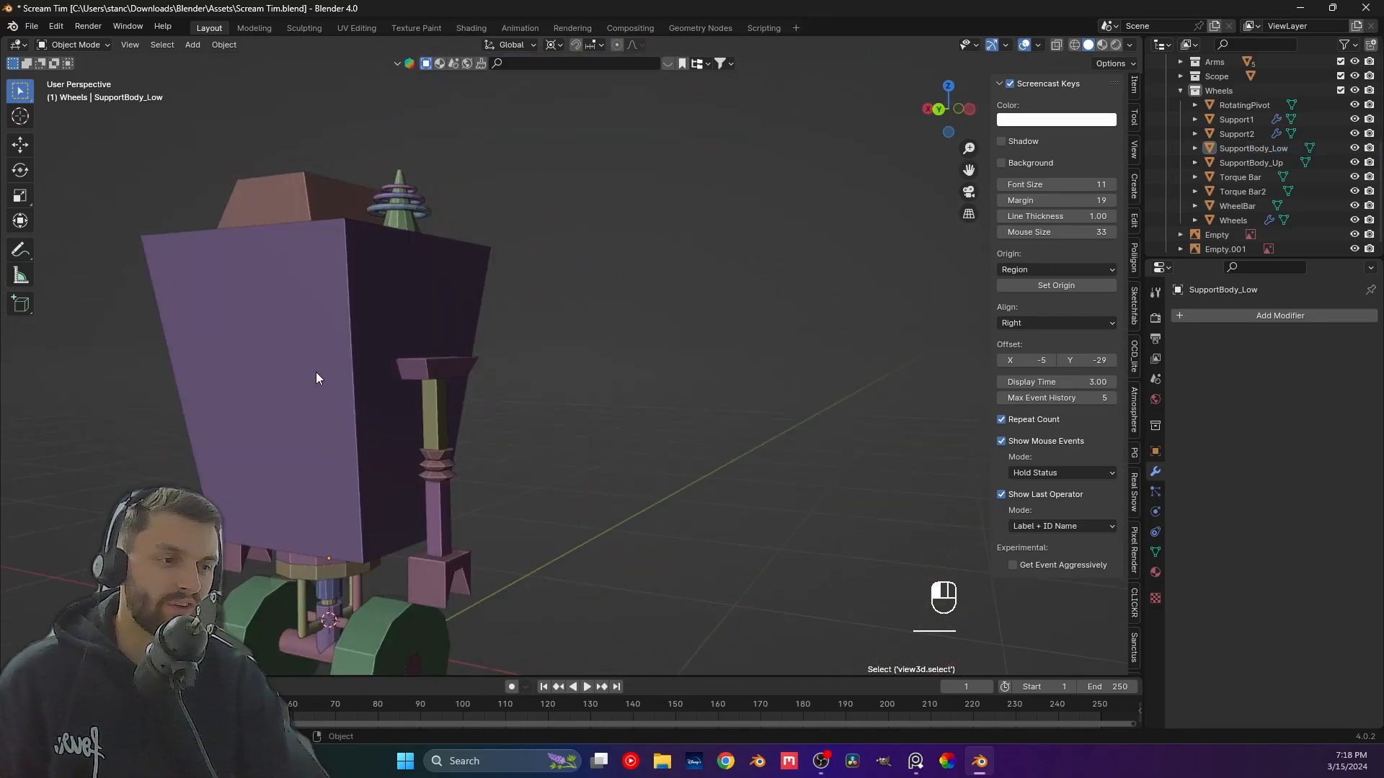
click(323, 371)
key(ctrl+KP_3)
key(ctrl+KP_1)
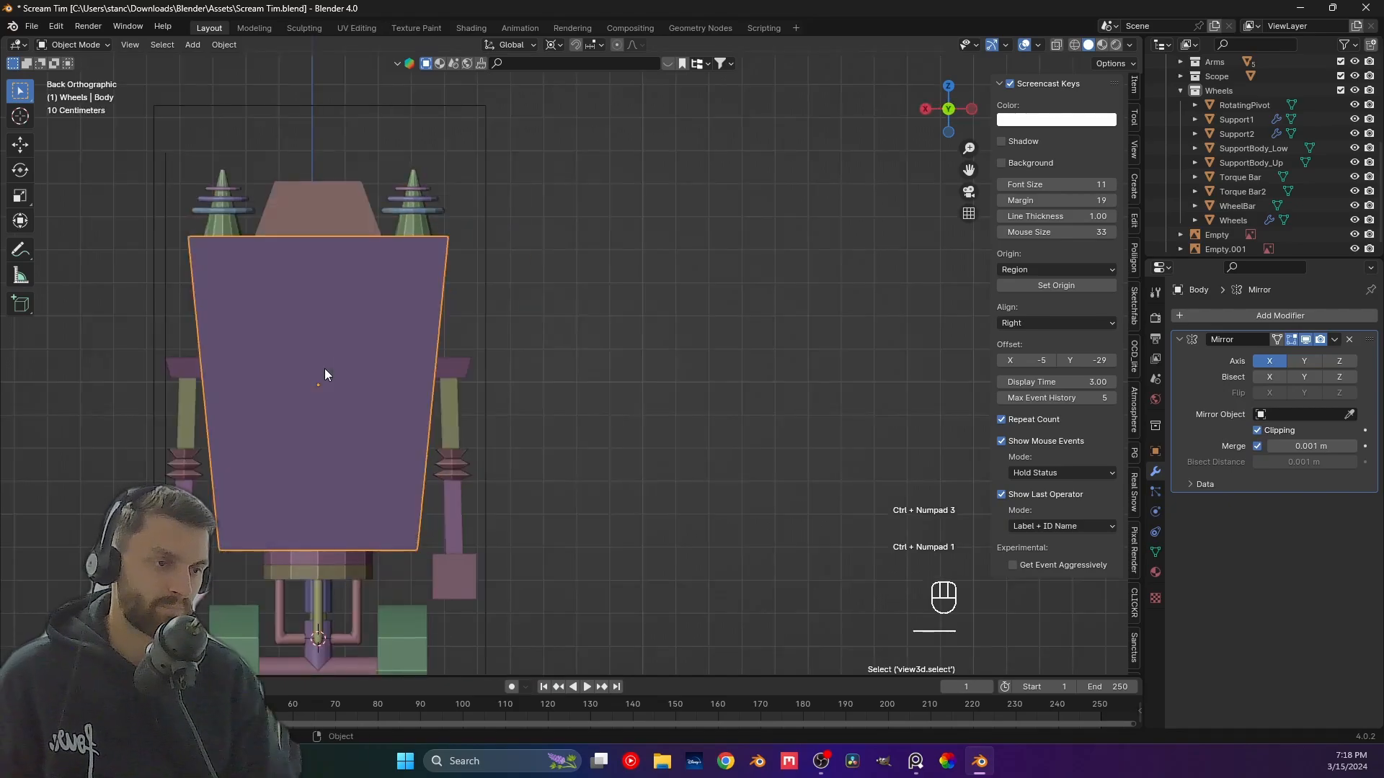
shift+middle_drag(311, 367, 499, 331)
scroll(541, 312, down, 1)
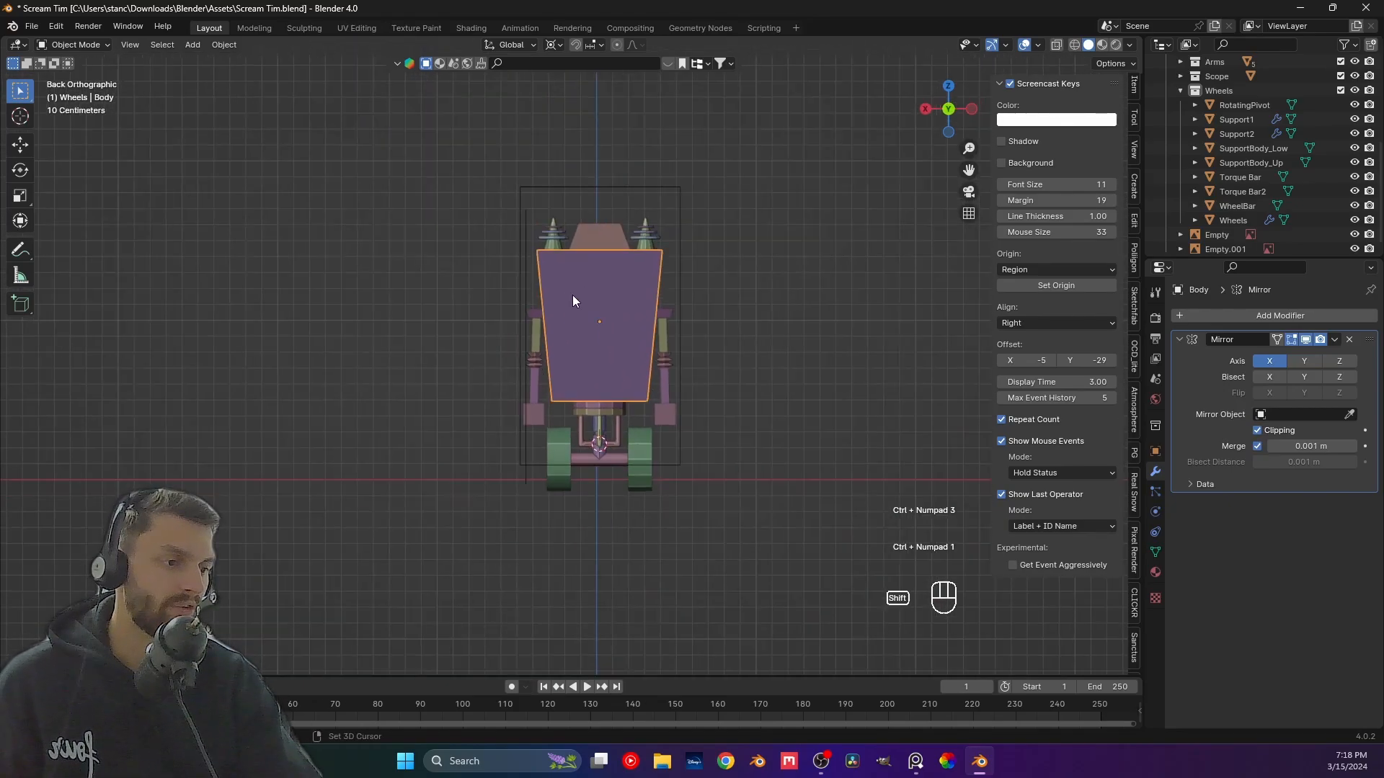
scroll(518, 309, up, 4)
shift+middle_drag(572, 296, 590, 322)
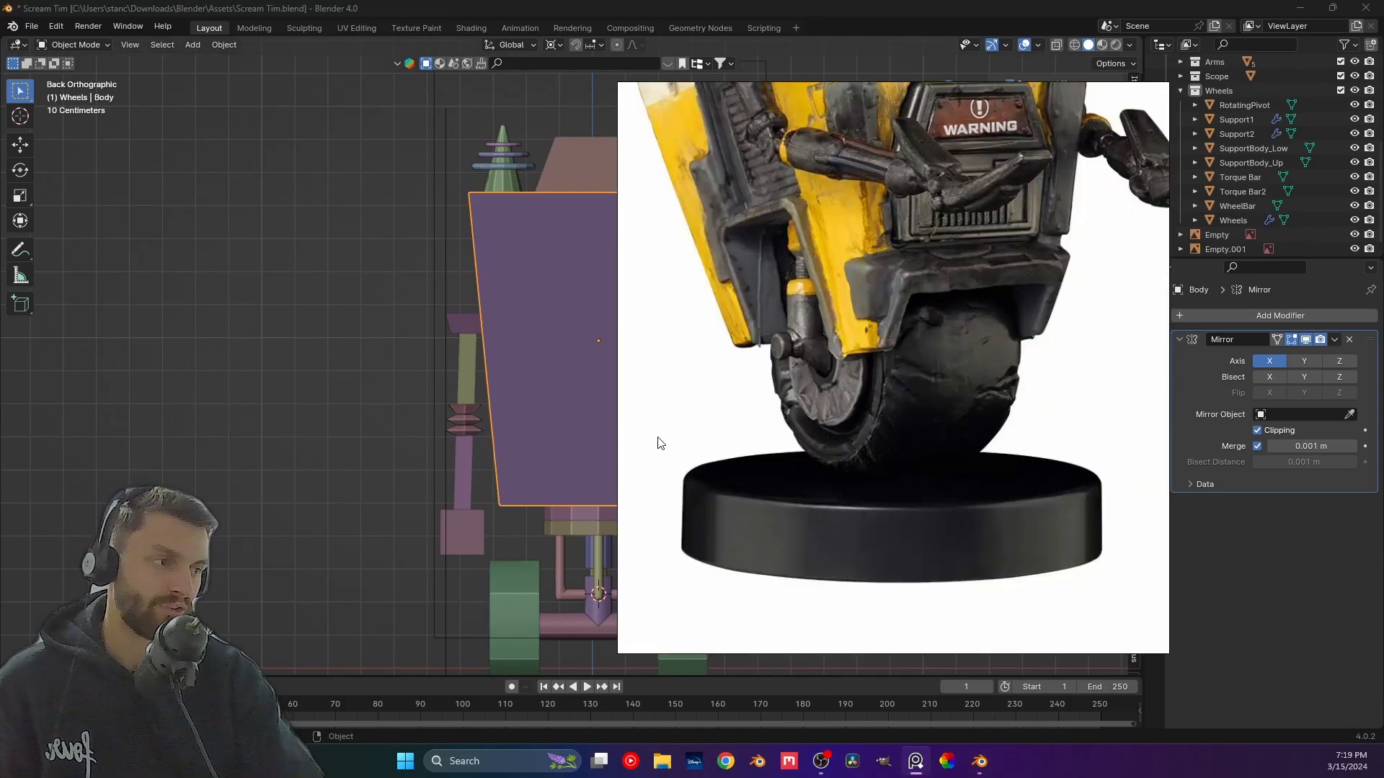
Examine the sketch of the robot's back with the ON/OFF panel on the reference board, then return to Blender.
scroll(662, 442, down, 5)
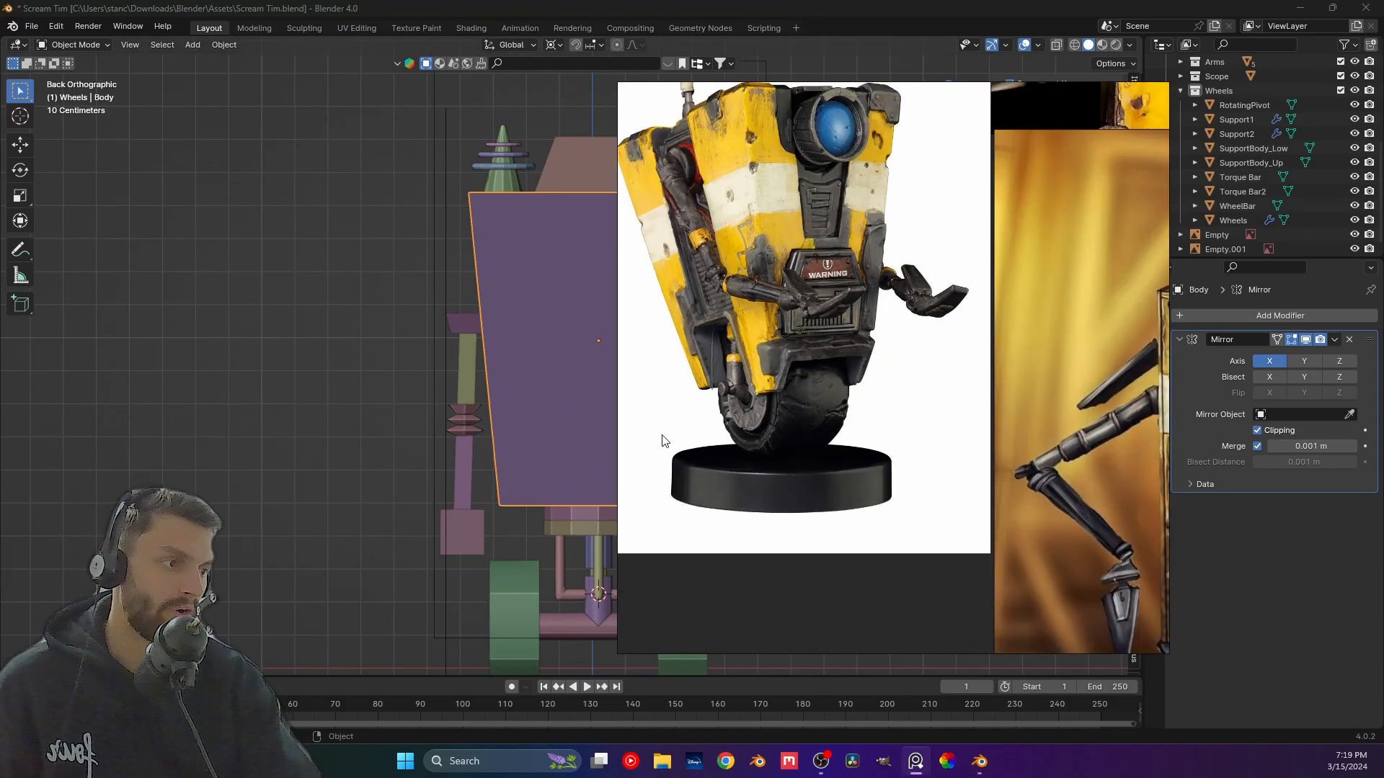
middle_drag(674, 457, 1033, 358)
middle_drag(735, 362, 1073, 352)
mouse_move(856, 255)
middle_down()
mouse_move(864, 374)
mouse_move(813, 395)
middle_up()
scroll(823, 409, down, 1)
scroll(823, 409, up, 2)
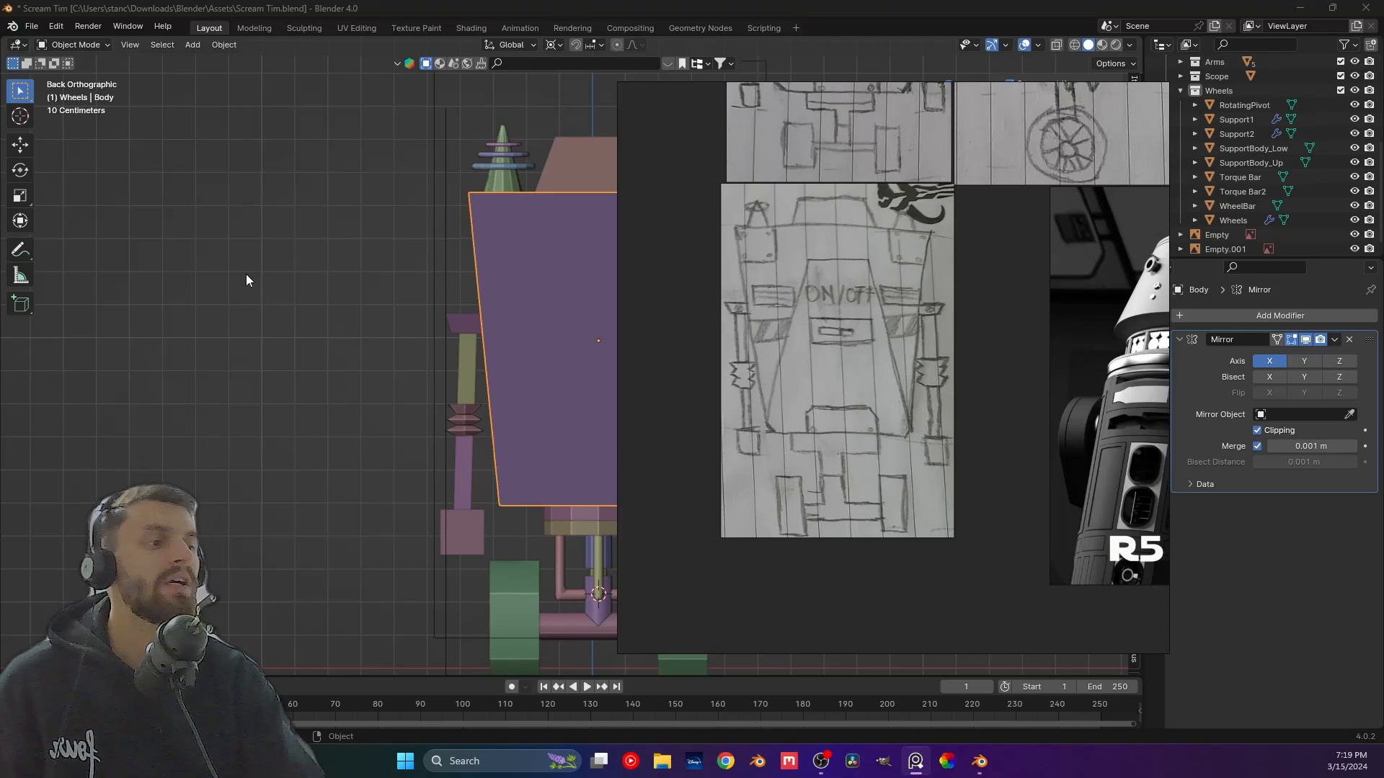
click(214, 279)
Snap the 3D cursor to the selected Body.
scroll(721, 400, up, 2)
click(613, 333)
key(shift+a)
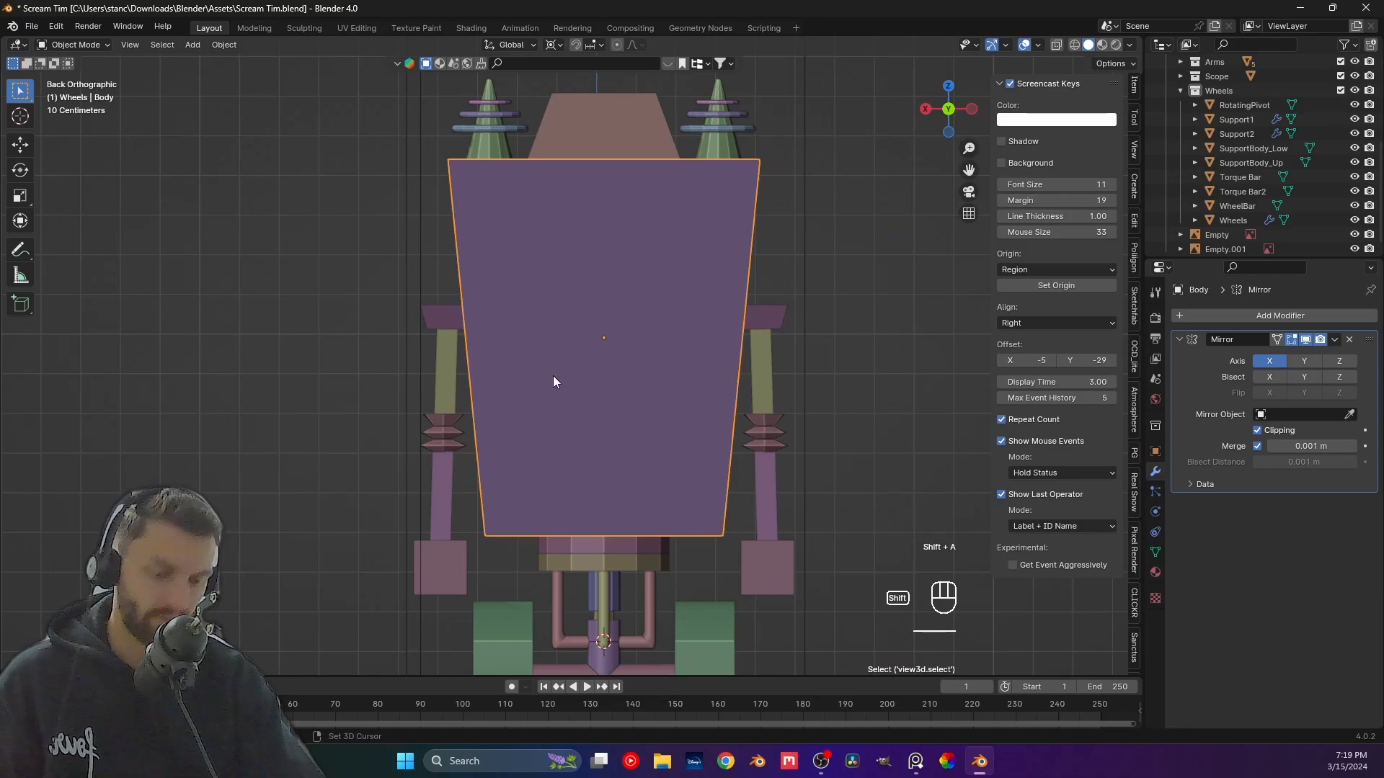
key(shift+s)
click(568, 461)
middle_drag(569, 456, 608, 447)
Add a cube at the 3D cursor, scale it well below the Body's width and flatten it along Z into a wide rectangle.
key(shift+a)
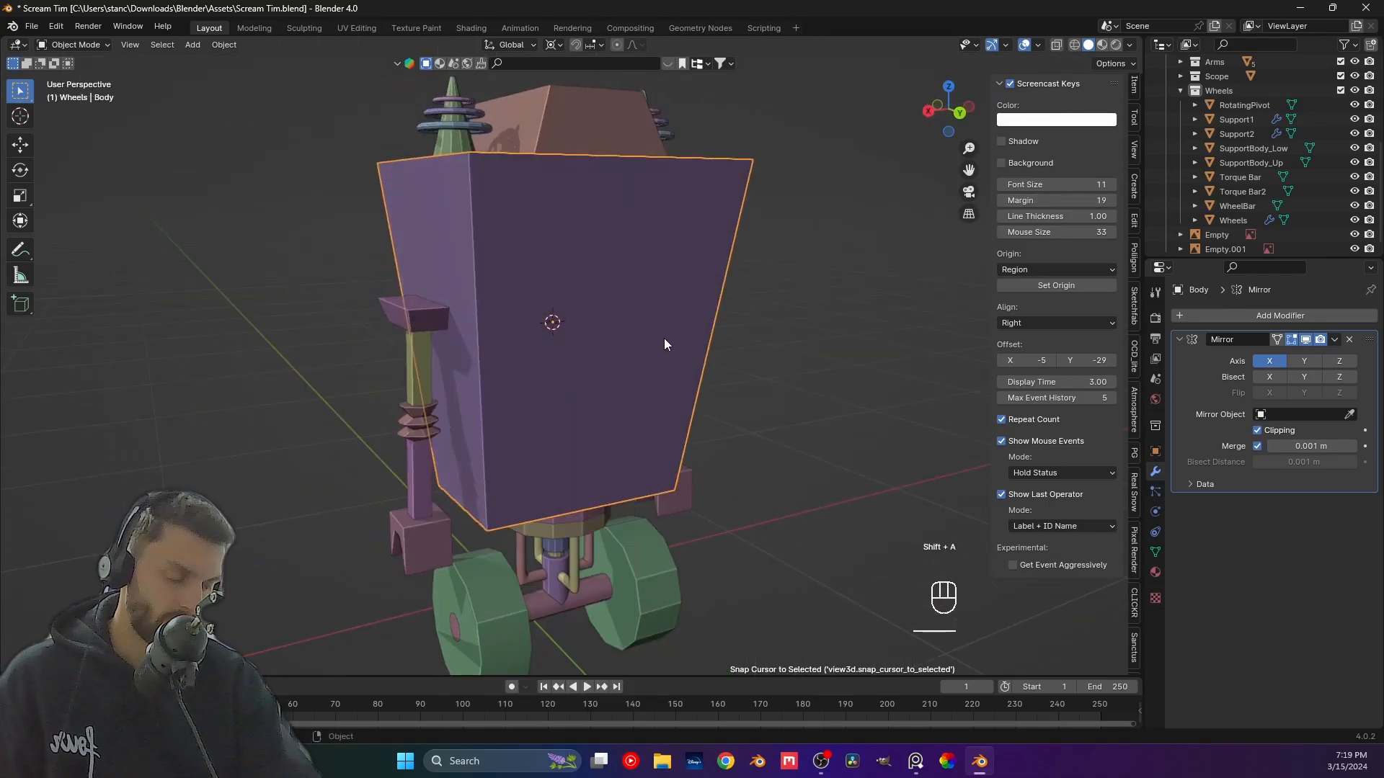
key(ctrl+KP_1)
key(shift+a)
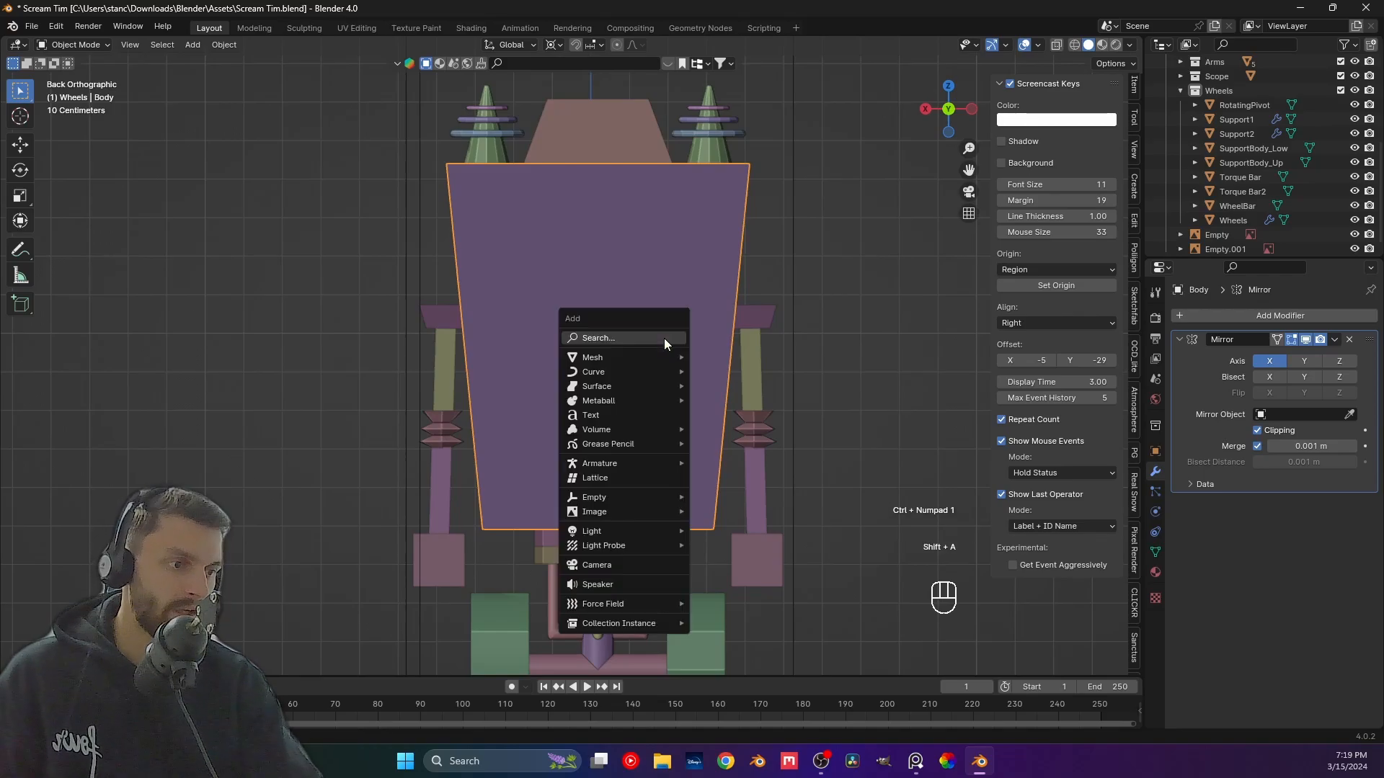
mouse_move(643, 353)
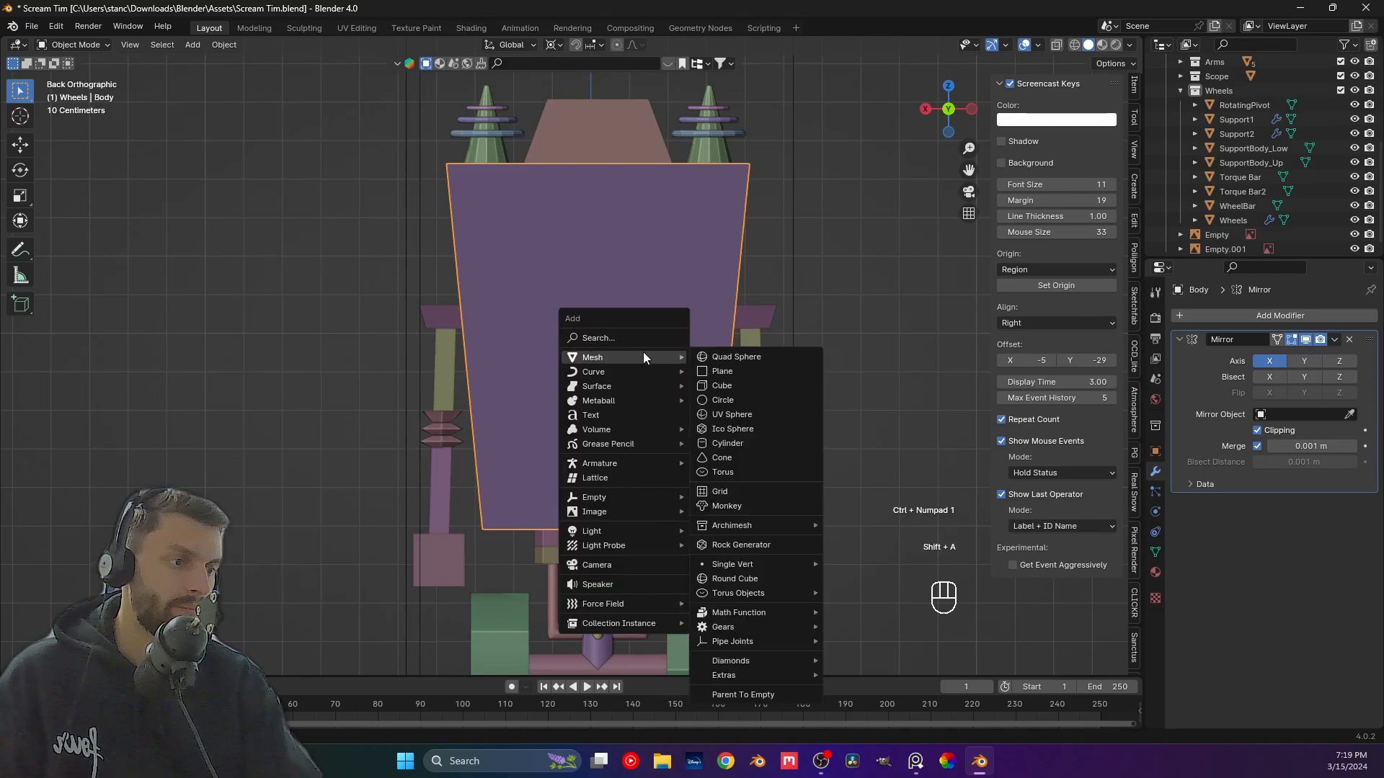
click(717, 391)
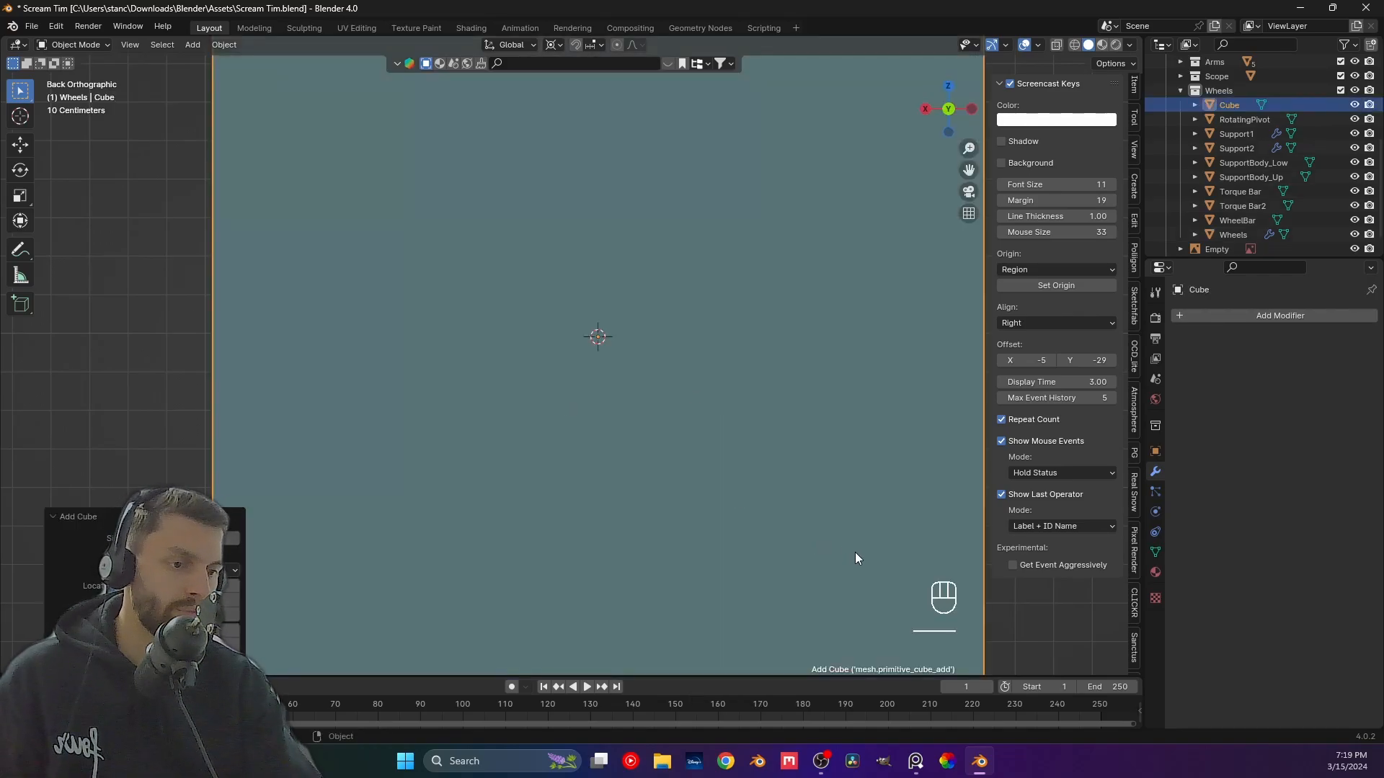
key(s)
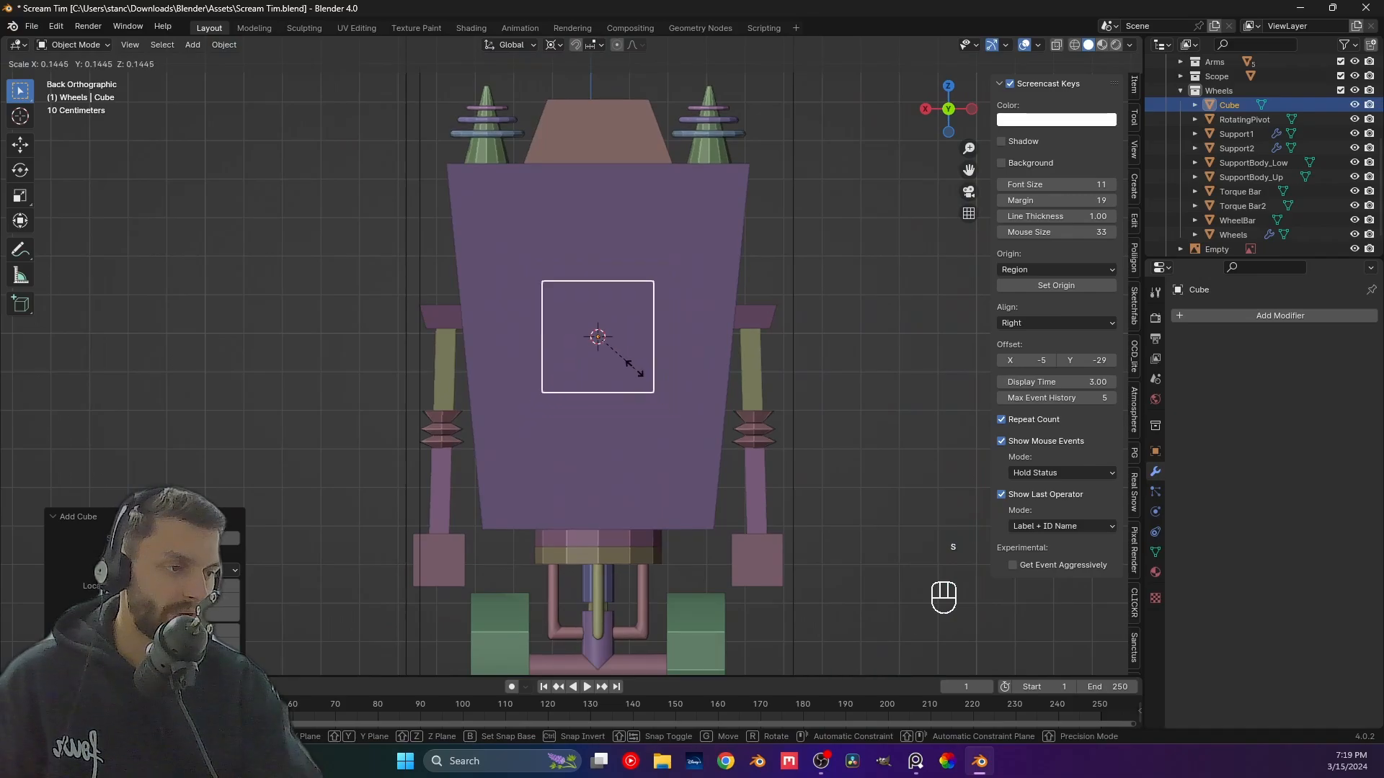
click(628, 359)
key(s)
key(z)
click(706, 391)
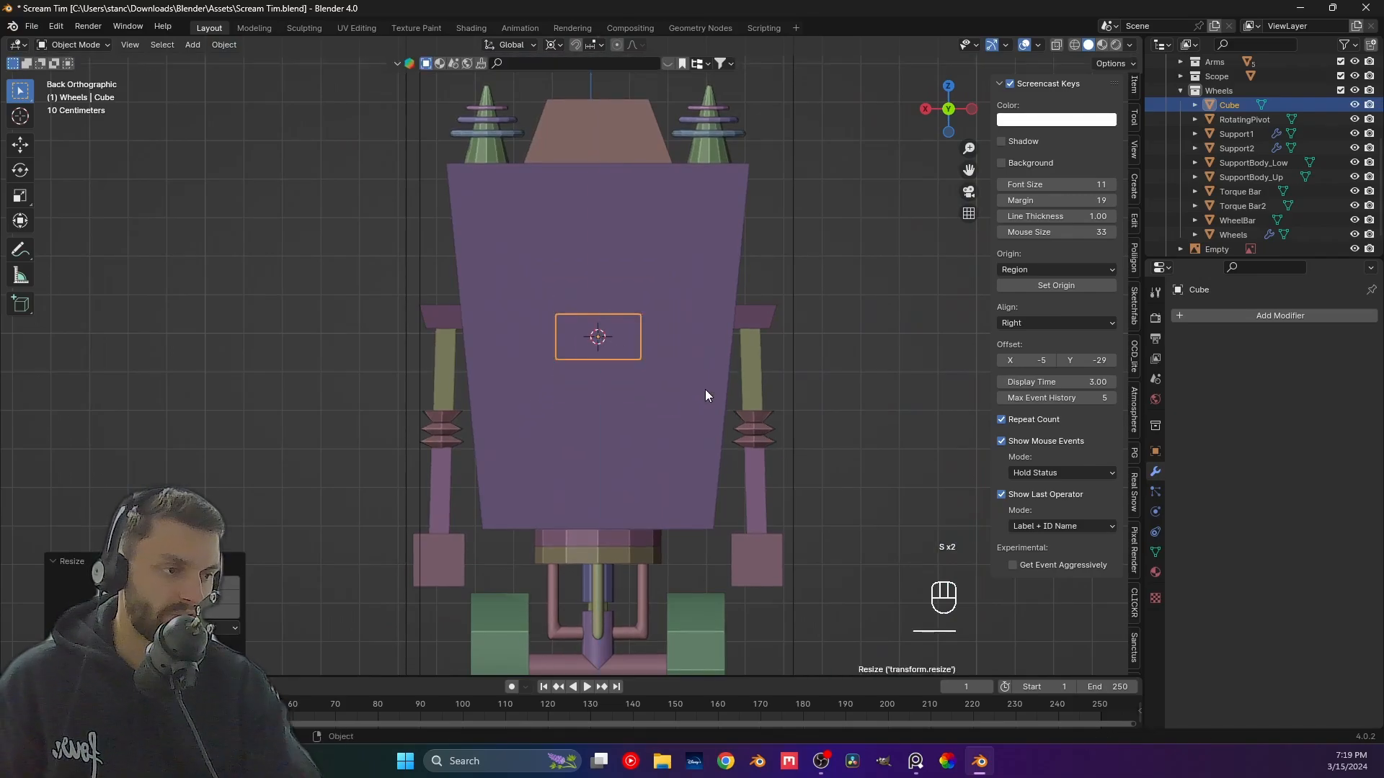
Scale the cube down along Y into a thin plate.
mouse_move(706, 395)
middle_down()
mouse_move(646, 401)
mouse_move(710, 410)
middle_up()
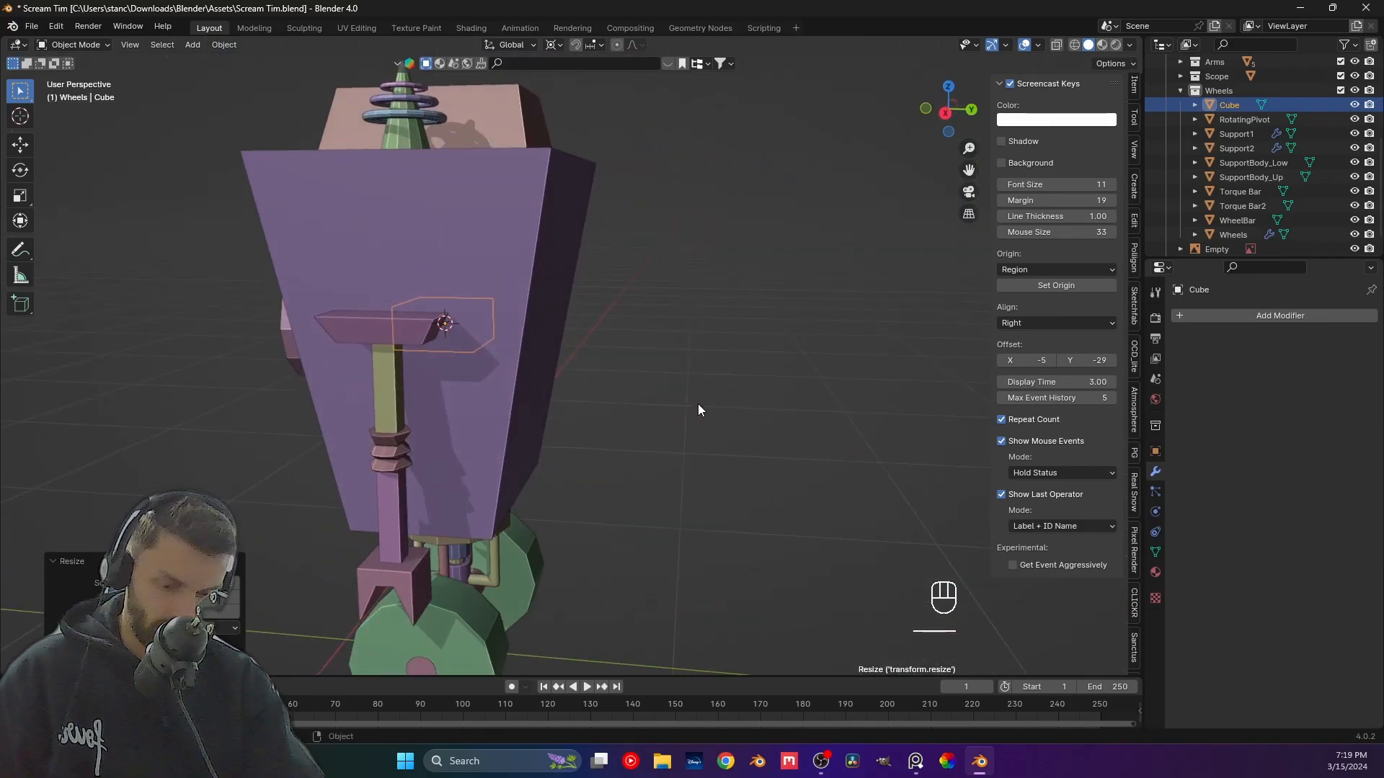
key(s)
key(y)
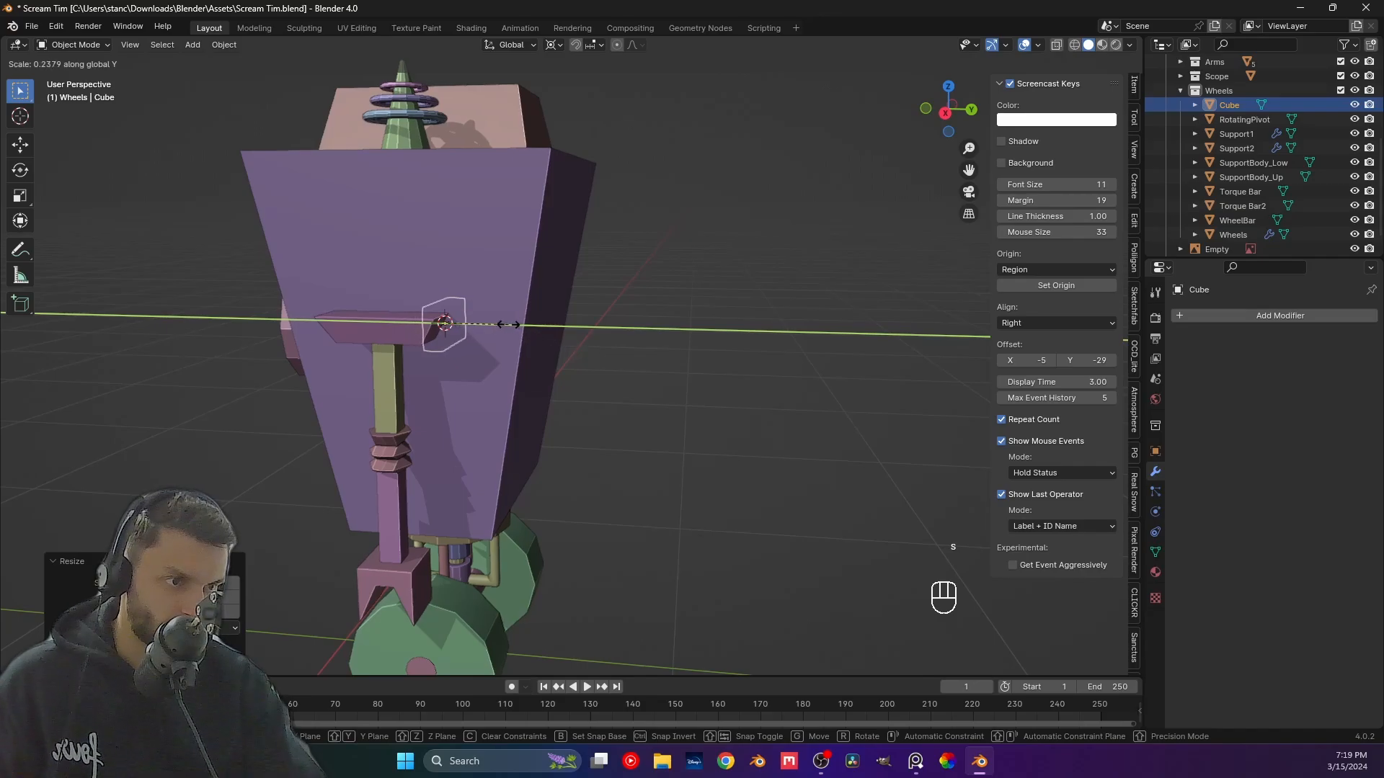
click(461, 322)
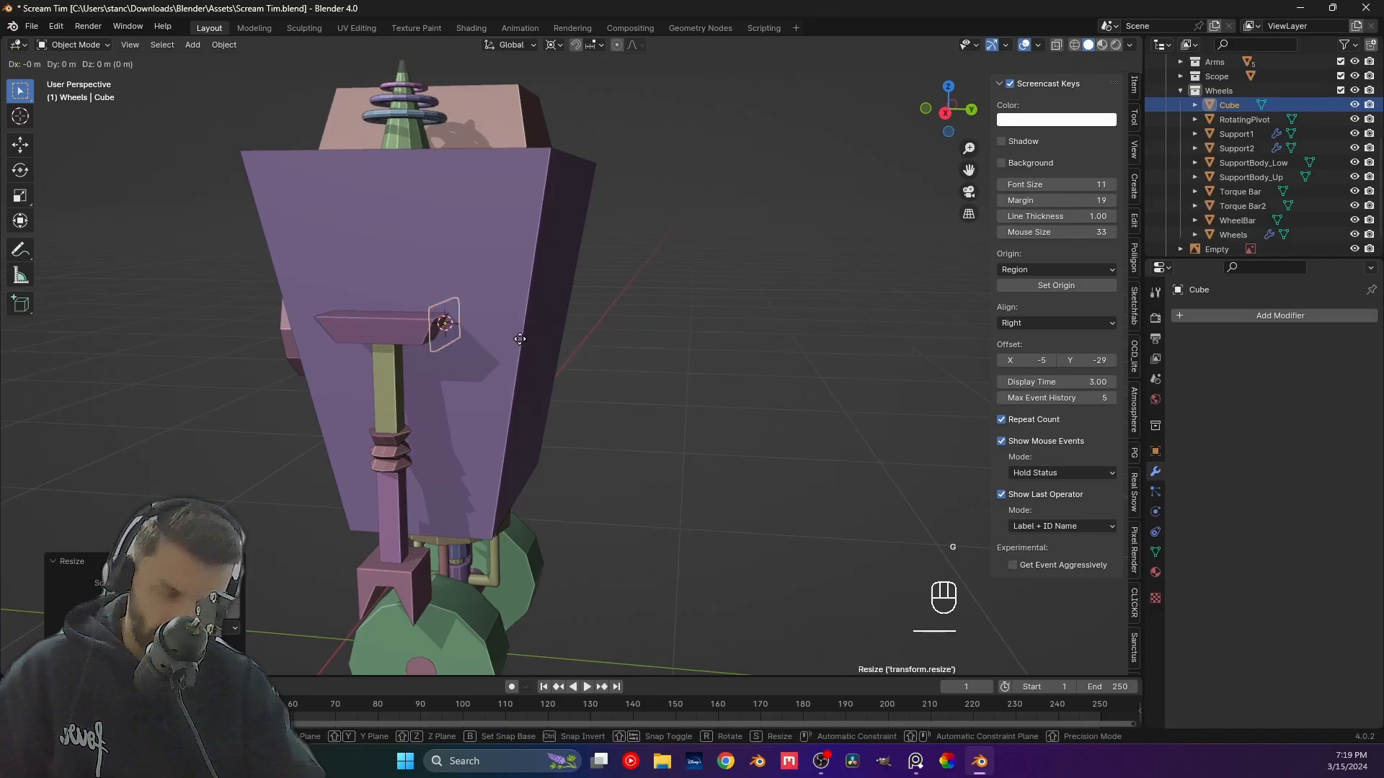
Move the thin plate along Y out of the Body, well clear of its back face.
key(g)
key(y)
click(684, 374)
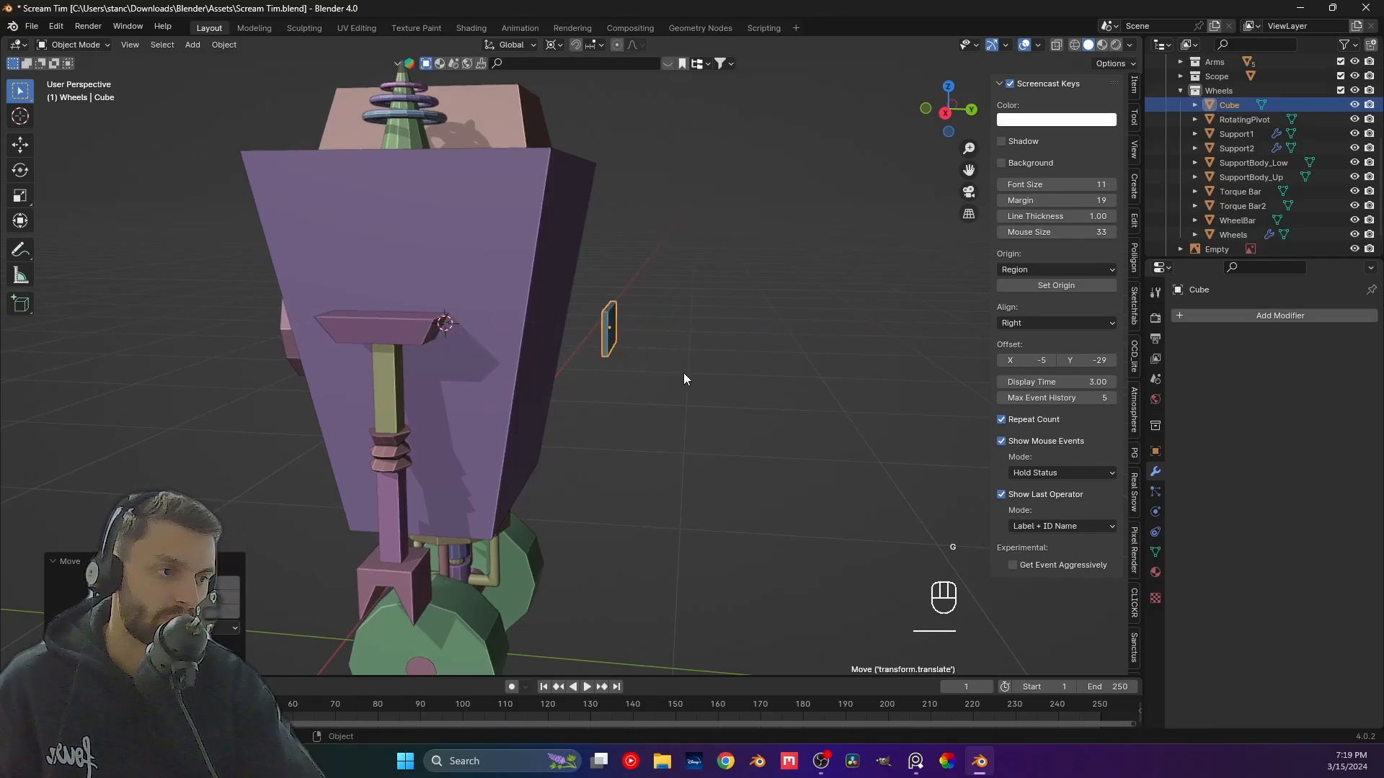
shift+middle_drag(631, 322, 613, 391)
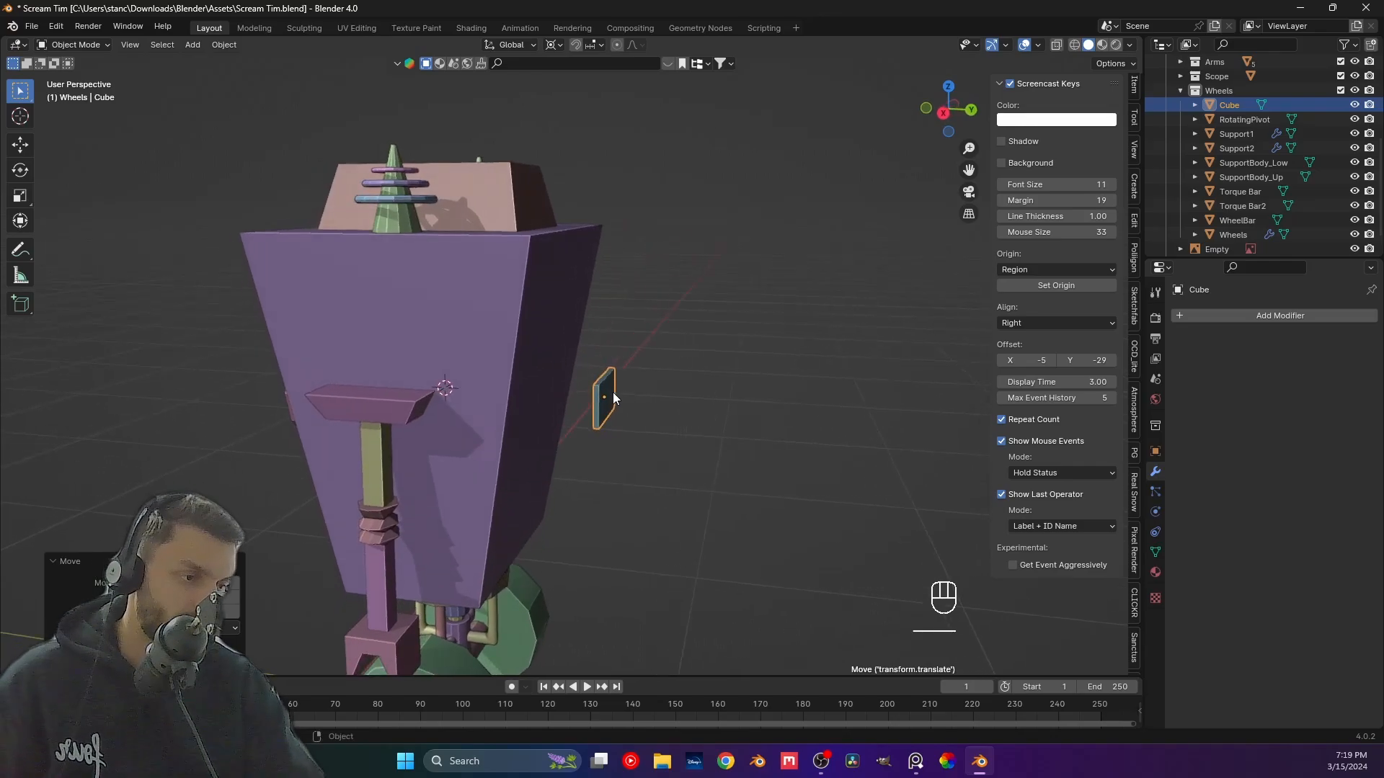
key(g)
key(y)
click(809, 415)
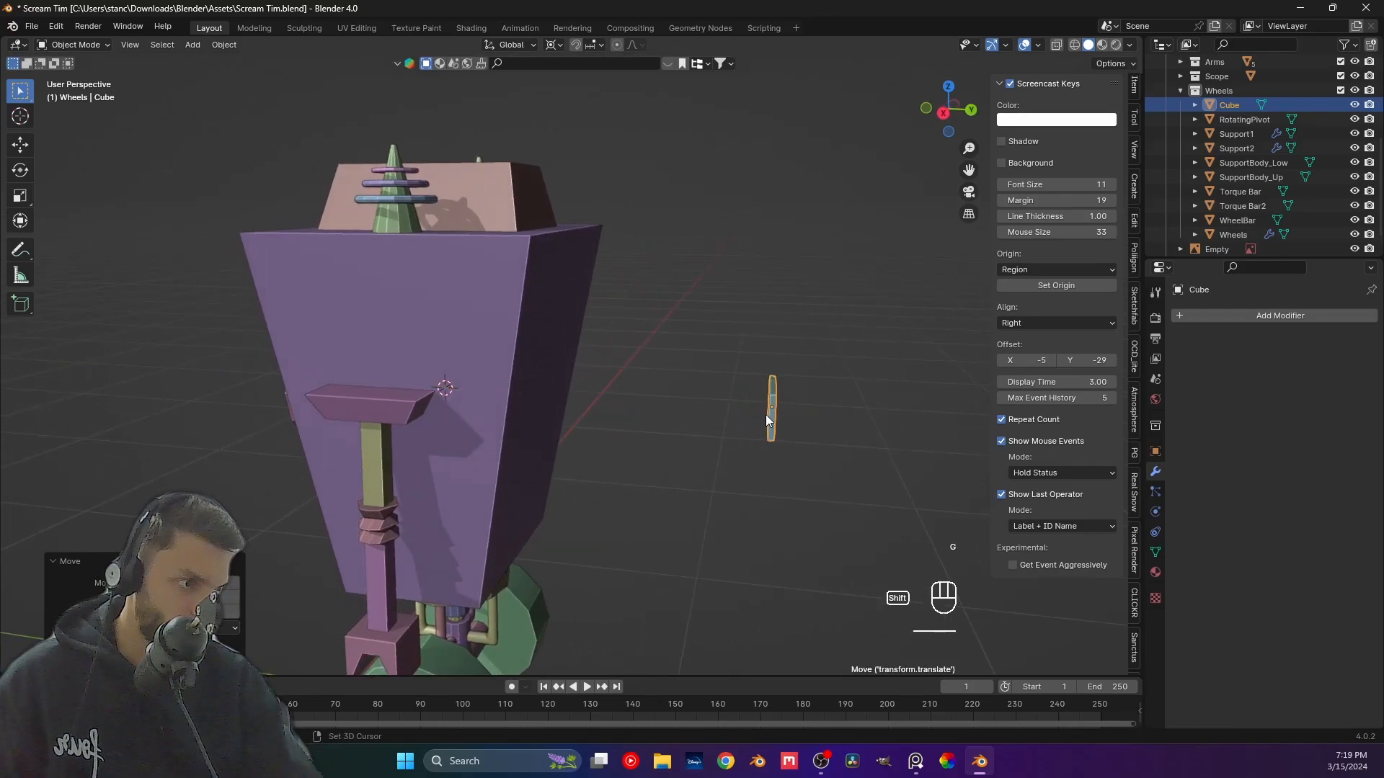
Try to move the thin plate by eye against the Body's sloped back face.
scroll(612, 464, up, 3)
shift+middle_drag(705, 420, 608, 364)
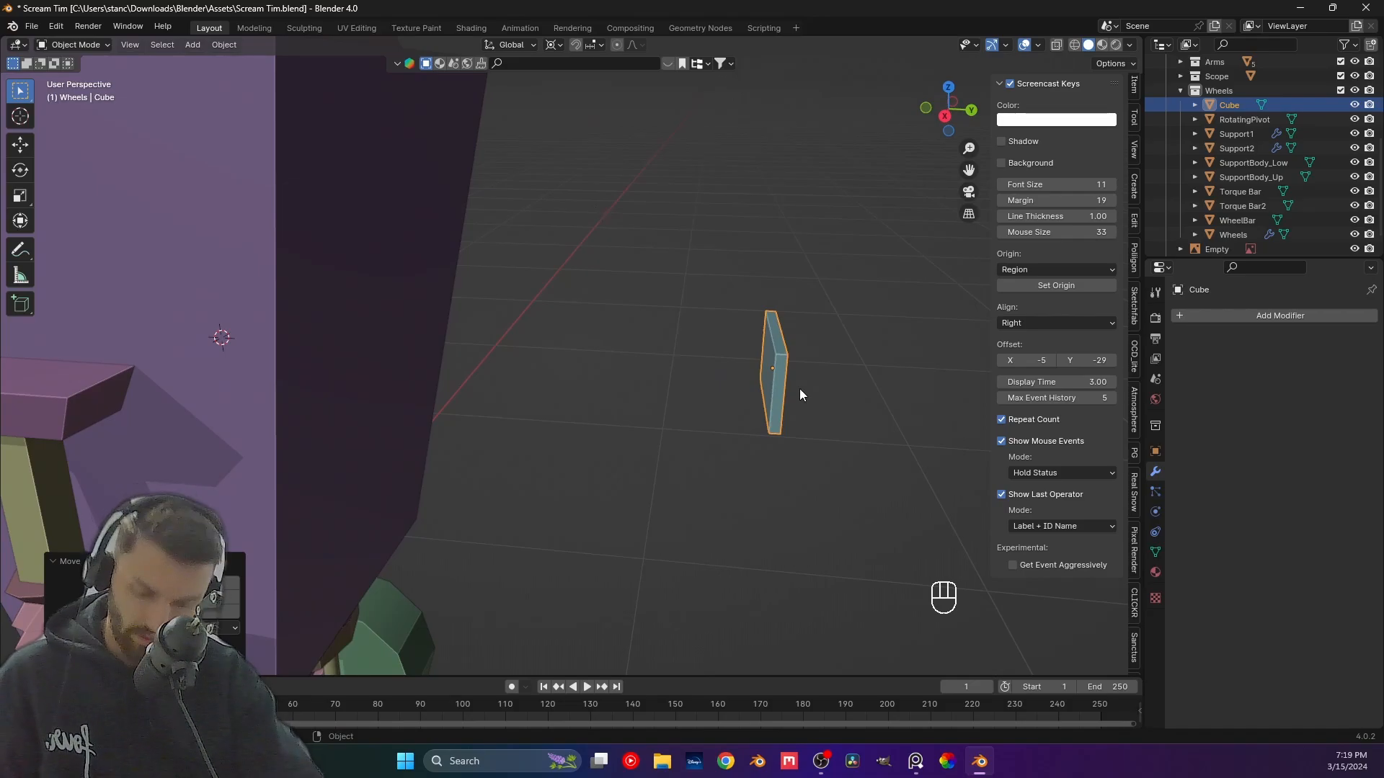
key(g)
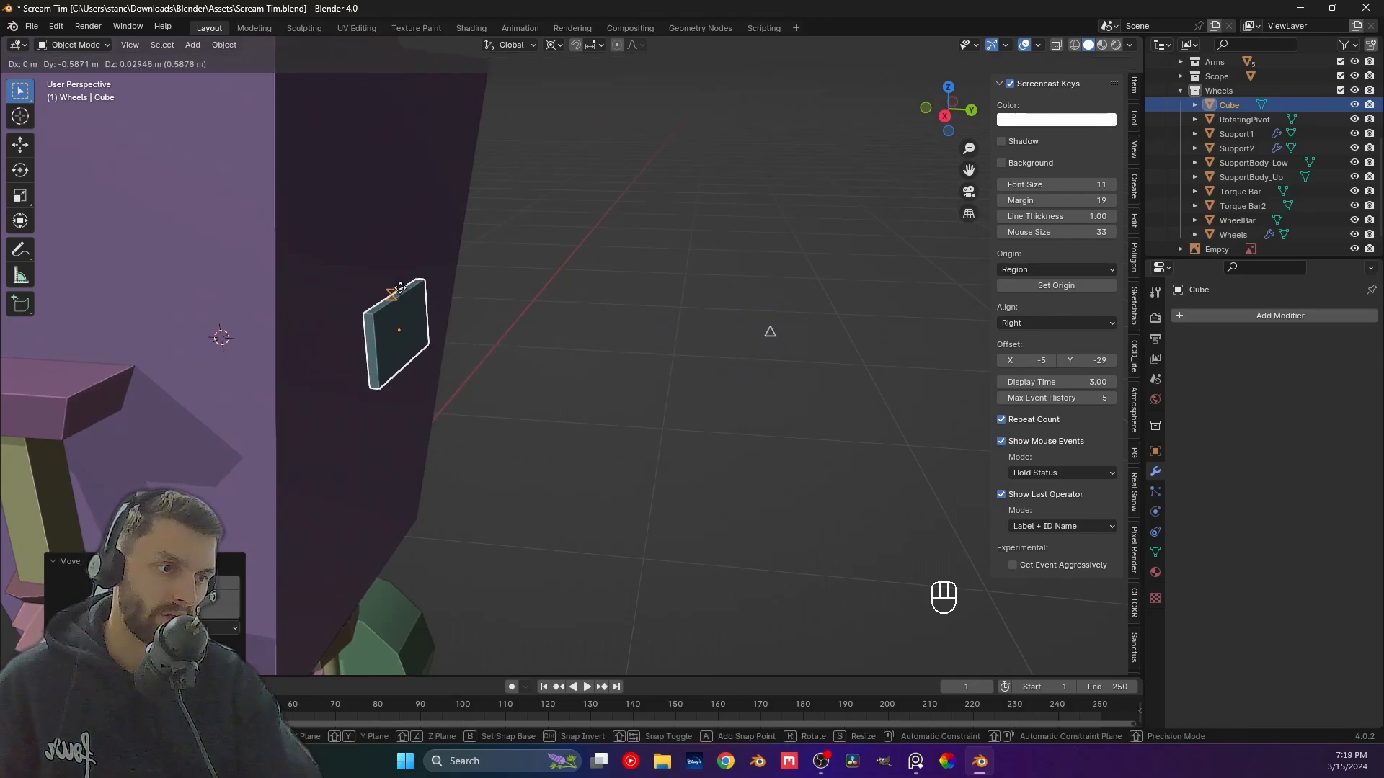
click(401, 285)
middle_drag(402, 283, 481, 423)
middle_drag(543, 490, 683, 414)
key(ctrl+z)
scroll(704, 426, up, 3)
middle_drag(683, 413, 690, 409)
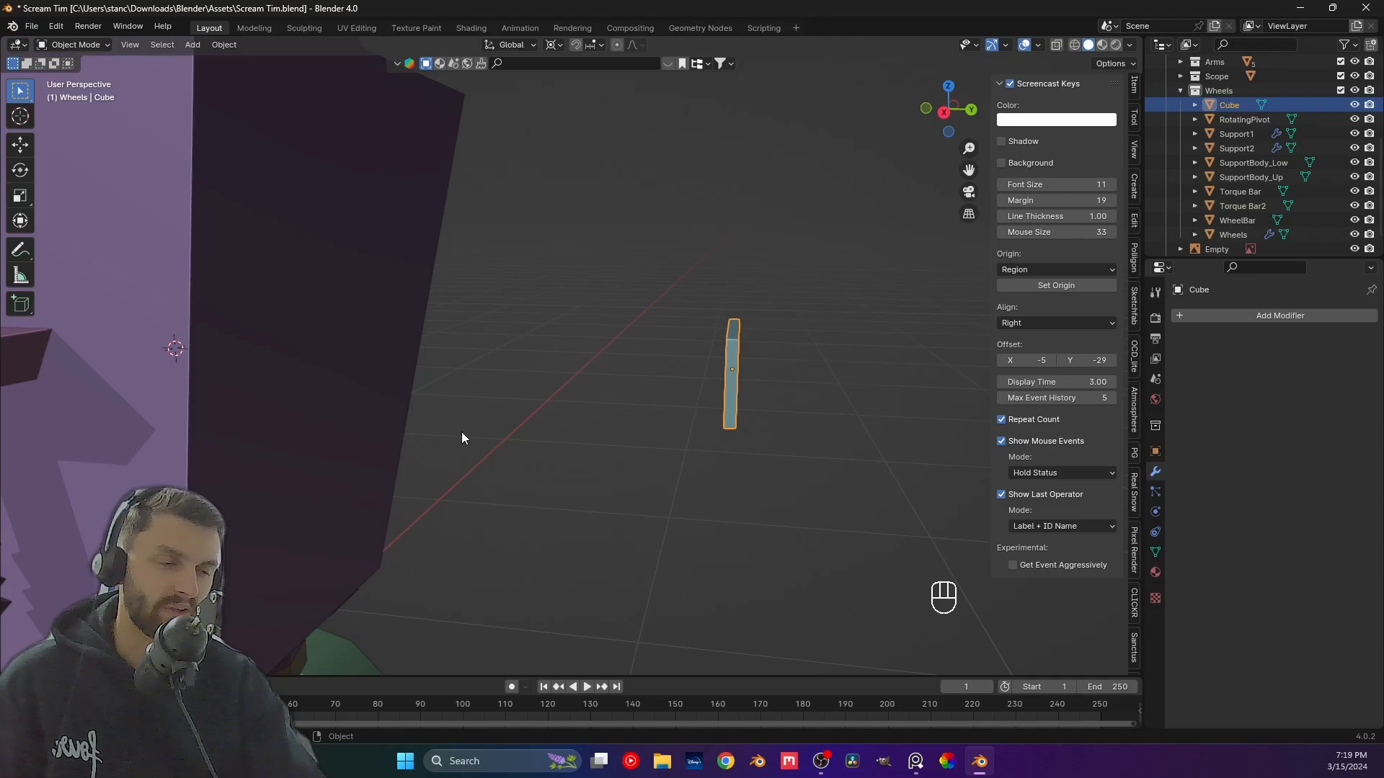
shift+middle_drag(464, 435, 555, 469)
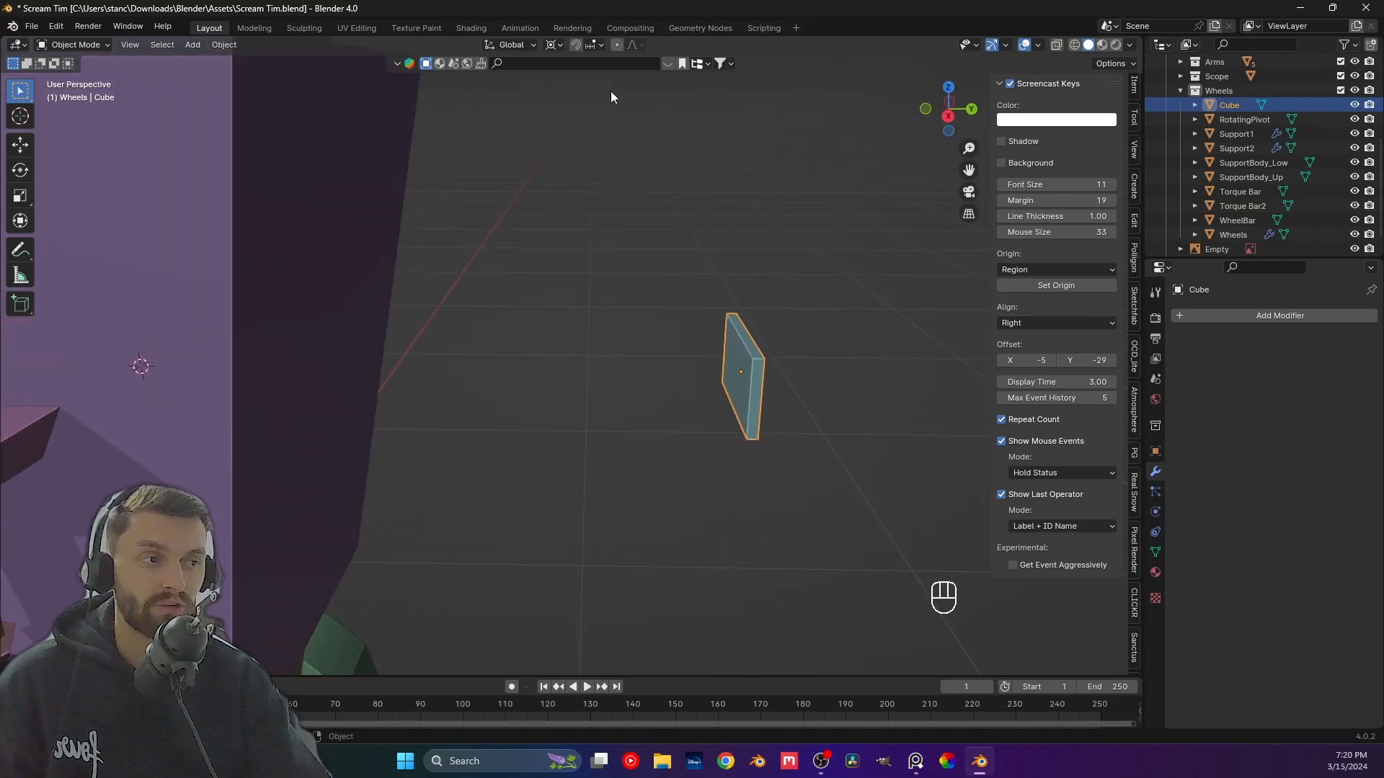
Enable snapping and set the snap target to Face.
click(577, 46)
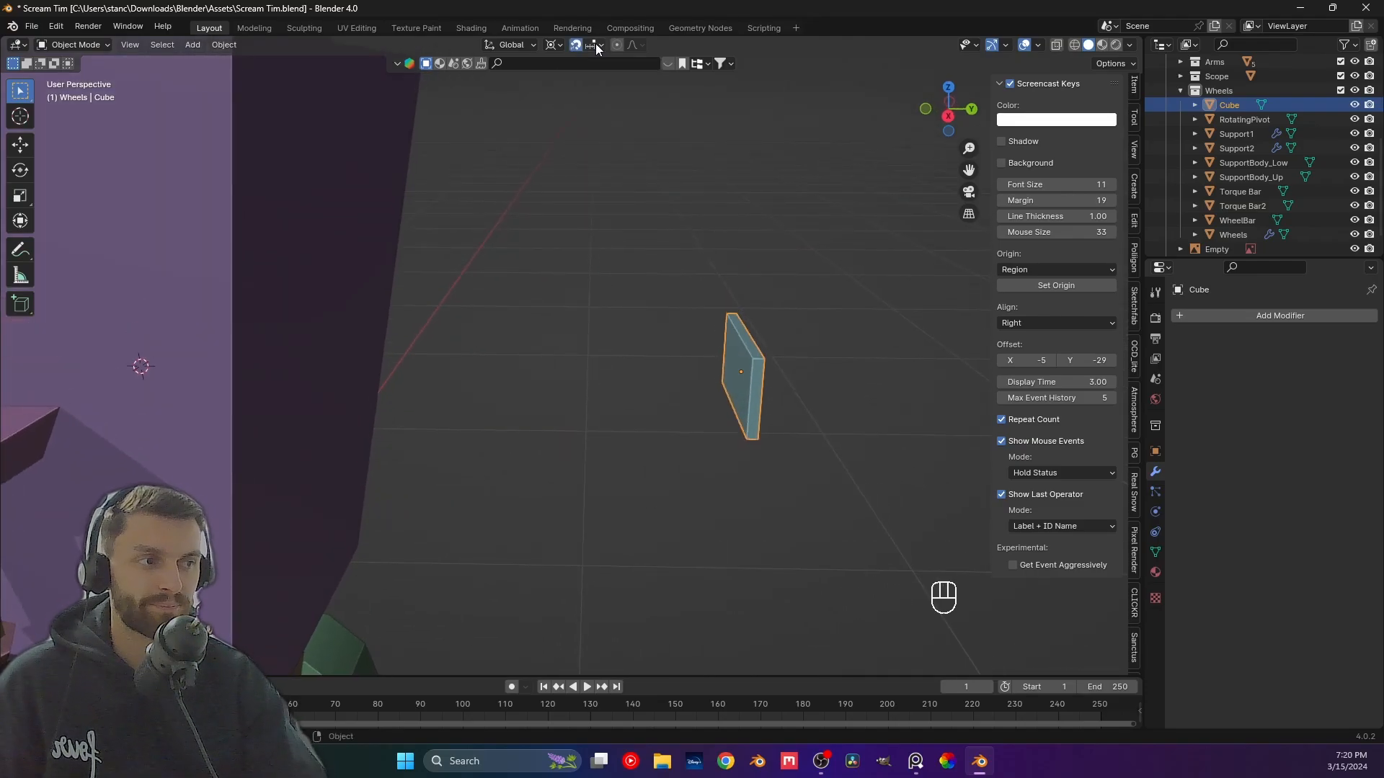
click(597, 47)
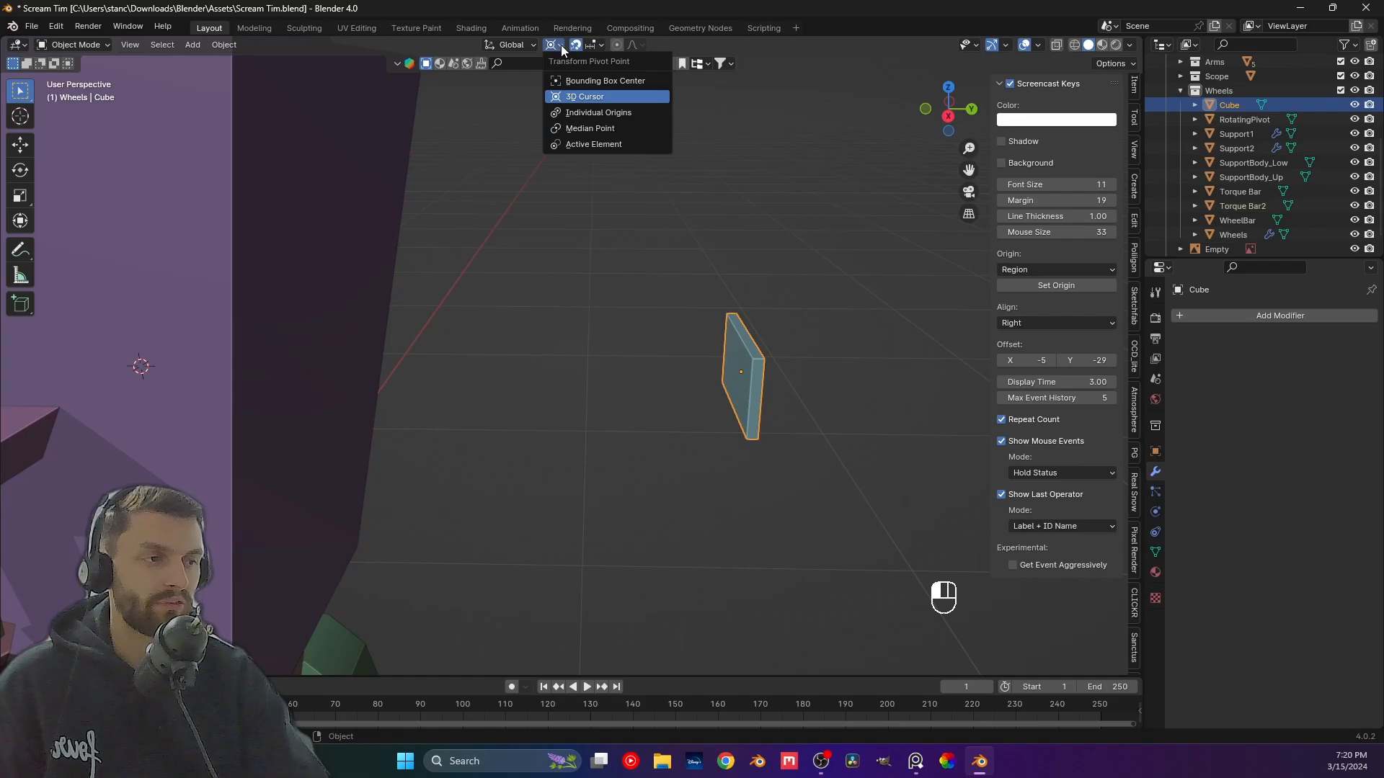
click(589, 47)
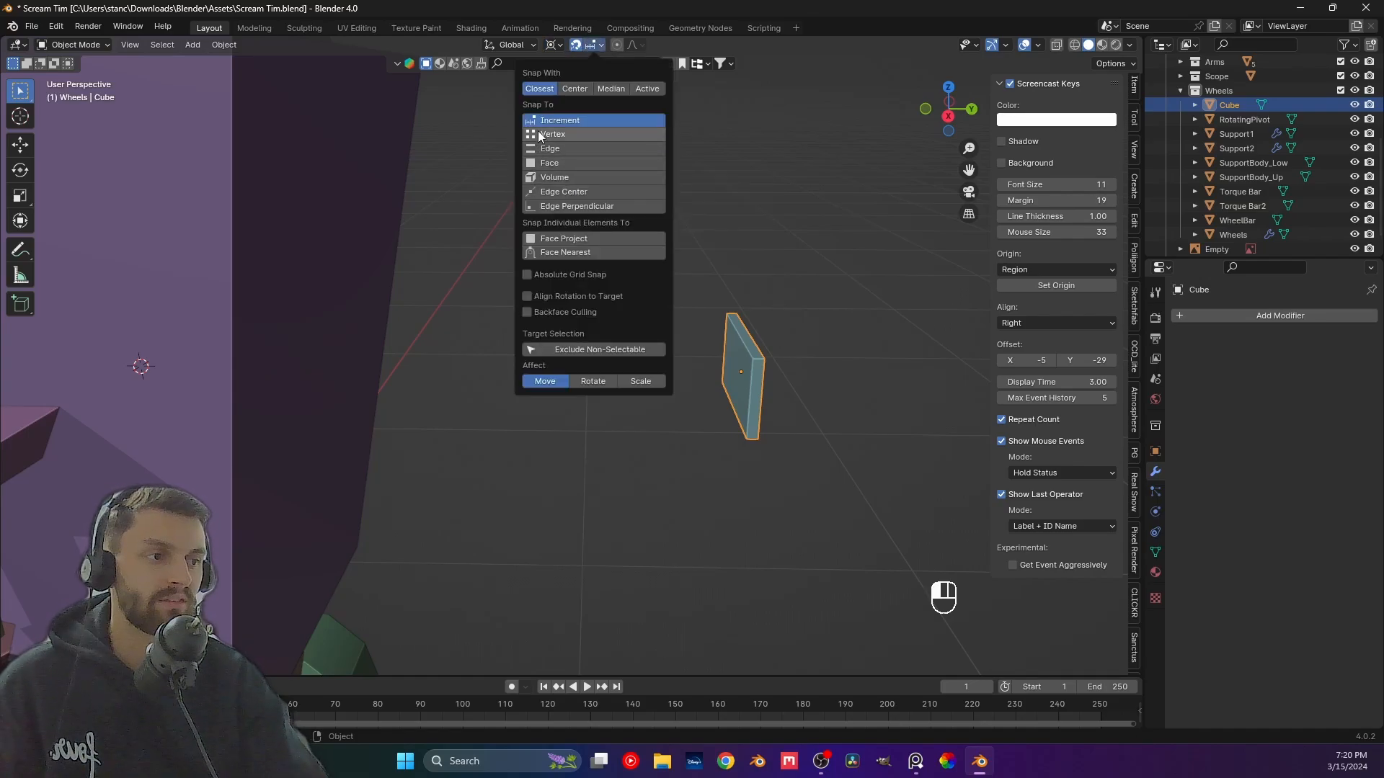
click(591, 163)
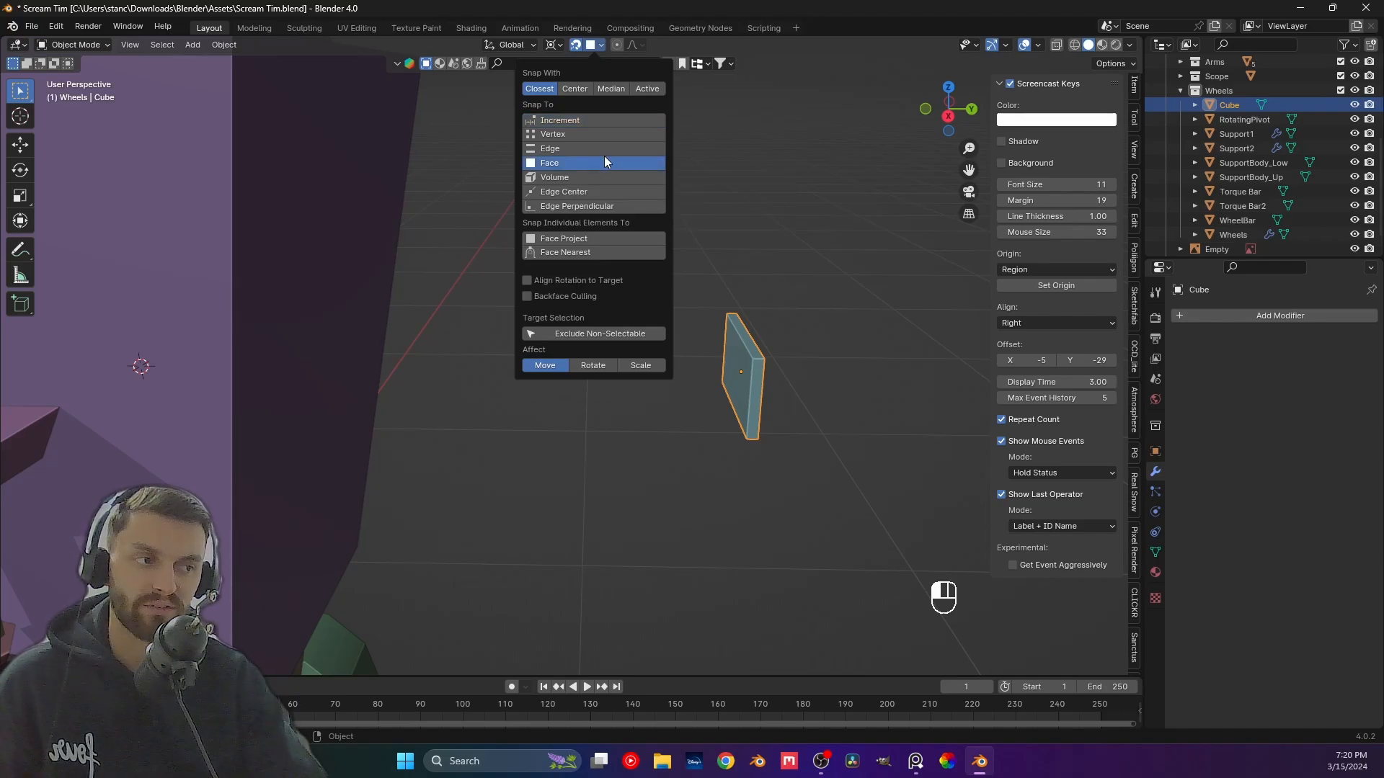
Set snapping to Face Nearest with Align Rotation to Target enabled, and try moving the thin plate onto the Body's back.
click(565, 253)
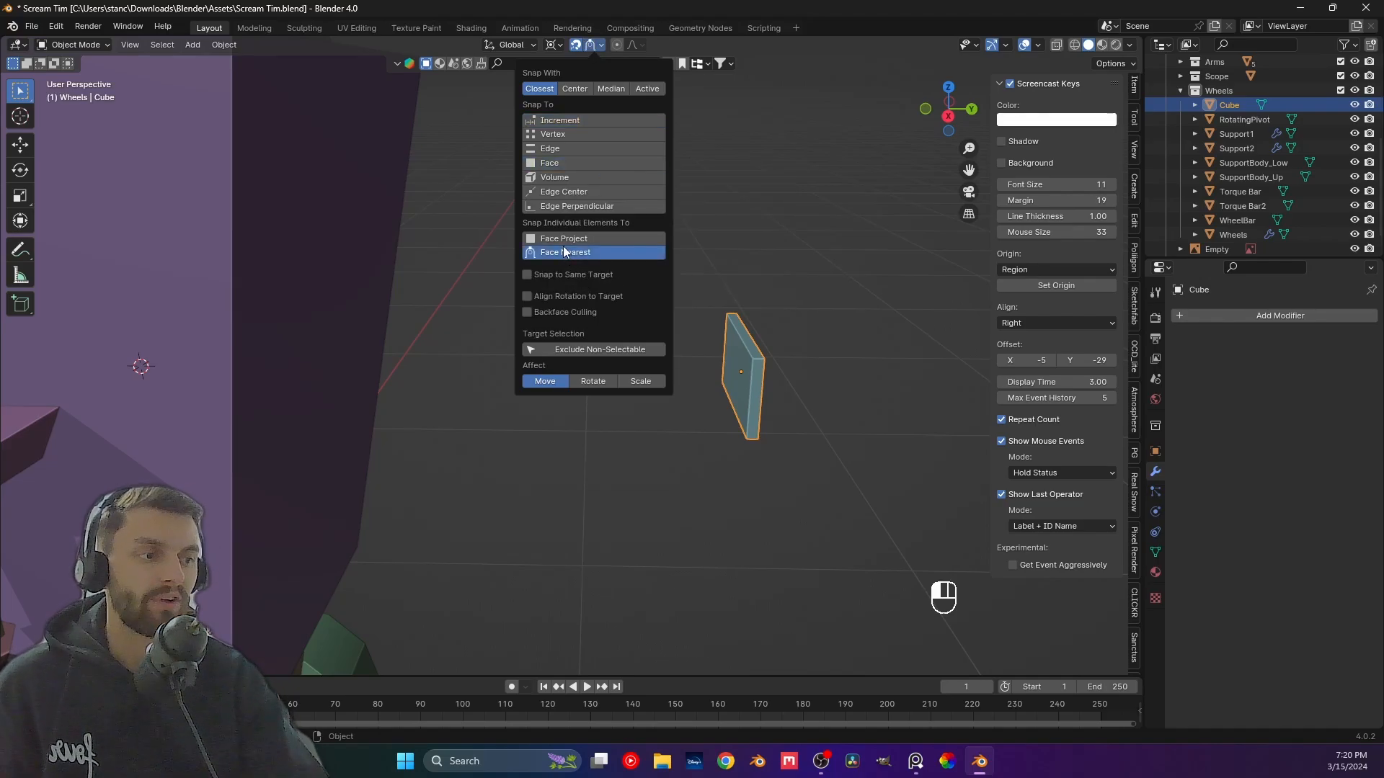
click(527, 297)
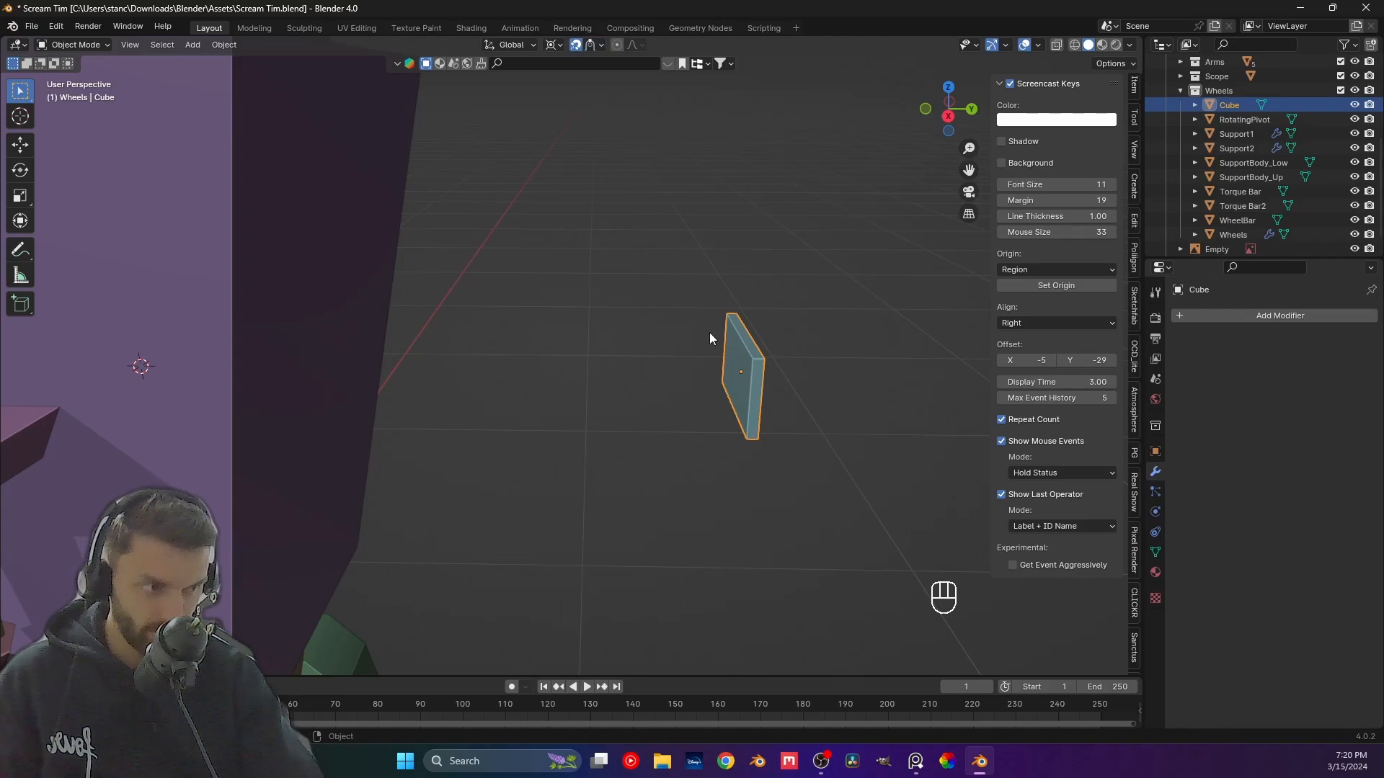
key(g)
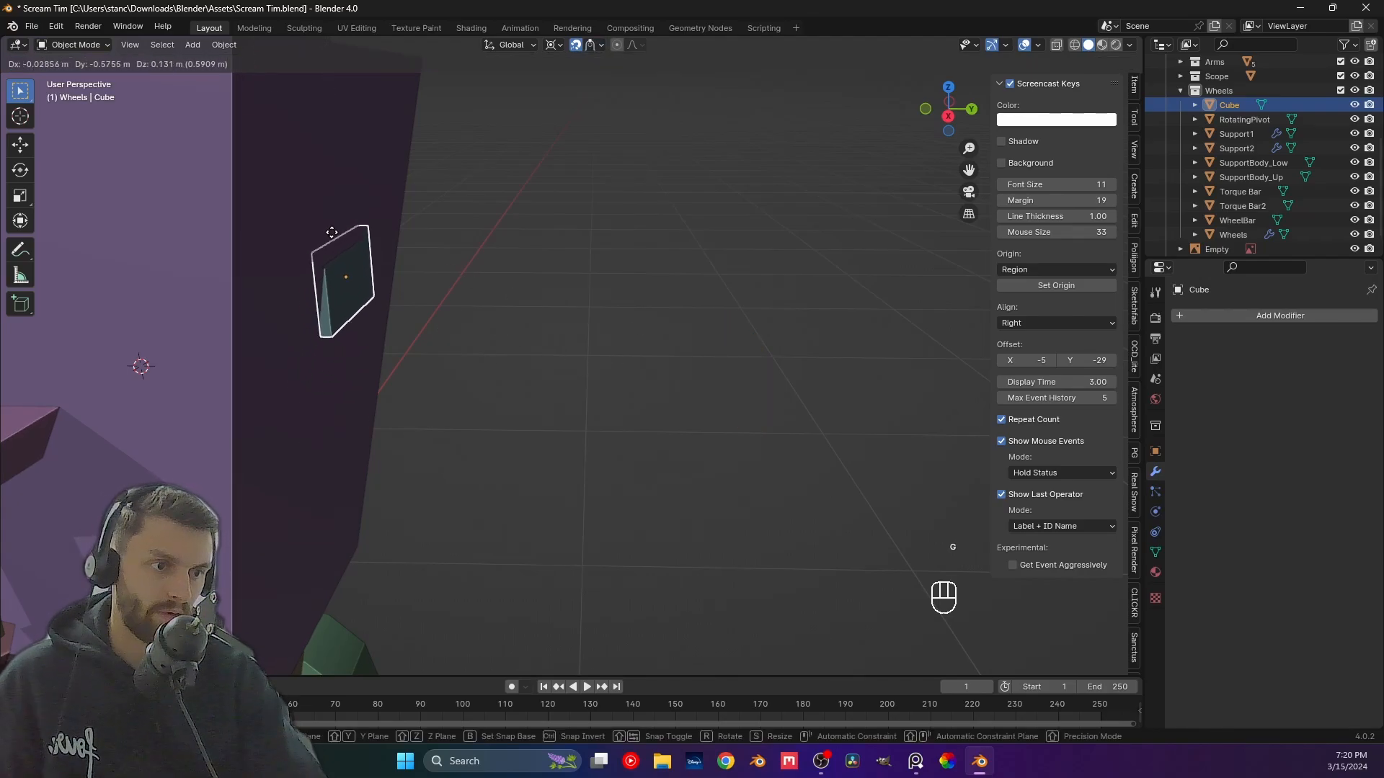
right_click(327, 269)
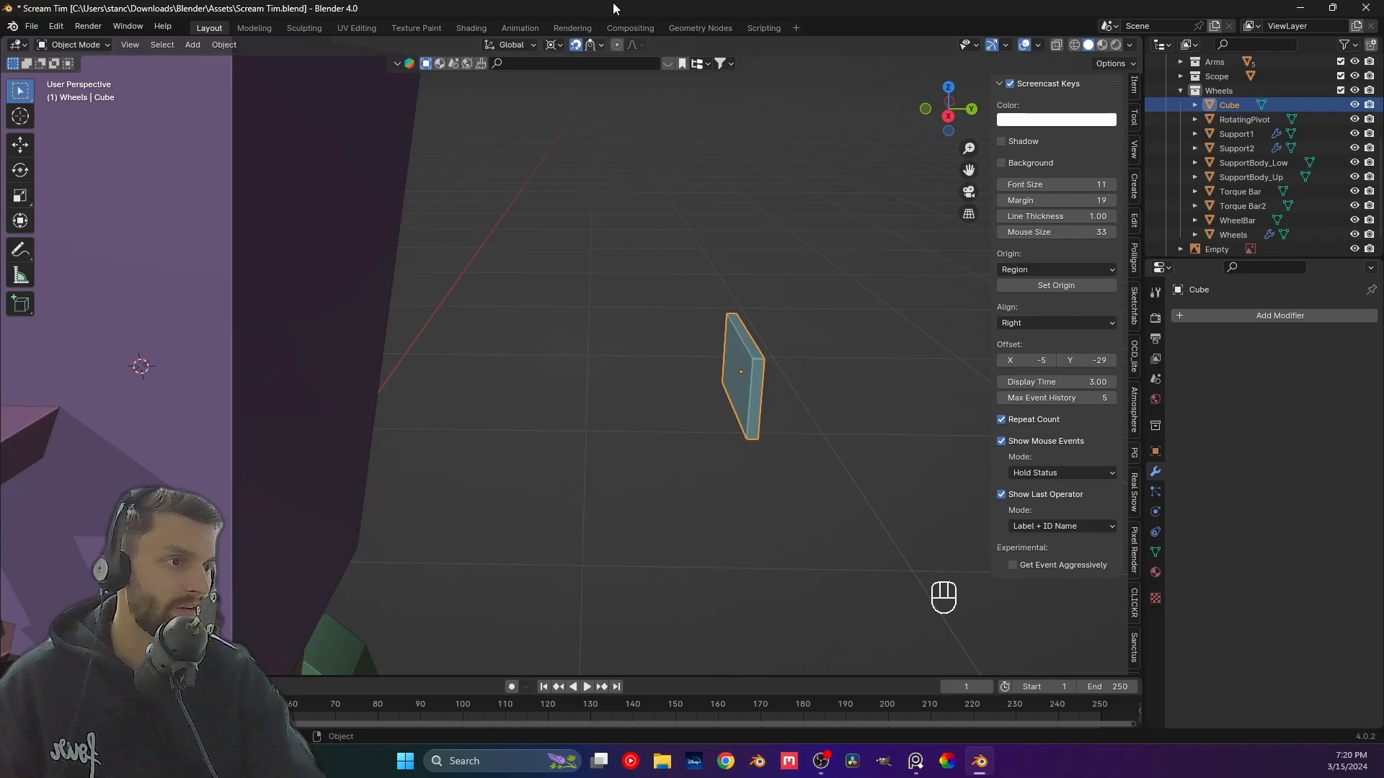
Try moving the thin plate toward the Body with the snap target set to Vertex.
click(589, 45)
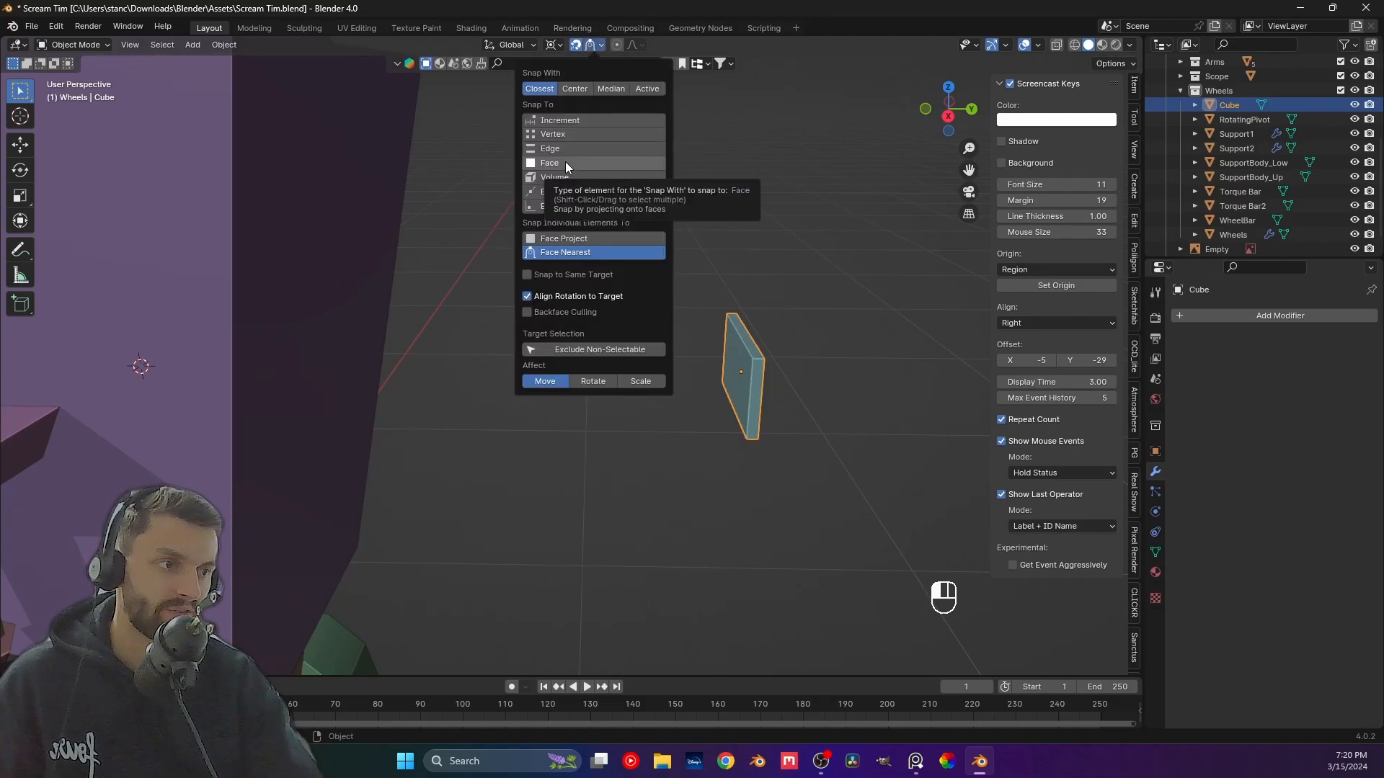
click(558, 134)
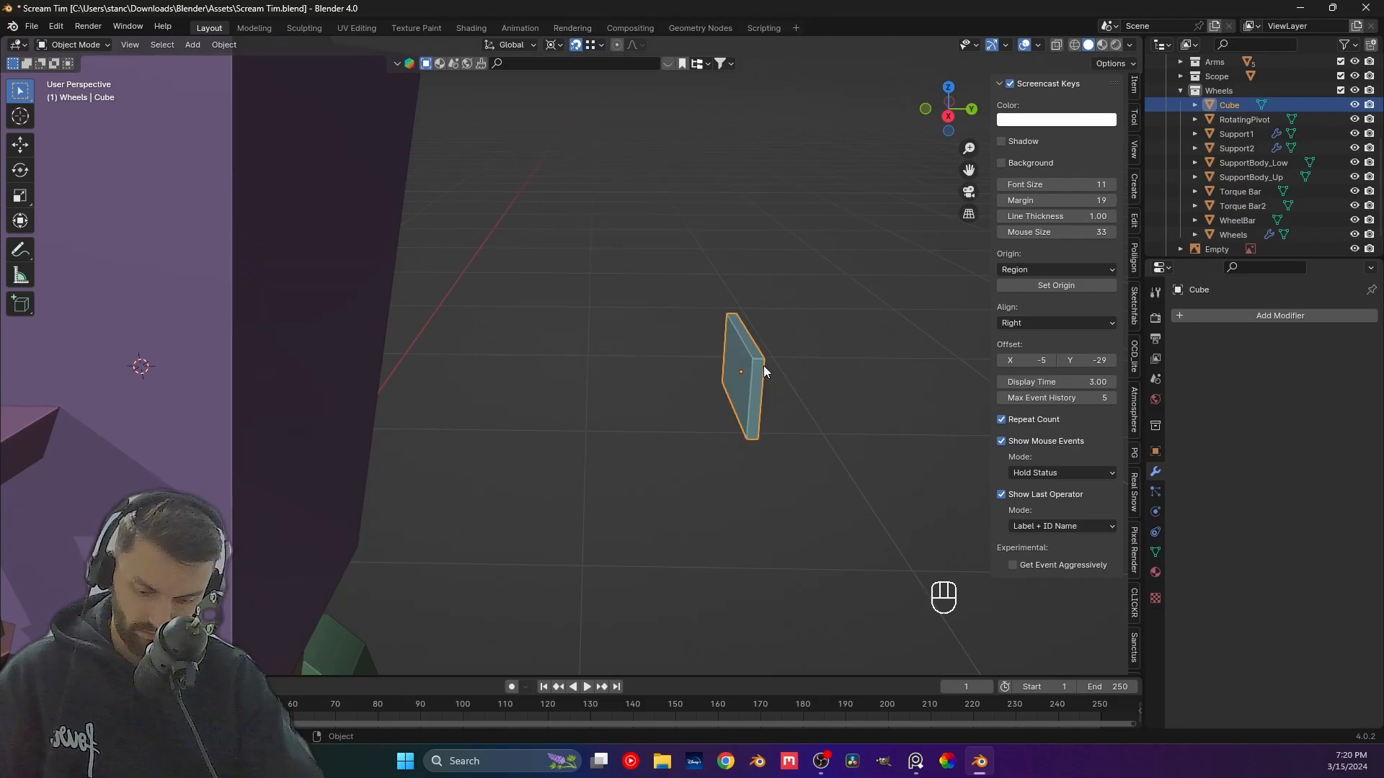
key(g)
right_click(416, 321)
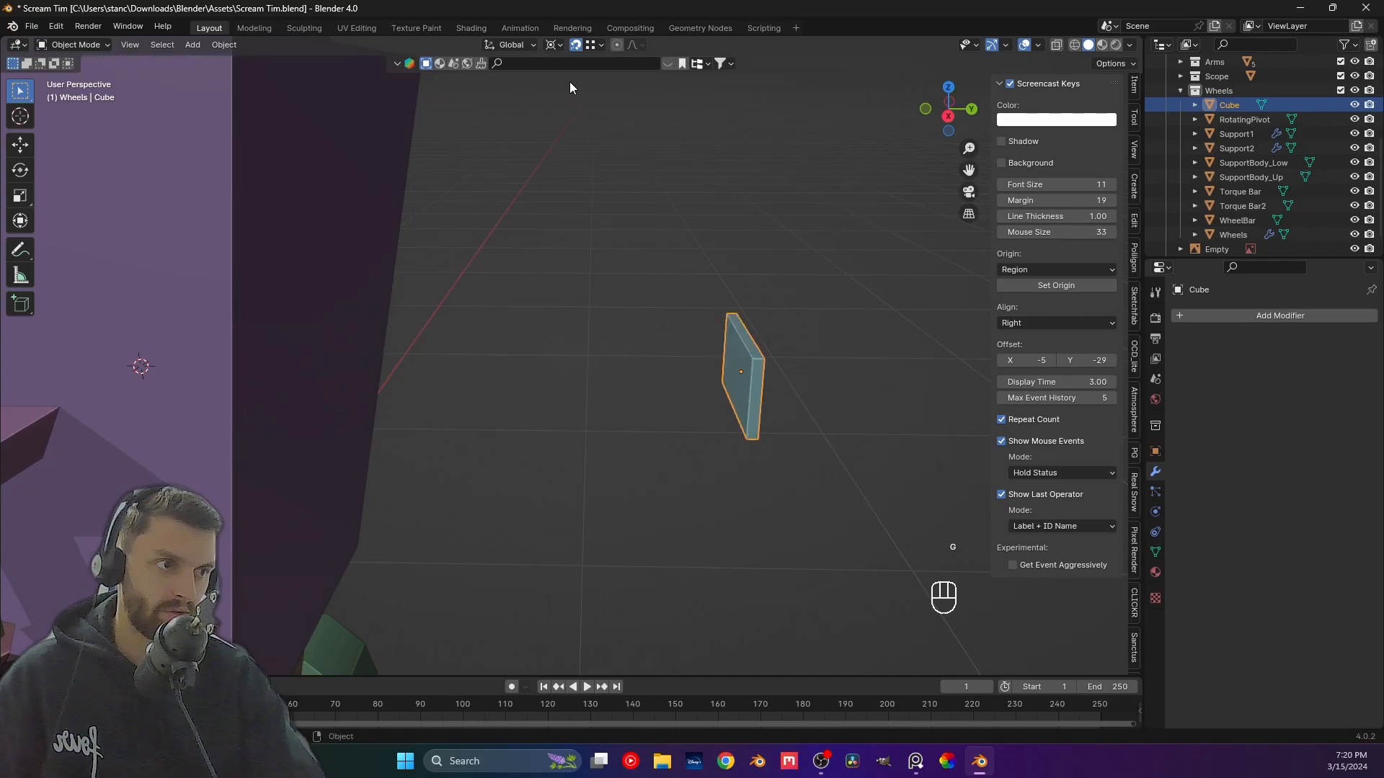
Set the snap target to Face Nearest and move the thin plate onto the Body's sloped back face.
click(599, 47)
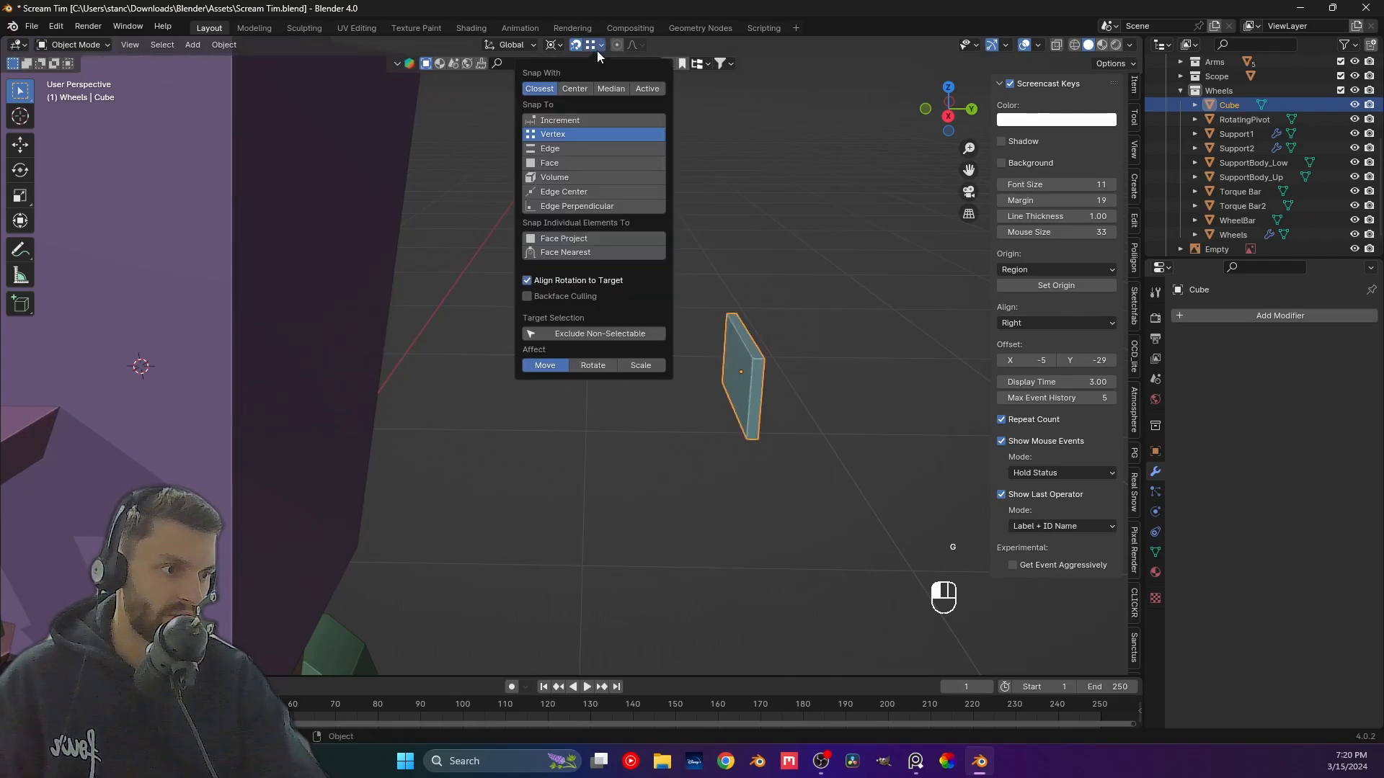
click(547, 253)
key(g)
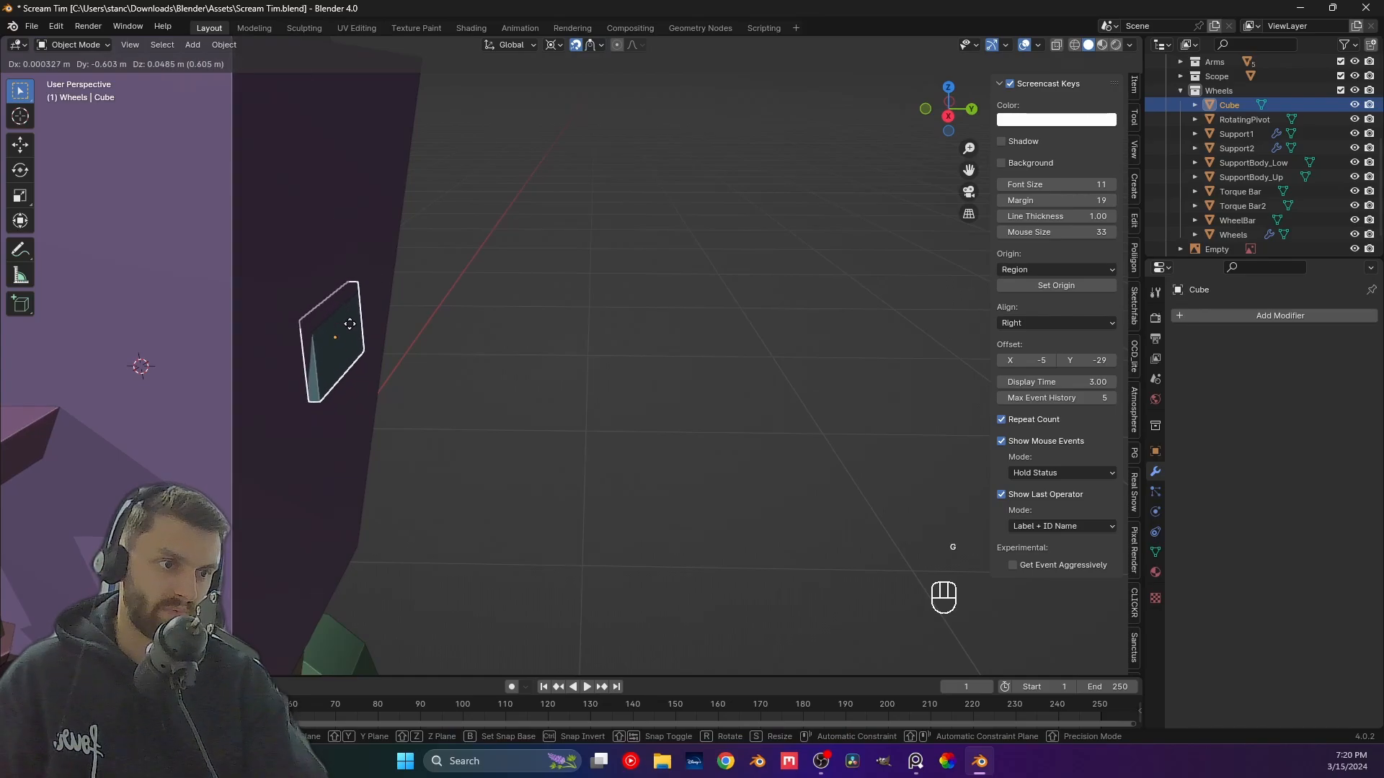
click(369, 335)
mouse_move(370, 323)
middle_down()
mouse_move(214, 292)
mouse_move(304, 340)
mouse_move(300, 382)
mouse_move(383, 296)
mouse_move(388, 323)
middle_up()
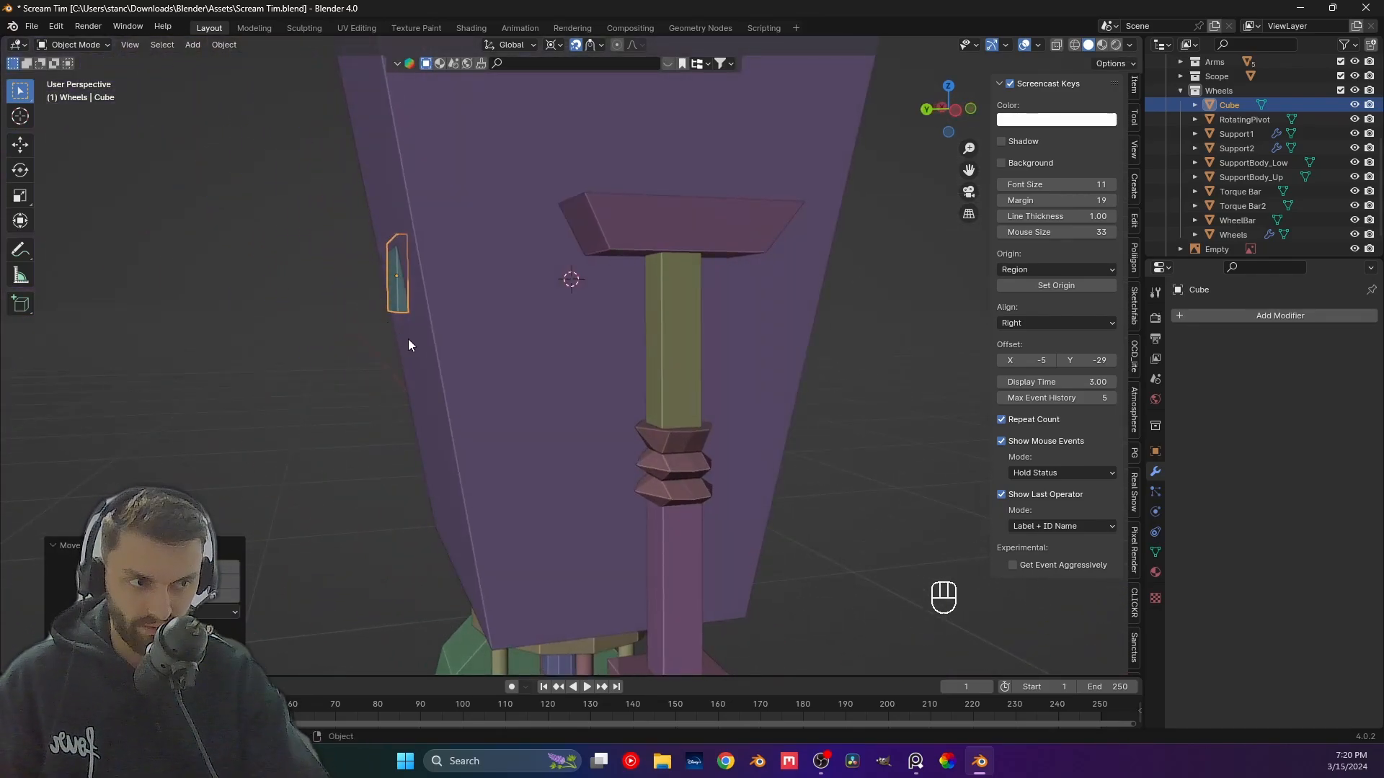
key(g)
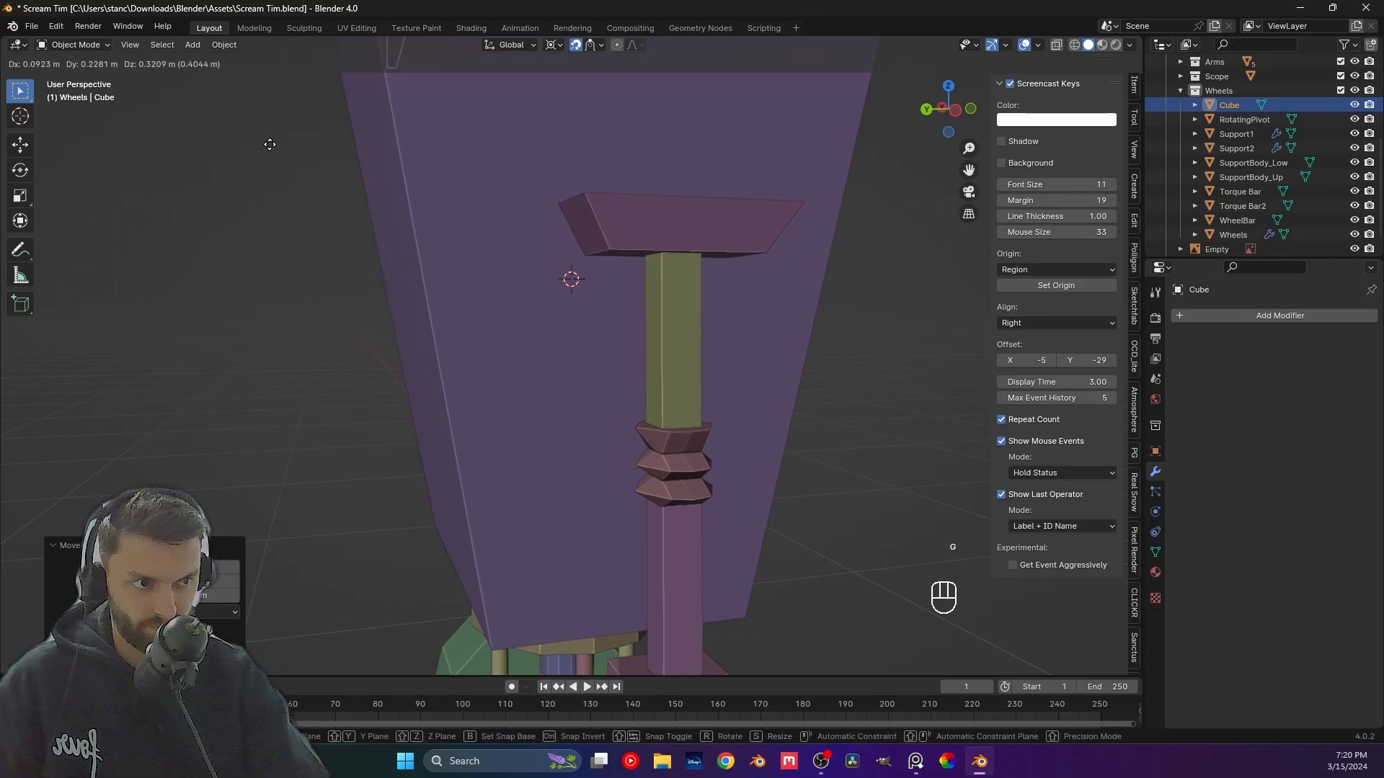
right_click(426, 359)
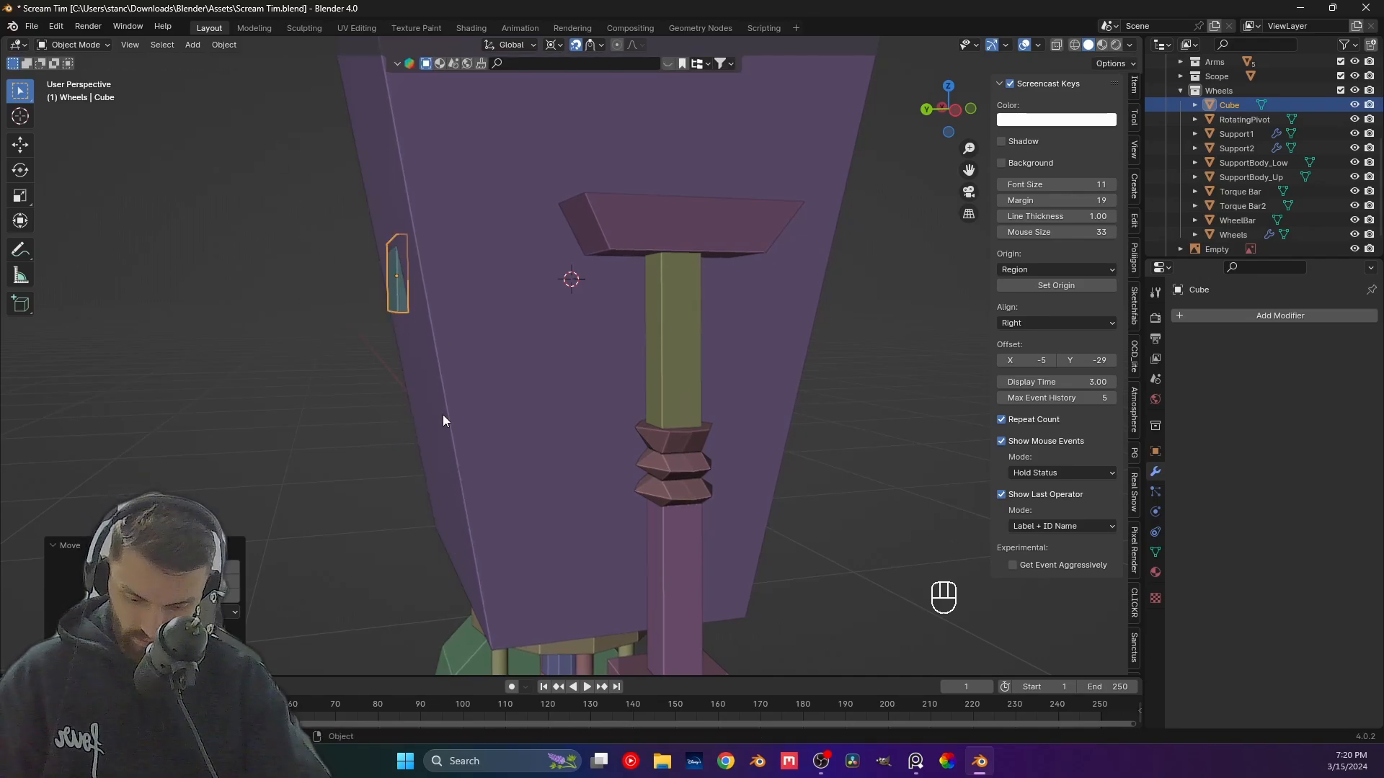
Try rotating the thin plate by eye to match the slope of the Body's back face.
key(r)
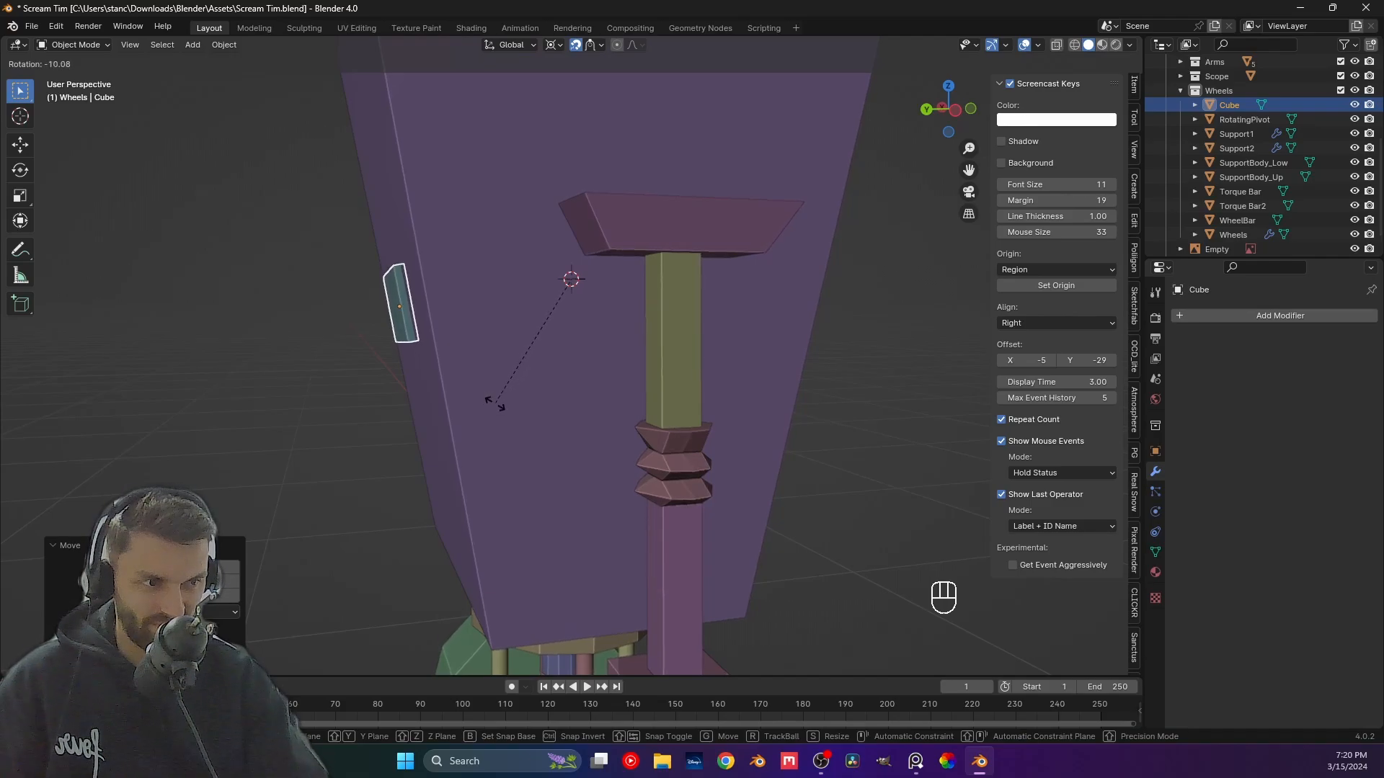
click(495, 404)
shift+middle_drag(410, 393, 685, 454)
scroll(793, 432, up, 2)
shift+middle_drag(824, 428, 486, 415)
scroll(752, 421, up, 3)
Undo the thin plate's rotation and its move onto the Body's back.
key(ctrl+z)
scroll(795, 317, down, 3)
scroll(668, 440, down, 5)
scroll(669, 440, up, 4)
shift+middle_drag(651, 390, 597, 433)
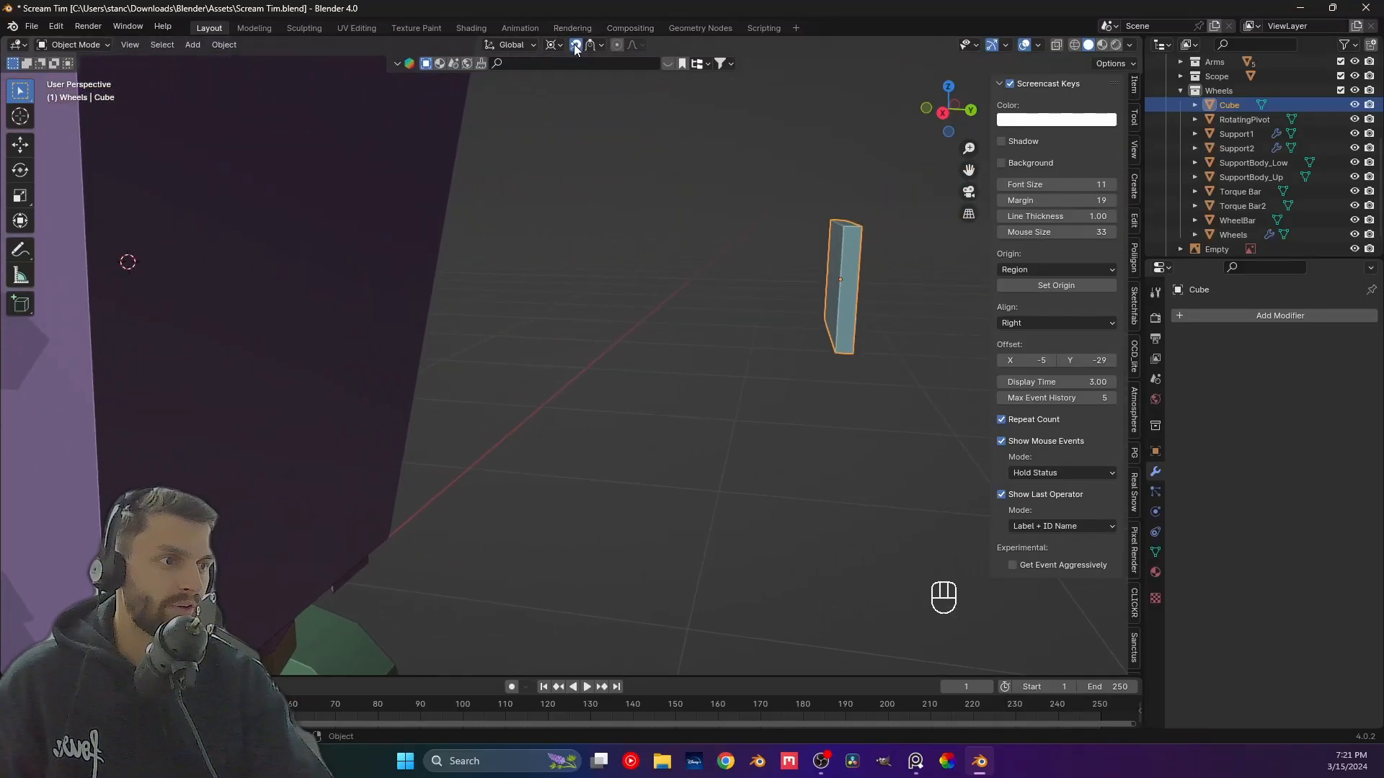
Turn off permanent snapping and move the thin plate onto the Body's back face with temporary snapping, aligned to its slope.
shift+middle_drag(675, 277, 786, 389)
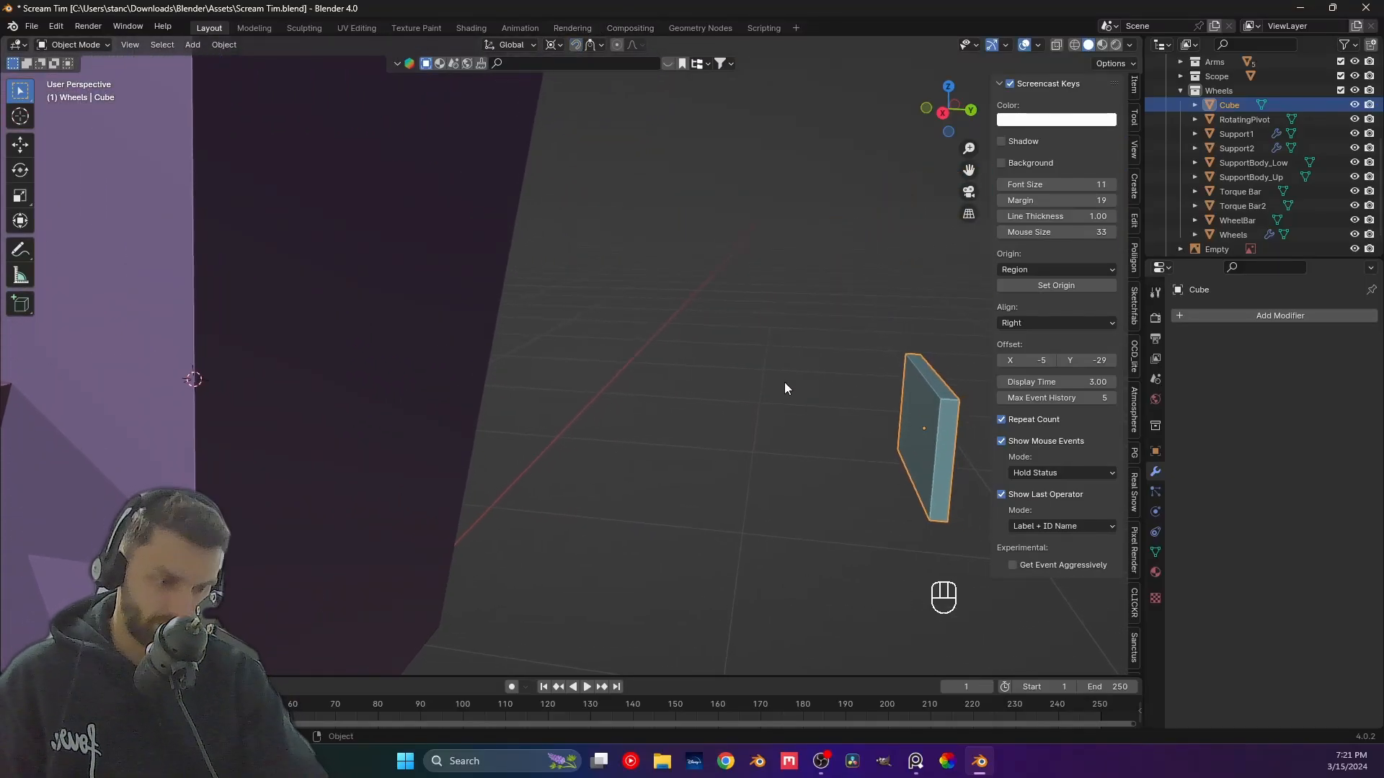
scroll(779, 386, down, 1)
key(g)
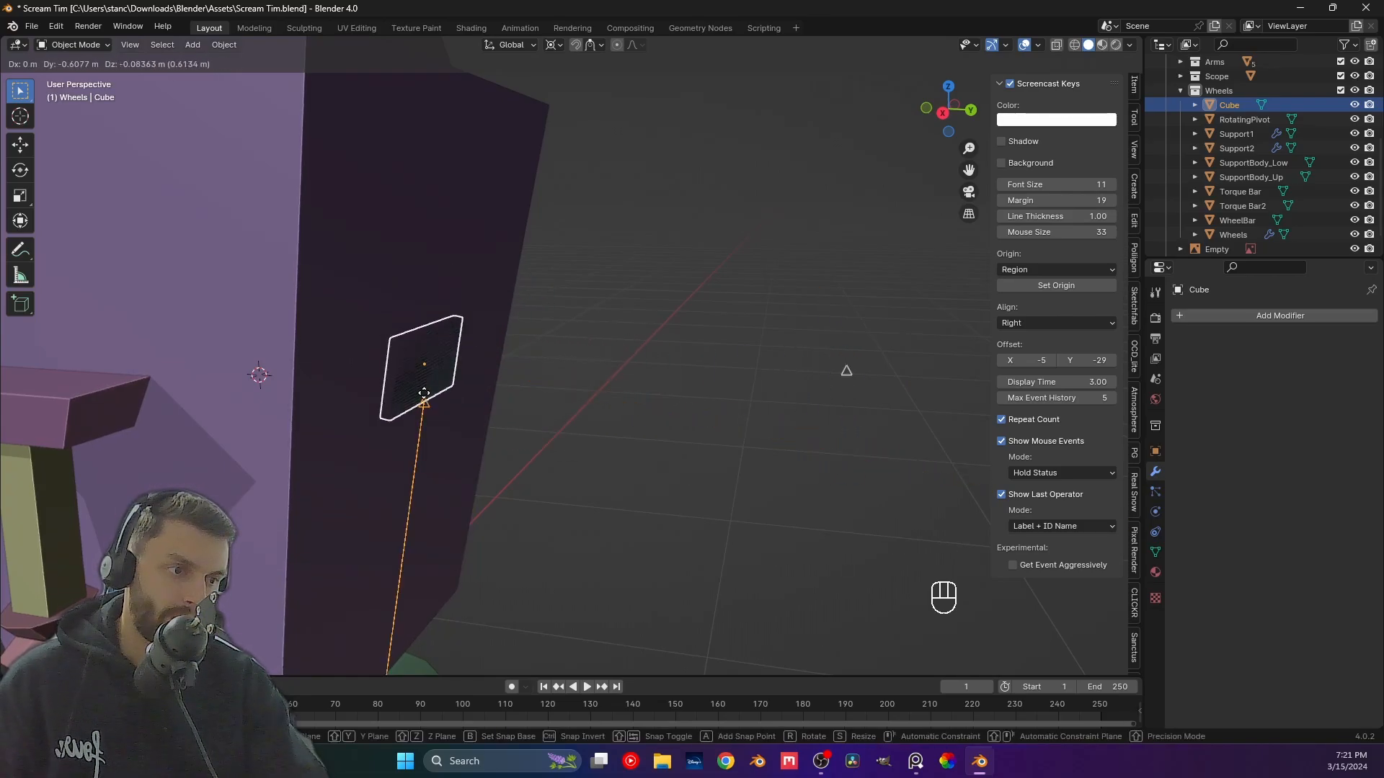
click(423, 393)
middle_drag(478, 395, 452, 369)
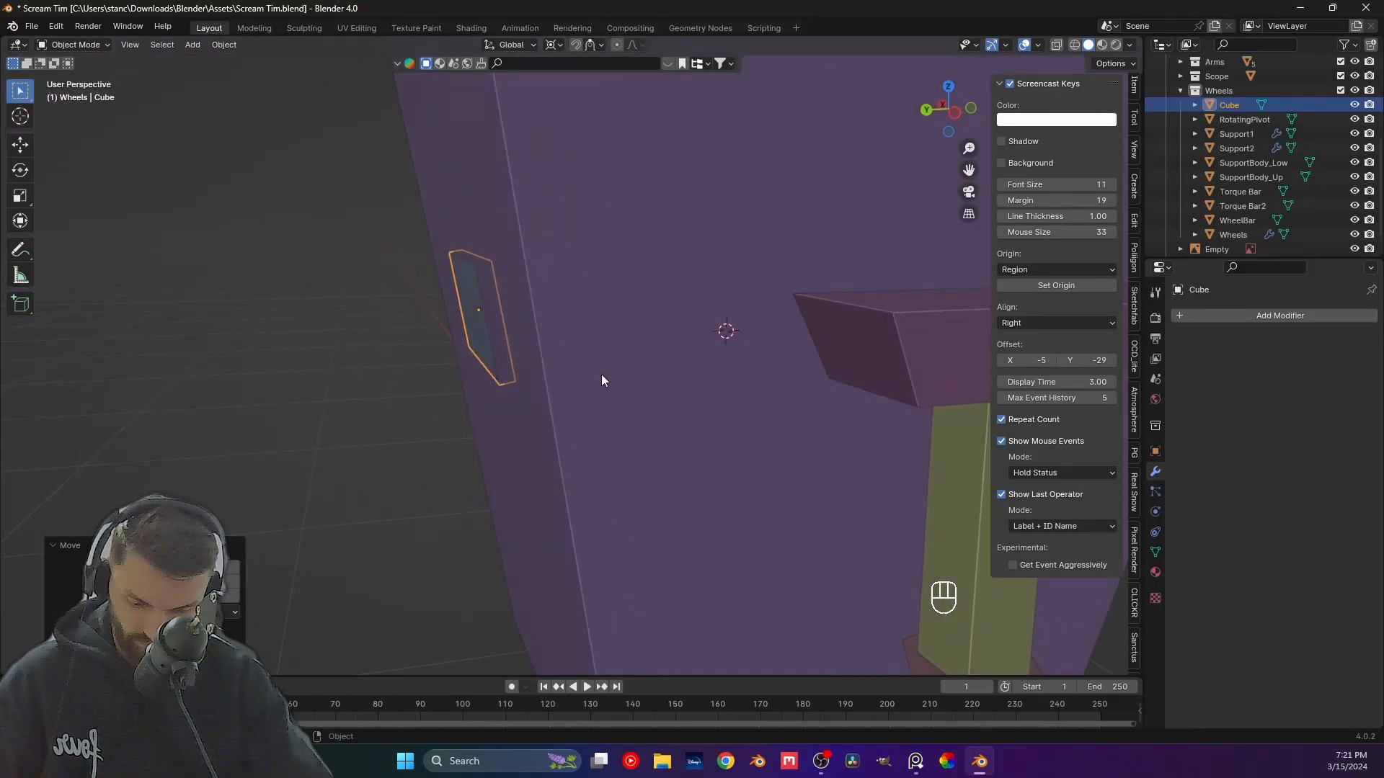
Shift the thin rectangular plate about 0.012 m along Y against the body's back and apply its scale.
key(g)
key(y)
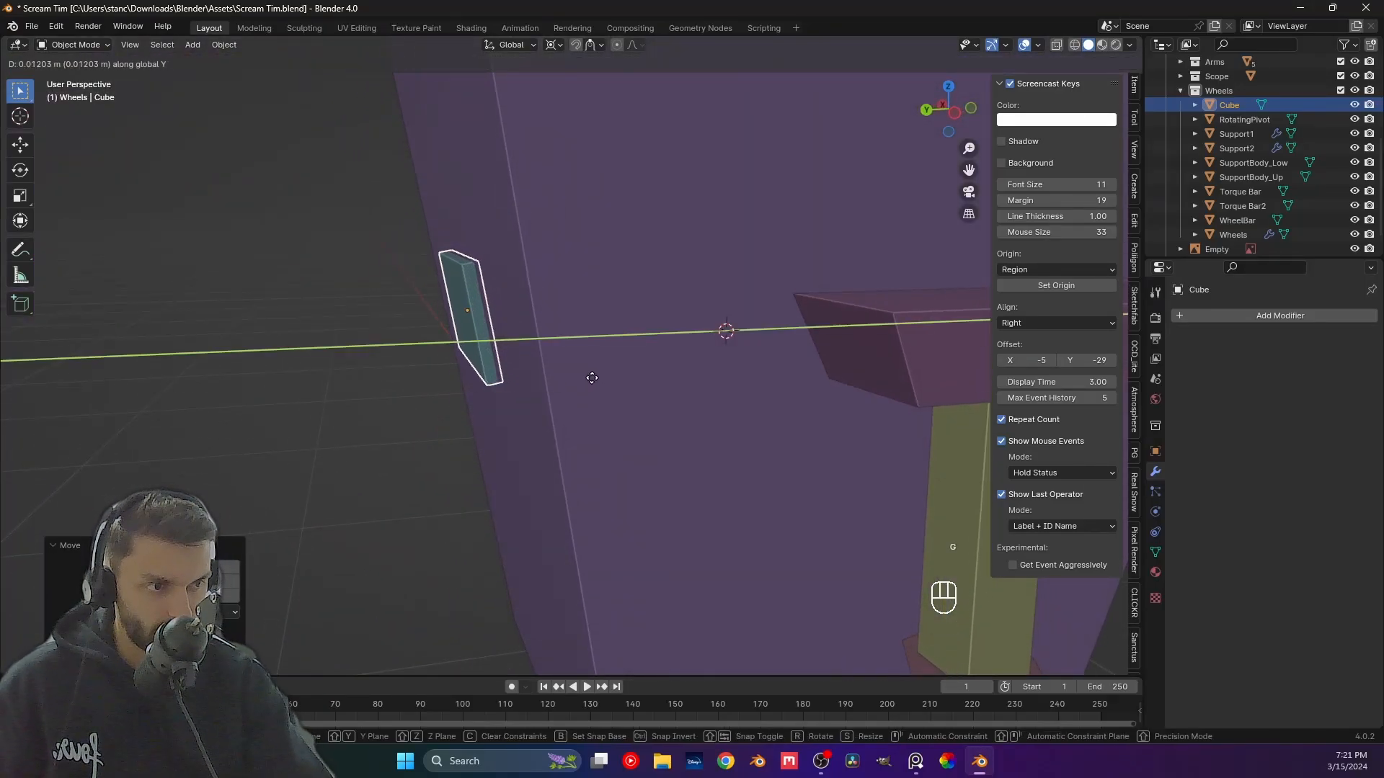
click(592, 378)
middle_drag(534, 365, 609, 297)
key(ctrl+a)
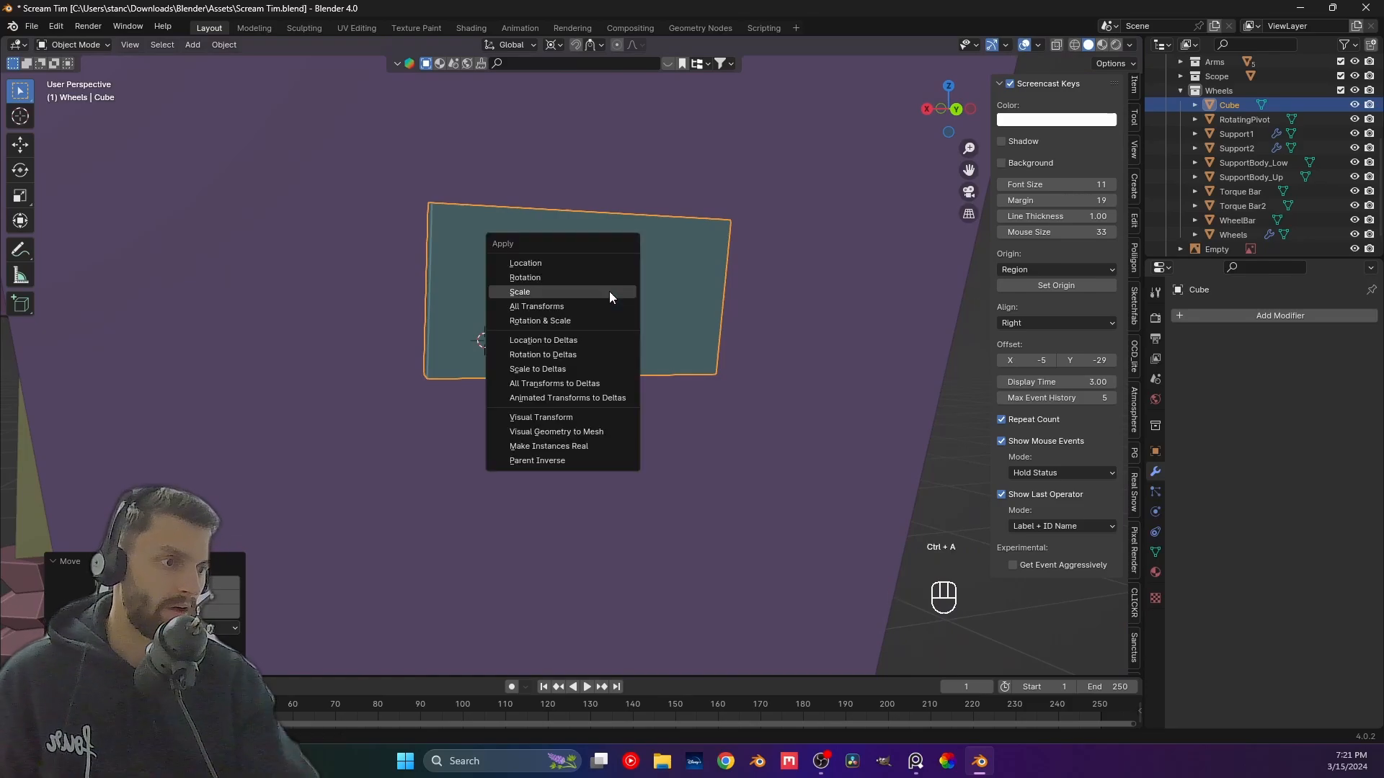
click(609, 291)
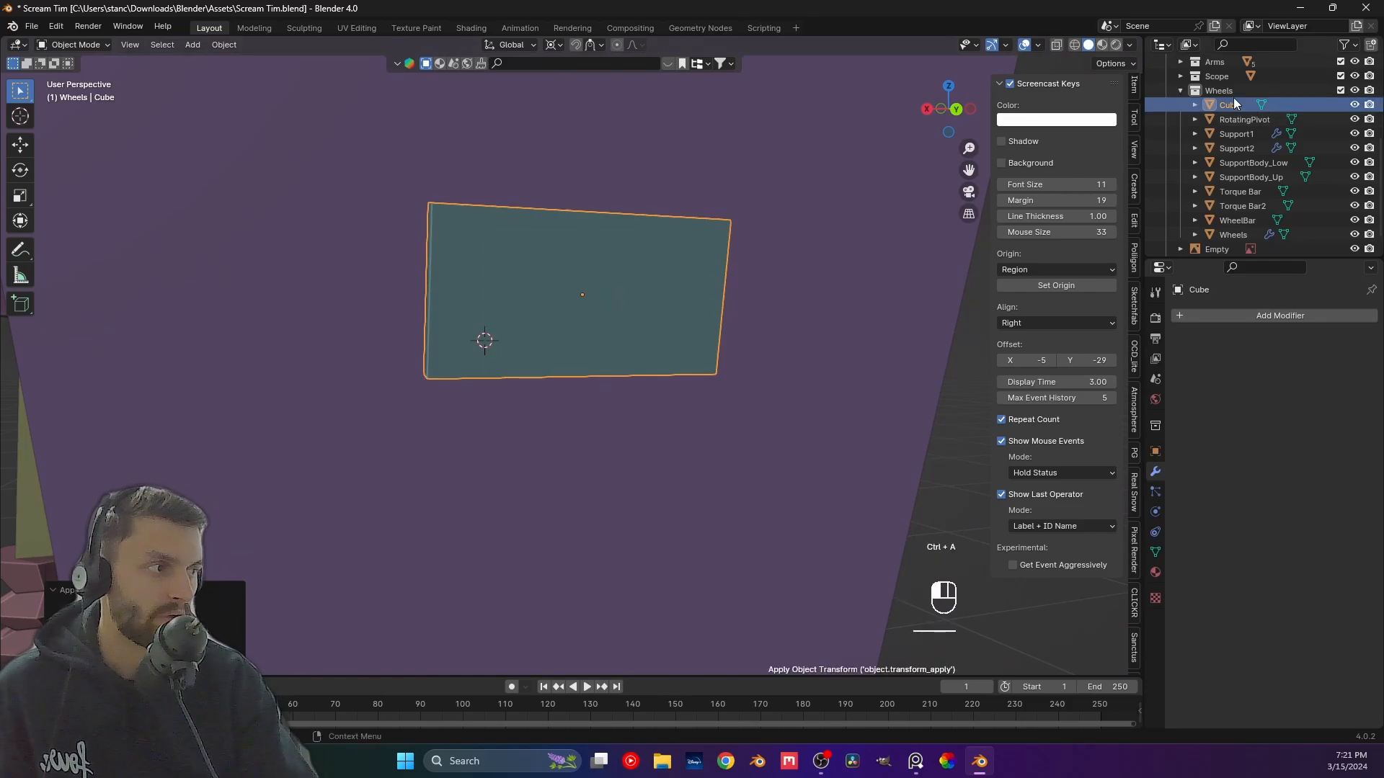
Move the Cube plate into the Main Body collection and rename it Switch.
mouse_move(1234, 103)
mouse_down()
mouse_move(1227, 72)
mouse_move(1225, 93)
mouse_up()
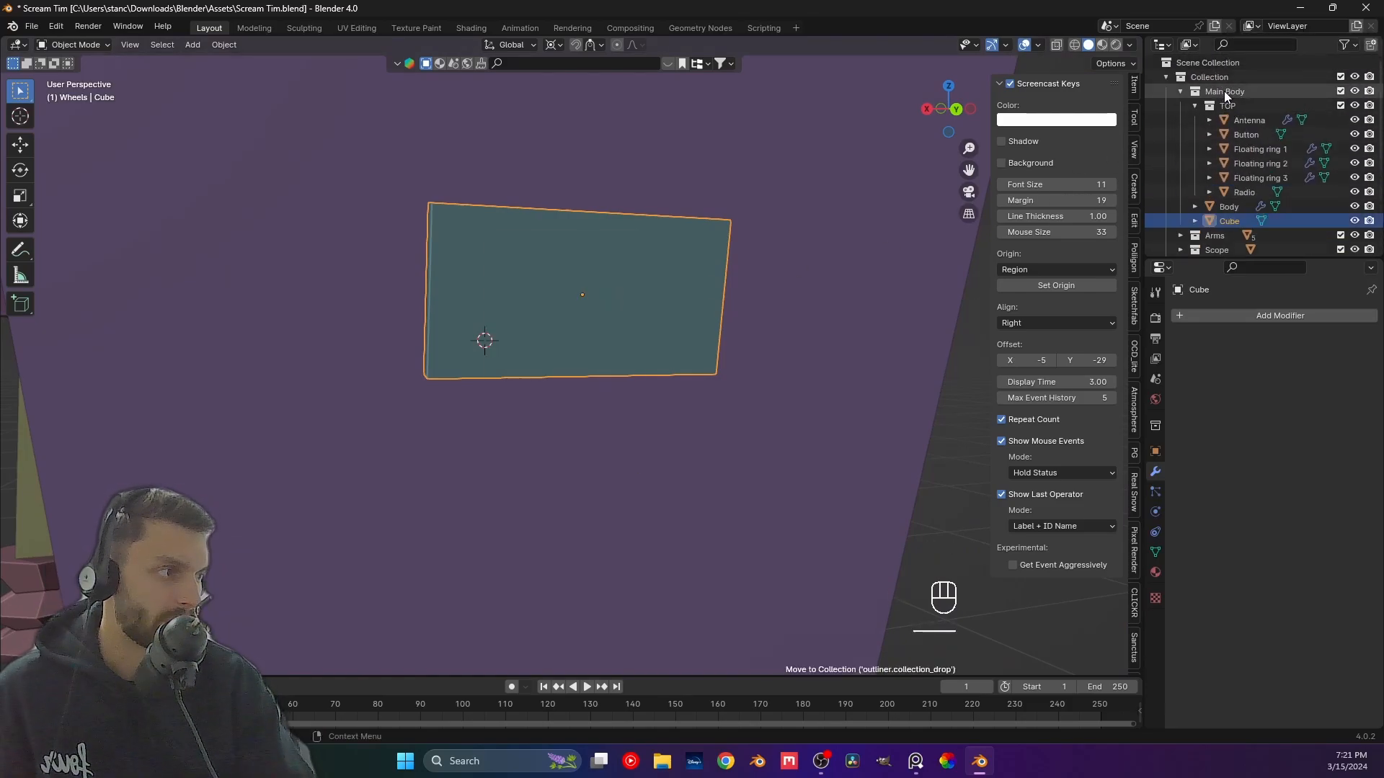
double_click(1234, 221)
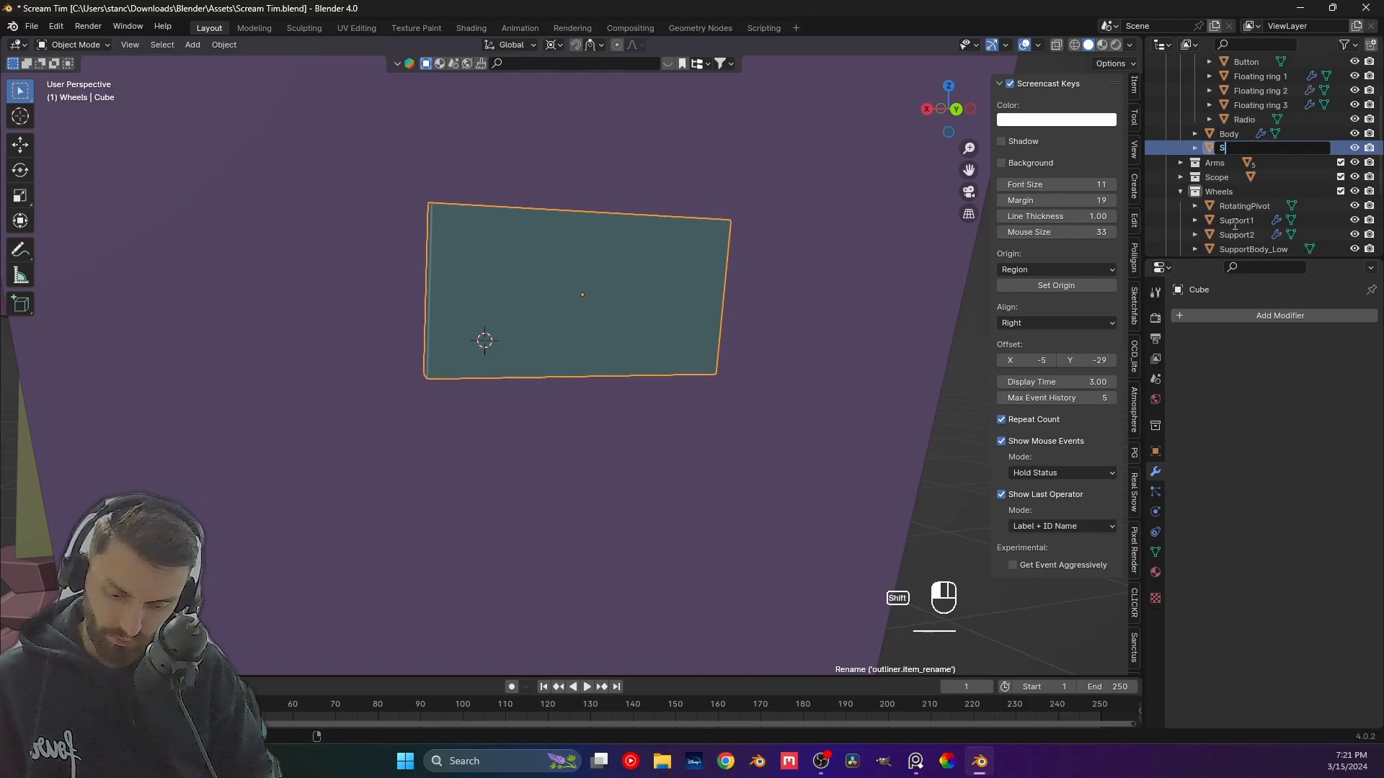
text(Switch)
key(Return)
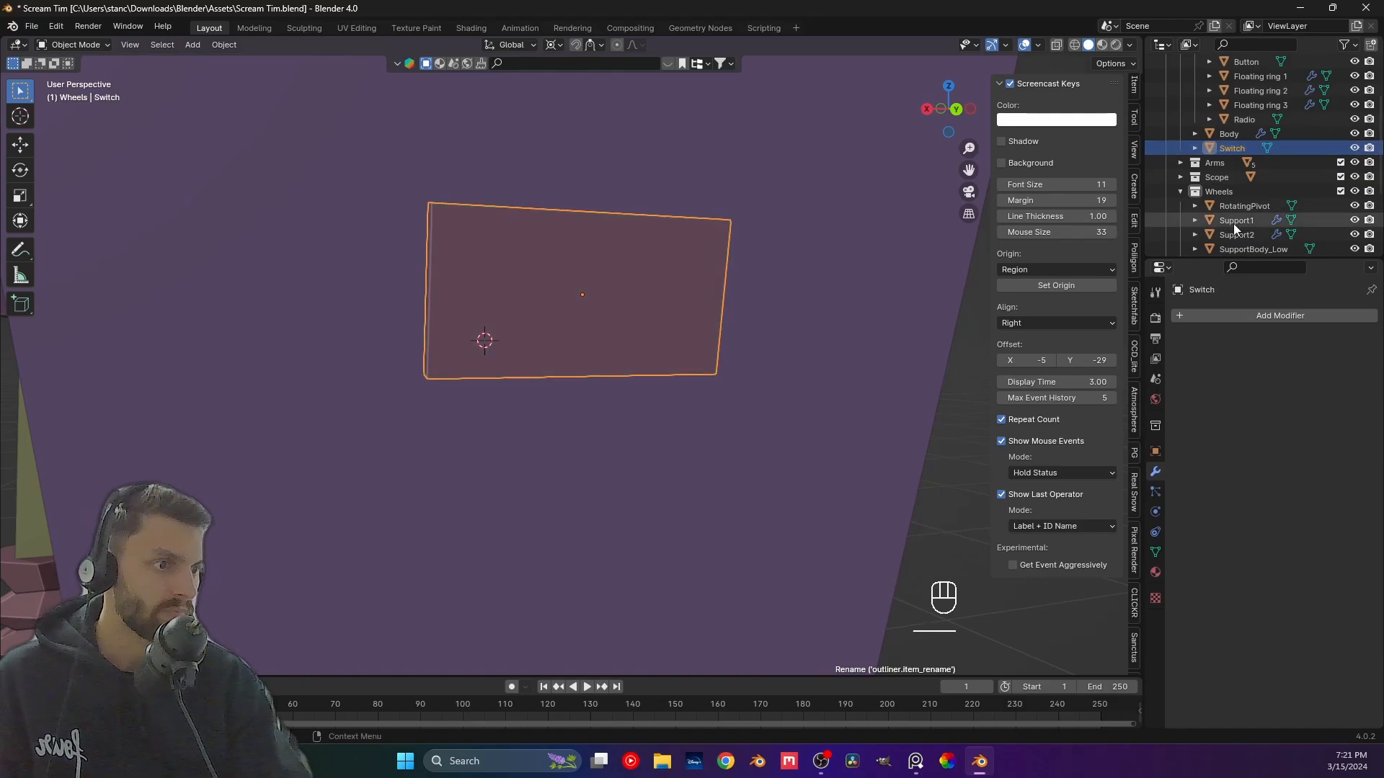
Inset the Switch plate's outer face and extrude the inner face inward to form a thin raised frame.
key(Tab)
click(635, 265)
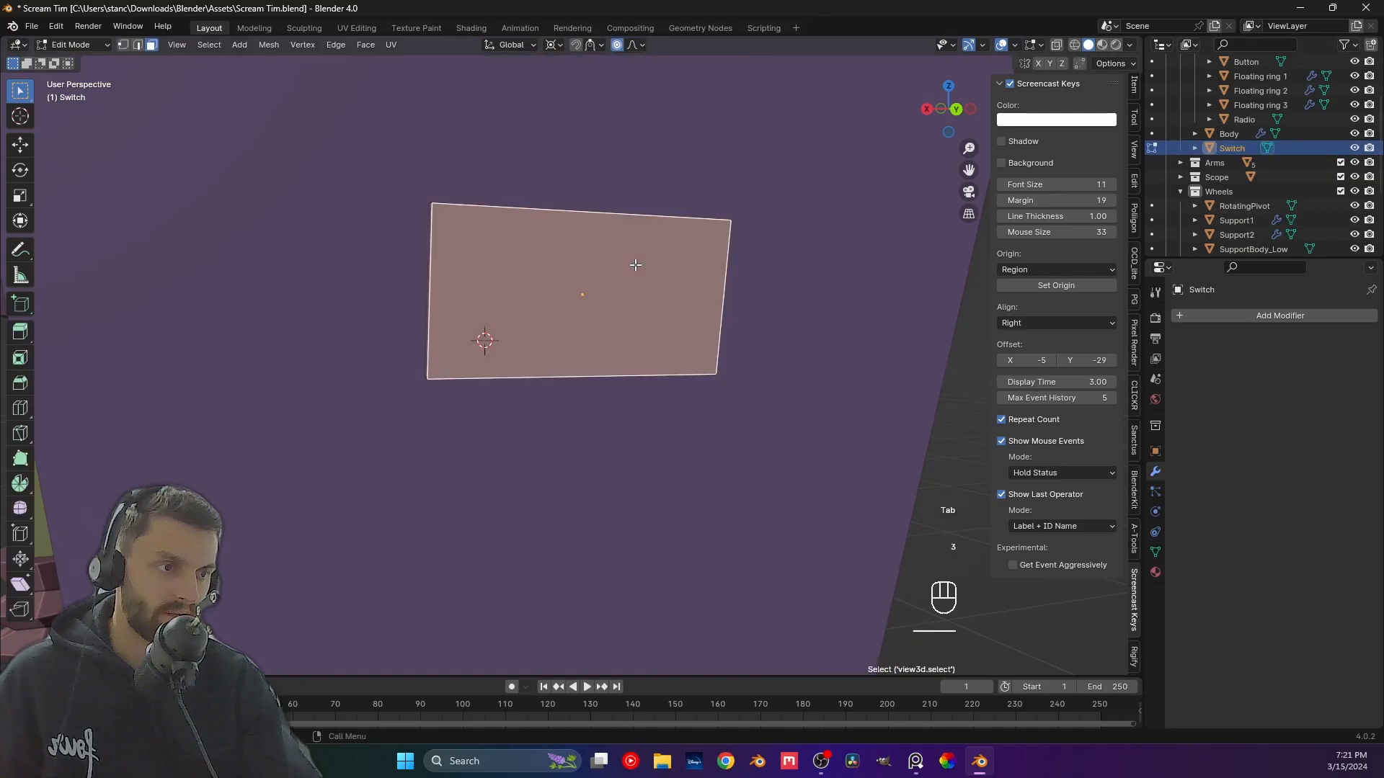
key(i)
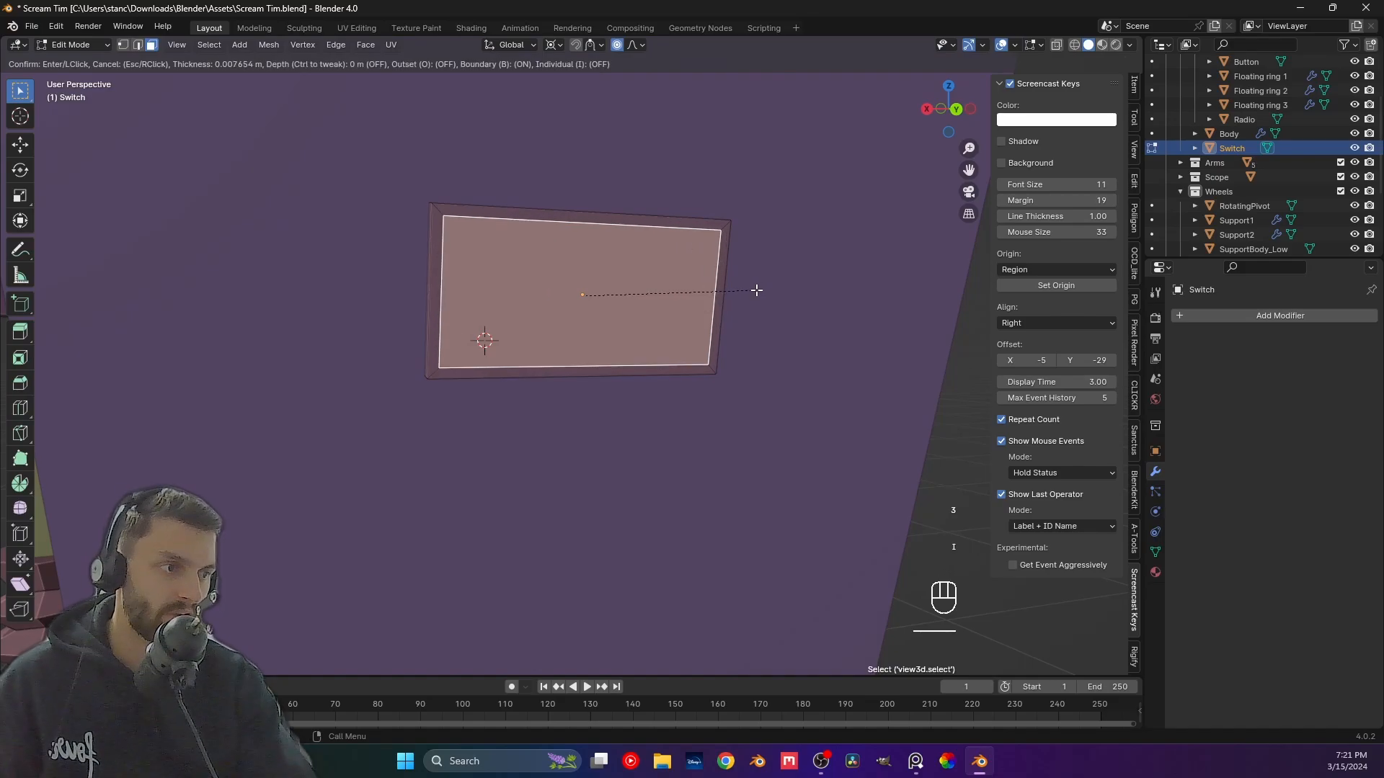
click(570, 294)
middle_drag(570, 294, 737, 379)
key(e)
click(681, 337)
key(Tab)
click(498, 356)
scroll(499, 357, down, 4)
click(825, 375)
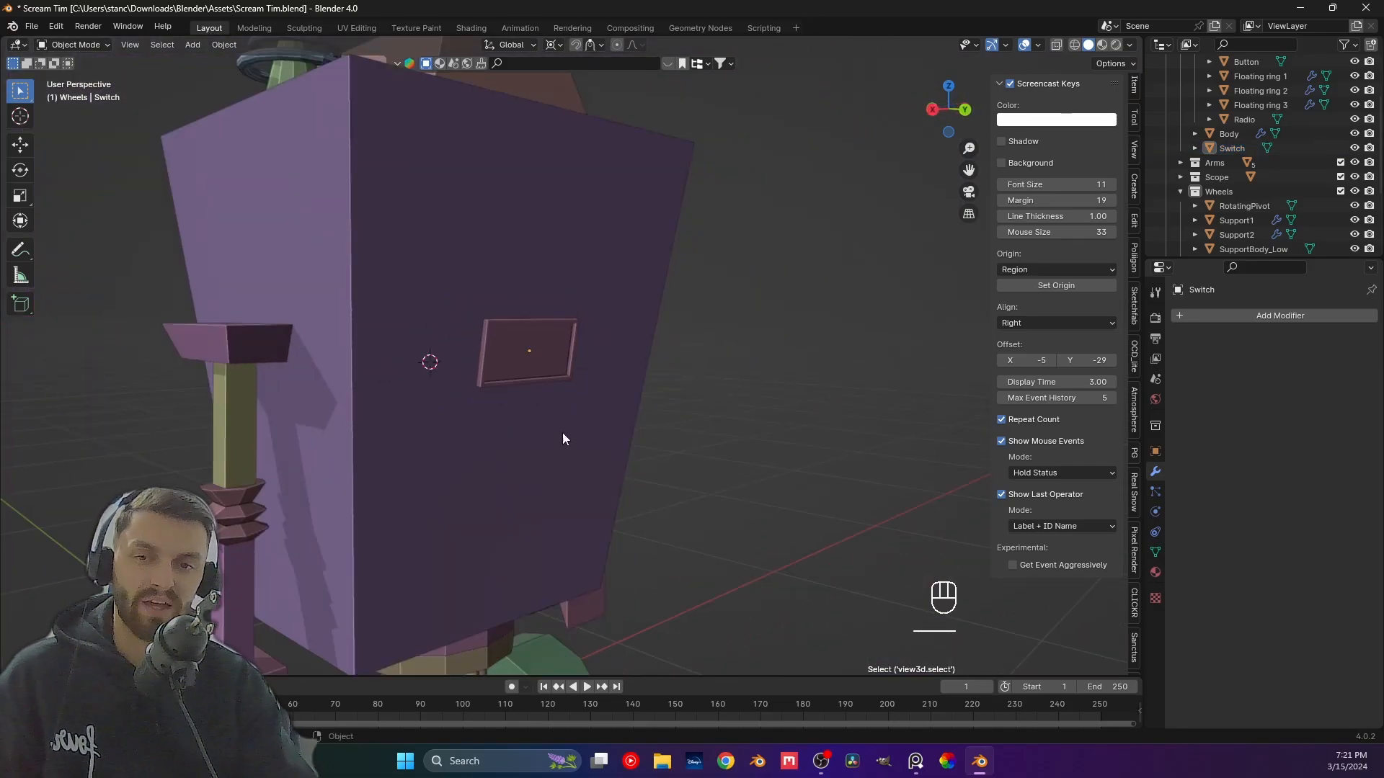
middle_drag(564, 438, 472, 379)
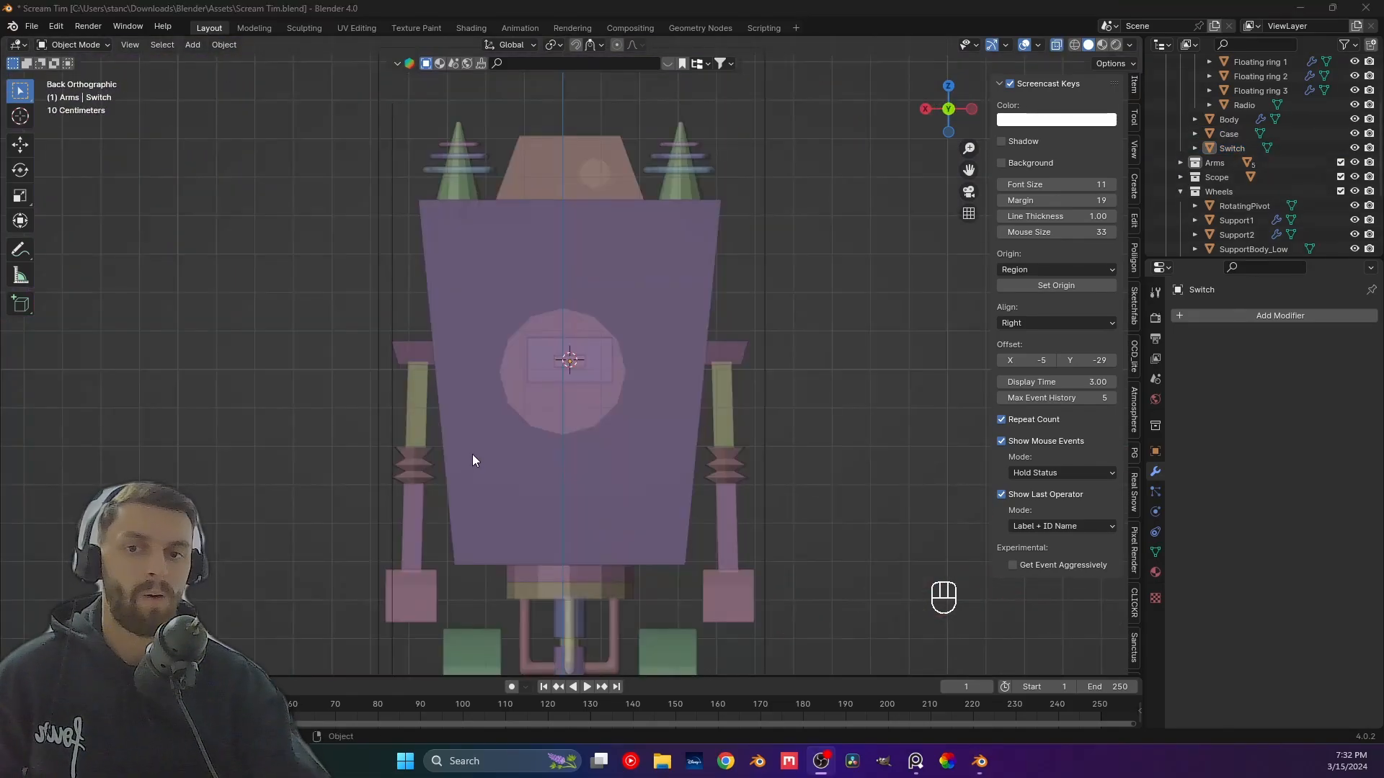
Turn off X-ray display and open the Switch object inside the rear case for mesh editing.
click(1057, 45)
scroll(596, 378, up, 5)
scroll(596, 378, up, 2)
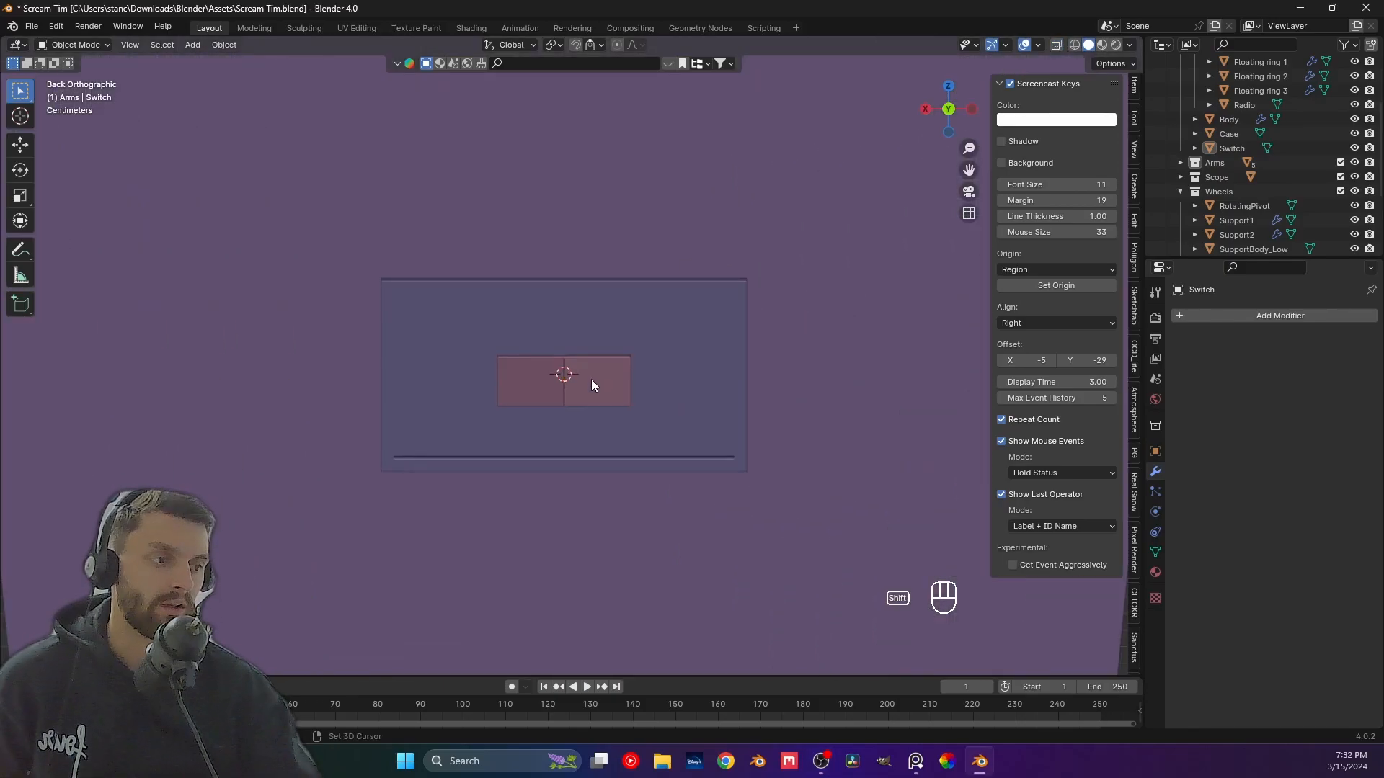
scroll(625, 317, down, 1)
shift+middle_drag(591, 379, 501, 424)
click(531, 287)
scroll(518, 288, up, 1)
click(530, 367)
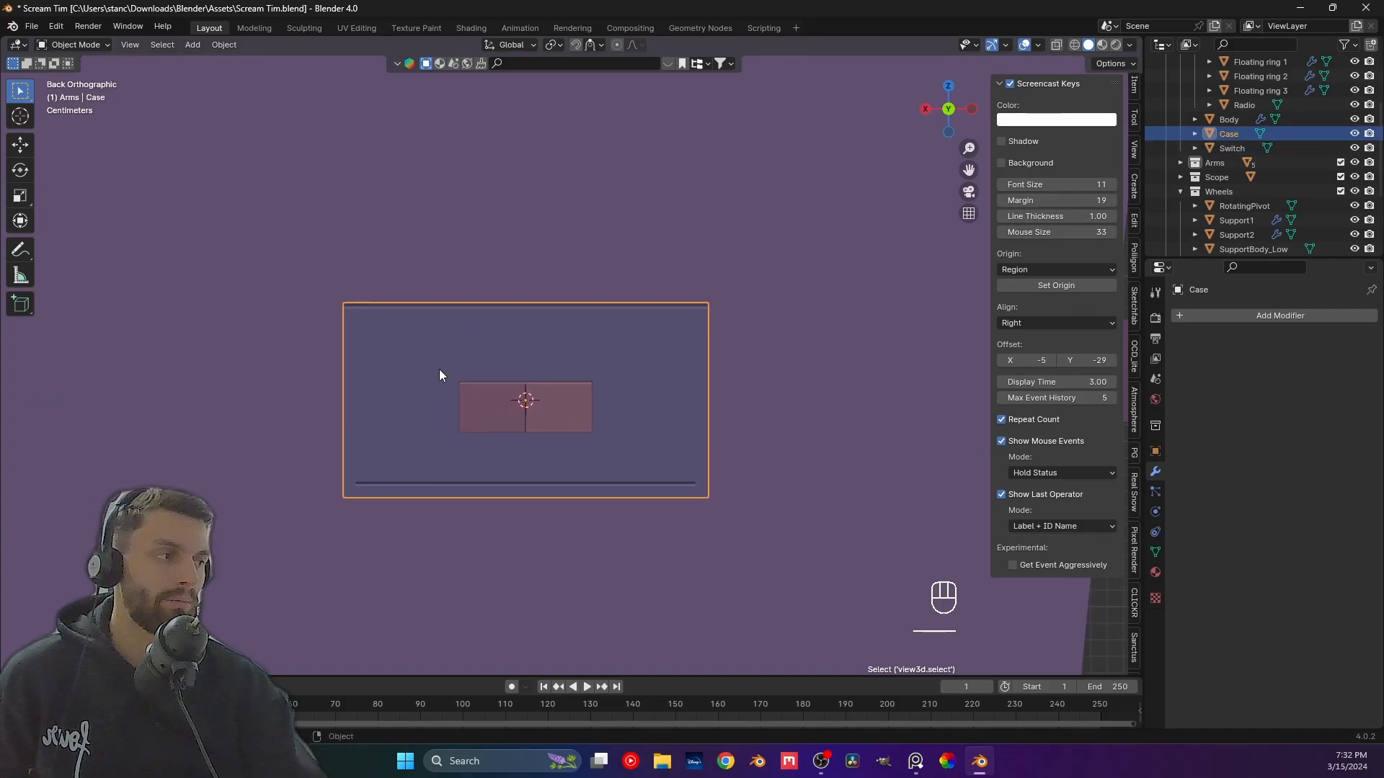
click(473, 407)
scroll(473, 406, up, 4)
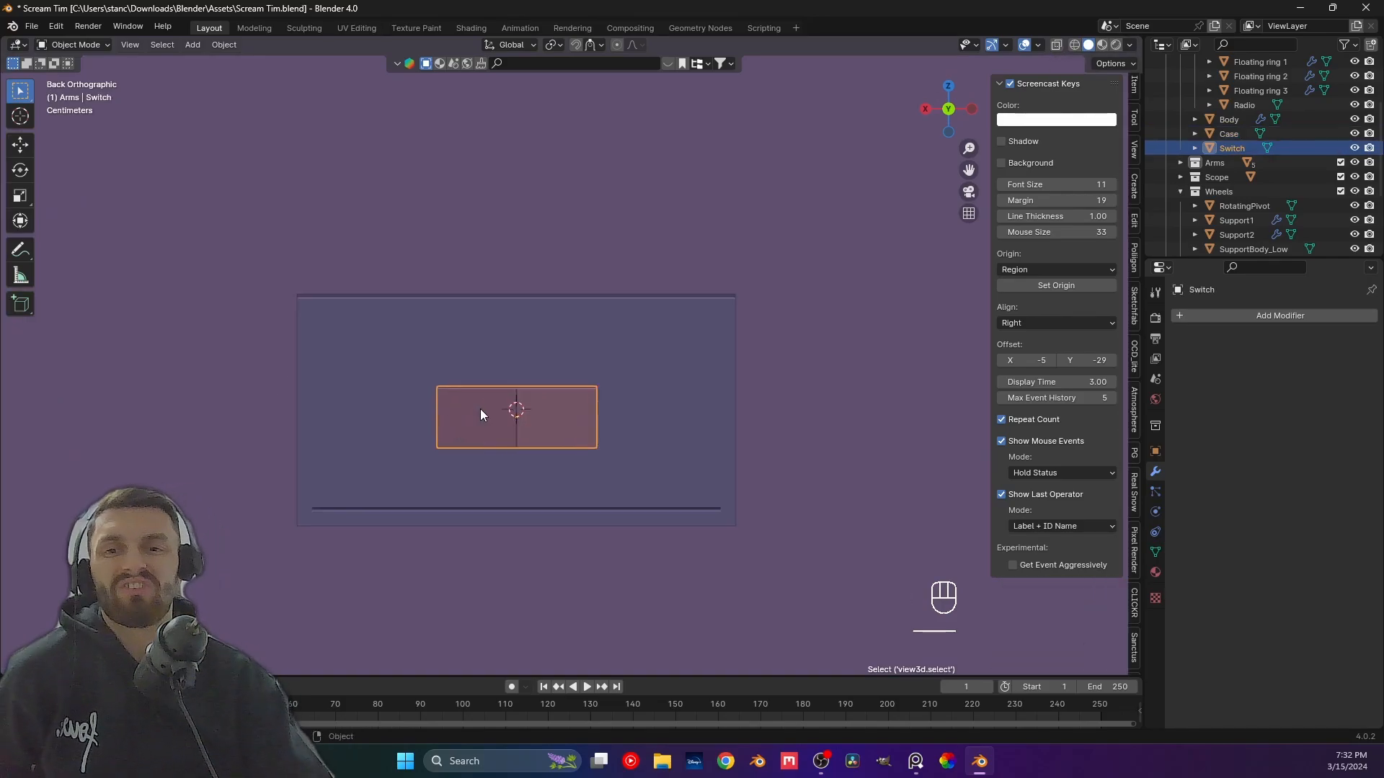
shift+middle_drag(489, 381, 578, 226)
scroll(486, 339, down, 1)
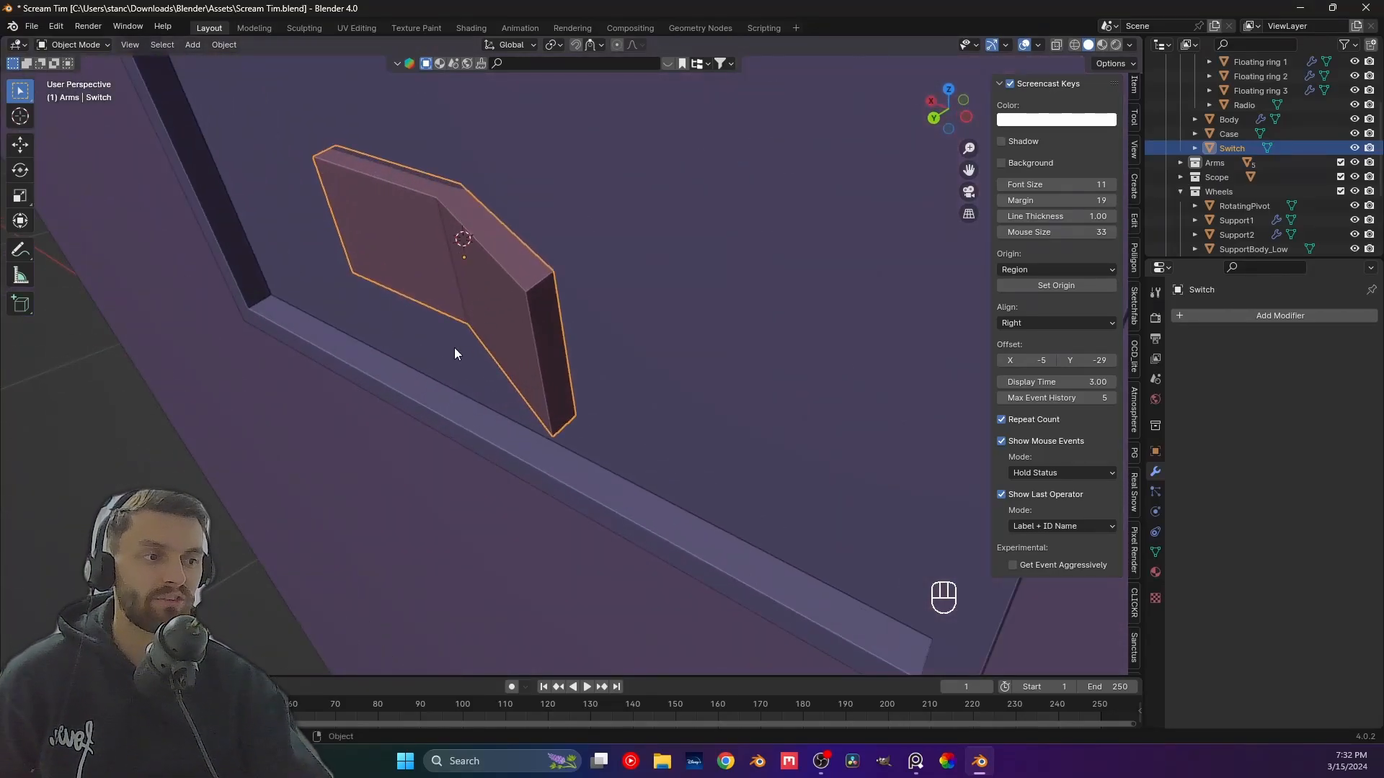
middle_drag(454, 354, 612, 353)
key(Tab)
key(Tab)
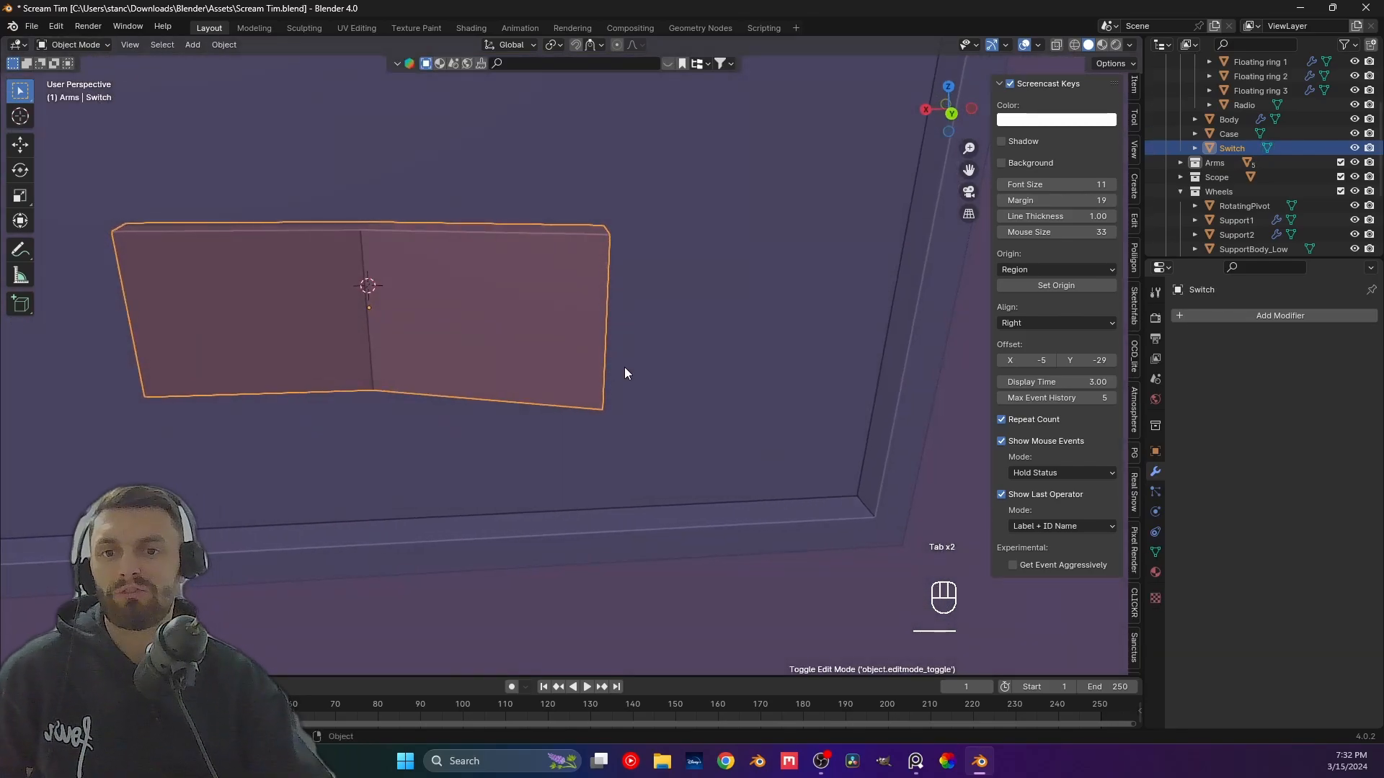
middle_drag(618, 373, 567, 349)
key(Tab)
Try to inset both large front faces of the switch together.
key(3)
click(475, 344)
shift+drag(369, 333, 350, 331)
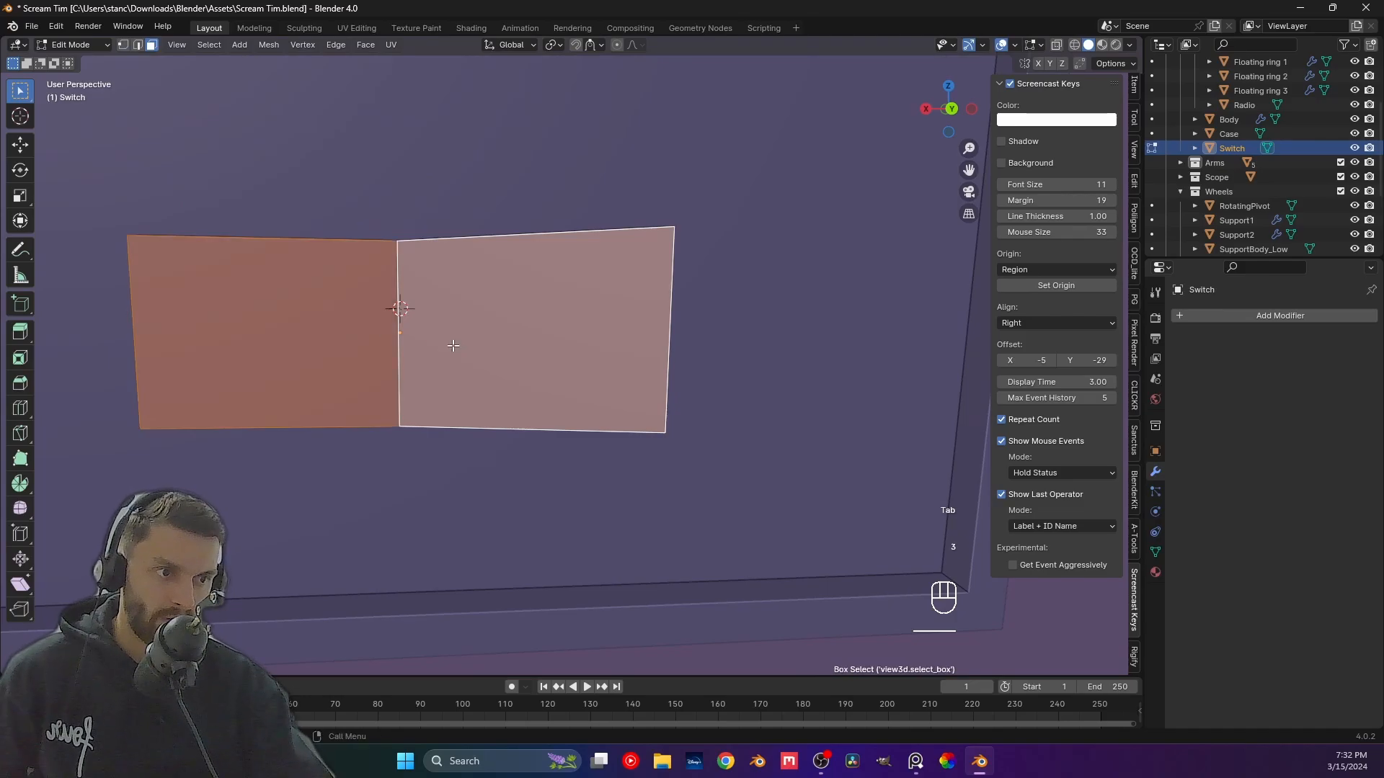
click(559, 365)
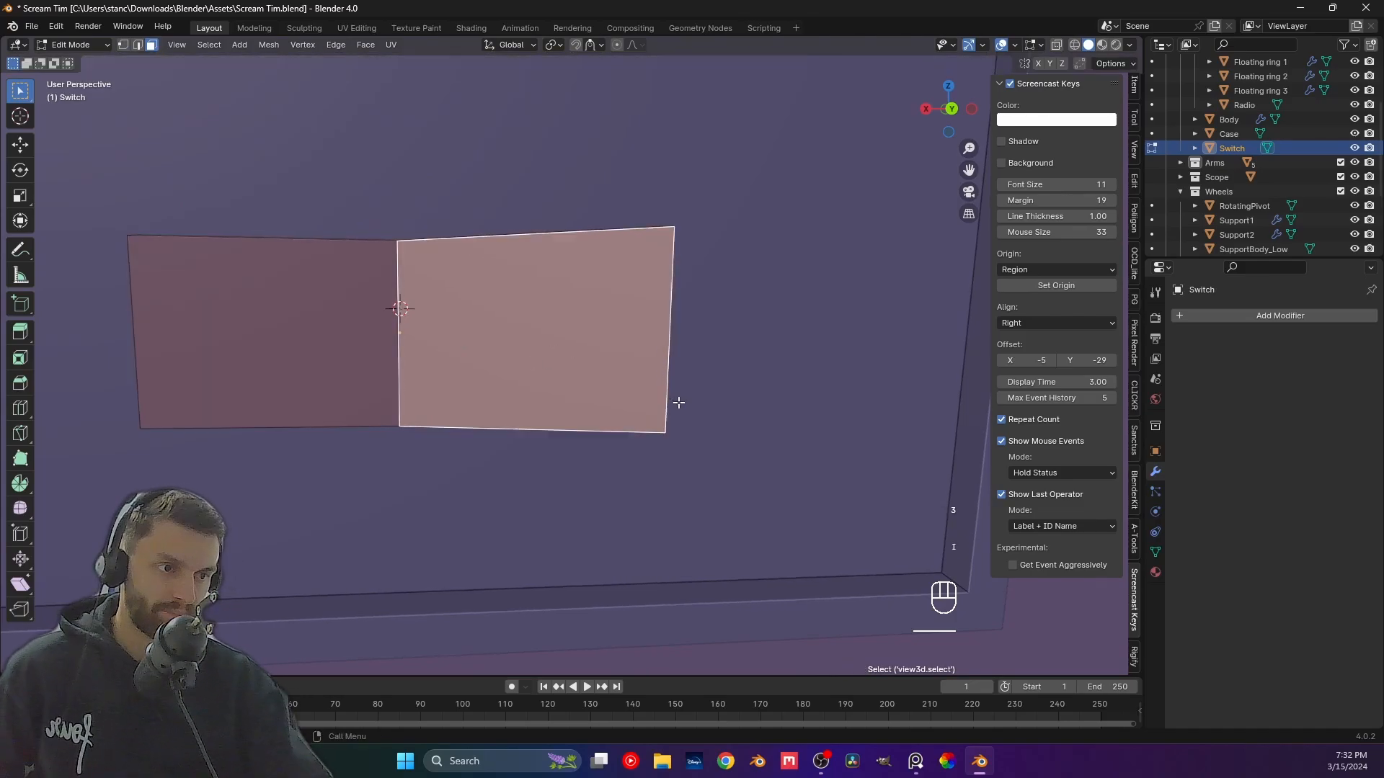
key(ctrl+z)
key(i)
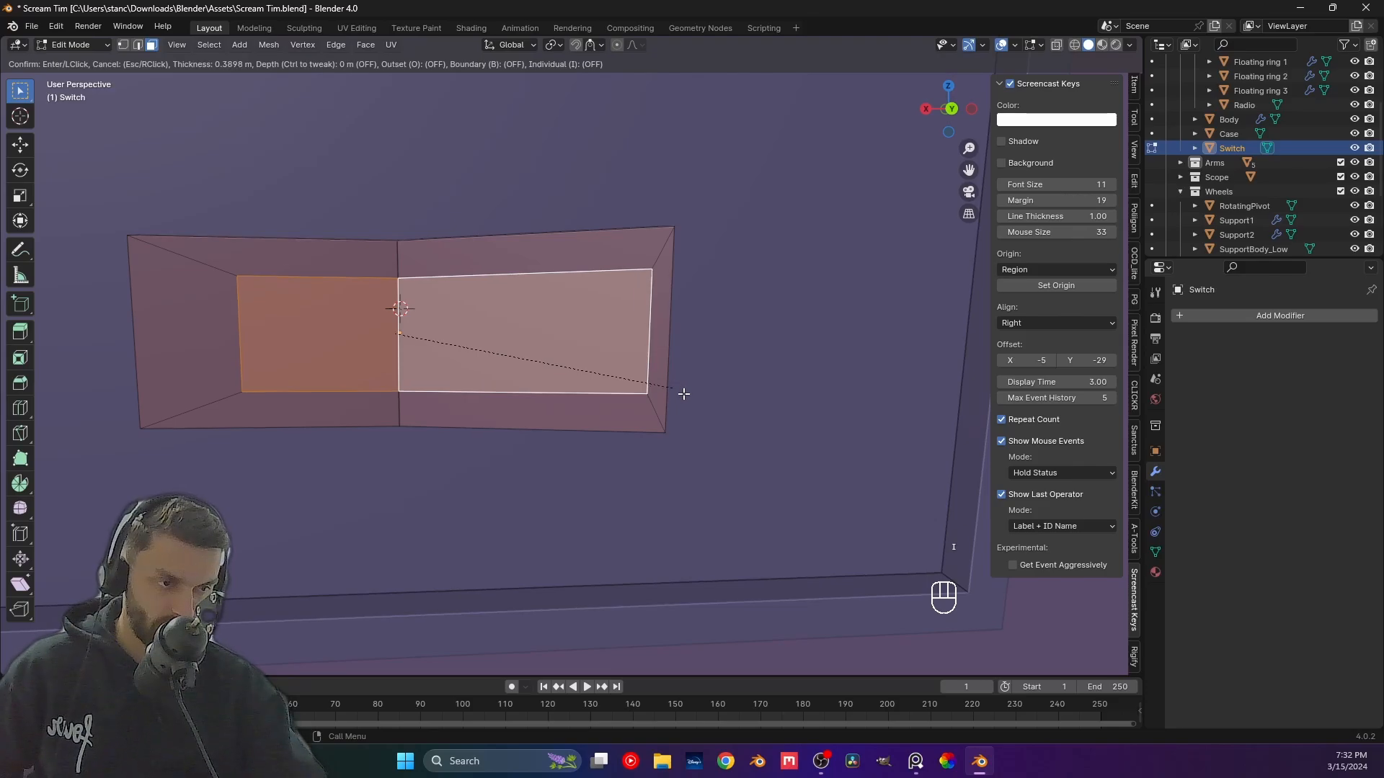
key(Escape)
key(ctrl+z)
Bevel the edge loop at the switch's central bend with a single segment.
middle_drag(658, 398, 434, 254)
key(2)
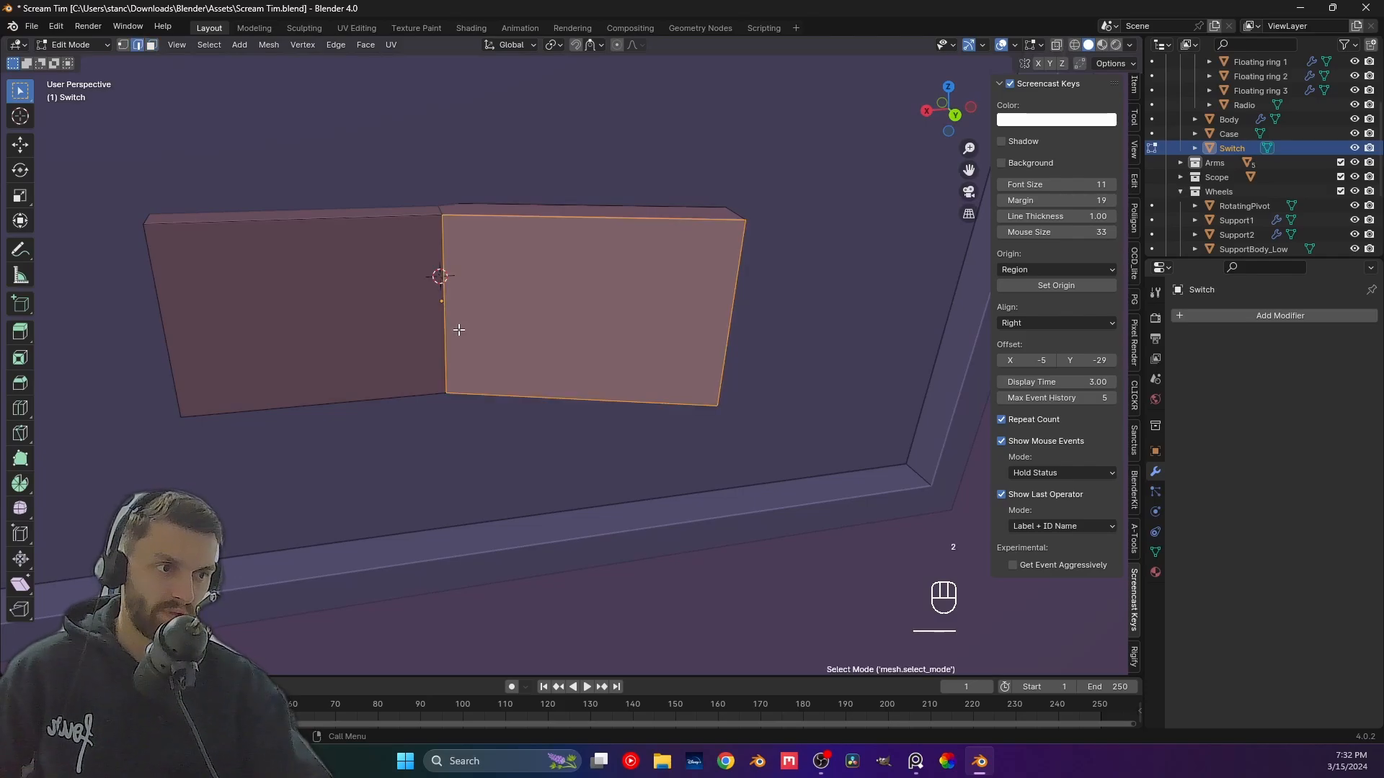
alt+click(459, 329)
key(ctrl+b)
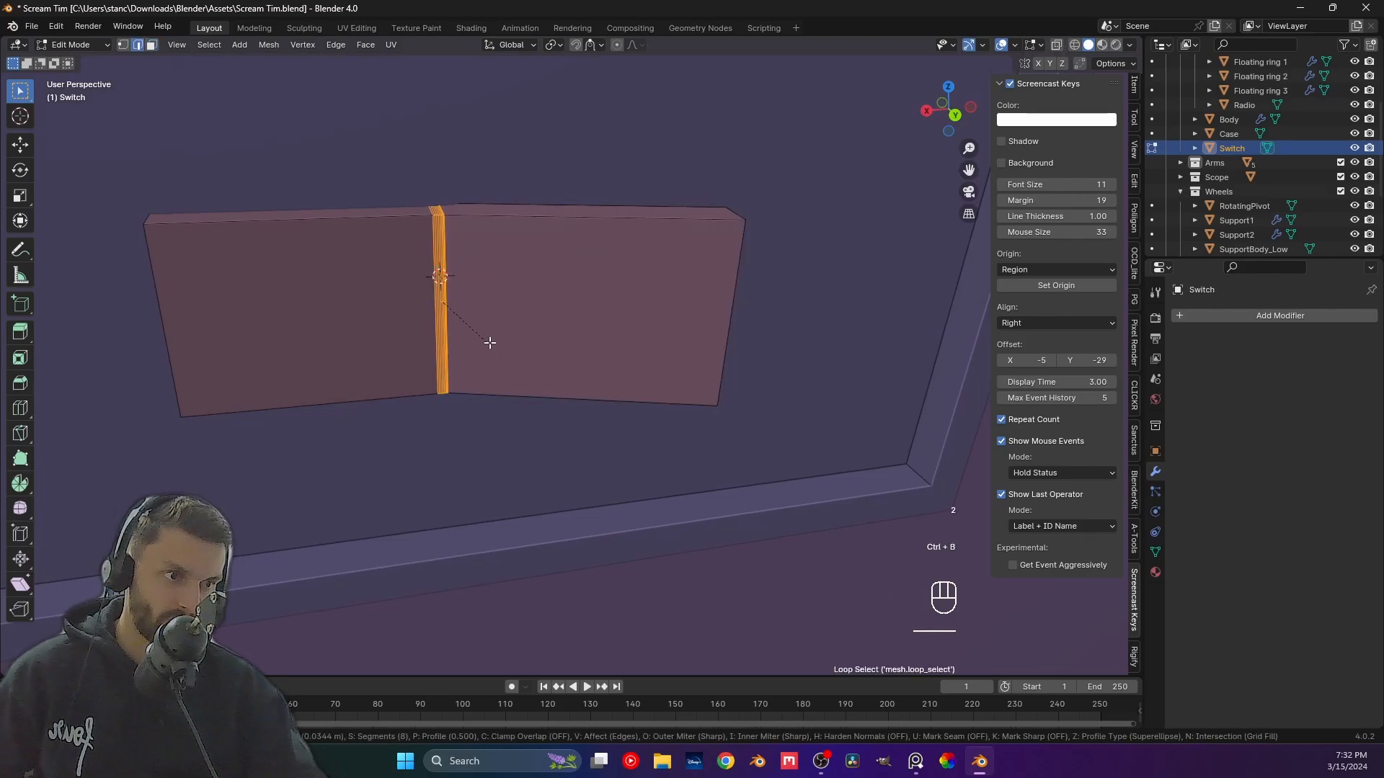
scroll(483, 343, up, 3)
scroll(491, 347, down, 1)
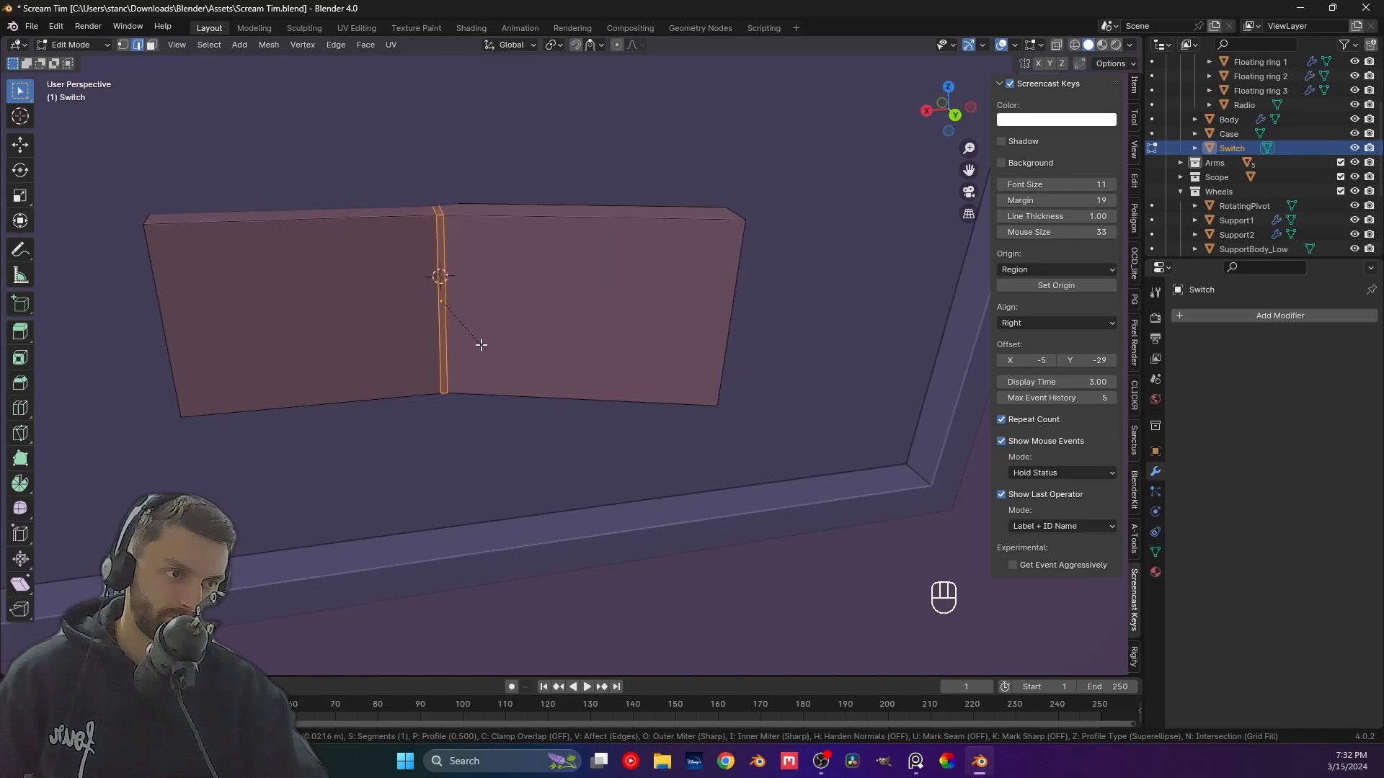
click(483, 346)
key(ctrl+z)
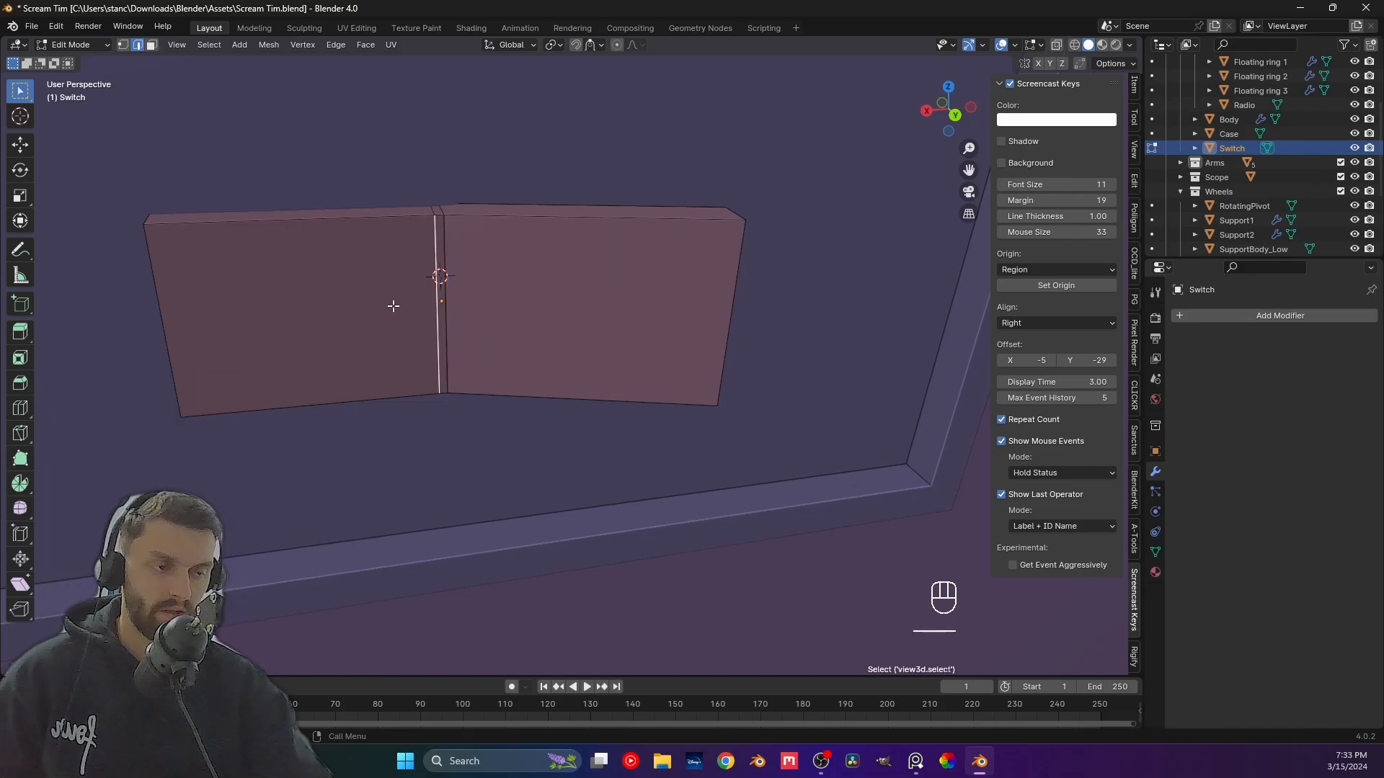
Inset the two large front faces on either side of the switch's beveled bend.
click(348, 294)
shift+click(517, 326)
key(i)
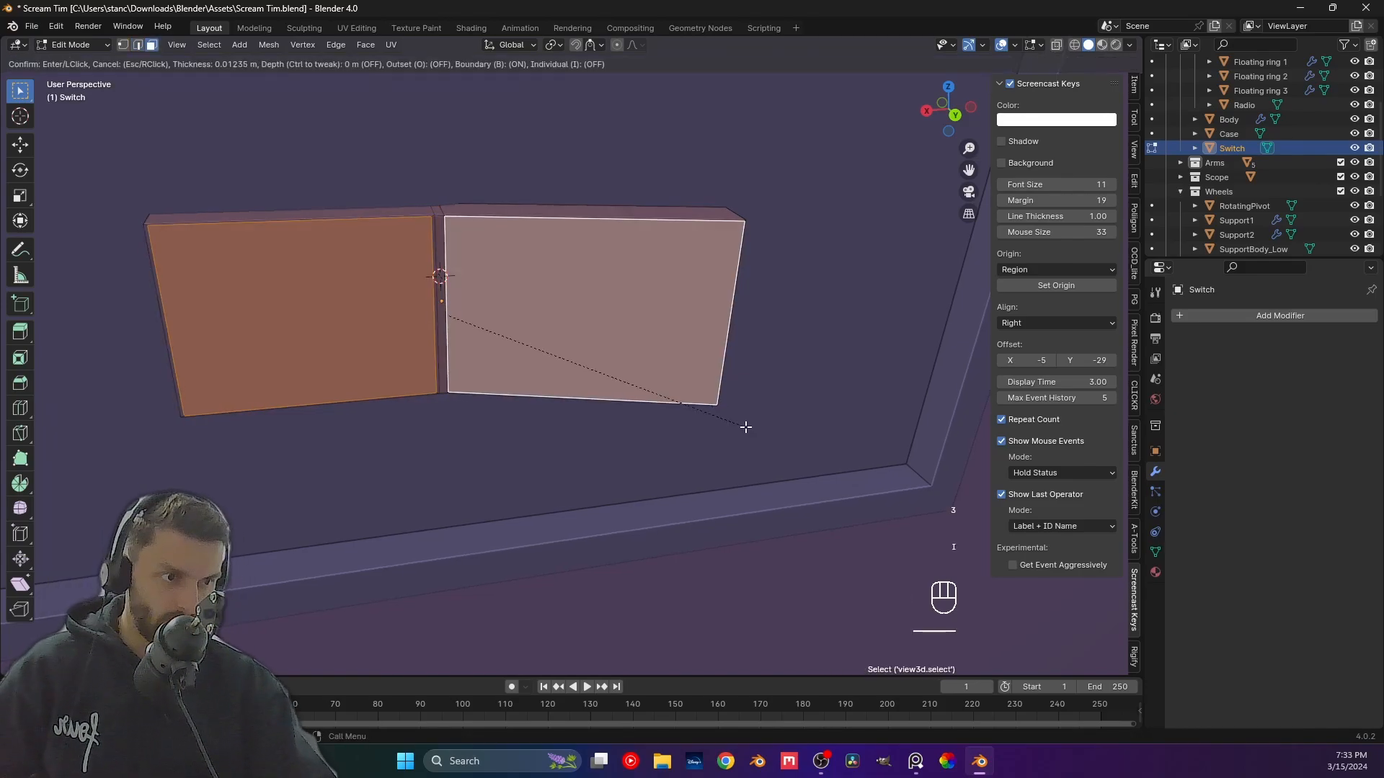
click(726, 411)
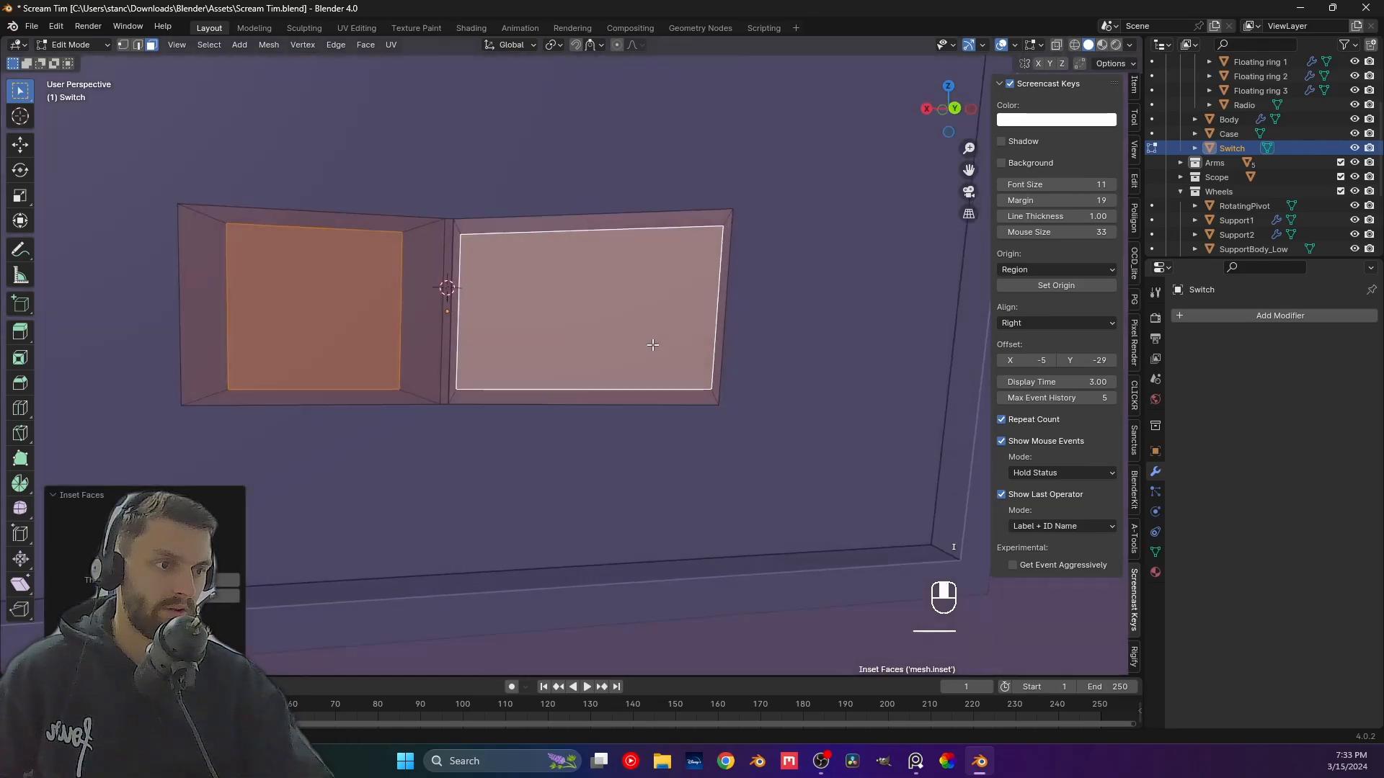
Scale the inset face on the switch's right half to about 0.69 along X.
mouse_move(651, 340)
middle_down()
mouse_move(723, 365)
mouse_move(620, 382)
mouse_move(647, 353)
middle_up()
click(595, 346)
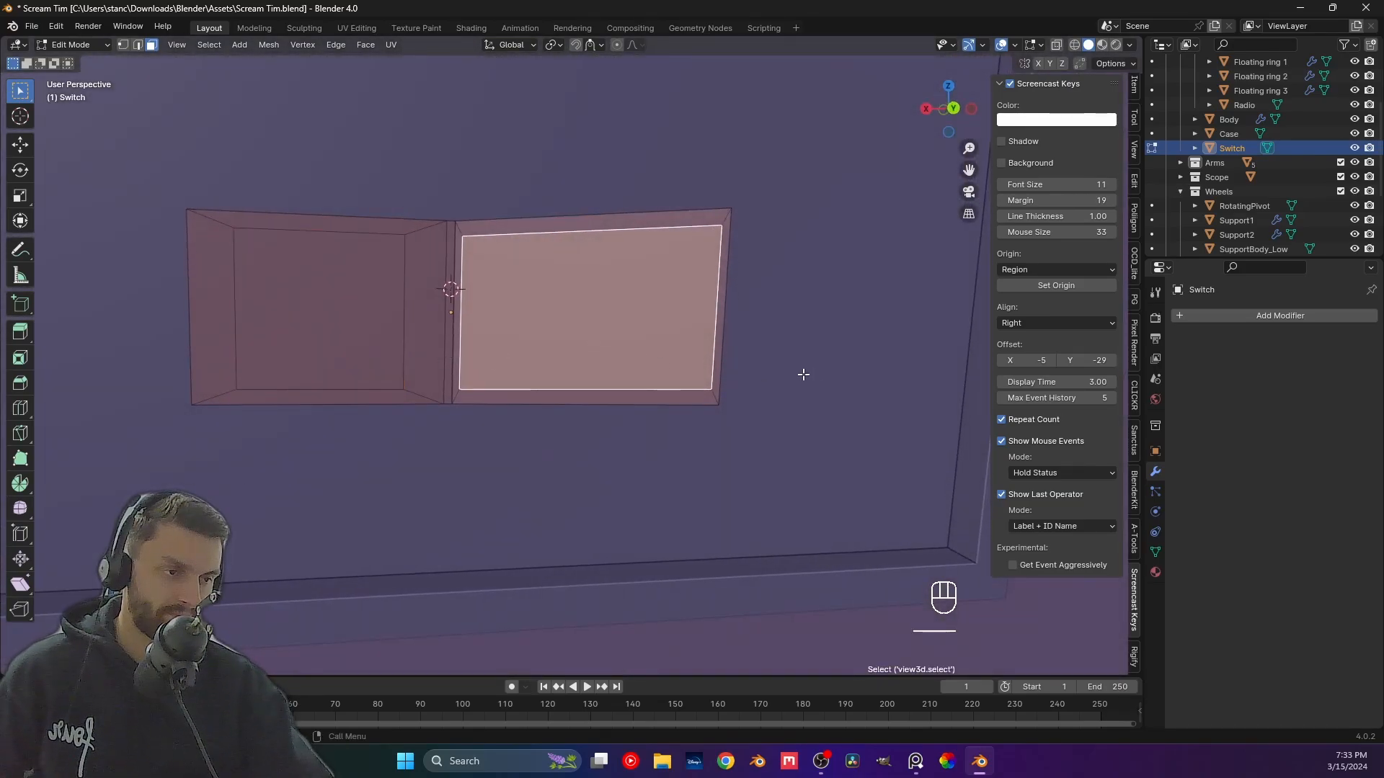
key(s)
key(x)
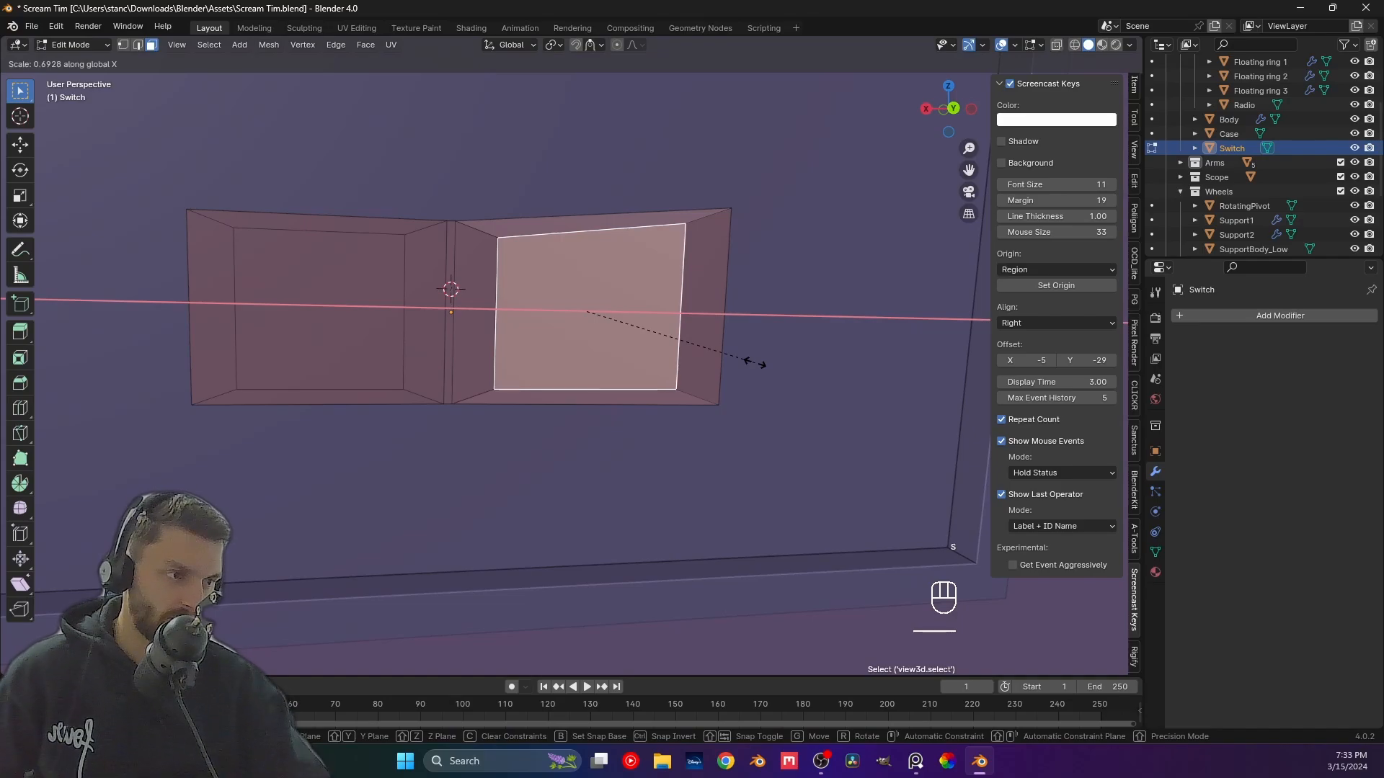
click(755, 363)
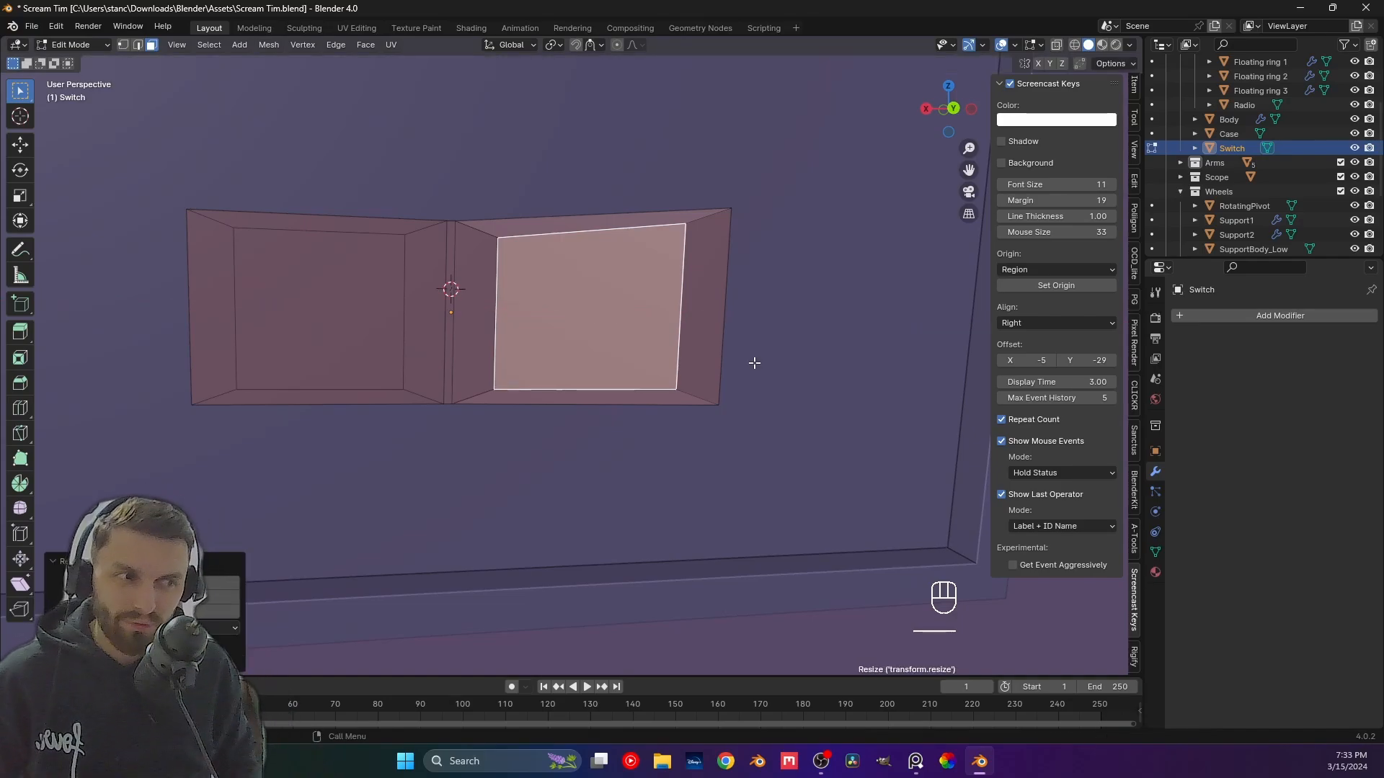
key(s)
key(x)
right_click(754, 363)
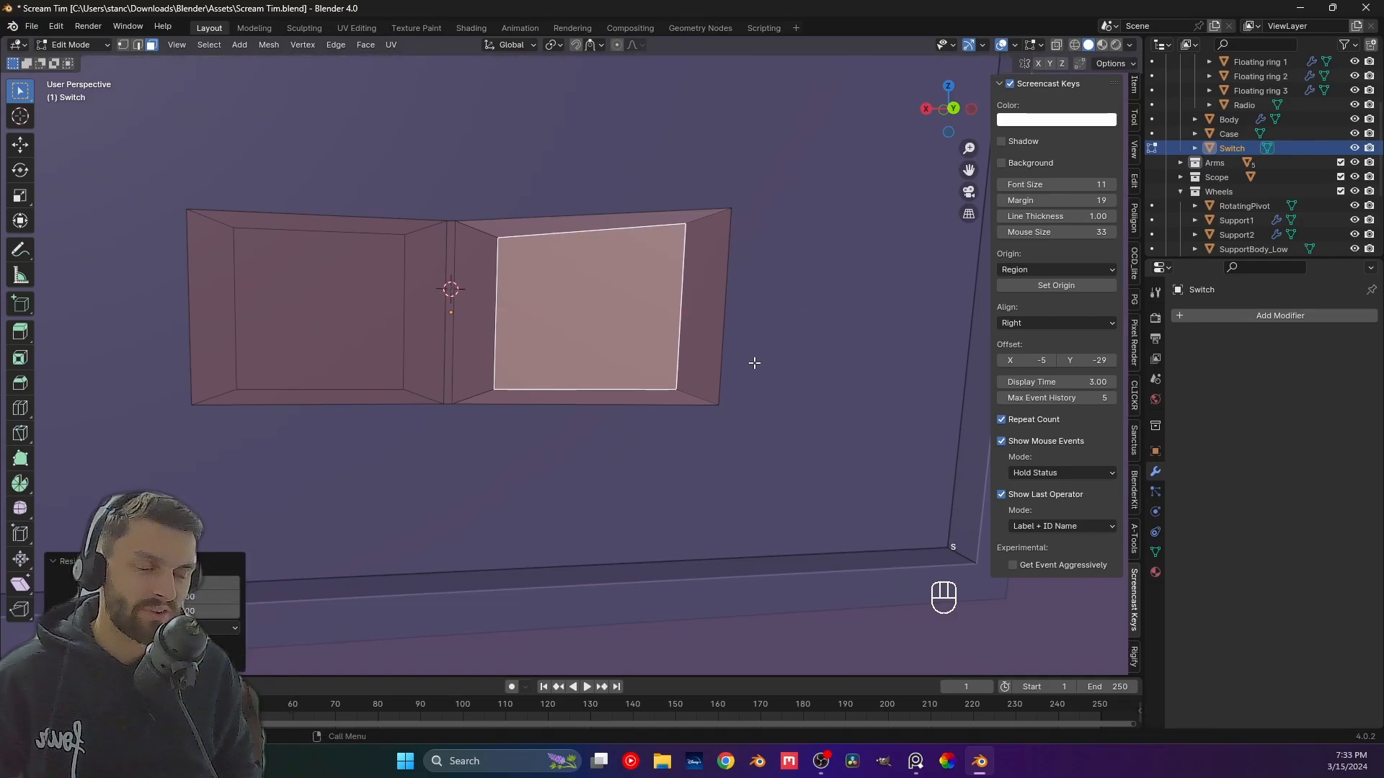
Level the top two vertices of the right inset face by scaling them to 0 along Z.
key(1)
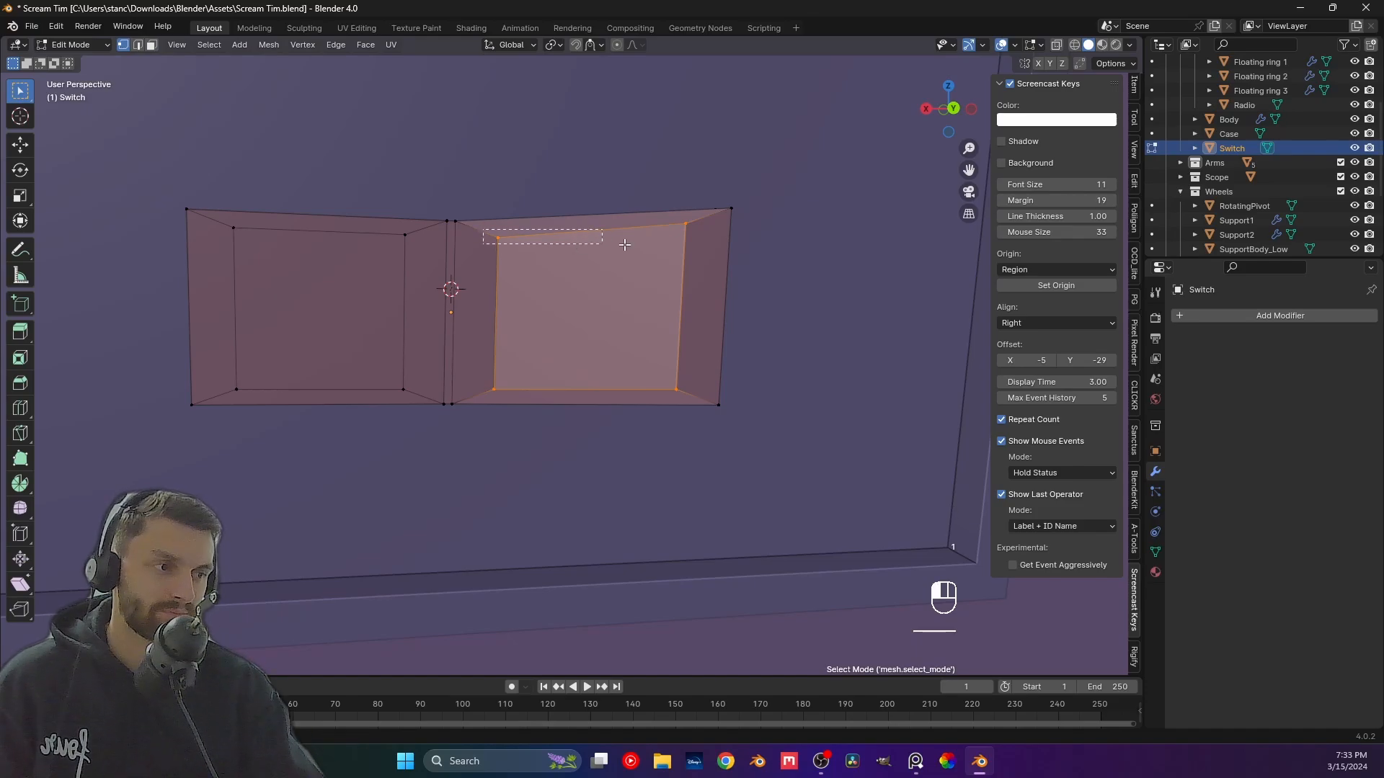
drag(709, 246, 709, 246)
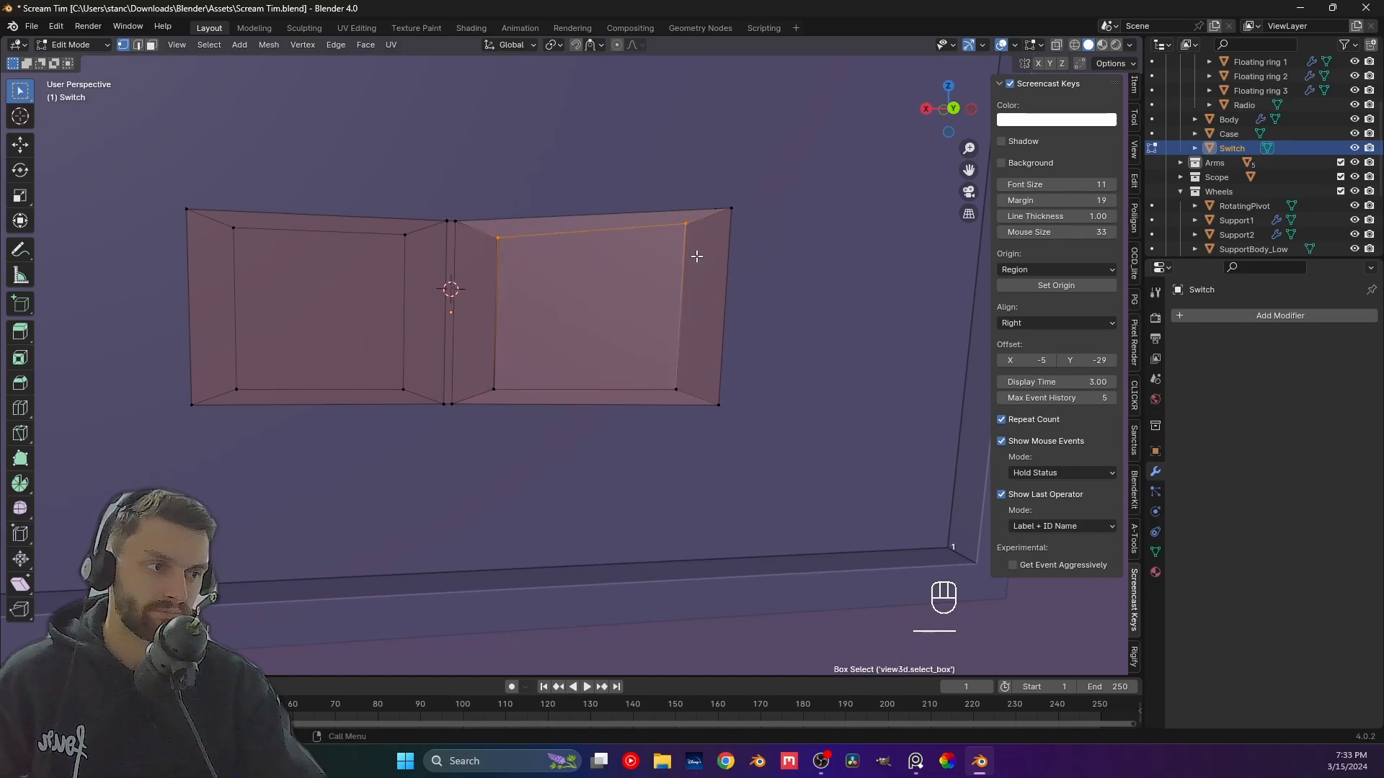
key(s)
key(z)
key(0)
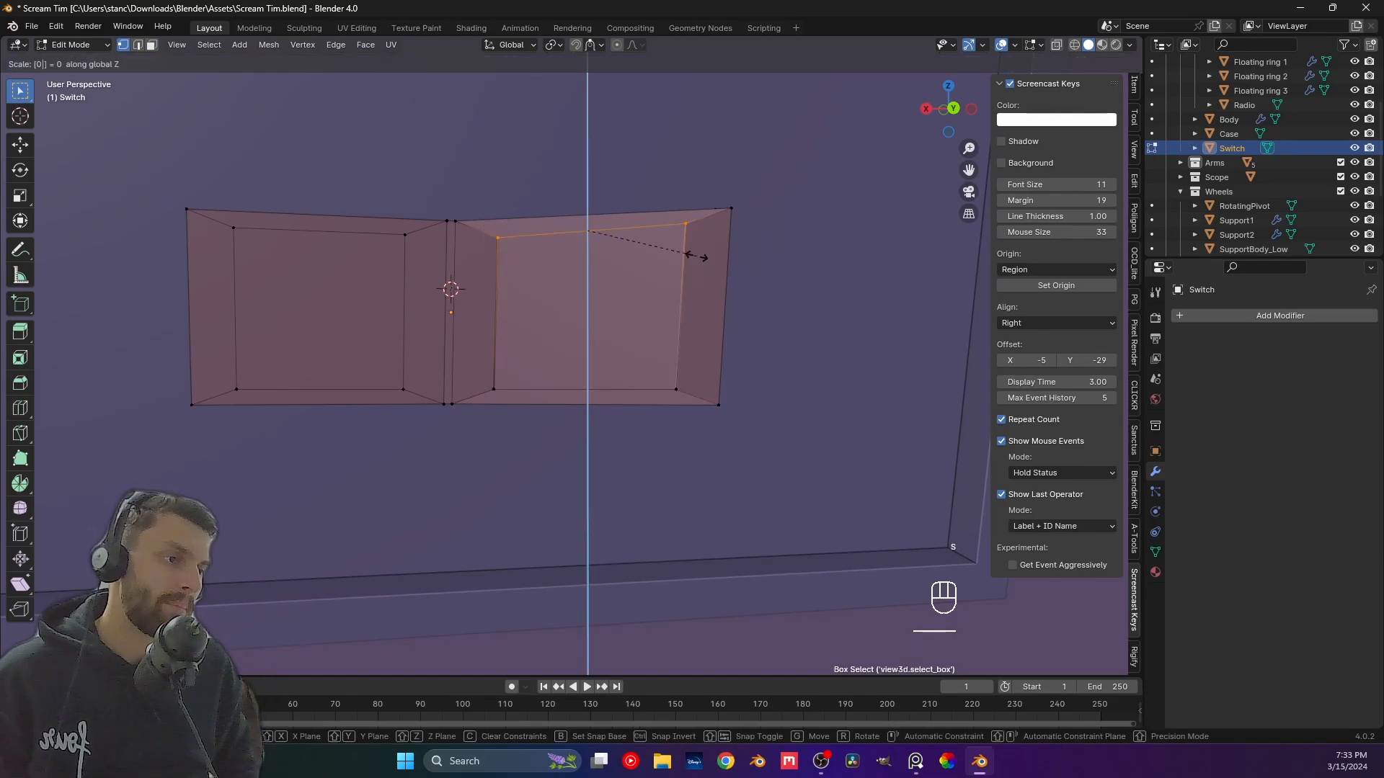
click(707, 256)
Try to scale the top edge of the right inset face along Y, and undo it.
middle_drag(716, 253, 756, 341)
middle_drag(645, 344, 575, 314)
key(s)
key(y)
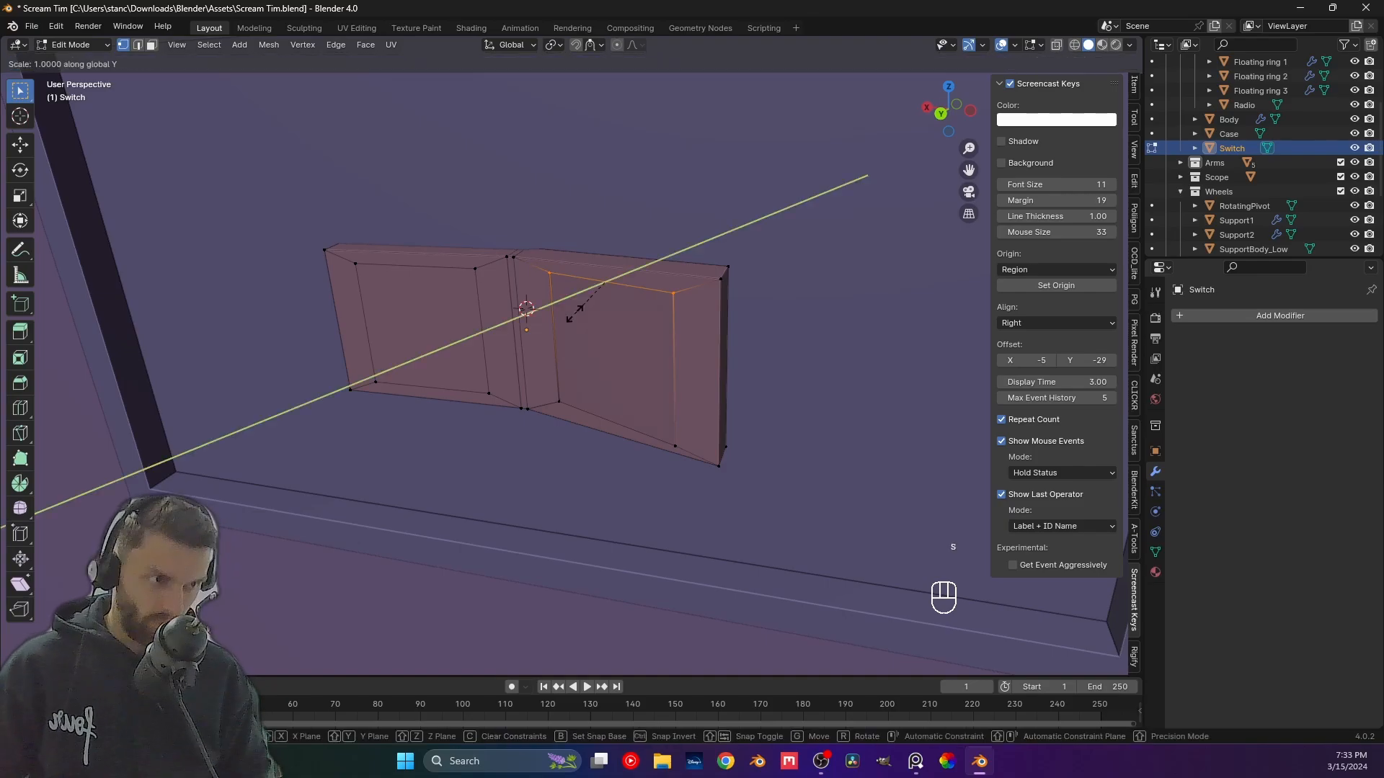
click(574, 314)
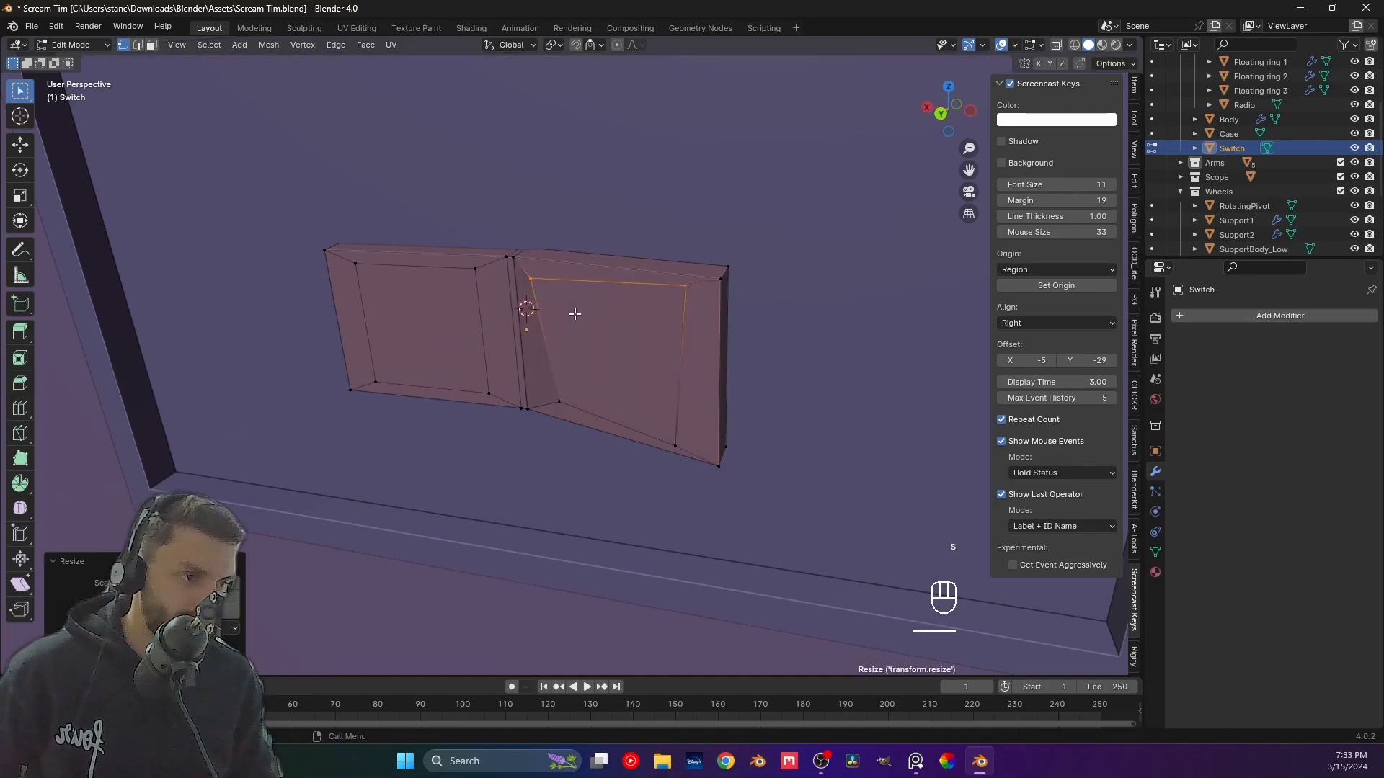
middle_drag(583, 312, 642, 365)
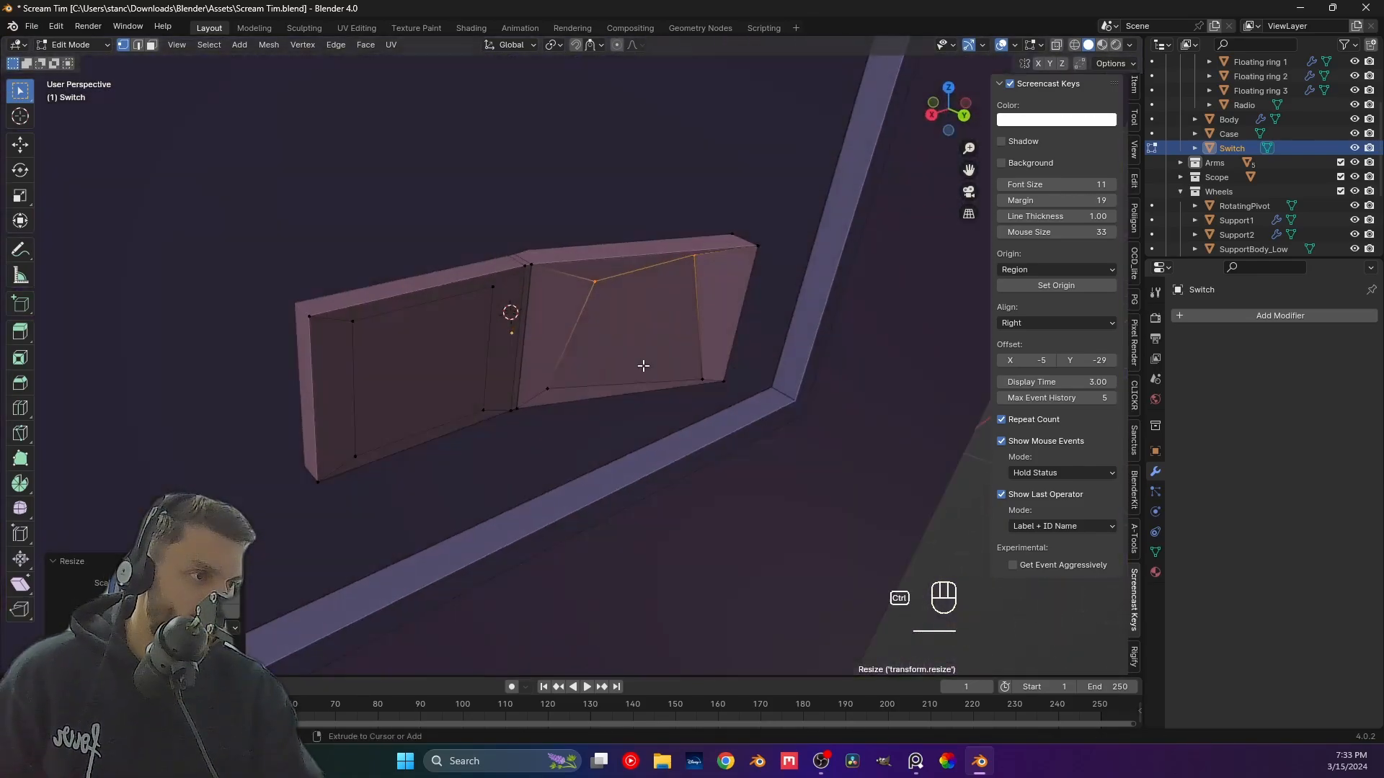
key(ctrl+z)
middle_drag(697, 310, 550, 284)
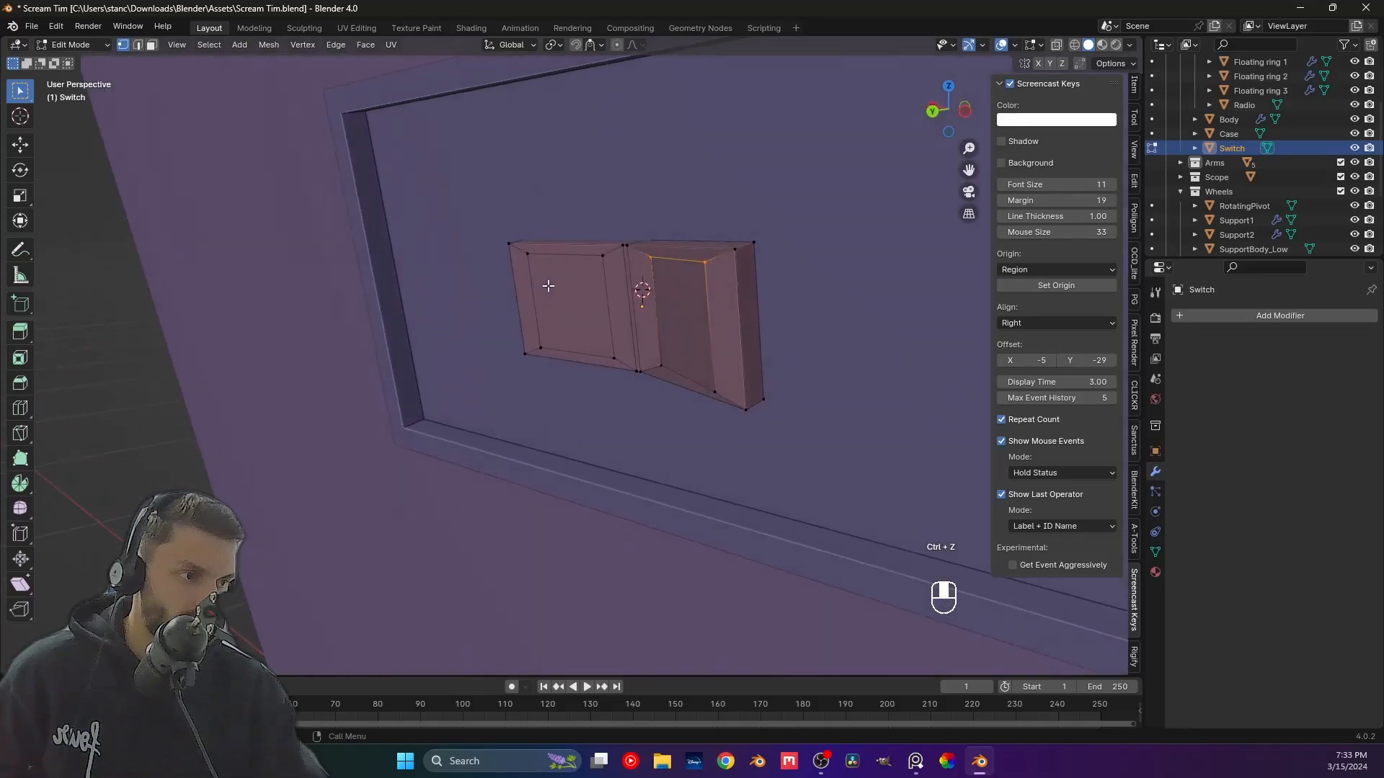
Undo the earlier scaling and vertex leveling of the inset face on the switch's right half.
key(ctrl+z)
key(ctrl+z)
key(ctrl+z)
key(ctrl+z)
middle_drag(633, 317, 827, 503)
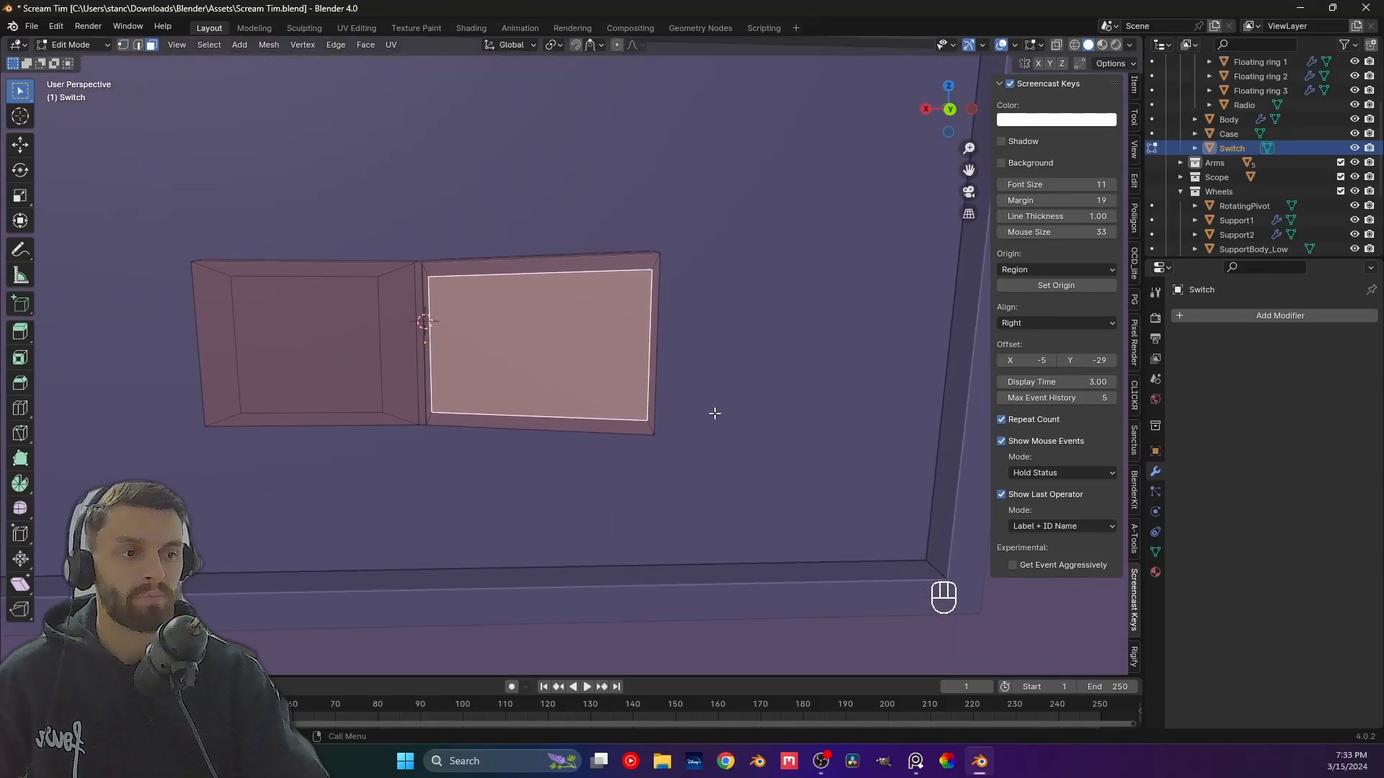
Scale the switch's right inset face uniformly to about 0.87, and narrow it to about 0.85 along local X.
key(s)
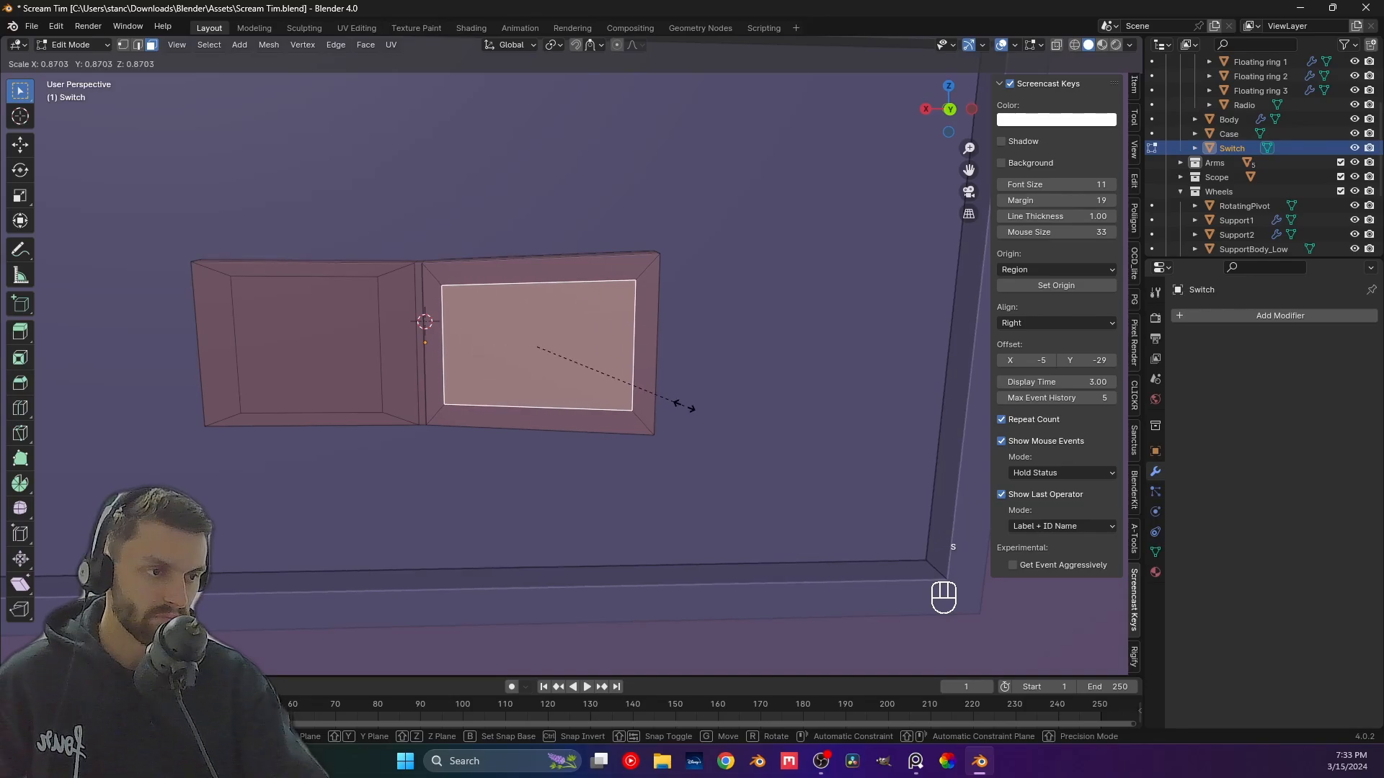
click(685, 407)
key(s)
key(x)
key(x)
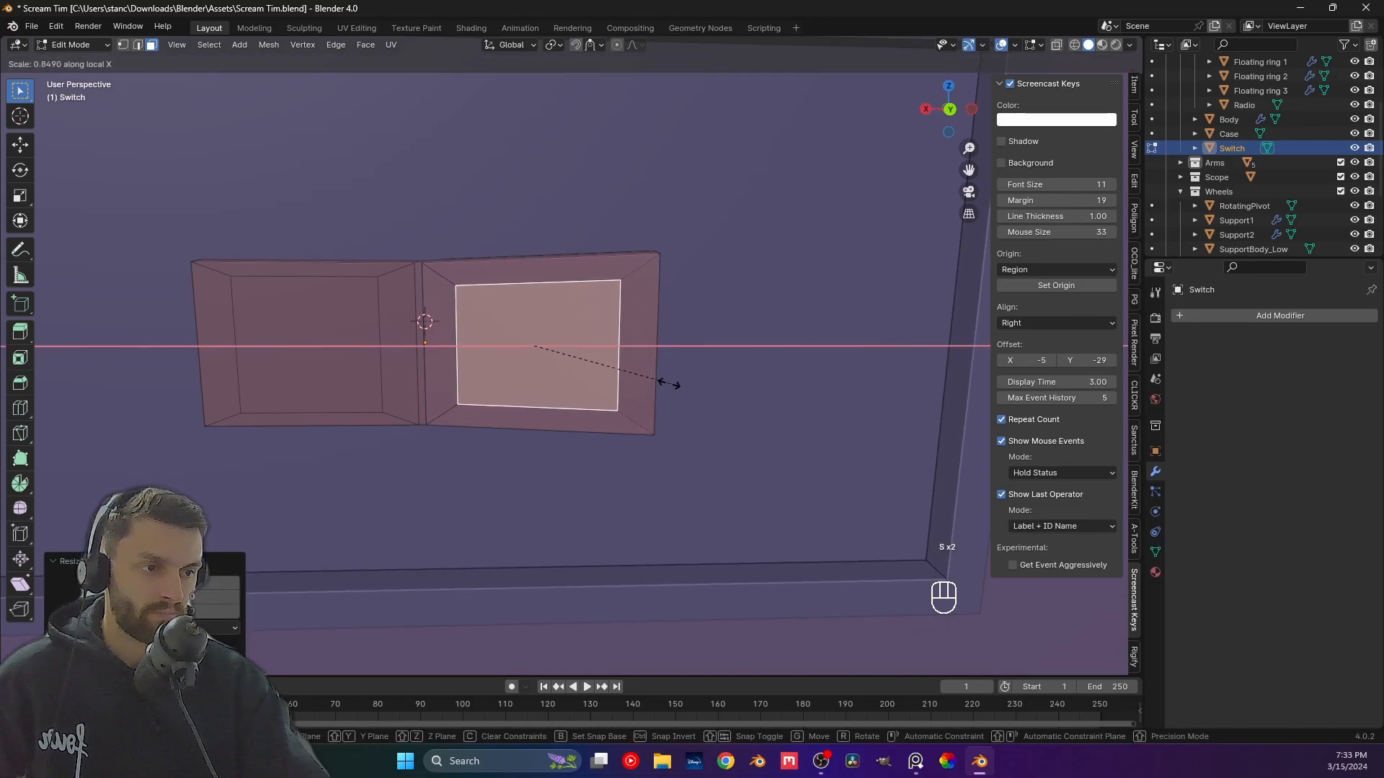
click(667, 382)
Stretch the switch's right inset face to about 1.20 along its local Z axis.
key(s)
key(z)
key(z)
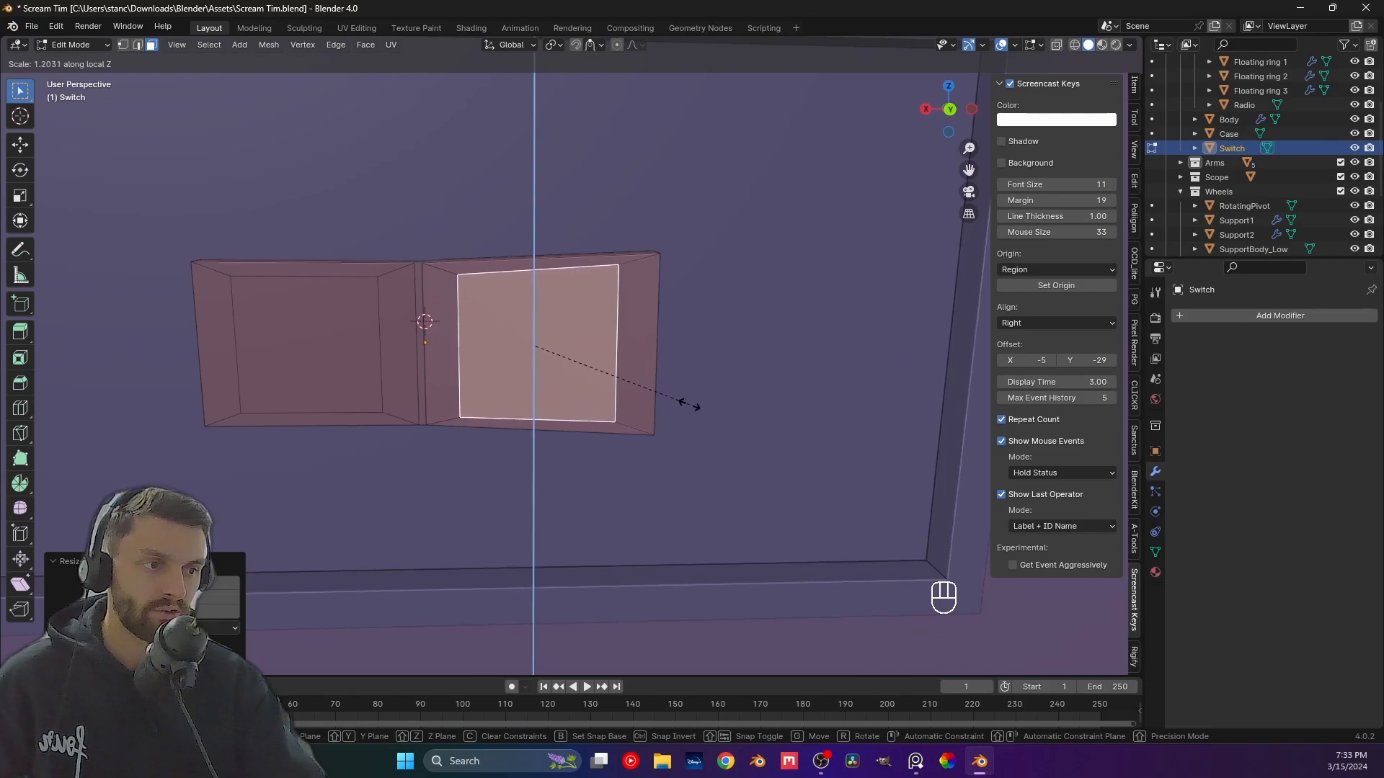
click(686, 401)
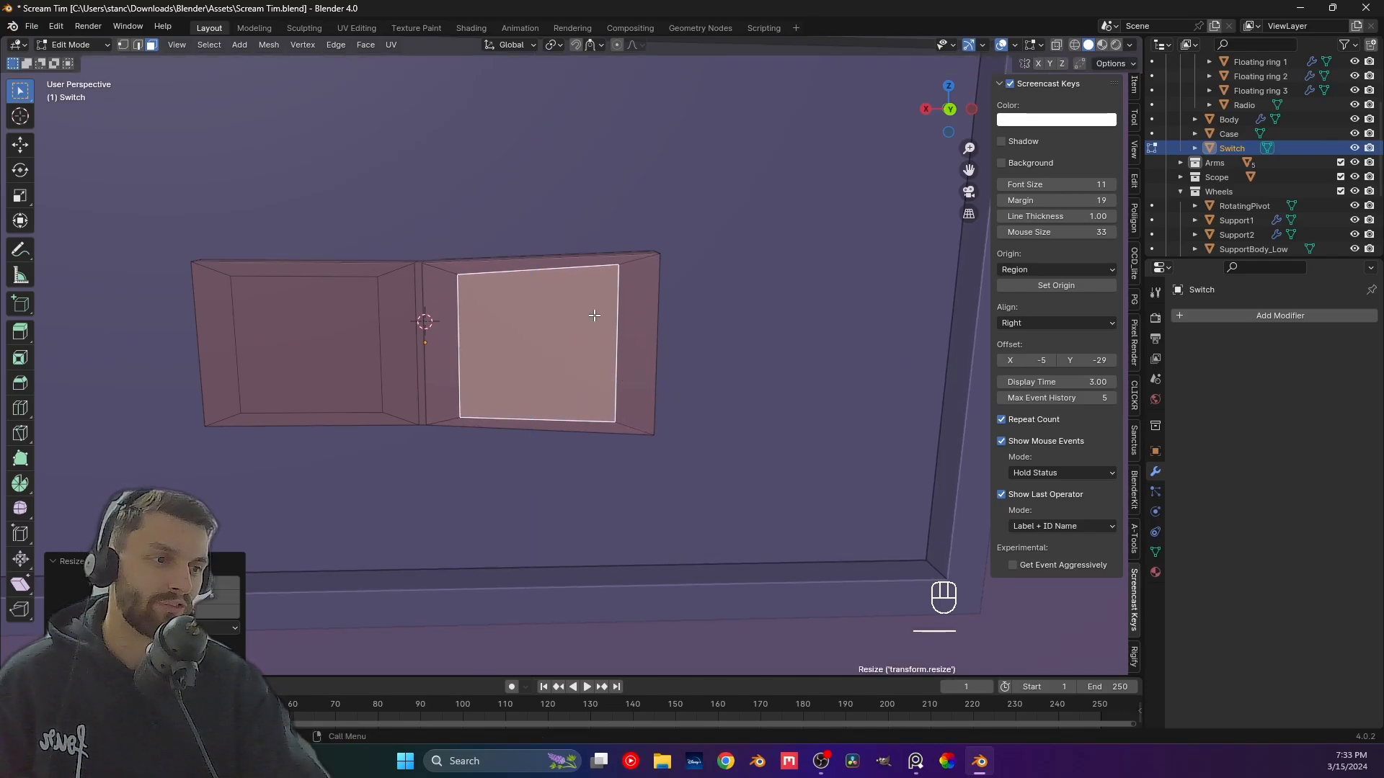
Scale the two outer vertices of the right inset face to about 0.94 along Z and leave mesh editing.
key(1)
drag(575, 255, 636, 452)
key(s)
key(z)
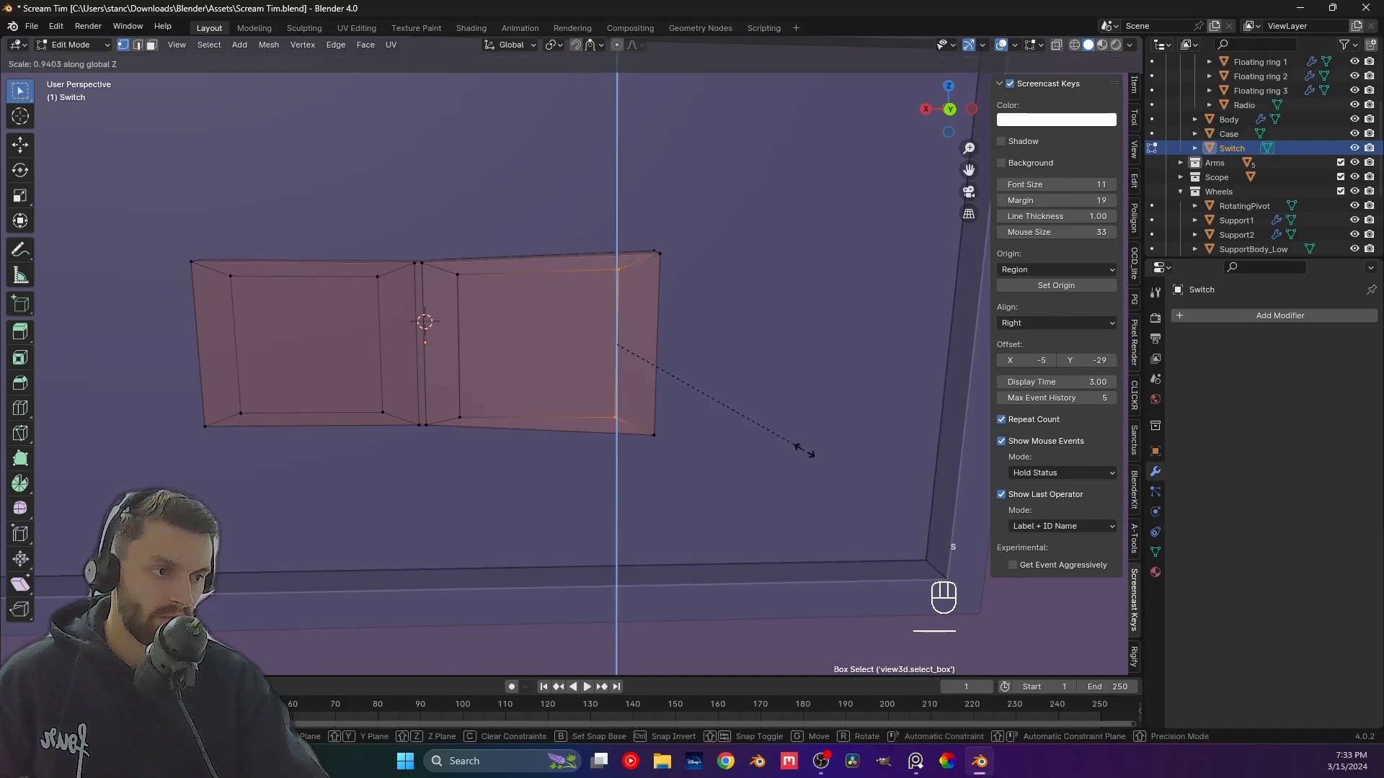
click(804, 450)
key(Tab)
middle_drag(768, 440, 584, 370)
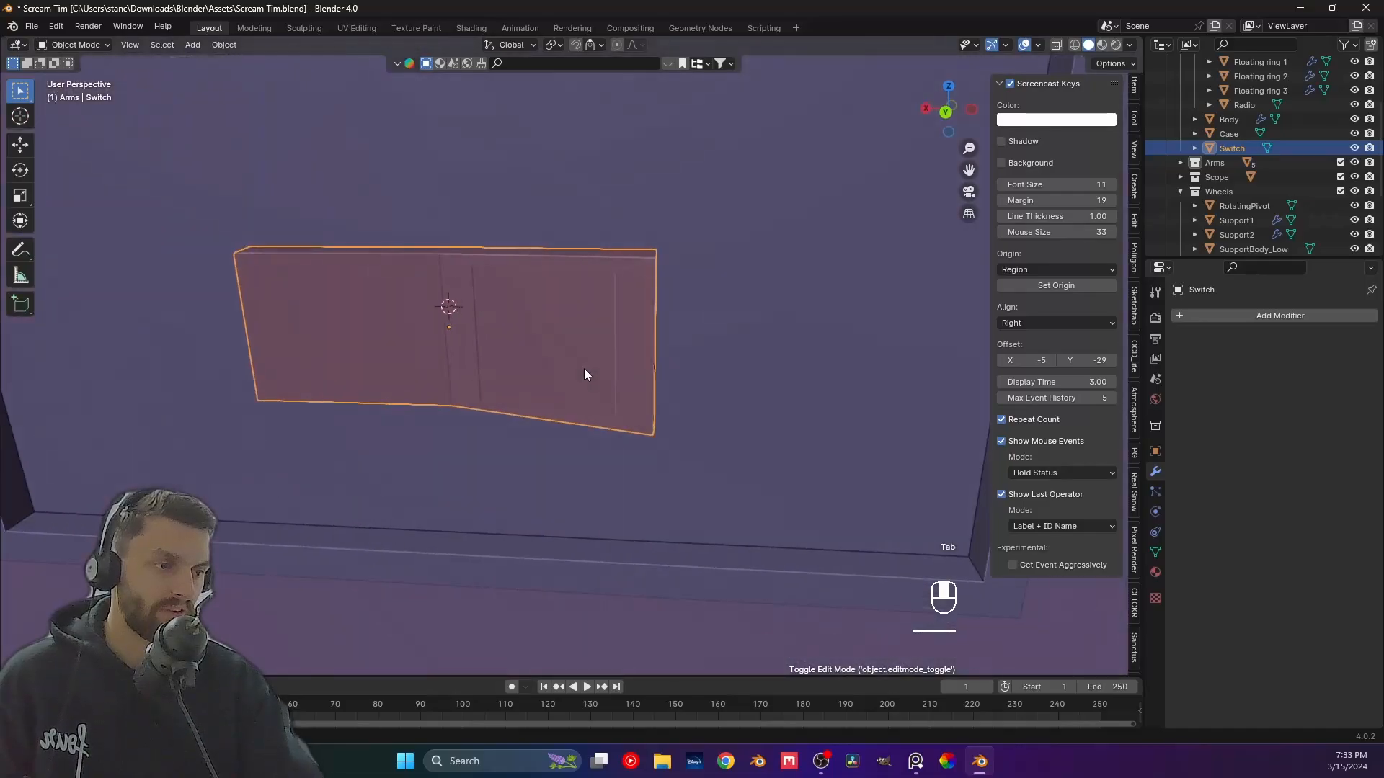
Extrude both inset faces of the switch outward together by about 0.0025 m.
key(Tab)
key(3)
click(389, 317)
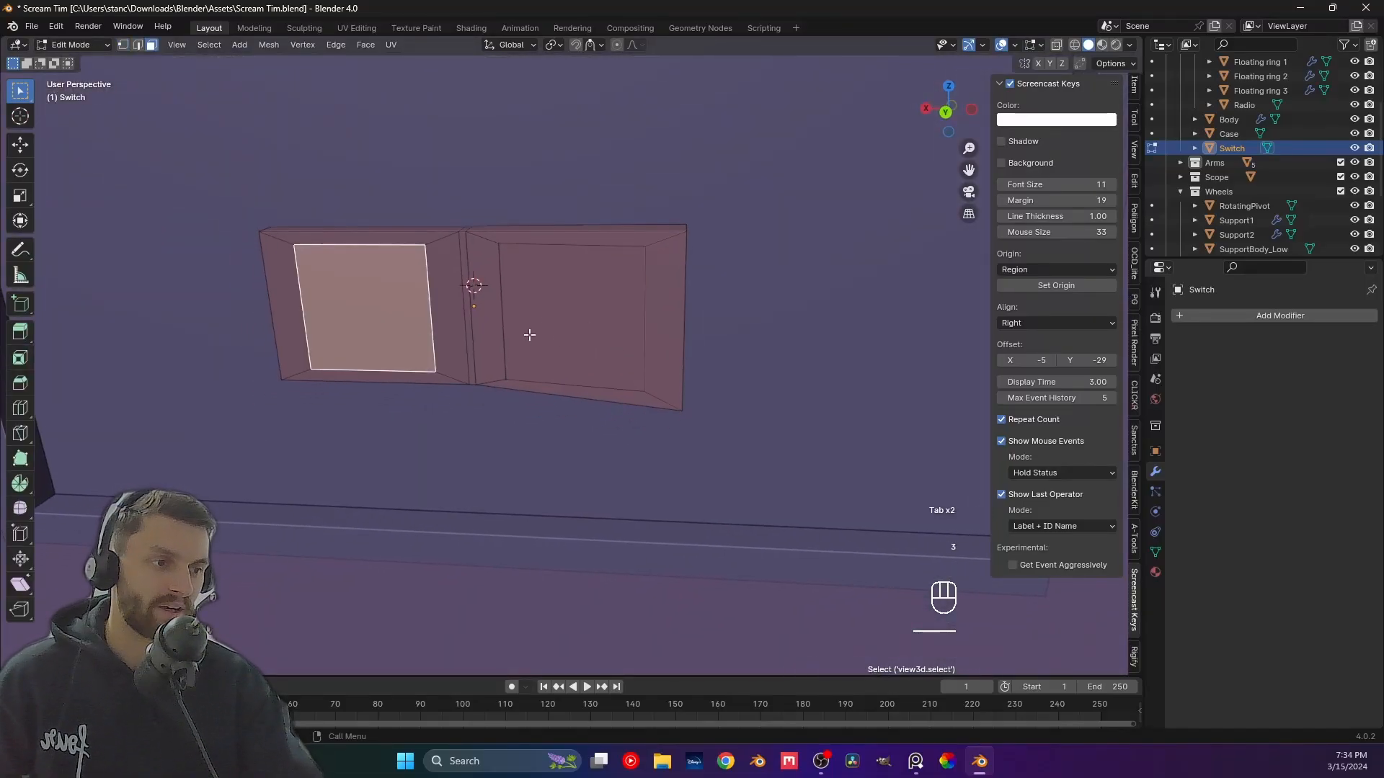
shift+click(563, 339)
middle_drag(608, 355, 680, 312)
key(e)
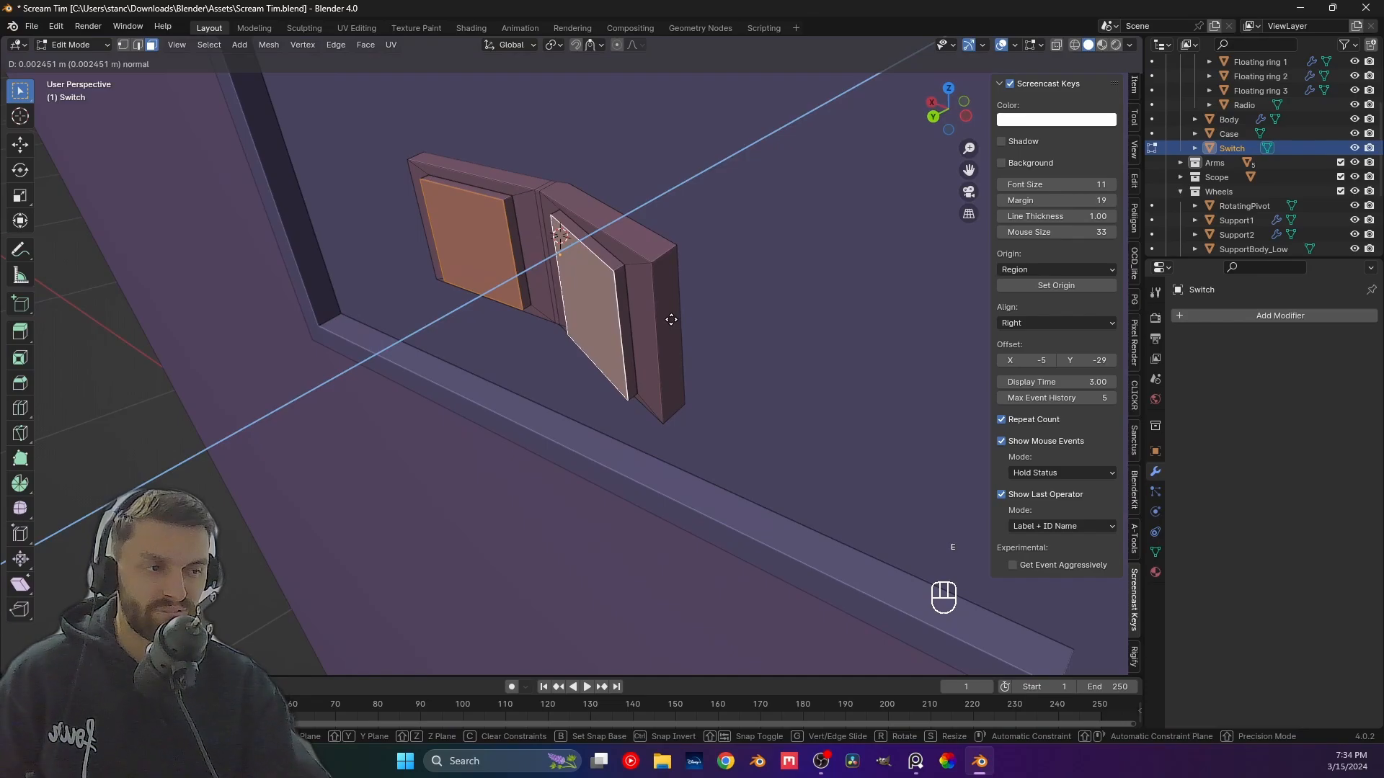
click(671, 319)
Scale down the raised front face on the switch's right half on its own to give it tapered sides.
key(s)
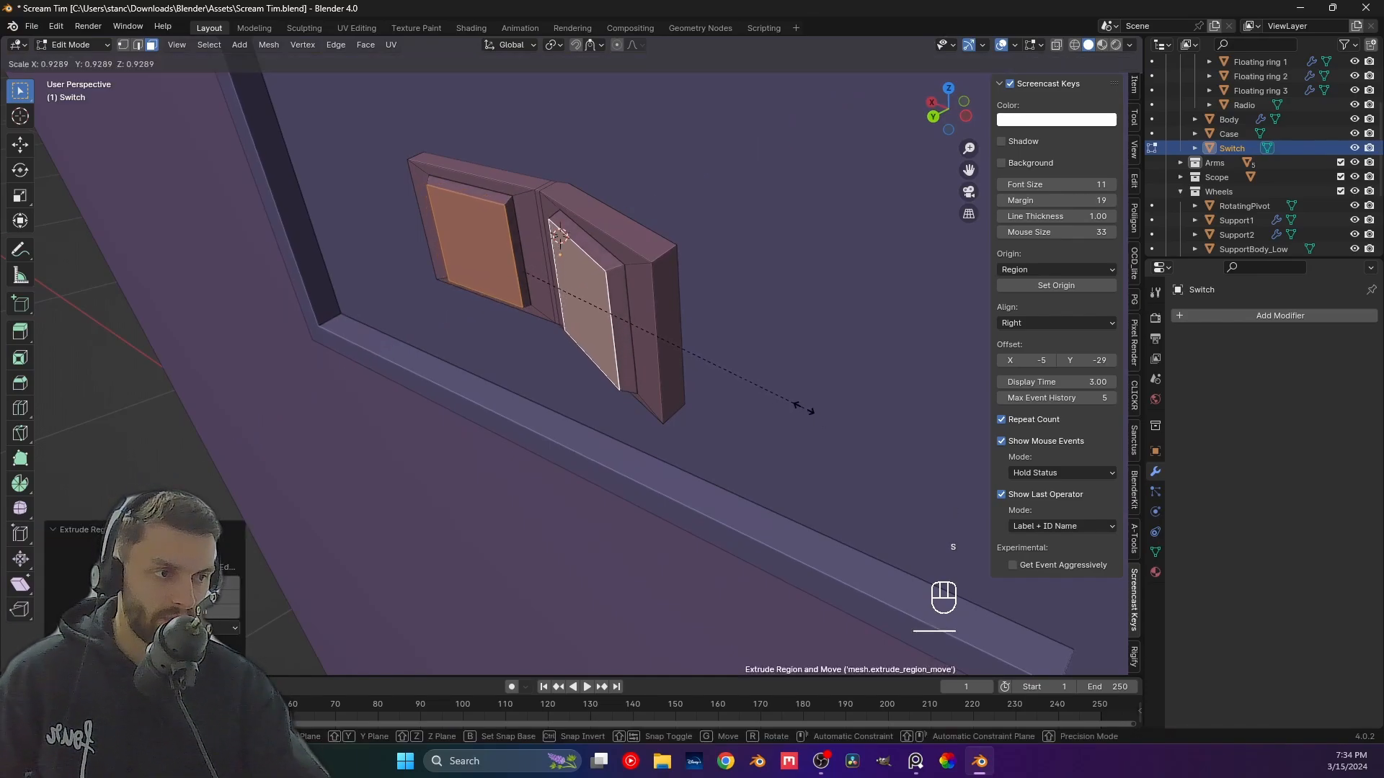
right_click(777, 386)
middle_drag(663, 368, 685, 349)
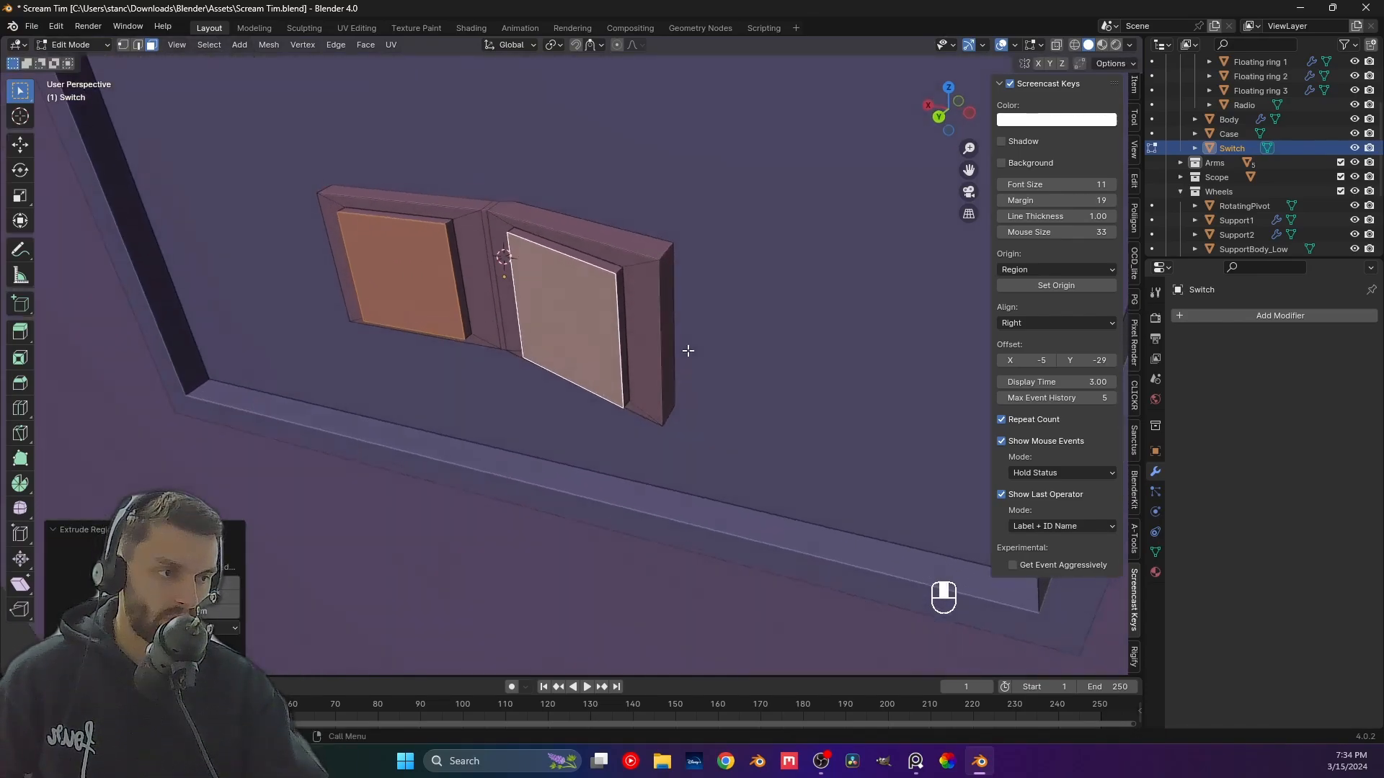
click(560, 333)
key(s)
click(773, 429)
middle_drag(537, 369, 600, 346)
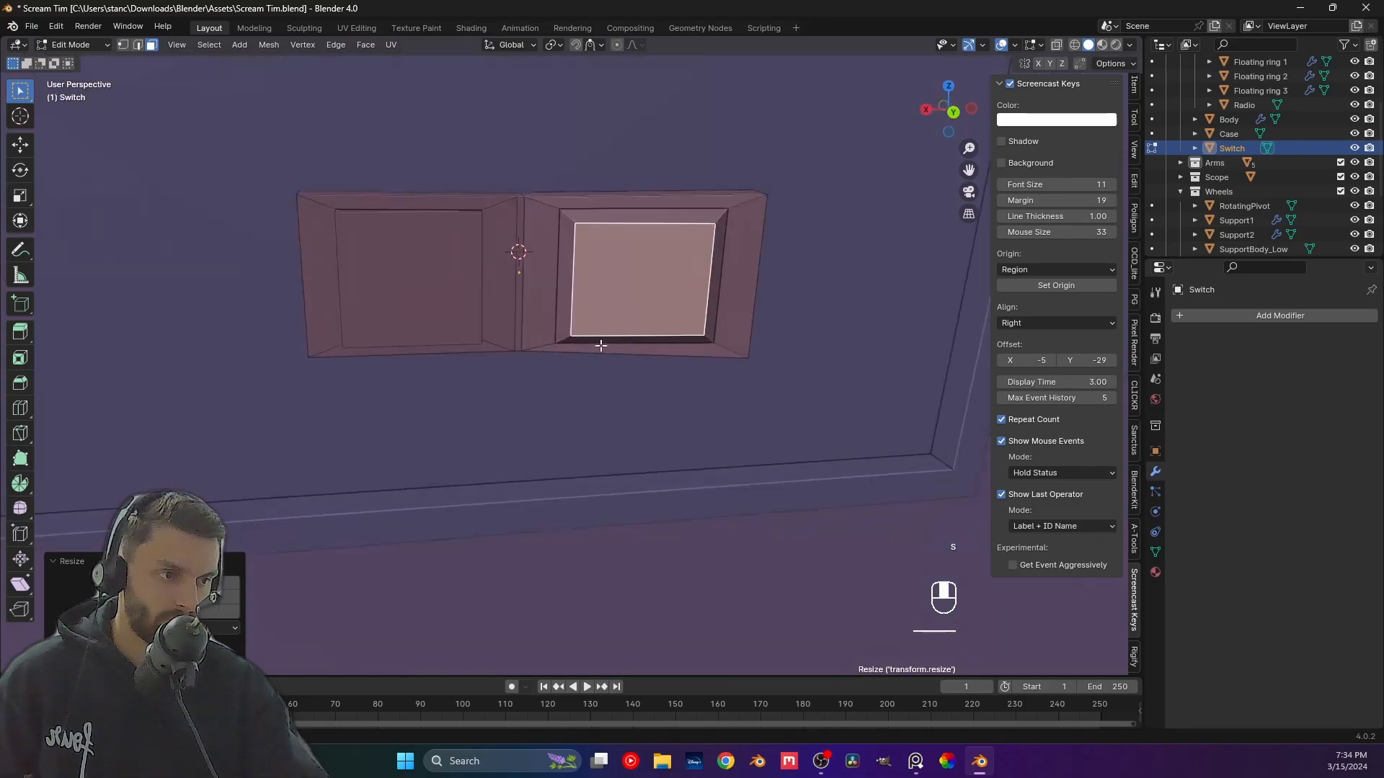
Scale the raised front face on the switch's left half to about 0.82 and leave mesh editing.
click(439, 297)
key(s)
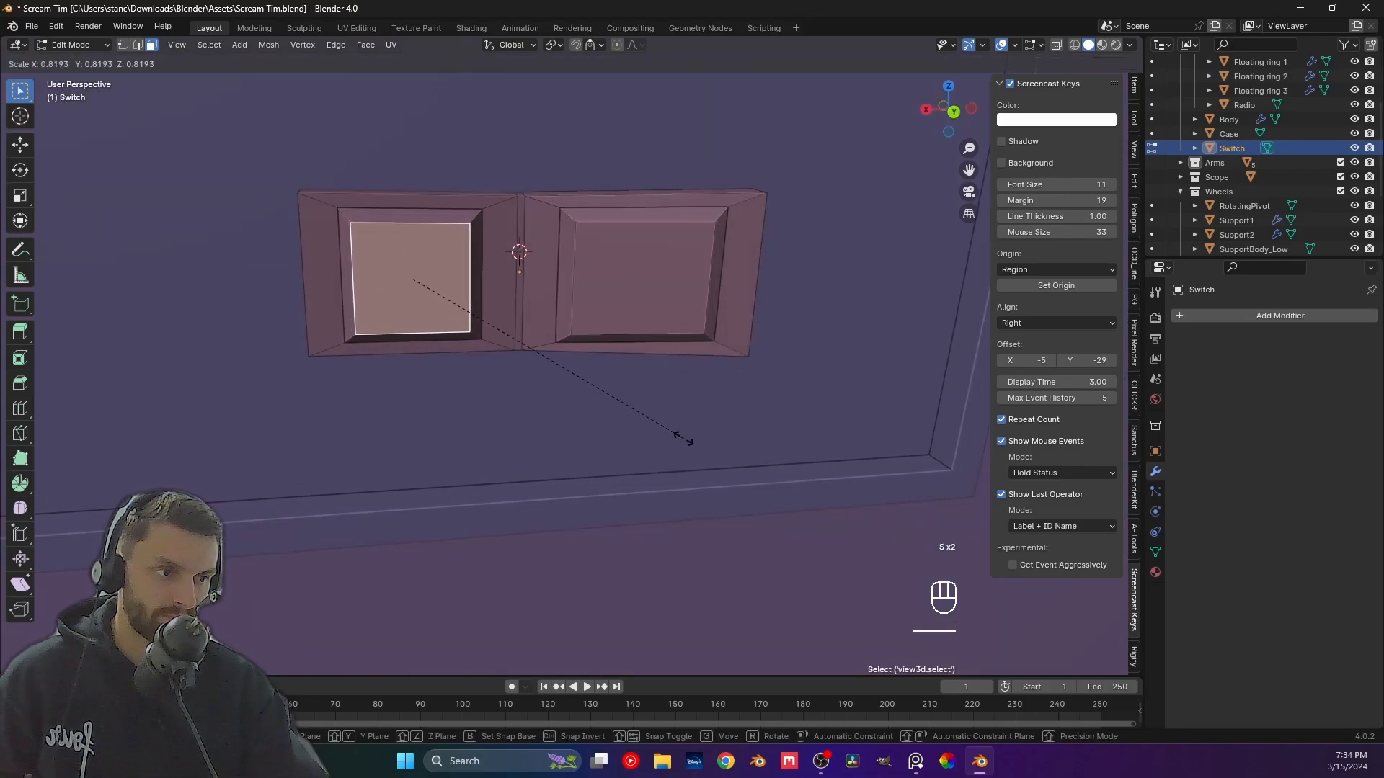
click(683, 440)
key(Tab)
middle_drag(682, 443, 607, 494)
Save the Scream Tim.blend file and clear the object selection.
scroll(634, 431, down, 5)
click(522, 426)
shift+middle_drag(522, 426, 497, 323)
middle_drag(468, 310, 603, 423)
key(ctrl+s)
click(796, 516)
scroll(537, 325, up, 1)
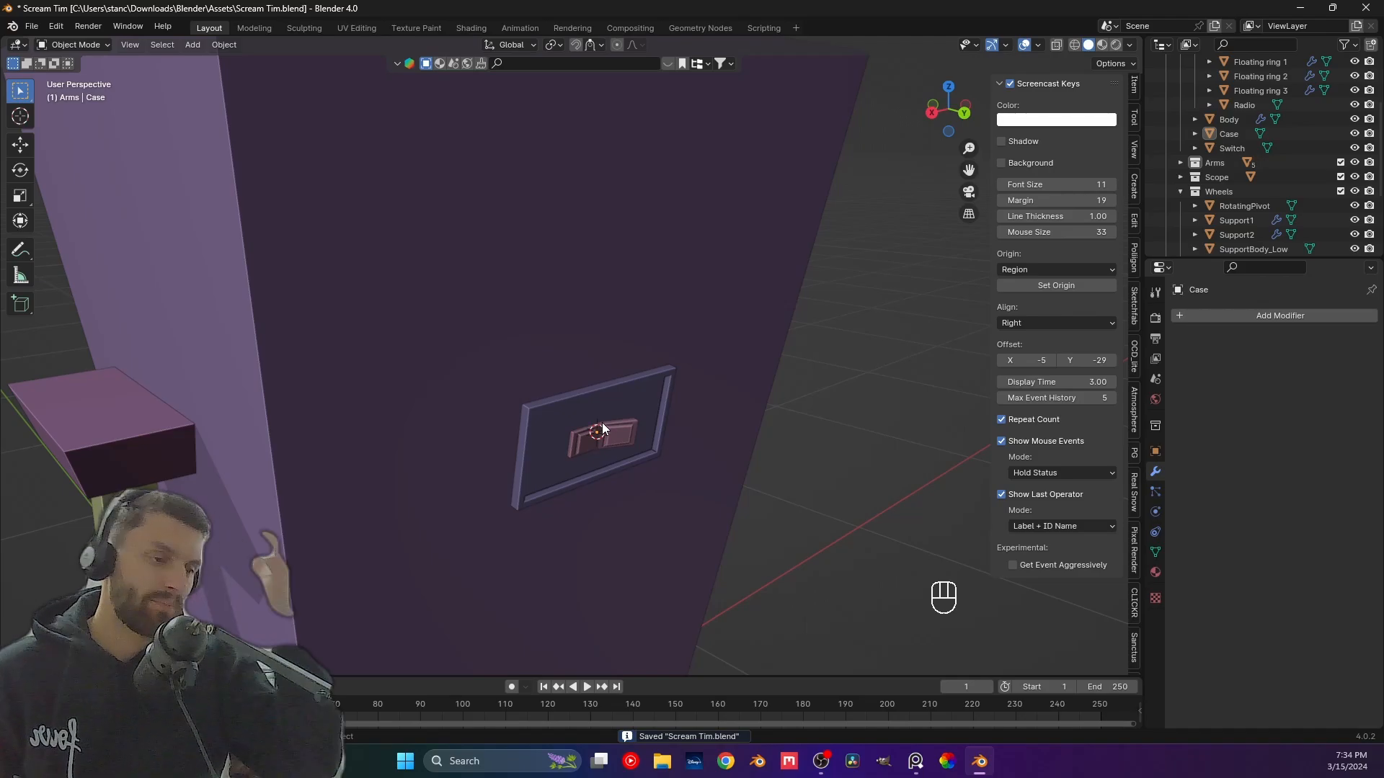
Inset the round front face of the large scope on the robot's body to form a thin rim.
scroll(363, 454, down, 5)
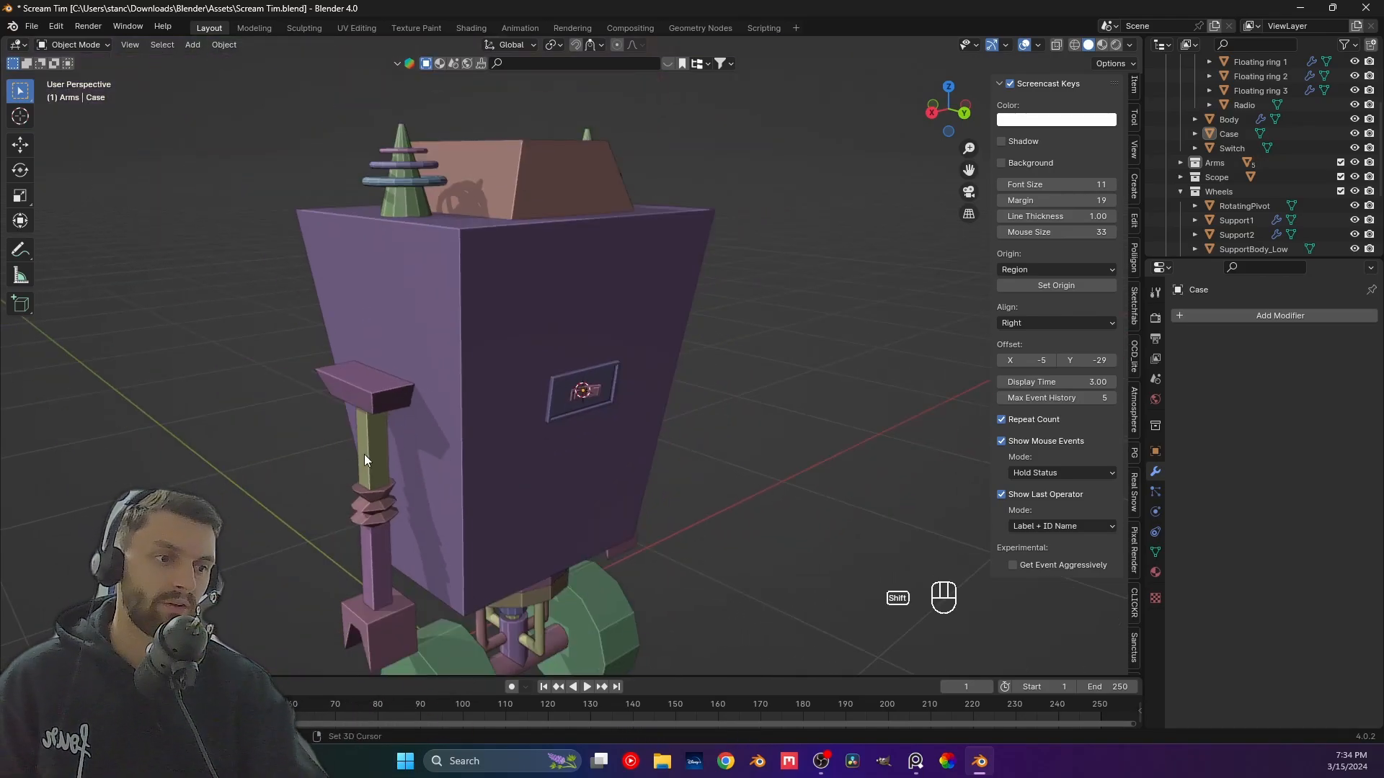
shift+middle_drag(364, 454, 672, 352)
mouse_move(529, 353)
shift+middle_down()
mouse_move(542, 431)
mouse_move(551, 364)
shift+middle_up()
shift+middle_drag(554, 407, 556, 359)
click(522, 289)
scroll(520, 323, down, 1)
scroll(522, 313, up, 1)
key(Tab)
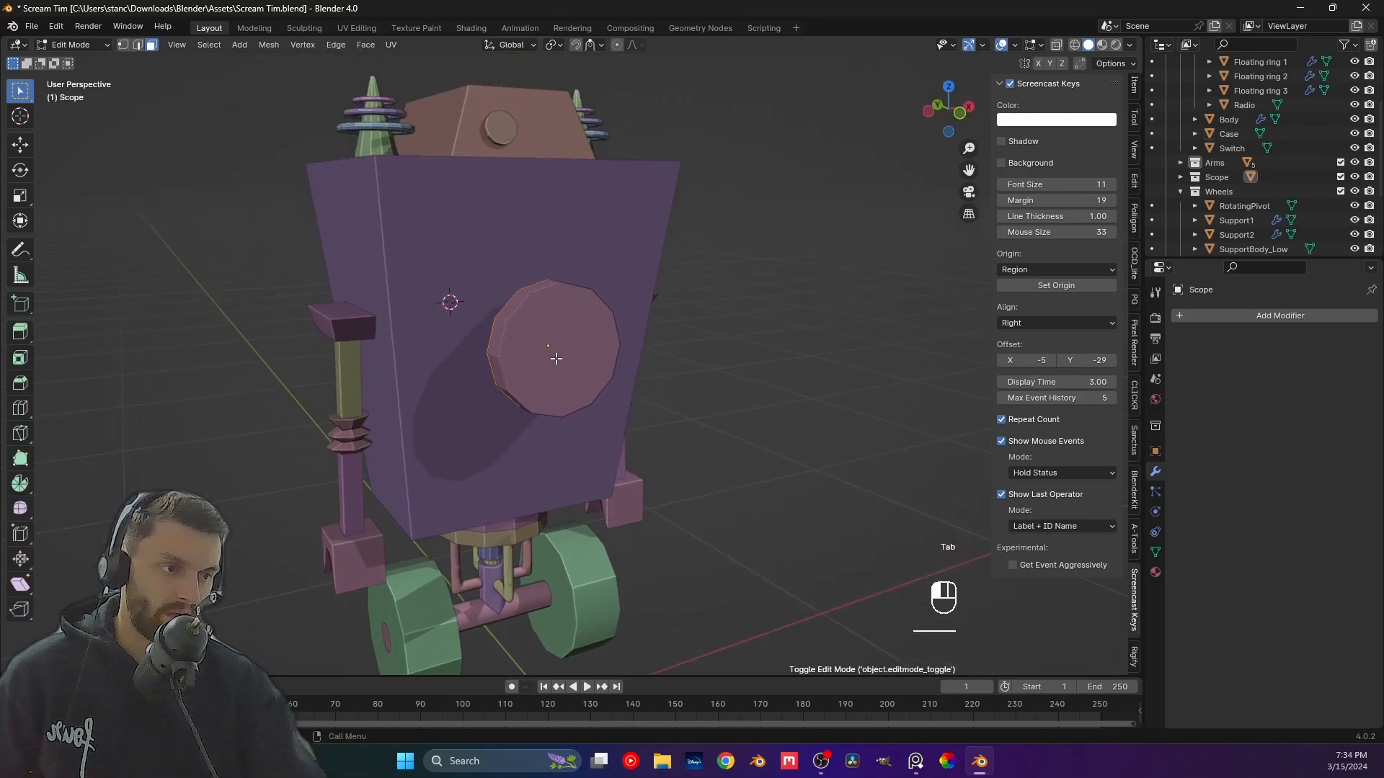
key(3)
click(556, 359)
key(i)
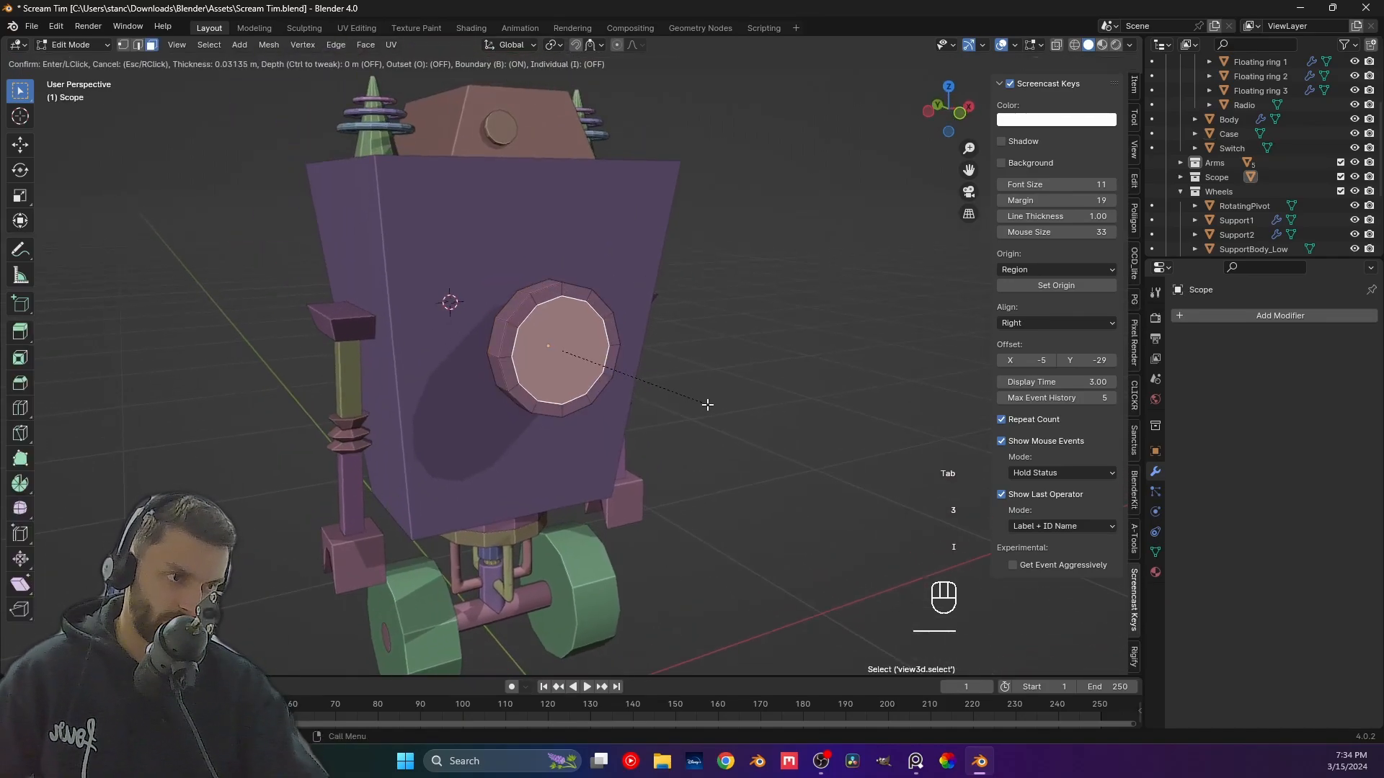
click(713, 407)
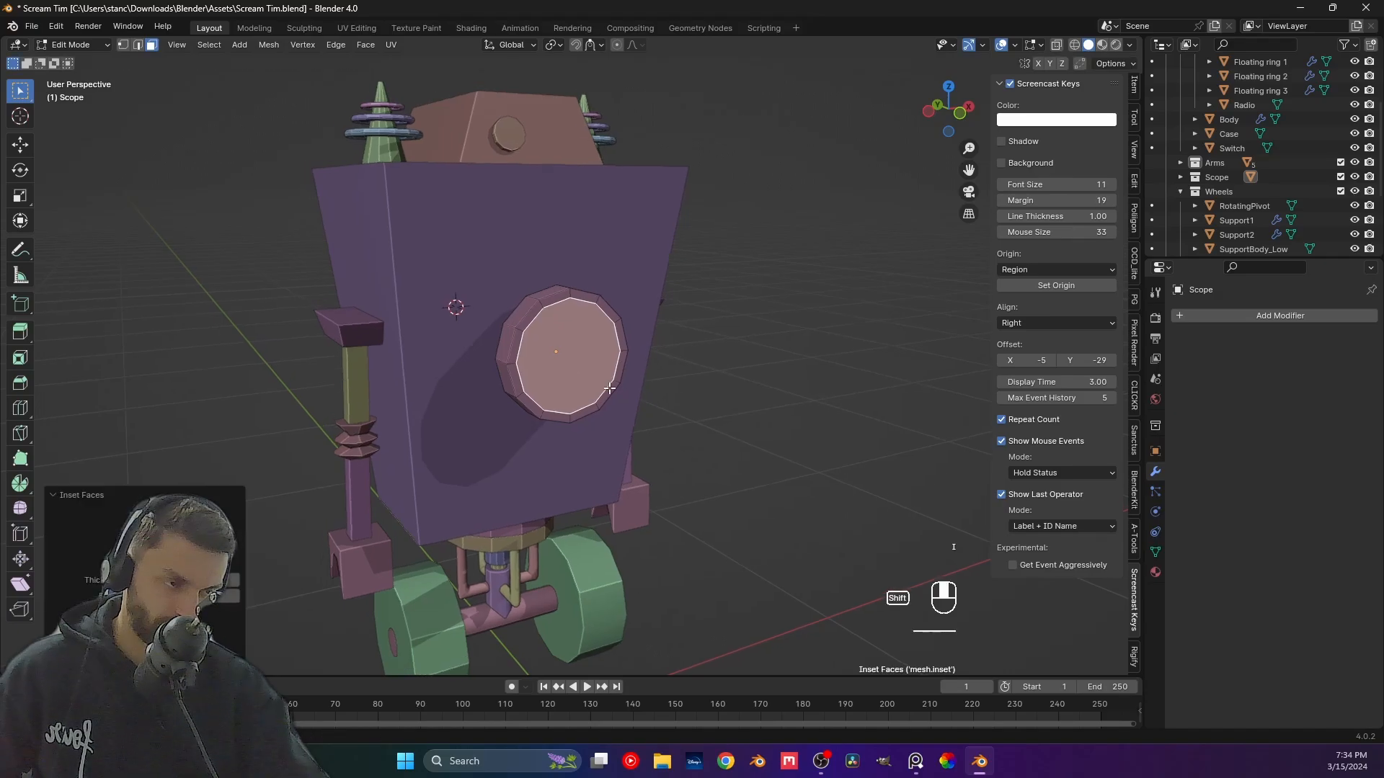
Extrude the scope's inset front face inward to recess it behind the rim, and leave mesh editing.
scroll(742, 440, up, 5)
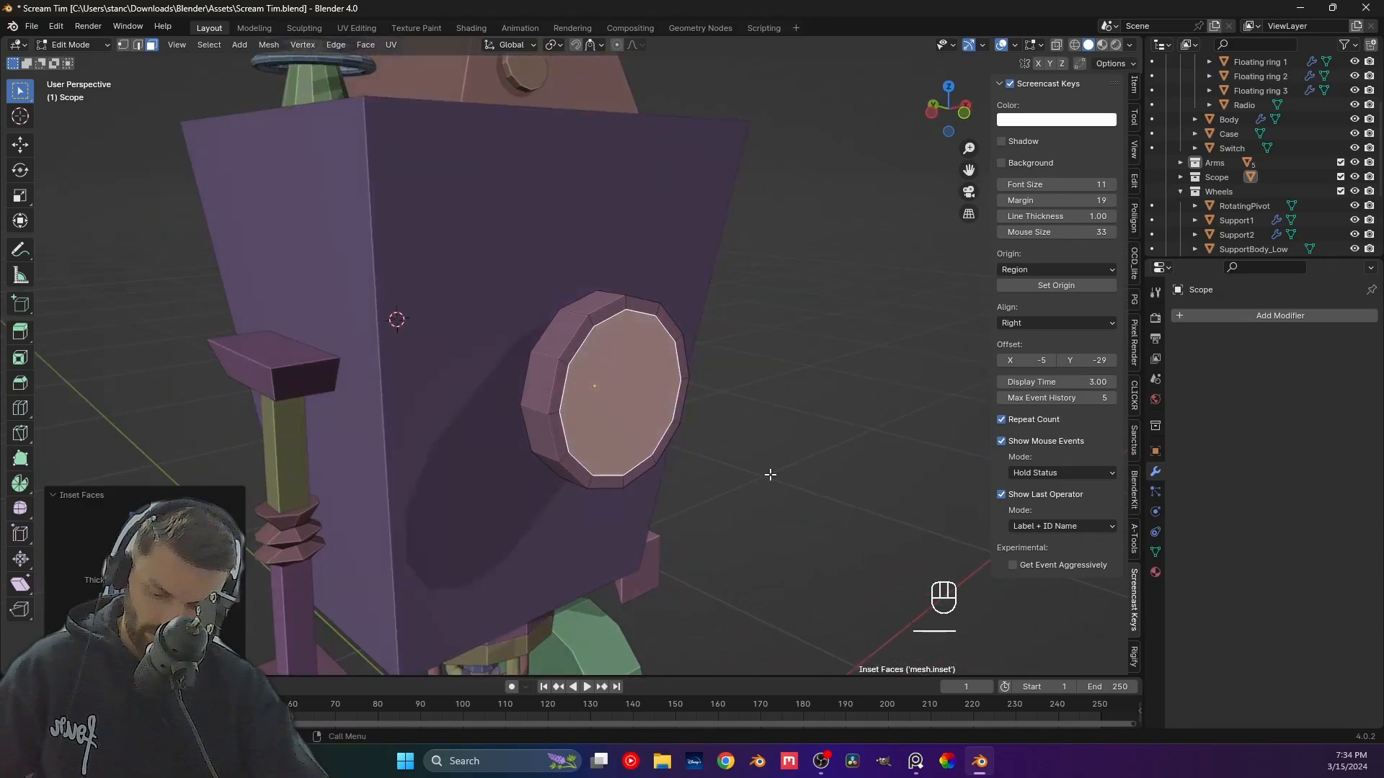
key(e)
click(757, 470)
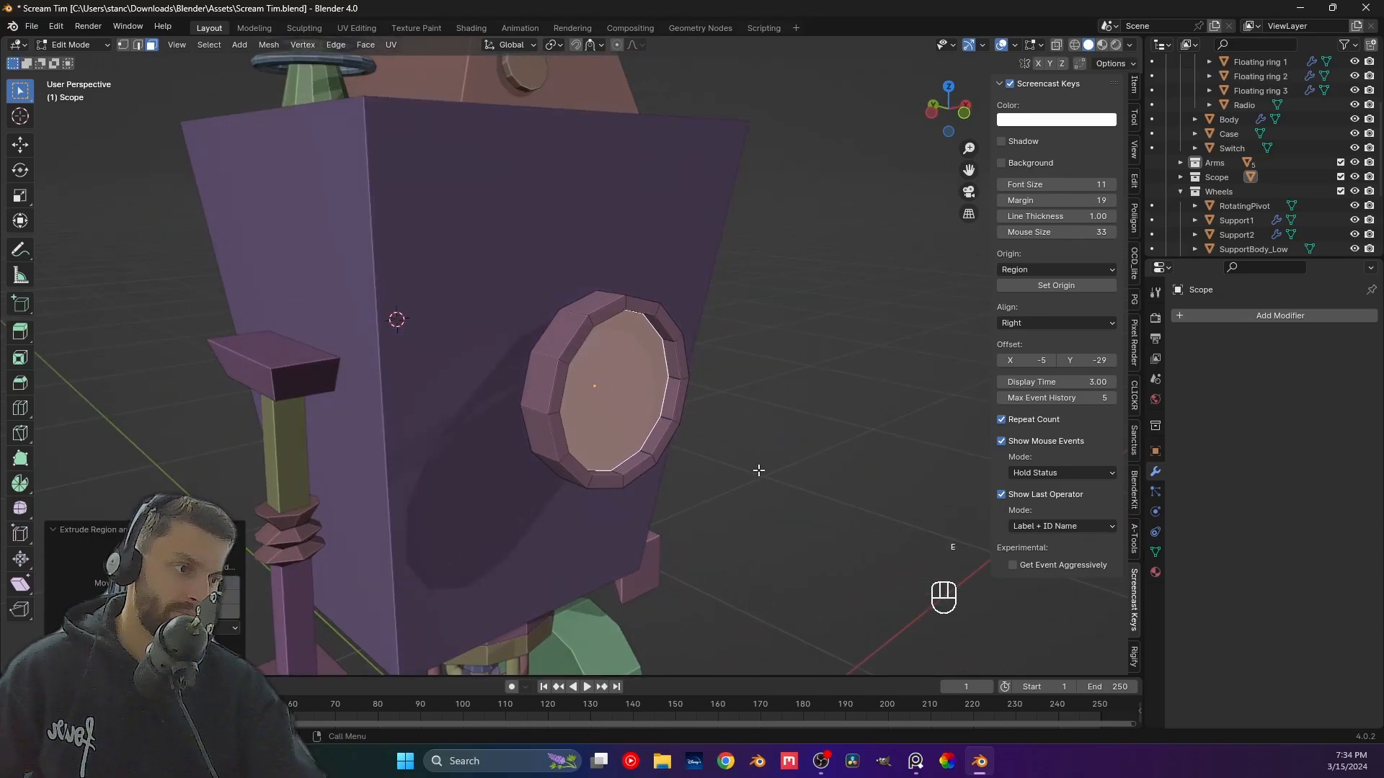
key(Tab)
click(790, 452)
Examine the robot from the side and back, and compare it with the back-view sketch on the reference board.
middle_drag(790, 452, 548, 400)
scroll(646, 440, down, 5)
scroll(541, 395, up, 4)
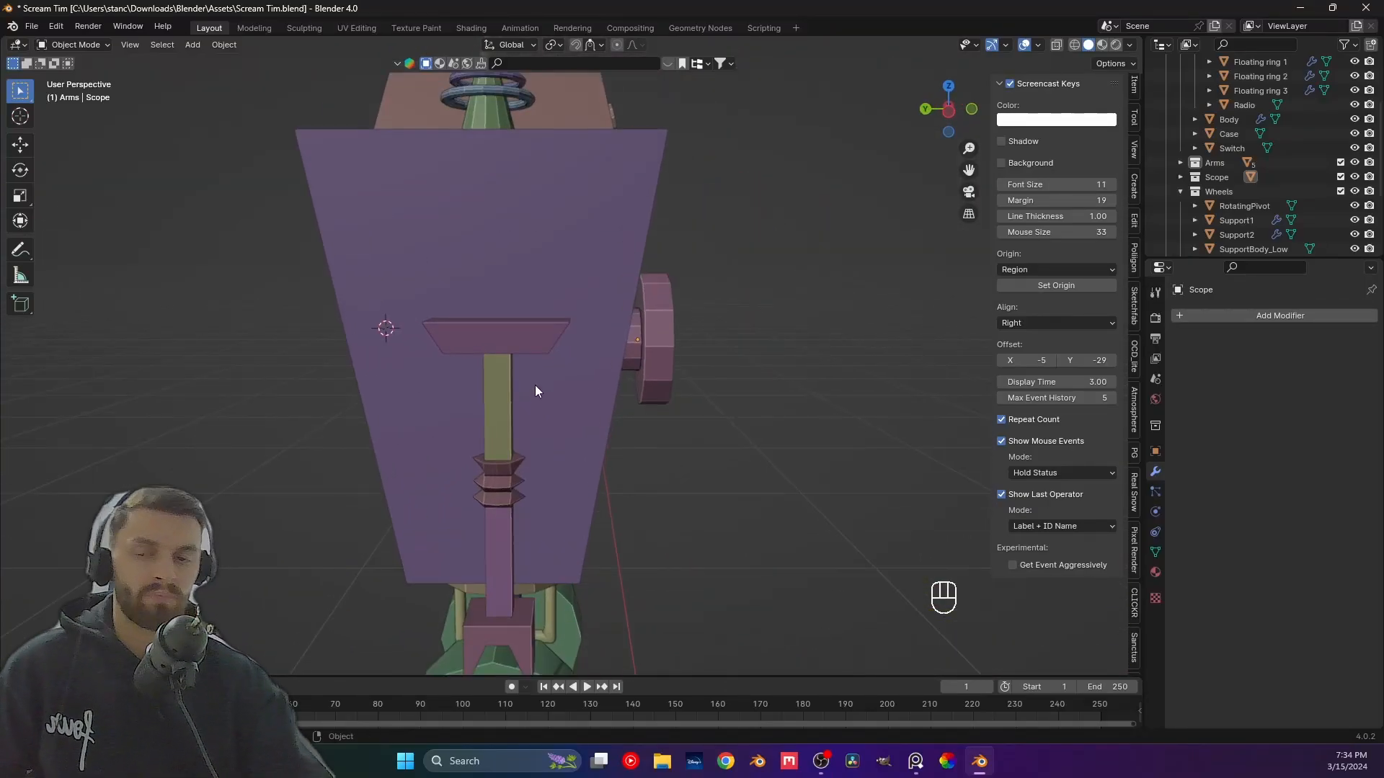
scroll(533, 389, down, 2)
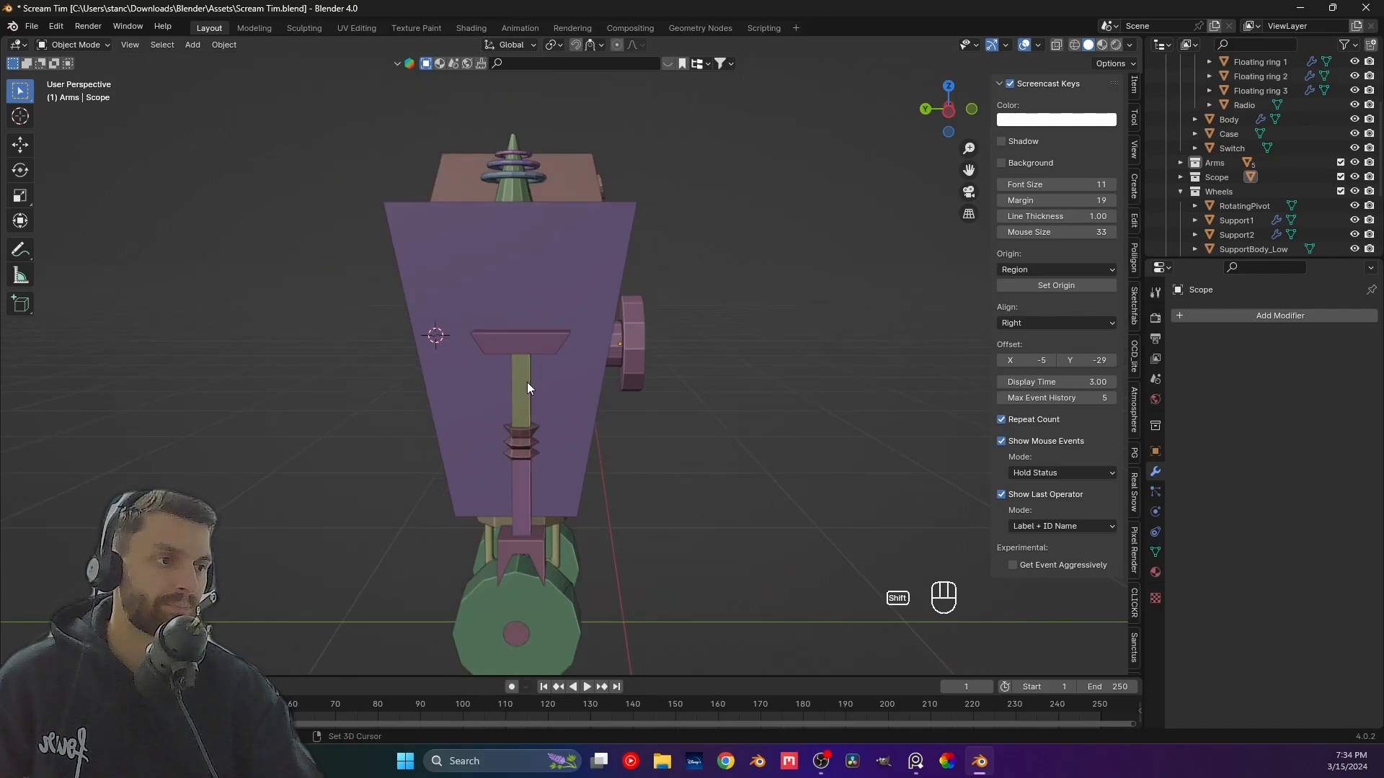
middle_drag(526, 383, 576, 448)
key(ctrl+KP_1)
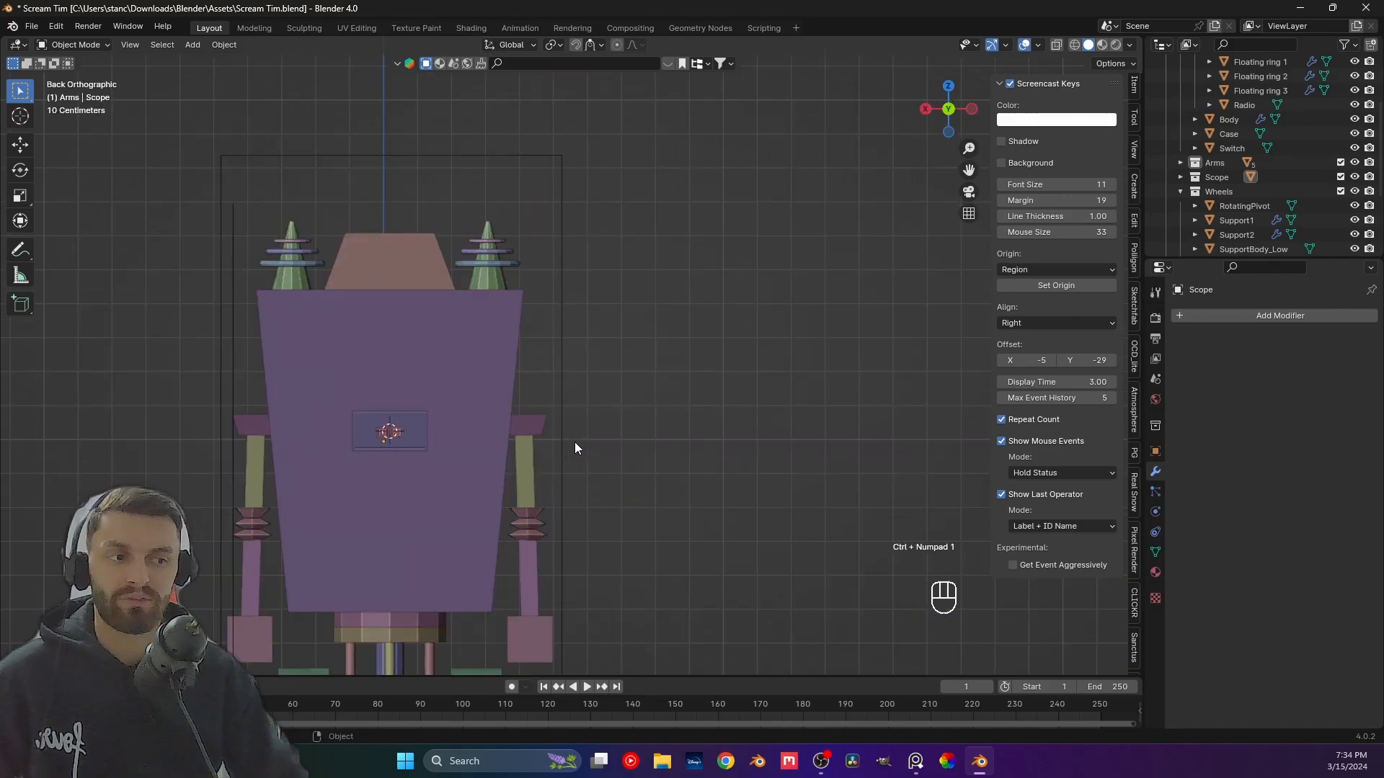
click(916, 761)
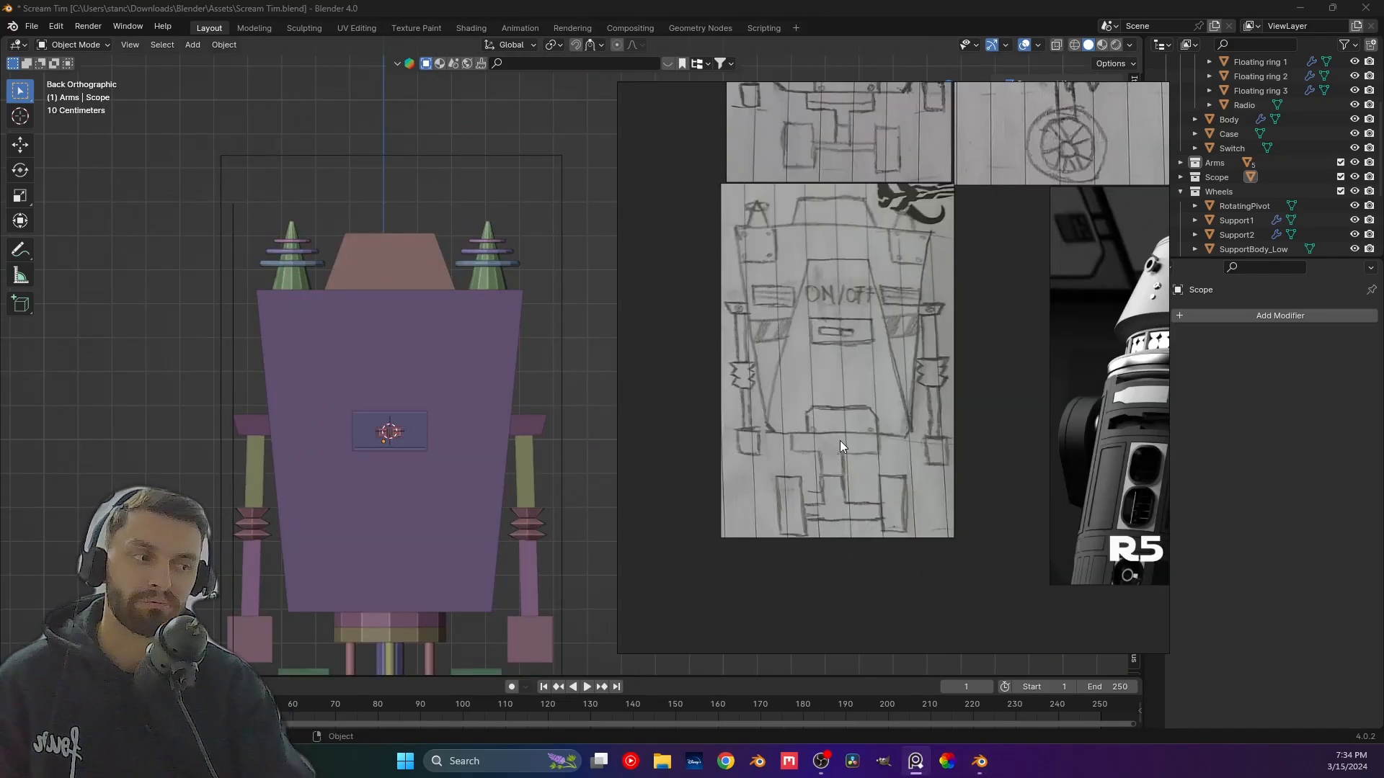
click(517, 523)
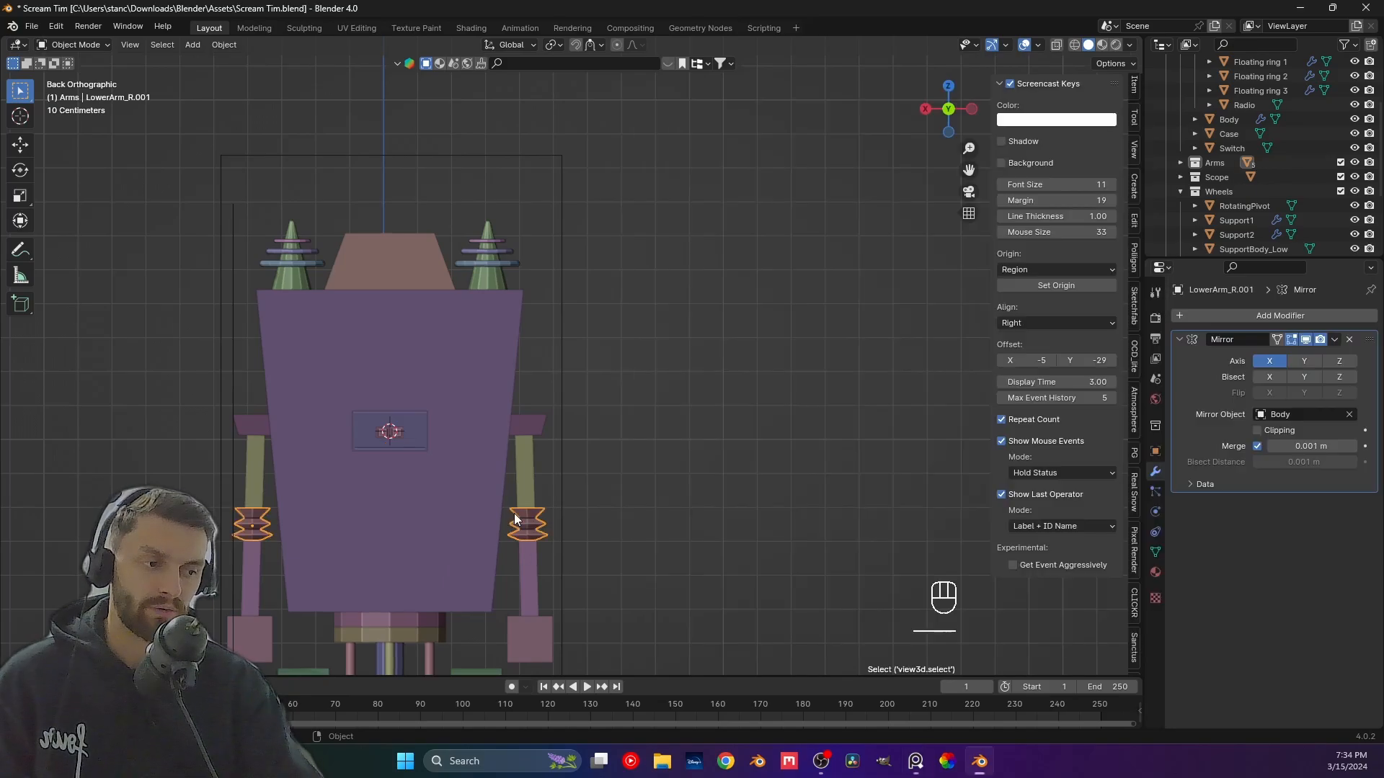
middle_drag(517, 522, 360, 507)
middle_drag(669, 527, 572, 534)
key(ctrl+KP_1)
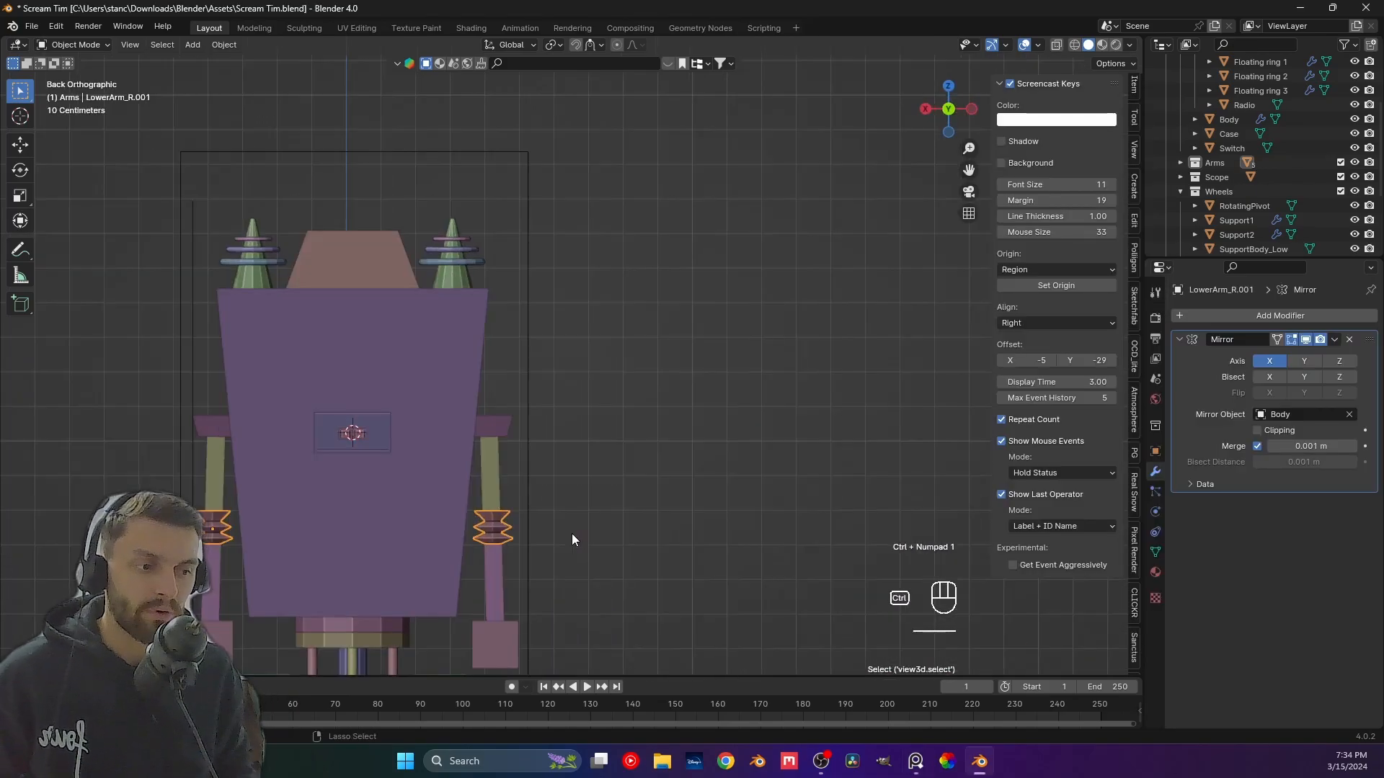
key(ctrl+KP_3)
Snap the 3D cursor to the vertex at the center of the body's bottom edge, working from the front view.
key(KP_1)
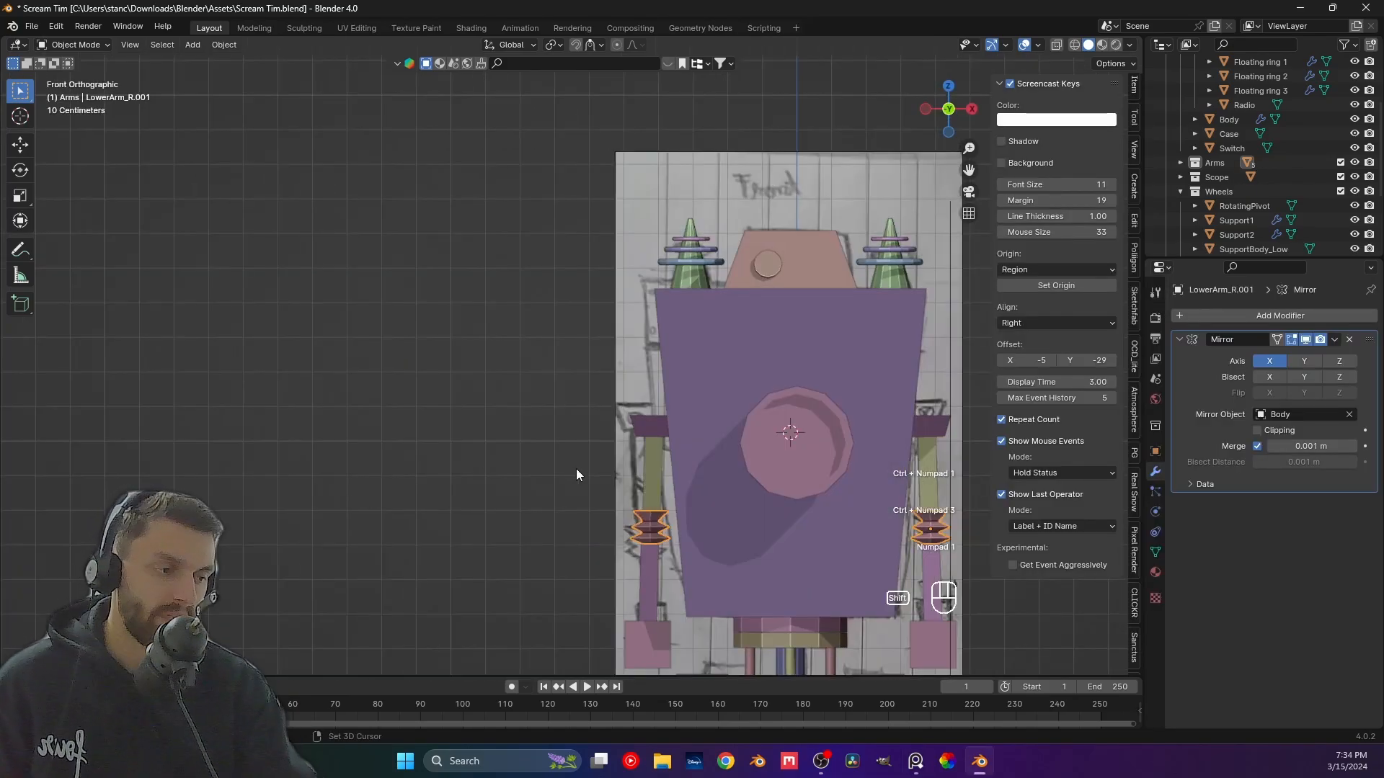
shift+middle_drag(577, 469, 554, 375)
click(562, 388)
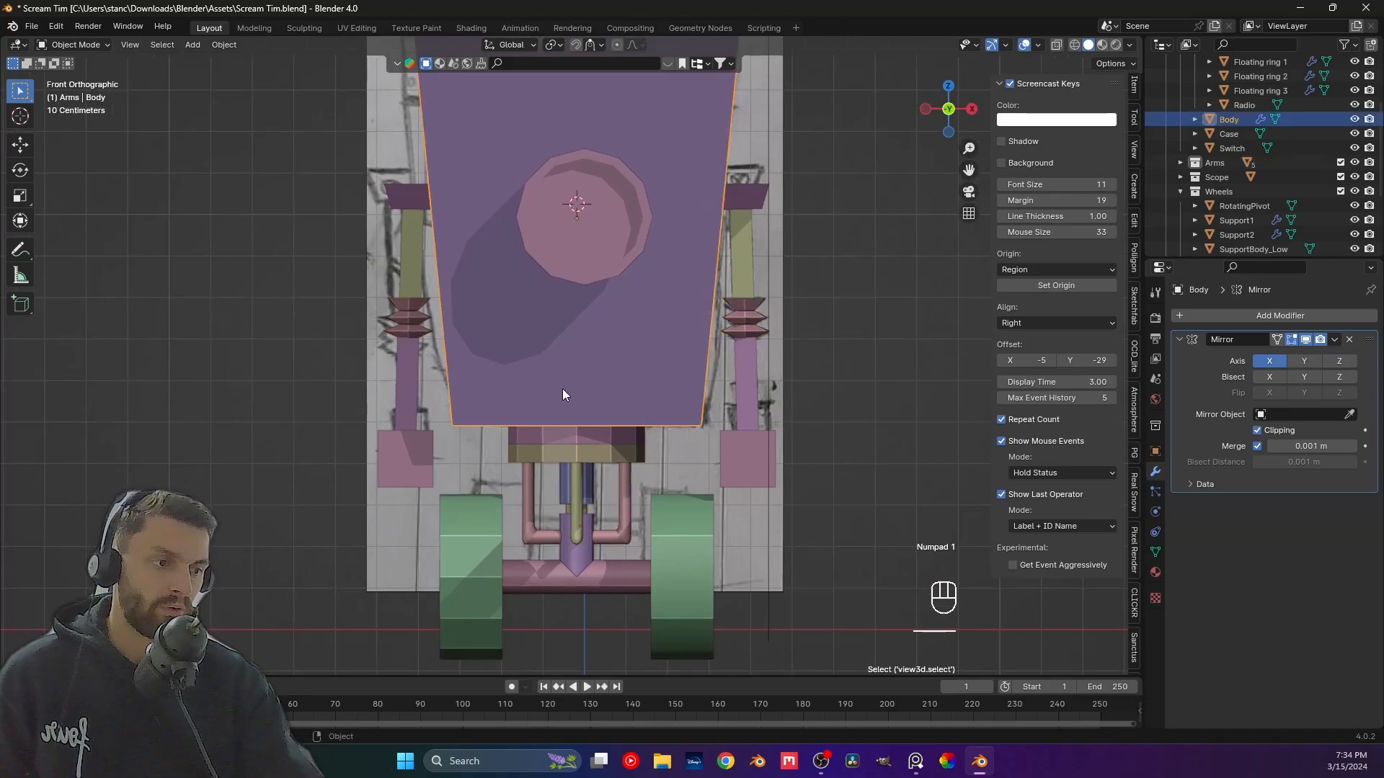
key(Tab)
key(1)
click(575, 422)
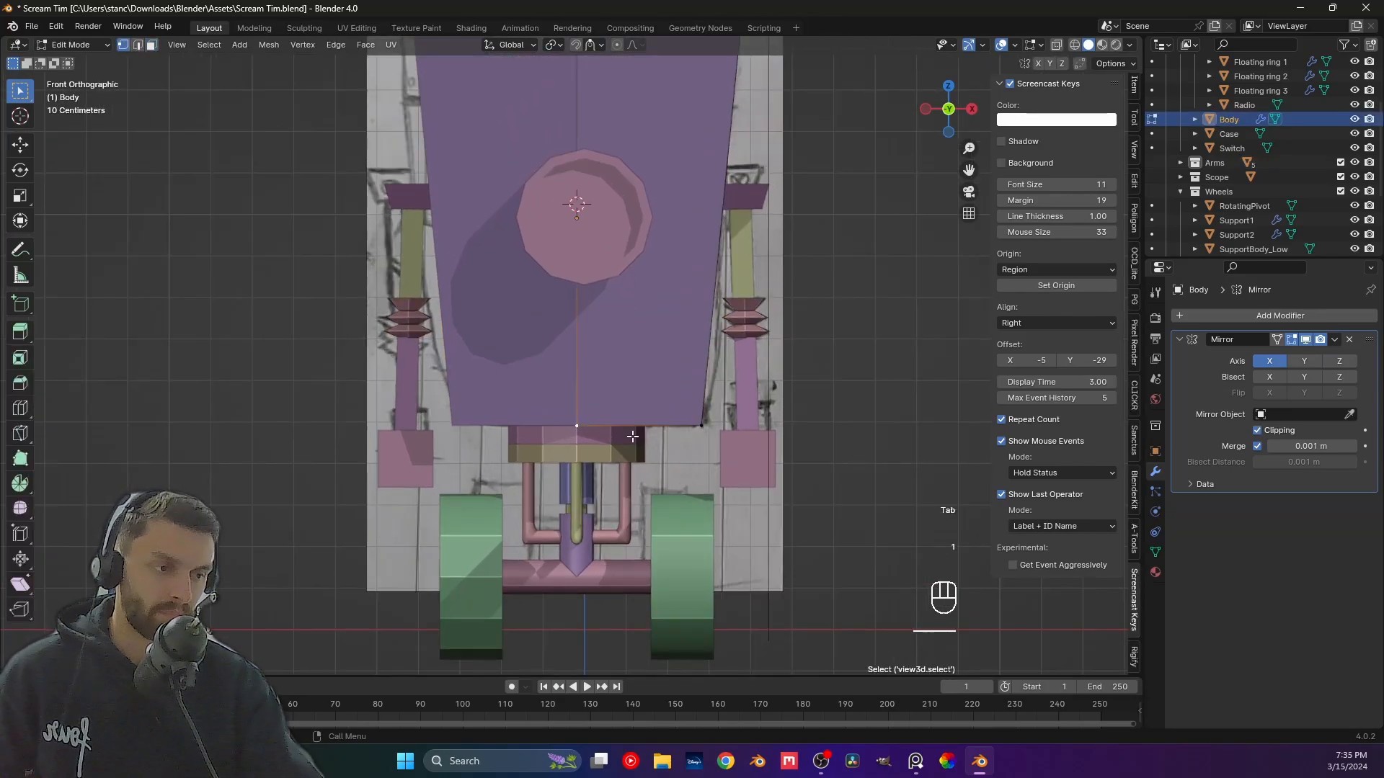
key(shift+s)
click(642, 512)
key(Tab)
scroll(562, 423, up, 2)
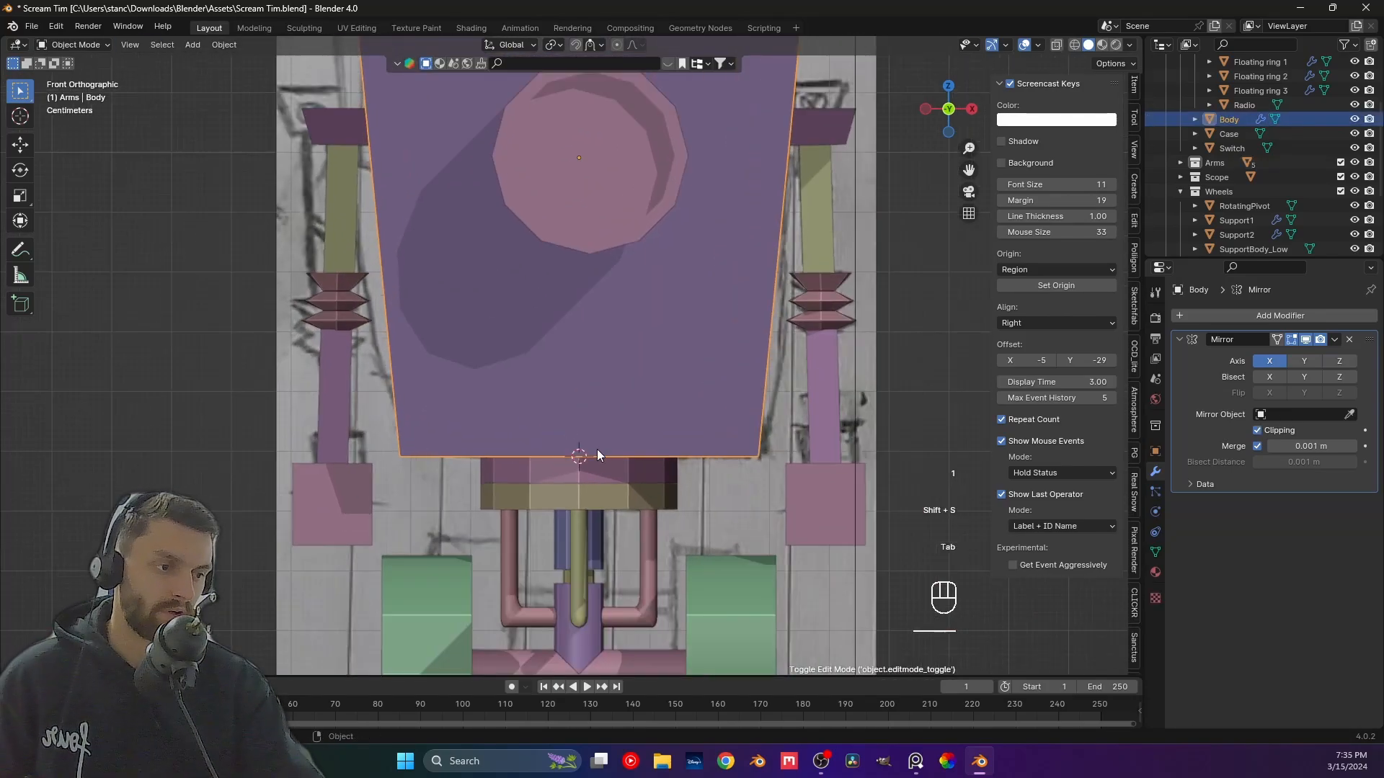
Add a plane at the 3D cursor, upright through a 90° rotation about X, and scale it down to fit within the body's bottom width.
key(shift+a)
mouse_move(599, 441)
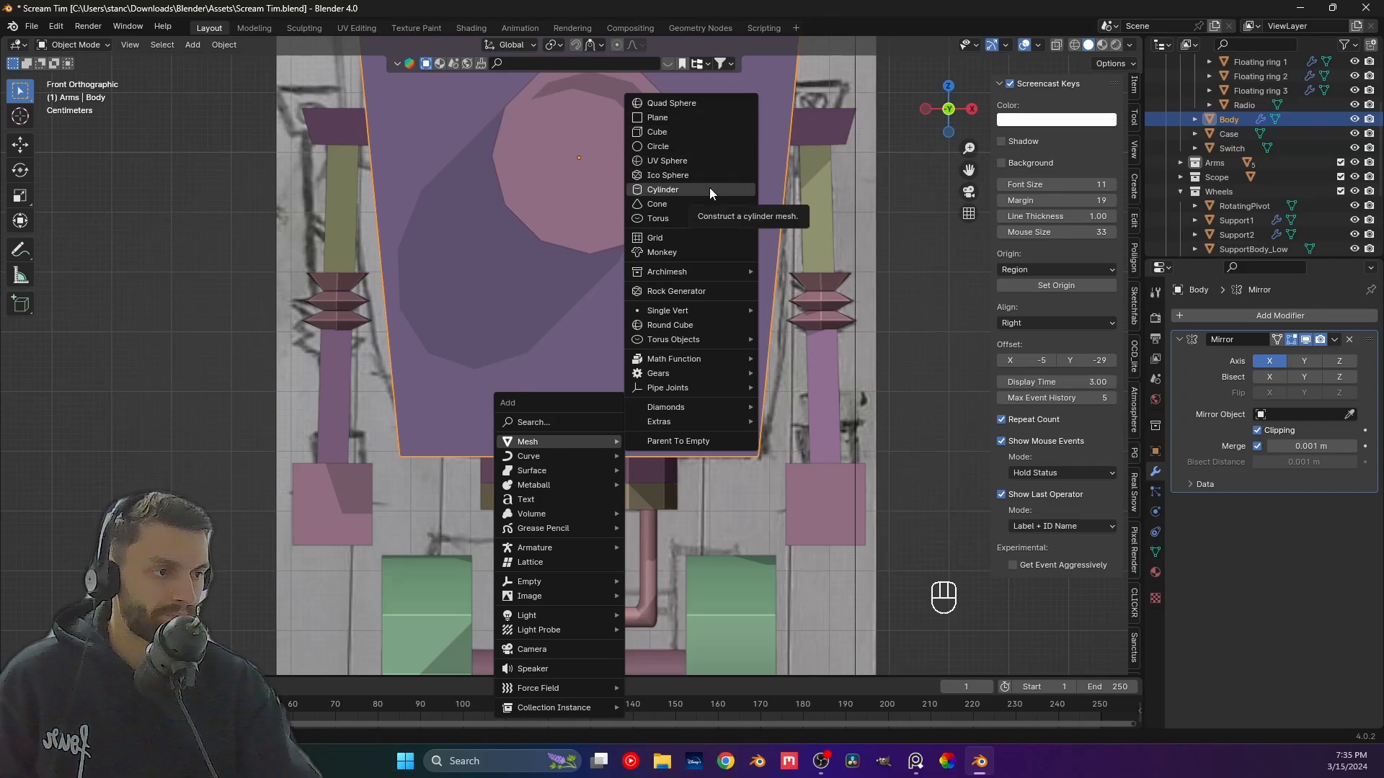
click(659, 116)
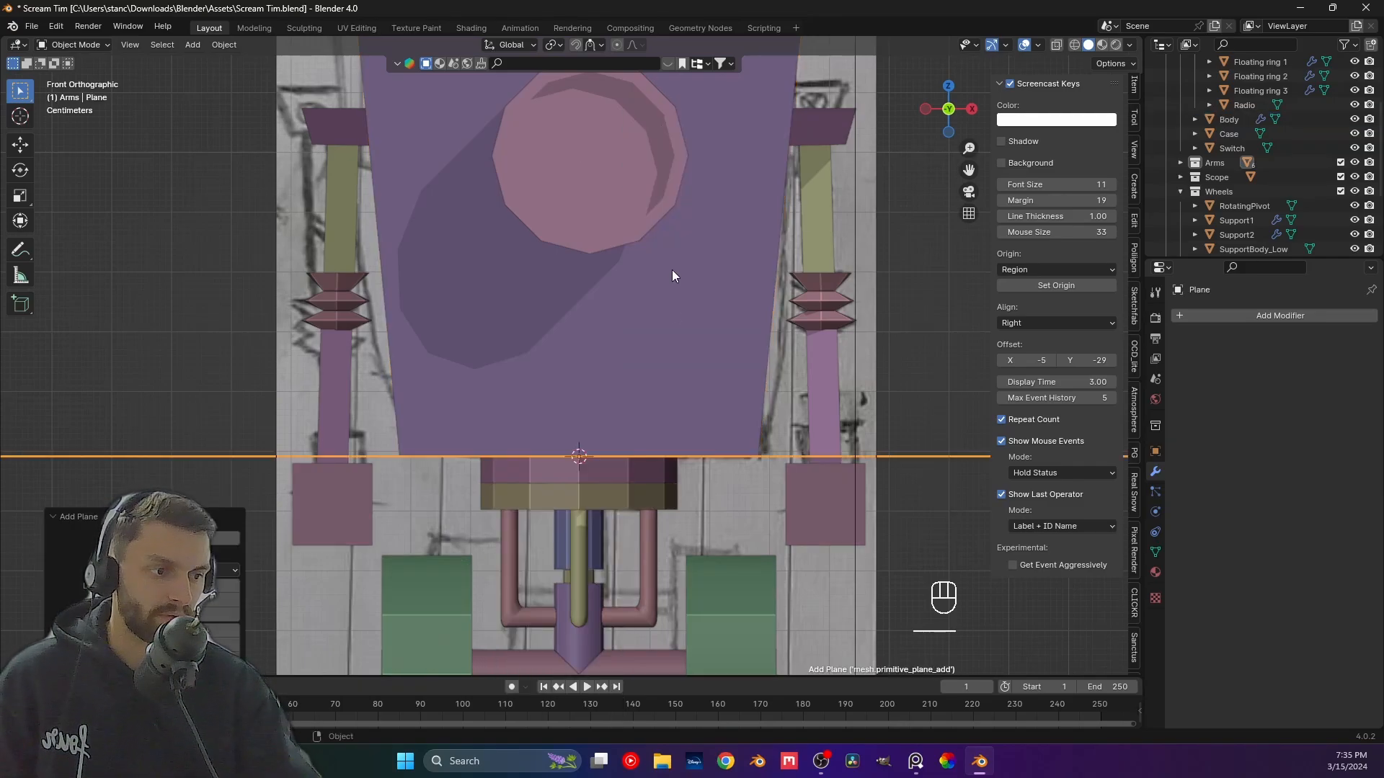
text(rx90)
key(Return)
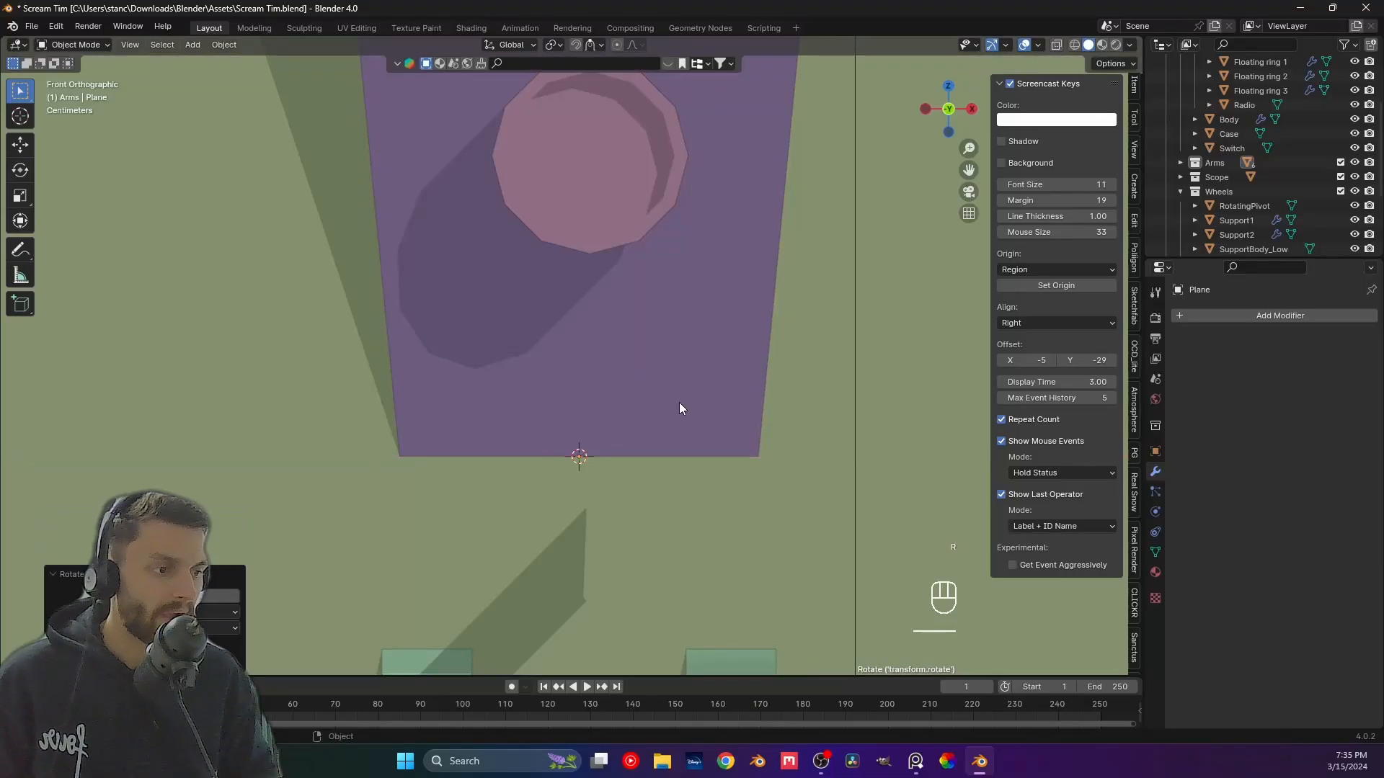
key(s)
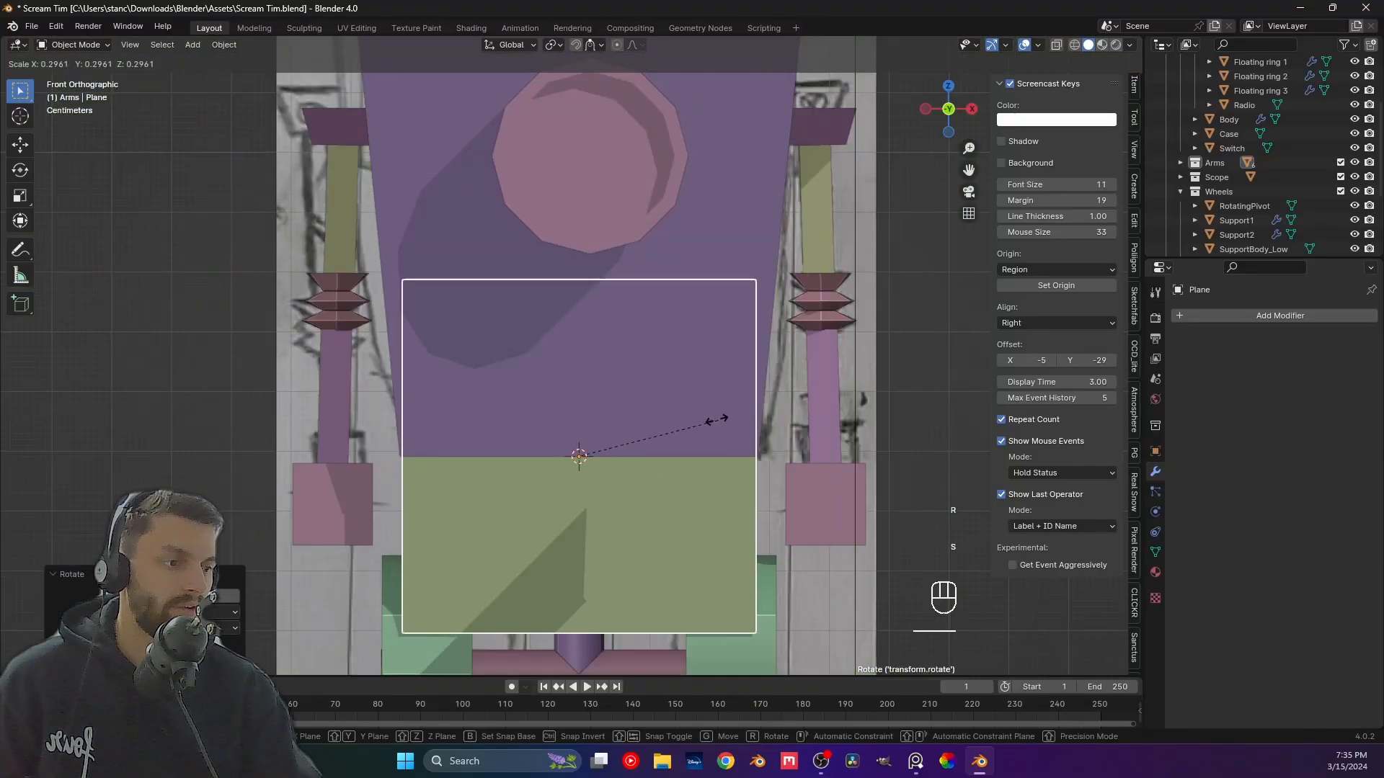
click(666, 431)
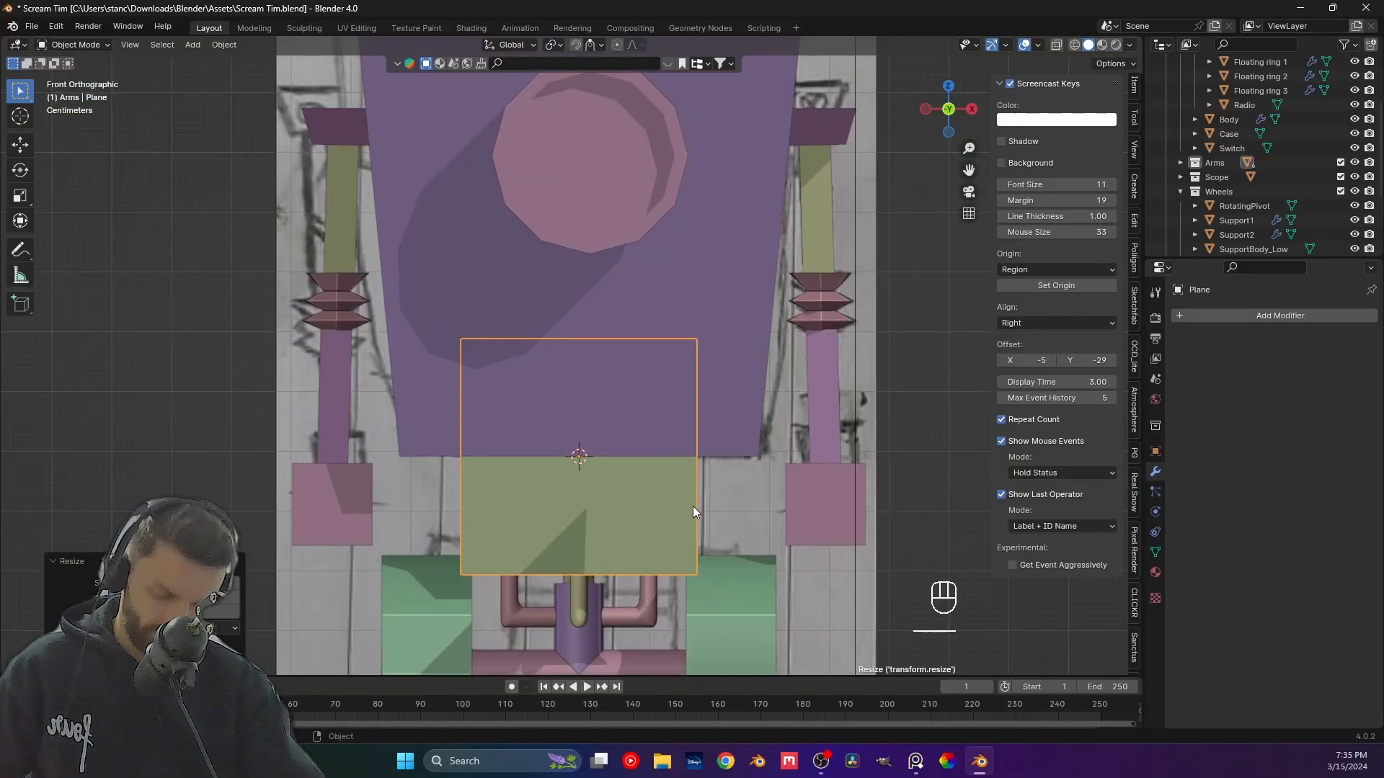
Move the new plane at the body's bottom edge into the Main Body collection.
key(m)
mouse_move(680, 539)
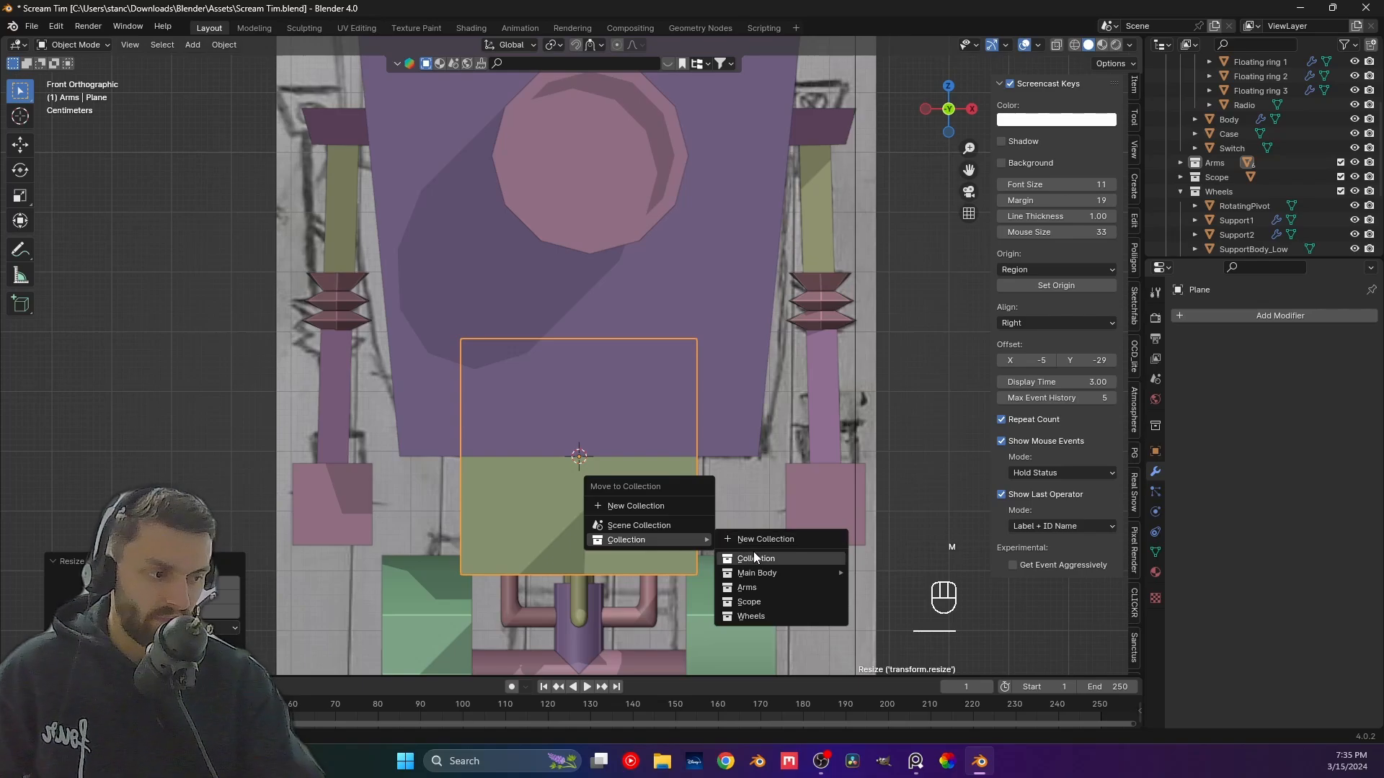
mouse_move(773, 574)
click(878, 593)
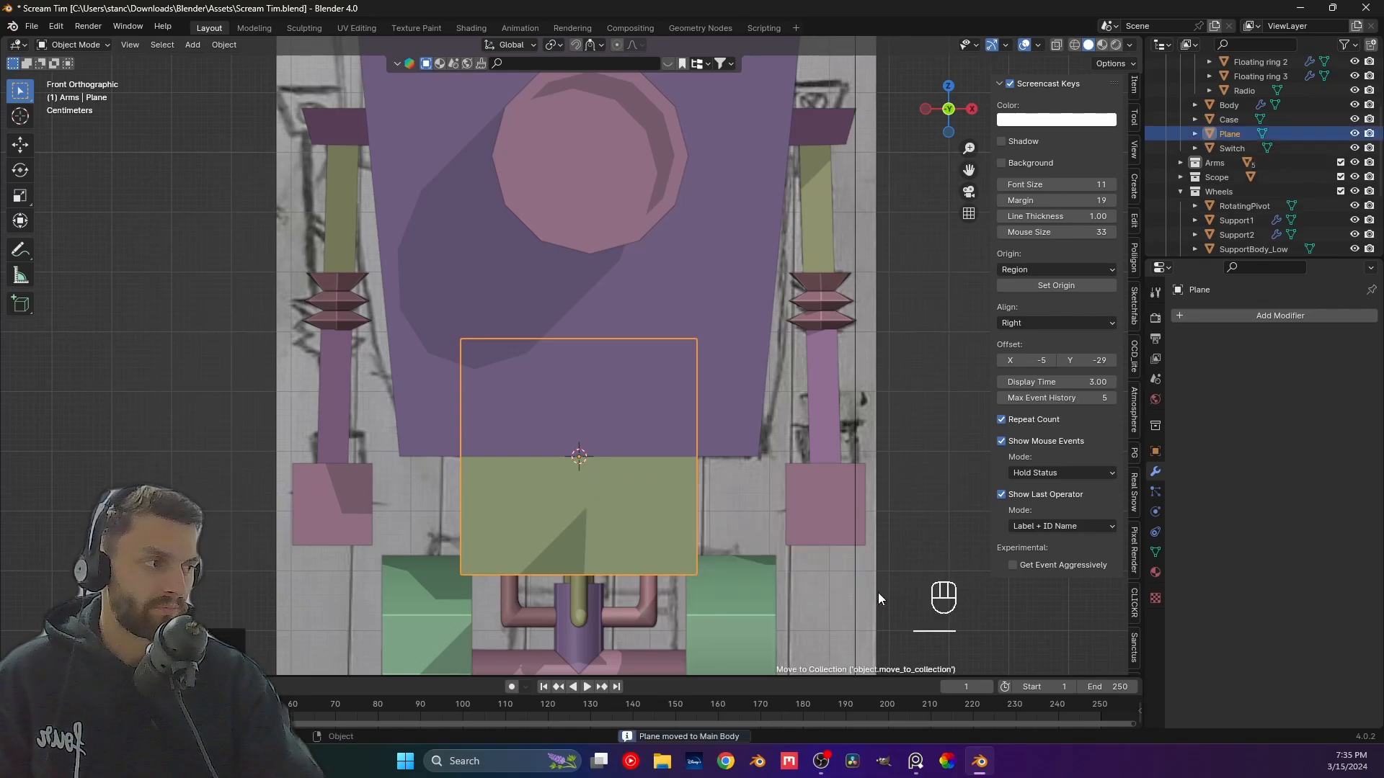
Rename the plane as Plate_Body.
double_click(1230, 134)
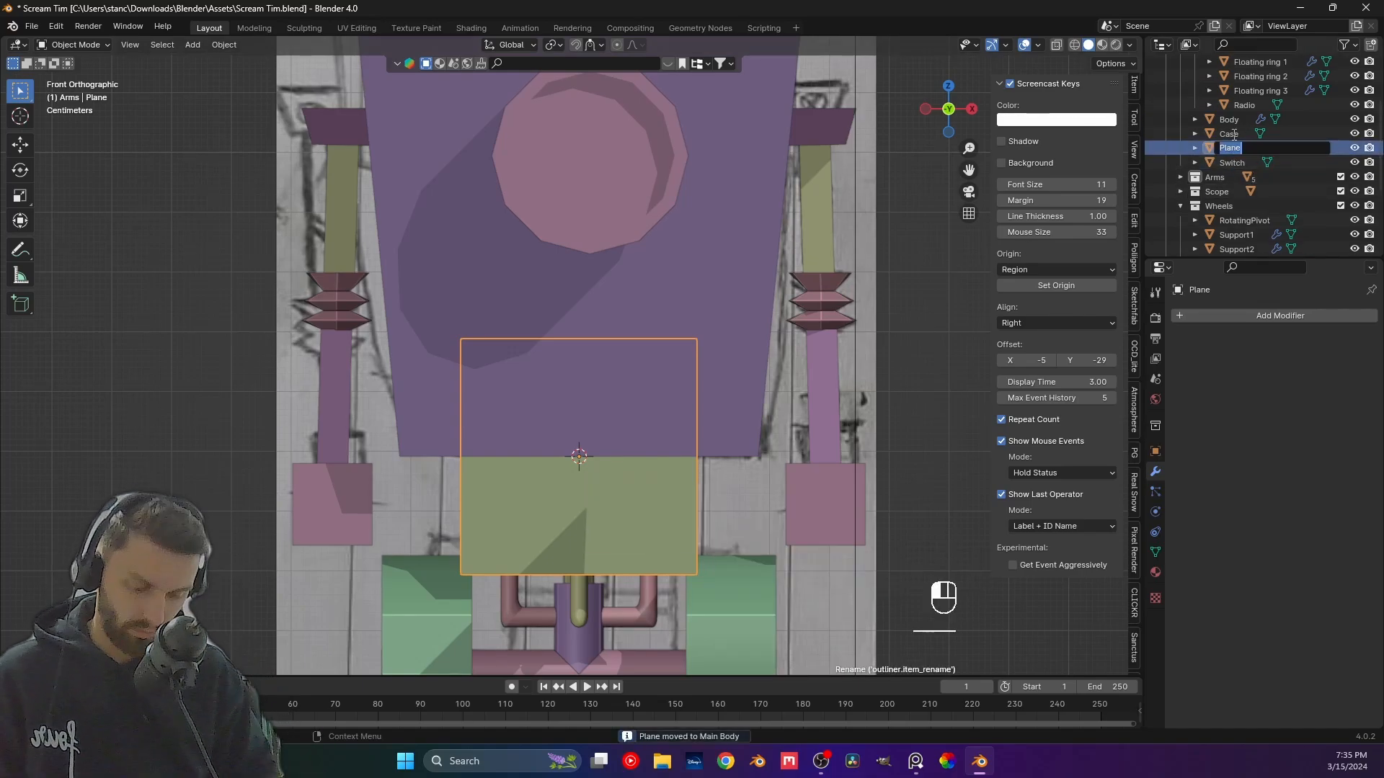
text(Plate)
key(Return)
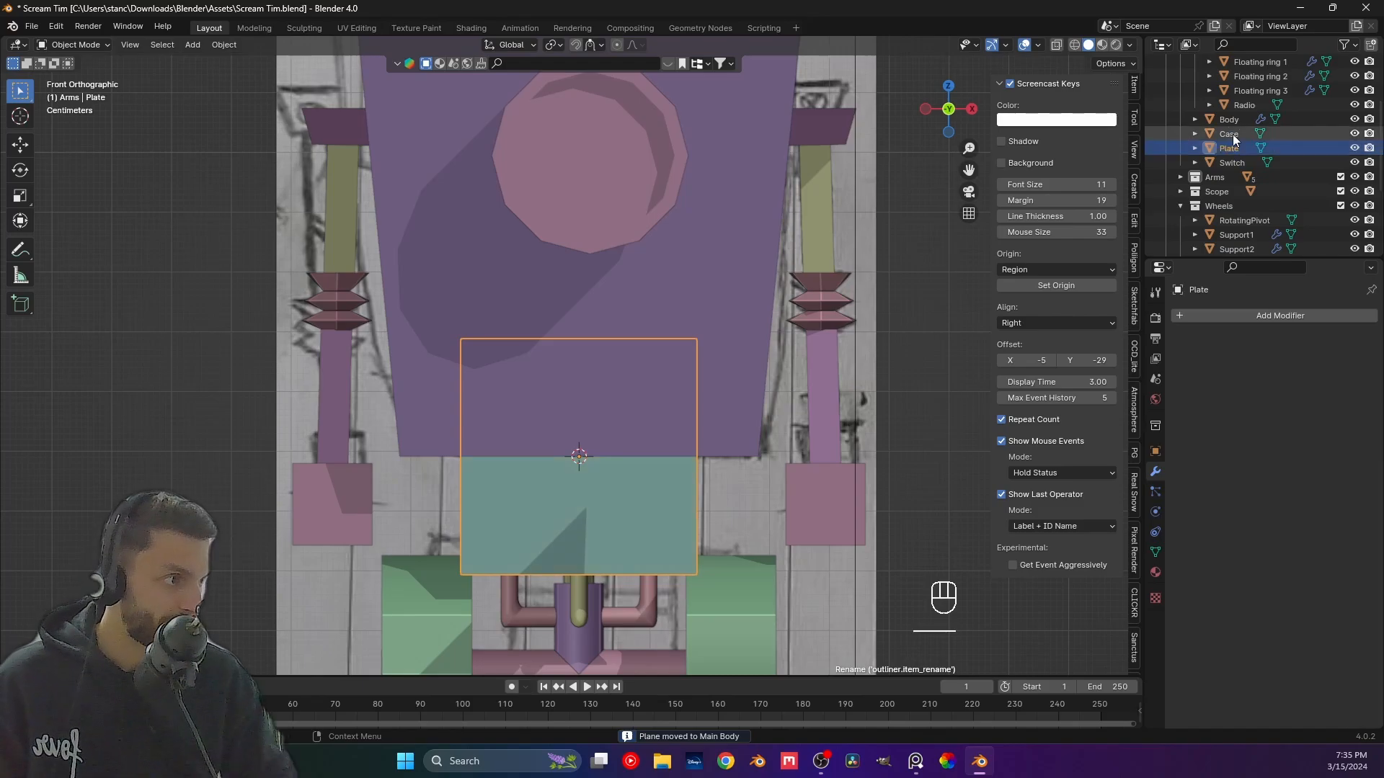
double_click(1240, 149)
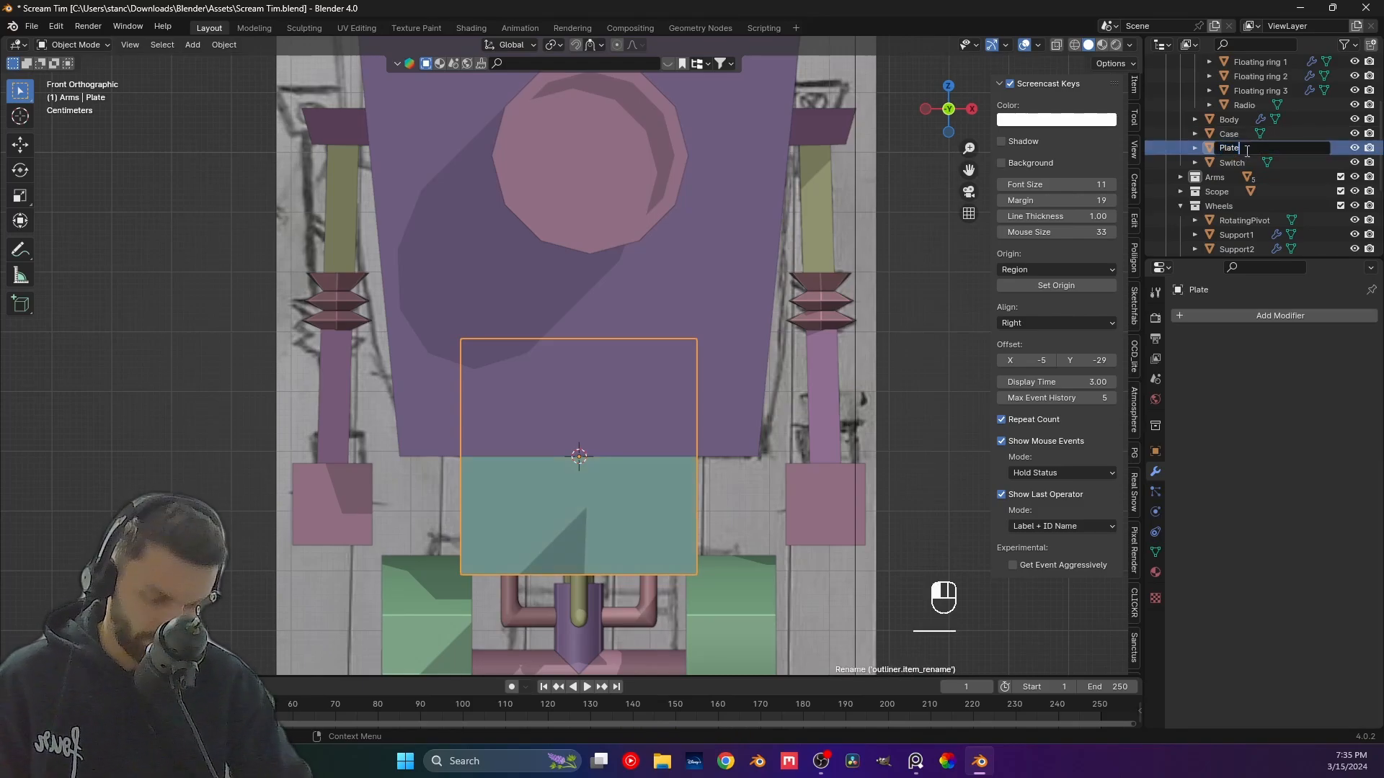
text(Plate_Bod)
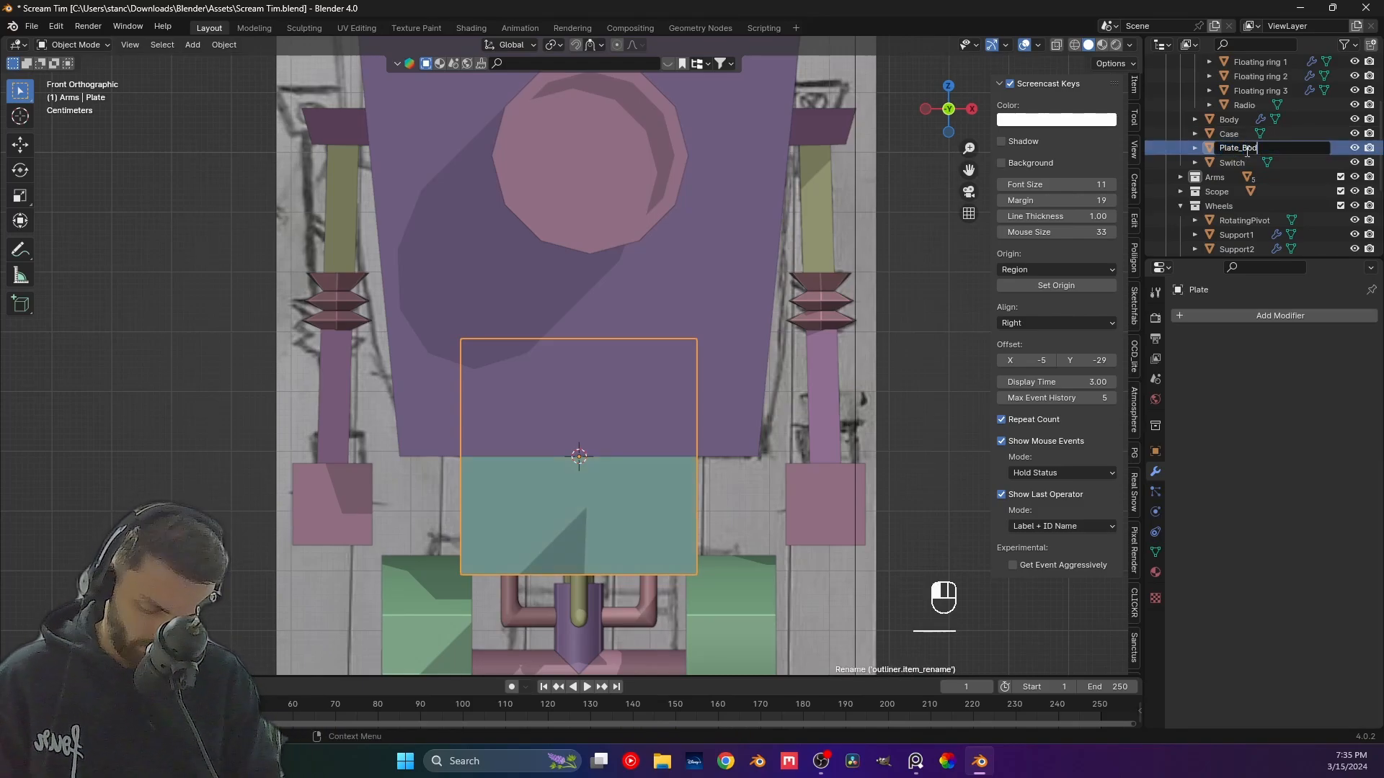
text(y)
key(Return)
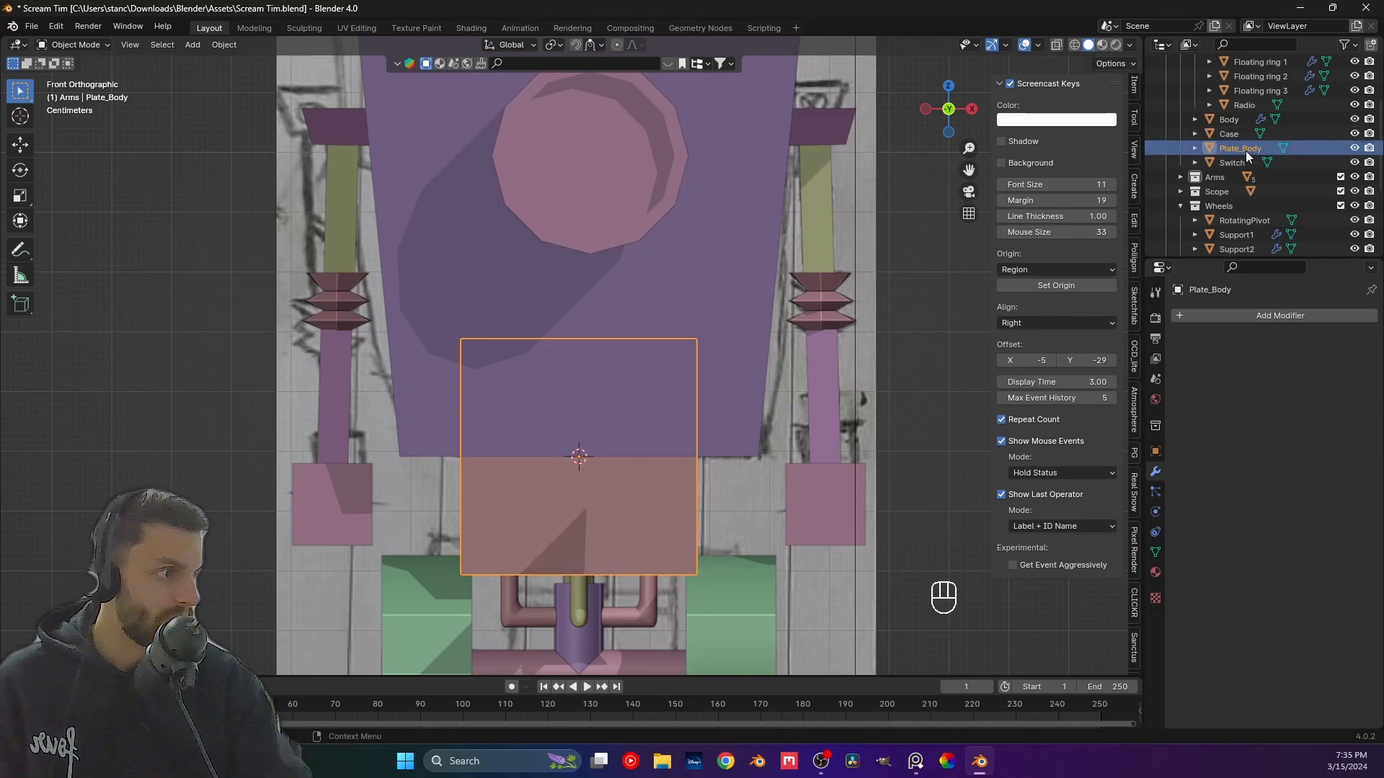
Raise the plate onto the body's lower front and flatten it along Z to about 0.39 of its height.
click(649, 493)
key(g)
click(646, 442)
key(s)
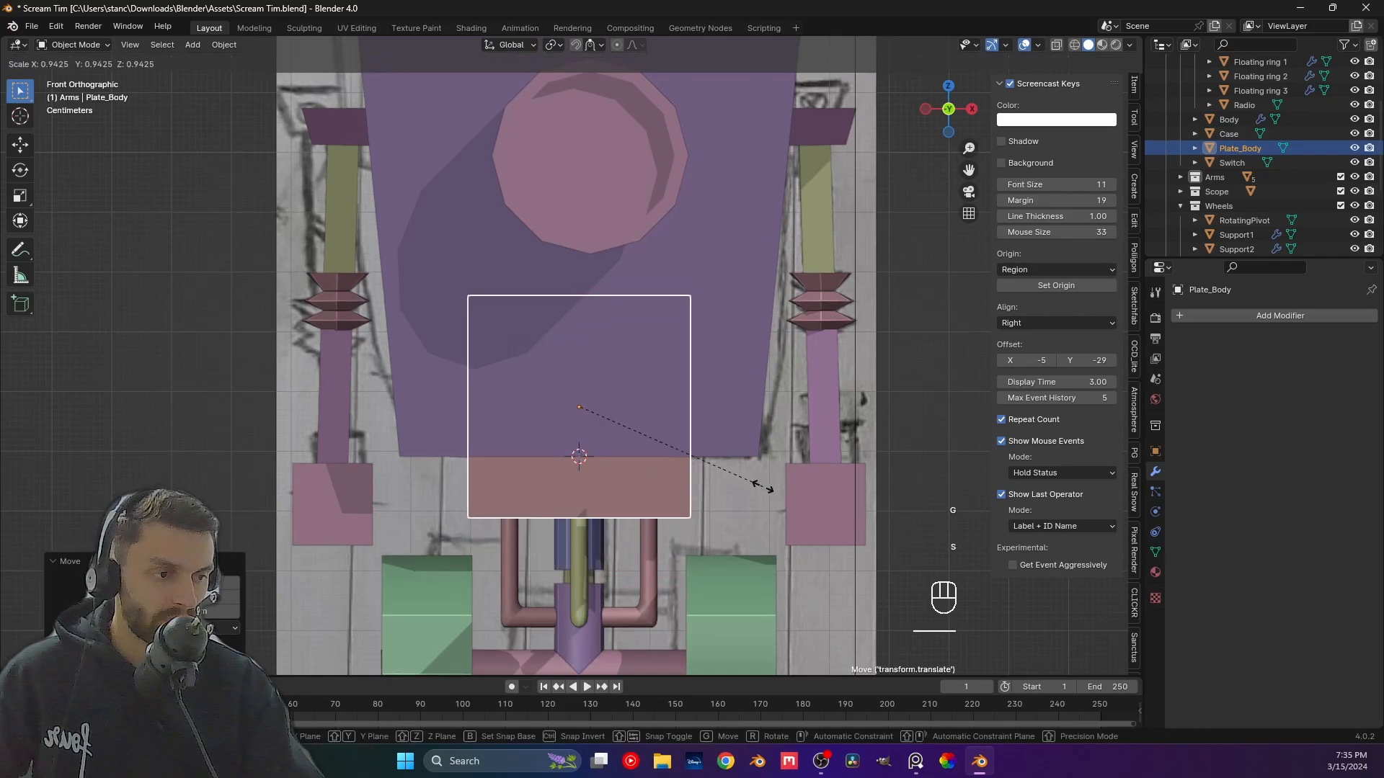
key(z)
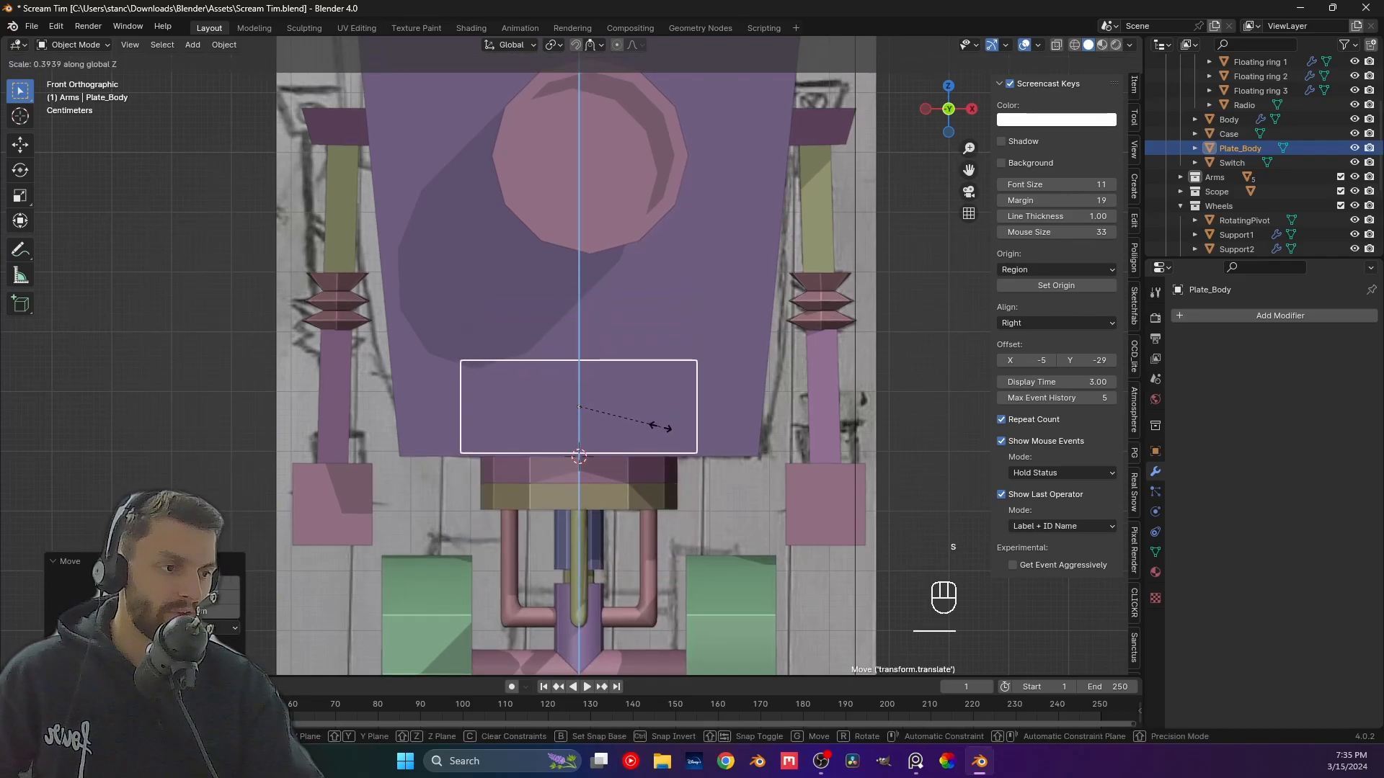
click(658, 426)
Turn on X-ray to see the reference sketch and scale the plate along X to about 0.83.
click(1058, 47)
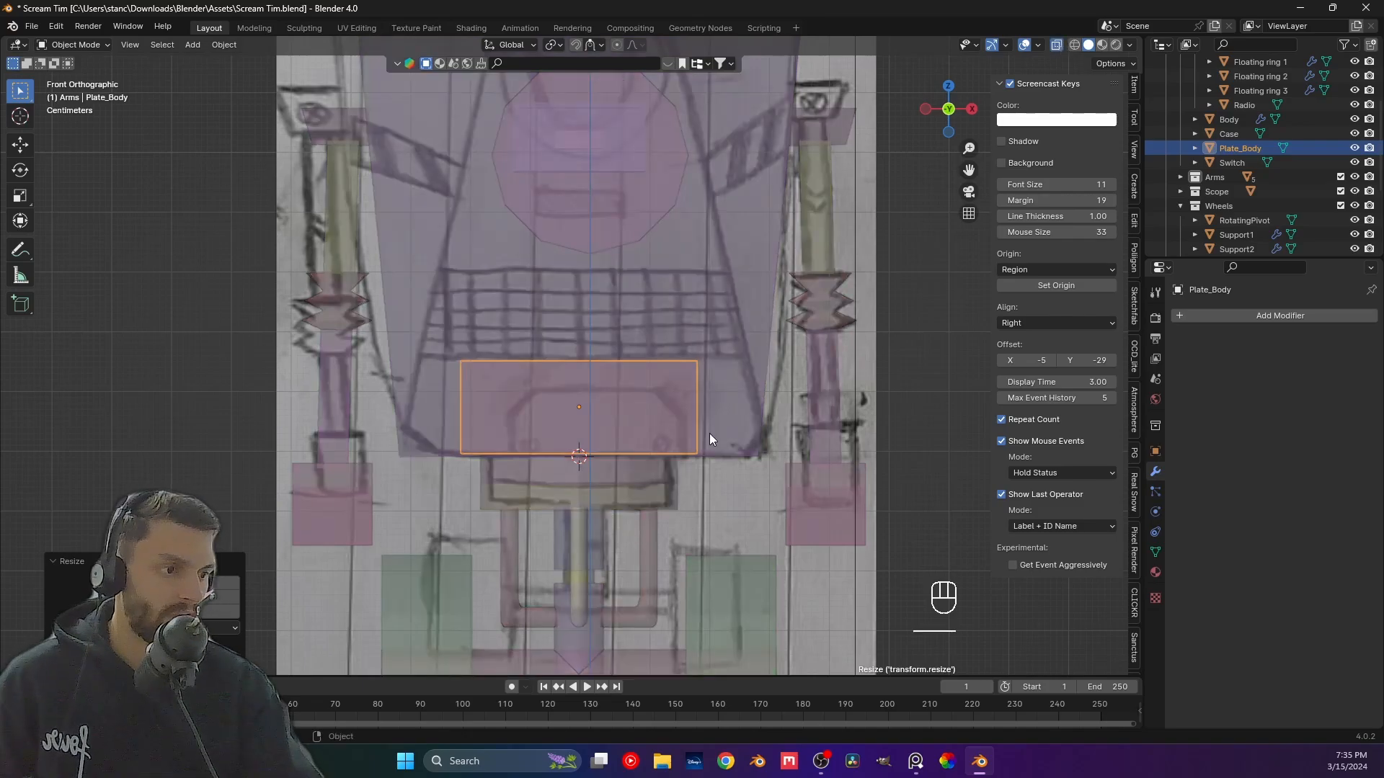
scroll(808, 469, up, 2)
shift+middle_drag(814, 473, 800, 411)
key(s)
key(x)
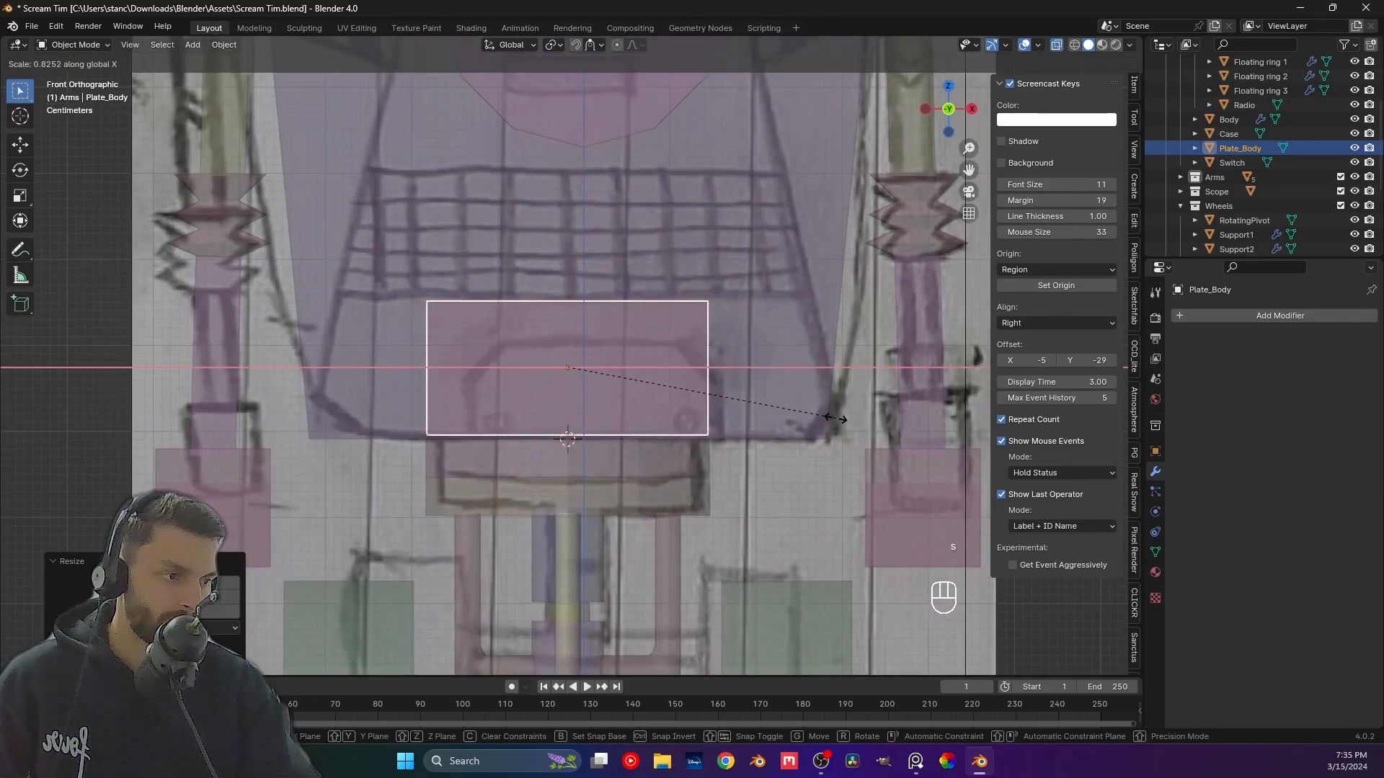
click(836, 424)
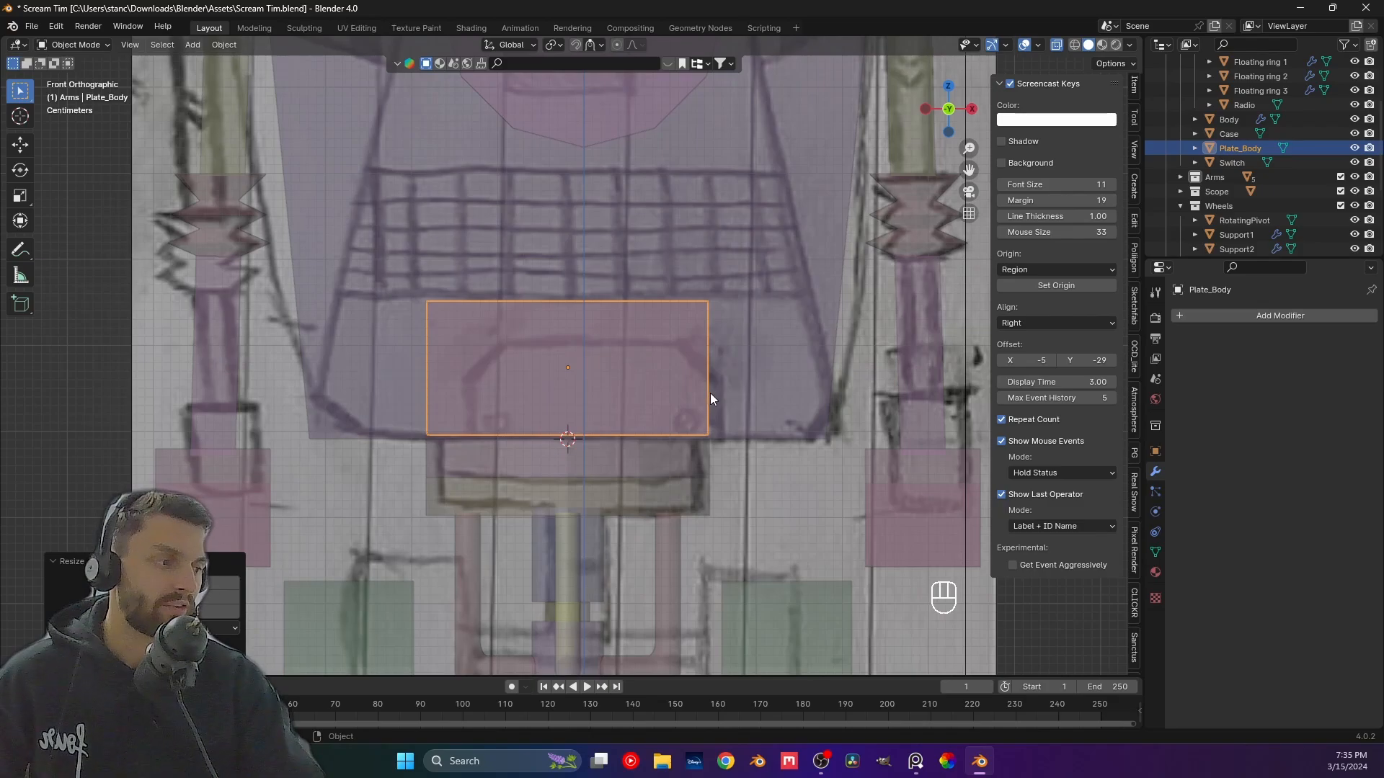
Lower the plate along Z by about 0.0028 m, toward the body's bottom edge.
scroll(666, 397, up, 1)
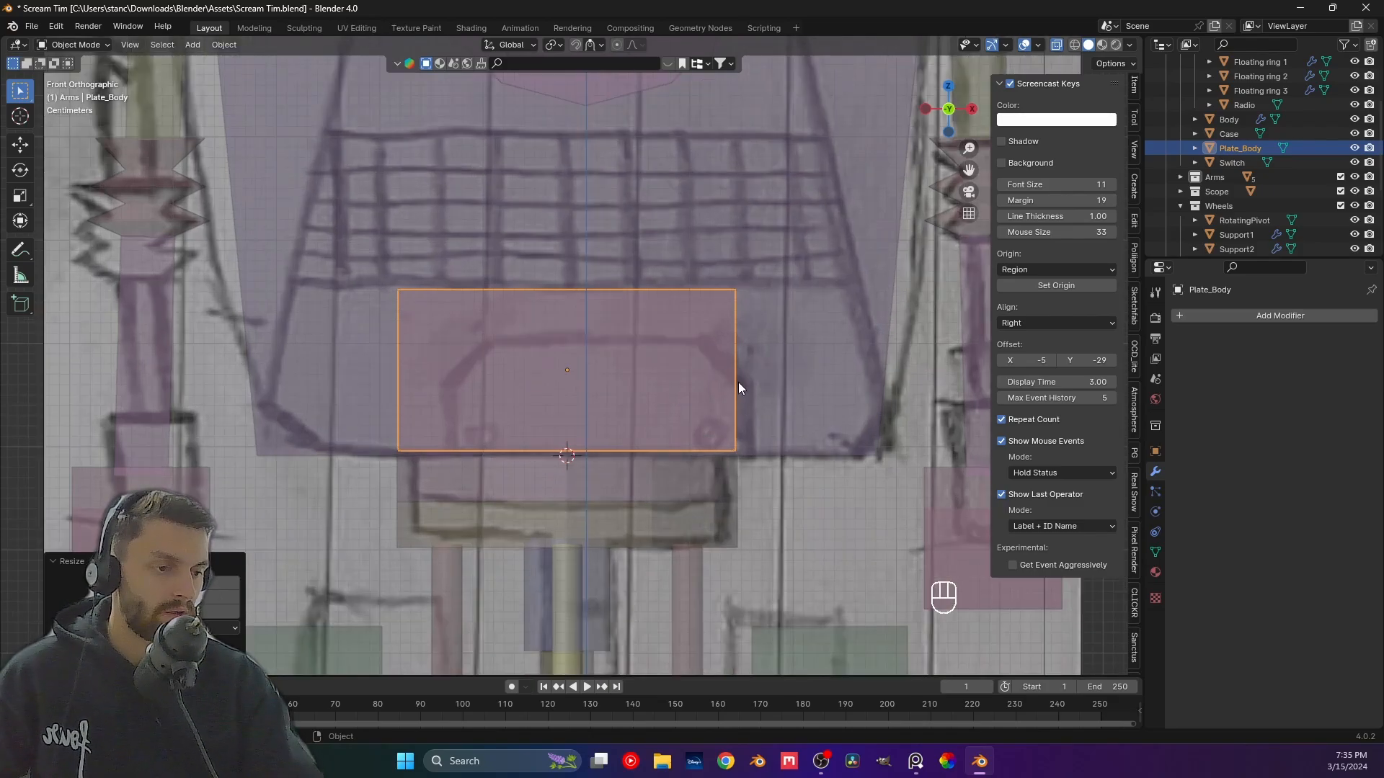
key(g)
key(z)
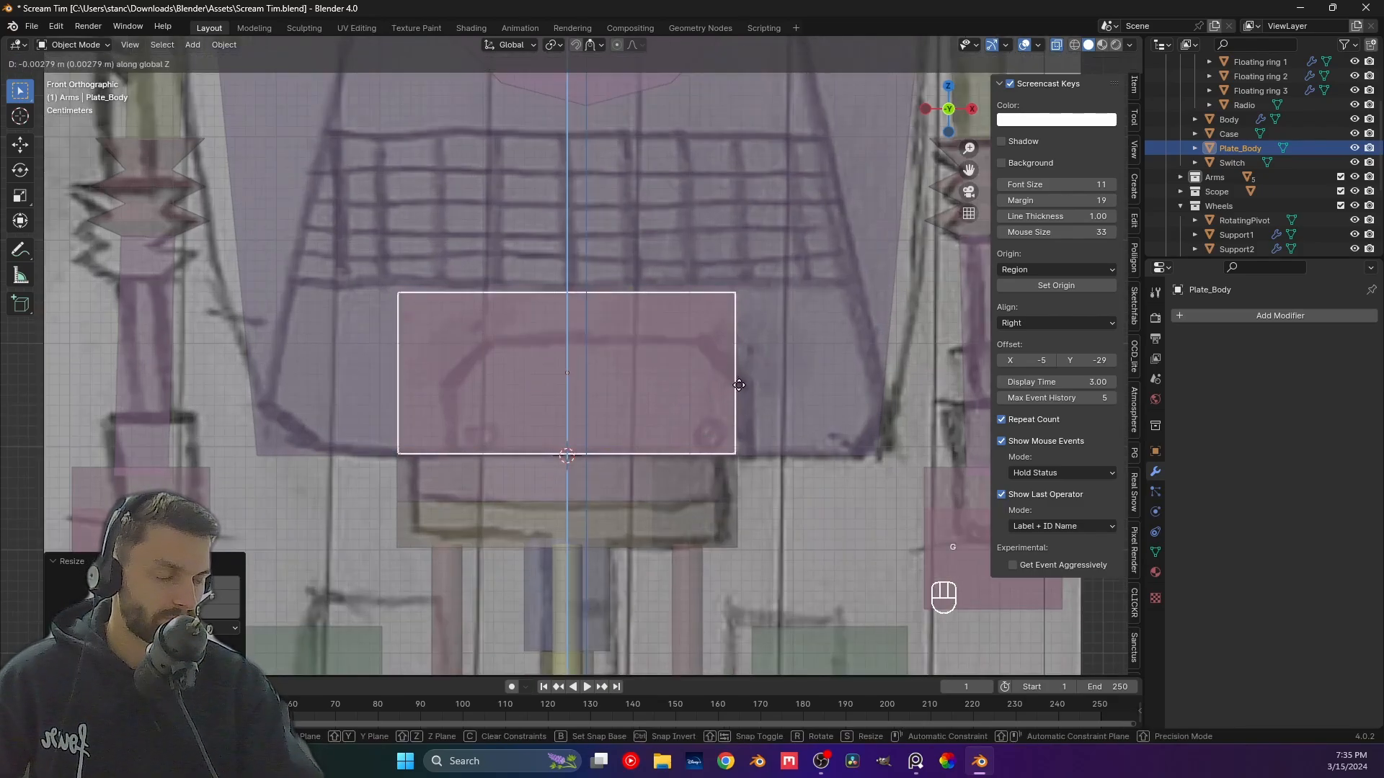
click(739, 385)
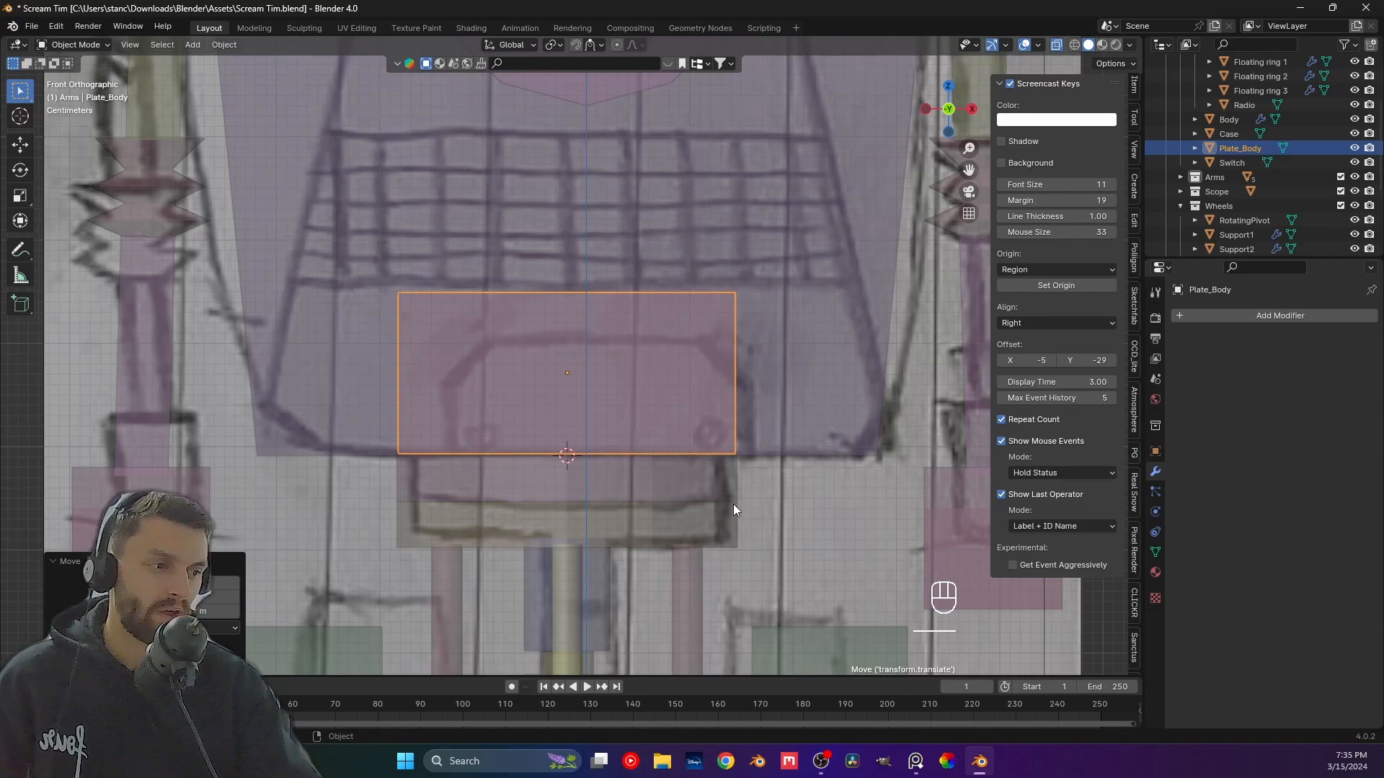
Apply the plate's object transform and auto-mirror it across X with cutting and clipping on.
scroll(732, 504, up, 2)
shift+middle_drag(745, 486, 690, 456)
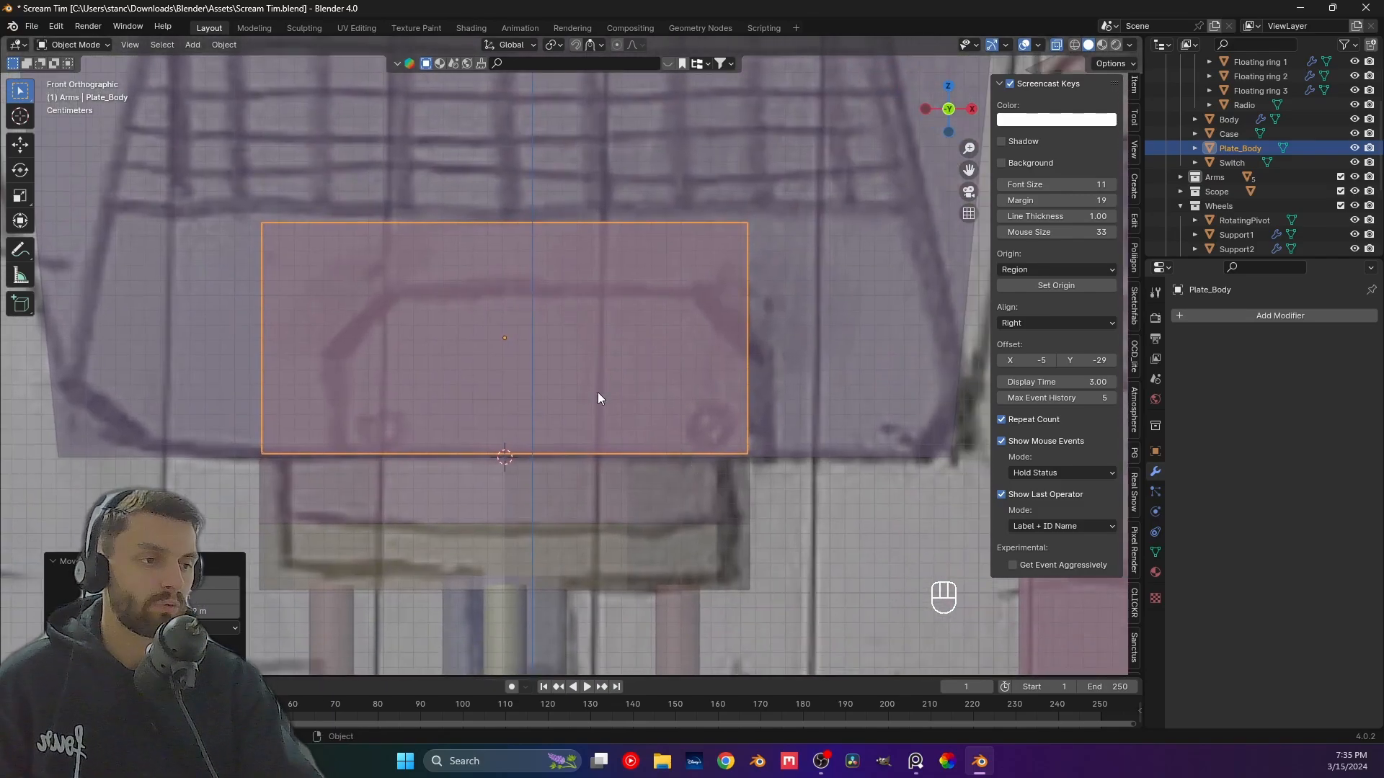
key(Tab)
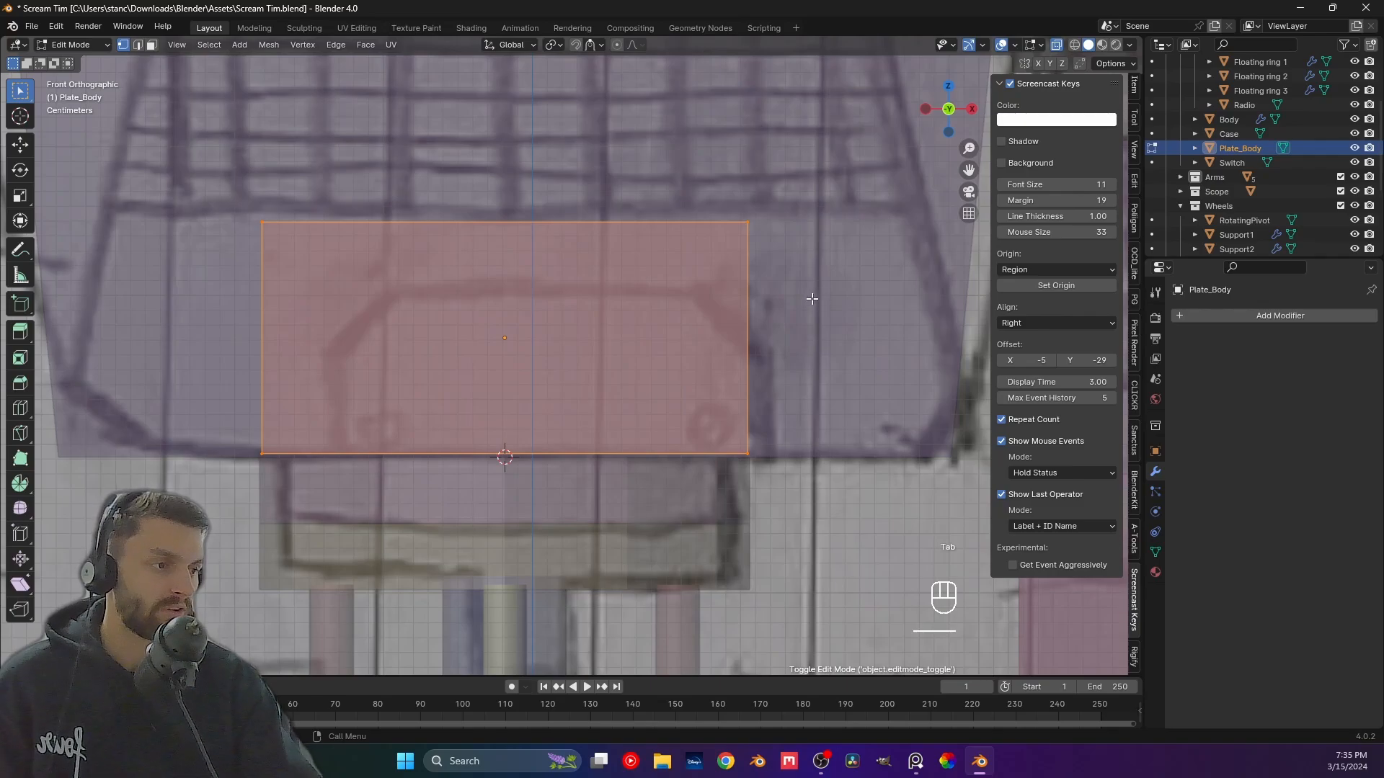
key(Tab)
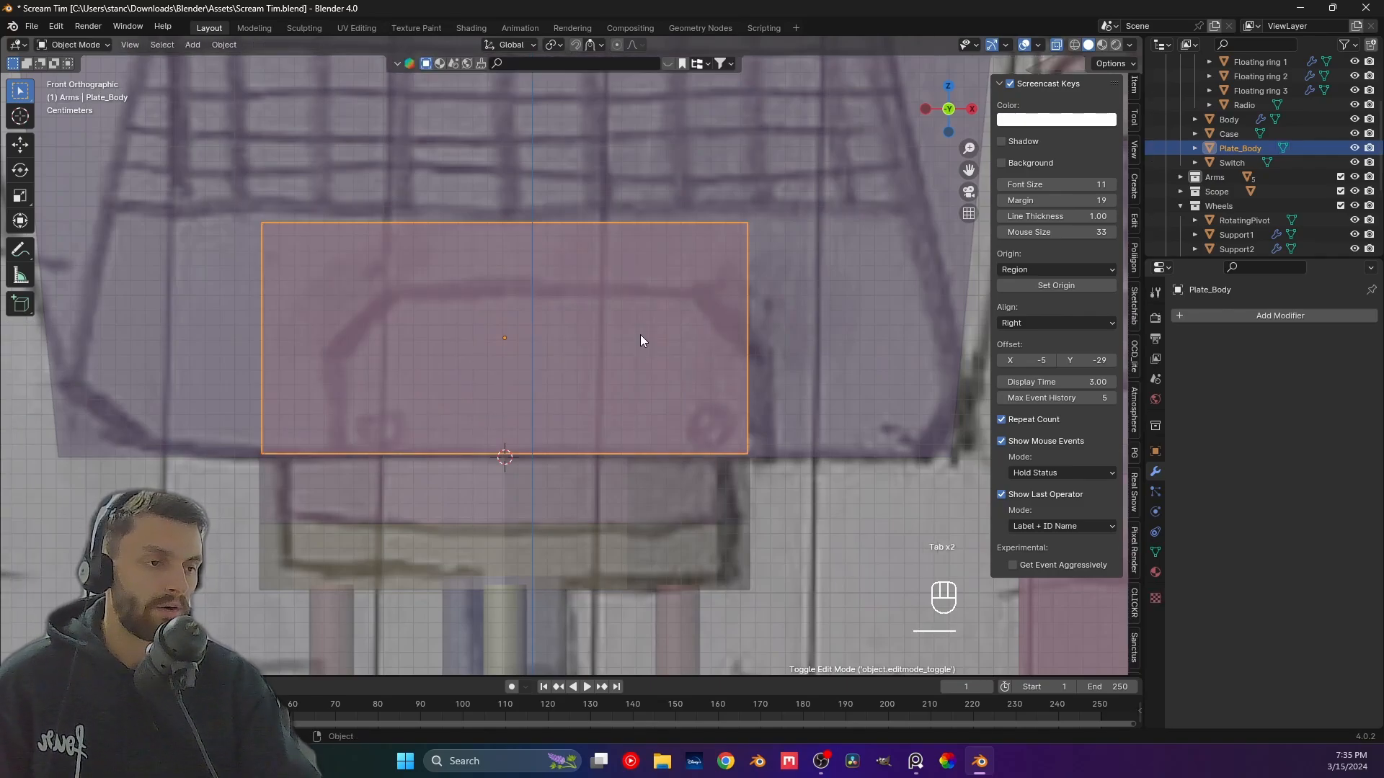
key(ctrl+a)
click(640, 335)
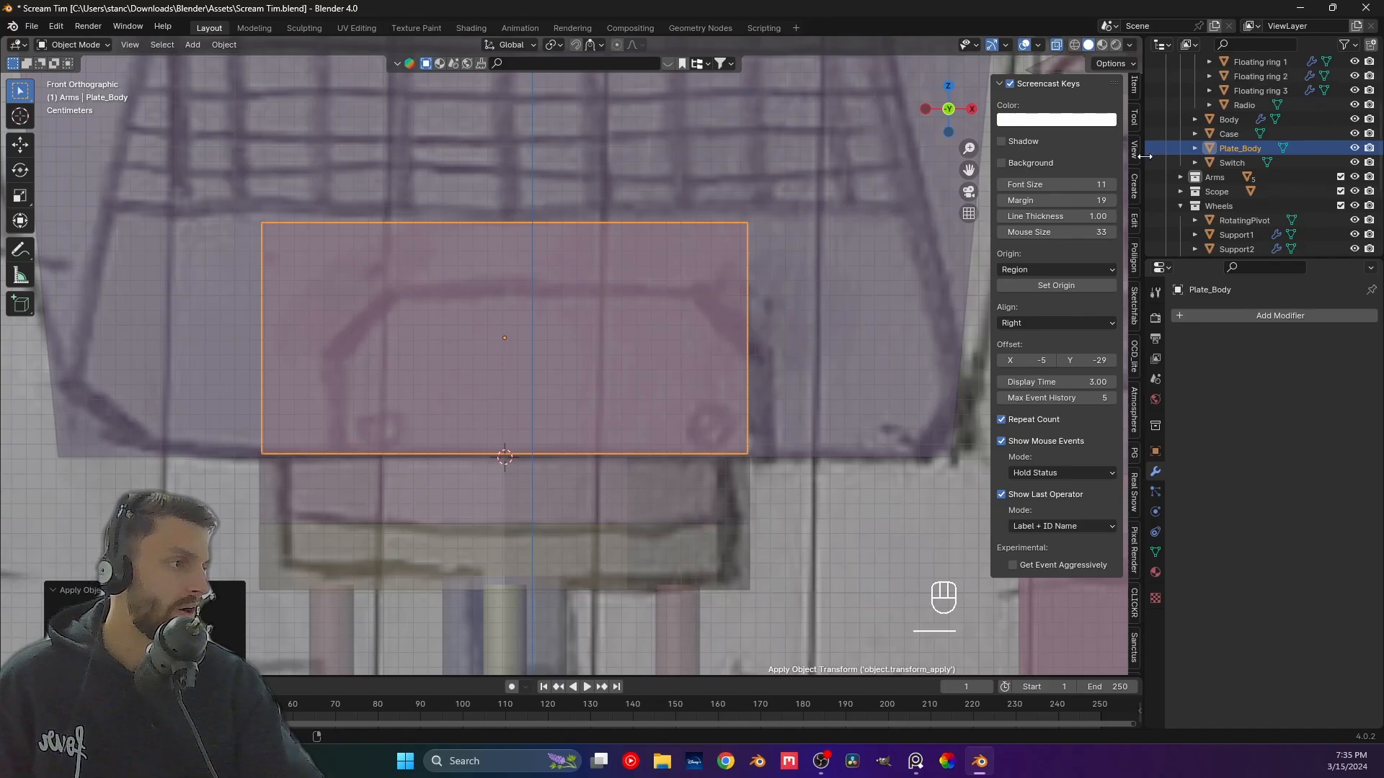
click(1133, 229)
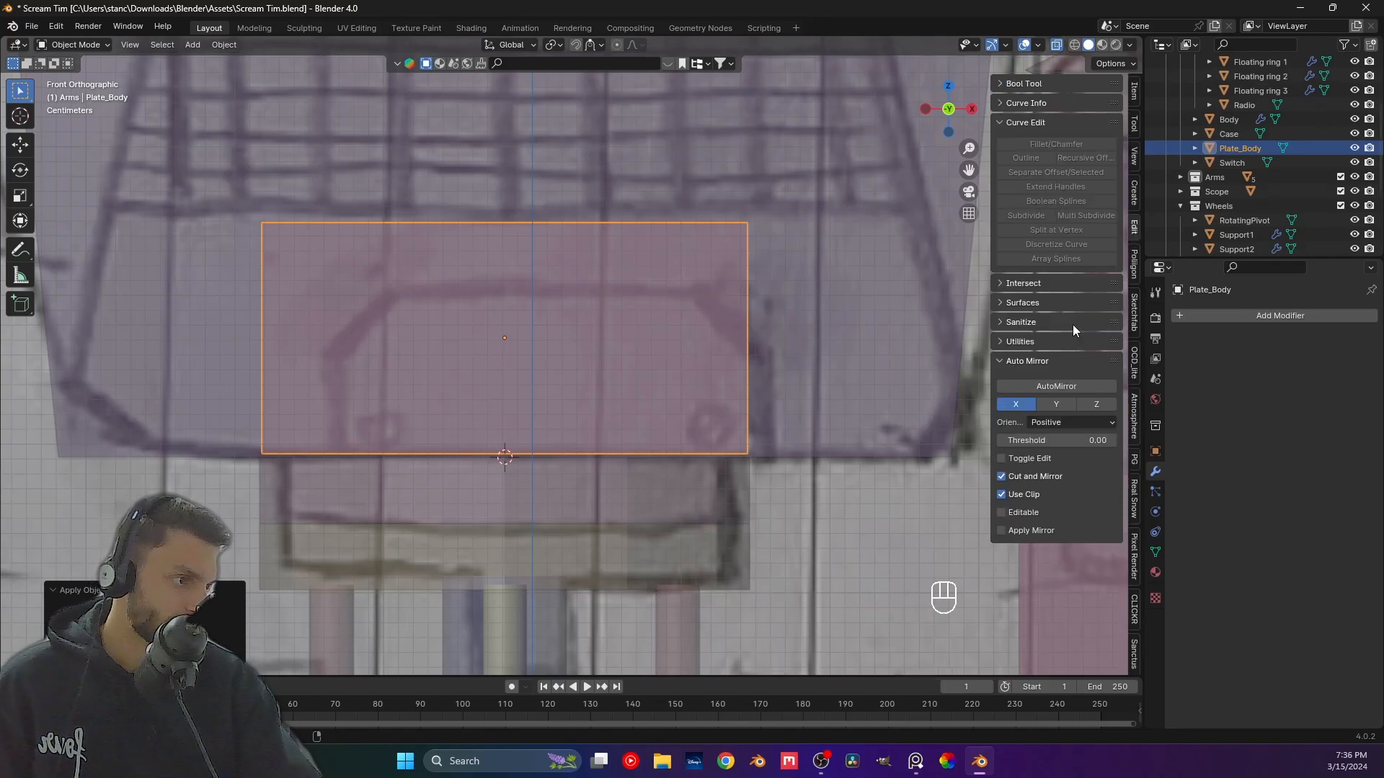
click(1054, 390)
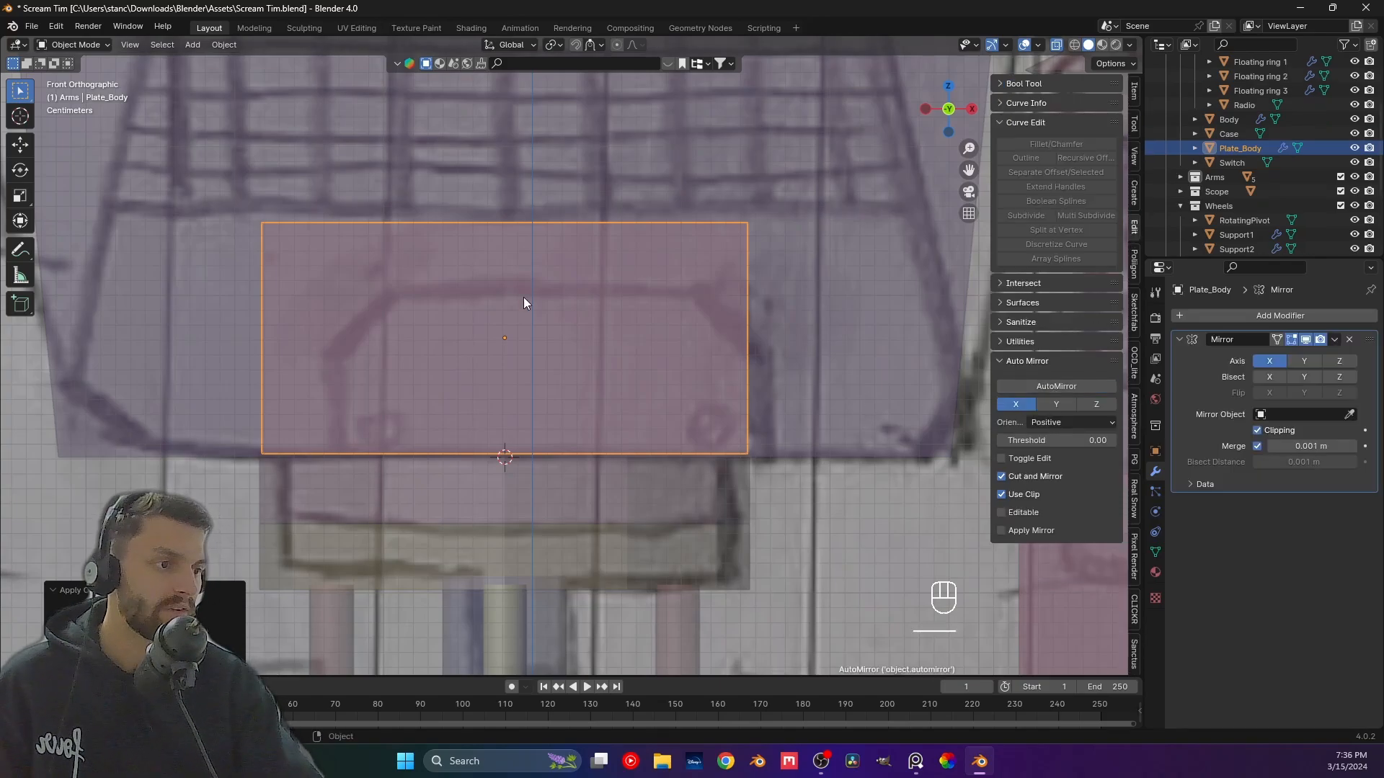
Enter mesh editing on the plate, select its upper outer corner vertex and try to bevel it.
key(Tab)
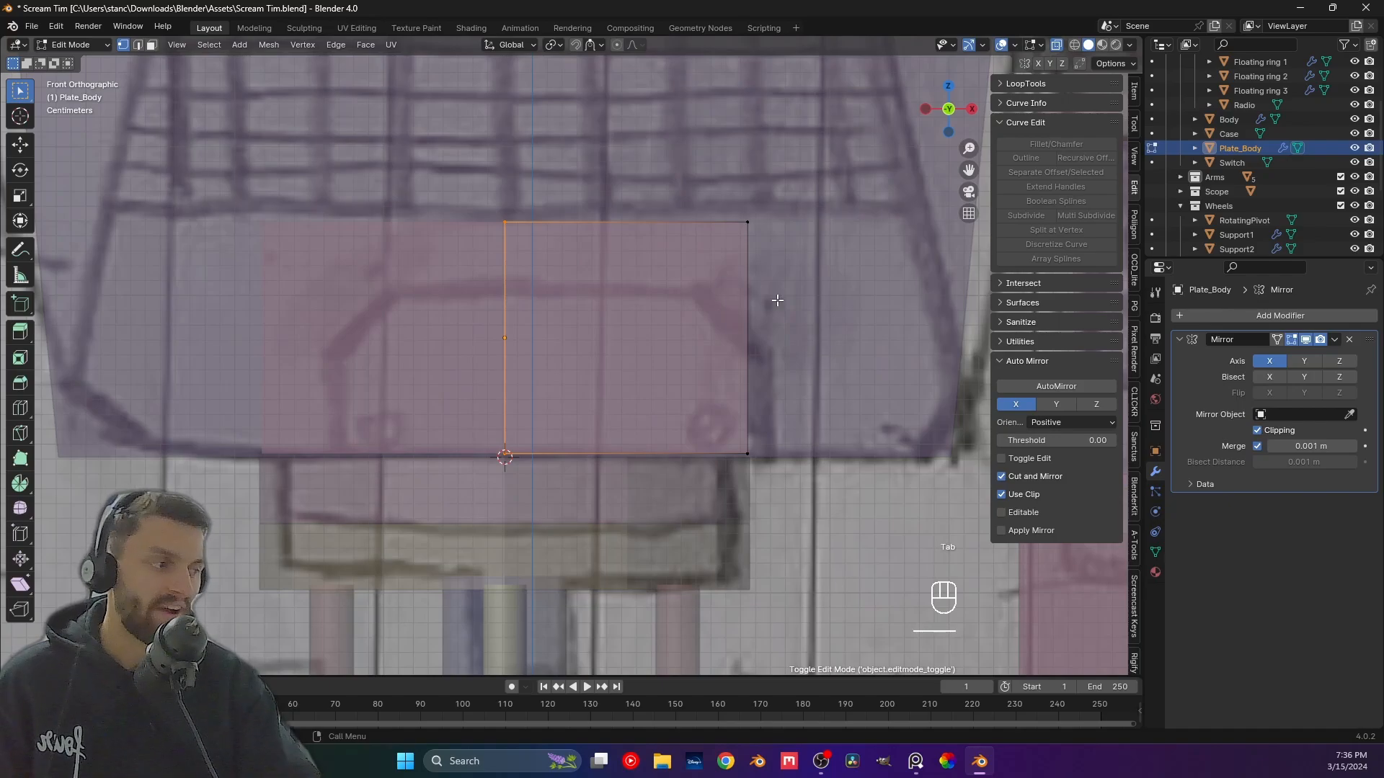
drag(711, 203, 830, 344)
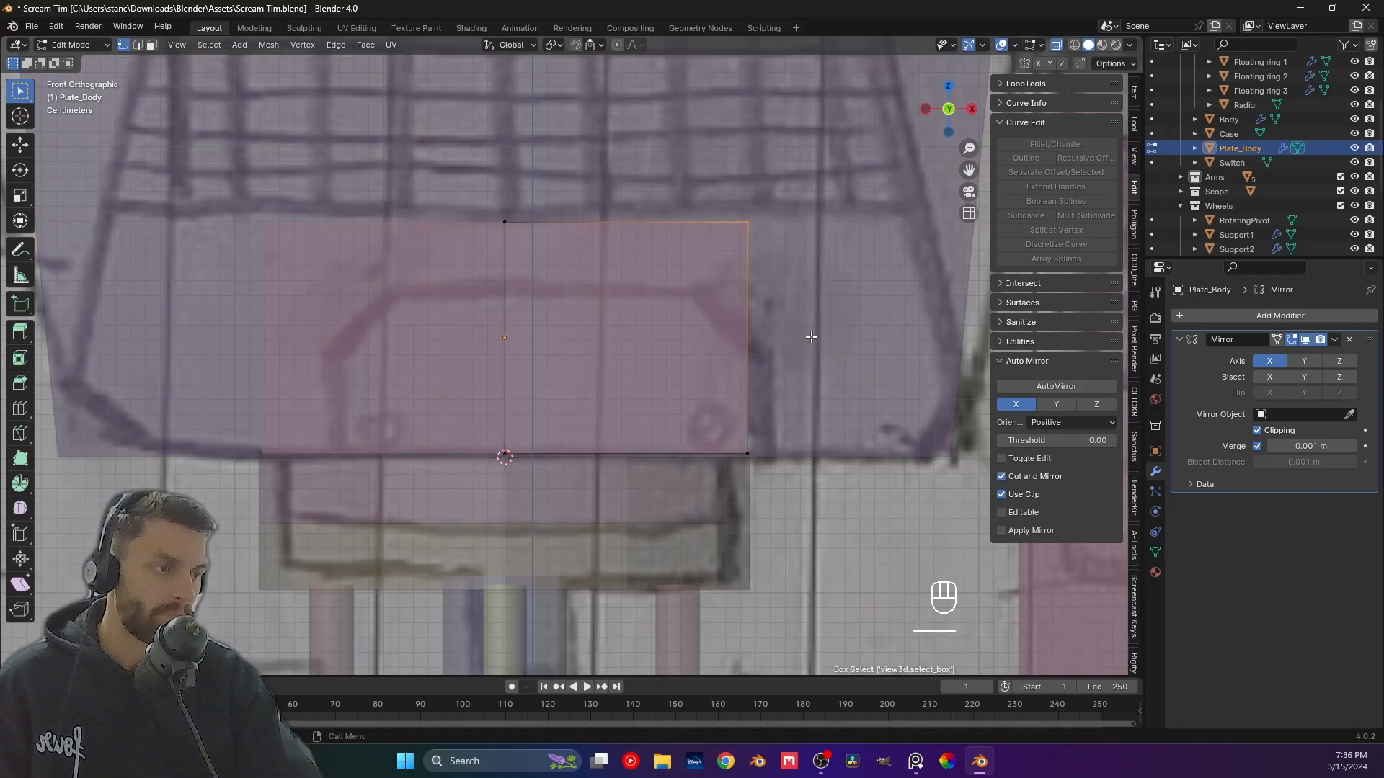
key(ctrl+b)
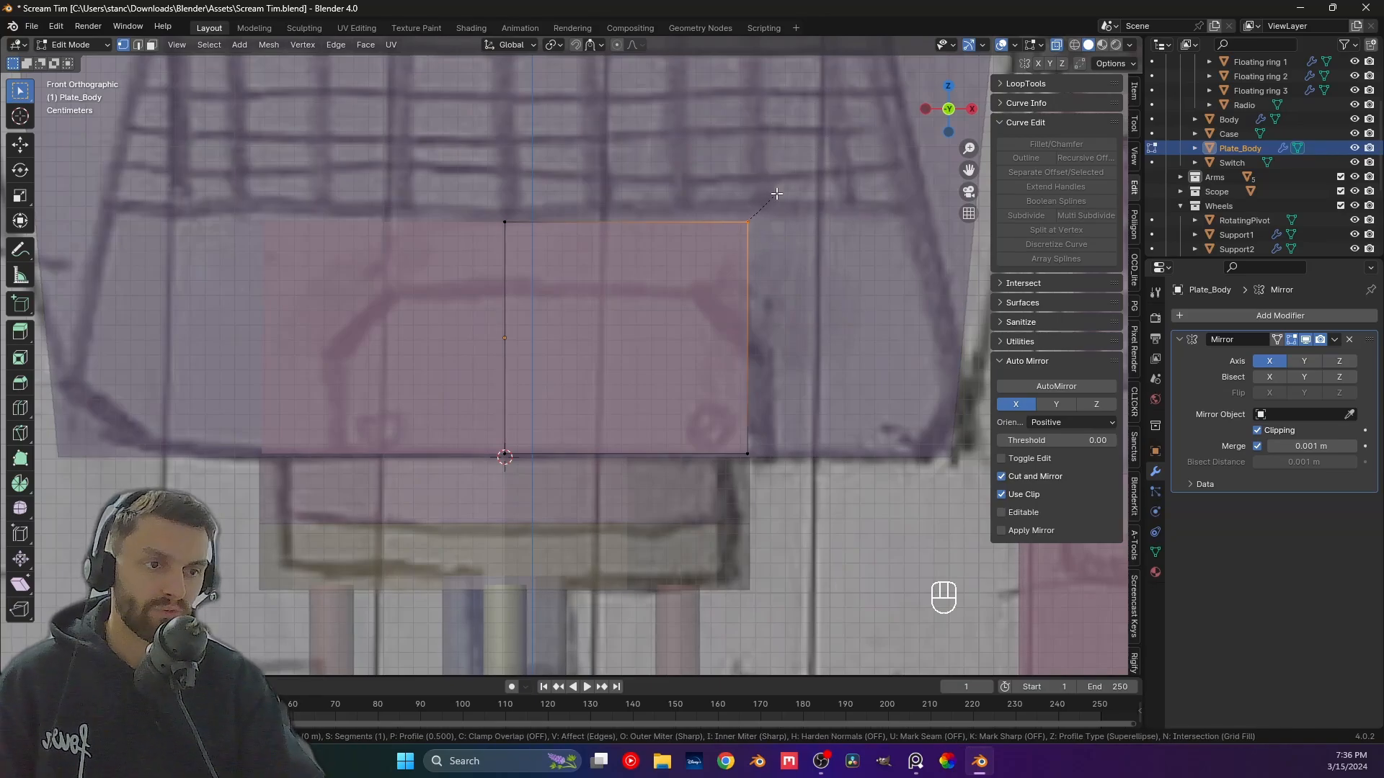
key(Escape)
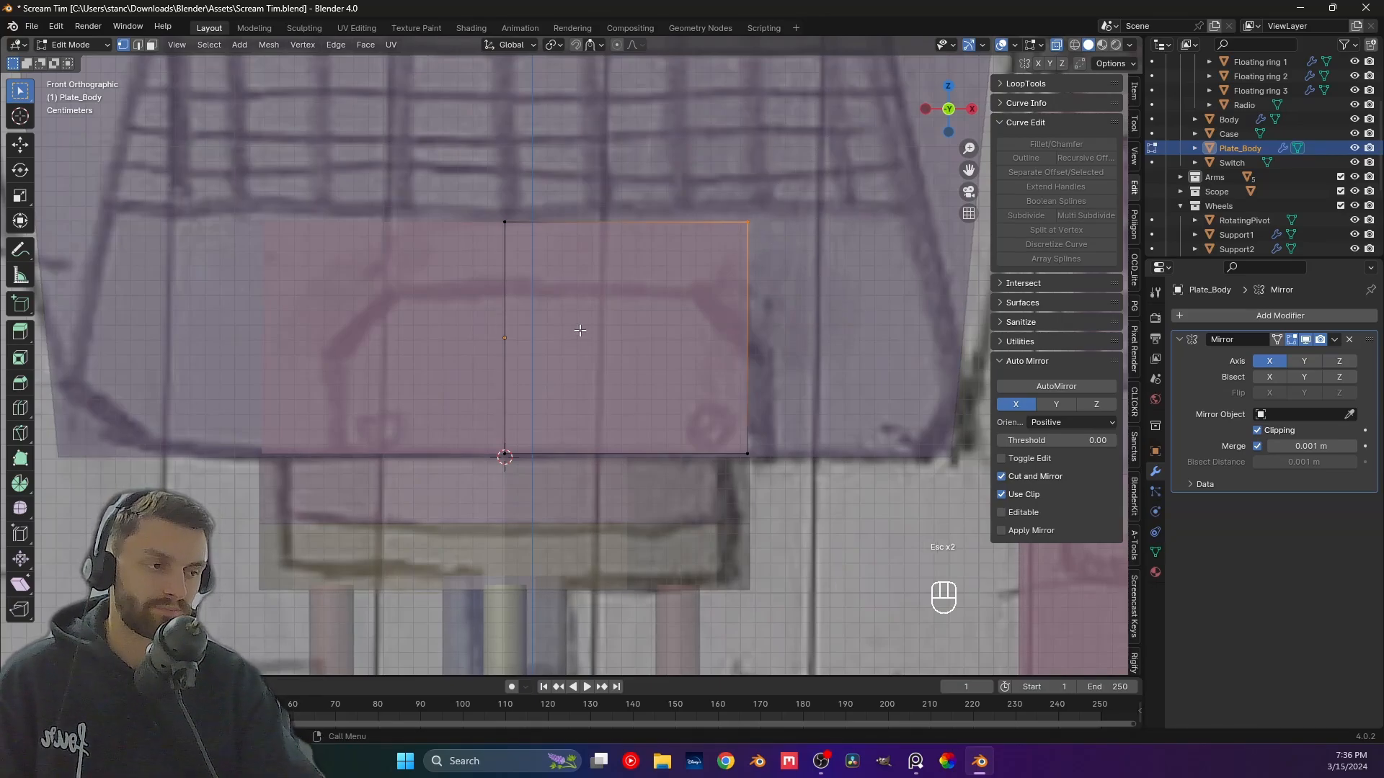
Try to bevel the corner vertex with the Bevel tool, undo it, and return to the front view and the Select Box tool.
shift+middle_drag(689, 349, 569, 374)
scroll(641, 399, up, 4)
scroll(571, 371, down, 2)
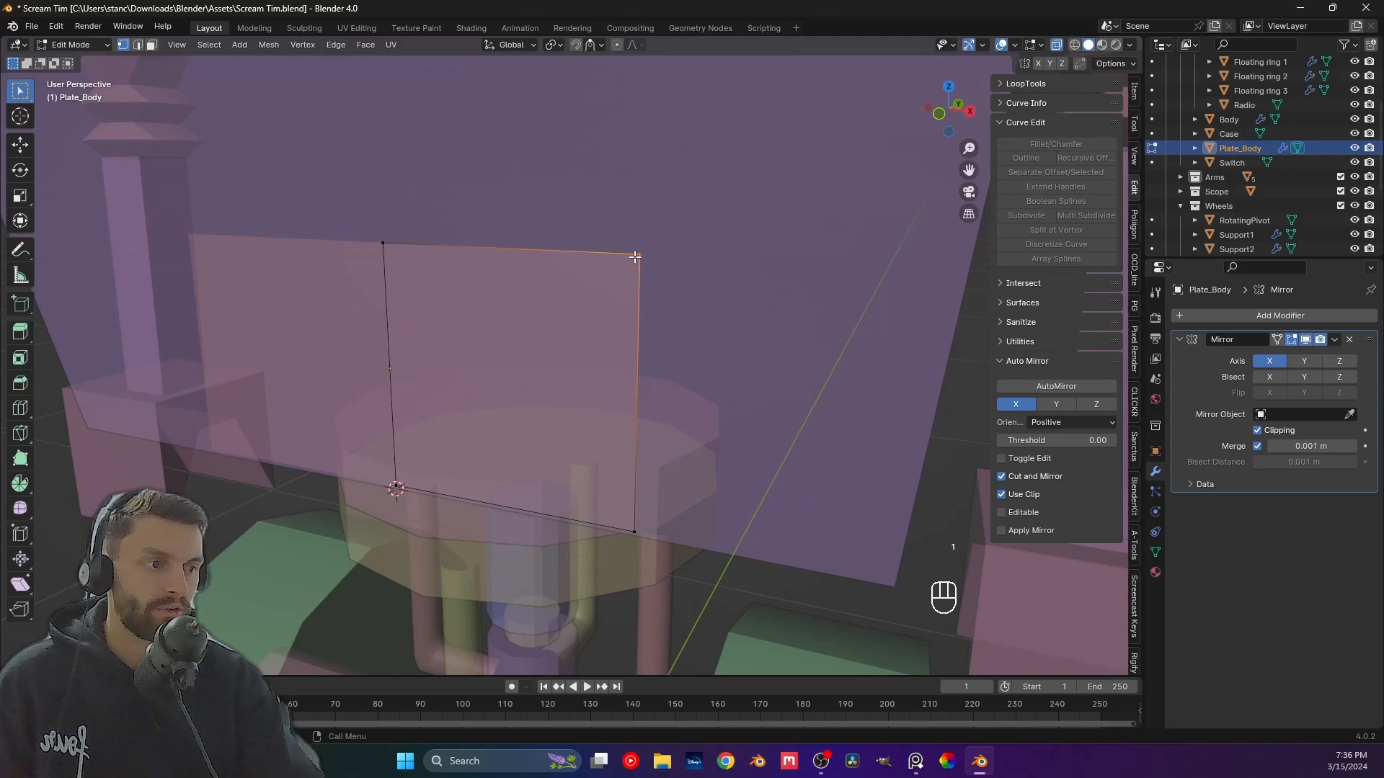
click(20, 383)
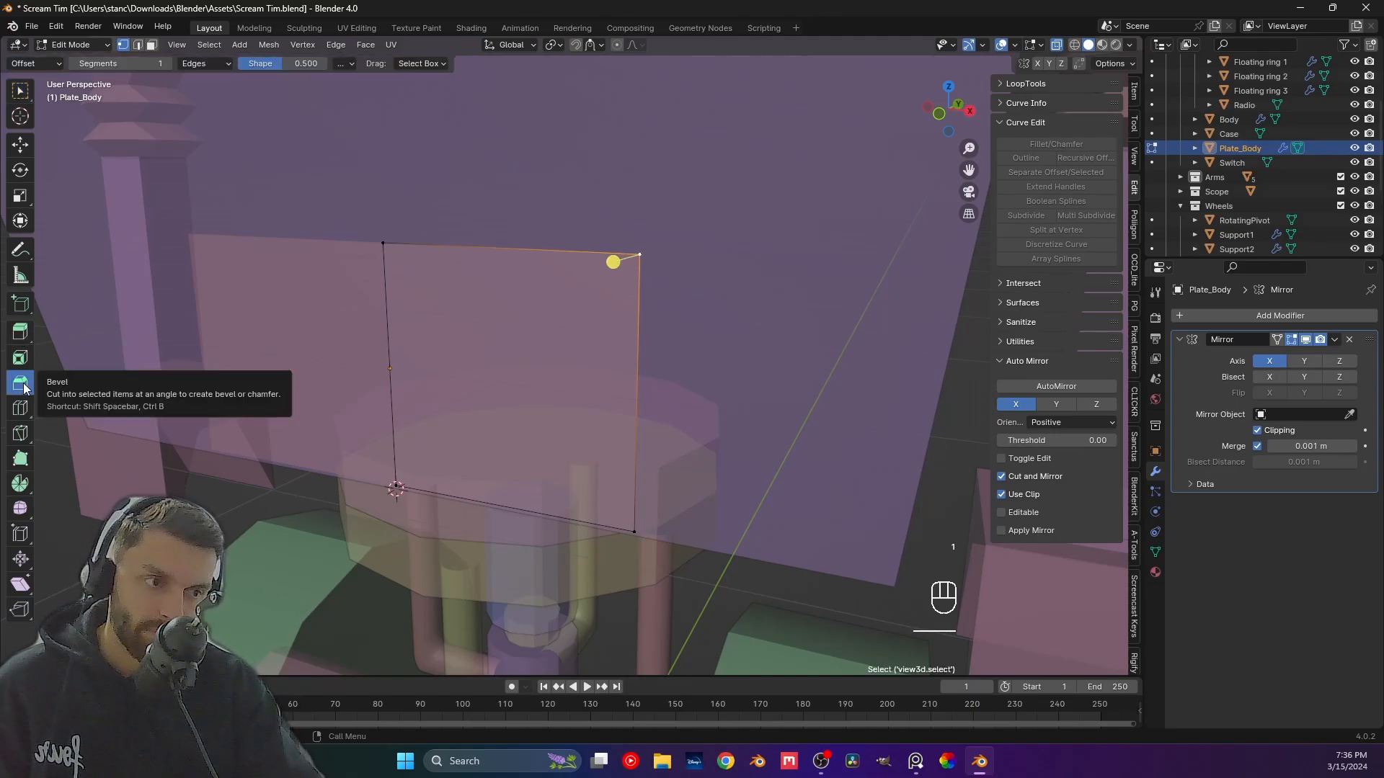
drag(609, 262, 776, 287)
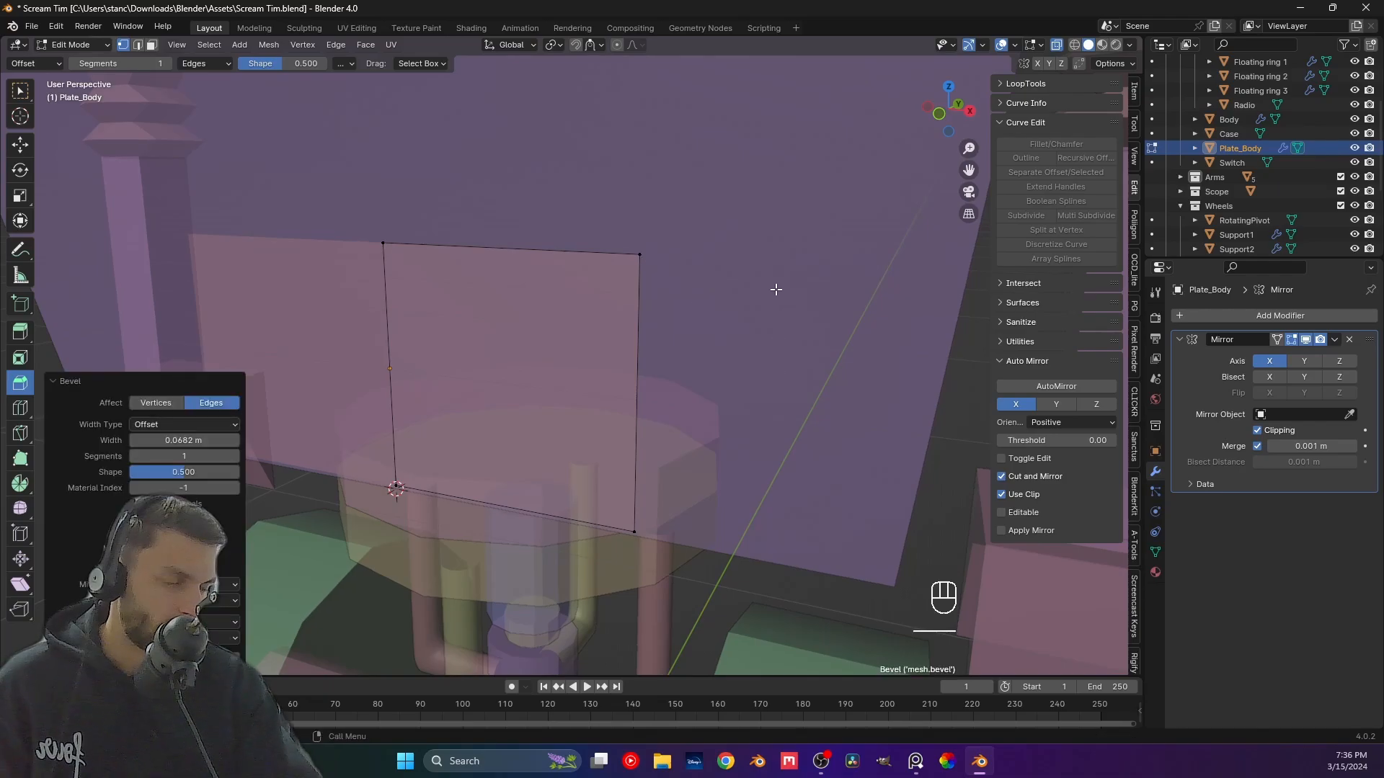
key(ctrl+z)
key(Escape)
key(KP_1)
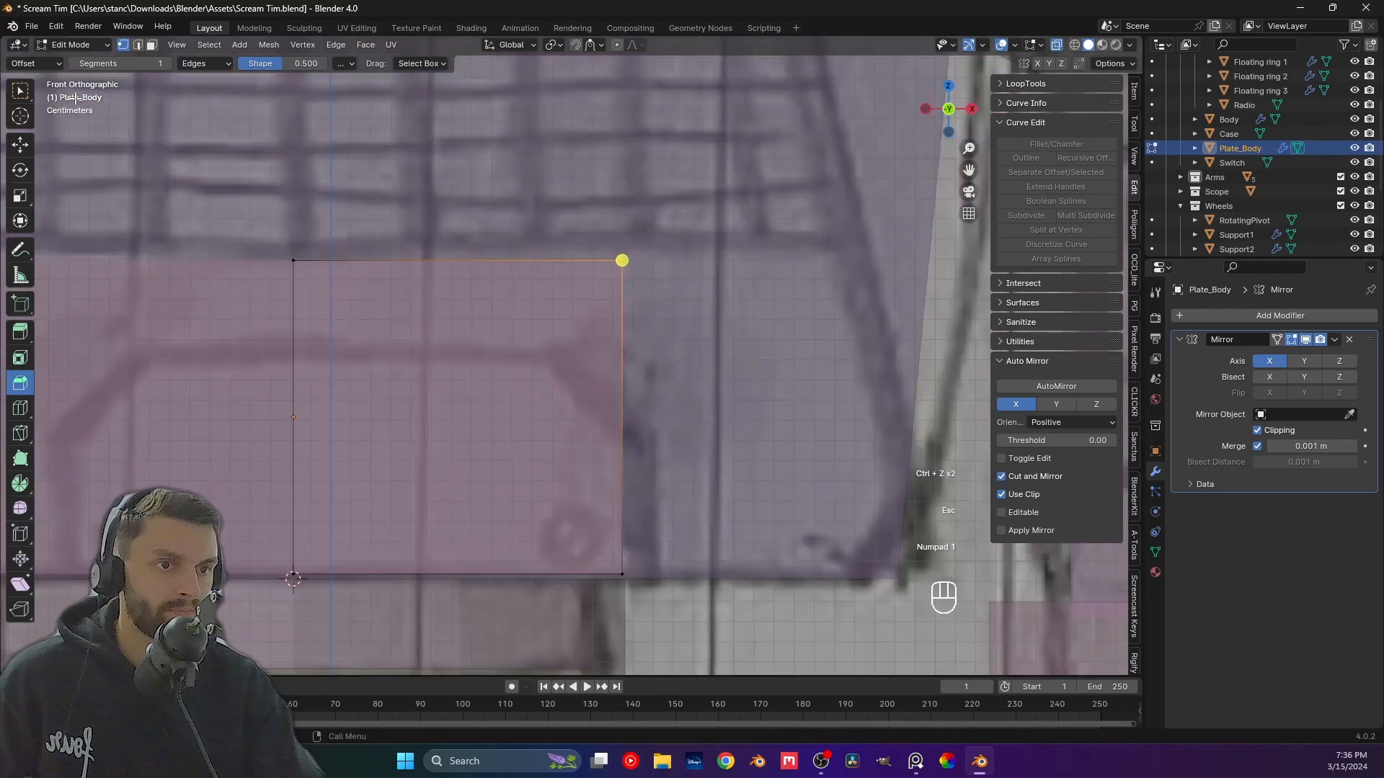
click(20, 91)
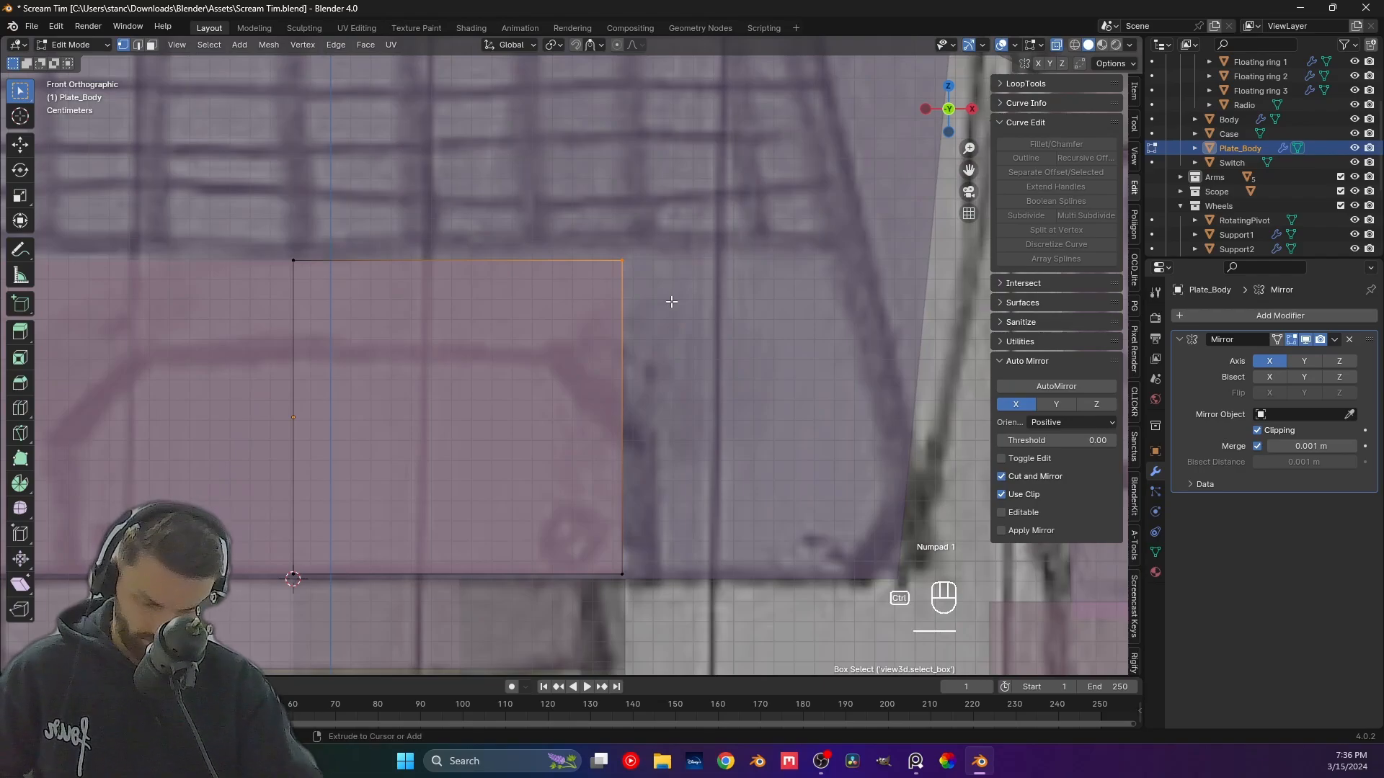
Try a bevel of about 0.0096 m on the corner, switching its affect mode to Vertices and back to Edges, and undo it.
key(ctrl+b)
click(853, 183)
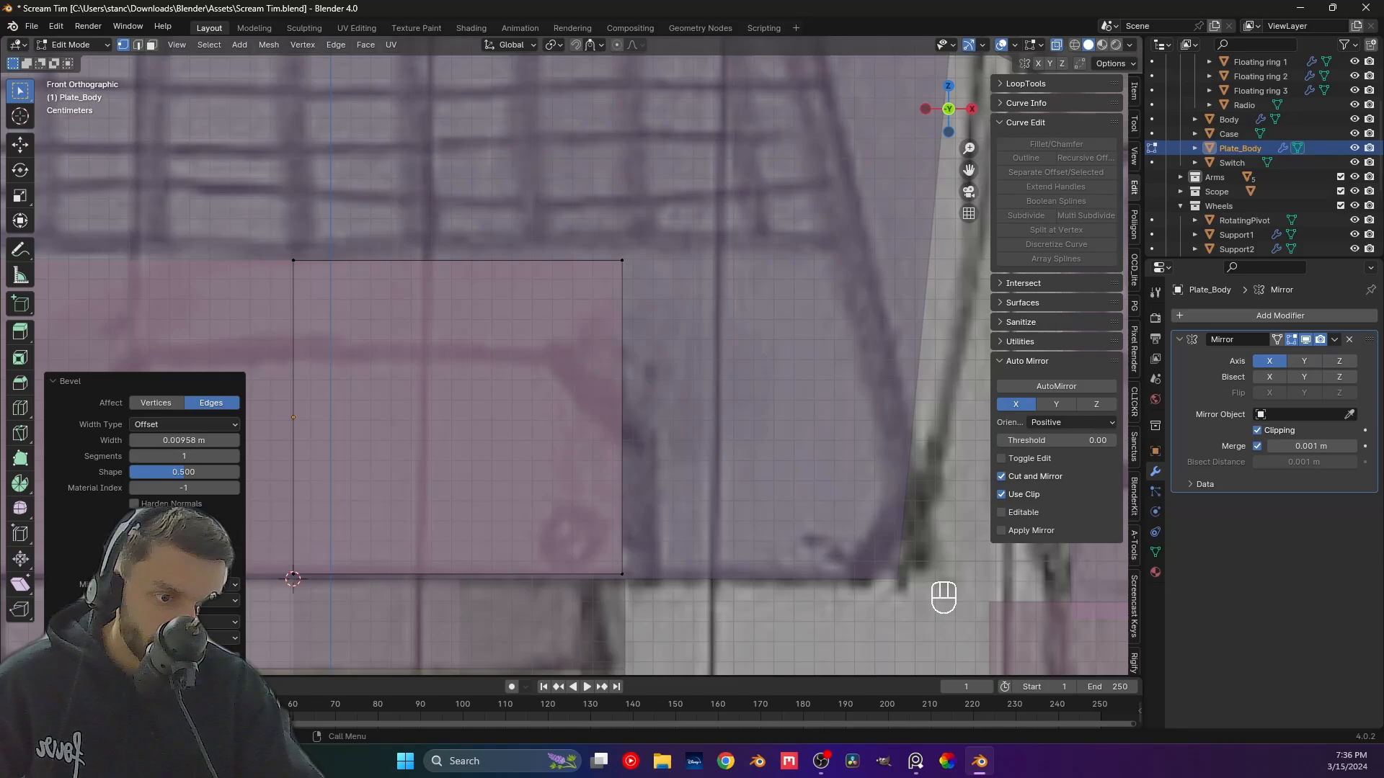
click(155, 402)
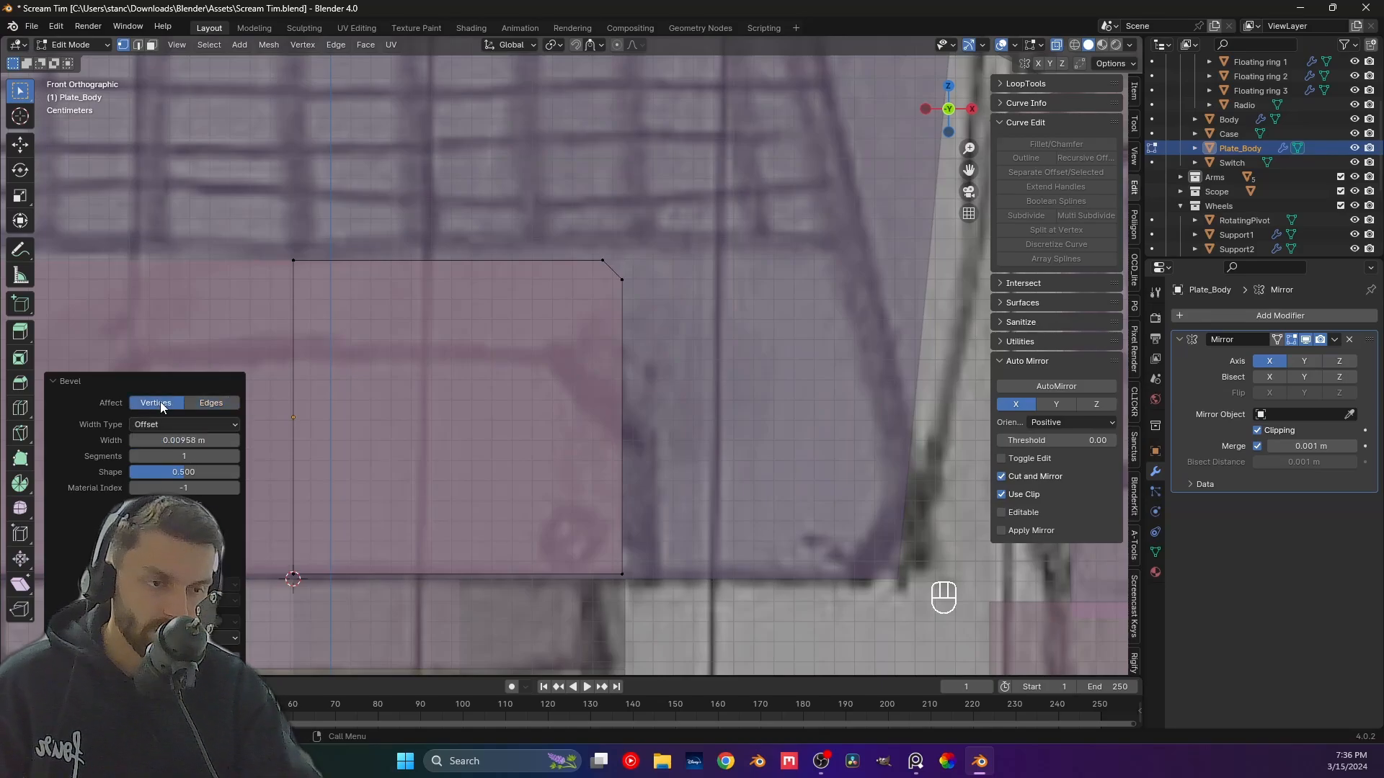
click(199, 406)
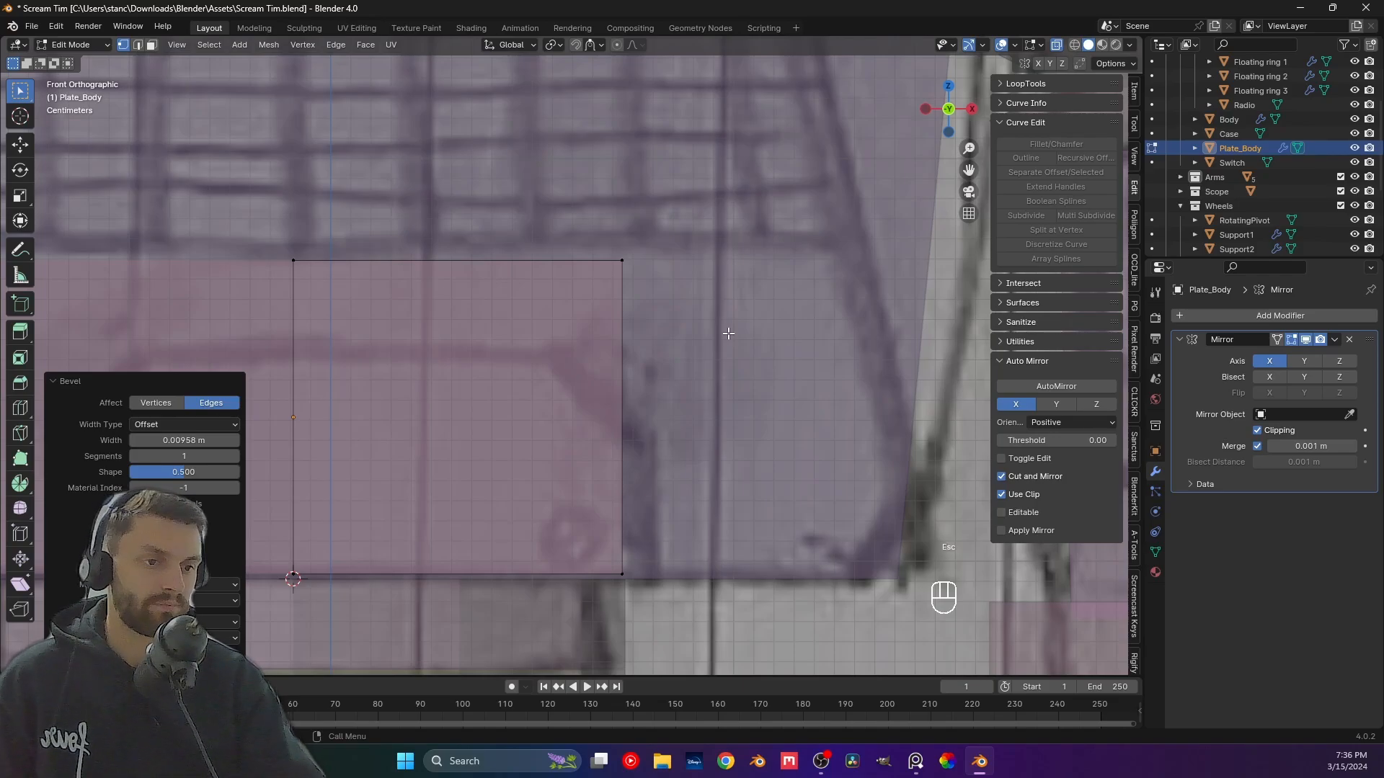
key(Escape)
key(ctrl+z)
key(ctrl+z)
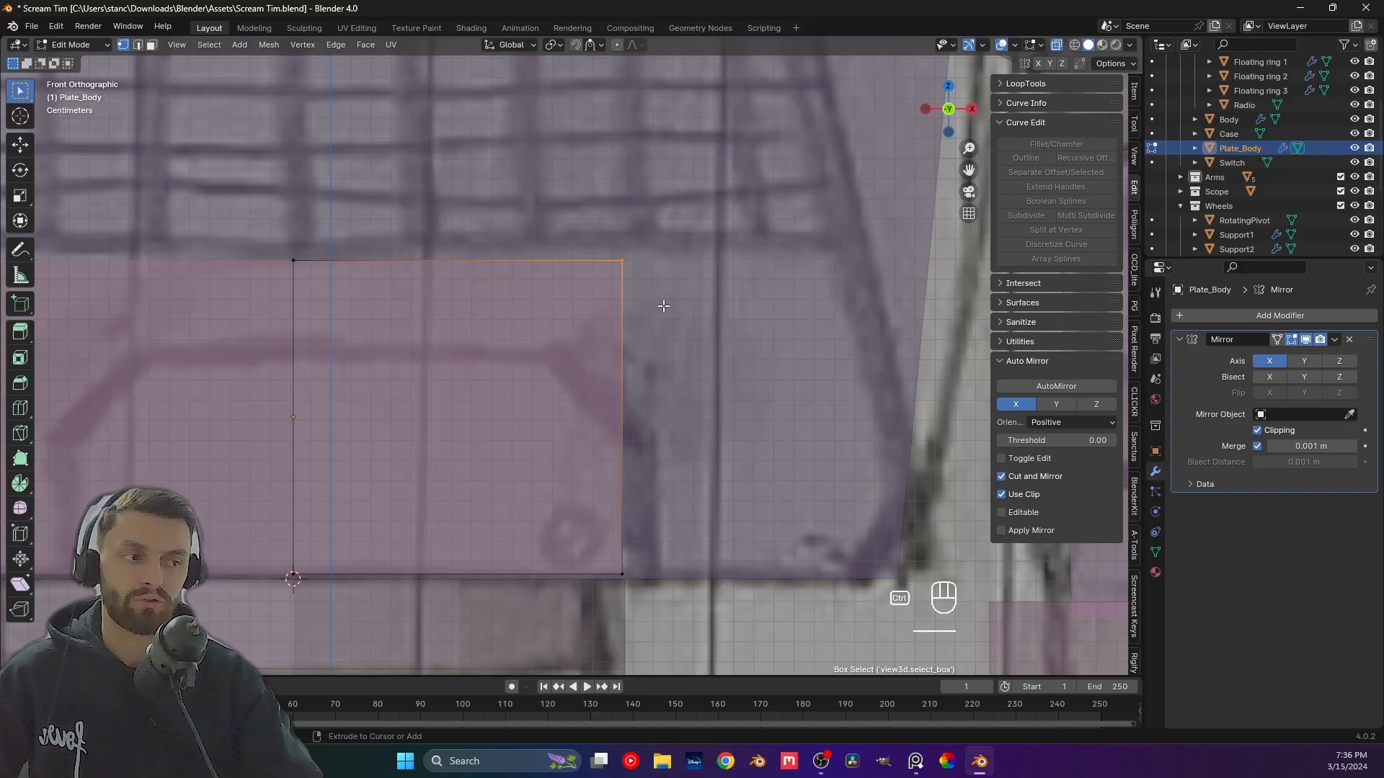
Bevel the plate's upper outer corner with the affect mode set to Vertices and a width of 0.026 m, and leave mesh editing.
key(ctrl+b)
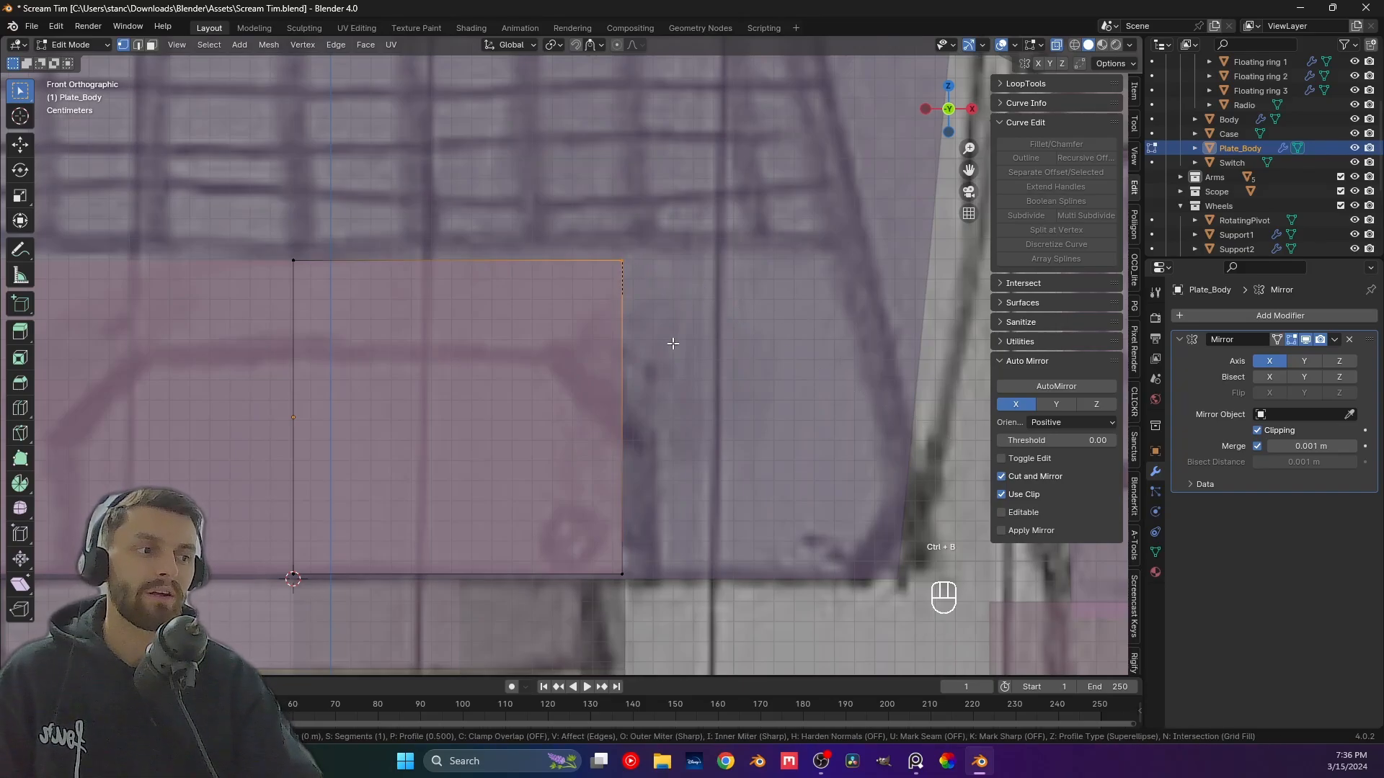
click(799, 364)
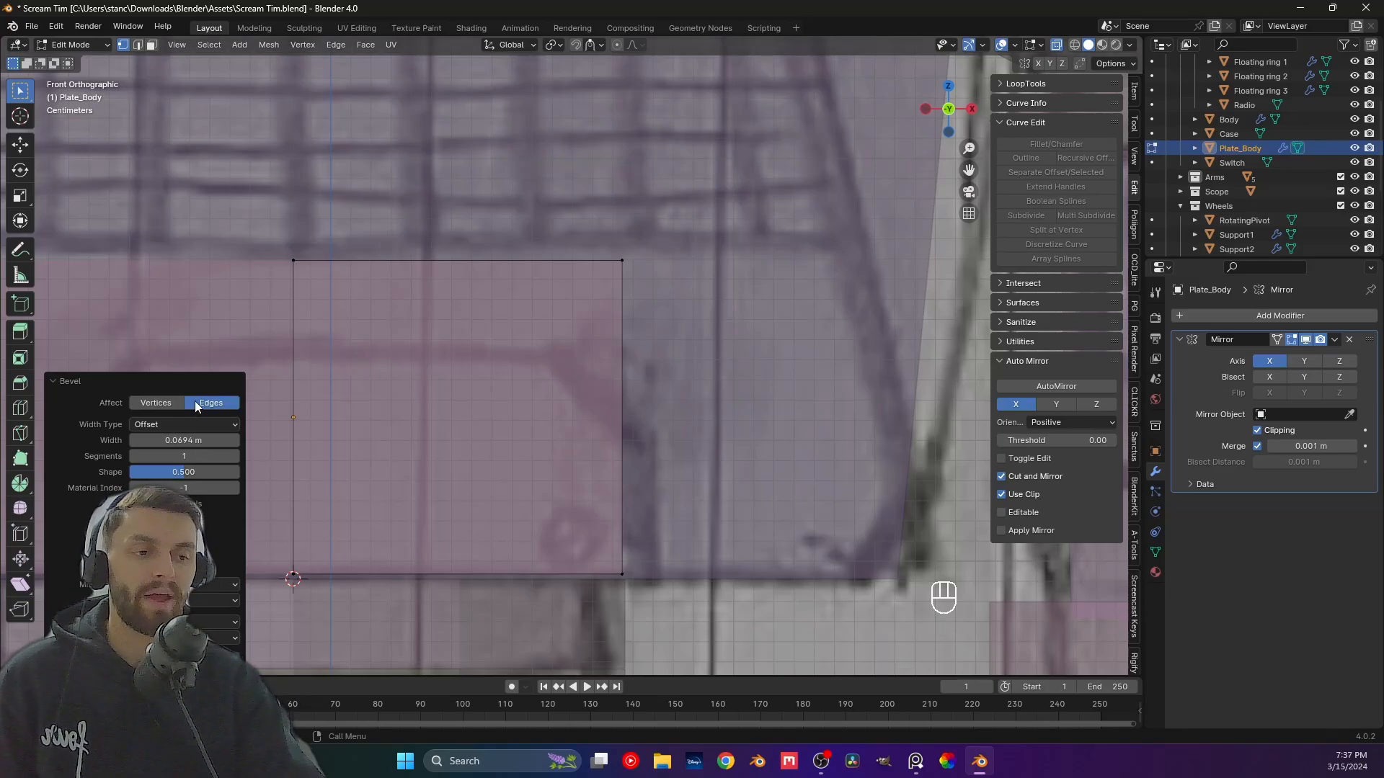
click(170, 401)
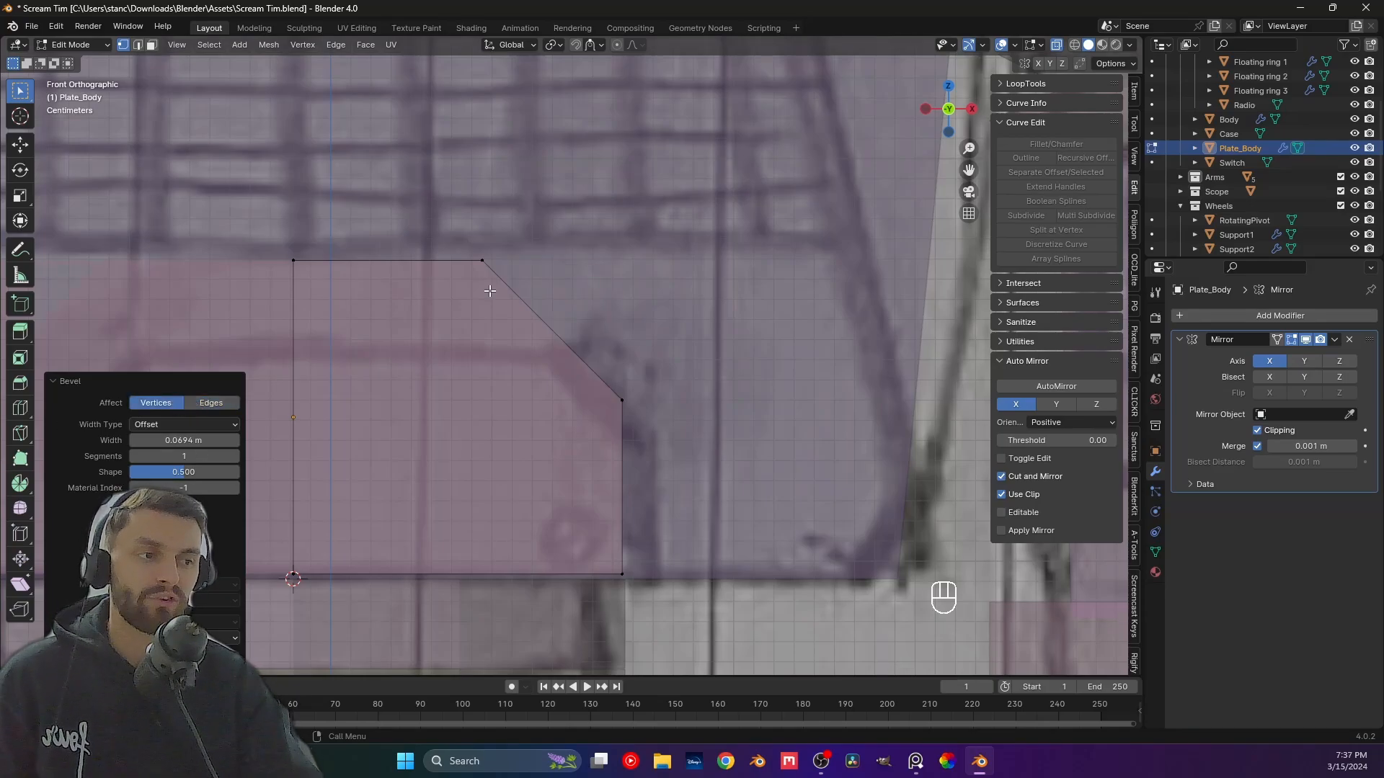
mouse_move(184, 439)
mouse_down()
mouse_move(167, 440)
mouse_move(216, 440)
mouse_move(160, 440)
mouse_move(174, 440)
mouse_up()
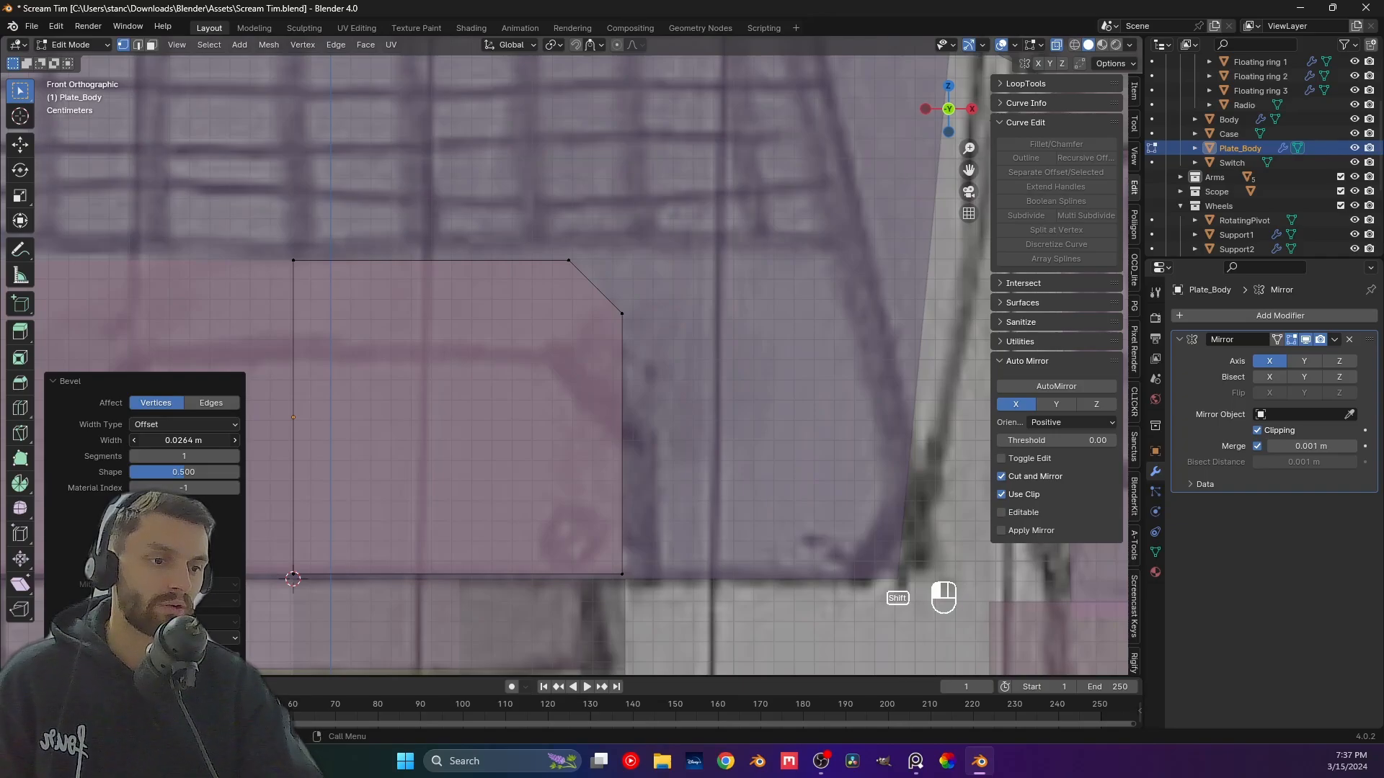
click(202, 440)
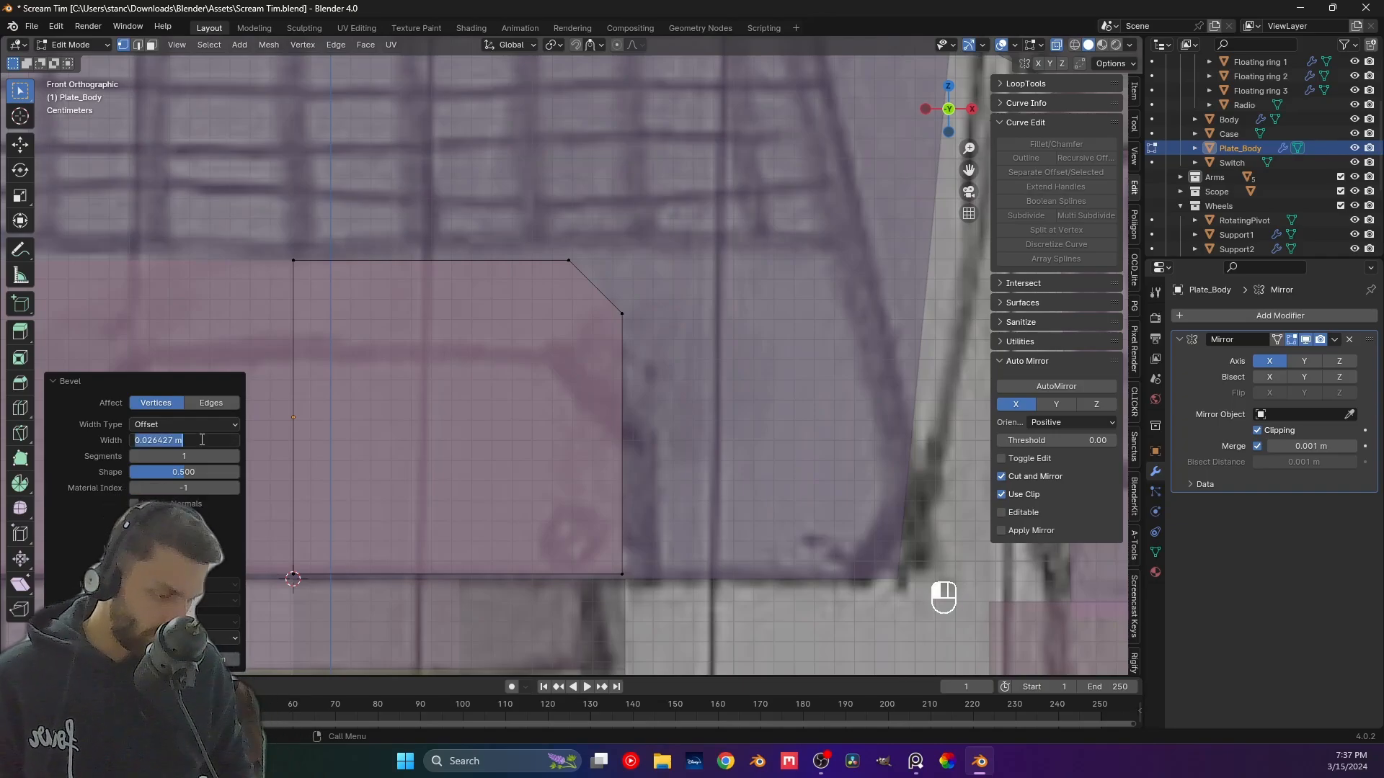
text(.026)
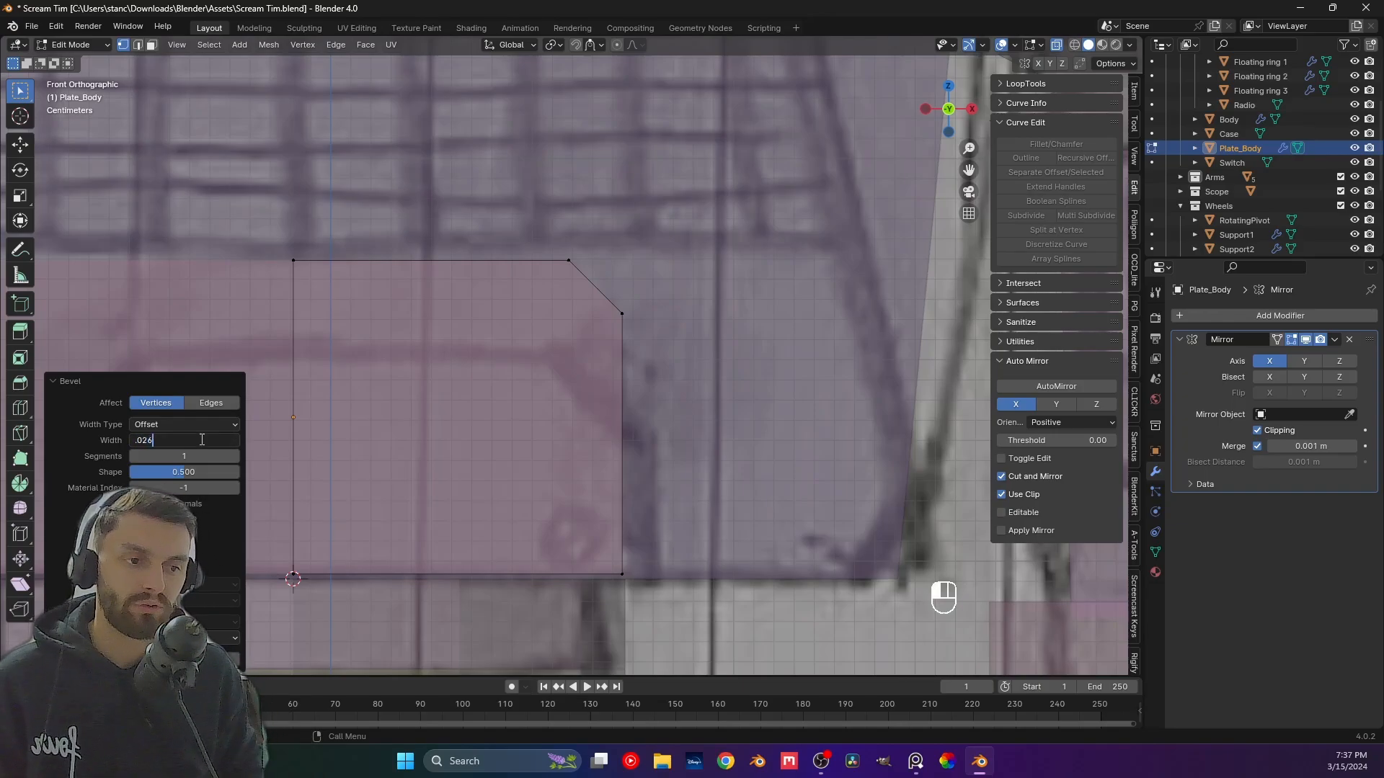
key(Return)
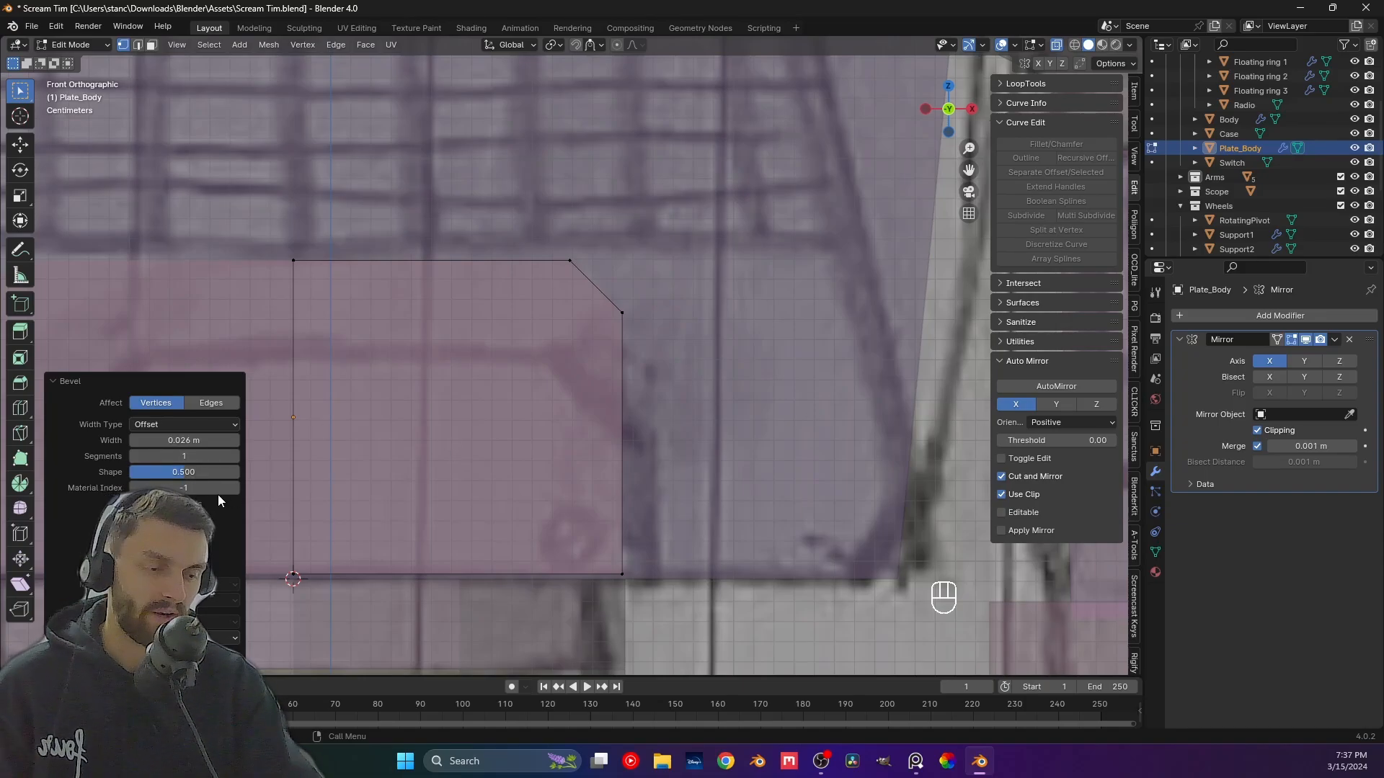
shift+middle_drag(571, 486, 673, 438)
key(Tab)
scroll(671, 438, down, 1)
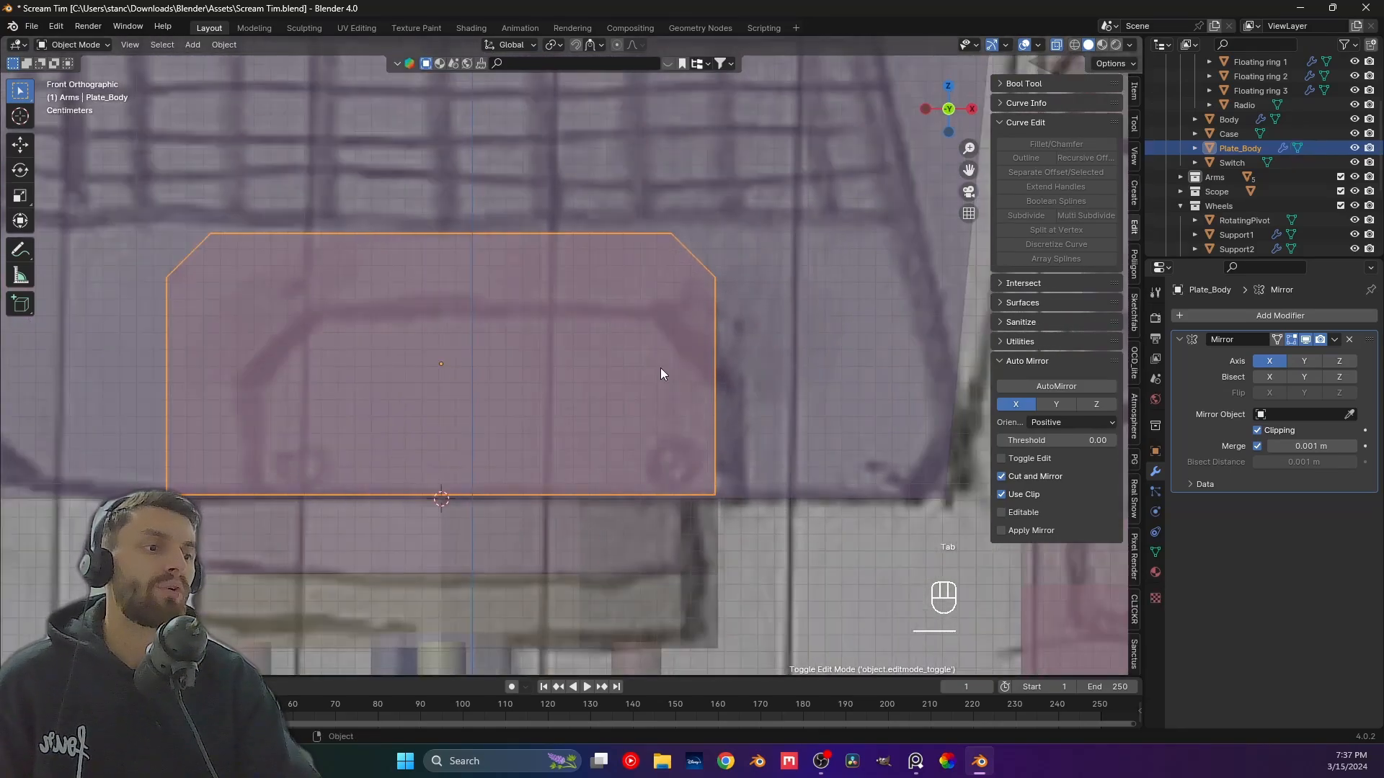
Re-enter mesh editing on the plate, add a vertex to its bottom edge and slide it beneath the bevel's upper corner.
click(647, 335)
click(649, 371)
click(625, 452)
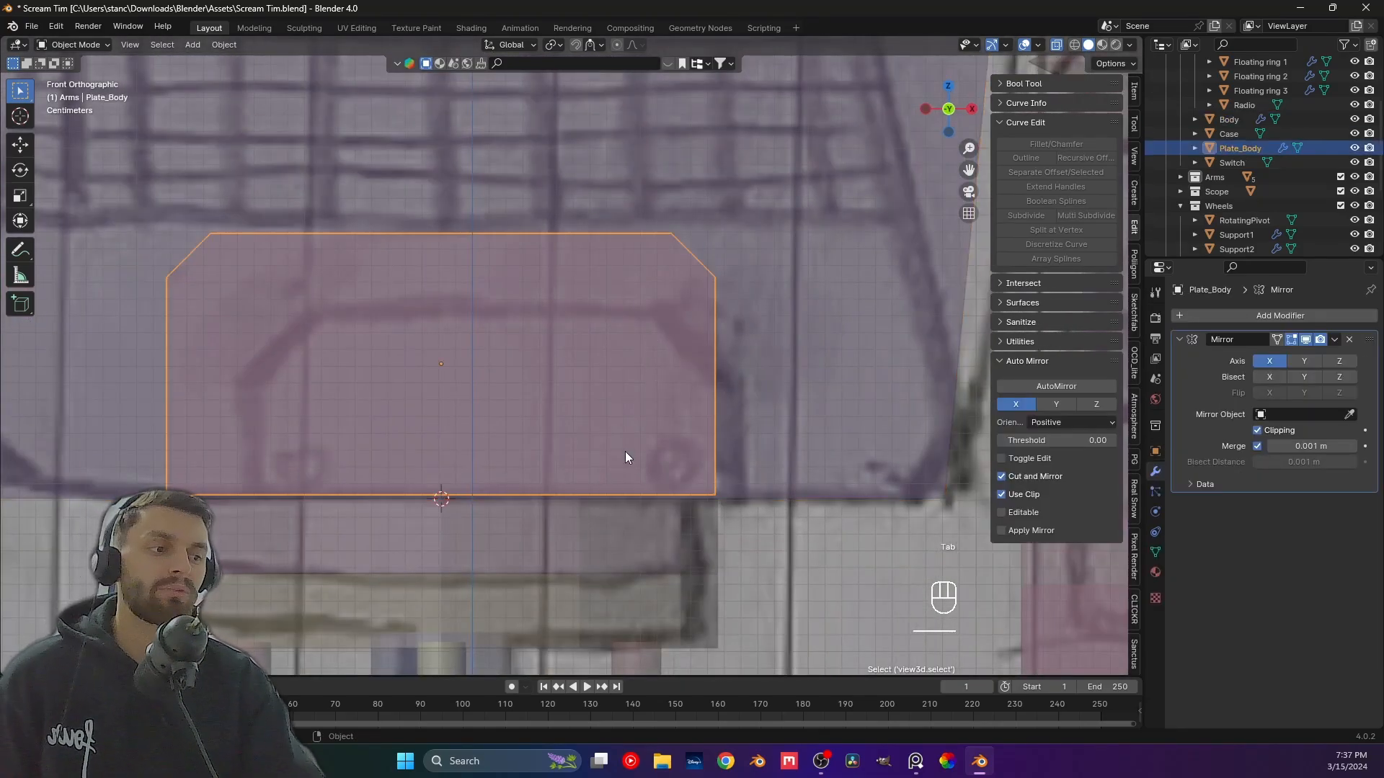
key(Tab)
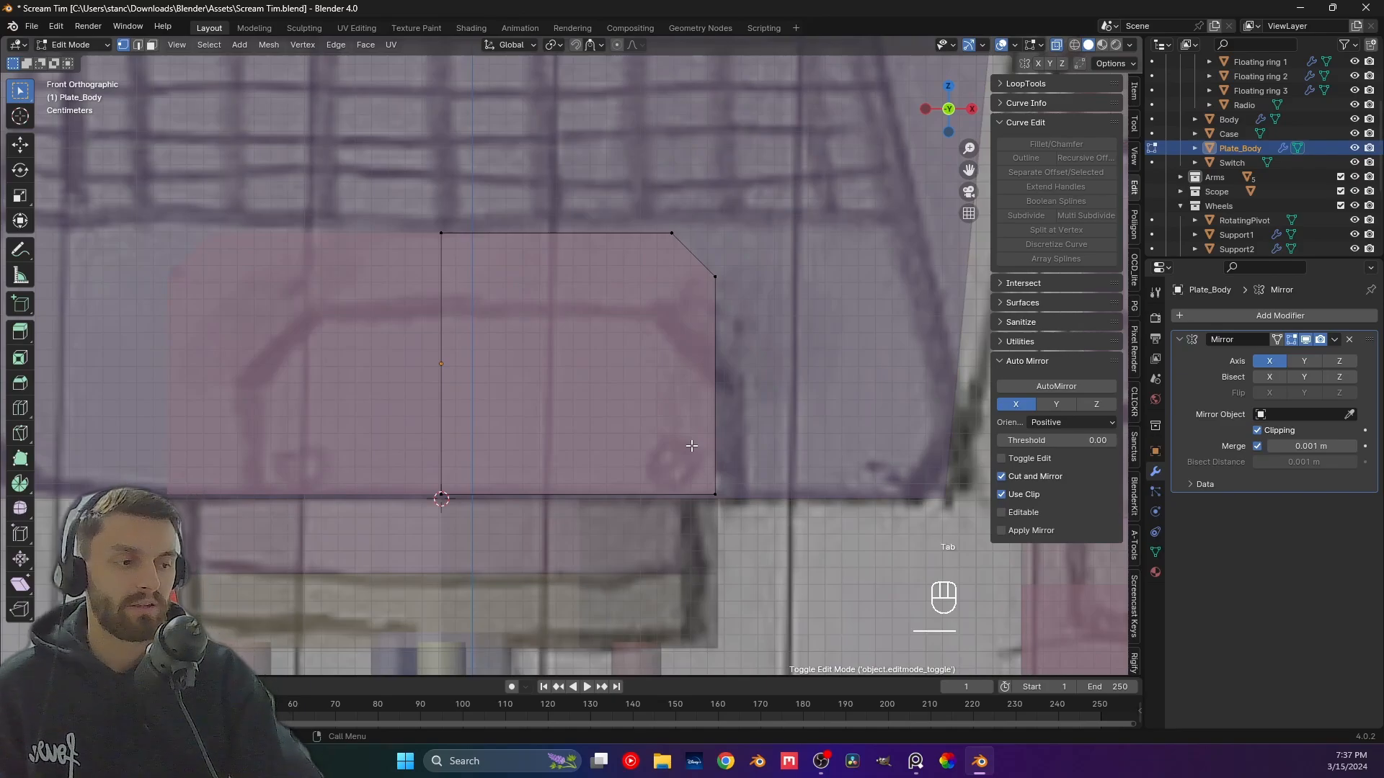
shift+middle_drag(688, 436, 692, 462)
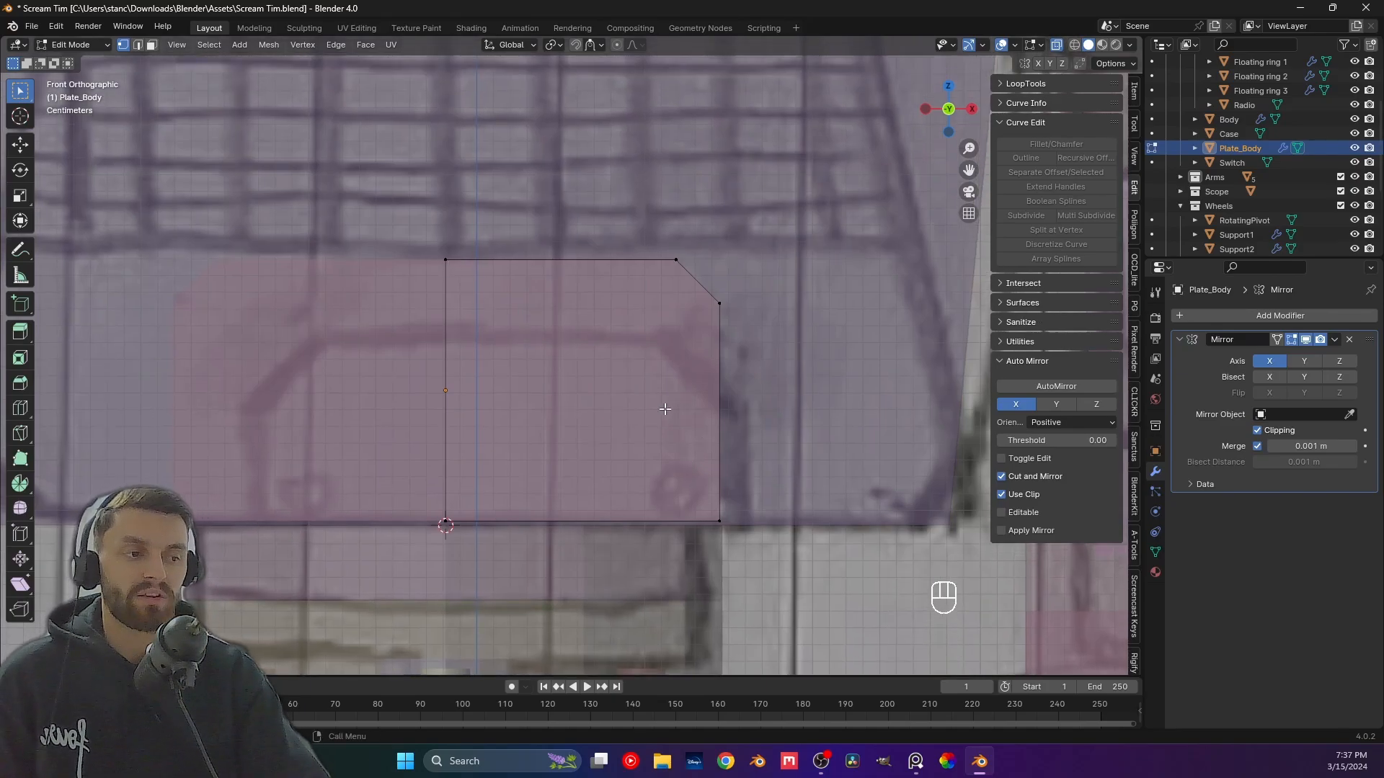
key(ctrl+r)
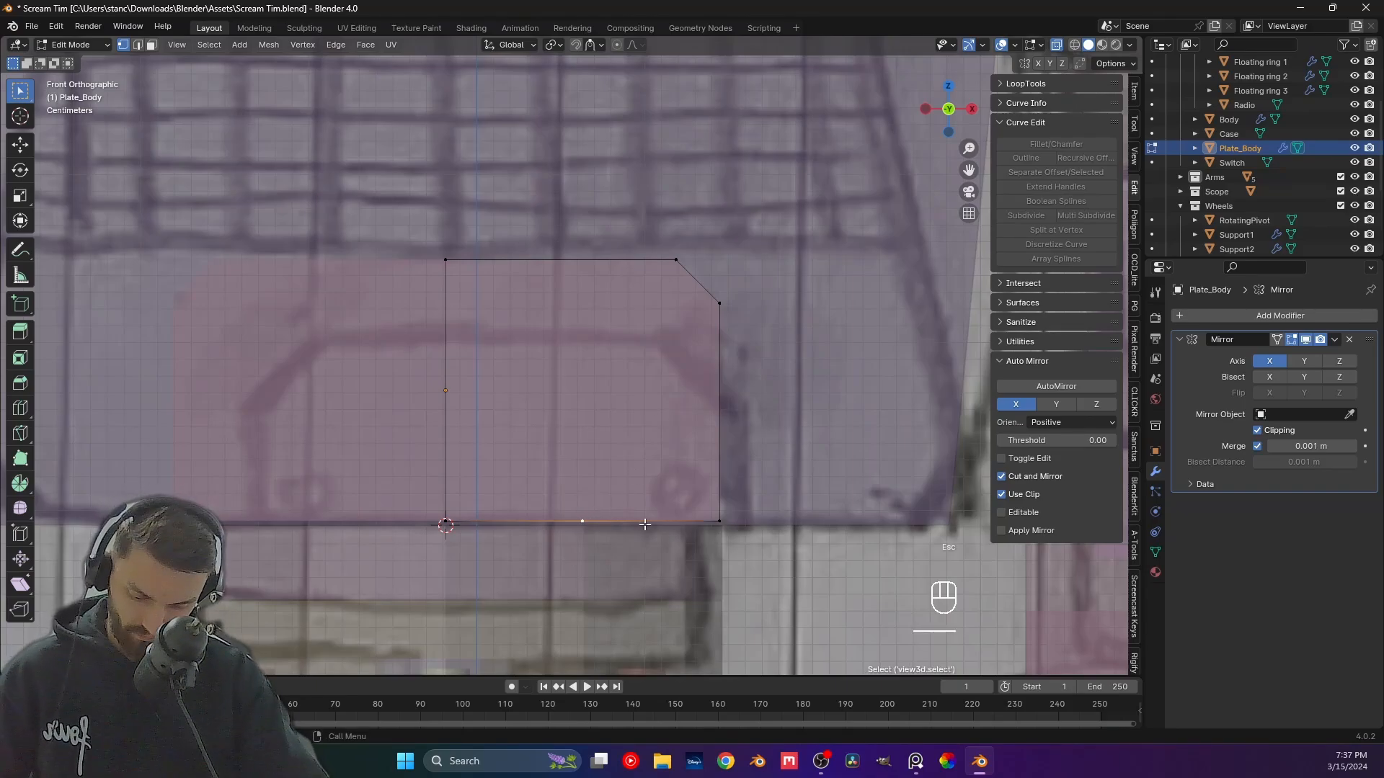
key(g)
key(g)
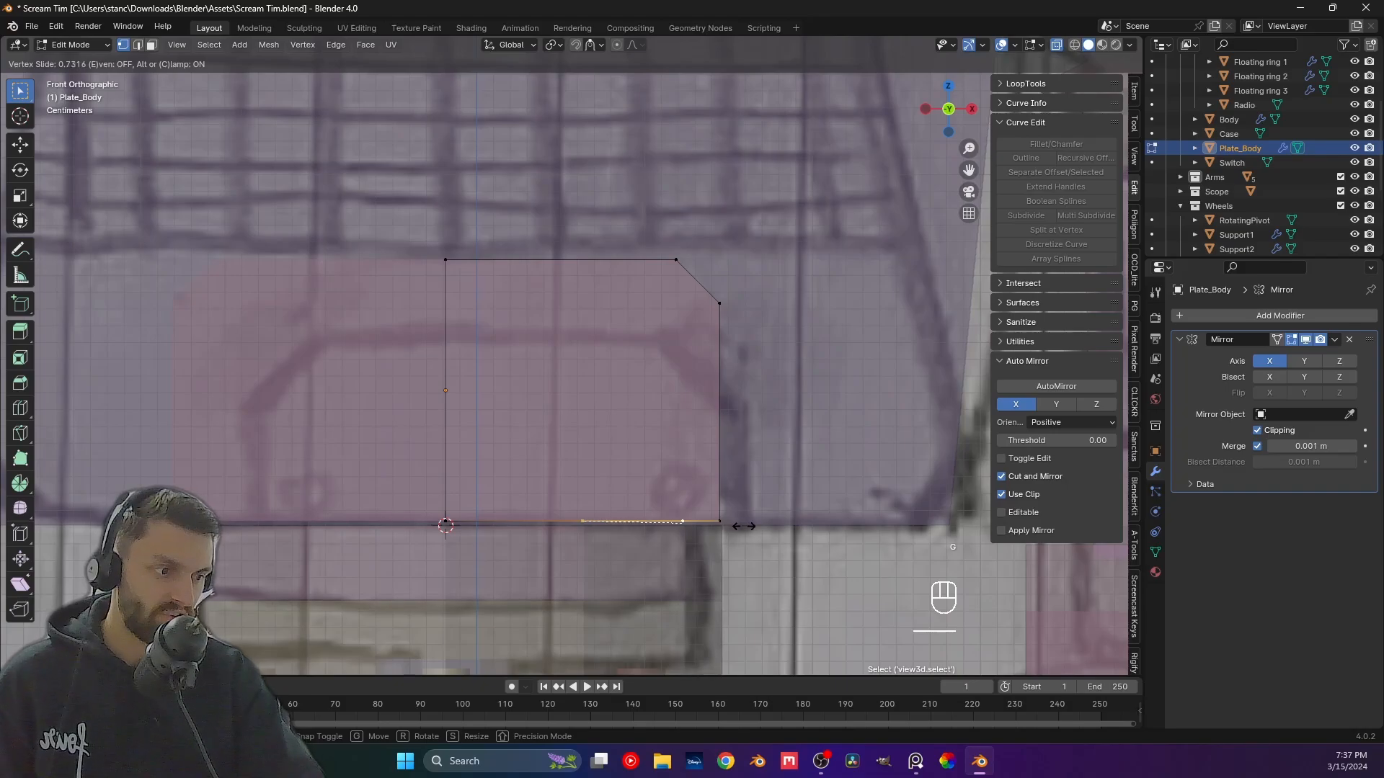
click(737, 525)
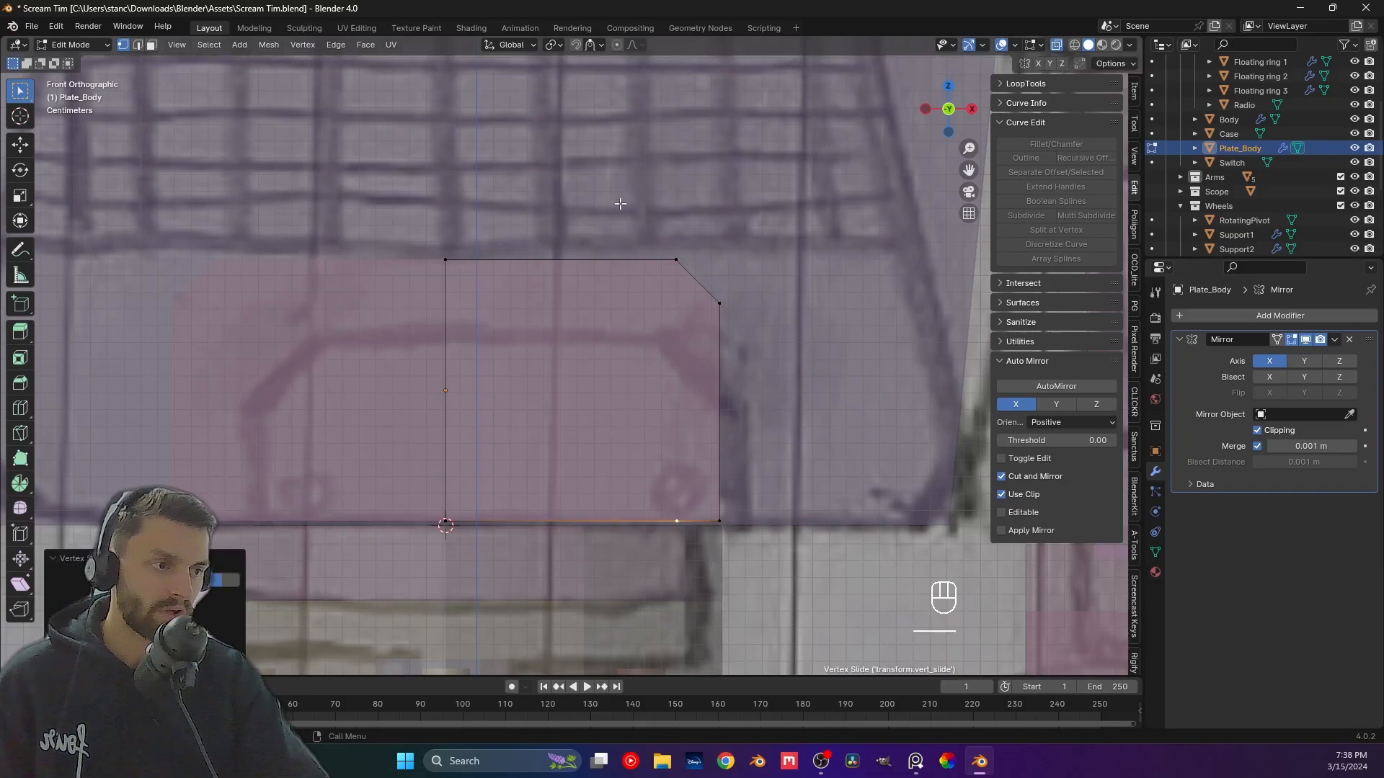
Connect the bottom-edge vertex to the bevel's upper corner with an edge and fine-tune the vertex with a vertex slide.
drag(686, 527, 686, 530)
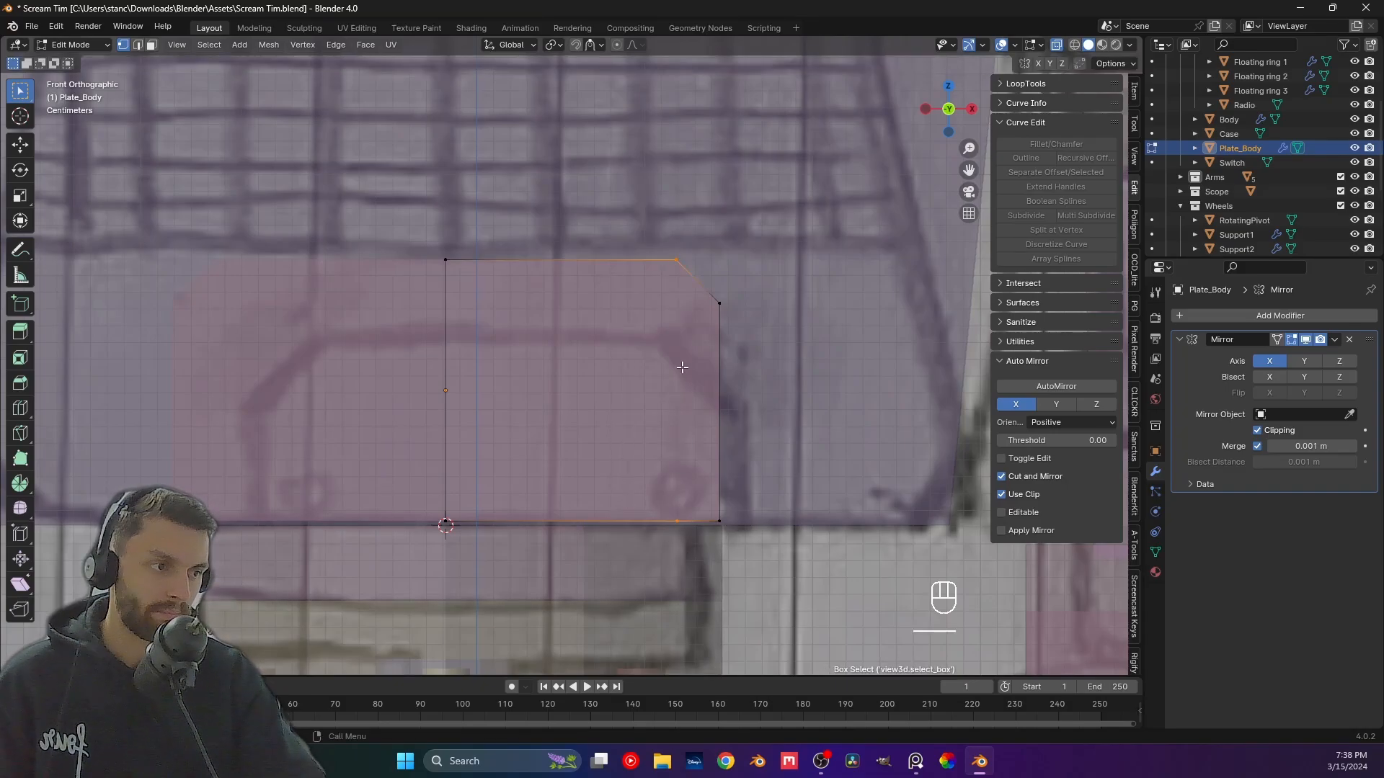
click(674, 523)
key(g)
key(g)
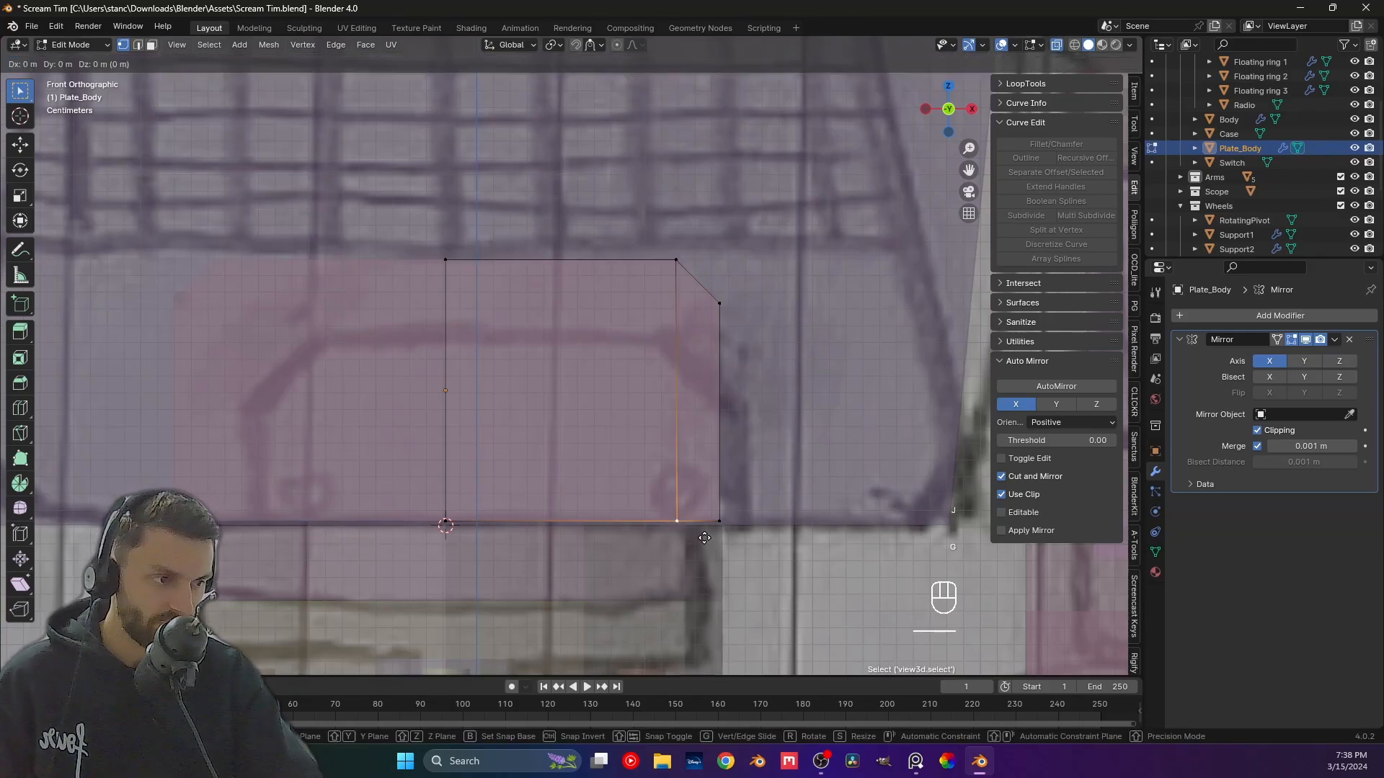
click(718, 526)
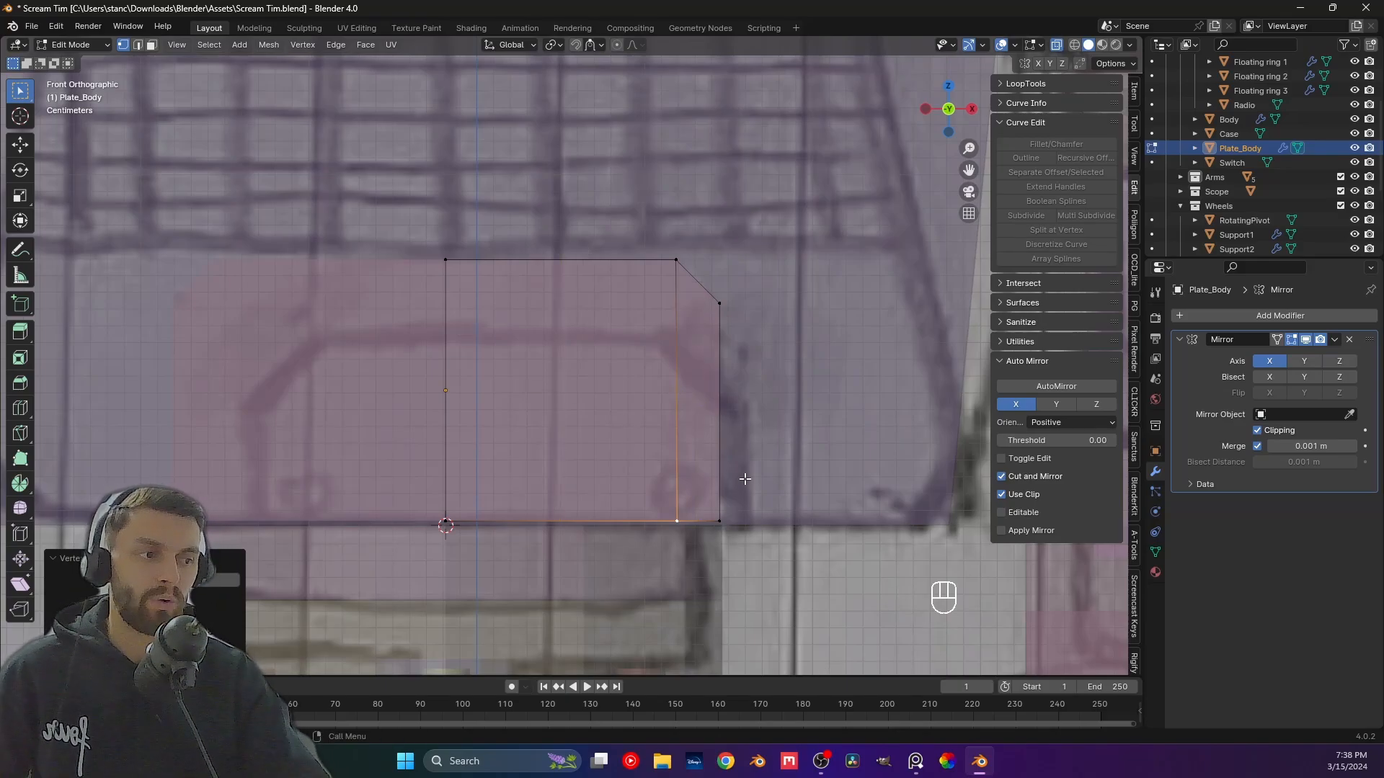
Leave mesh editing, check how the plate sits on the robot's body and save the file.
key(Tab)
scroll(733, 461, down, 3)
middle_drag(699, 413, 642, 430)
scroll(642, 431, down, 5)
click(750, 382)
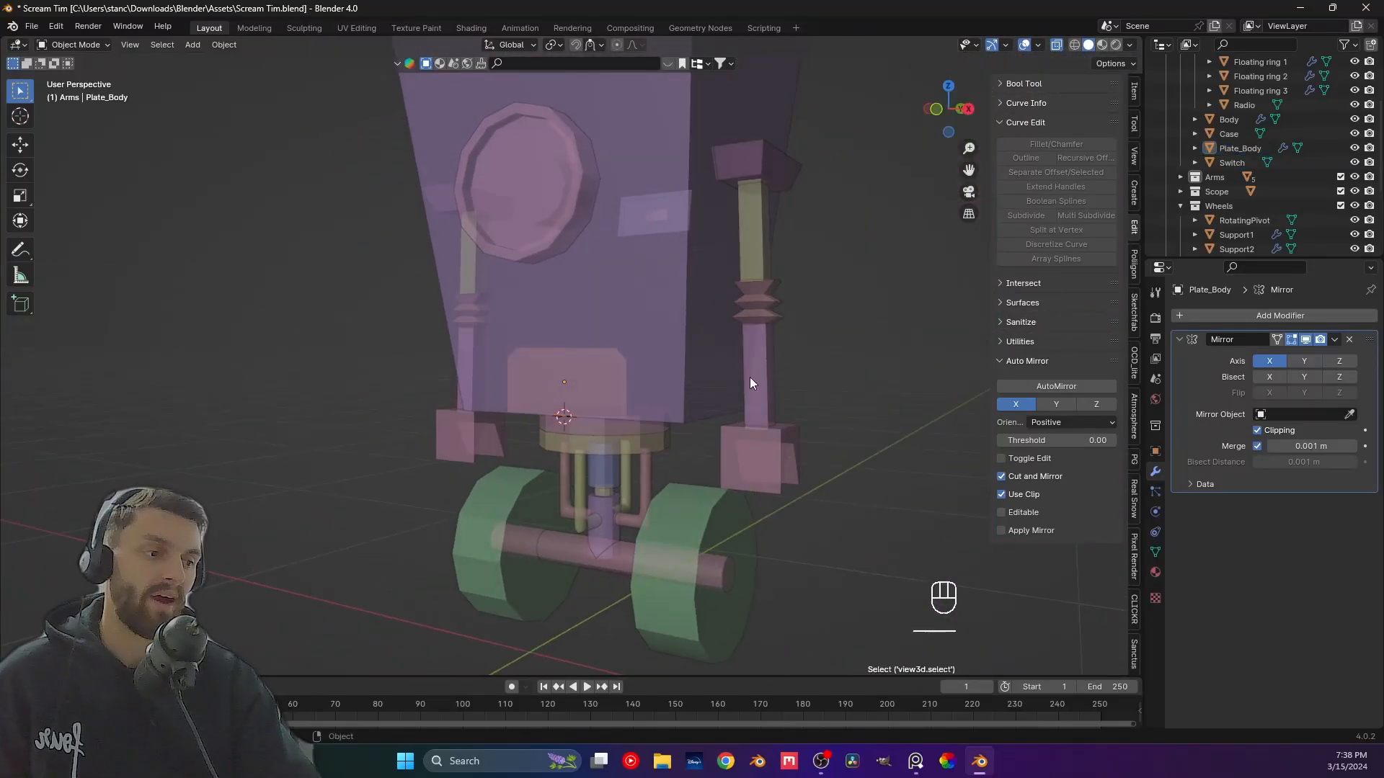
middle_drag(750, 382, 594, 404)
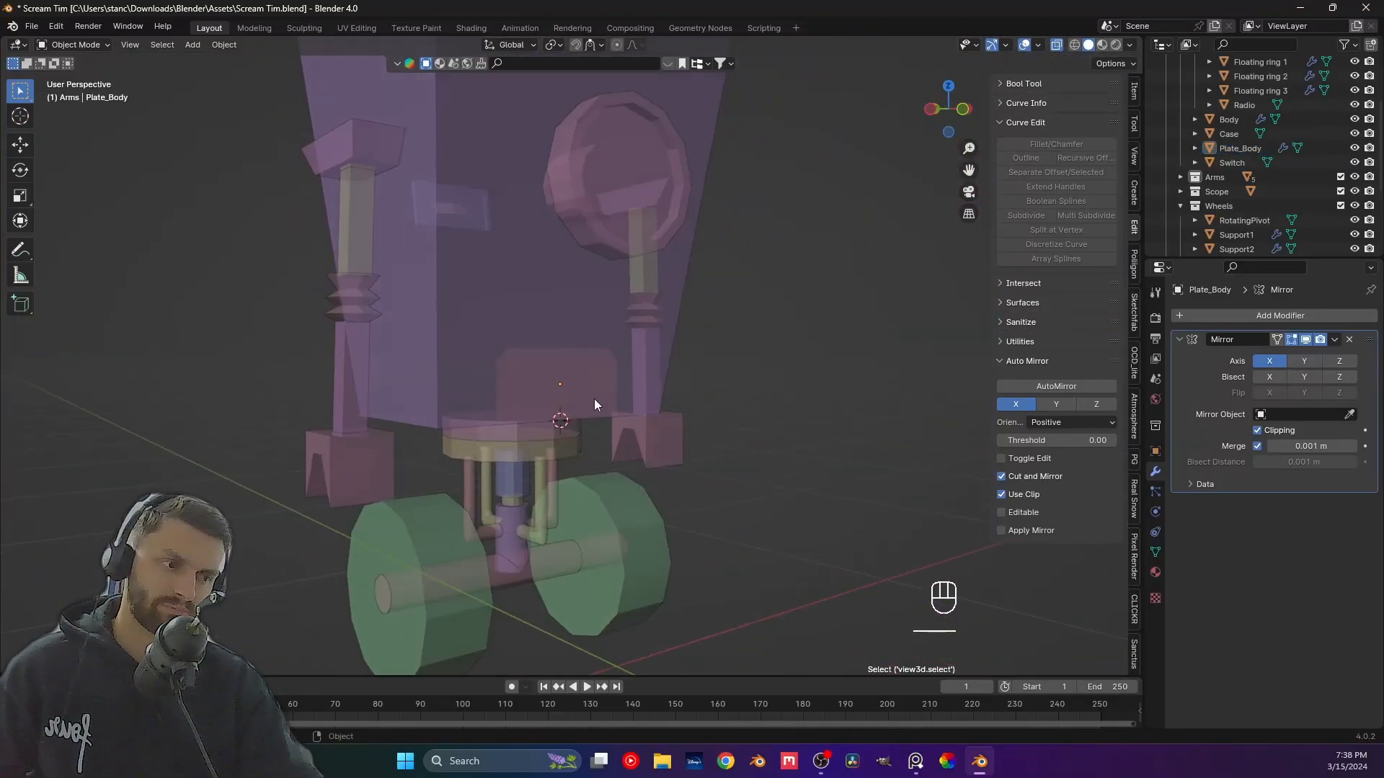
click(560, 374)
click(559, 405)
click(557, 408)
scroll(558, 408, up, 2)
key(ctrl+s)
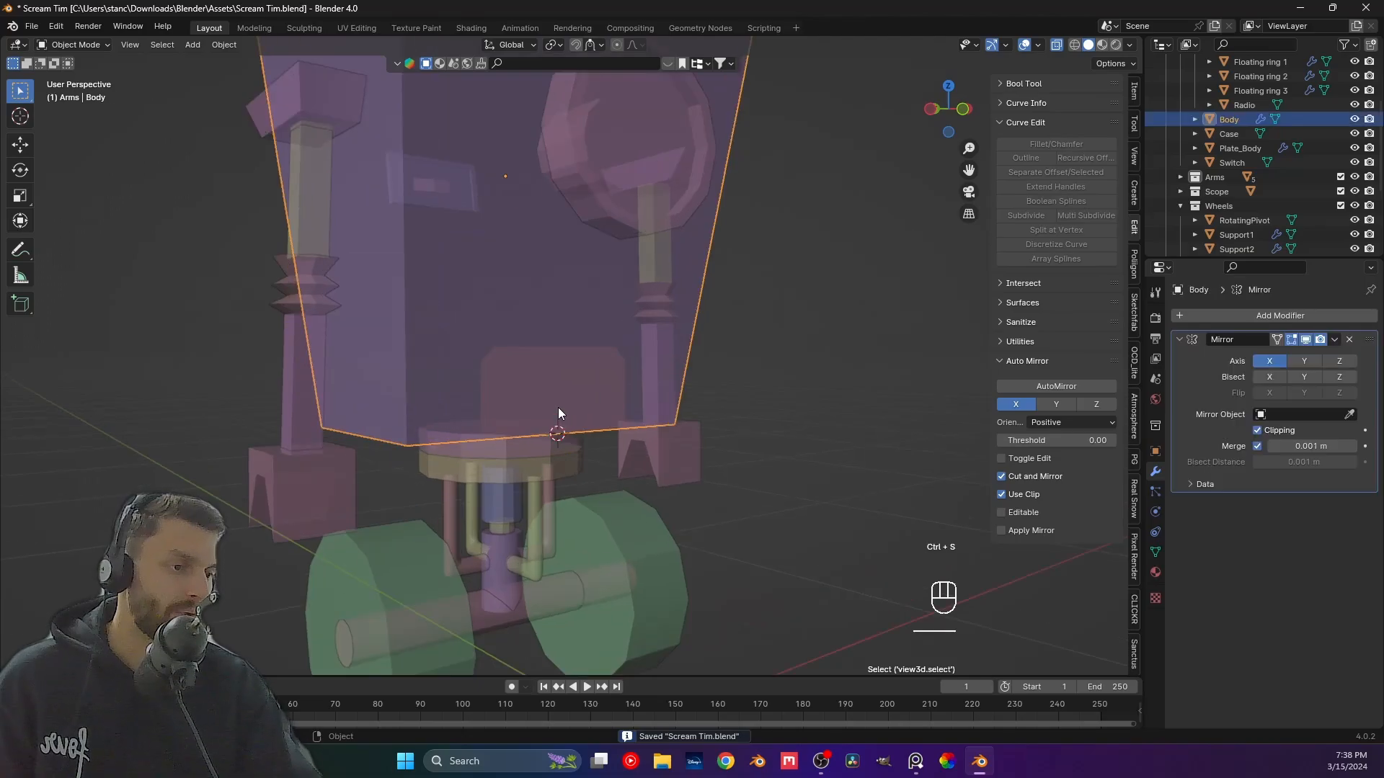
Add a second Mirror modifier to the plate on the Y axis only, with Body as the mirror object.
click(558, 408)
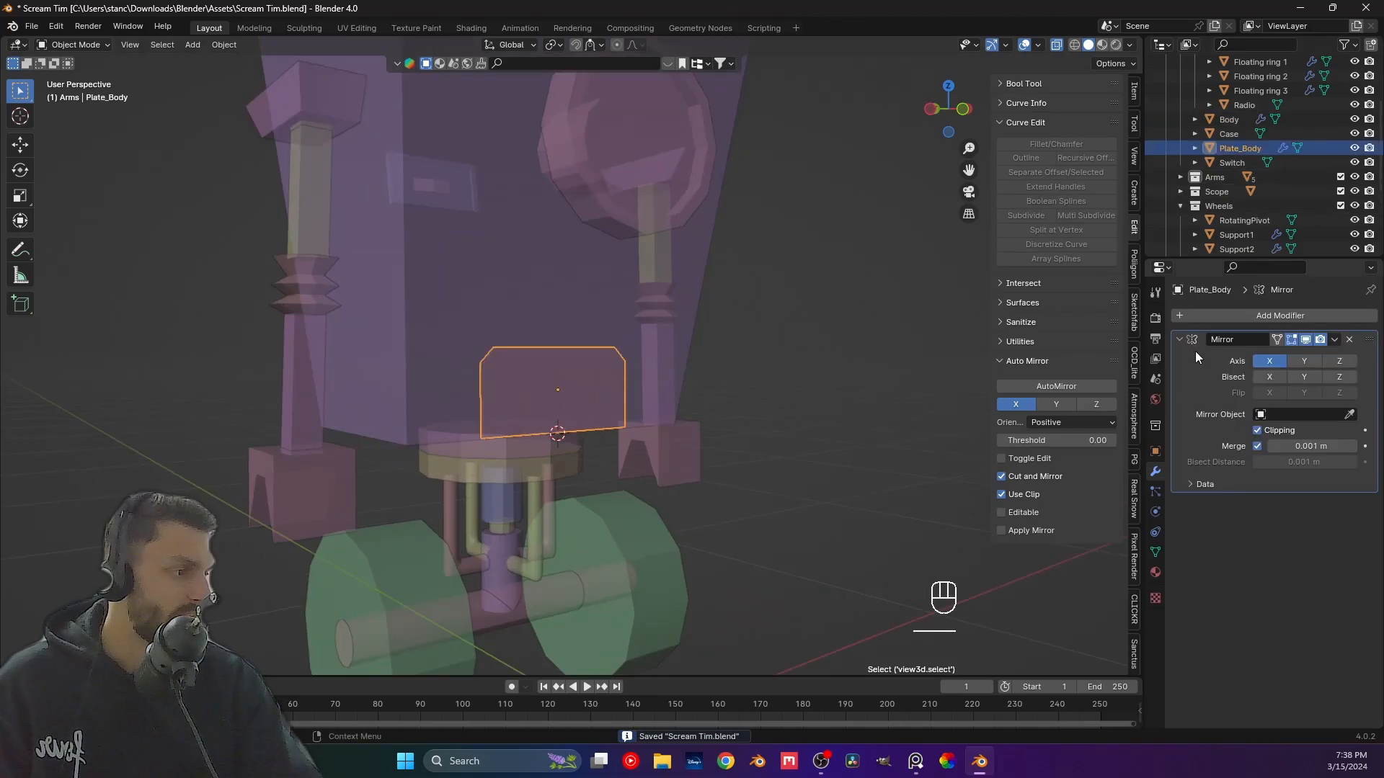
middle_drag(735, 398, 621, 395)
click(621, 396)
click(745, 431)
click(562, 395)
click(576, 403)
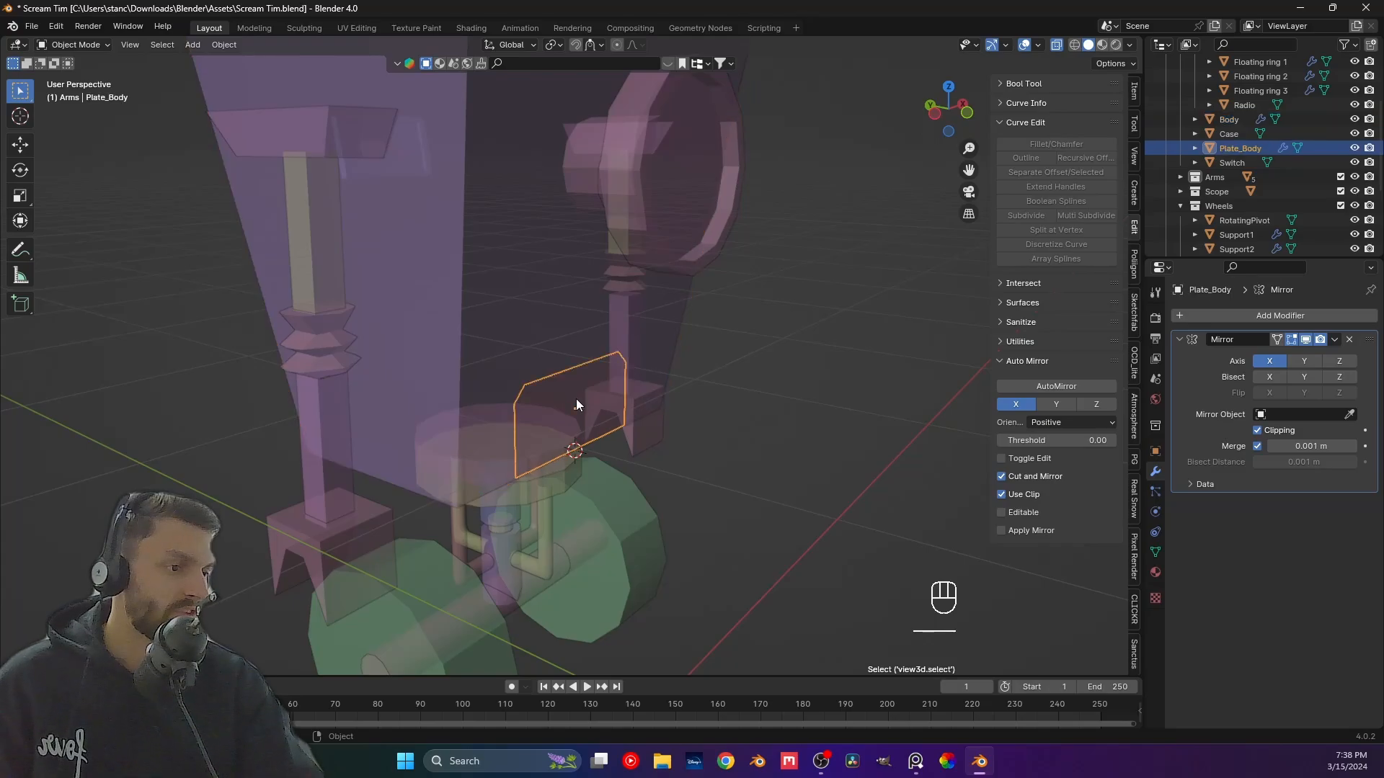
click(1269, 317)
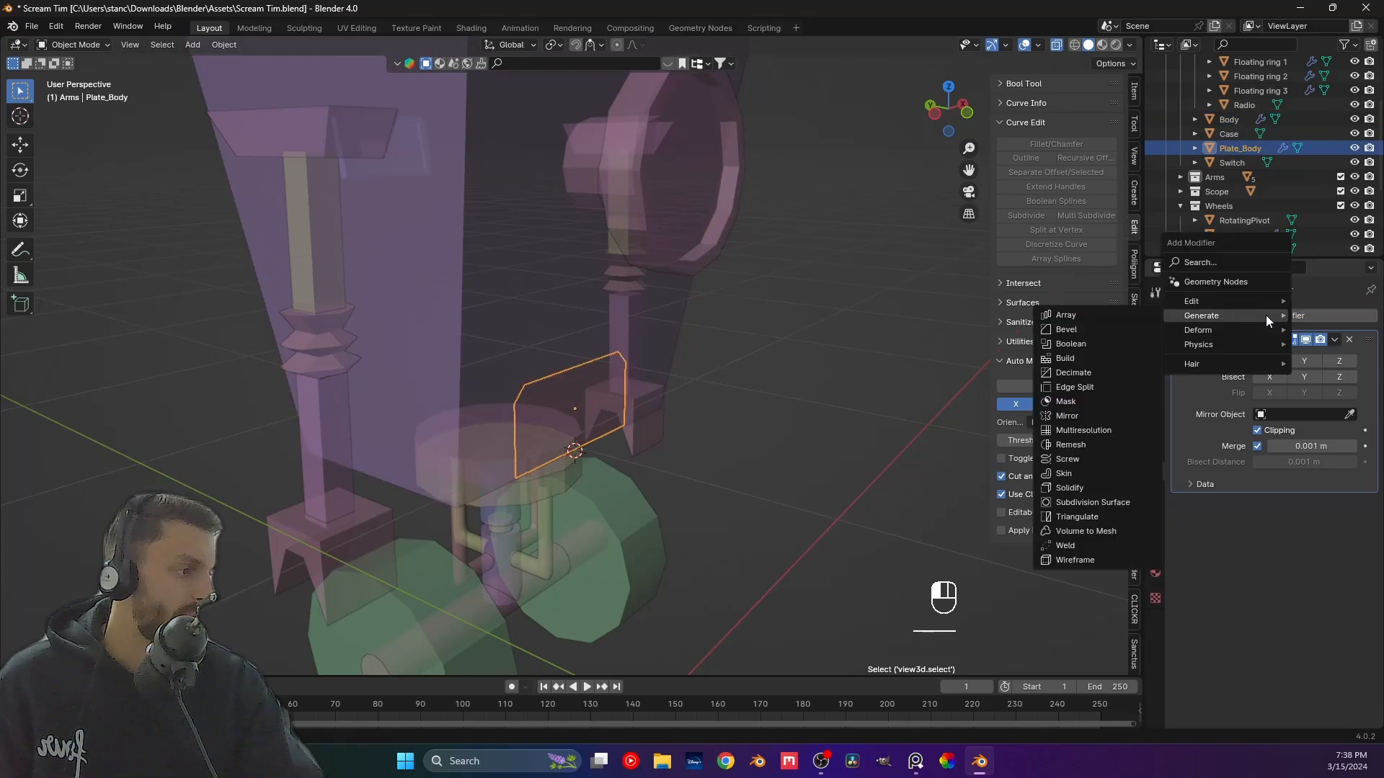
click(1069, 417)
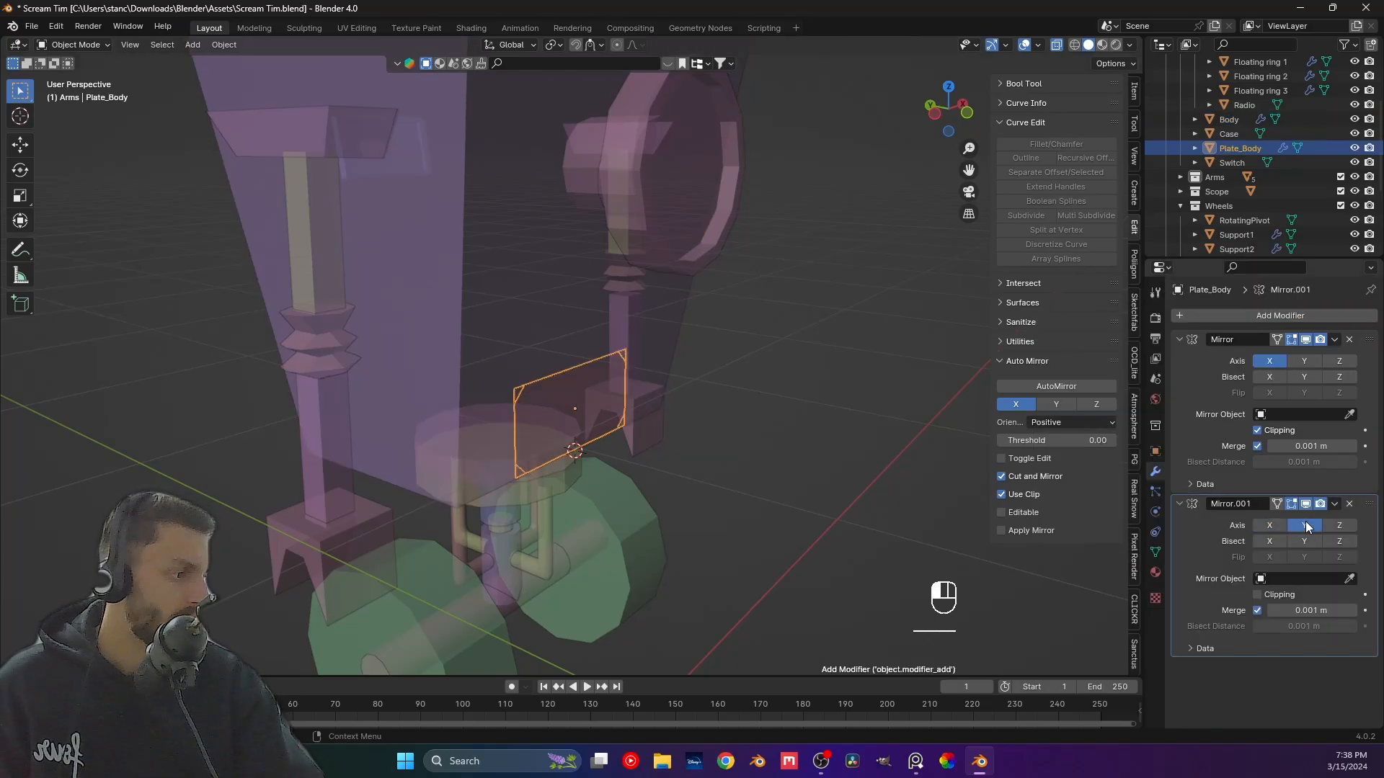
click(558, 227)
middle_drag(534, 368, 780, 206)
middle_drag(785, 317, 625, 352)
scroll(590, 284, down, 2)
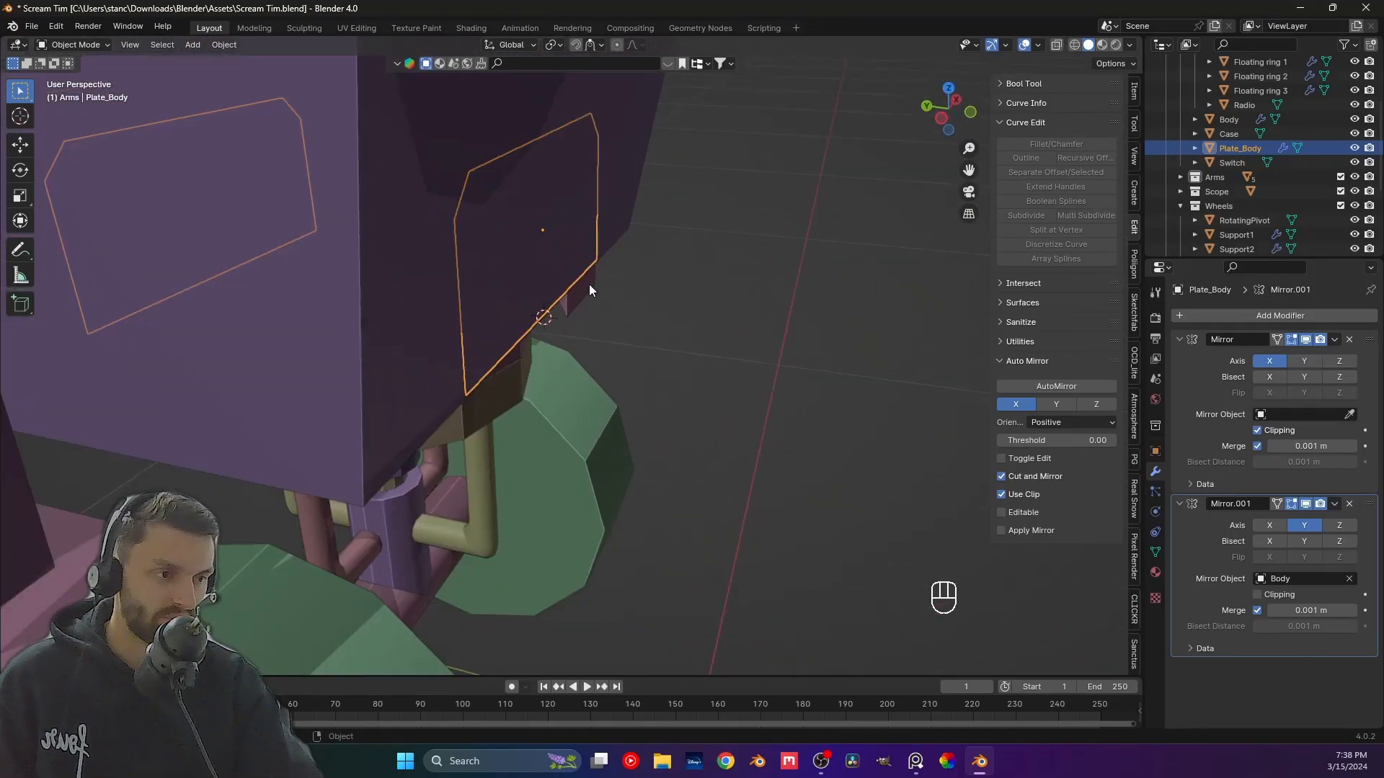
Move the plate along the negative Y axis in two moves, until it stands clear of the body's front.
middle_drag(589, 284, 551, 385)
scroll(551, 384, up, 2)
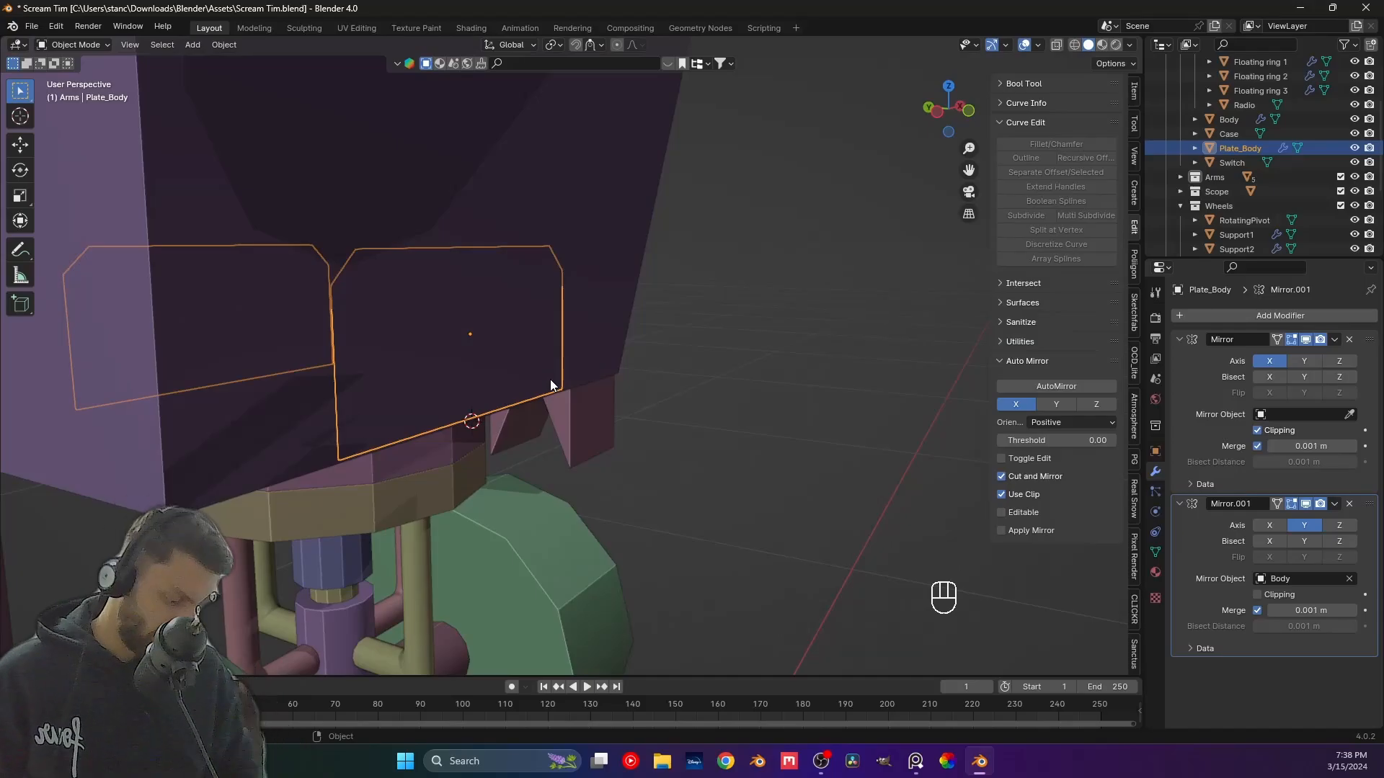
key(ctrl+KP_3)
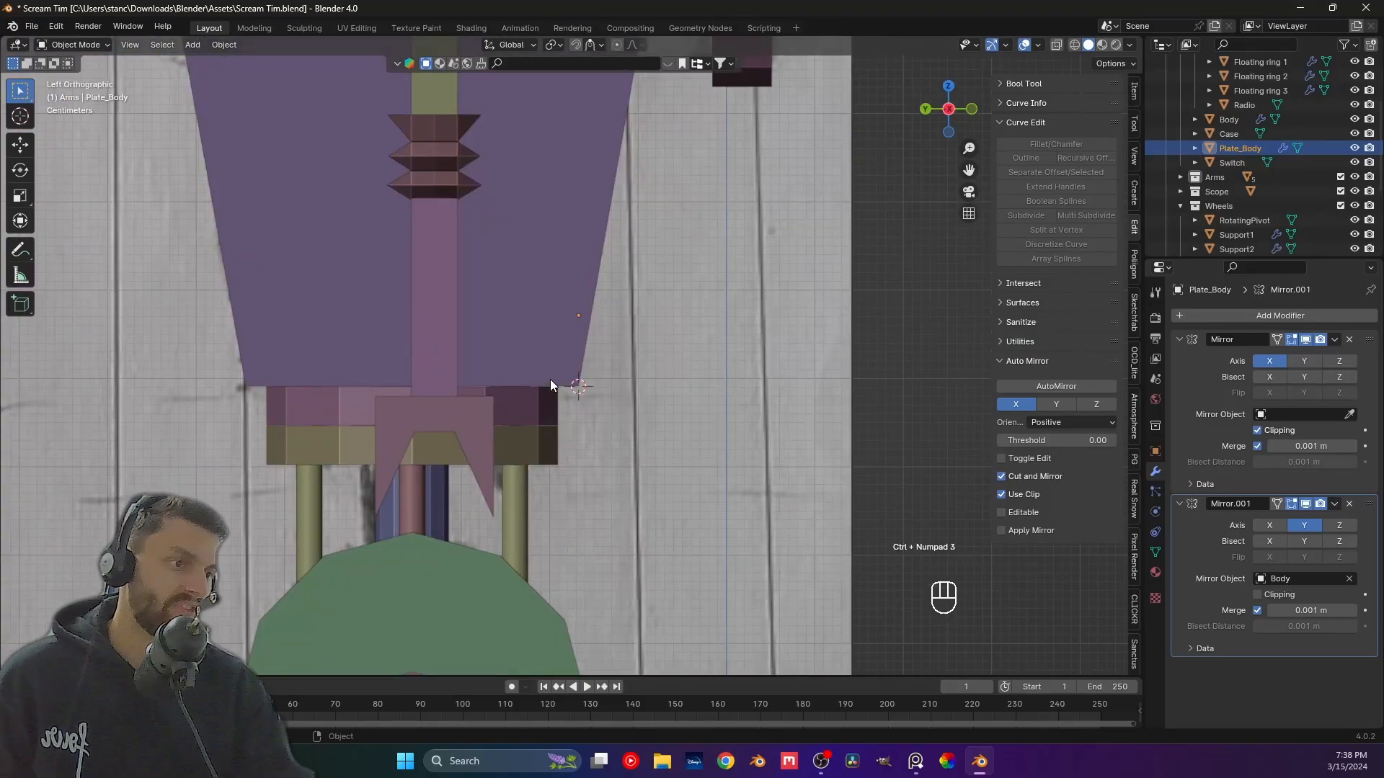
mouse_move(551, 379)
middle_down()
mouse_move(451, 387)
mouse_move(636, 385)
mouse_move(515, 413)
mouse_move(570, 399)
middle_up()
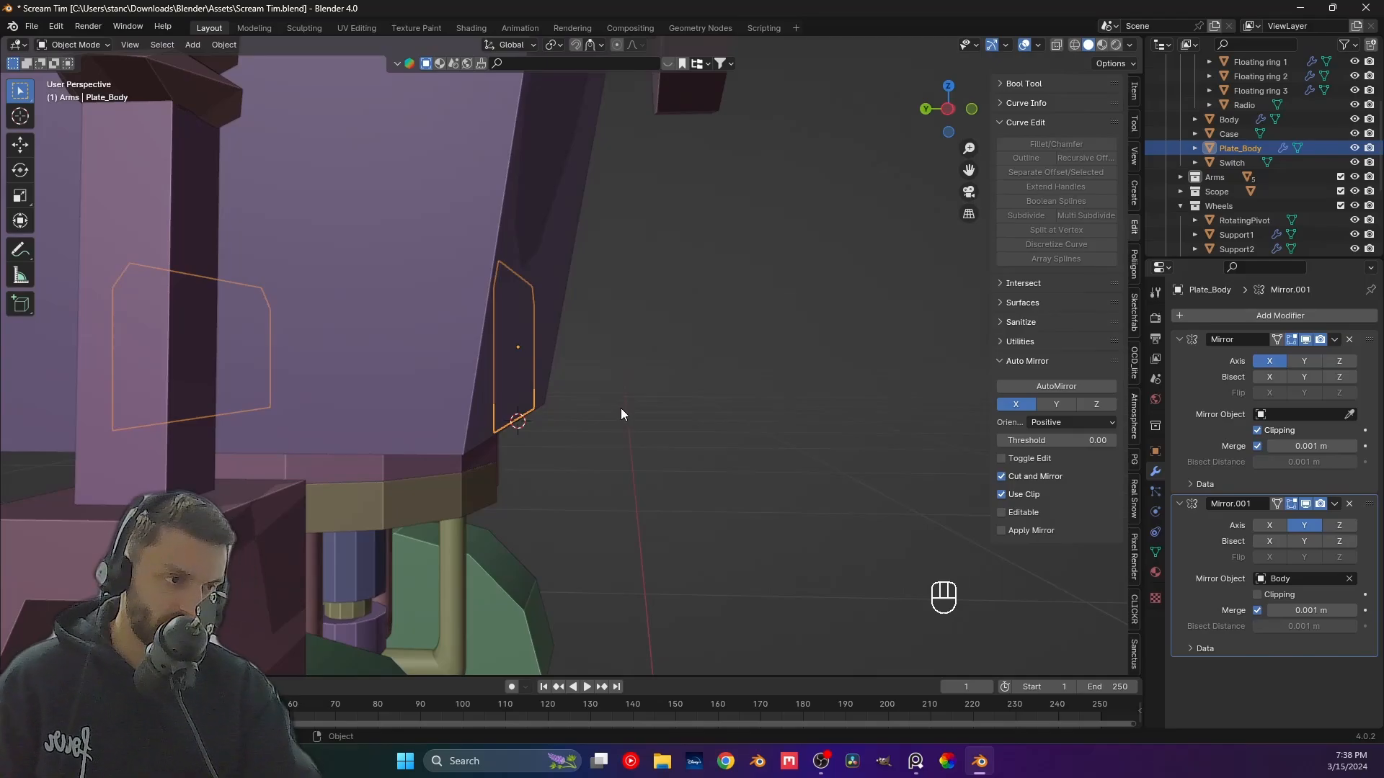
key(g)
key(y)
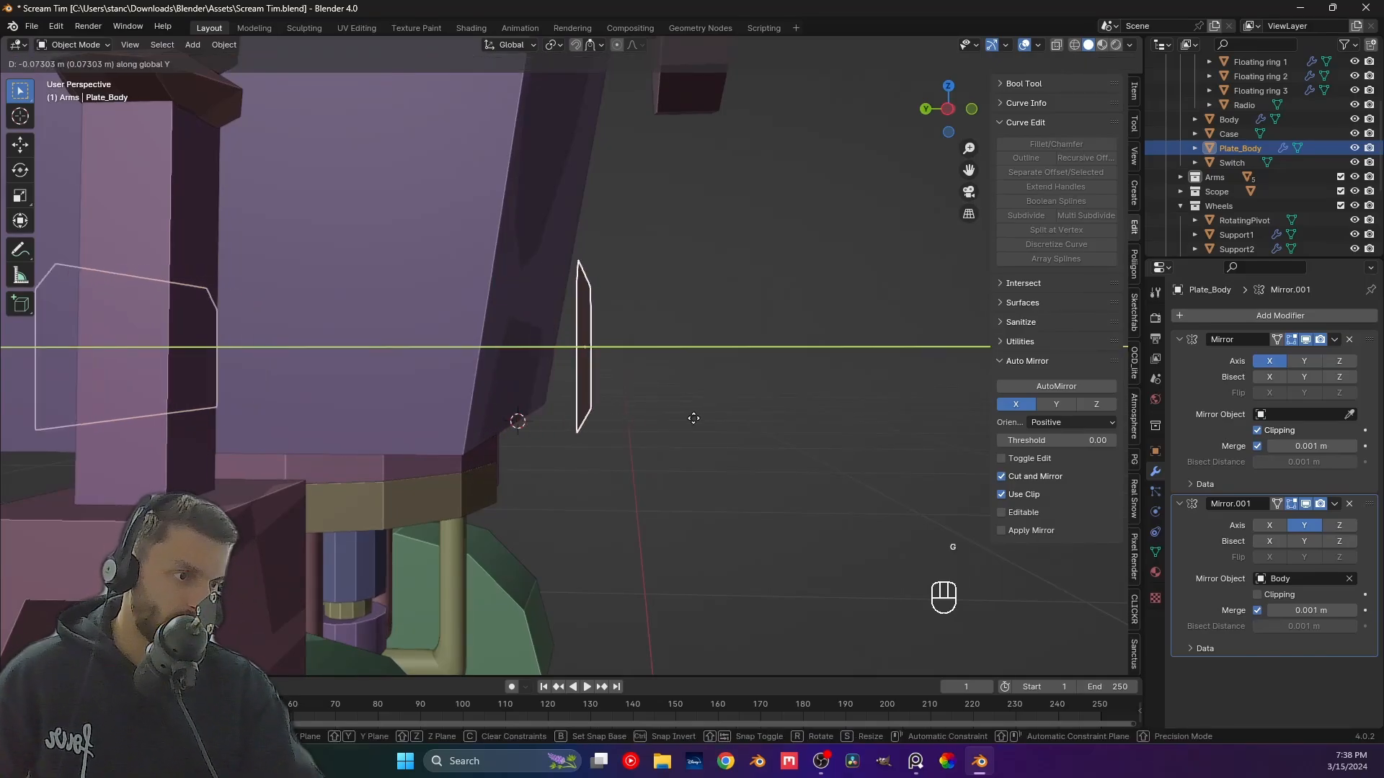
click(694, 408)
middle_drag(694, 408, 602, 512)
key(g)
key(y)
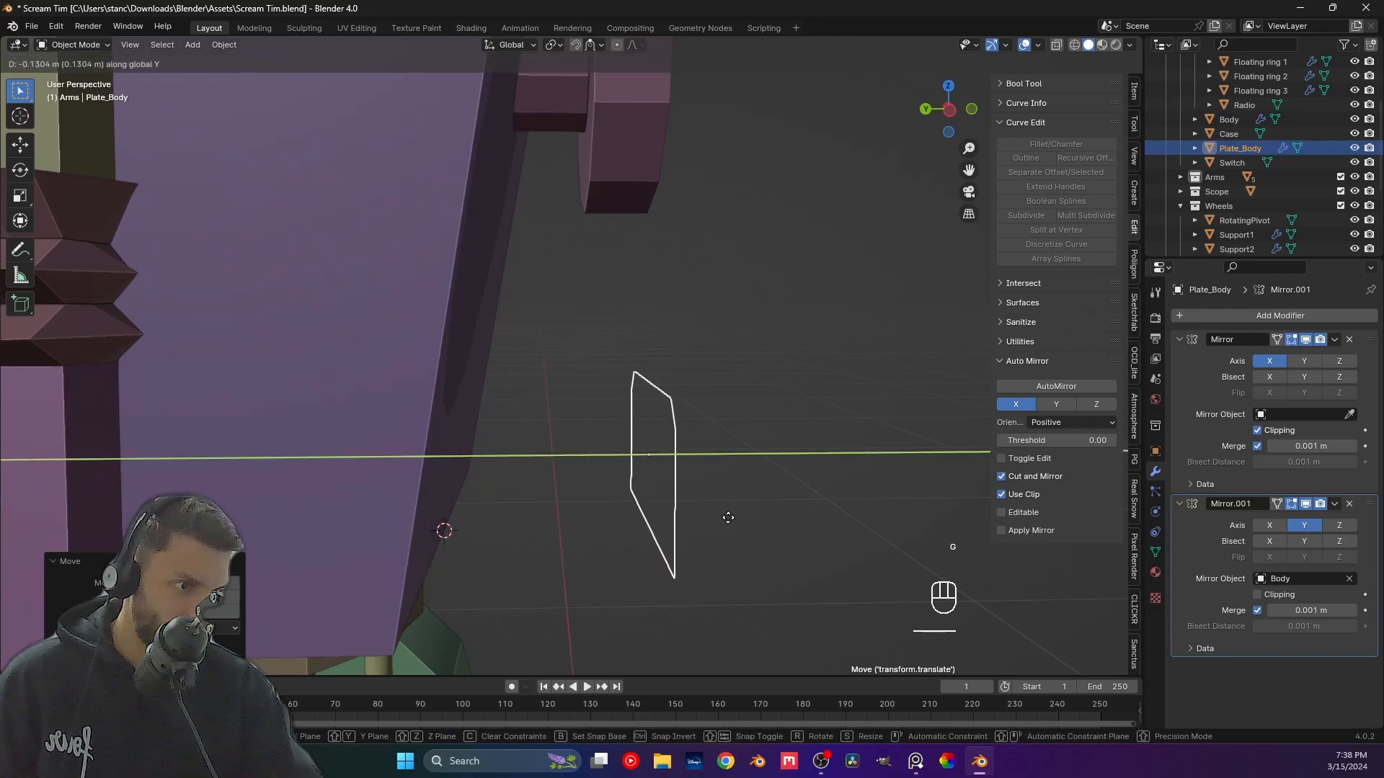
click(771, 525)
Reselect Plate_Body, try moving it freely and cancel the move, and remove its second Mirror modifier.
click(807, 432)
click(451, 417)
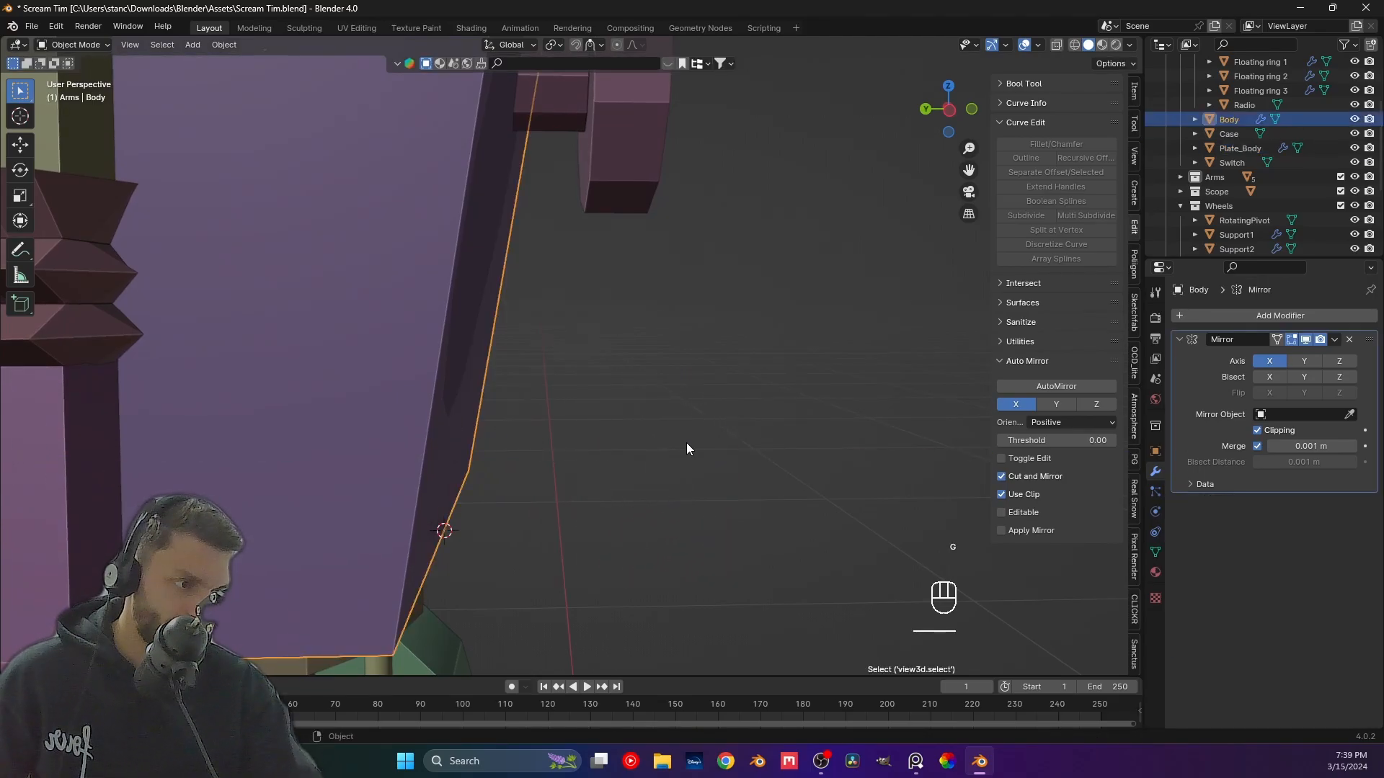
click(686, 444)
drag(781, 575, 708, 420)
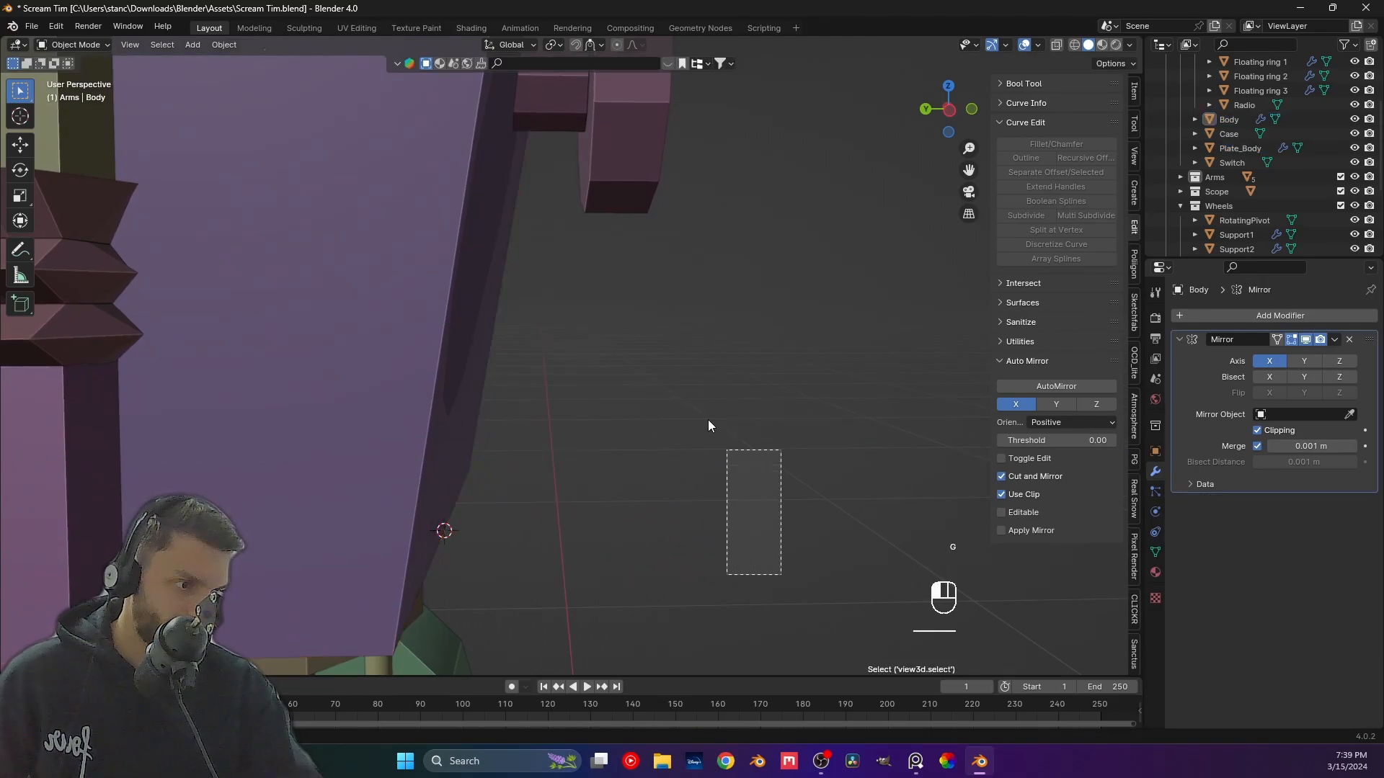
click(1234, 150)
key(g)
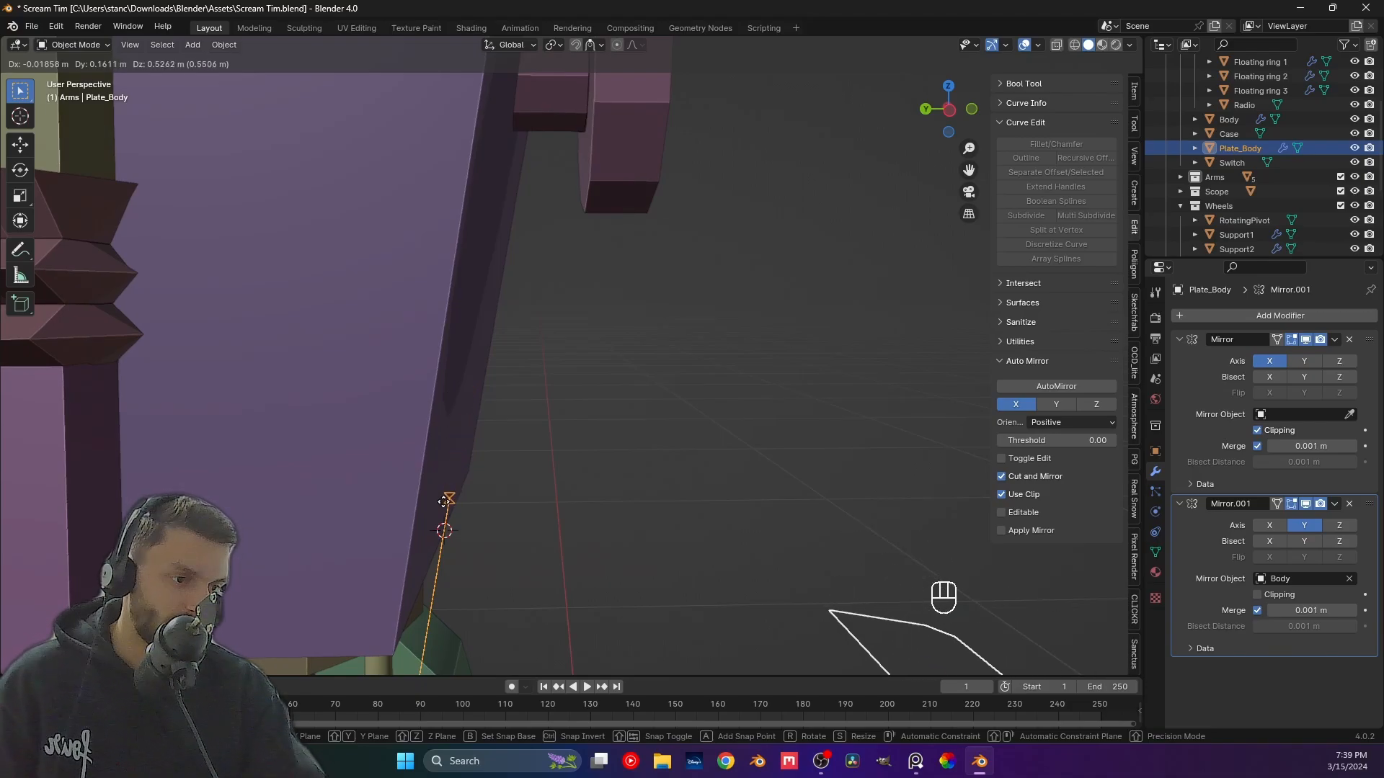
right_click(435, 537)
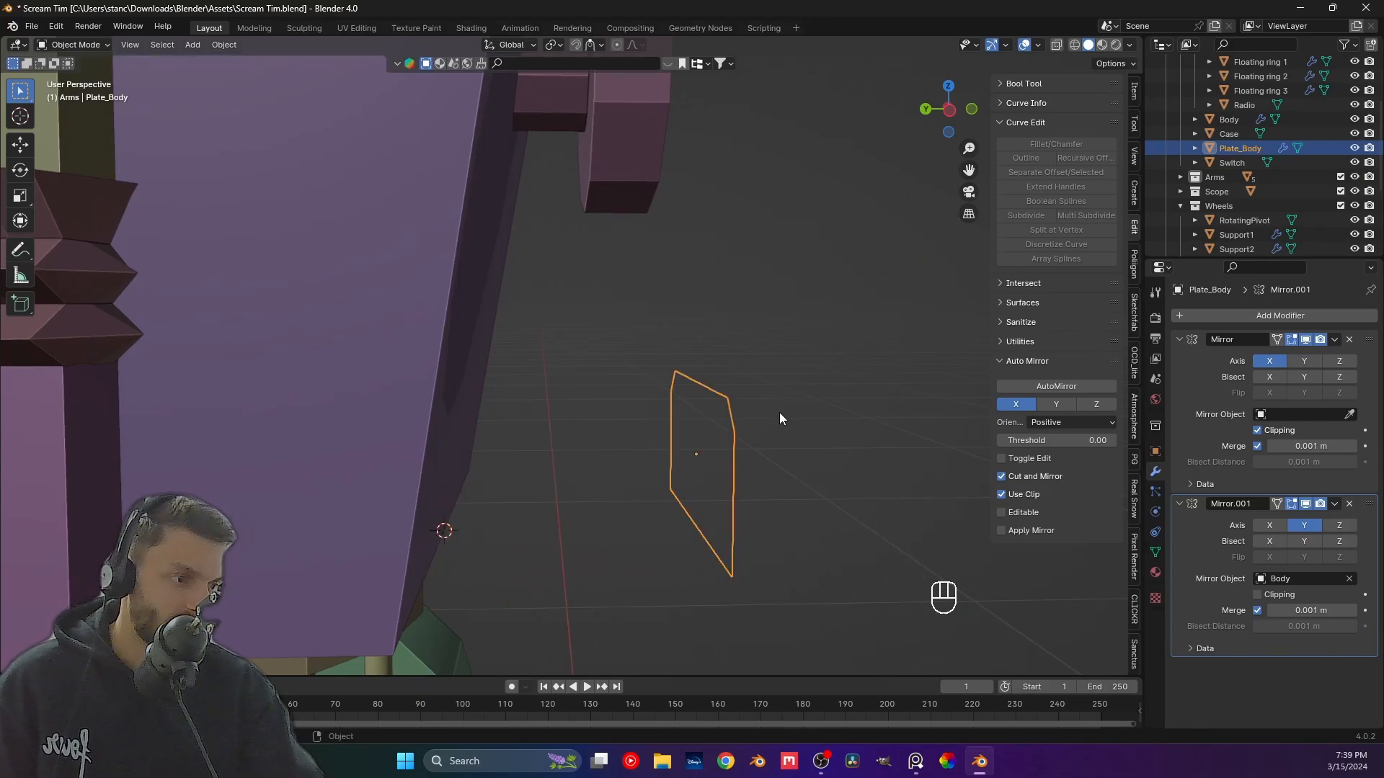
click(1350, 503)
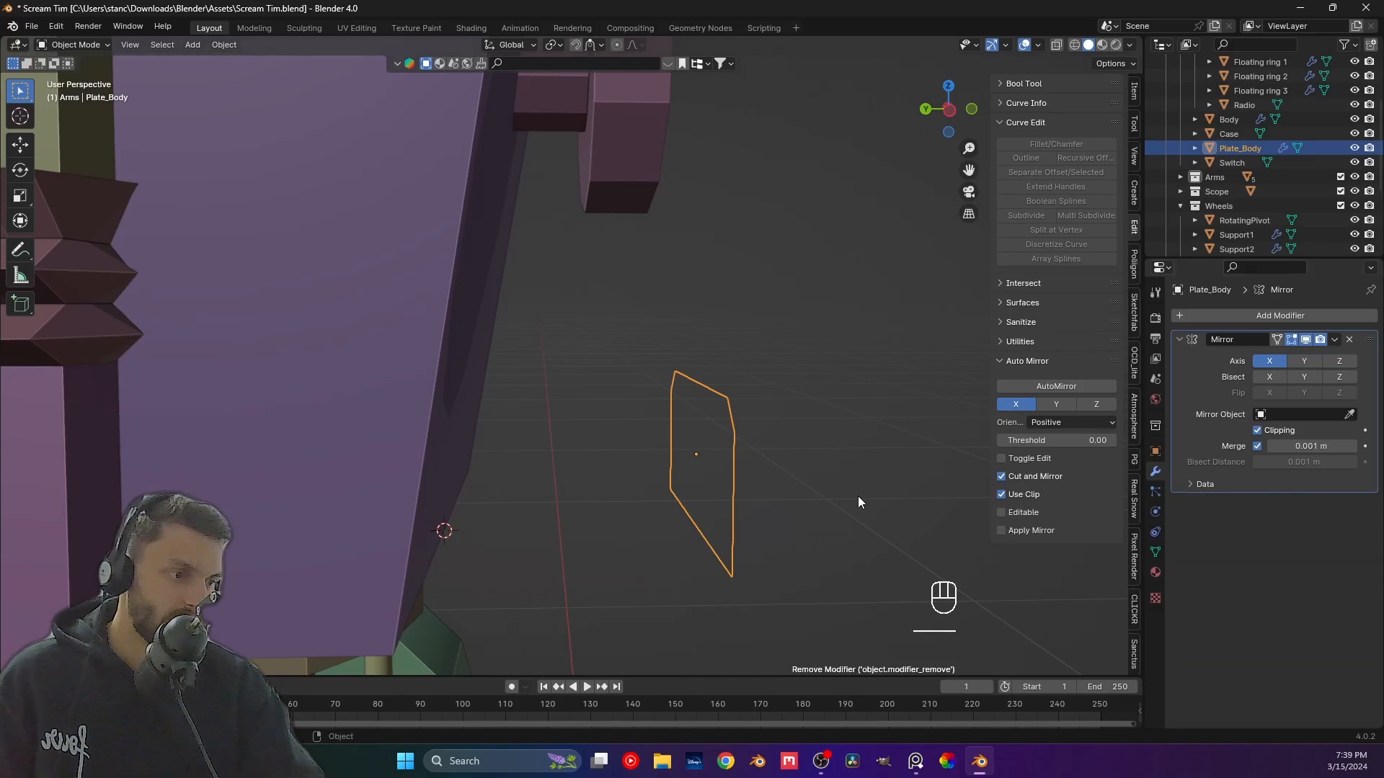
Try placing the plate against the body's slanted front with free moves, undoing the first and turning on snapping for the second.
key(g)
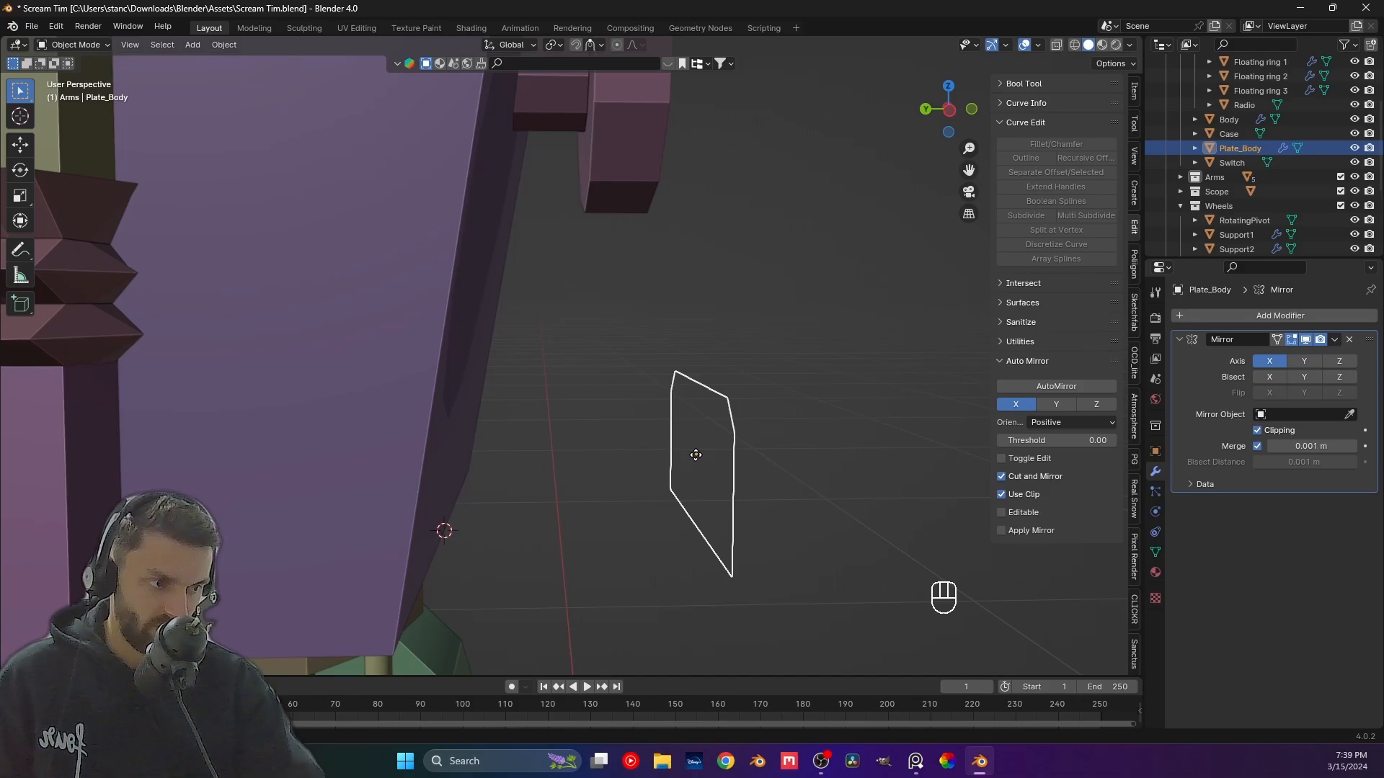
key(g)
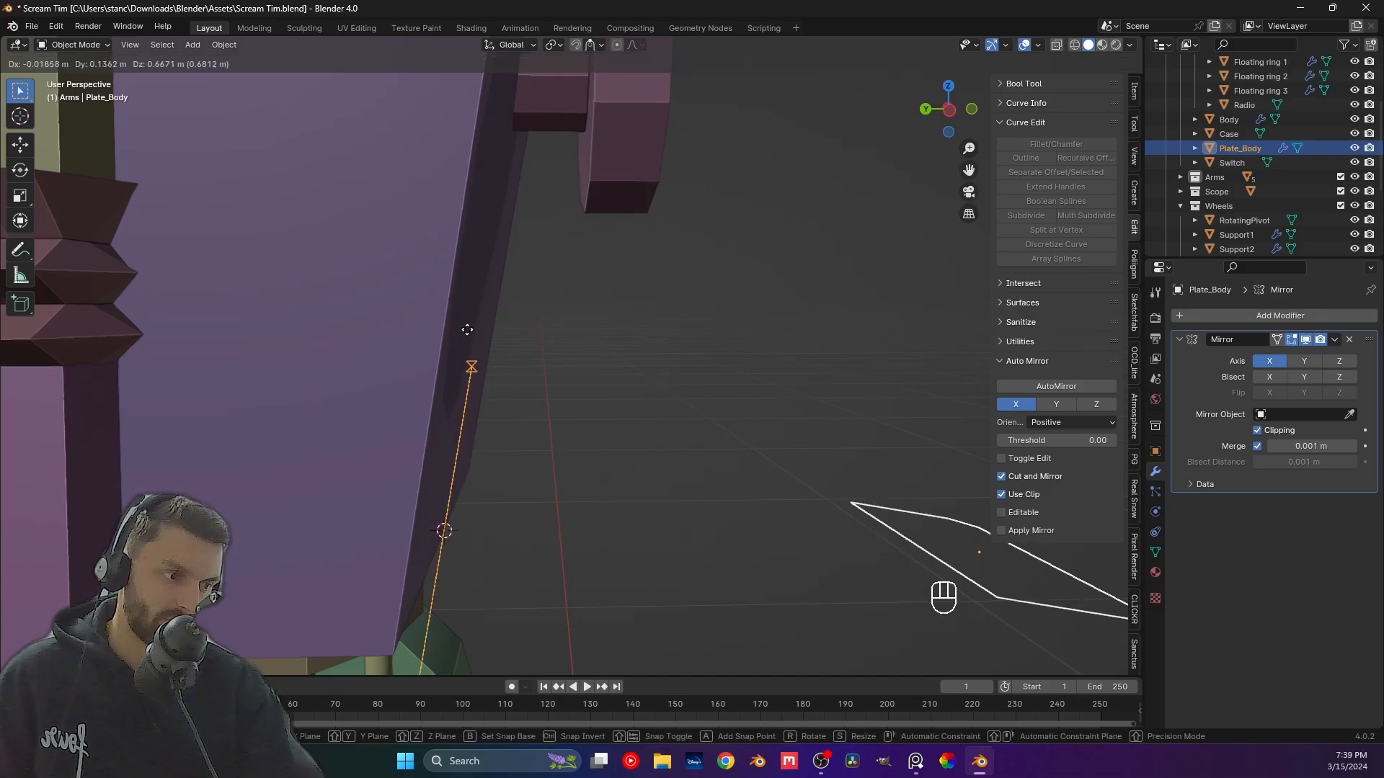
click(440, 542)
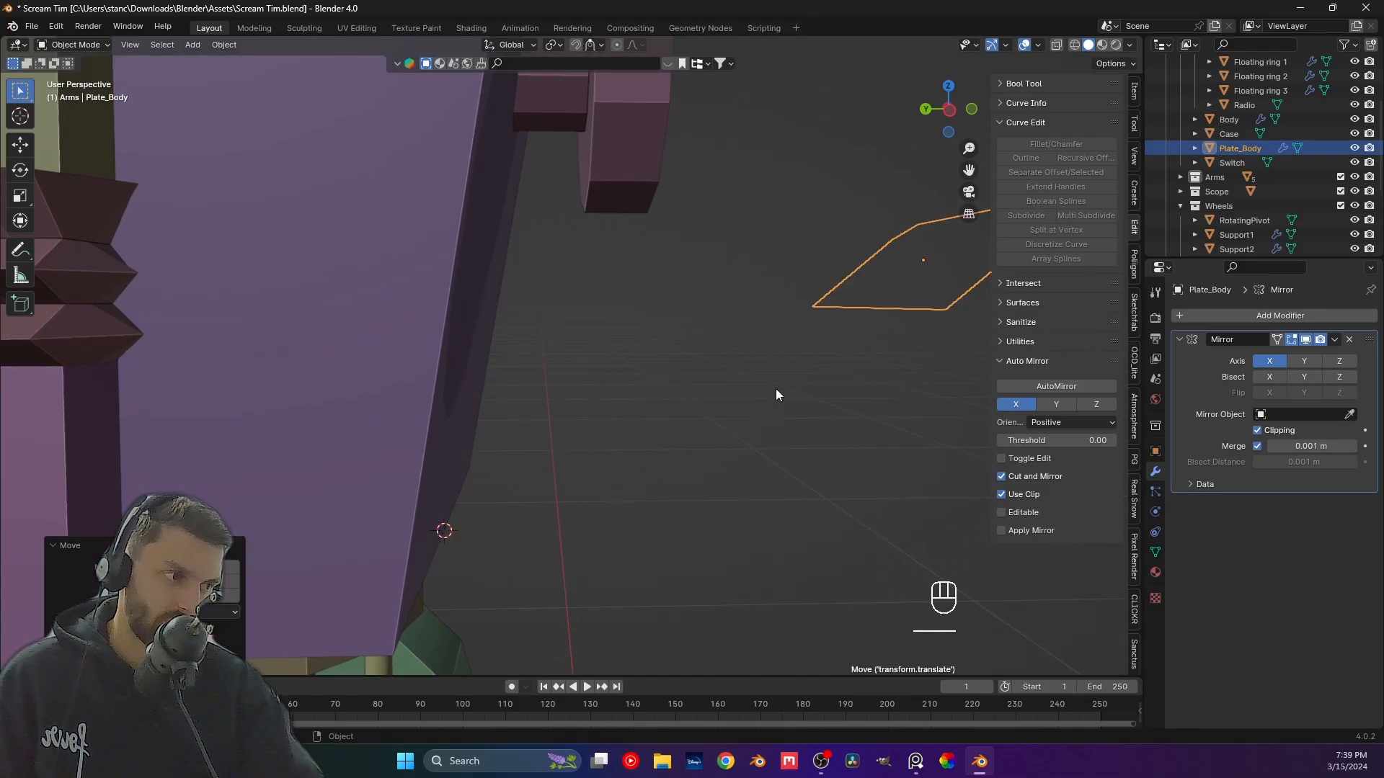
middle_drag(776, 388, 633, 436)
key(ctrl+z)
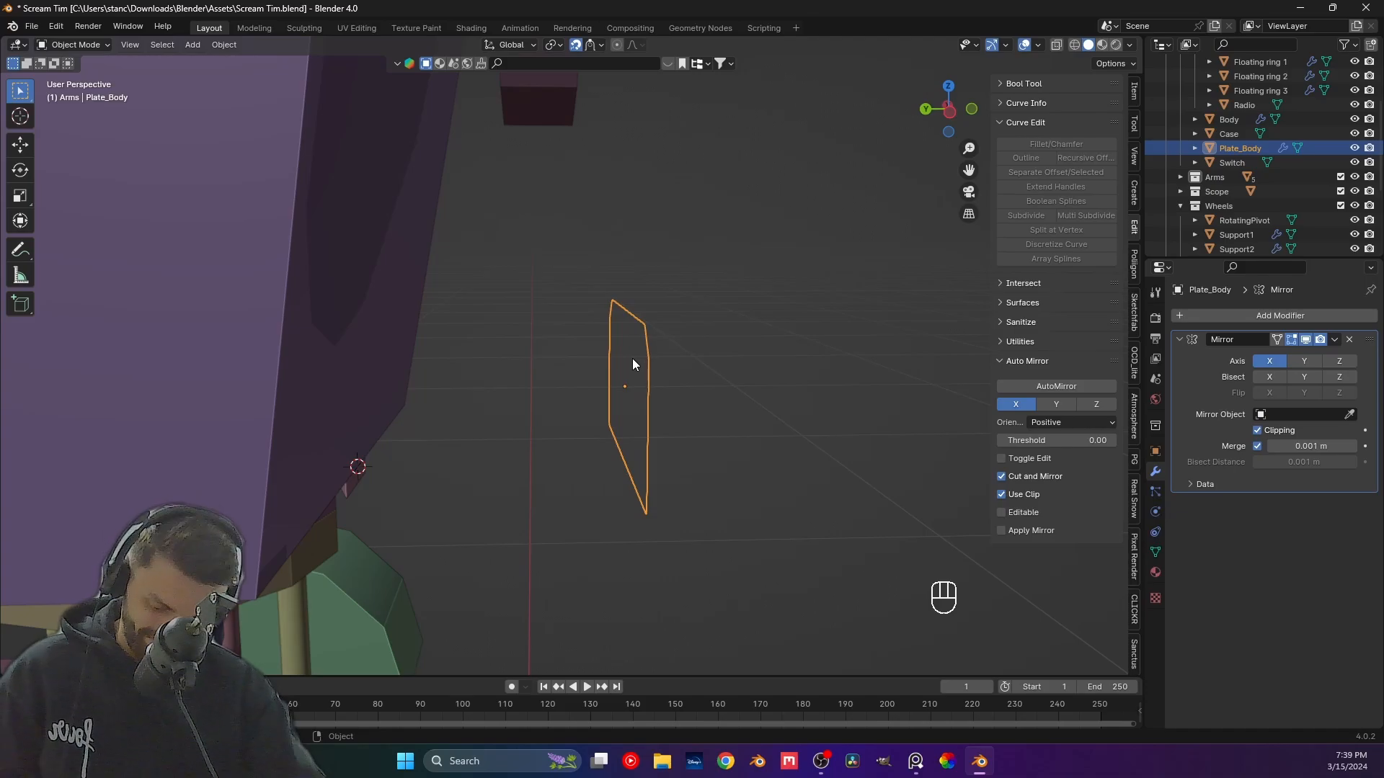
key(g)
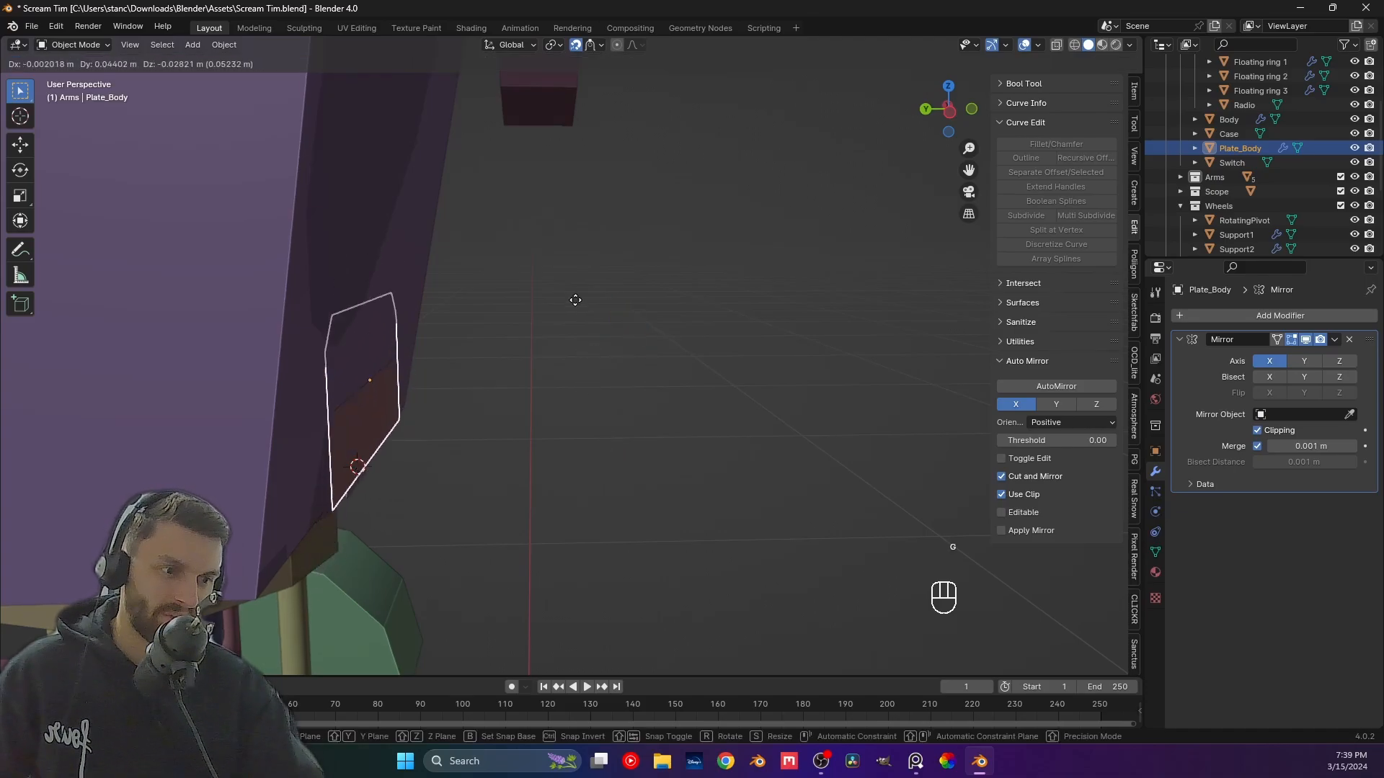
click(534, 323)
middle_drag(535, 327, 547, 408)
shift+middle_drag(612, 467, 621, 397)
Undo the recent plate changes, back to its upright placement at the body's front with the second Y-axis Mirror modifier restored.
key(ctrl+z)
key(ctrl+z)
key(ctrl+z)
key(ctrl+z)
key(ctrl+z)
key(ctrl+z)
key(ctrl+z)
key(ctrl+z)
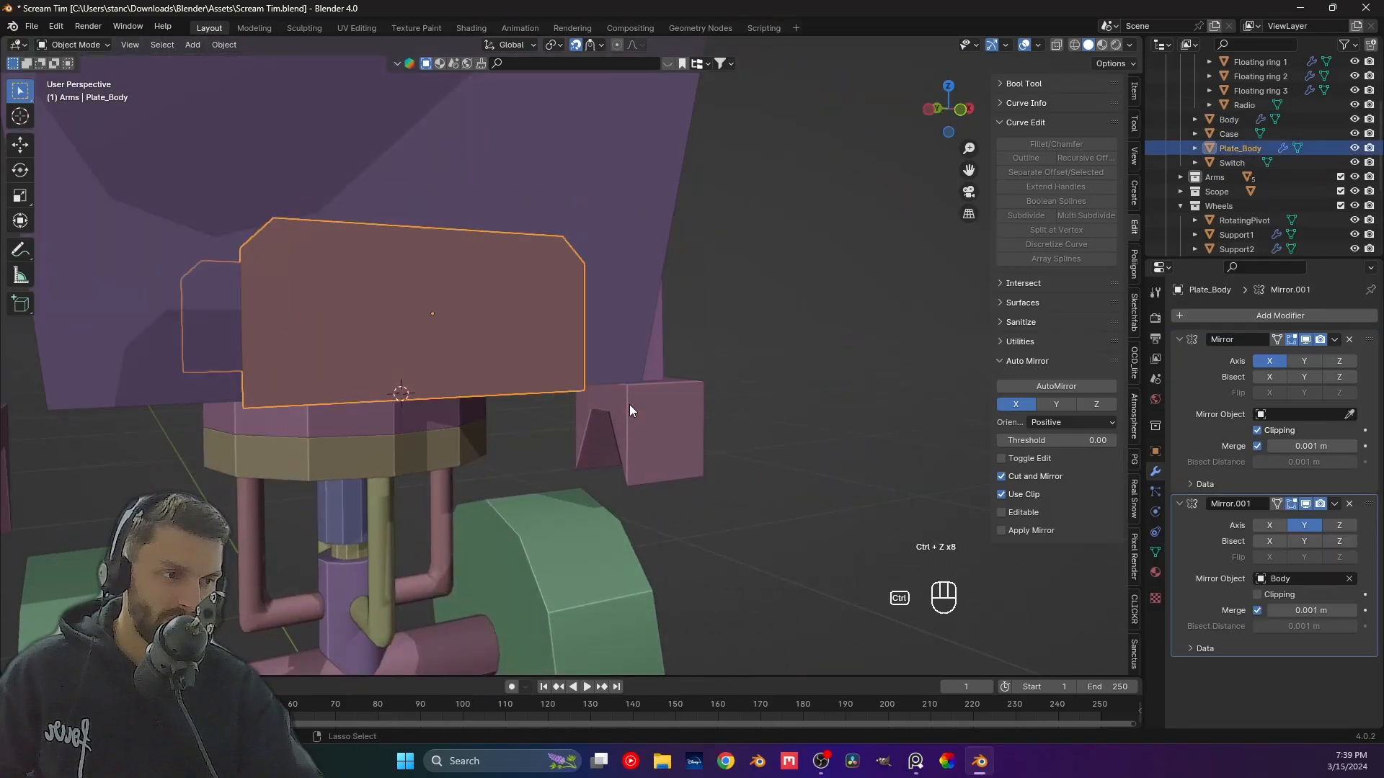
key(ctrl+z)
Rotate the plate about the global X axis to follow the body's slant and shift it outward along negative Y.
middle_drag(519, 408, 661, 410)
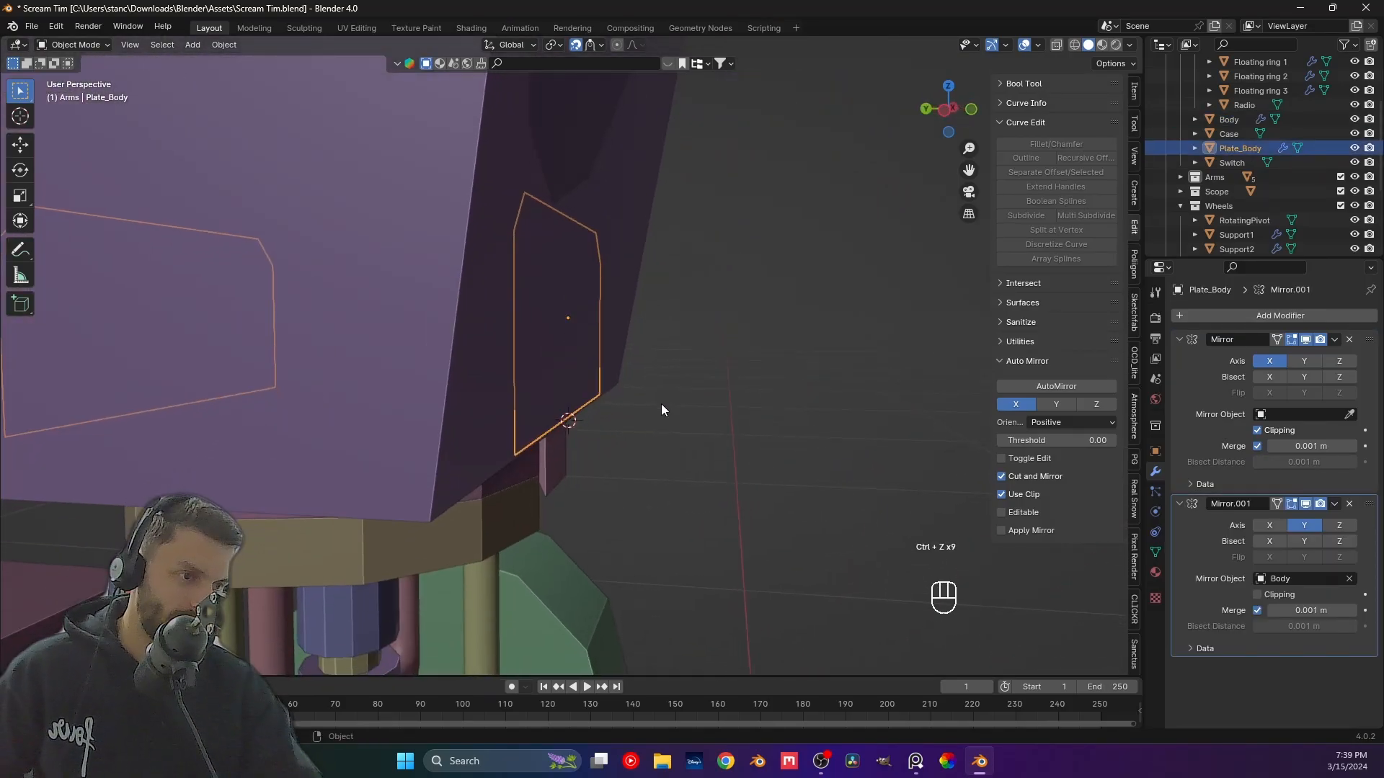
key(r)
key(x)
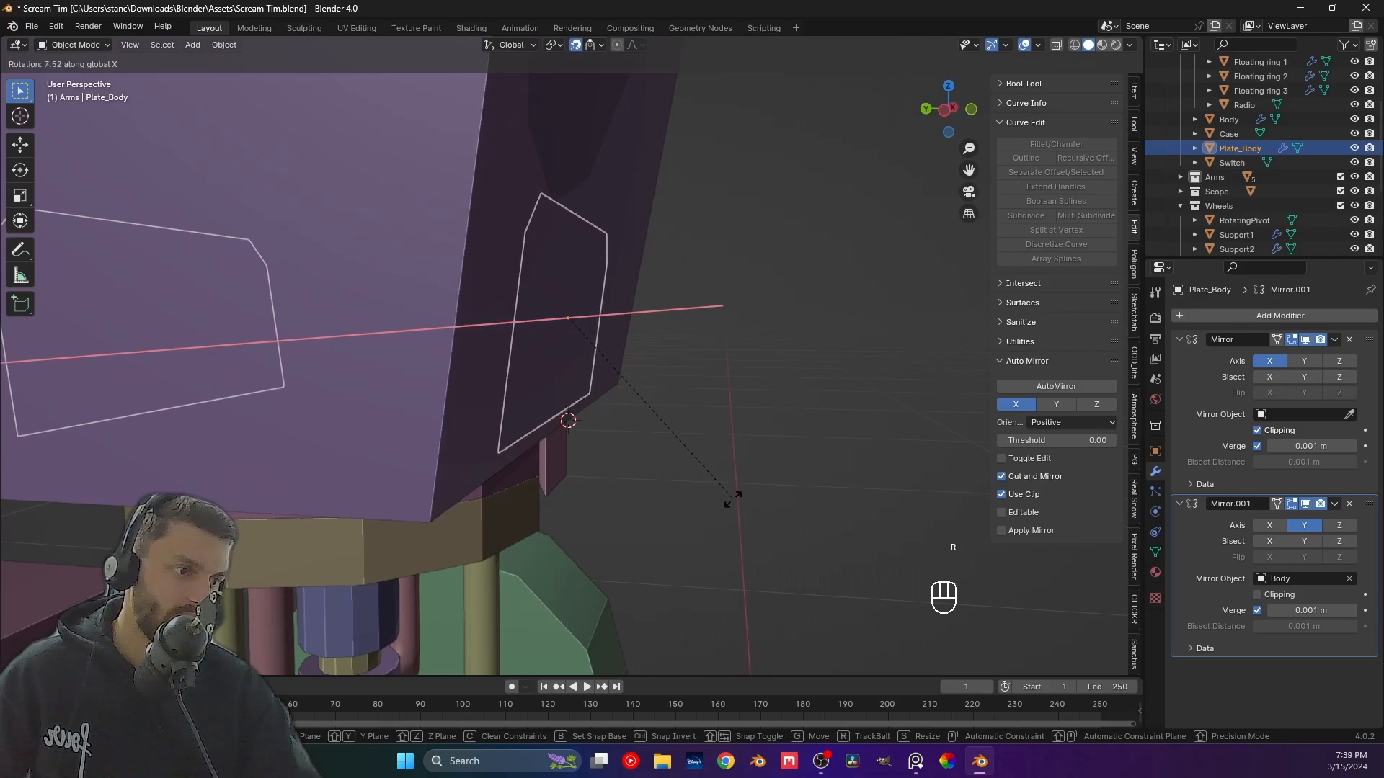
click(746, 535)
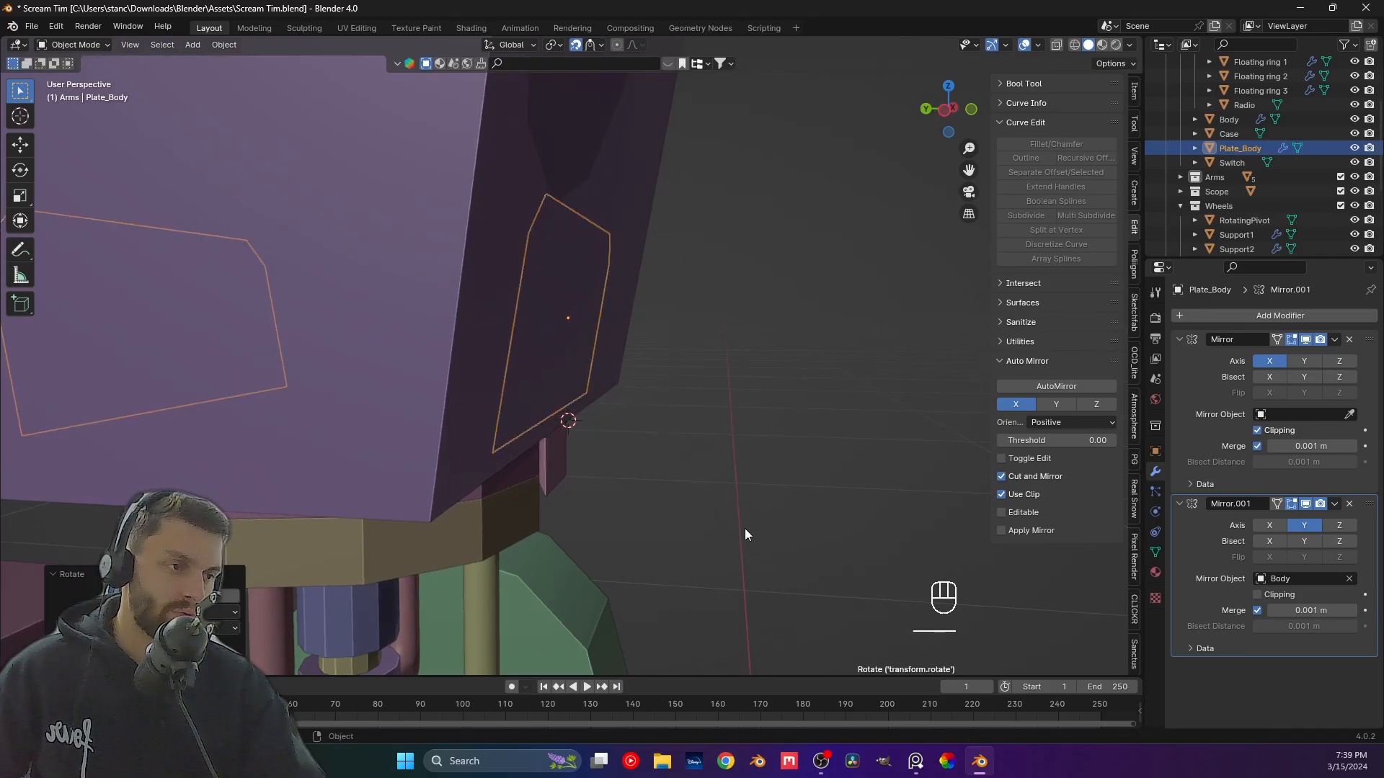
key(g)
key(y)
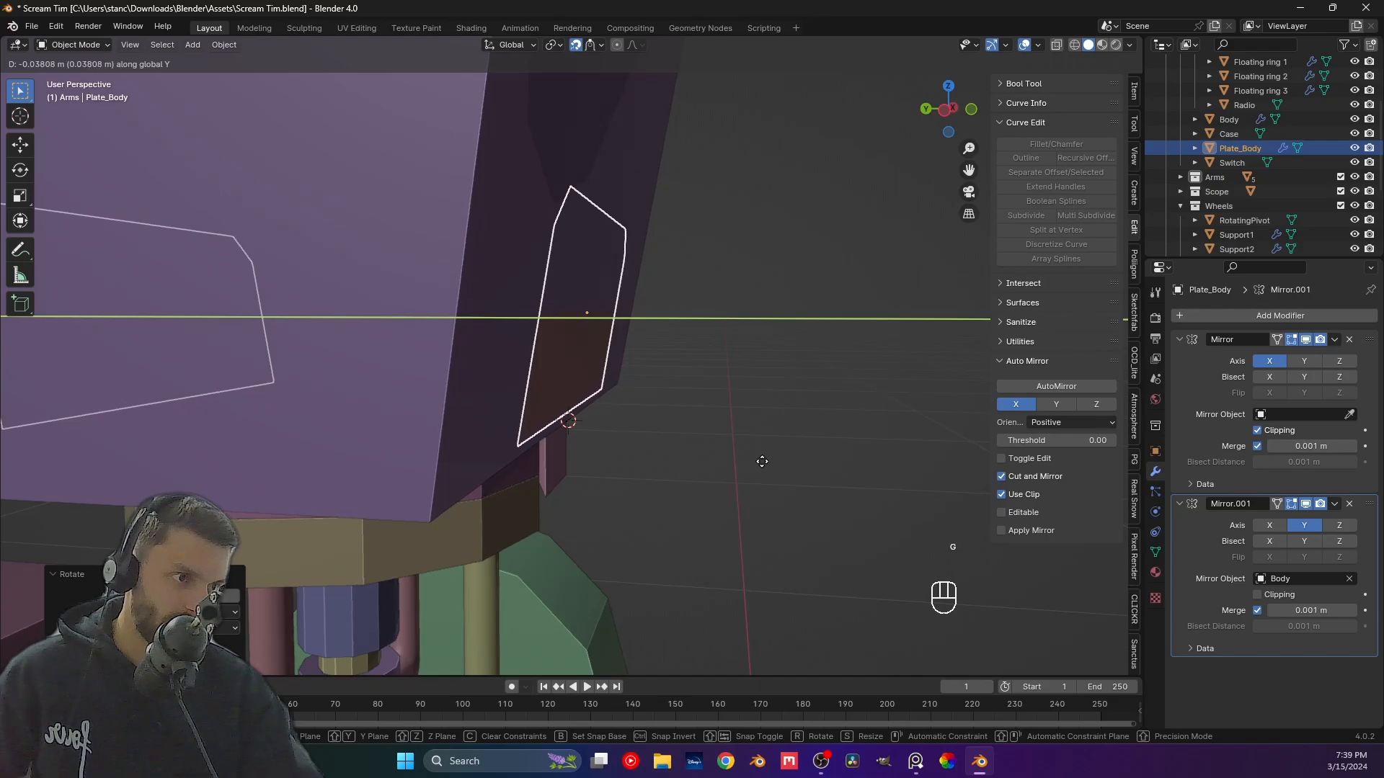
click(721, 453)
Fine-tune the plate's rotation about global X and nudge it just clear of the body's slanted front surface.
middle_drag(721, 453, 656, 376)
key(r)
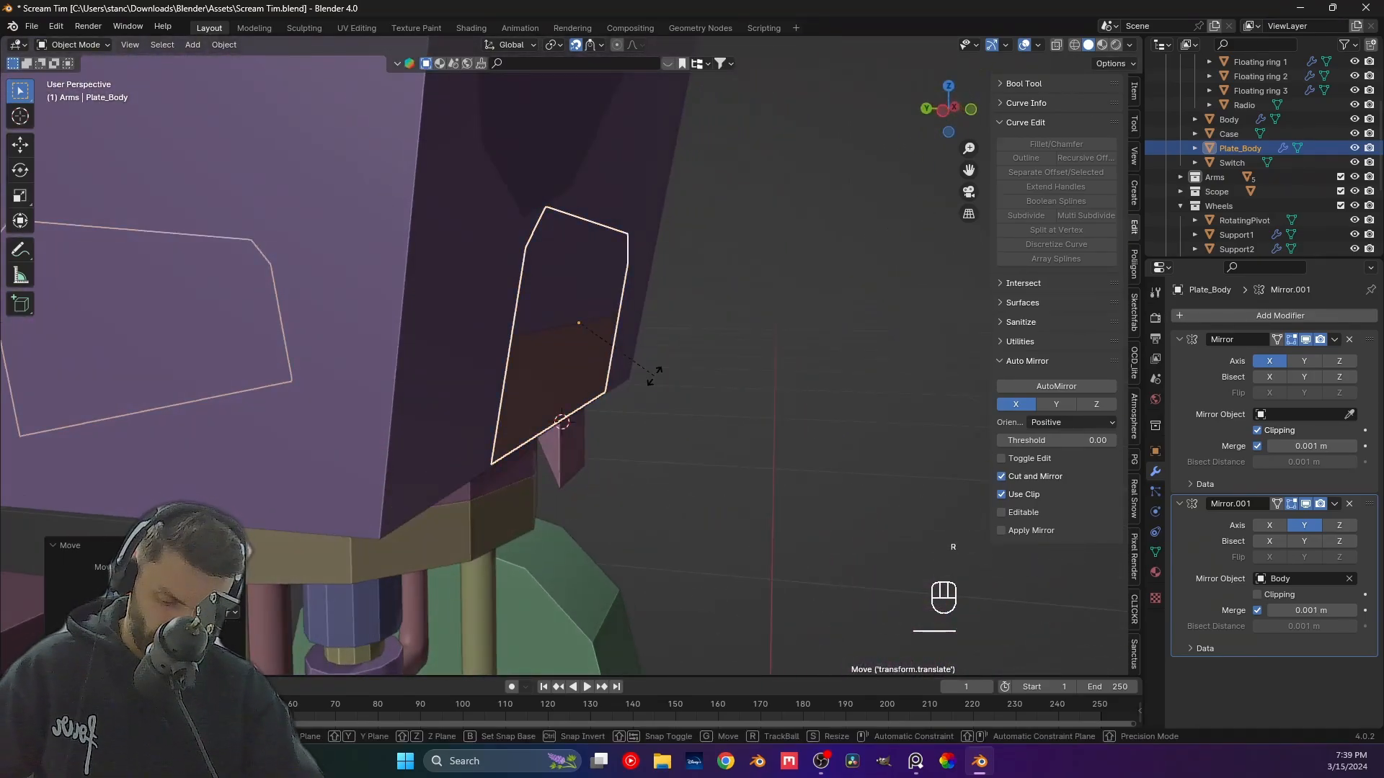
key(x)
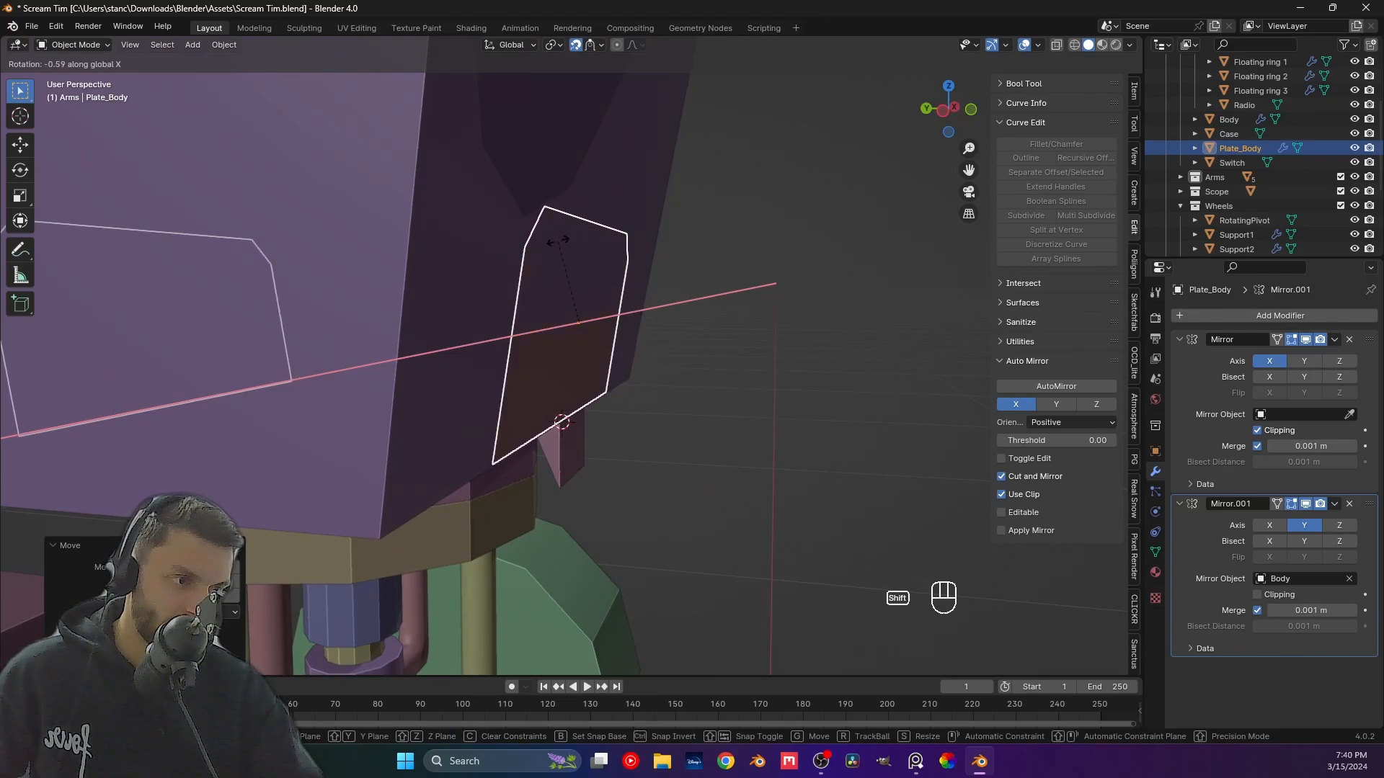
click(587, 264)
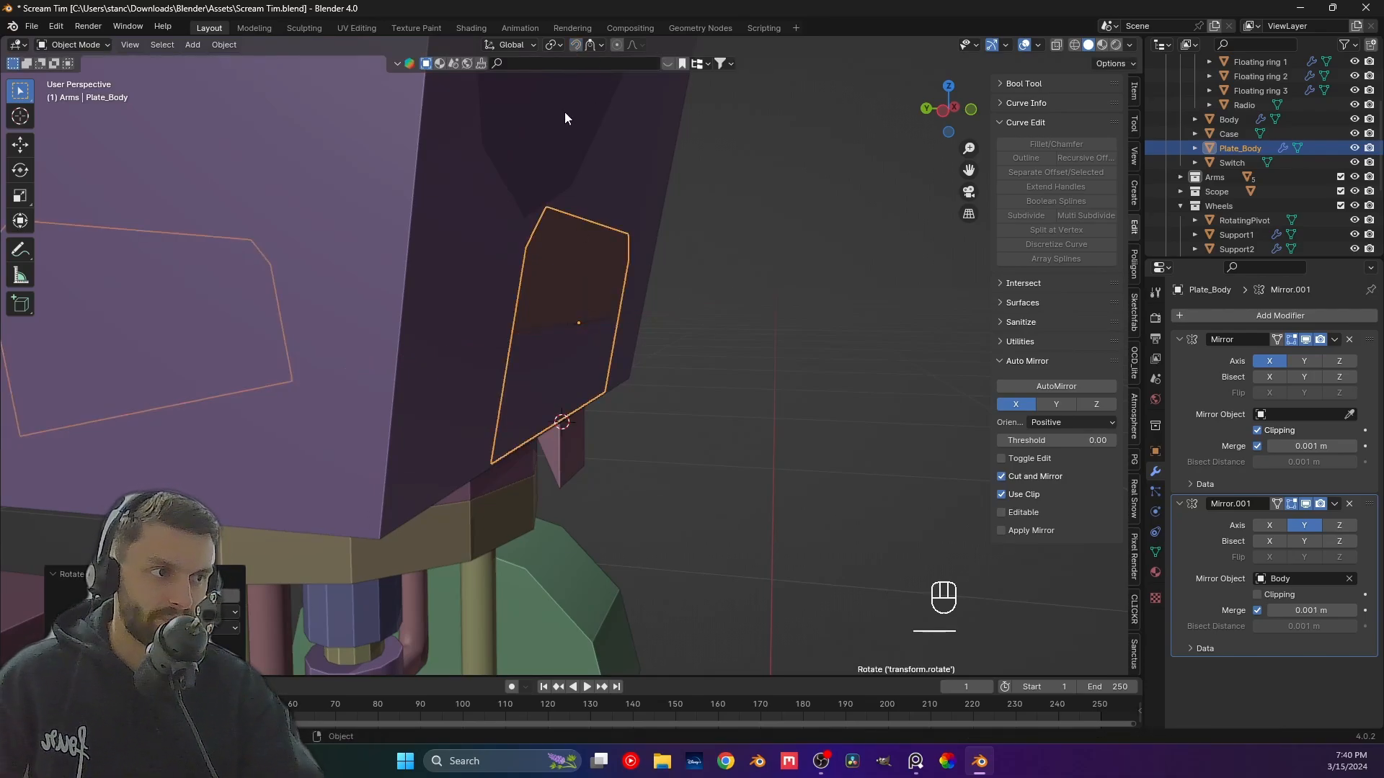
key(g)
shift+click(601, 351)
click(763, 395)
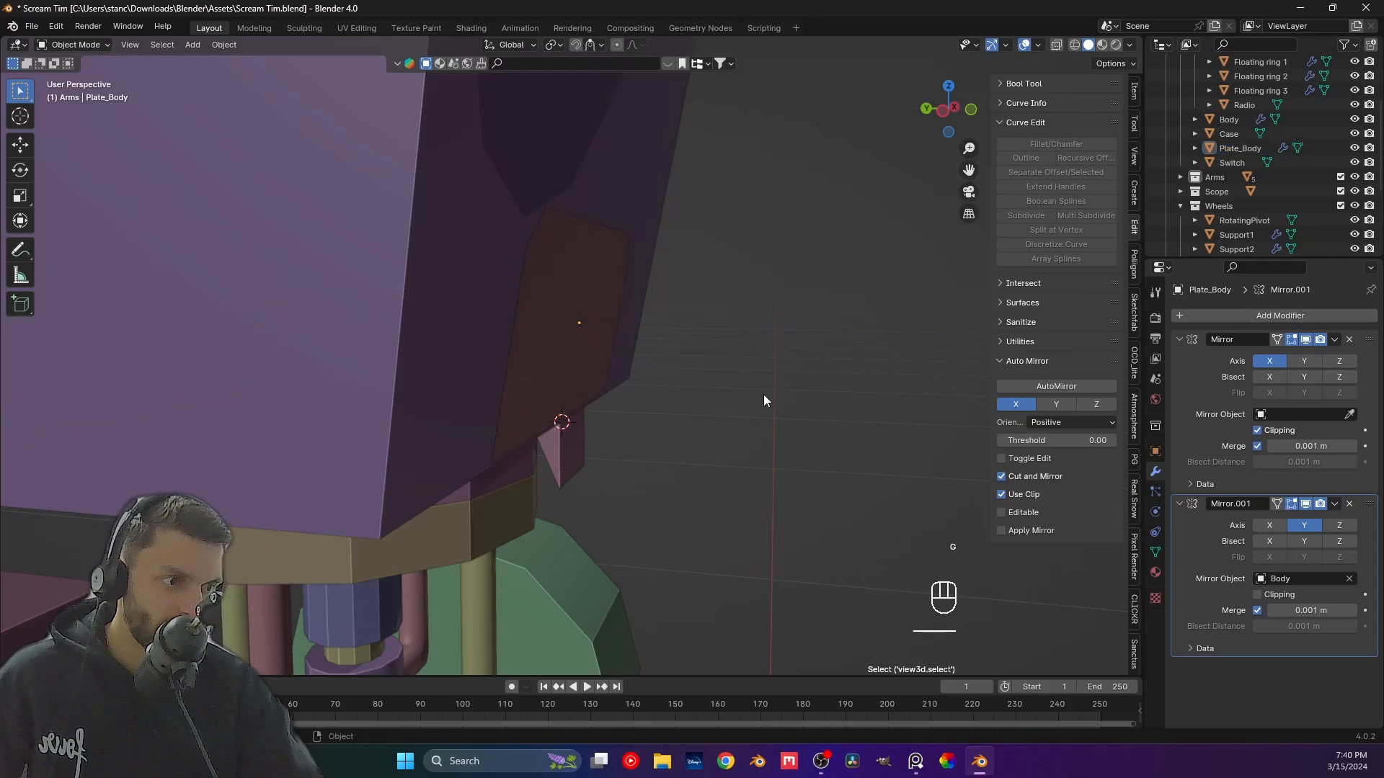
Reselect the plate and shift it slightly down along Z to line up its lower edge with the body's bottom edge.
middle_drag(763, 395, 524, 310)
scroll(530, 360, up, 5)
mouse_move(536, 387)
middle_down()
mouse_move(584, 374)
mouse_move(417, 457)
mouse_move(517, 401)
middle_up()
click(516, 400)
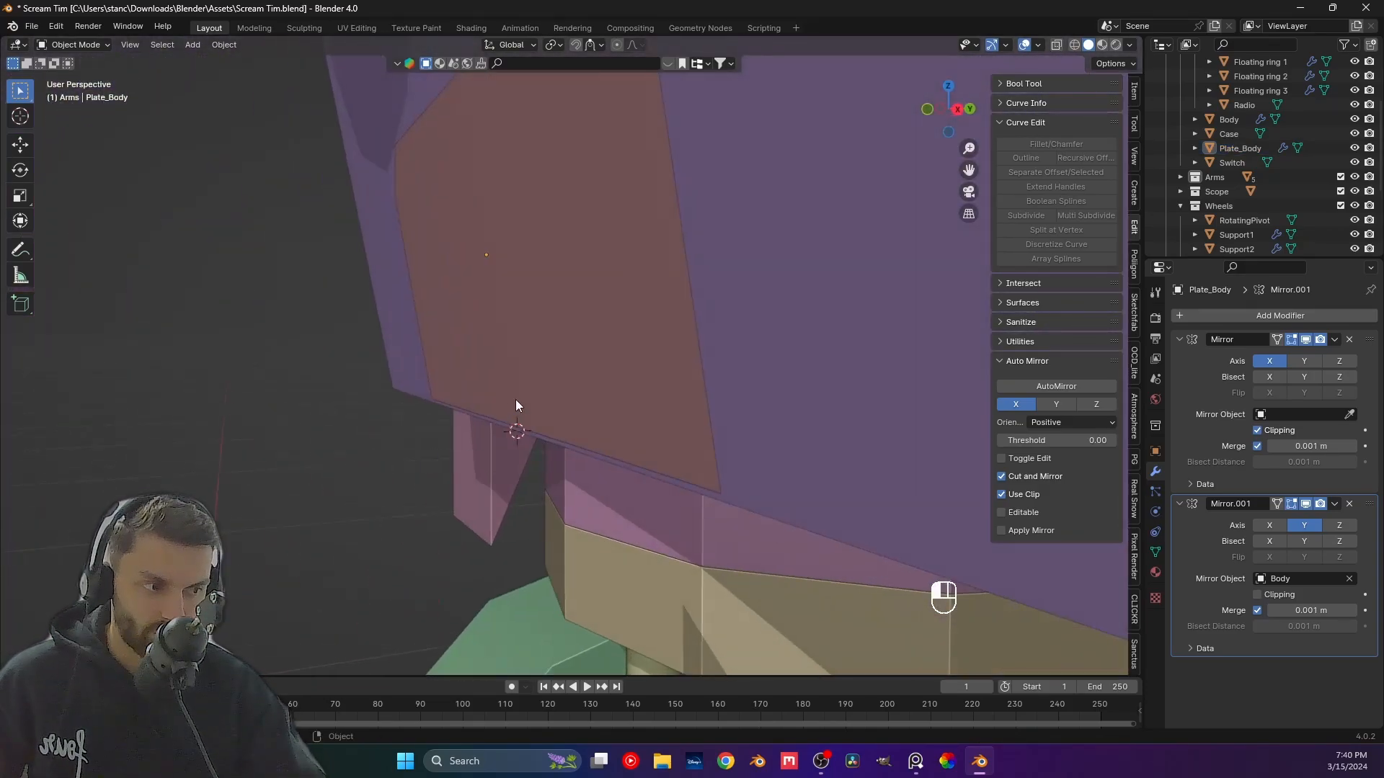
drag(0, 0, 0, 0)
middle_drag(516, 401, 578, 390)
key(g)
key(z)
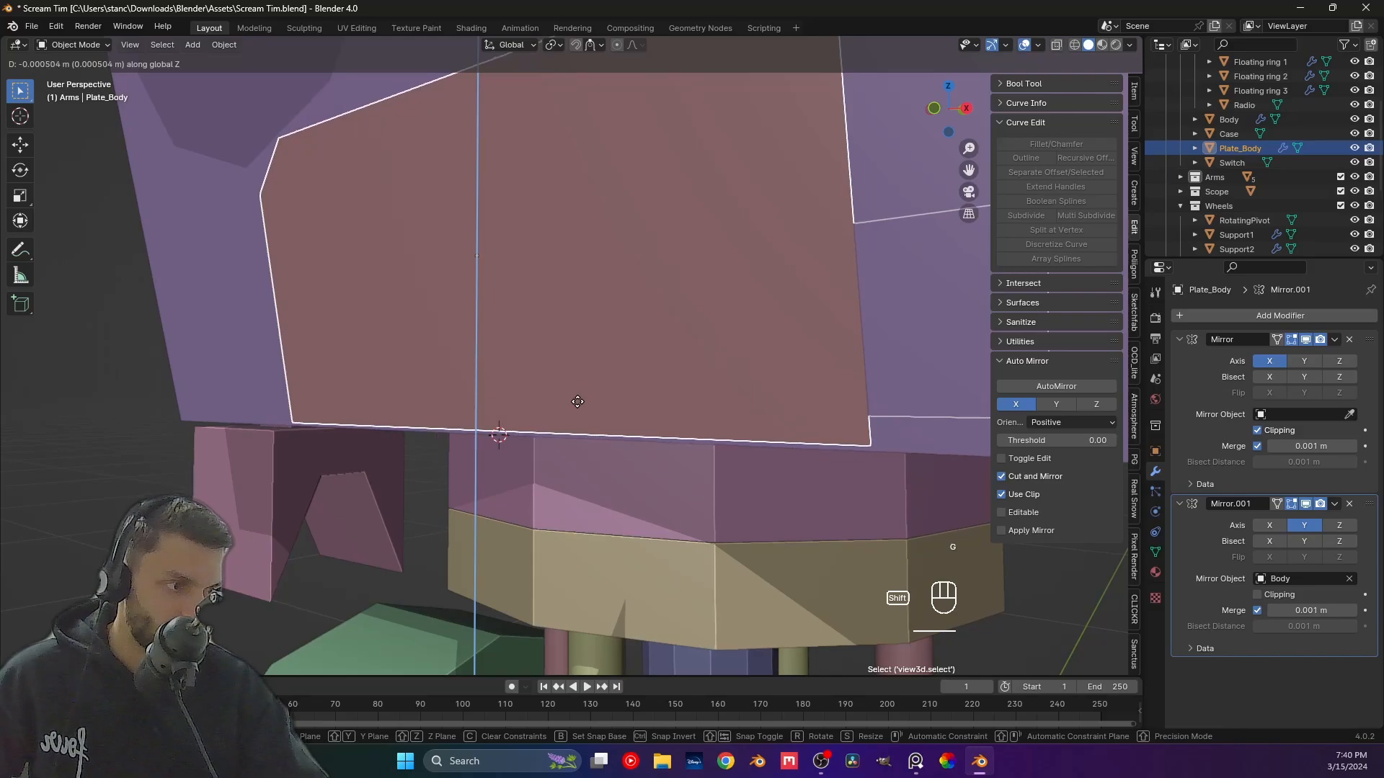
click(582, 422)
Apply the scale of Plate_Body.
middle_drag(582, 422, 740, 383)
key(ctrl+a)
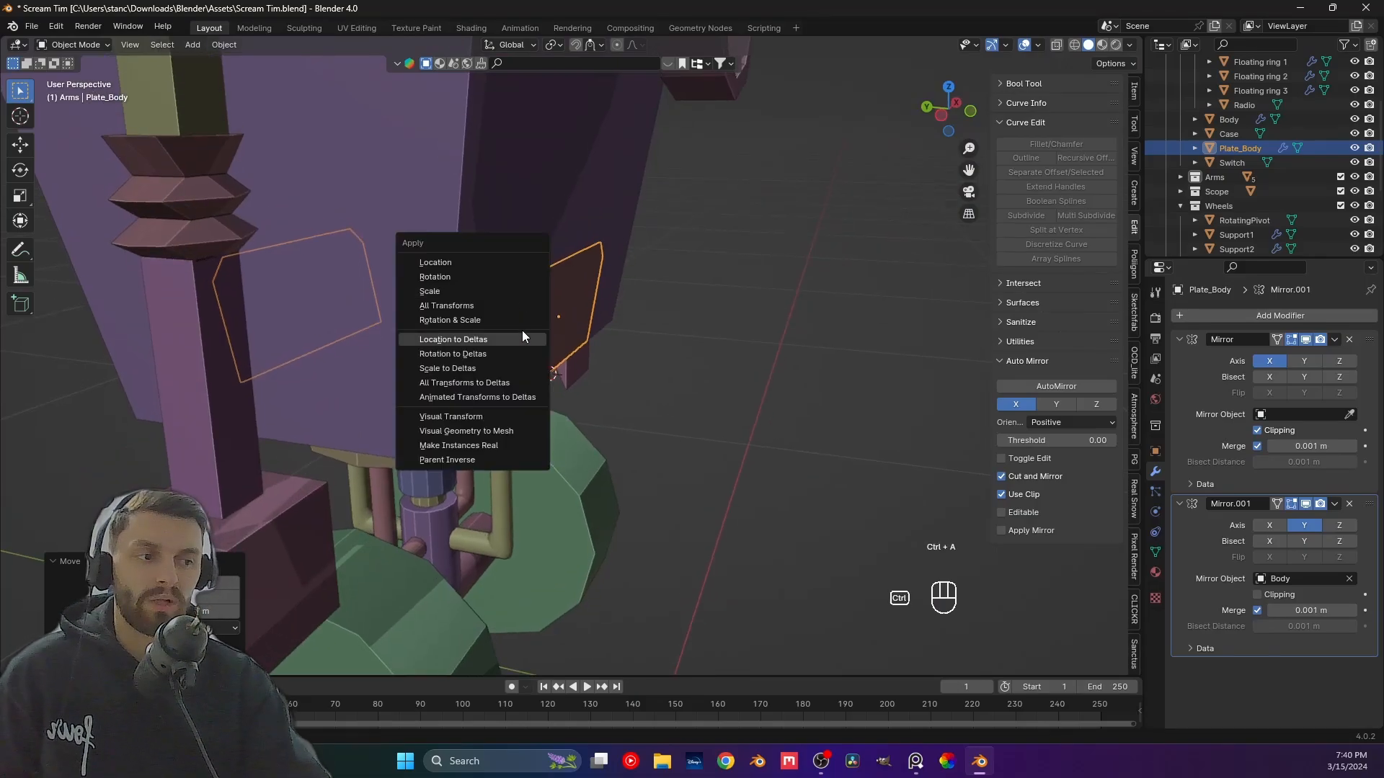
click(508, 291)
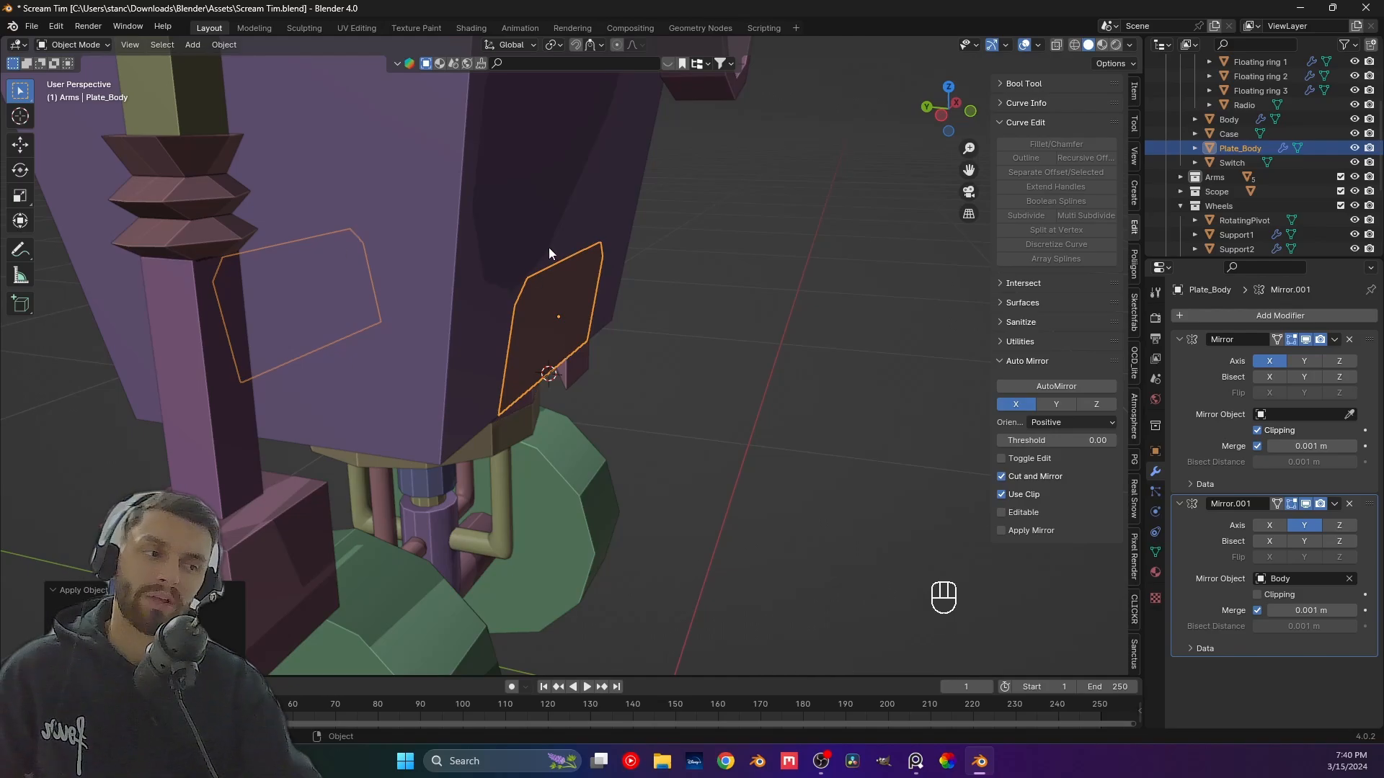
Compare the plate with the reference sketch in the front view, with X-ray display turned on.
middle_drag(477, 196, 388, 236)
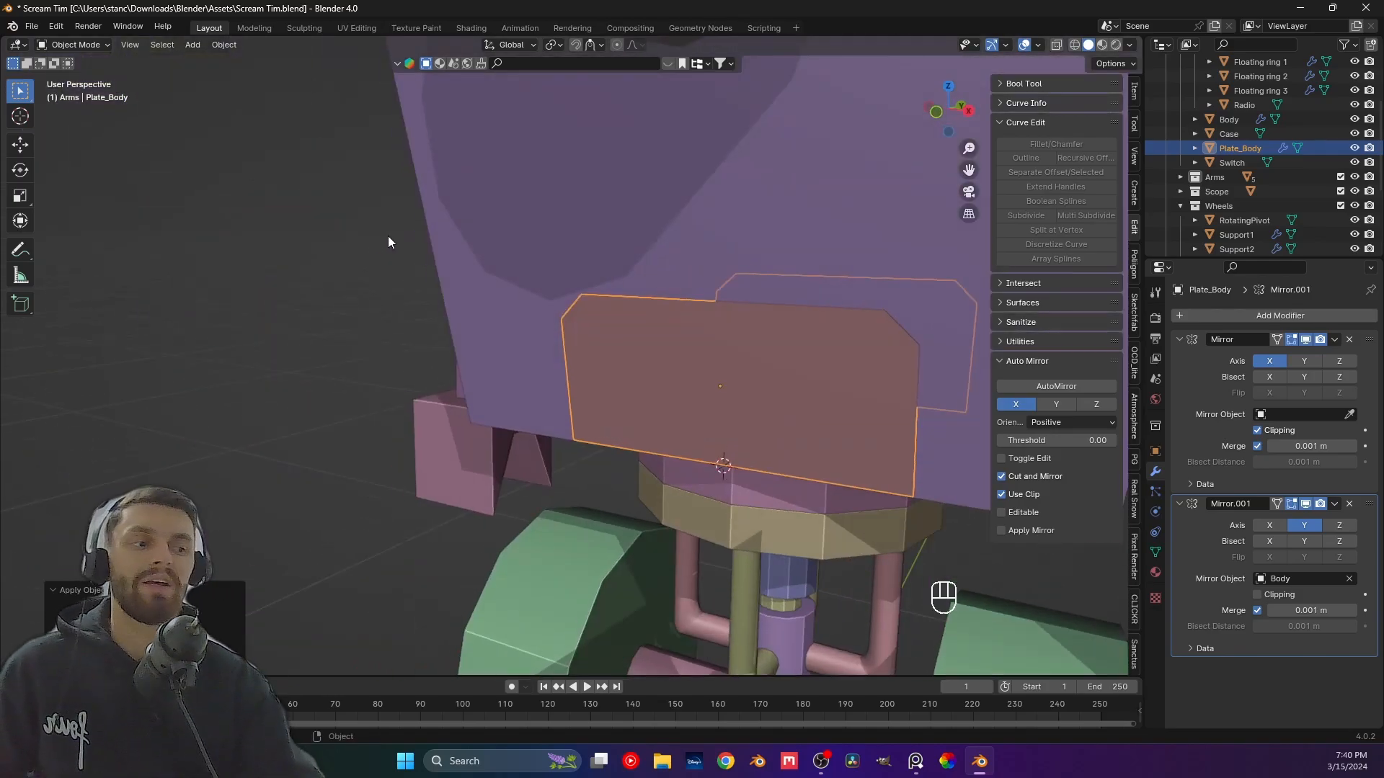
scroll(577, 298, down, 2)
shift+middle_drag(578, 298, 503, 247)
key(KP_1)
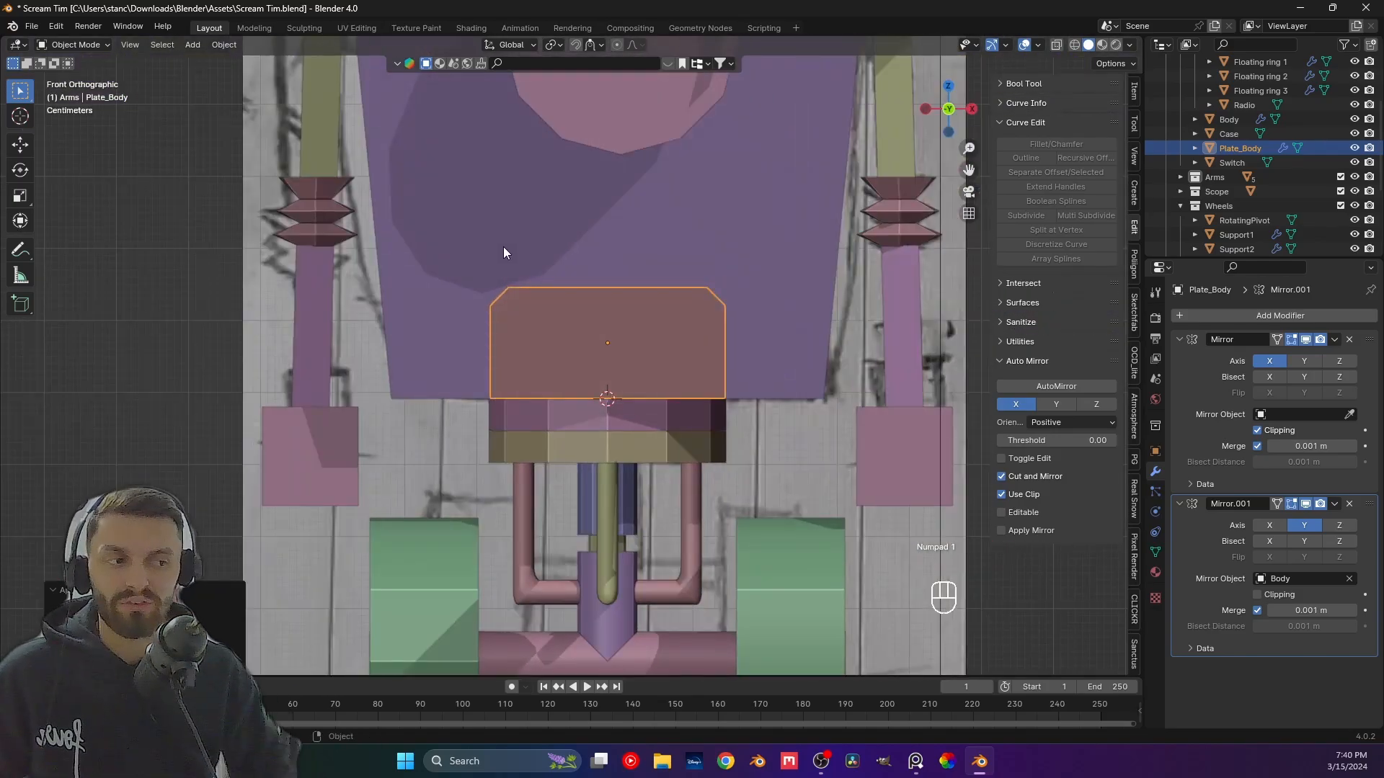
scroll(495, 258, down, 2)
click(767, 283)
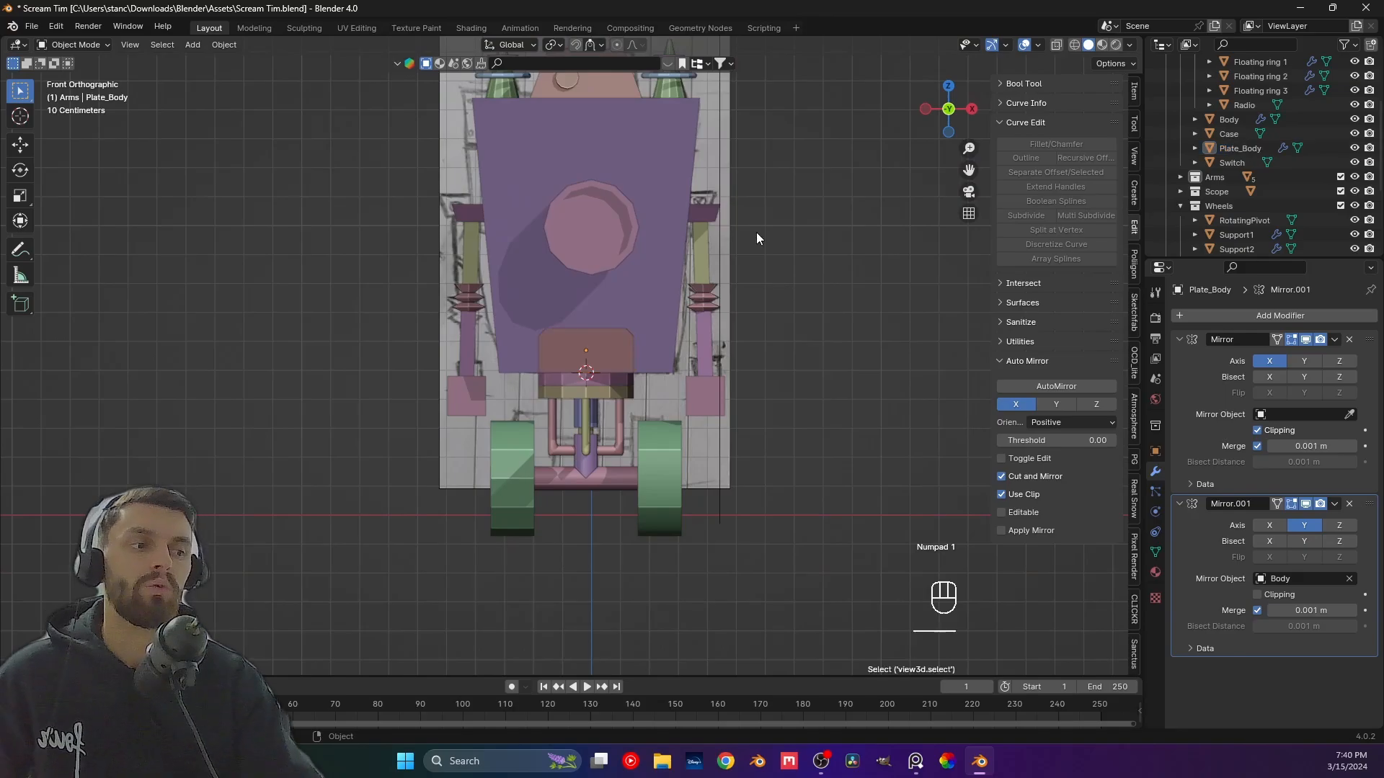
shift+middle_drag(403, 390, 404, 459)
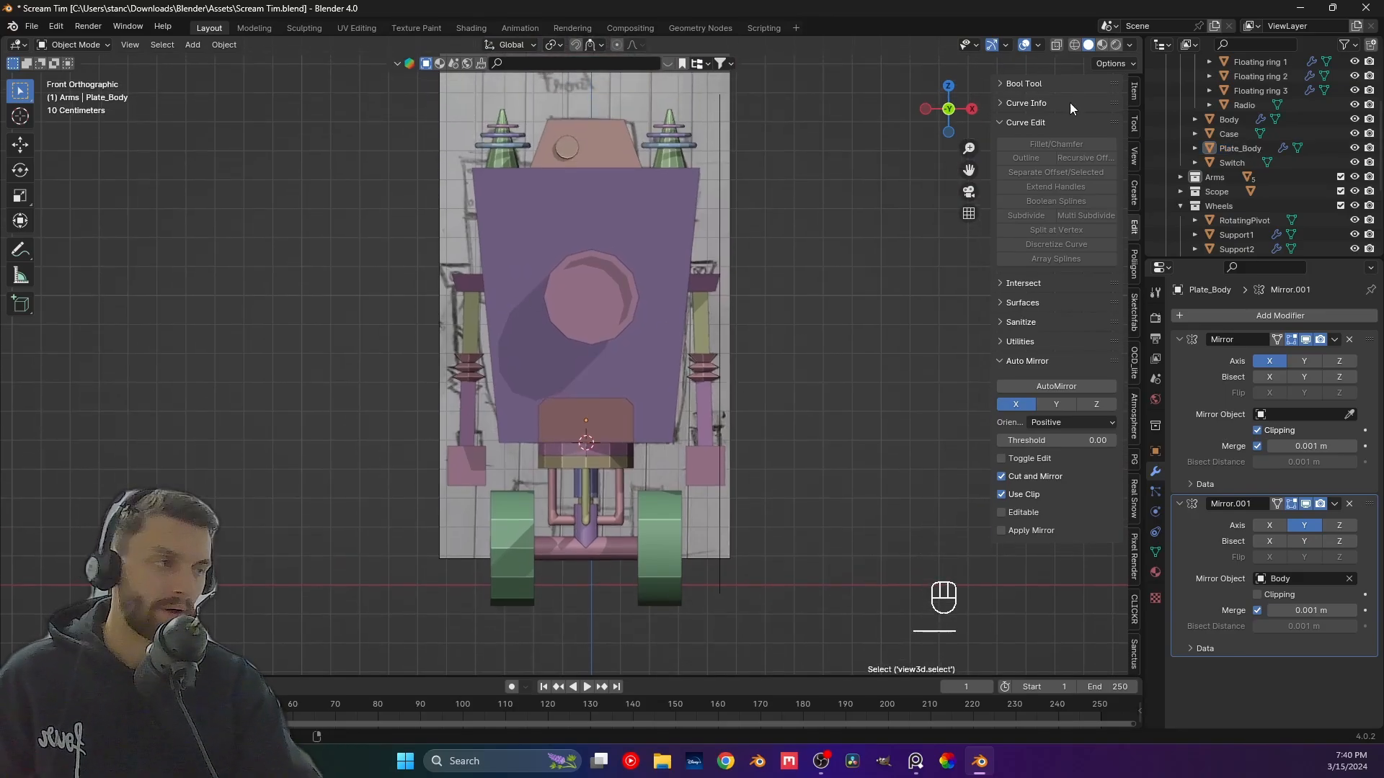
click(1056, 45)
scroll(635, 389, up, 1)
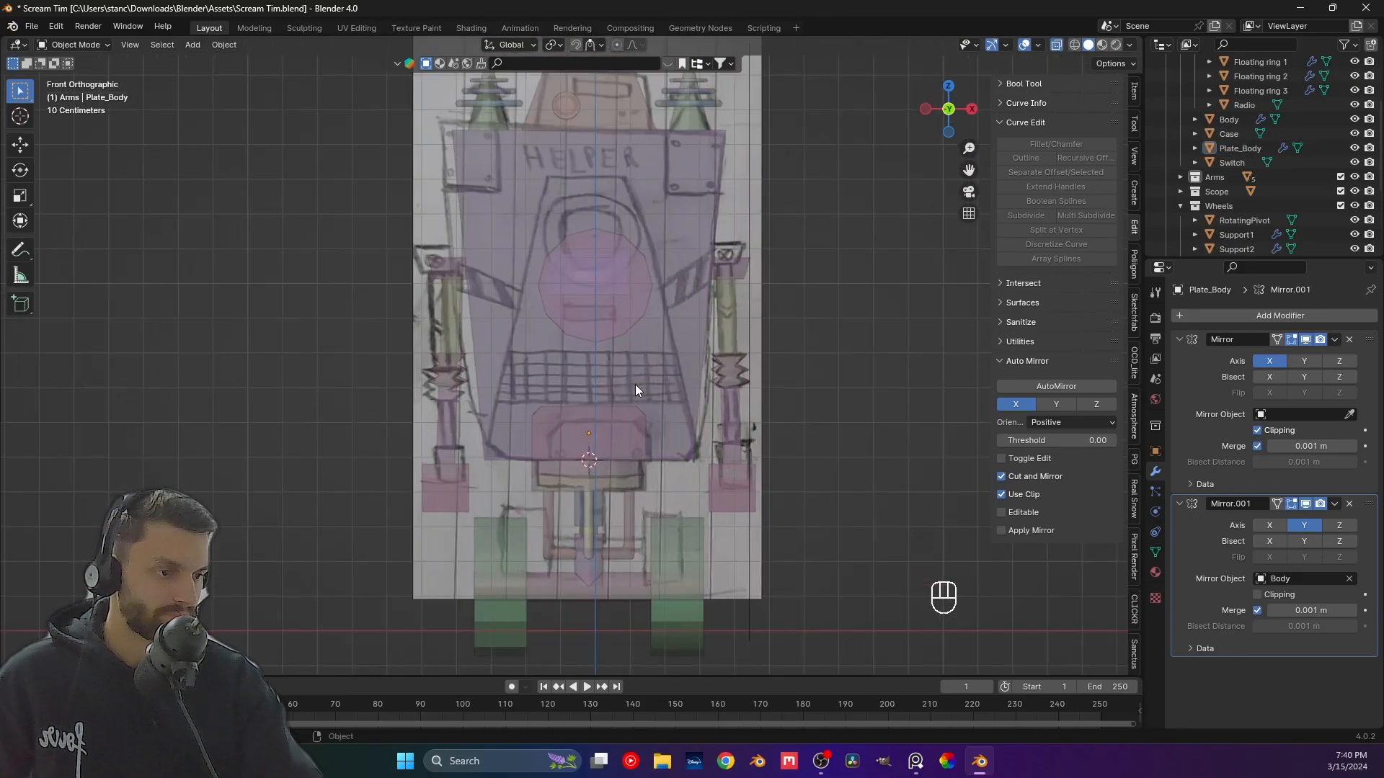
Lower the upper vertices of Plate_Body's mesh about 0.048 m along Z to match the sketched plate height.
click(594, 414)
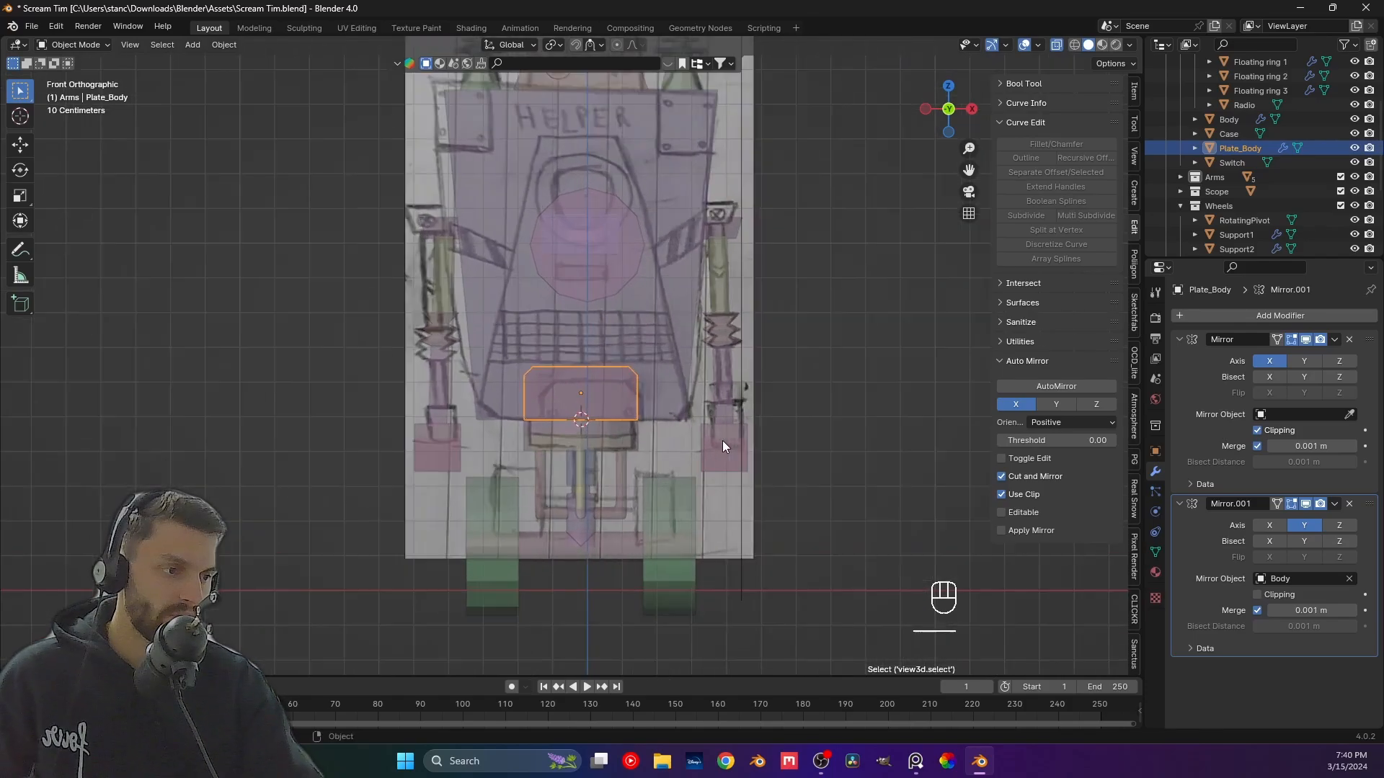
scroll(723, 443, up, 1)
scroll(723, 445, up, 2)
key(Tab)
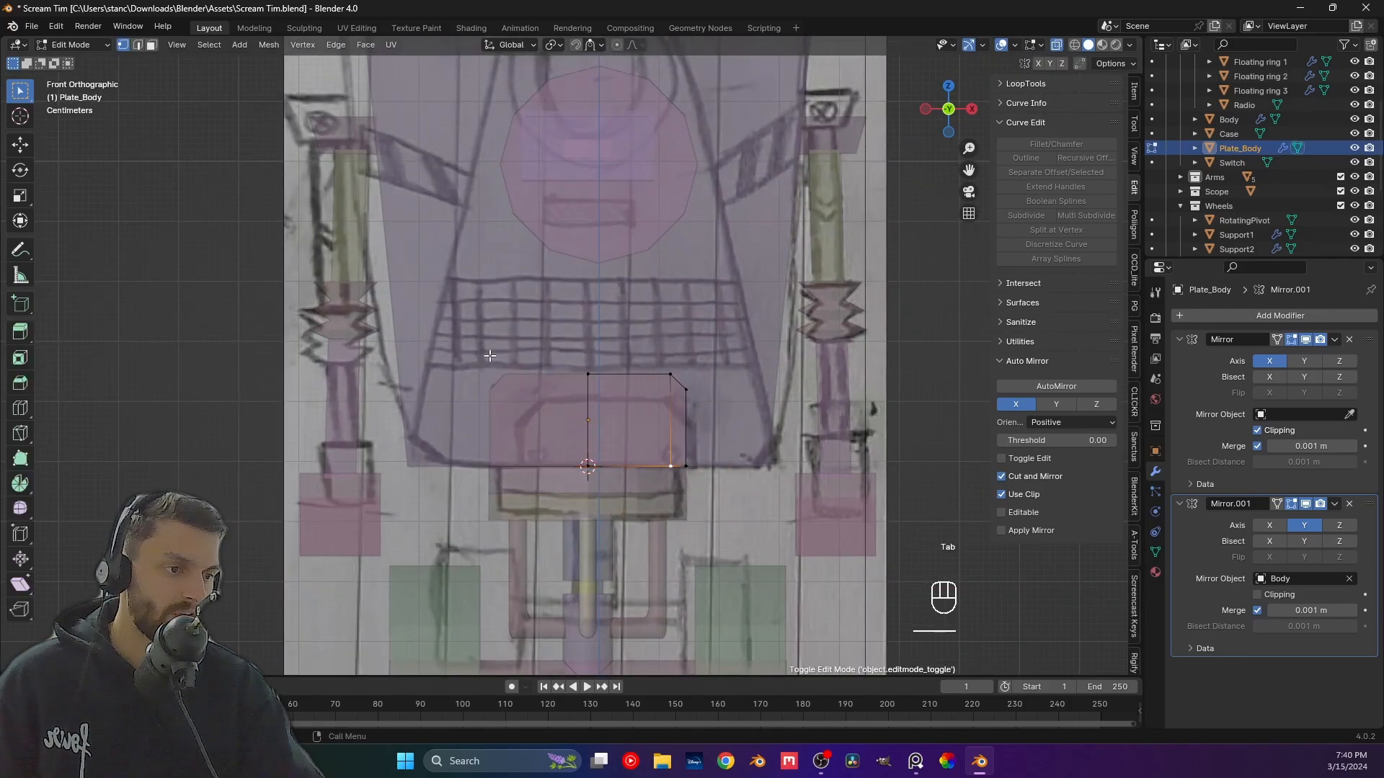
drag(524, 360, 718, 424)
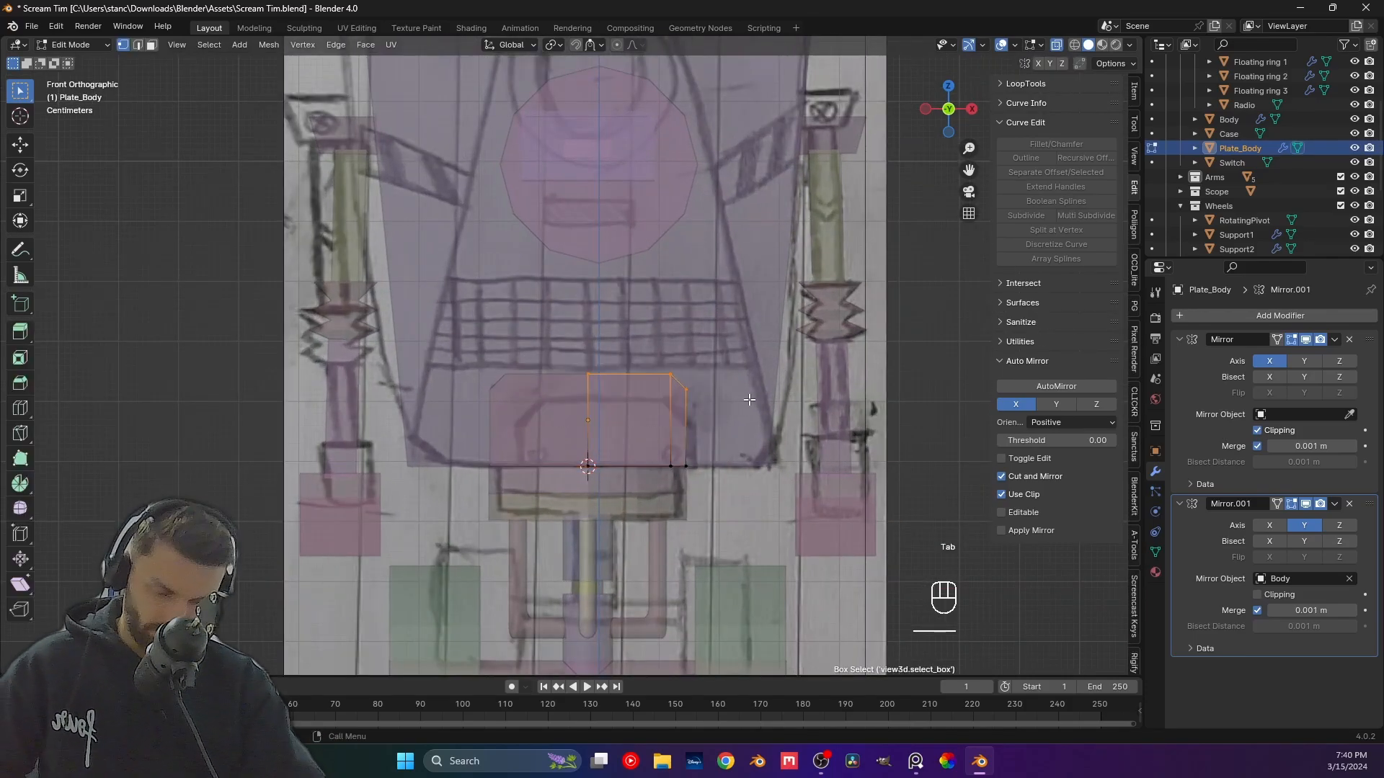
key(g)
key(z)
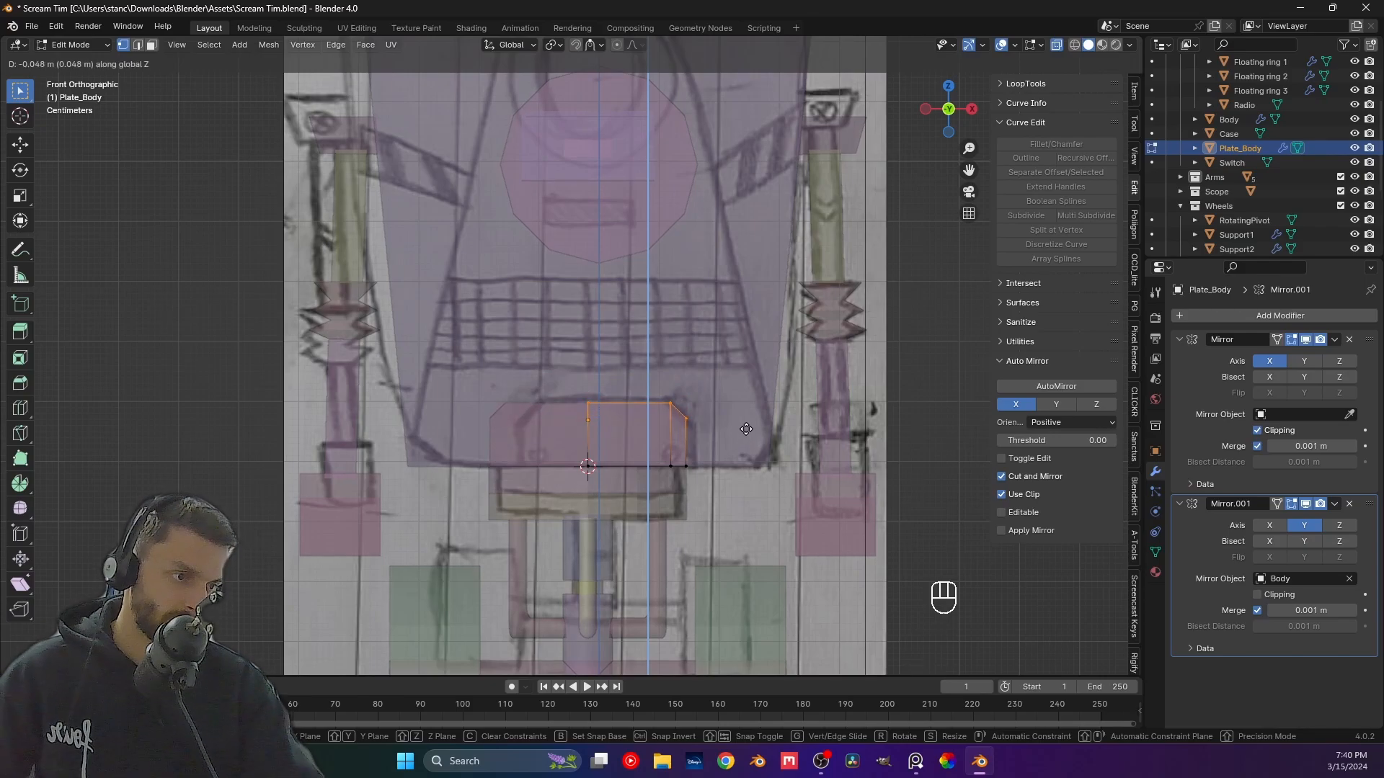
click(746, 429)
key(Tab)
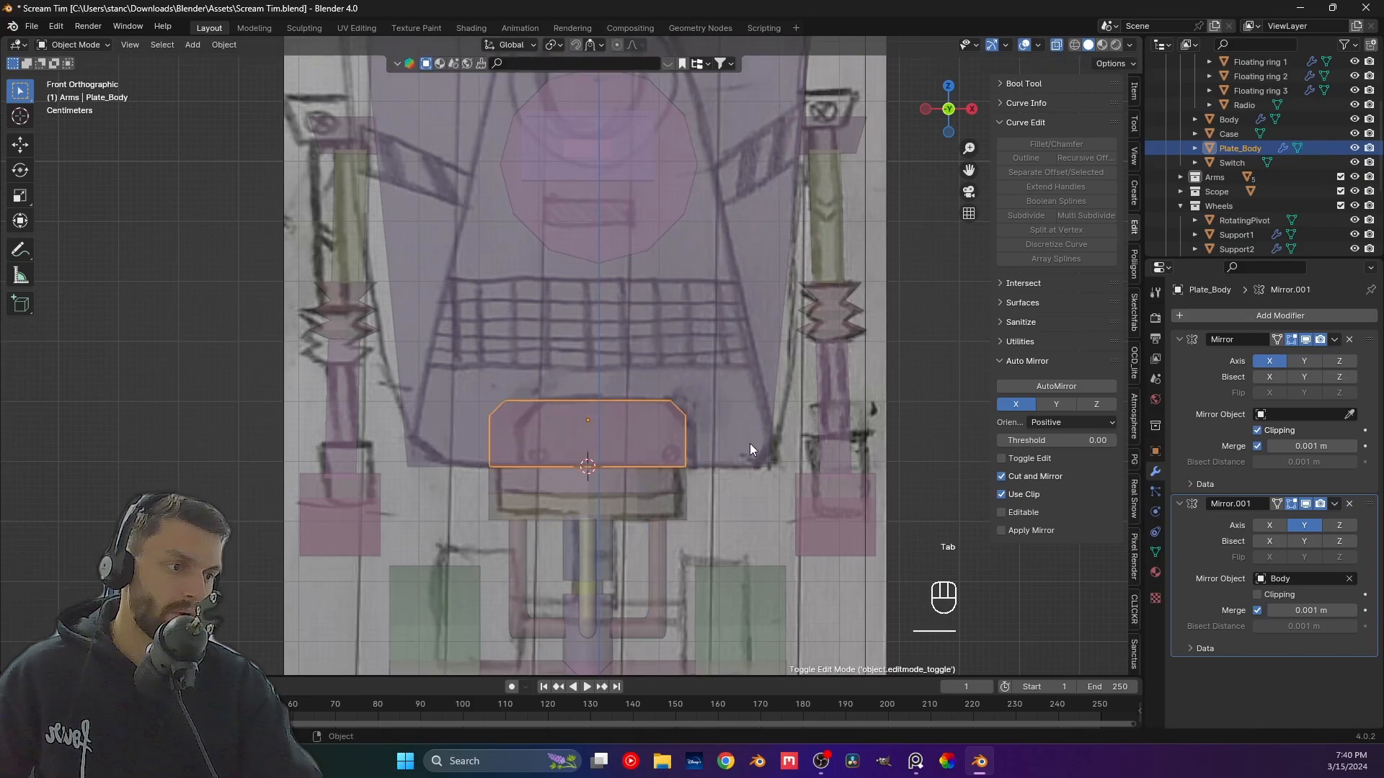
Check the lowered plate from an angle, then undo the vertex move and return to object mode.
click(868, 470)
middle_drag(868, 470, 587, 446)
scroll(591, 454, up, 4)
key(ctrl+z)
key(ctrl+z)
key(ctrl+z)
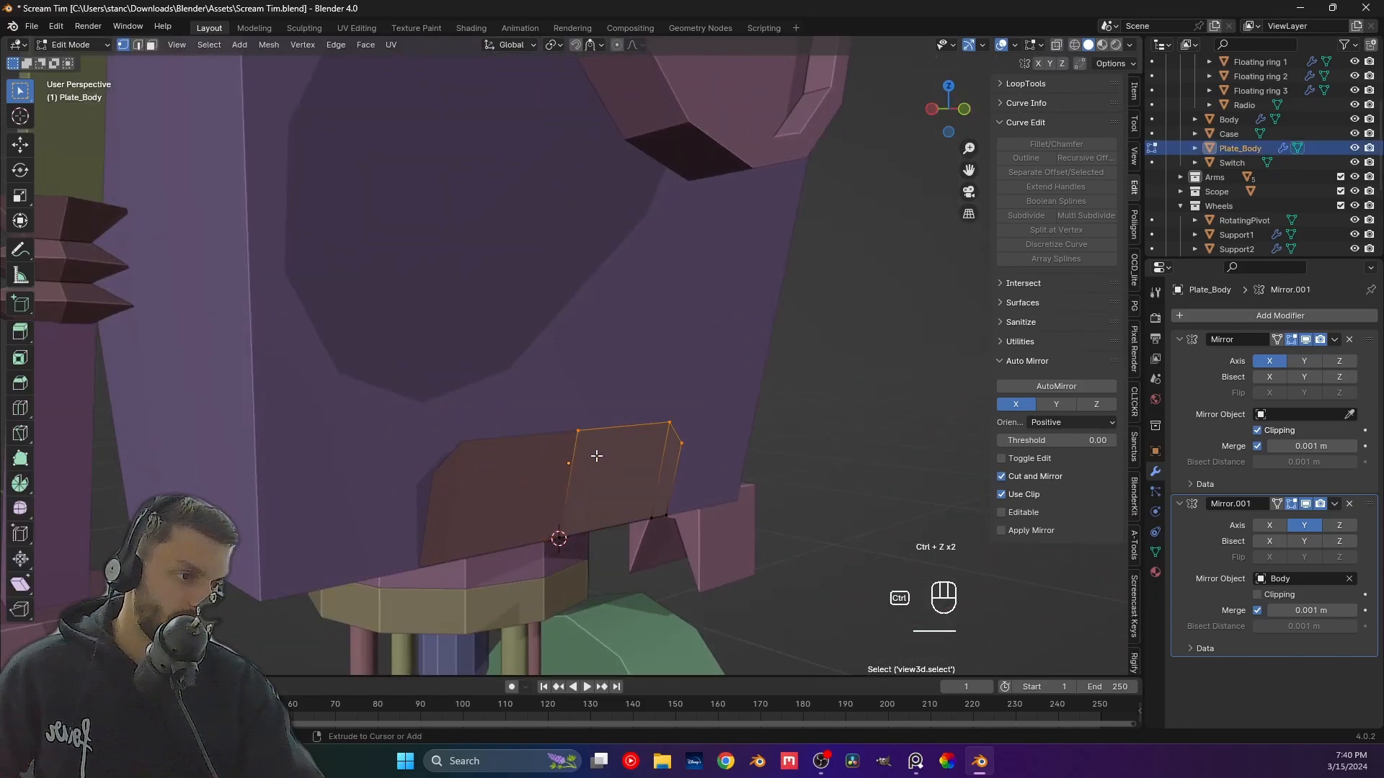
key(ctrl+z)
key(ctrl+z)
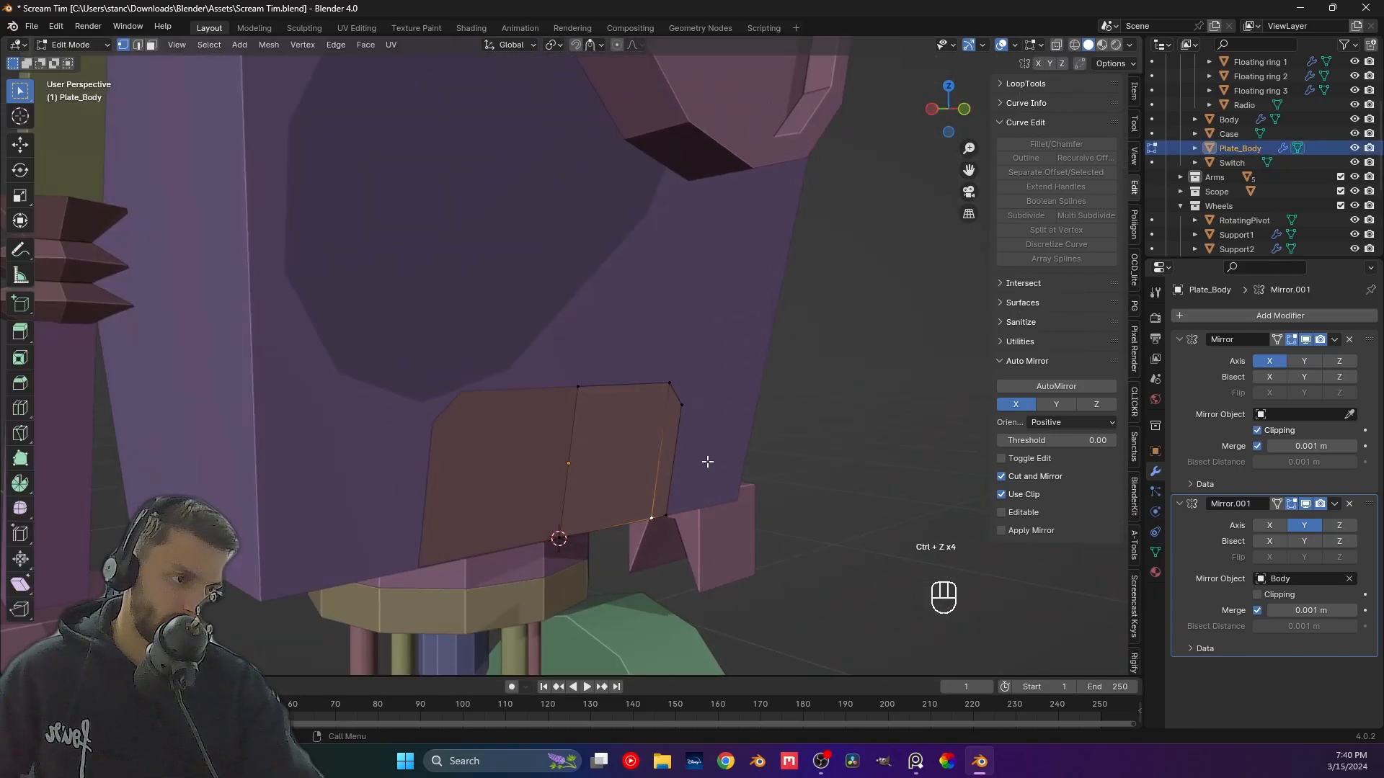
Scale the whole plate down along the global Z axis to reduce its height.
middle_drag(707, 467, 648, 473)
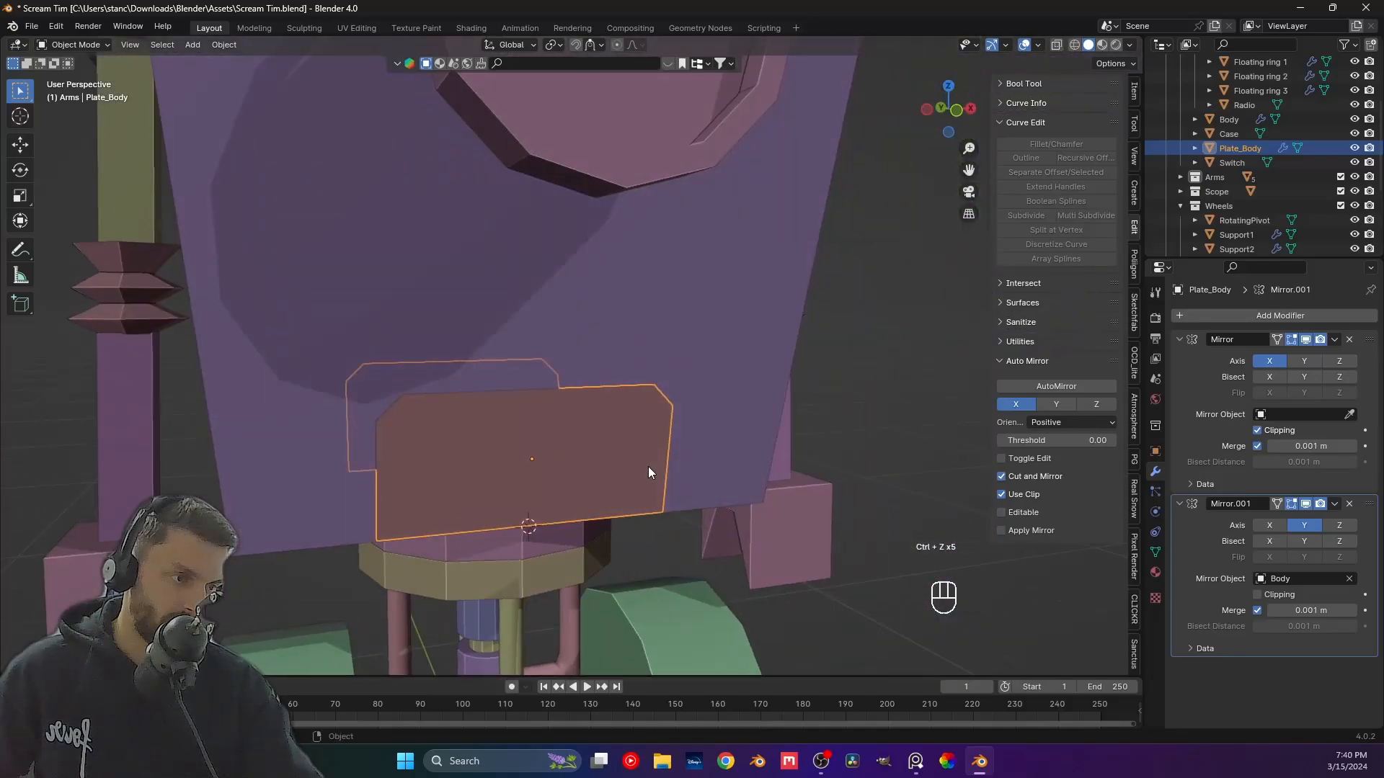
key(s)
key(z)
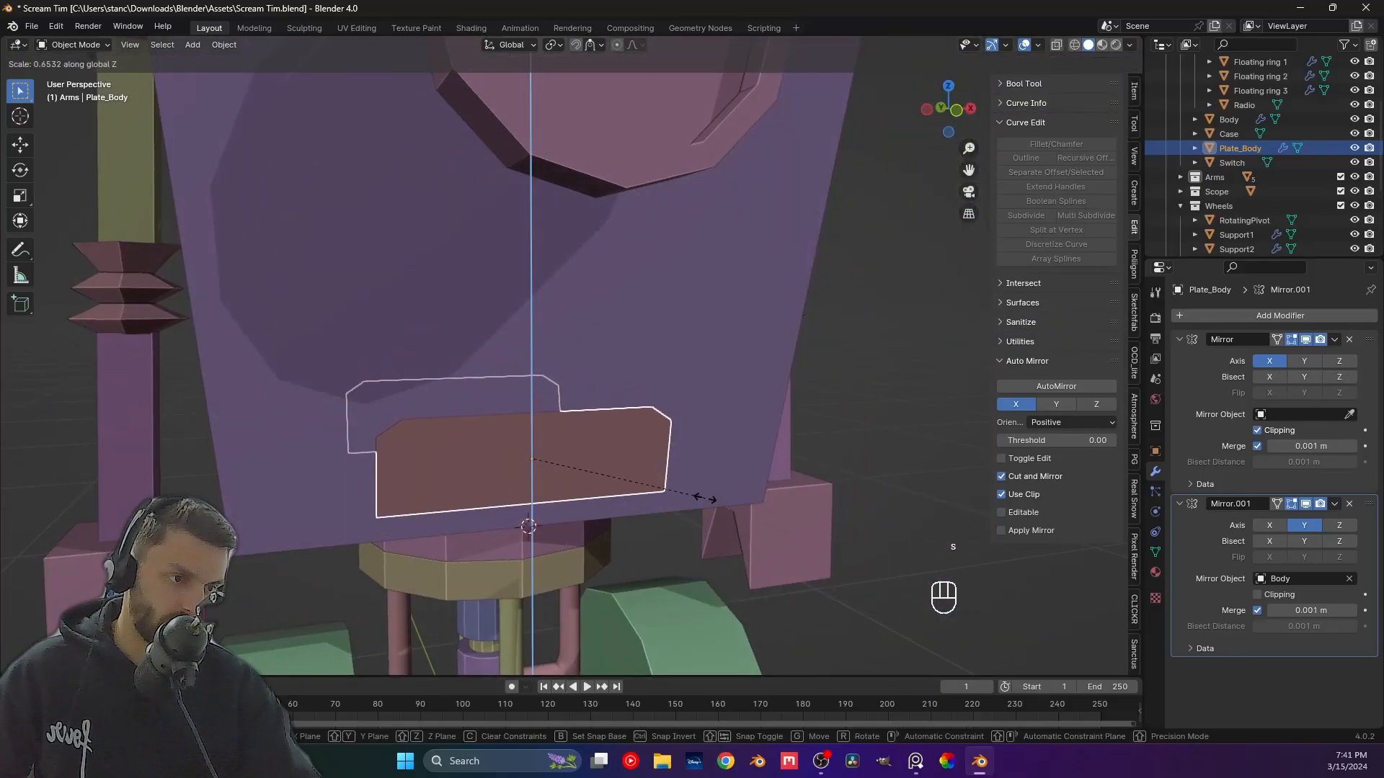
click(740, 492)
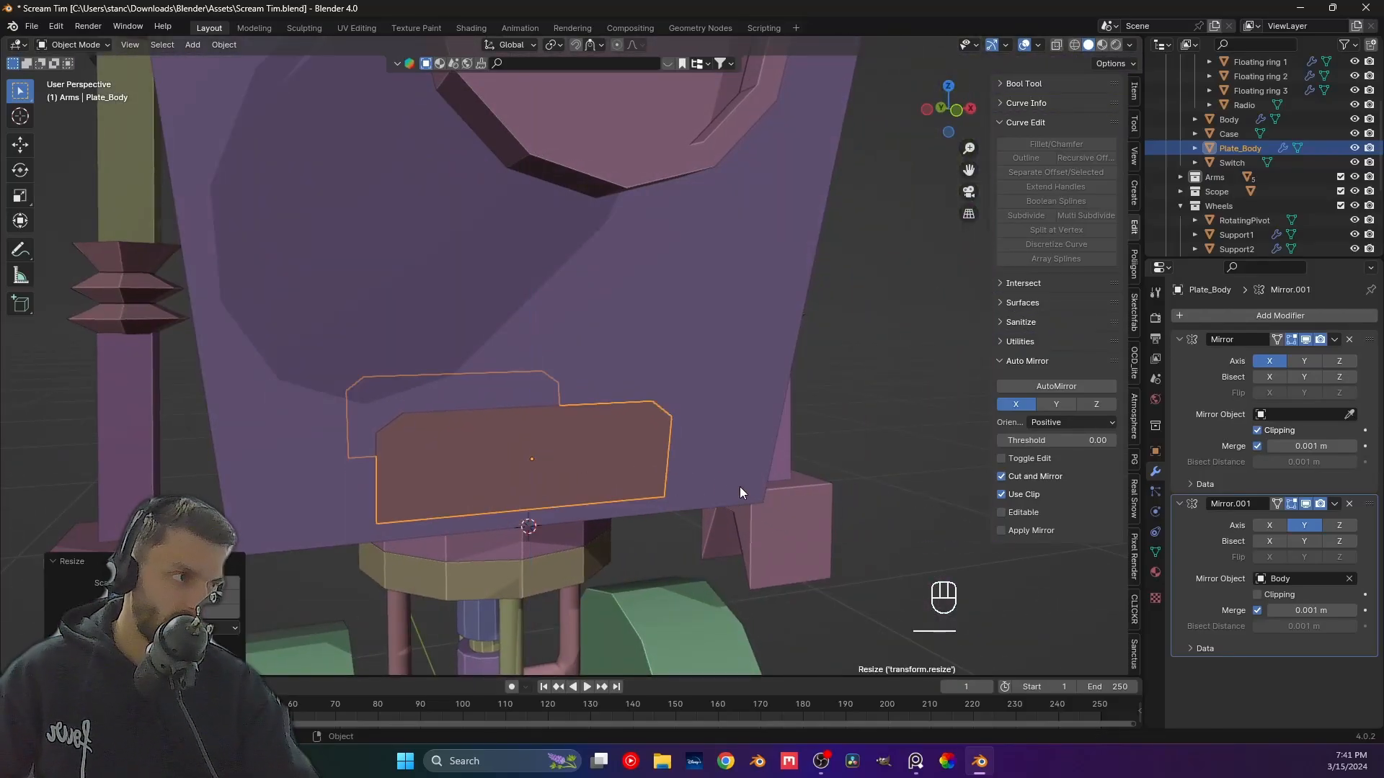
Lower Plate_Body about 0.018 m along Z in the front view to bring its base to the body's lower edge.
click(1057, 45)
key(ctrl+KP_1)
key(KP_1)
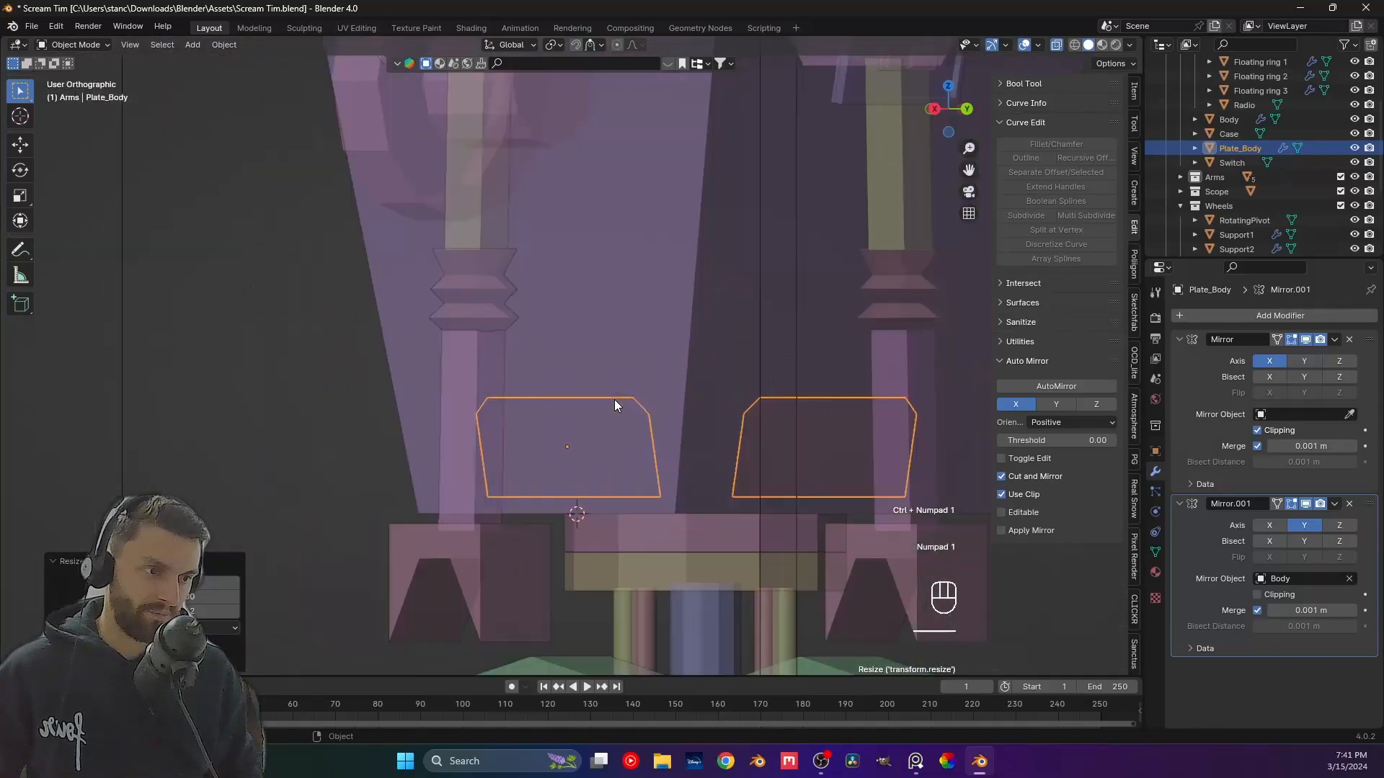
key(g)
key(z)
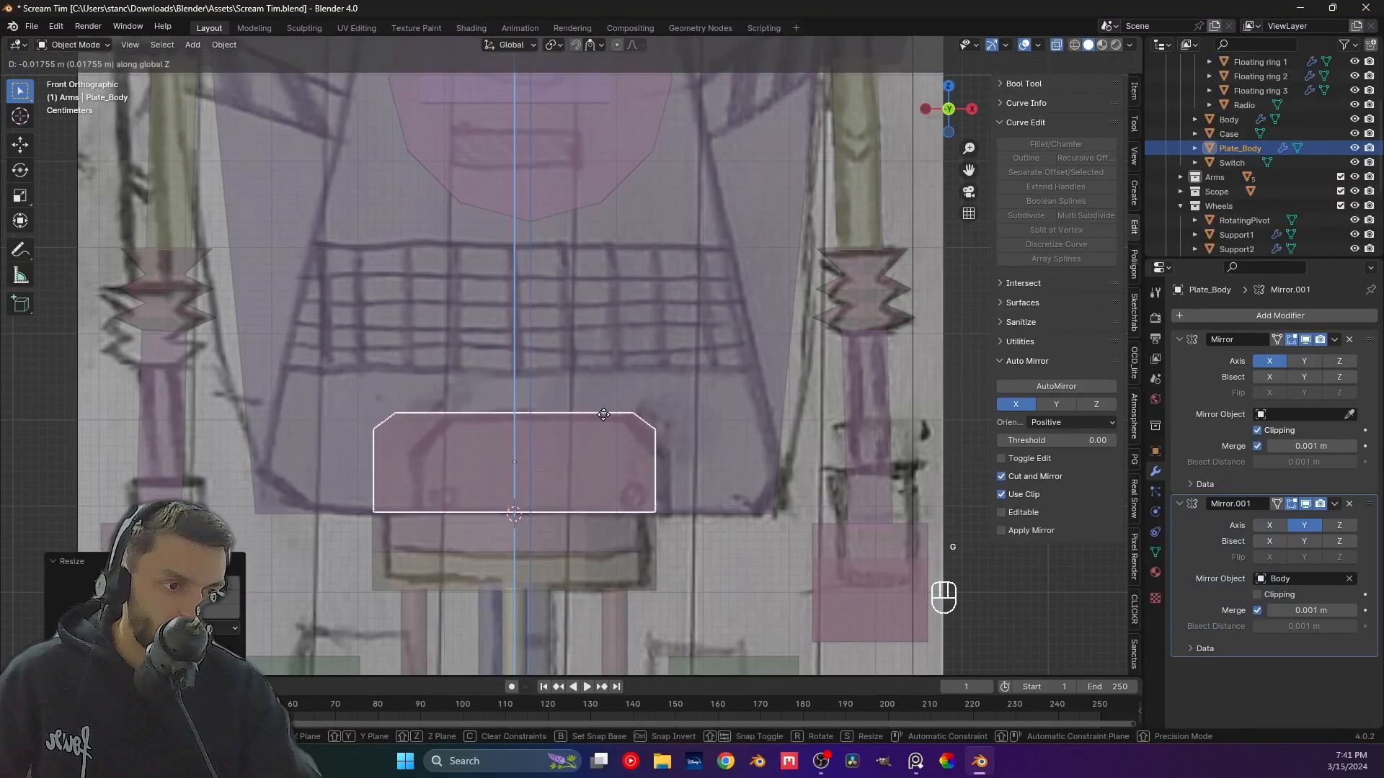
click(603, 414)
click(1056, 45)
scroll(547, 331, up, 5)
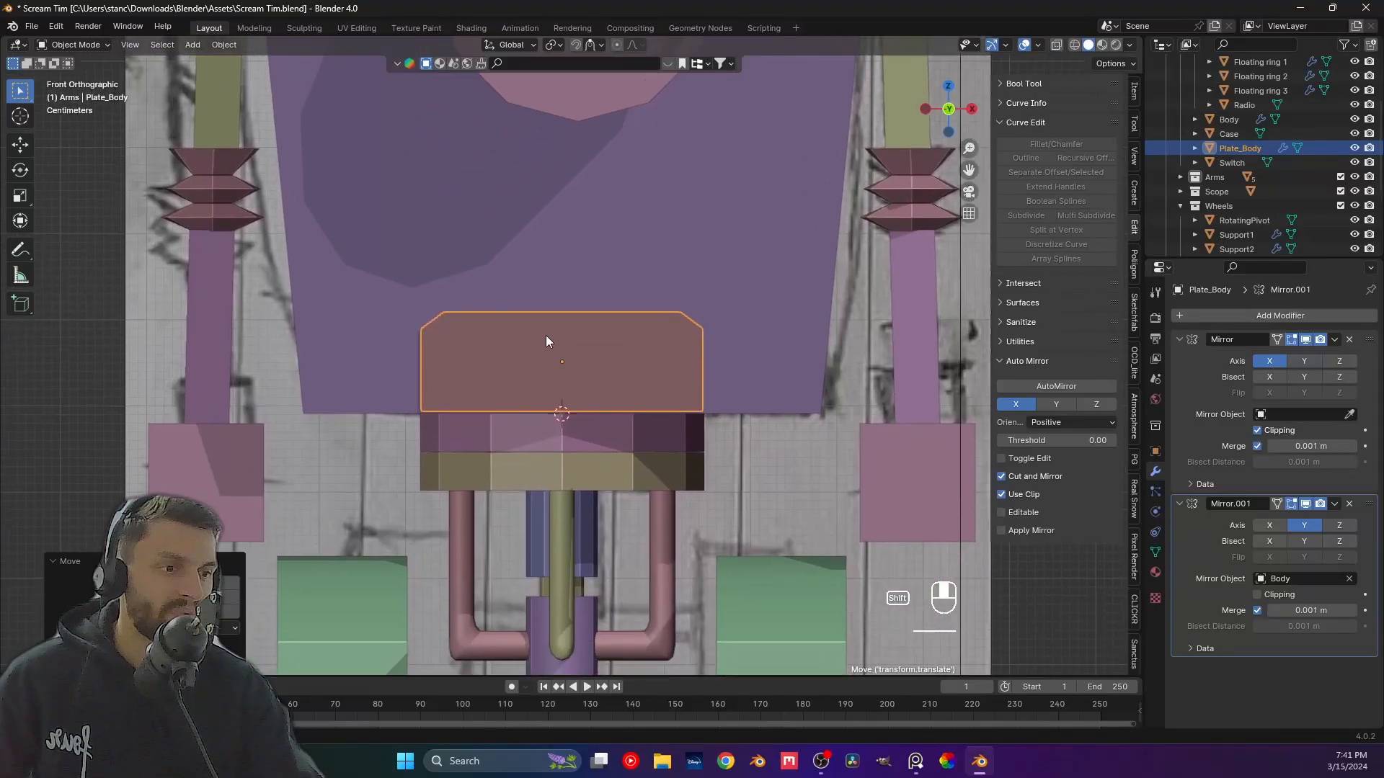
middle_drag(552, 295, 686, 324)
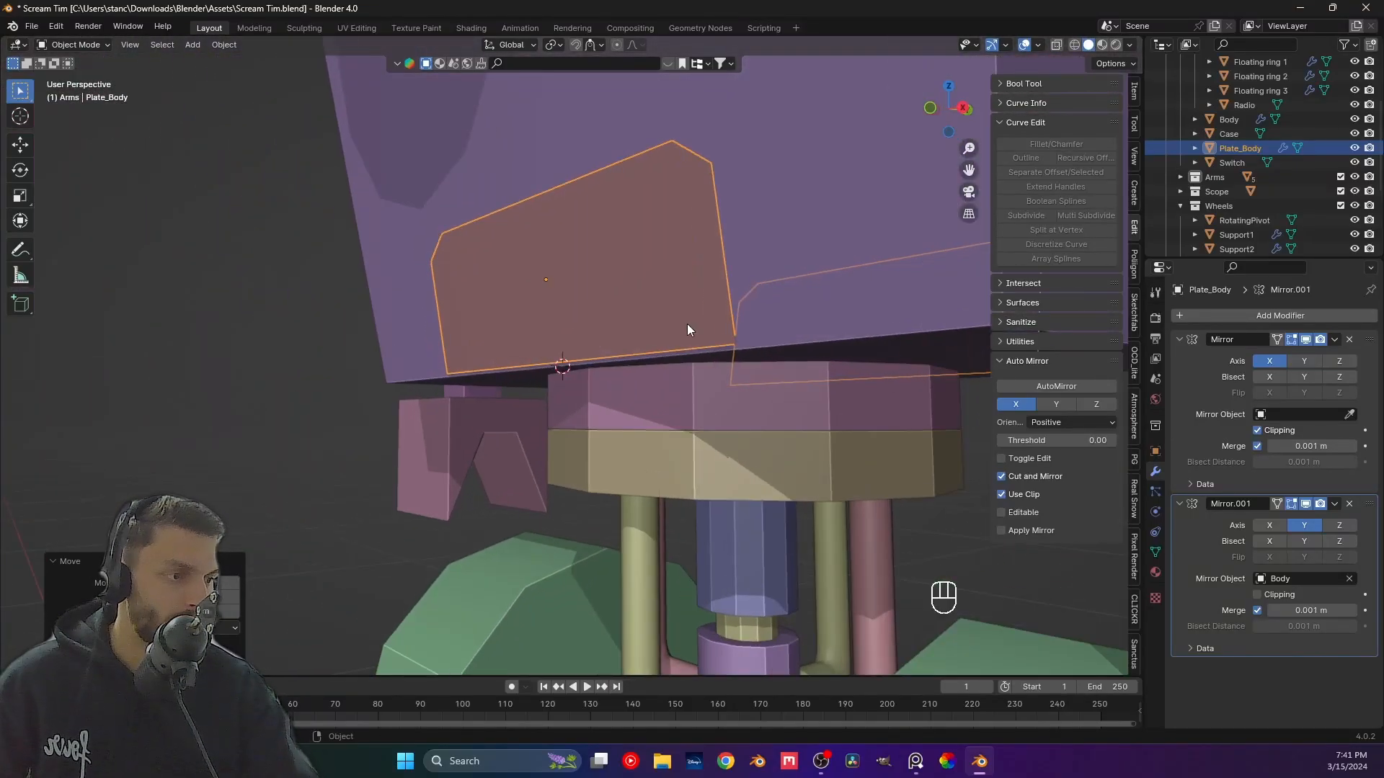
Try nudging the plate about 0.002 m down along its local Y axis, then undo its recent moves and global Z scaling.
key(g)
key(z)
key(z)
key(z)
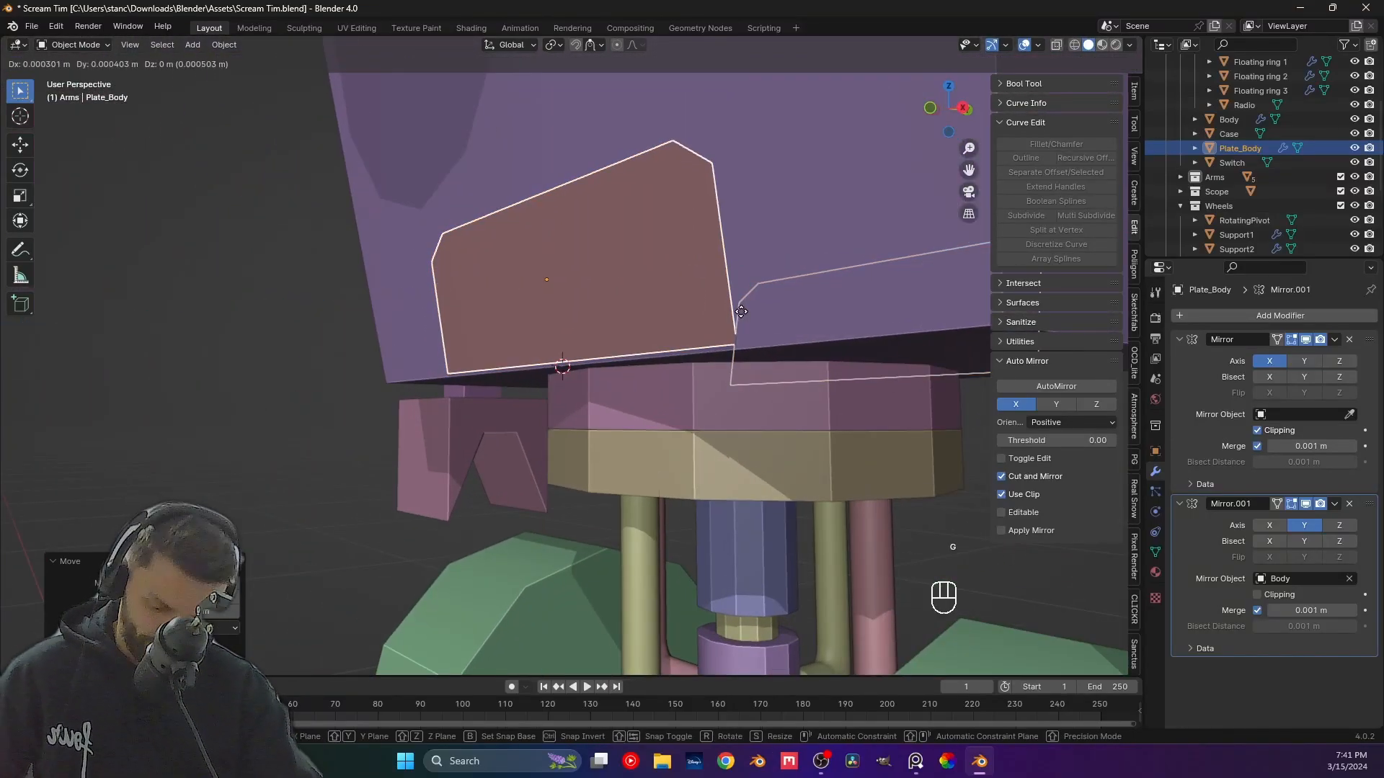
key(y)
key(y)
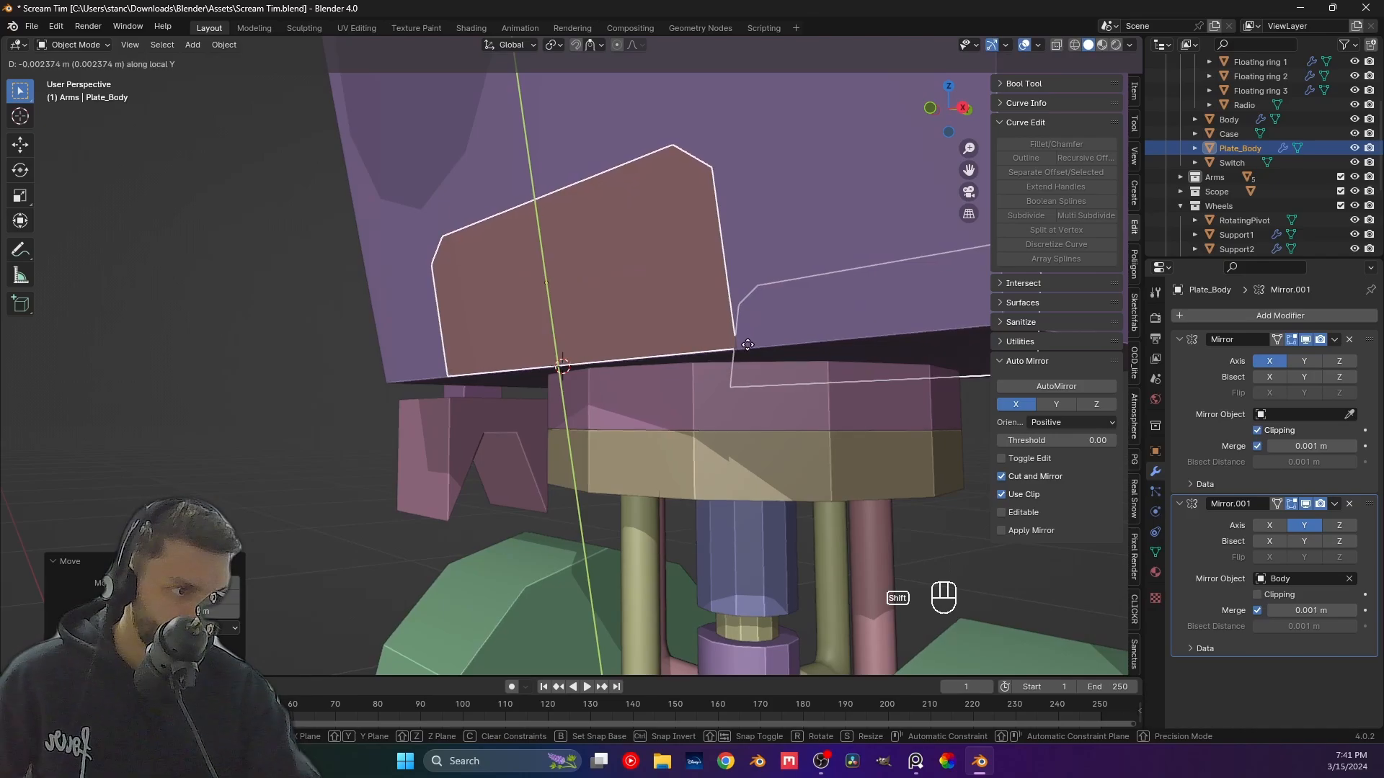
click(741, 329)
middle_drag(740, 330, 619, 435)
key(ctrl+z)
key(ctrl+z)
key(ctrl+z)
Scale the plate along its local Y axis to about three quarters of its height, keeping it flush with the slanted body.
middle_drag(769, 456, 779, 477)
key(s)
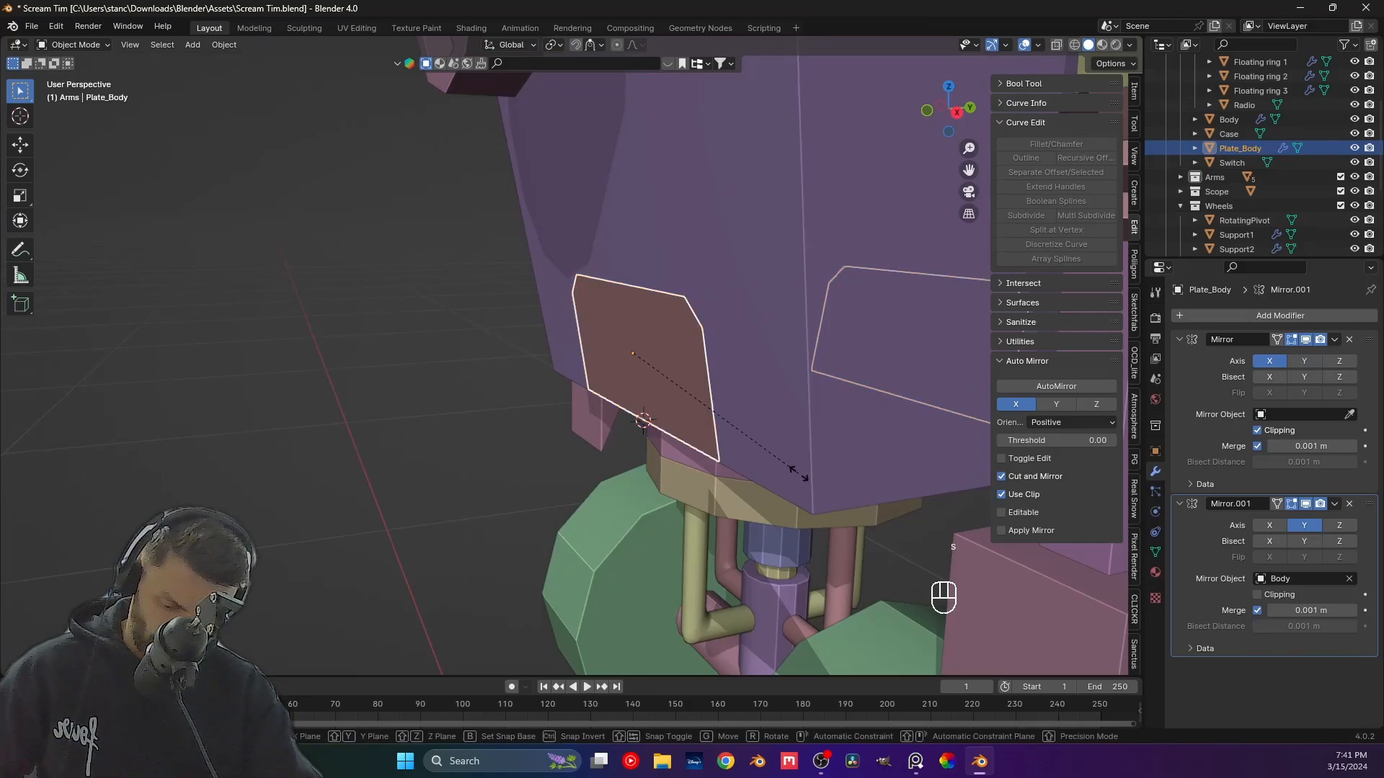
key(y)
key(y)
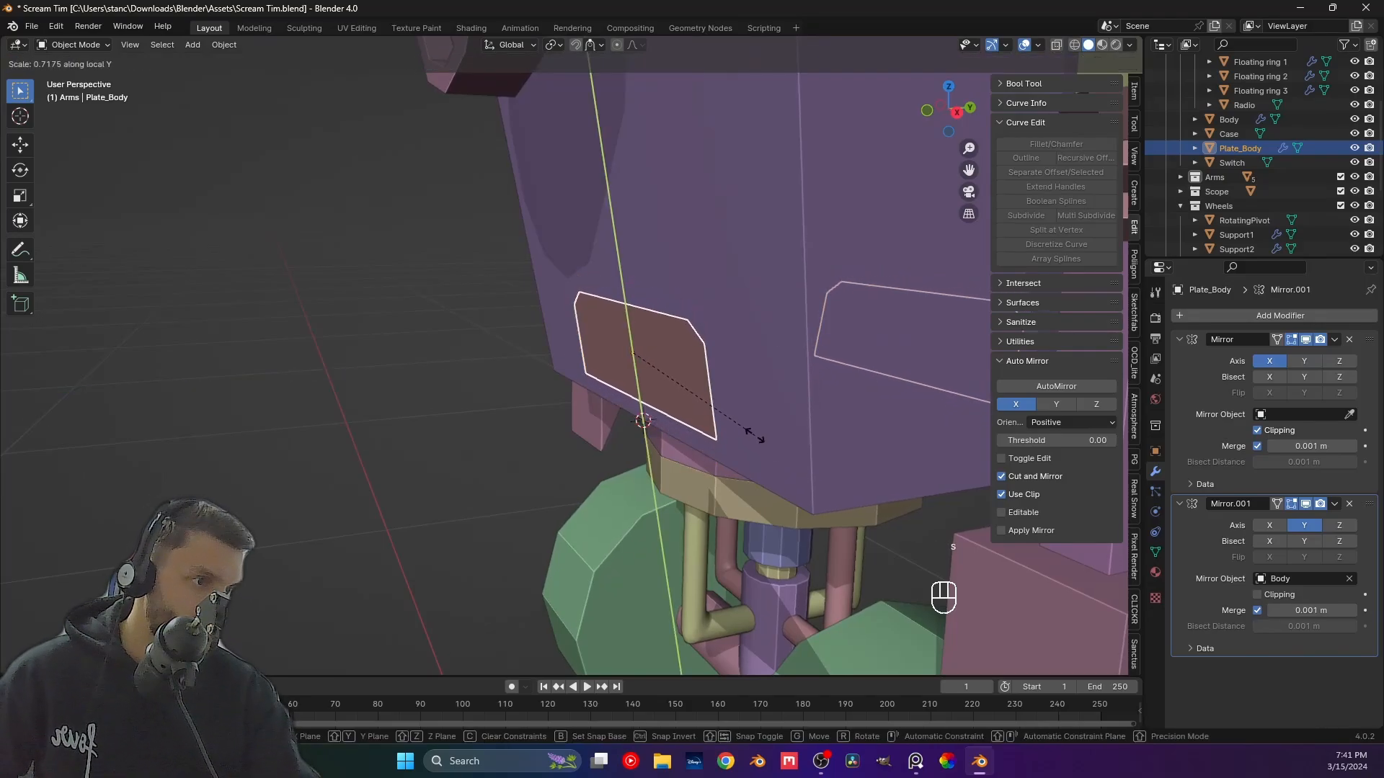
click(762, 439)
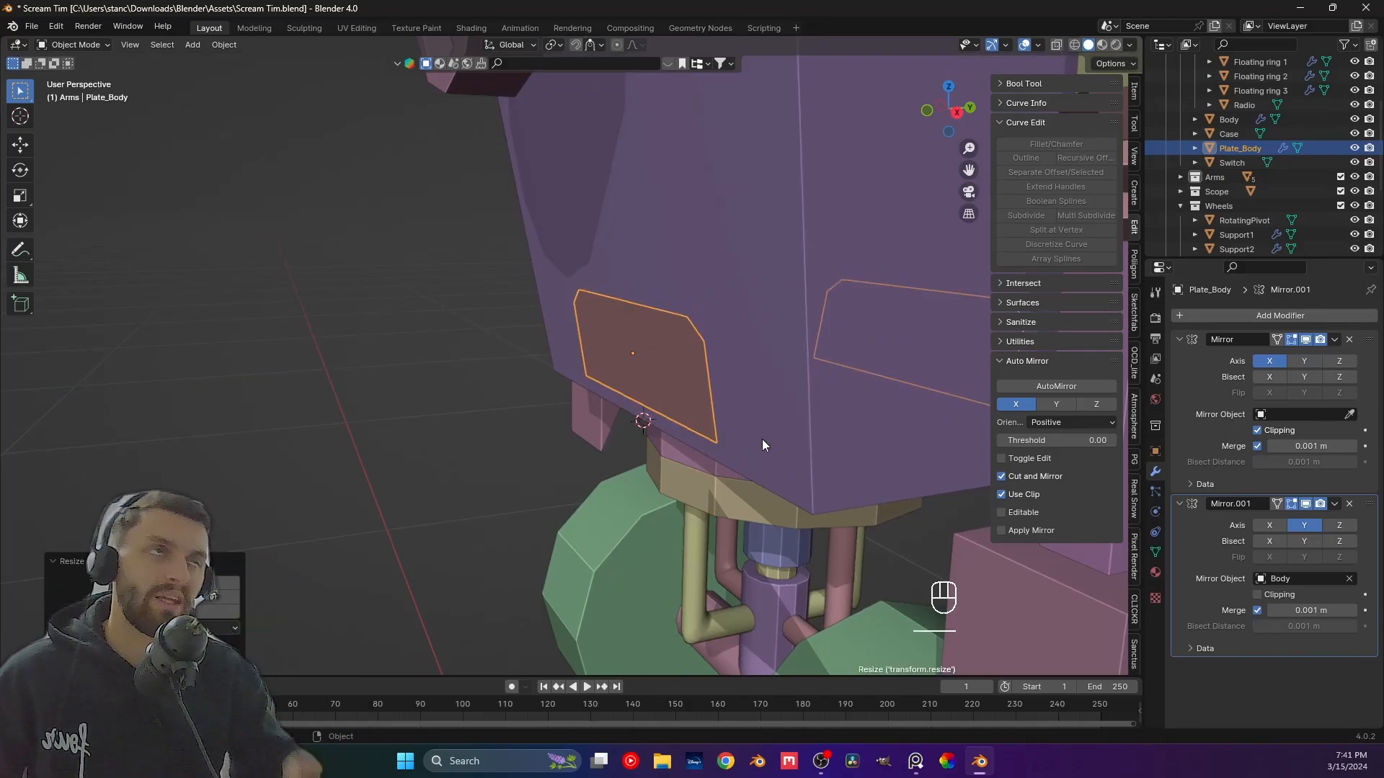
Move the plate about 0.02 m down along its local Y axis to align its base with the body's lower edge.
middle_drag(776, 435, 648, 400)
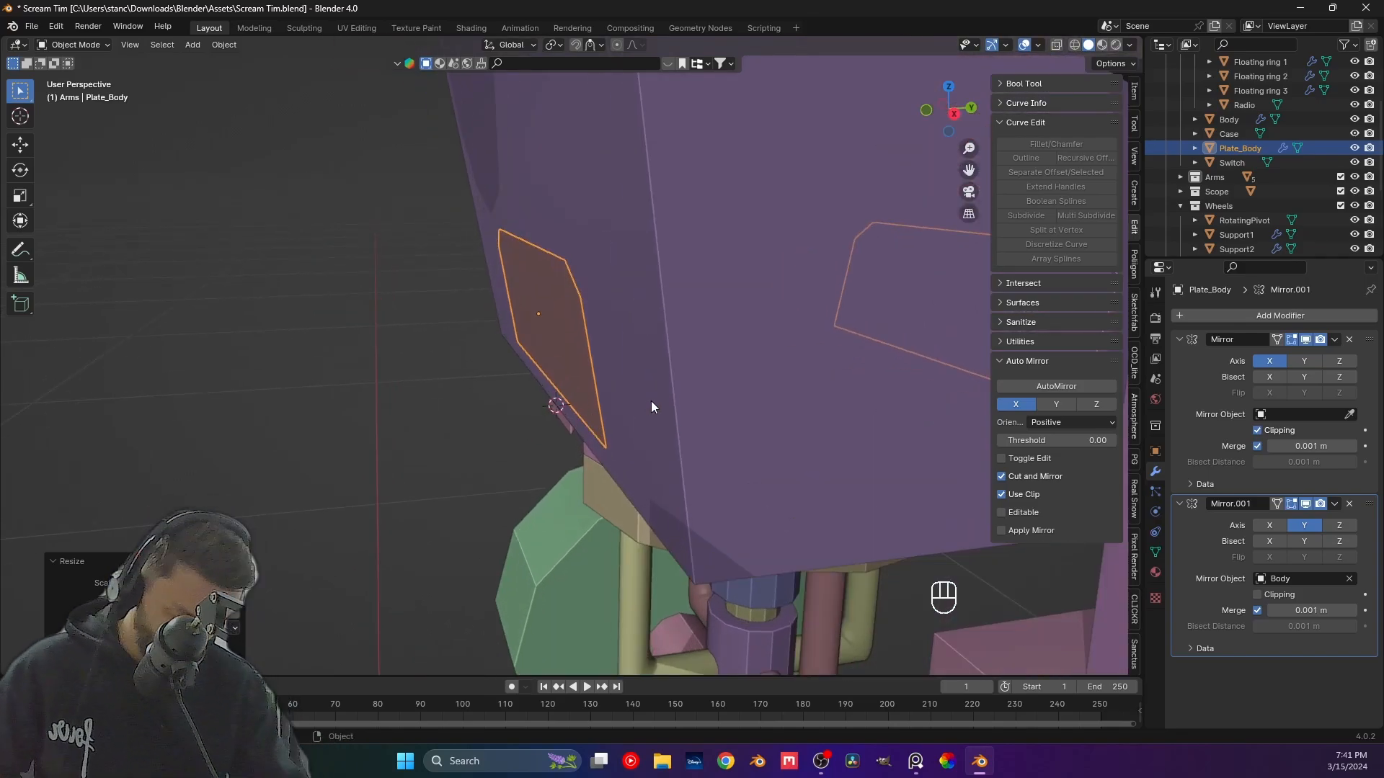
key(KP_1)
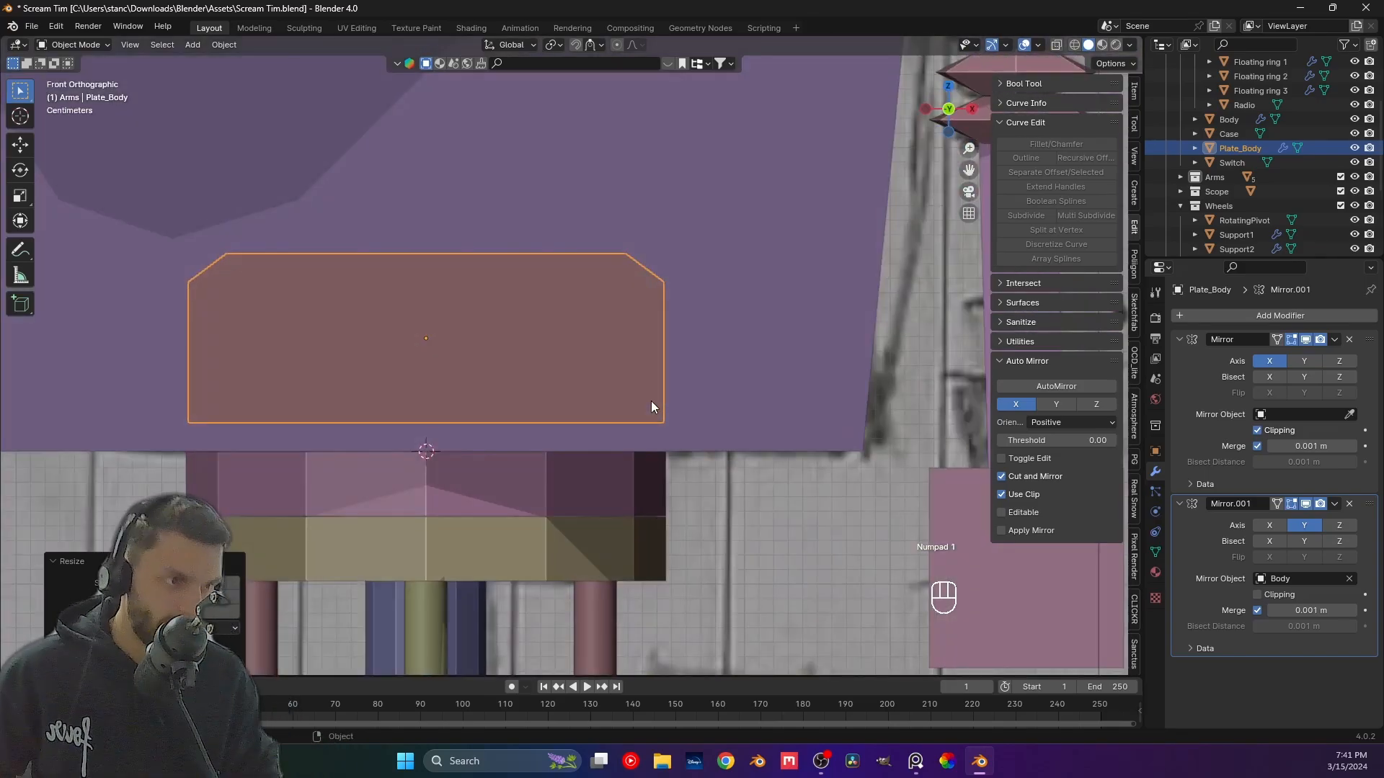
click(1055, 44)
key(g)
key(y)
key(y)
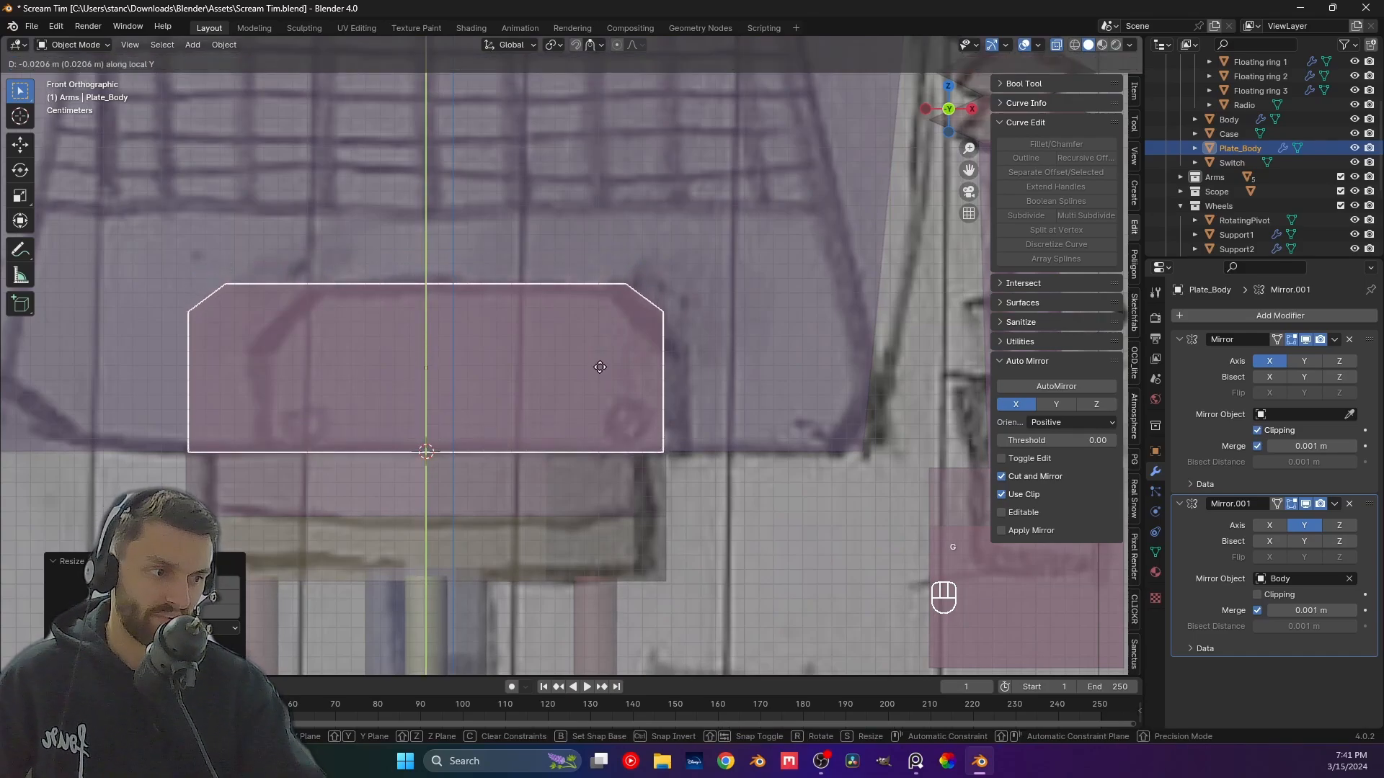
click(600, 367)
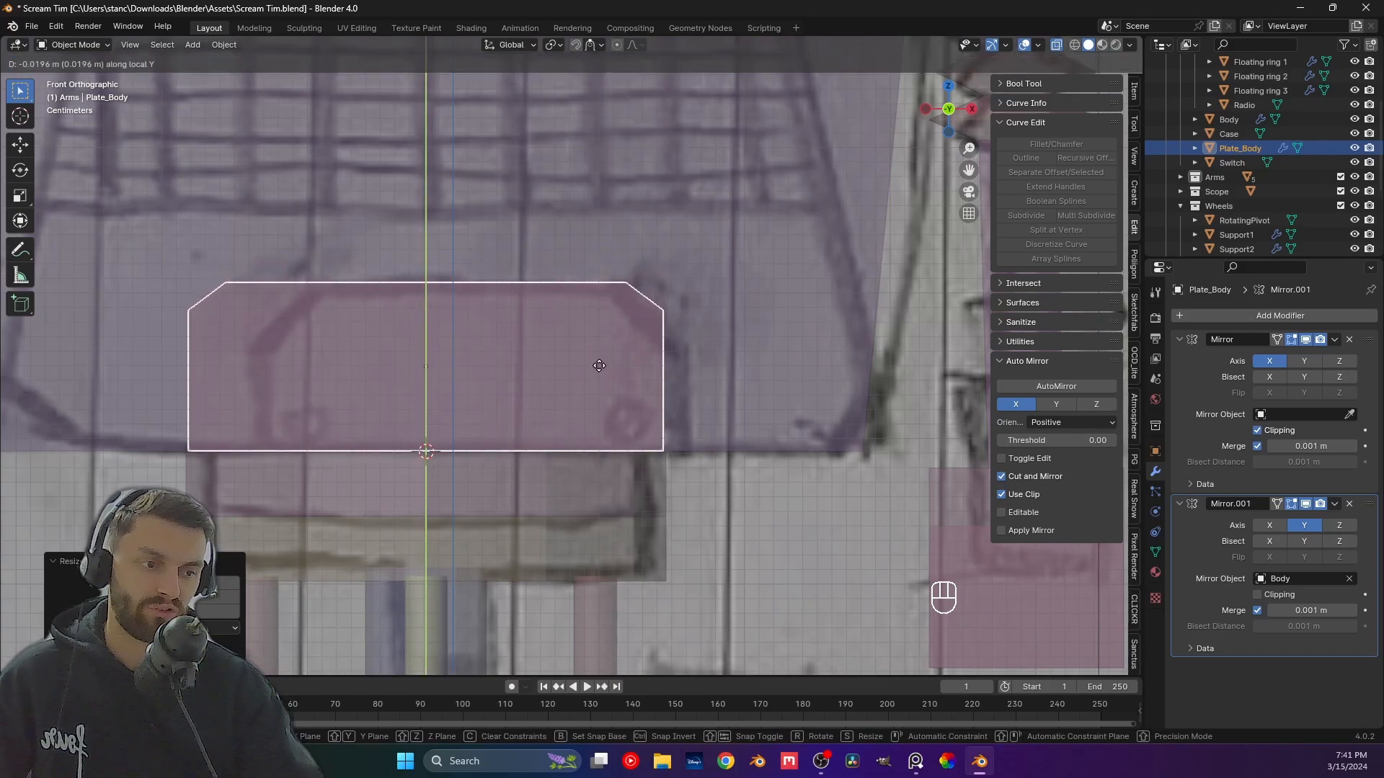
Check the plate's placement from an angle, then compare the whole robot with the front reference sketch using X-ray display.
key(Tab)
middle_drag(595, 362, 715, 398)
key(Tab)
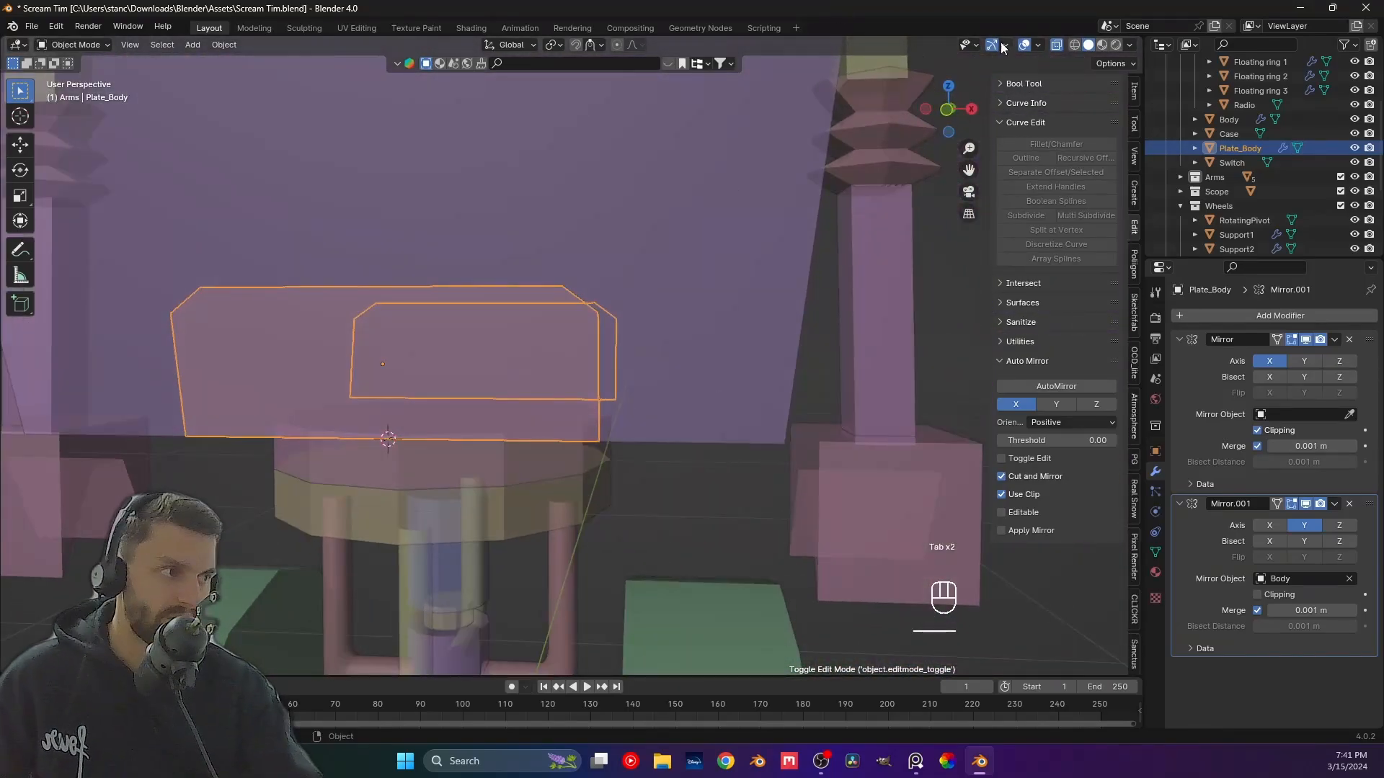
click(1058, 45)
middle_drag(586, 417, 590, 365)
click(601, 393)
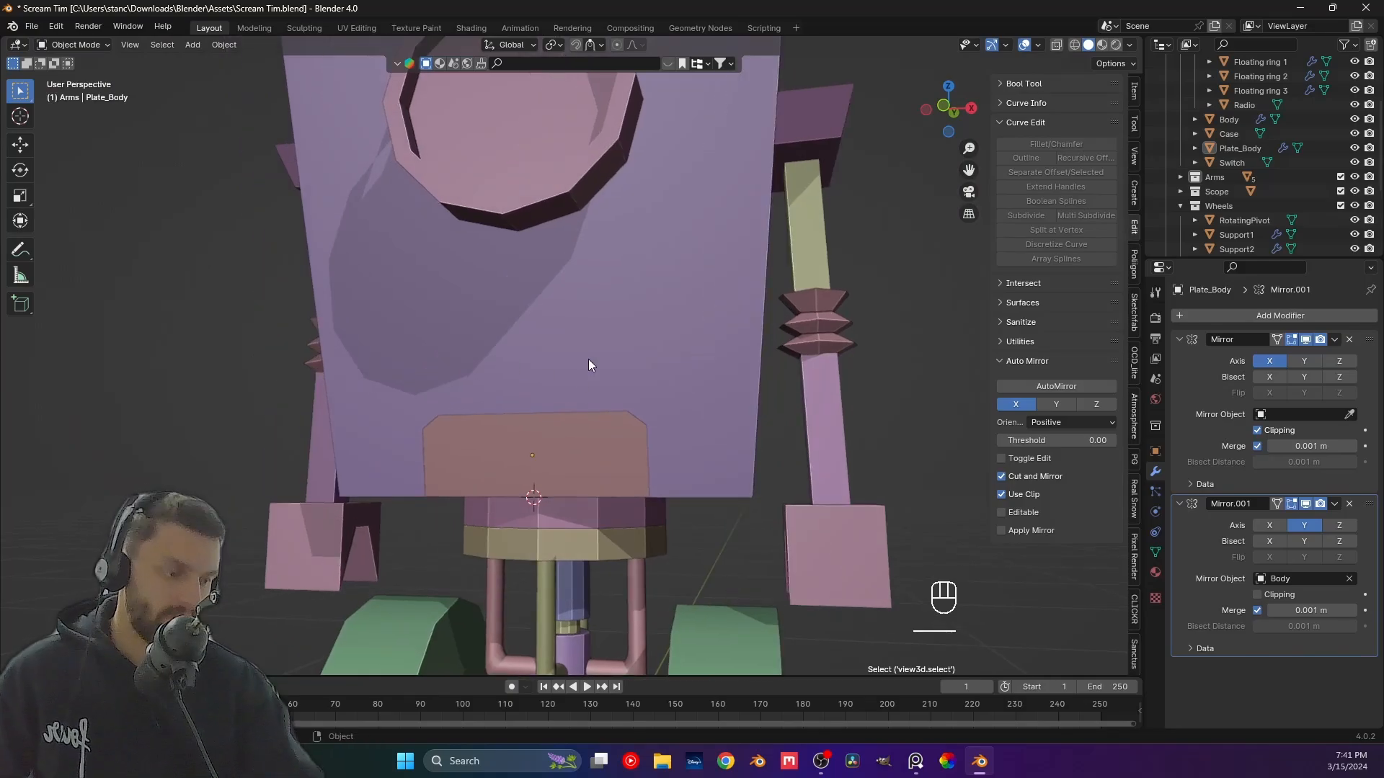
key(KP_1)
scroll(599, 354, down, 1)
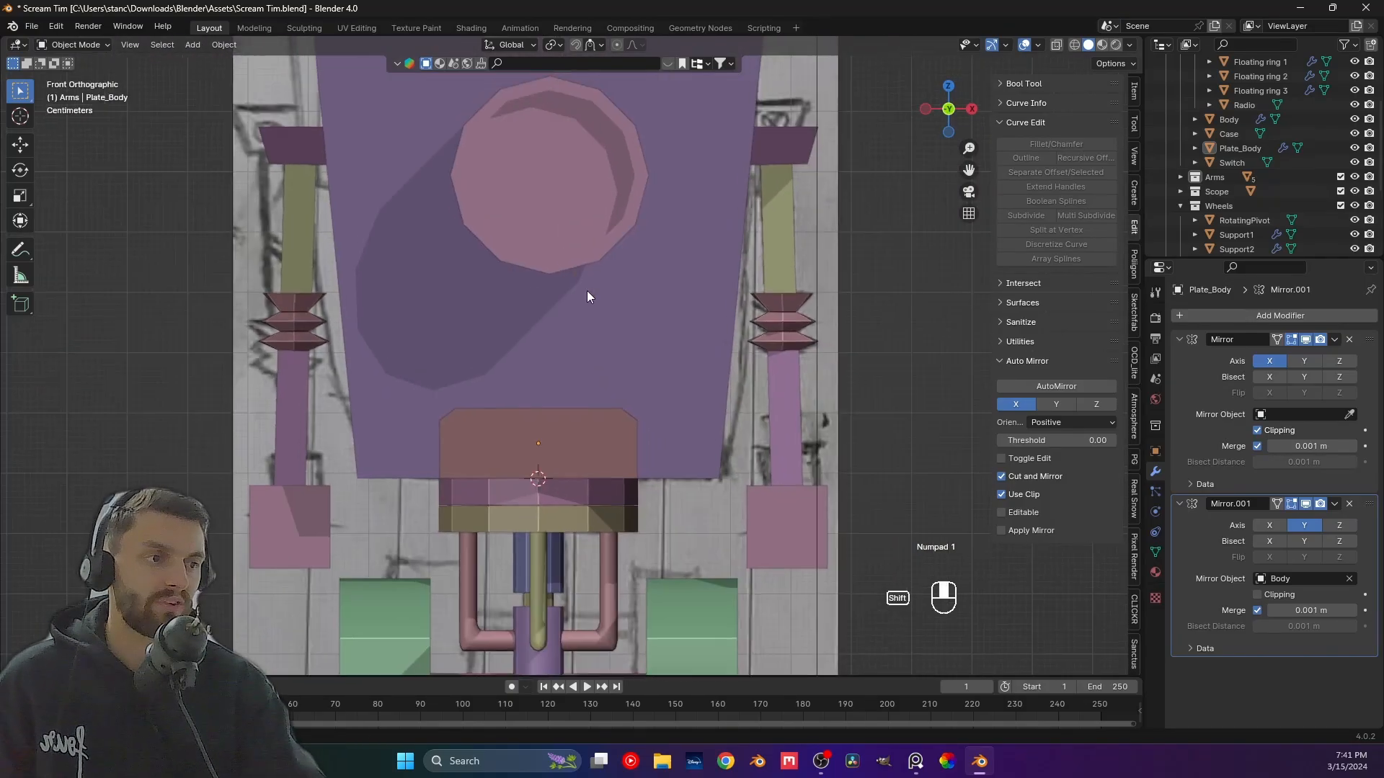
shift+middle_drag(515, 272, 609, 404)
scroll(610, 407, down, 3)
click(1057, 45)
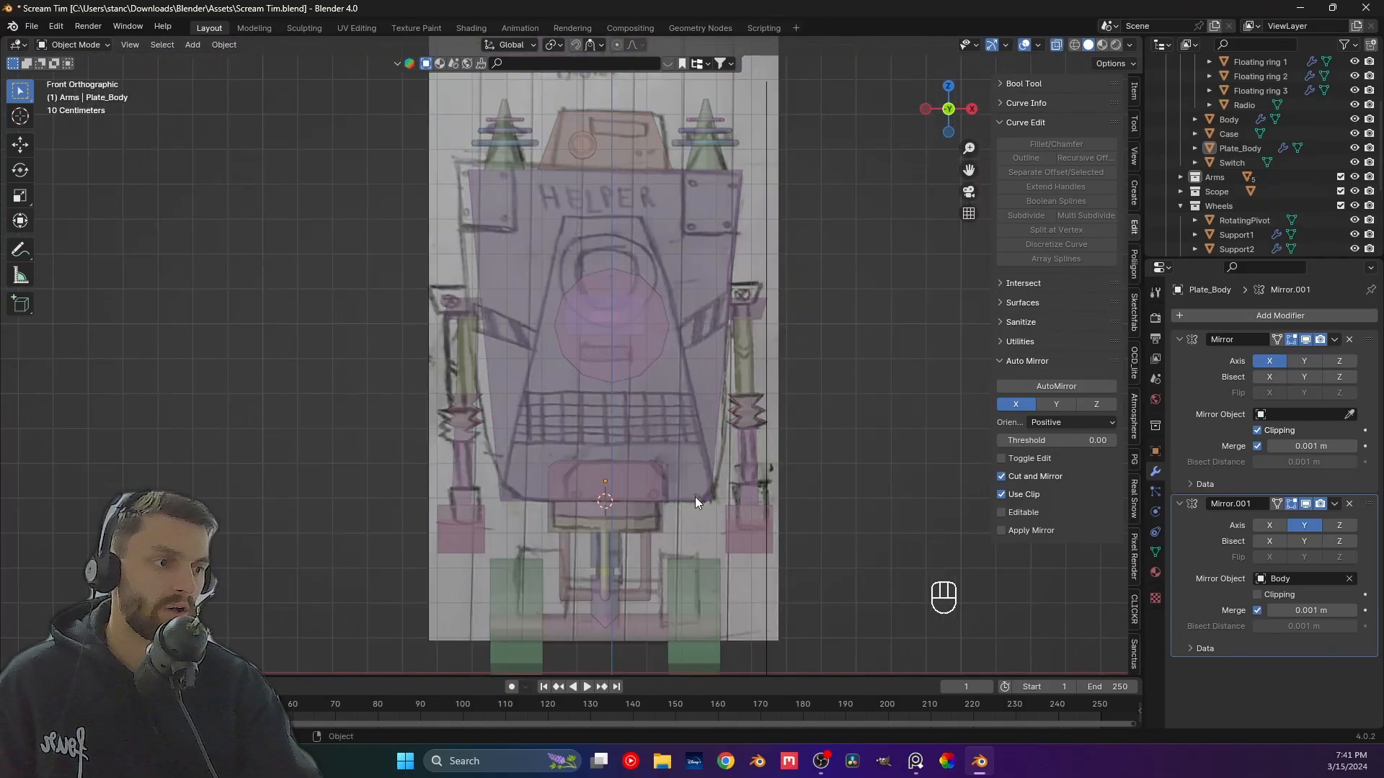
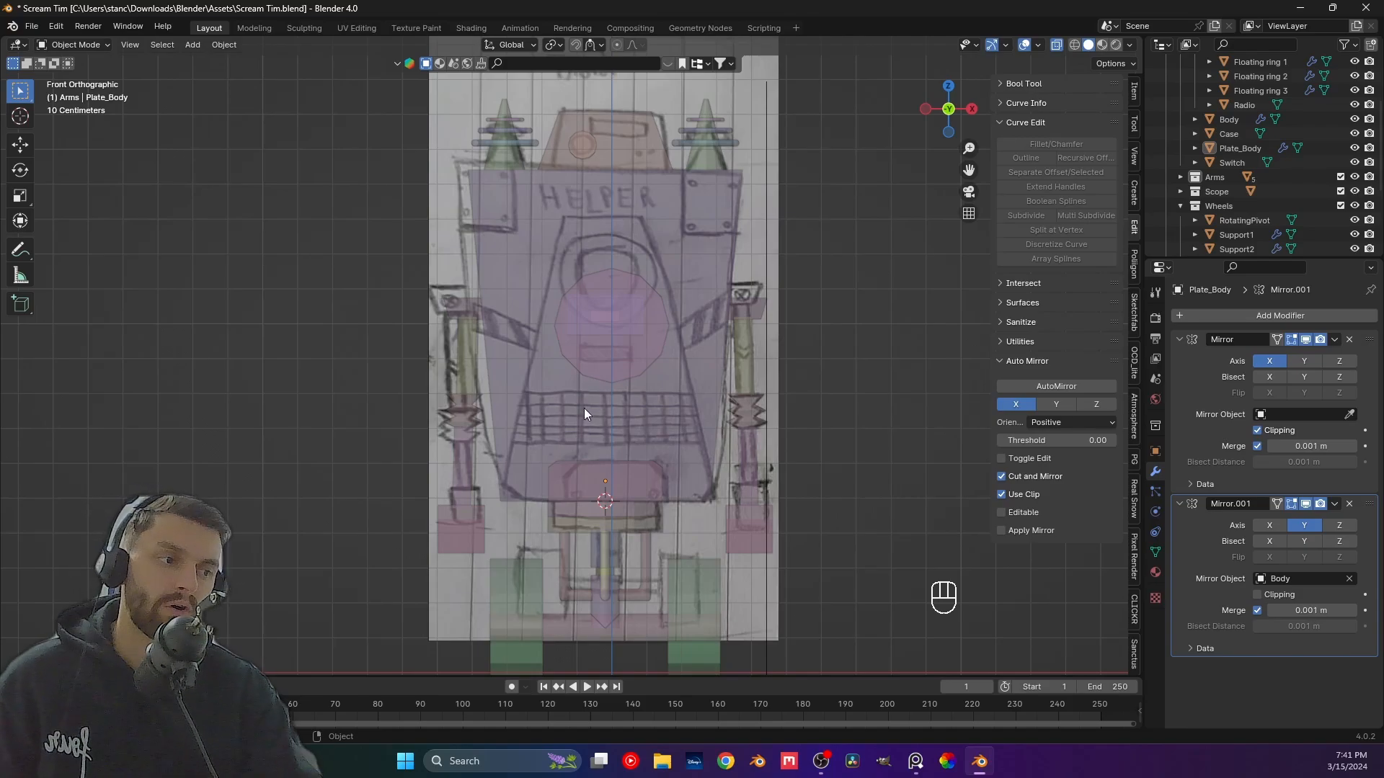
Raise the Scope about 0.13 m along Z and nudge it slightly higher to match the front reference sketch.
click(639, 333)
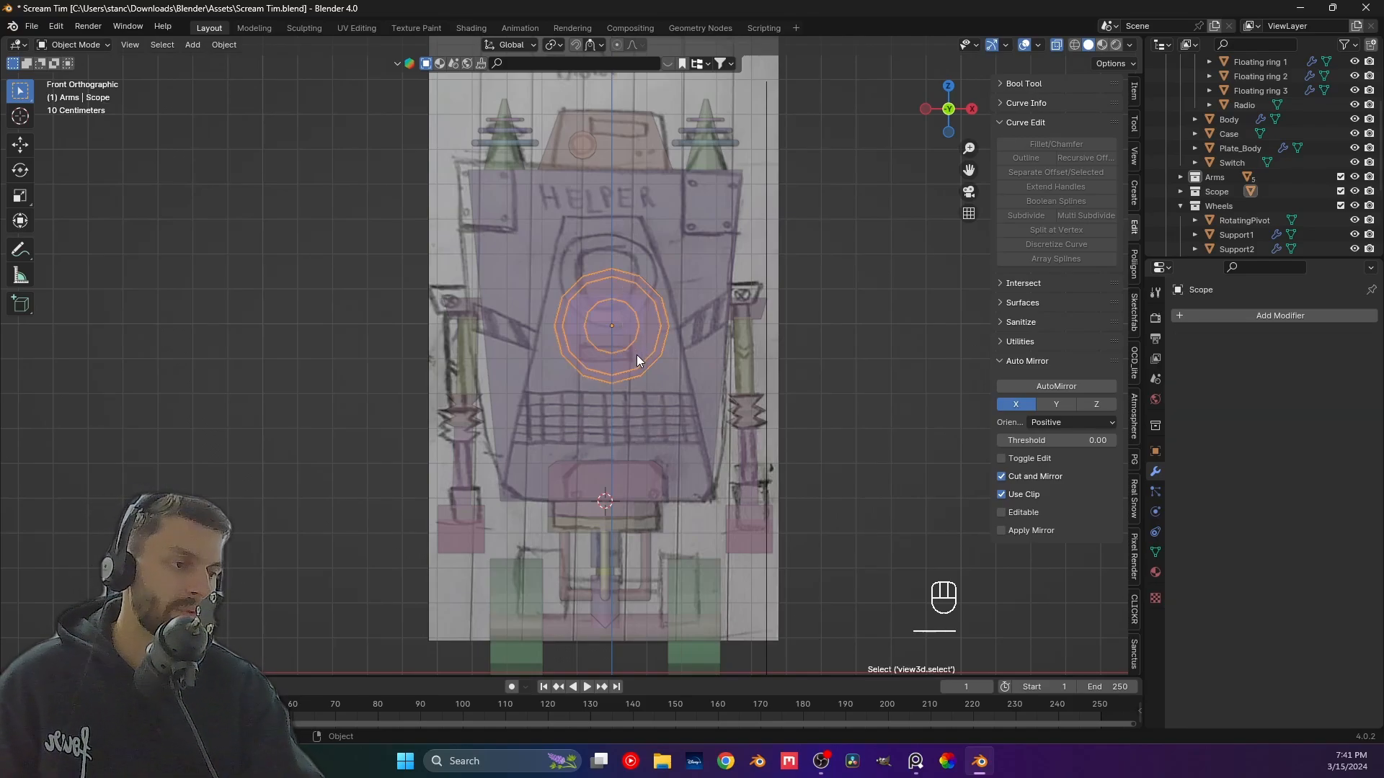
middle_drag(638, 356, 669, 370)
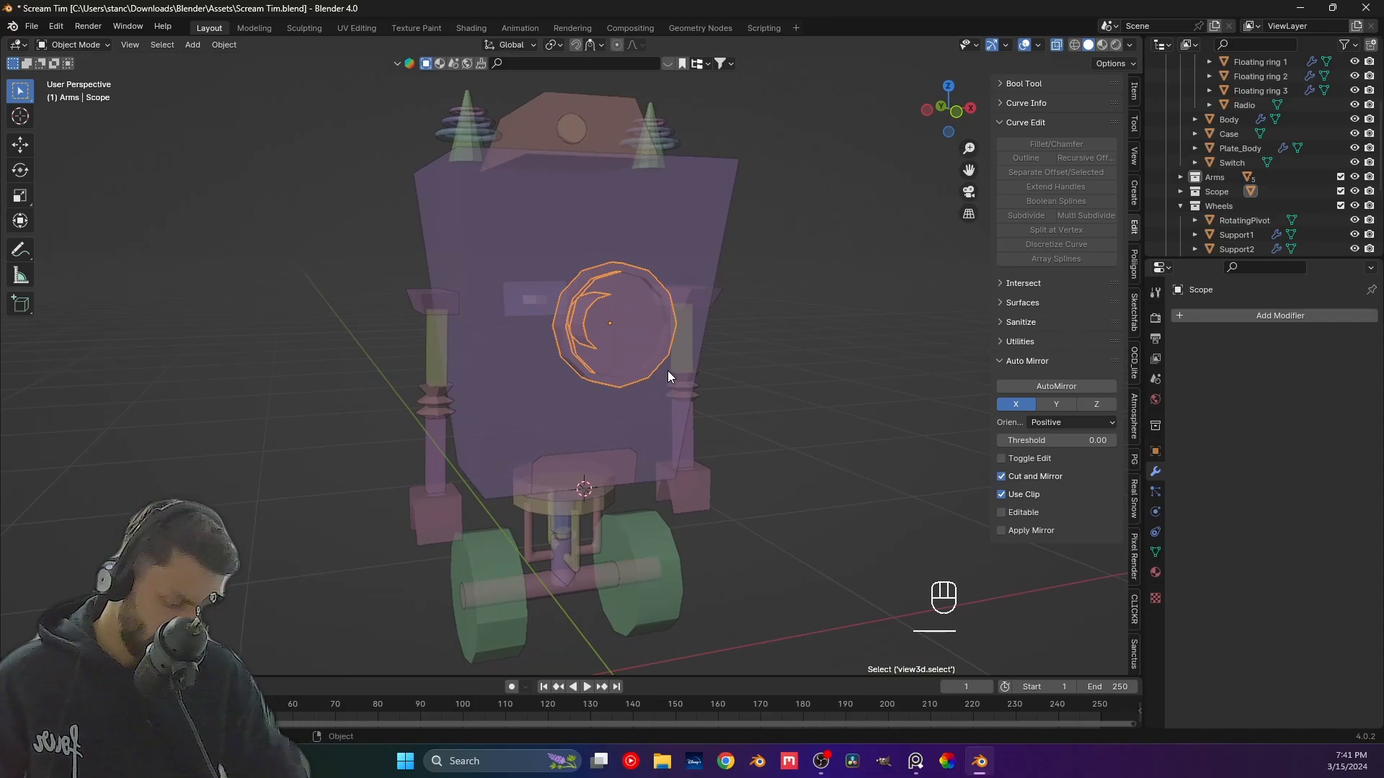
key(ctrl+KP_3)
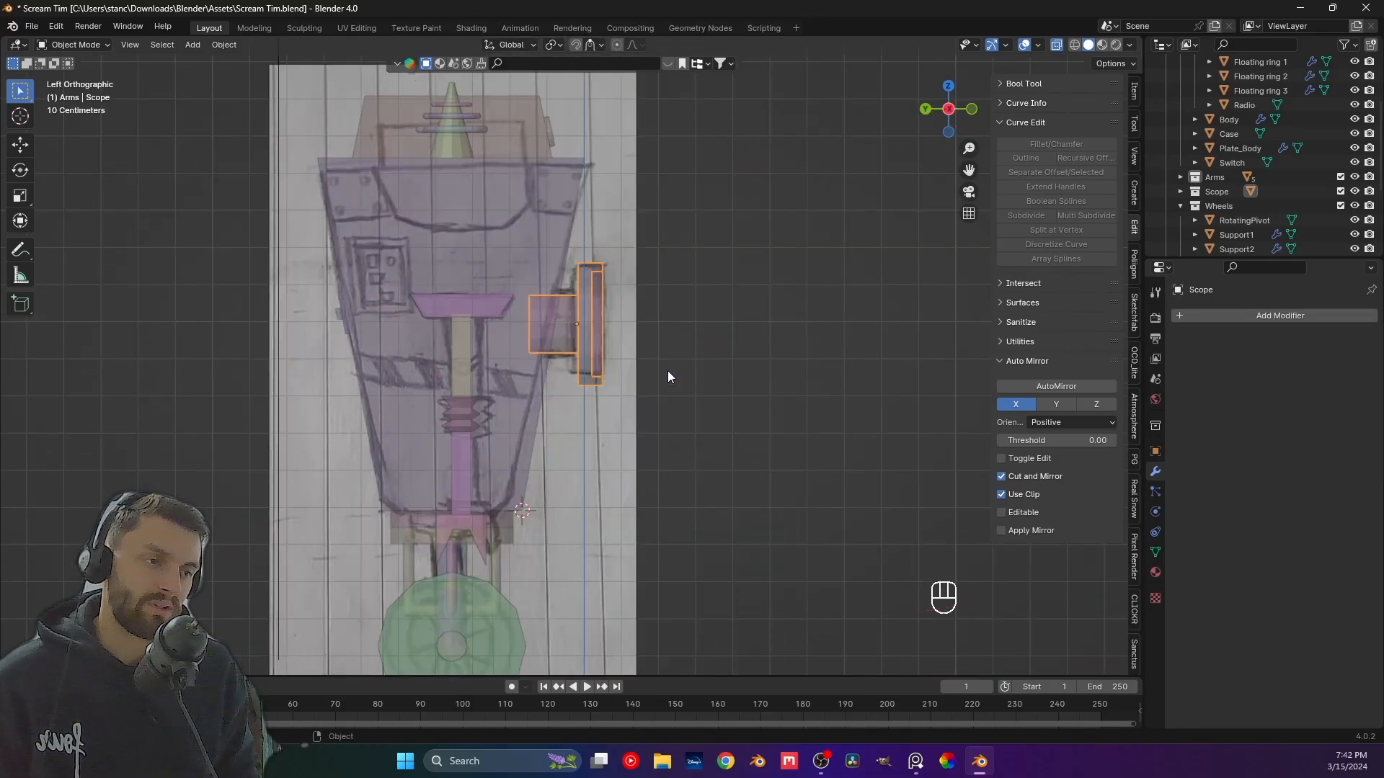
key(ctrl+KP_1)
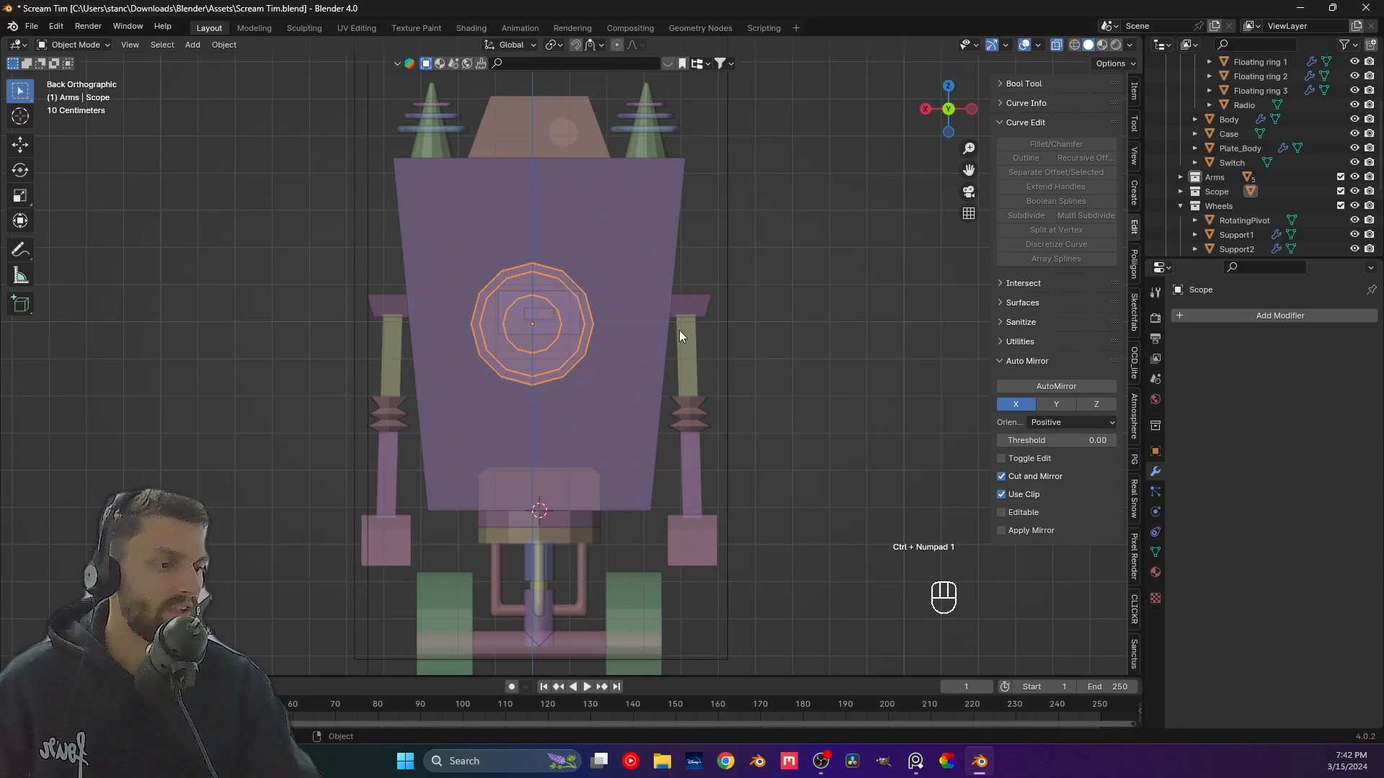
key(KP_1)
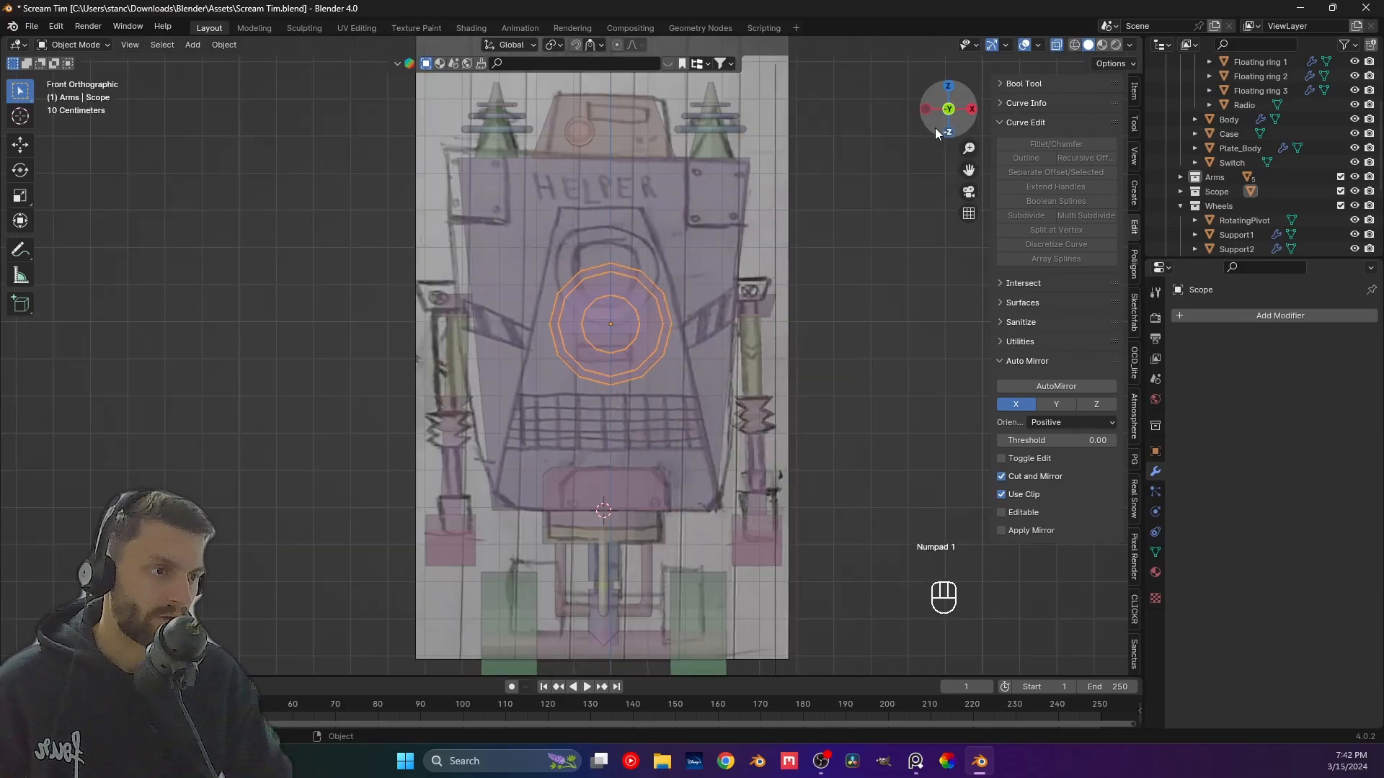
key(g)
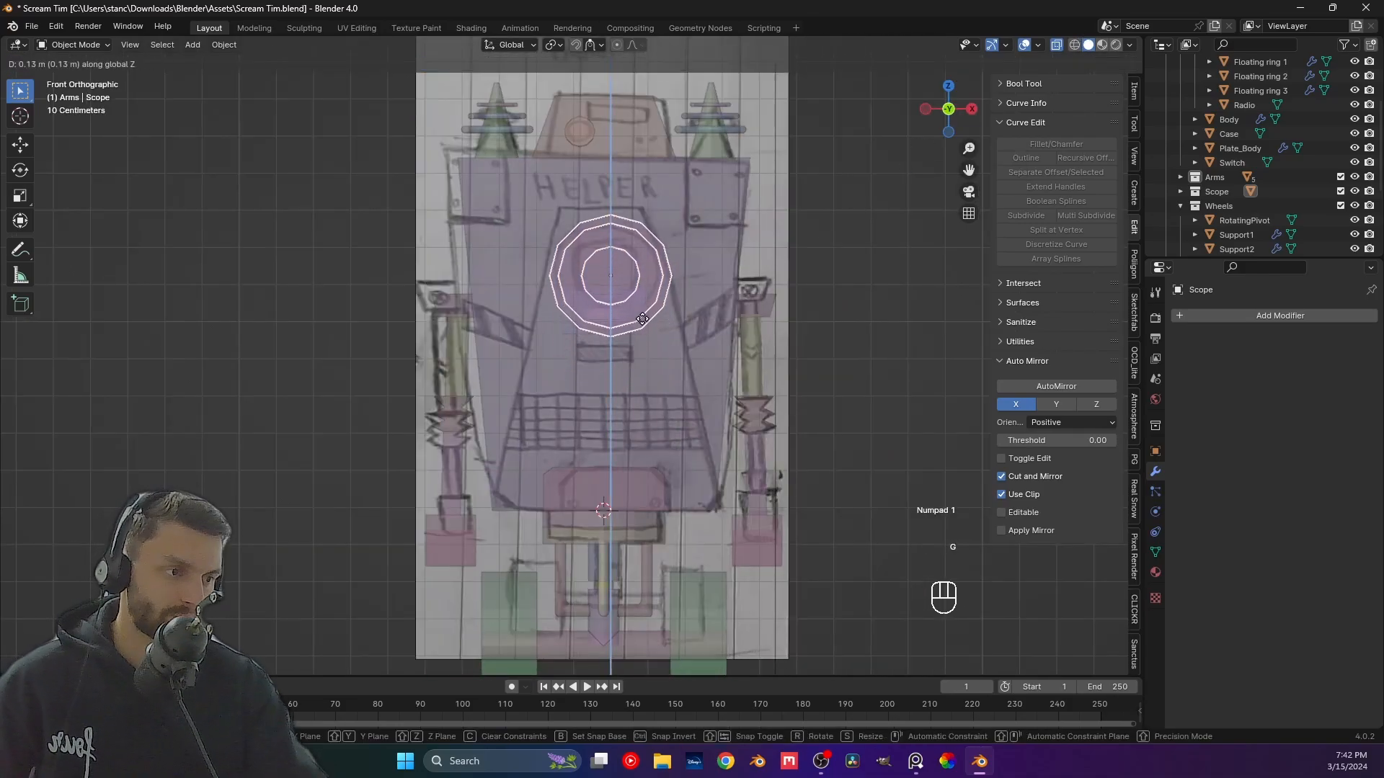
click(641, 321)
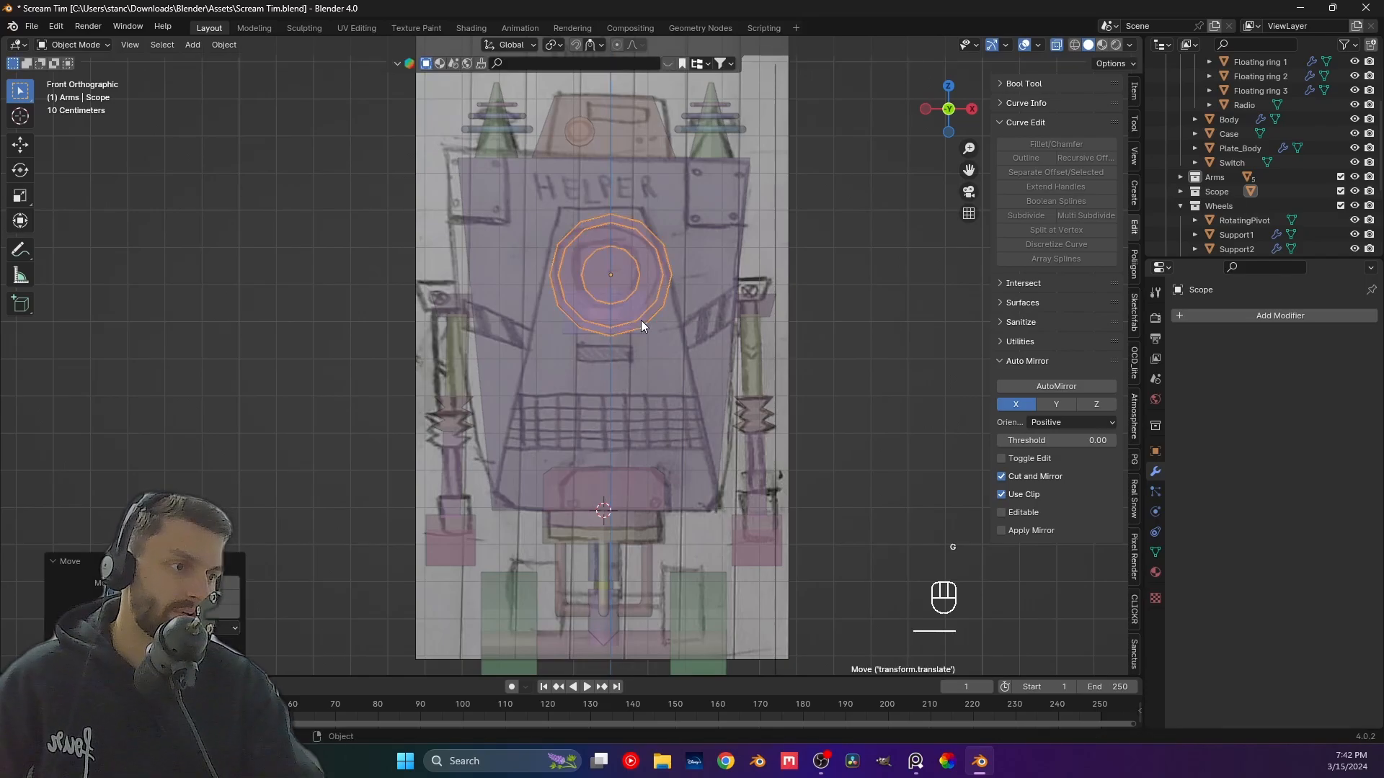
key(g)
click(691, 298)
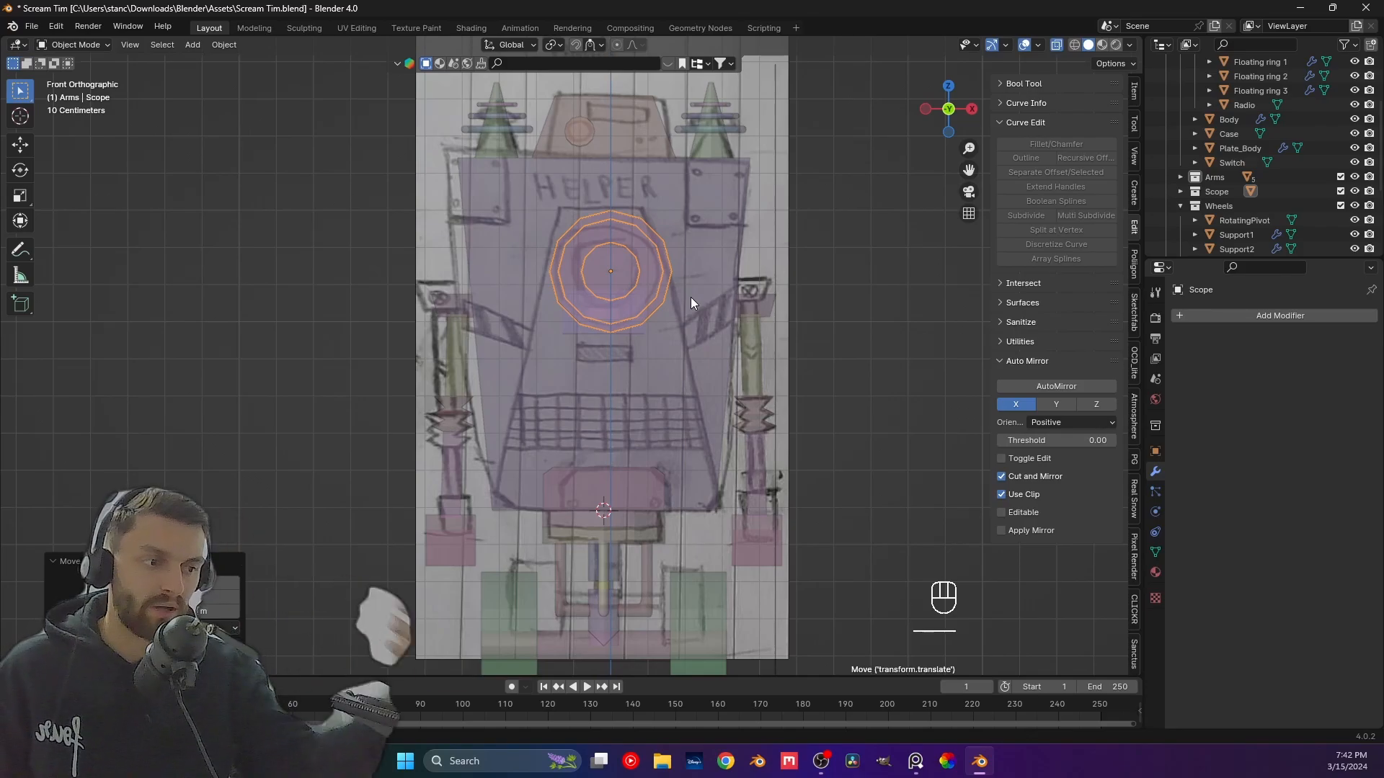
Turn off X-ray display and inspect the raised scope and lower plate on the body from the front, side and an angle.
key(Tab)
key(Tab)
click(1057, 45)
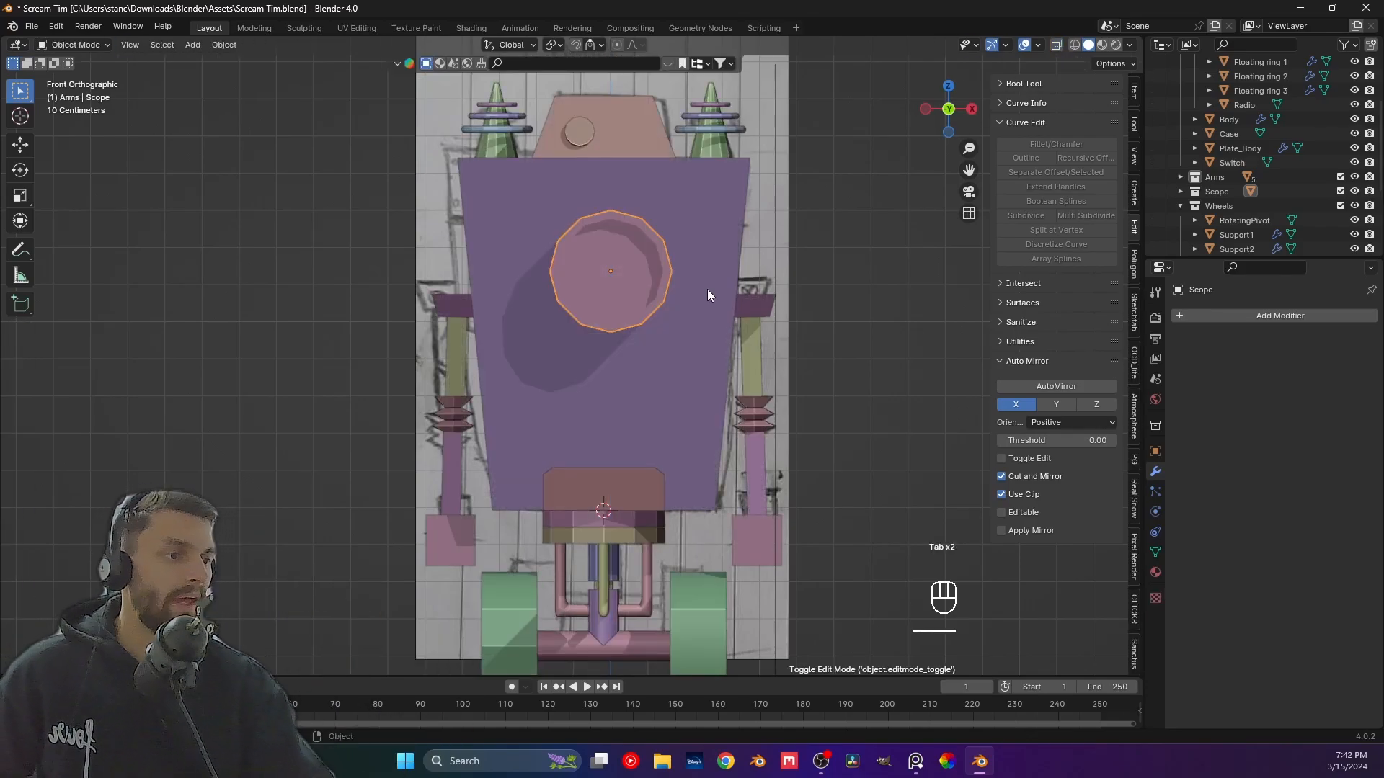
scroll(543, 418, up, 3)
middle_drag(543, 418, 563, 462)
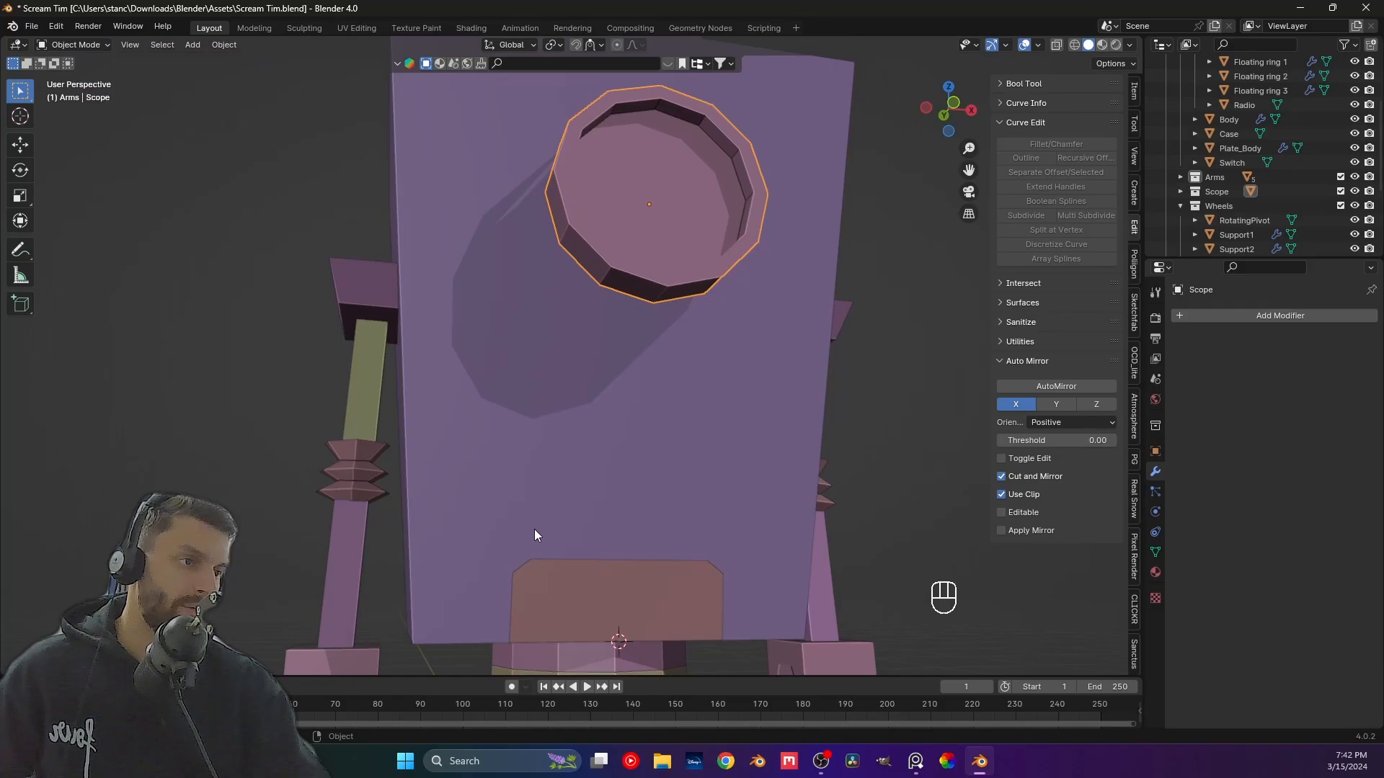
middle_drag(534, 530, 569, 482)
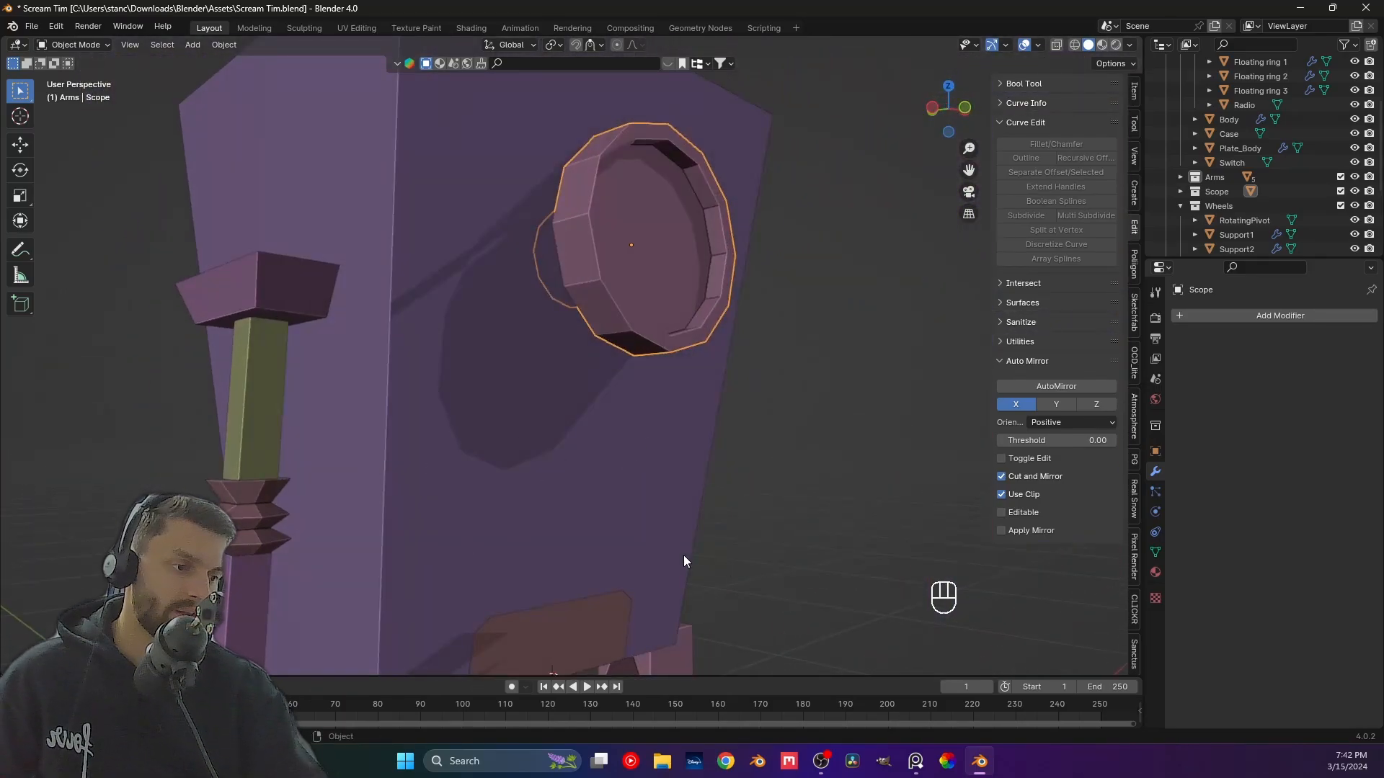
middle_drag(725, 450, 672, 435)
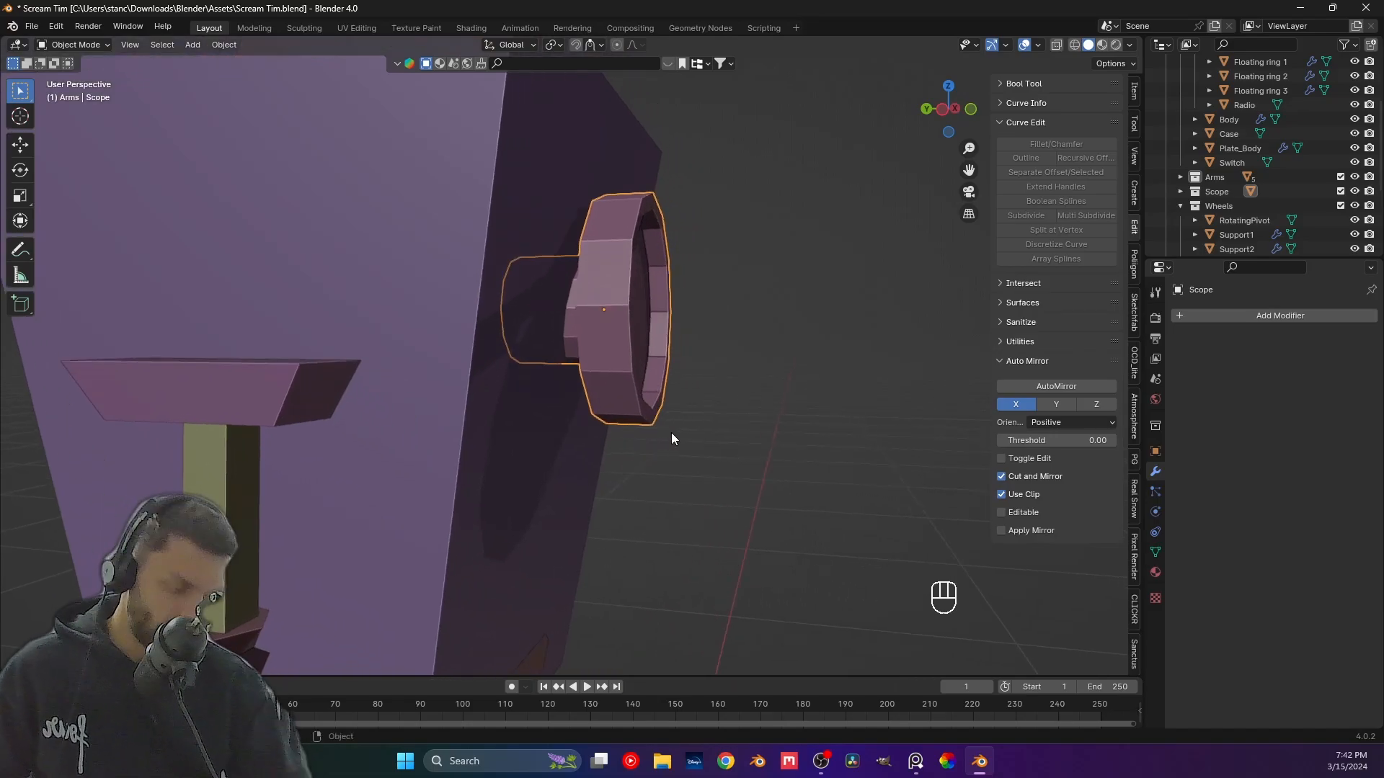
key(ctrl+KP_3)
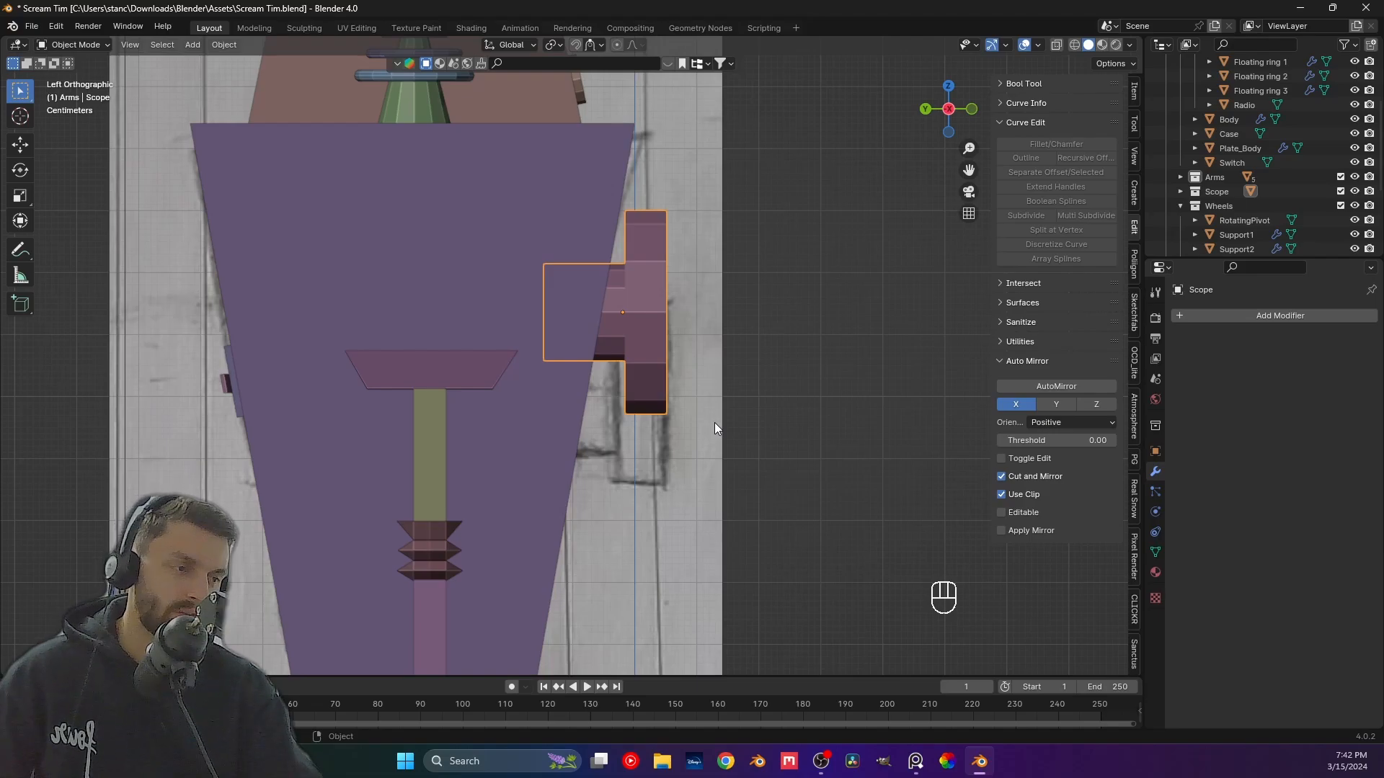
middle_drag(716, 423, 593, 438)
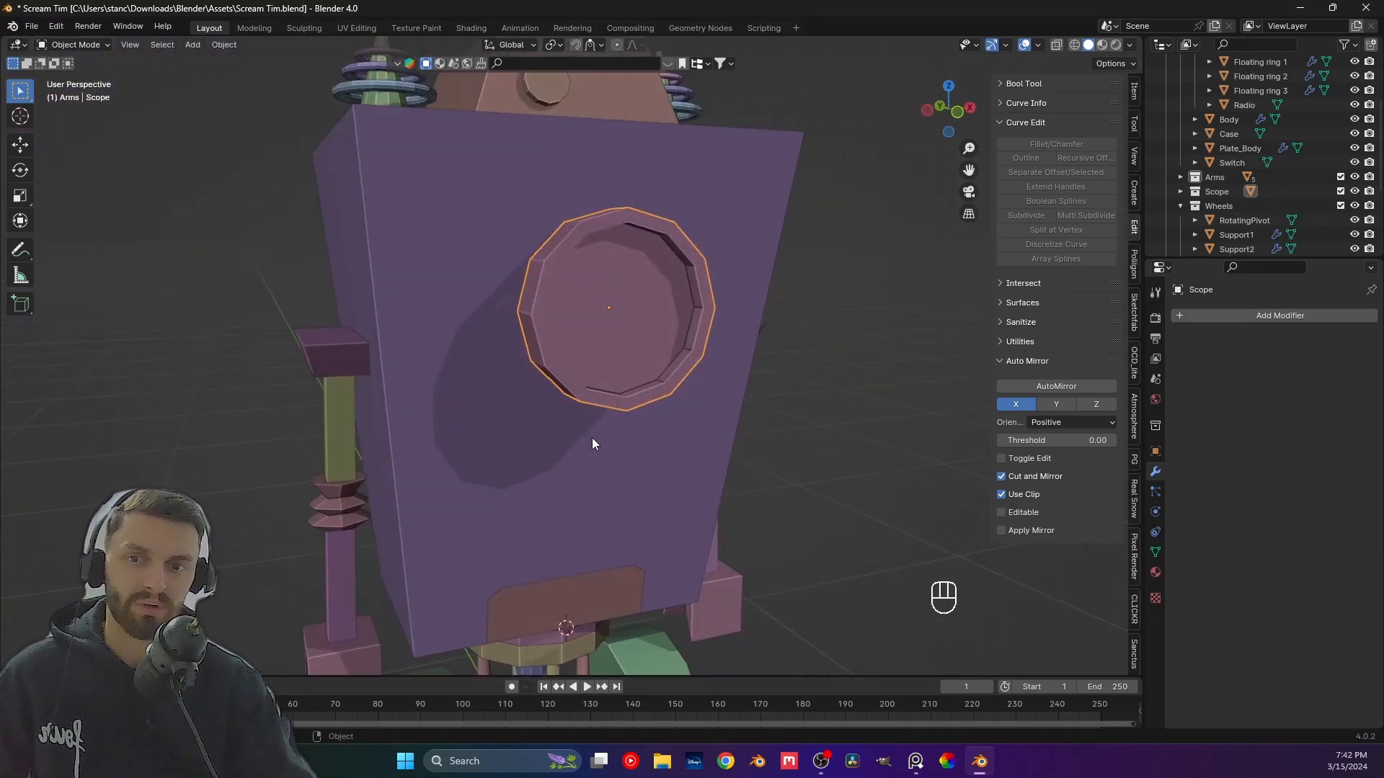
key(KP_1)
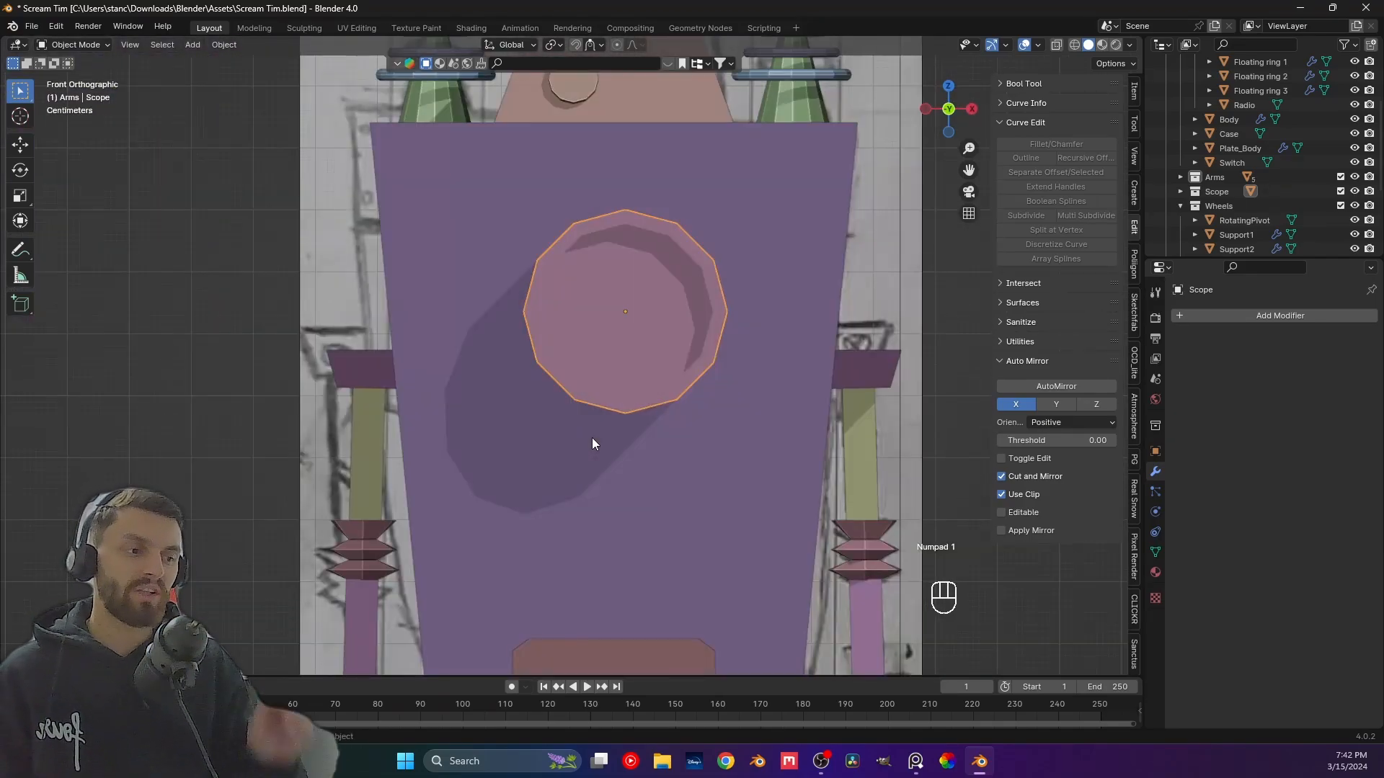
shift+middle_drag(589, 523, 624, 348)
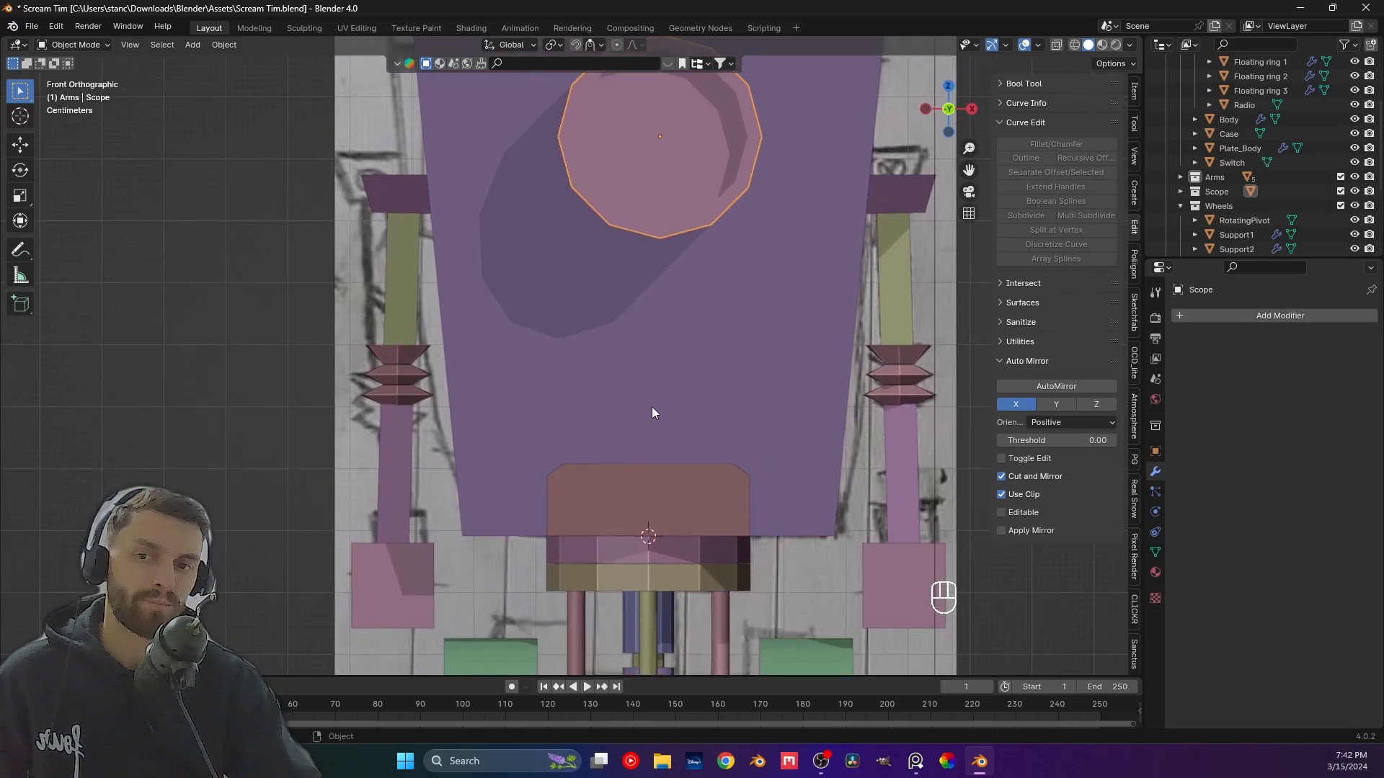
shift+middle_drag(652, 381, 526, 462)
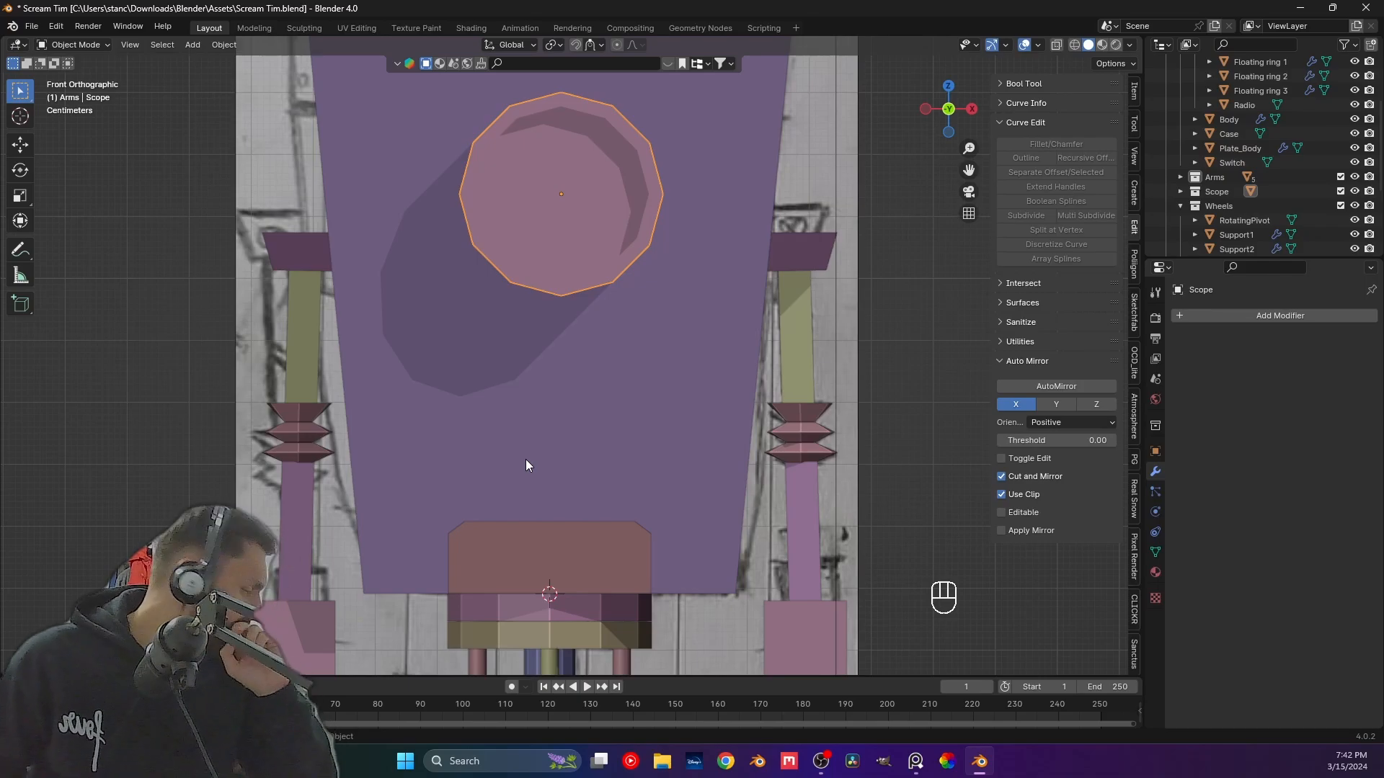
Save the Scream Tim.blend file.
key(ctrl+s)
key(ctrl+s)
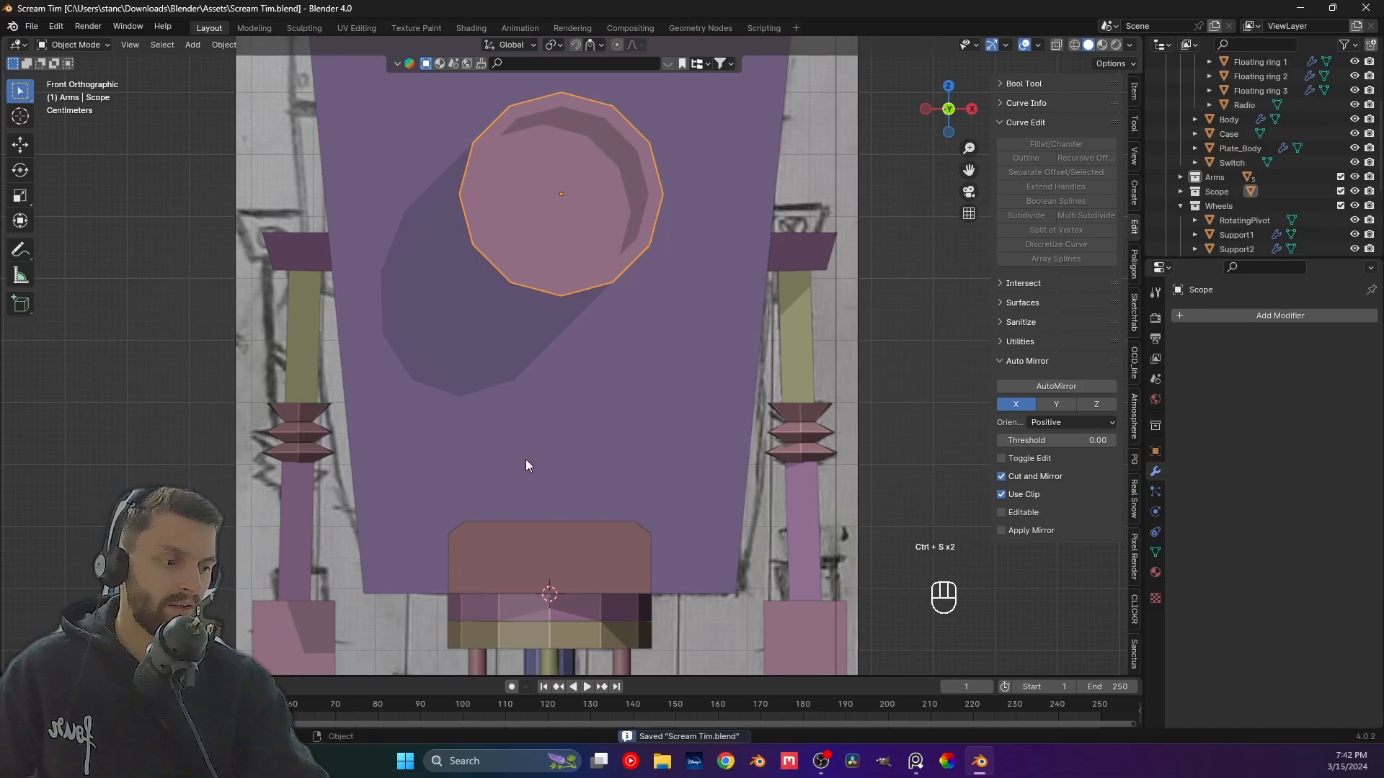
Compare the whole robot with the front reference sketch in X-ray display, checking the scope, arms and lower plate.
scroll(525, 461, down, 2)
scroll(527, 382, up, 1)
scroll(531, 404, down, 3)
shift+middle_drag(528, 391, 495, 278)
scroll(581, 359, up, 1)
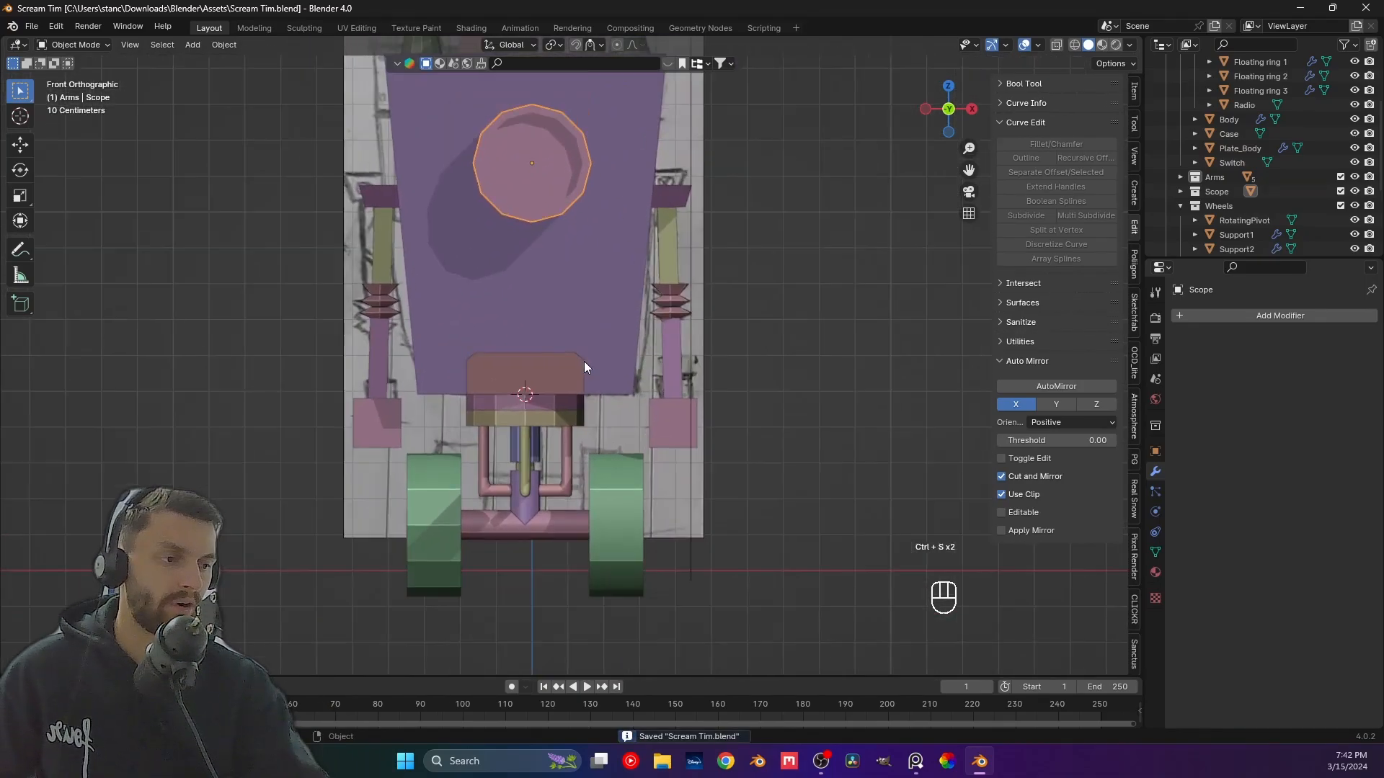
click(1057, 45)
key(Tab)
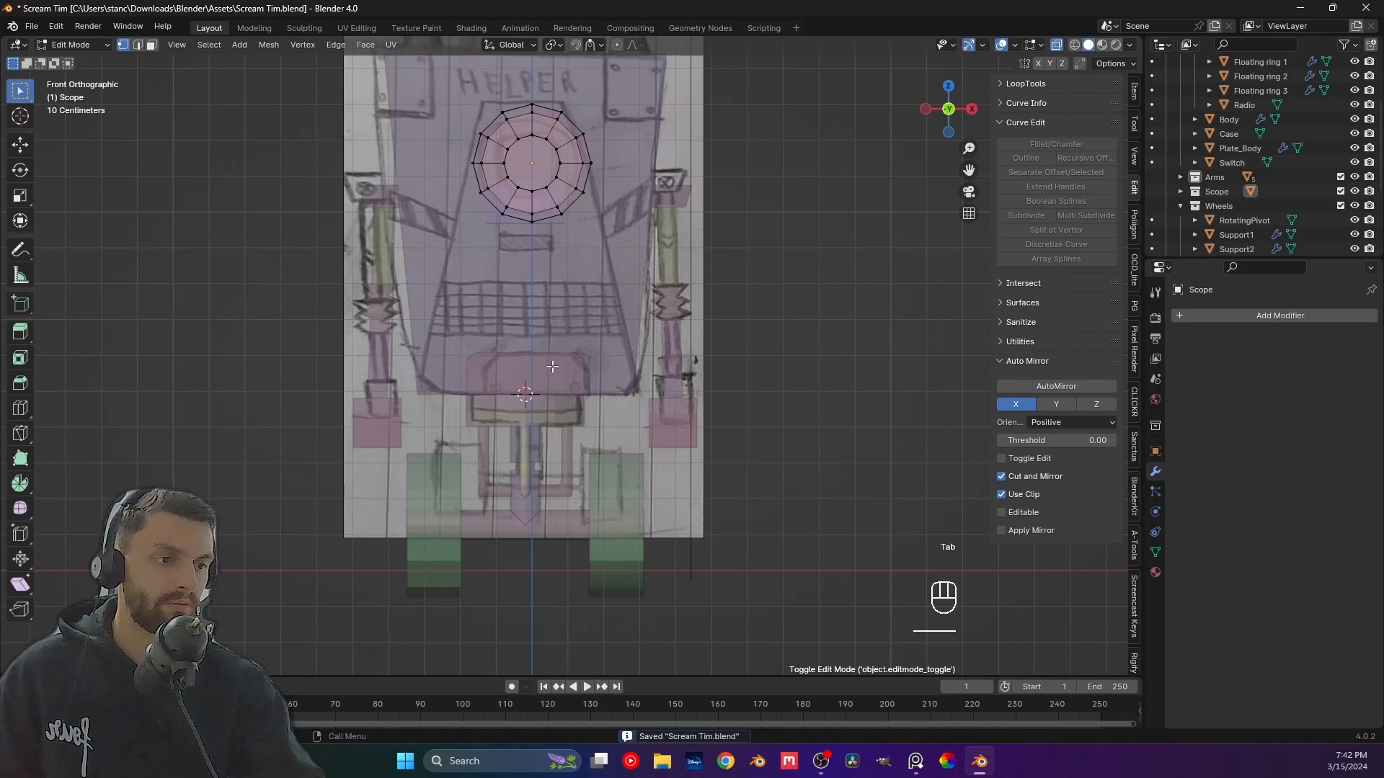
key(Tab)
click(745, 261)
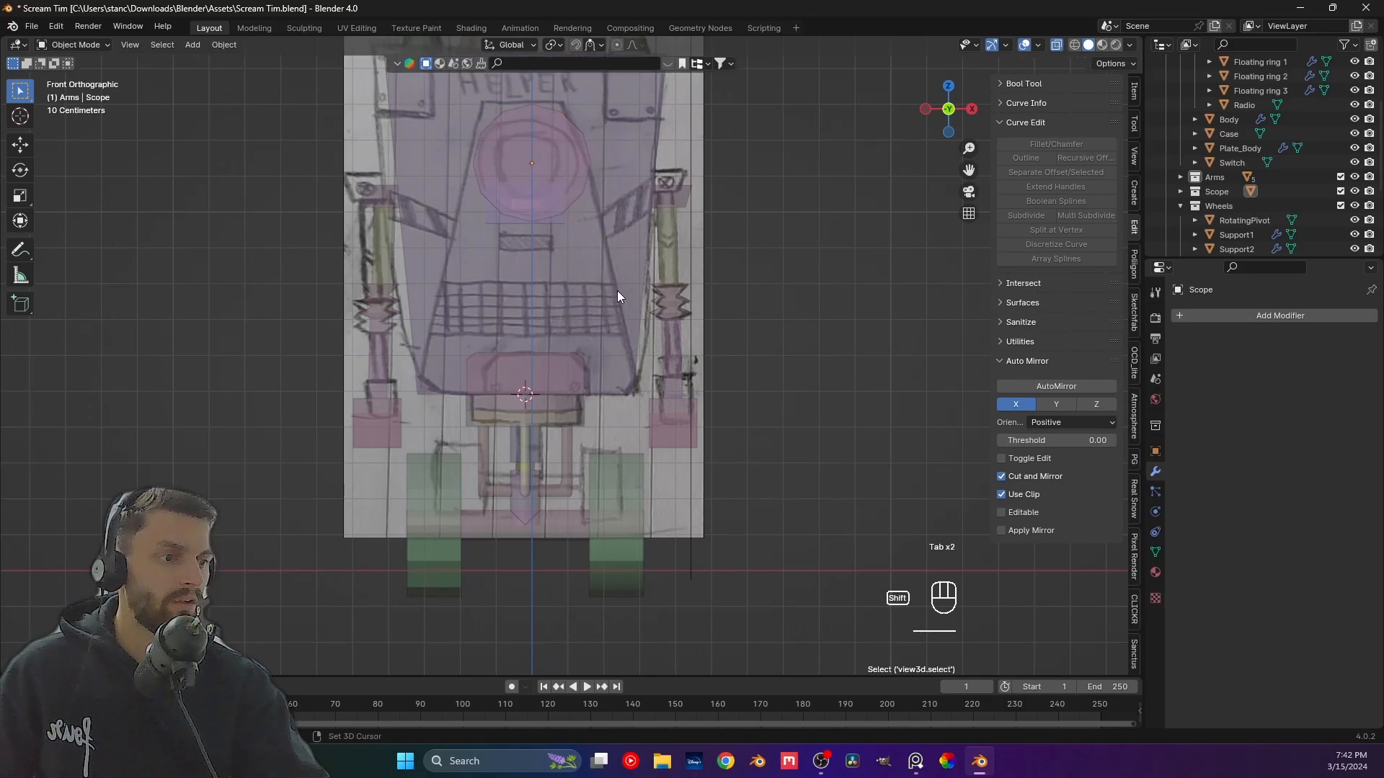
shift+middle_drag(618, 292, 715, 375)
click(1057, 45)
scroll(654, 392, down, 3)
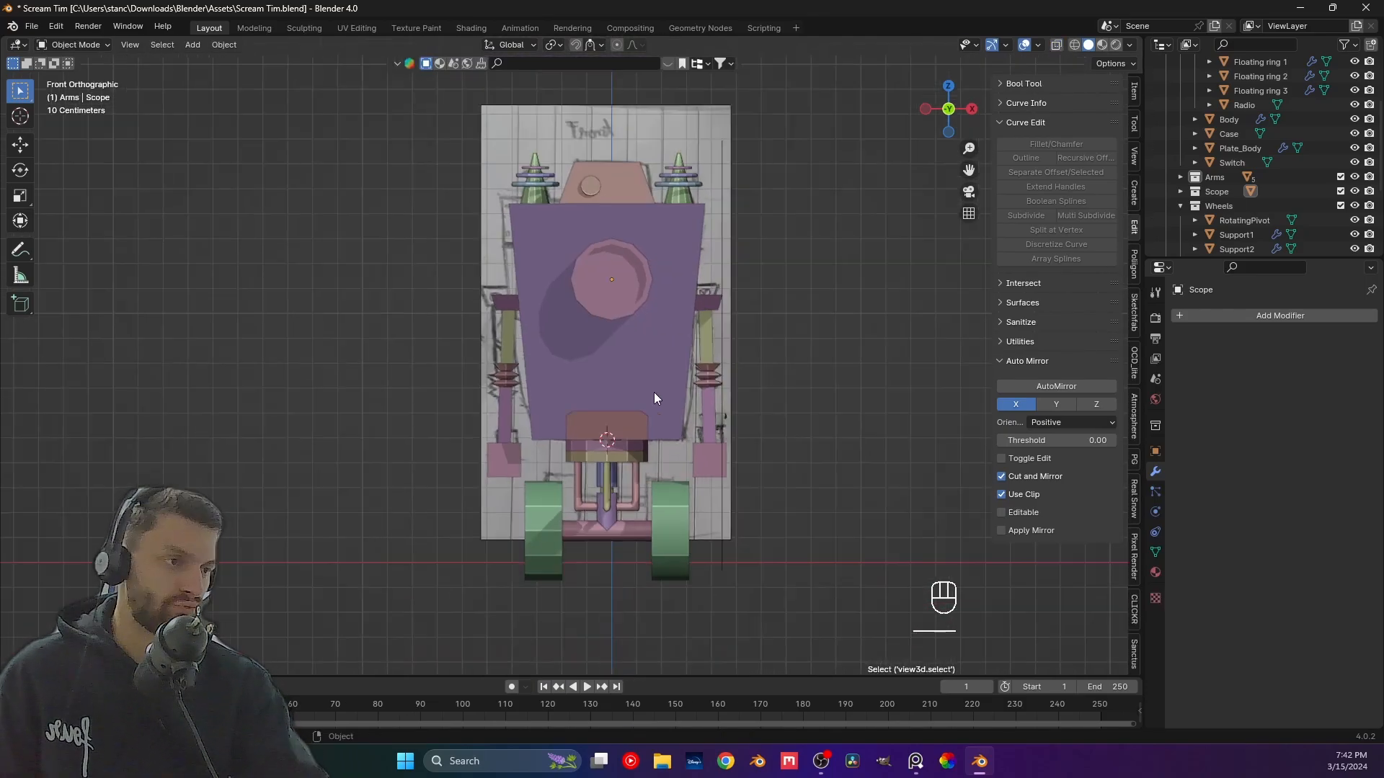
shift+middle_drag(624, 413, 587, 339)
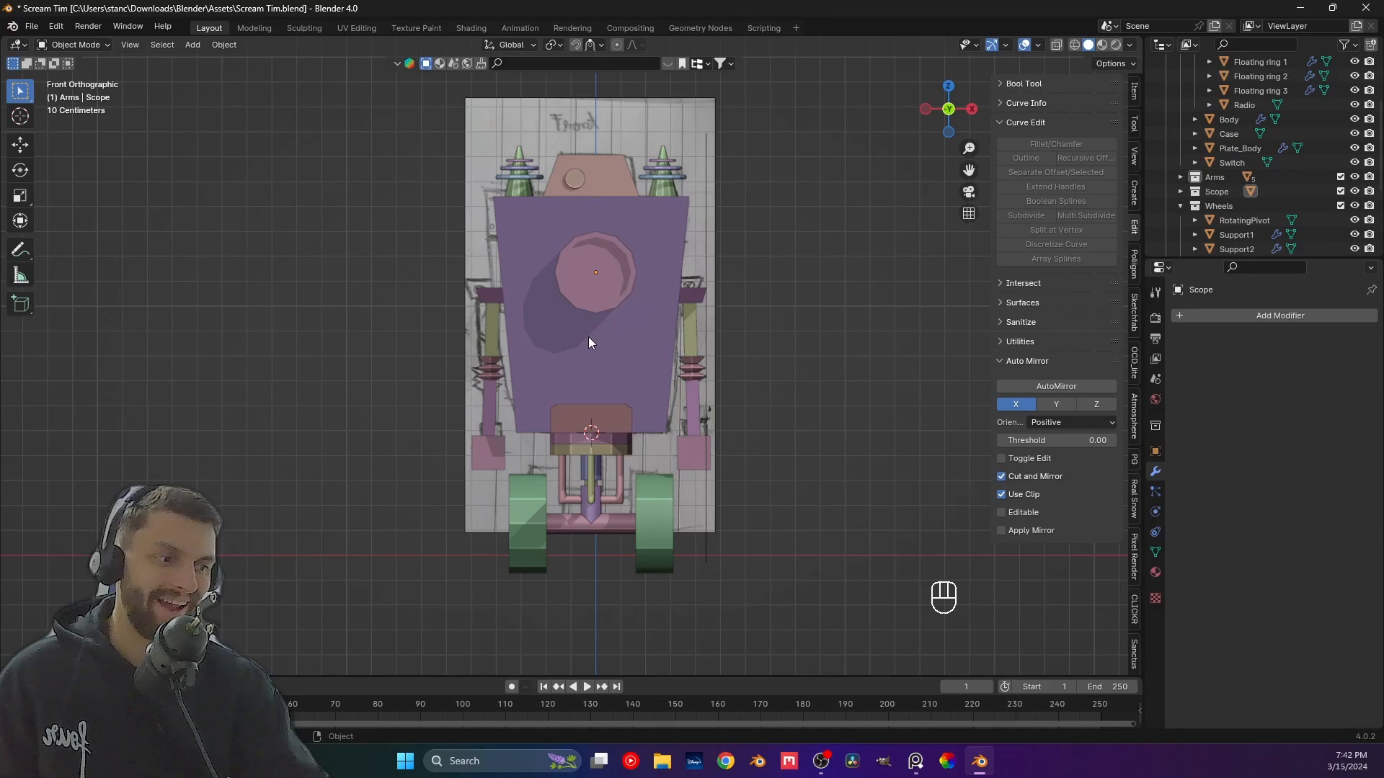
Add one centred loop cut across UpperArm_R to divide it into an upper and a lower half.
scroll(618, 391, up, 2)
middle_drag(679, 402, 443, 320)
middle_drag(543, 289, 538, 342)
scroll(588, 305, up, 3)
click(538, 342)
key(Tab)
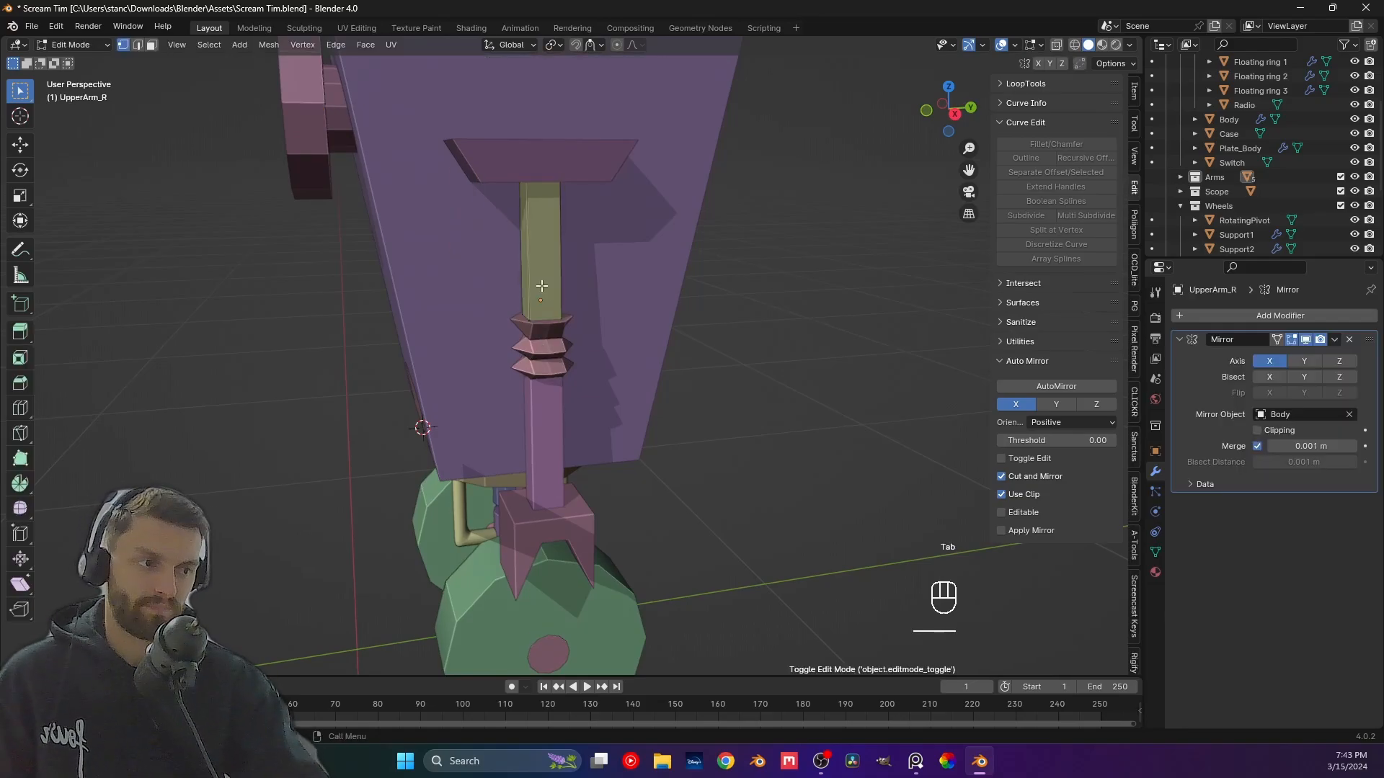
middle_drag(543, 286, 543, 253)
scroll(537, 354, up, 3)
scroll(537, 354, up, 2)
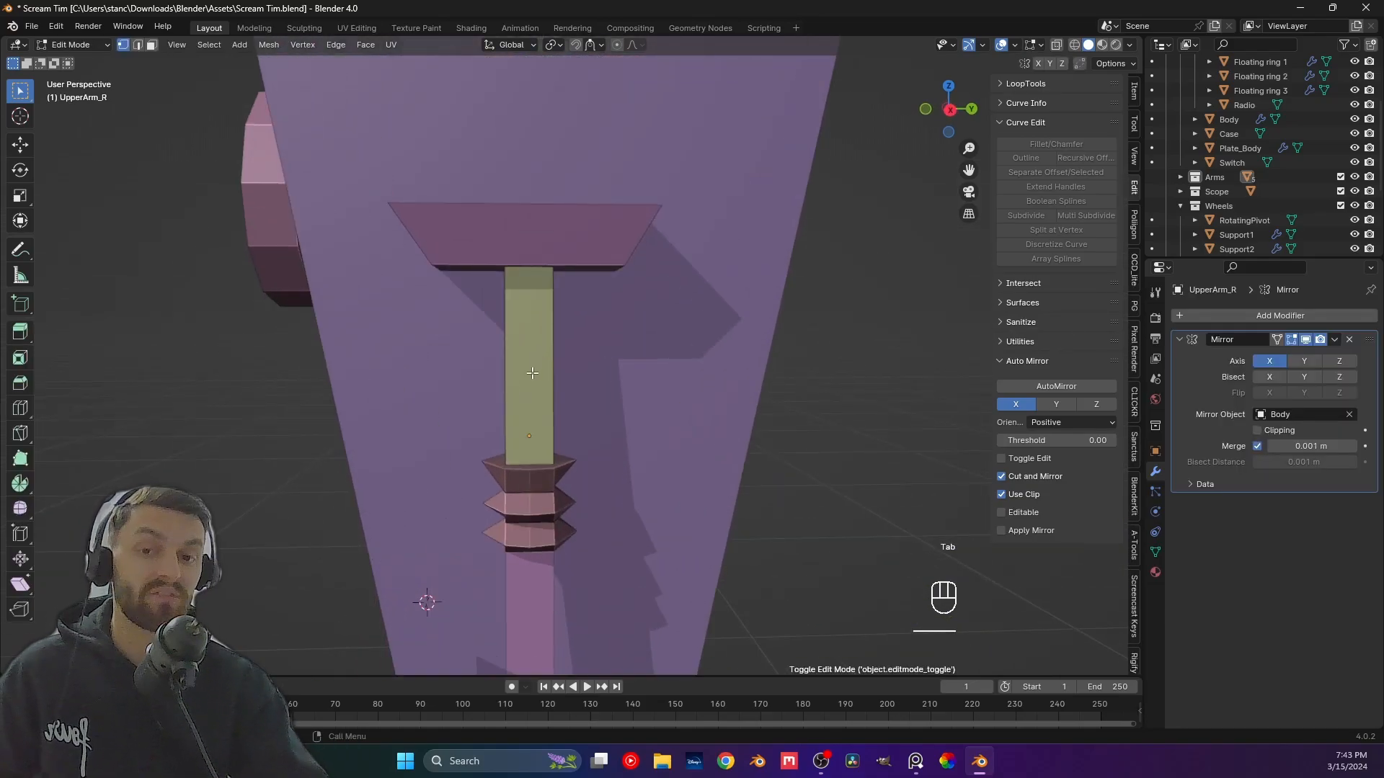
middle_drag(532, 375, 614, 378)
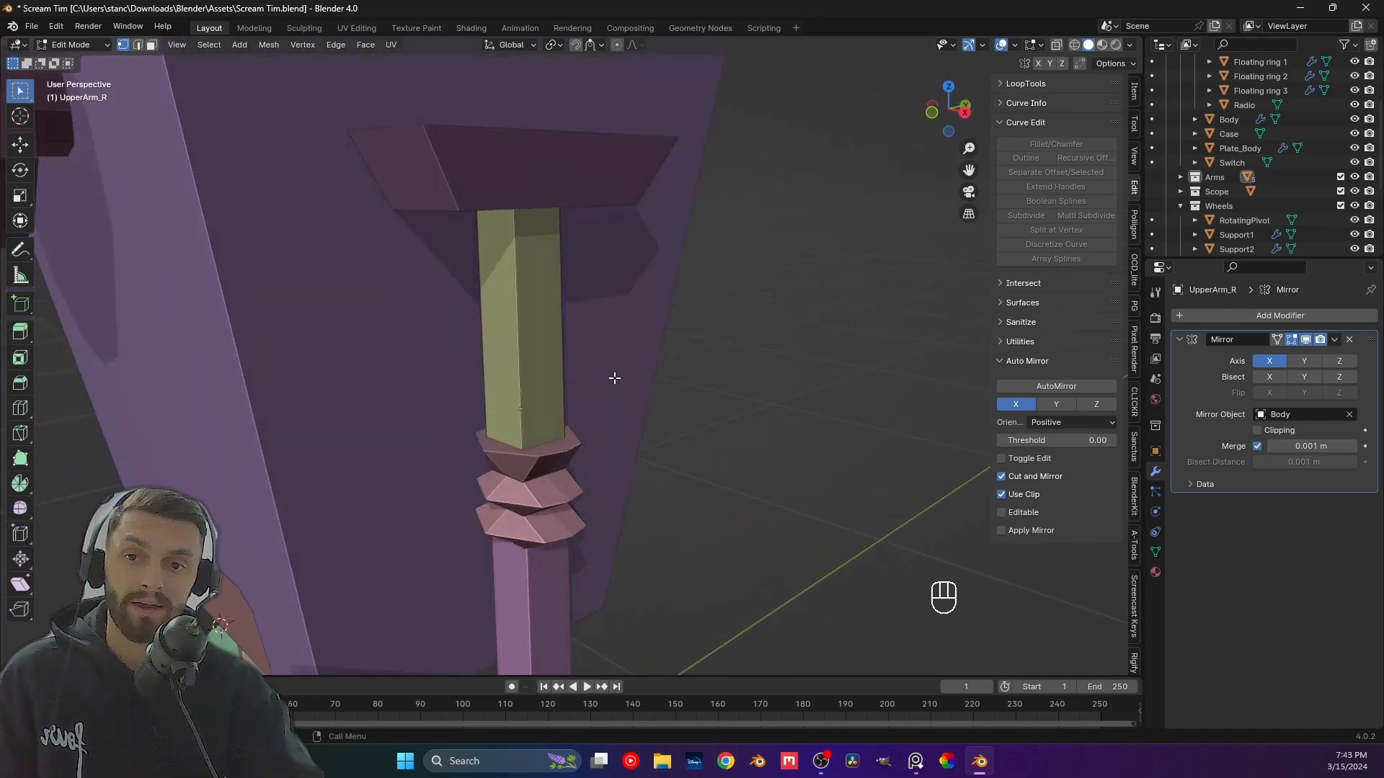
scroll(556, 310, up, 1)
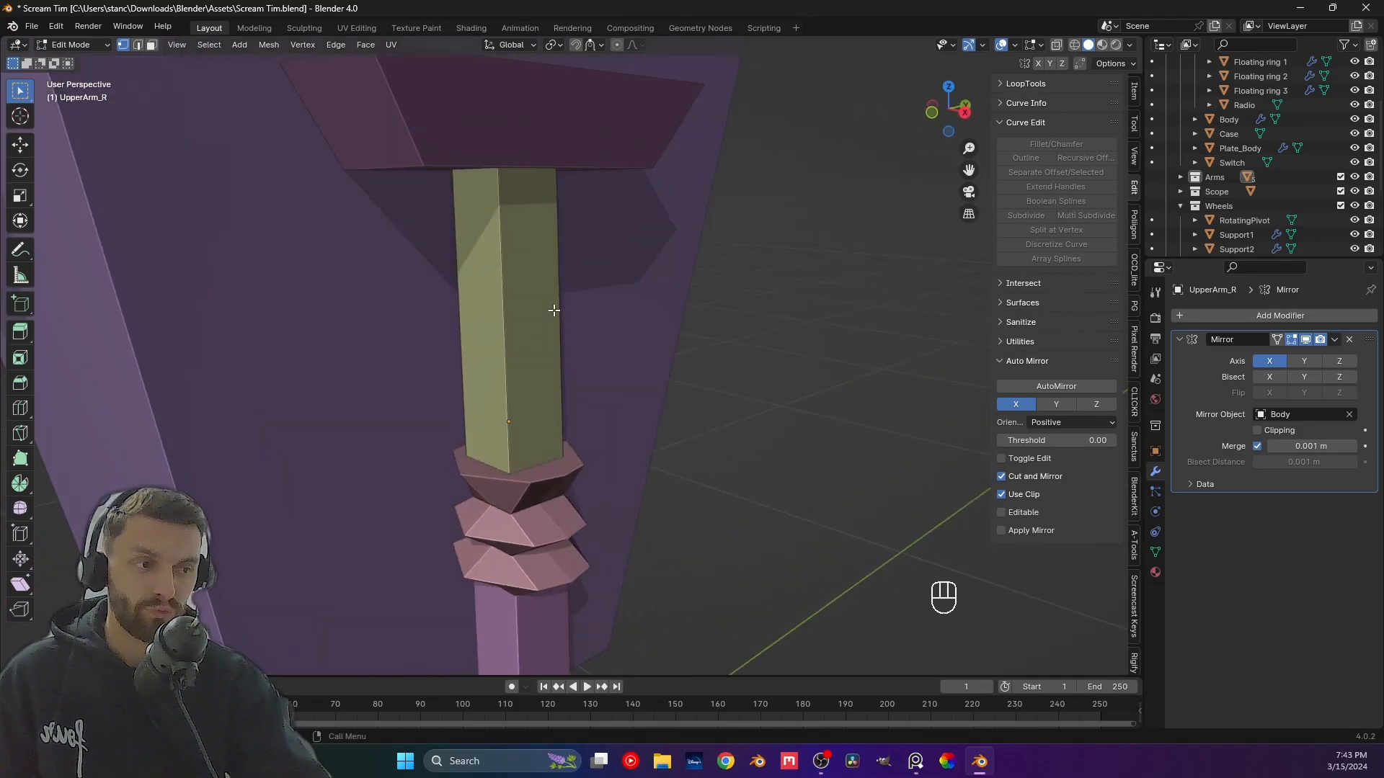
key(ctrl+r)
click(565, 322)
middle_drag(565, 323, 541, 320)
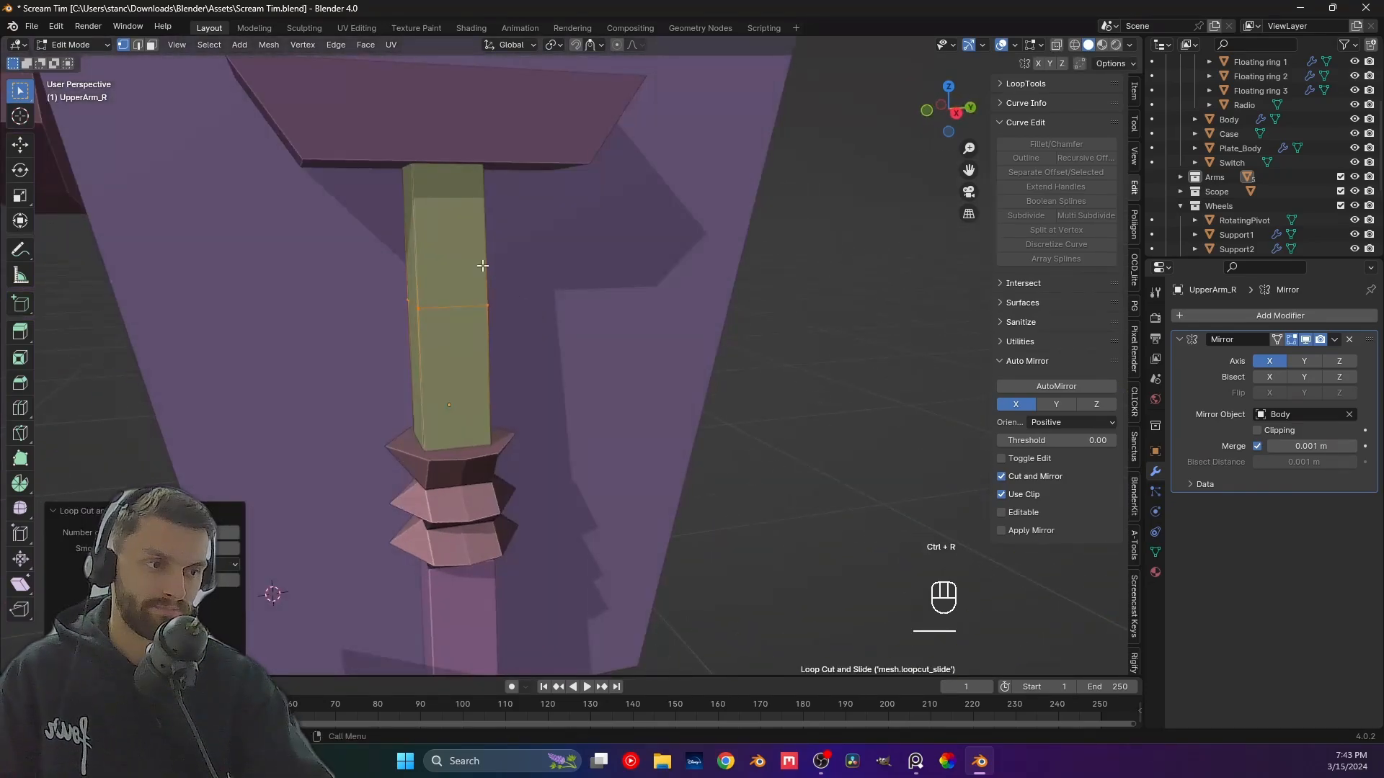
Inset the outer faces of UpperArm_R's upper and lower halves into narrow vertical panels, scaling the lower panel slightly smaller to match.
key(3)
click(482, 267)
key(i)
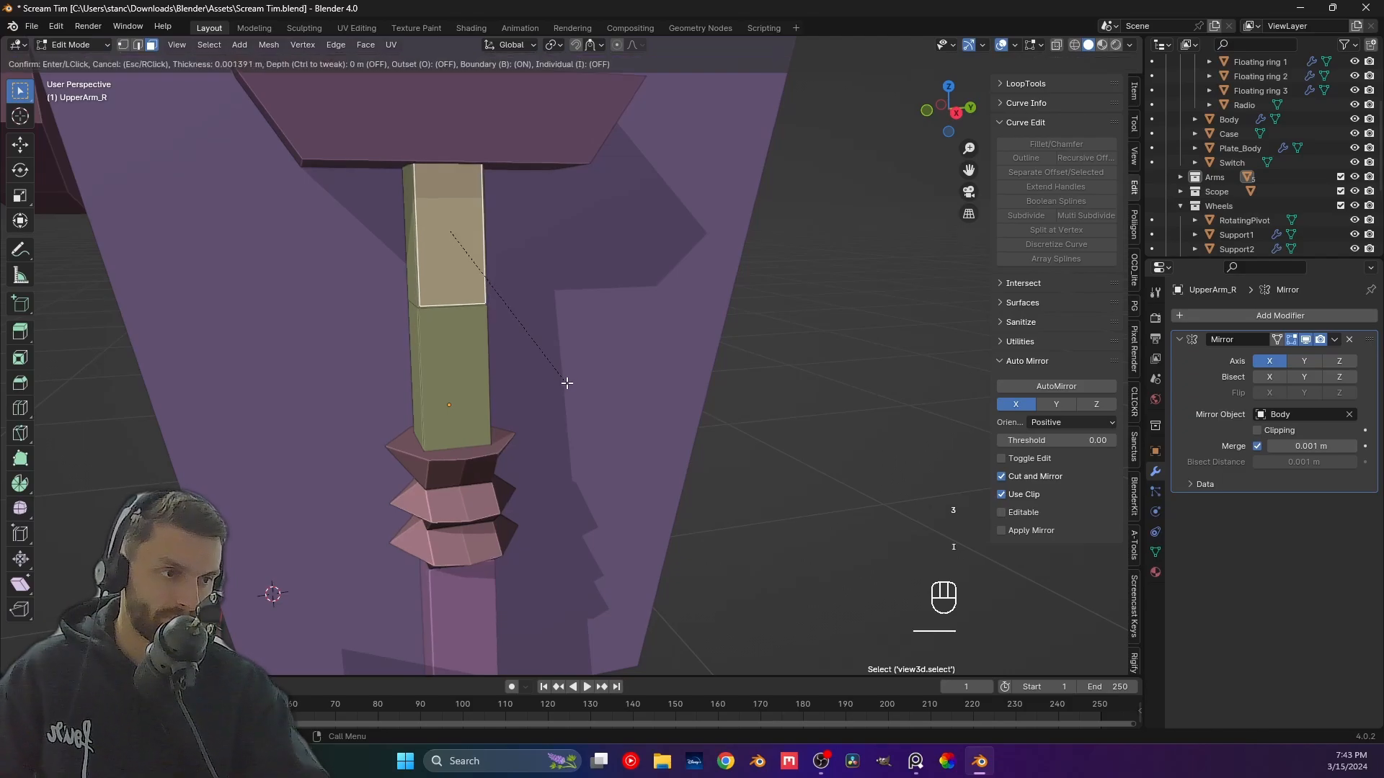
click(462, 399)
click(478, 409)
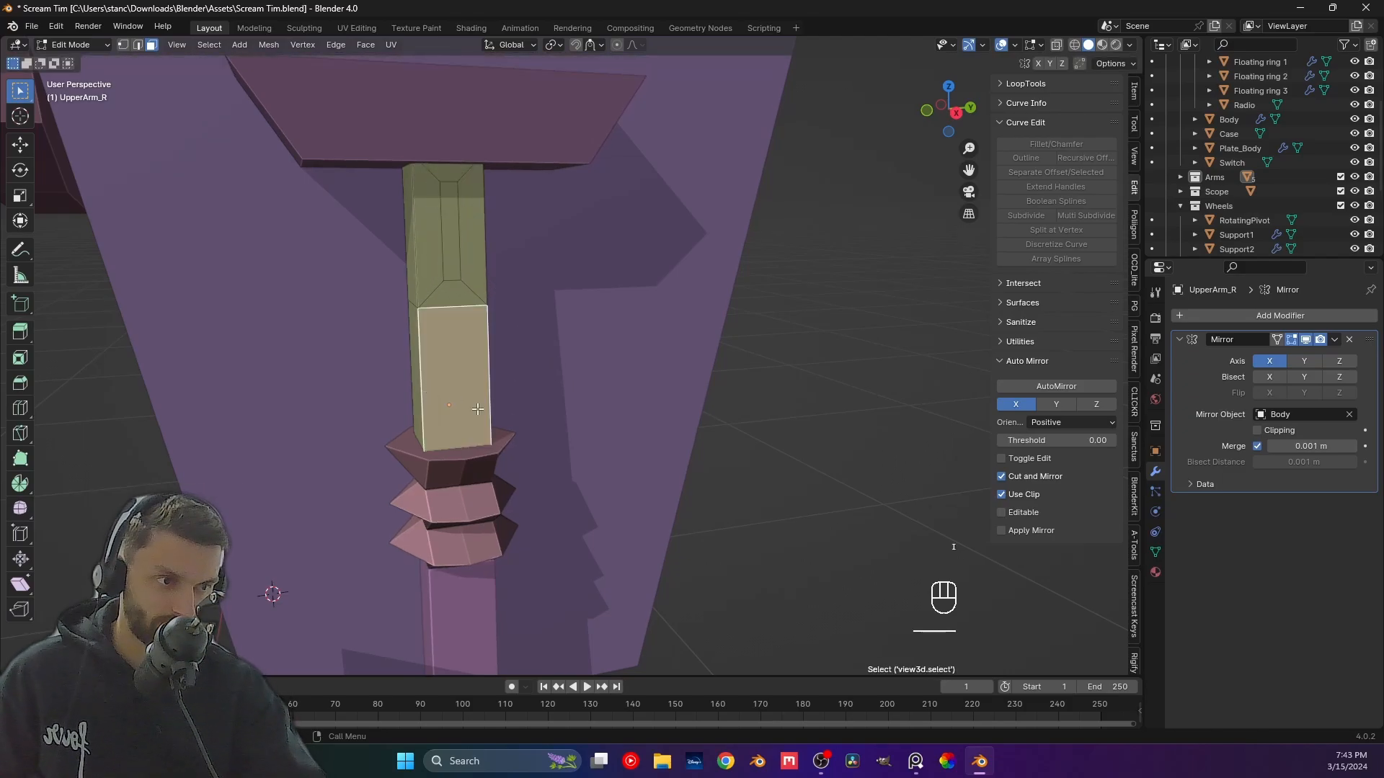
key(i)
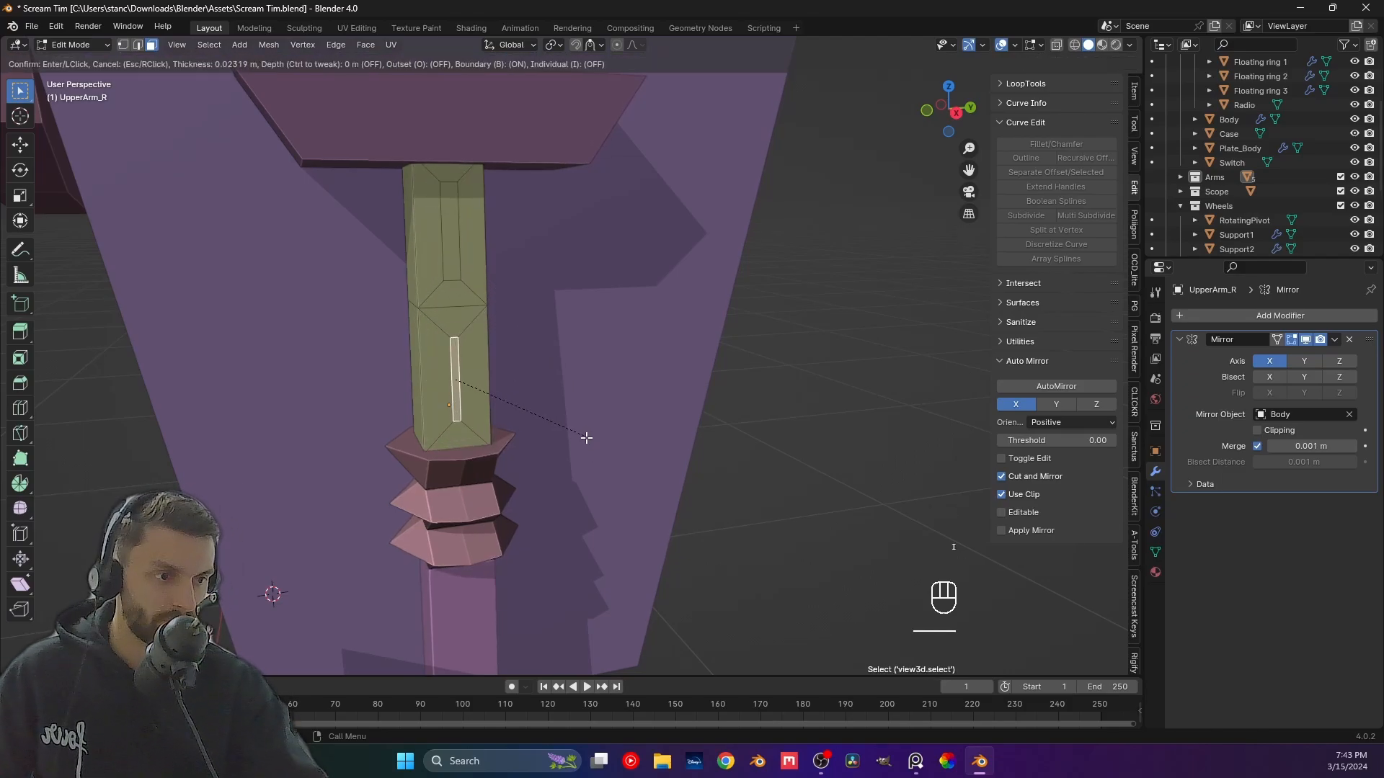
click(591, 440)
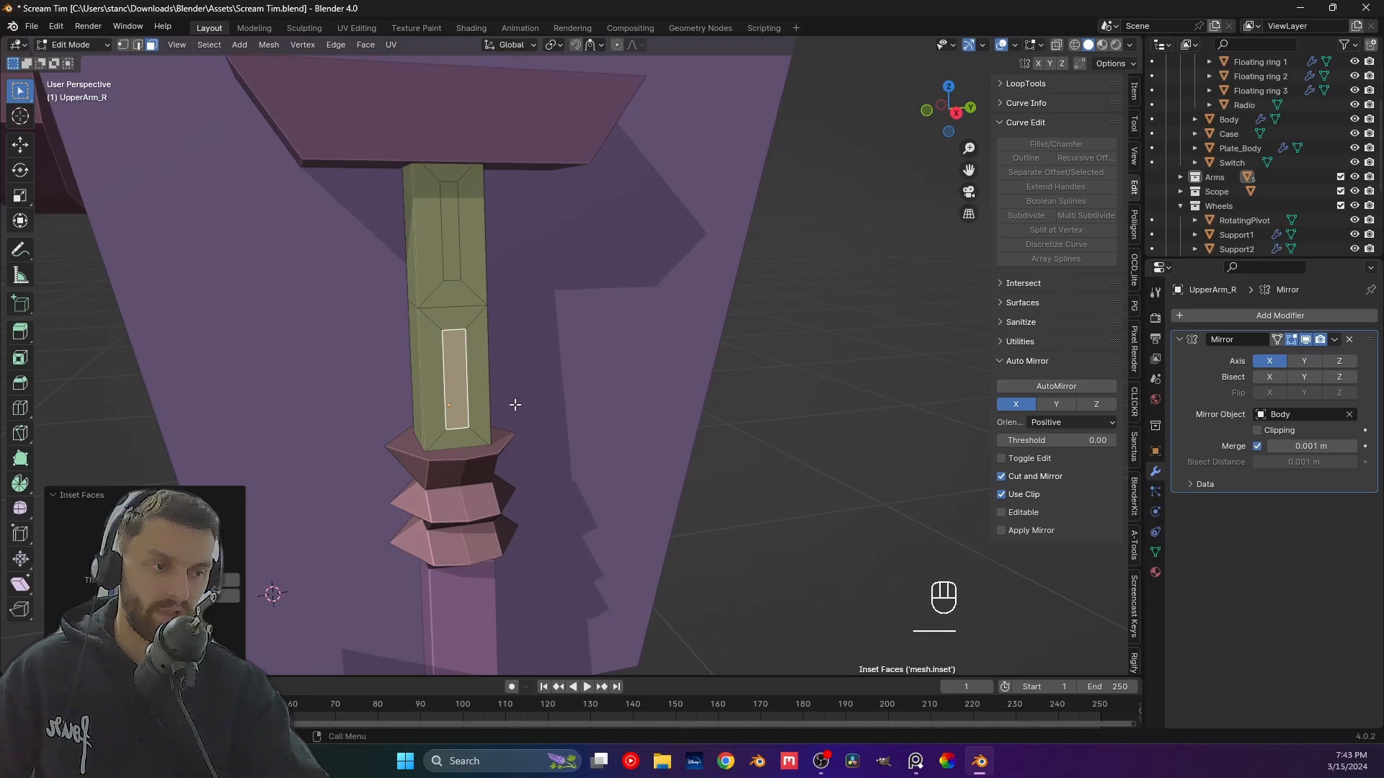
key(s)
click(498, 307)
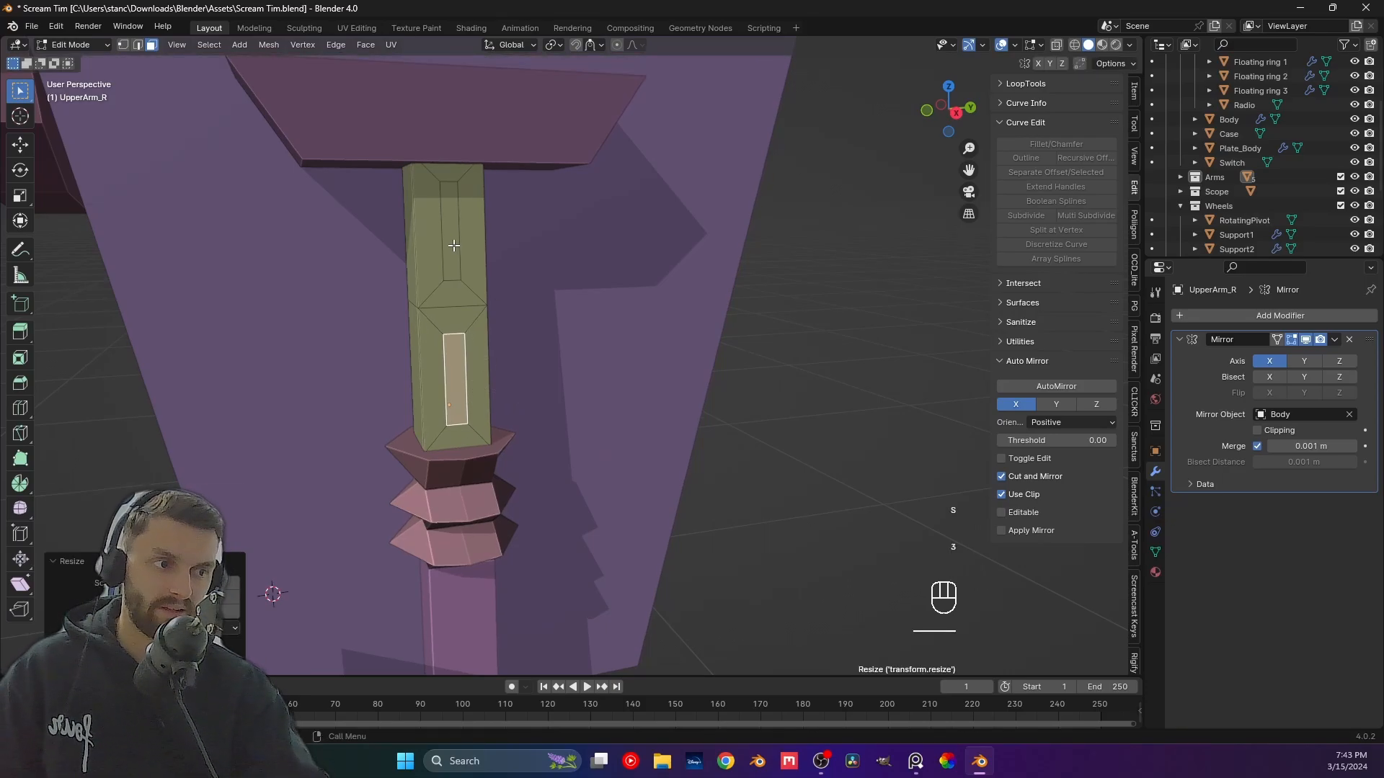
Extrude both inset panels of UpperArm_R inward by about 0.007 m to form recessed slots.
shift+click(453, 246)
middle_drag(453, 246, 604, 452)
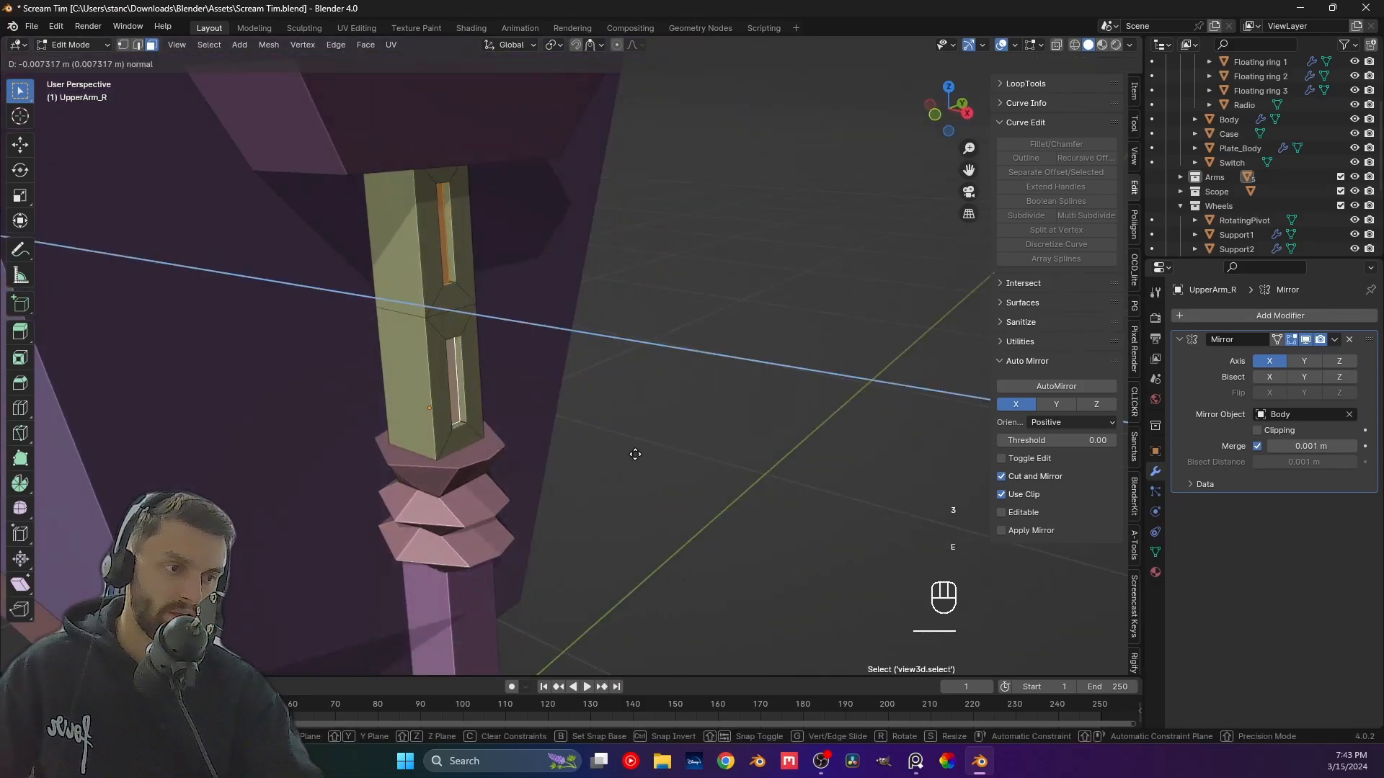
click(637, 454)
key(Tab)
click(657, 419)
Inspect the recessed arm slots from several angles and from the front, then save the file.
shift+middle_drag(524, 410, 527, 447)
scroll(561, 359, down, 4)
middle_drag(515, 436, 542, 418)
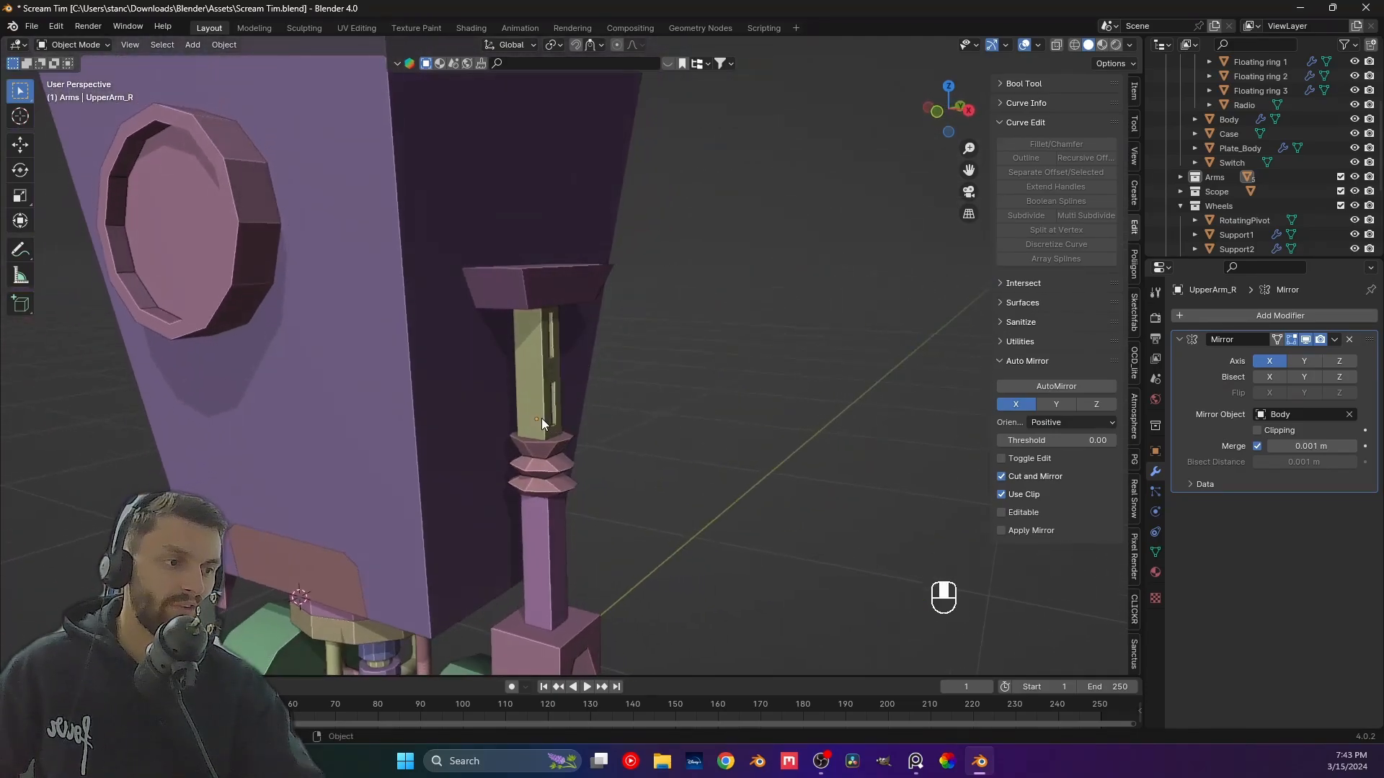
shift+middle_drag(537, 368, 528, 303)
middle_drag(505, 314, 478, 397)
middle_drag(481, 404, 581, 420)
scroll(581, 421, down, 2)
shift+middle_drag(404, 424, 486, 347)
key(KP_1)
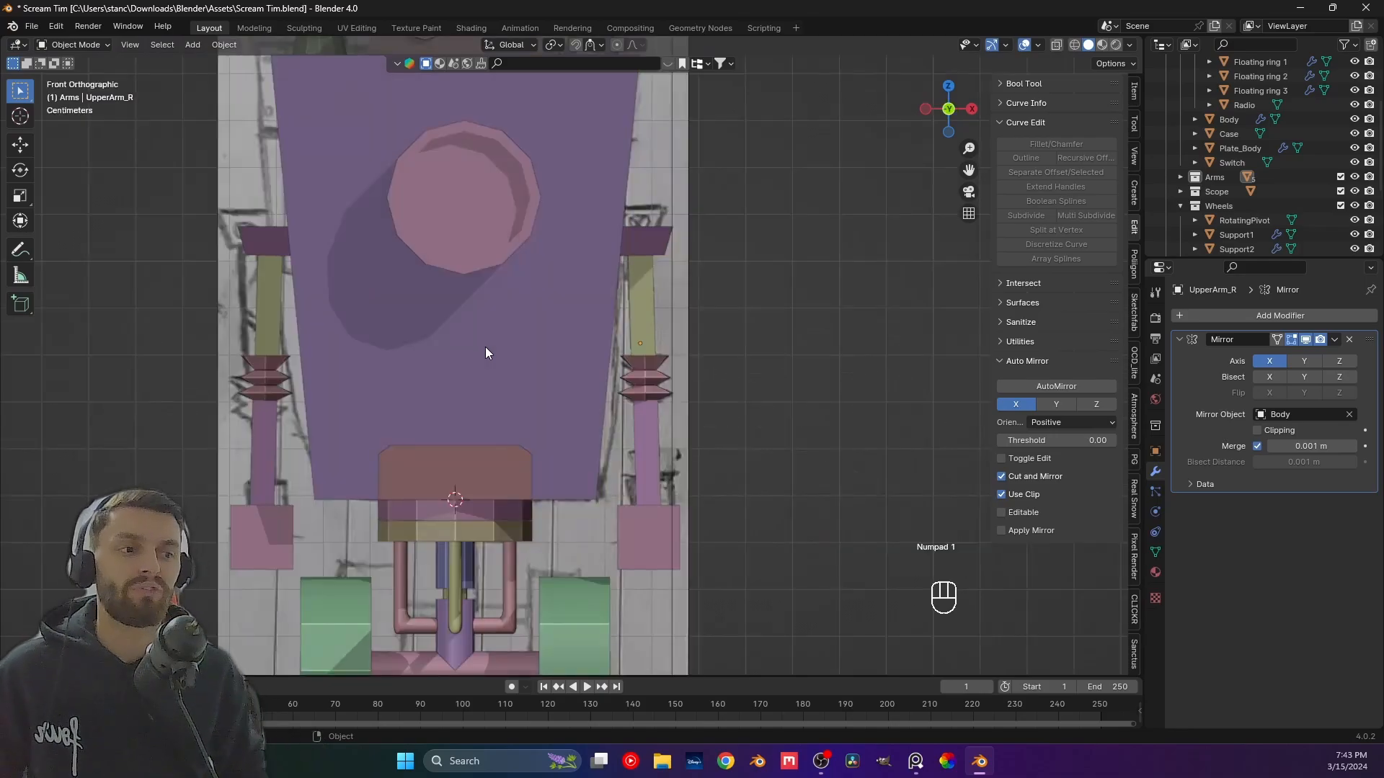
key(ctrl+s)
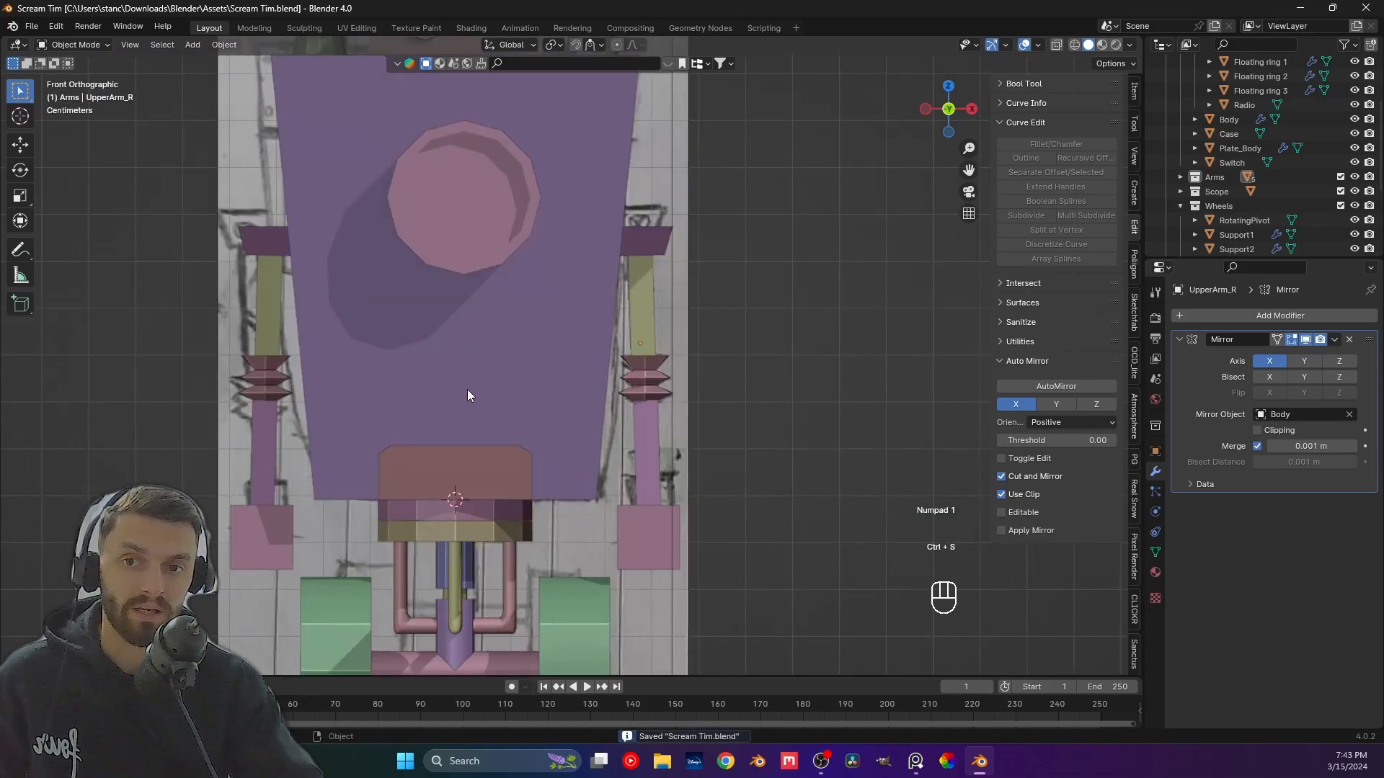
Add a horizontal loop cut around the Radio, slid up to just above its round button.
scroll(458, 407, down, 2)
scroll(531, 443, up, 3)
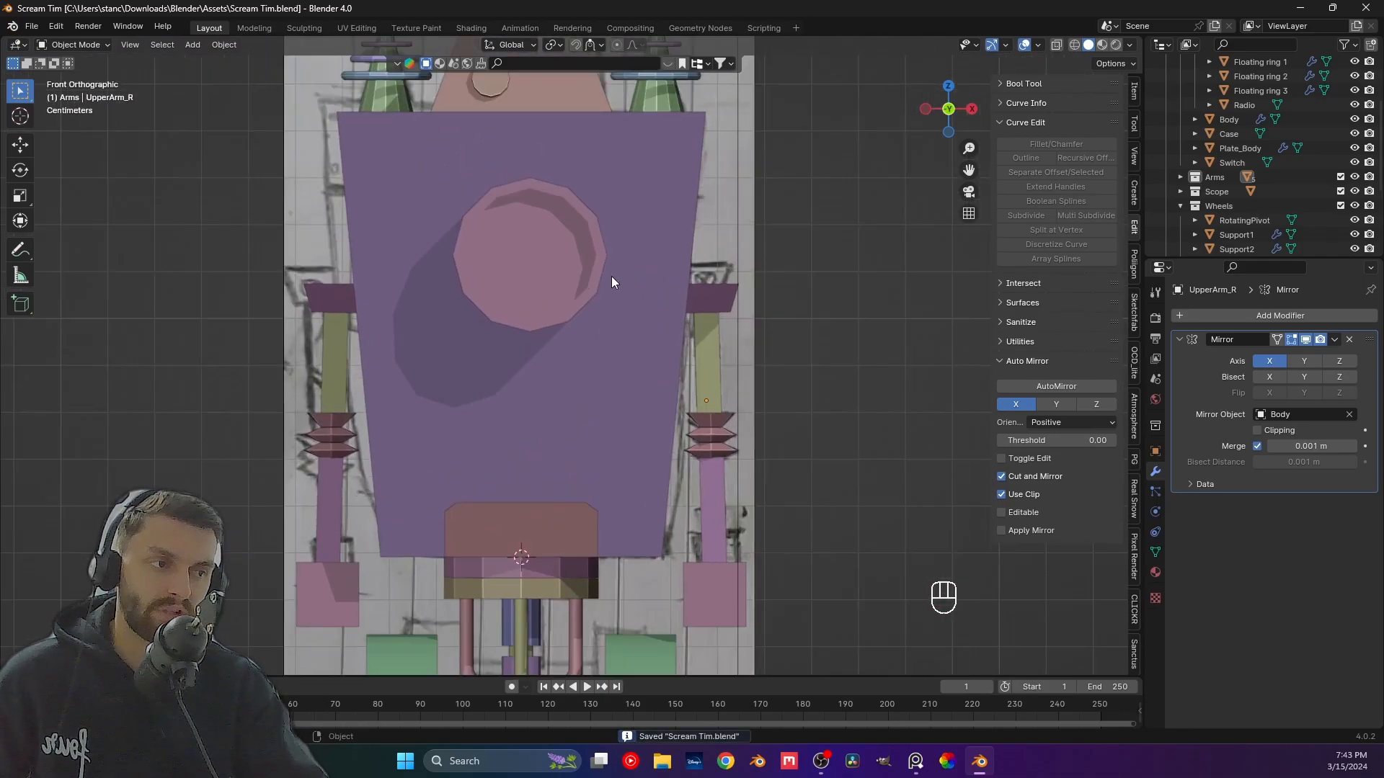
shift+middle_drag(611, 282, 638, 426)
middle_drag(555, 237, 556, 278)
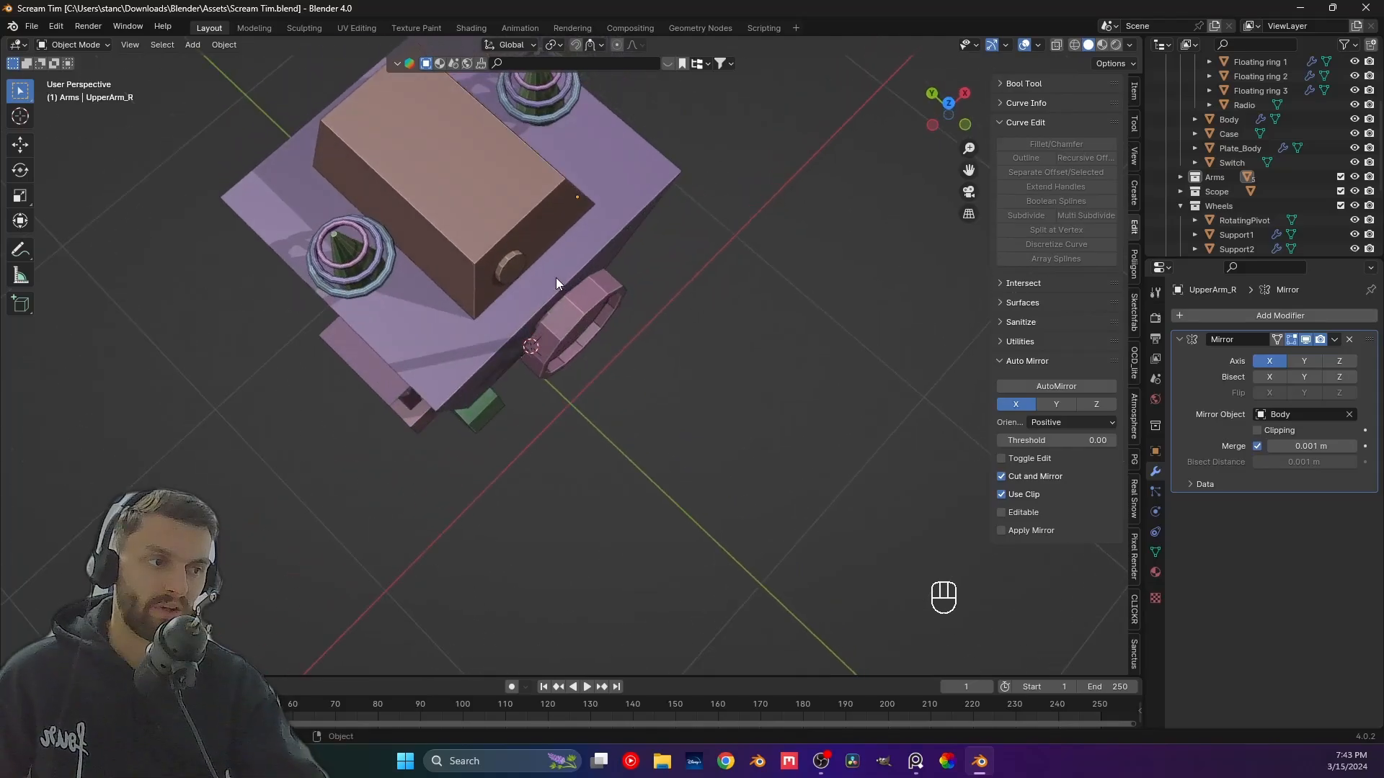
key(KP_1)
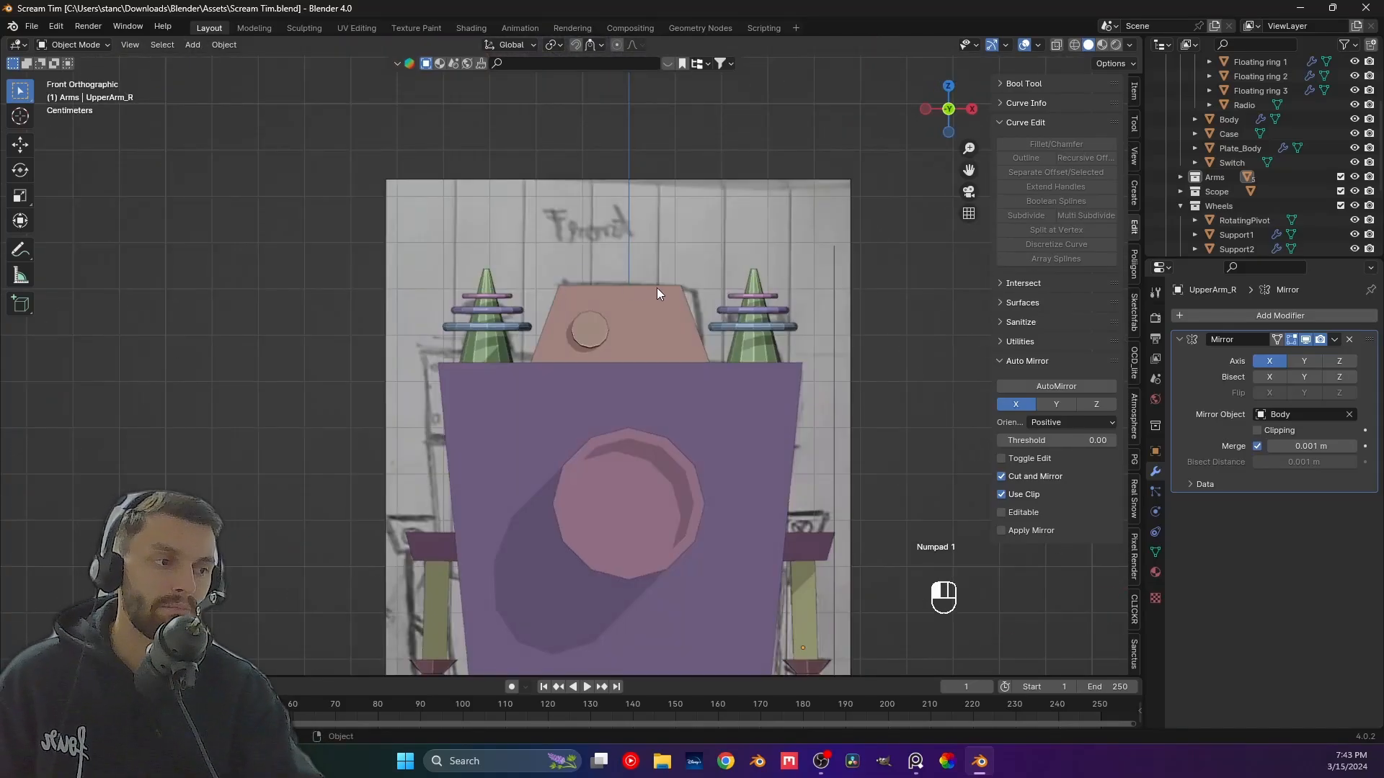
click(656, 288)
key(Tab)
scroll(648, 296, up, 6)
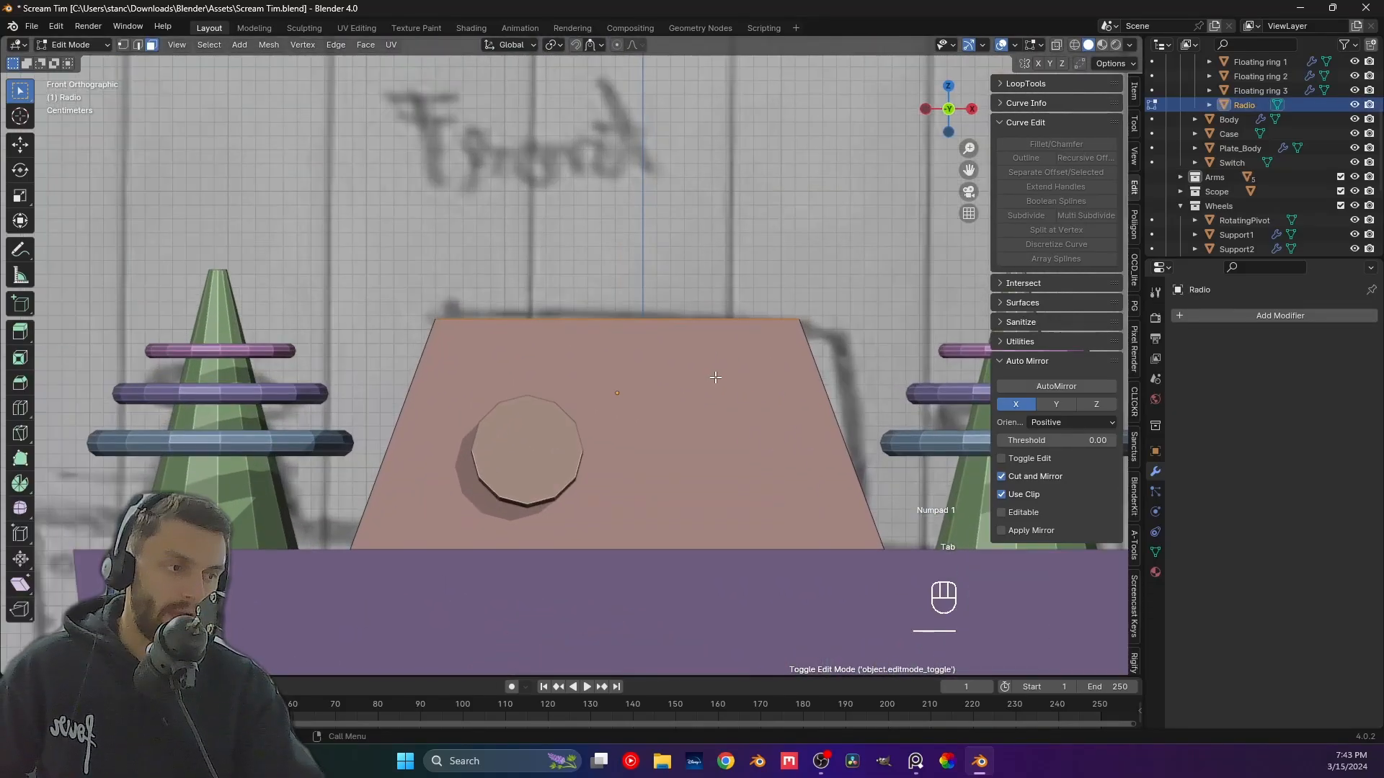
key(ctrl+r)
click(841, 387)
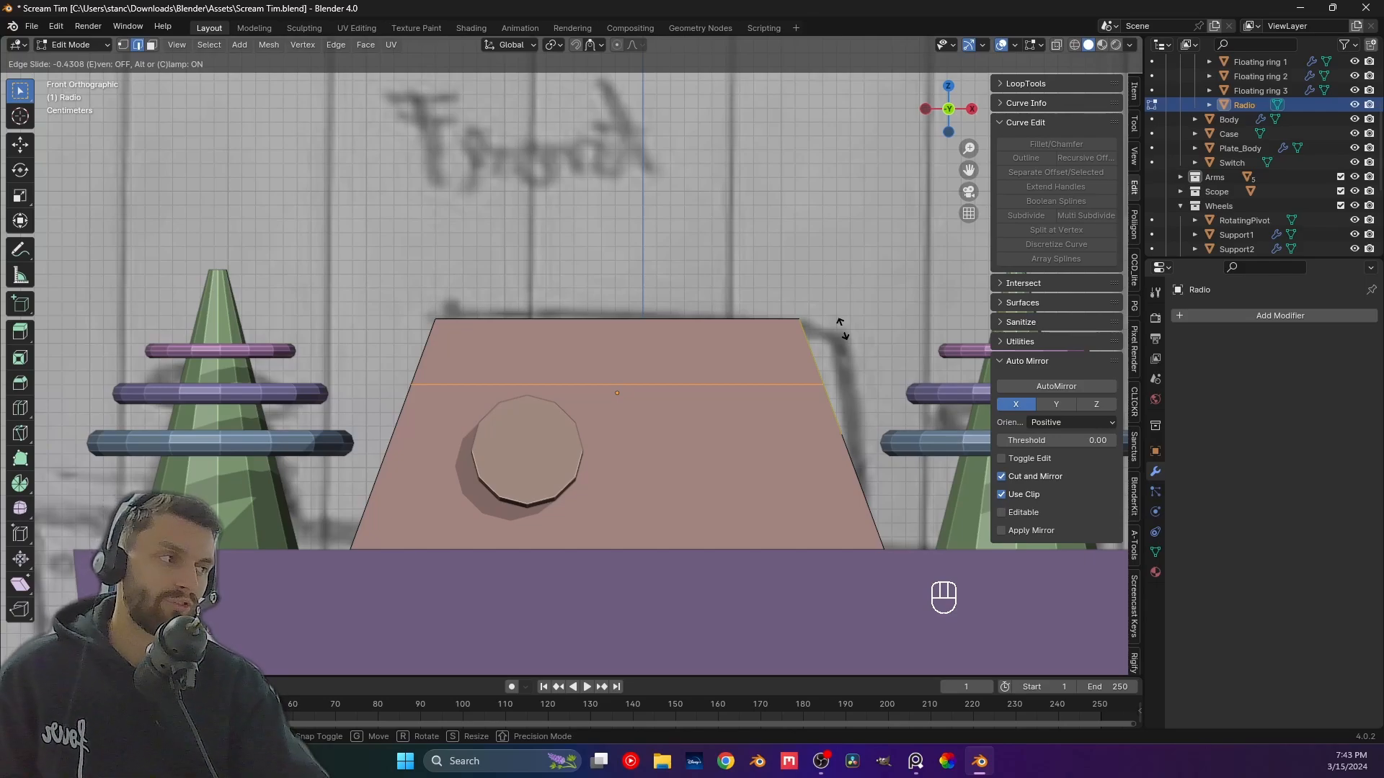
click(842, 319)
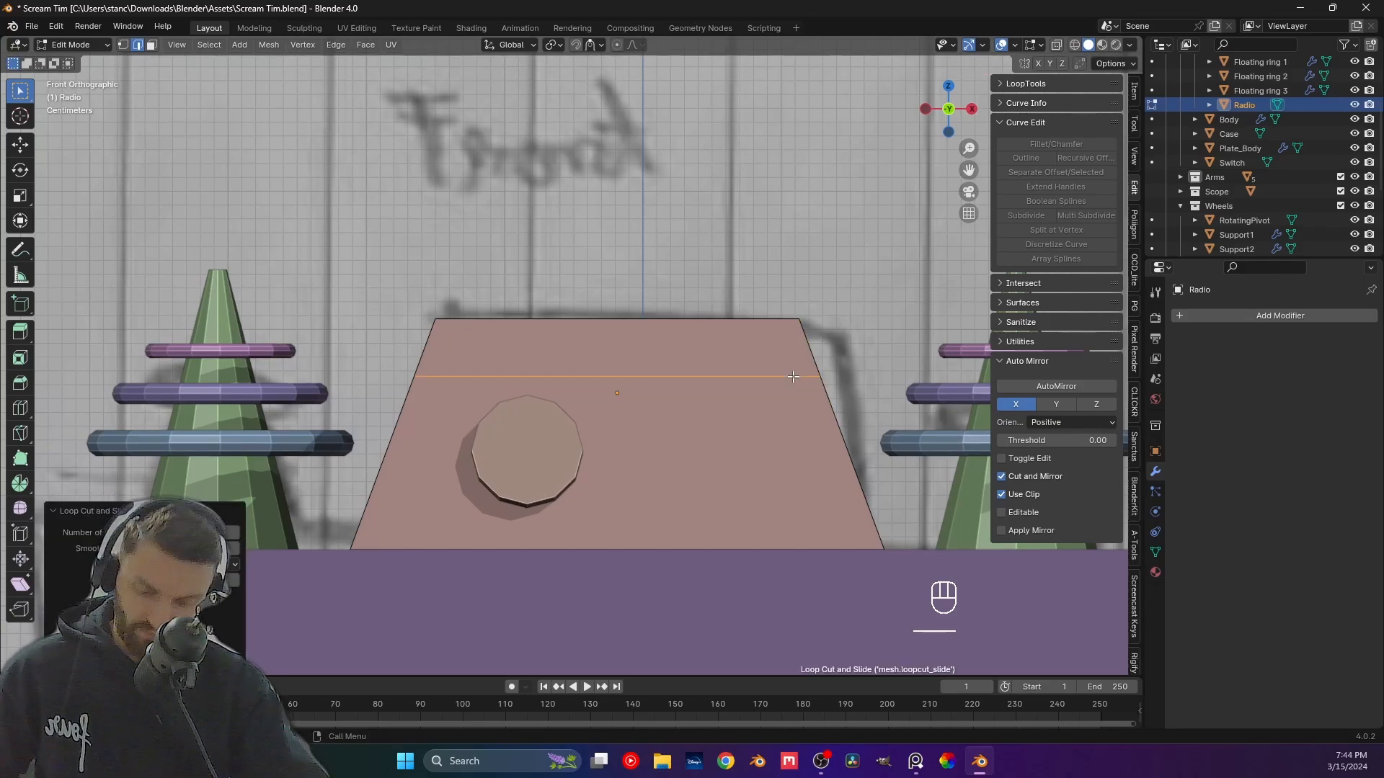
Bevel the Radio's new edge loop with one segment by about 0.017 m to form a horizontal band.
key(ctrl+b)
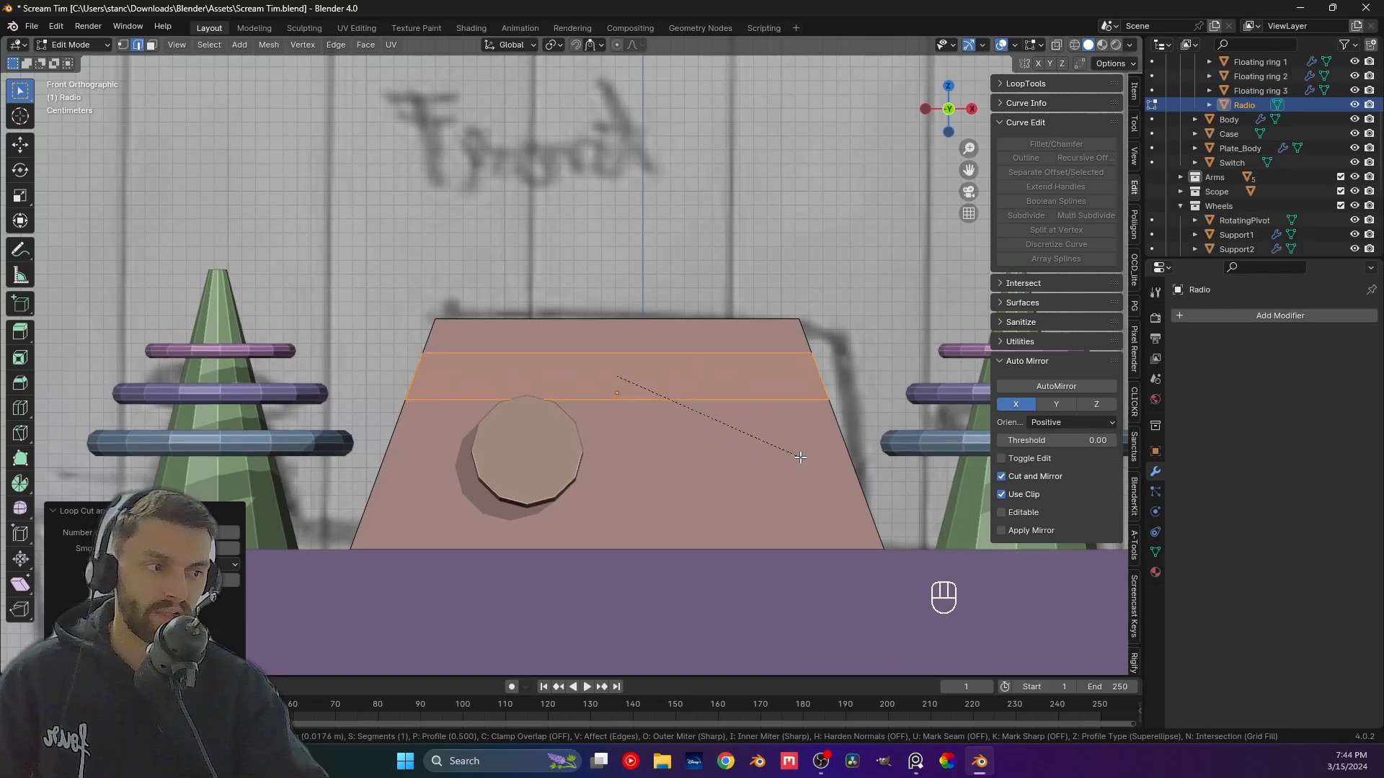
click(800, 457)
key(Tab)
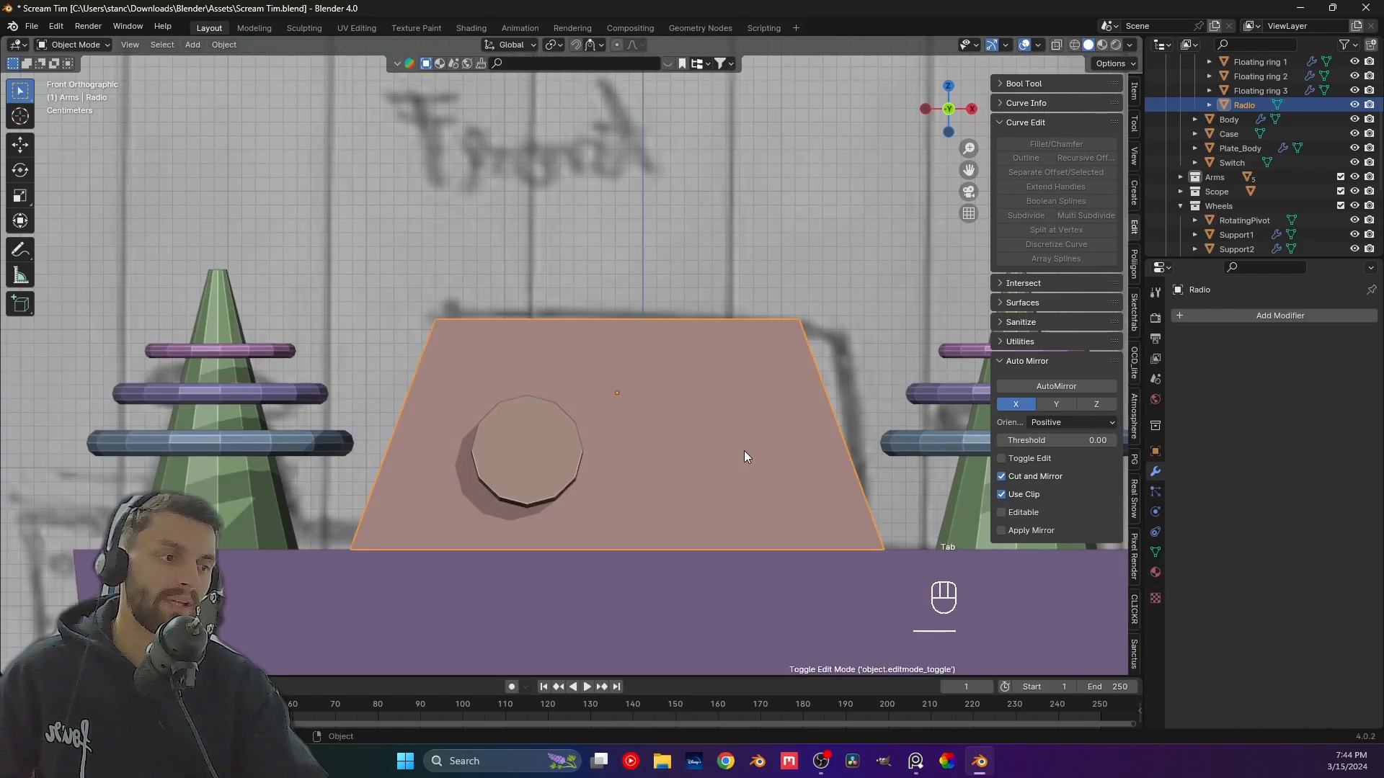
Move the Button about 0.01 m down the Radio's slanted front along its local Y axis.
click(567, 457)
middle_drag(567, 459, 704, 481)
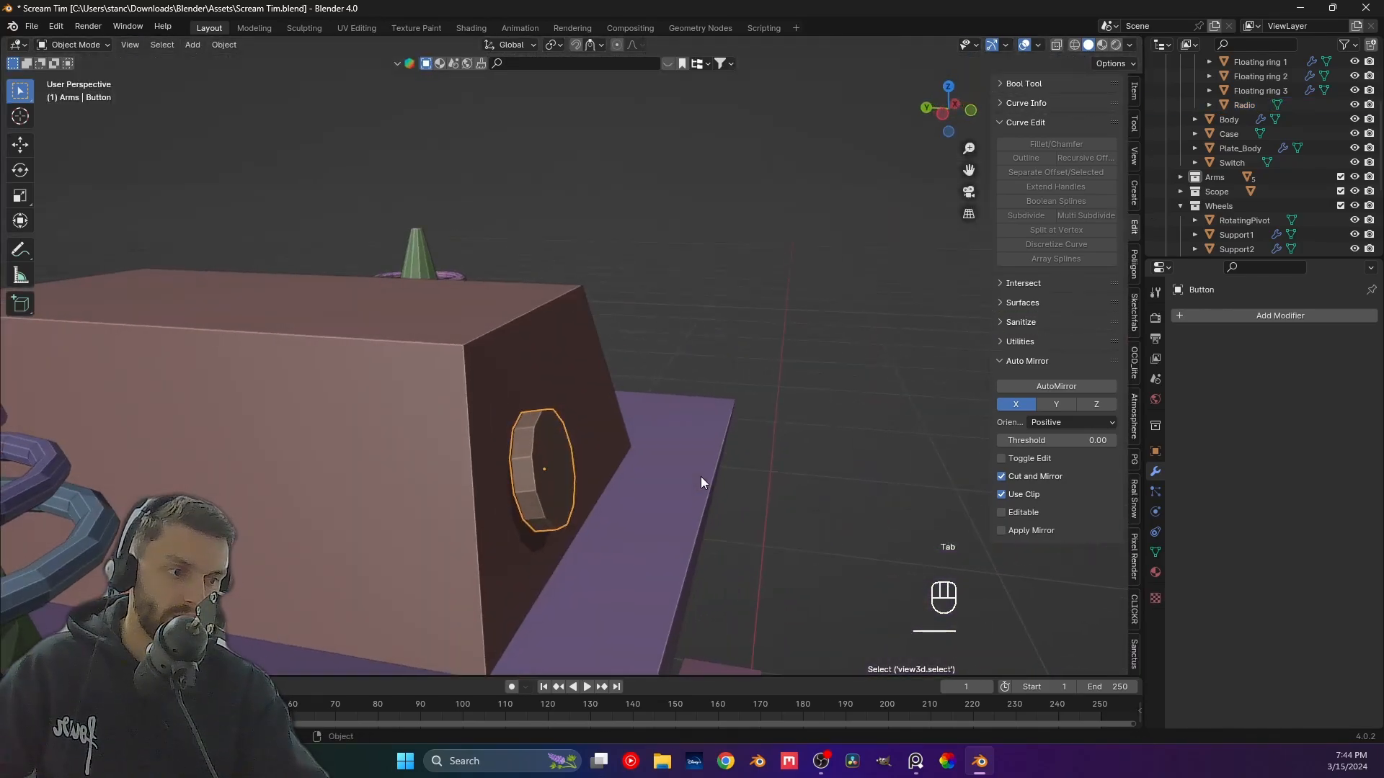
key(g)
key(y)
key(y)
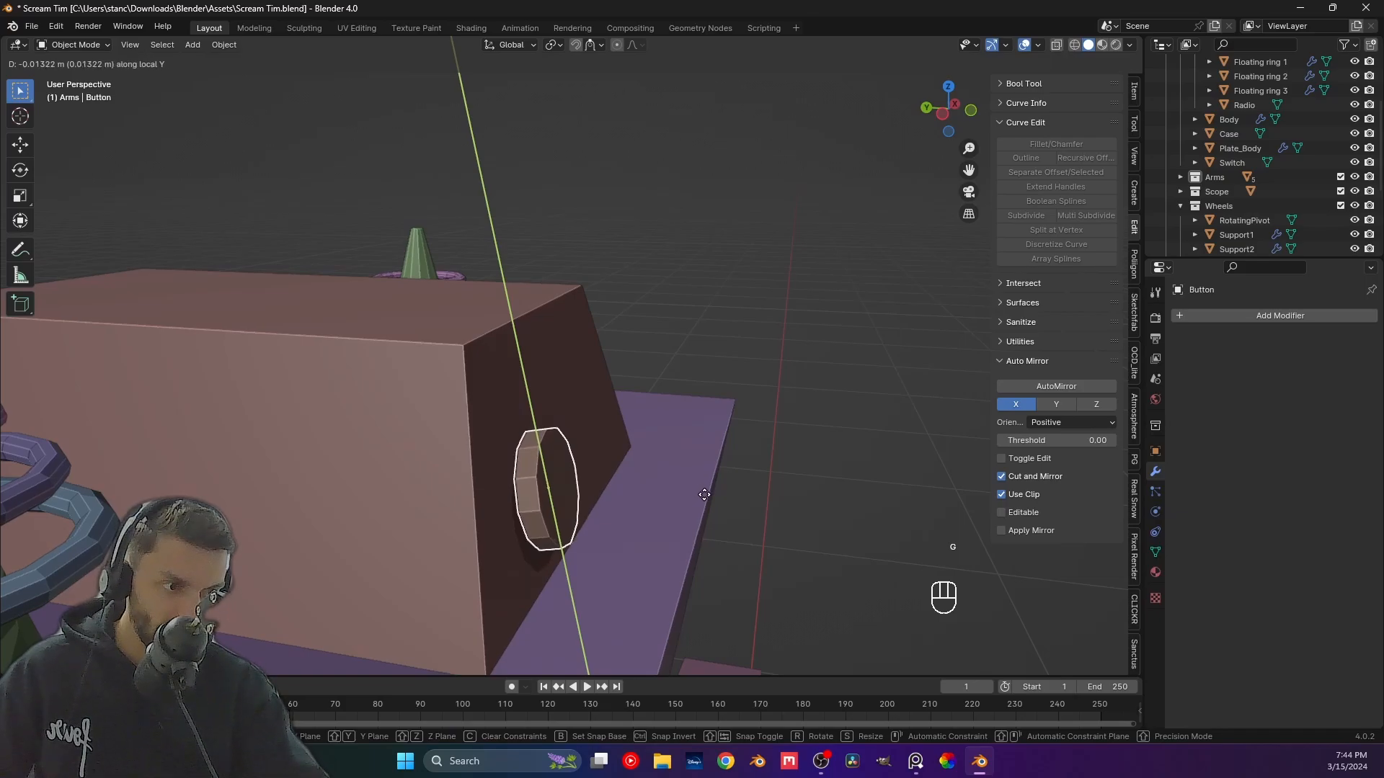
click(620, 486)
Select the Radio and examine its shape from the front, right, left and back.
middle_drag(619, 486, 600, 377)
click(599, 372)
key(Tab)
key(Tab)
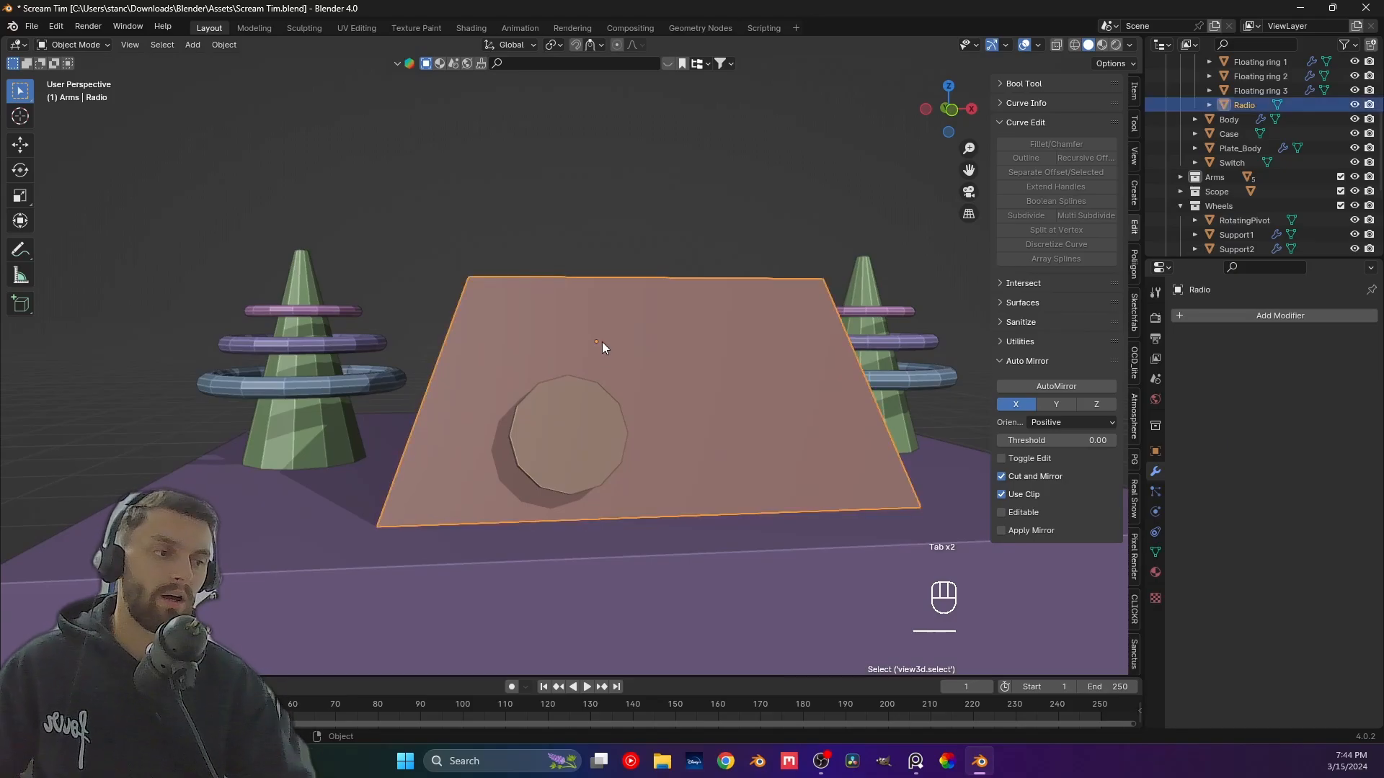
key(ctrl+KP_1)
key(KP_3)
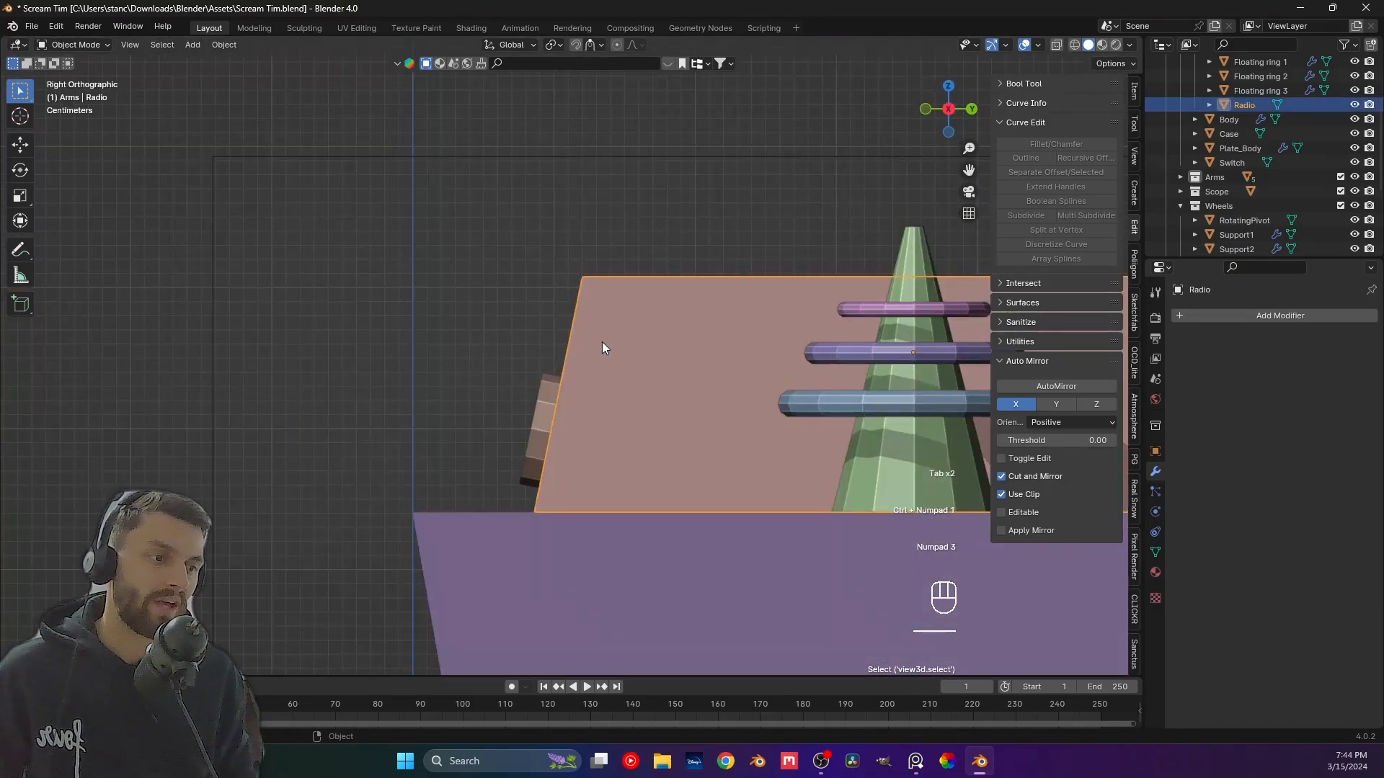
key(ctrl+KP_3)
key(ctrl+KP_1)
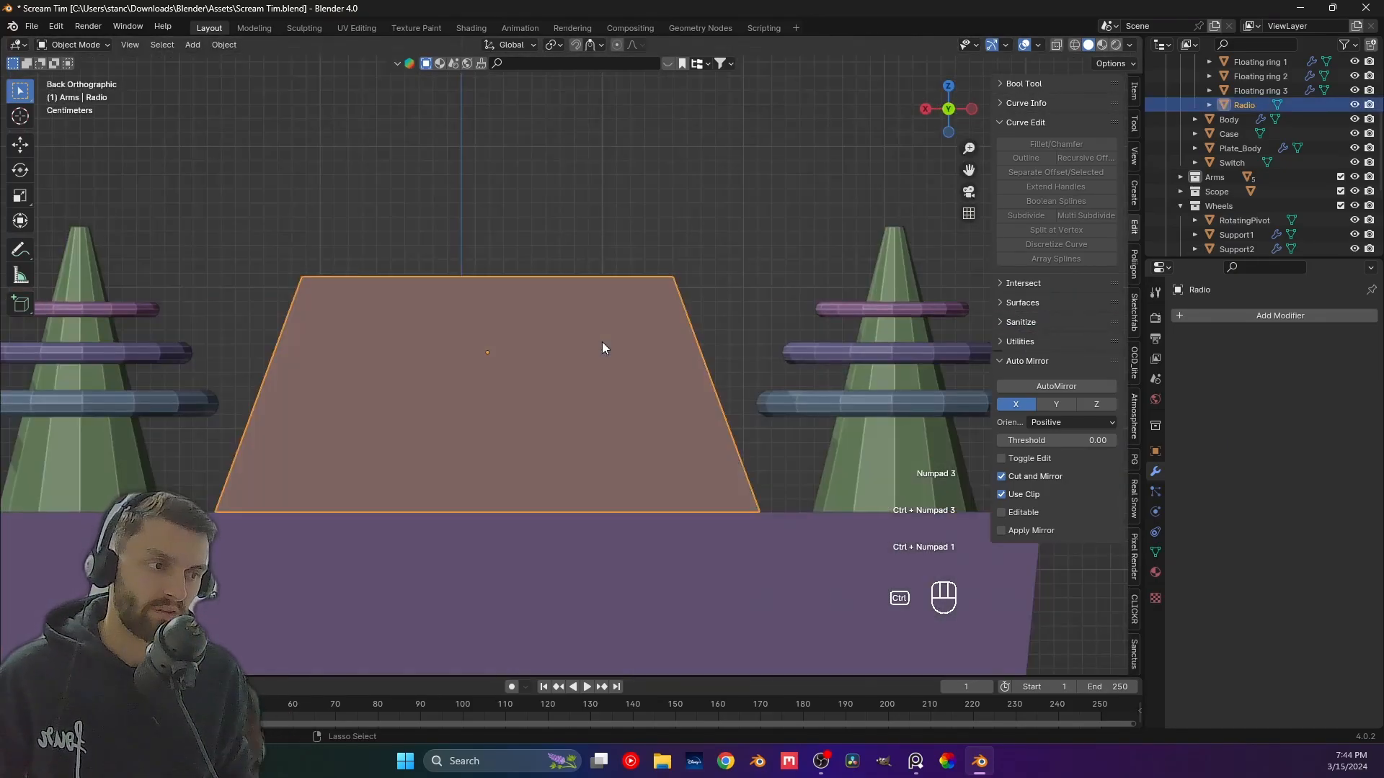
Inset the band face on the Radio's front slightly and scale it to about 0.95 along X.
key(KP_1)
key(Tab)
mouse_move(603, 348)
shift+middle_down()
mouse_move(652, 362)
mouse_move(590, 355)
shift+middle_up()
click(598, 353)
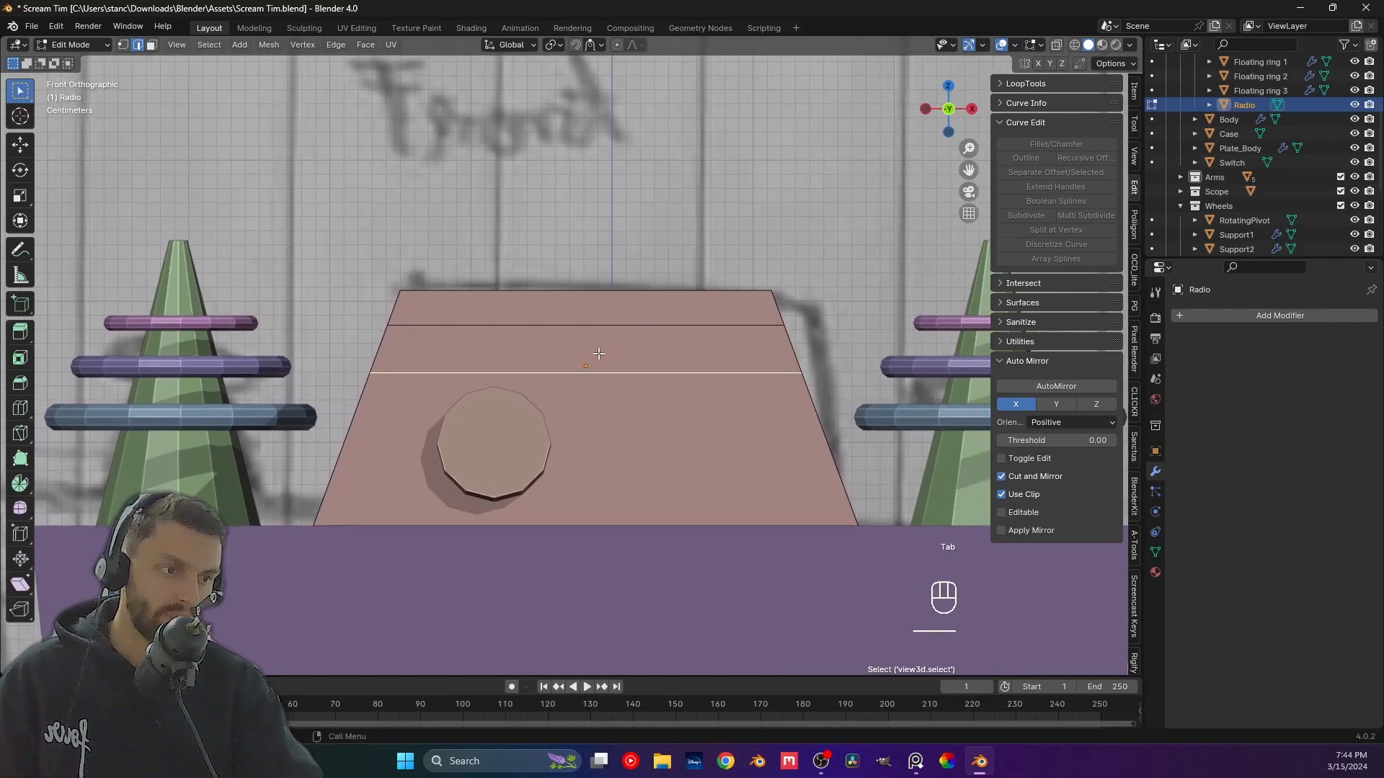
key(3)
key(i)
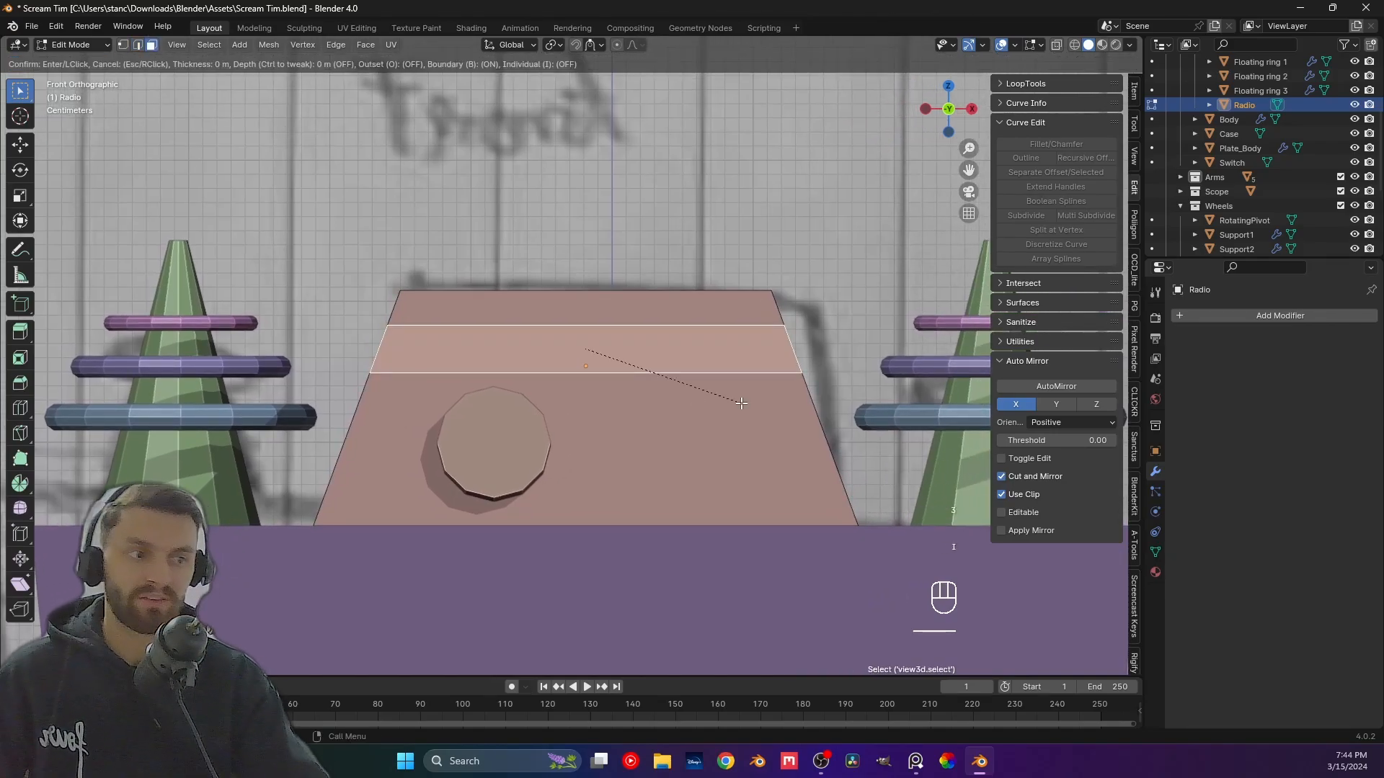
click(736, 396)
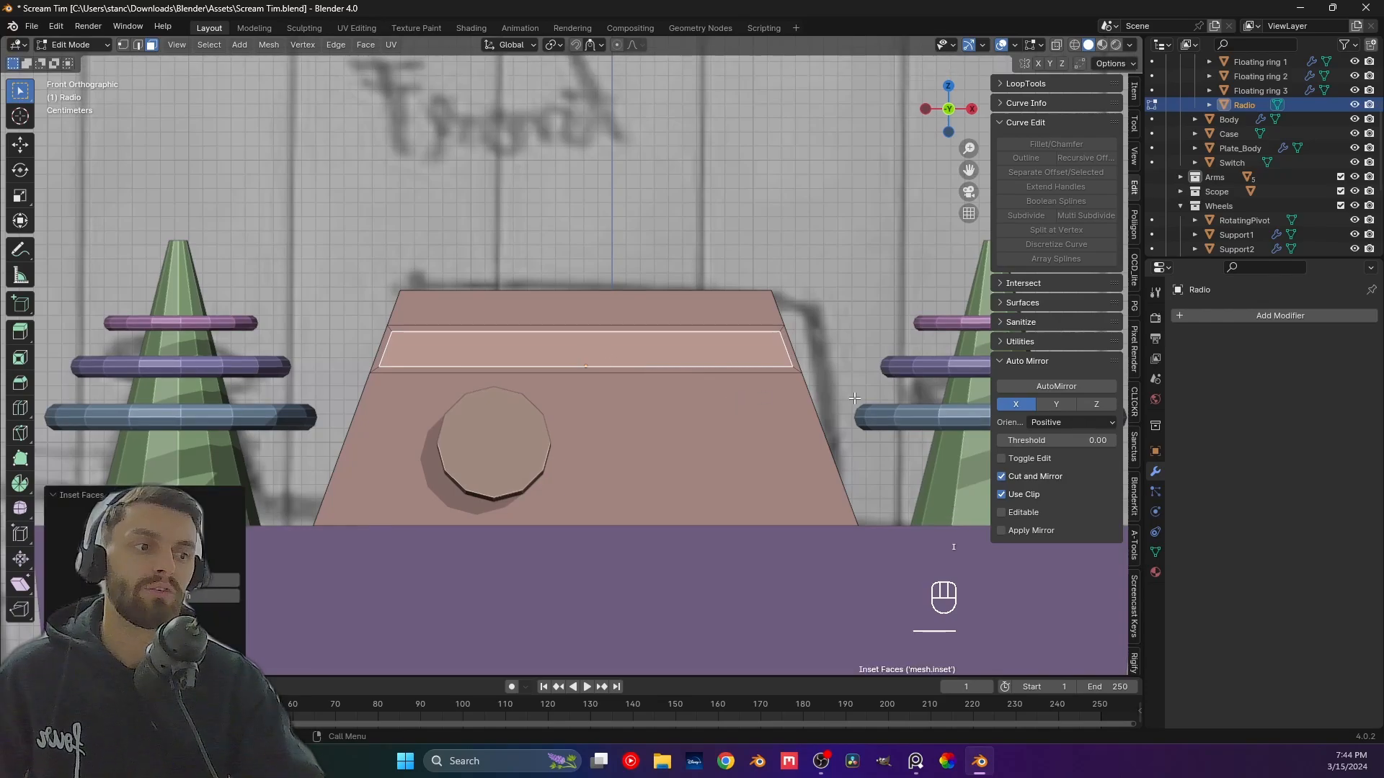
key(s)
key(x)
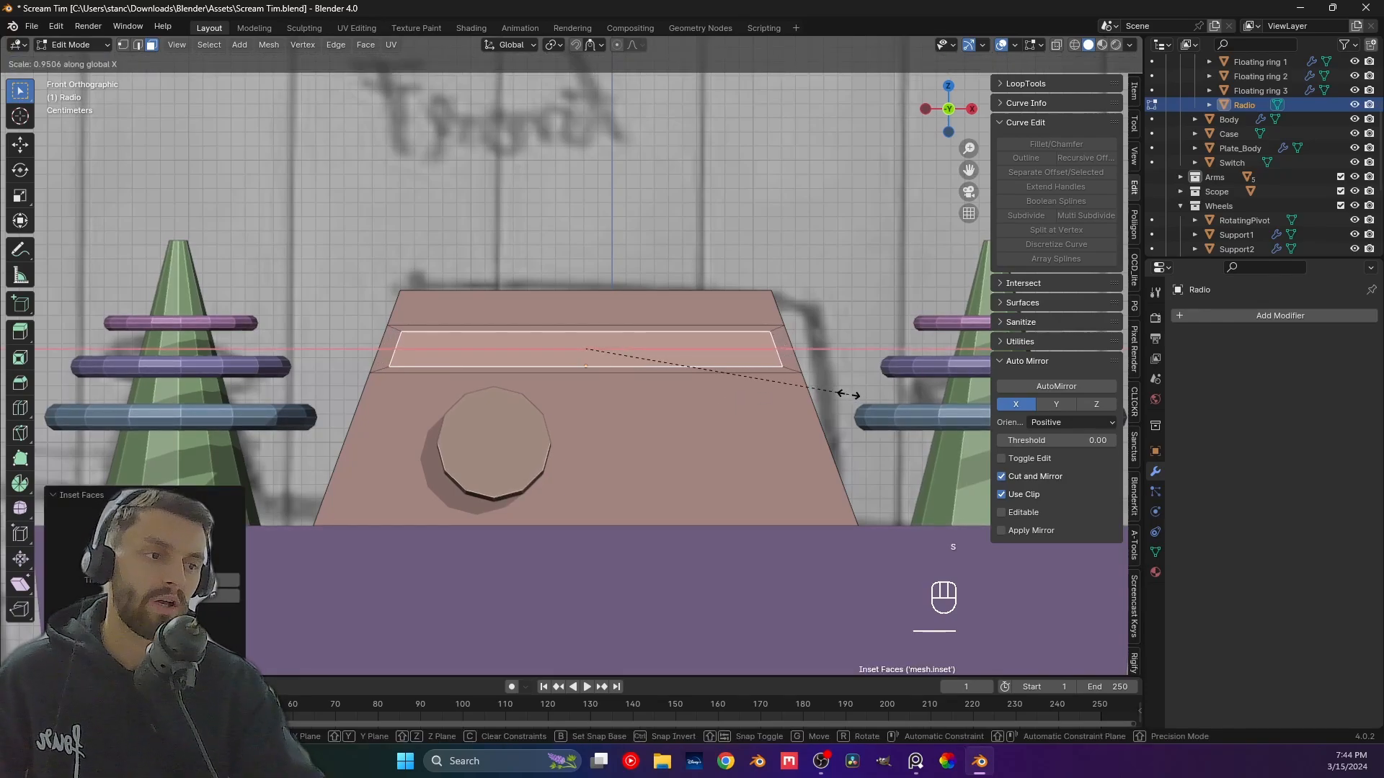
click(847, 395)
Extrude the Radio's inset band face inward to form a shallow recess, and save the file.
middle_drag(803, 395, 754, 417)
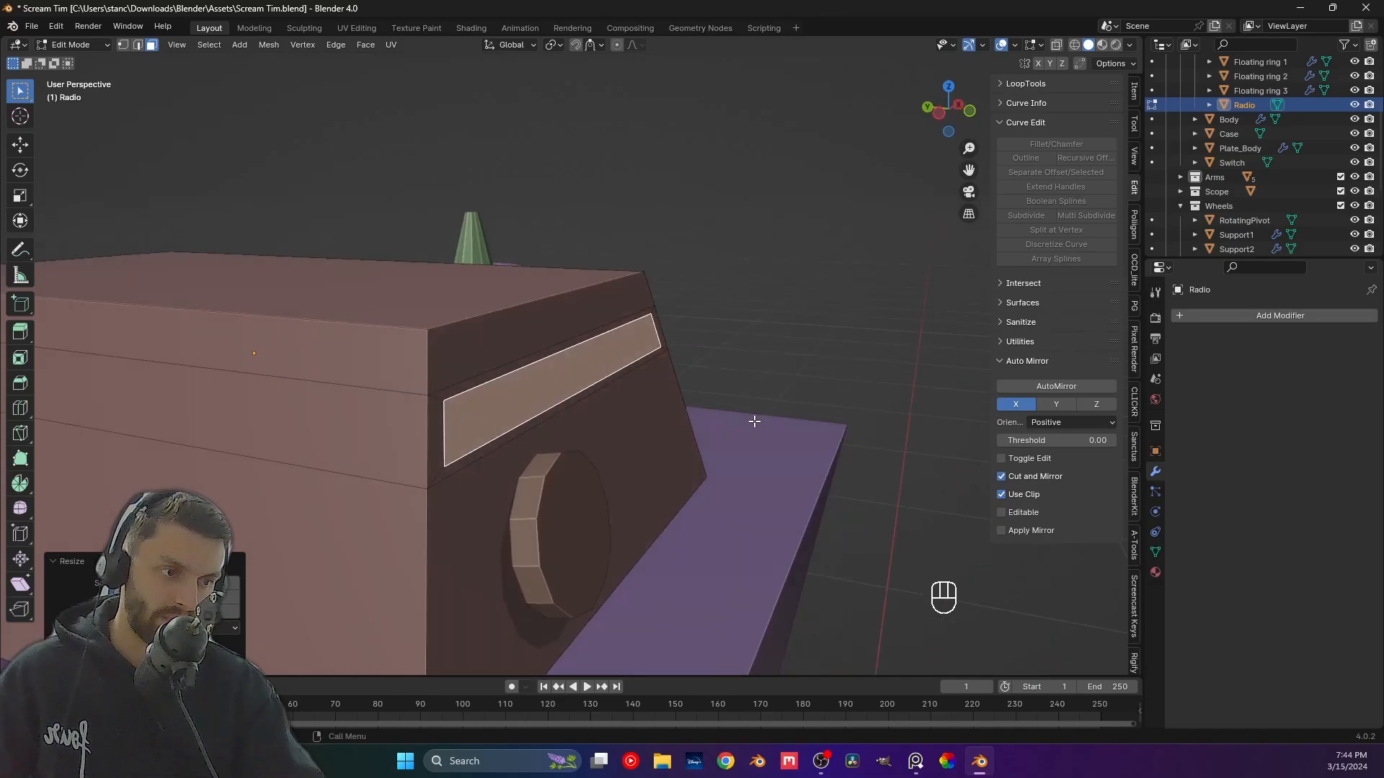
key(e)
click(743, 419)
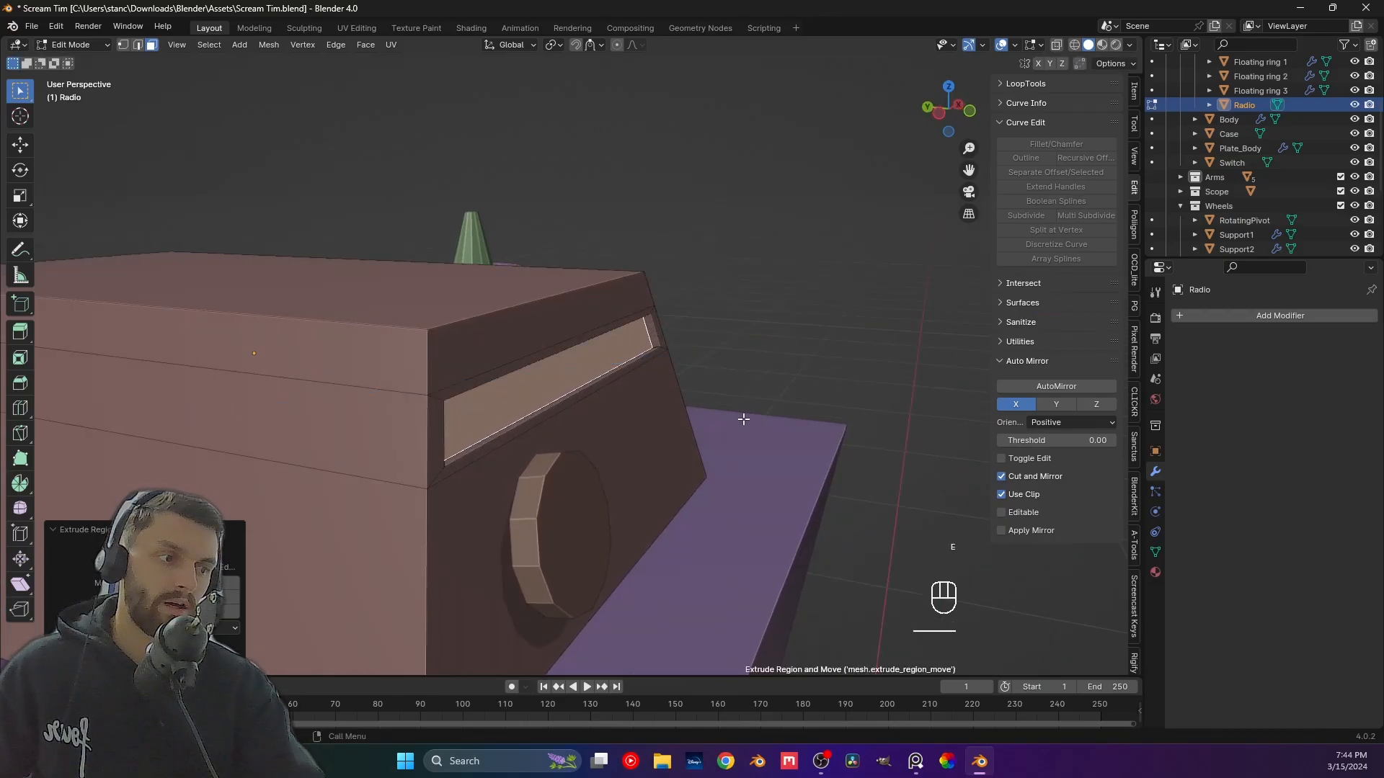
key(Tab)
click(747, 352)
middle_drag(747, 352, 627, 360)
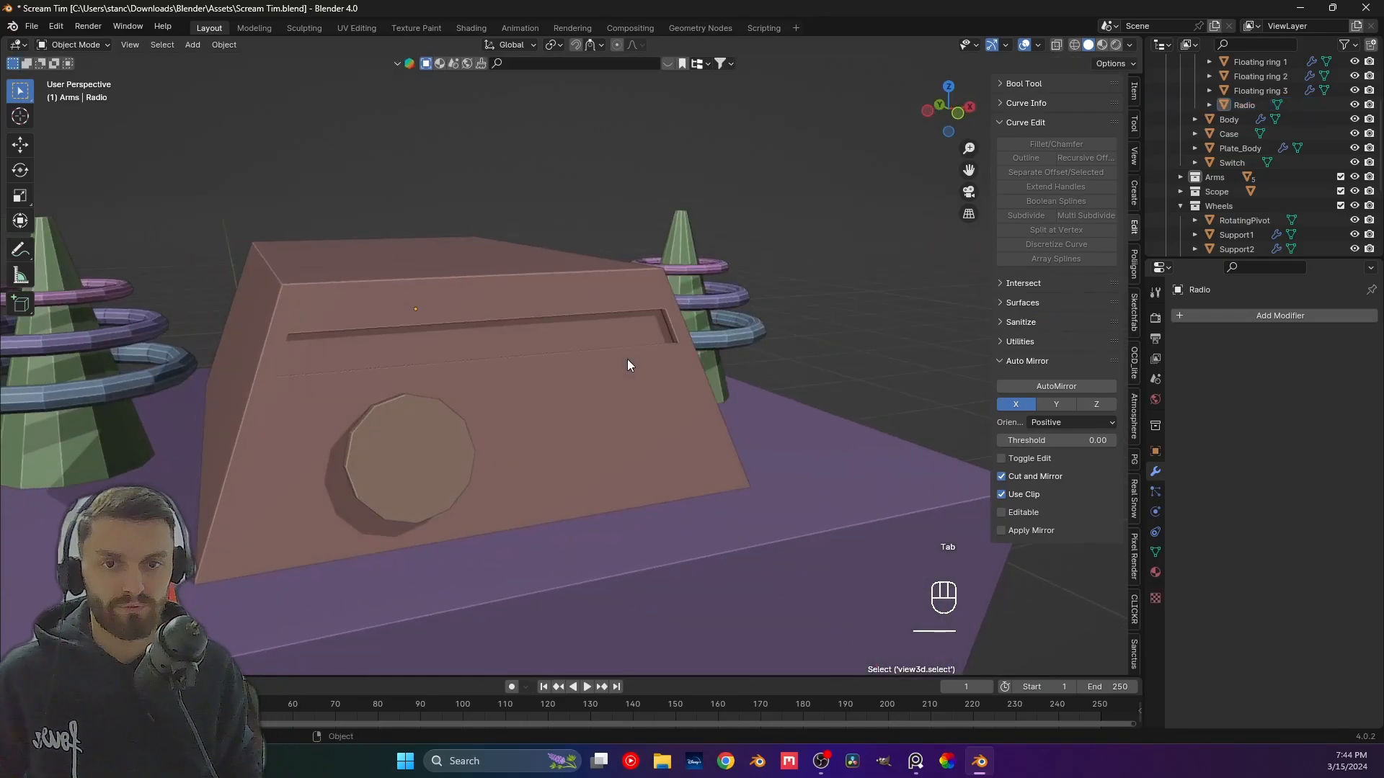
key(KP_1)
key(ctrl+s)
Select the loop of outer rim faces on the Scope and apply Checker Deselect to keep every other face.
scroll(619, 357, down, 5)
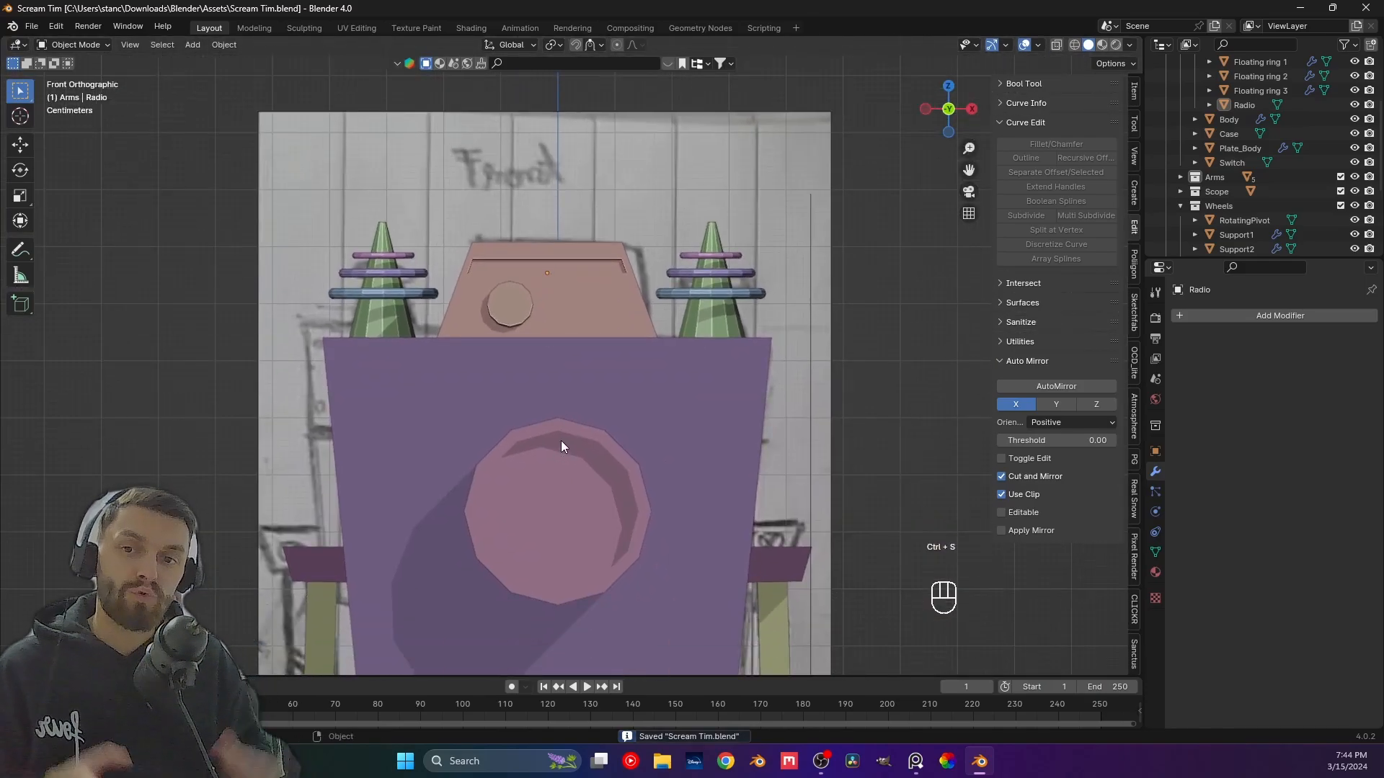
shift+scroll(540, 470, down, 5)
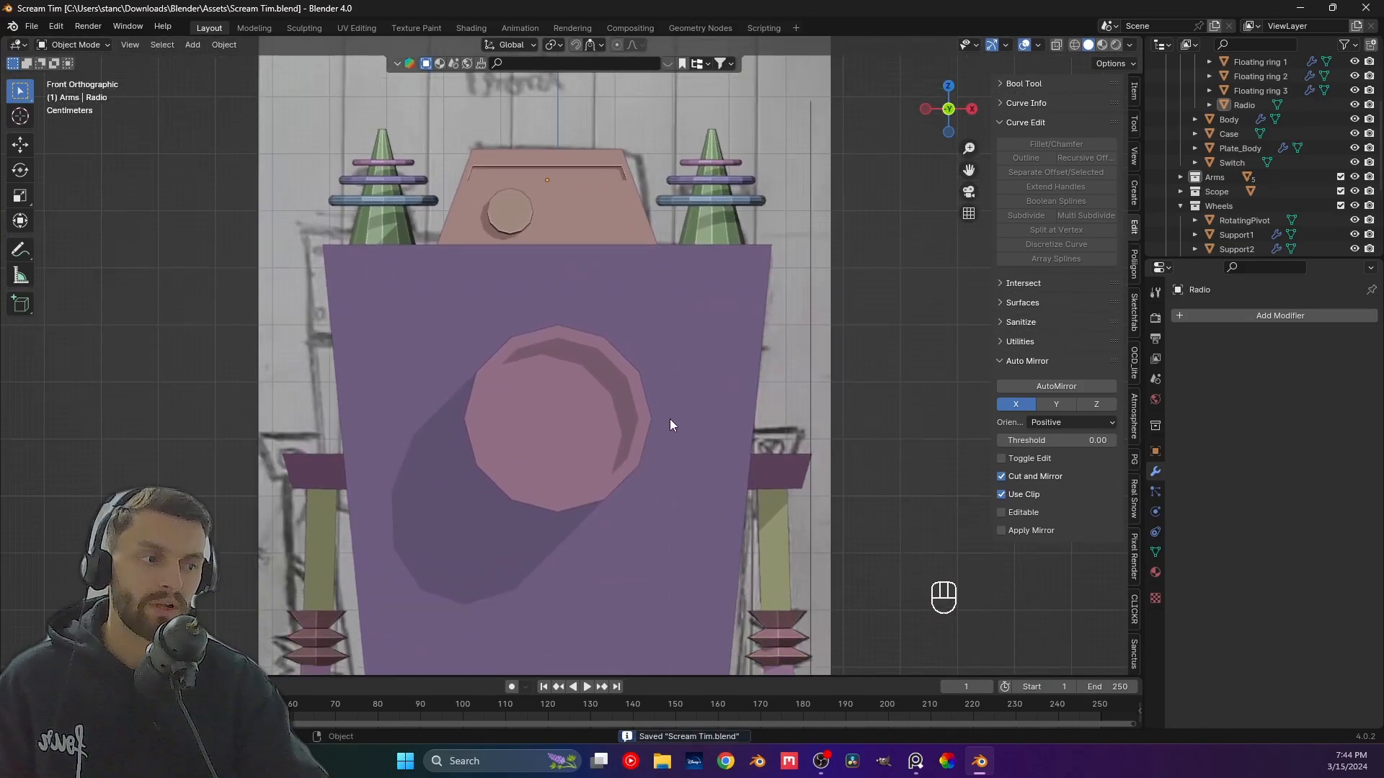
middle_drag(670, 420, 581, 428)
scroll(589, 393, down, 2)
click(595, 356)
scroll(573, 366, up, 5)
key(Tab)
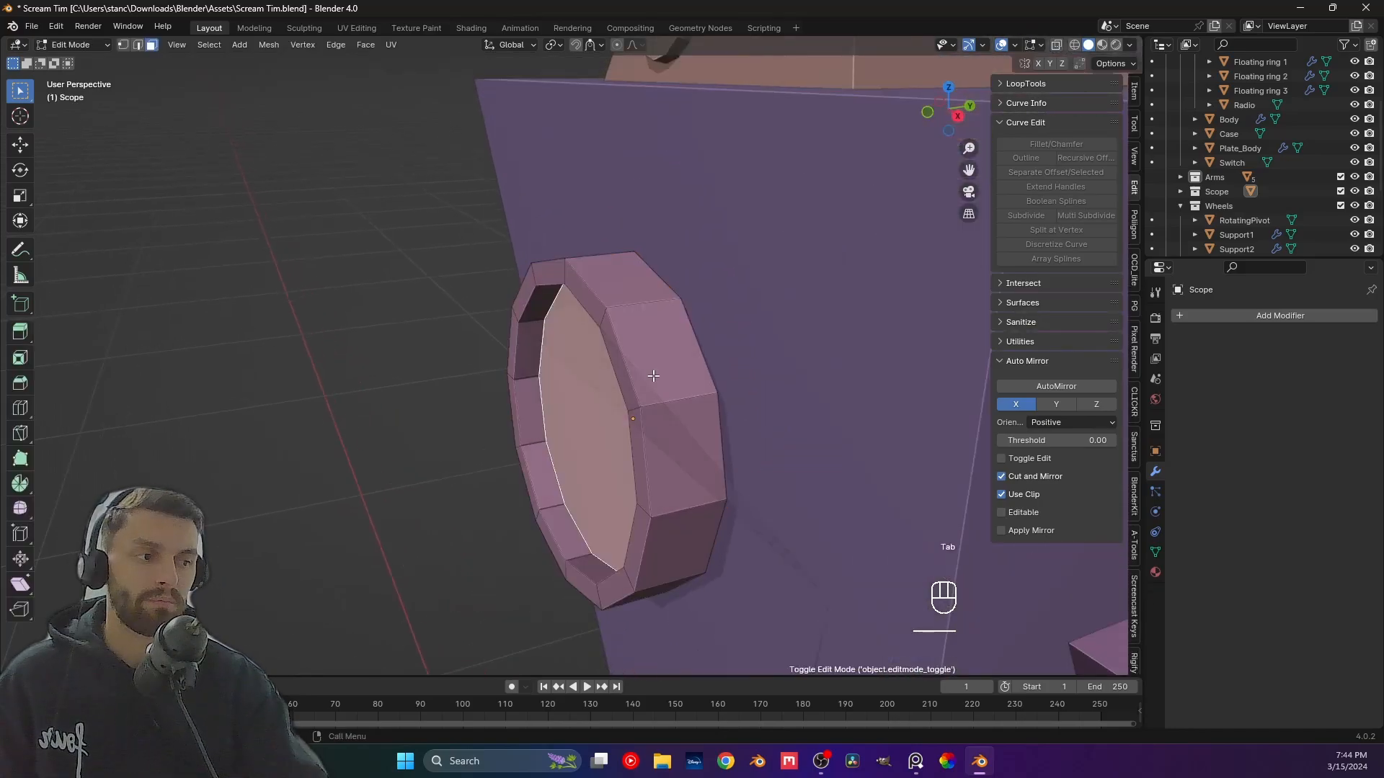
click(655, 376)
shift+middle_drag(649, 487, 618, 377)
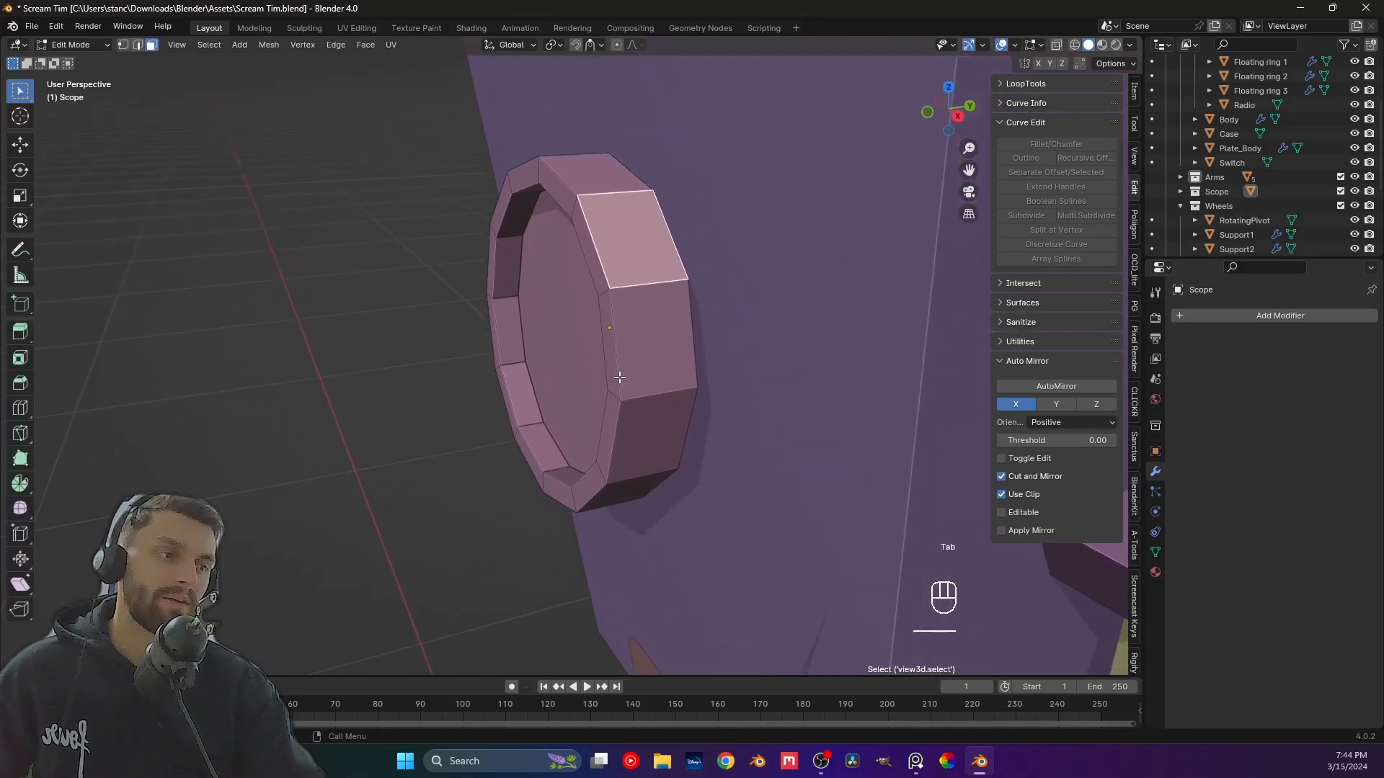
alt+click(638, 284)
mouse_move(637, 284)
shift+middle_down()
mouse_move(623, 350)
mouse_move(631, 273)
shift+middle_up()
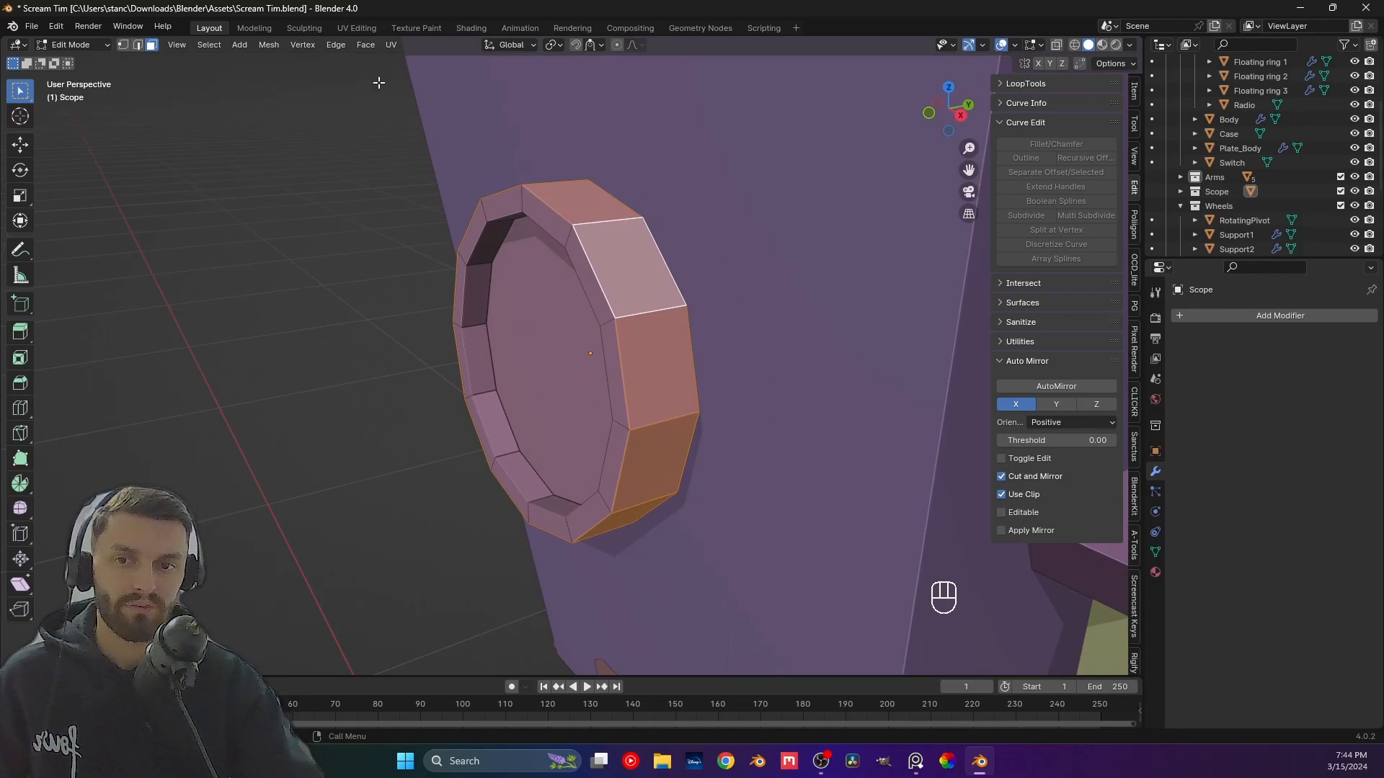
click(208, 46)
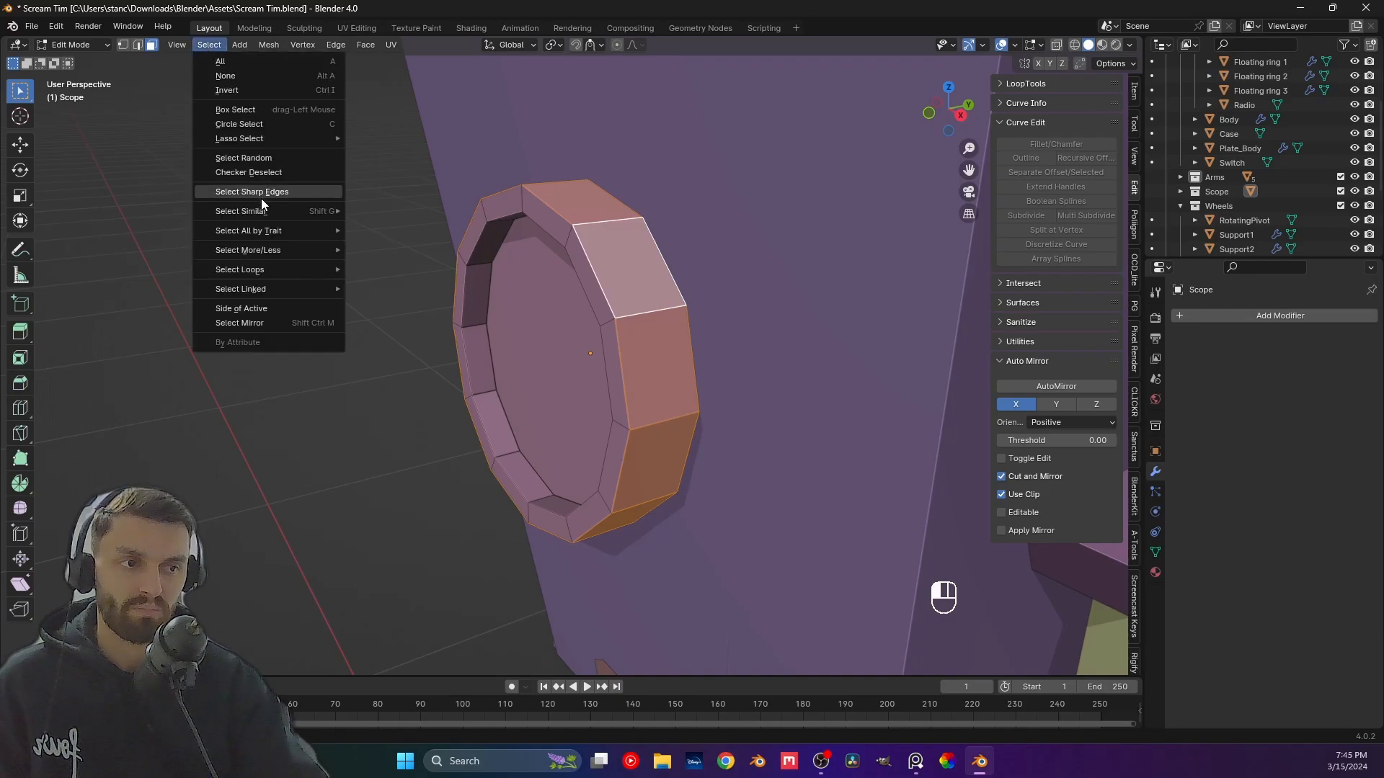
click(238, 172)
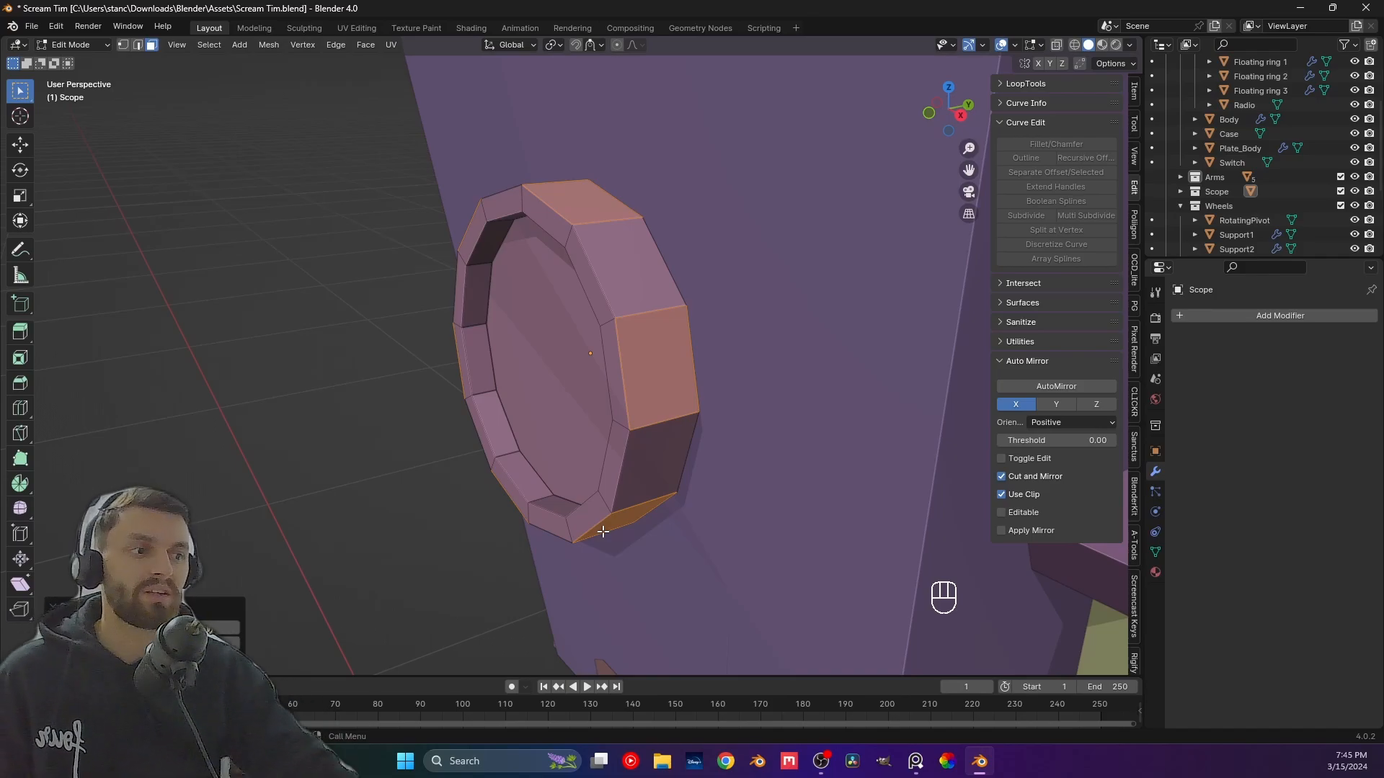
Inset the Scope's alternate rim faces, extrude them inward scaled to about 0.95, and save the file.
key(i)
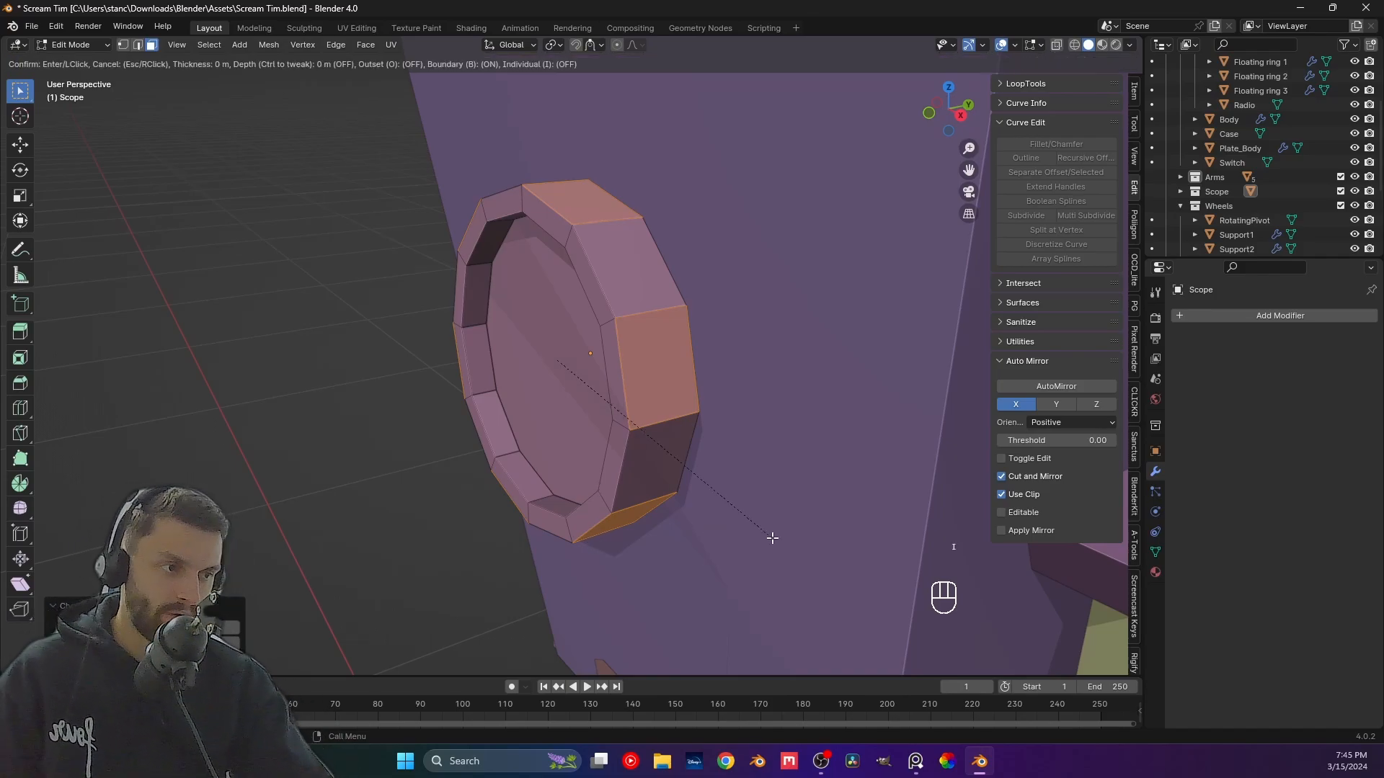
click(768, 532)
middle_drag(694, 494, 728, 499)
key(e)
key(s)
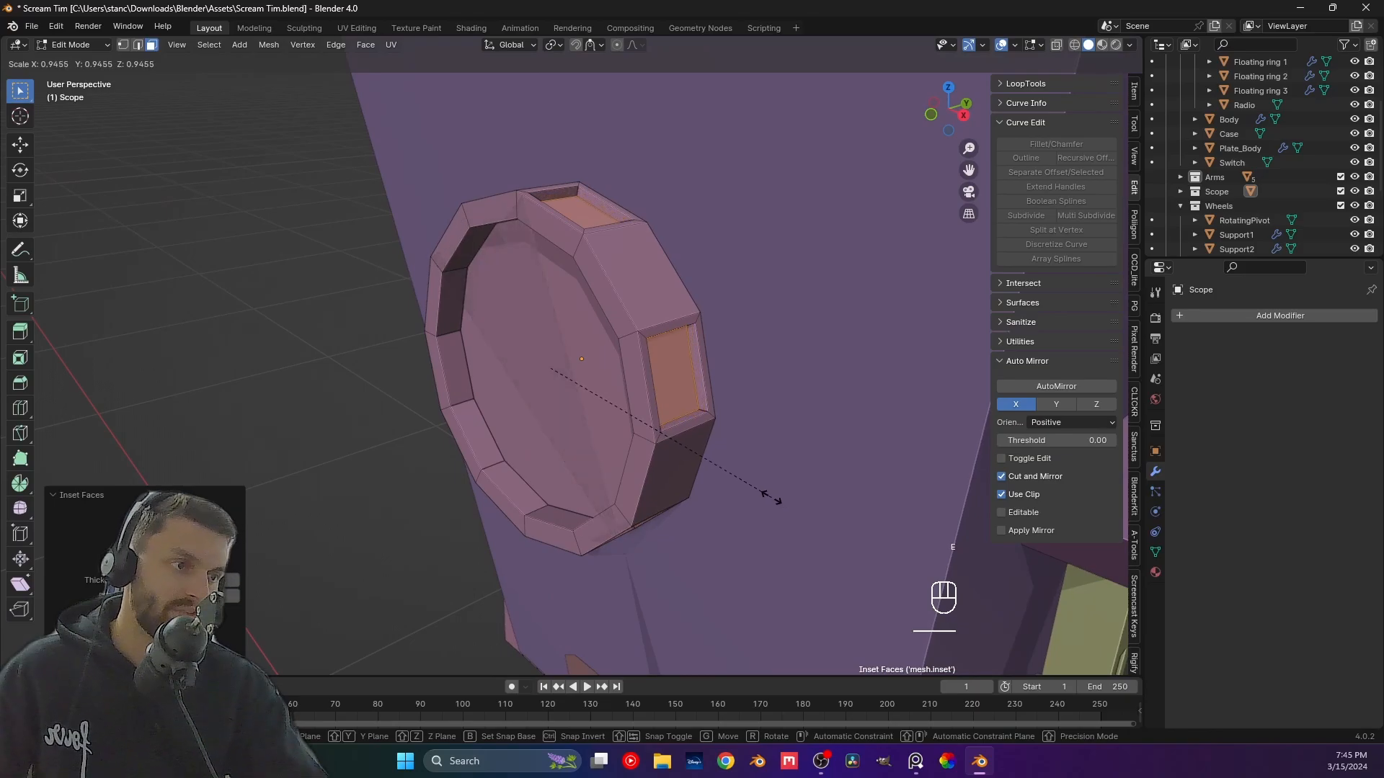
click(775, 498)
key(Tab)
middle_drag(772, 495, 704, 397)
click(610, 450)
middle_drag(609, 453, 413, 370)
key(ctrl+s)
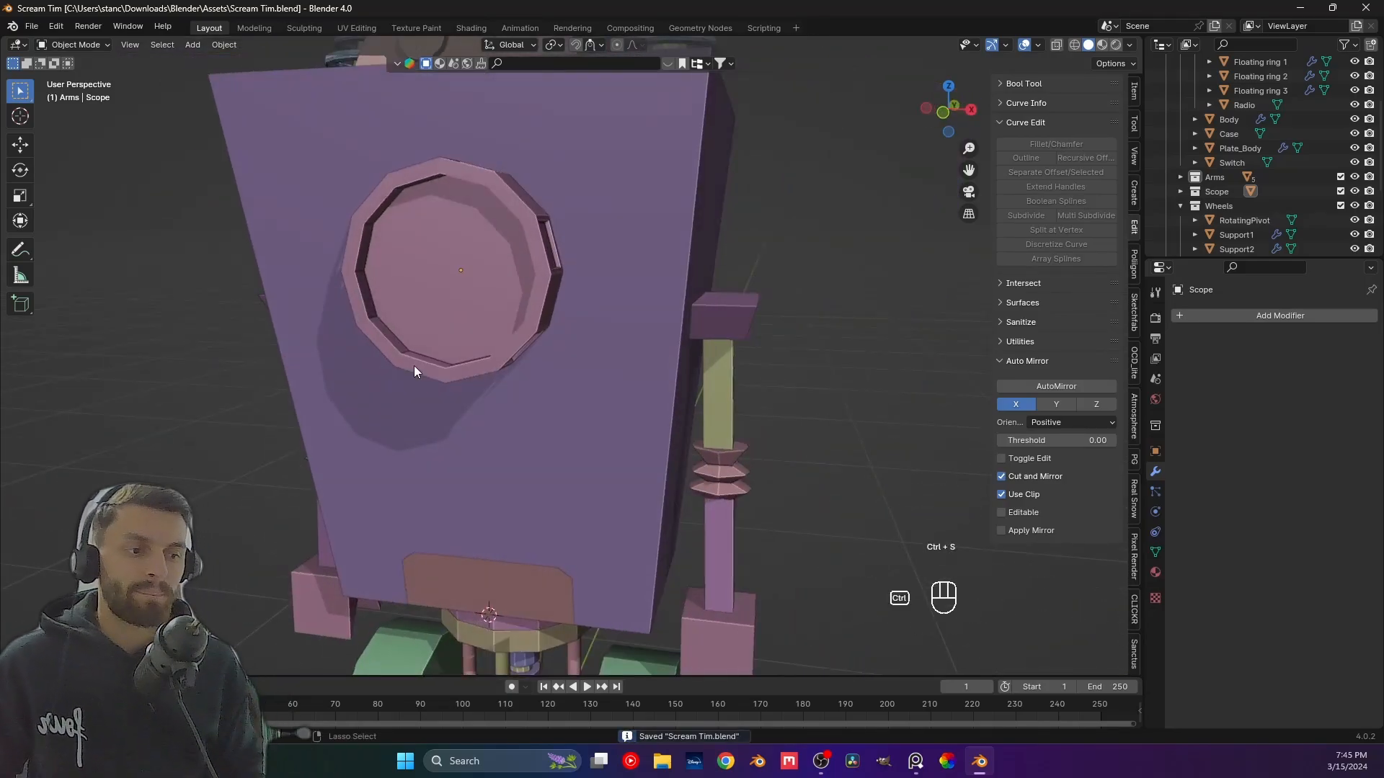
Examine the whole robot against the front reference sketch and look over its wheels, axle and suspension for missing details.
key(ctrl+KP_1)
key(KP_1)
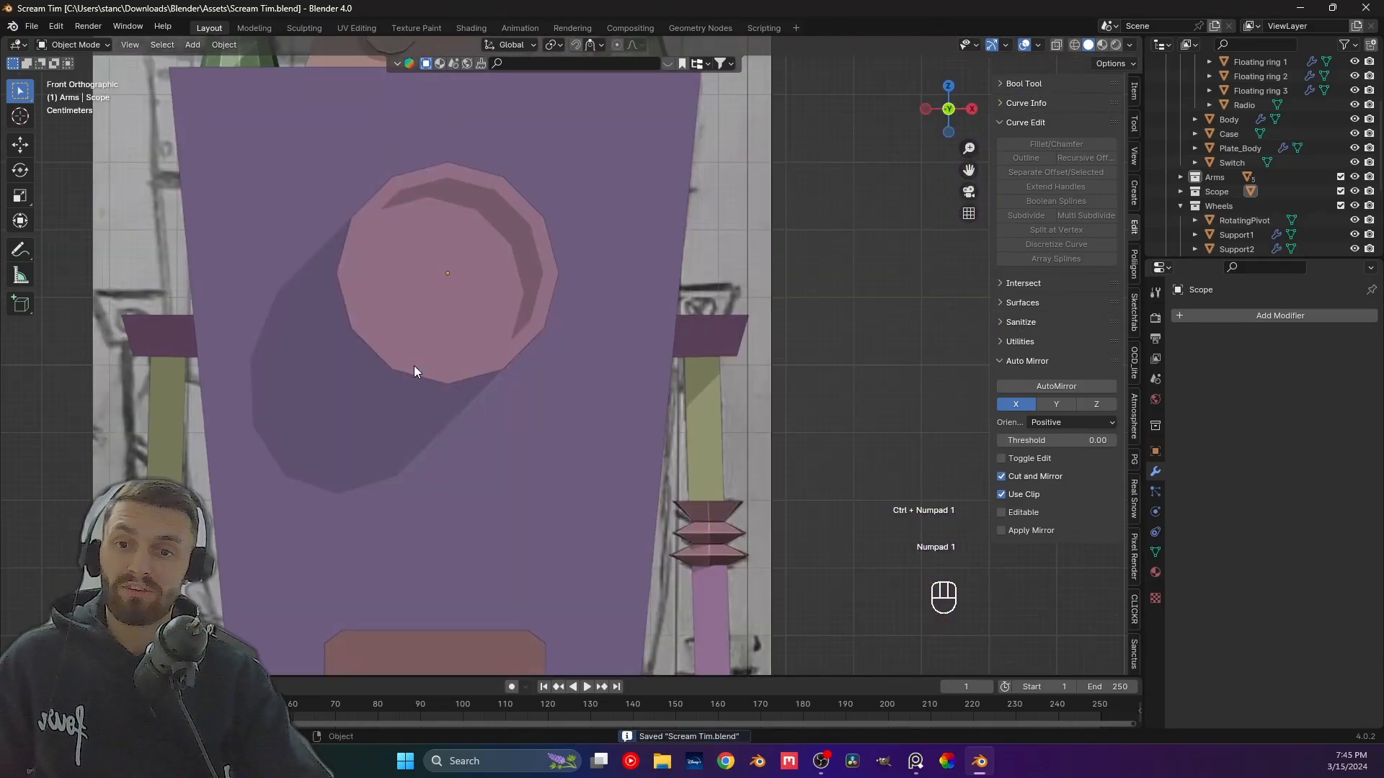
scroll(414, 369, down, 6)
middle_drag(419, 317, 447, 300)
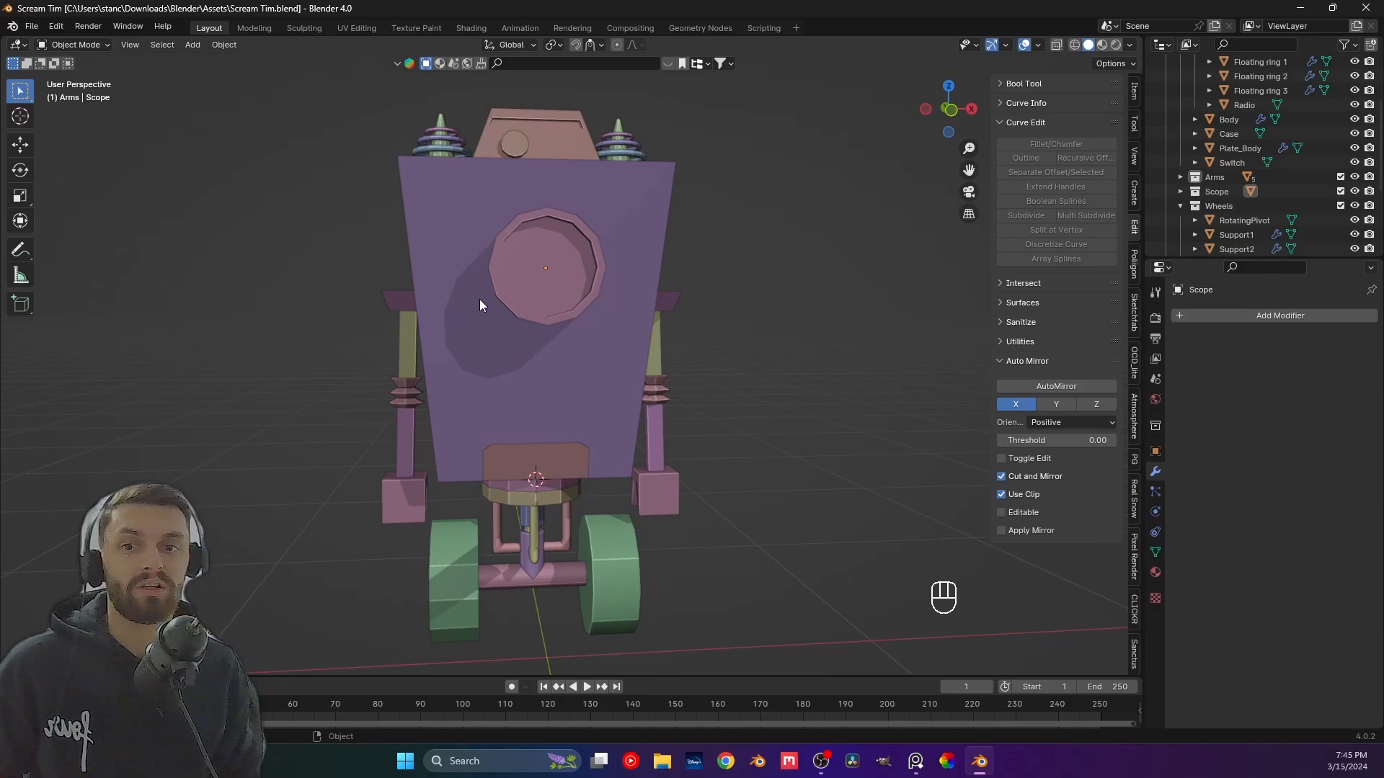
key(KP_1)
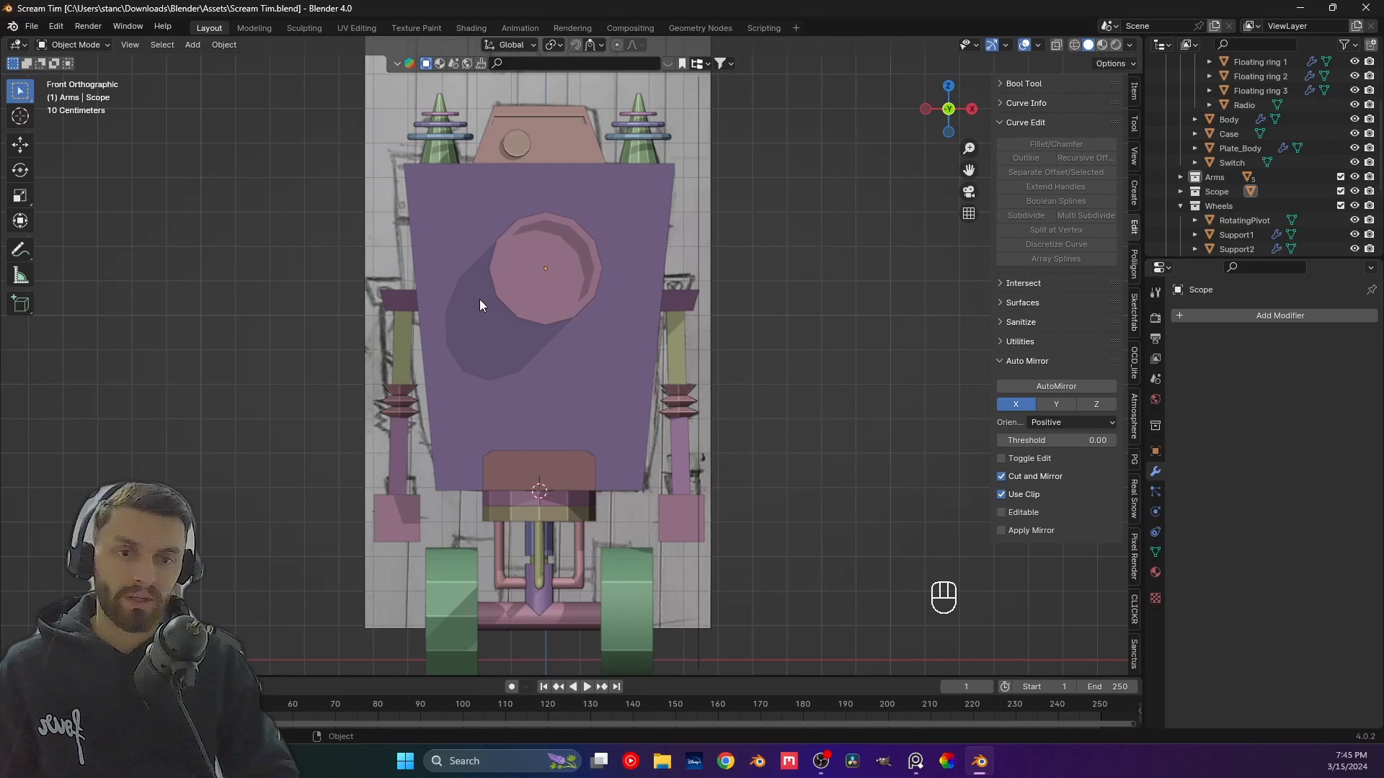
shift+middle_drag(426, 443, 547, 317)
middle_drag(566, 353, 631, 379)
scroll(671, 403, up, 1)
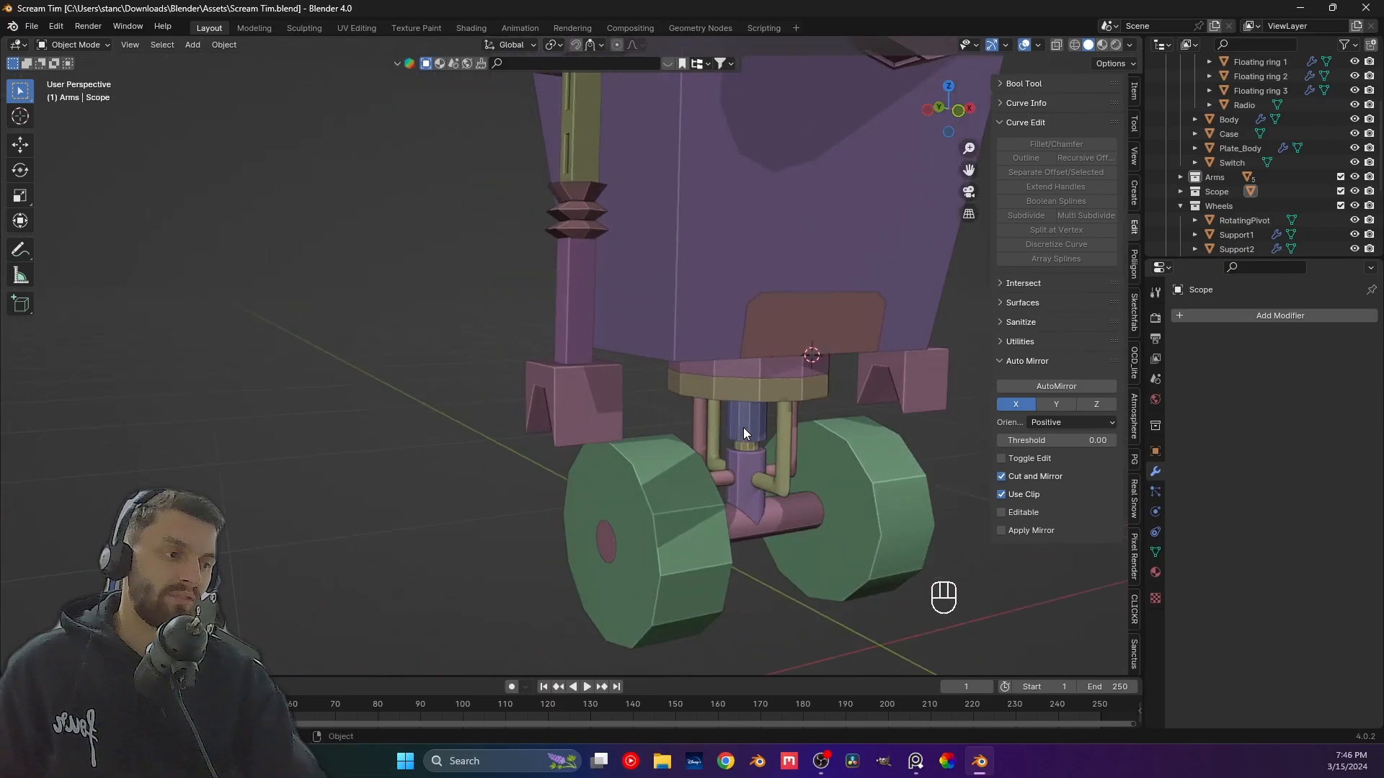
click(743, 434)
right_click(743, 434)
click(743, 432)
shift+middle_drag(743, 434, 673, 405)
click(908, 475)
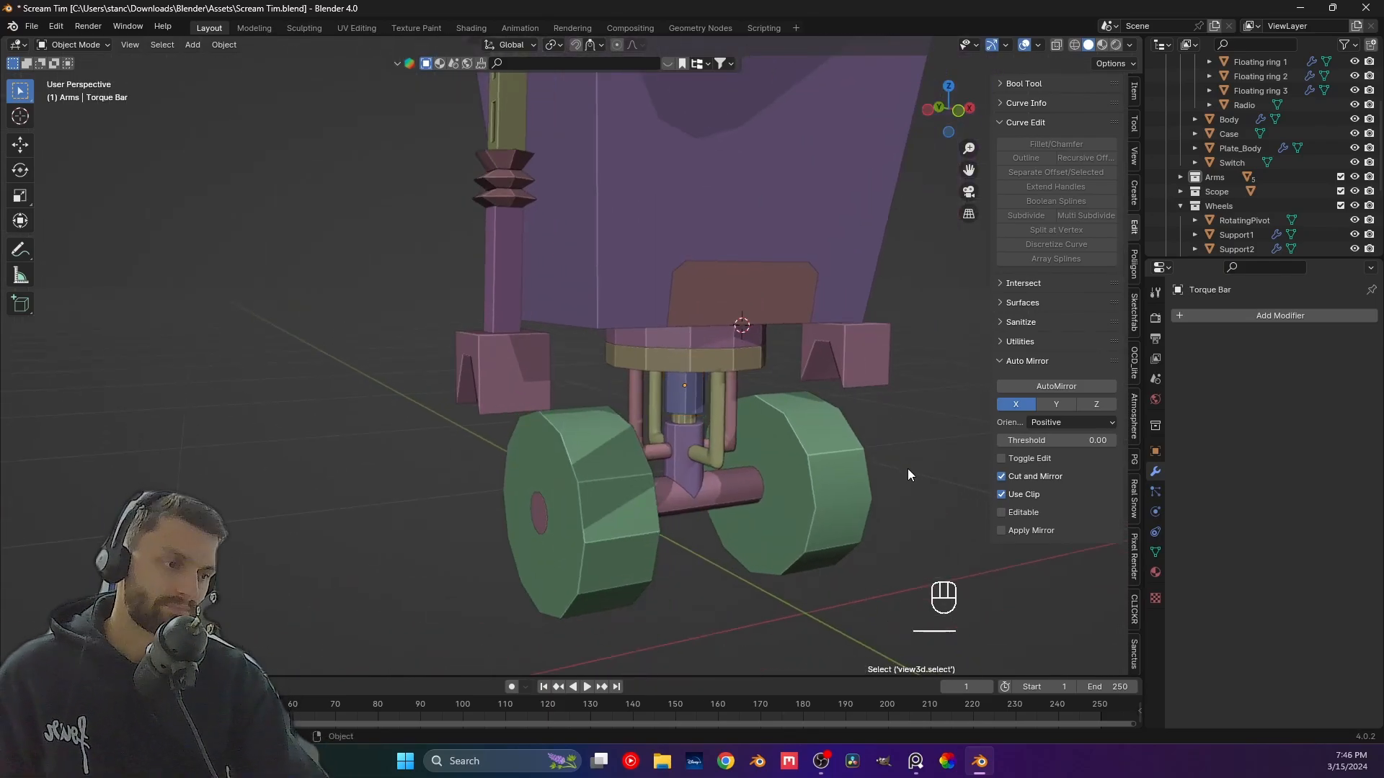
shift+middle_drag(909, 470, 691, 390)
shift+middle_drag(502, 380, 483, 423)
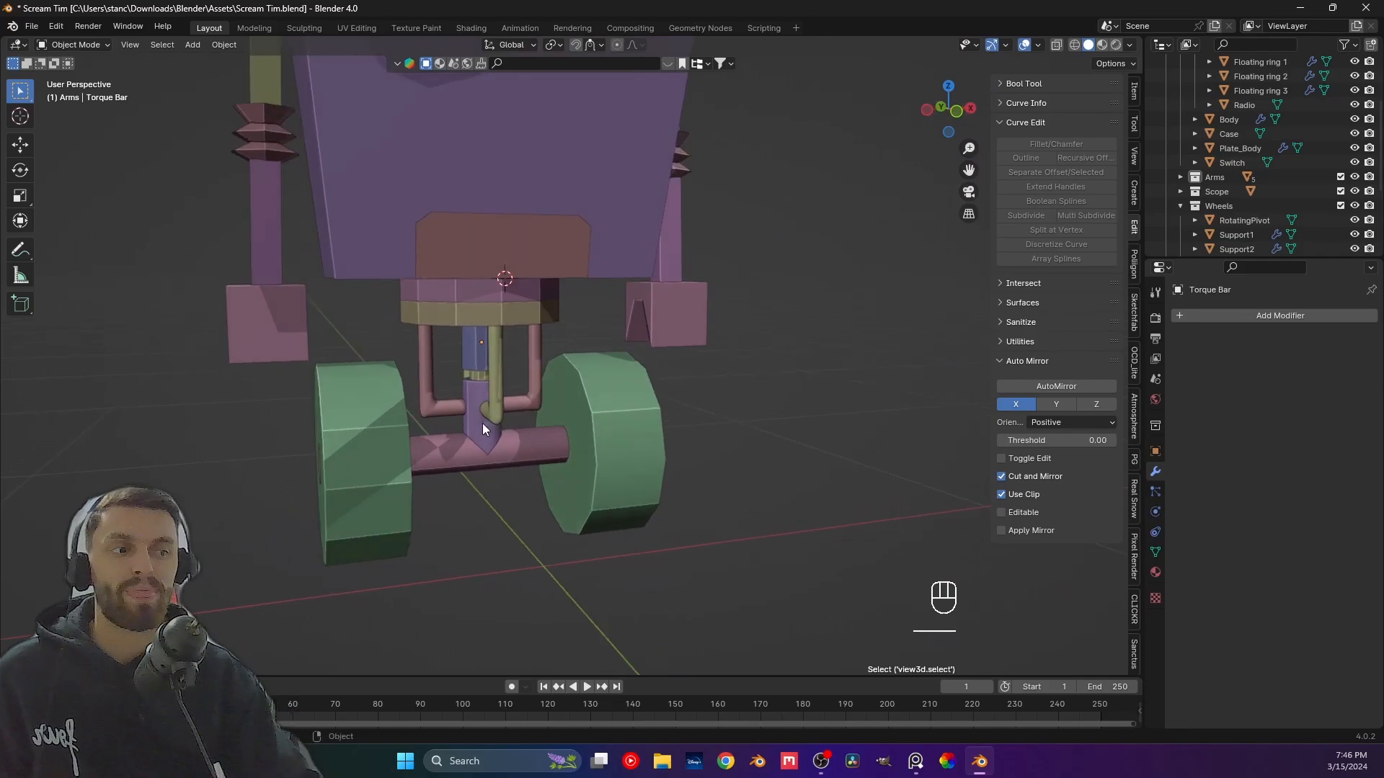
key(KP_1)
scroll(486, 416, down, 3)
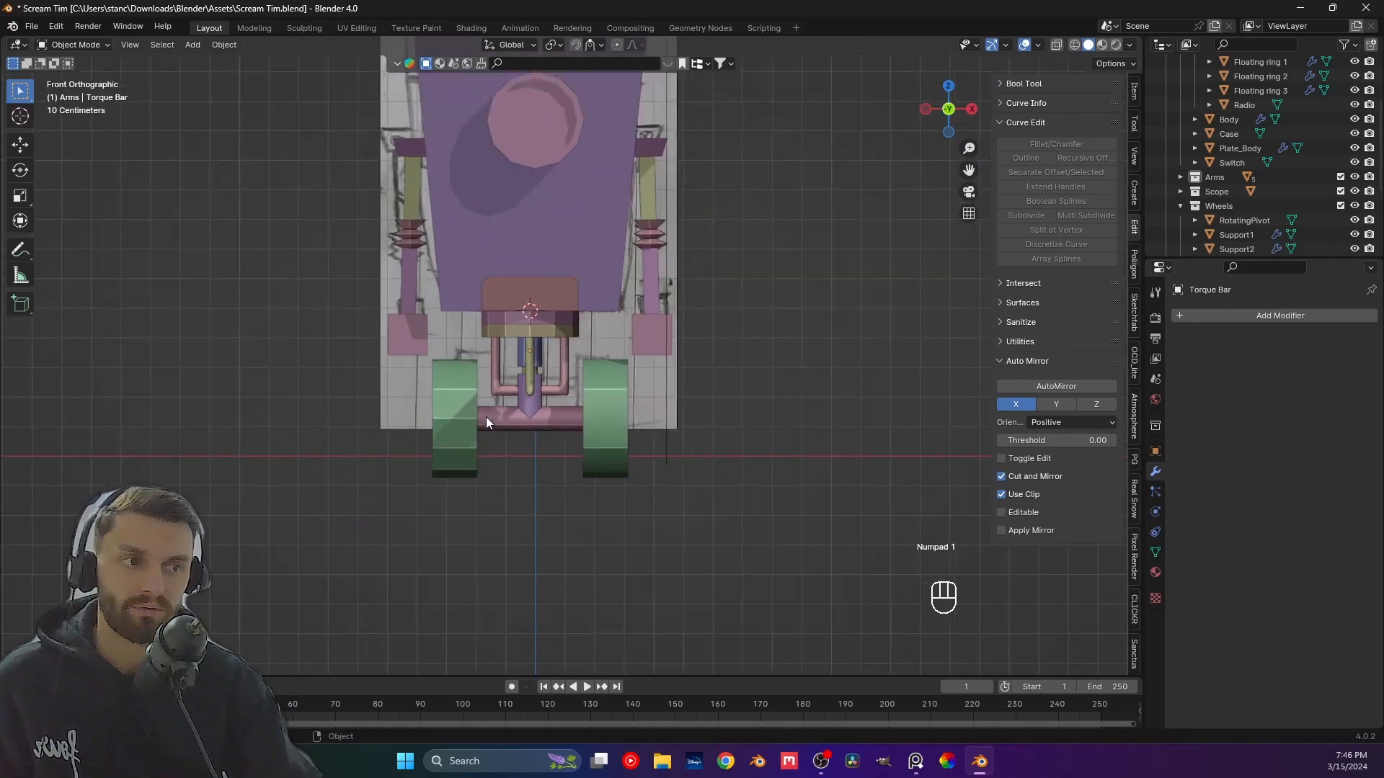
shift+middle_drag(517, 262, 539, 369)
scroll(568, 340, up, 1)
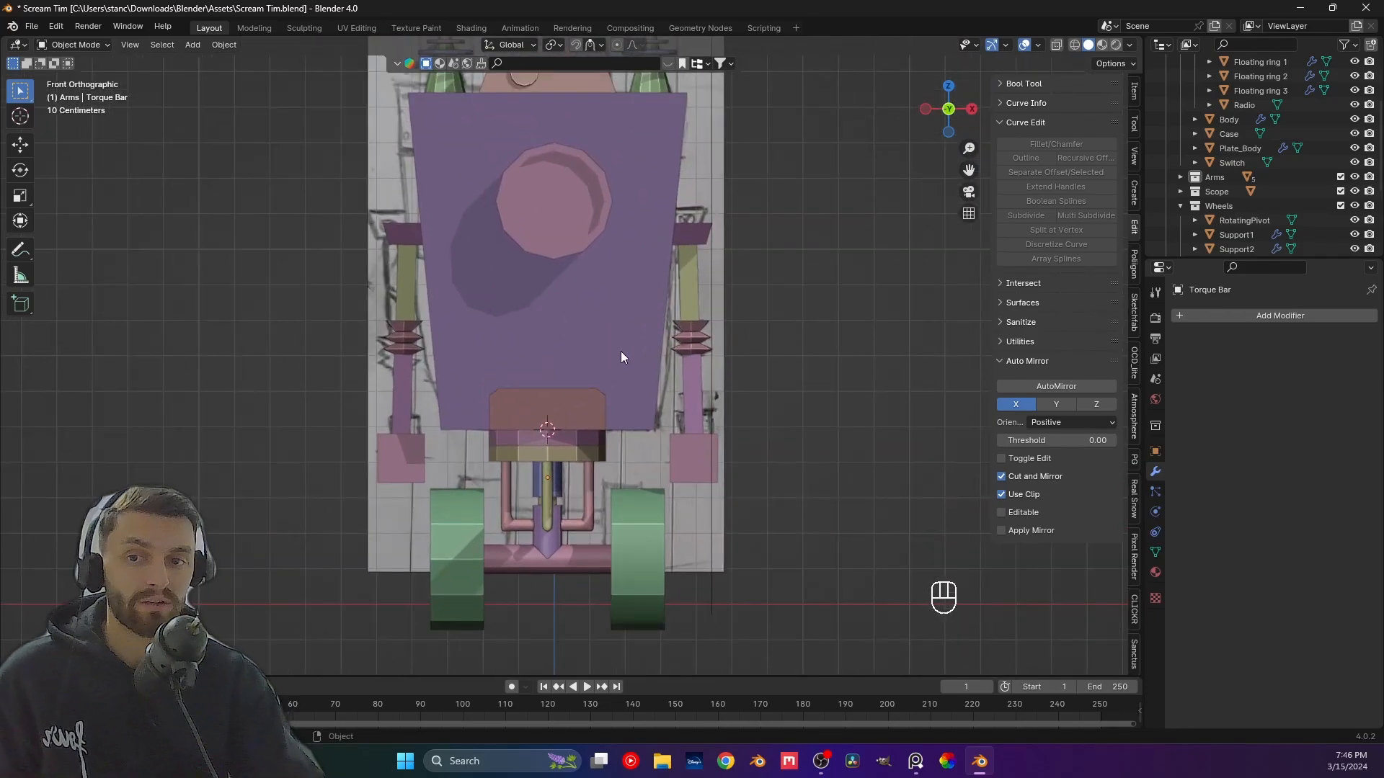
shift+middle_drag(620, 353, 594, 317)
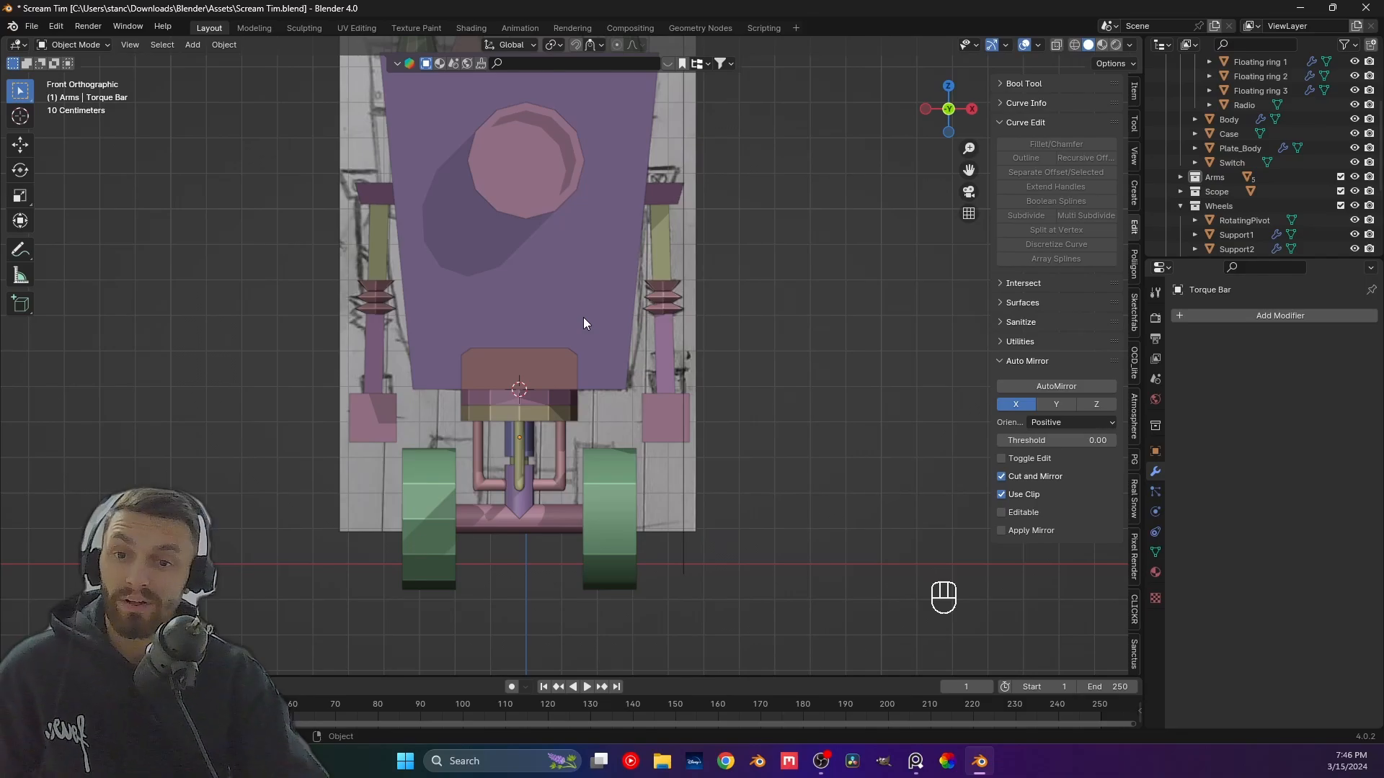
Add a centred lengthwise loop cut to the LowerArm_R mesh.
middle_drag(584, 323, 511, 344)
scroll(529, 343, up, 2)
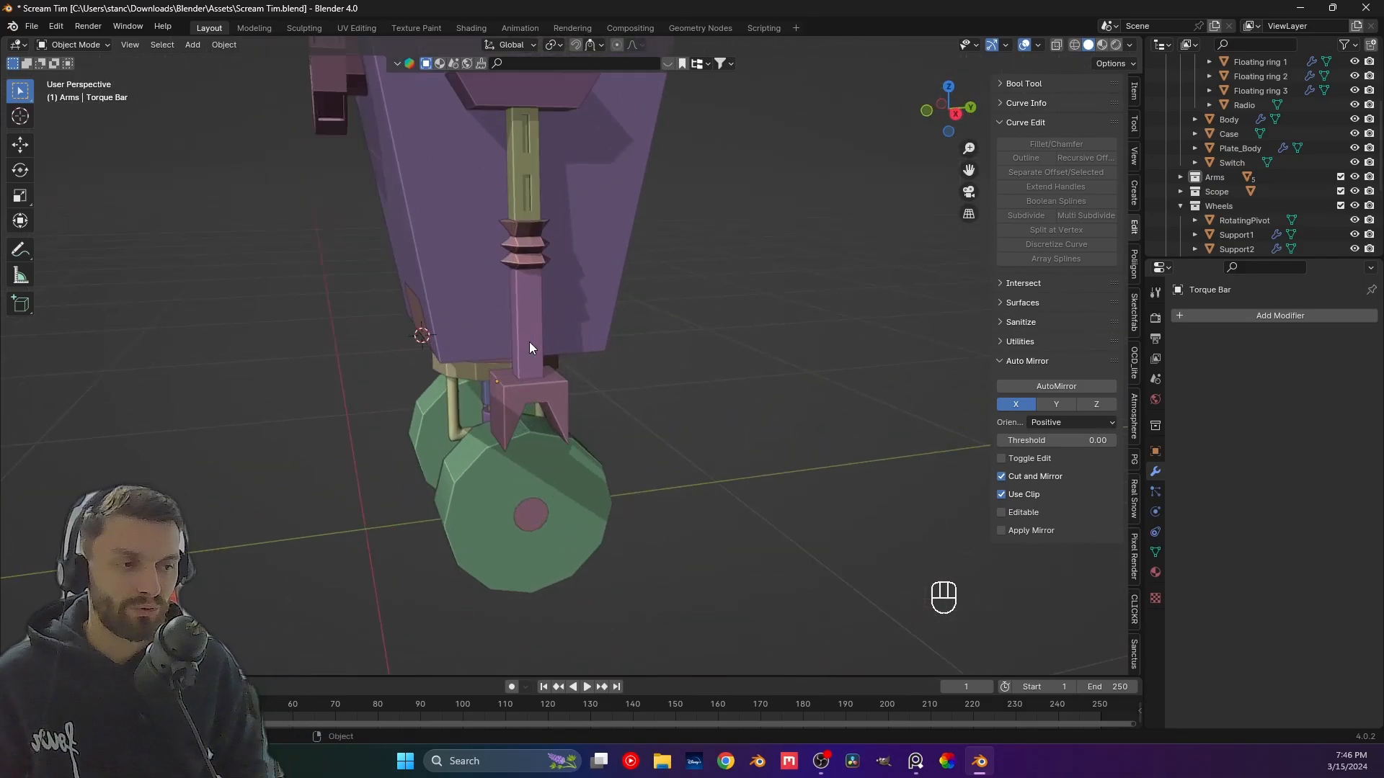
key(KP_1)
key(KP_3)
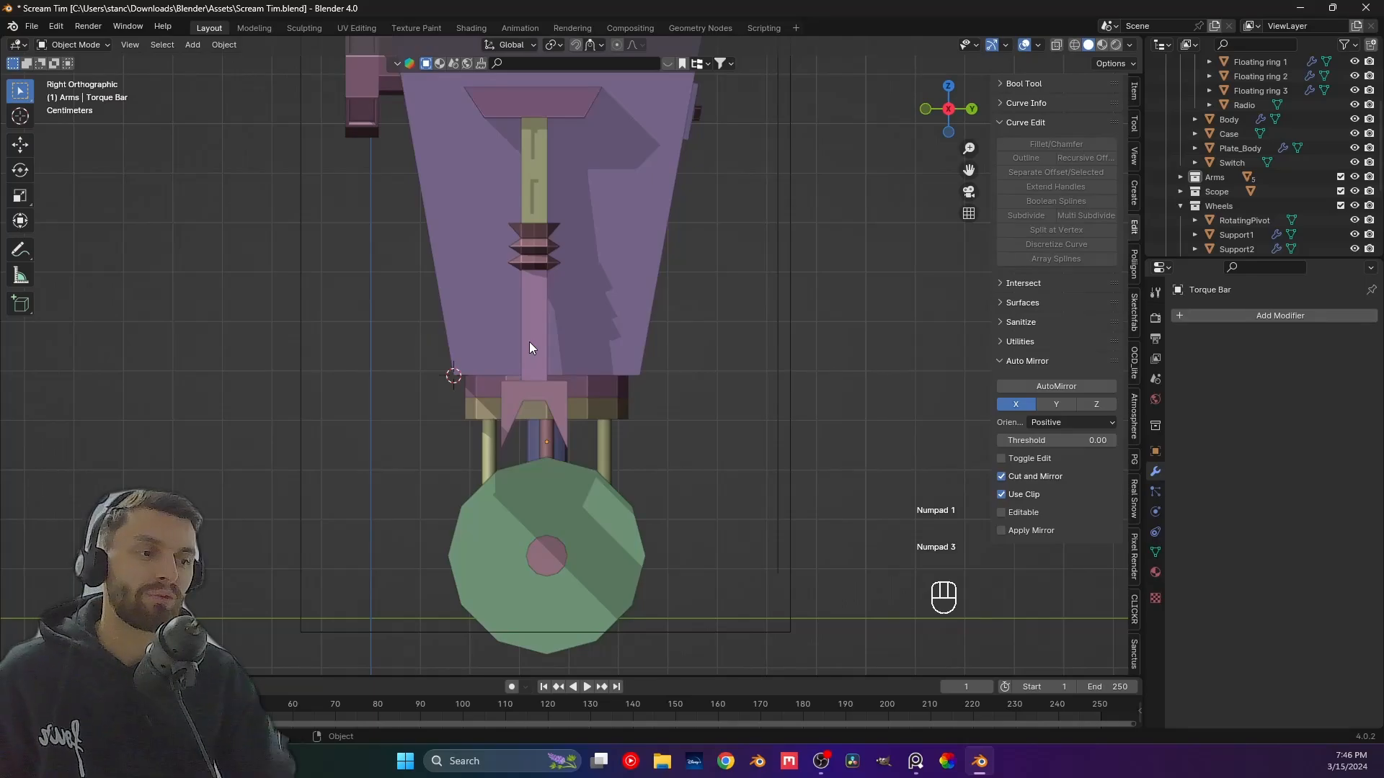
scroll(527, 357, up, 3)
key(Tab)
shift+middle_drag(537, 291, 567, 350)
scroll(562, 349, up, 1)
key(Tab)
click(562, 348)
key(Tab)
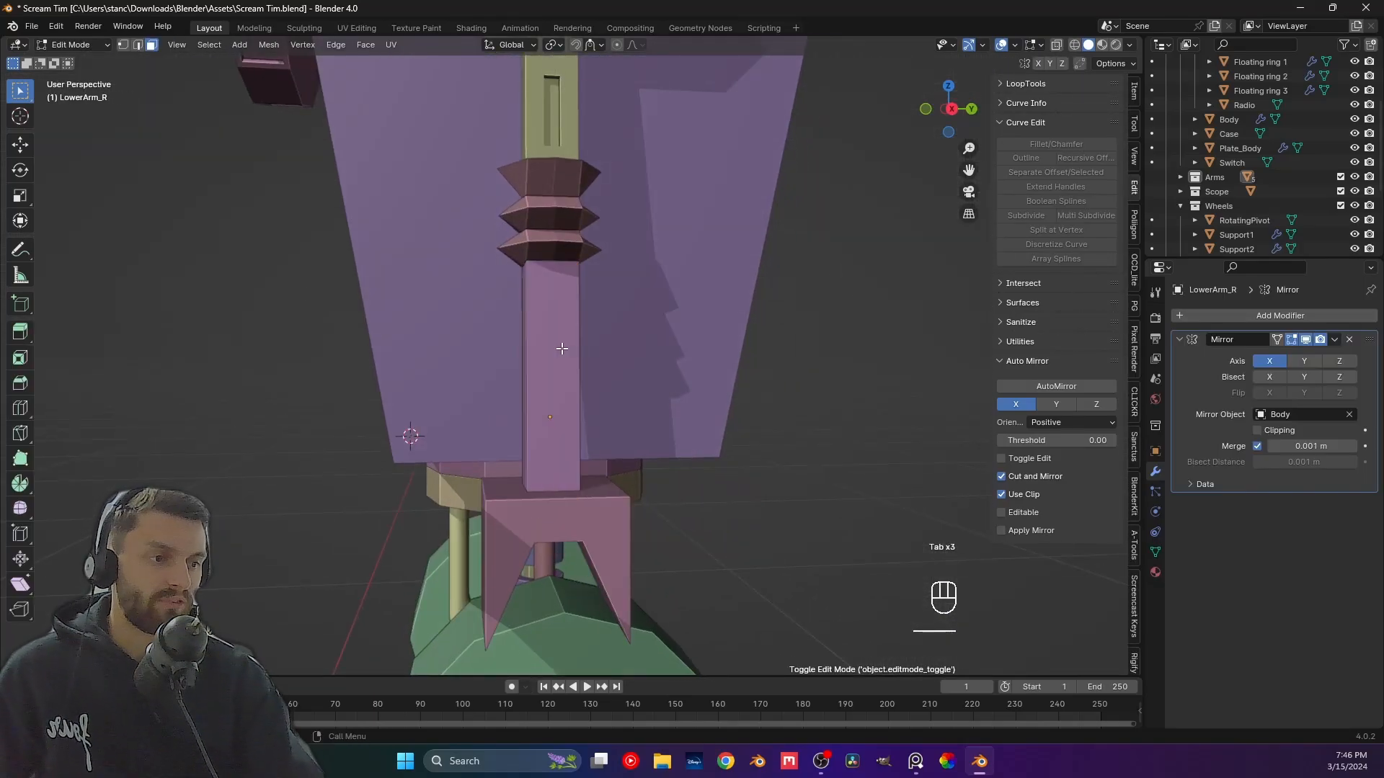
key(ctrl+KP_3)
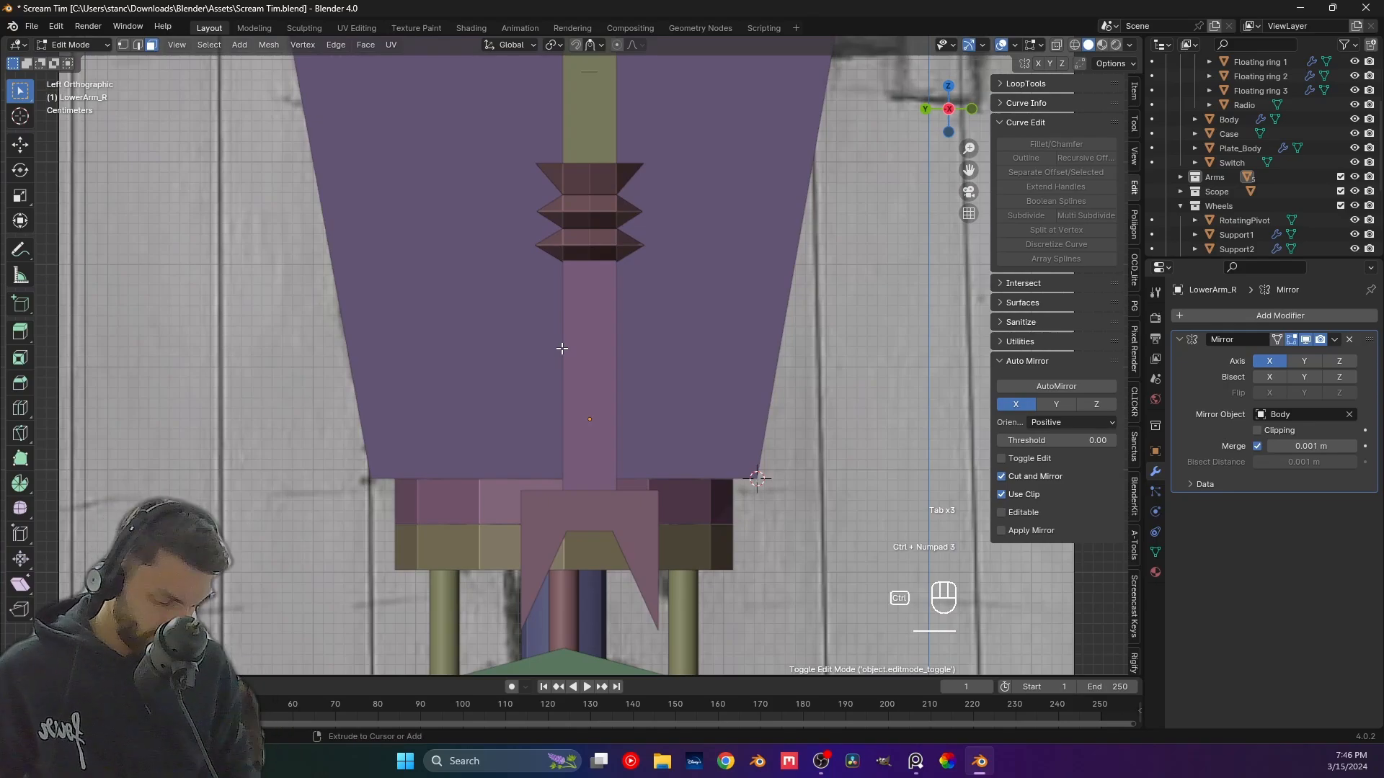
key(ctrl+KP_1)
key(KP_3)
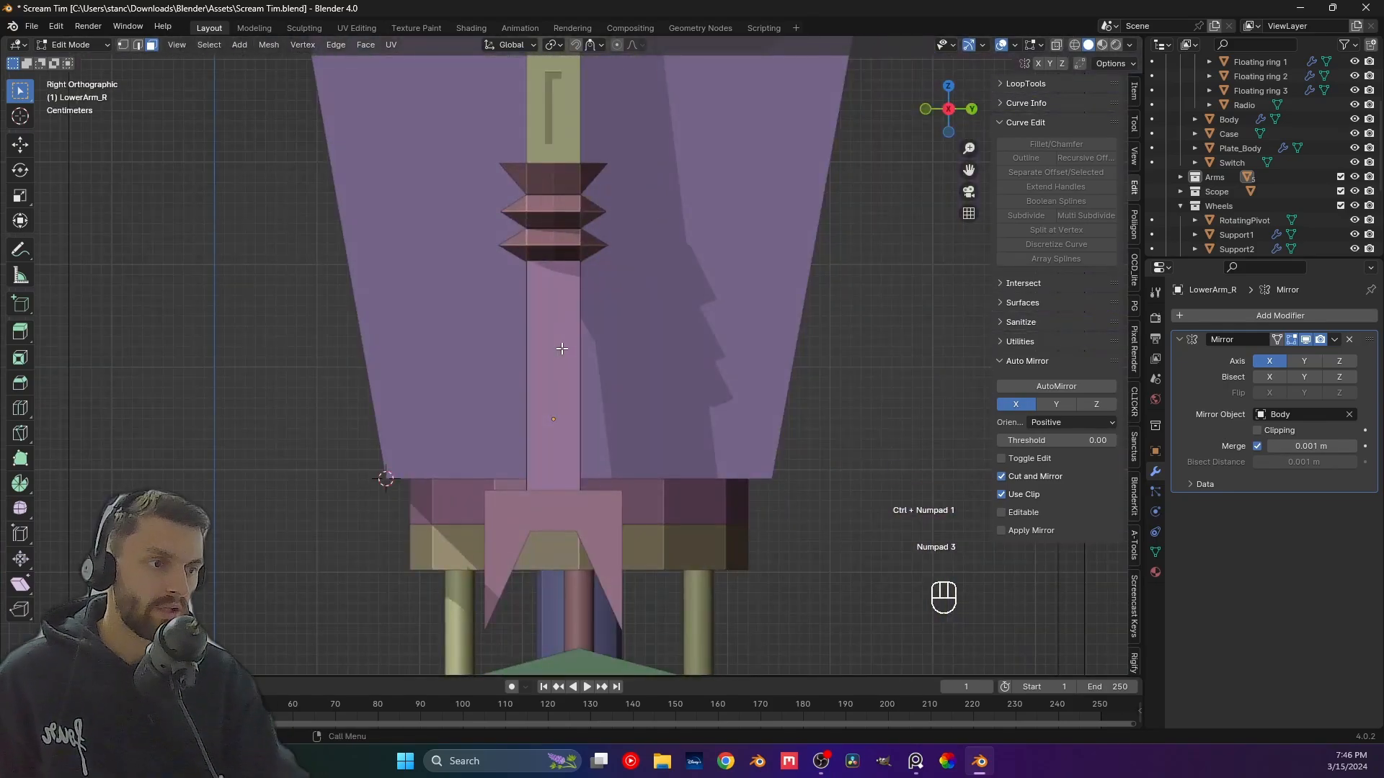
key(ctrl+r)
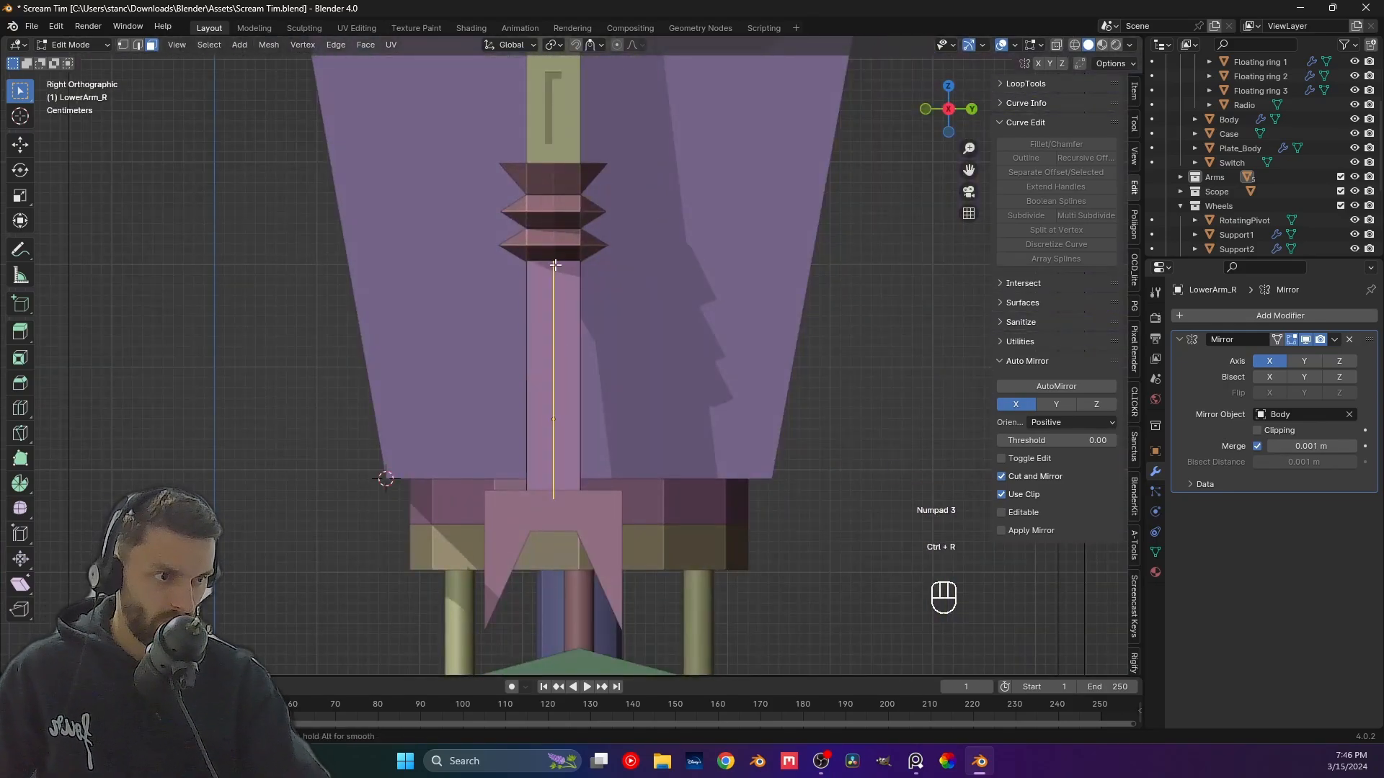
click(557, 304)
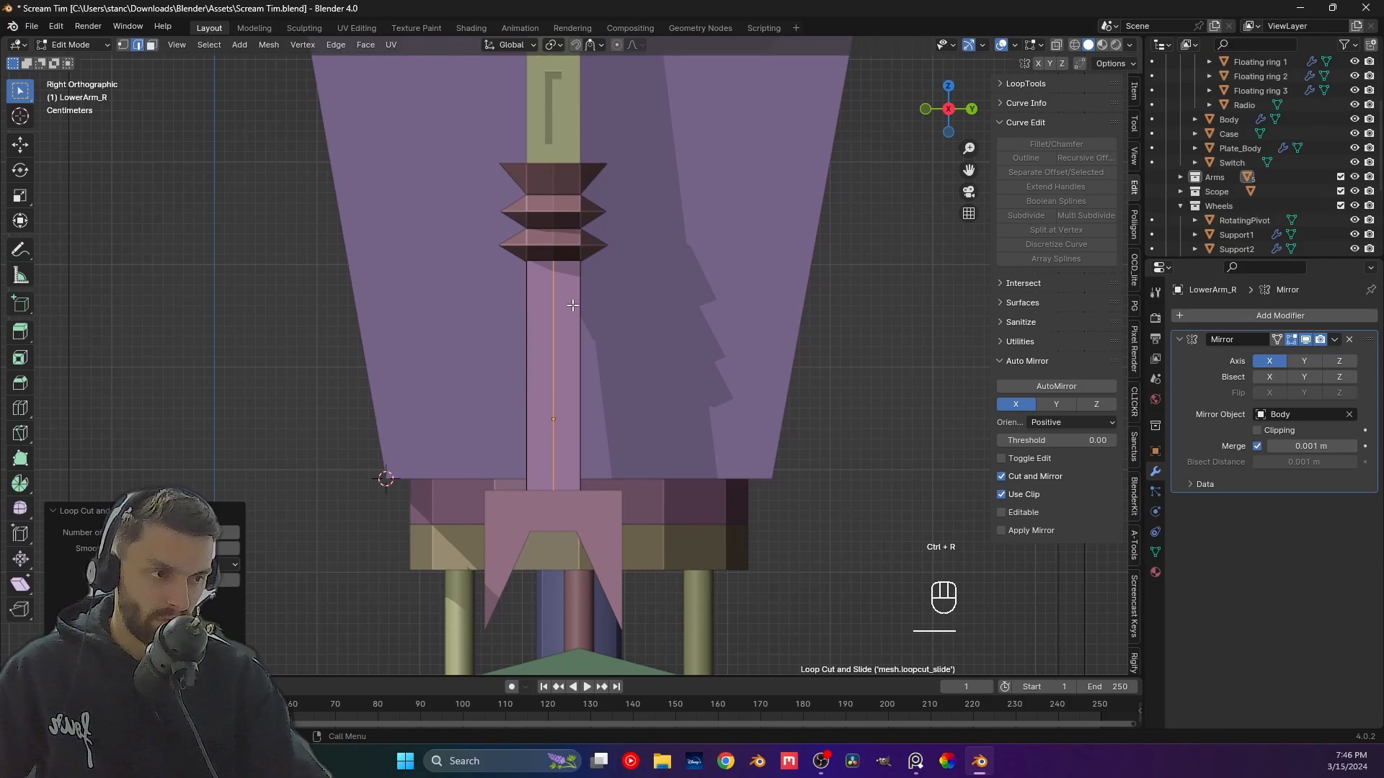
Add a crosswise loop cut around the middle of the LowerArm_R mesh and bevel it to a width of 0.0734 m.
key(ctrl+r)
click(569, 386)
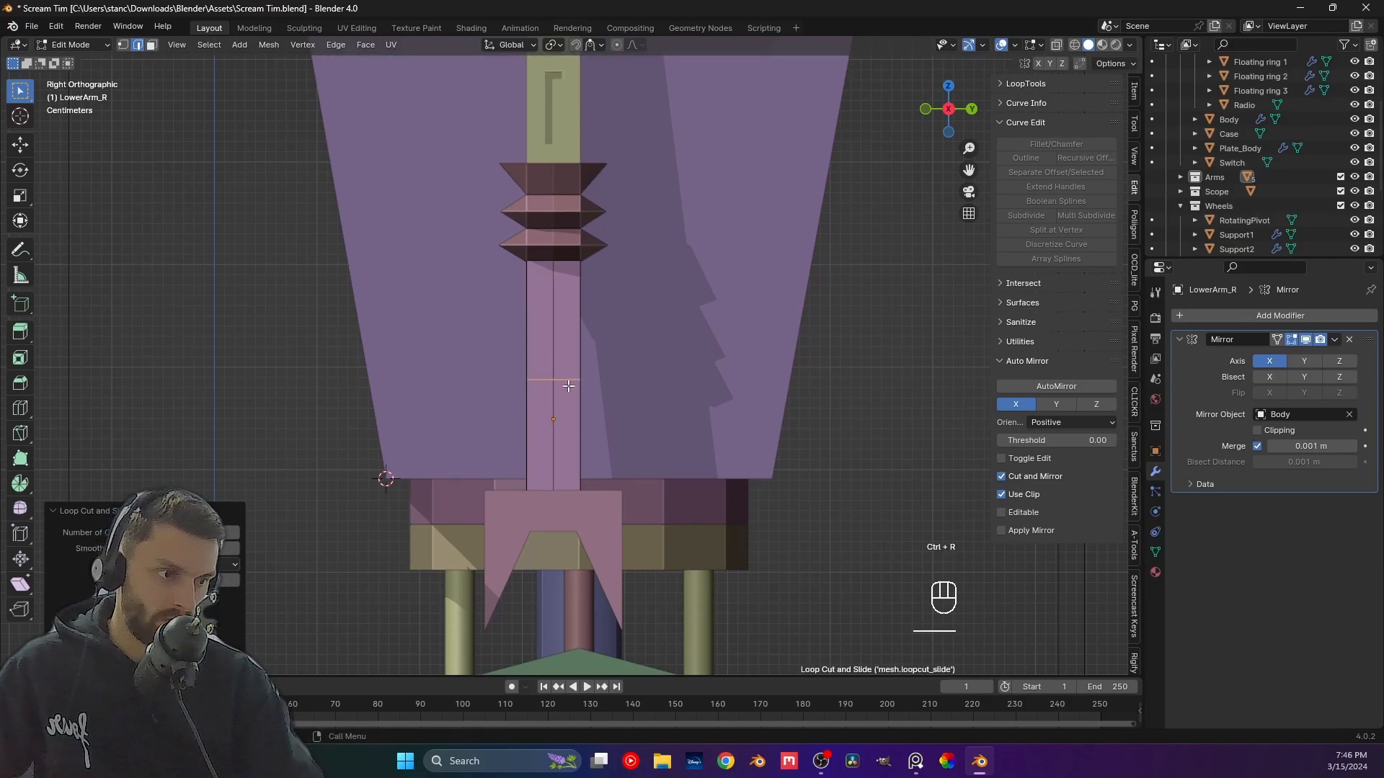
key(ctrl+b)
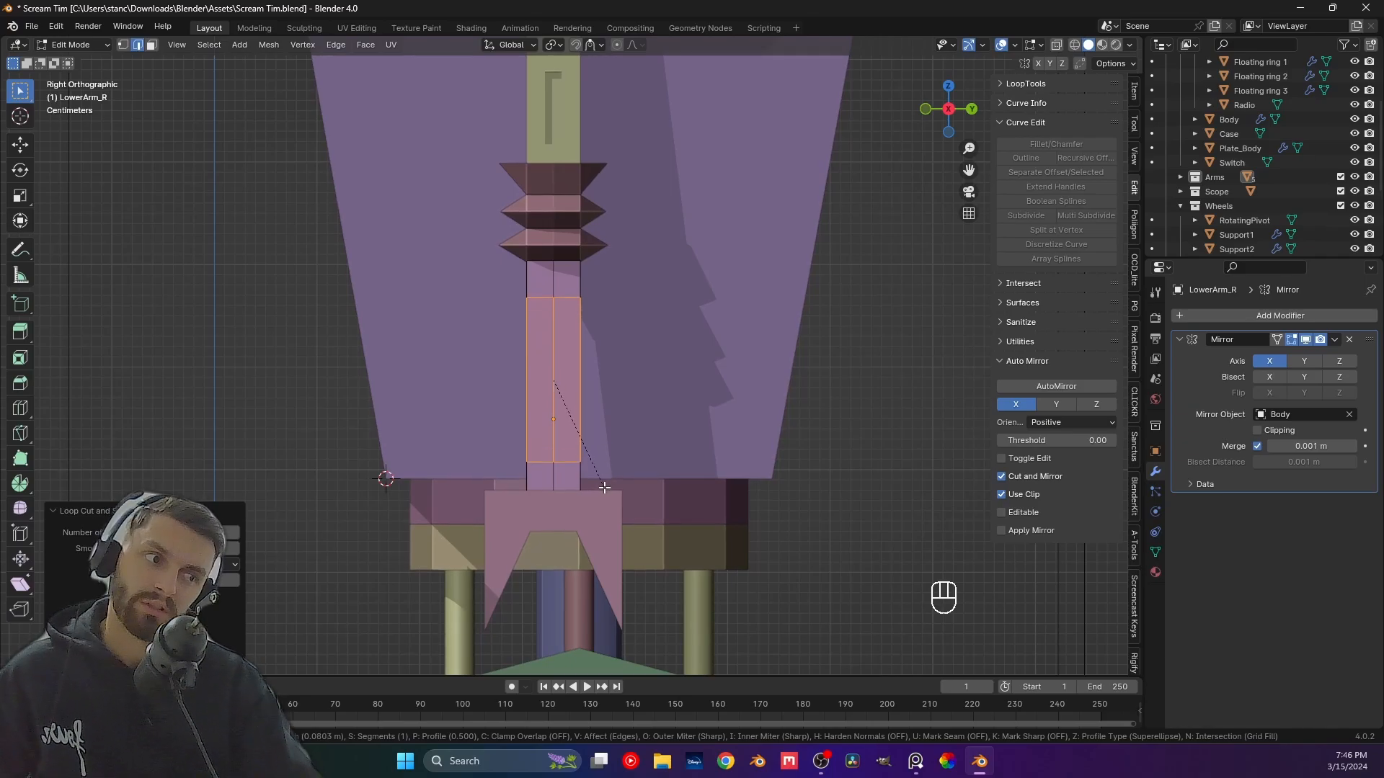
click(603, 480)
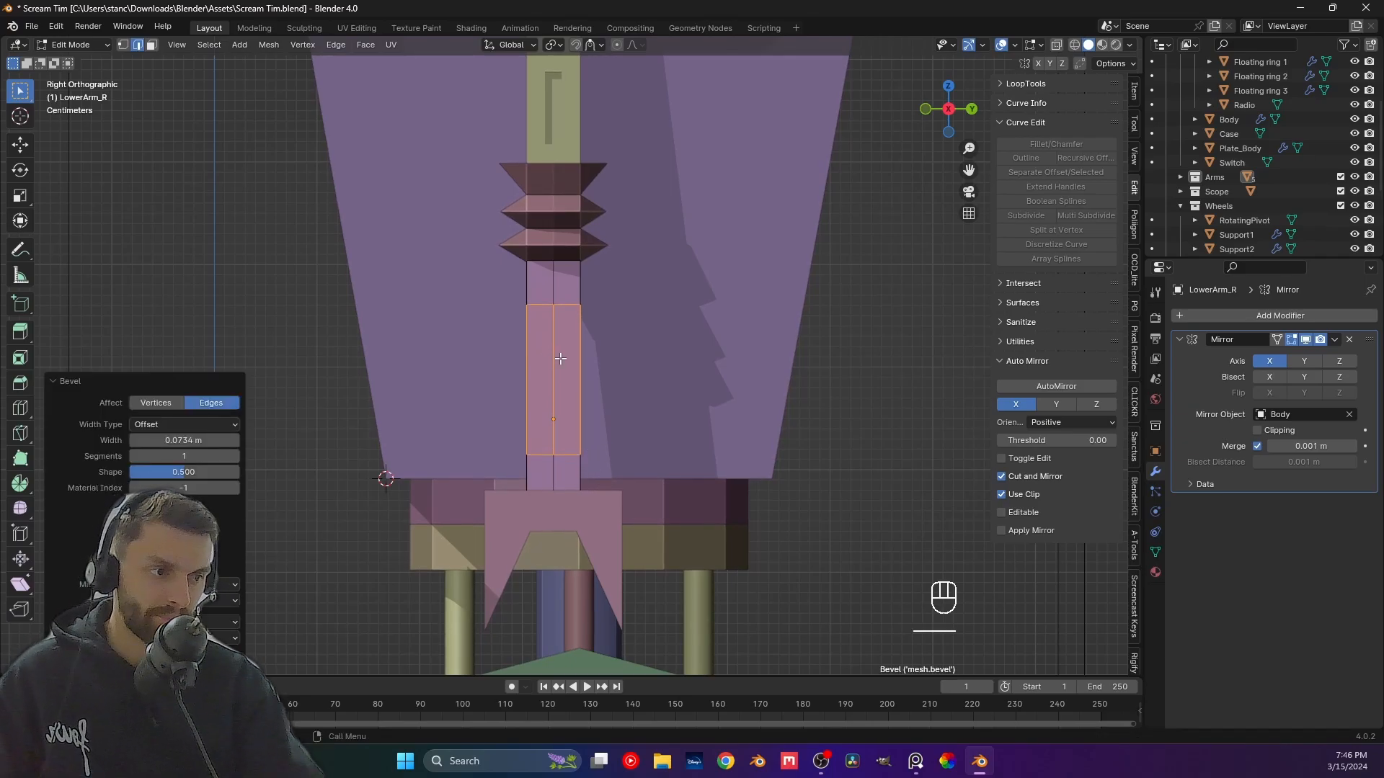
Try an inset on the two side-by-side faces of the bevelled section on the arm's outer side, and undo it.
key(3)
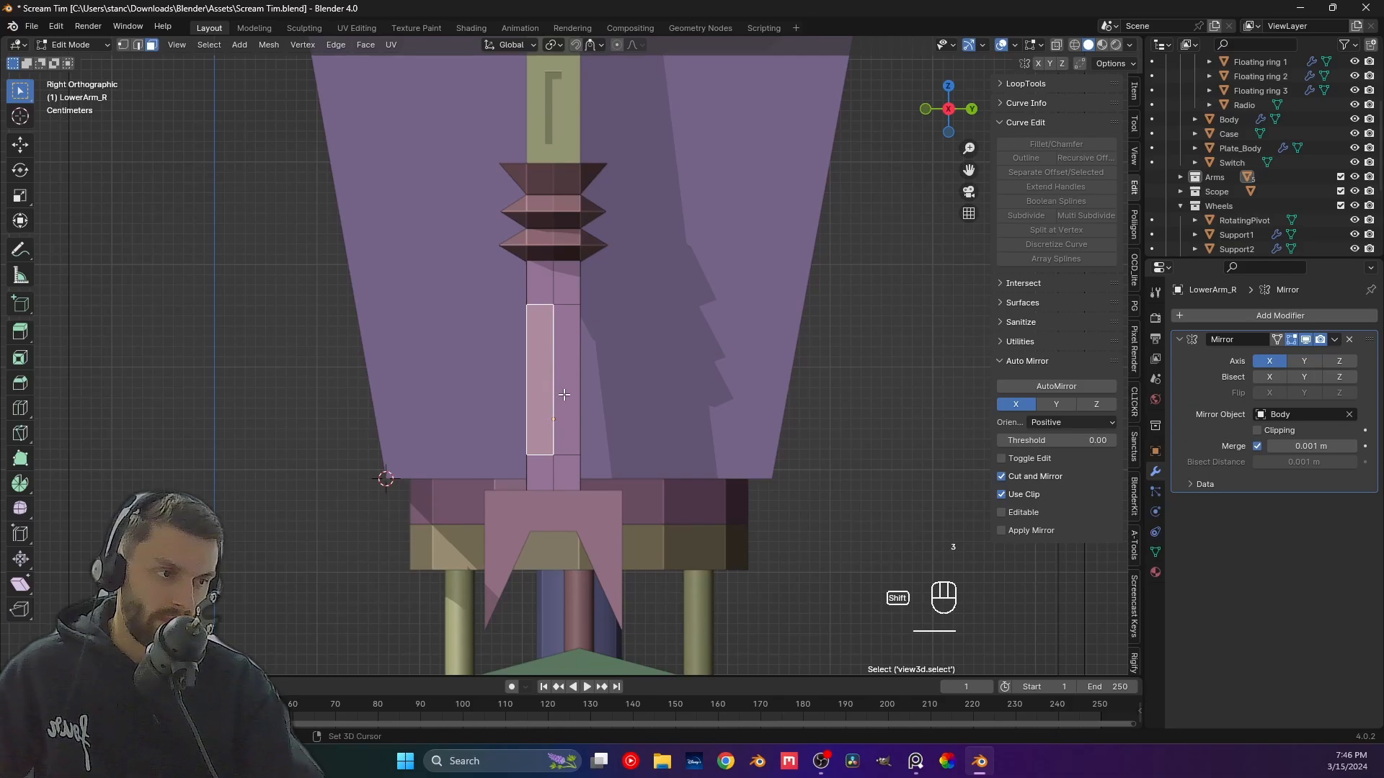
shift+click(567, 372)
key(i)
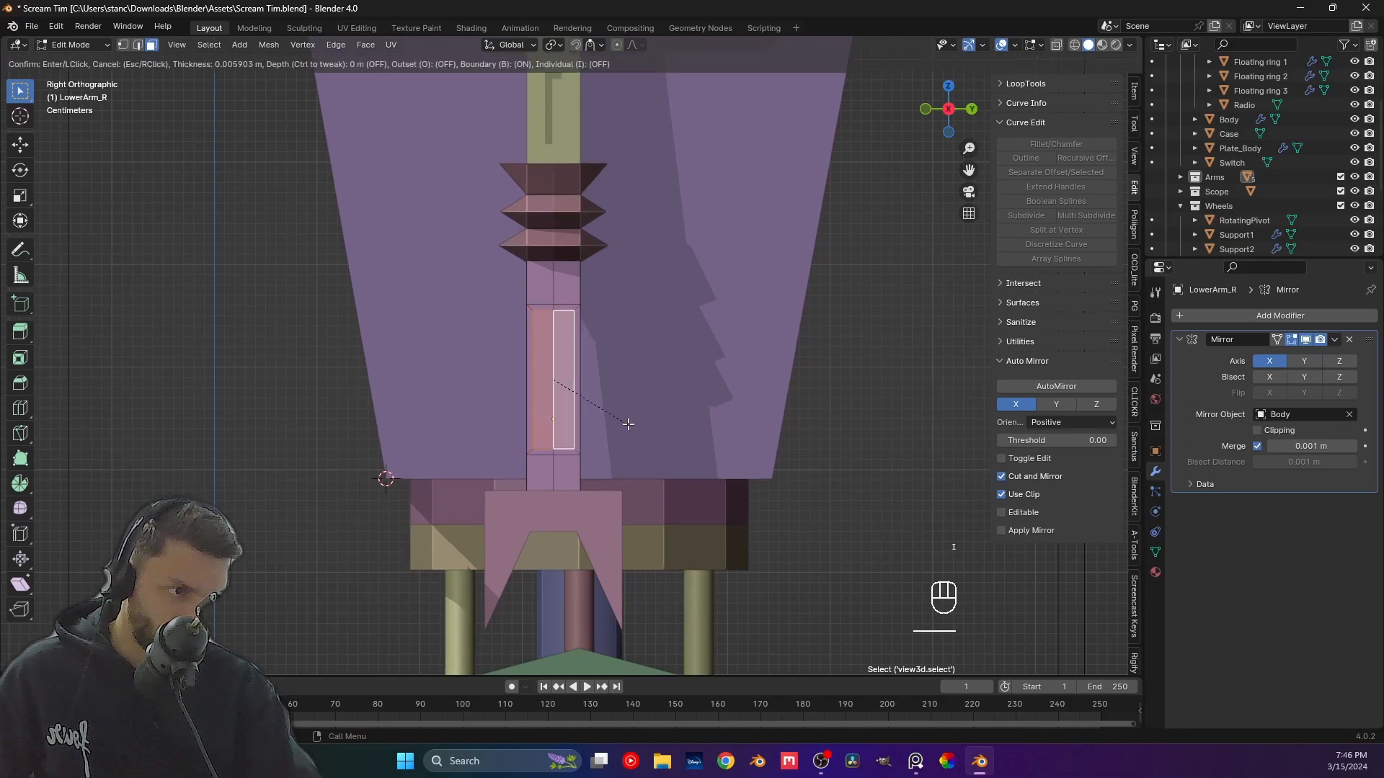
click(628, 426)
middle_drag(628, 426, 749, 370)
key(ctrl+z)
key(ctrl+z)
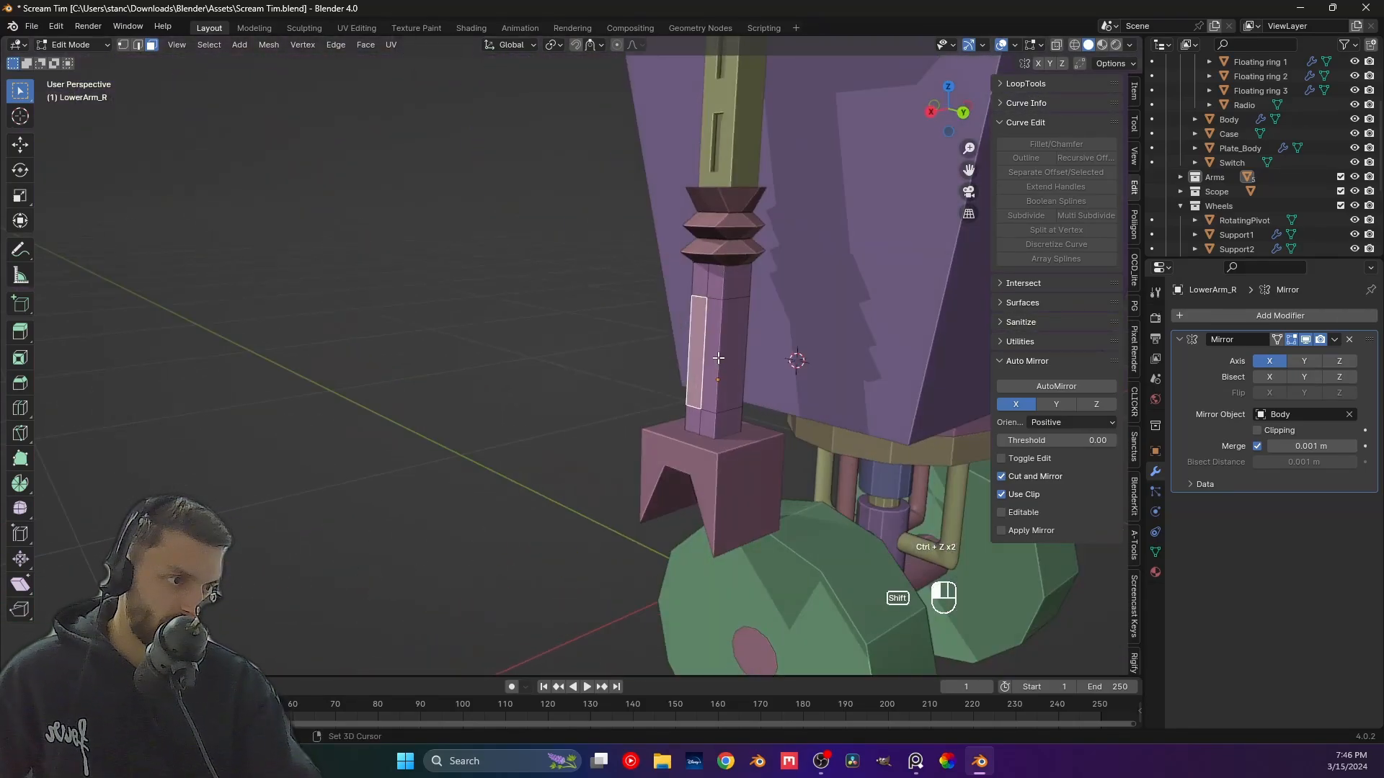
Isolate the lower arm and inset the paired middle faces on its outer and inner sides by about 0.012 m.
click(716, 366)
key(KP_Divide)
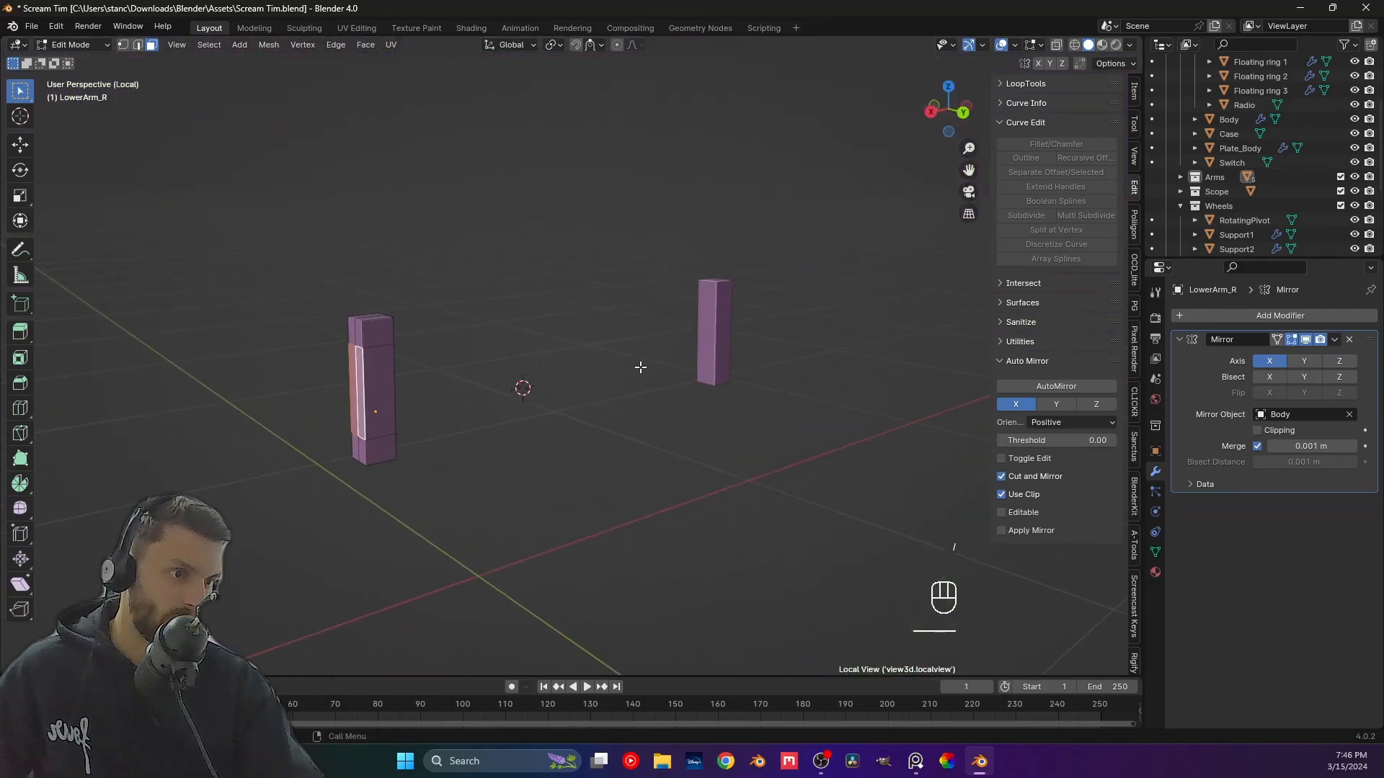
middle_drag(522, 387, 550, 454)
shift+click(544, 444)
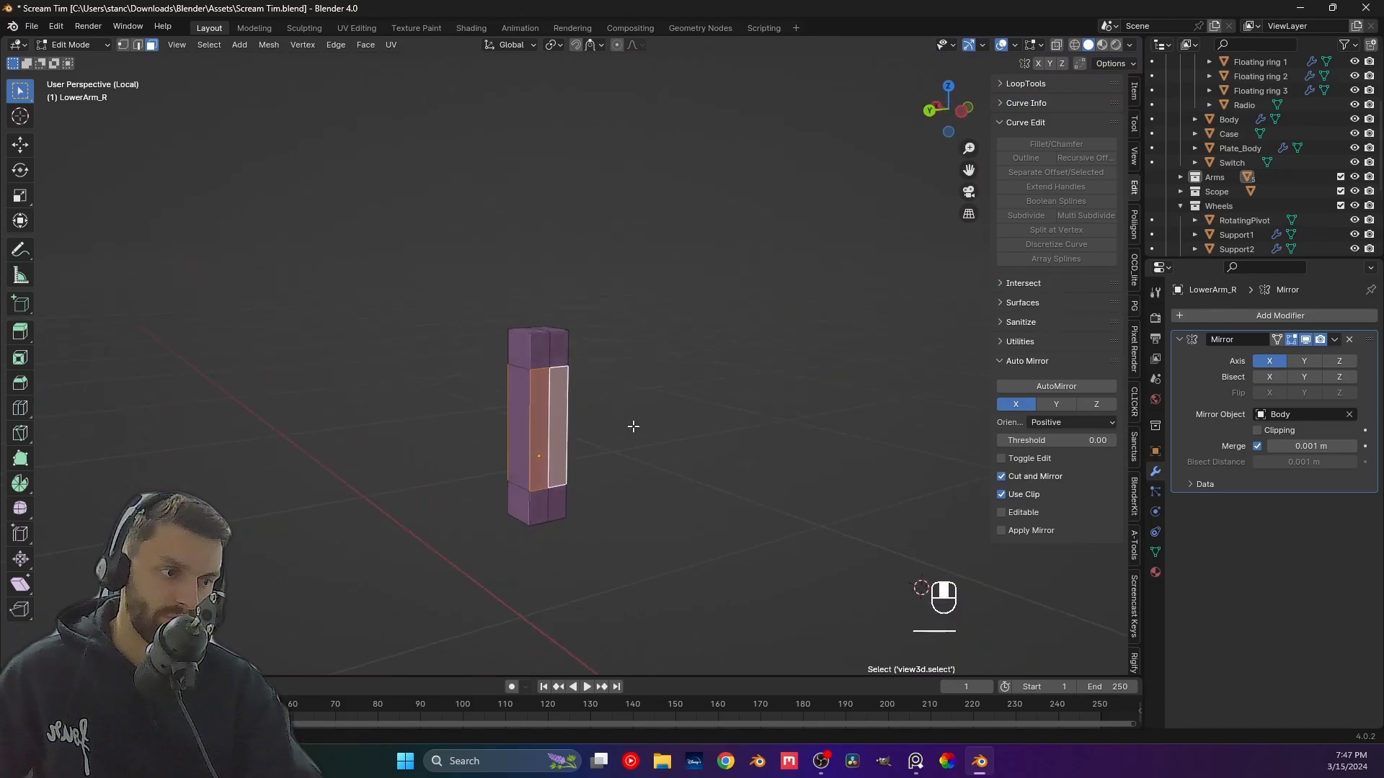
middle_drag(633, 426, 764, 420)
key(ctrl+KP_1)
key(KP_3)
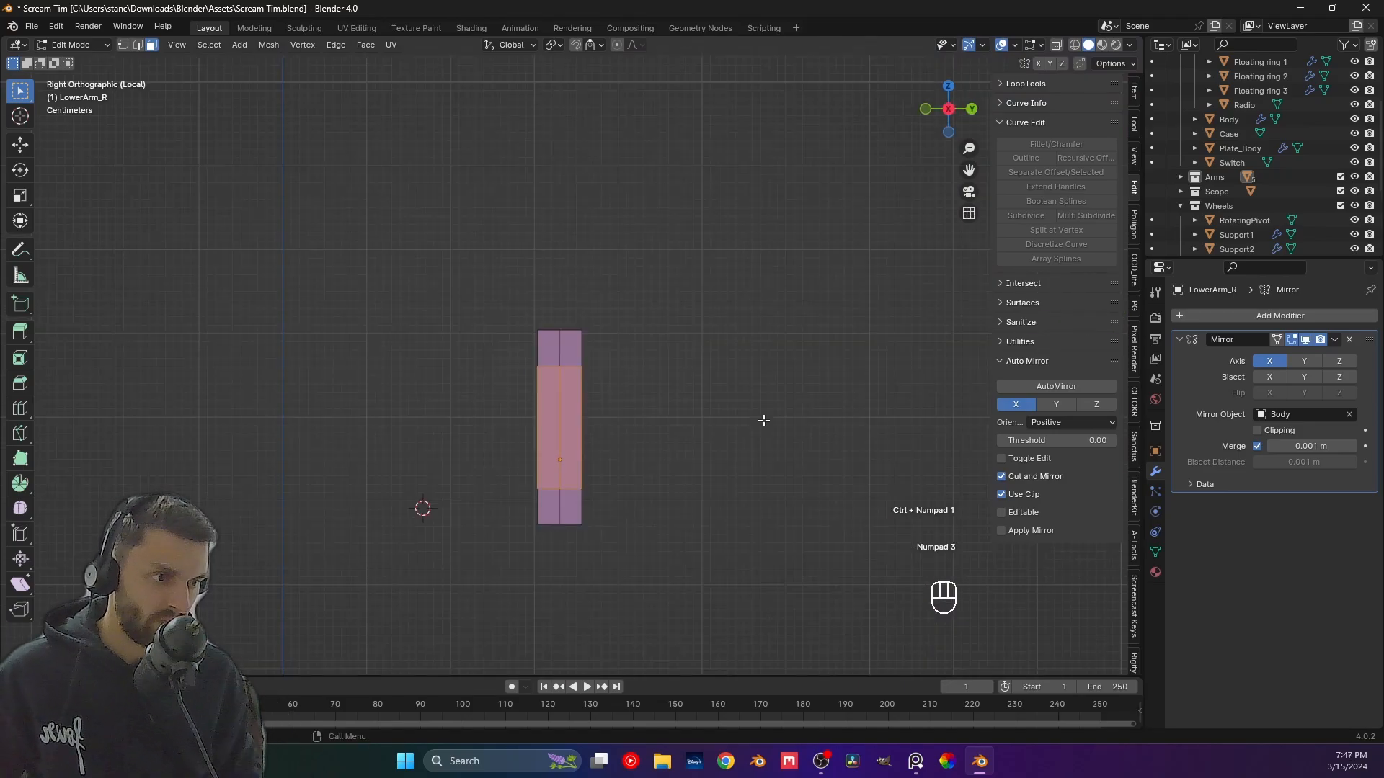
key(i)
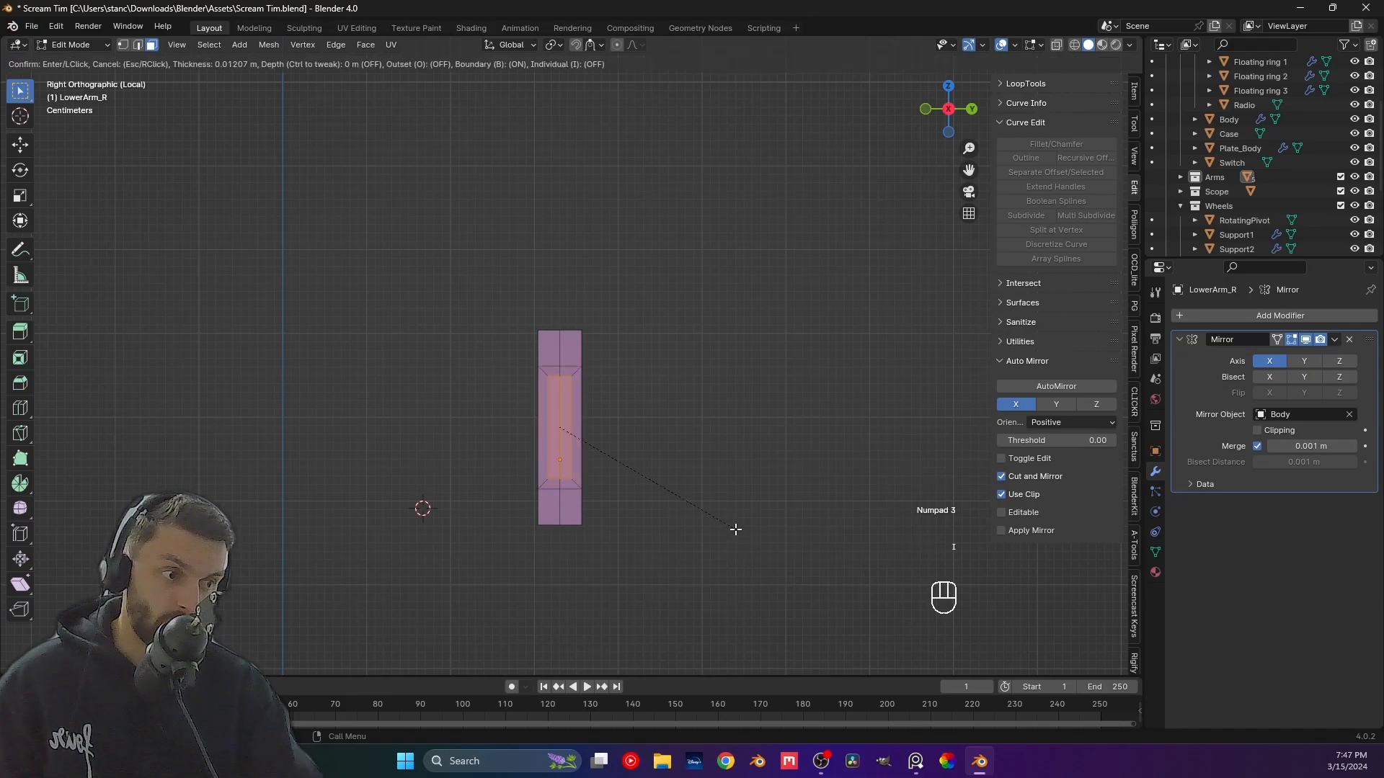
click(737, 531)
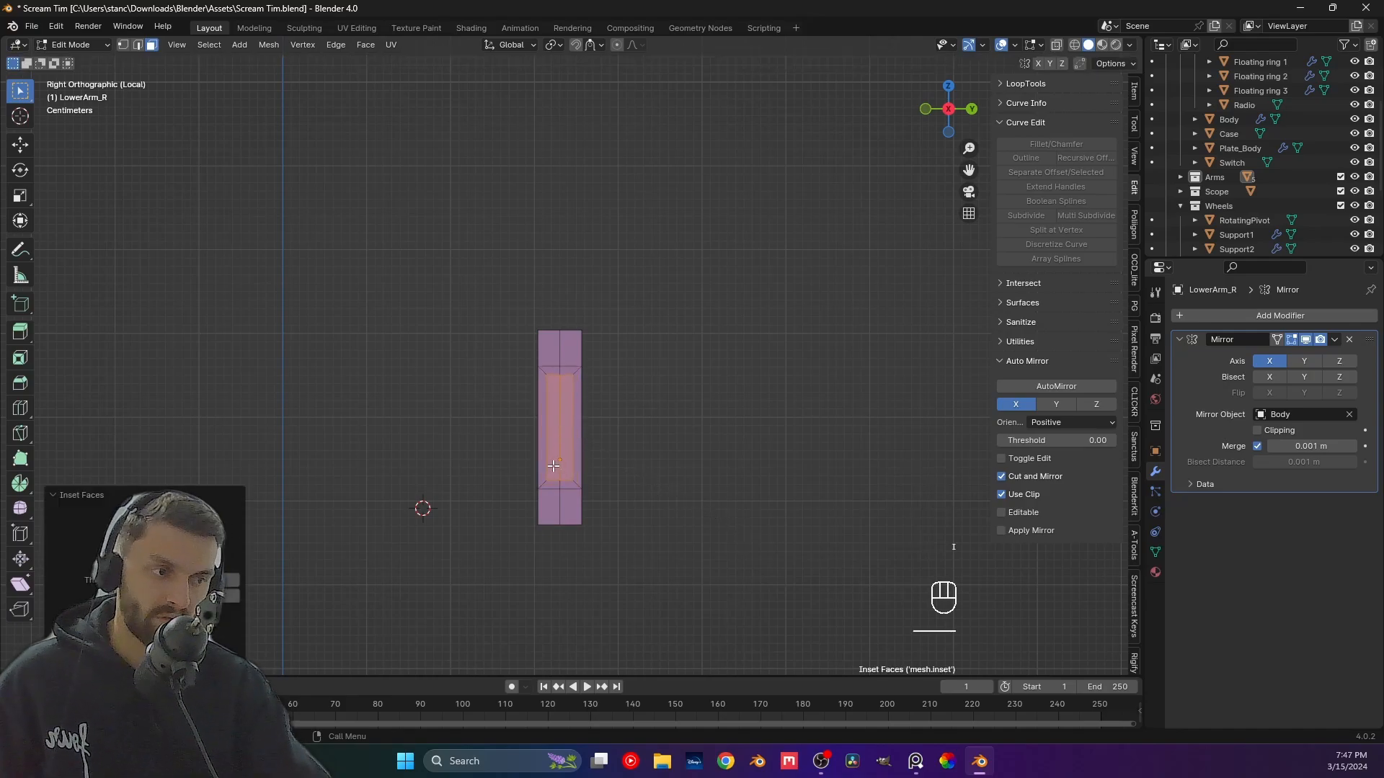
Delete the inset faces to open a window through the lower arm, and check the opening in Object Mode.
scroll(553, 467, up, 3)
middle_drag(550, 490, 603, 510)
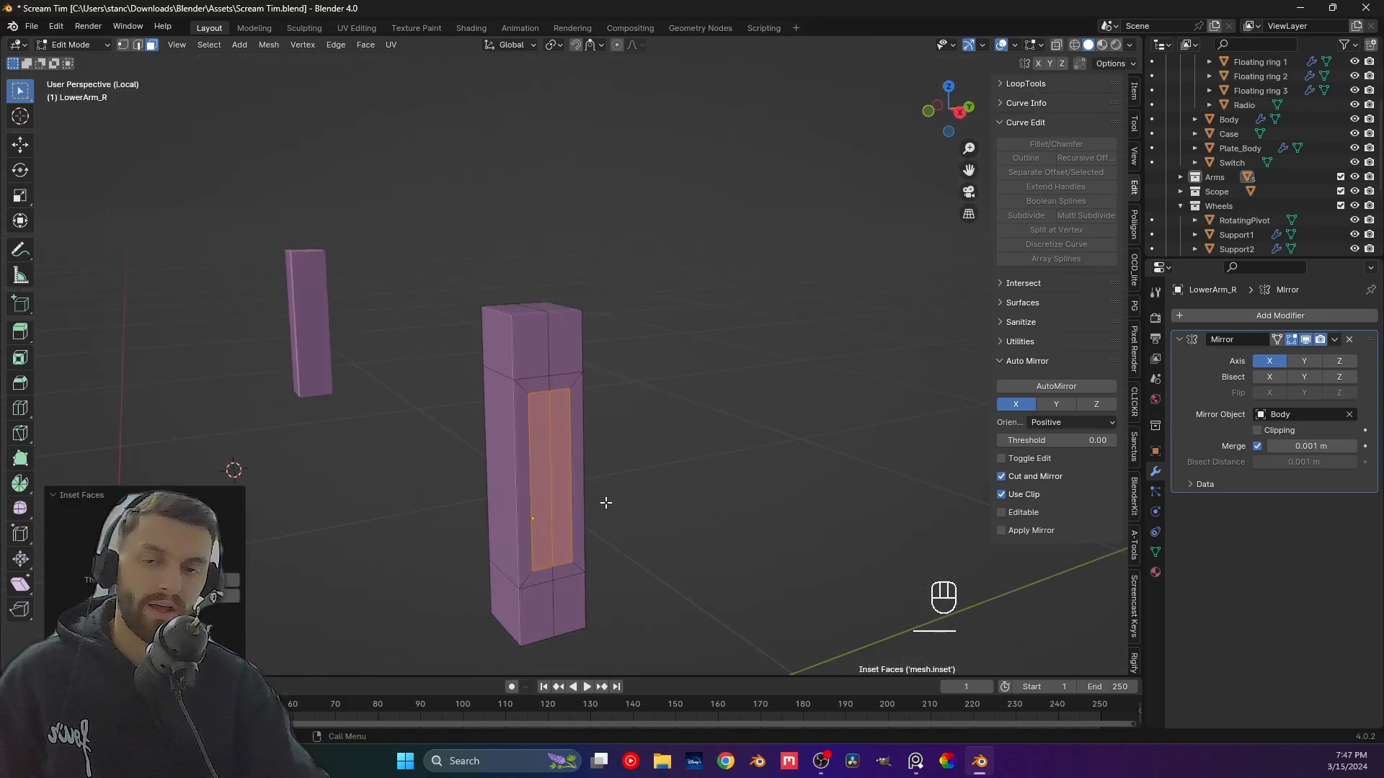
key(x)
click(644, 505)
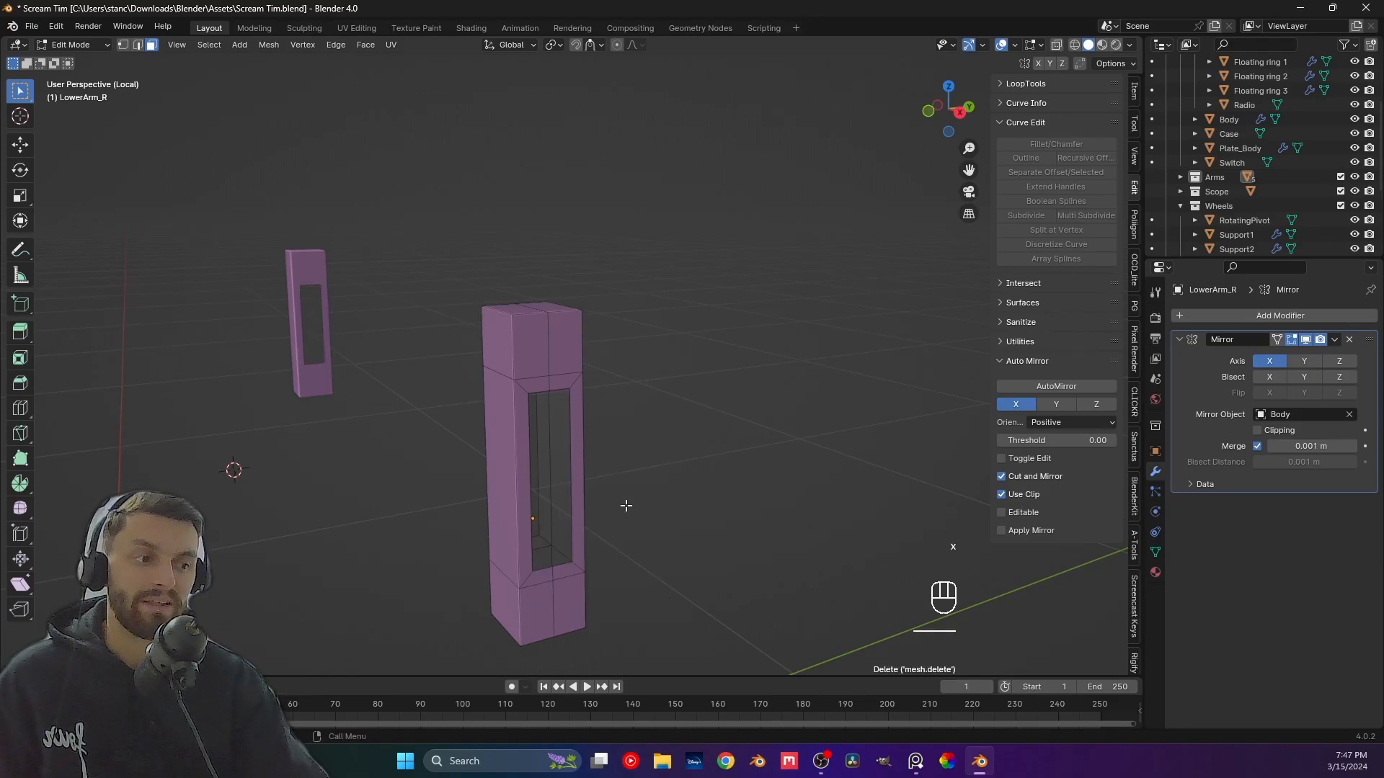
key(Tab)
click(637, 507)
middle_drag(638, 507, 643, 416)
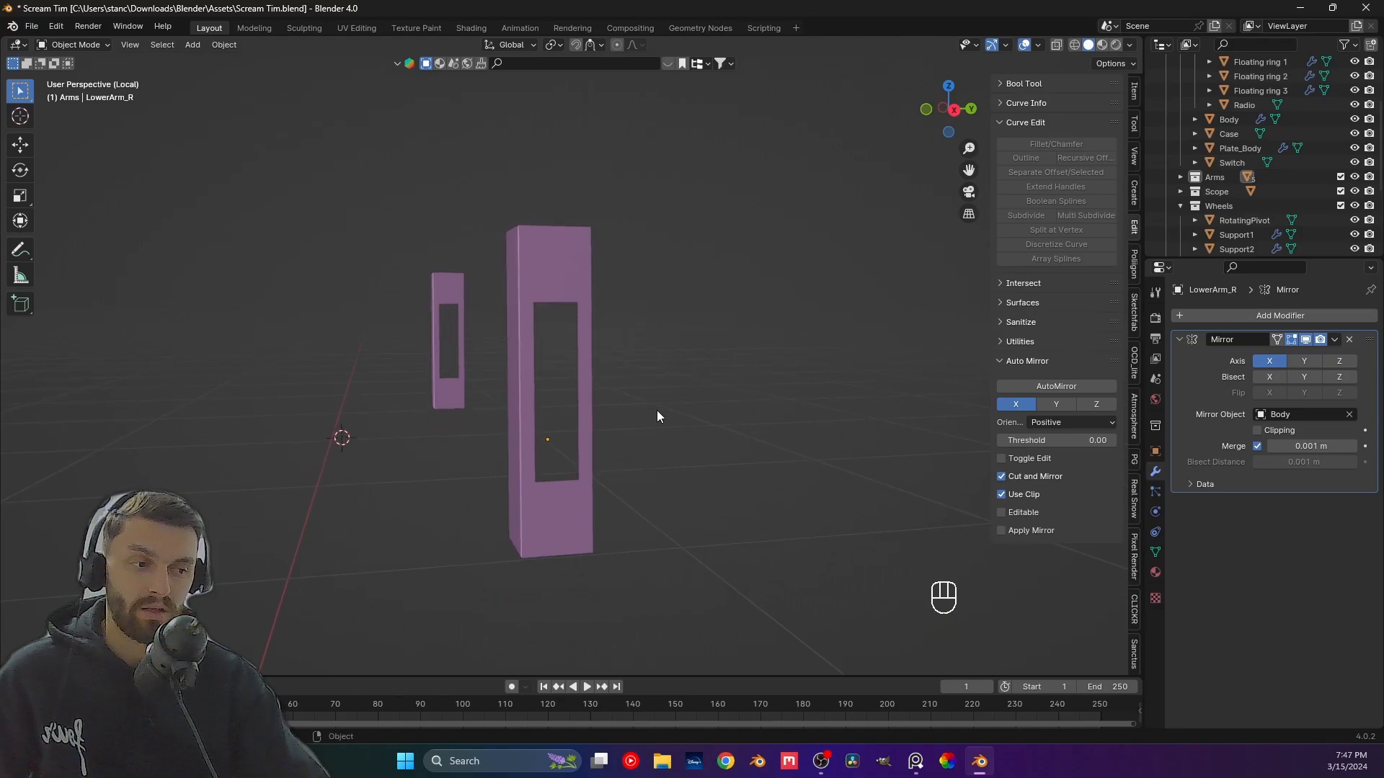
Try to fill the gap between the opposite bottom edges of the arm's window with new faces, and undo the attempt.
shift+middle_drag(611, 473, 572, 441)
click(569, 462)
scroll(569, 461, up, 3)
key(Tab)
key(2)
click(562, 470)
shift+click(550, 402)
key(f)
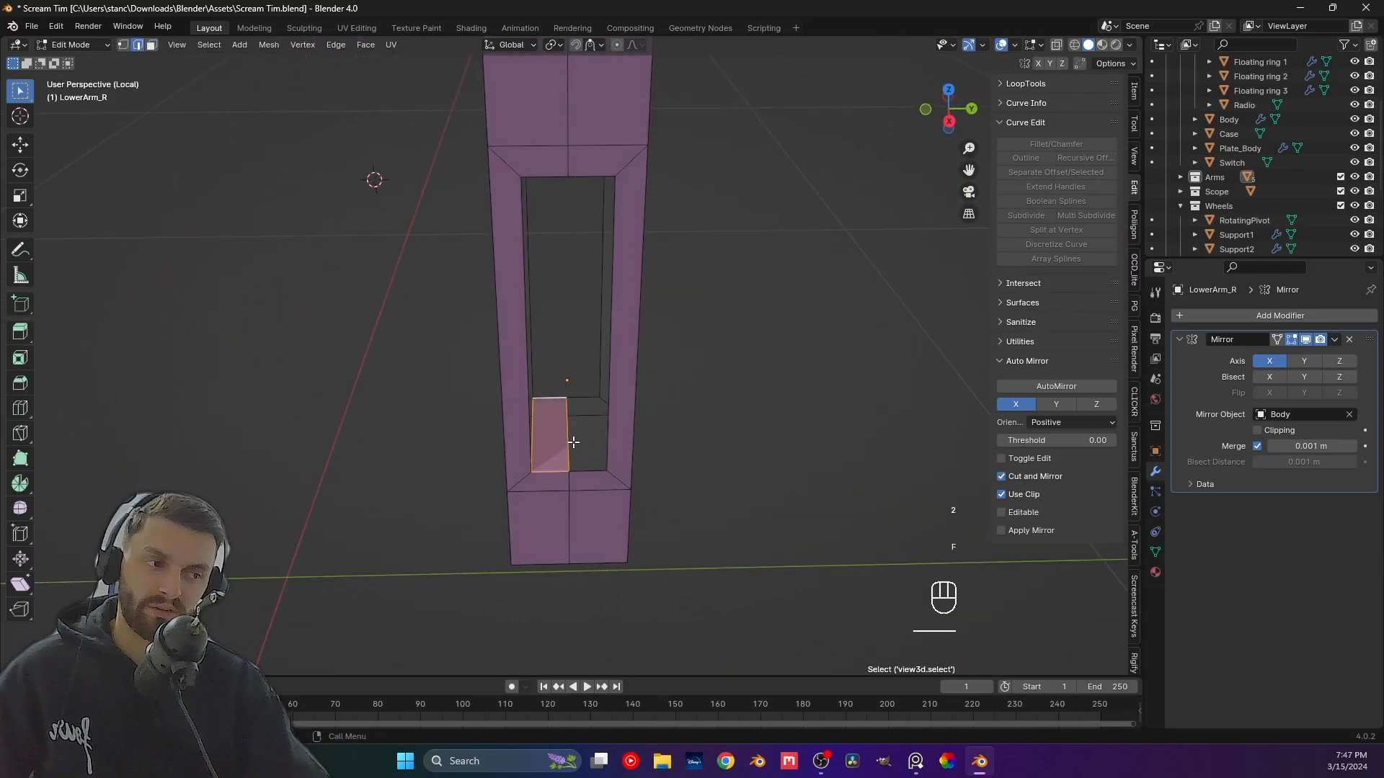
key(f)
key(ctrl+z)
key(ctrl+z)
key(ctrl+z)
key(ctrl+z)
key(ctrl+z)
key(ctrl+z)
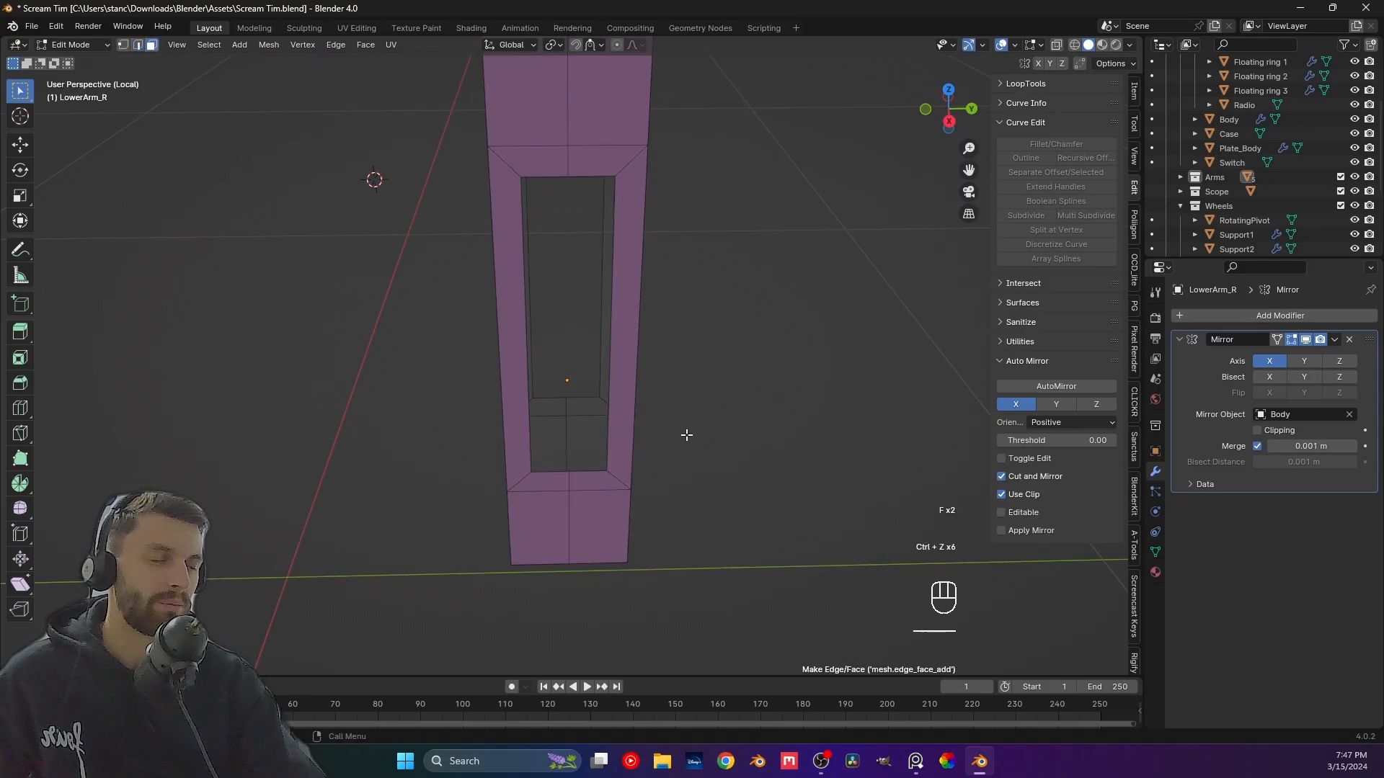
Try again to build faces between the matching bottom edges on the two sides of the arm's window.
middle_drag(658, 442, 602, 405)
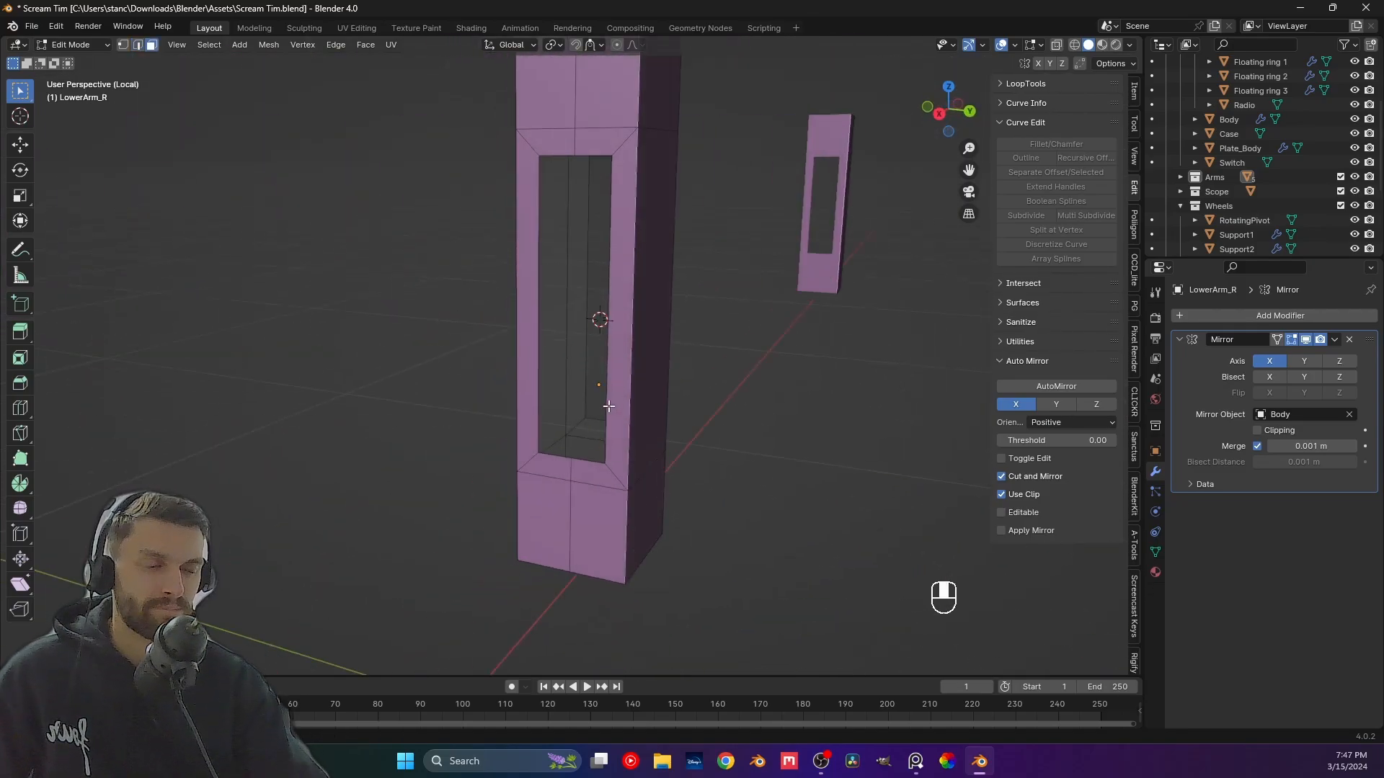
click(555, 451)
click(551, 459)
middle_drag(532, 474, 775, 503)
scroll(541, 486, up, 2)
key(2)
click(552, 495)
shift+click(583, 443)
key(f)
shift+click(624, 497)
shift+click(617, 437)
key(f)
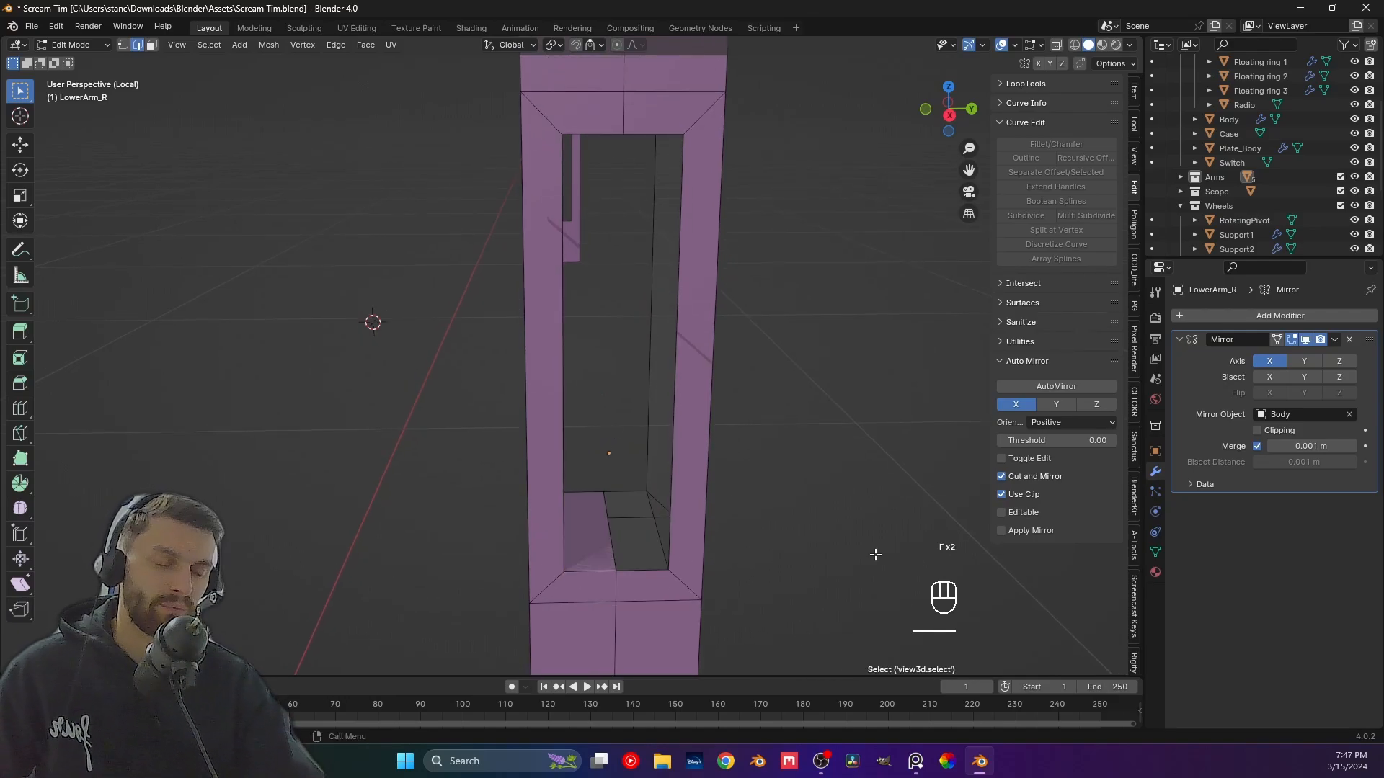
Undo the window fills, face deletion, insets and bevel, back to the plain crosswise loop cut in the full scene.
key(ctrl+z)
key(ctrl+z)
key(ctrl+z)
key(ctrl+z)
key(ctrl+z)
key(ctrl+z)
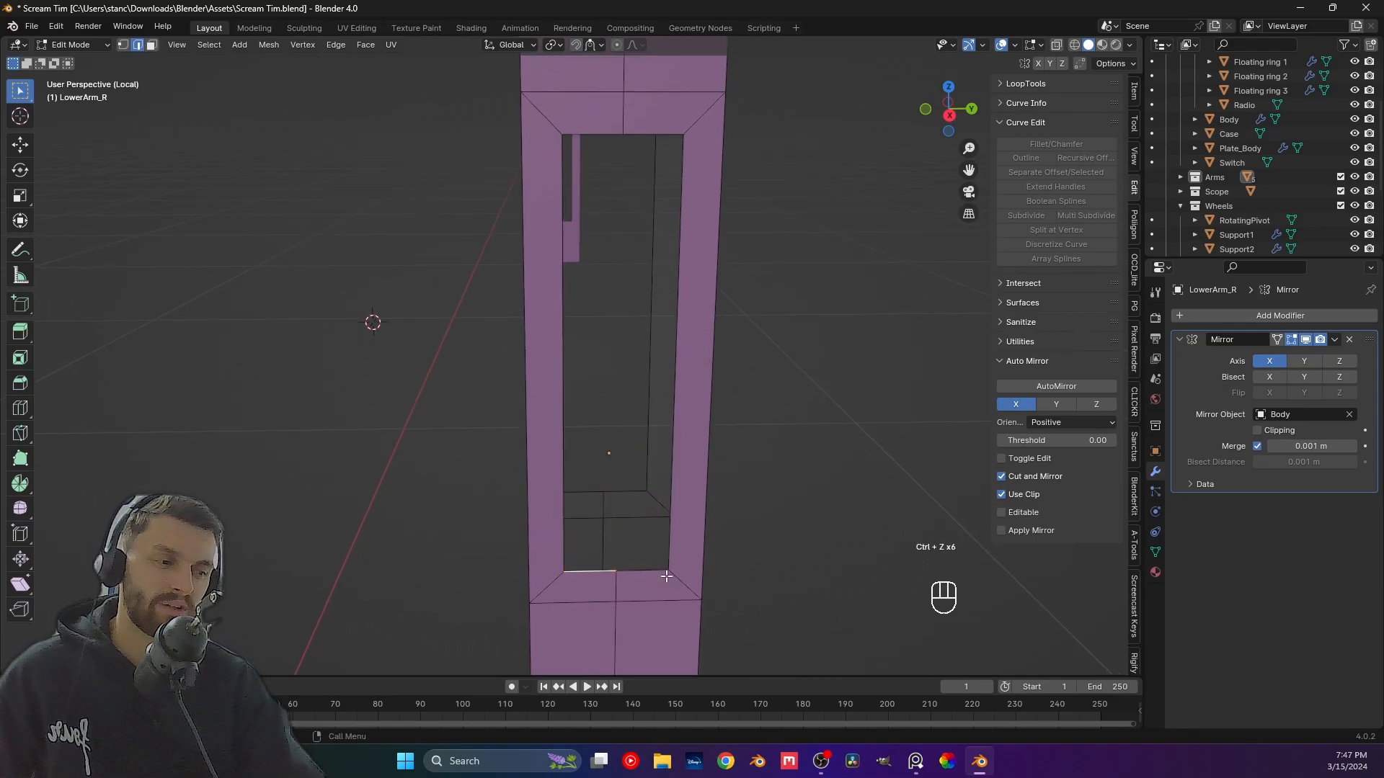
key(Tab)
key(ctrl+z)
key(ctrl+z)
key(ctrl+z)
key(ctrl+z)
key(ctrl+z)
key(ctrl+z)
key(ctrl+z)
key(ctrl+z)
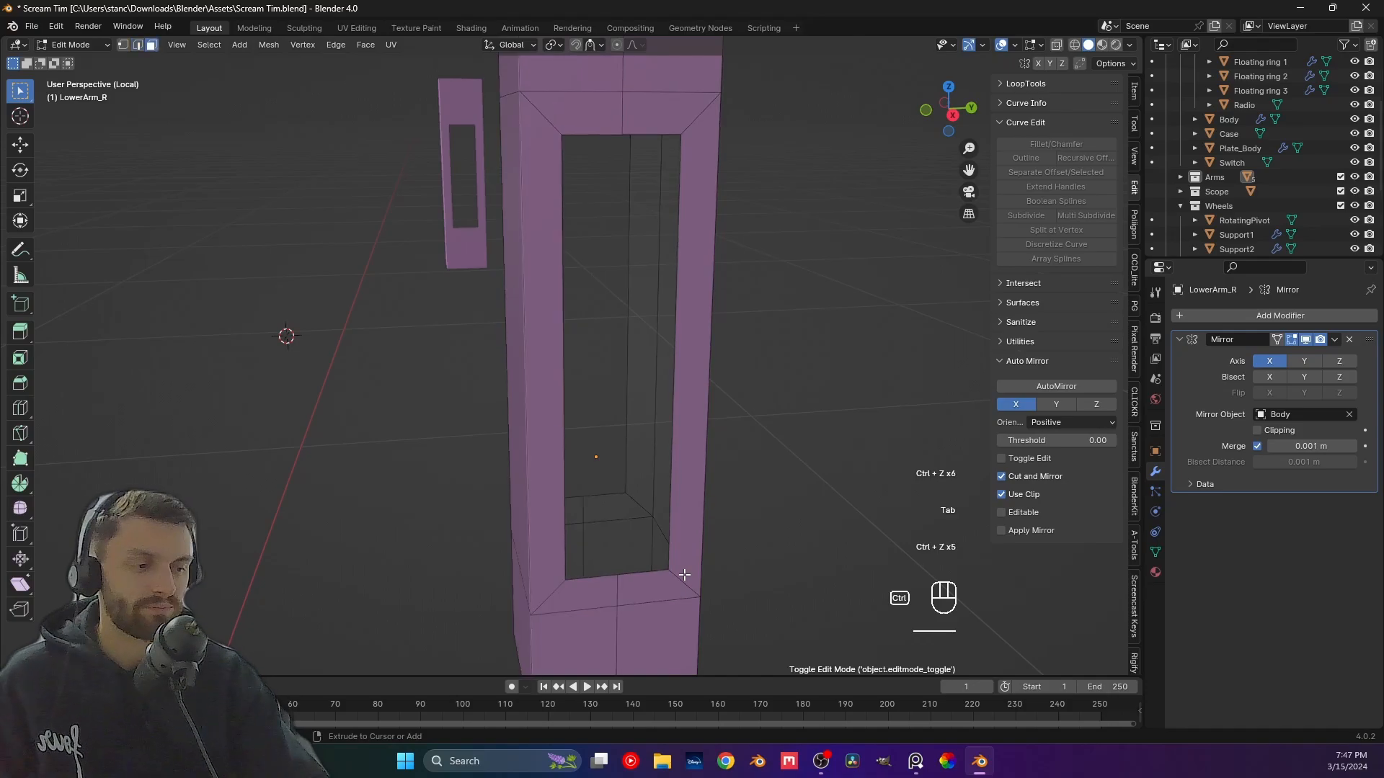
key(ctrl+z)
key(ctrl+z)
key(ctrl+z)
key(ctrl+z)
key(ctrl+z)
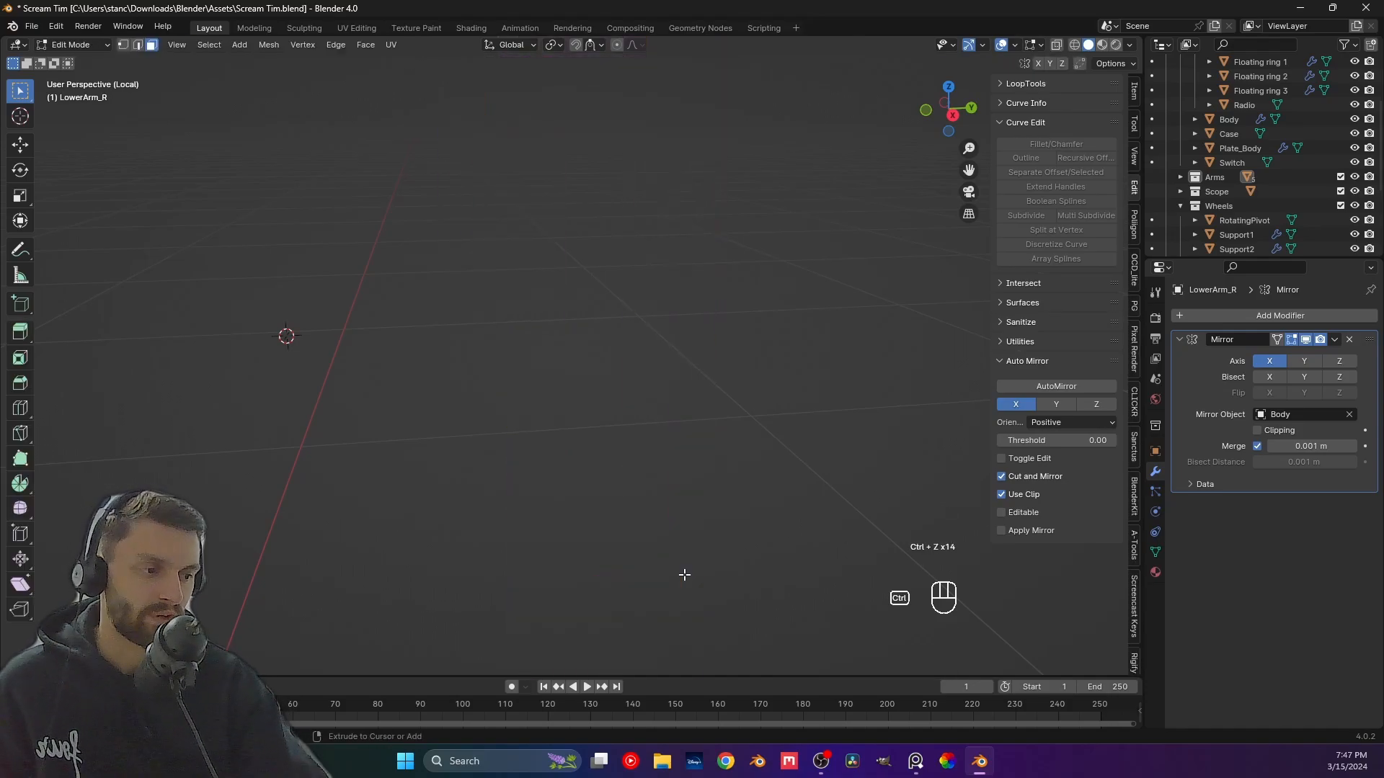
key(ctrl+z)
key(ctrl+z)
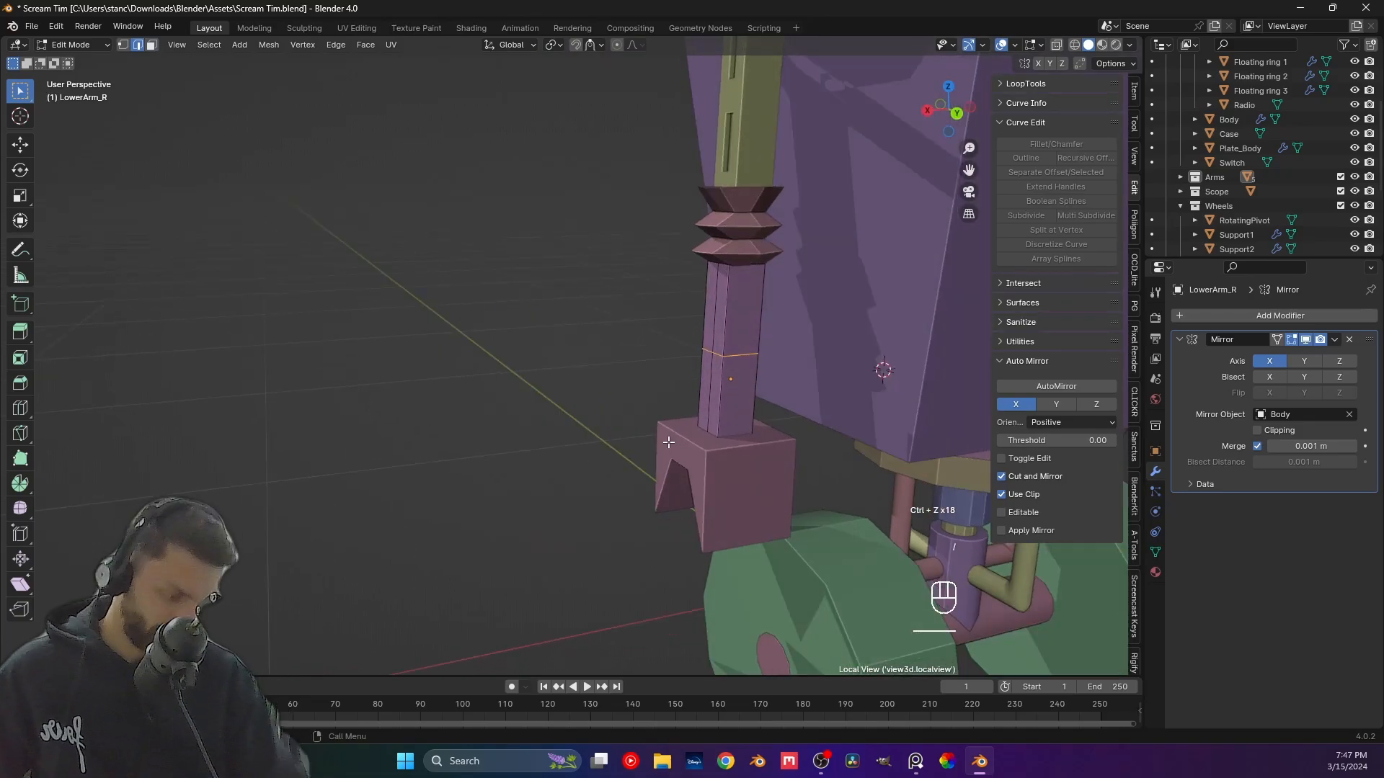
Bevel the crosswise loop on the lower arm so the new section spans most of the arm's length.
key(ctrl+KP_1)
key(ctrl+KP_3)
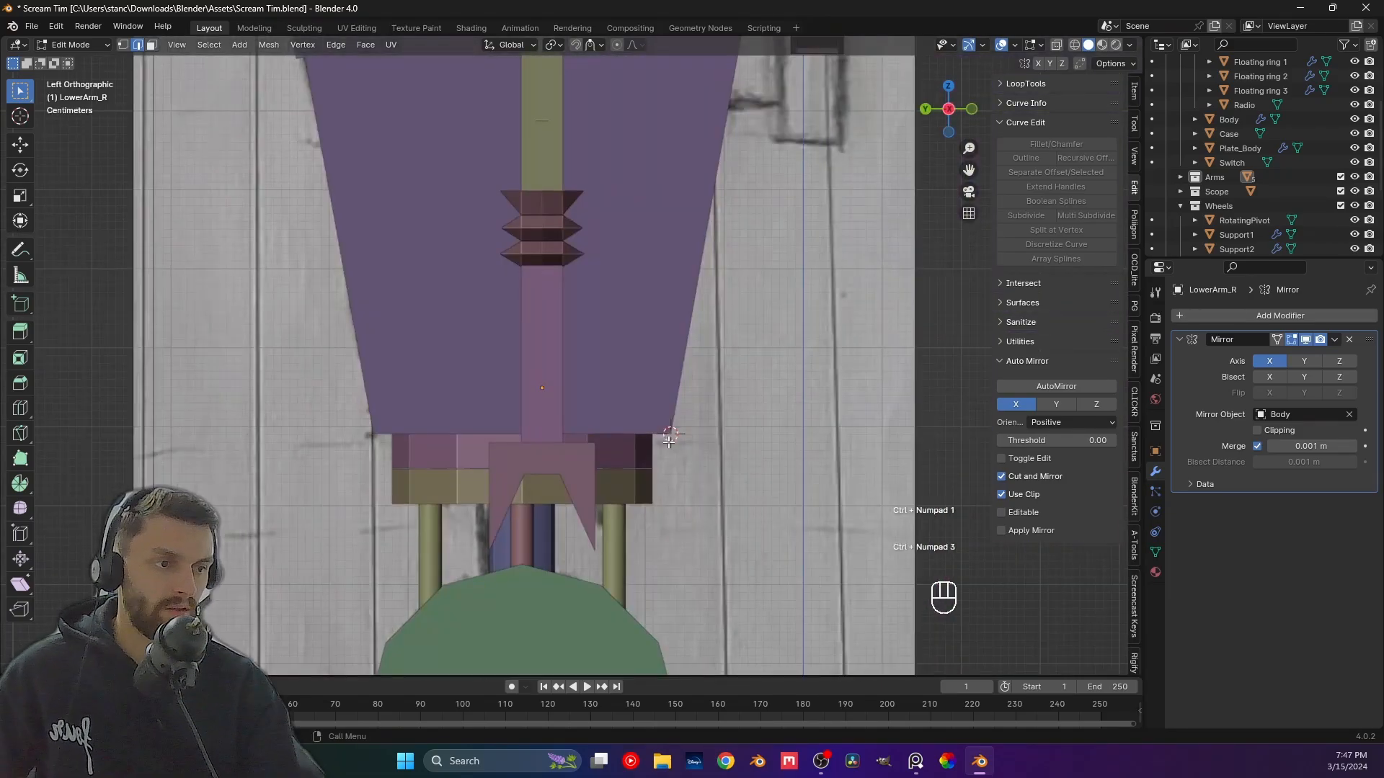
key(KP_3)
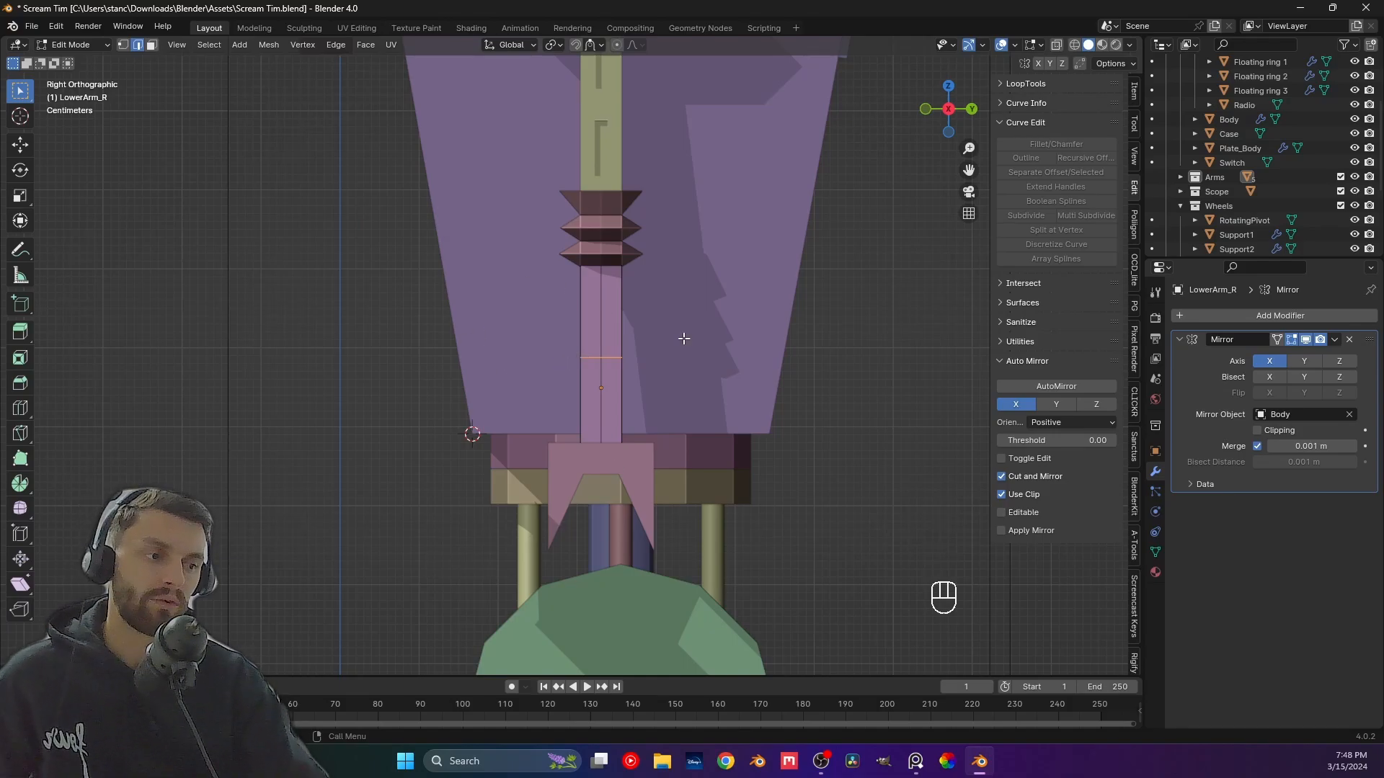
scroll(617, 325, up, 2)
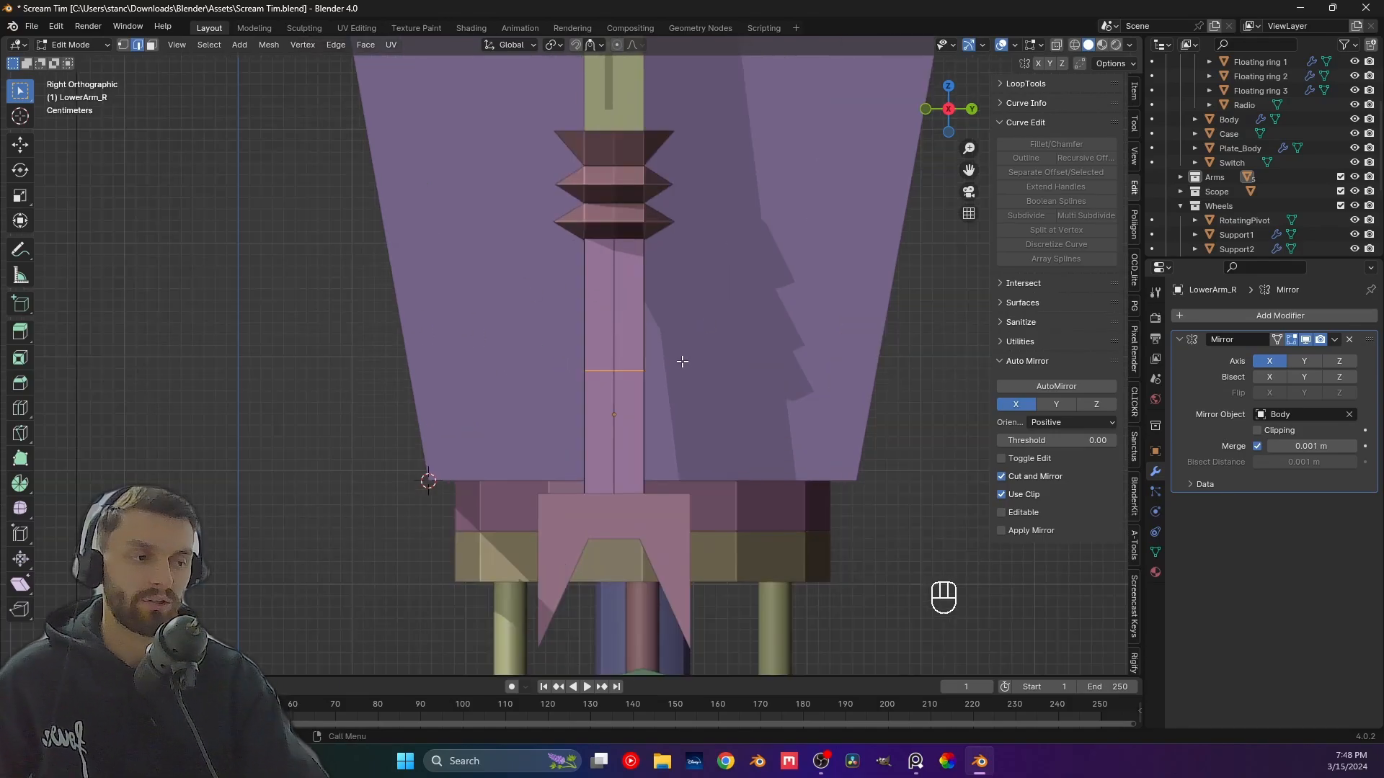
key(ctrl+b)
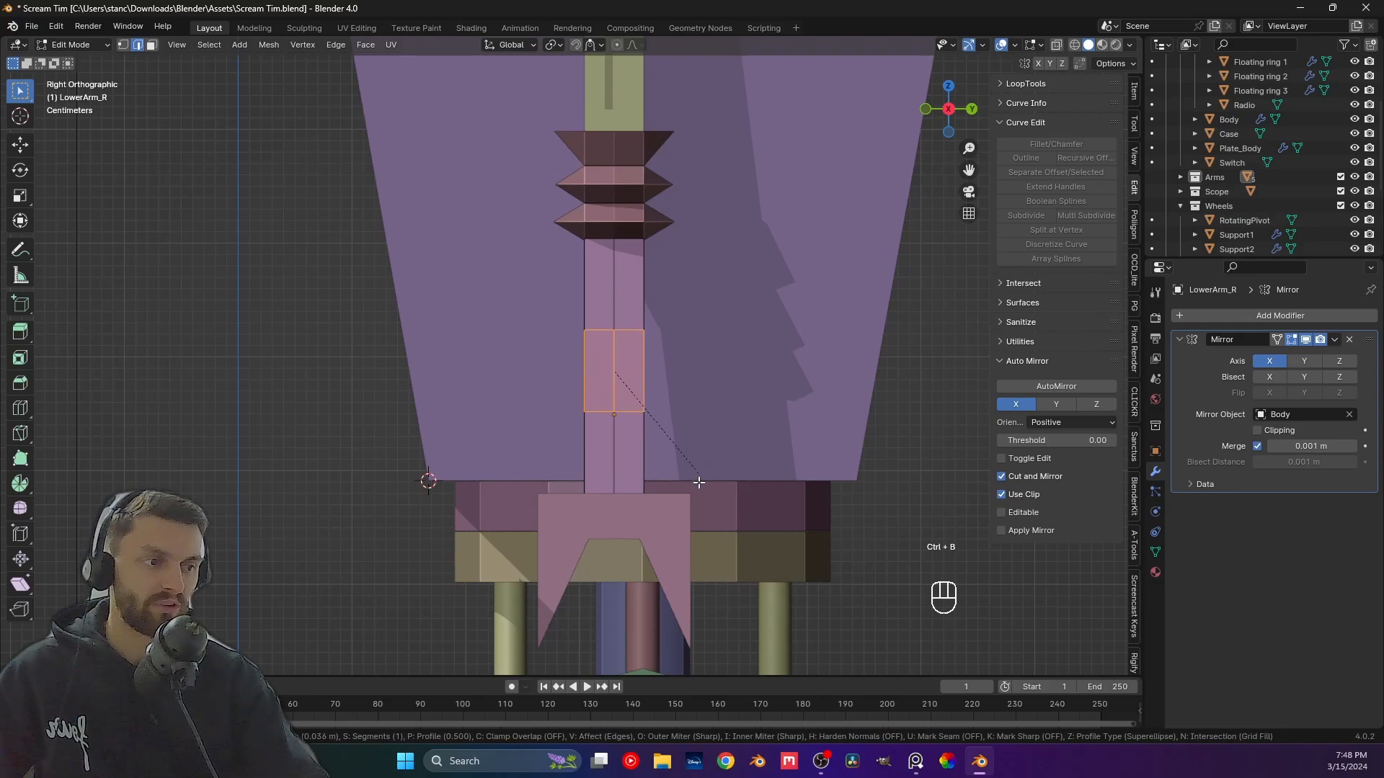
click(695, 551)
Isolate the lower arm and select the paired faces of the bevelled section on its opposite sides.
key(KP_Divide)
middle_drag(670, 327, 553, 439)
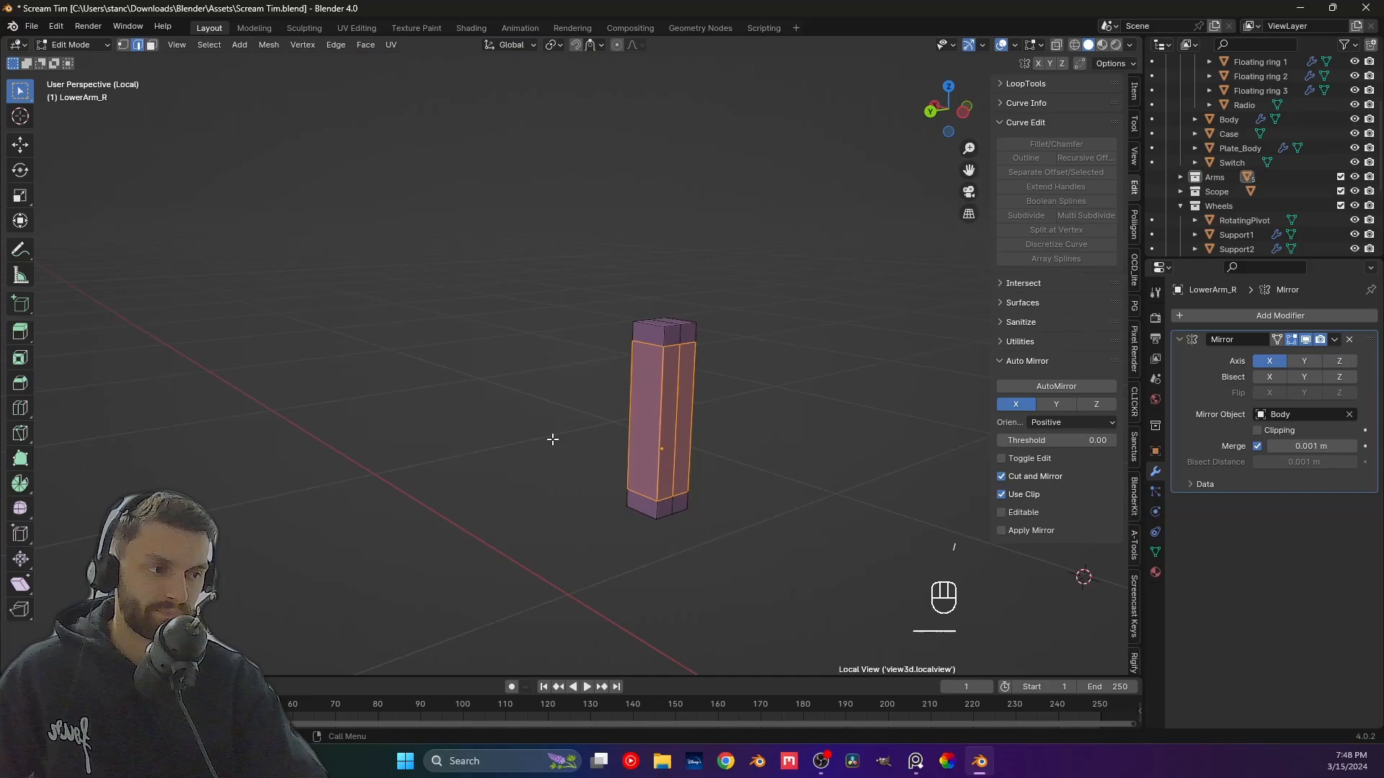
click(674, 391)
key(3)
click(673, 388)
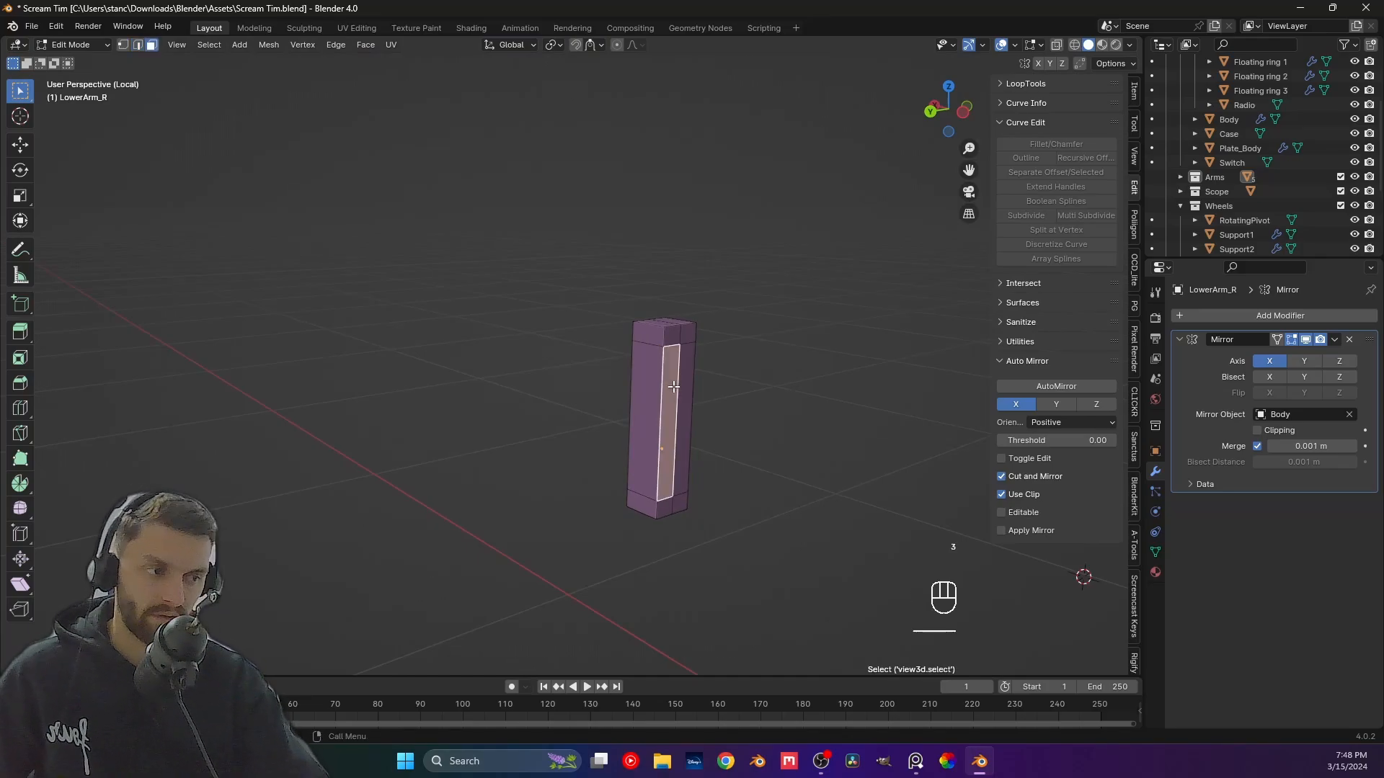
shift+click(685, 385)
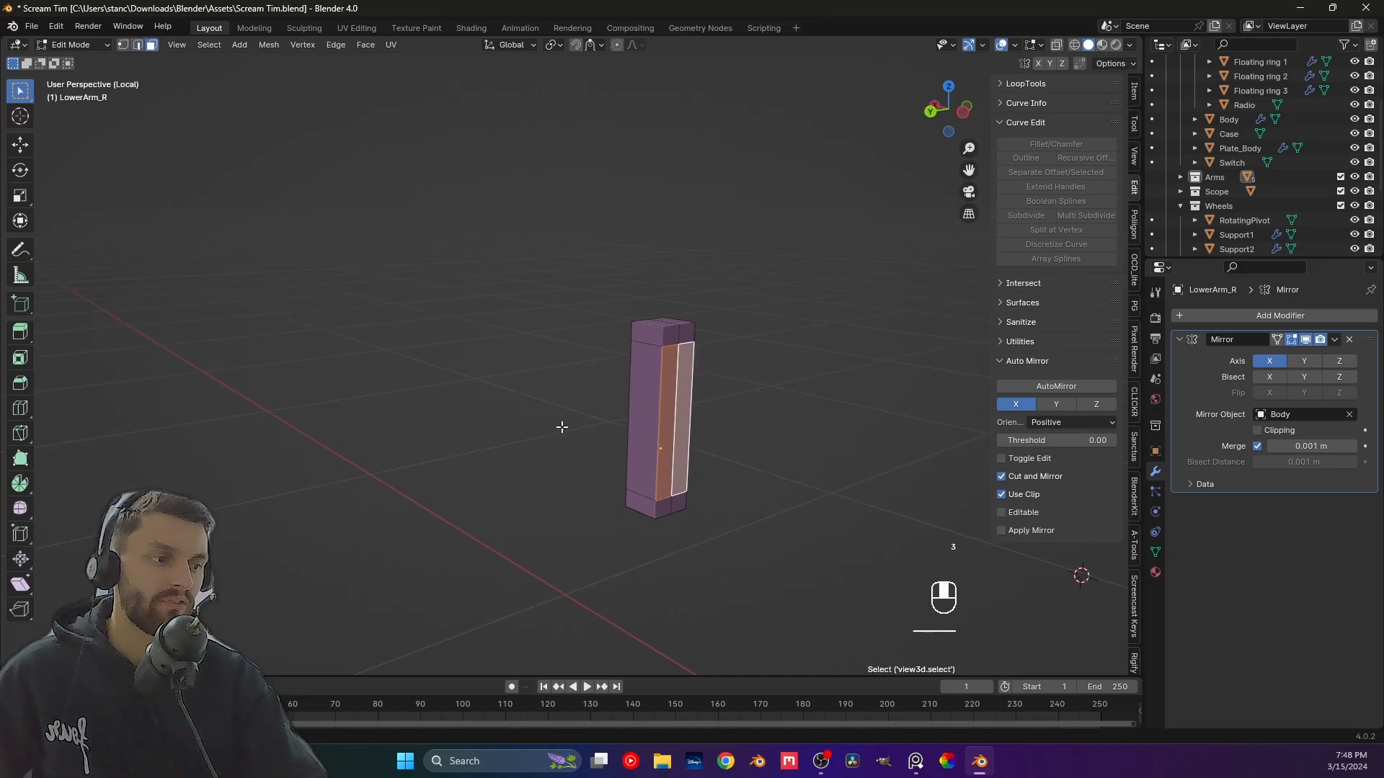
middle_drag(563, 426, 782, 428)
shift+middle_drag(365, 460, 397, 392)
shift+click(331, 395)
shift+click(352, 406)
Undo the face selections, the bevel and the crosswise loop cut, and bring back the full scene.
key(ctrl+z)
key(ctrl+z)
key(ctrl+z)
key(ctrl+z)
key(ctrl+z)
key(ctrl+z)
key(ctrl+z)
key(ctrl+z)
key(ctrl+z)
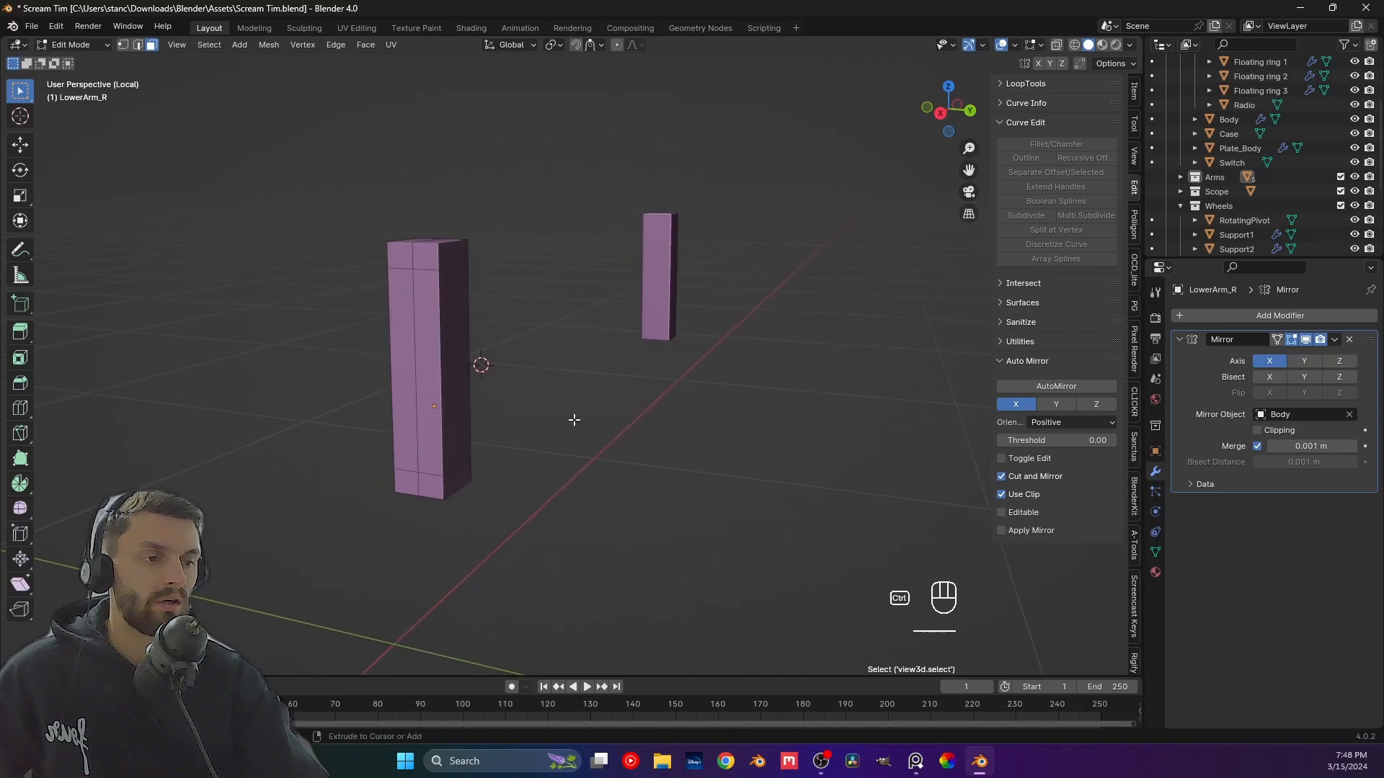
key(ctrl+z)
key(ctrl+z)
key(ctrl+z)
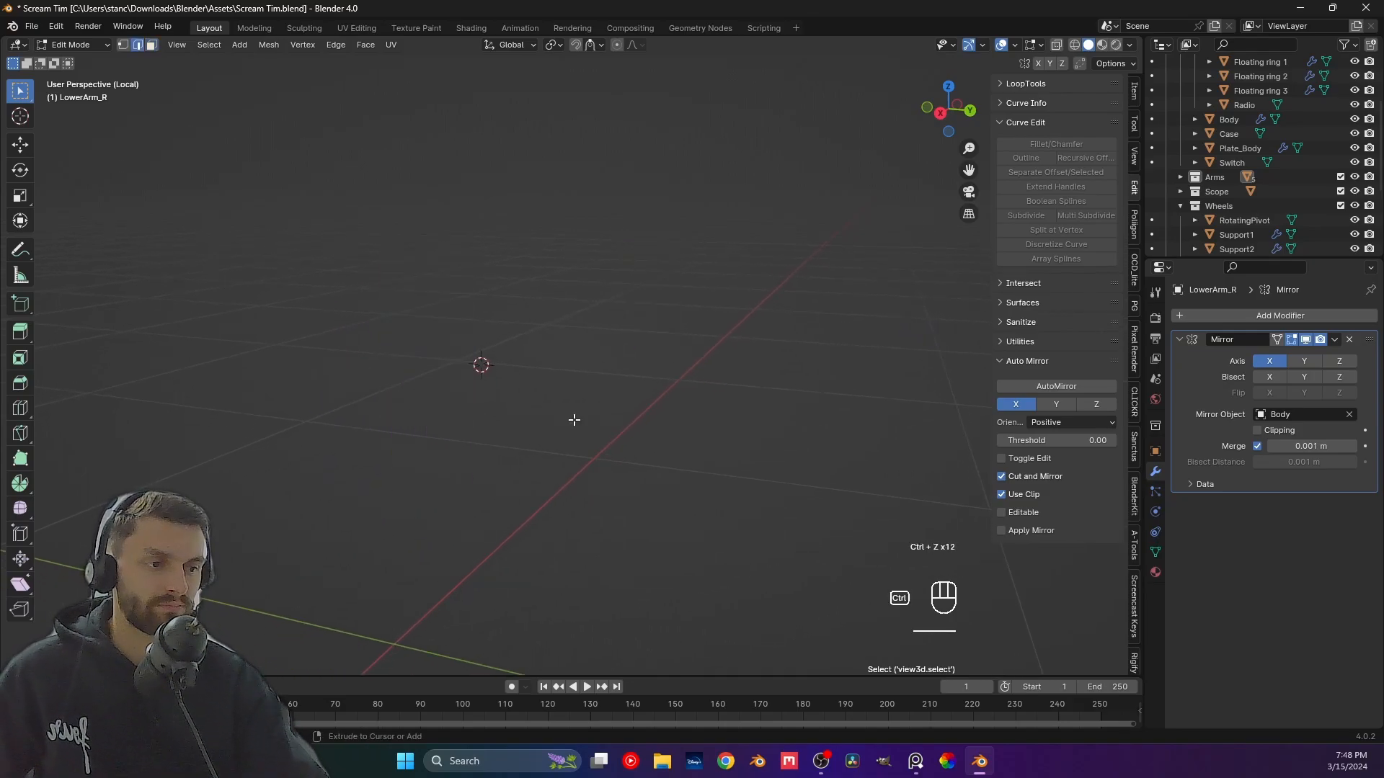
key(slash)
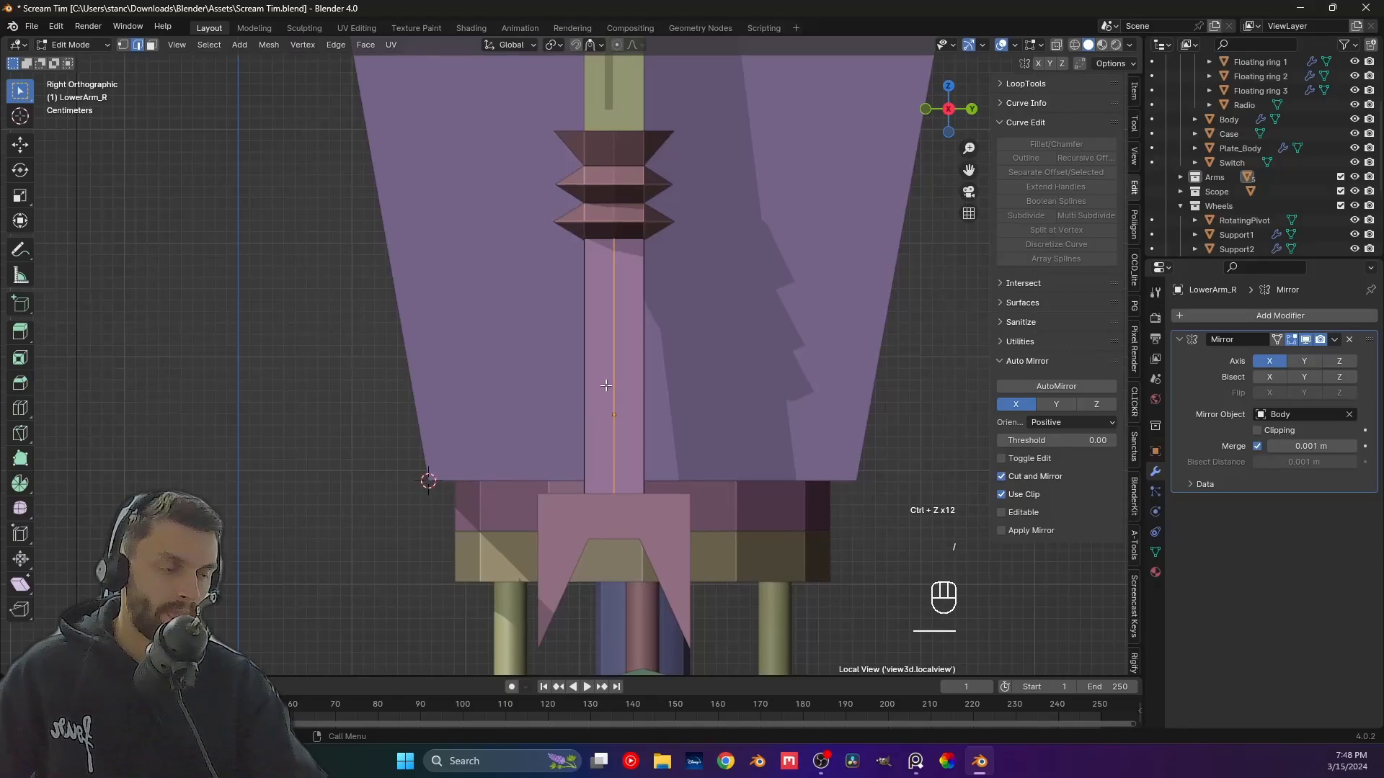
Dissolve the lengthwise loop on the LowerArm_R mesh, return to Object Mode and select the lower arm.
key(ctrl+x)
middle_drag(611, 386, 594, 317)
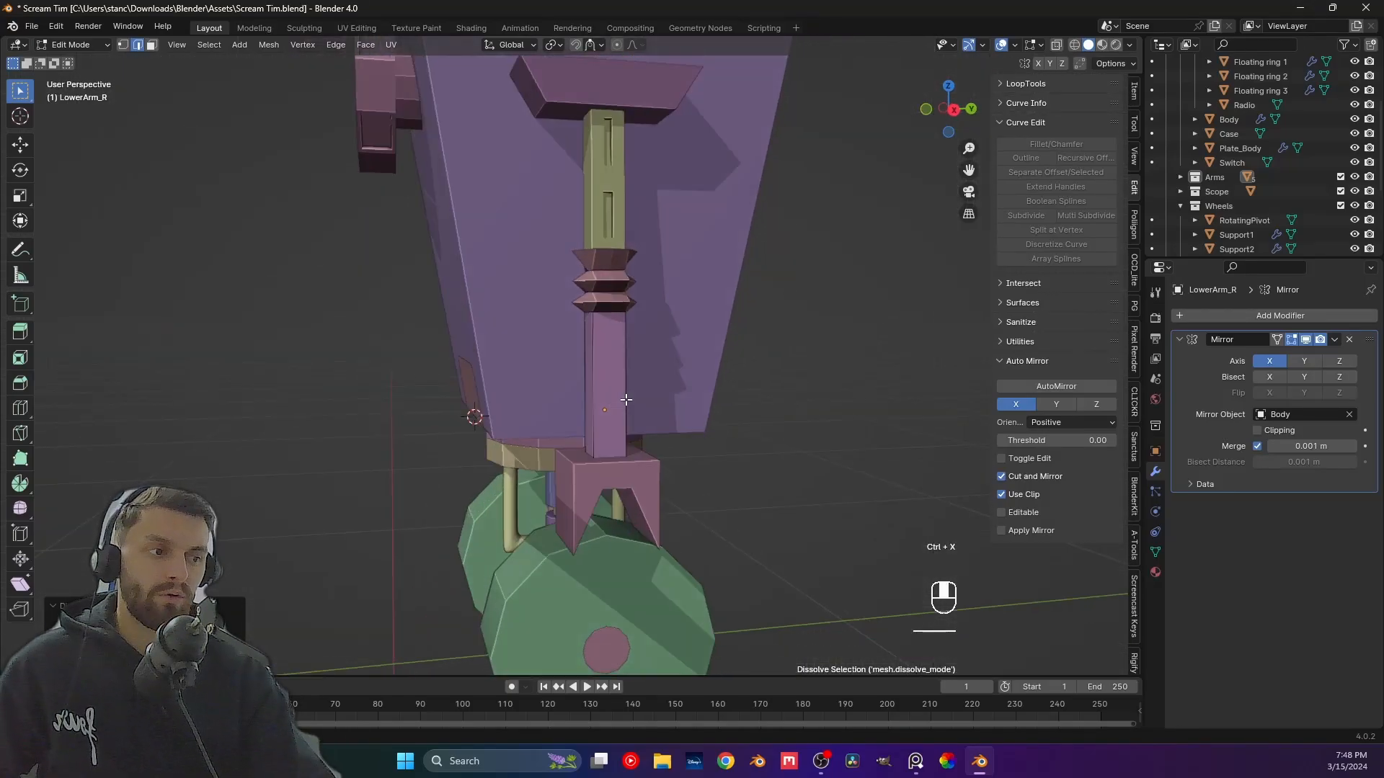
key(Tab)
click(631, 373)
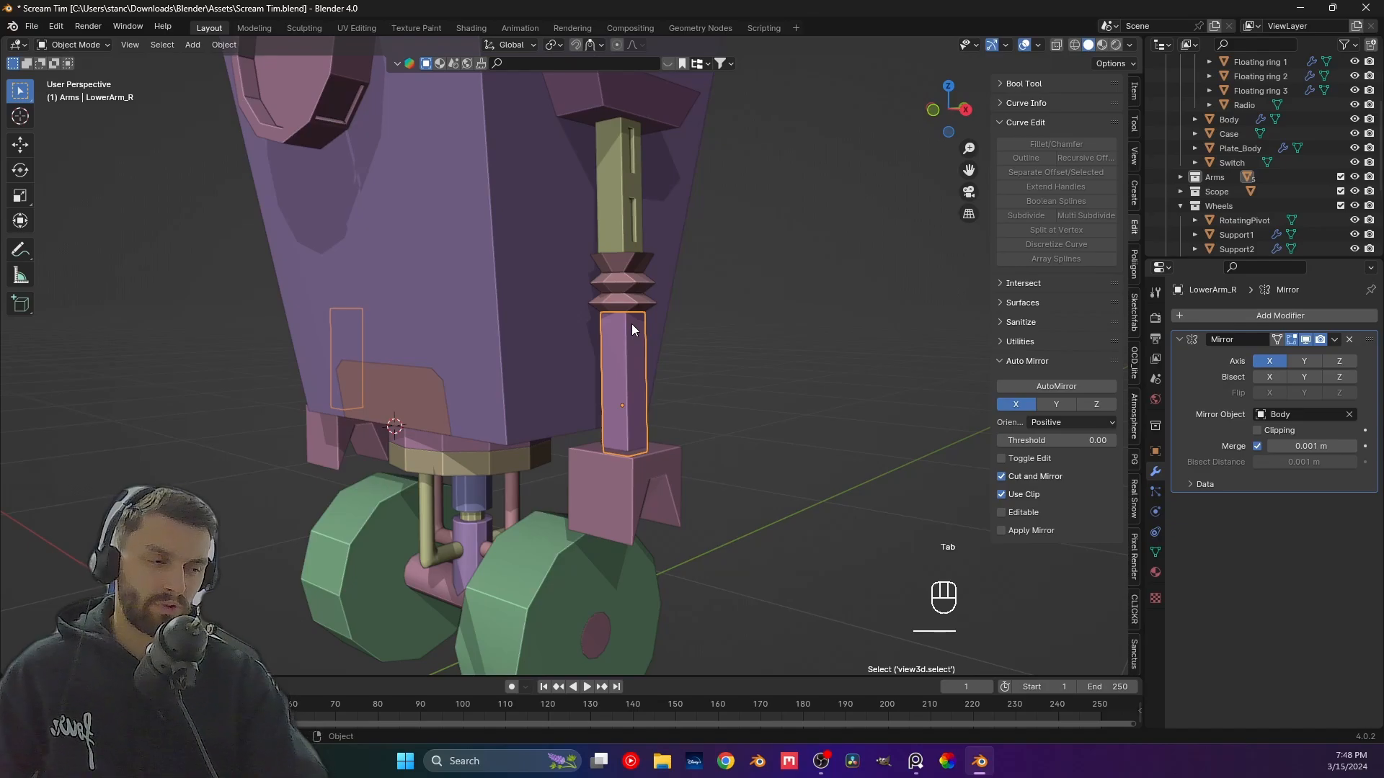
scroll(632, 323, up, 3)
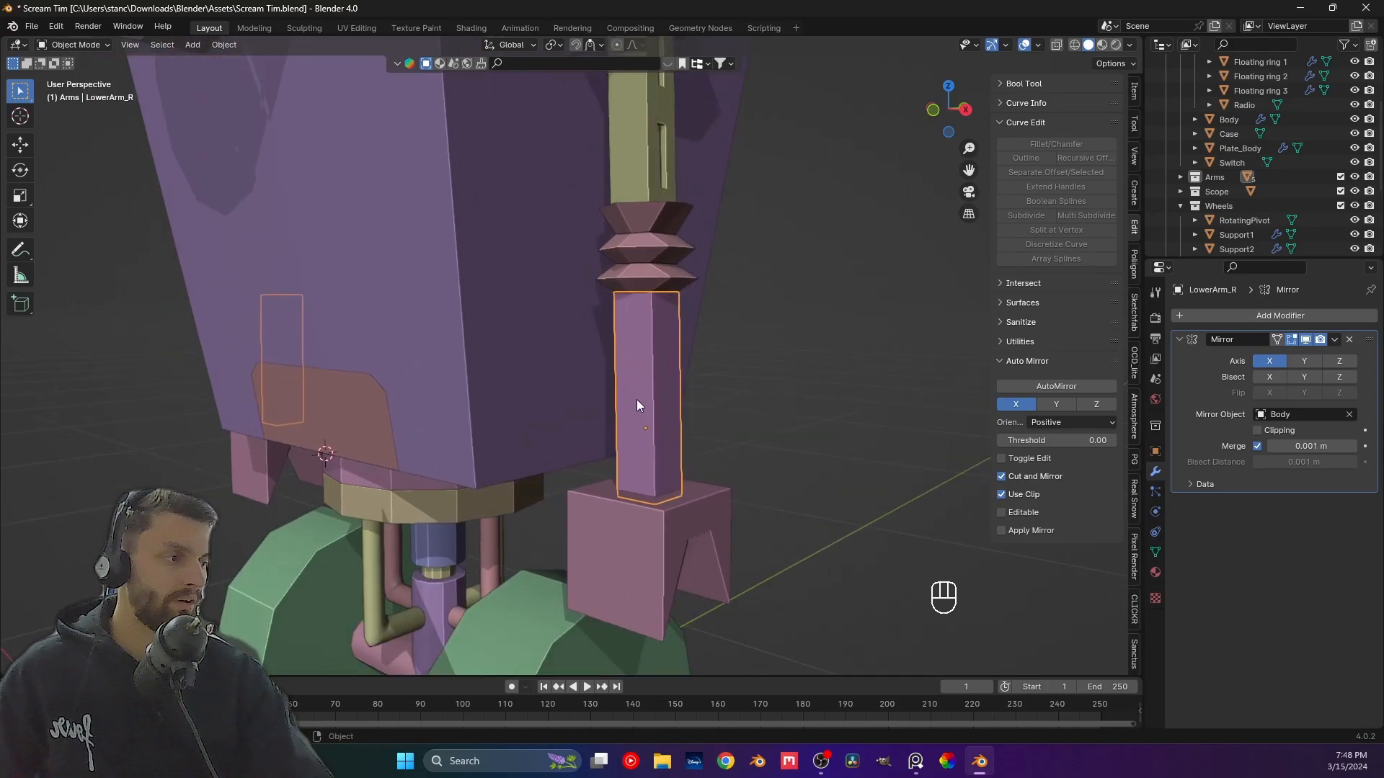
Expand the Arms collection and duplicate LowerArm_R in place.
click(638, 399)
click(1181, 177)
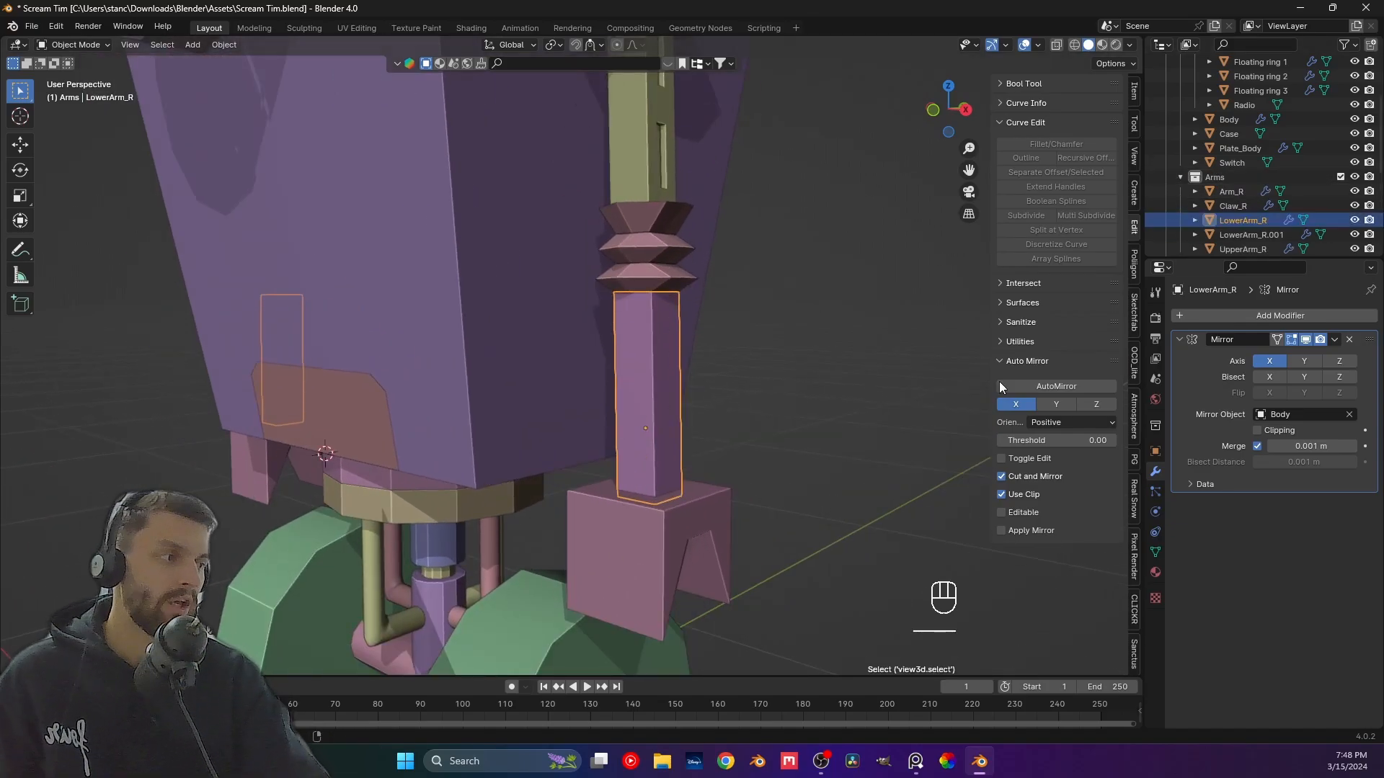
shift+middle_drag(728, 474, 586, 397)
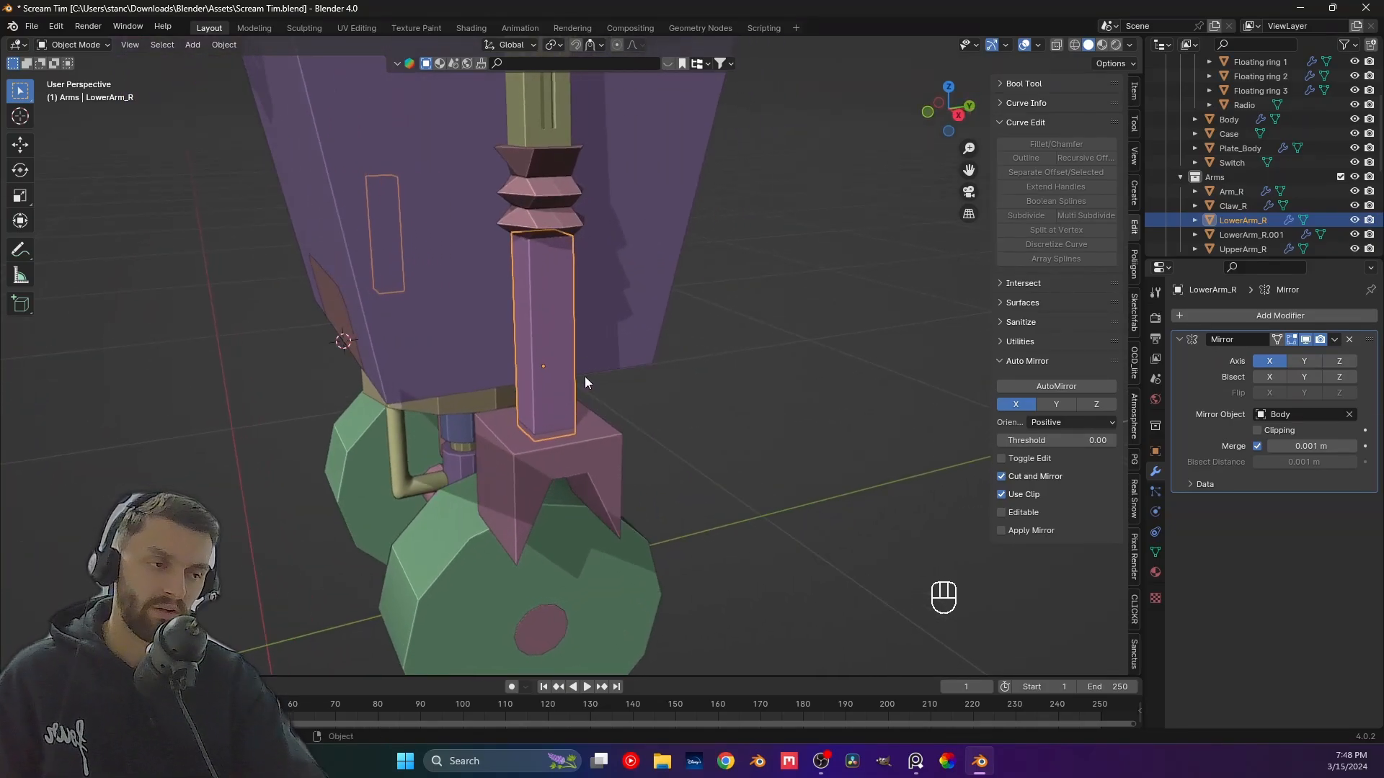
key(shift+d)
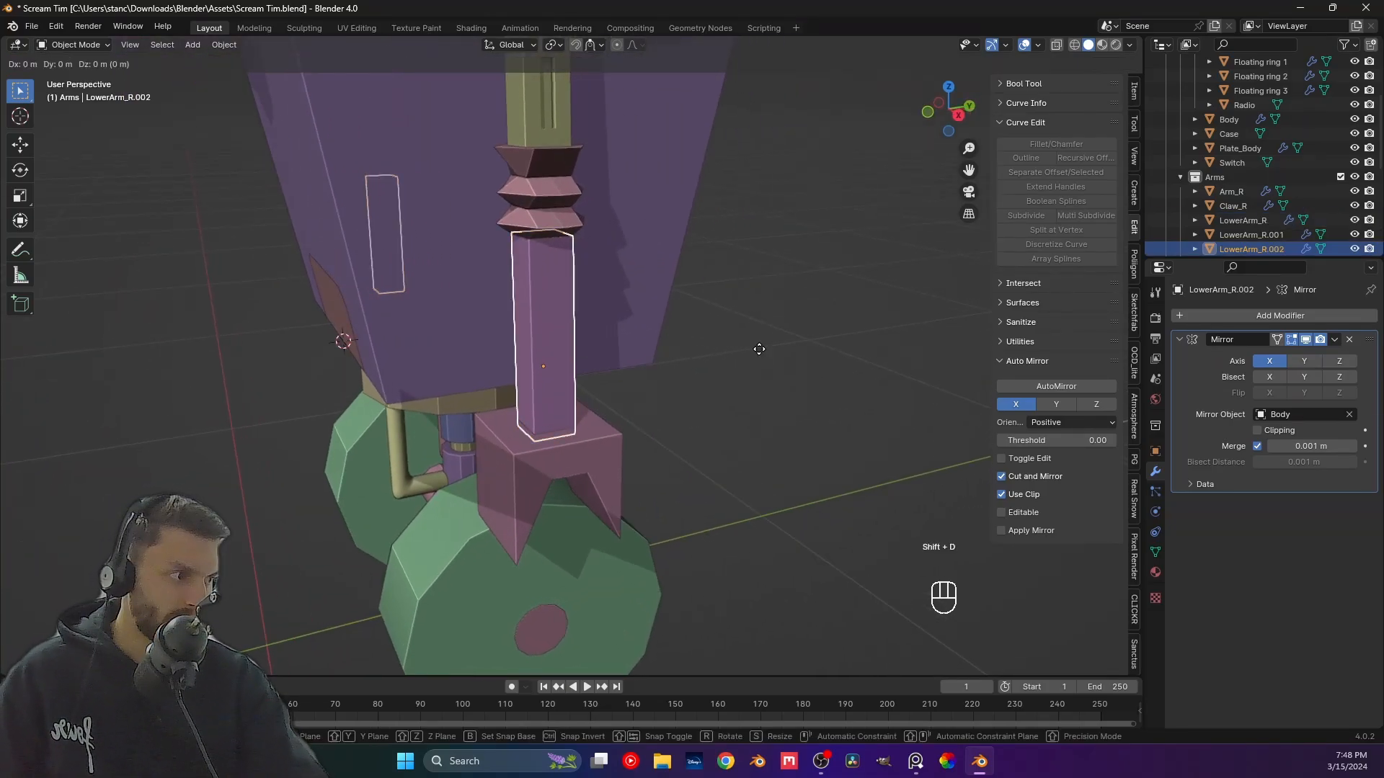
right_click(761, 355)
Rename the duplicated lower arm as LowerArm_R_Cut.
scroll(1272, 258, down, 3)
double_click(1273, 148)
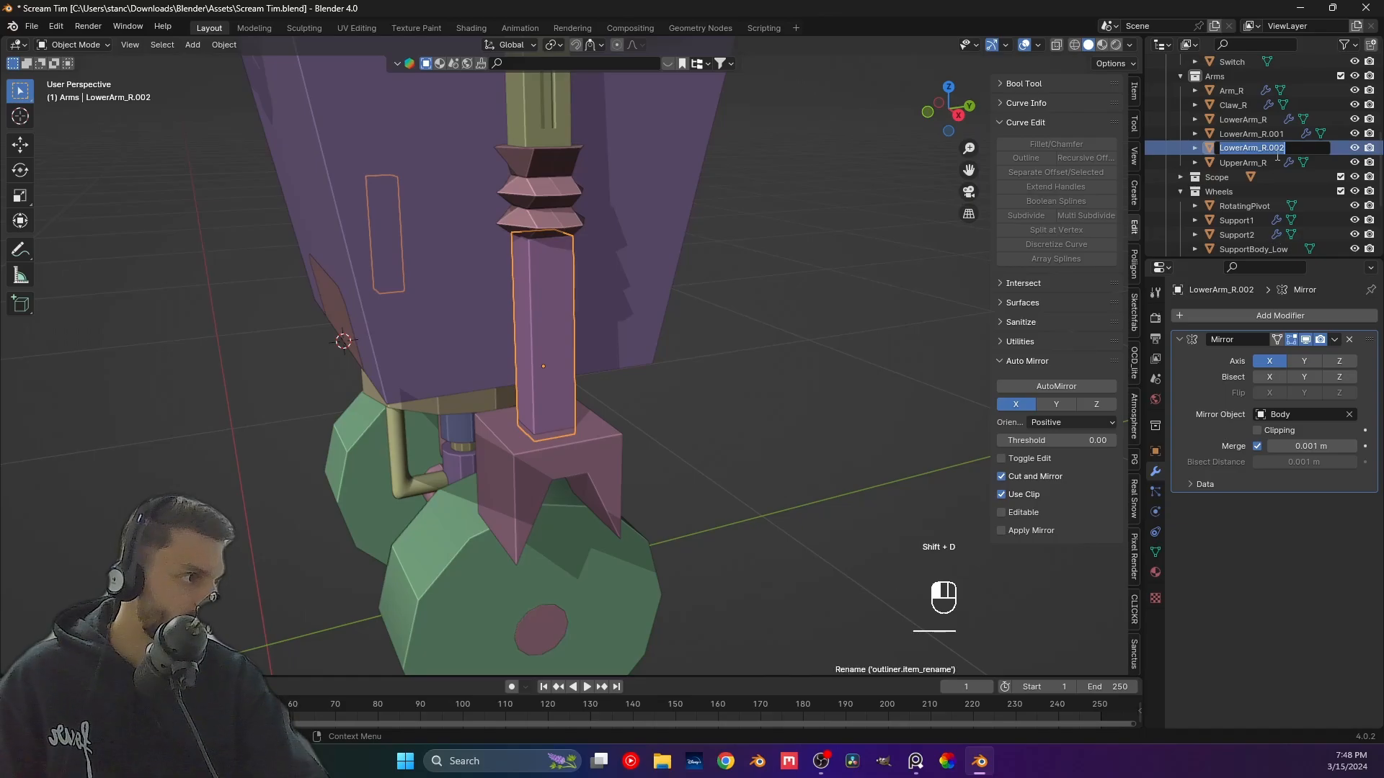
click(1283, 149)
drag(1288, 147, 1269, 148)
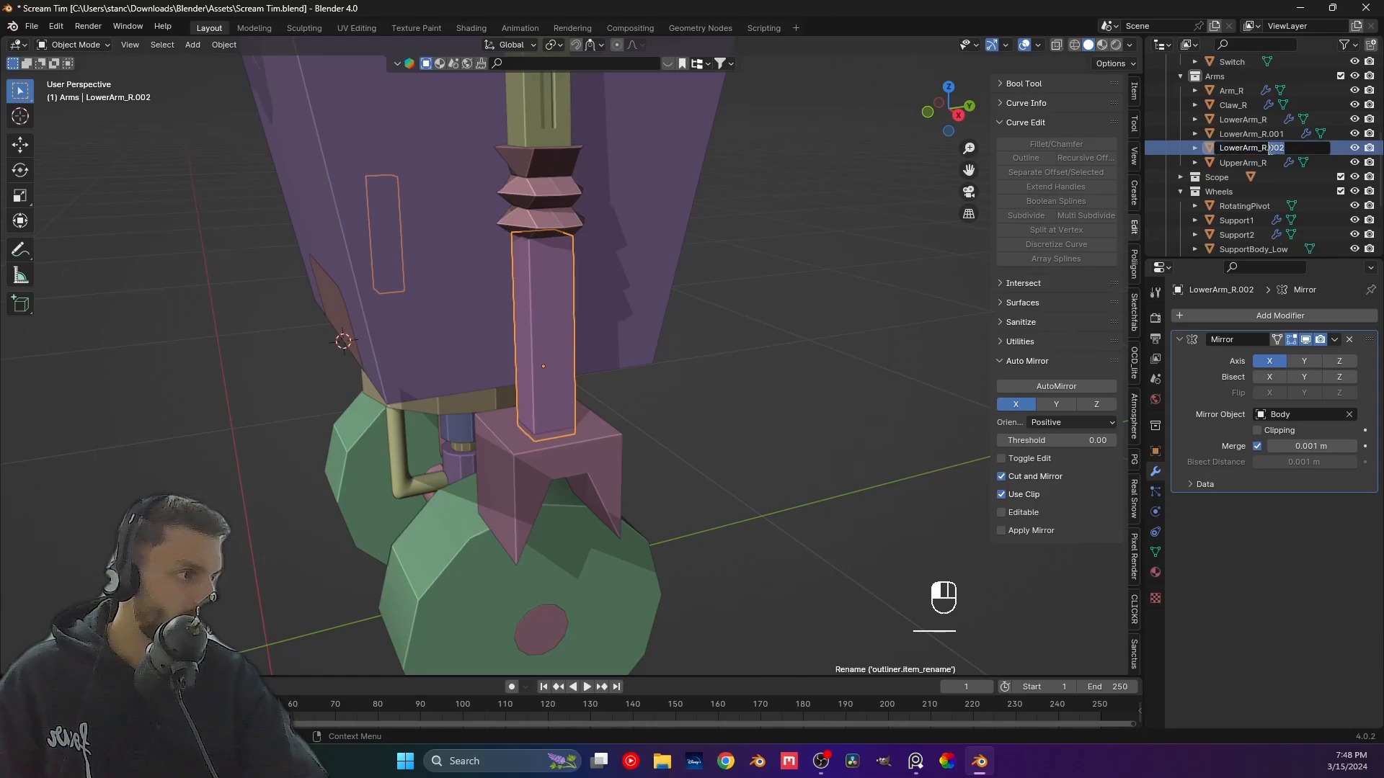
text(Cut)
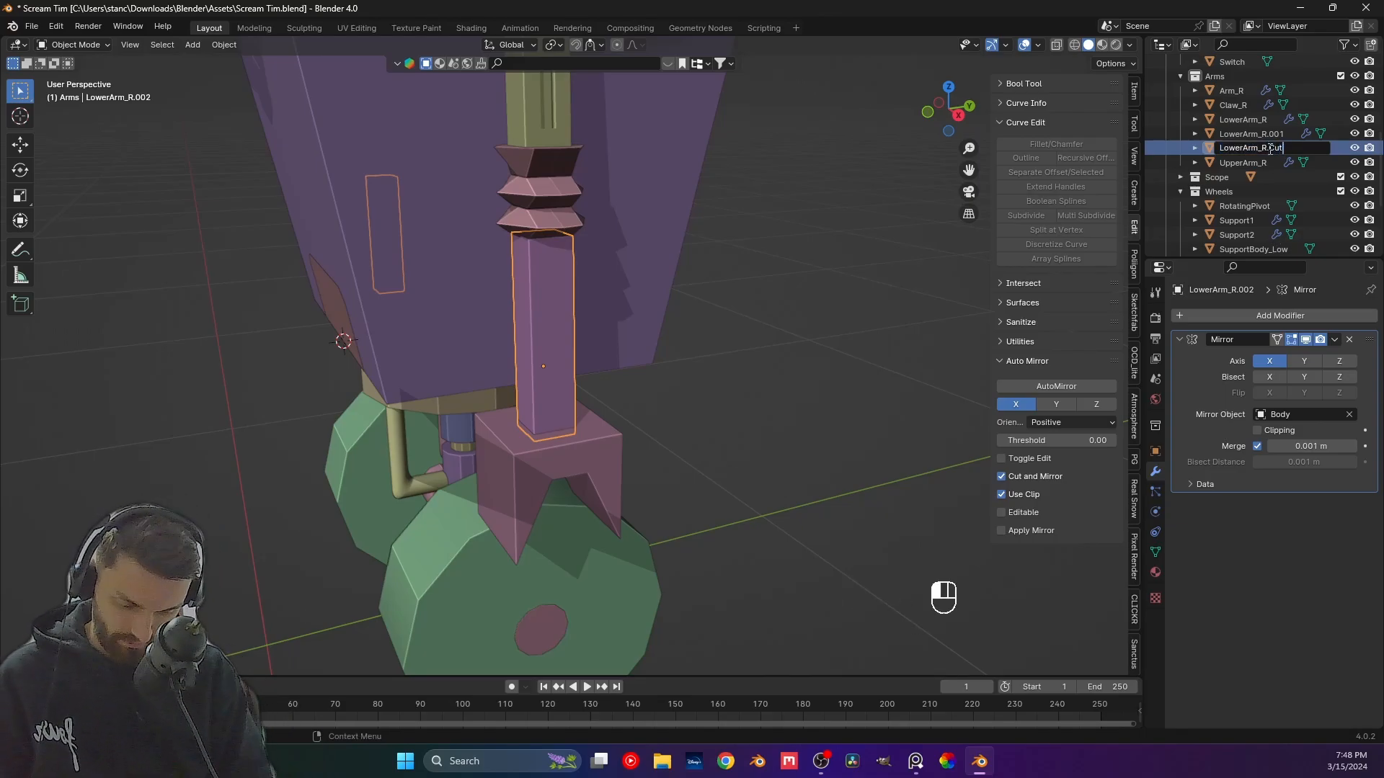
key(Left)
key(BackSpace)
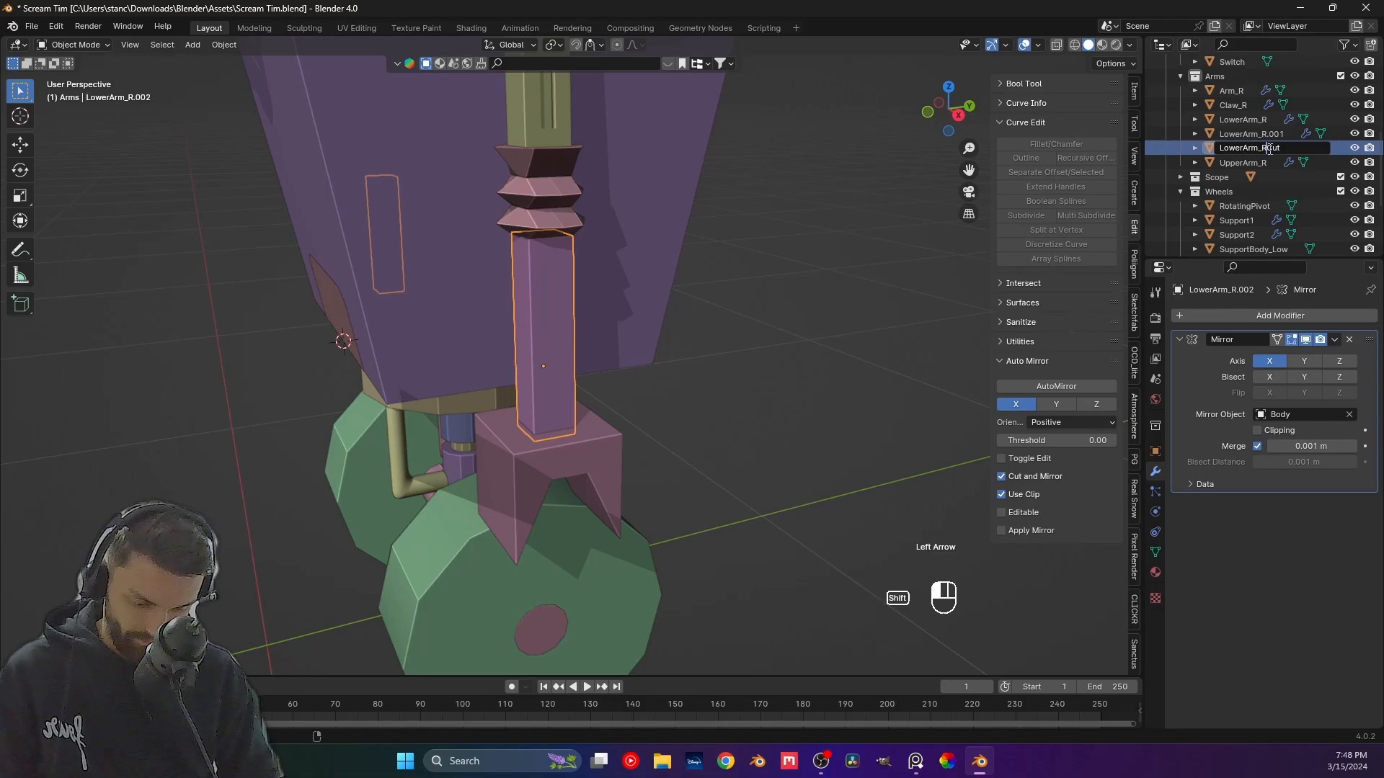
text(_)
key(Return)
Scale LowerArm_R_Cut down on every axis except Z so it is narrower than the lower arm in front view.
click(552, 332)
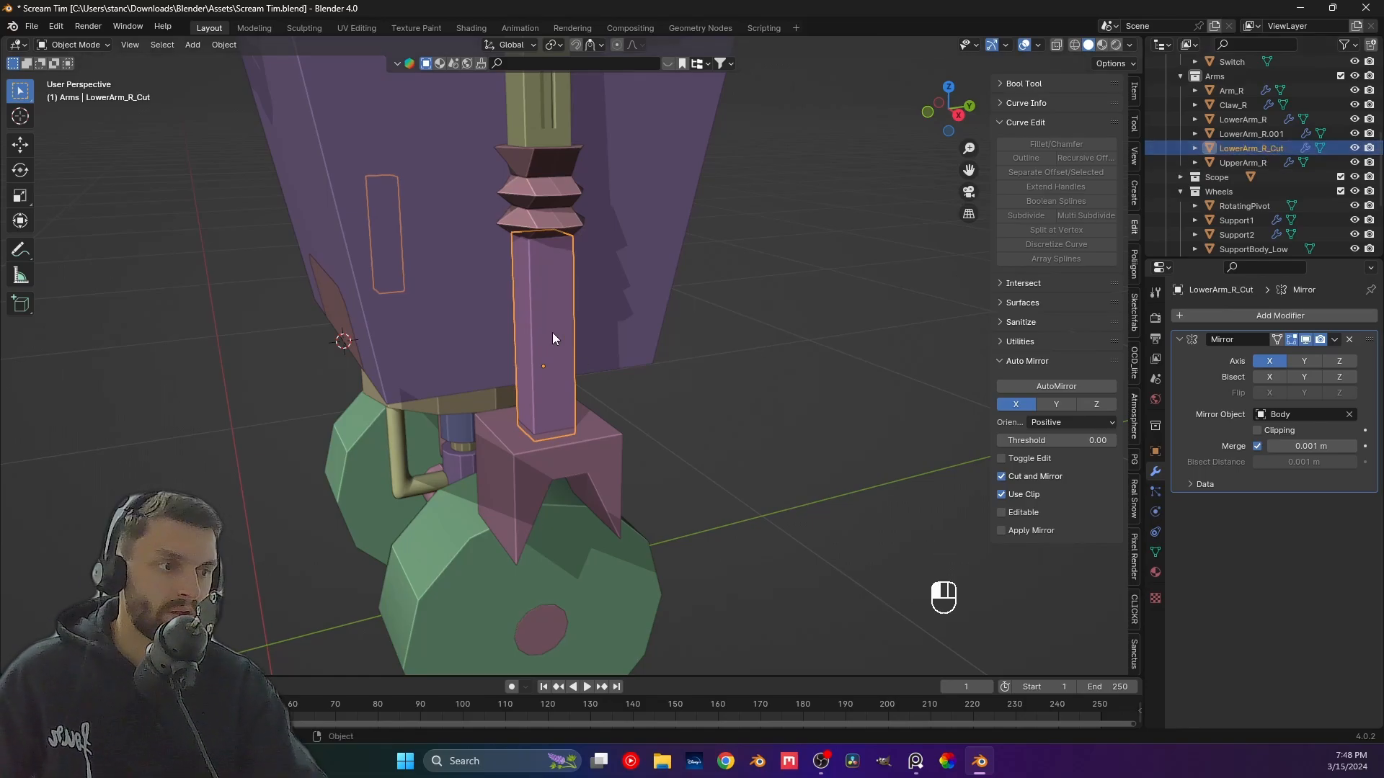
click(1258, 147)
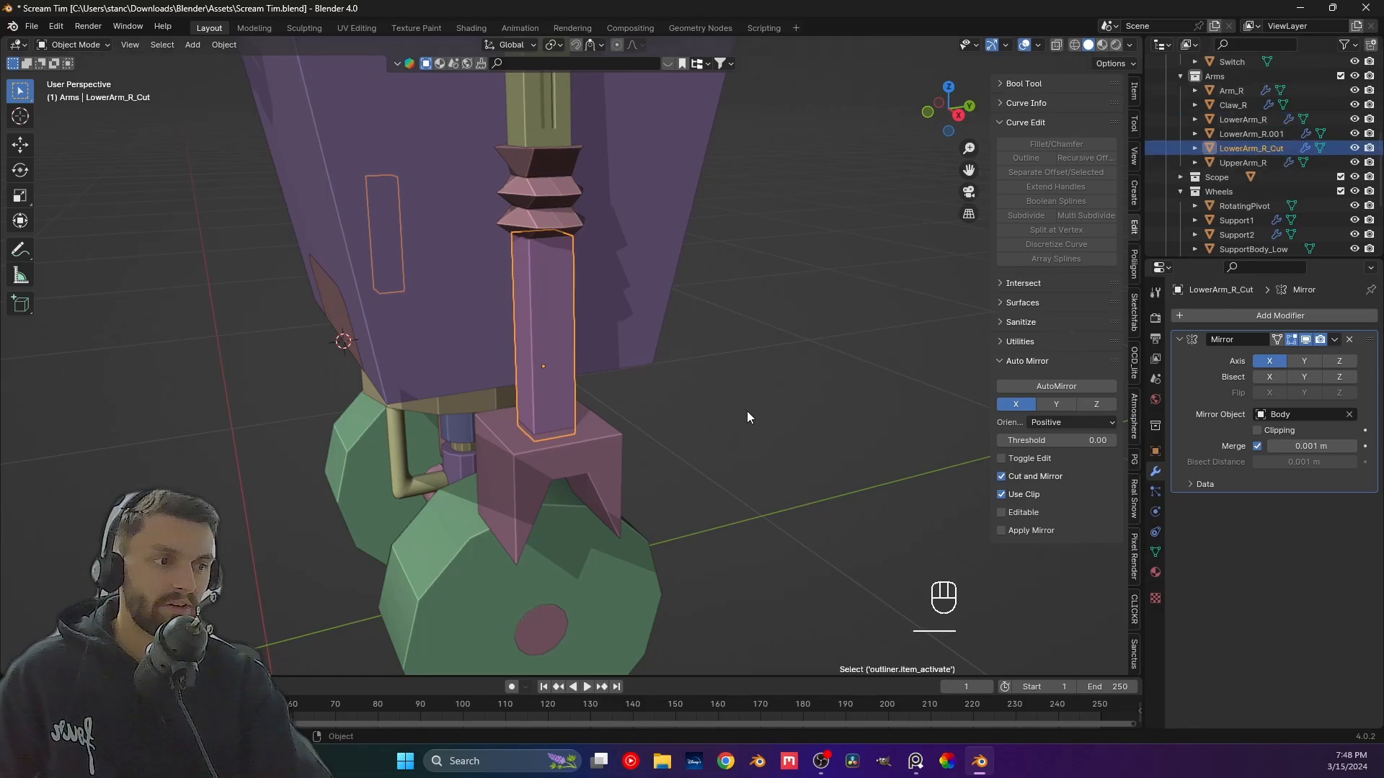
middle_drag(741, 408, 711, 393)
key(KP_1)
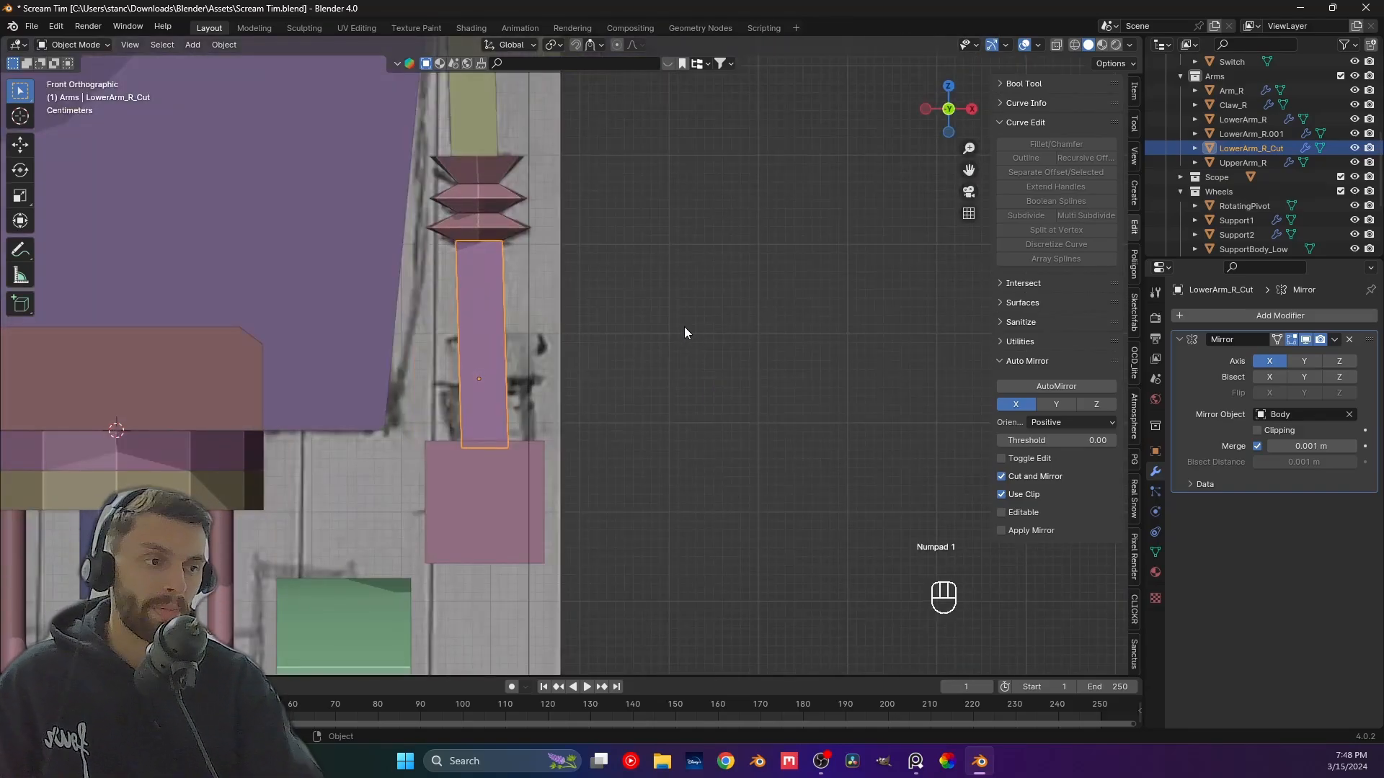
key(s)
key(shift+z)
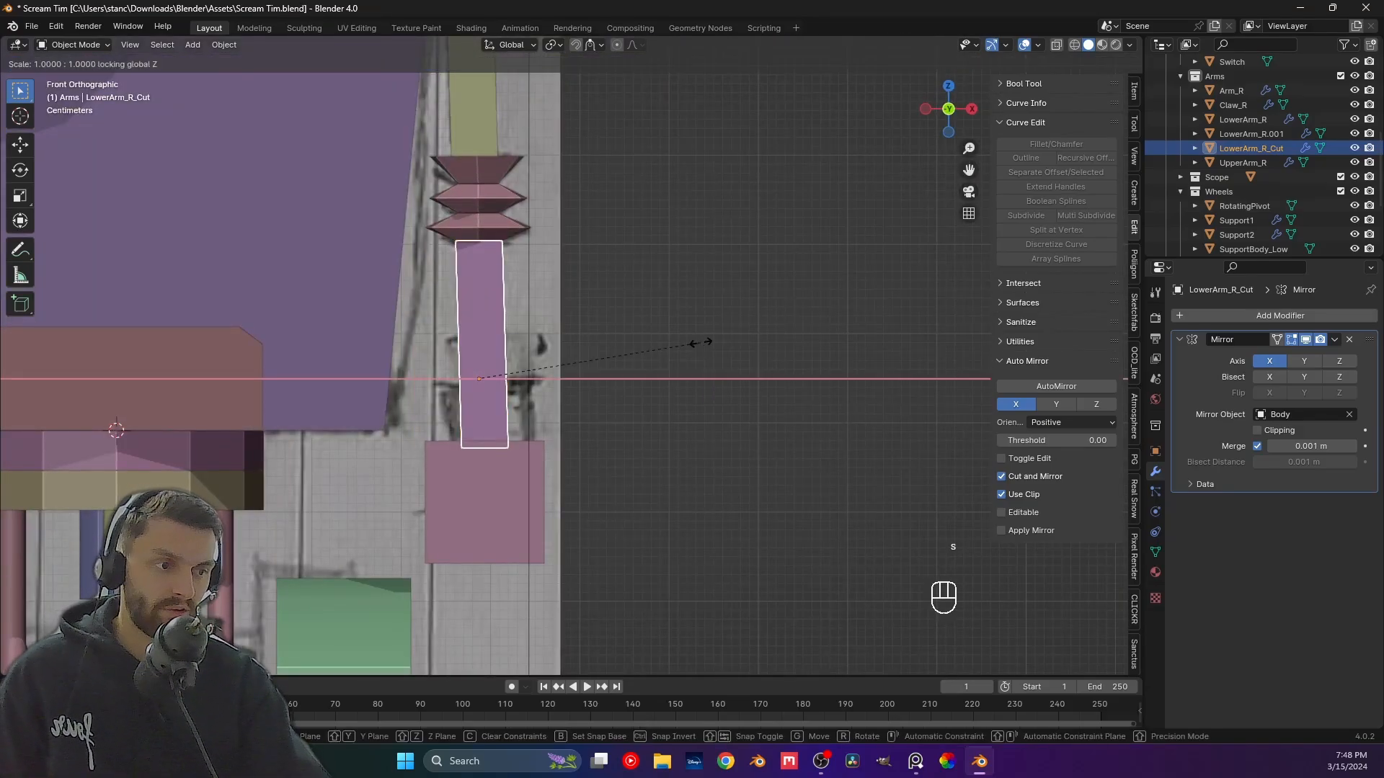
click(620, 342)
Shorten LowerArm_R_Cut along Z and raise it slightly so it sits inside the lower arm's outline above the claw.
key(s)
key(z)
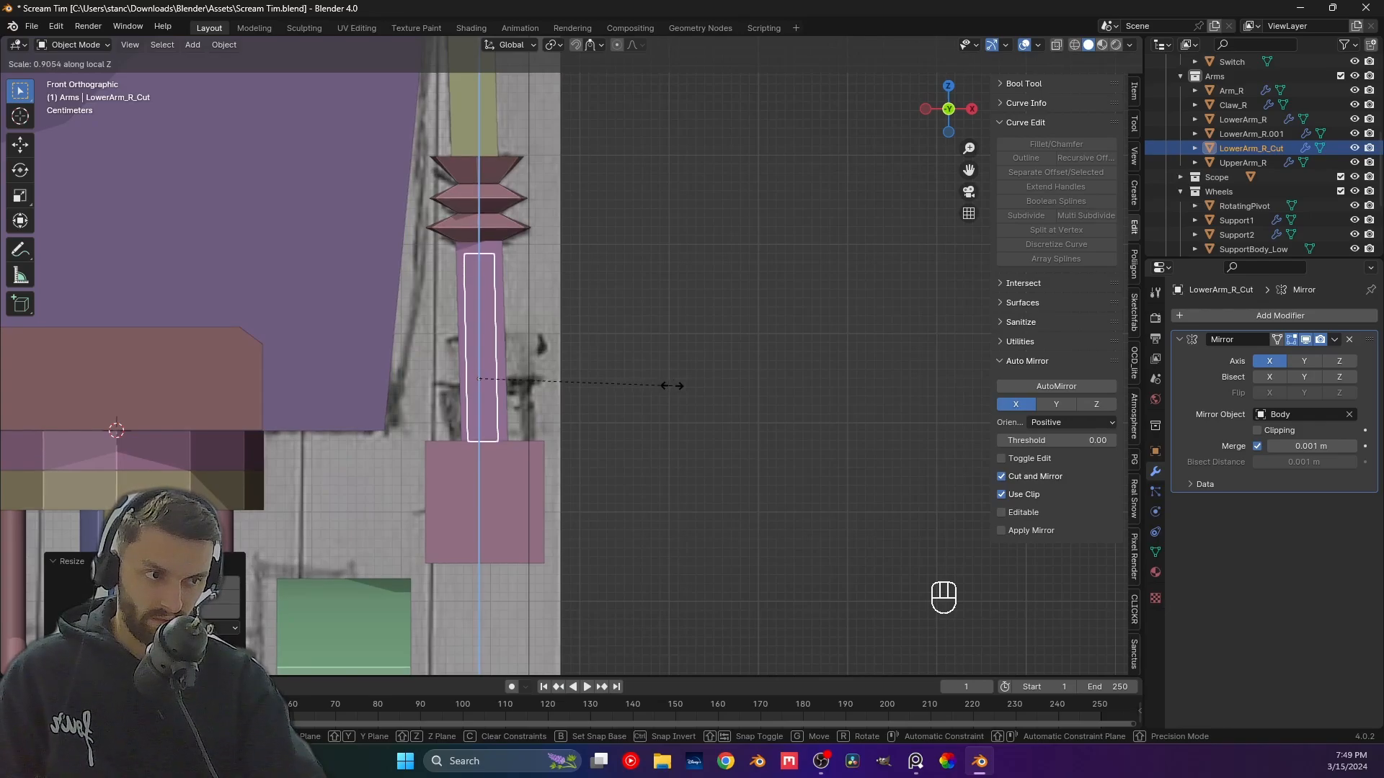
click(645, 383)
key(g)
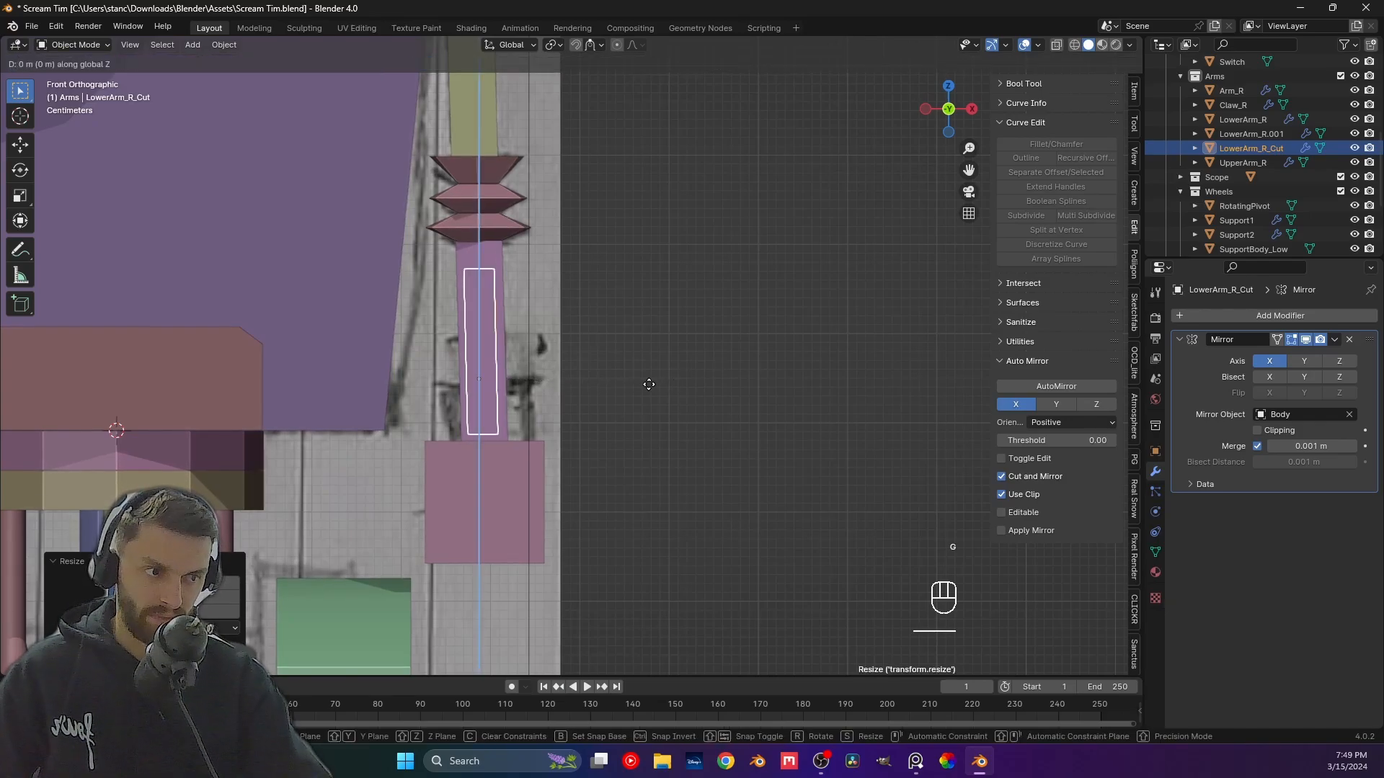
key(z)
click(648, 380)
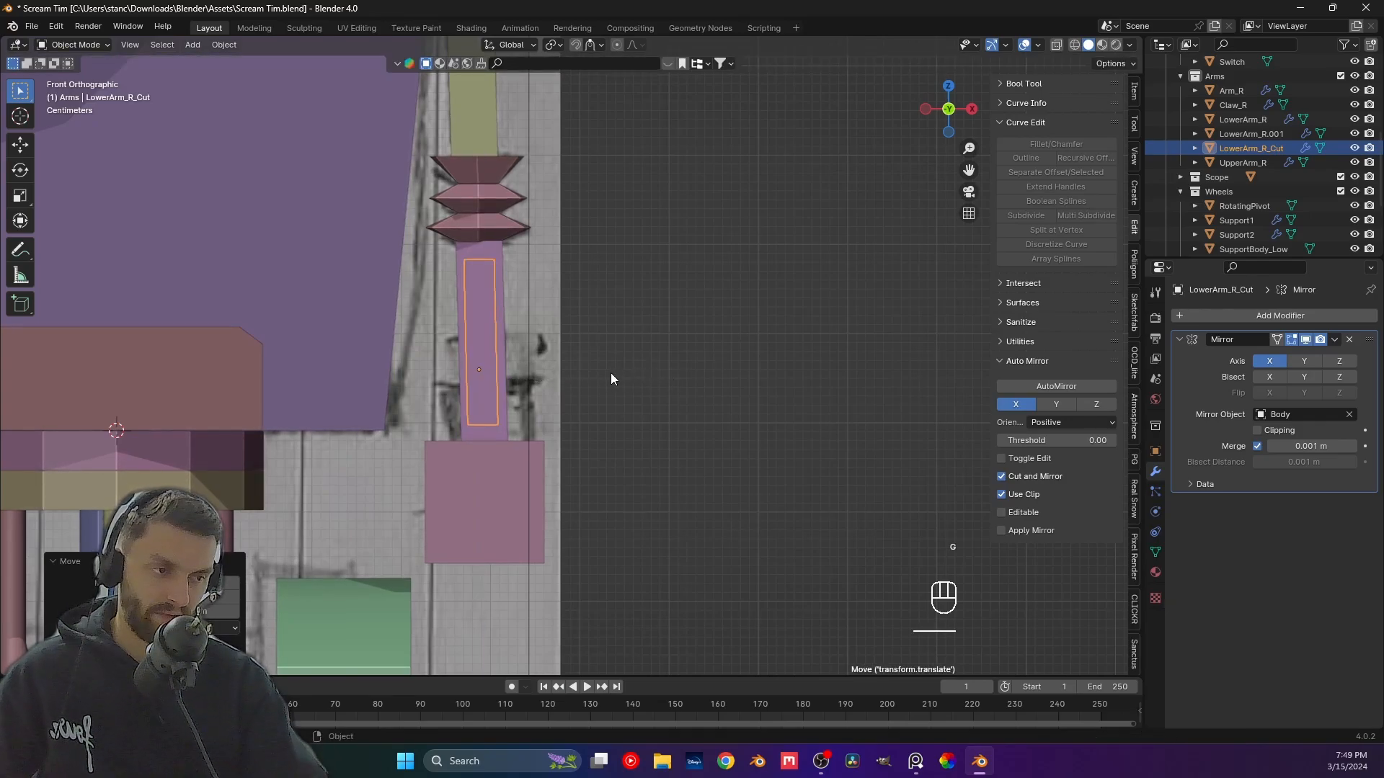
Stretch LowerArm_R_Cut along X so it sticks out well beyond both sides of the lower arm.
key(s)
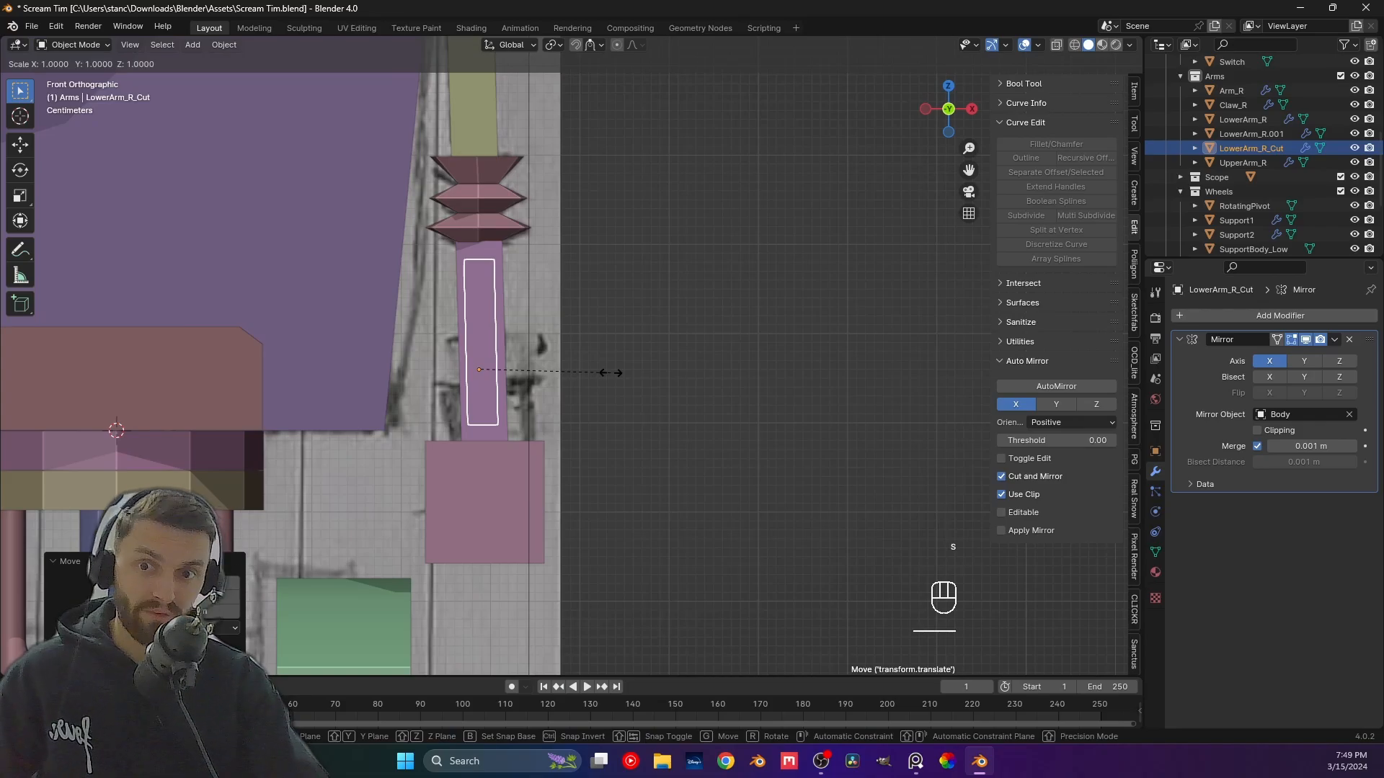
key(x)
click(995, 404)
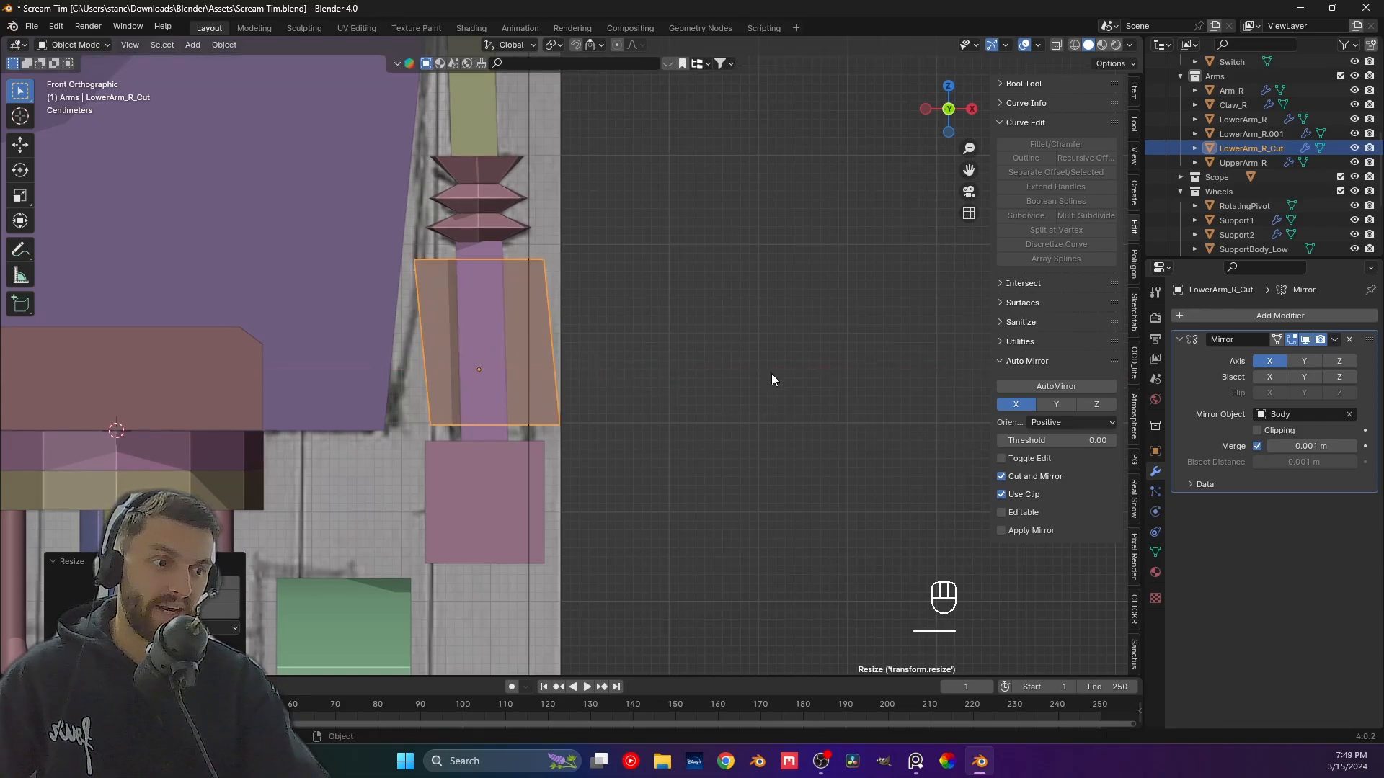
middle_drag(627, 354, 575, 380)
scroll(585, 437, up, 4)
Apply the scale of LowerArm_R_Cut and subtract it from LowerArm_R with the Bool Tool's Auto Boolean Difference.
click(571, 354)
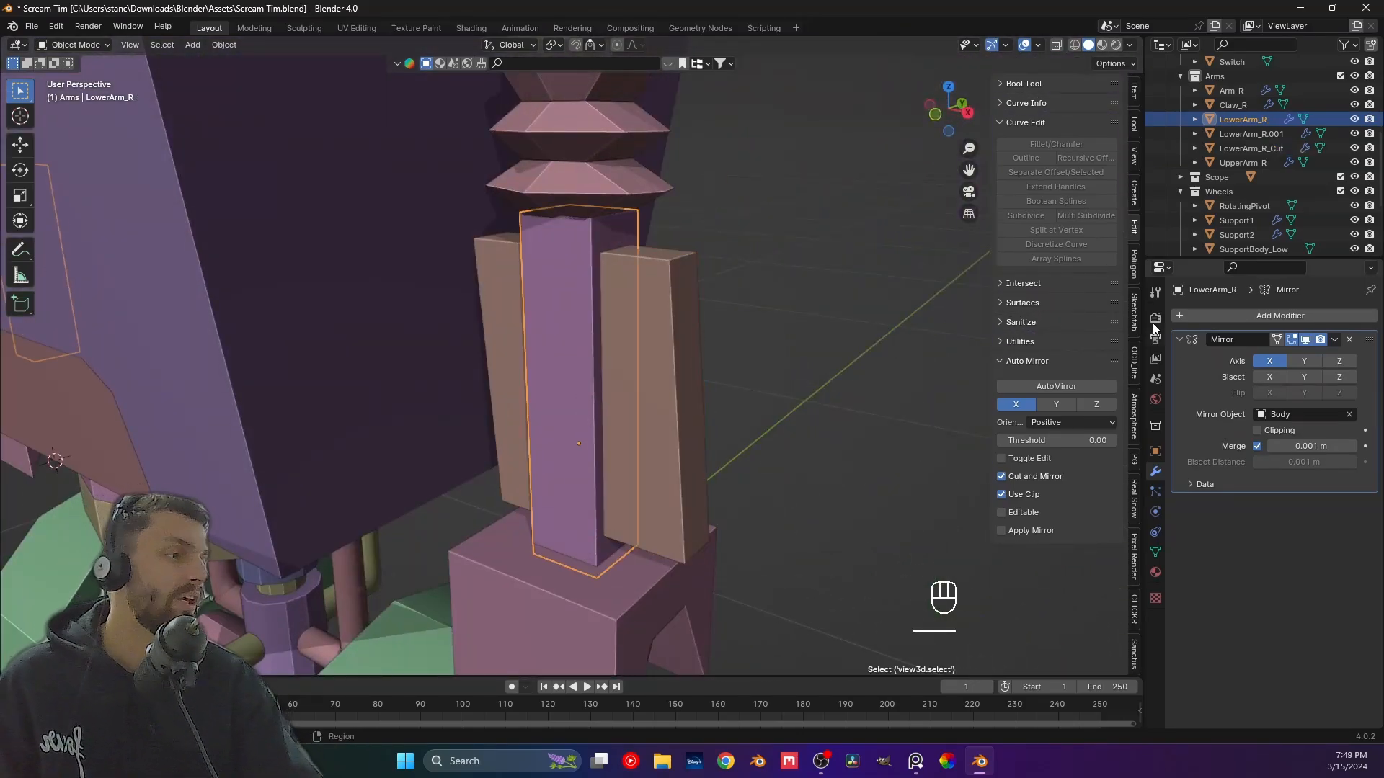
click(1003, 82)
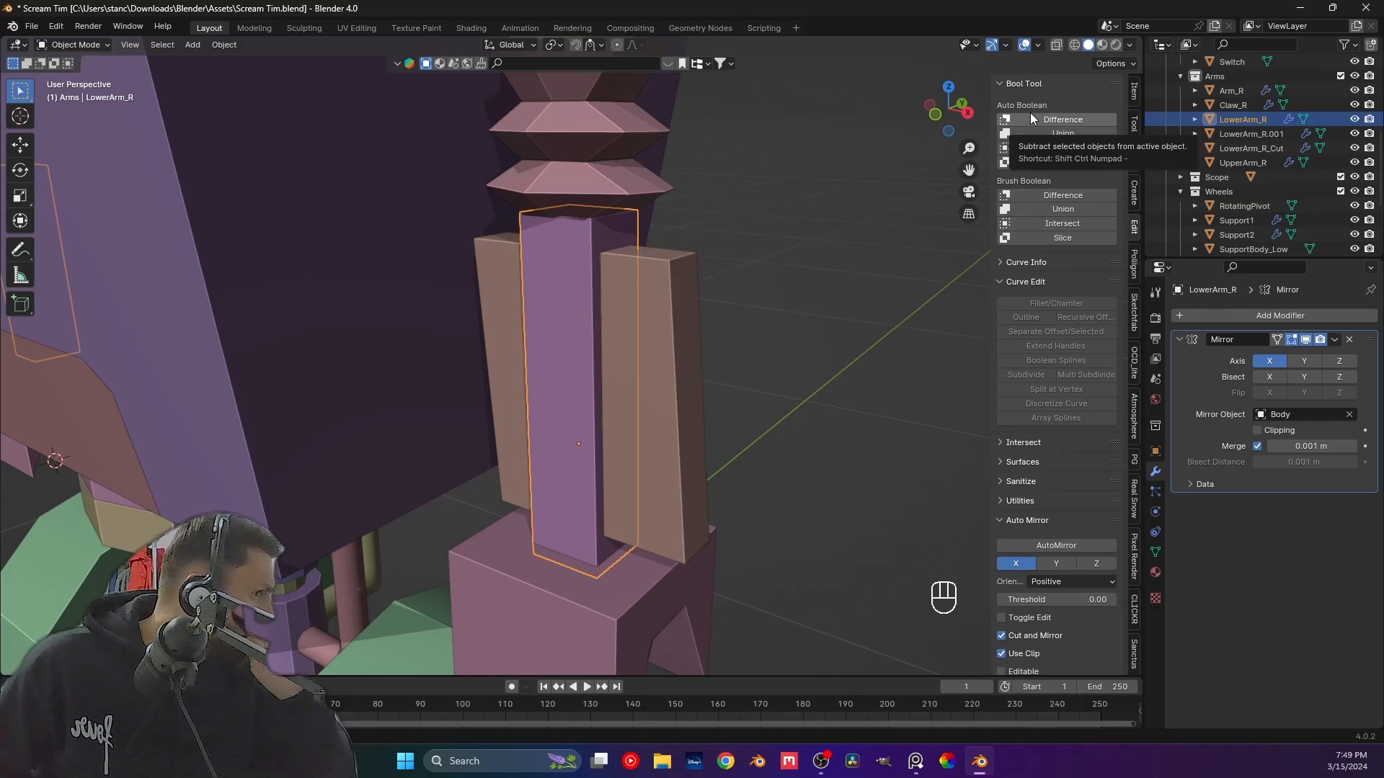
click(668, 343)
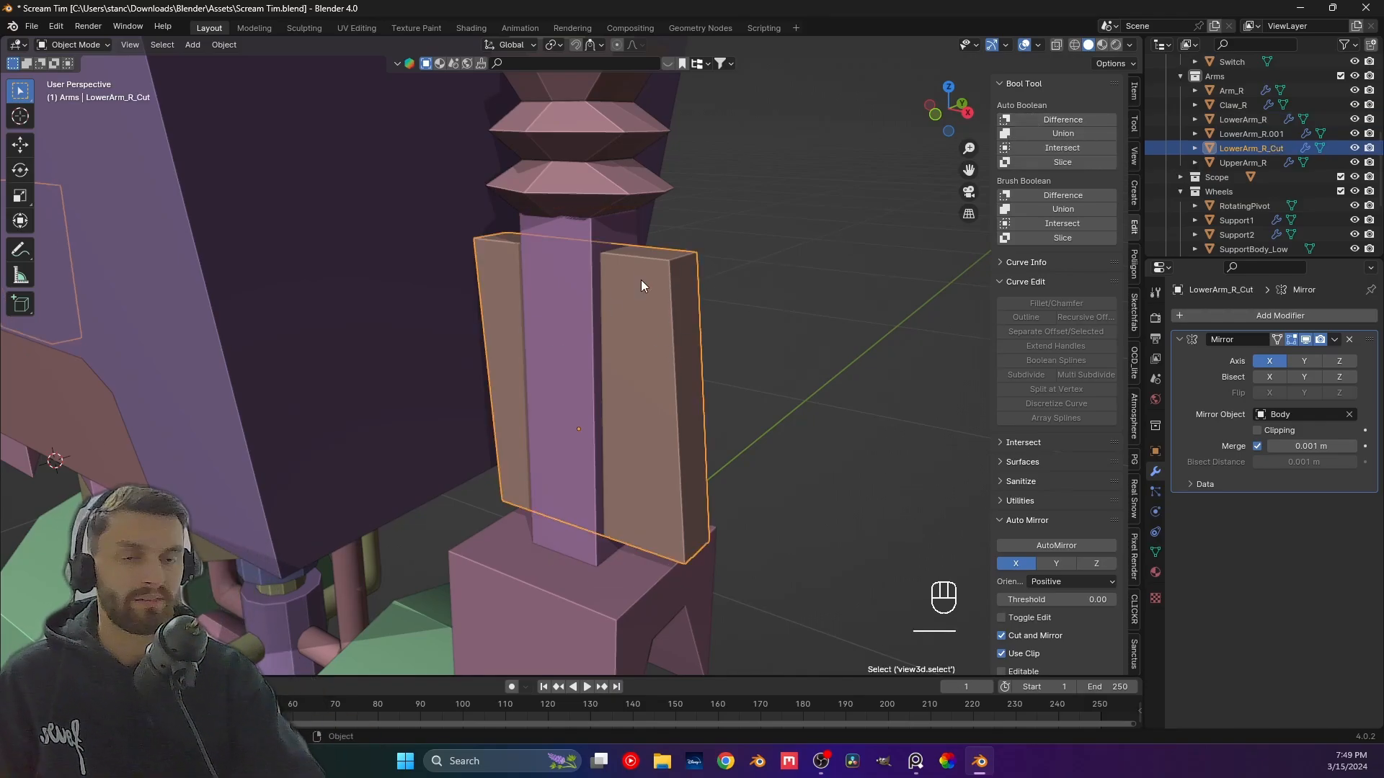
key(ctrl+a)
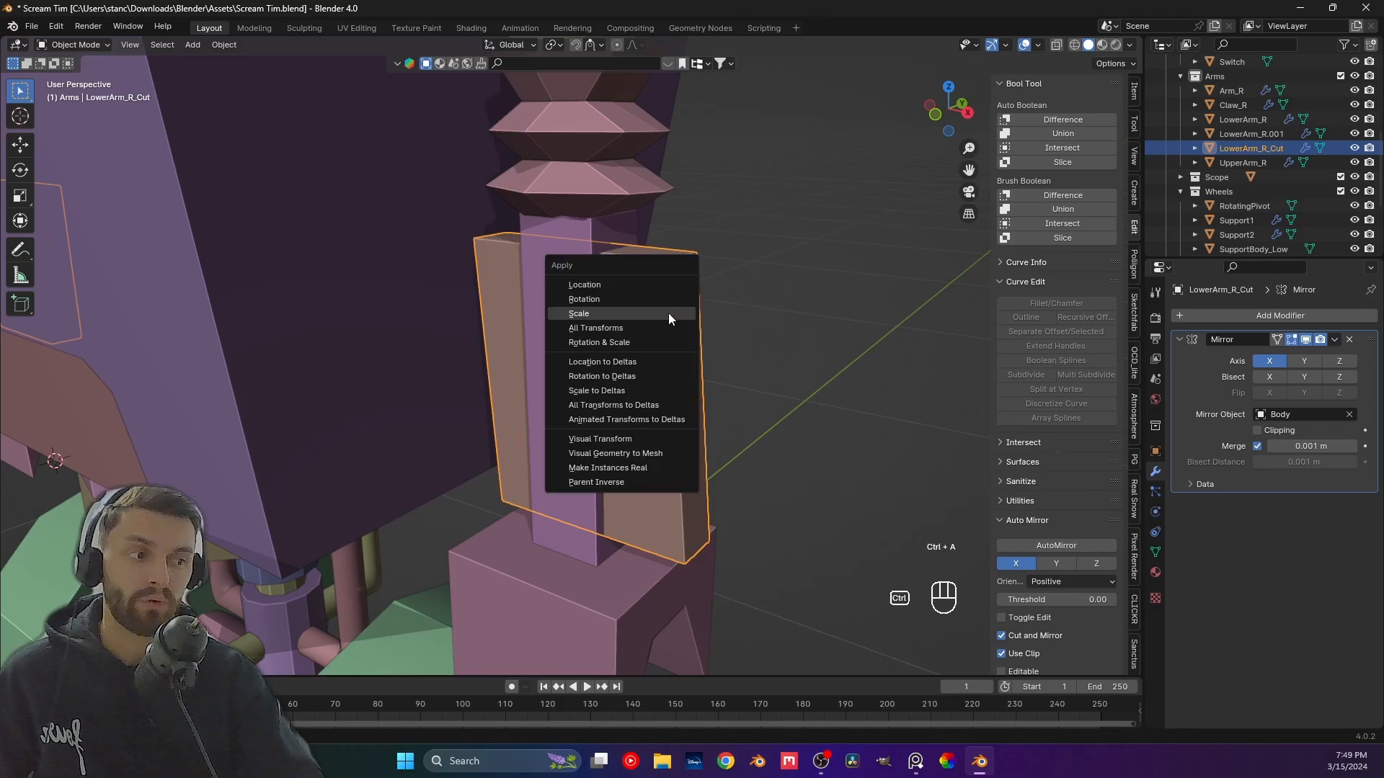
click(669, 316)
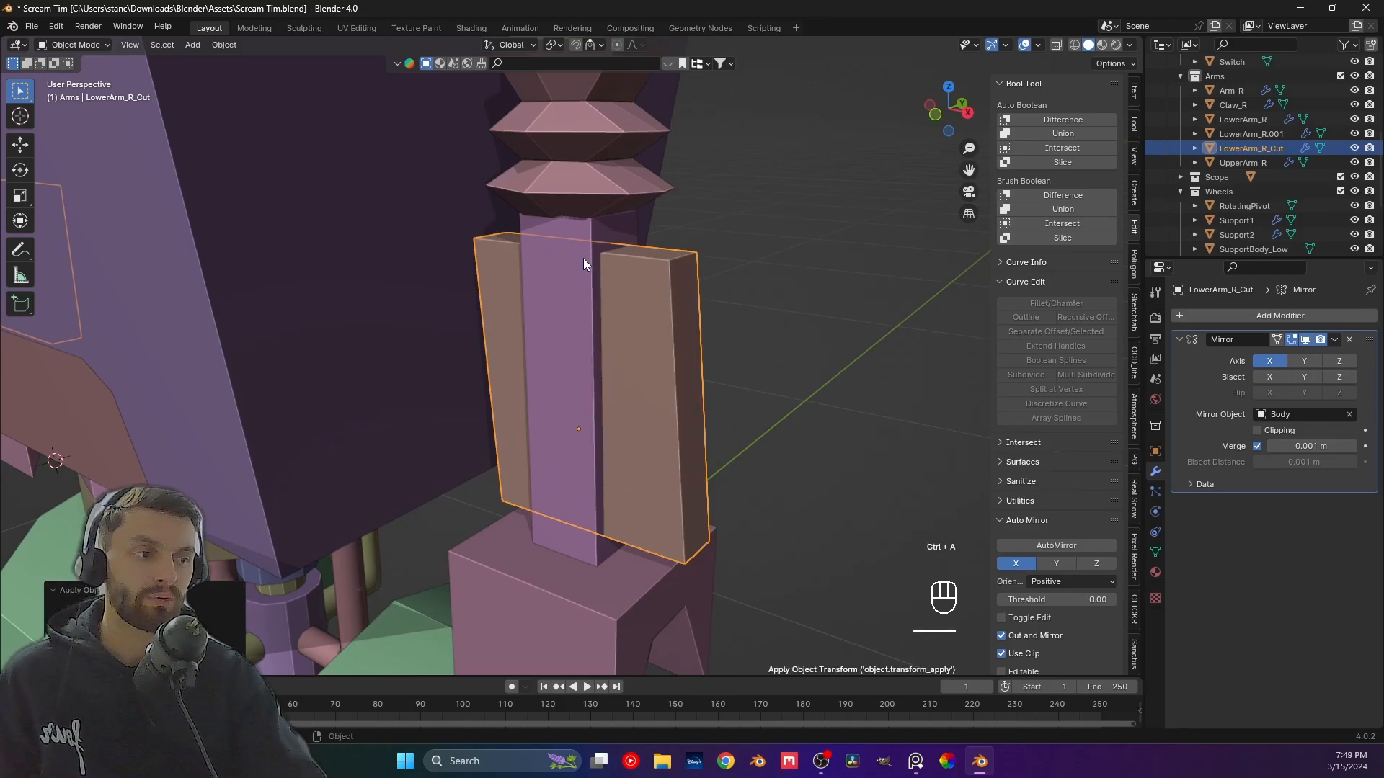
shift+click(579, 238)
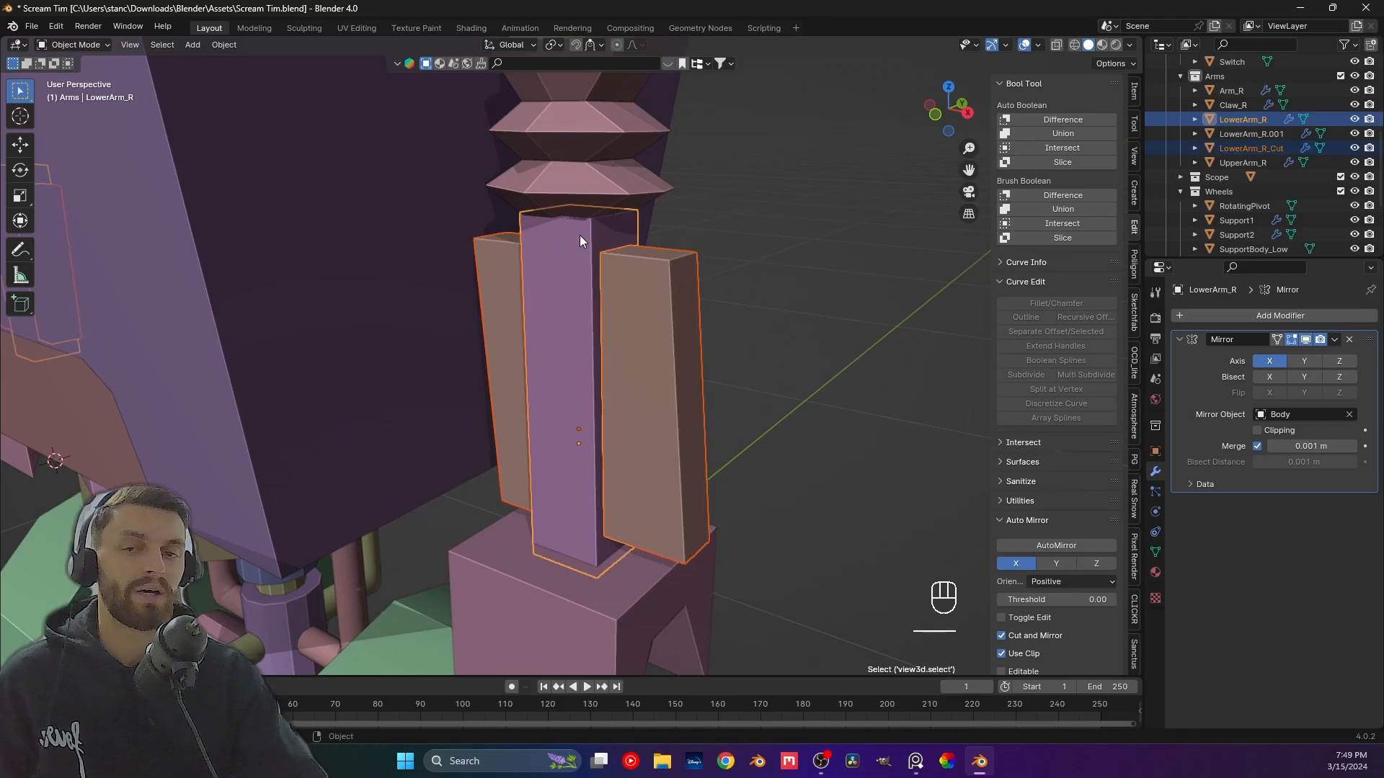
click(1053, 119)
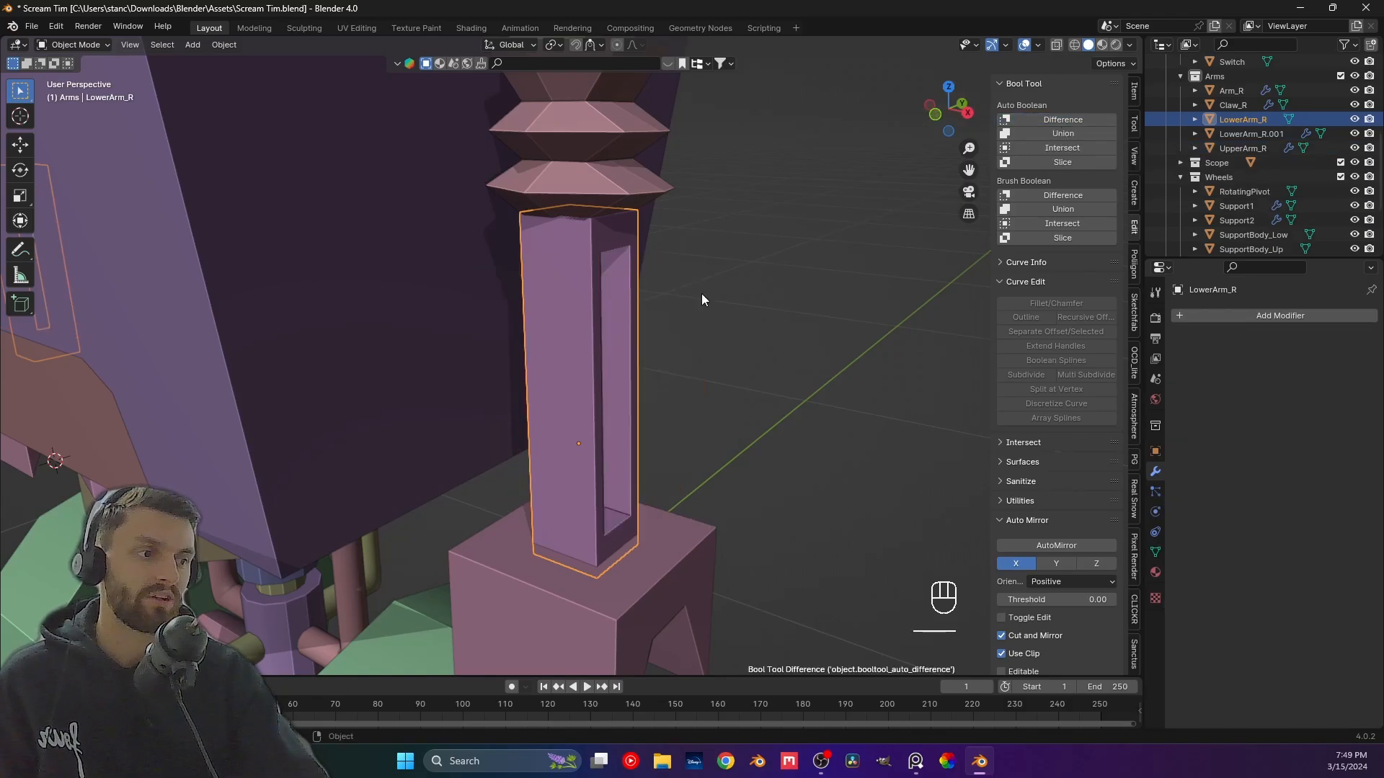
Examine the slot cut through the lower arm and its mesh edges from several sides.
middle_drag(704, 296, 519, 360)
click(720, 375)
scroll(734, 376, down, 6)
shift+middle_drag(519, 361, 693, 443)
scroll(608, 404, up, 2)
key(Tab)
click(690, 335)
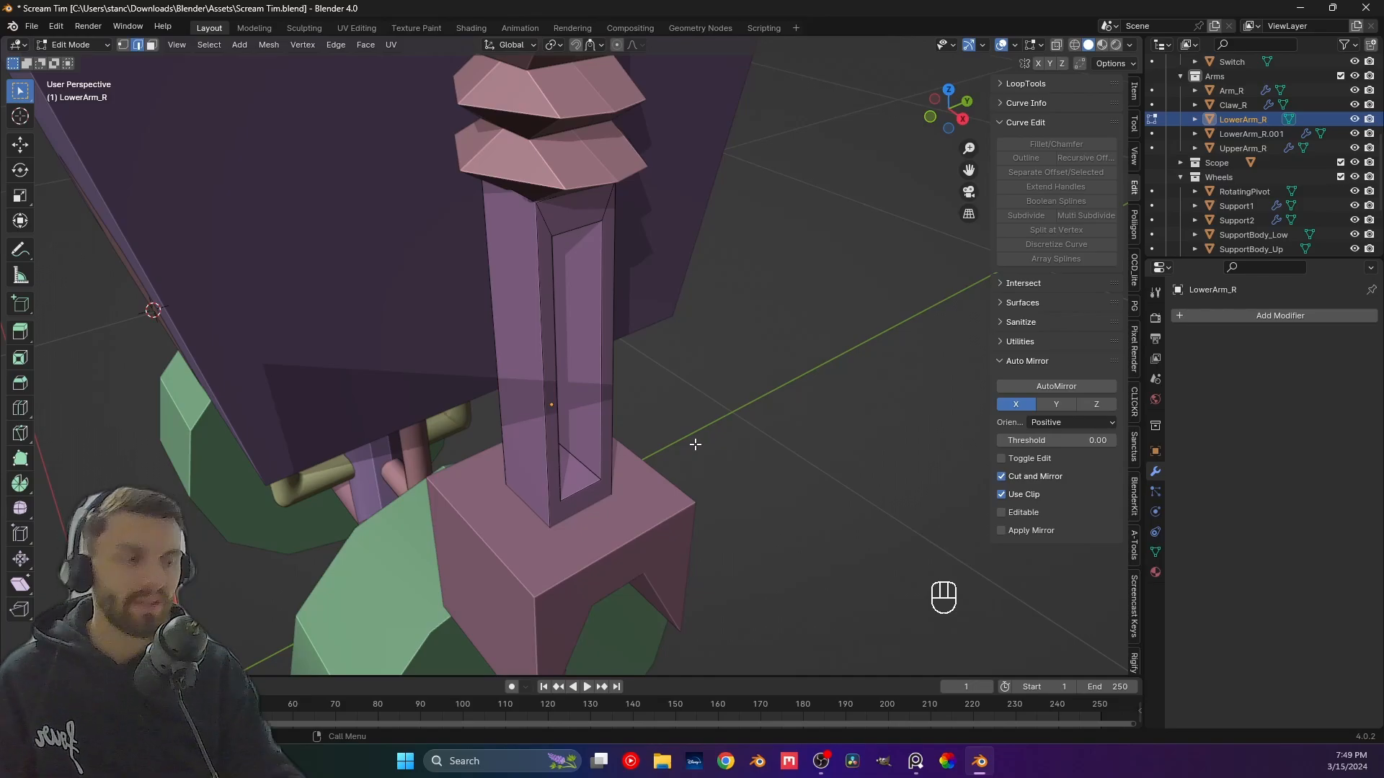
key(Tab)
click(1218, 315)
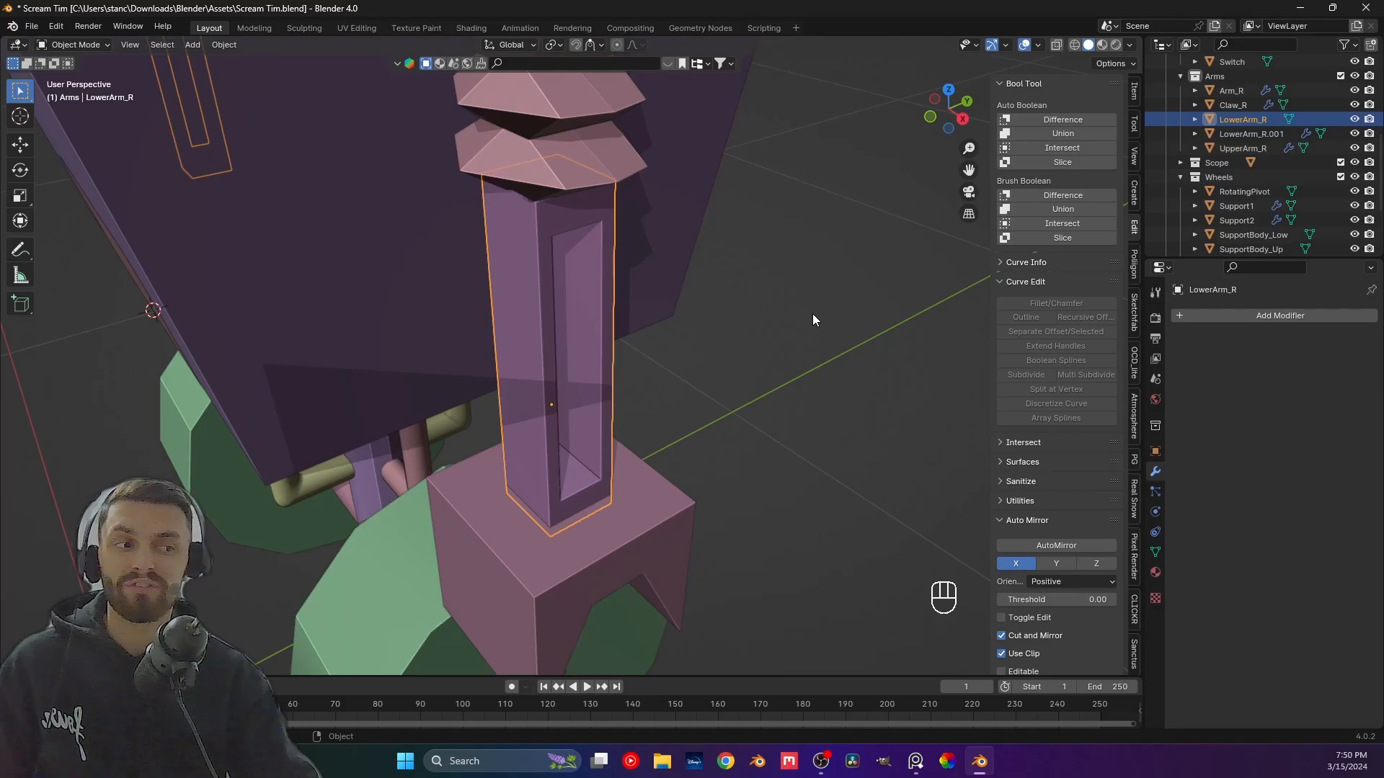
key(Tab)
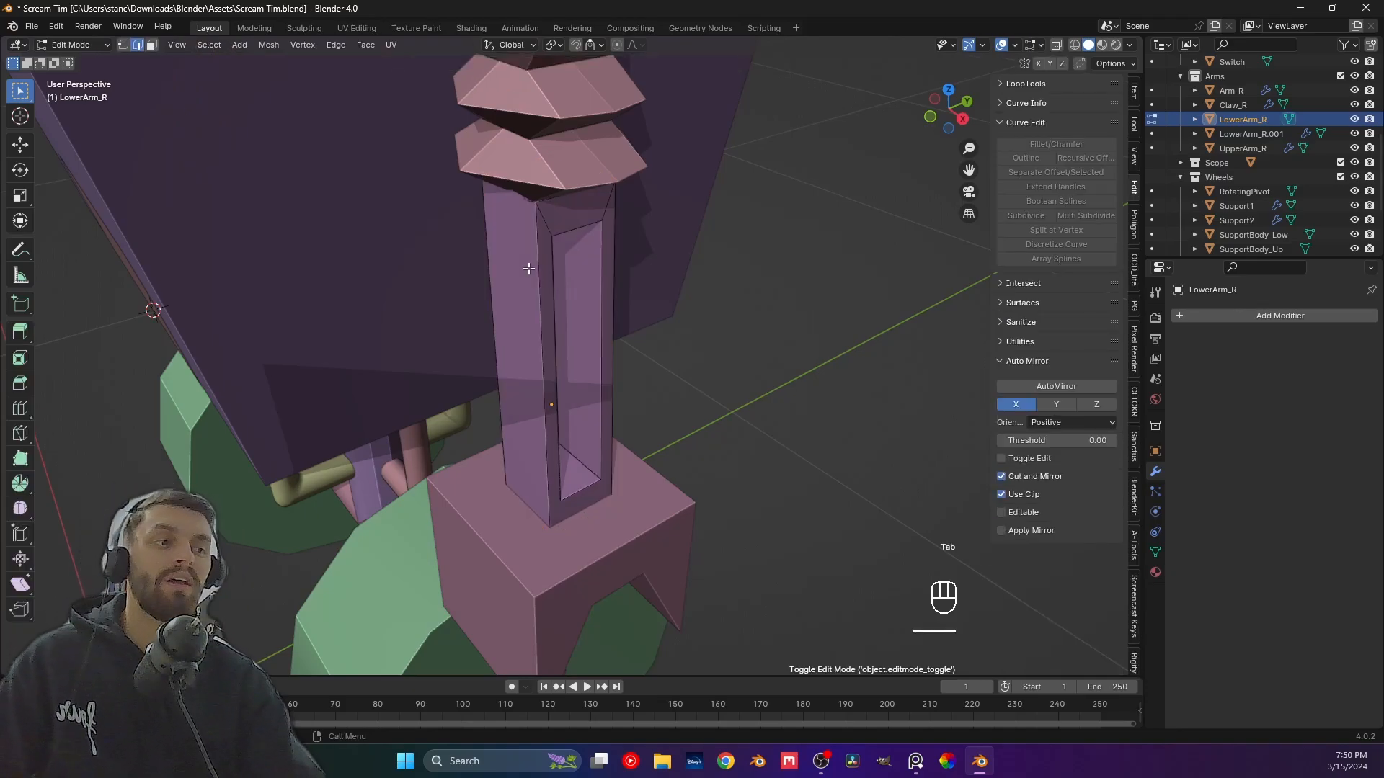
middle_drag(545, 284, 485, 277)
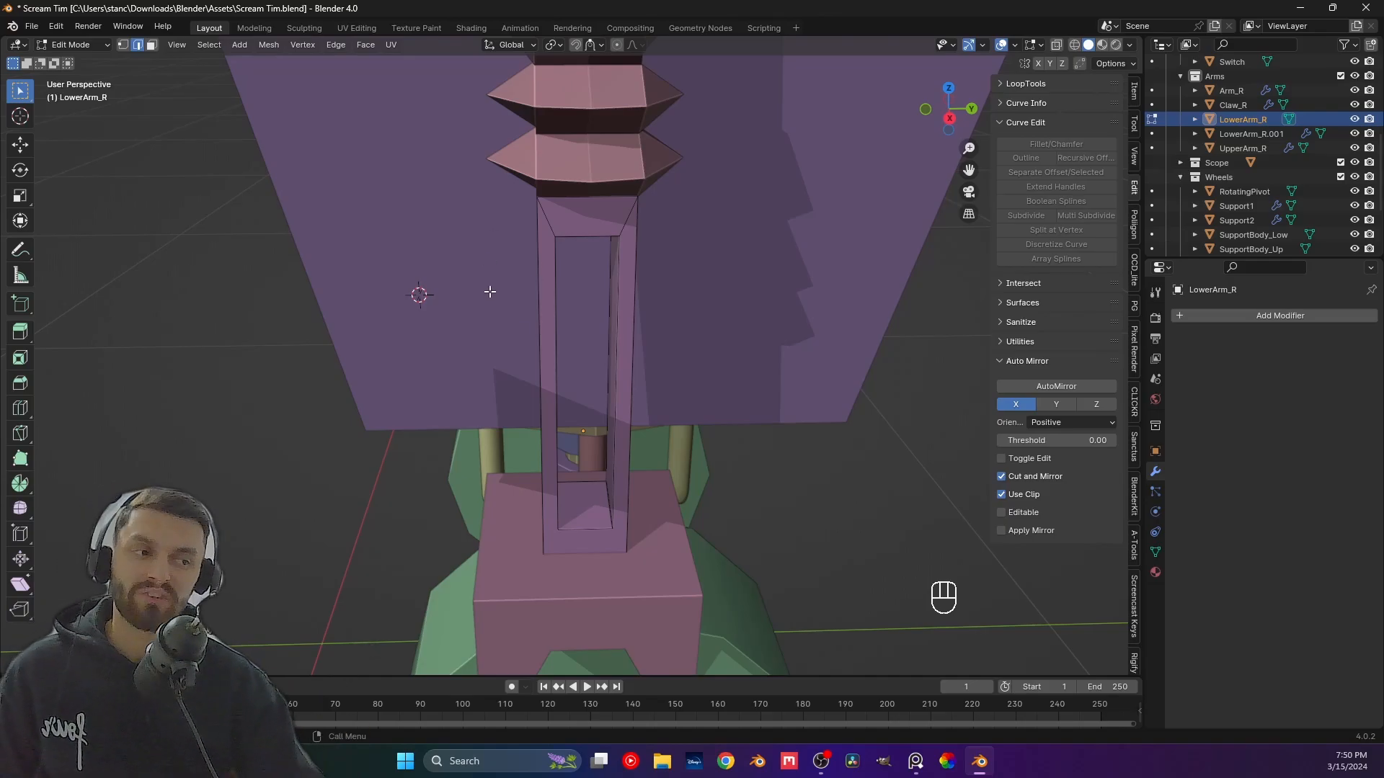
shift+middle_drag(650, 433, 567, 416)
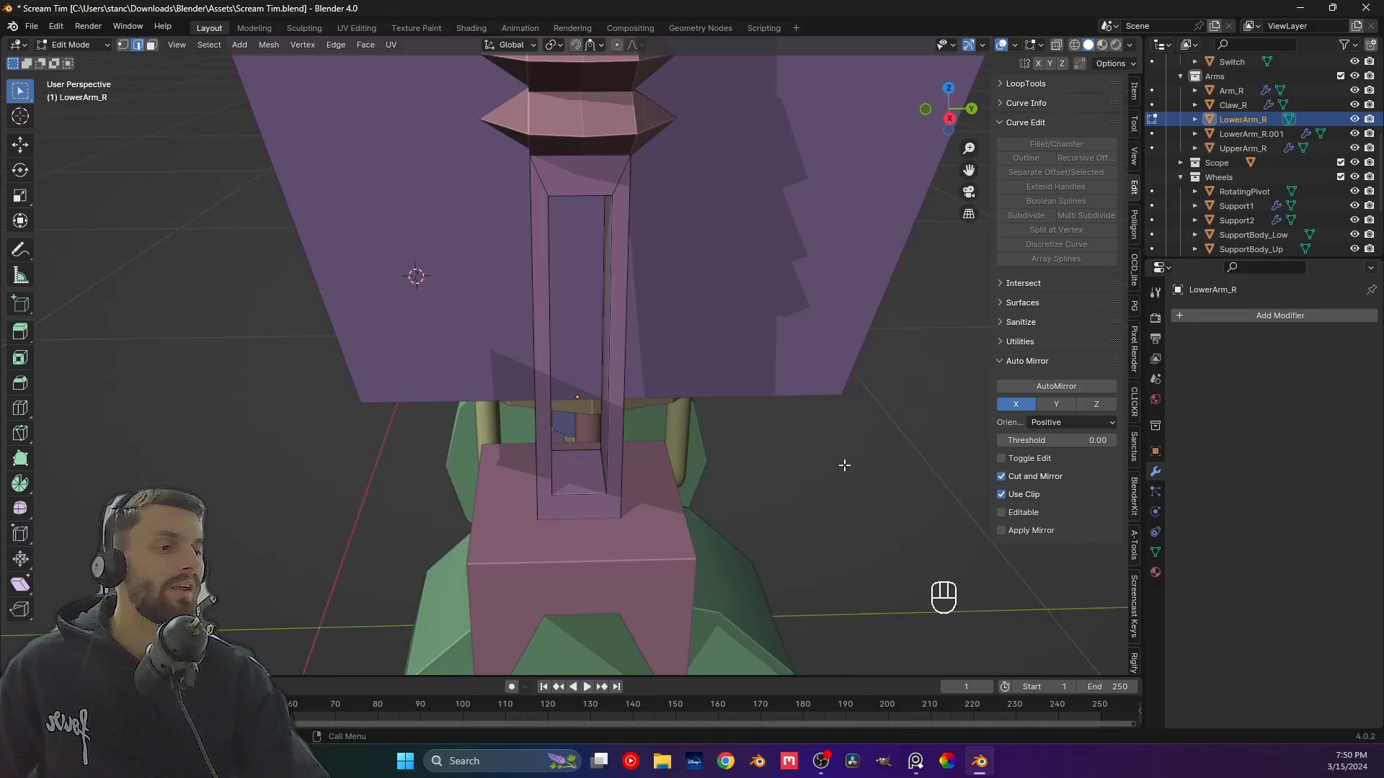
key(Tab)
middle_drag(627, 470, 590, 435)
Select the bottom face inside the lower arm's slot and snap the 3D cursor to it.
key(Tab)
key(3)
click(553, 417)
key(shift+s)
click(633, 501)
key(Tab)
Add a cylinder mesh at the 3D cursor in the lower arm's slot.
key(shift+a)
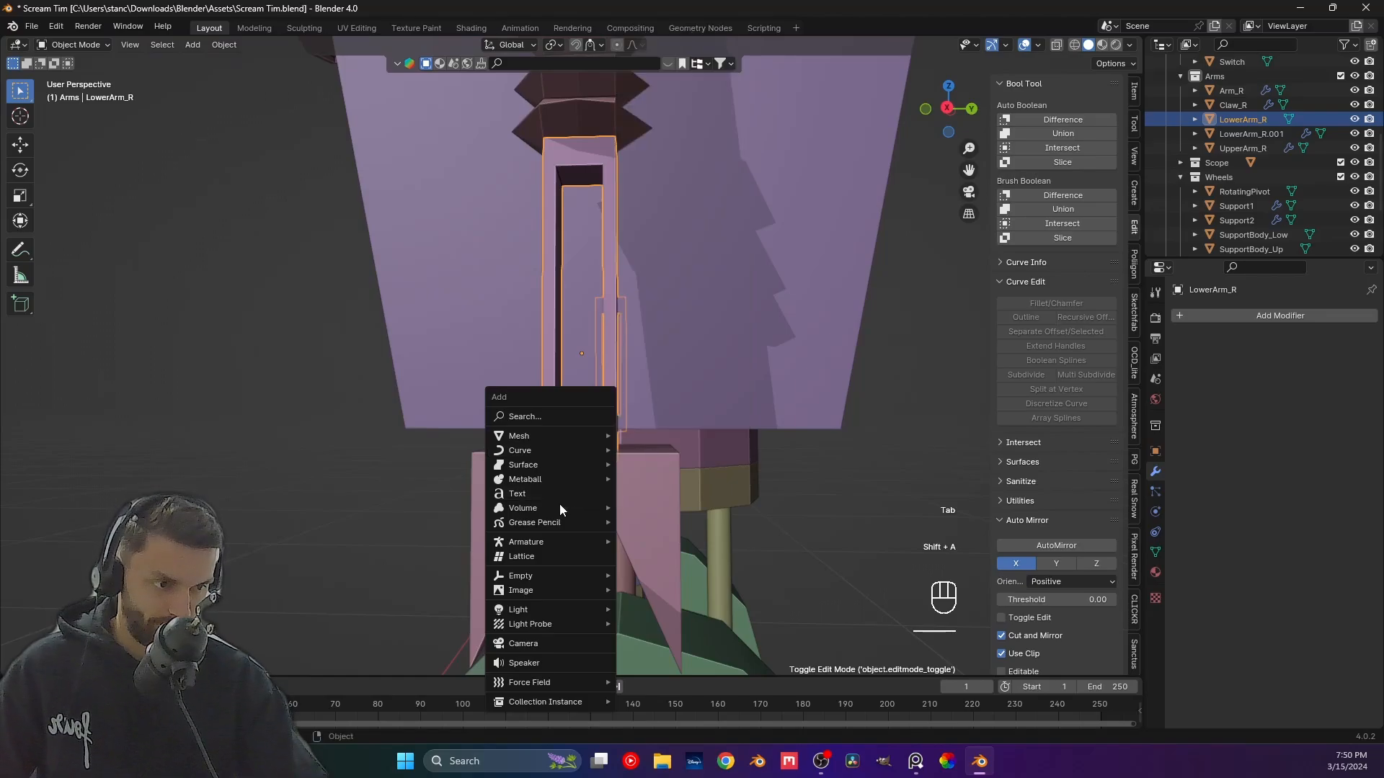
mouse_move(553, 437)
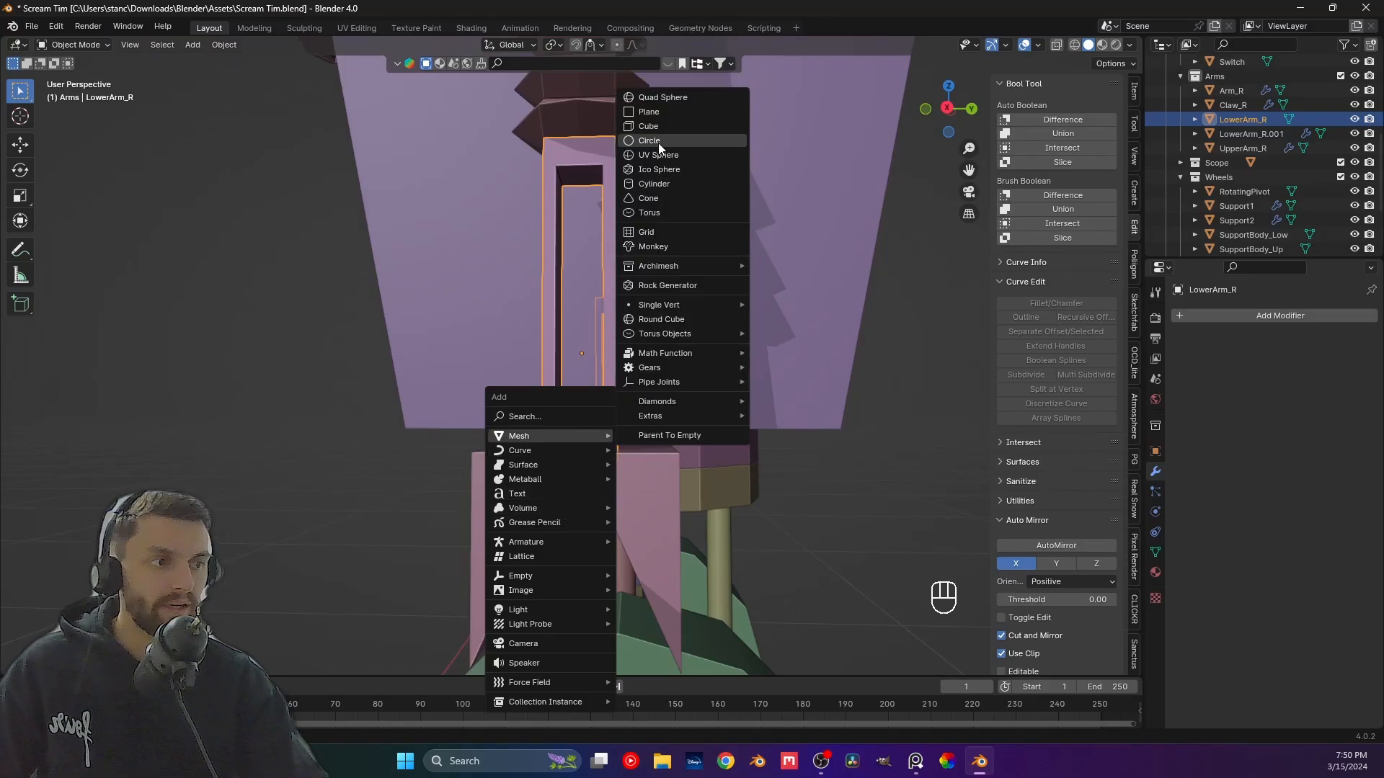
click(652, 184)
middle_drag(624, 411, 591, 316)
scroll(595, 382, down, 5)
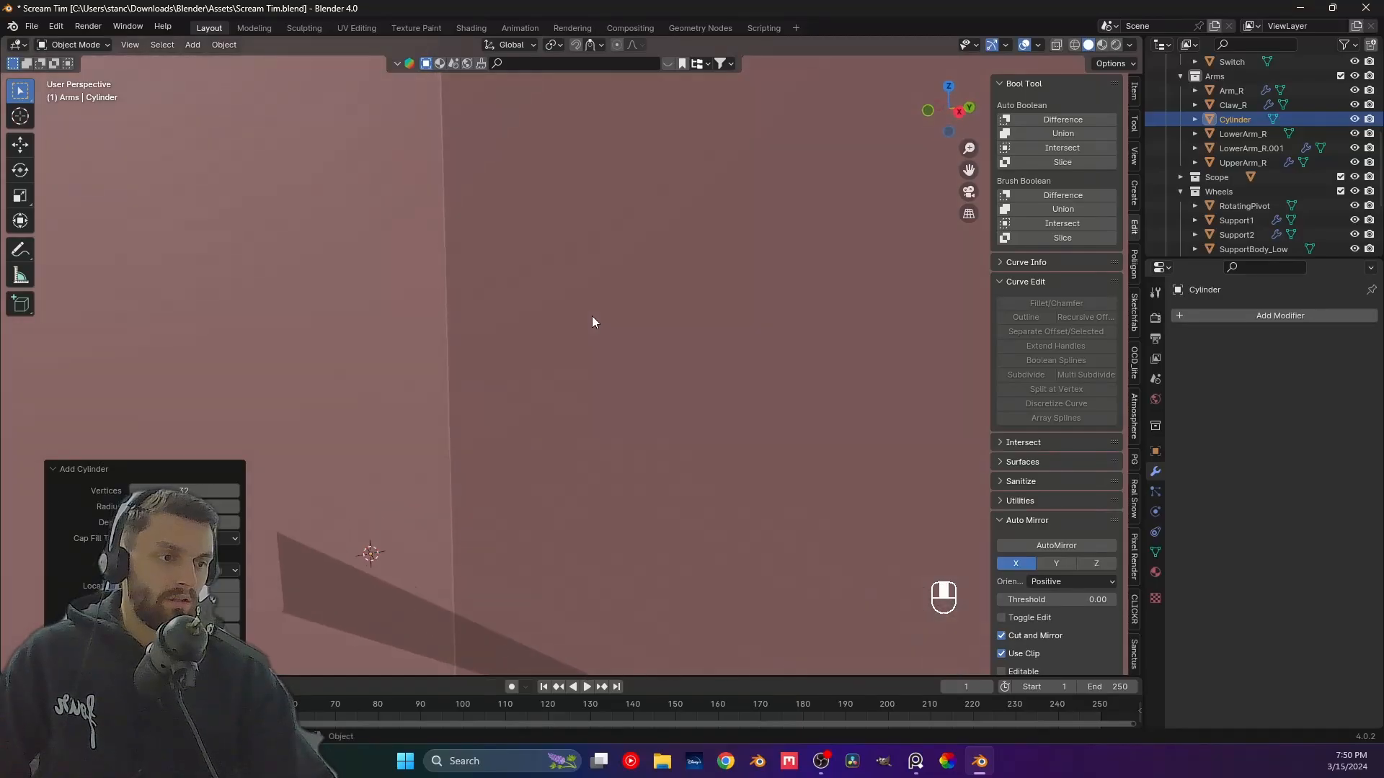
Scale the cylinder down overall, shrinking it further across its width while keeping its height.
key(s)
click(577, 493)
key(s)
click(768, 583)
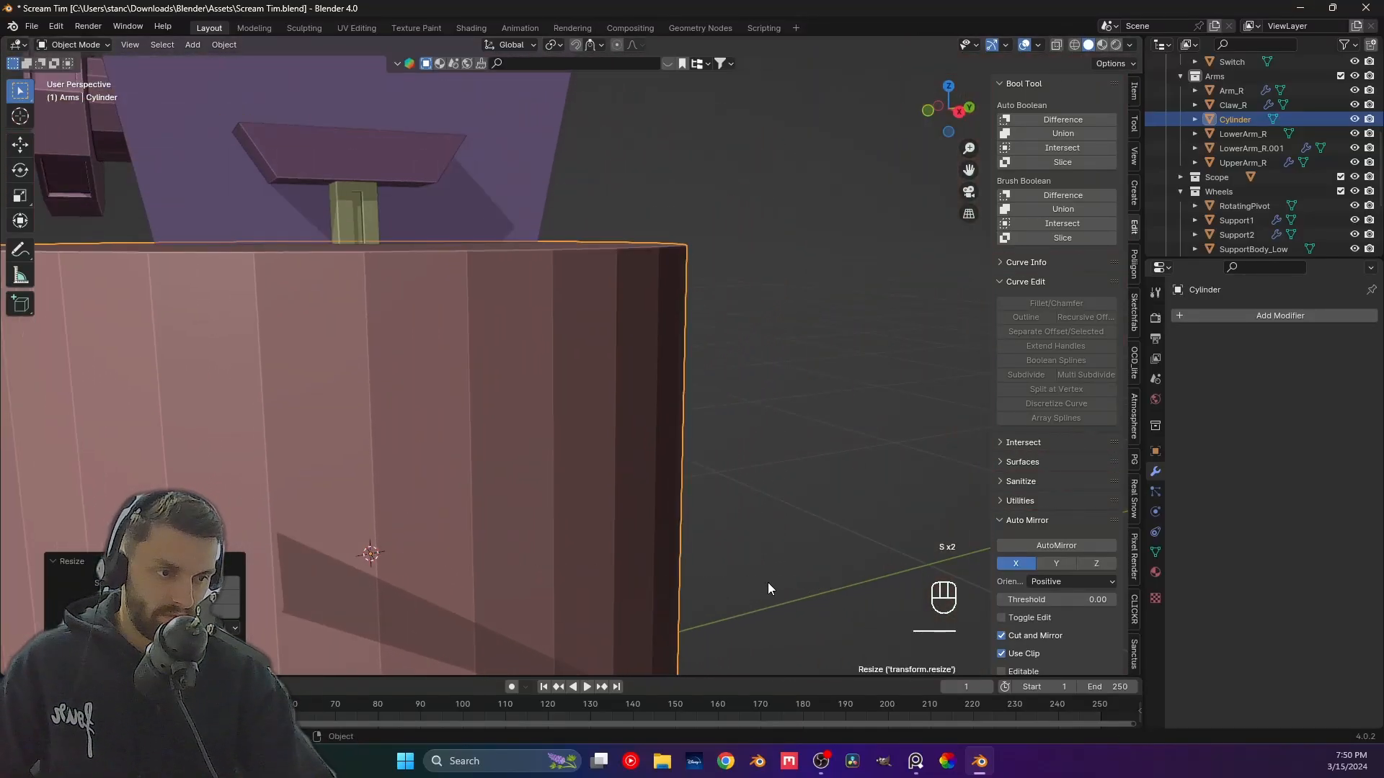
key(s)
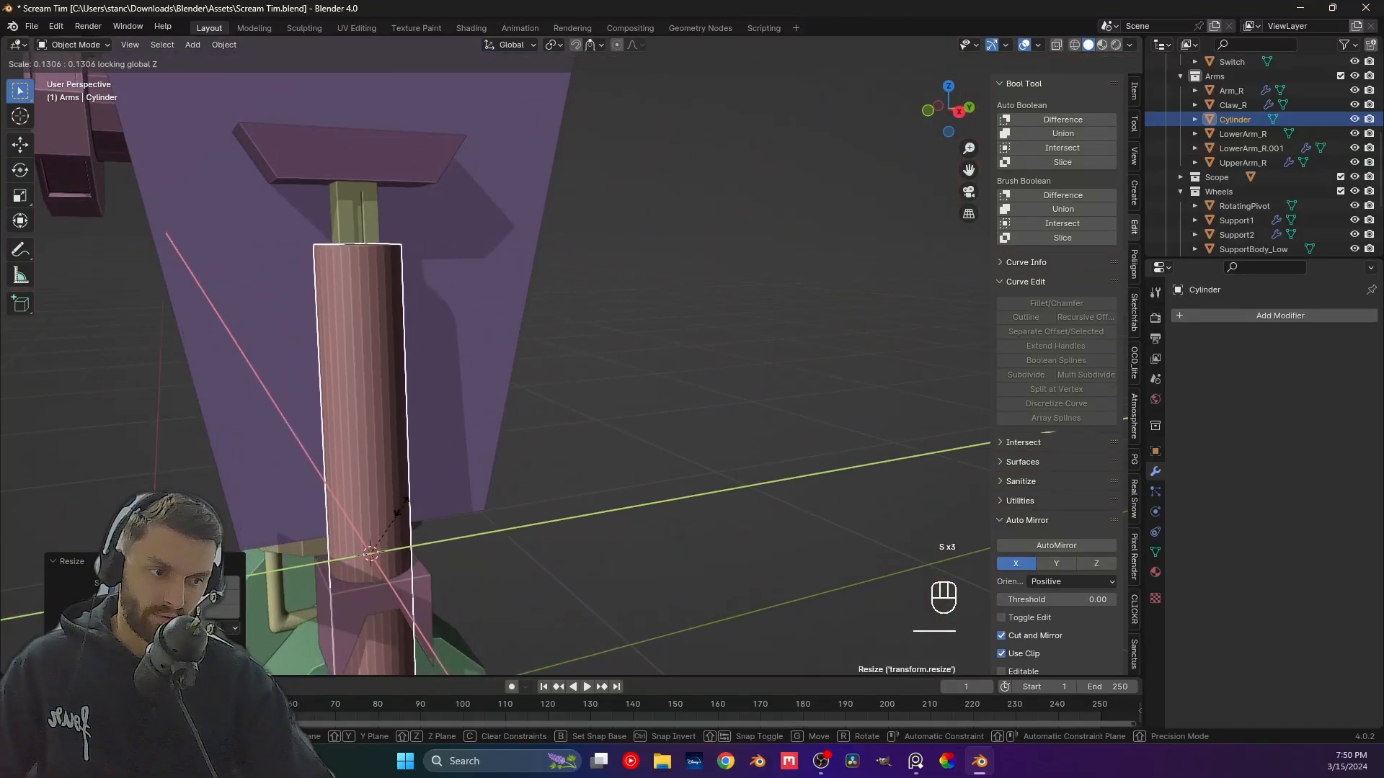
click(565, 557)
Undo the last cylinder scalings and delete the cylinder.
key(ctrl+z)
key(ctrl+z)
key(x)
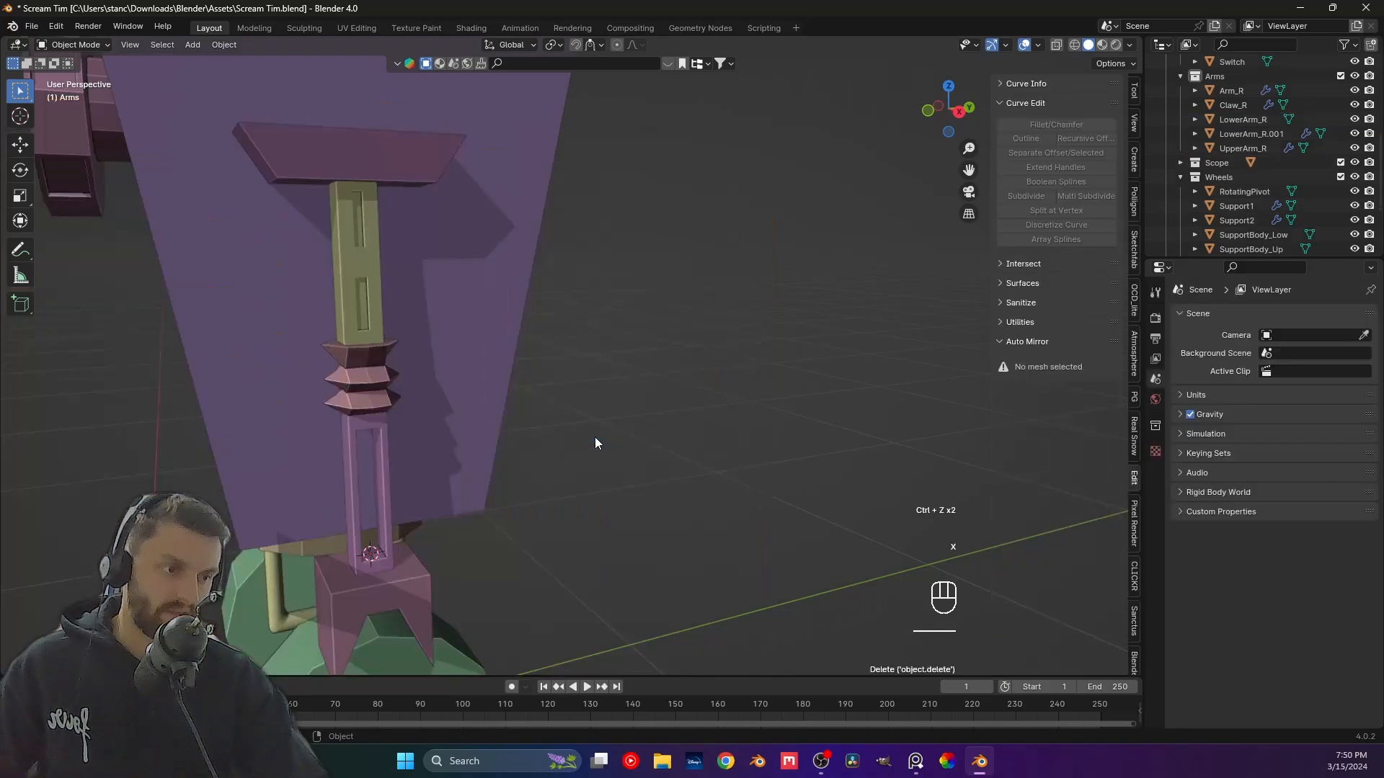
Add a cylinder mesh with 12 vertices at the 3D cursor in the lower arm's slot.
key(shift+a)
mouse_move(411, 459)
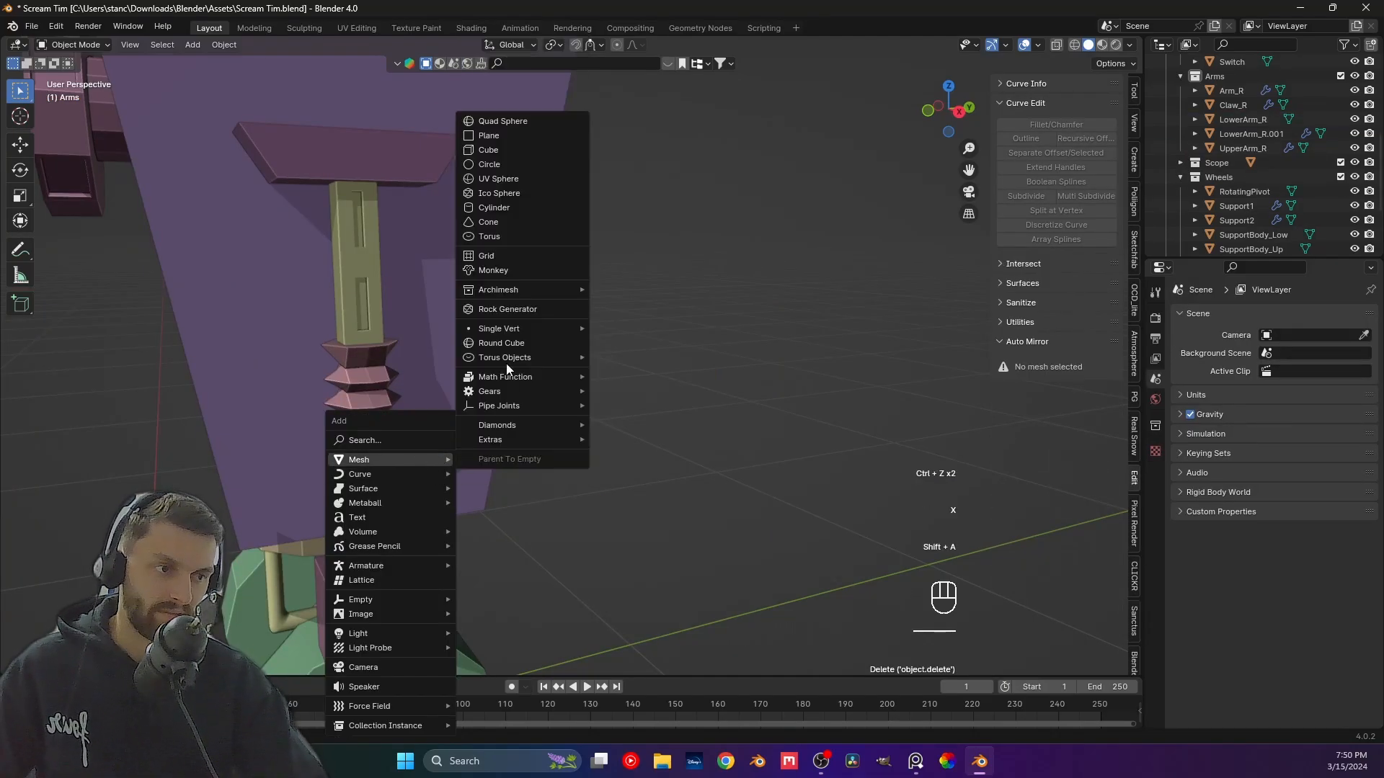
click(499, 207)
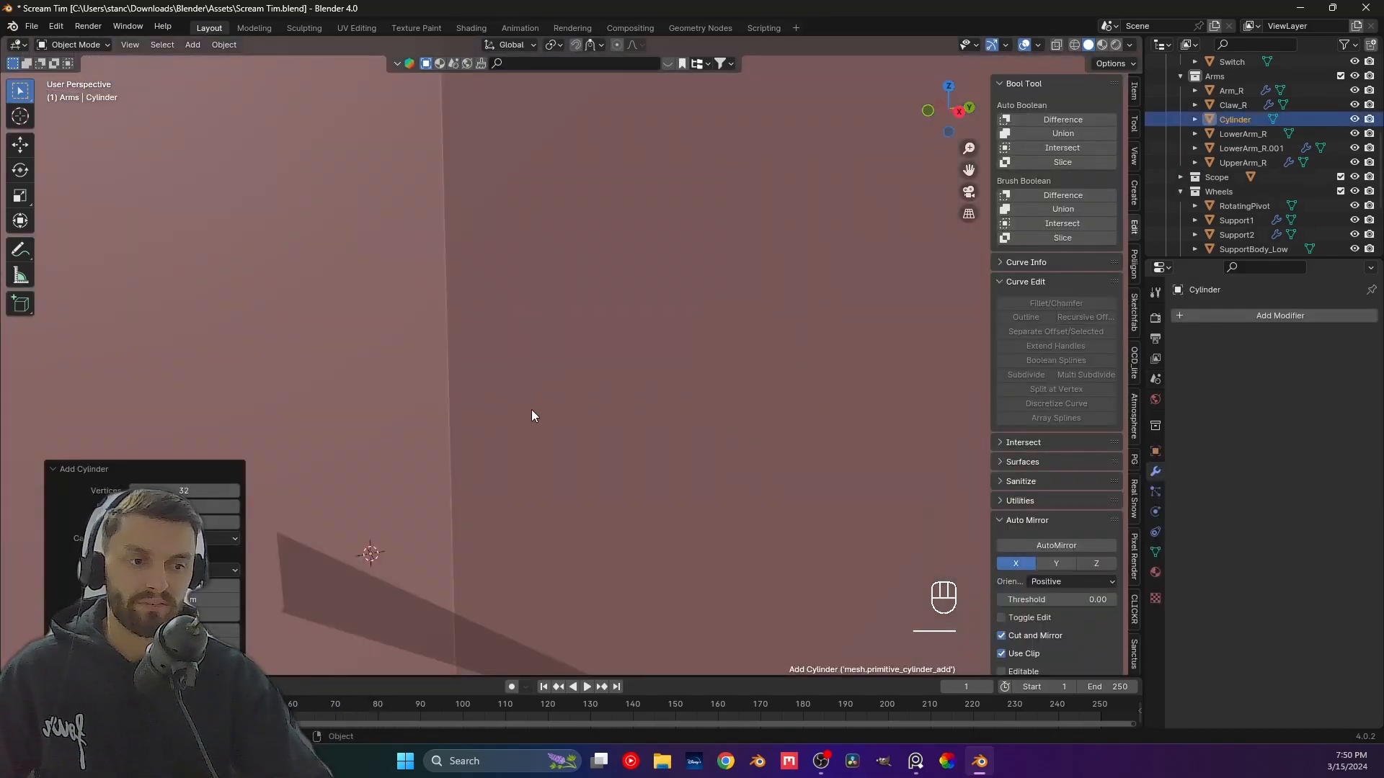
click(187, 490)
text(12)
key(Return)
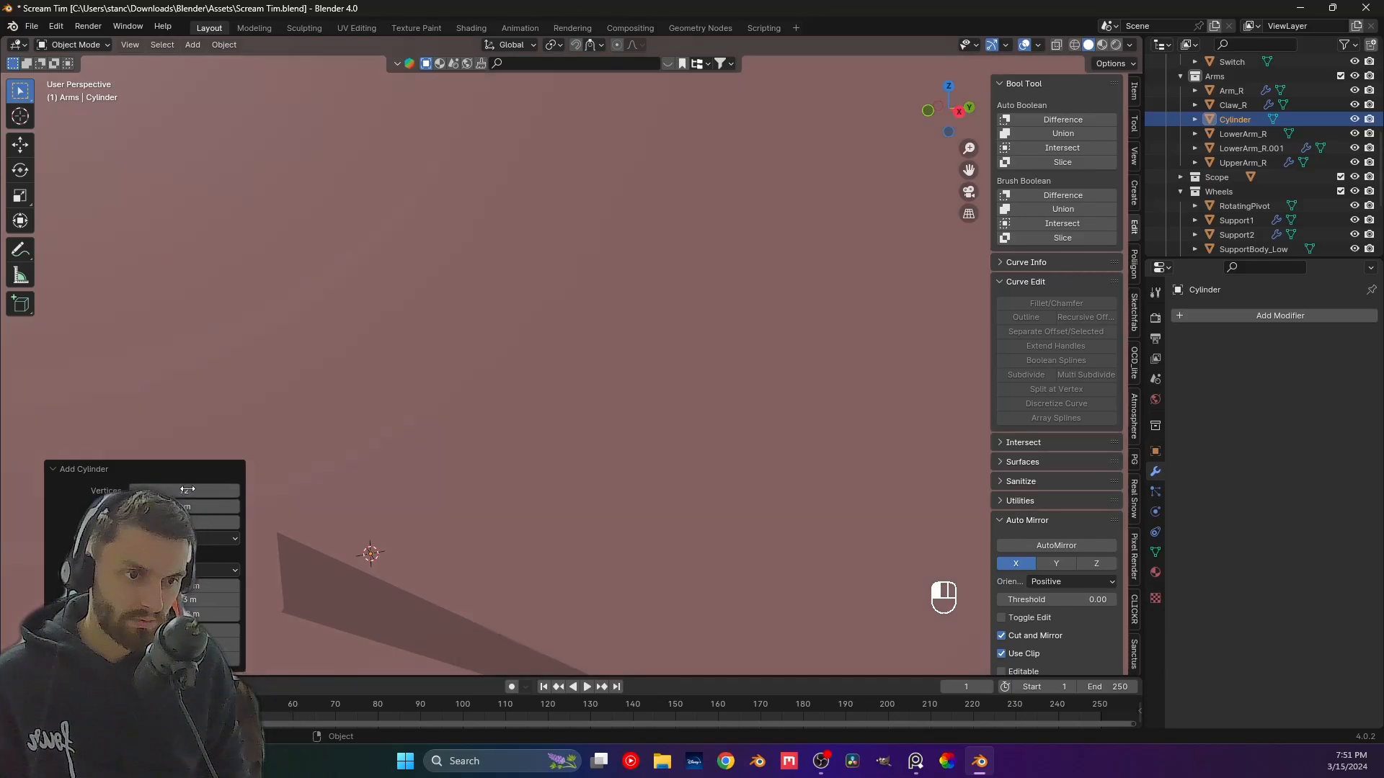
Scale the cylinder down uniformly until it is only slightly wider than the lower arm.
key(s)
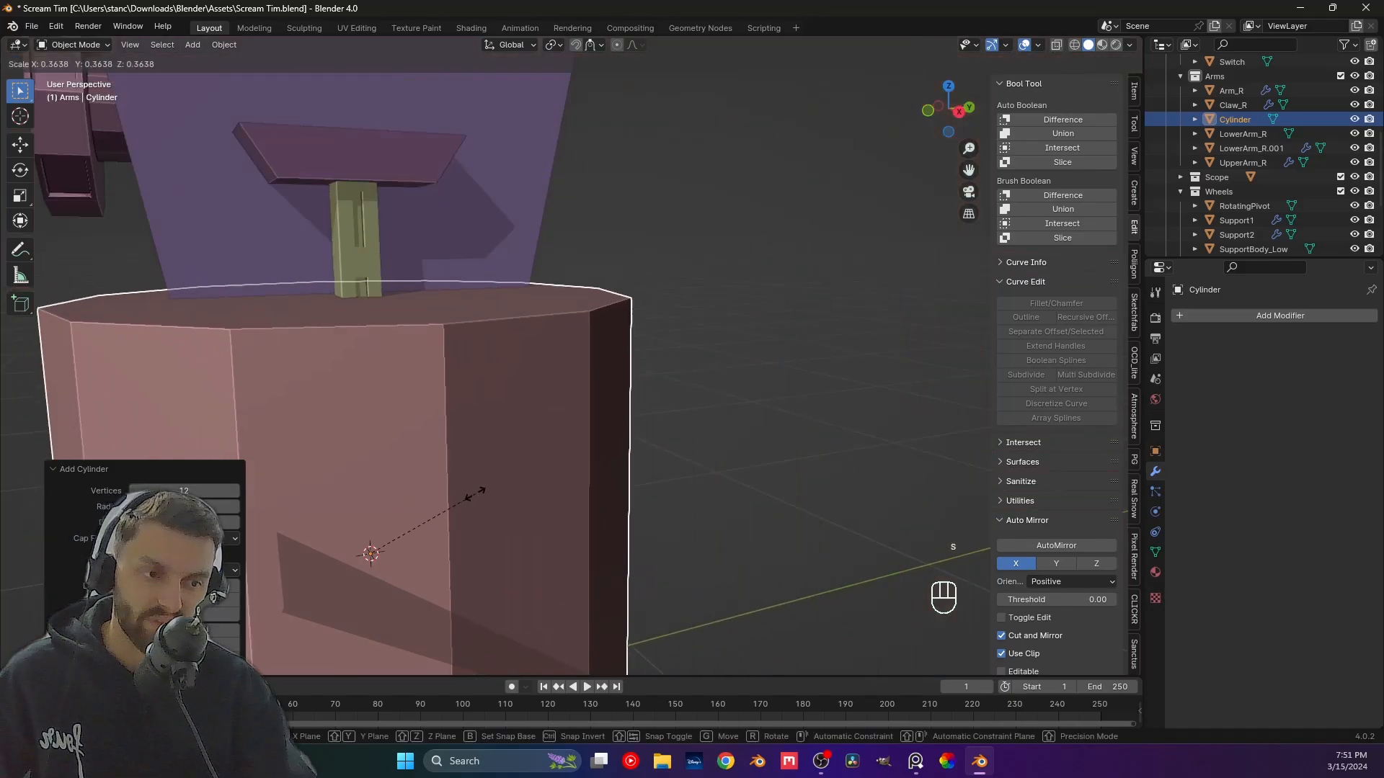
click(663, 546)
key(s)
click(414, 561)
shift+middle_drag(400, 507, 555, 472)
scroll(503, 338, up, 4)
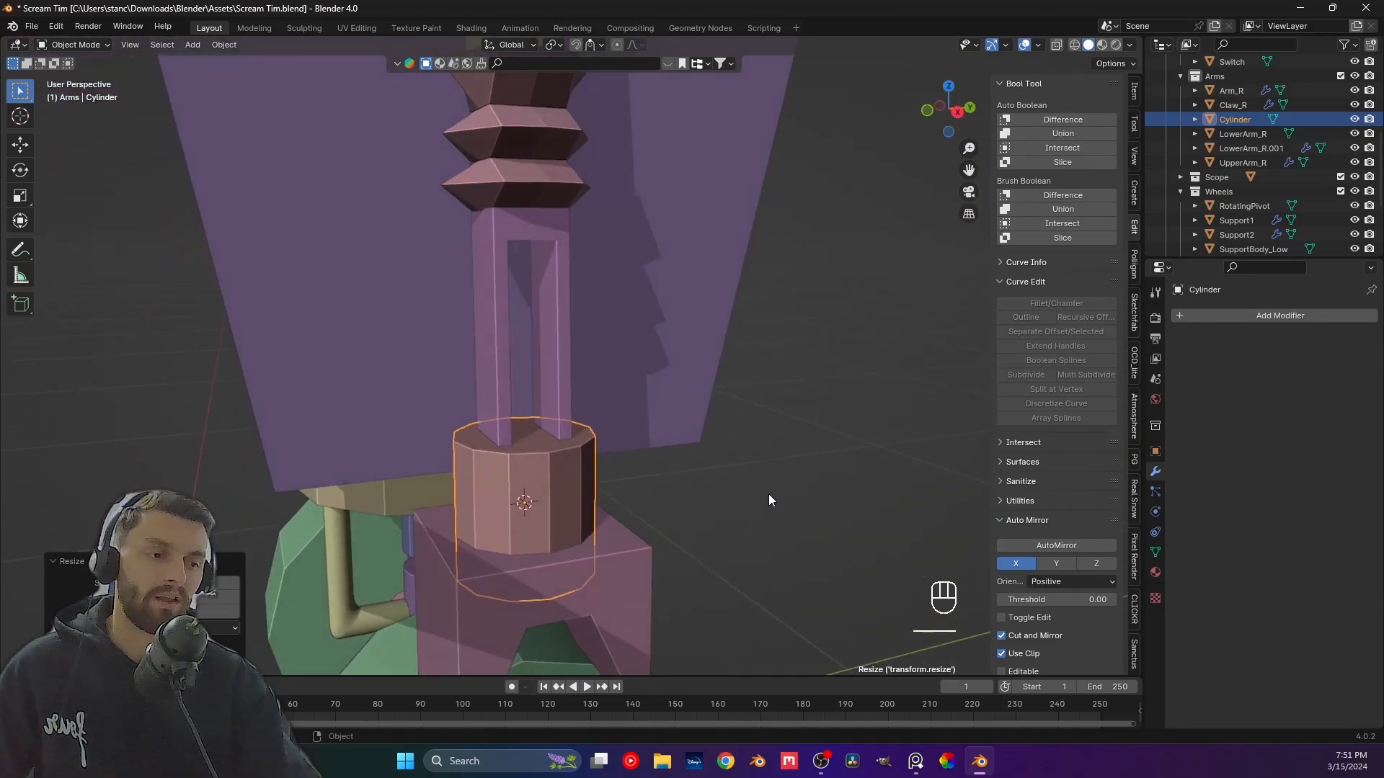
Thin the cylinder in X and Y only, keeping its height, so that it fits within the slot's width.
key(s)
key(shift+z)
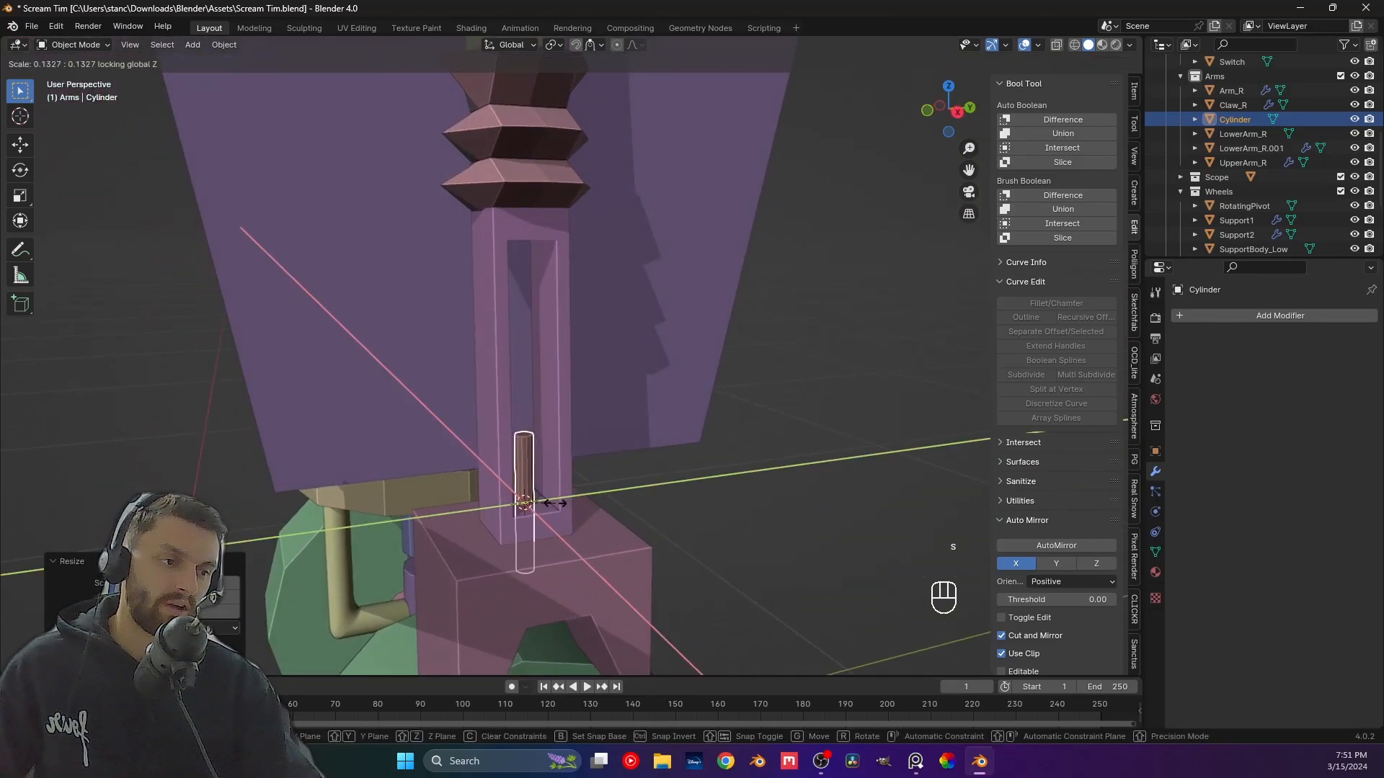
click(556, 512)
scroll(617, 526, up, 2)
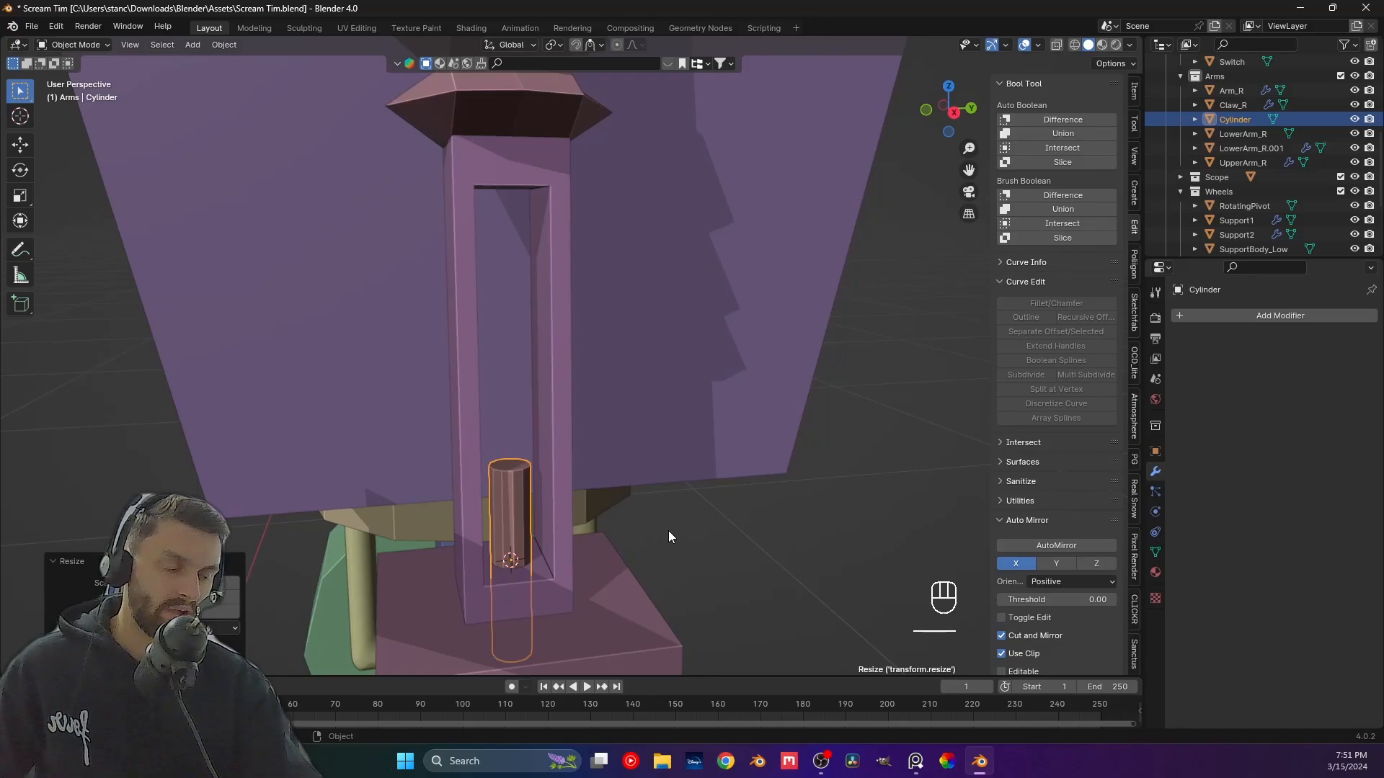
key(s)
key(shift+z)
click(642, 534)
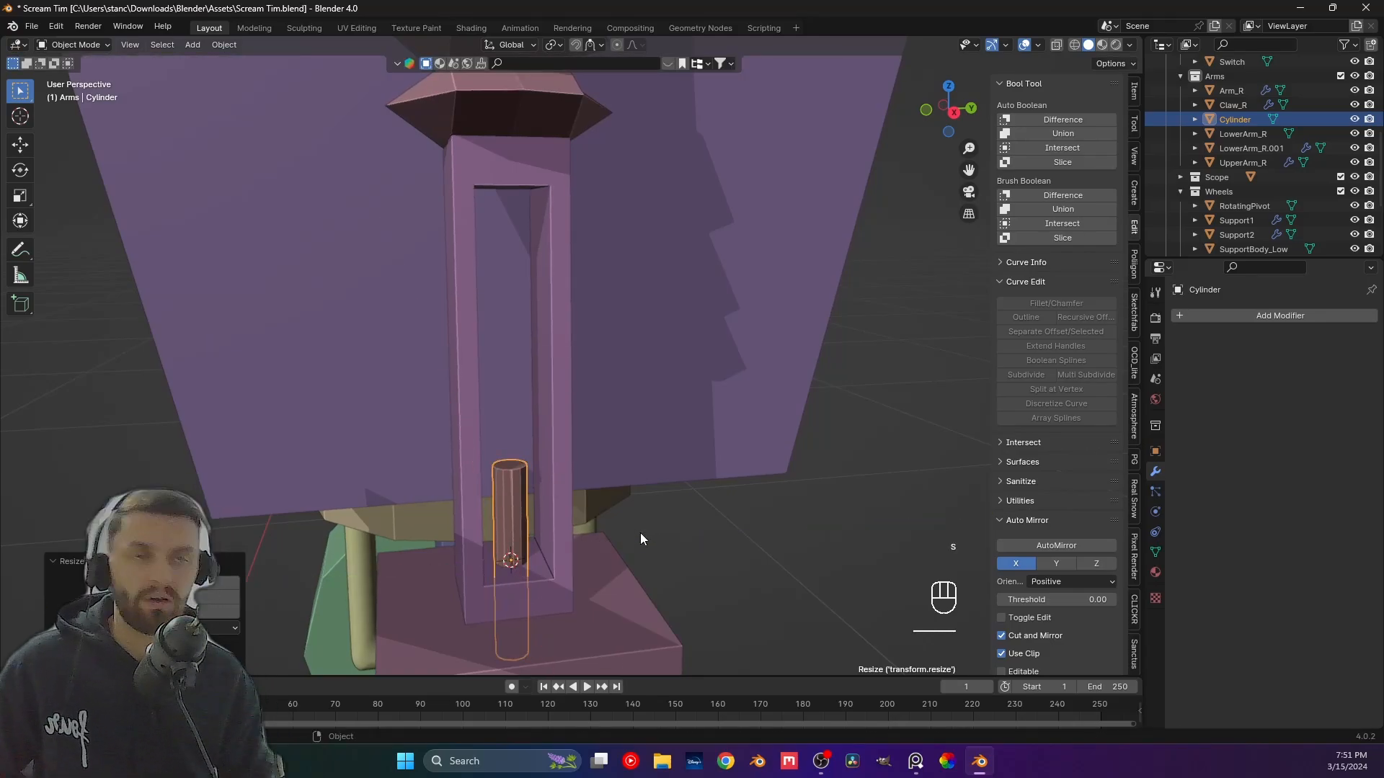
In the right view, raise the cylinder about 0.11 m along Z to the middle of the slot.
key(KP_3)
scroll(516, 481, down, 2)
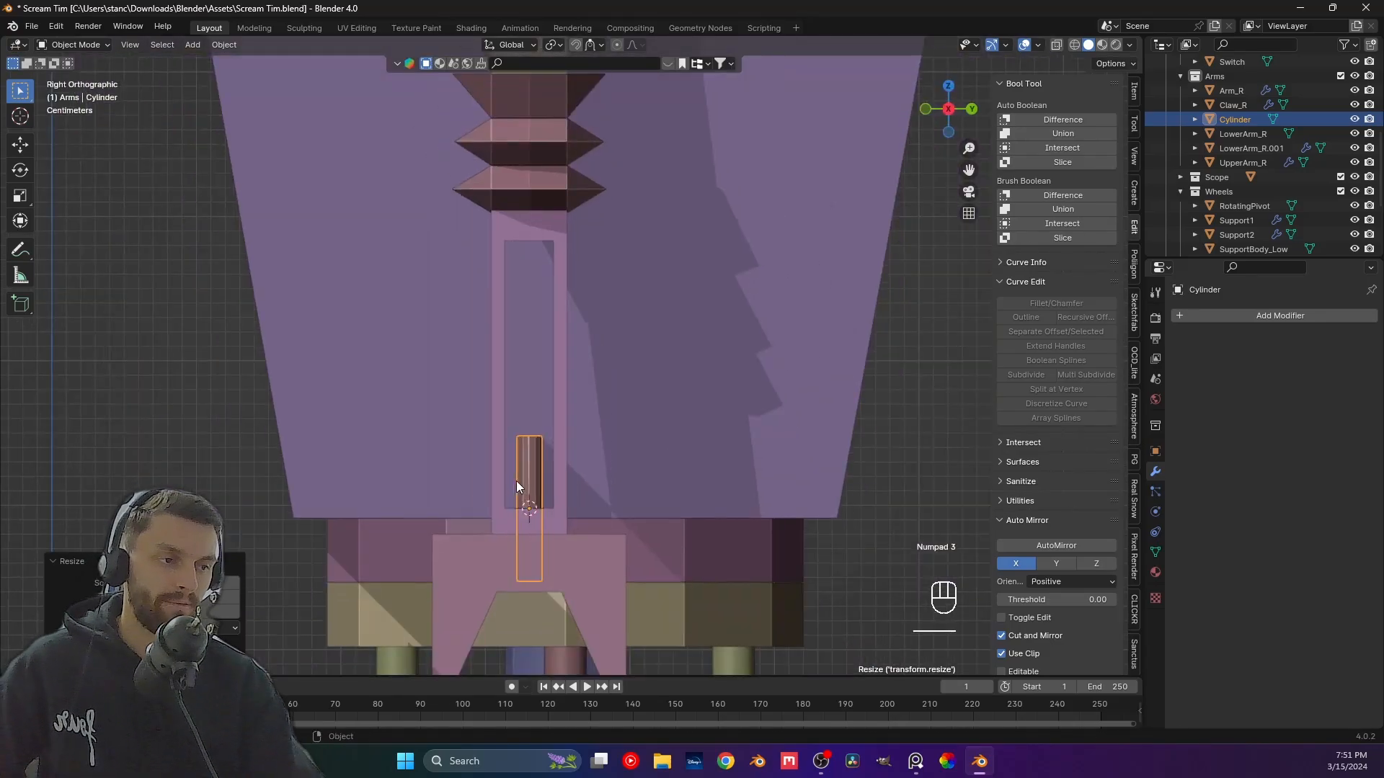
key(g)
key(z)
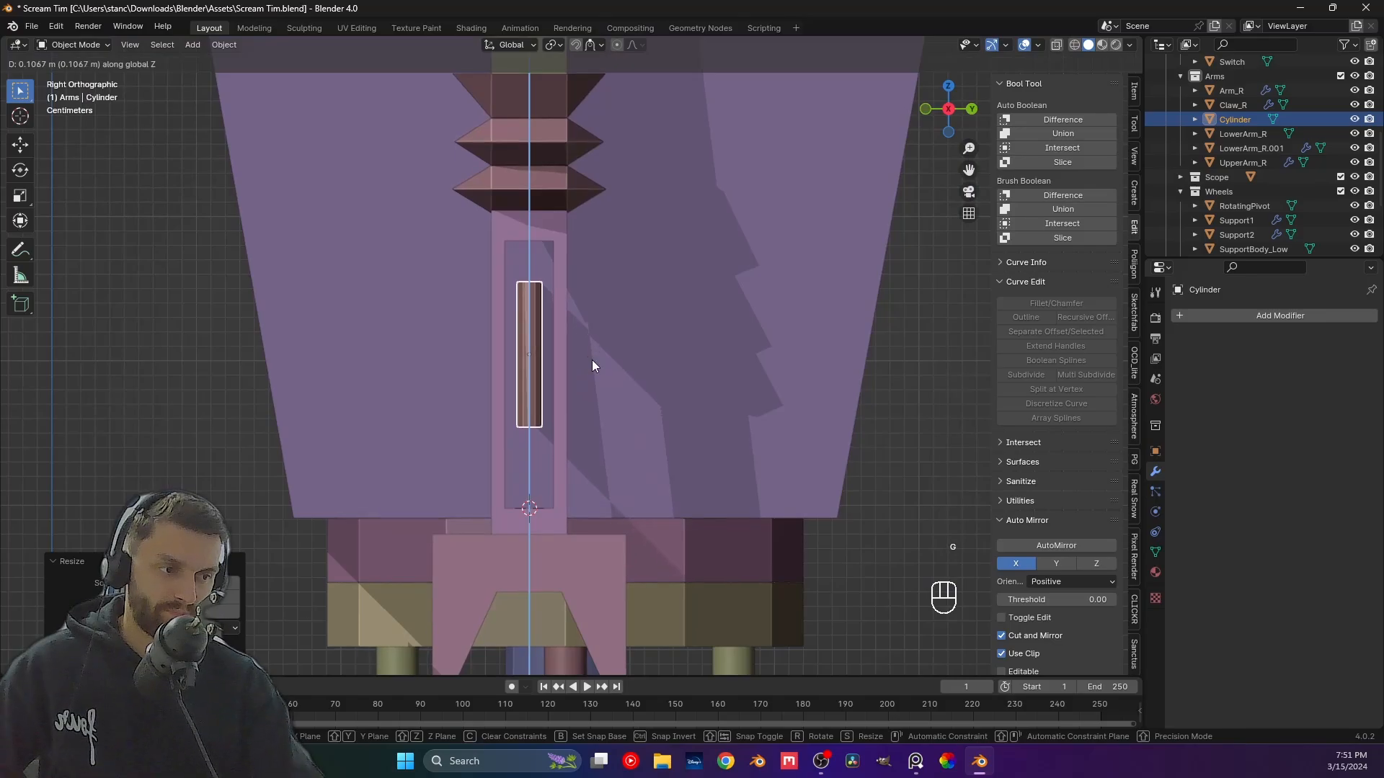
click(591, 360)
Stretch the cylinder along Z and shift it down slightly so that it spans the slot's full height.
key(s)
key(z)
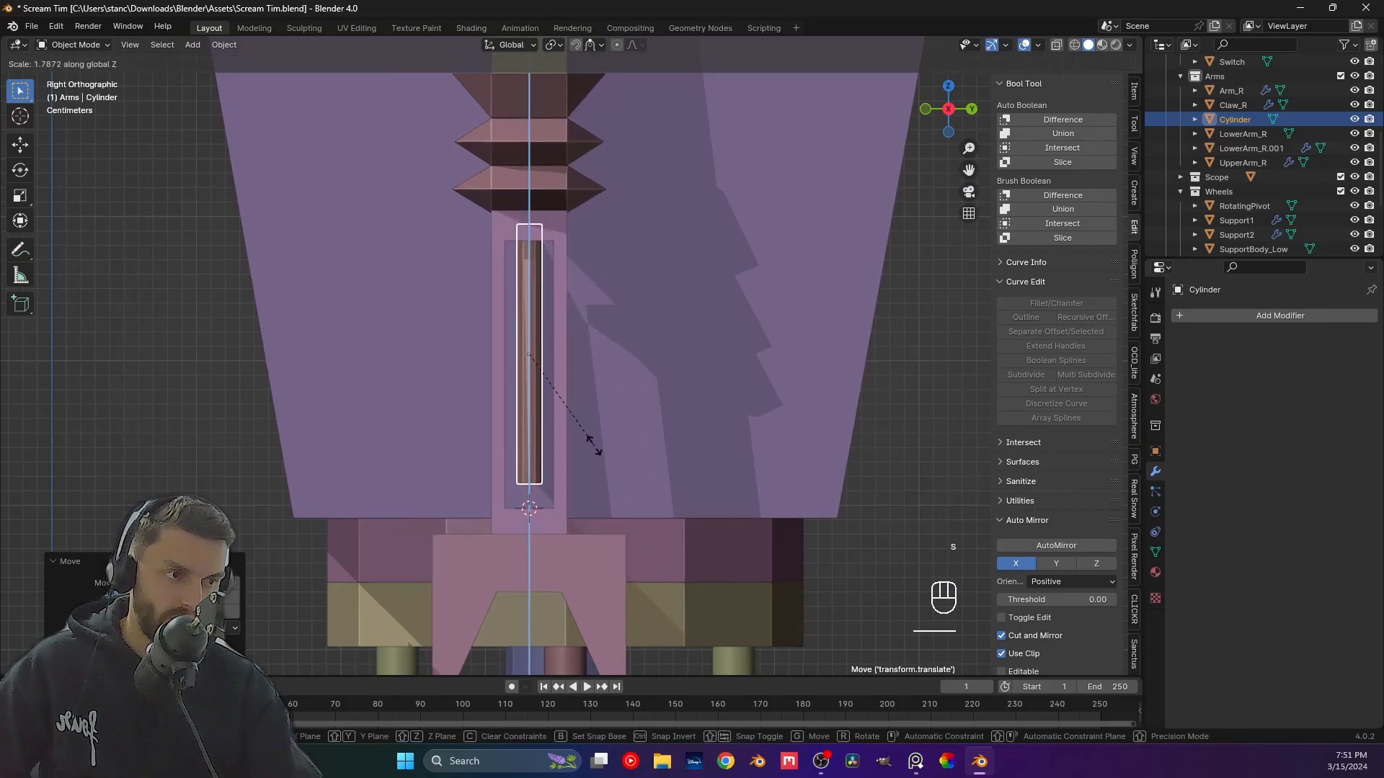
click(594, 441)
key(g)
key(z)
click(594, 462)
key(s)
key(z)
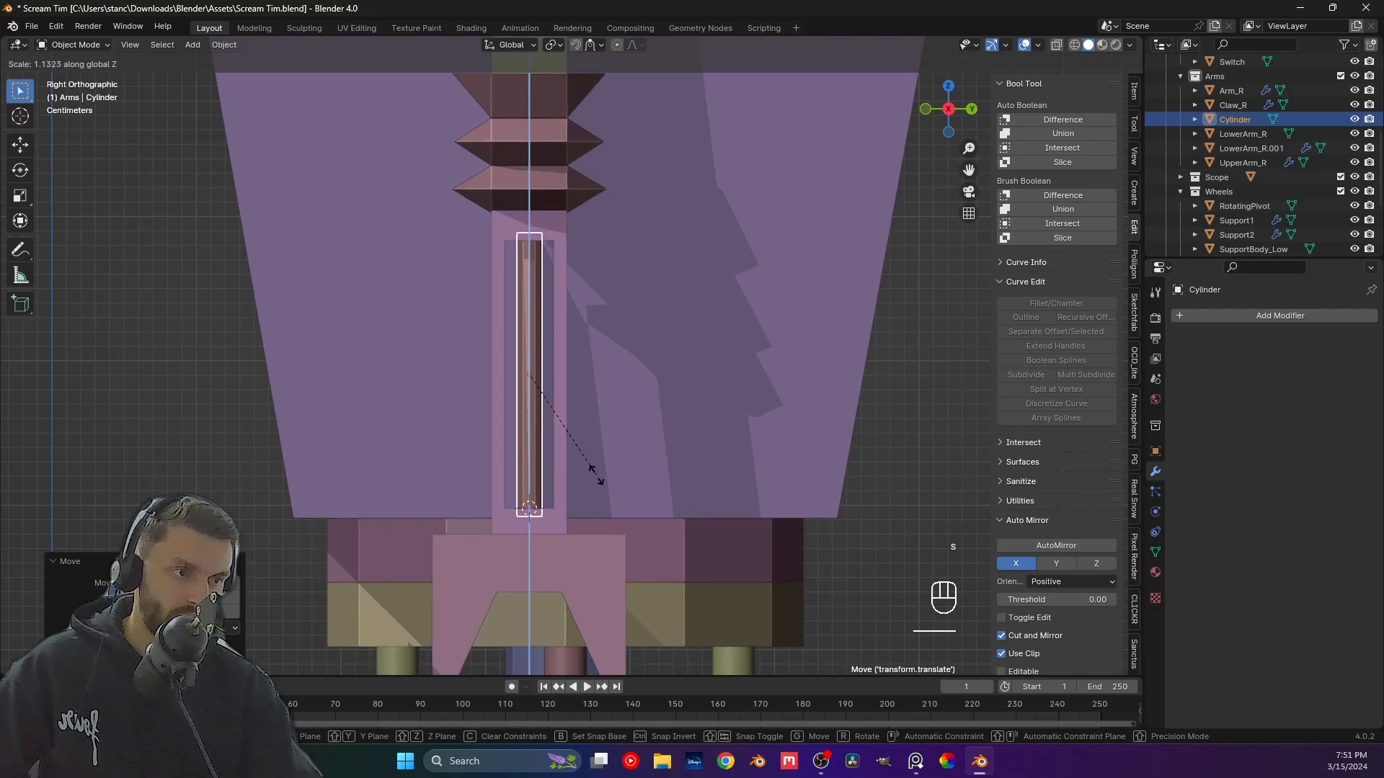
click(596, 474)
Delete the cylinder's hidden top and bottom cap faces in Edit Mode with X-ray display on.
key(Tab)
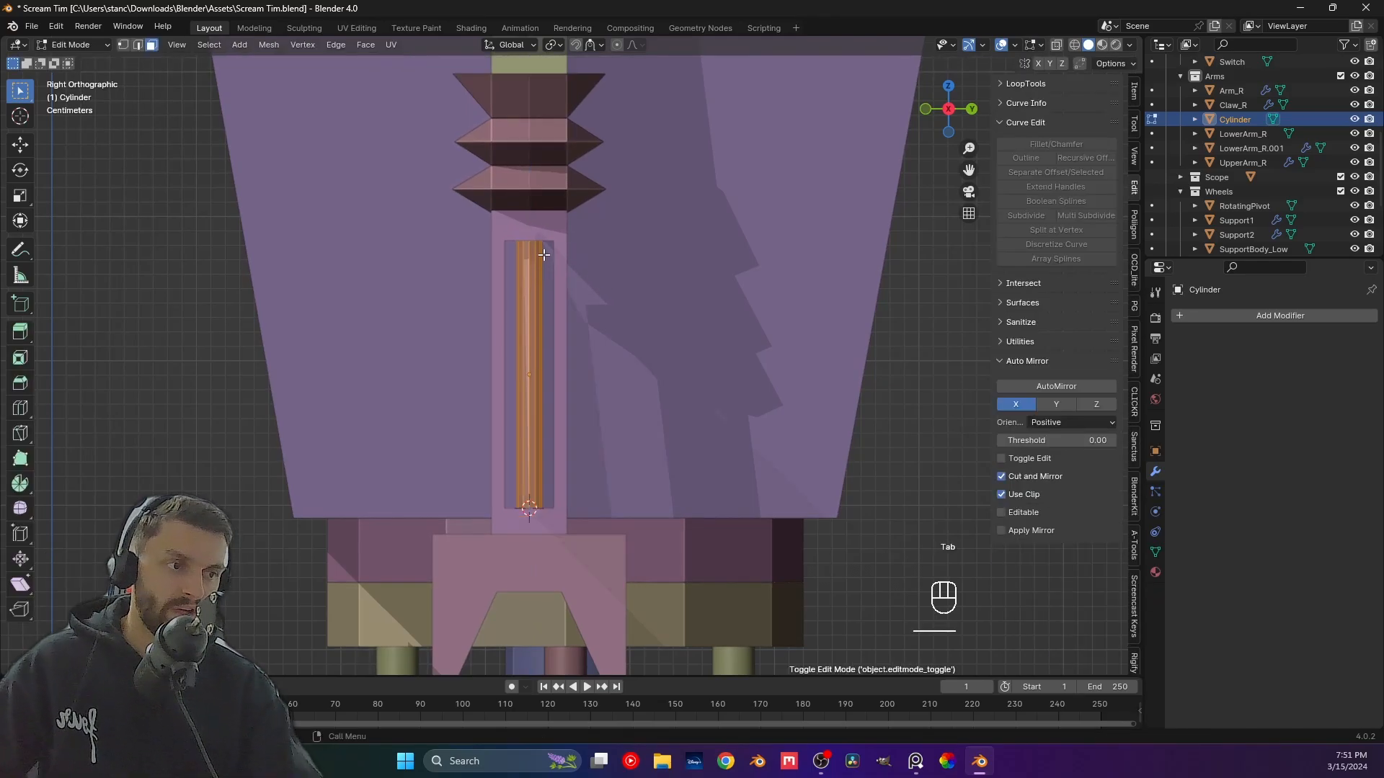
middle_drag(546, 258, 548, 277)
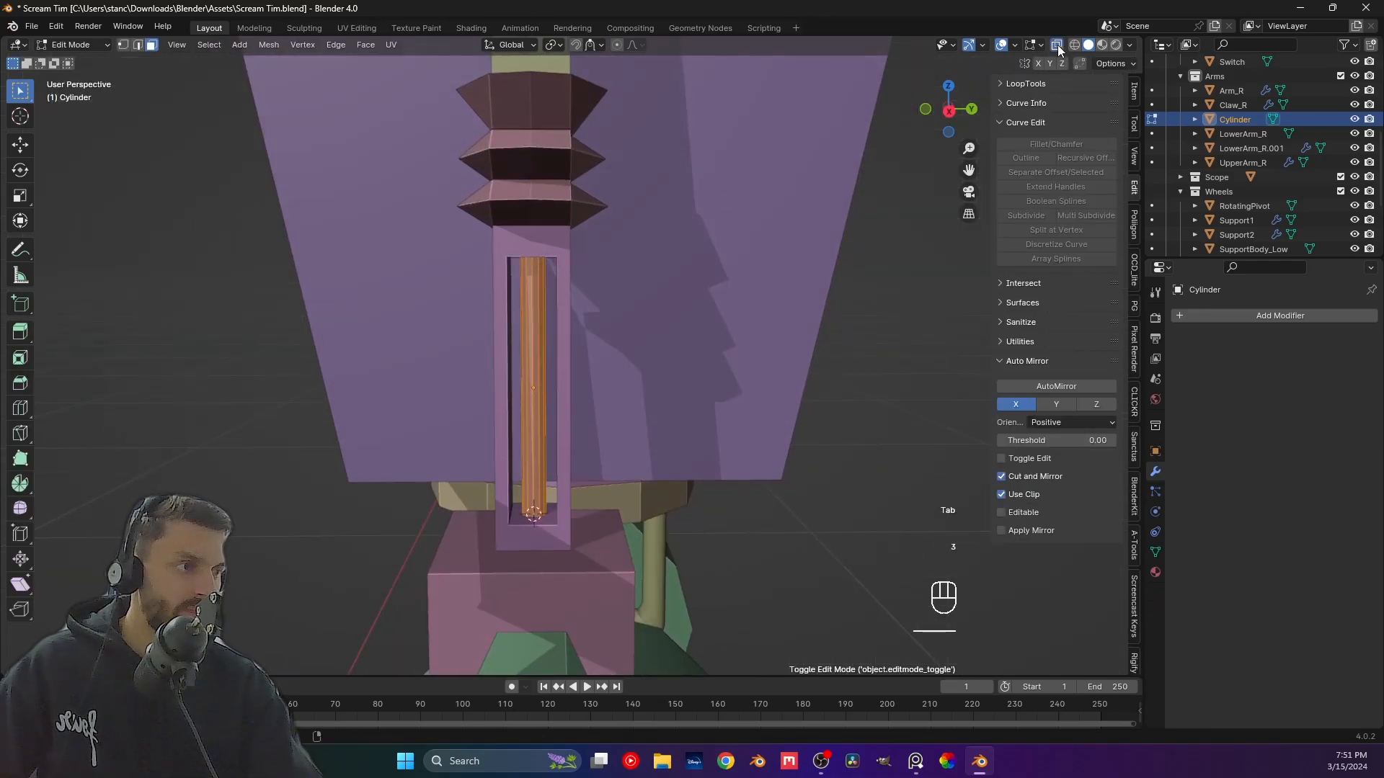
click(1056, 46)
middle_drag(523, 339, 599, 441)
click(526, 352)
key(x)
click(525, 360)
click(577, 345)
key(x)
click(577, 350)
key(Tab)
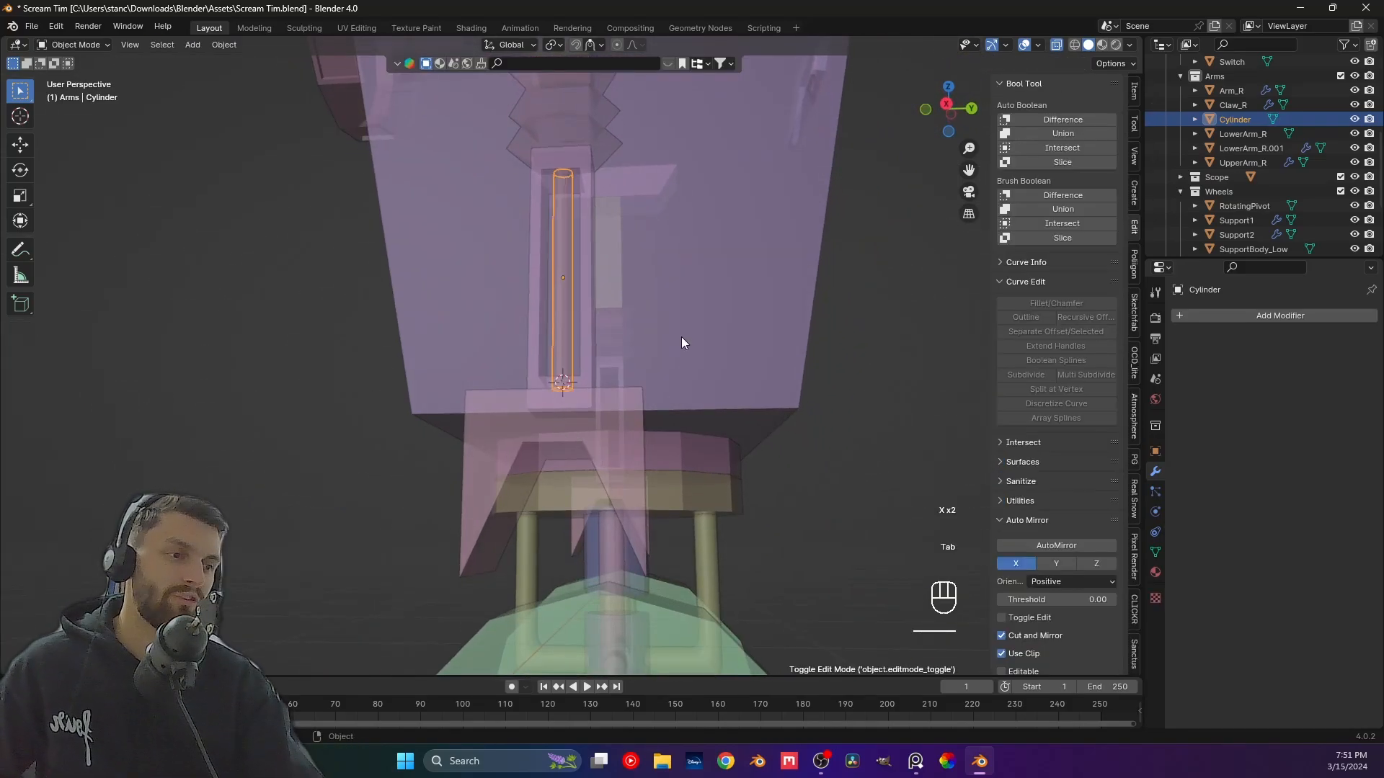
Deselect the cylinder and switch X-ray display off.
shift+middle_drag(682, 336, 659, 498)
middle_drag(660, 498, 666, 530)
click(790, 511)
shift+middle_drag(790, 511, 742, 395)
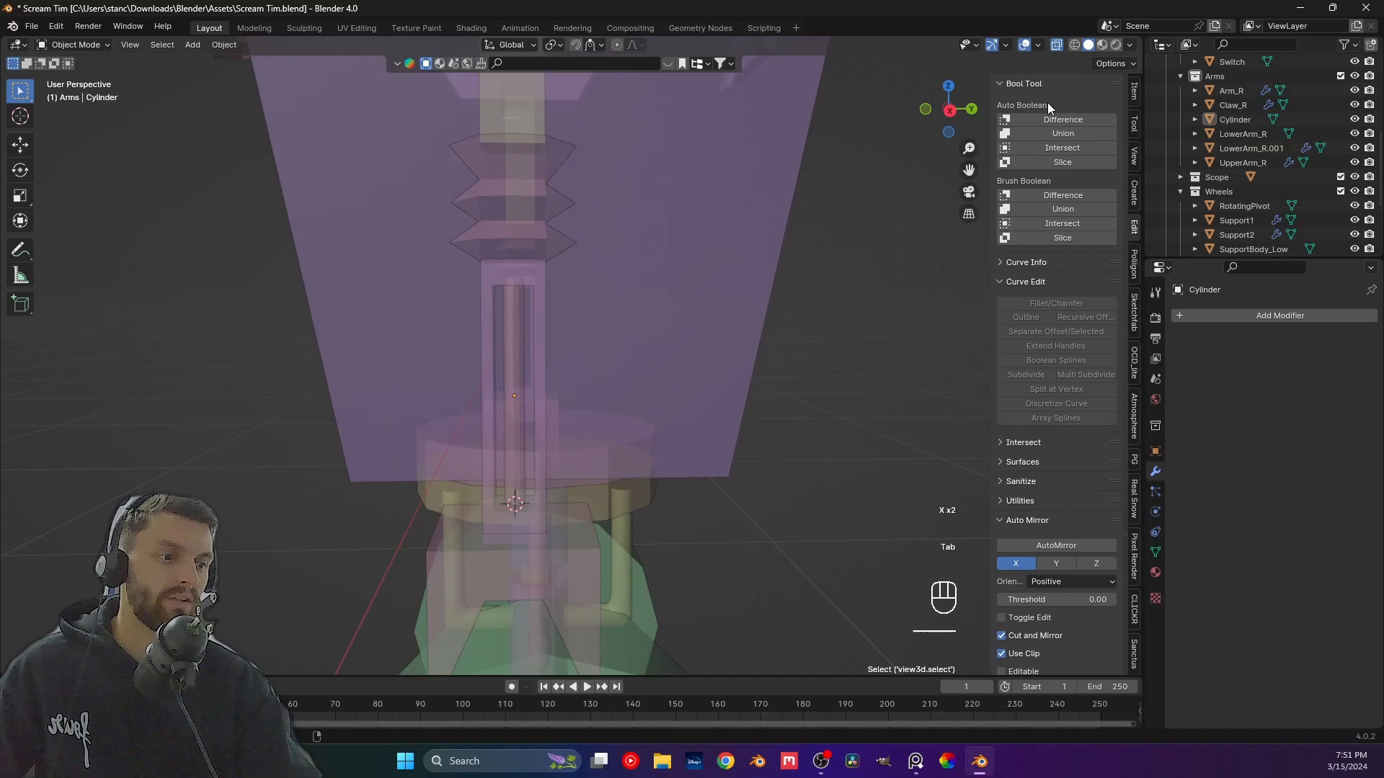
click(1057, 44)
middle_drag(628, 365, 507, 263)
middle_drag(523, 397, 642, 430)
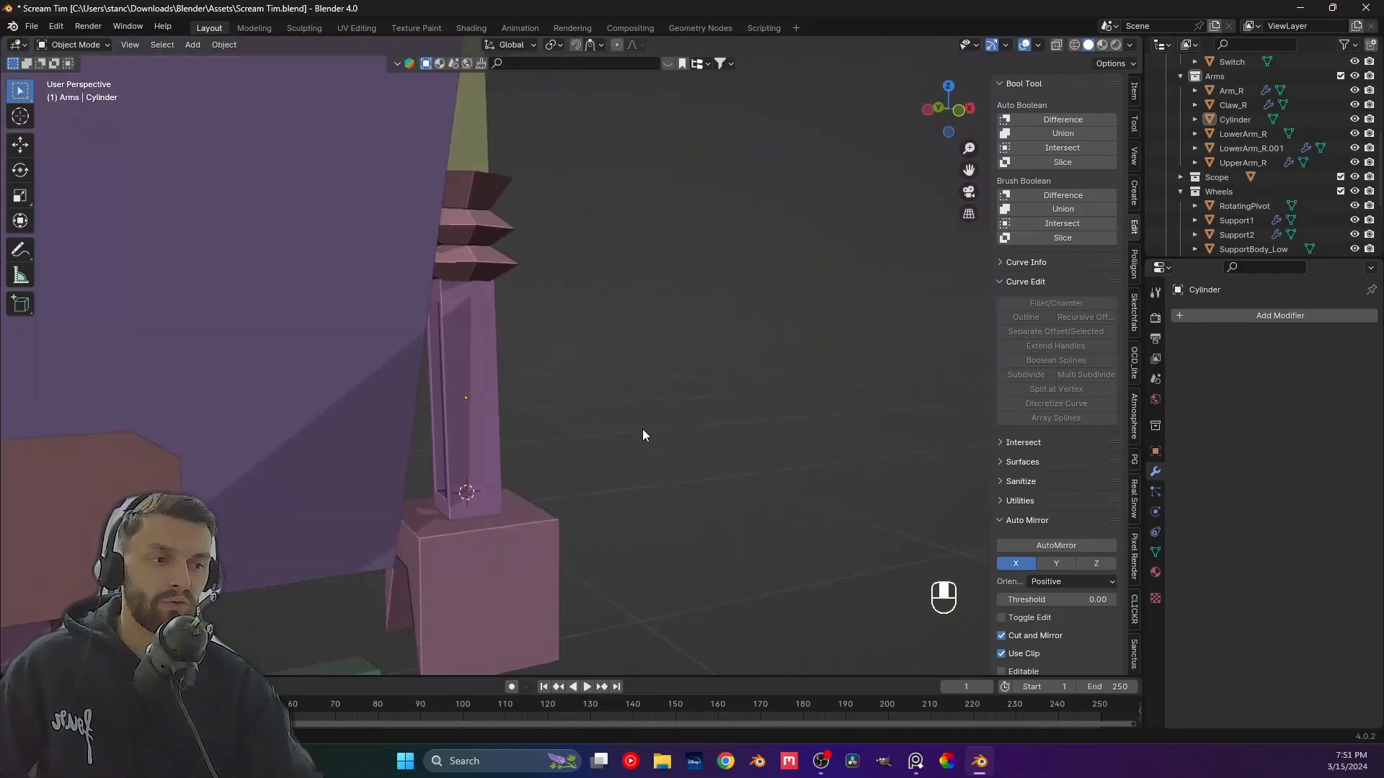
scroll(642, 430, down, 6)
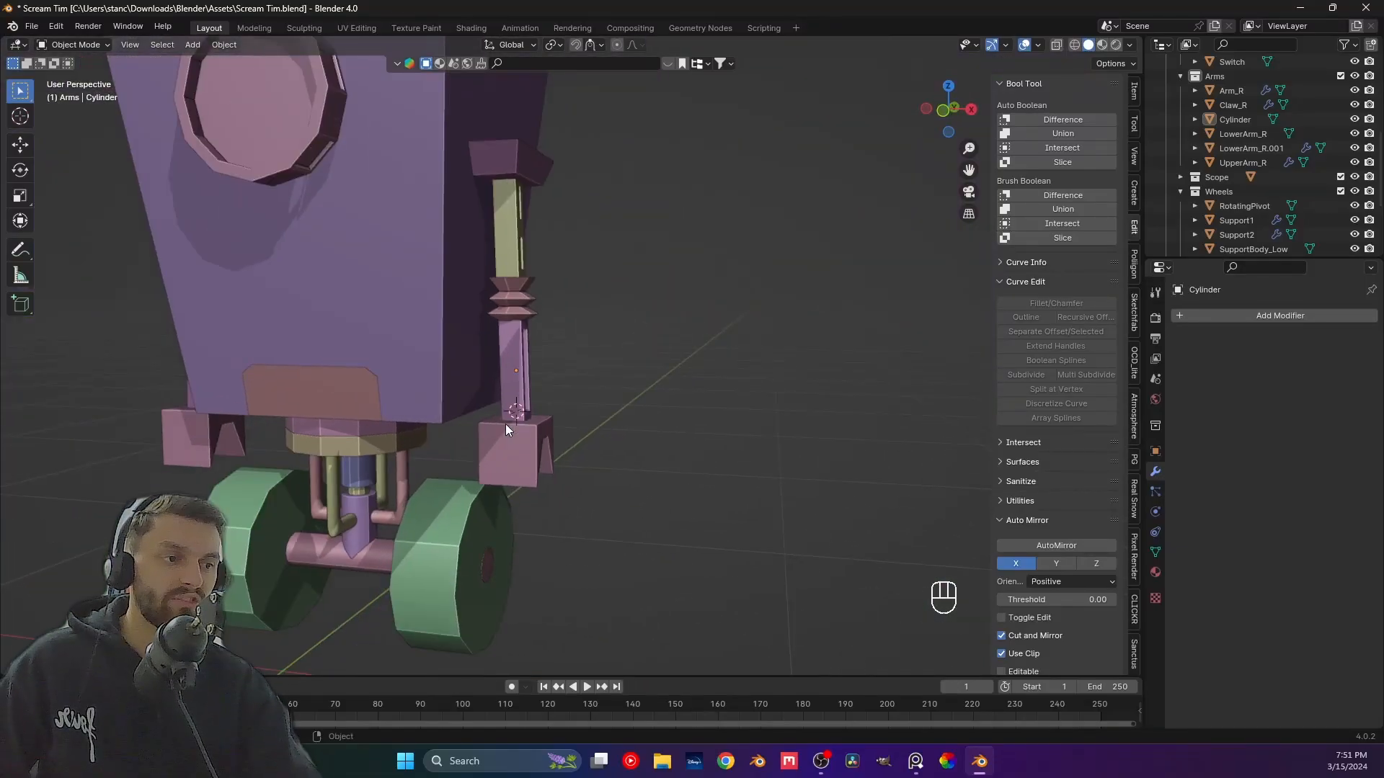
scroll(507, 429, down, 5)
middle_drag(507, 429, 588, 439)
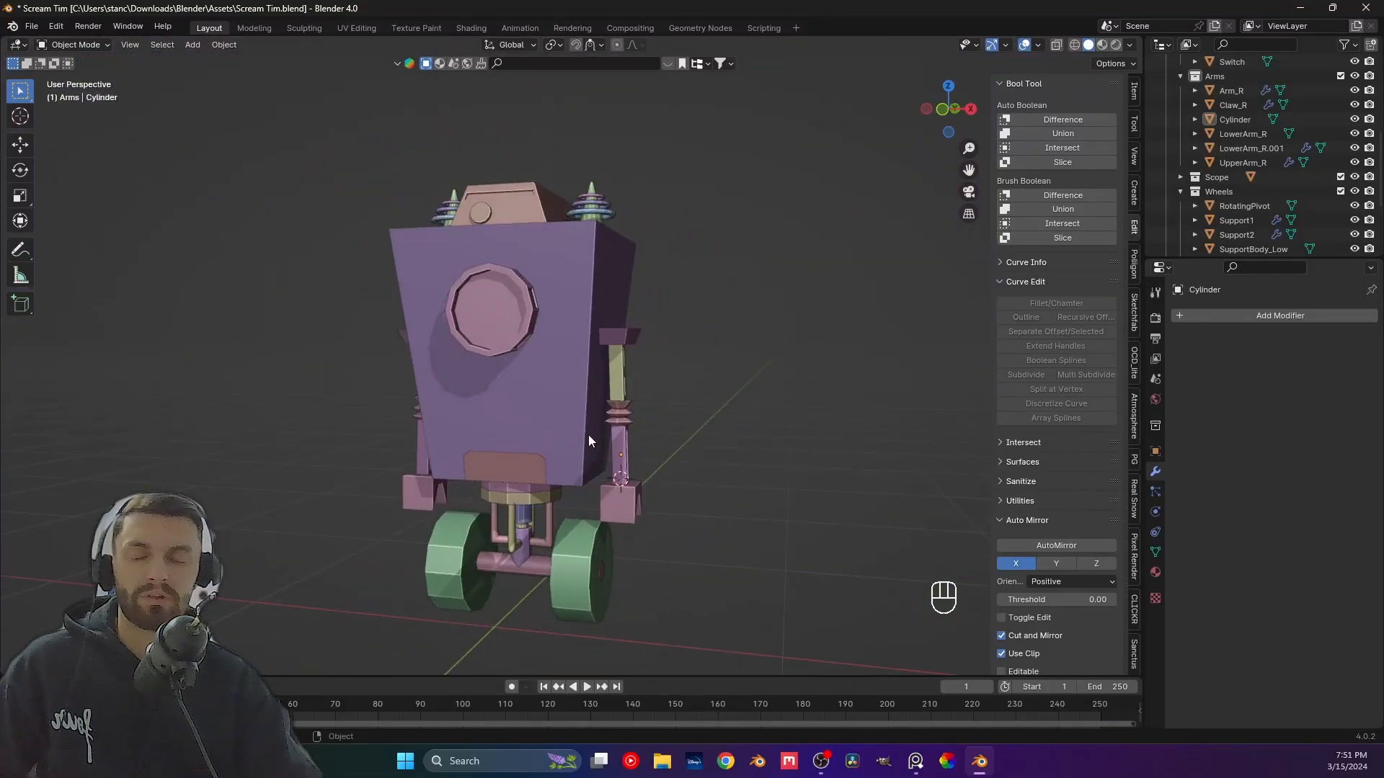
Switch to the reference board and examine the yellow robot's legs and the one-wheeled robot's body and wheel mount.
click(916, 761)
scroll(867, 422, down, 2)
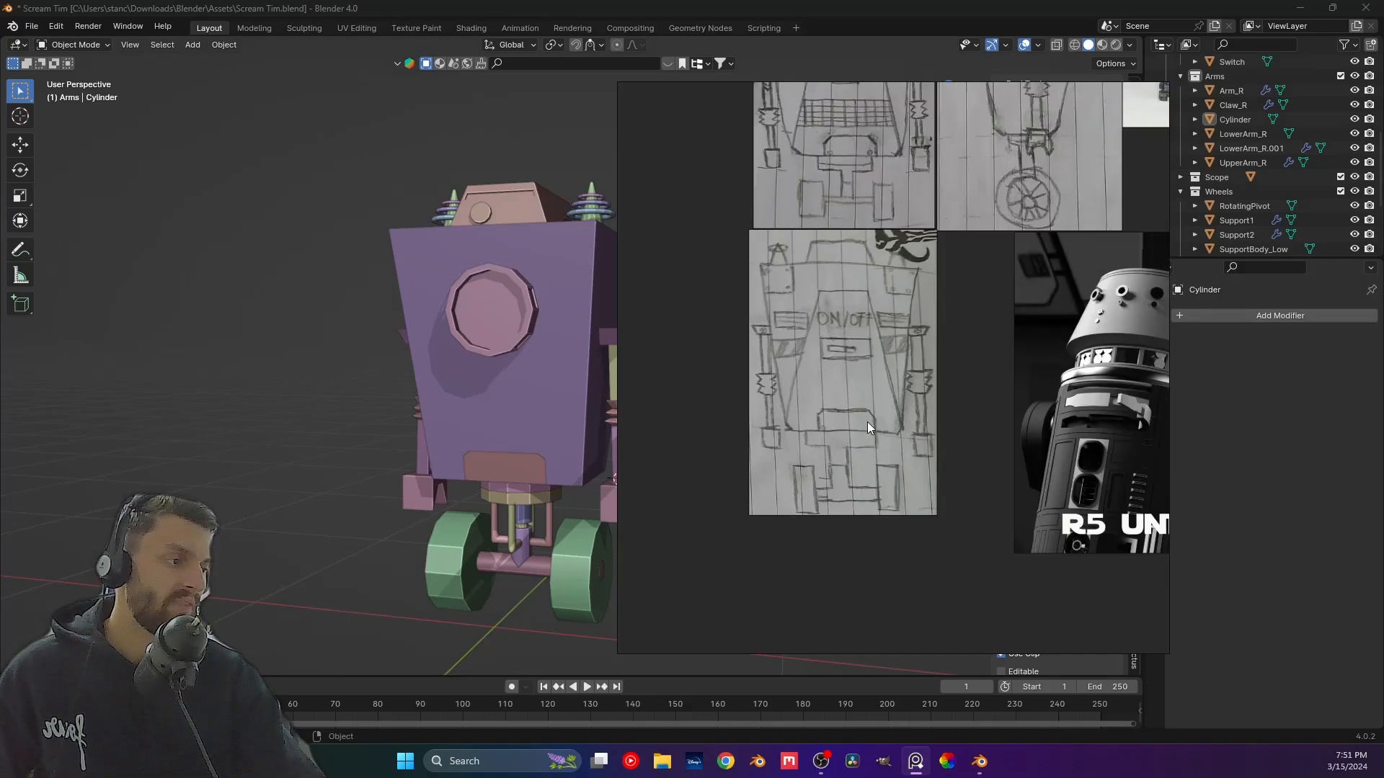
middle_drag(1053, 434, 746, 396)
scroll(880, 368, down, 4)
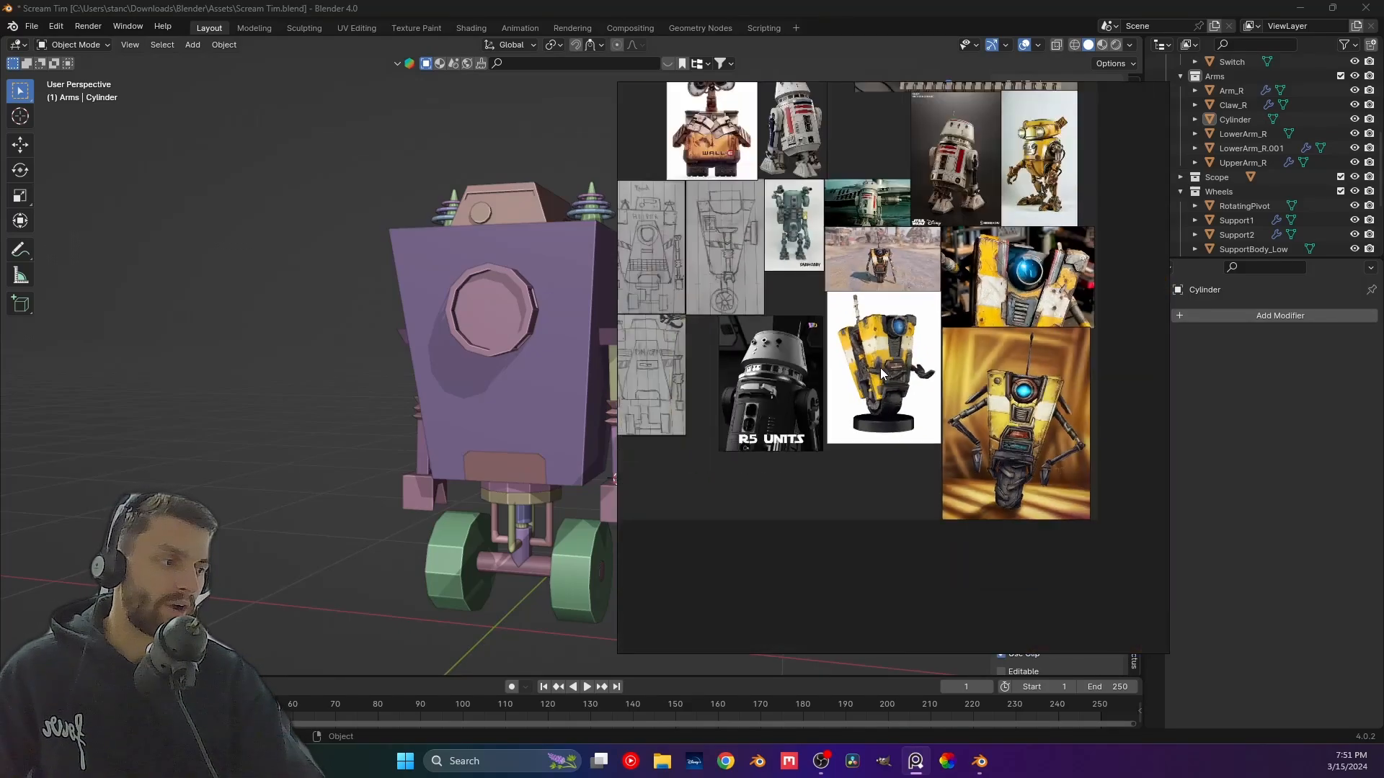
scroll(948, 309, up, 4)
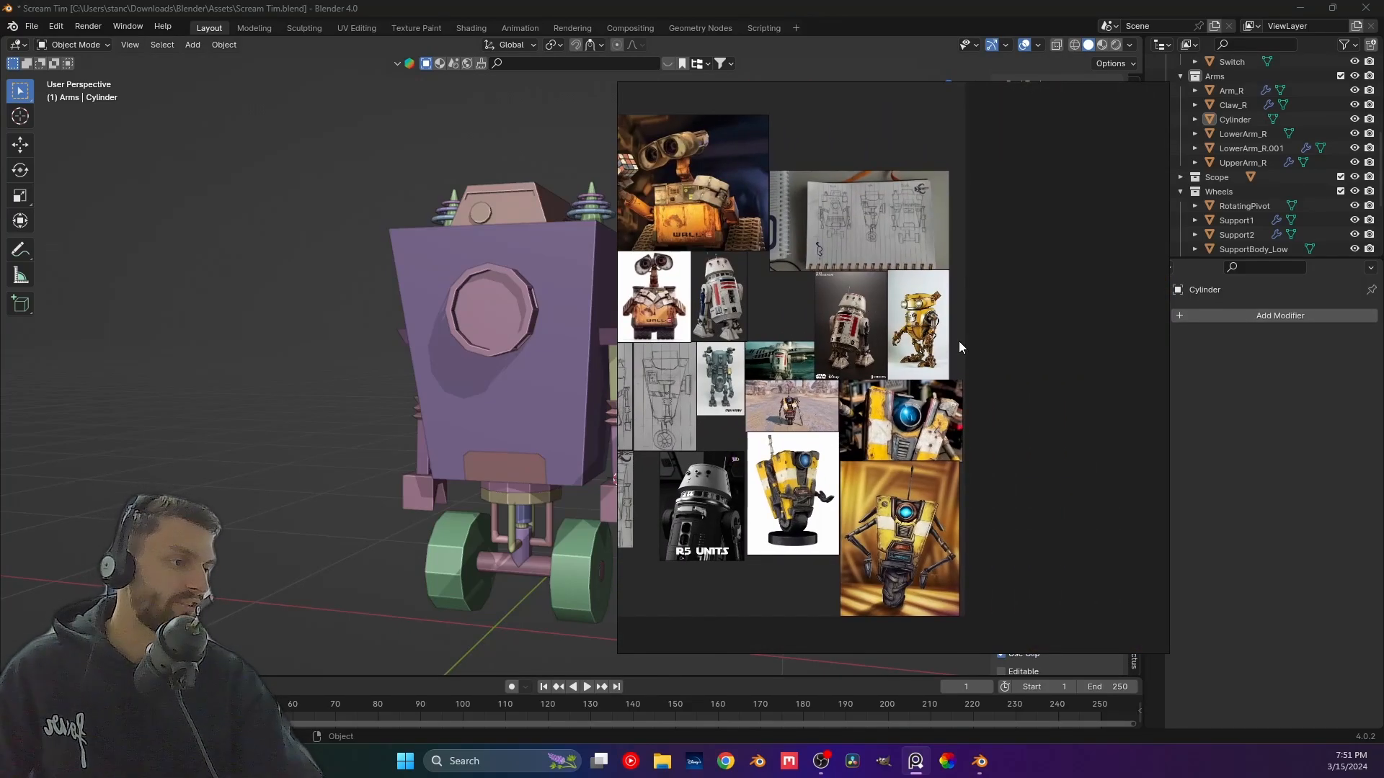
scroll(959, 340, up, 5)
scroll(876, 352, up, 6)
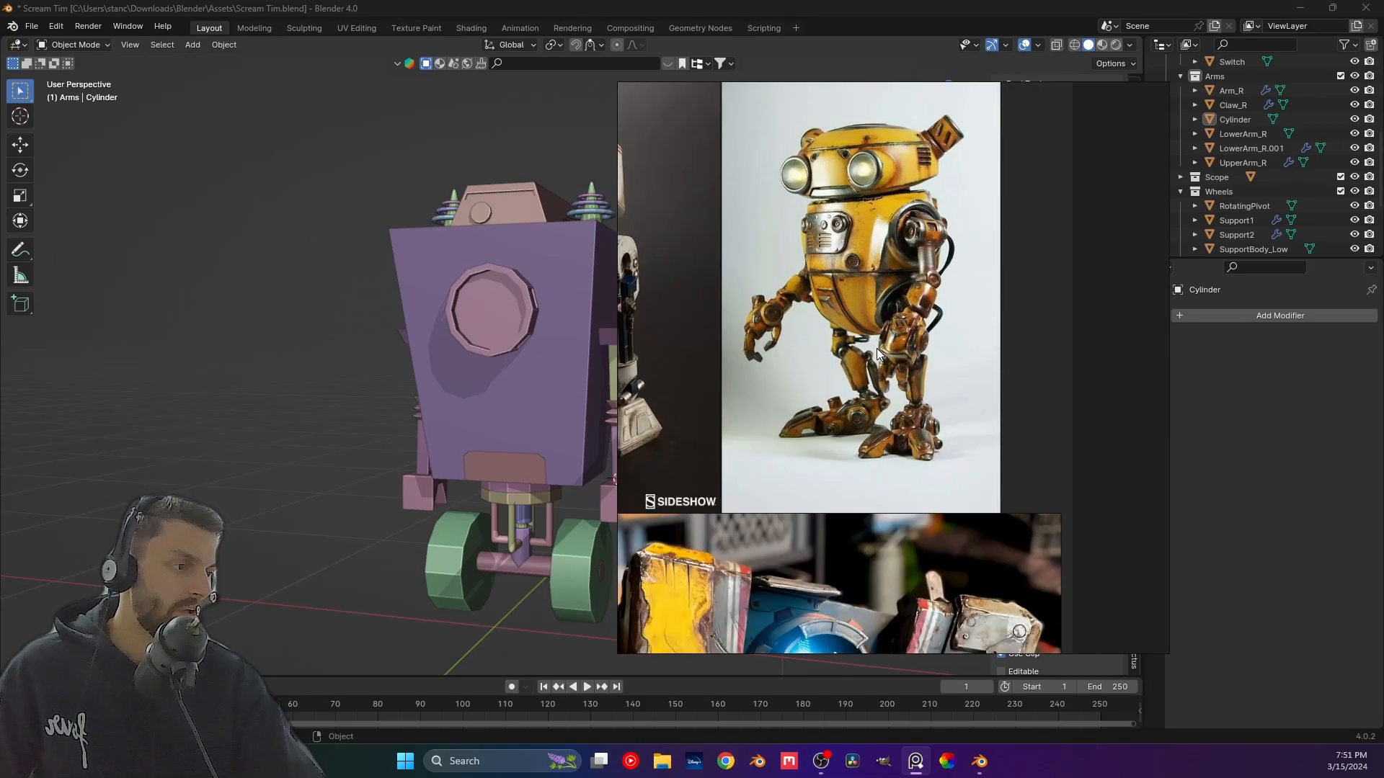
scroll(876, 348, down, 2)
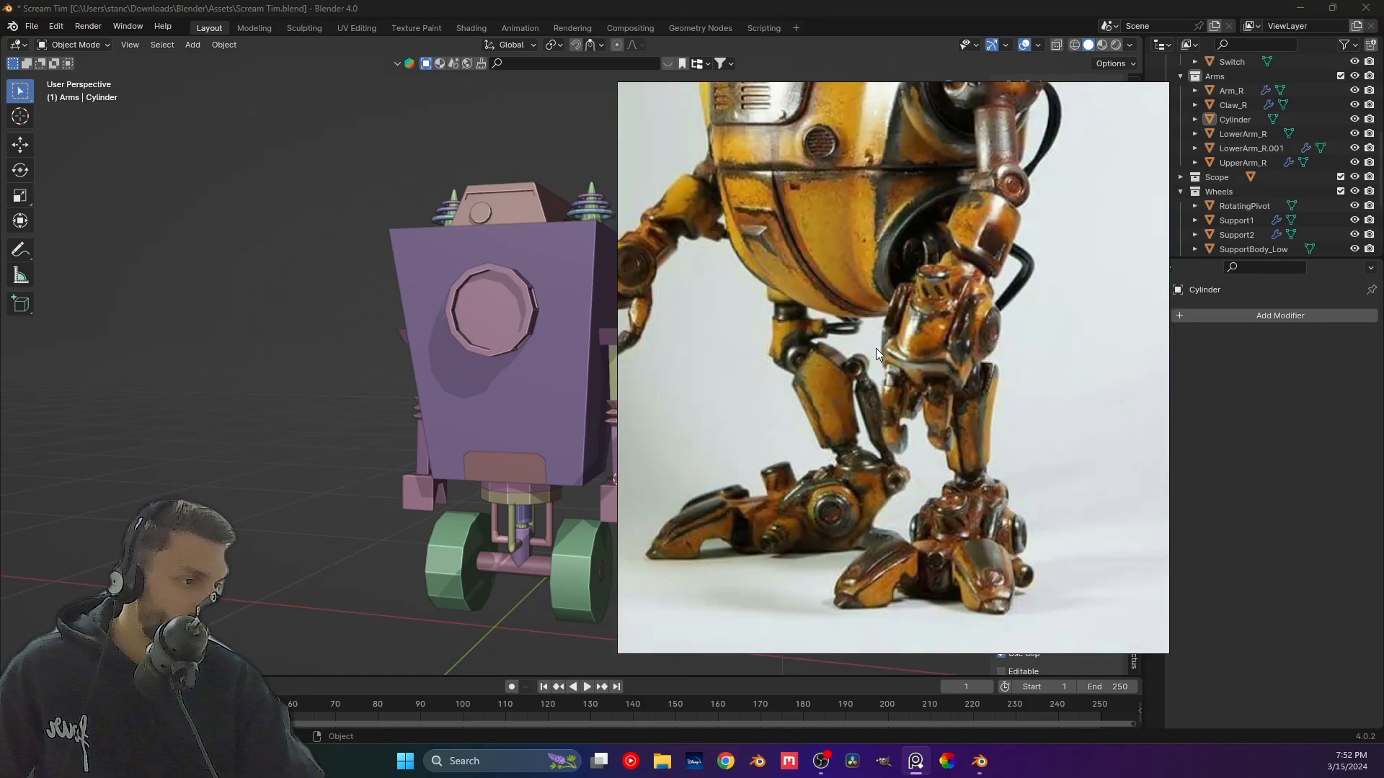
middle_drag(879, 512, 911, 214)
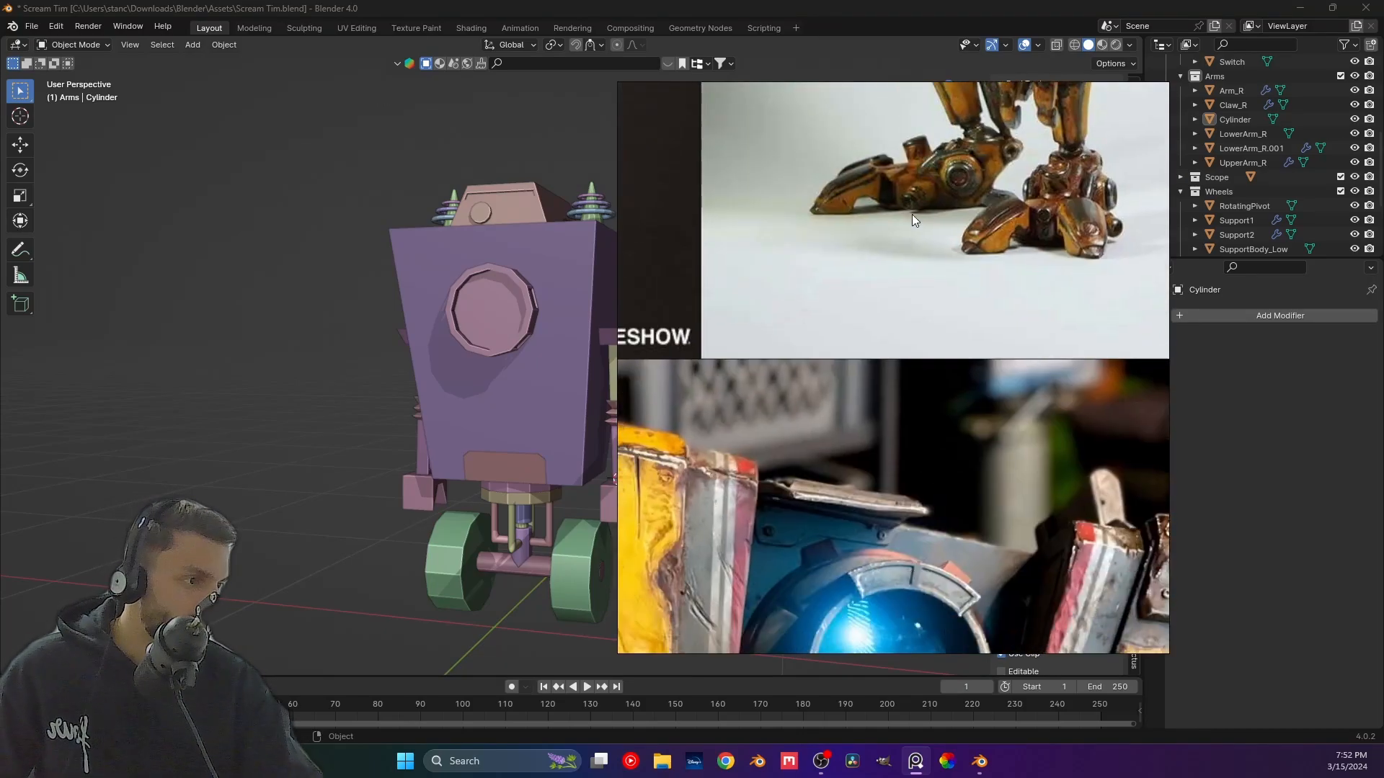
middle_drag(841, 476, 841, 237)
middle_drag(800, 613, 819, 287)
scroll(815, 340, down, 2)
scroll(814, 342, down, 4)
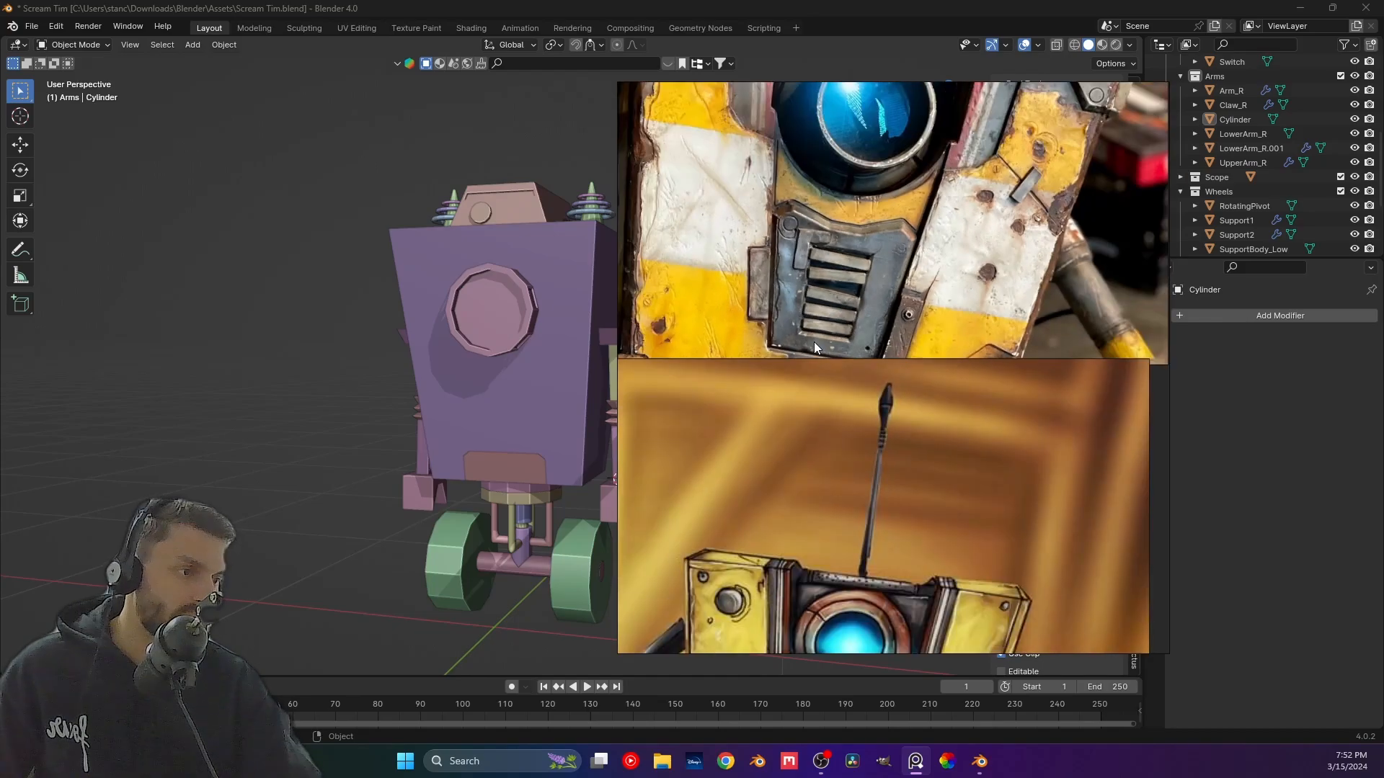
middle_drag(642, 335, 944, 353)
middle_drag(777, 477, 890, 423)
scroll(890, 422, up, 2)
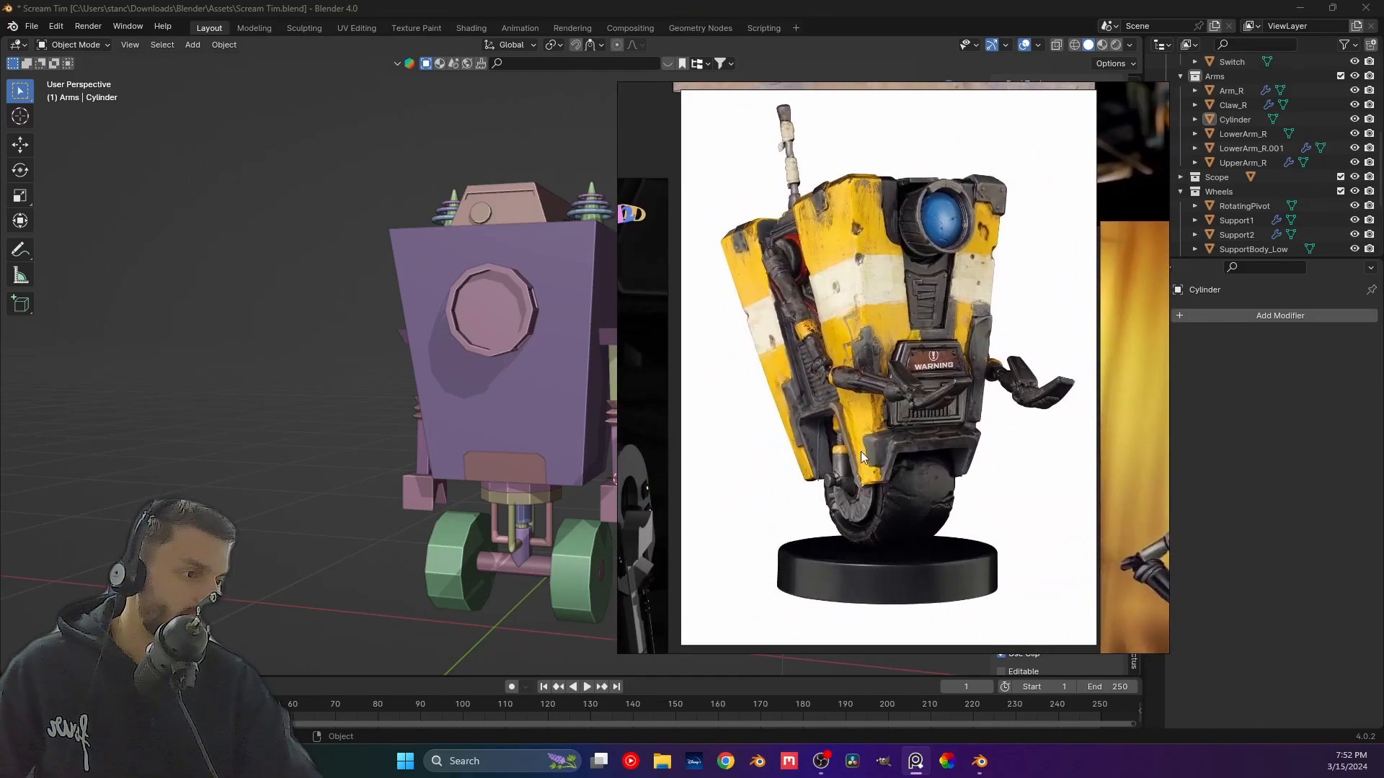
scroll(837, 460, up, 6)
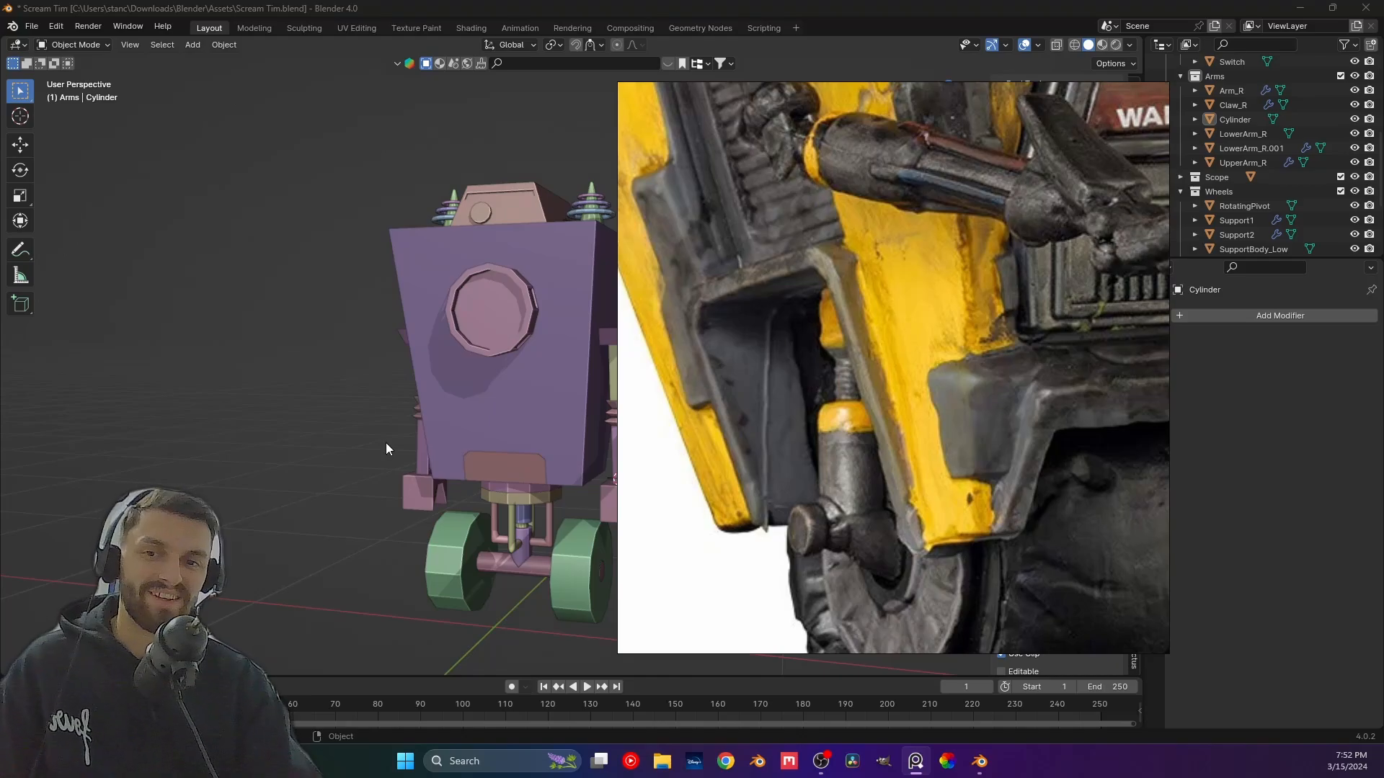
Return to Blender and apply smooth shading to the lowest floating ring around the antenna.
click(316, 401)
middle_drag(538, 430, 596, 364)
click(611, 302)
right_click(611, 302)
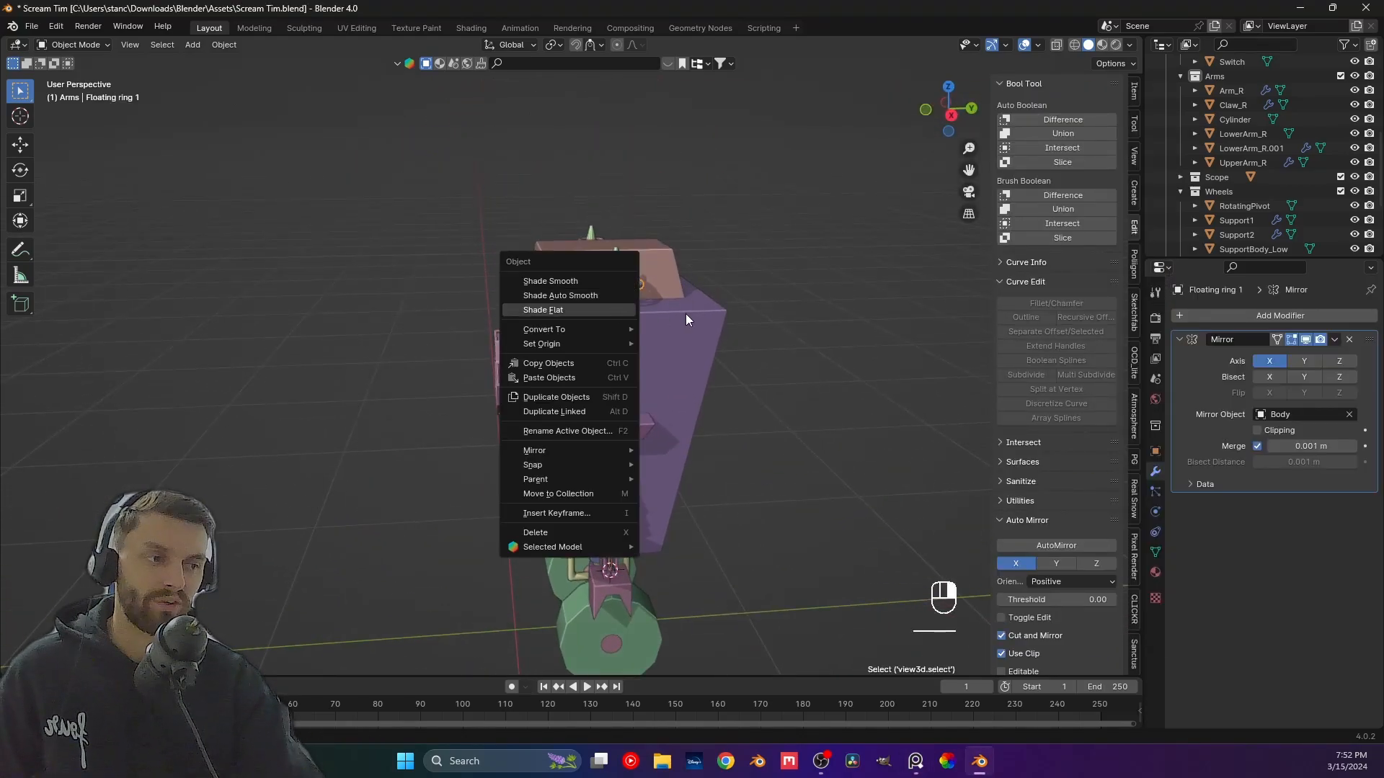
click(712, 300)
right_click(635, 288)
click(636, 289)
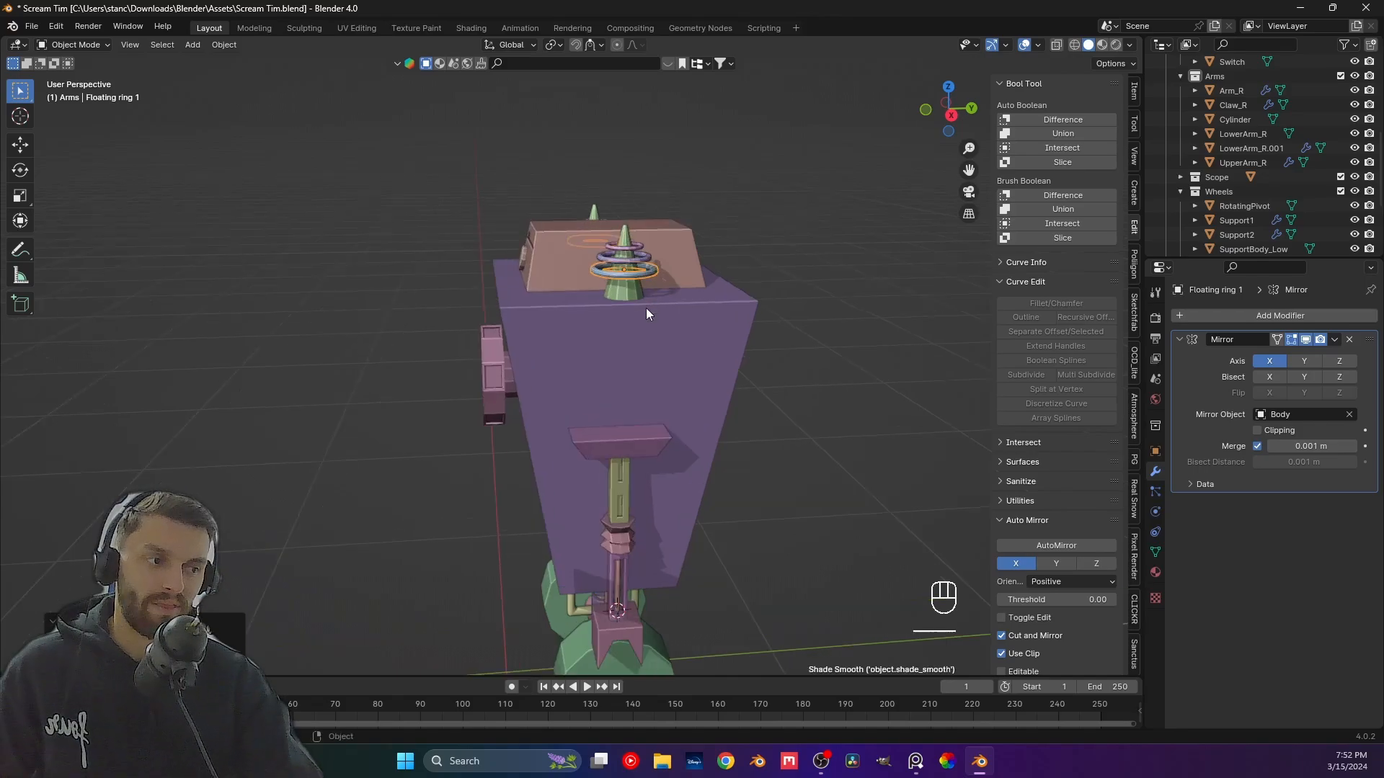
scroll(647, 289, up, 5)
scroll(556, 322, up, 3)
right_click(457, 229)
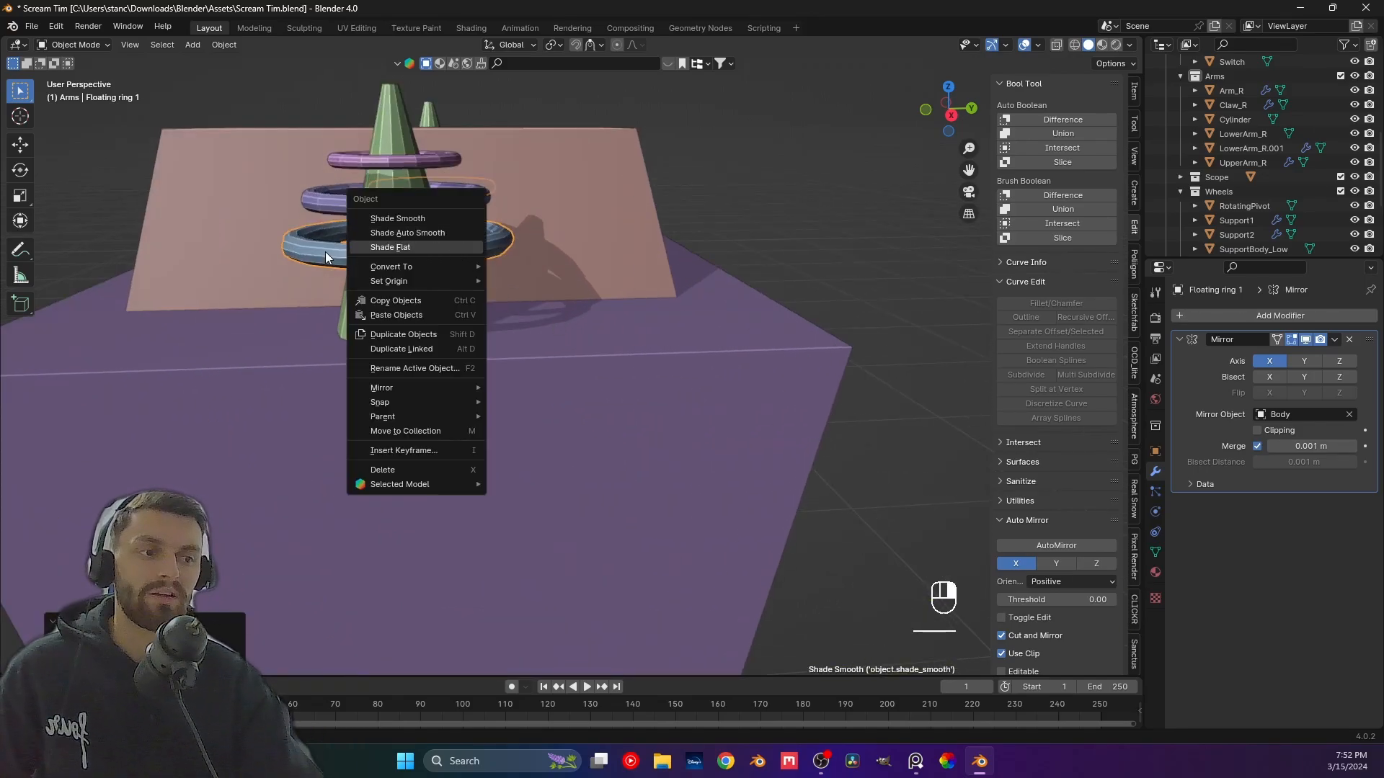
right_click(326, 252)
click(317, 237)
Apply smooth shading to the middle and upper floating rings around the antenna.
right_click(395, 207)
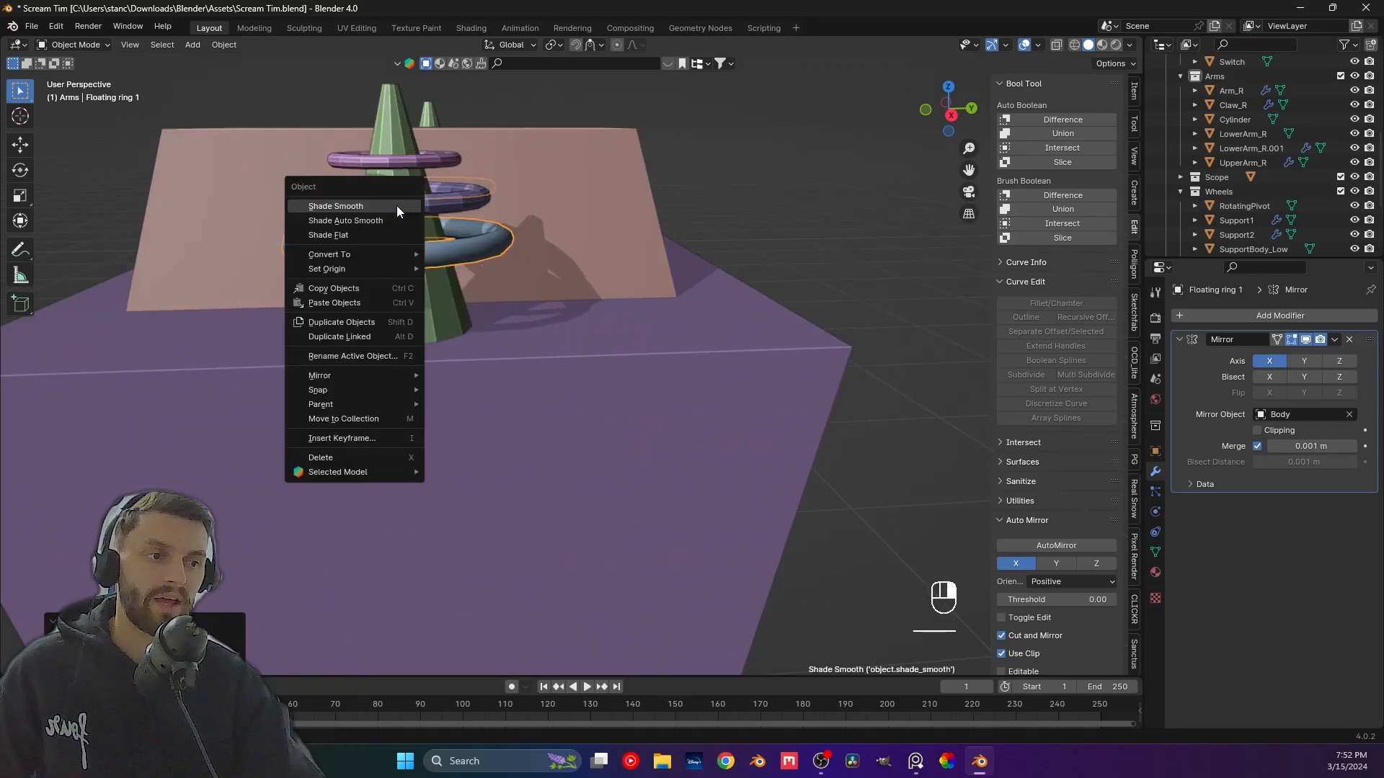
right_click(446, 207)
click(407, 167)
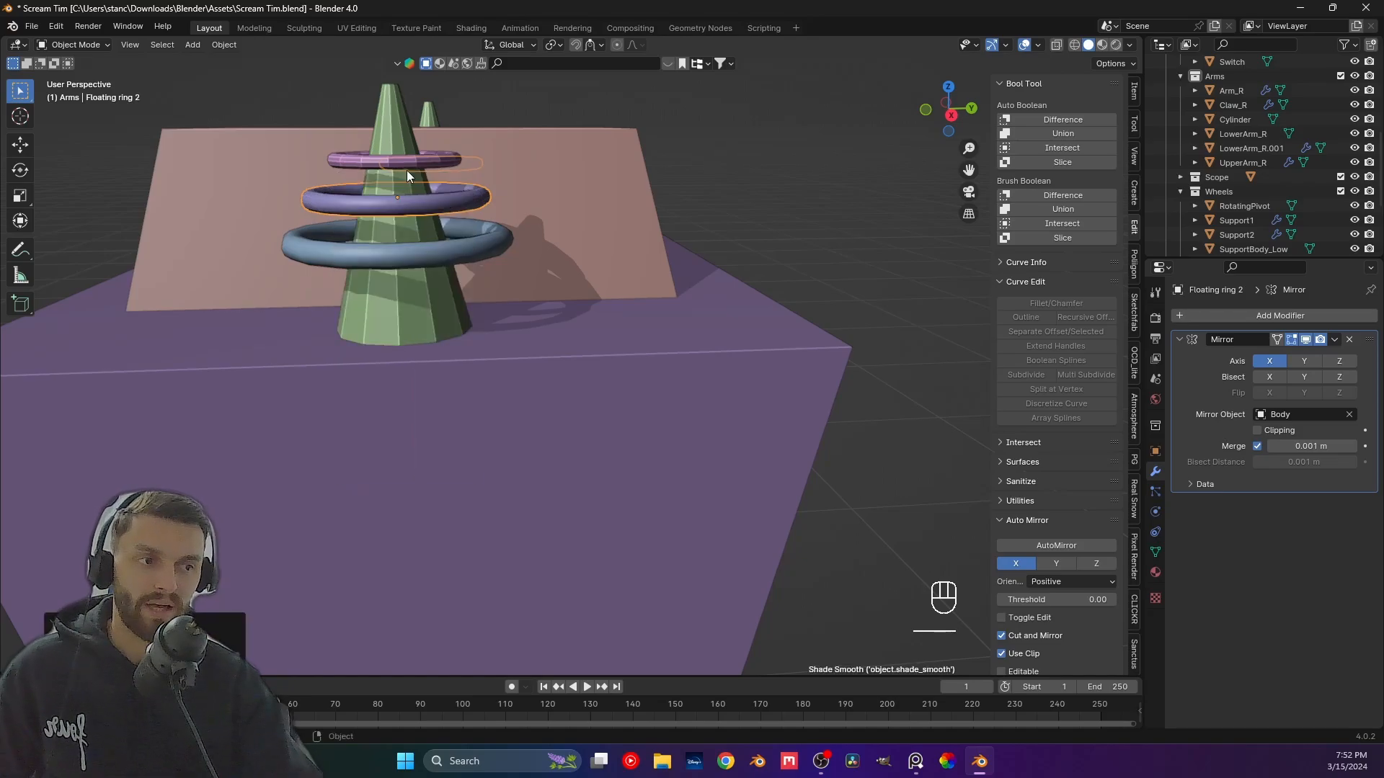
right_click(398, 158)
click(397, 158)
Apply smooth shading to the green antenna cone inside the floating rings and deselect it.
click(401, 231)
right_click(401, 231)
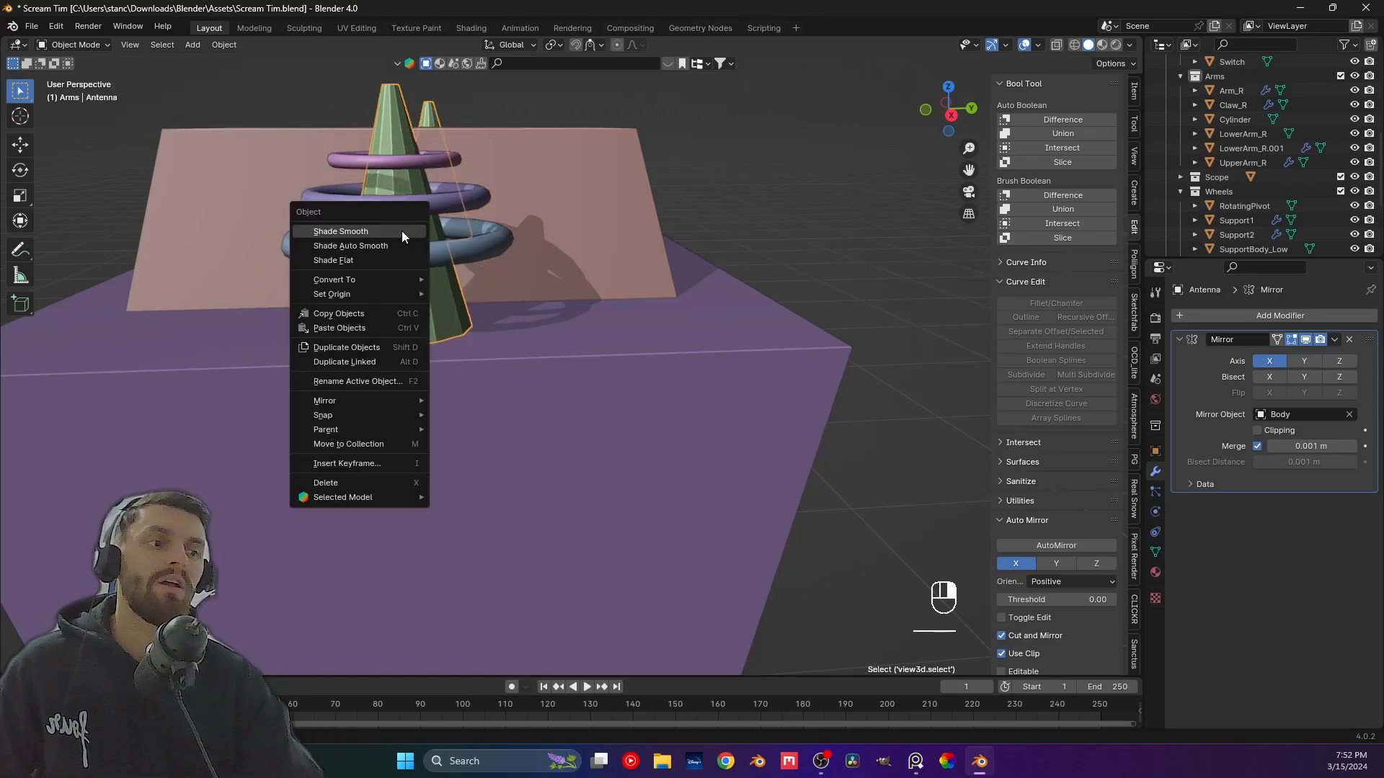
click(400, 244)
scroll(460, 368, up, 2)
scroll(460, 374, down, 3)
right_click(400, 158)
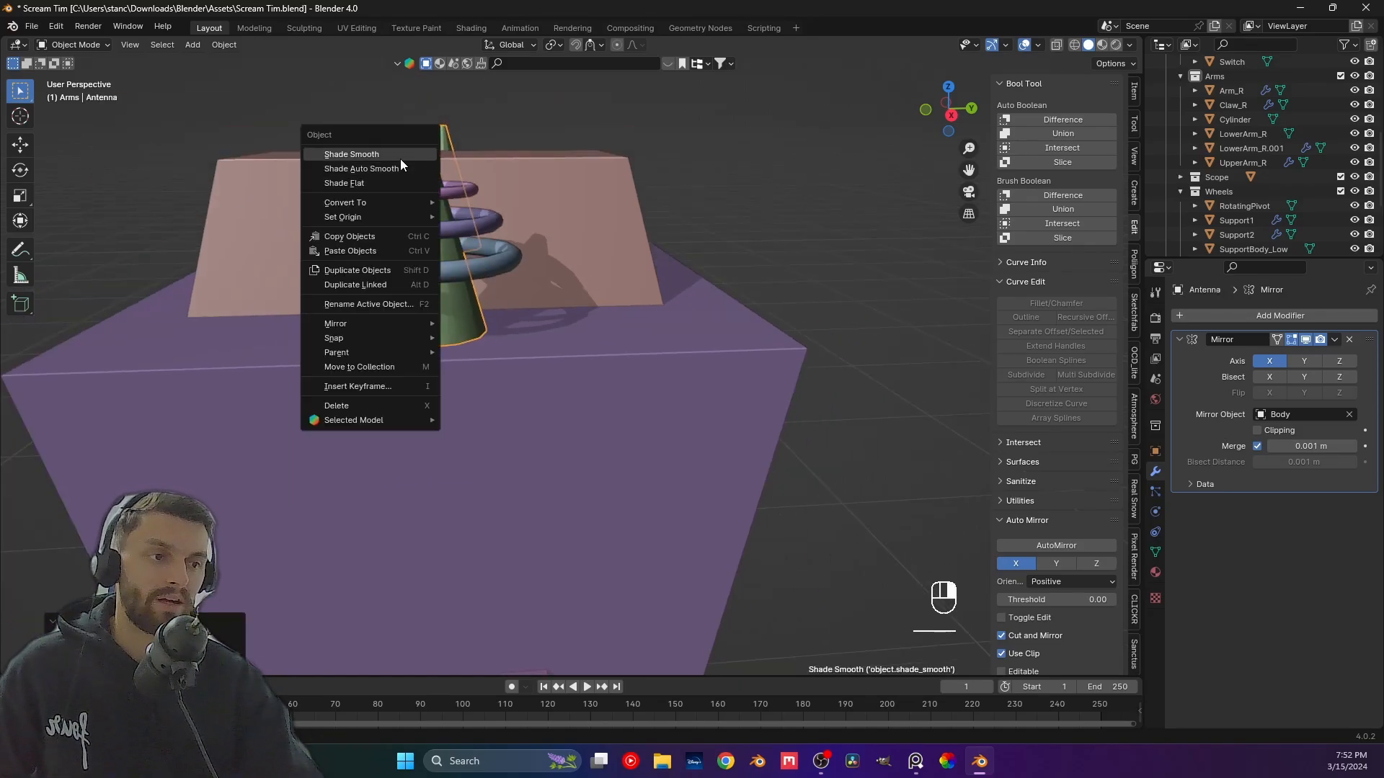
shift+click(479, 326)
shift+middle_drag(479, 321, 536, 403)
click(477, 248)
right_click(477, 247)
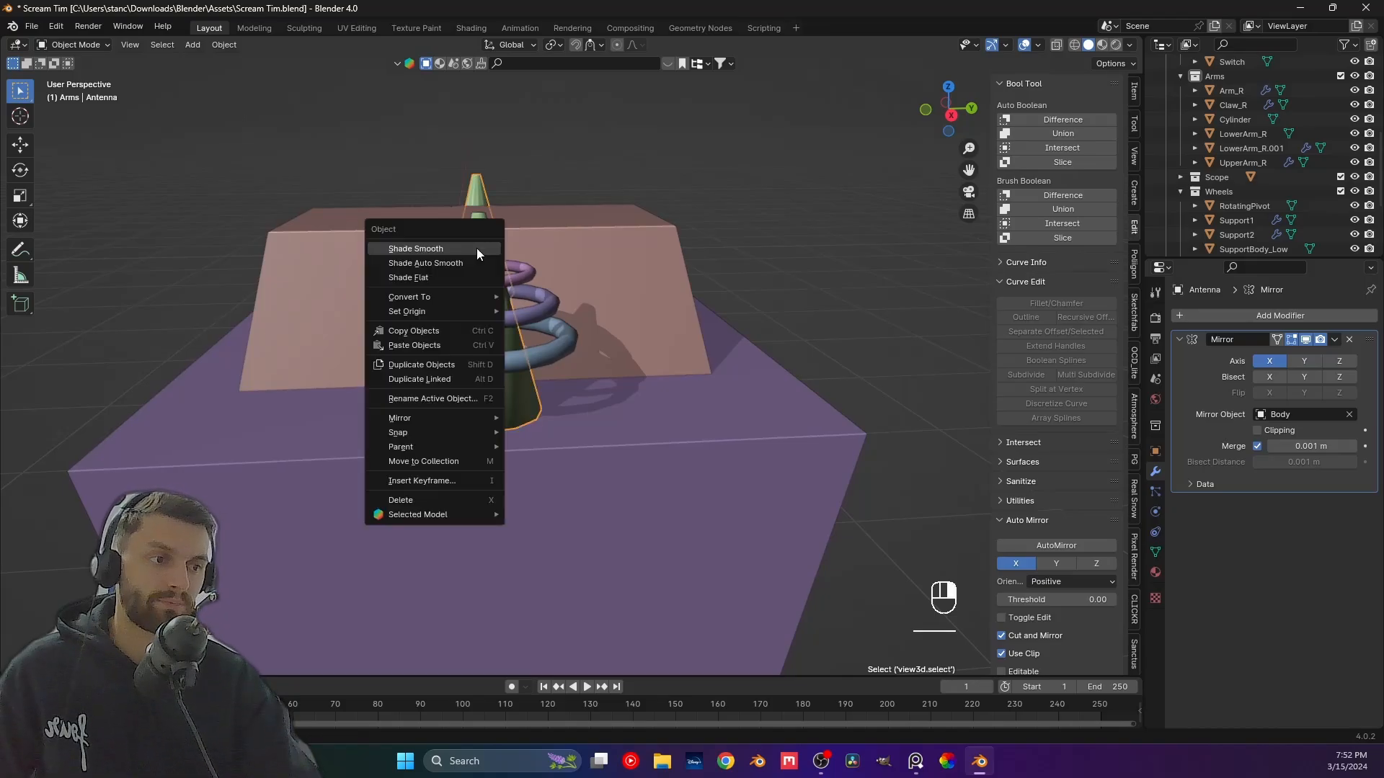
click(478, 260)
click(908, 364)
Apply smooth shading to the inner cylinder of the lower arm.
middle_drag(574, 605, 607, 406)
click(530, 365)
right_click(529, 363)
click(522, 365)
scroll(533, 371, down, 1)
scroll(527, 372, up, 3)
View the robot from the front, then switch to the reference board and examine the front sketch's grille, lower plate and wheel mount.
key(KP_1)
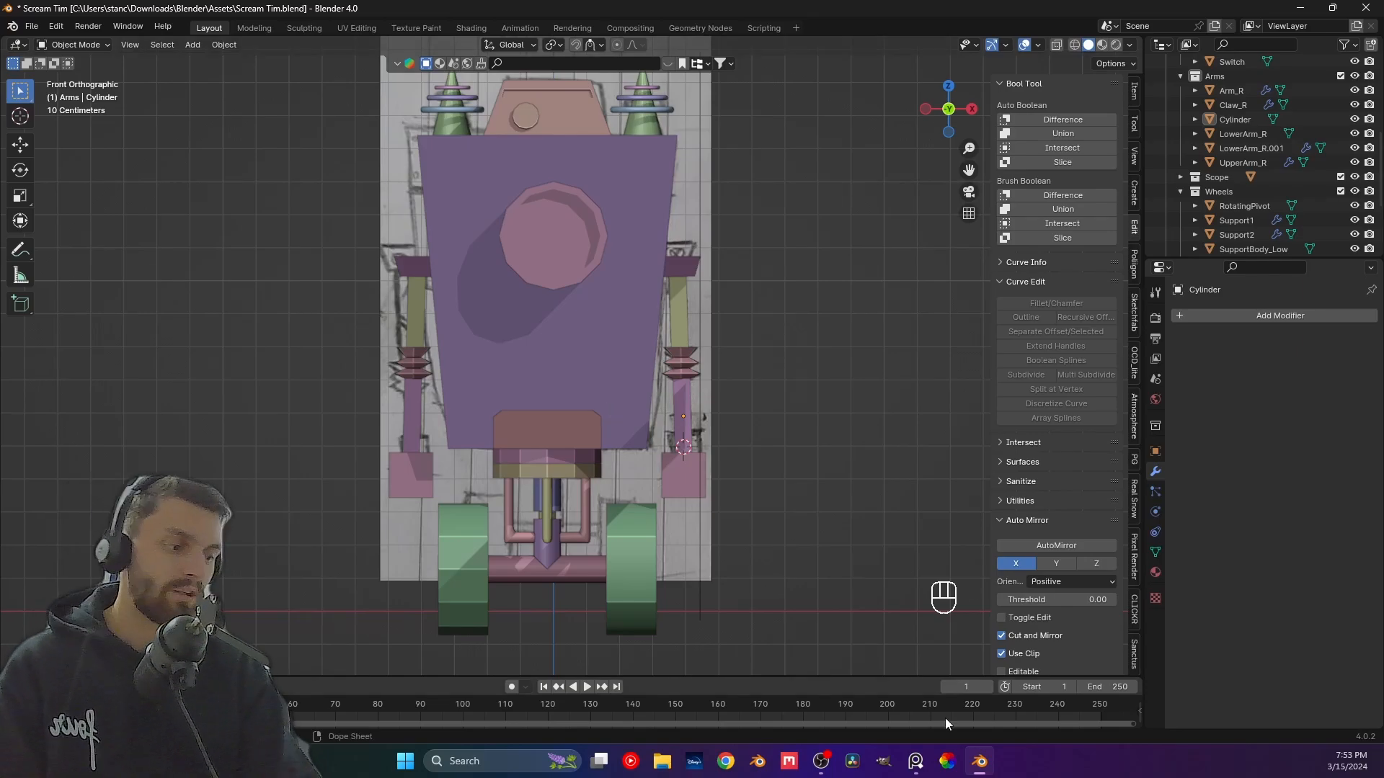
click(915, 761)
scroll(811, 445, down, 10)
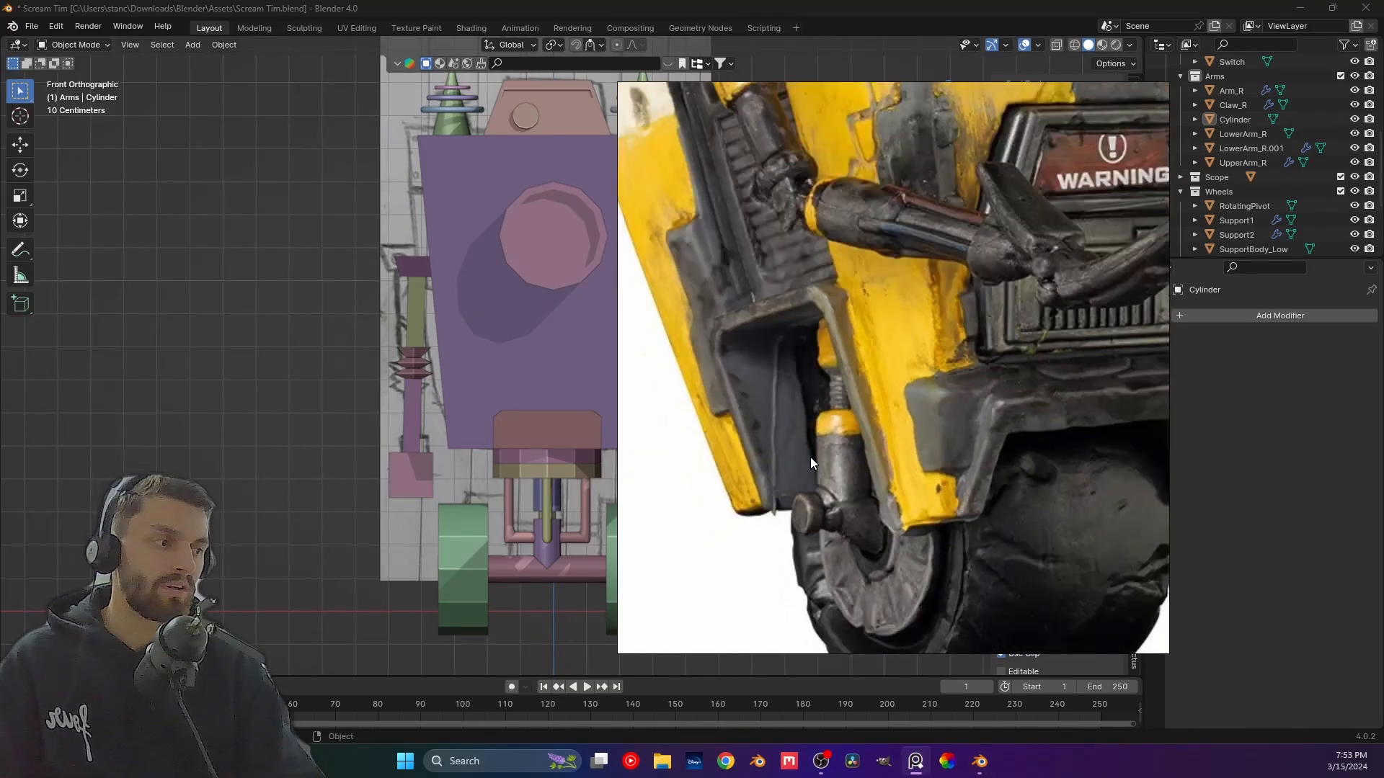
scroll(698, 432, down, 1)
middle_drag(698, 432, 994, 419)
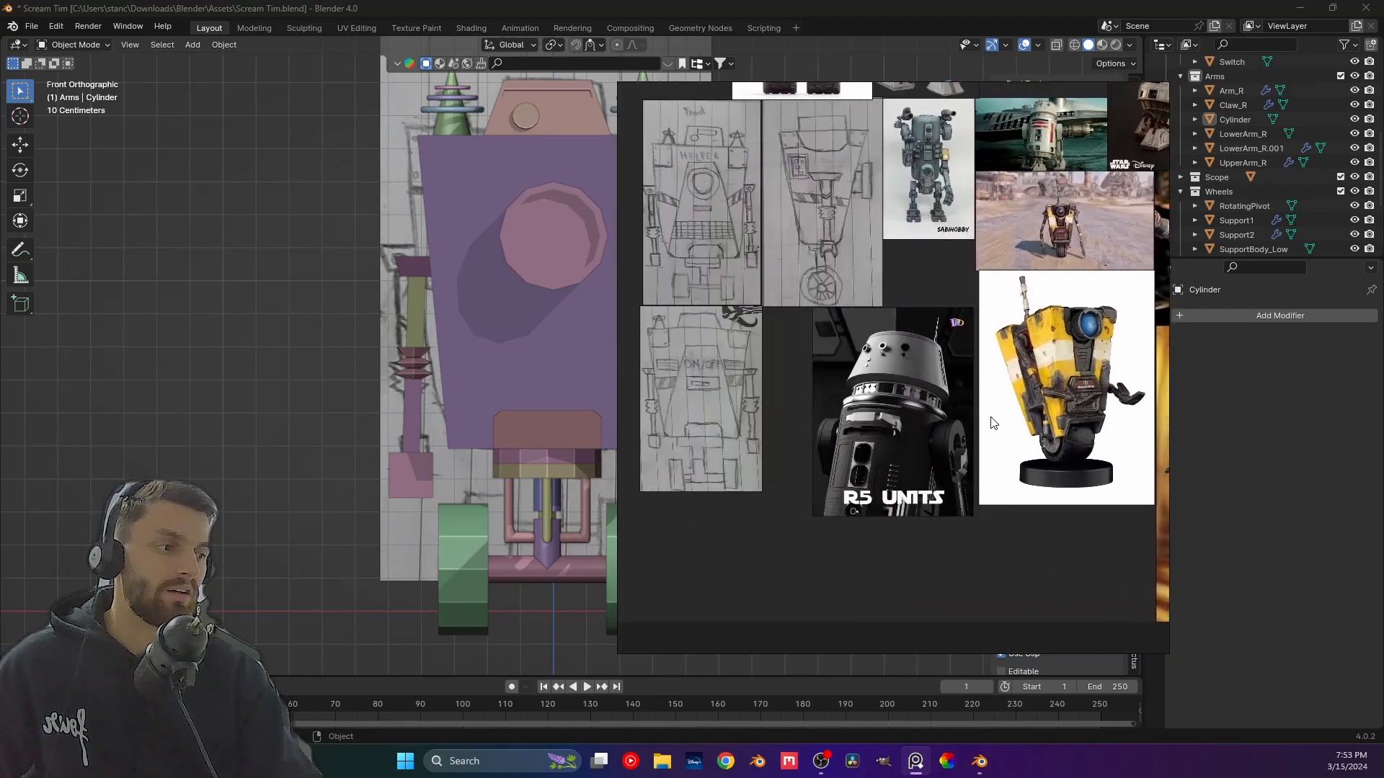
middle_drag(660, 240, 742, 261)
scroll(742, 261, up, 7)
middle_drag(1017, 257, 926, 366)
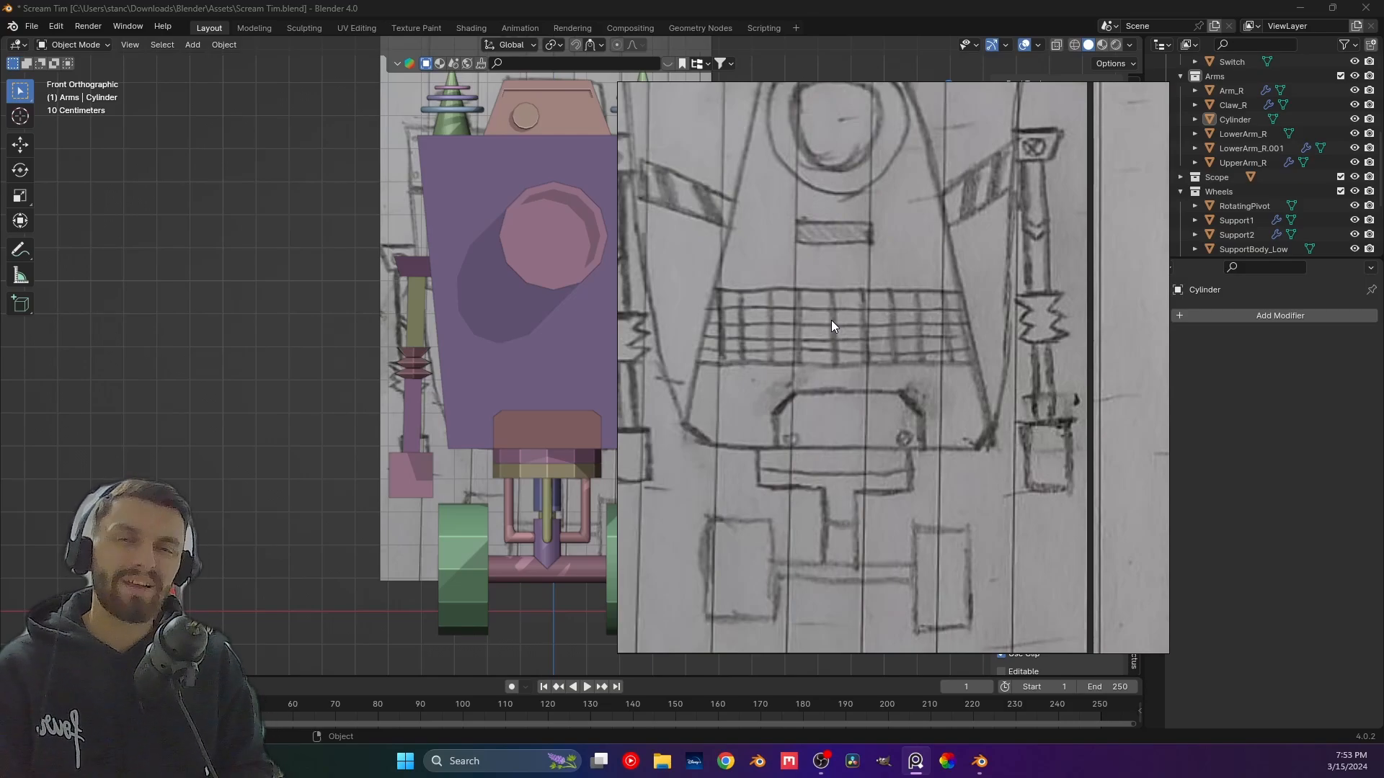
Return to Blender and examine the robot's body, arms and wheels from the front, side and three-quarter views.
click(284, 293)
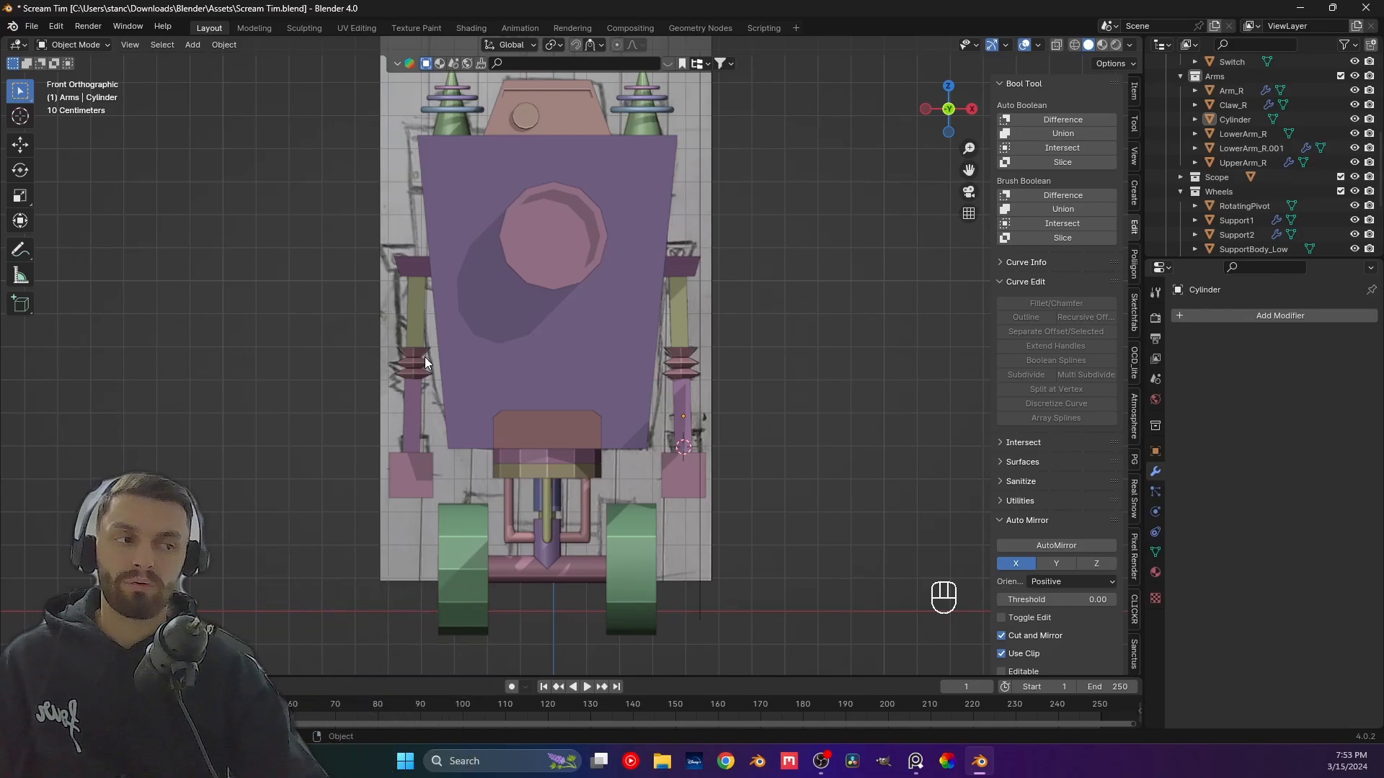
scroll(490, 349, up, 2)
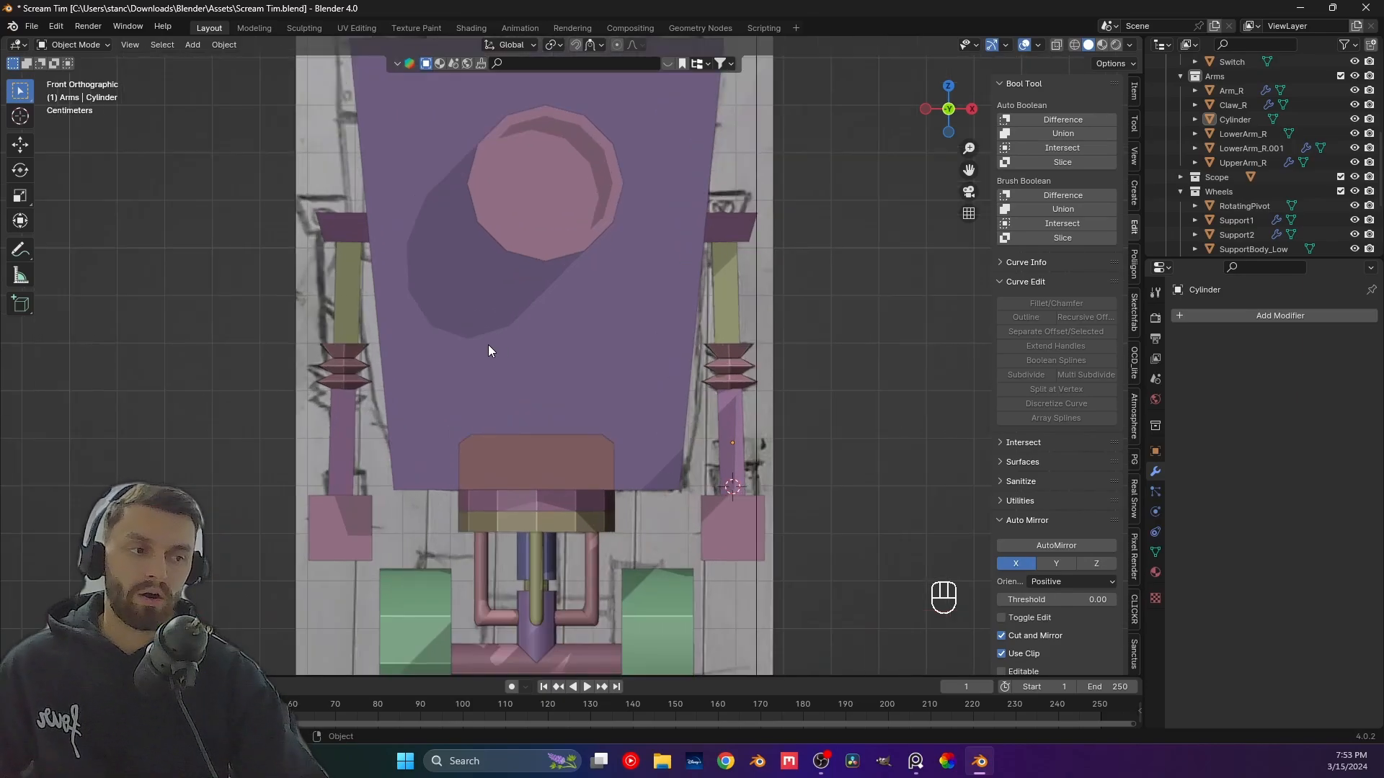
middle_drag(603, 333, 717, 232)
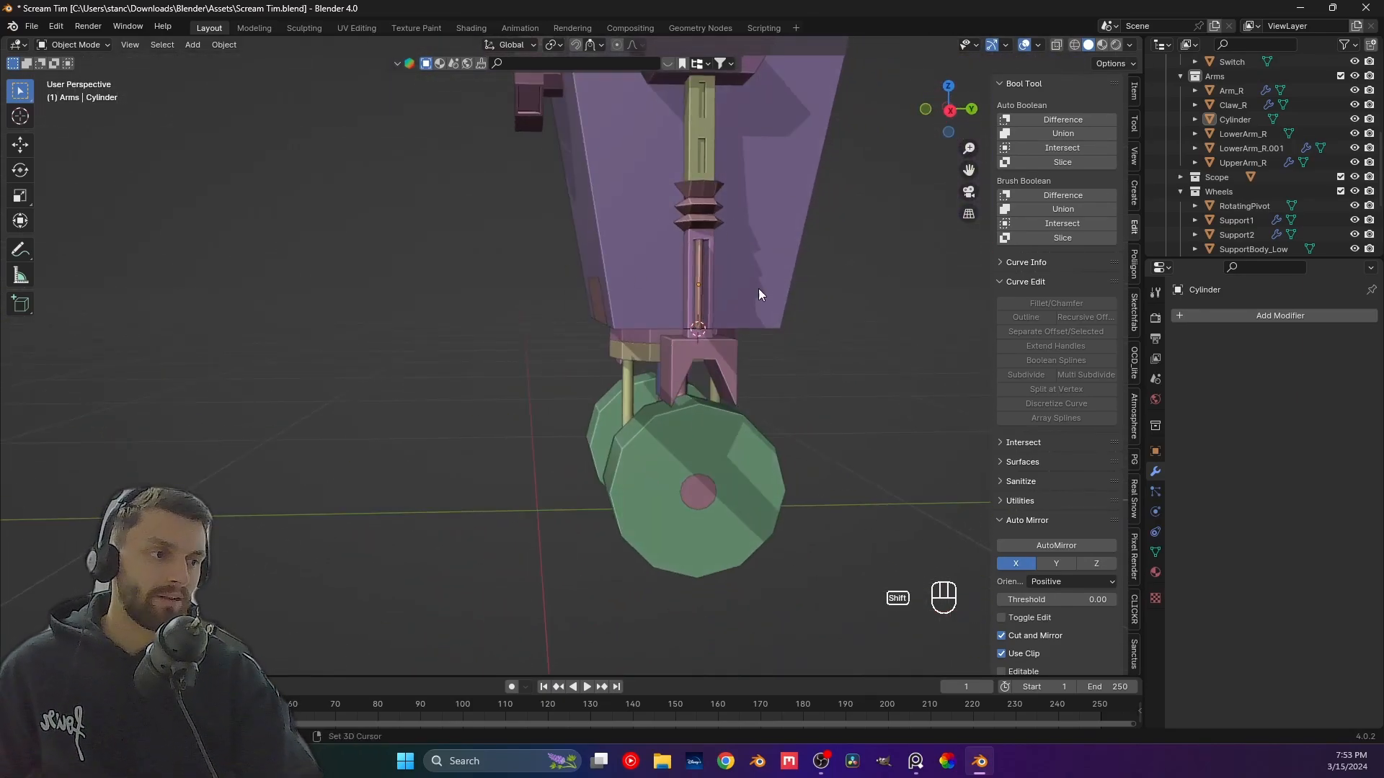
middle_drag(756, 292, 710, 332)
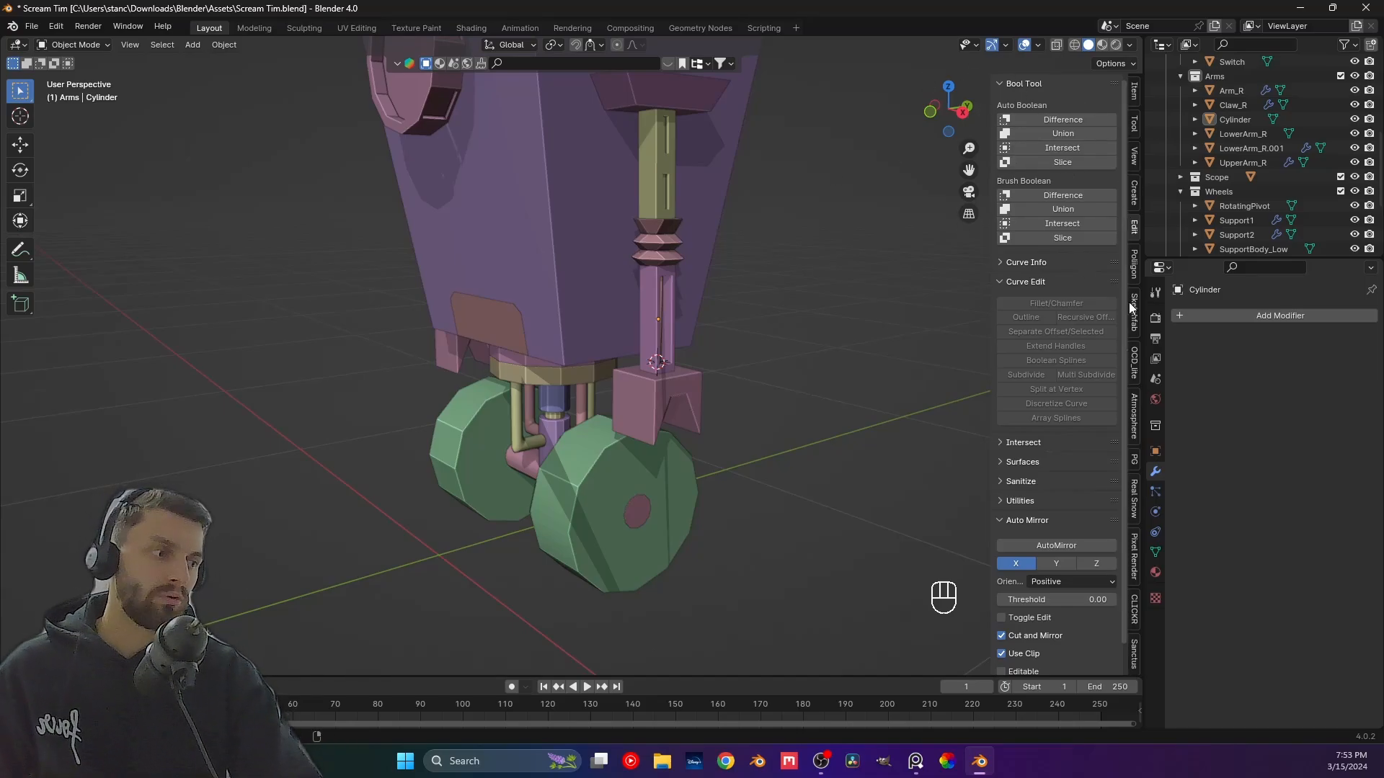
click(1200, 318)
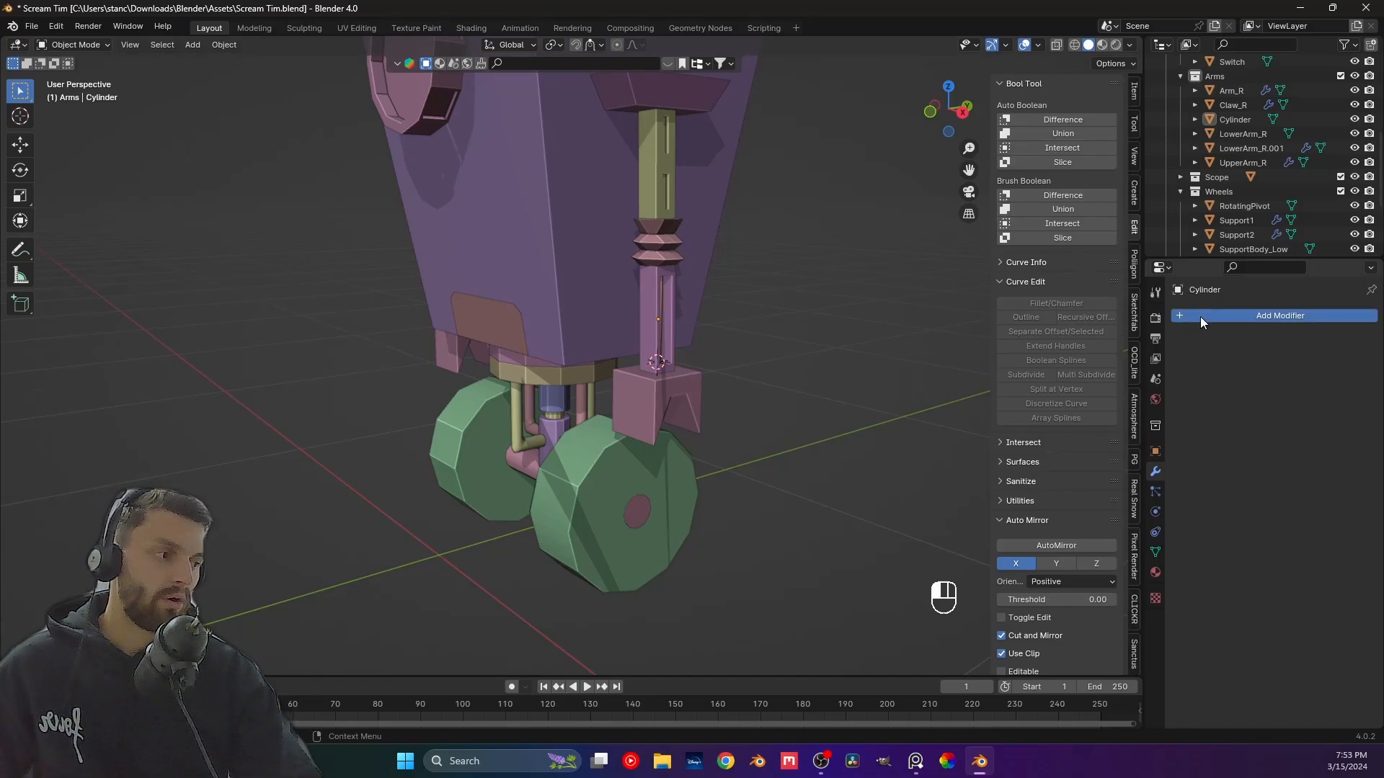
mouse_move(1201, 317)
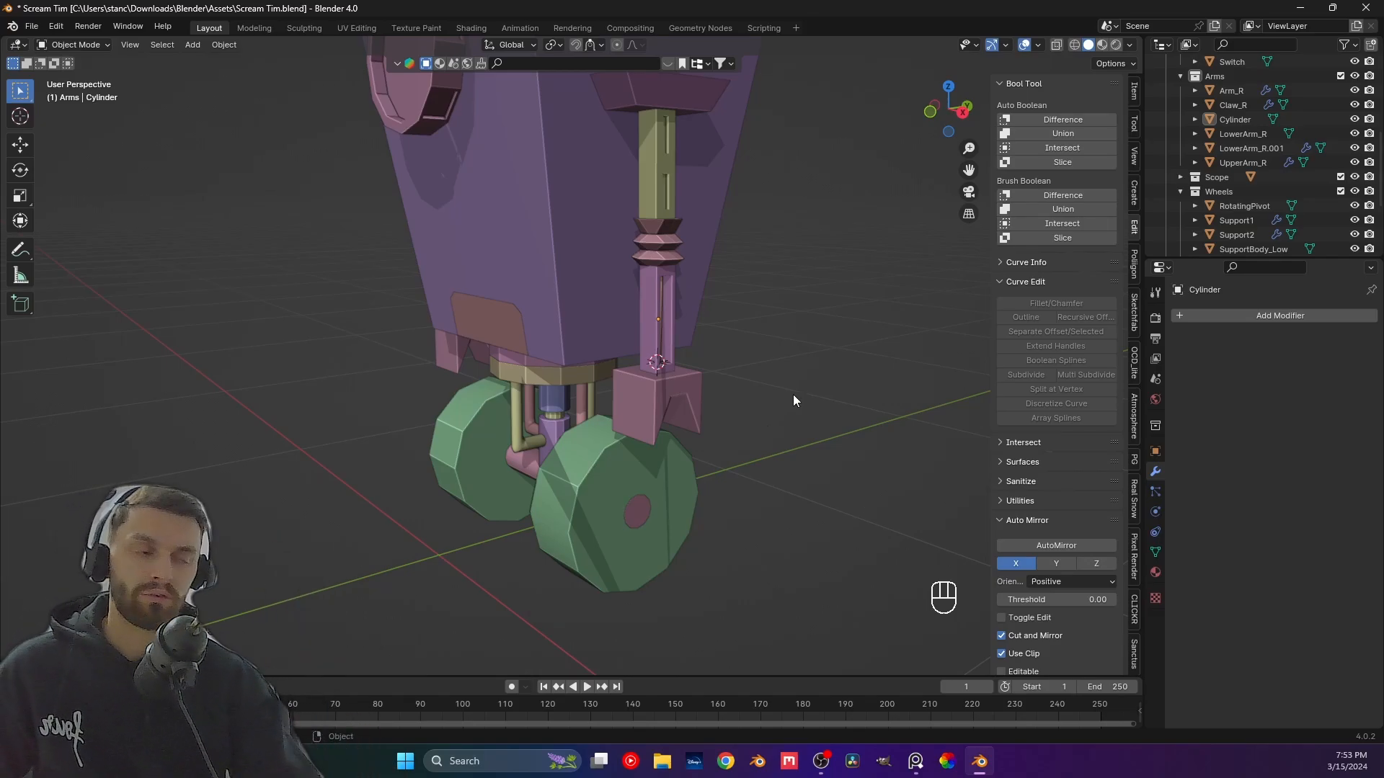
shift+middle_drag(788, 365, 597, 436)
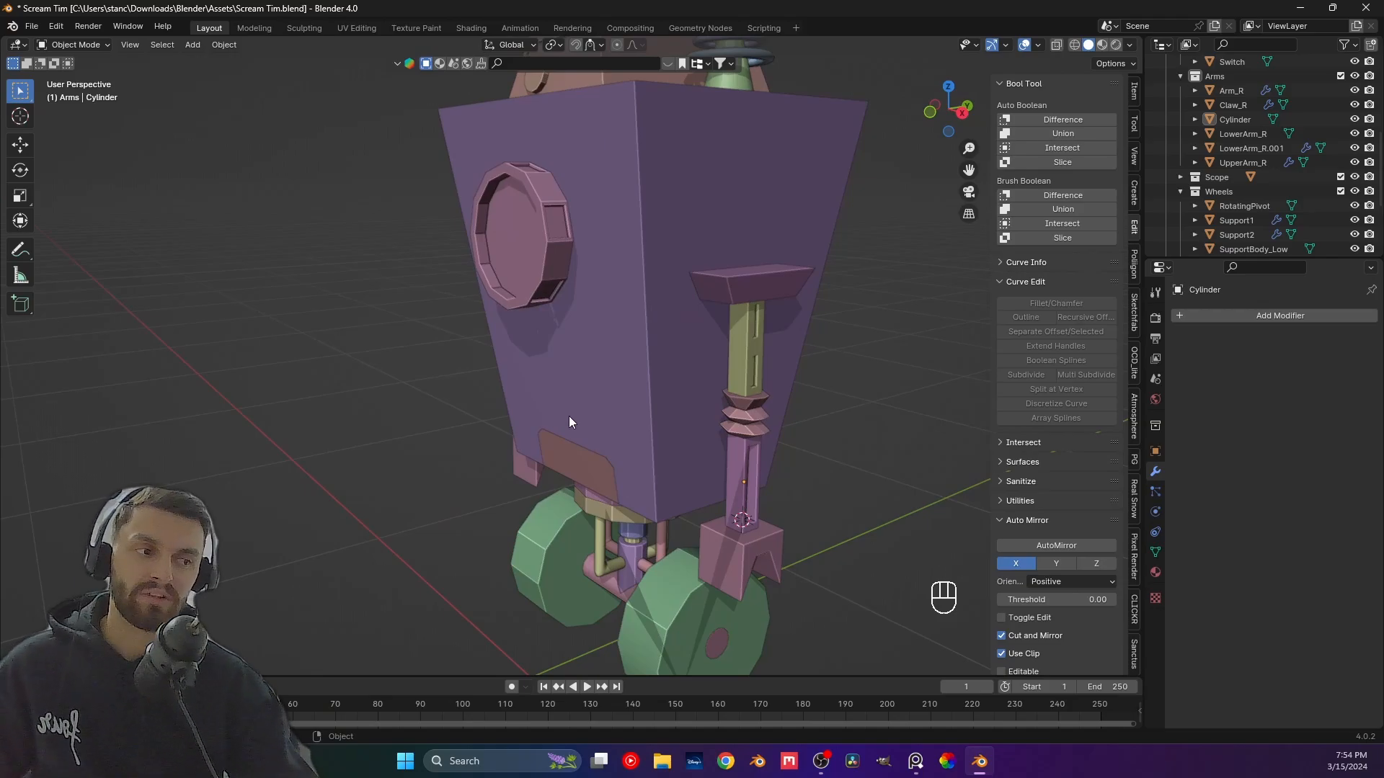
middle_drag(569, 421, 466, 328)
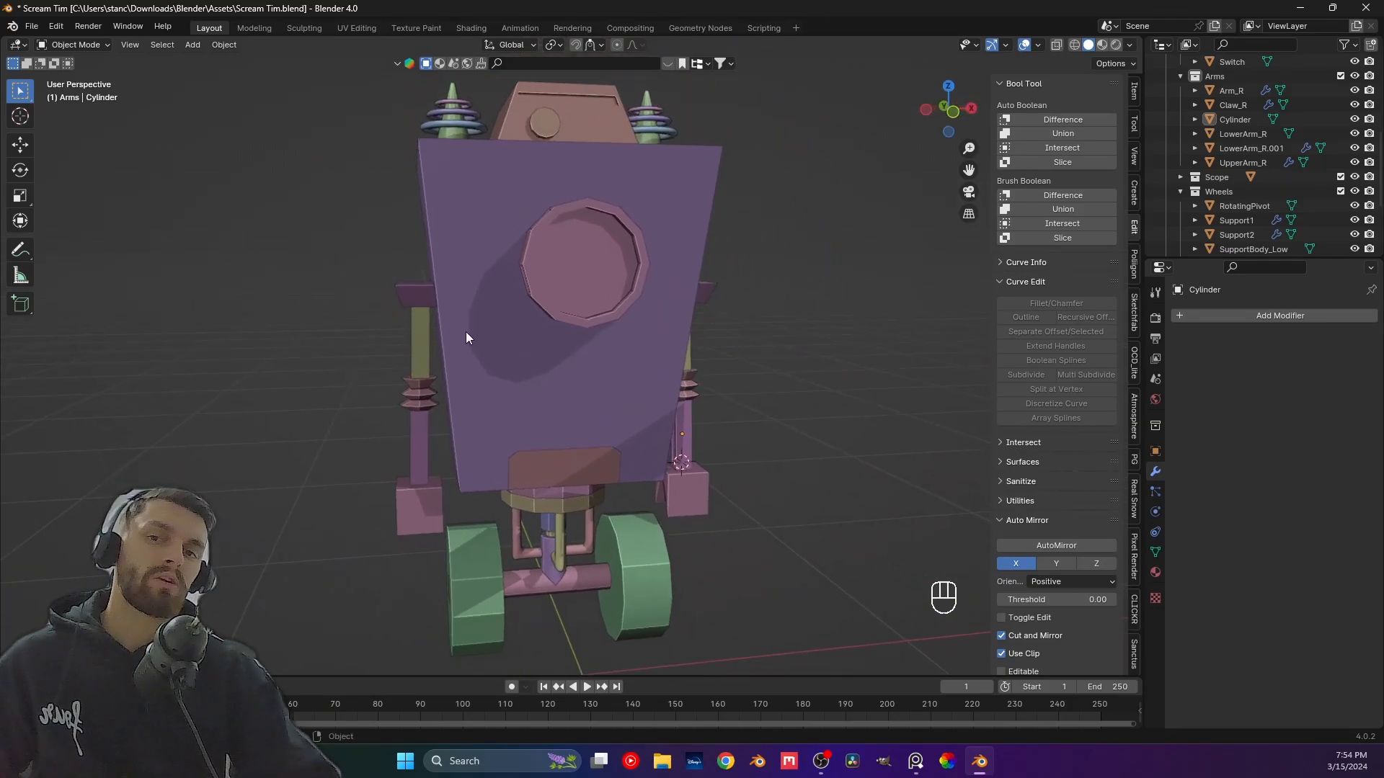